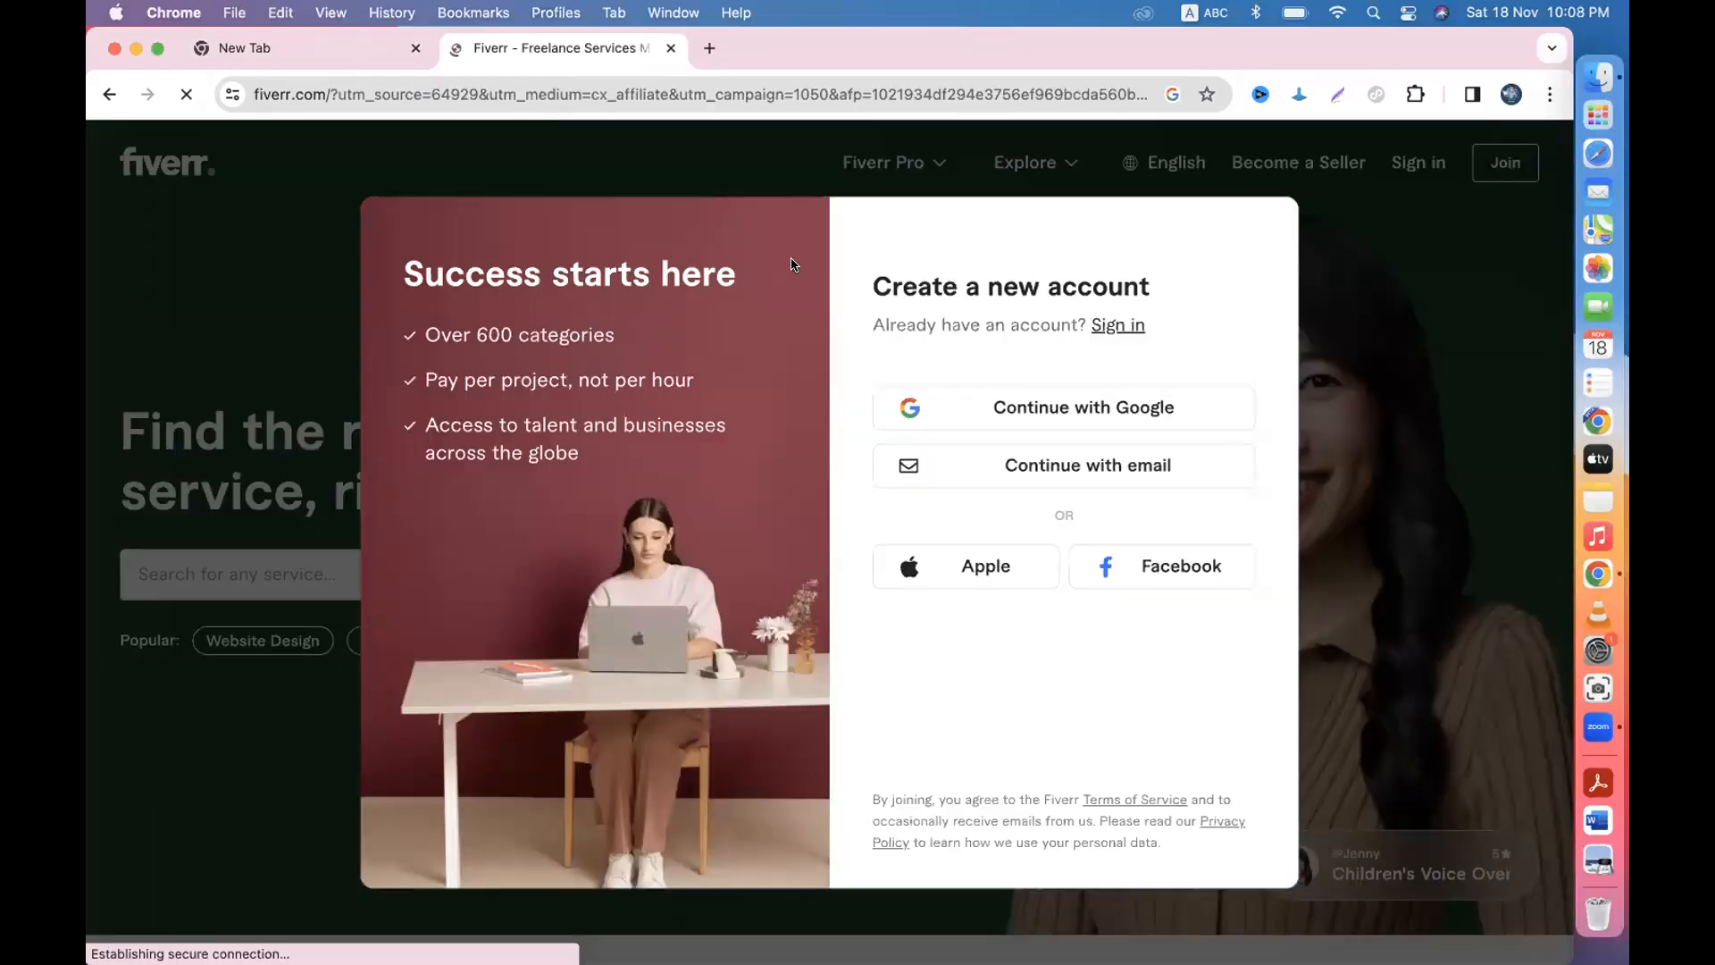
Close the Join and Google sign-in popups, then search 'tik tok ad account' to list 9,061 services
left_click(1437, 586)
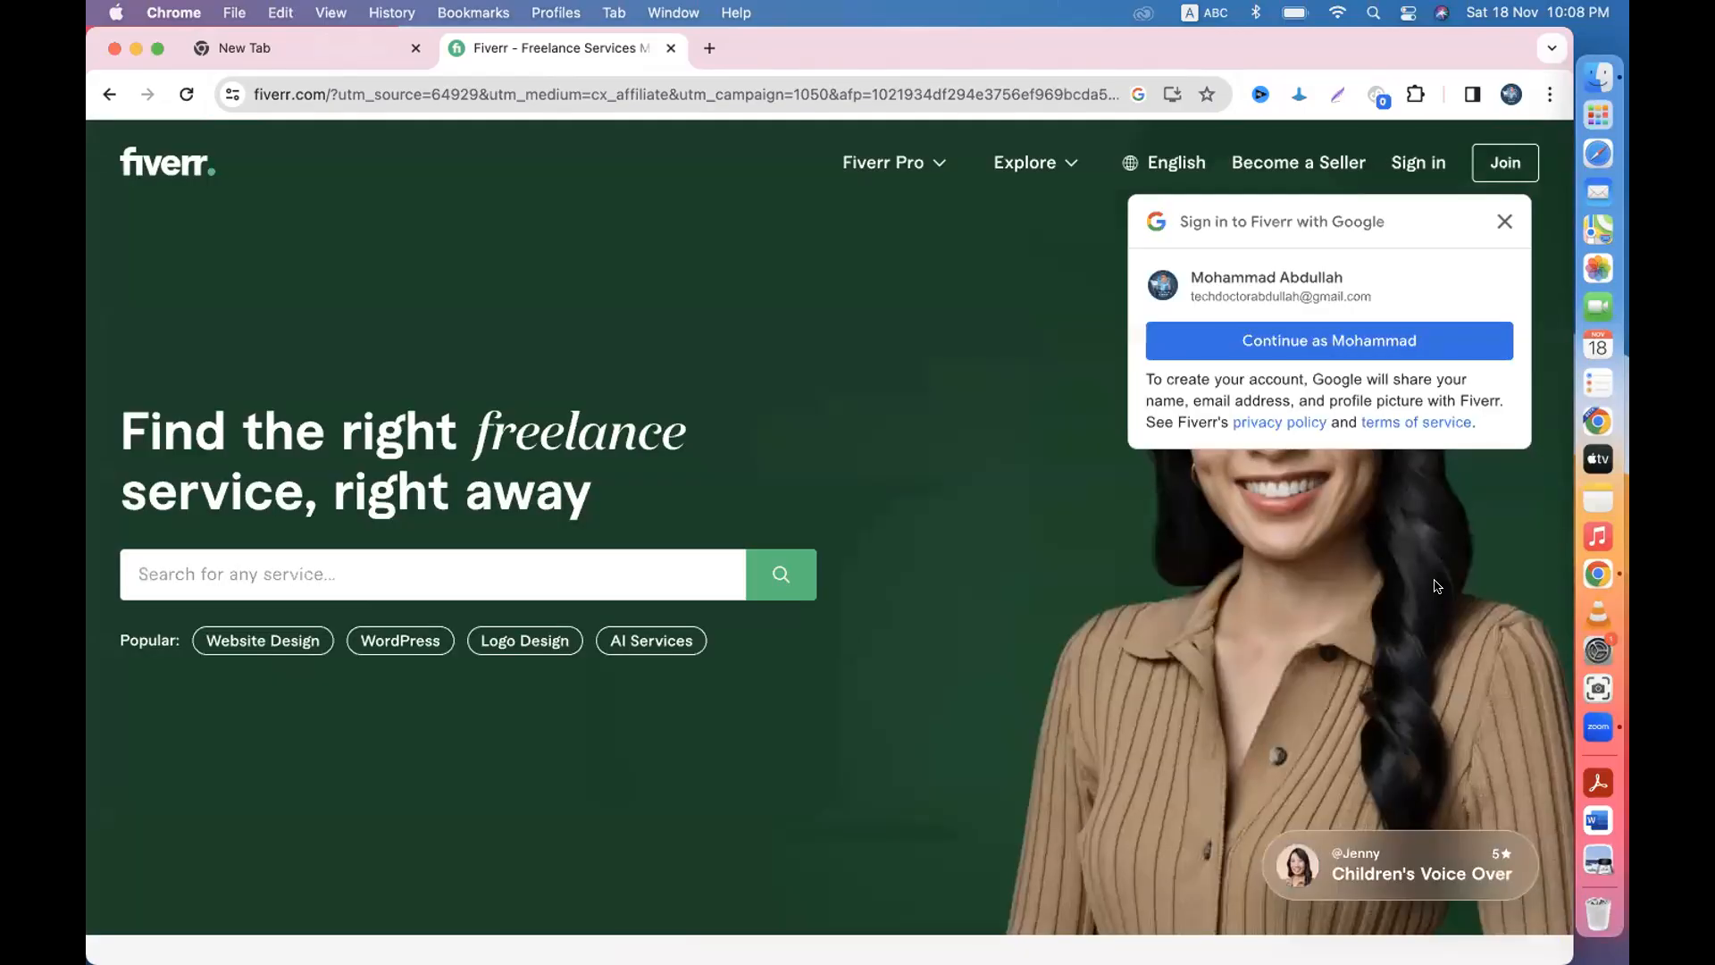
left_click(1504, 225)
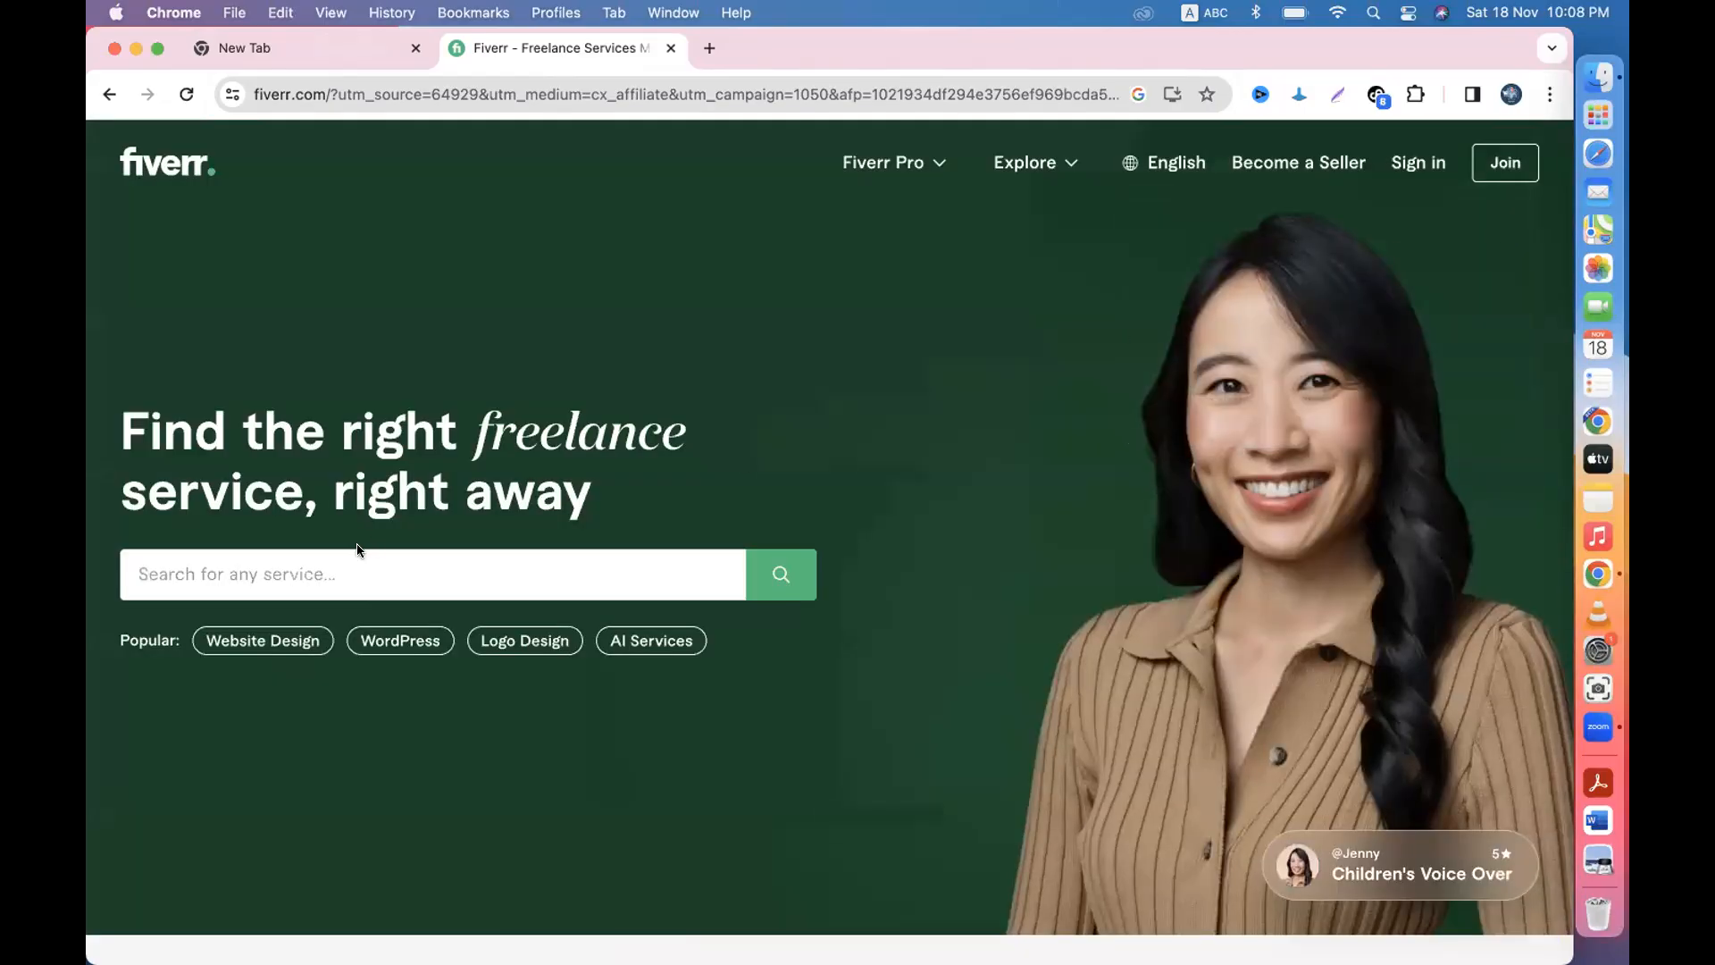
left_click(317, 572)
type("a")
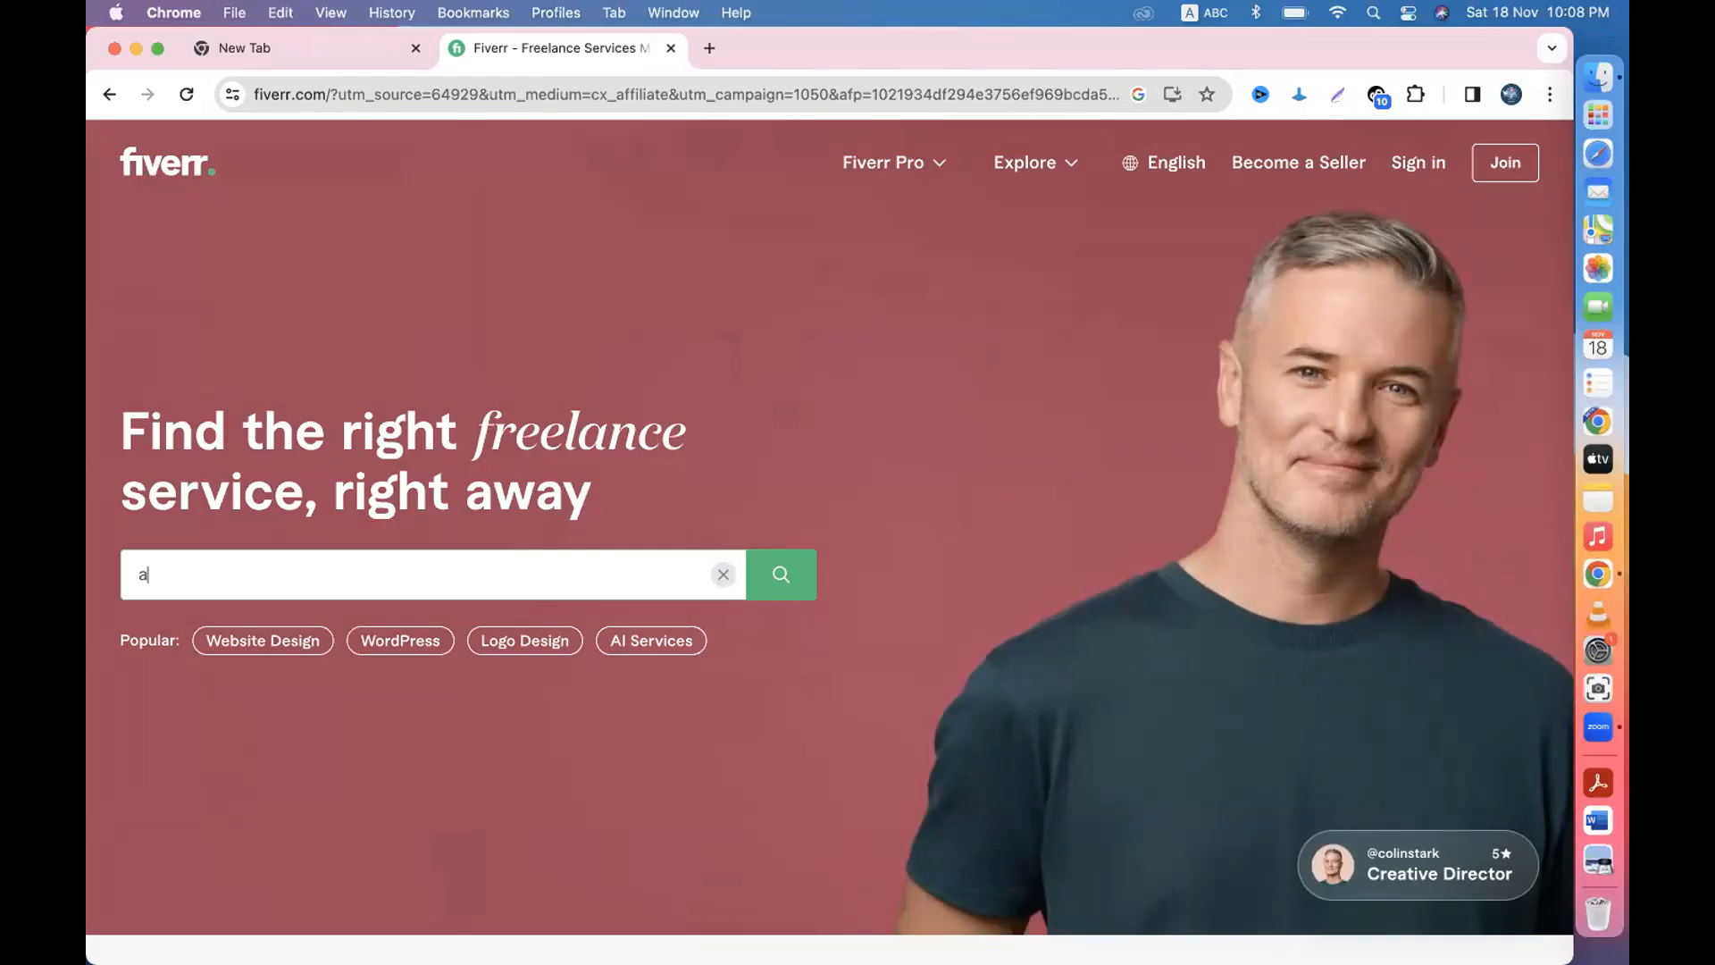
key("BackSpace")
key("BackSpace")
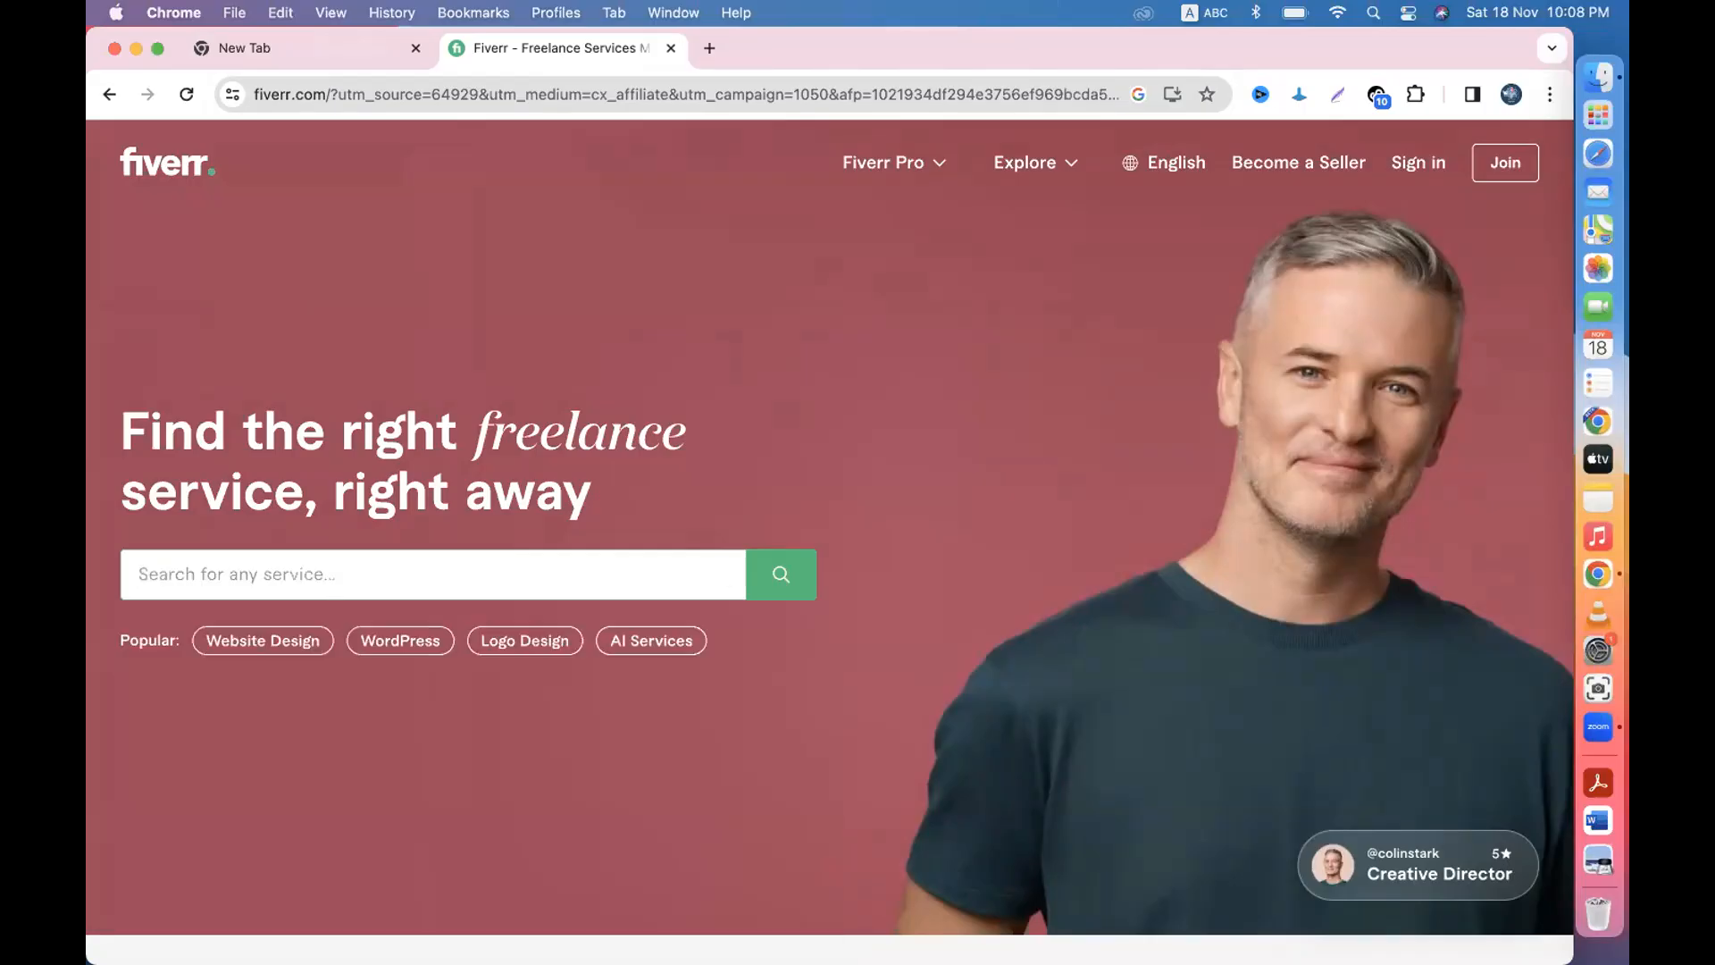
type("tik t")
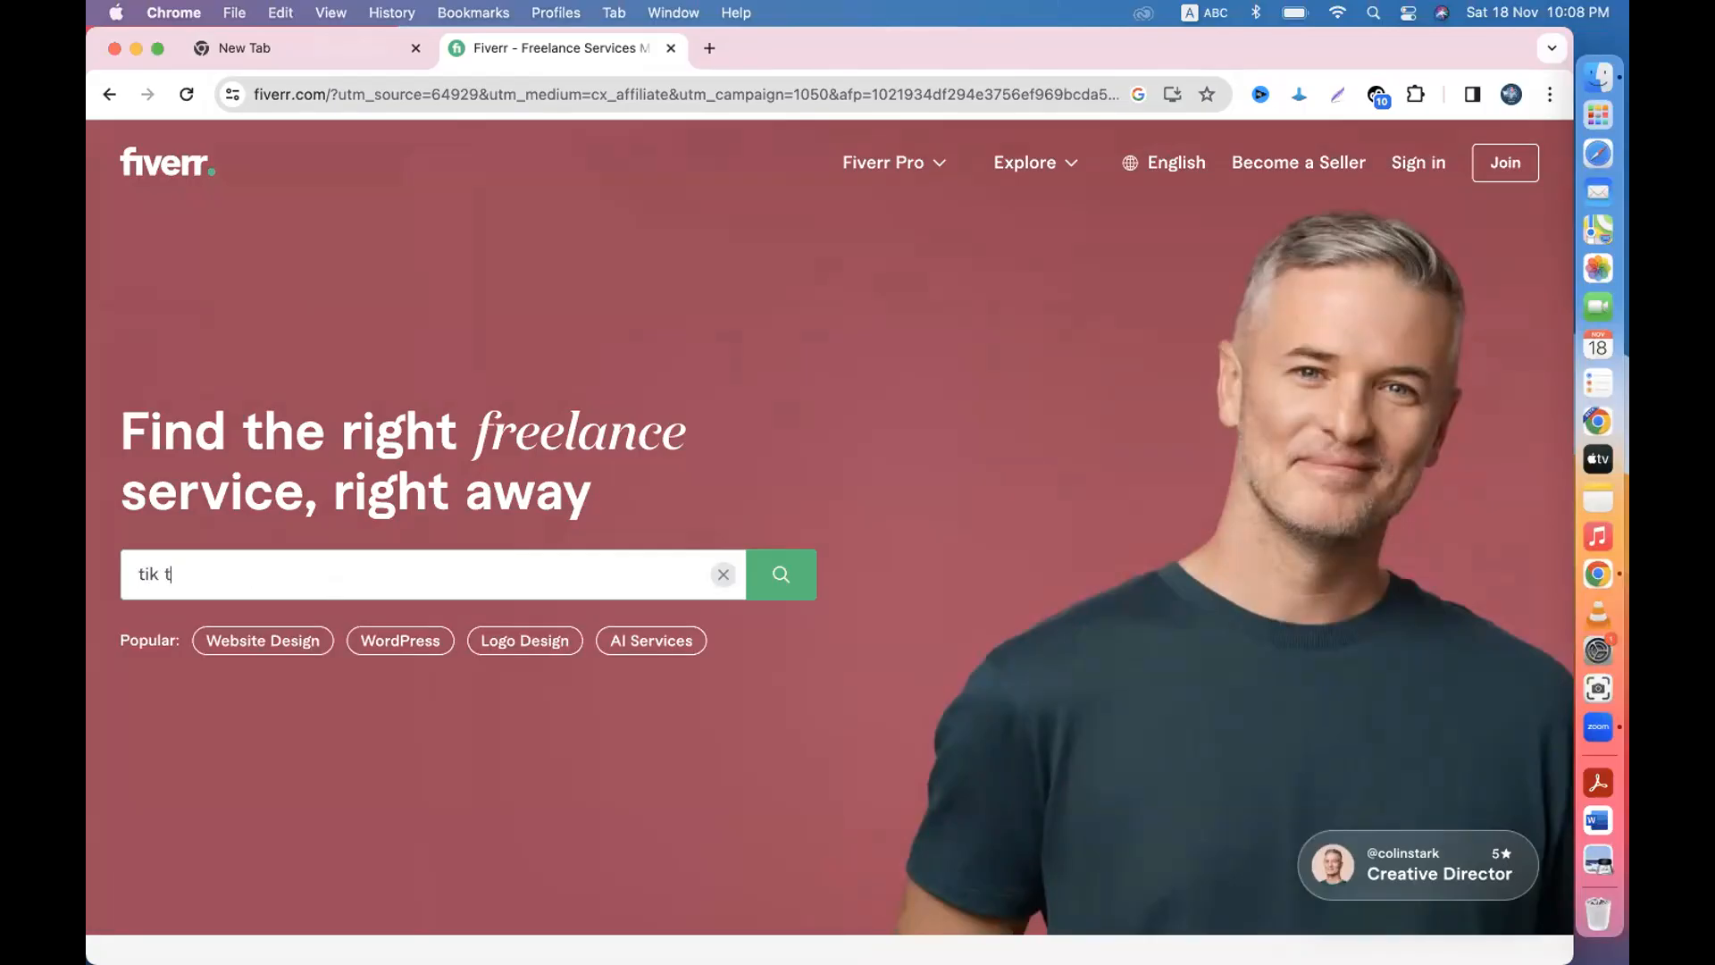
type("ok ad account")
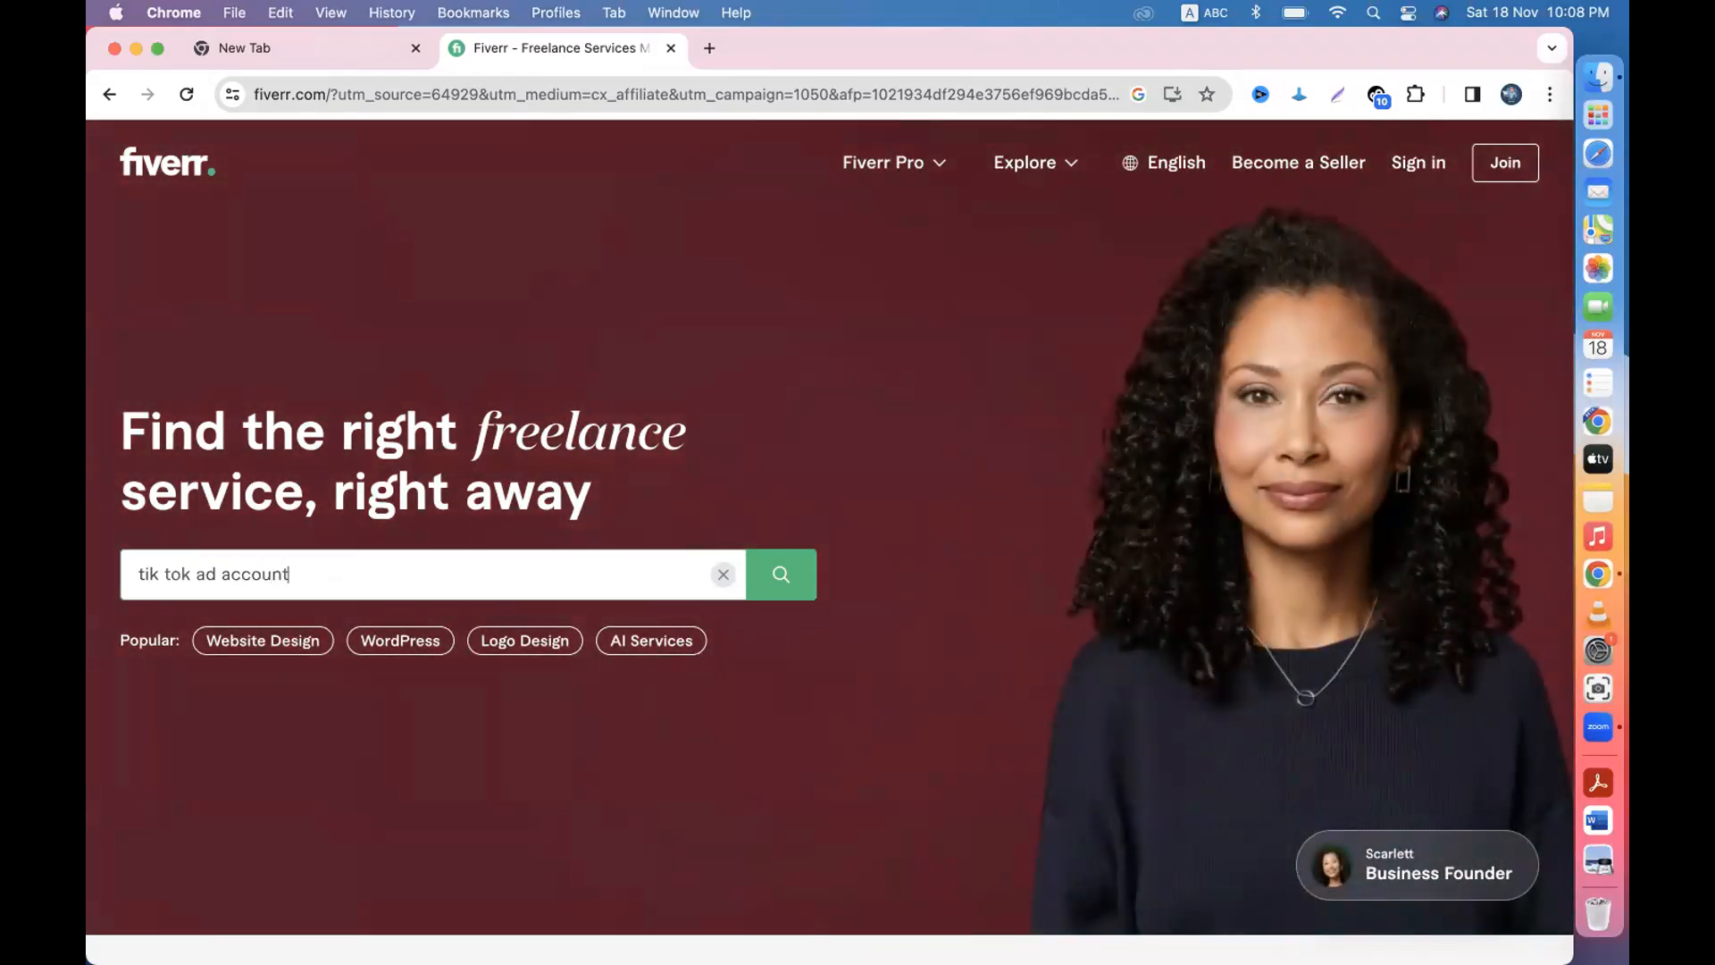
key("Return")
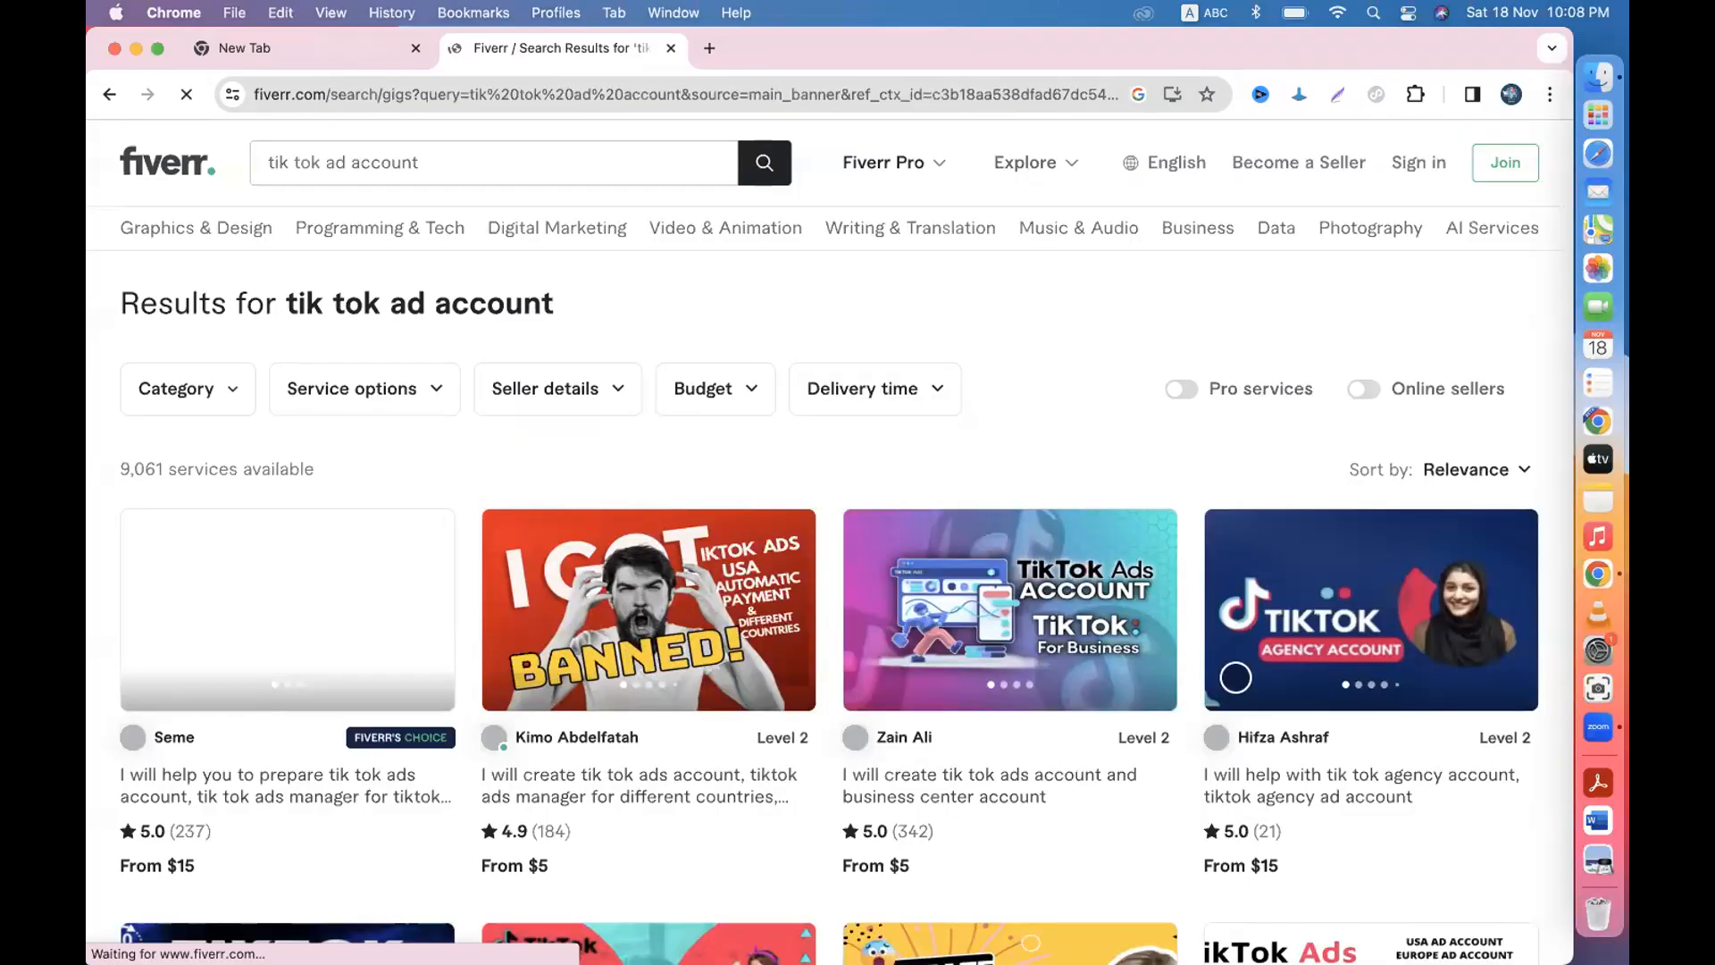
scroll(831, 536, "down", 3)
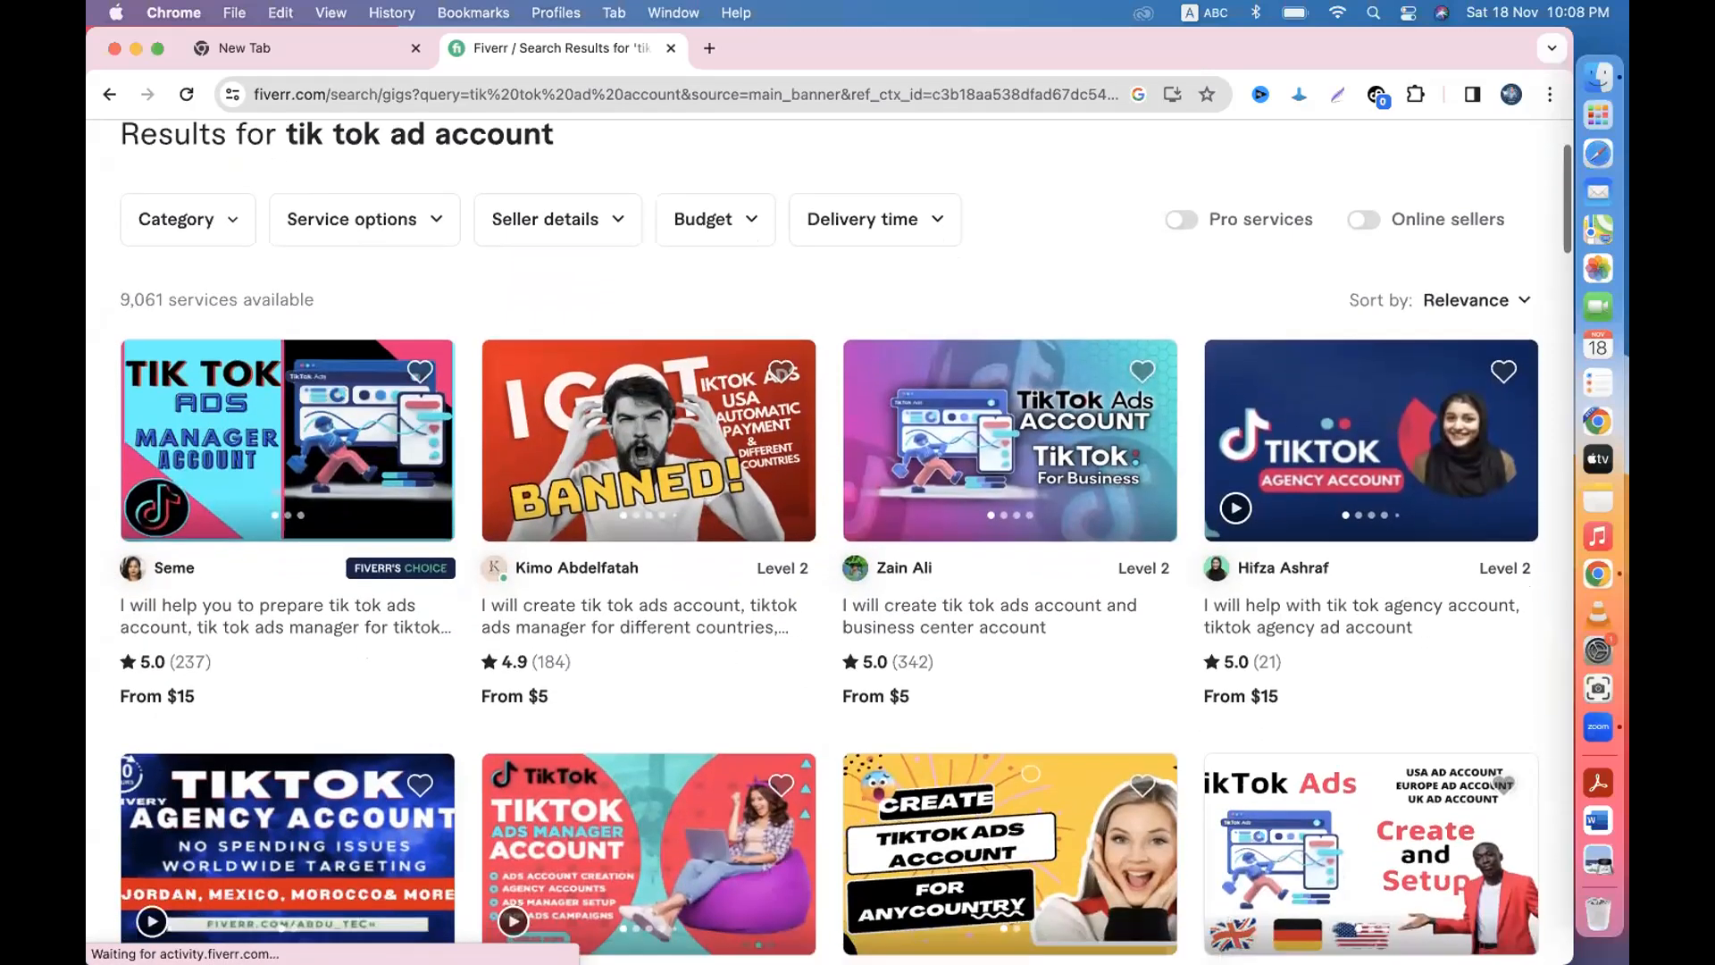
Open the second TikTok ads account gig and highlight its title and Basic package notes
left_click(603, 598)
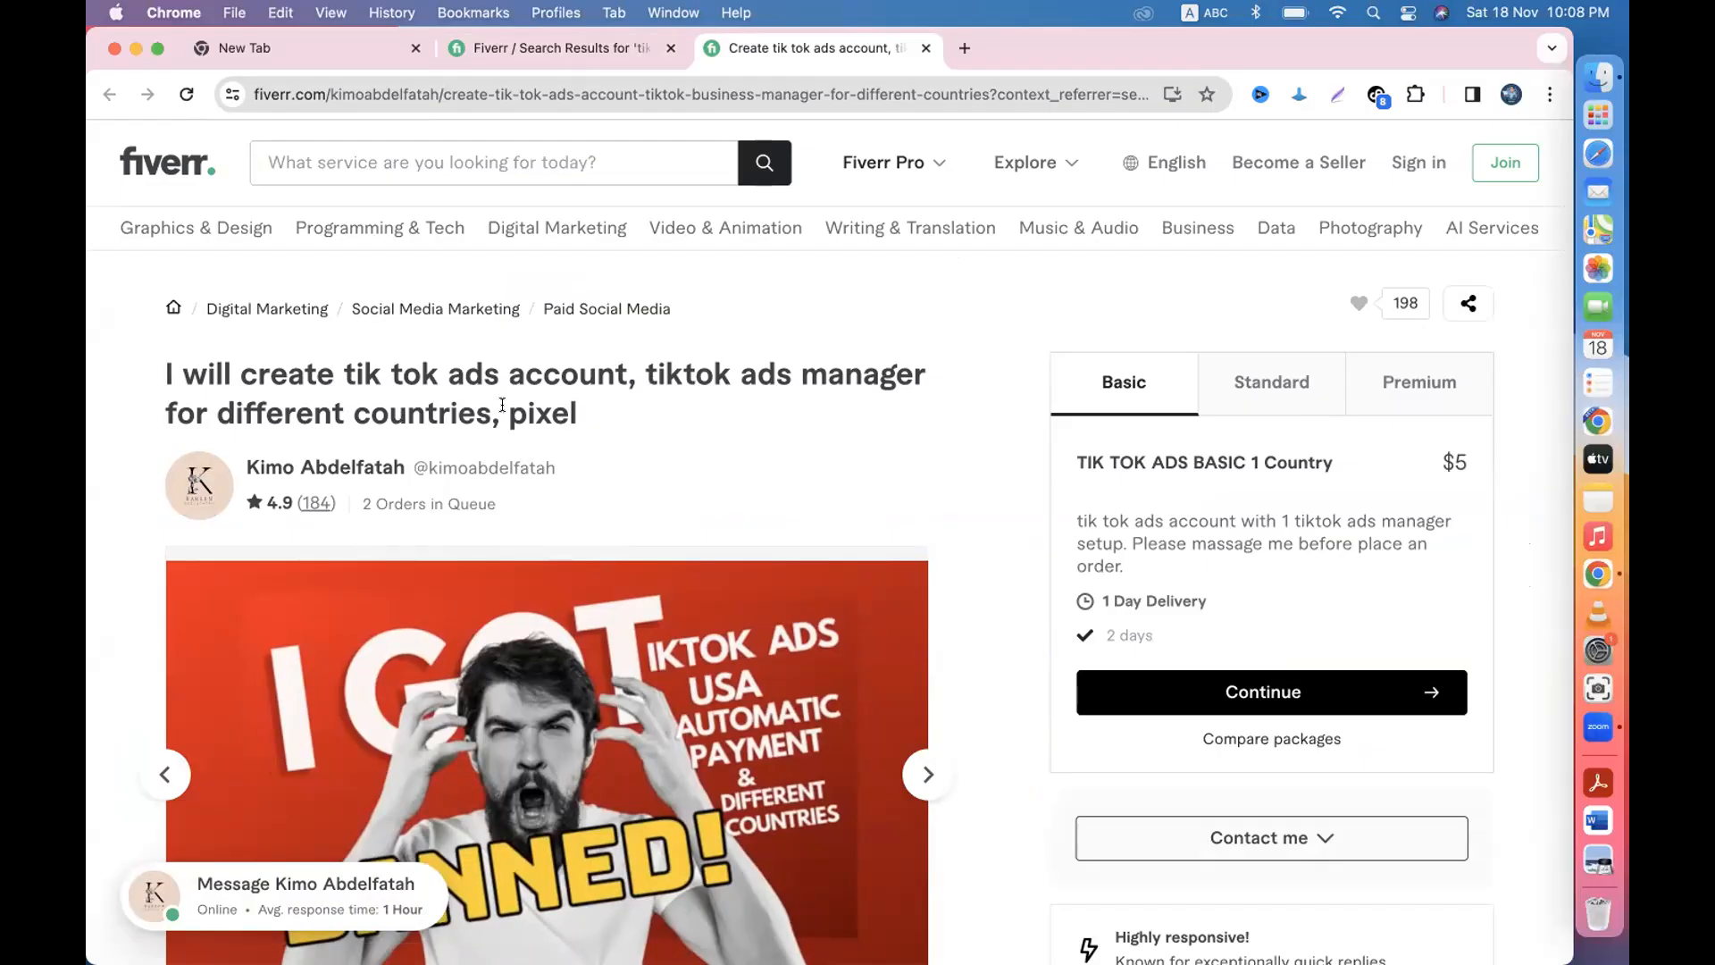
left_click_drag(585, 420, 356, 357)
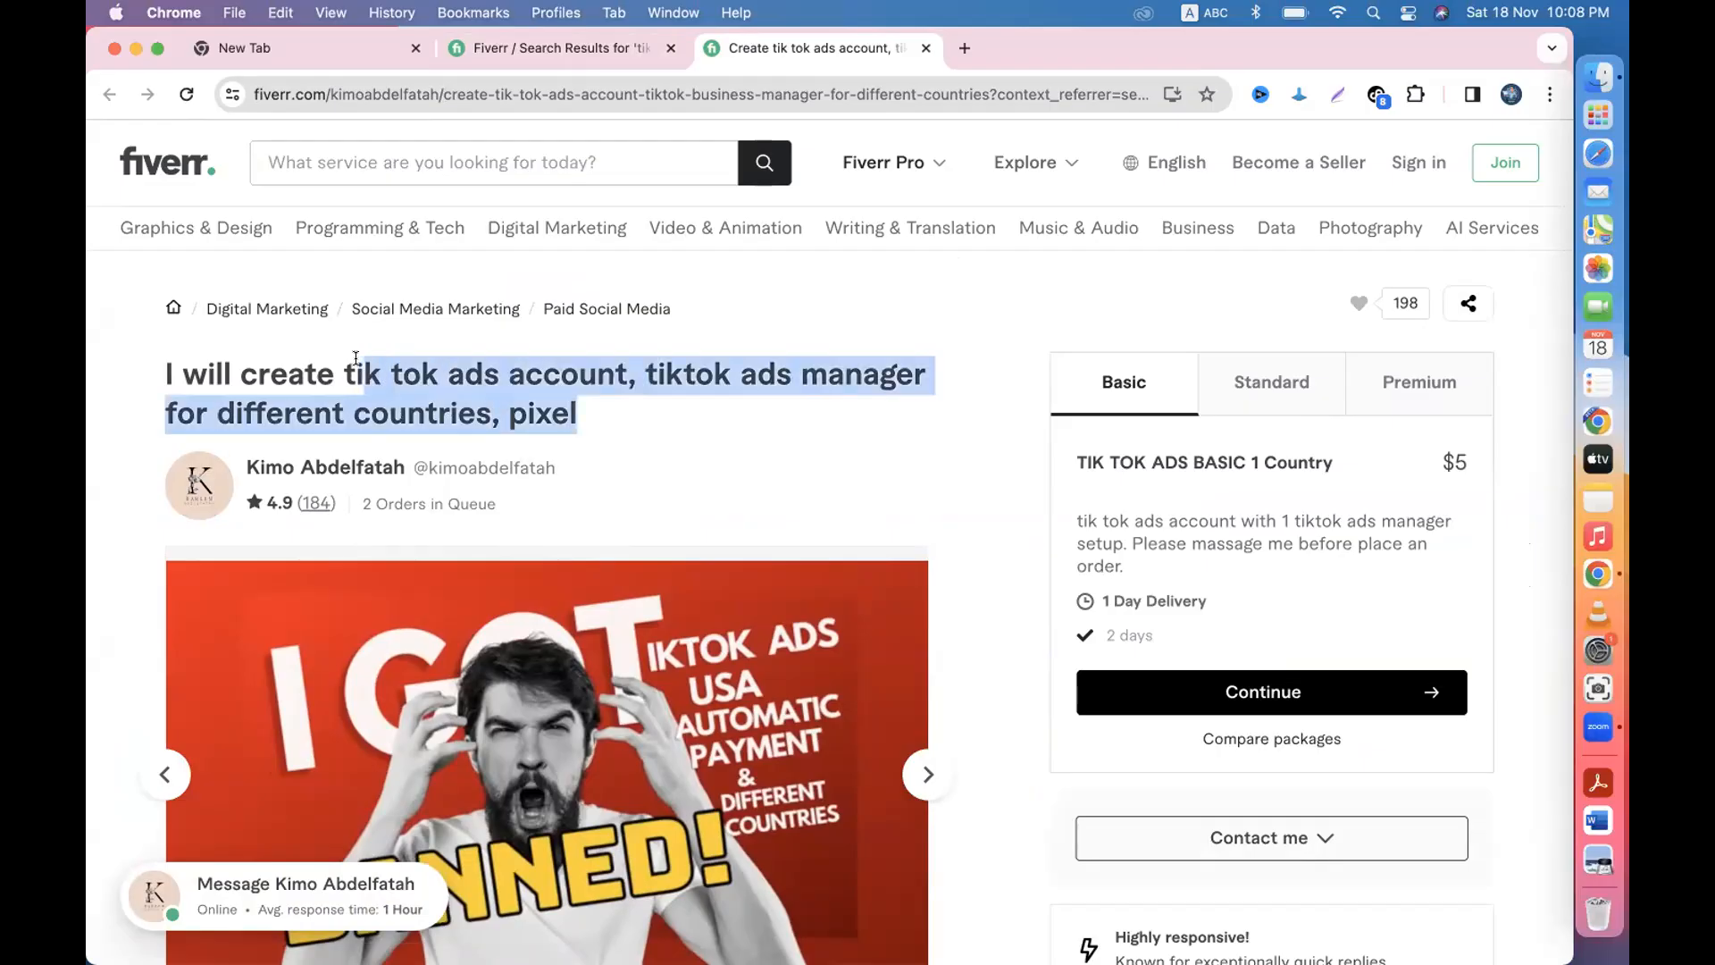
left_click_drag(1282, 515, 1440, 518)
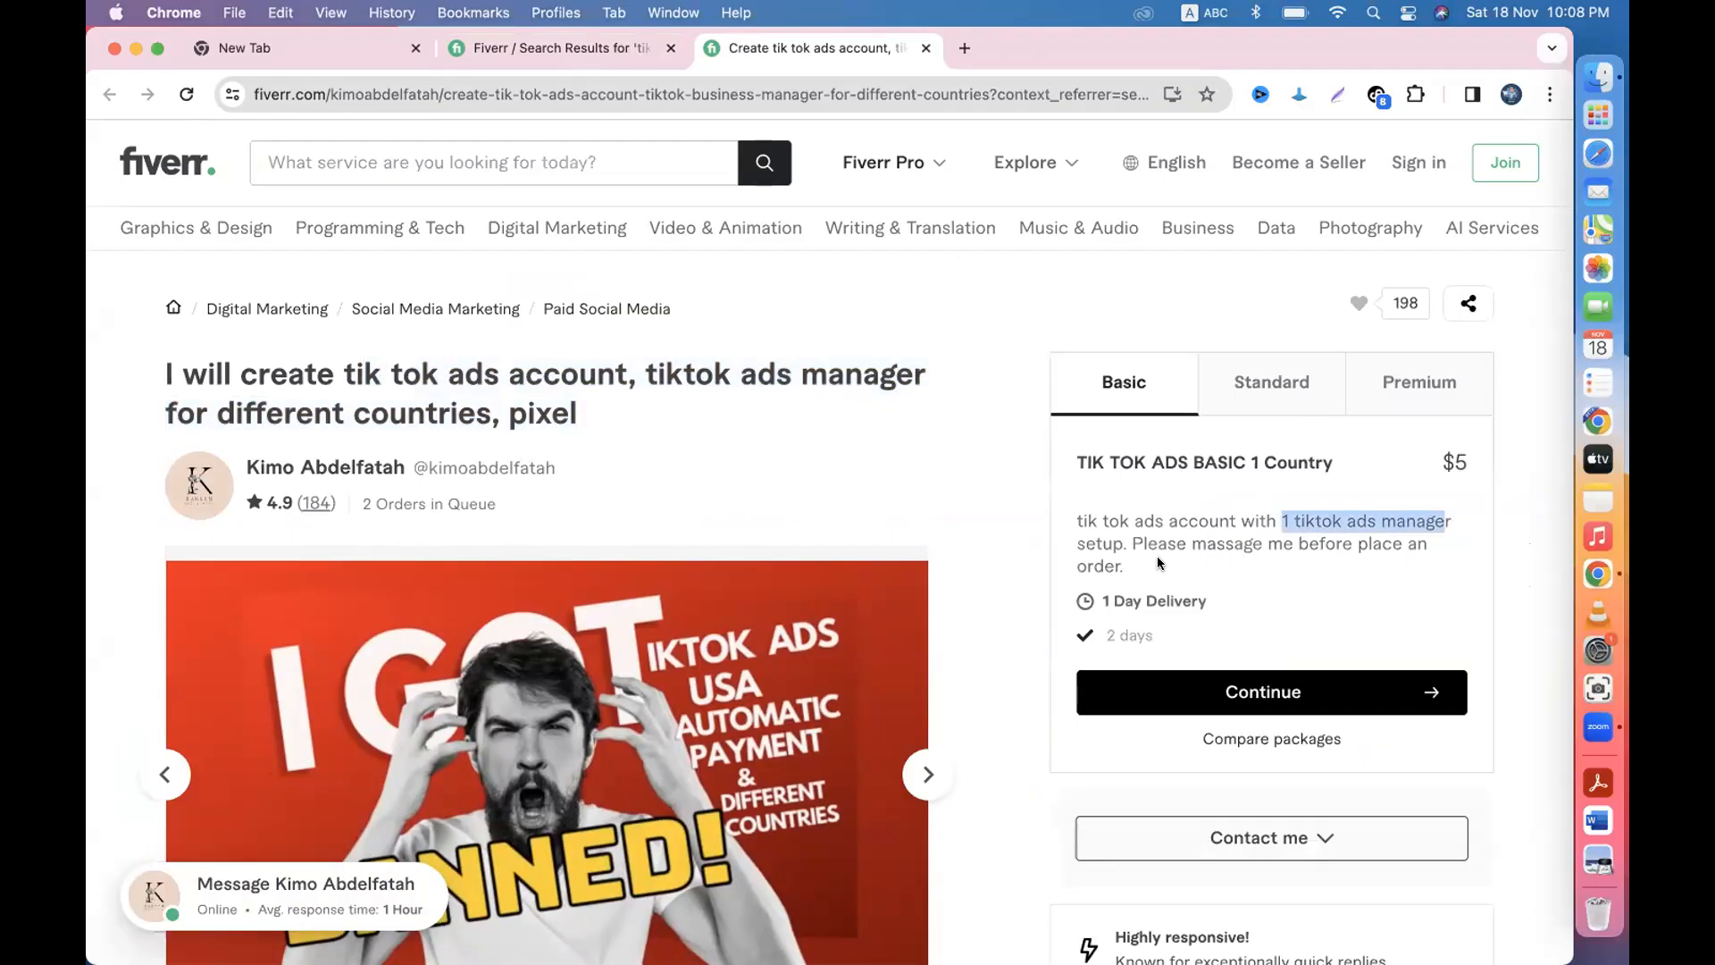
left_click_drag(1133, 544, 1375, 560)
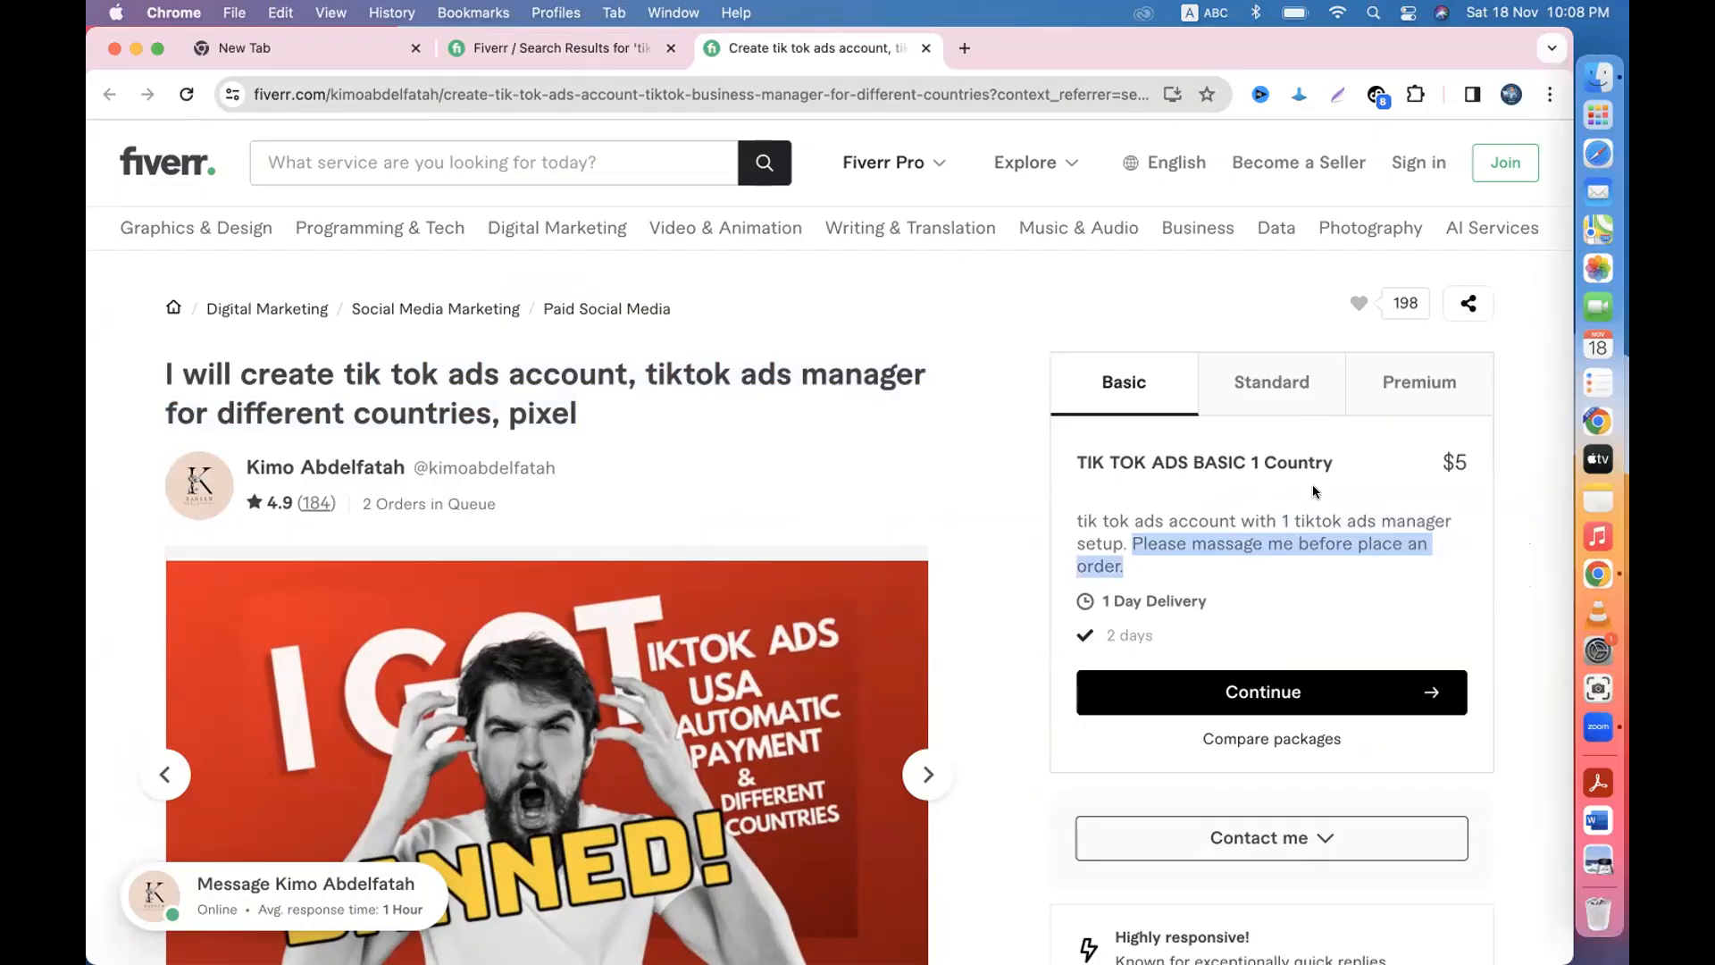
left_click(1362, 523)
Check the $15 Standard and $25 Premium packages, then return to the search results
left_click(1257, 379)
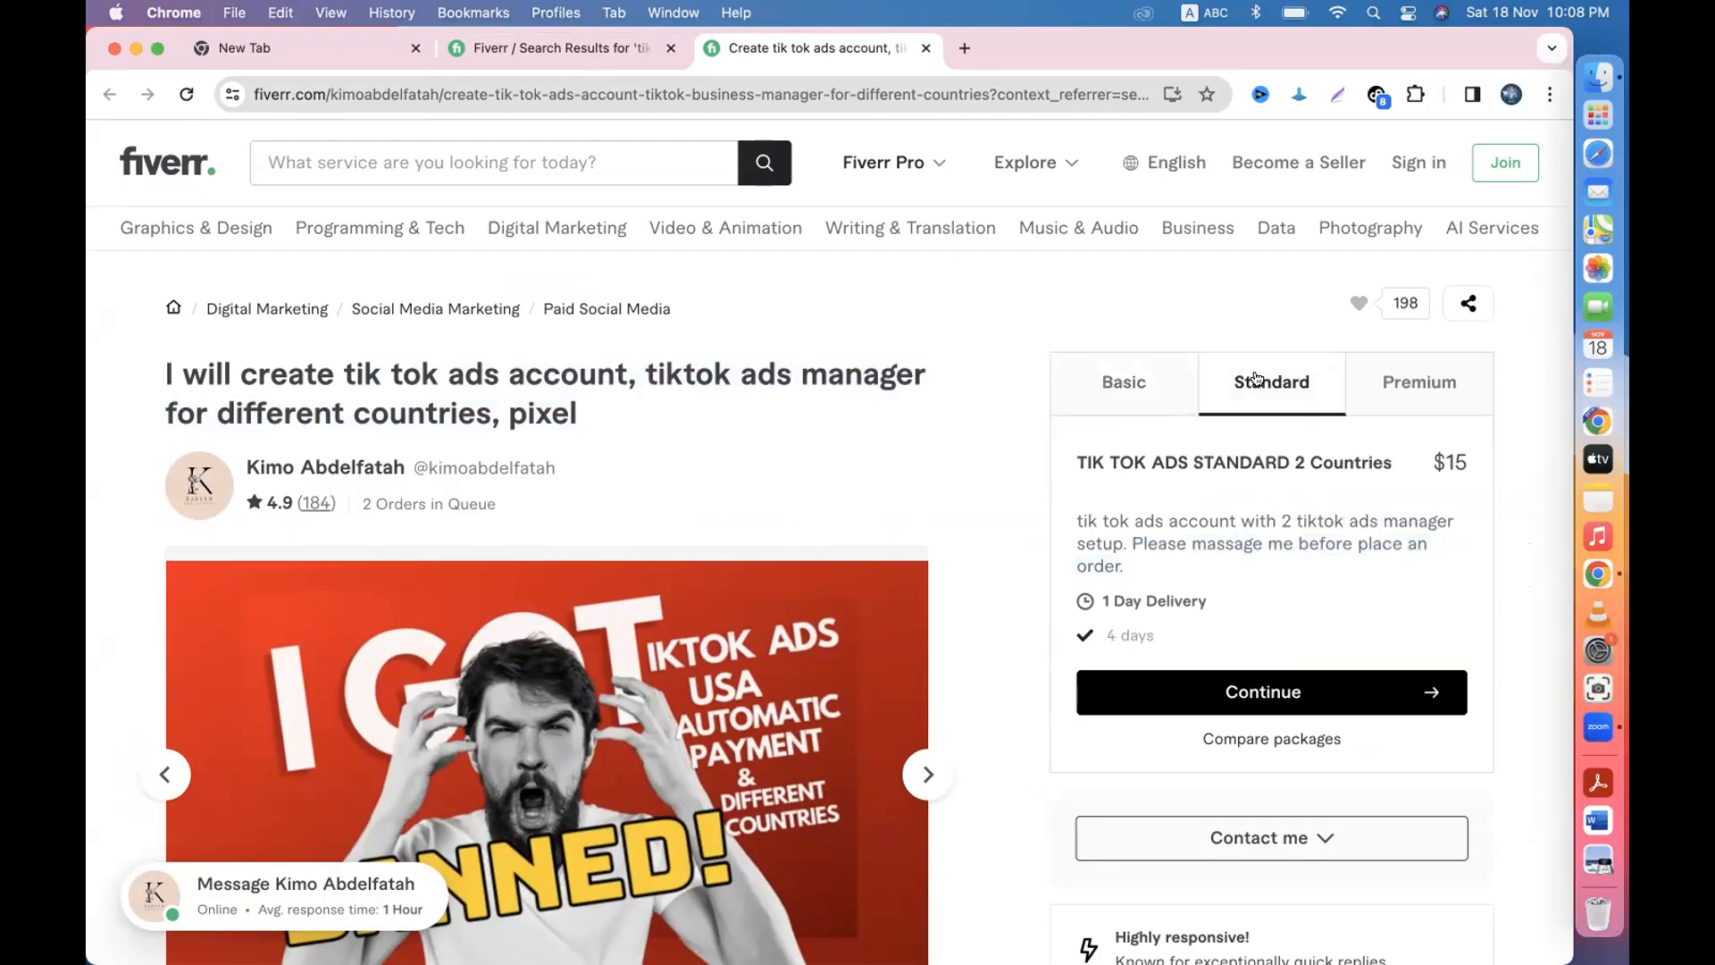
left_click(1395, 391)
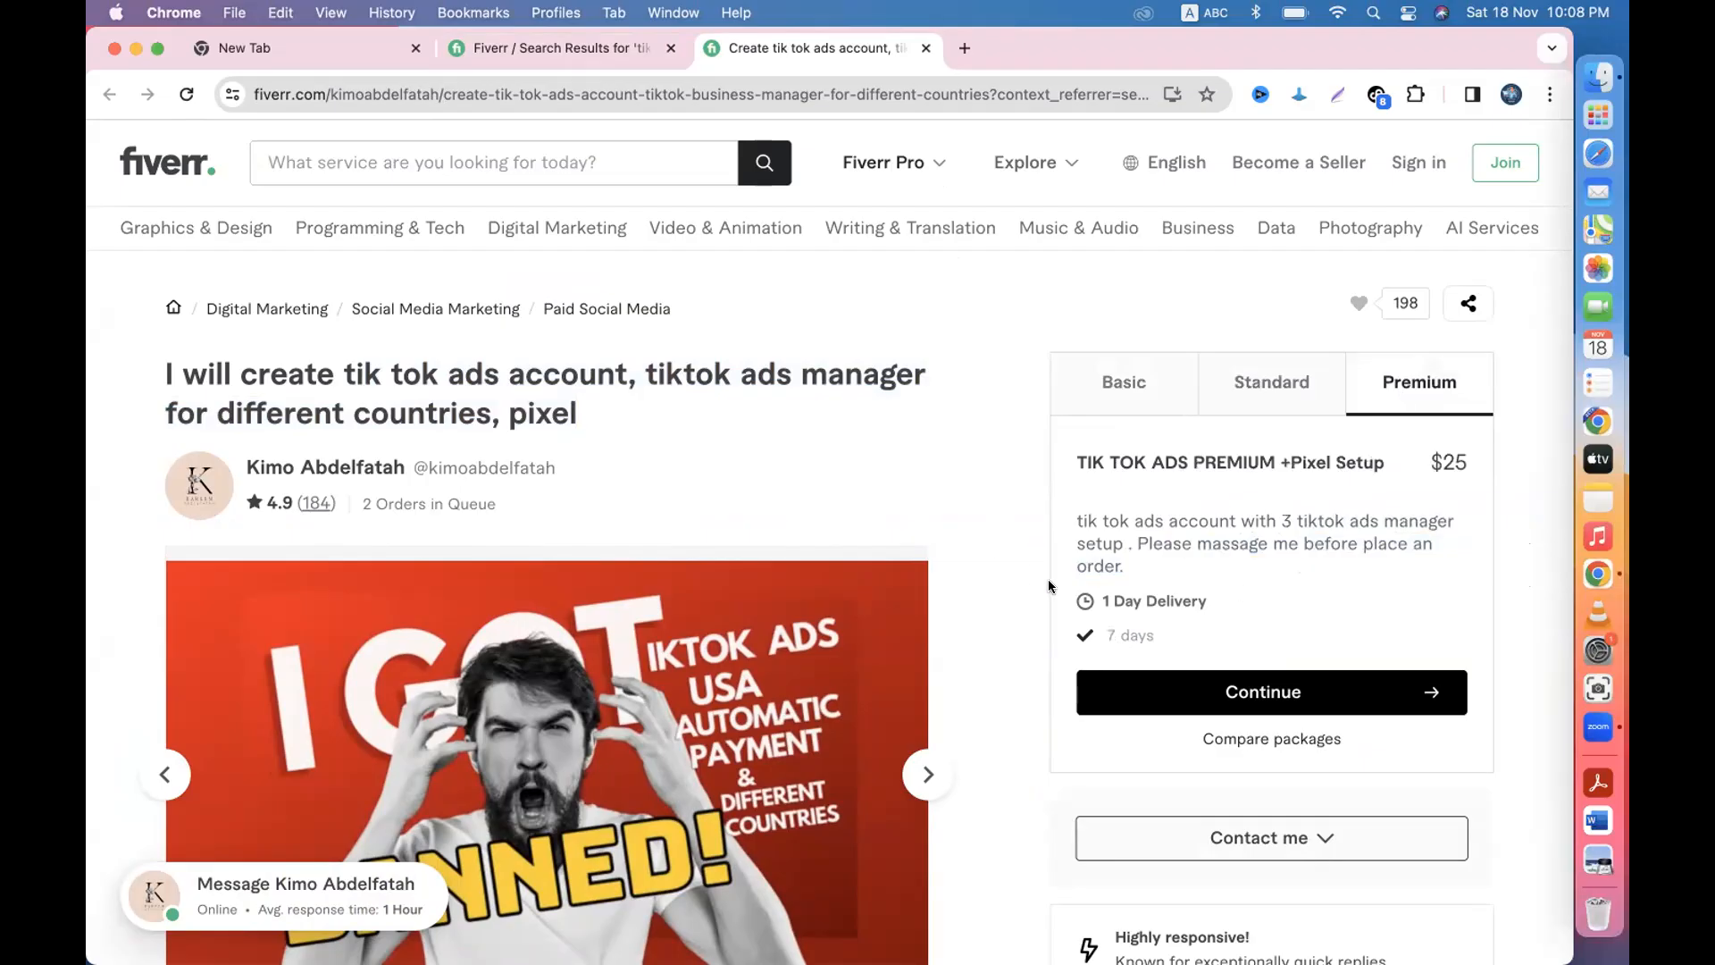
left_click(548, 47)
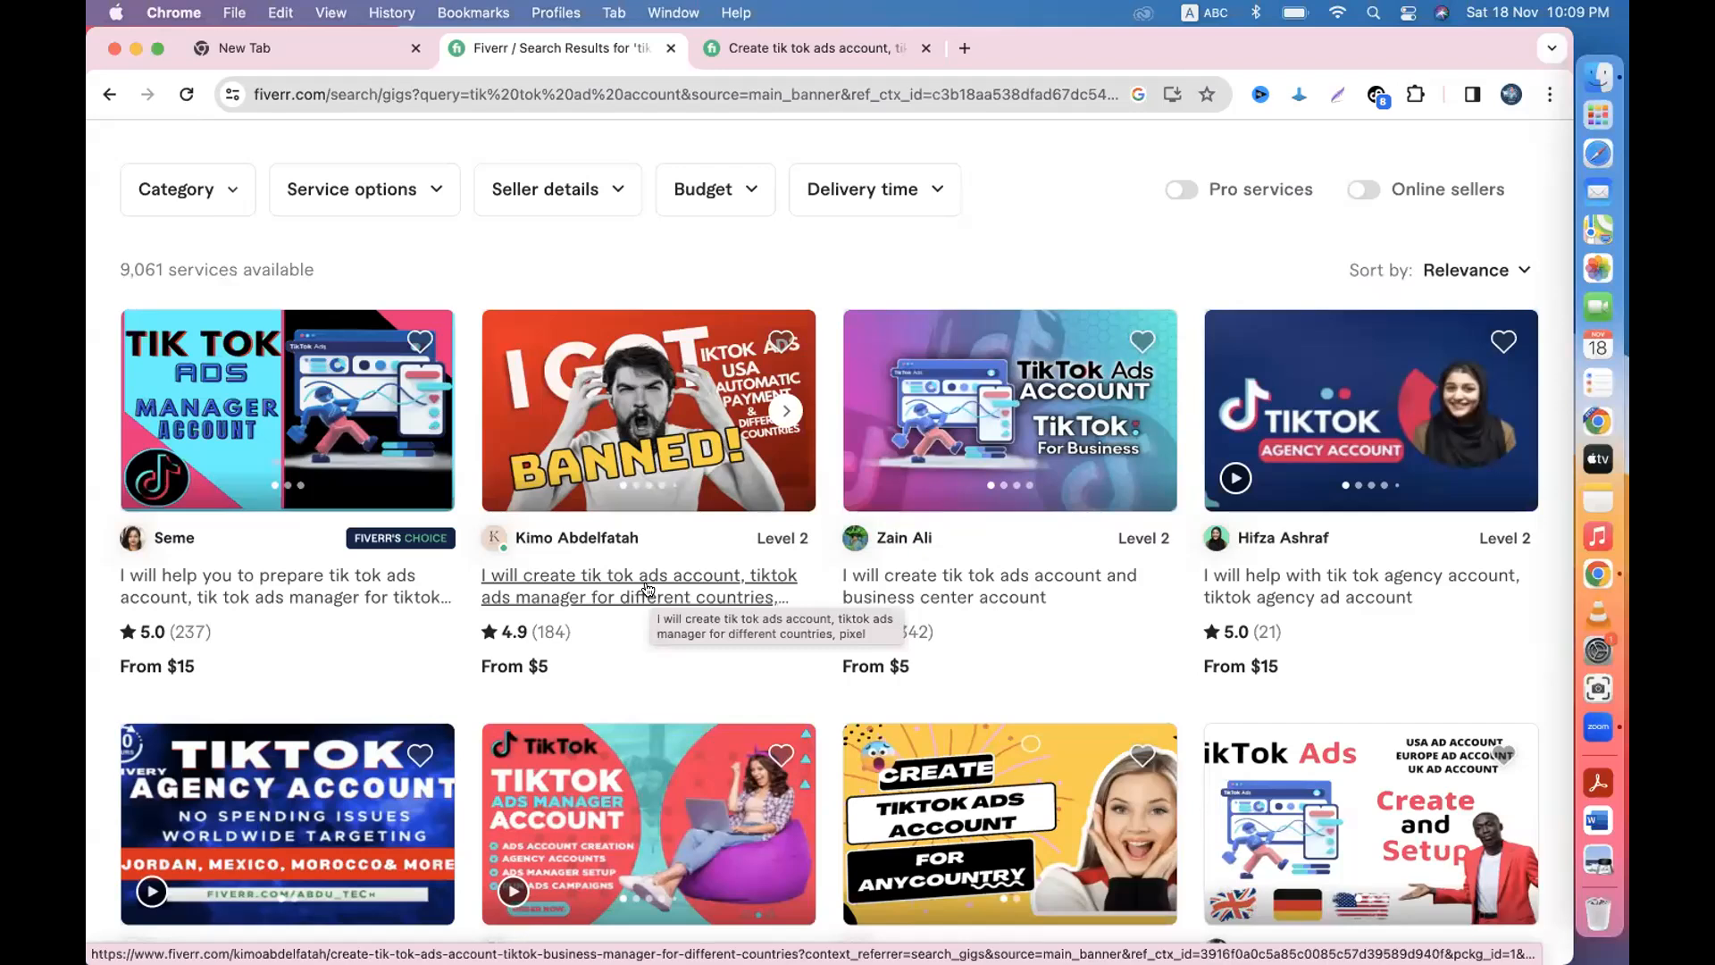
Change the search query from 'tik tok ad account' to 'tik tok ads' and run it
left_click(335, 57)
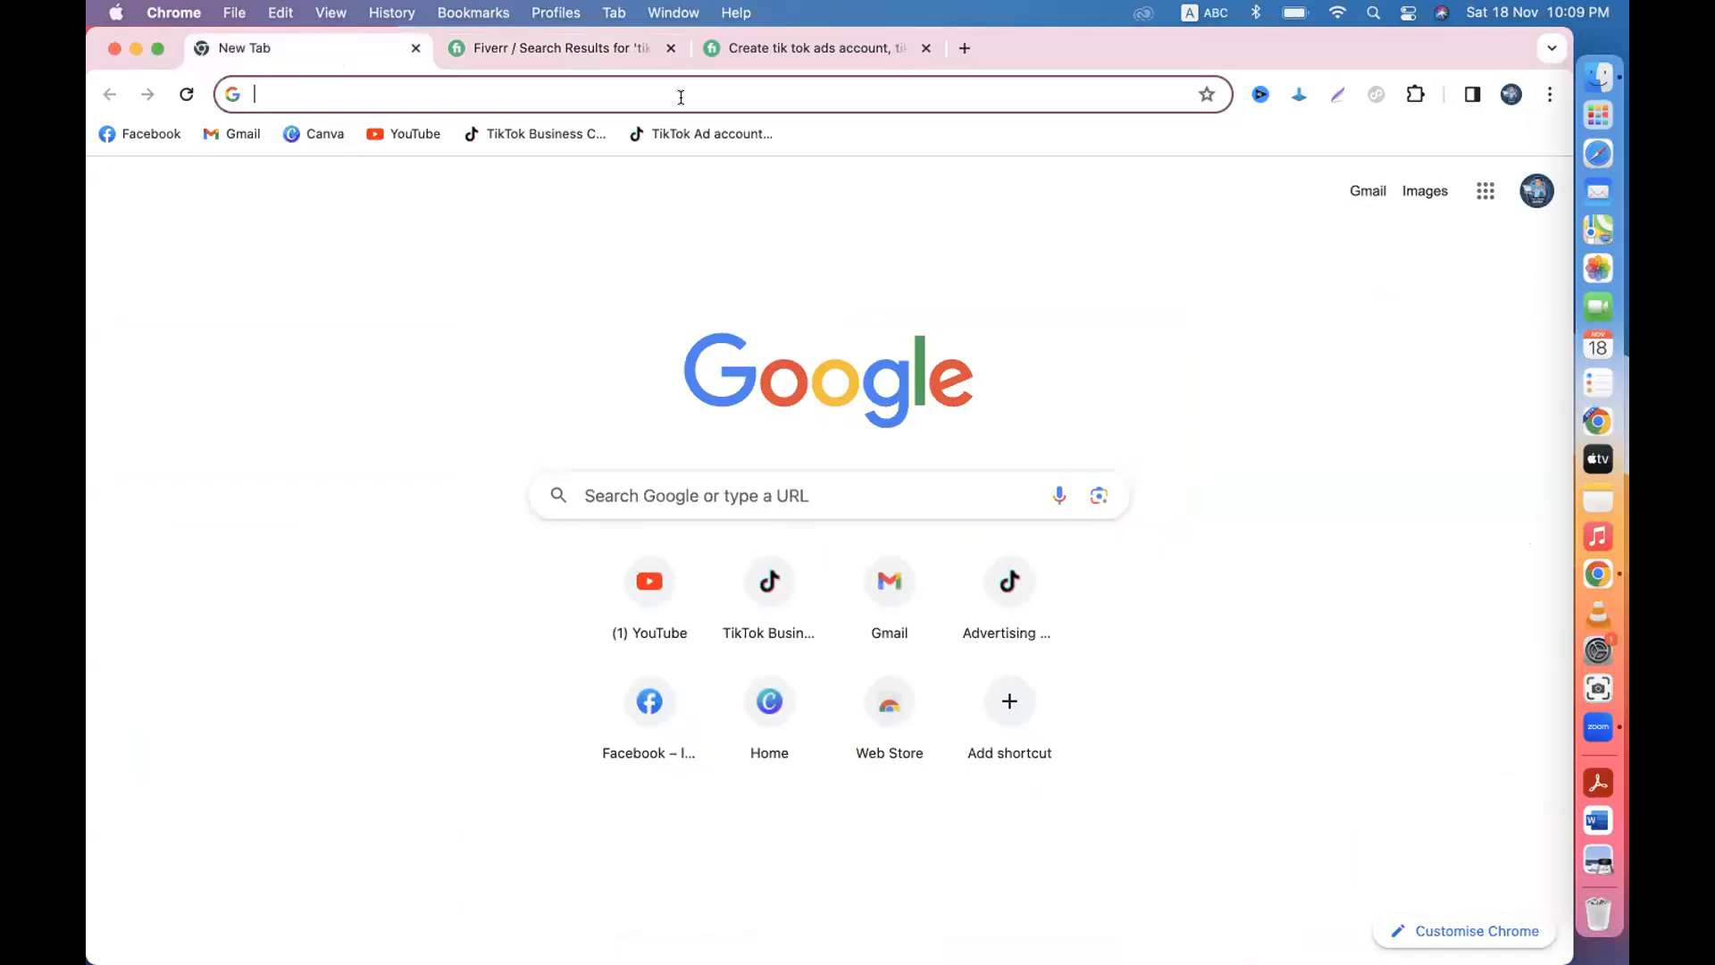
left_click(597, 54)
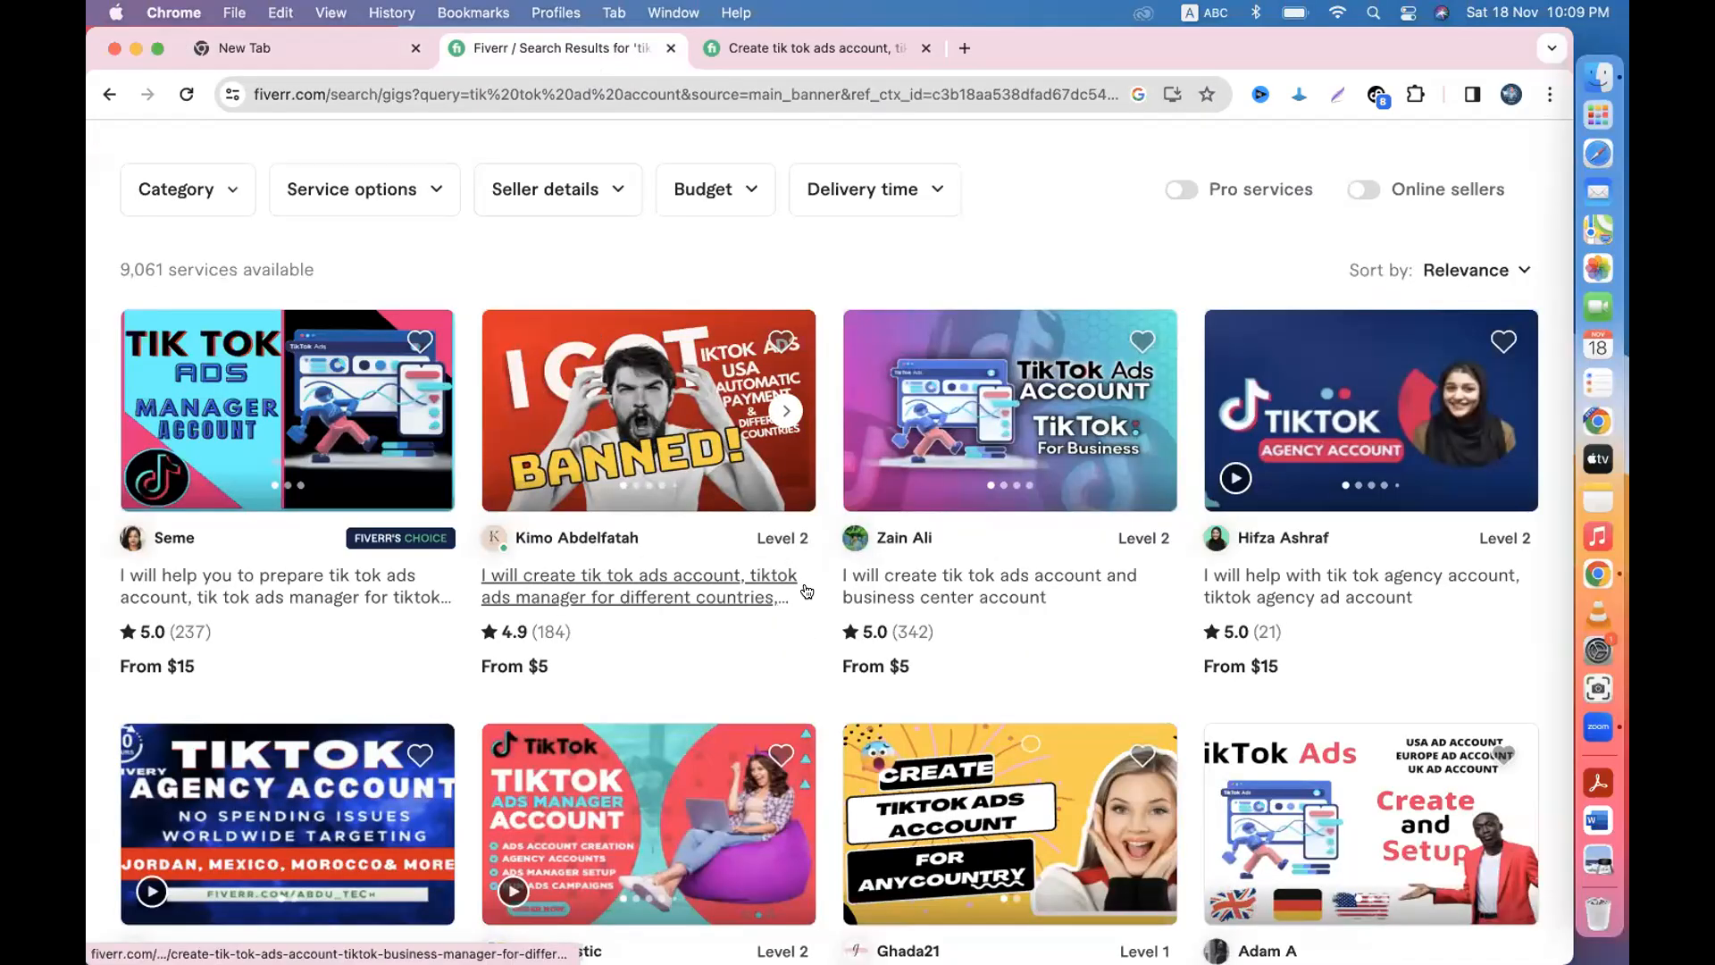
scroll(807, 591, "down", 3)
scroll(807, 590, "up", 5)
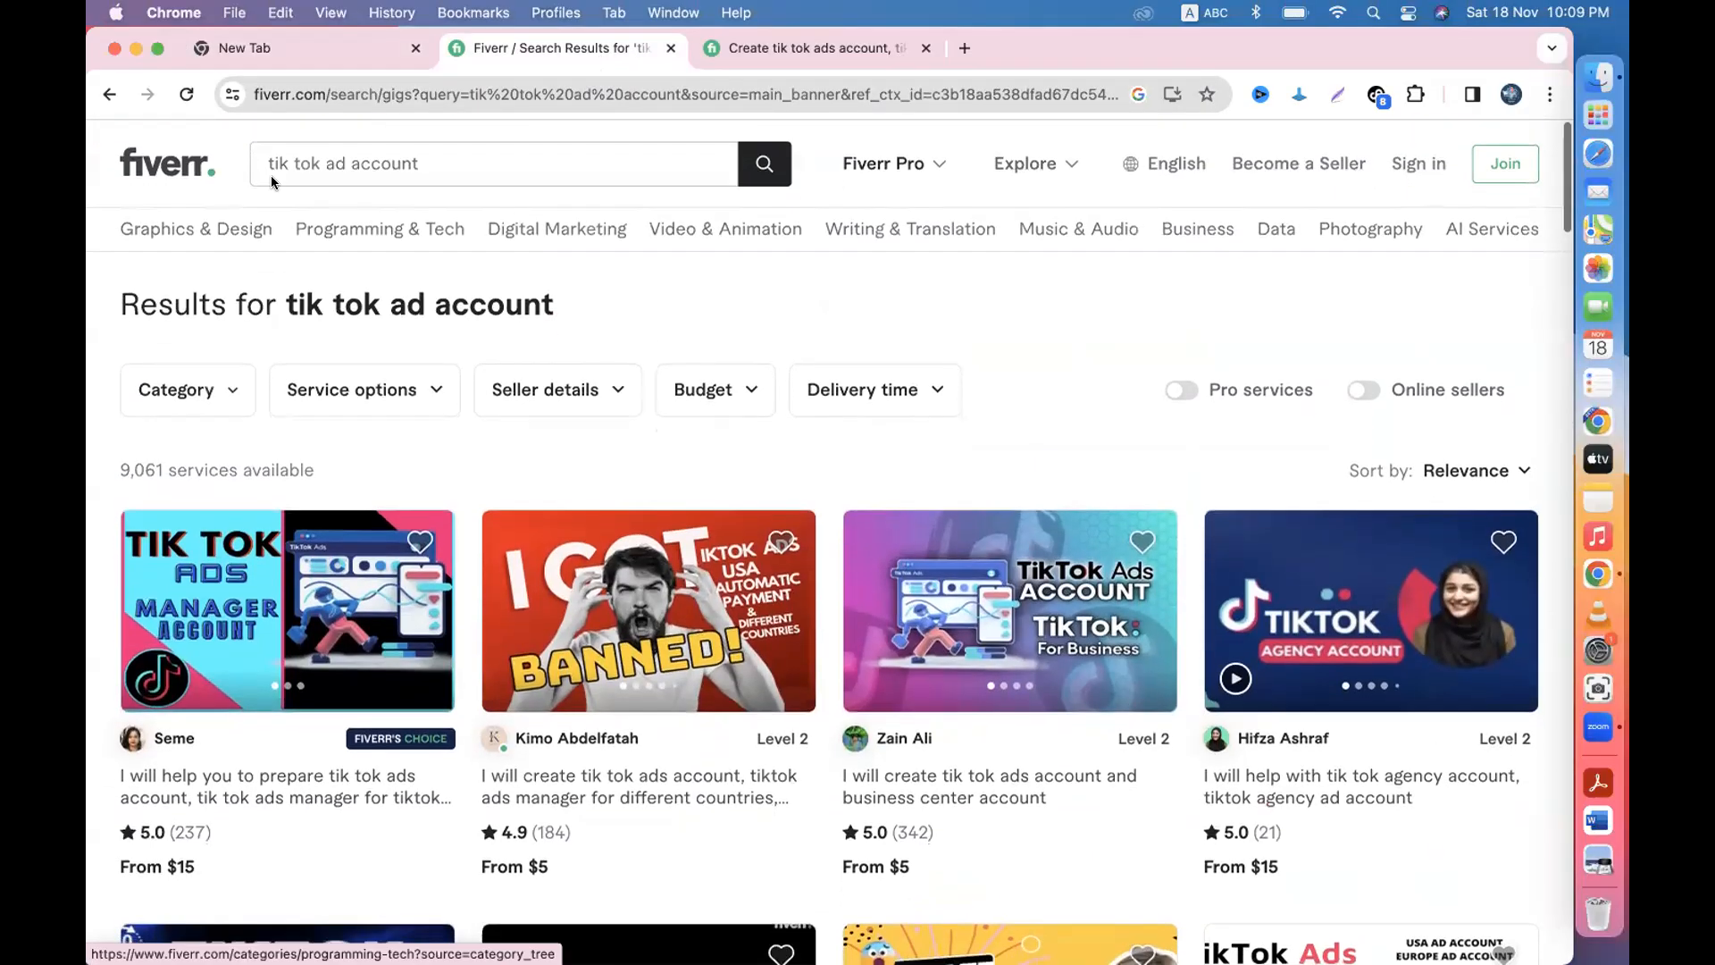
left_click_drag(350, 162, 474, 161)
key("BackSpace")
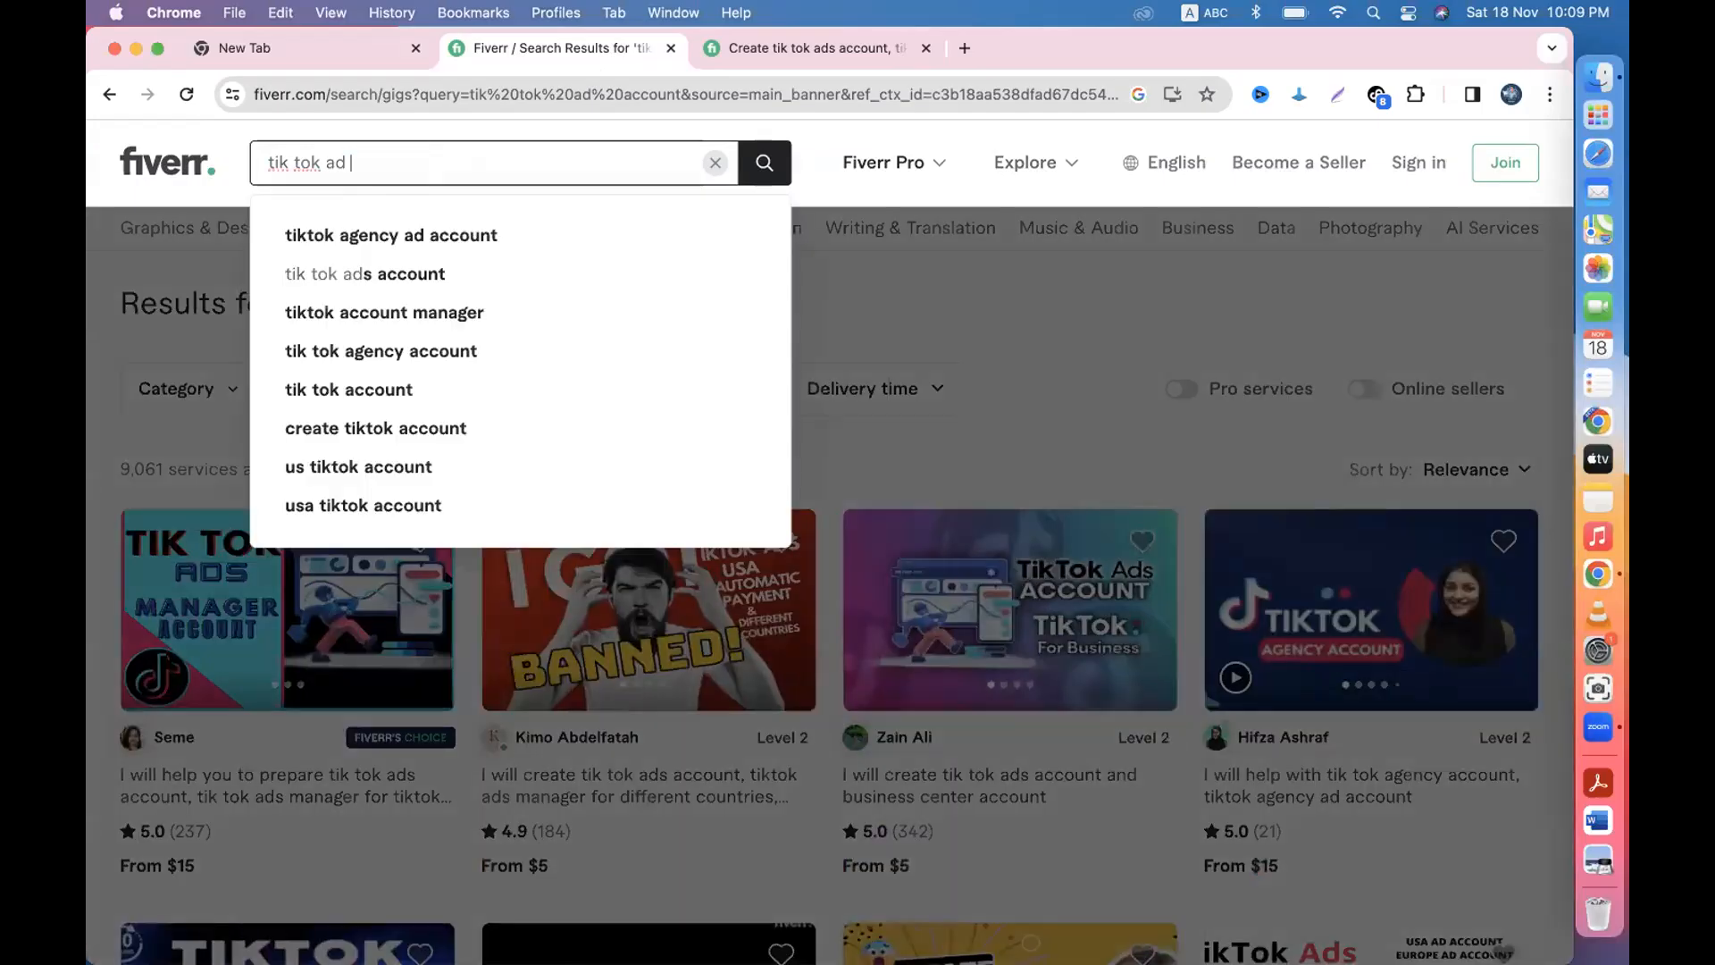
type("s")
key("Return")
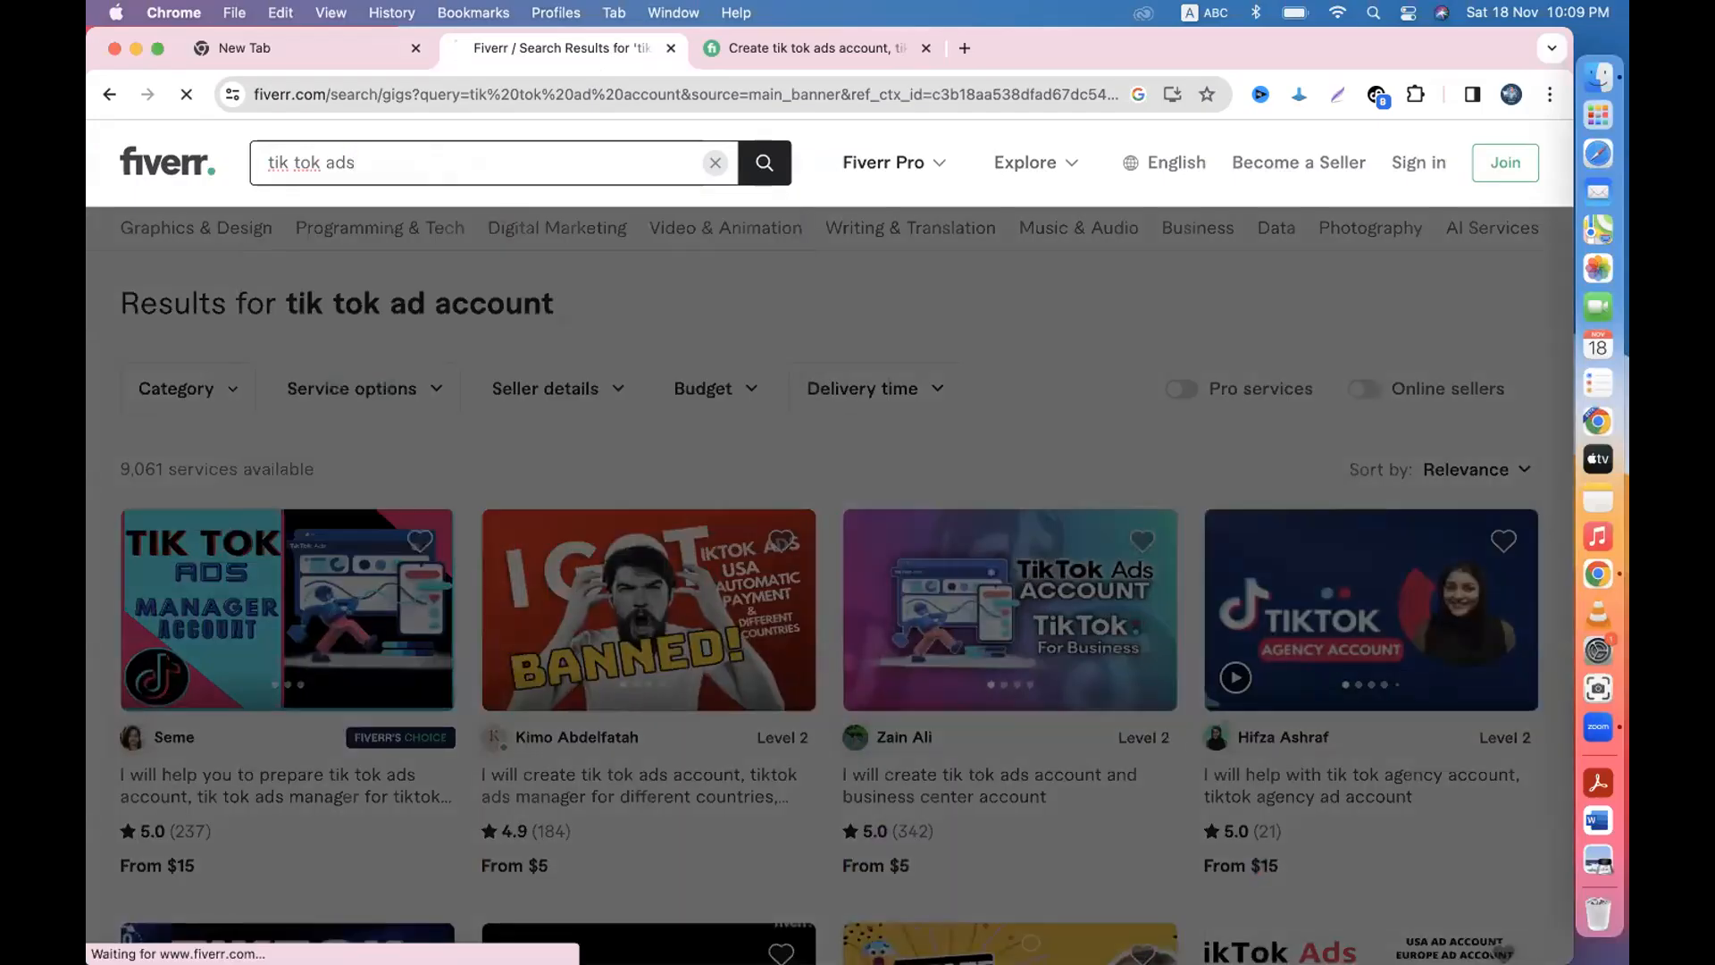
Scroll through the 4,712 'tik tok ads' results to browse the TikTok video-ad gigs
scroll(959, 722, "down", 4)
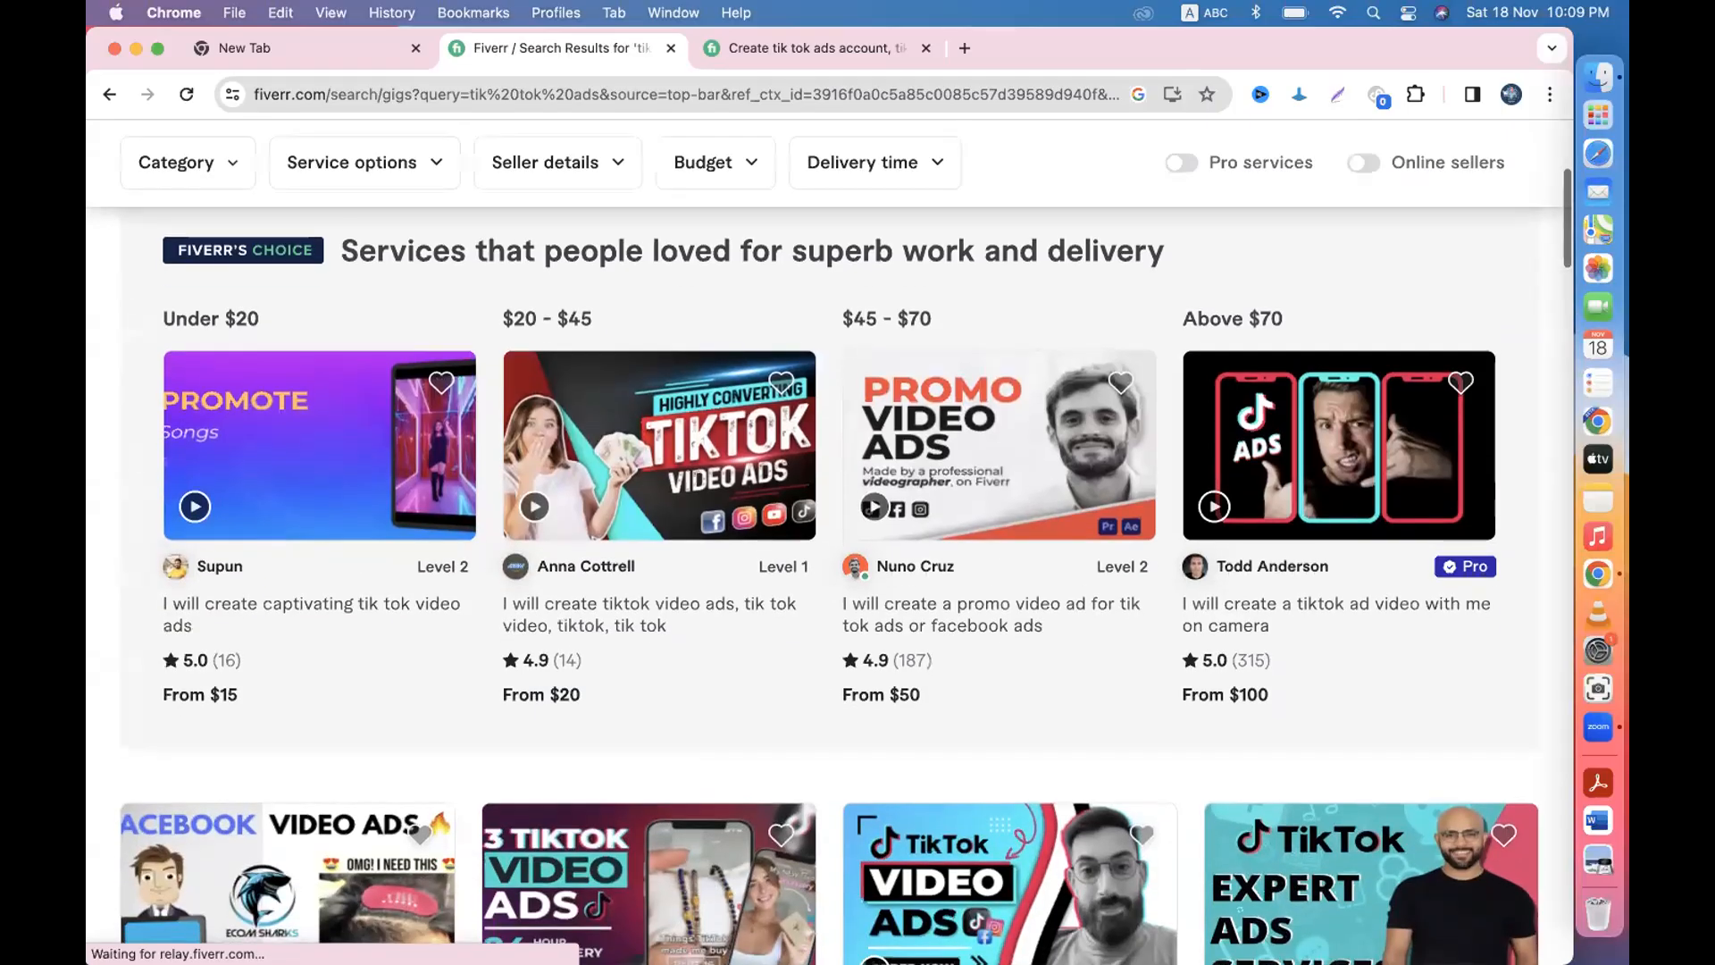
scroll(959, 722, "down", 3)
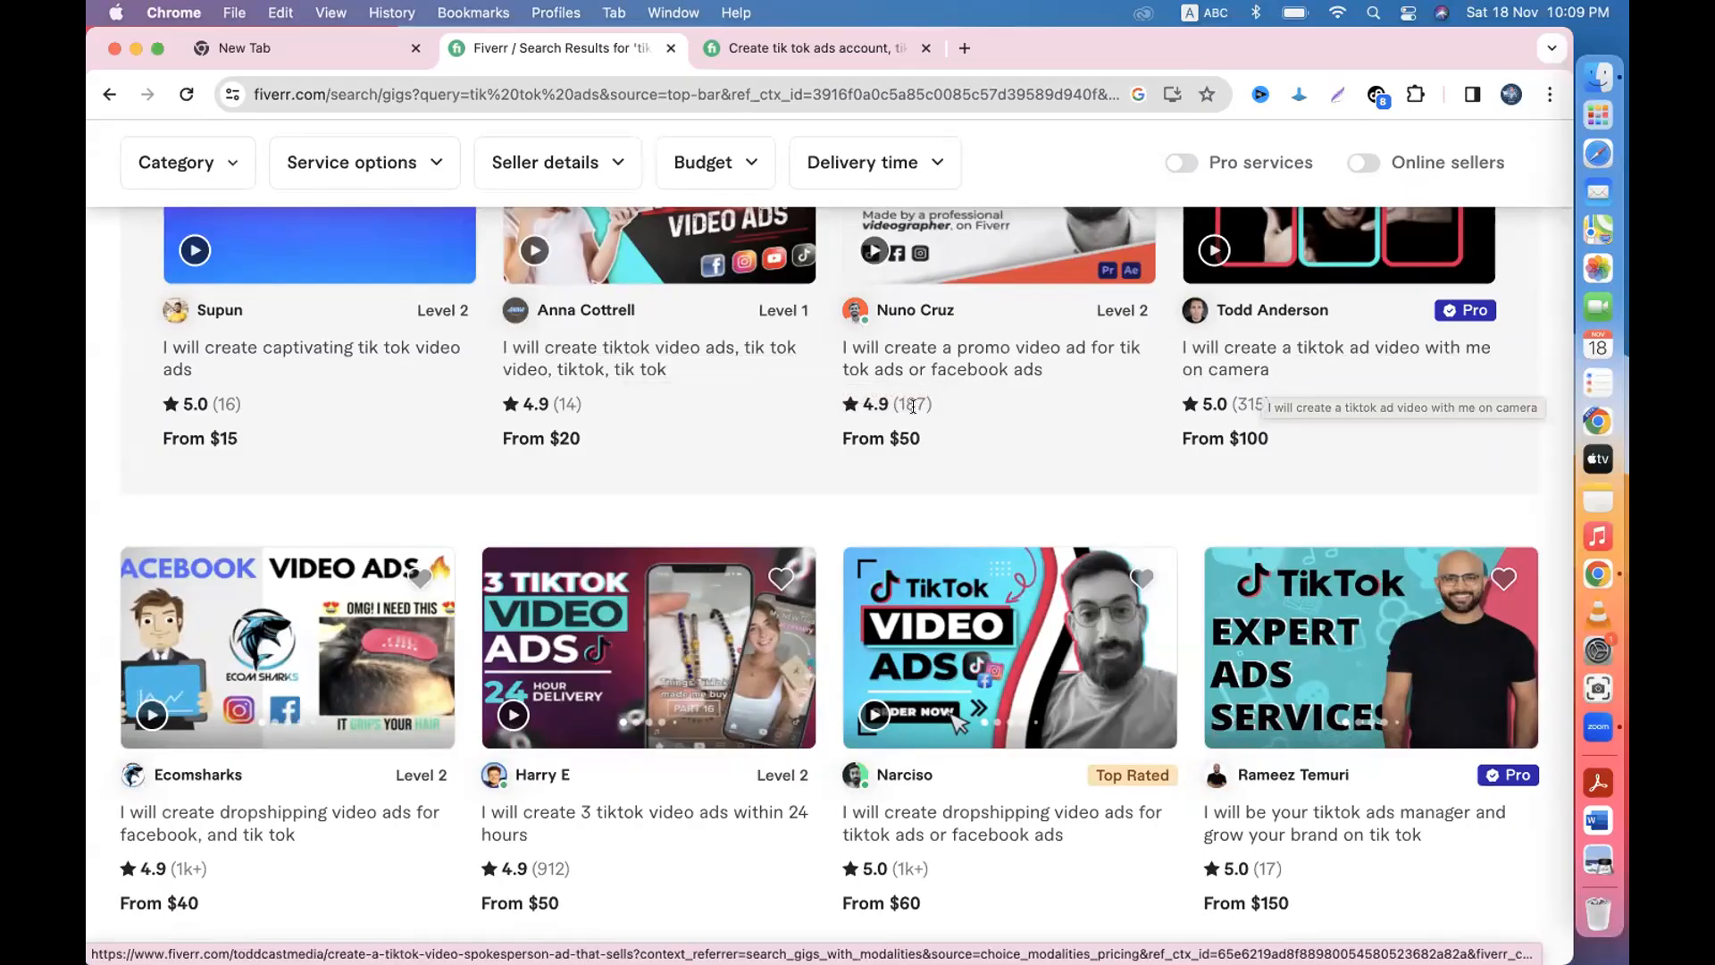
scroll(910, 413, "down", 2)
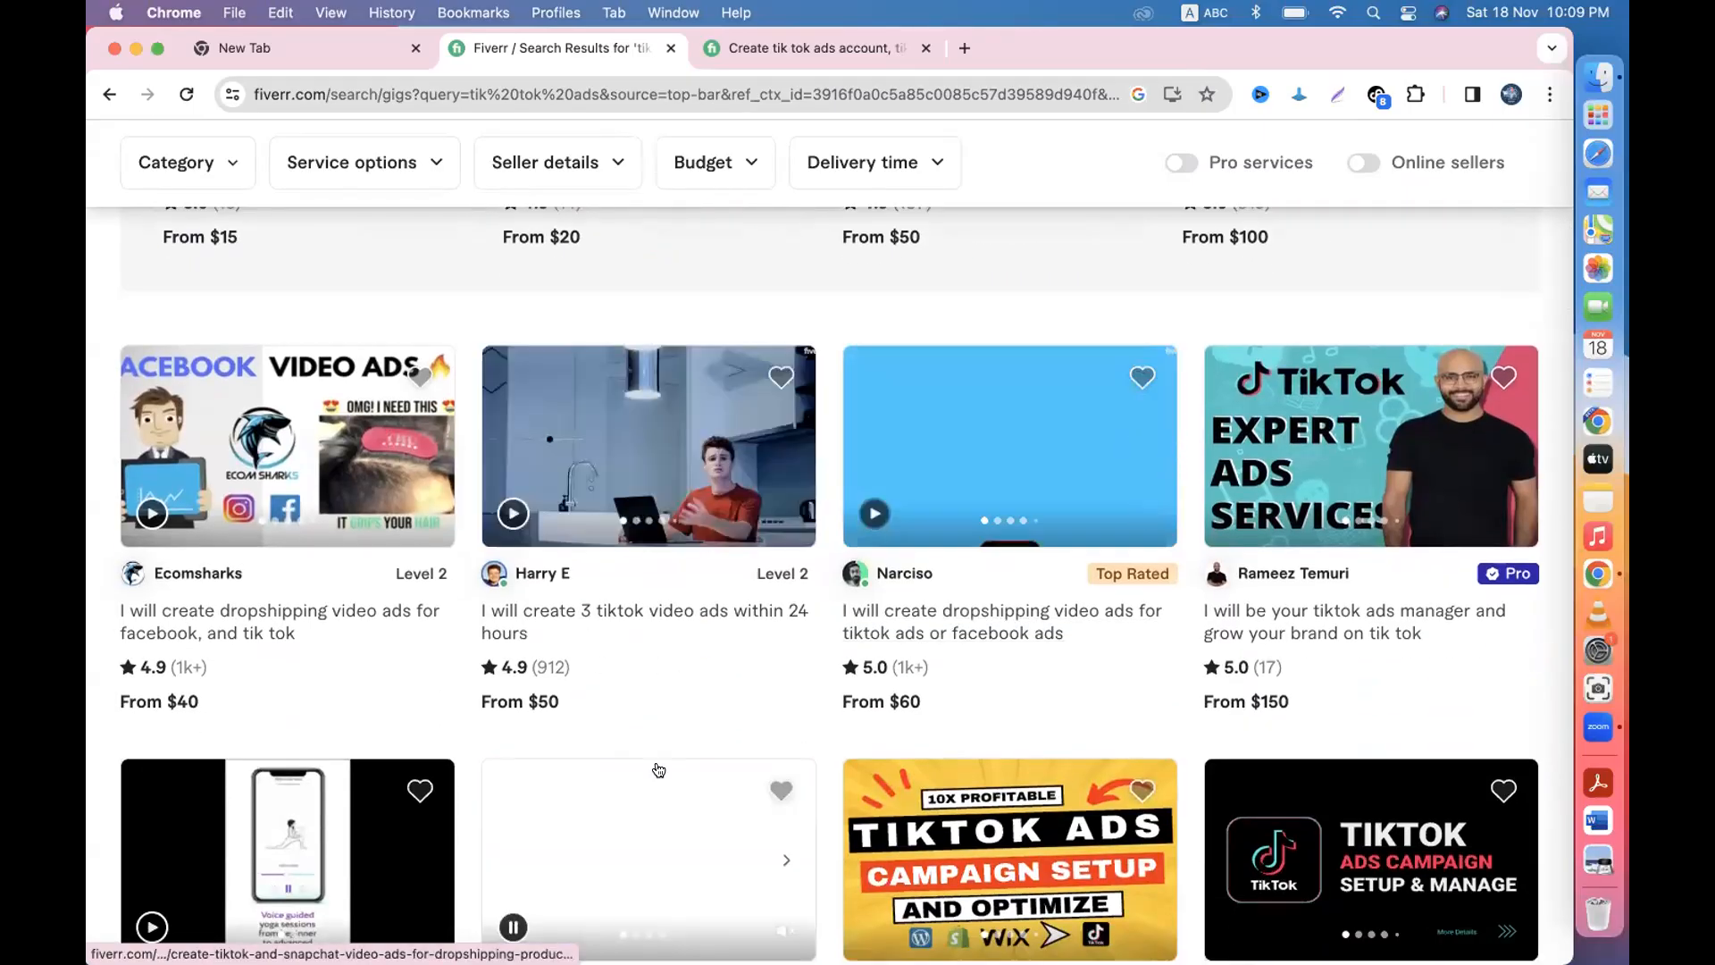
scroll(779, 745, "up", 7)
scroll(779, 745, "down", 2)
scroll(779, 745, "down", 4)
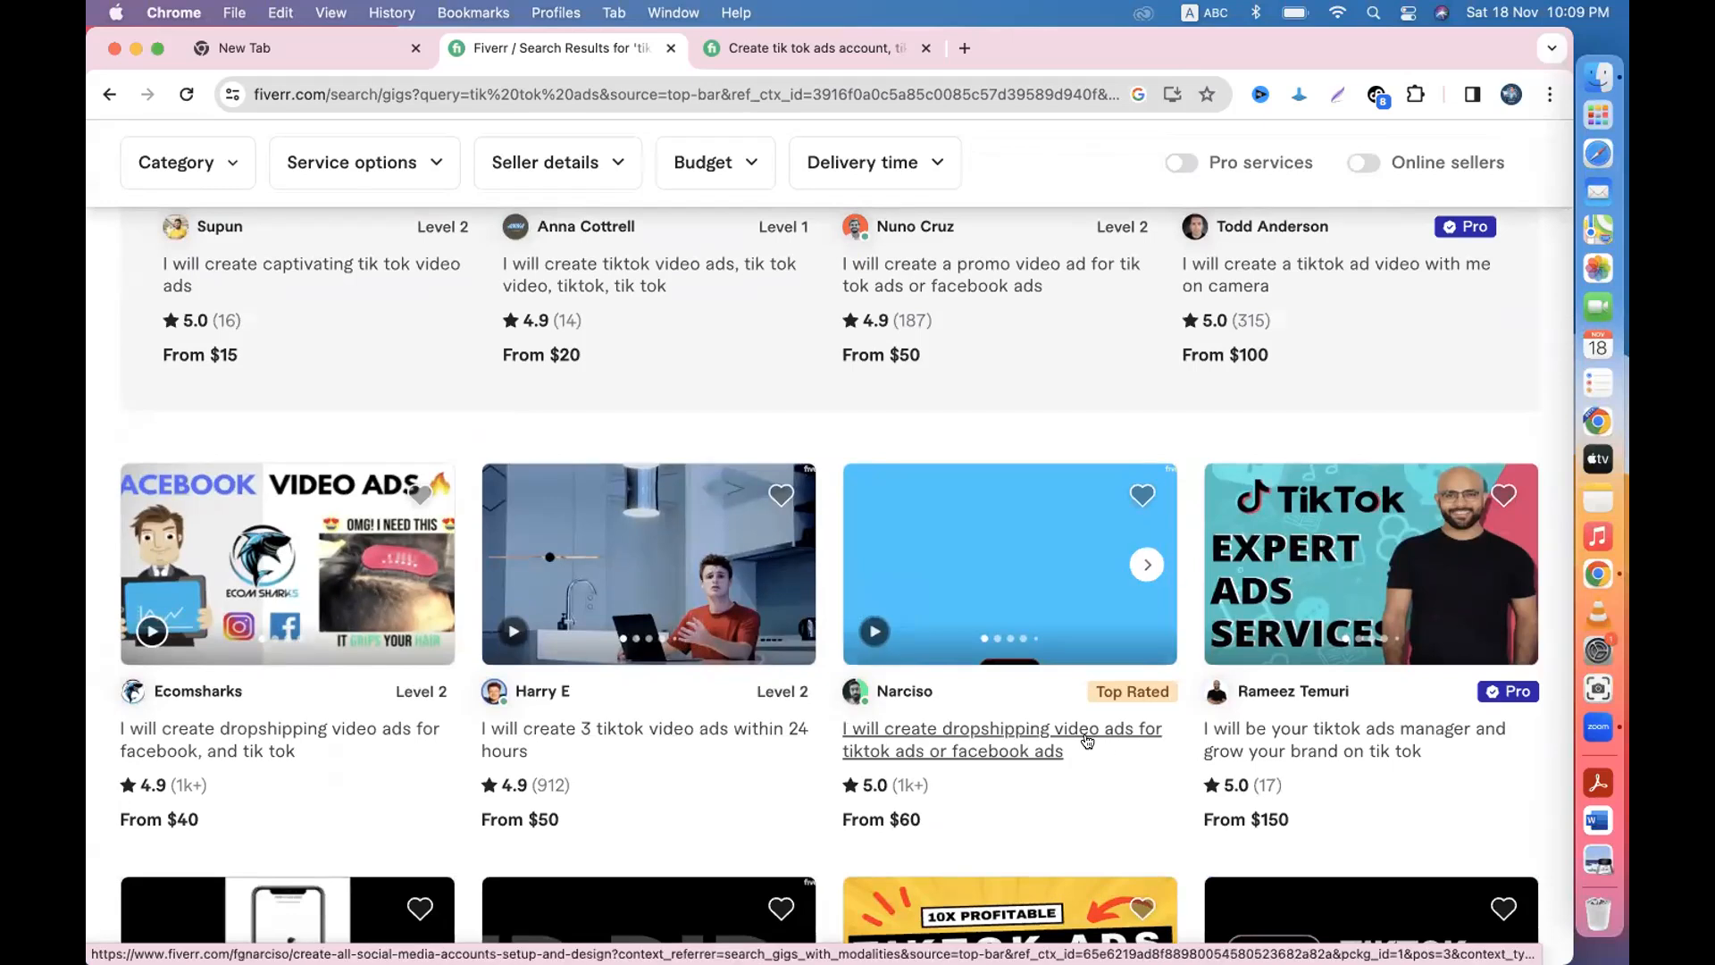
scroll(387, 504, "up", 2)
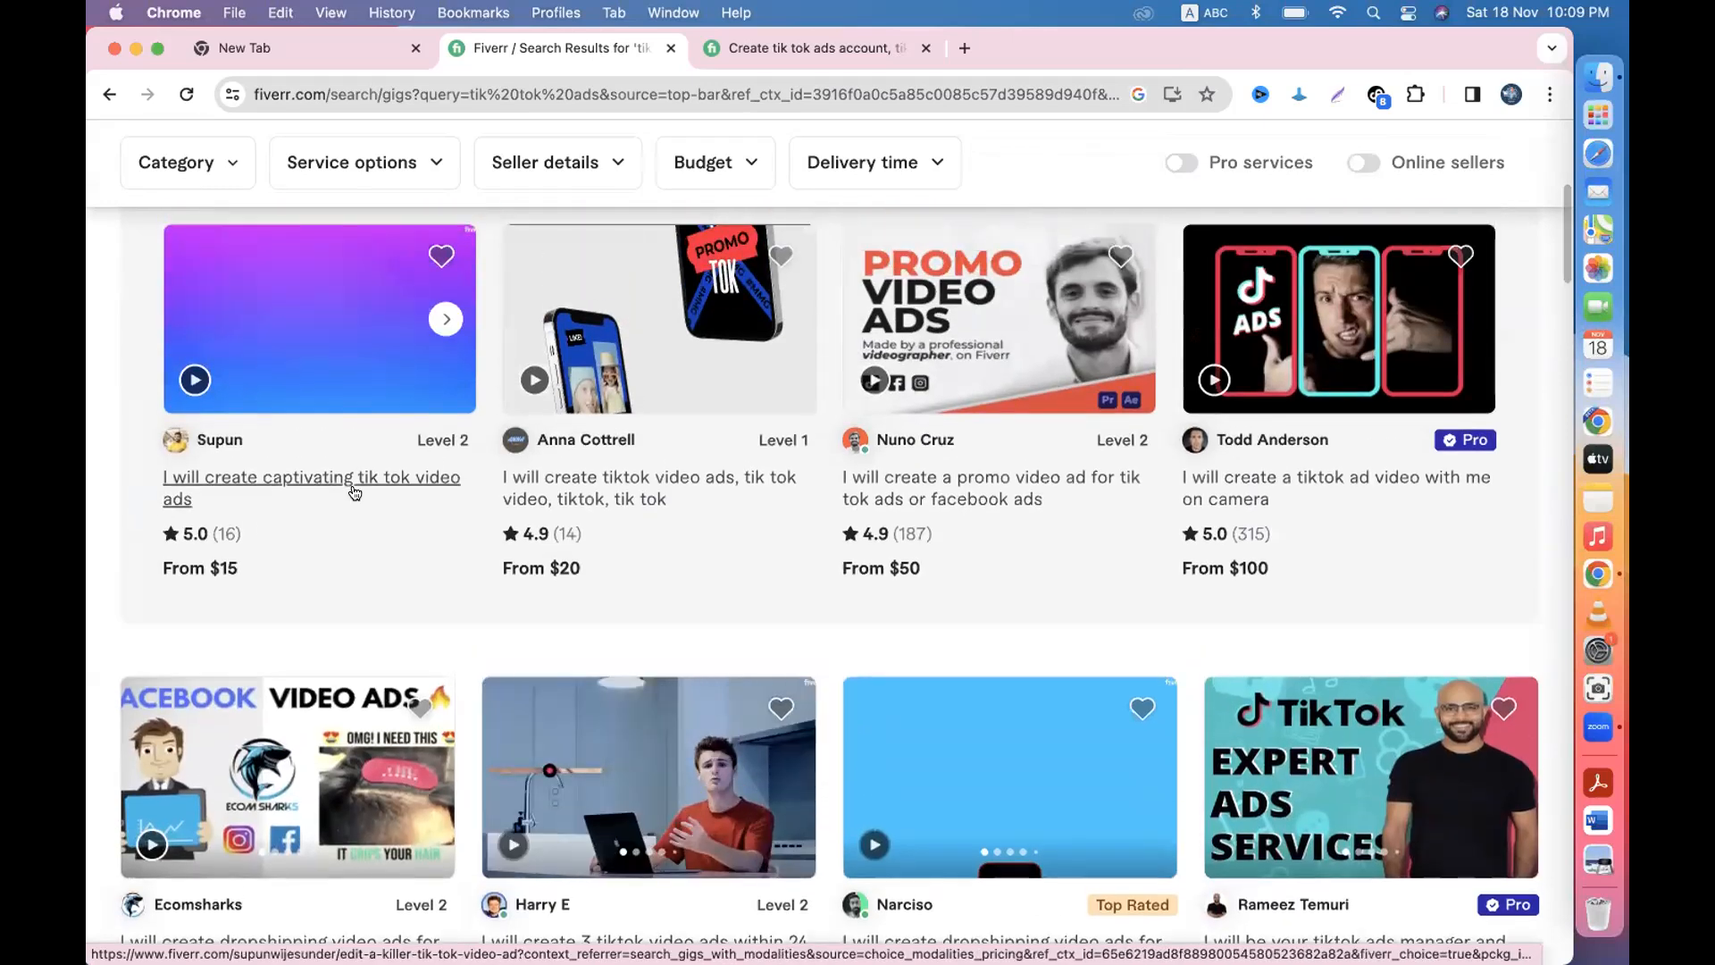
scroll(955, 511, "down", 10)
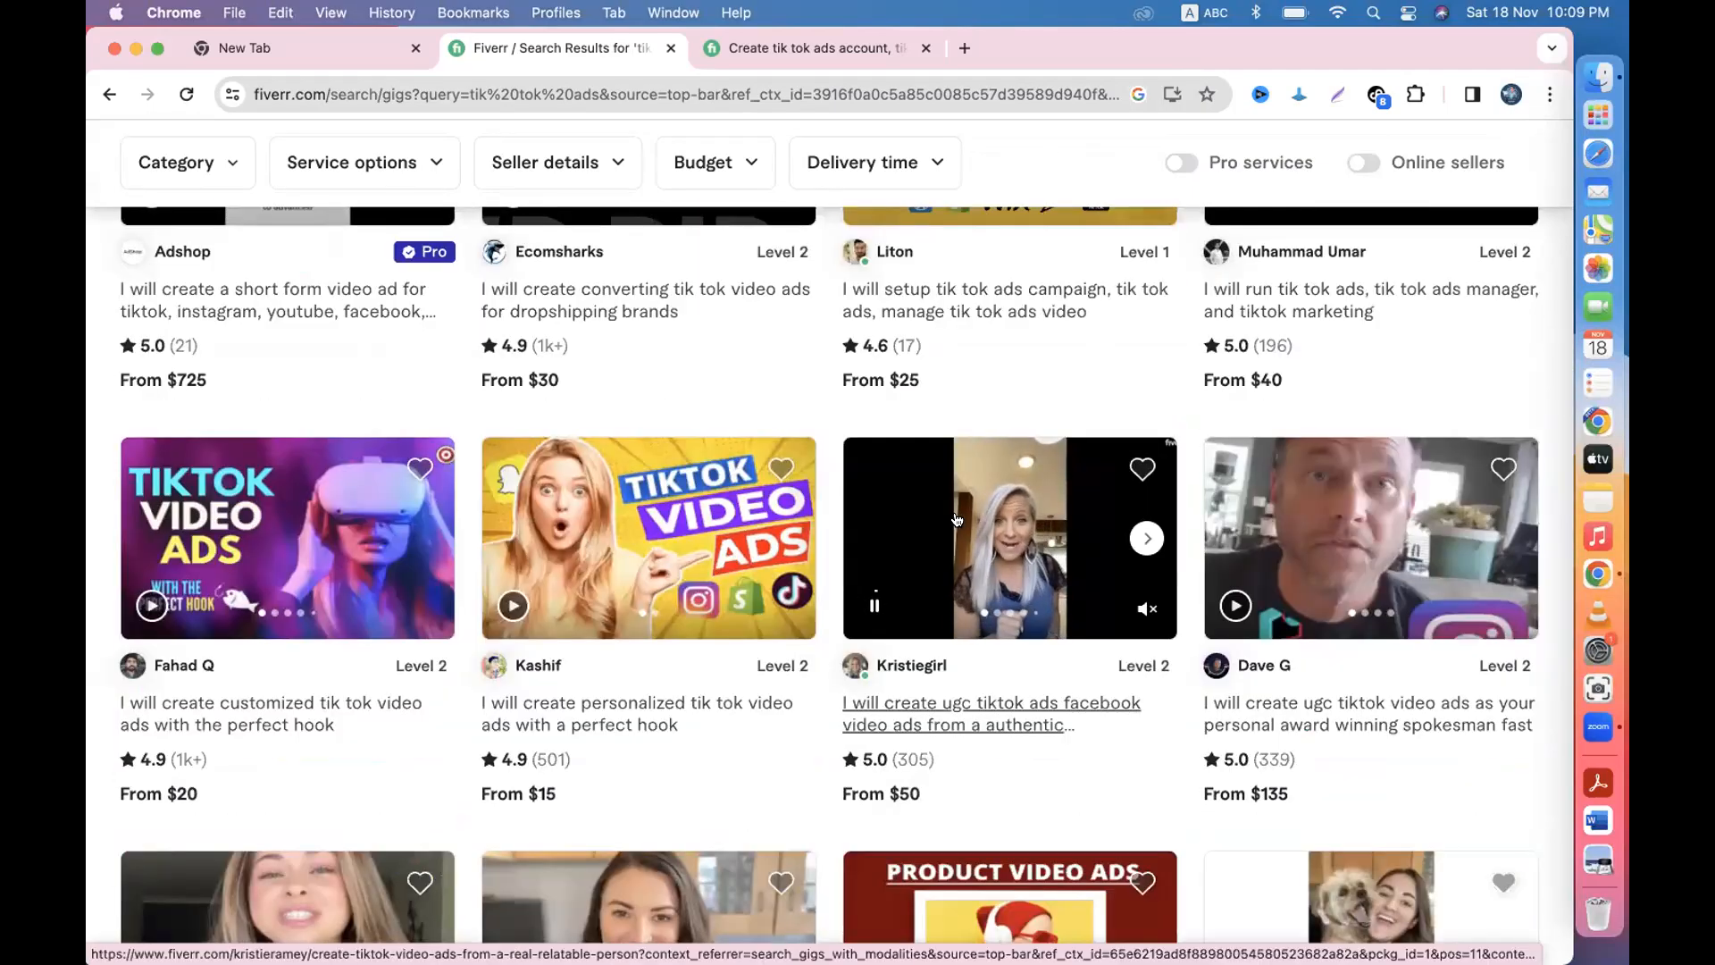
scroll(956, 518, "down", 2)
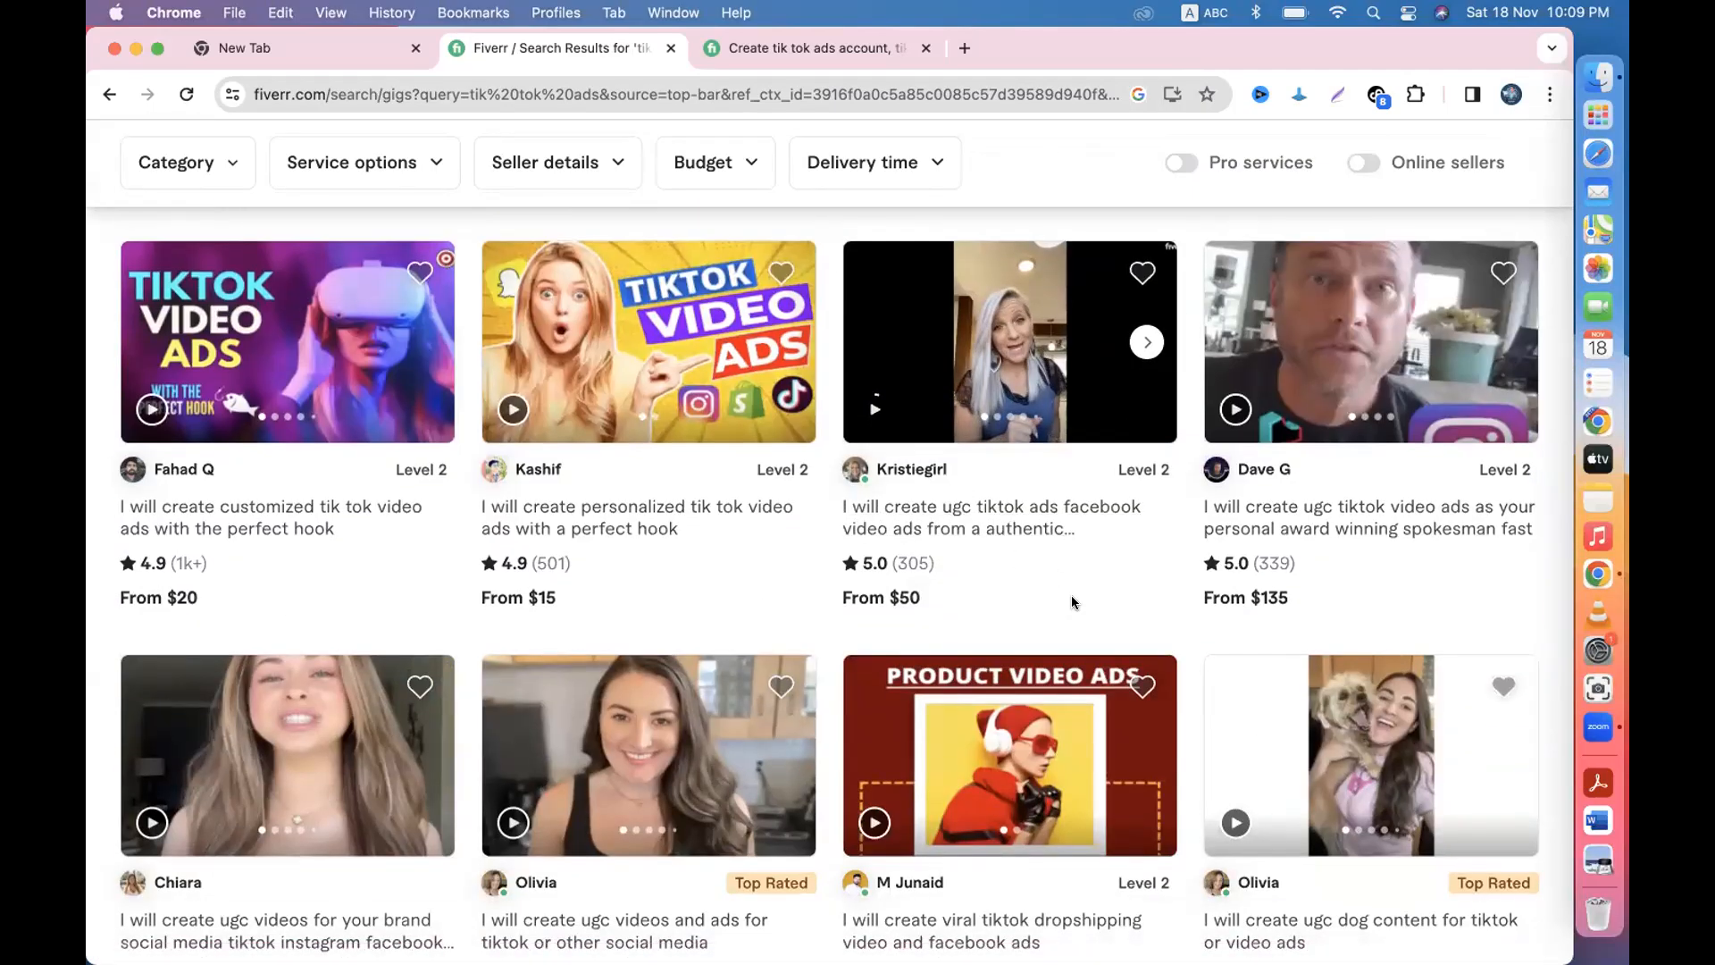
scroll(1070, 595, "down", 4)
scroll(896, 742, "down", 2)
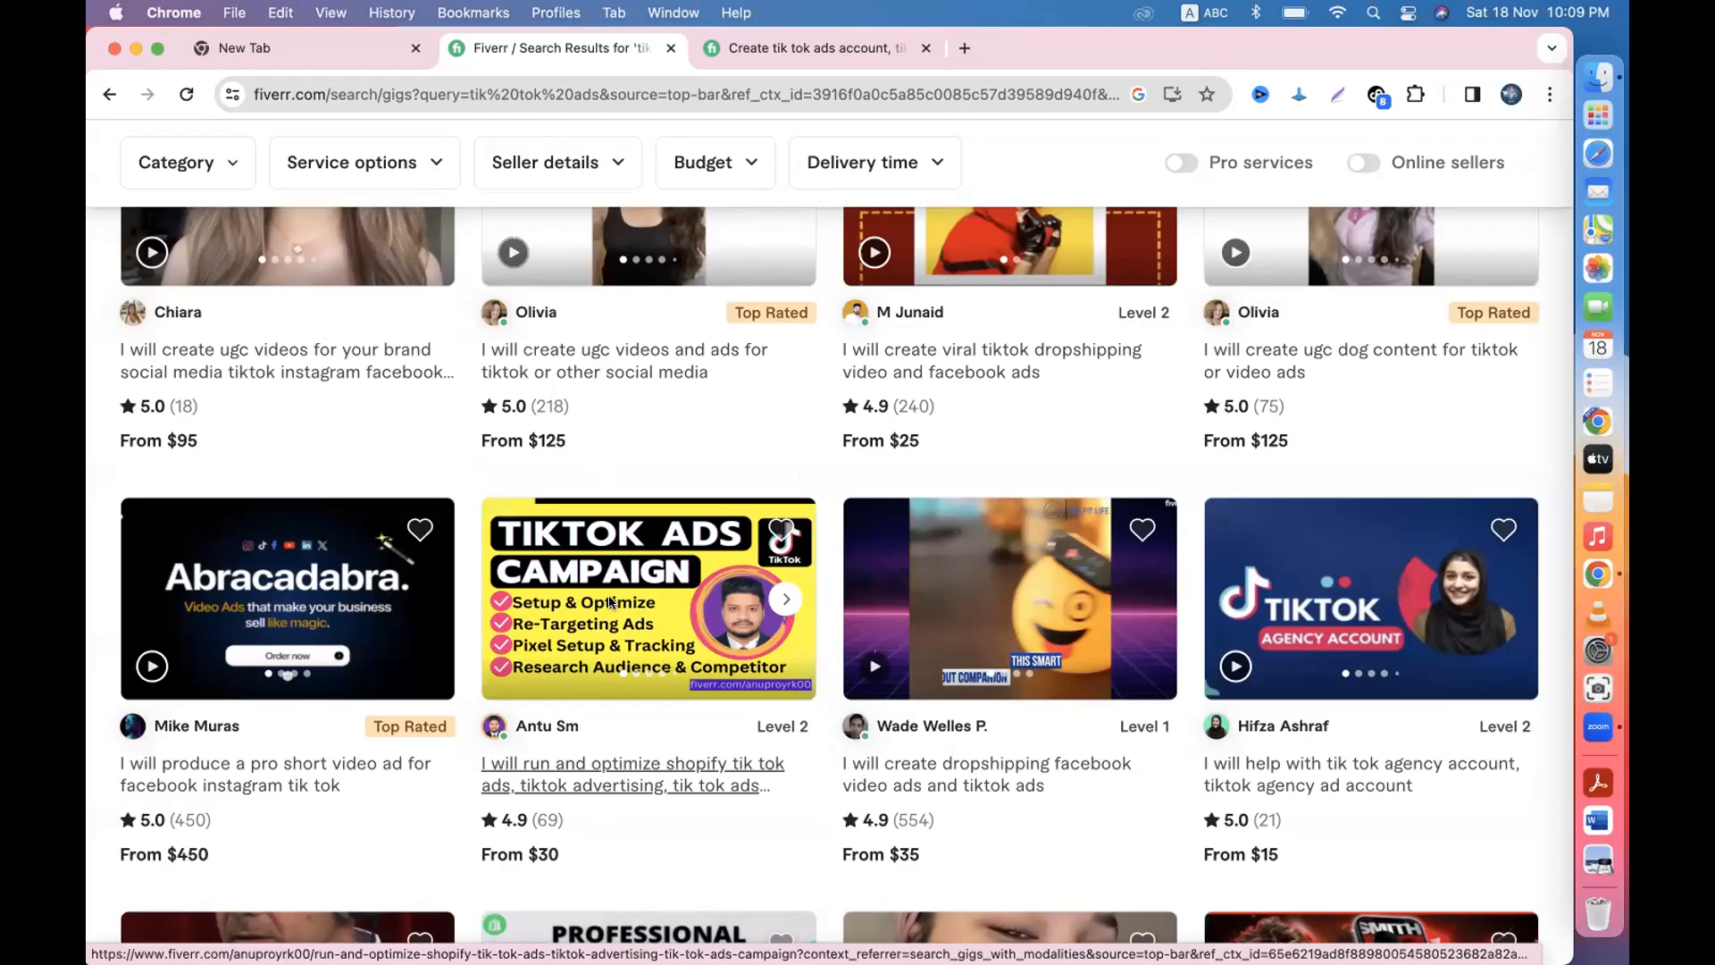
scroll(625, 590, "down", 3)
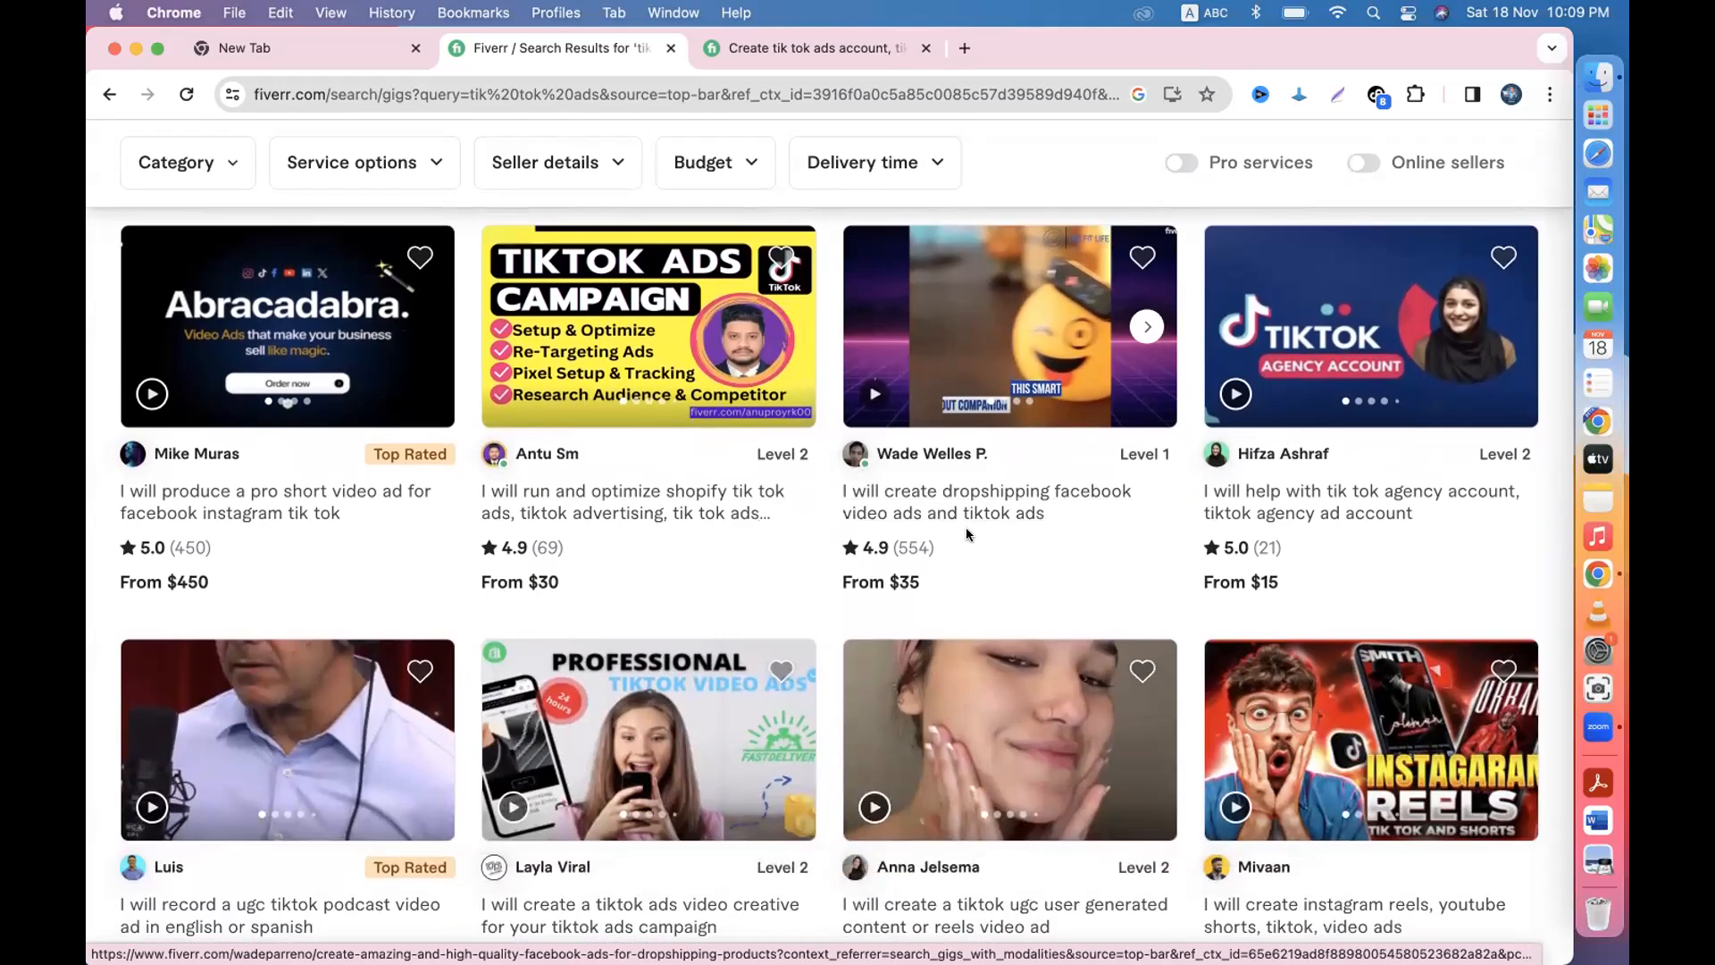
scroll(619, 657, "up", 10)
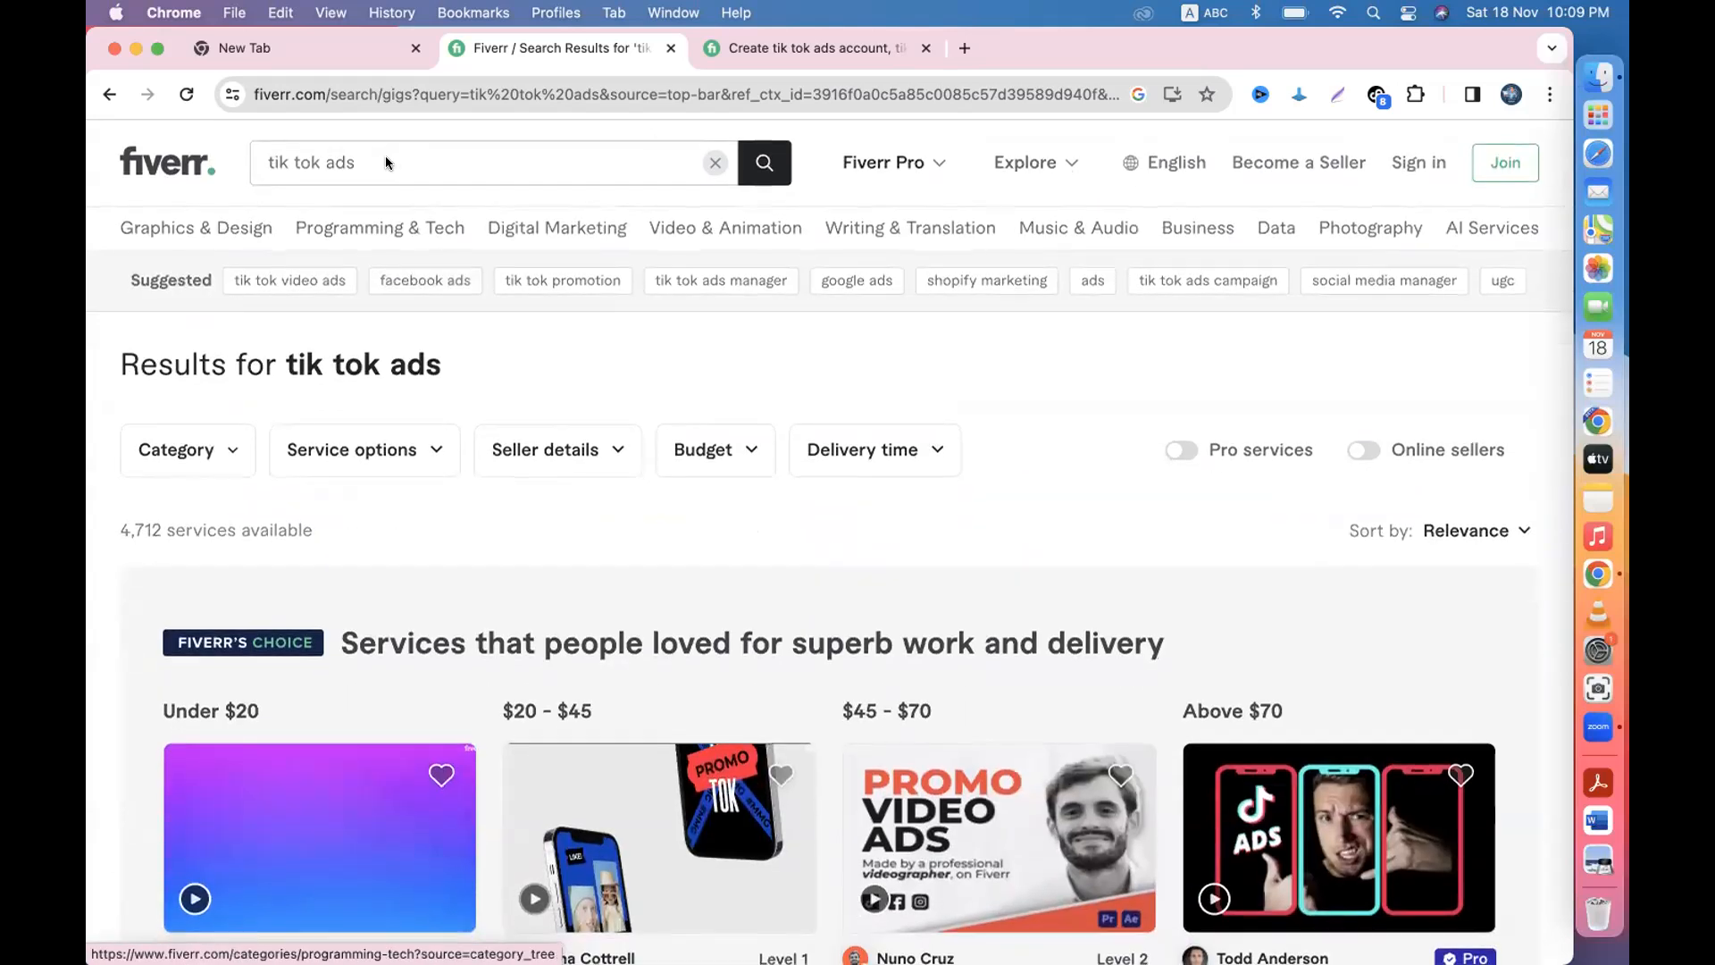
Search 'tik tok ads setup' and scroll down to the 13,202 results' gig cards
left_click(384, 159)
type("setup")
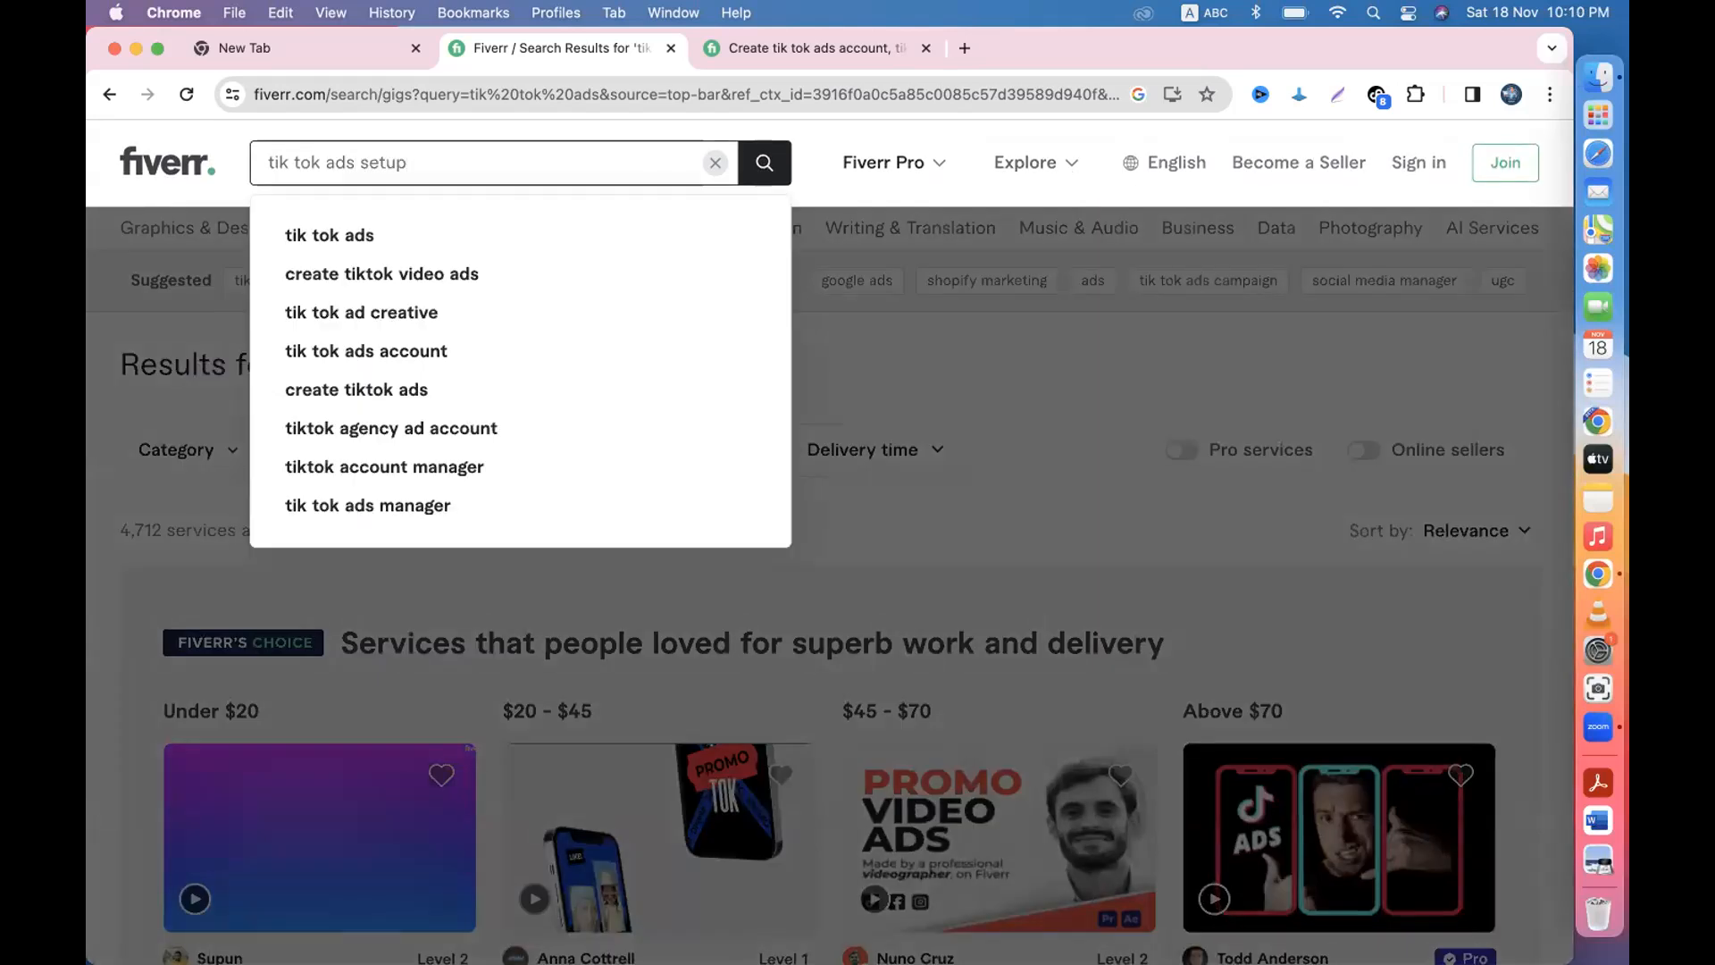
key("Return")
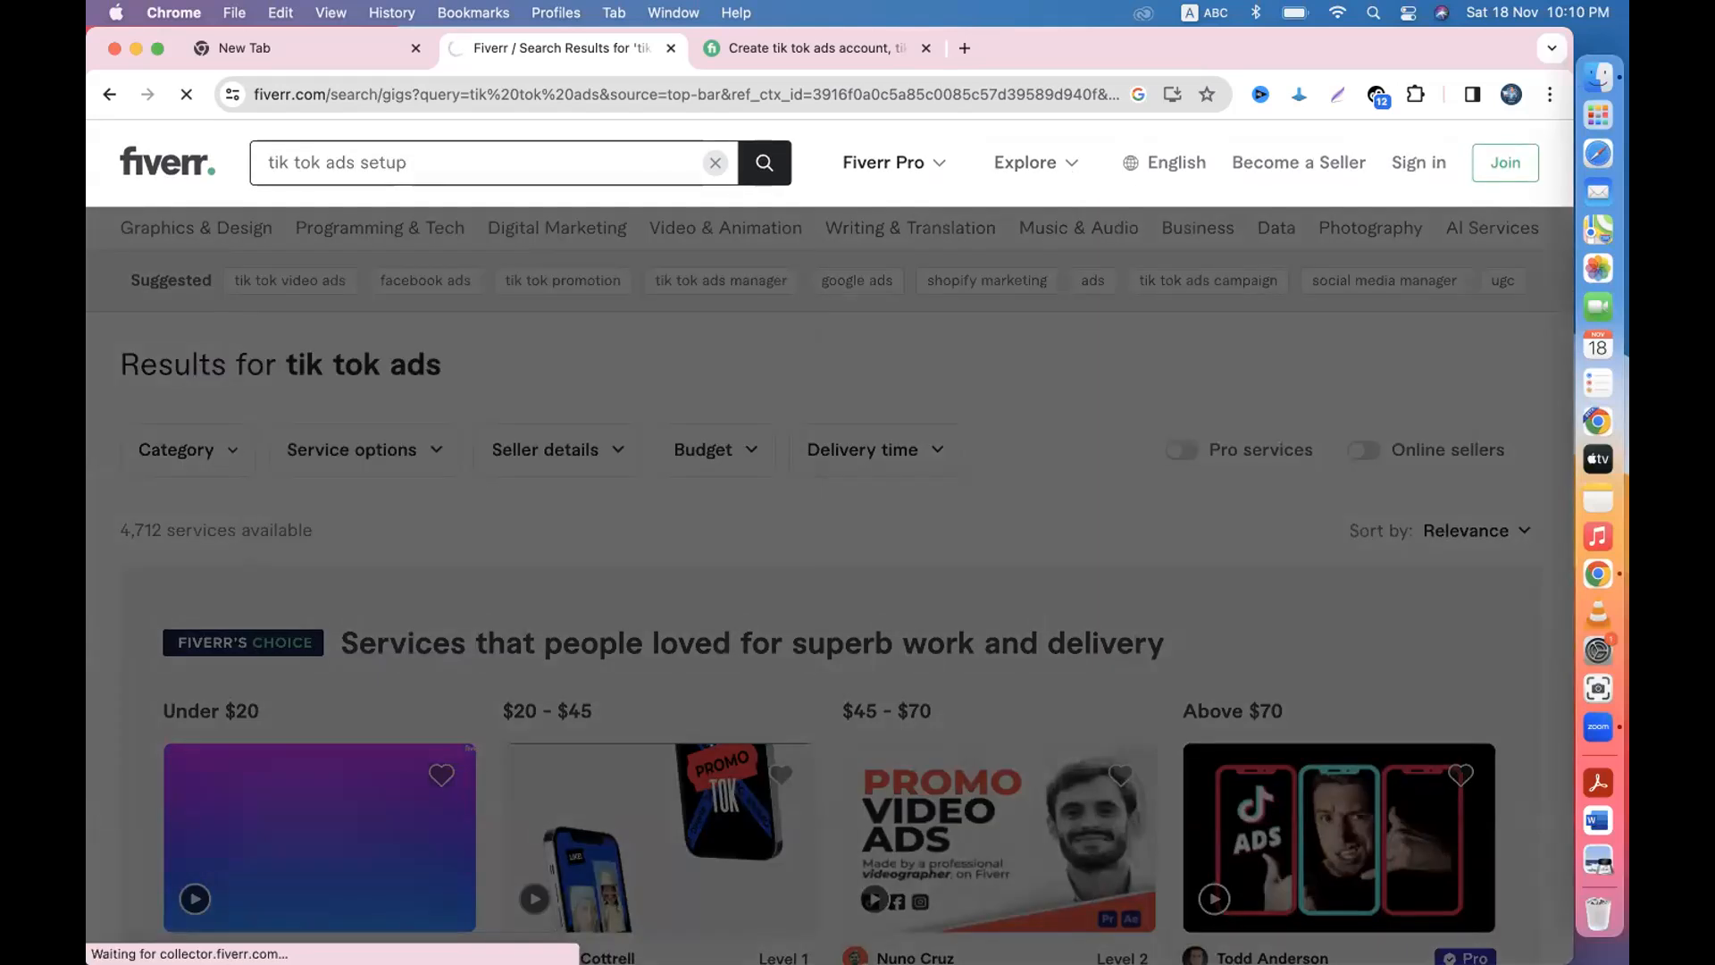
scroll(587, 491, "down", 3)
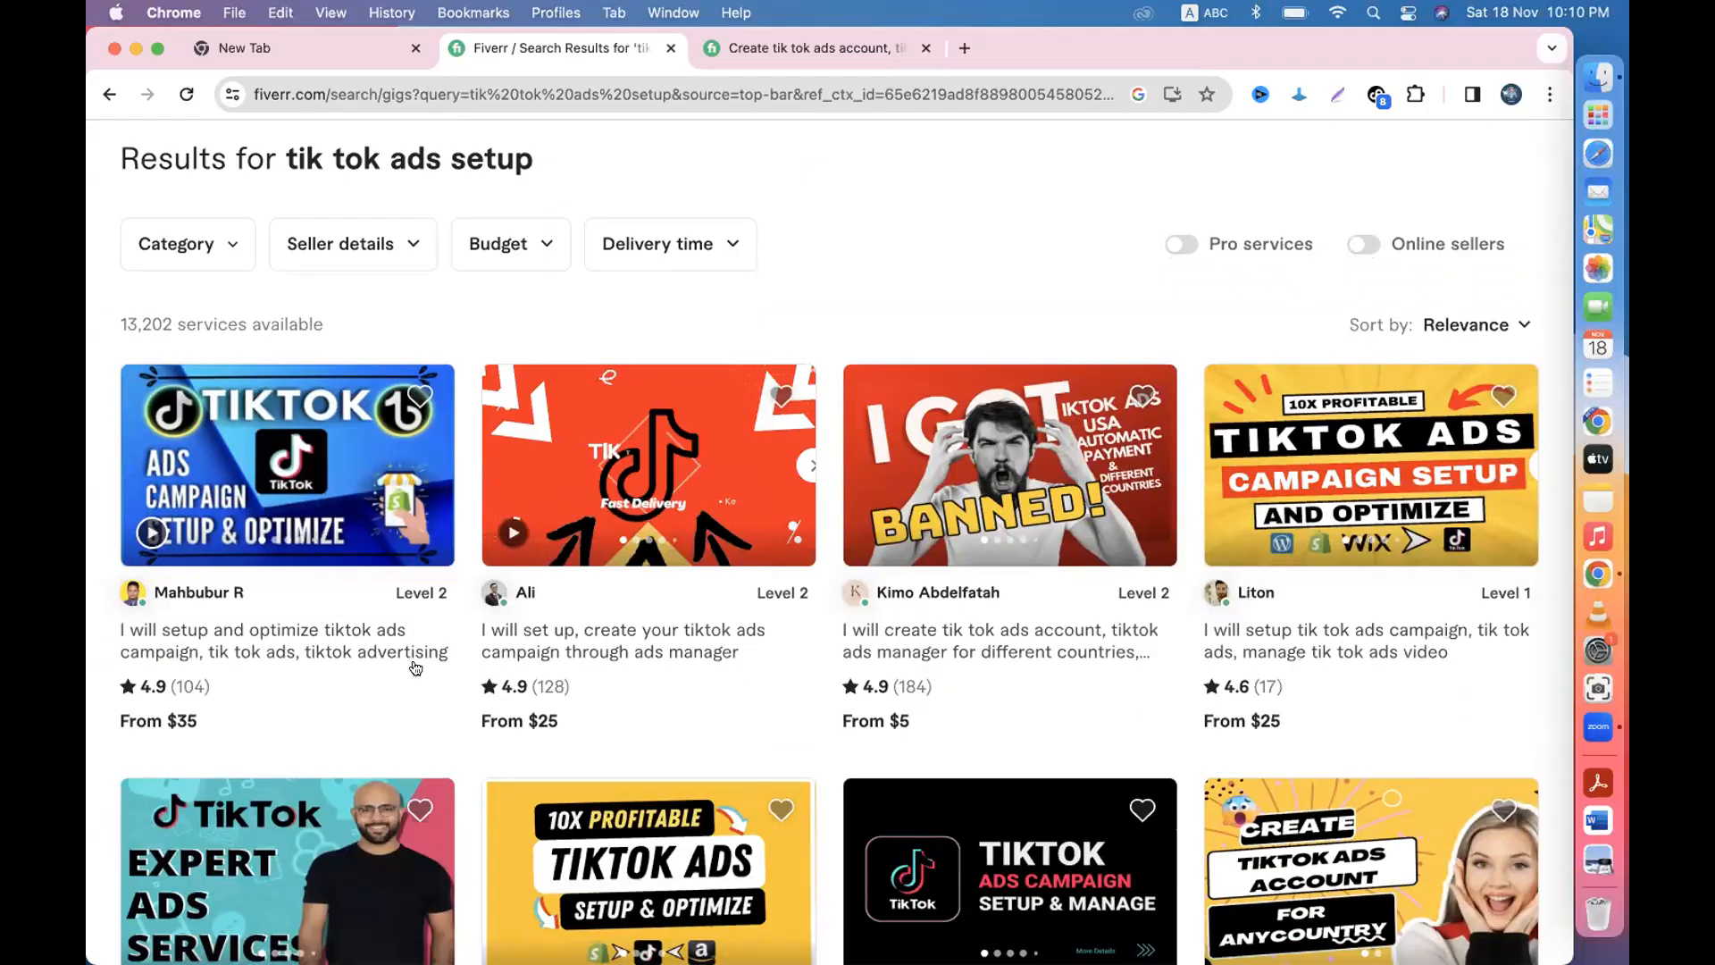
Open the first $35 TikTok ads setup gig and highlight its account setup and campaign description
left_click(325, 641)
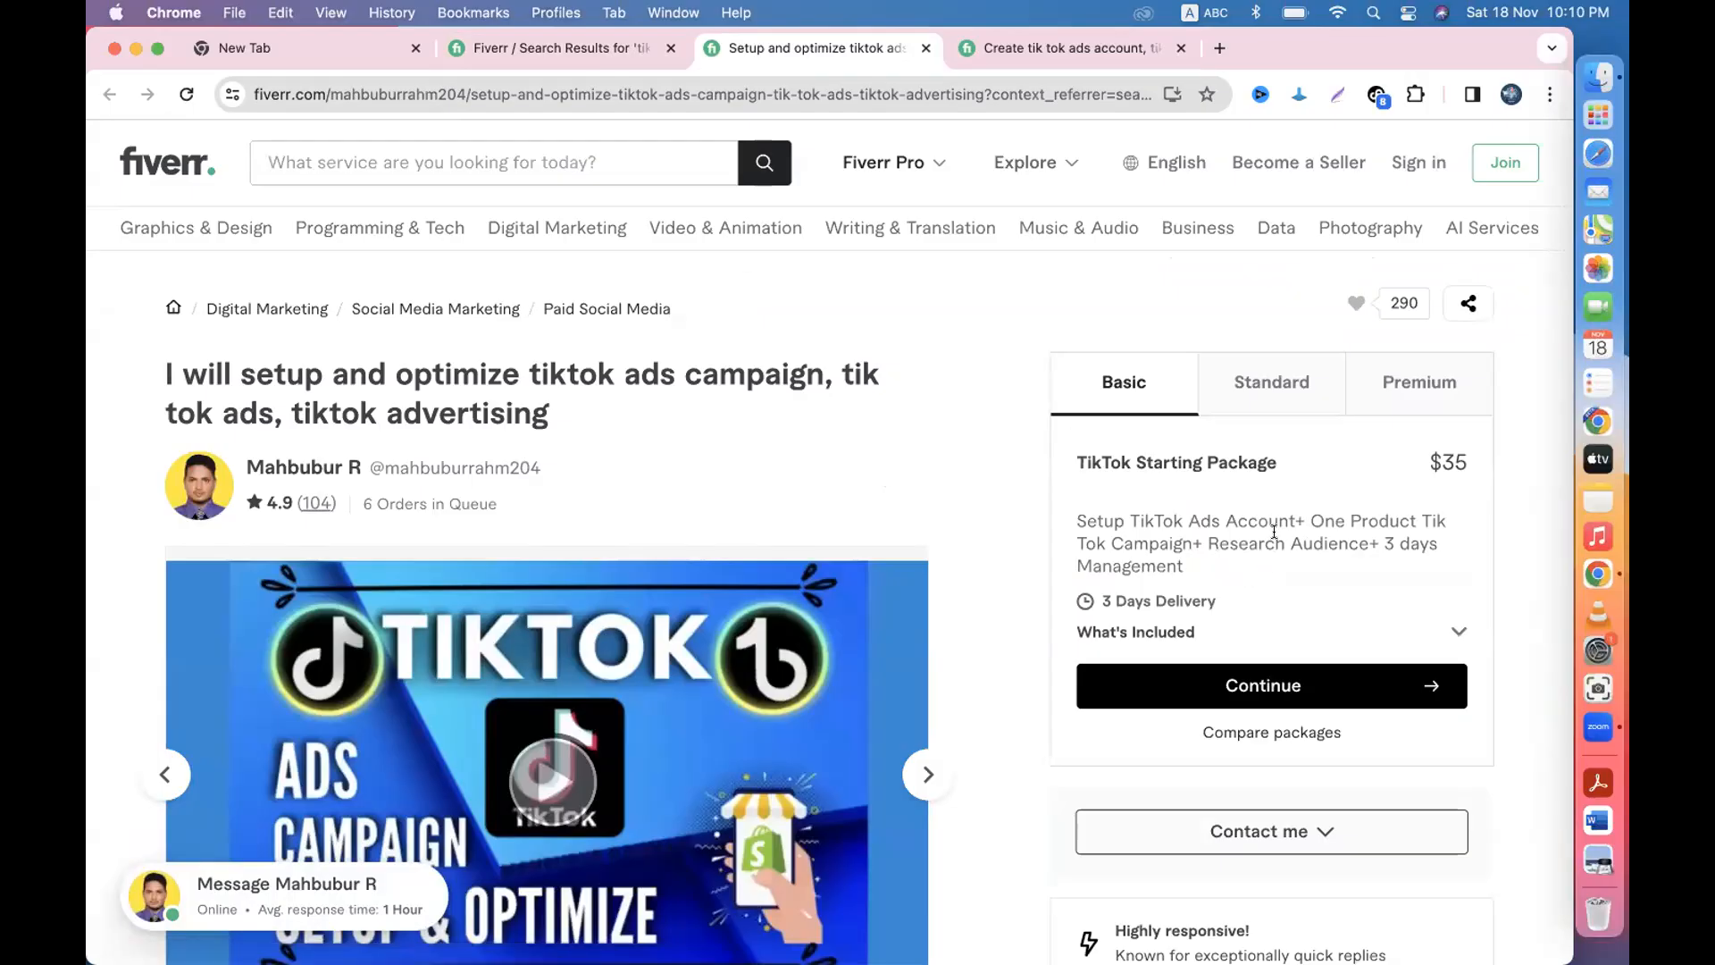
left_click_drag(1073, 512, 1446, 521)
left_click_drag(1229, 541, 1111, 556)
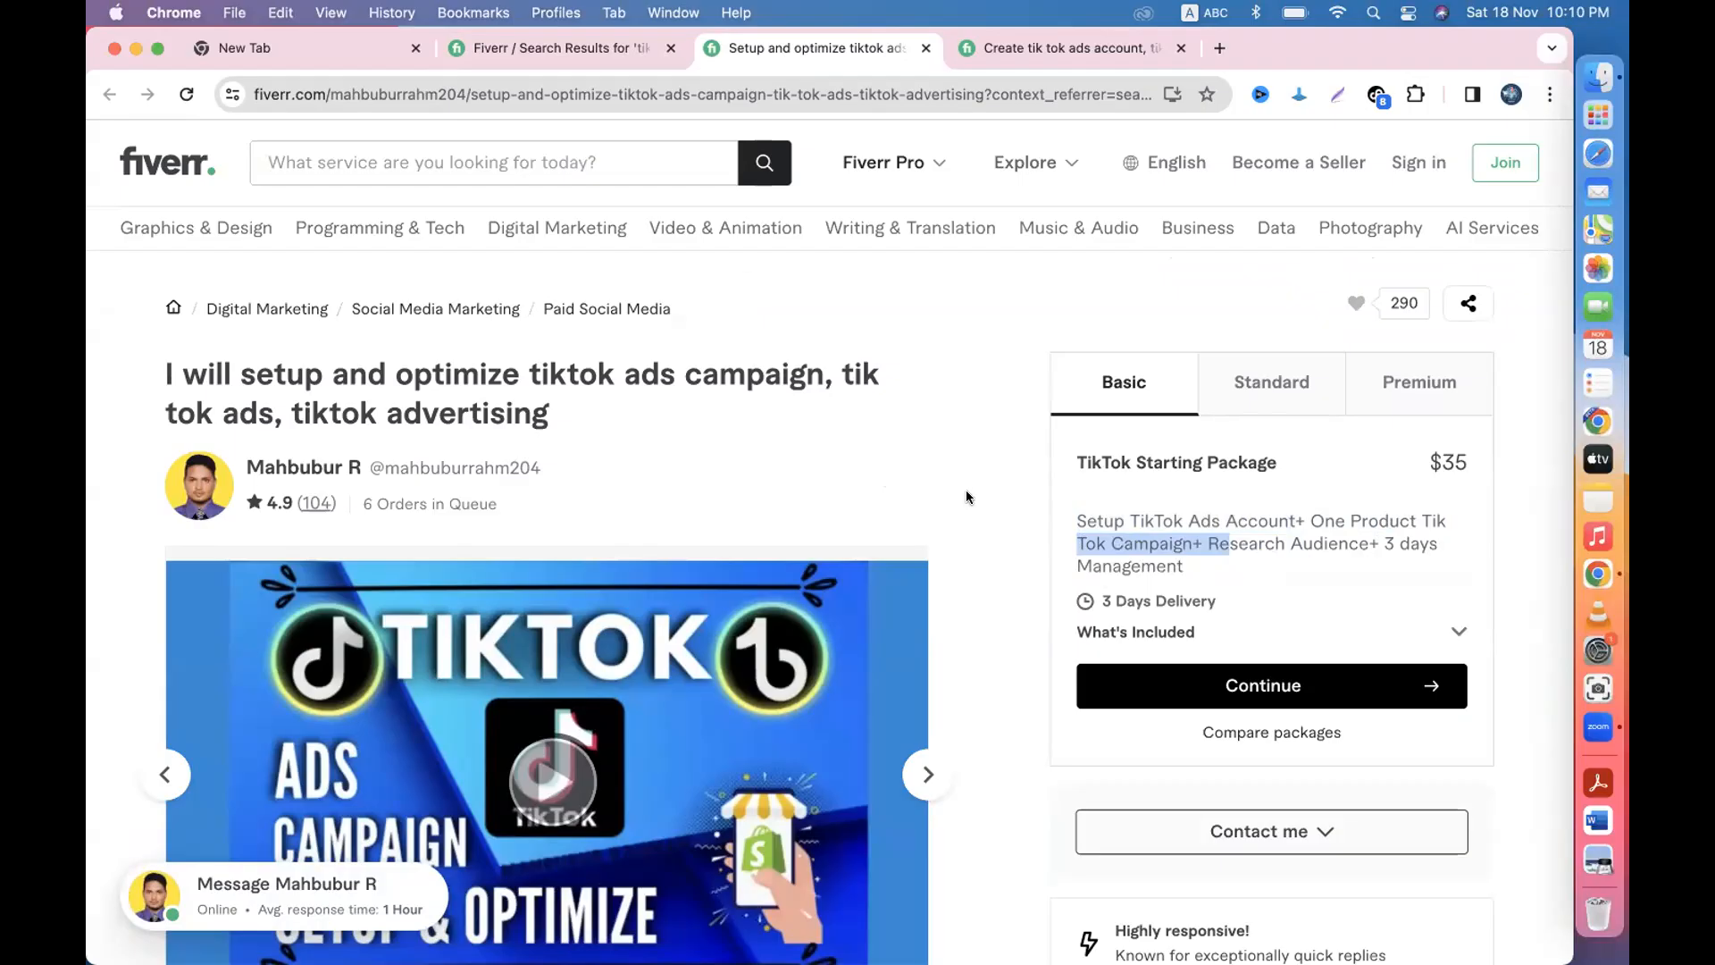
left_click(975, 521)
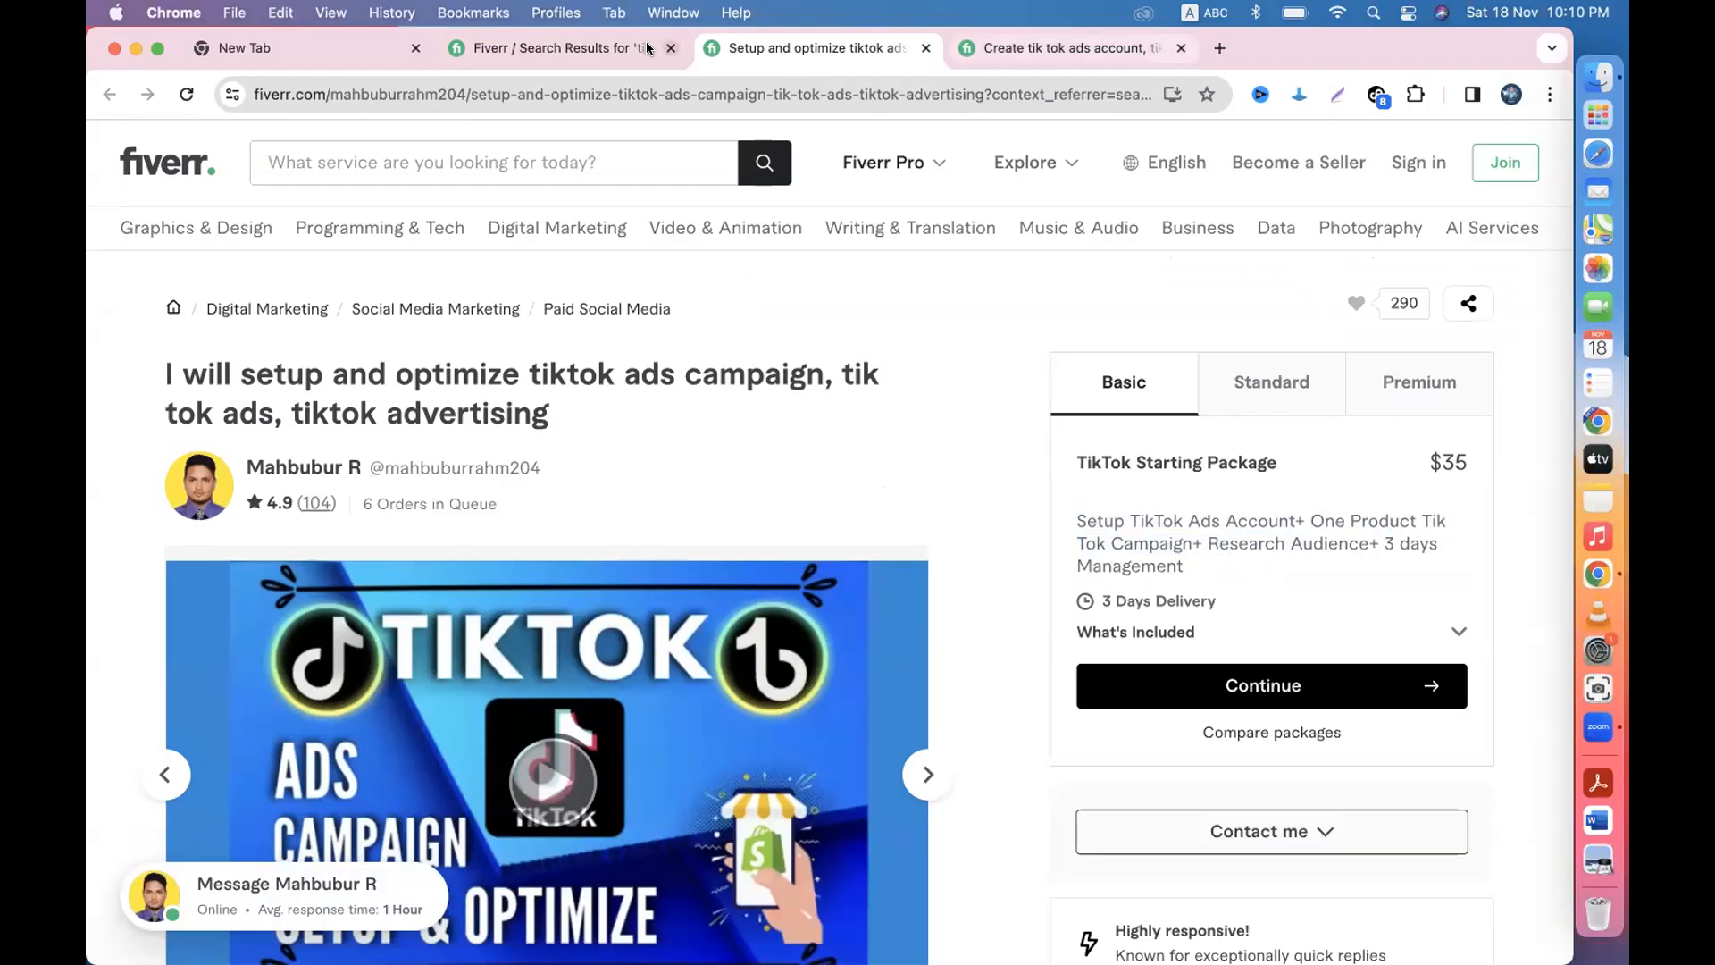
Return to the 'tik tok ads setup' results and scroll further down the list
left_click(1068, 47)
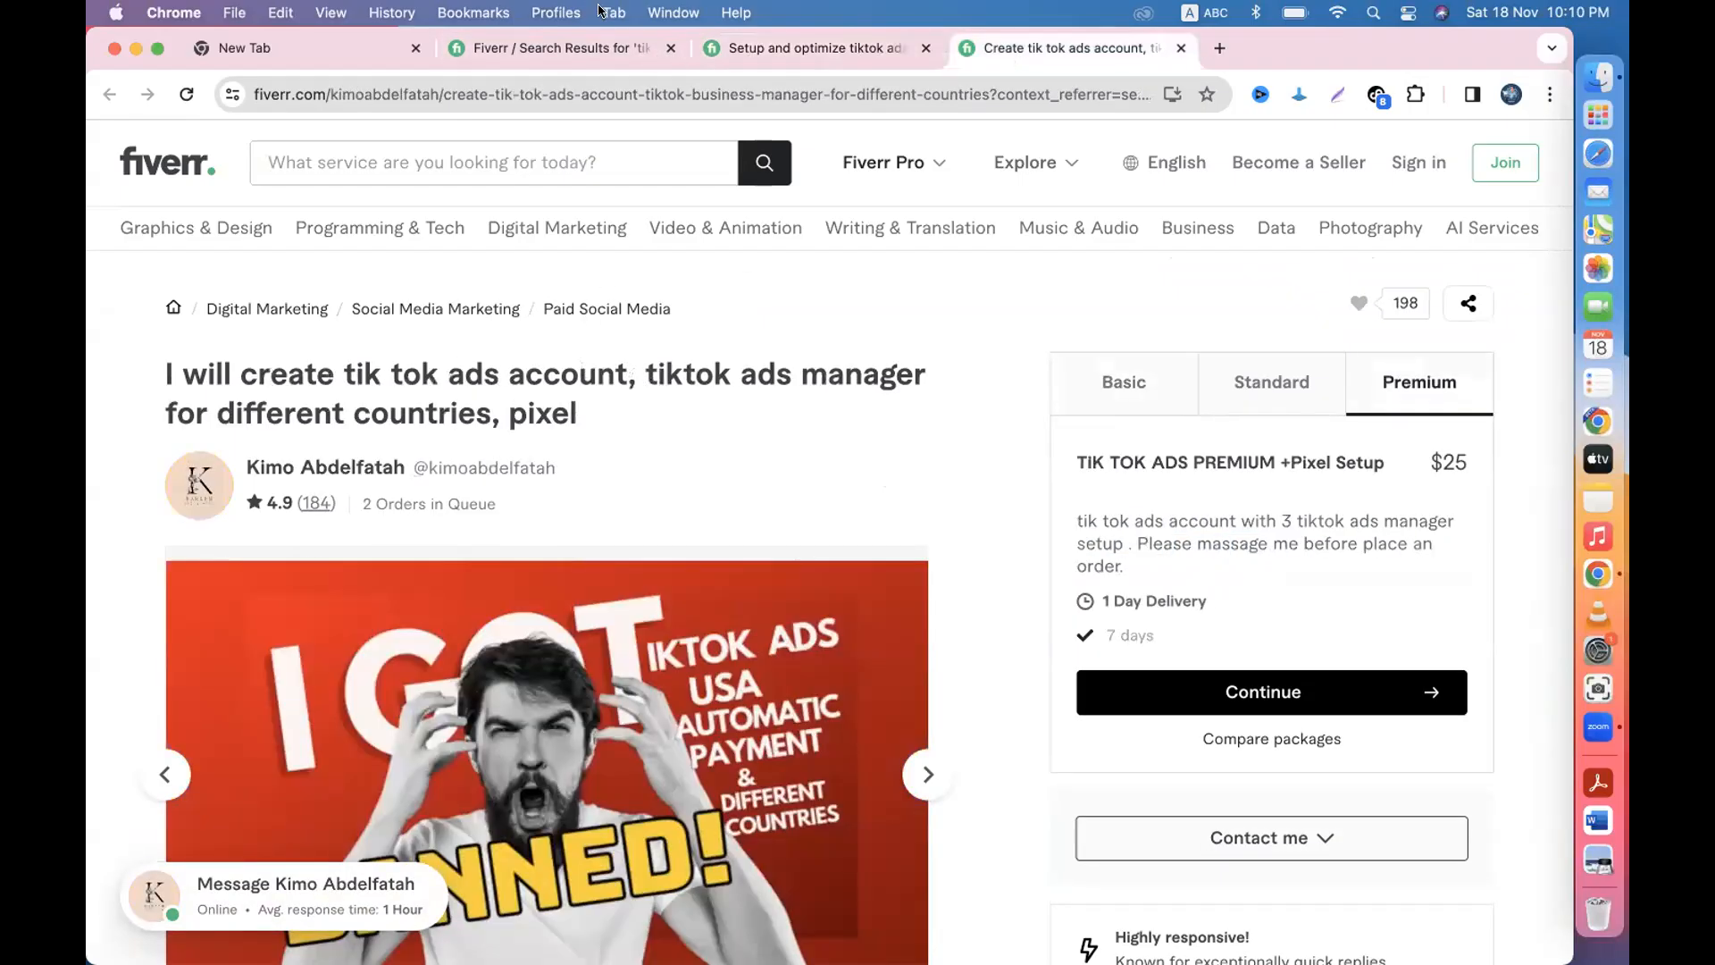
left_click(604, 45)
scroll(144, 482, "down", 1)
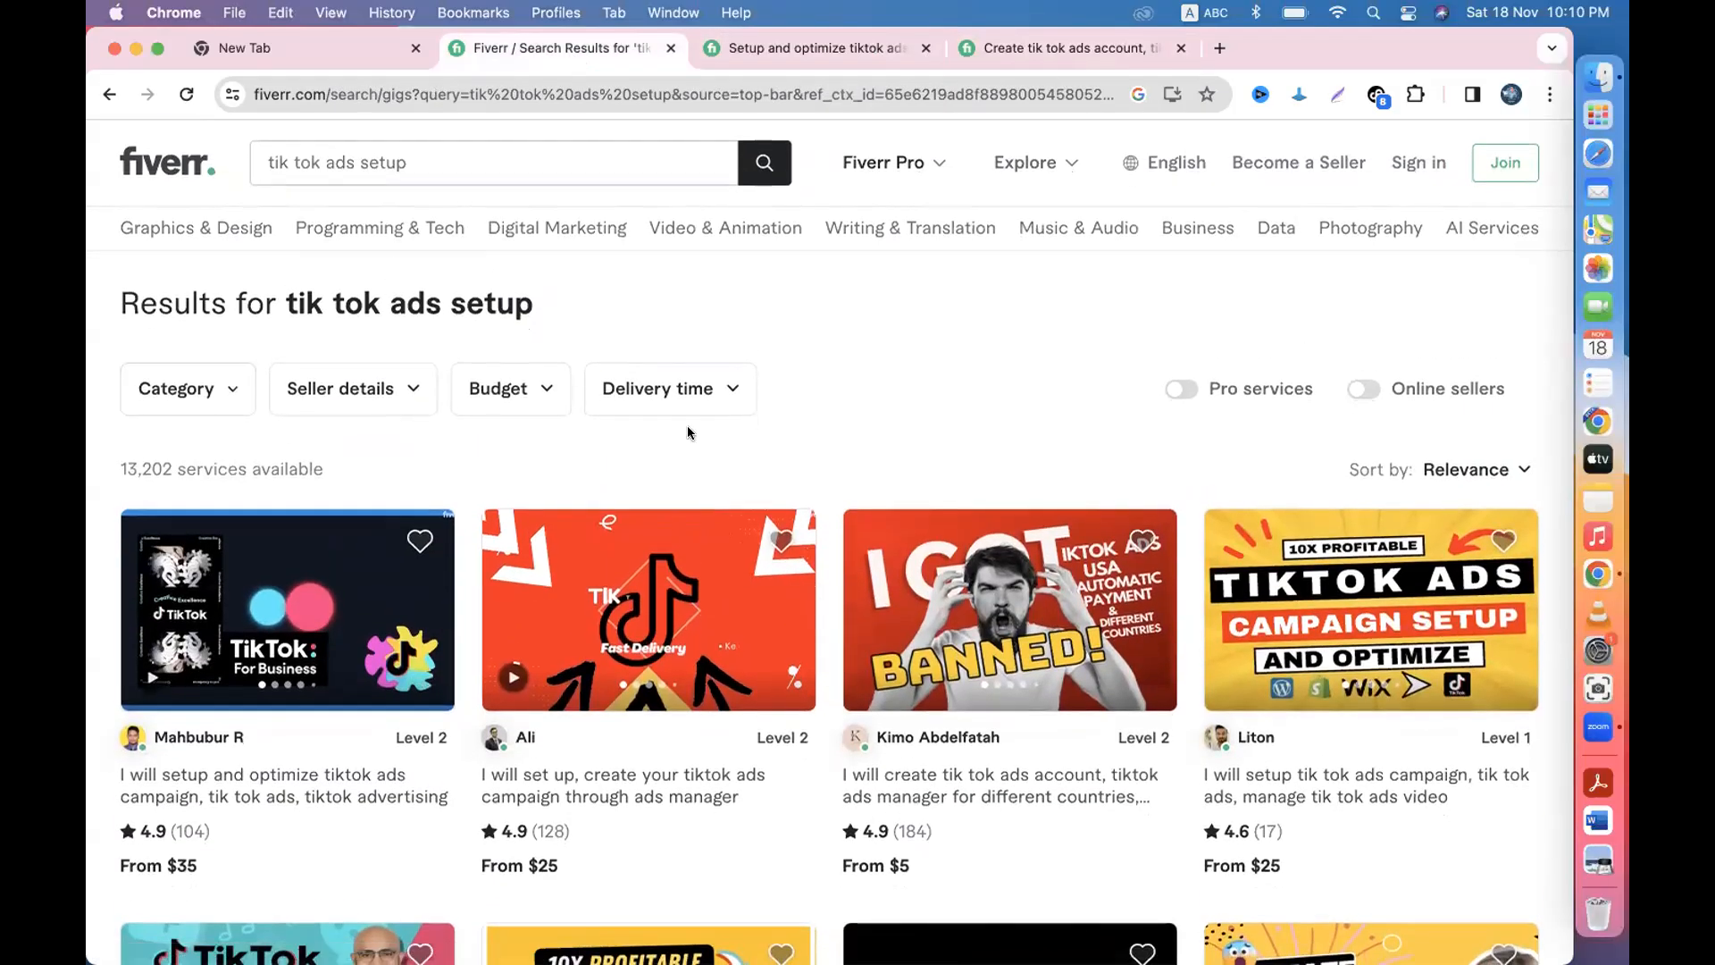
scroll(688, 425, "down", 5)
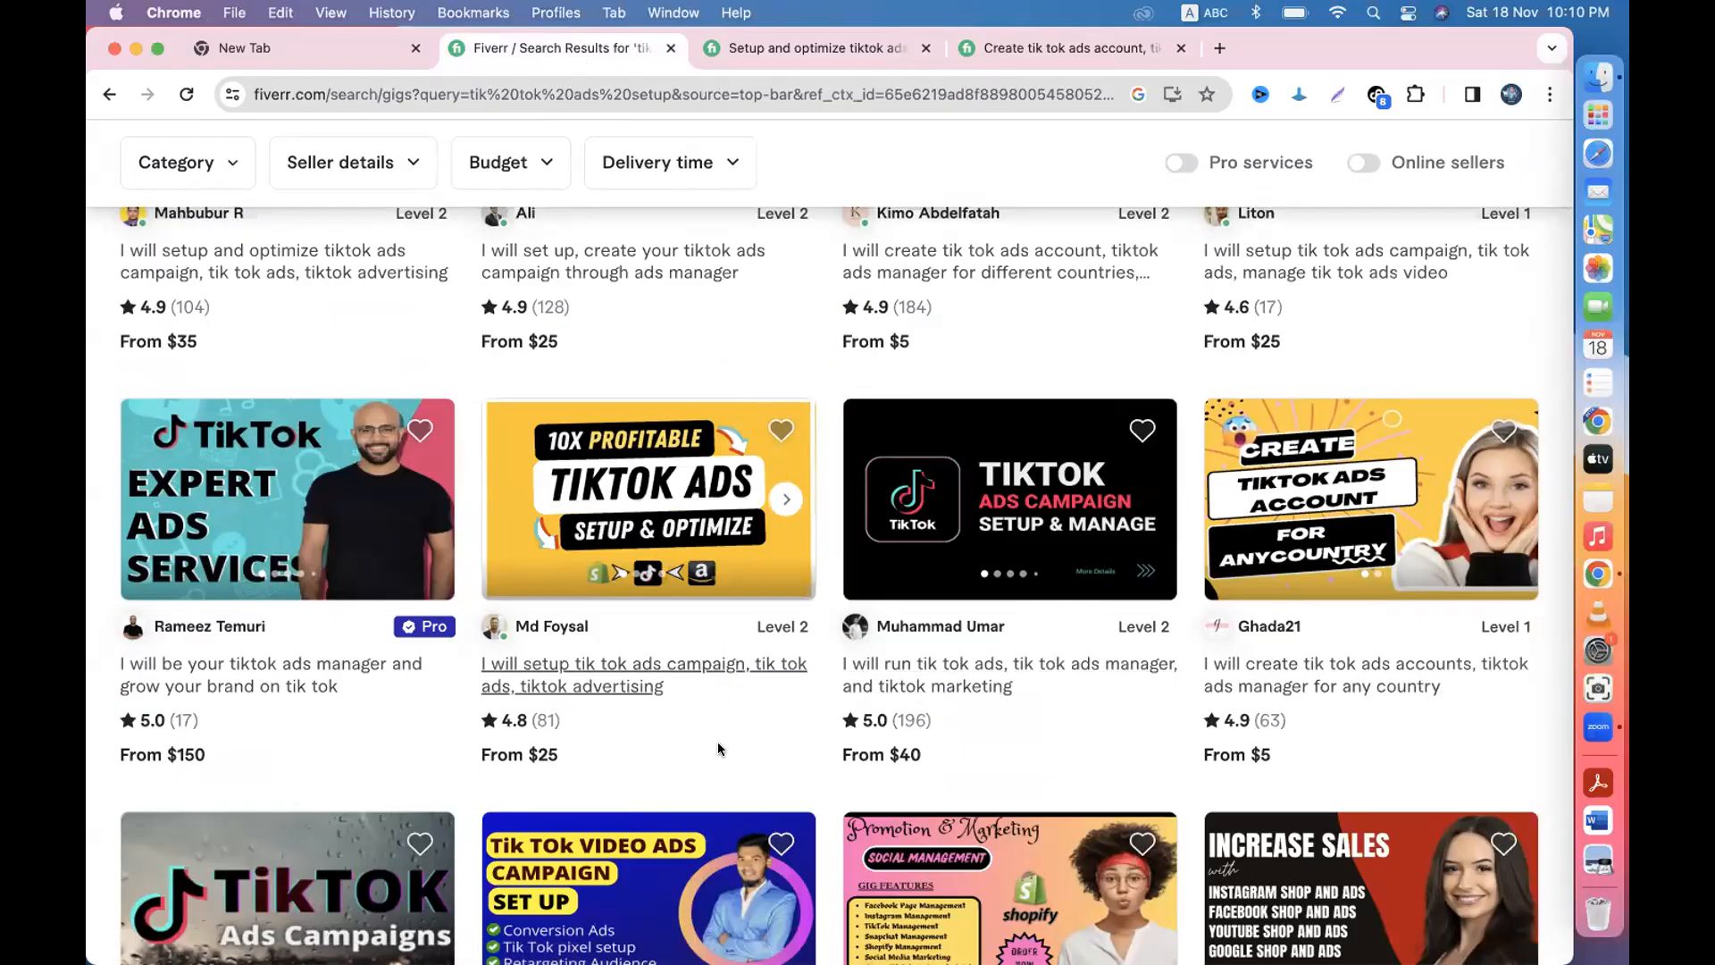
Open the $25 tik tok ads campaign setup gig and highlight its title and Basic package name
left_click(611, 685)
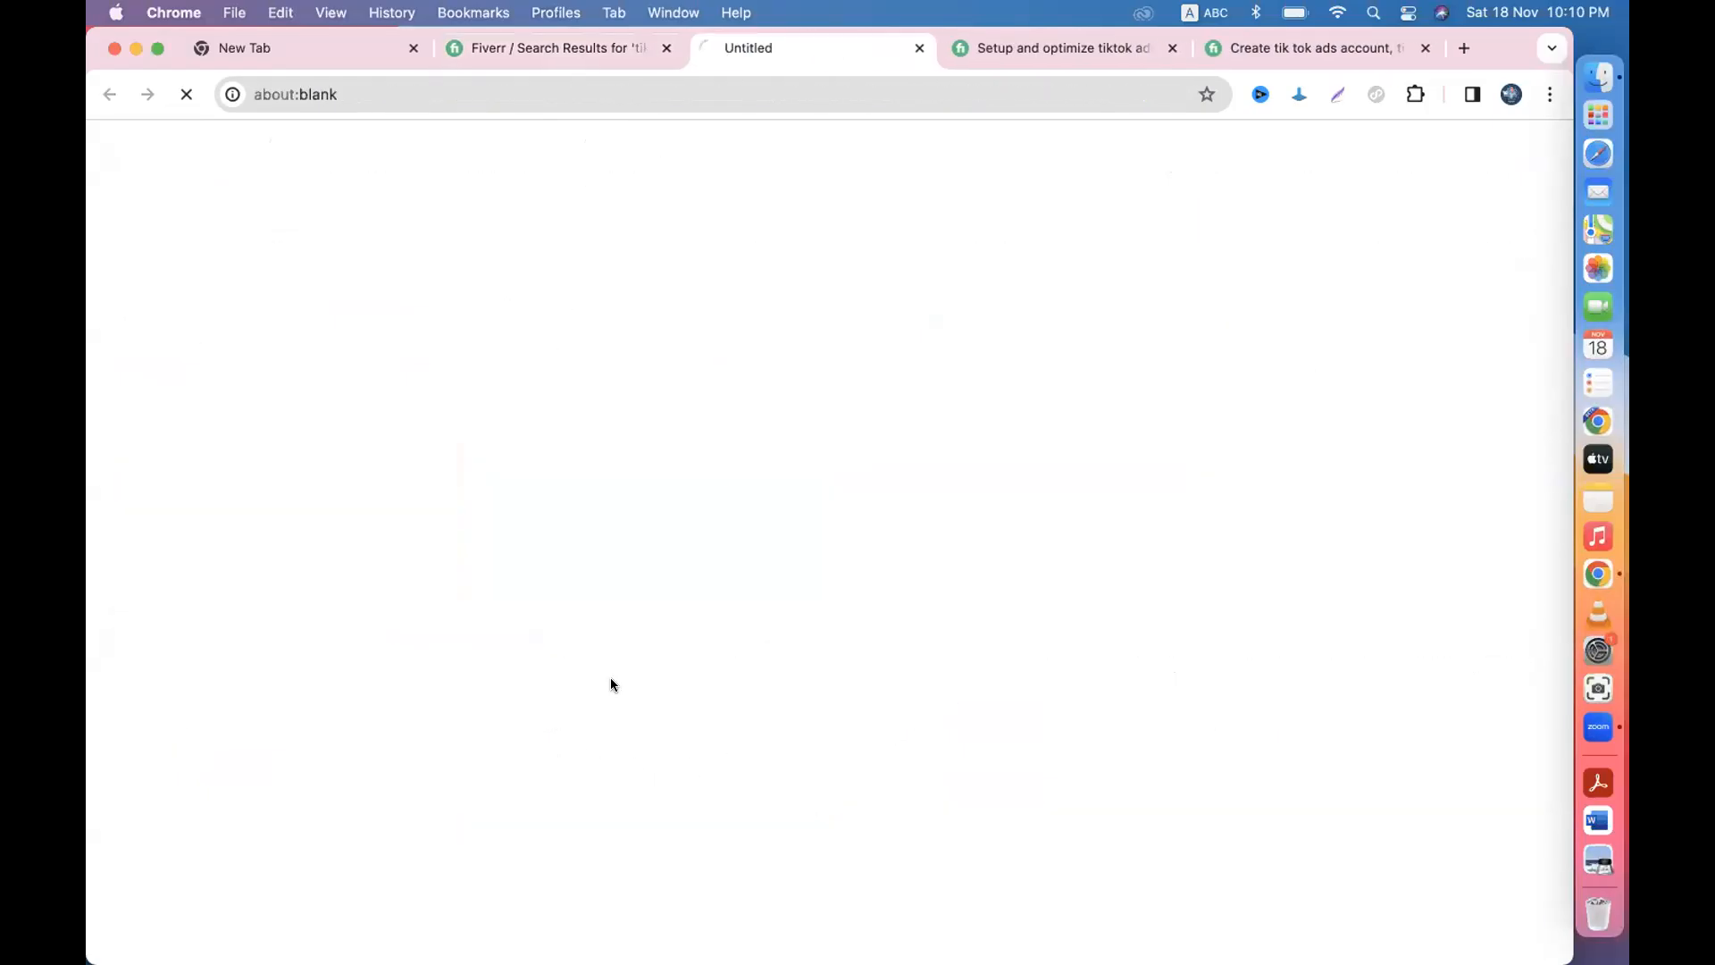
scroll(902, 473, "down", 1)
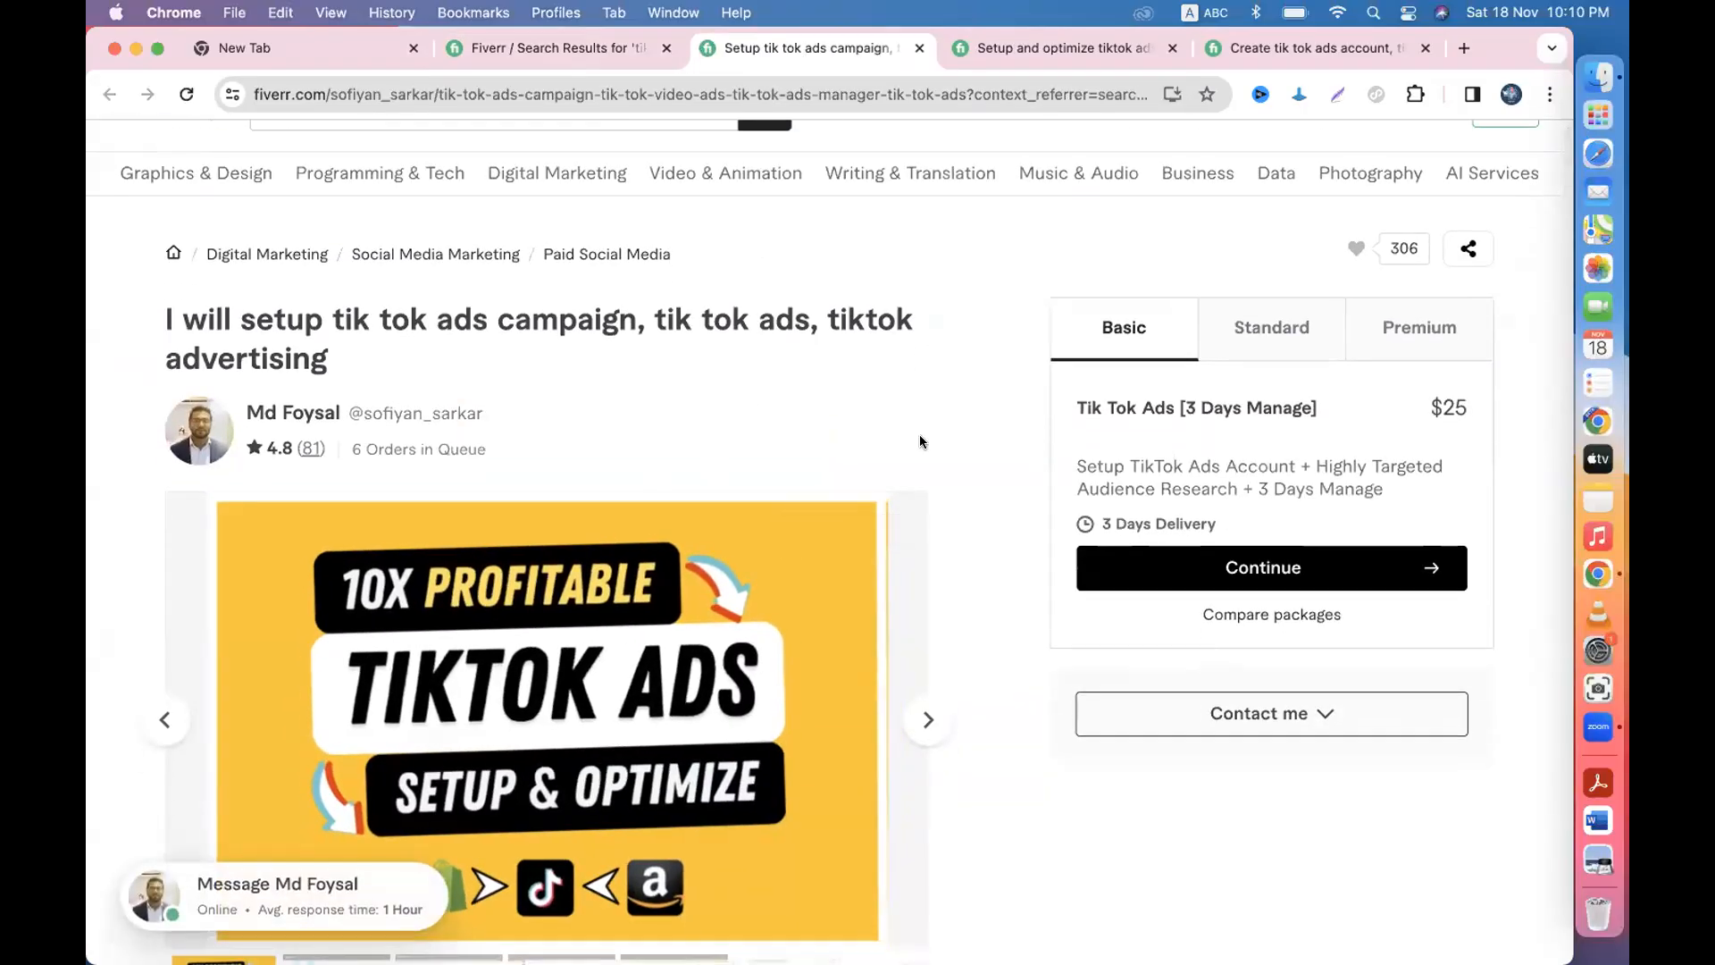
scroll(919, 434, "down", 4)
scroll(875, 442, "up", 5)
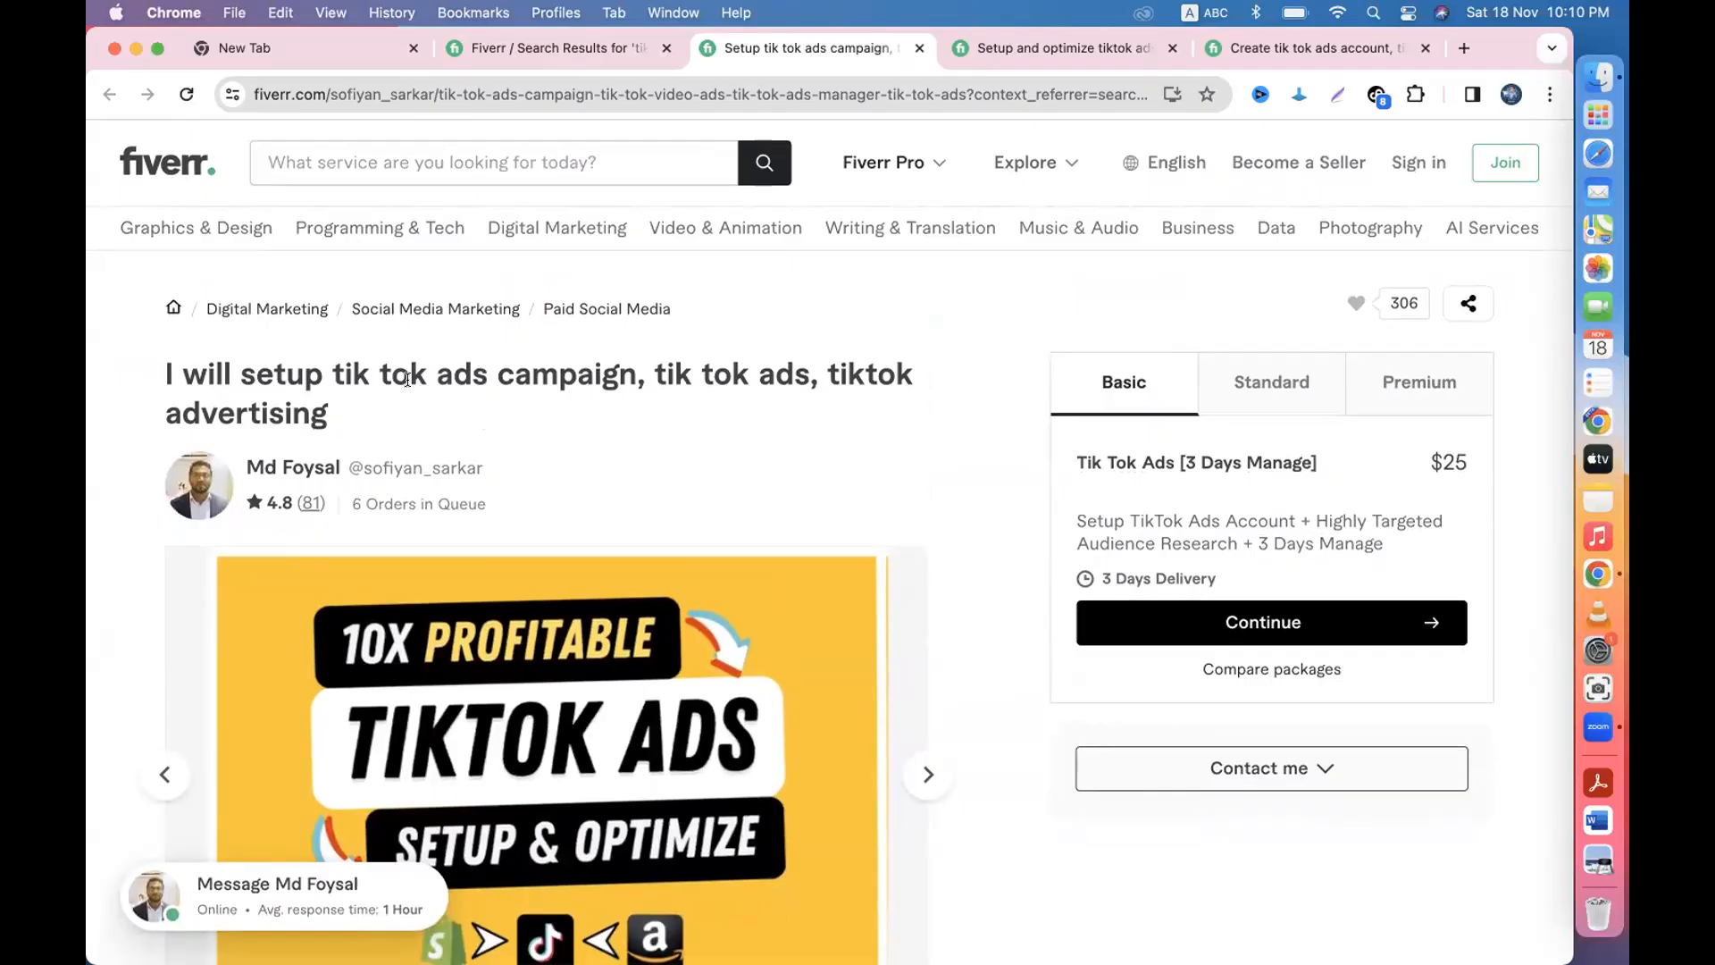
left_click_drag(333, 373, 483, 374)
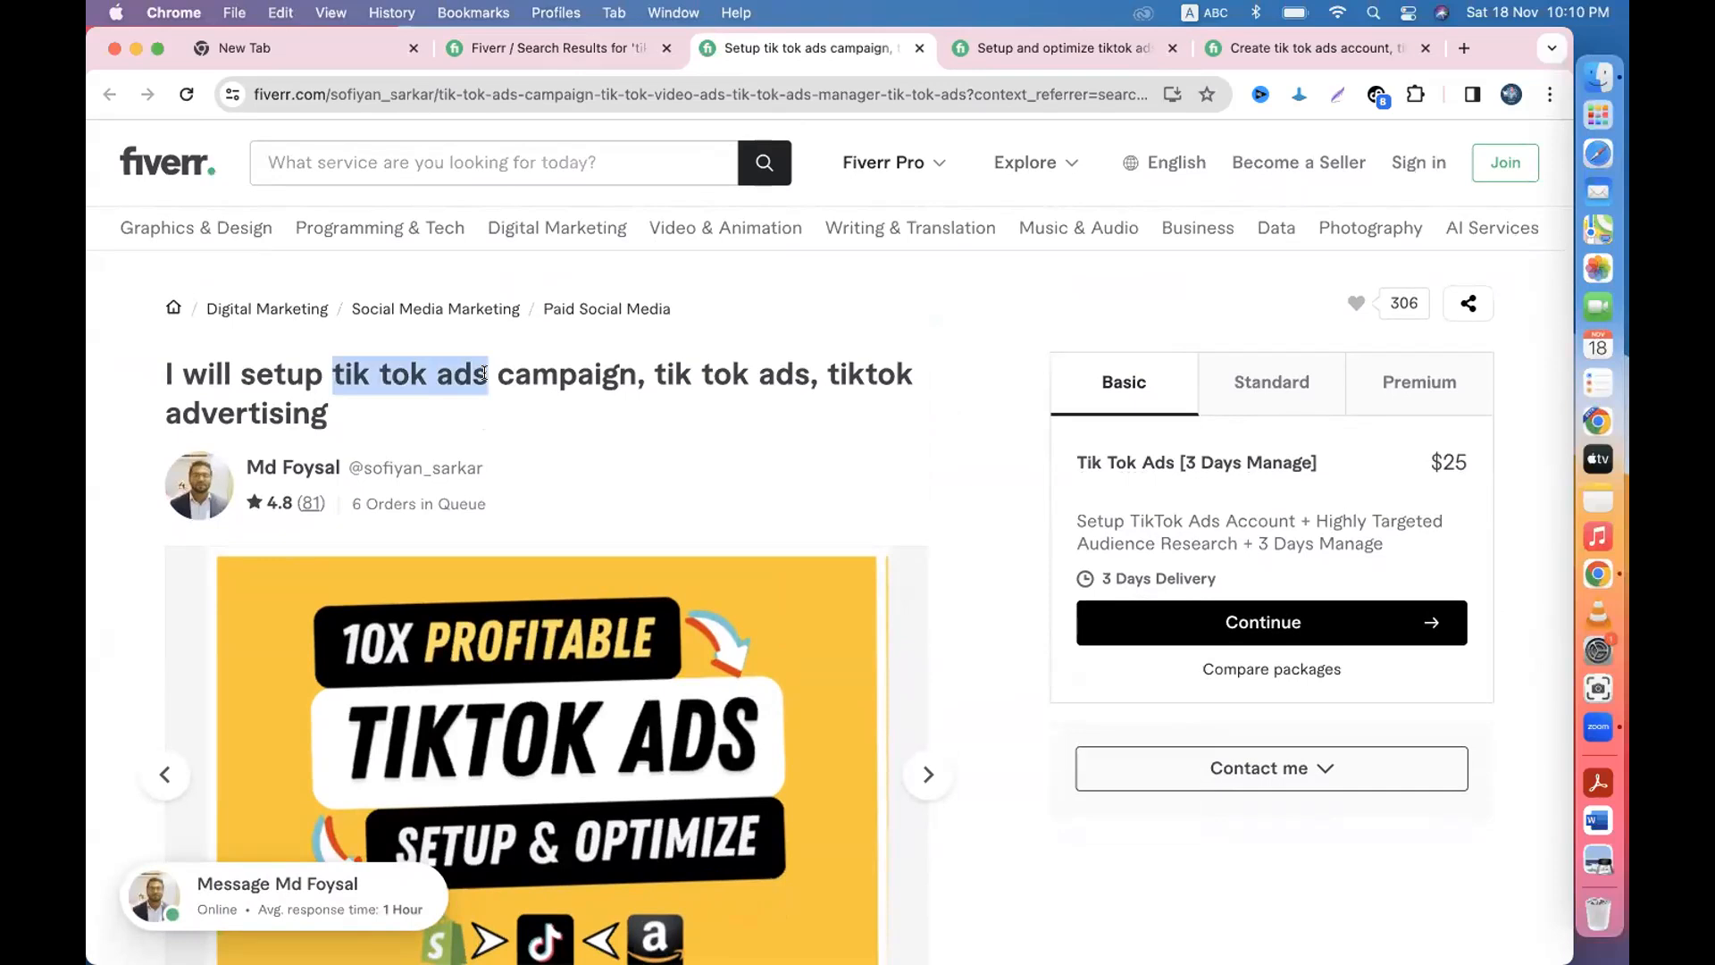
left_click_drag(434, 94, 530, 93)
left_click_drag(1075, 461, 1159, 458)
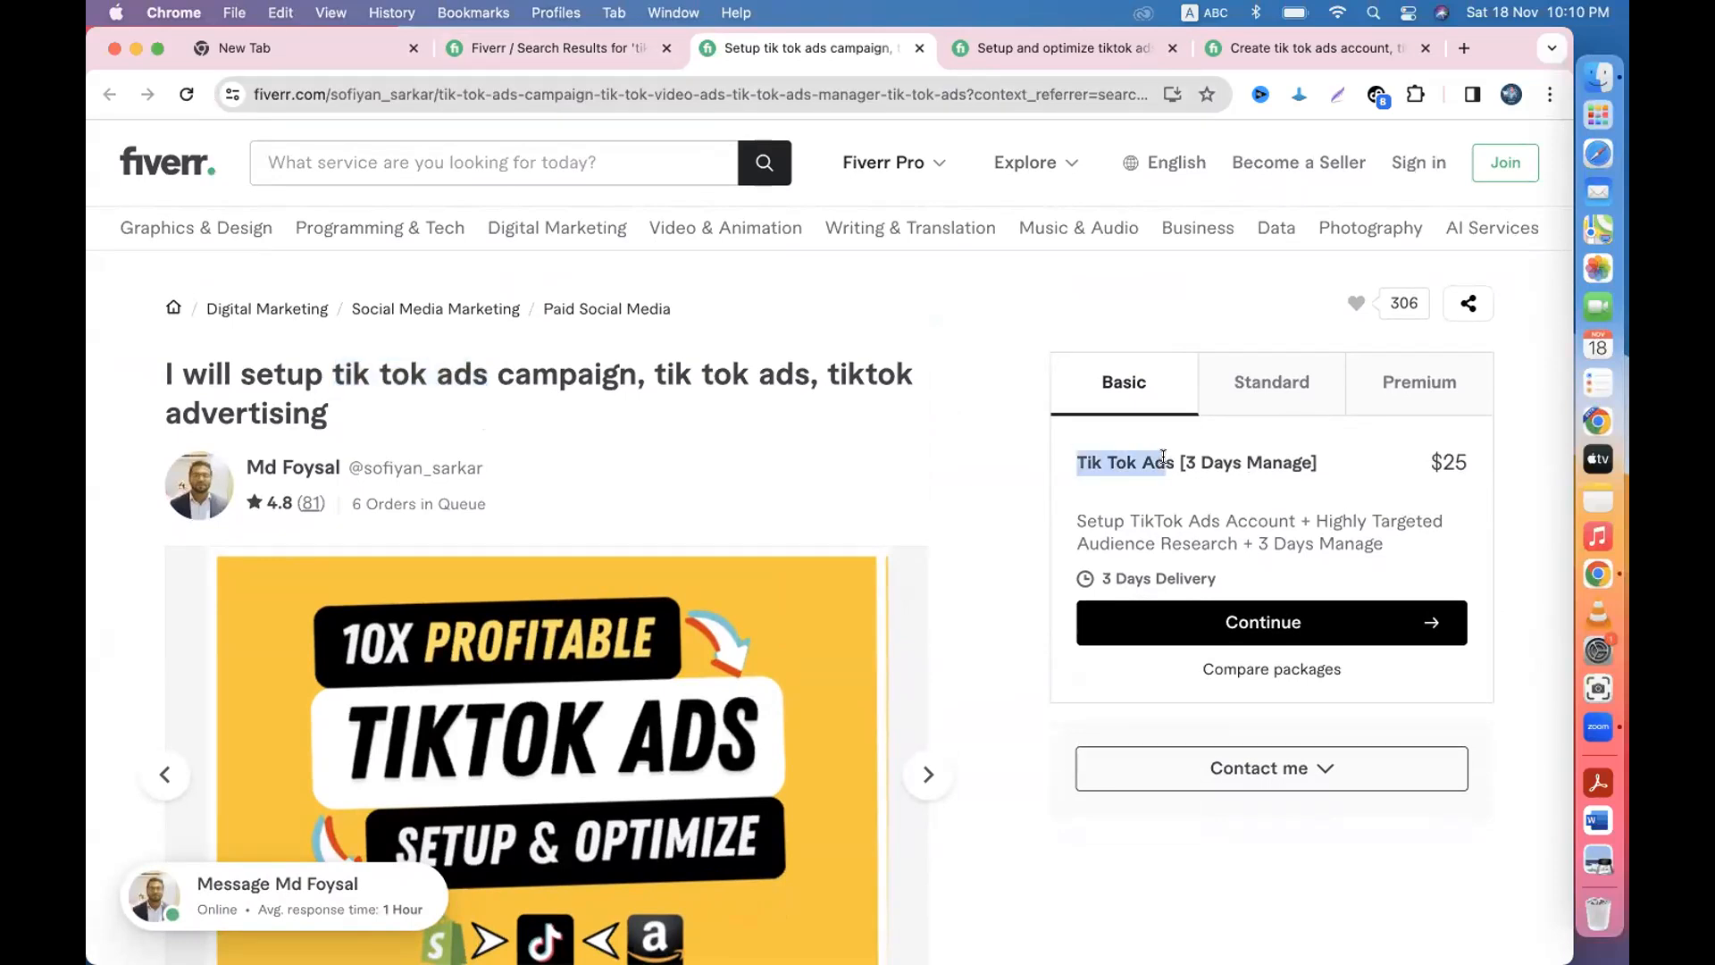
Compare the gig's mid-tier $70 and top-tier $135 packages
left_click(1272, 393)
left_click_drag(1074, 458, 1223, 456)
left_click(1388, 391)
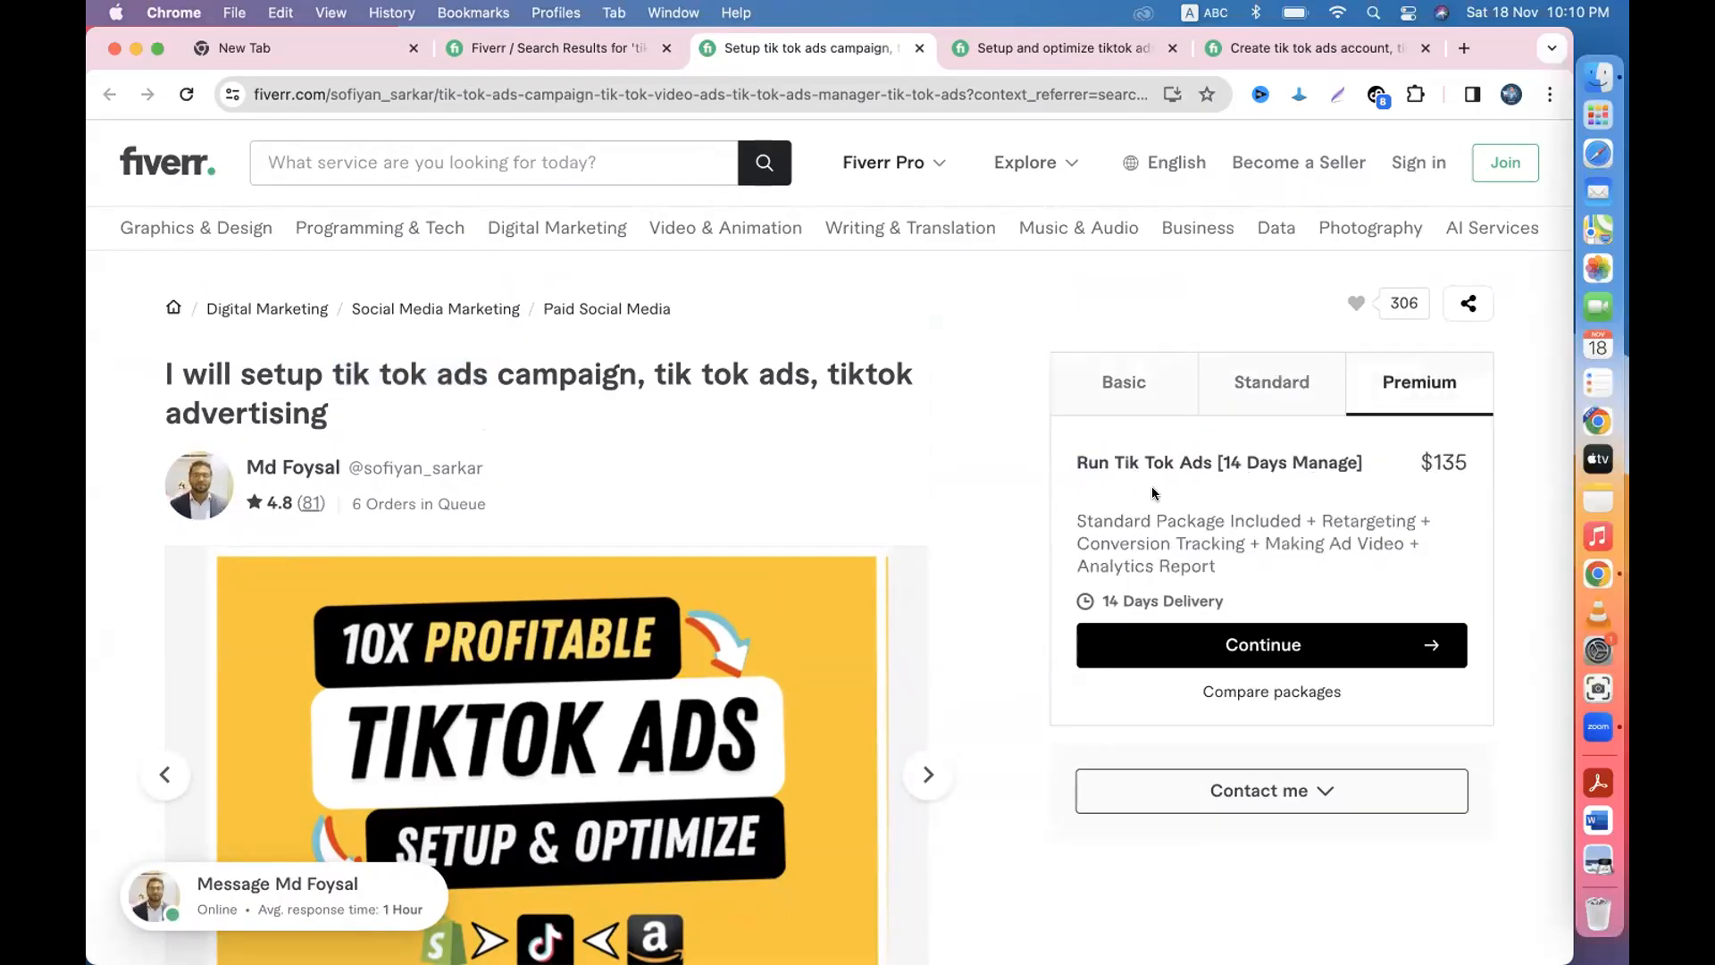
left_click_drag(1086, 456, 1220, 458)
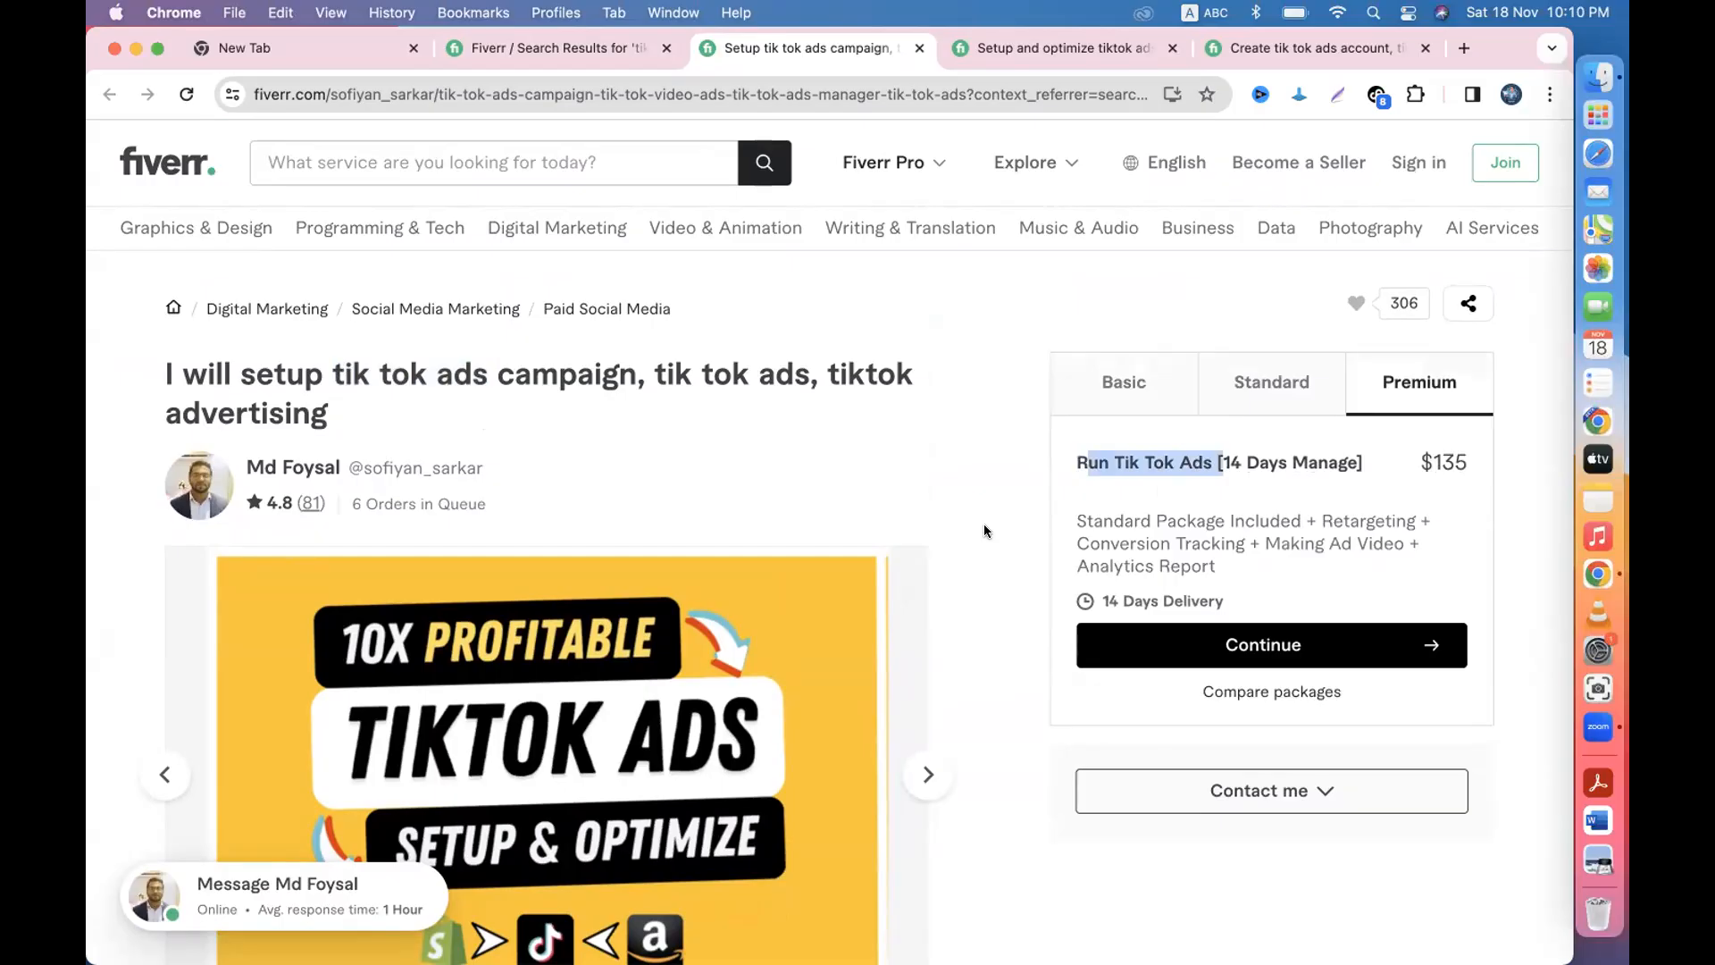
Scroll down to About the seller and open the seller's profile page
scroll(983, 524, "down", 3)
scroll(983, 515, "down", 4)
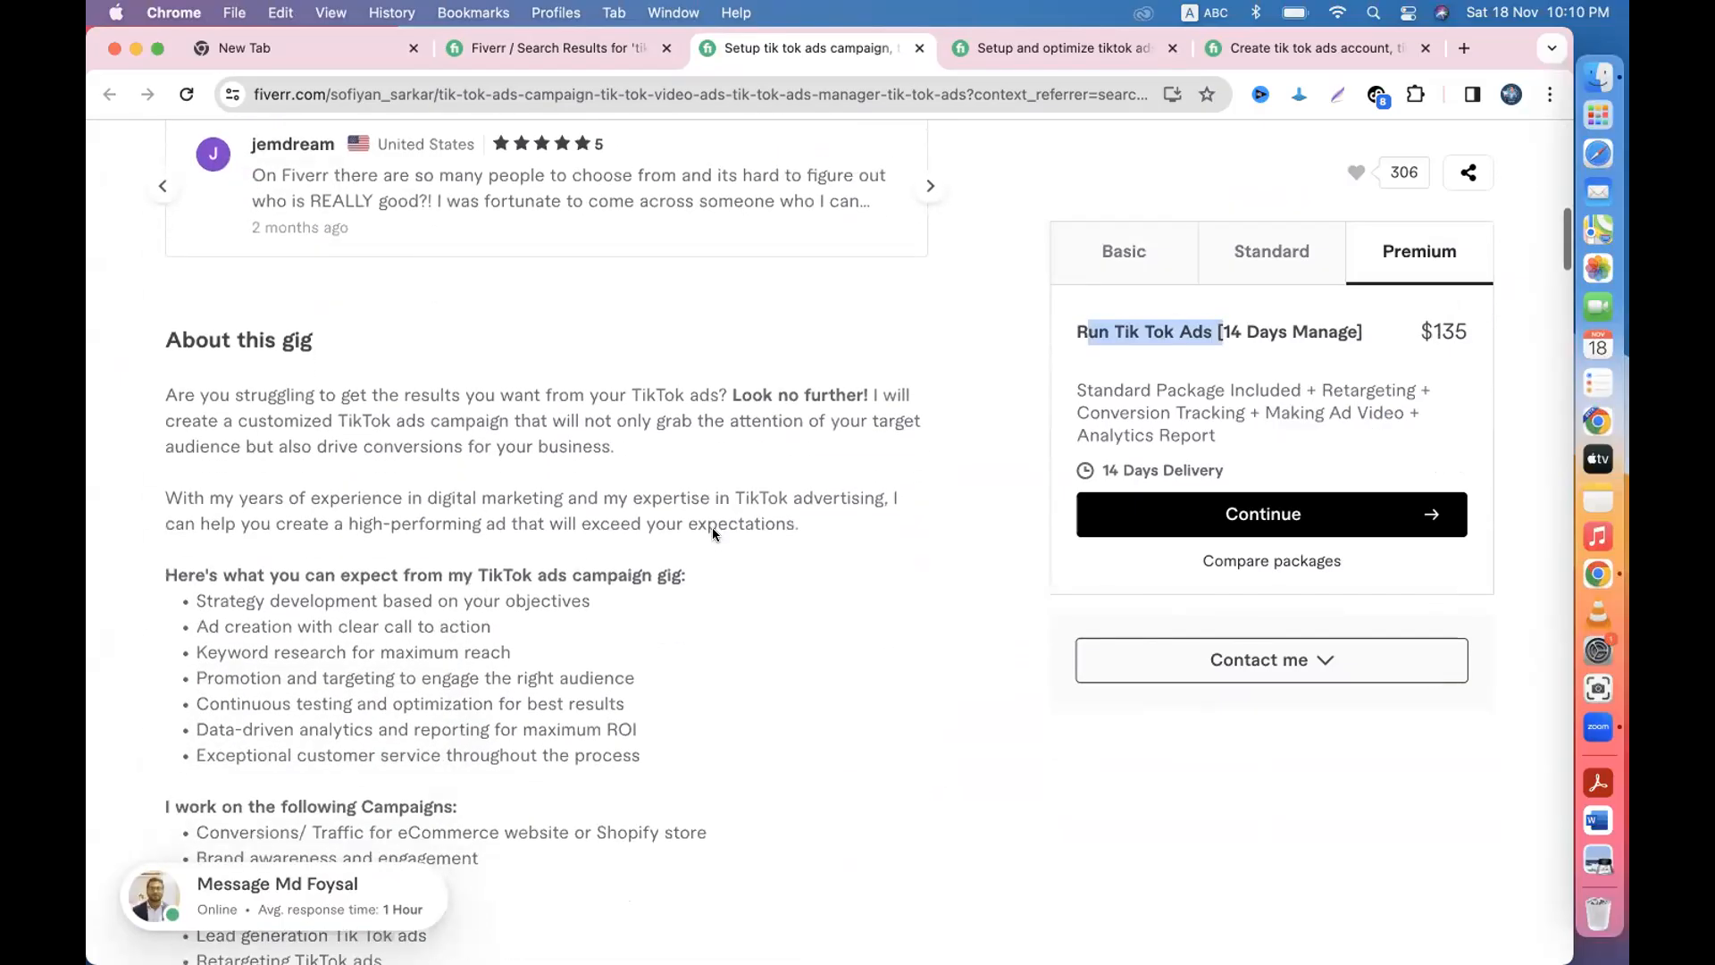
scroll(606, 581, "down", 6)
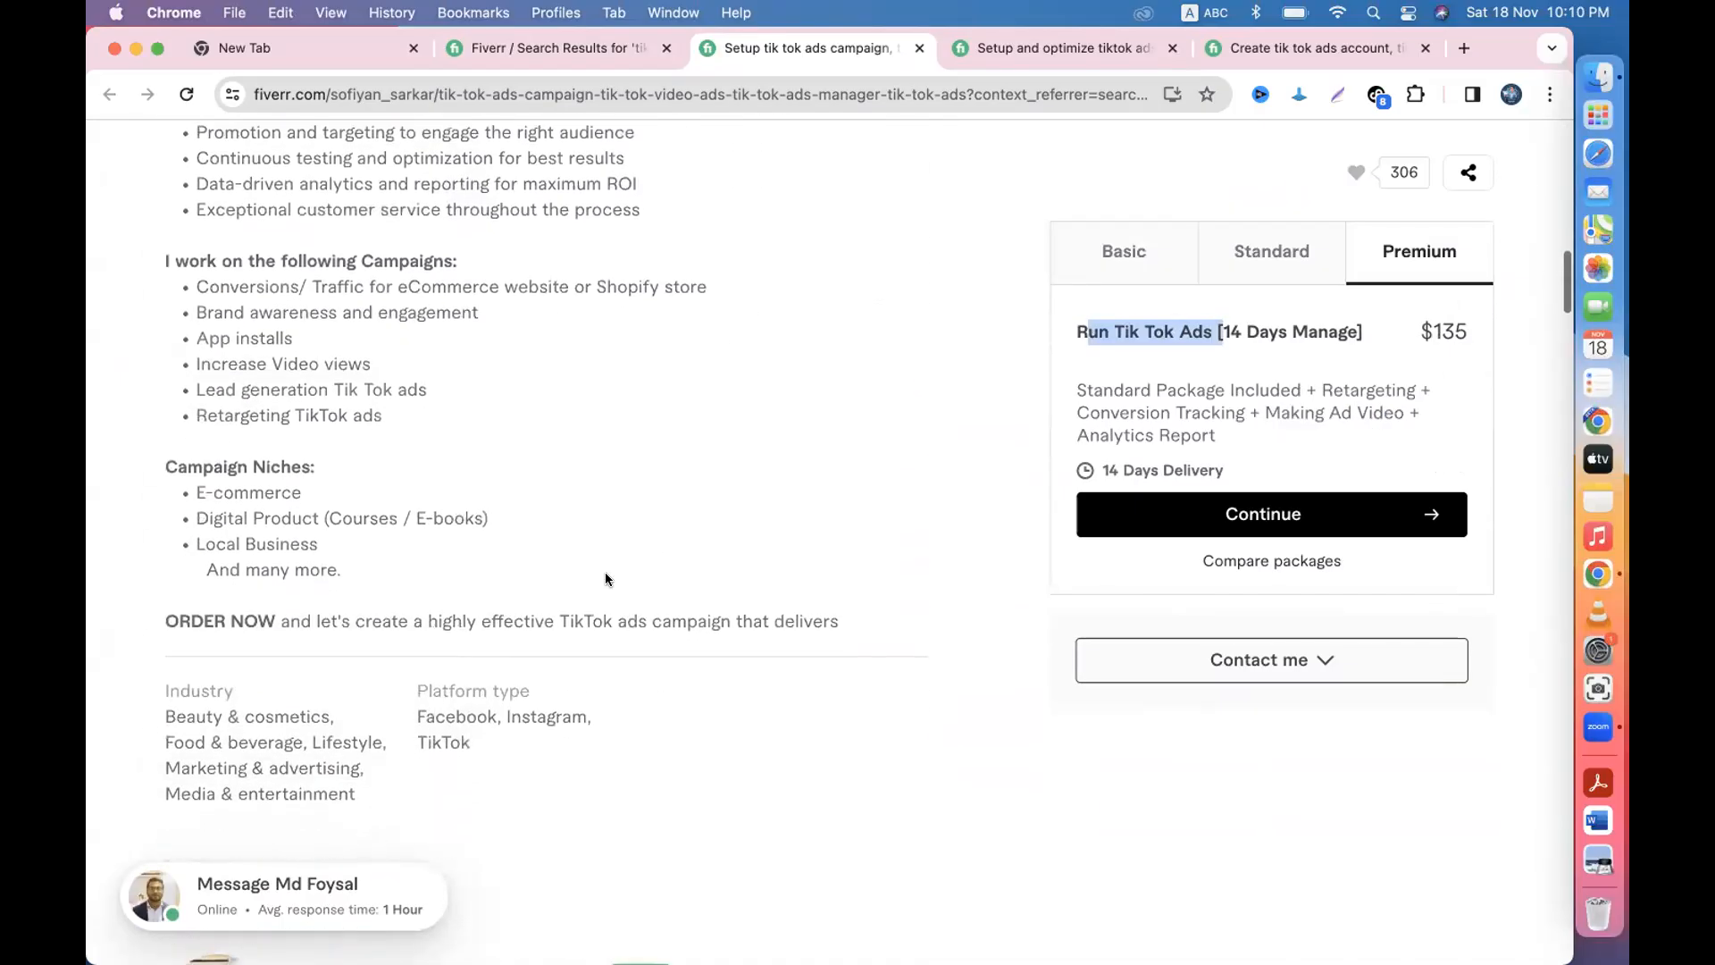
scroll(606, 581, "up", 20)
left_click(281, 469)
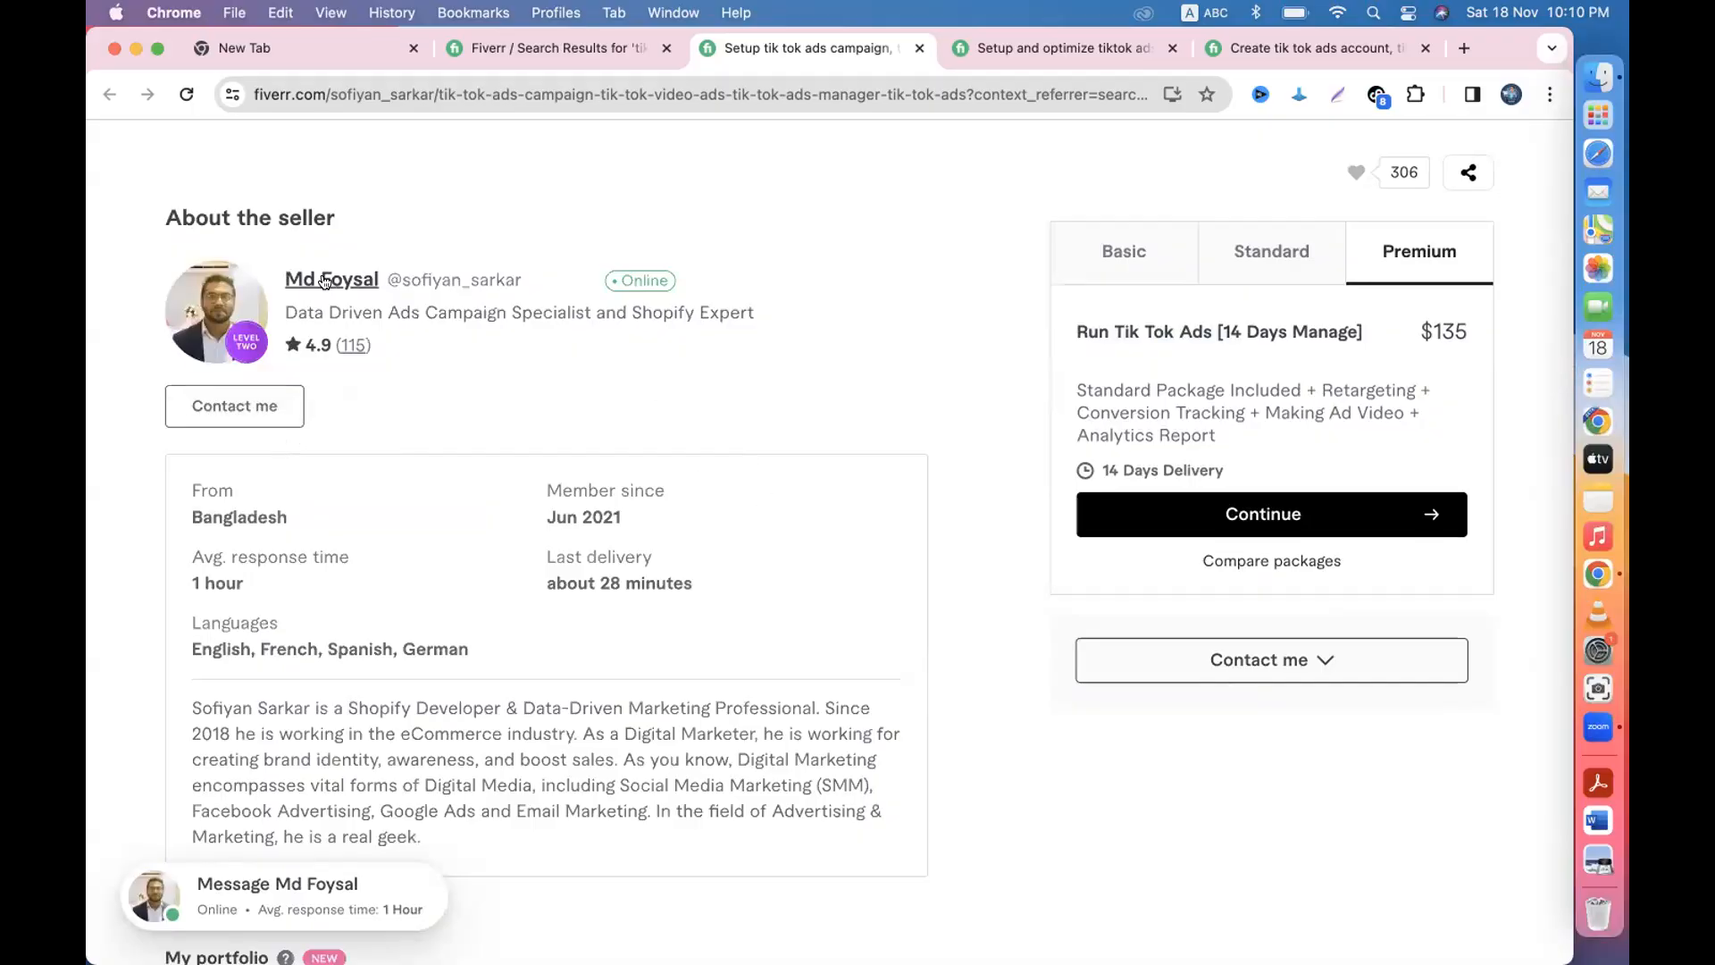
left_click(324, 279)
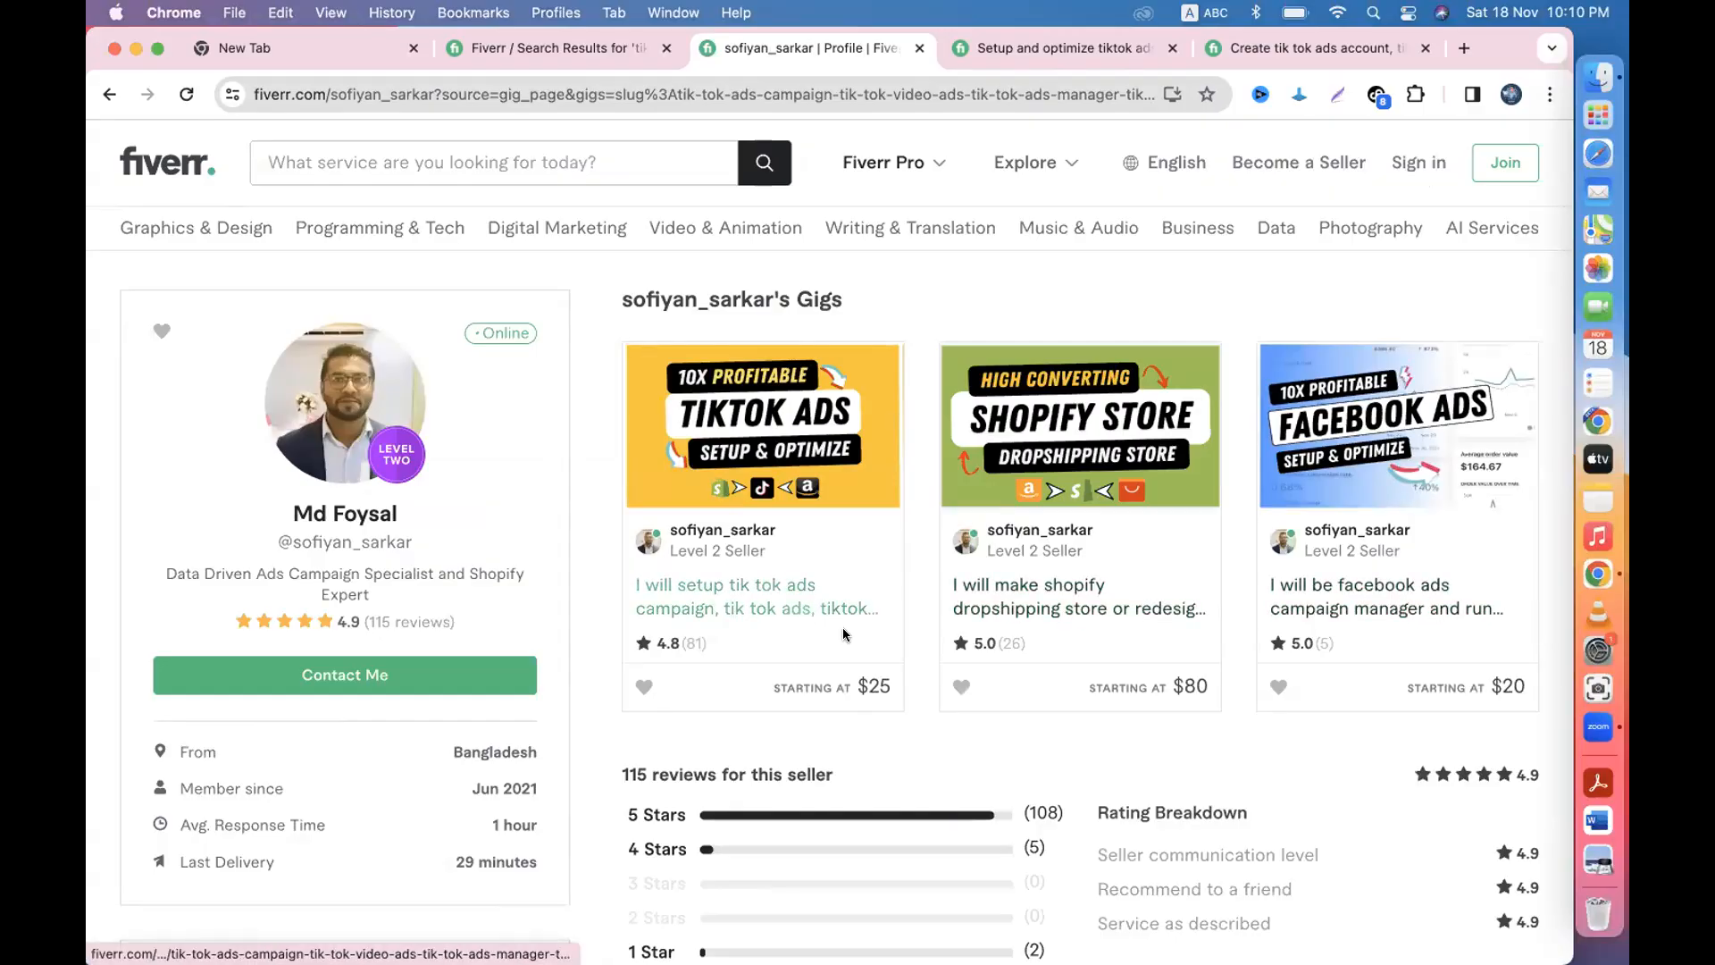
Revisit the first setup gig's Setup TikTok Ads Account description, then return to the search results
left_click(1054, 47)
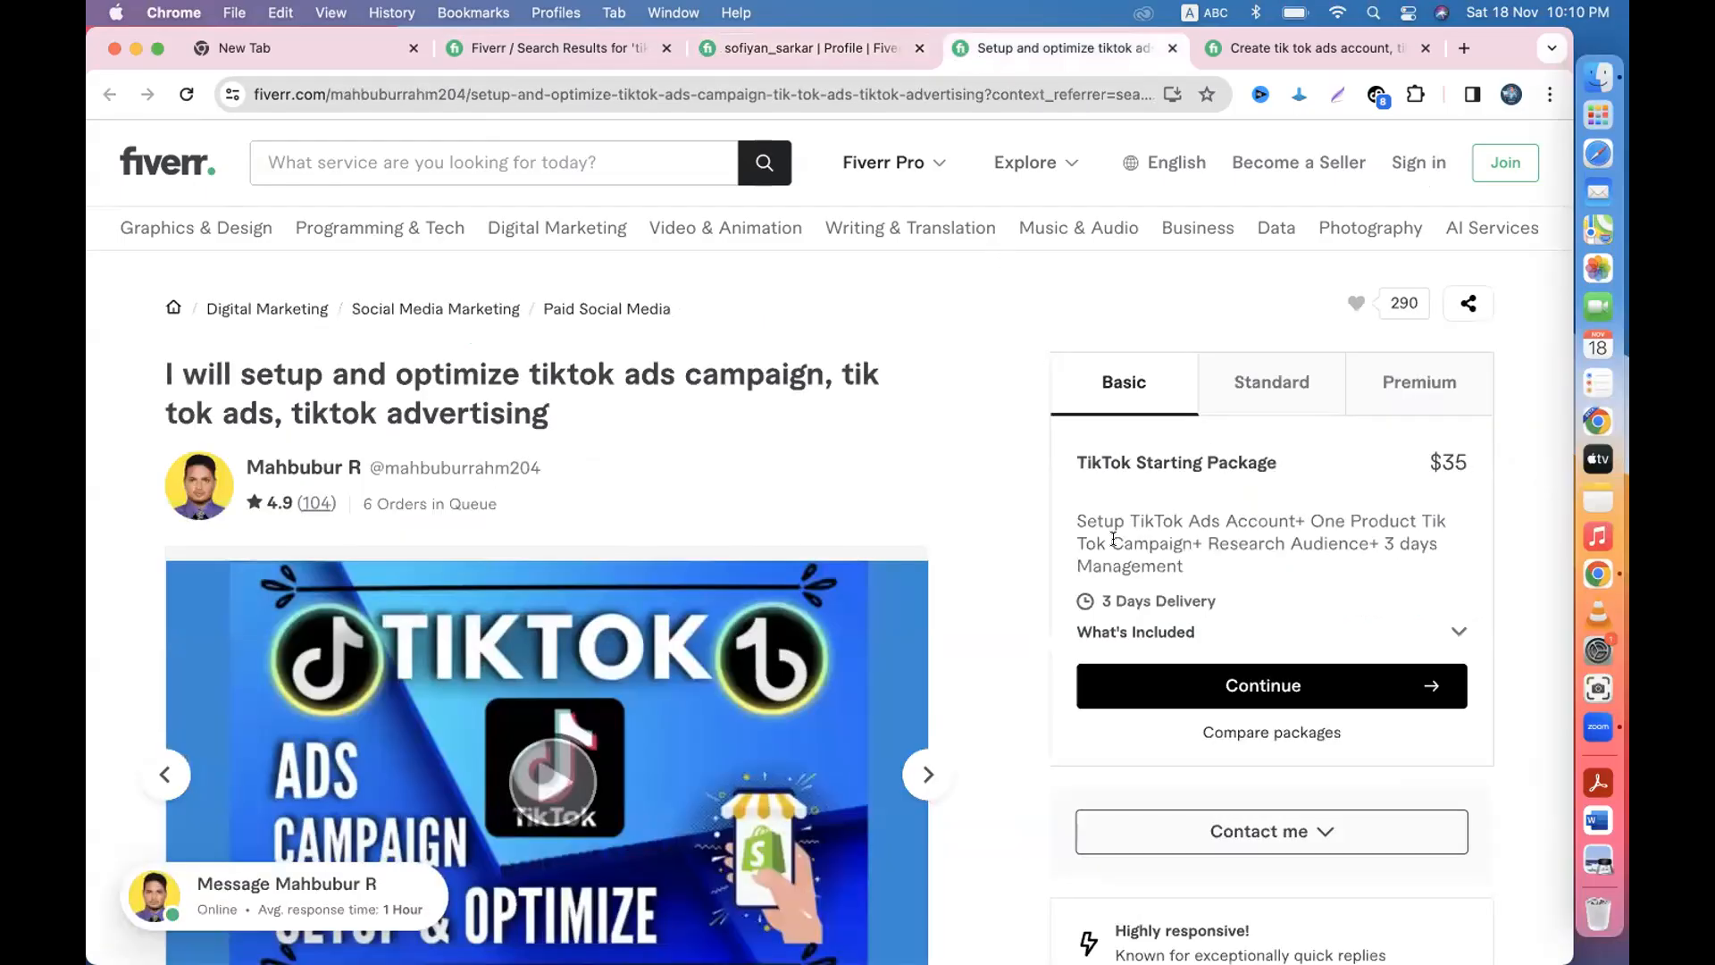
left_click_drag(1060, 518, 1289, 512)
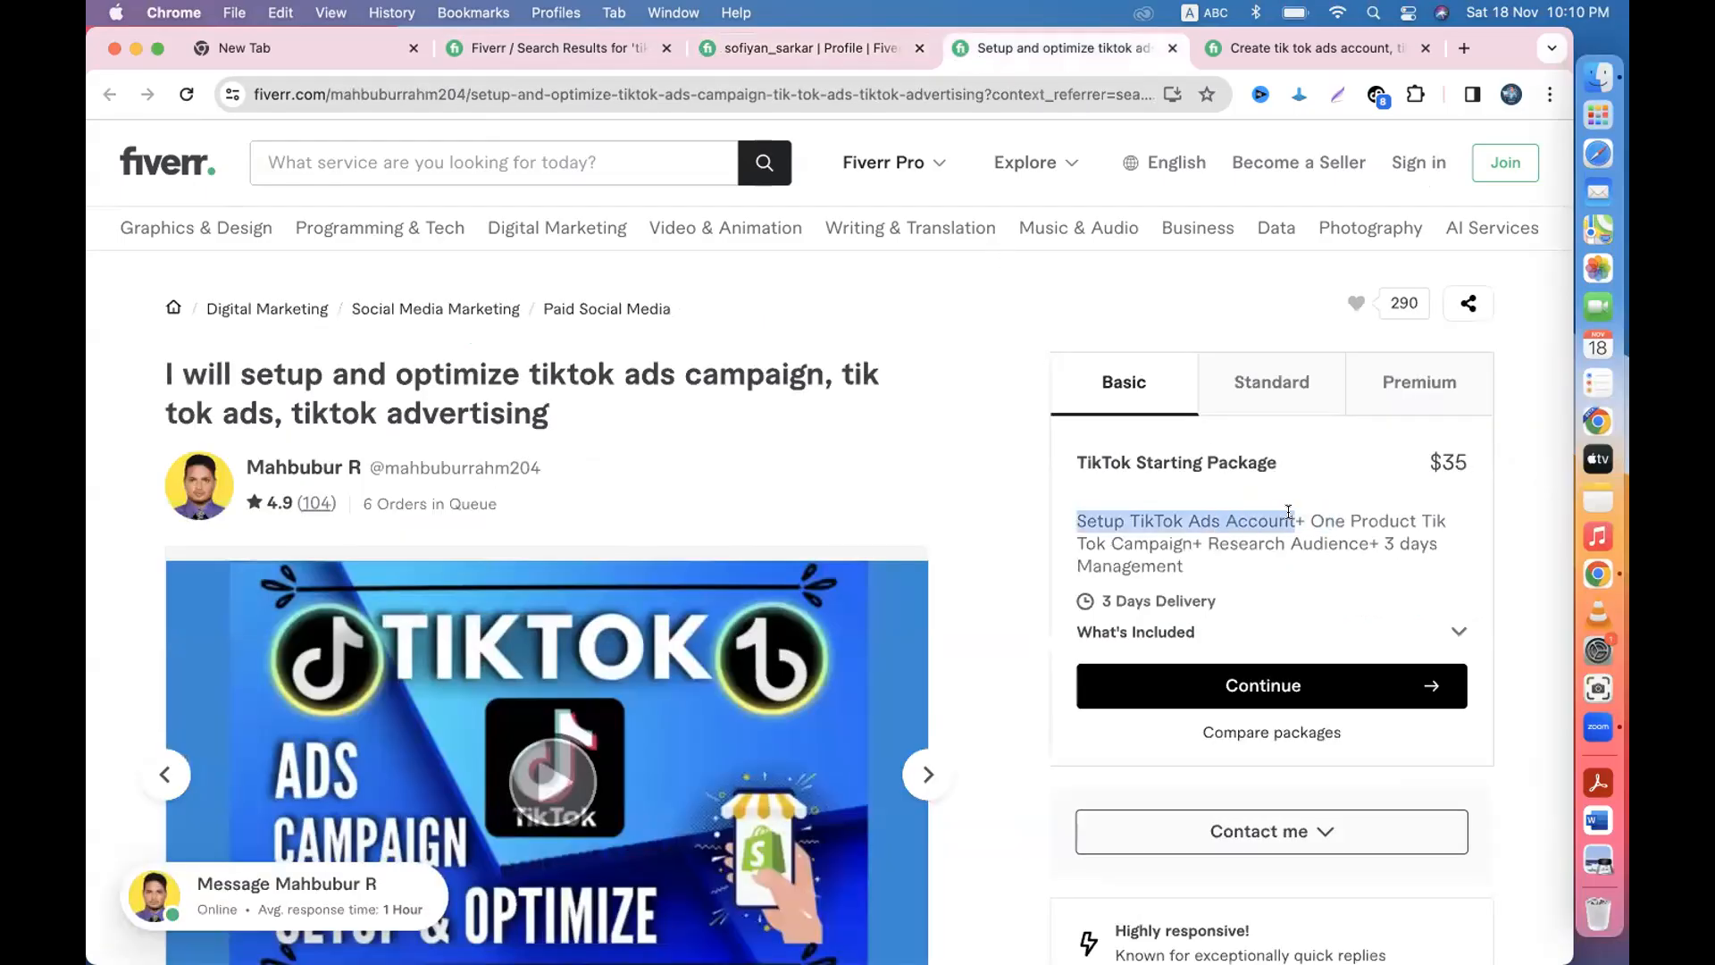
left_click(558, 50)
scroll(539, 239, "up", 6)
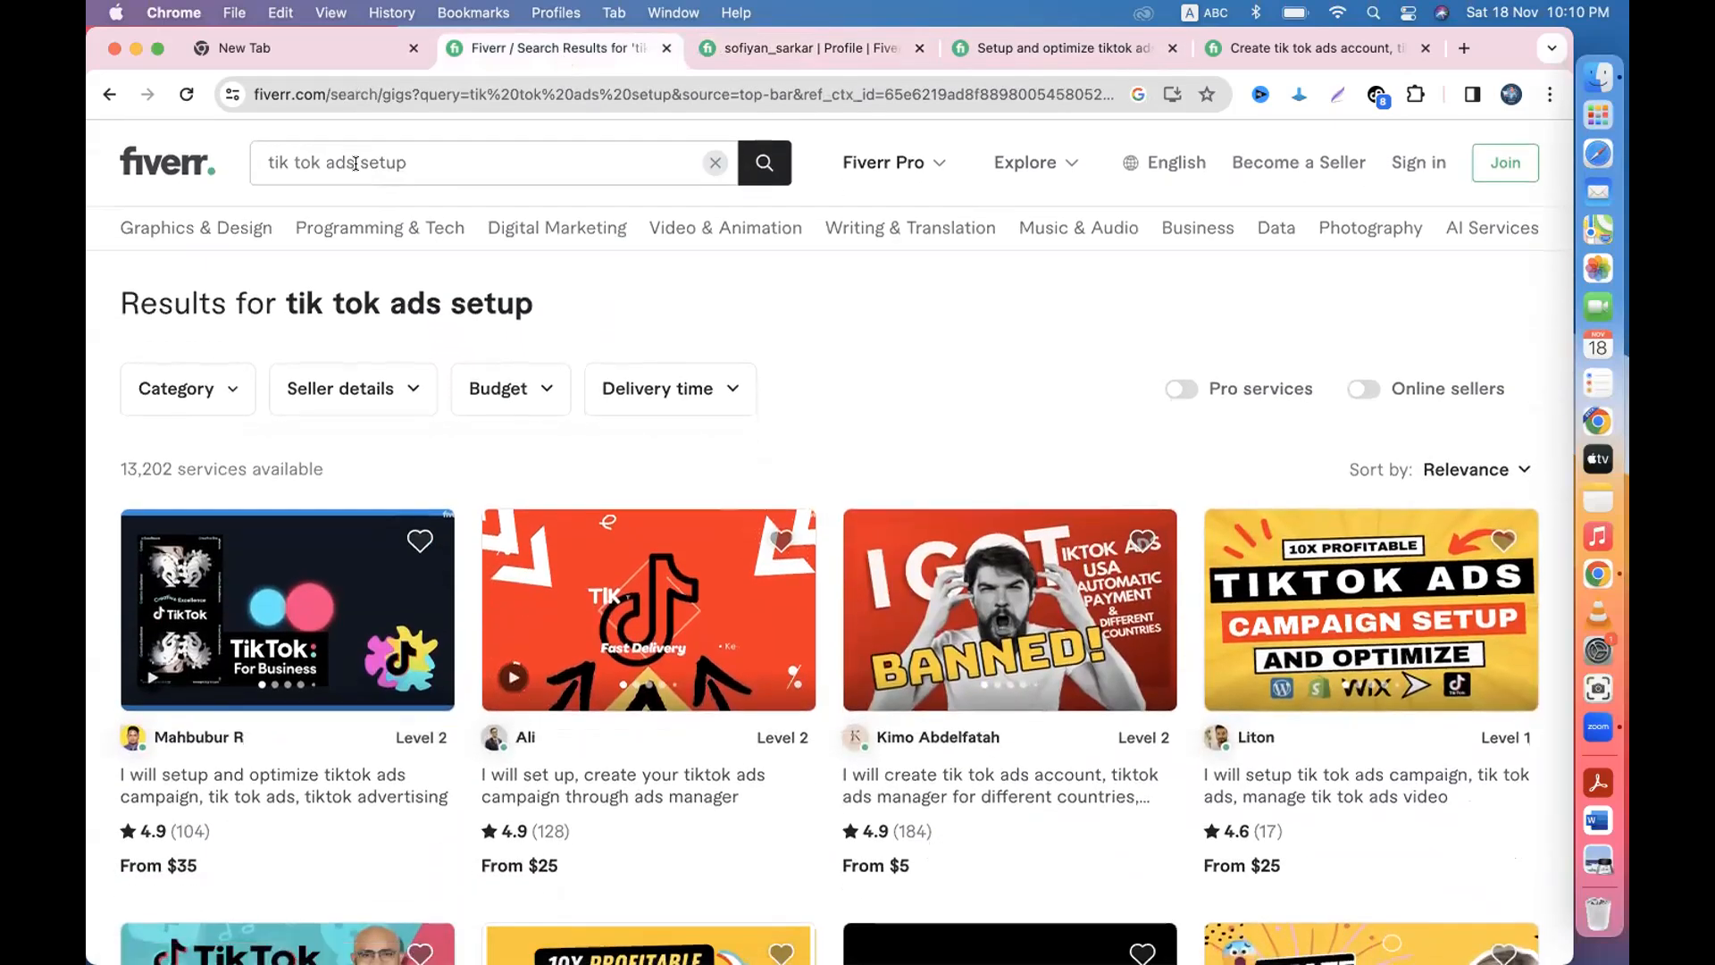
Delete 'setup' from the query to search 'tik tok ads' again
left_click_drag(360, 163, 432, 161)
key("BackSpace")
key("Return")
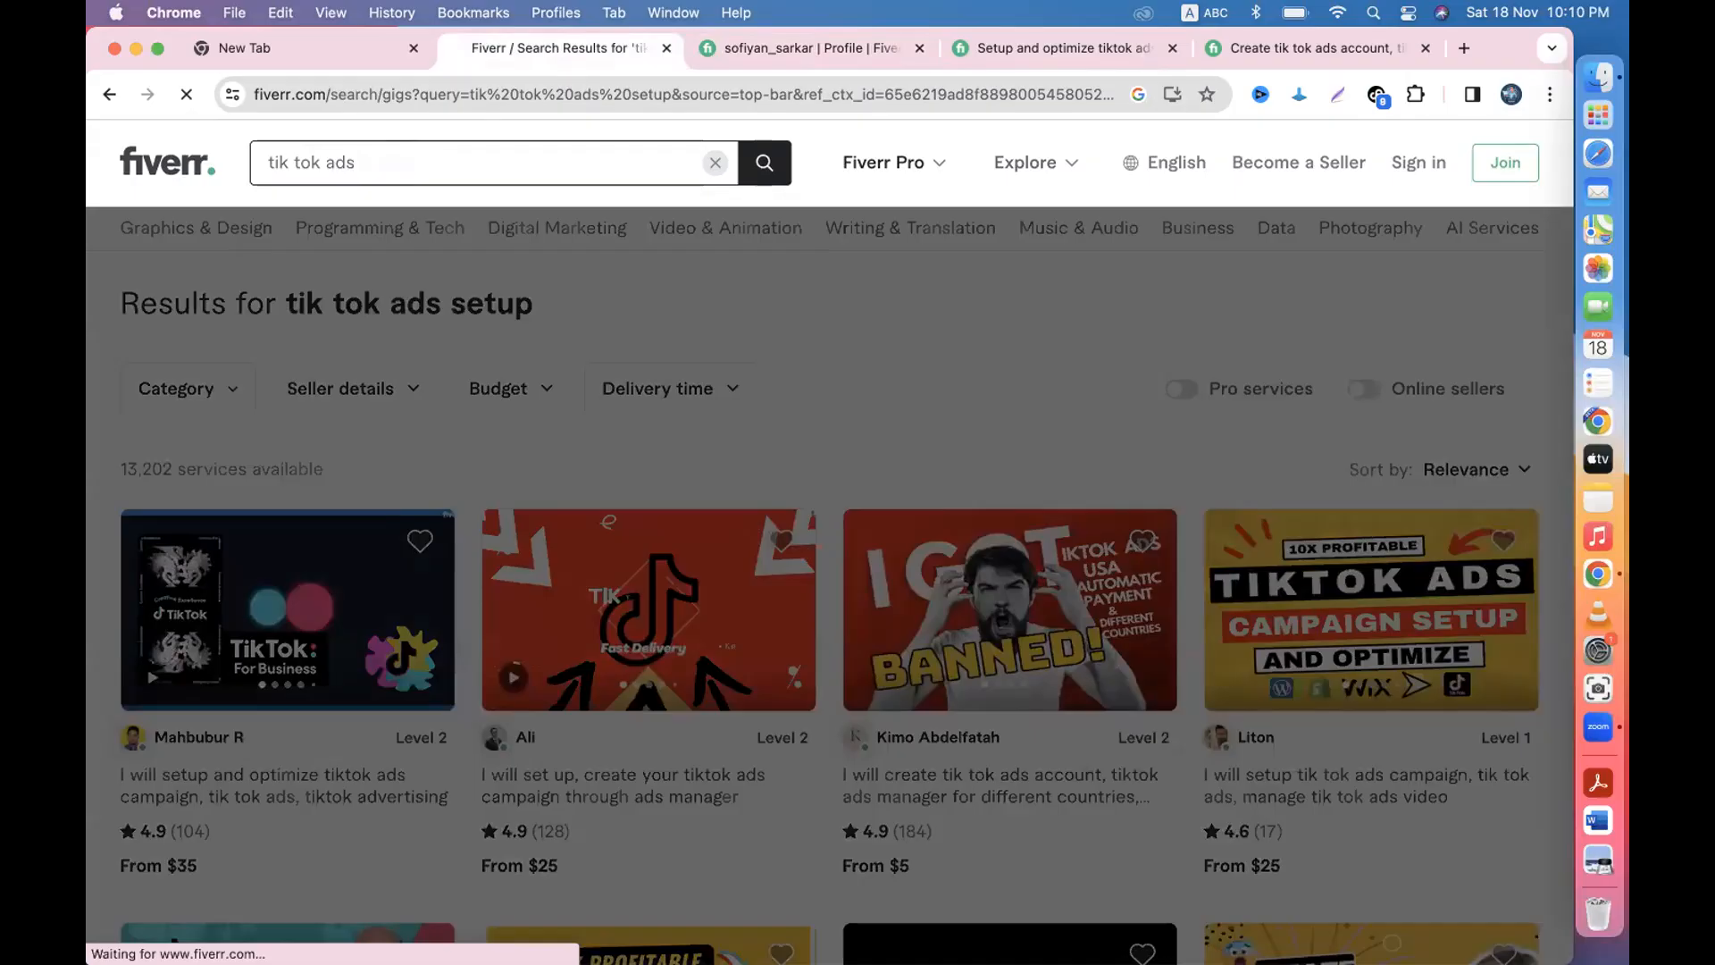
scroll(816, 513, "down", 6)
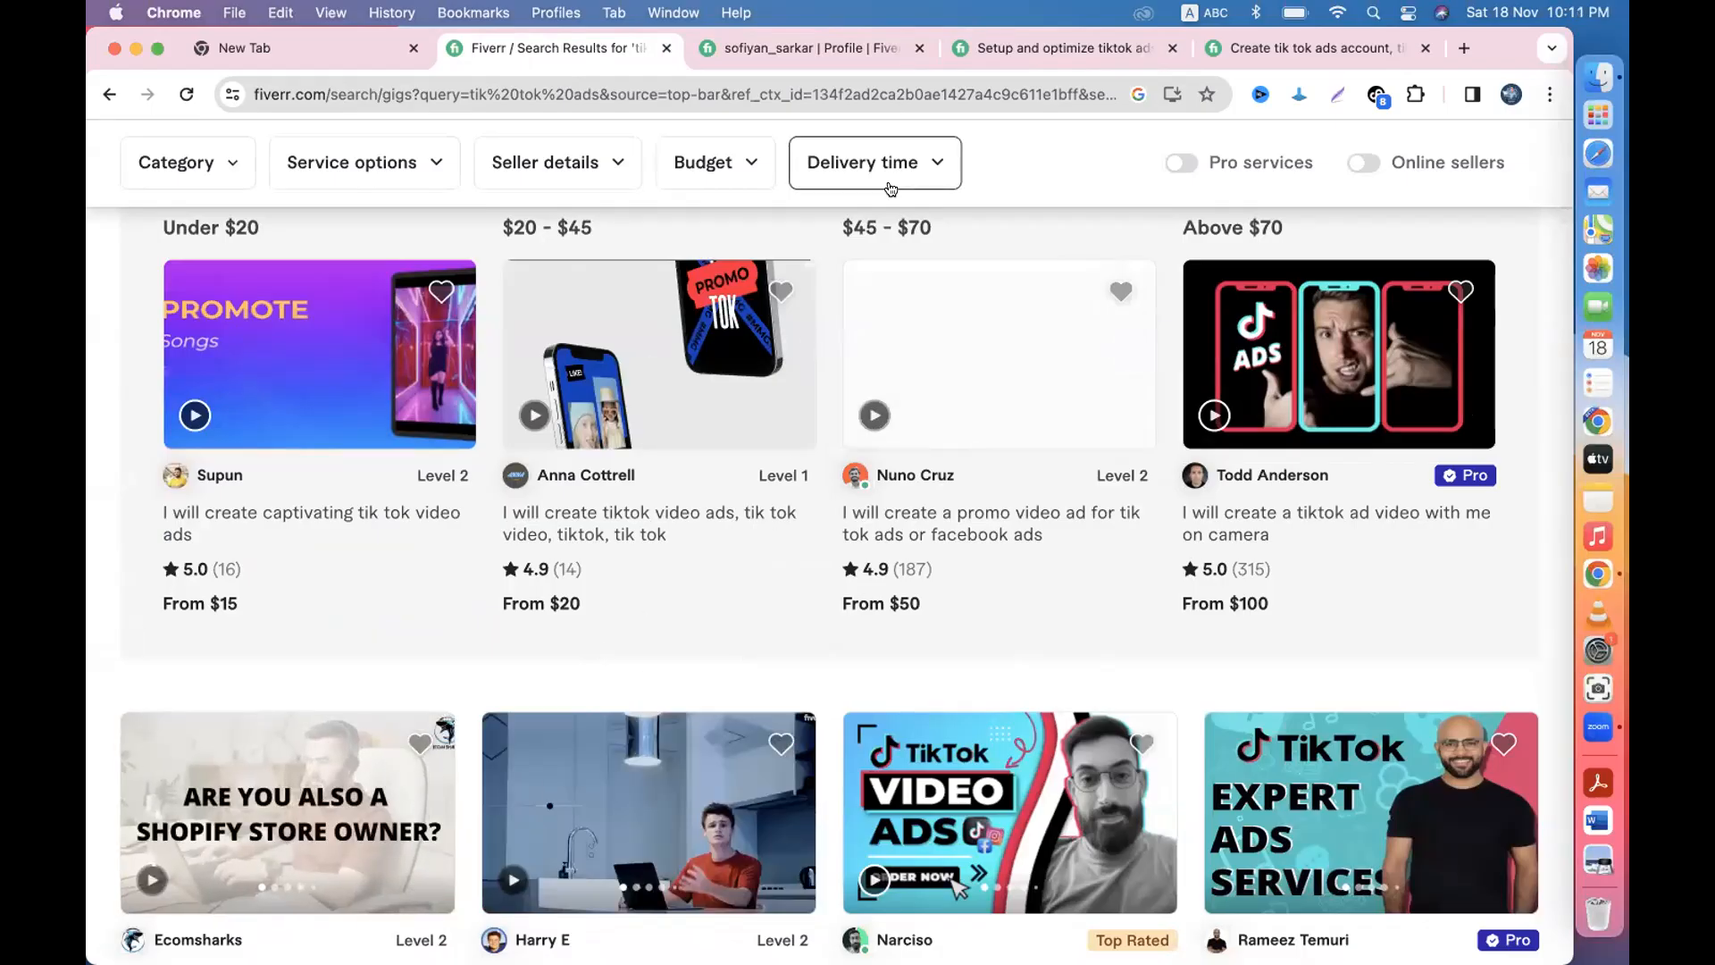
Compare the setup gig's $90 Standard, $170 Complete Package and Basic packages
left_click(785, 47)
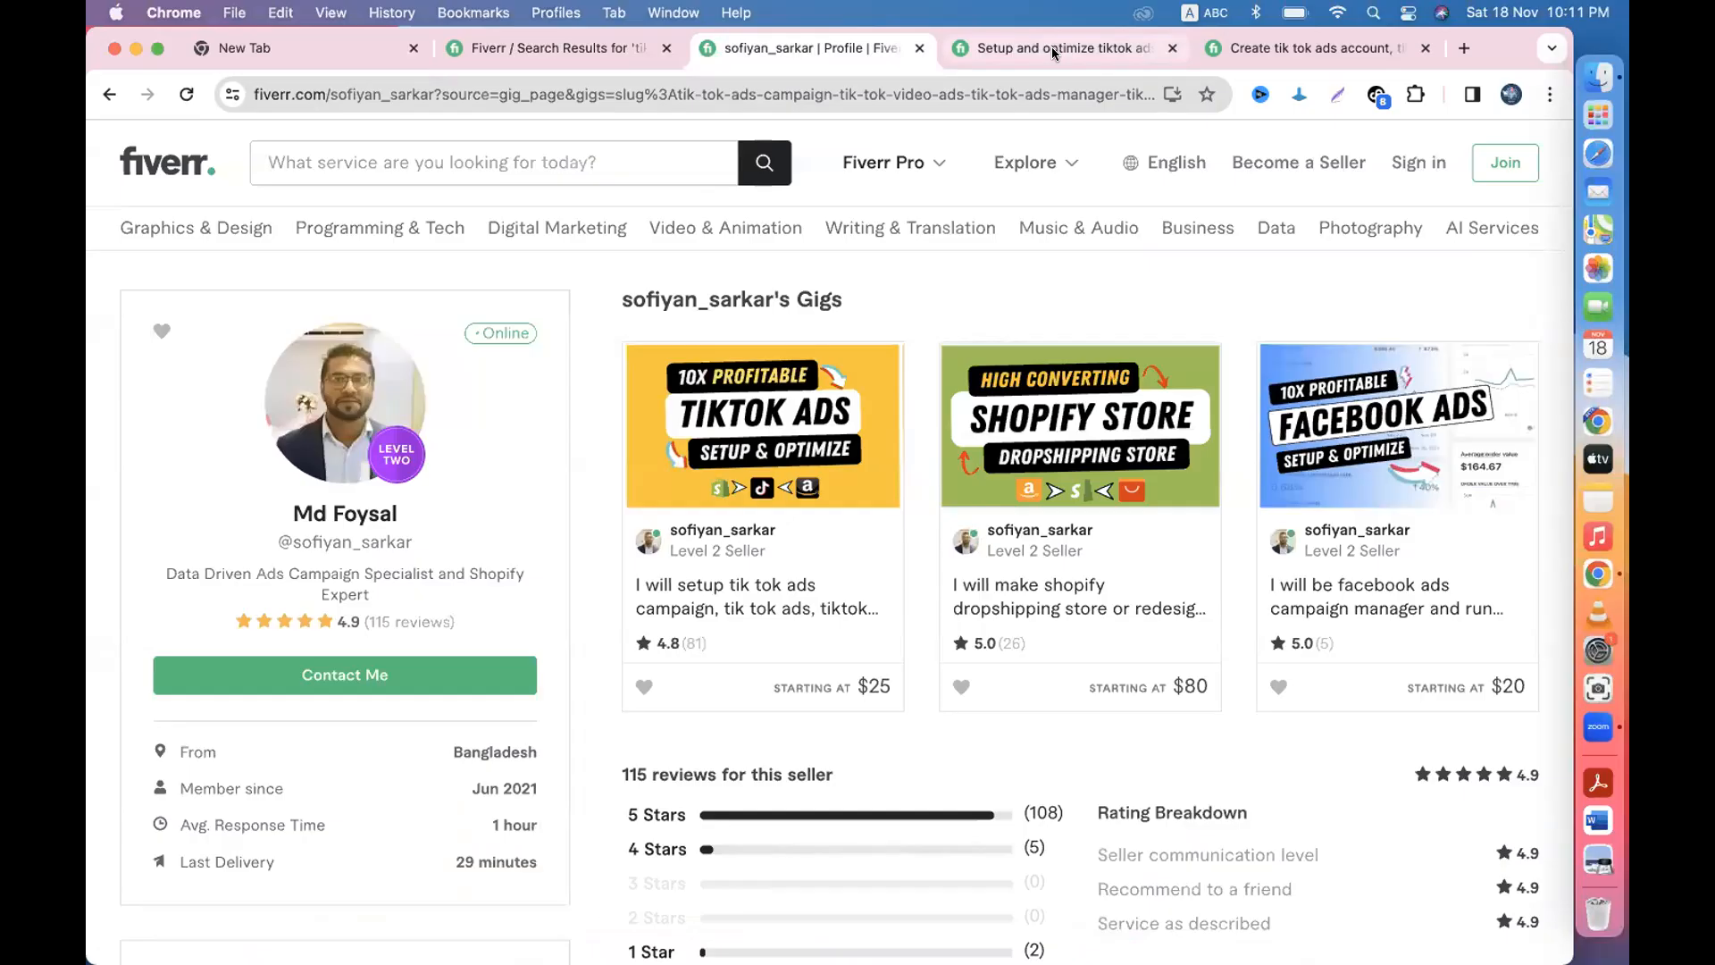
left_click(1052, 46)
left_click(1138, 516)
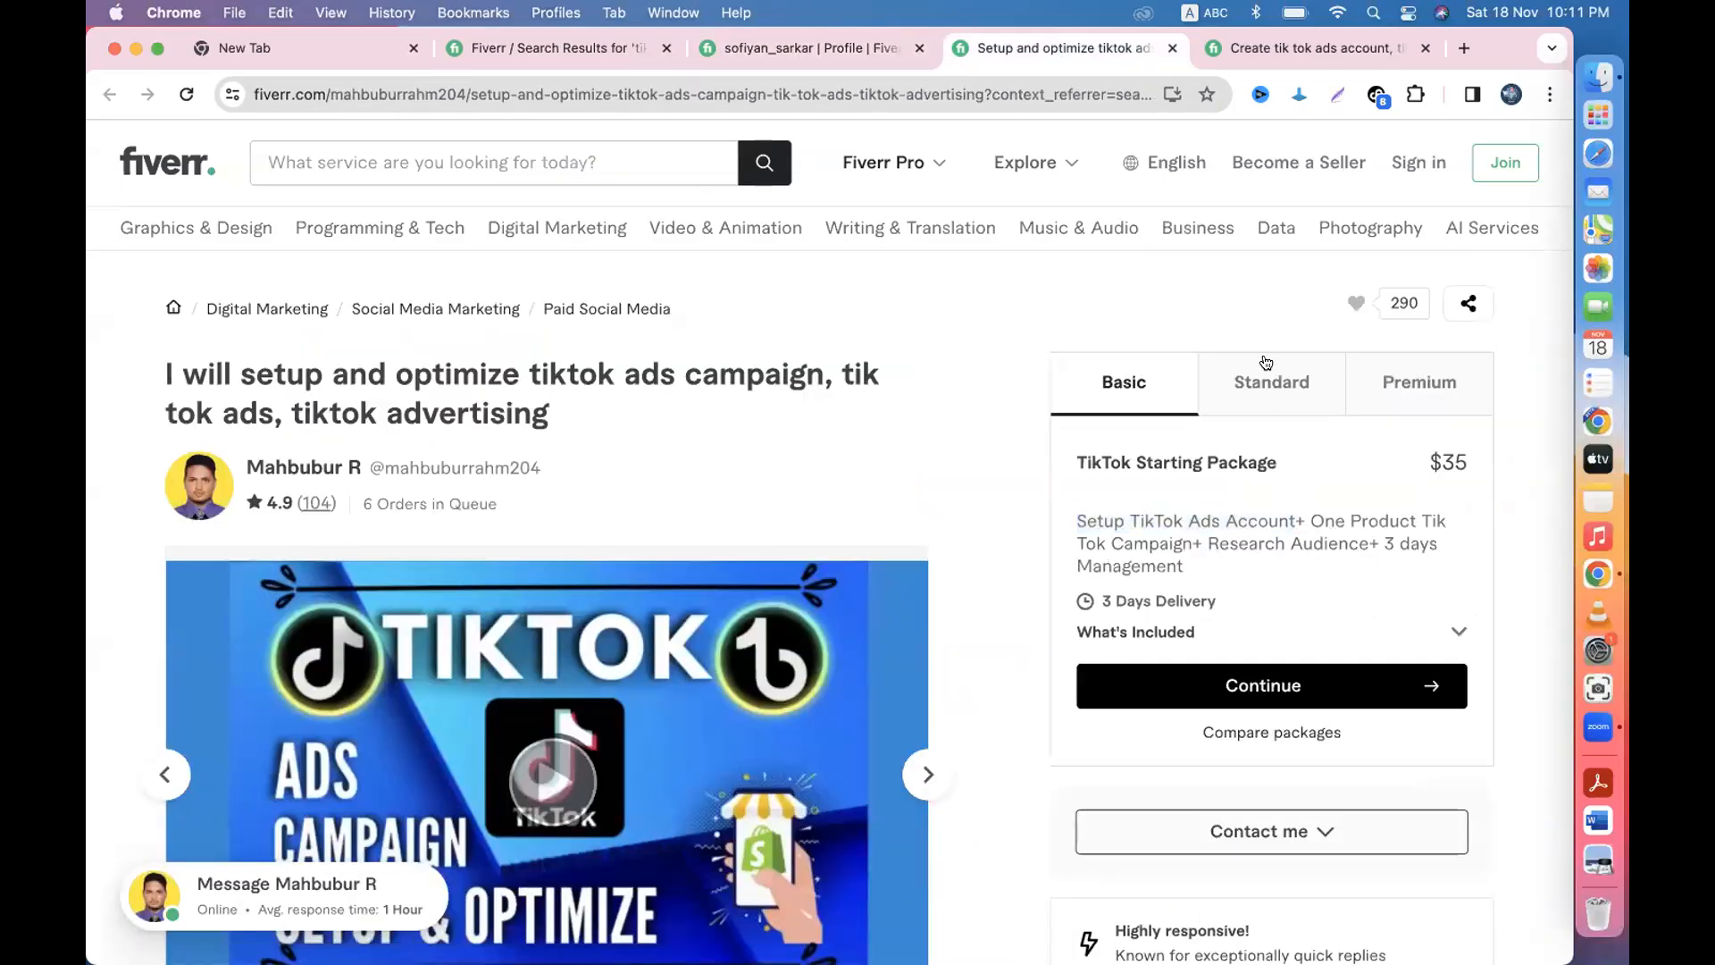
left_click(1266, 393)
left_click(1405, 393)
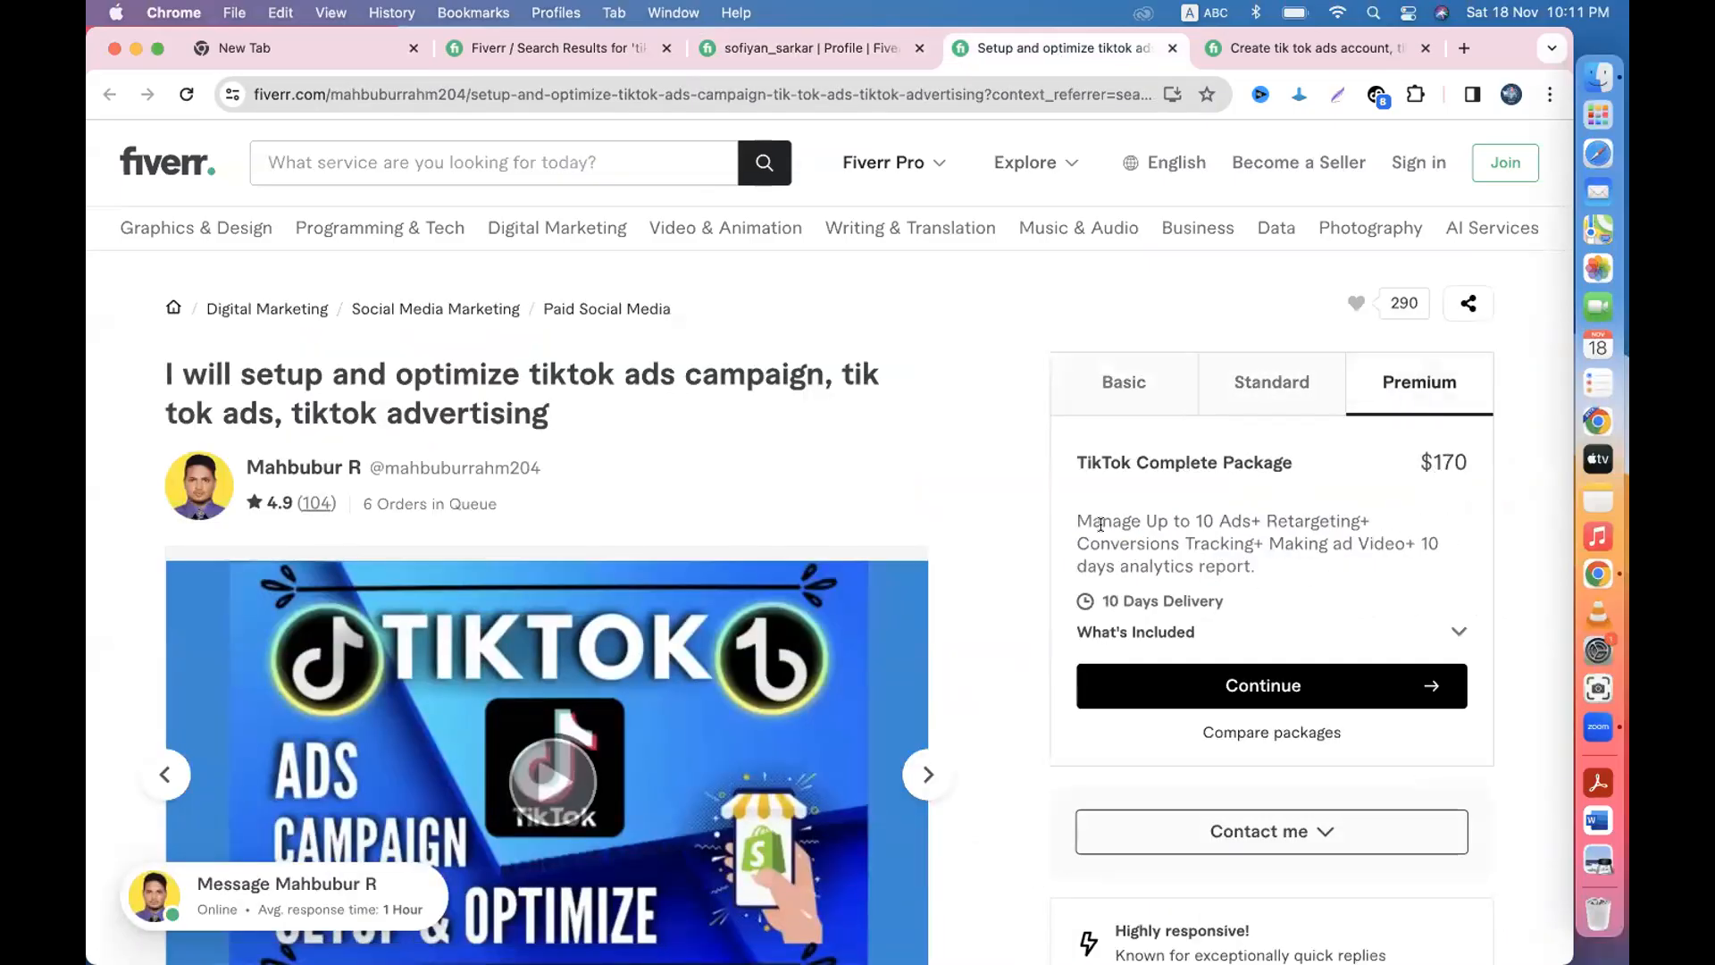
left_click_drag(1076, 514, 1322, 518)
left_click_drag(1076, 548, 1405, 545)
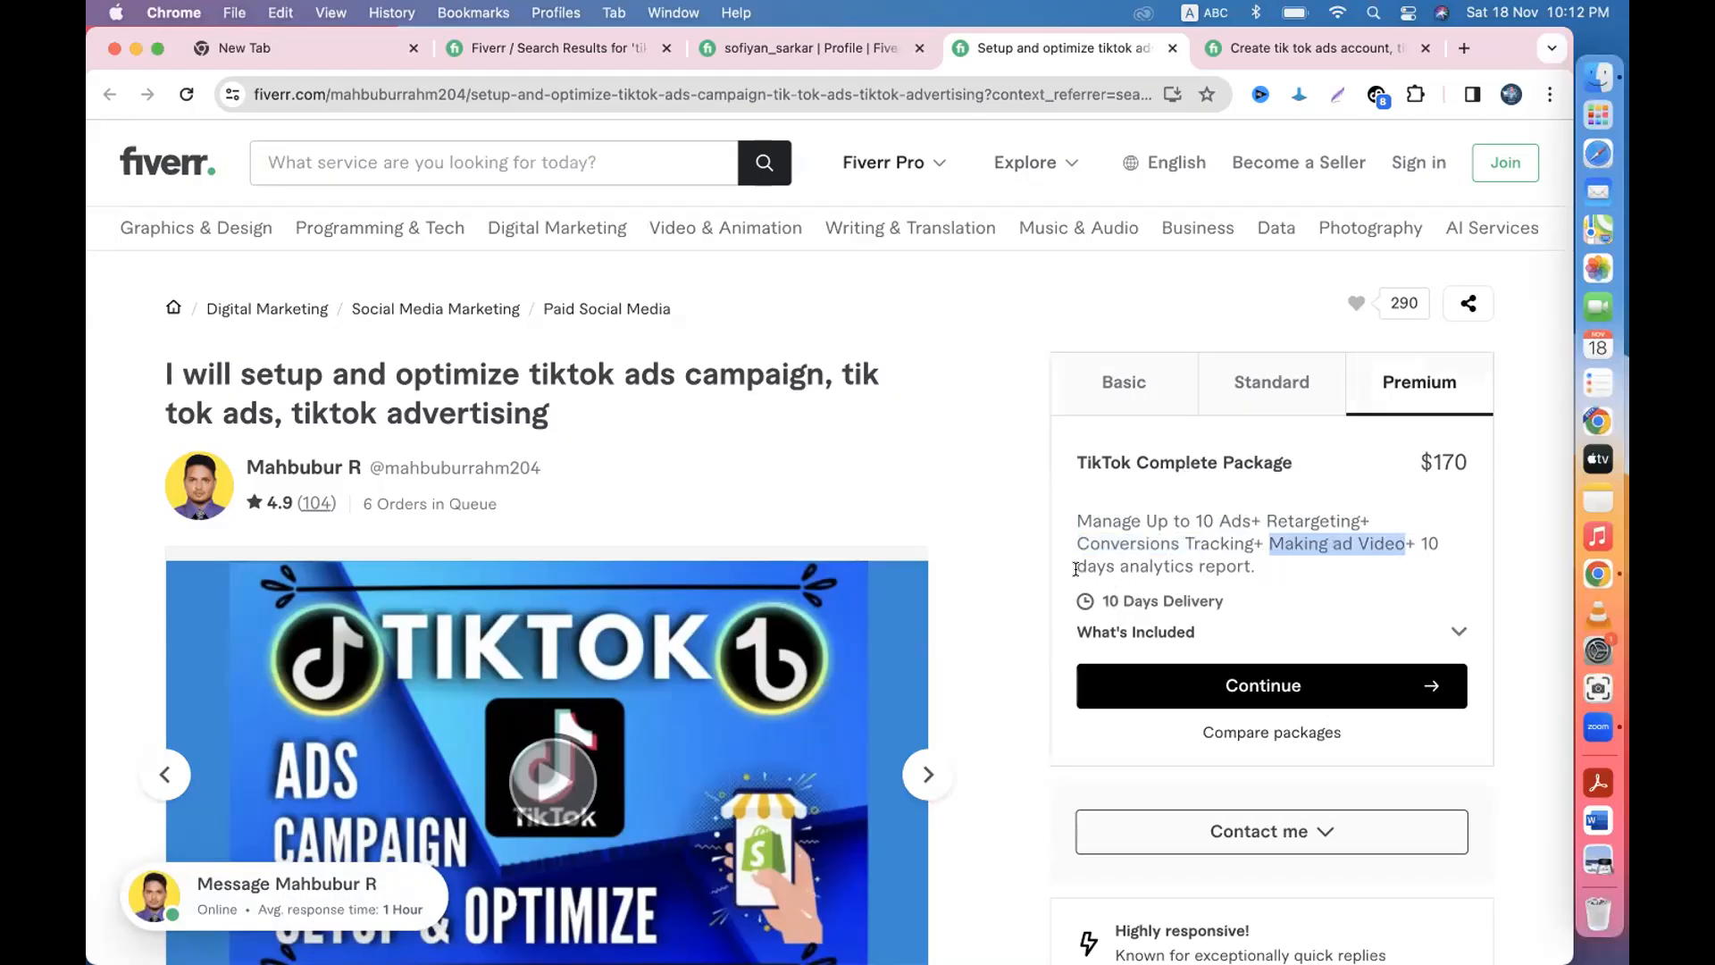
left_click(1264, 404)
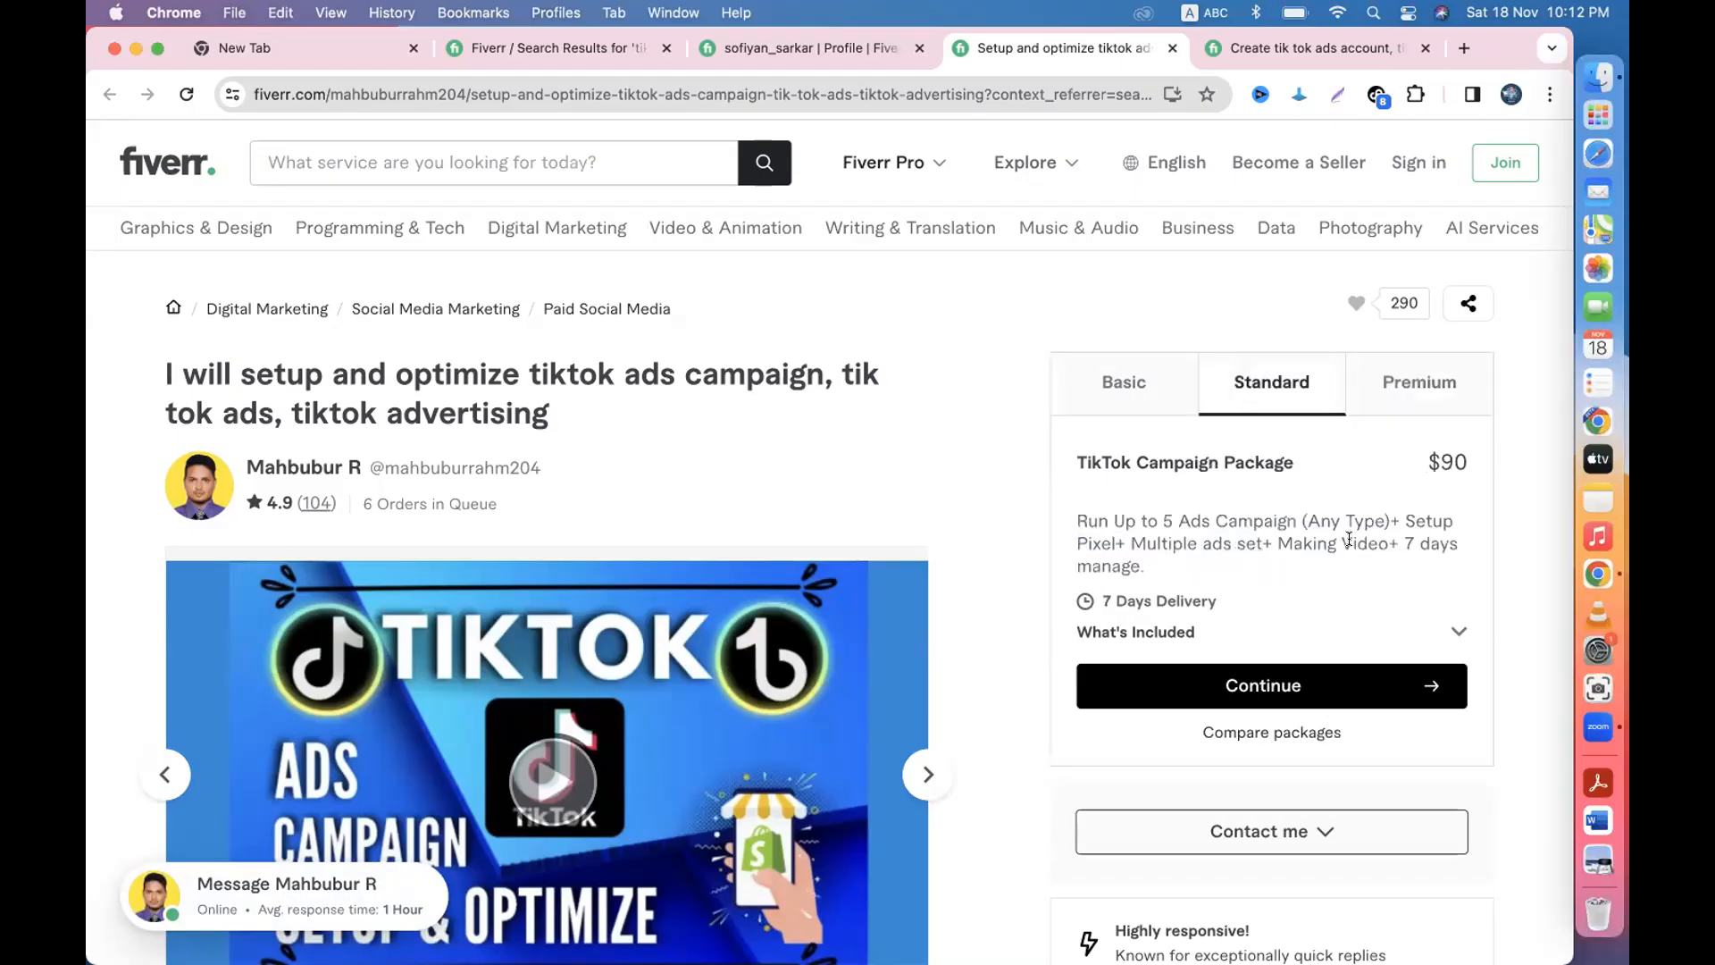
left_click_drag(1276, 543, 1367, 545)
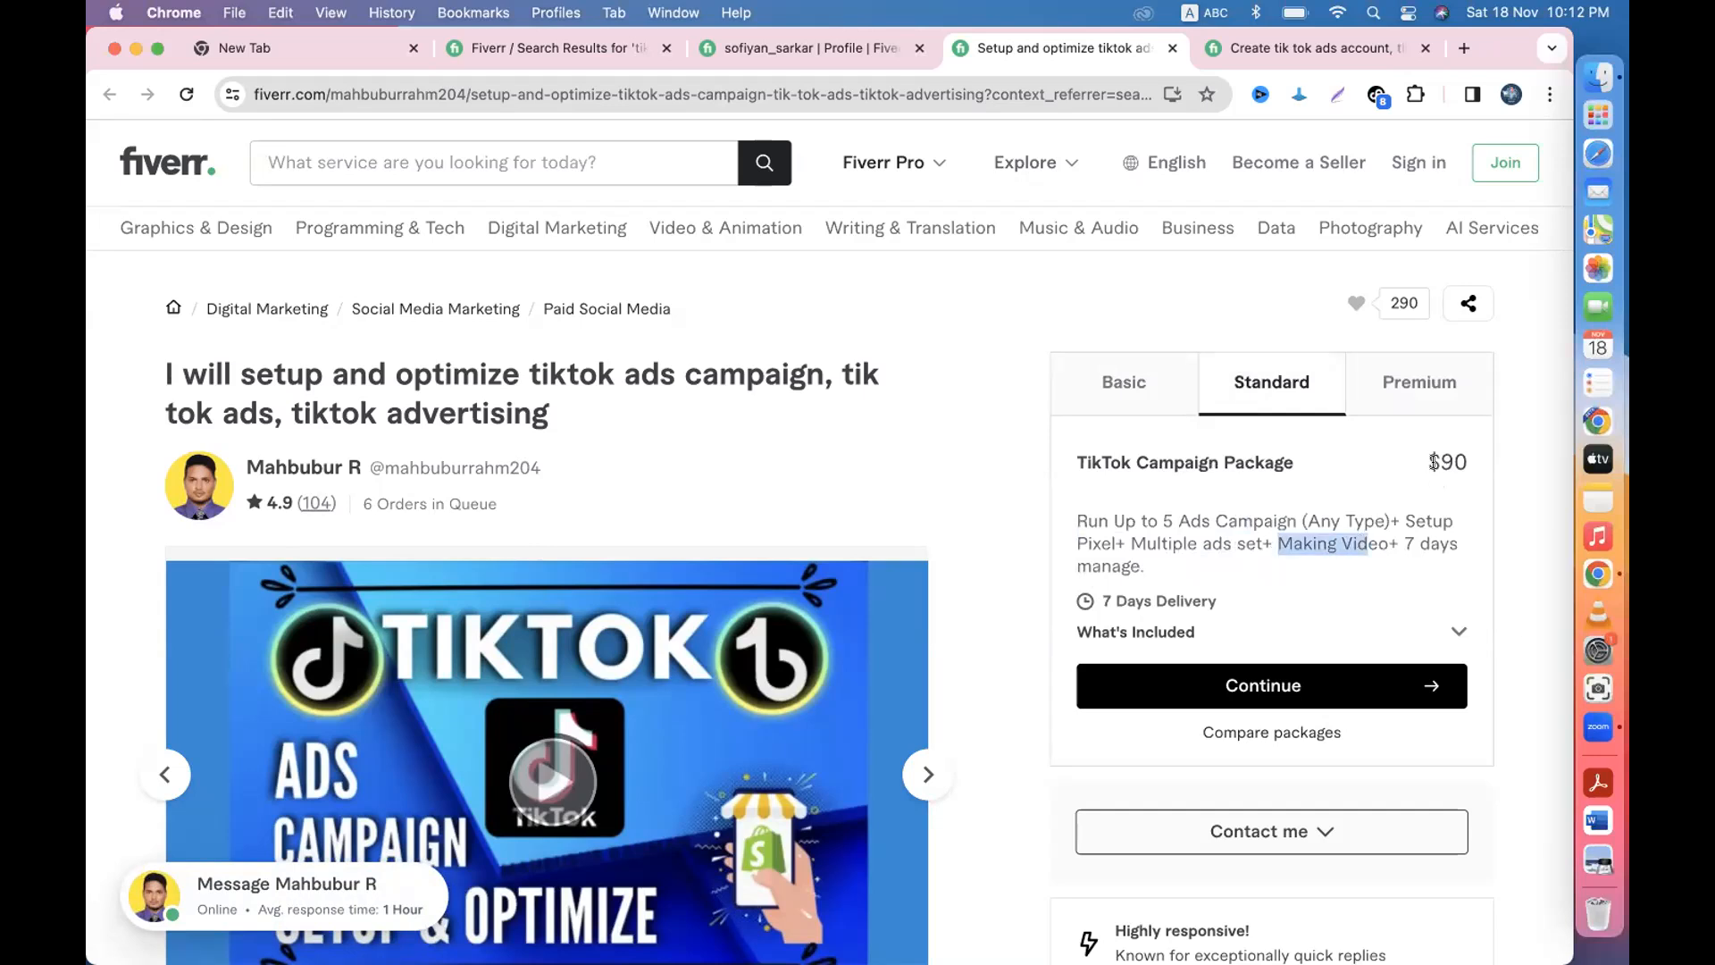
left_click(1128, 379)
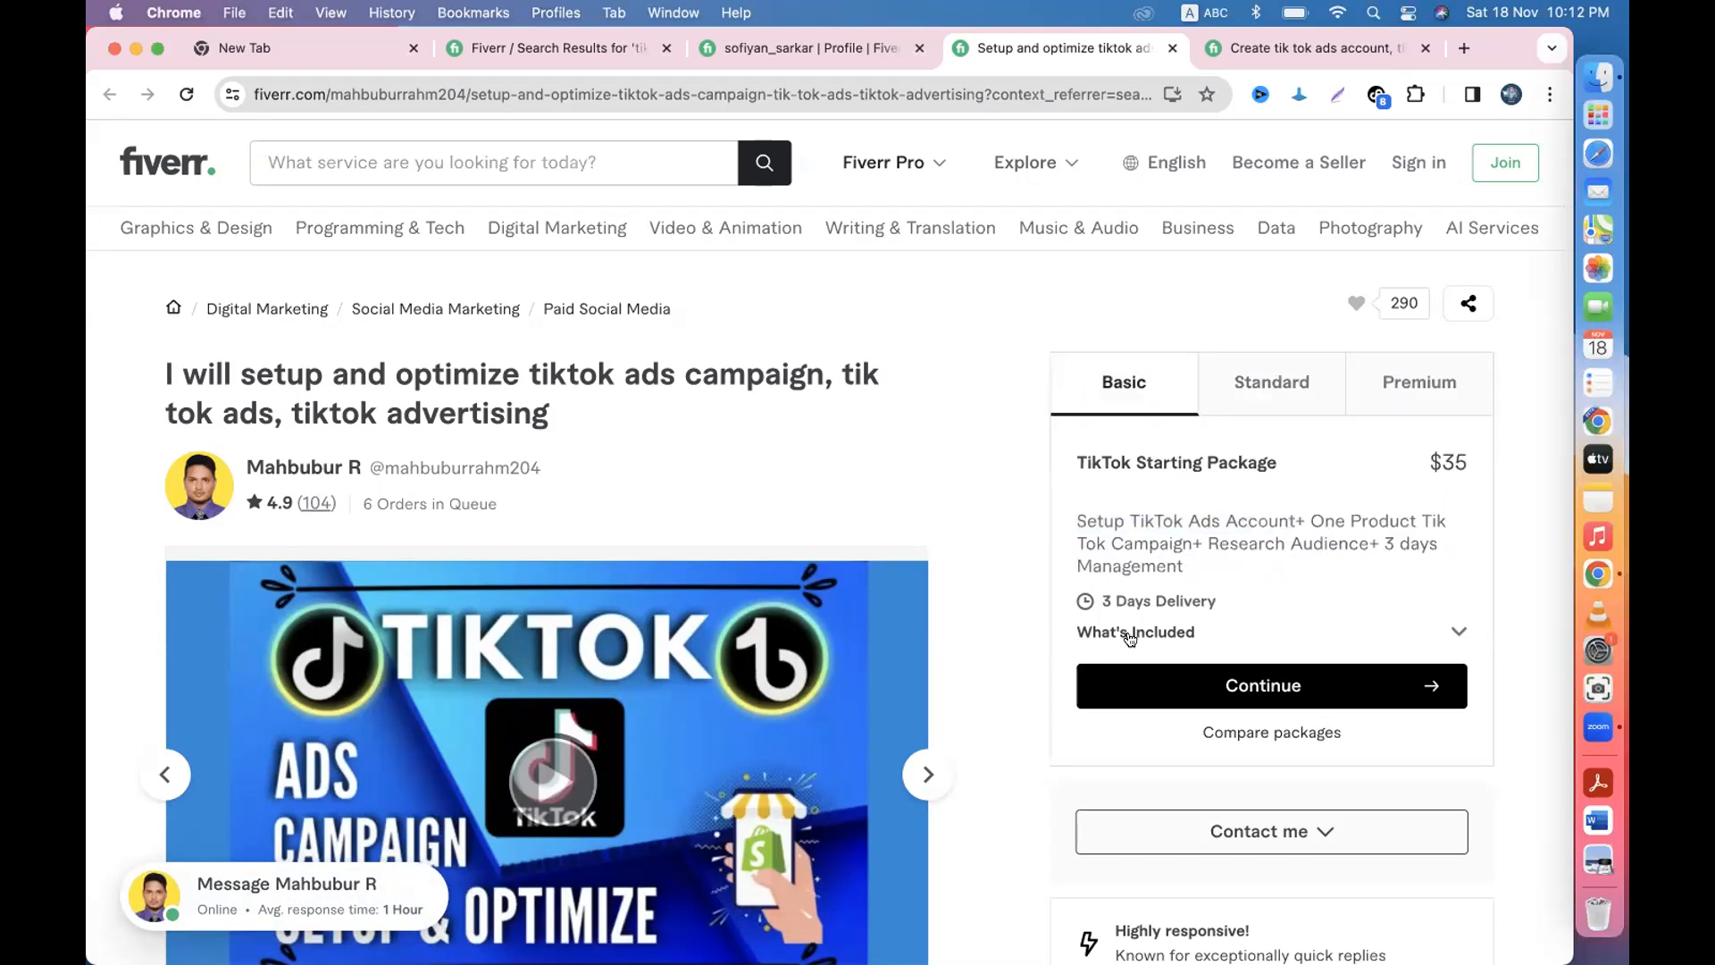
Highlight the trending-music, awareness/conversions and Targeted Multiple Ad set lines, then go to the blank tab
scroll(1128, 638, "down", 3)
scroll(1127, 638, "down", 10)
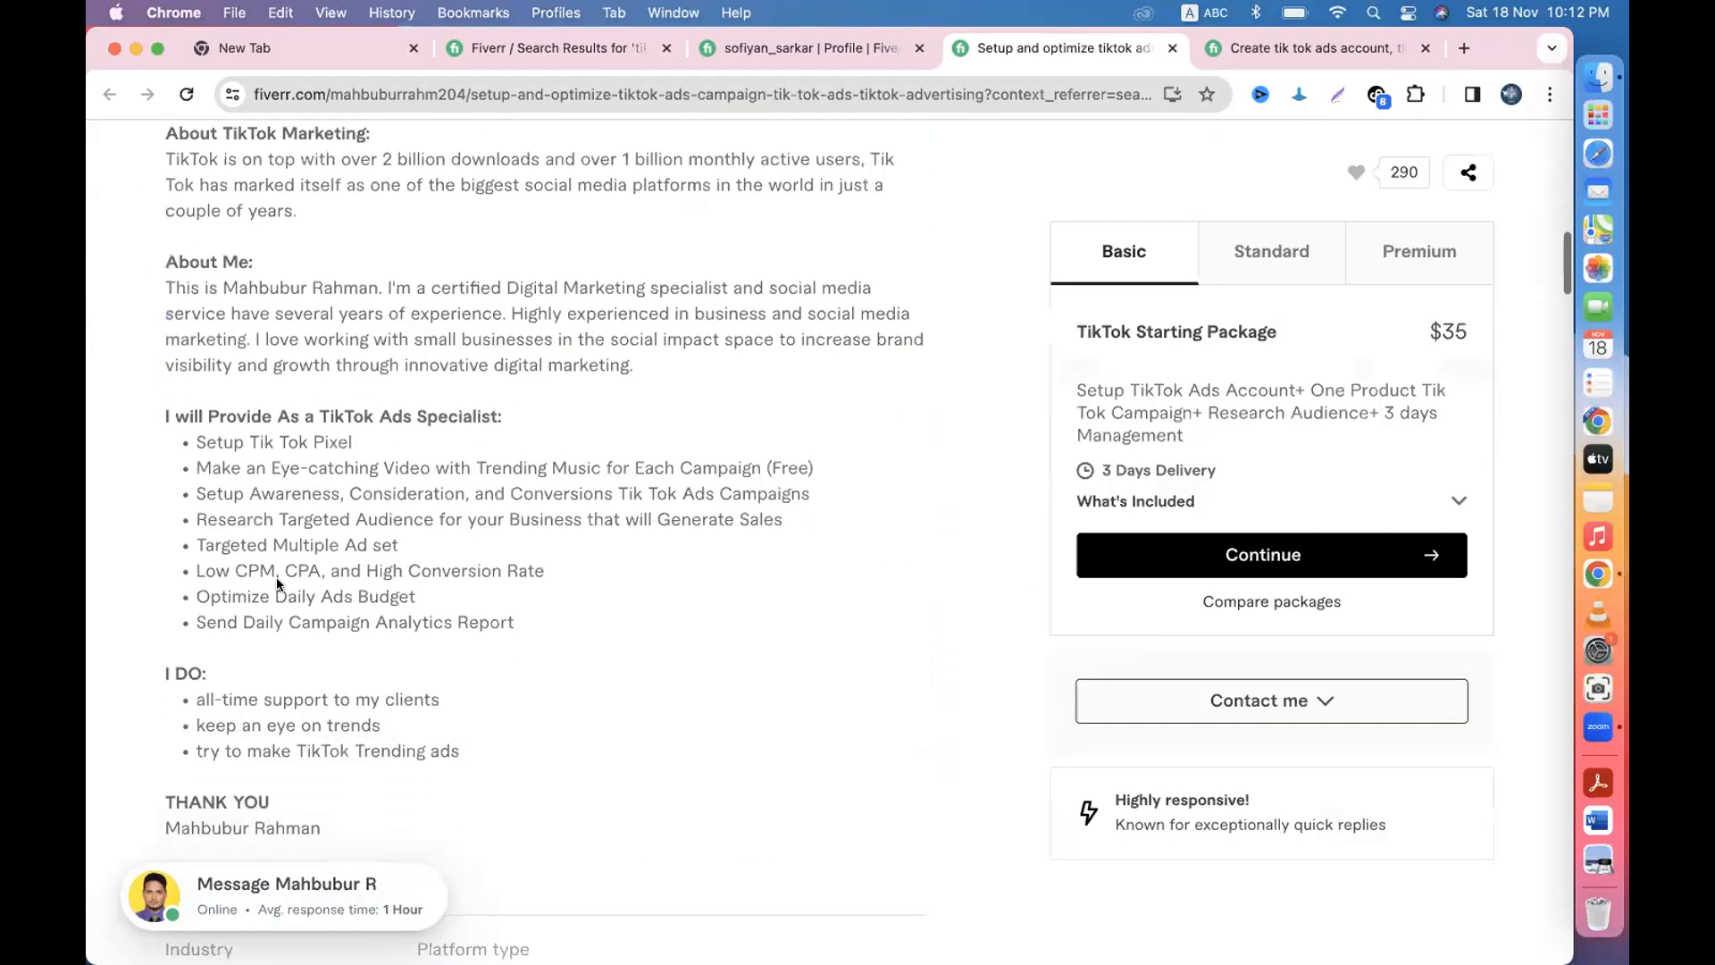
left_click_drag(254, 468, 590, 471)
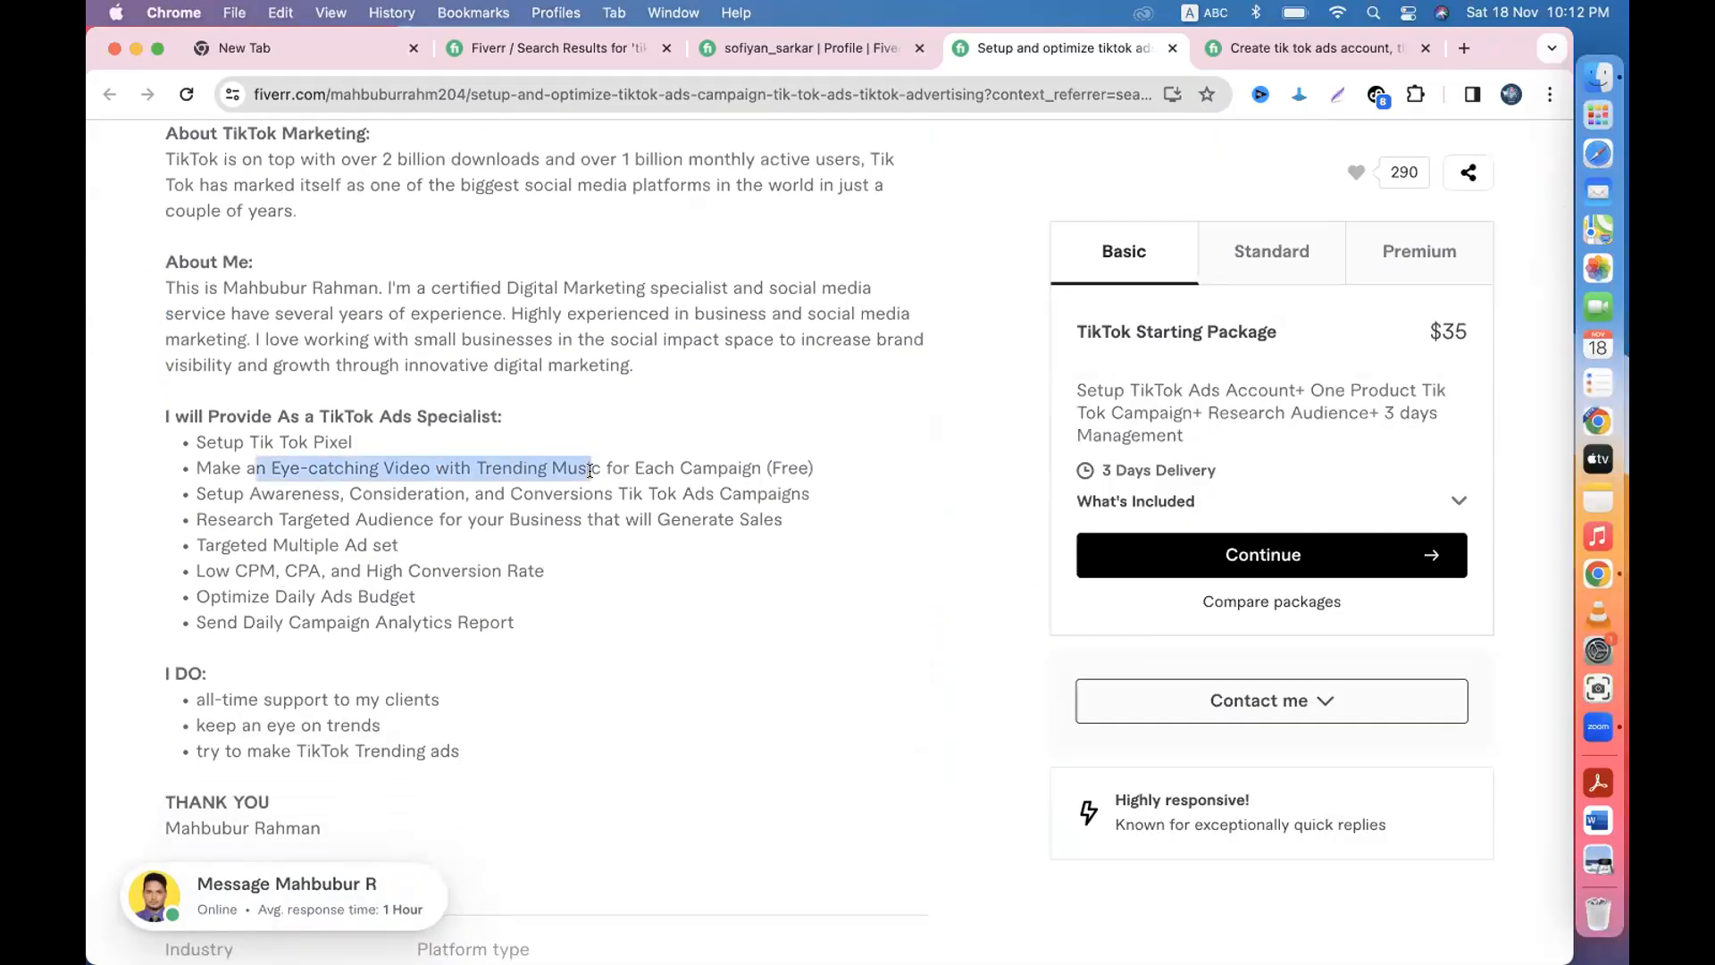
left_click_drag(235, 493, 615, 496)
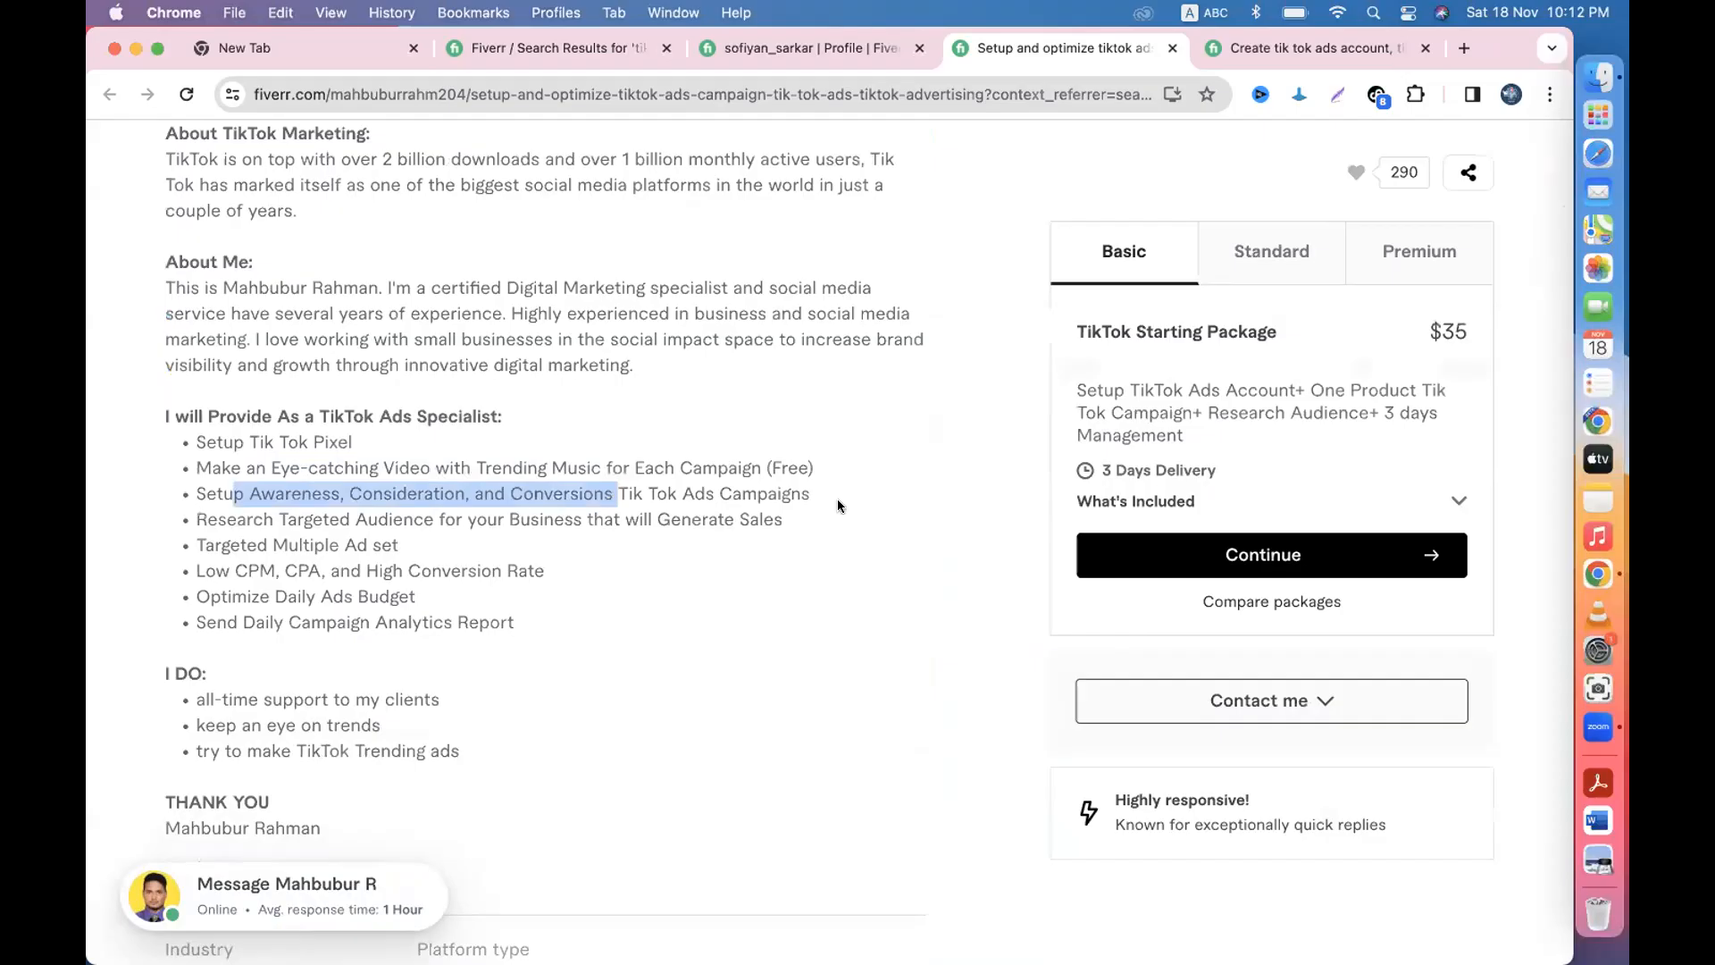
left_click_drag(204, 543, 511, 545)
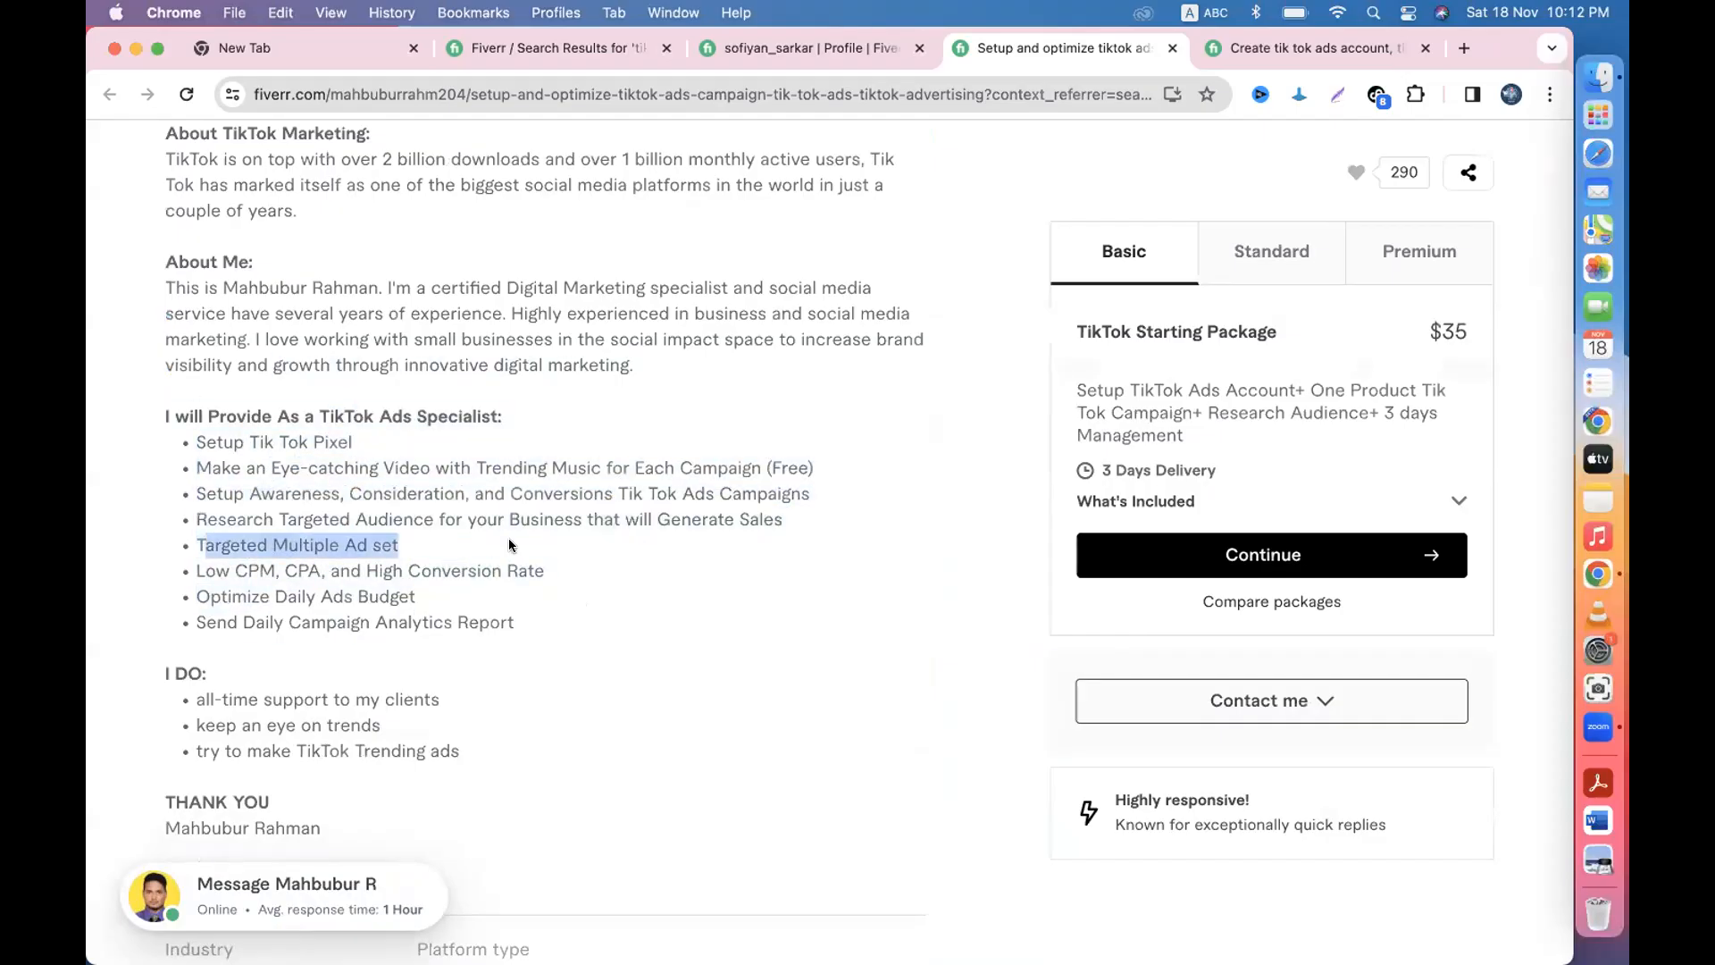
left_click(521, 608)
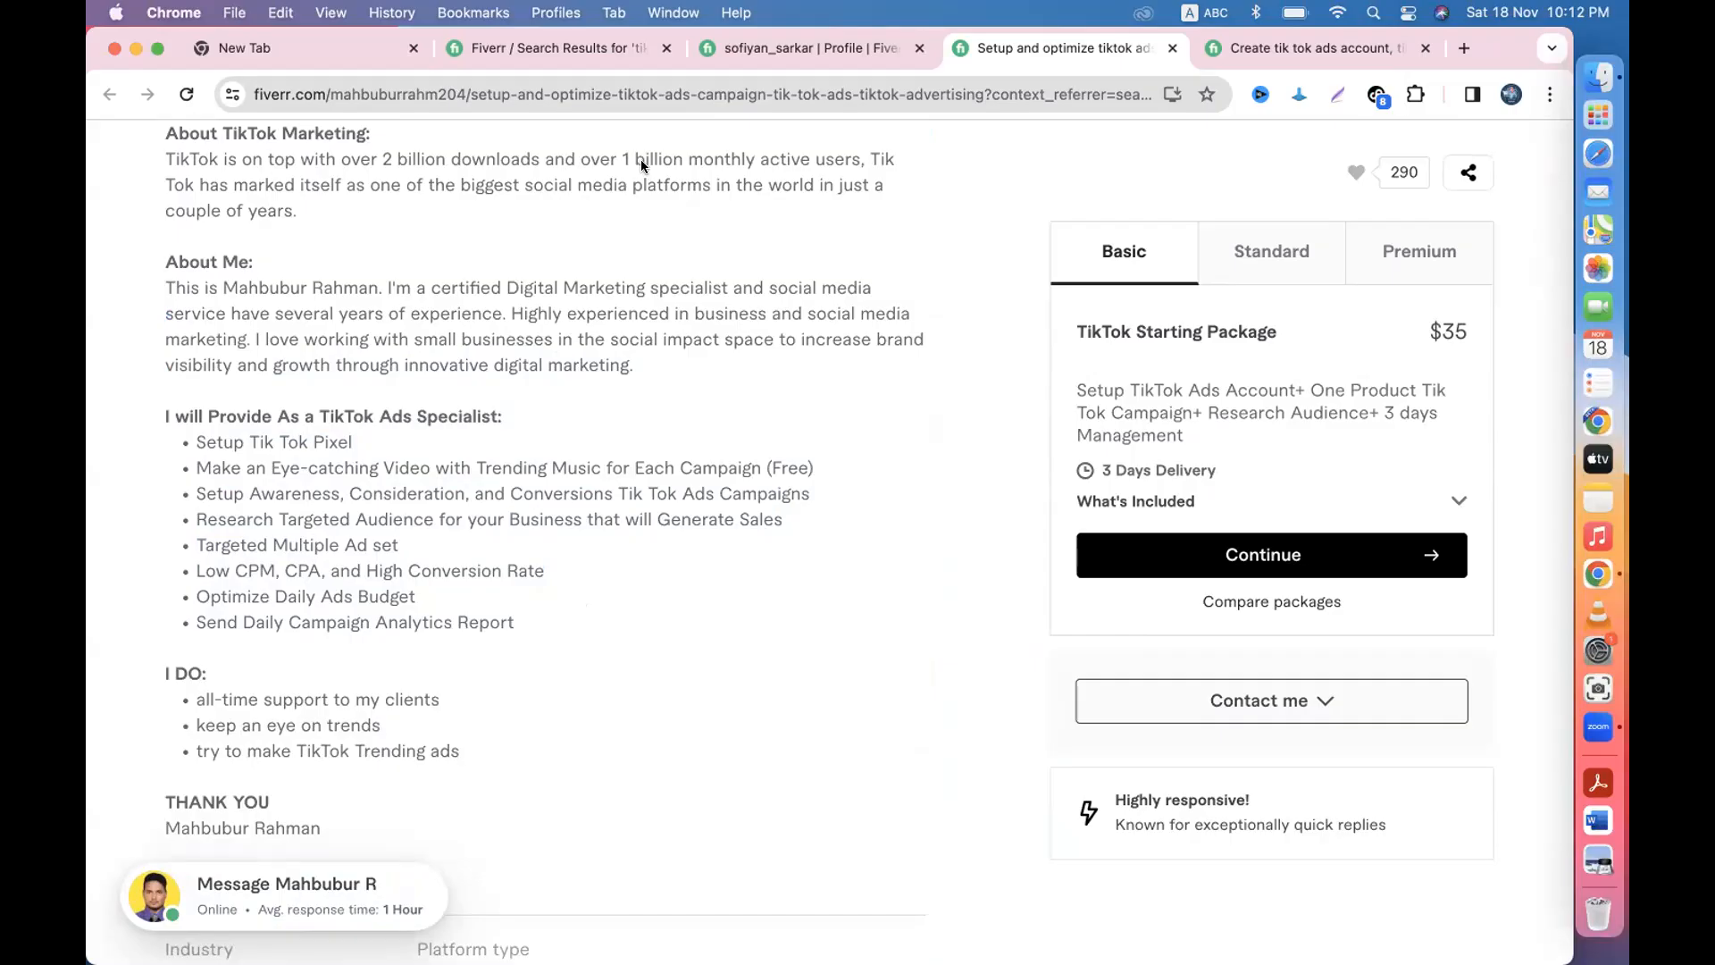
left_click(320, 41)
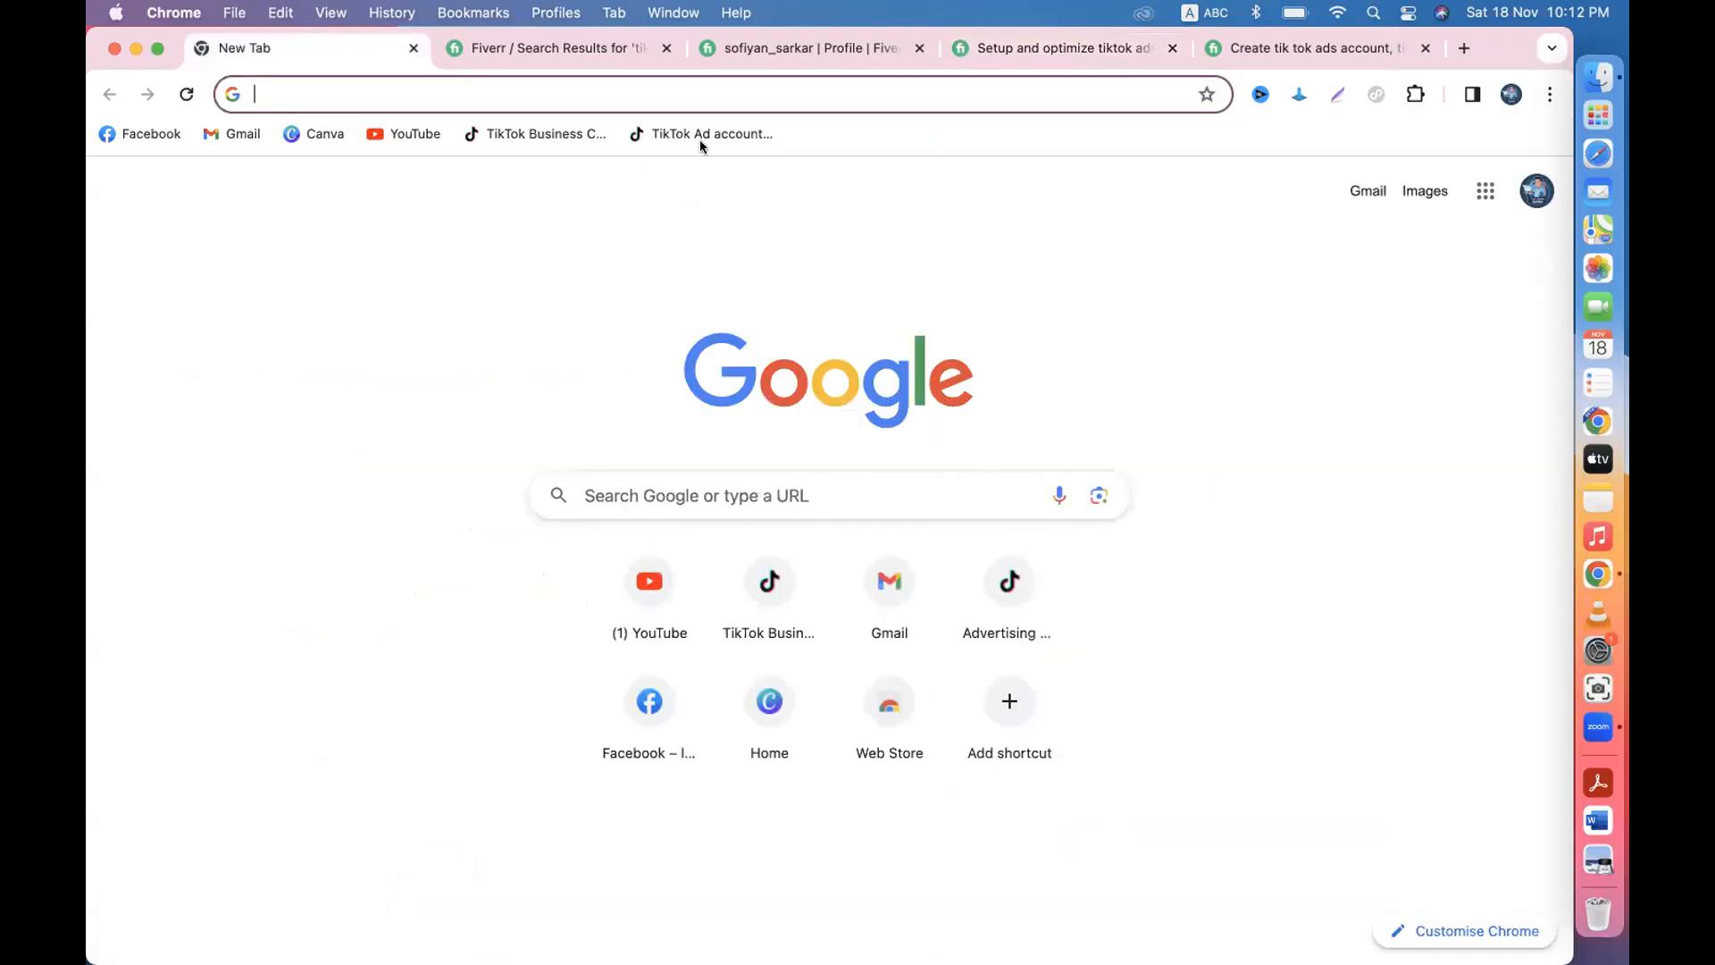
Close the Fiverr results, seller profile and both gig tabs, then load the Business Center account list
left_click(665, 48)
left_click(665, 48)
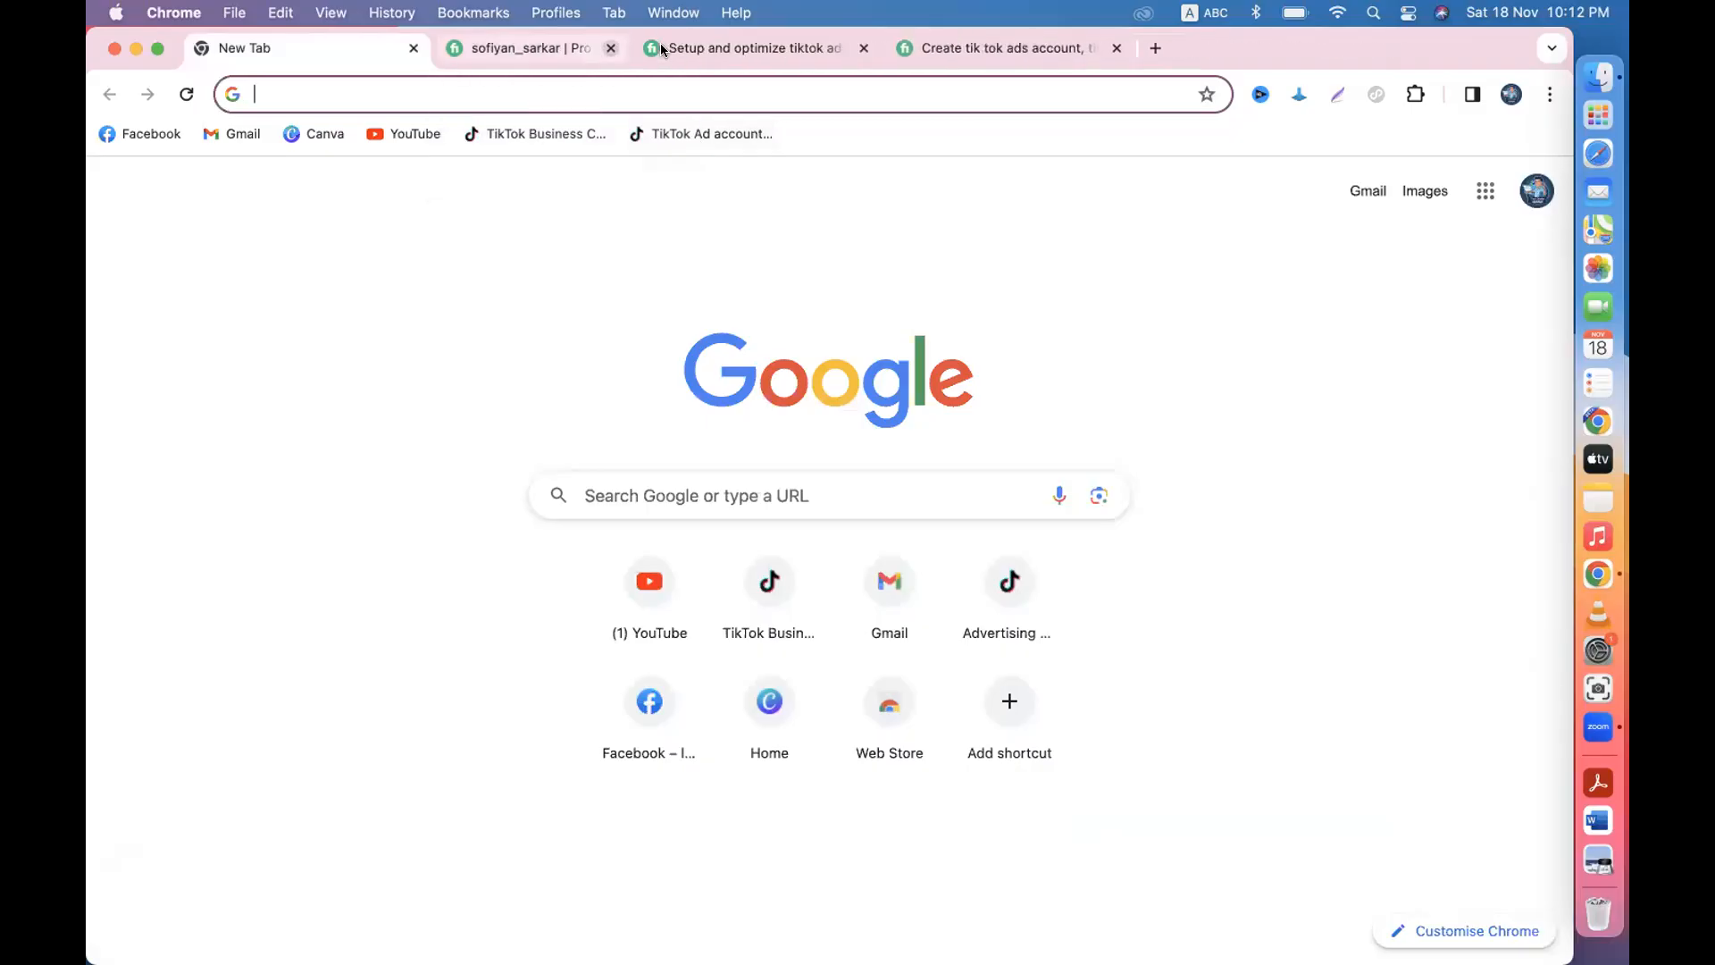
left_click(665, 48)
left_click(665, 48)
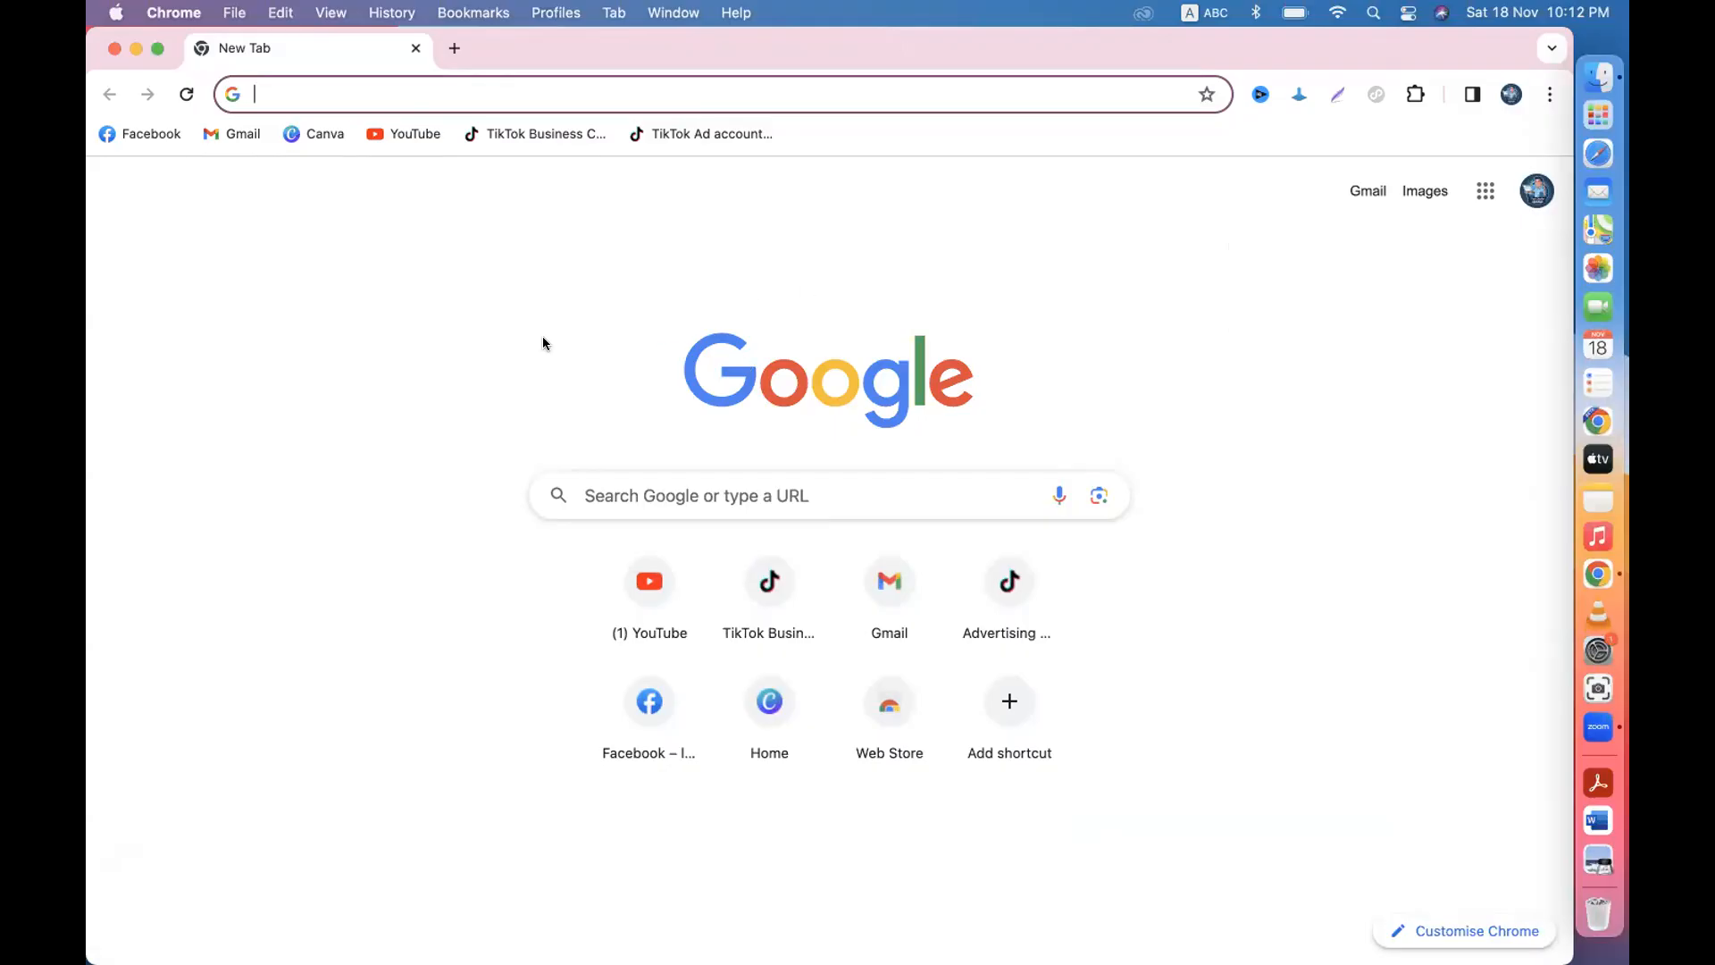
left_click(520, 136)
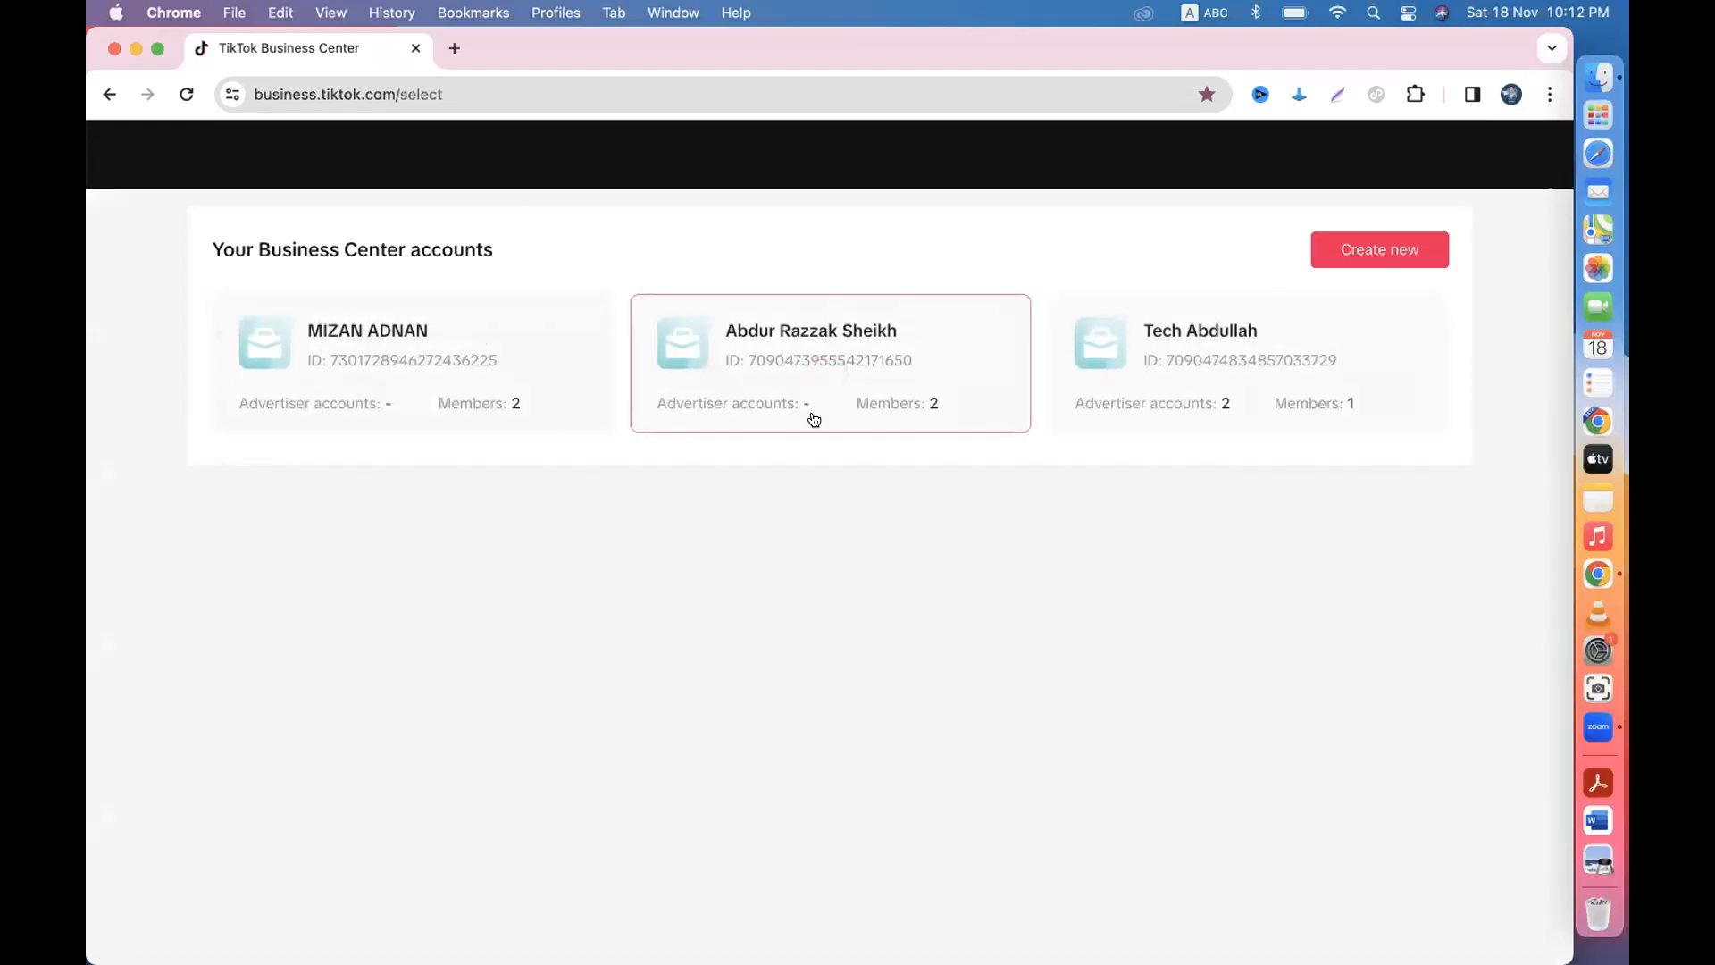
Check the third business account's suspended advertiser accounts Digital Marketing Live Course0425 and DM Batch-270905, then open a new tab
left_click(1187, 384)
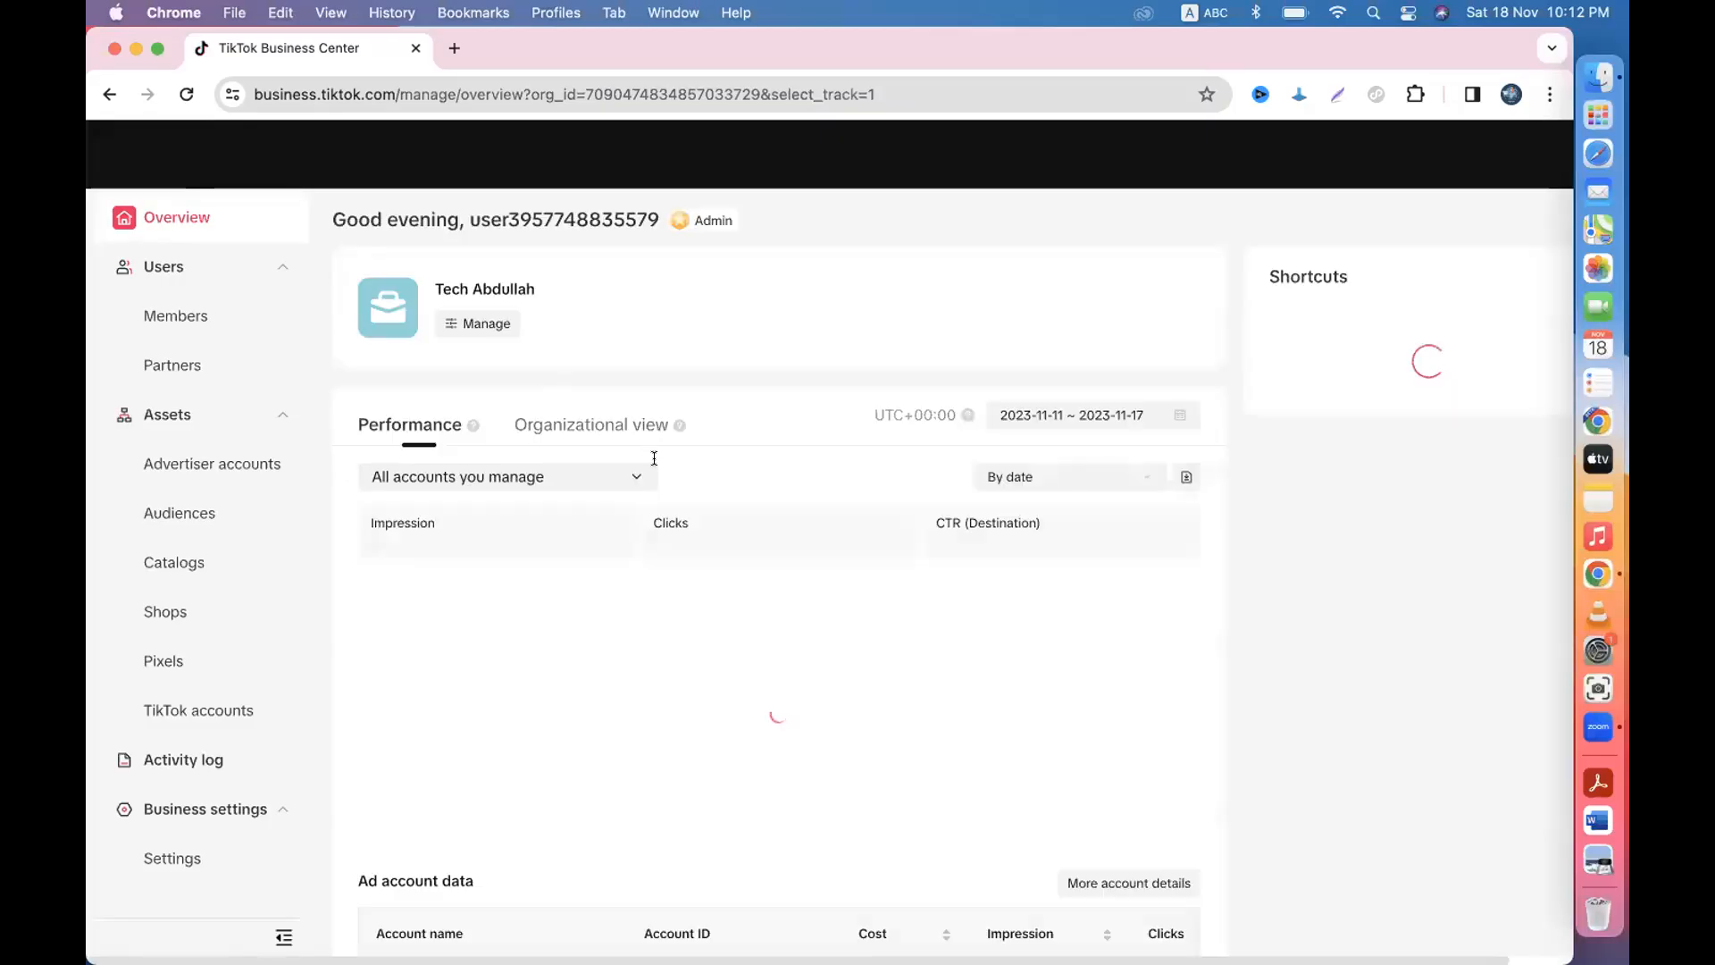
left_click(210, 474)
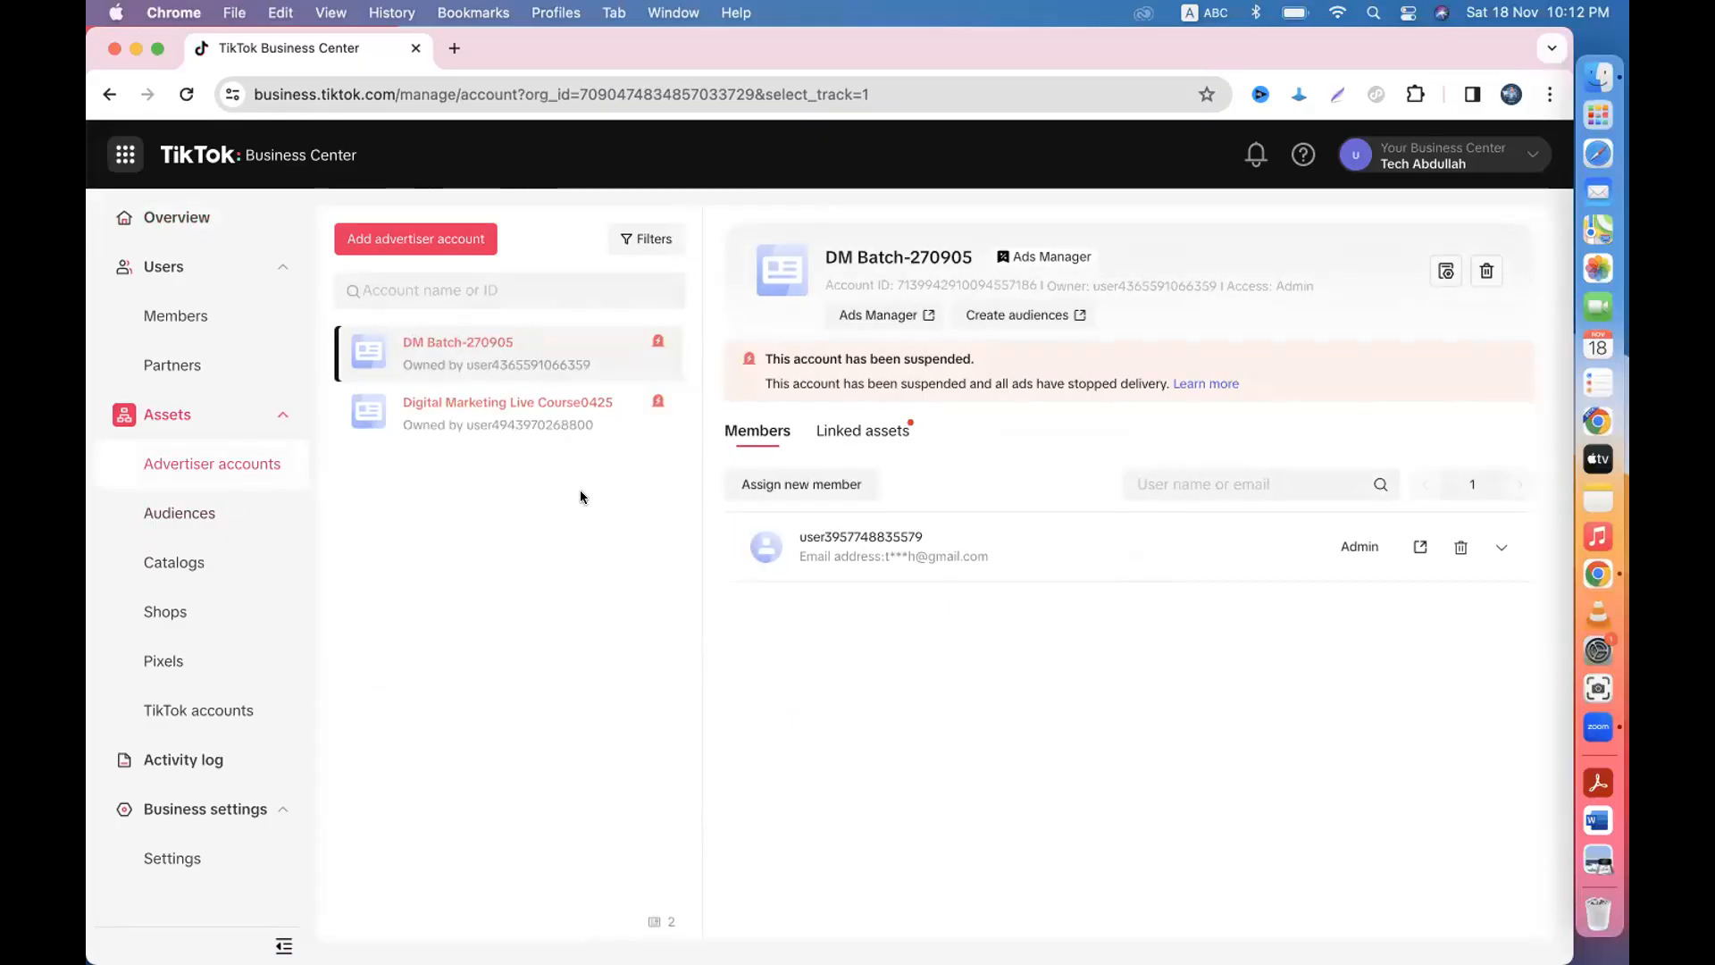
left_click(490, 413)
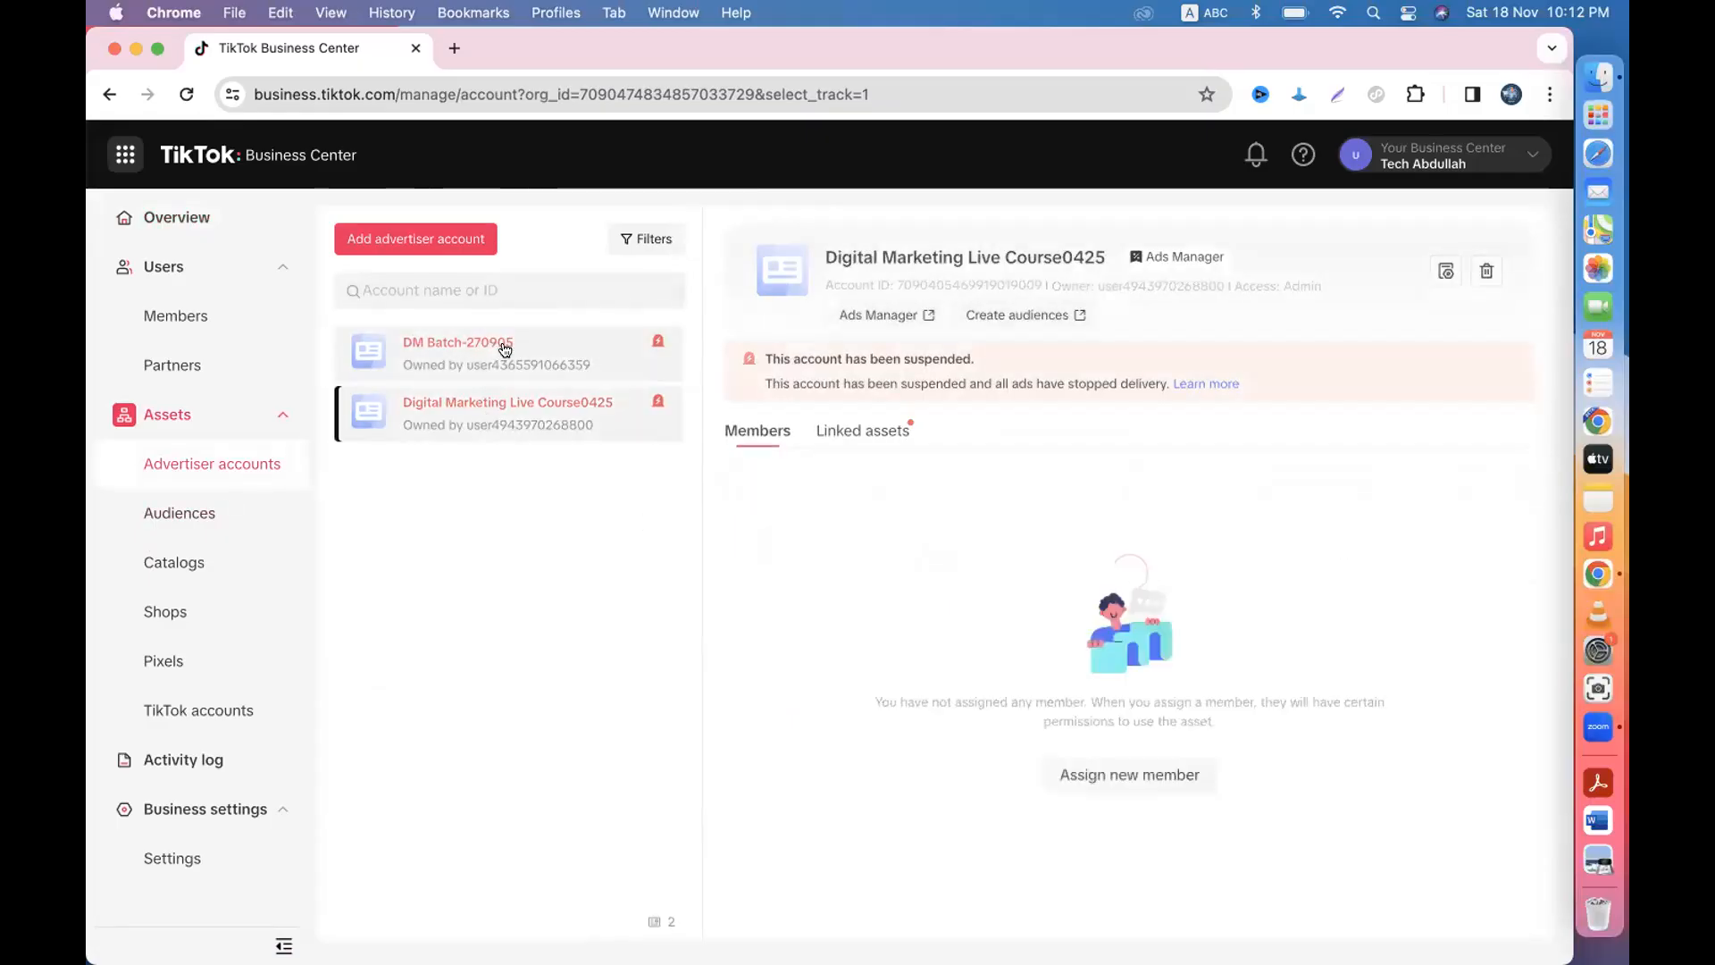
left_click(444, 376)
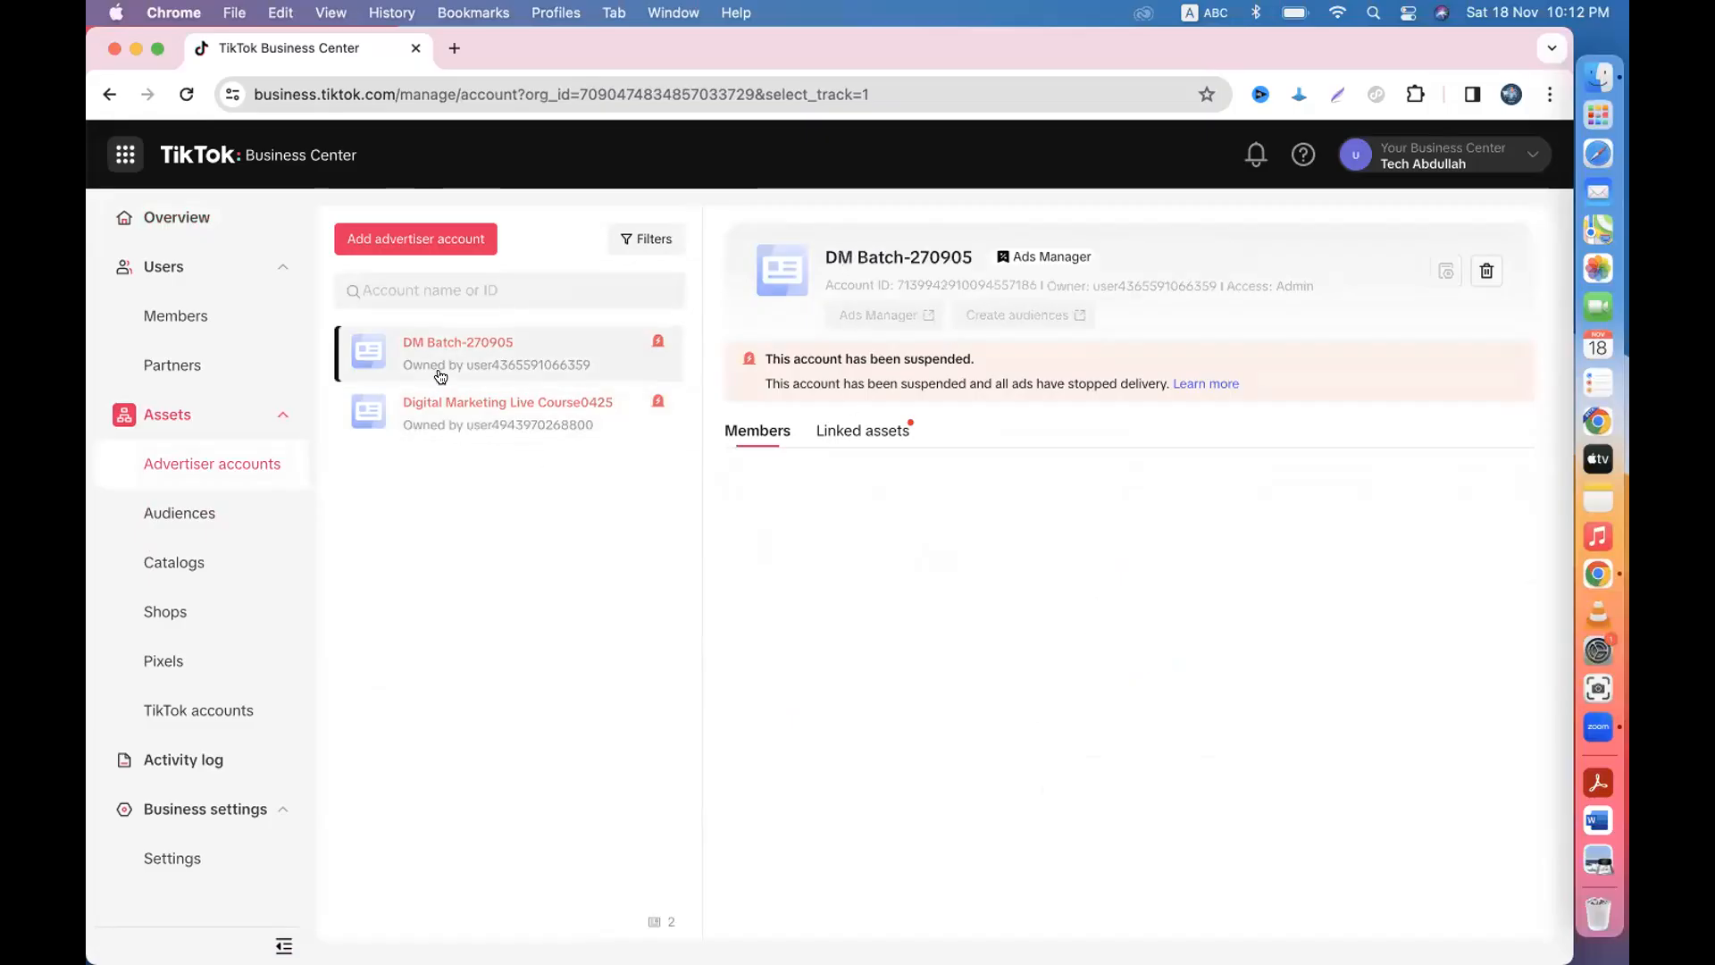
left_click(511, 427)
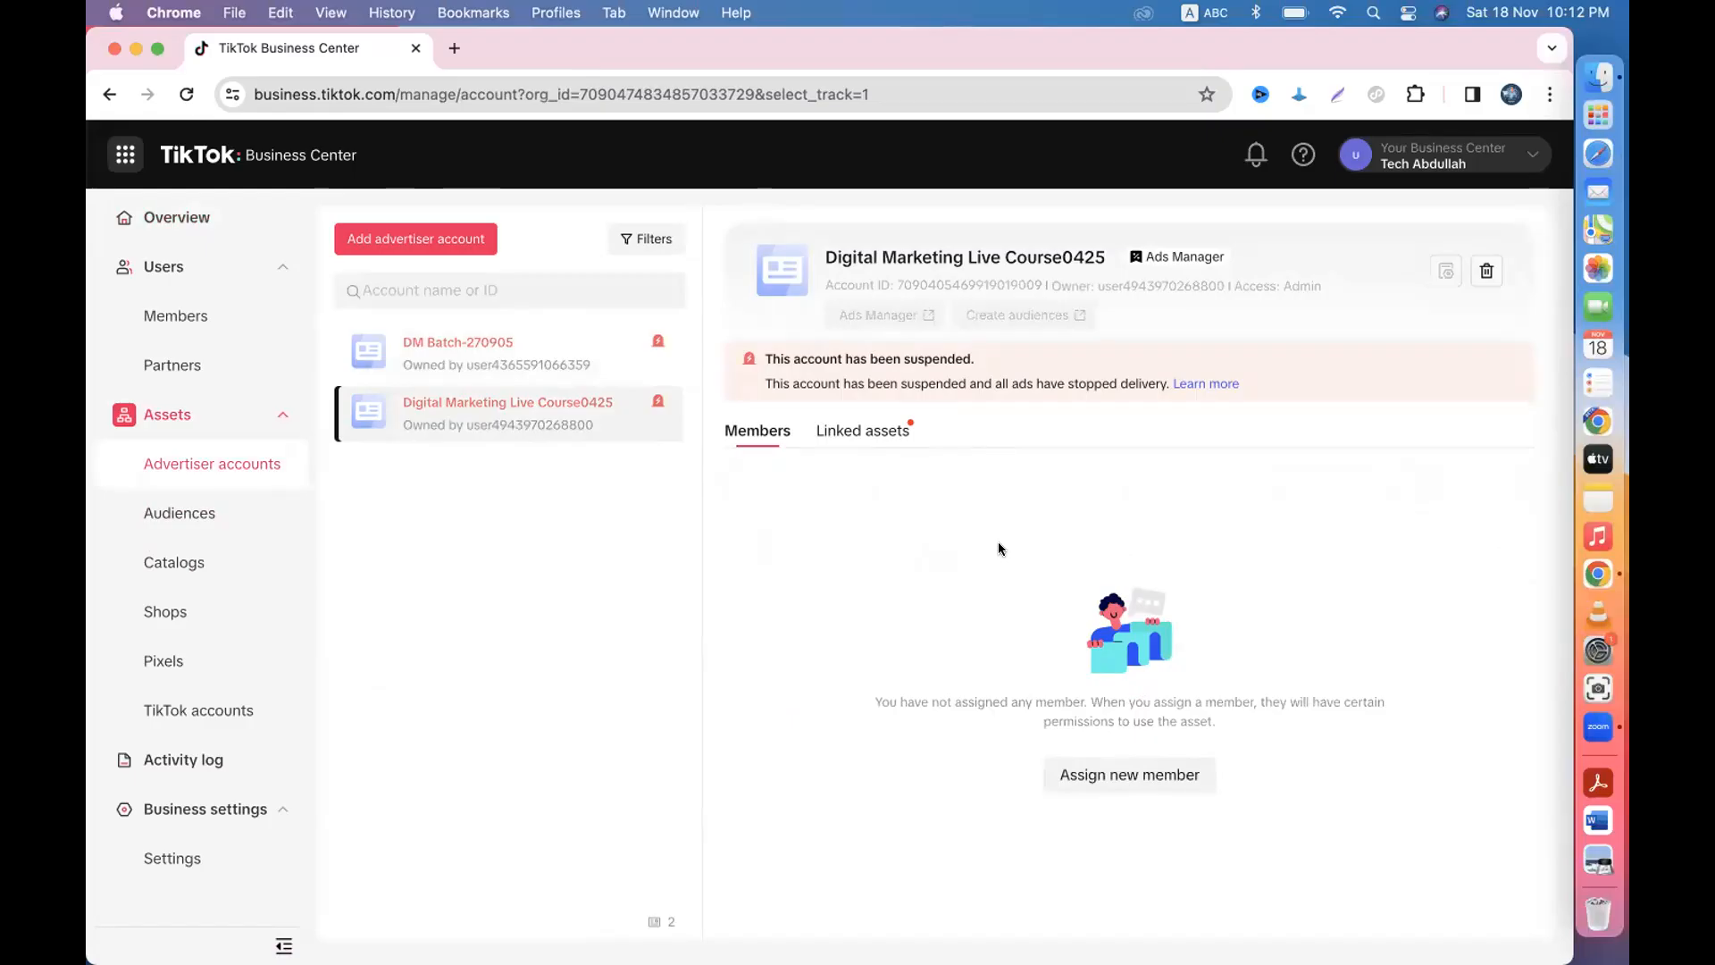
left_click(463, 355)
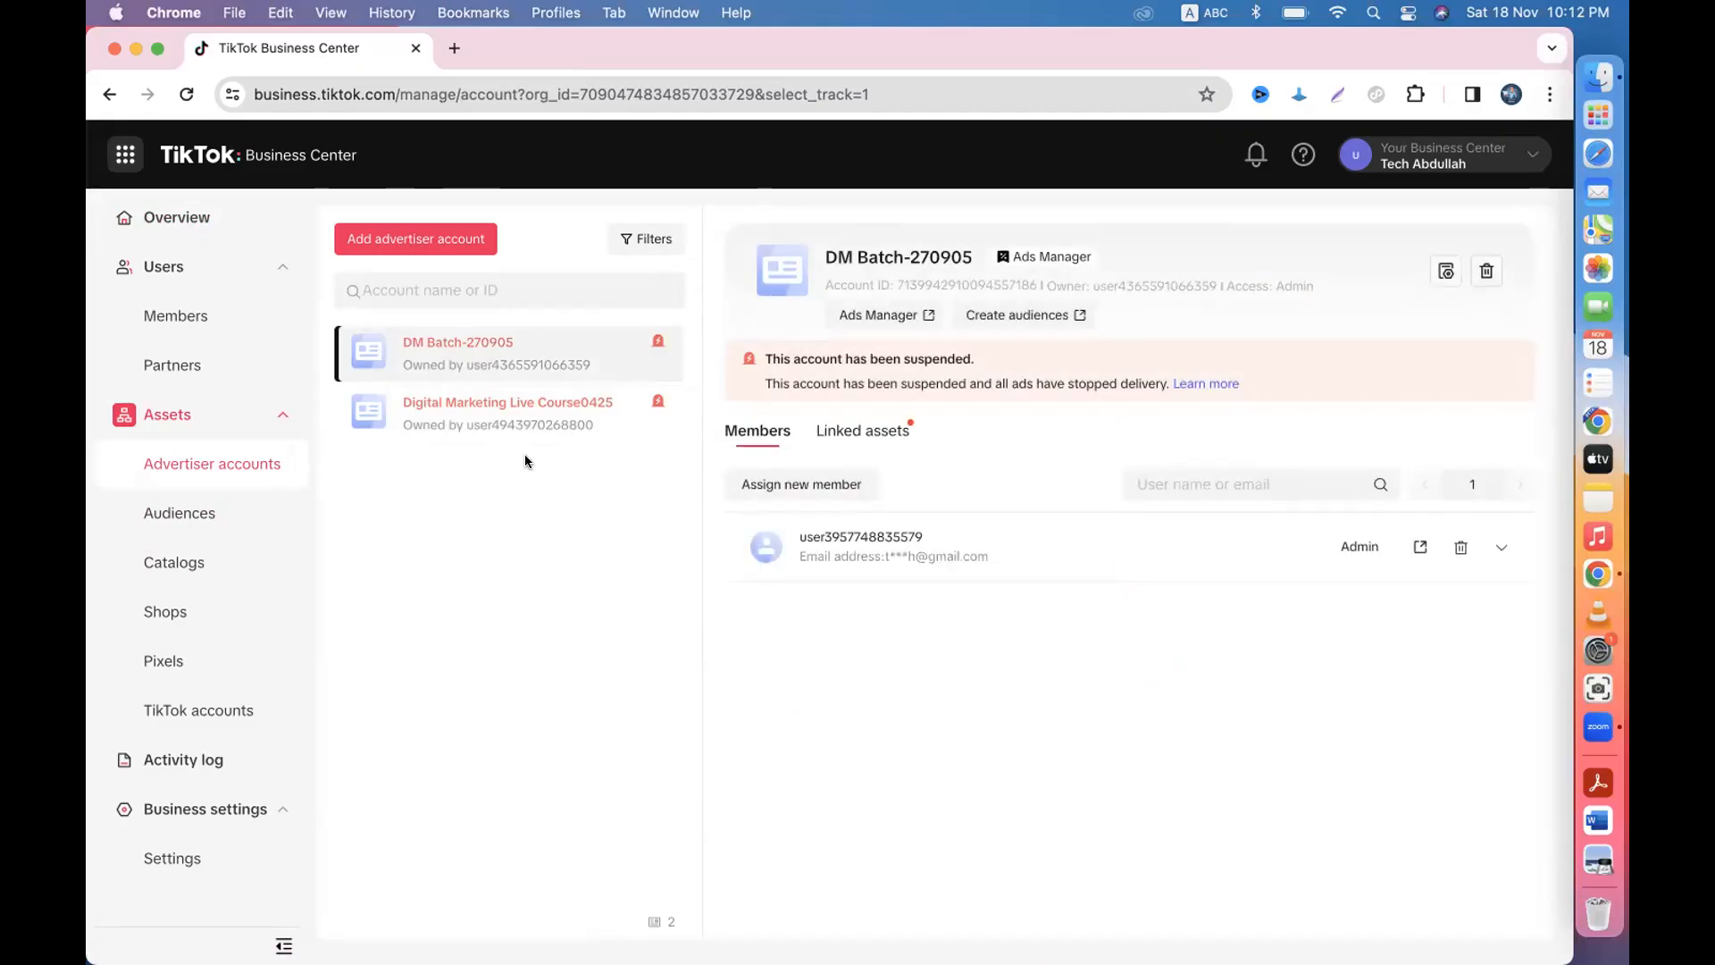
left_click(456, 429)
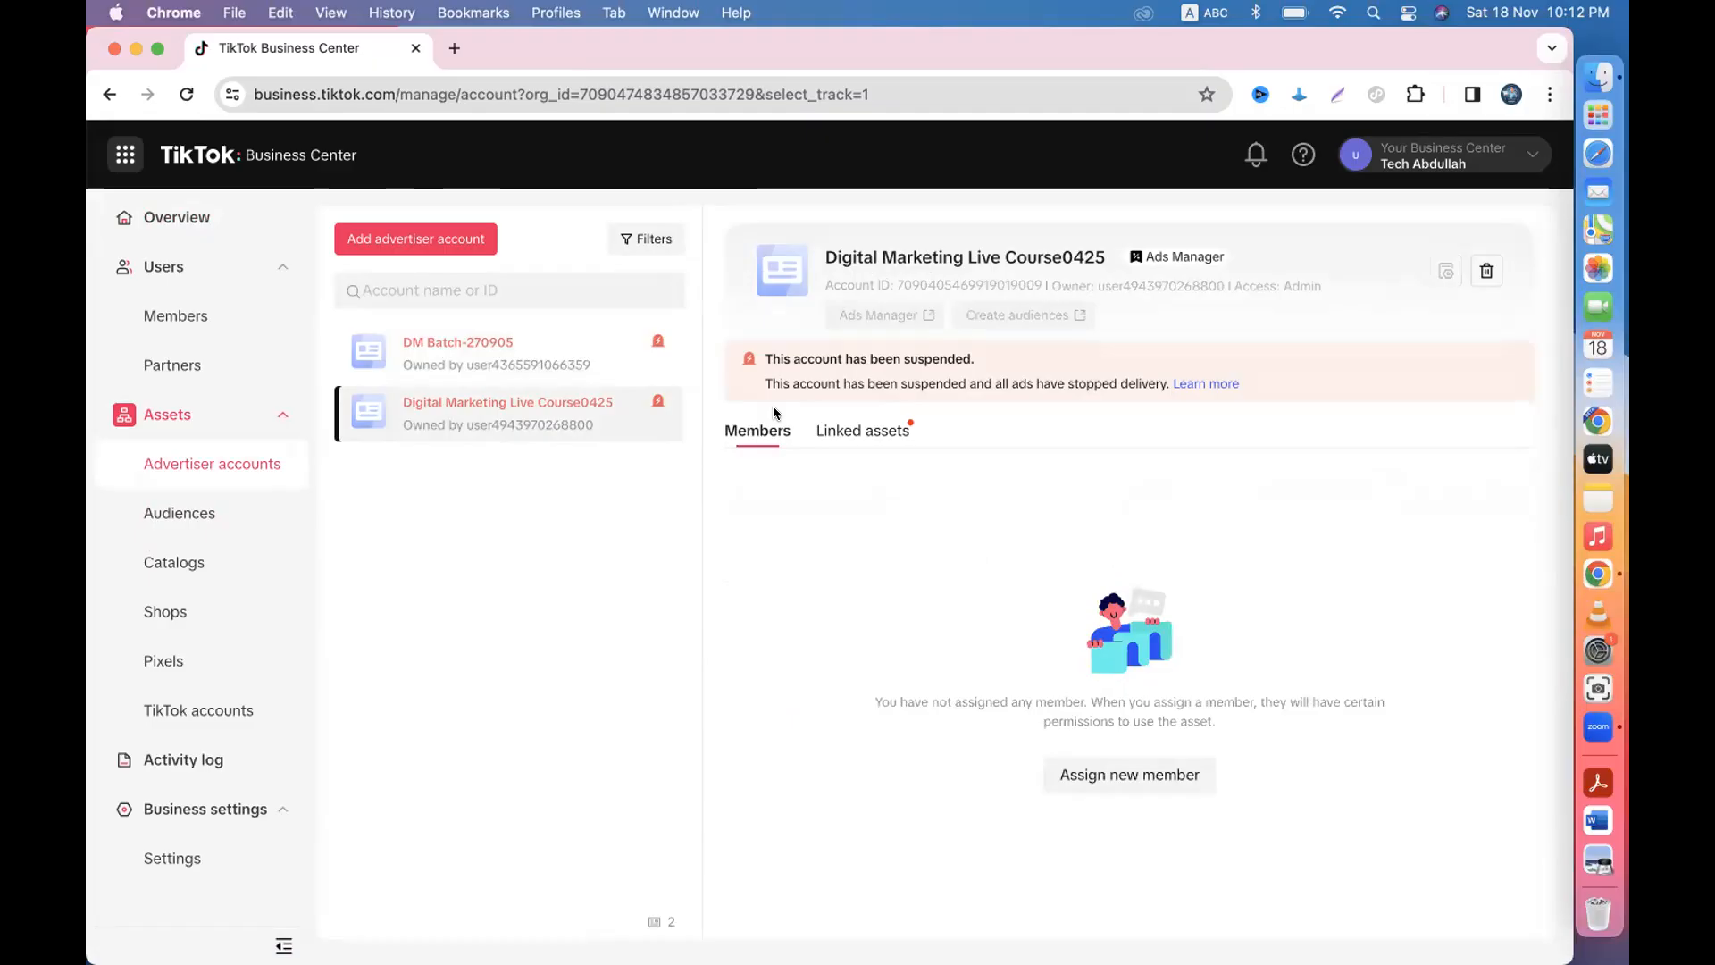
left_click(454, 47)
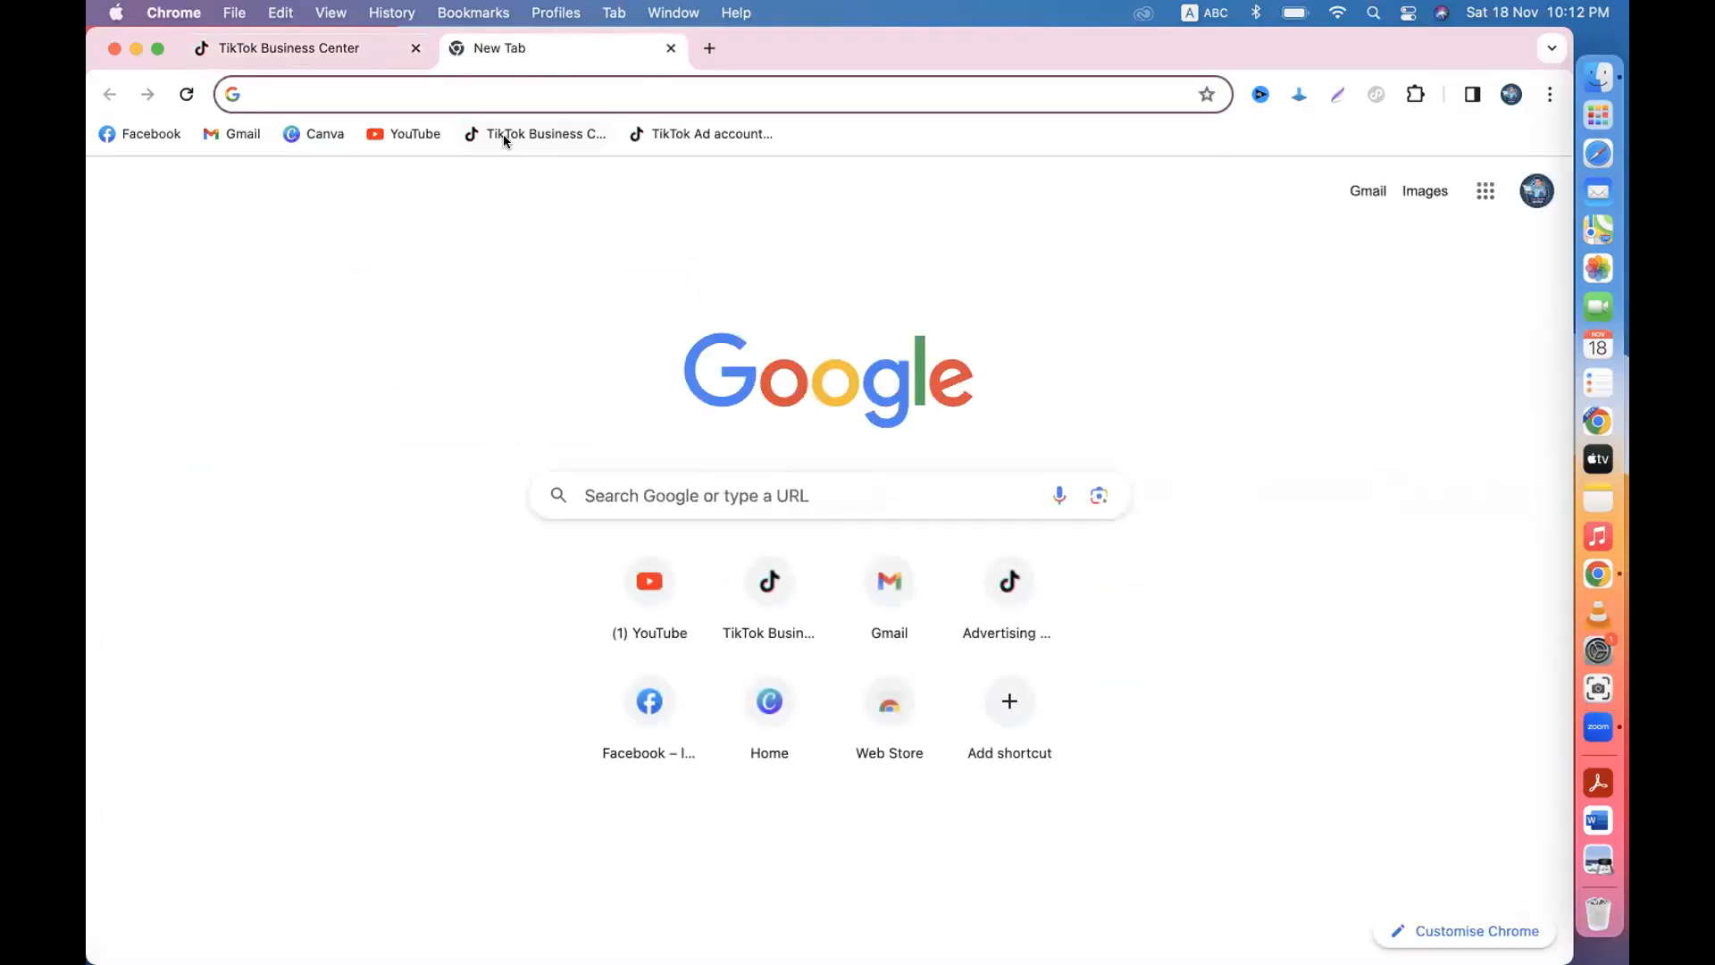
left_click(527, 131)
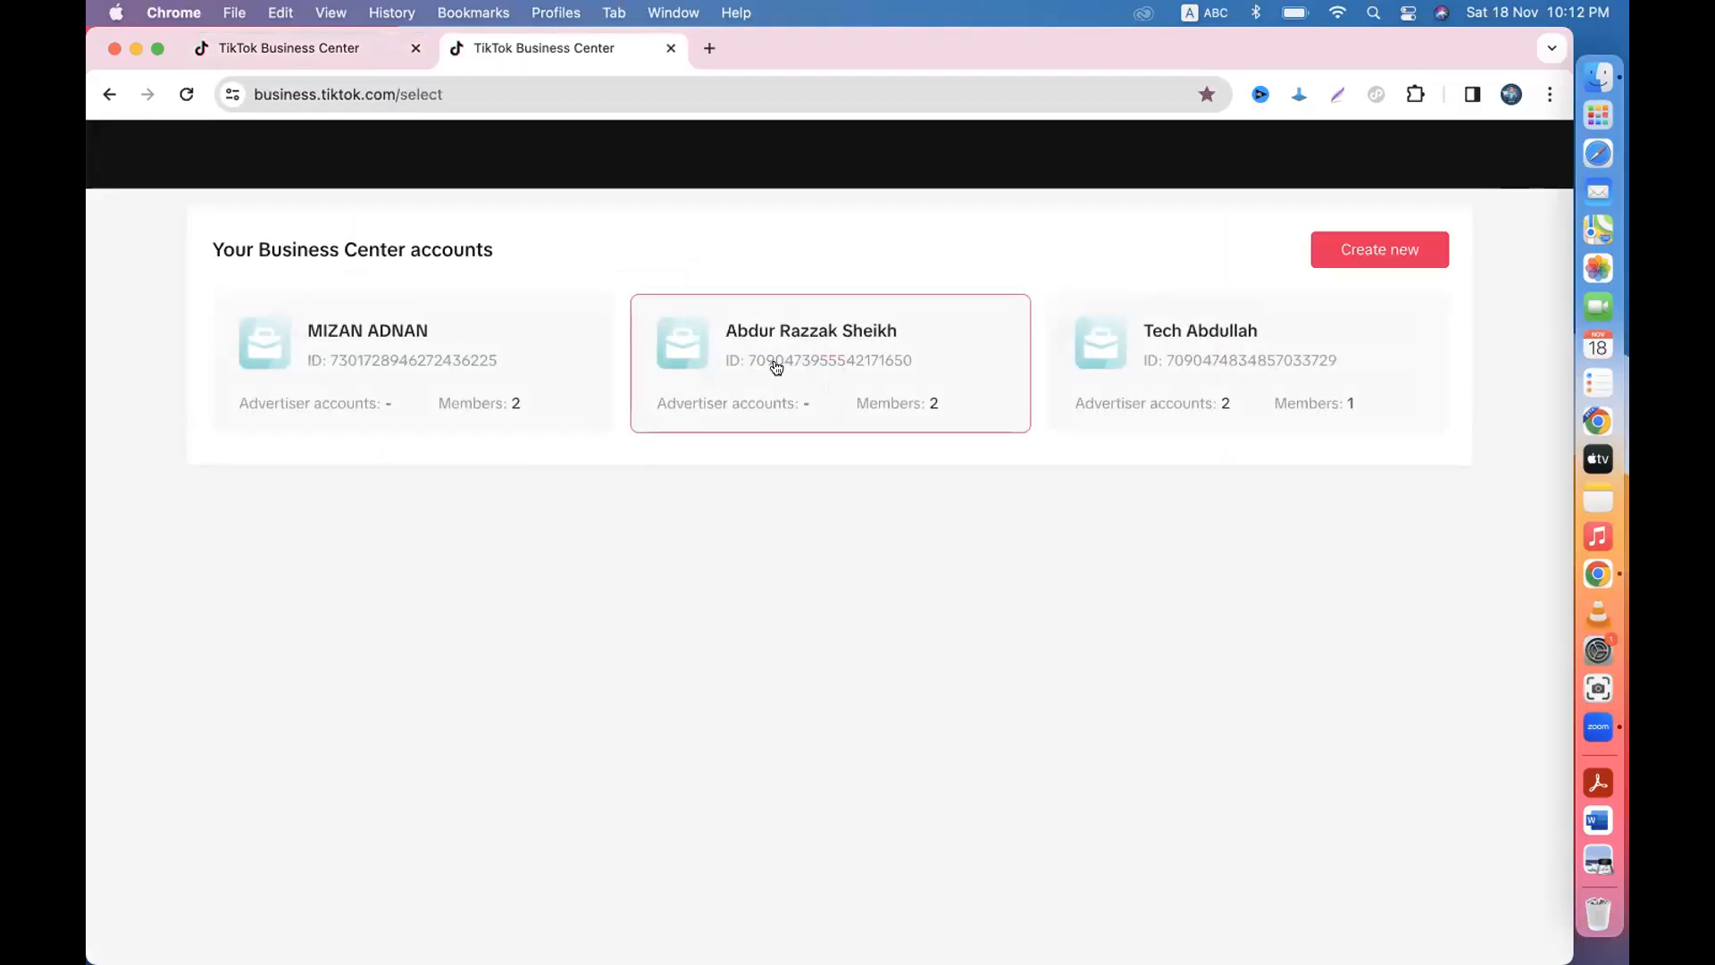
Open the middle and first business accounts in separate tabs and view their advertiser accounts
left_click(772, 367)
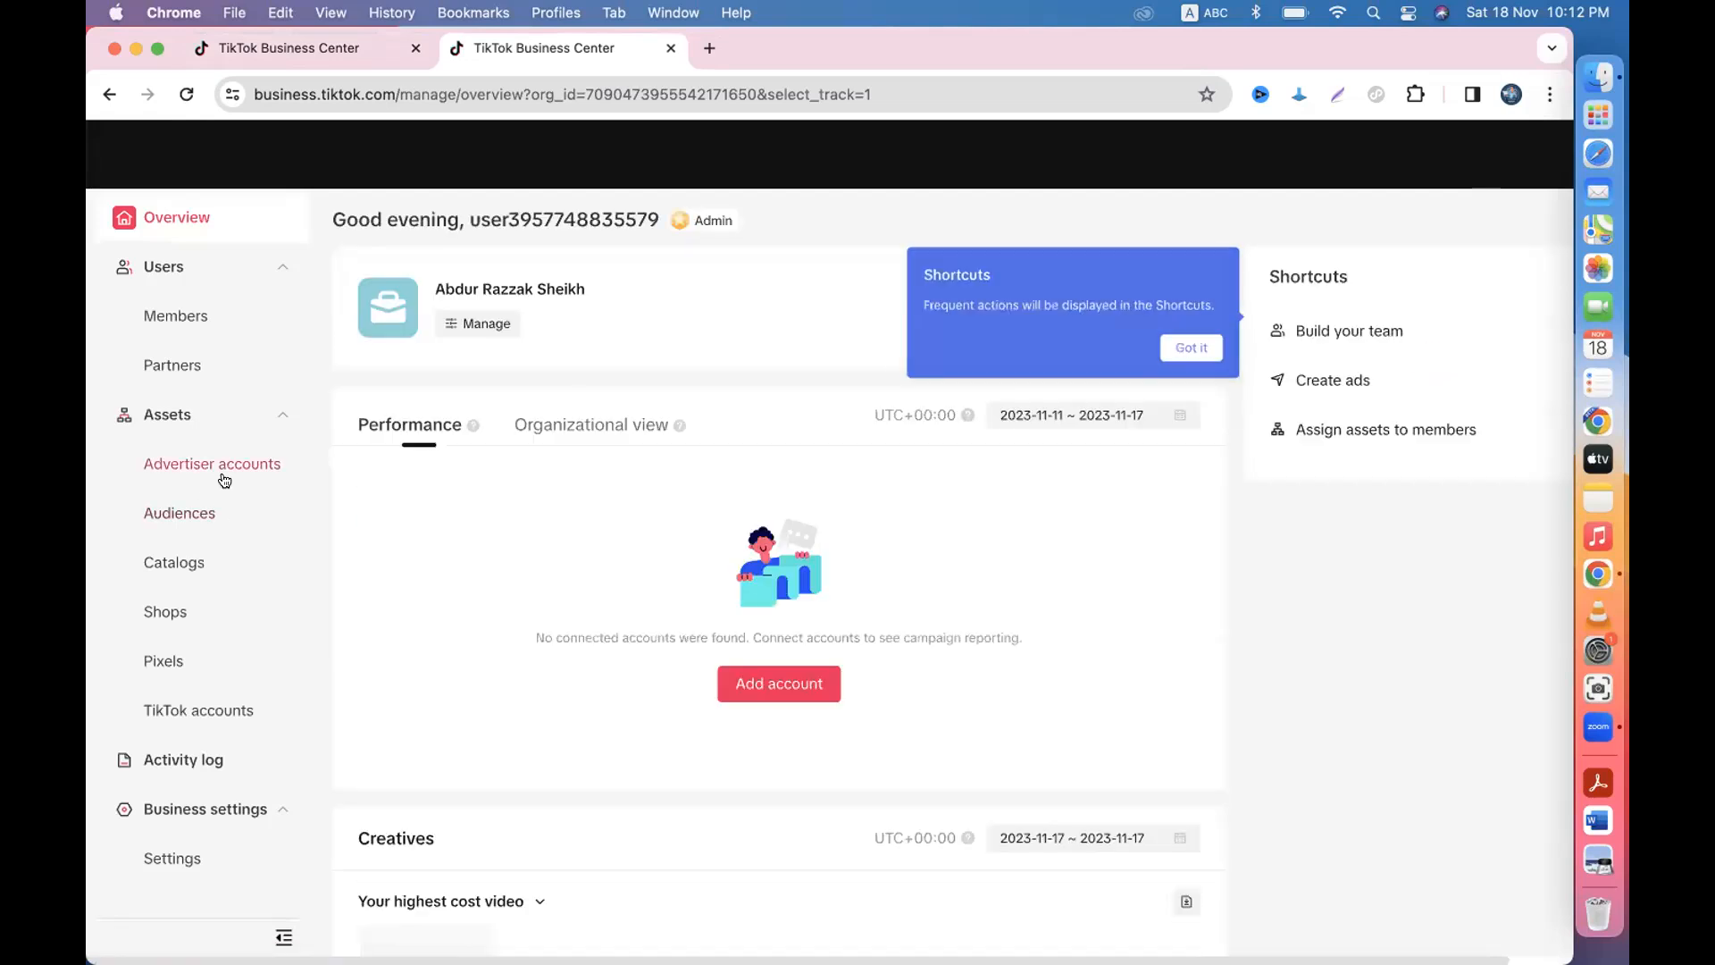
left_click(268, 455)
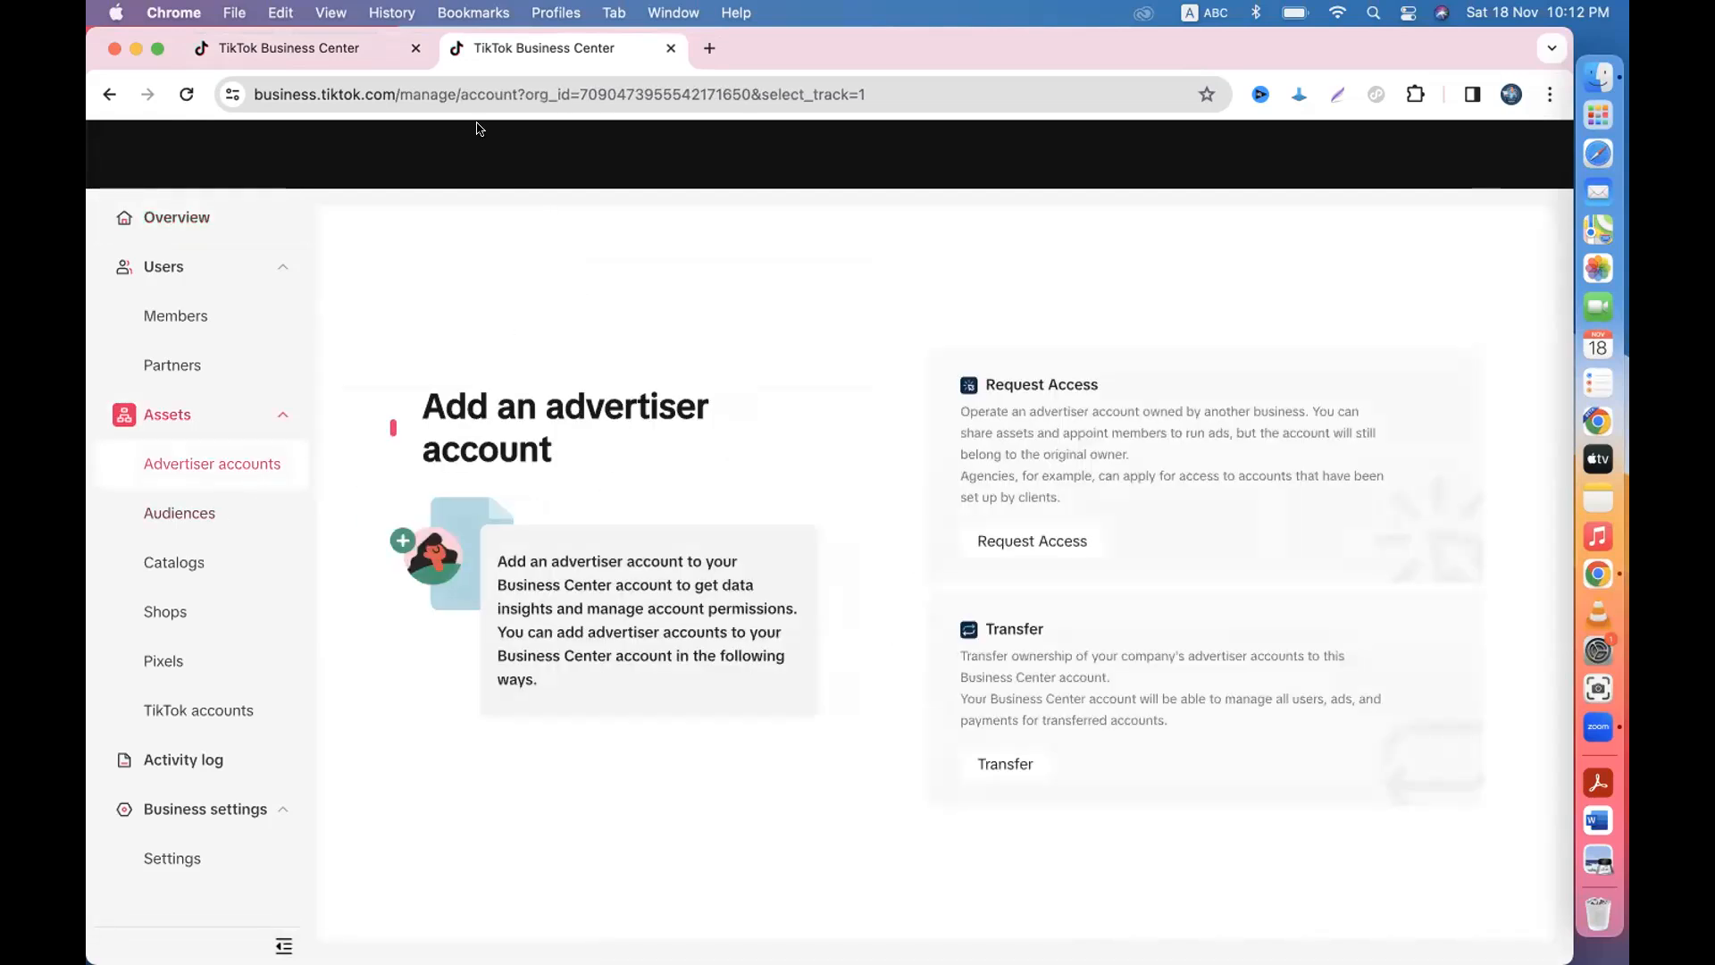
left_click(710, 49)
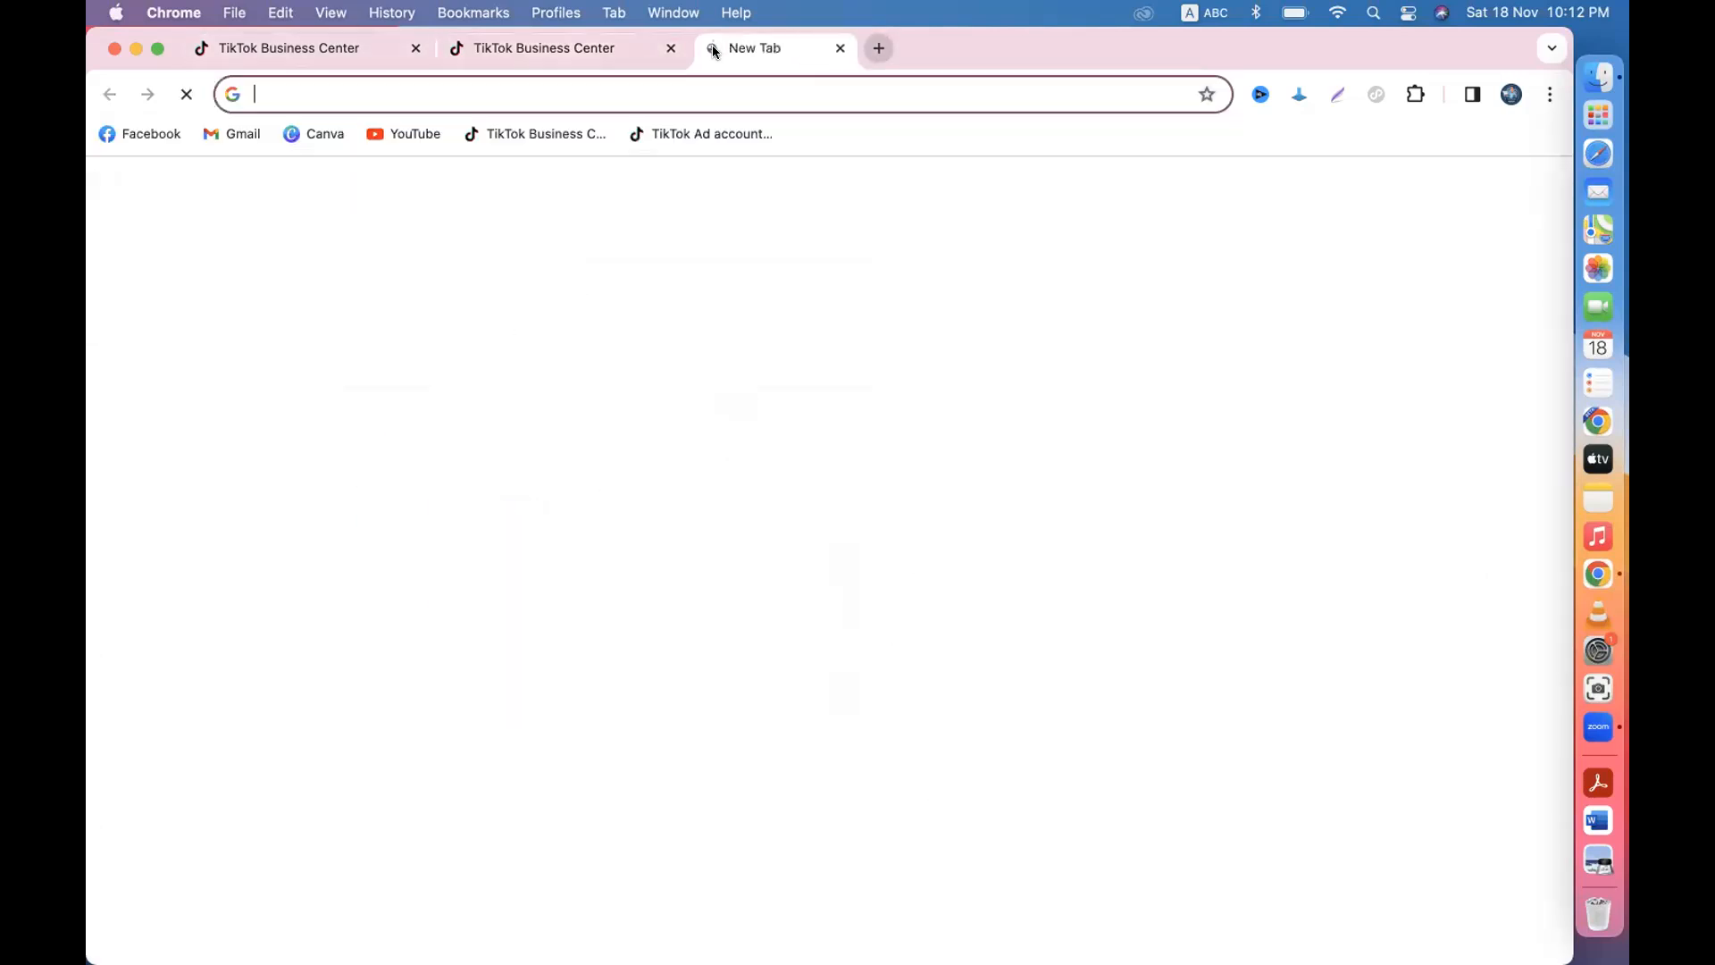
left_click(534, 135)
left_click(338, 412)
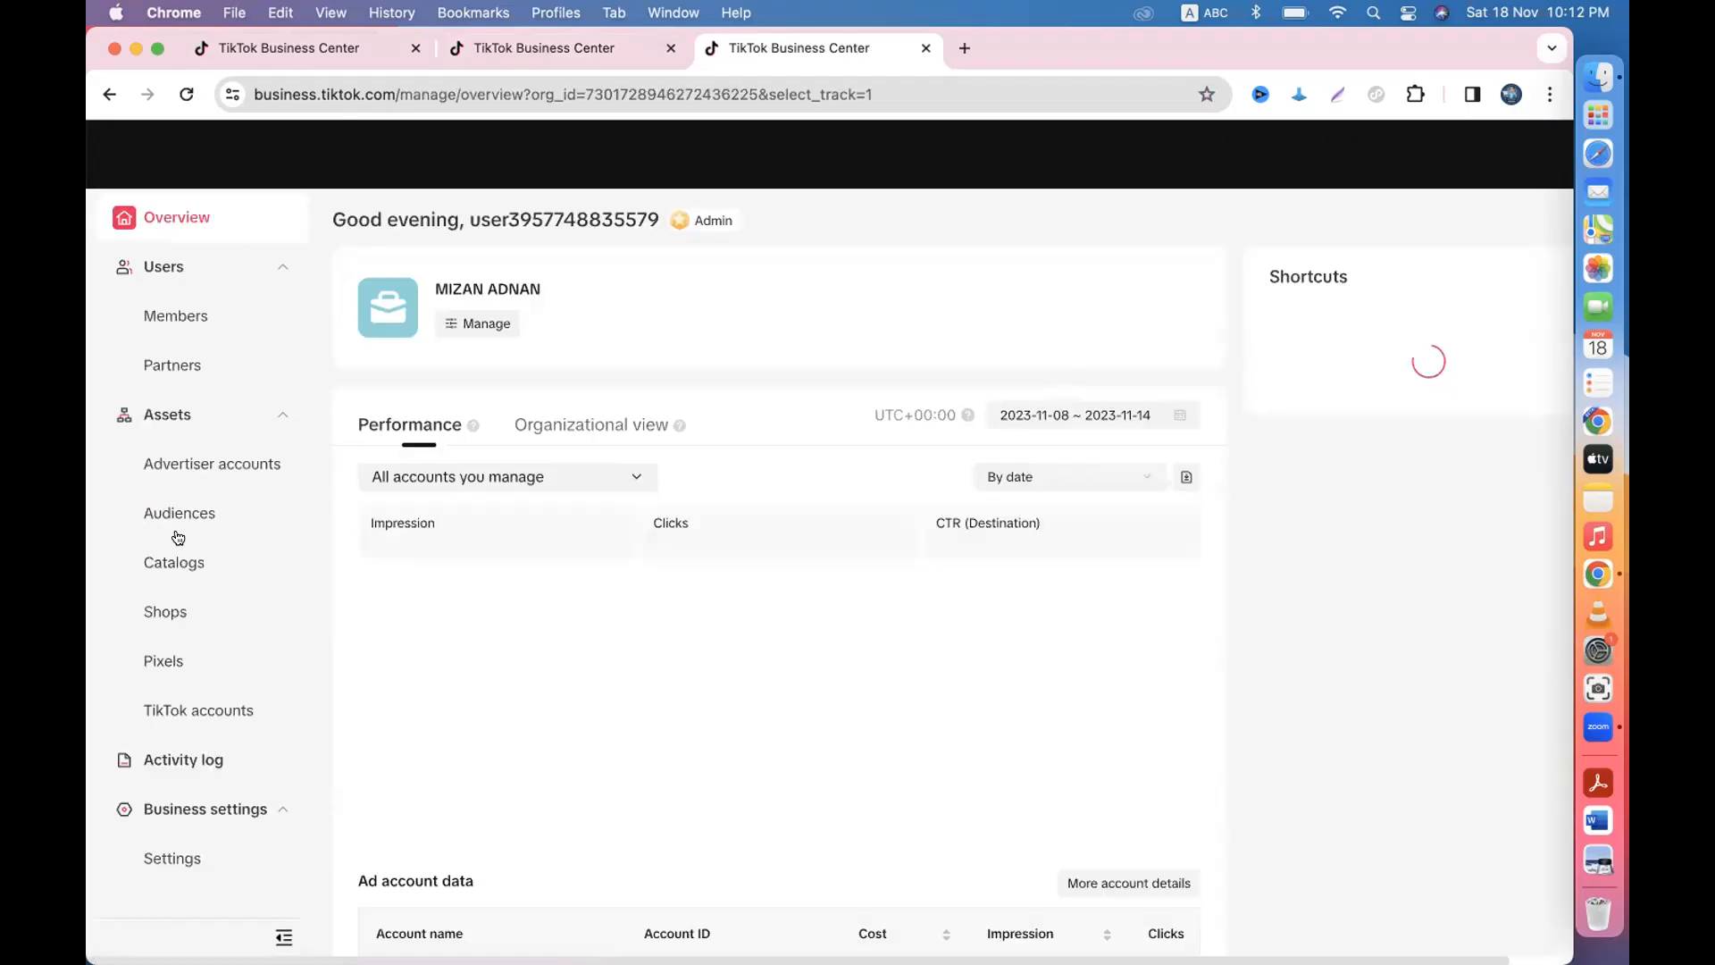
left_click(184, 468)
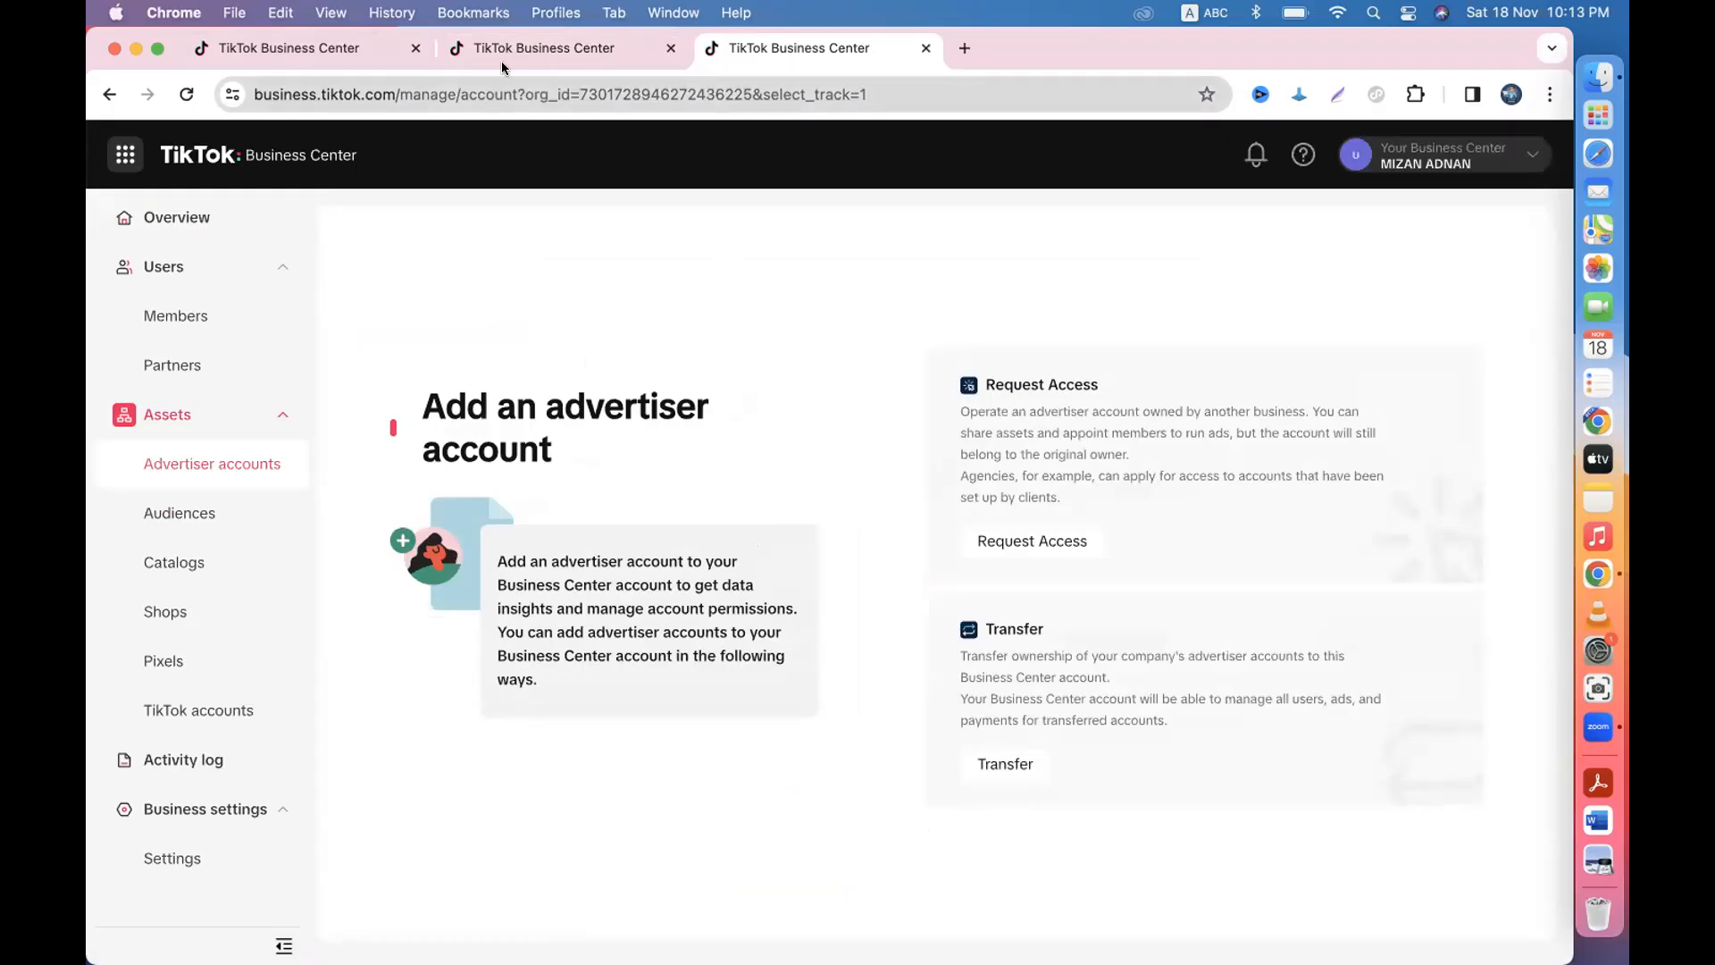
Start an advertiser-account access request on the second business with Admin permission
left_click(302, 44)
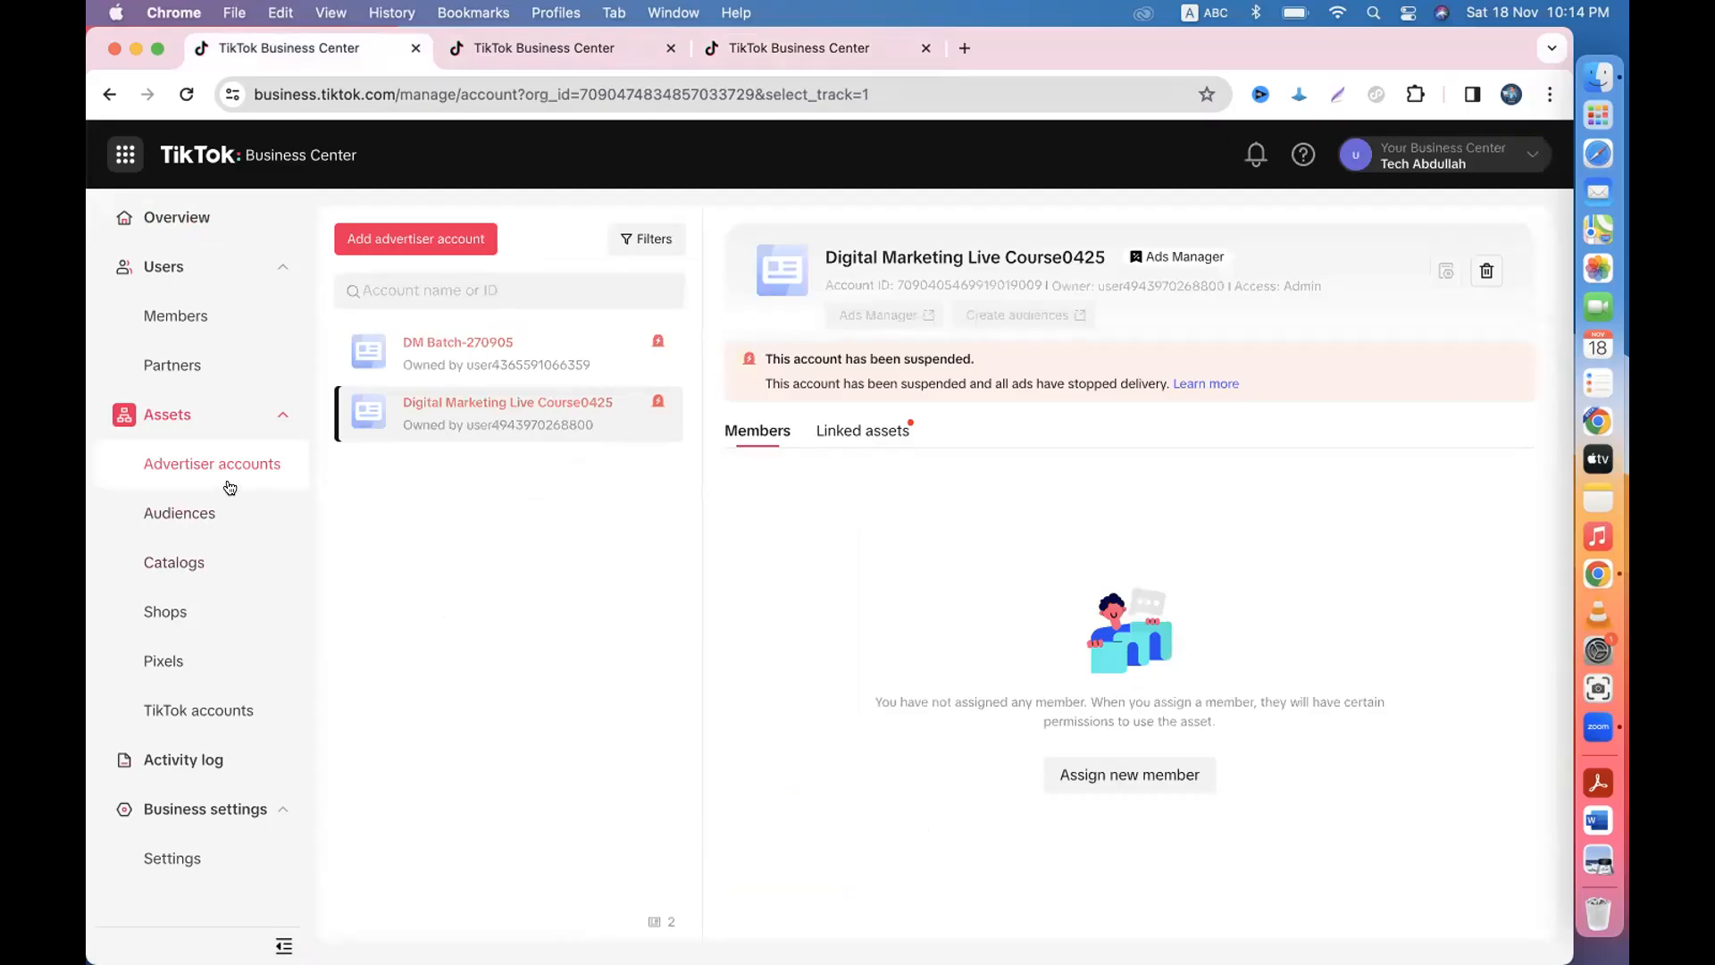
left_click(527, 46)
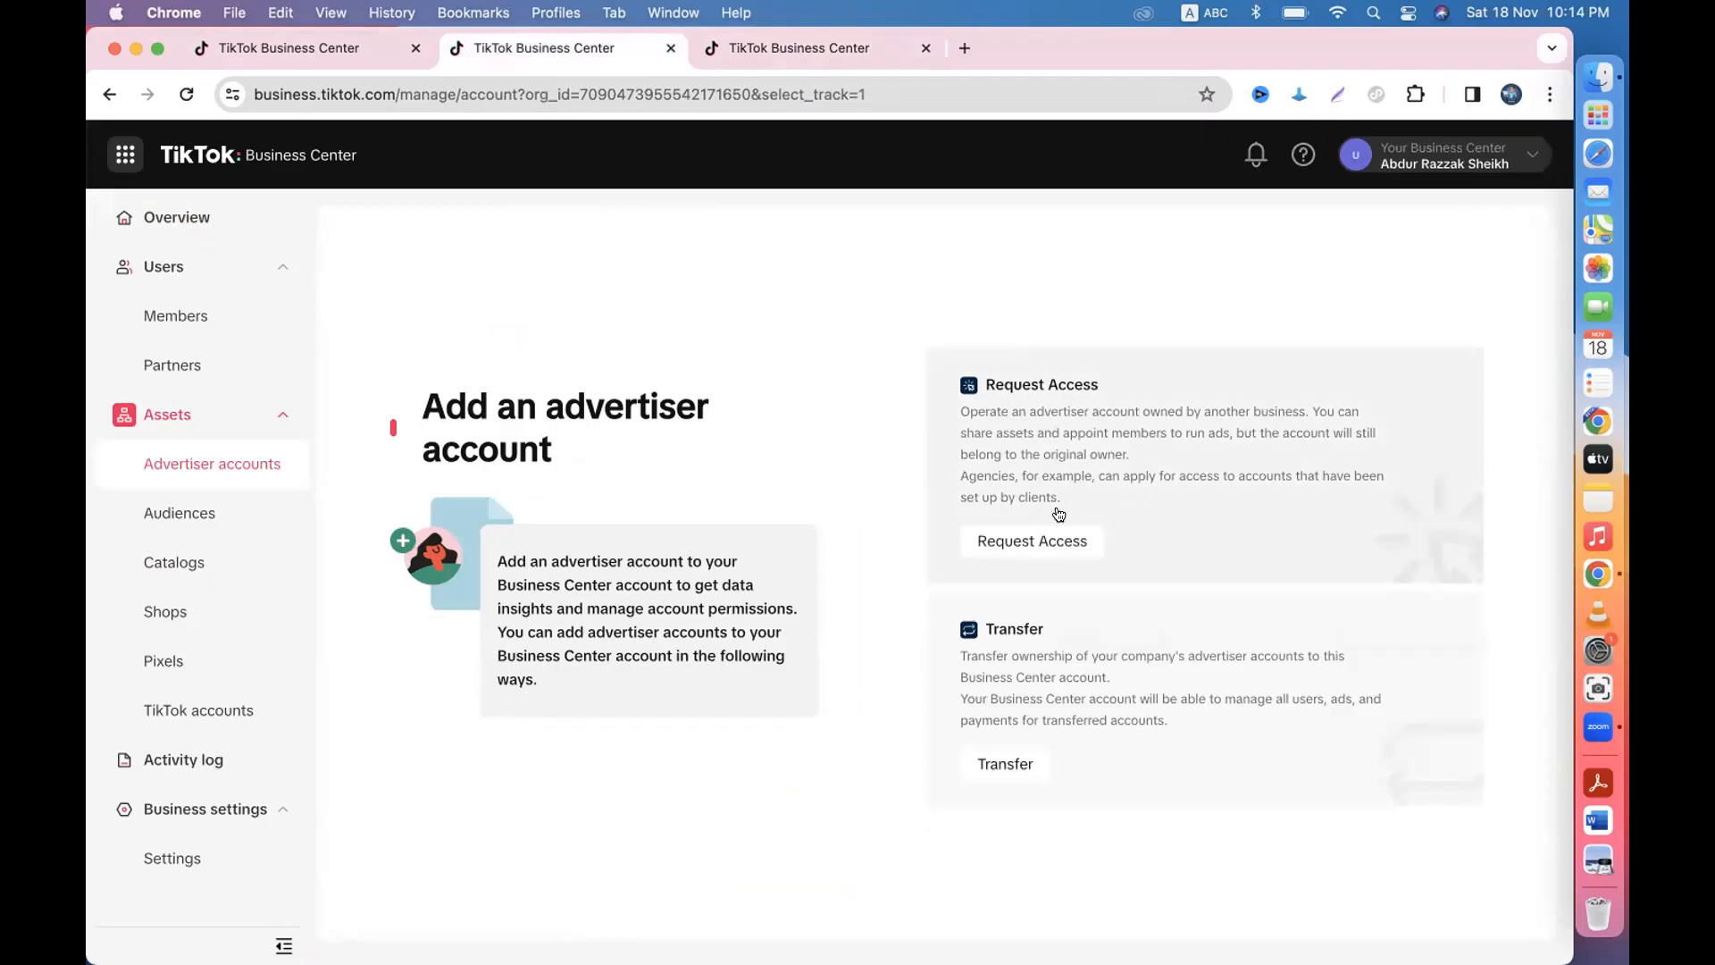
left_click(1006, 539)
left_click(543, 597)
left_click(512, 458)
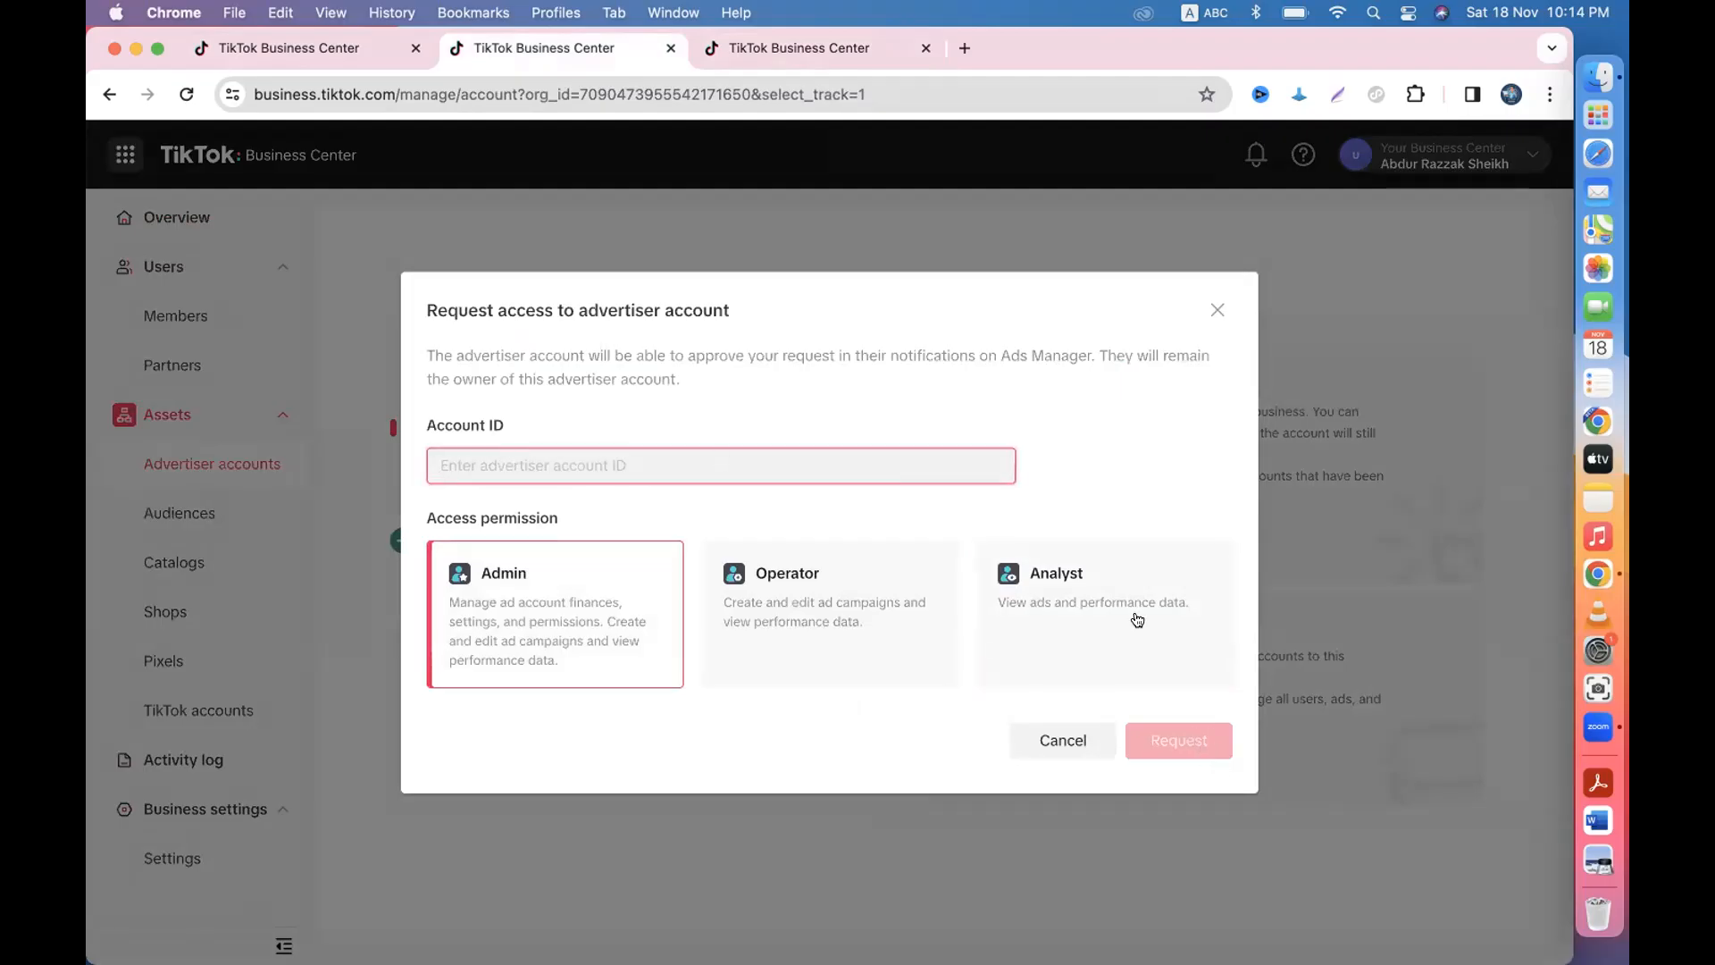
left_click(1214, 310)
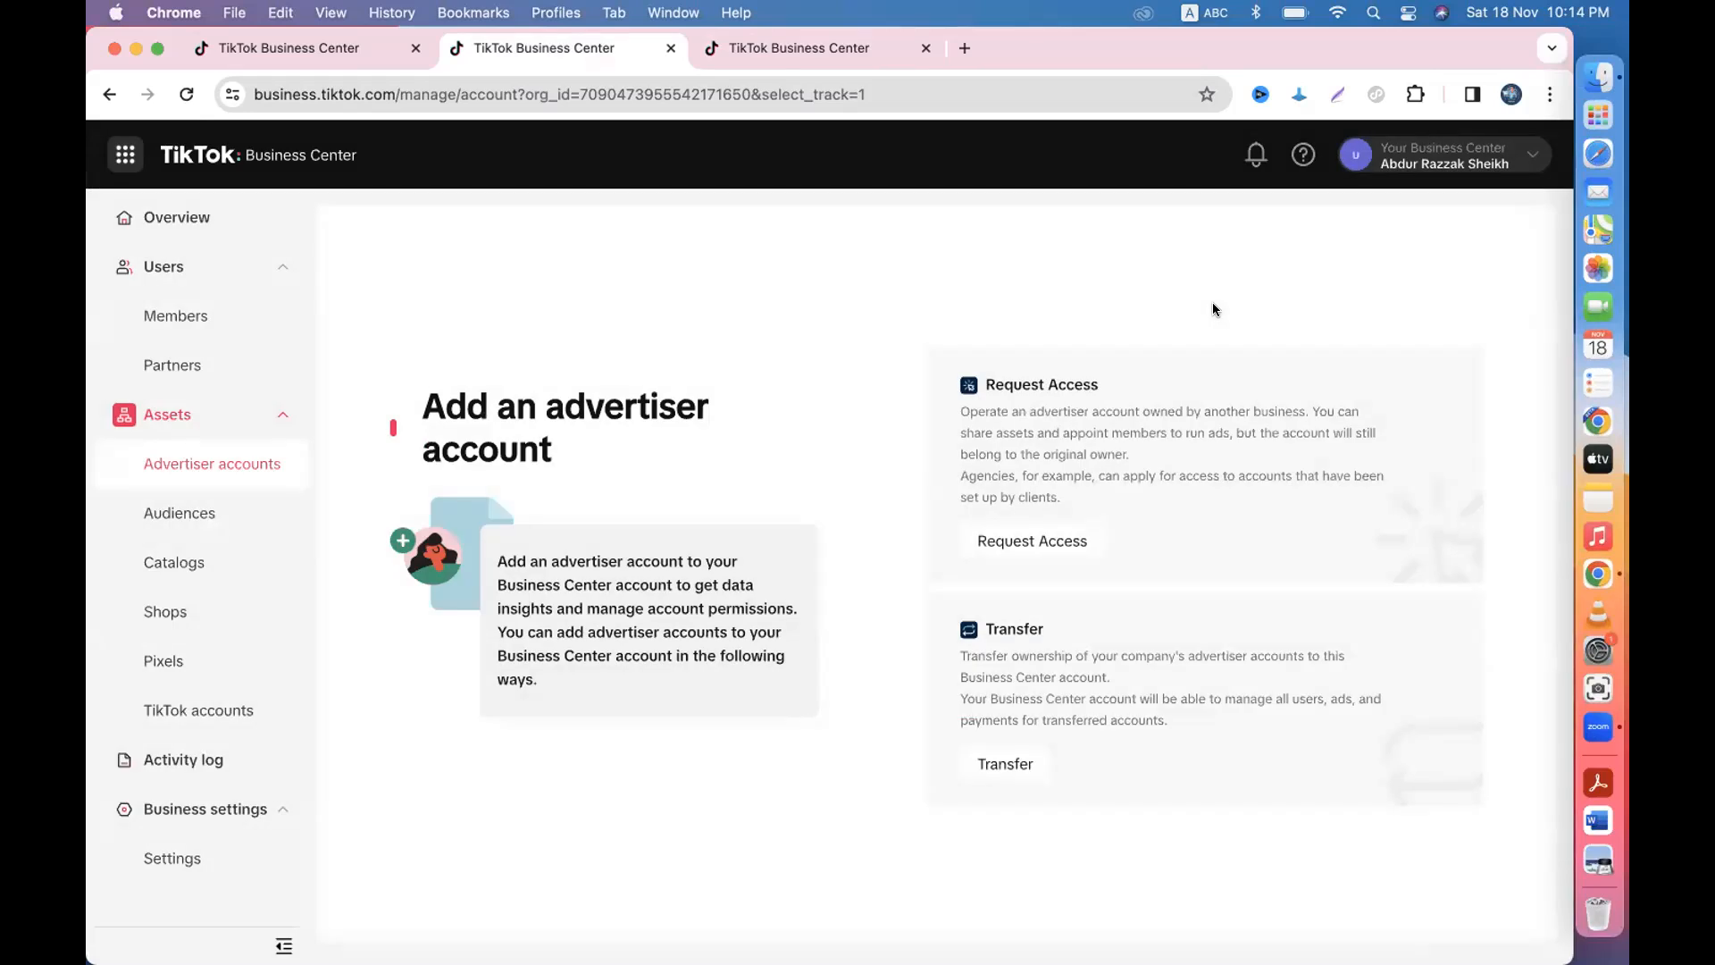
left_click(286, 41)
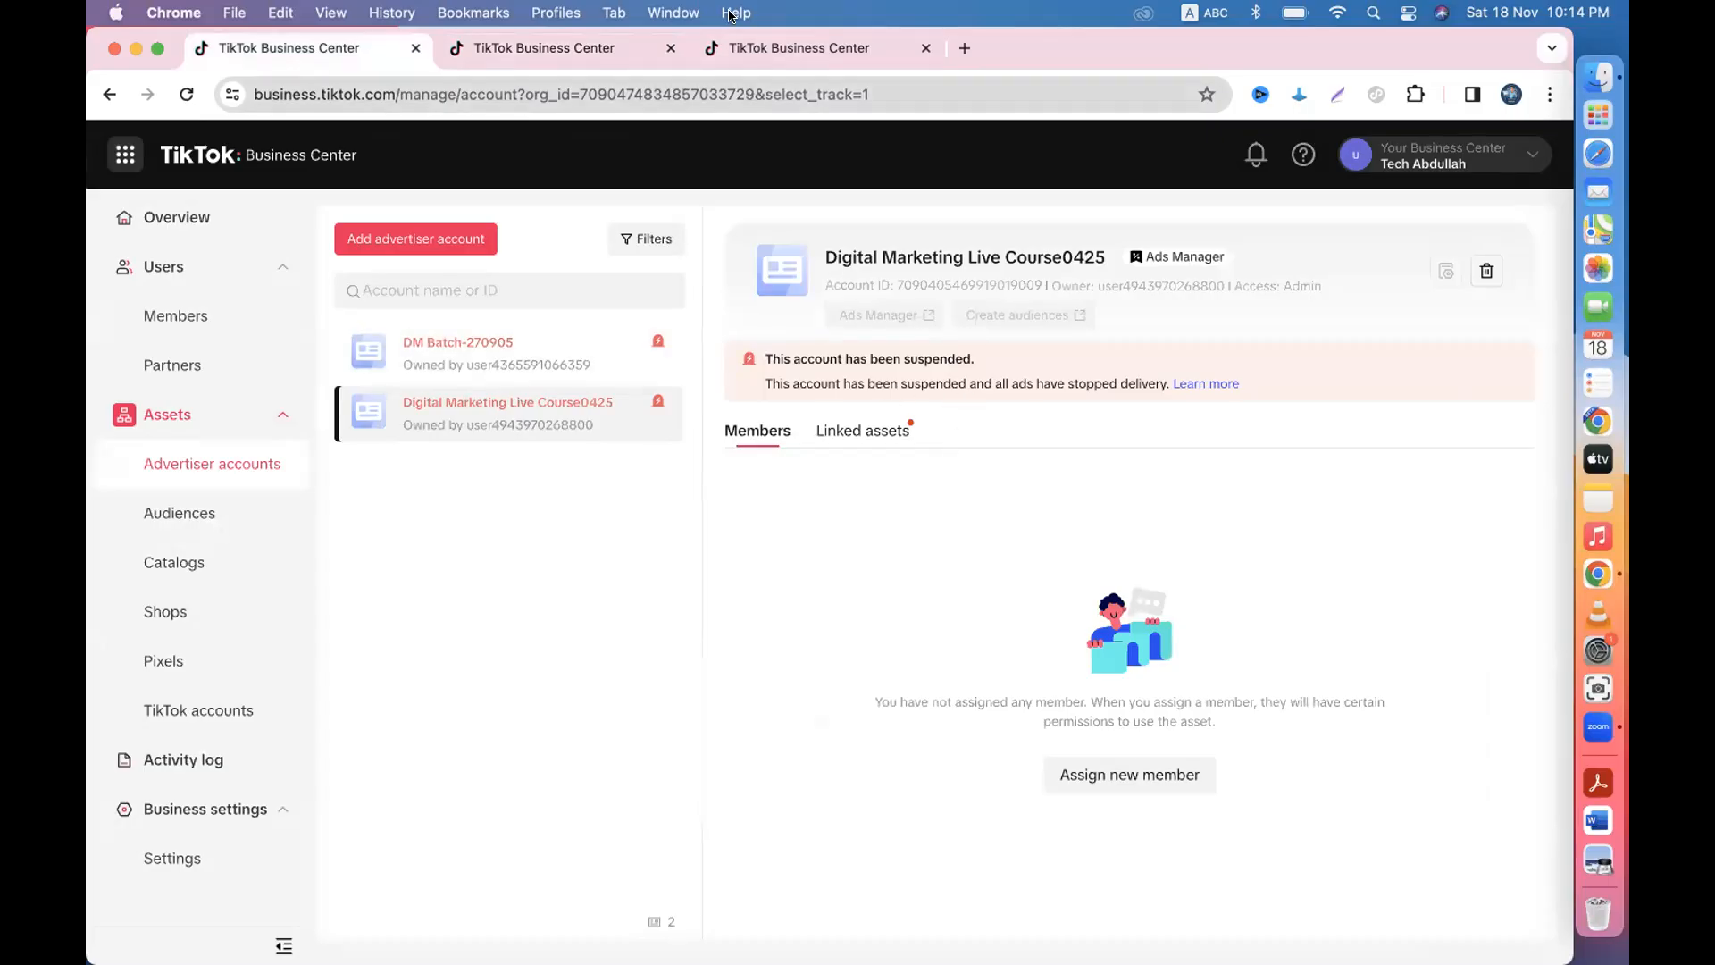
left_click(774, 40)
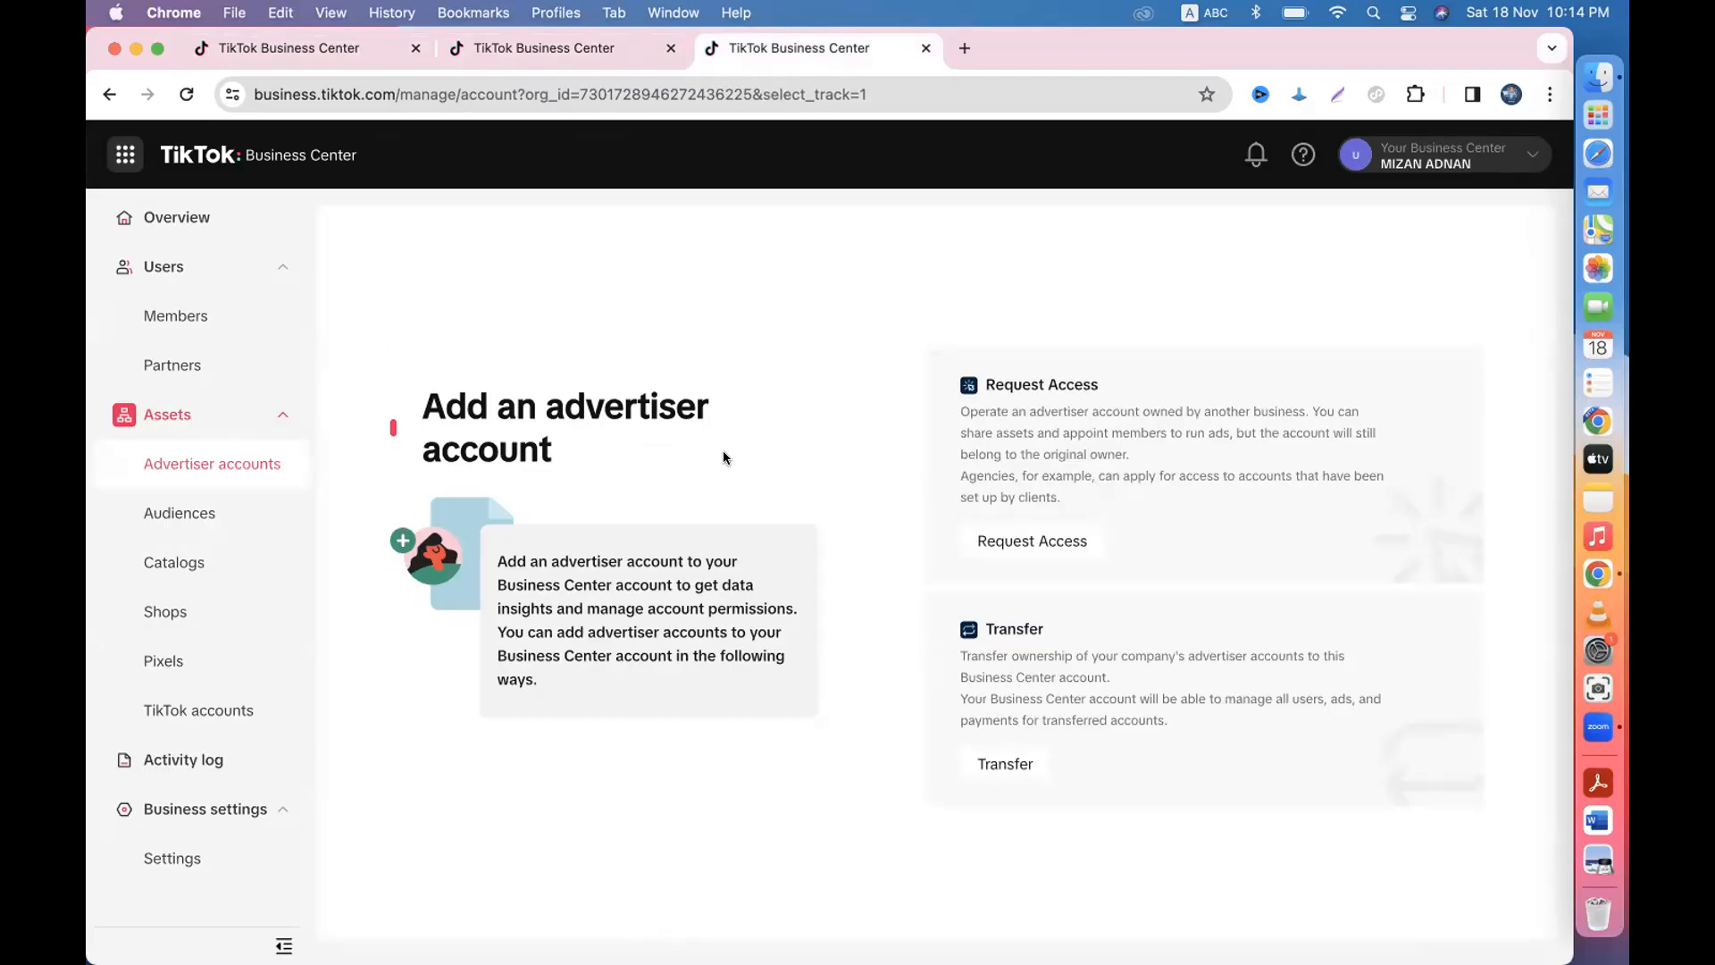
left_click(308, 51)
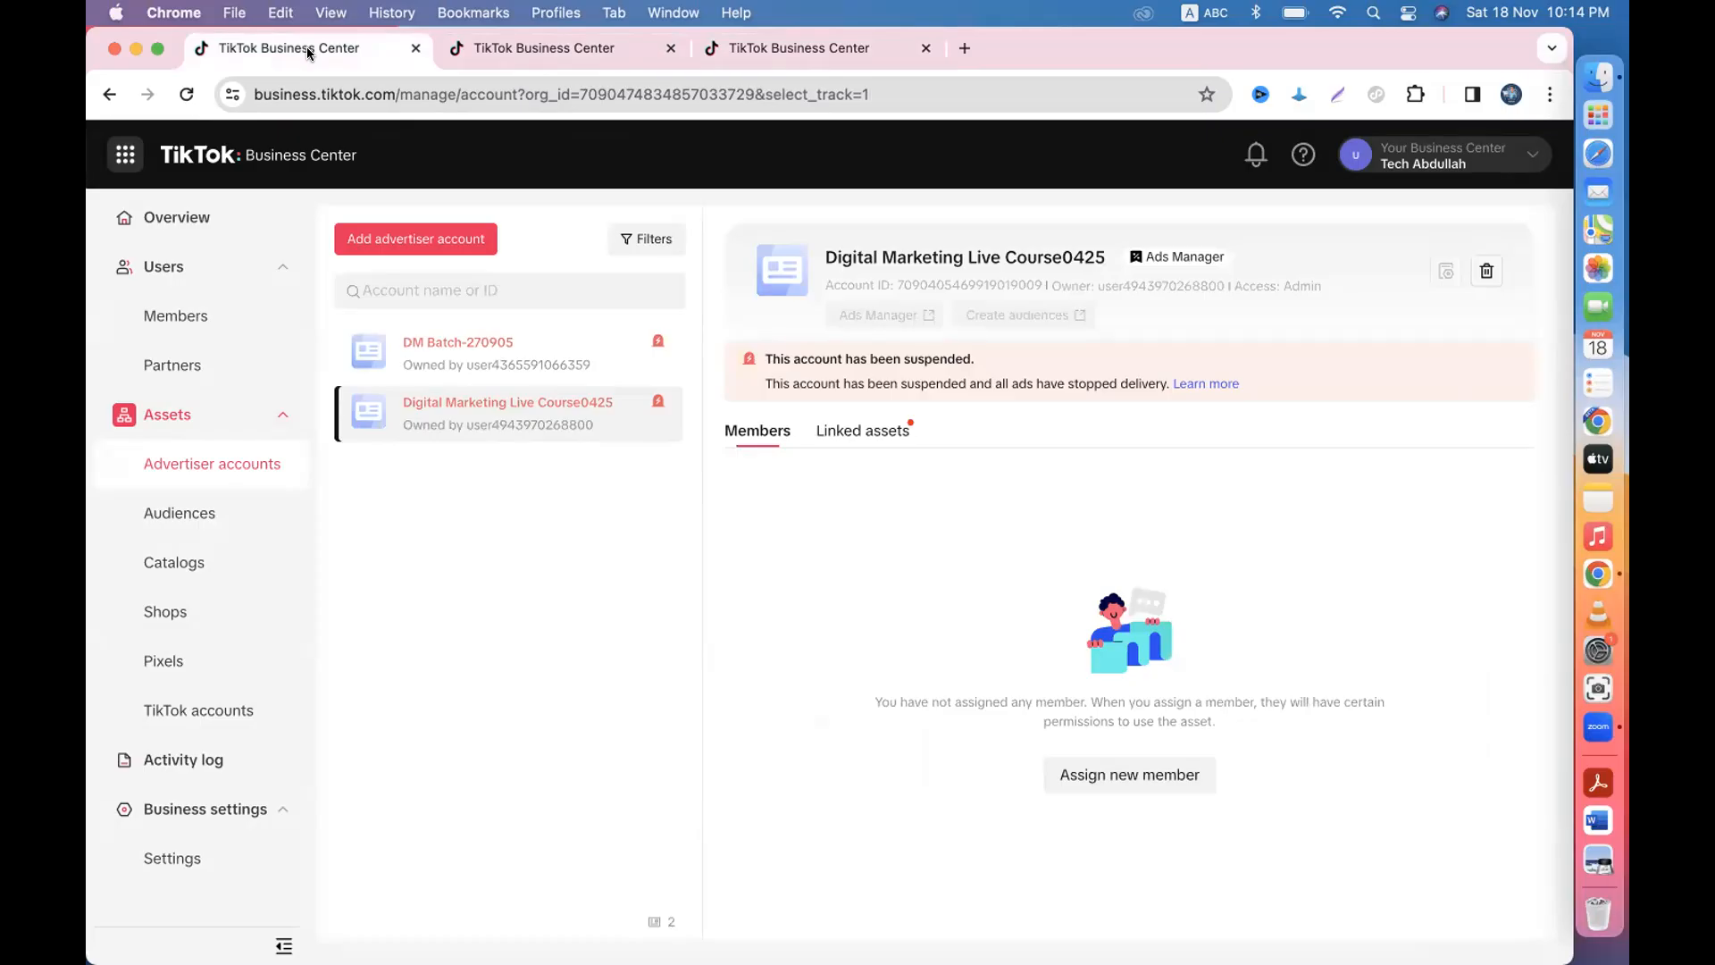
left_click(524, 51)
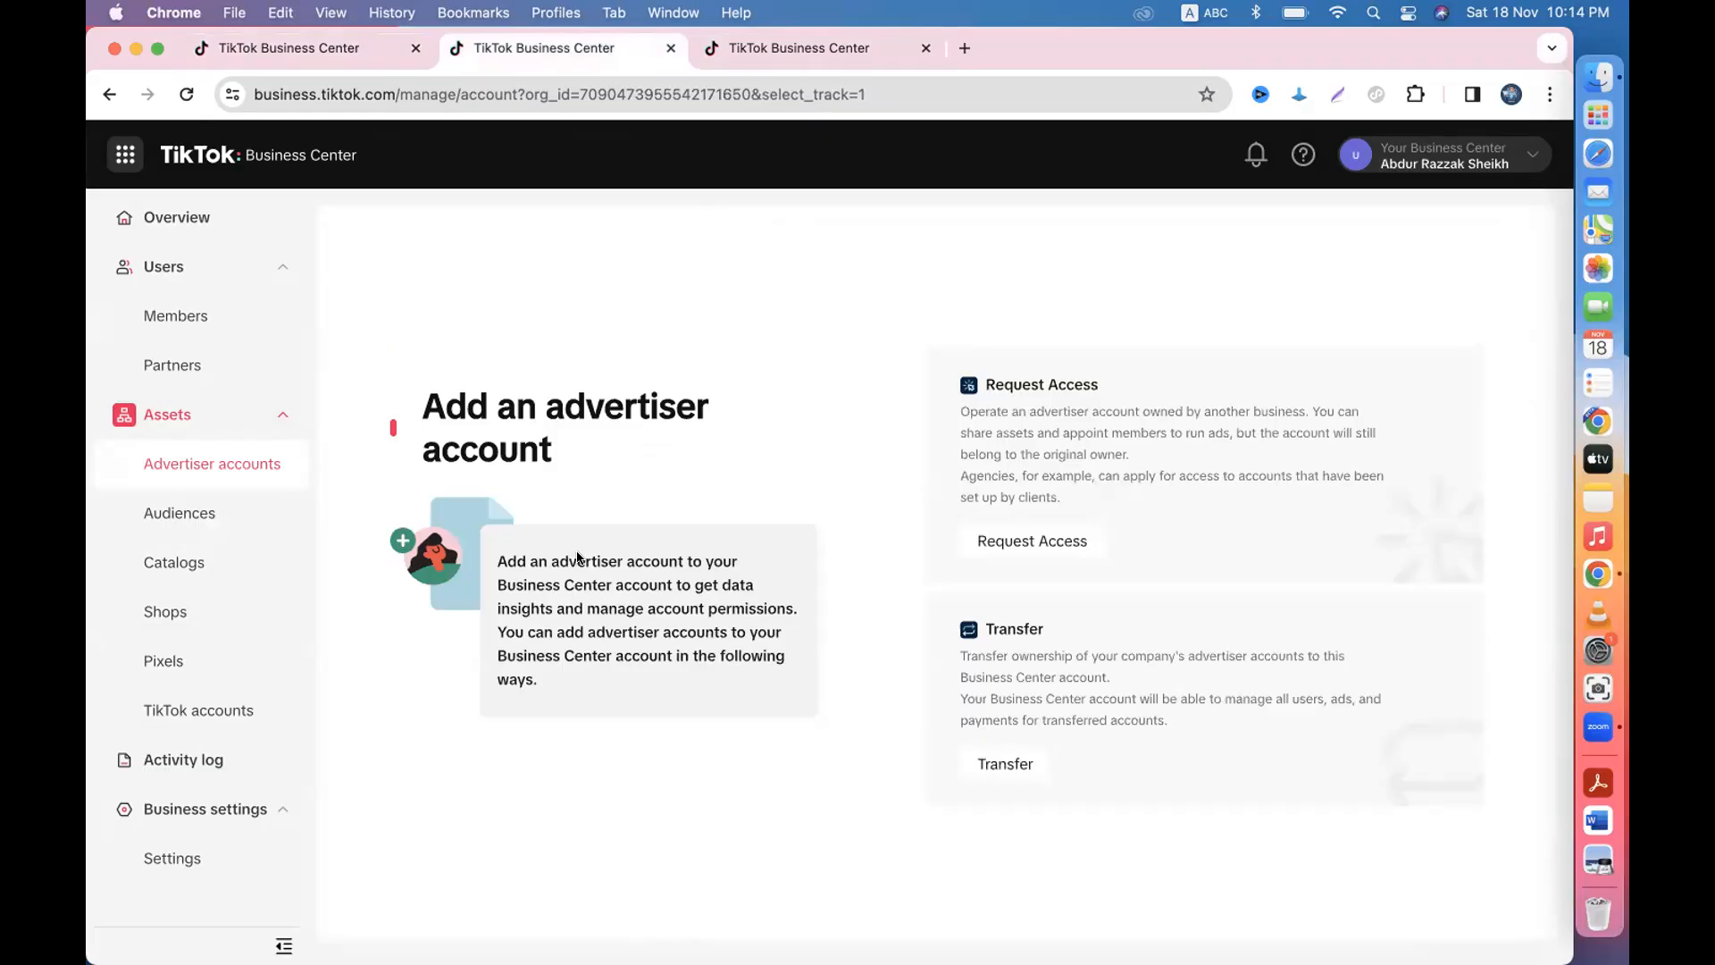
left_click(309, 59)
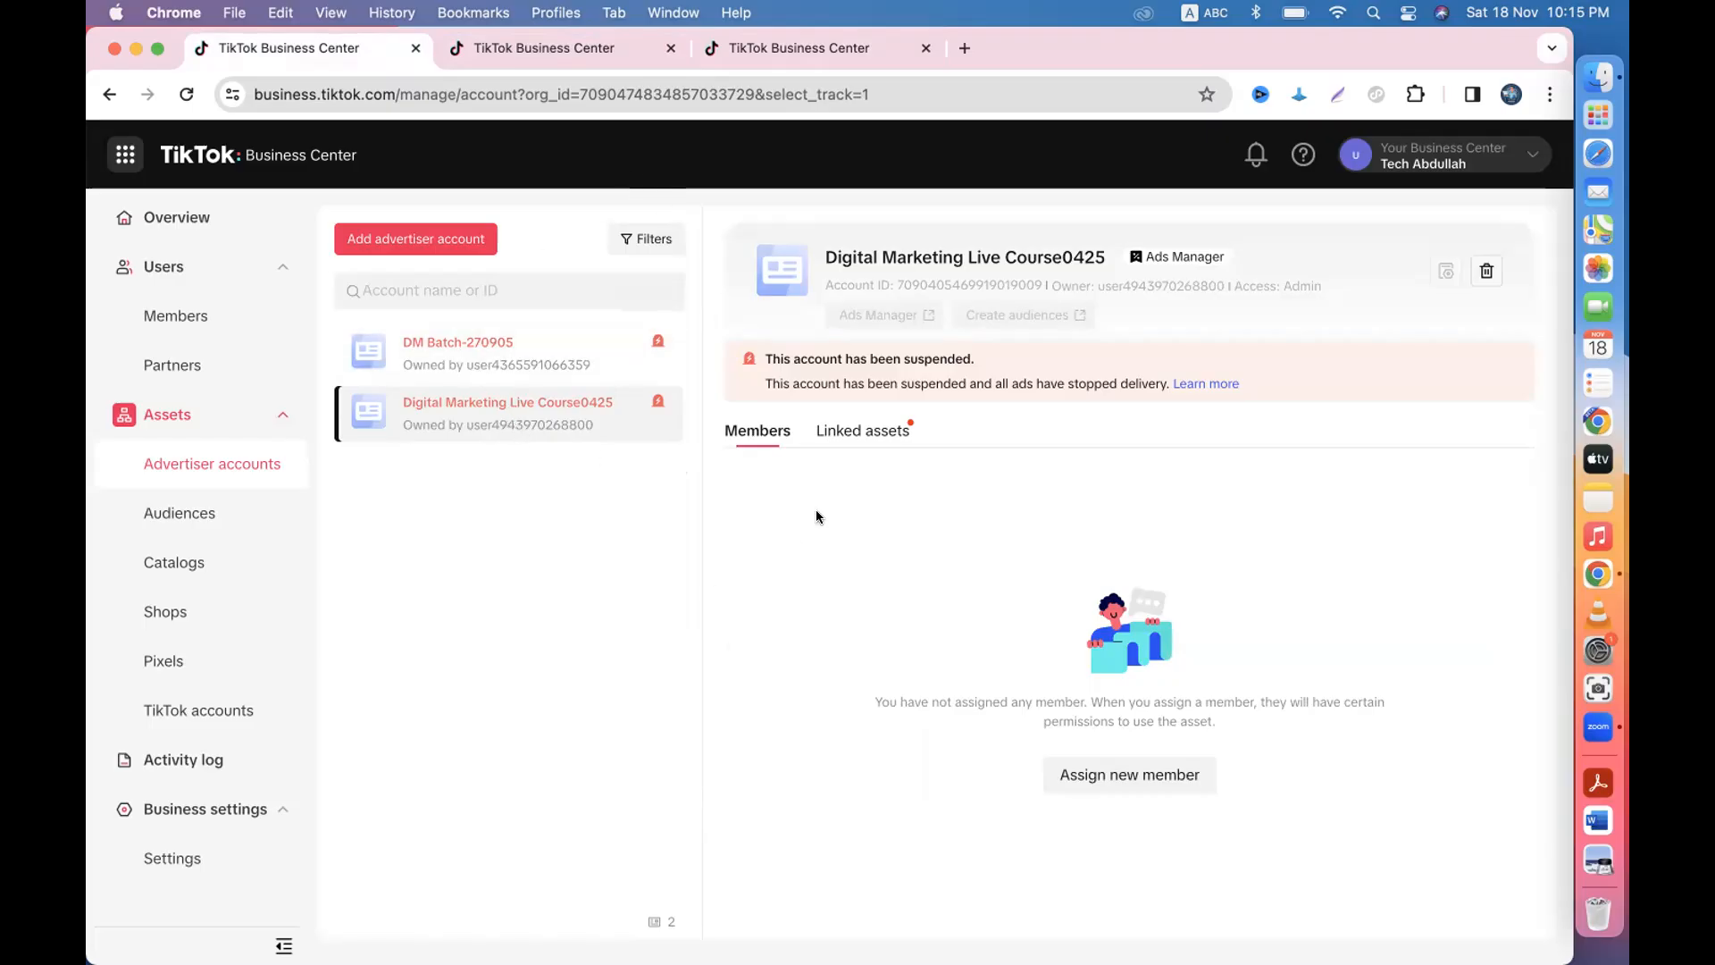
Review the suspended account's linked assets and assigned members, dismissing the linked pixels tip
left_click(859, 432)
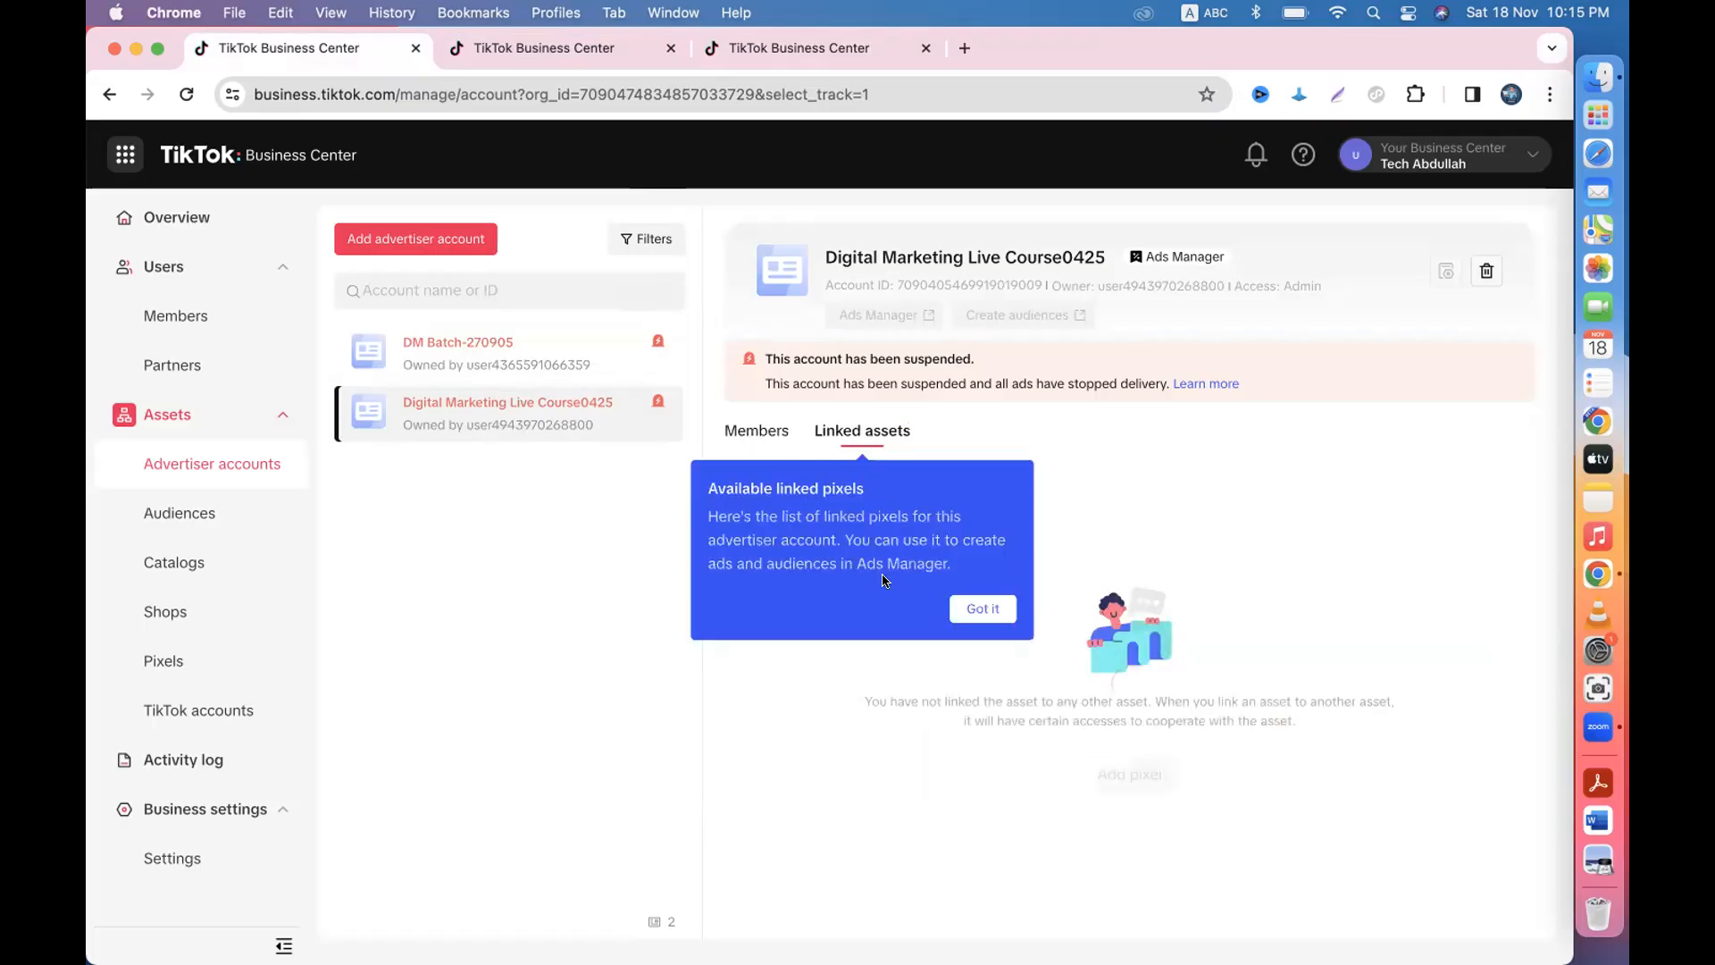
left_click(982, 610)
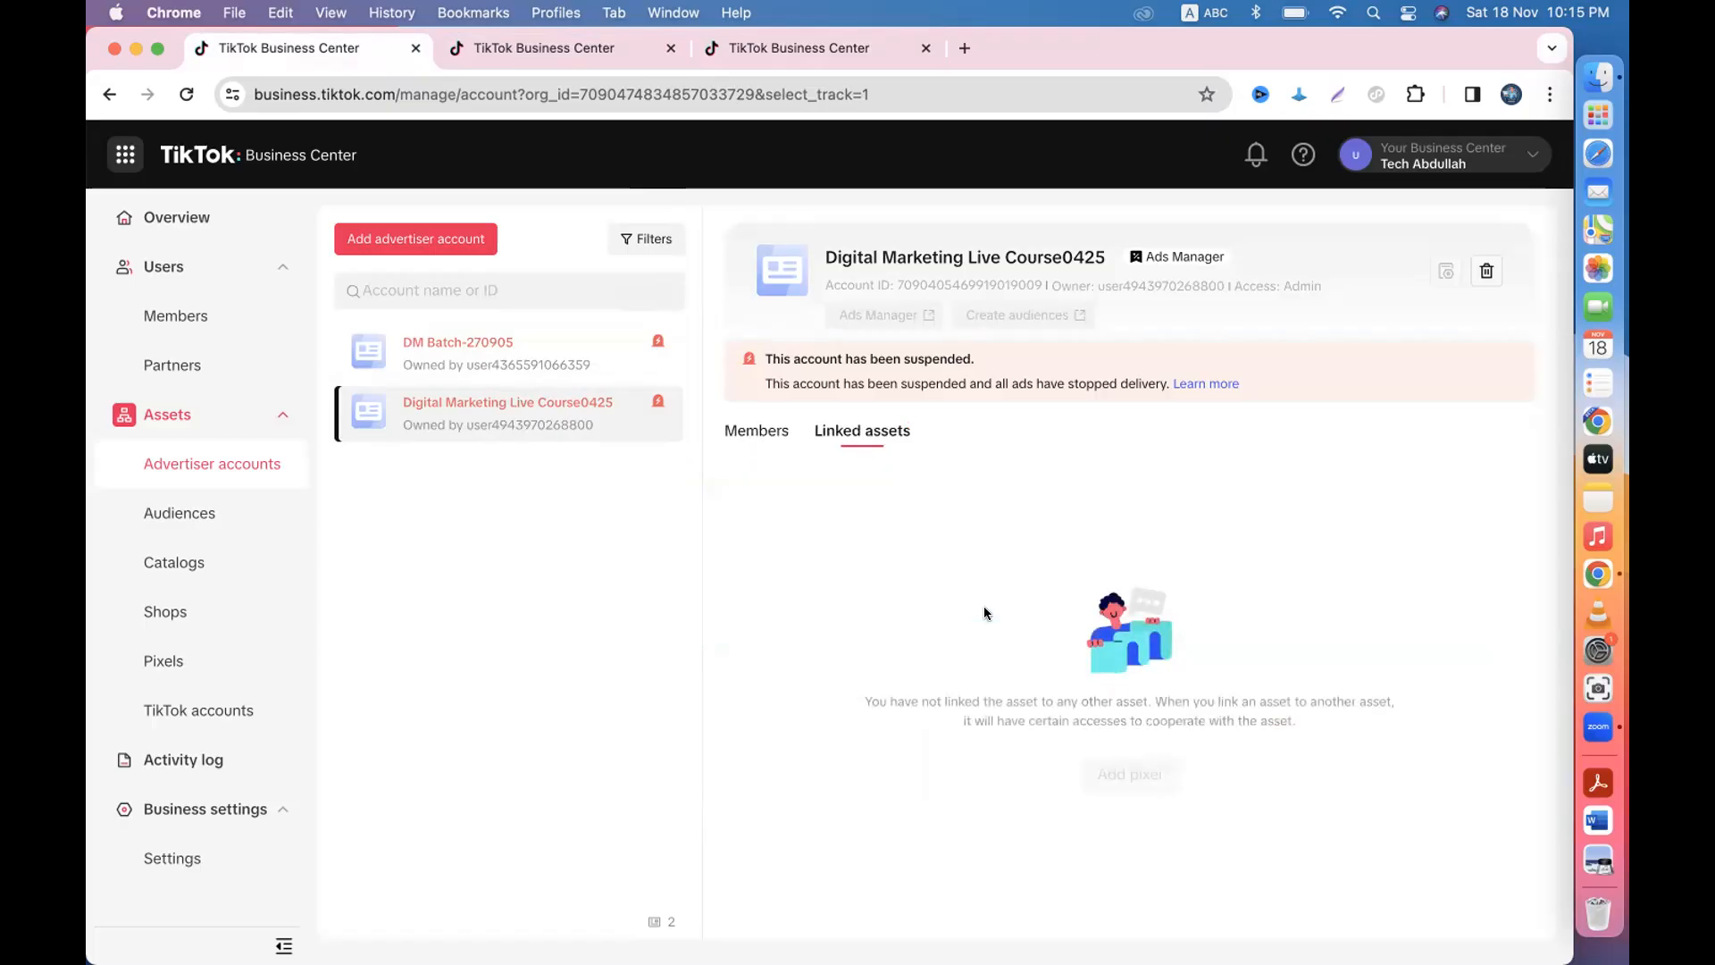
left_click(765, 436)
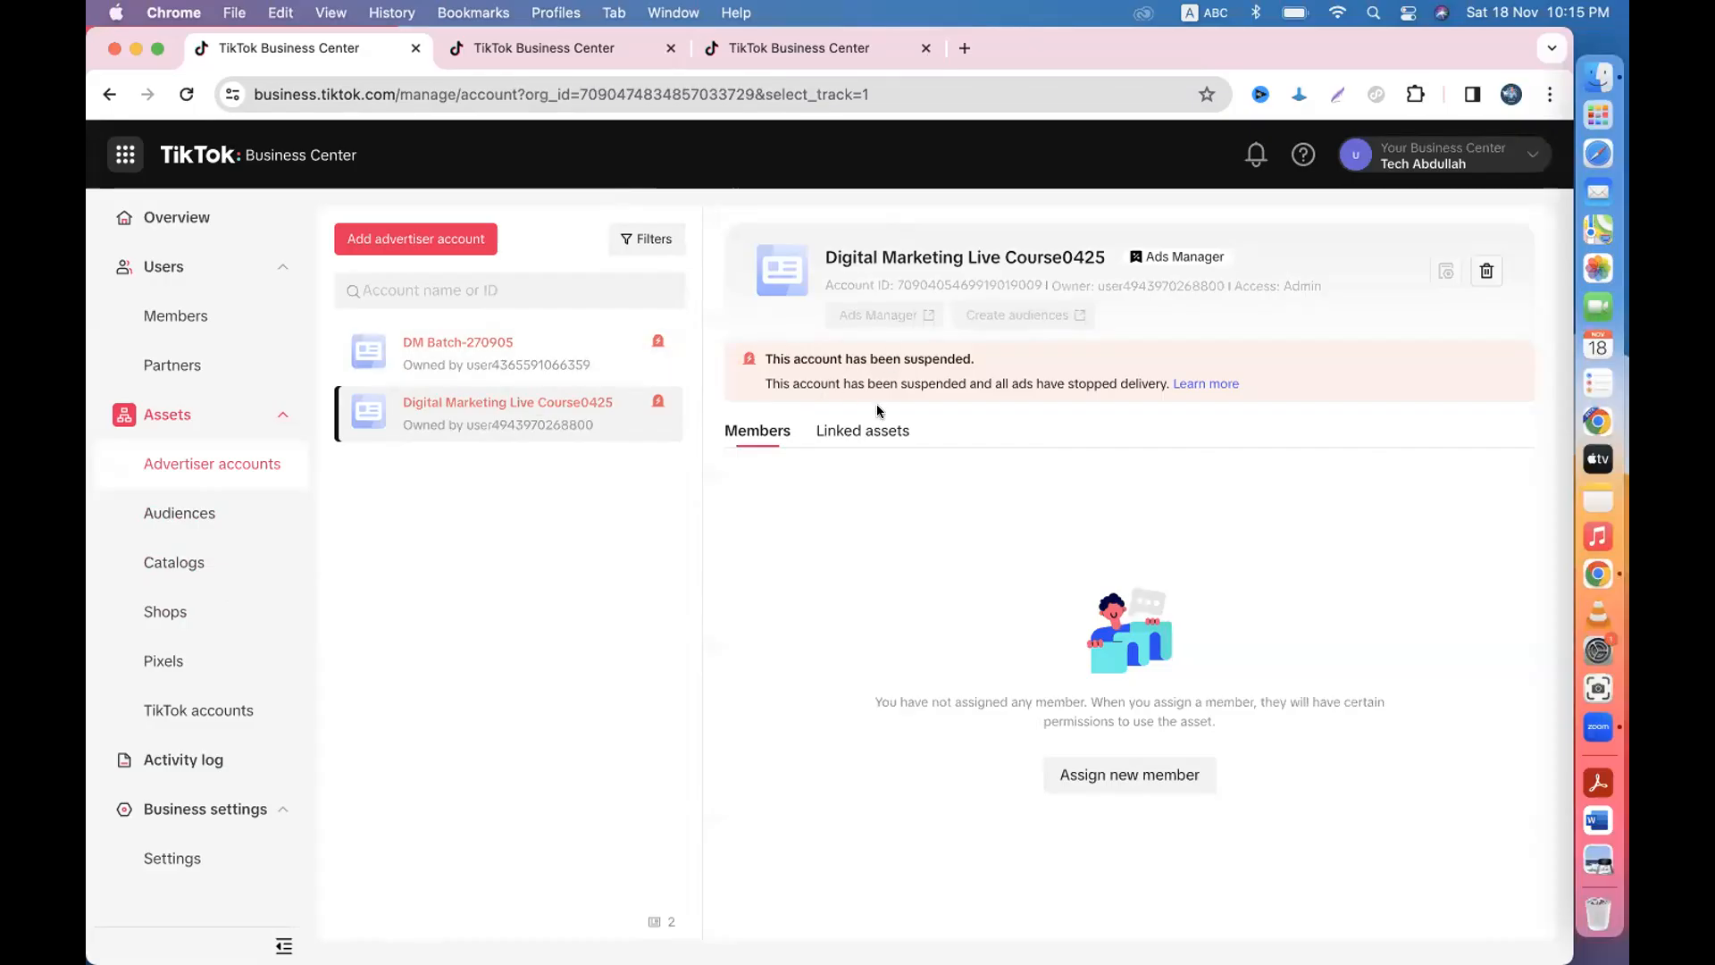
left_click(845, 433)
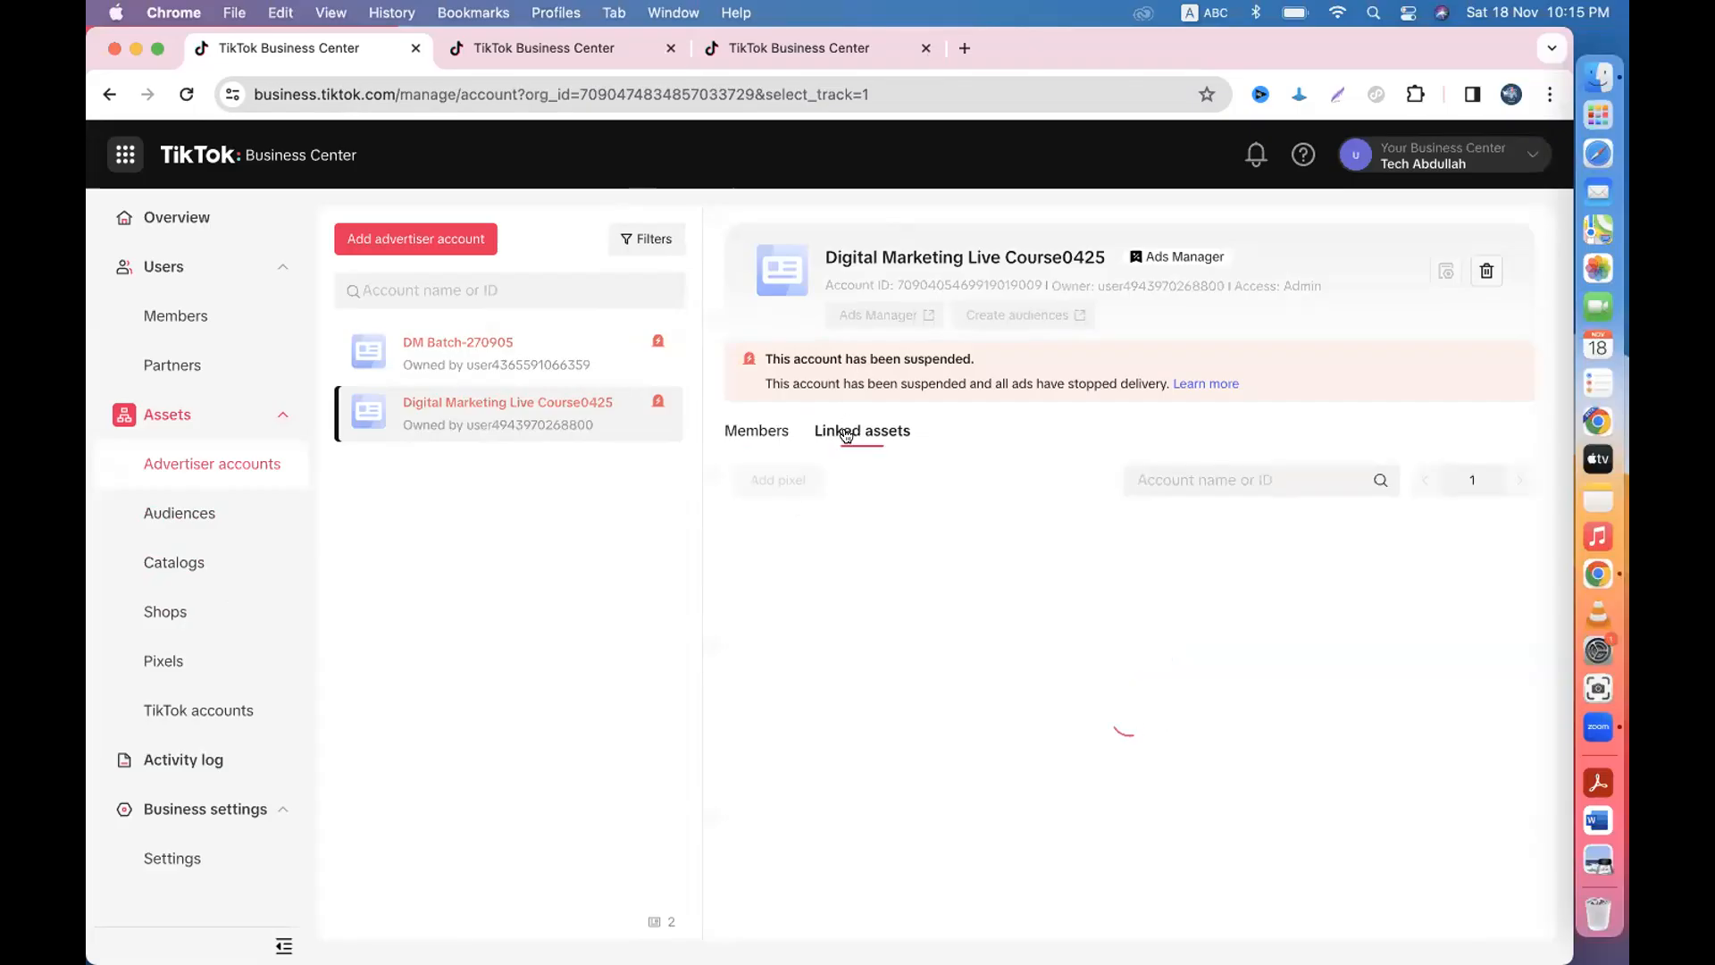
Compare DM Batch-270905 and Digital Marketing Live Course0425 details, then show the third business center tab
left_click(469, 355)
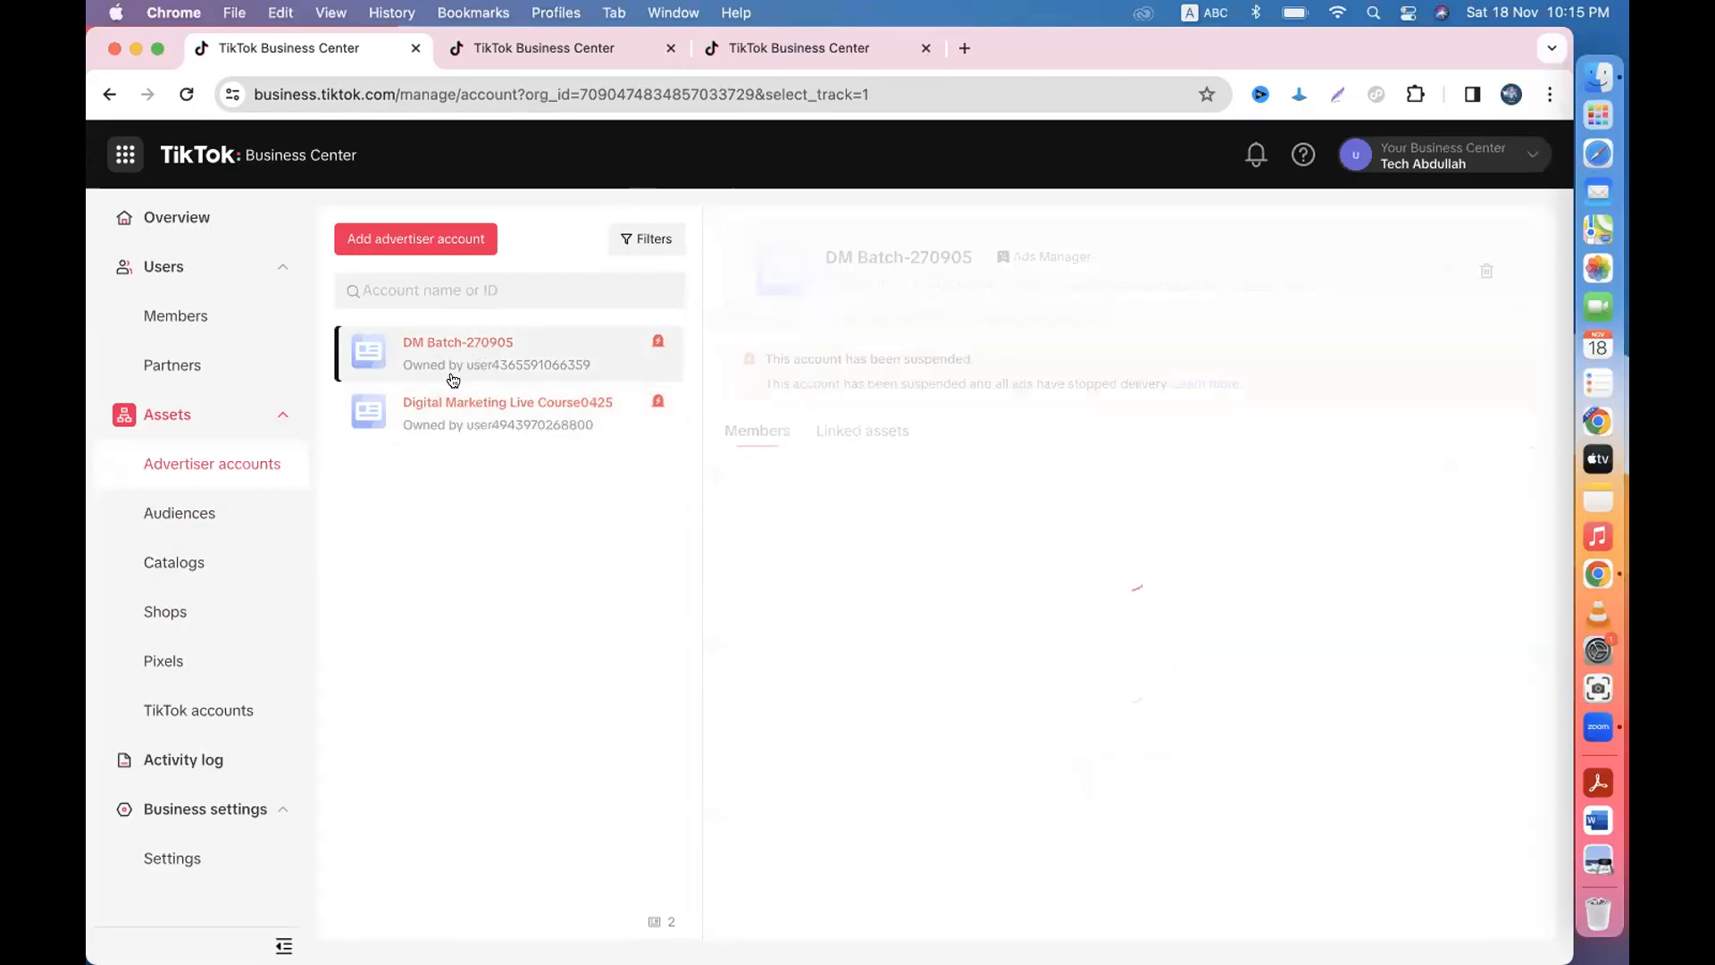
left_click(494, 427)
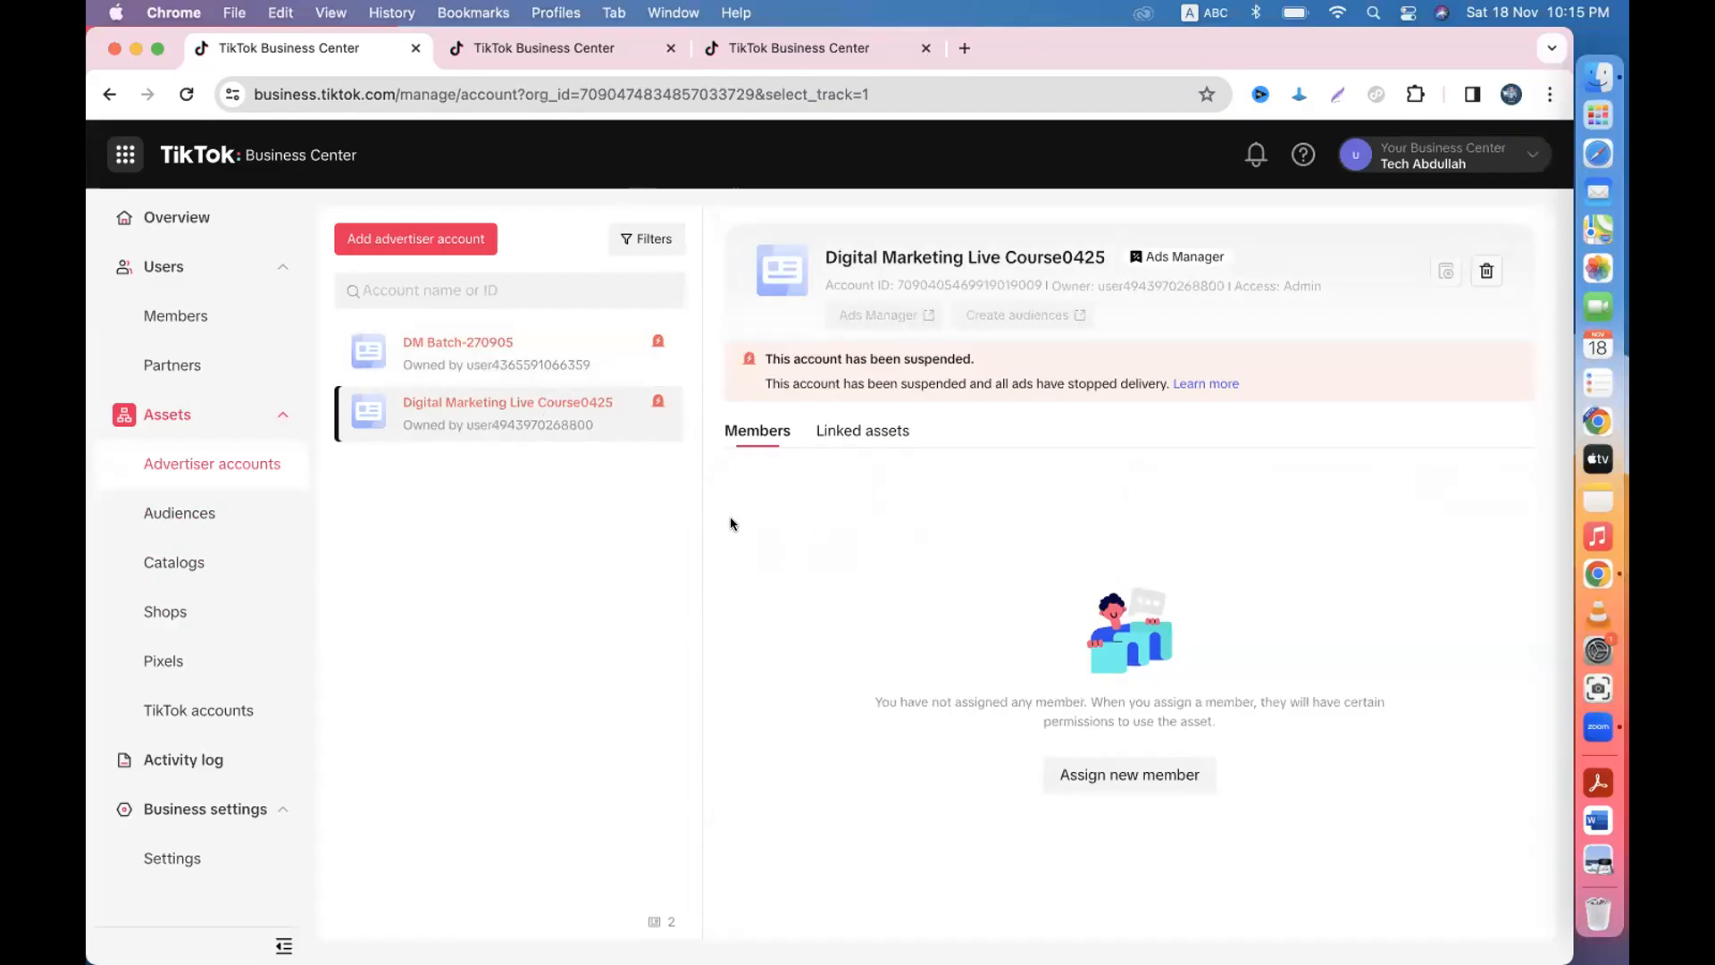
left_click(492, 353)
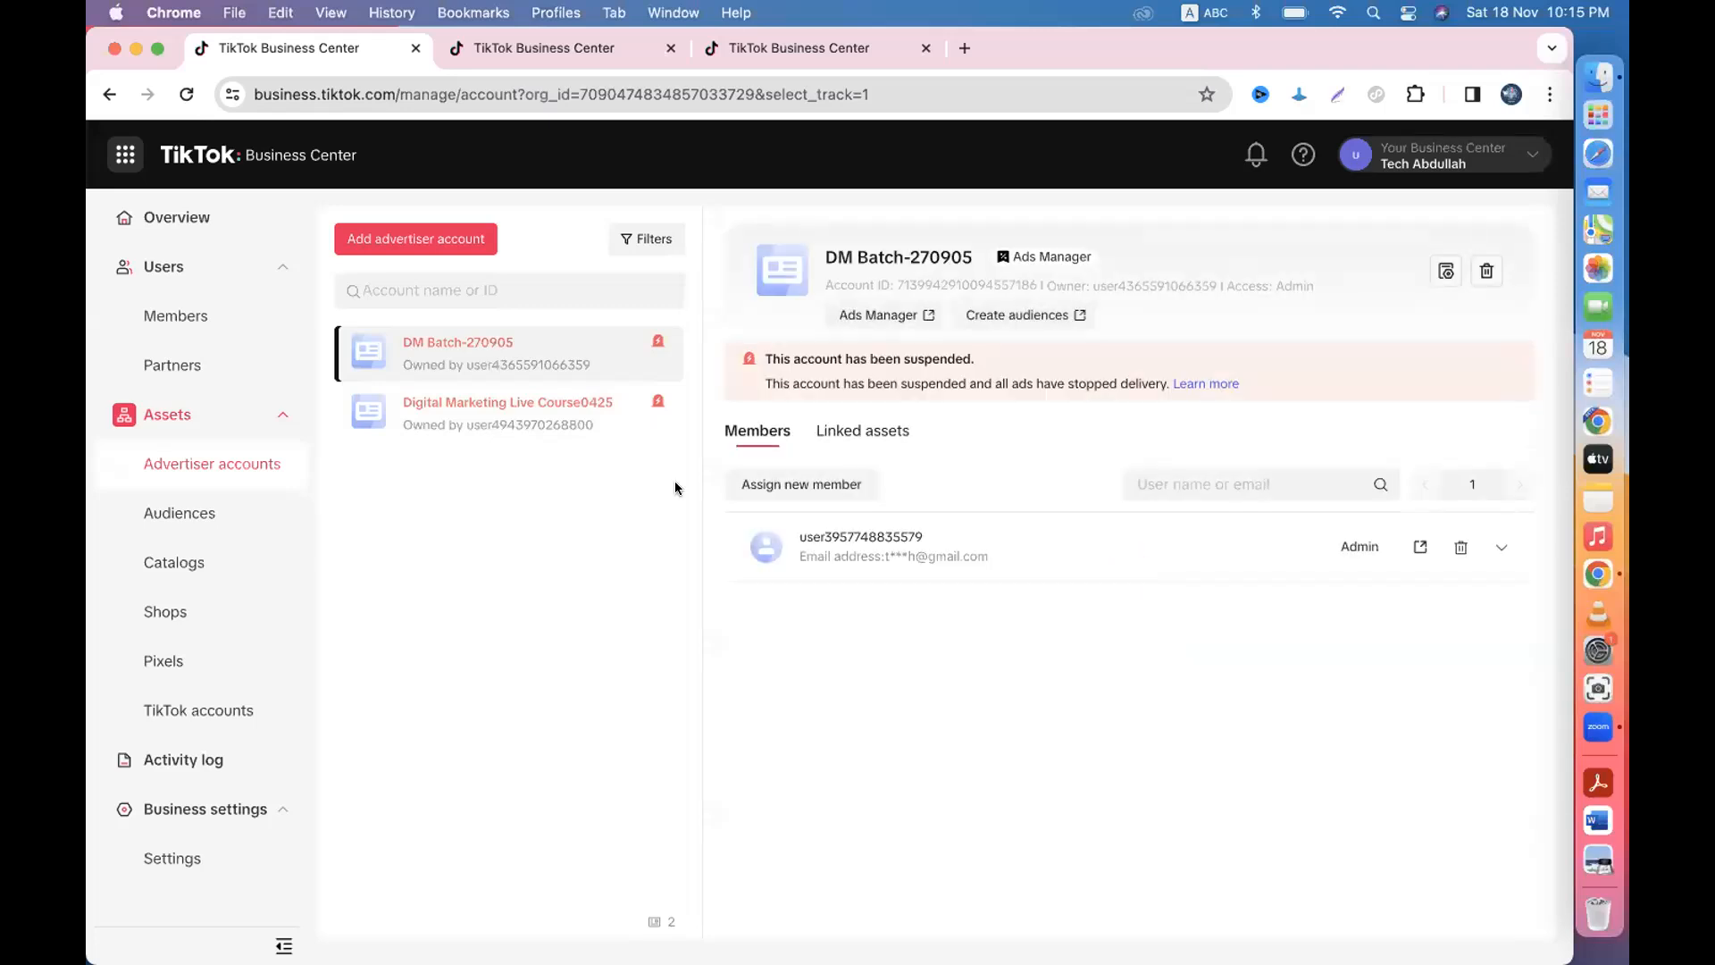
left_click(561, 421)
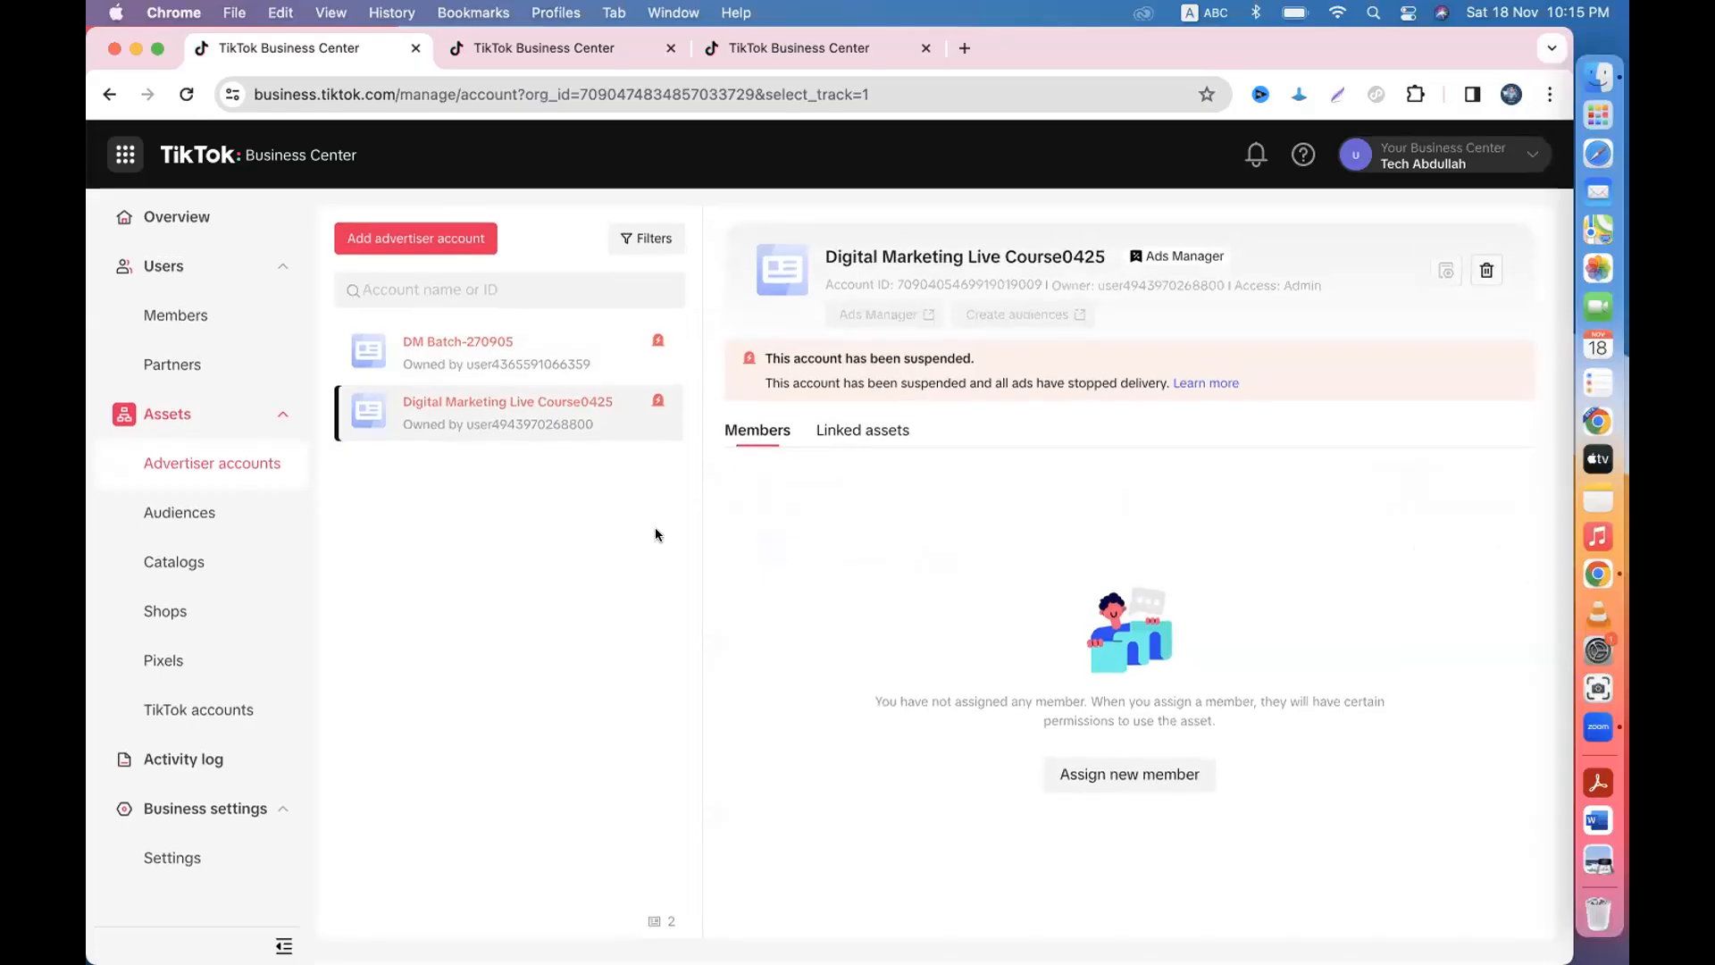
left_click(483, 359)
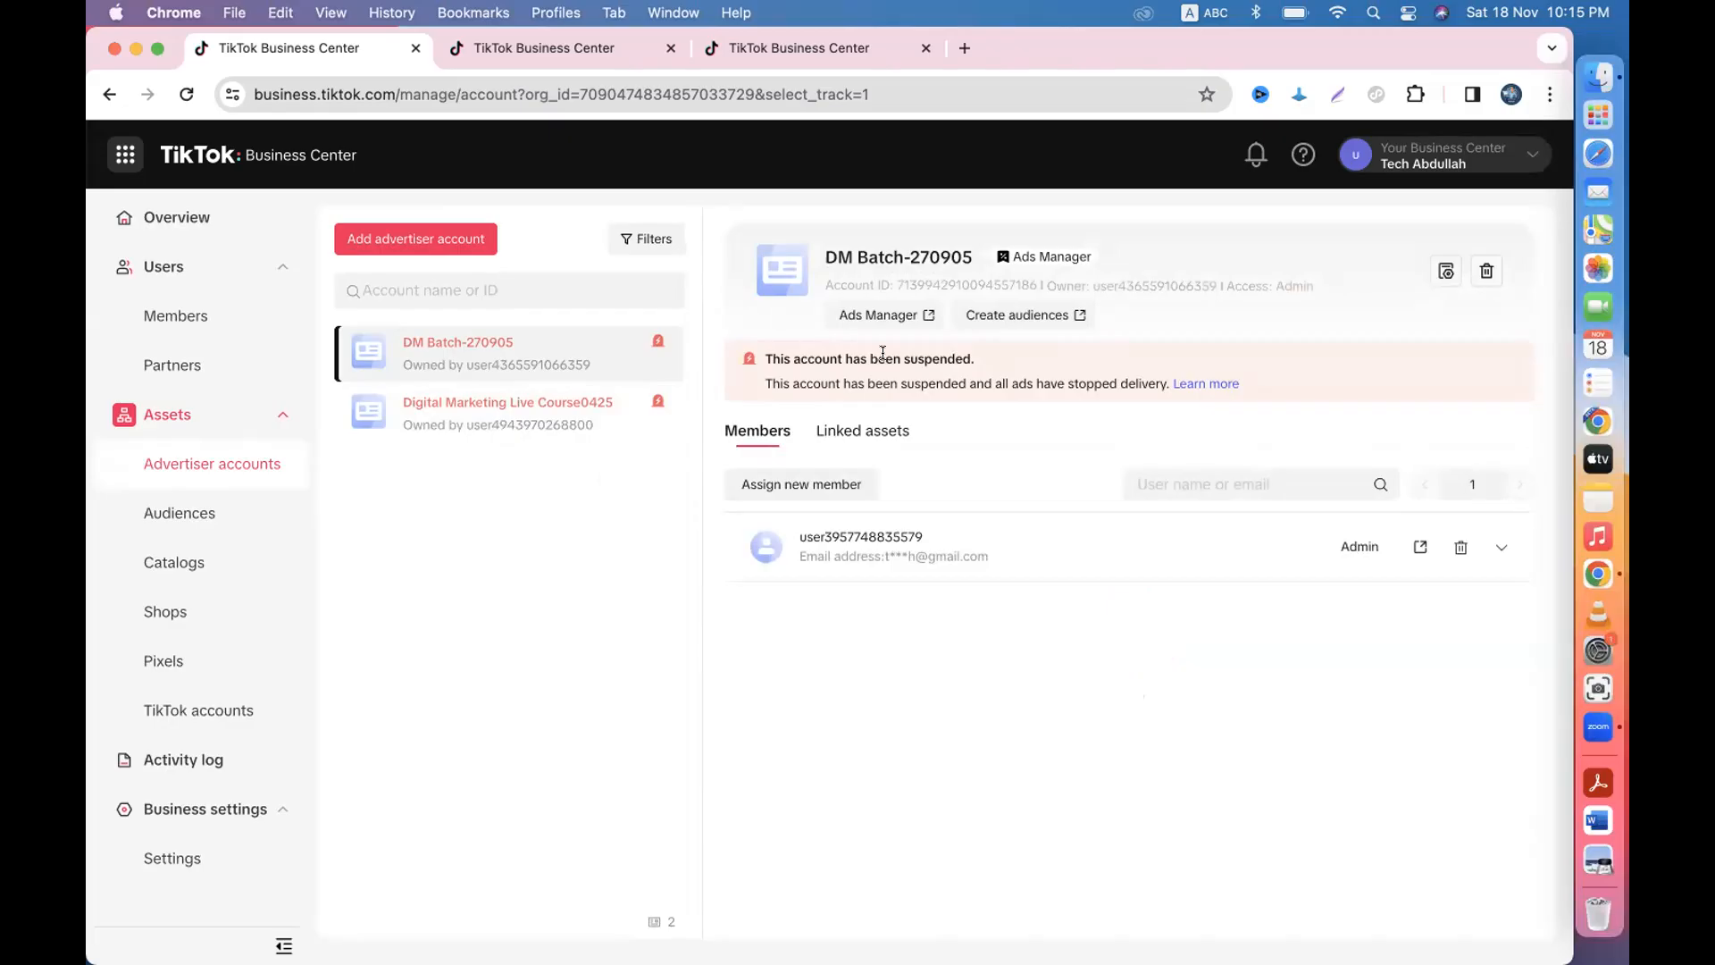
left_click(786, 50)
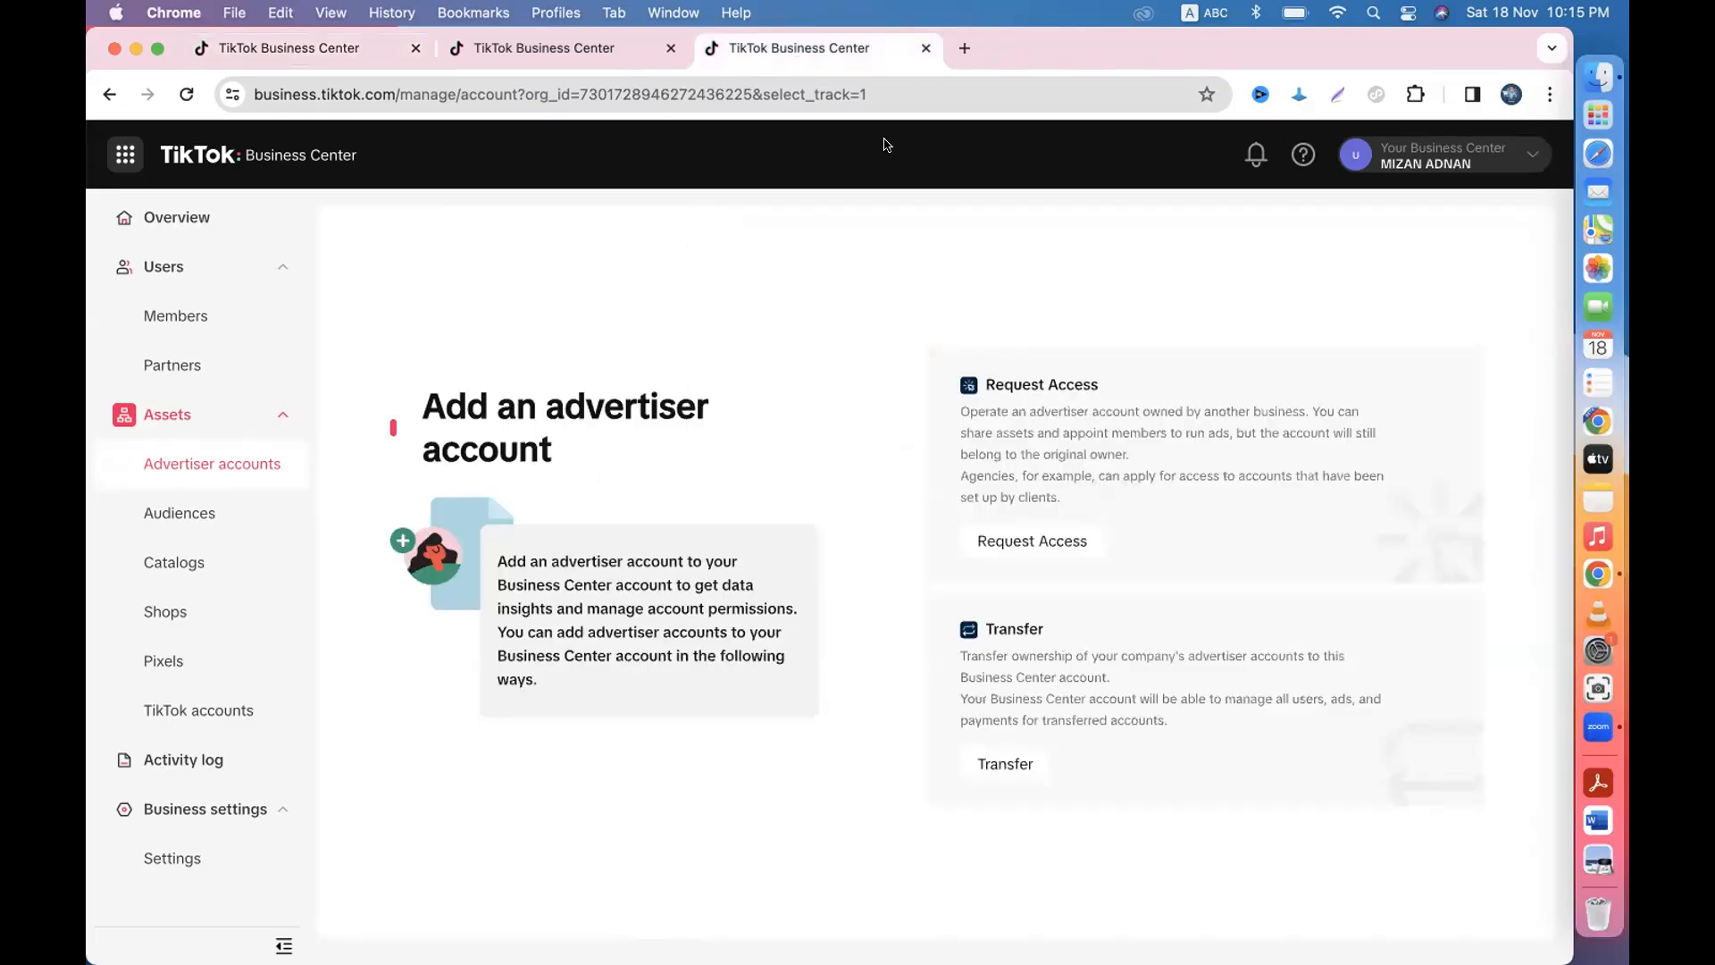
Load ads.tiktok.com in a new browser tab
left_click(962, 41)
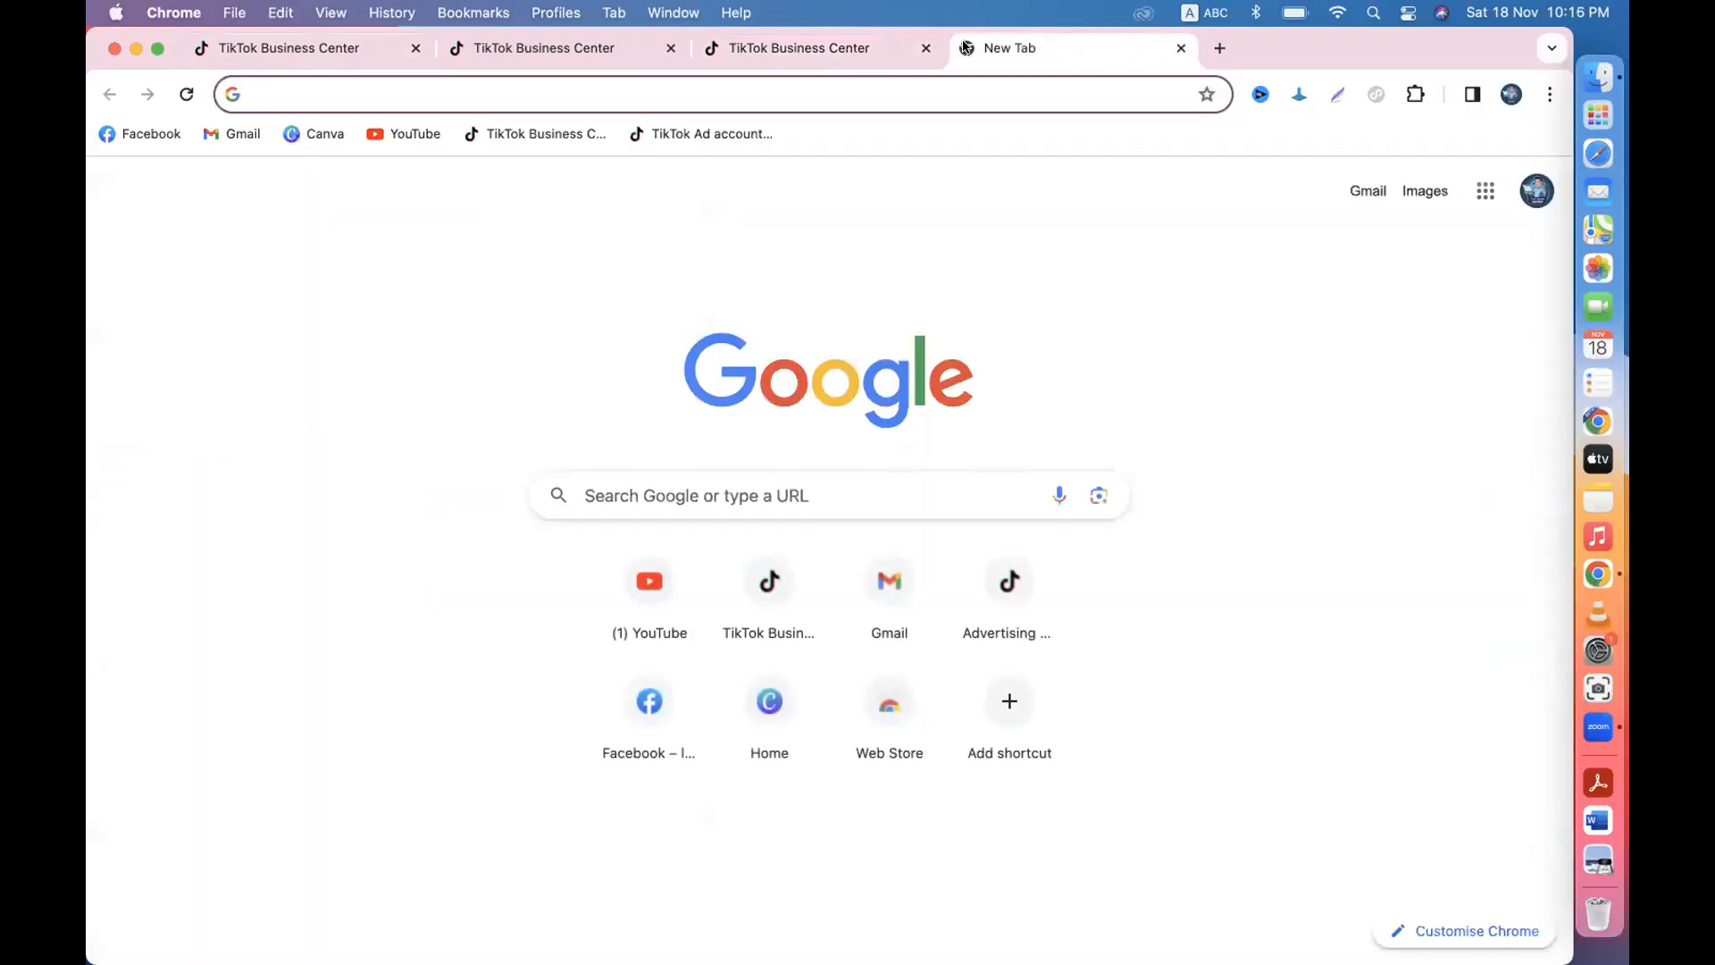
type("ads")
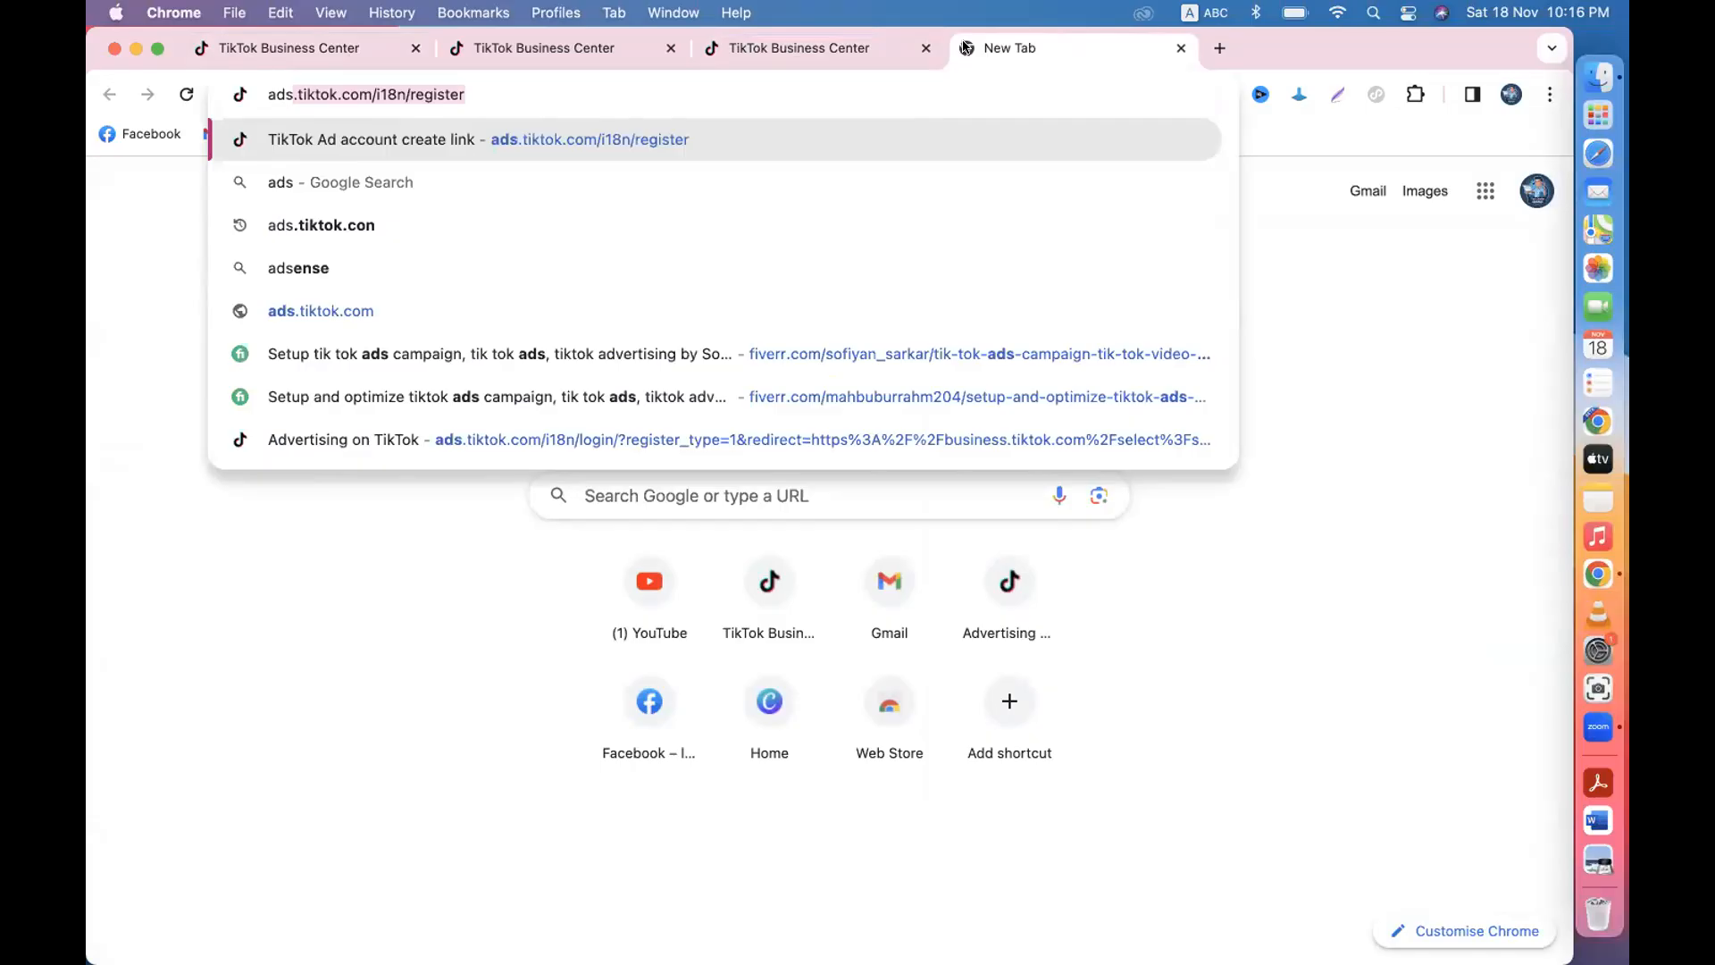
type(".tiktok.cpm")
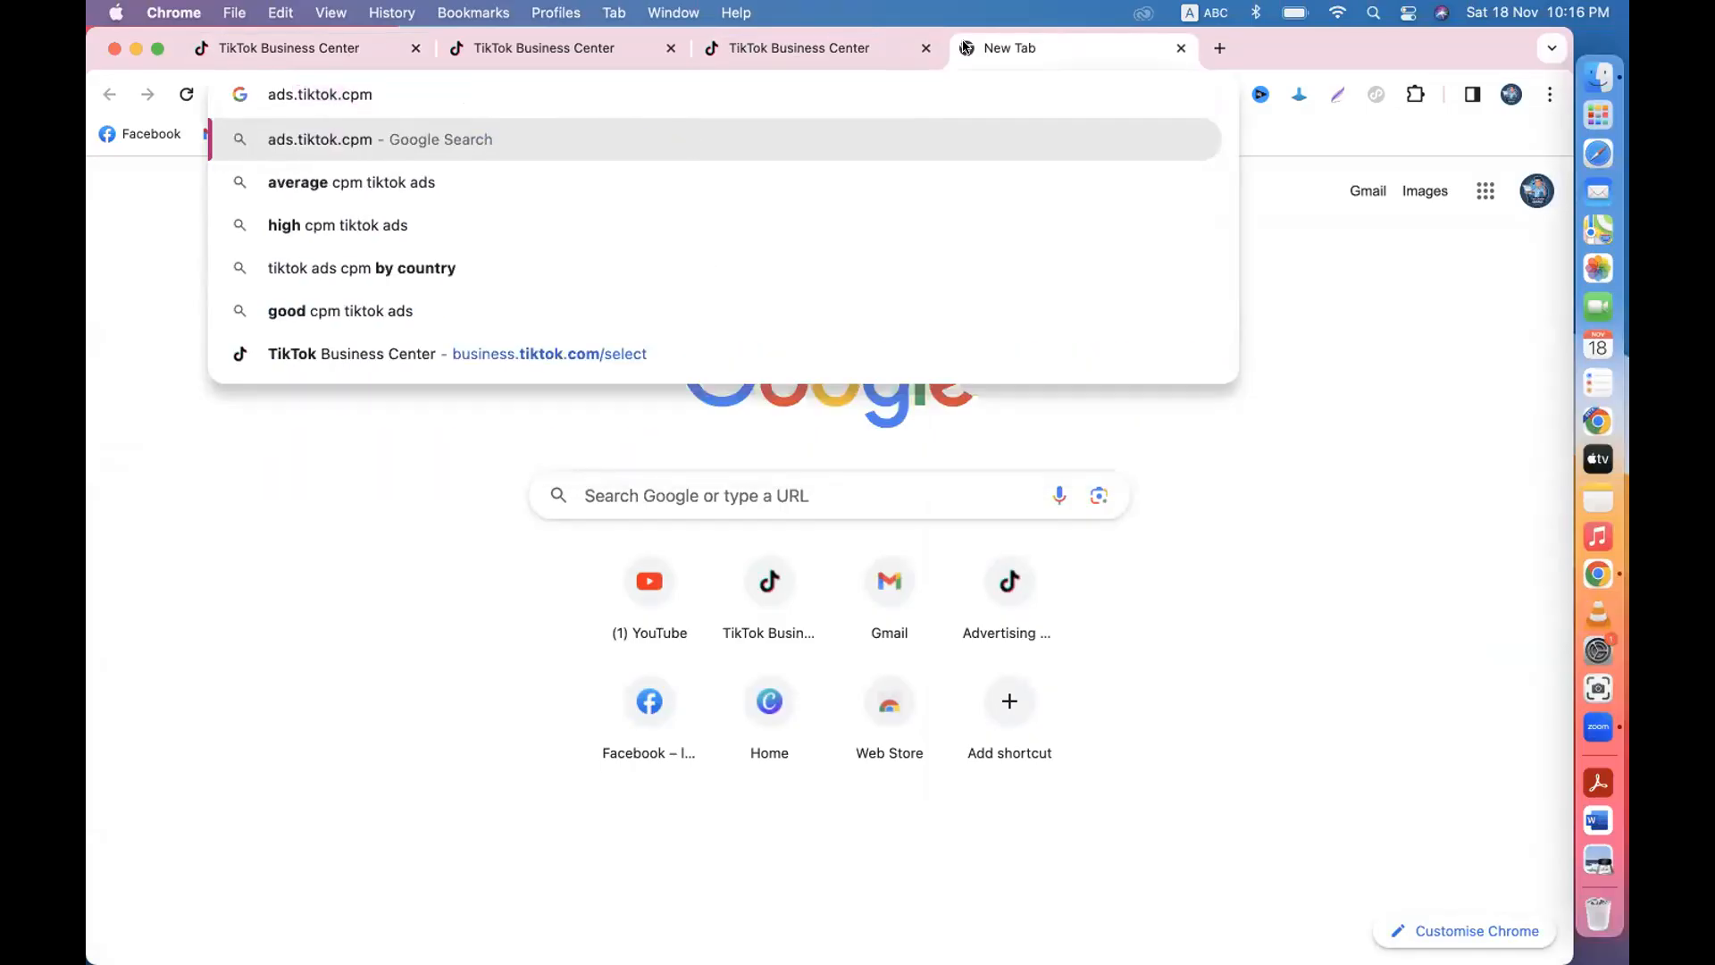
key("BackSpace")
key("BackSpace")
type("om")
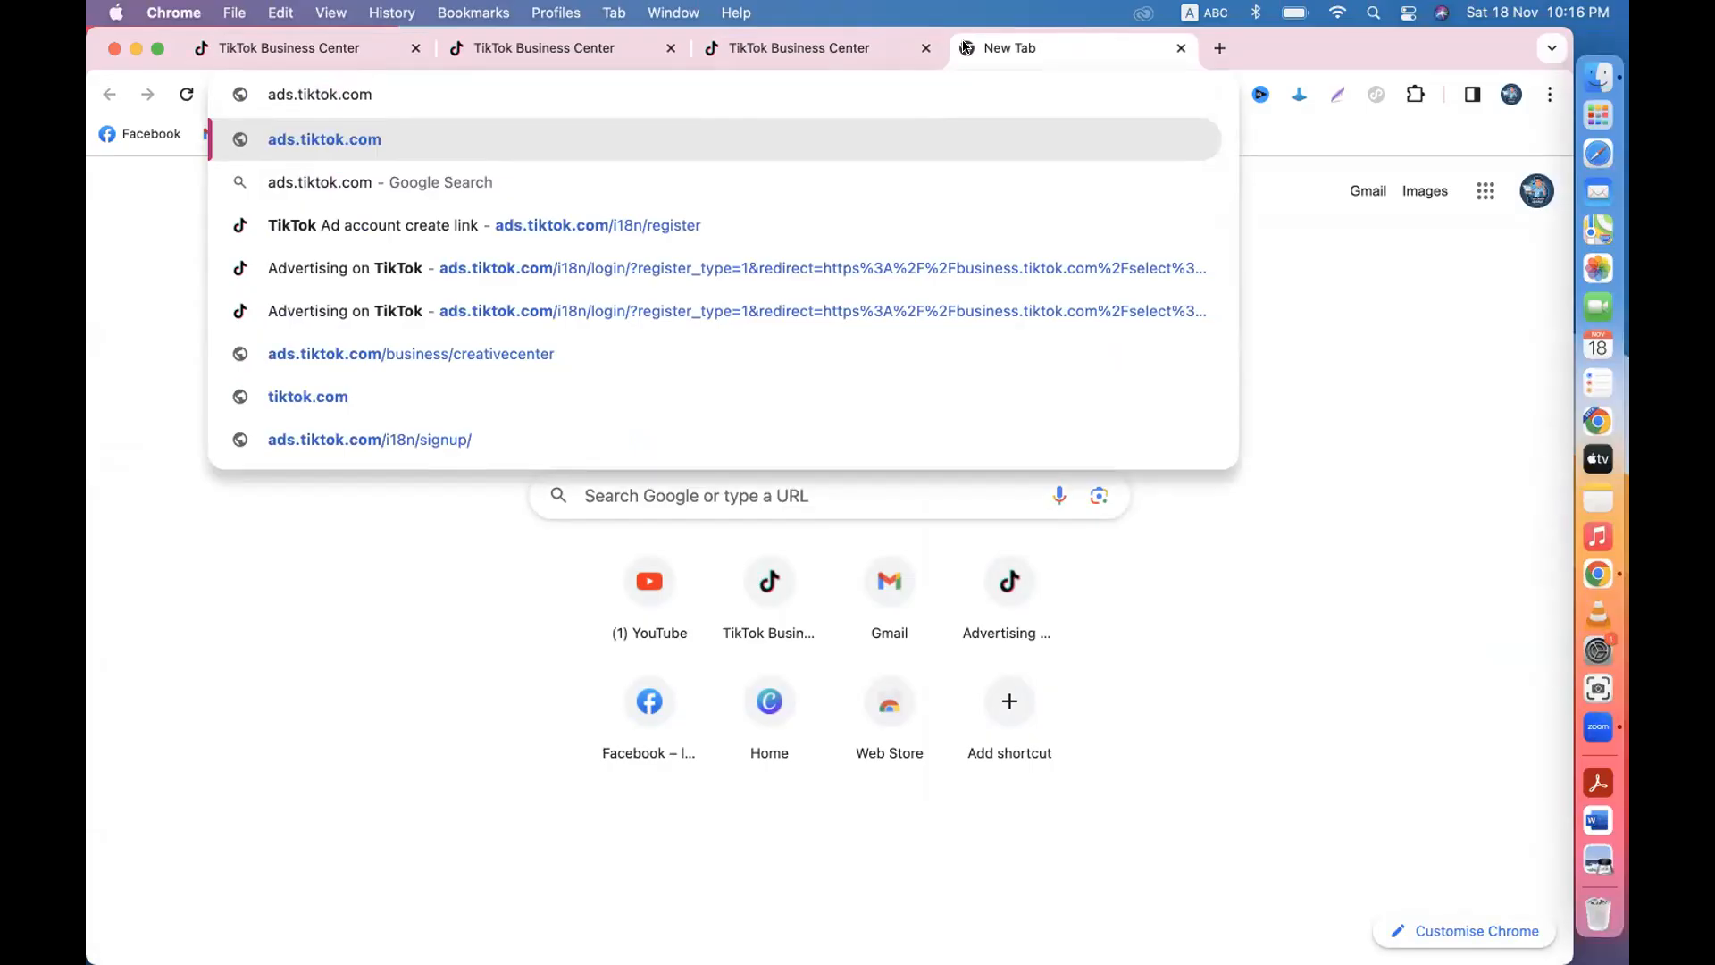
key("Return")
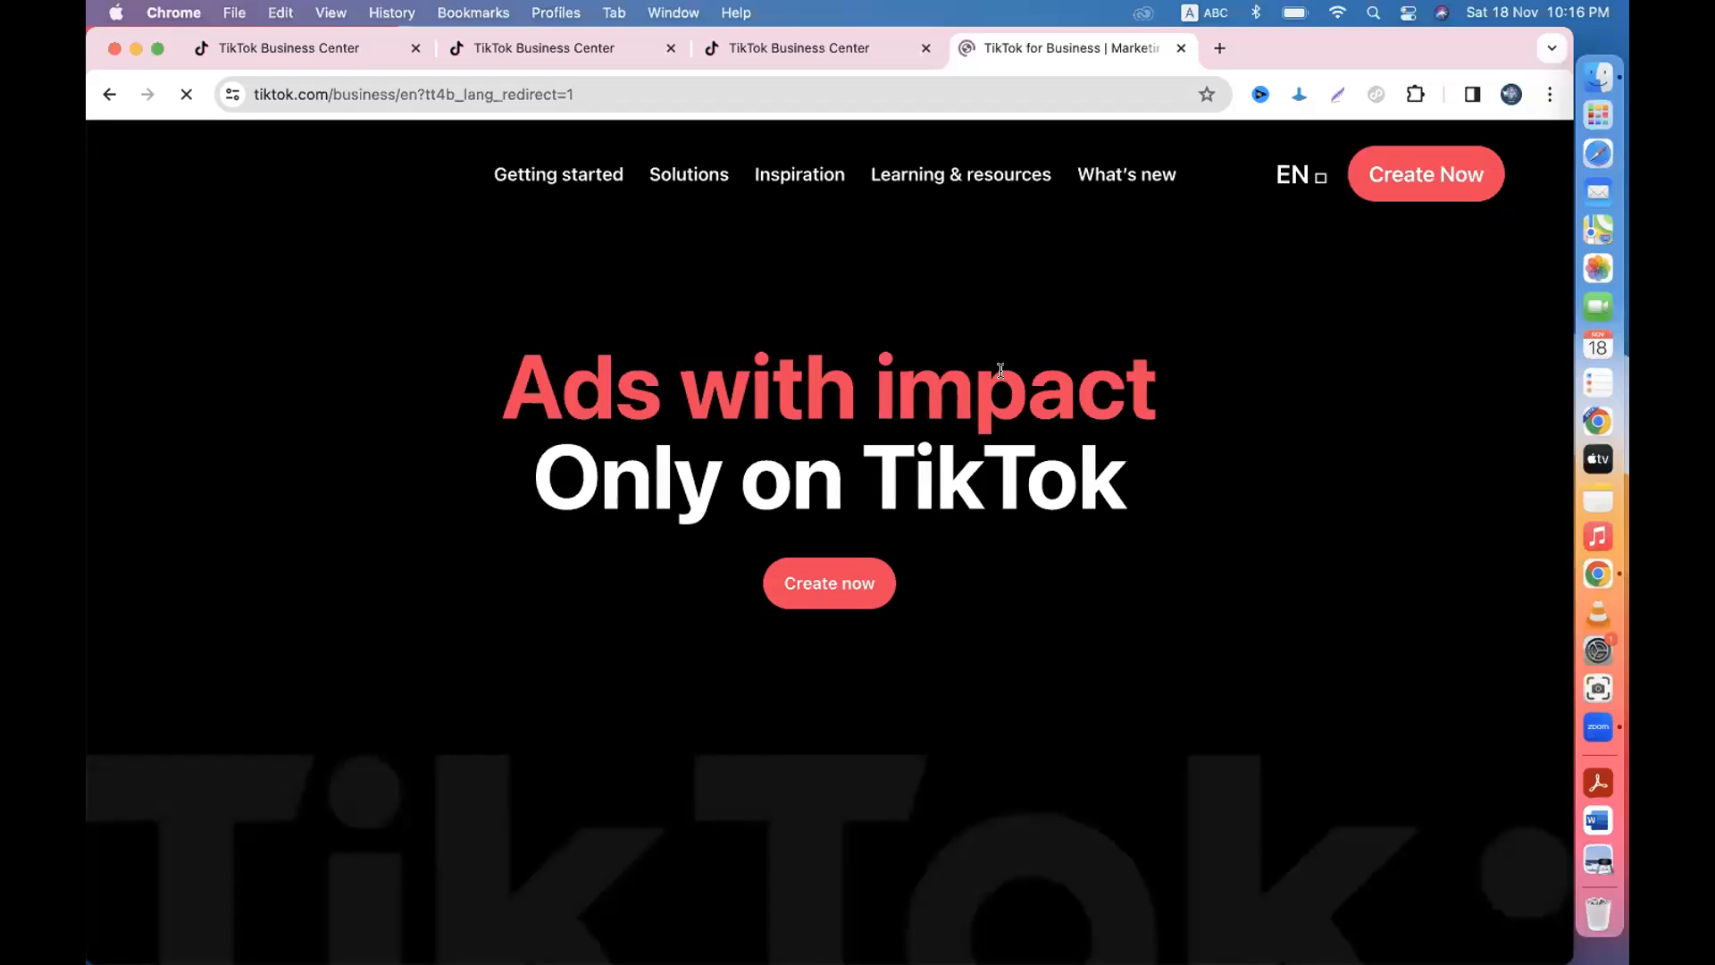
Start creating an ad account with Create Now on the TikTok ads homepage
scroll(825, 563, "down", 5)
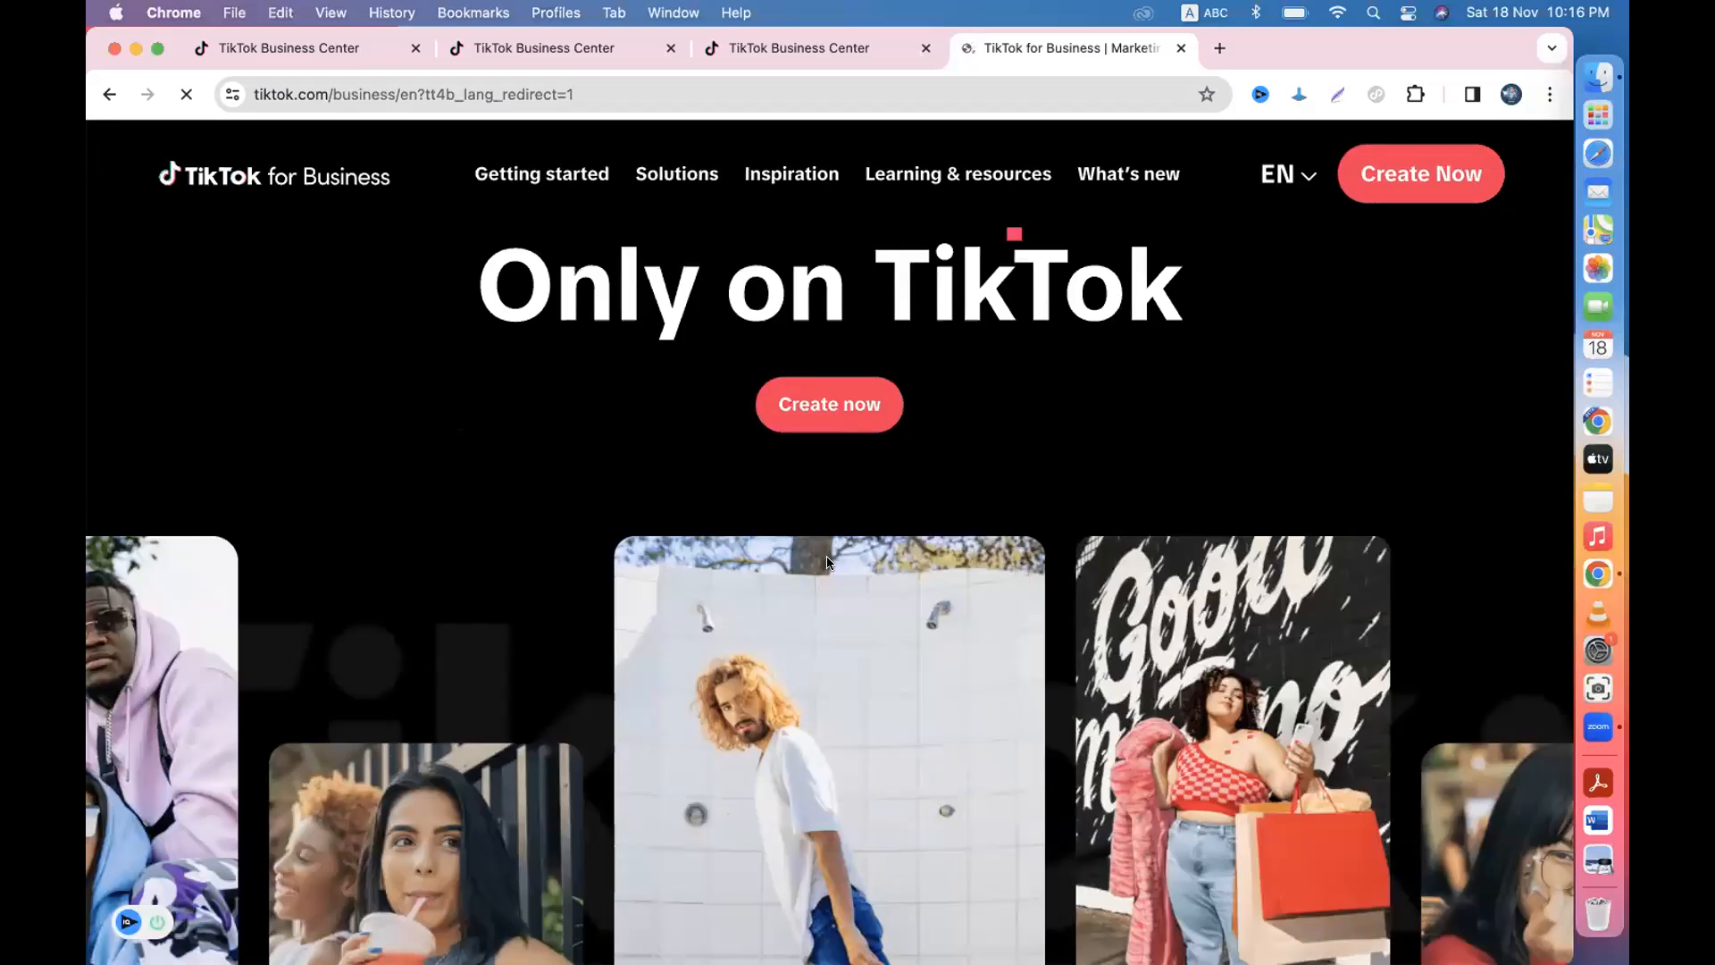
scroll(826, 562, "down", 5)
scroll(828, 559, "up", 15)
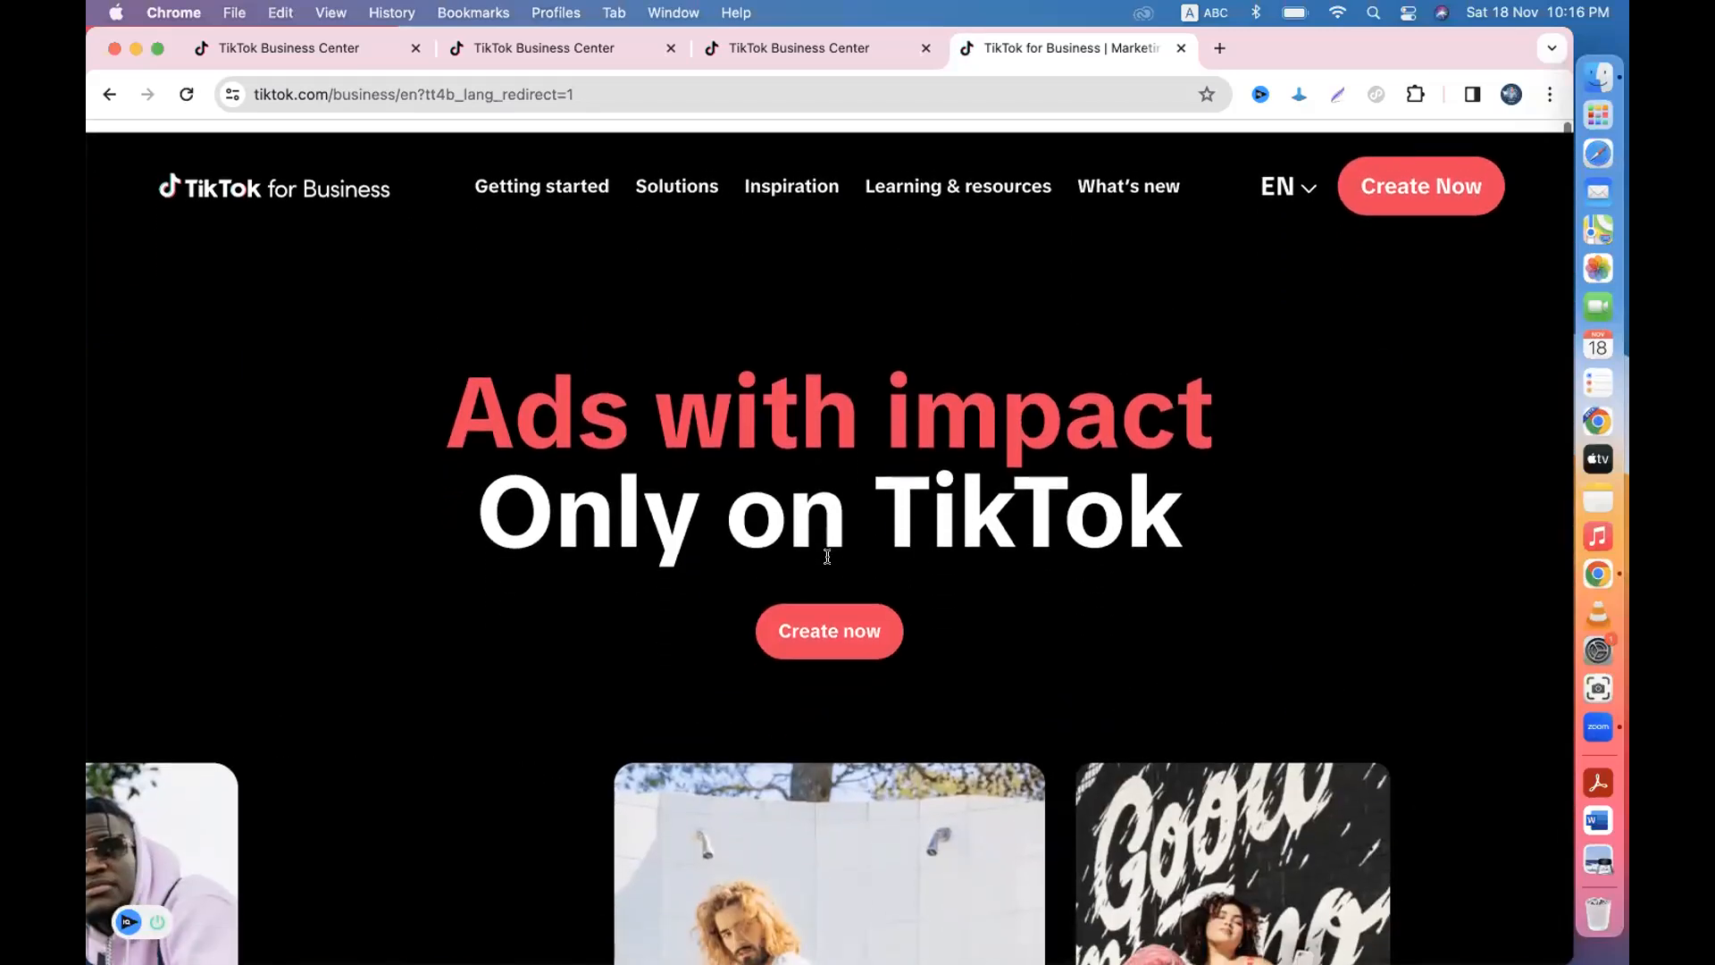
mouse_move(974, 247)
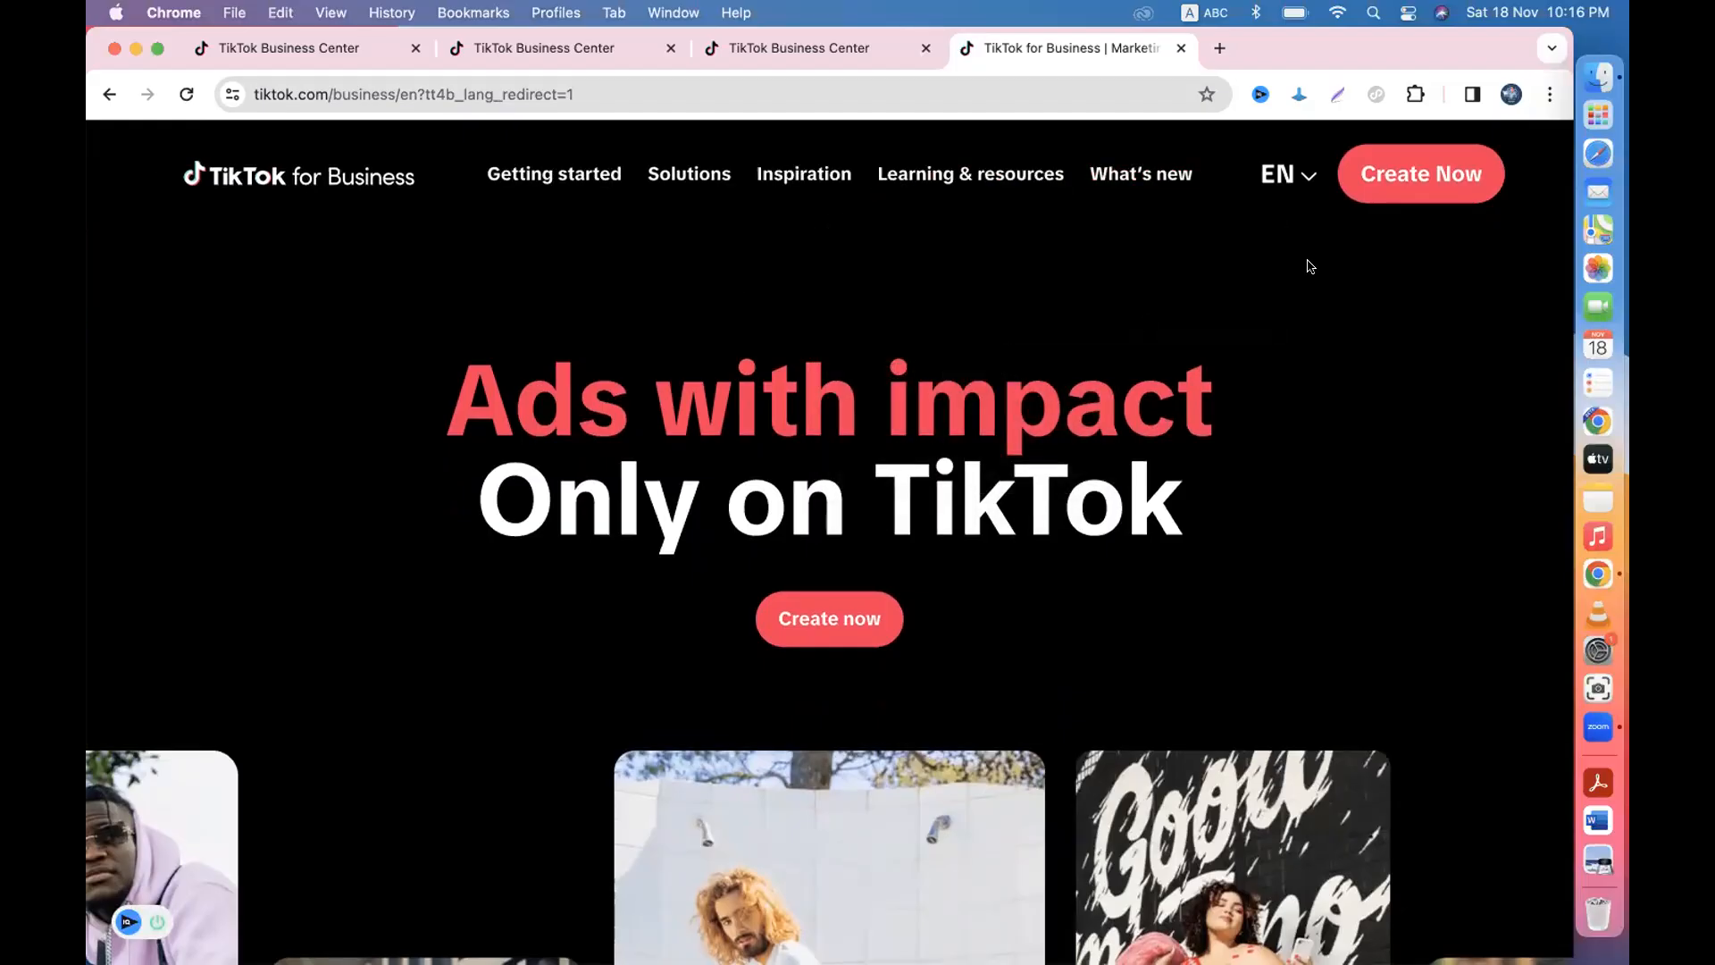
left_click(1421, 184)
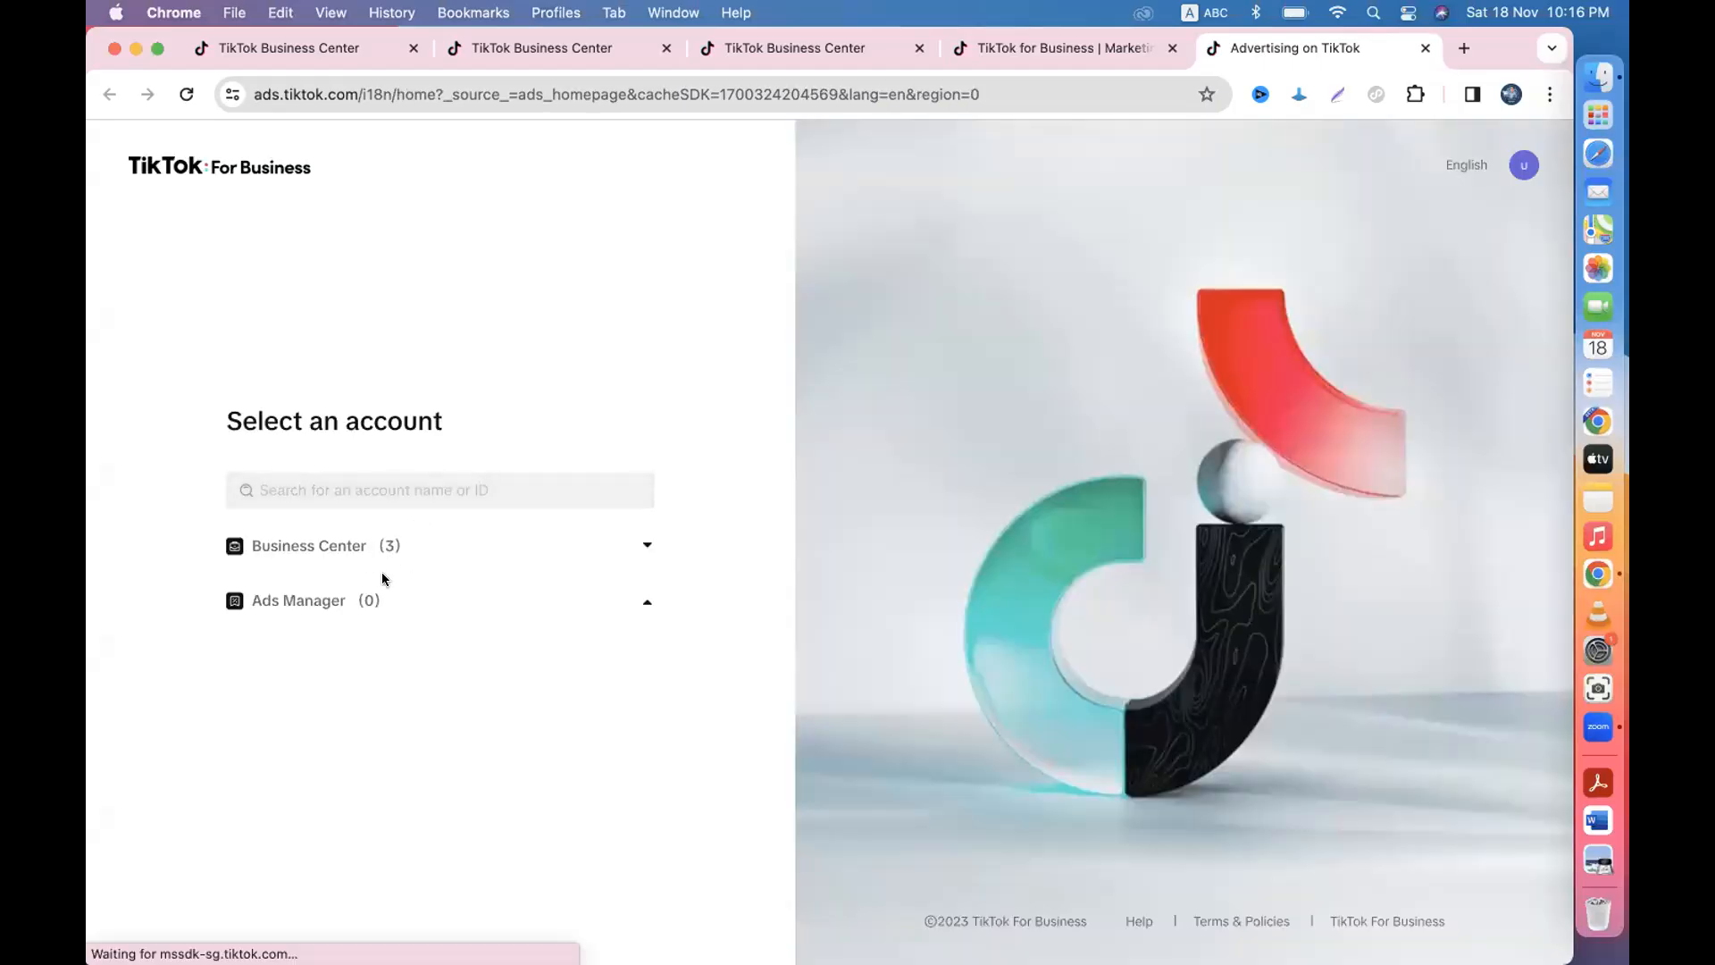
Expand Business Center (3) and enter the second business center account
left_click(649, 548)
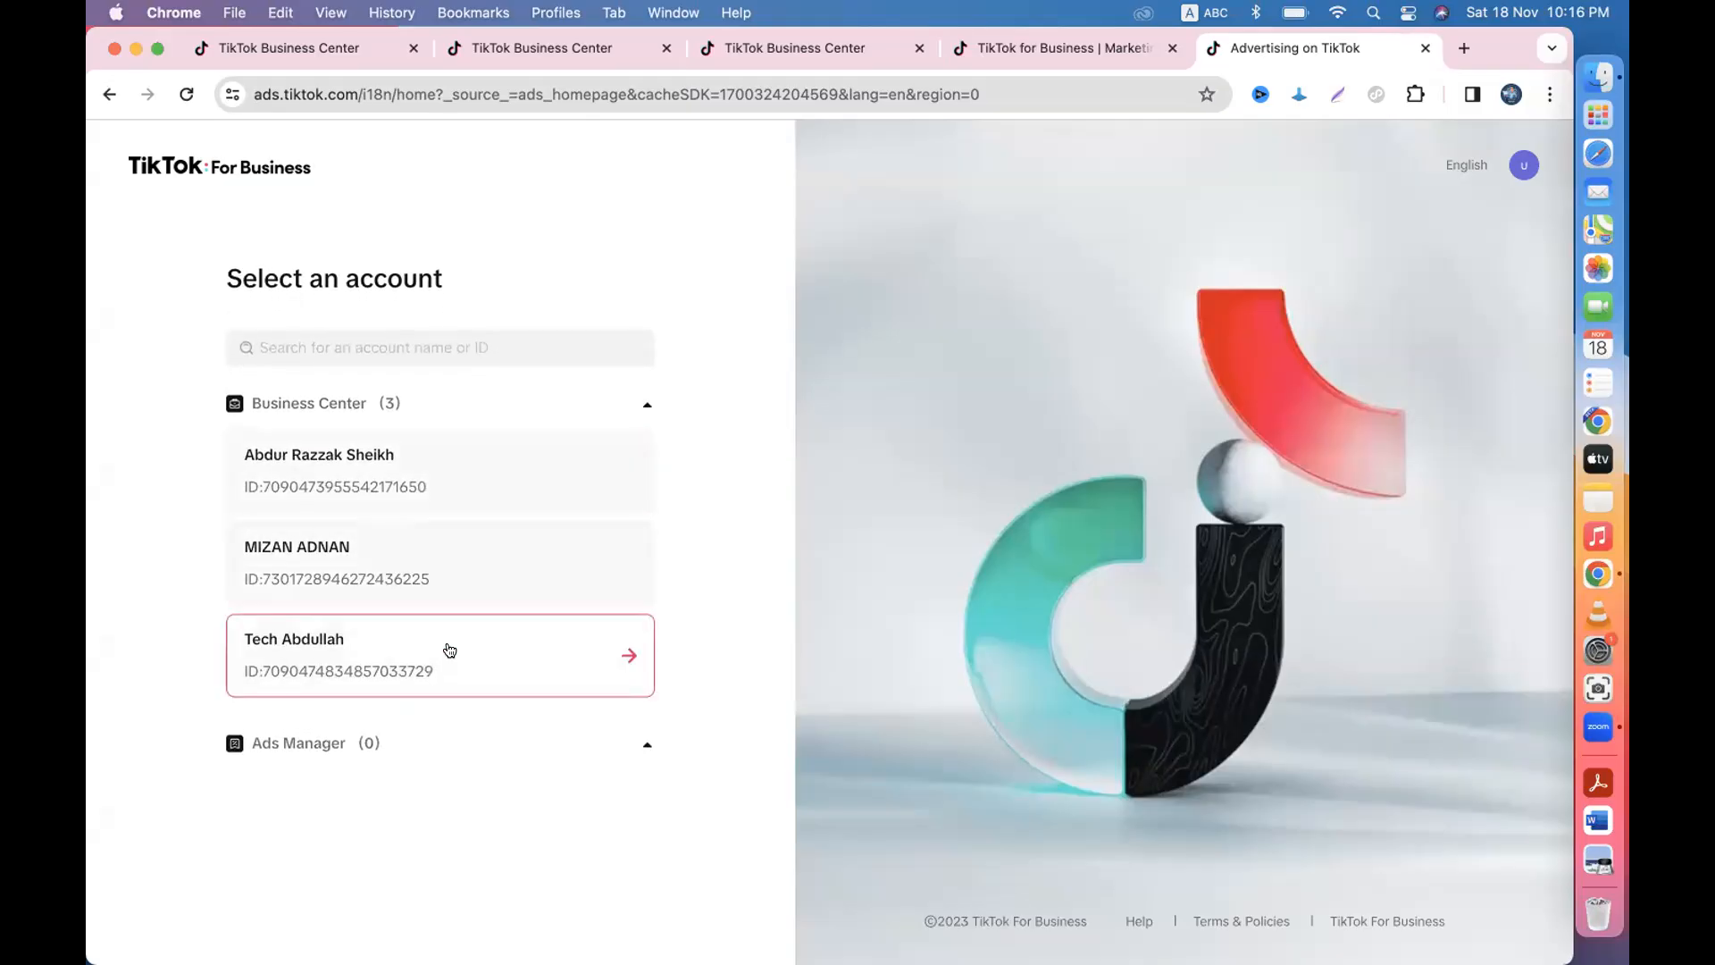
scroll(449, 649, "down", 1)
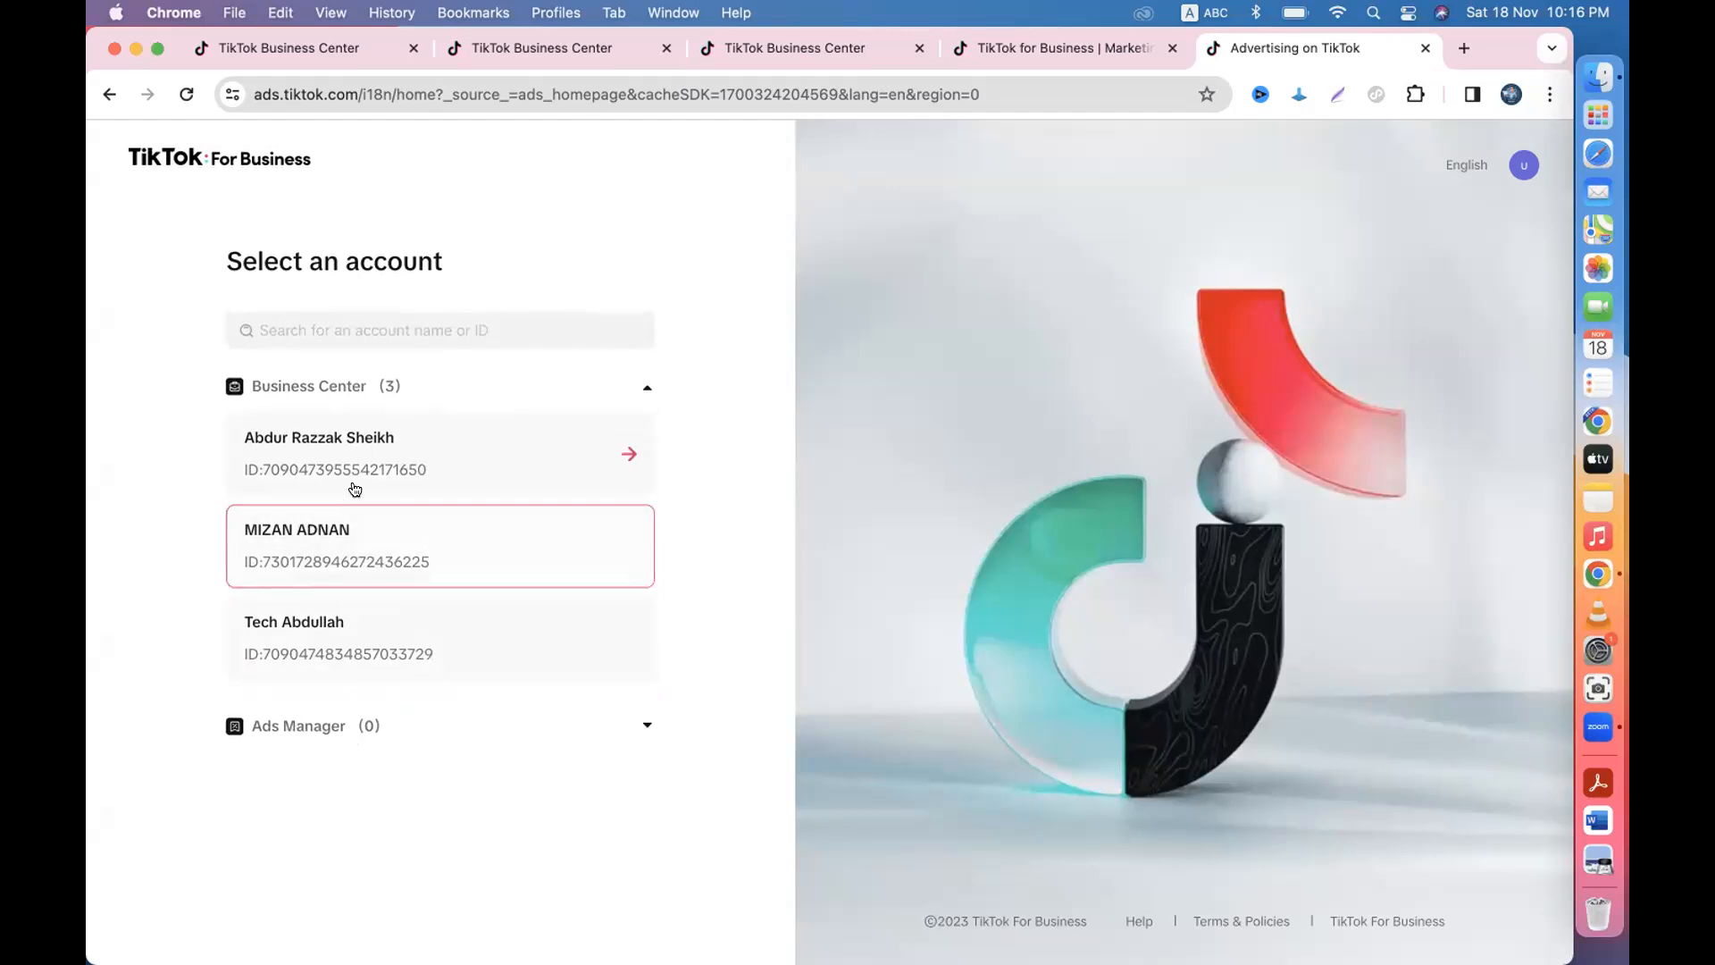
left_click(340, 554)
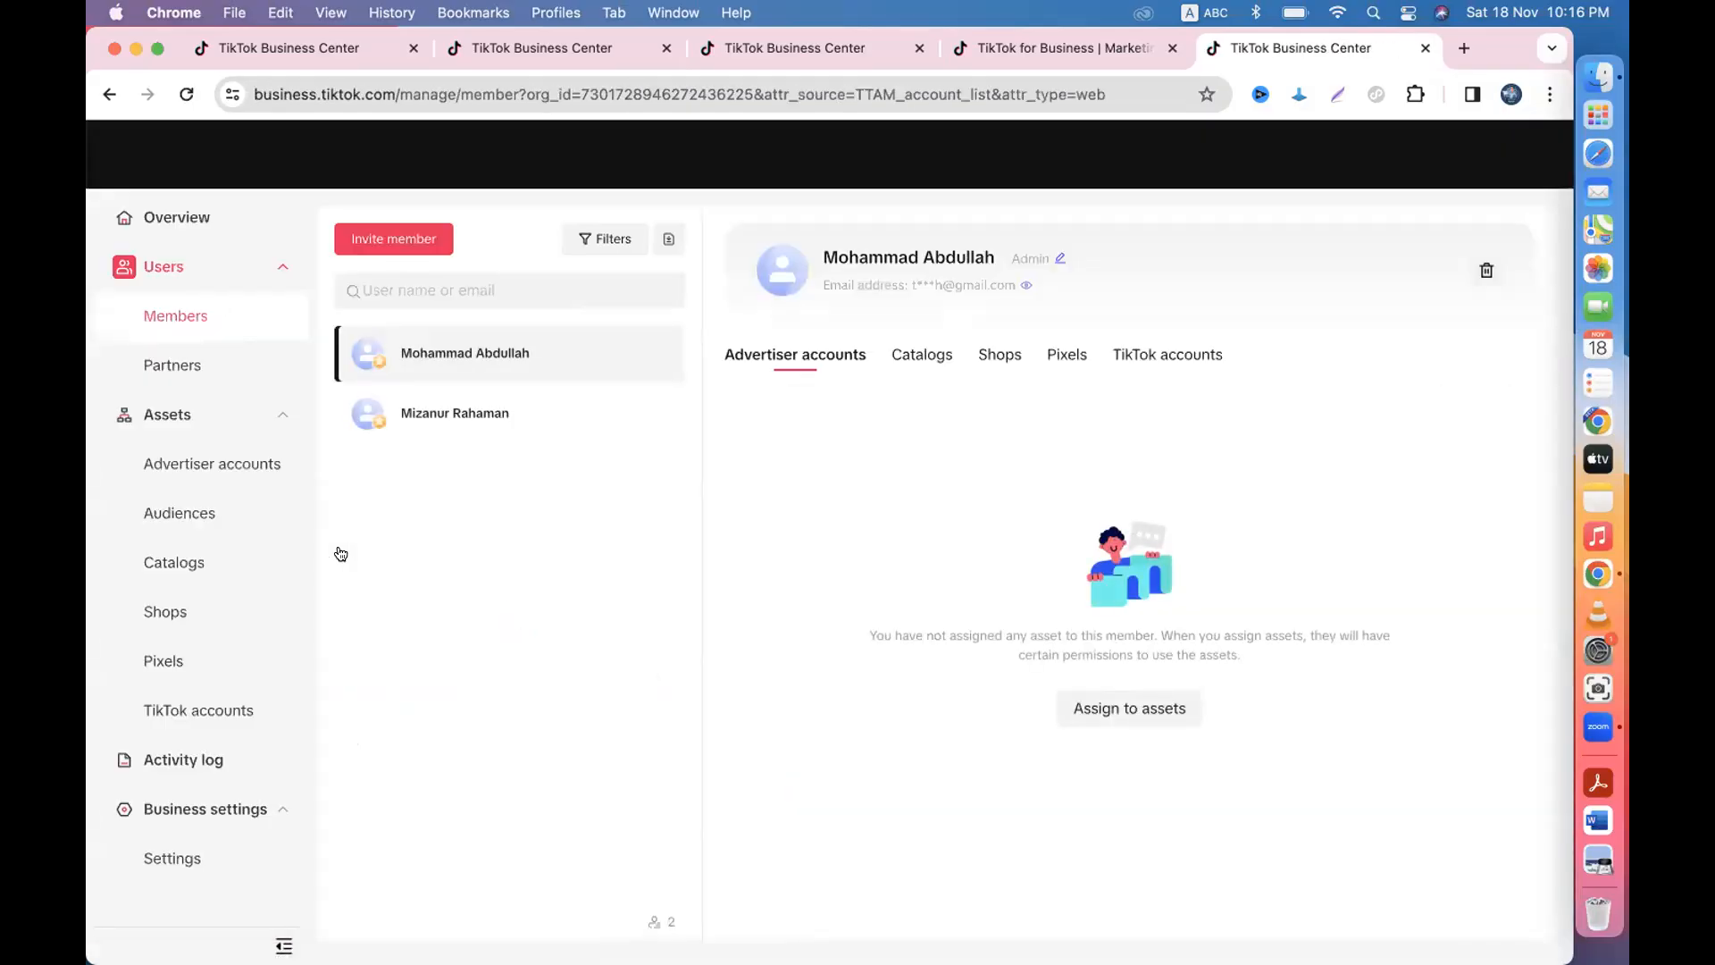
Check the advertiser accounts, close the extra Business Center tab and restart ad account creation
left_click(241, 466)
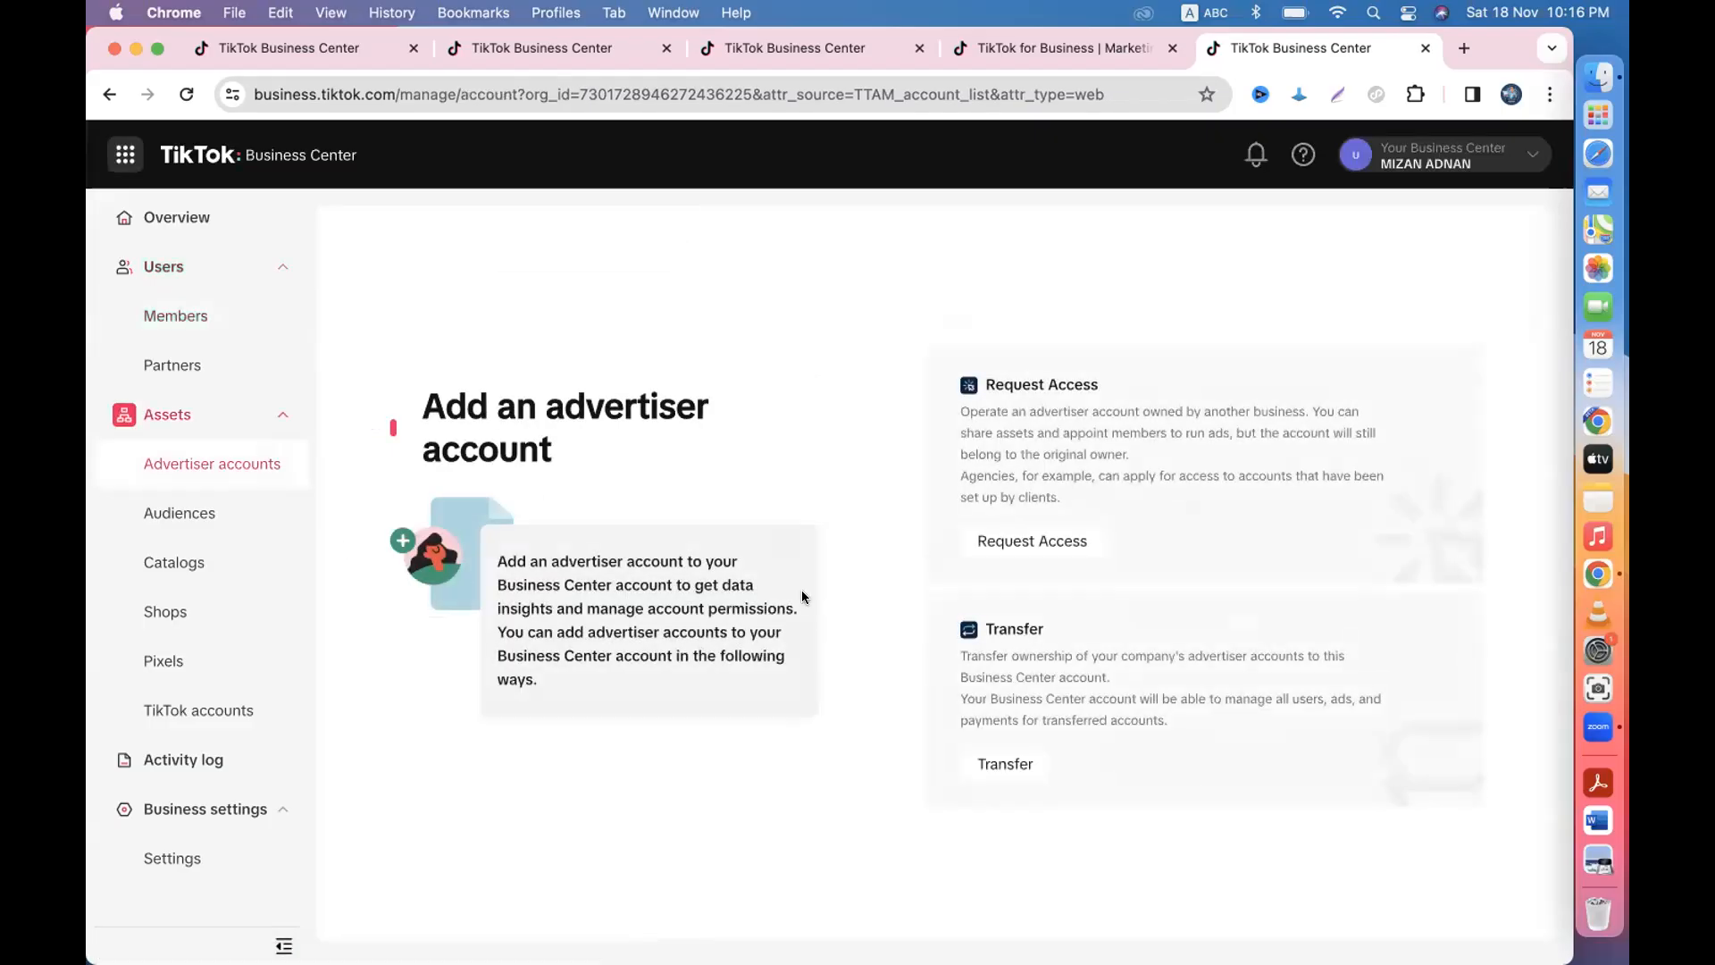
mouse_move(1498, 176)
left_click(1009, 52)
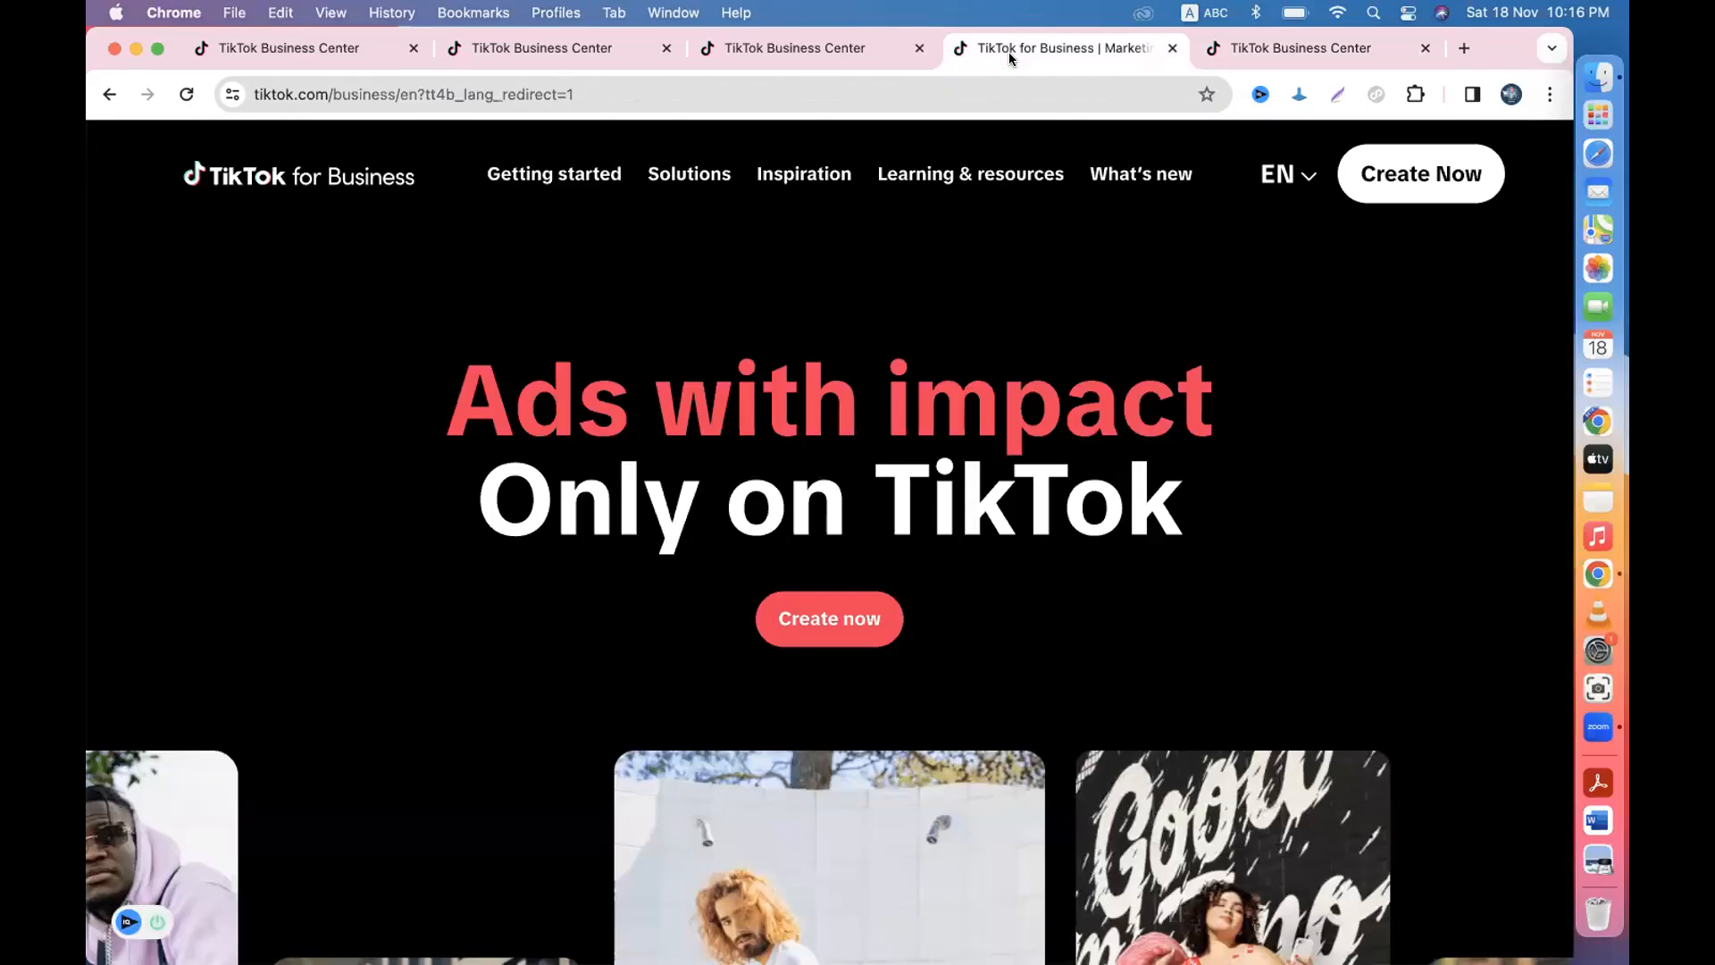
left_click(1425, 47)
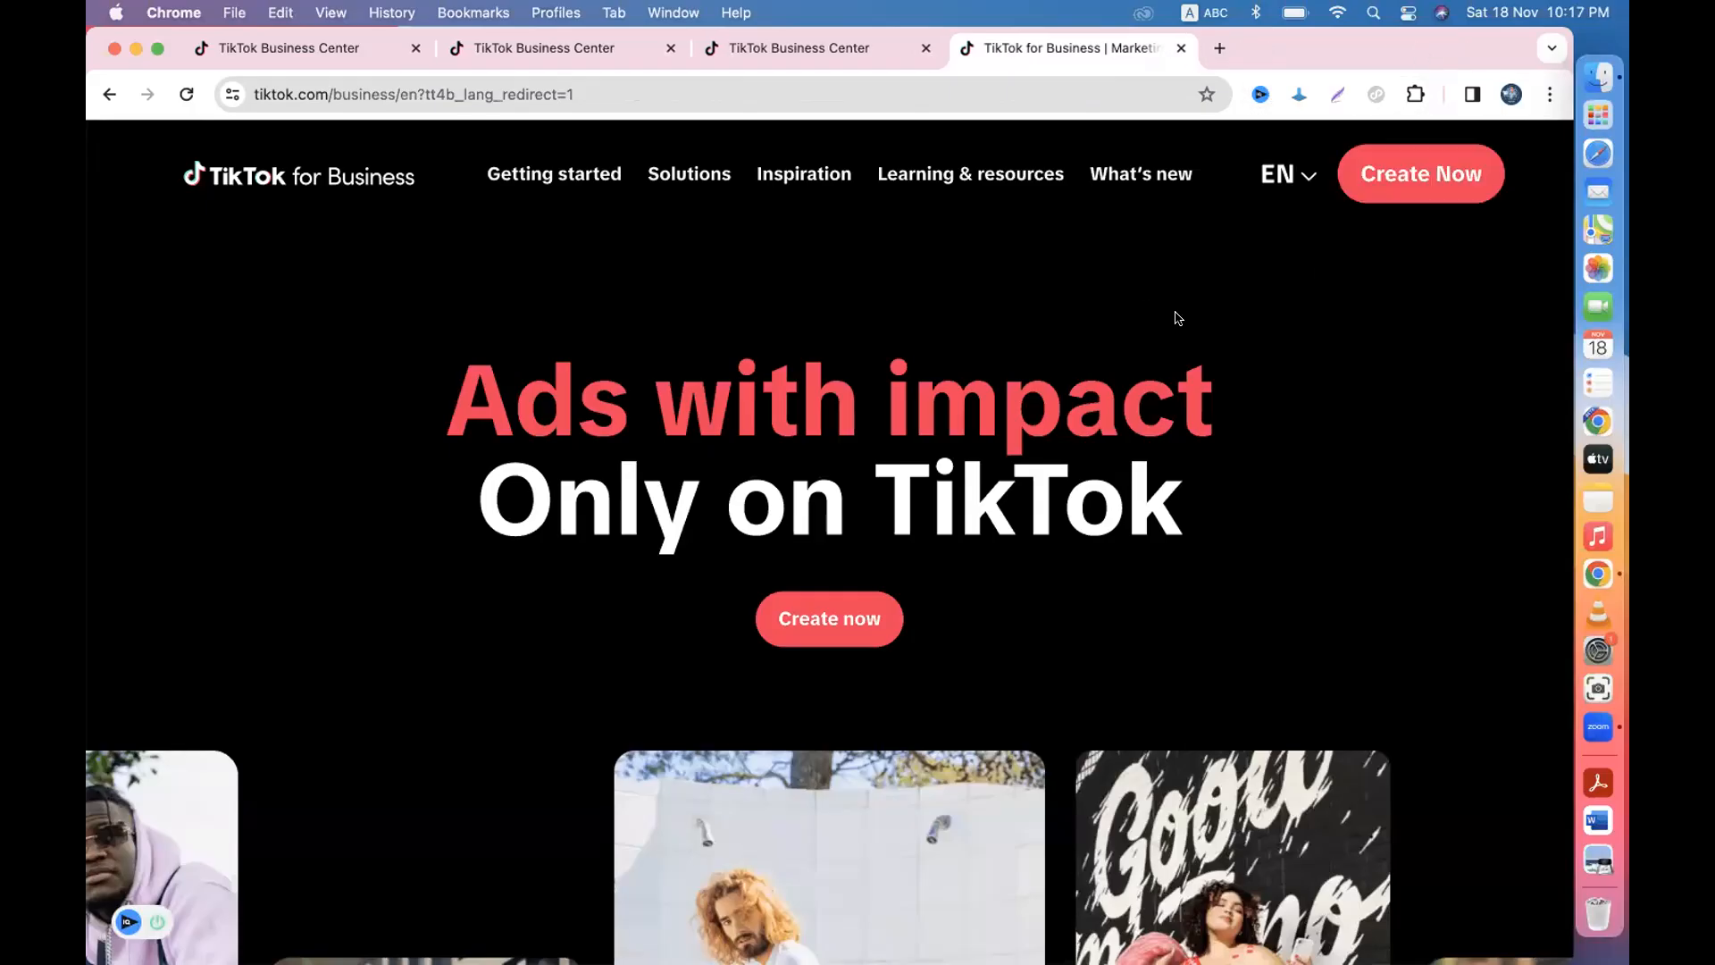
left_click(1408, 181)
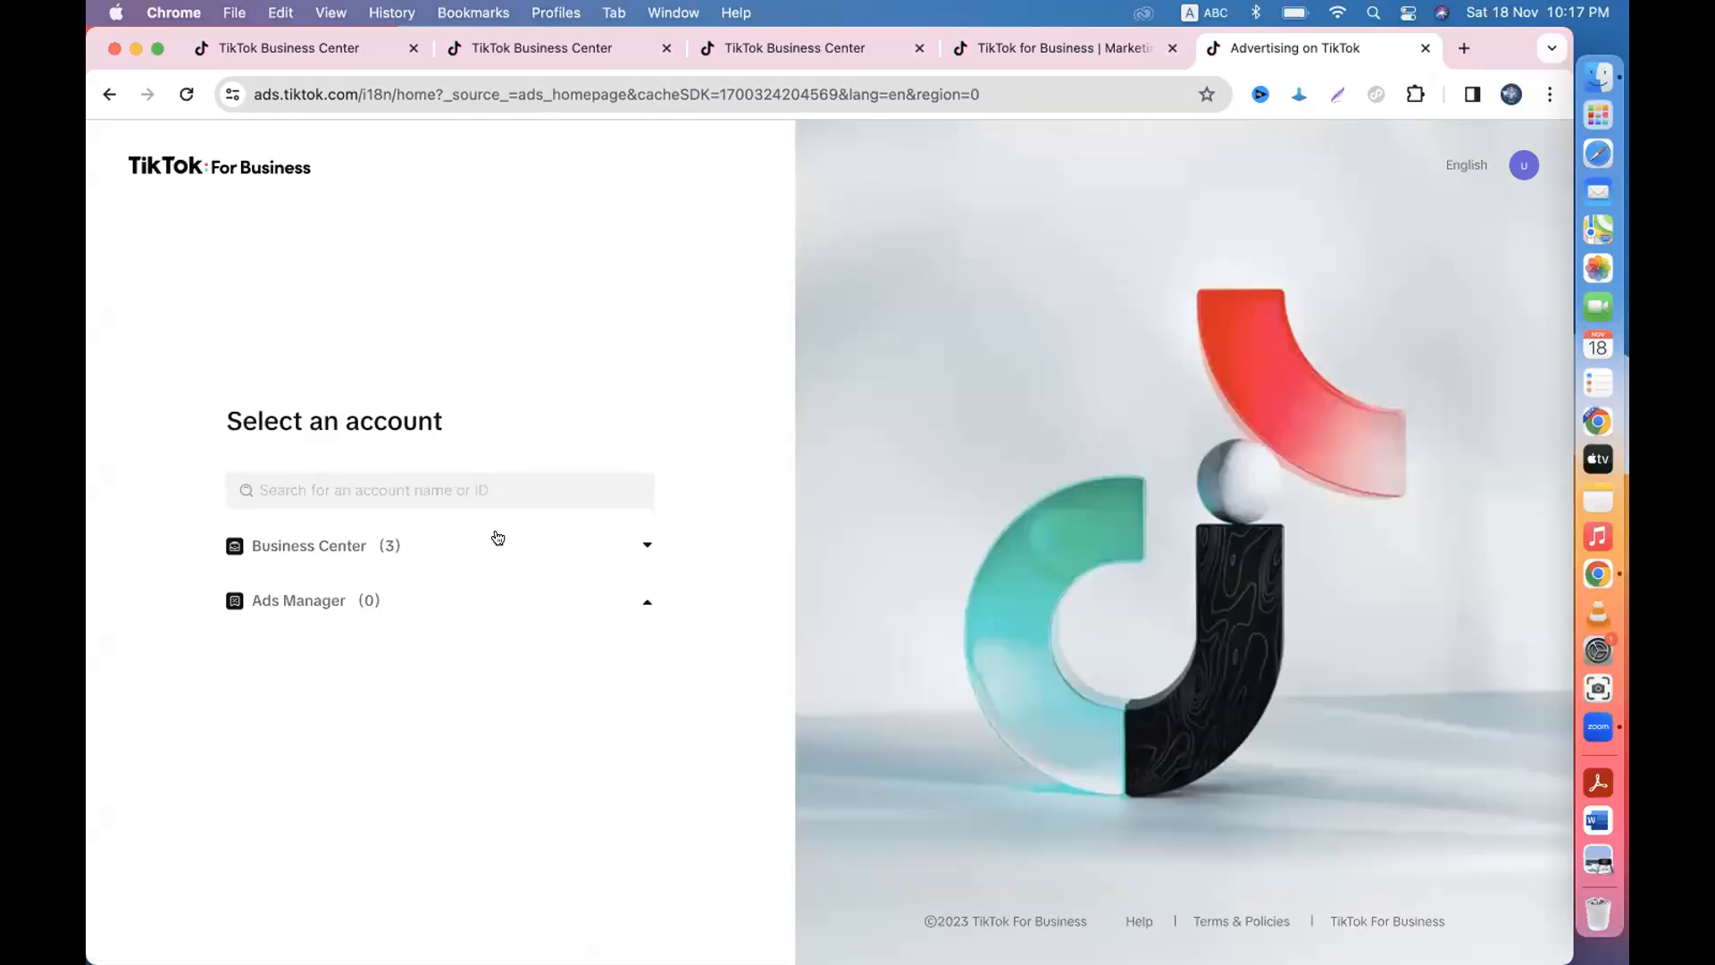
Copy the ads.tiktok.com/i18n/home address and open it in a new tab
left_click(434, 93)
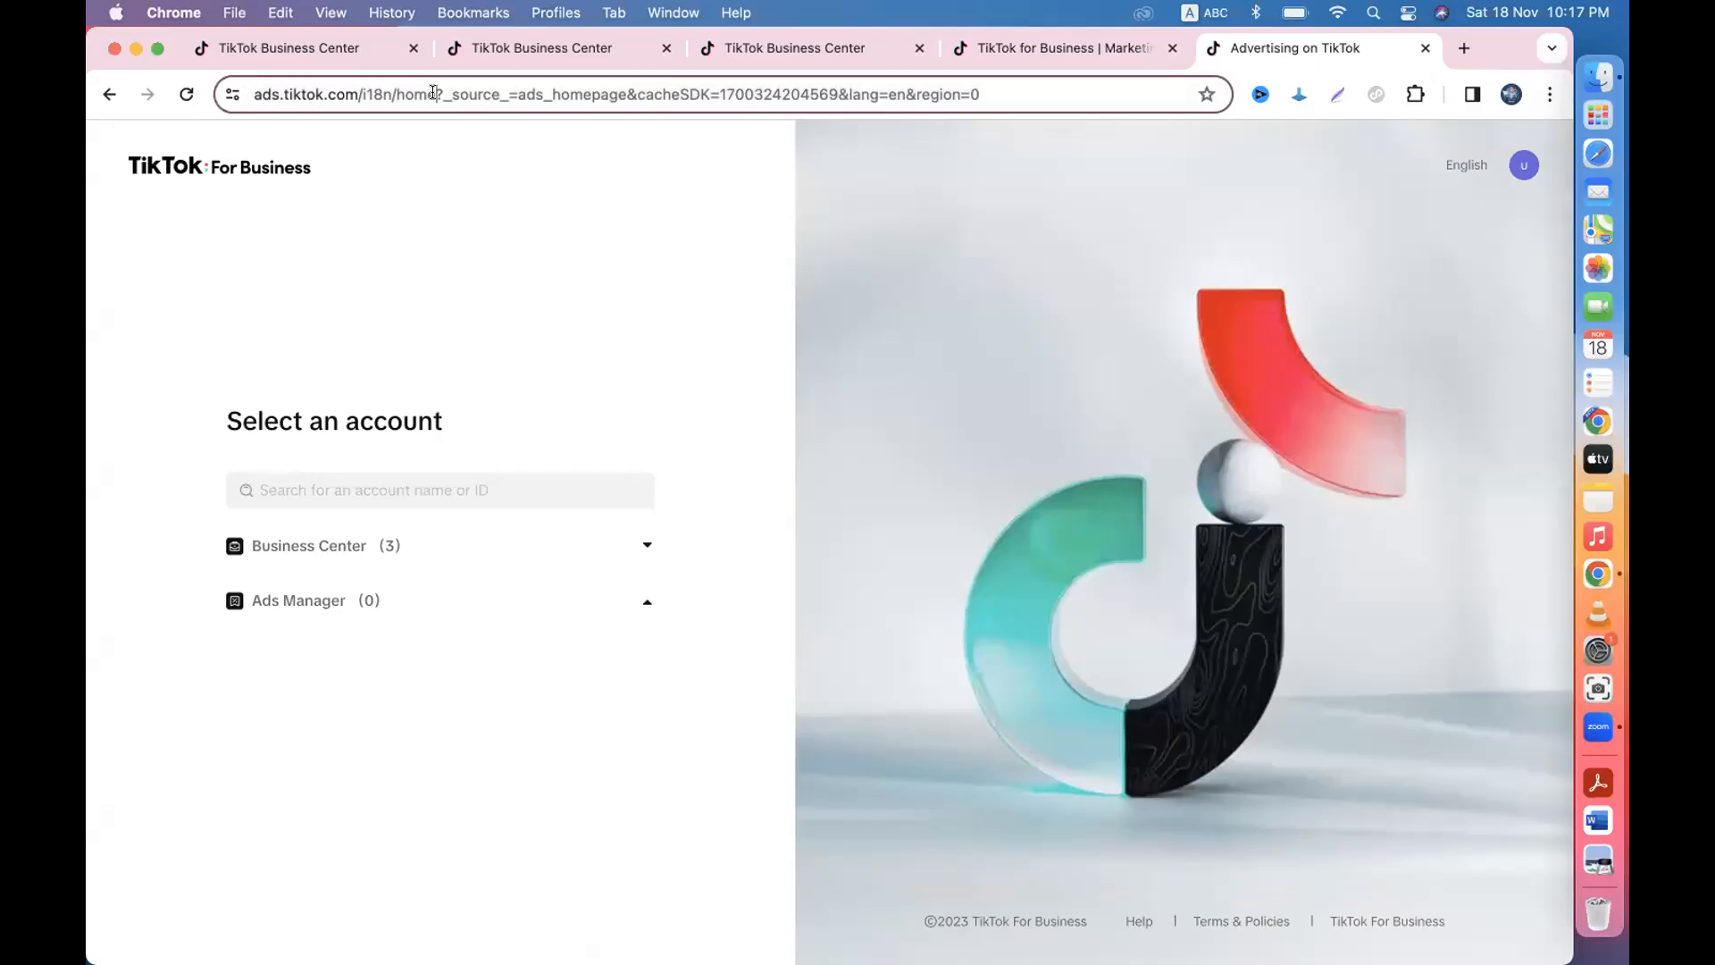
left_click(432, 93)
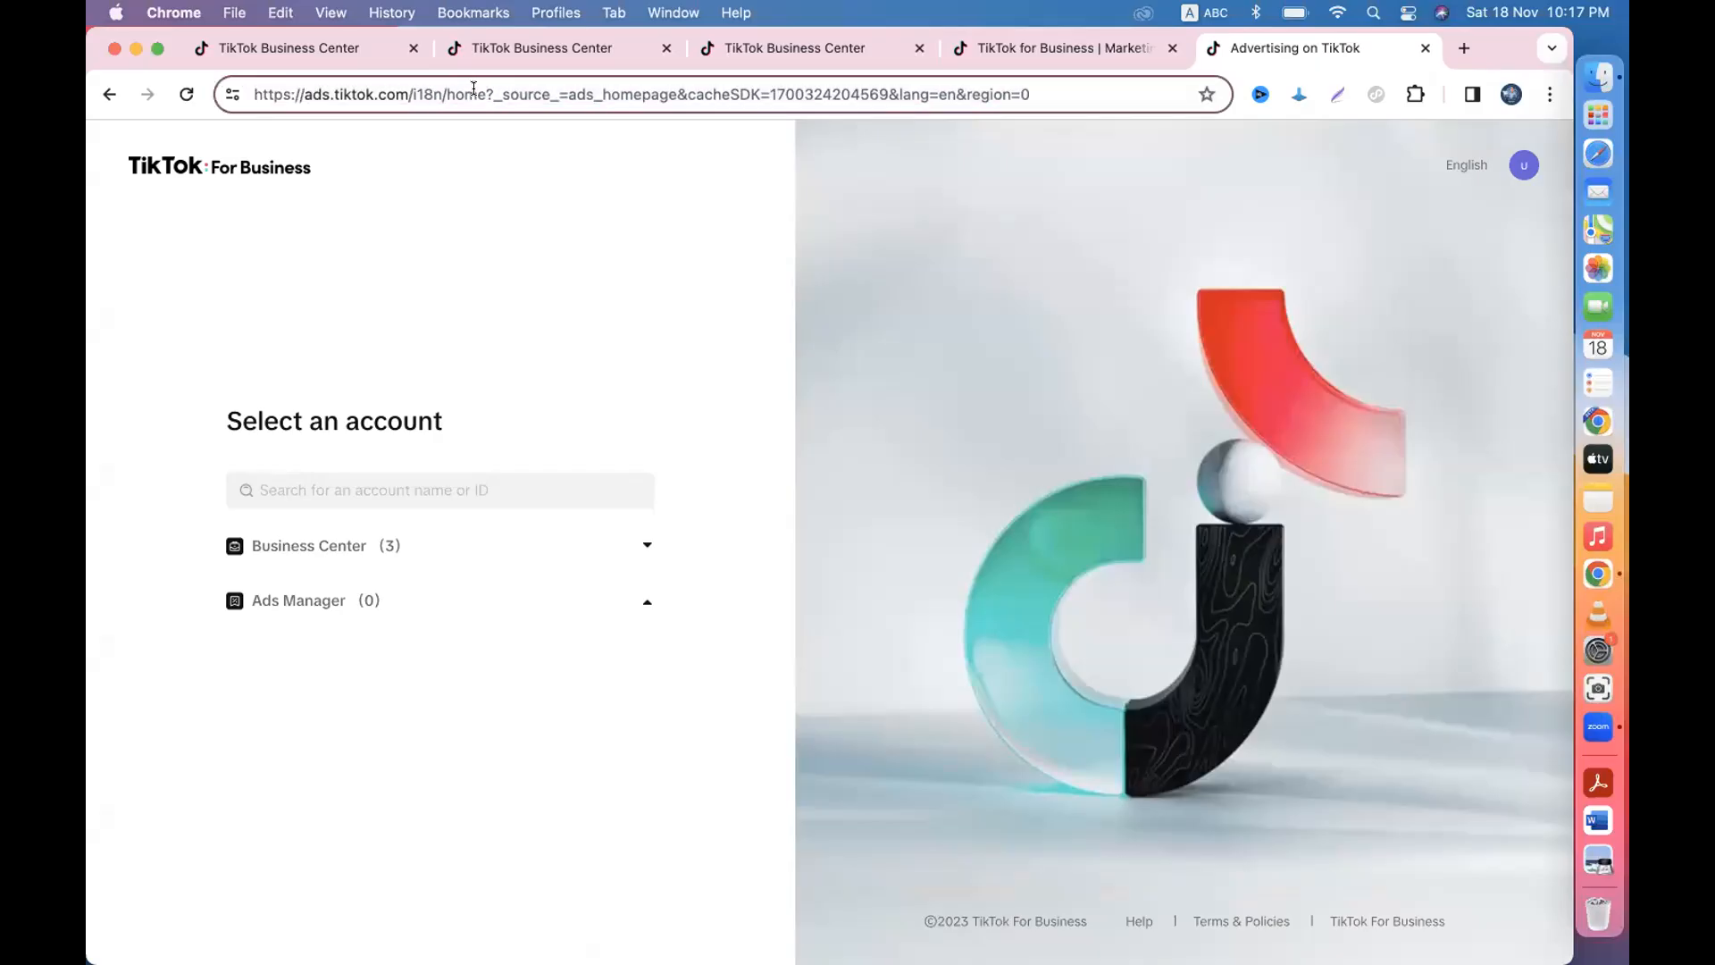
left_click_drag(482, 93, 215, 92)
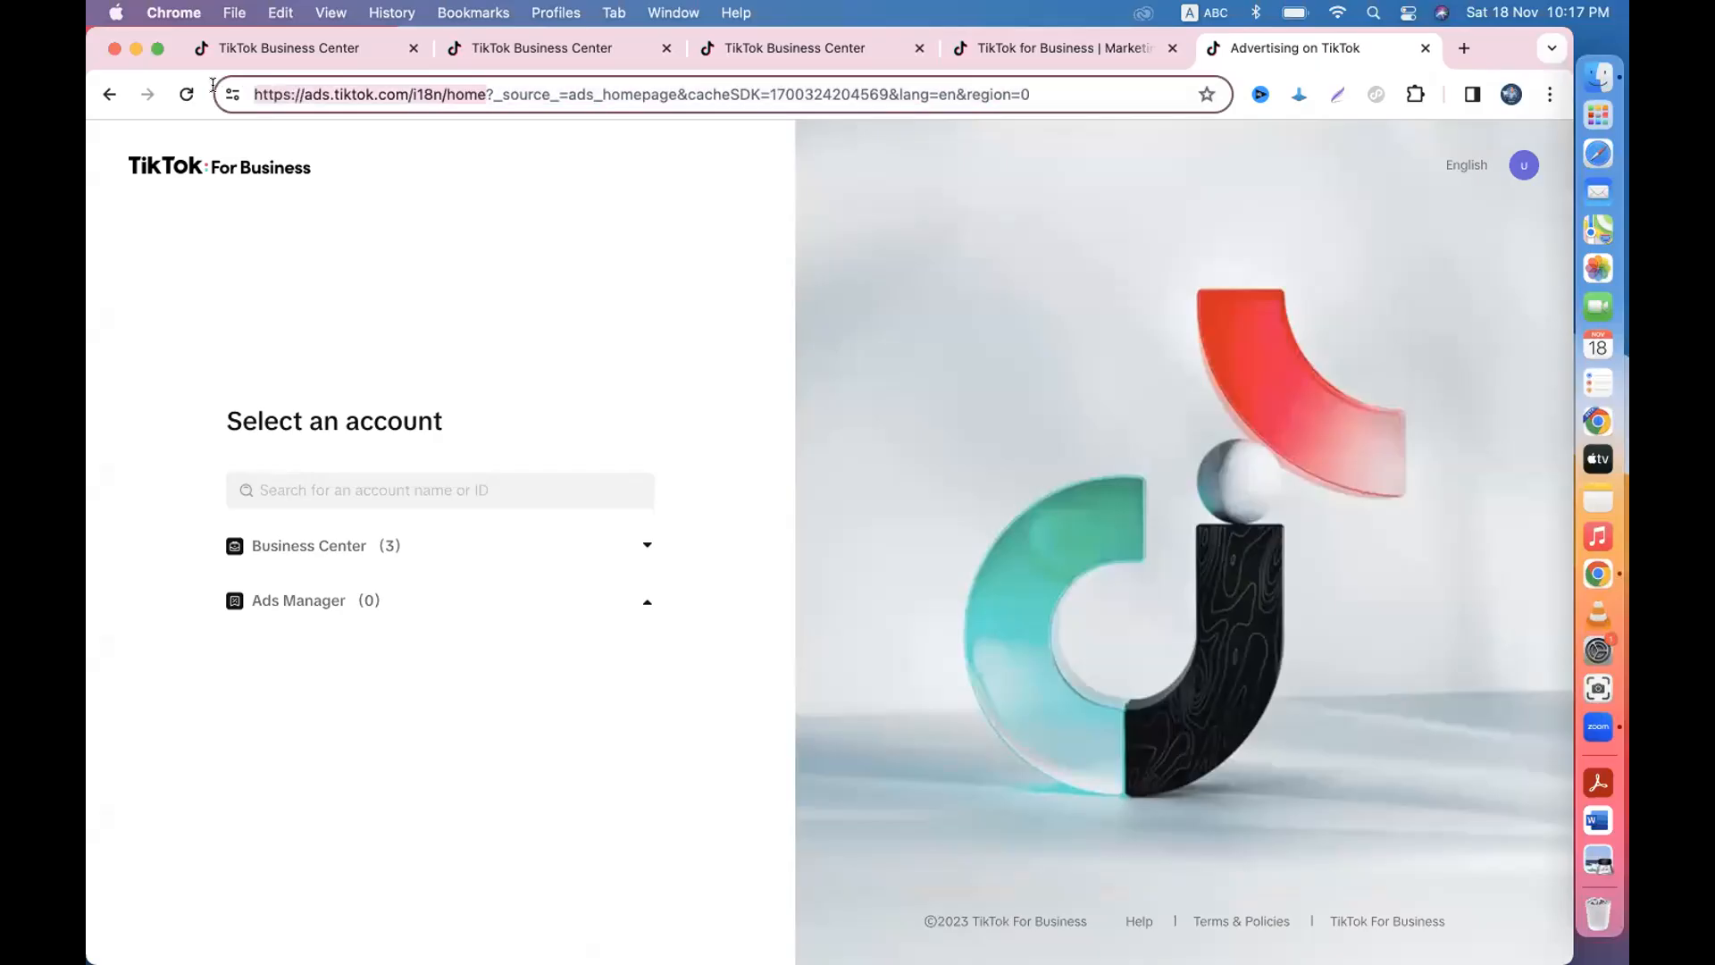
right_click(455, 97)
left_click(513, 270)
left_click(1463, 48)
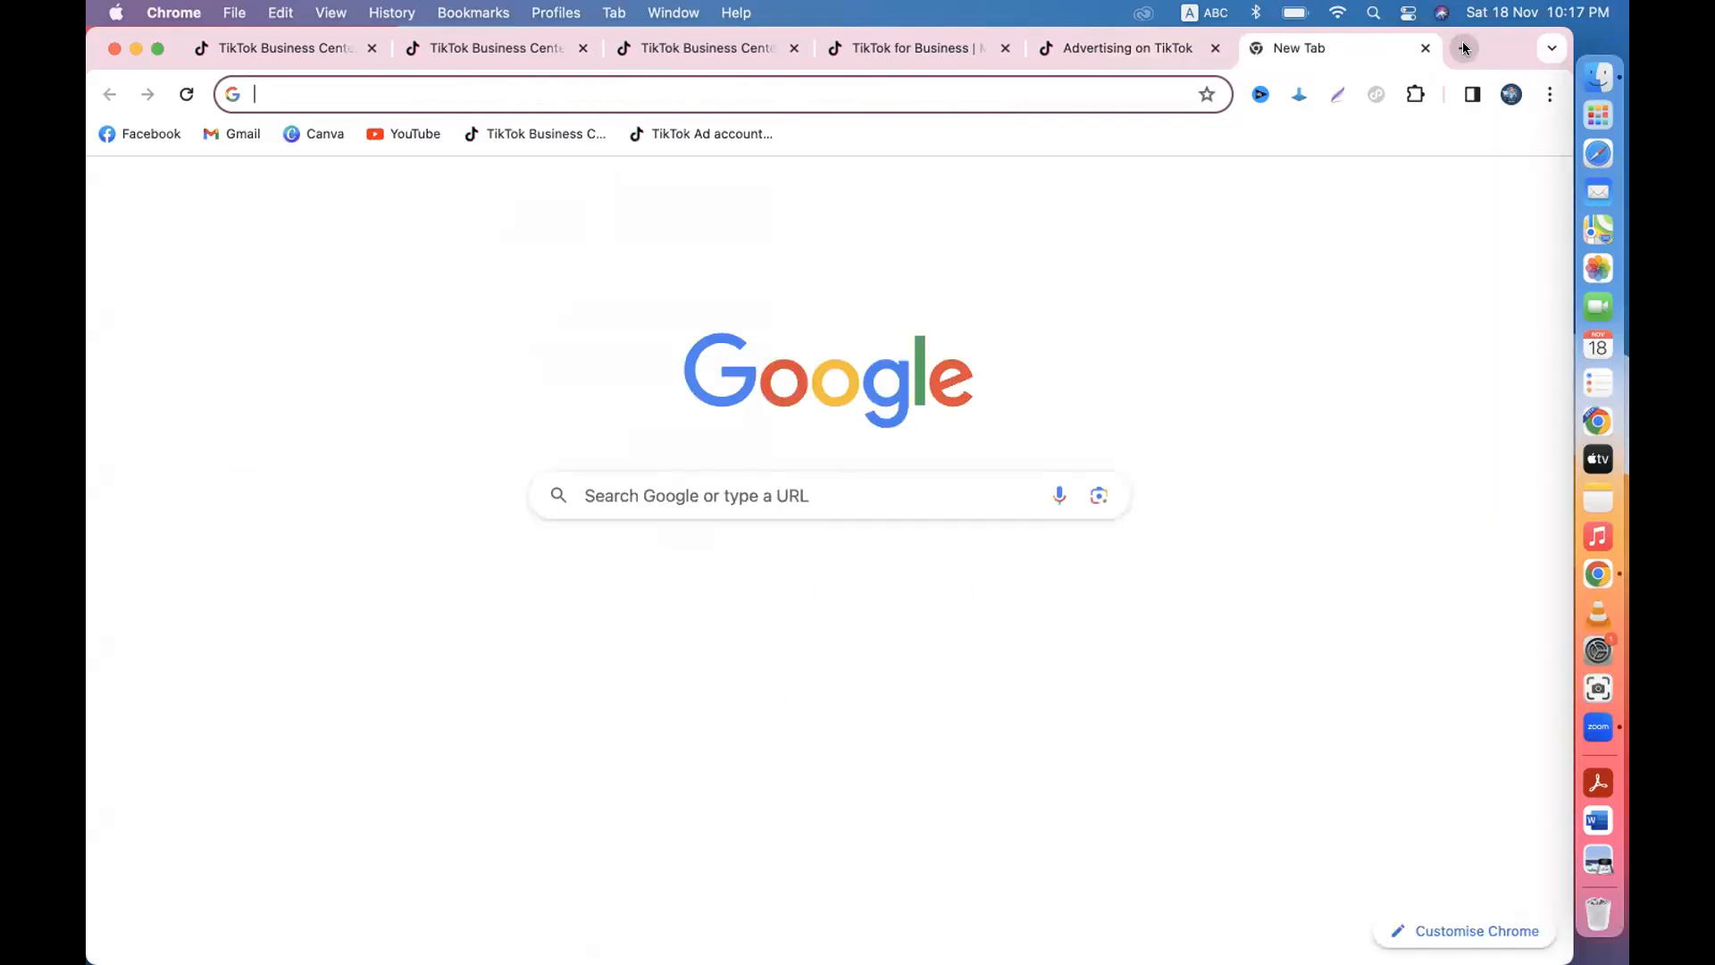
key("super+v")
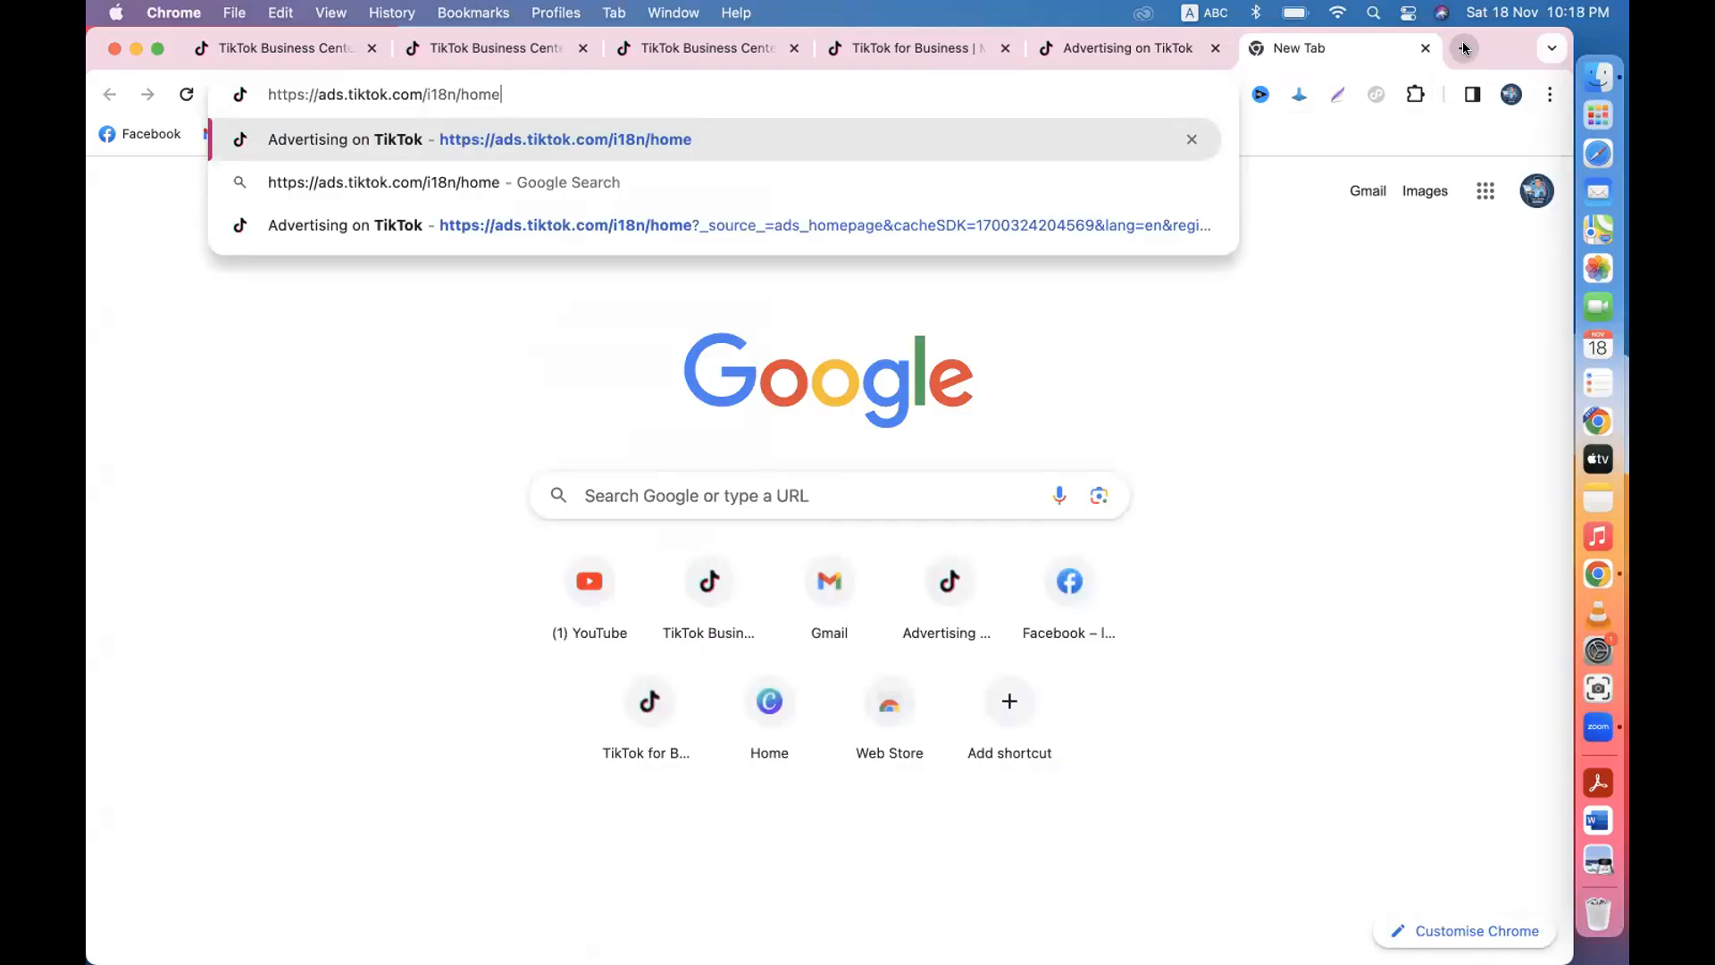
key("Return")
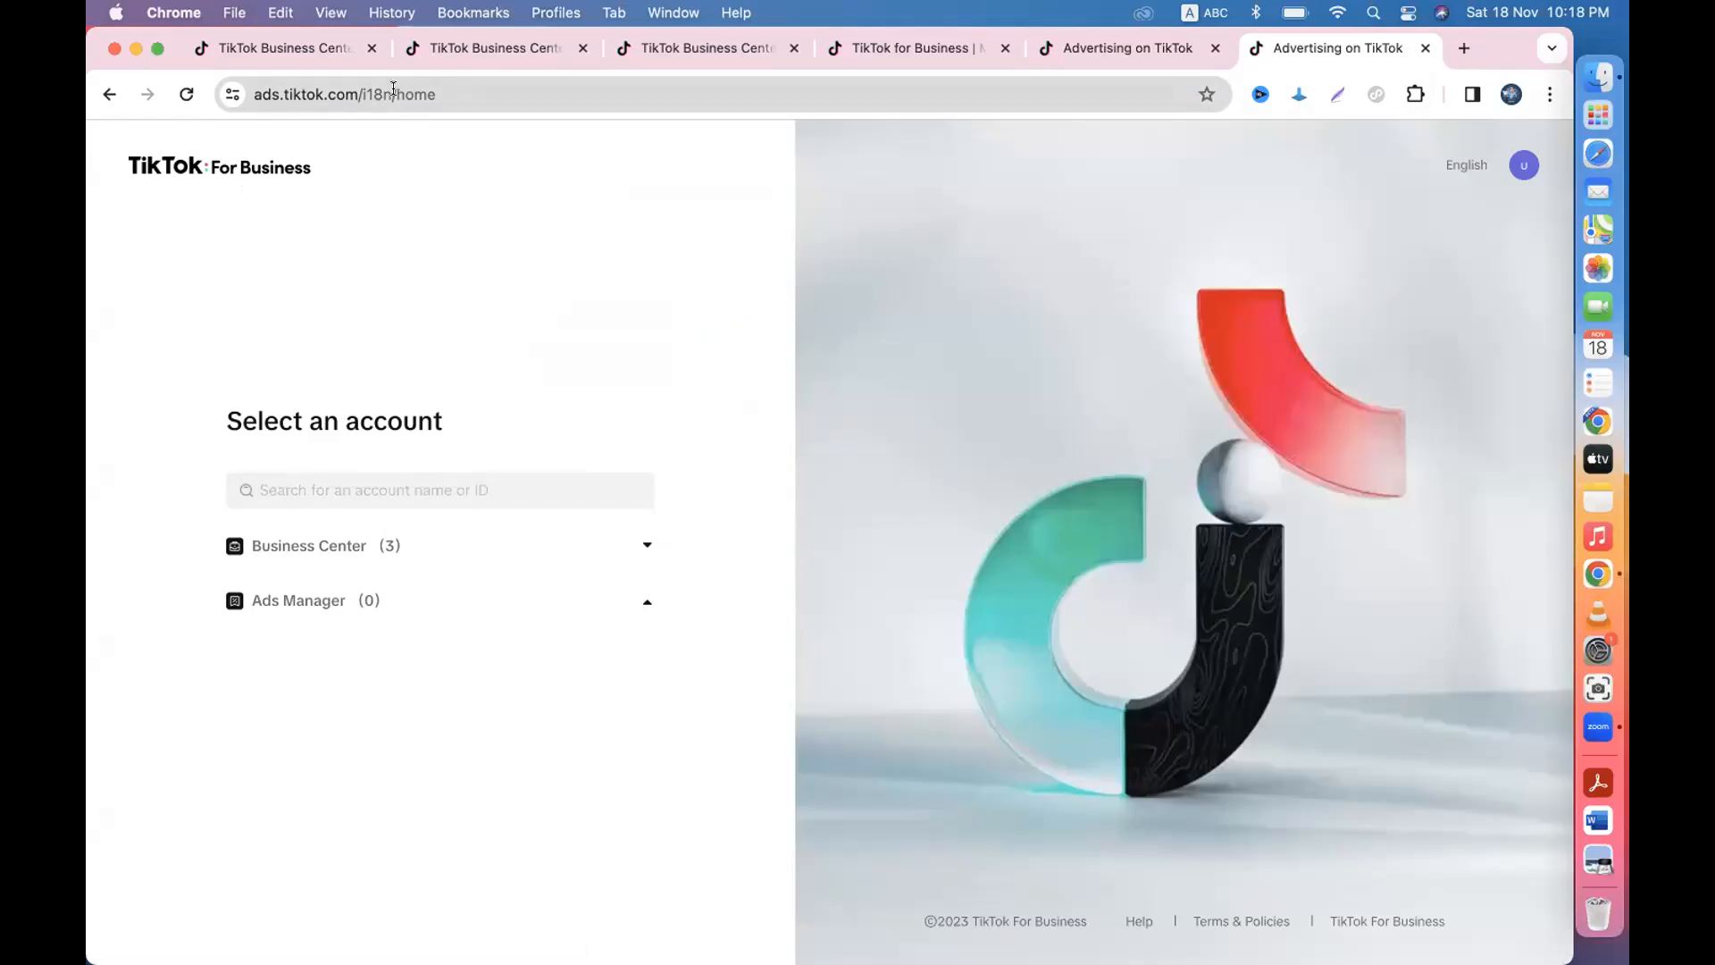
Remove 'home' from the address and reload the shortened ads URL, twice
left_click_drag(397, 93, 501, 88)
key("BackSpace")
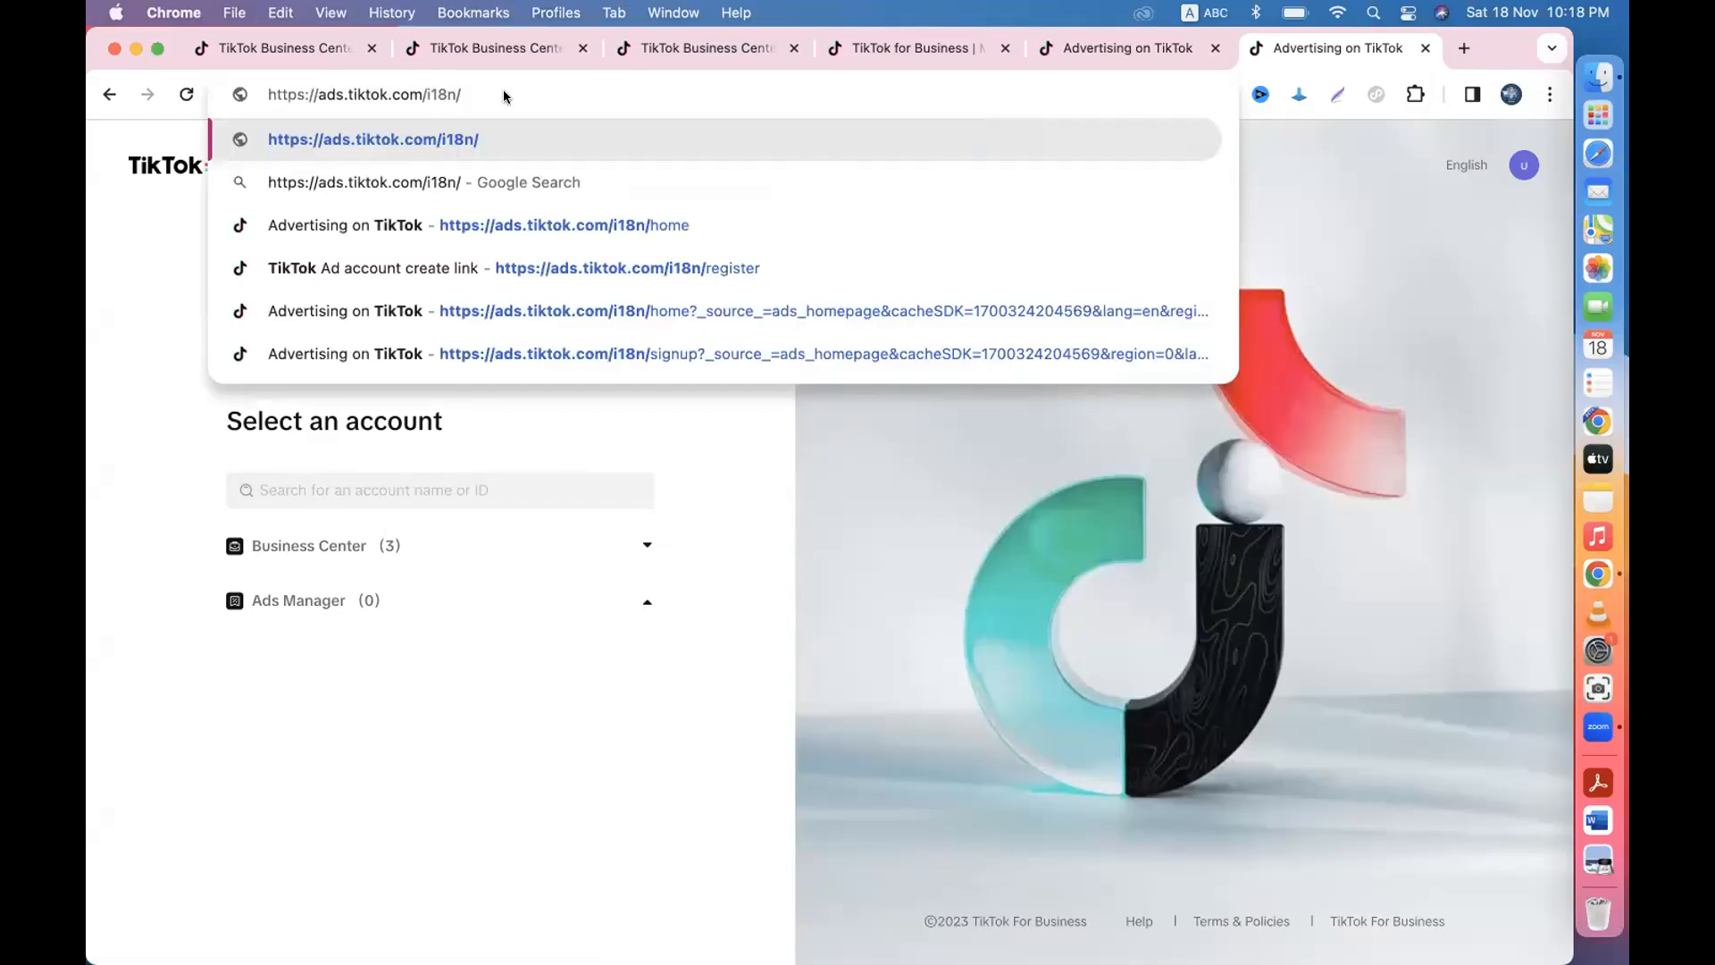
key("Return")
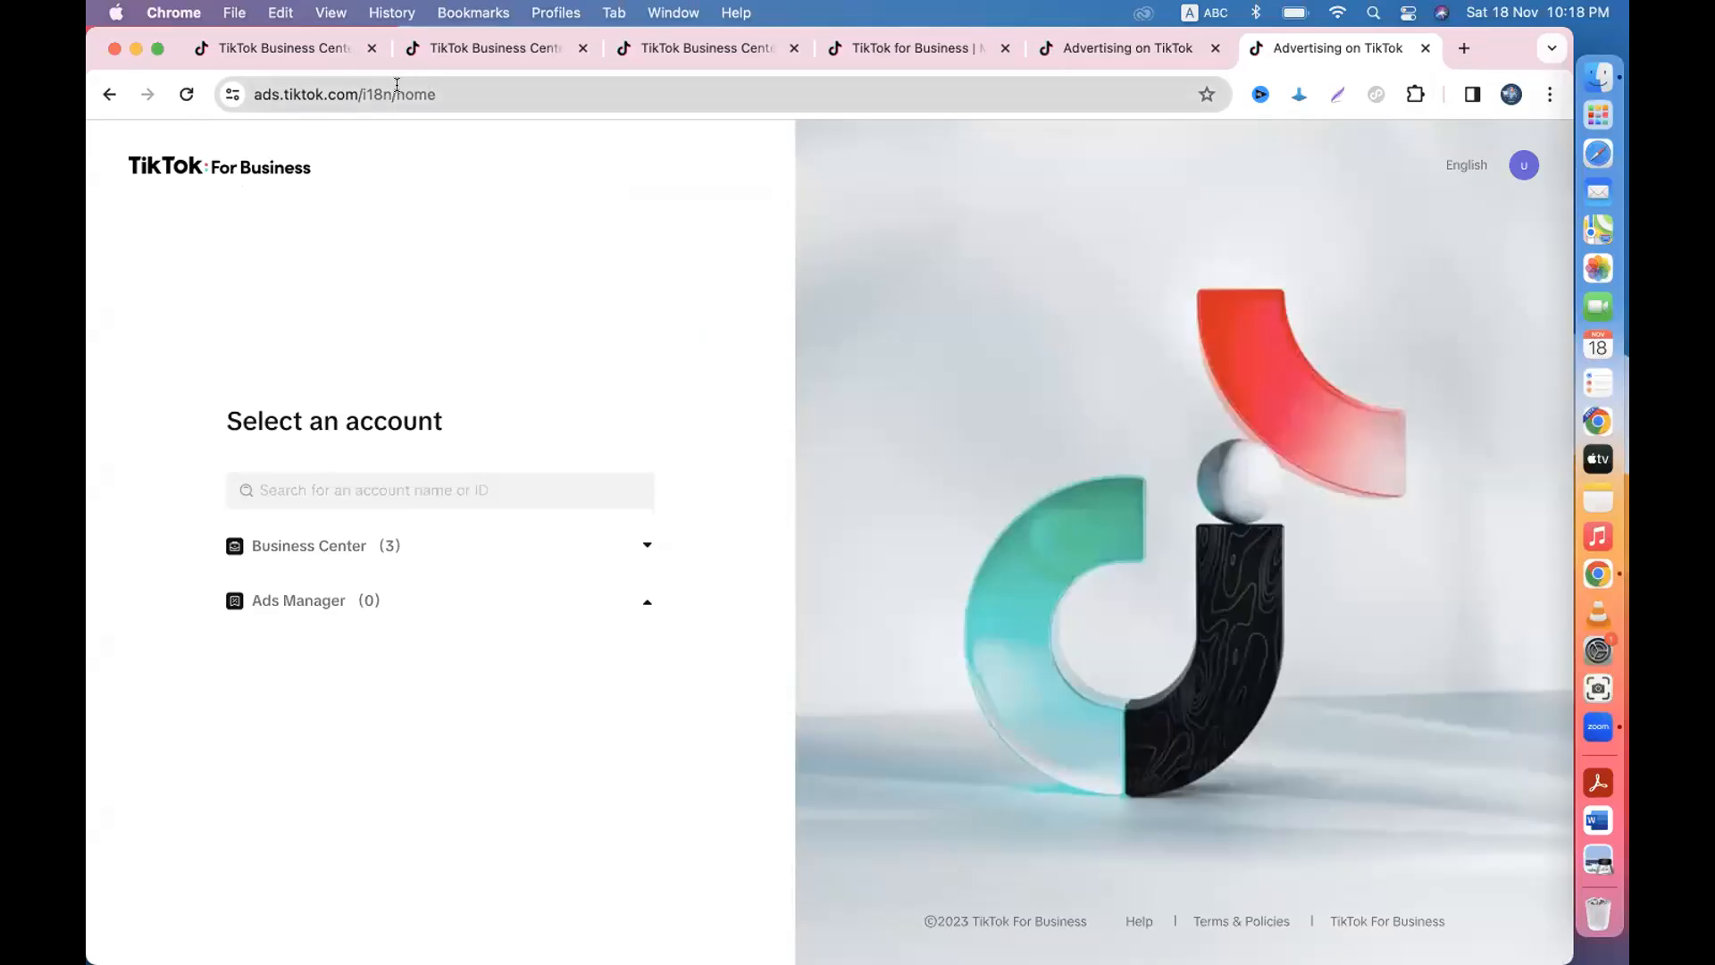
double_click(396, 90)
key("BackSpace")
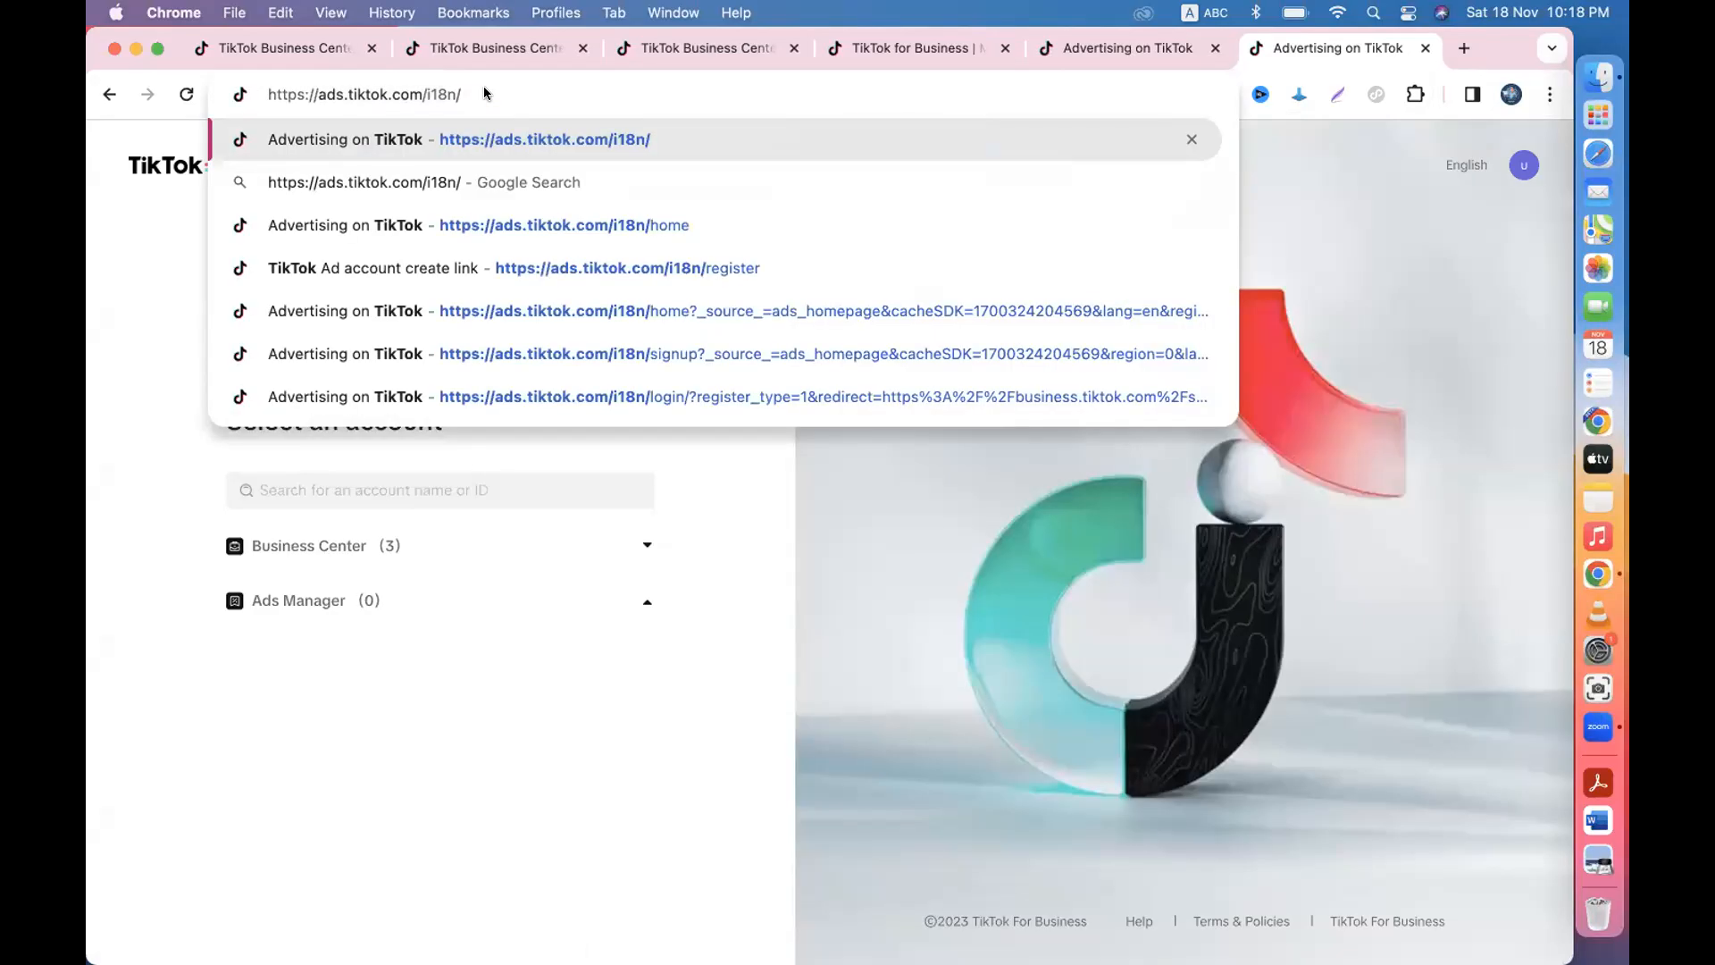
key("Return")
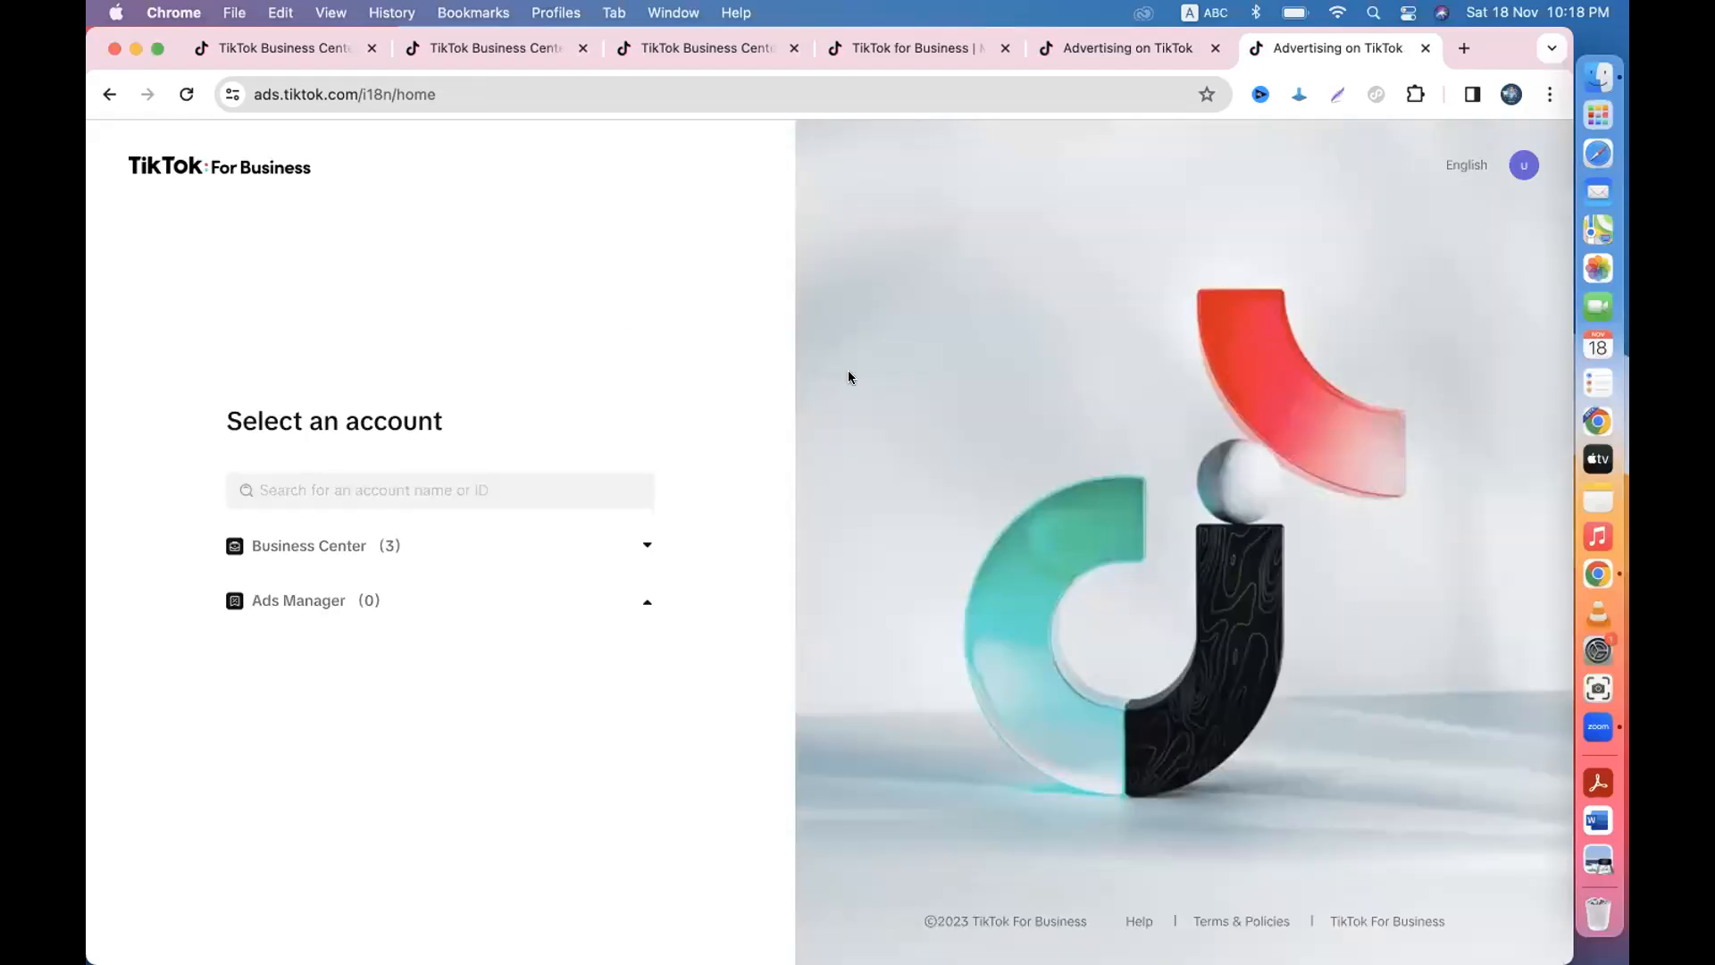
left_click(1463, 48)
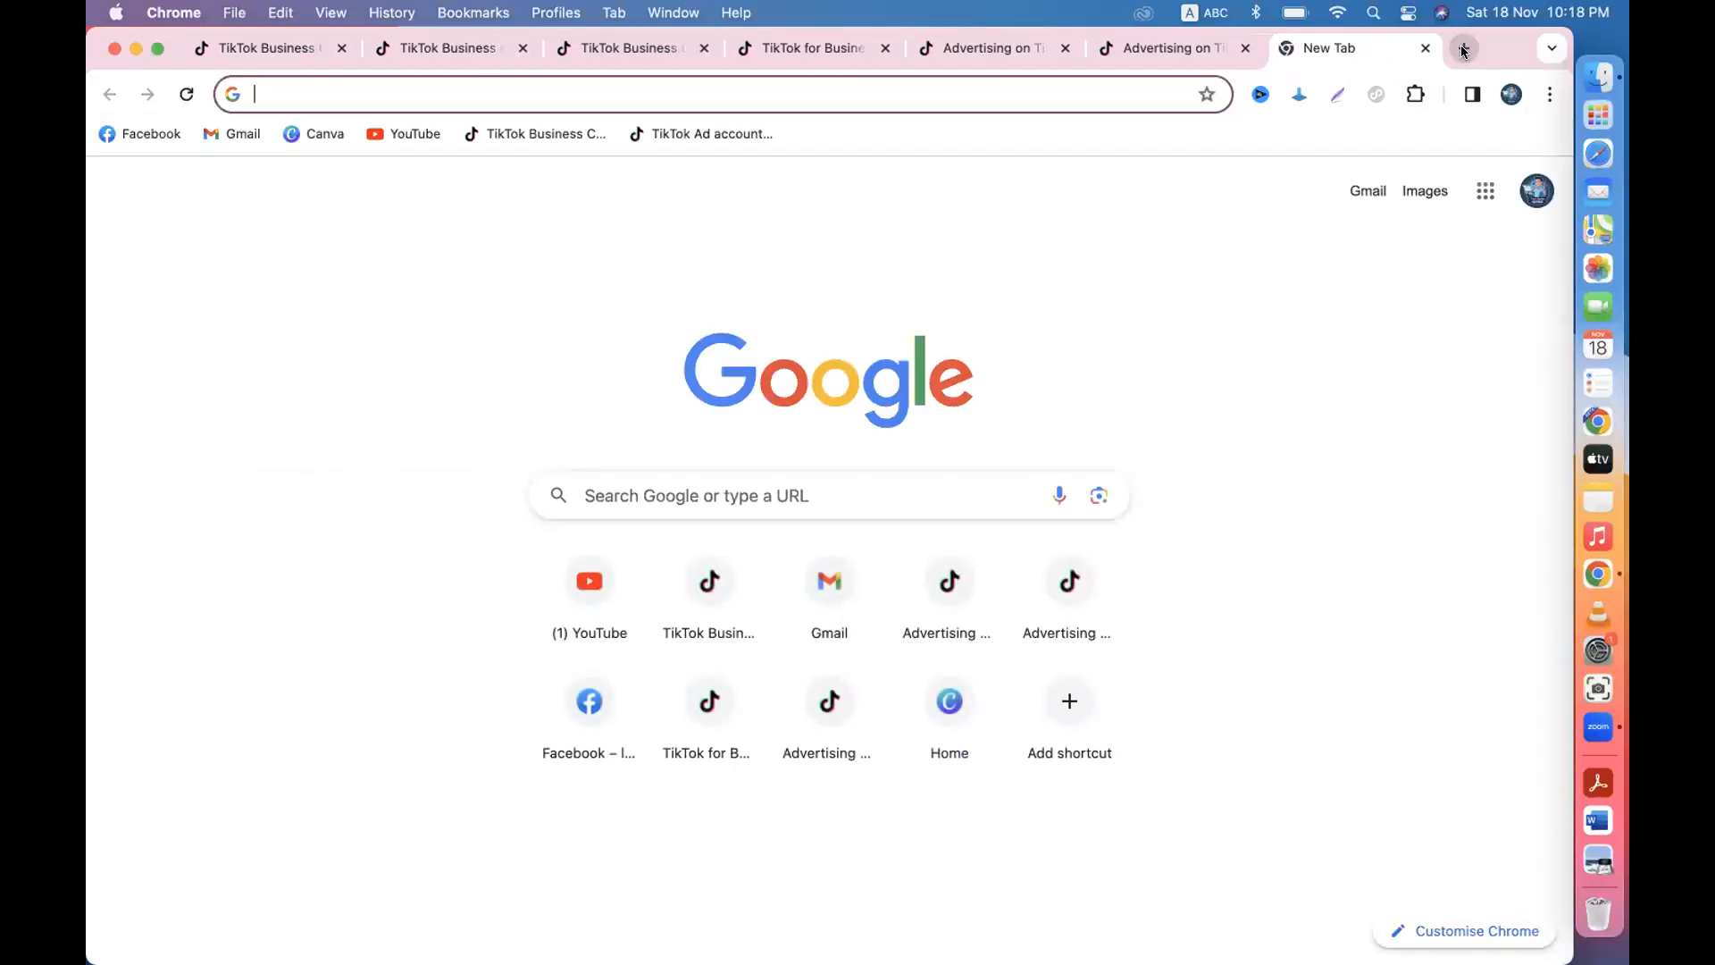
Find Browsec in the Chrome Web Store and pin it to the toolbar
type("bro")
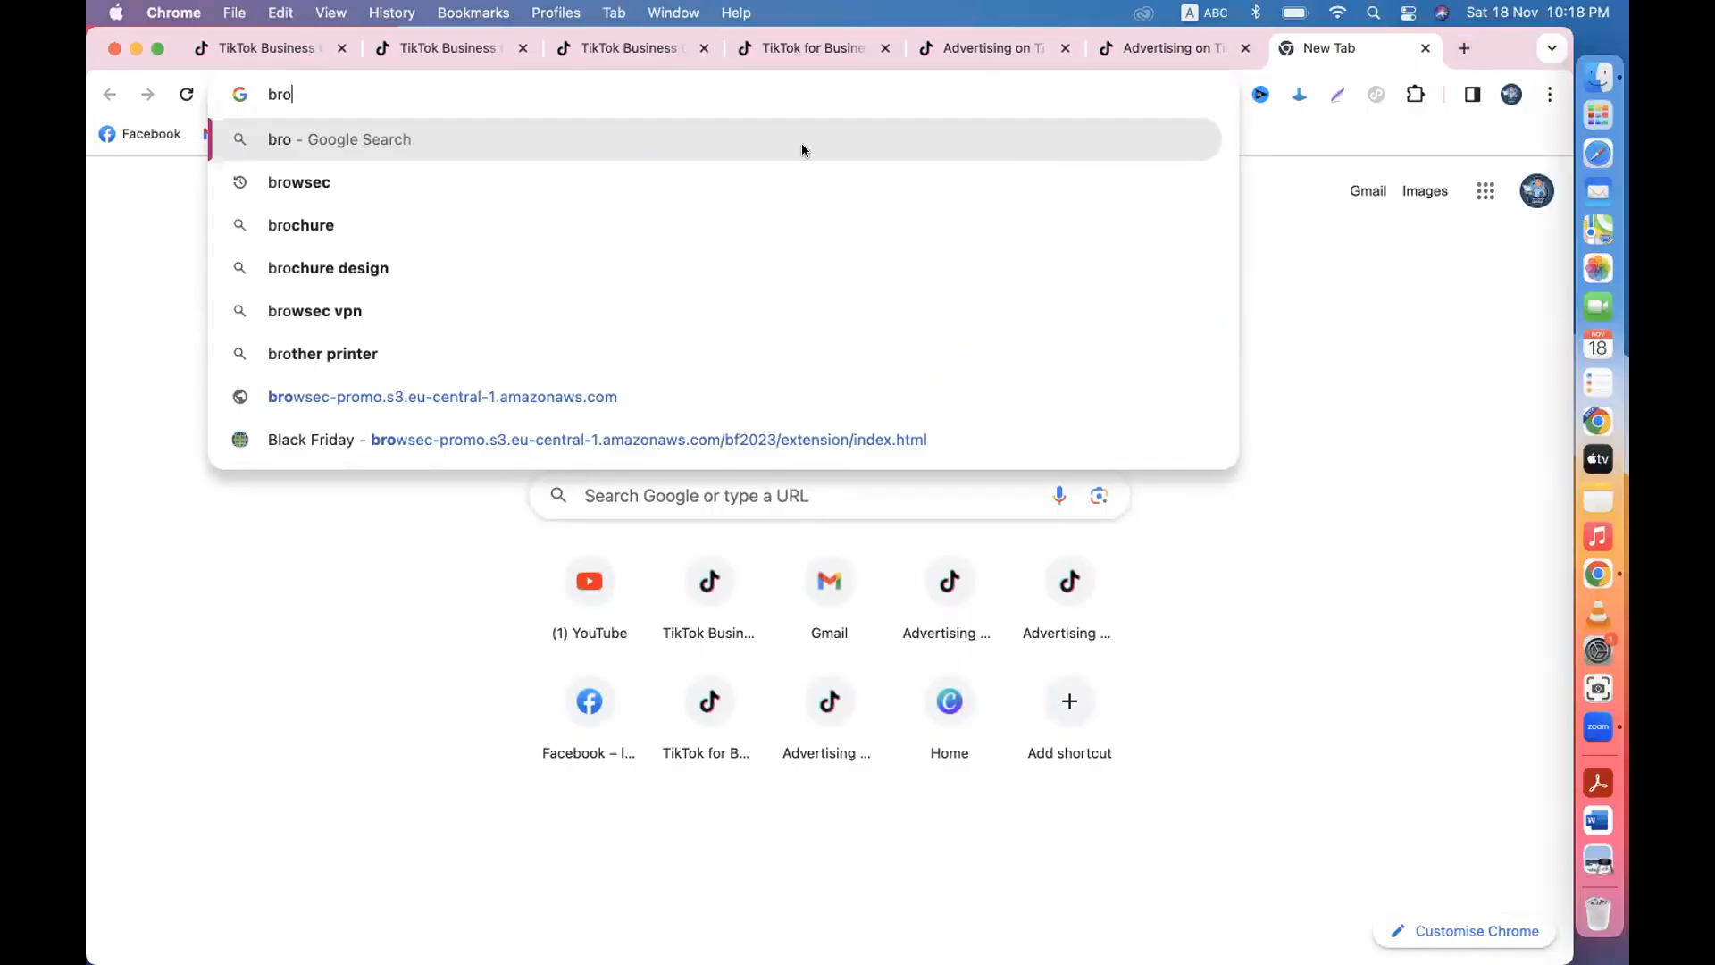
left_click(382, 181)
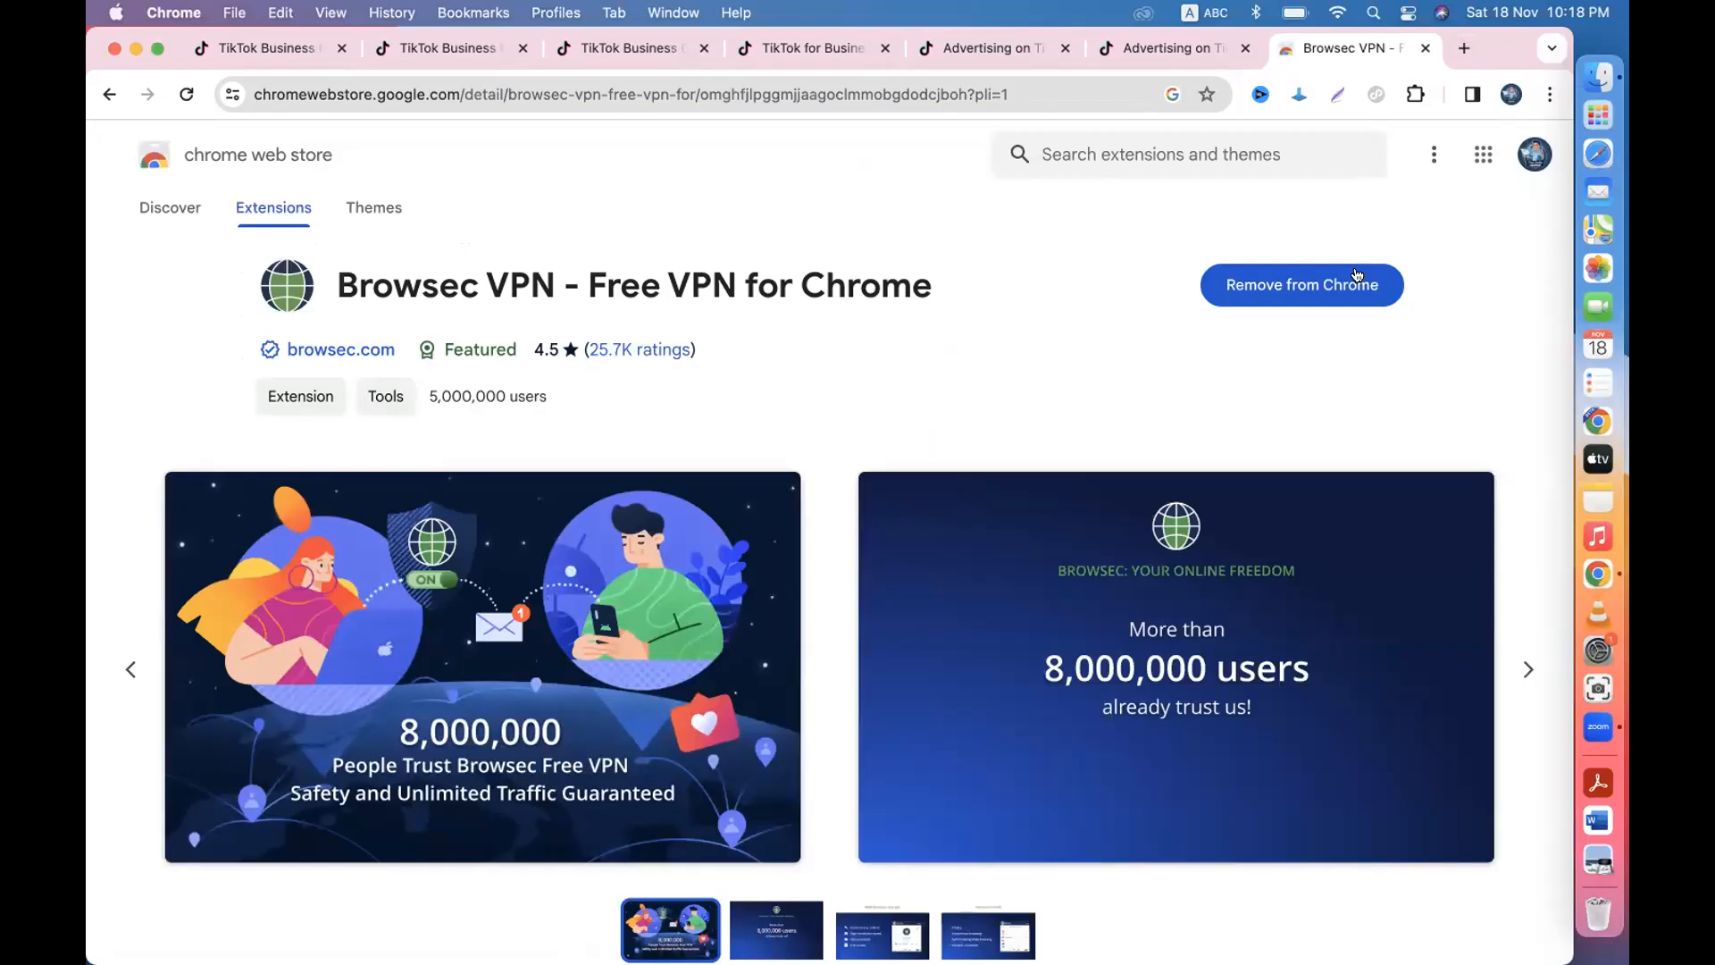
left_click(1415, 93)
left_click(1339, 304)
left_click(972, 345)
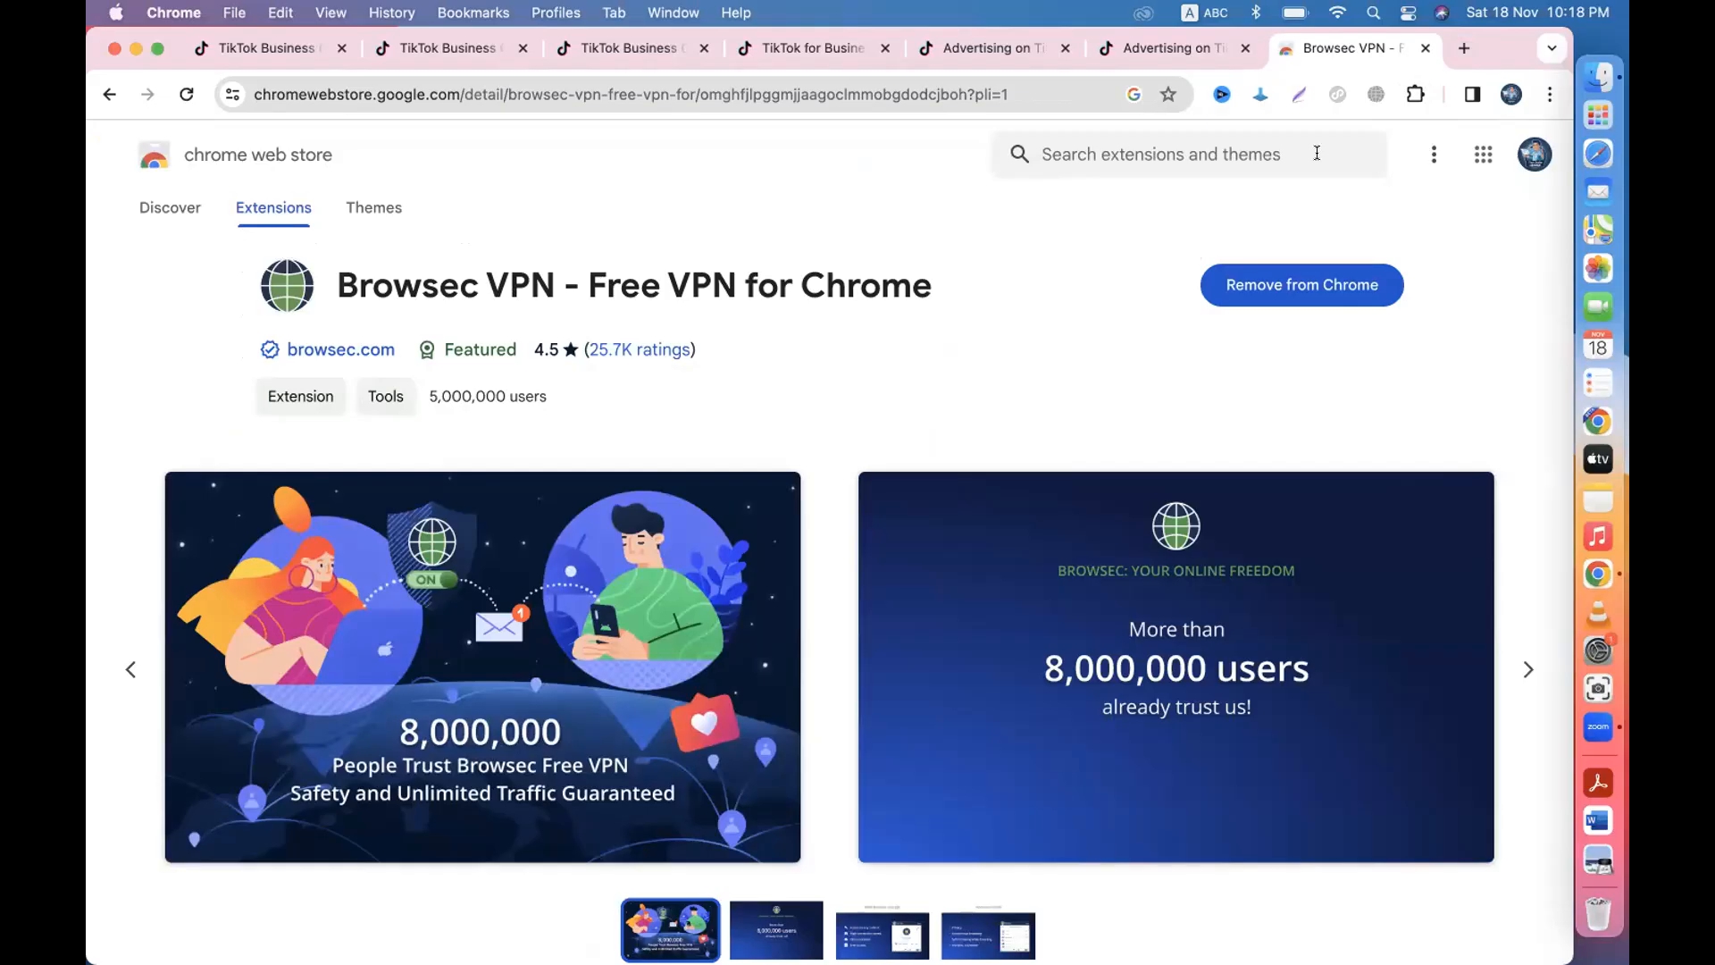
Start Browsec VPN with a United States location and close the Browsec and duplicate TikTok tabs
left_click(1375, 94)
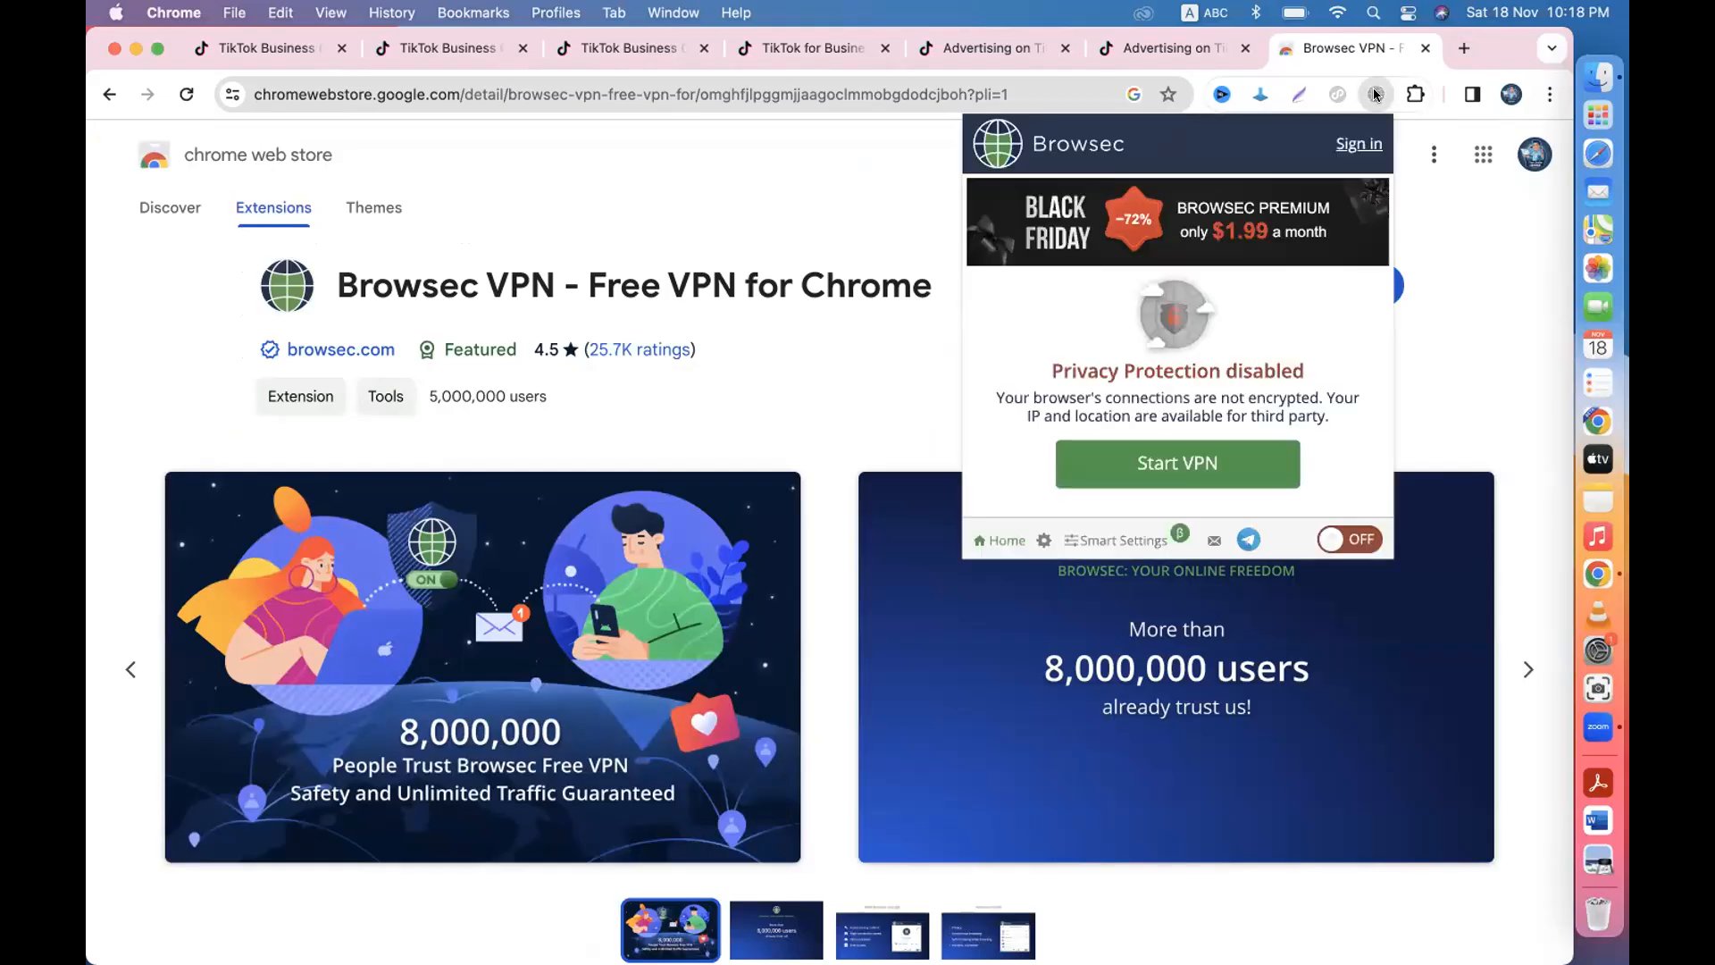
left_click(1164, 475)
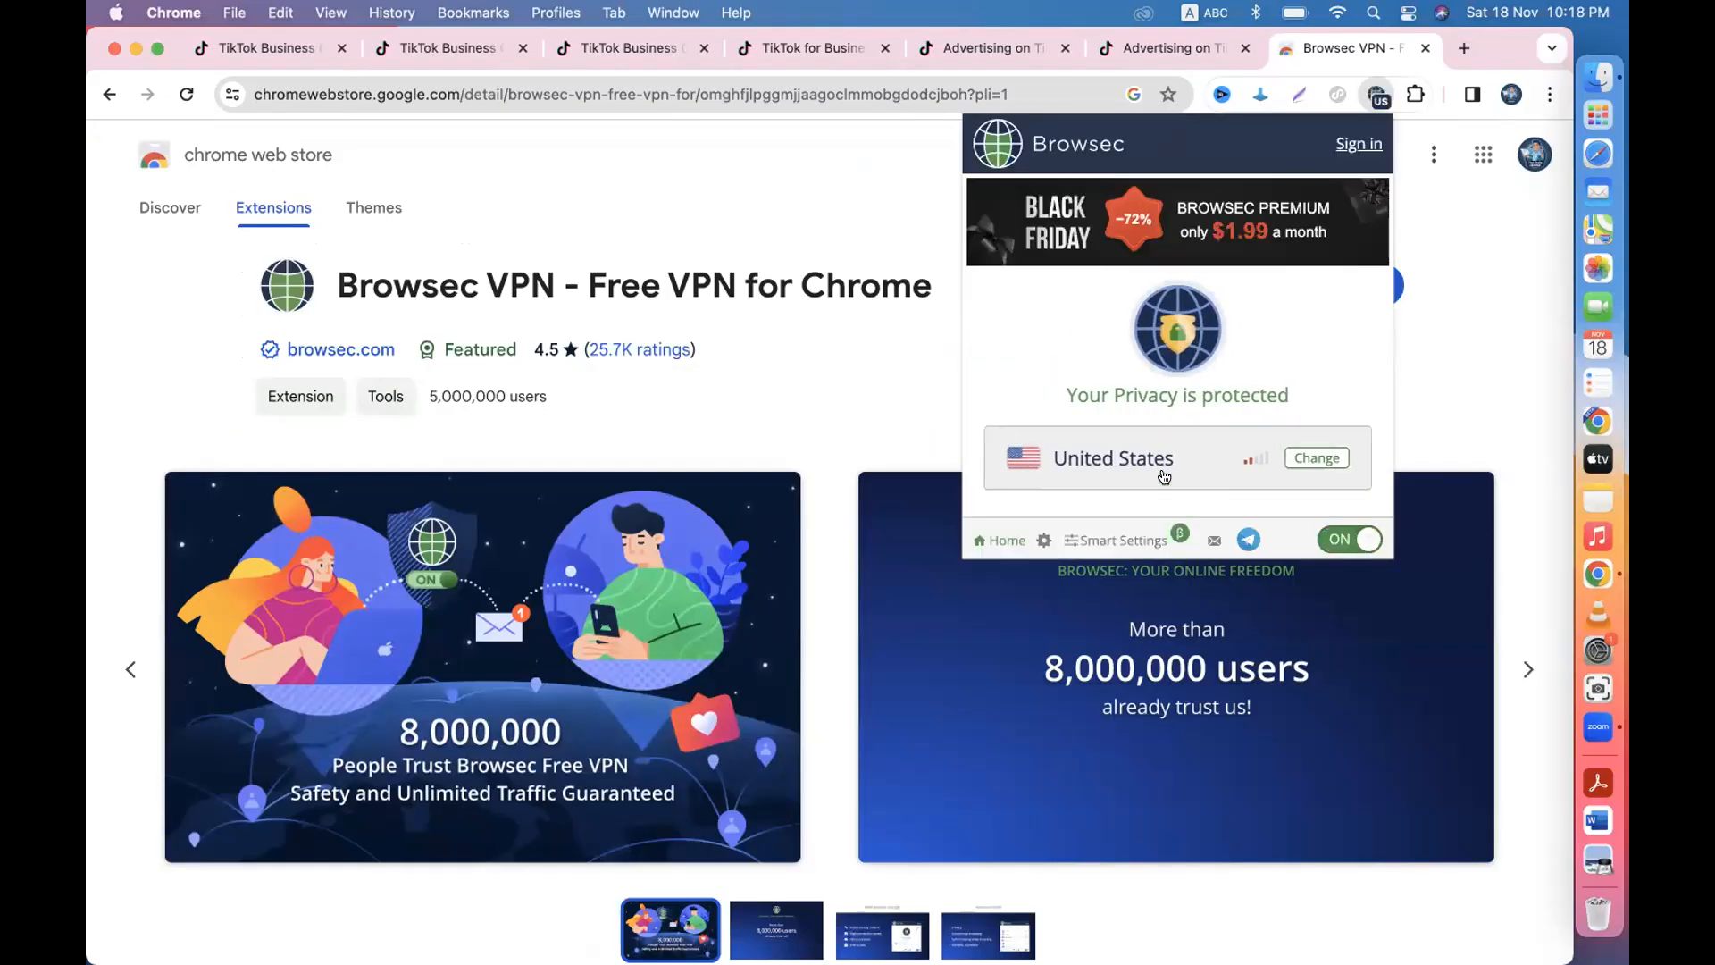
left_click(849, 395)
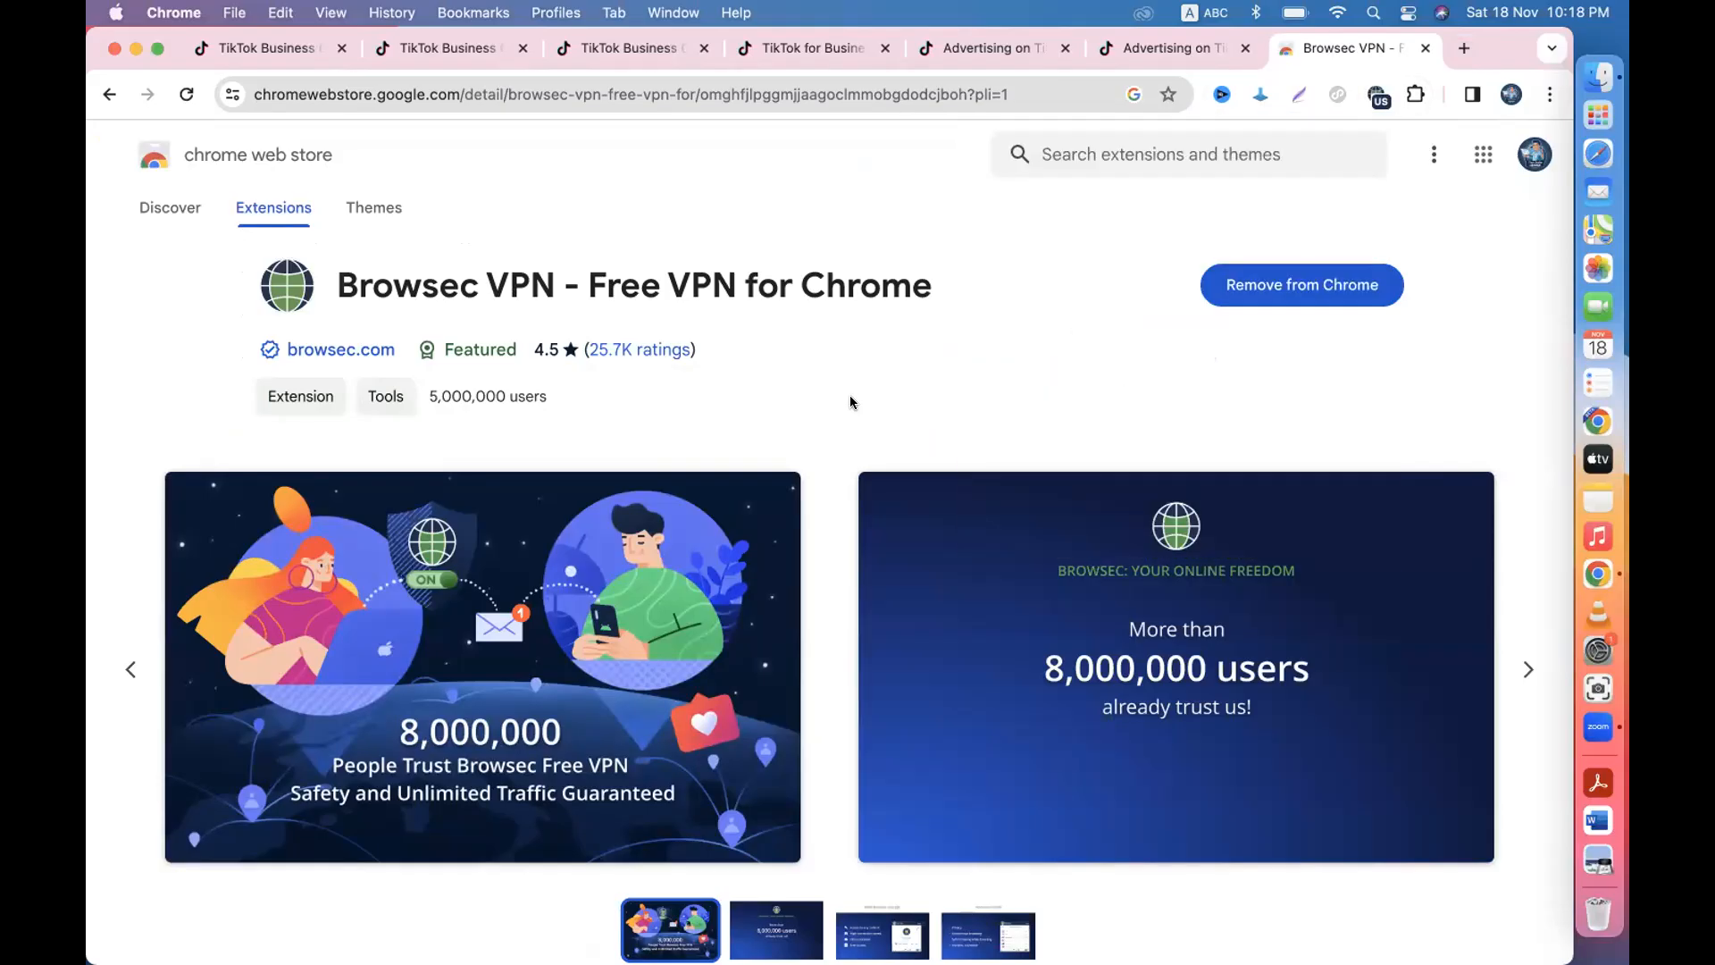
left_click(1424, 48)
left_click(1424, 49)
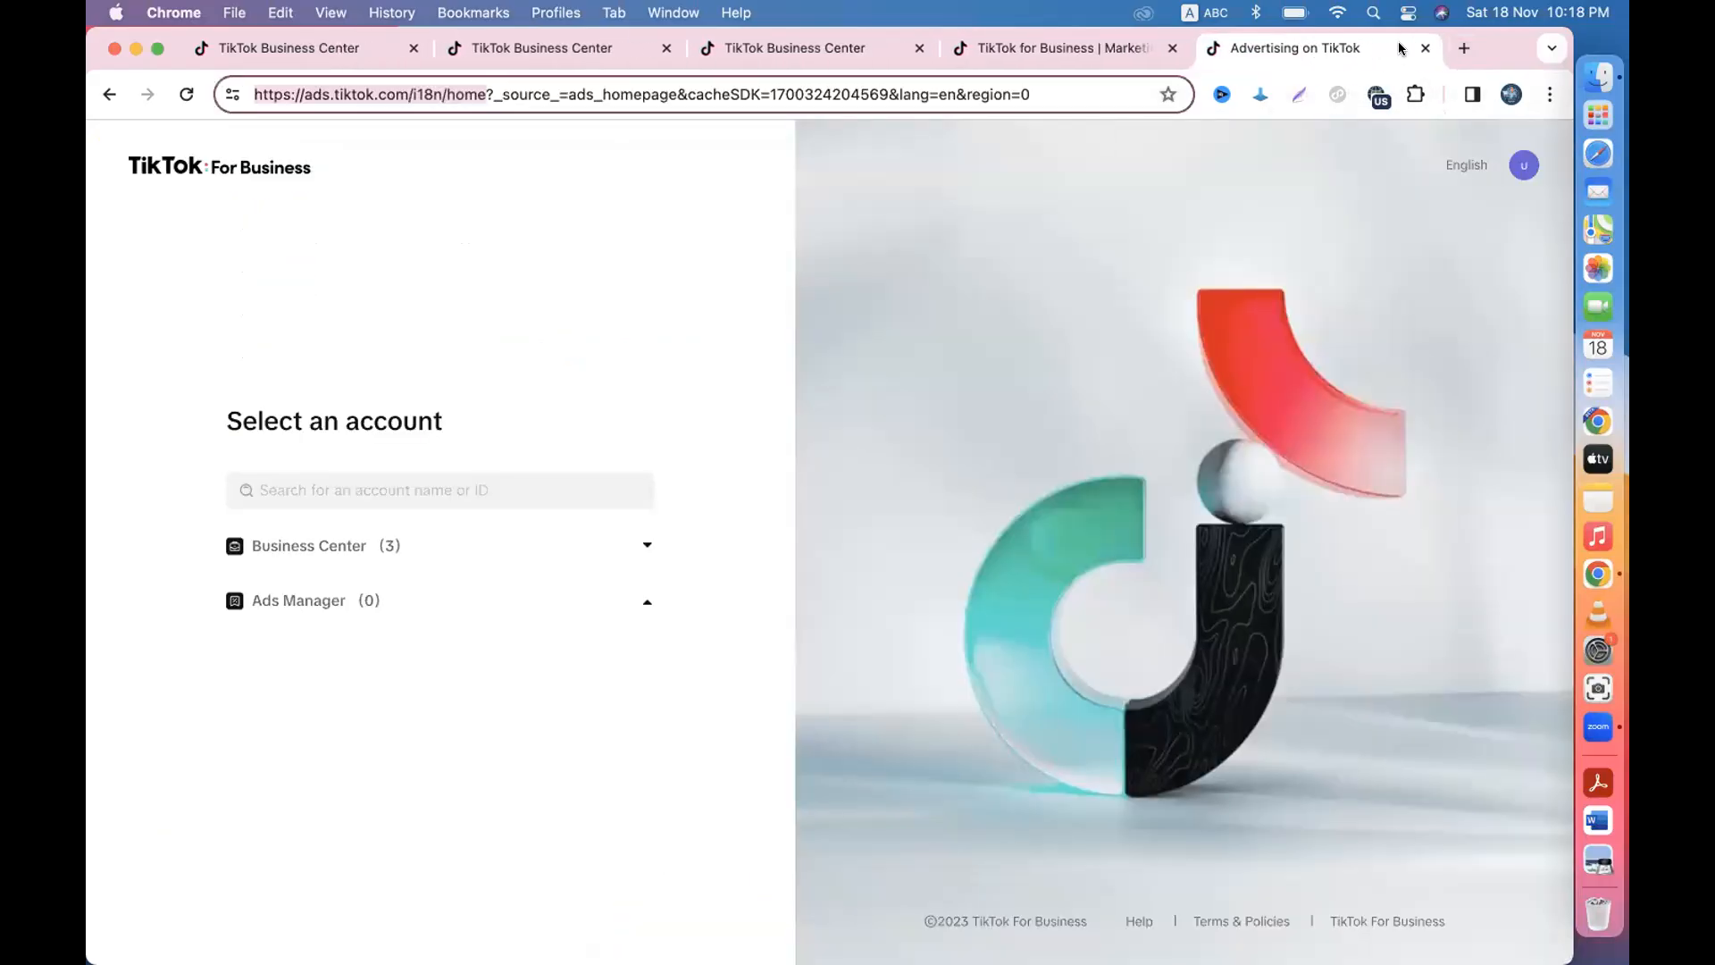
Close the Advertising on TikTok, marketing and two Business Center tabs
left_click(1425, 49)
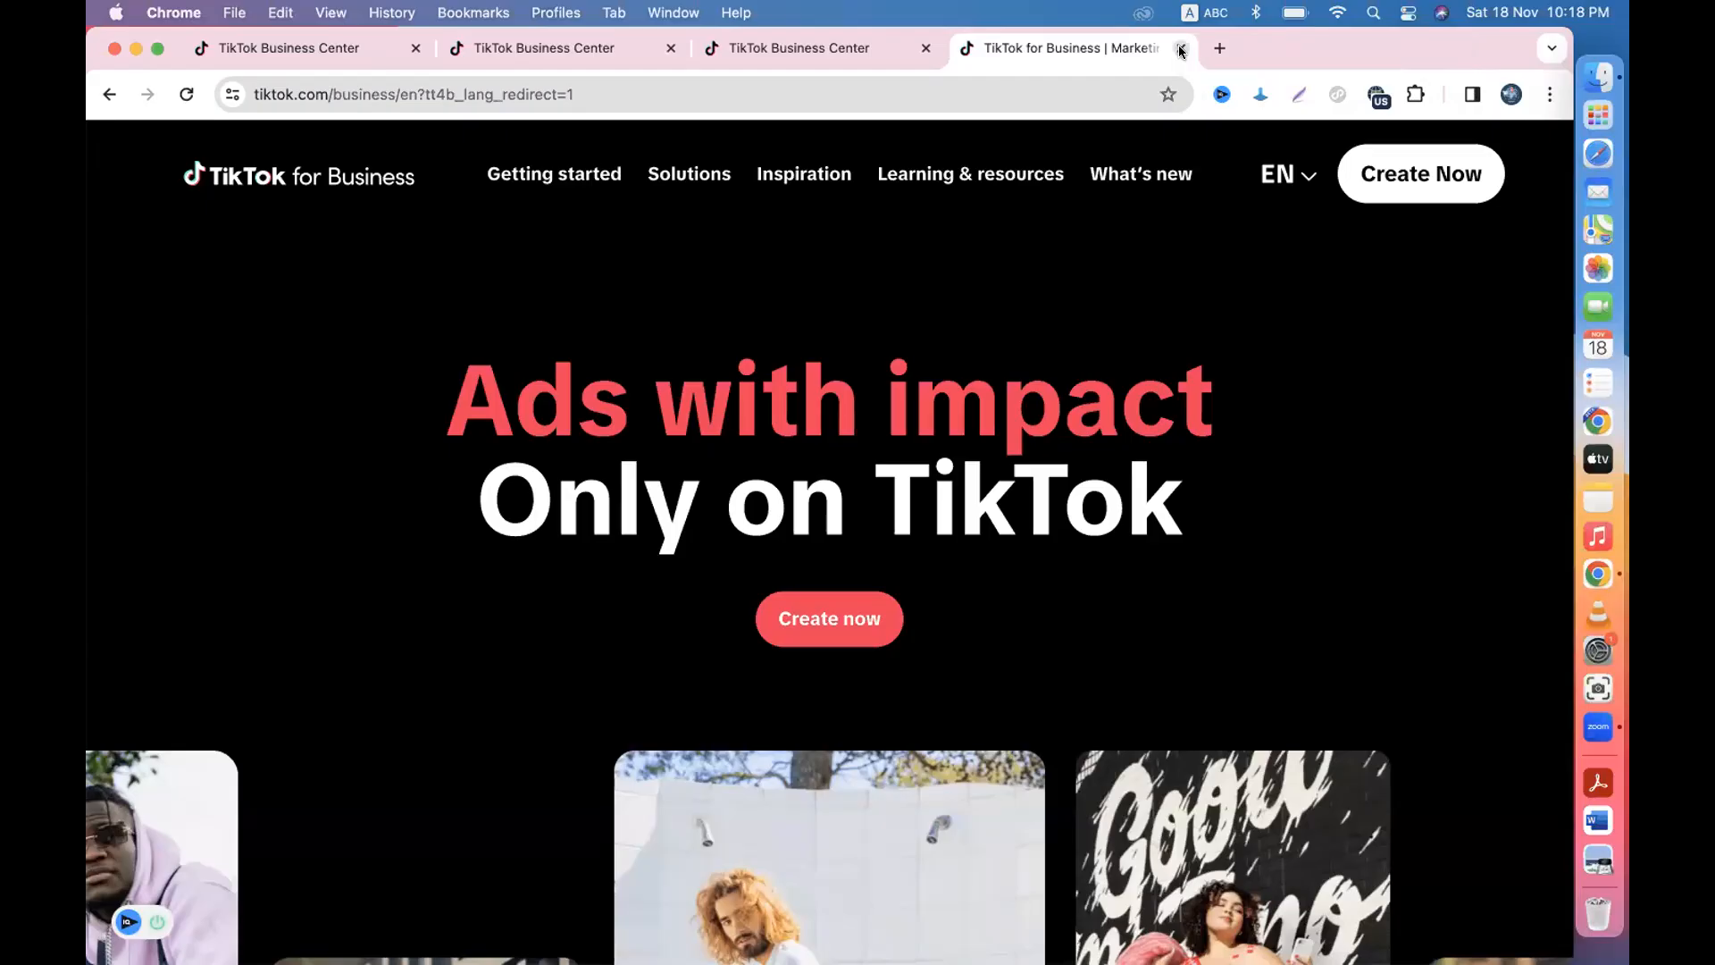
left_click(1179, 49)
left_click(925, 48)
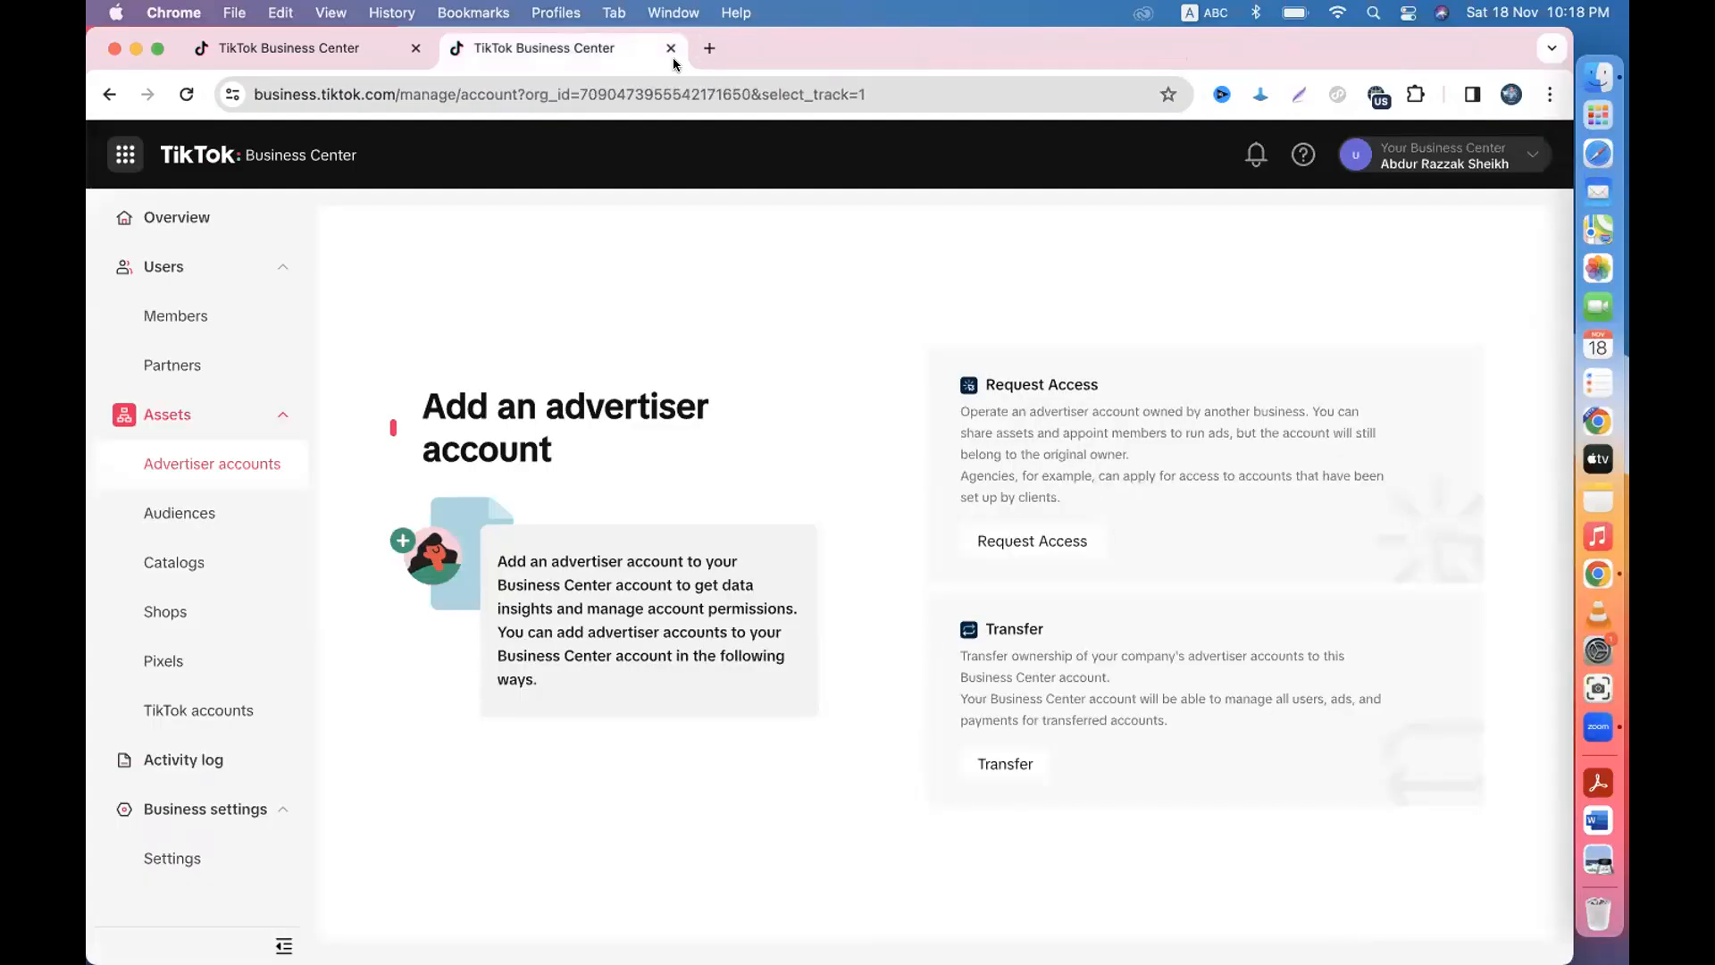
left_click(669, 48)
Go to ads.tiktok.com in a new tab, choose Create now and open the account menu
left_click(442, 48)
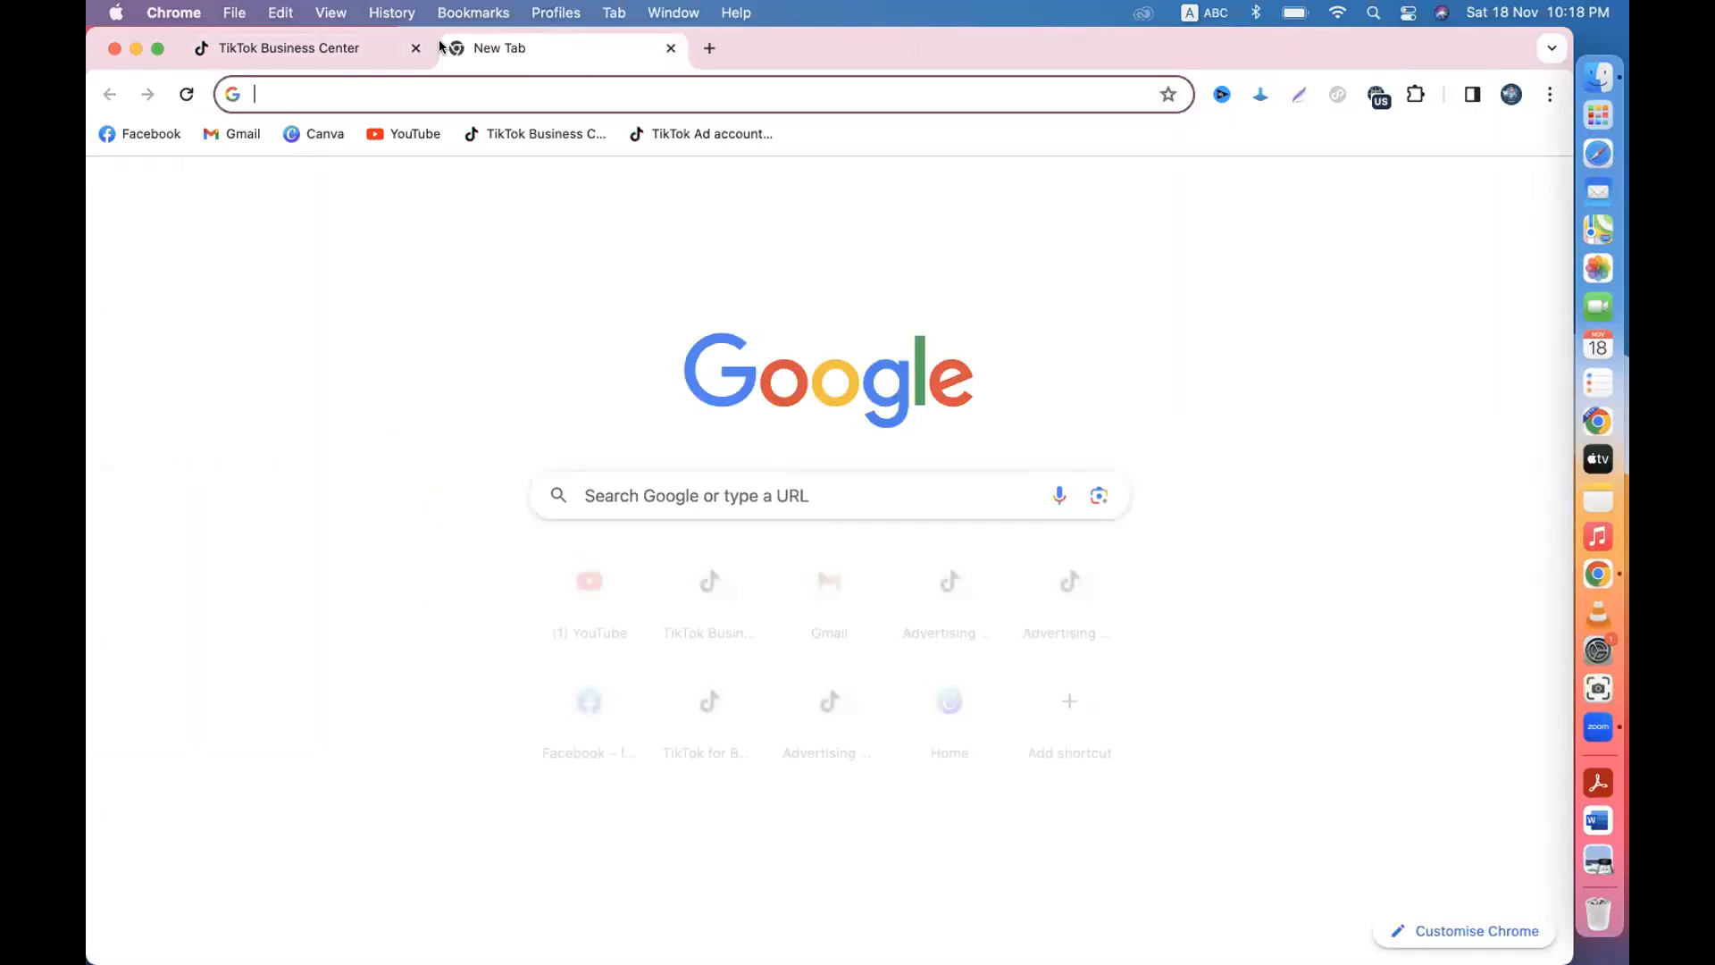
type("ads.tiktok.com")
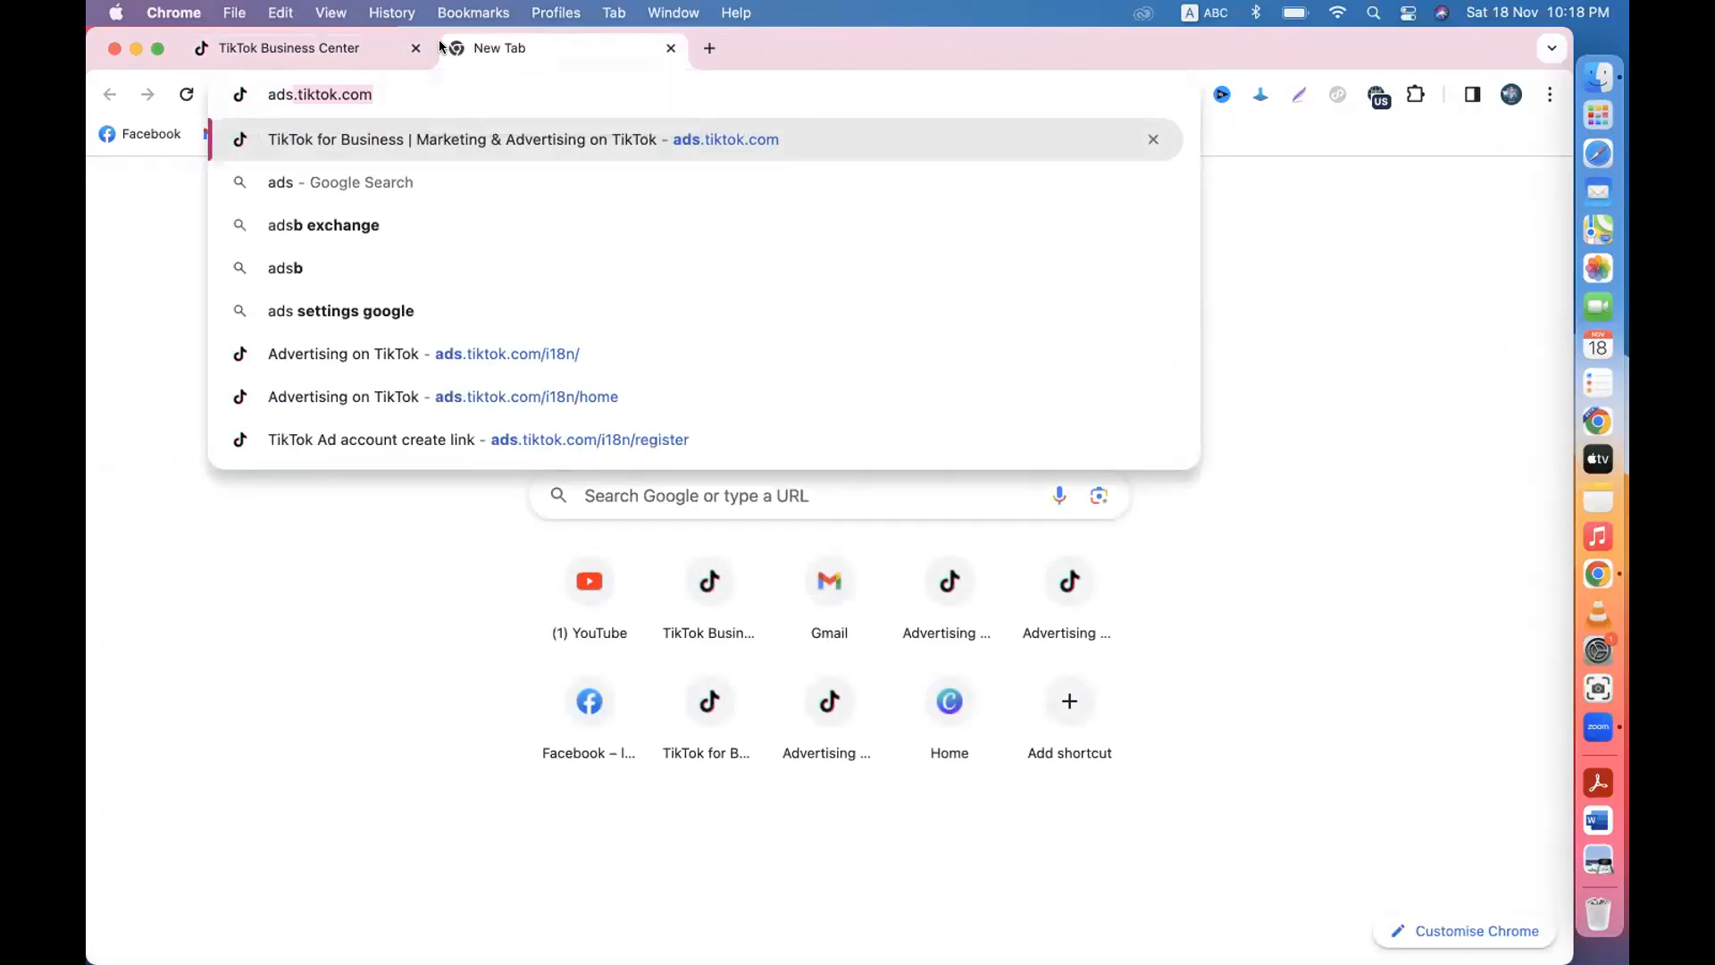
key("Return")
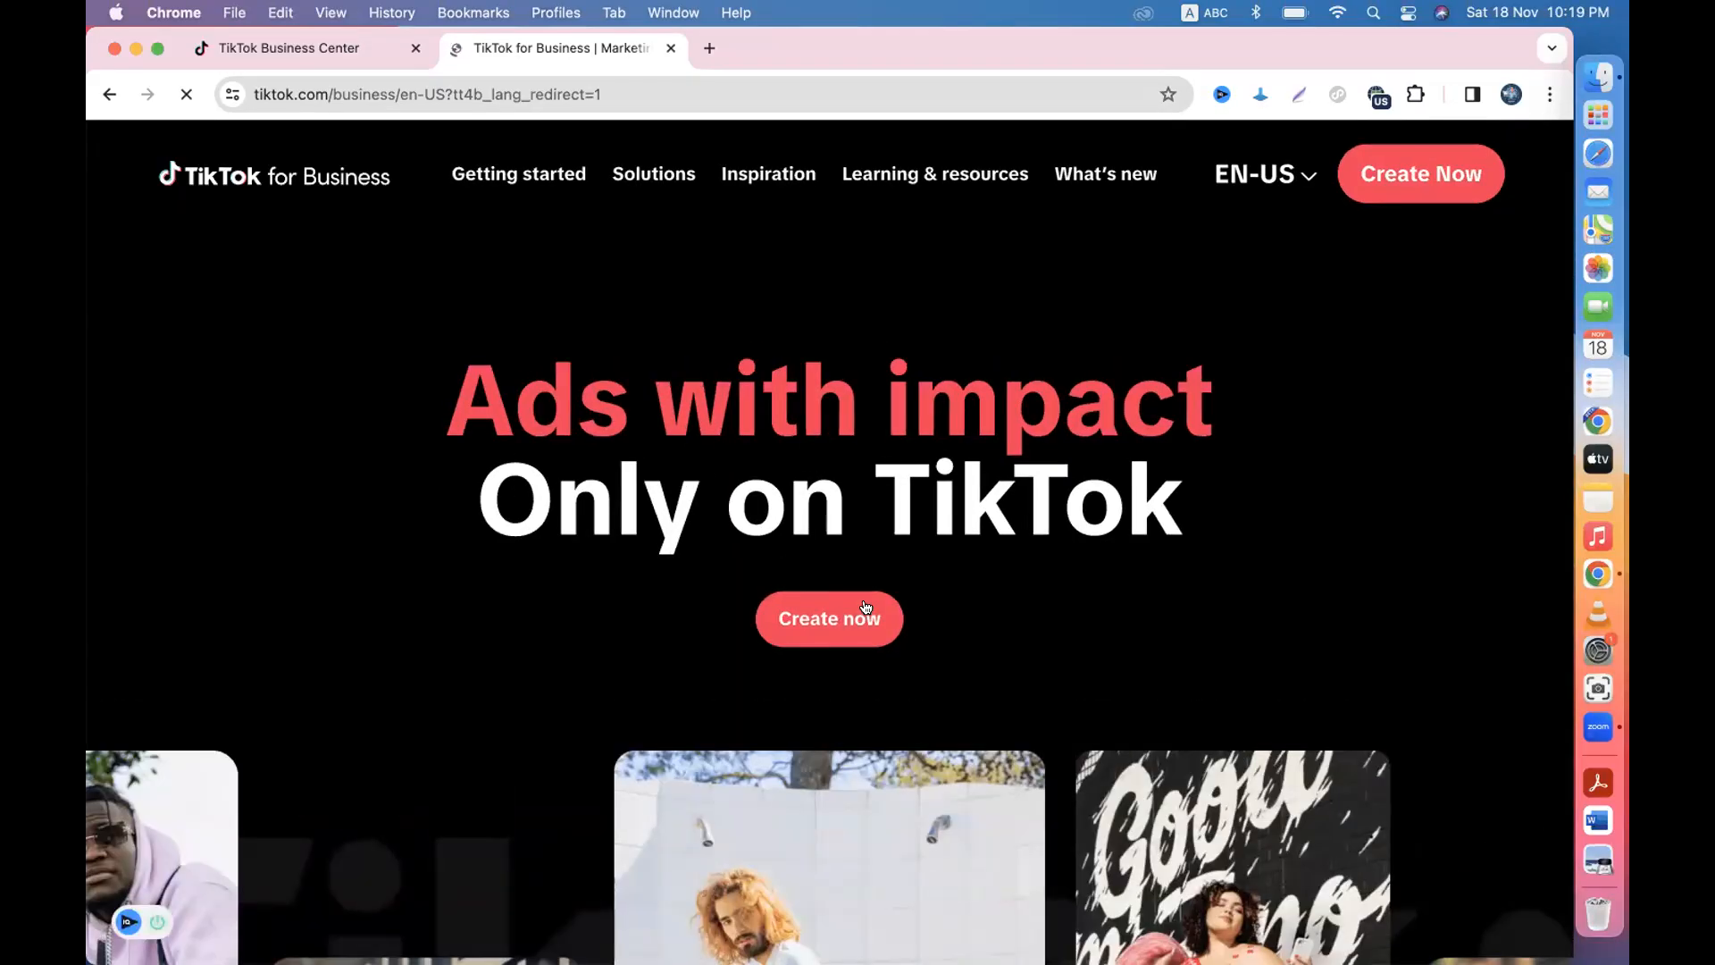
left_click(842, 620)
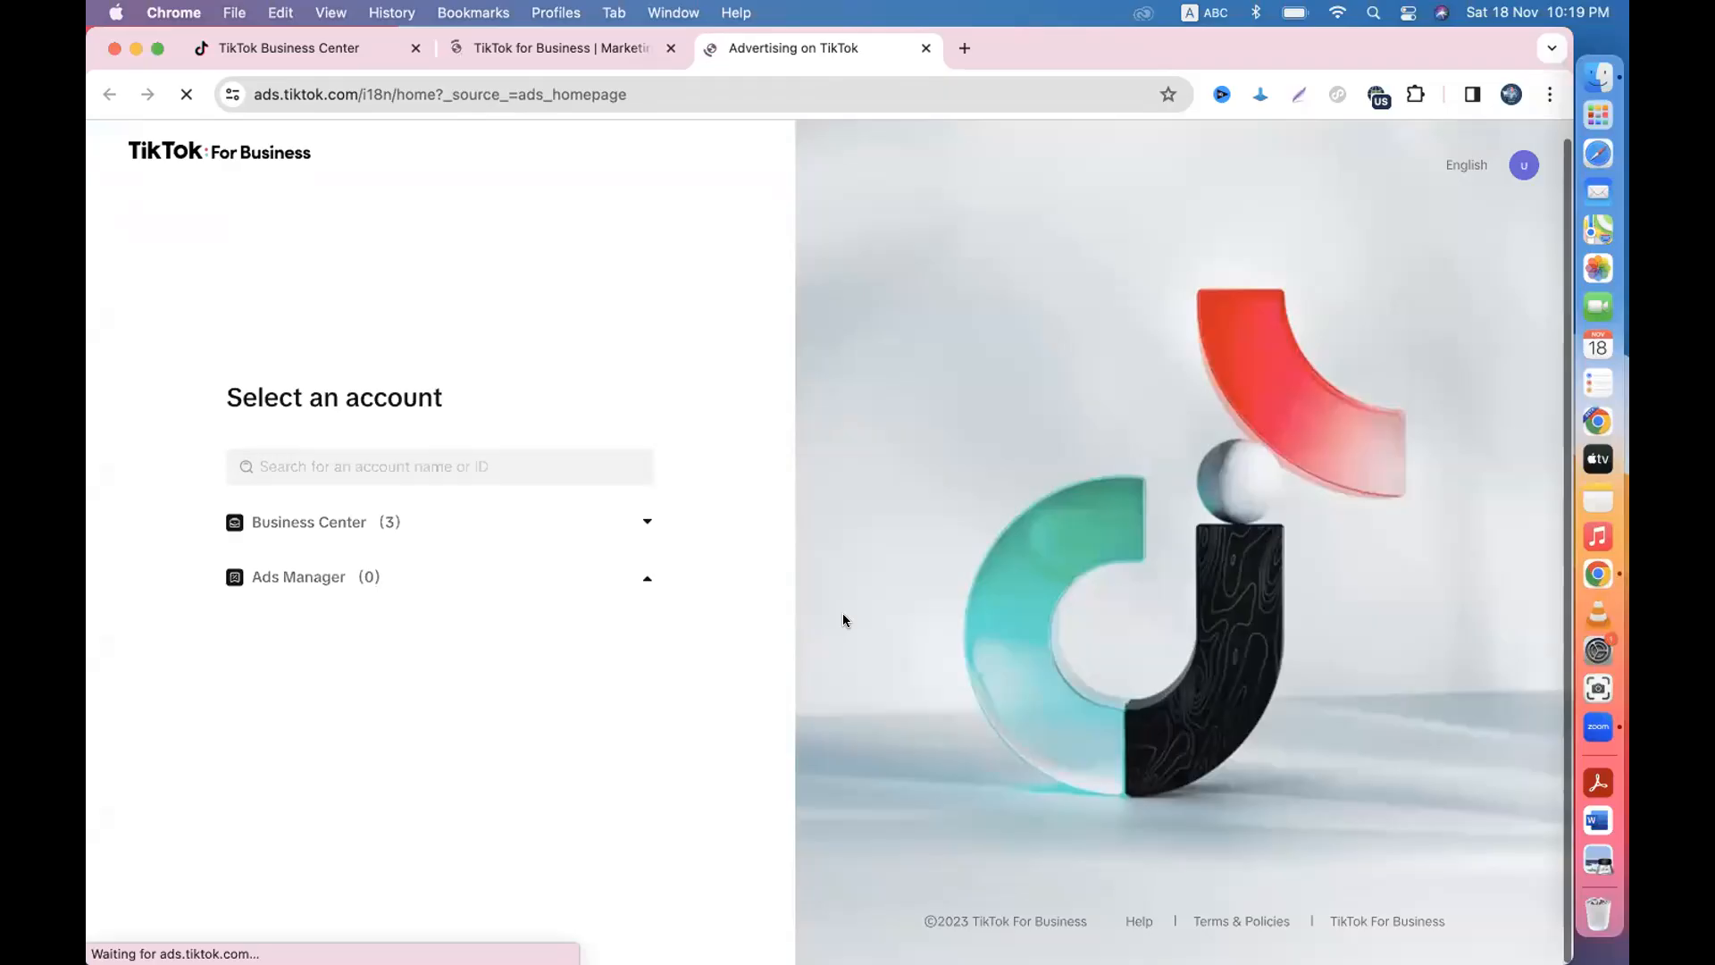
left_click(1514, 169)
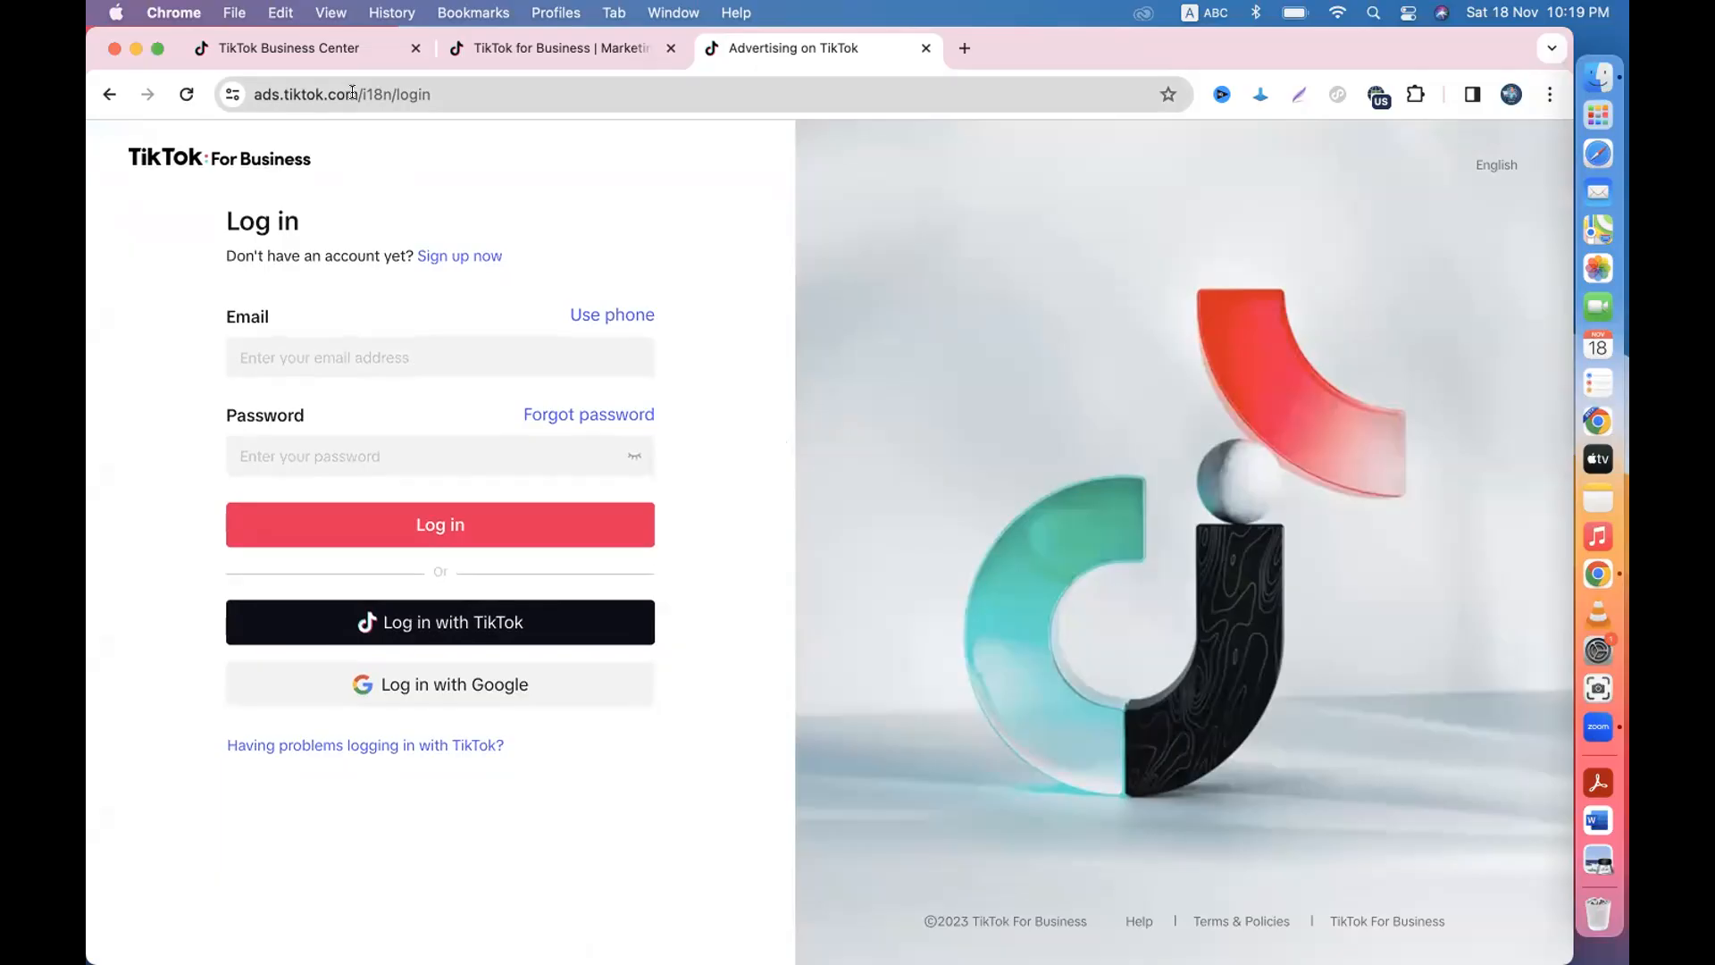
Change the ads address from login to signup and load the sign-up page
left_click_drag(352, 92, 525, 94)
left_click(508, 94)
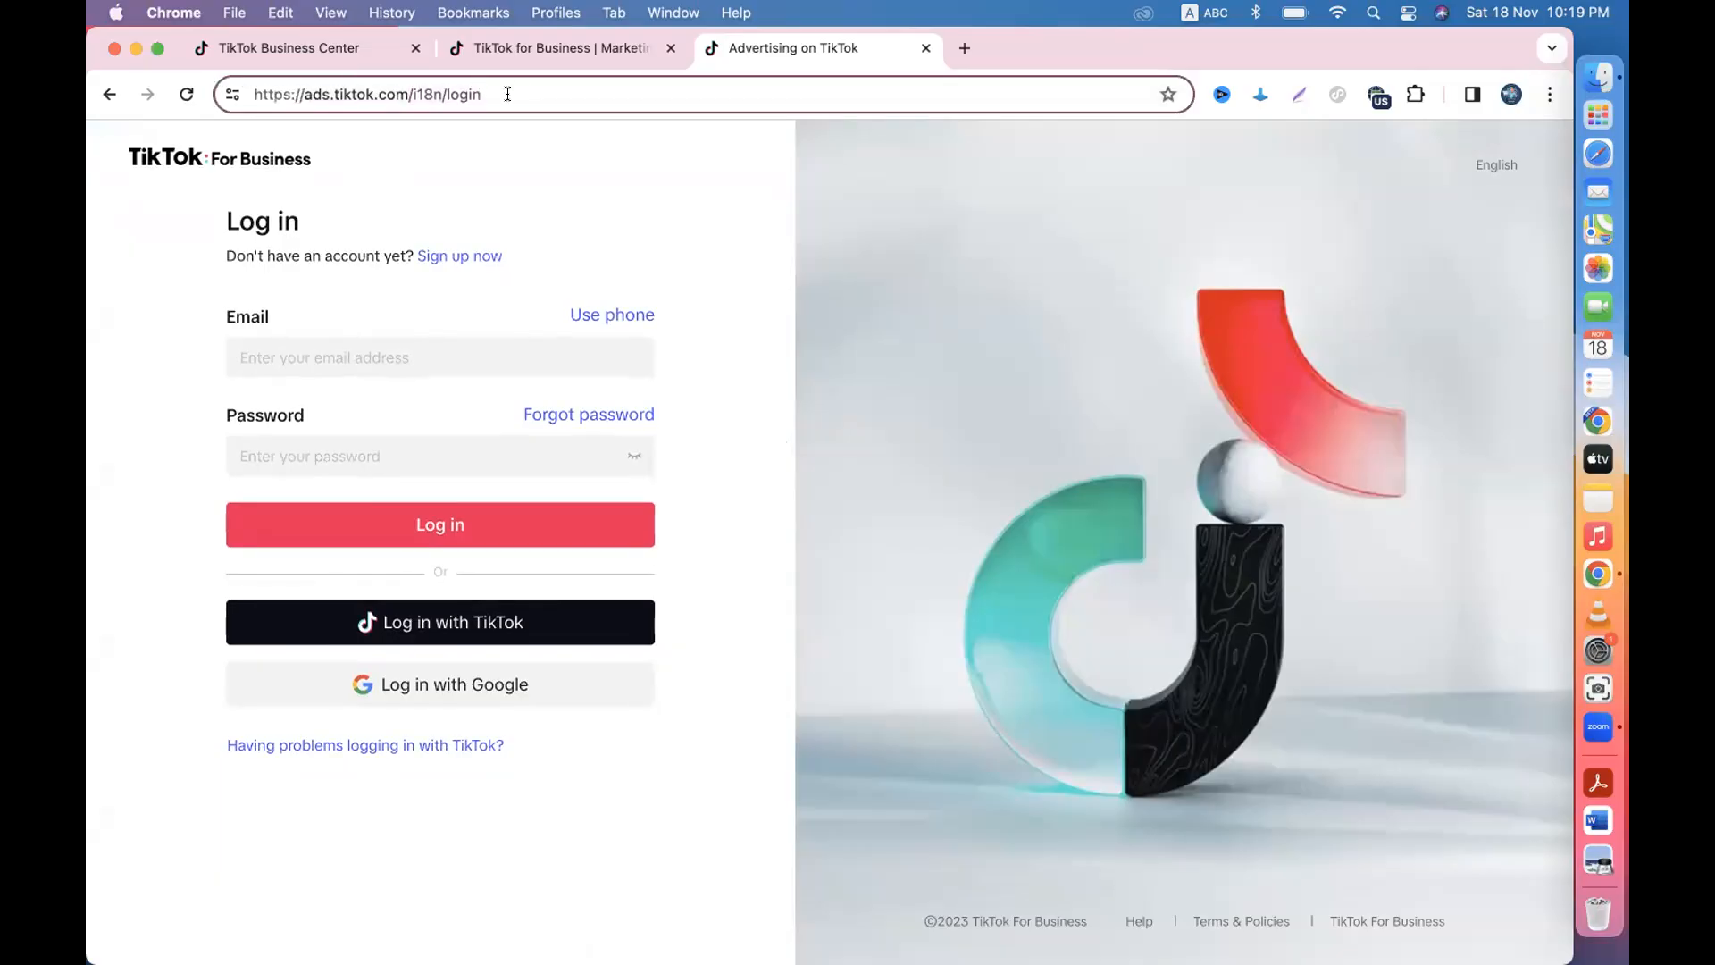
key("BackSpace")
key("BackSpace")
key("BackSpace")
key("BackSpace")
key("BackSpace")
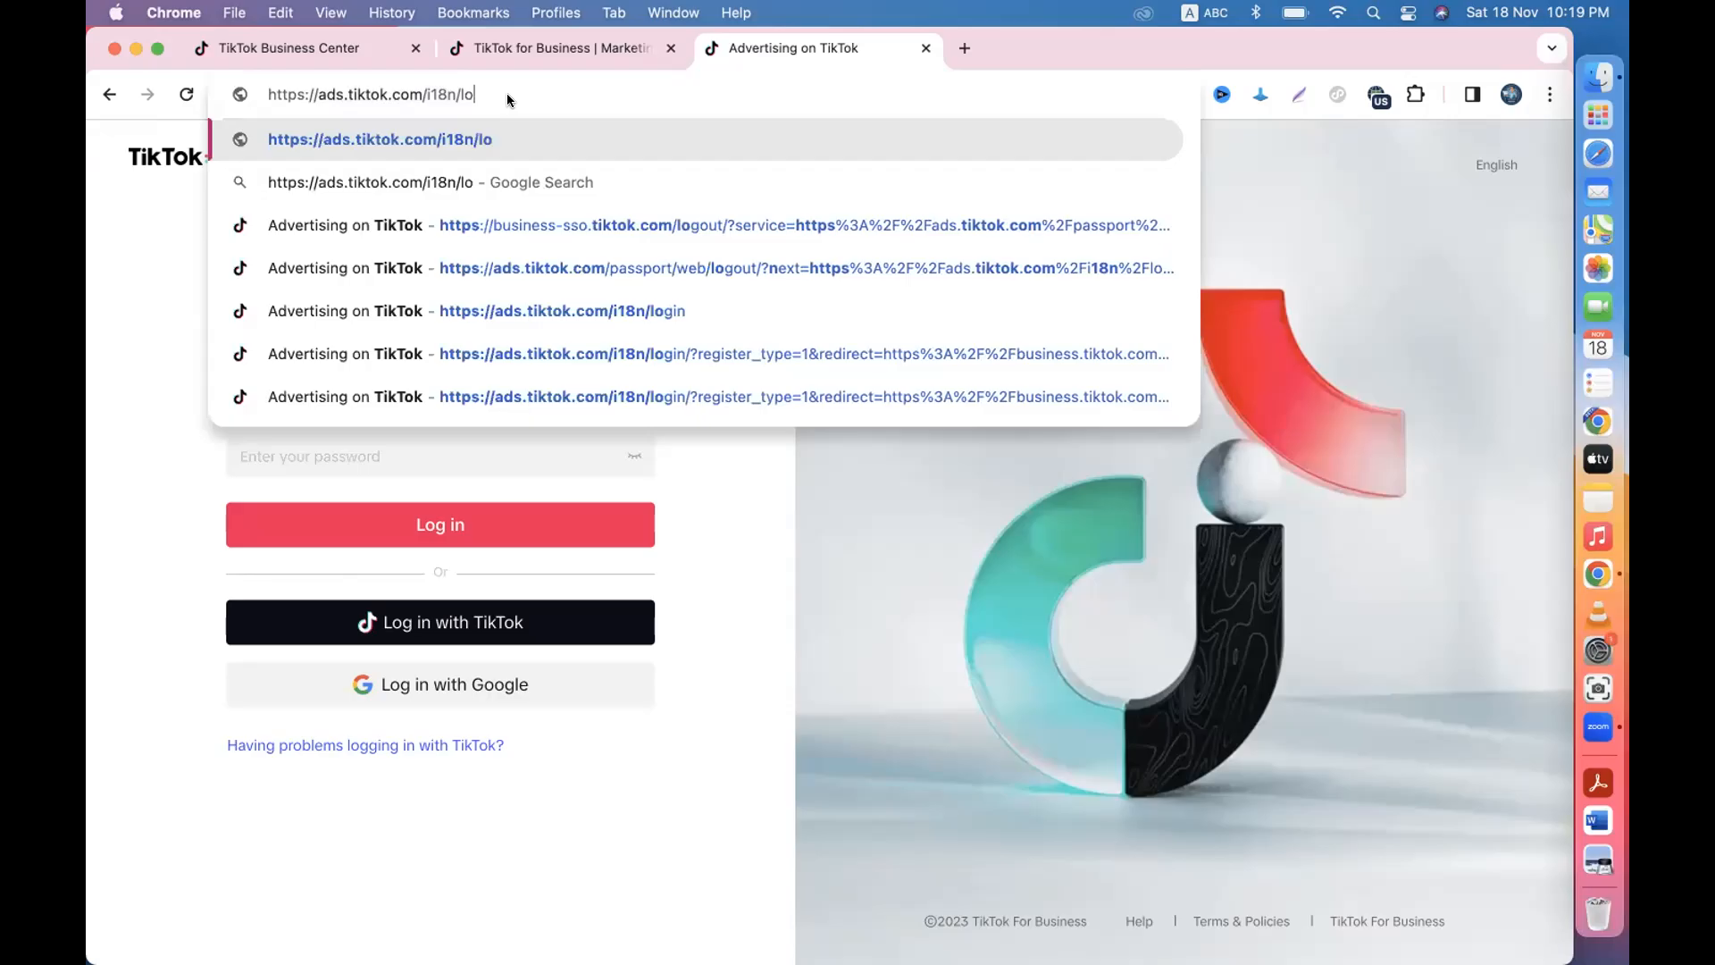
type("si")
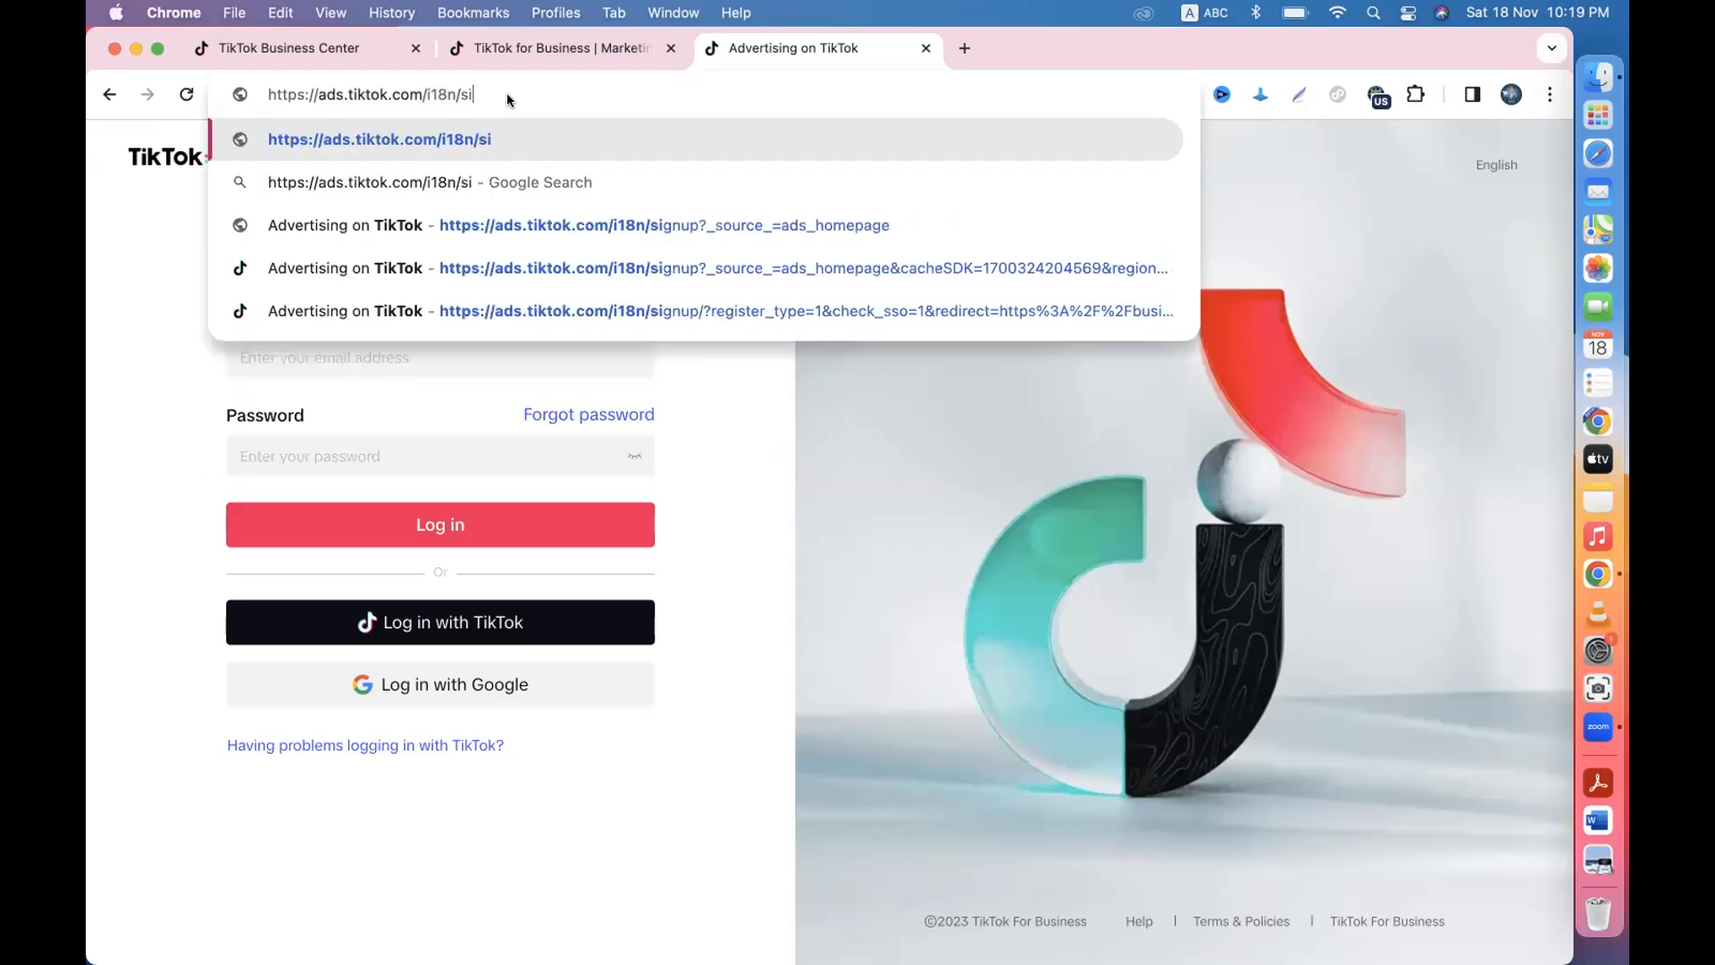
type("gnup")
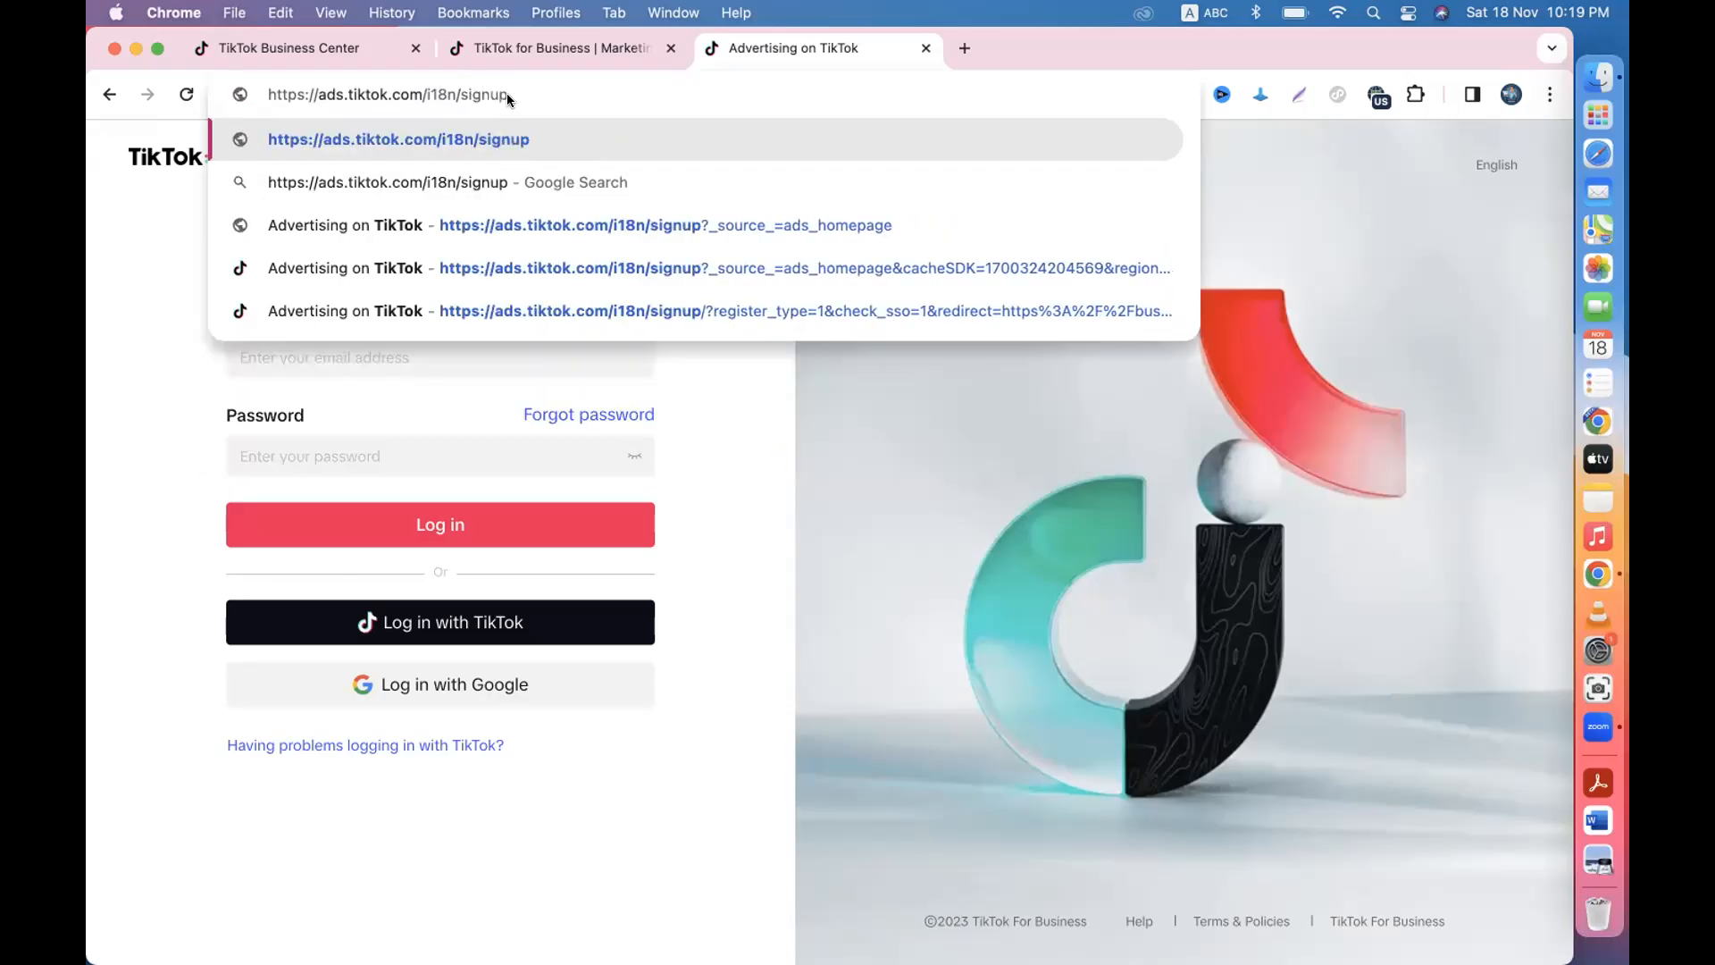
key("Return")
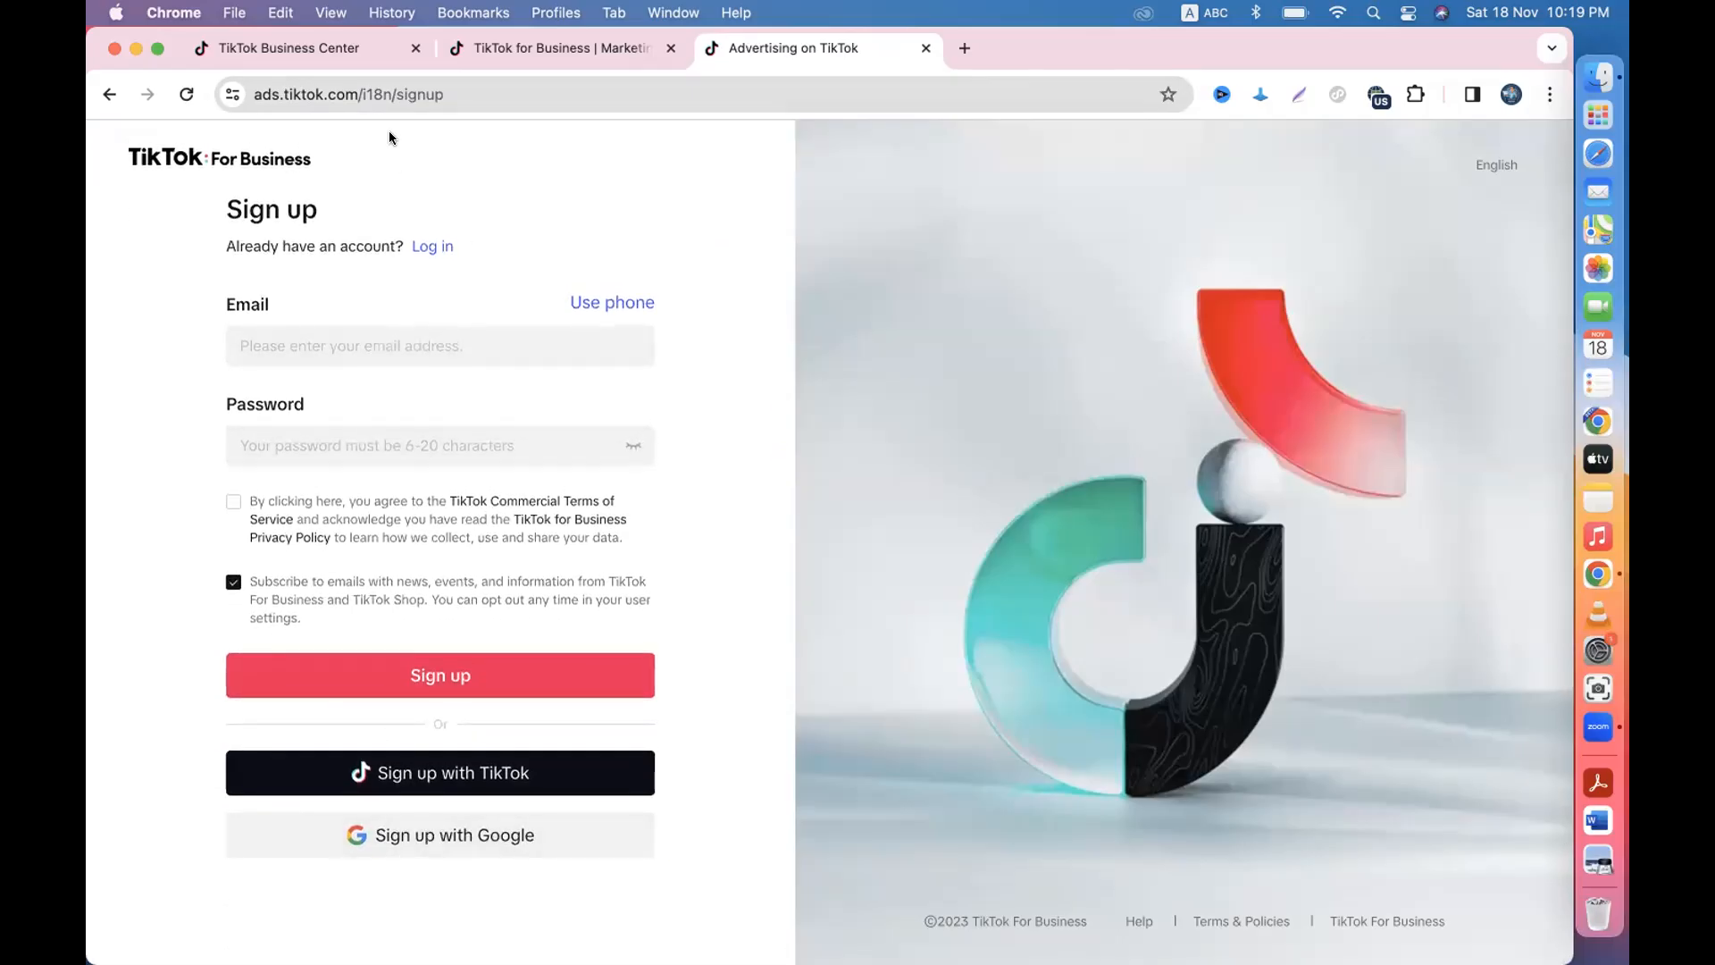
Return to the ads home address, choose Create Now, then switch to the Log in page
left_click_drag(358, 89, 455, 94)
key("BackSpace")
key("Return")
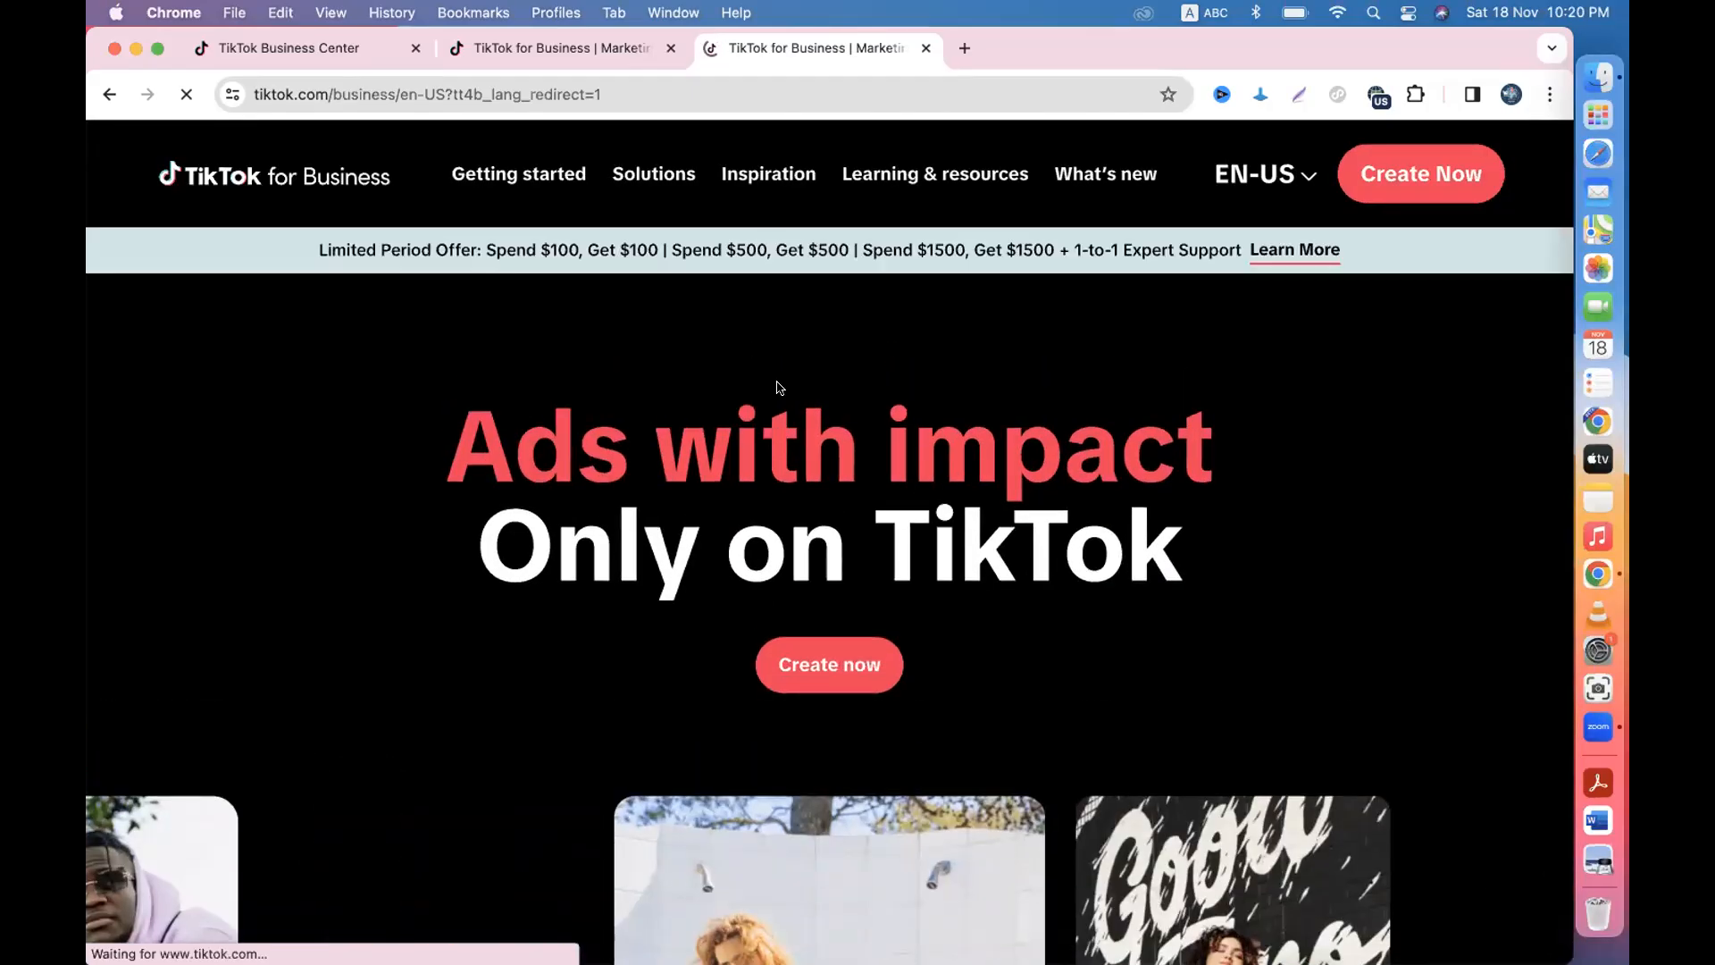
left_click(1289, 190)
left_click(1412, 178)
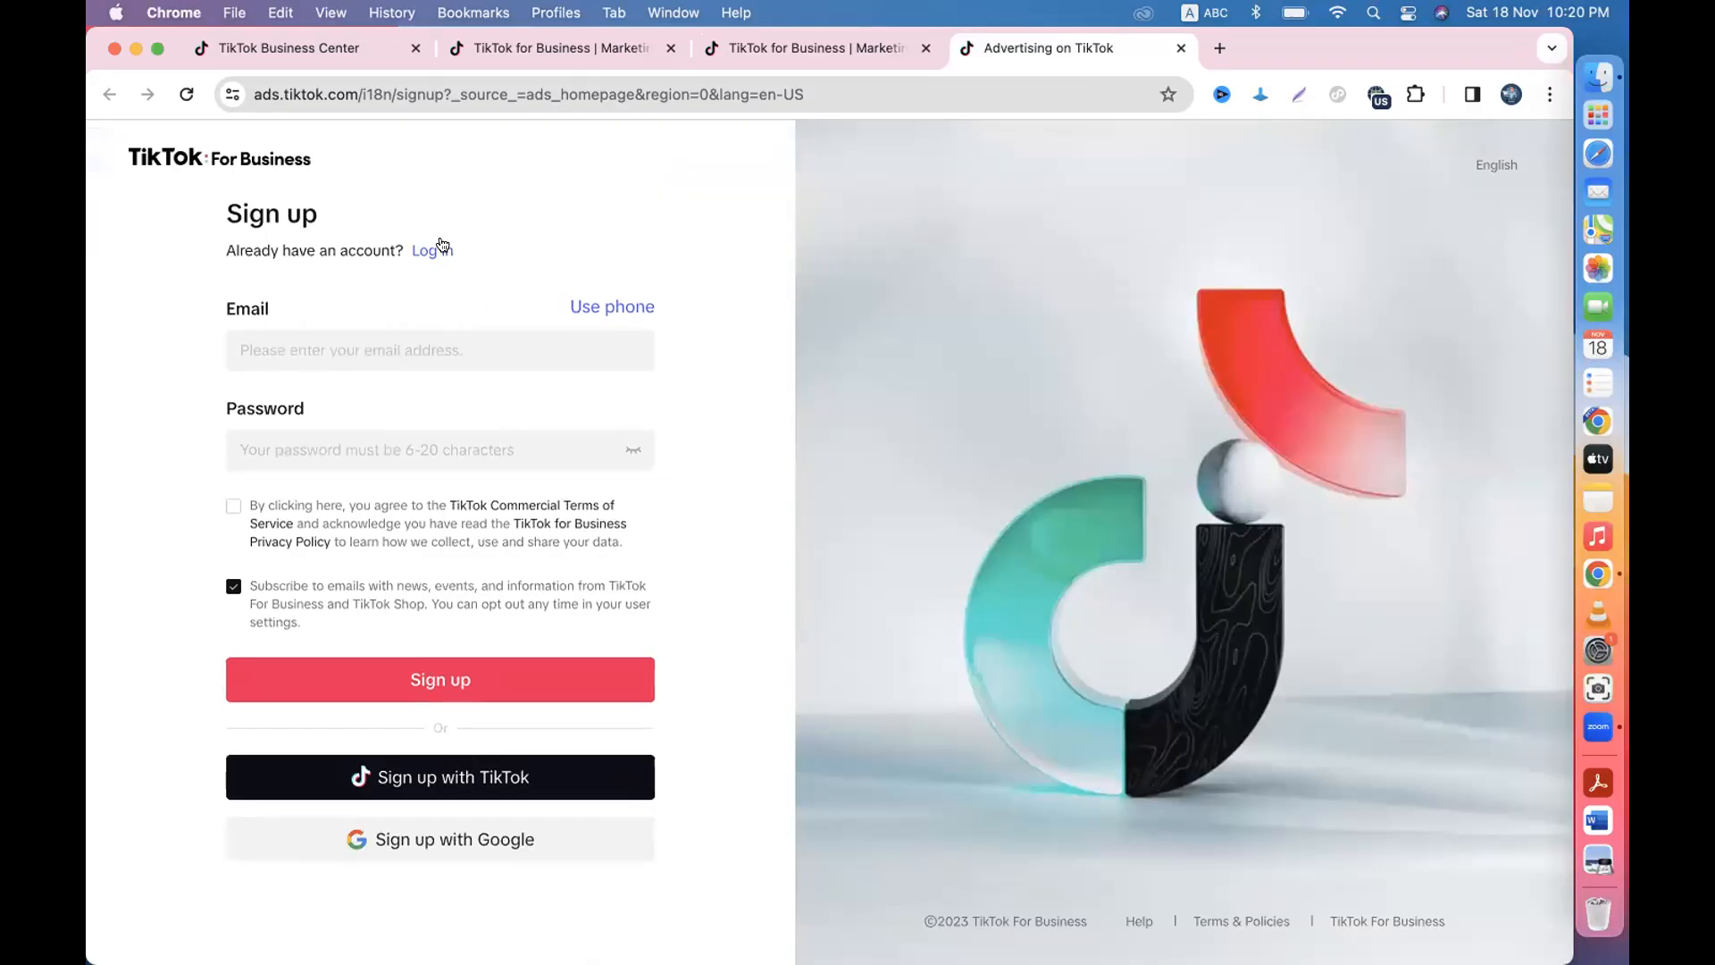
left_click(436, 250)
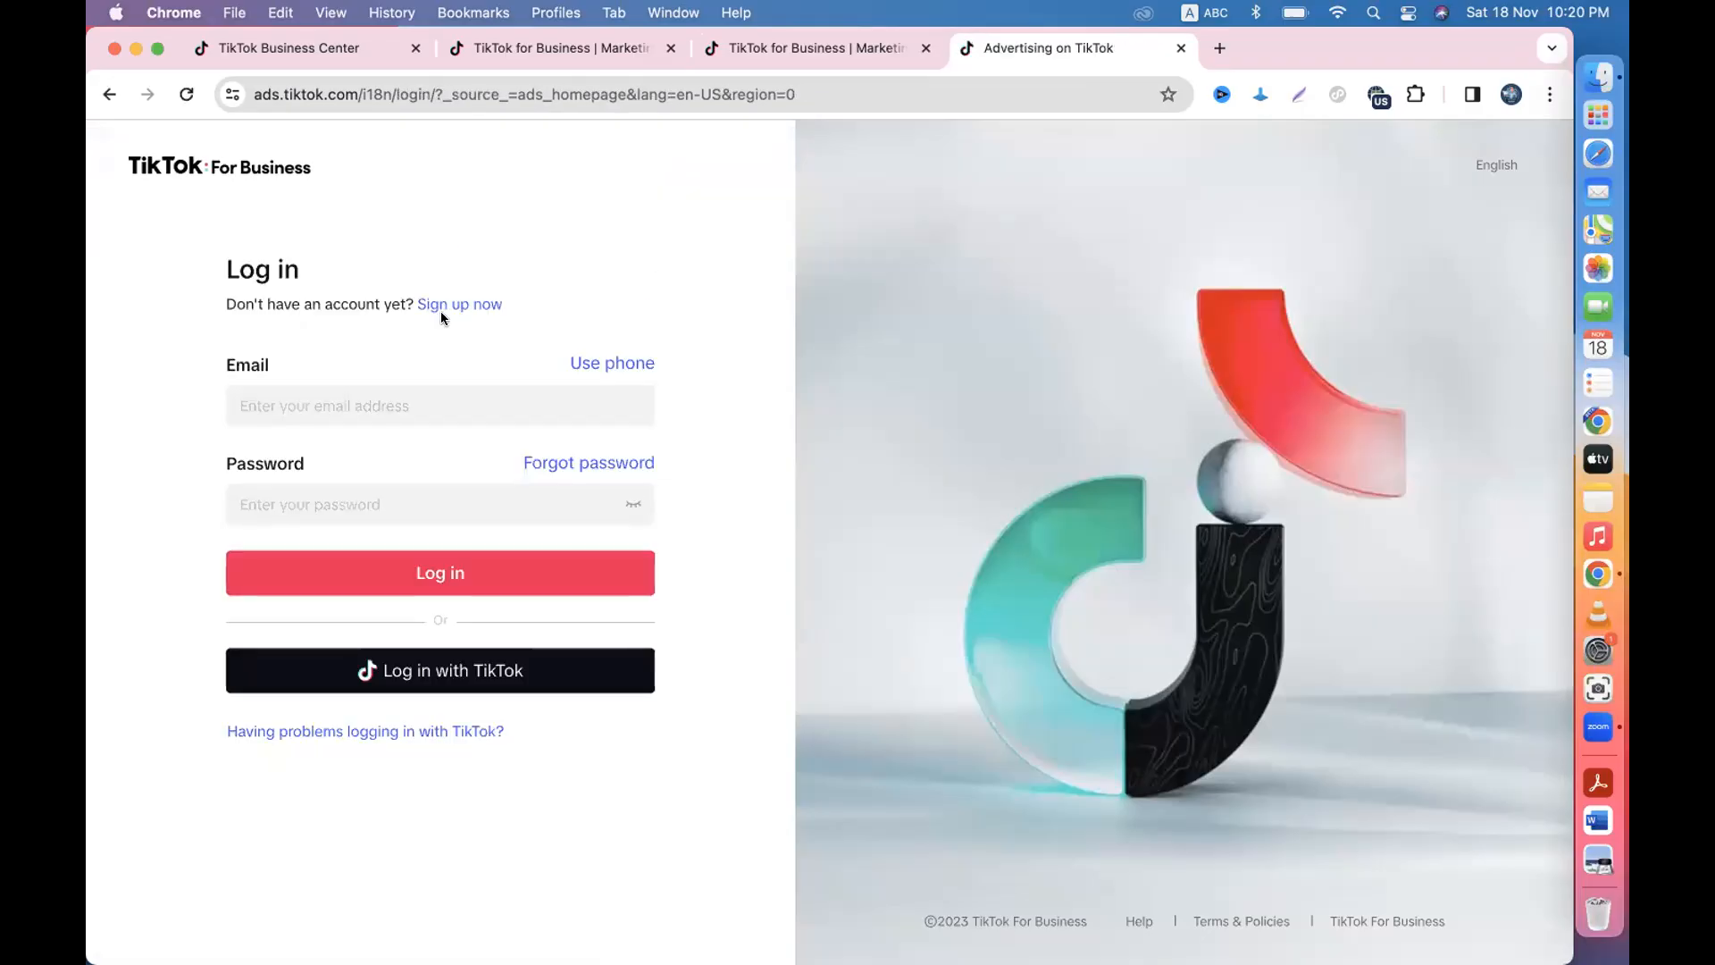
Log in with TikTok and authorize TikTok For Business to access the account
left_click(483, 640)
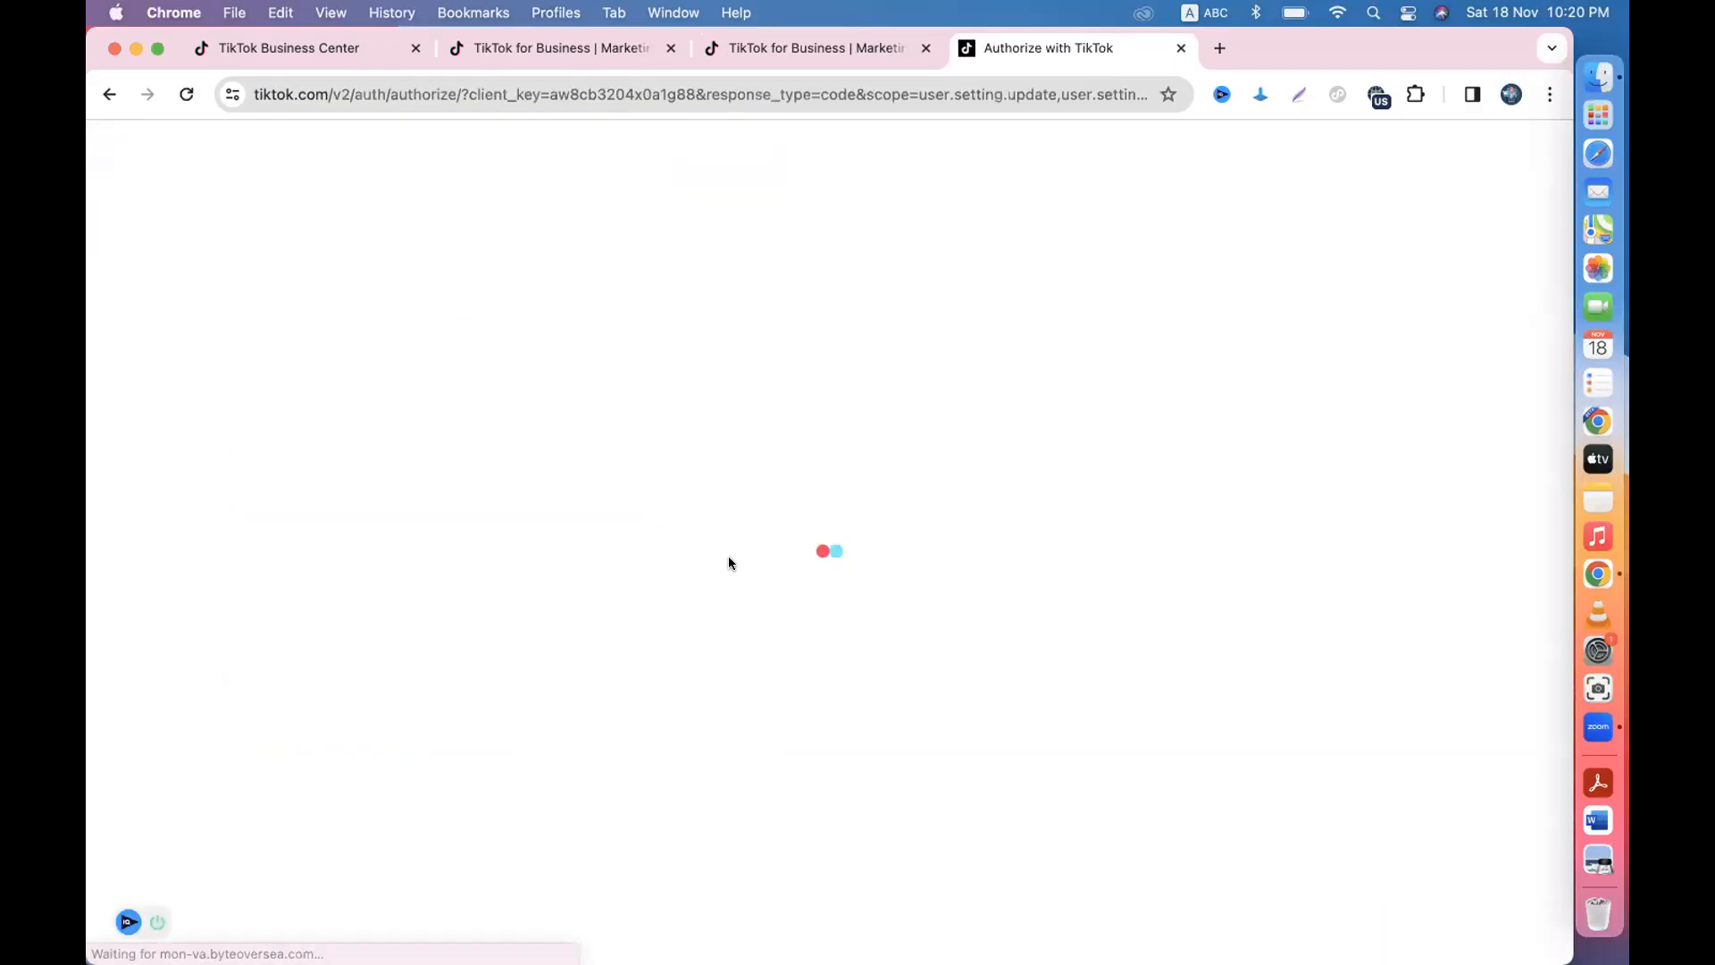
scroll(729, 558, "down", 5)
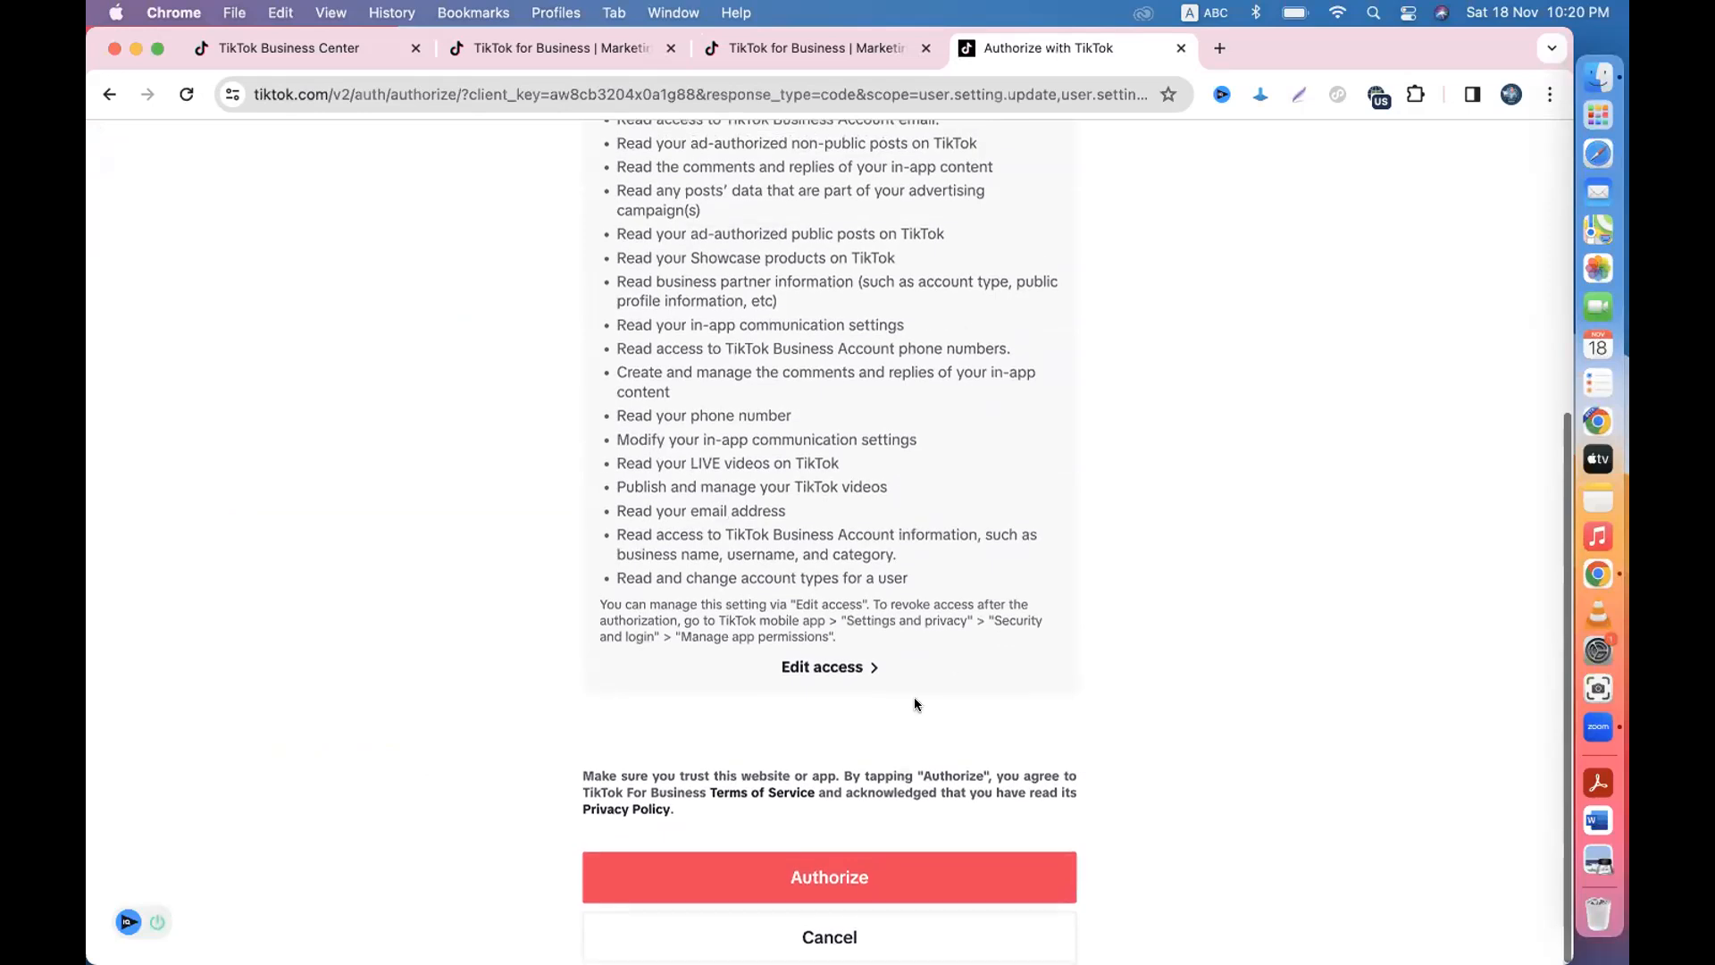
left_click(871, 864)
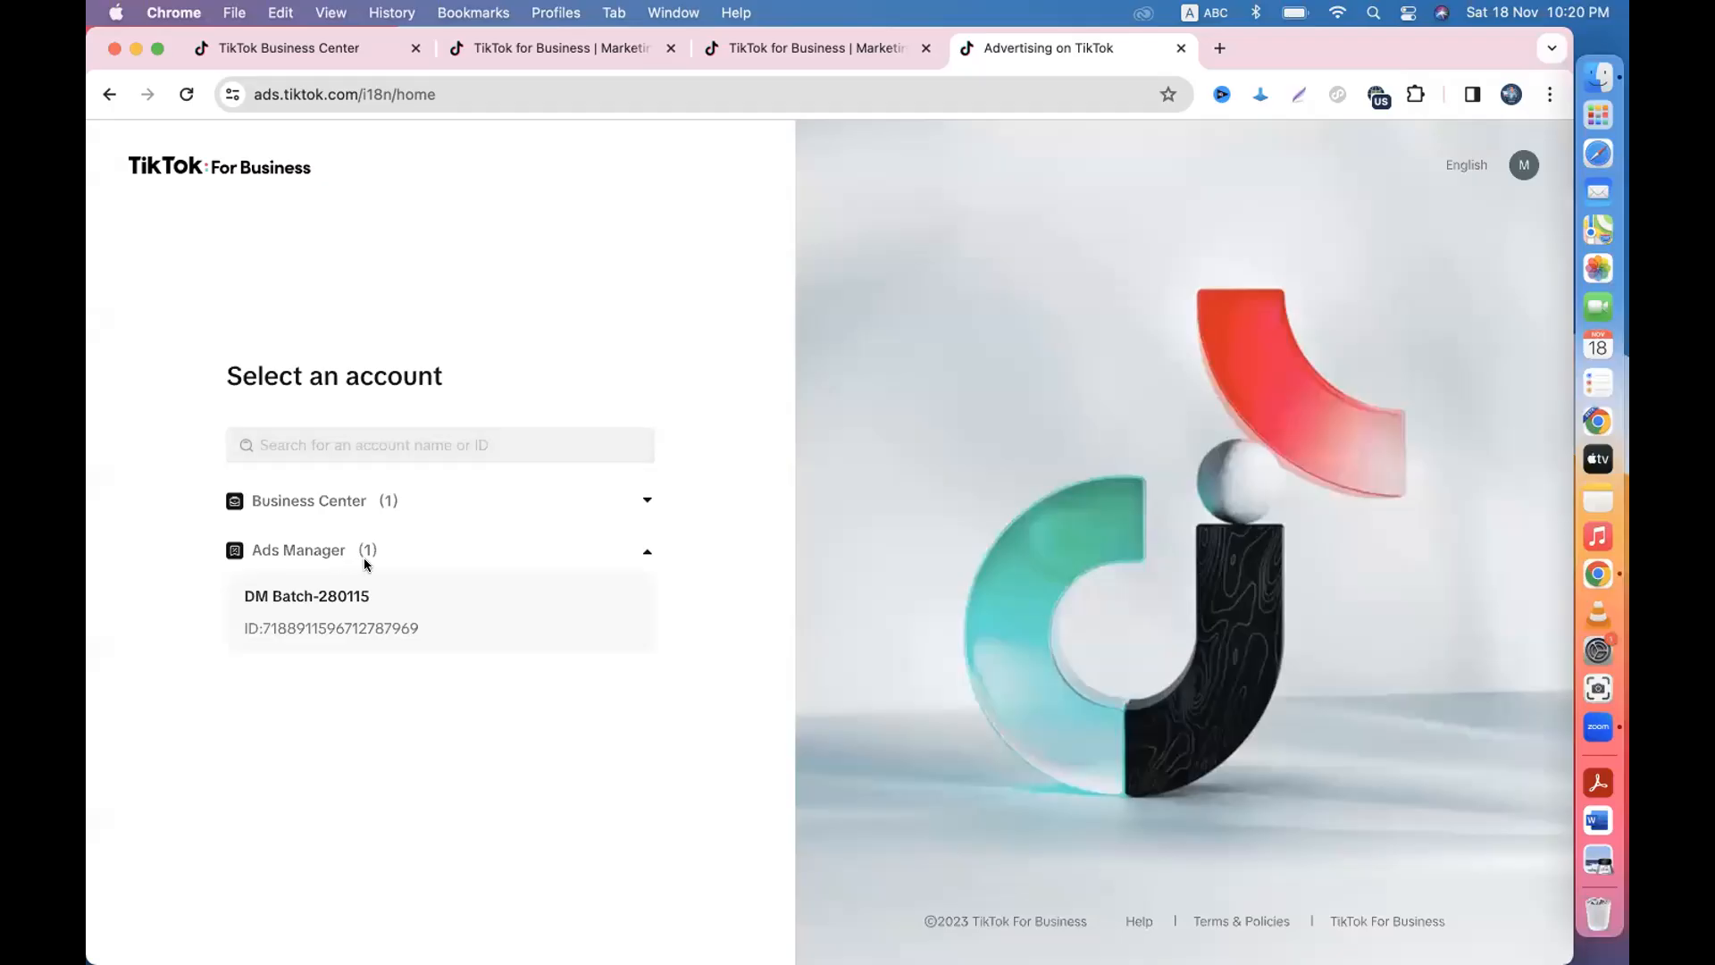
Expand the Business Center and Ads Manager lists and open the DM Batch Ads Manager account
left_click(648, 504)
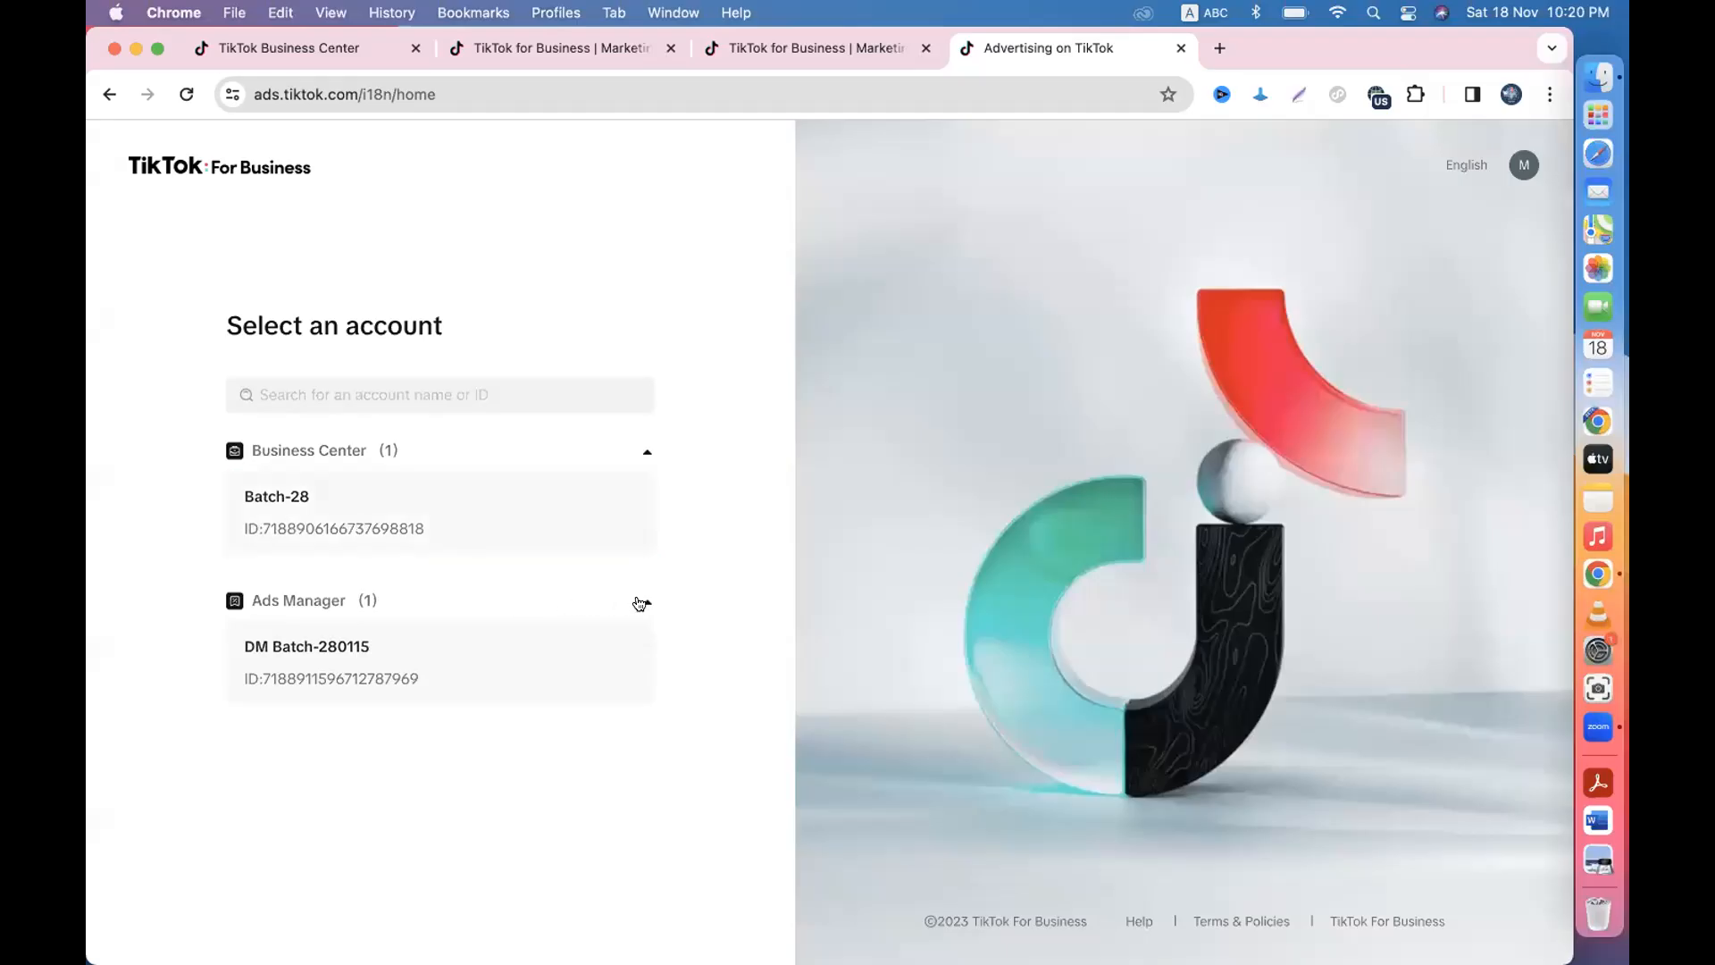
left_click(644, 601)
left_click(640, 645)
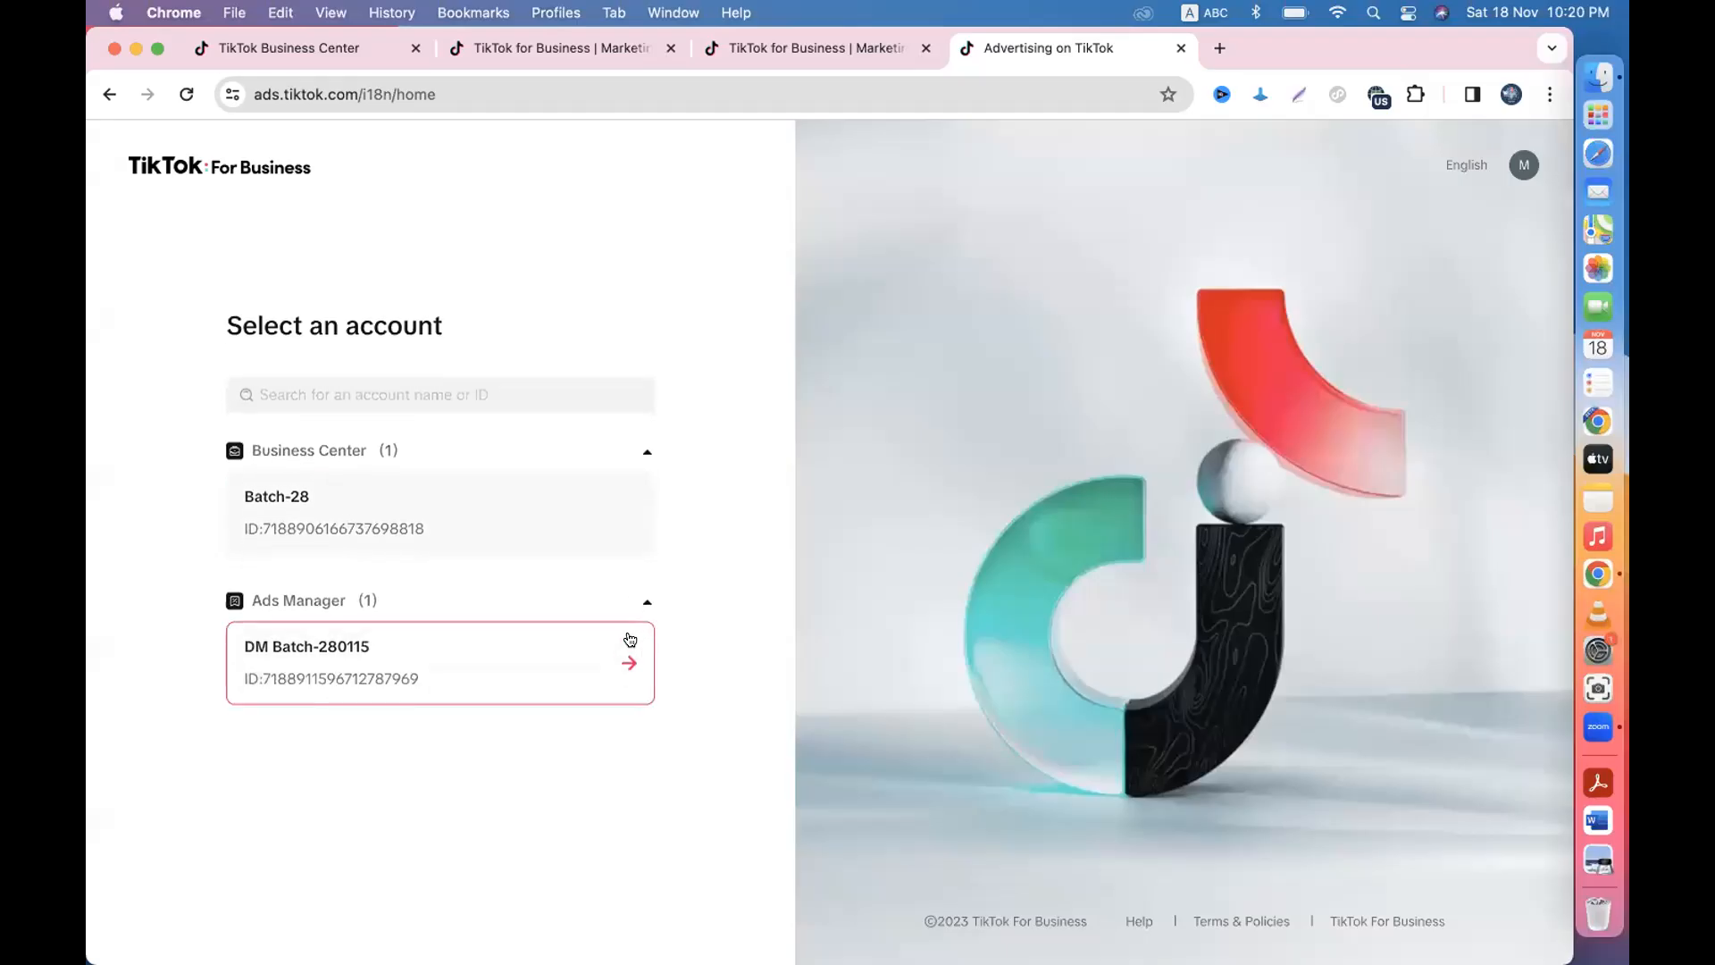
left_click(629, 663)
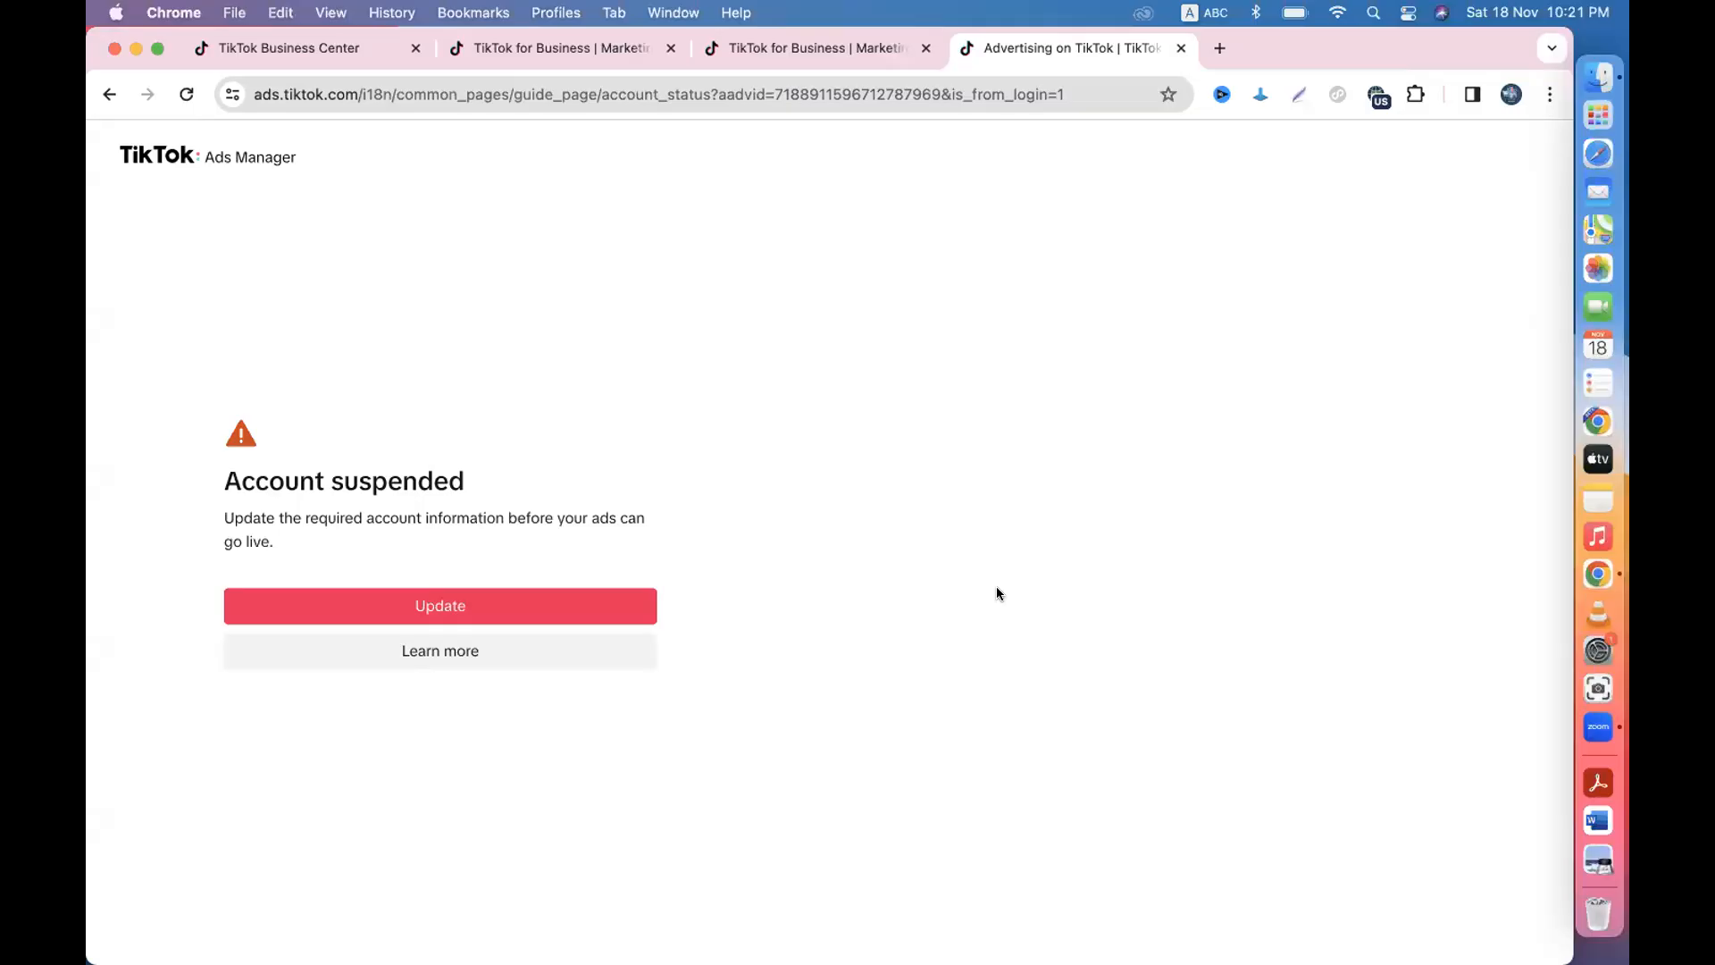
Reload, go back from the suspended account, sign out of TikTok For Business, and open a blank tab
left_click(185, 94)
left_click(116, 96)
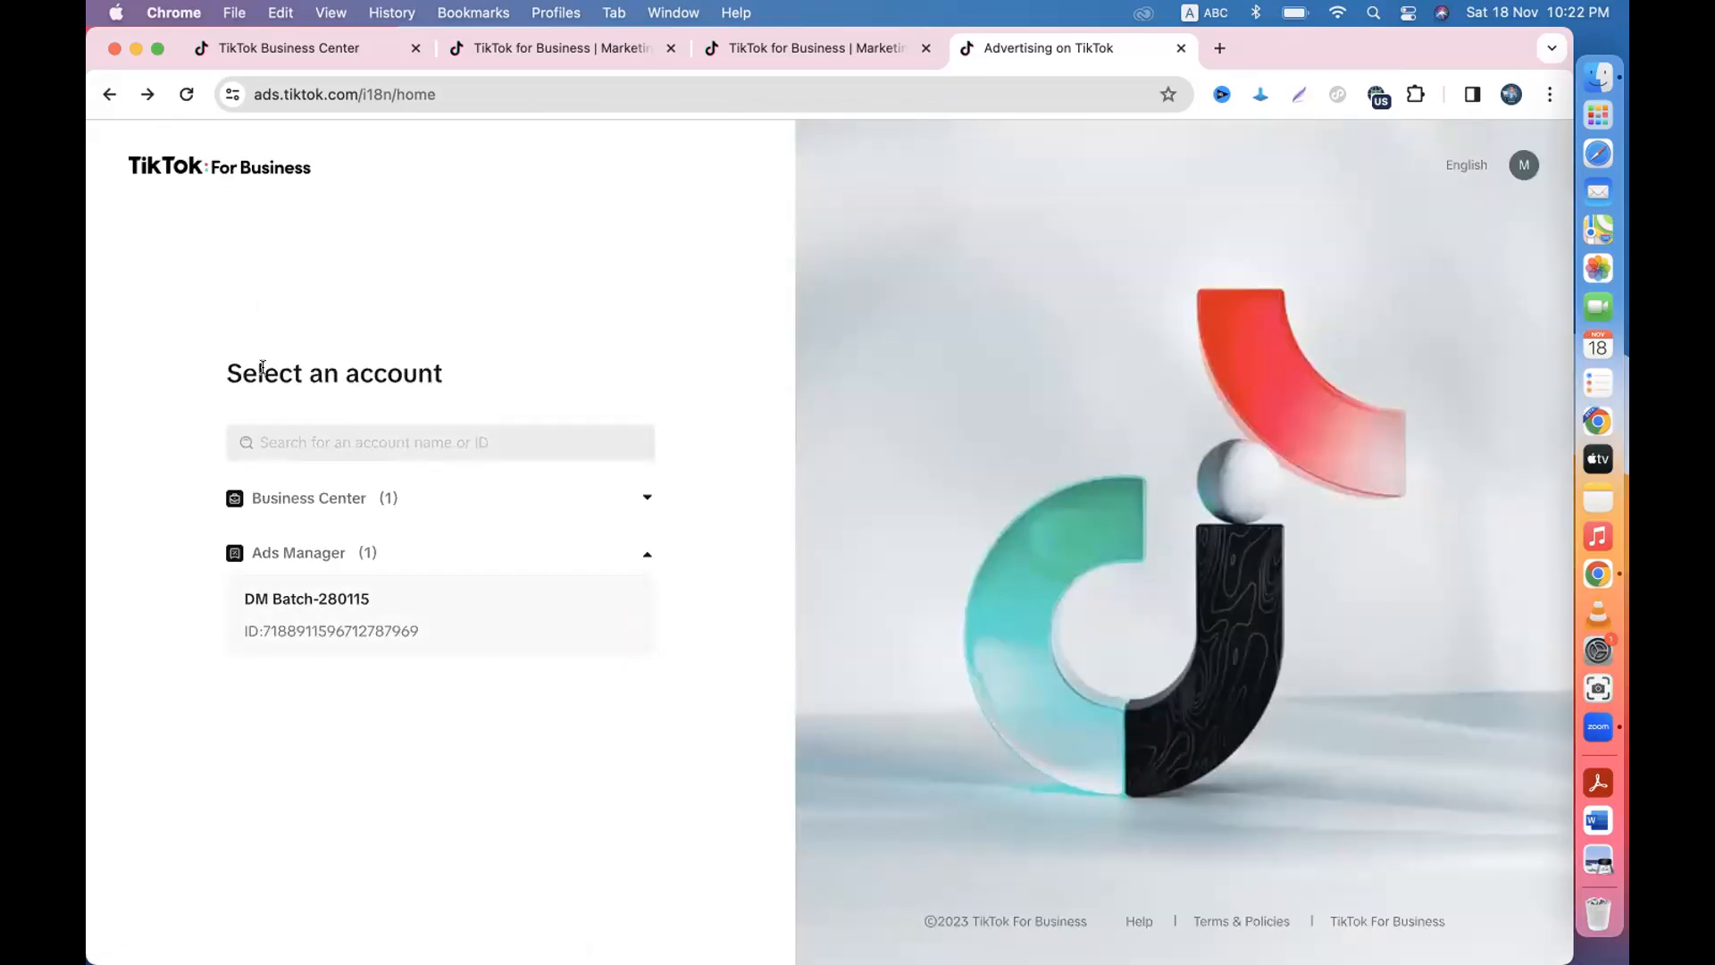
left_click(1522, 170)
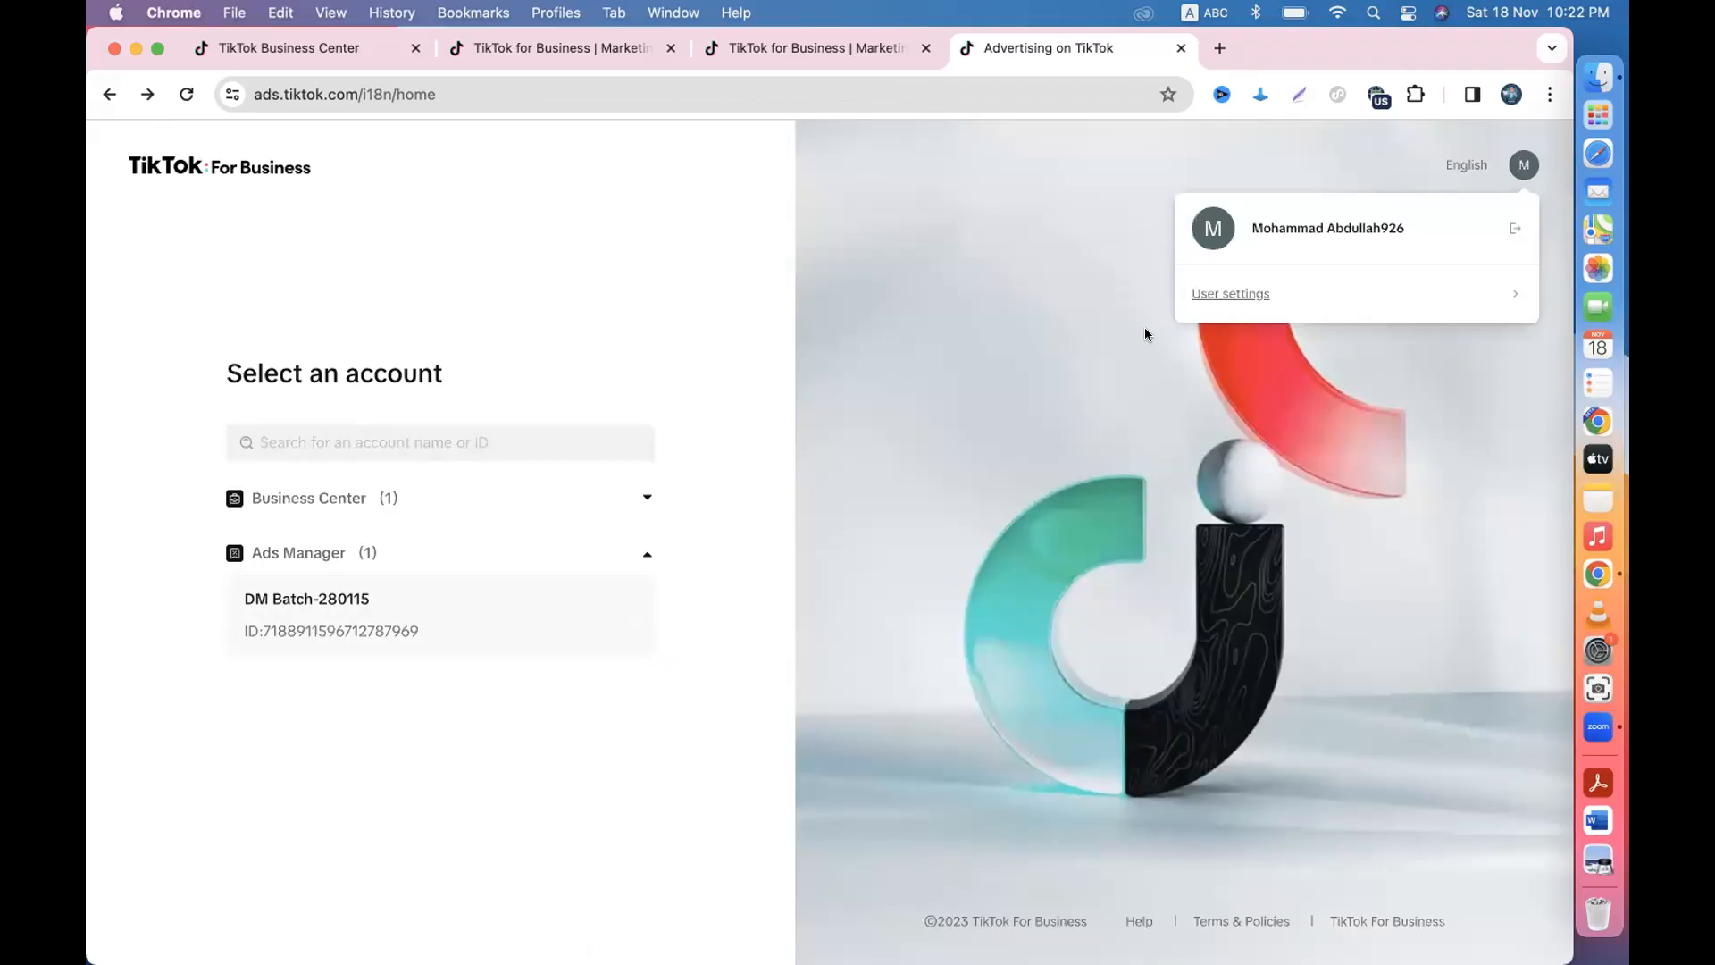
left_click(1516, 227)
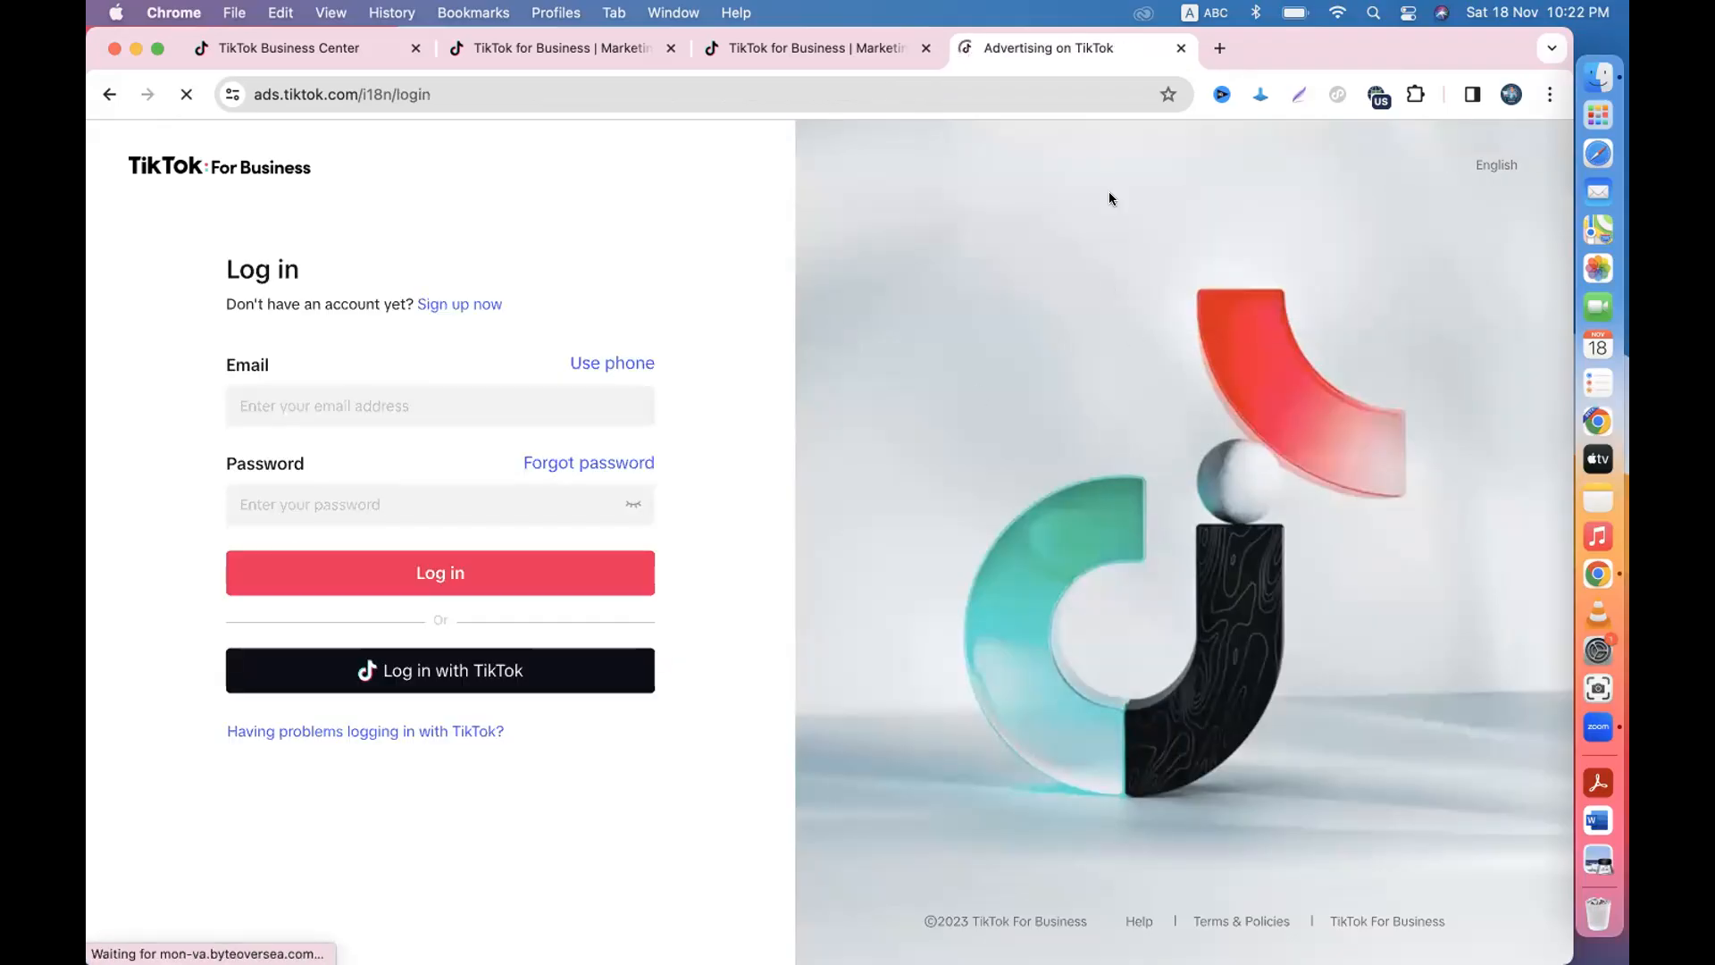
left_click(1217, 49)
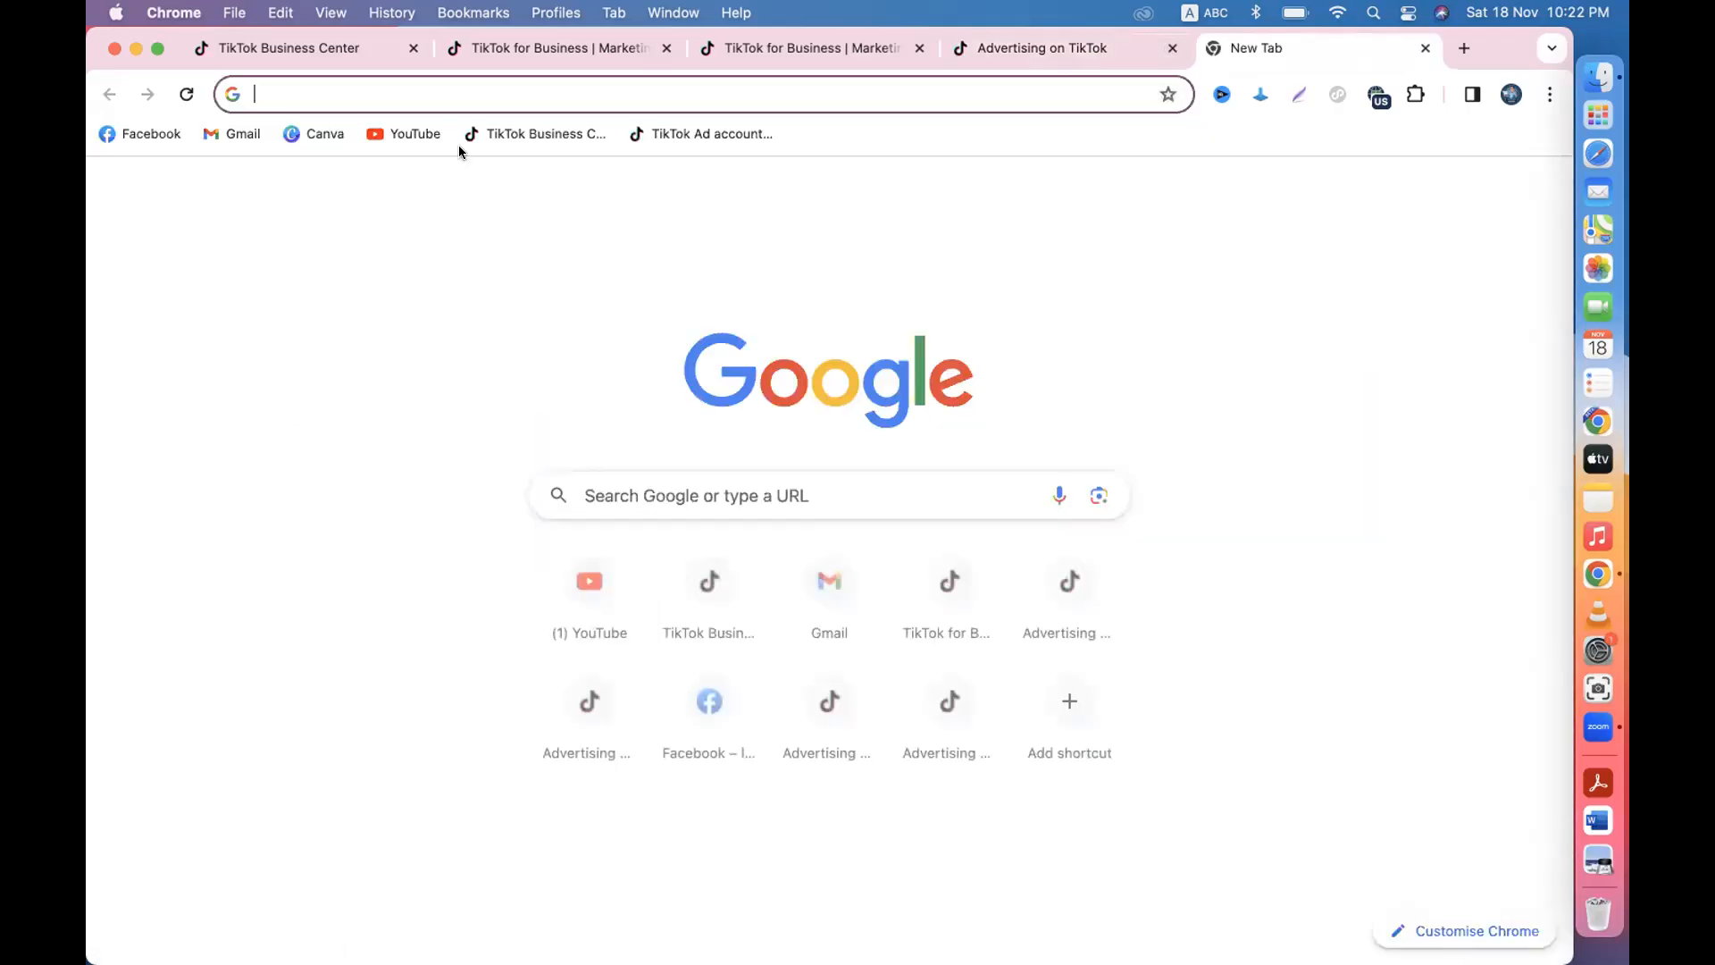
Open Gmail, select the signed-in account's email address, then return to the TikTok login tab
left_click(219, 131)
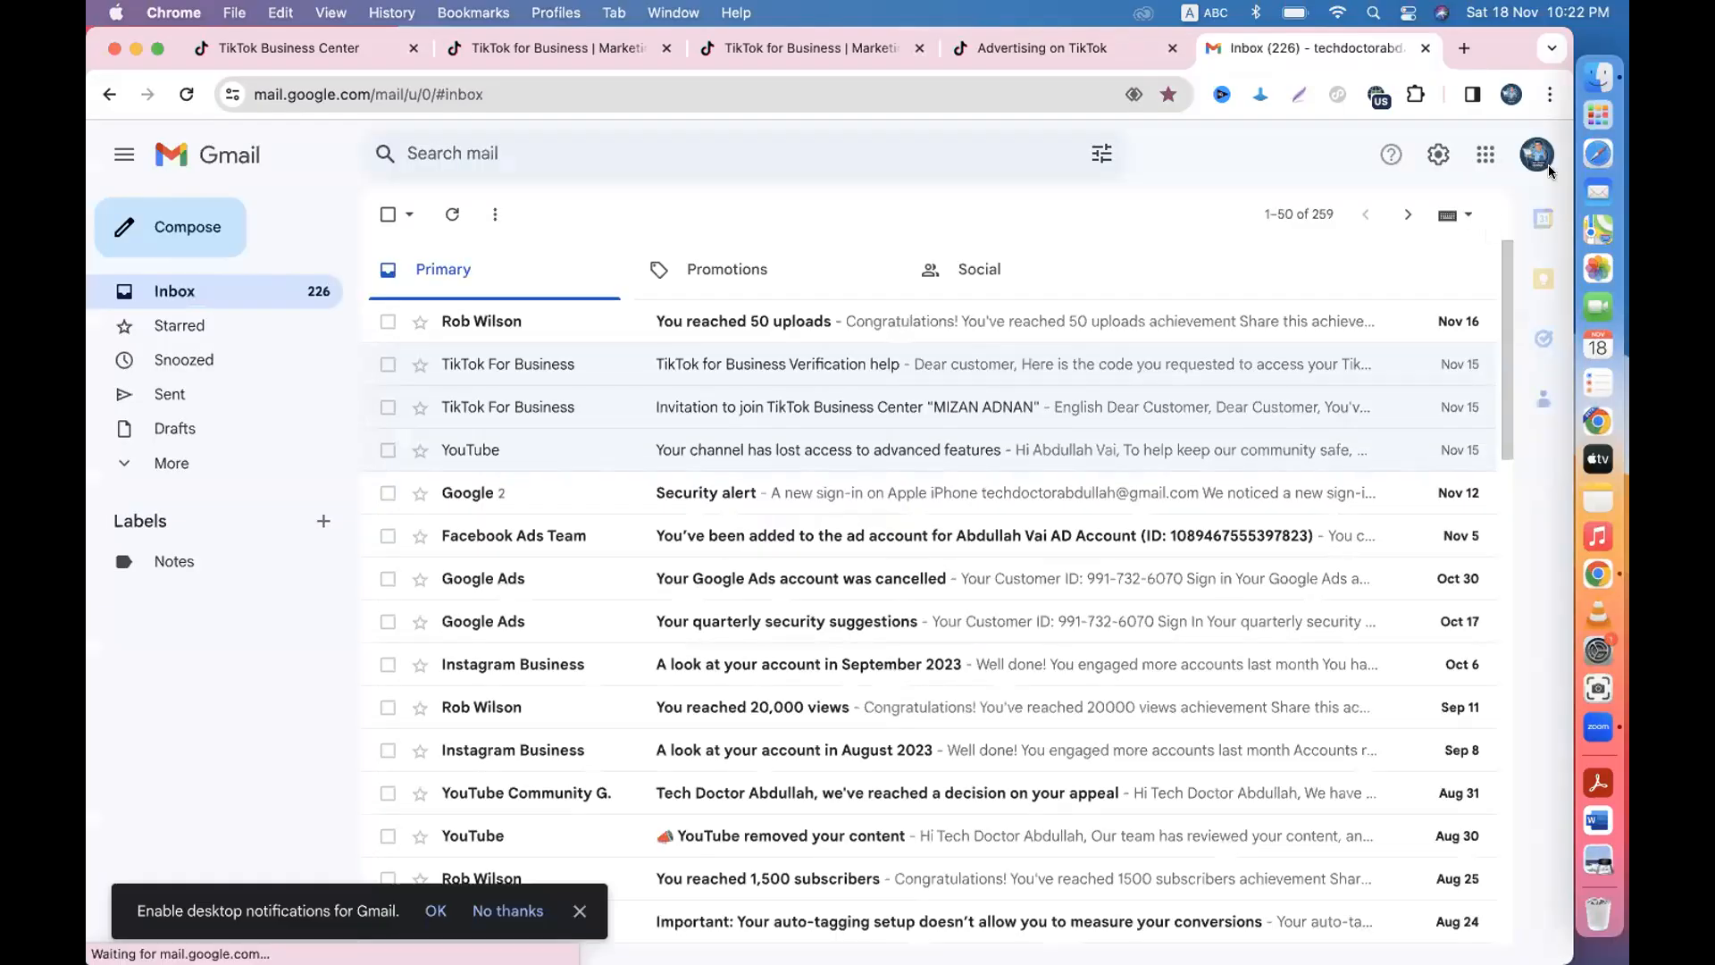
left_click(1538, 157)
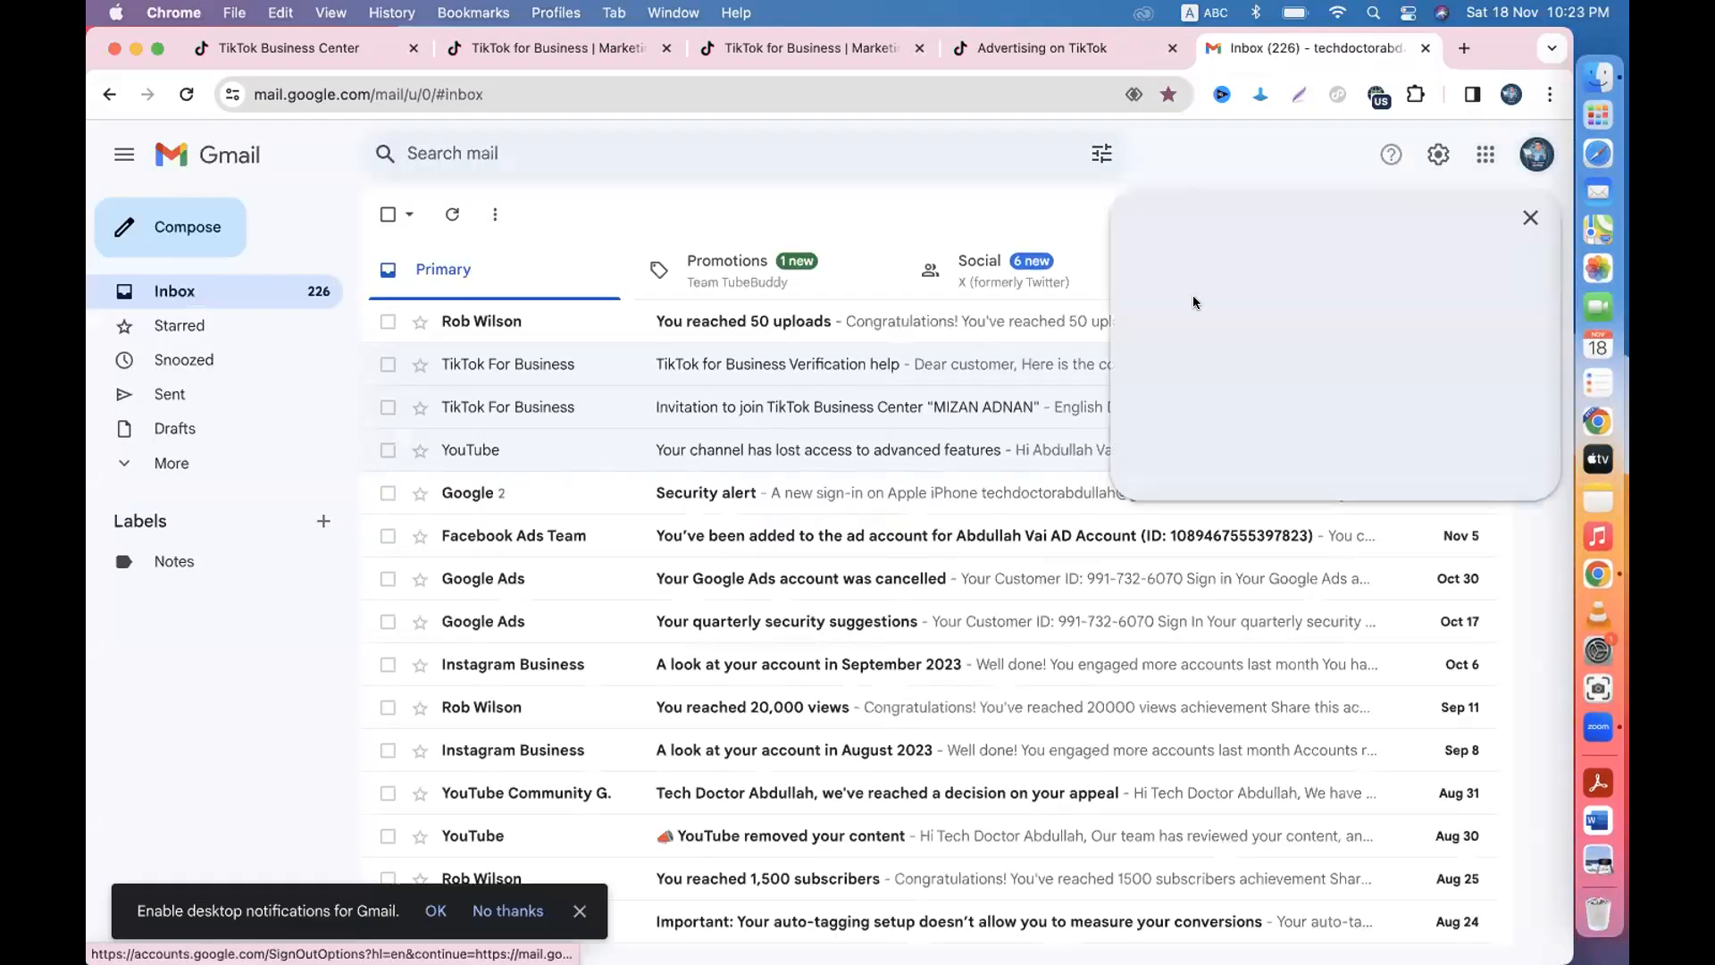
left_click_drag(1222, 219, 1449, 220)
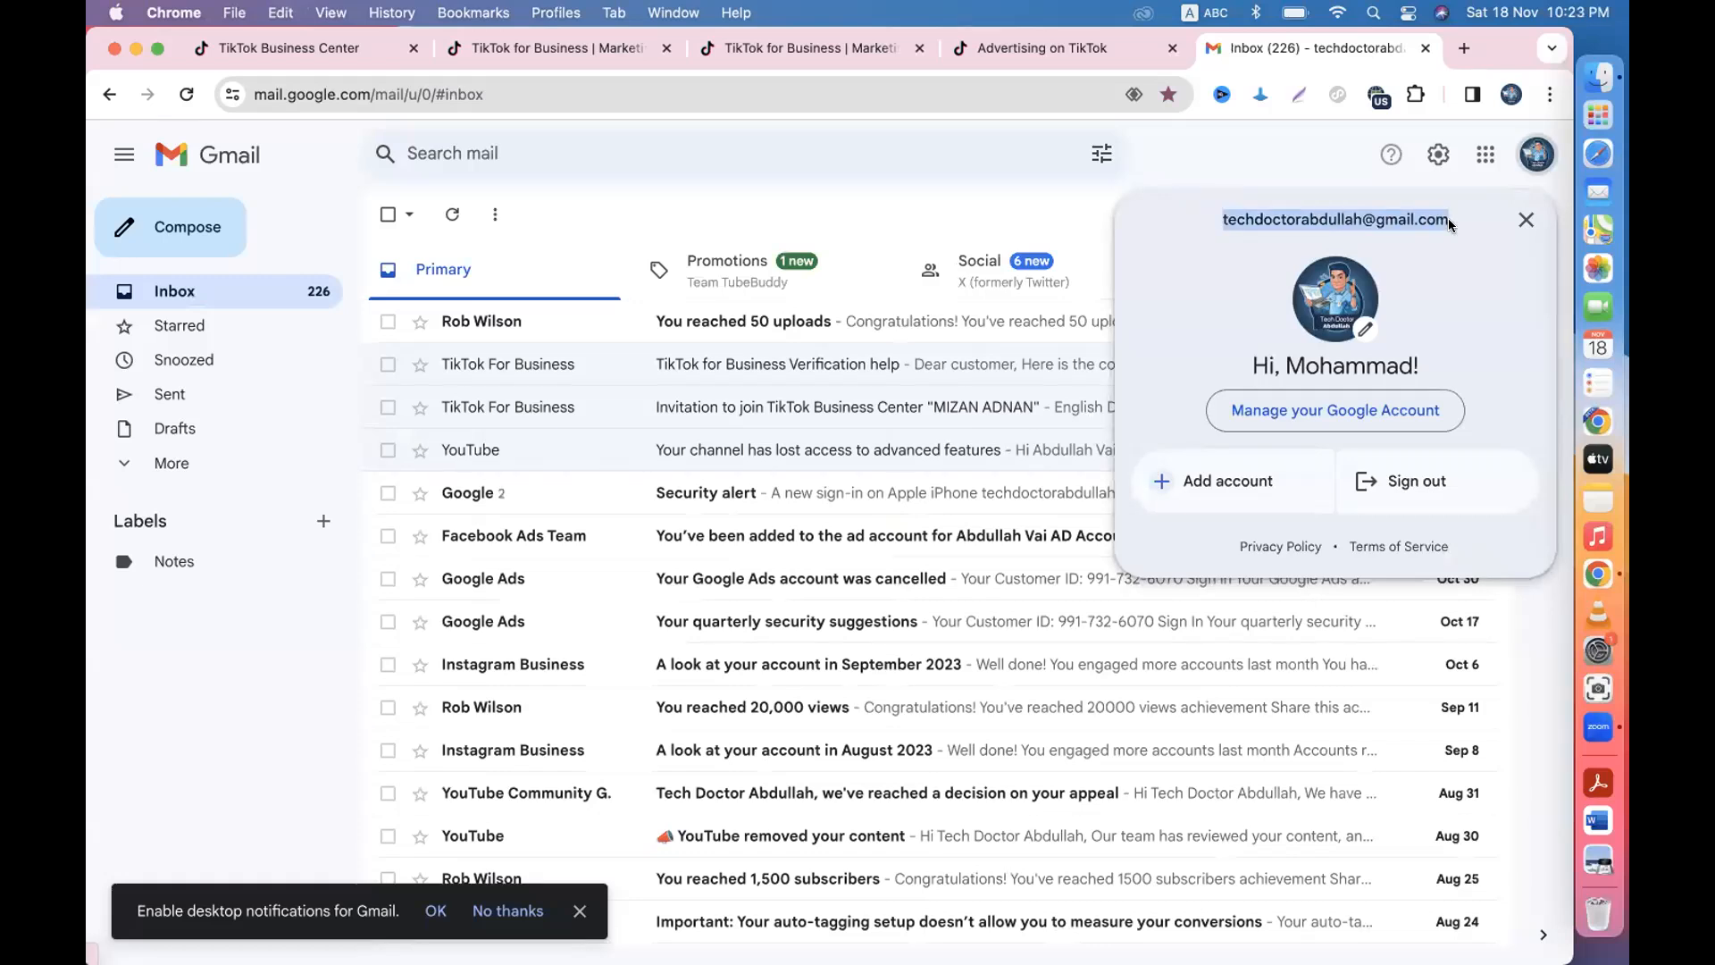
left_click(1042, 47)
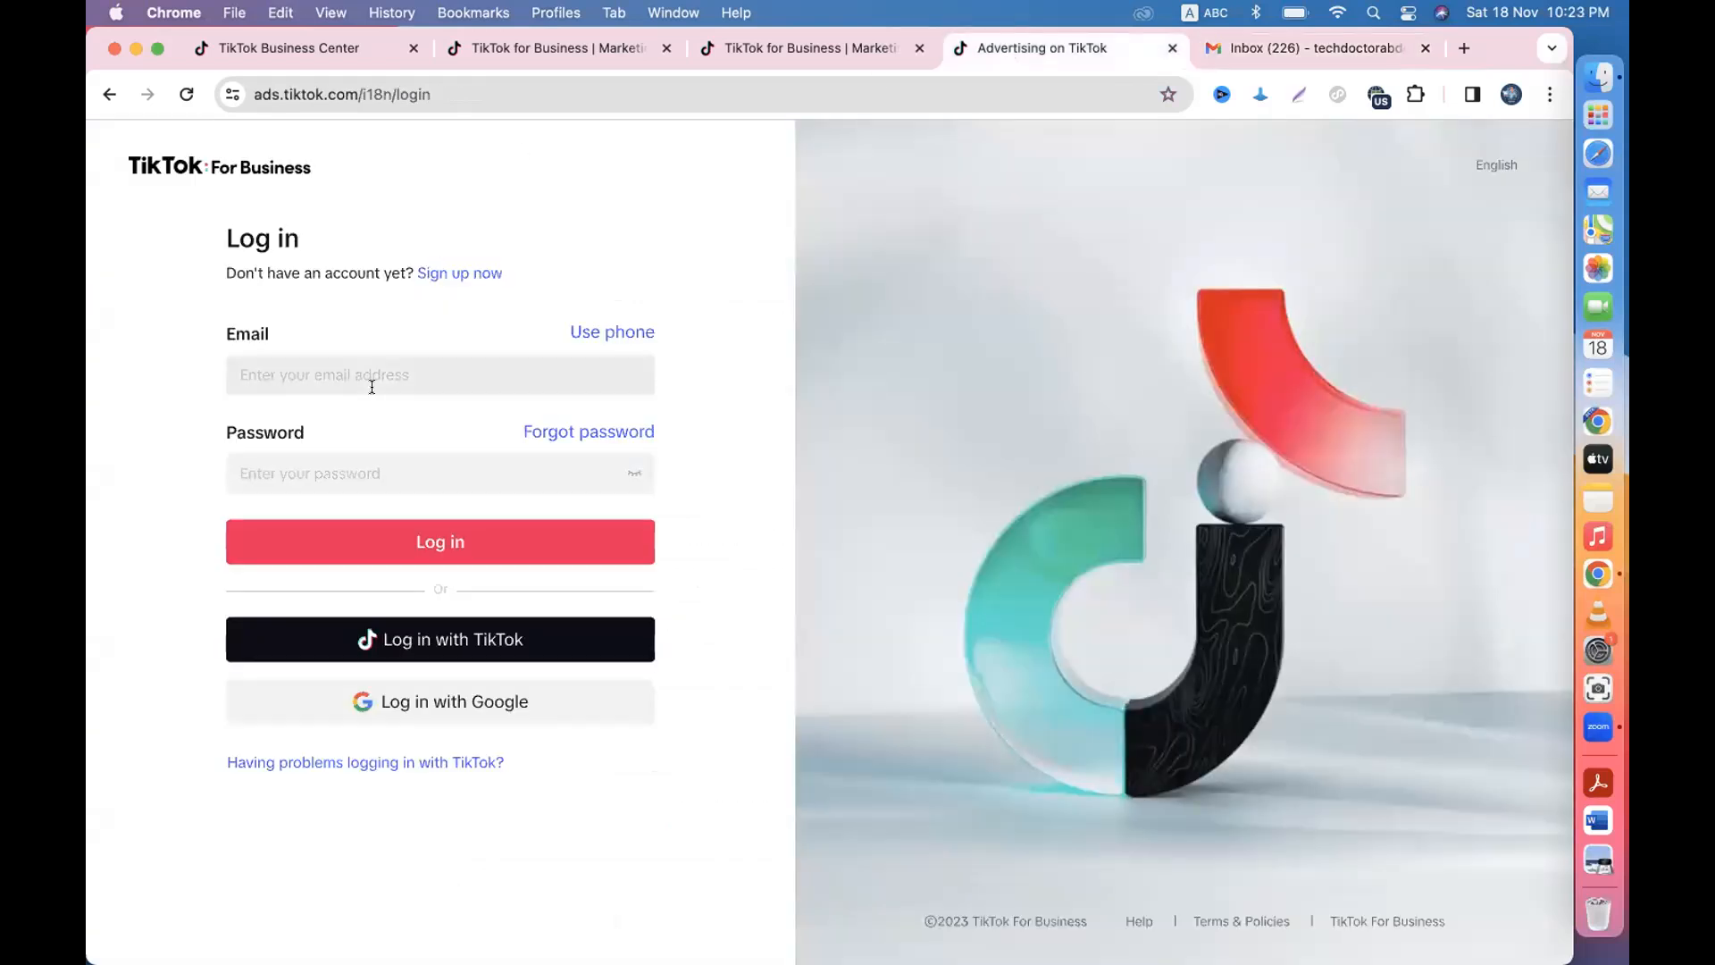
Fill the login form with the saved email address and the account password
left_click(339, 377)
key("Down")
key("Down")
key("Down")
key("Down")
key("Return")
left_click(311, 475)
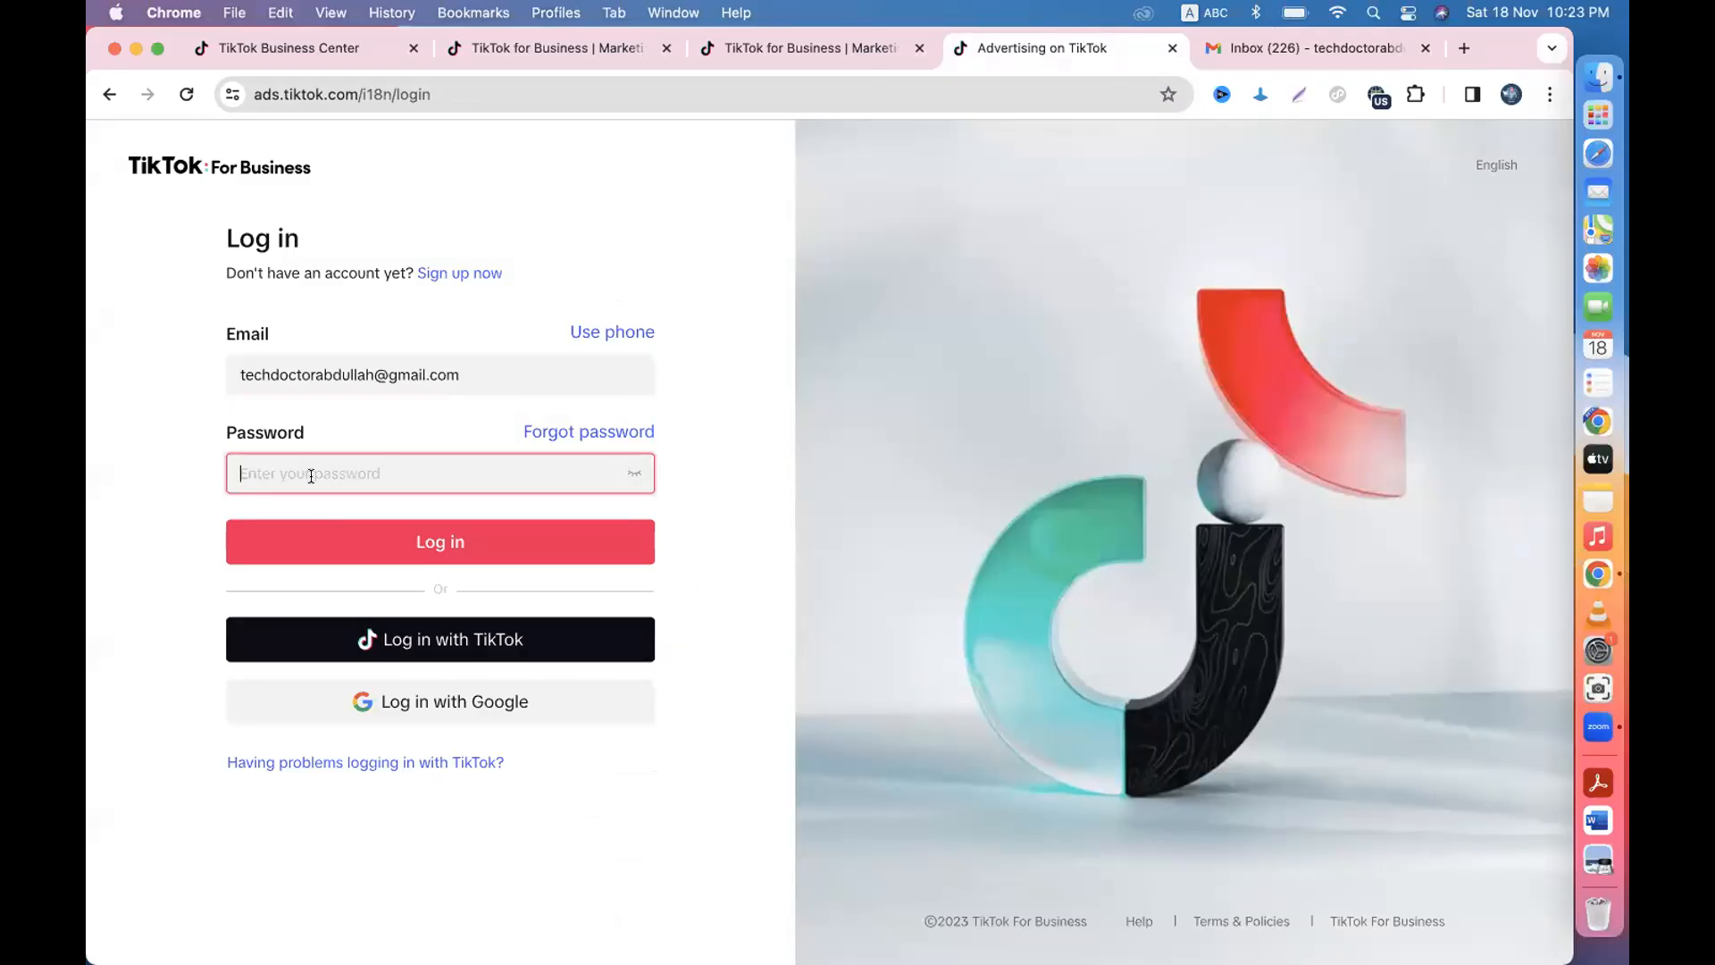
type("••••••••••••")
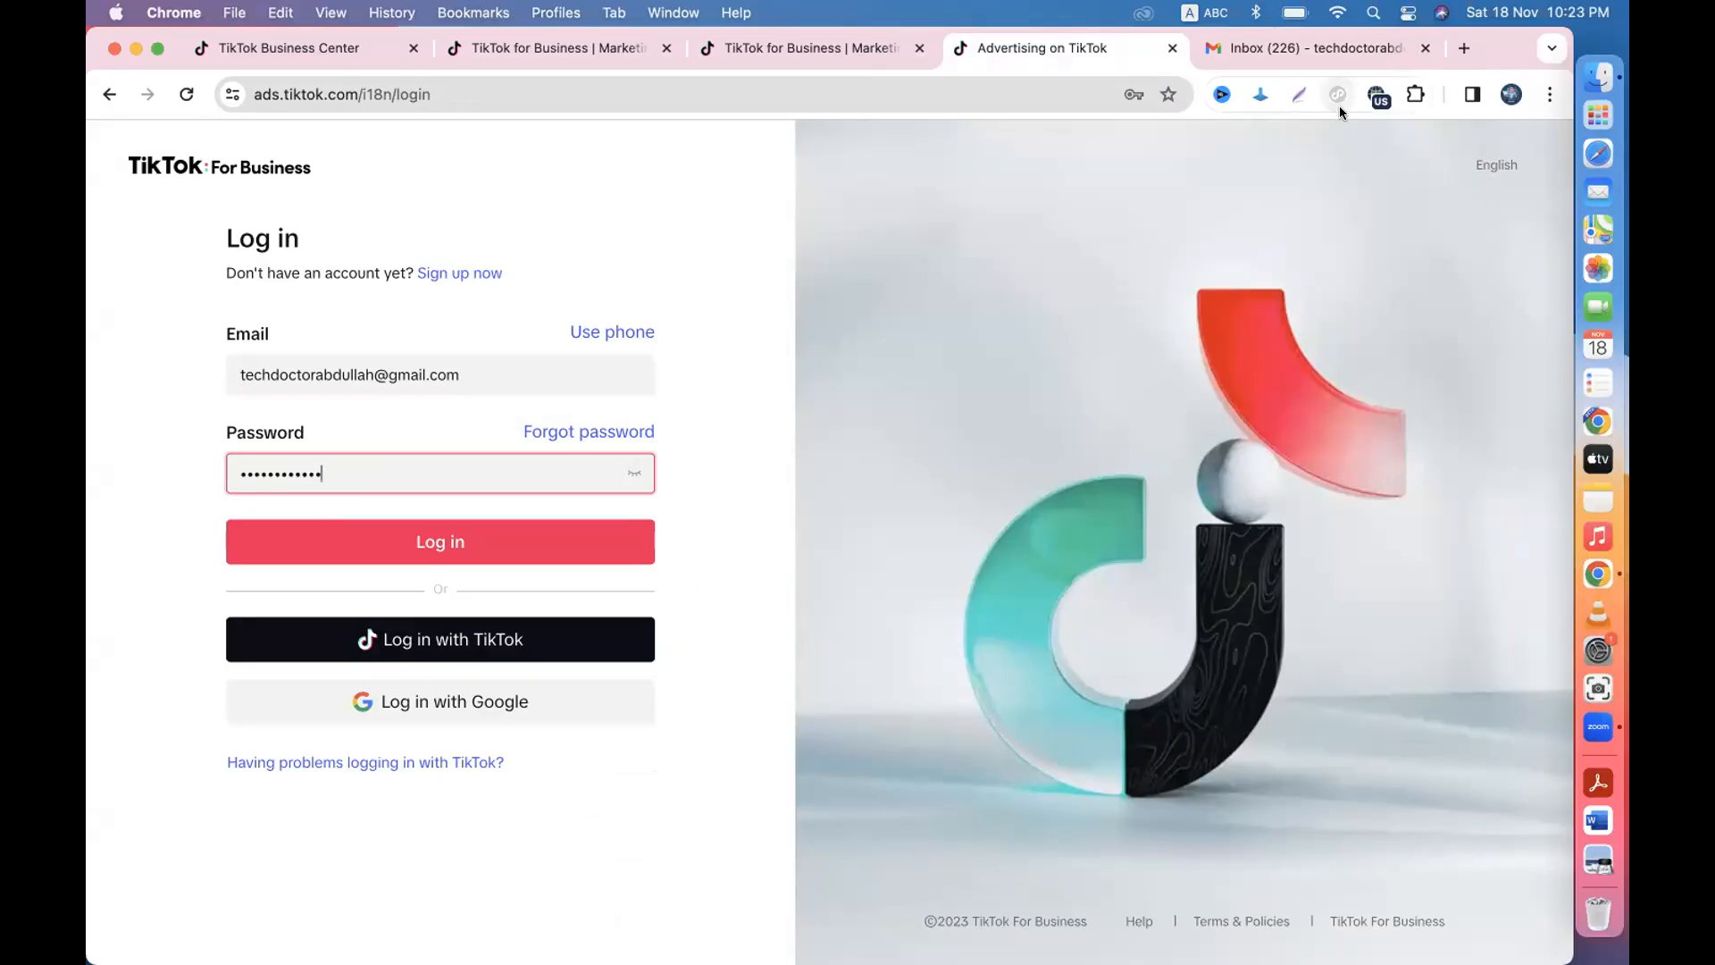
Turn off the Browsec VPN and submit the login
left_click(1377, 97)
left_click(1333, 539)
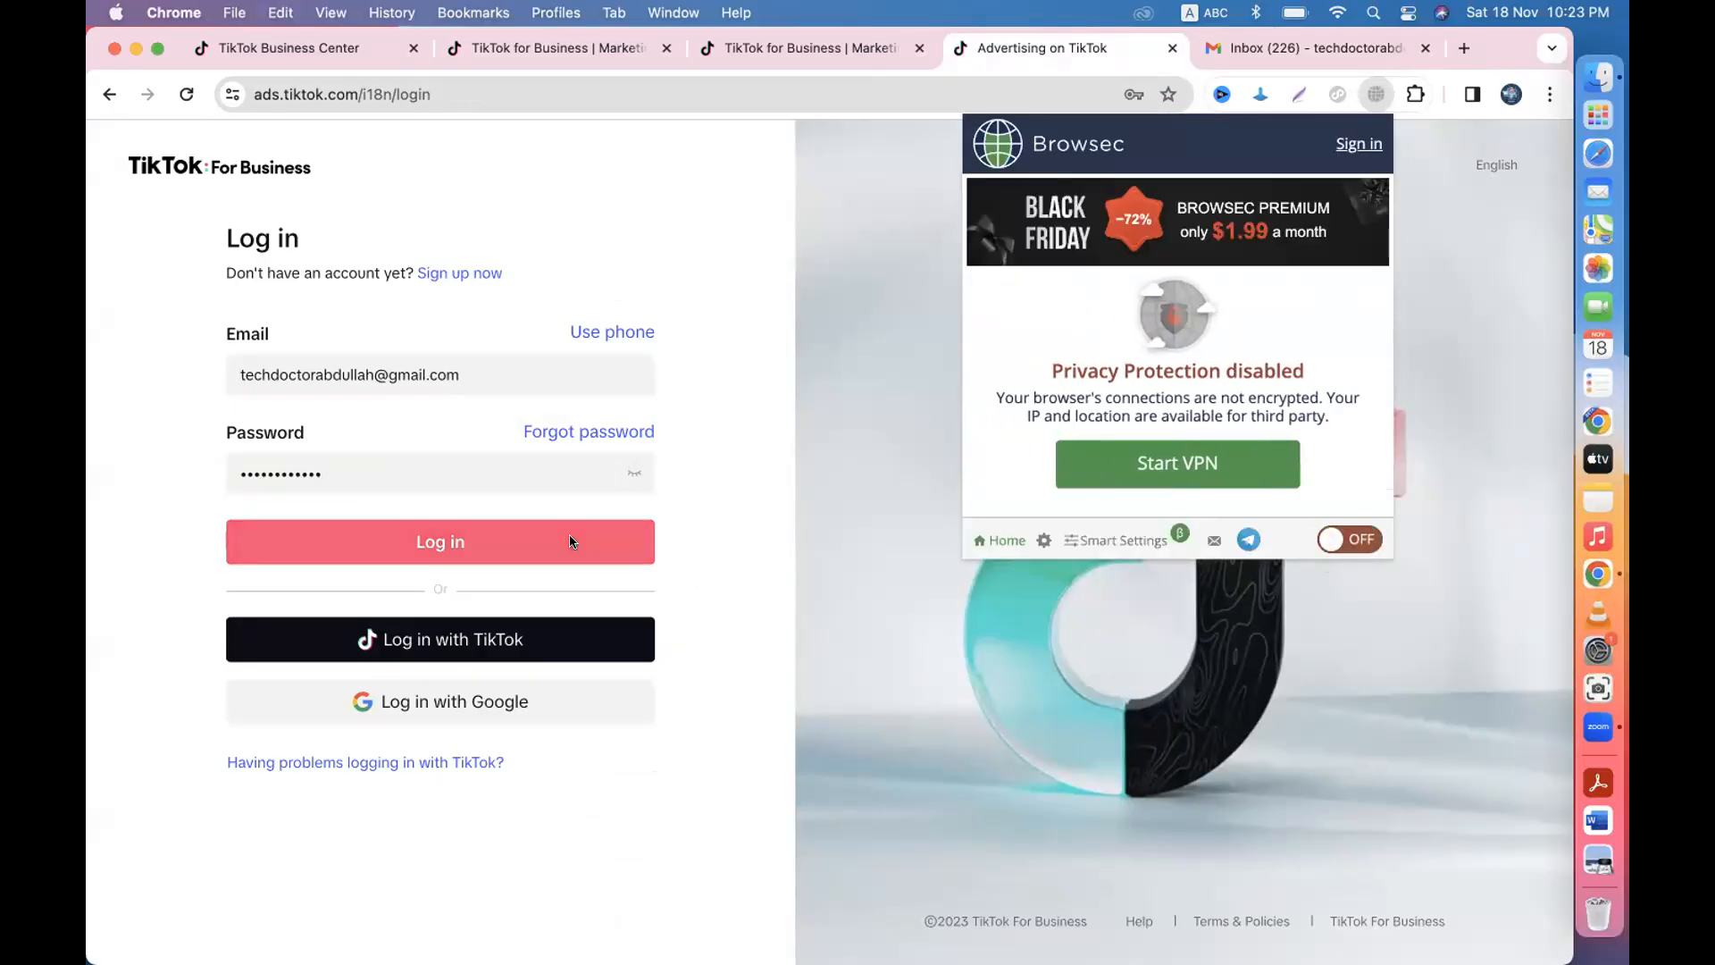
left_click(463, 542)
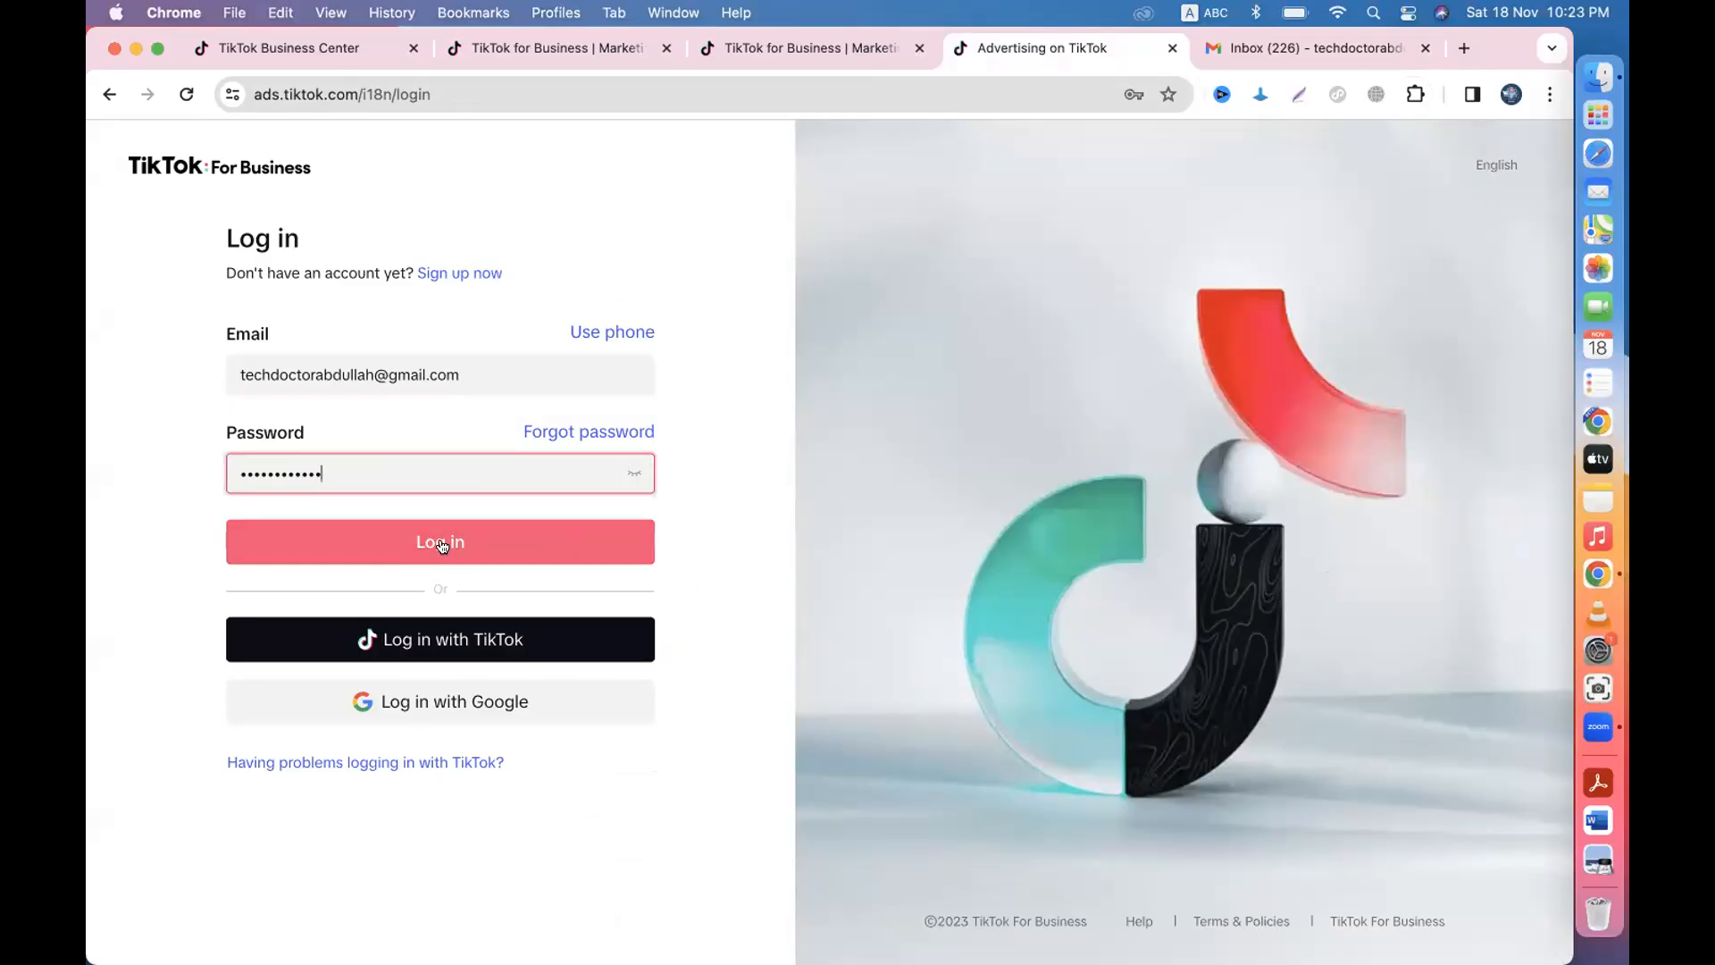
left_click(438, 542)
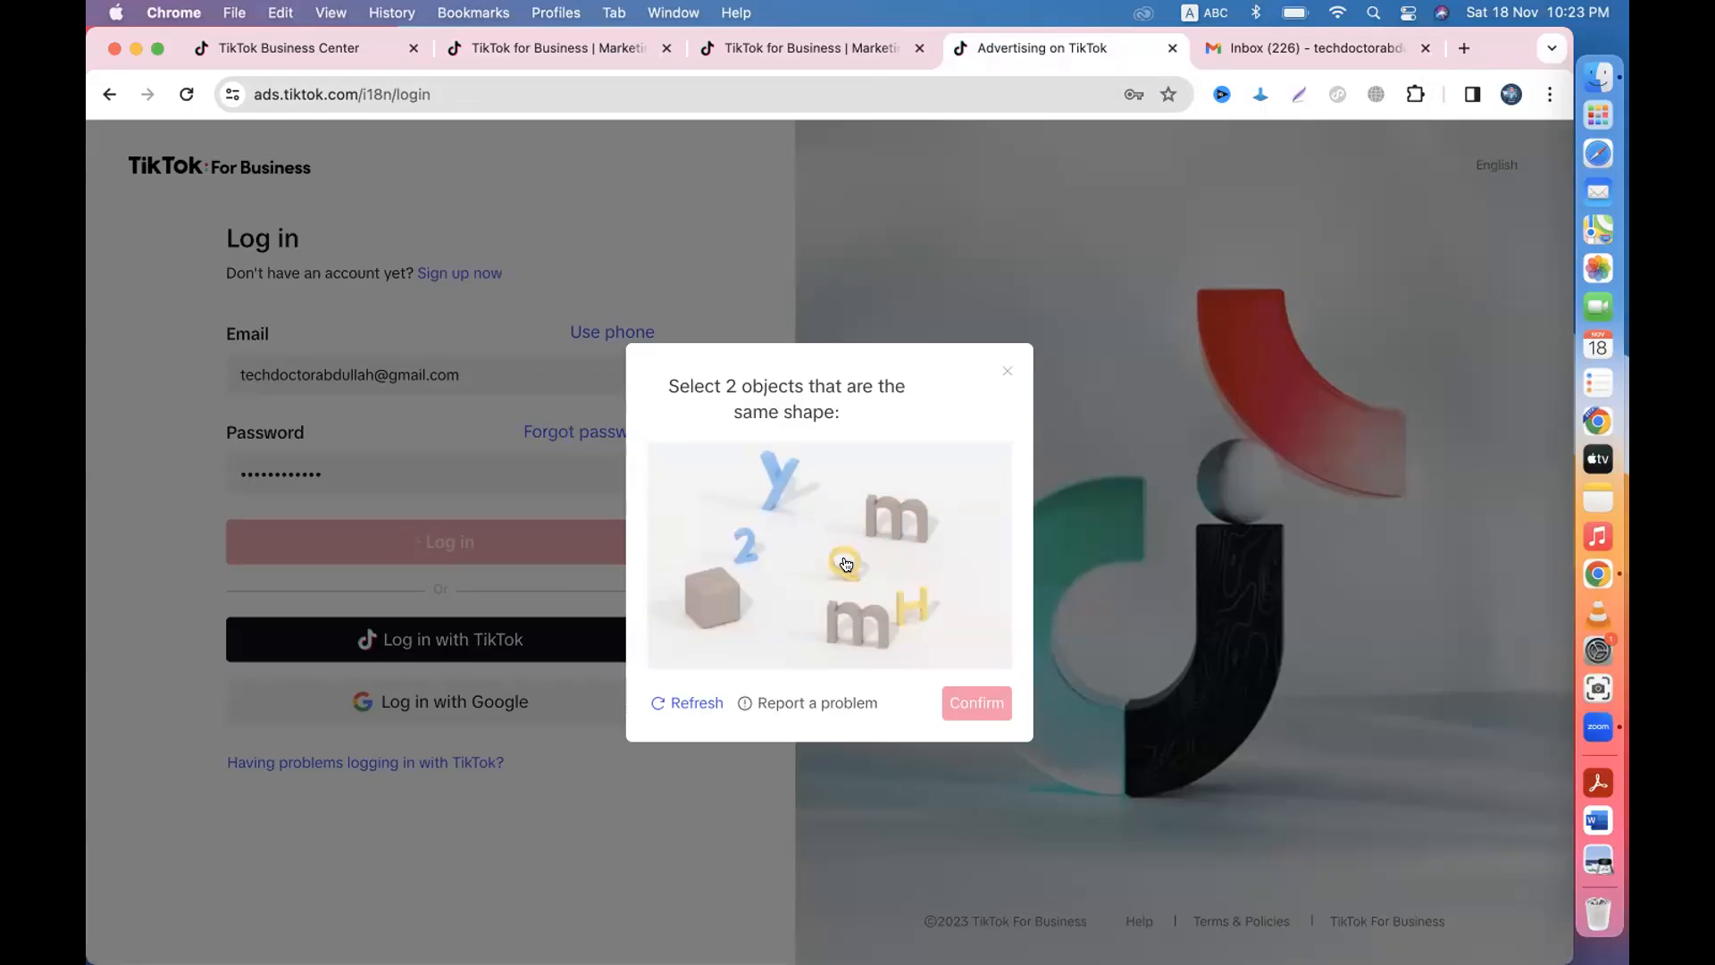
Solve the shape puzzle by marking the two matching 'm' shapes and confirming
left_click(856, 616)
left_click(907, 515)
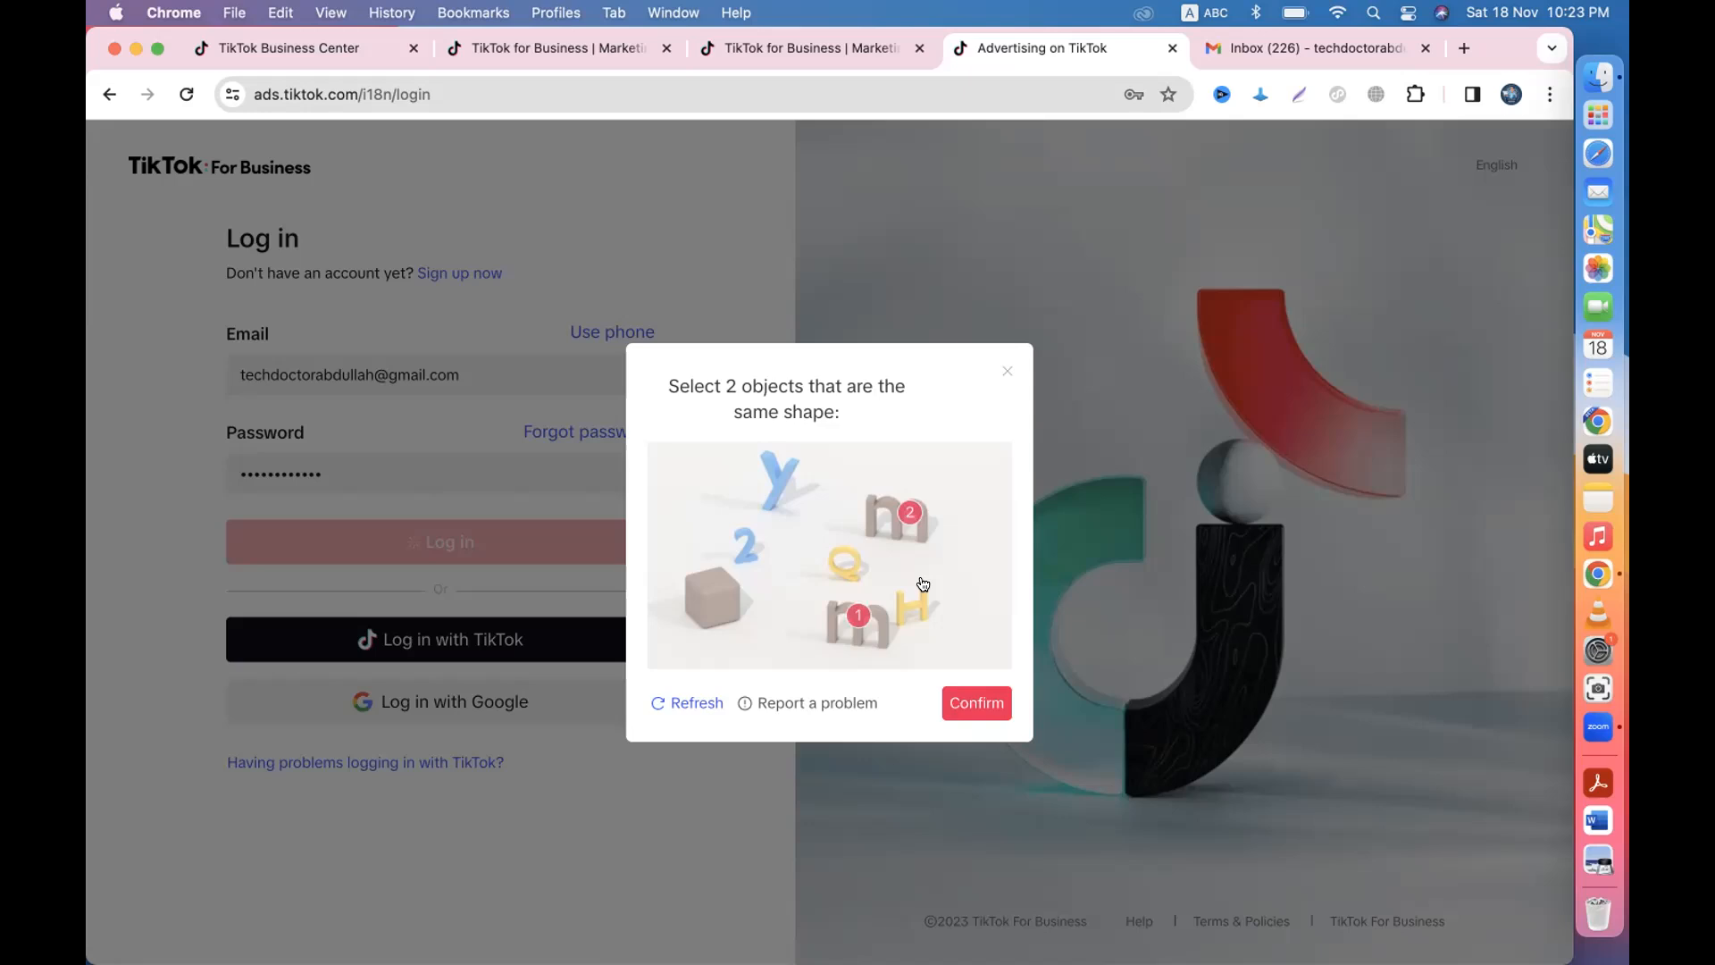
left_click(1000, 697)
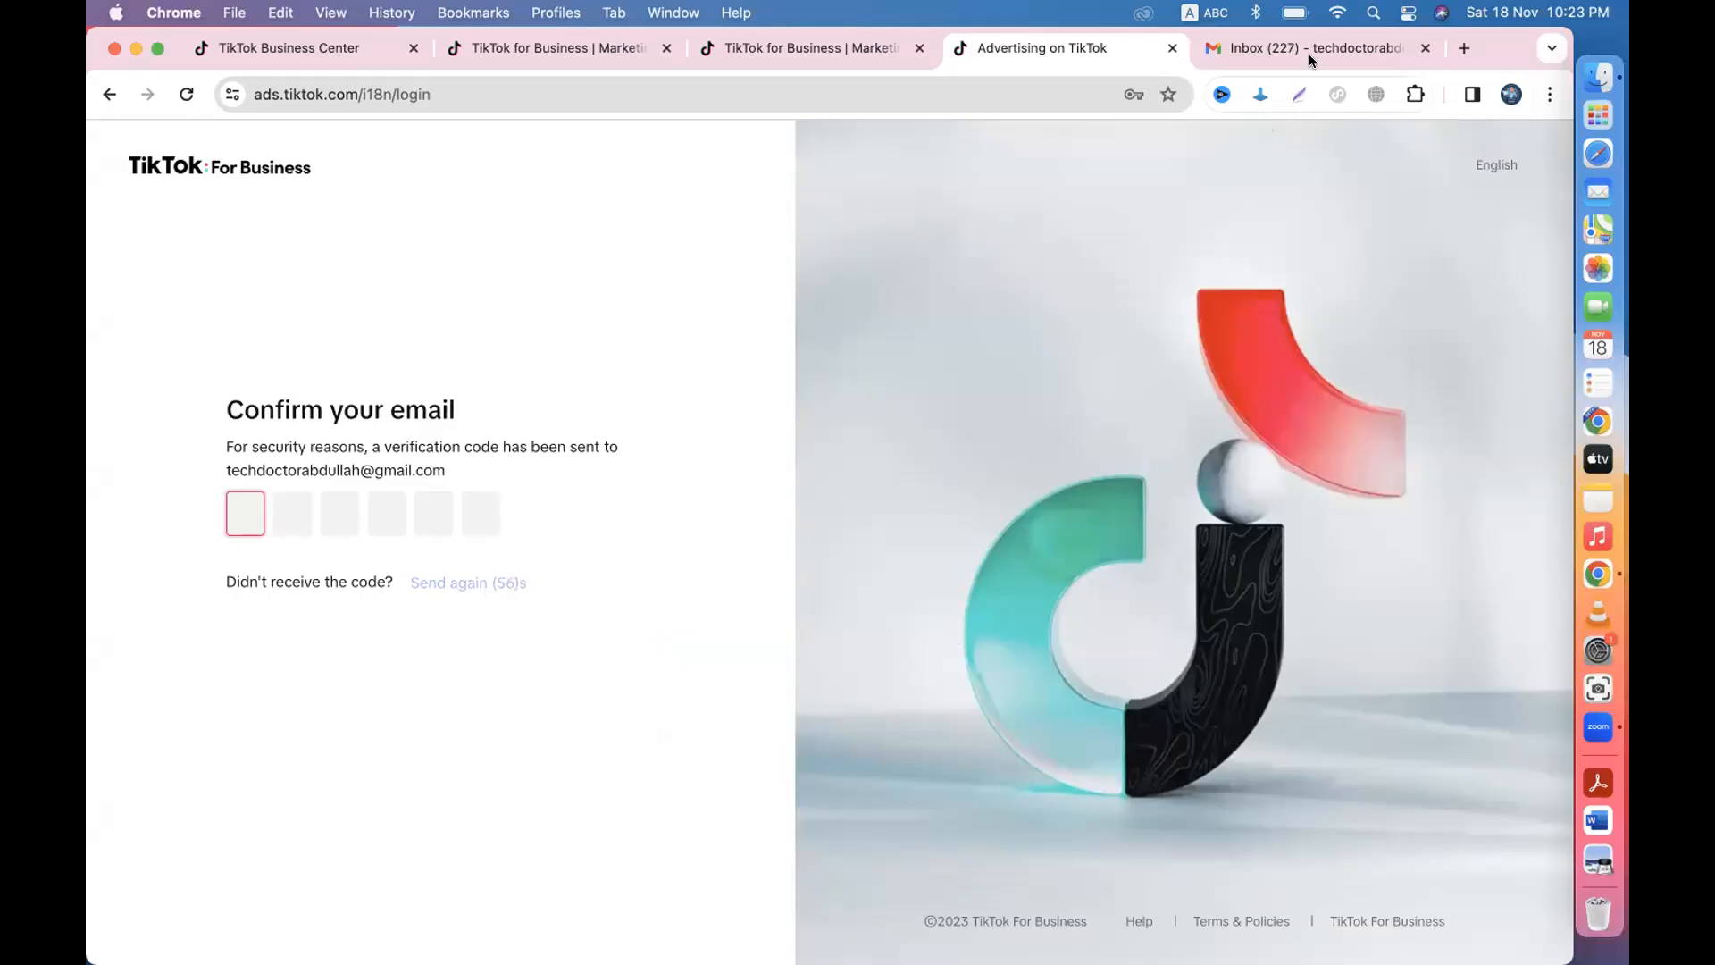
Copy the verification code from the TikTok email in Gmail and paste it into the TikTok code boxes
left_click(1283, 49)
left_click(1250, 321)
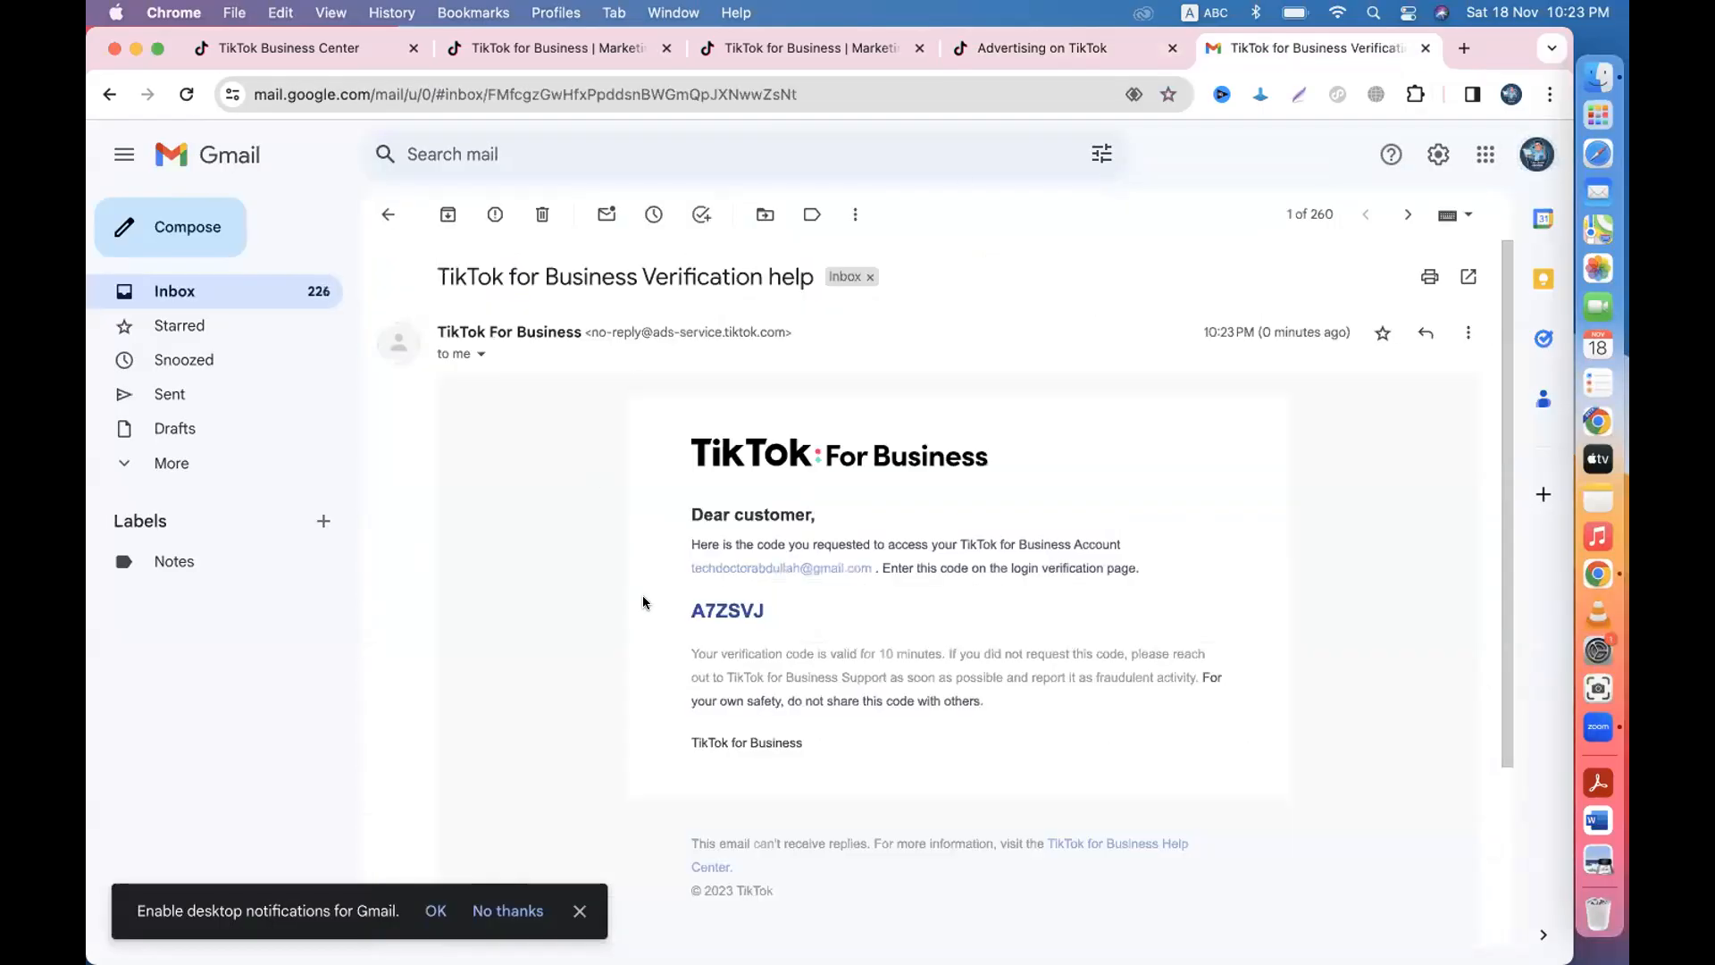
left_click_drag(691, 611, 772, 613)
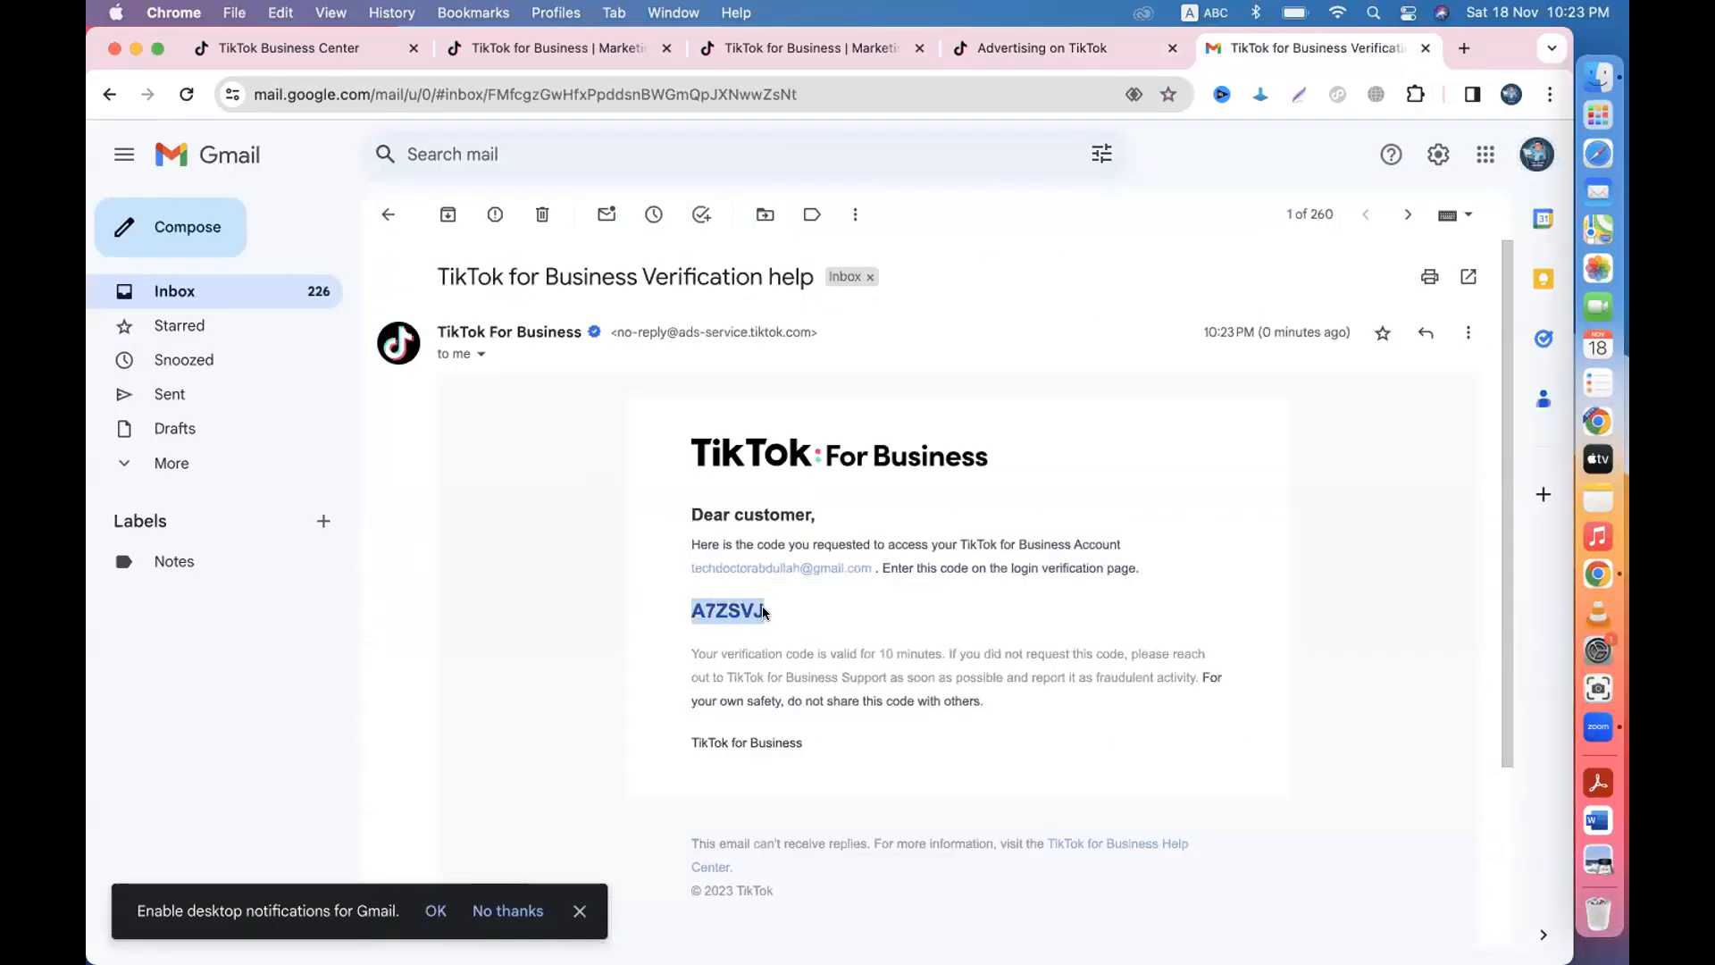
right_click(739, 613)
left_click(777, 661)
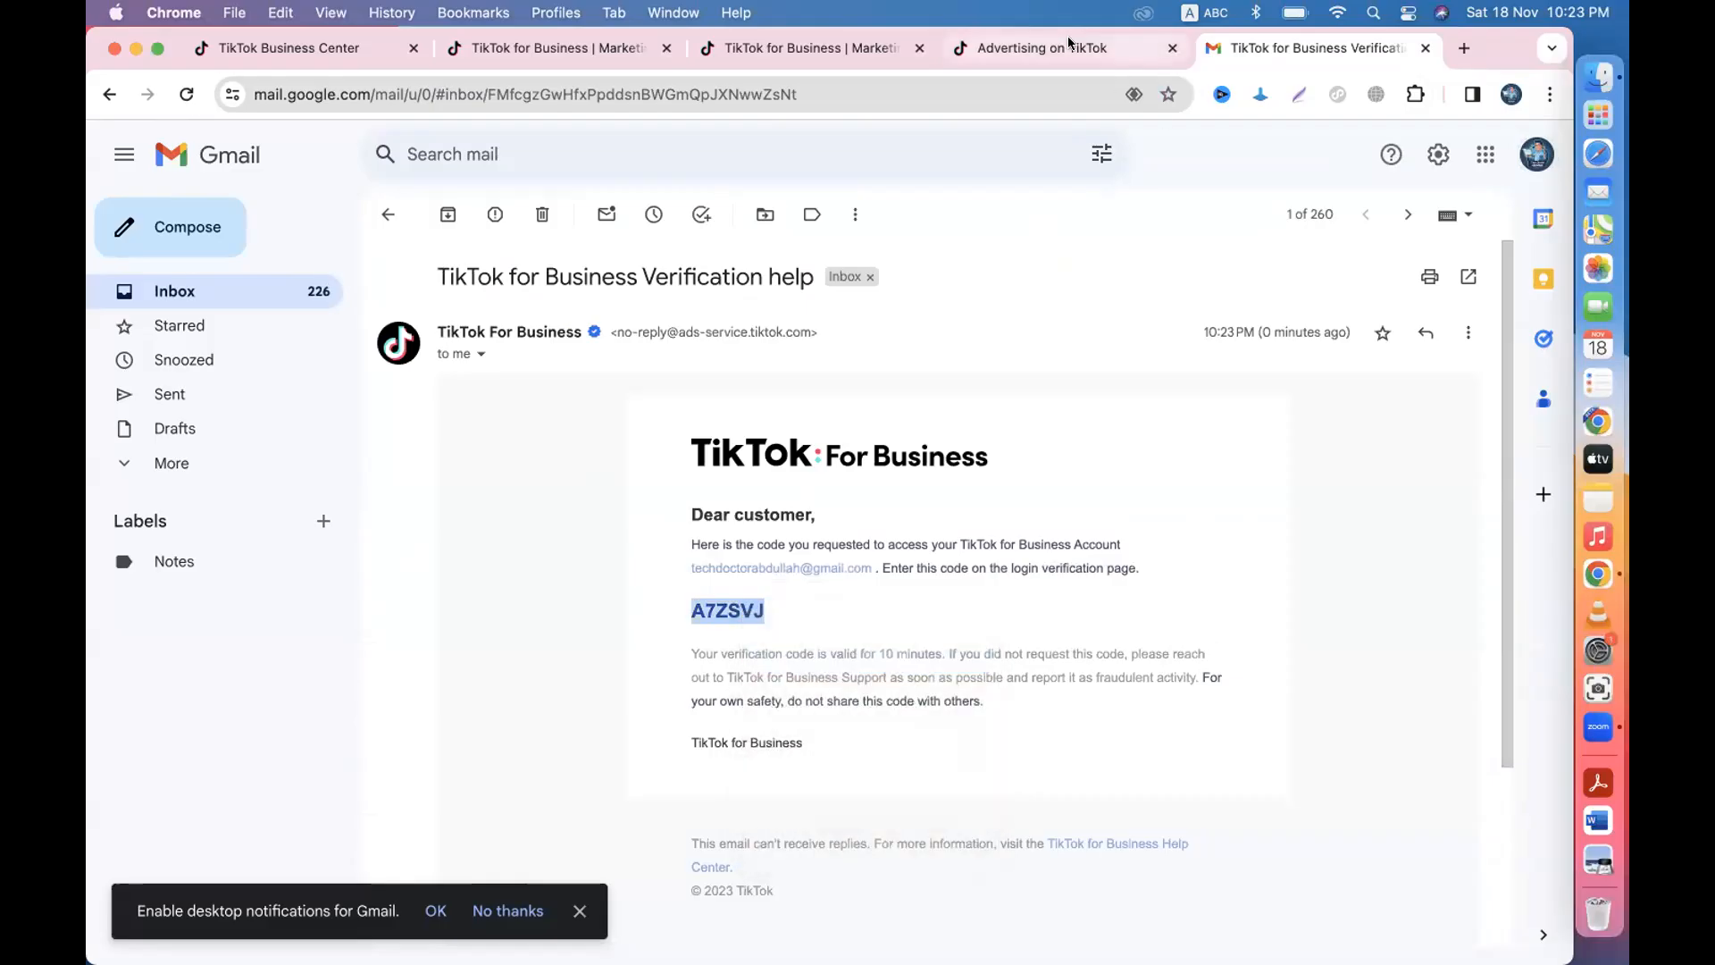
left_click(1063, 47)
key("super+v")
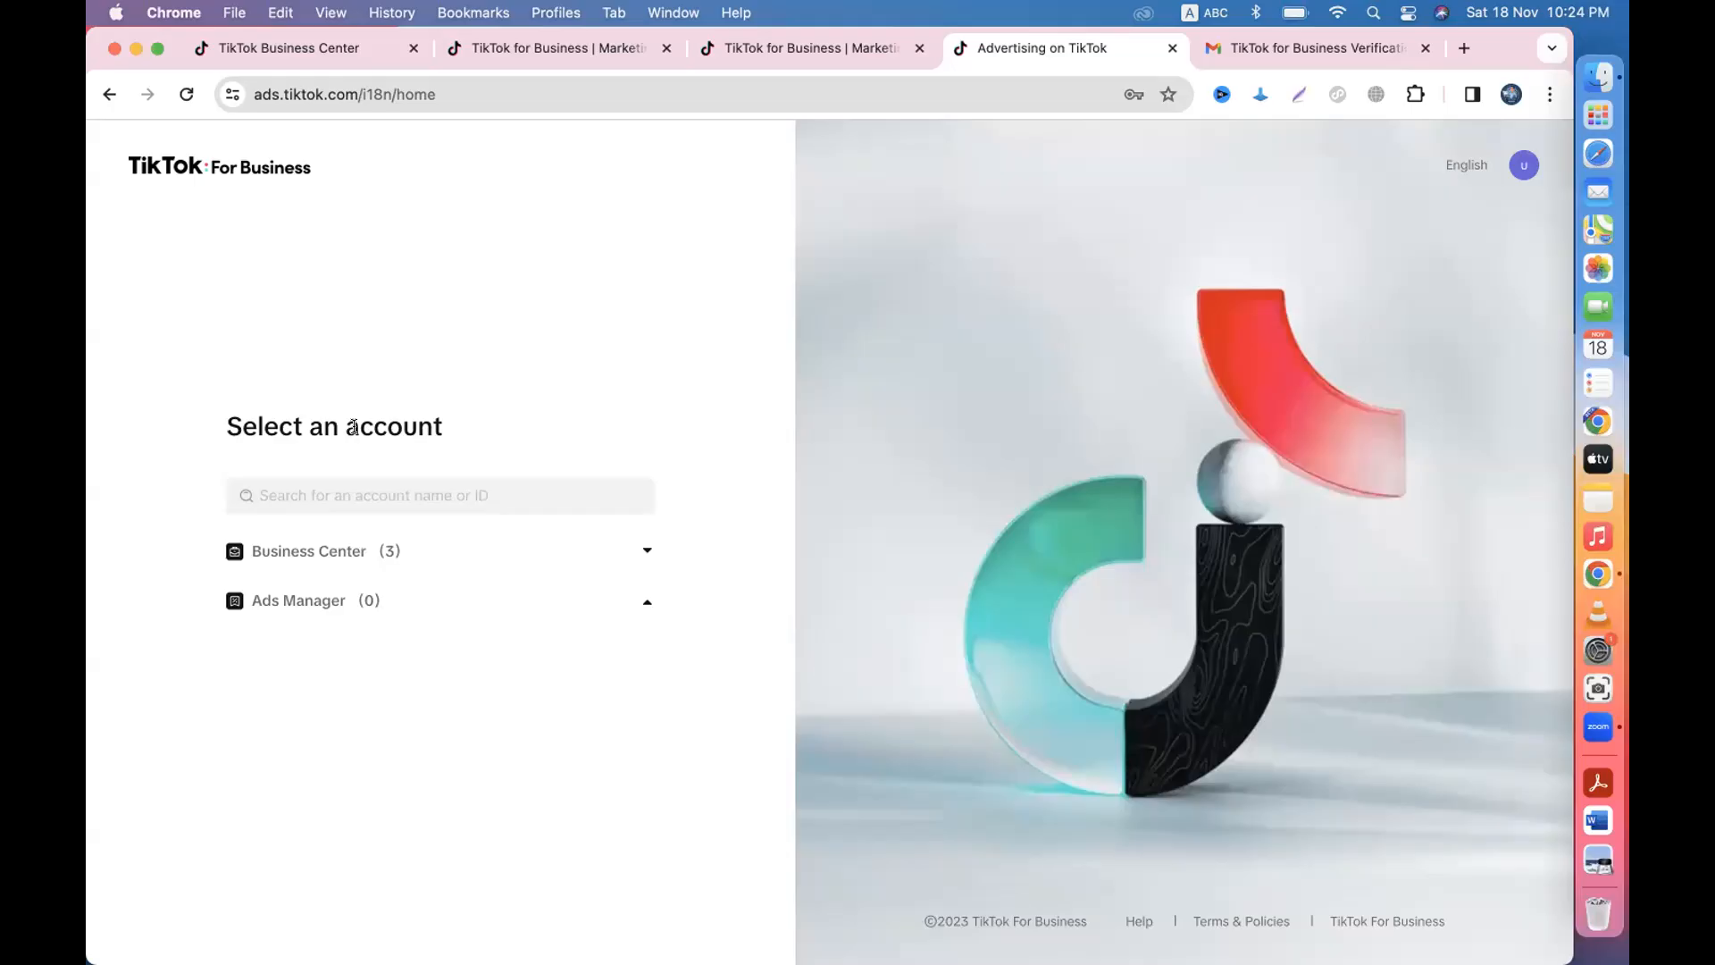
left_click(640, 552)
left_click(393, 571)
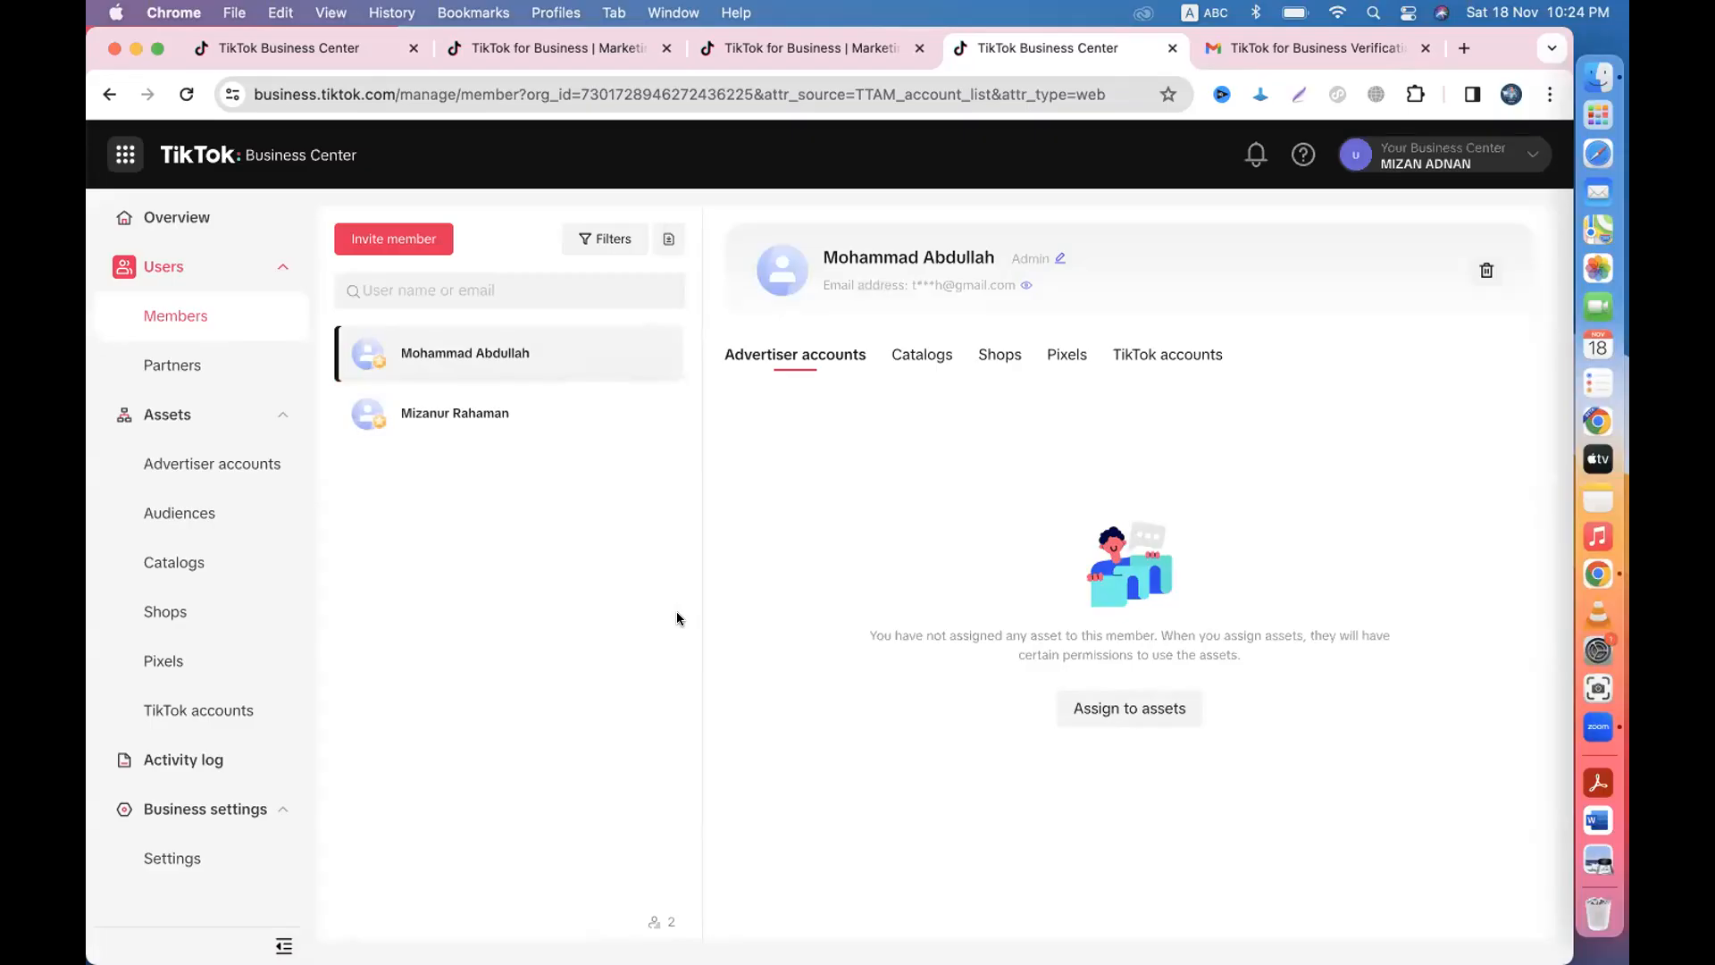
left_click_drag(393, 93, 1232, 118)
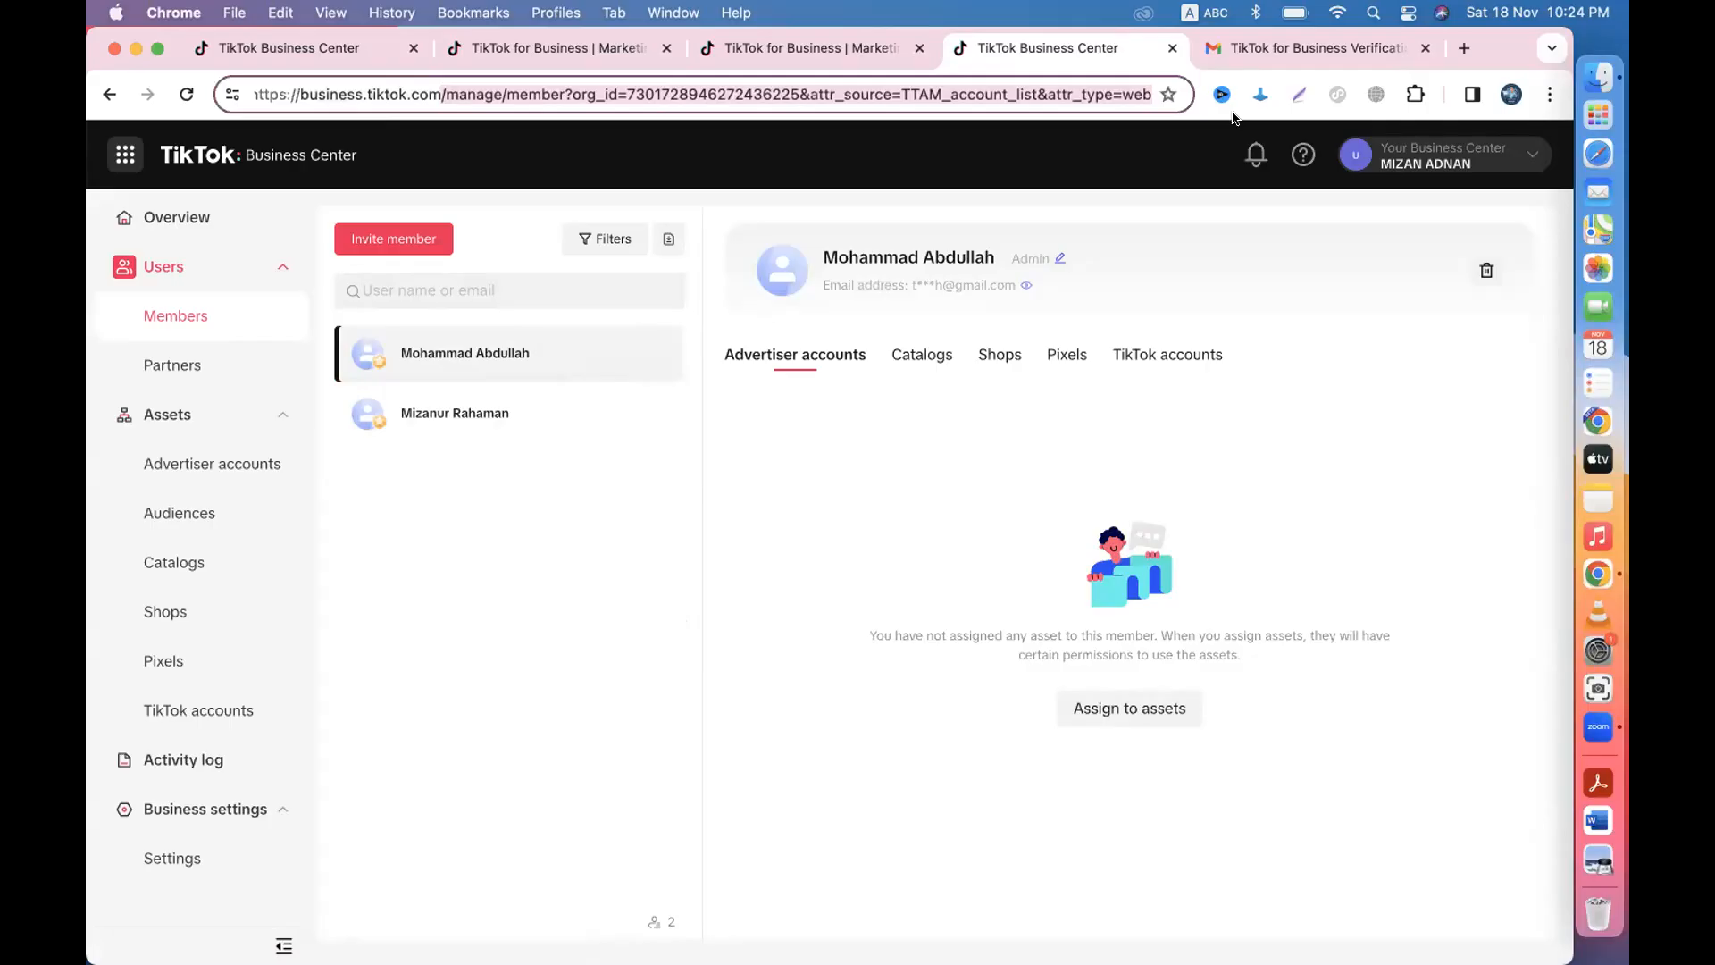
key("BackSpace")
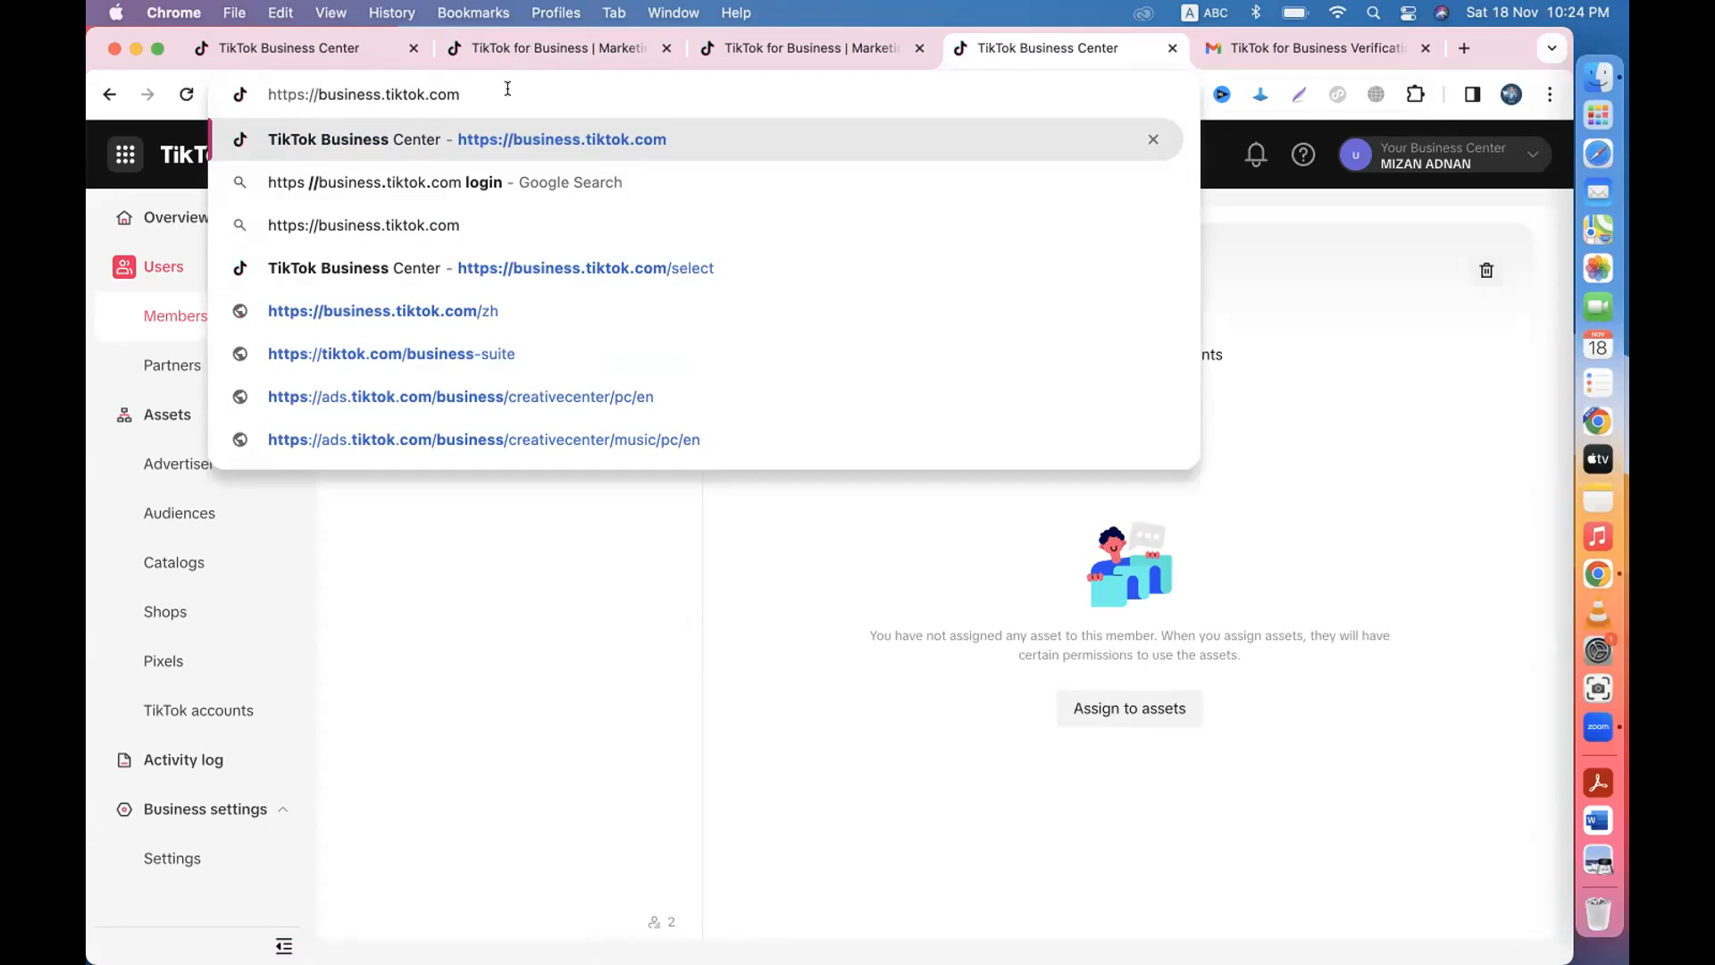
left_click_drag(318, 89, 252, 85)
key("BackSpace")
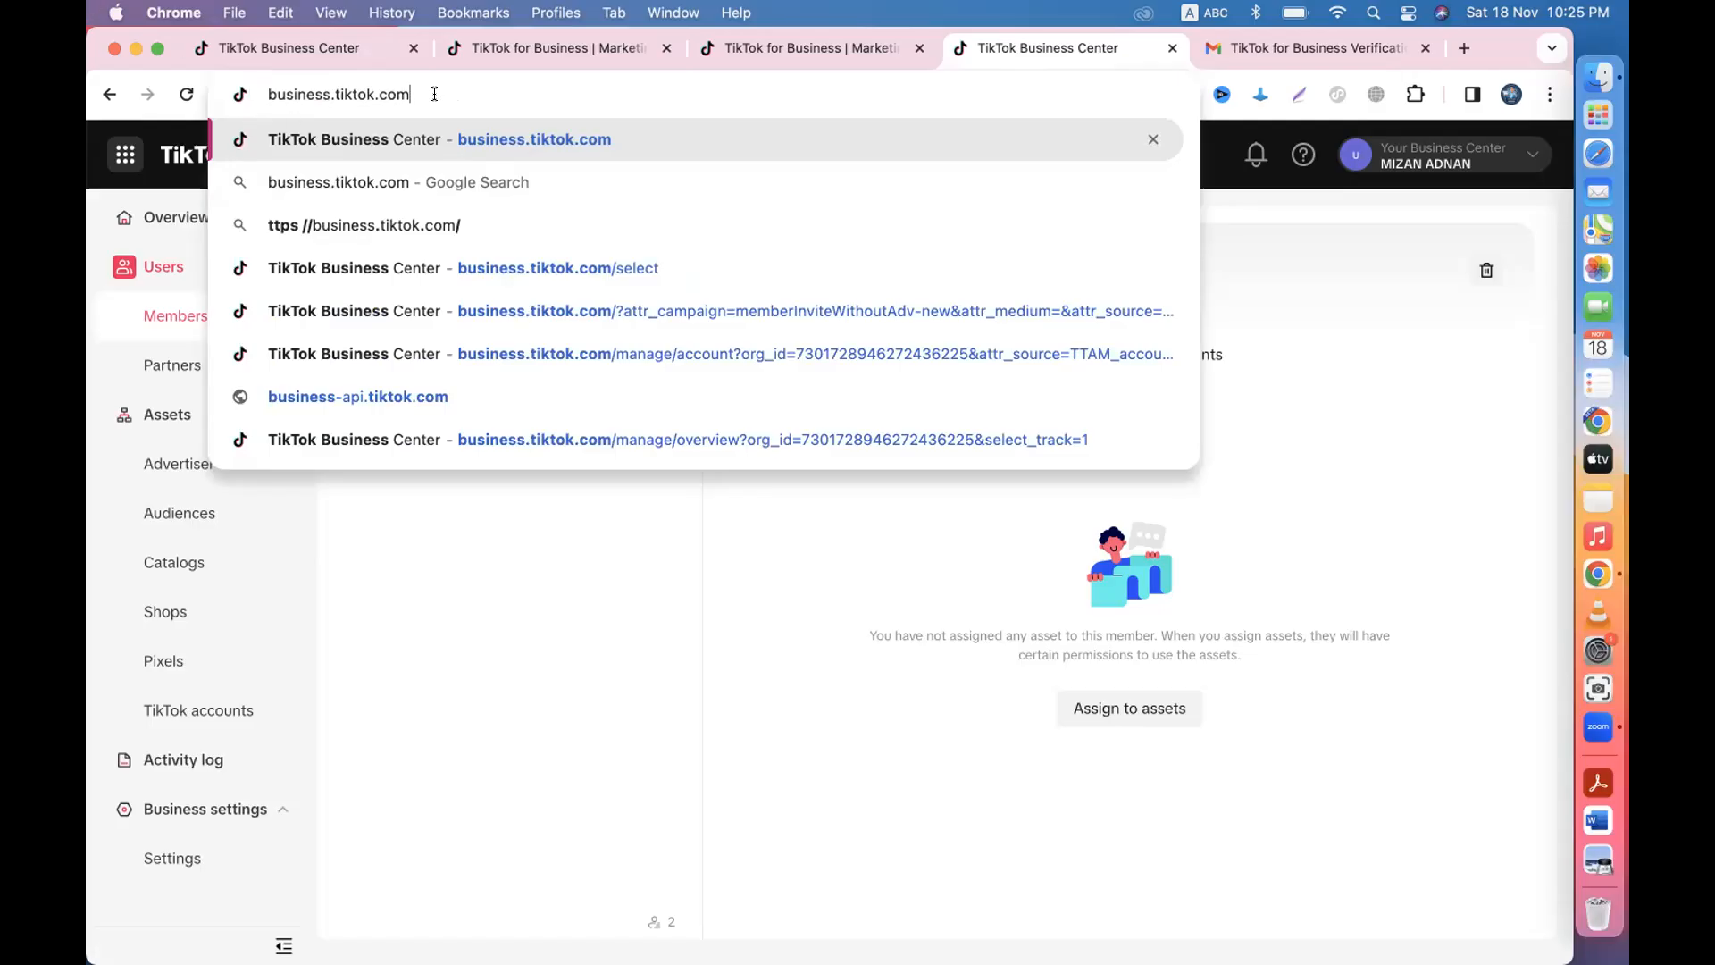
mouse_move(1363, 171)
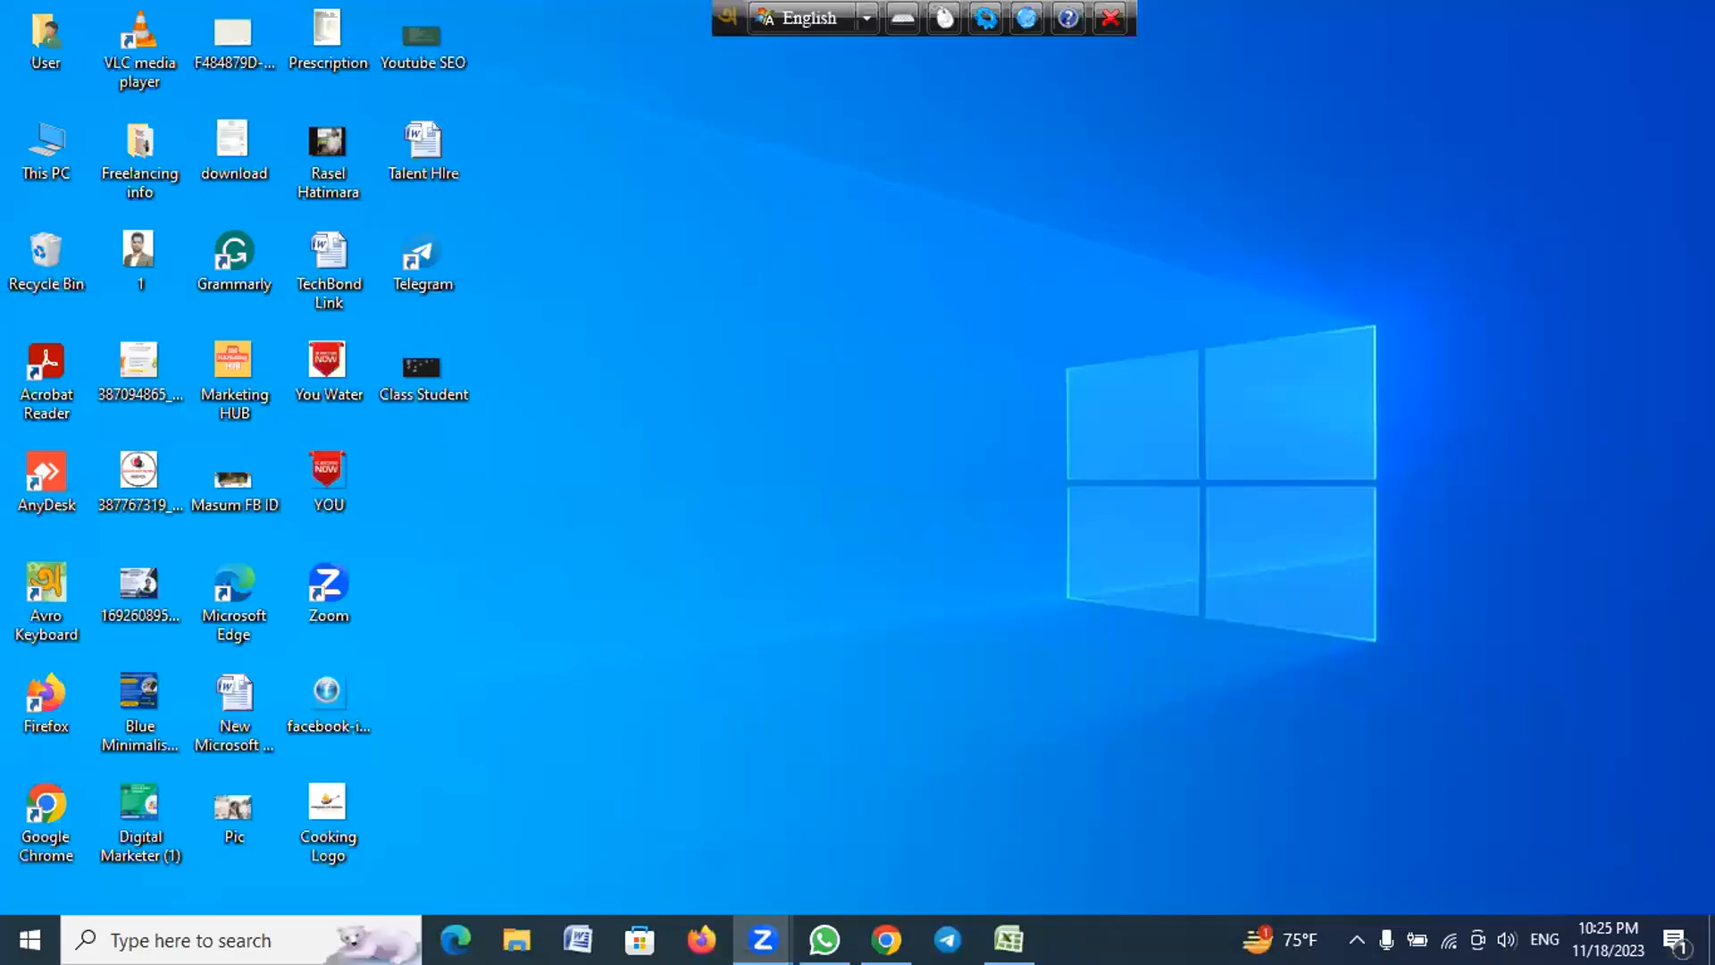
Refresh the desktop, bring Chrome forward, and reload the Facebook page
right_click(1110, 394)
left_click(1179, 467)
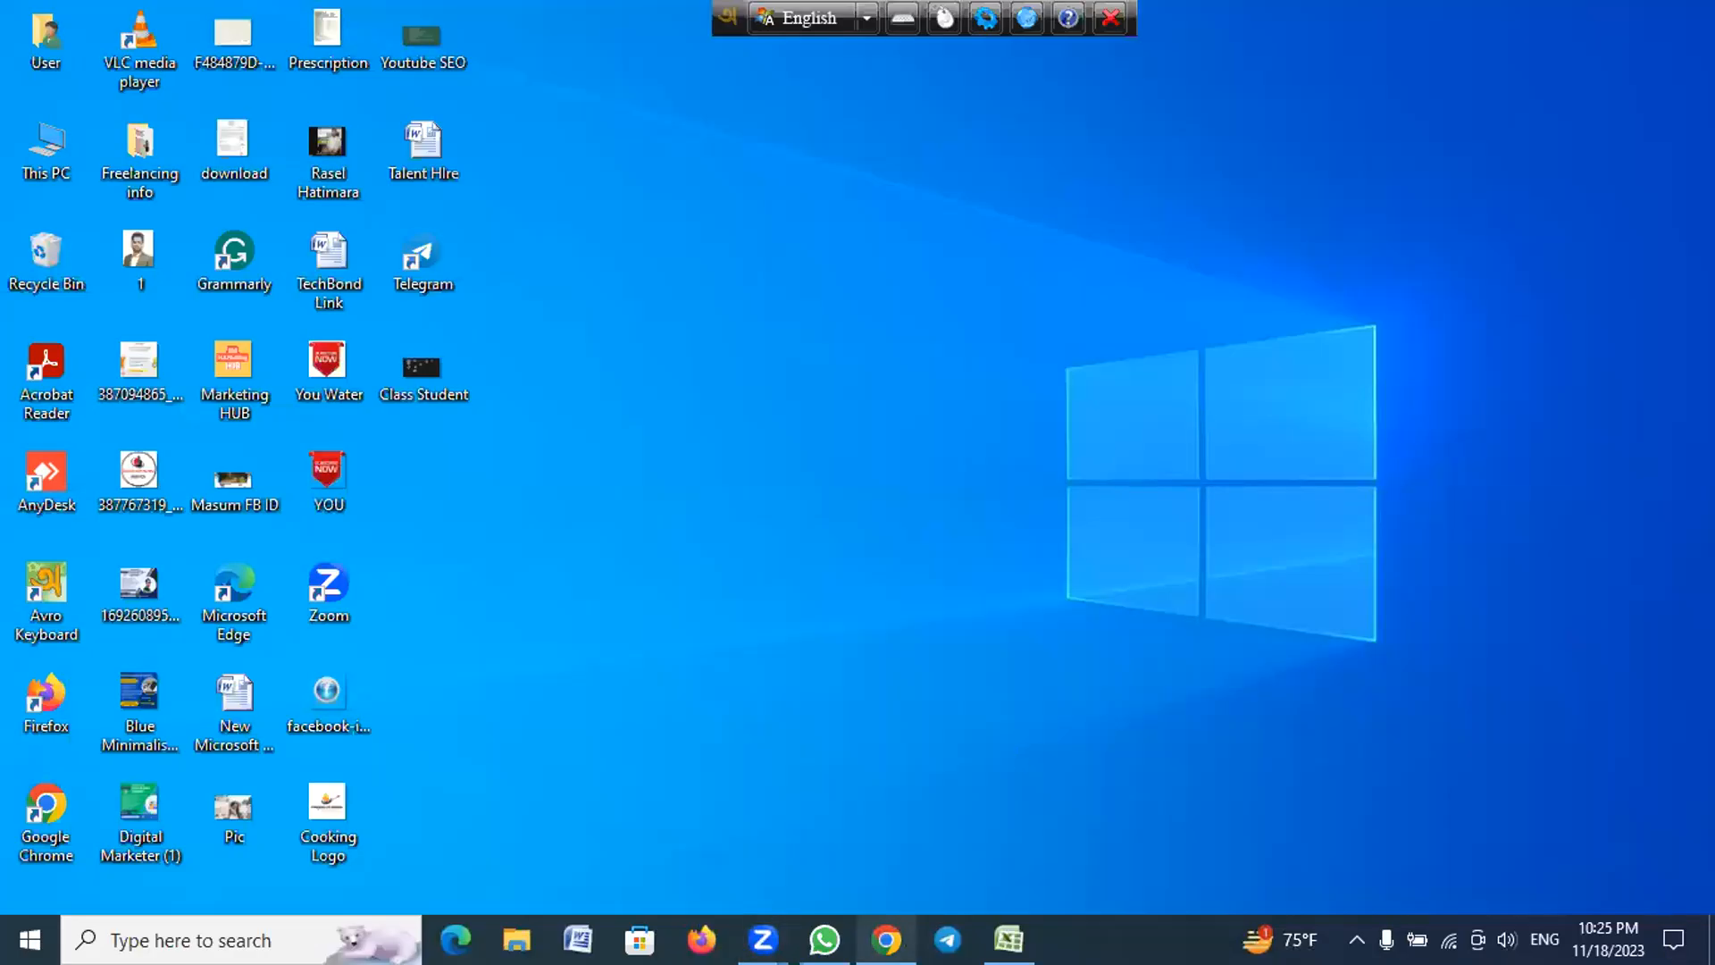
left_click(887, 940)
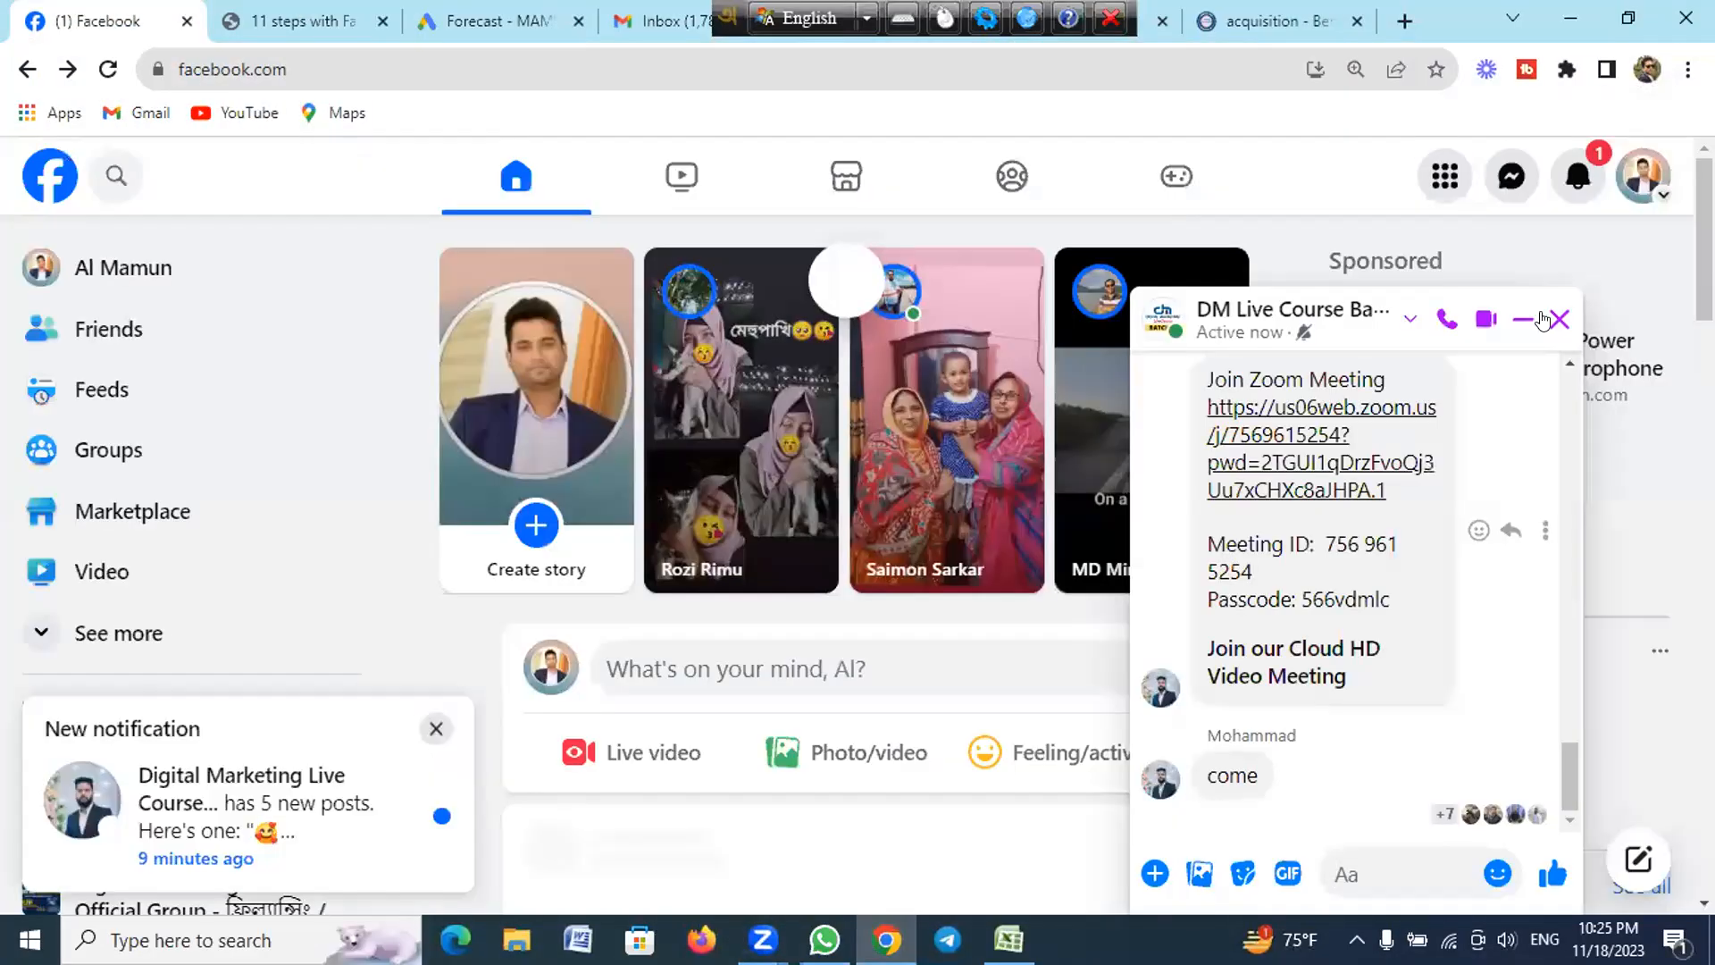
left_click(110, 69)
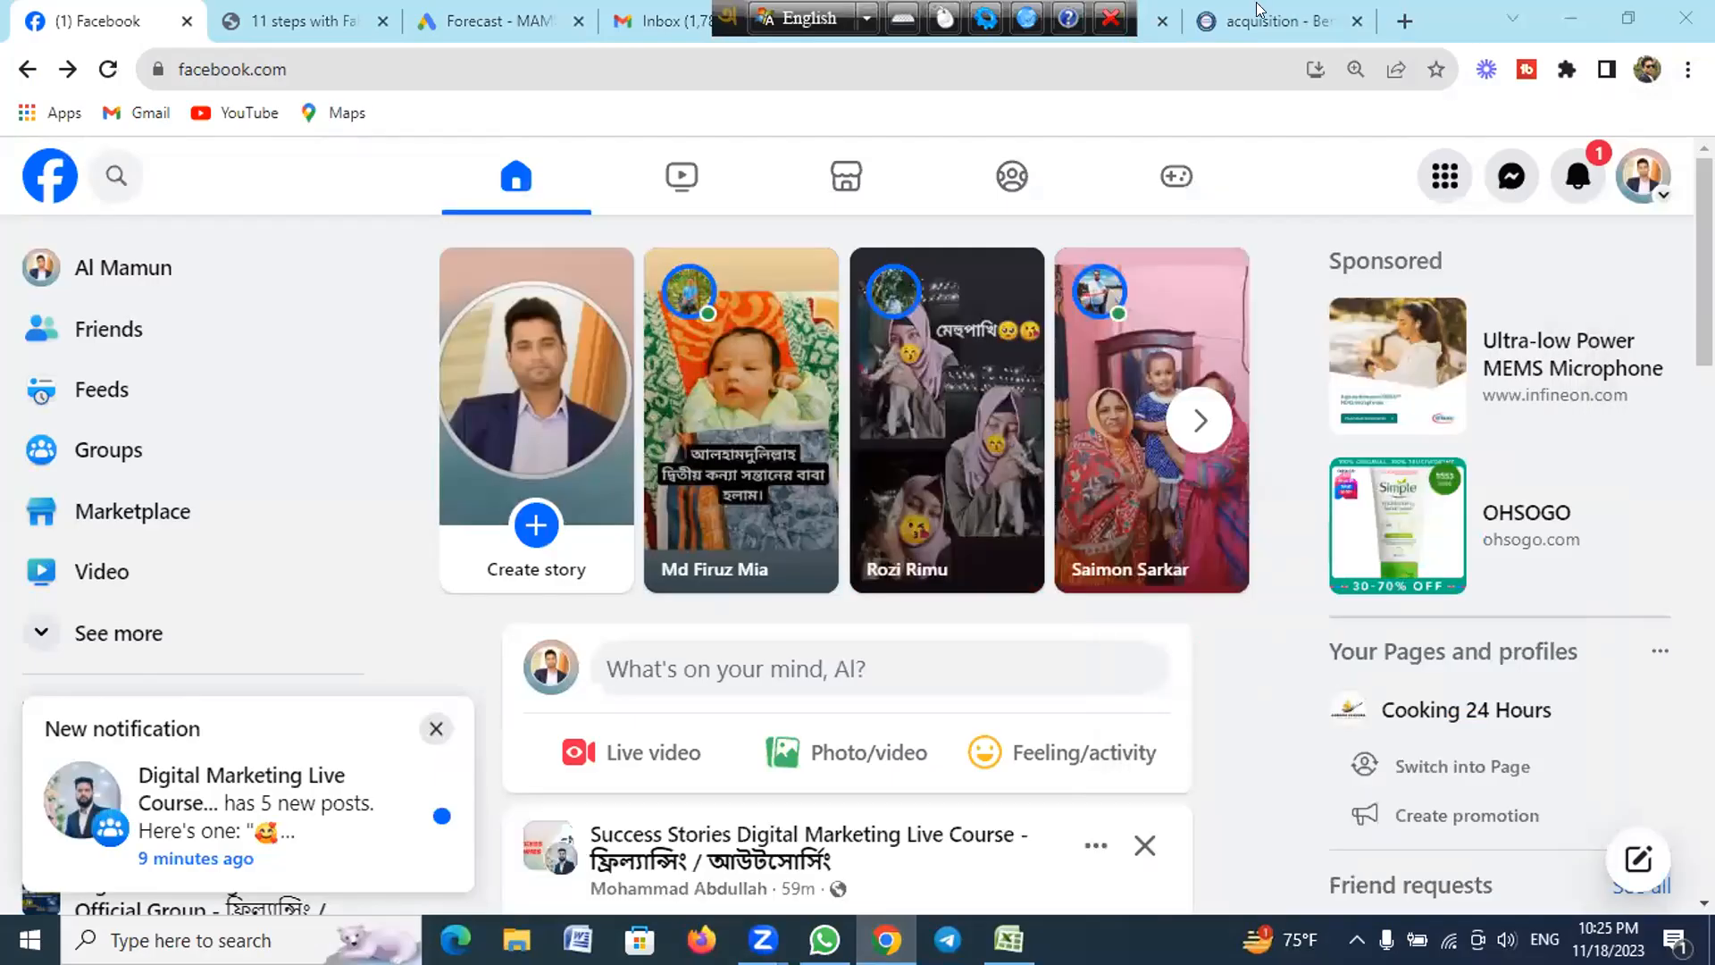
Close the blank acquisition tab, check the TikTok profile tab, and start an empty new tab
left_click(1279, 19)
left_click(1357, 22)
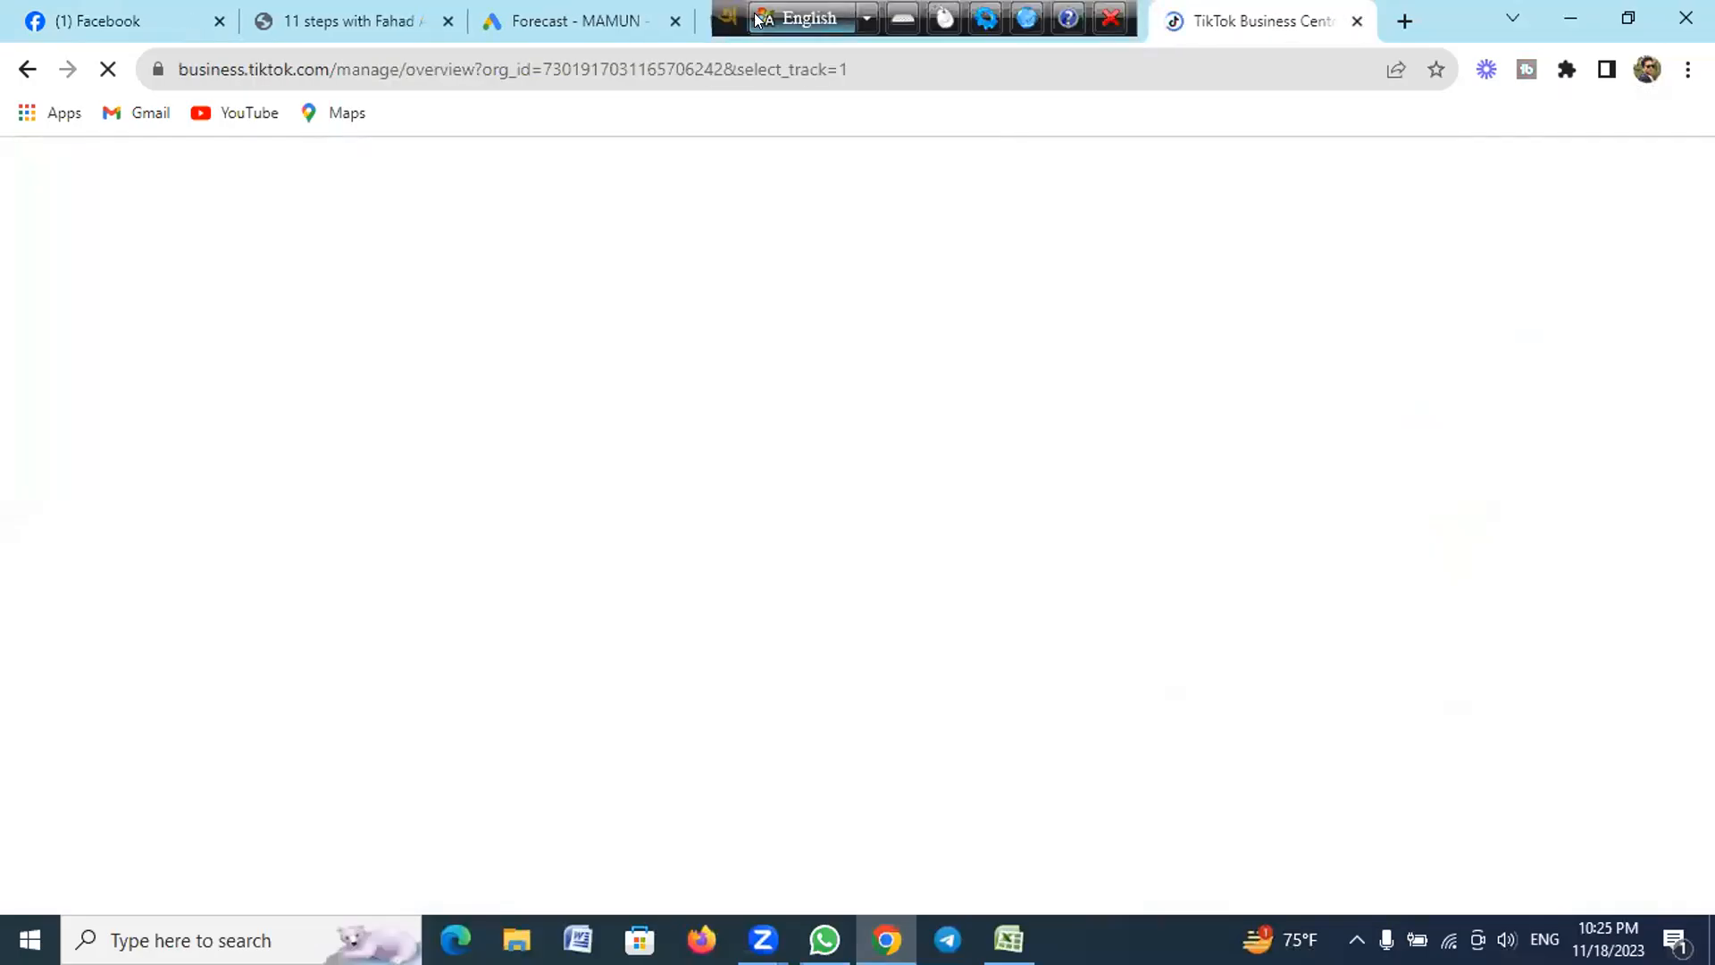
left_click(1016, 18)
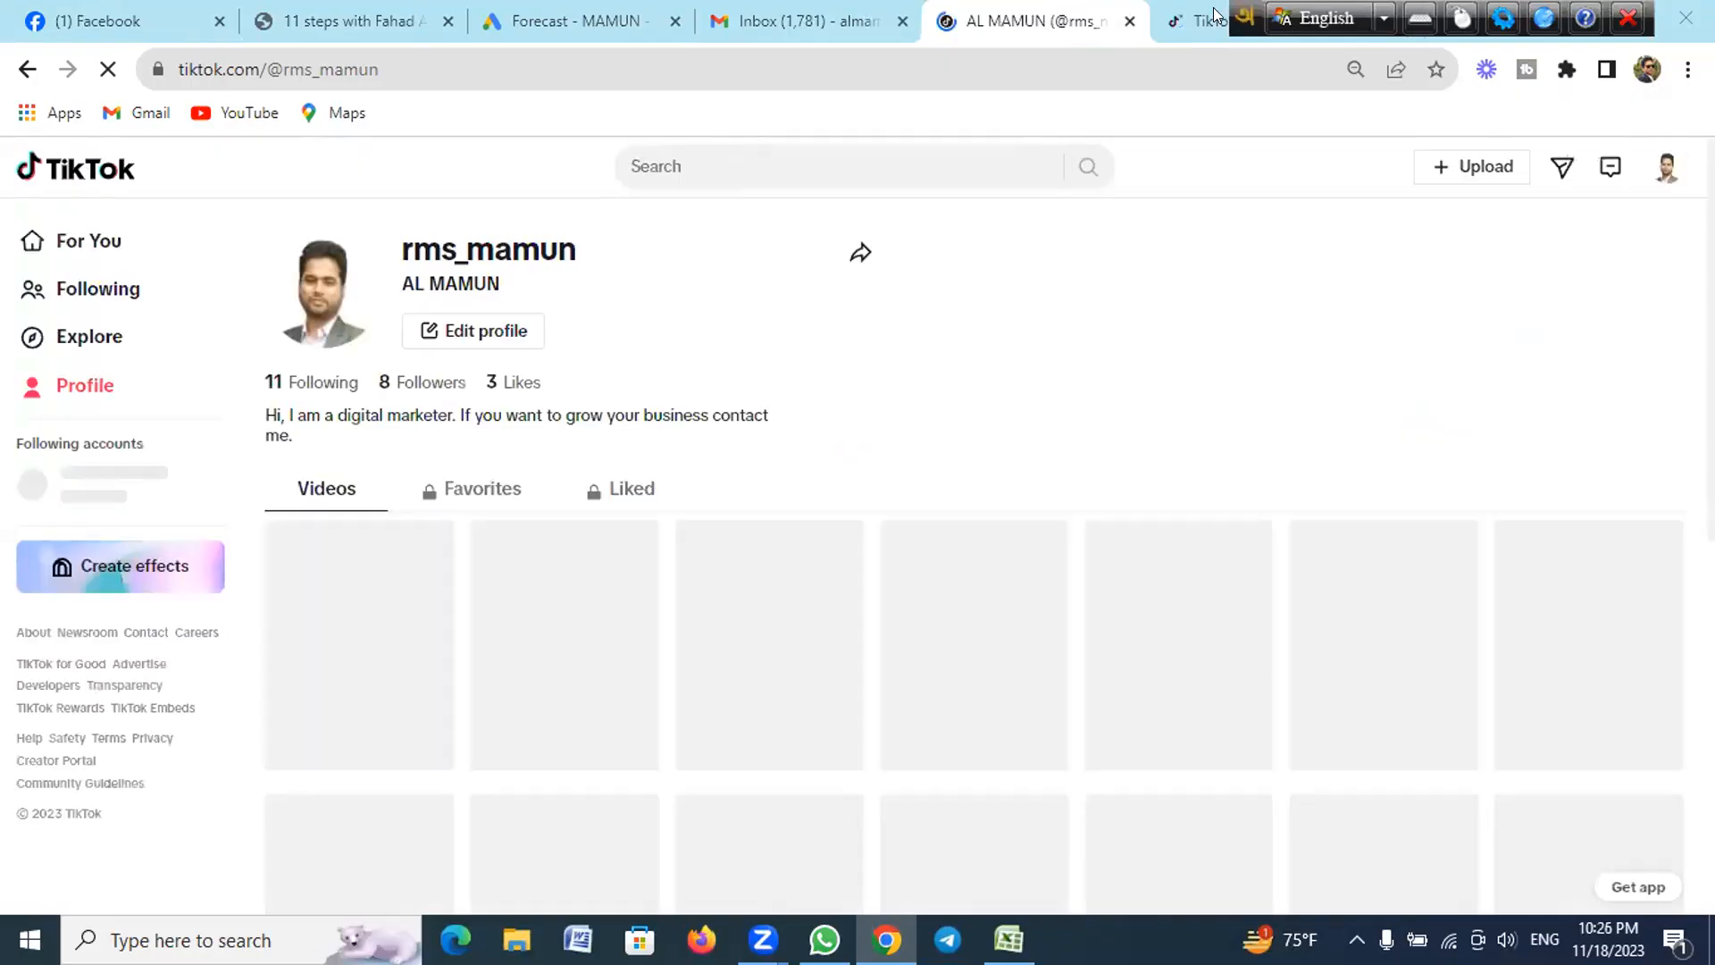
key("ctrl+t")
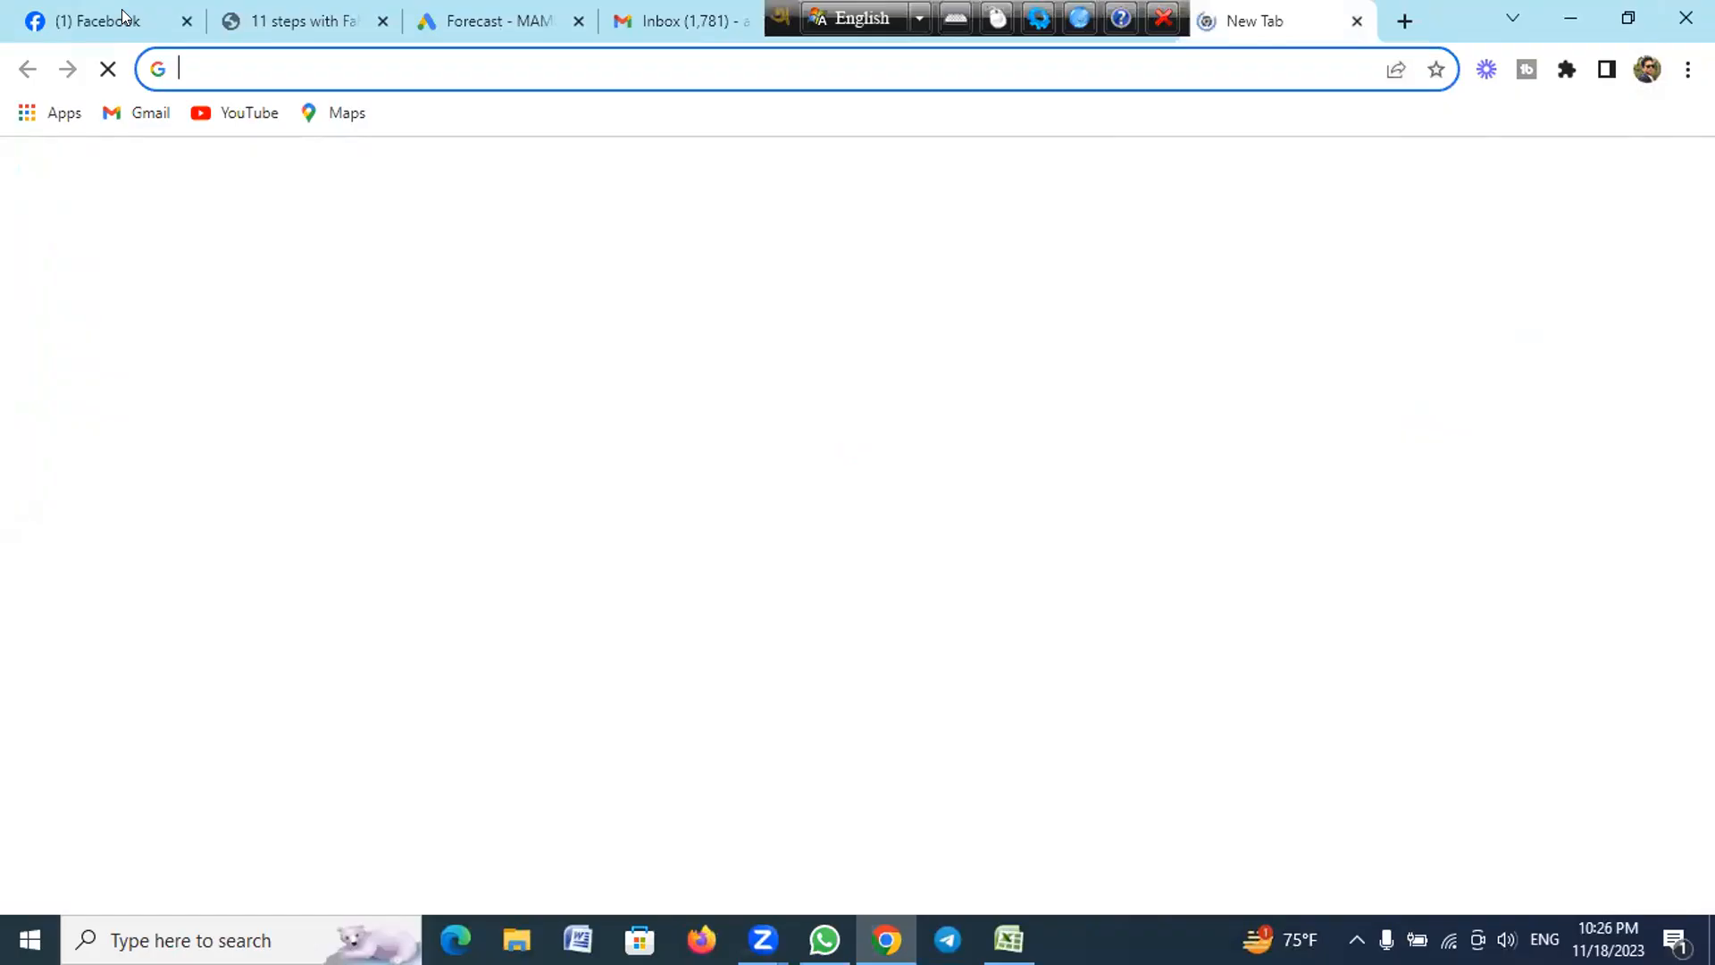
Search Google for 'browsec' and scroll down through the results
type("be")
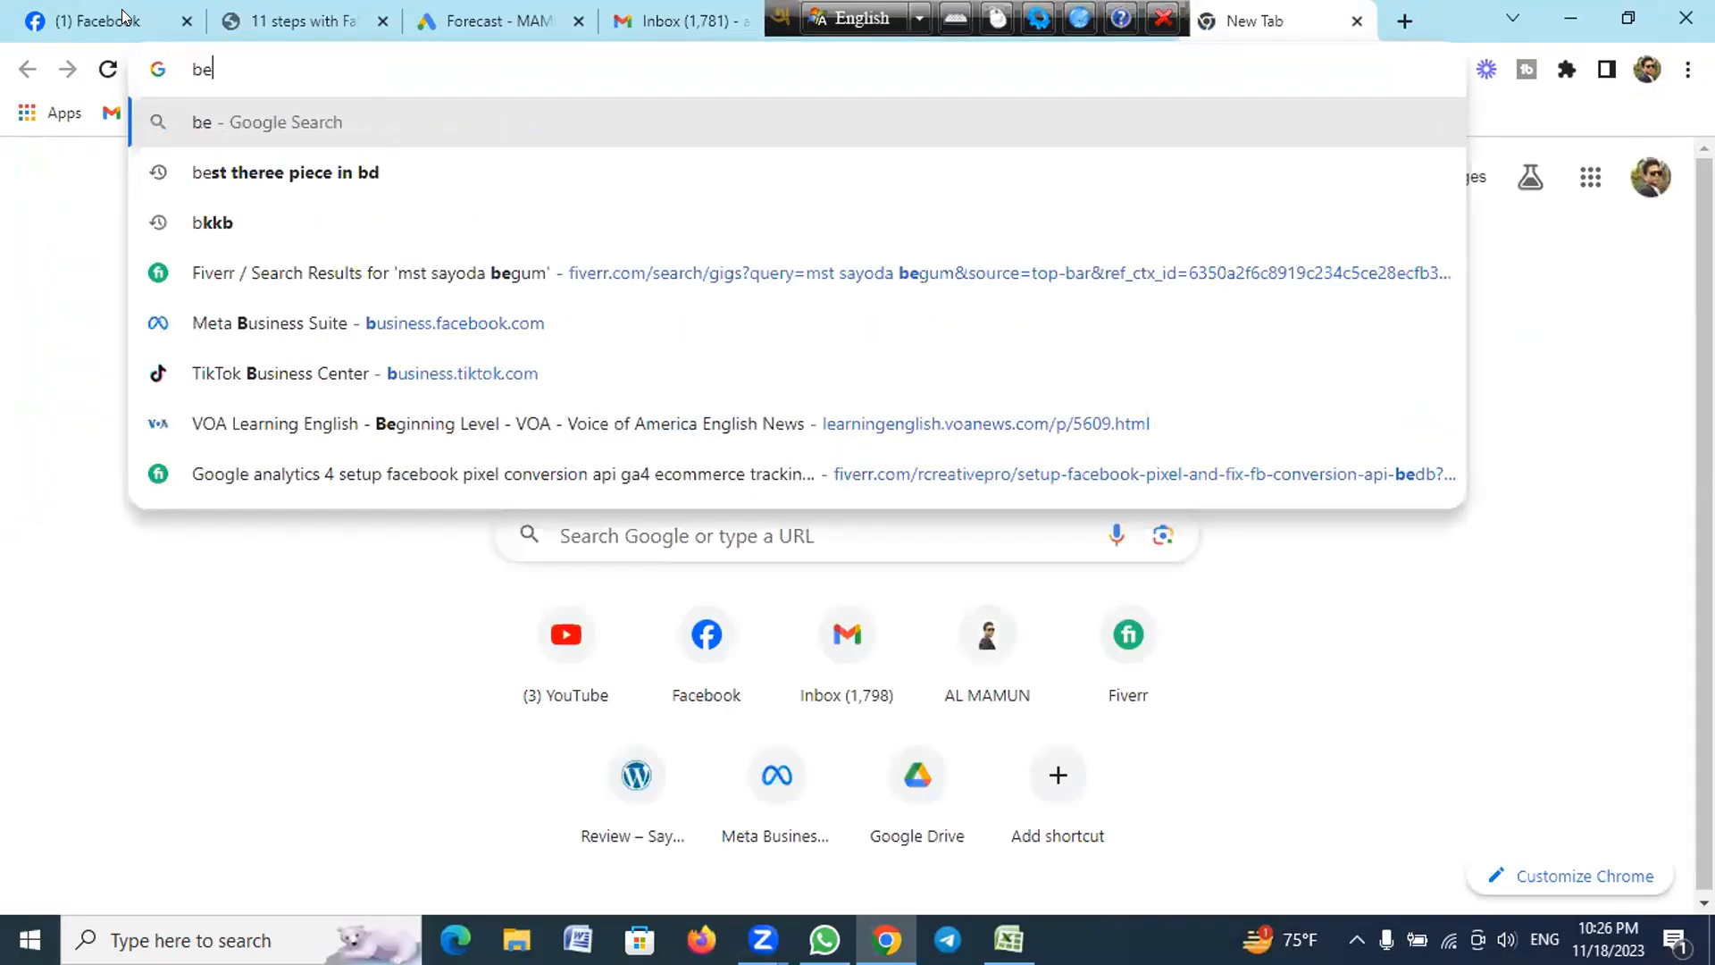
key("BackSpace")
type("rowsec")
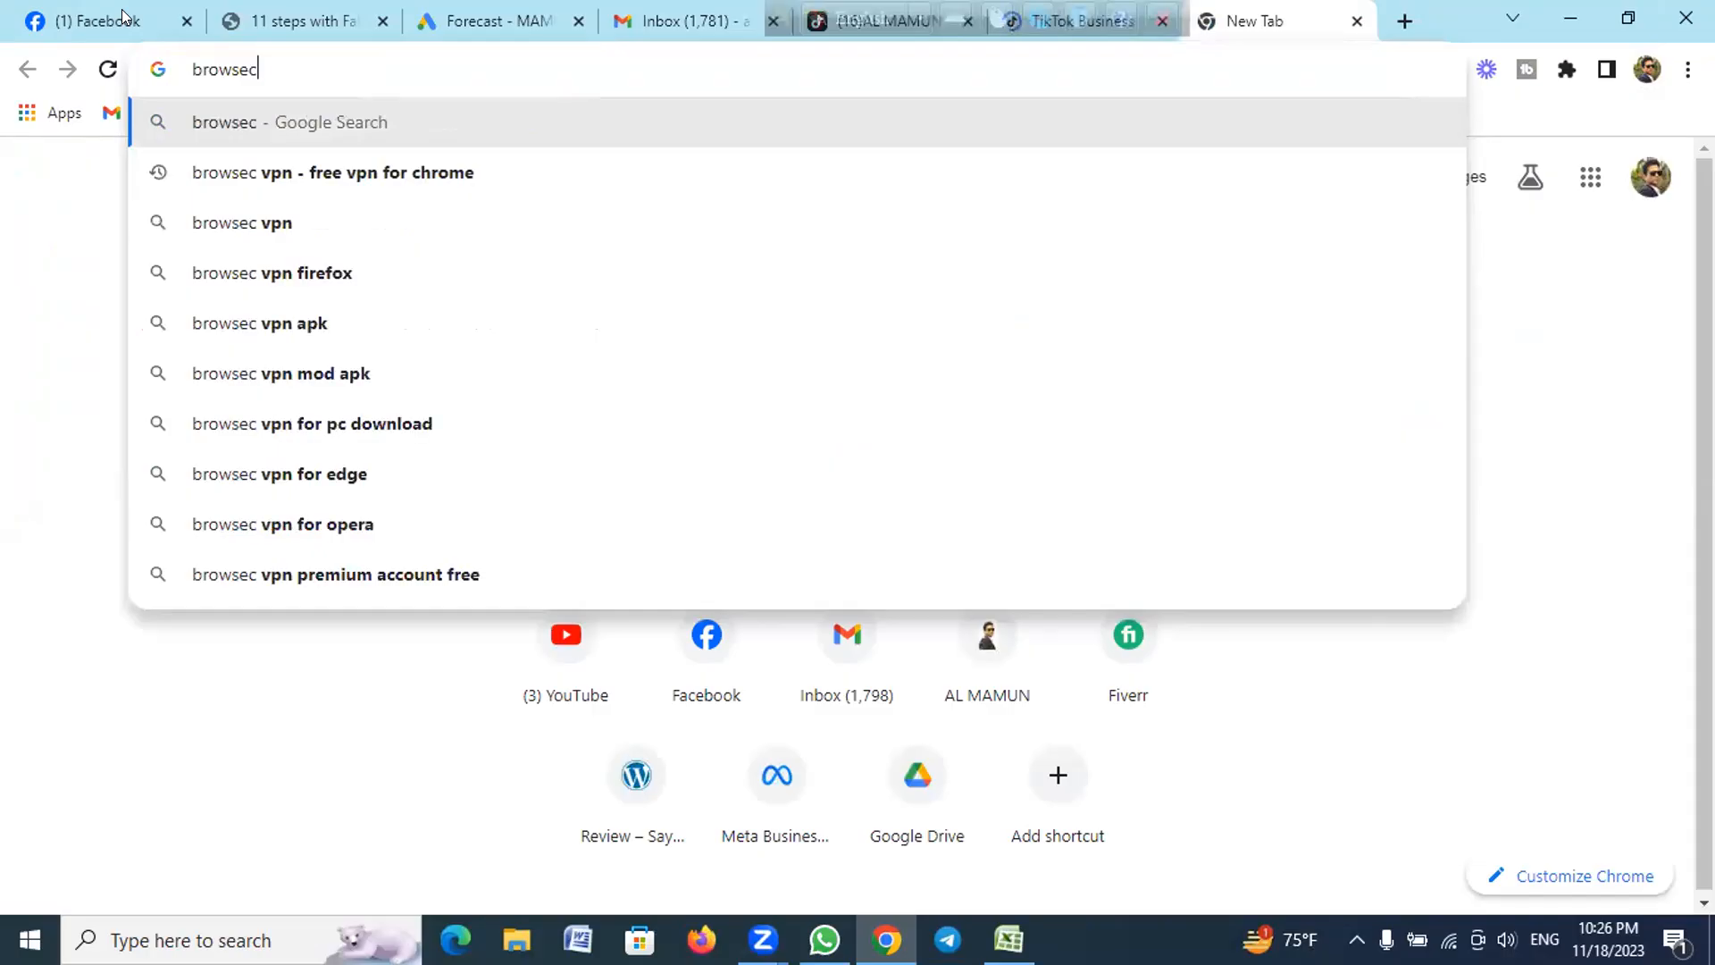
key("Return")
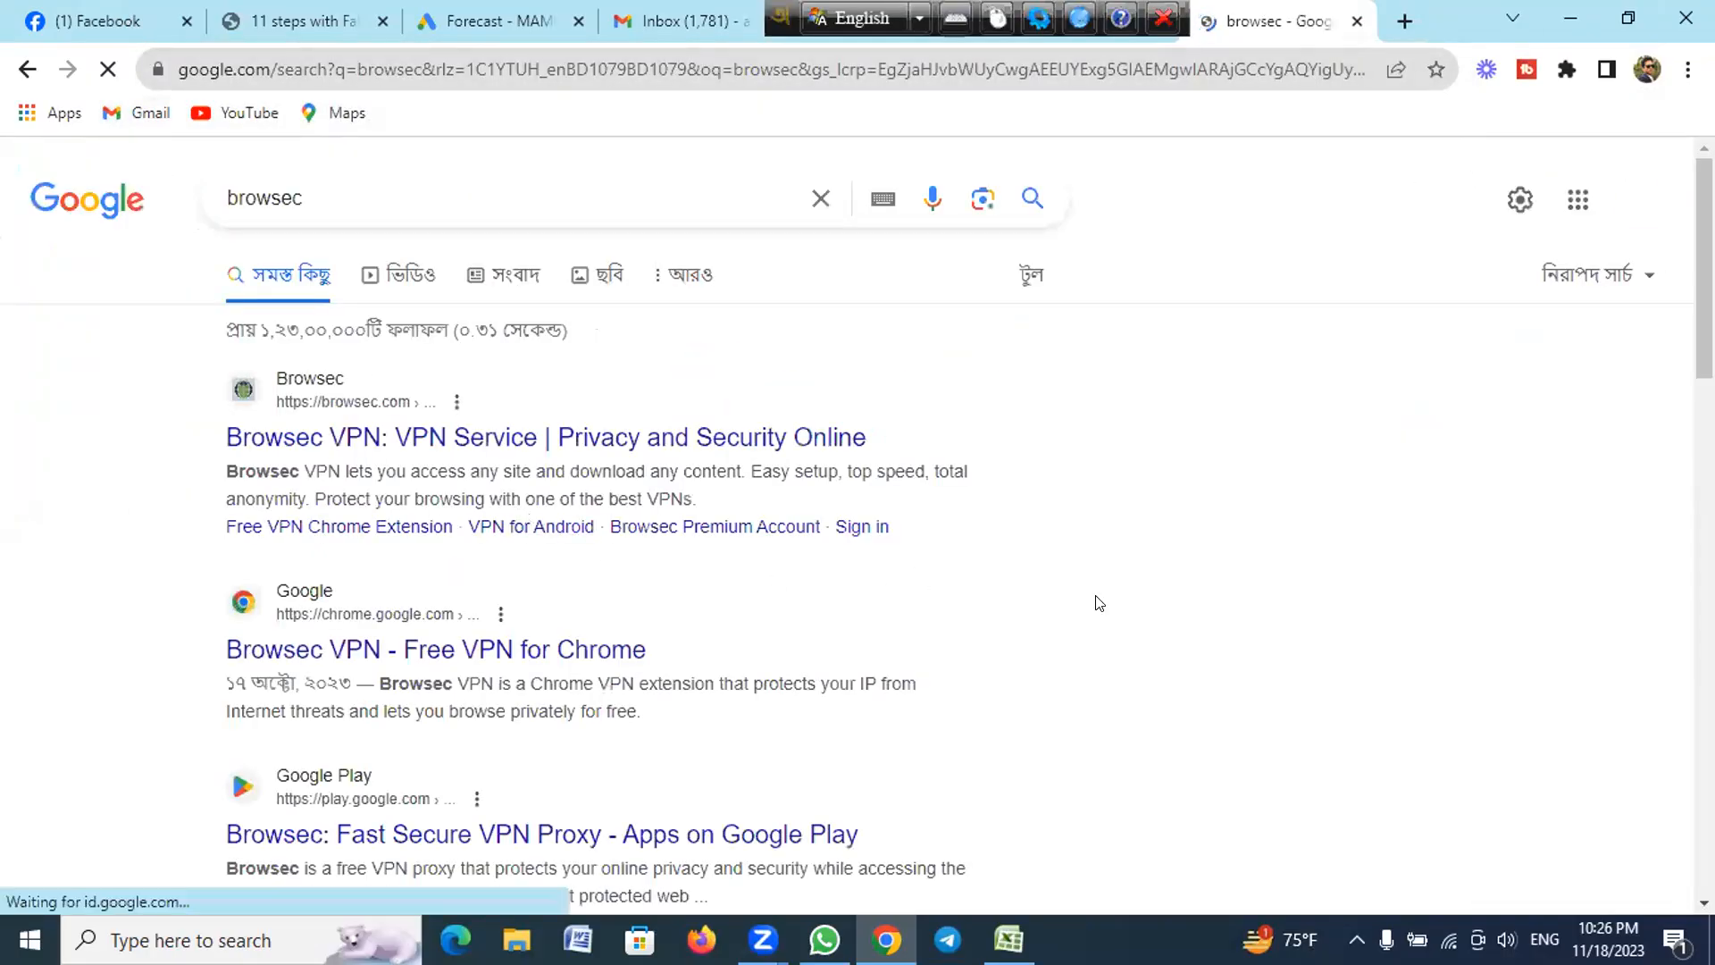
scroll(563, 656, "down", 3)
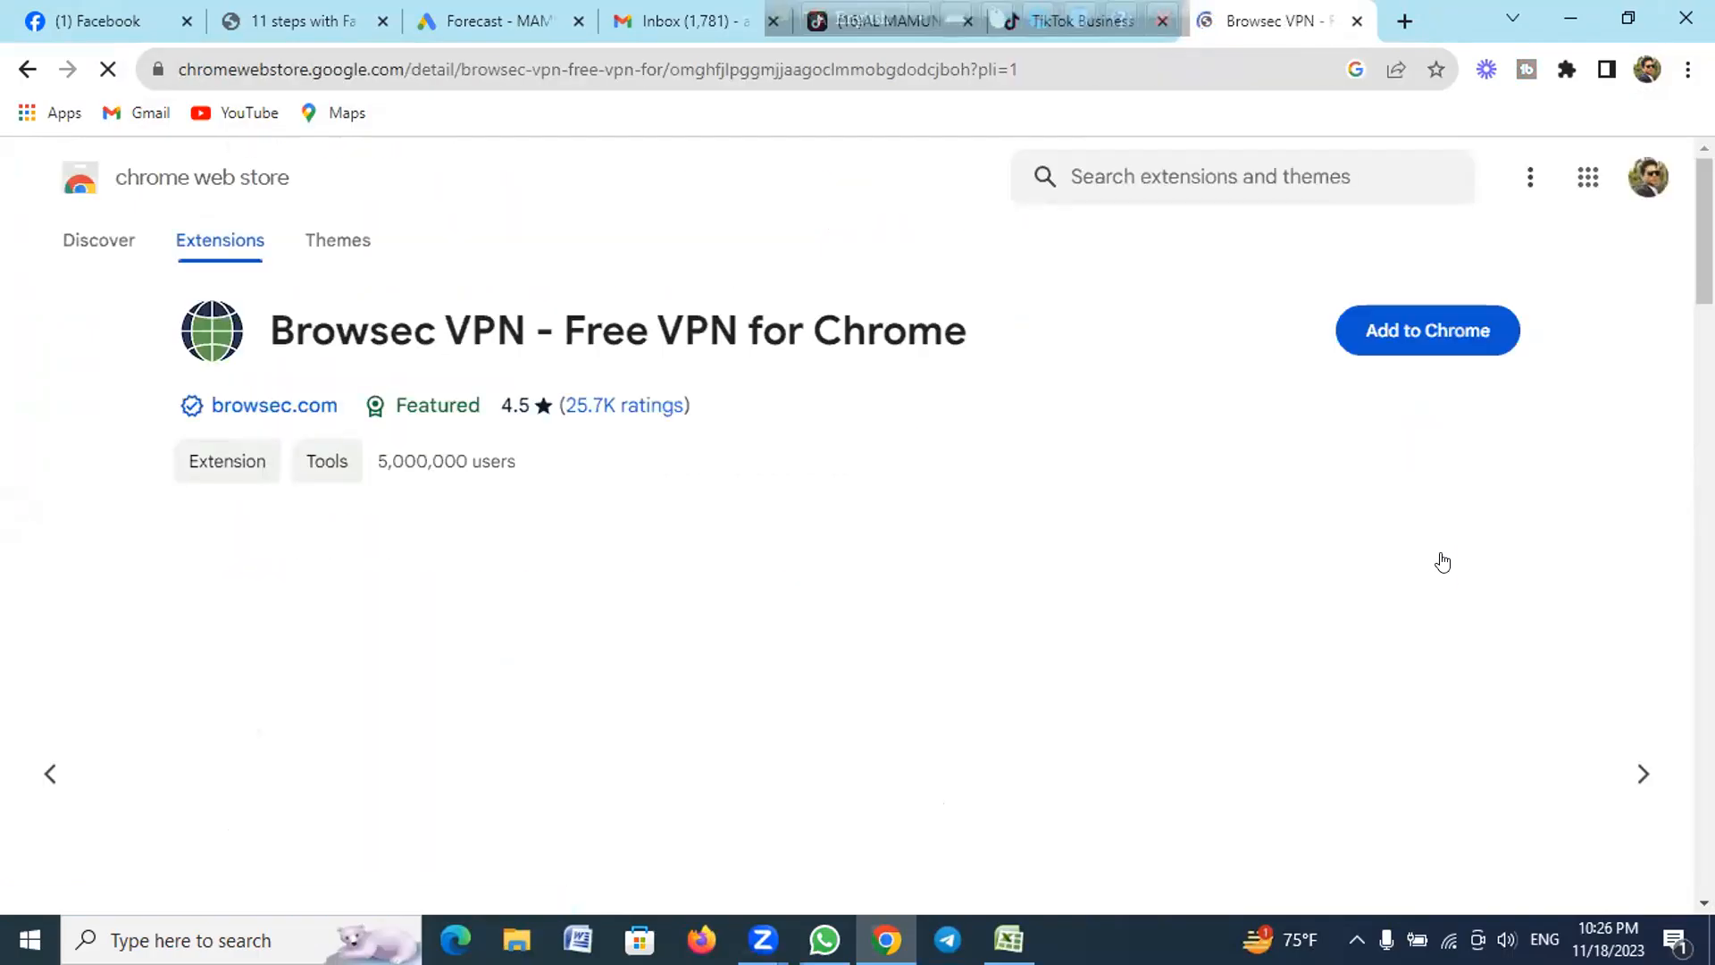
Add the Browsec VPN extension to Chrome from the Chrome Web Store
left_click(1418, 330)
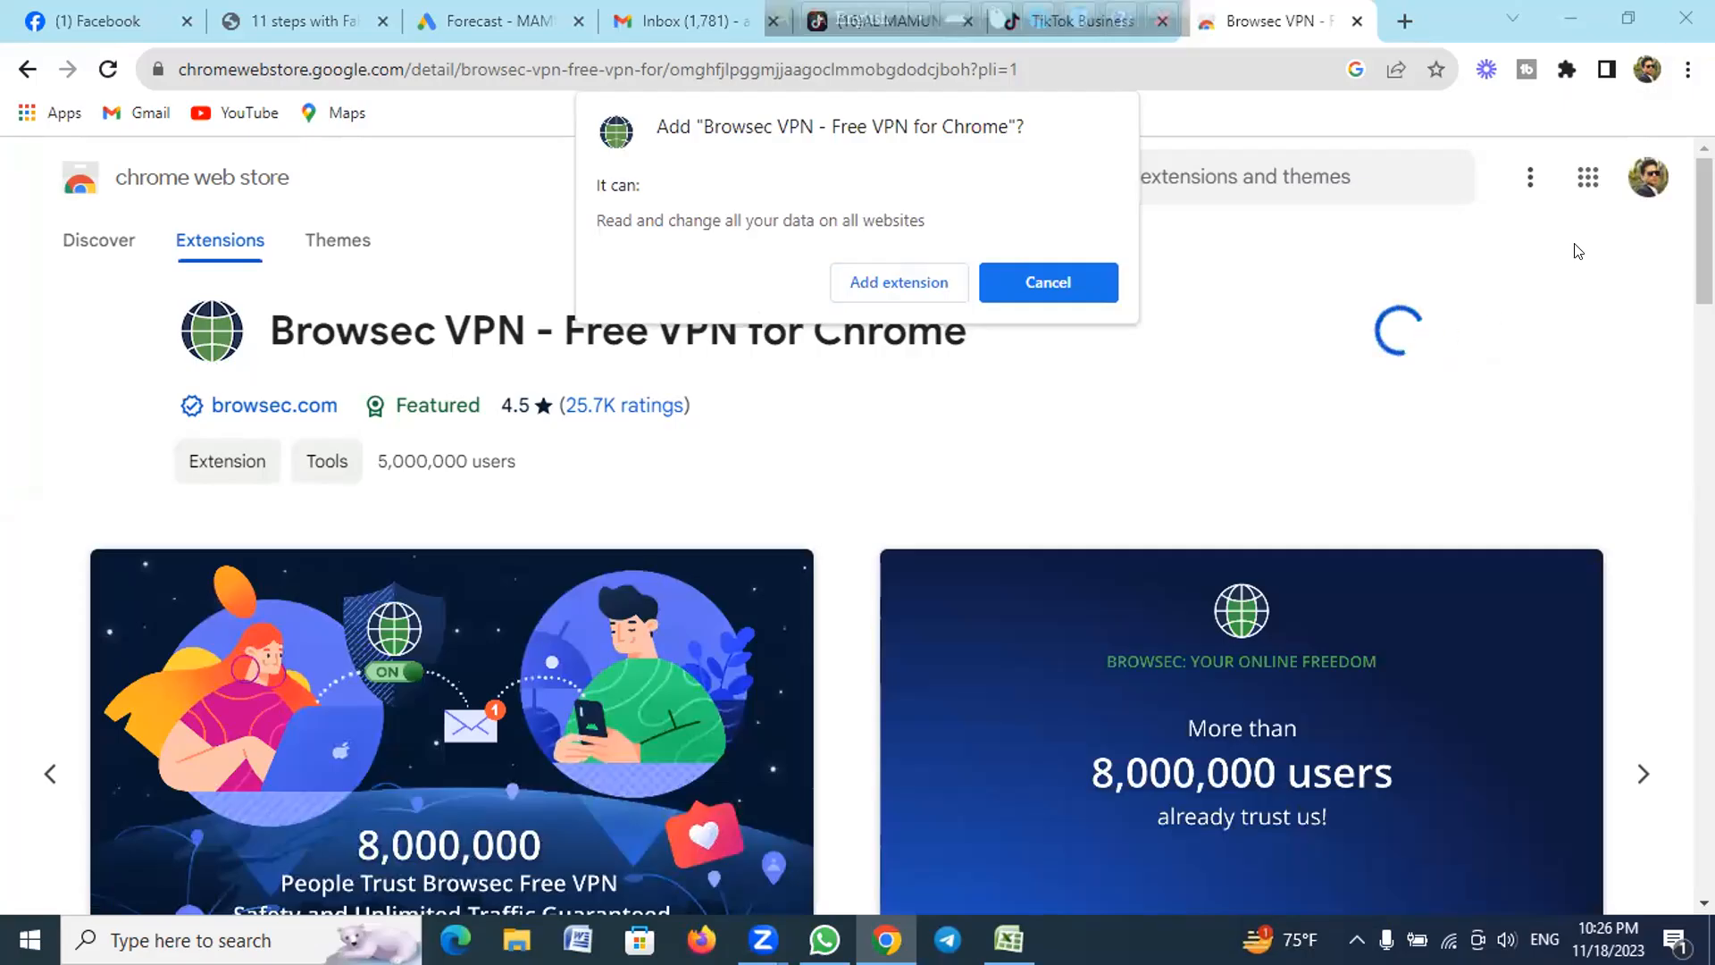
left_click(1562, 78)
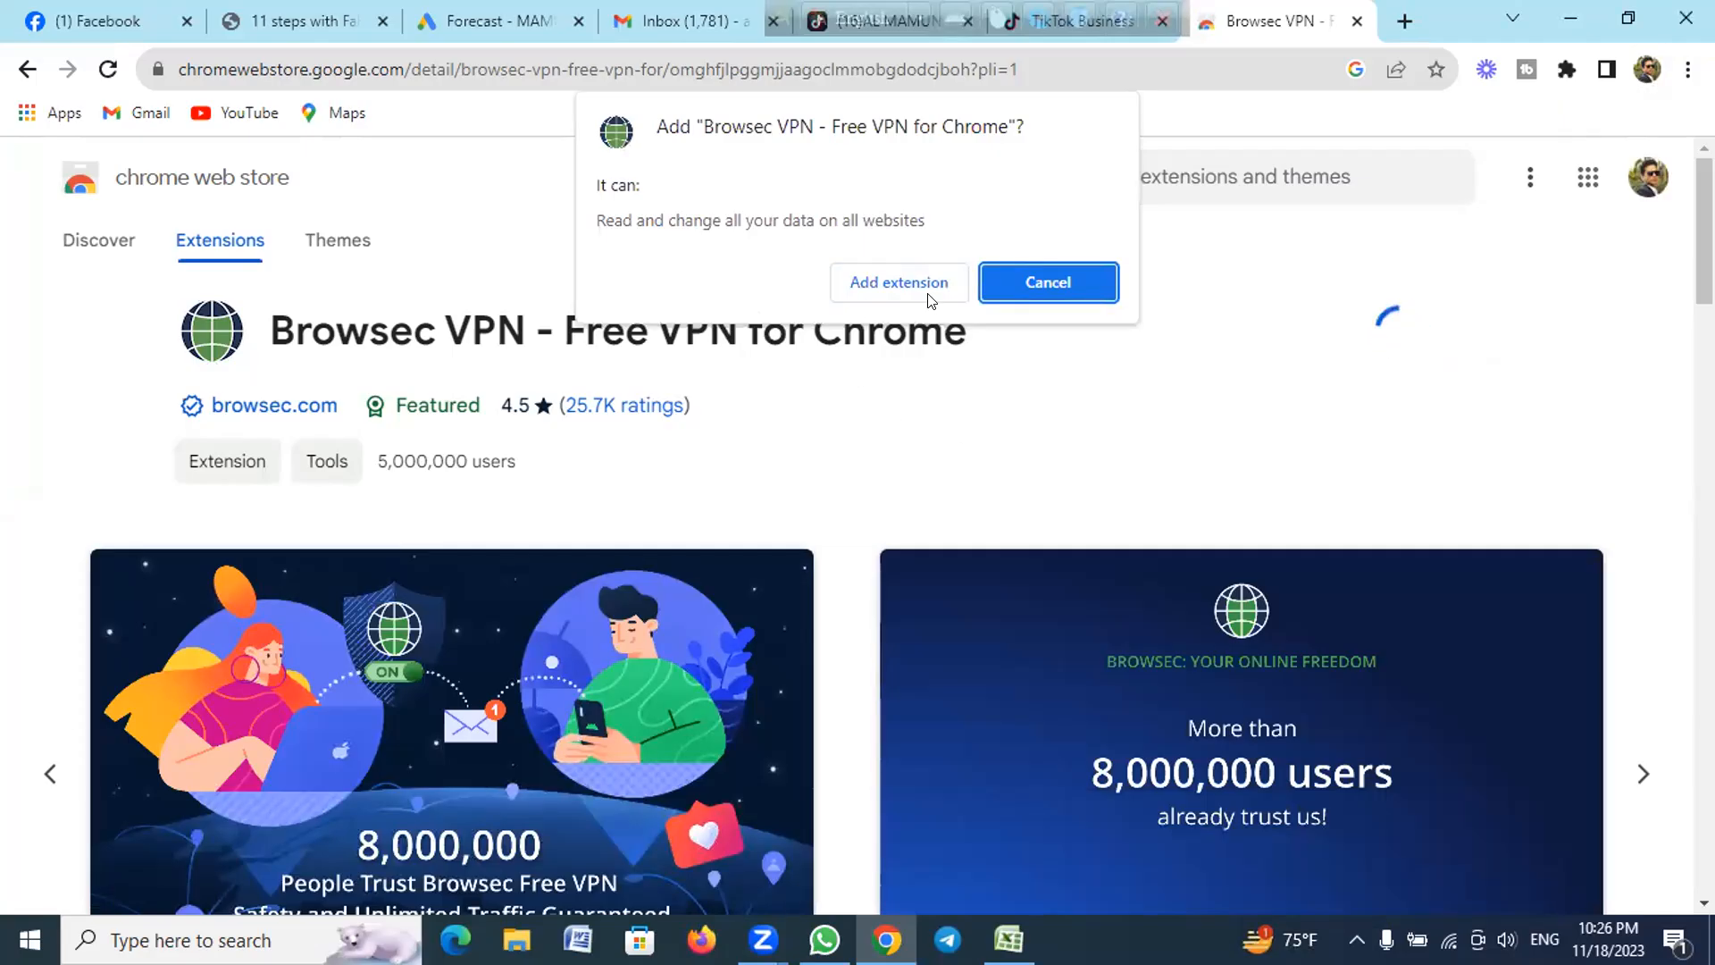
left_click(864, 282)
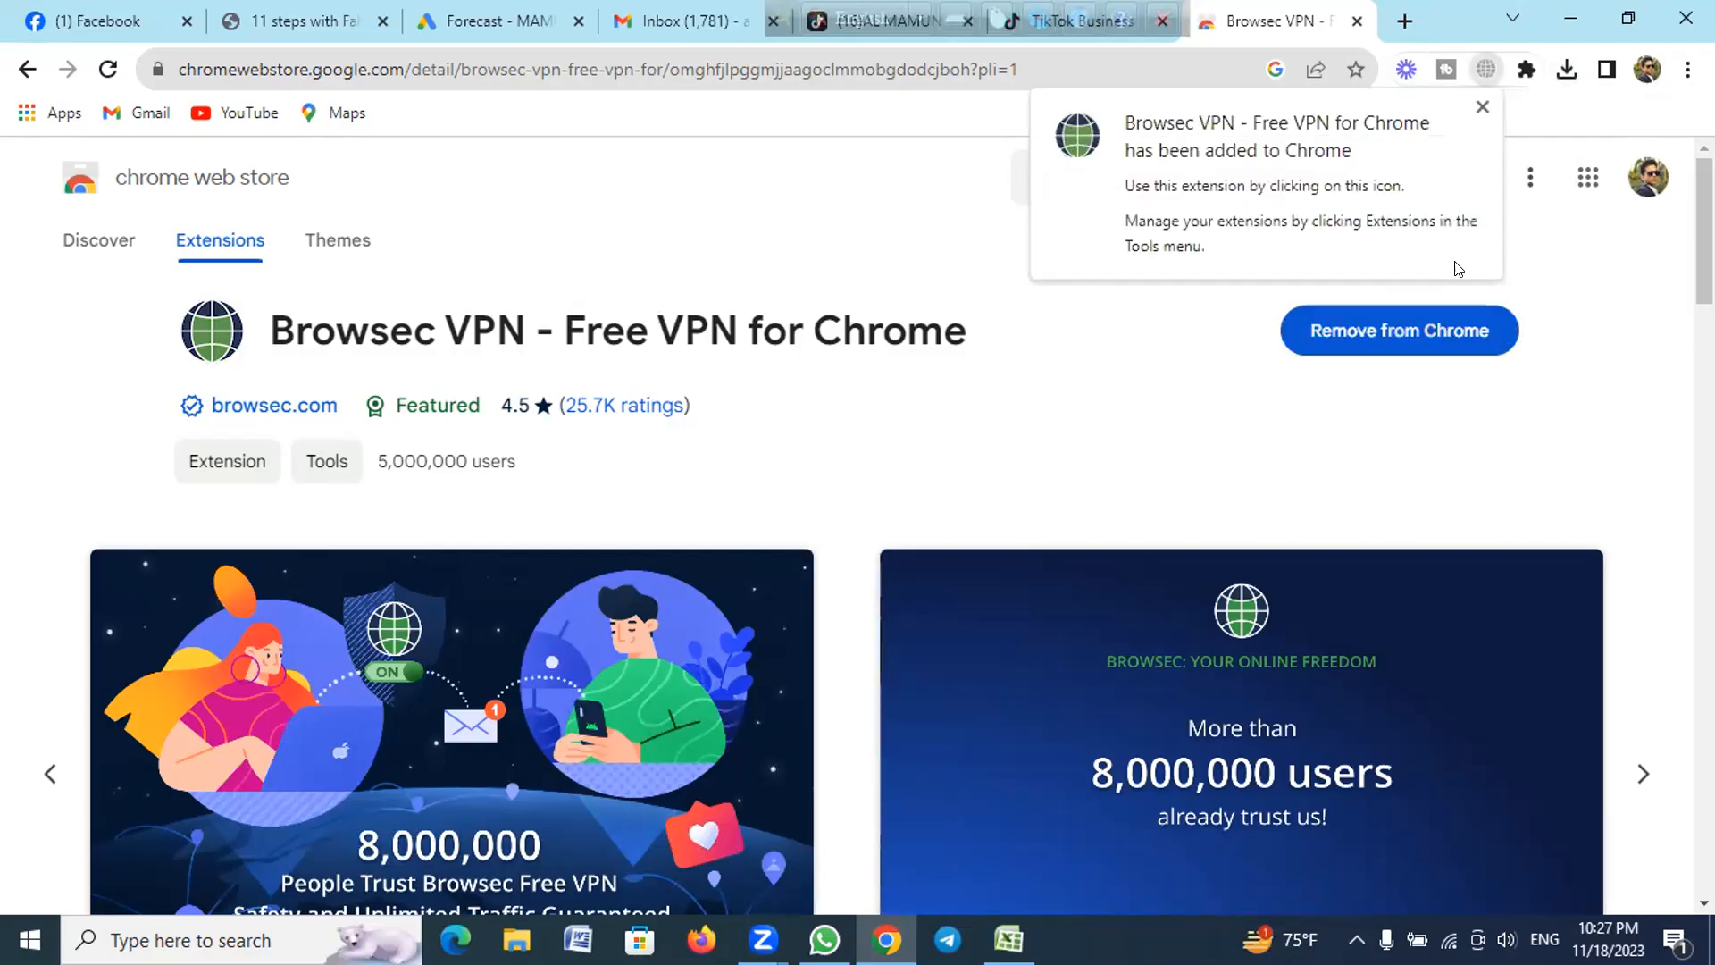
Dismiss the extension-added notice and enter ads.tiktok.com in a new blank tab
left_click(947, 119)
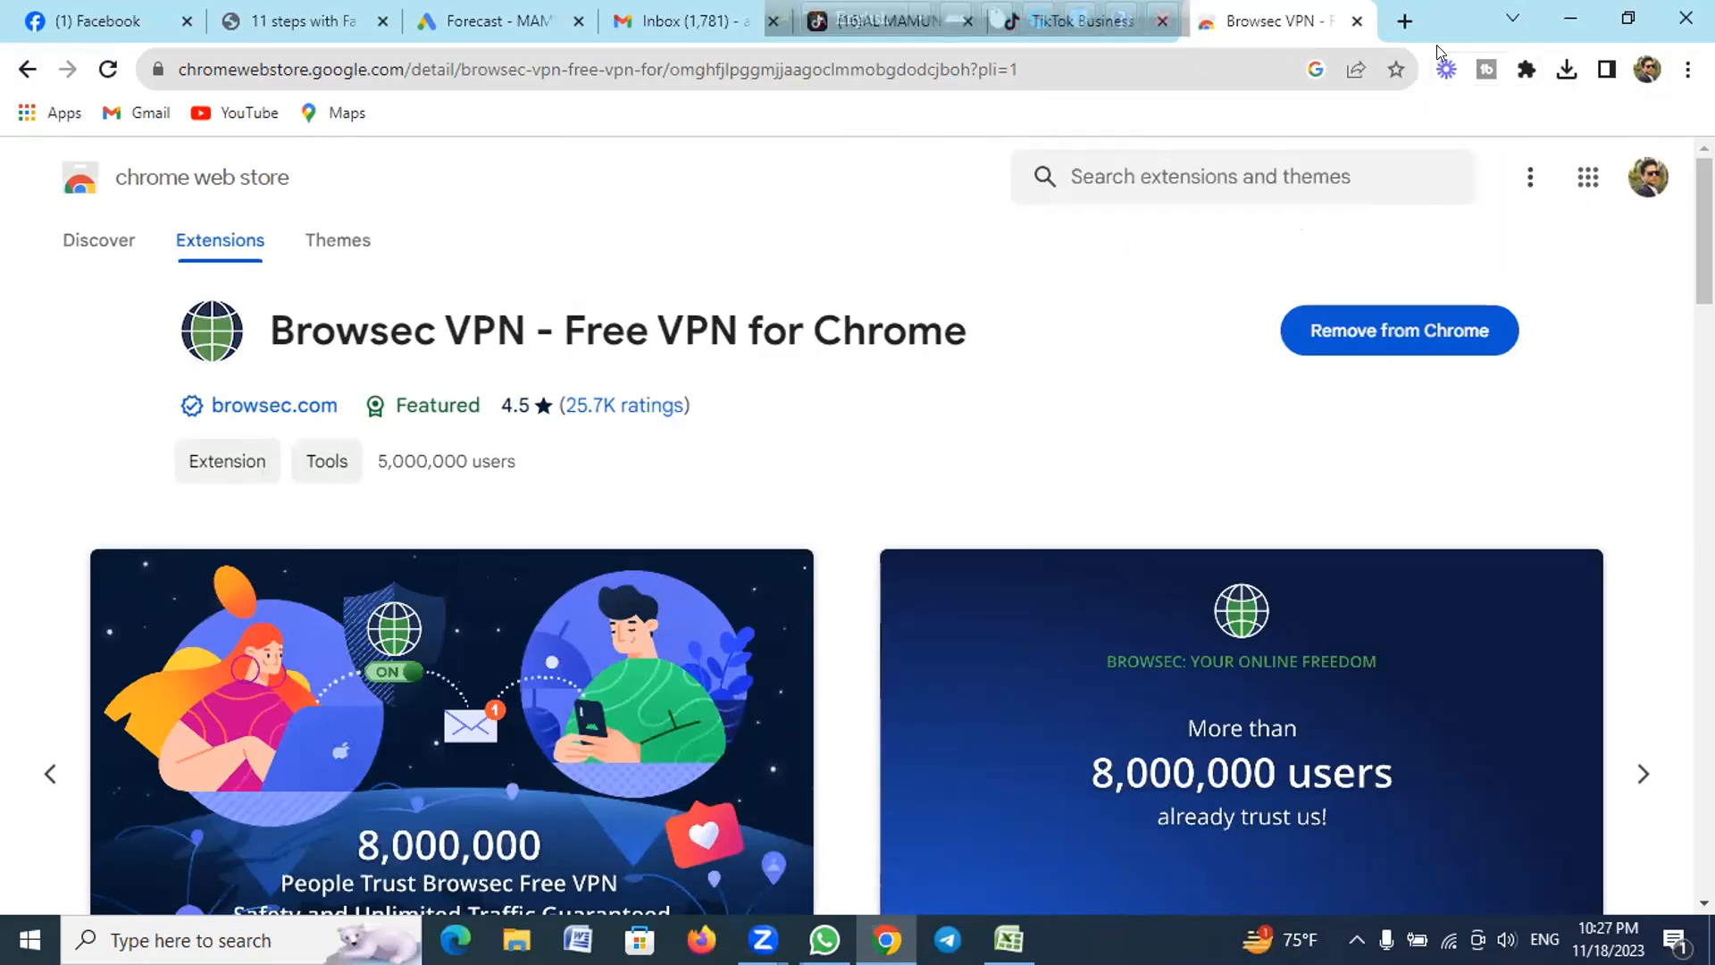
left_click(1405, 19)
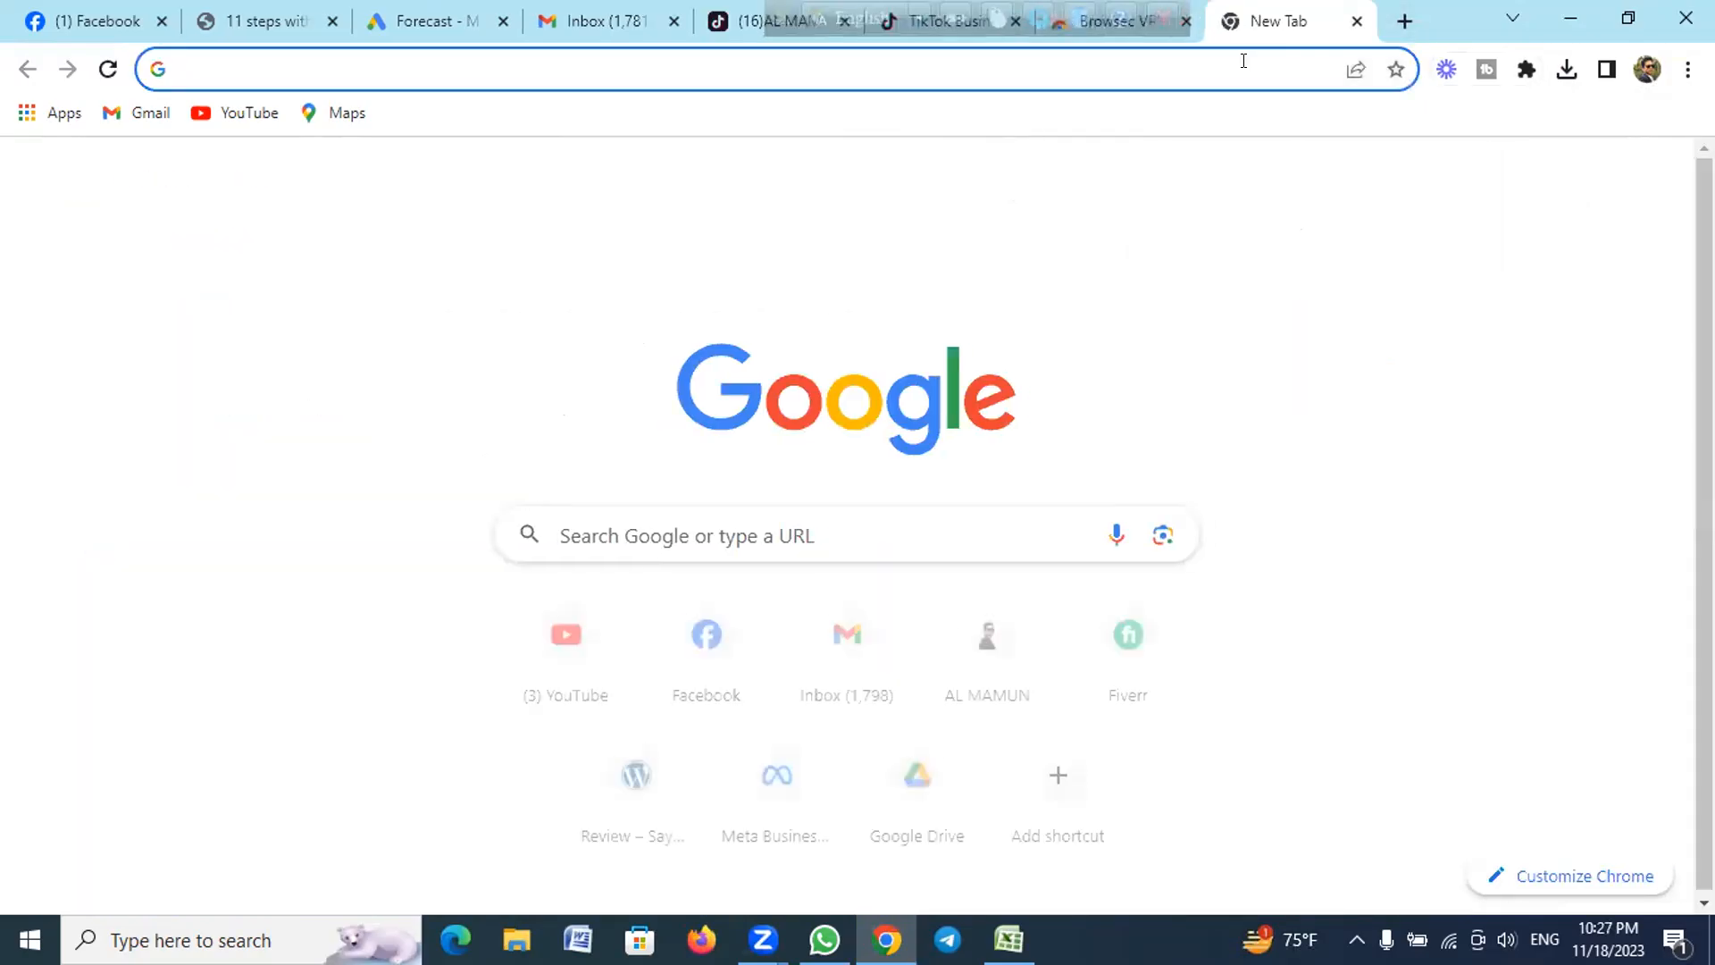
type("ads.t")
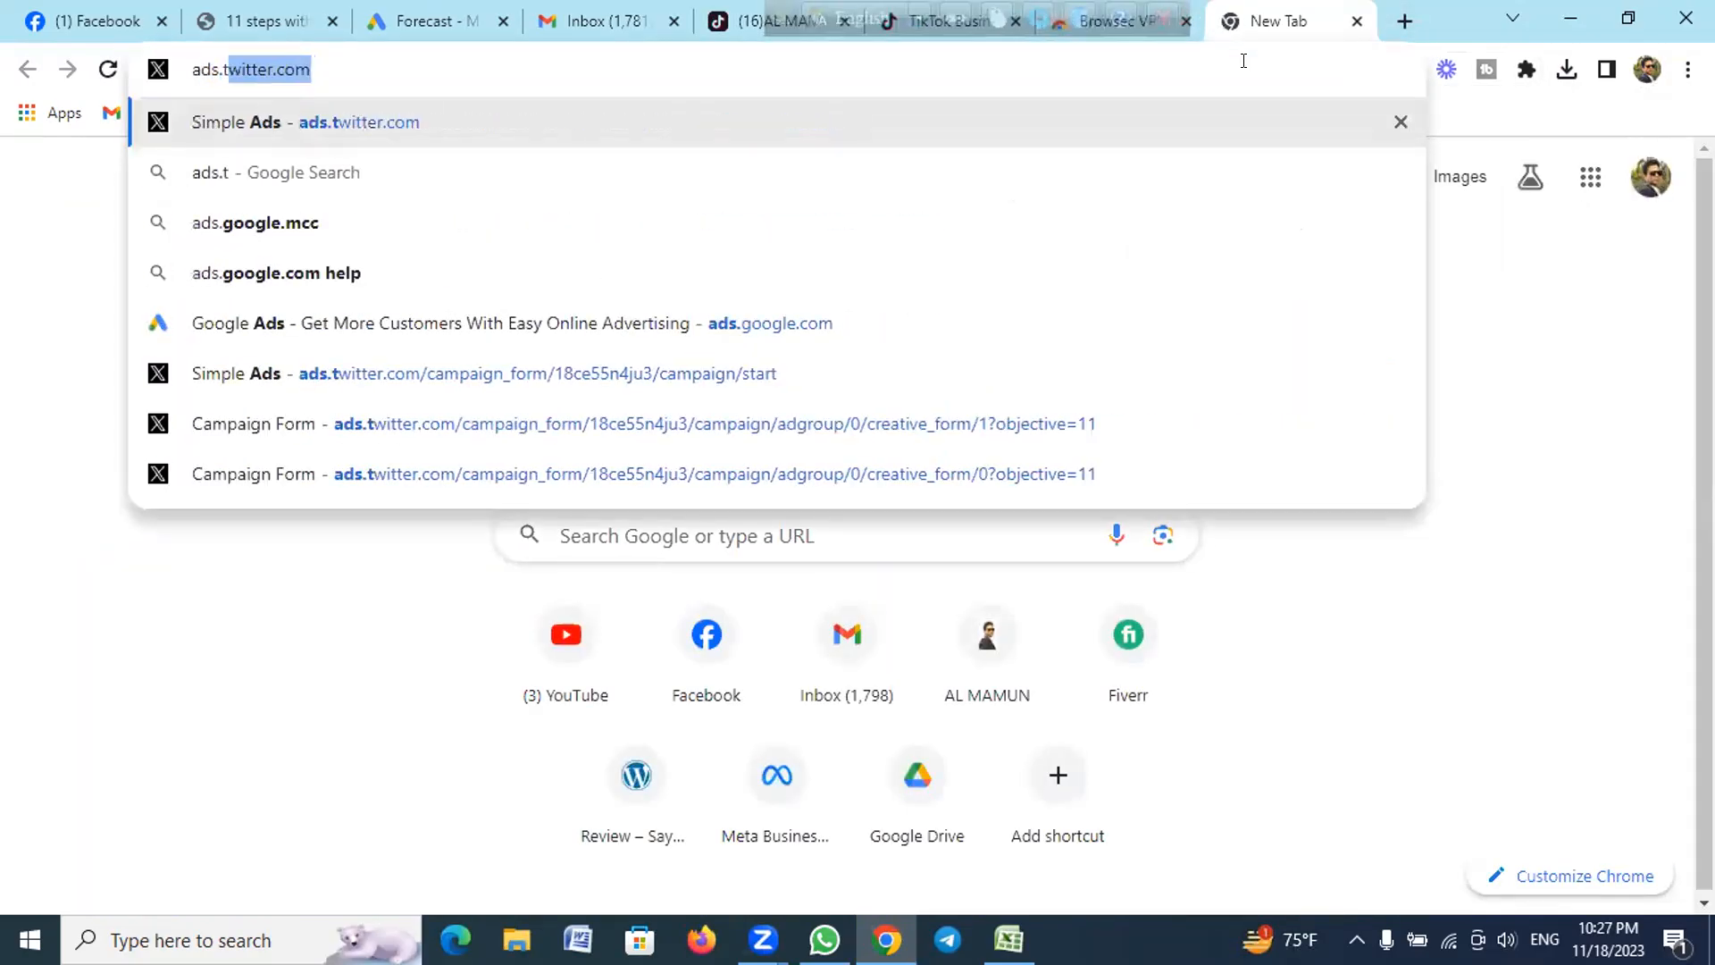
type("iktok.com")
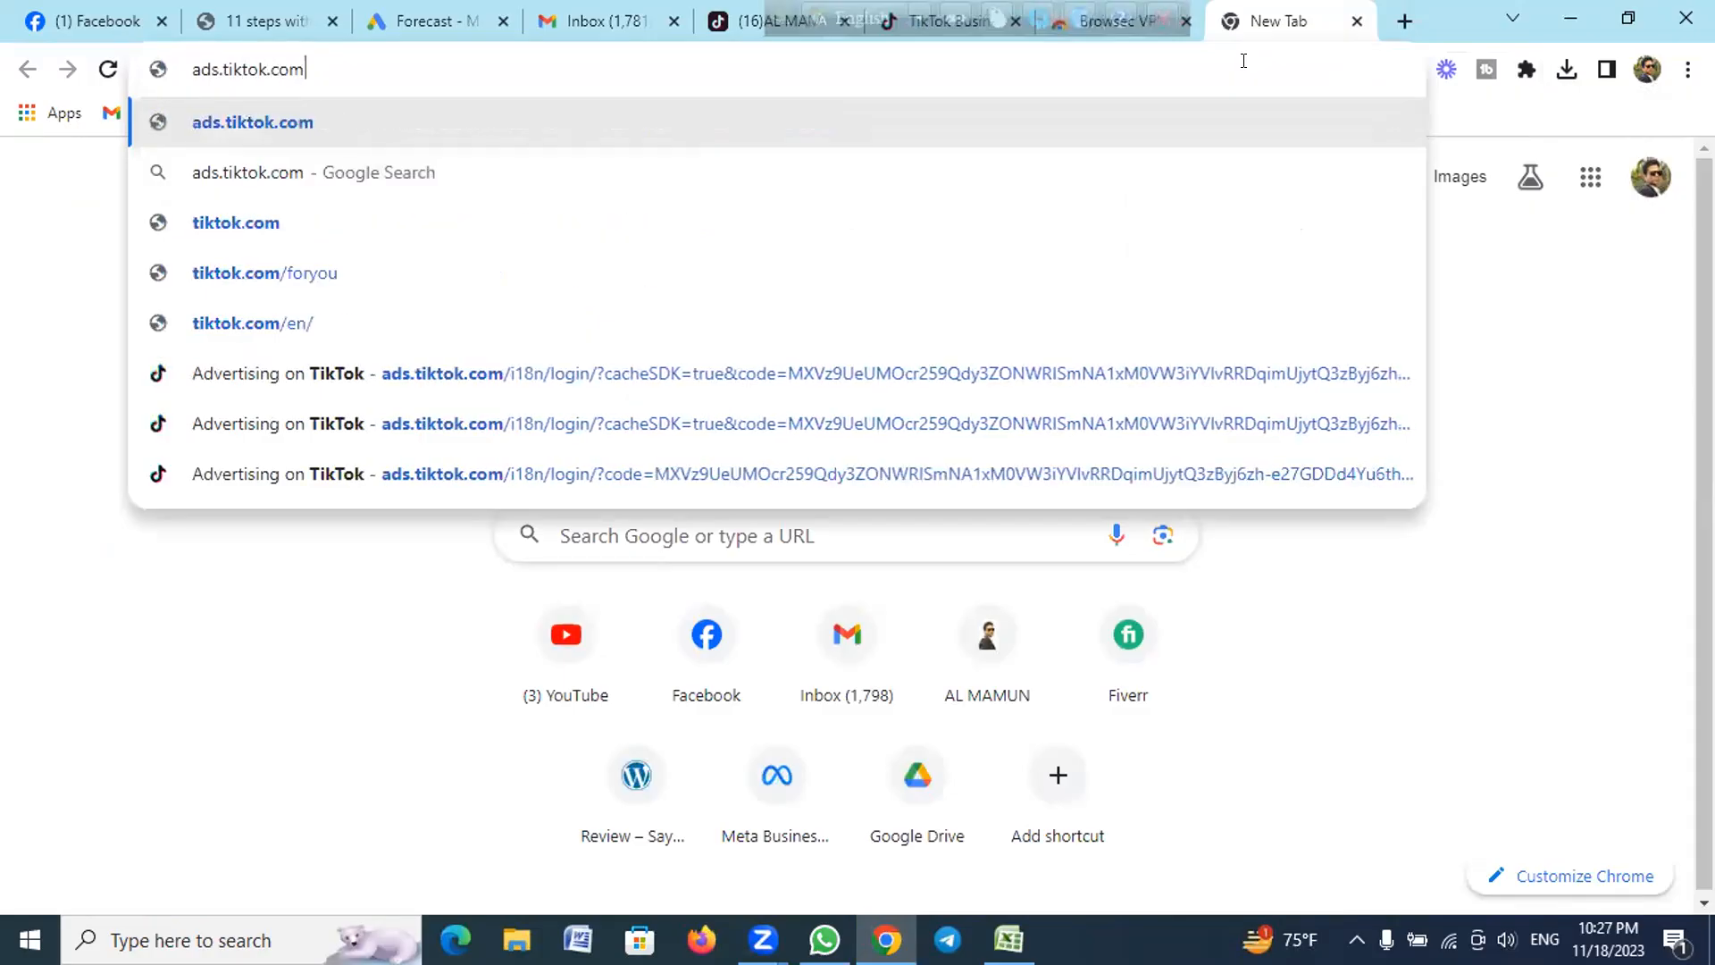
Load ads.tiktok.com, dismiss the language toolbar options, and start creating a TikTok ads account
key("Return")
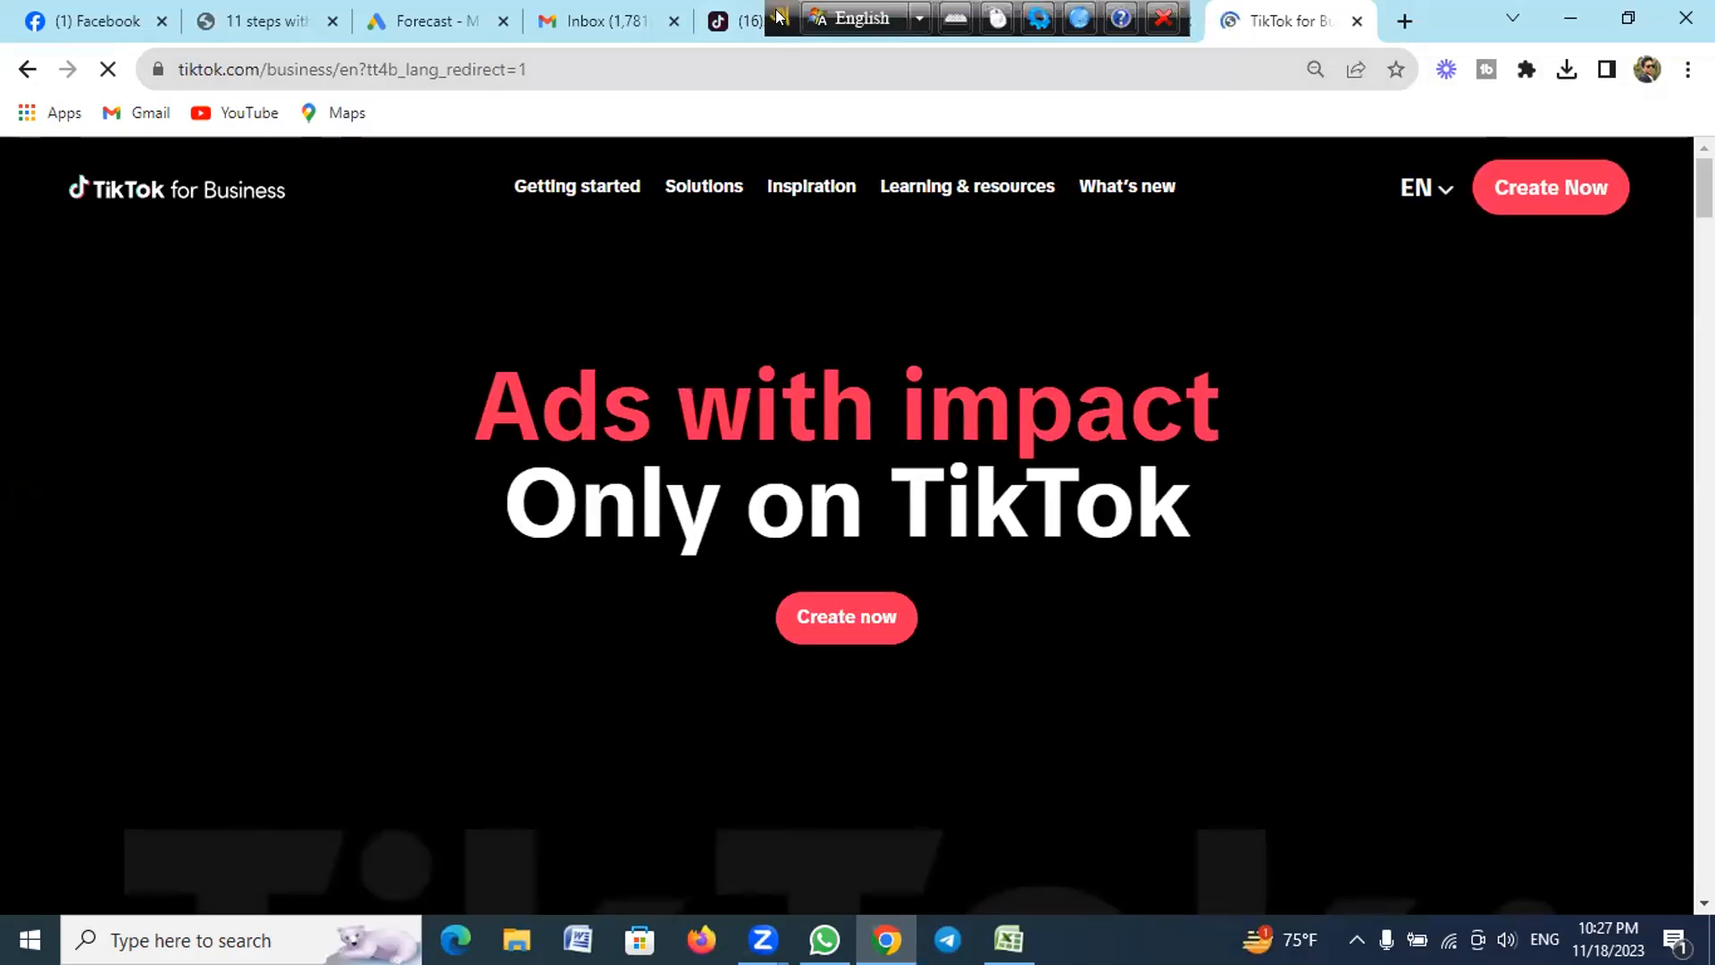
left_click(1160, 17)
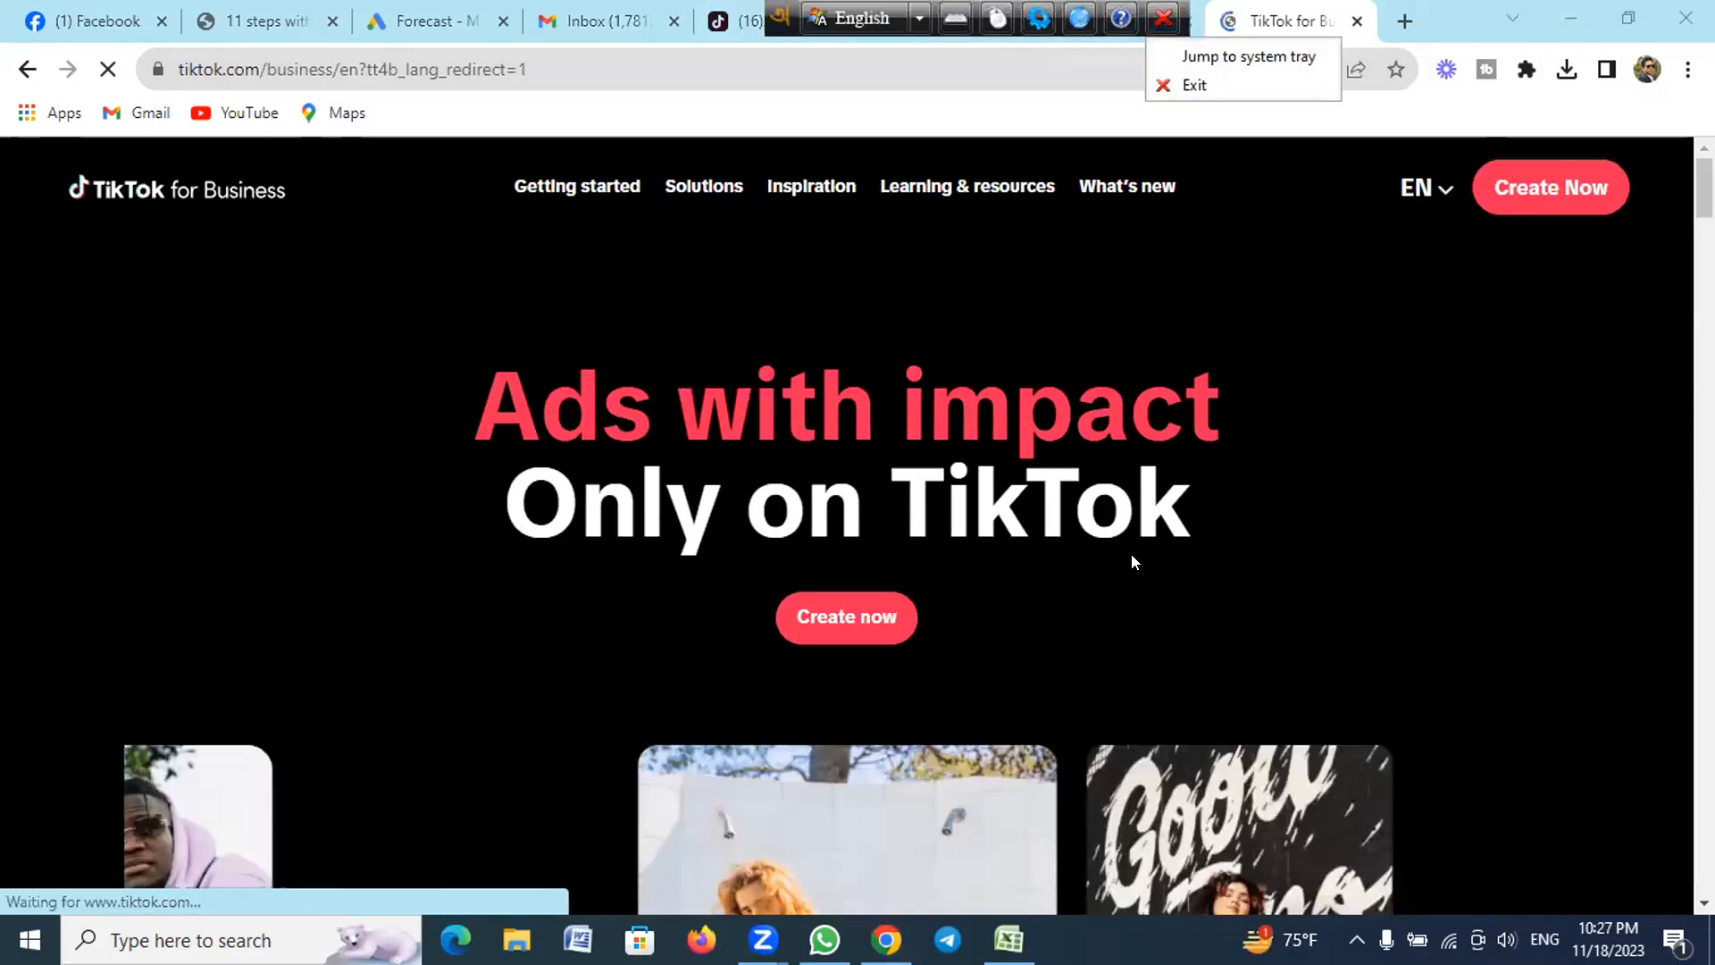
left_click(876, 624)
left_click(876, 625)
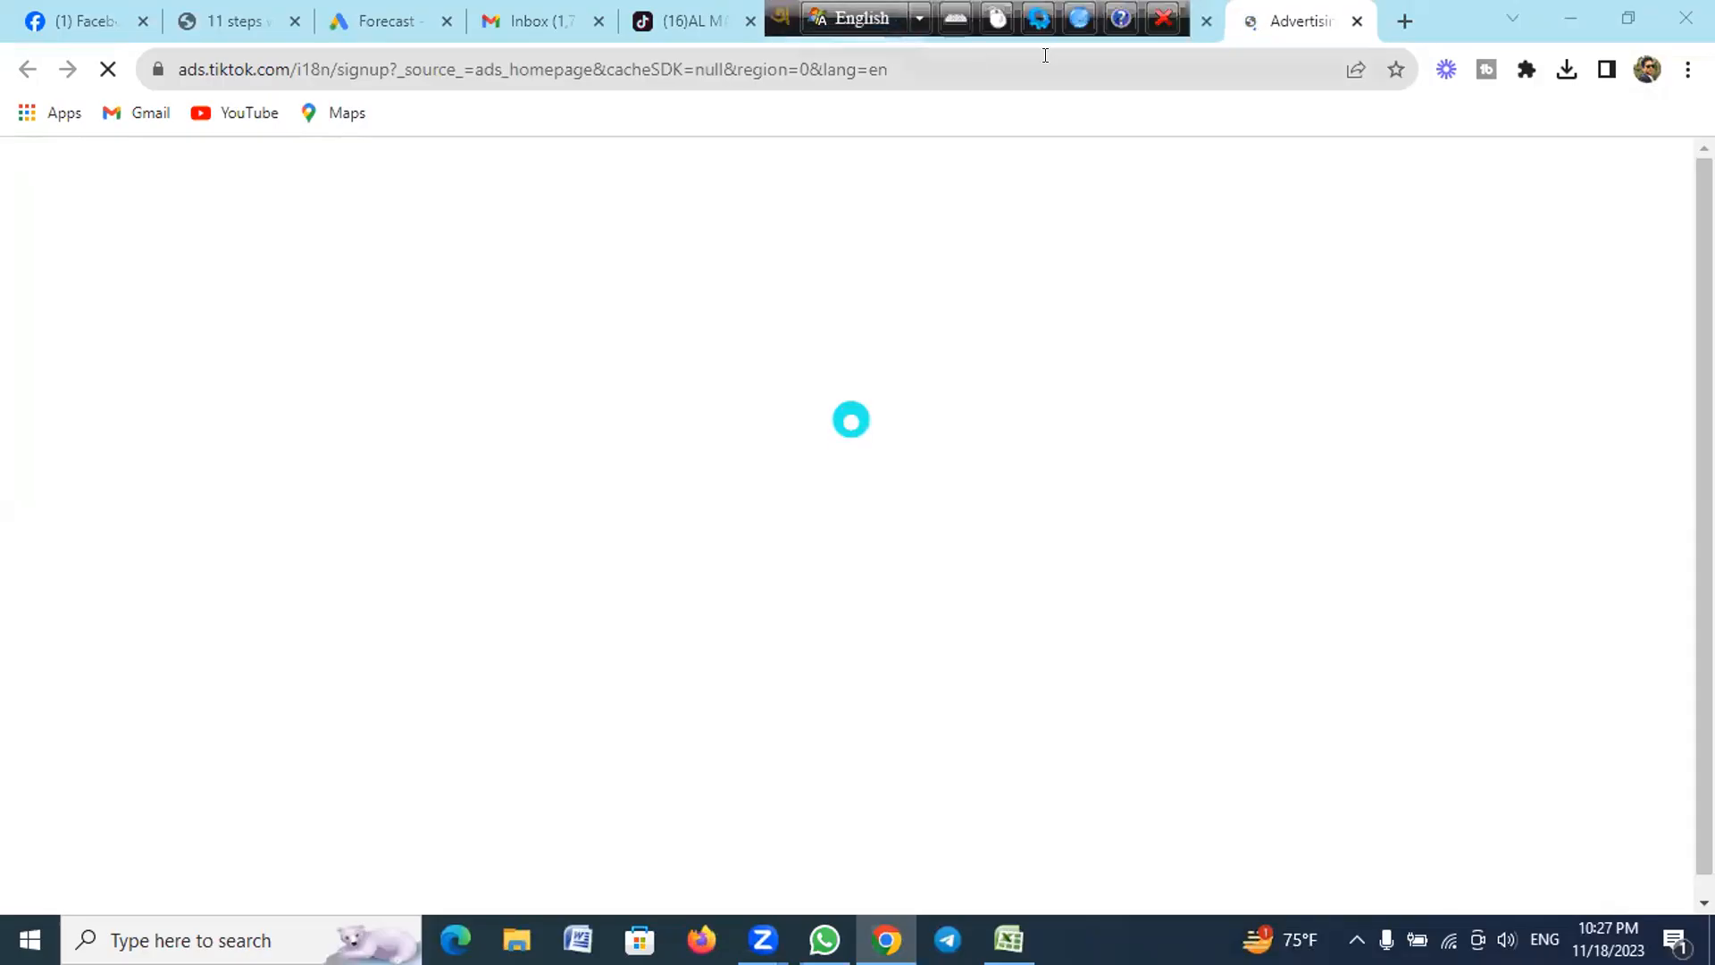
Hide the floating language toolbar and close the Gmail inbox and Google Ads forecast tabs
left_click(1163, 18)
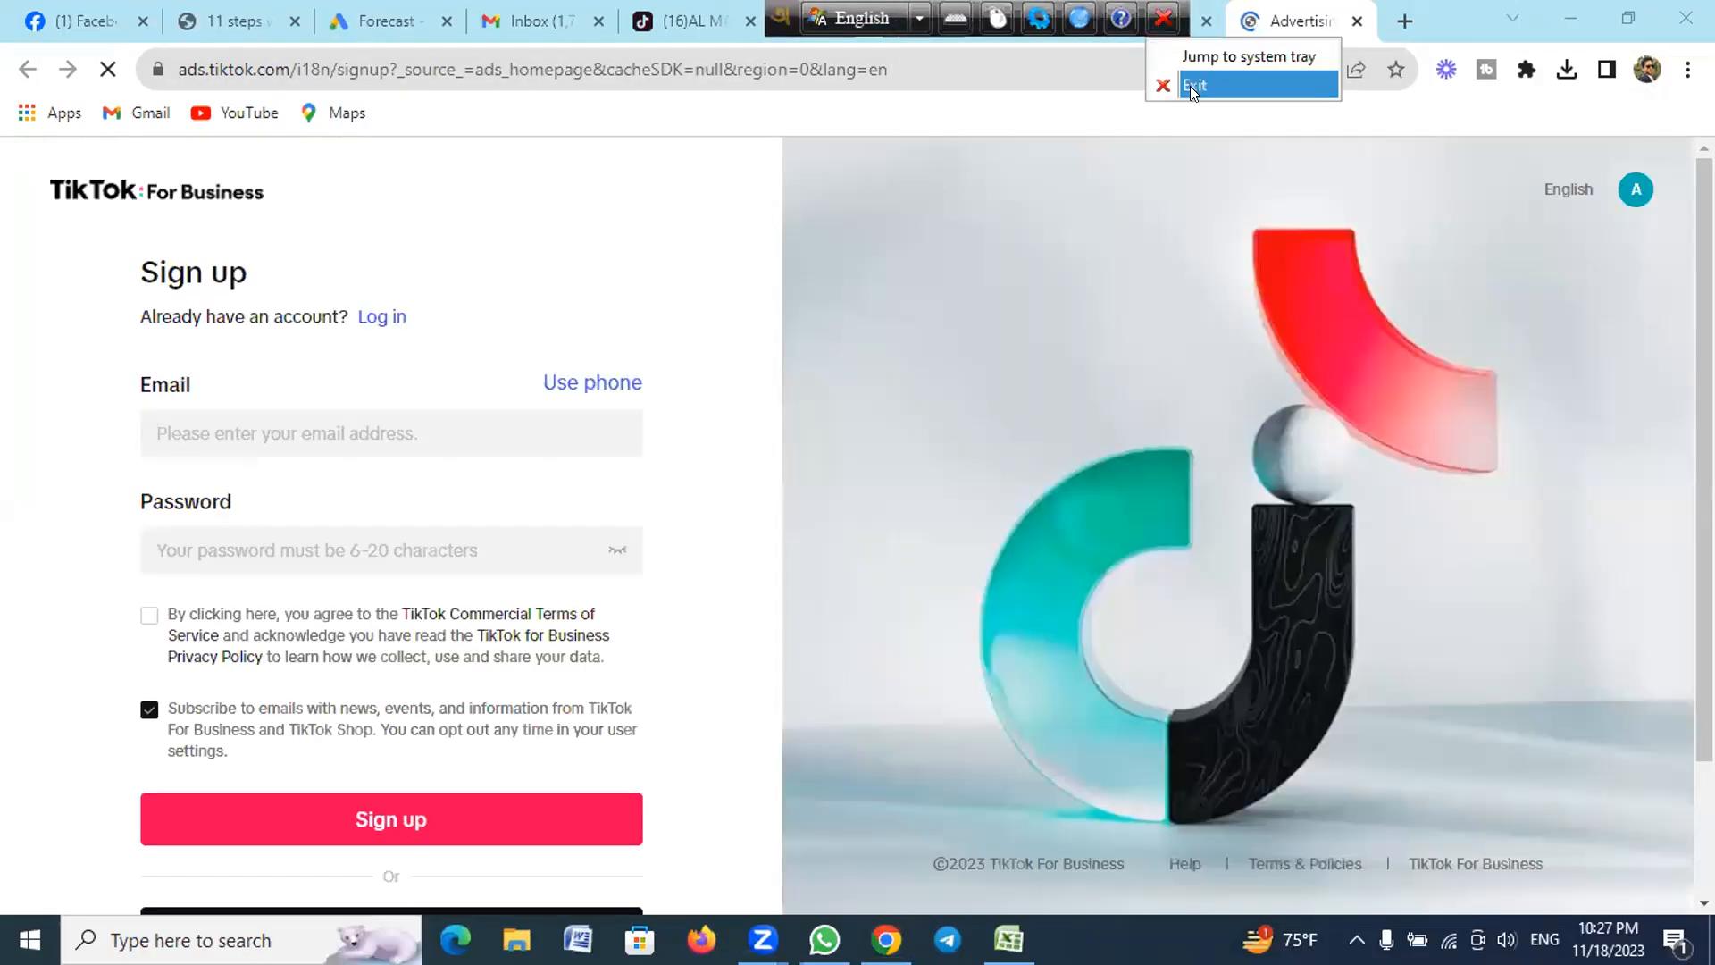
left_click(1189, 63)
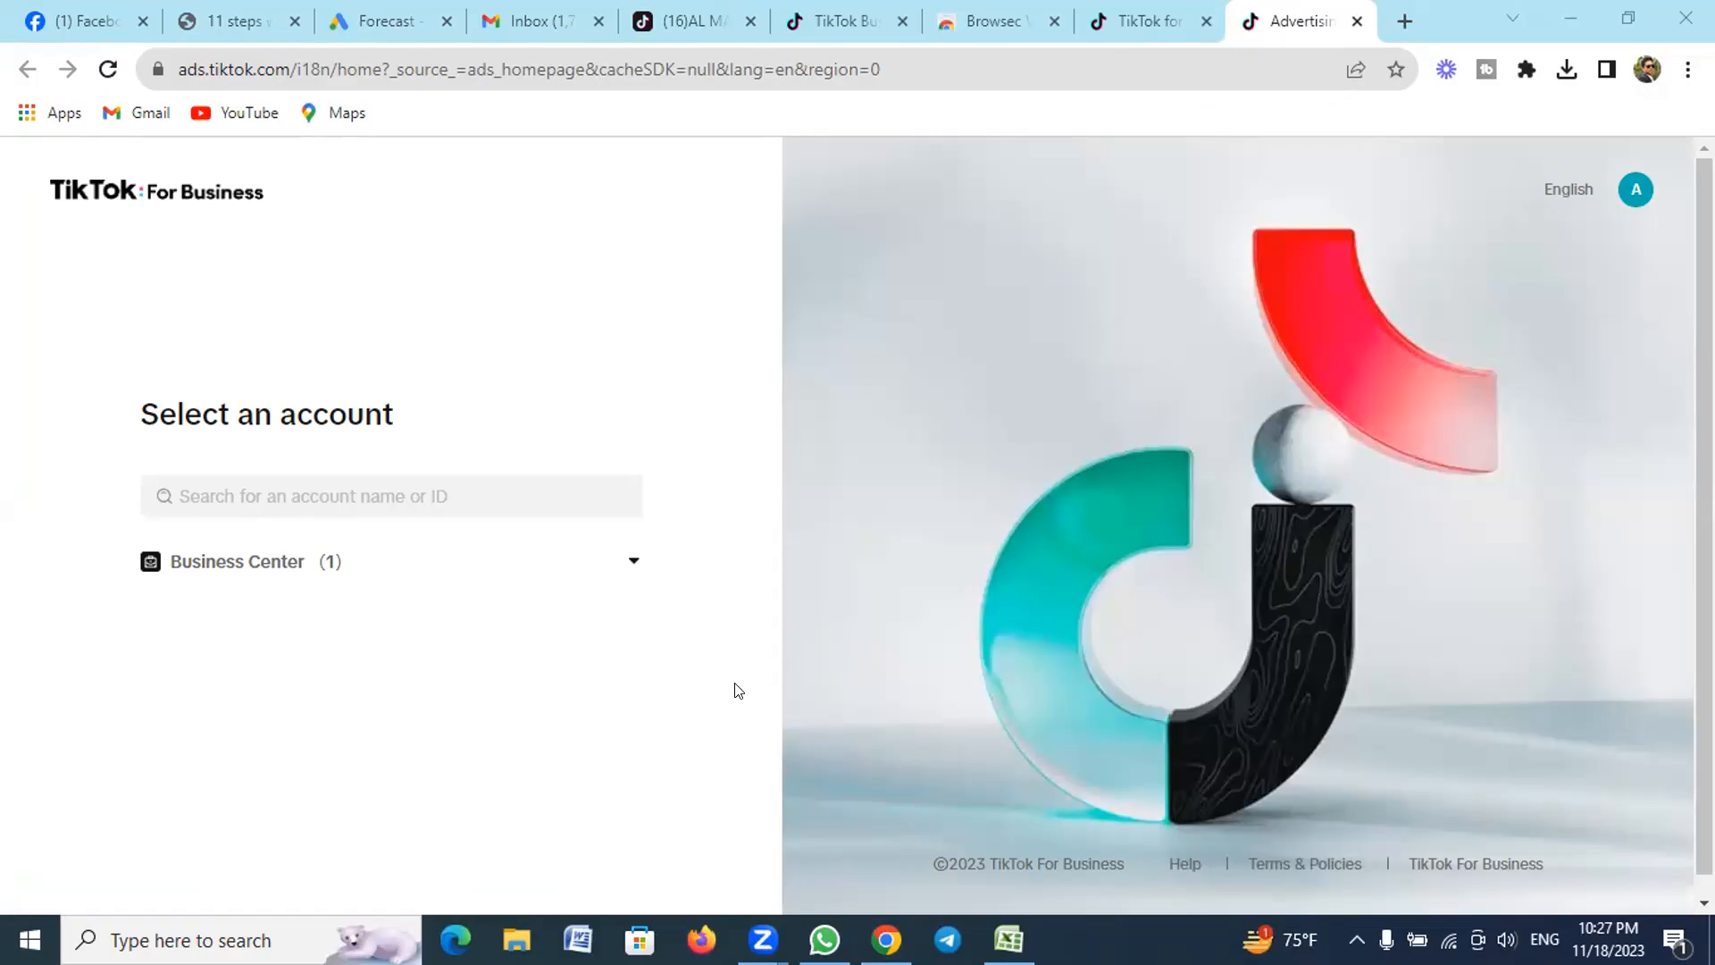
left_click(528, 26)
left_click(599, 21)
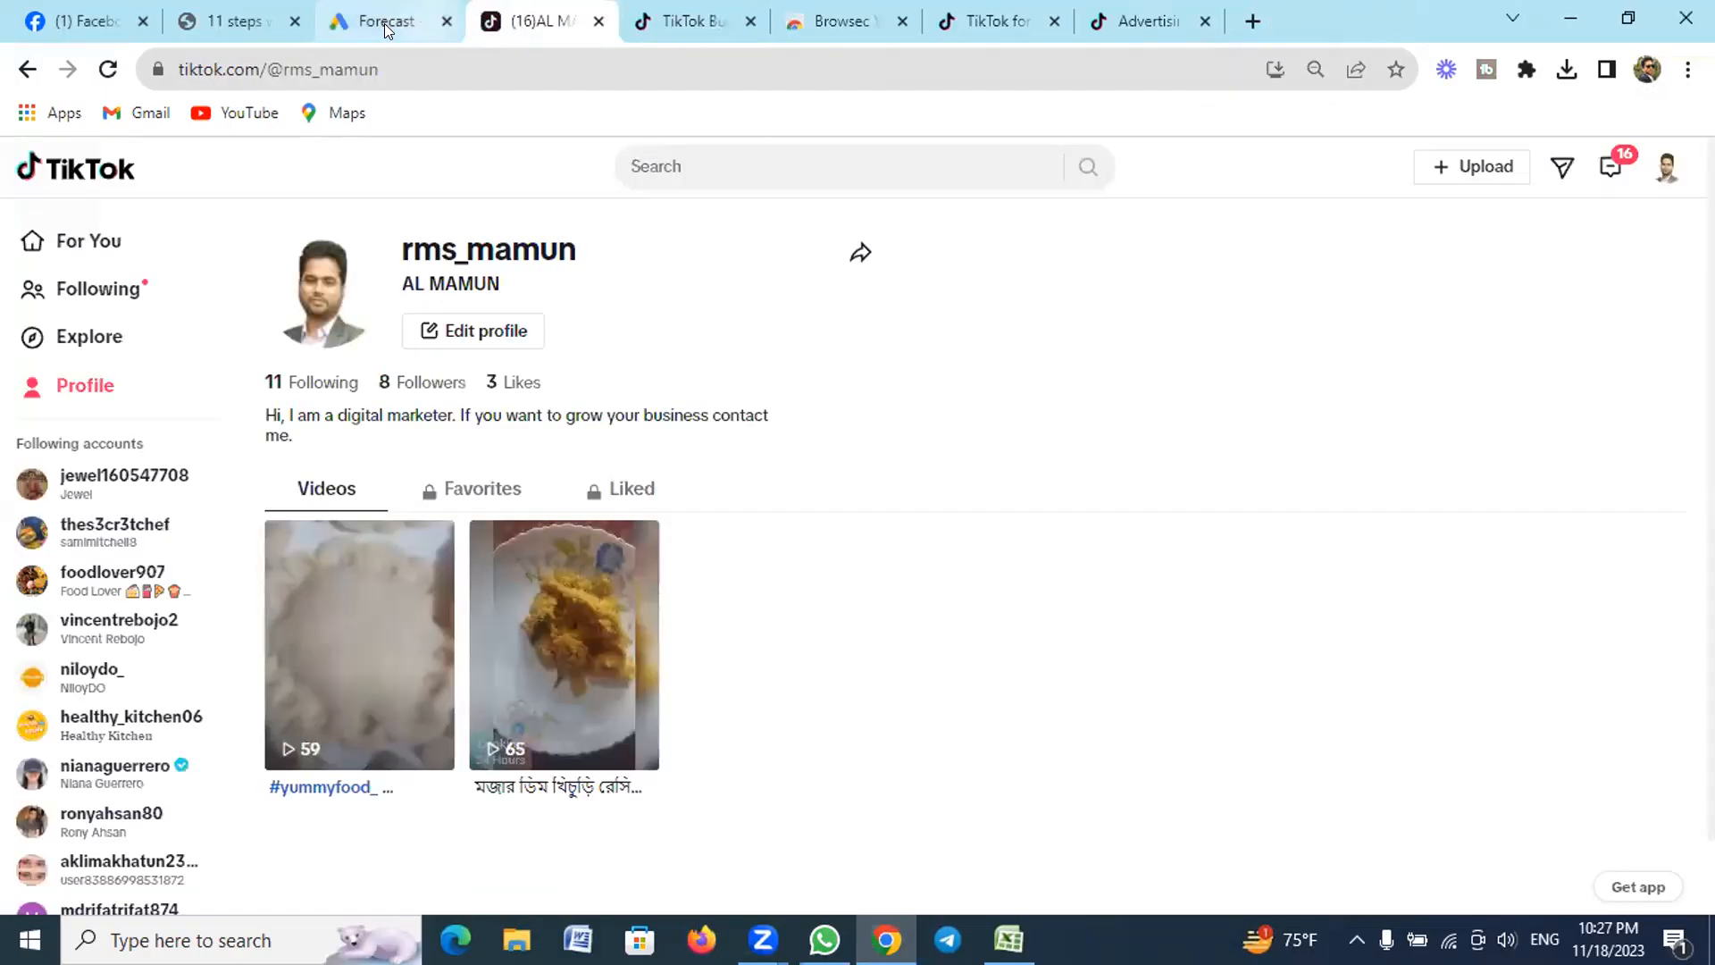
left_click(447, 21)
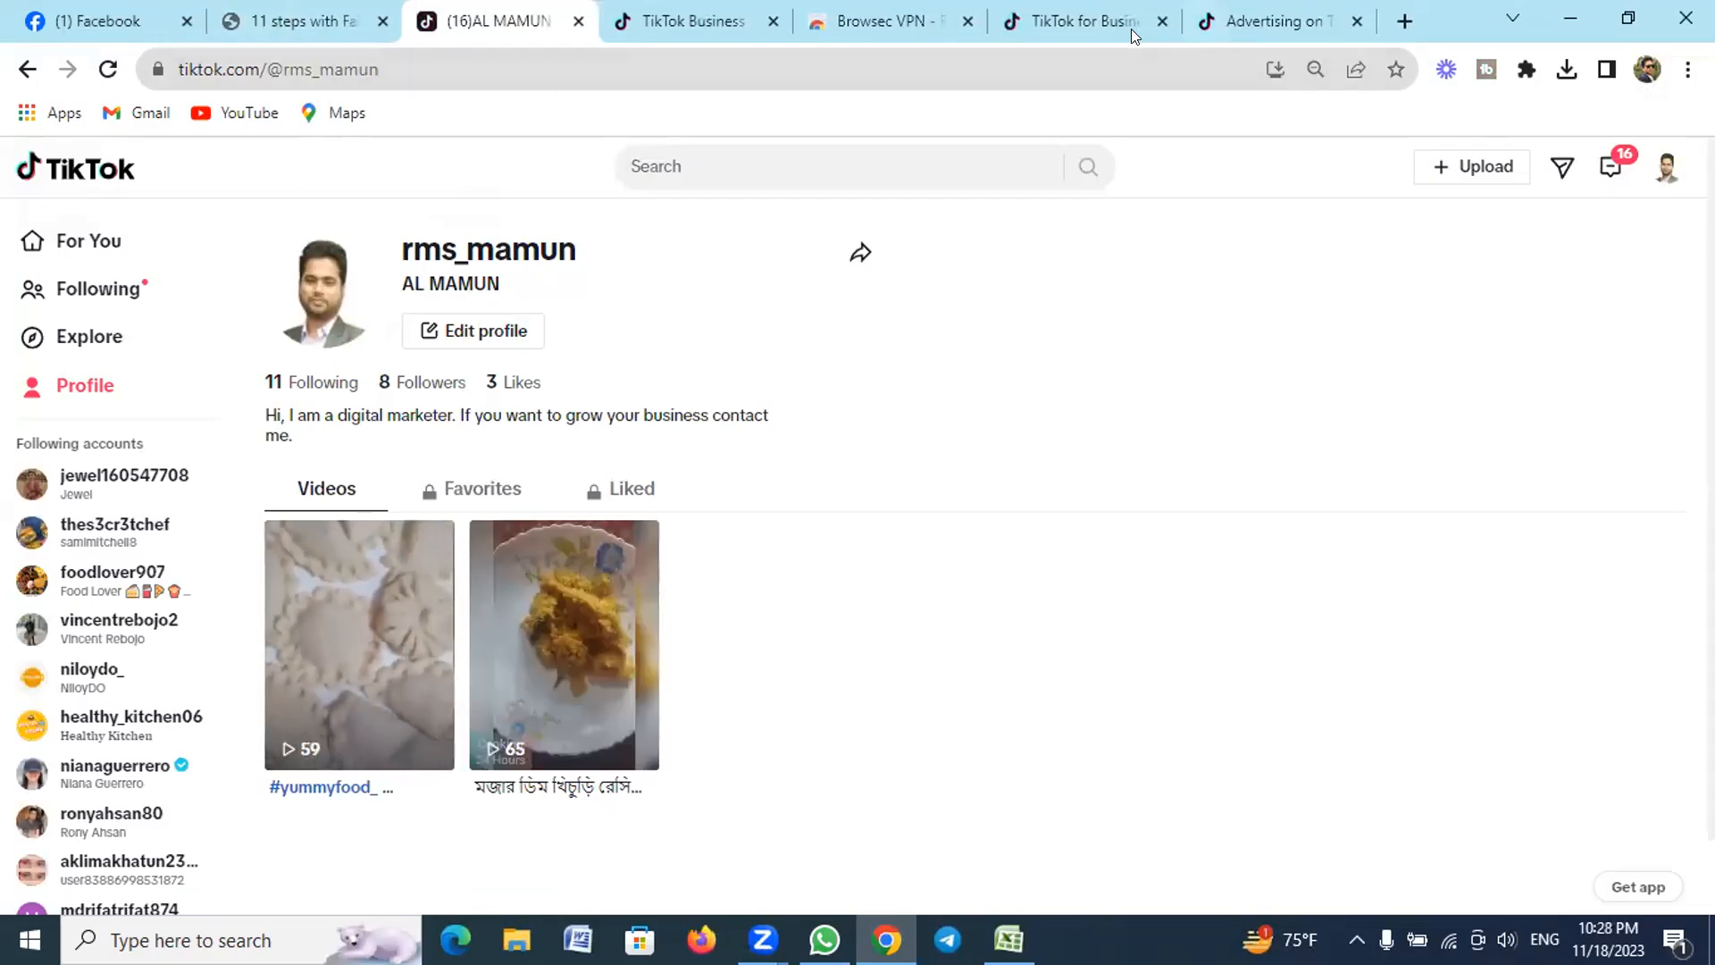
Switch to the TikTok for Business page, then to the Advertising on TikTok tab
left_click(1072, 21)
mouse_move(543, 216)
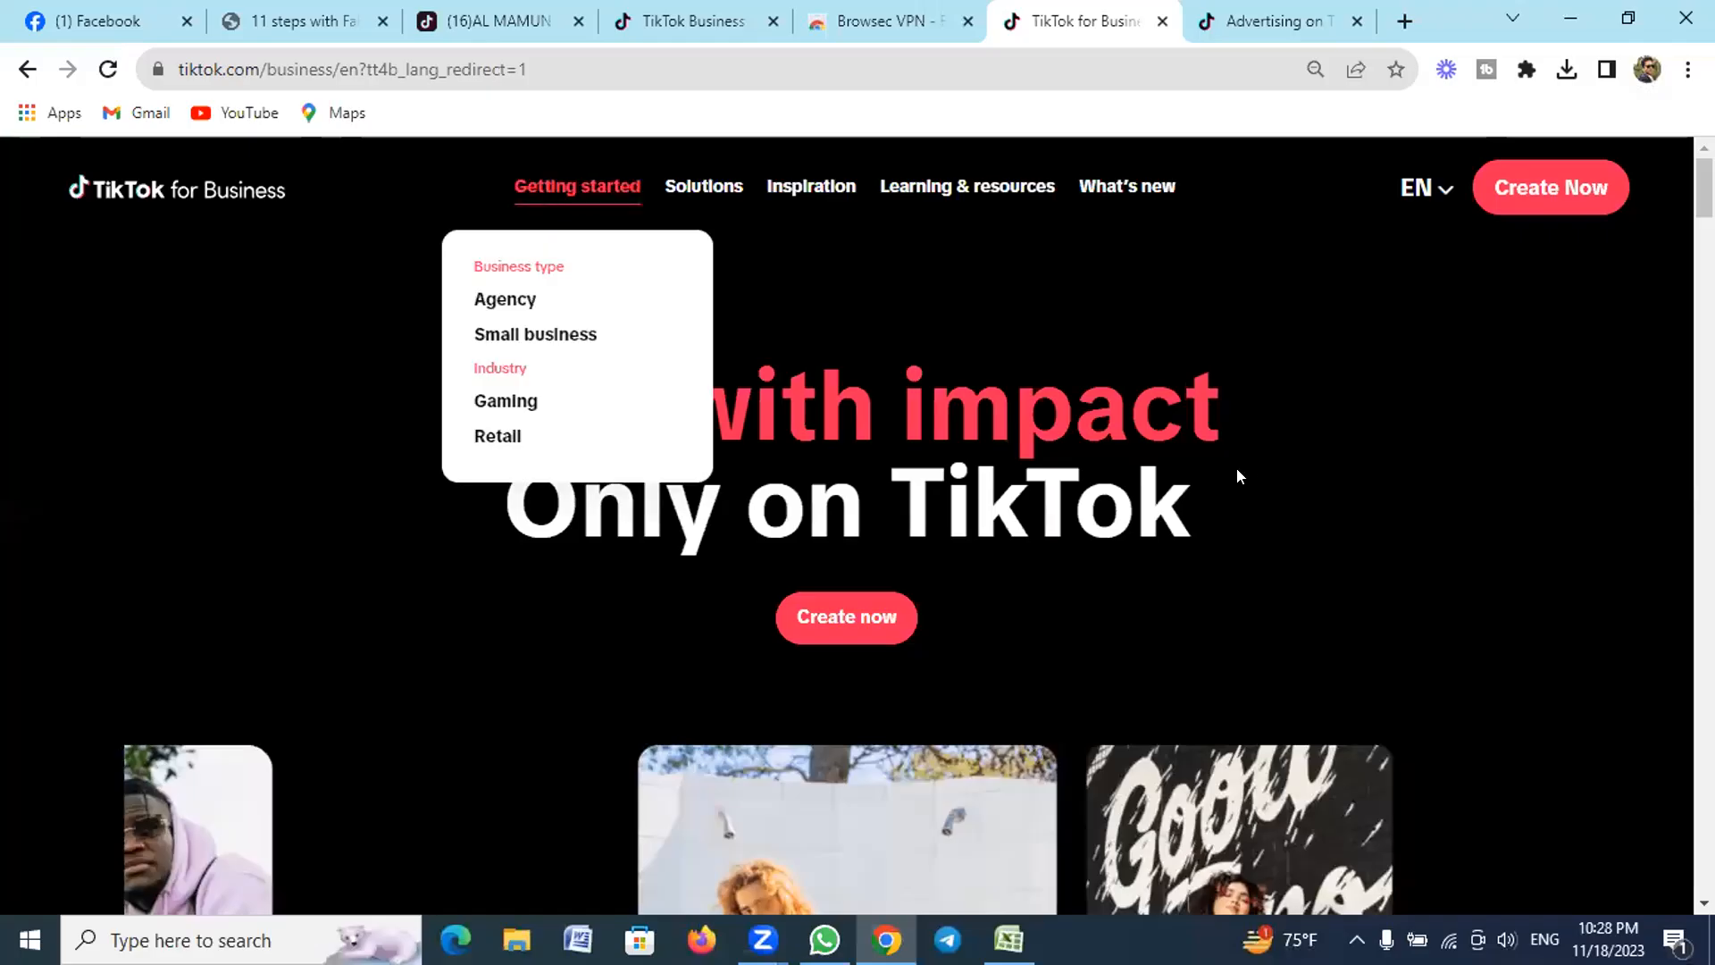
left_click(1260, 20)
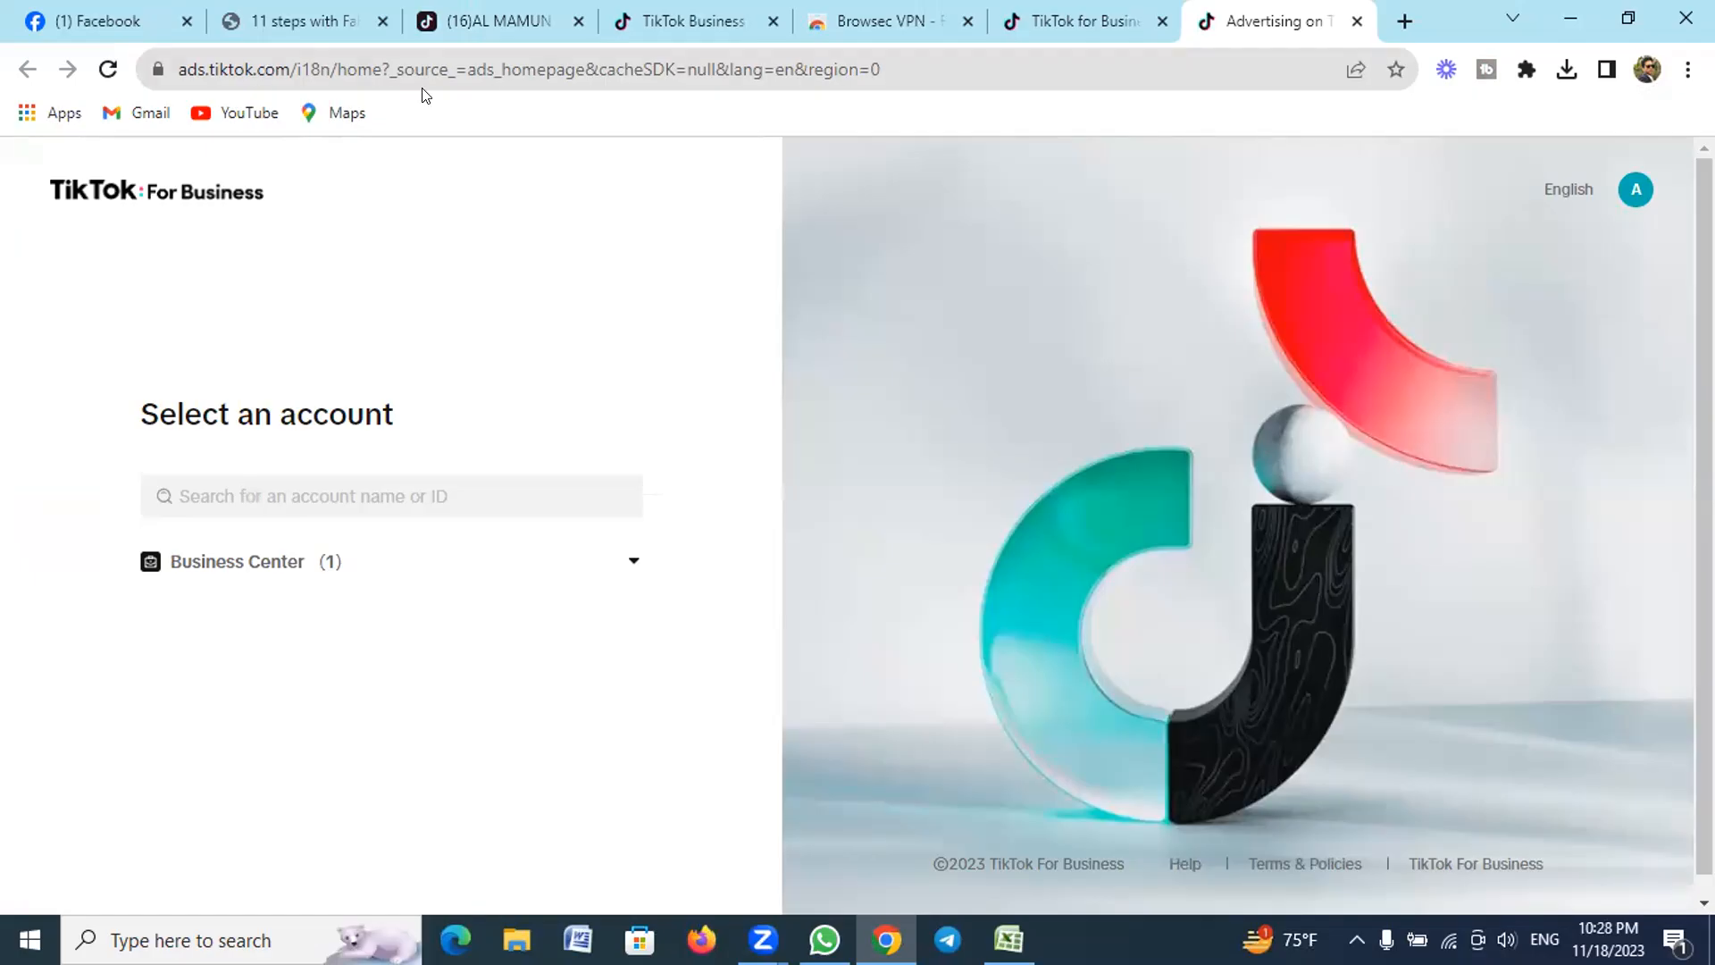
Strip the query string from the address, change it to /i18n/register, and load it
left_click_drag(373, 55, 930, 73)
key("BackSpace")
key("BackSpace")
key("BackSpace")
key("BackSpace")
key("BackSpace")
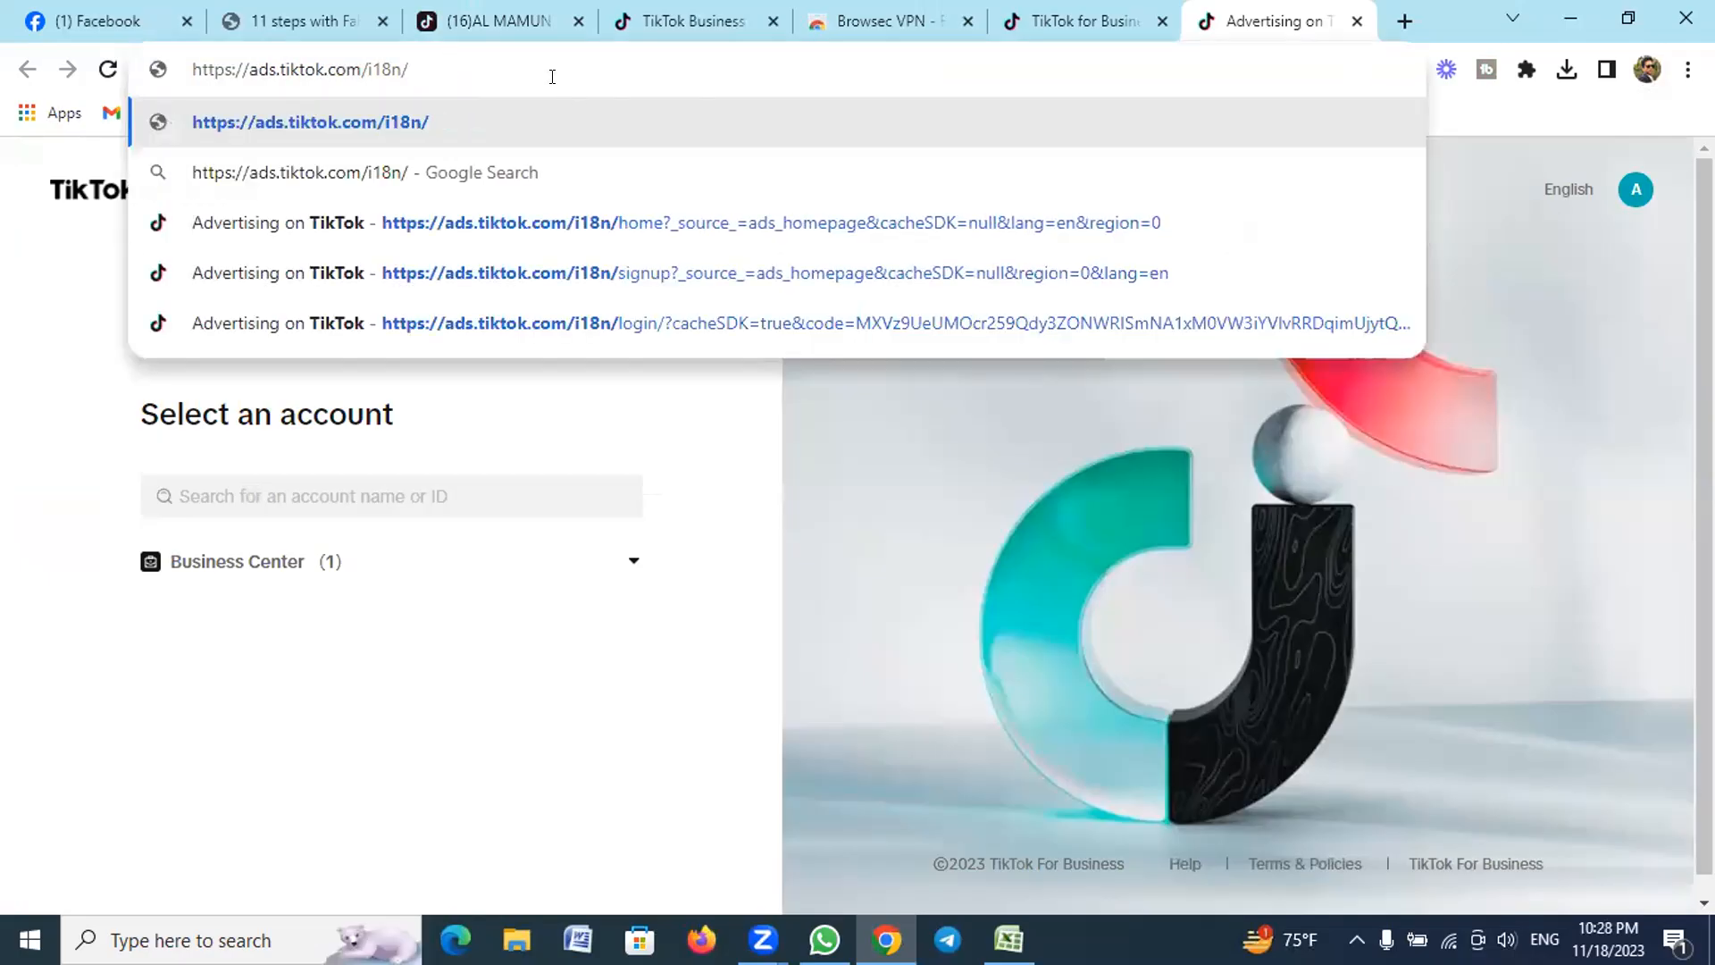
type("reg")
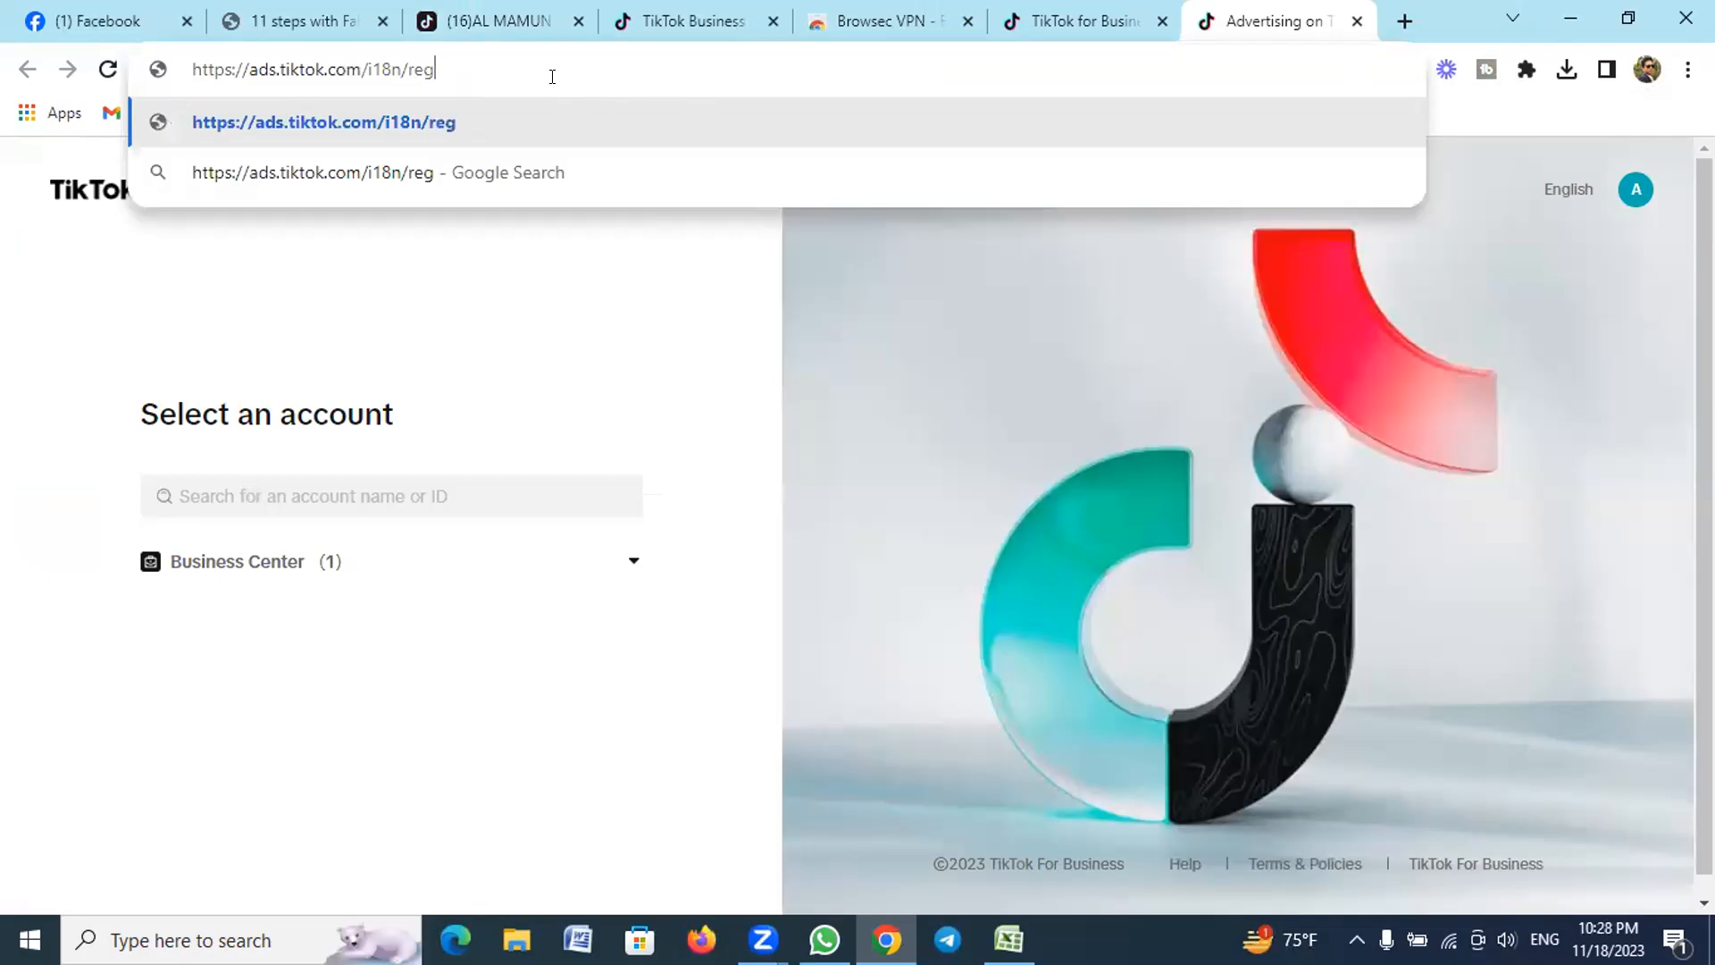
type("ister")
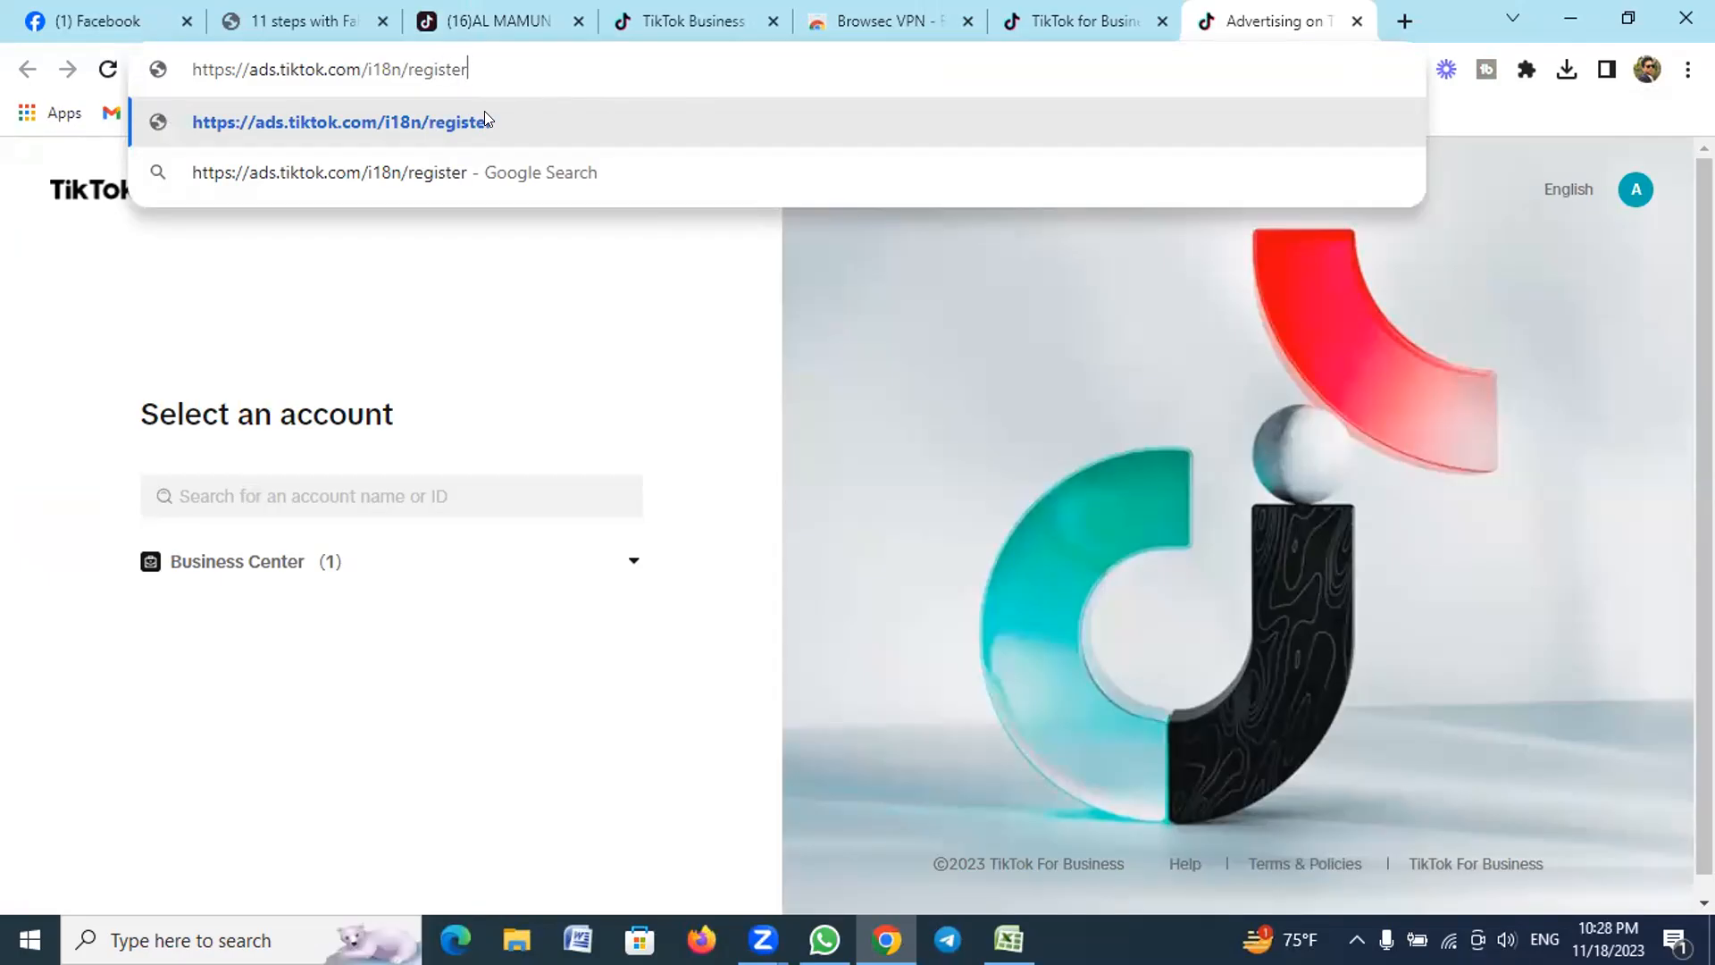
key("Return")
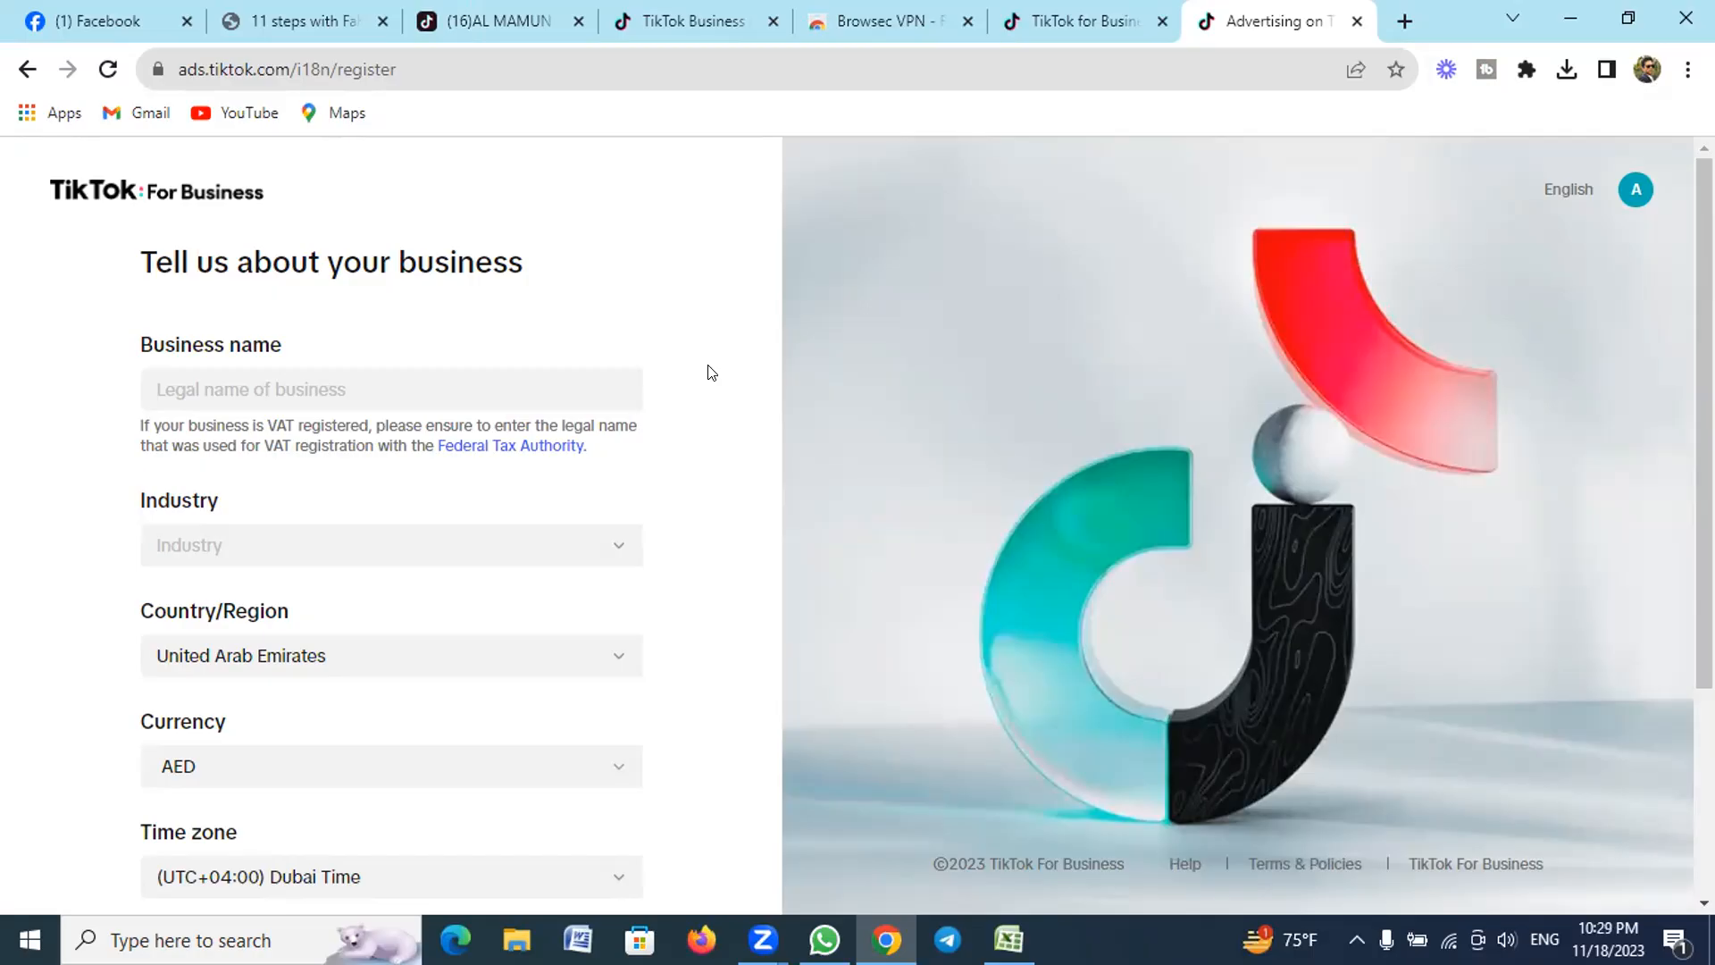
Enter the business name, then delete its extra words so only one word remains
left_click(402, 59)
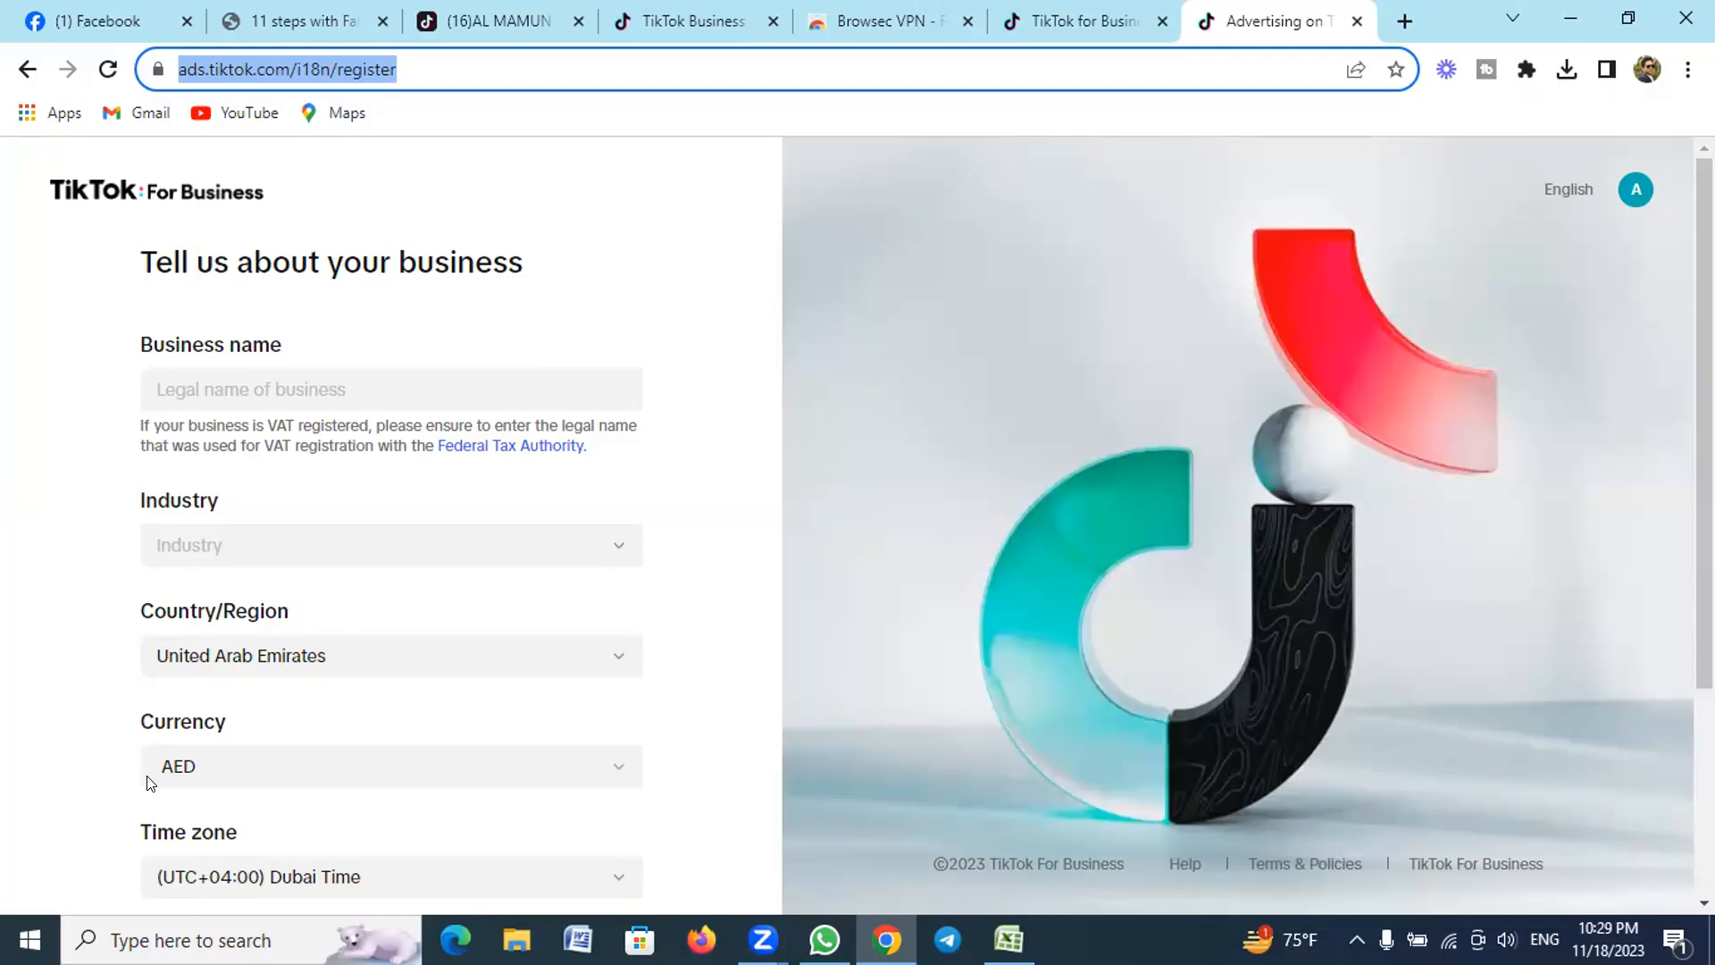
left_click(287, 337)
left_click(254, 379)
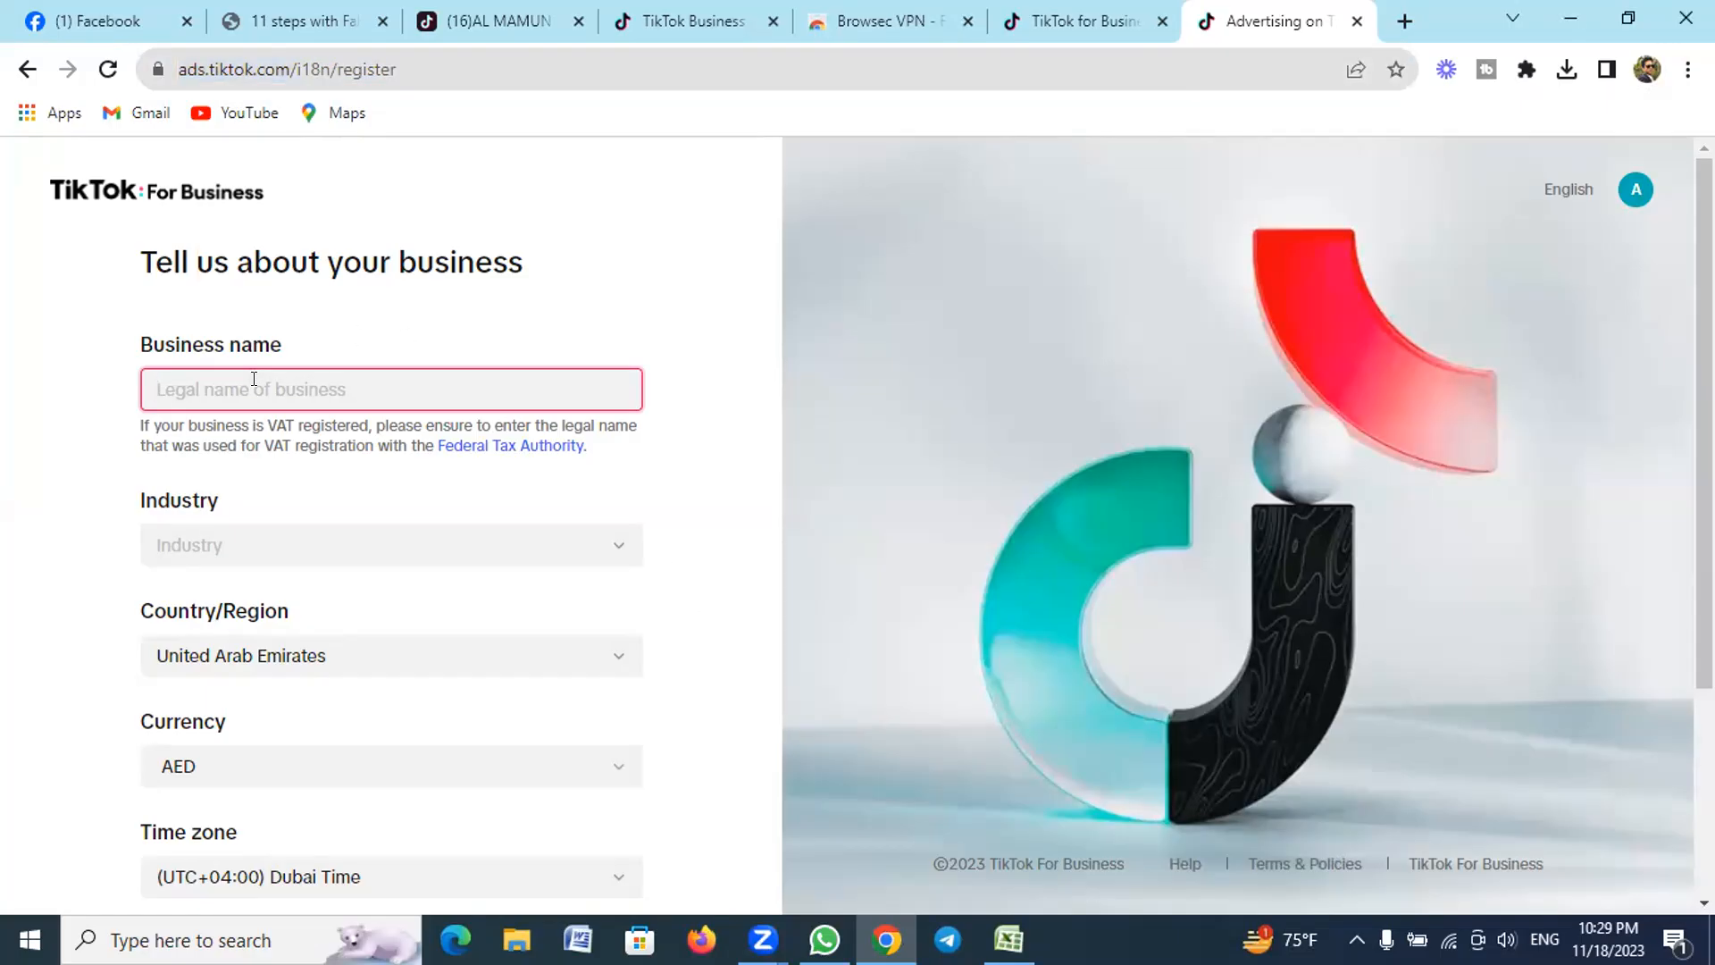
type("MAMUN TIktok AA")
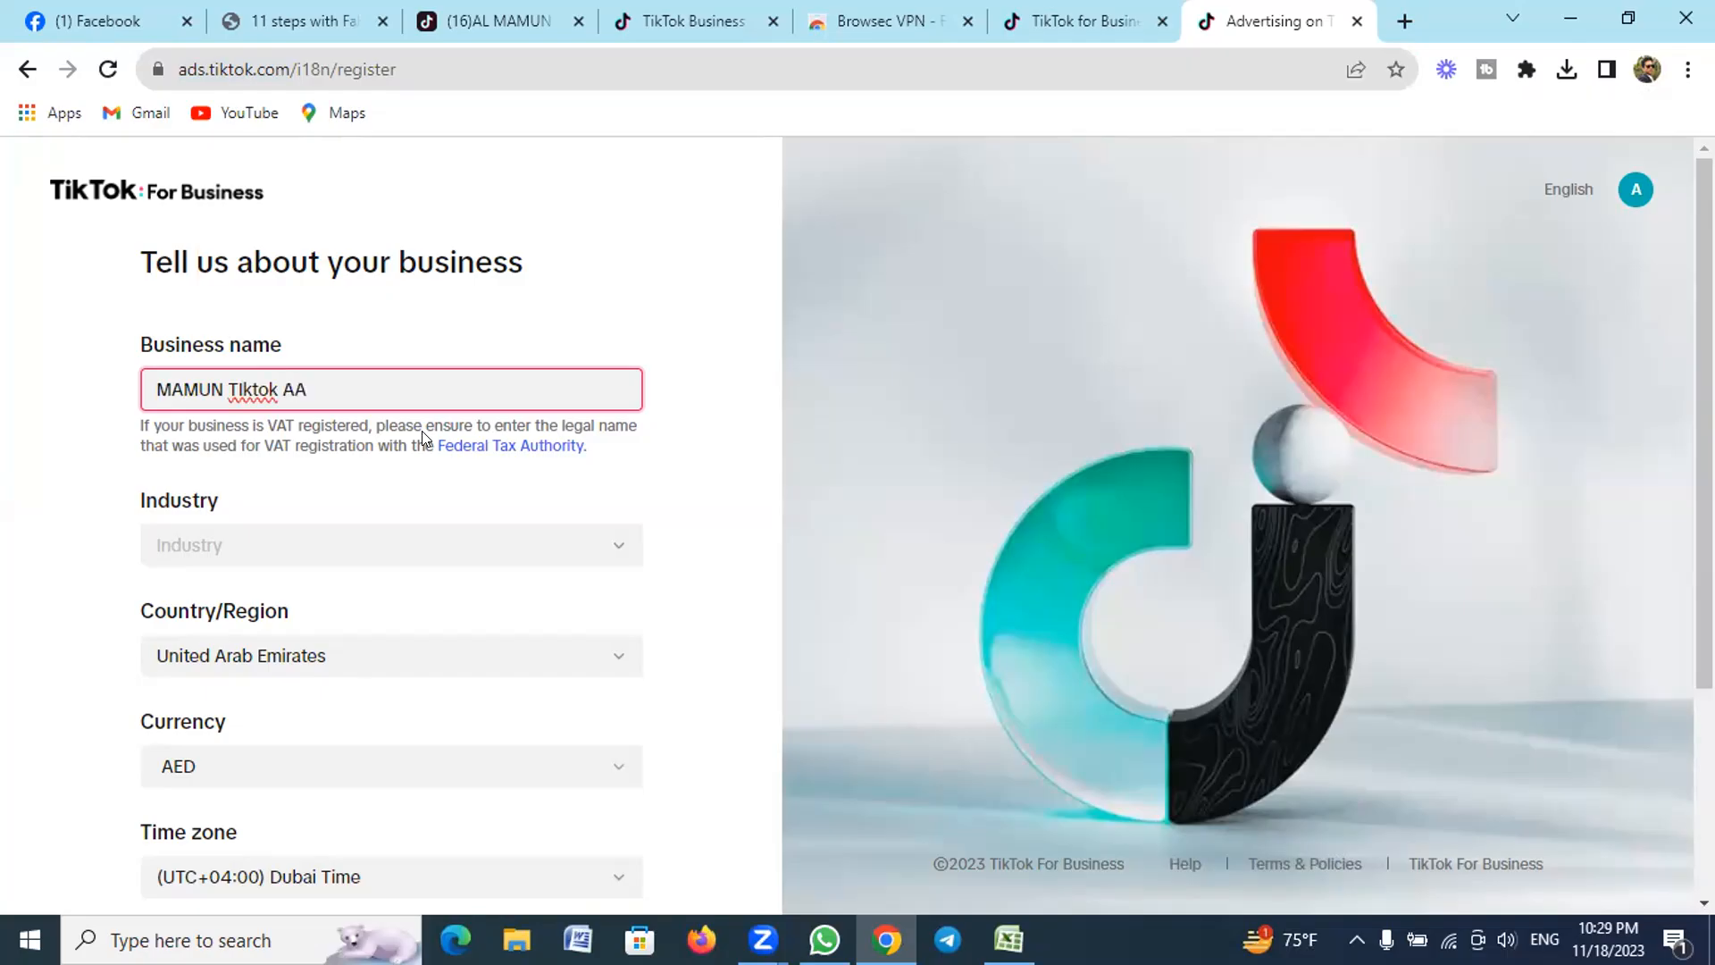
left_click(292, 389)
left_click_drag(336, 381, 231, 381)
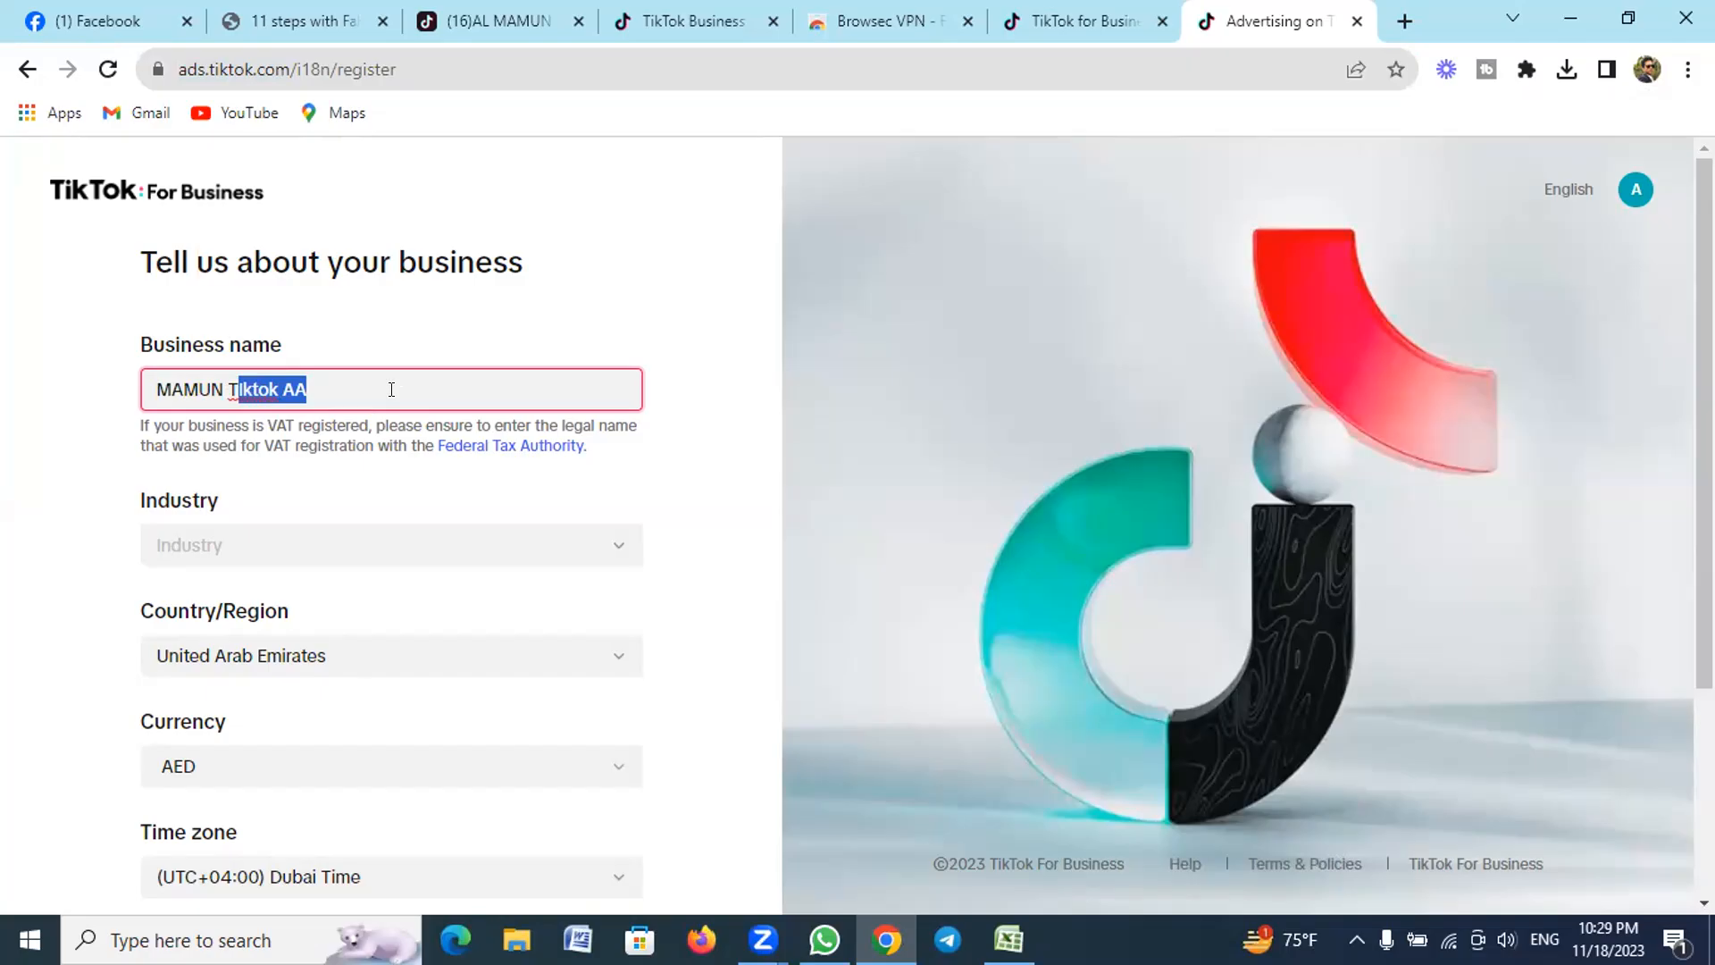
key("BackSpace")
key("BackSpace")
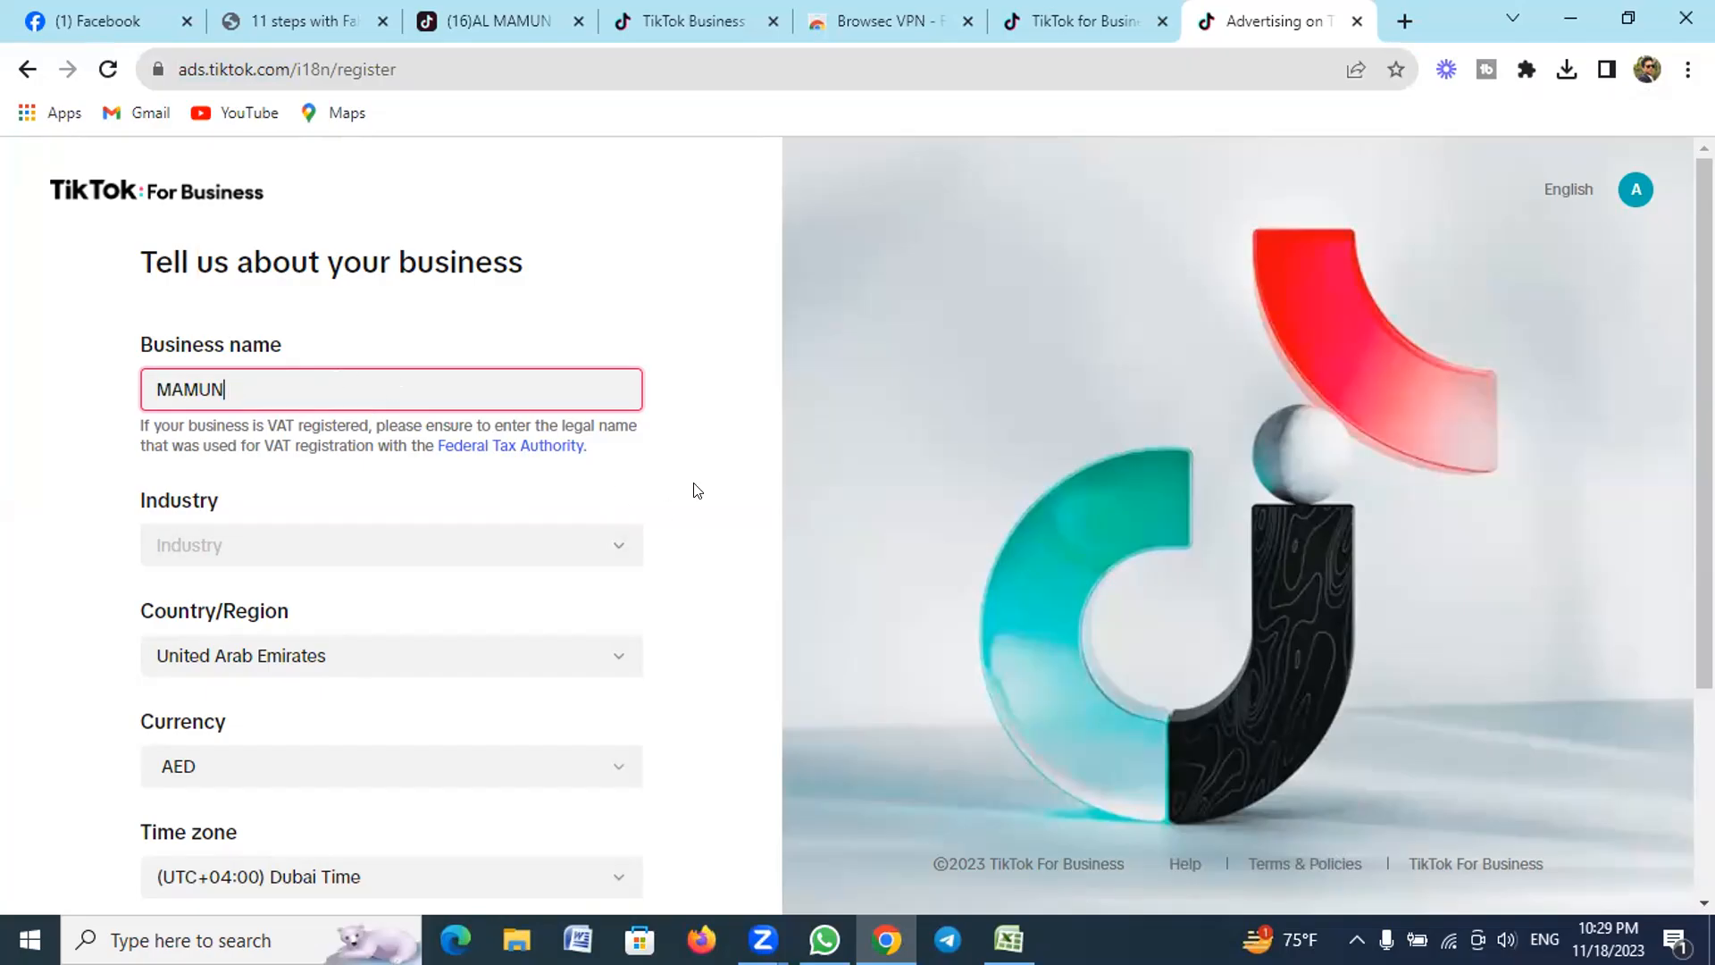
Filter the Industry list with 'adverti' and choose Advertising & PR services
left_click(355, 549)
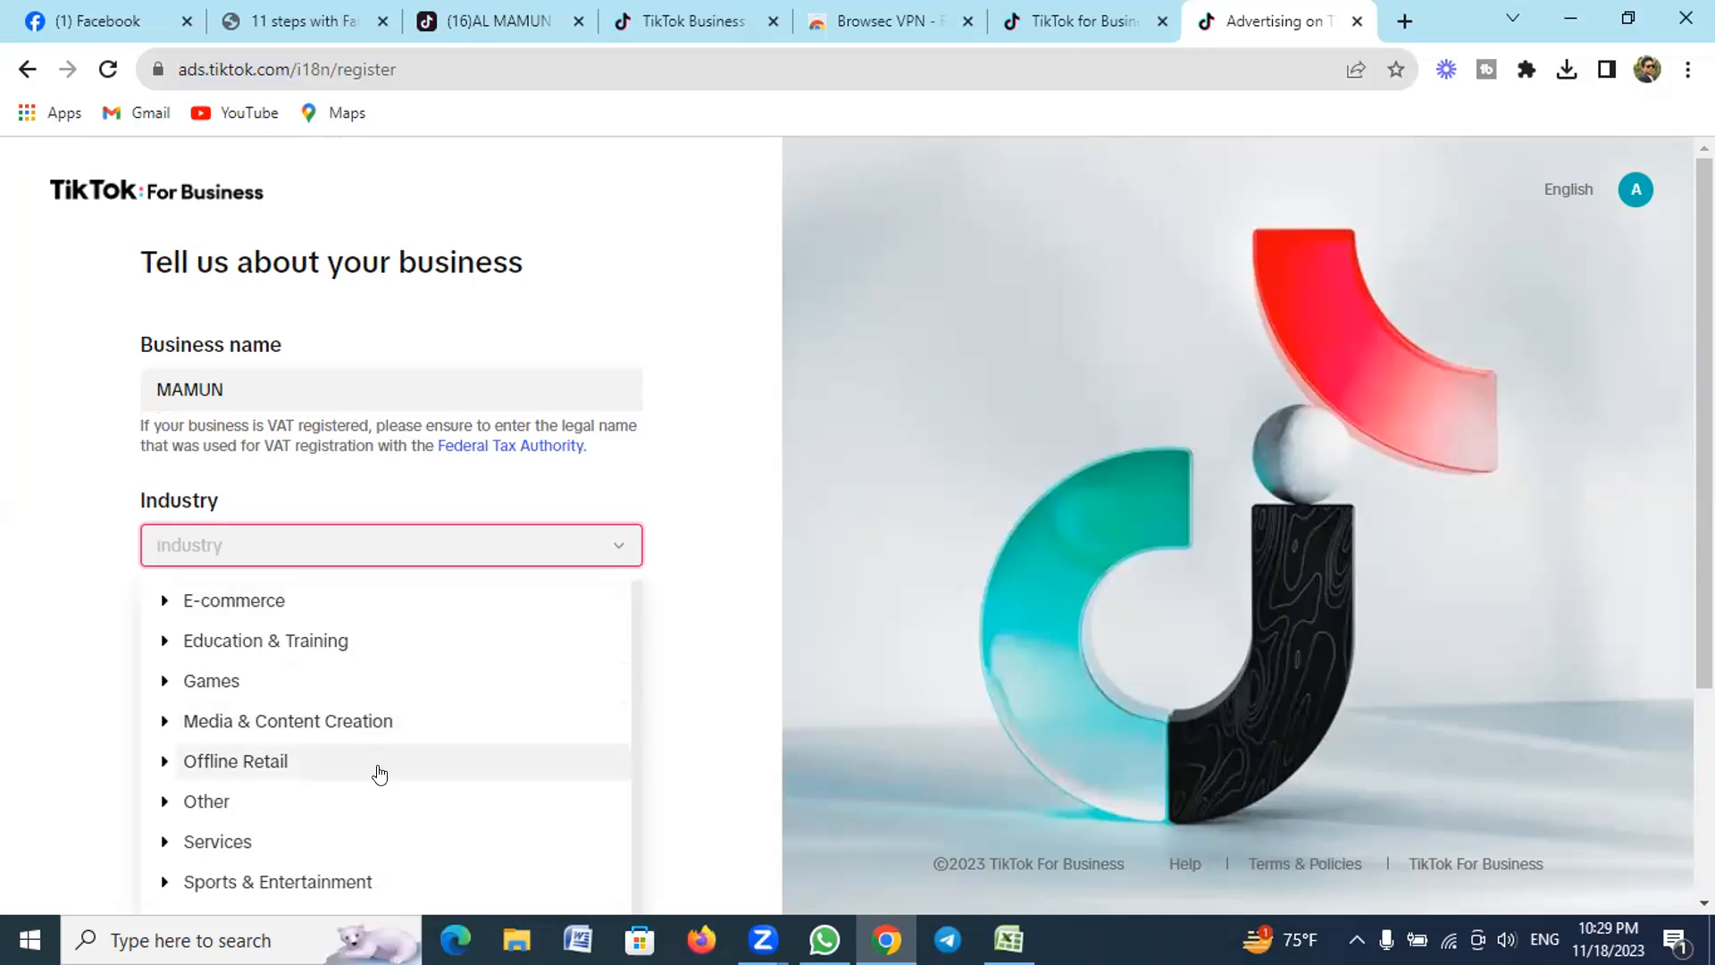
scroll(379, 762, "down", 3)
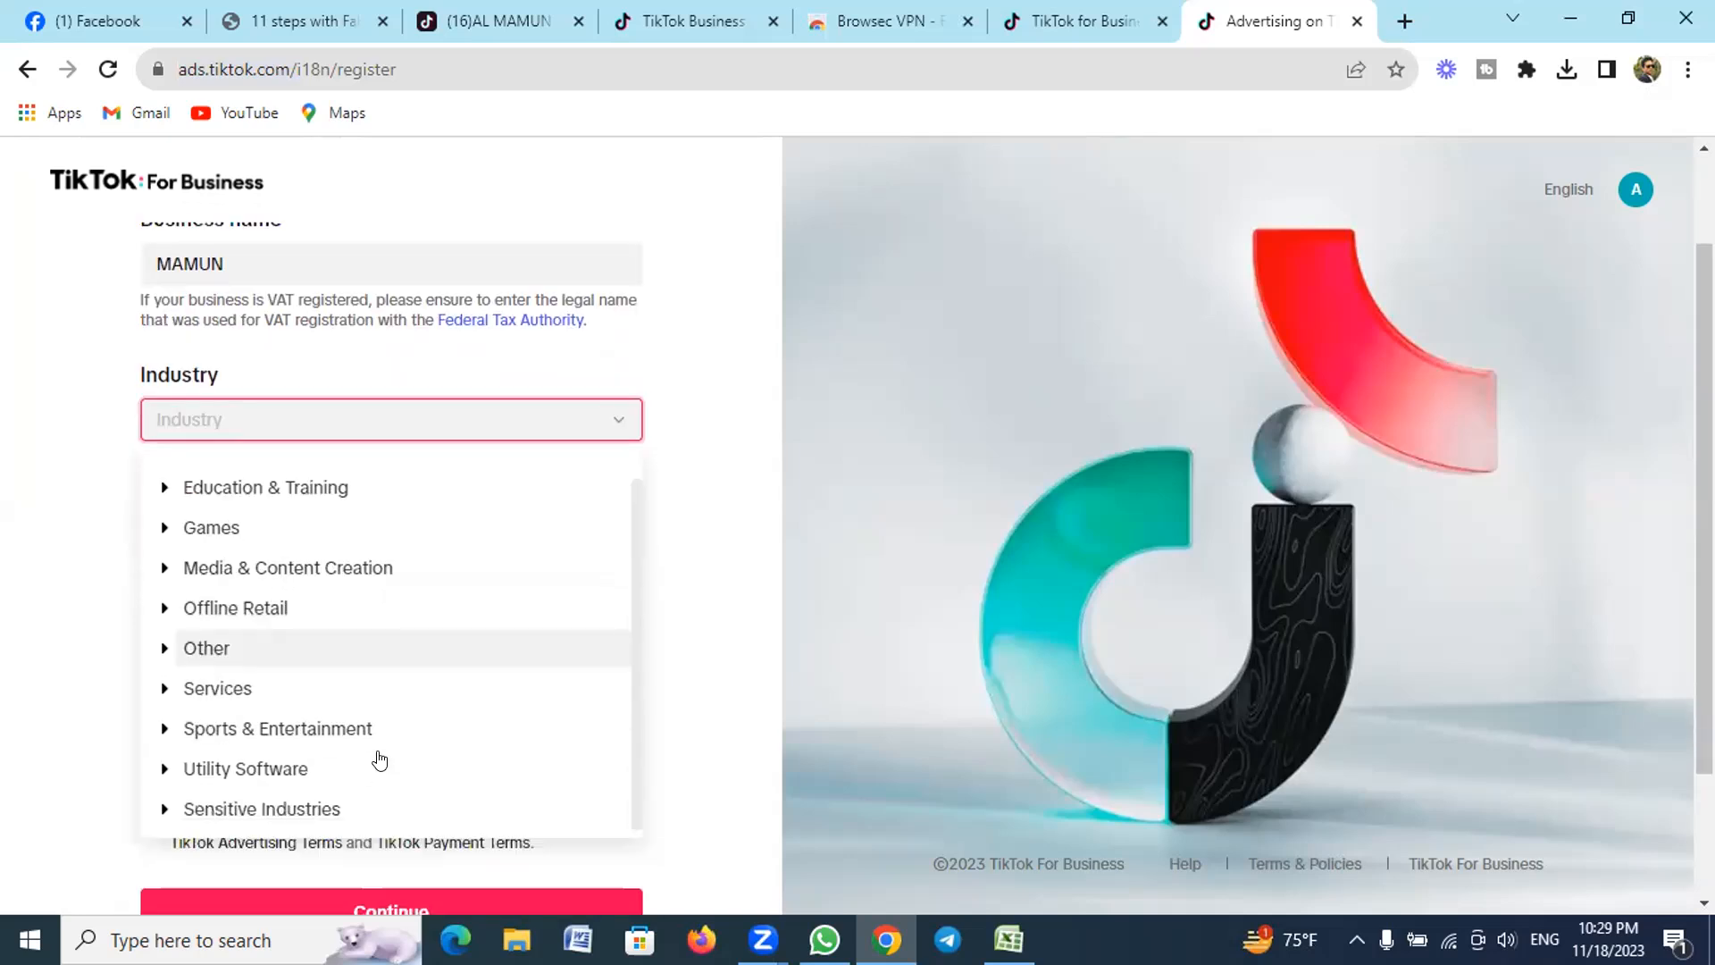
scroll(375, 759, "down", 2)
scroll(357, 683, "up", 3)
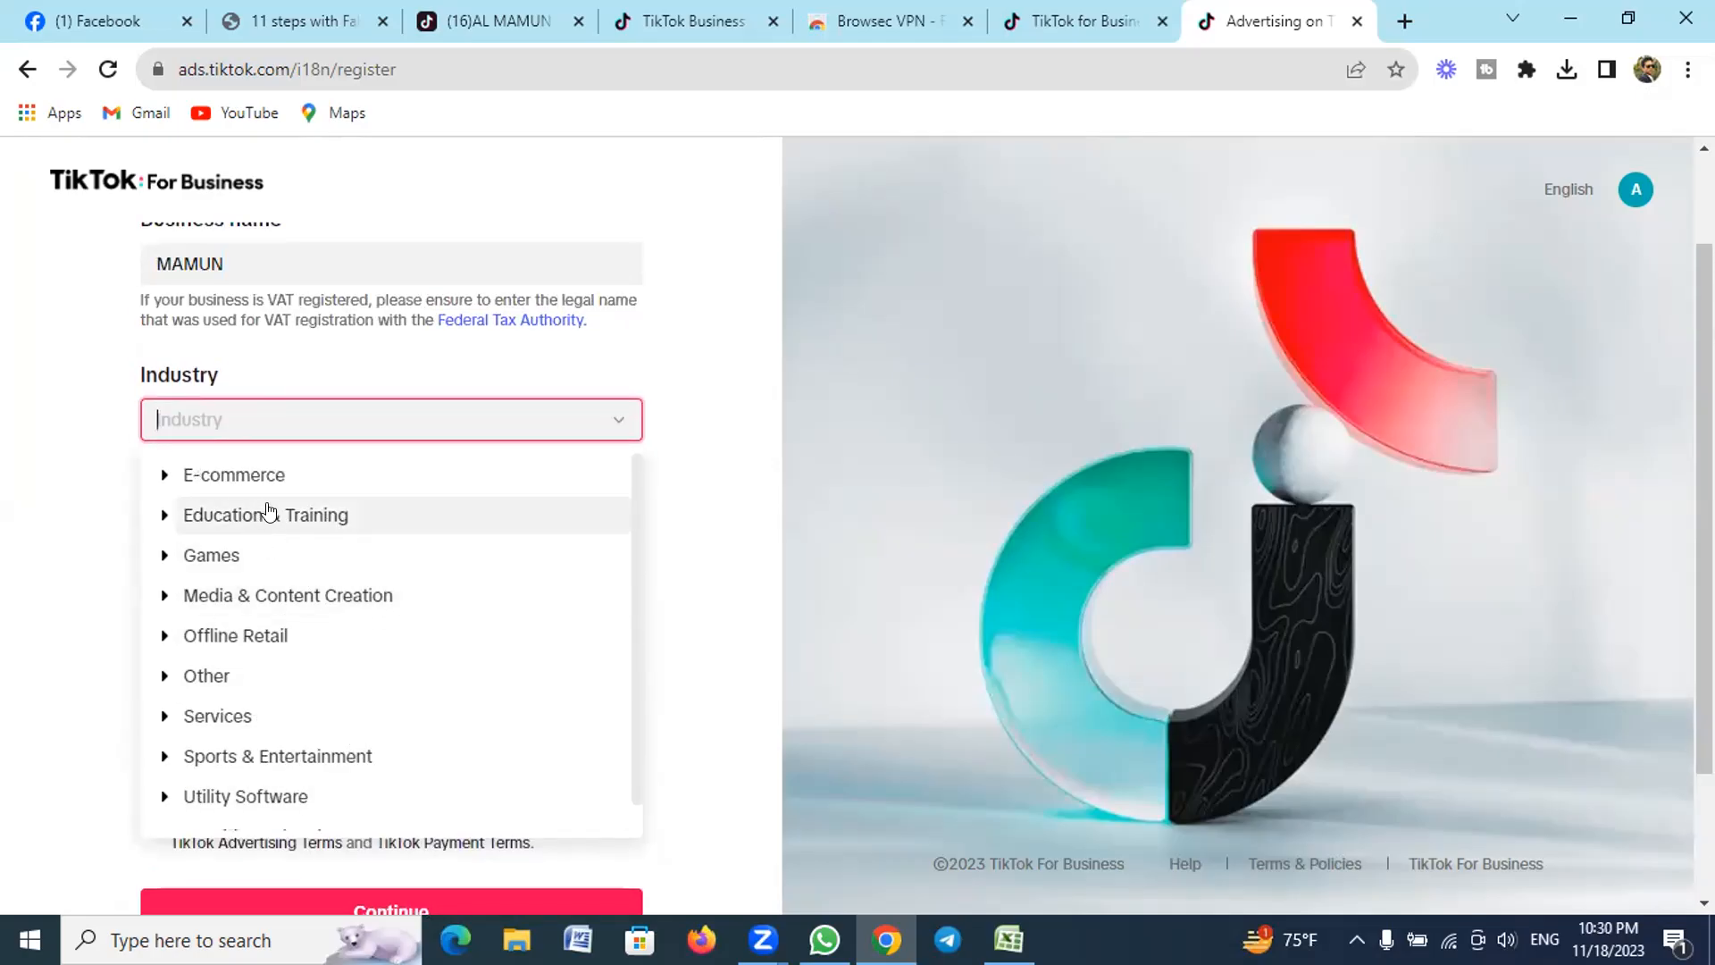
left_click(199, 430)
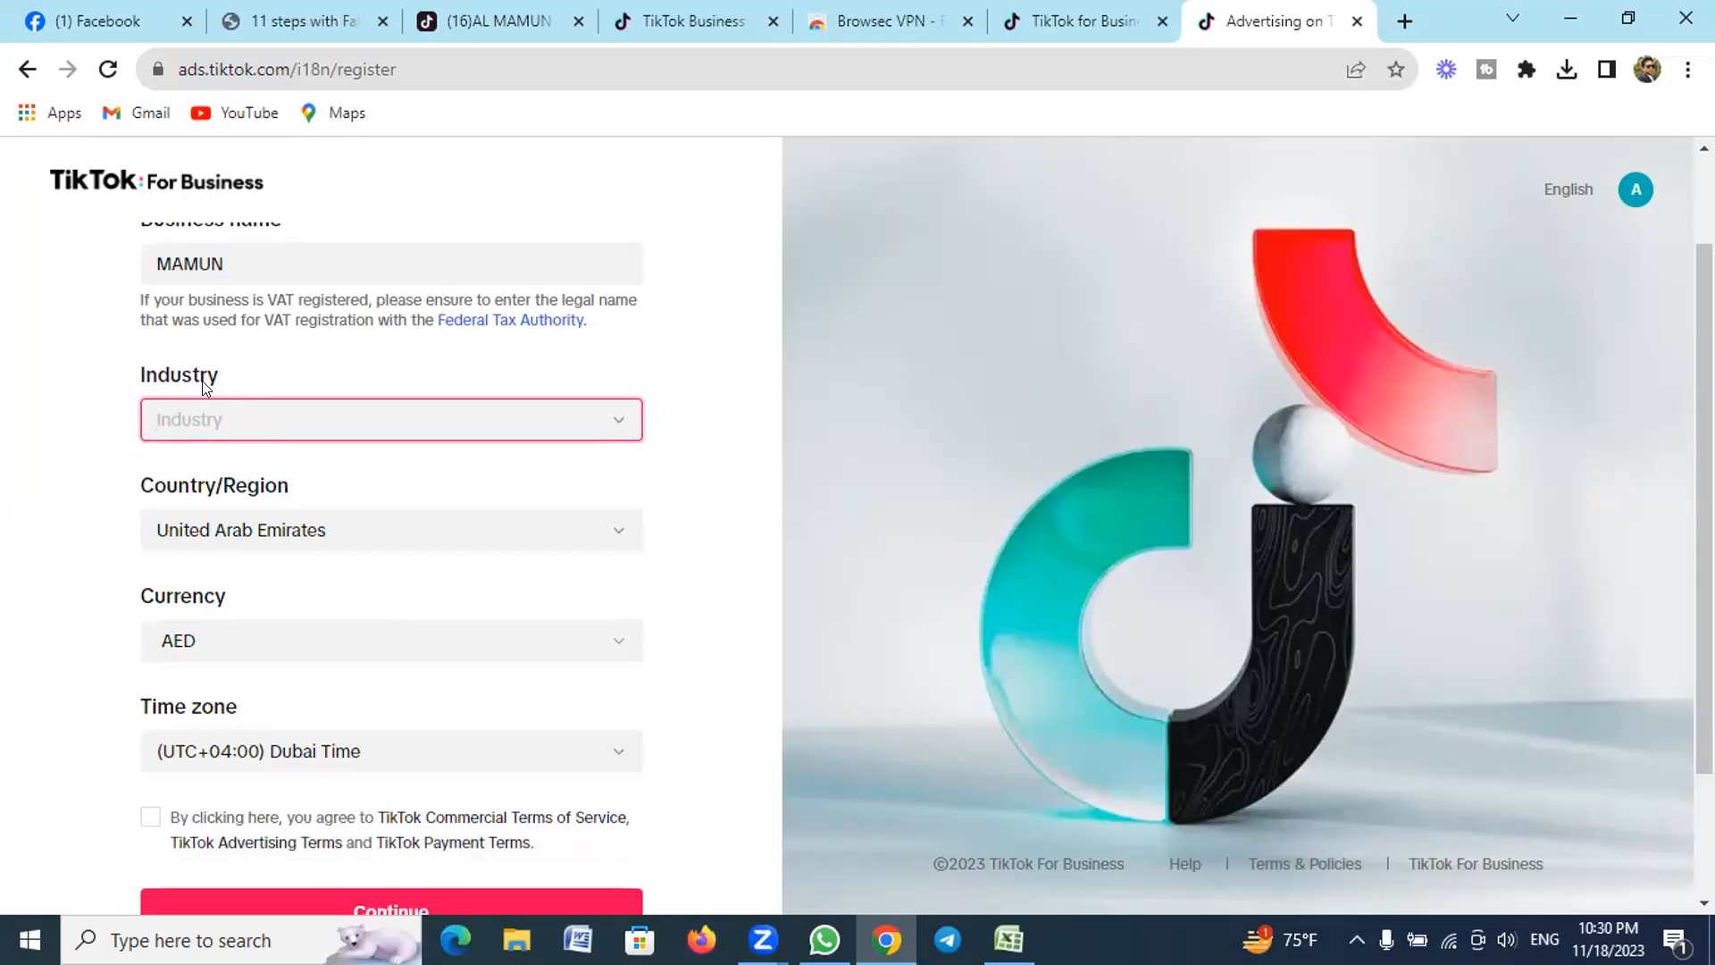
type("mar")
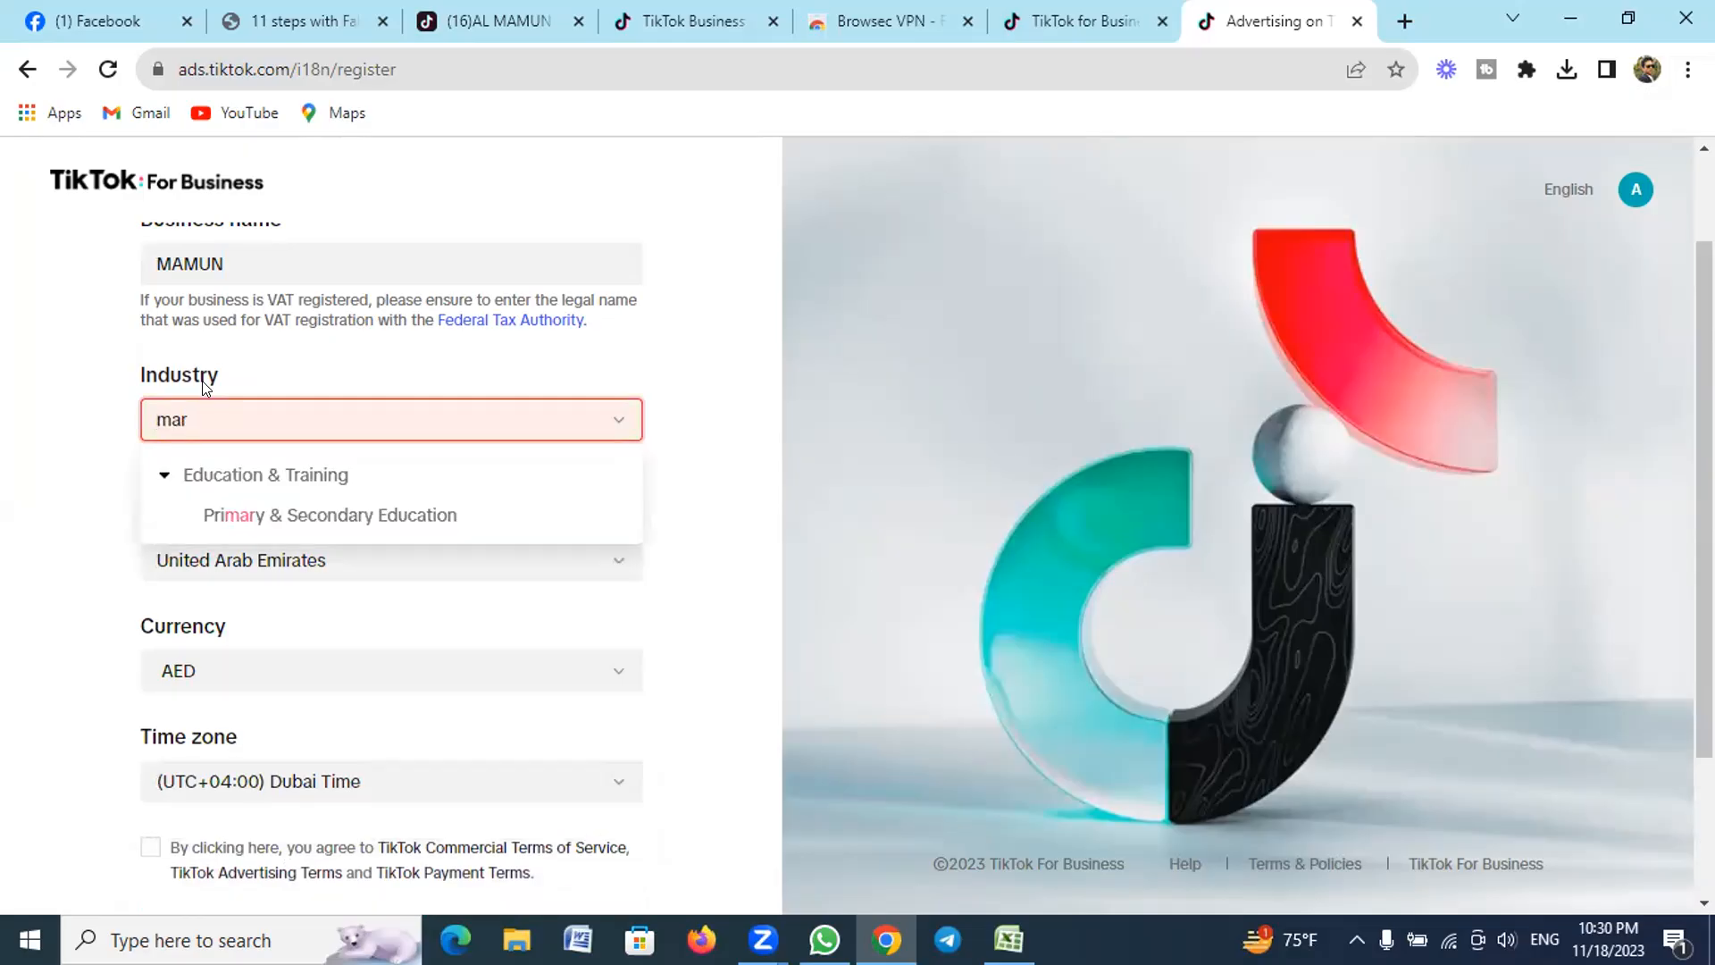
key("BackSpace")
key("BackSpace")
key("BackSpace")
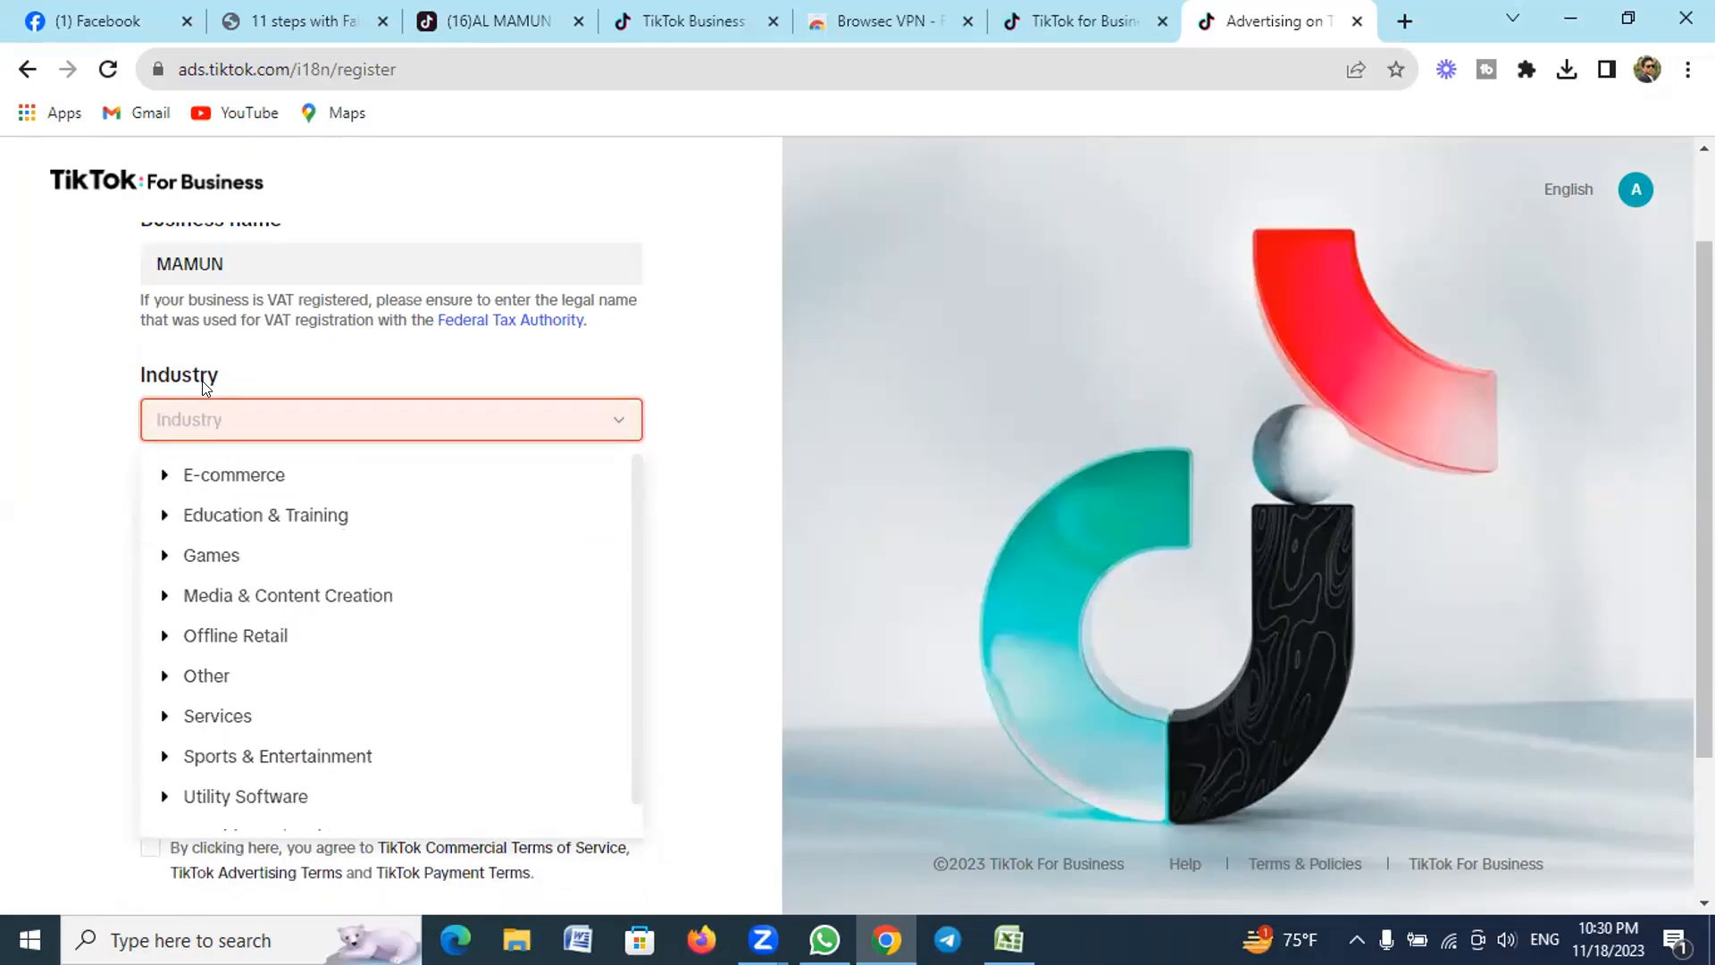
type("adverti")
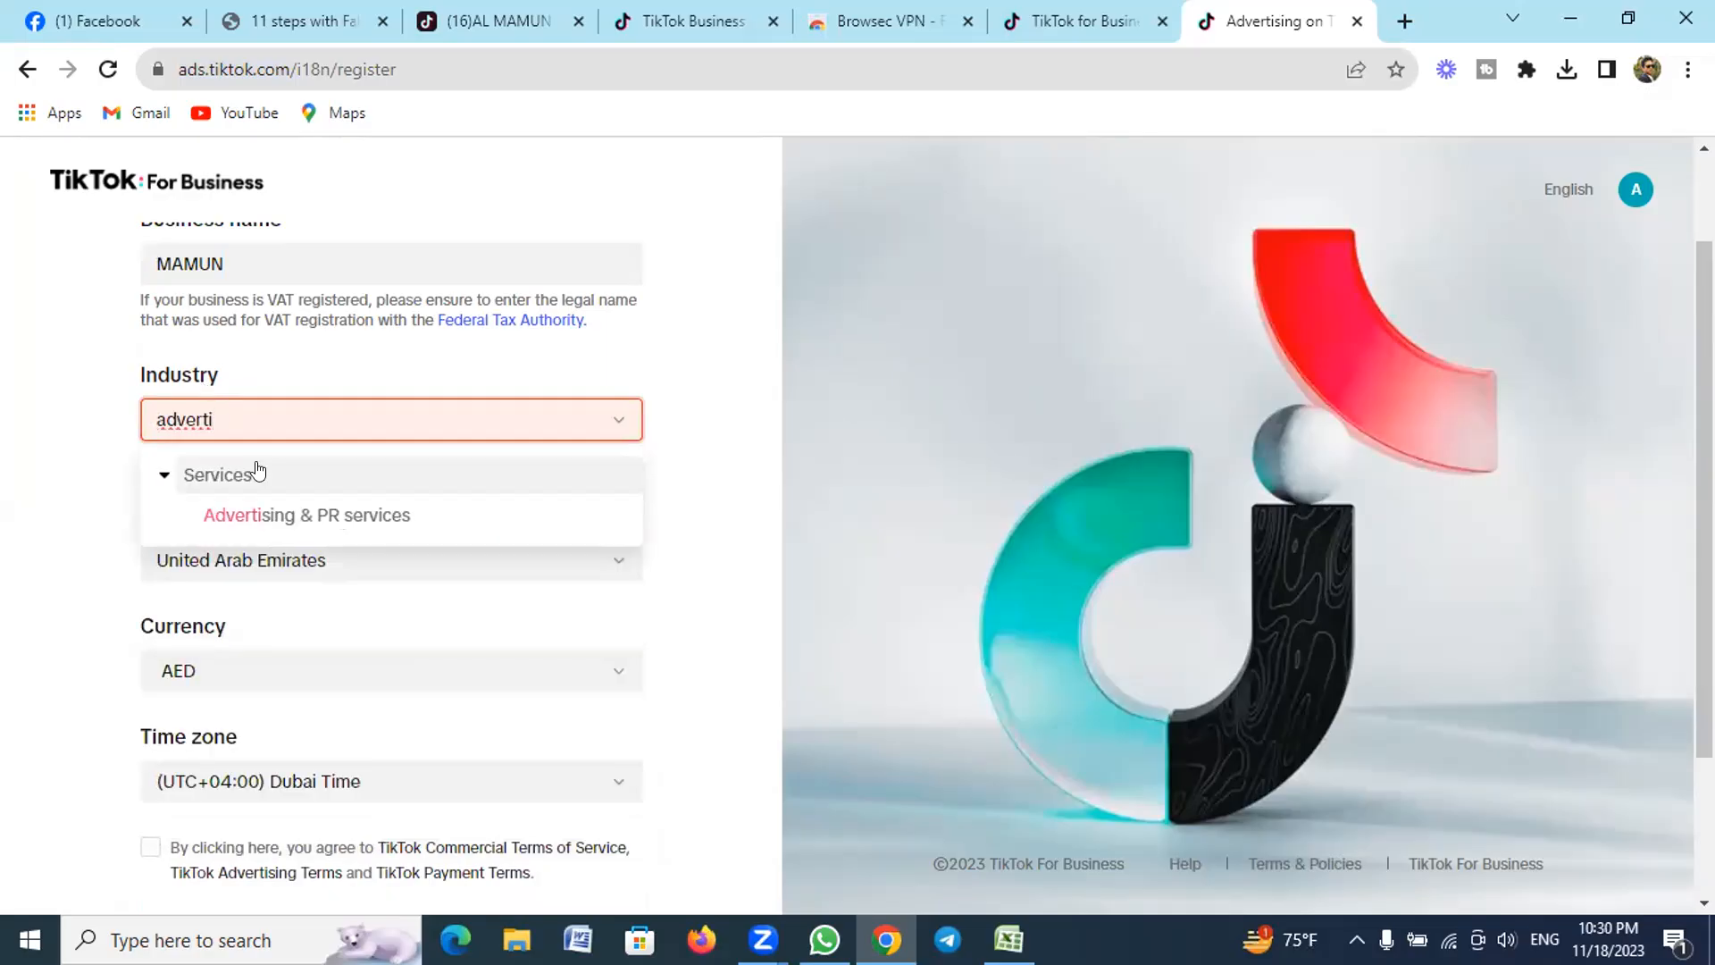
left_click(374, 518)
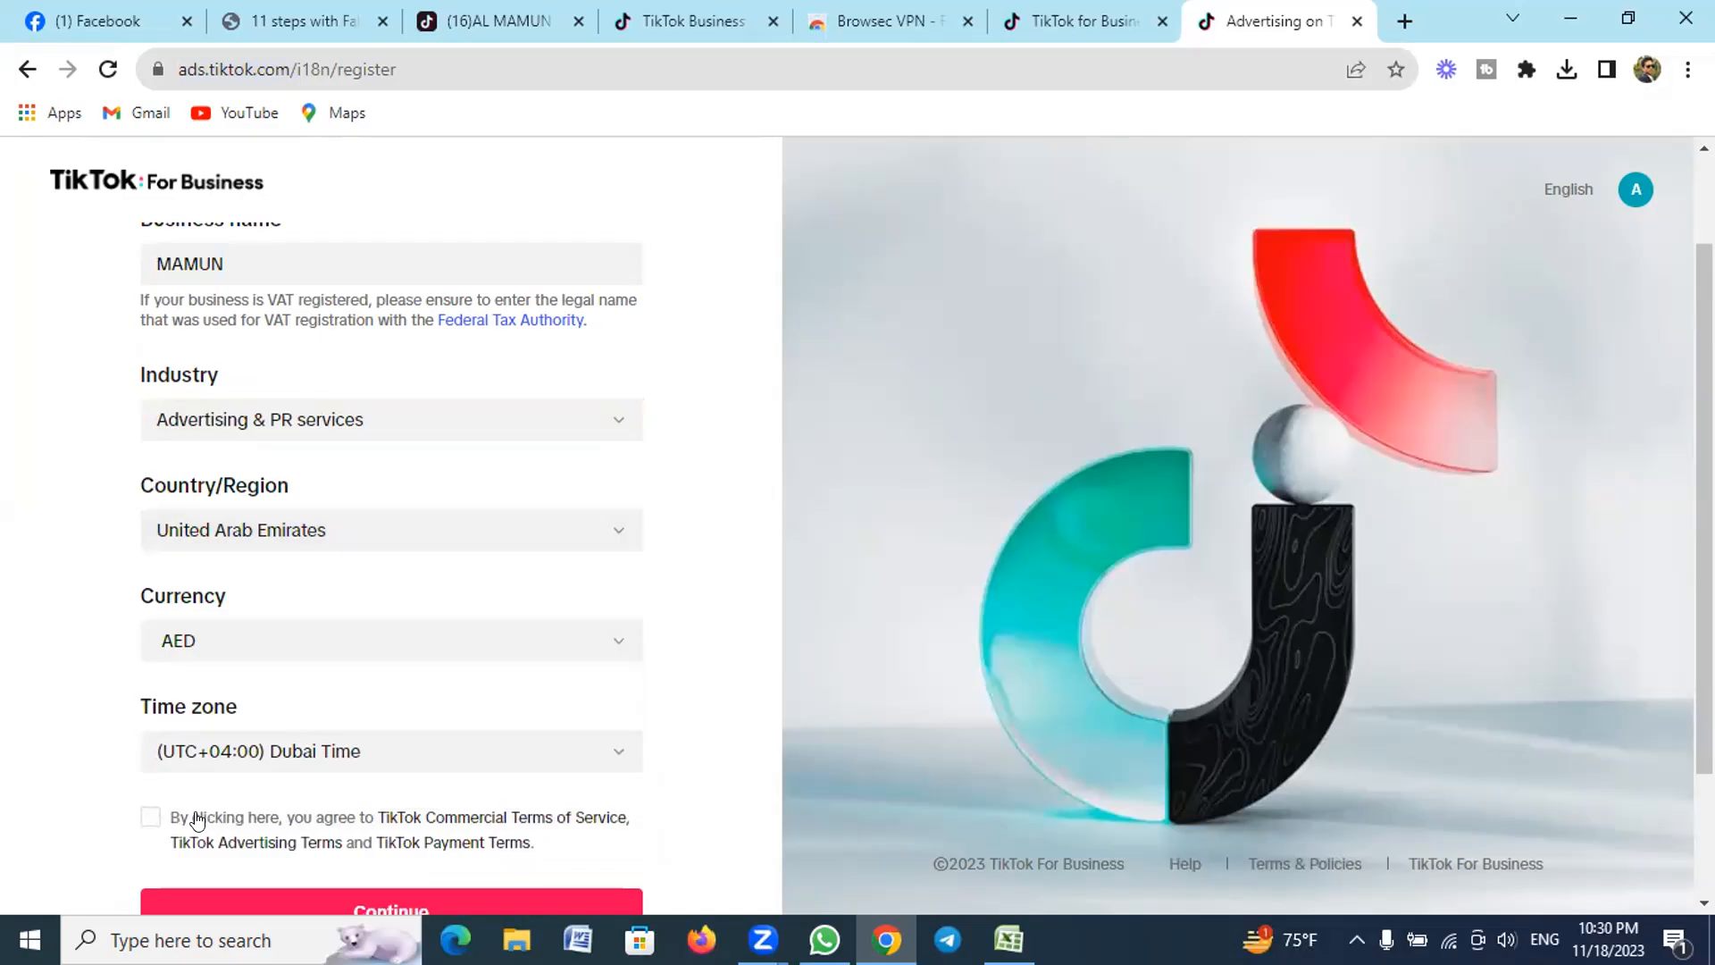
Try searching the Country/Region field for 'bang' and 'usa', then clear the search
left_click(354, 534)
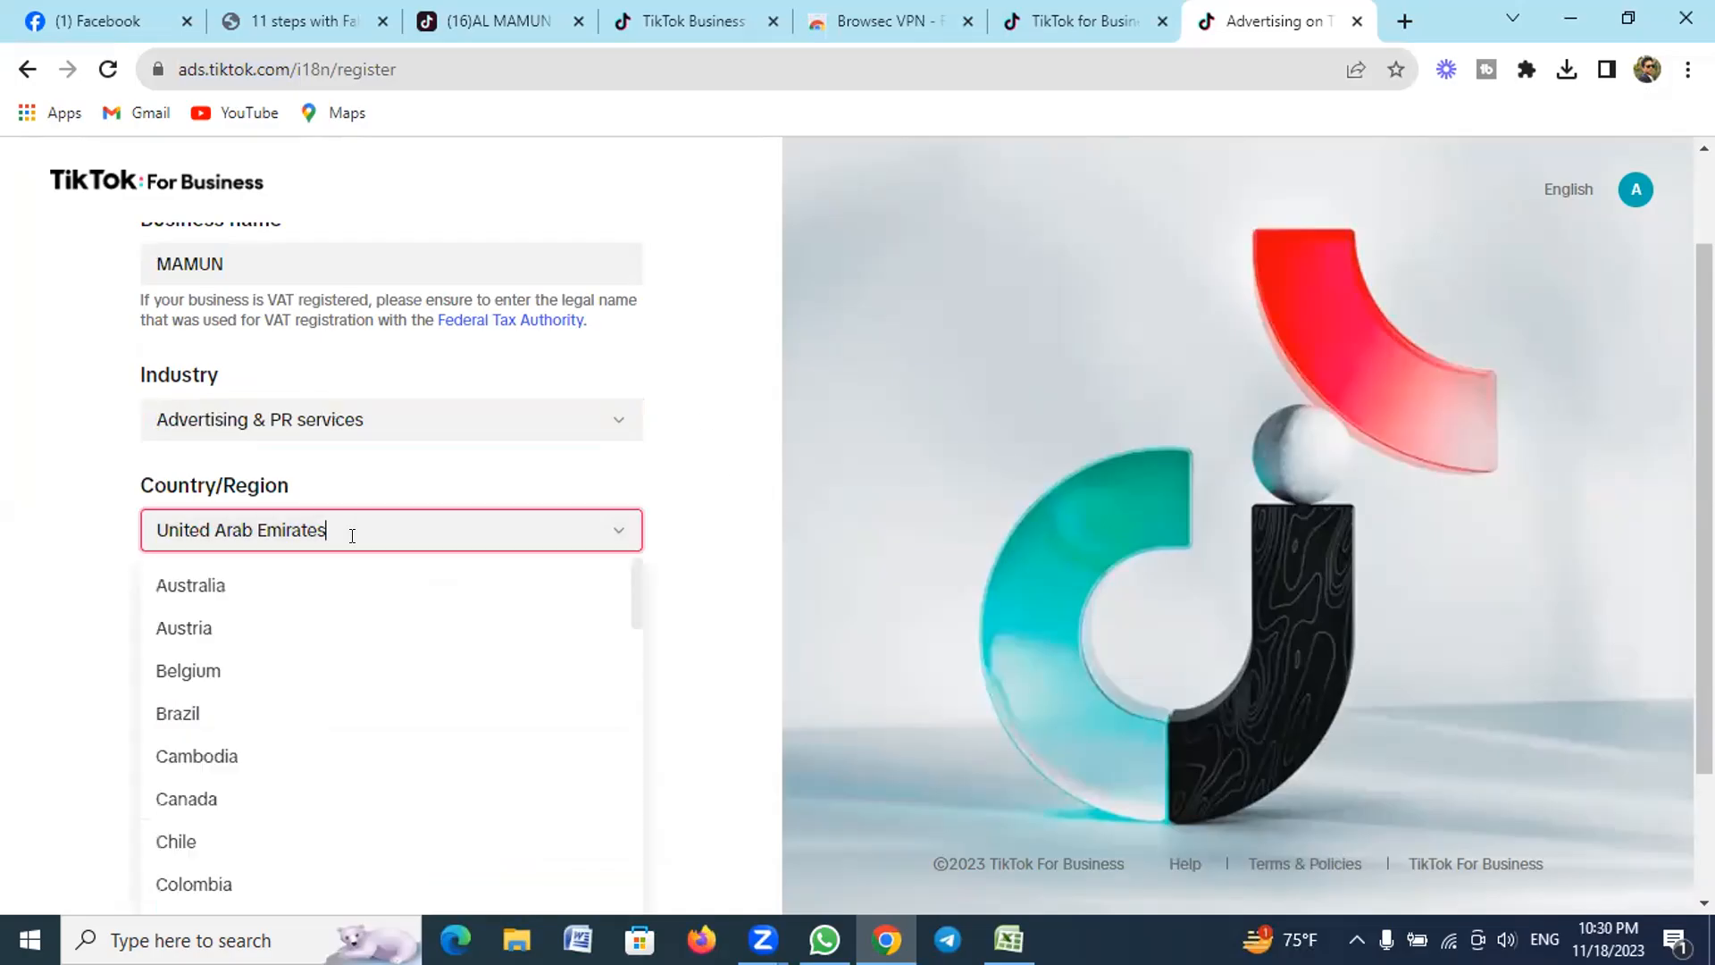
left_click_drag(382, 541, 8, 532)
type("bang")
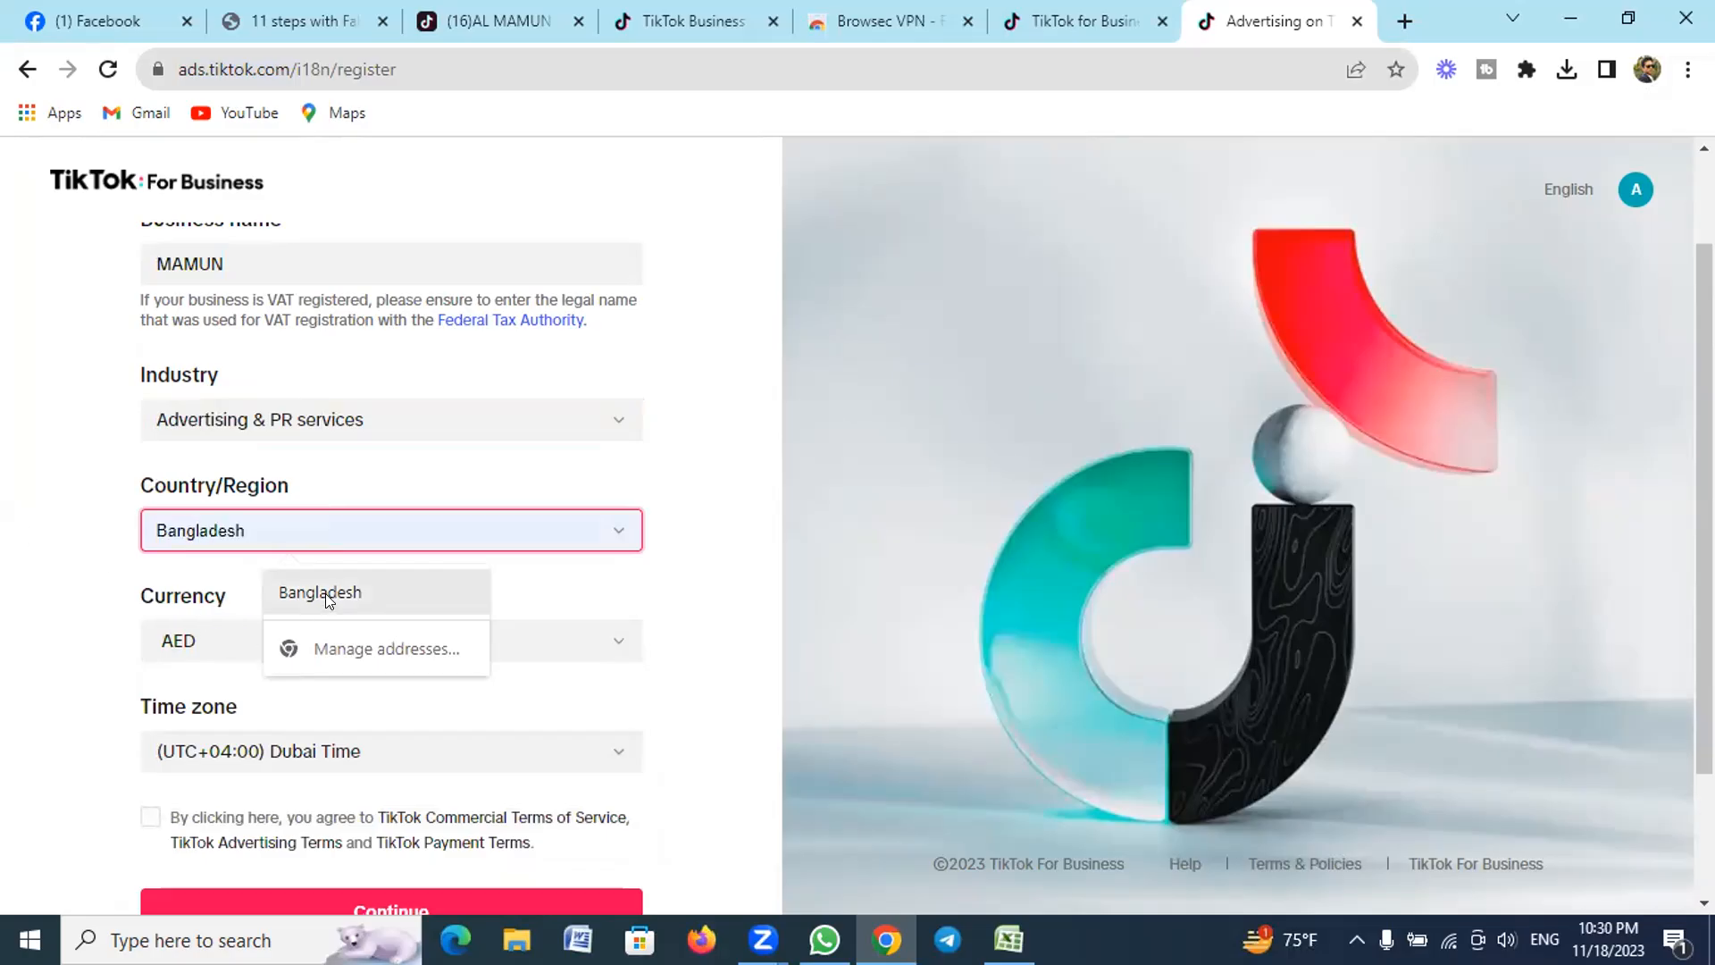
left_click(250, 533)
left_click_drag(250, 534, 88, 533)
type("usa")
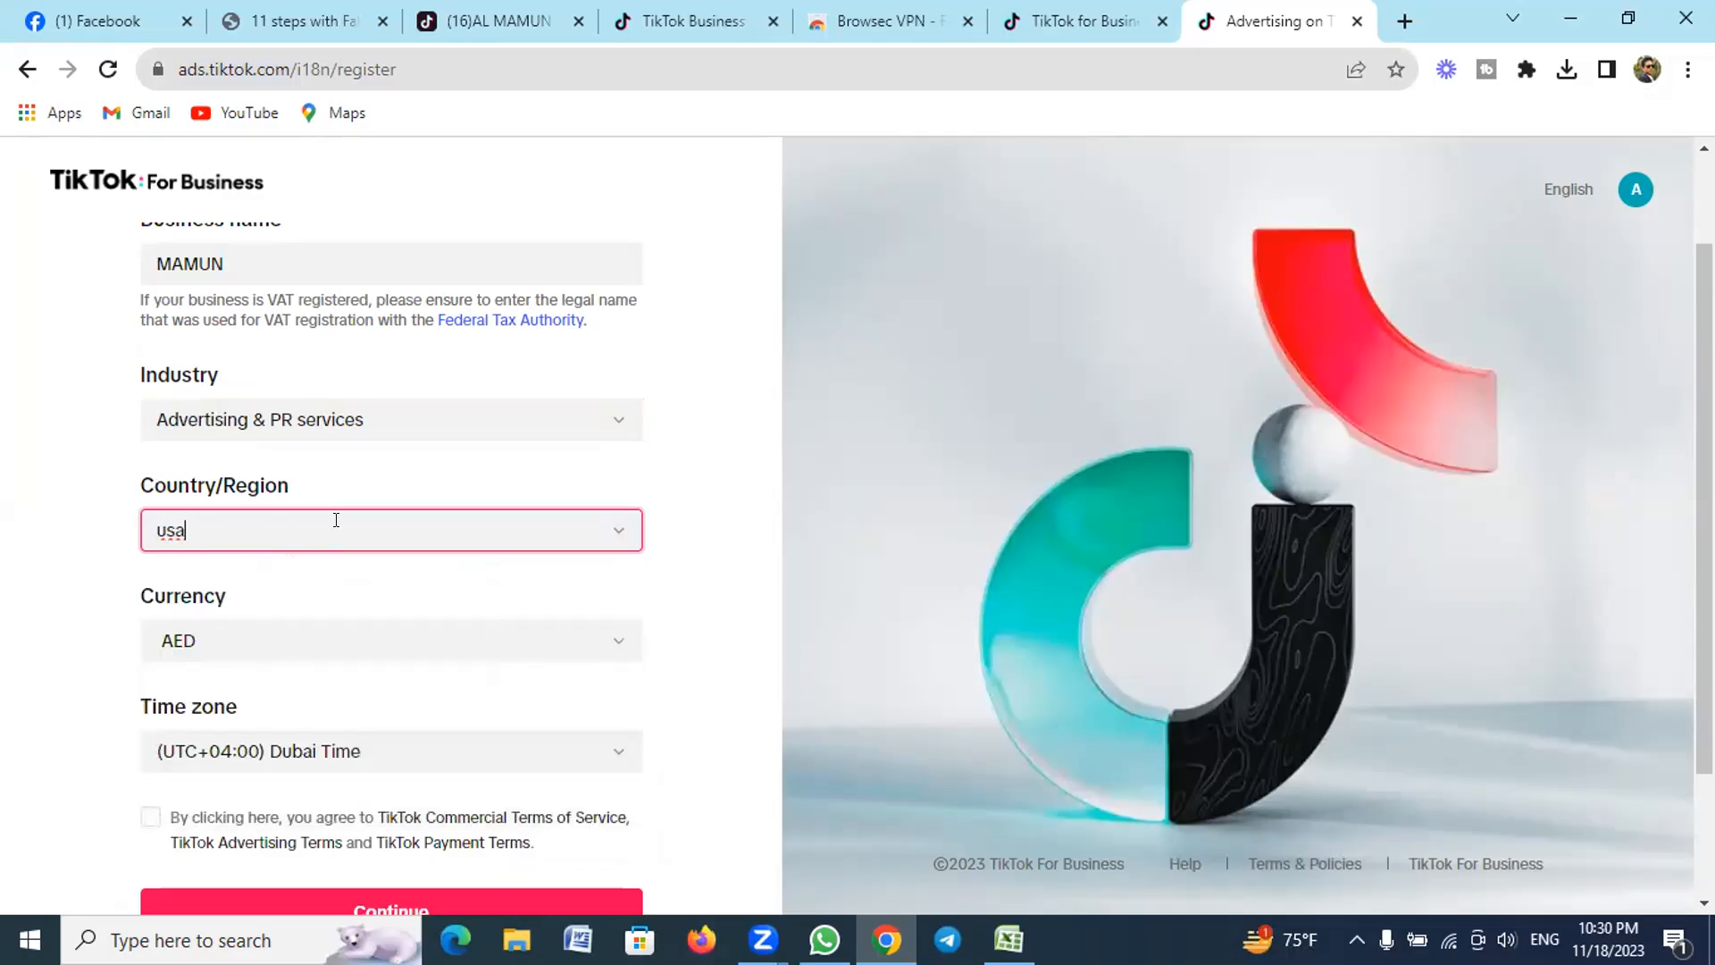
key("BackSpace")
key("BackSpace")
key("BackSpace")
left_click(615, 533)
Scroll to the bottom of the country list and pick United States
scroll(414, 801, "down", 1)
scroll(429, 795, "down", 1)
scroll(427, 793, "down", 5)
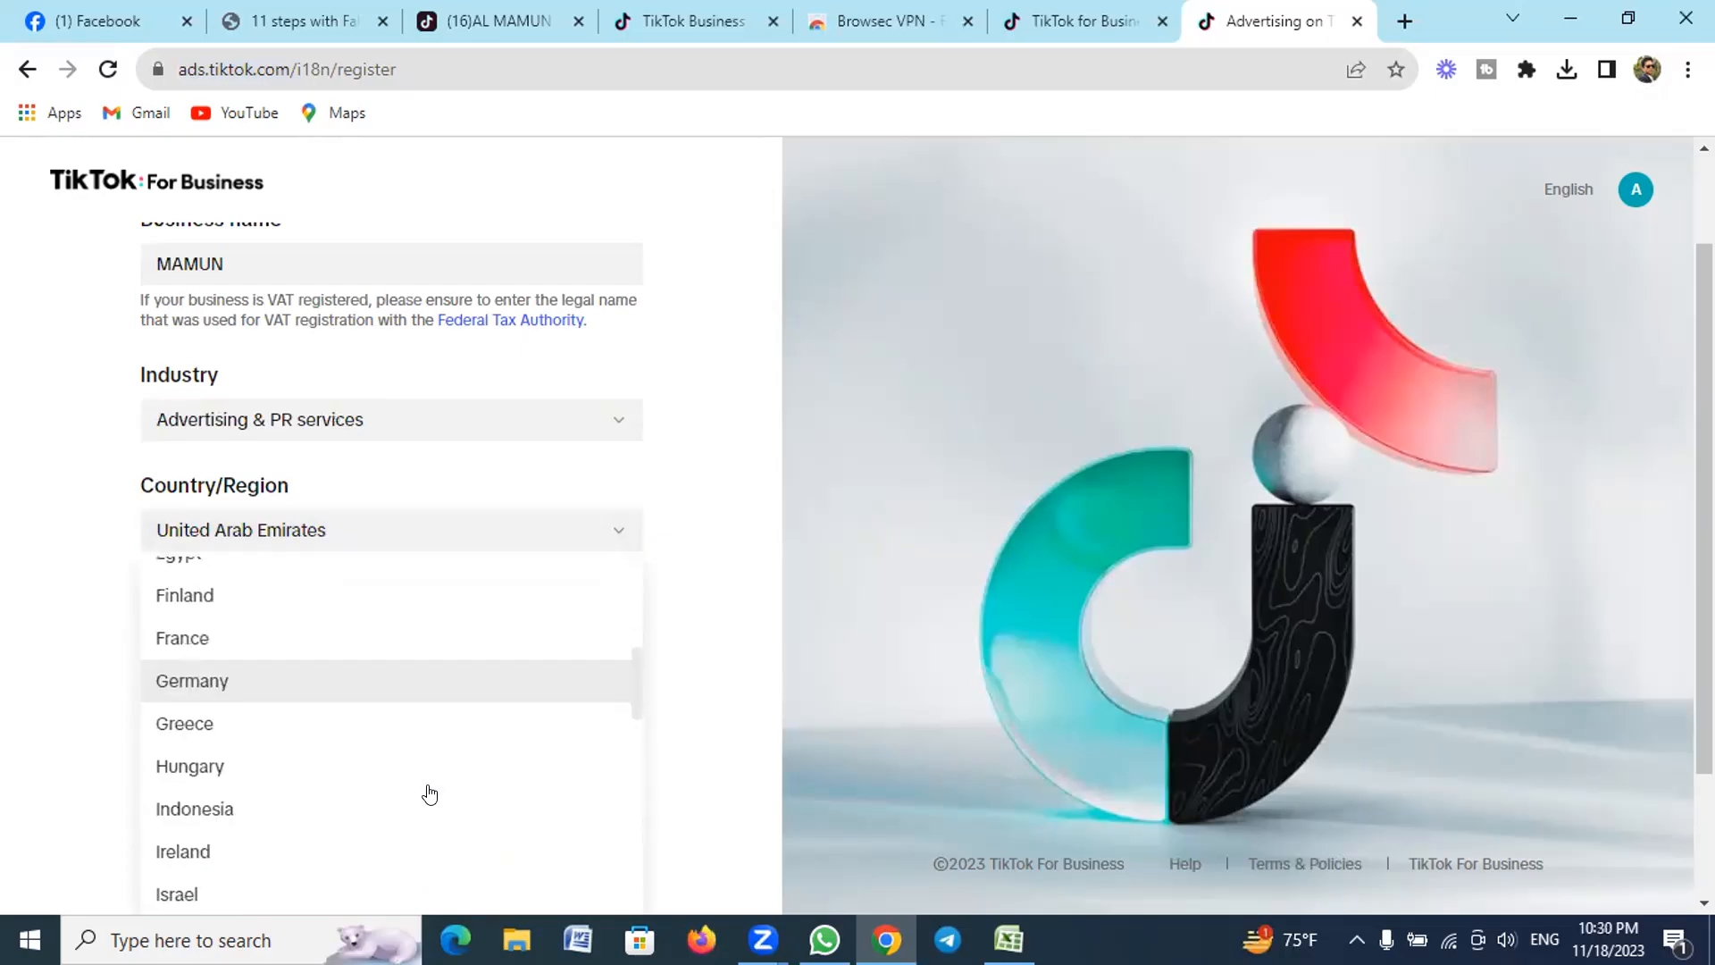
scroll(420, 783, "down", 2)
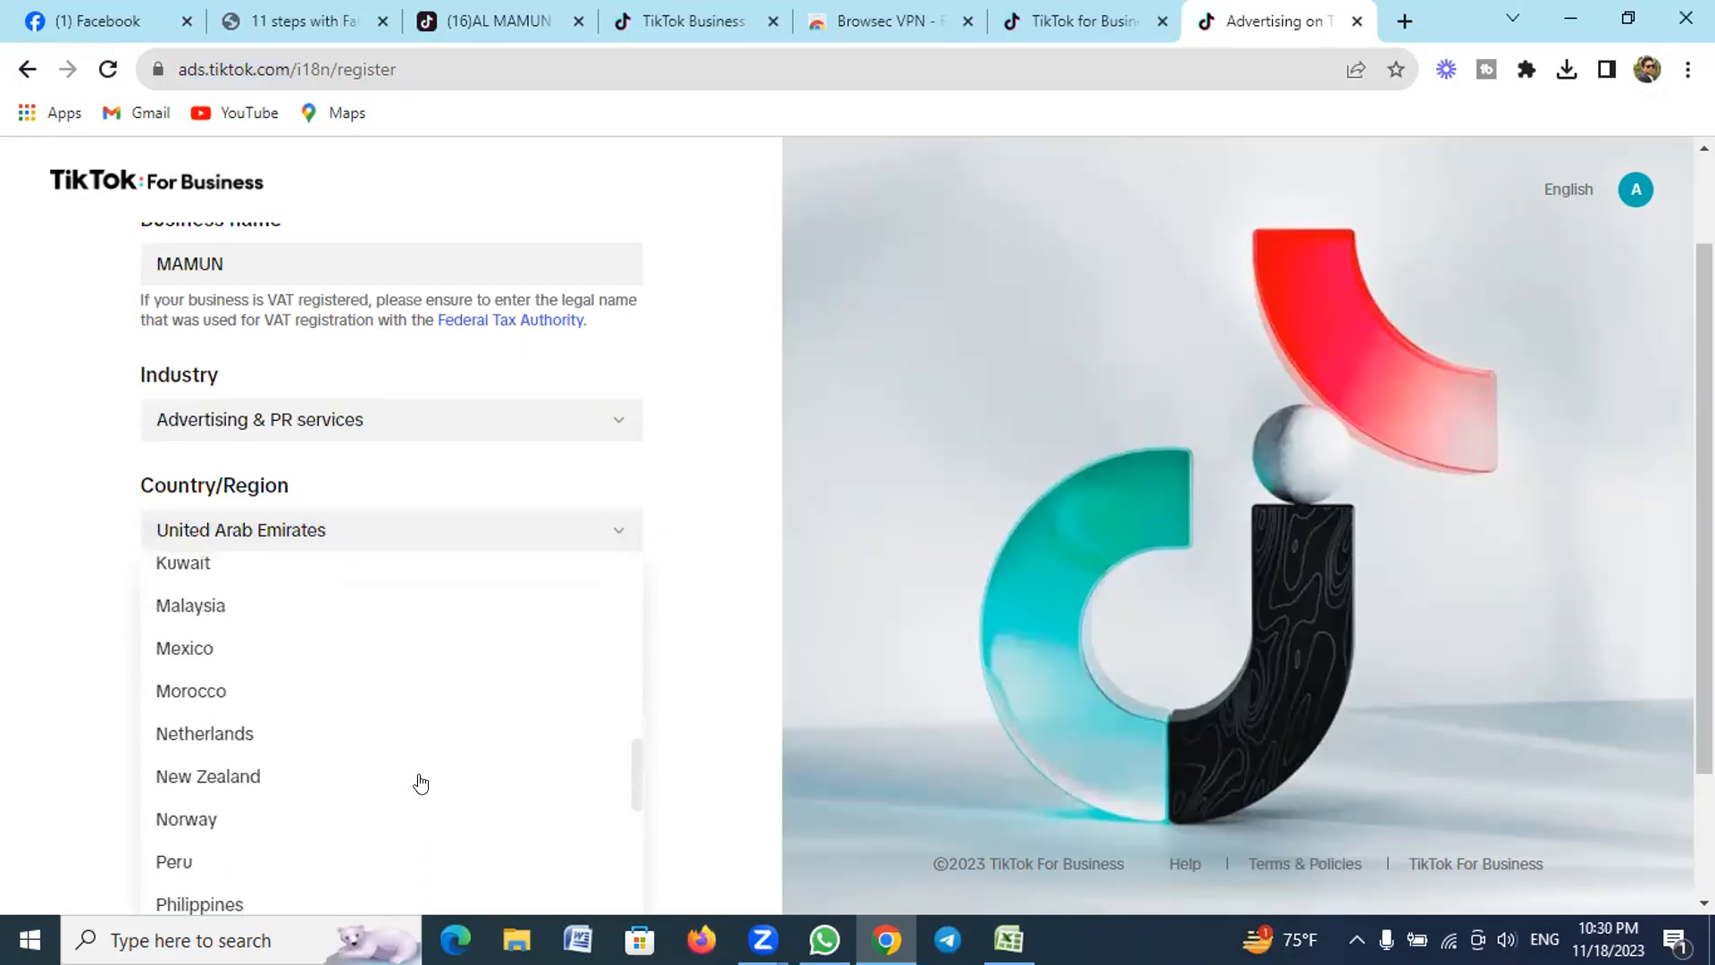
scroll(420, 783, "down", 1)
scroll(419, 782, "down", 1)
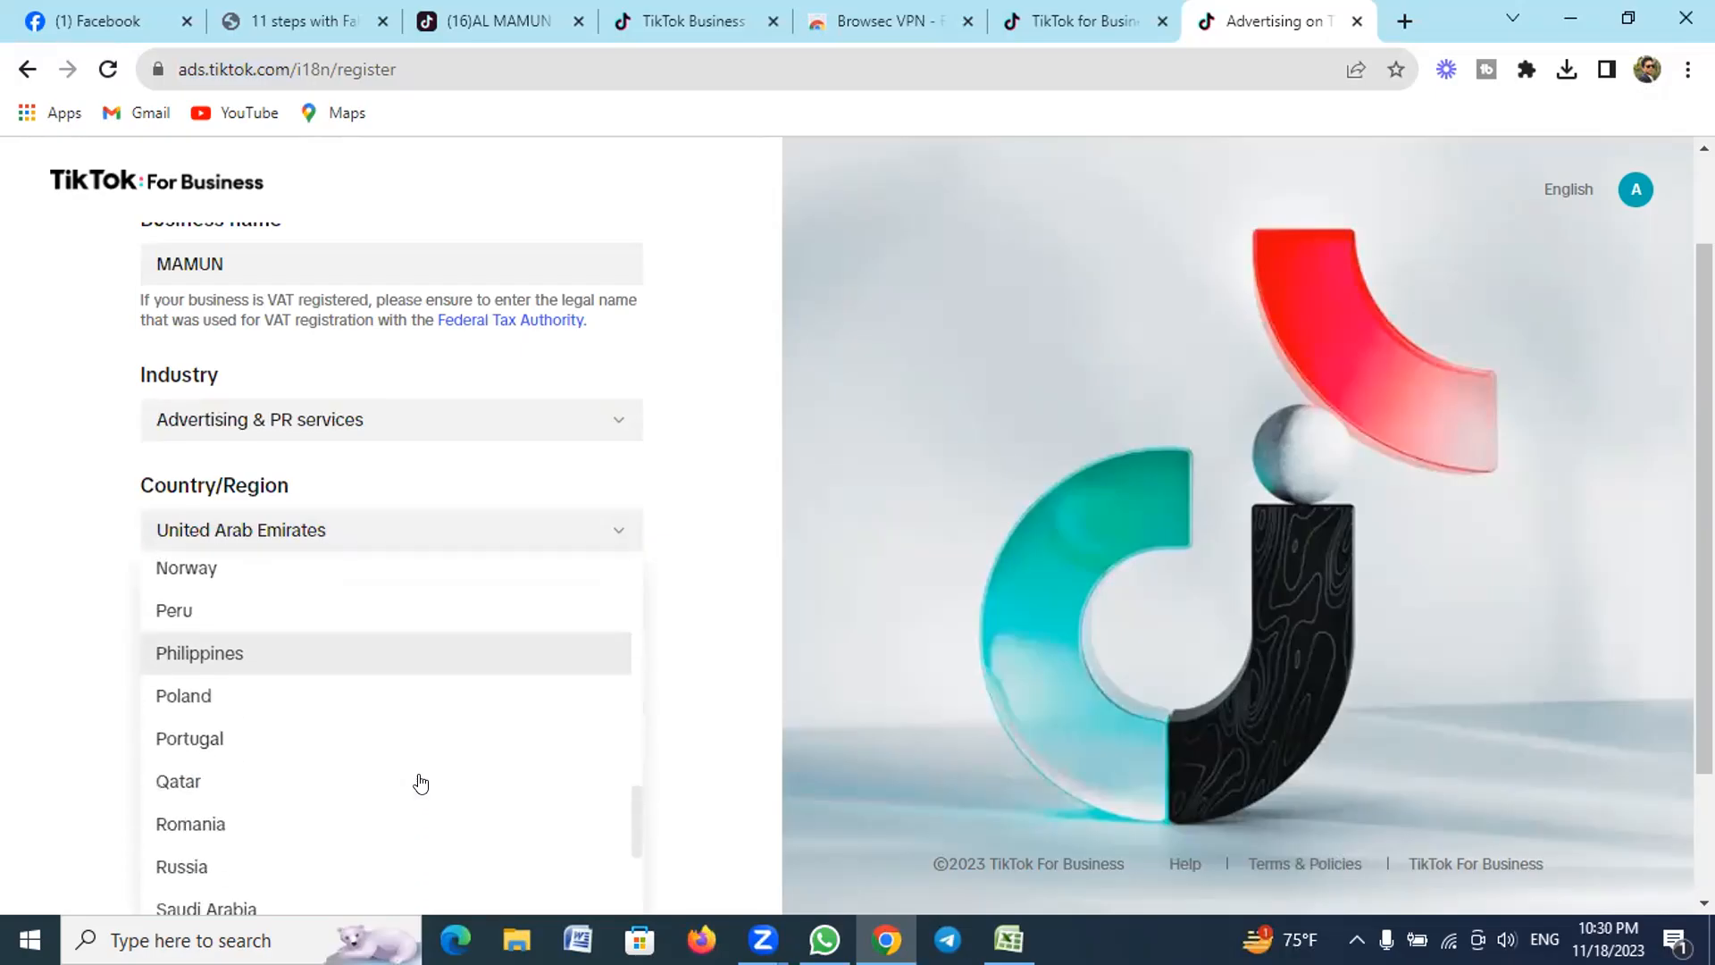
scroll(420, 782, "down", 2)
scroll(420, 783, "down", 3)
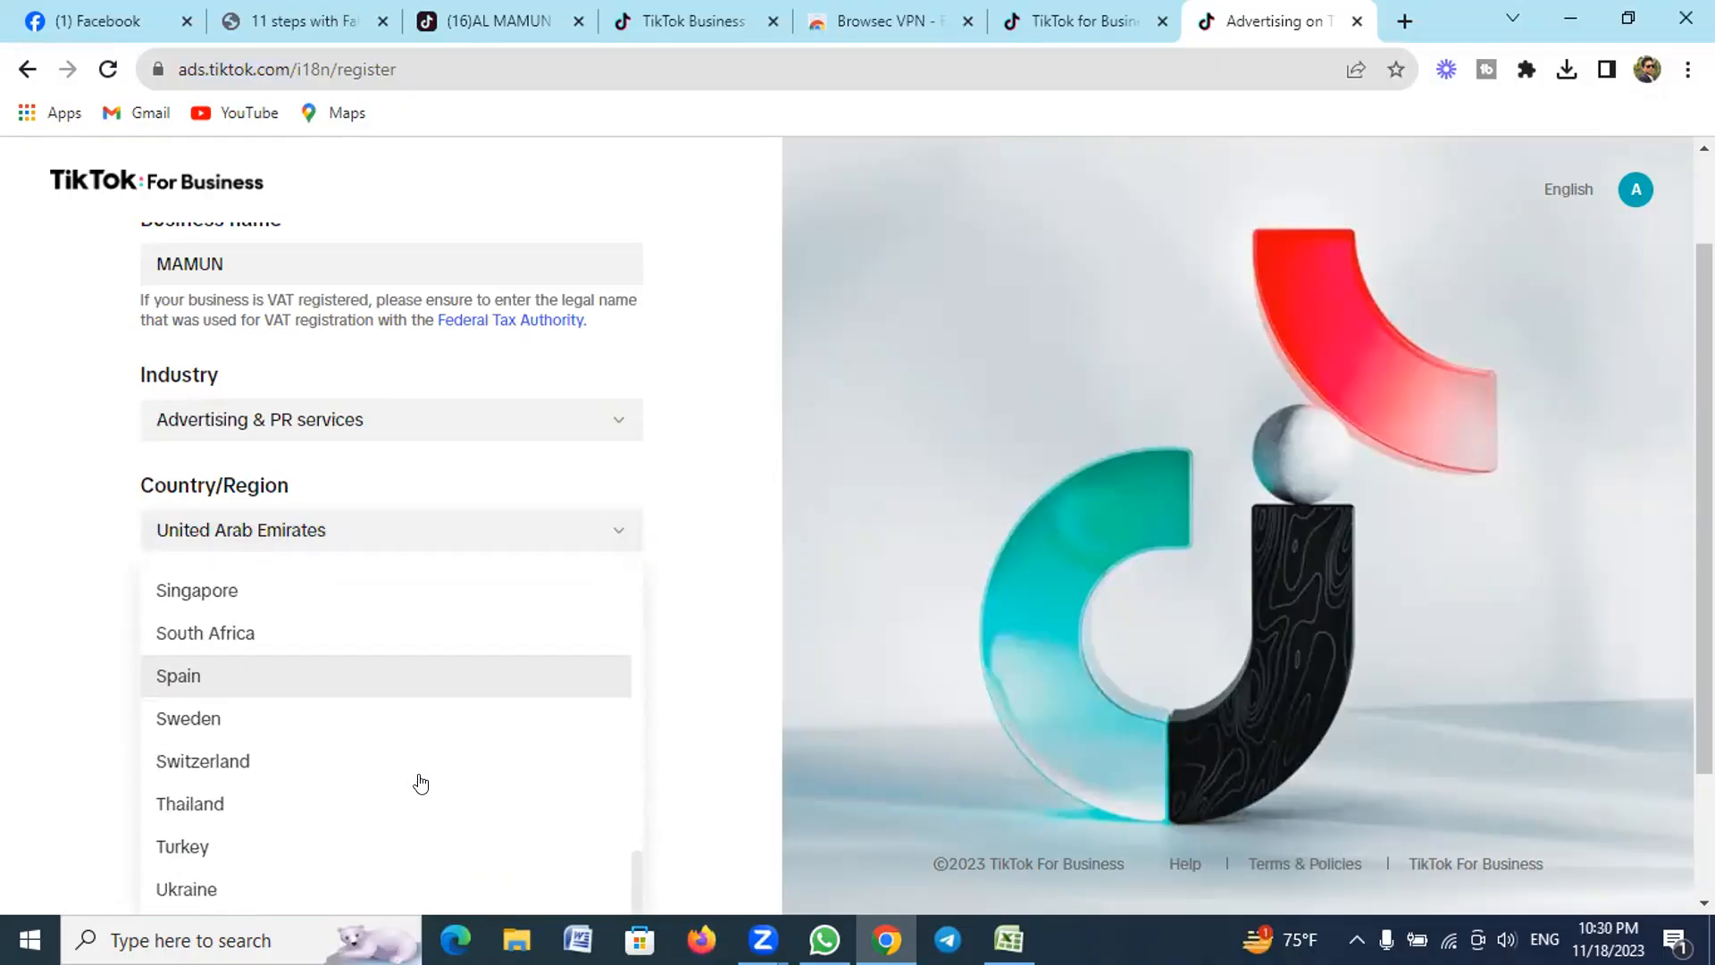
scroll(420, 782, "down", 3)
scroll(420, 783, "down", 1)
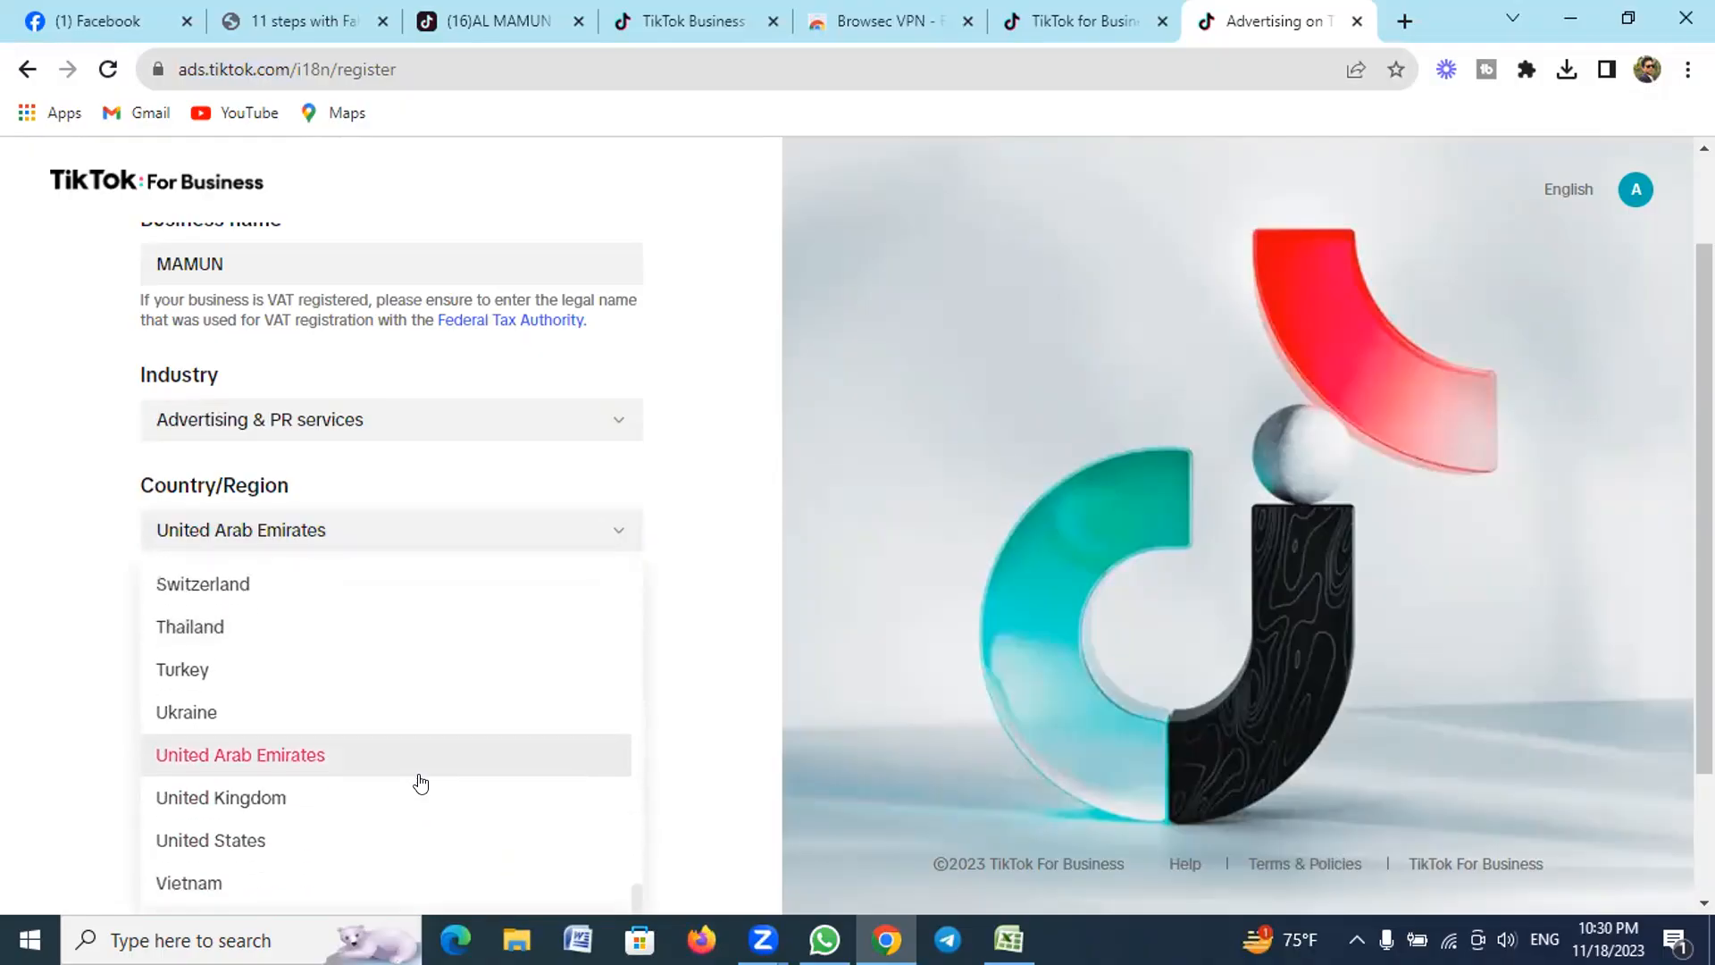
left_click(234, 820)
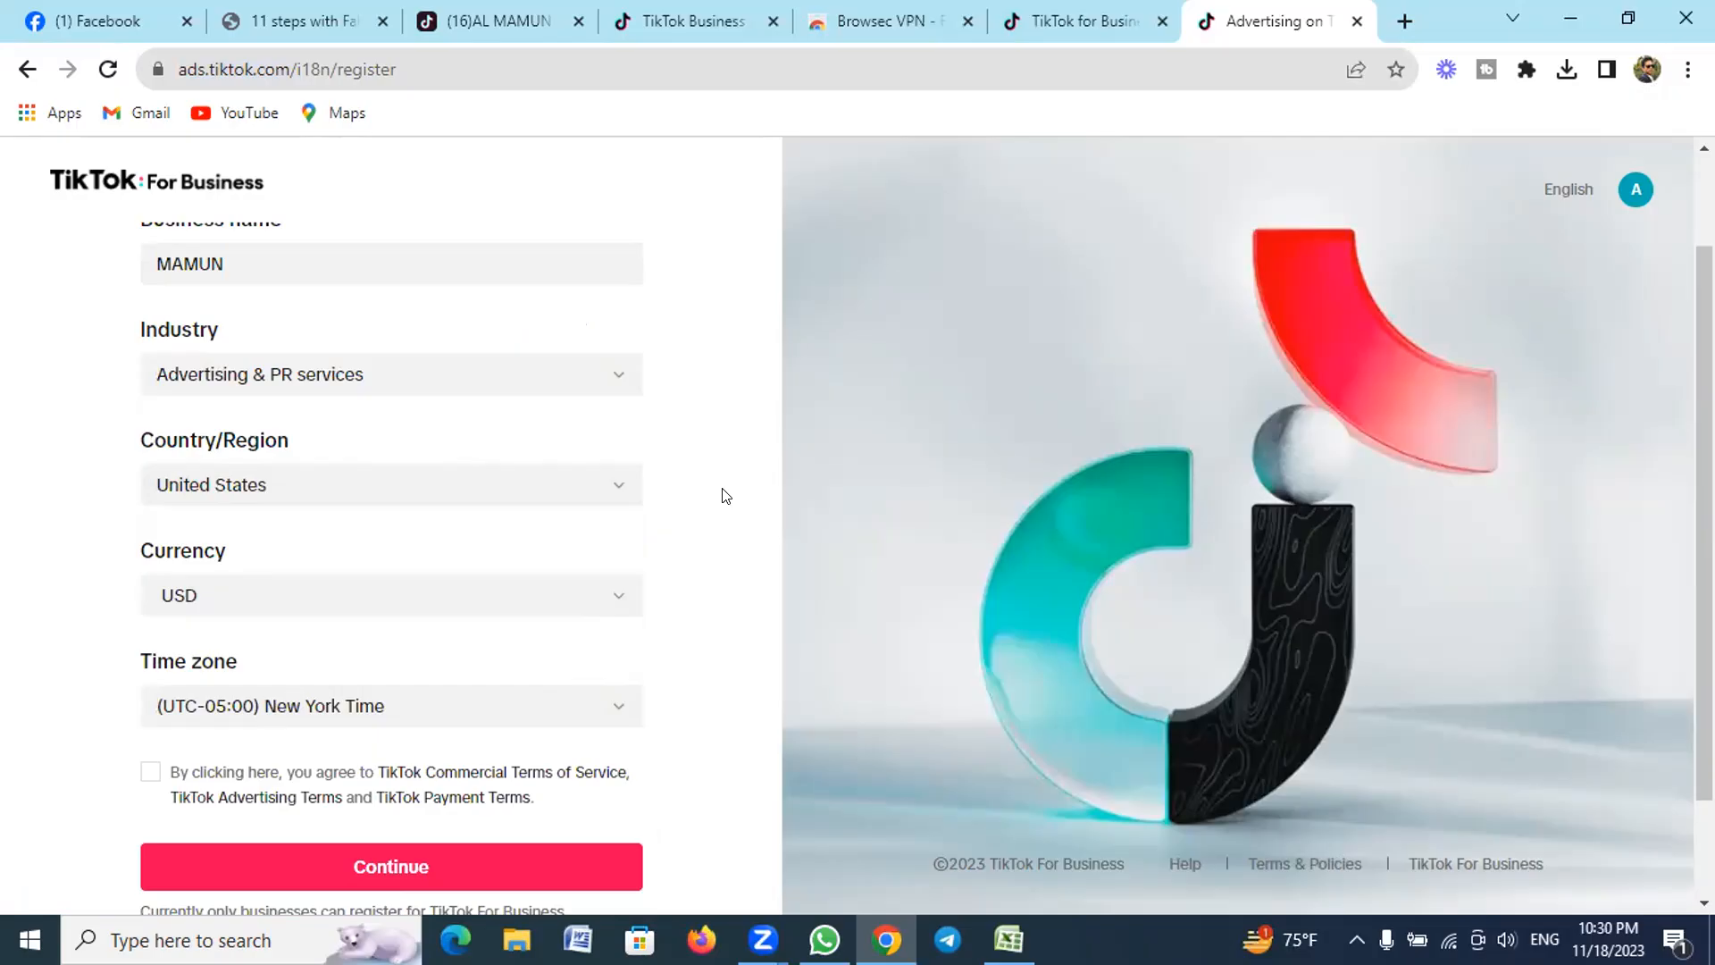
Agree to the TikTok terms and submit the registration form with Continue
scroll(268, 705, "down", 2)
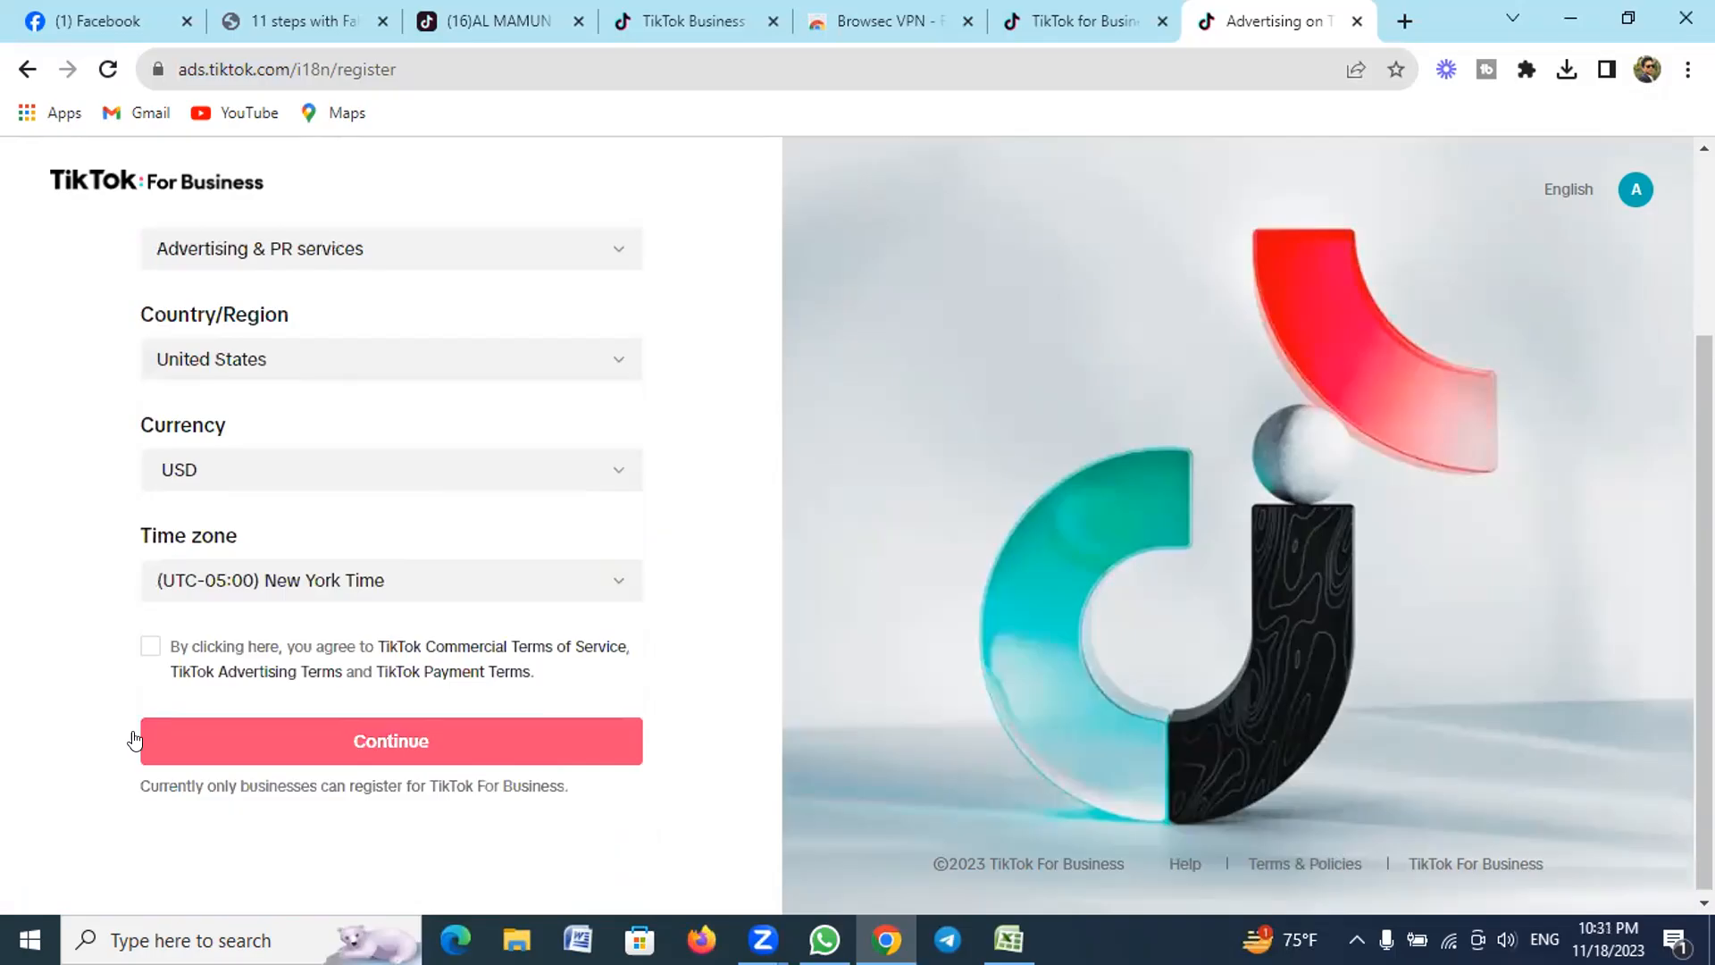
left_click(150, 647)
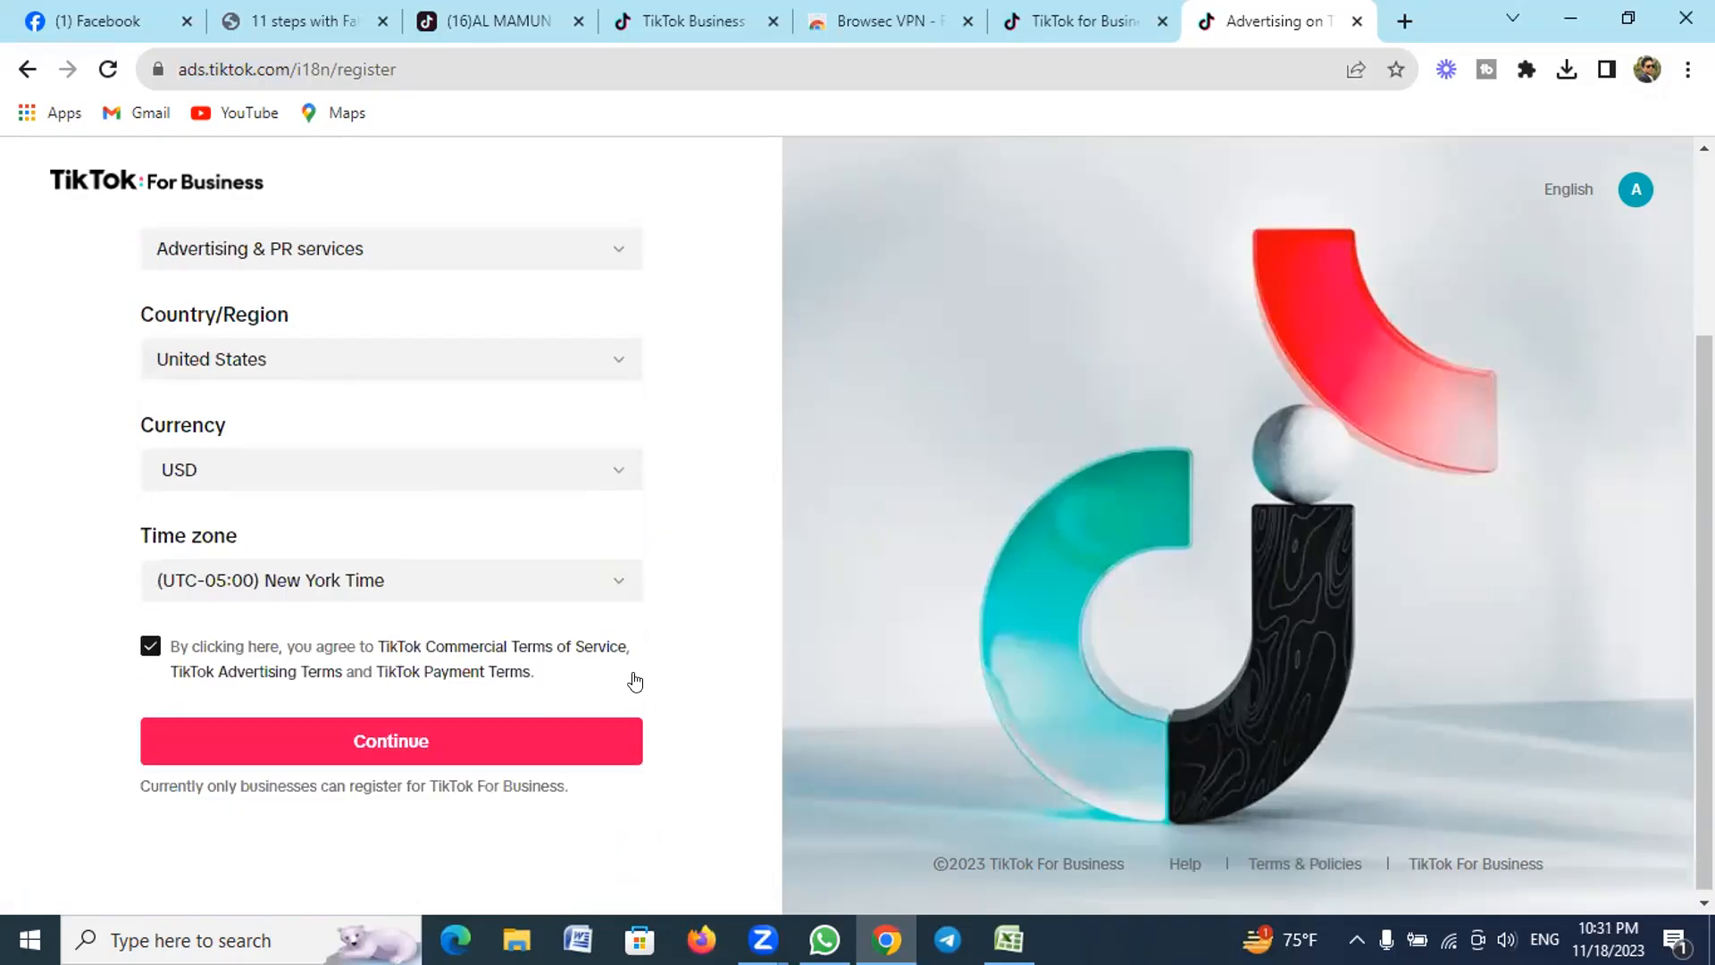
left_click(520, 737)
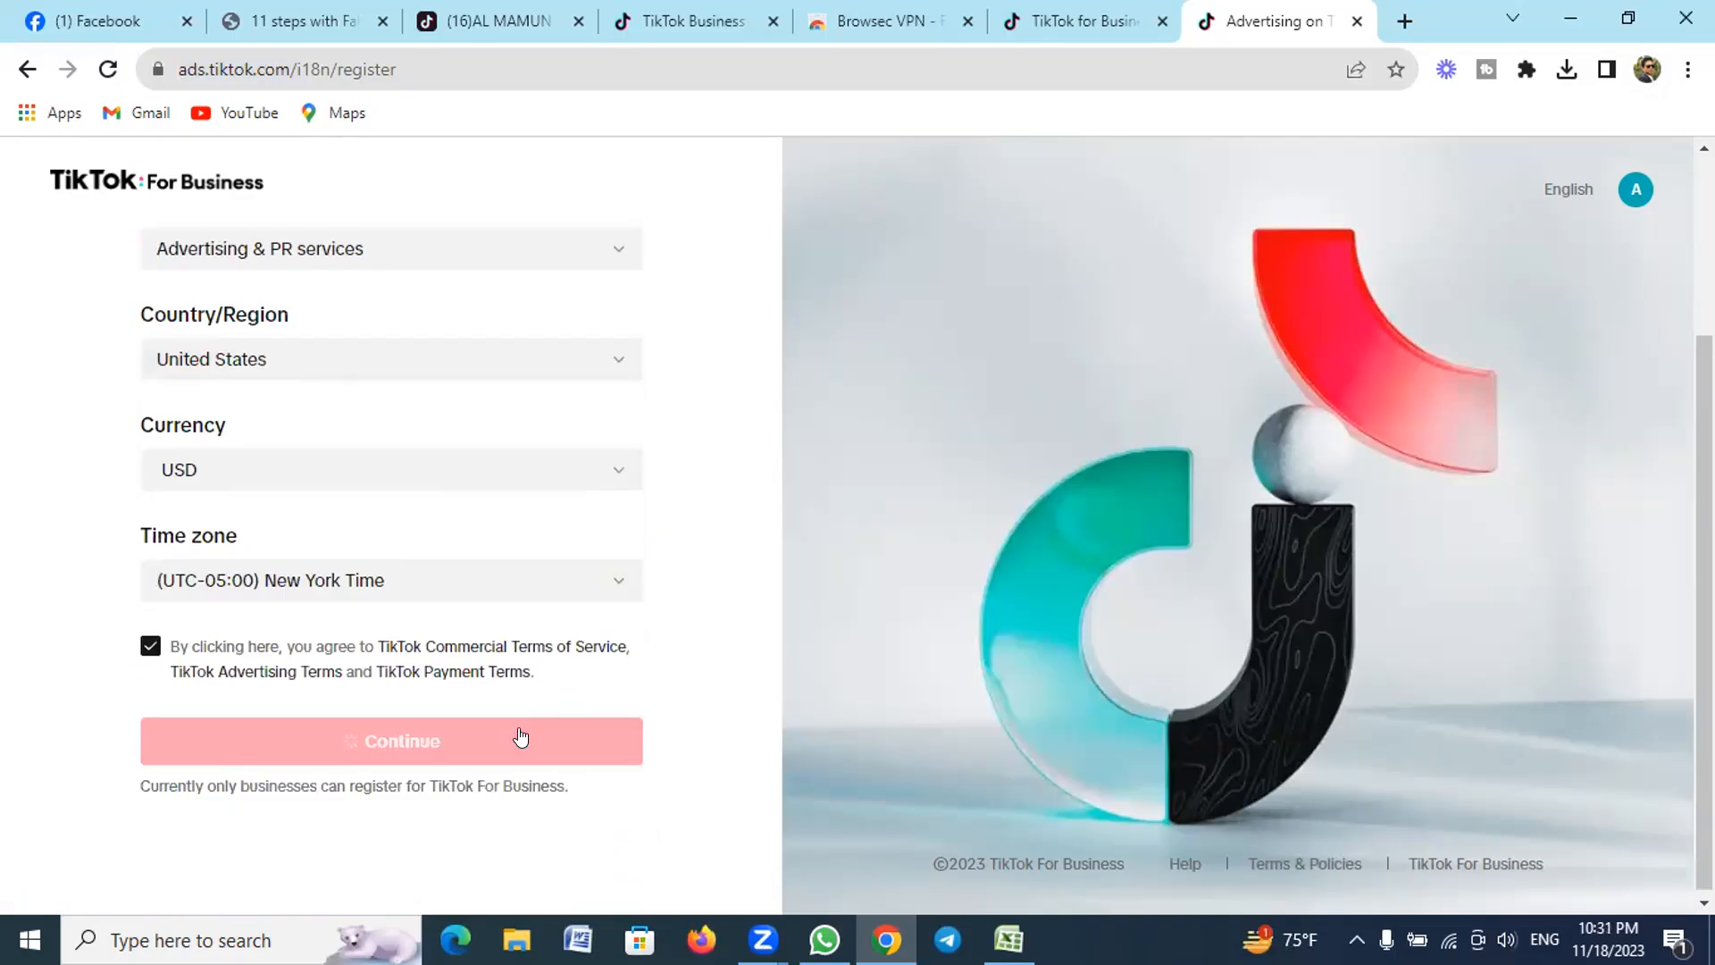
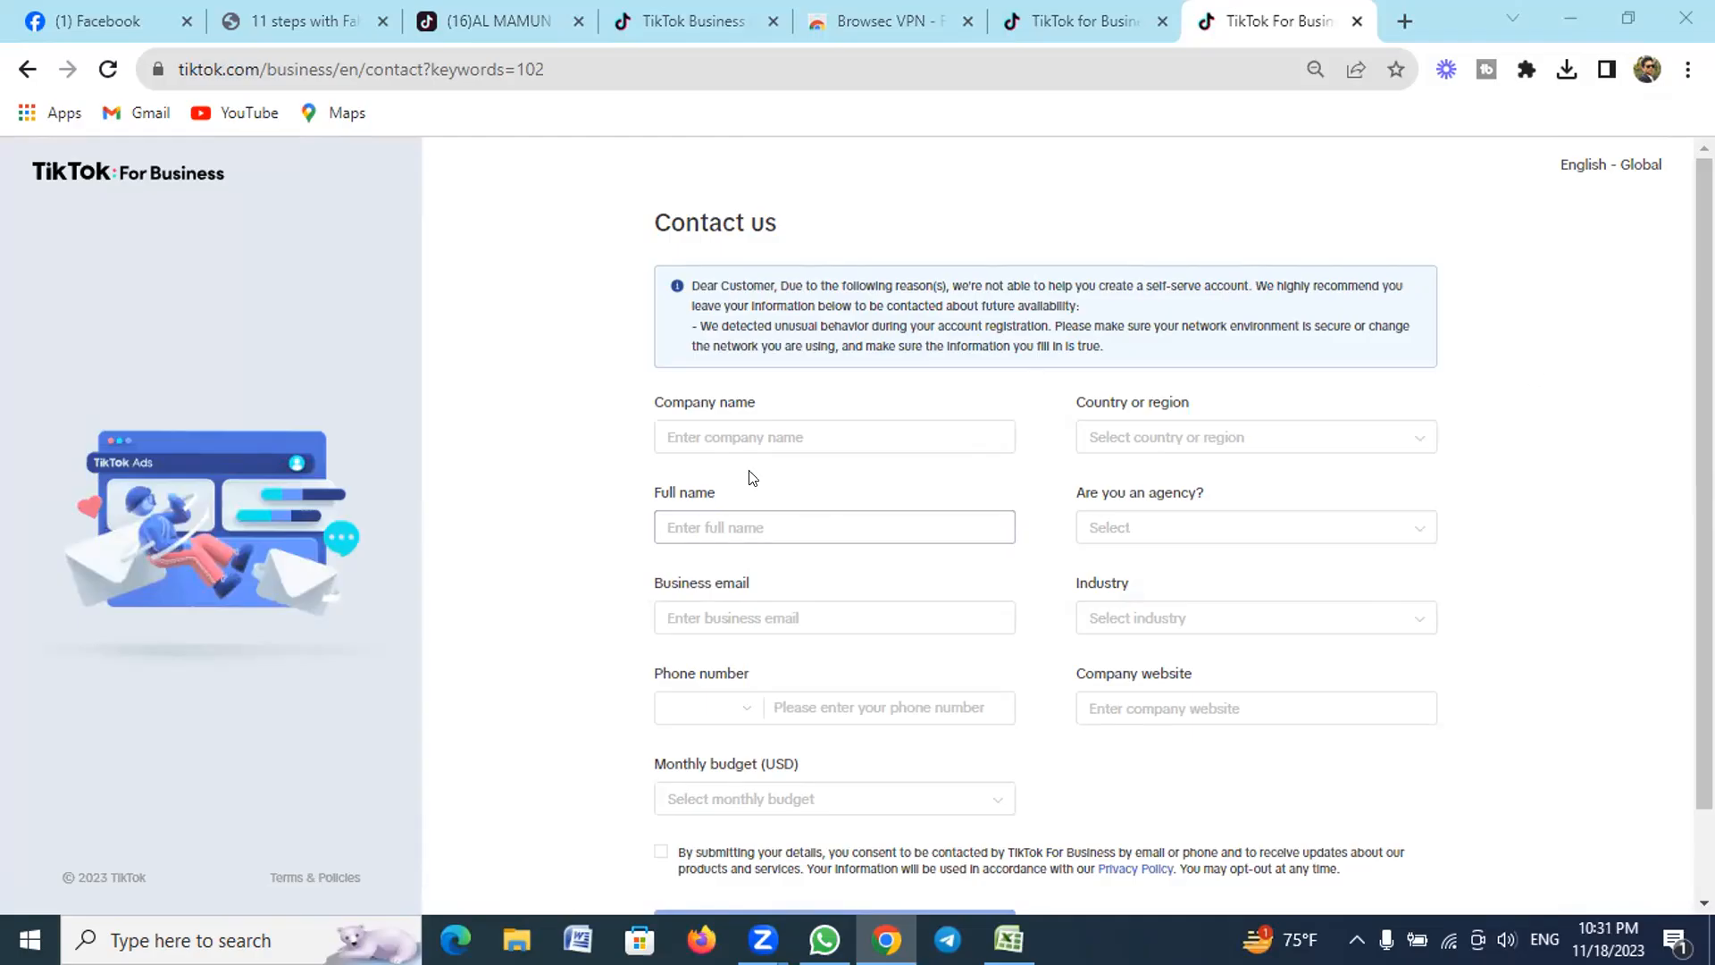
Enter 'Digital Marketing HUB' as the company name and fill in the contact's full name
left_click(736, 434)
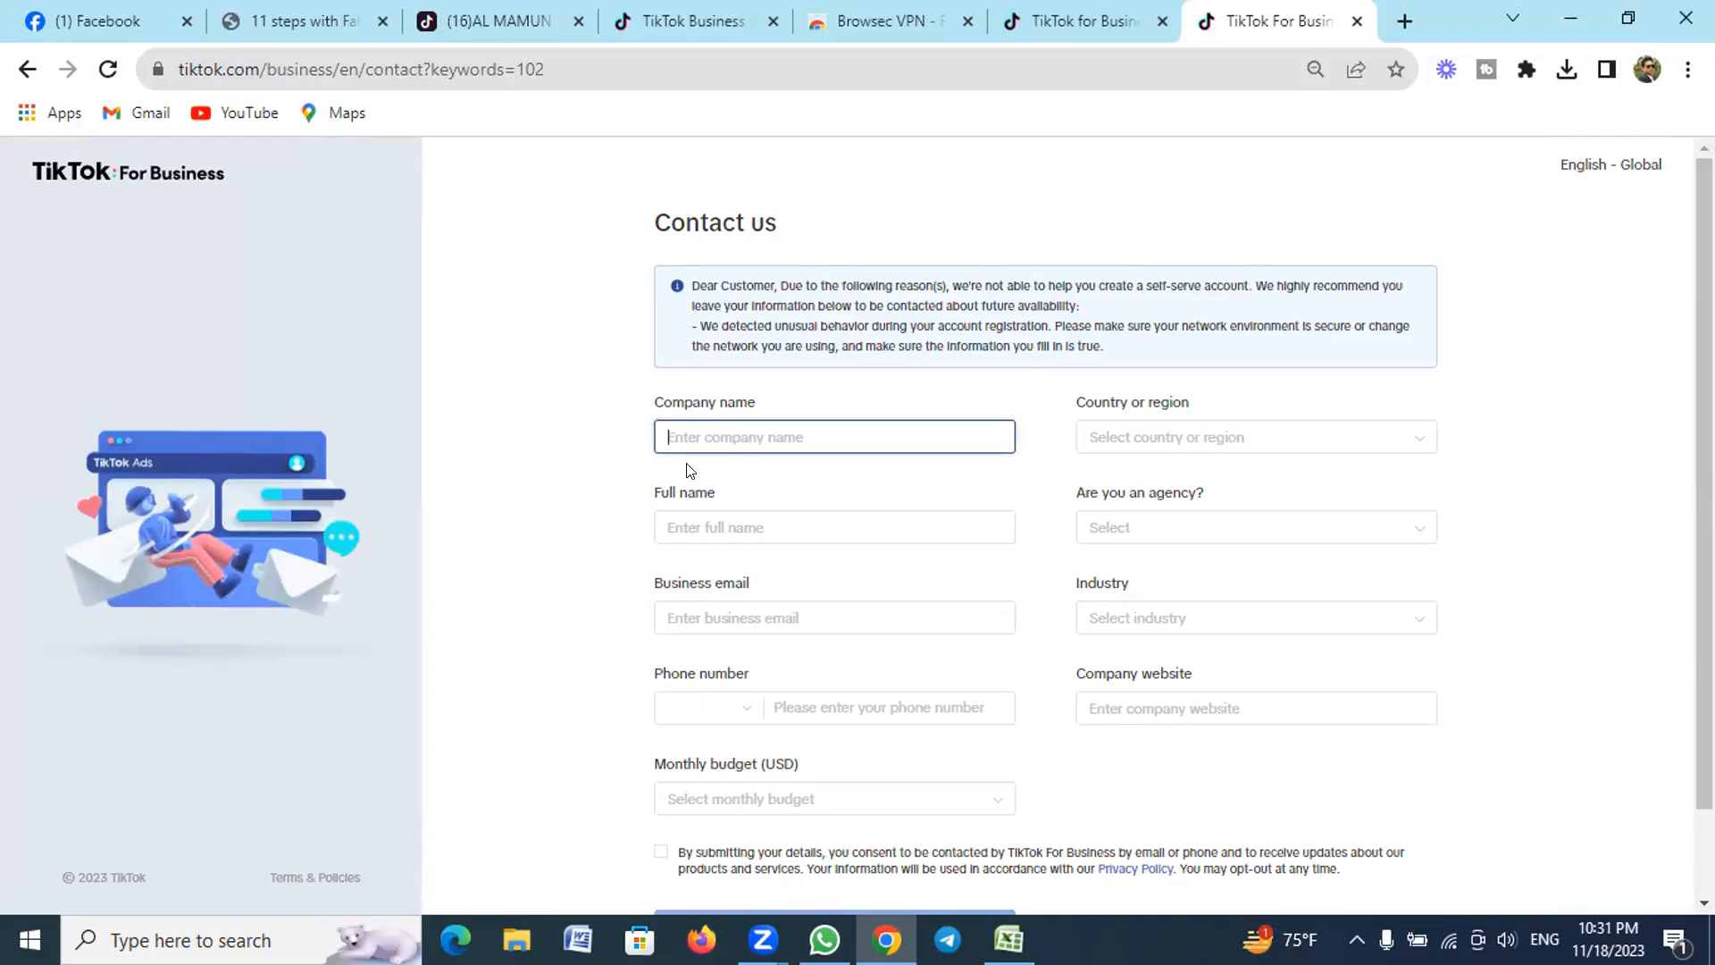
type("D")
type("gi")
key("BackSpace")
type("igital Marketing HUB")
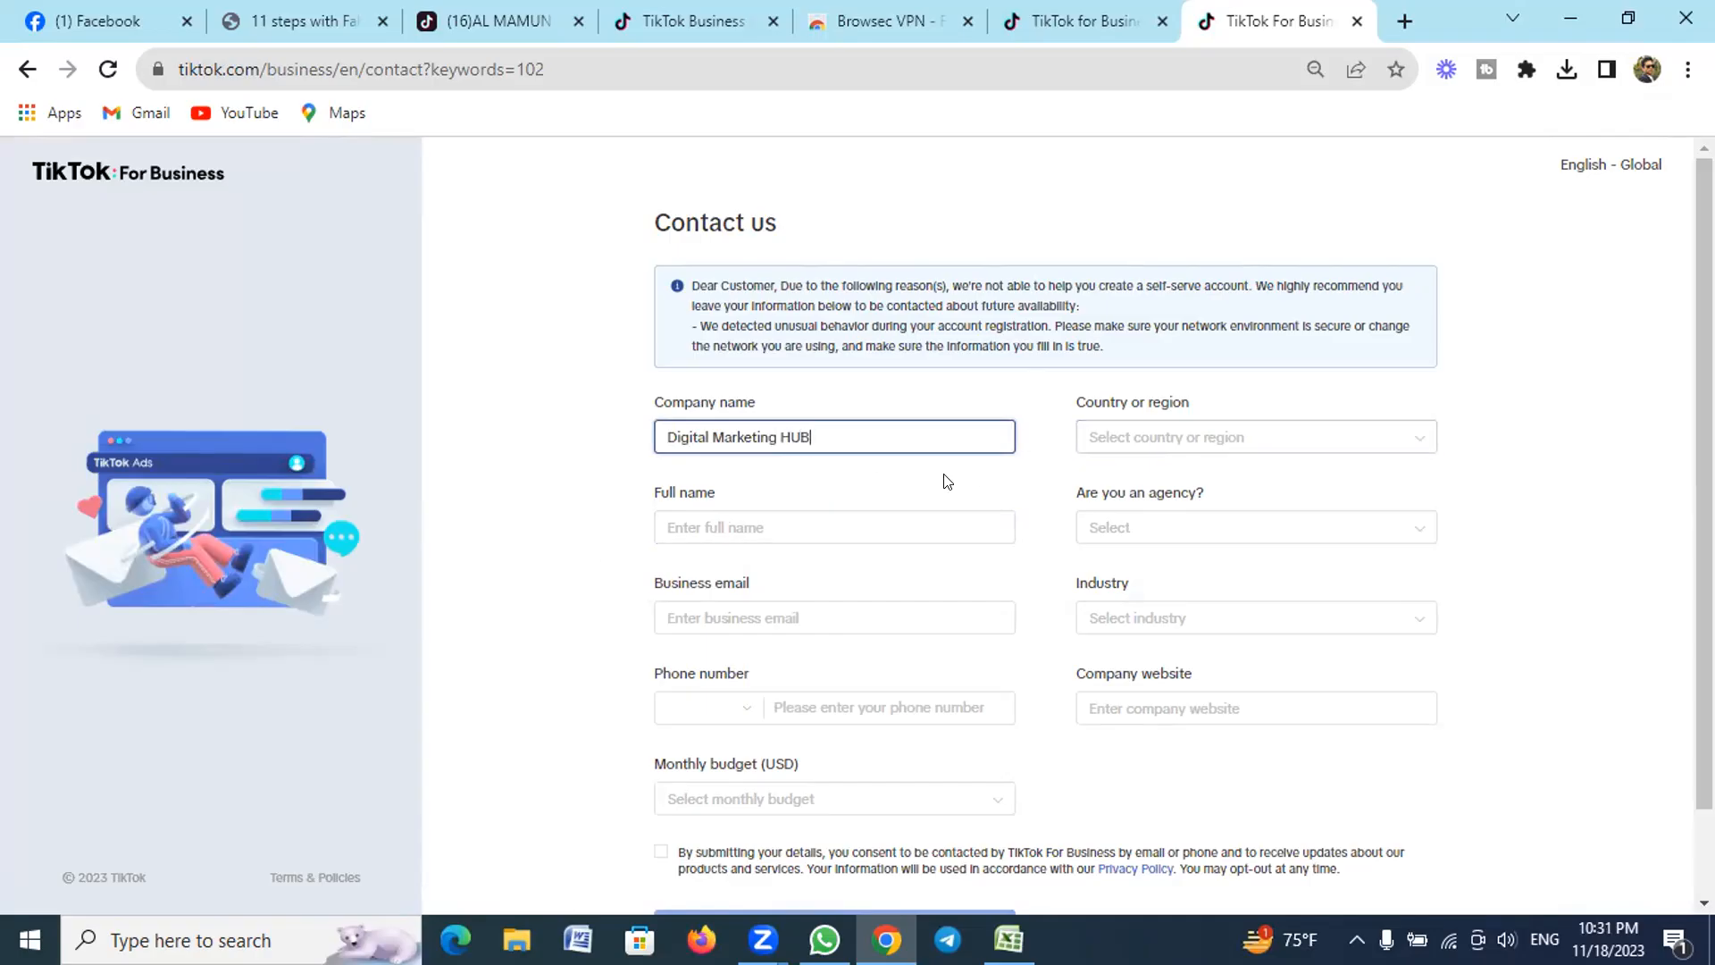
left_click(776, 525)
type("AL MAMUN")
left_click(1596, 474)
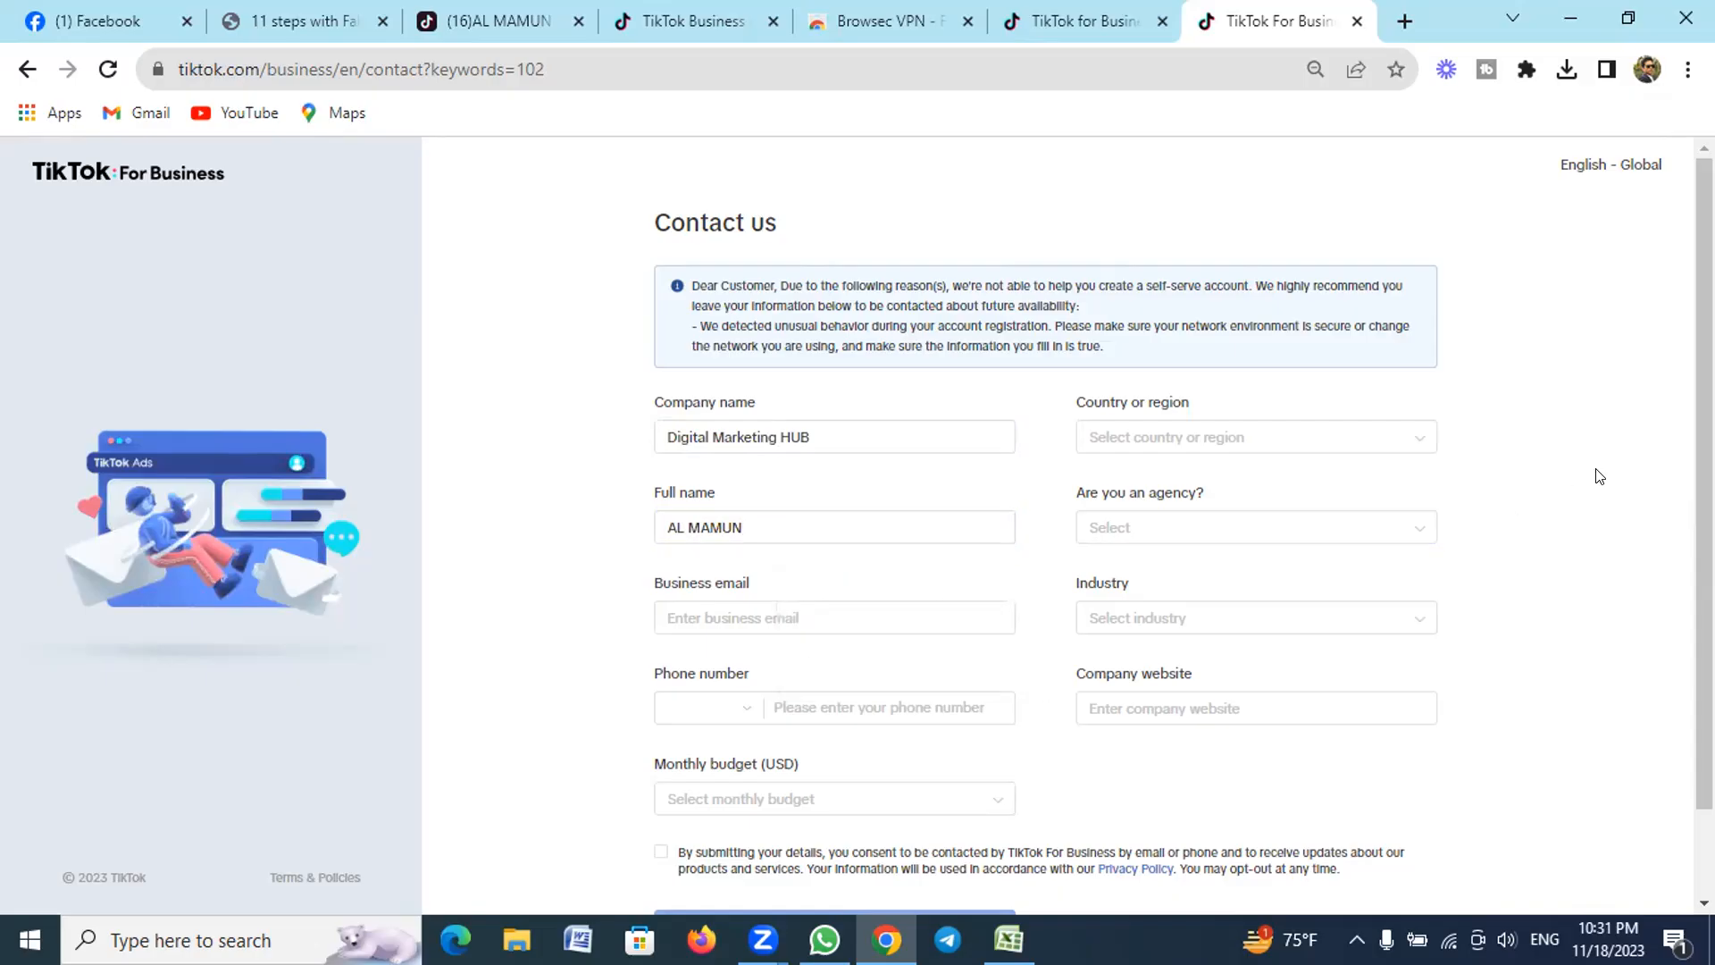
Fill in the business email, replacing the rejected gmail address with a company-domain email
left_click(734, 618)
left_click(736, 618)
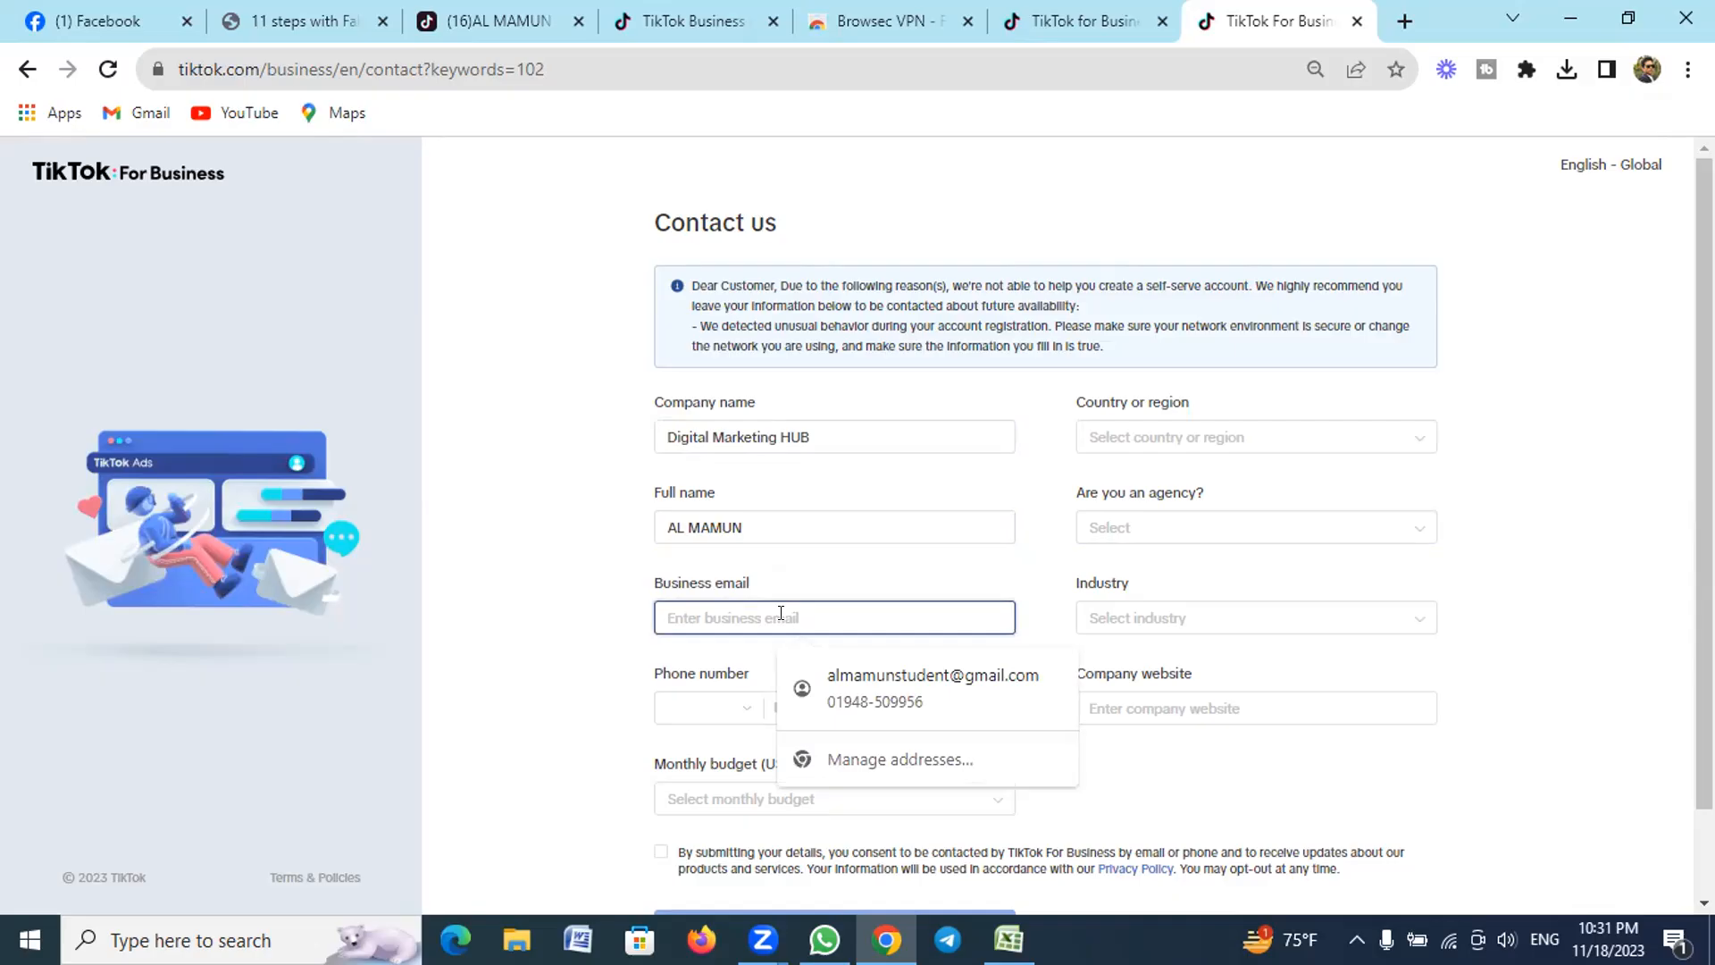
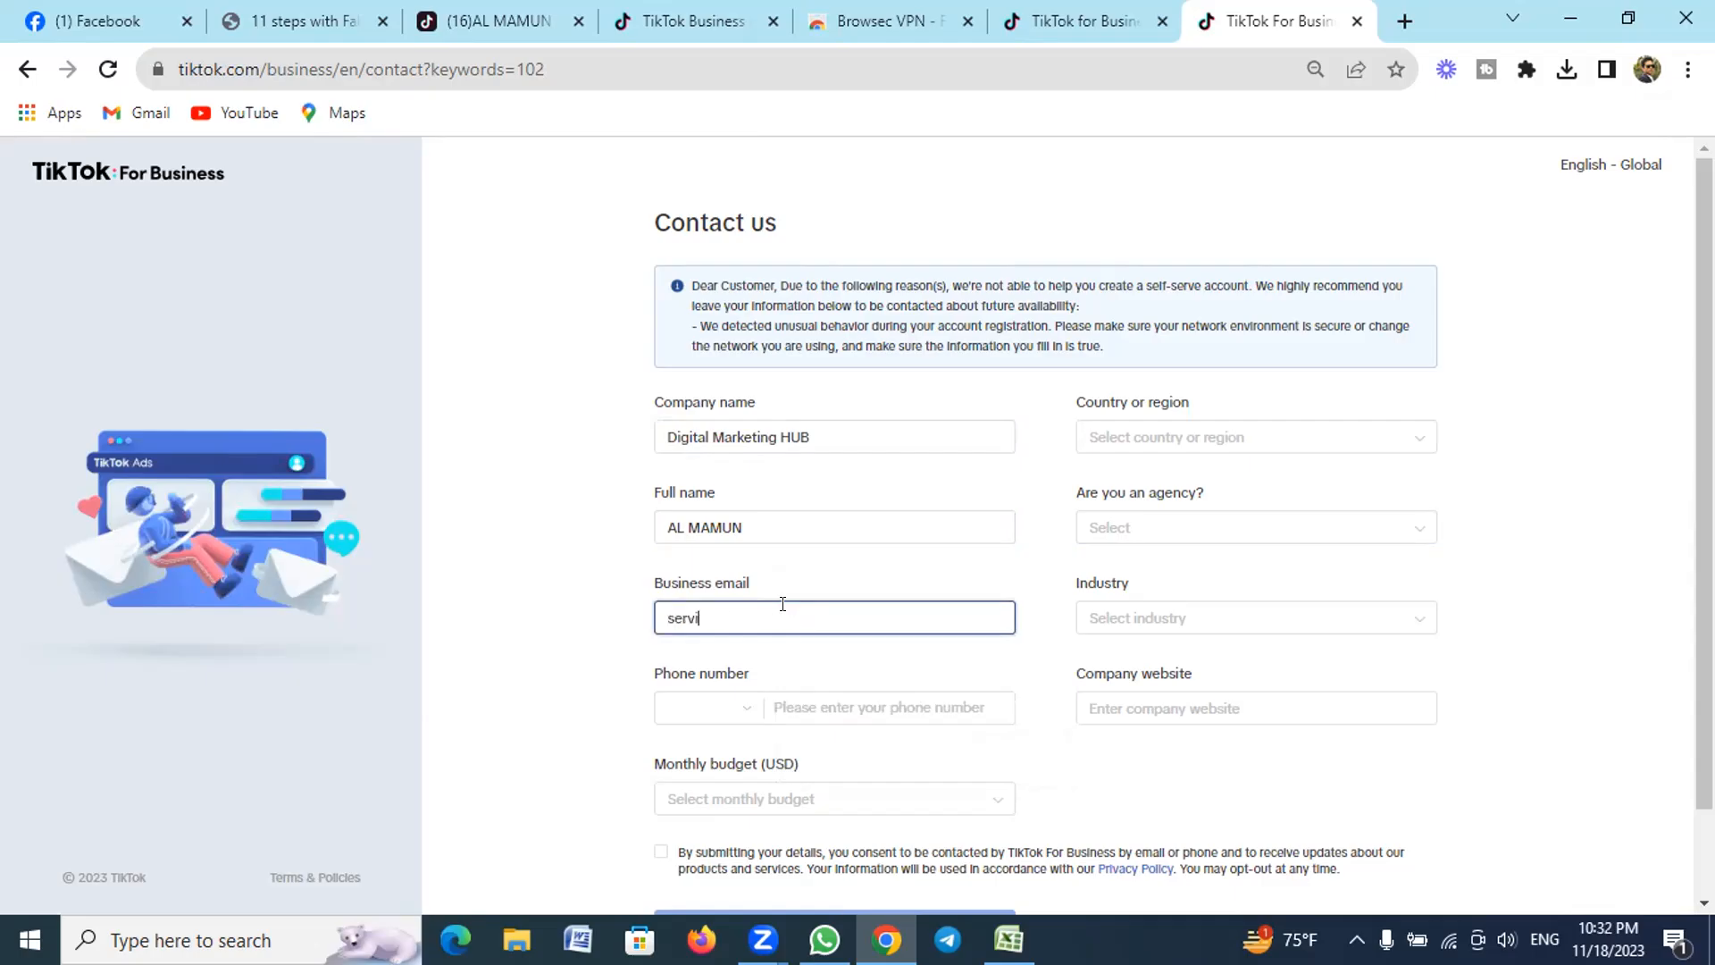
left_click(911, 670)
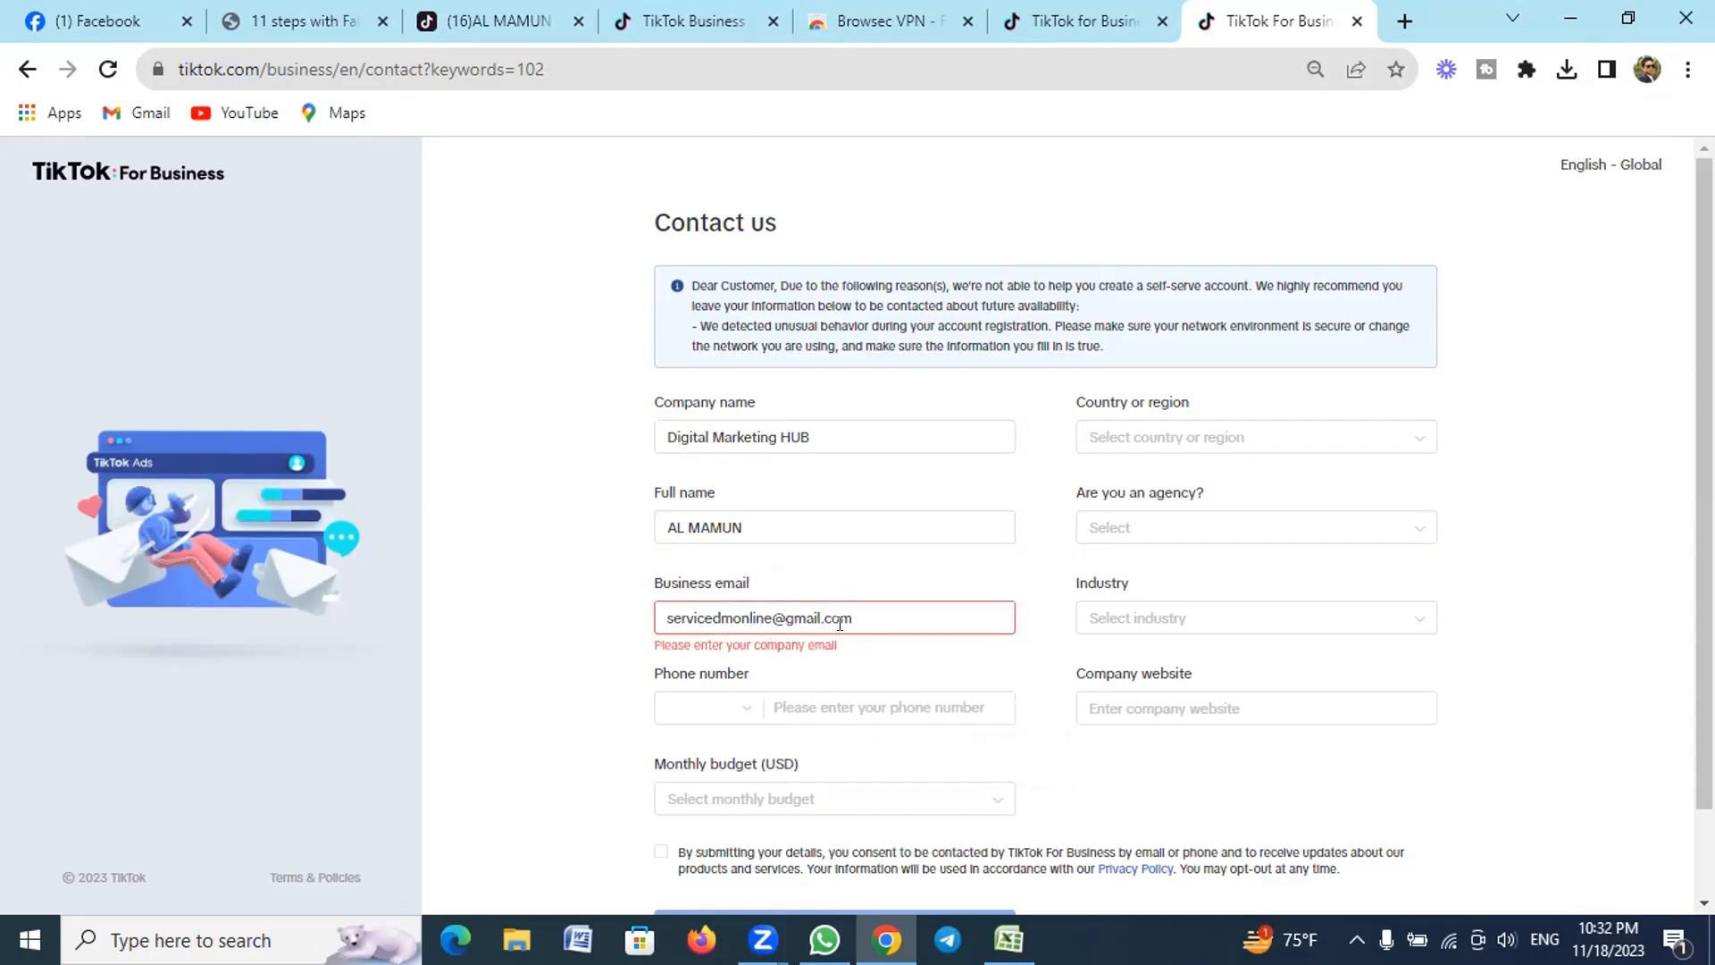
left_click_drag(851, 621, 589, 620)
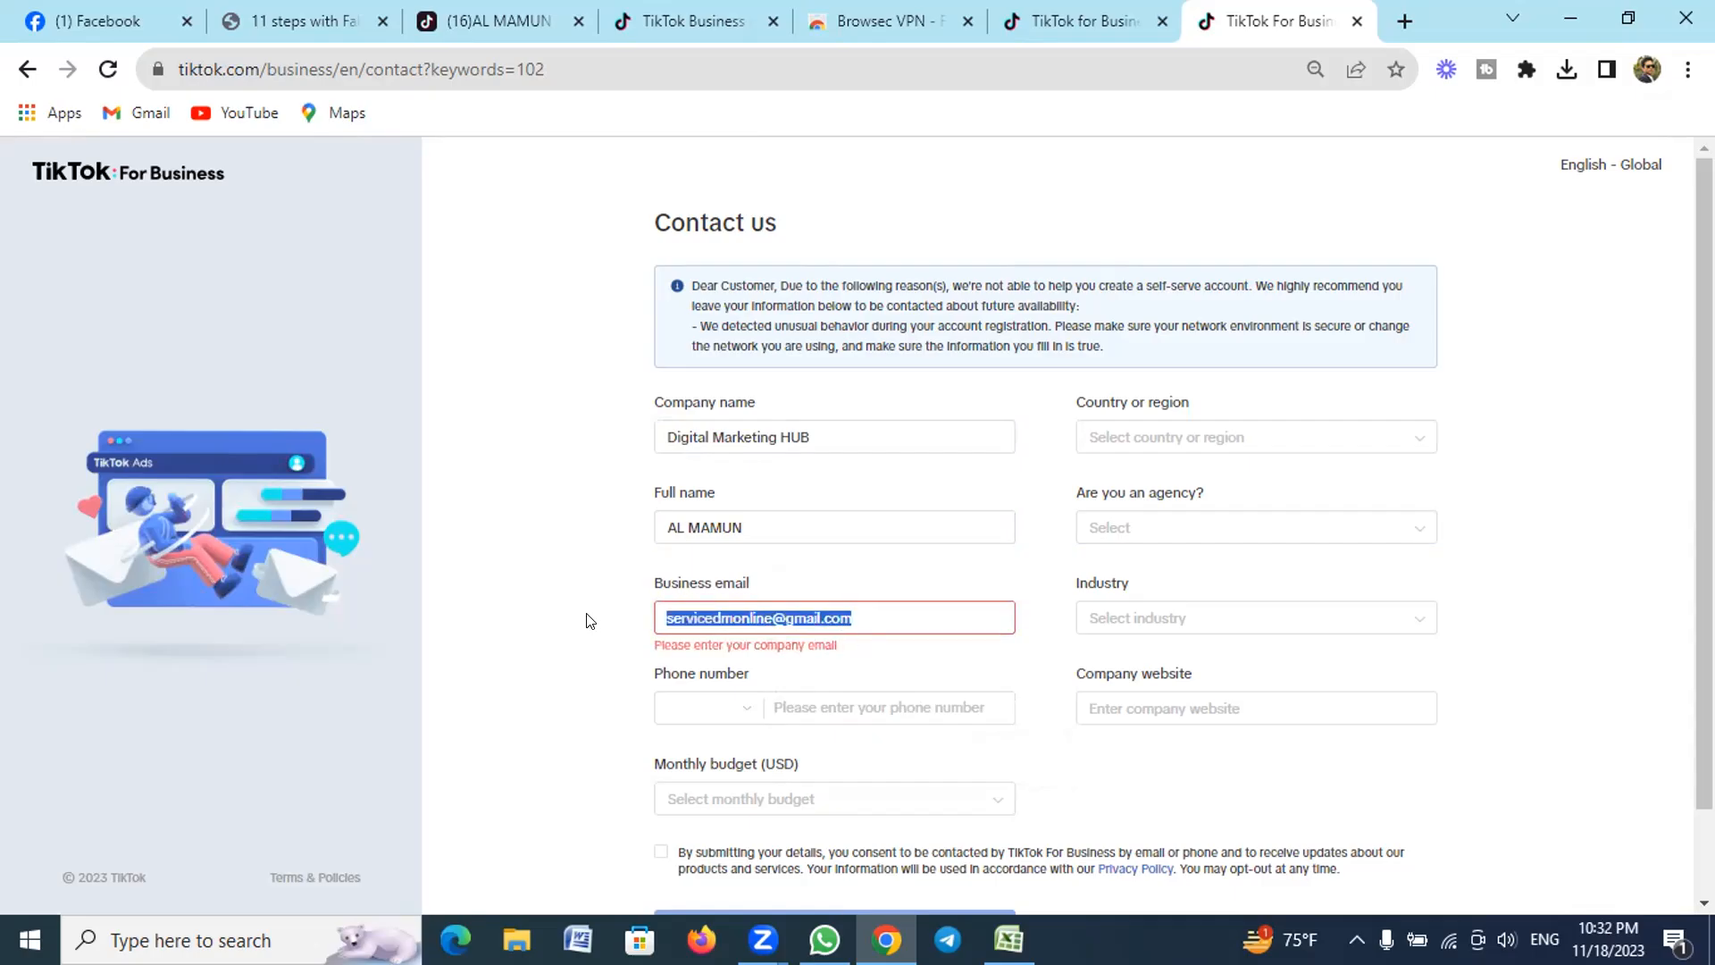
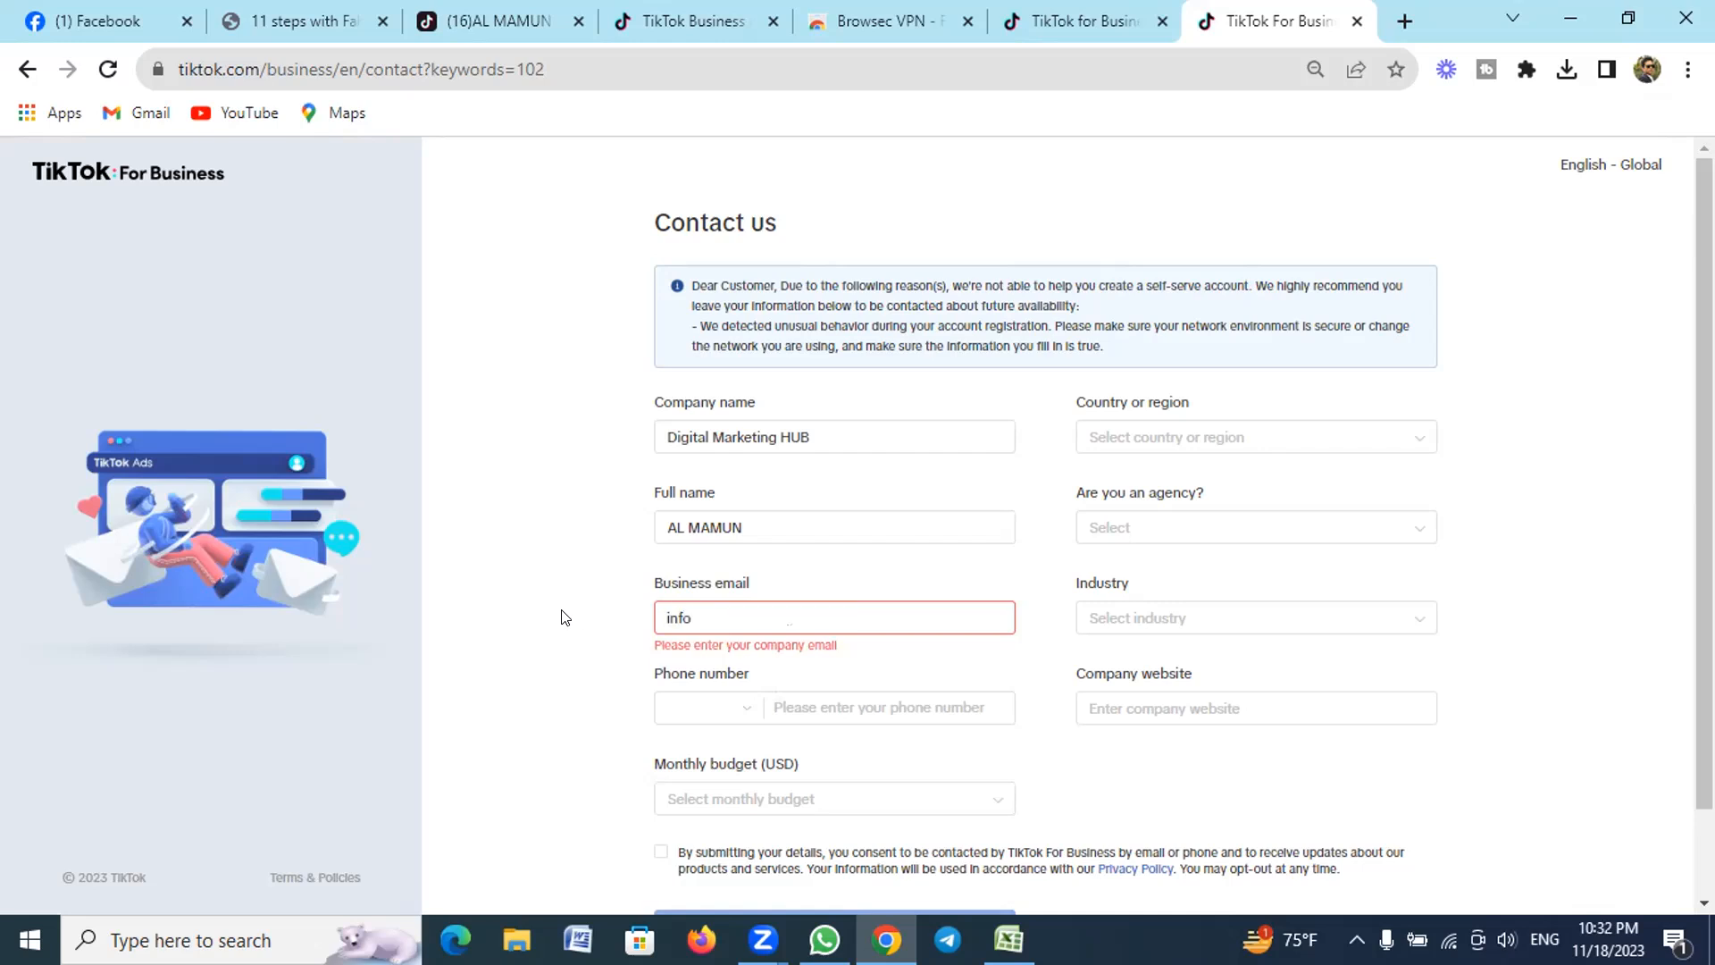
left_click(1550, 547)
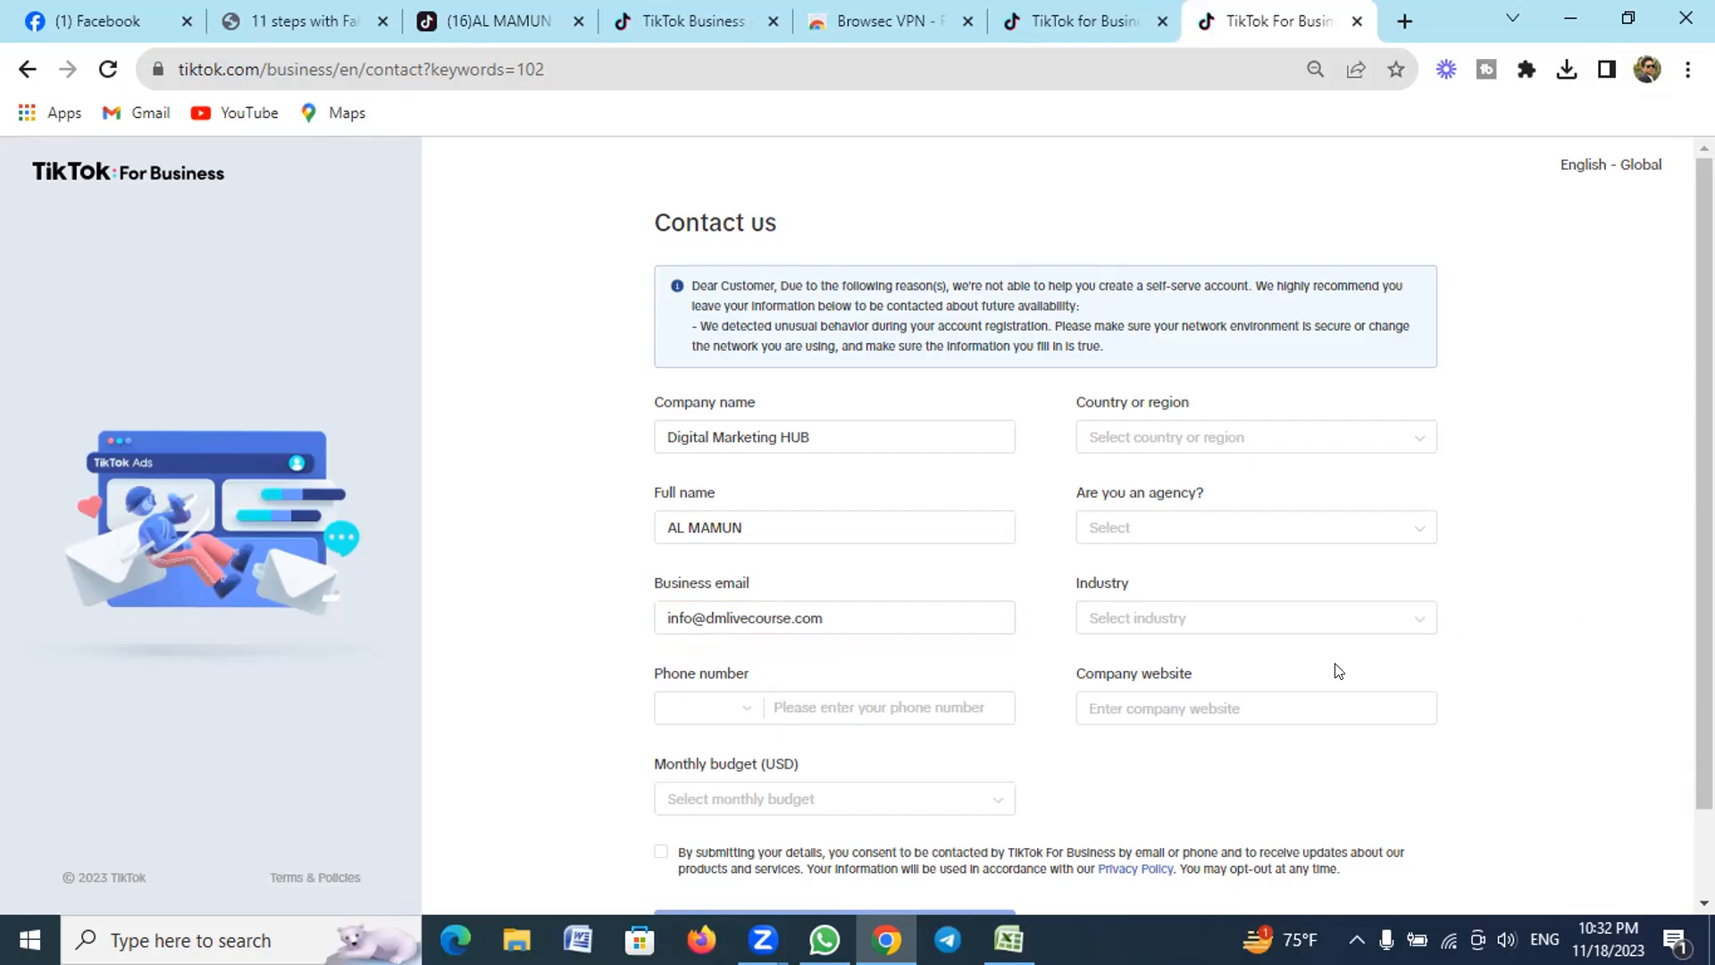
Set the phone dialing code to Bangladesh +880 and enter the contact's phone number
left_click(834, 703)
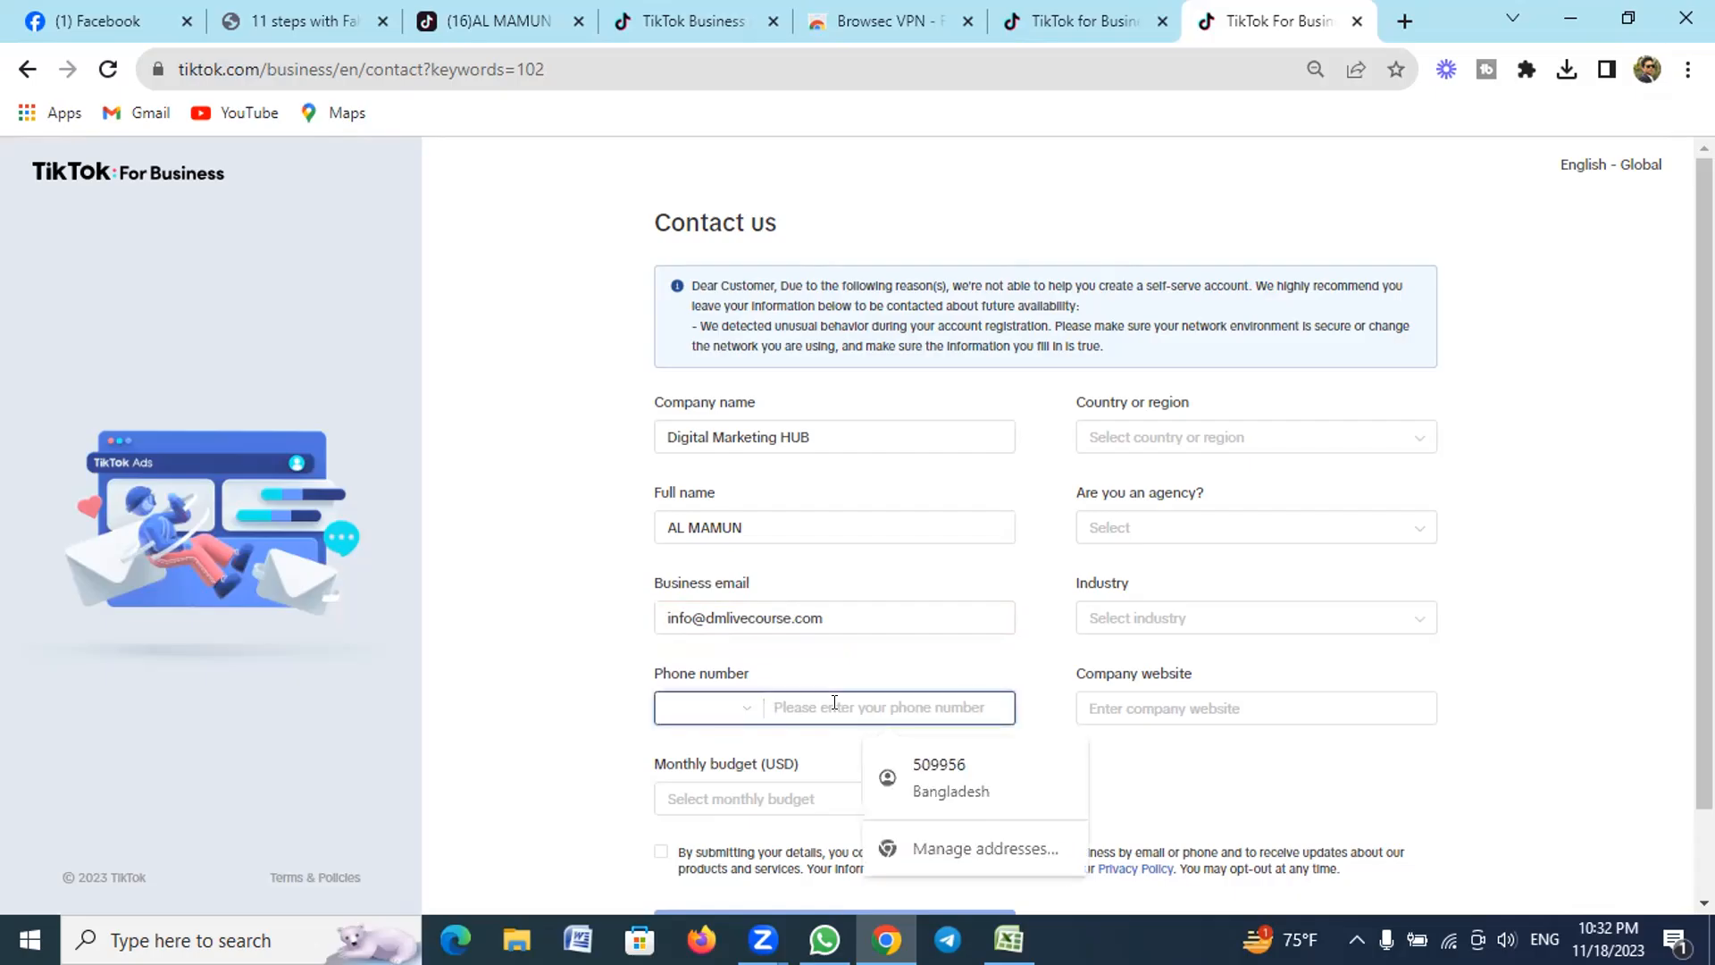
left_click(742, 711)
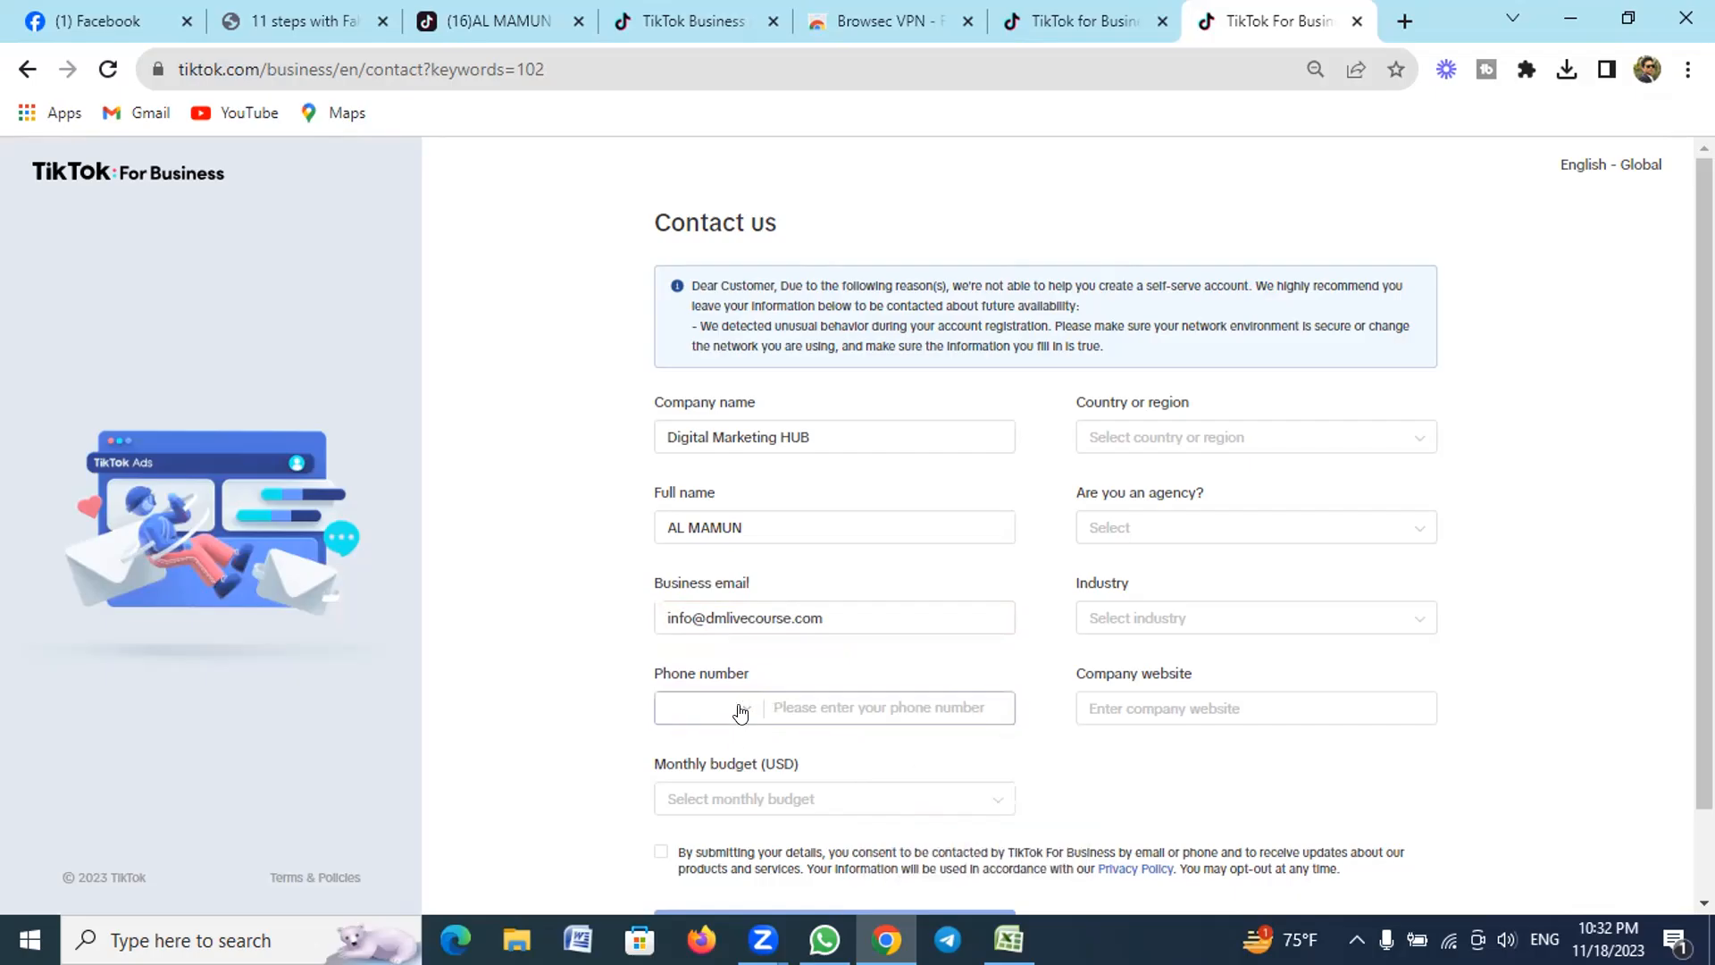
left_click(741, 711)
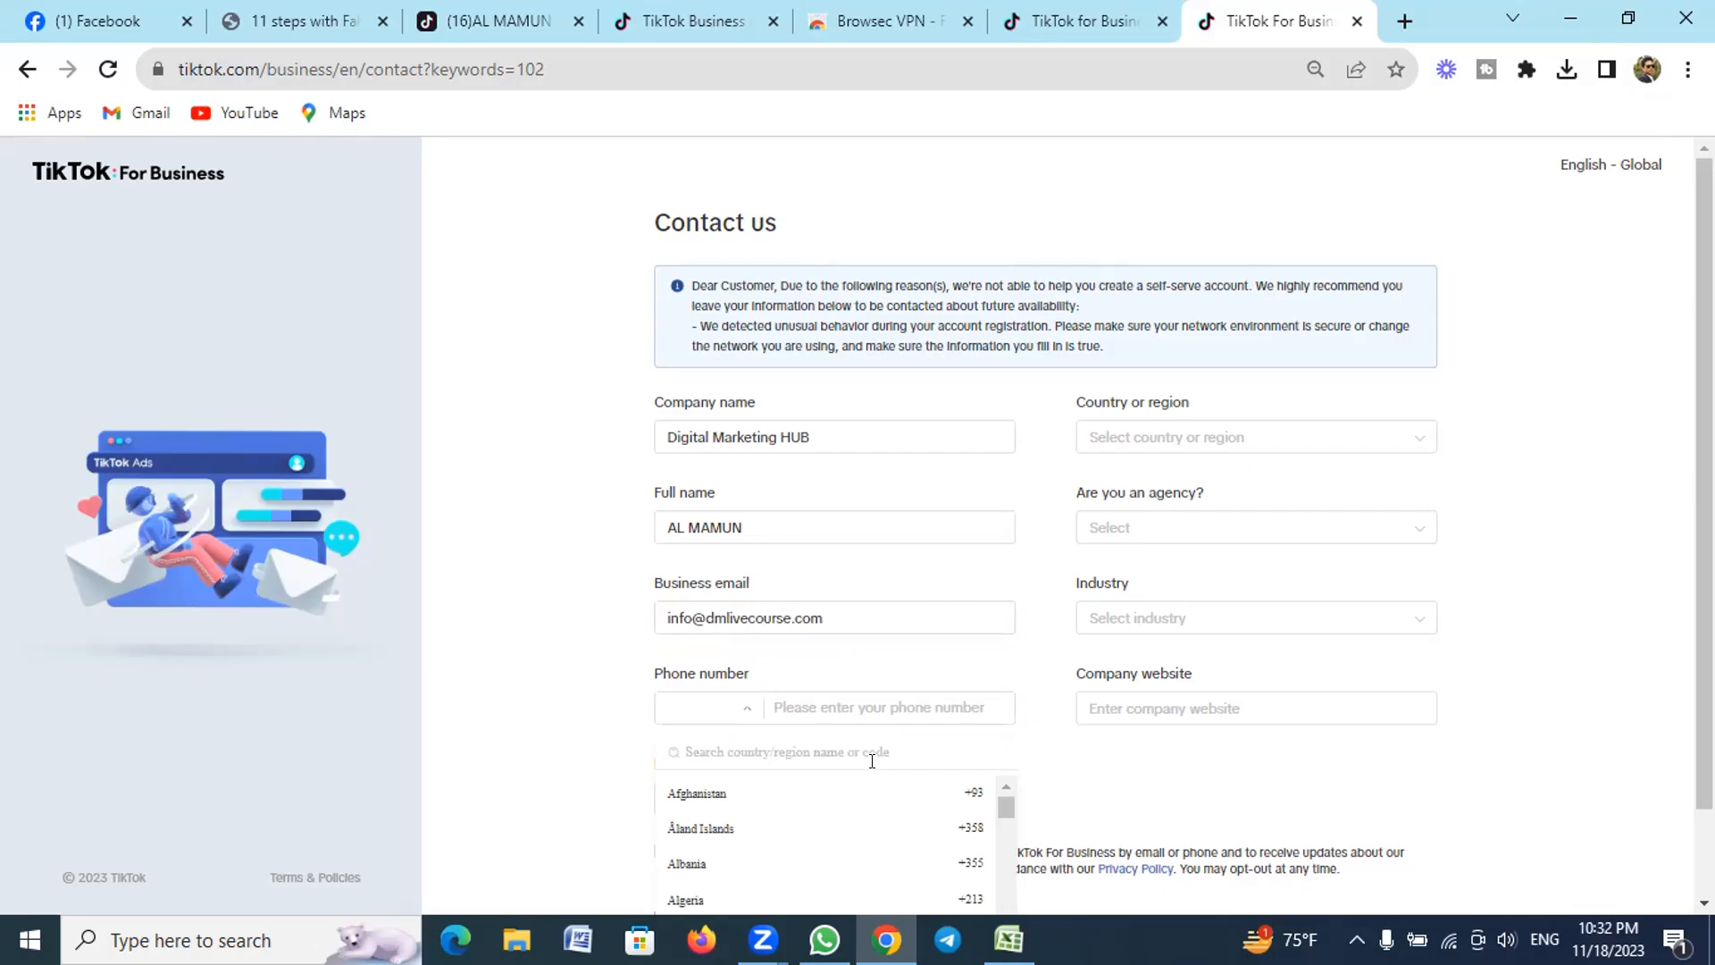
scroll(907, 838, "down", 3)
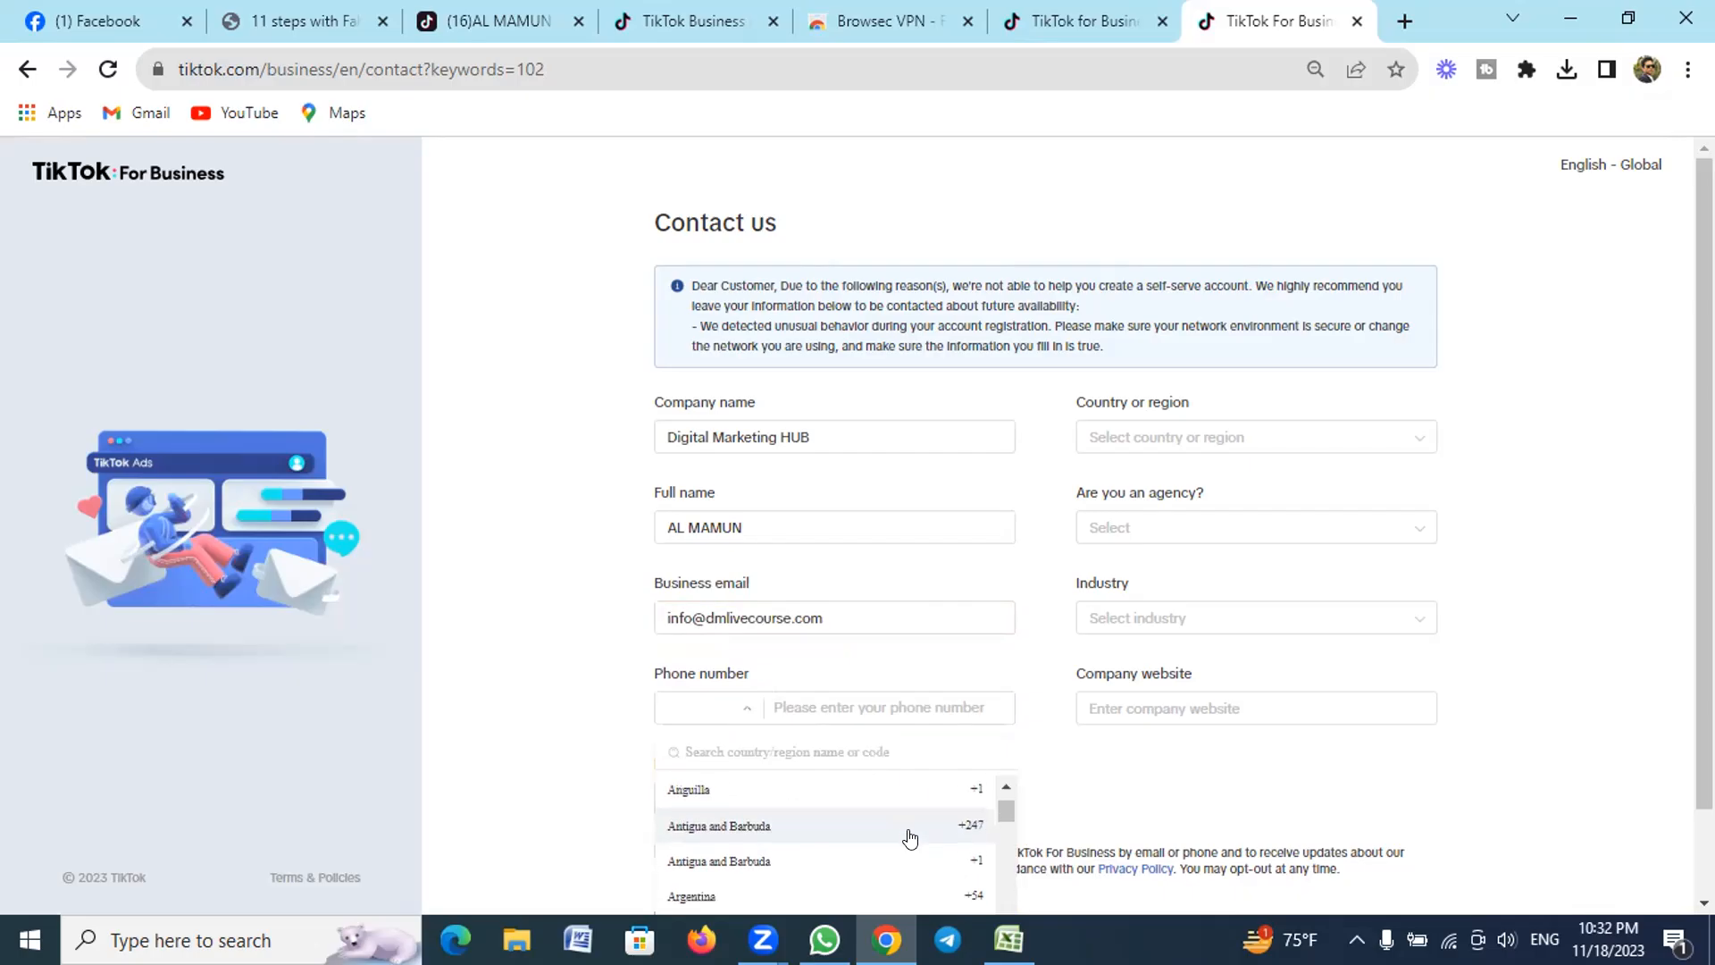
scroll(909, 838, "down", 3)
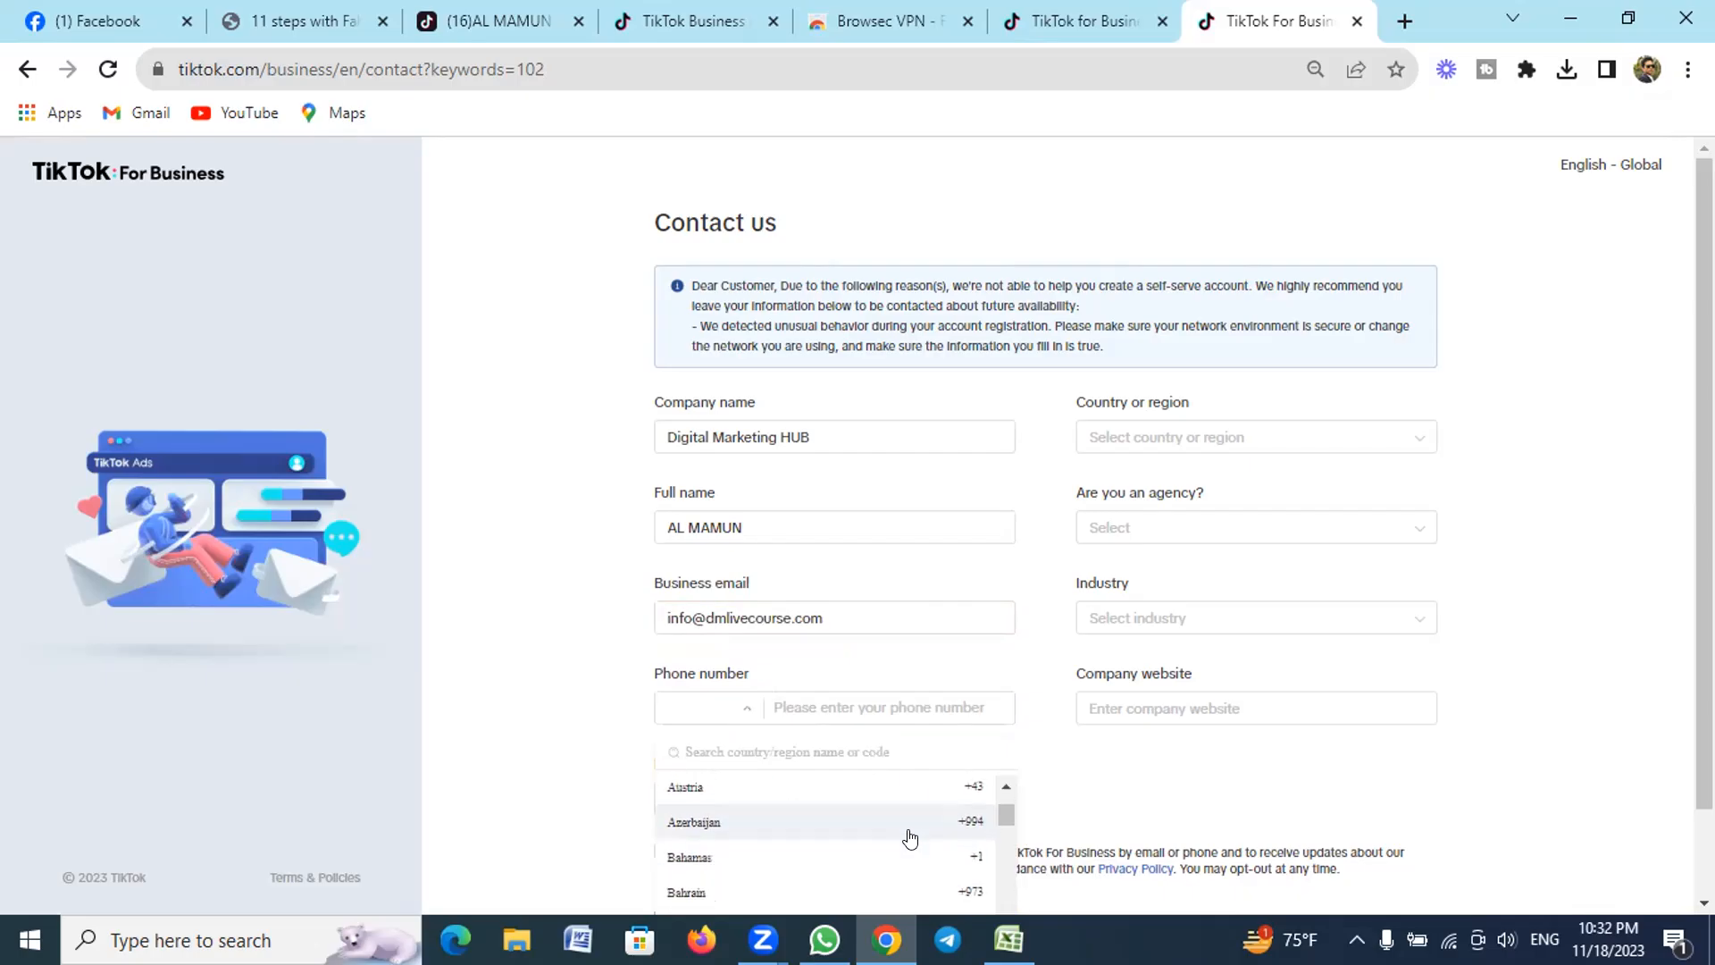
scroll(909, 838, "down", 1)
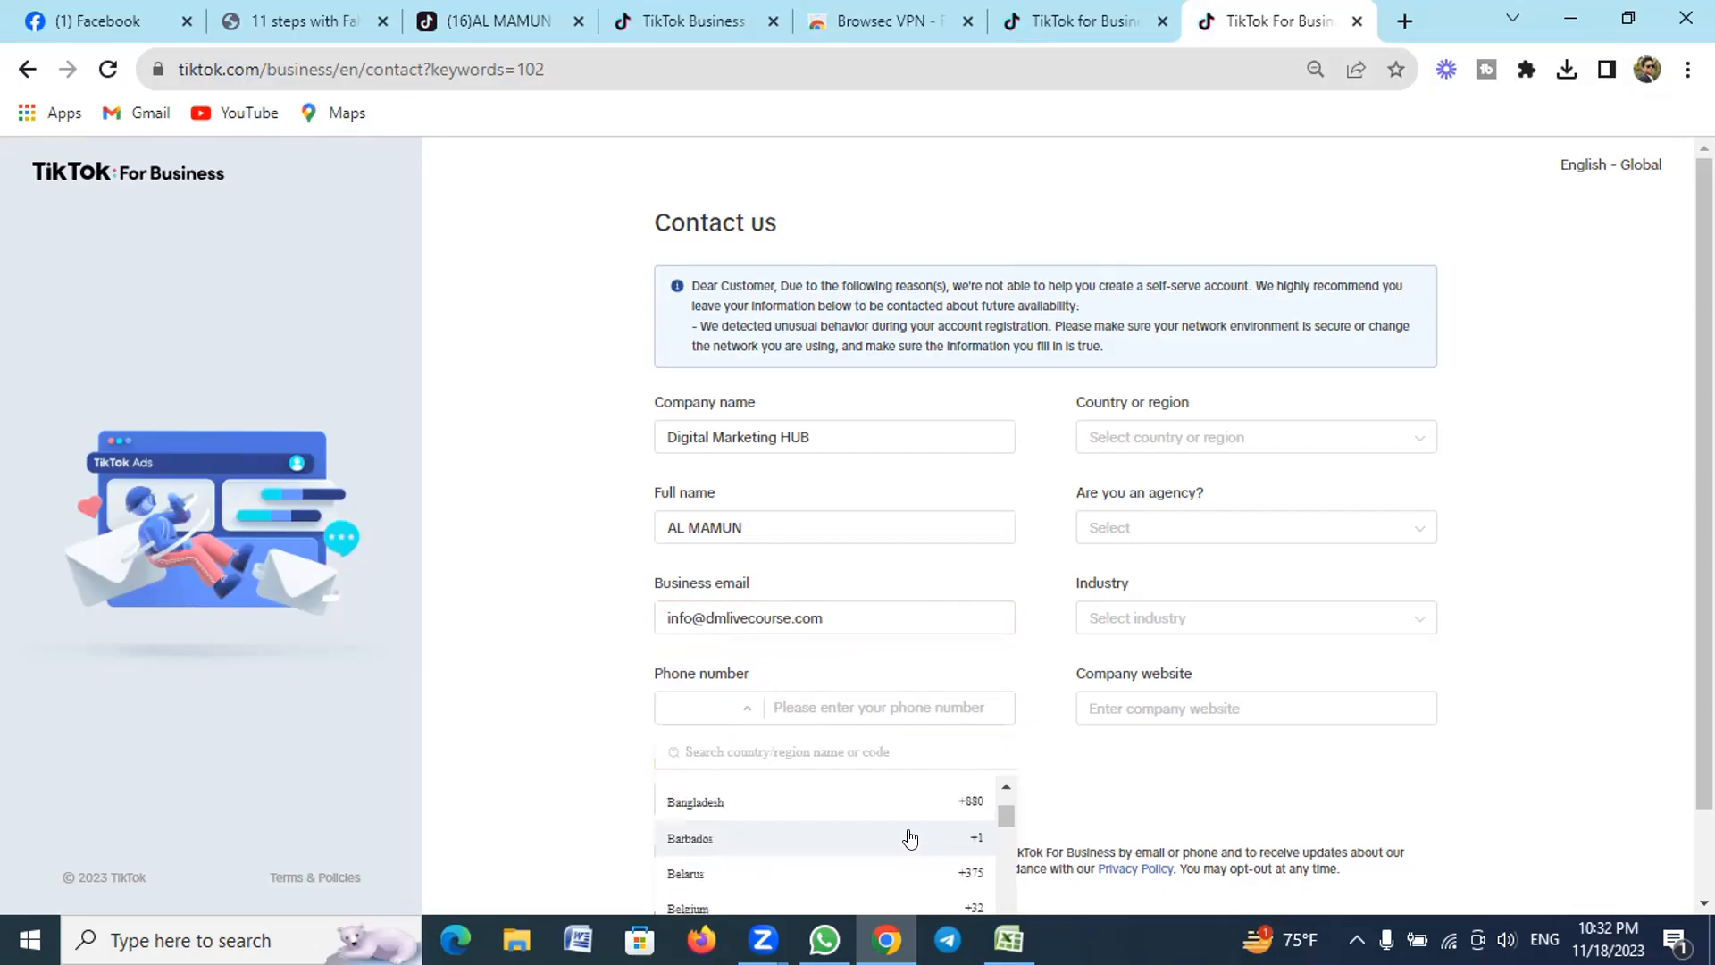
left_click(855, 803)
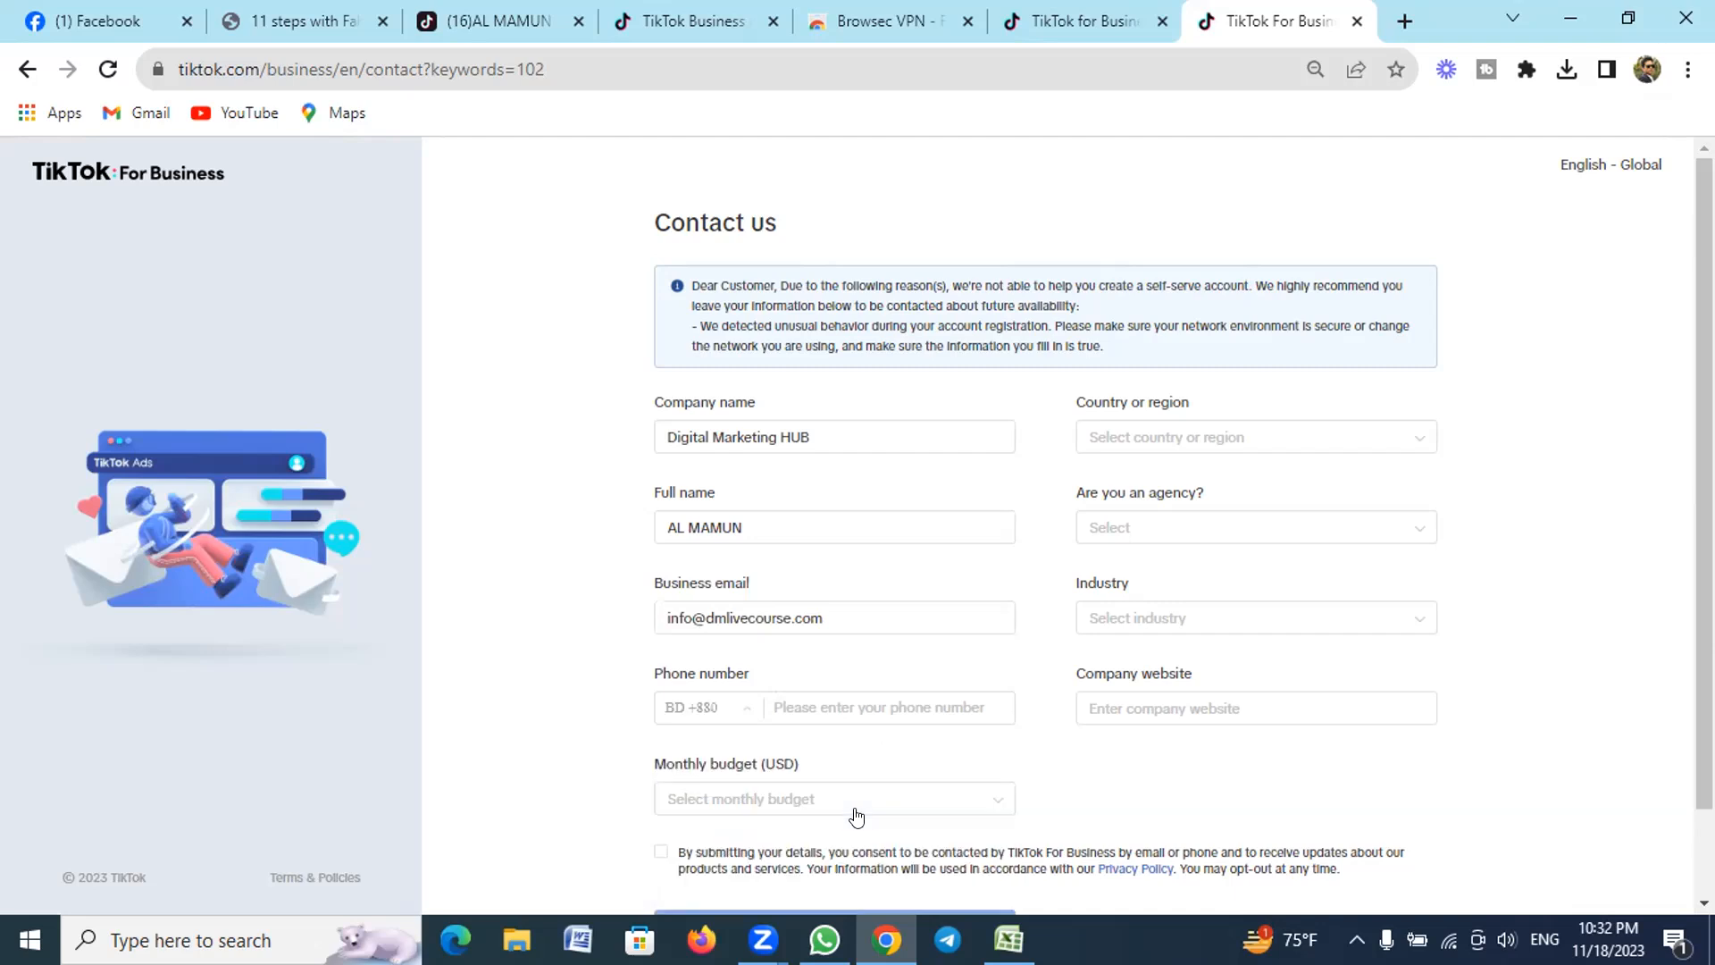
left_click(834, 702)
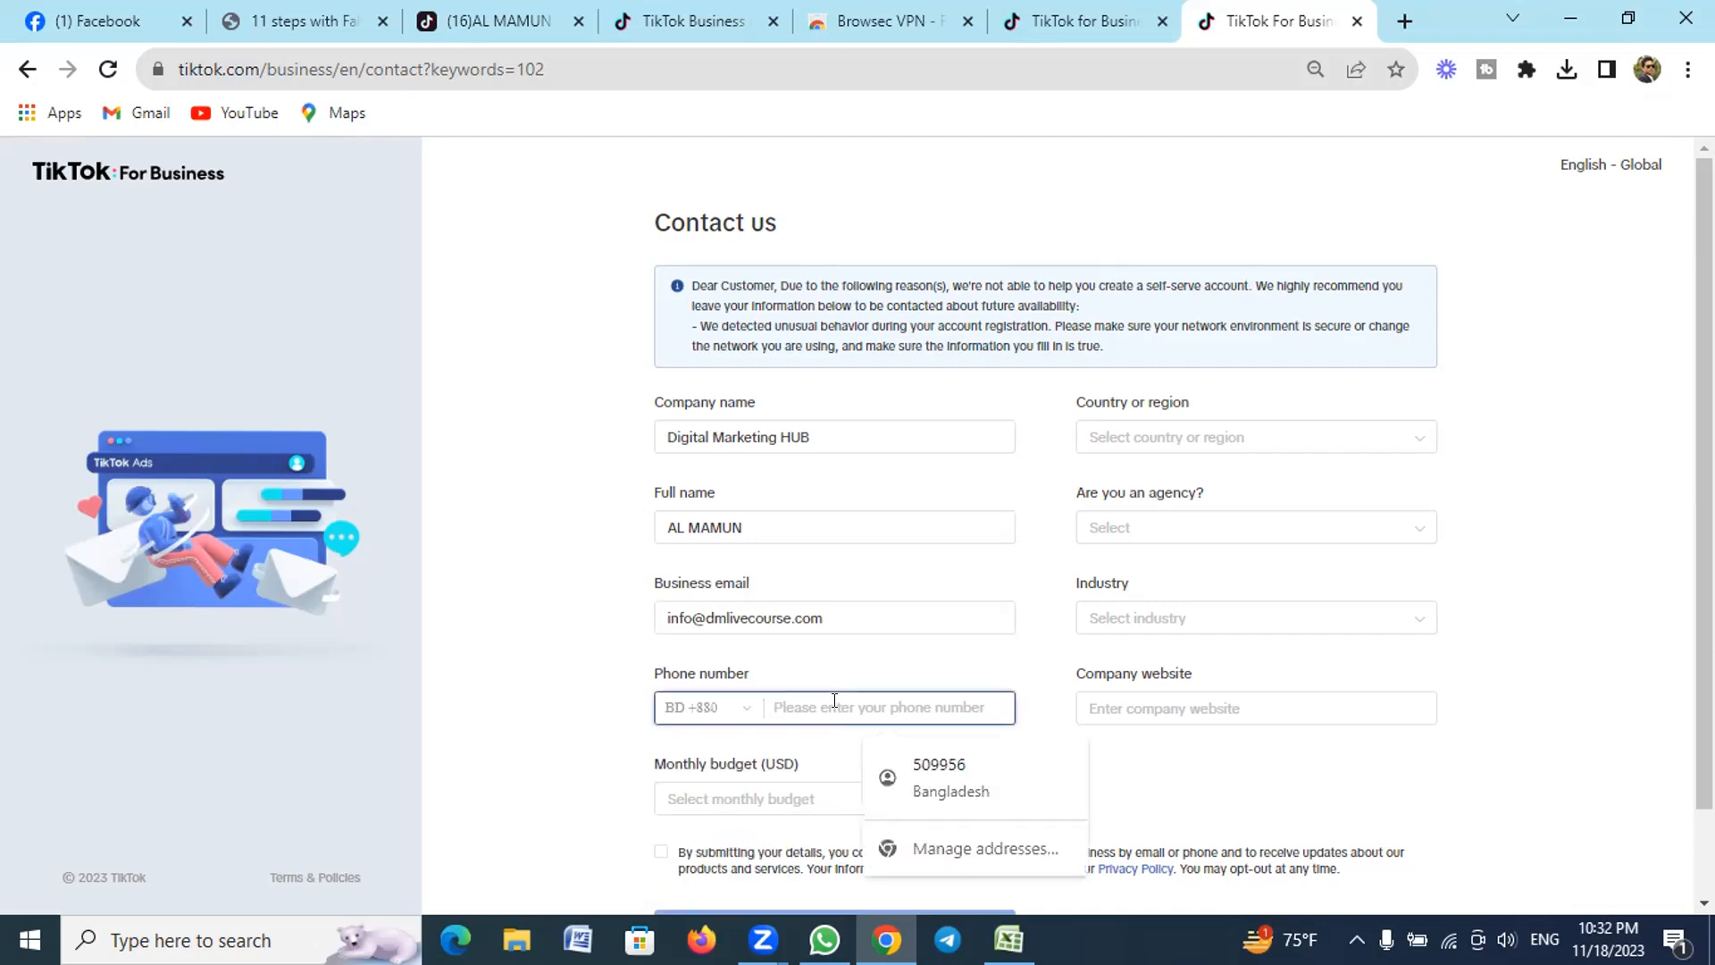
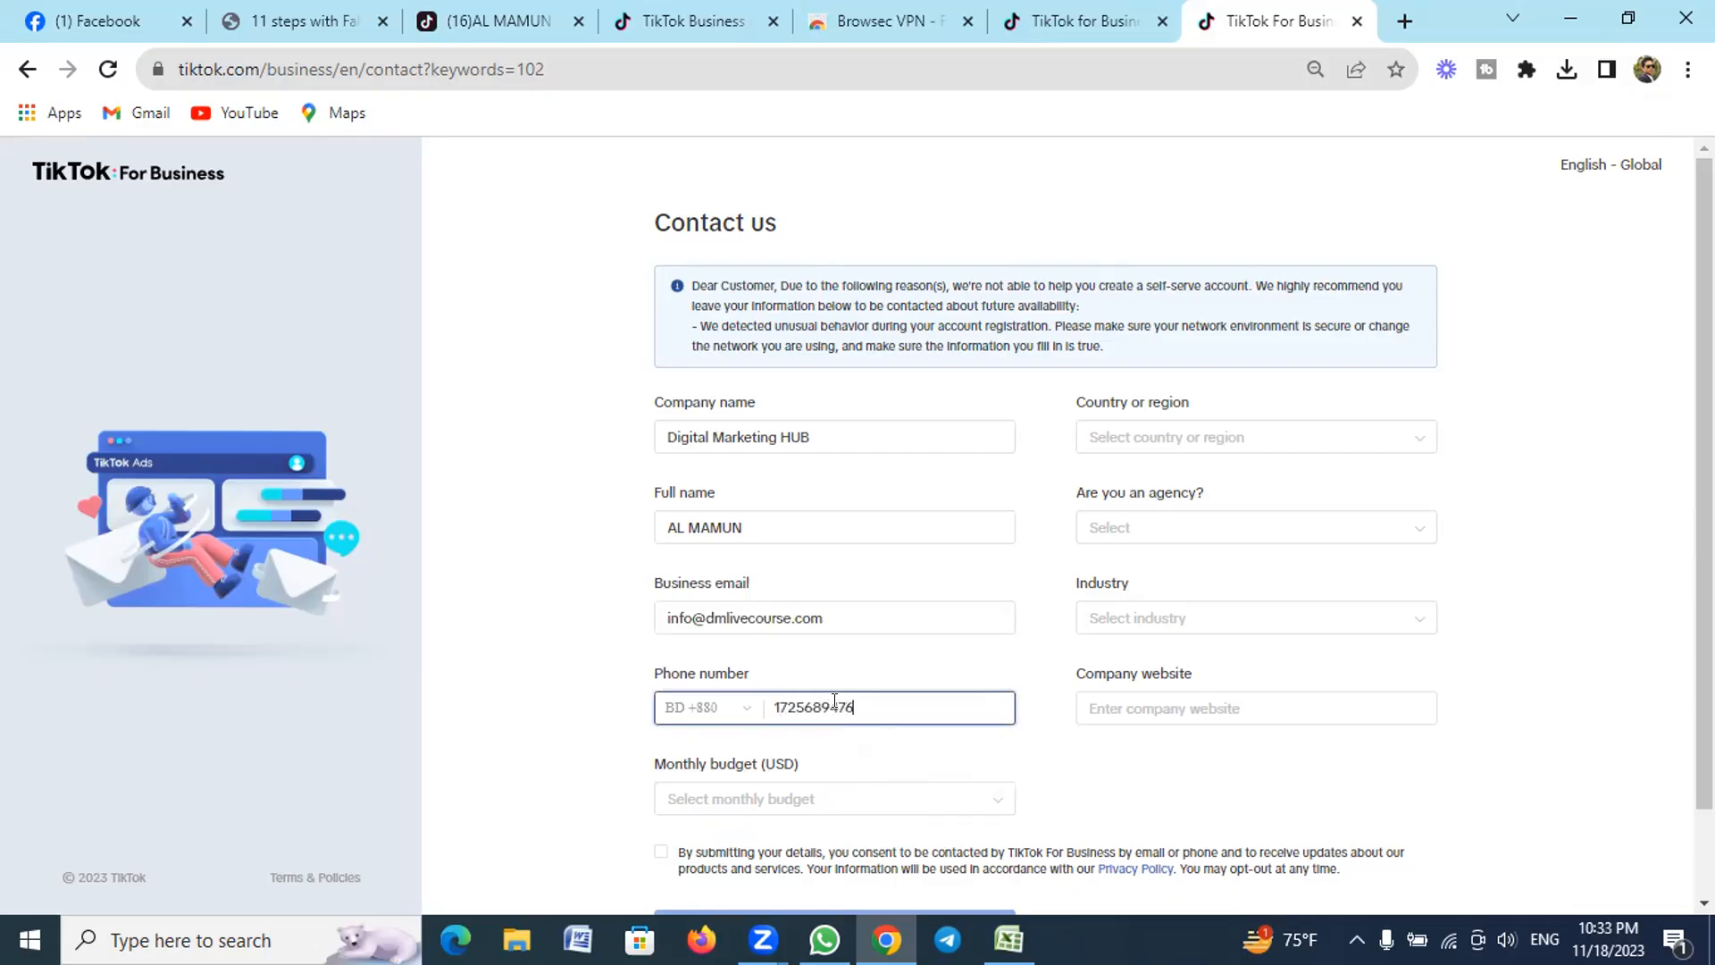
left_click(1579, 675)
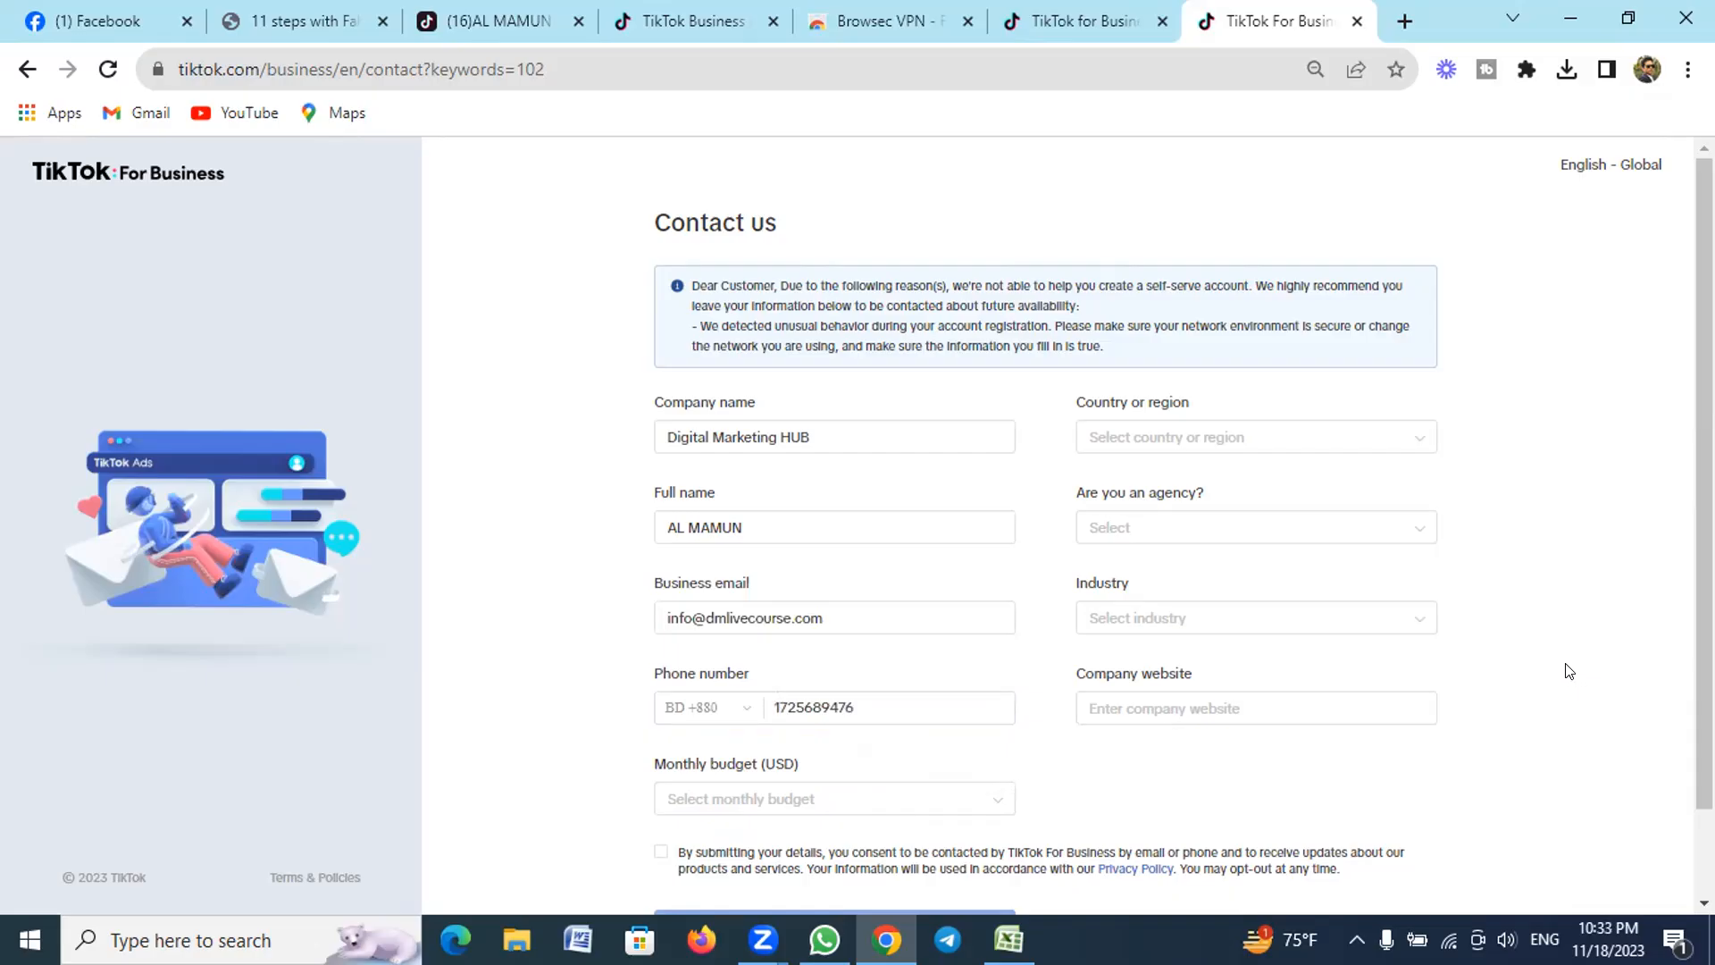
scroll(1563, 665, "down", 1)
Set country to Bangladesh, agency answer to No, and industry to Education and training
left_click(1185, 338)
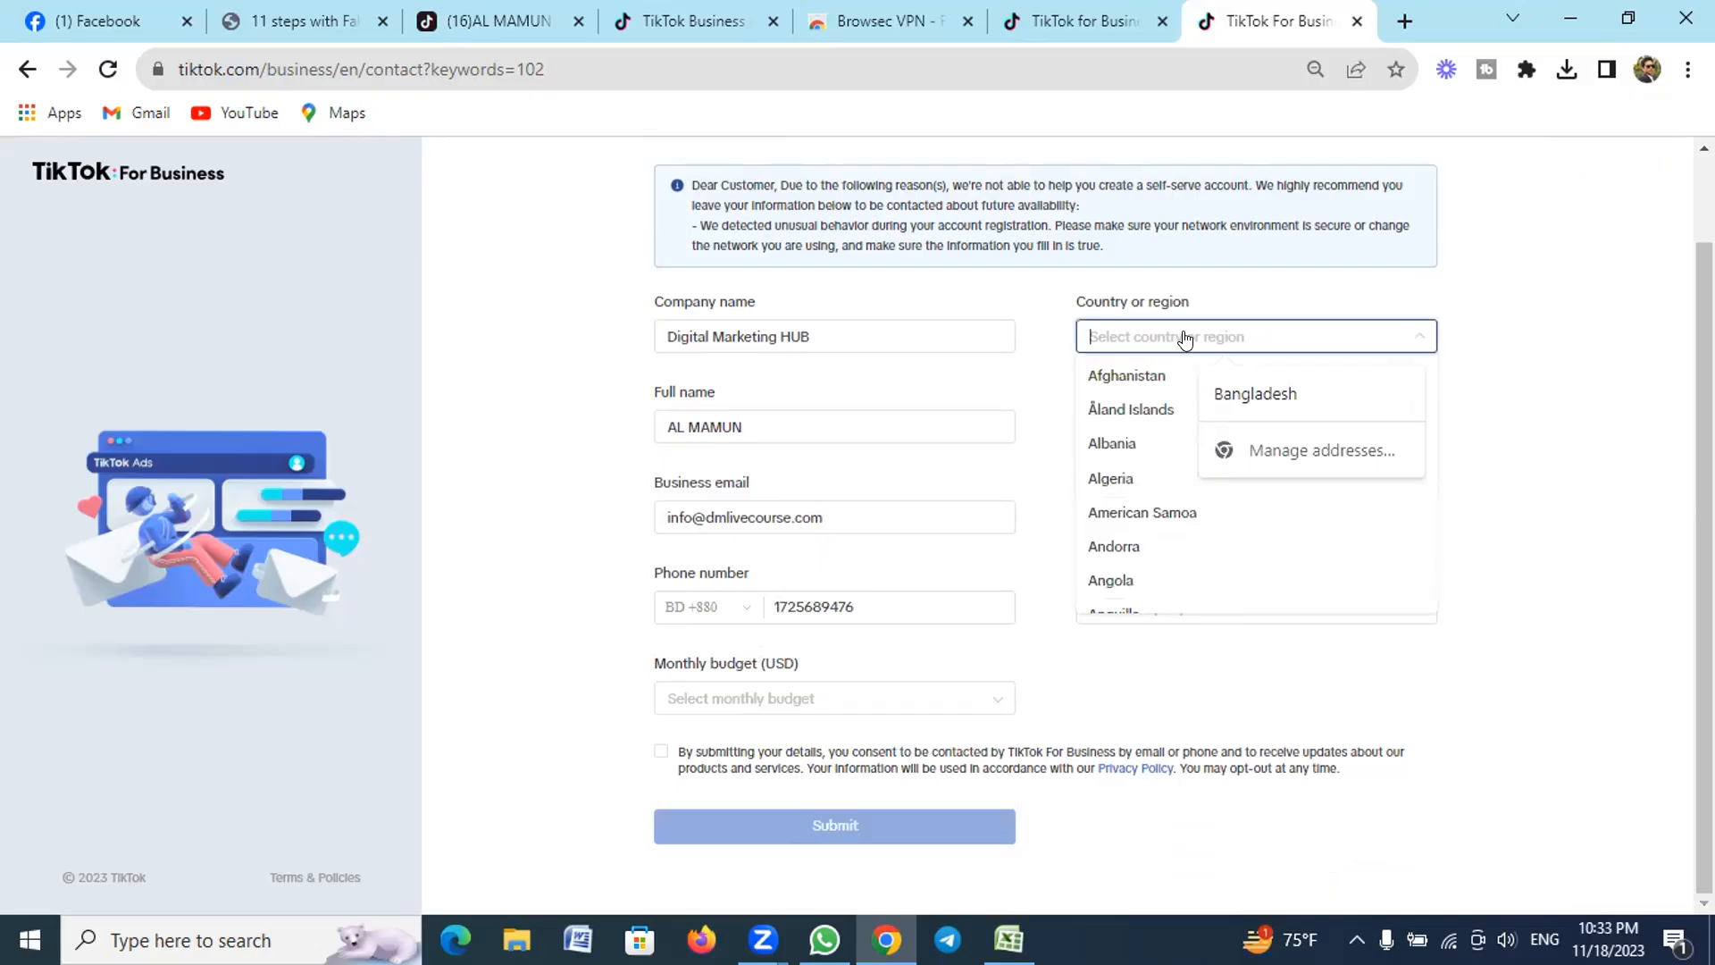
type("bang")
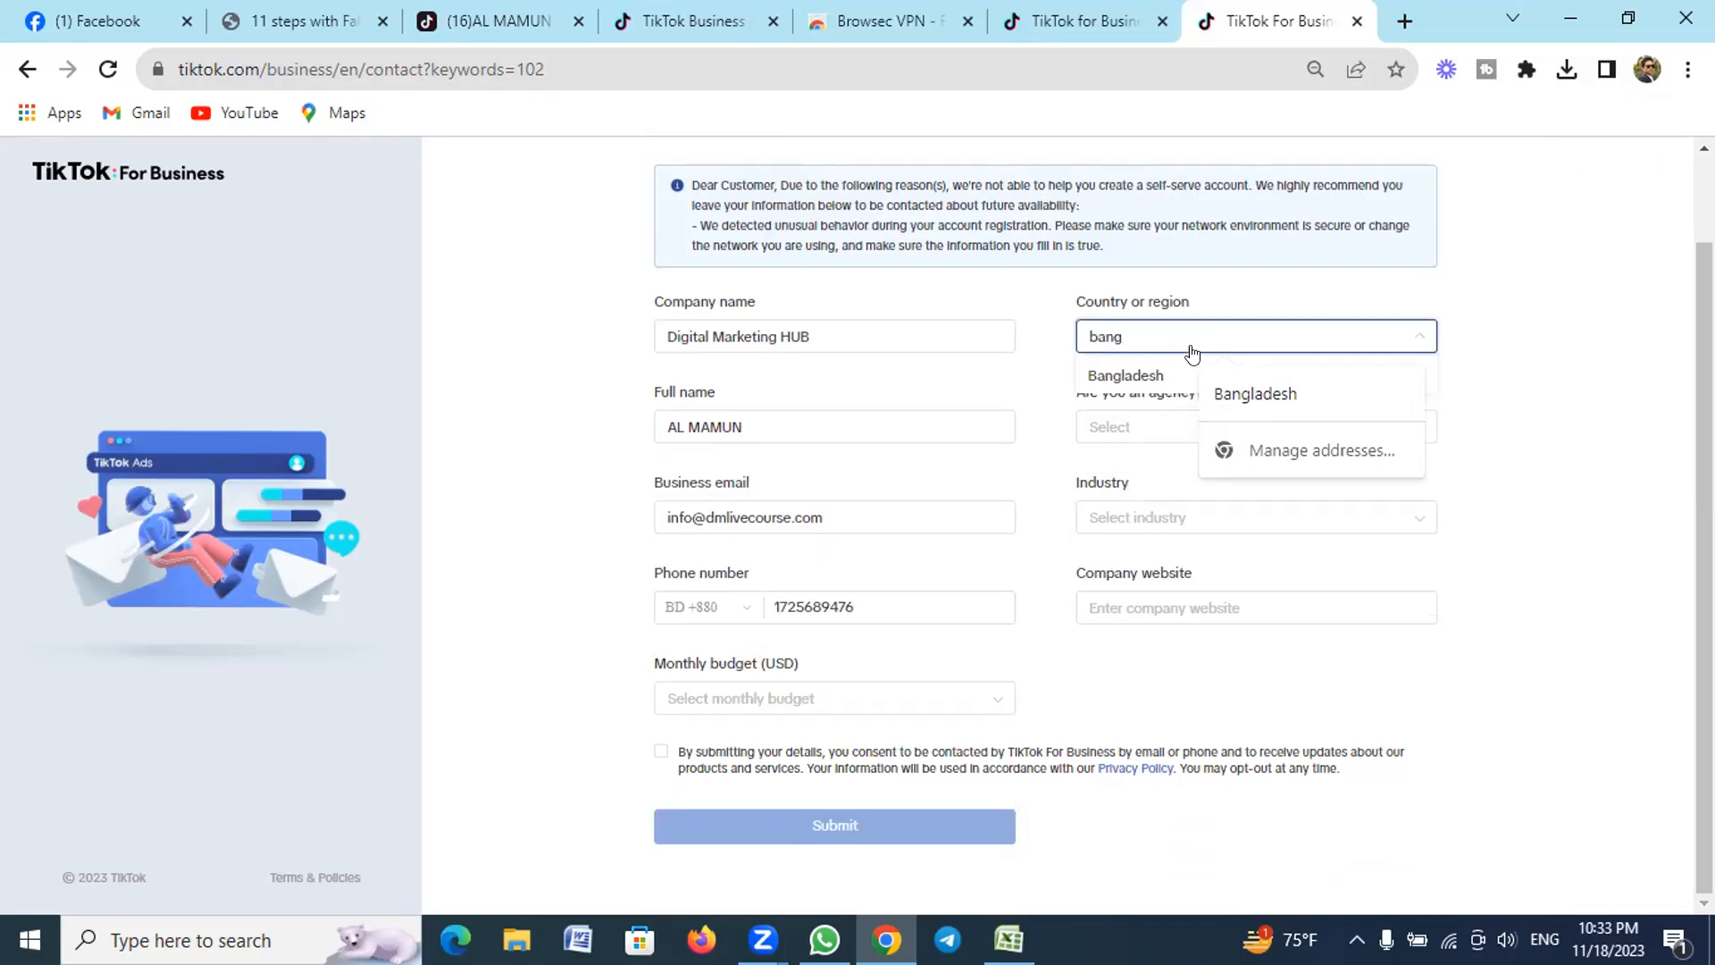
left_click(1142, 374)
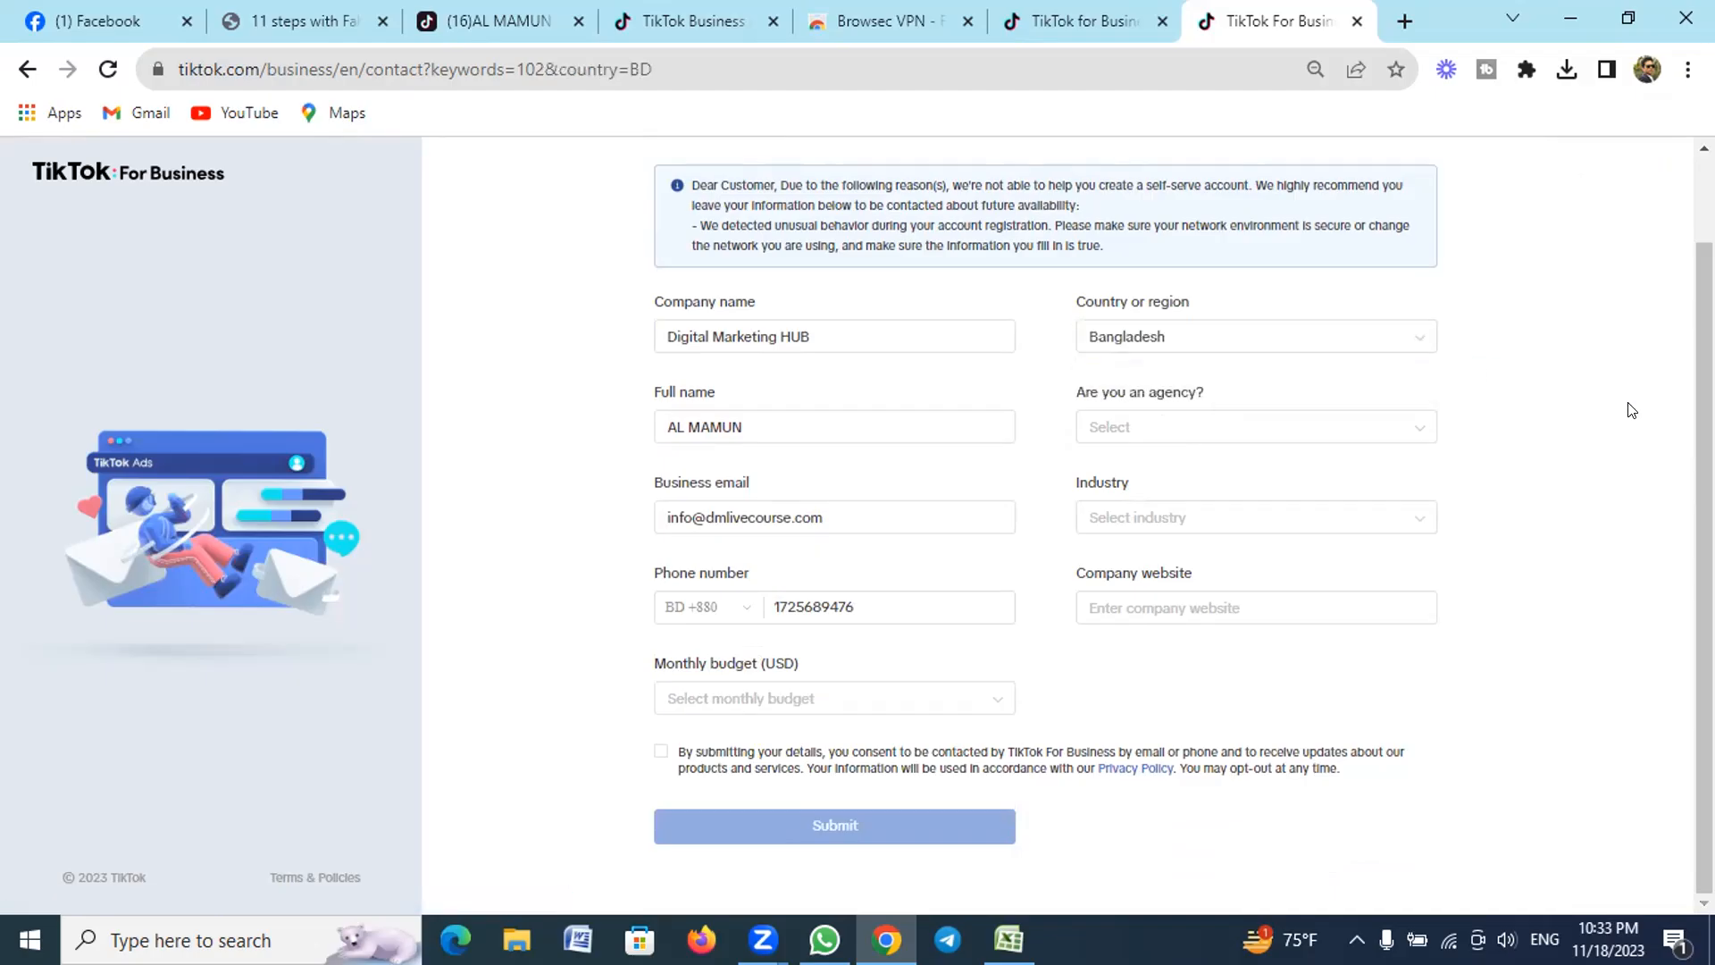
left_click(1183, 429)
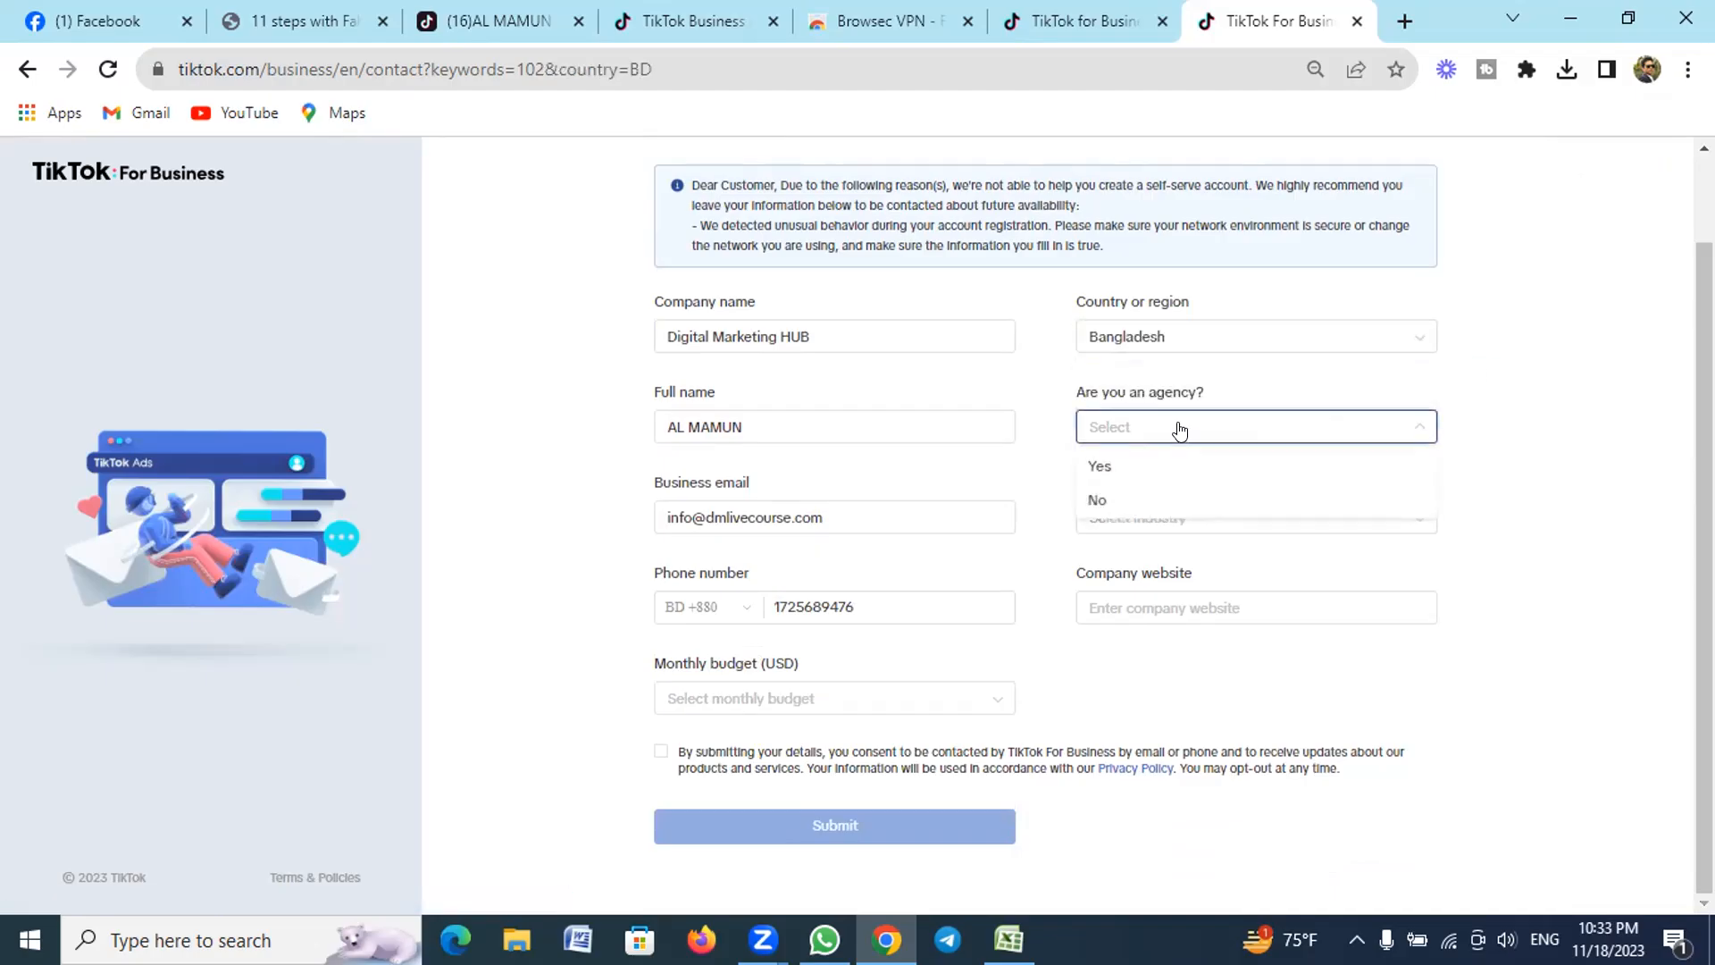
left_click(1161, 499)
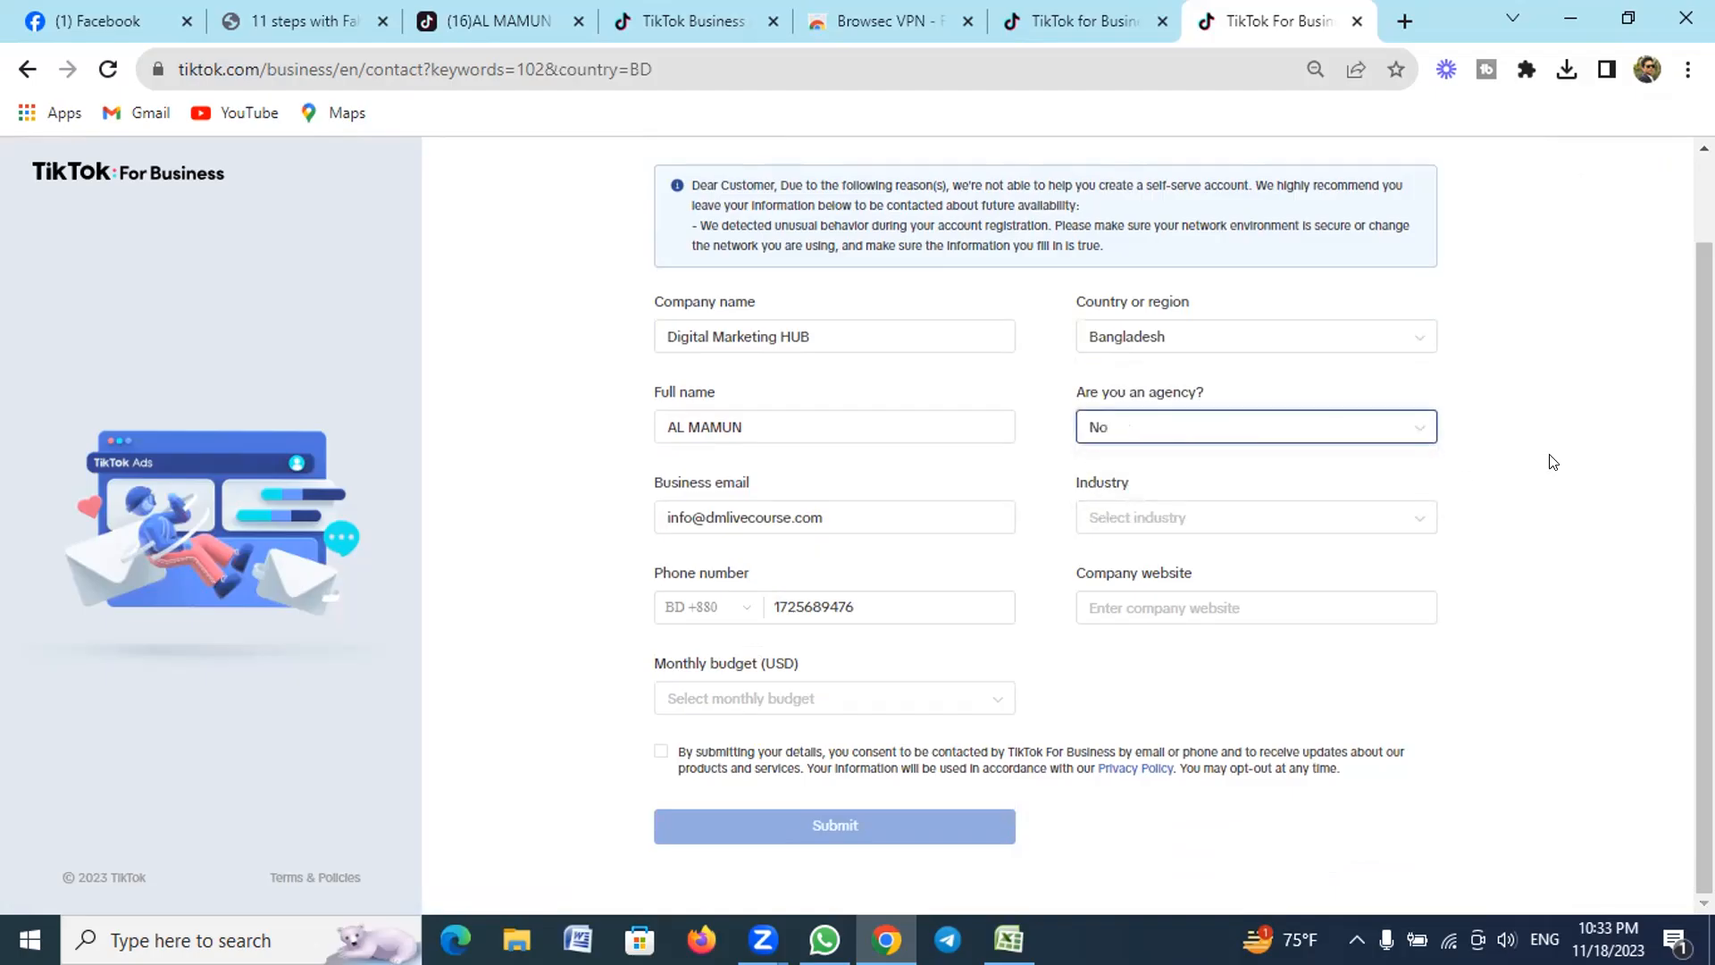
left_click(1197, 514)
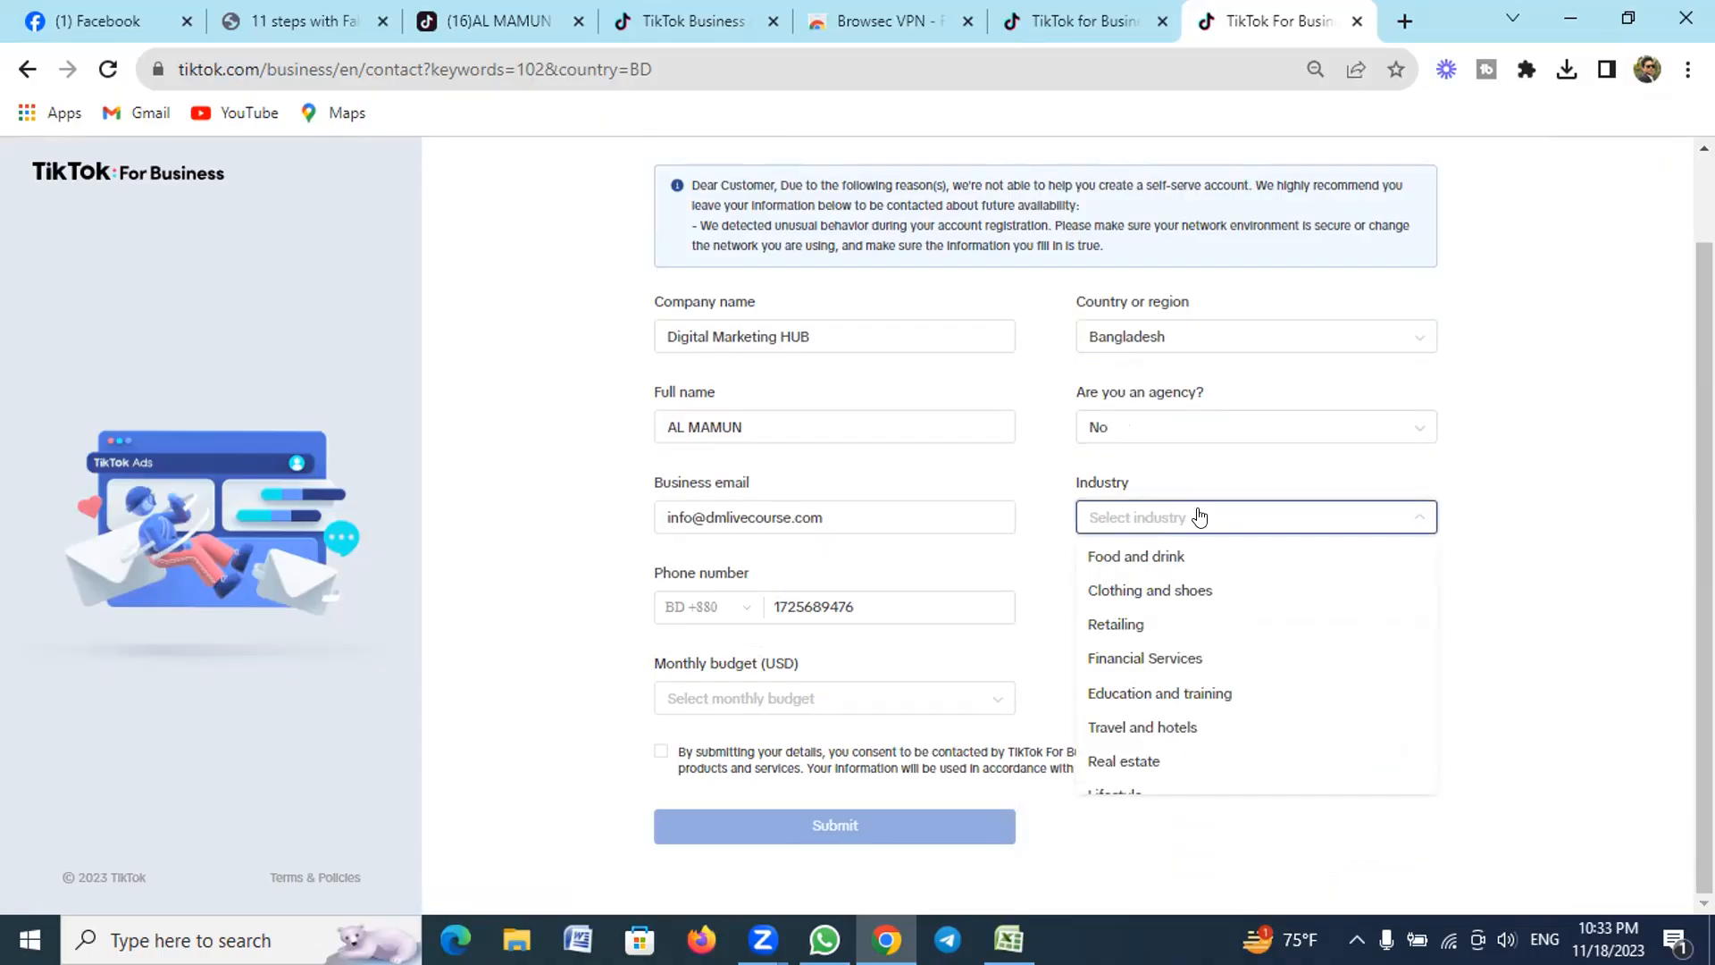
left_click(1198, 516)
left_click(1198, 516)
left_click(1219, 515)
left_click(1218, 514)
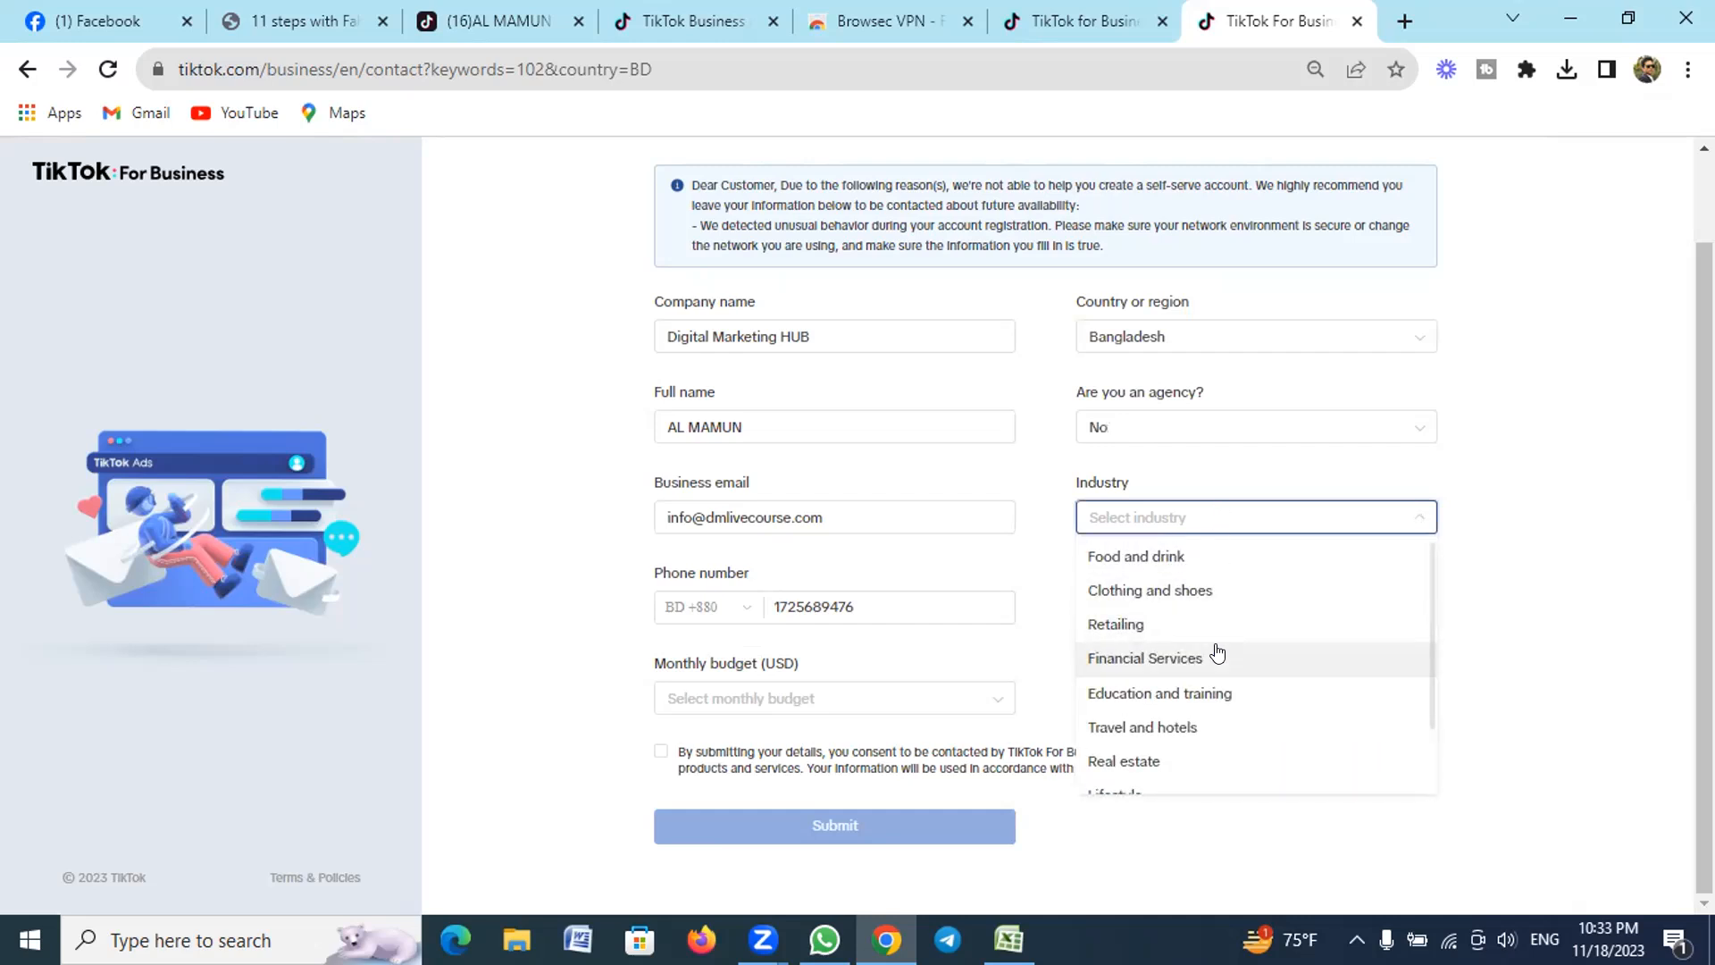
scroll(1218, 657, "down", 1)
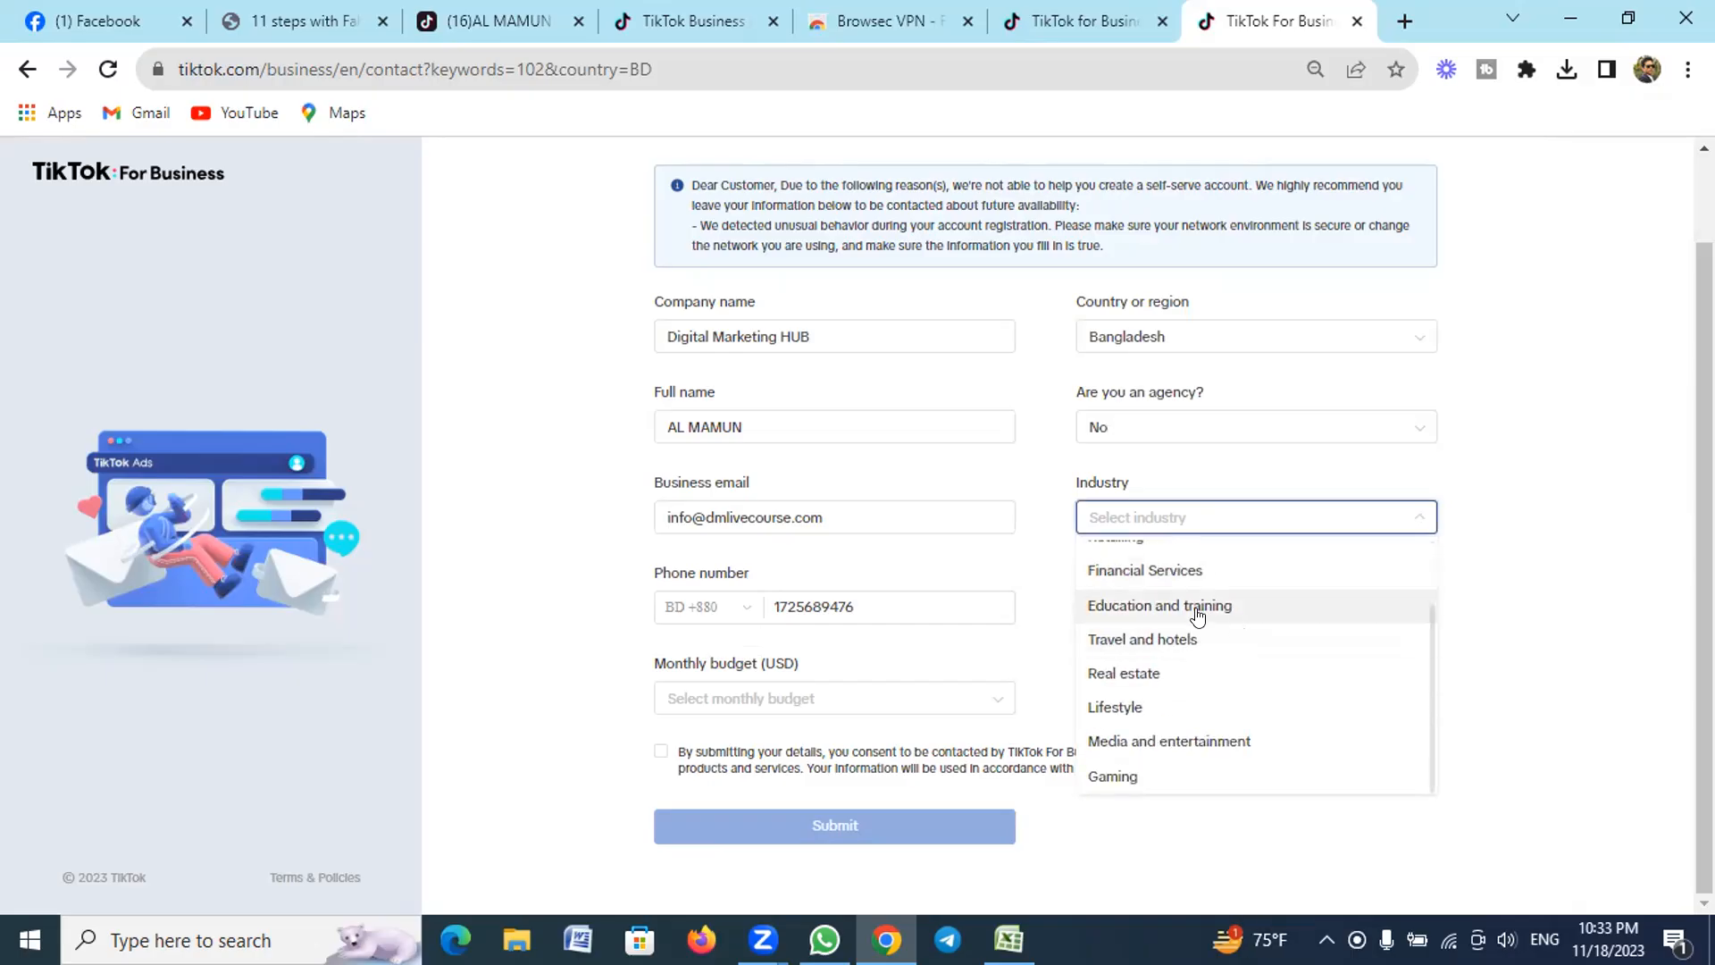
left_click(1161, 613)
Enter website dmlivecourse.com, agree to be contacted, pick the $0 - $2,000 budget and submit
left_click(1220, 615)
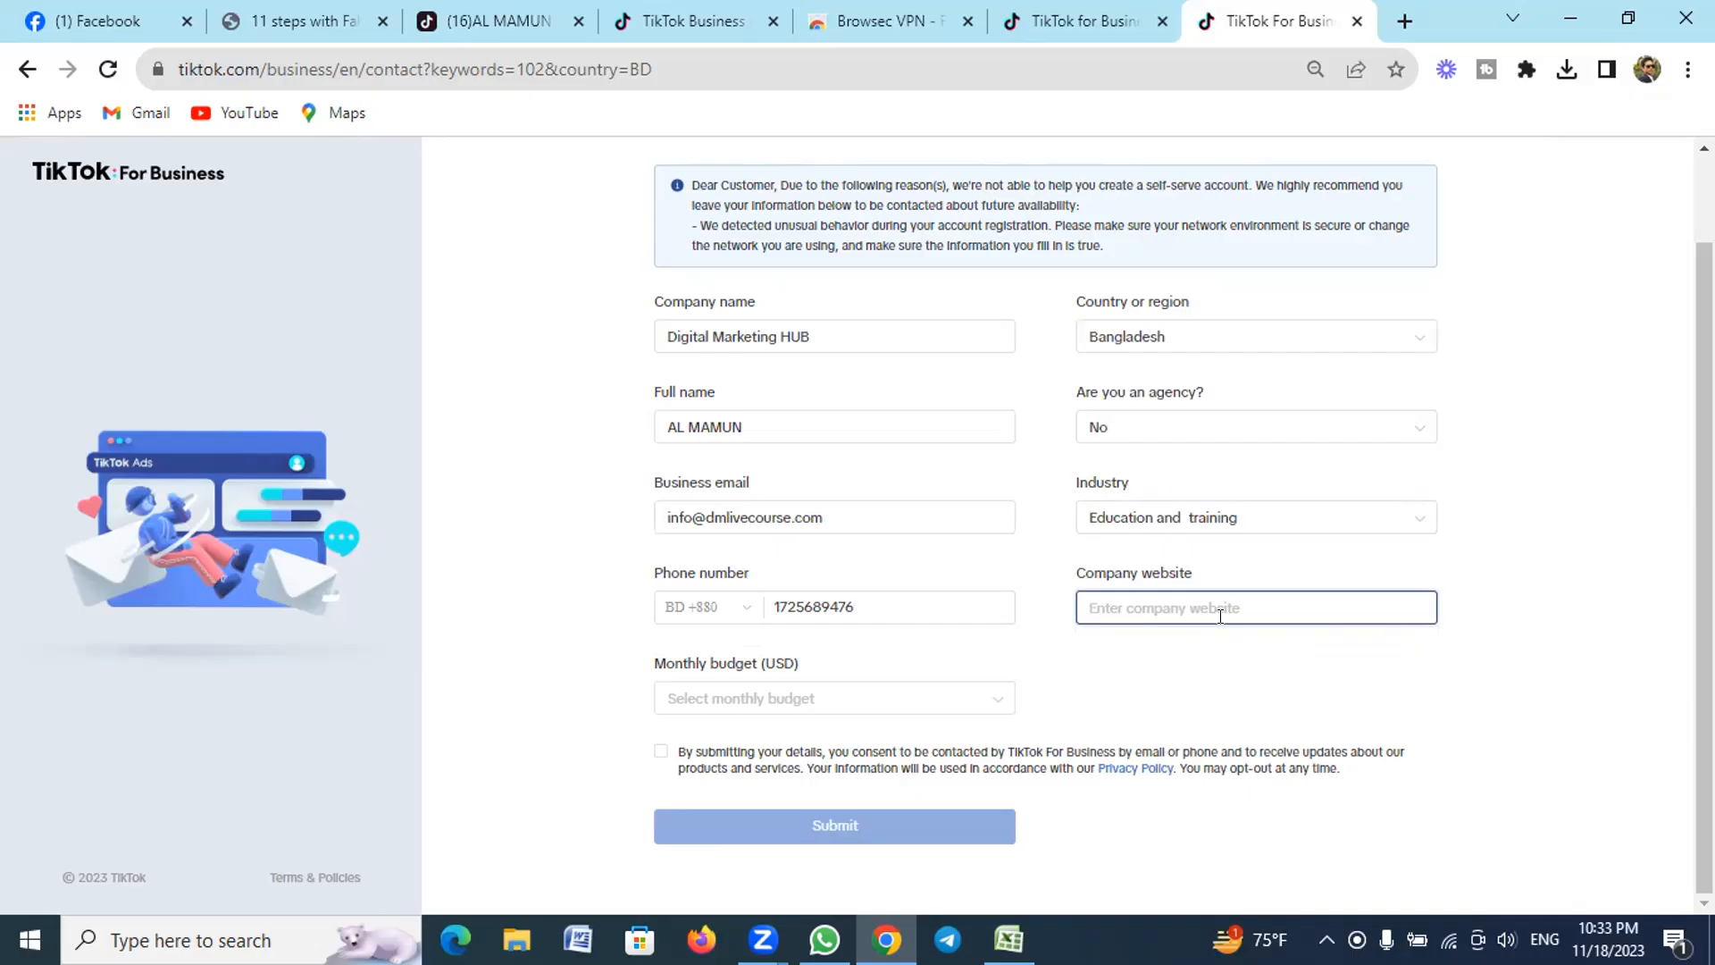
type("dmlivecourse.com")
left_click(1557, 652)
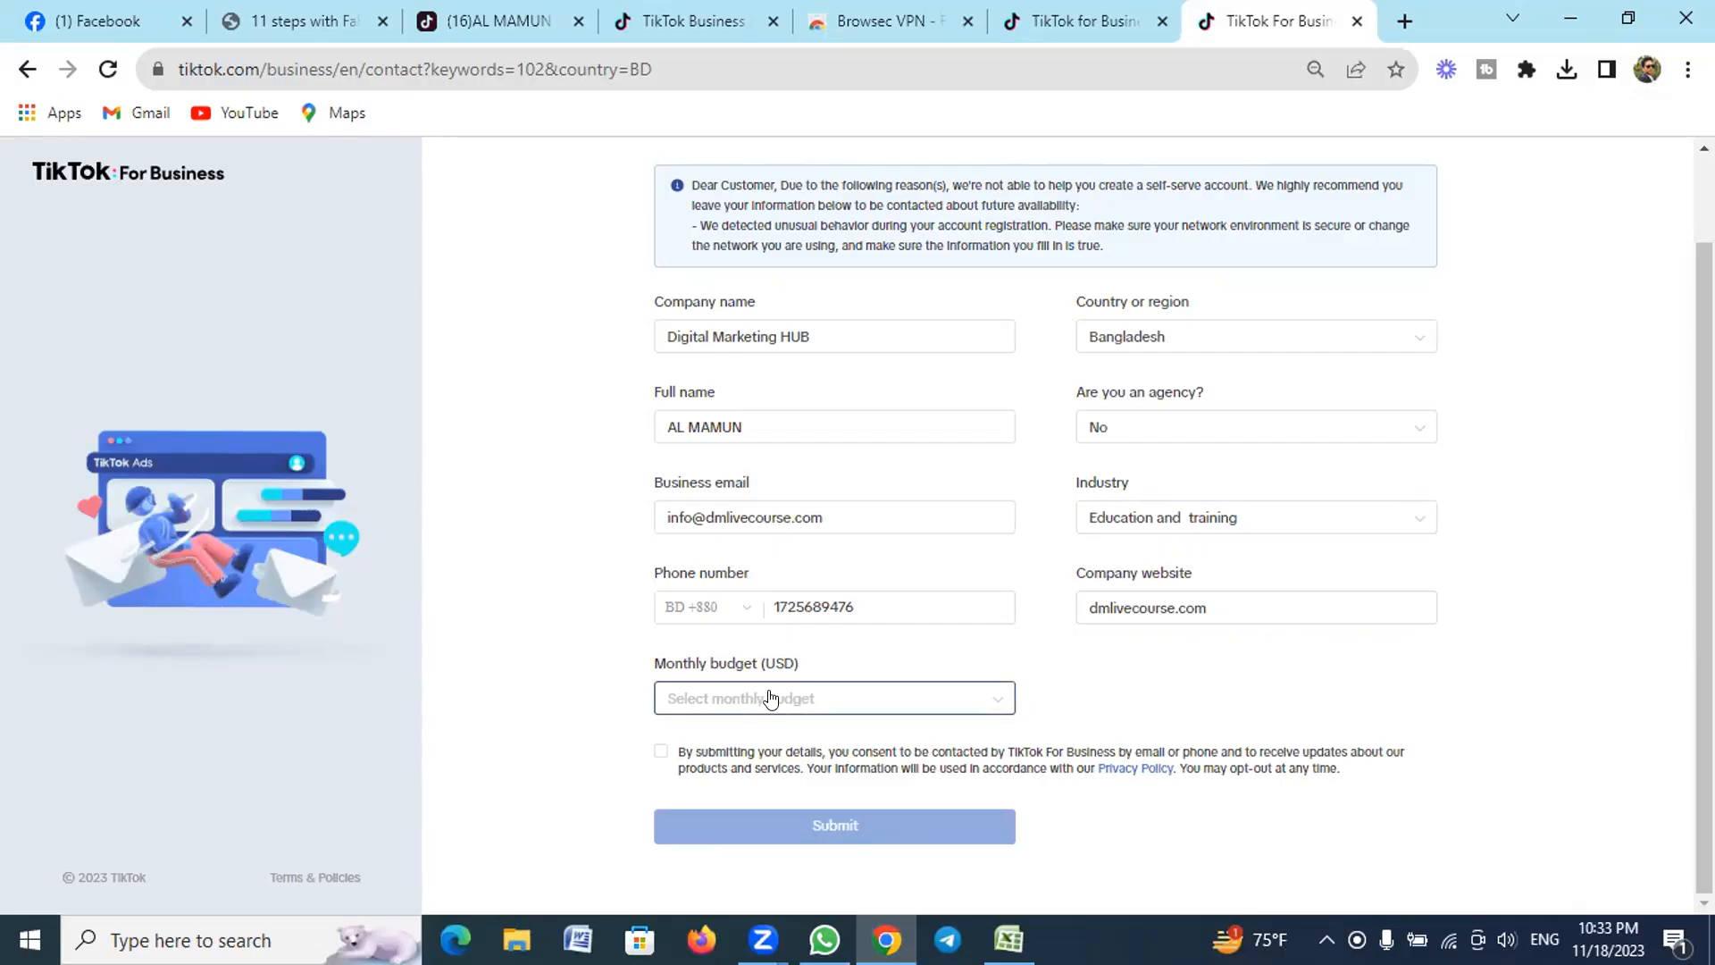
left_click(659, 755)
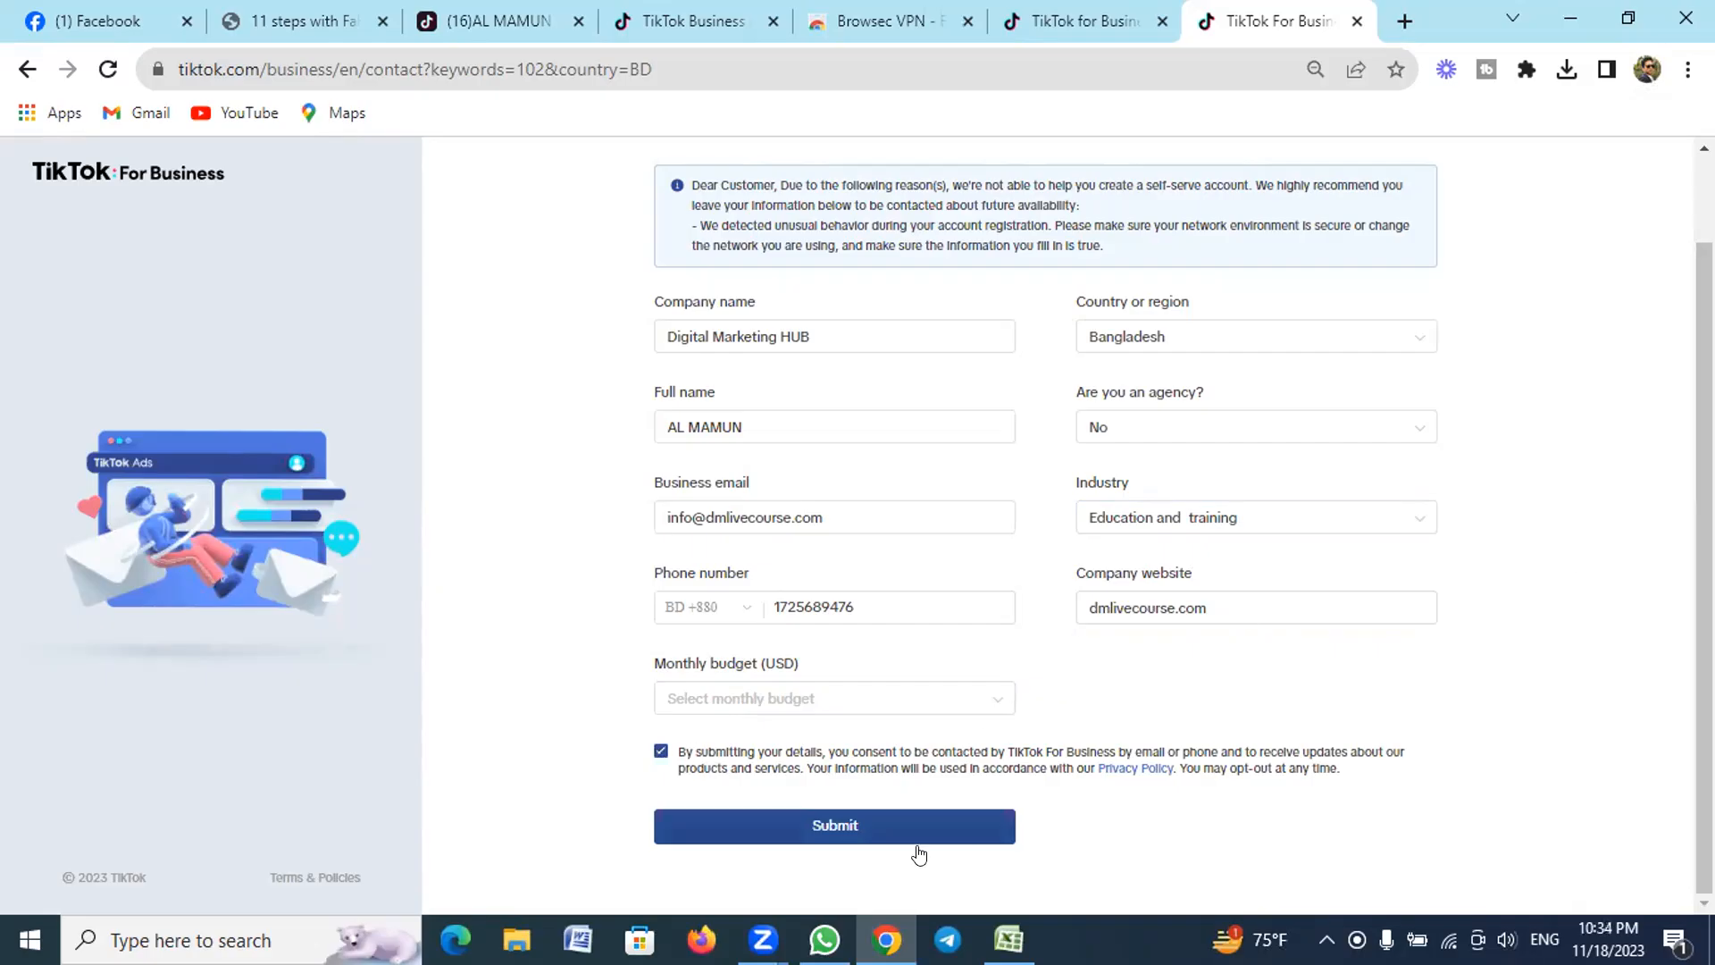
left_click(764, 815)
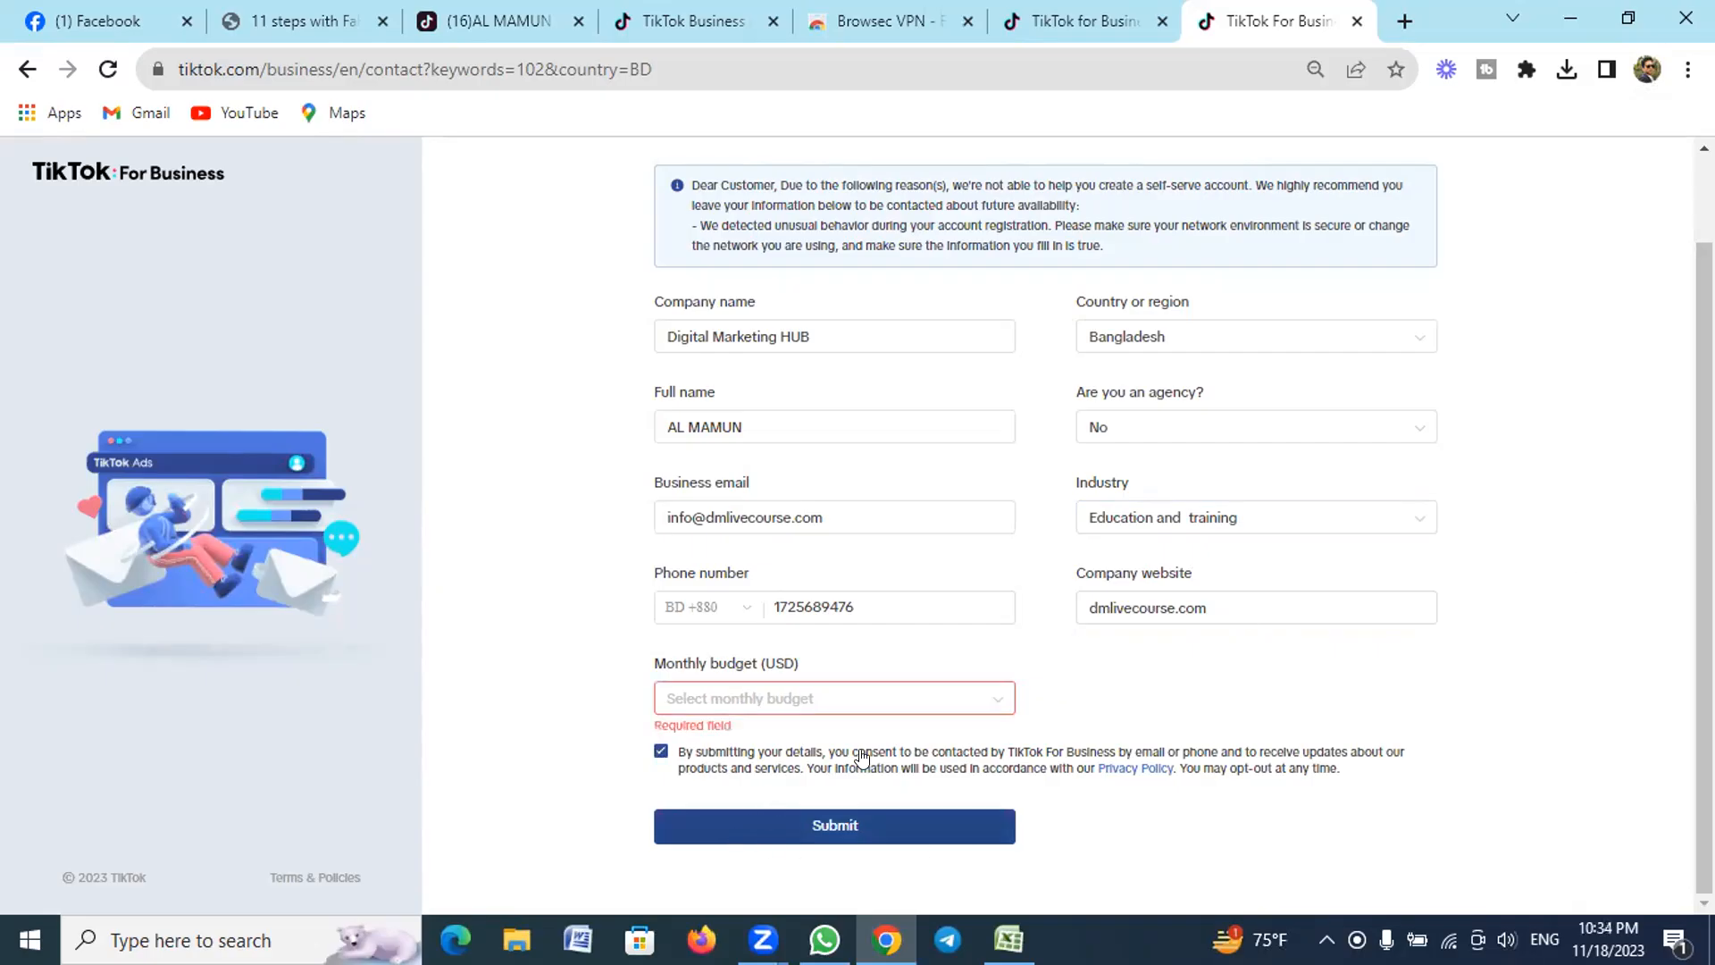
left_click(738, 694)
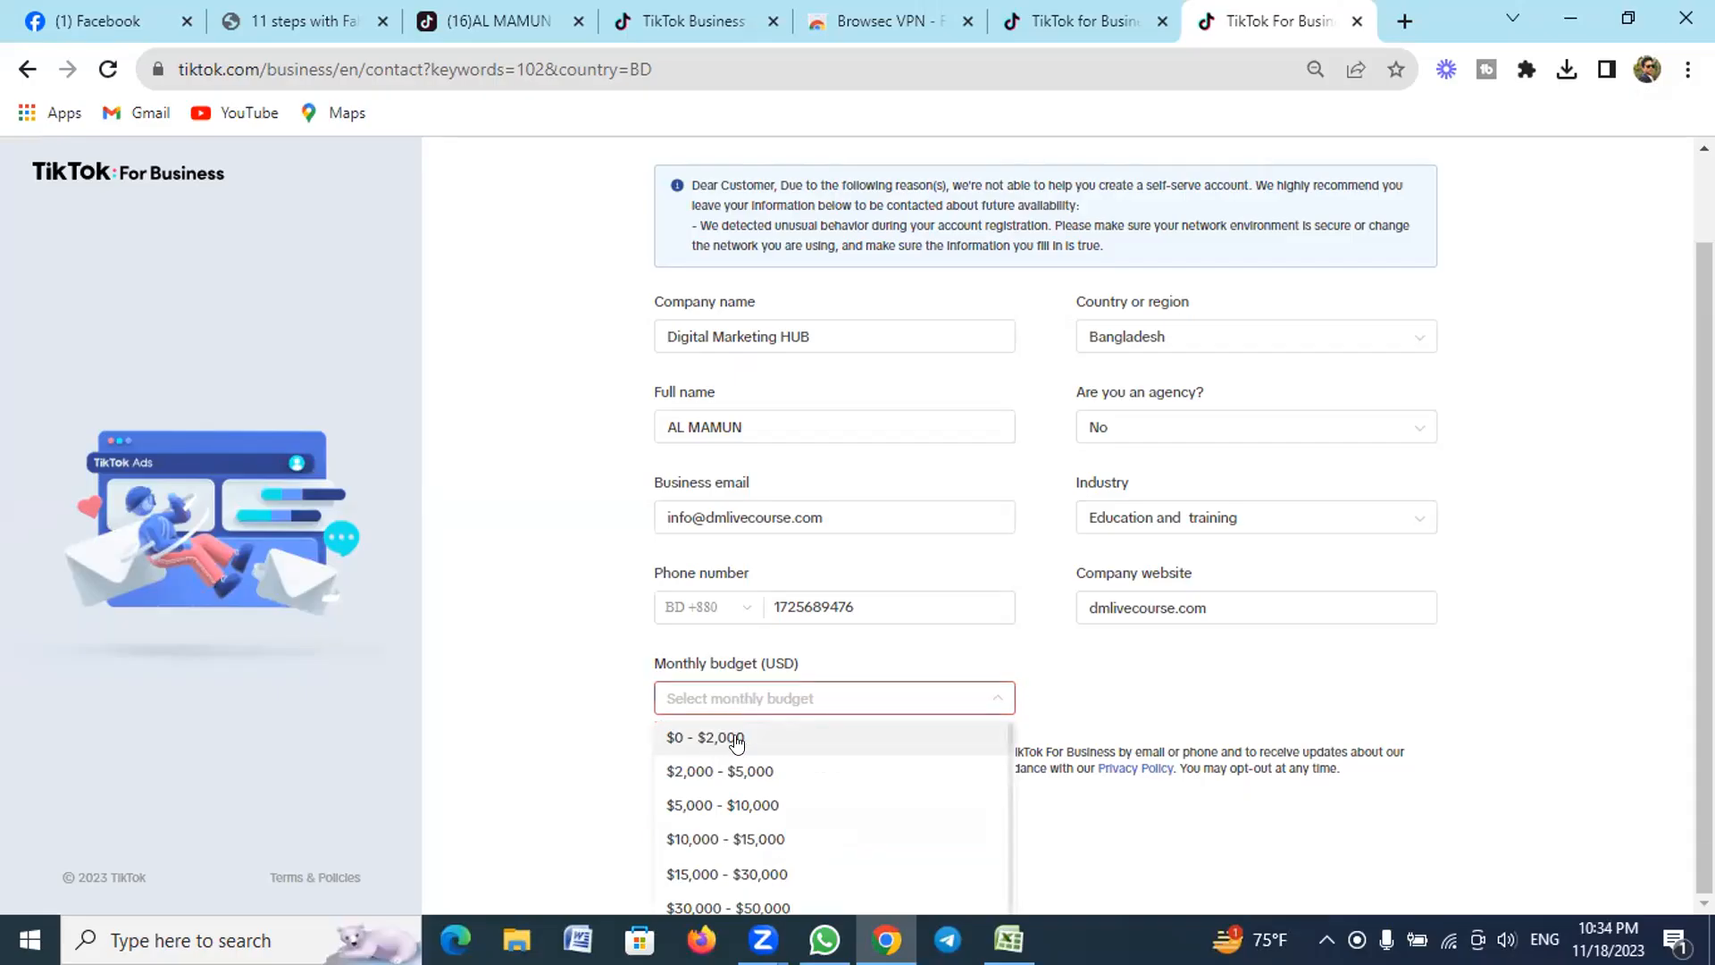
left_click(708, 737)
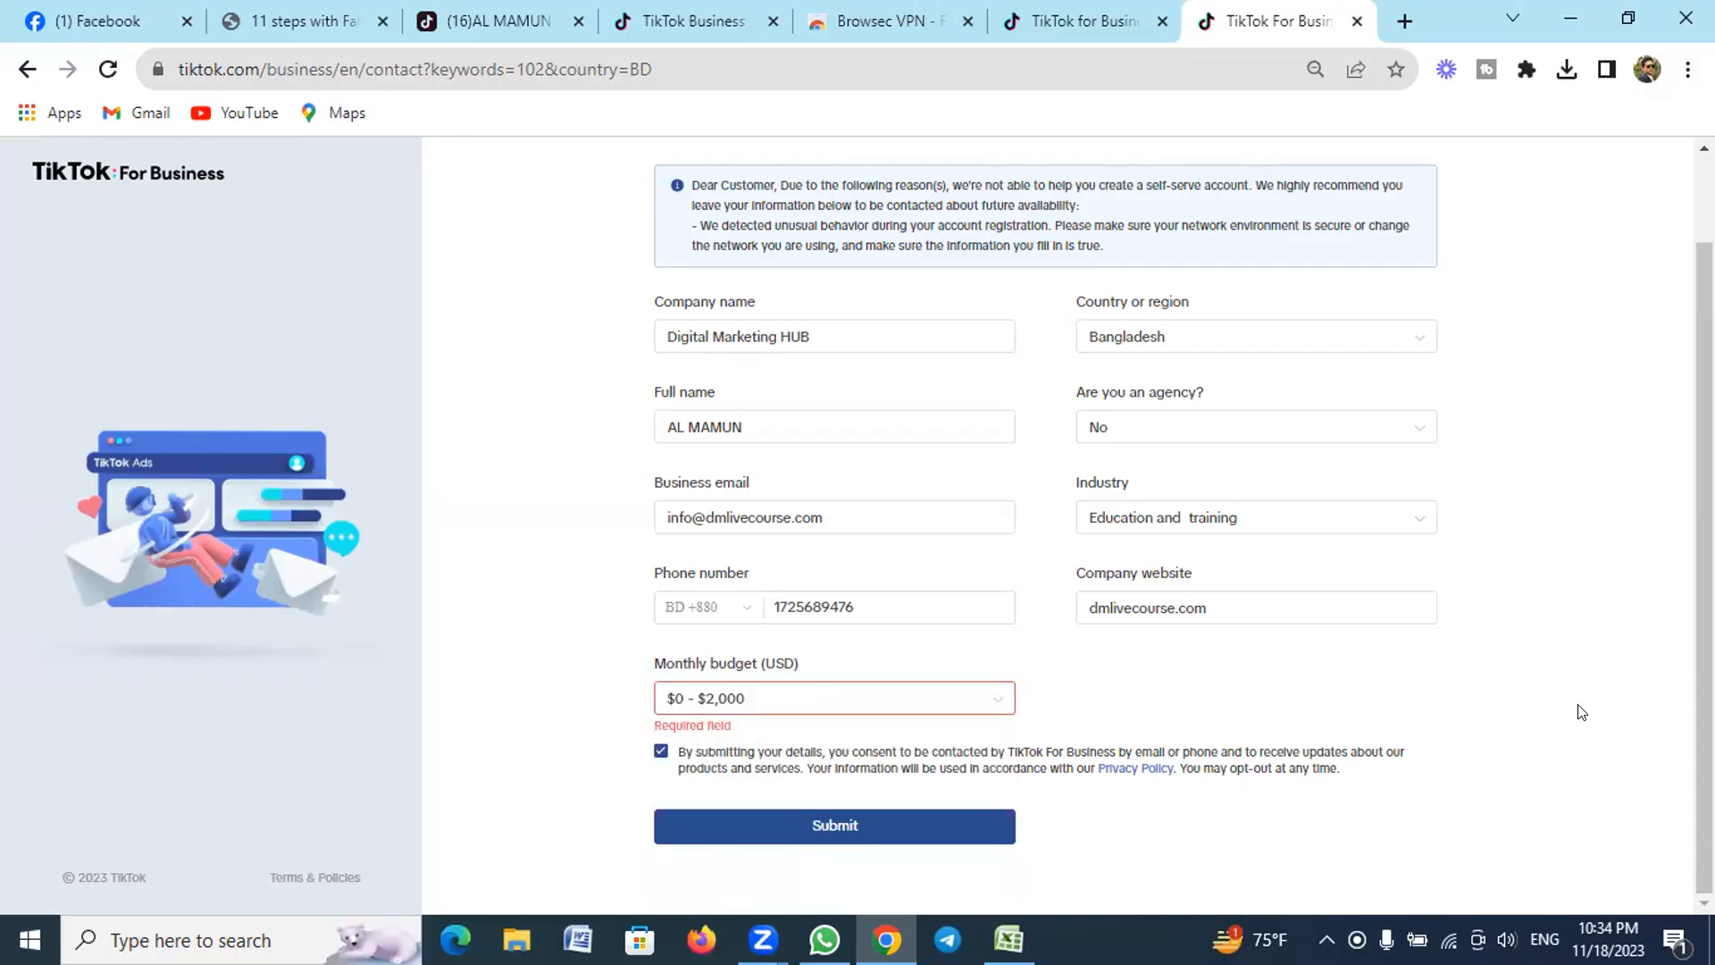
left_click(774, 835)
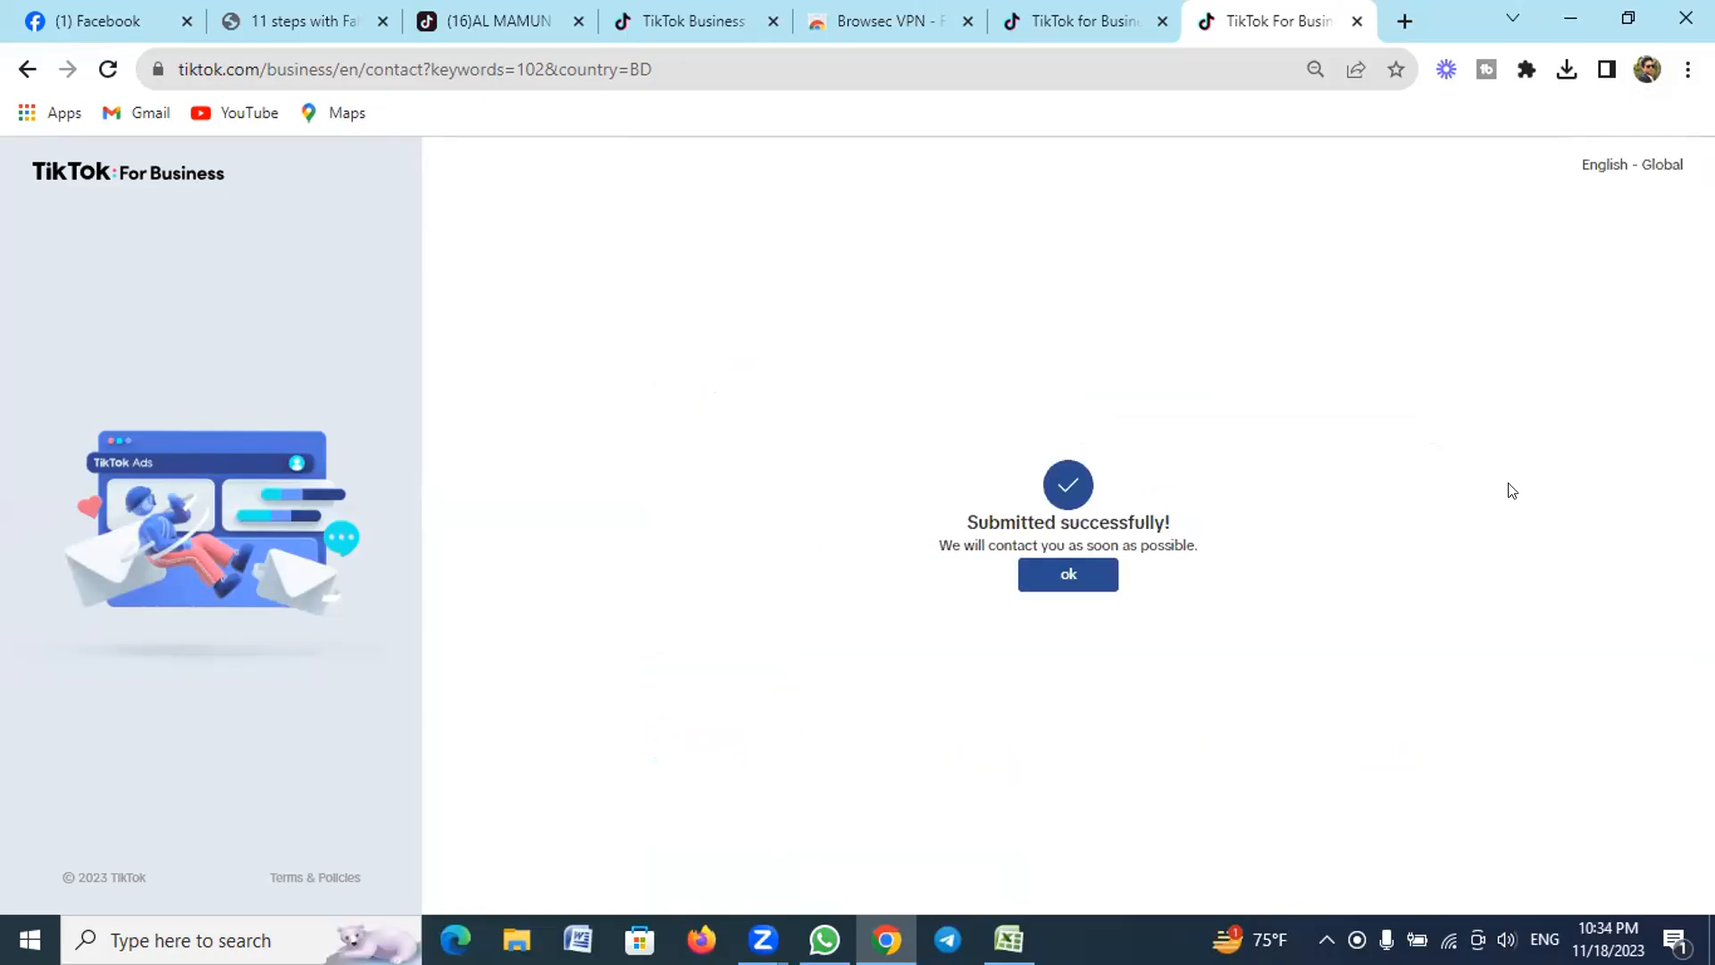
Dismiss the confirmation, go to ads.tiktok in a new tab and start creating an ads account
left_click(1038, 576)
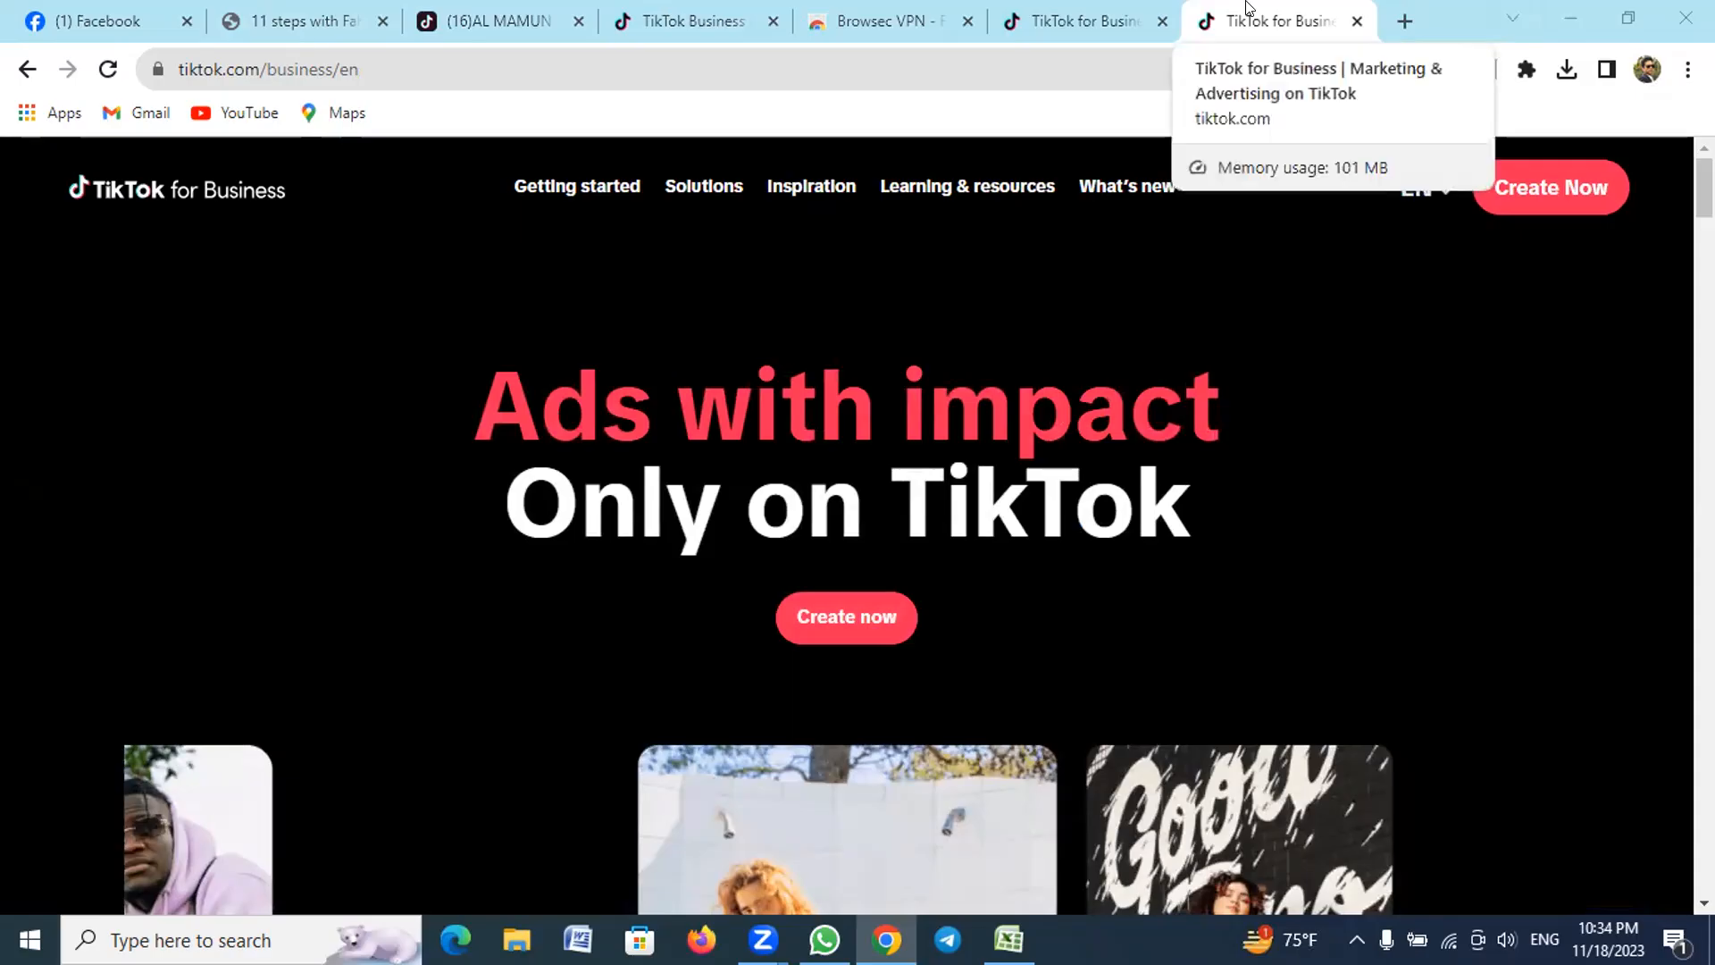
left_click(1402, 20)
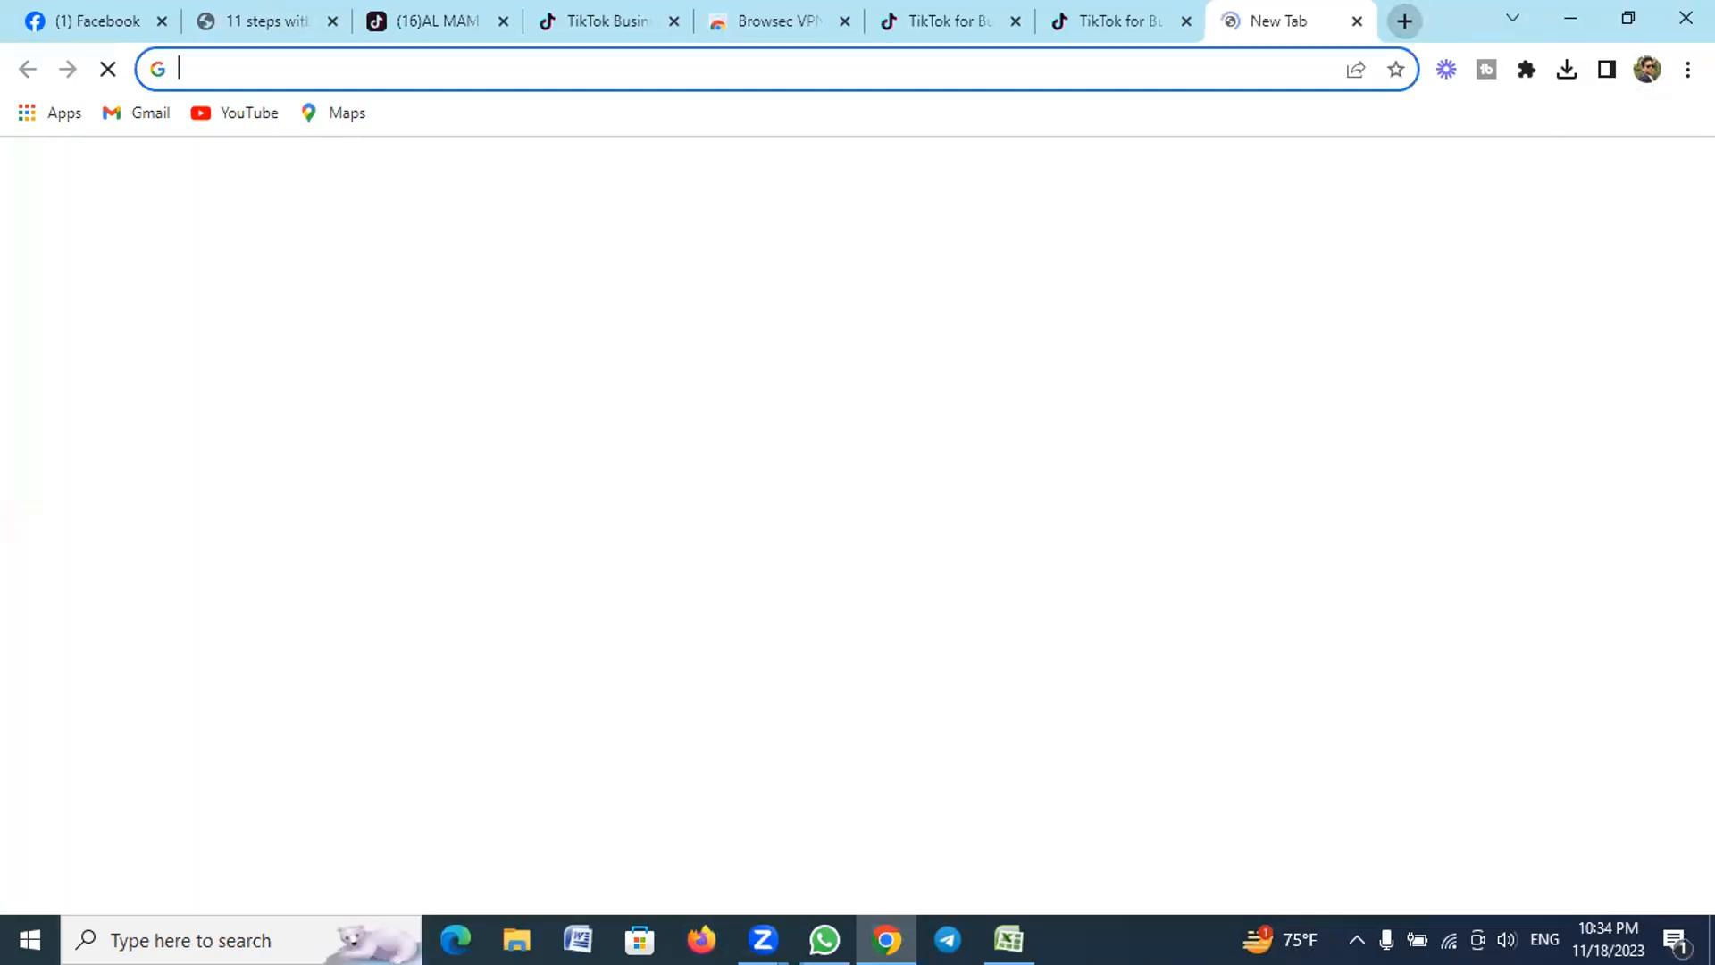
type("ads.tik")
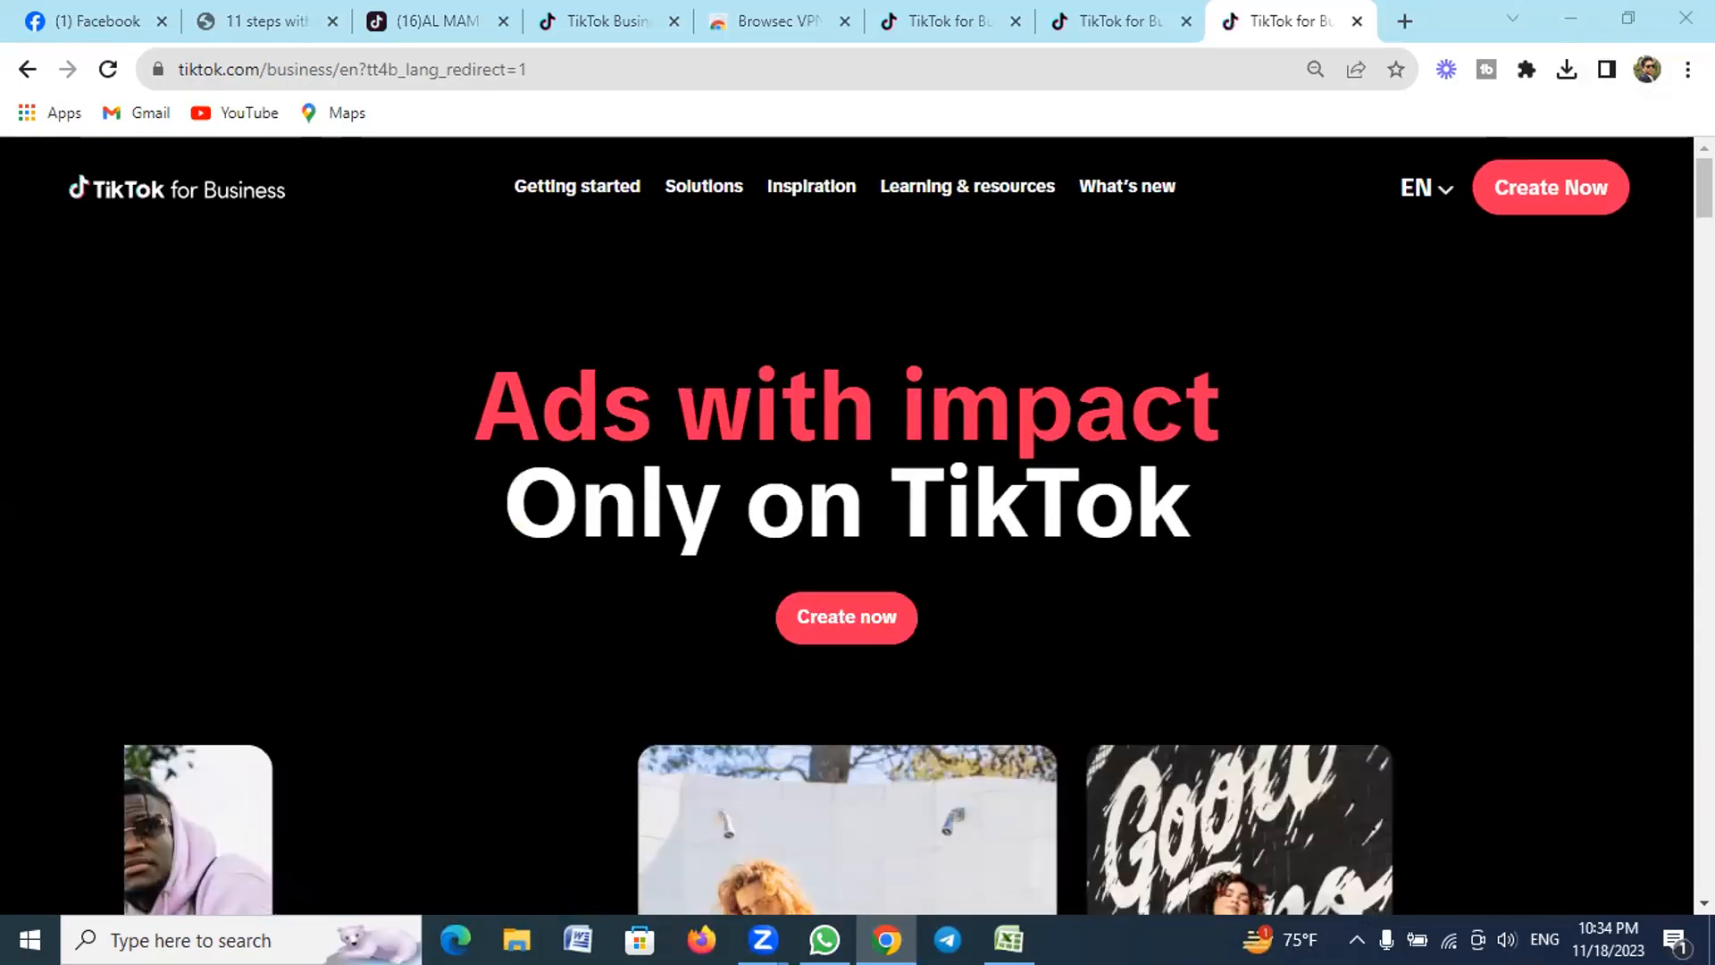
left_click(850, 619)
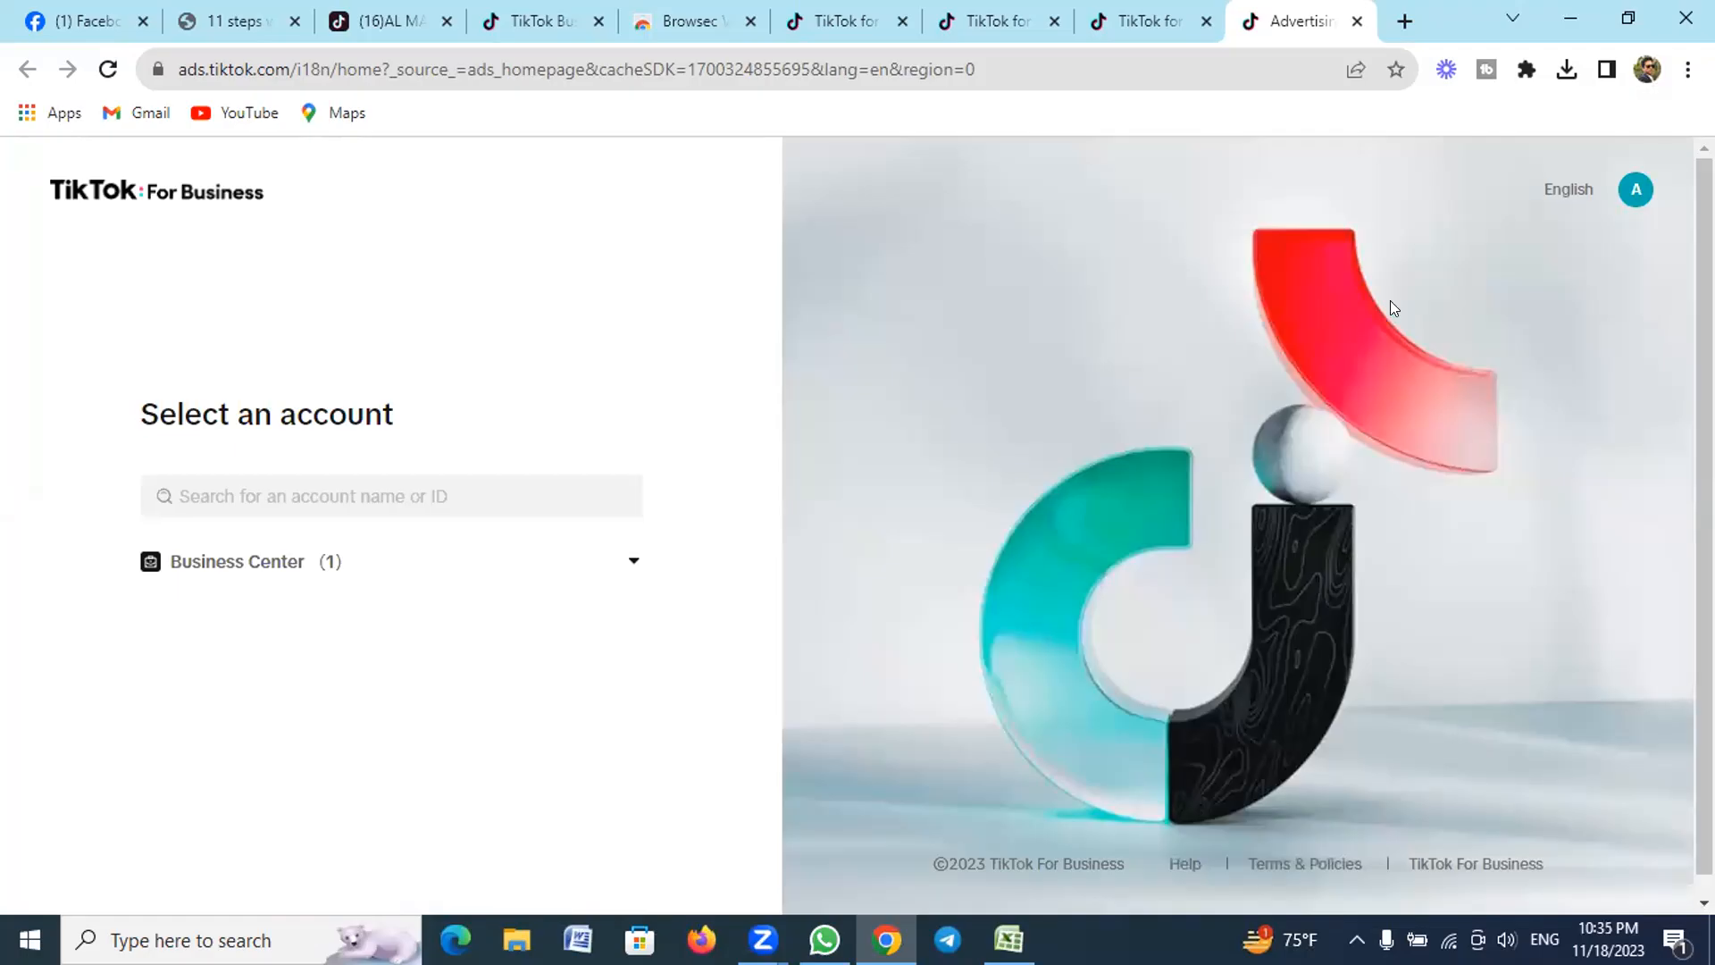
Expand the Business Center group and go to User settings from the account menu
left_click(240, 570)
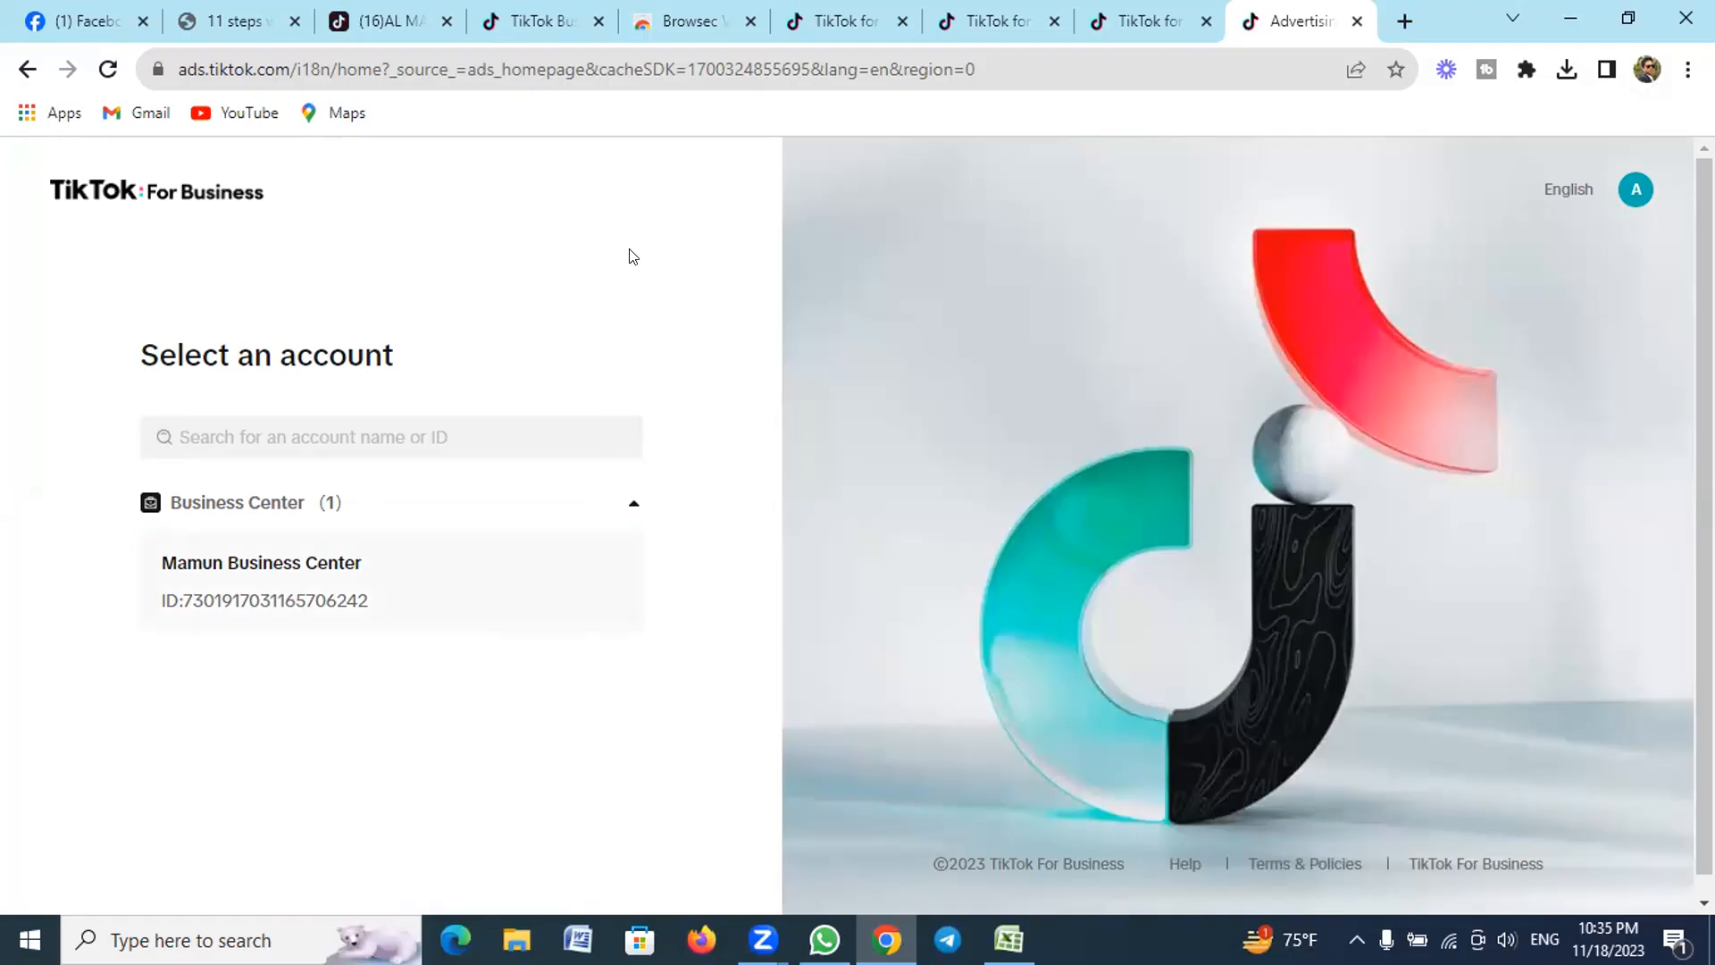
left_click(1626, 191)
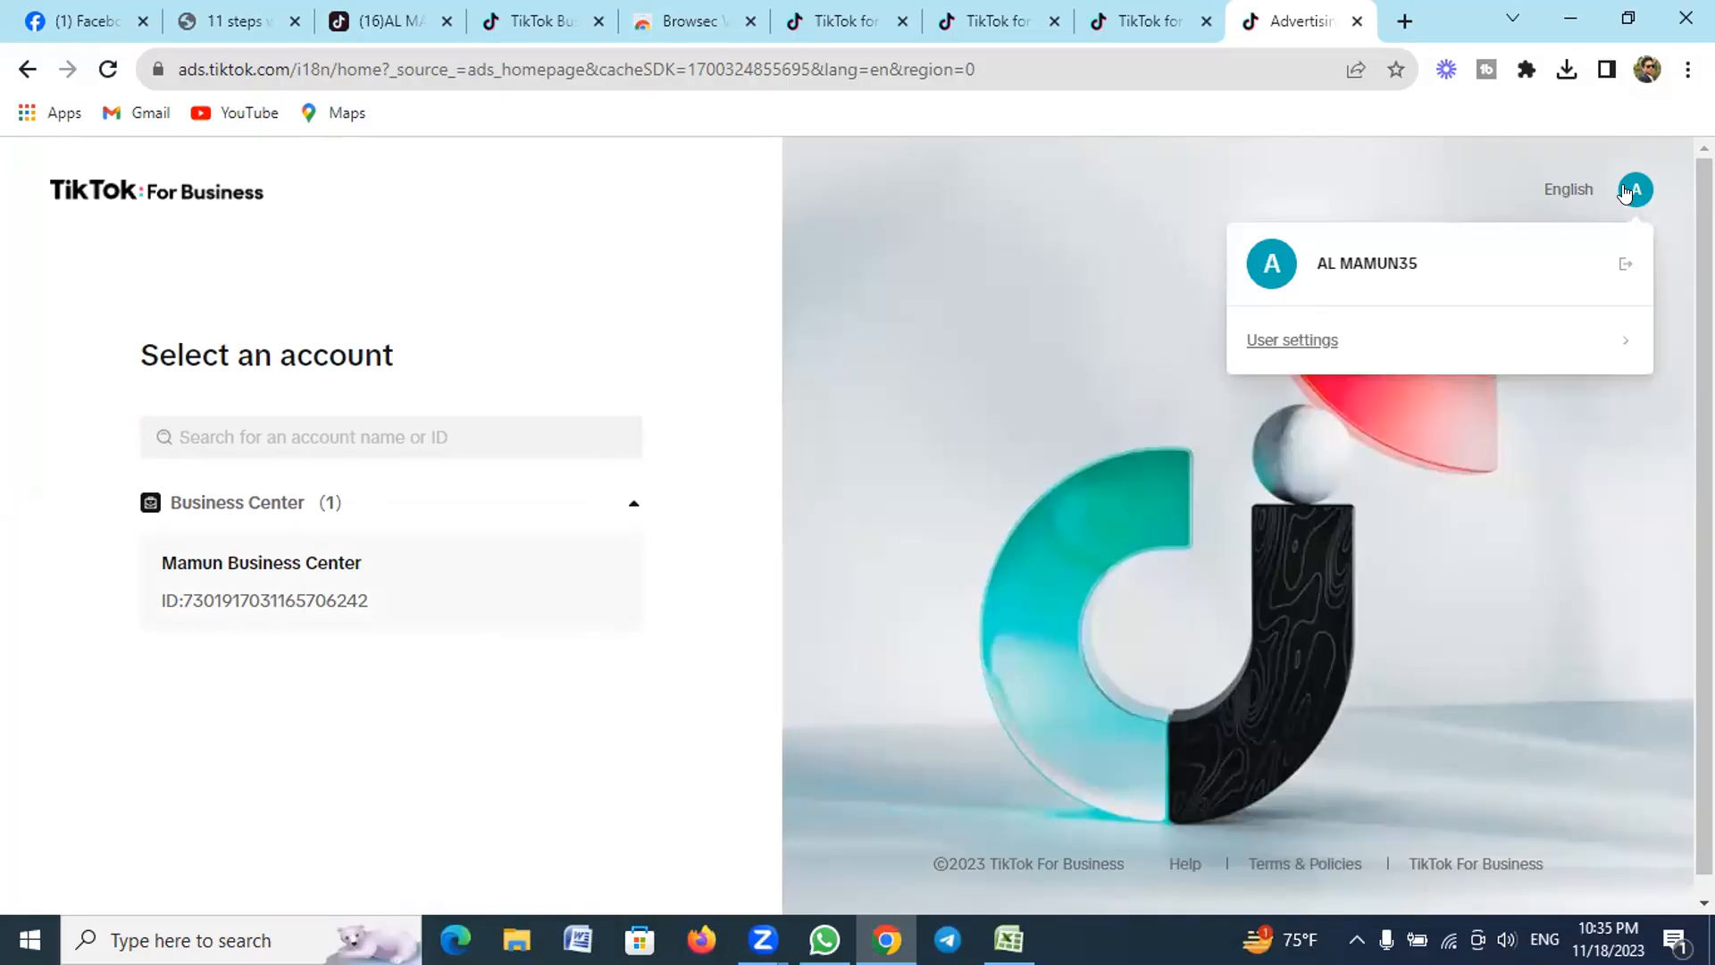
left_click(1259, 341)
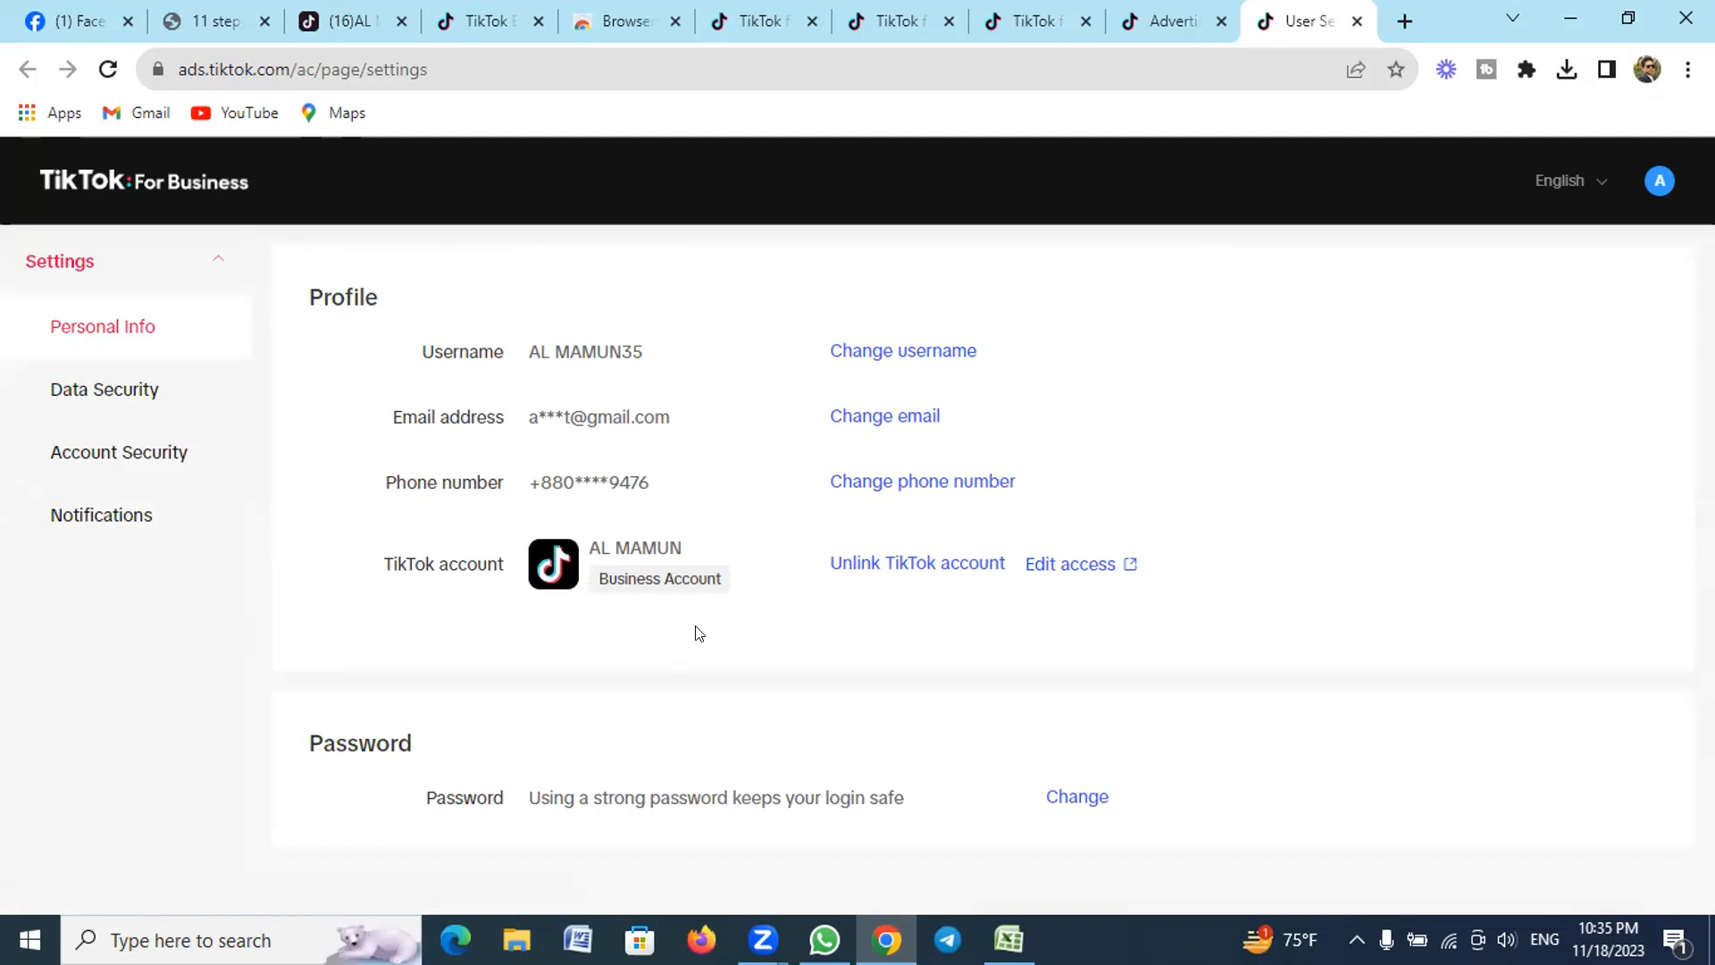
Review Account Security and Data Security, then return to account selection and open the business center
mouse_move(1656, 184)
left_click(100, 444)
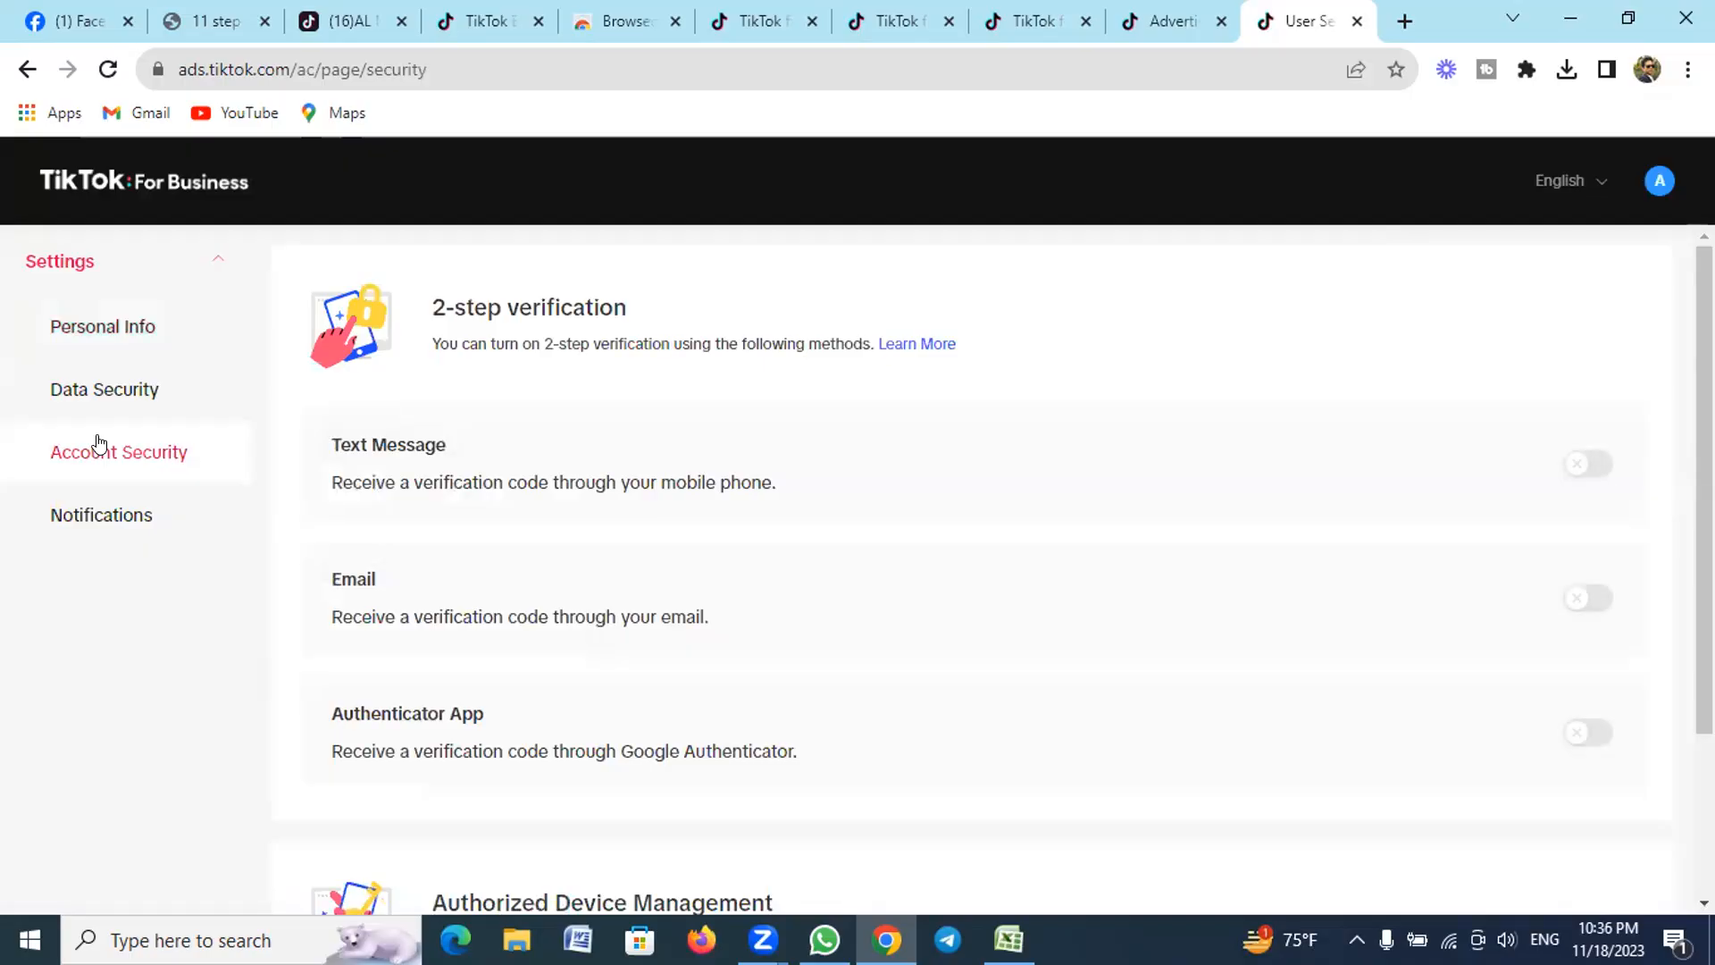
left_click(97, 414)
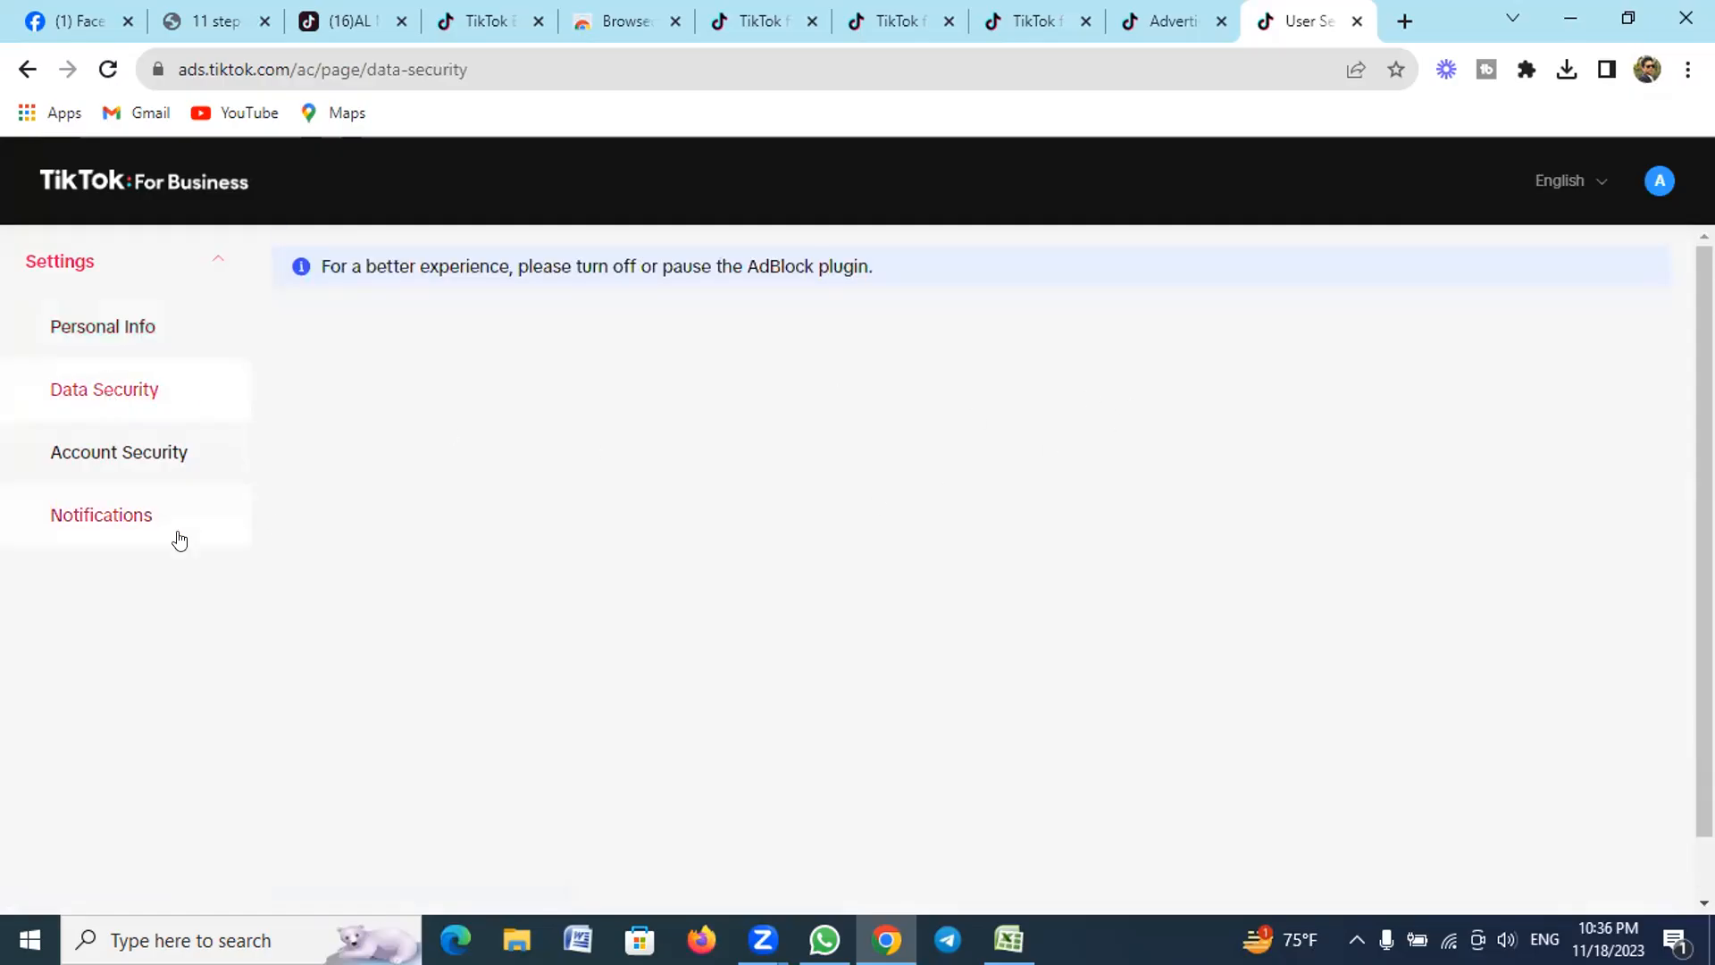
left_click(115, 457)
scroll(853, 581, "down", 2)
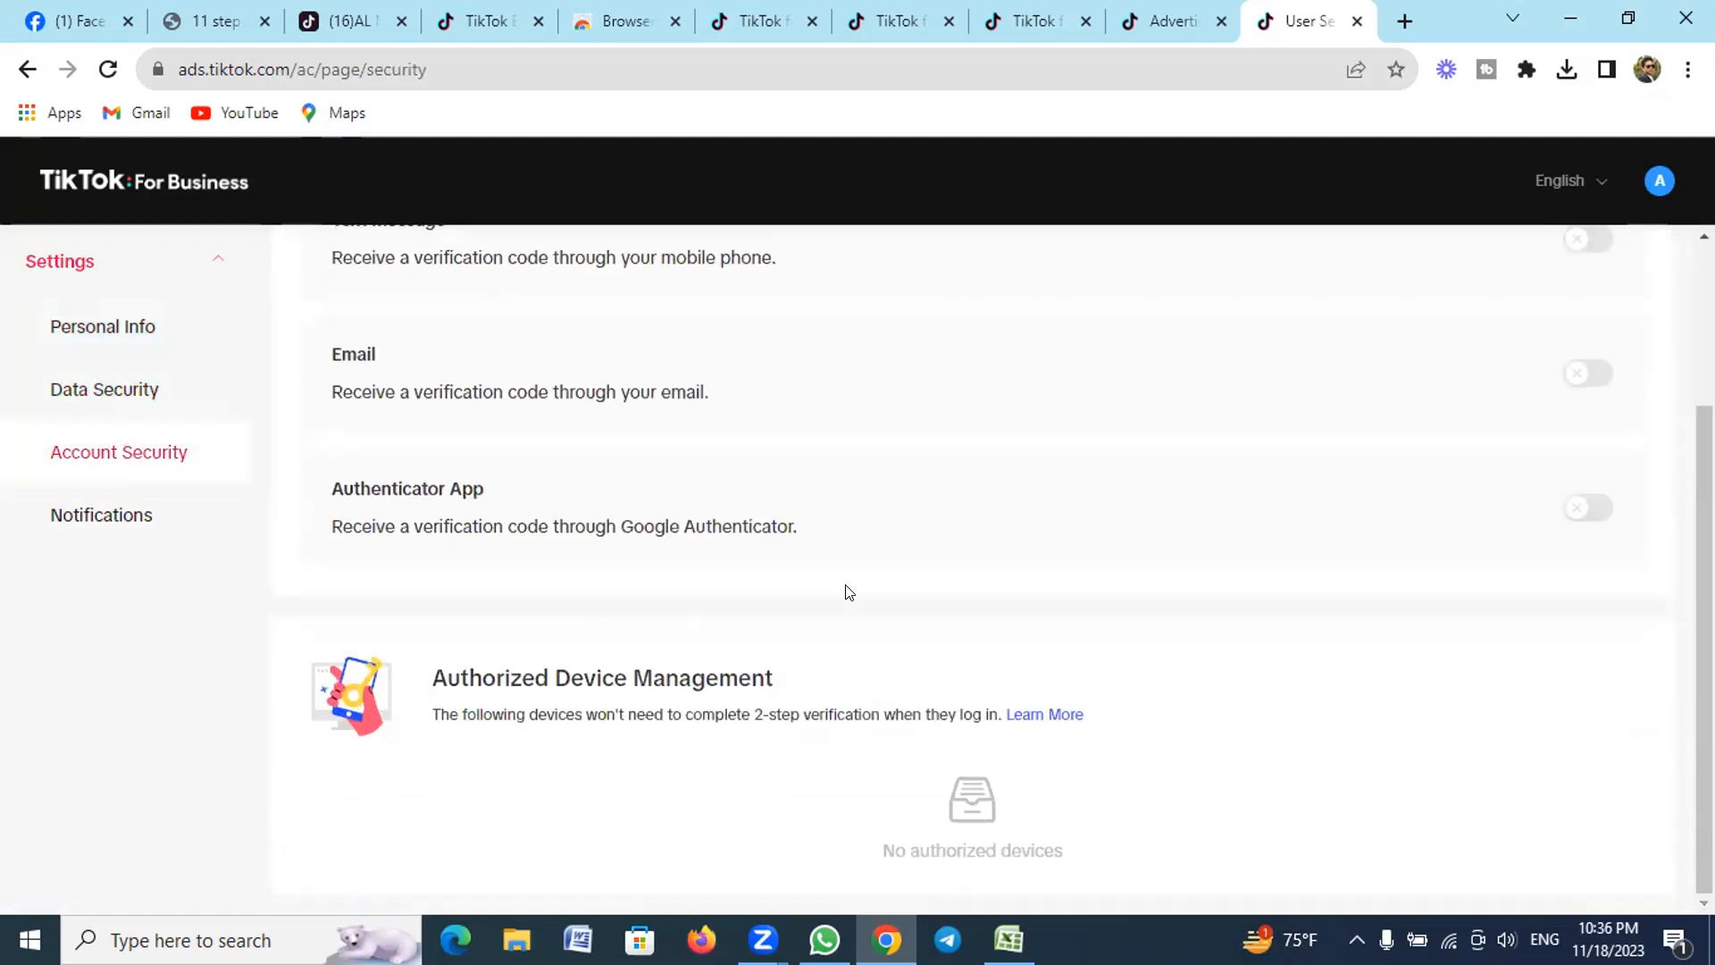
scroll(848, 591, "up", 2)
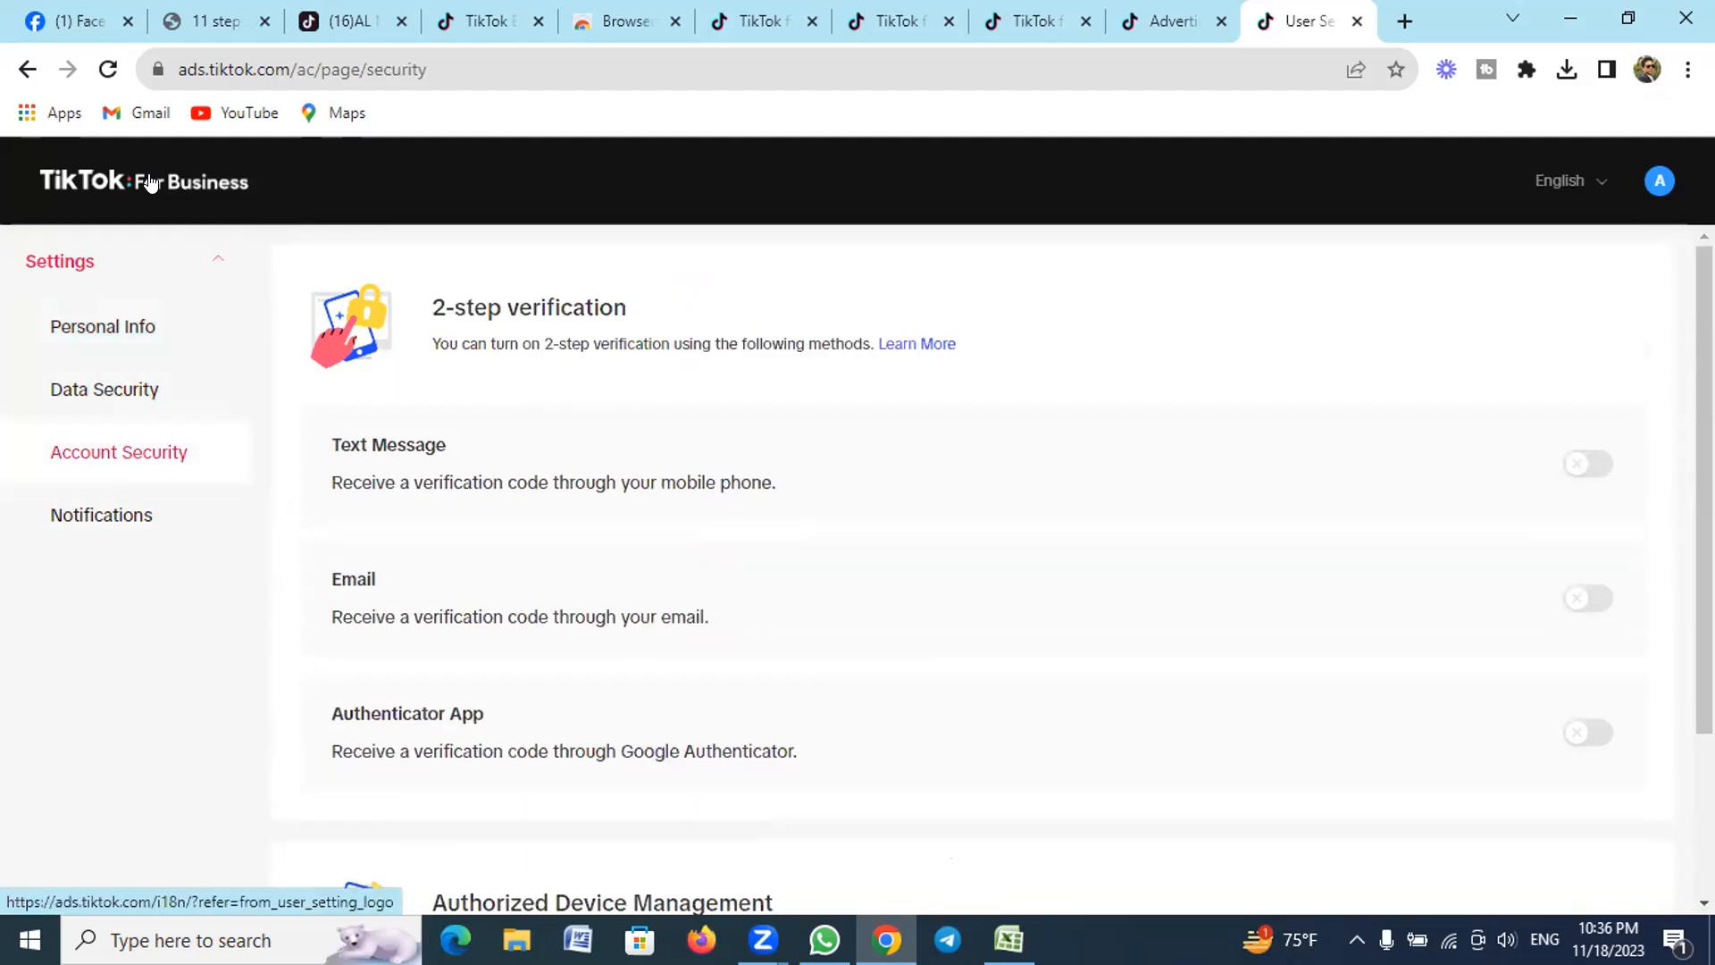
left_click(150, 181)
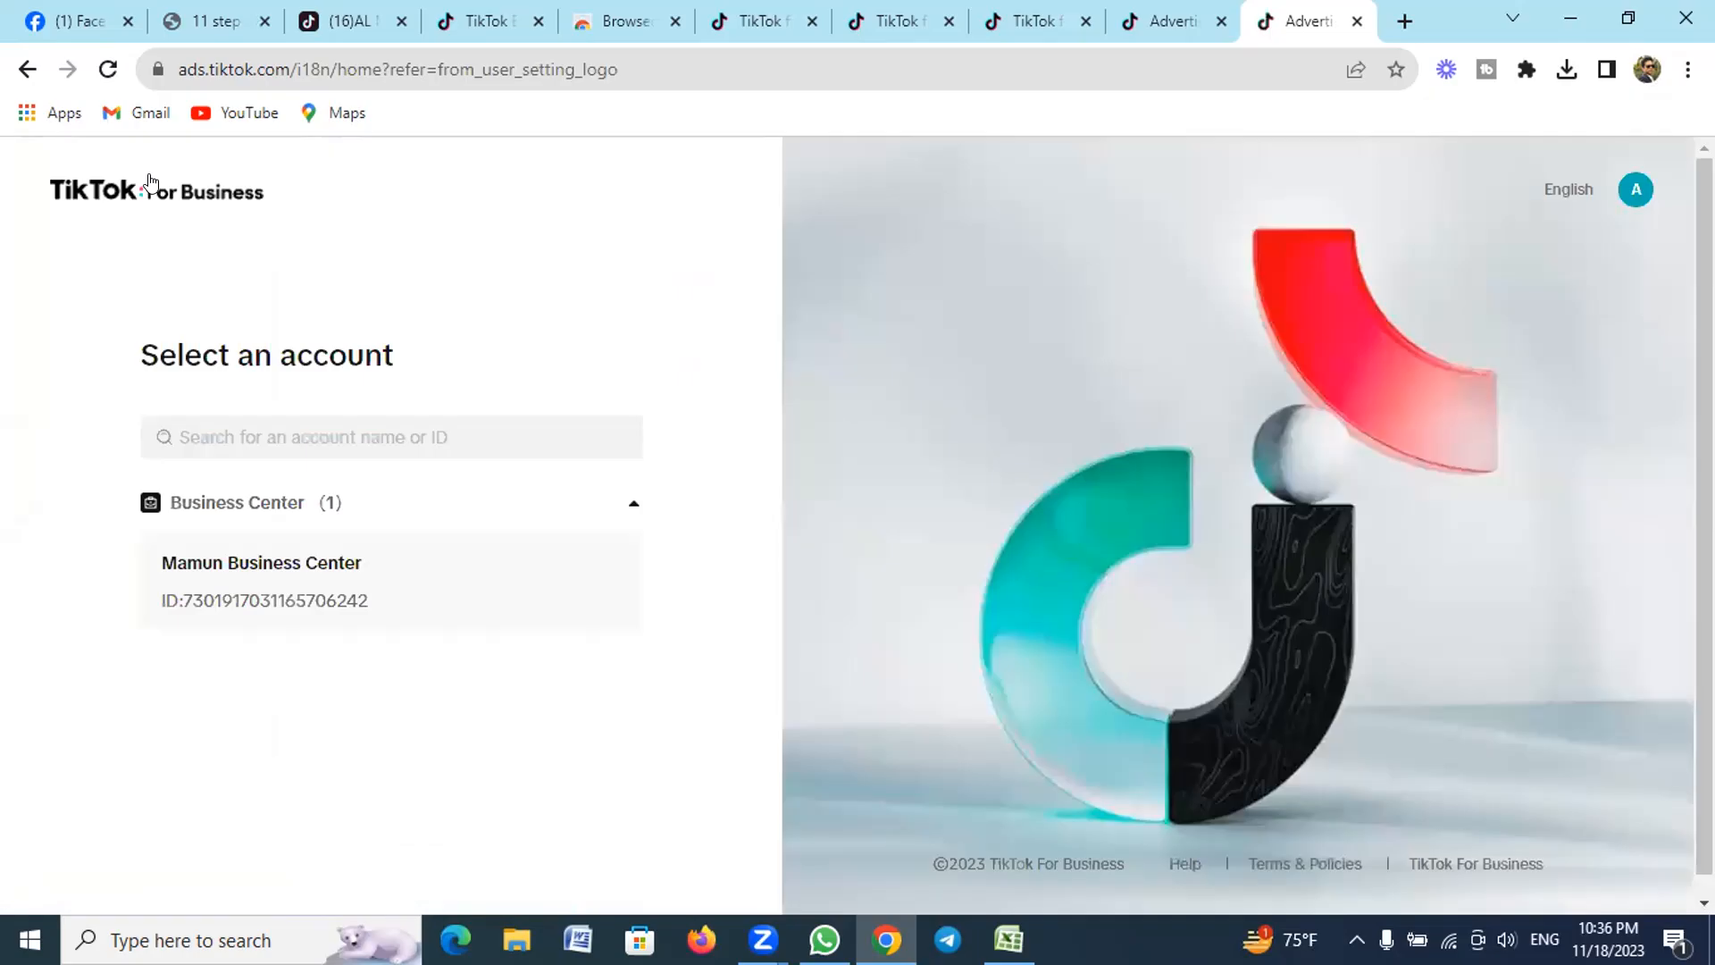
left_click(268, 576)
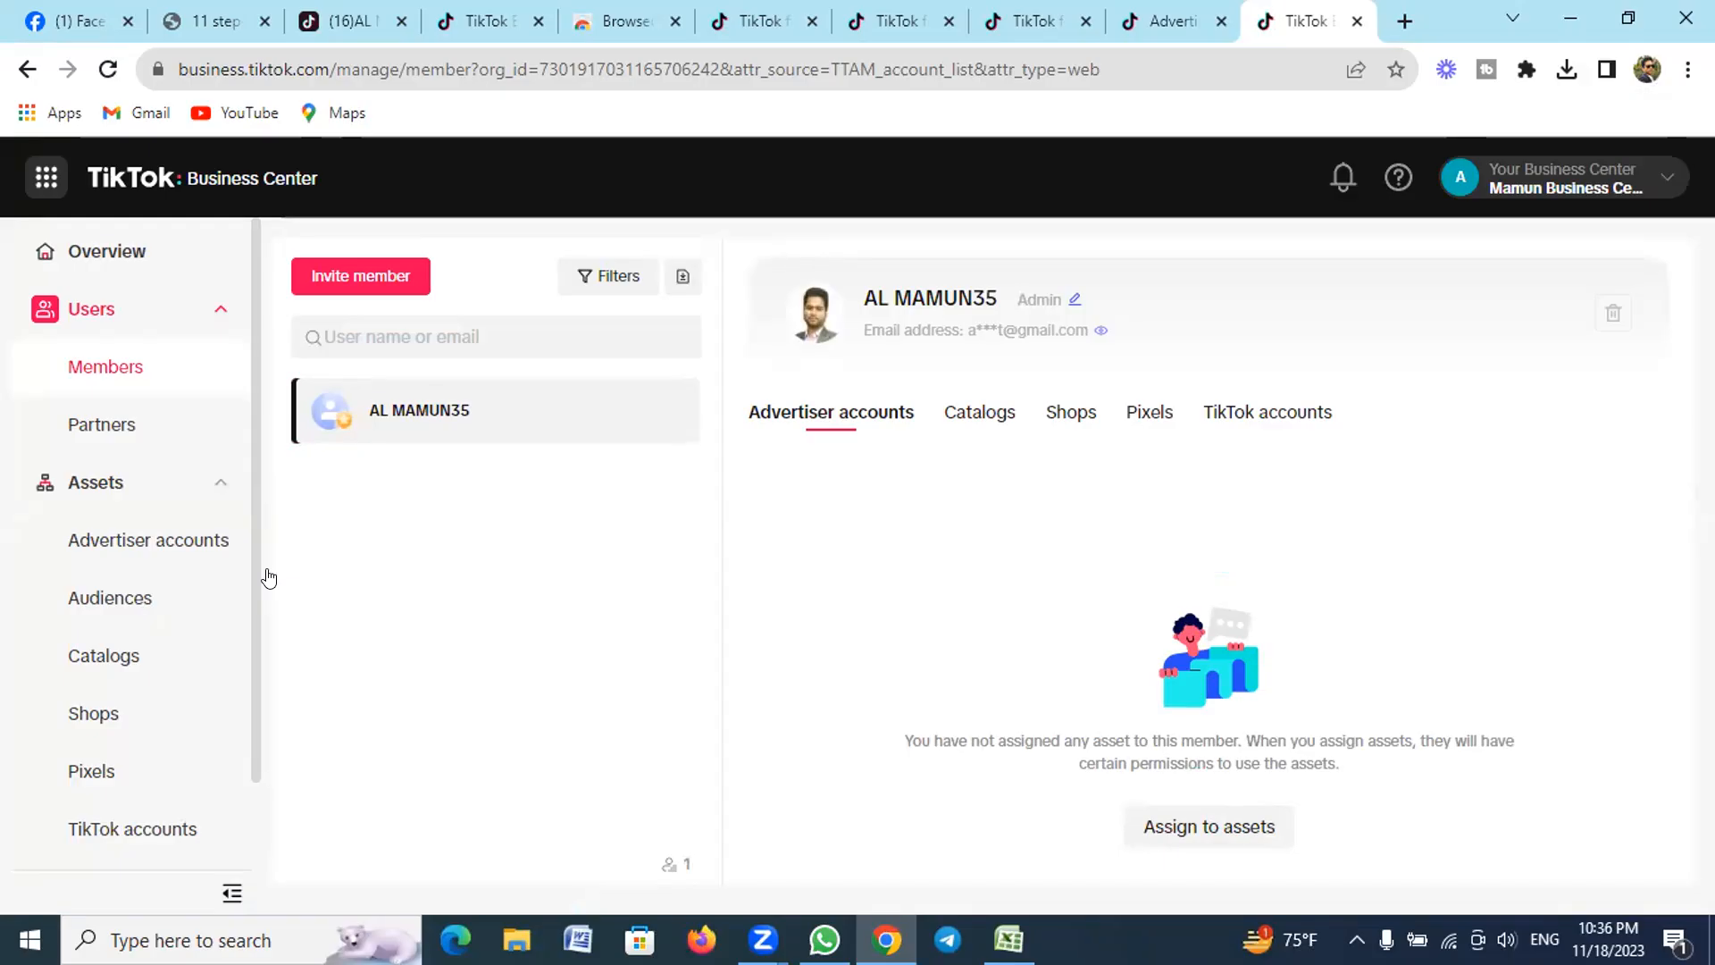
Go to the business center's Advertiser accounts page and start a new browser tab
left_click(120, 552)
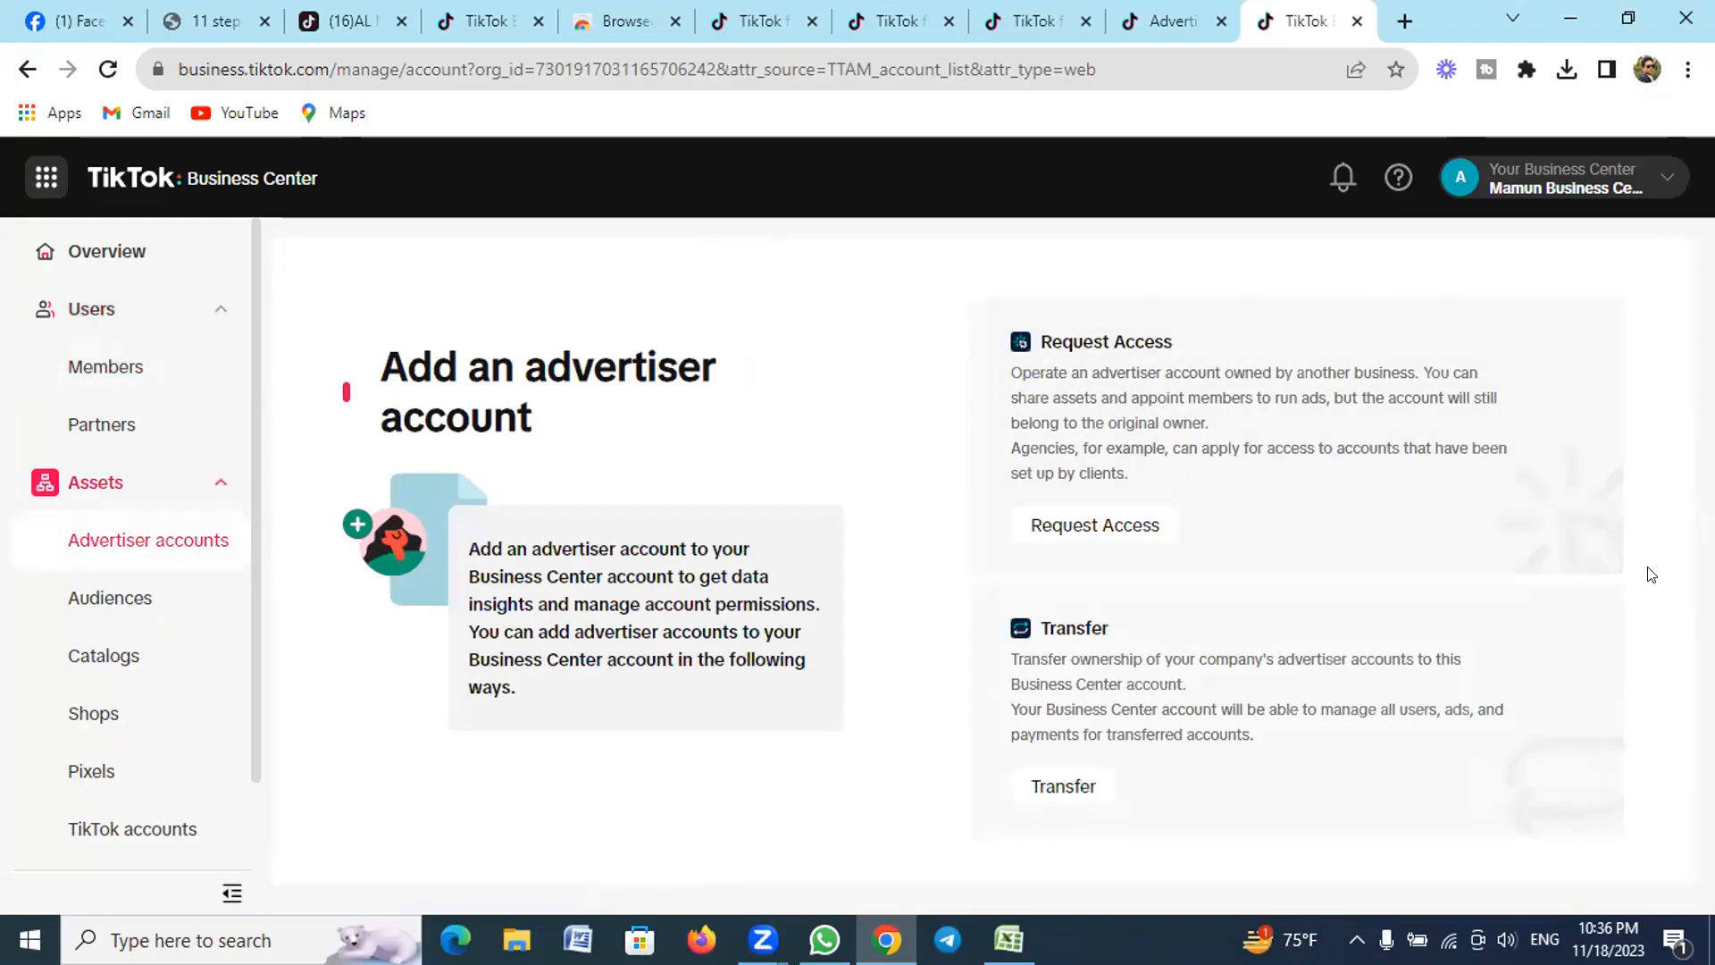
left_click(1399, 20)
Search Google for 'tiktok ads manager' and, after trying other results, reach the TikTok Ads sign-up page
type("tikto")
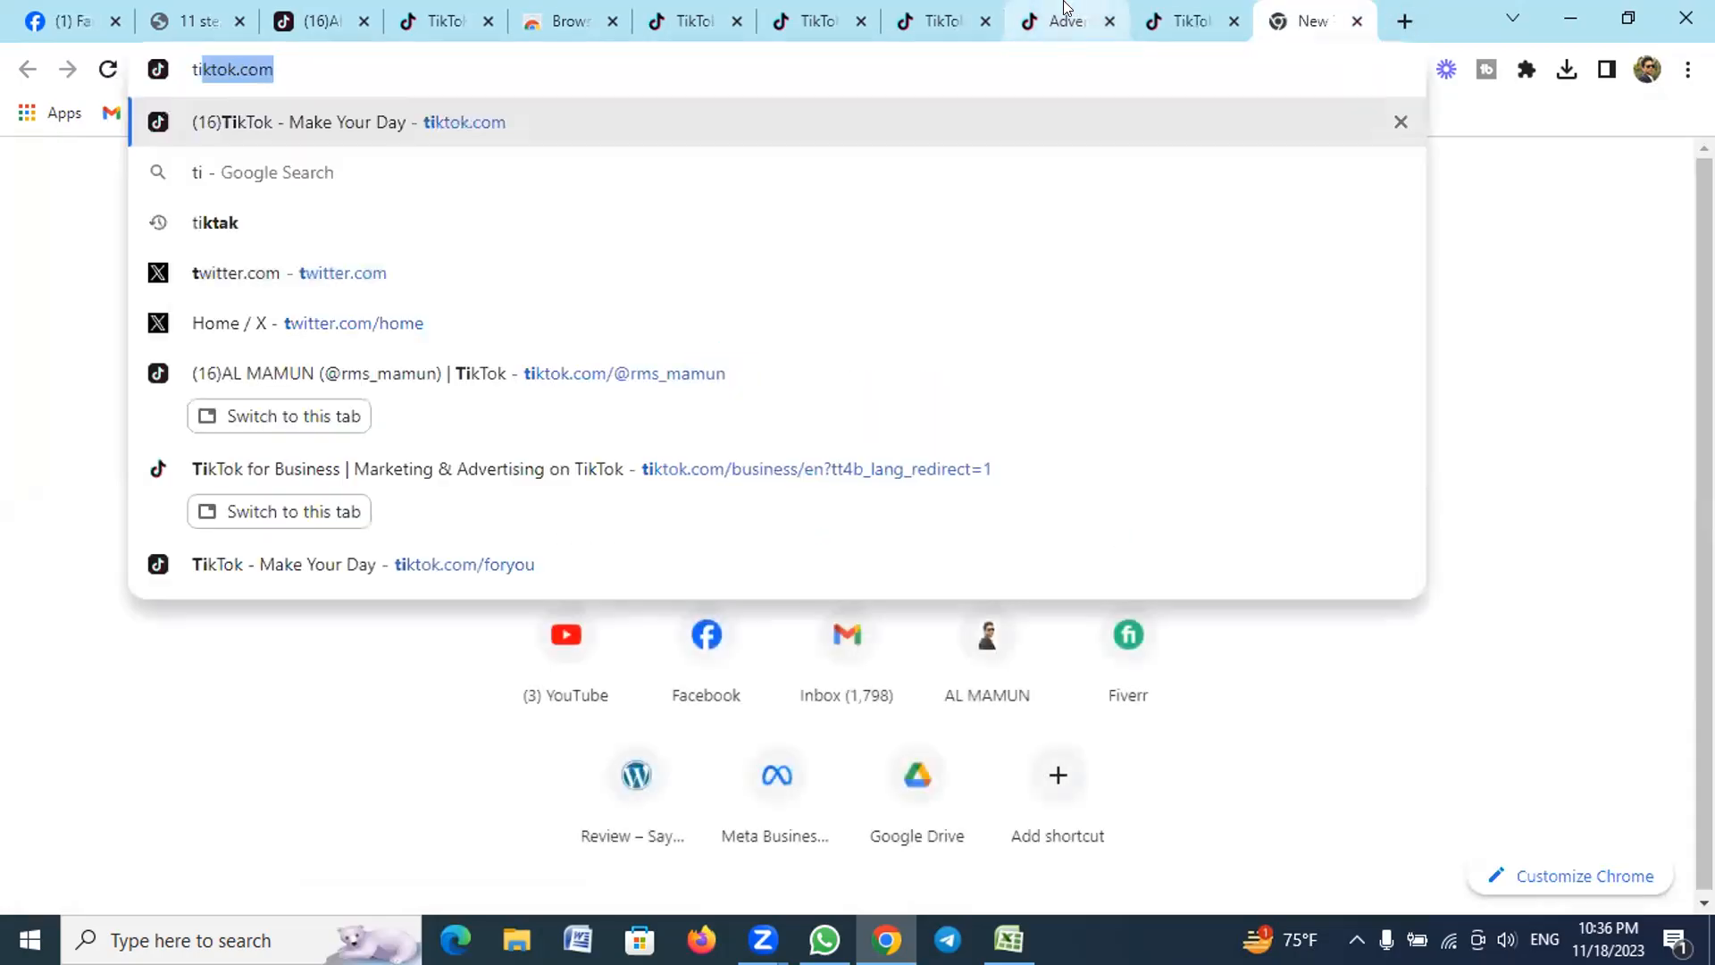
type("k ads naa")
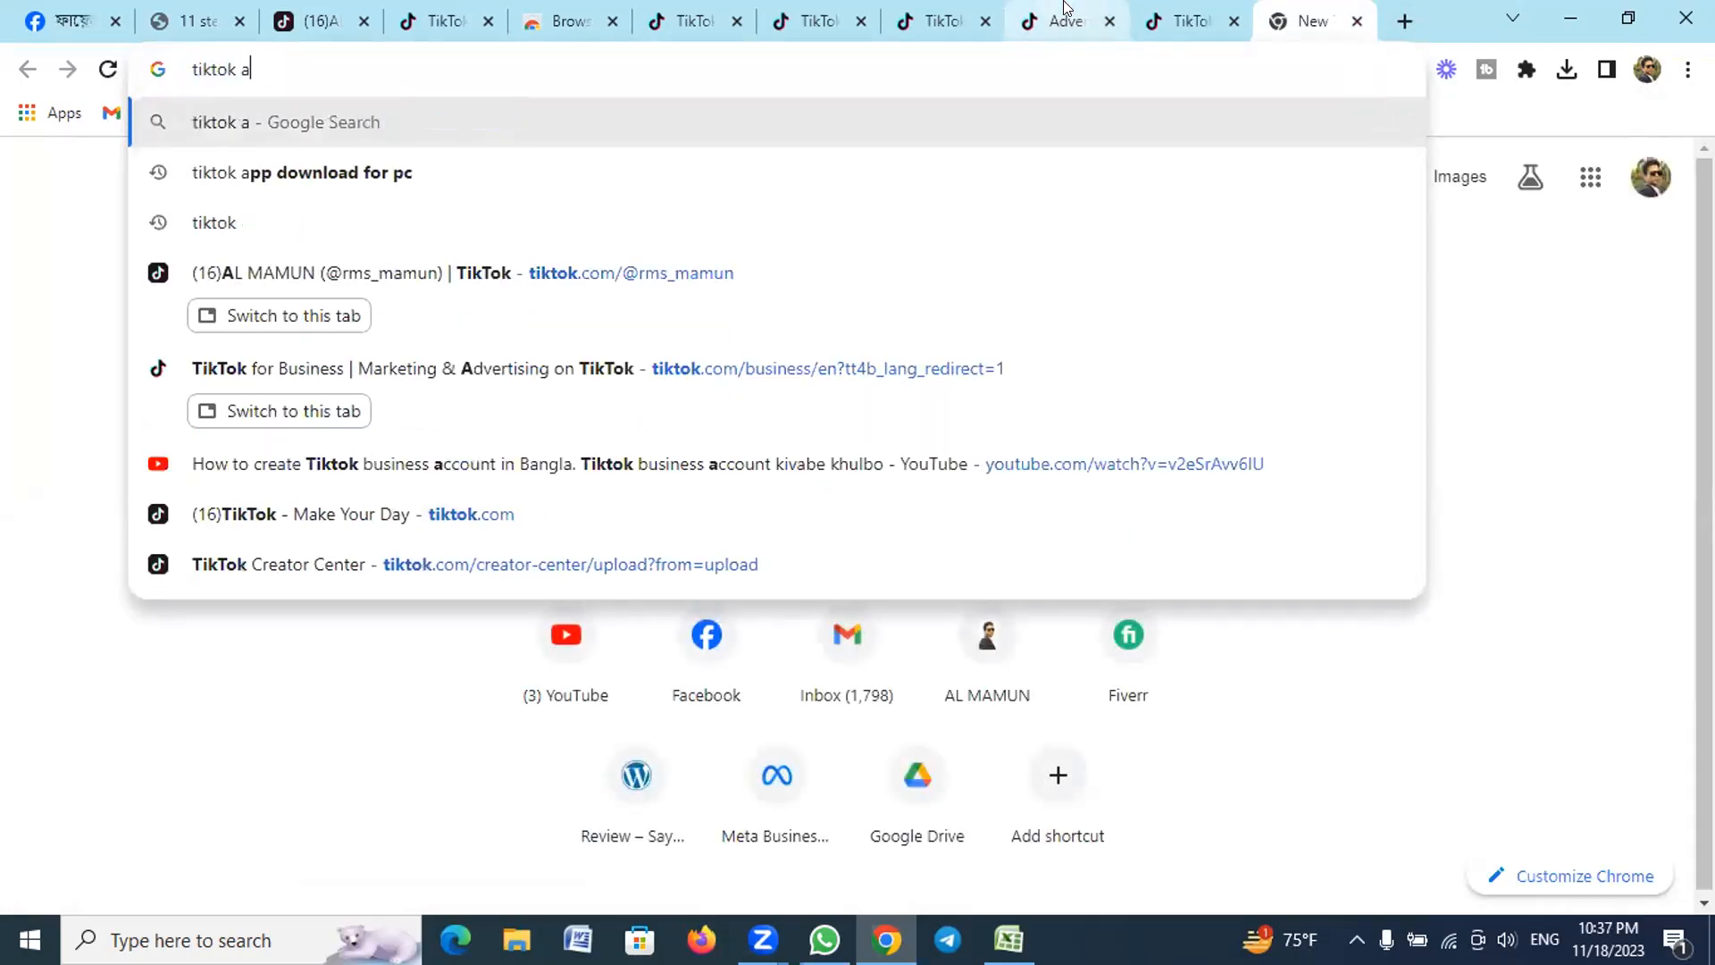
key("BackSpace")
key("BackSpace")
key("BackSpace")
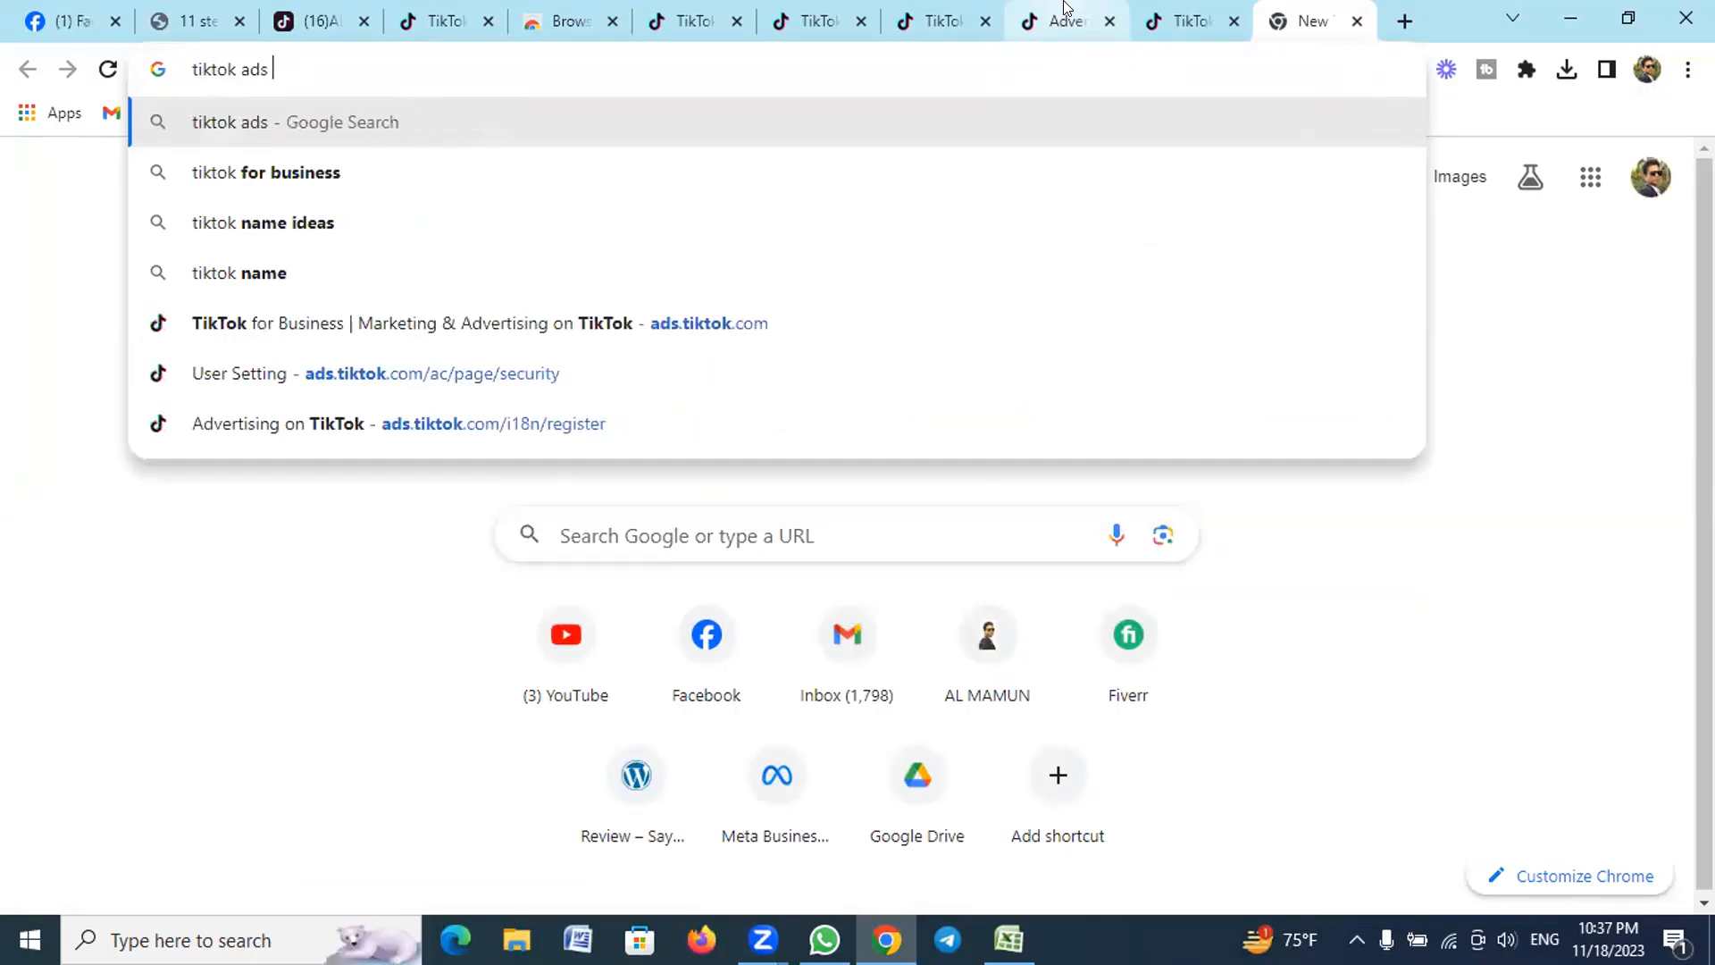
type("manager")
key("Return")
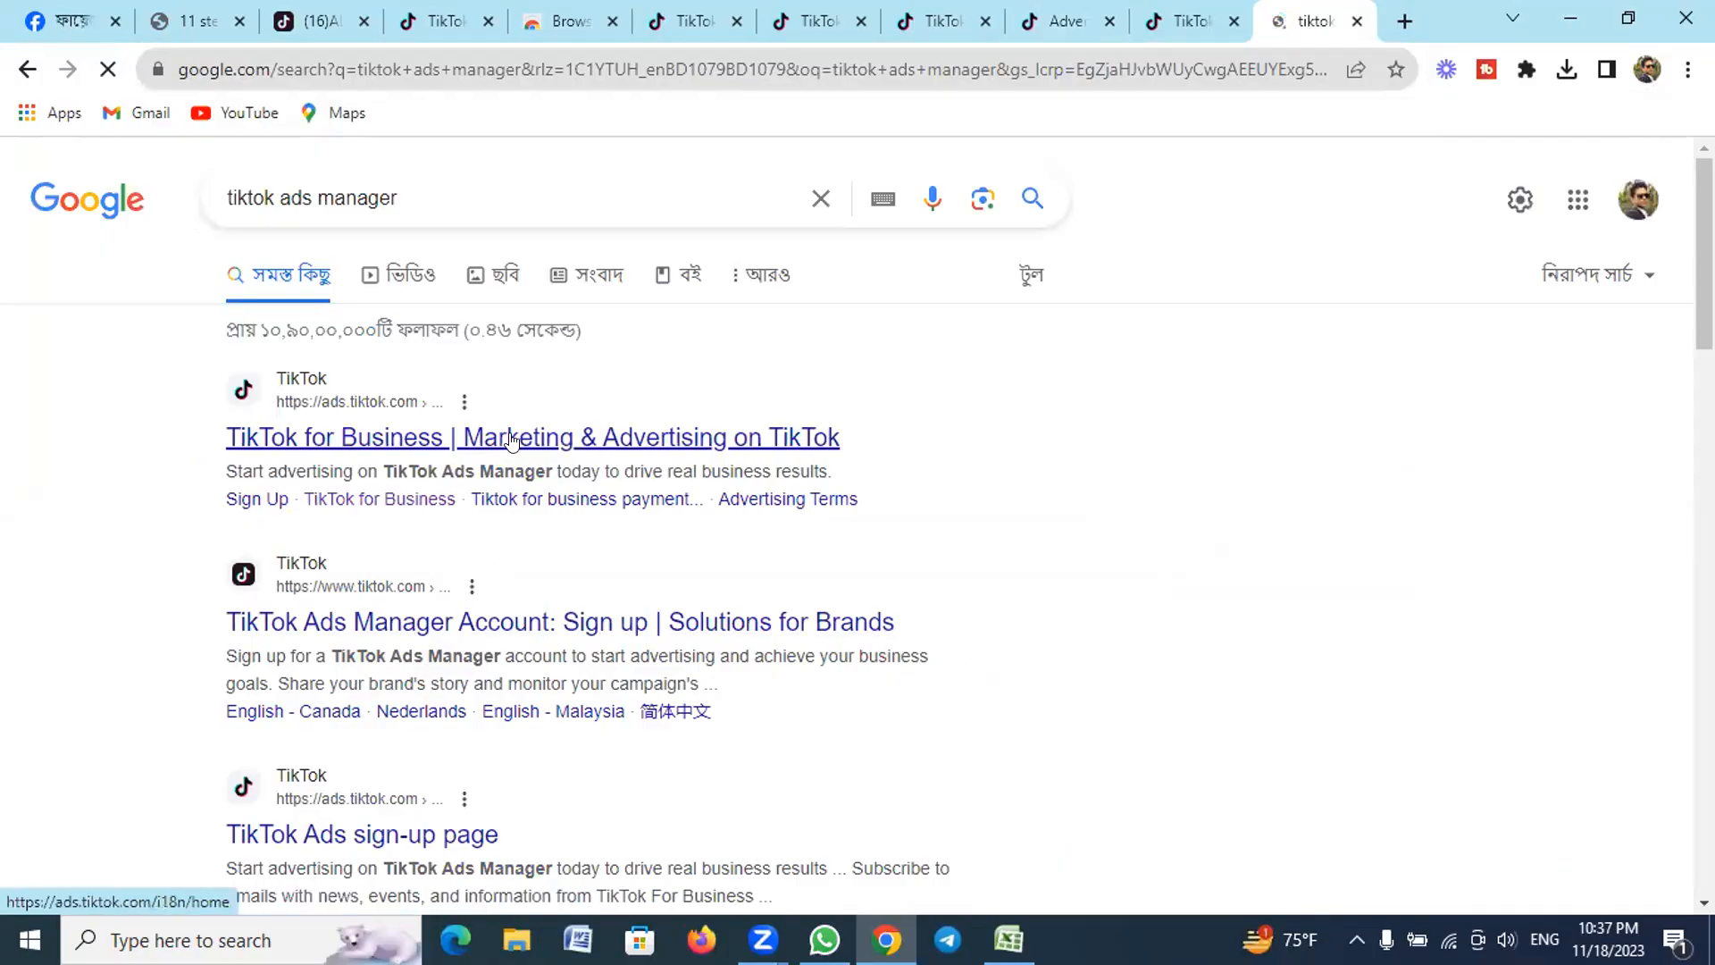
left_click(415, 437)
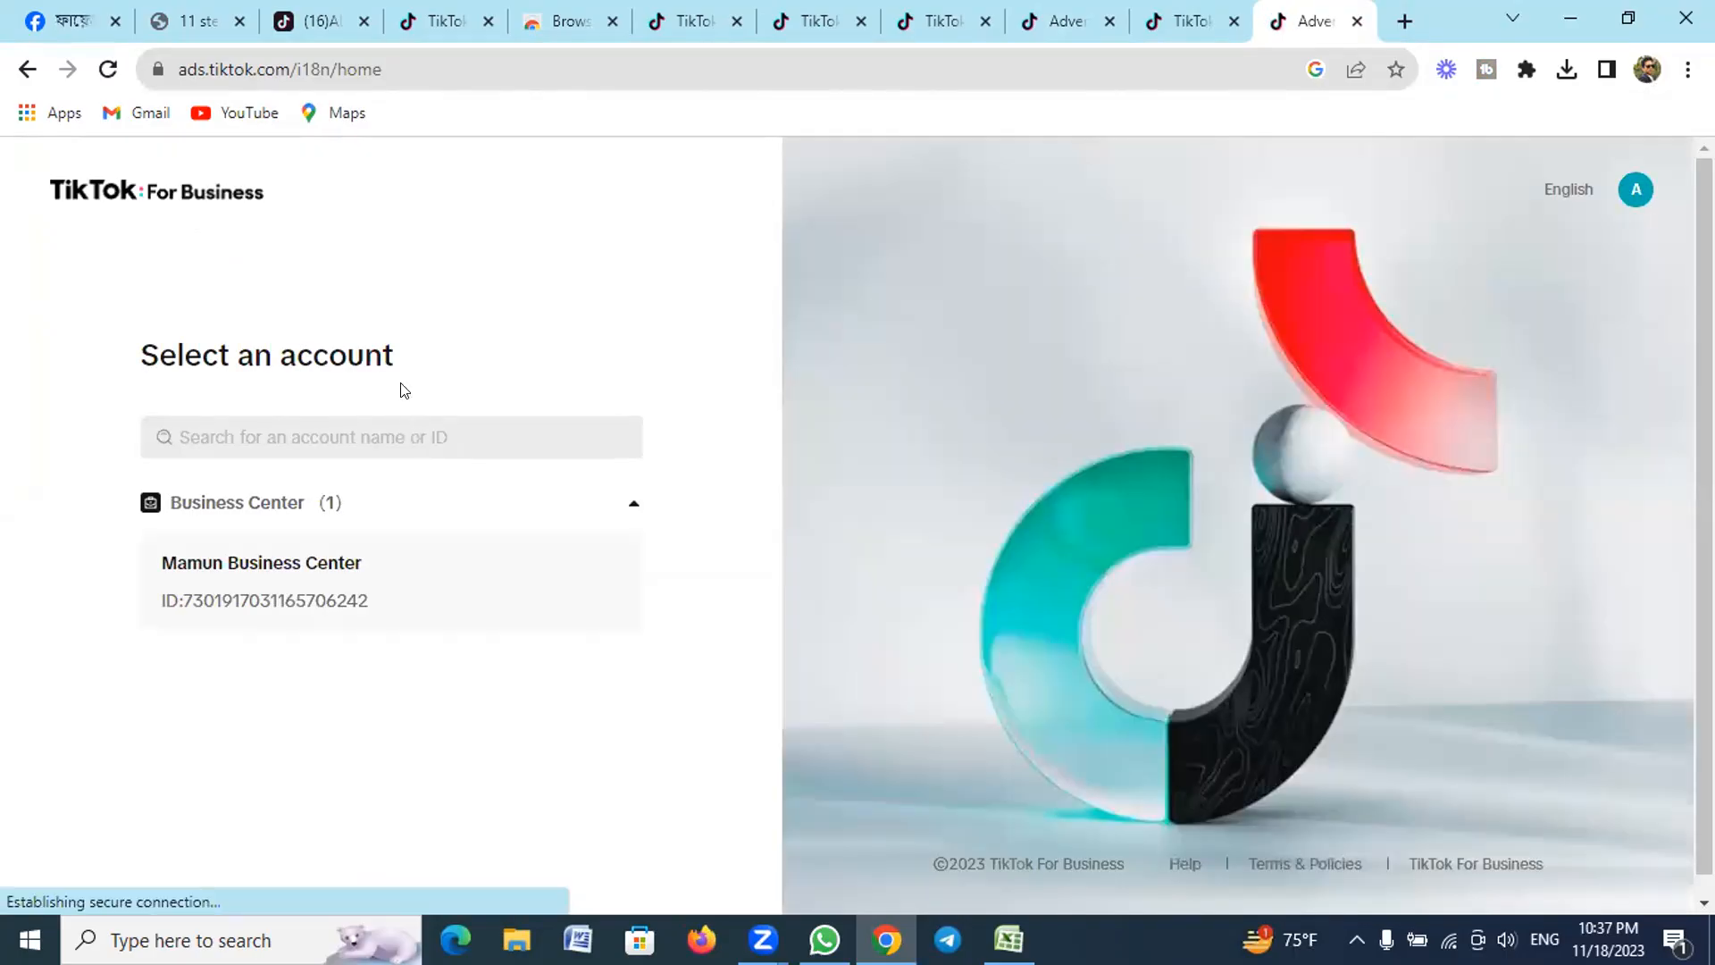
left_click(24, 69)
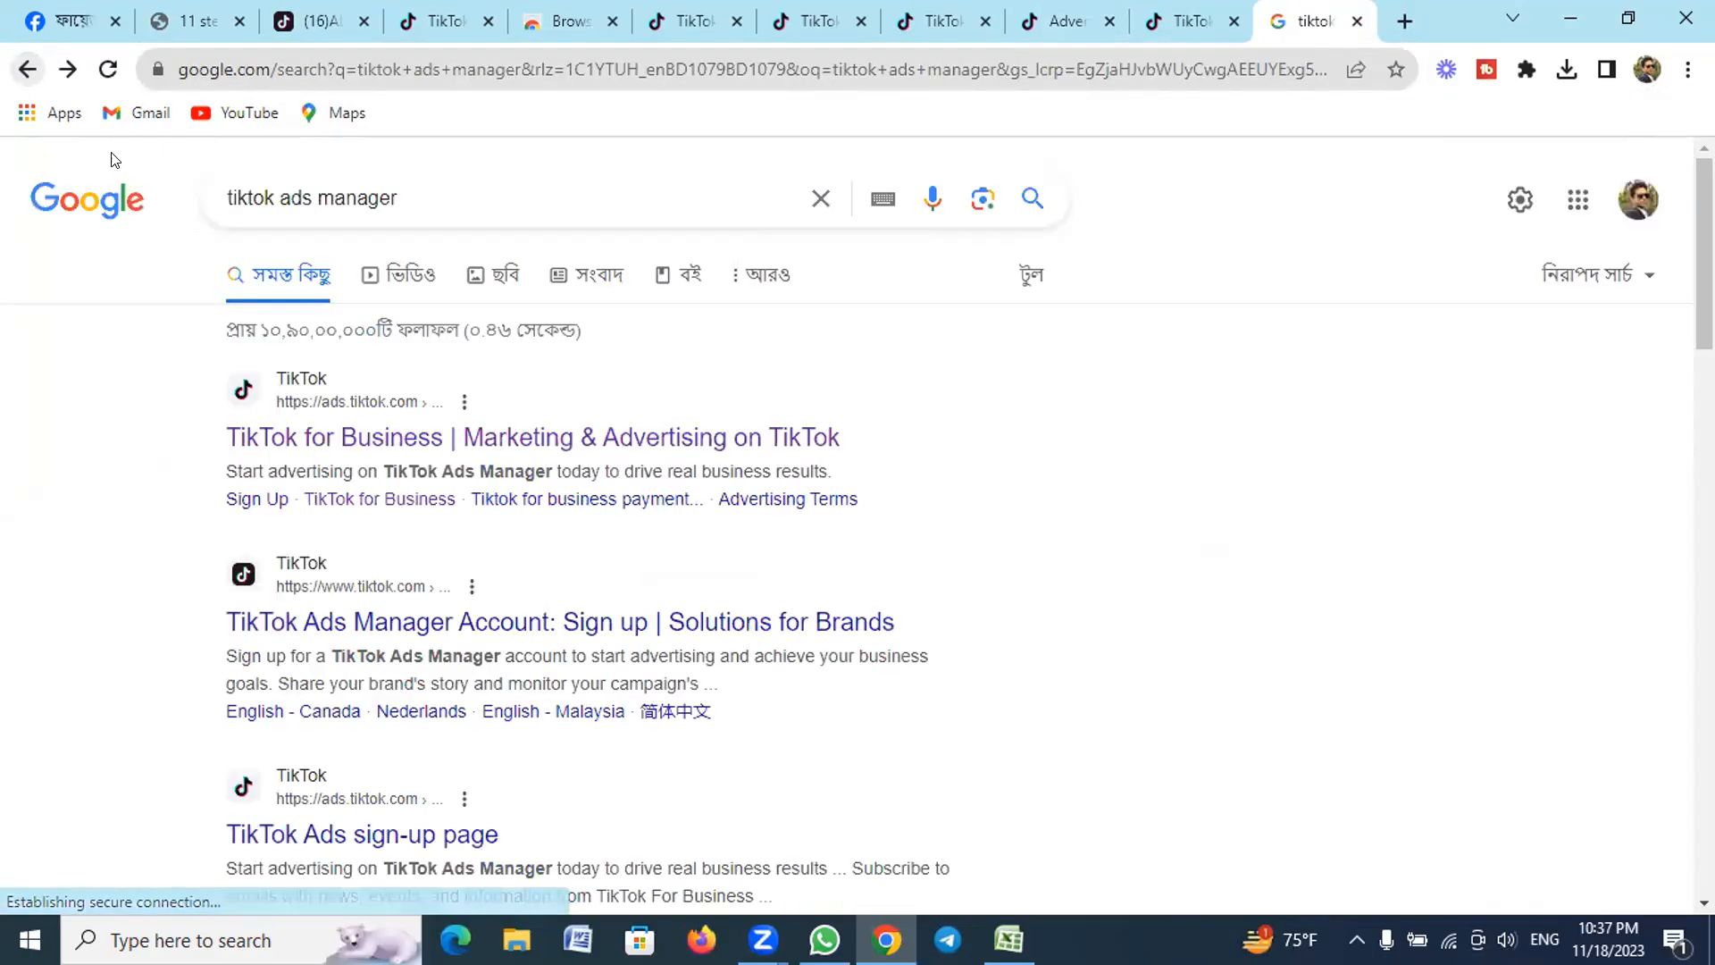
left_click(616, 620)
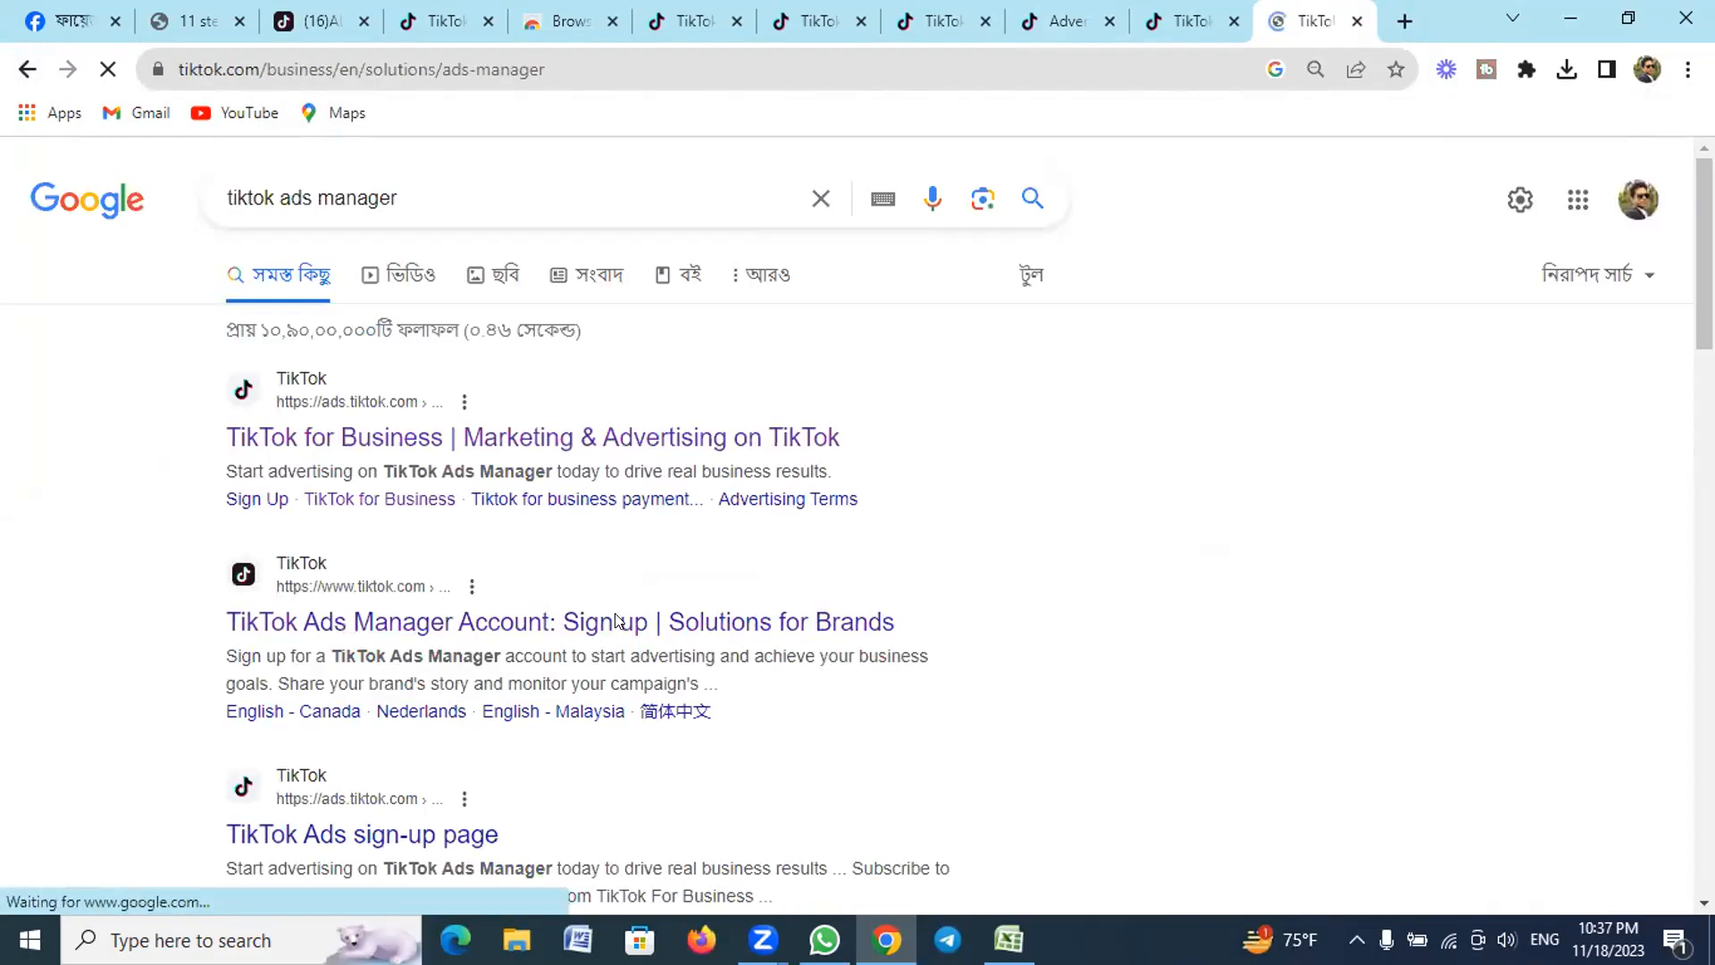
scroll(463, 282, "down", 3)
key("alt+Left")
scroll(522, 753, "down", 2)
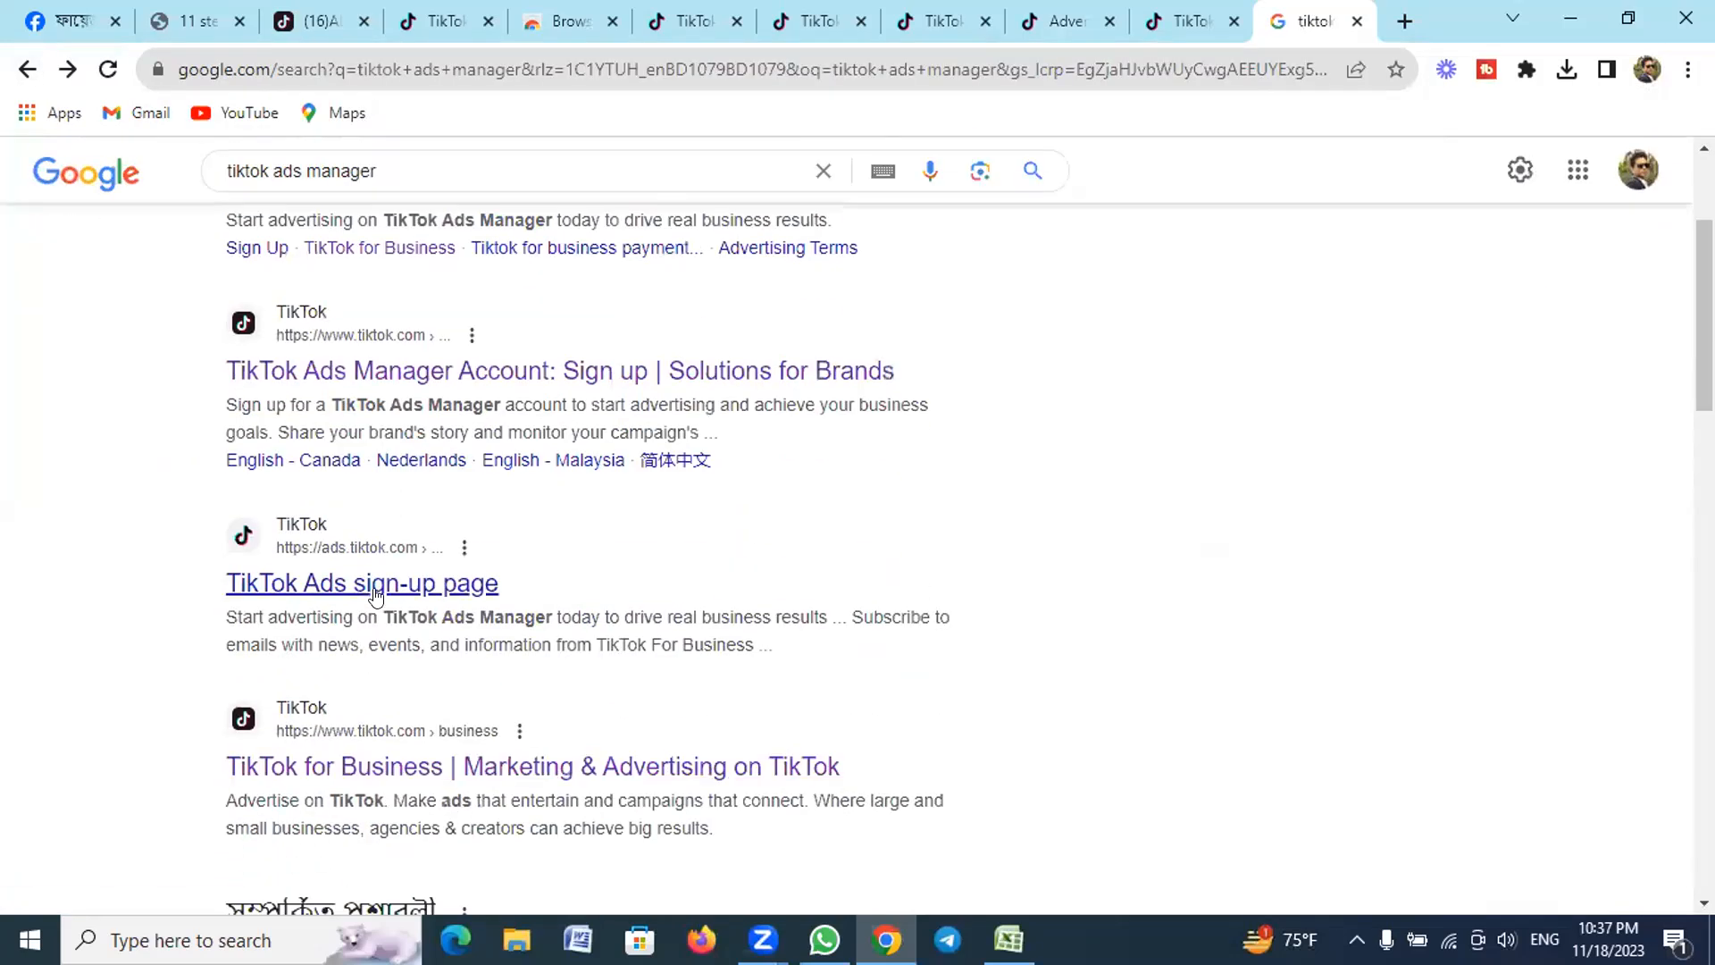
left_click(376, 589)
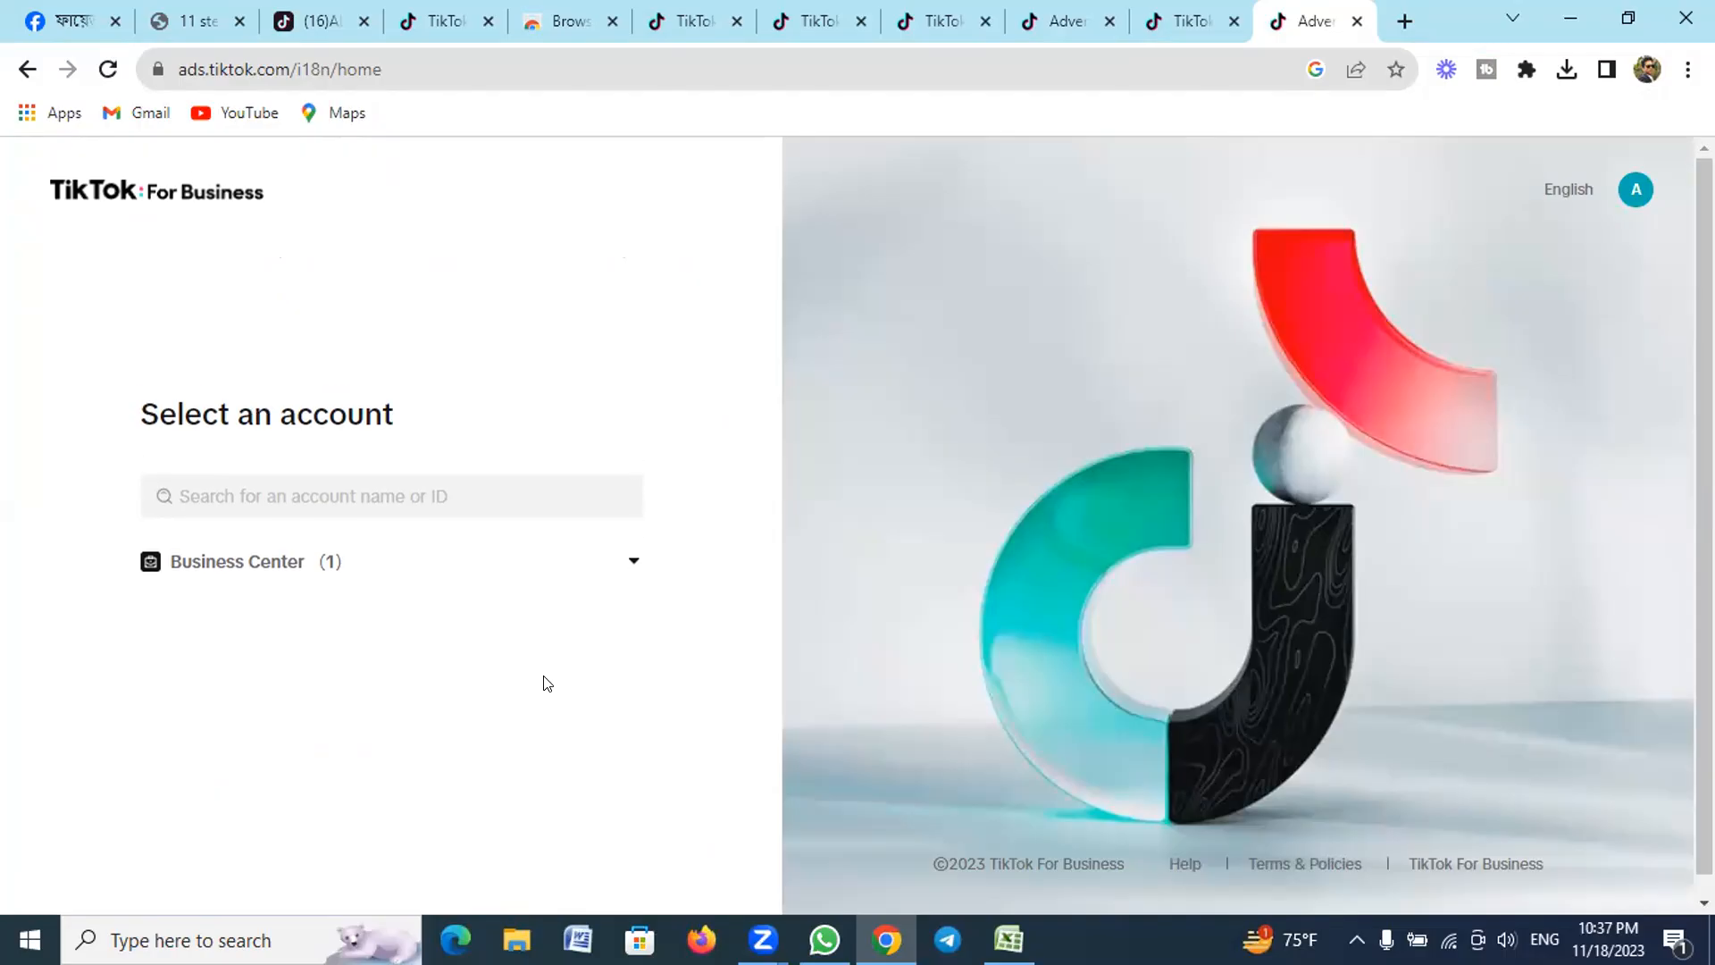
Load the ads registration page via the address bar and close the extra TikTok tabs
left_click(459, 72)
left_click(459, 71)
left_click(460, 70)
key("BackSpace")
key("BackSpace")
key("BackSpace")
key("BackSpace")
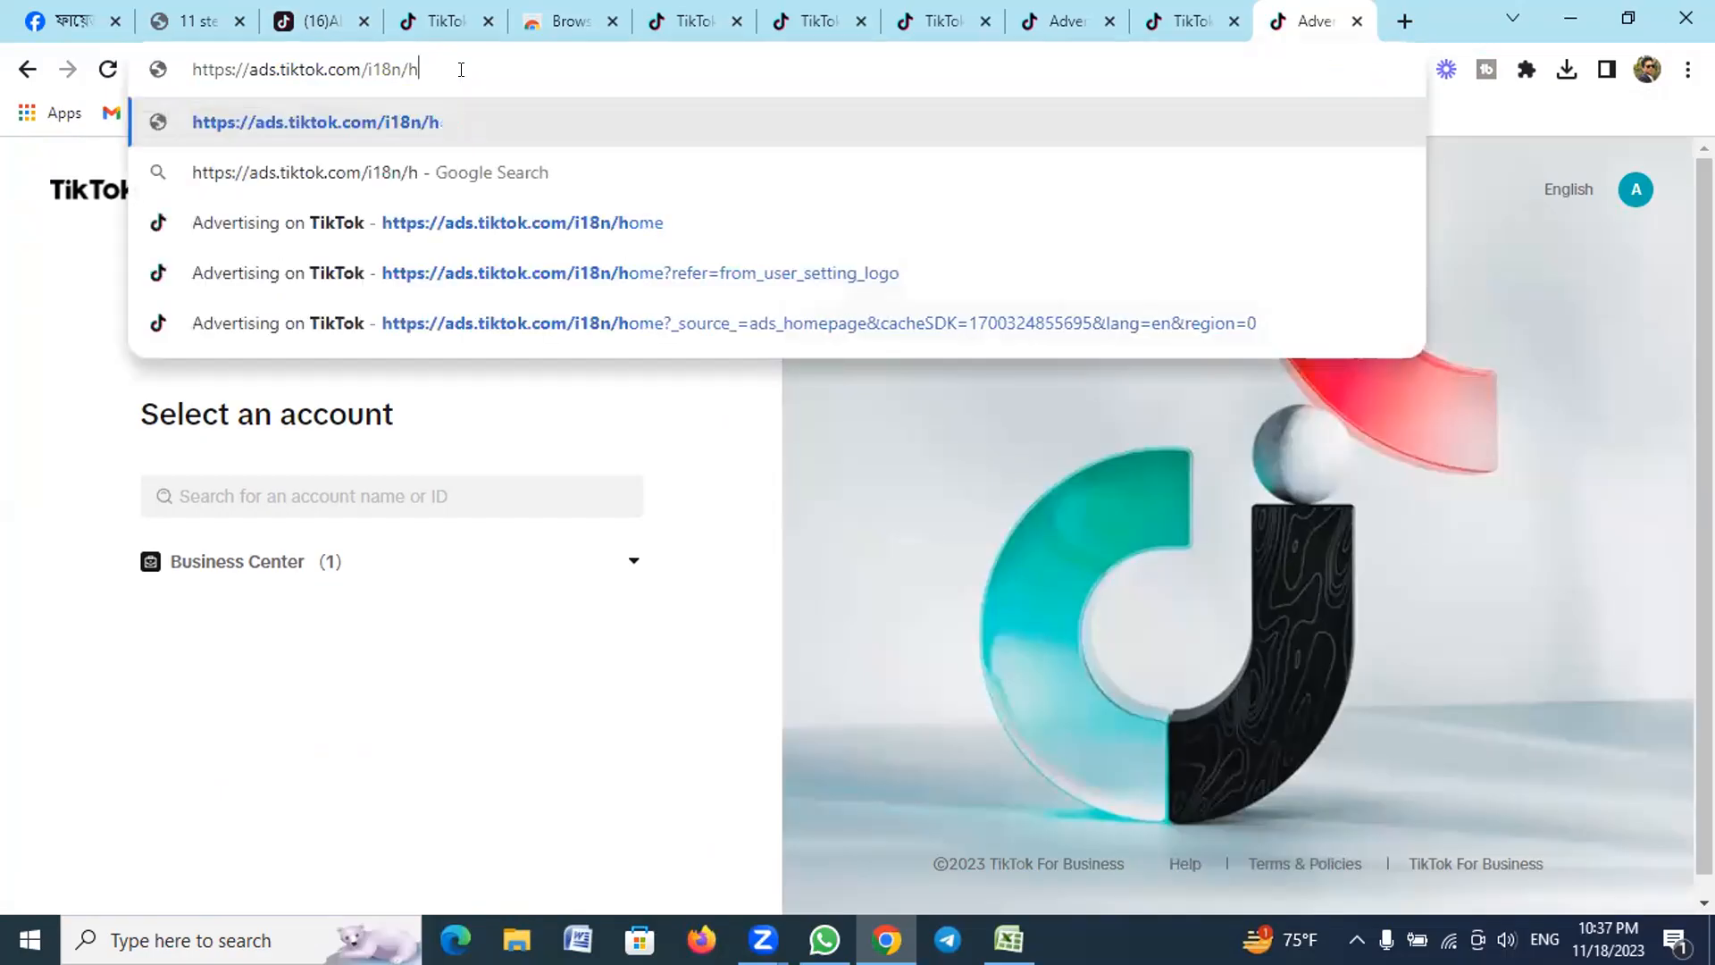
type("re")
key("Return")
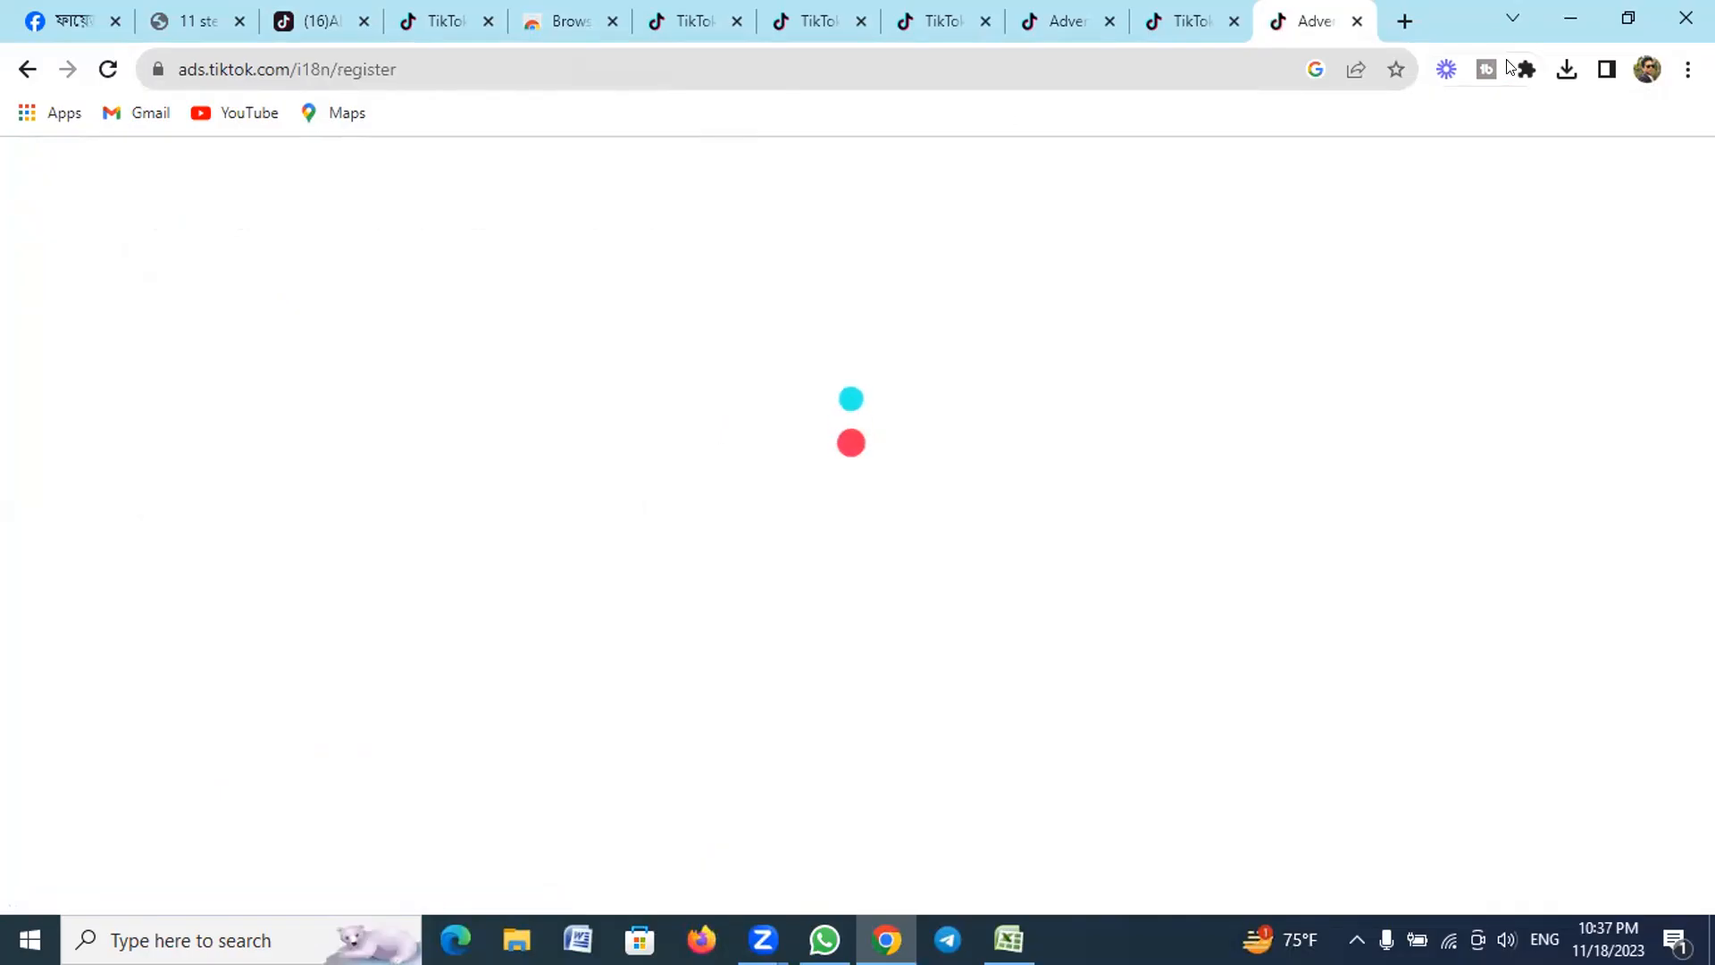
left_click(1234, 22)
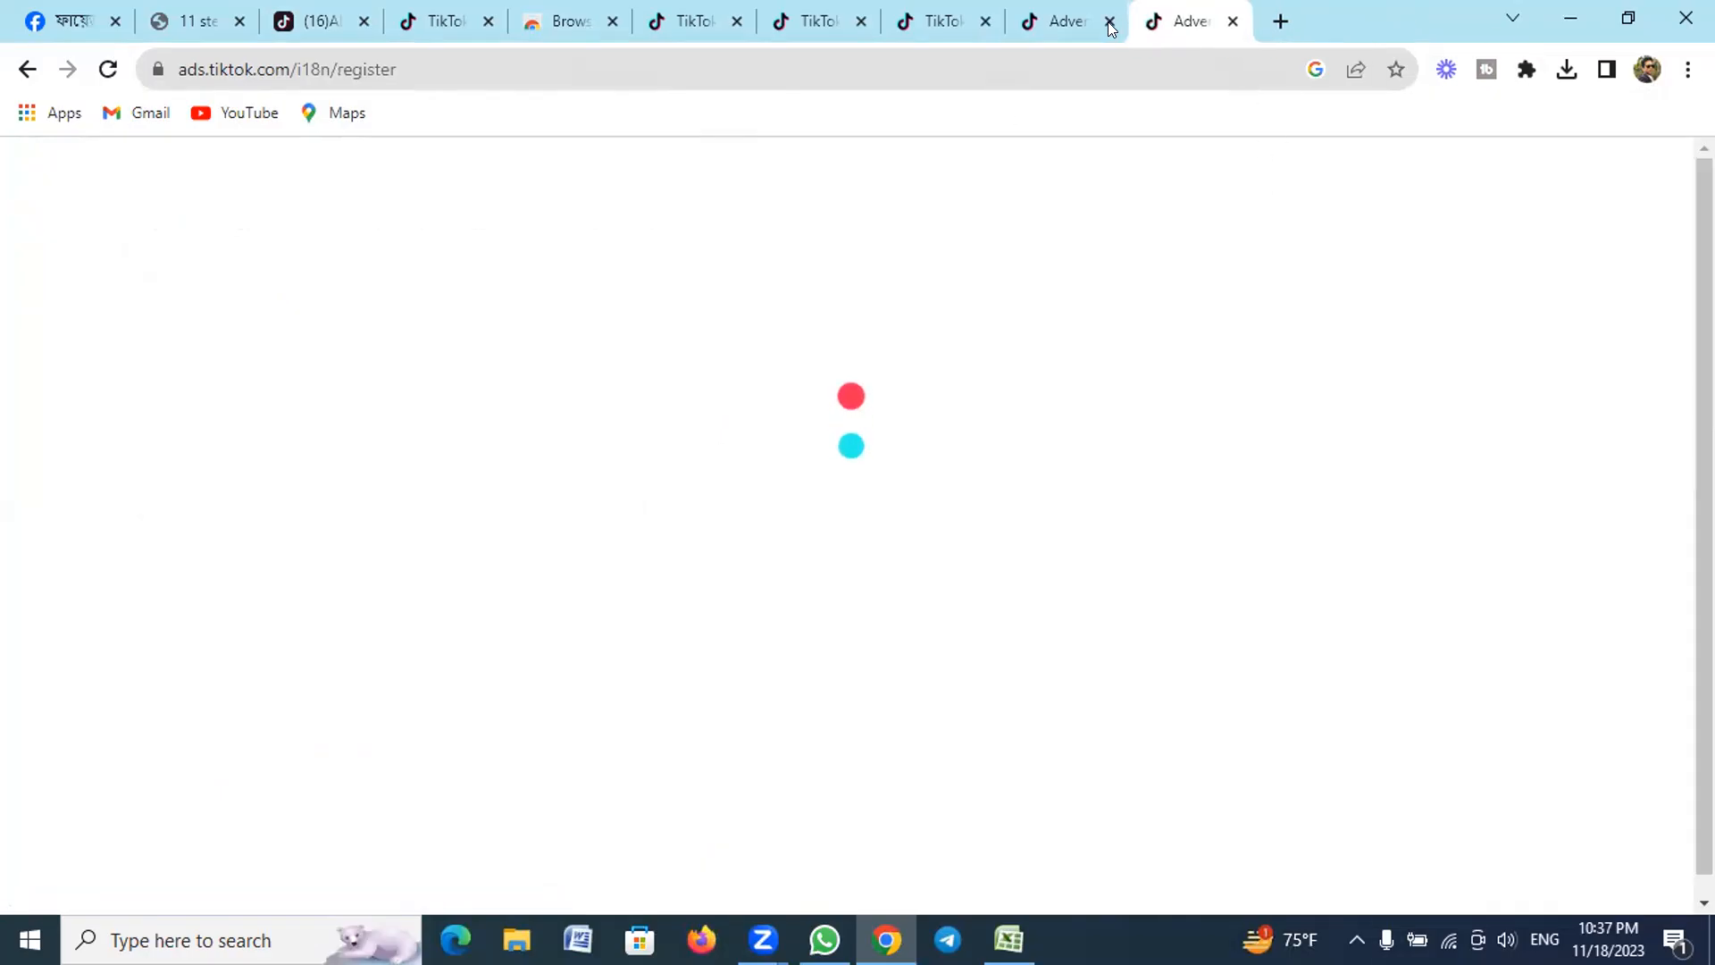
left_click(1110, 22)
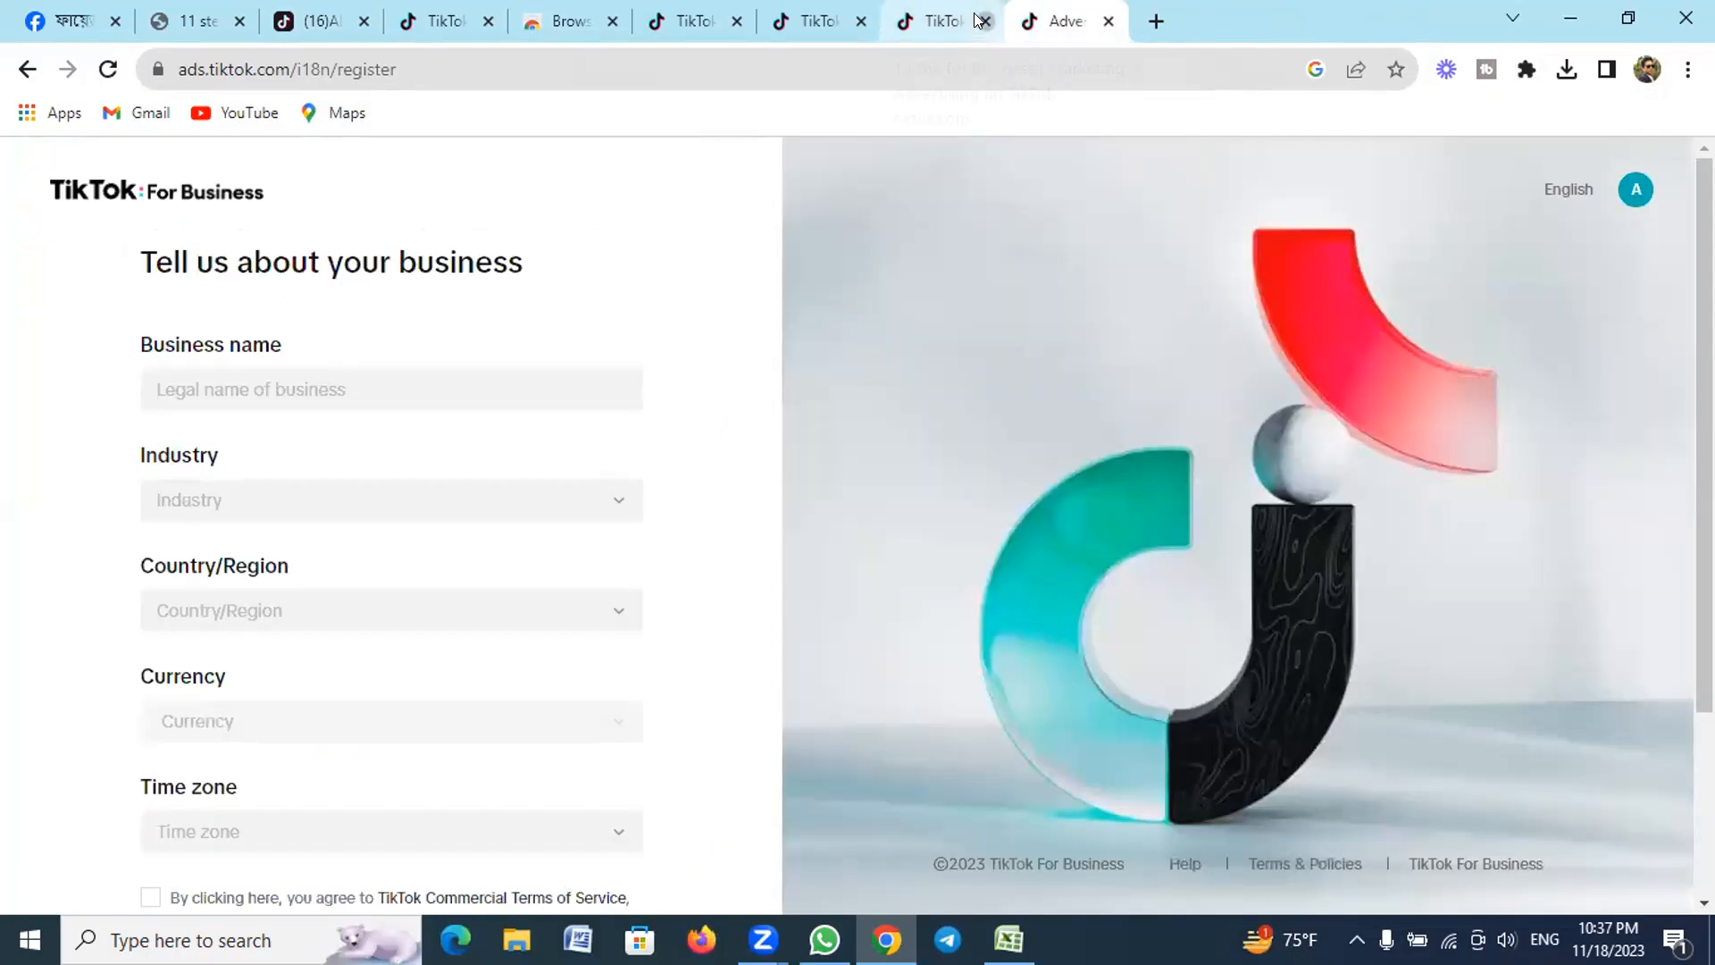
left_click(983, 21)
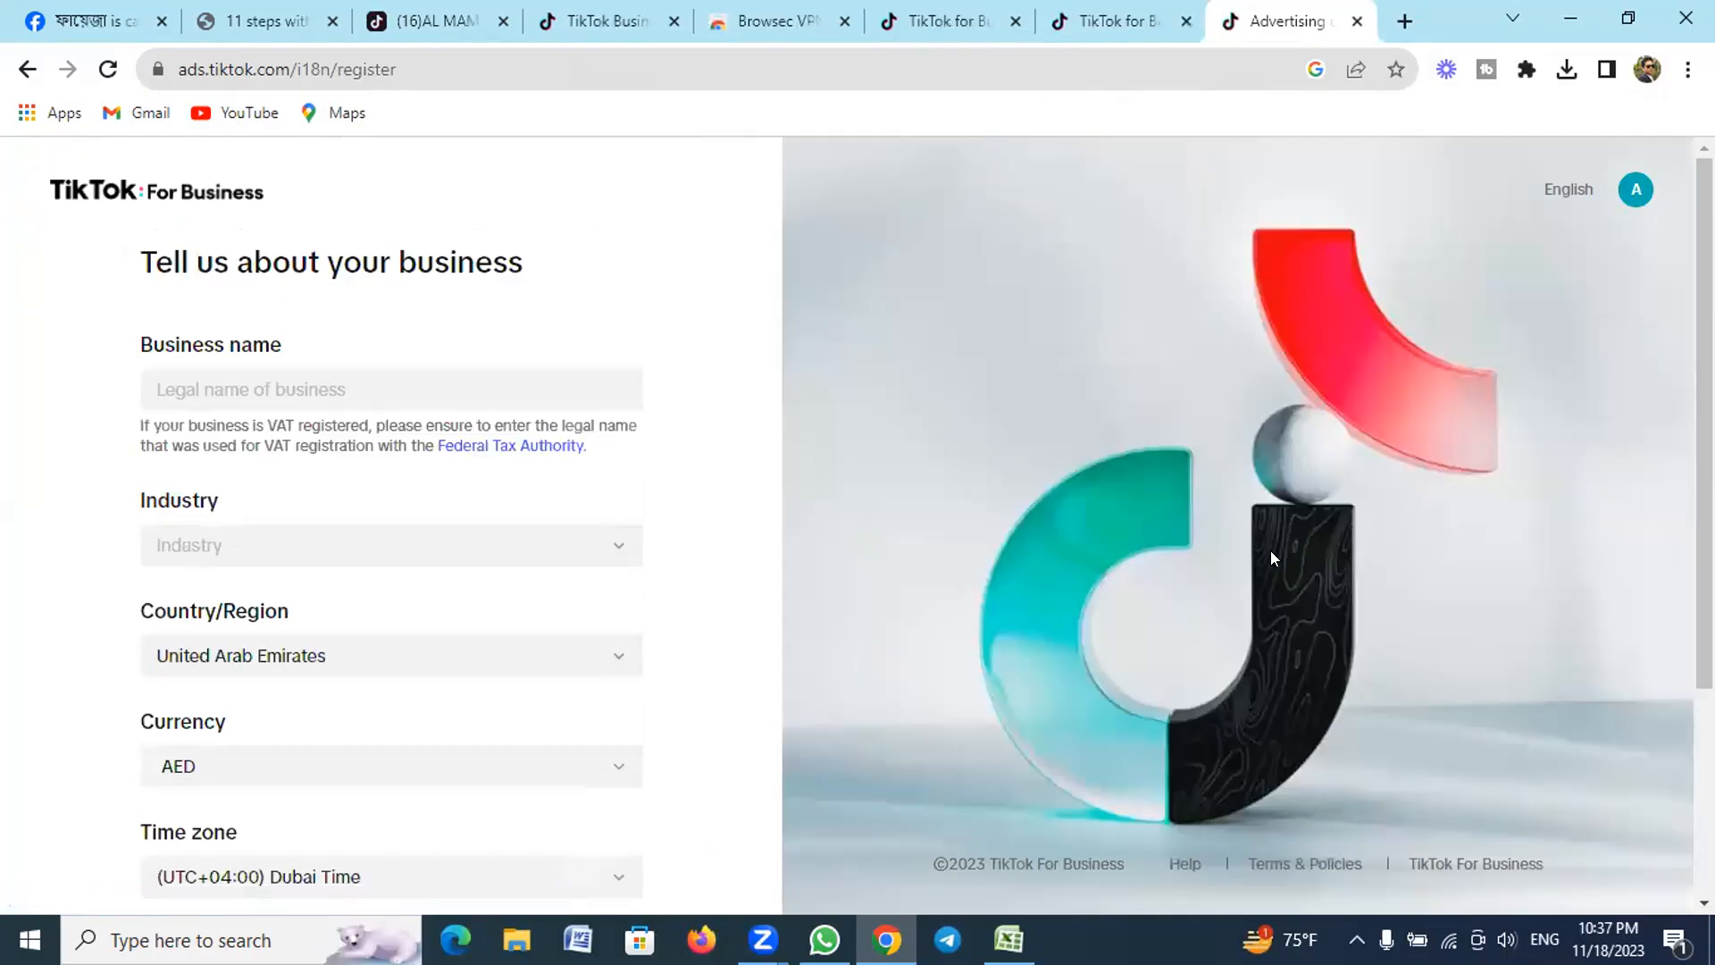
Replace the business name with a new name
left_click(220, 375)
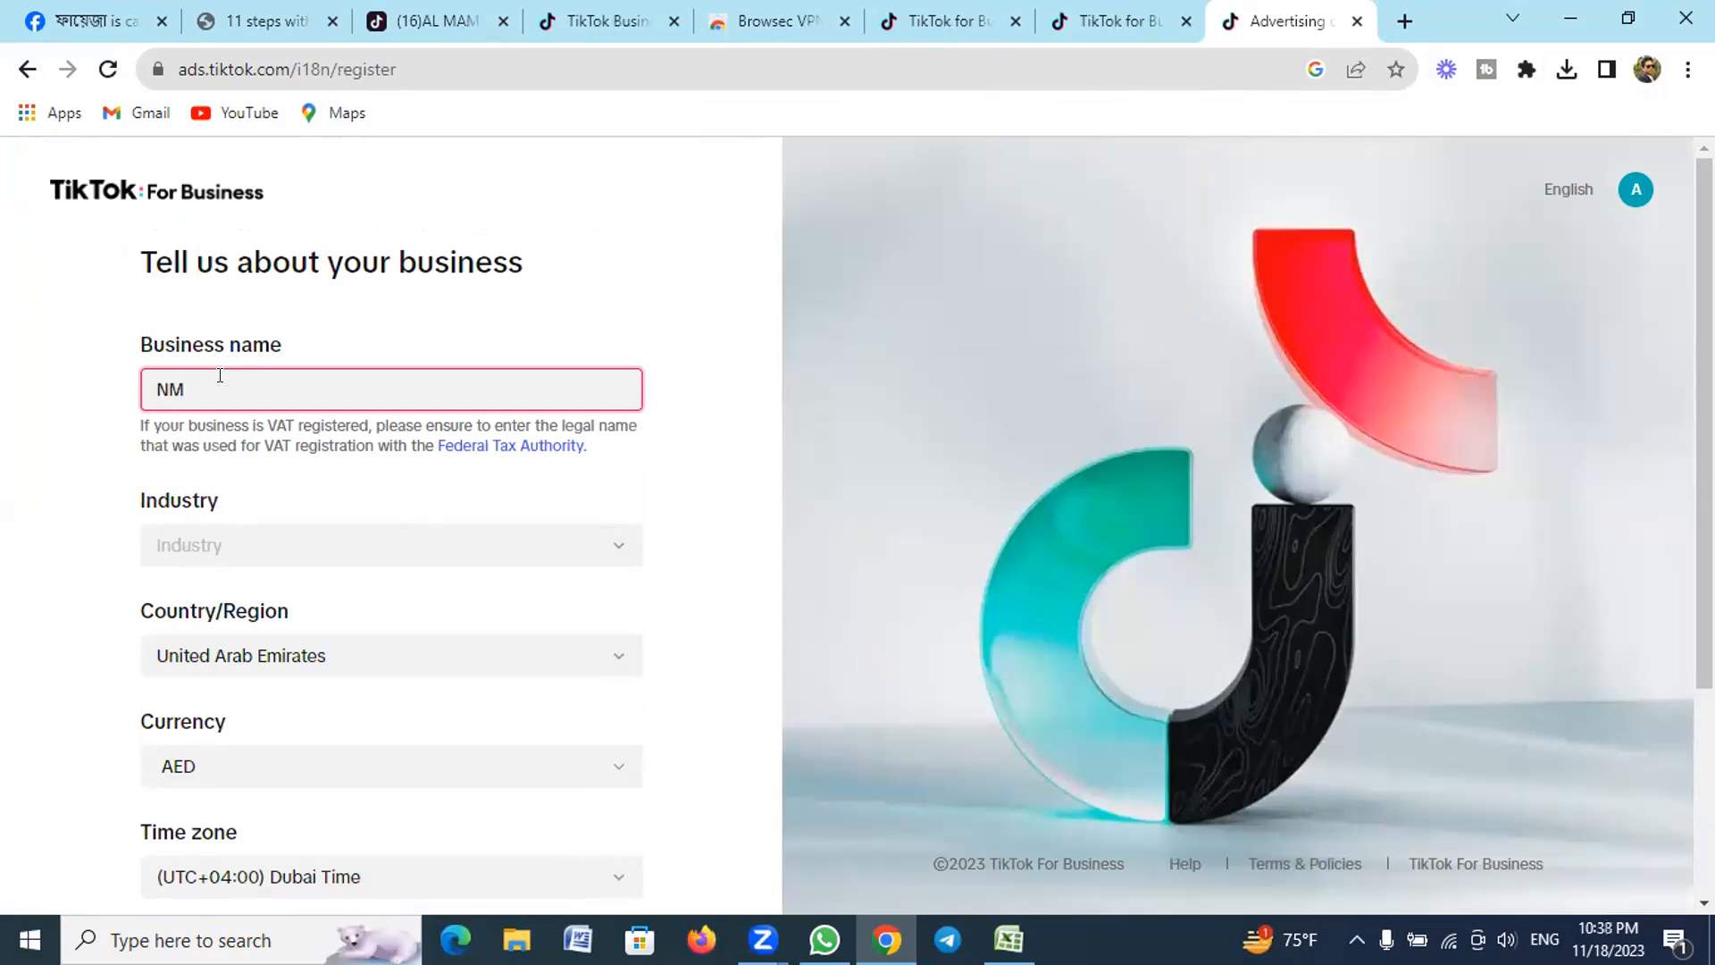
key("BackSpace")
key("BackSpace")
type("M")
type("AMUN")
type(" B")
key("BackSpace")
type("AdA")
left_click(686, 216)
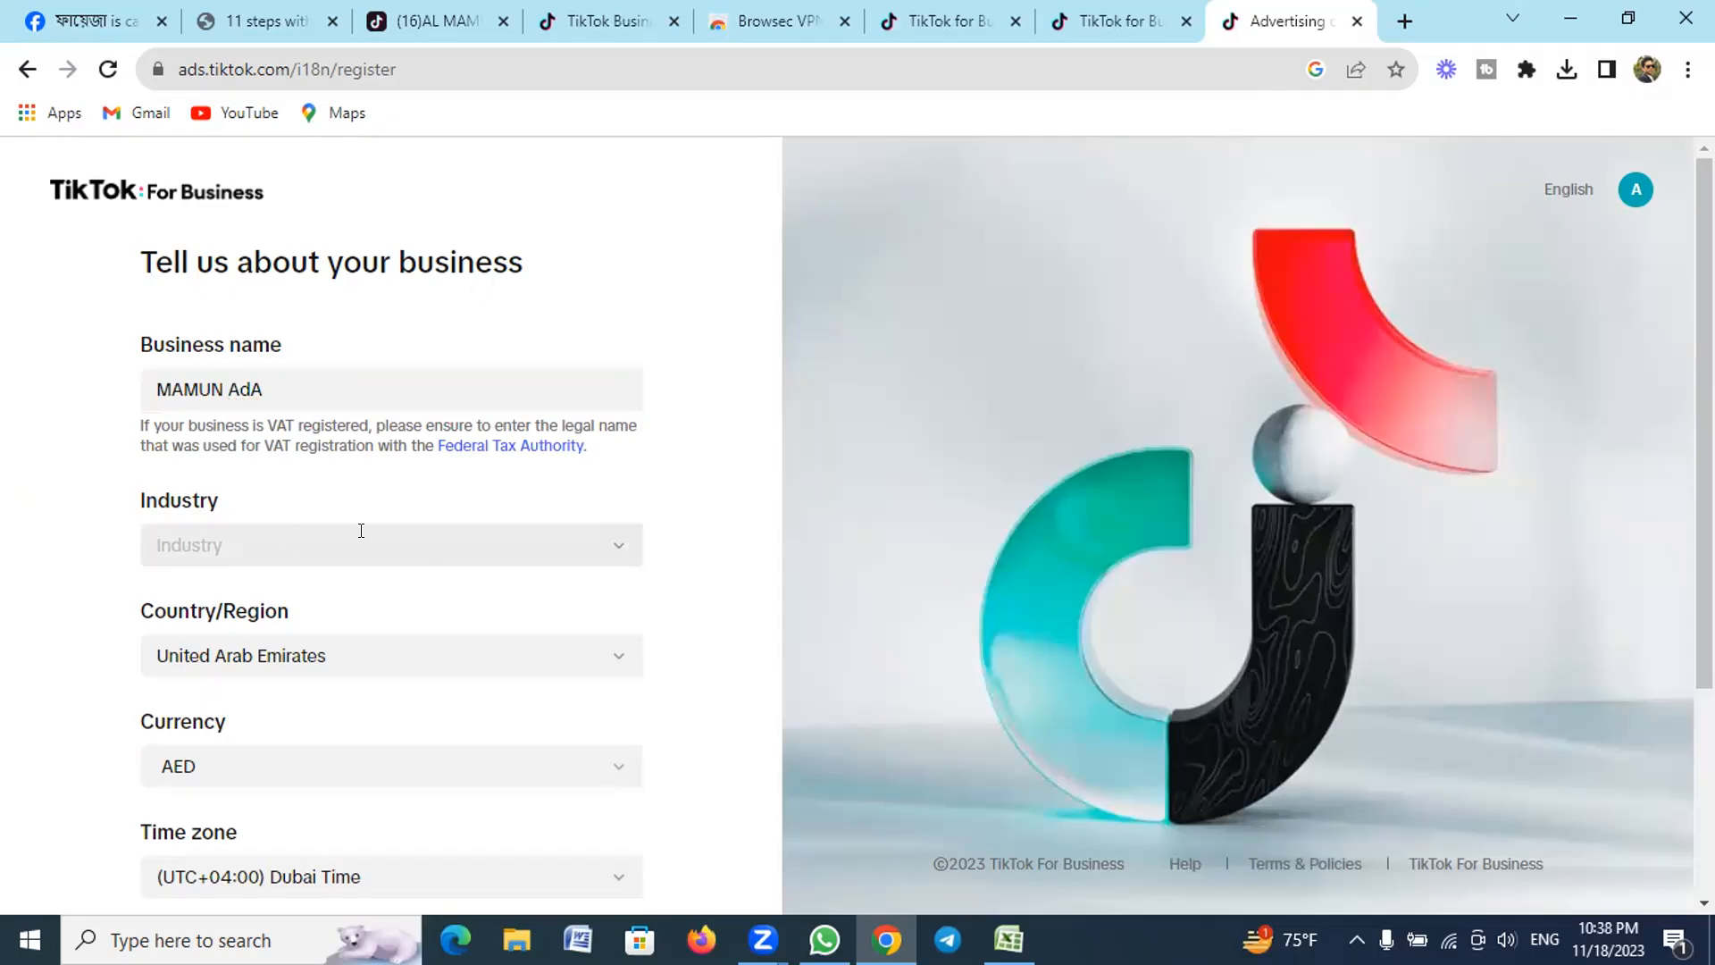
Set the industry to Education & Training > College Education
scroll(401, 491, "down", 2)
left_click(398, 429)
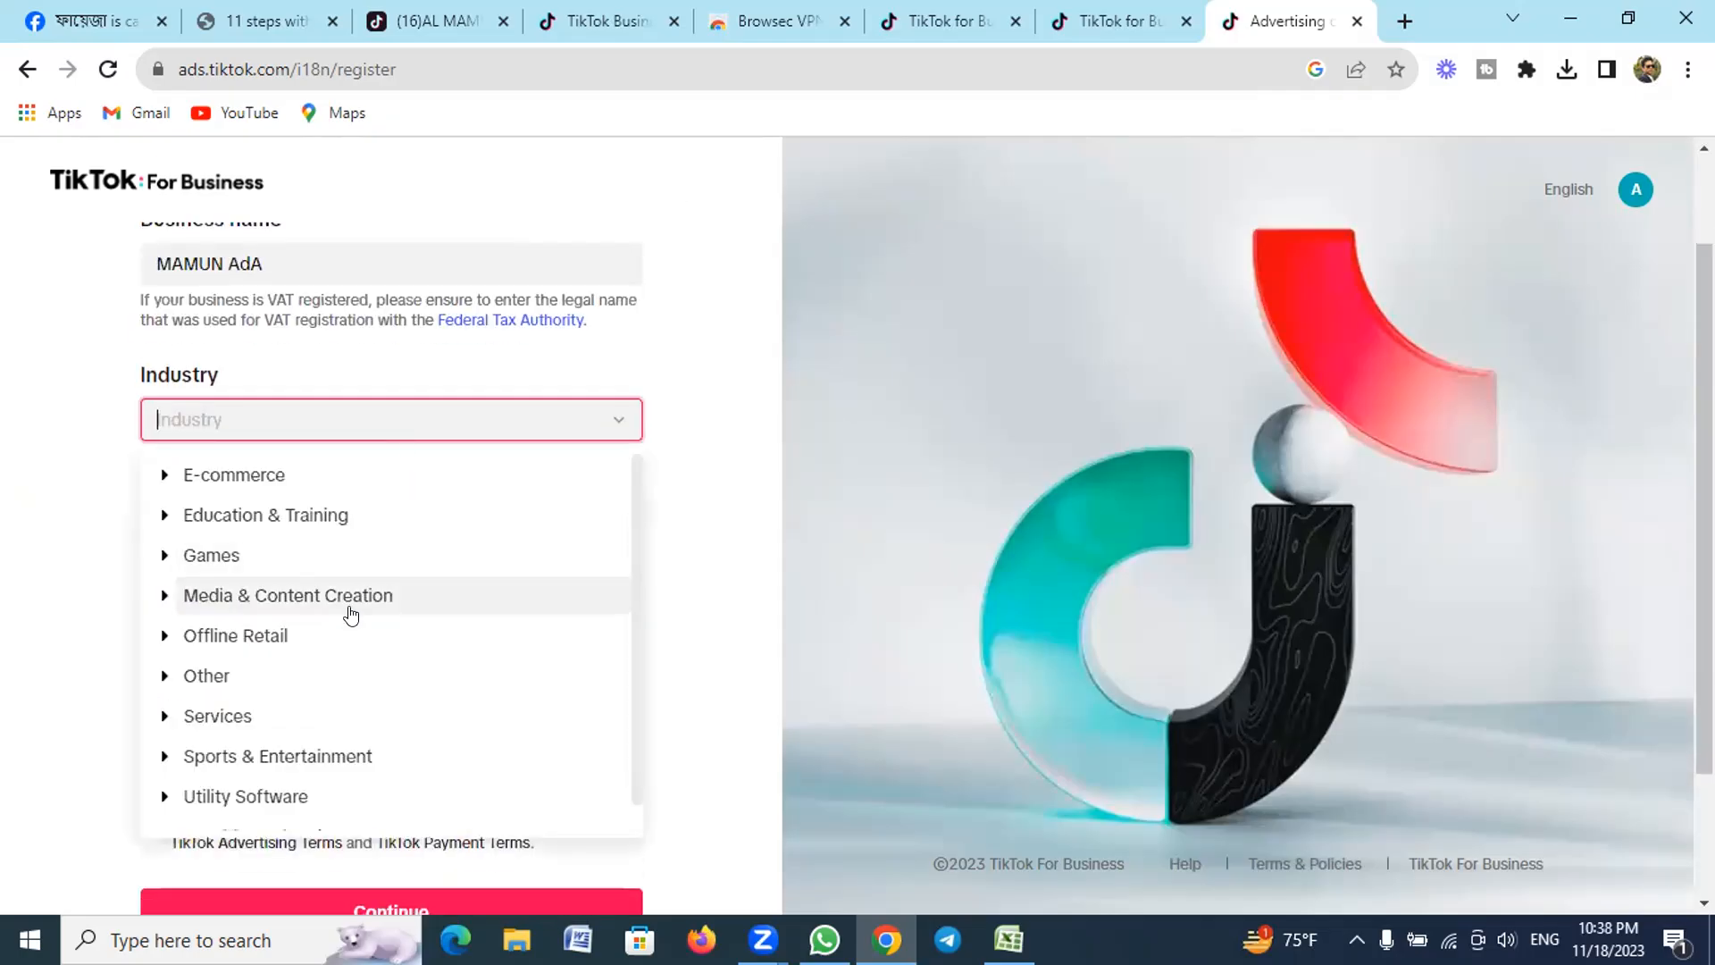
left_click(331, 516)
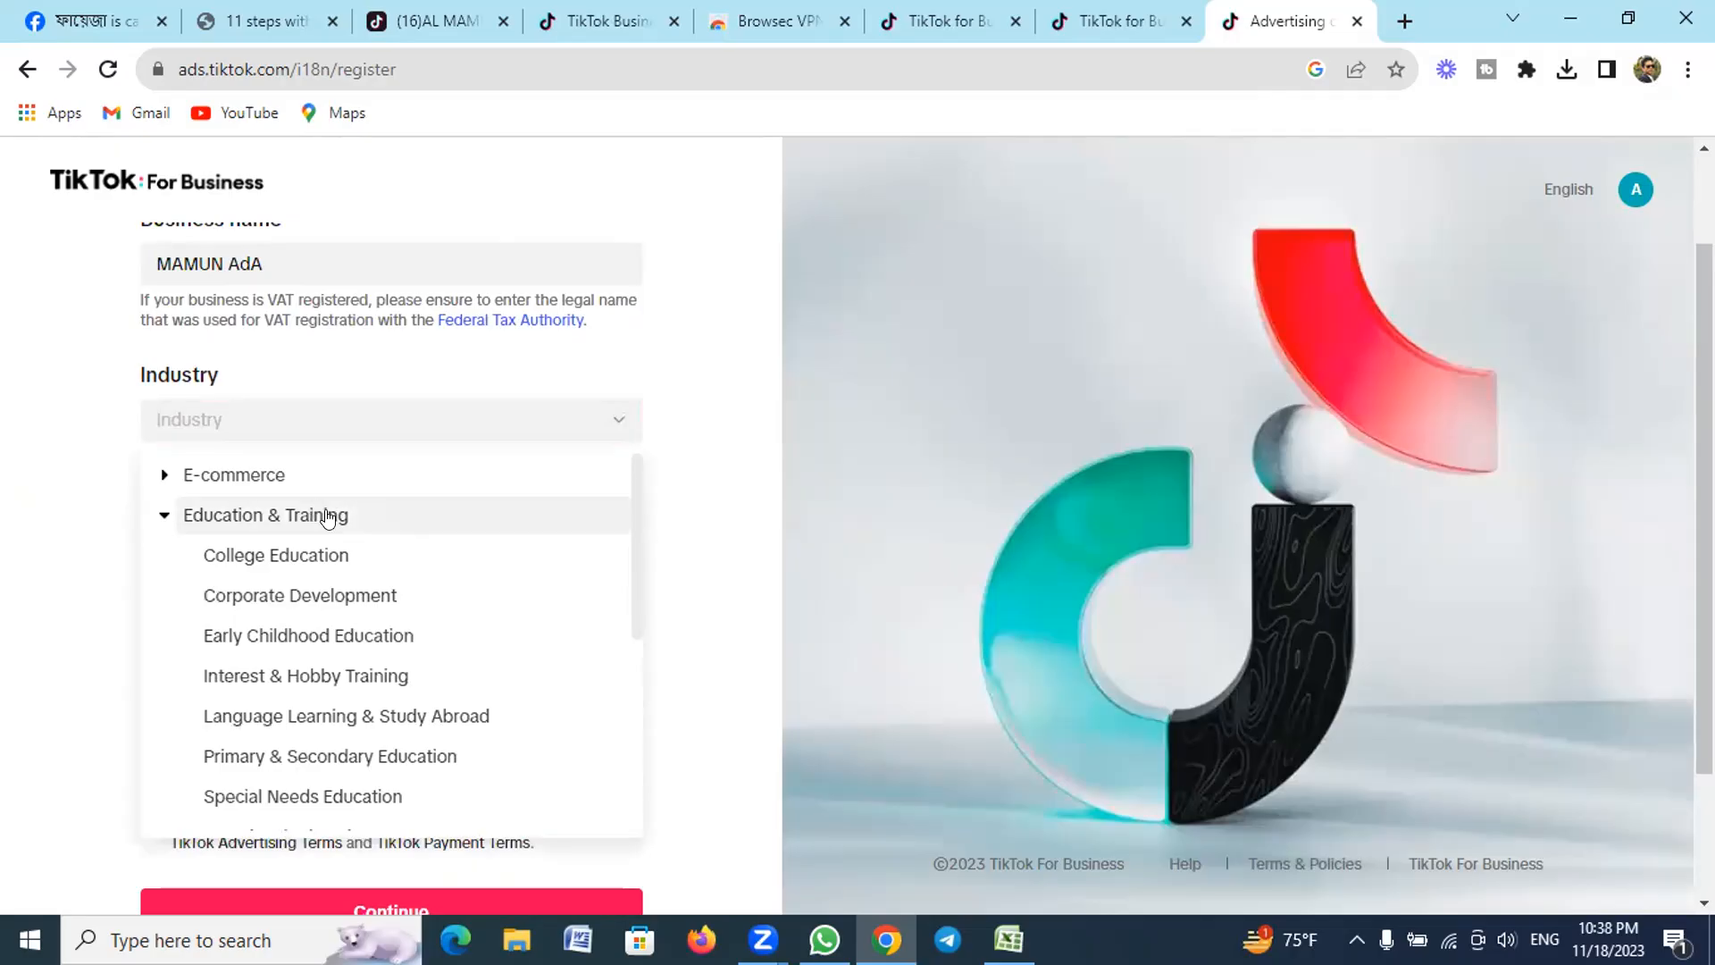
left_click(228, 557)
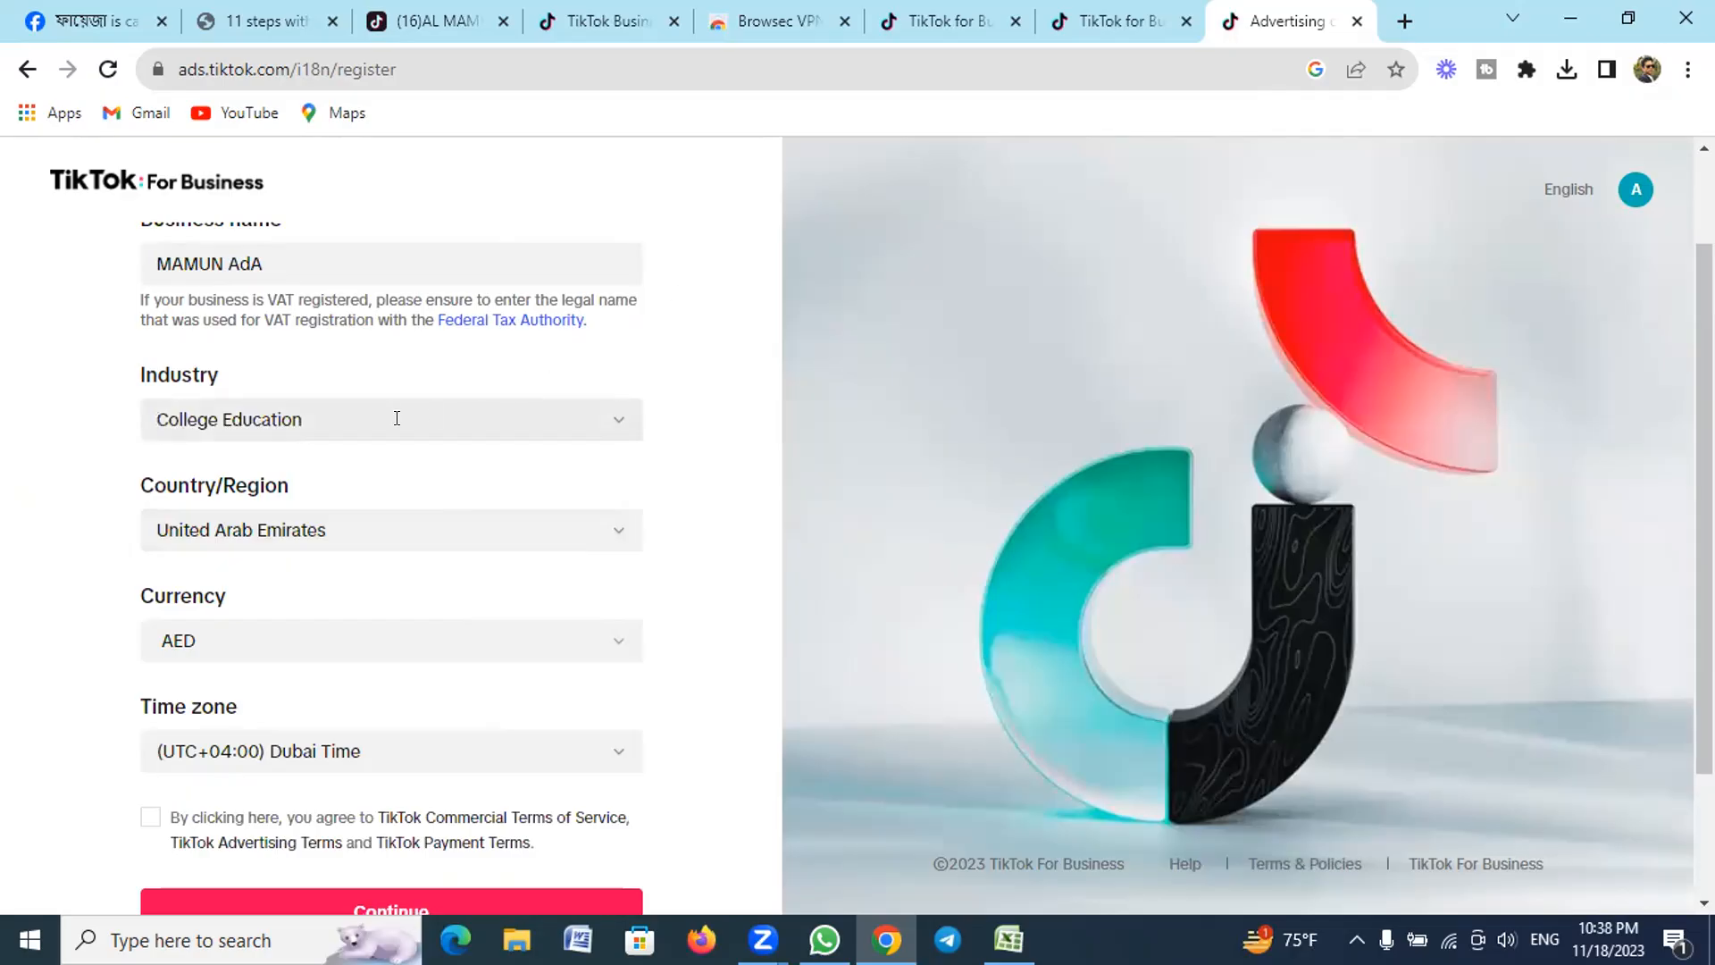
left_click(616, 417)
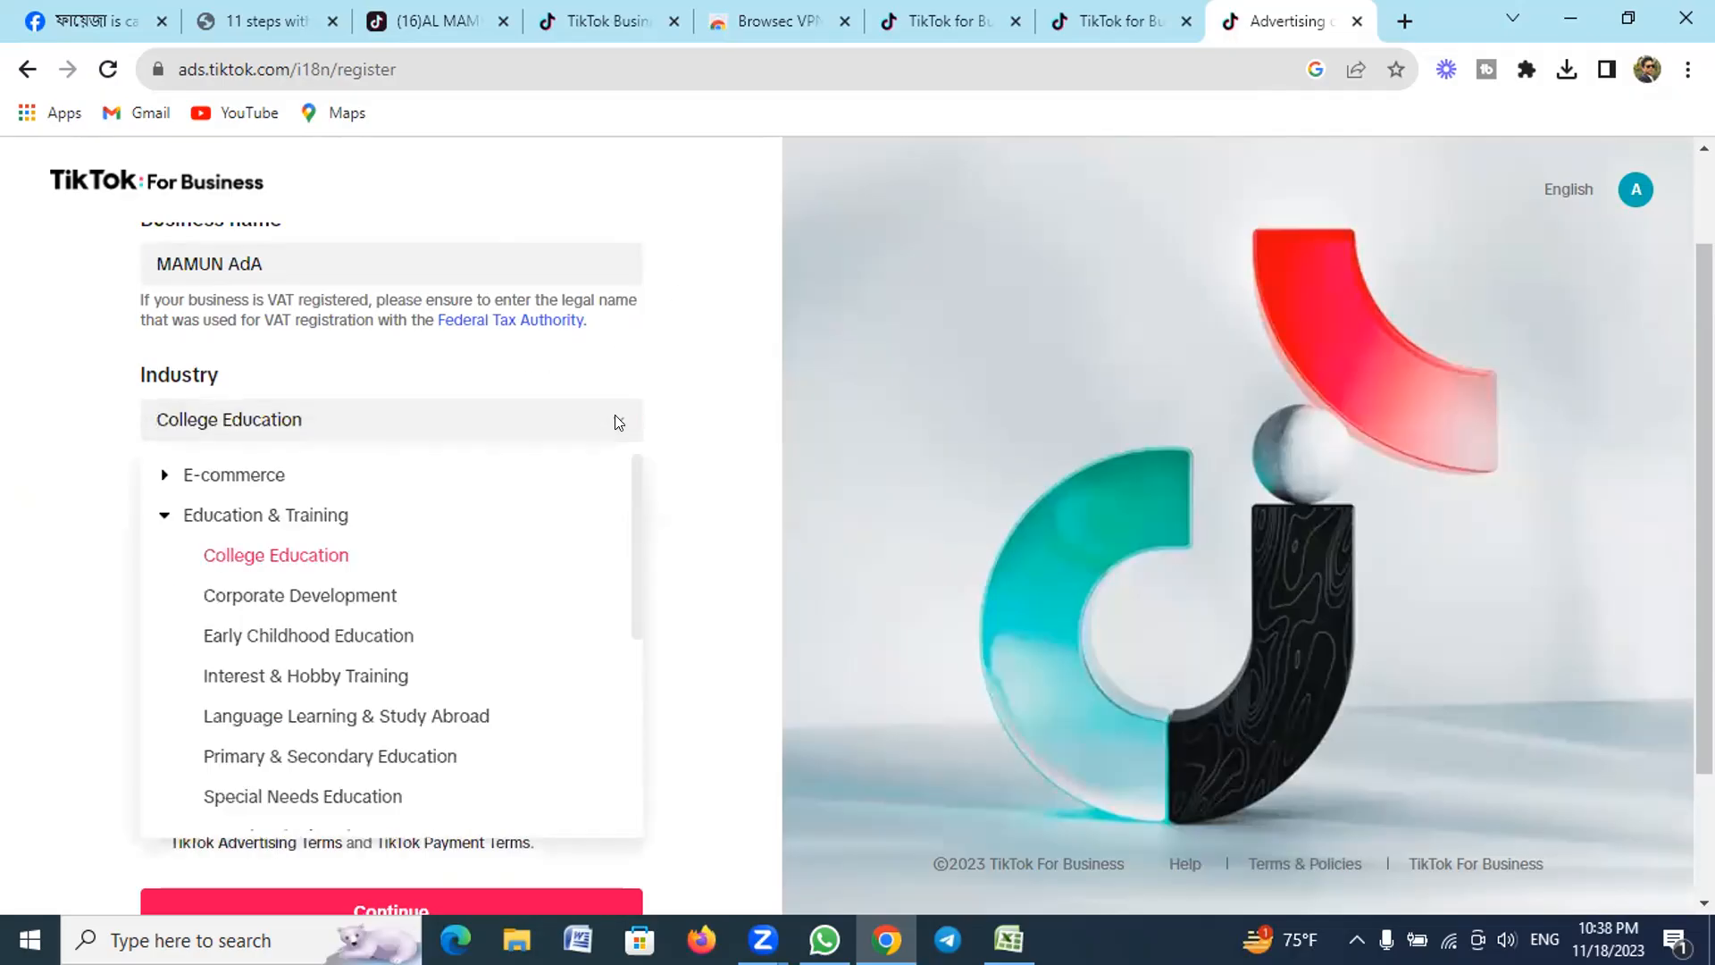
left_click(747, 362)
Choose United States as the country, accept the commercial terms and submit with Continue
left_click(447, 529)
scroll(312, 732, "down", 5)
scroll(313, 733, "down", 10)
scroll(367, 758, "down", 3)
left_click(254, 701)
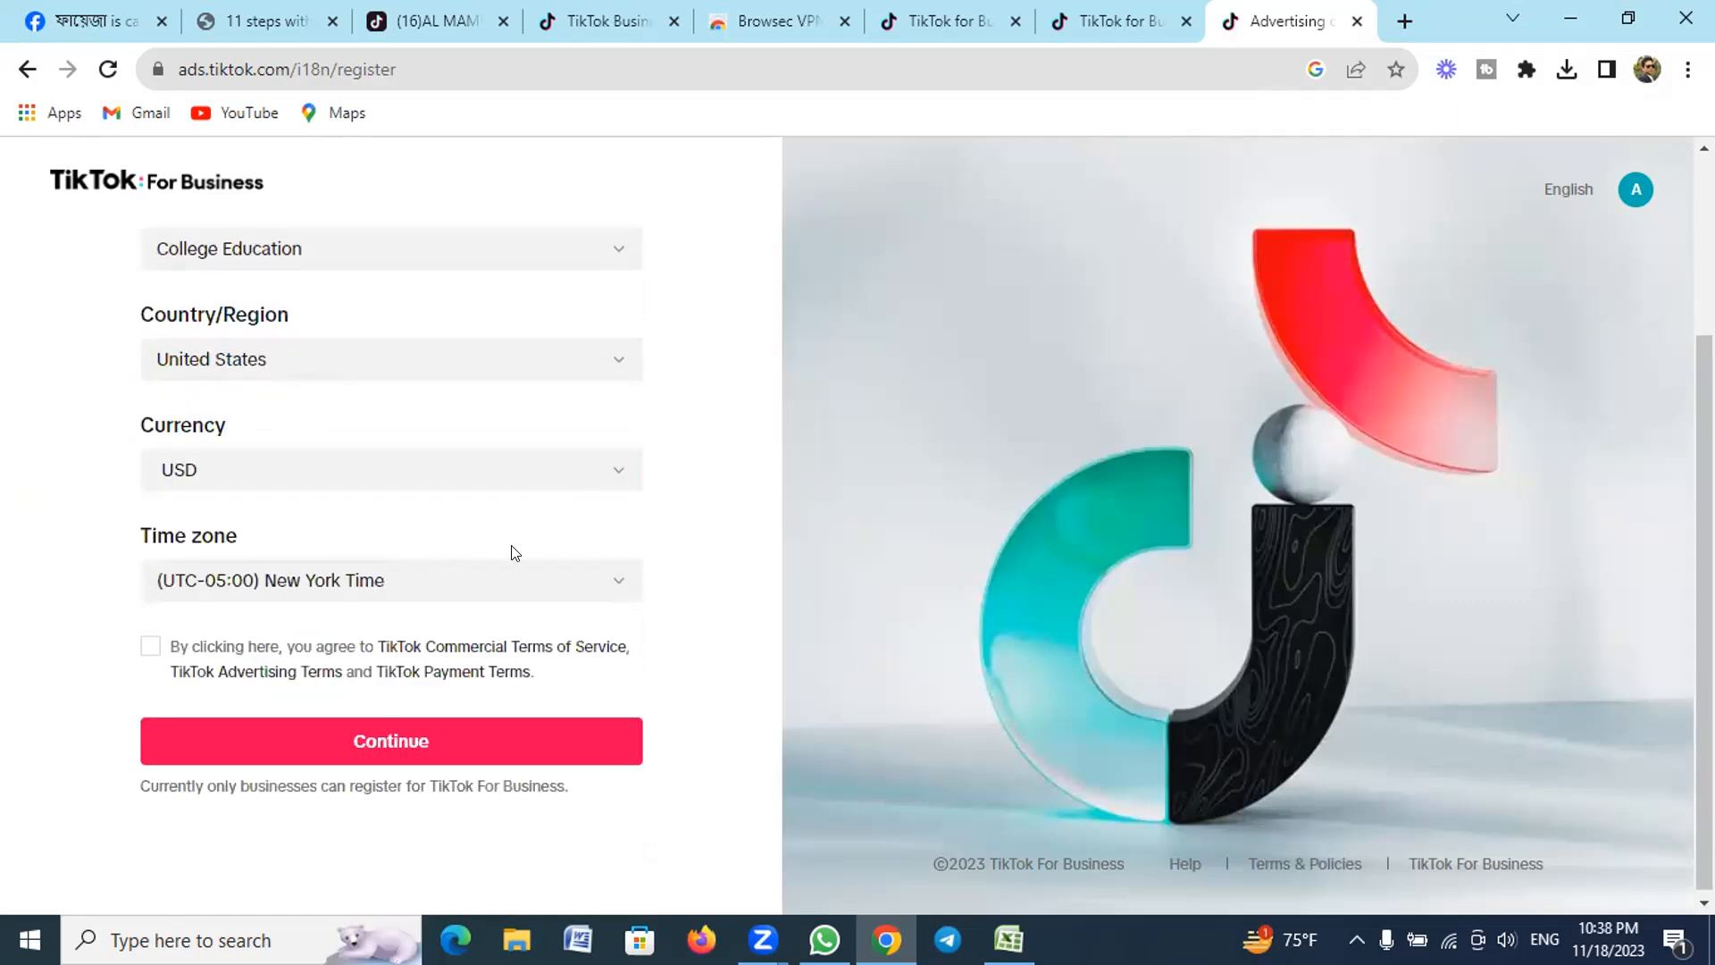
left_click(150, 647)
left_click(459, 758)
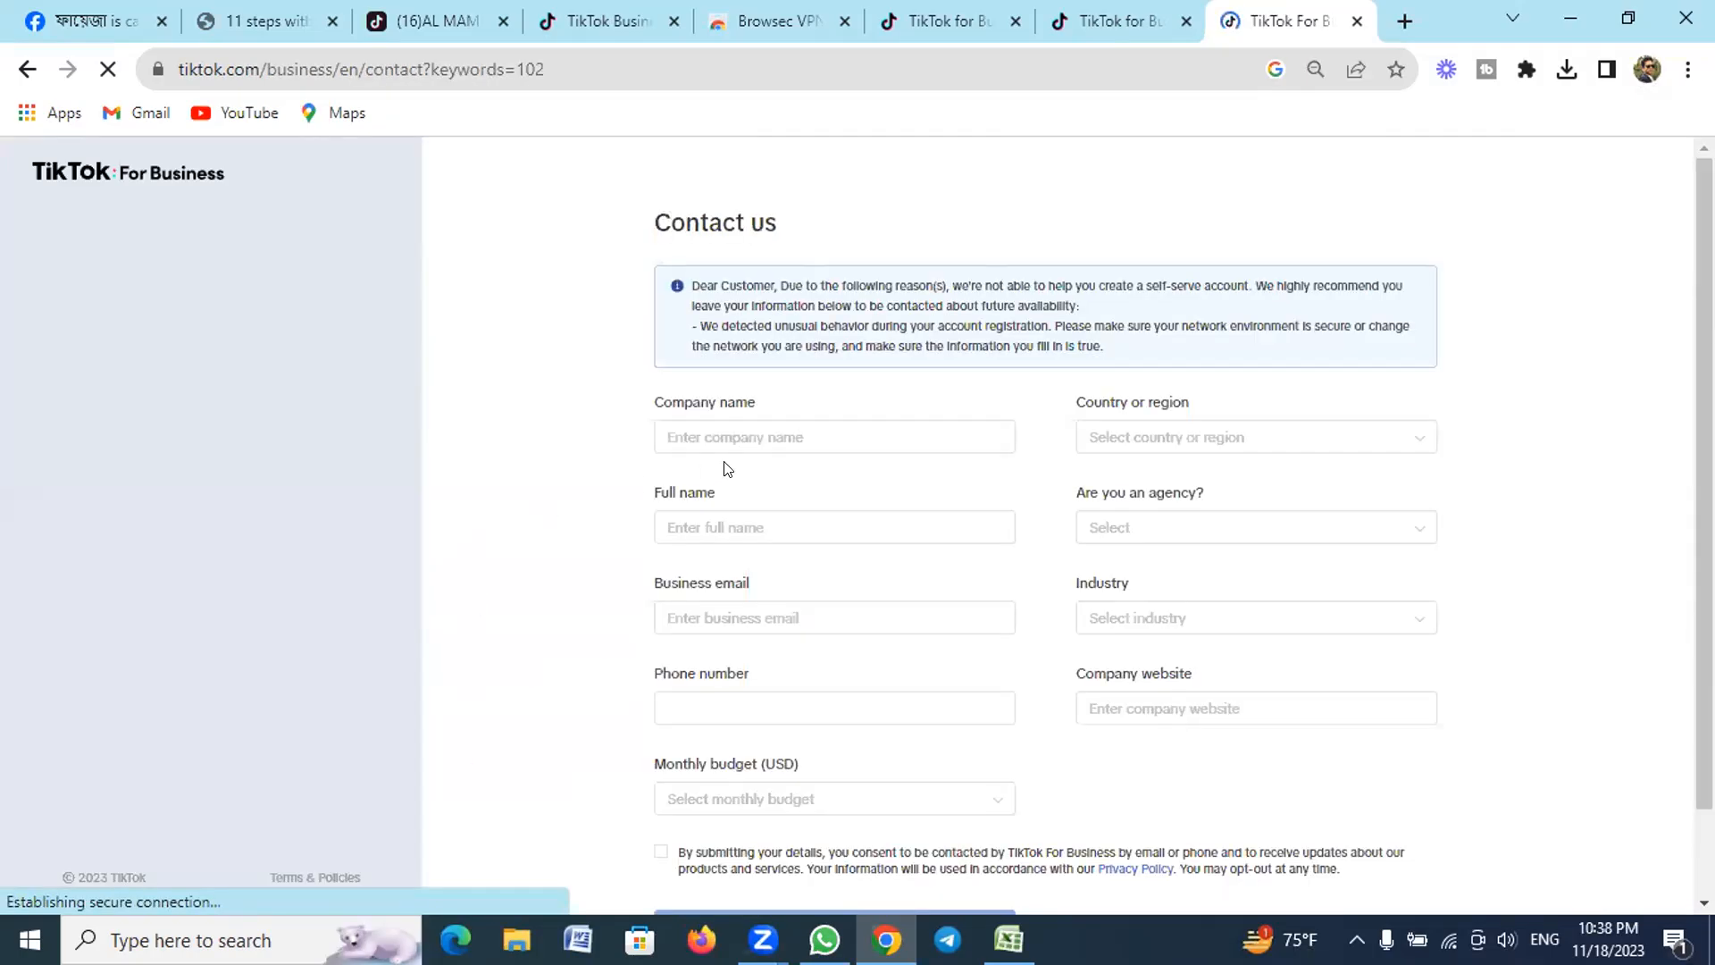
Enter 'Digital Marketing Hub' as the company name, then bring up Chrome's extensions list
left_click(800, 433)
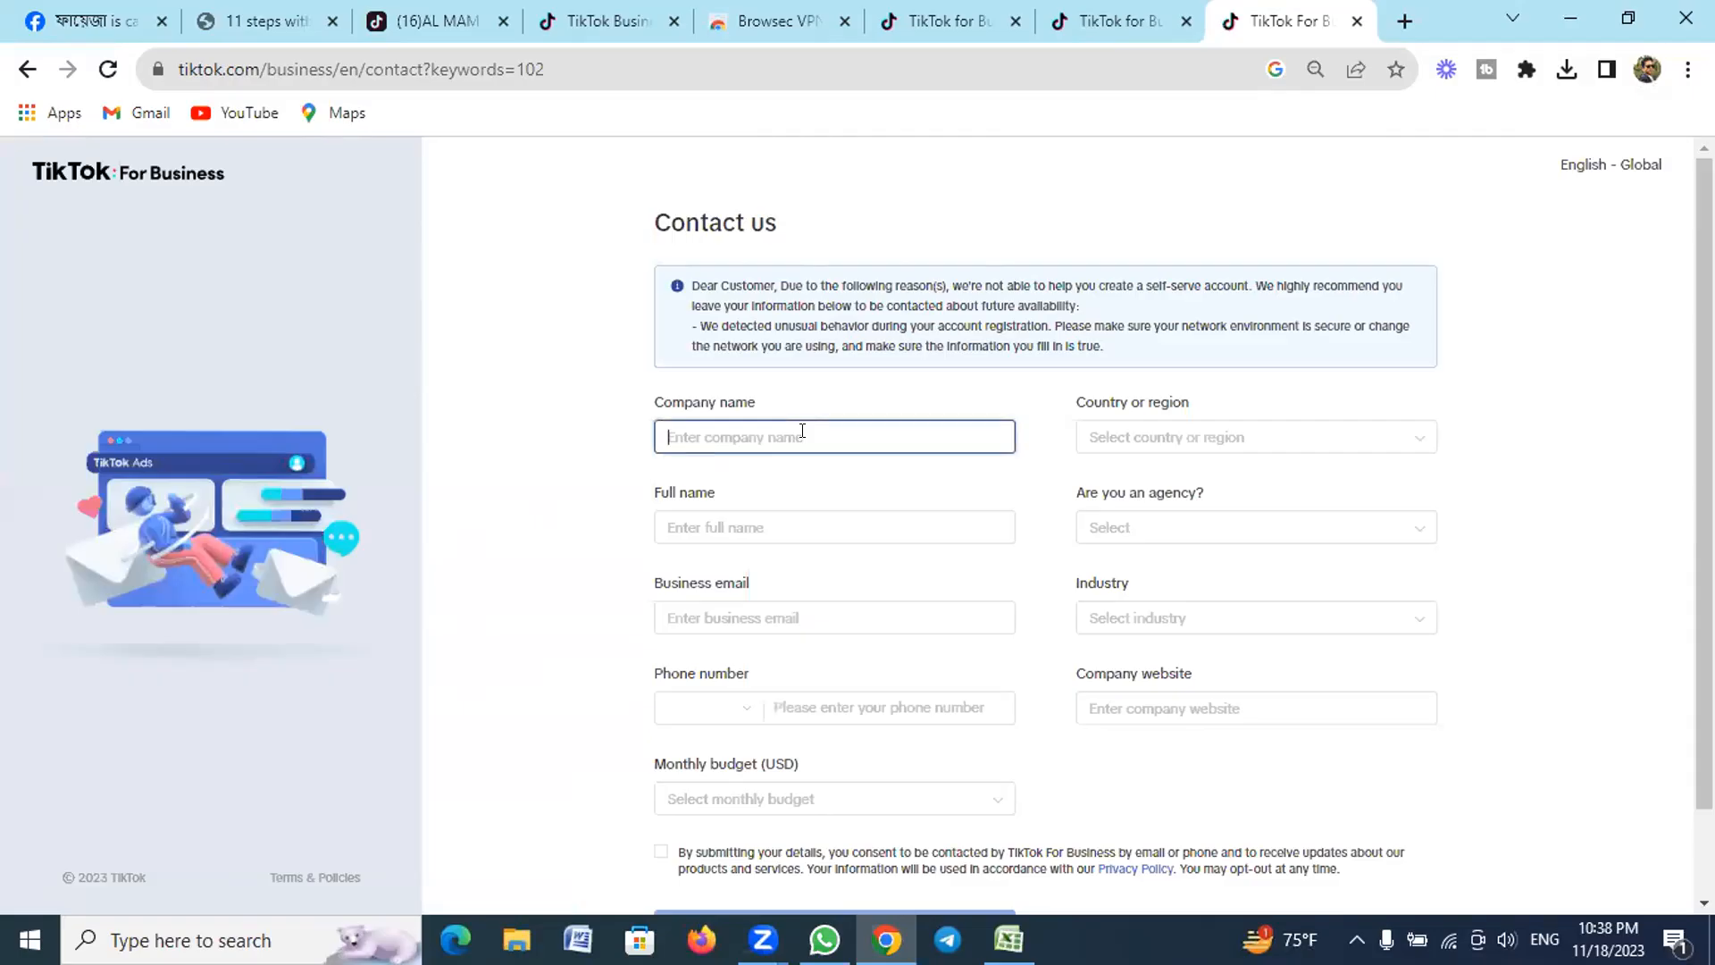
type("M")
type("amun")
key("BackSpace")
key("BackSpace")
key("BackSpace")
key("BackSpace")
key("BackSpace")
type("Digital Marketing Hub")
left_click(1370, 236)
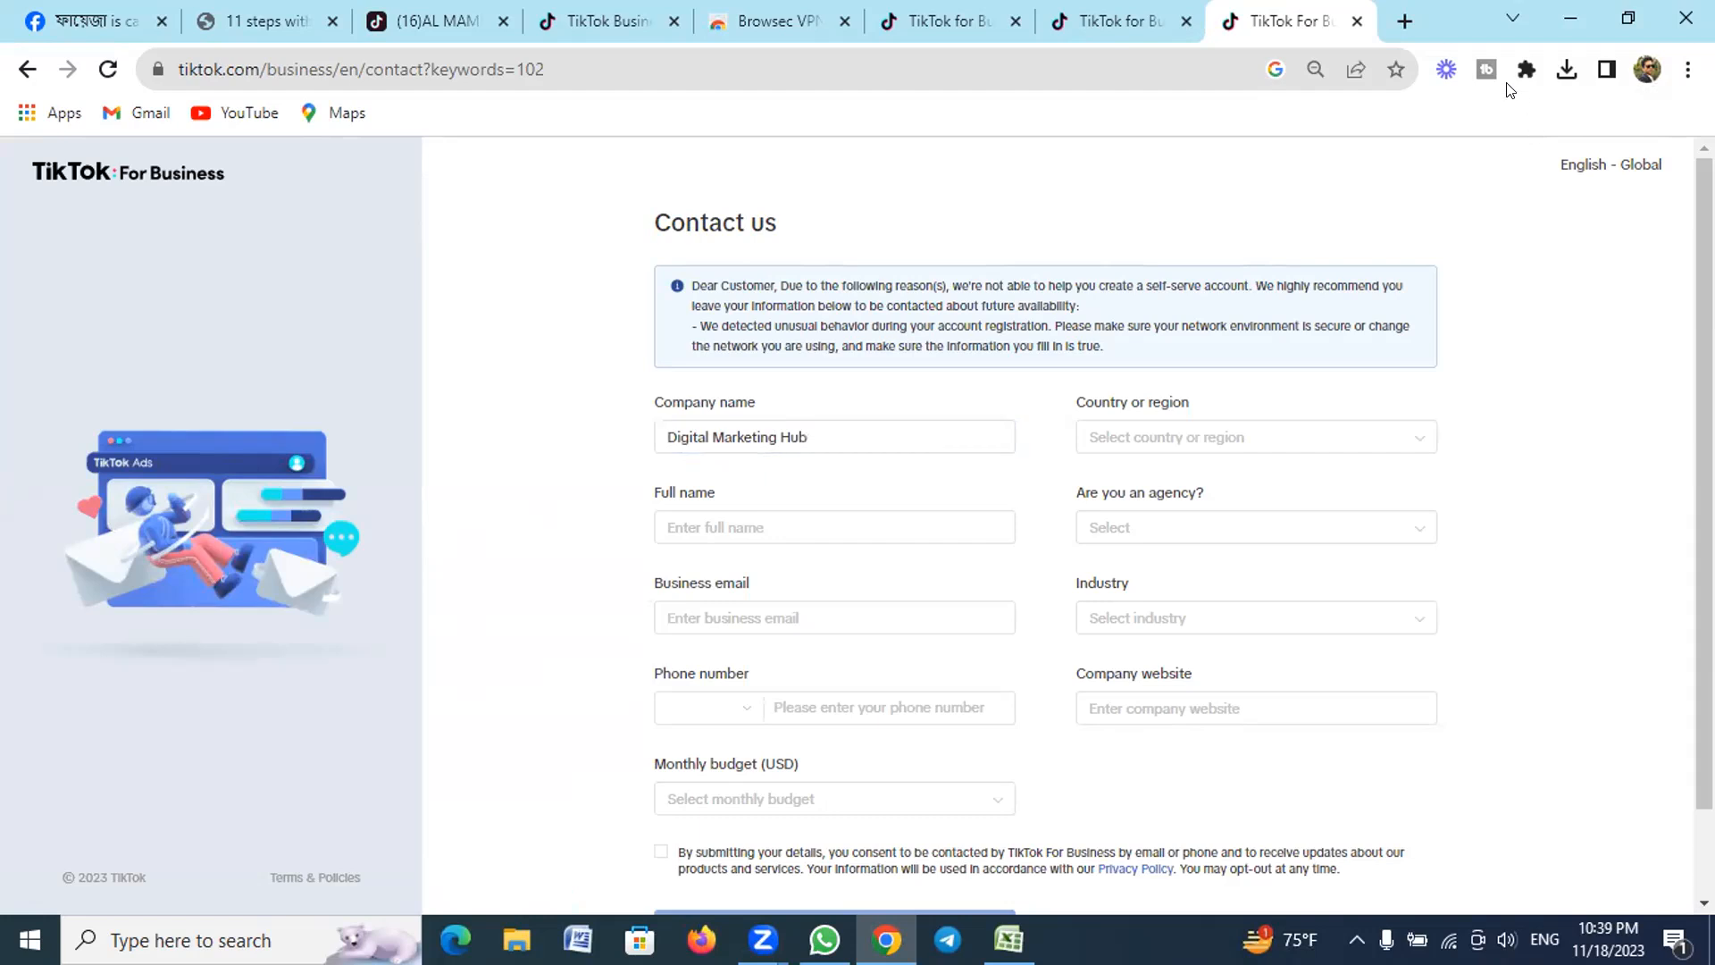
left_click(1524, 70)
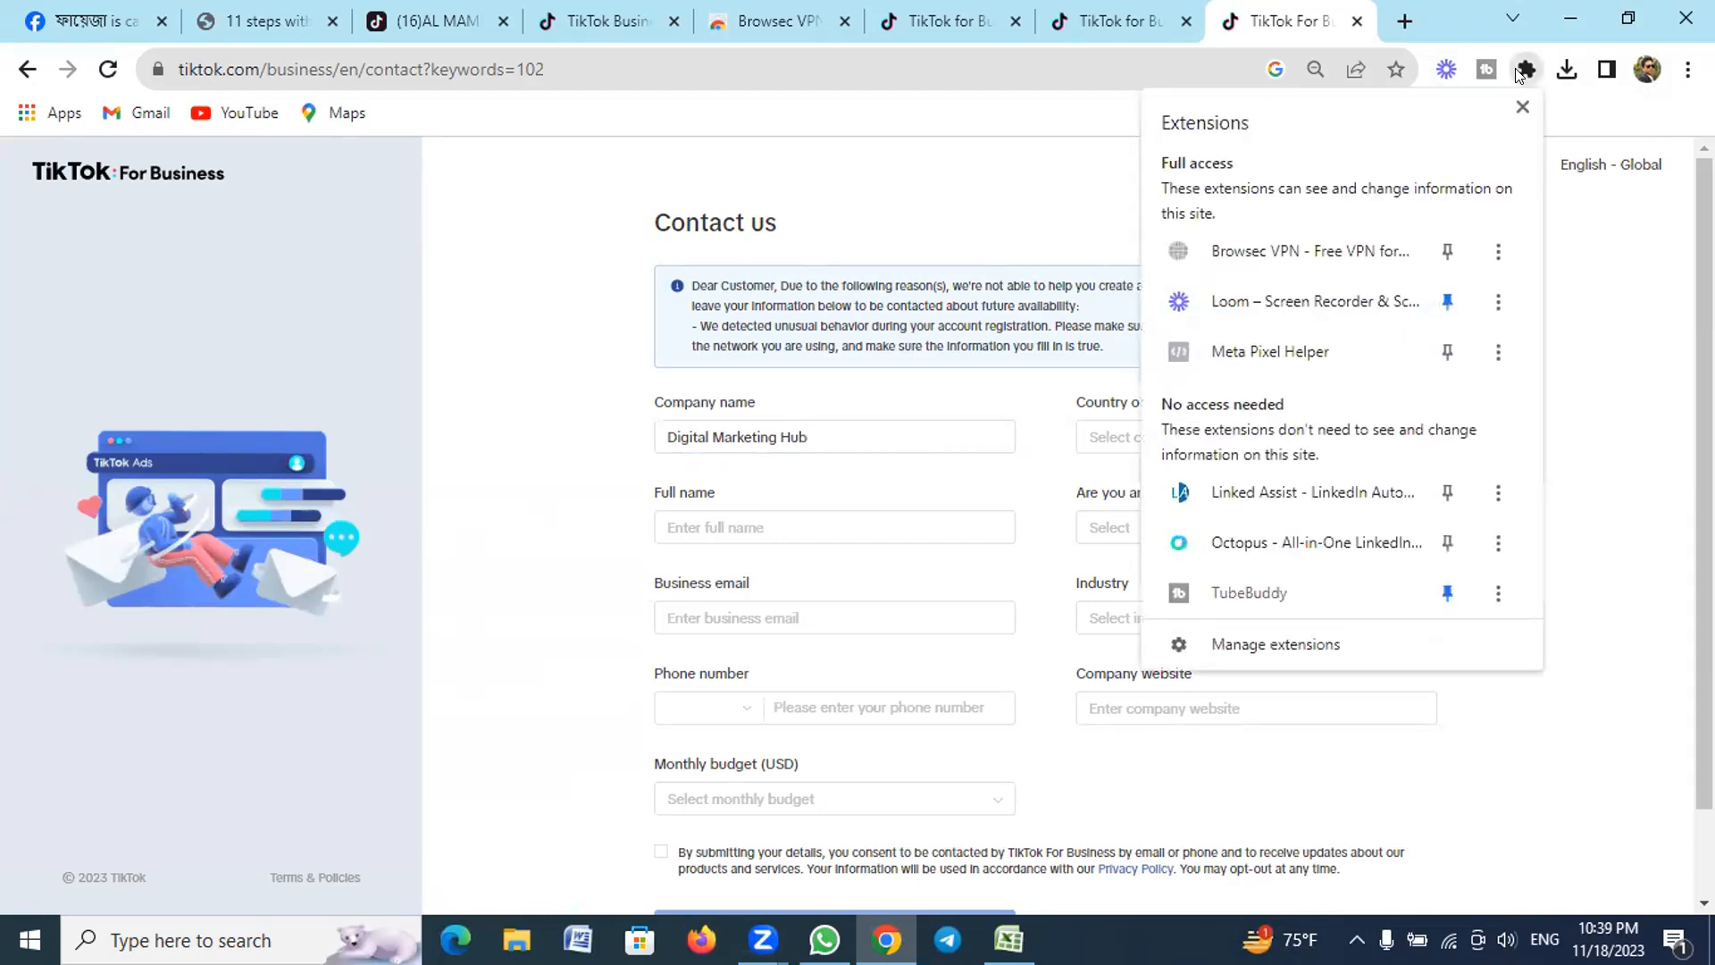
Pin Browsec VPN, start it and switch its location to United States
left_click(1448, 251)
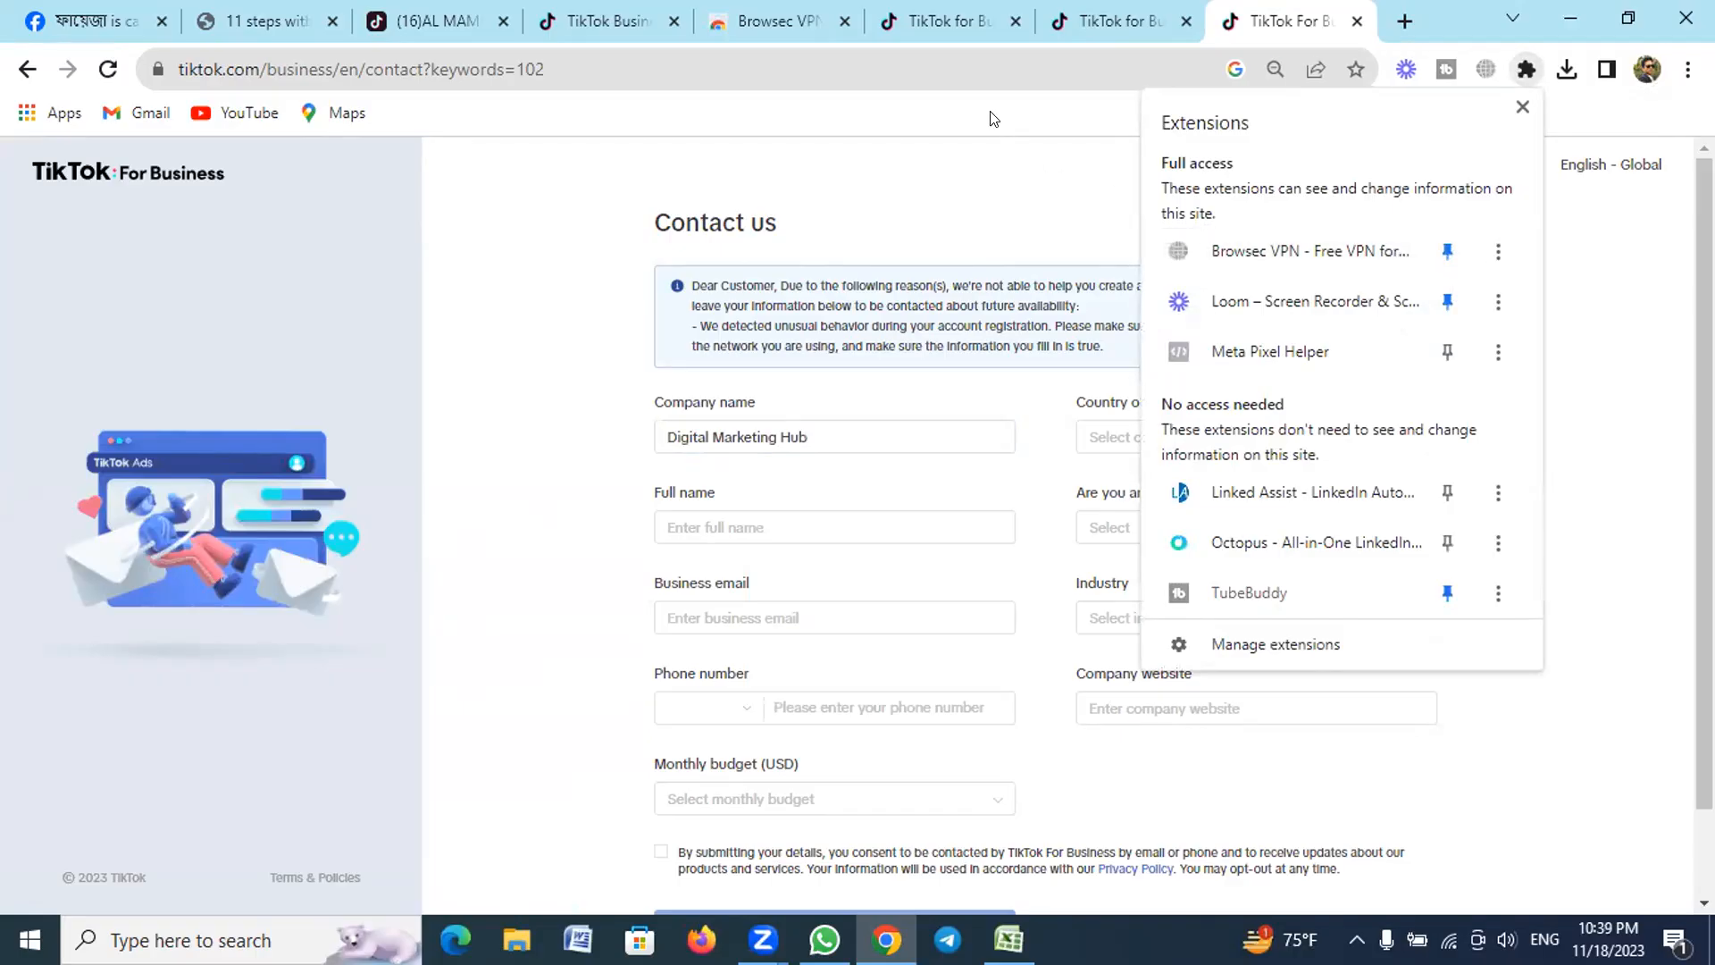
left_click(1272, 254)
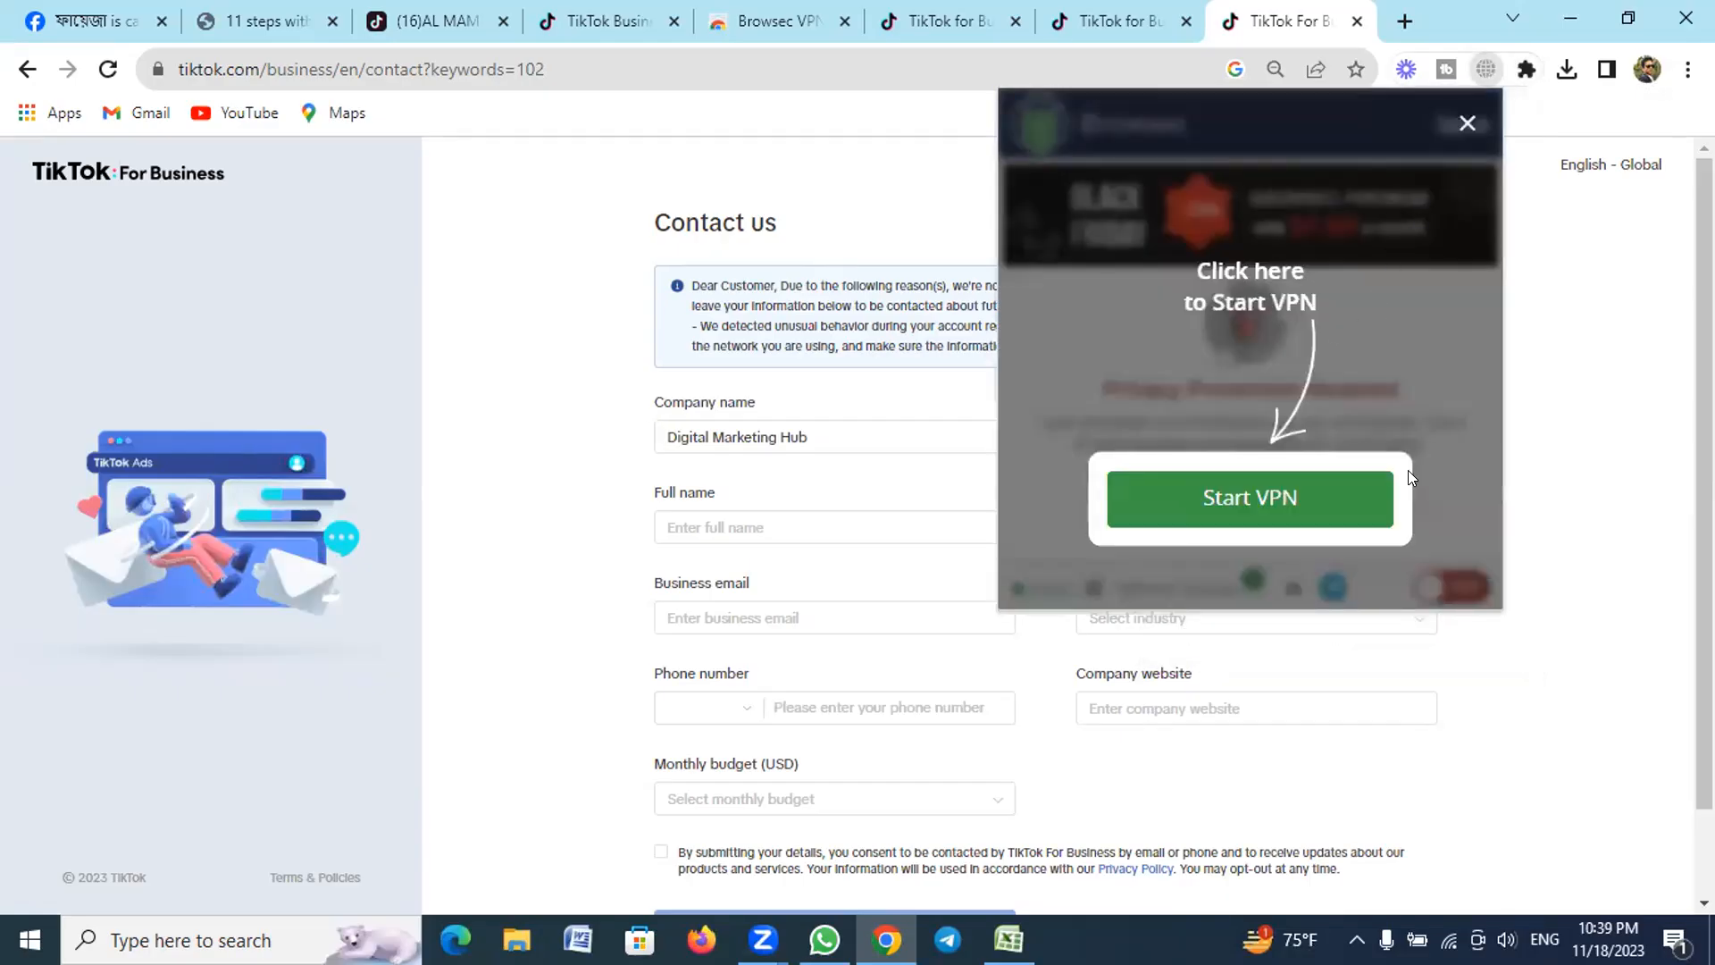
left_click(1215, 499)
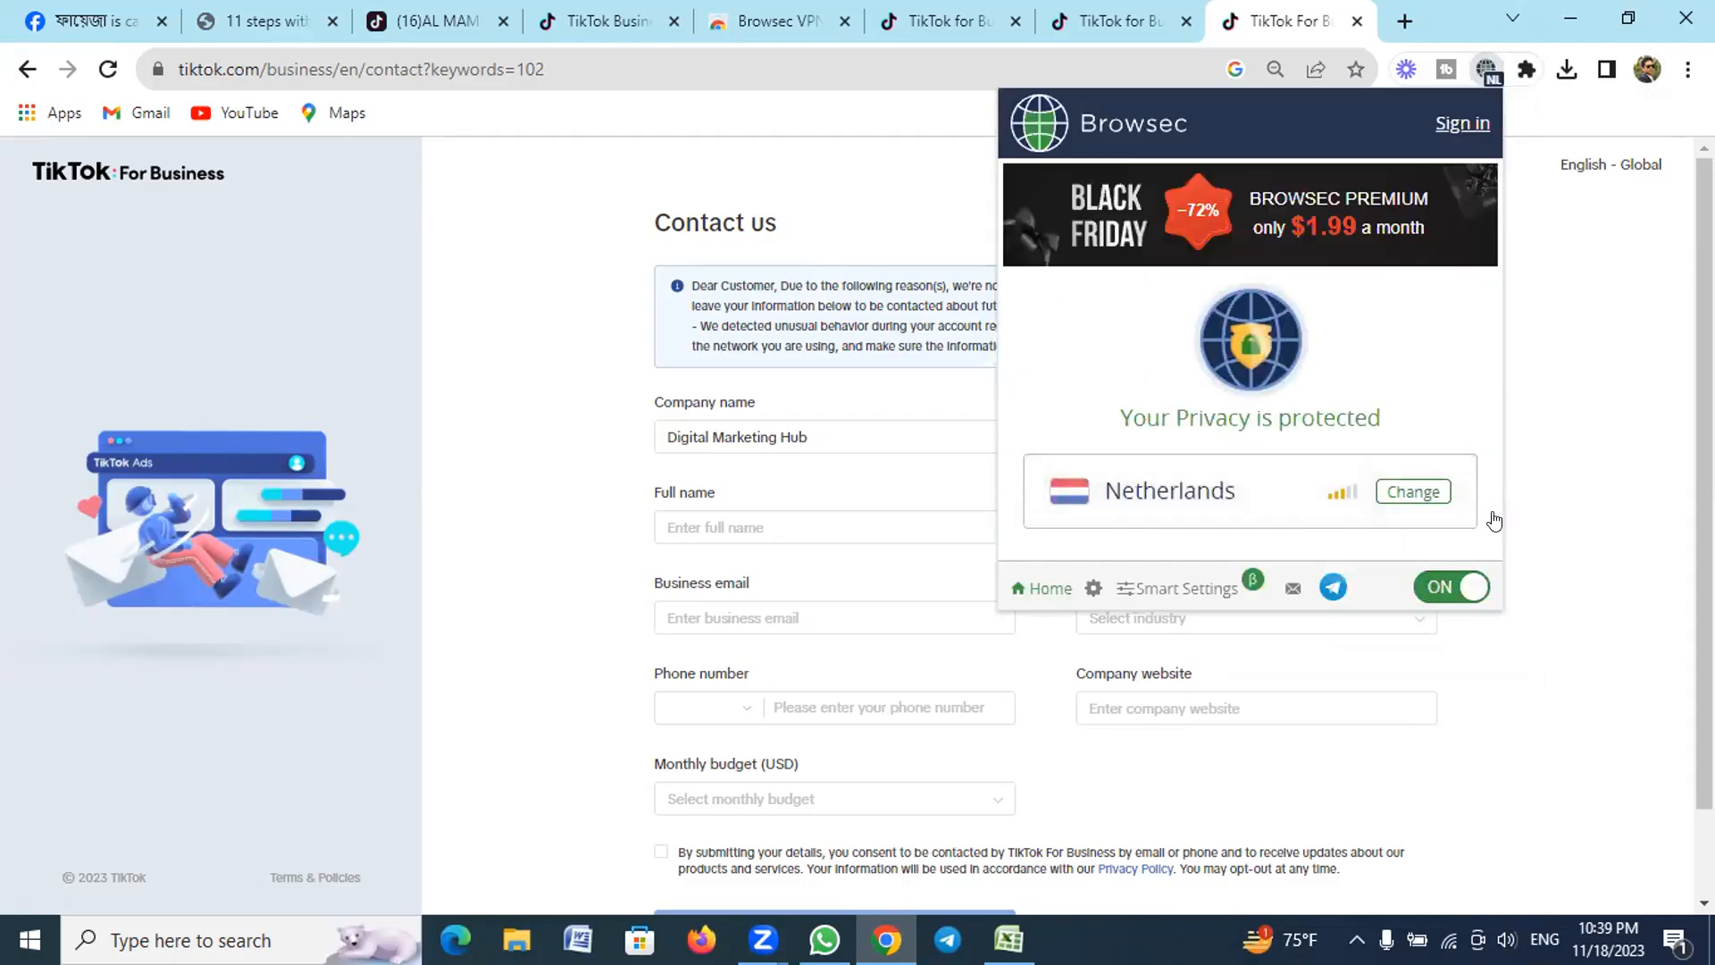
left_click(1173, 494)
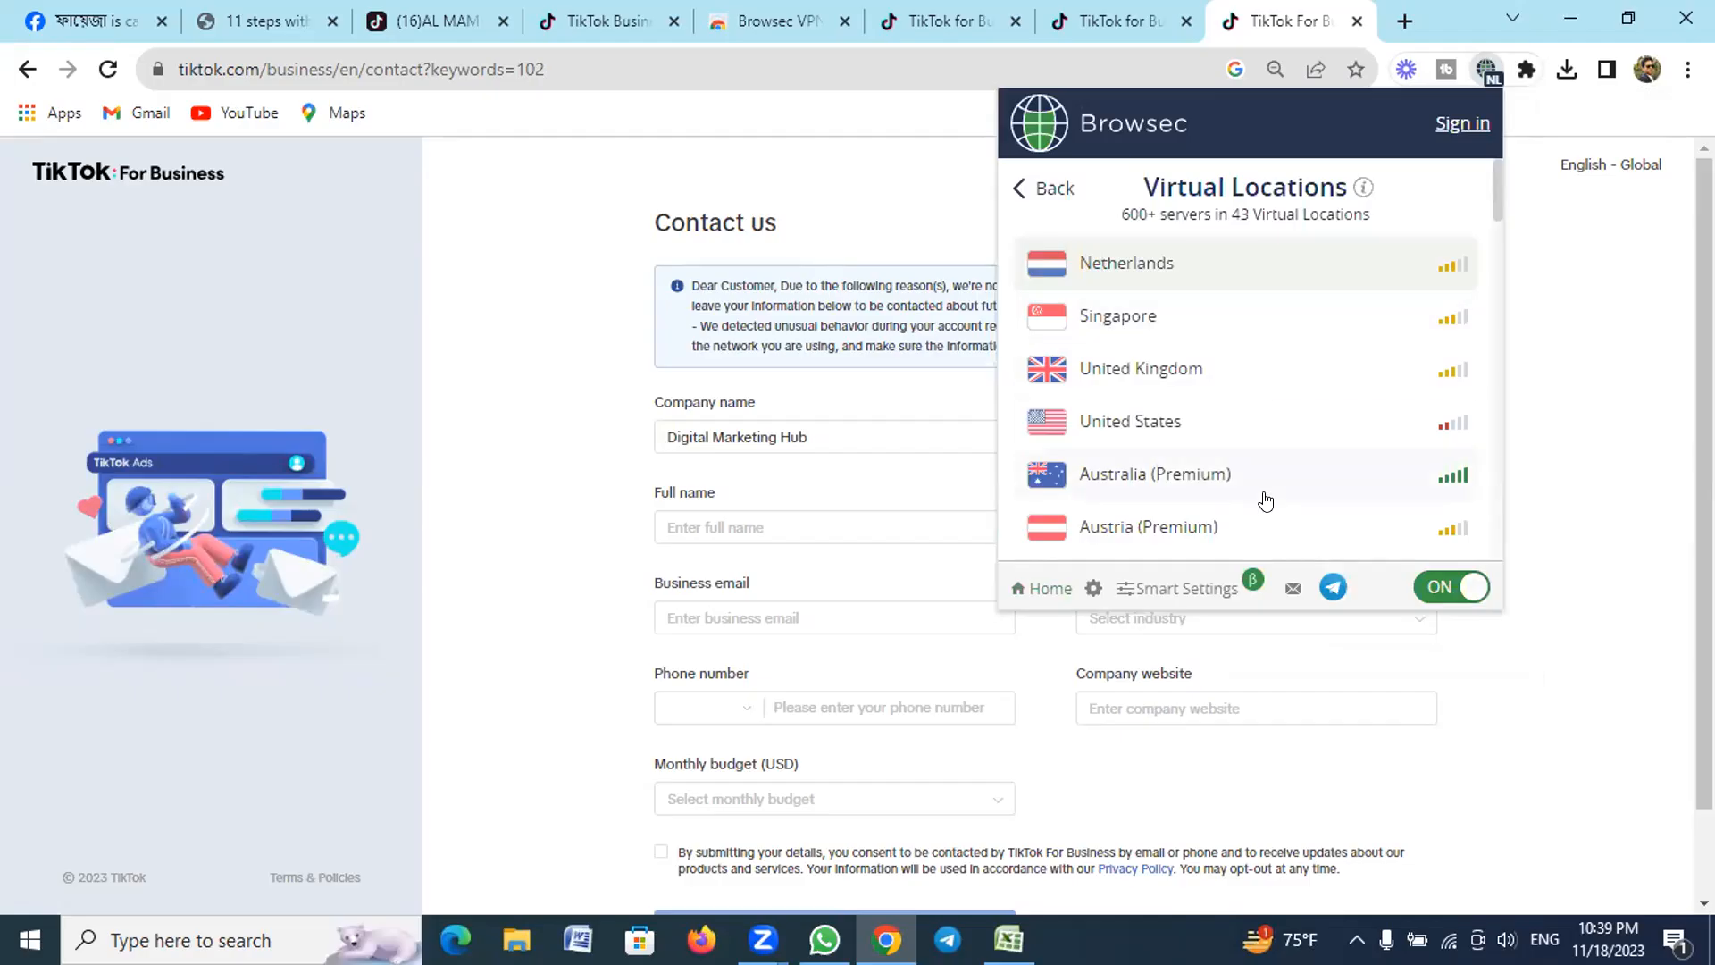
left_click(1163, 423)
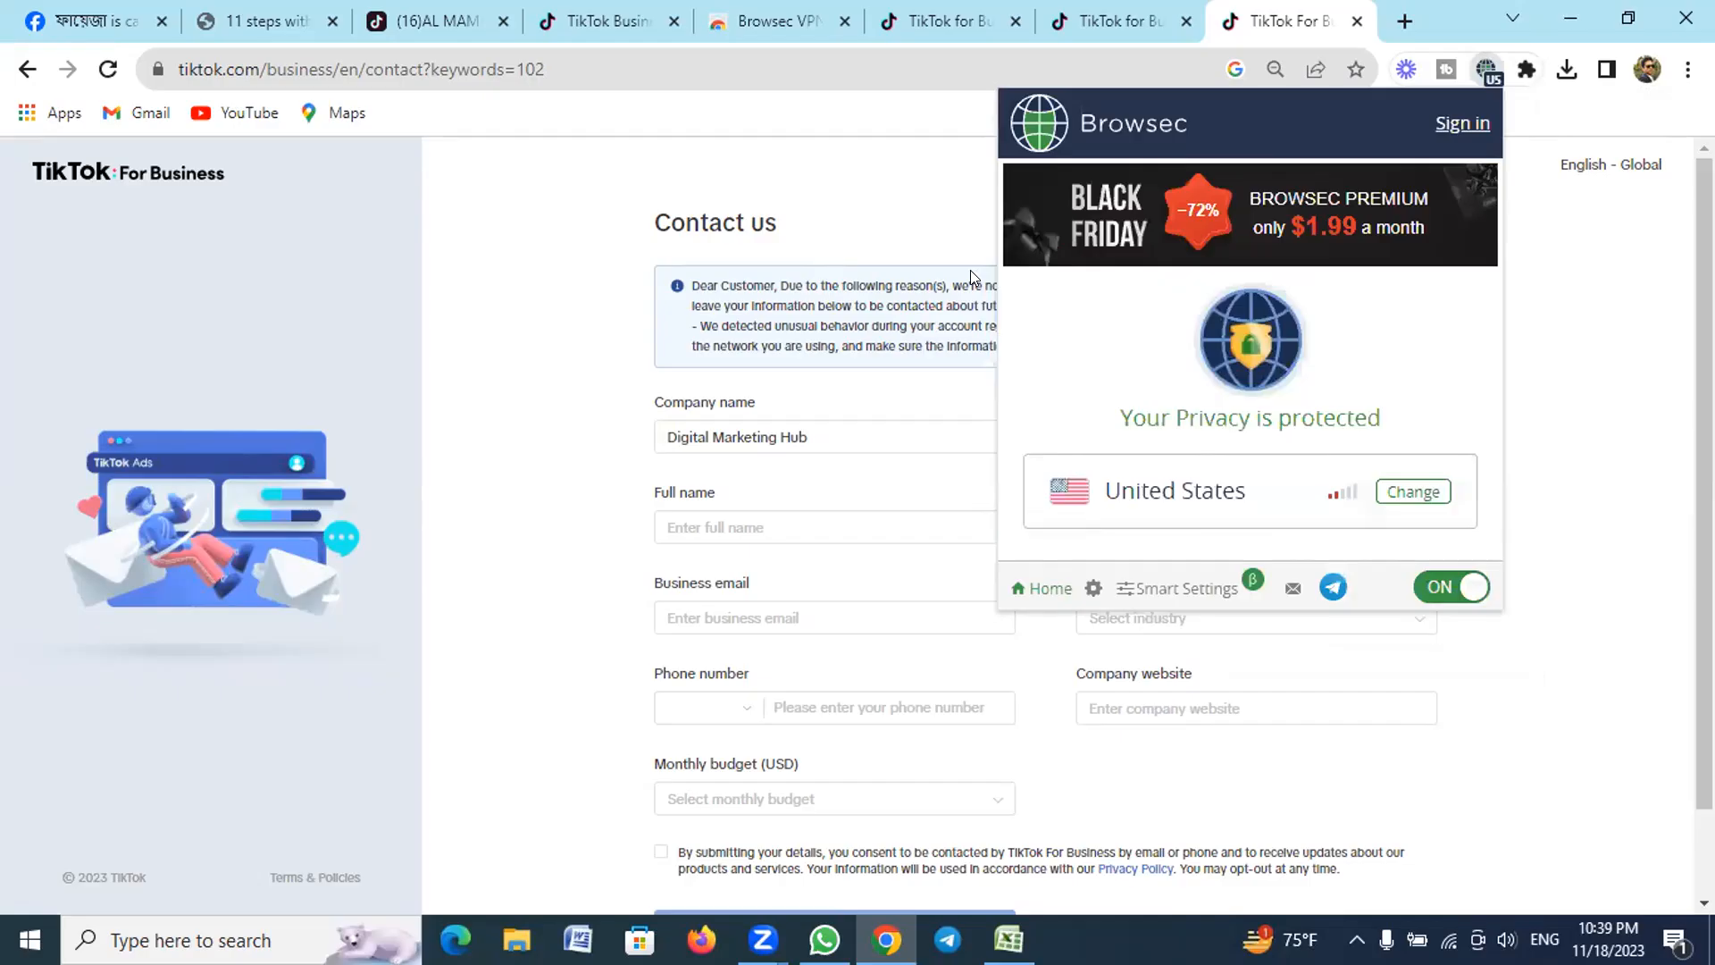
left_click(909, 134)
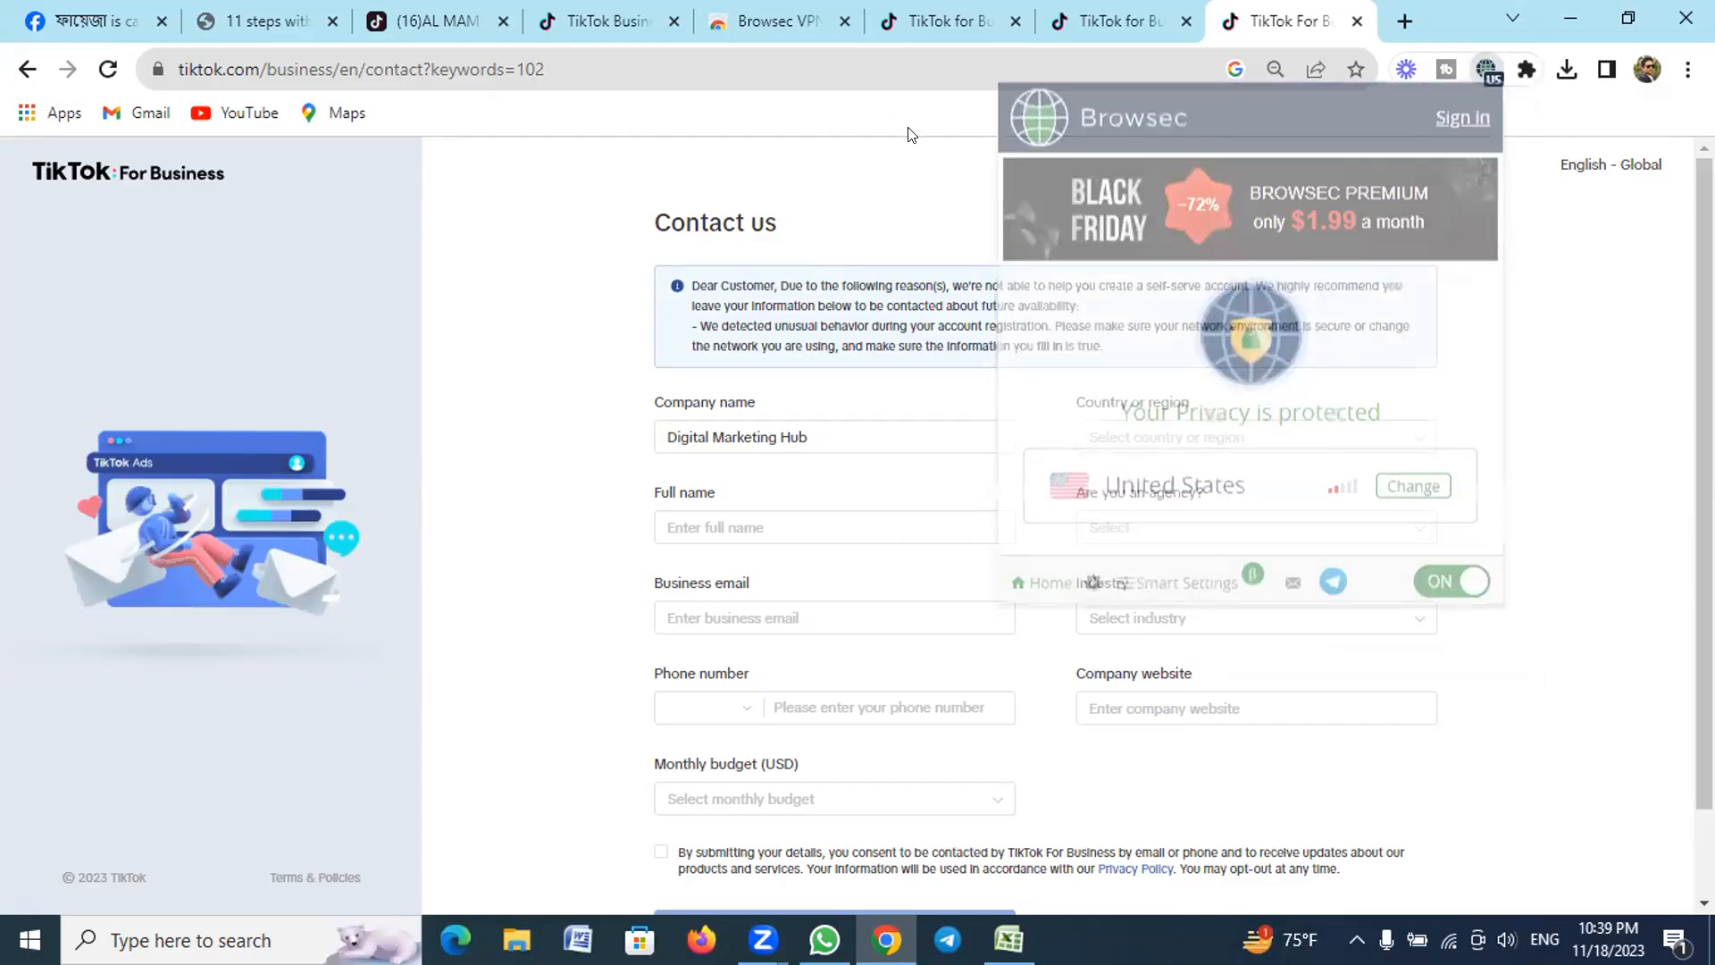
left_click(1526, 69)
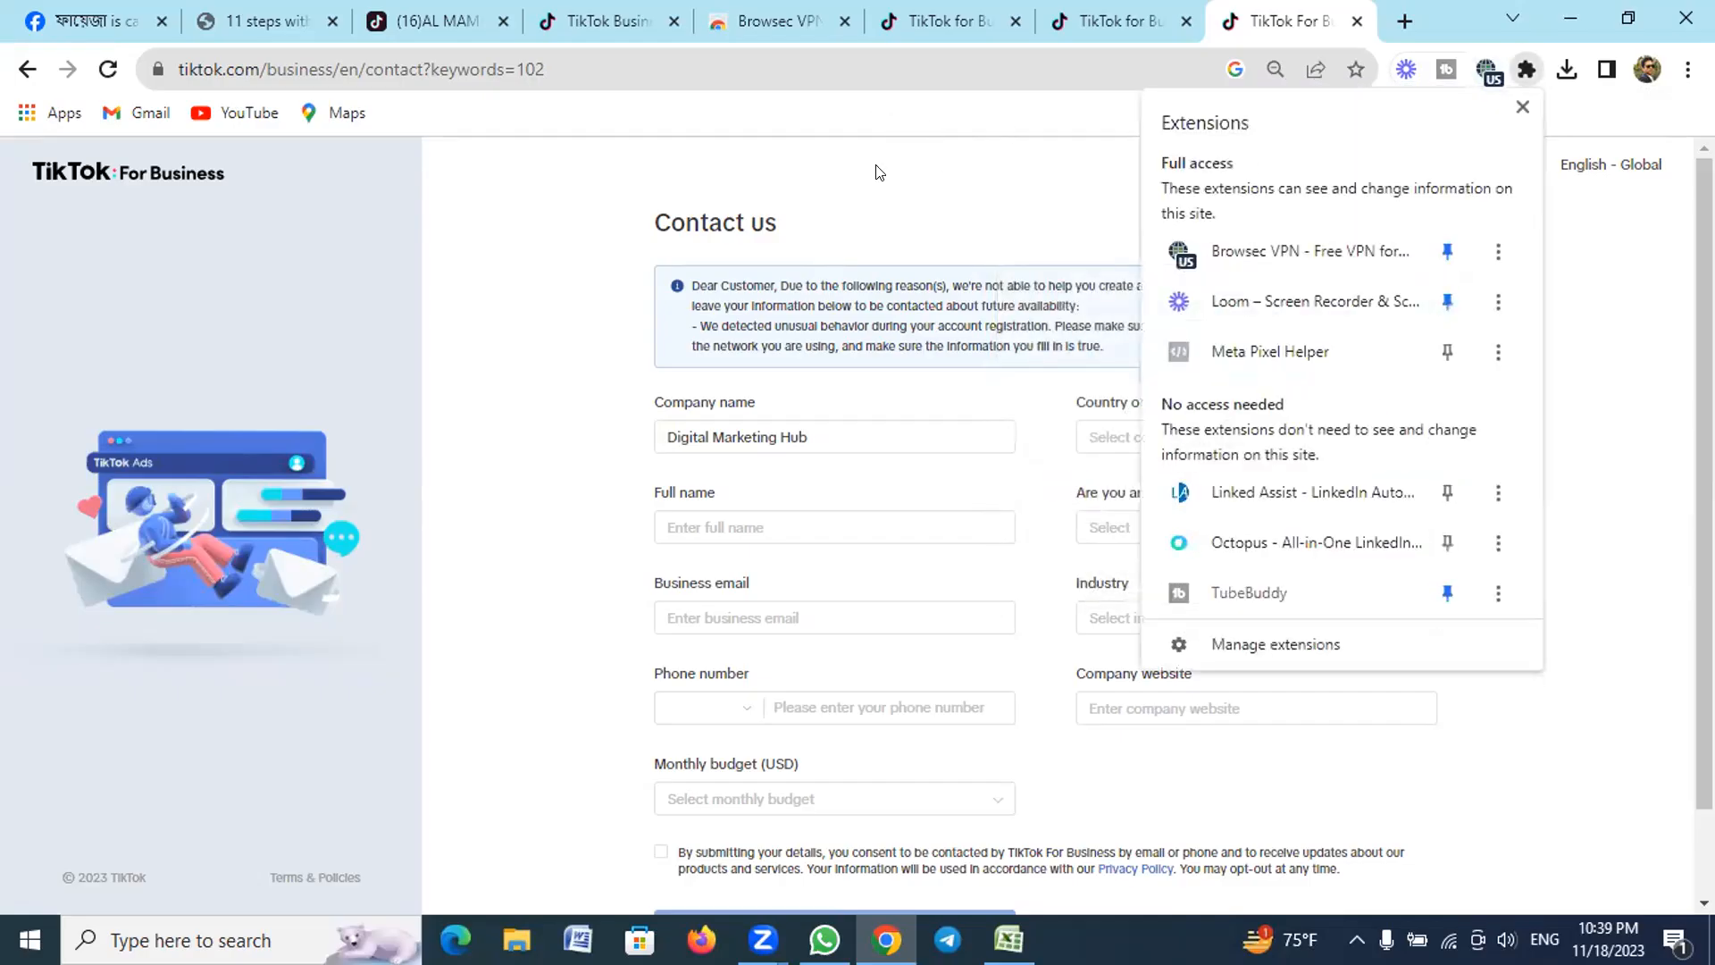
left_click(909, 132)
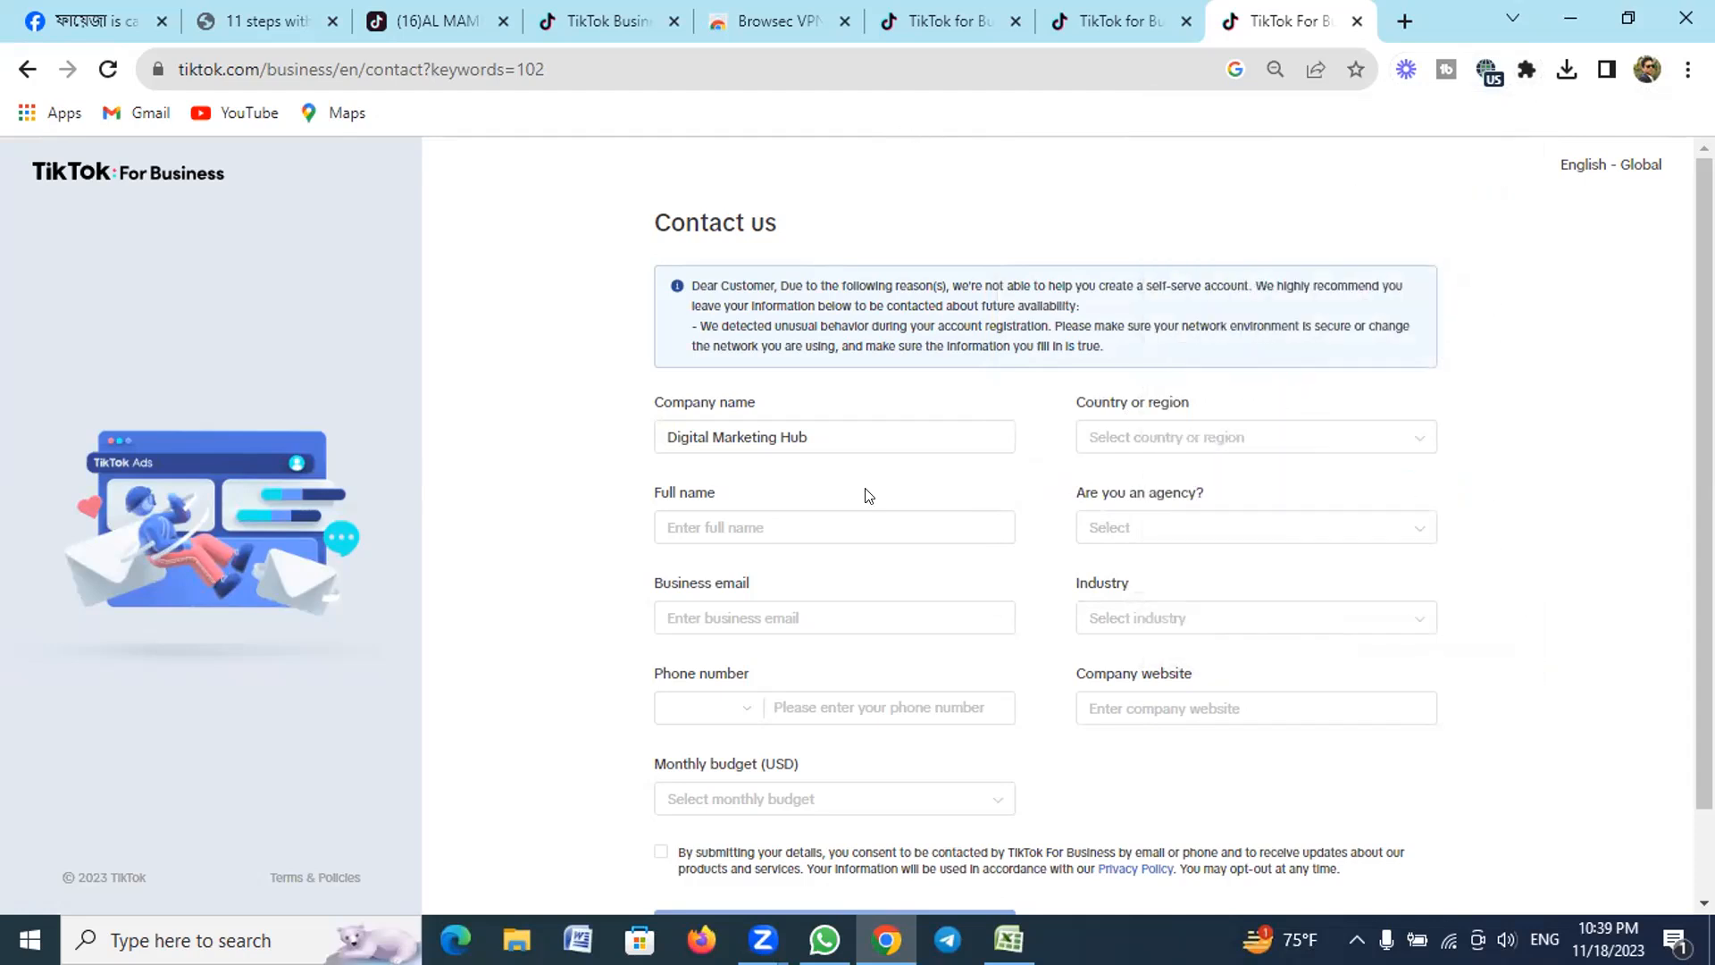
Enter the contact's full name and business e-mail address in the contact form
left_click(712, 520)
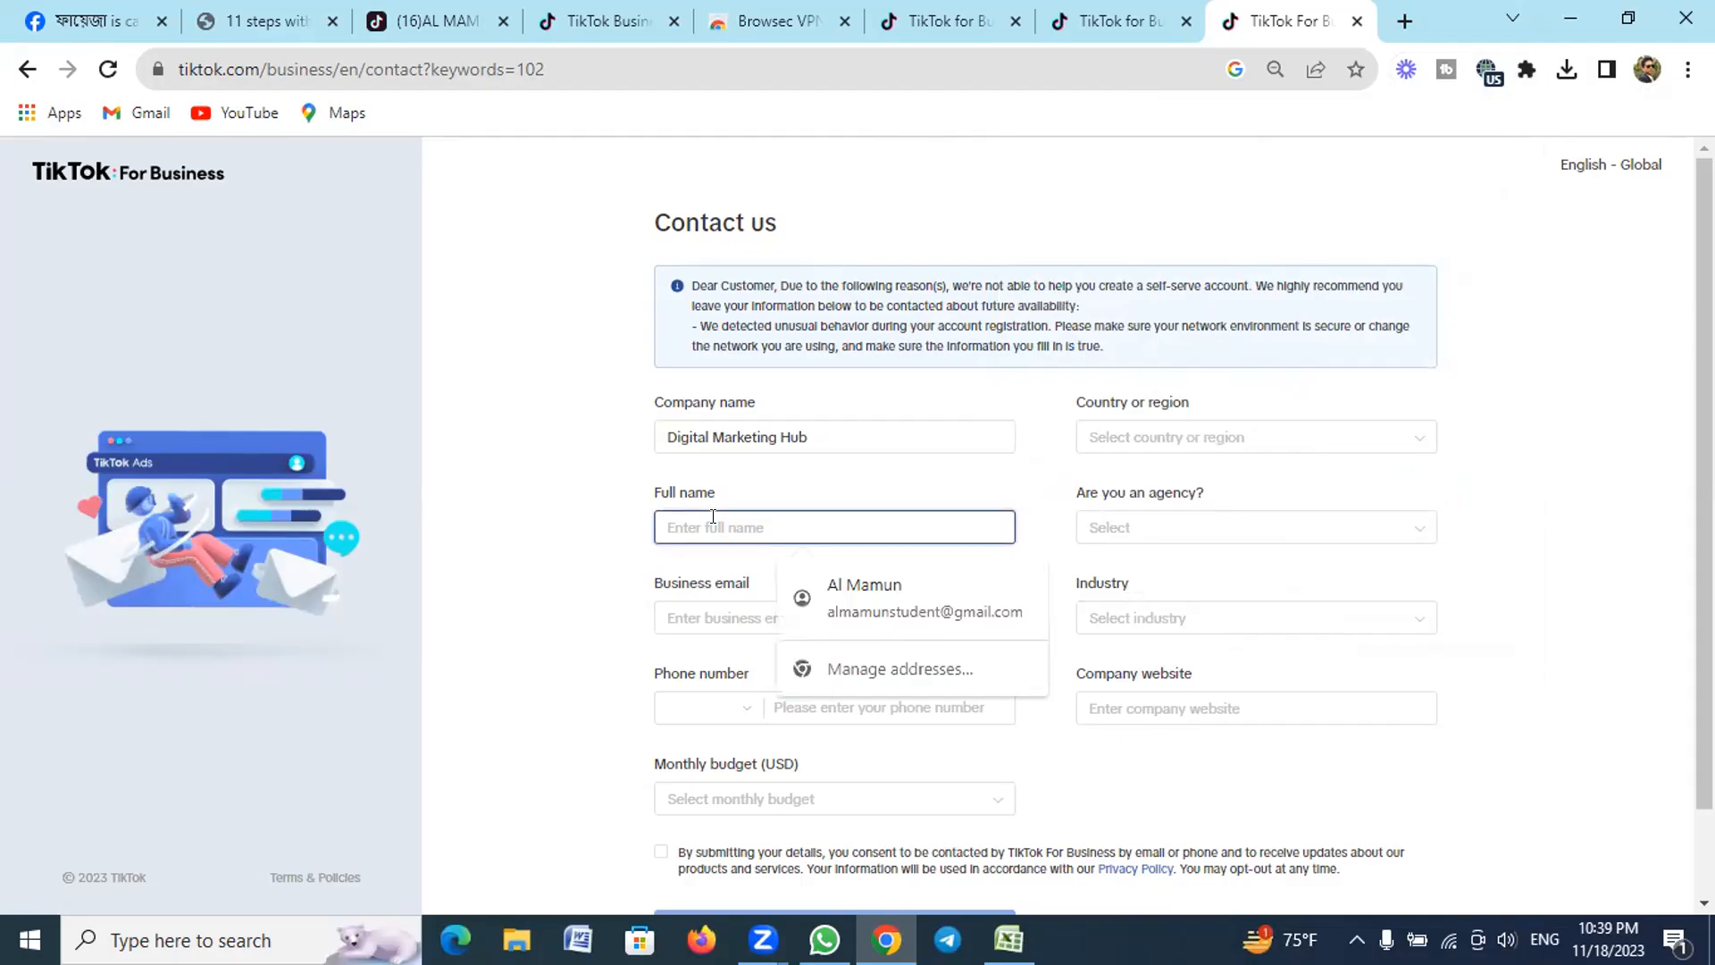
left_click(736, 595)
type("AL")
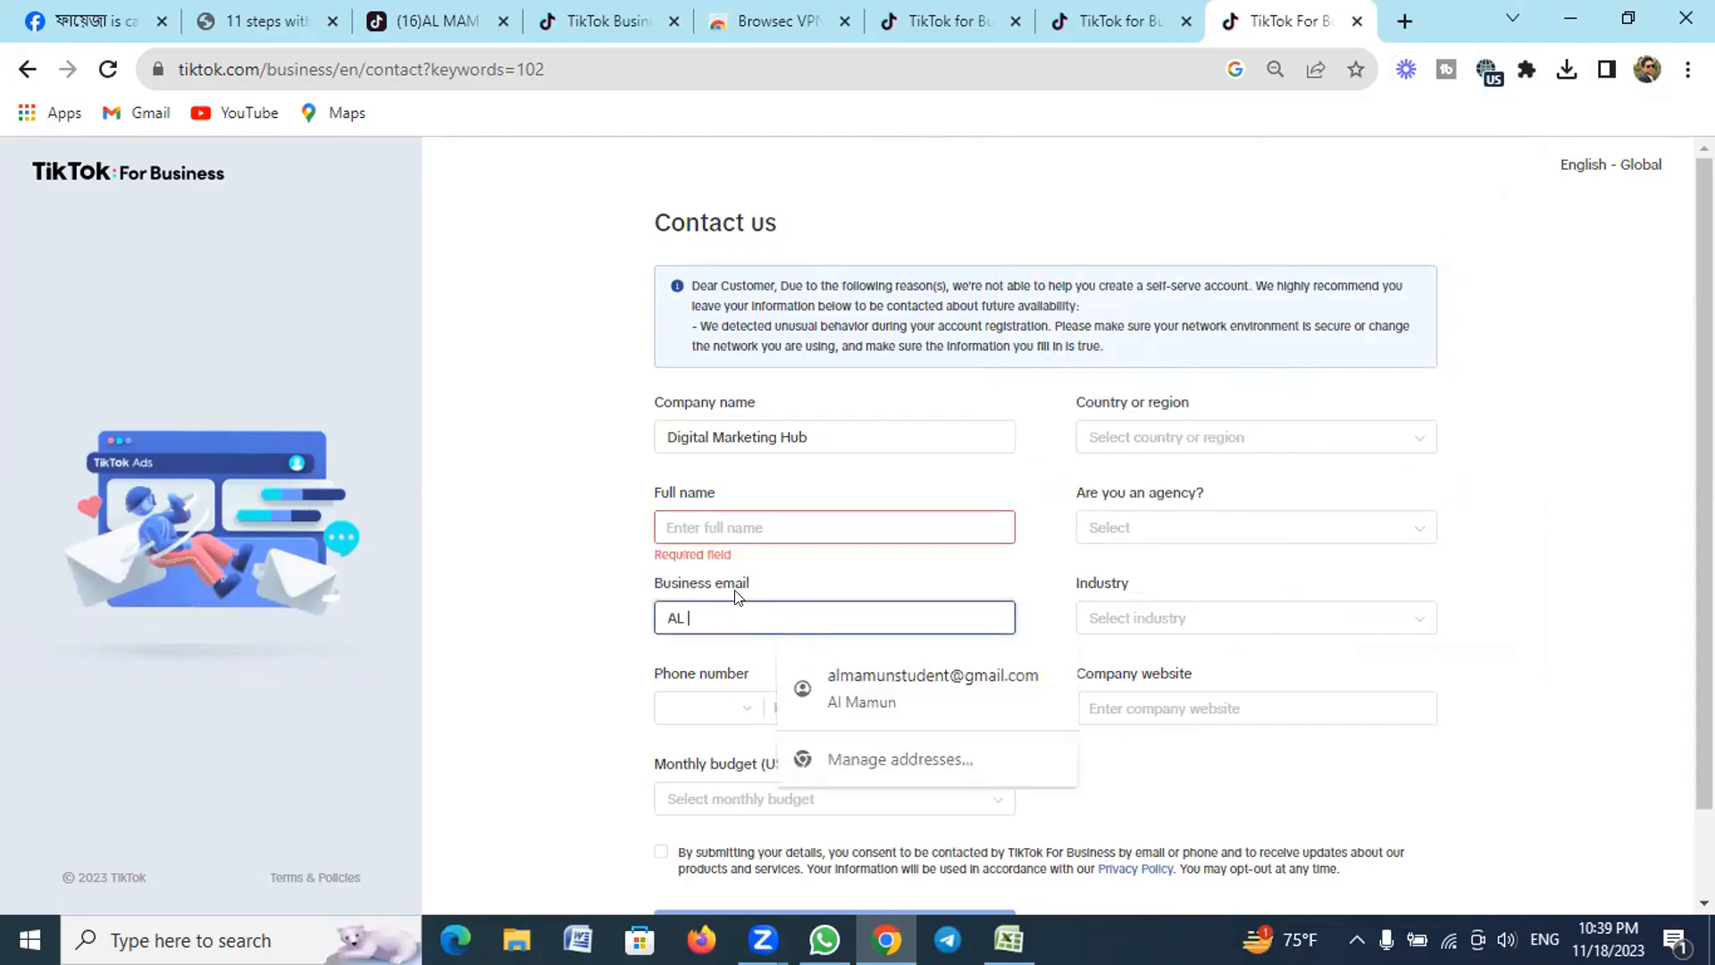
key("BackSpace")
key("BackSpace")
key("BackSpace")
left_click(756, 525)
type("AL MAMUN")
key("Tab")
left_click(743, 607)
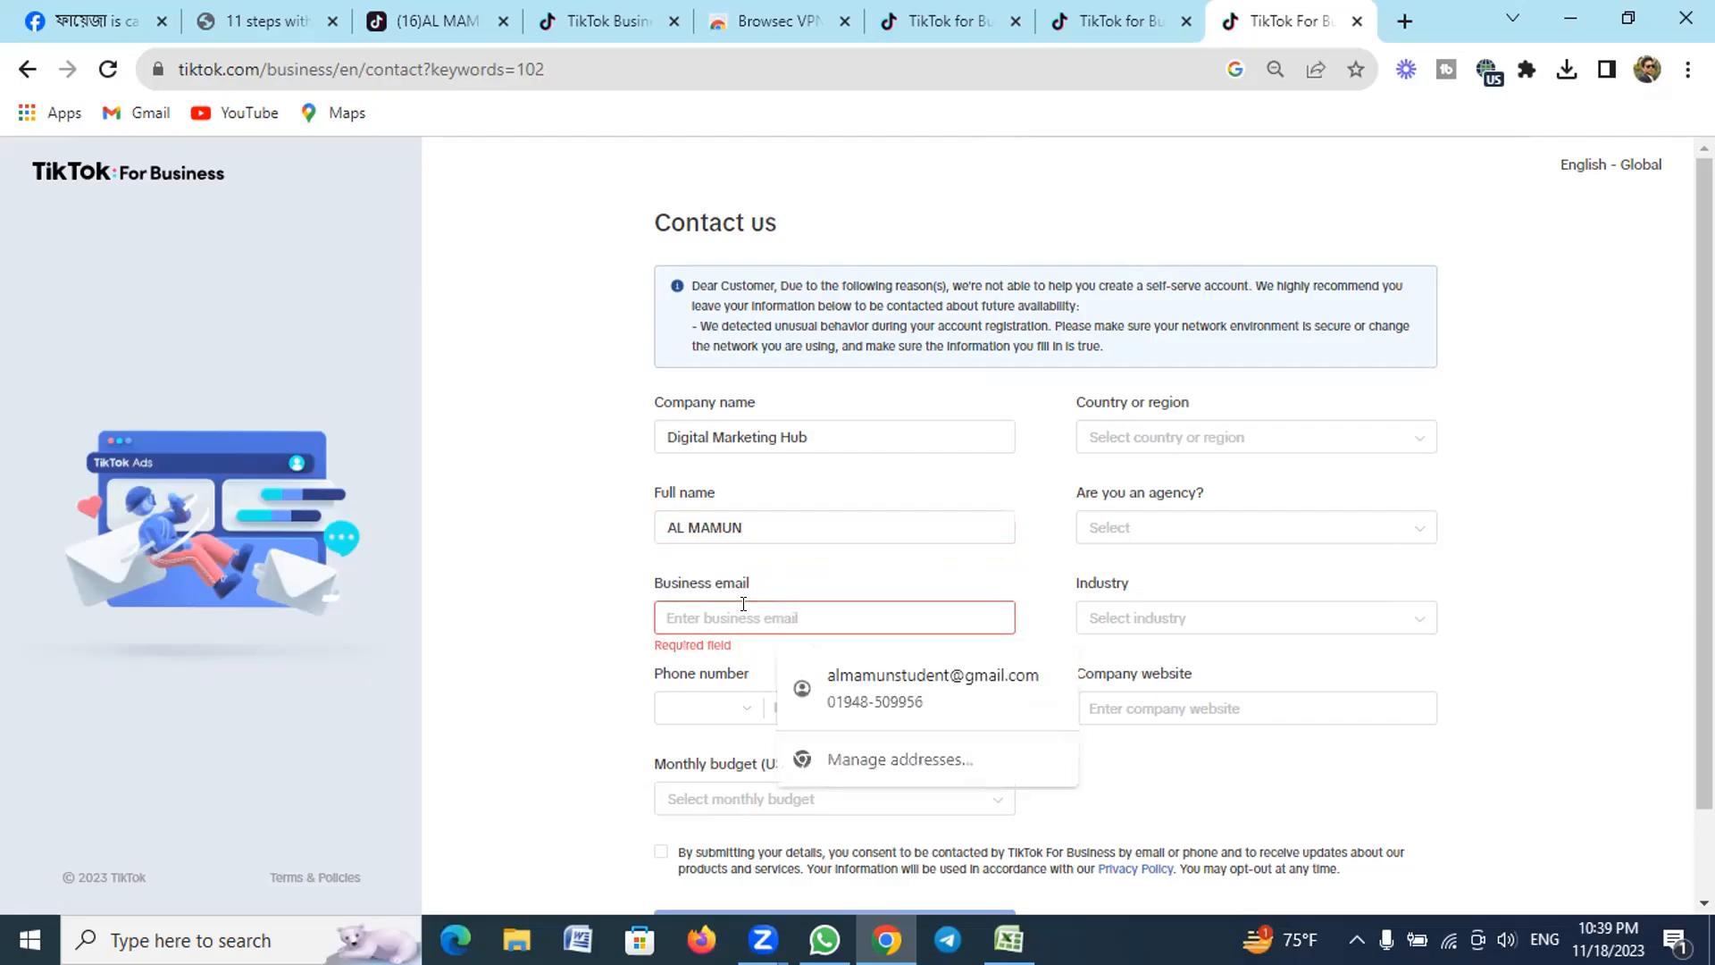
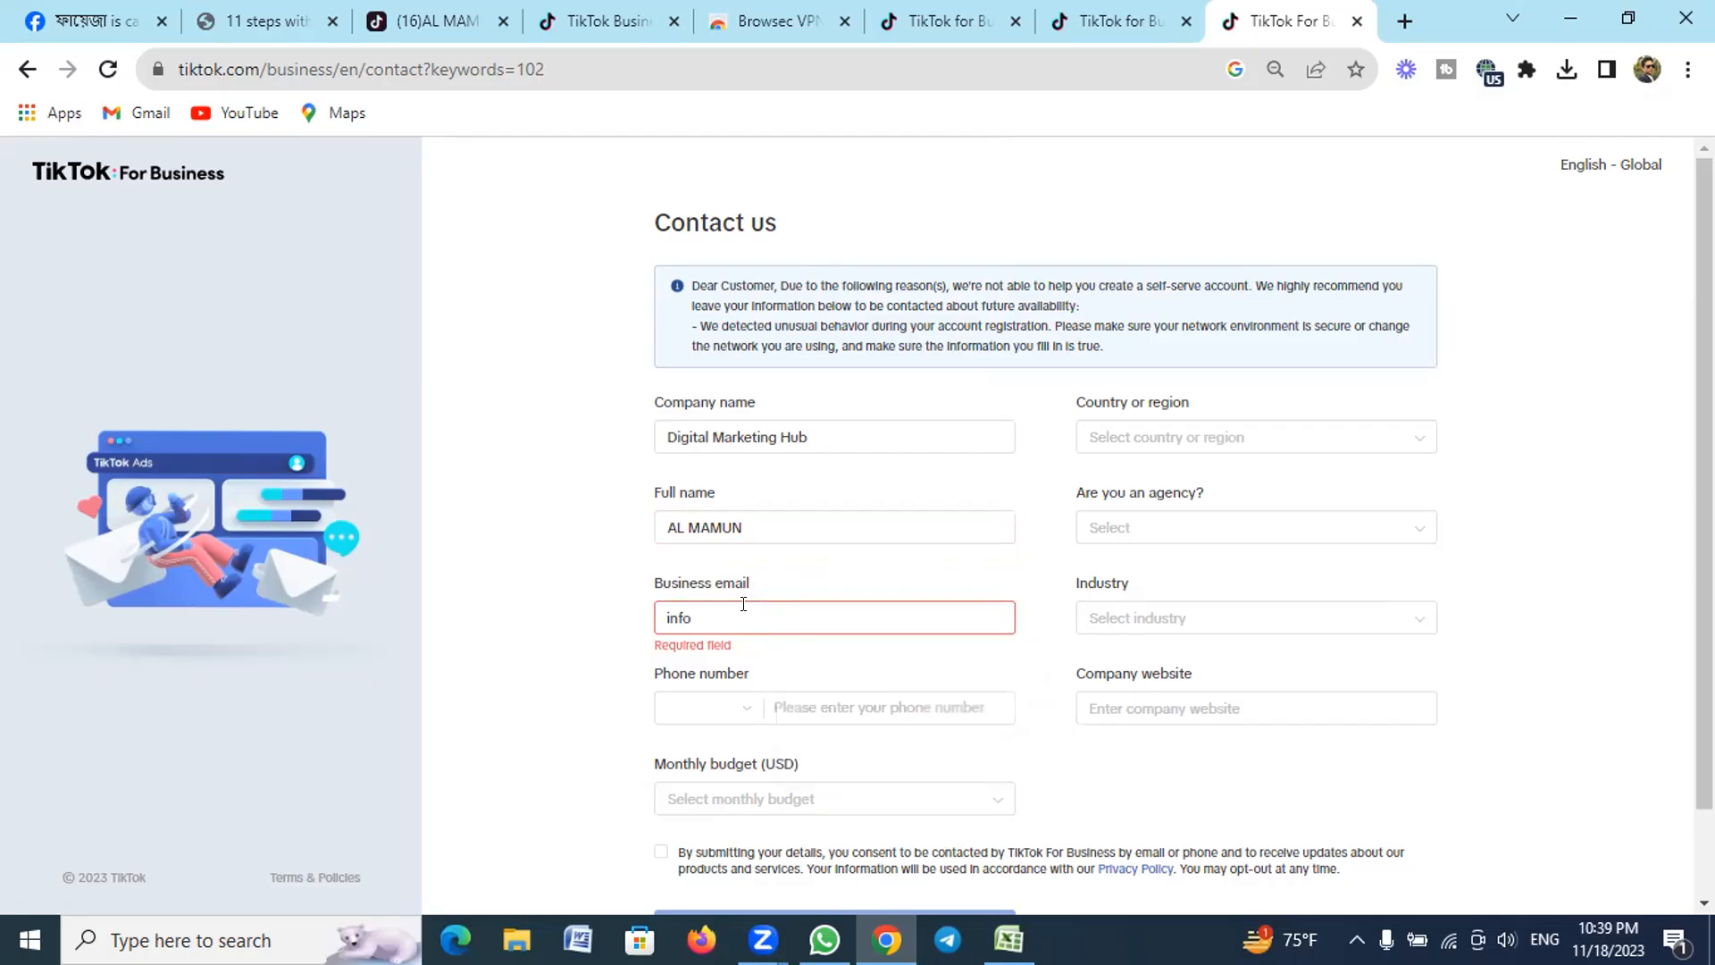
left_click(1590, 576)
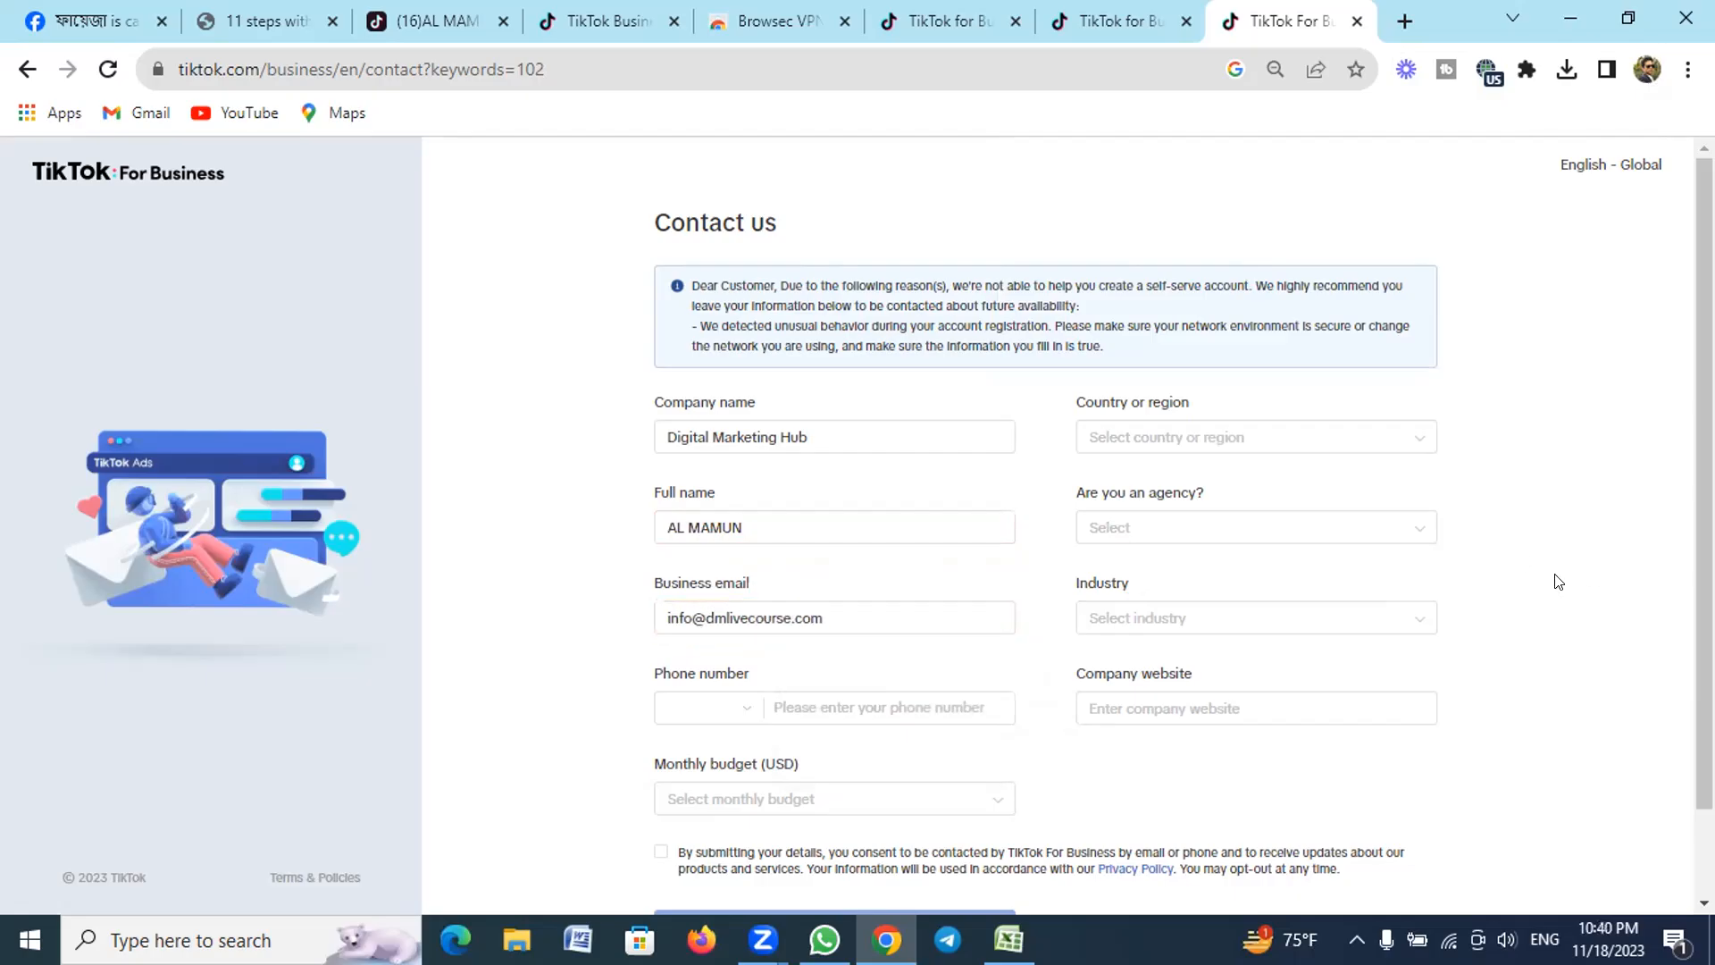
Set the phone country code to Bangladesh +880
scroll(1256, 593, "down", 1)
left_click(736, 593)
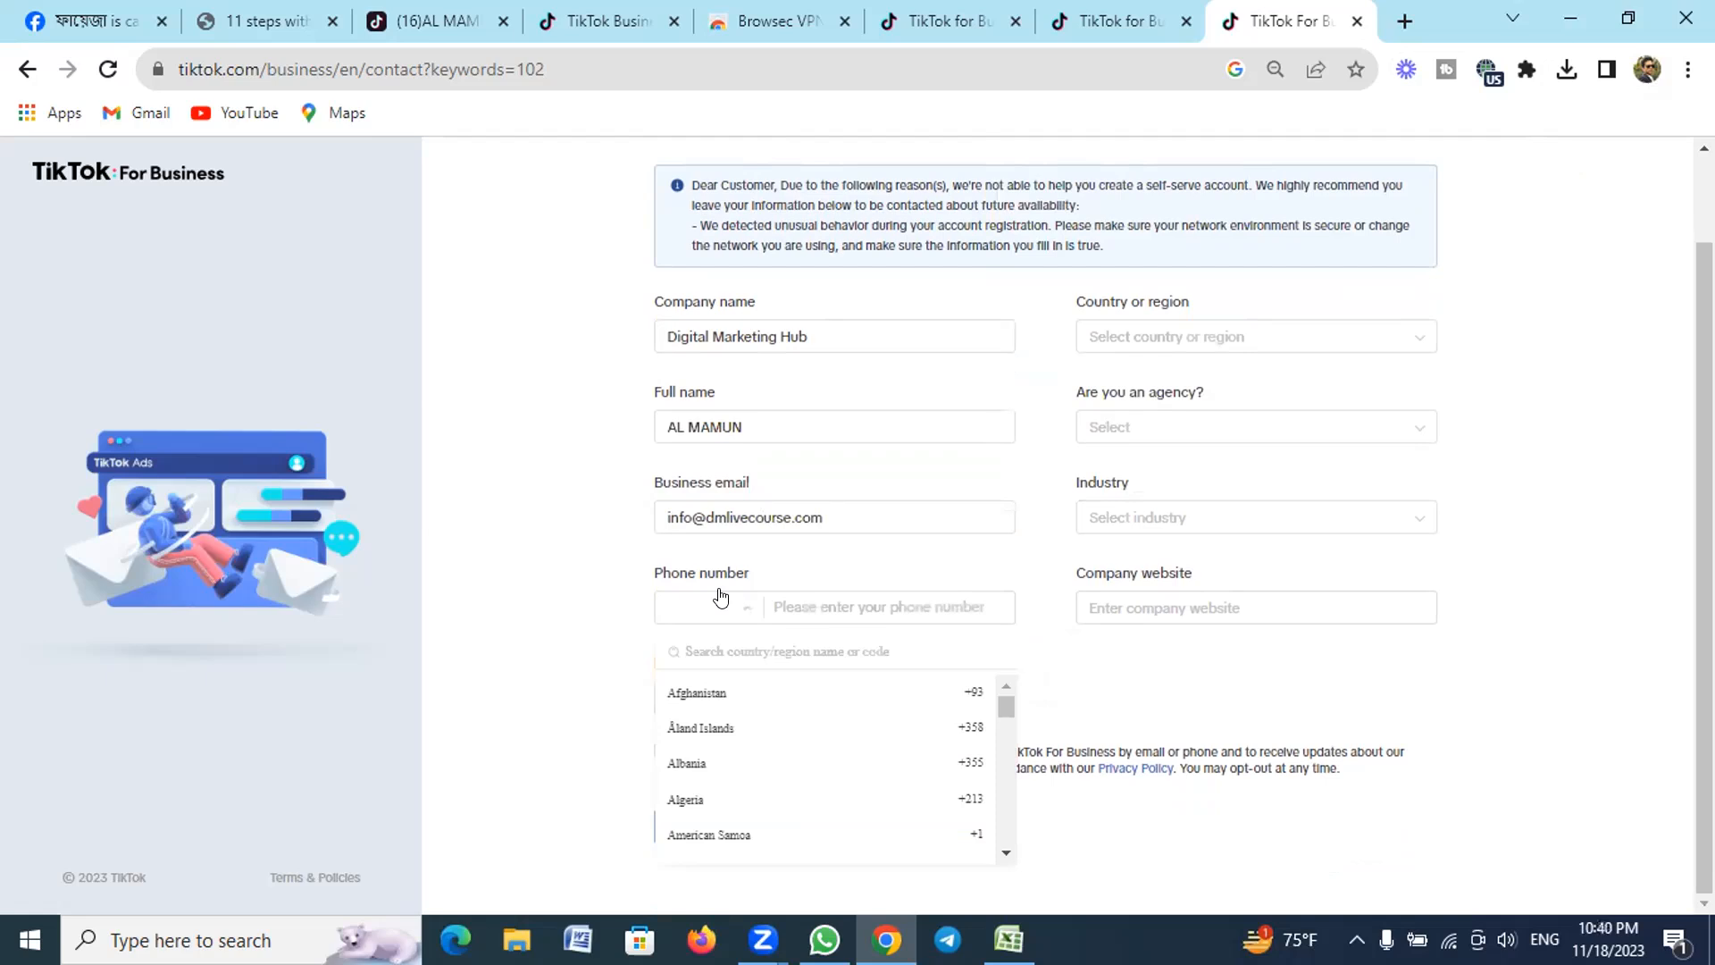
scroll(746, 750, "down", 2)
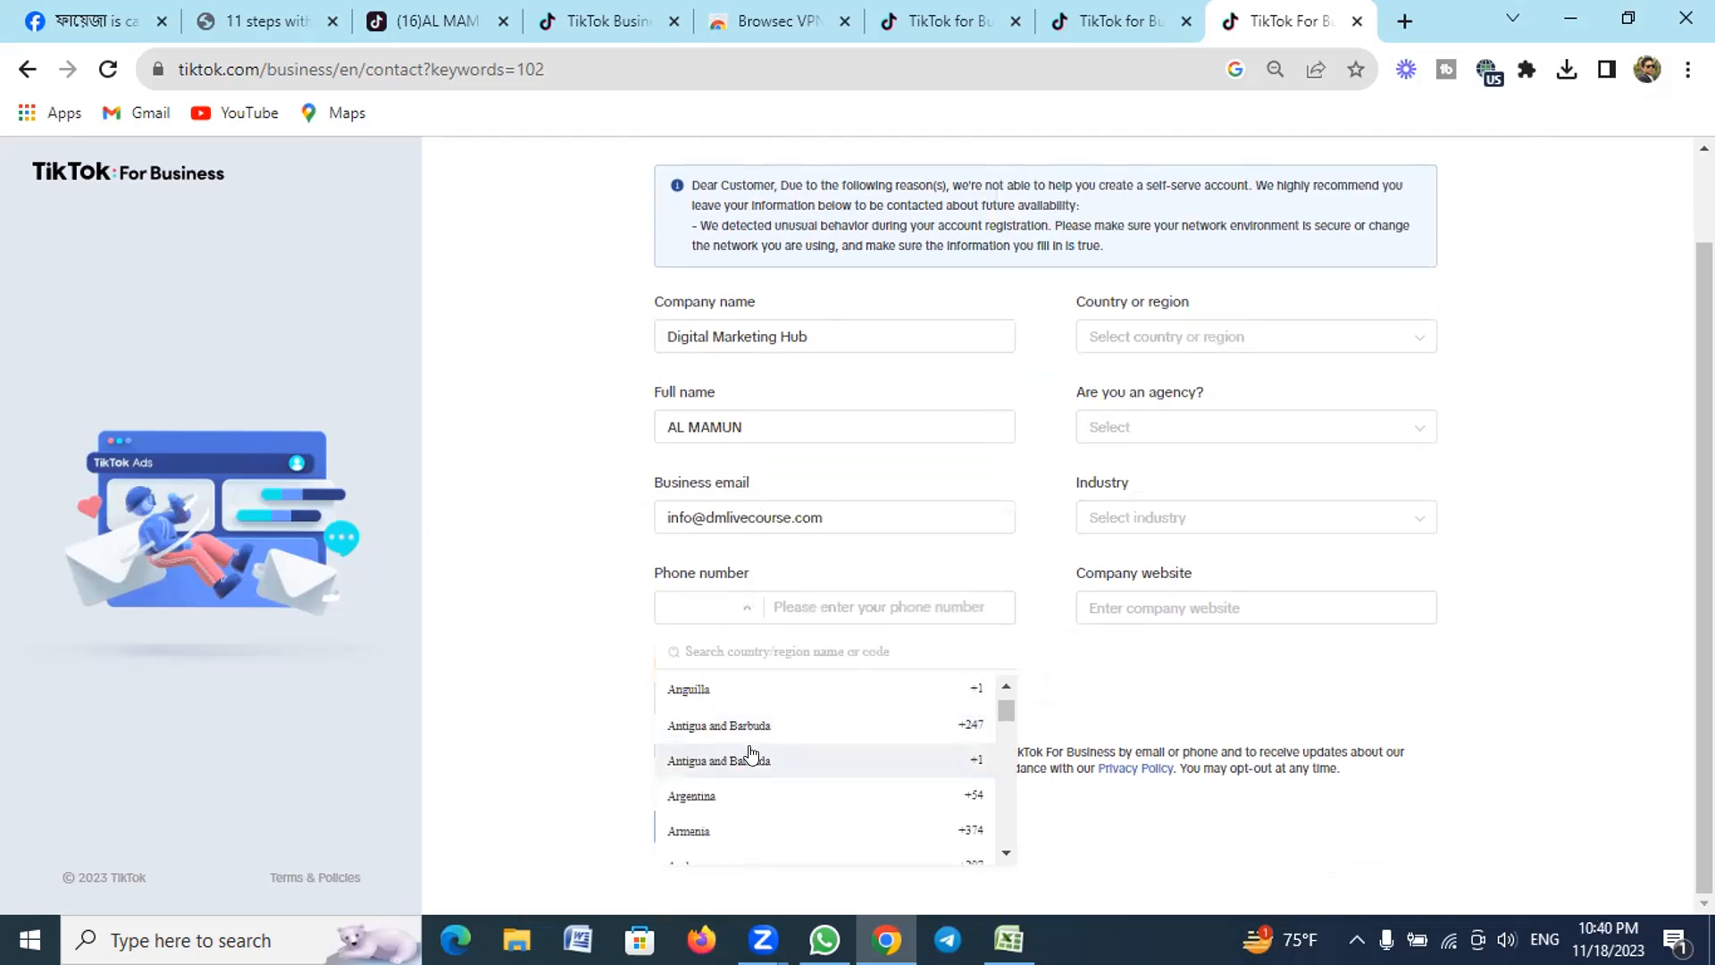
scroll(752, 758, "down", 2)
scroll(755, 763, "down", 3)
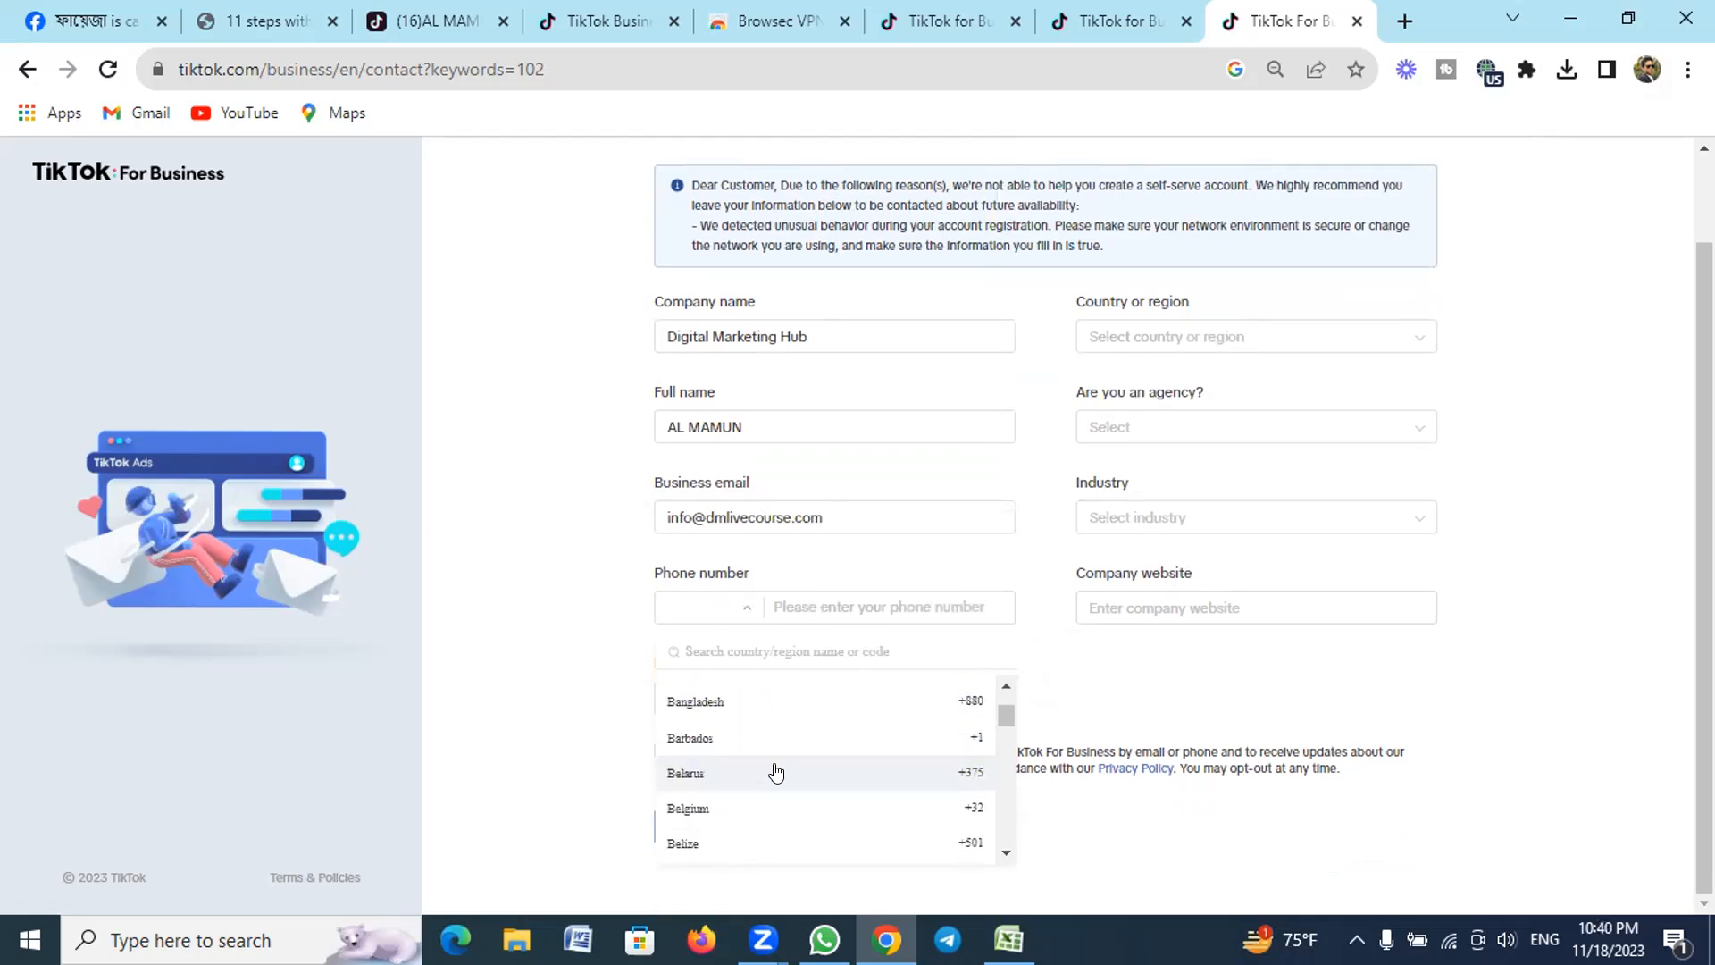
left_click(731, 703)
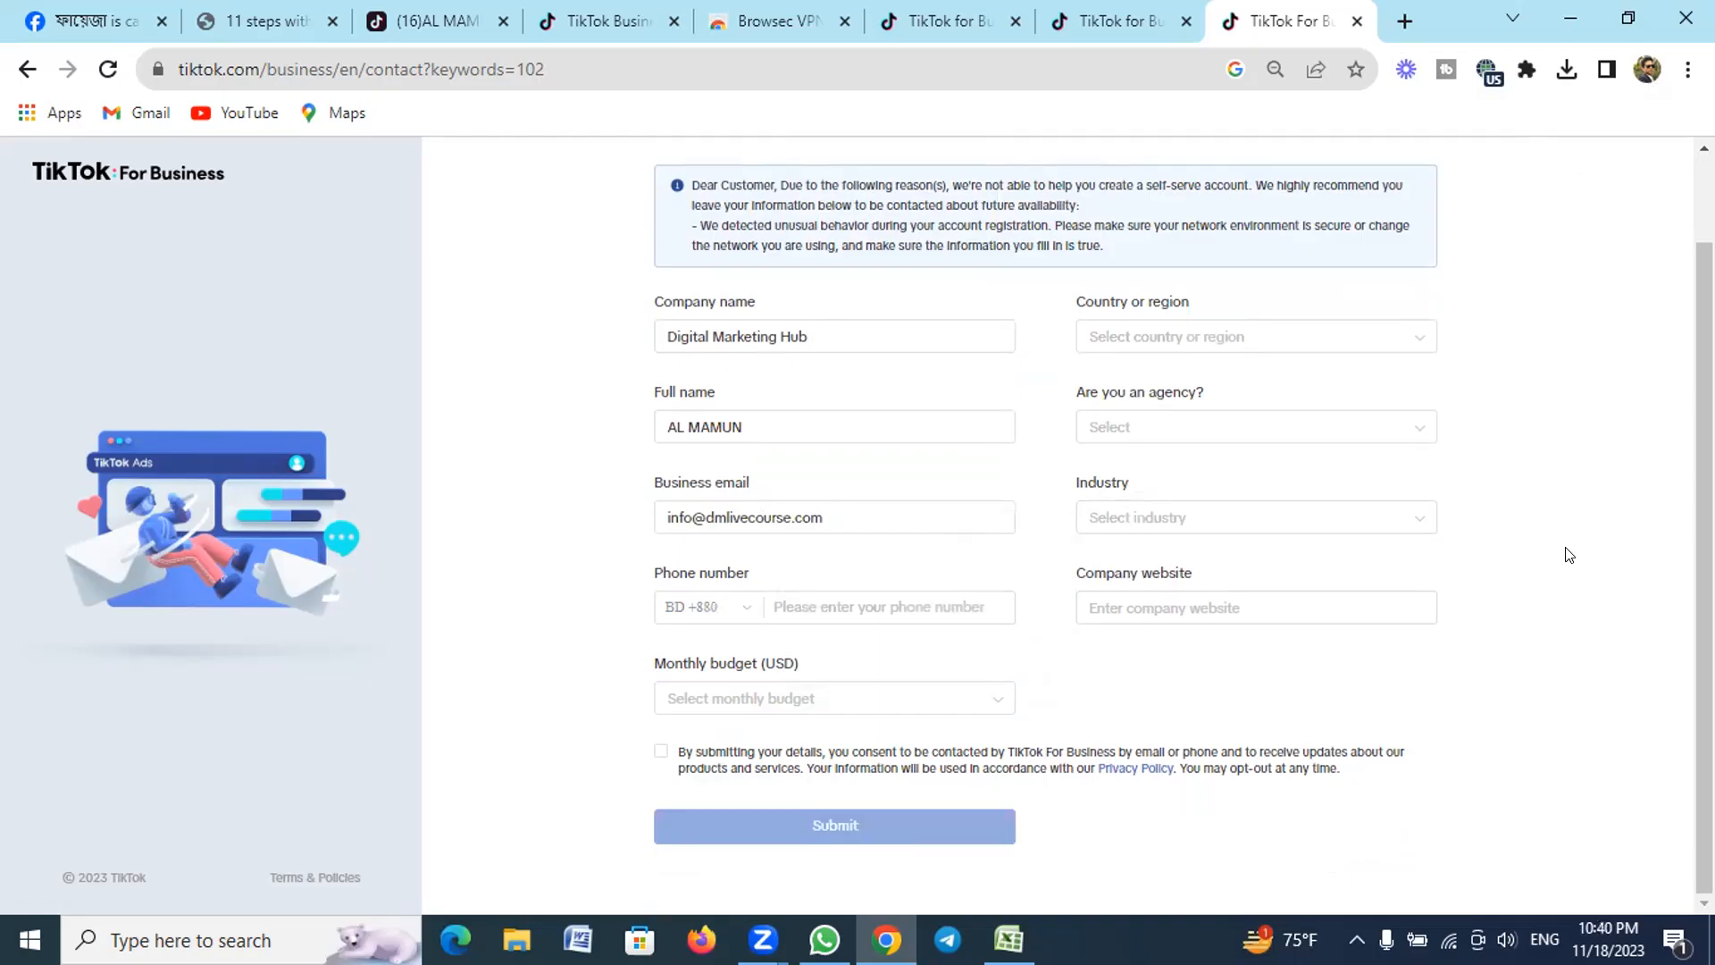
left_click(1152, 338)
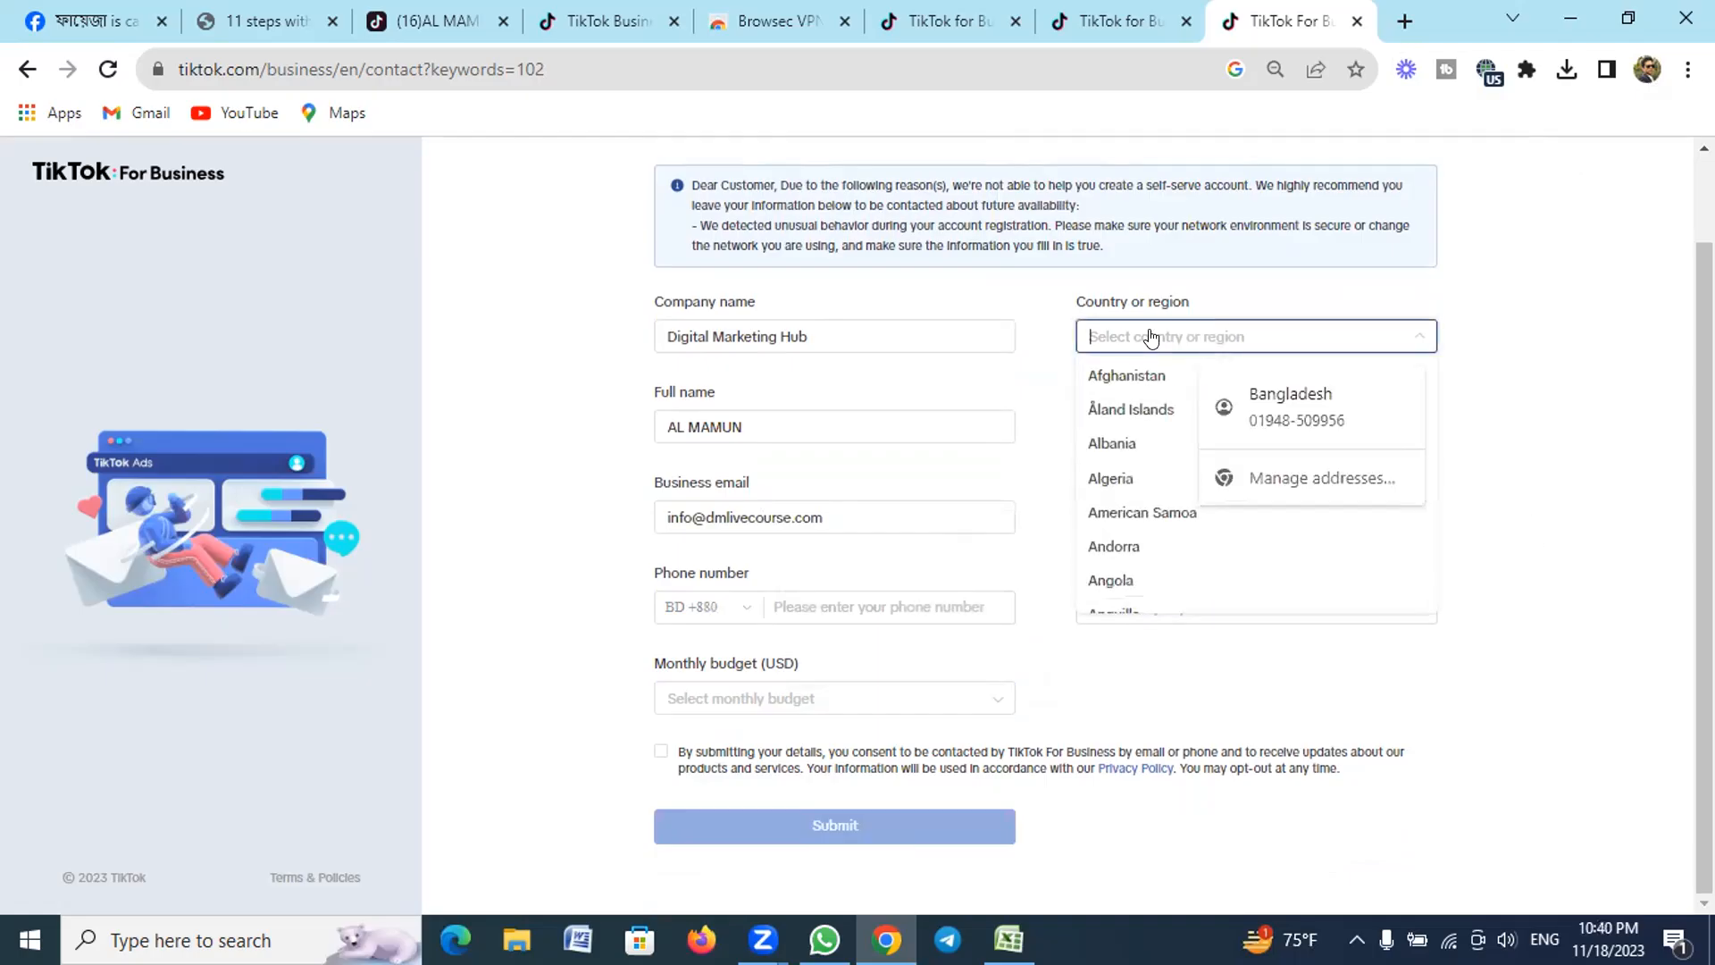
Choose United States as the country
scroll(1141, 513, "down", 3)
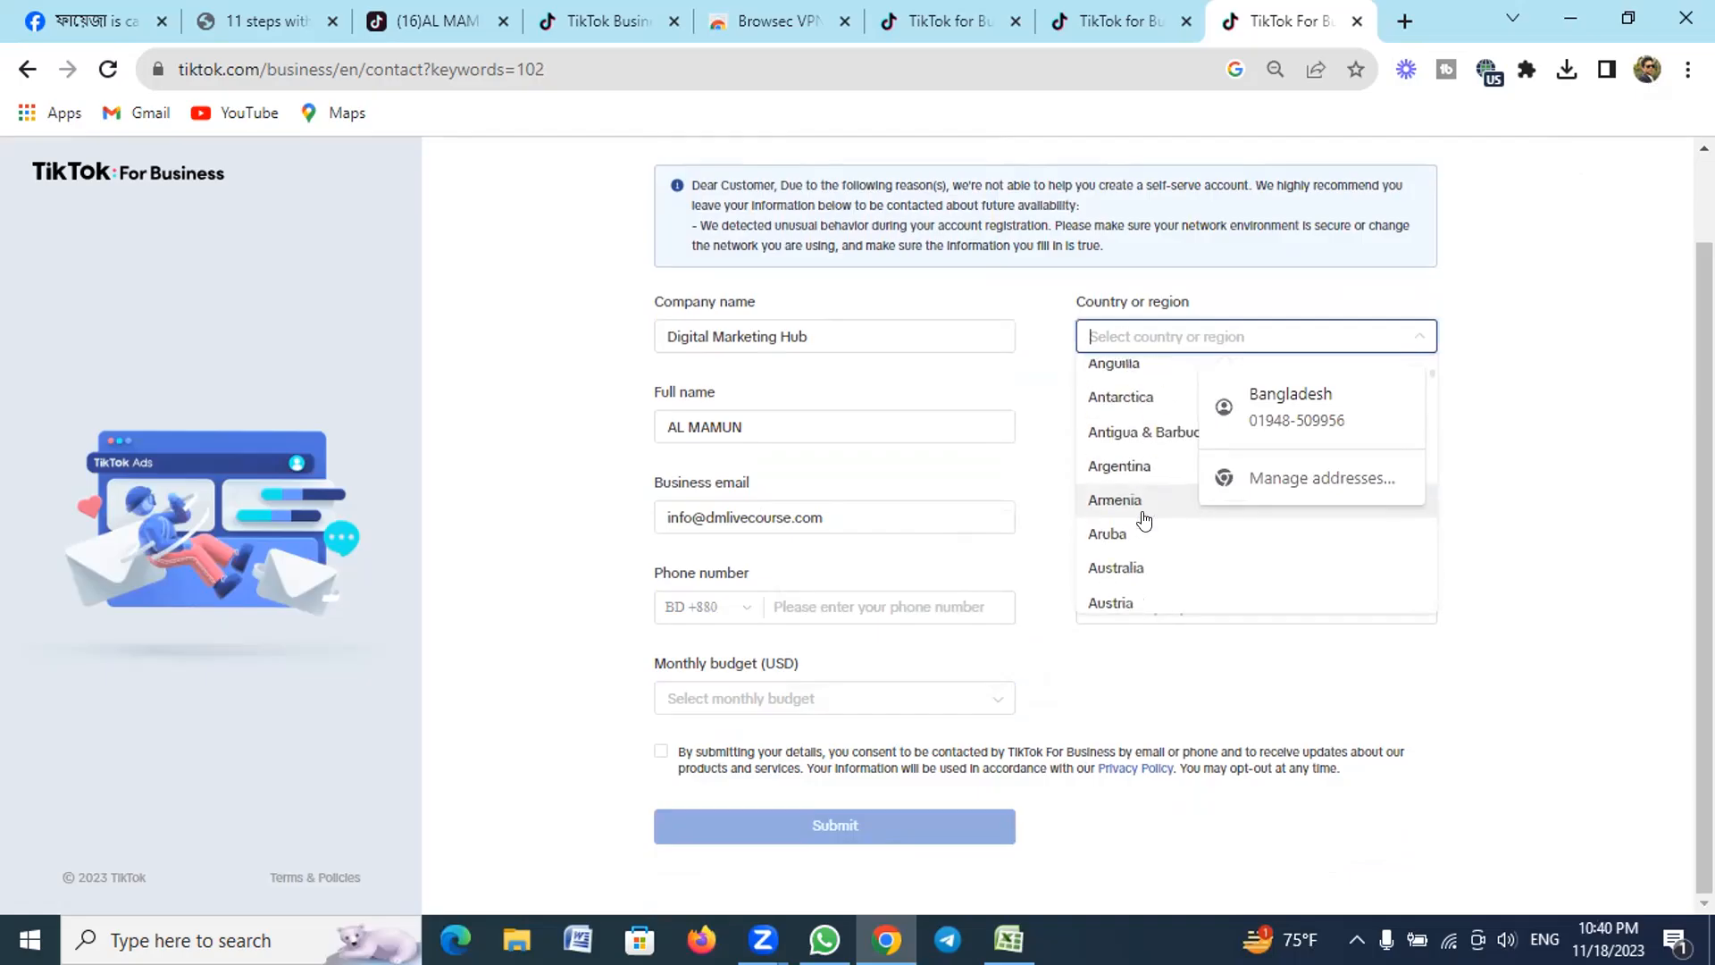
scroll(1143, 518, "down", 8)
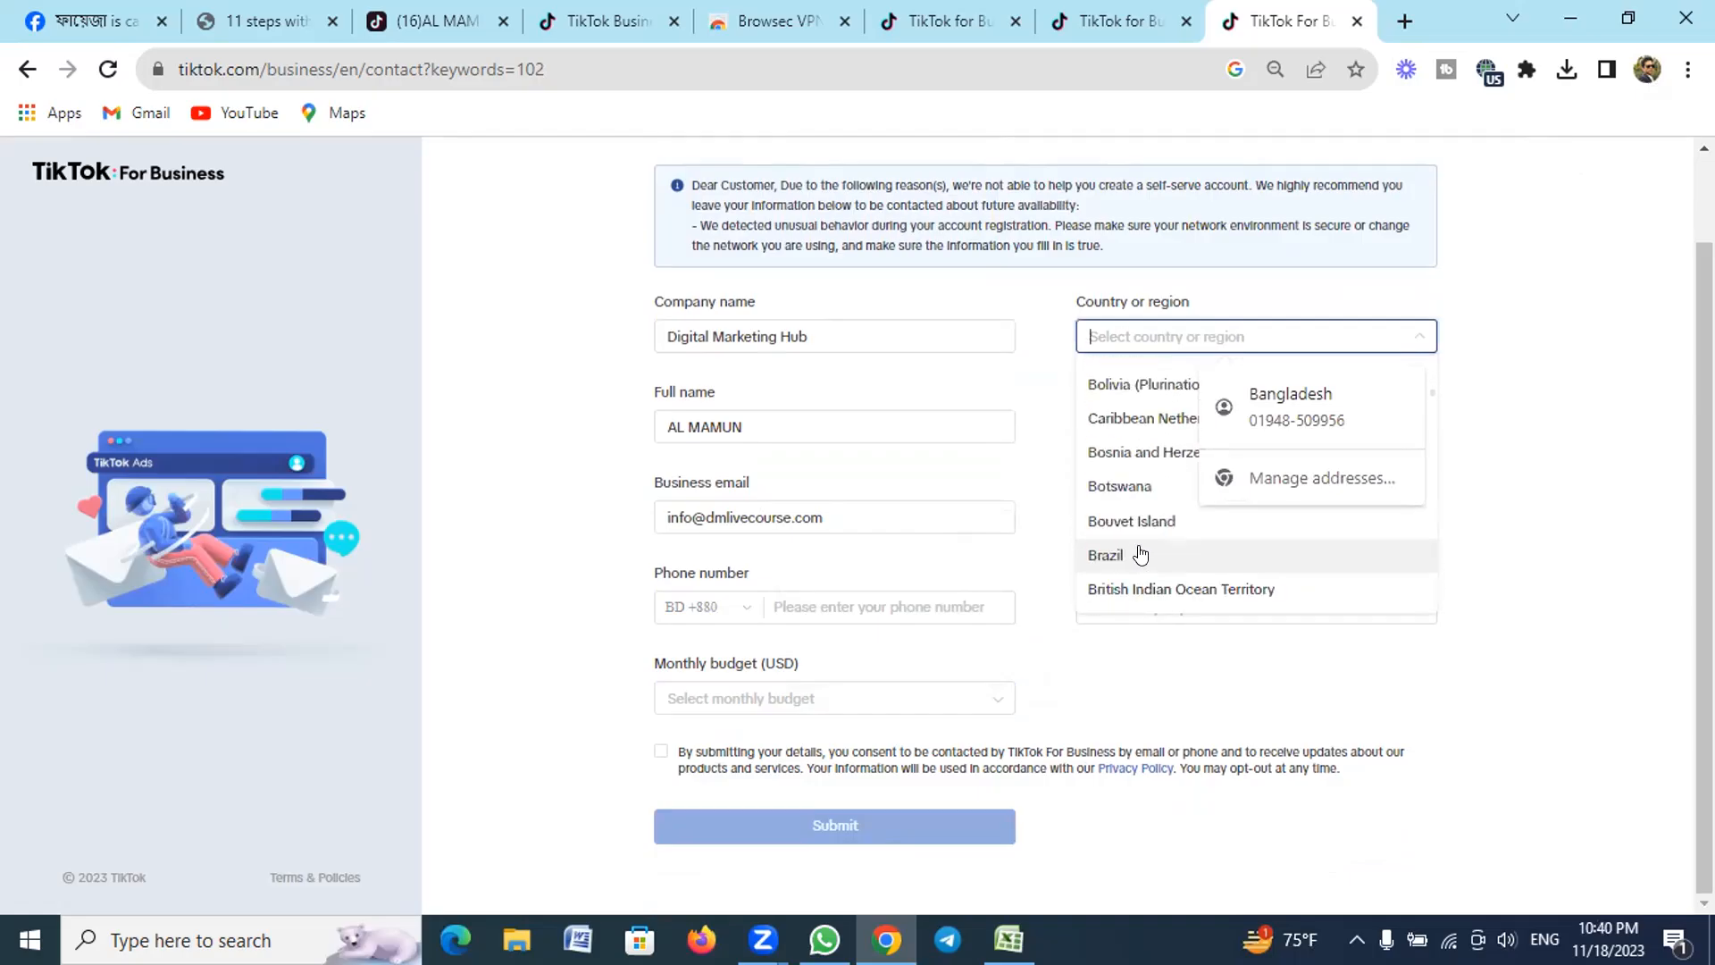
scroll(1148, 556, "down", 20)
scroll(1157, 557, "down", 20)
scroll(1159, 555, "down", 15)
scroll(1162, 555, "up", 4)
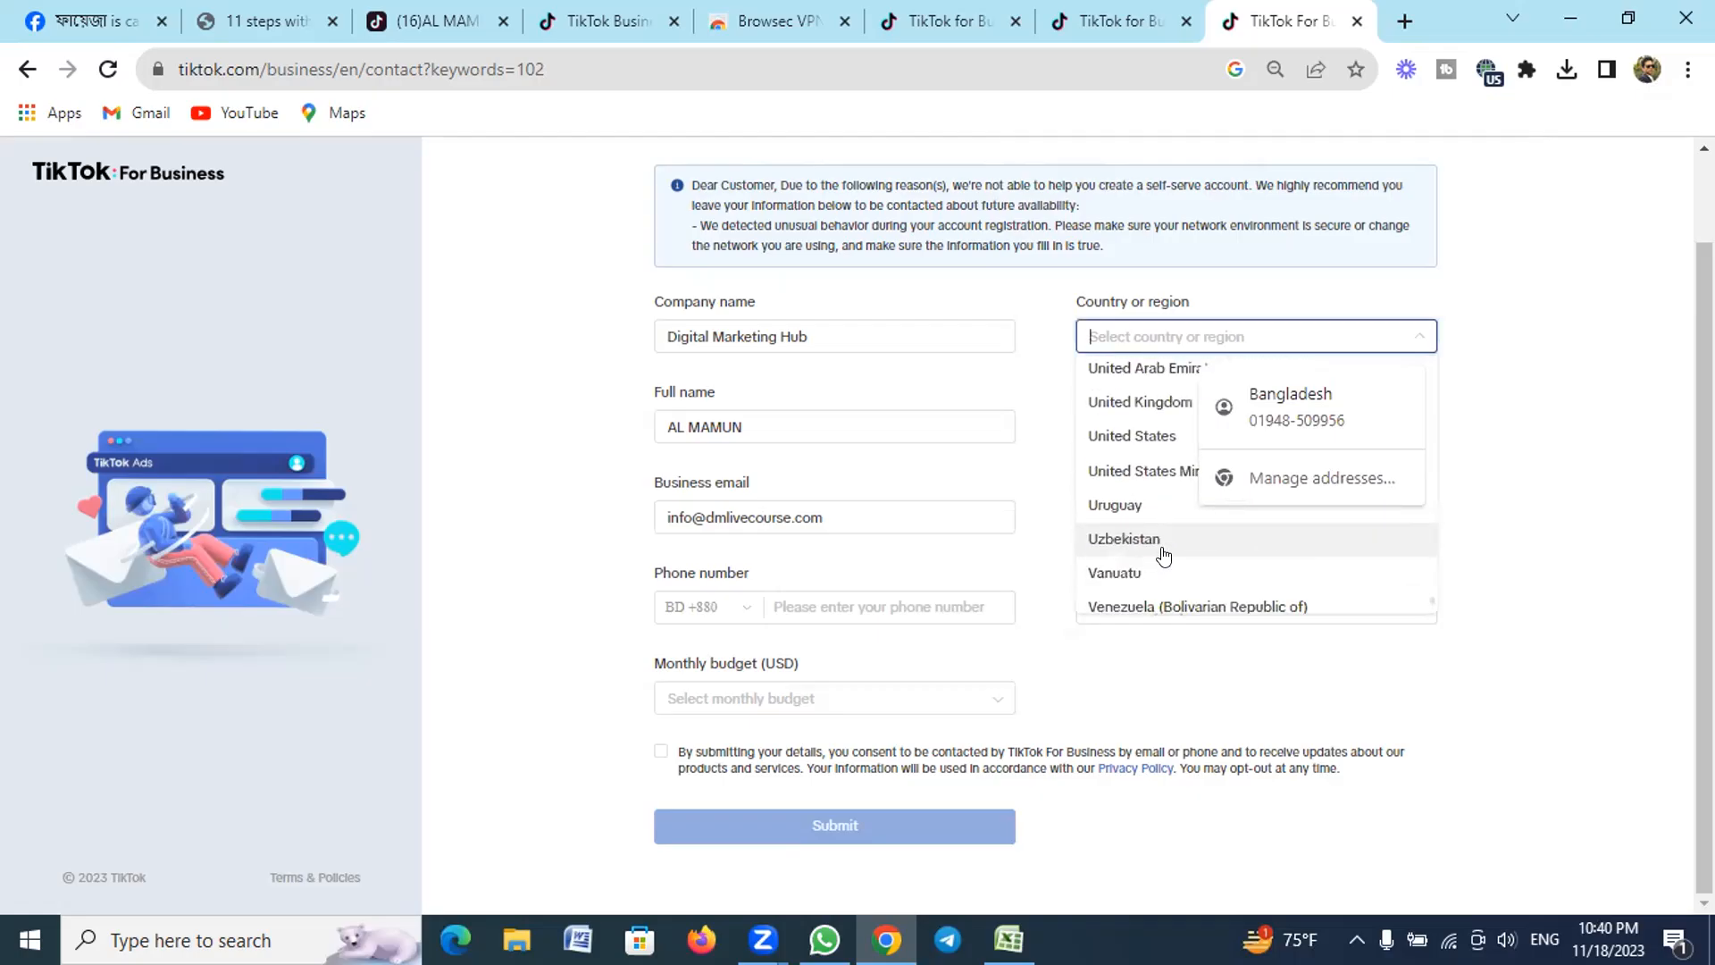
left_click(1134, 435)
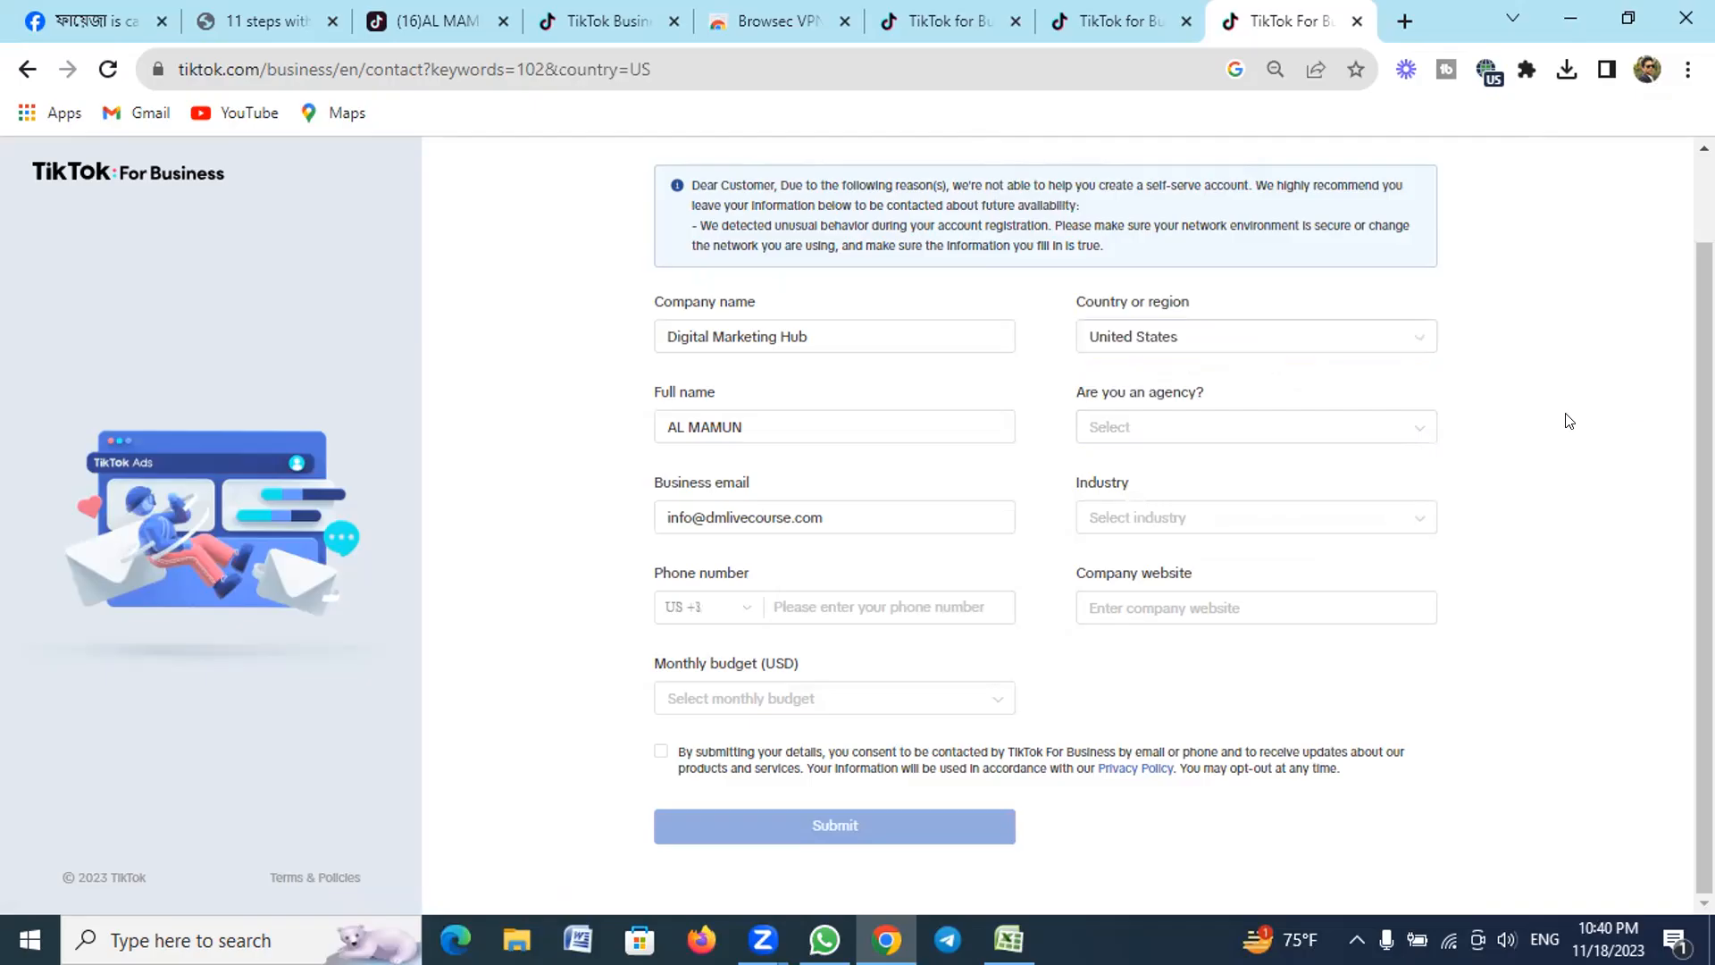
Answer No to the agency question and choose Education and training as the industry
left_click(1137, 432)
left_click(1098, 499)
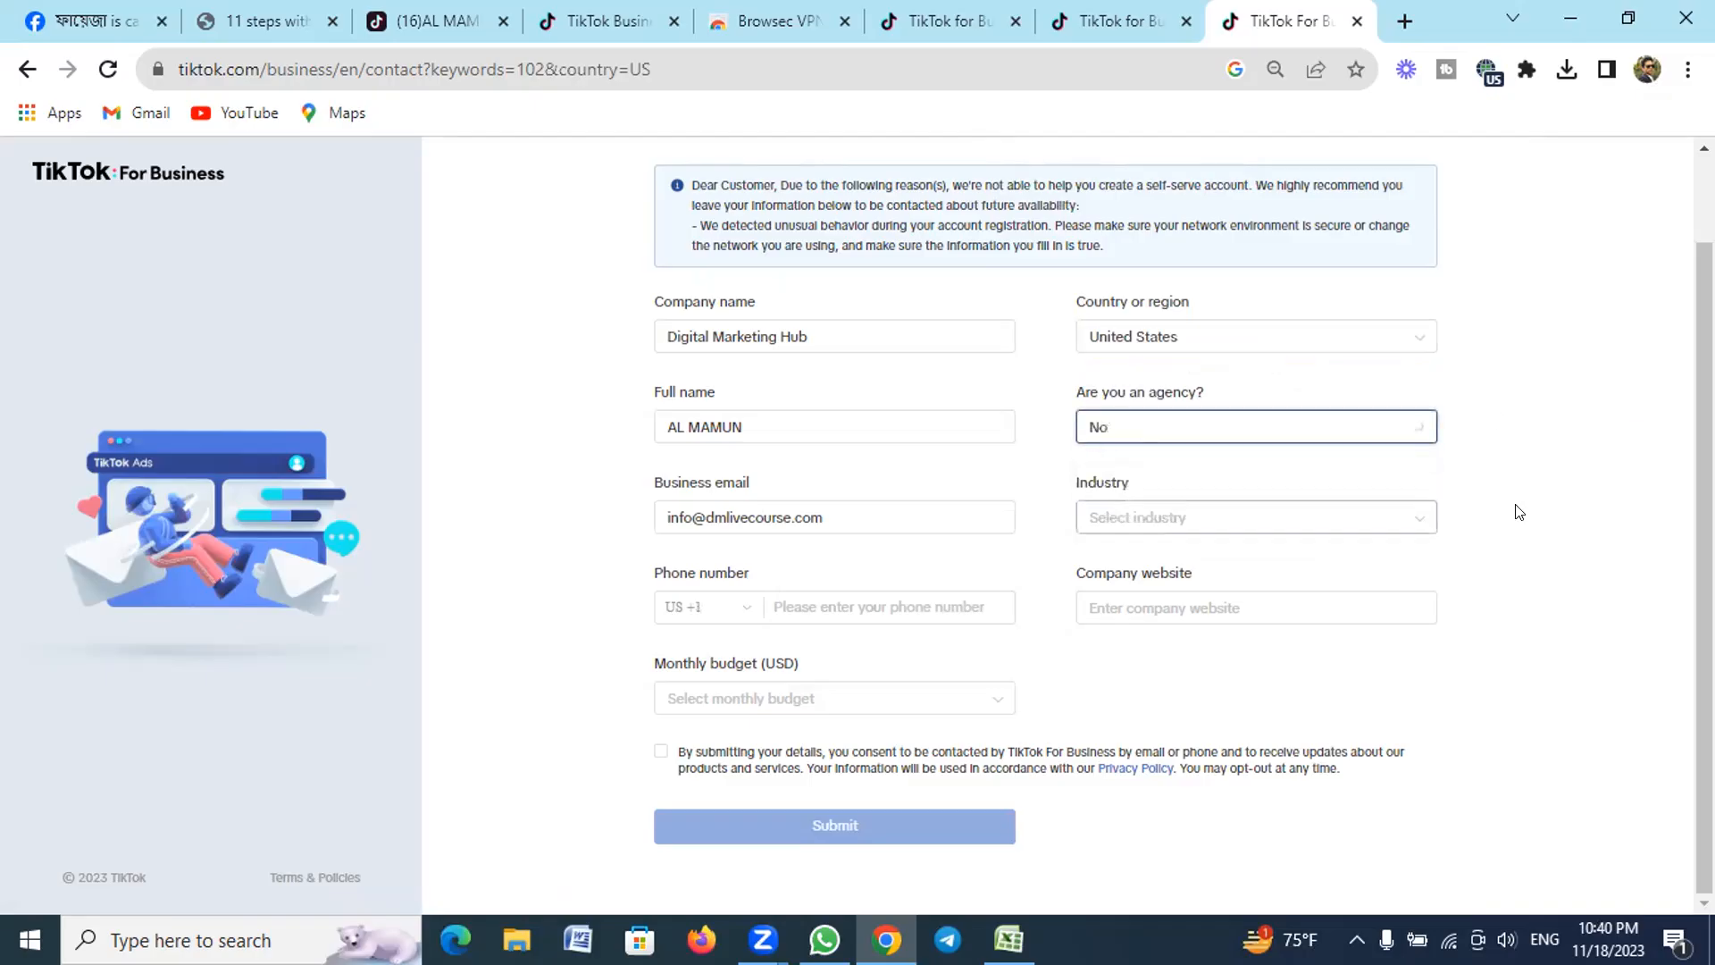
left_click(1154, 517)
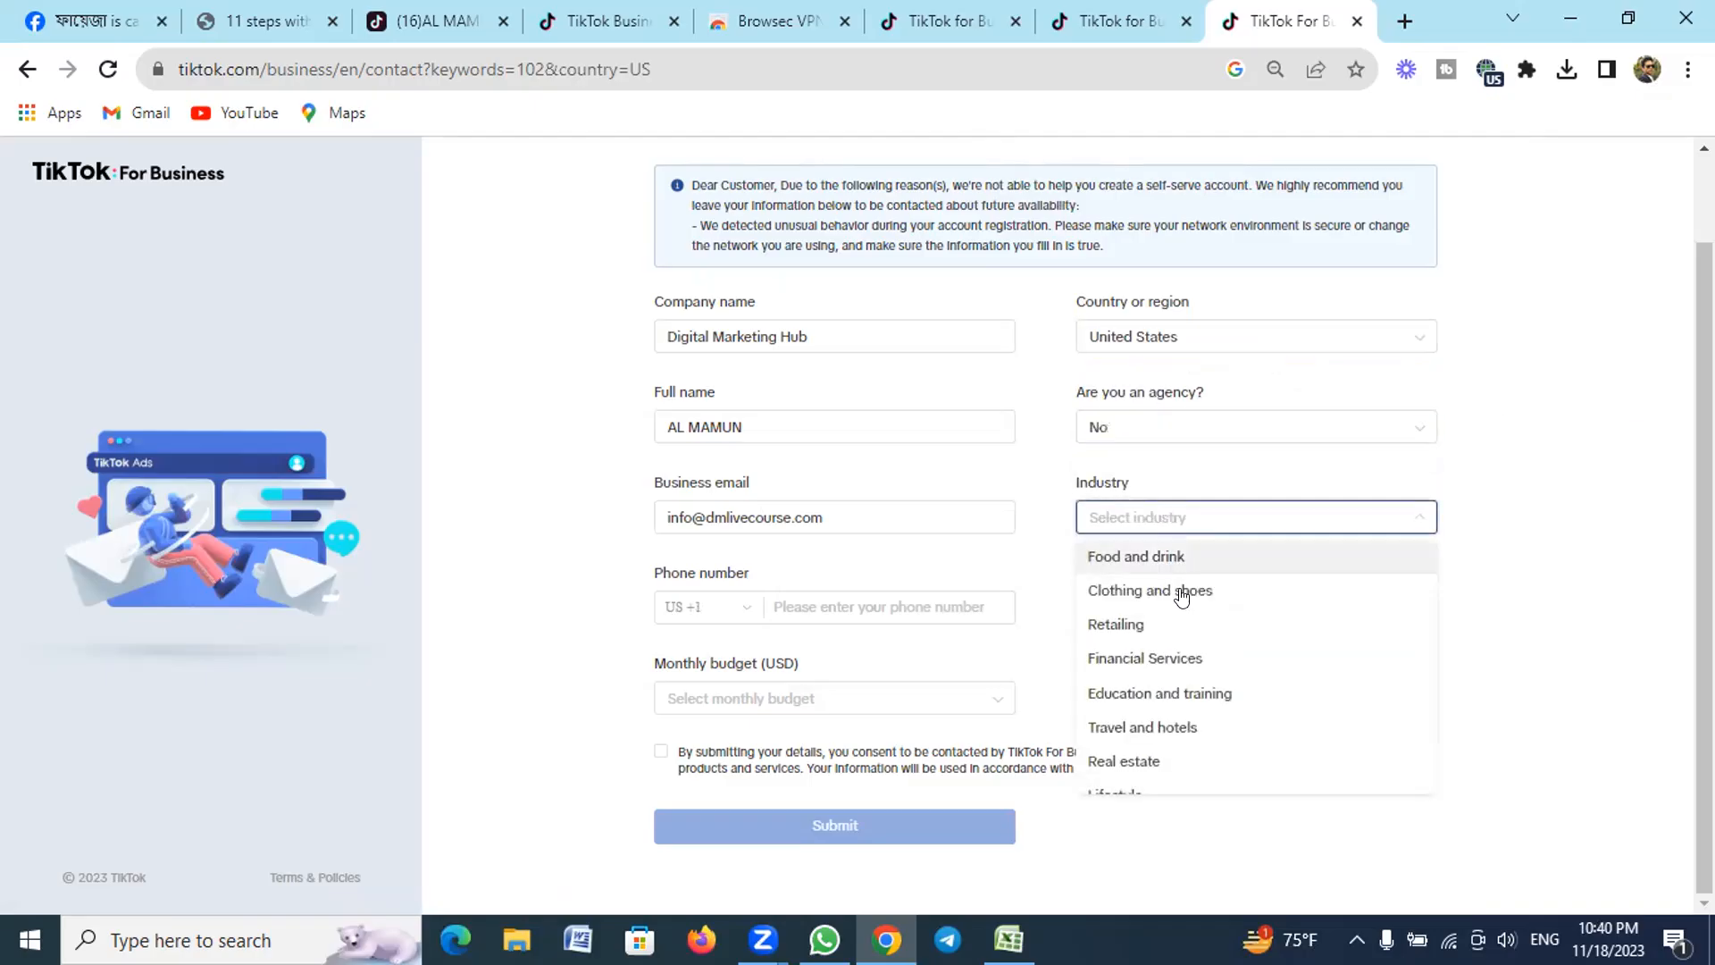
left_click(1165, 694)
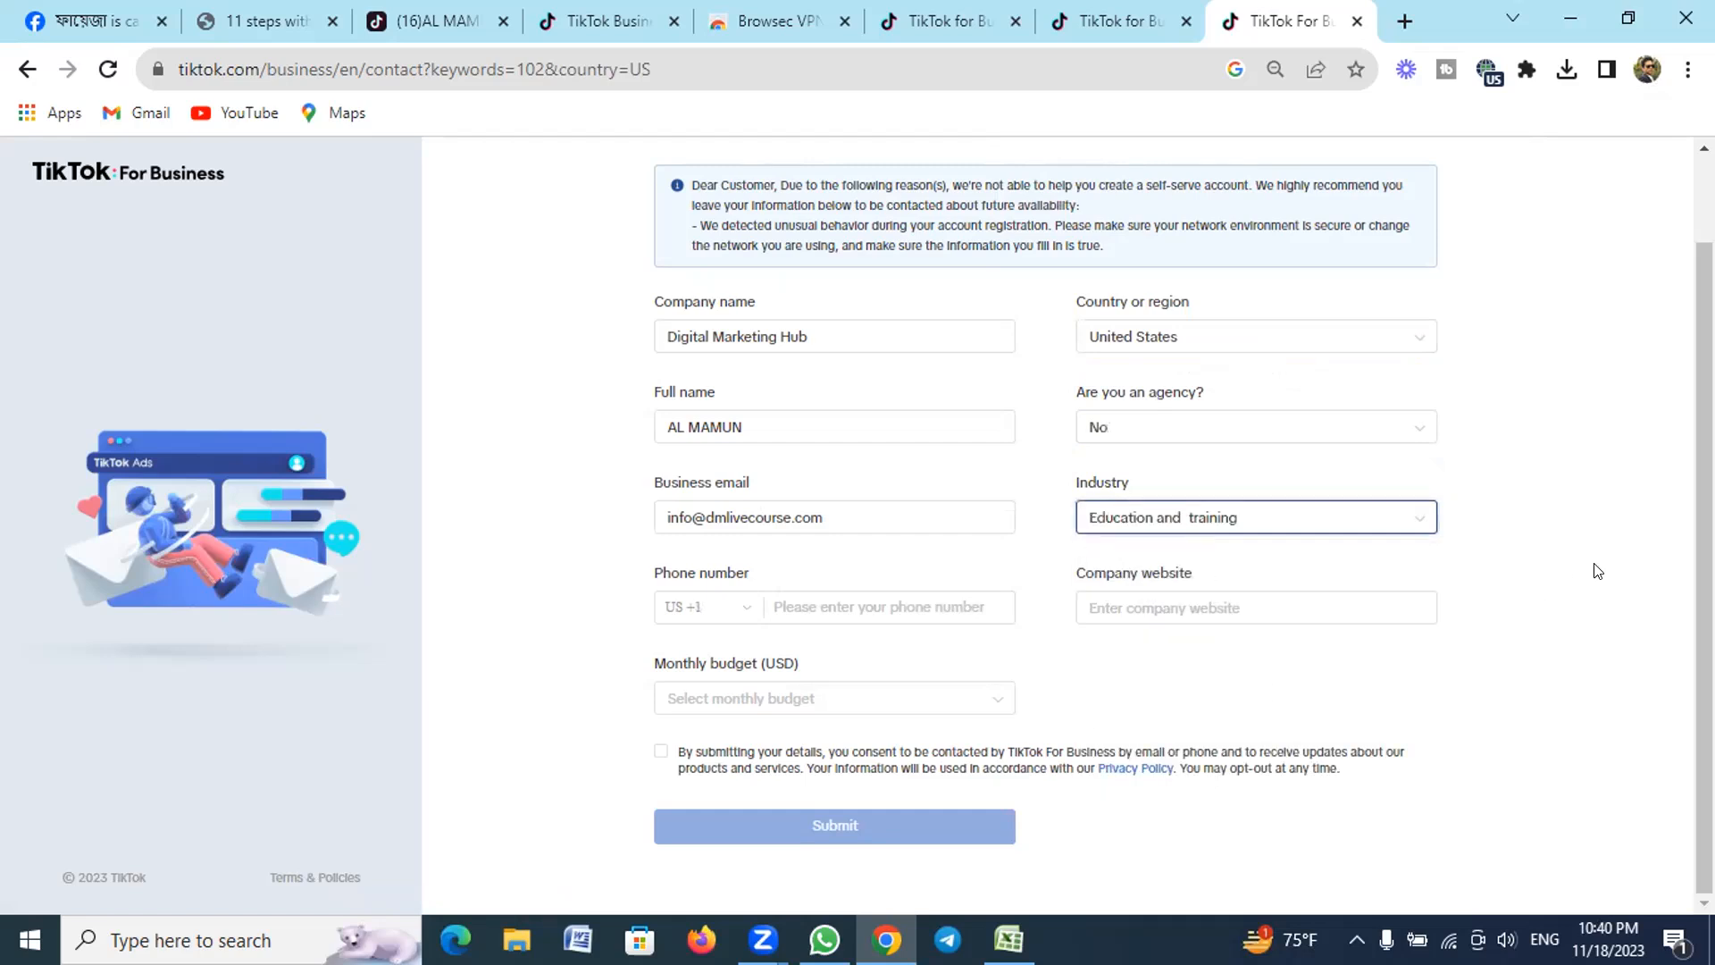
left_click(1137, 611)
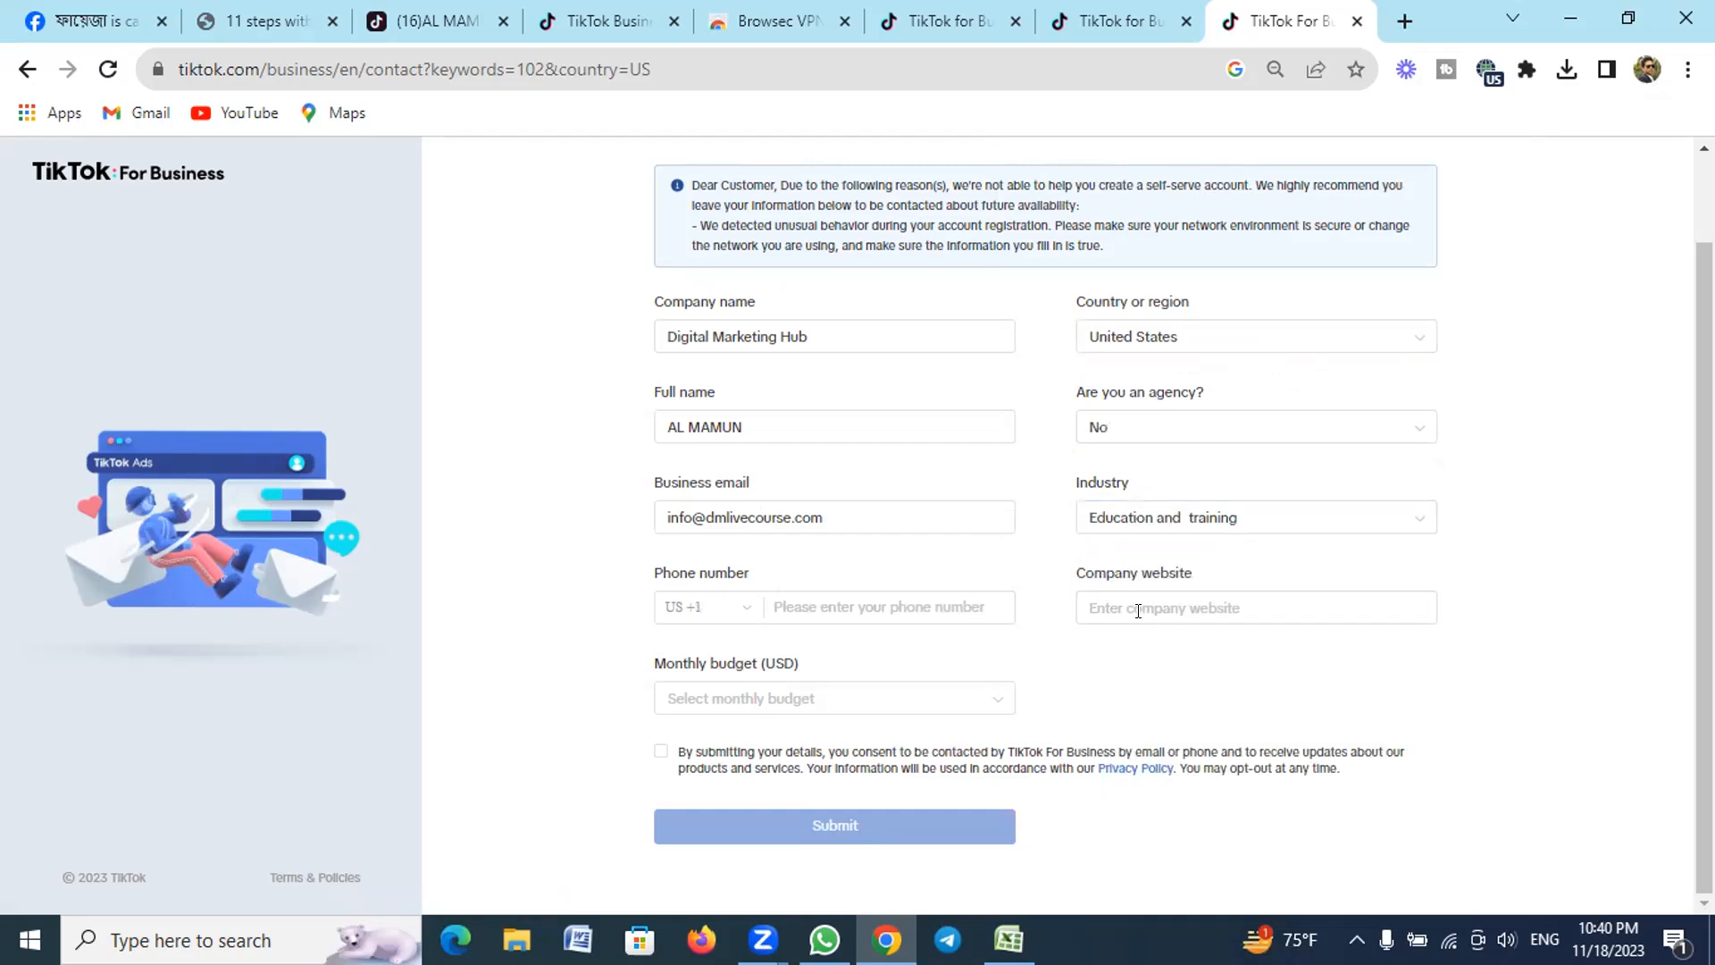
left_click_drag(858, 516, 706, 517)
key("ctrl+c")
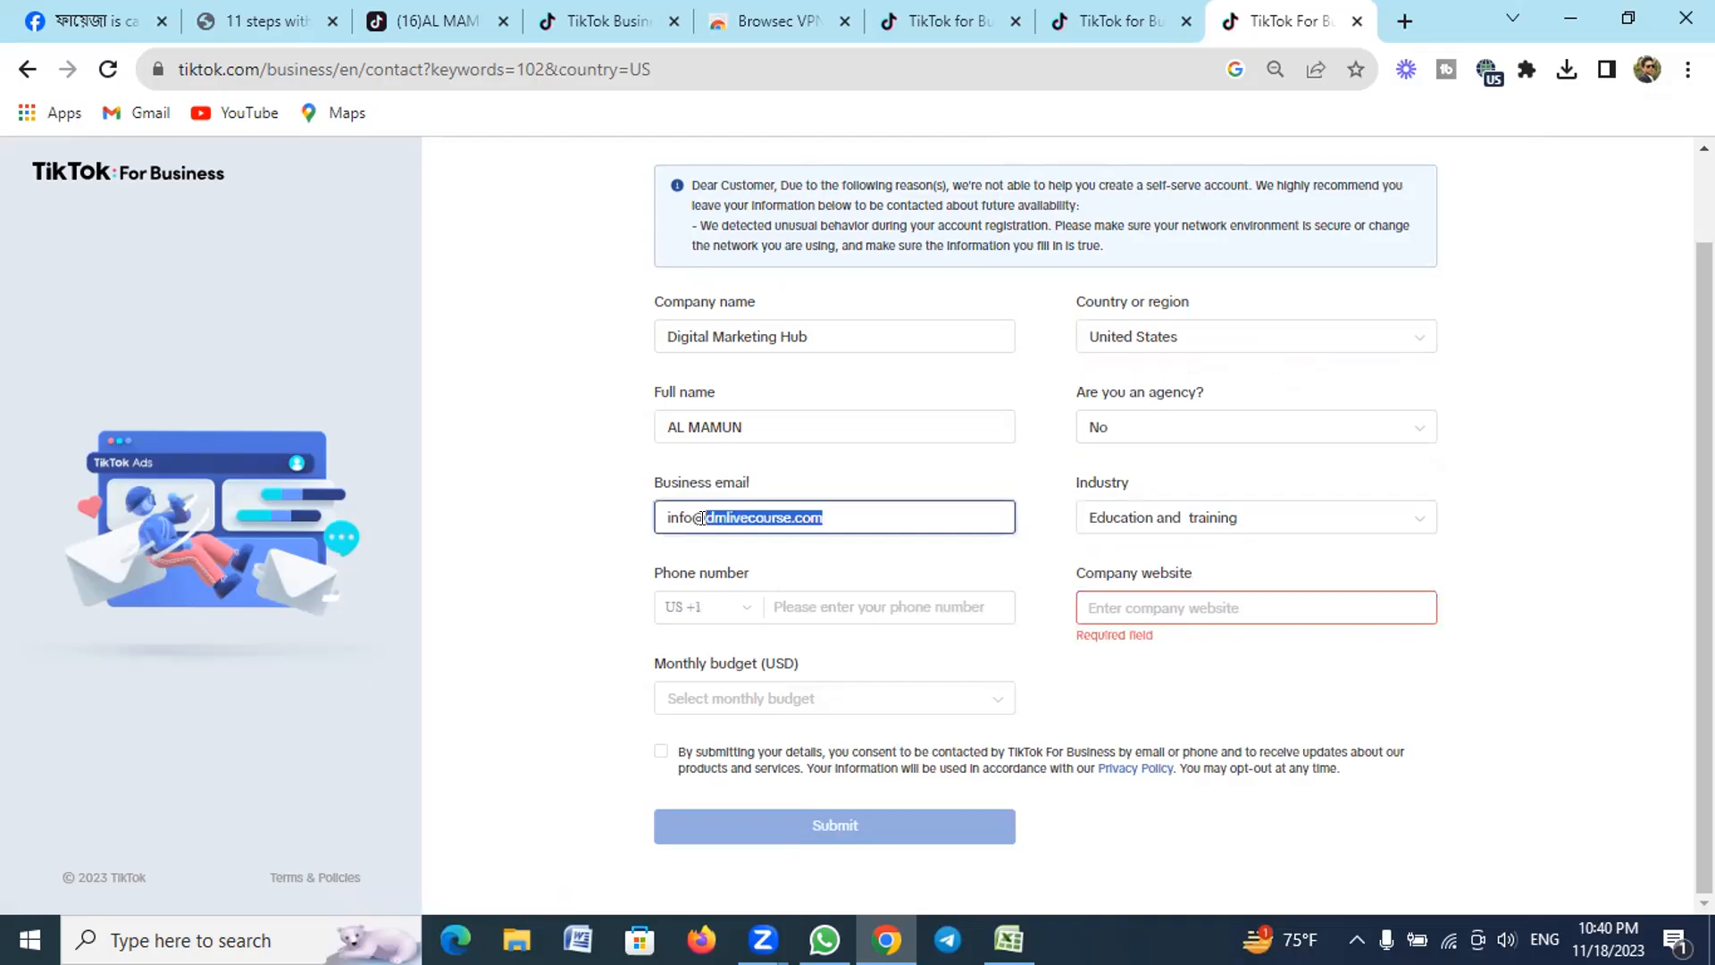
Paste dmlivecourse.com into the Company website field
left_click(1165, 600)
key("ctrl+v")
left_click(1586, 572)
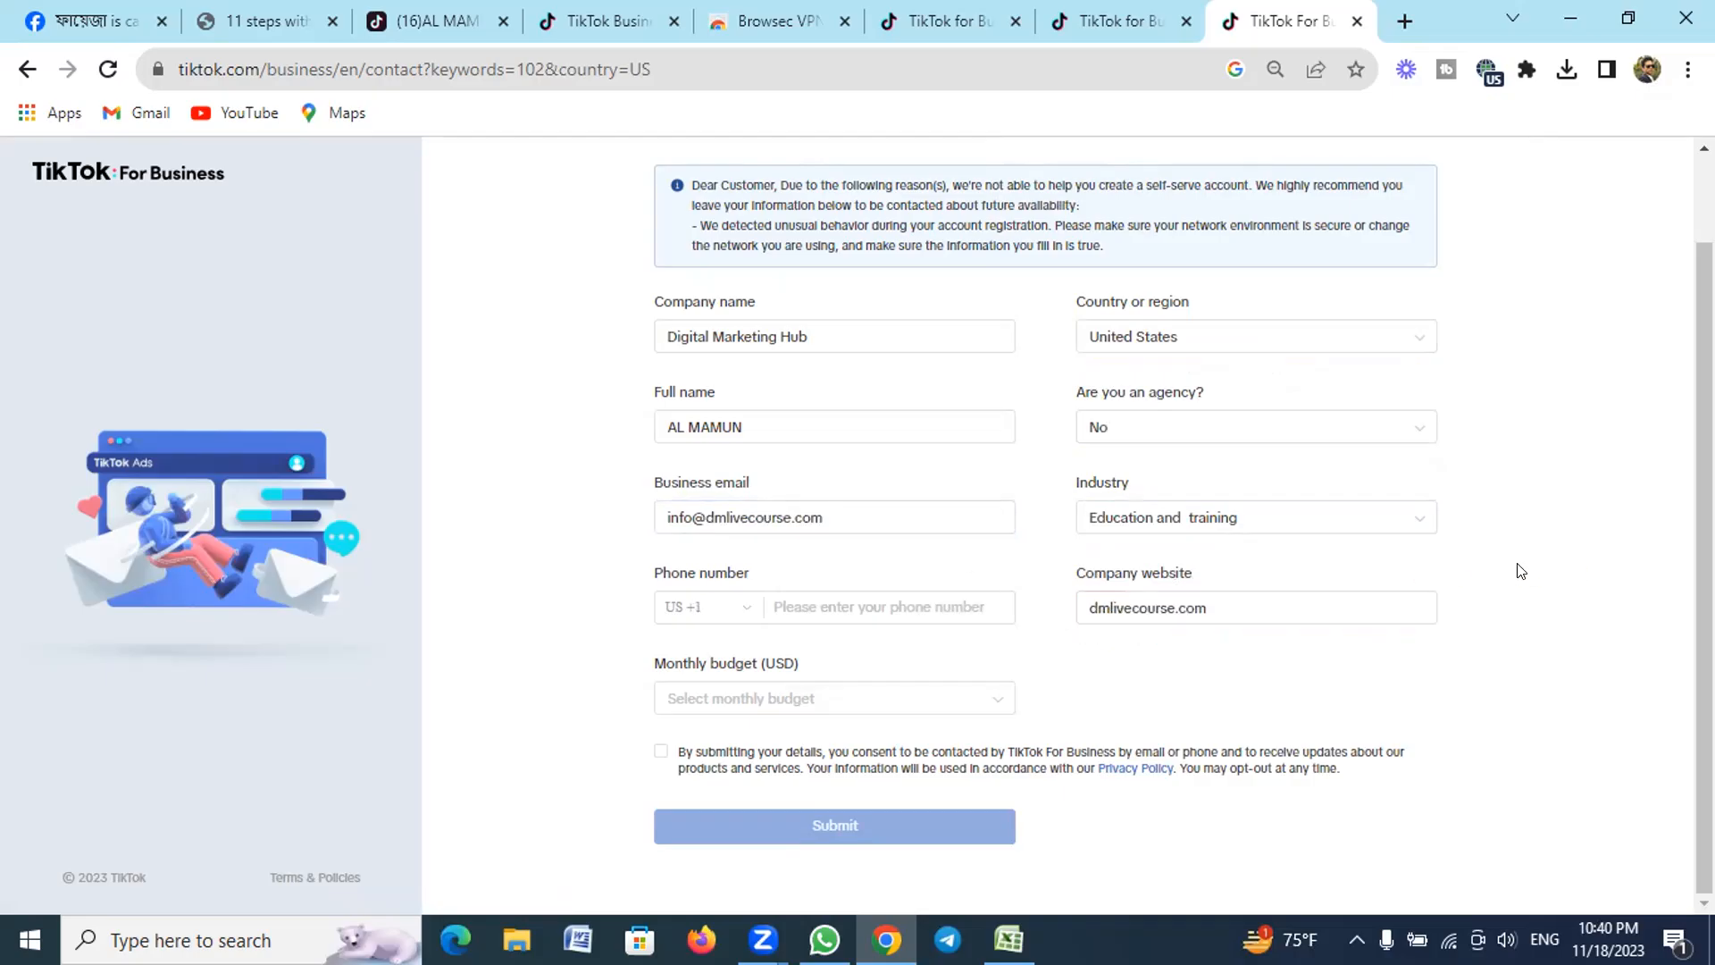
Choose the $0 - $2,000 monthly budget, accept the consent terms, and submit
left_click(815, 697)
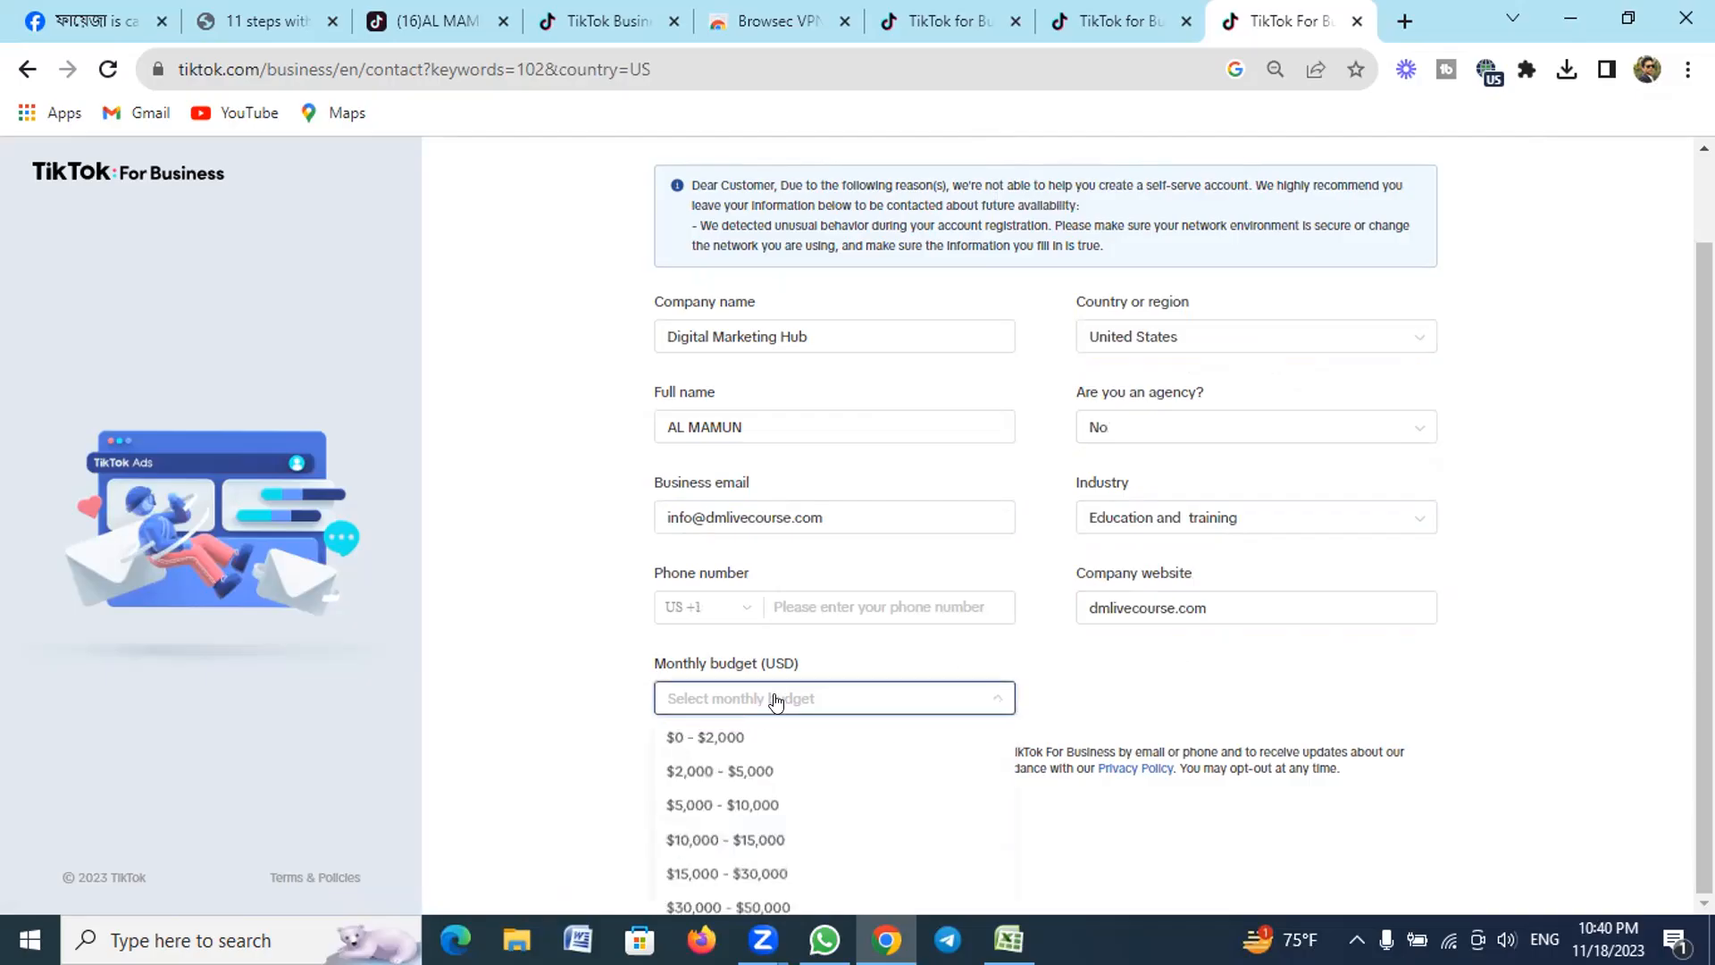
left_click(716, 740)
left_click(1555, 632)
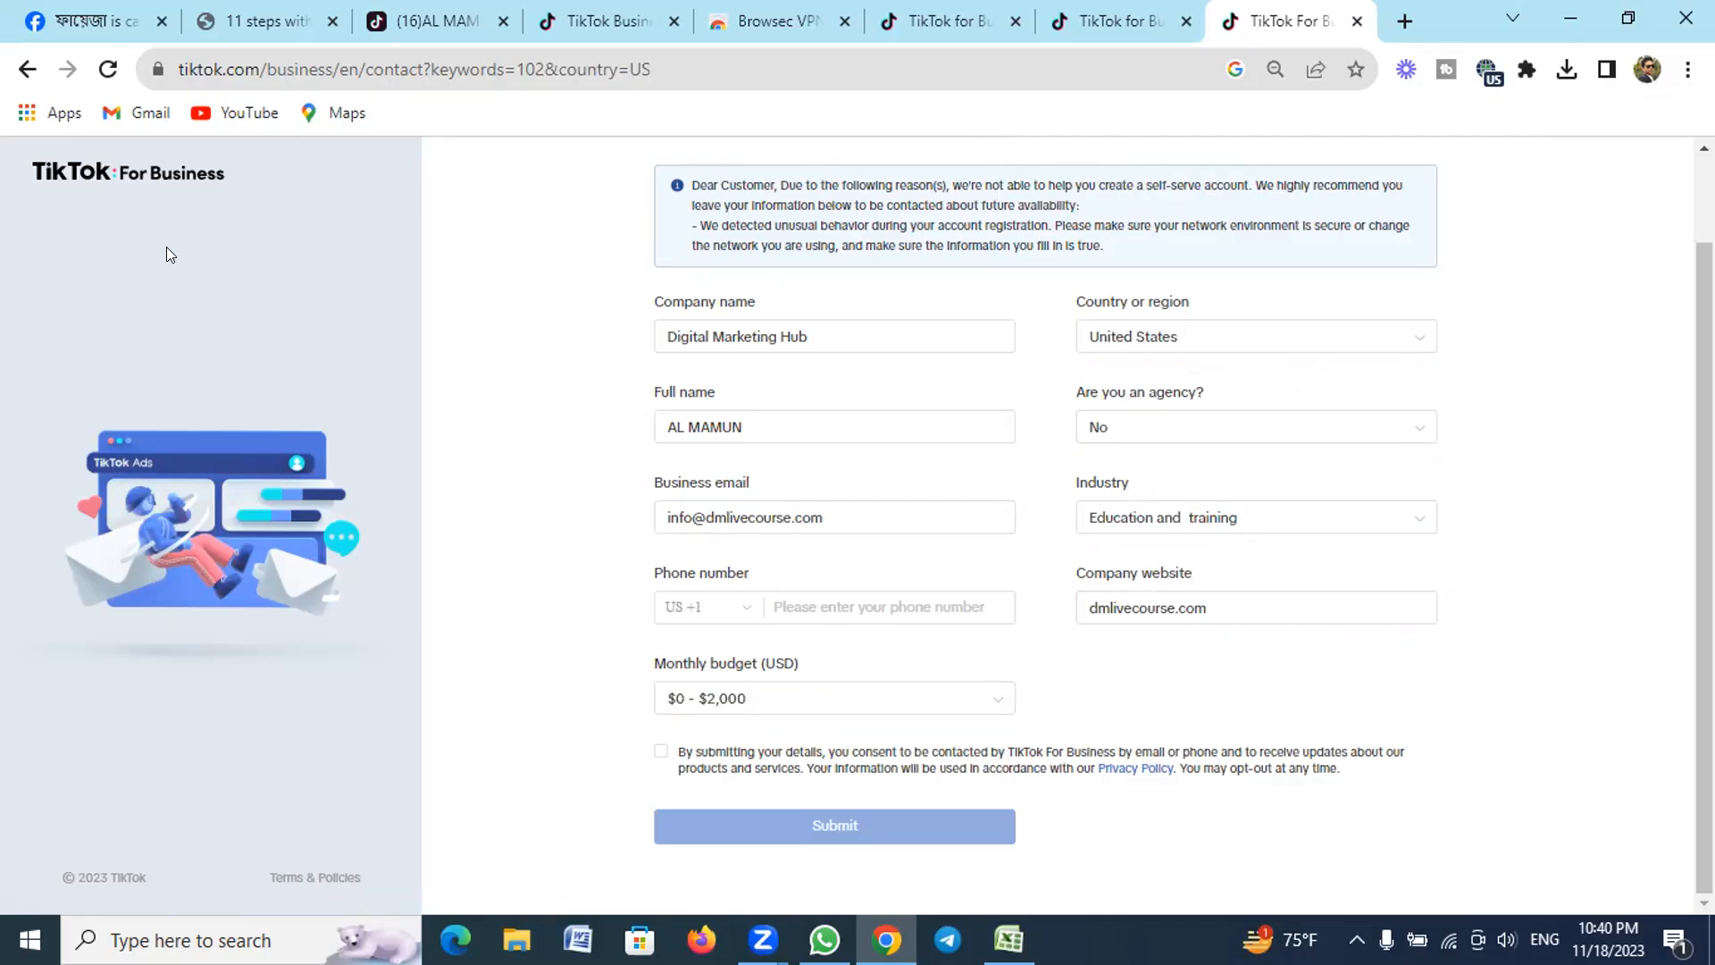
left_click(661, 751)
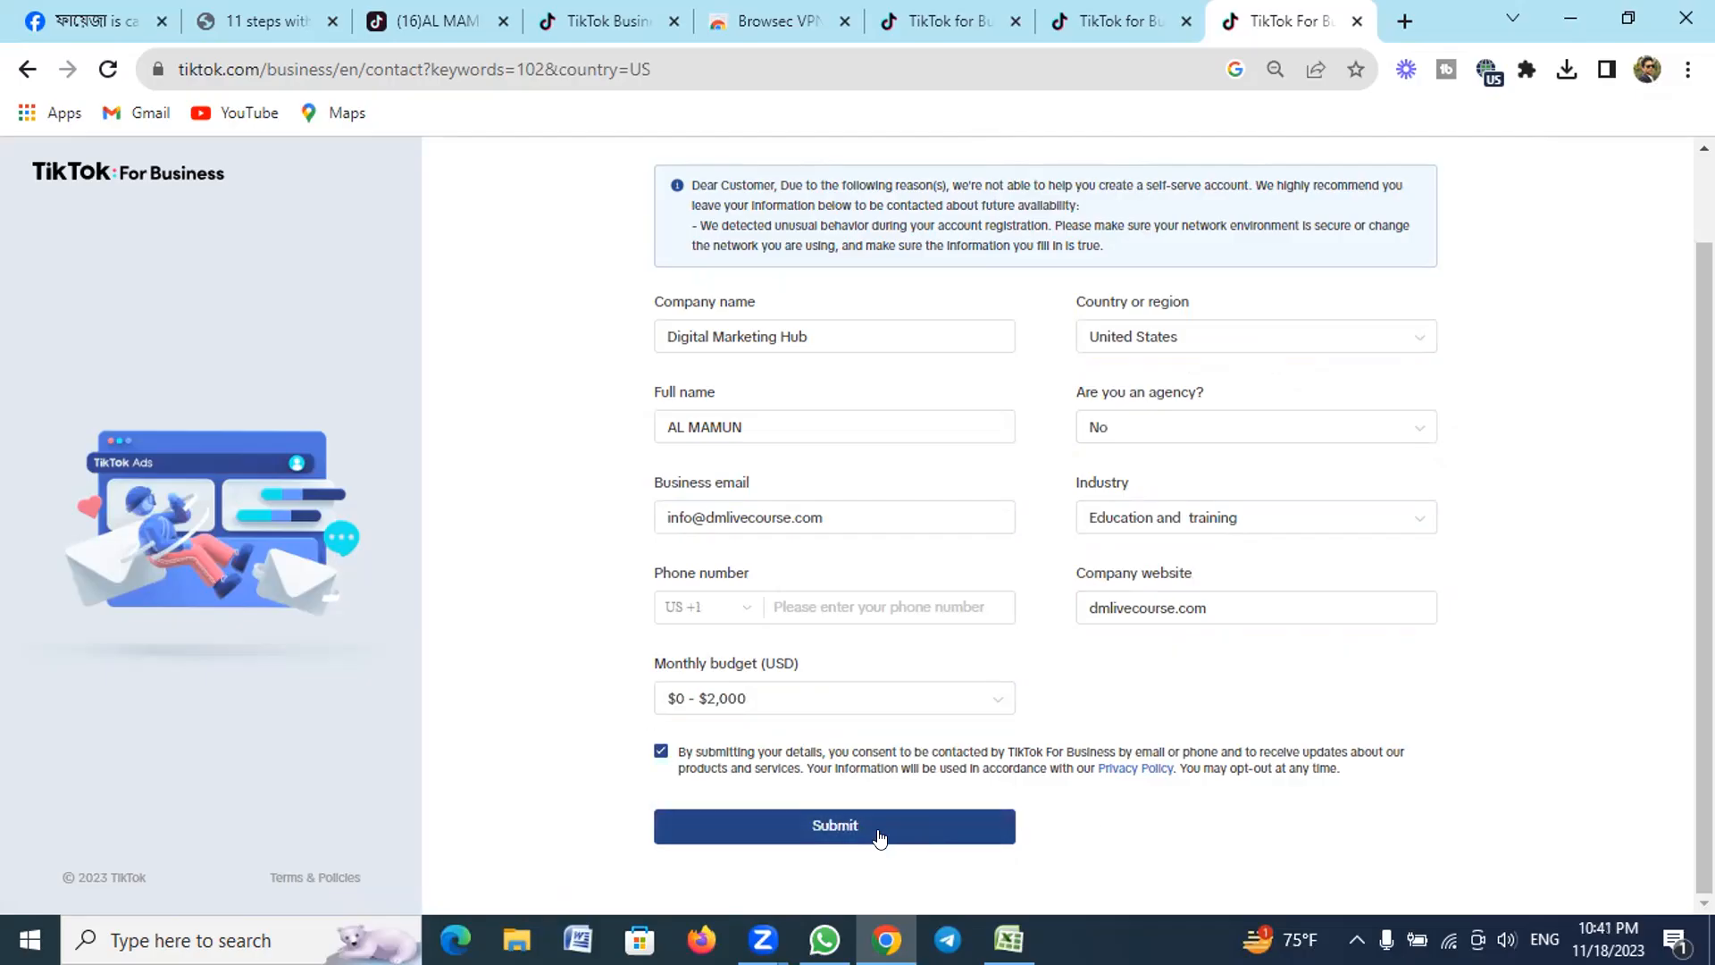
left_click(880, 837)
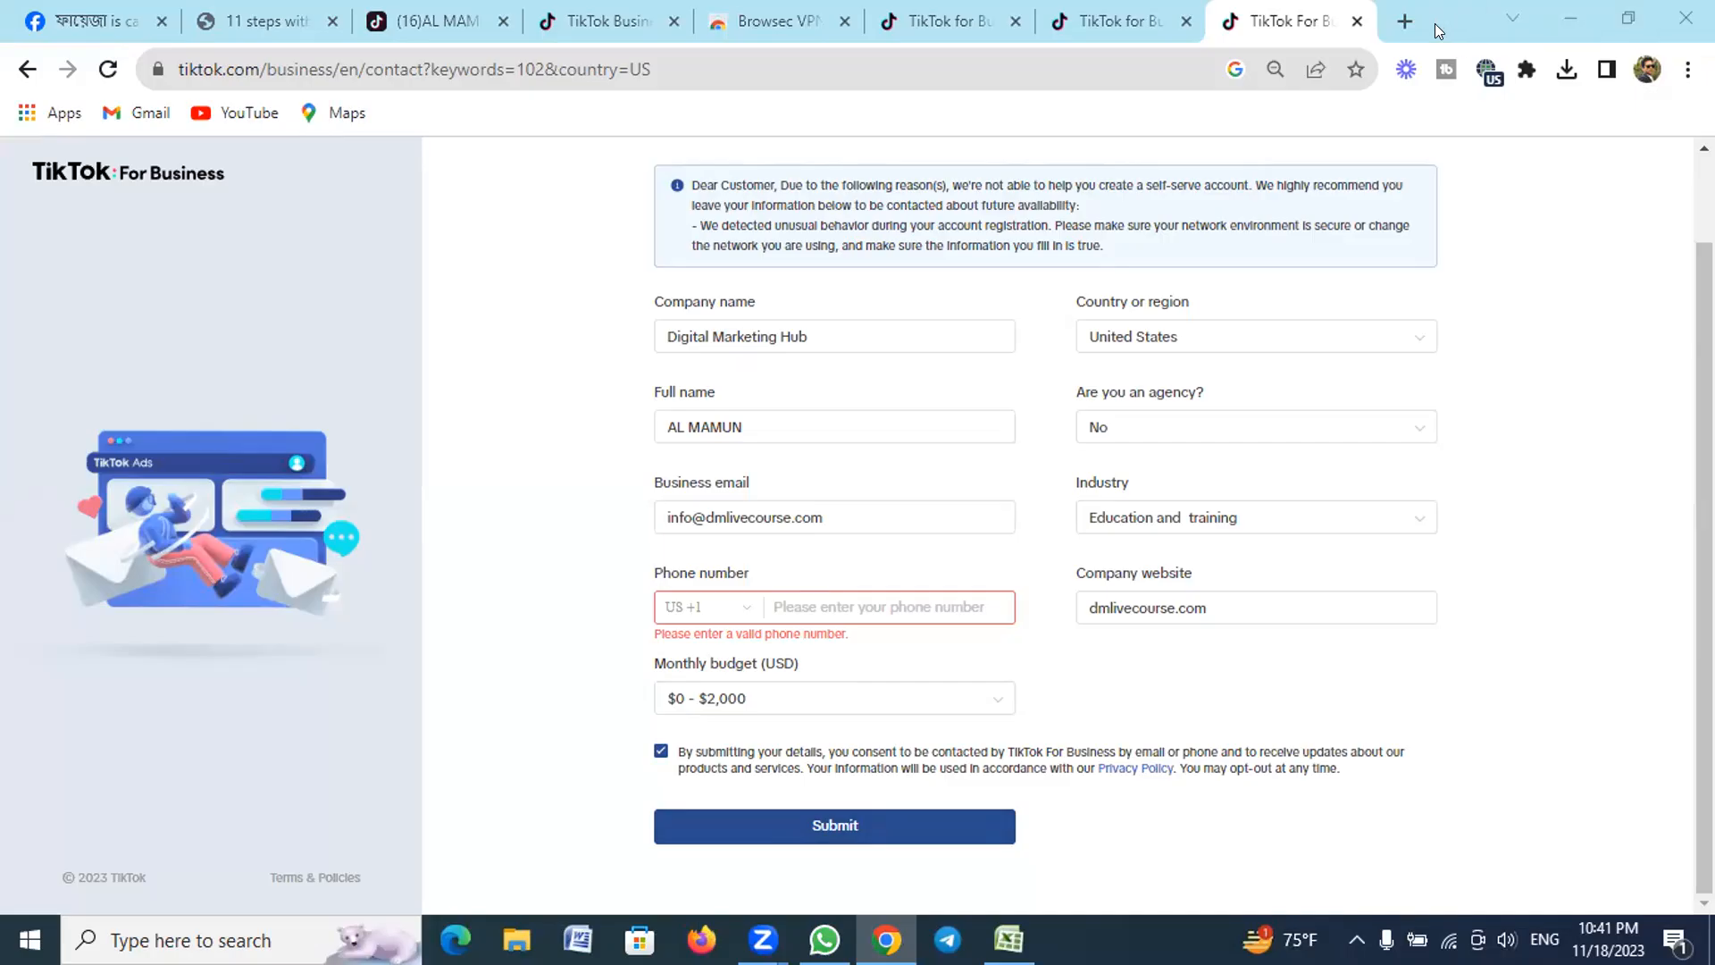
Minimize the browser to show the Windows desktop
left_click(1571, 18)
Restore Chrome from the taskbar, open a new tab, then close it to return to the form
right_click(1130, 306)
left_click(509, 447)
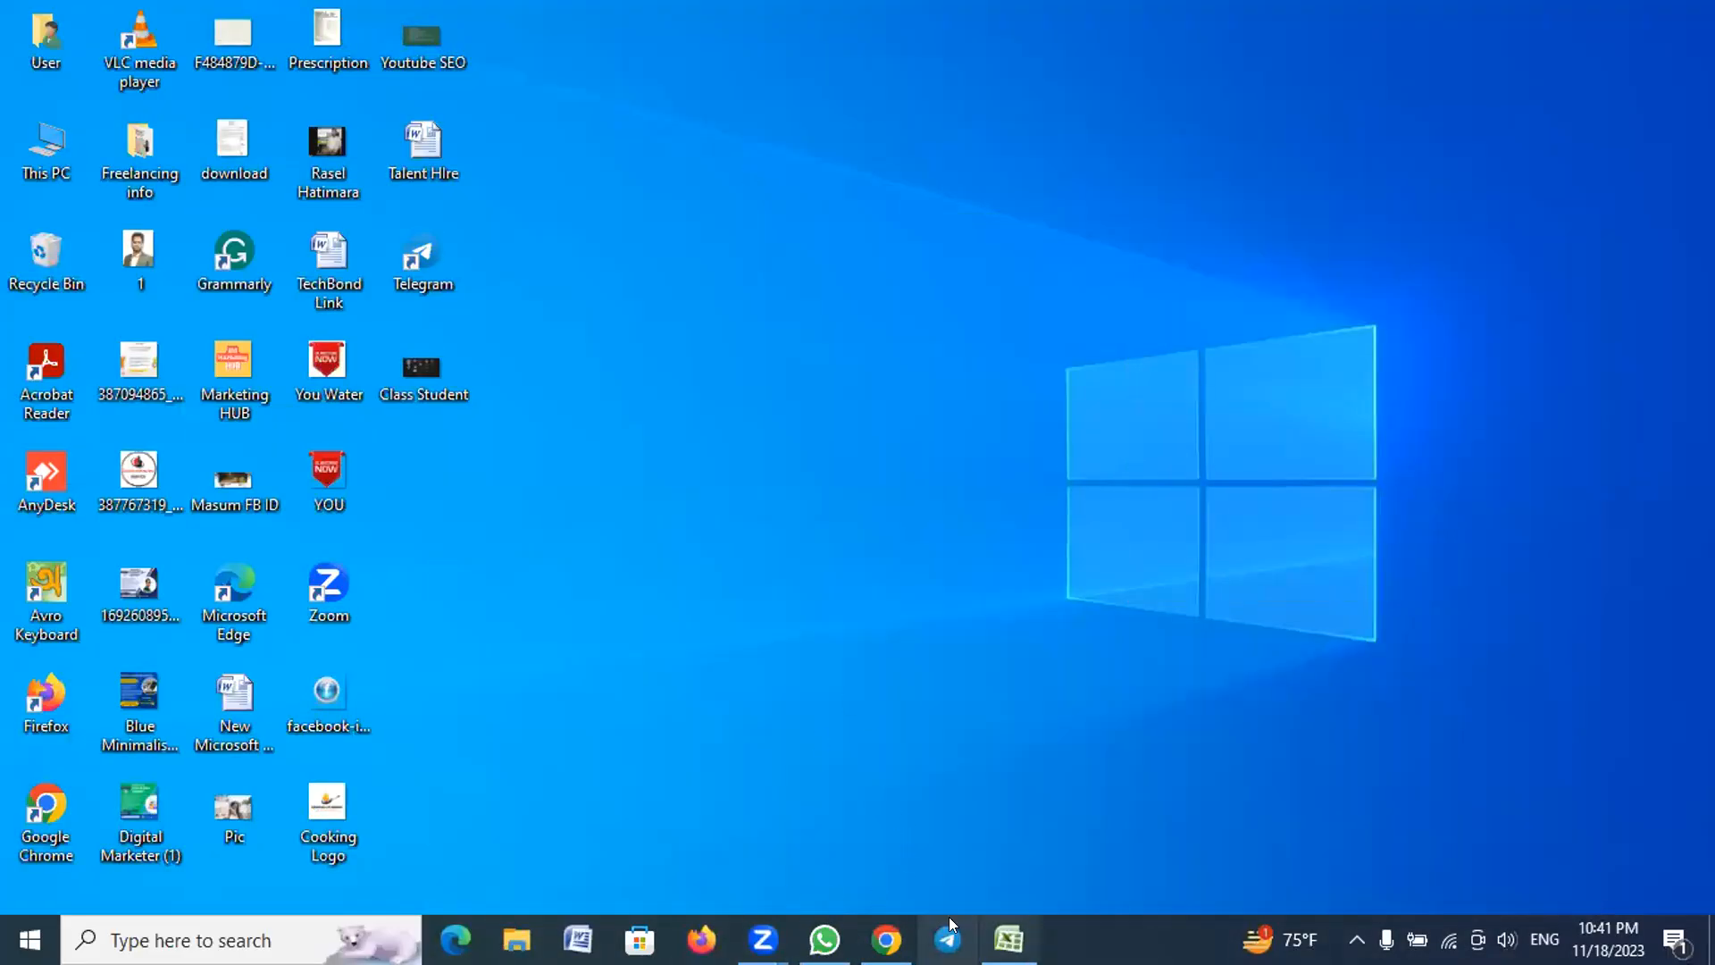
left_click(886, 939)
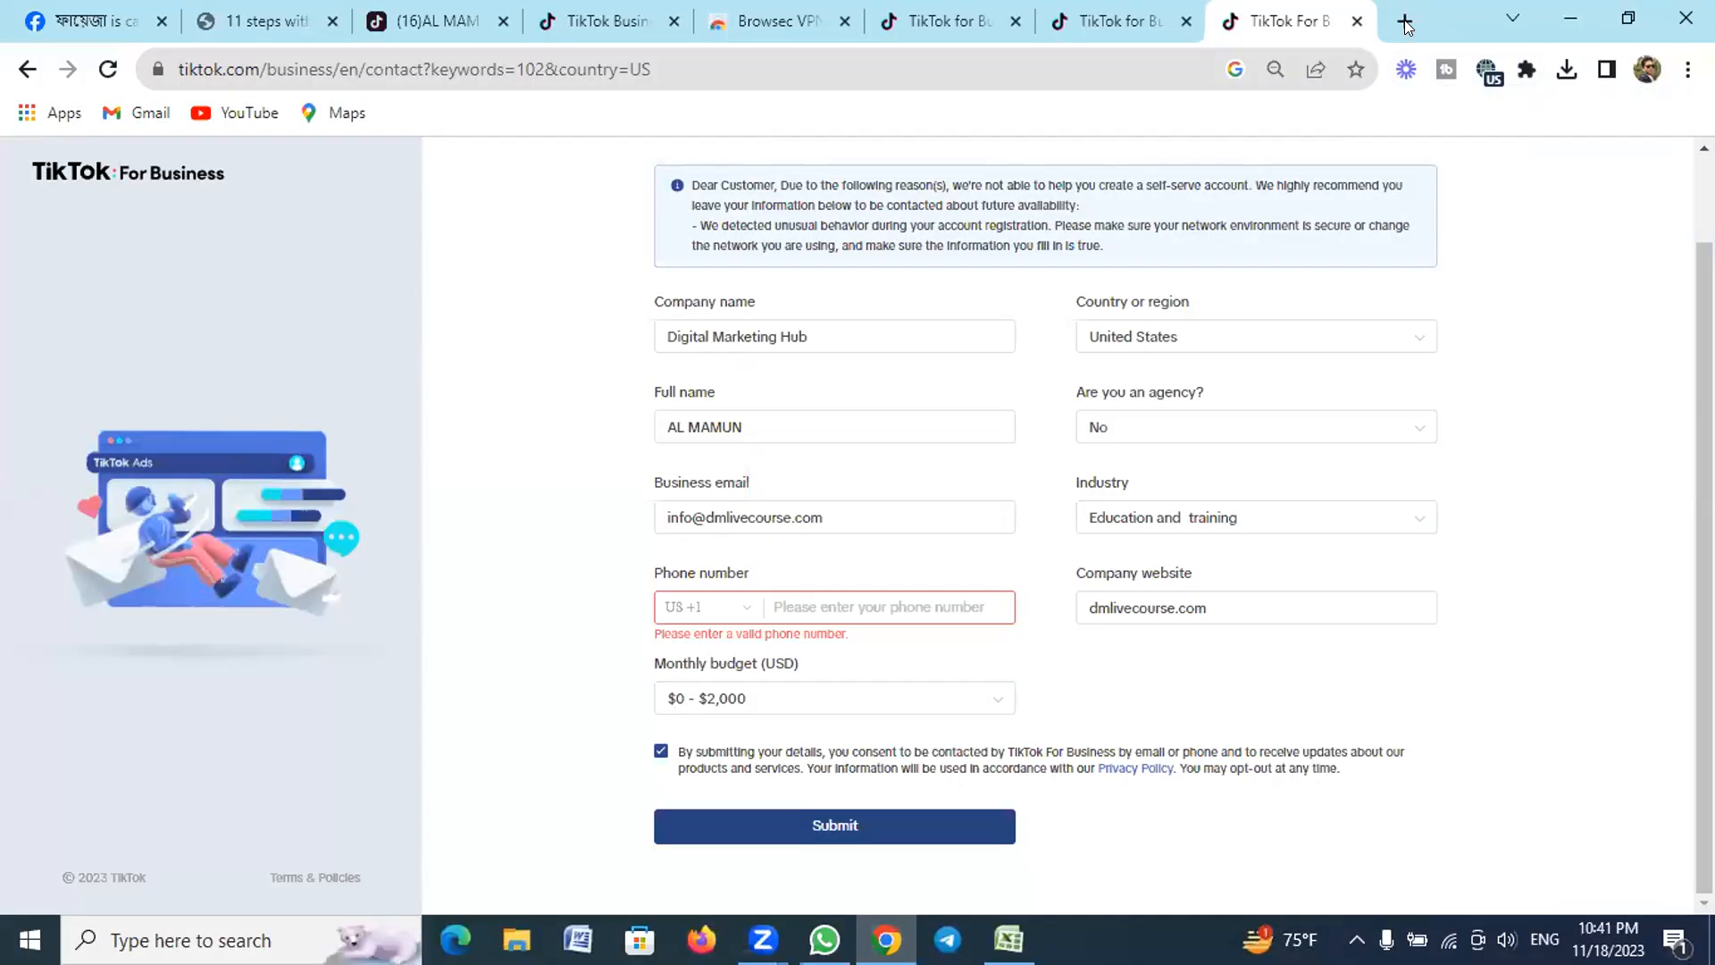
left_click(1405, 21)
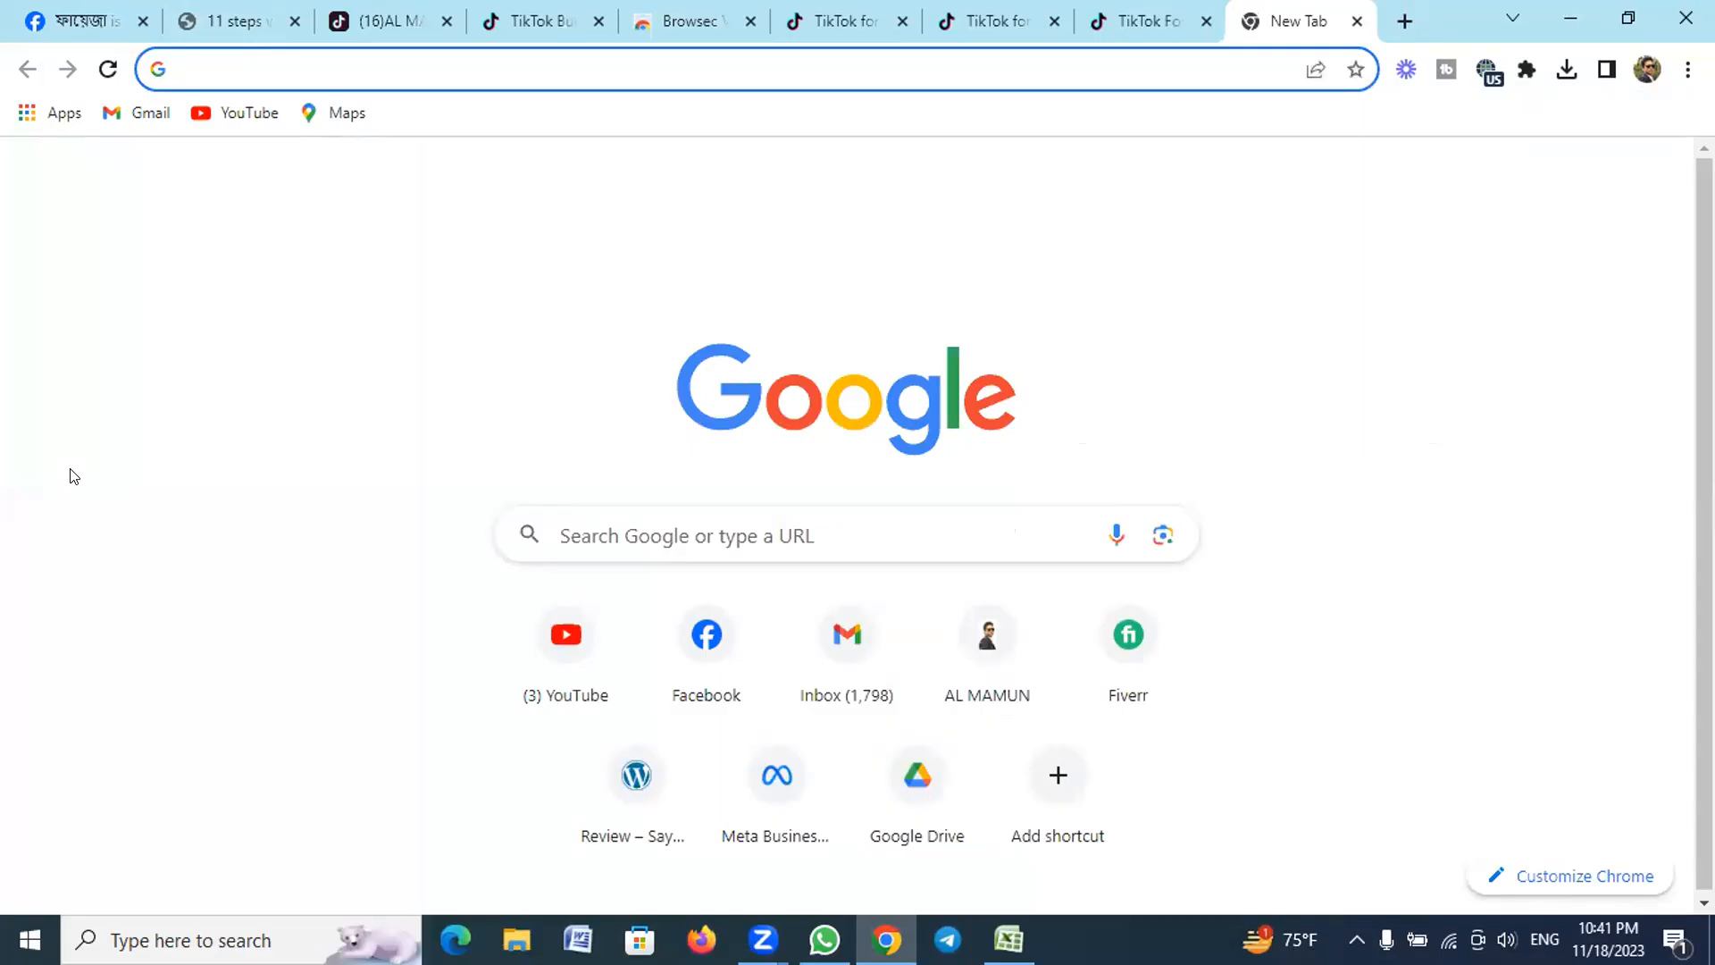
left_click(1356, 25)
Enter the US phone number, correcting mistyped digits, and submit the contact form
left_click(1136, 13)
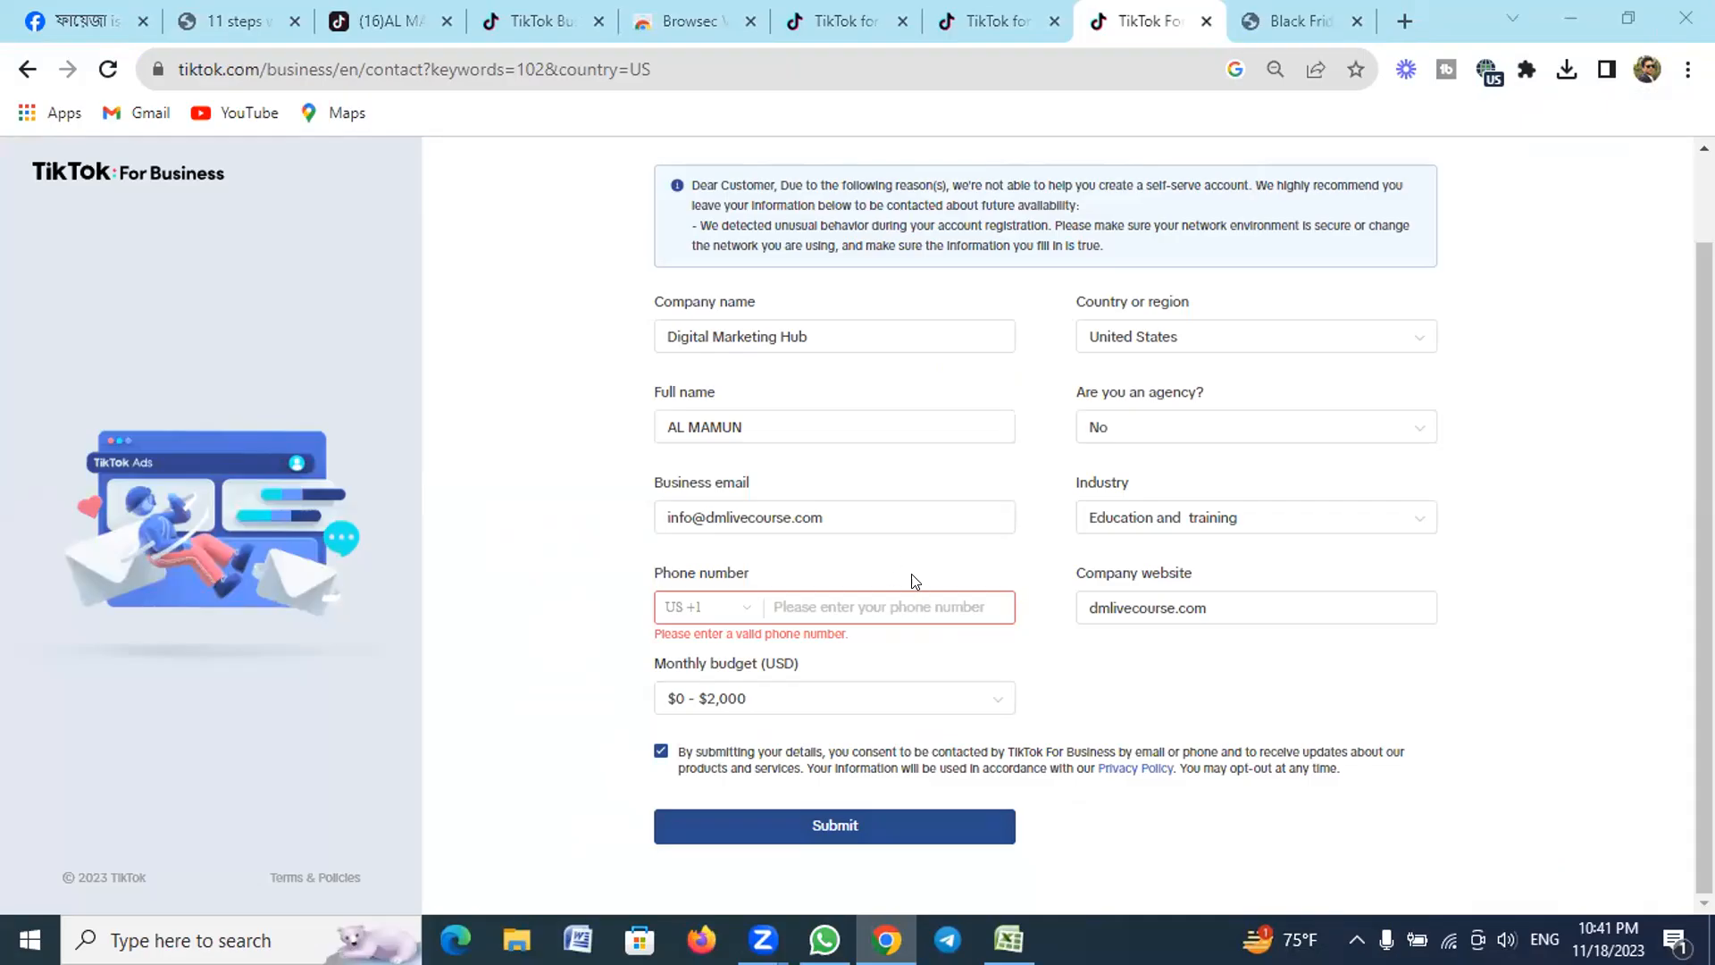
left_click(832, 598)
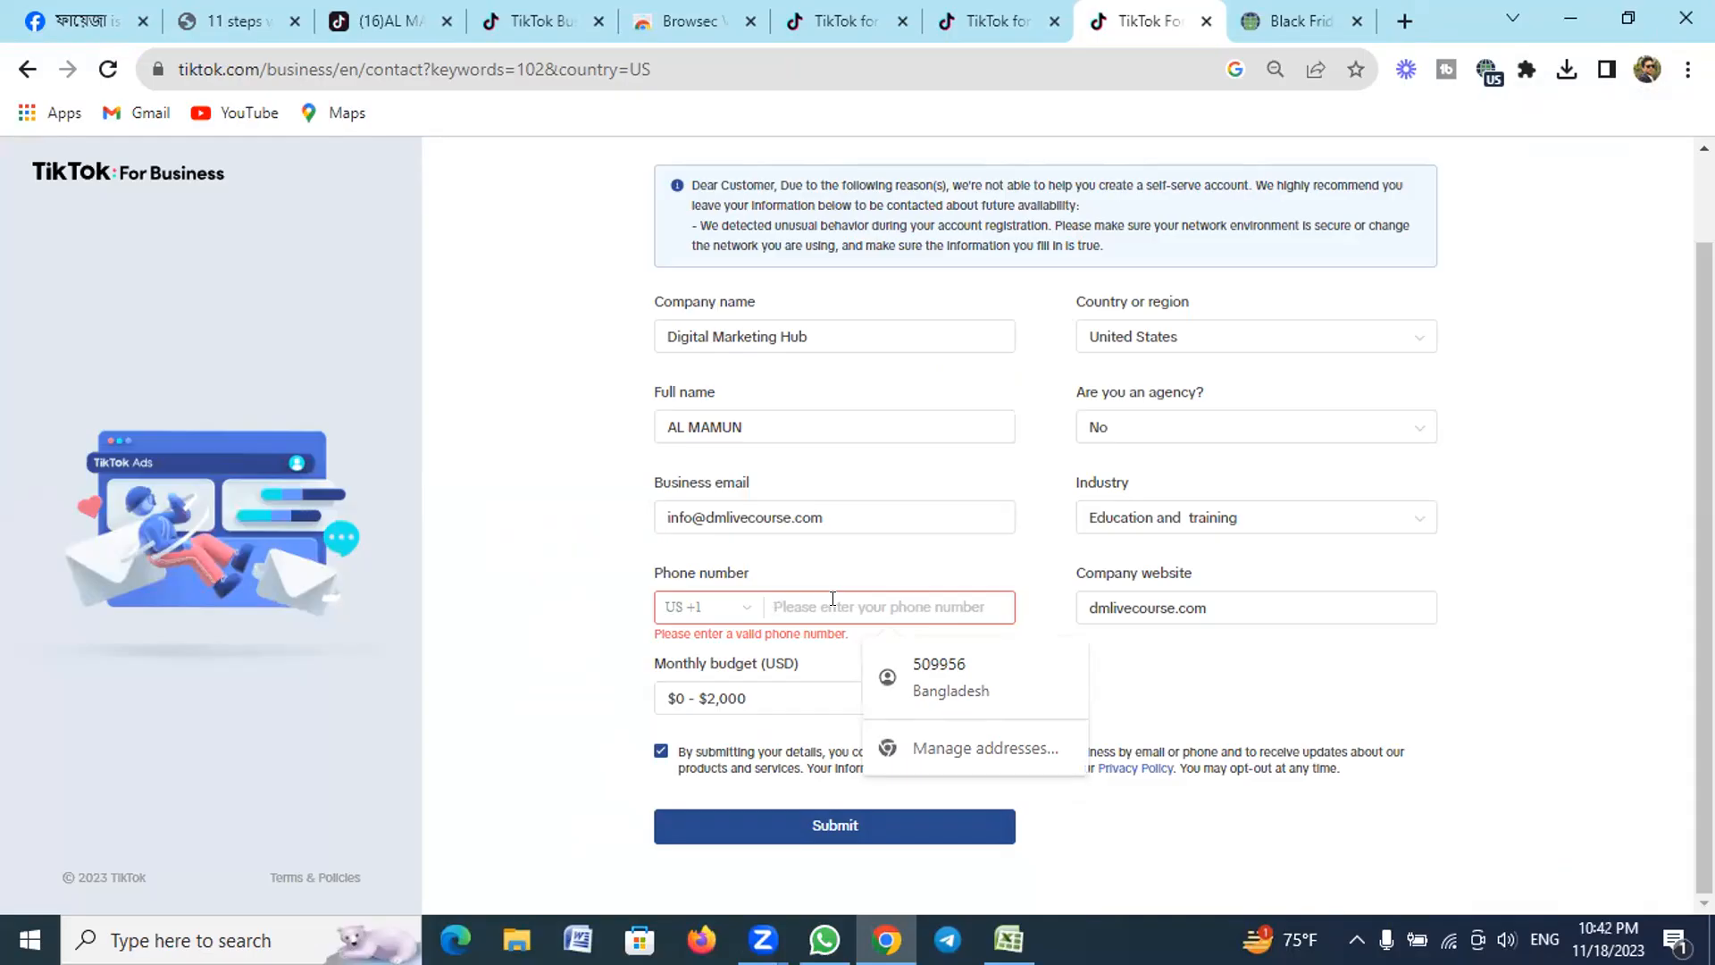
type("83395")
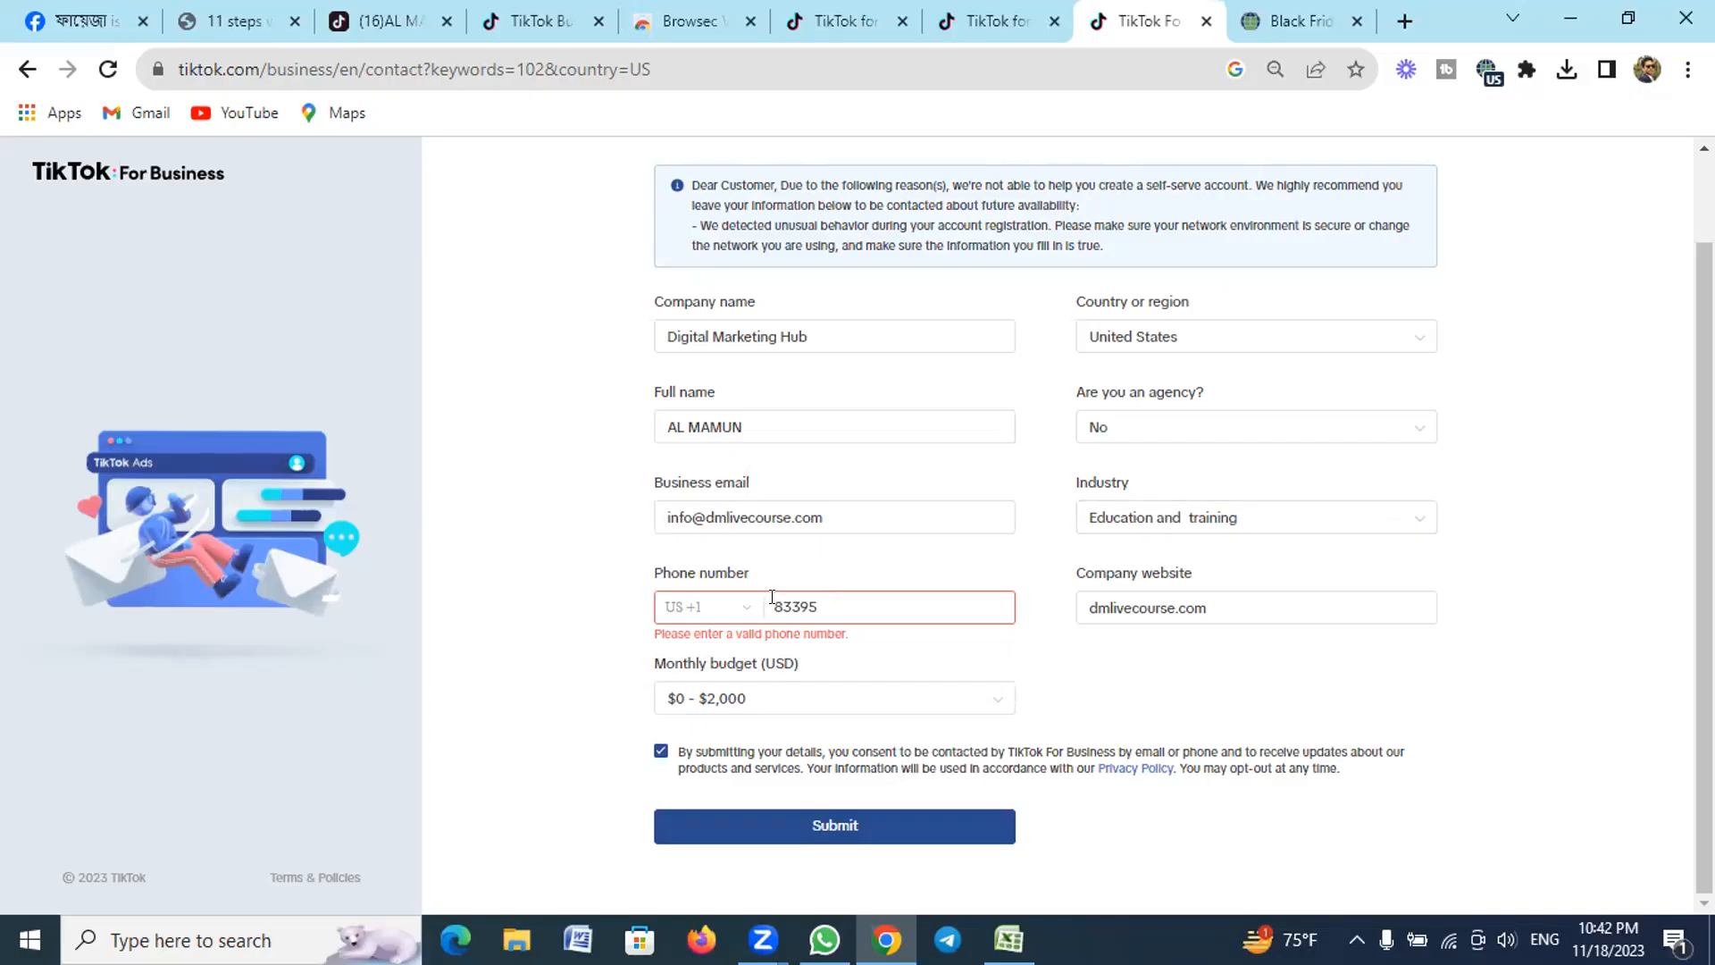
left_click_drag(775, 596, 916, 601)
key("BackSpace")
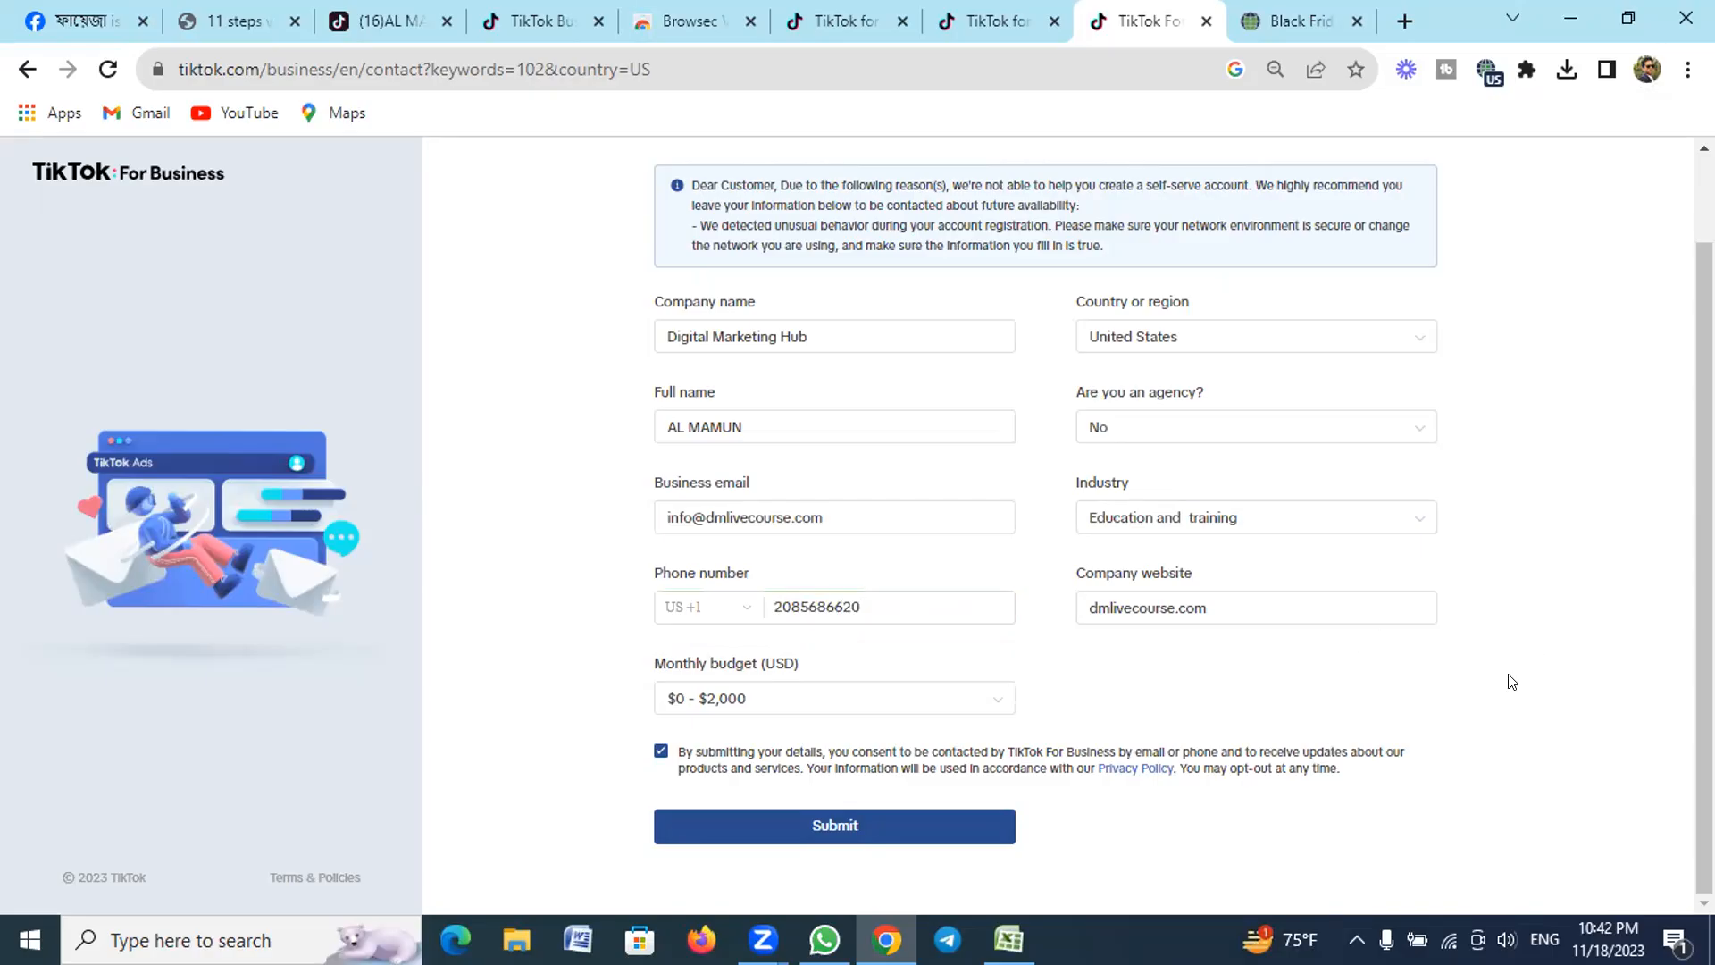
left_click(878, 840)
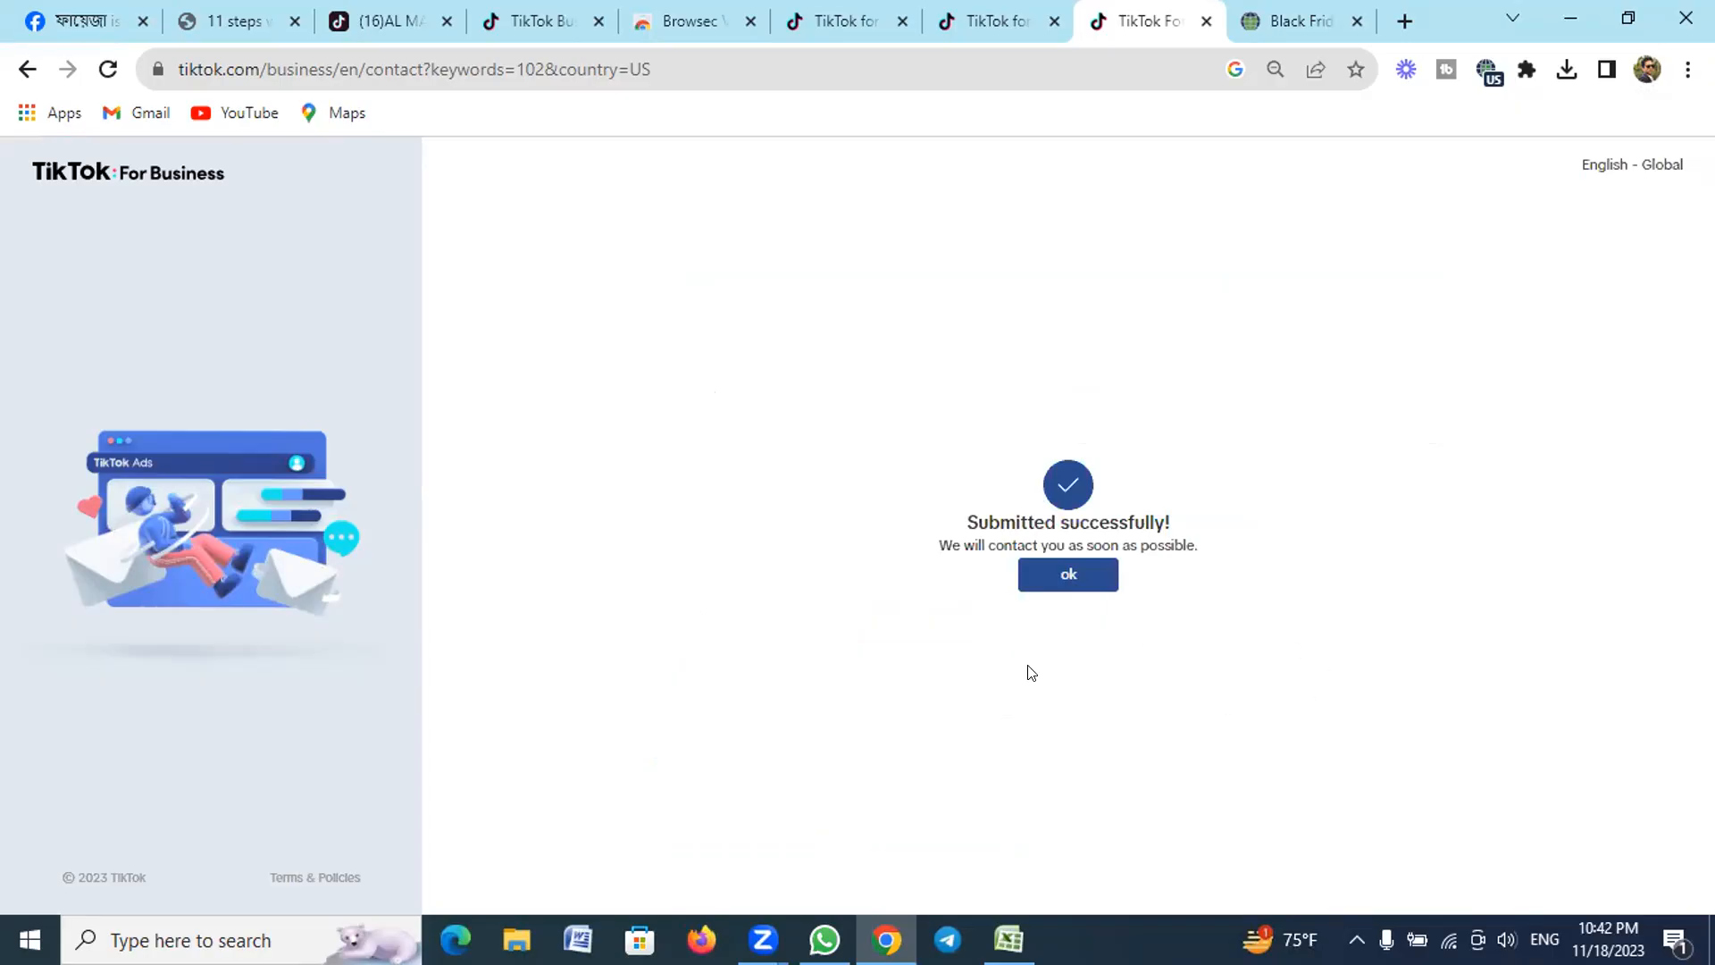
Dismiss the 'Submitted successfully!' confirmation
left_click(1070, 590)
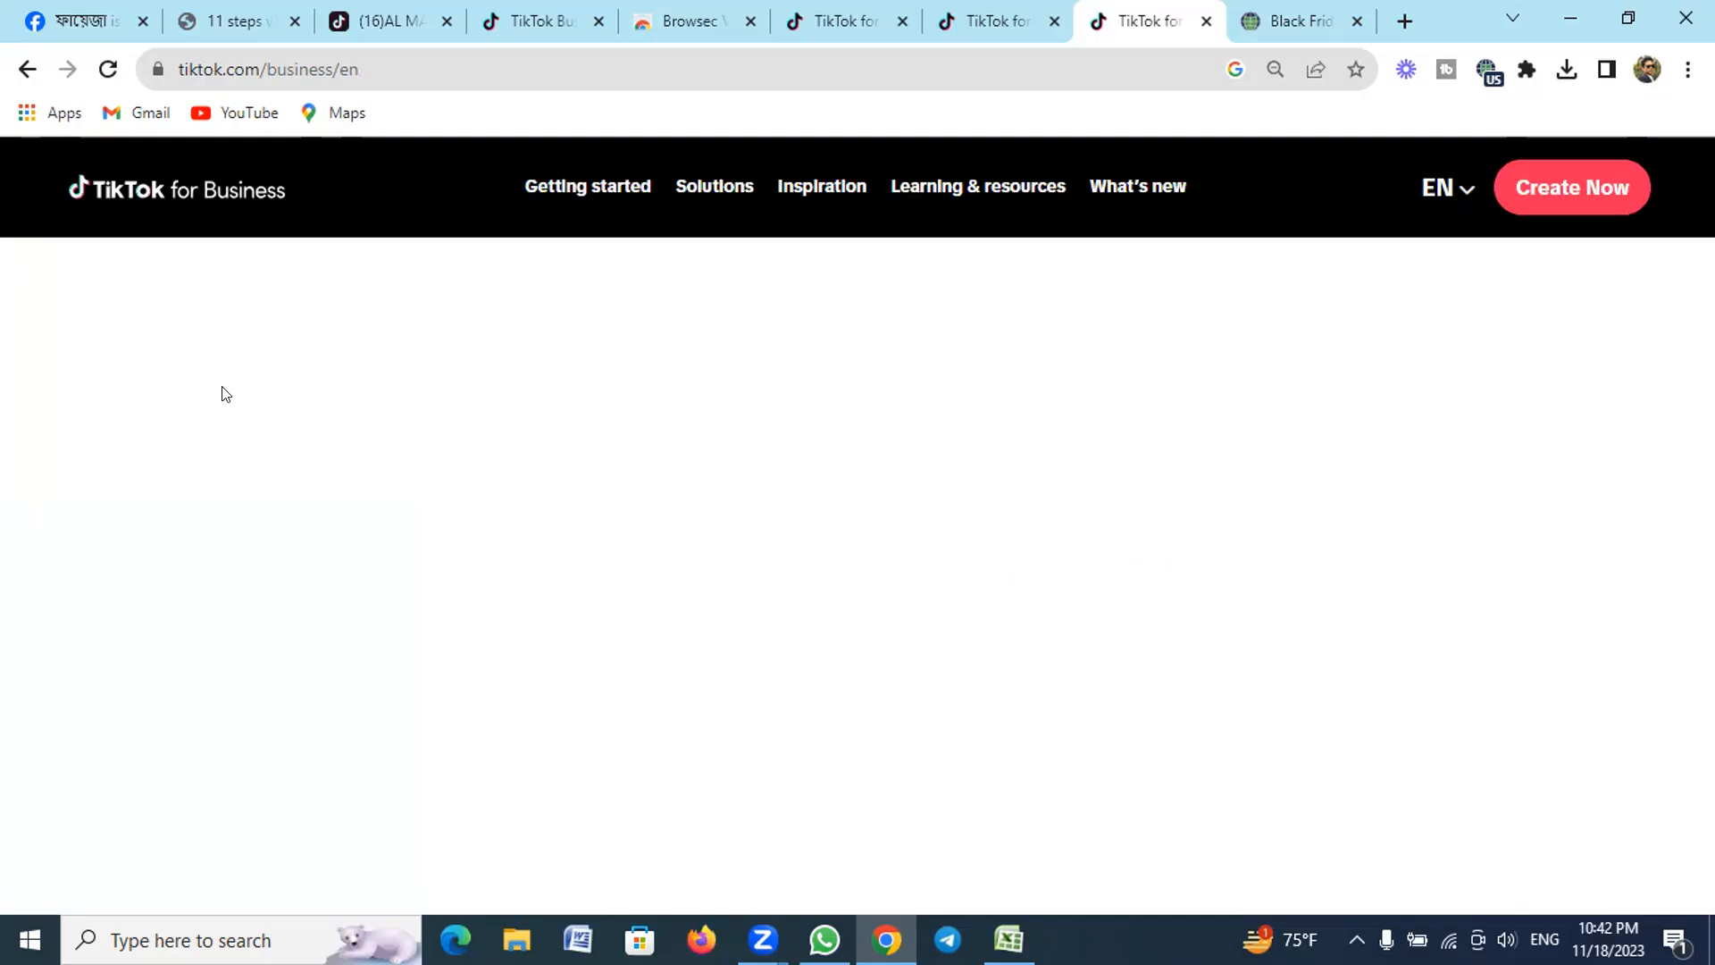
Unpin Browsec VPN from the toolbar and switch the VPN off
left_click(1526, 69)
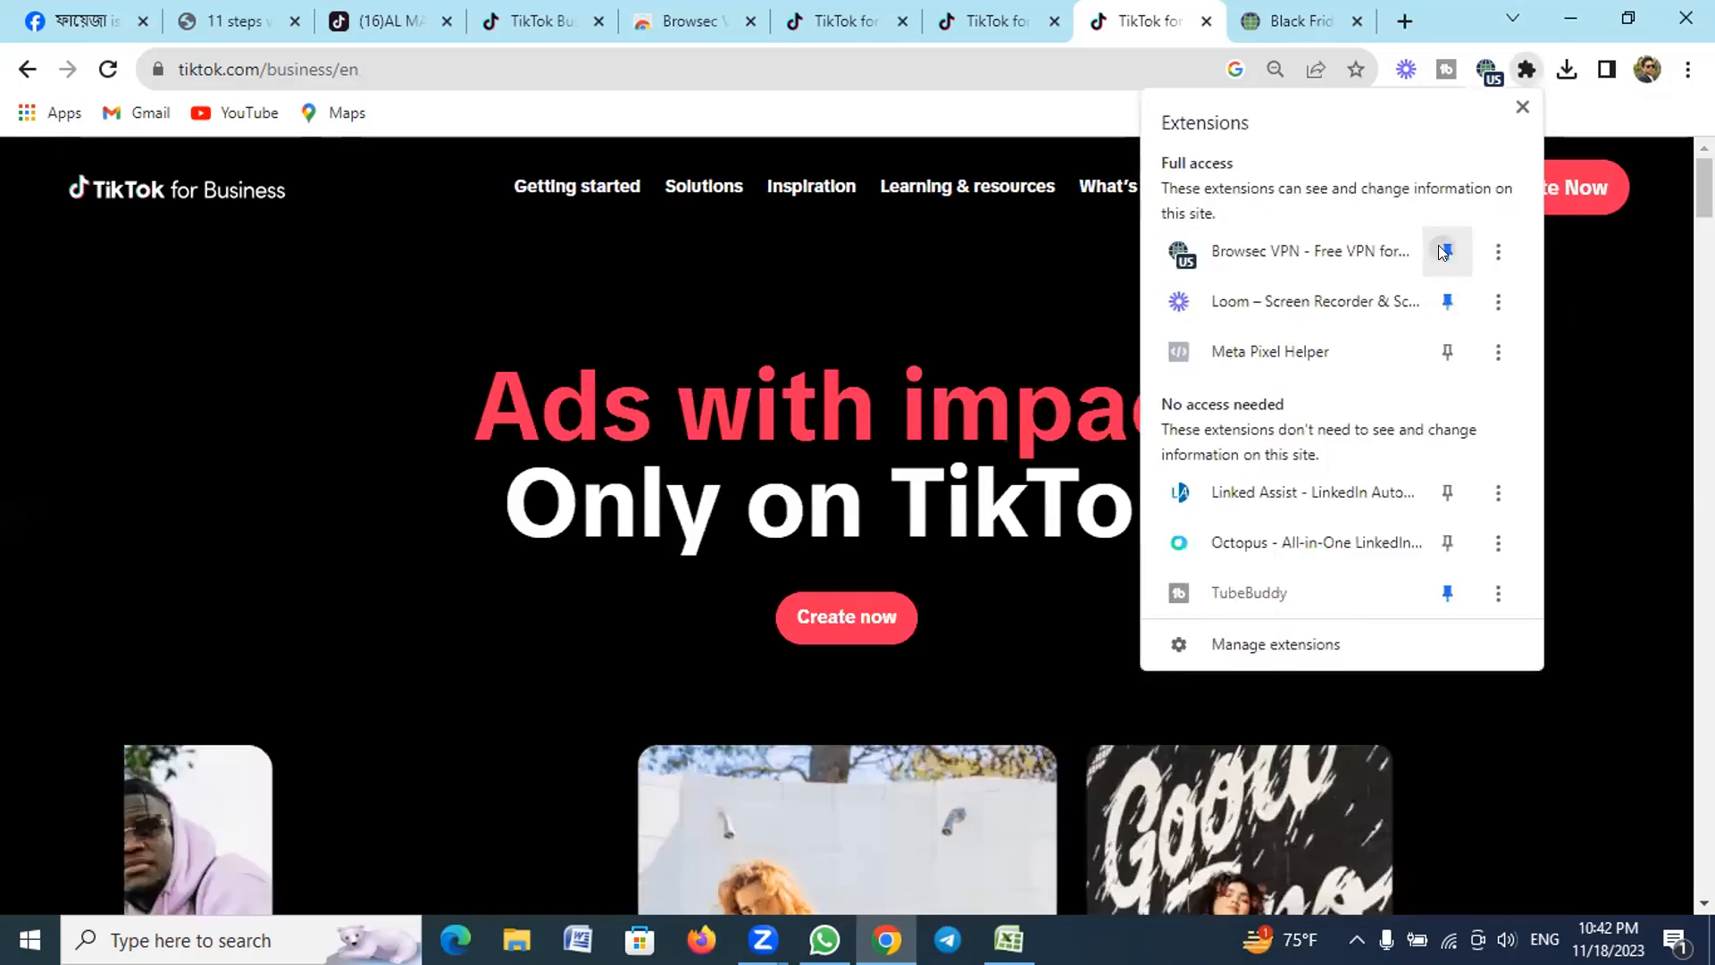
left_click(1446, 251)
left_click(1293, 234)
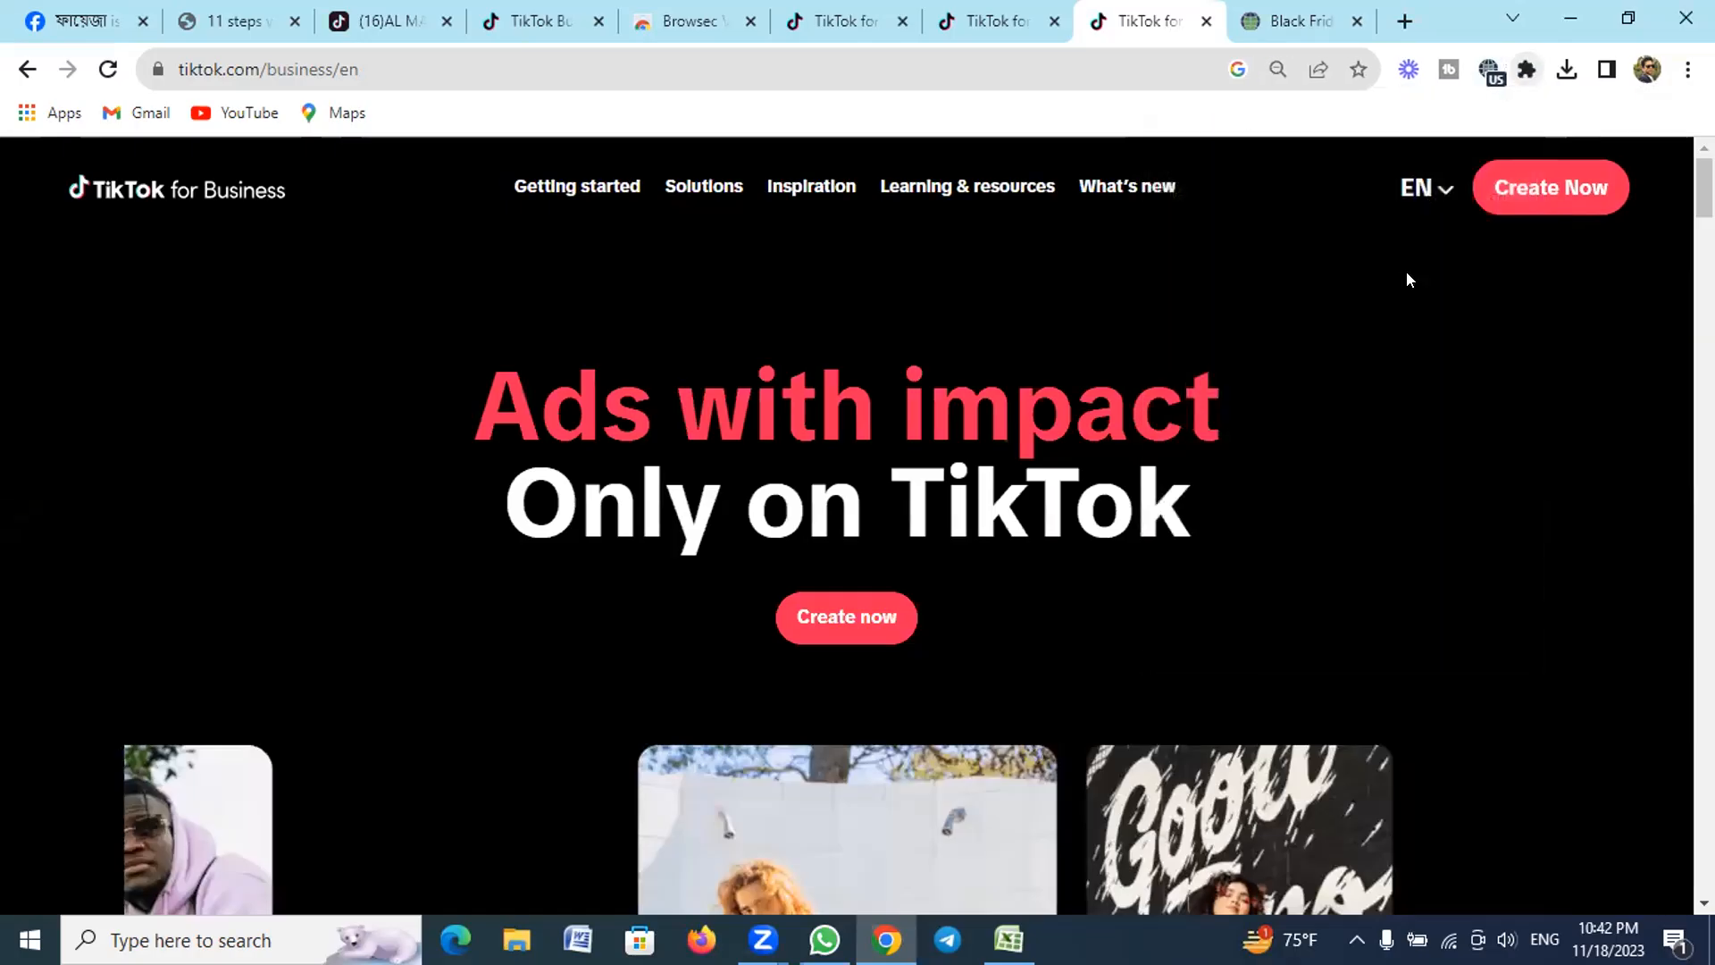
left_click(1453, 587)
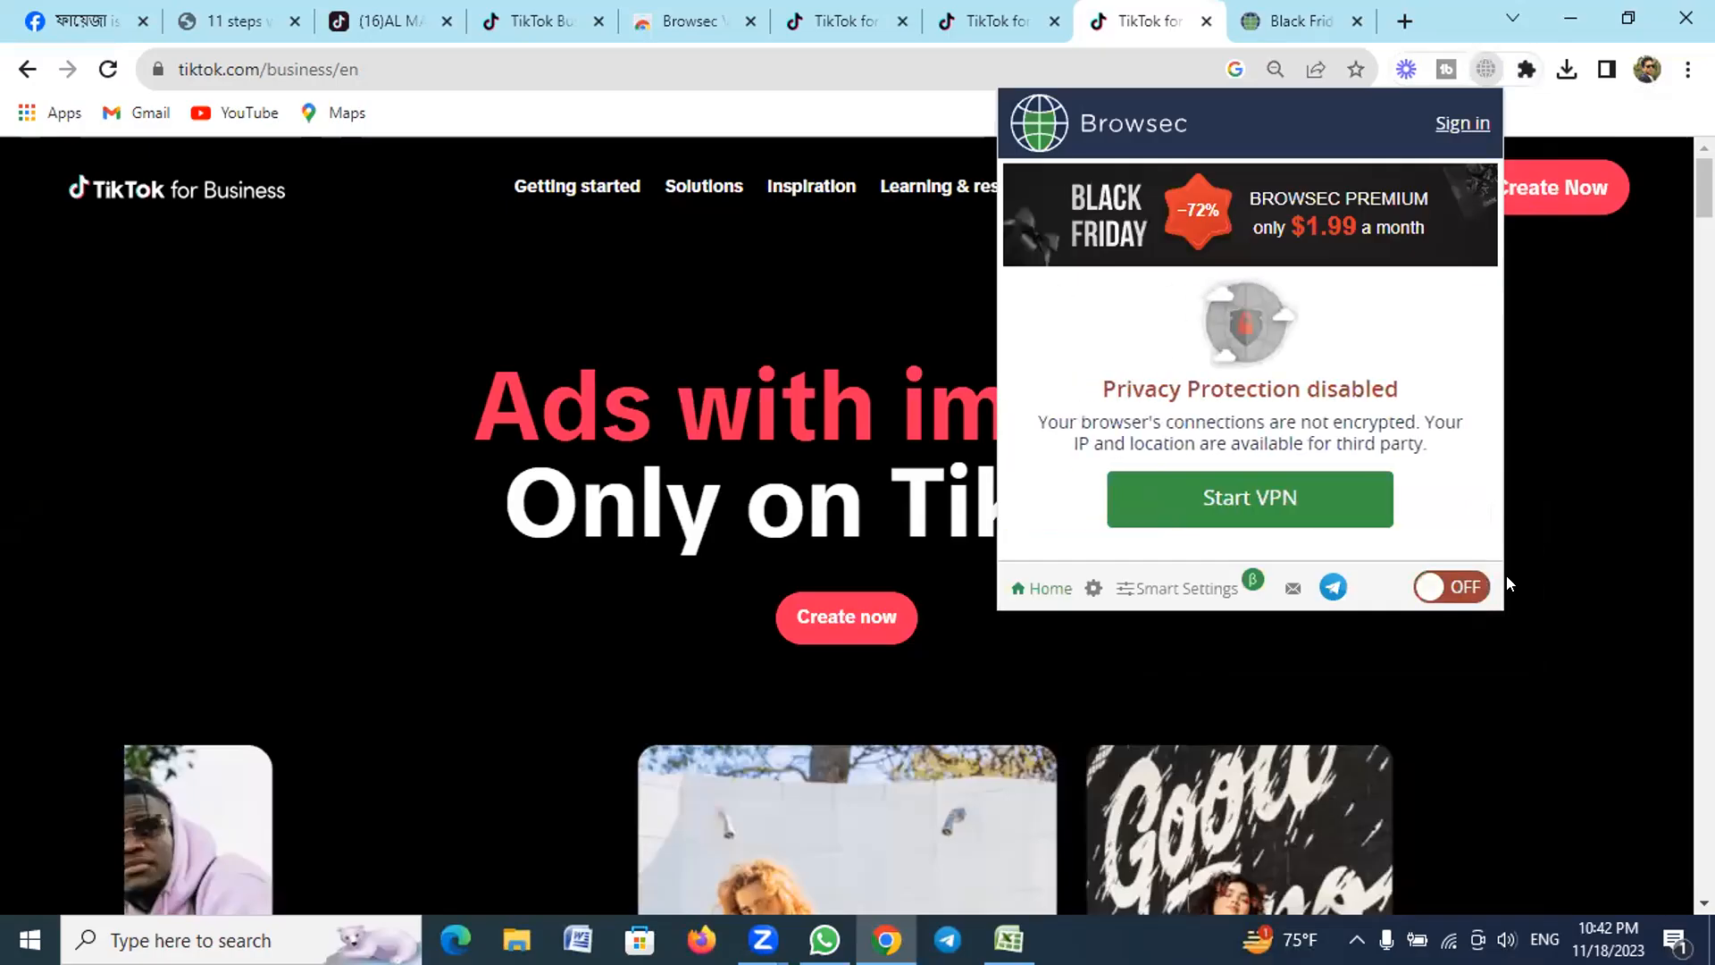
left_click(1525, 68)
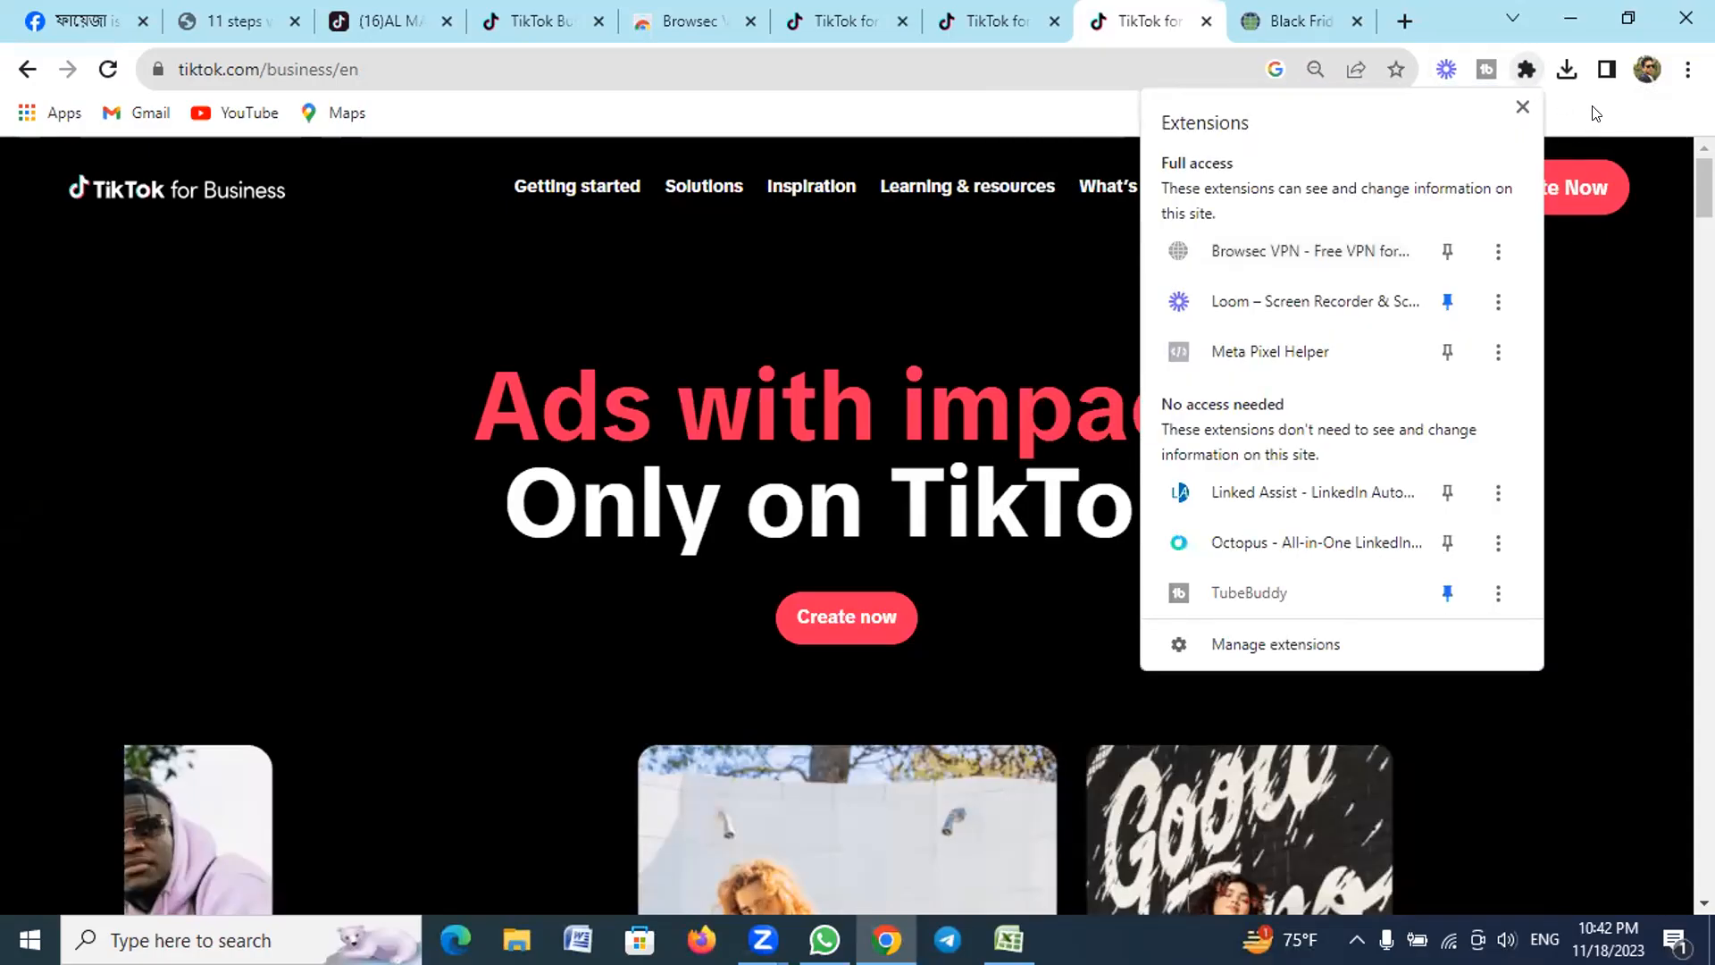
left_click(1595, 113)
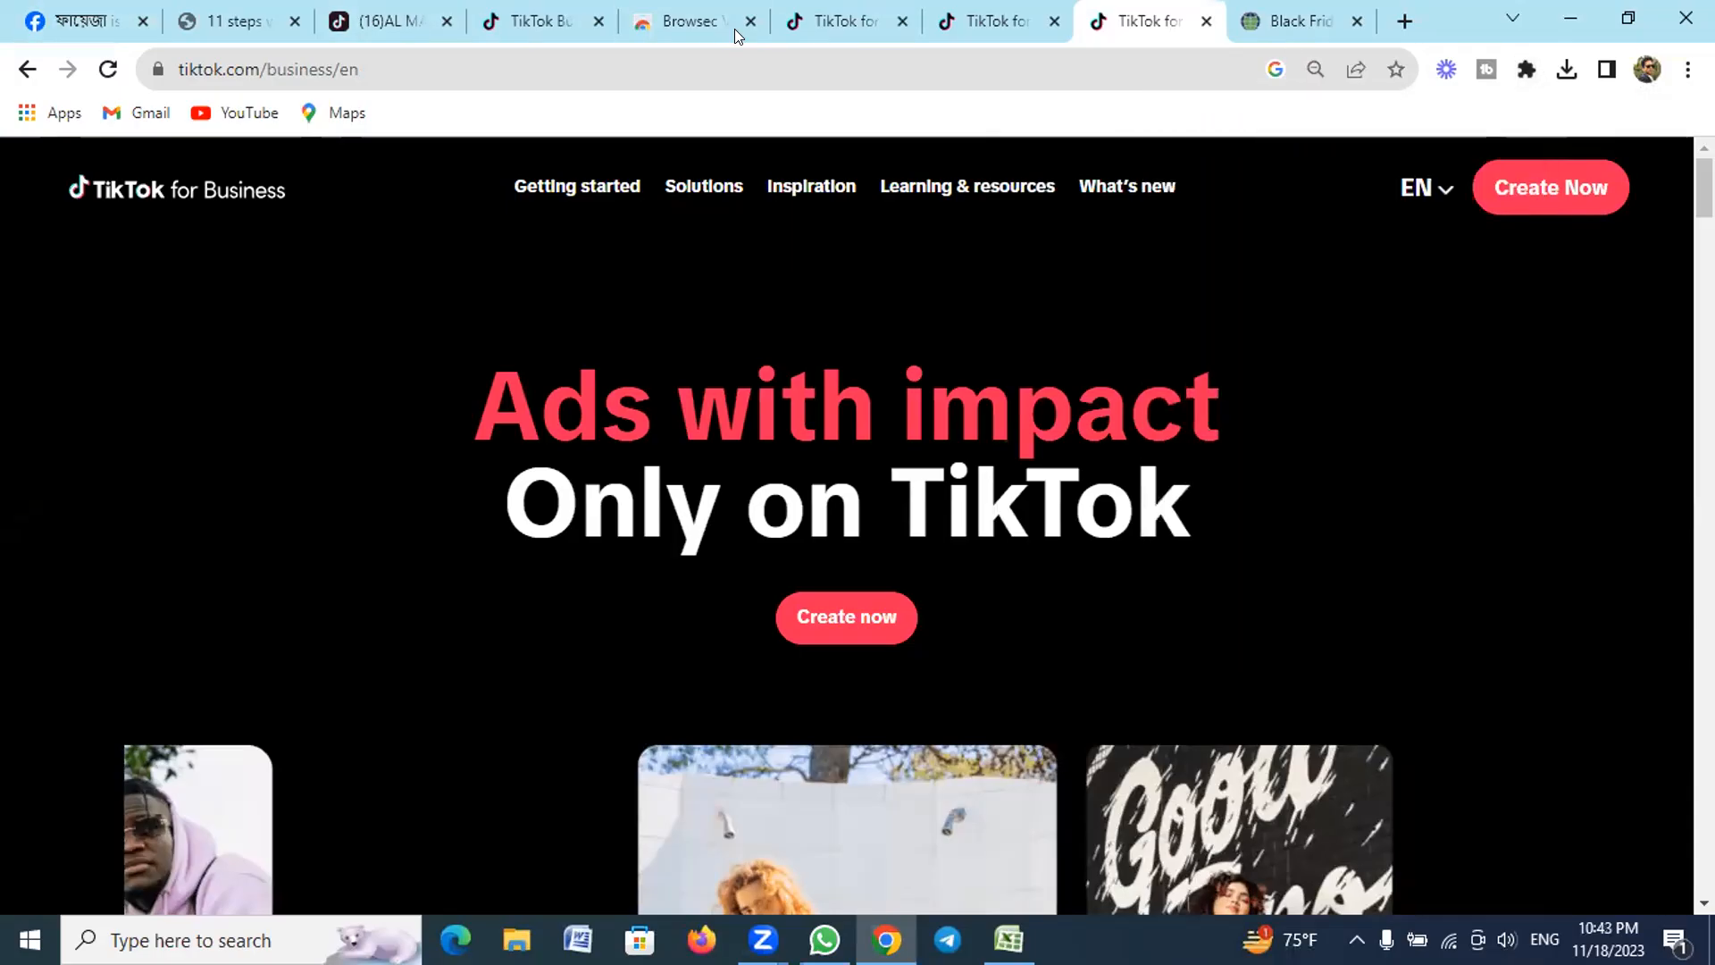
left_click(1407, 18)
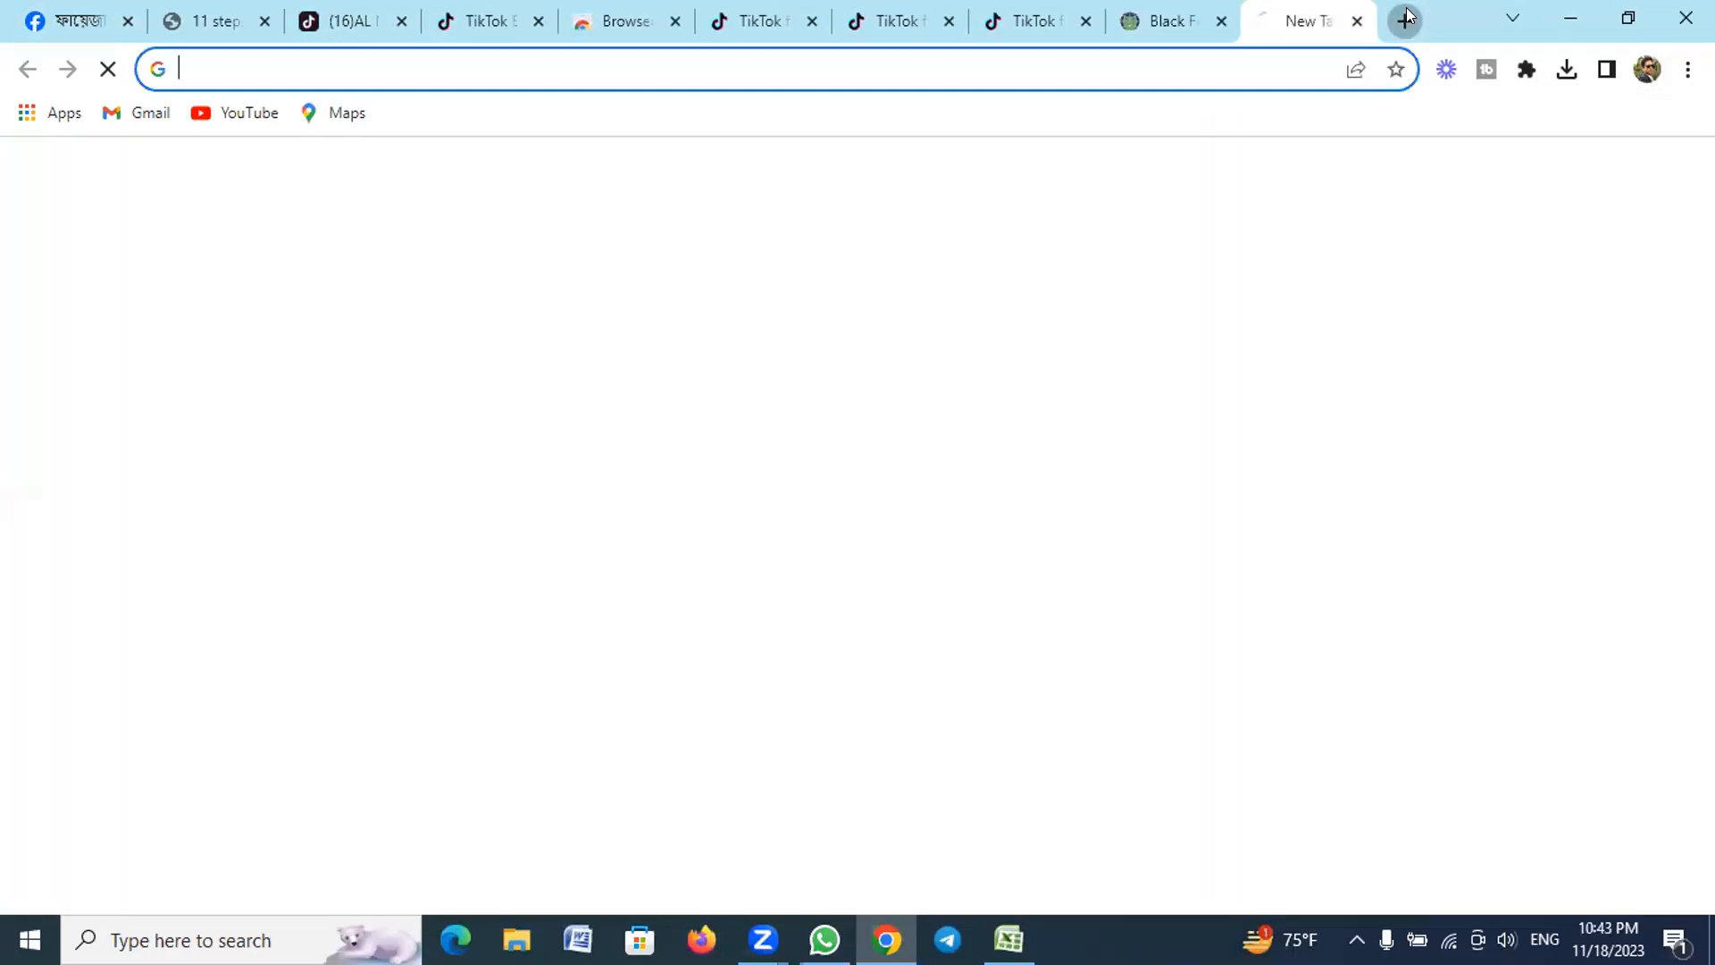
Go to Gmail and close the PDF book tab
left_click(1393, 177)
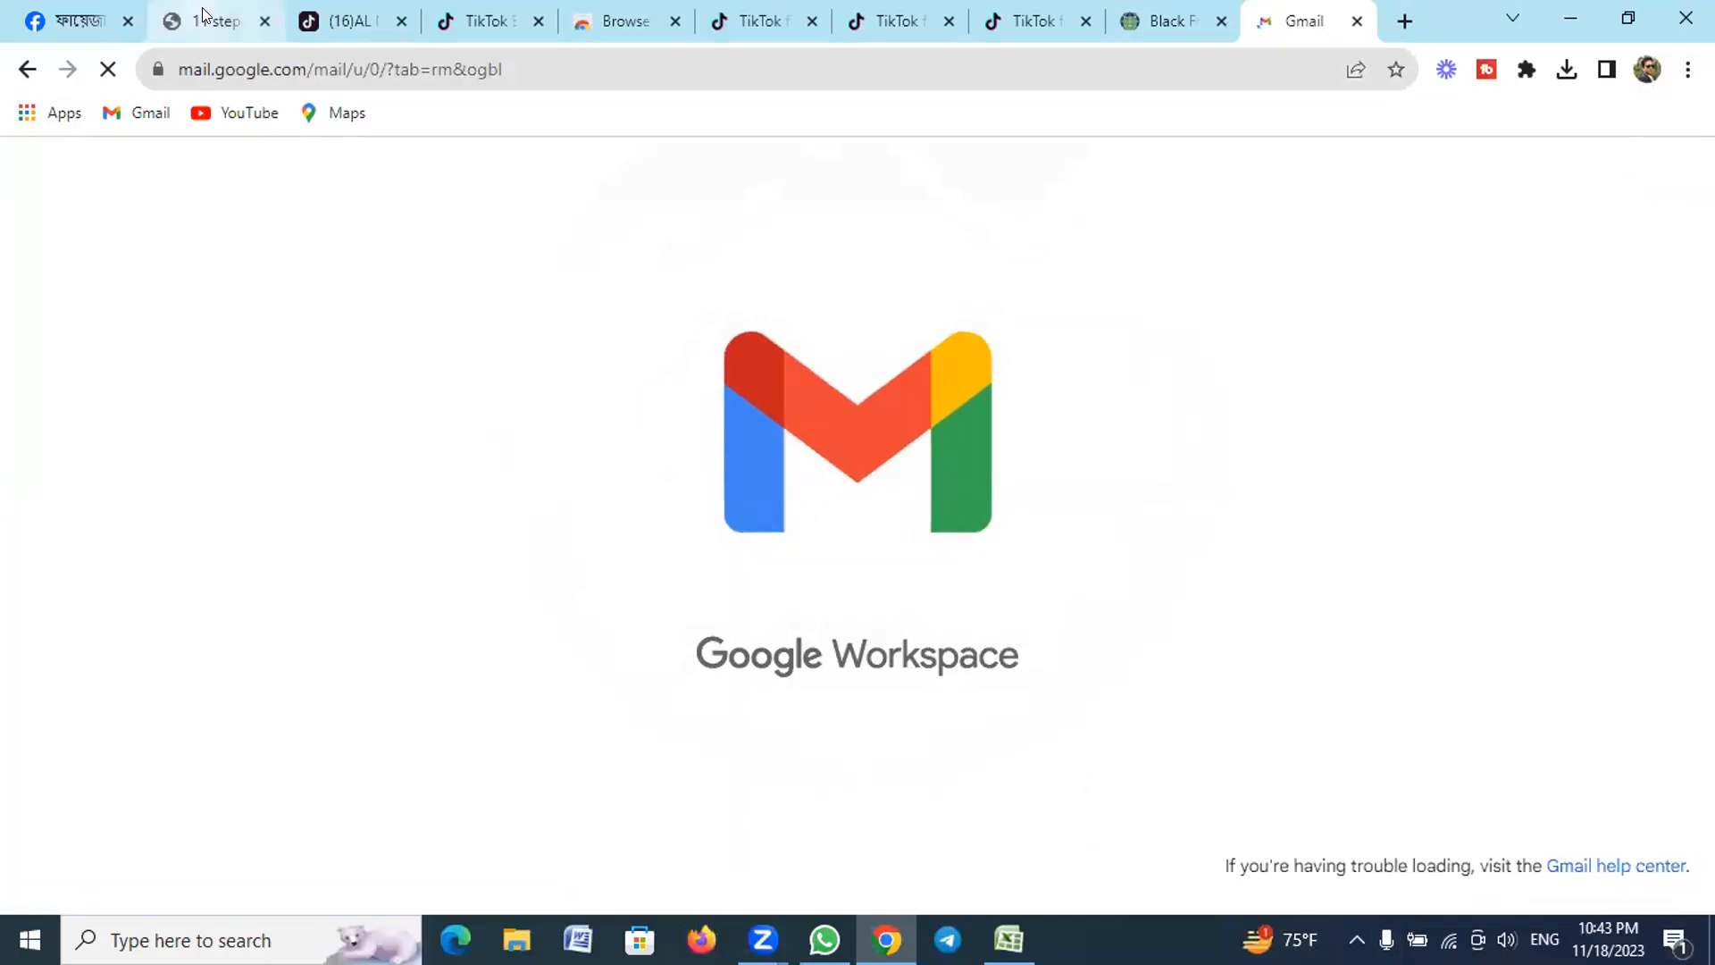
left_click(252, 27)
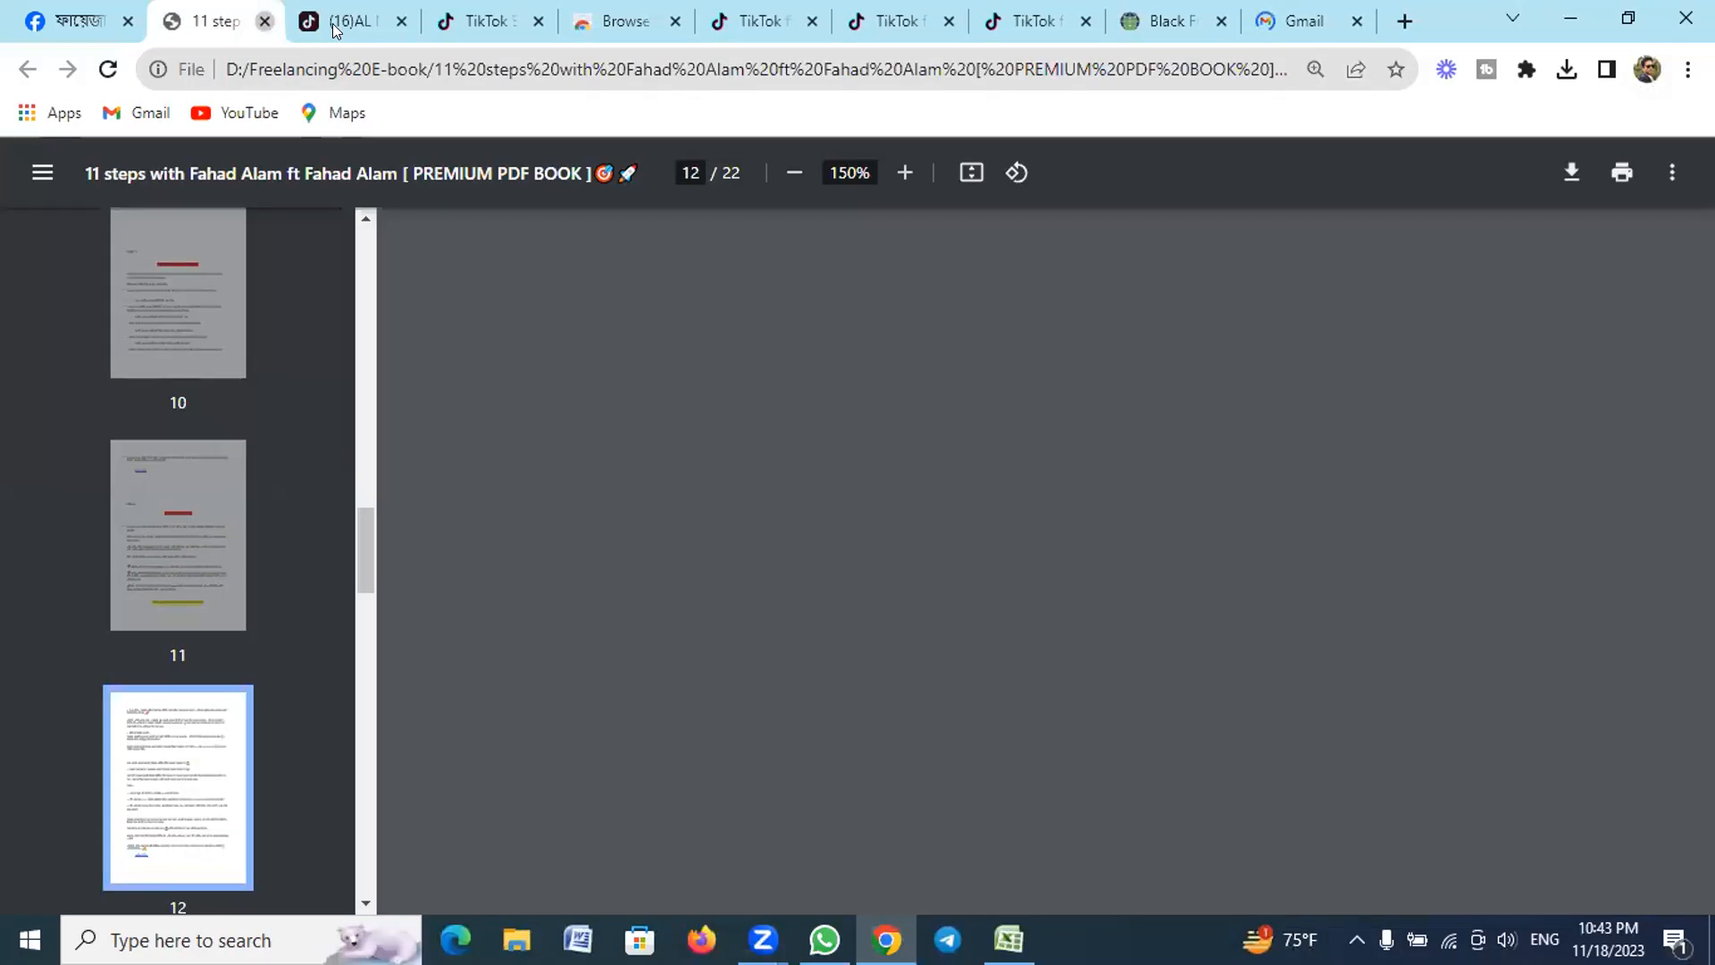
left_click(265, 21)
left_click(1188, 27)
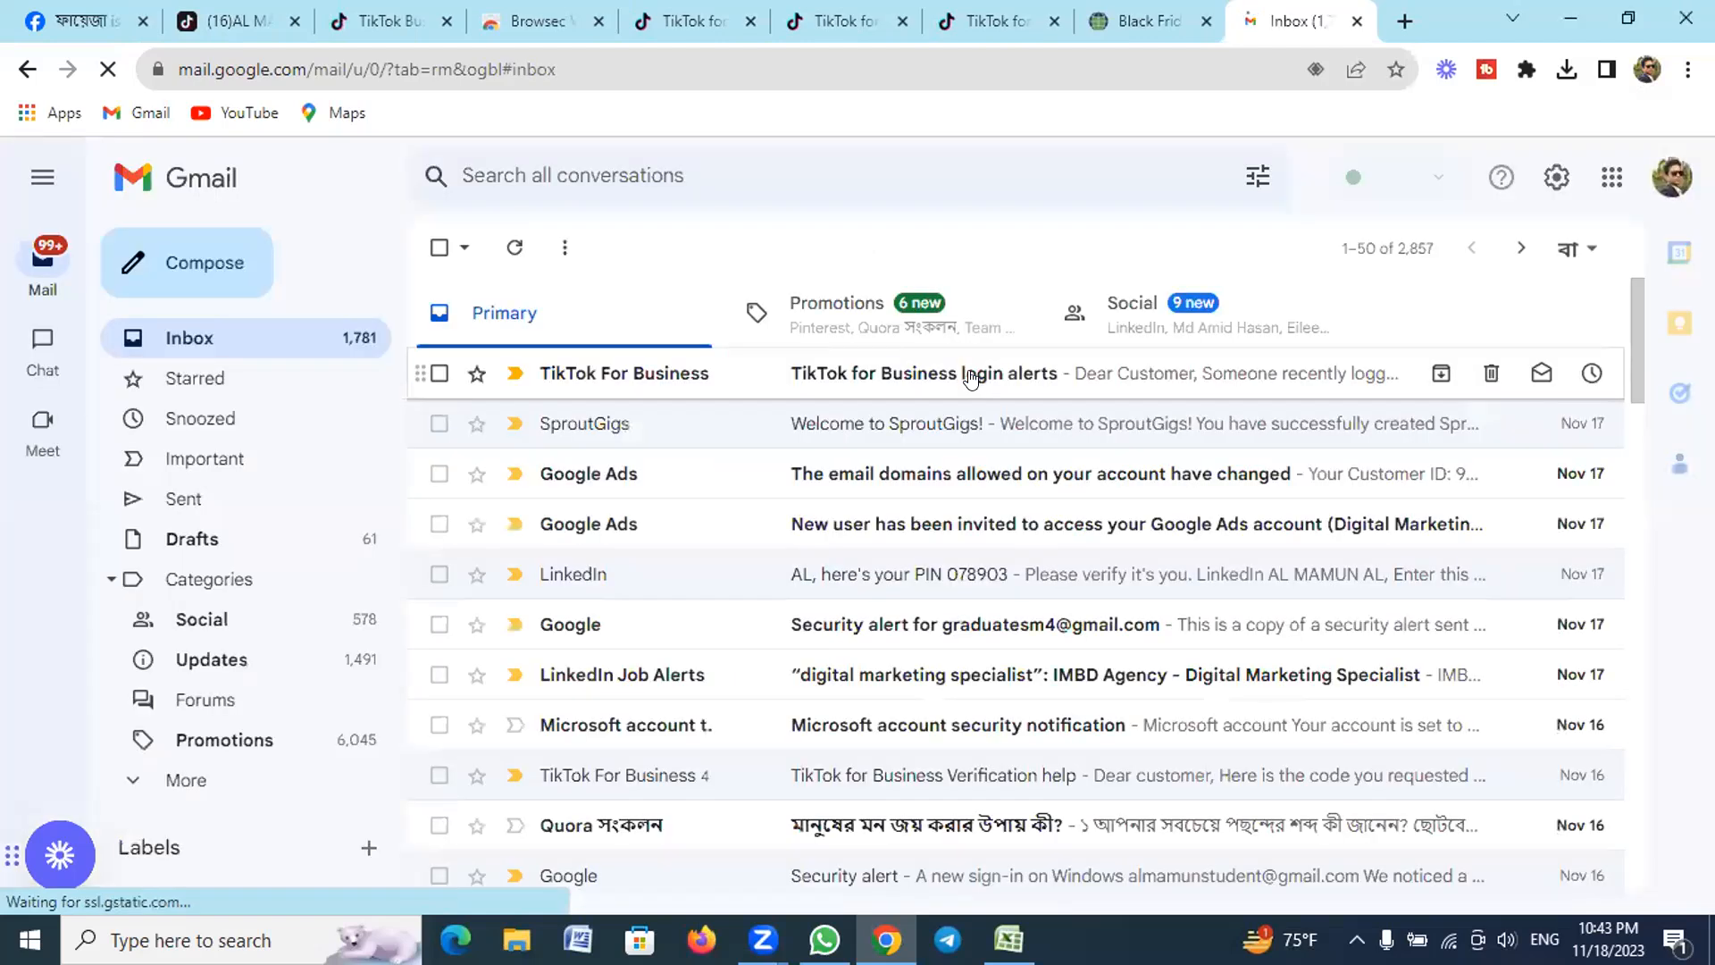
Read the TikTok for Business login alert email, then return to the inbox
left_click(971, 376)
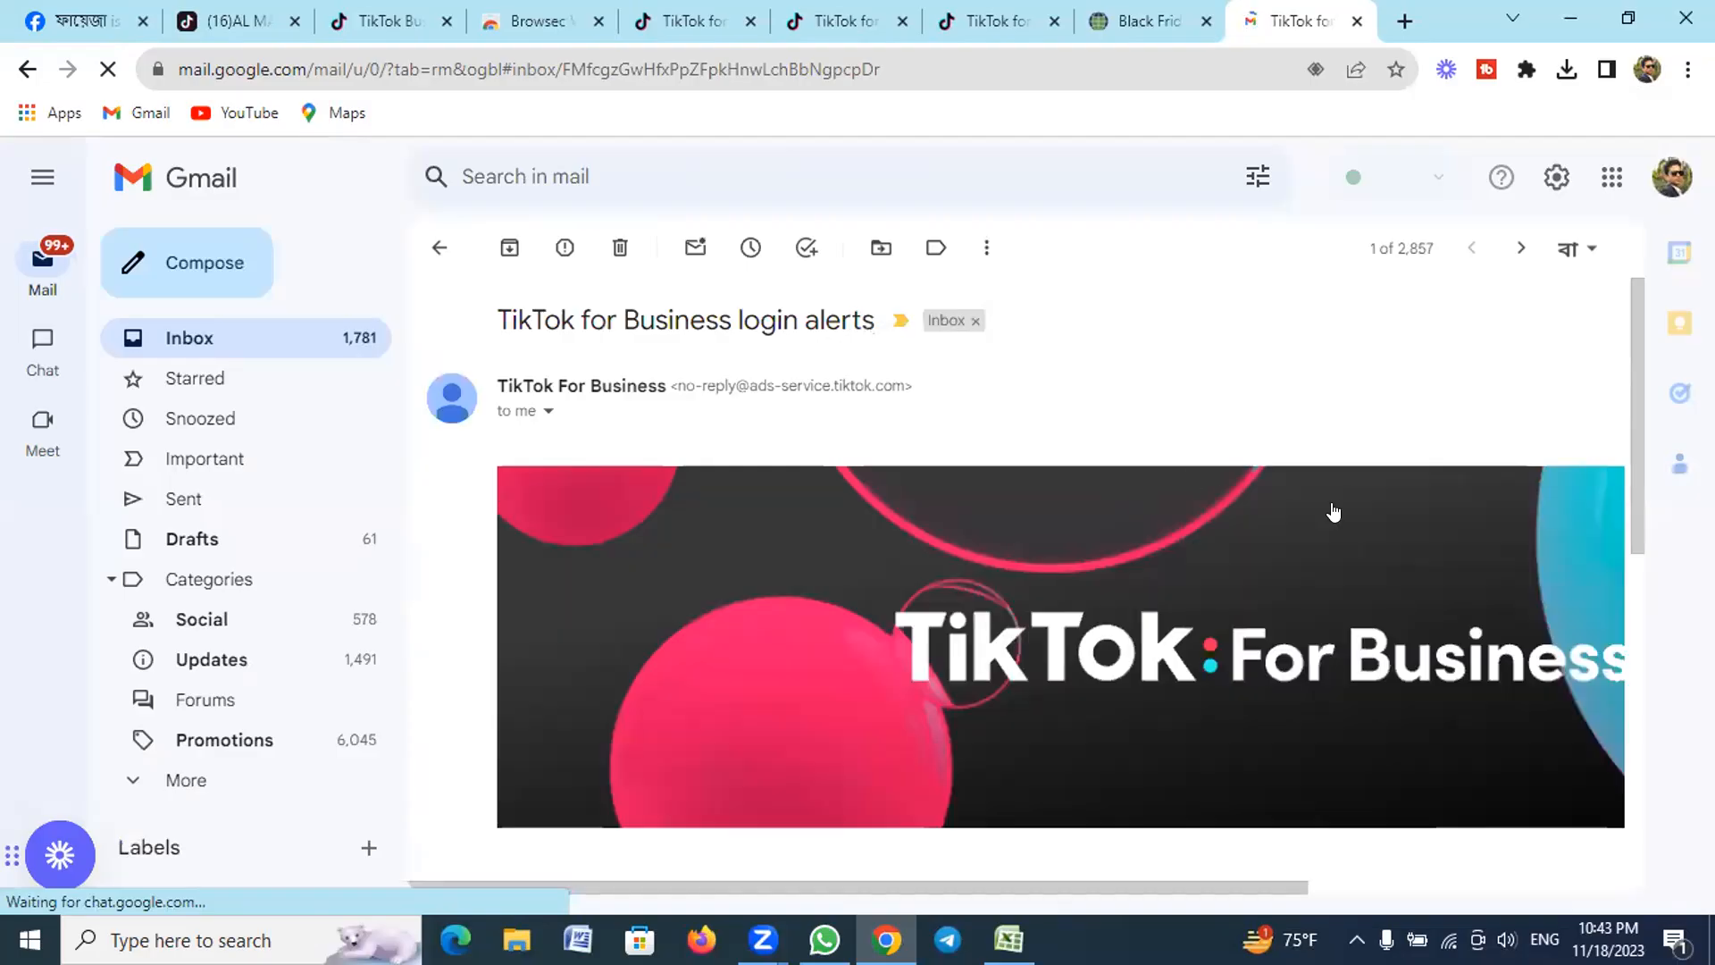
scroll(1336, 511, "down", 4)
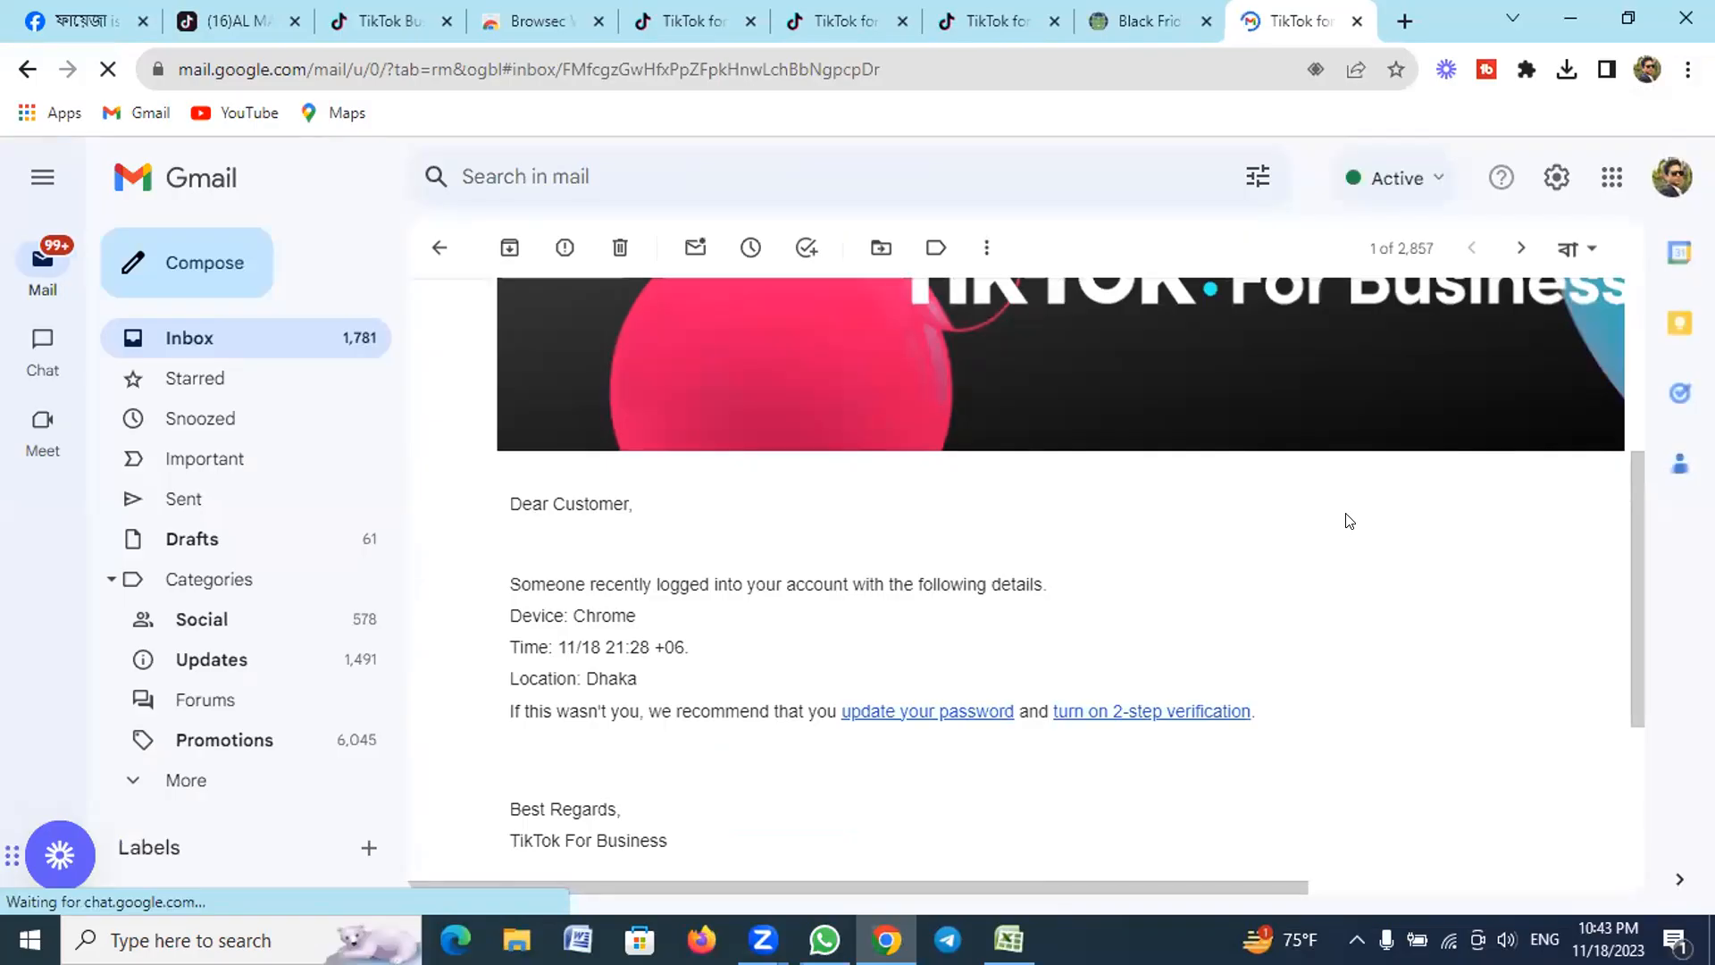
scroll(1349, 520, "down", 4)
scroll(1346, 514, "up", 1)
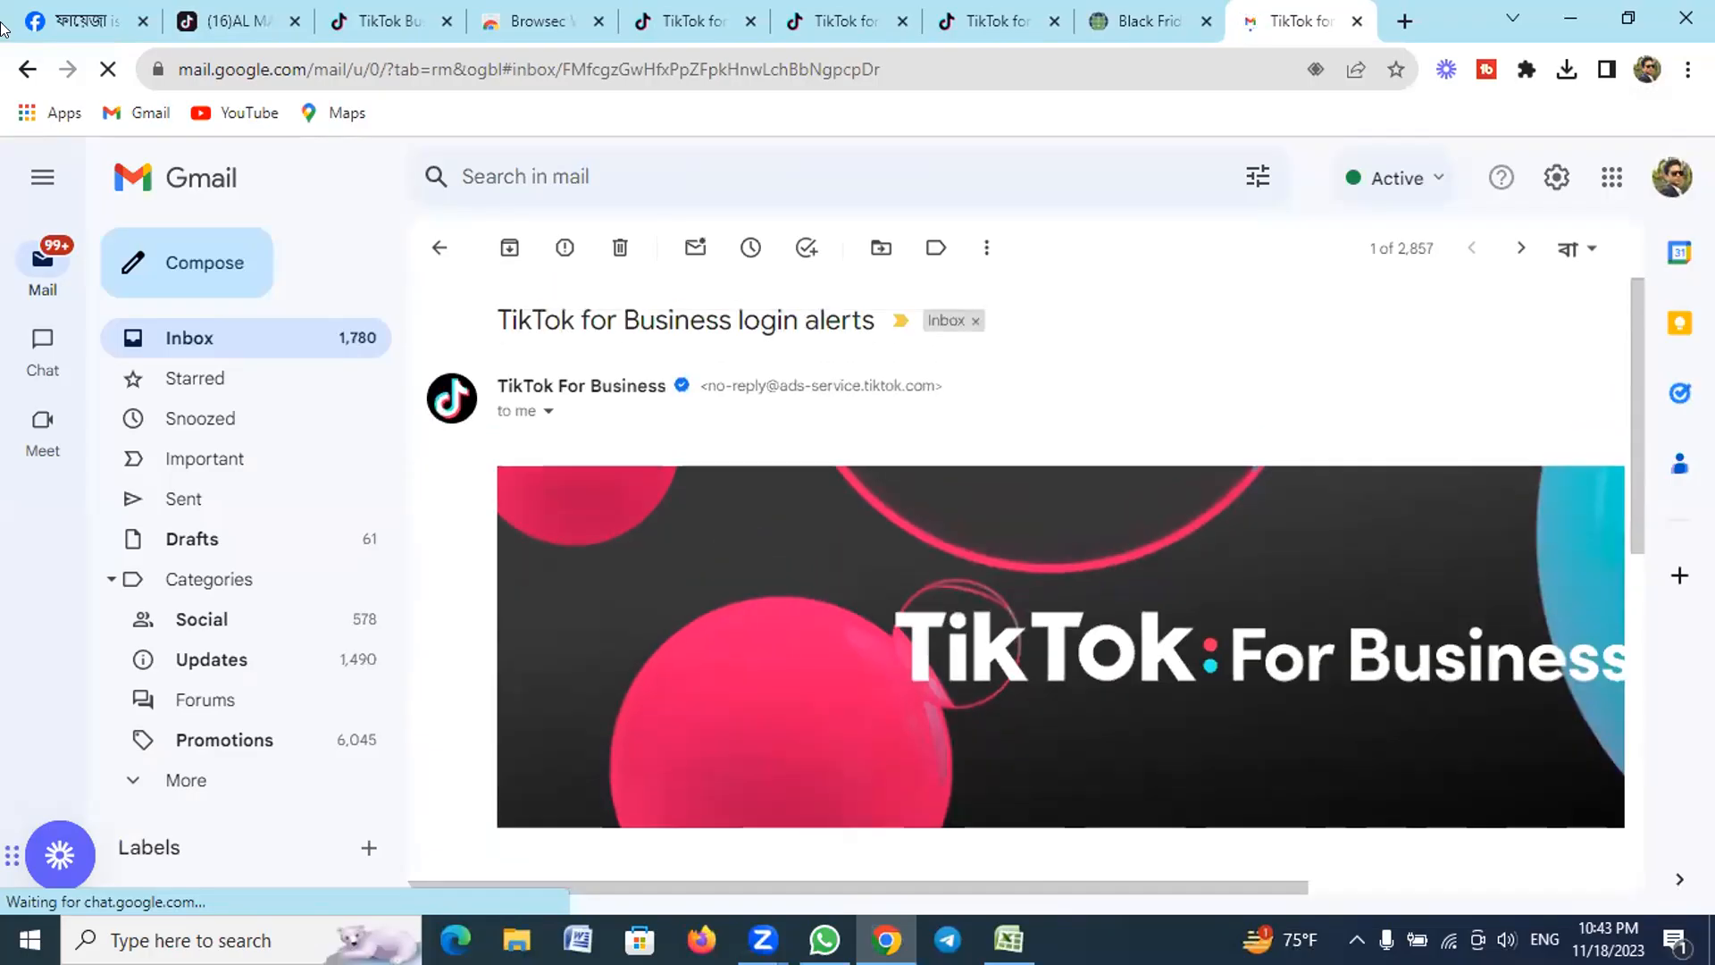
left_click(28, 69)
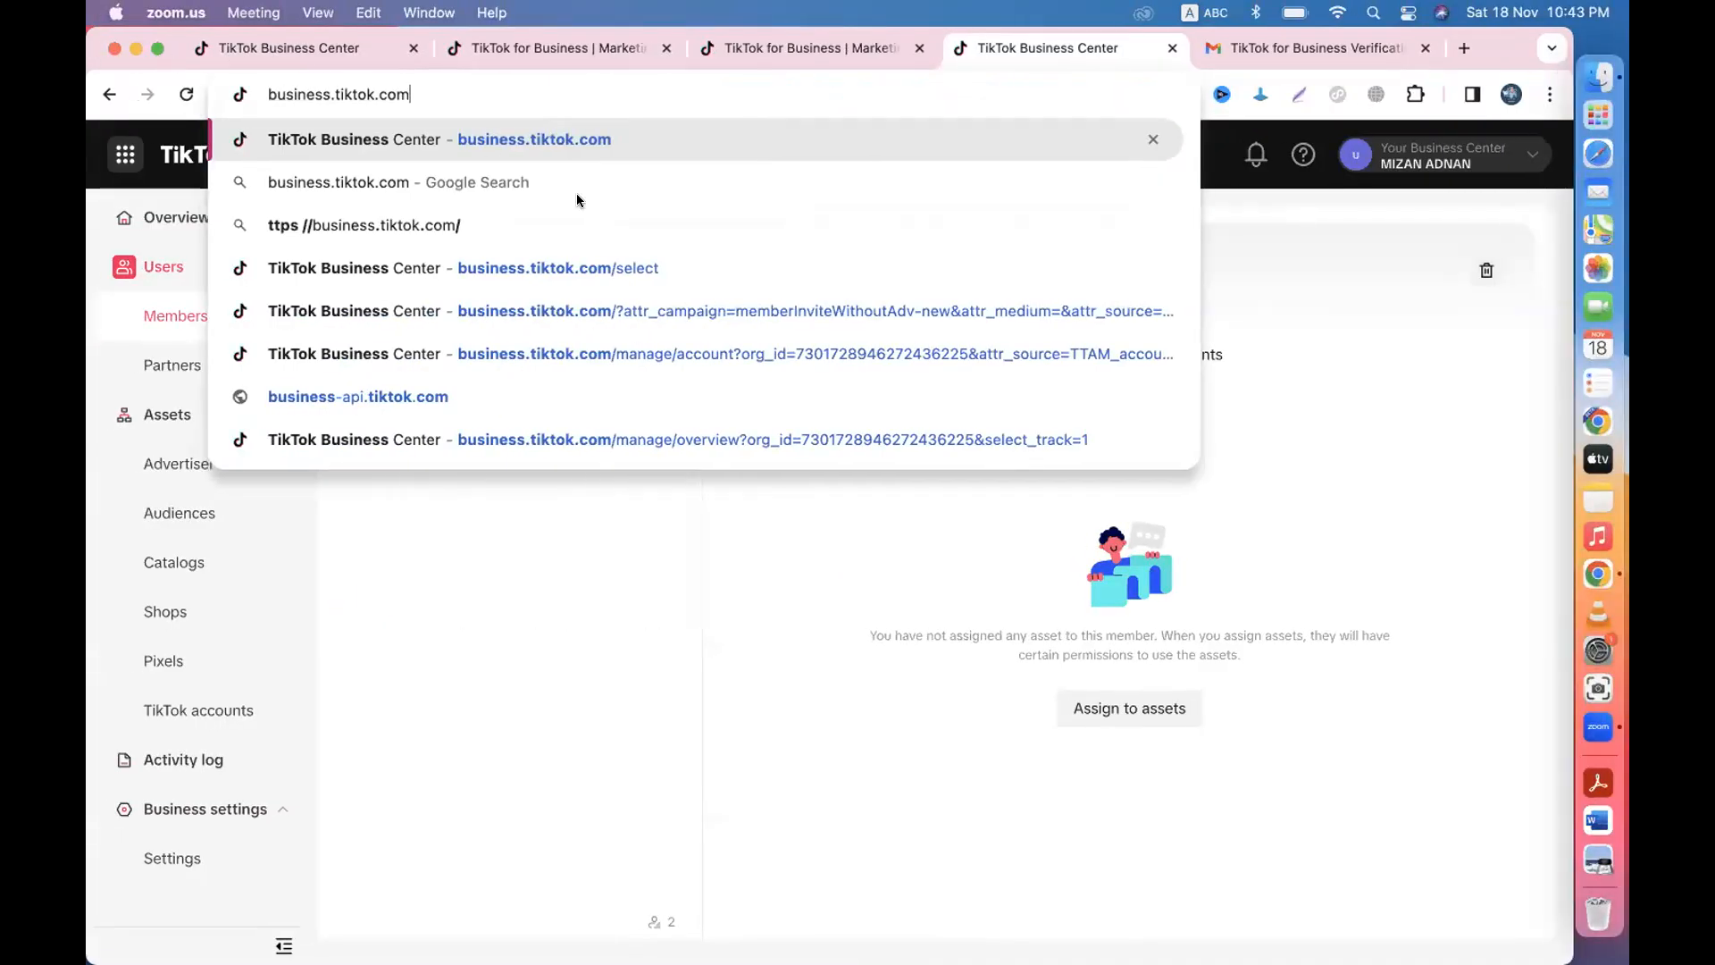
Open a new Chrome window under a different browser profile
left_click(1579, 80)
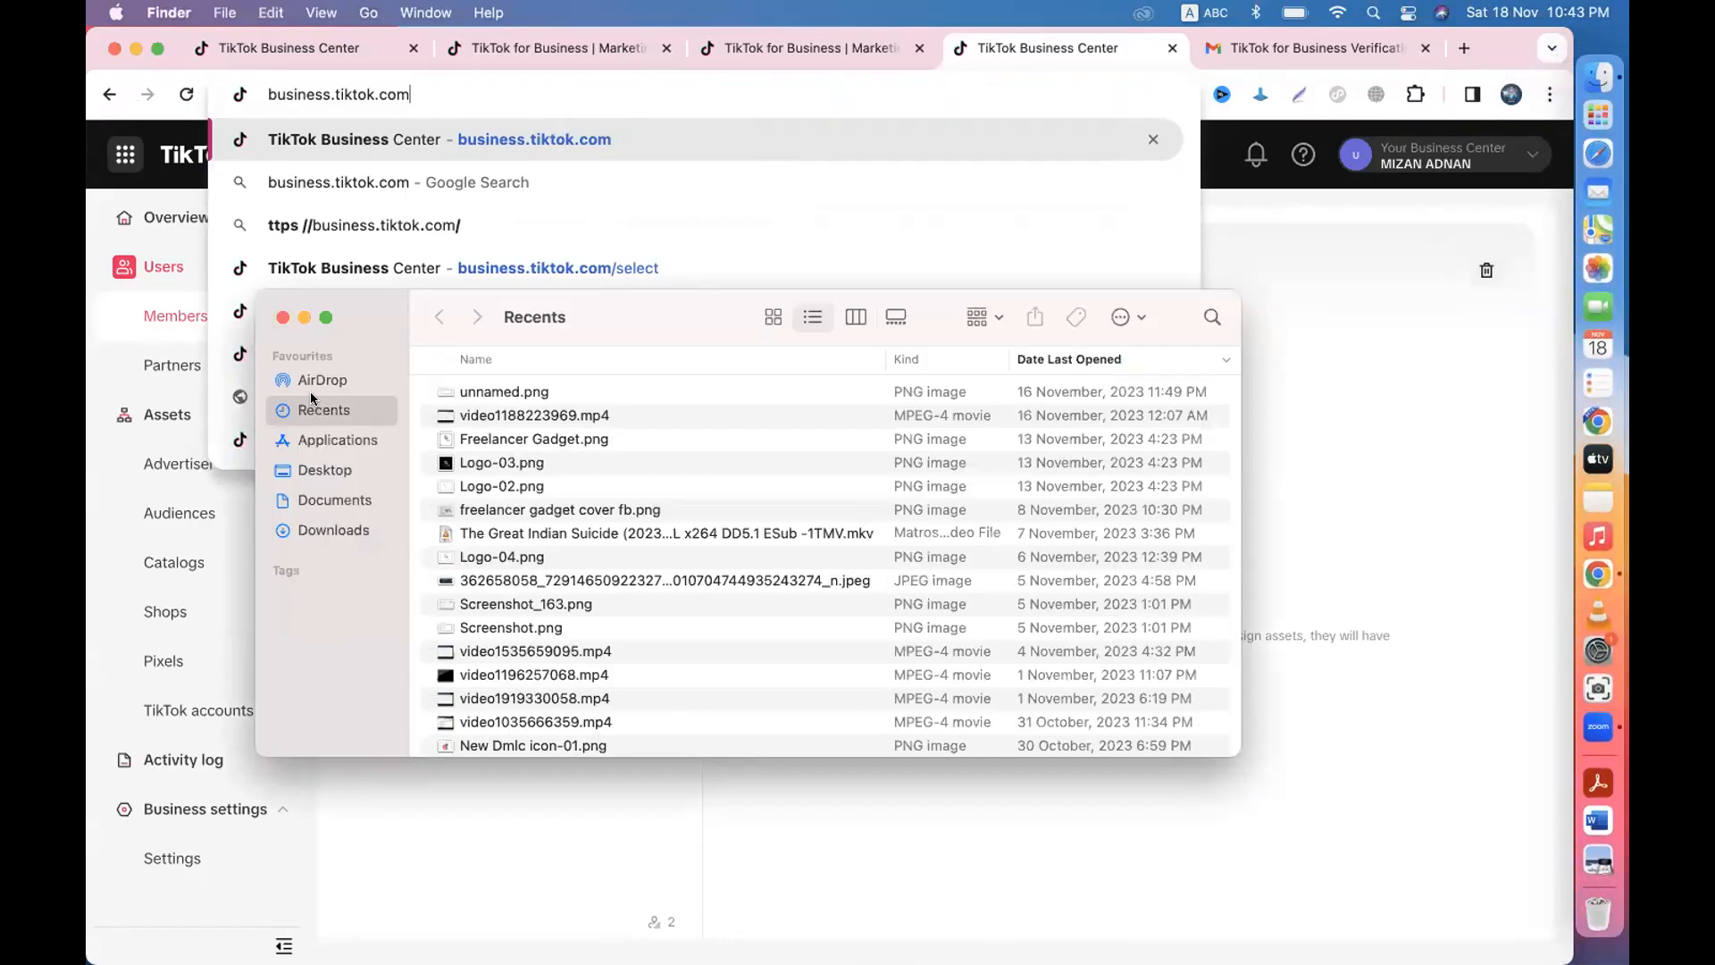
left_click(276, 318)
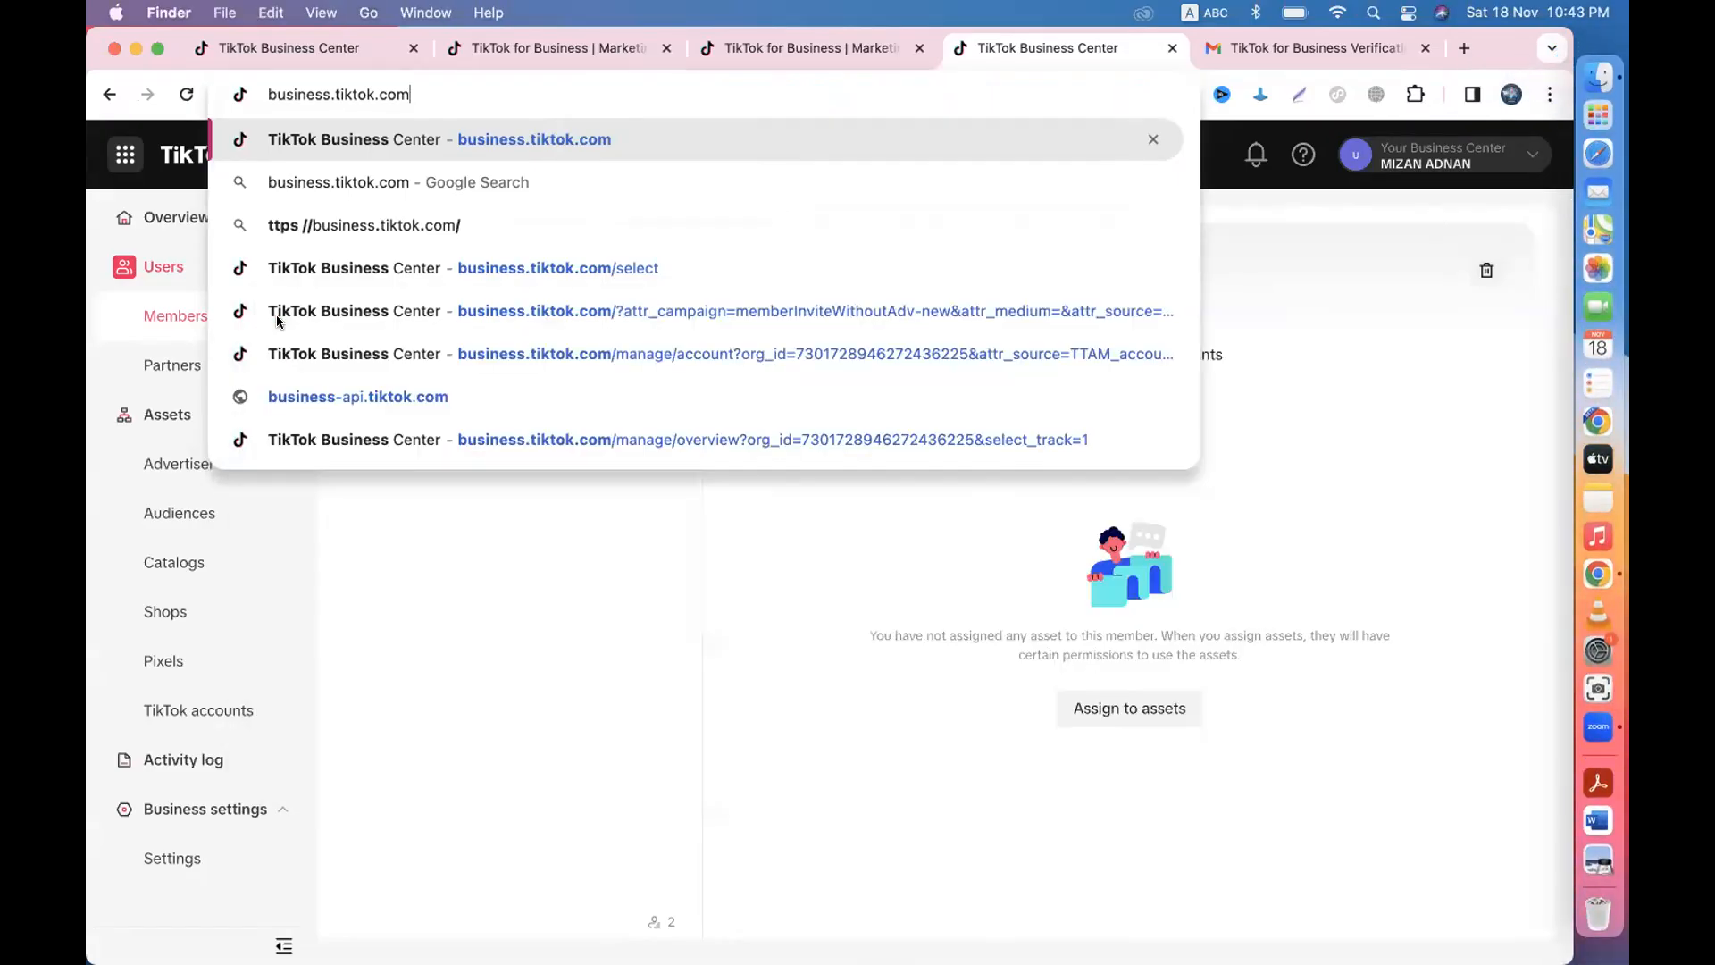
left_click(1507, 94)
left_click(1289, 530)
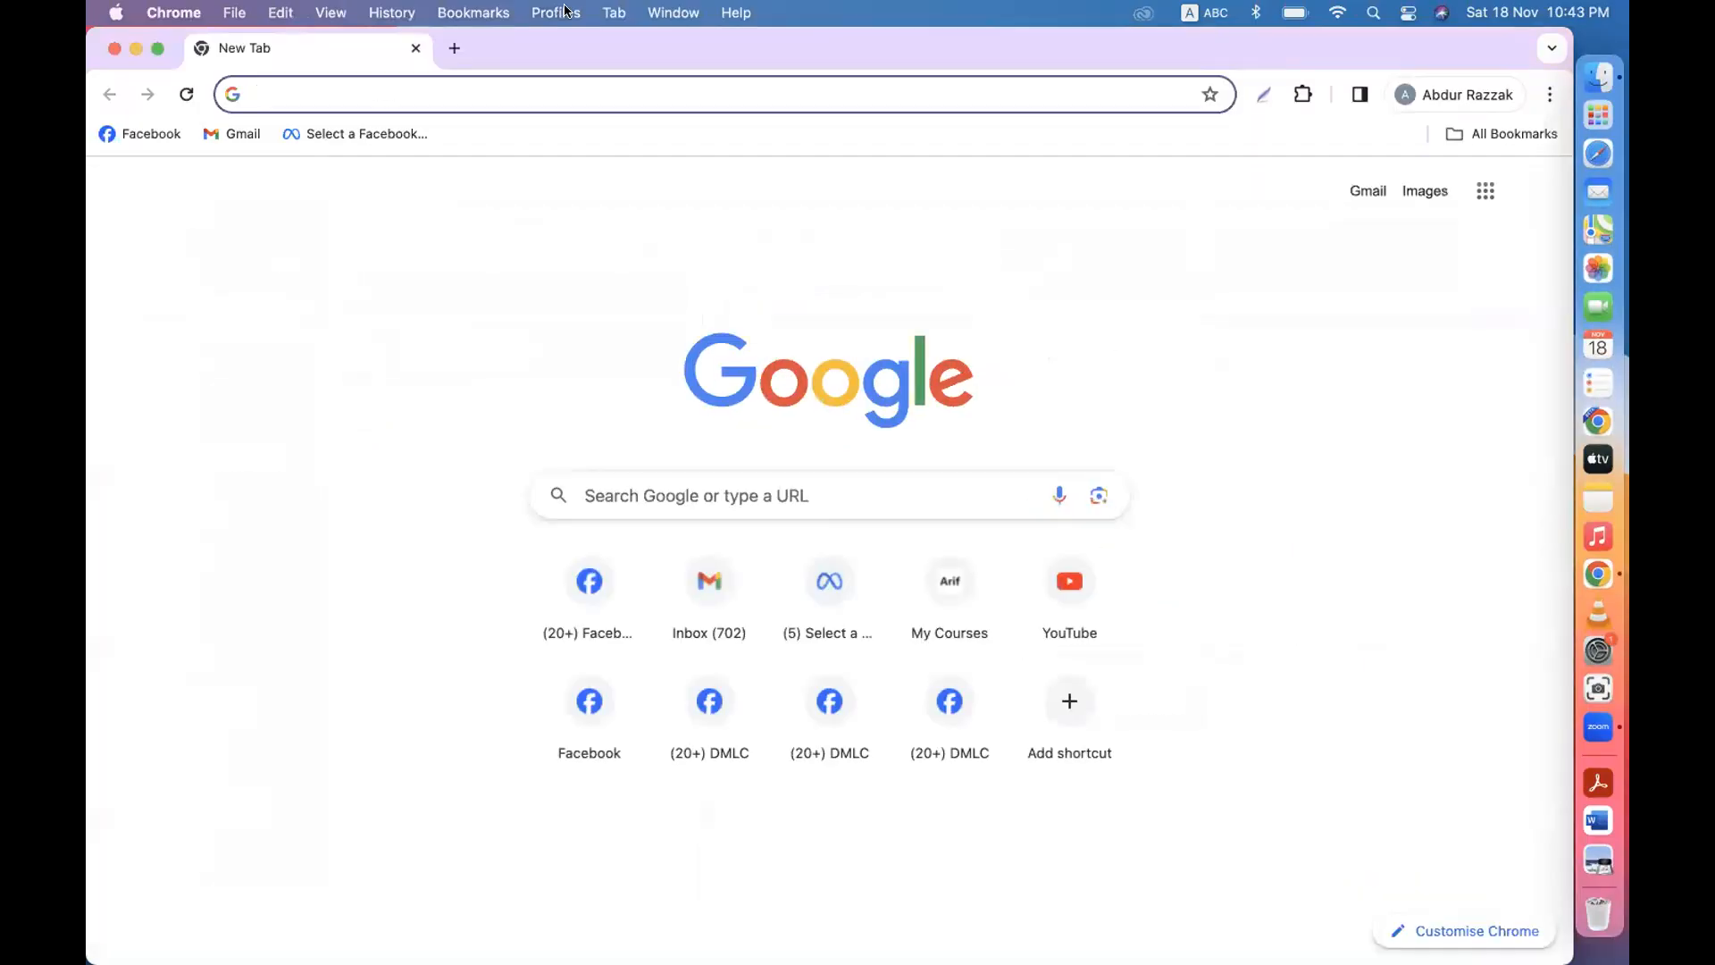
left_click(117, 47)
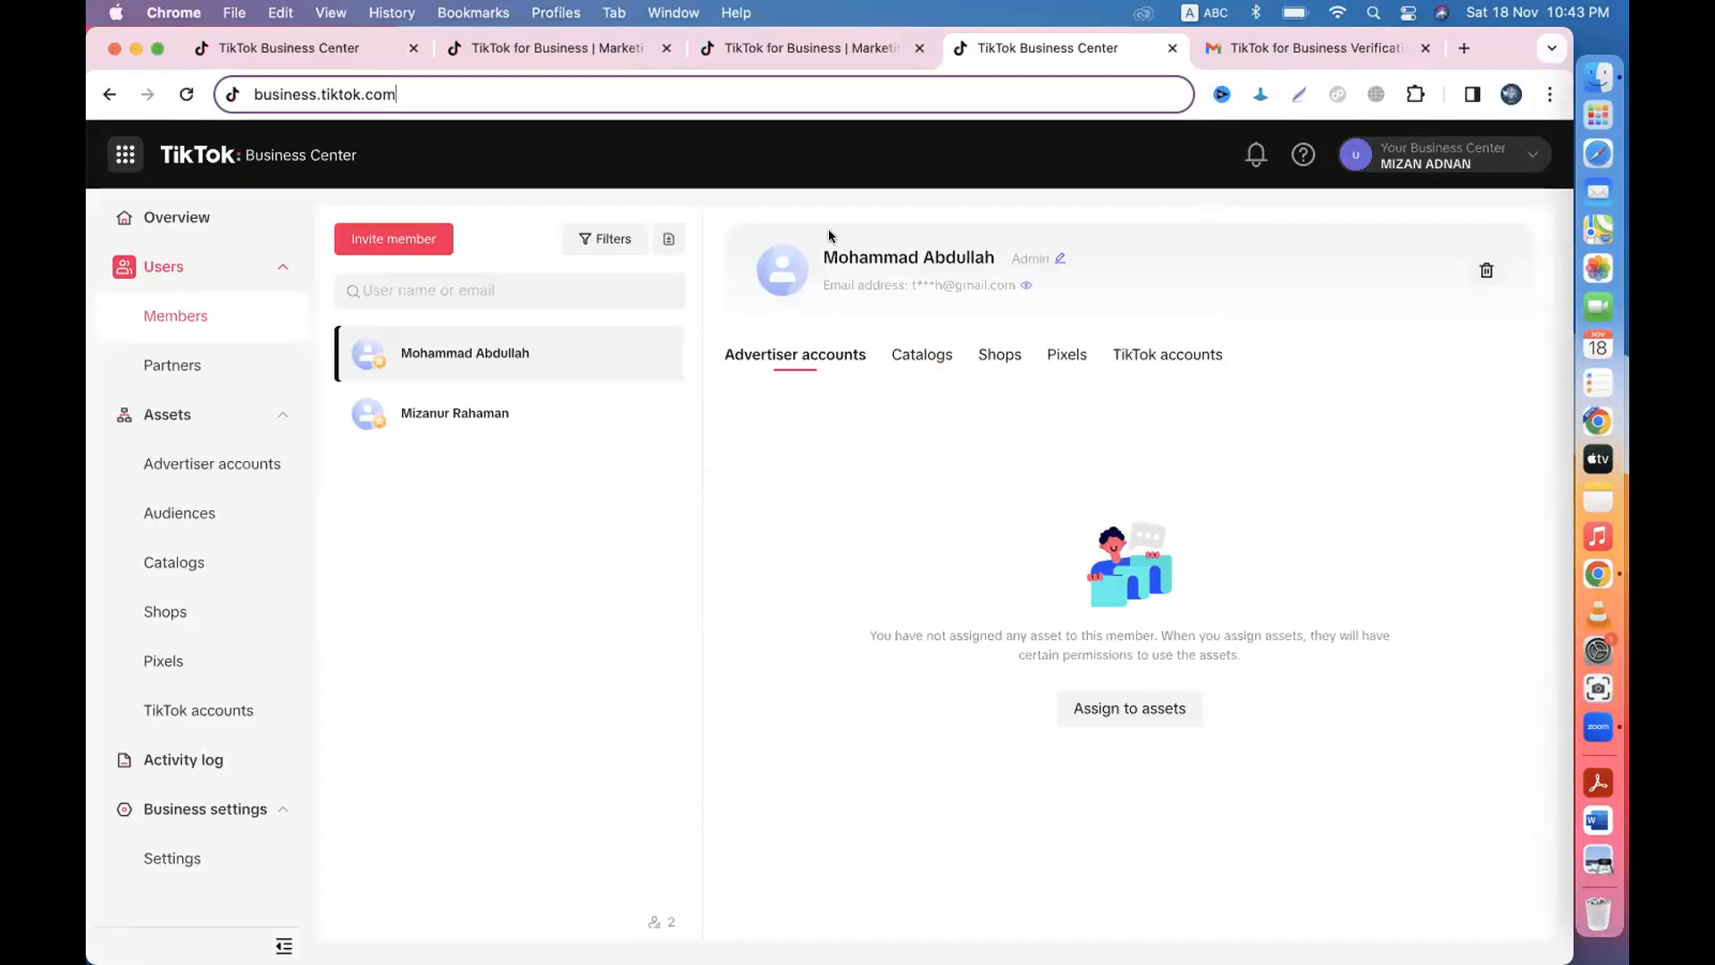
left_click(1512, 95)
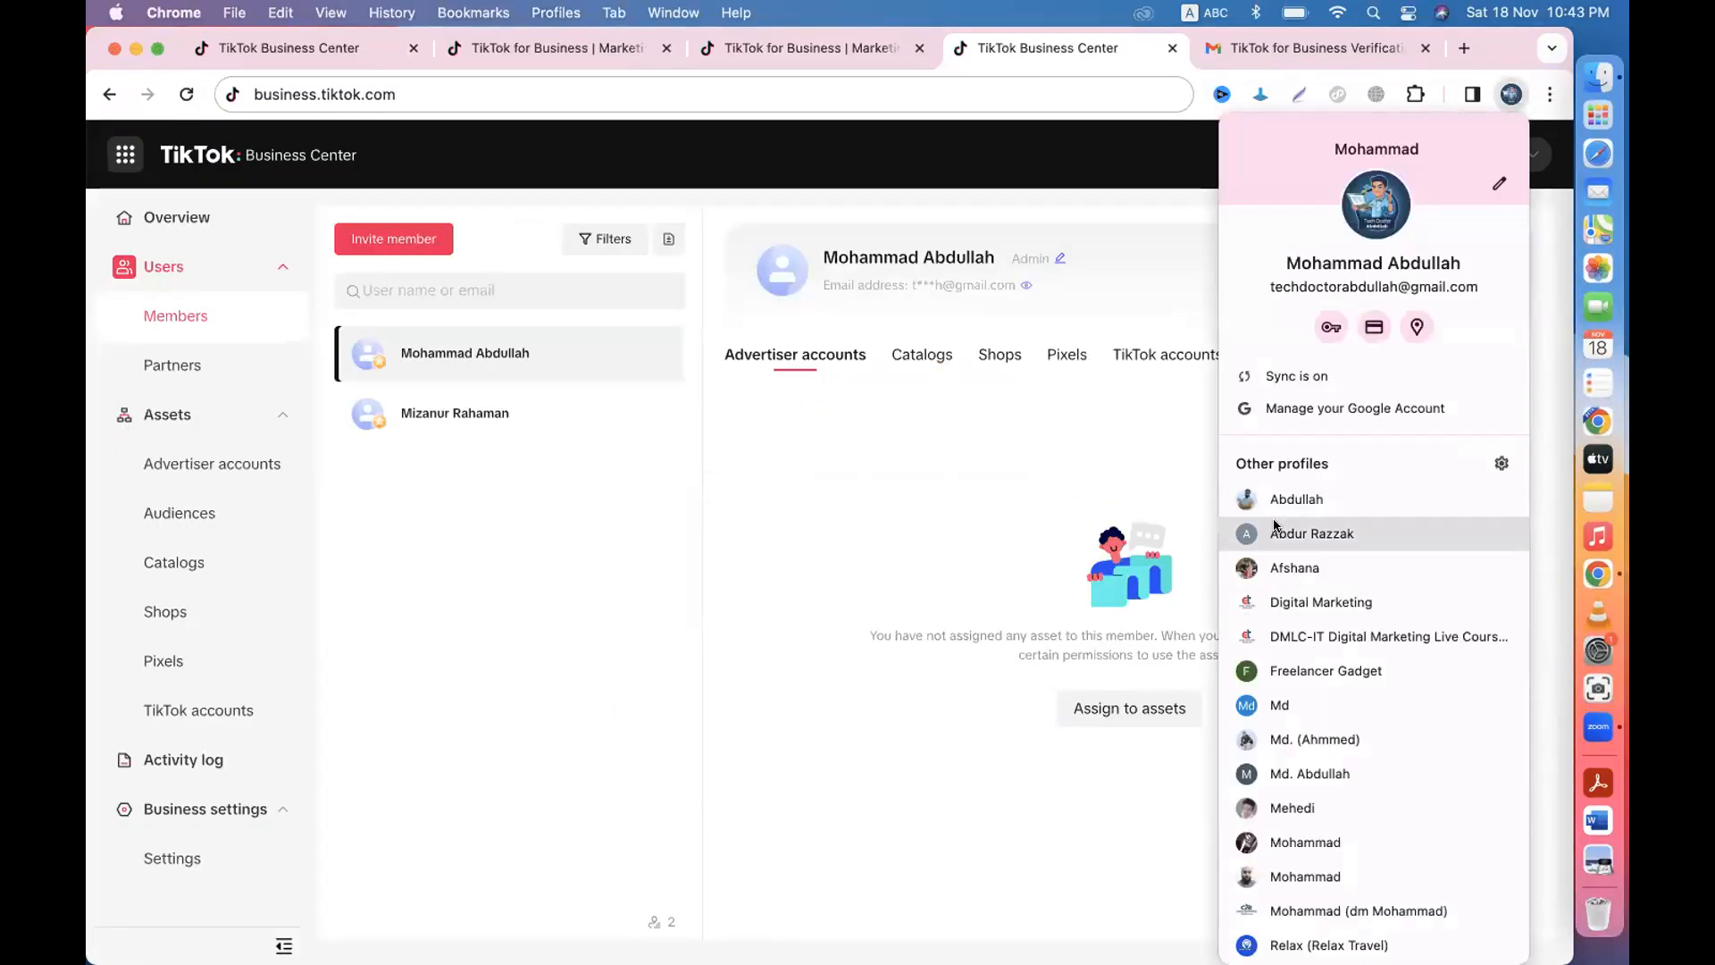
left_click(1249, 490)
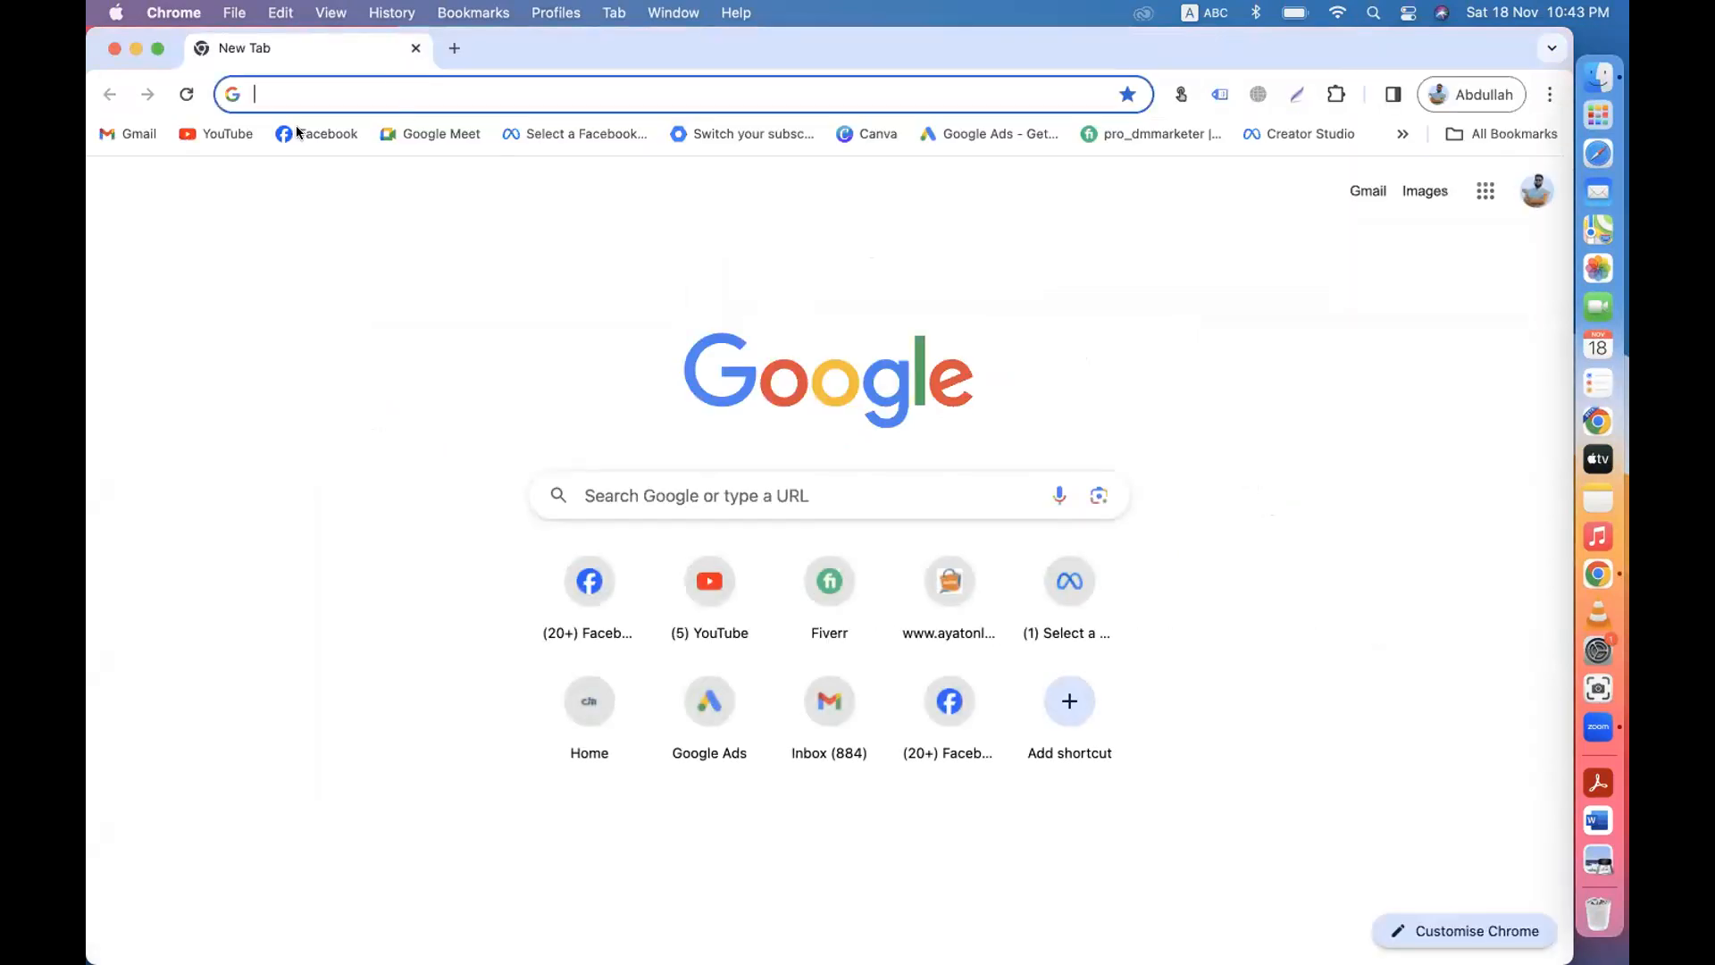
left_click(296, 134)
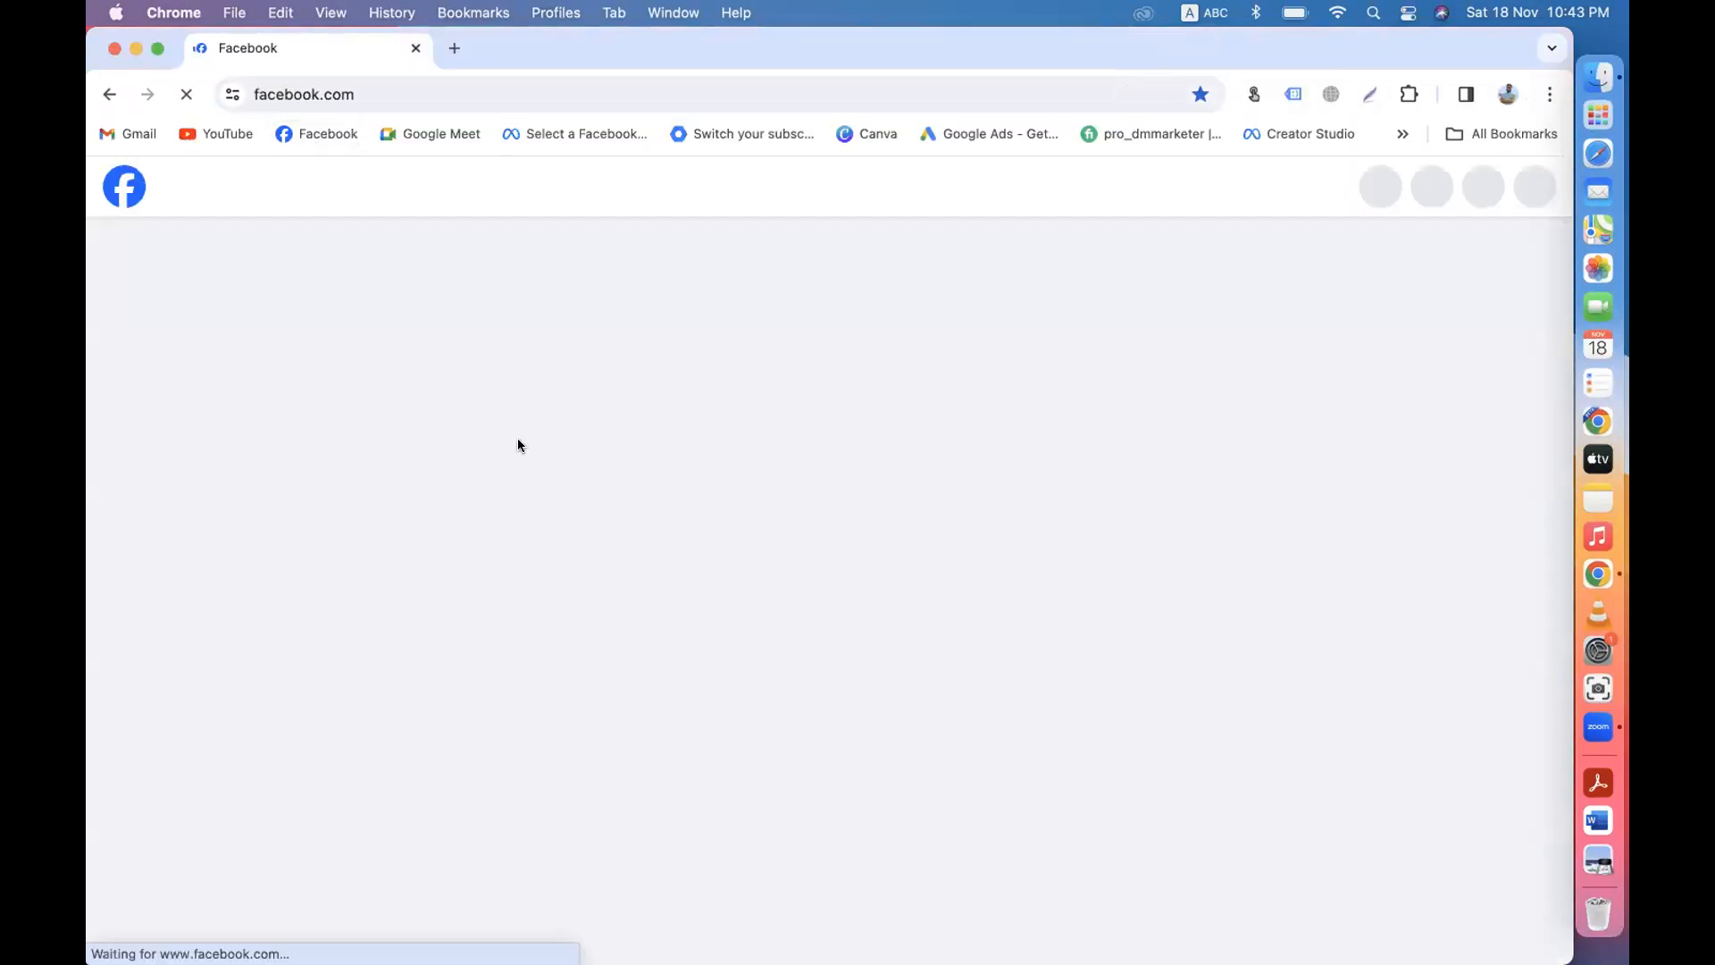
Find and open the Digital Marketing Live Course Batch 30 group, then rerun its recent 'tik tok' search
left_click(219, 186)
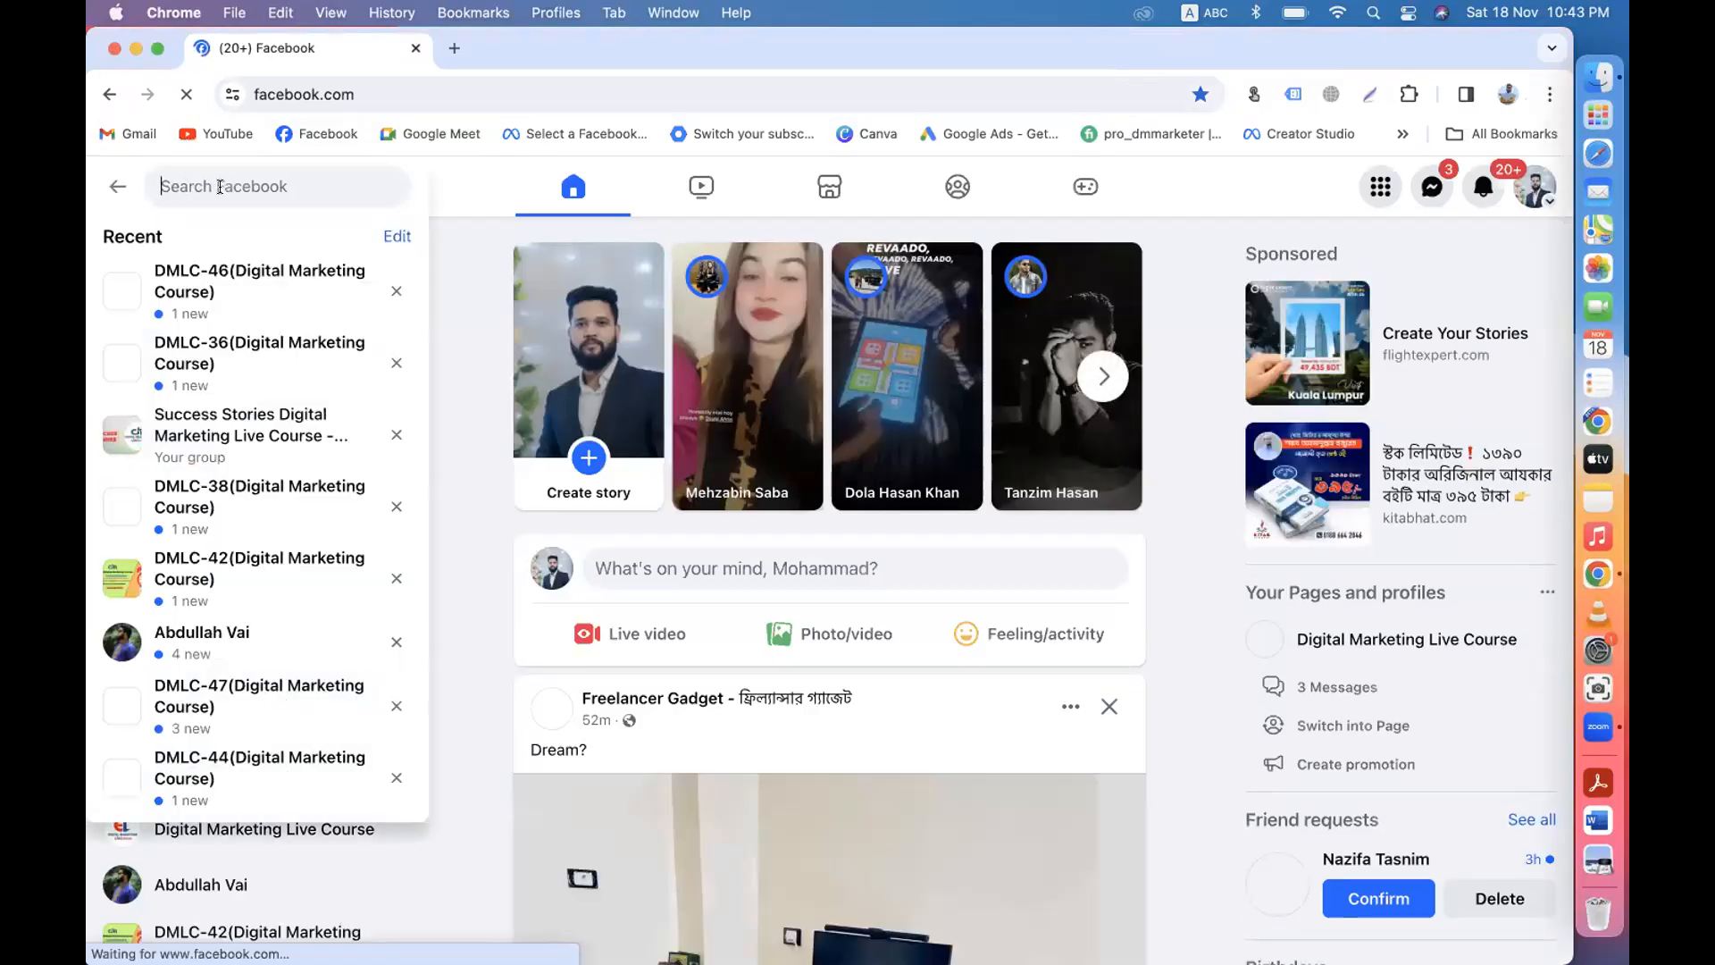
type("38")
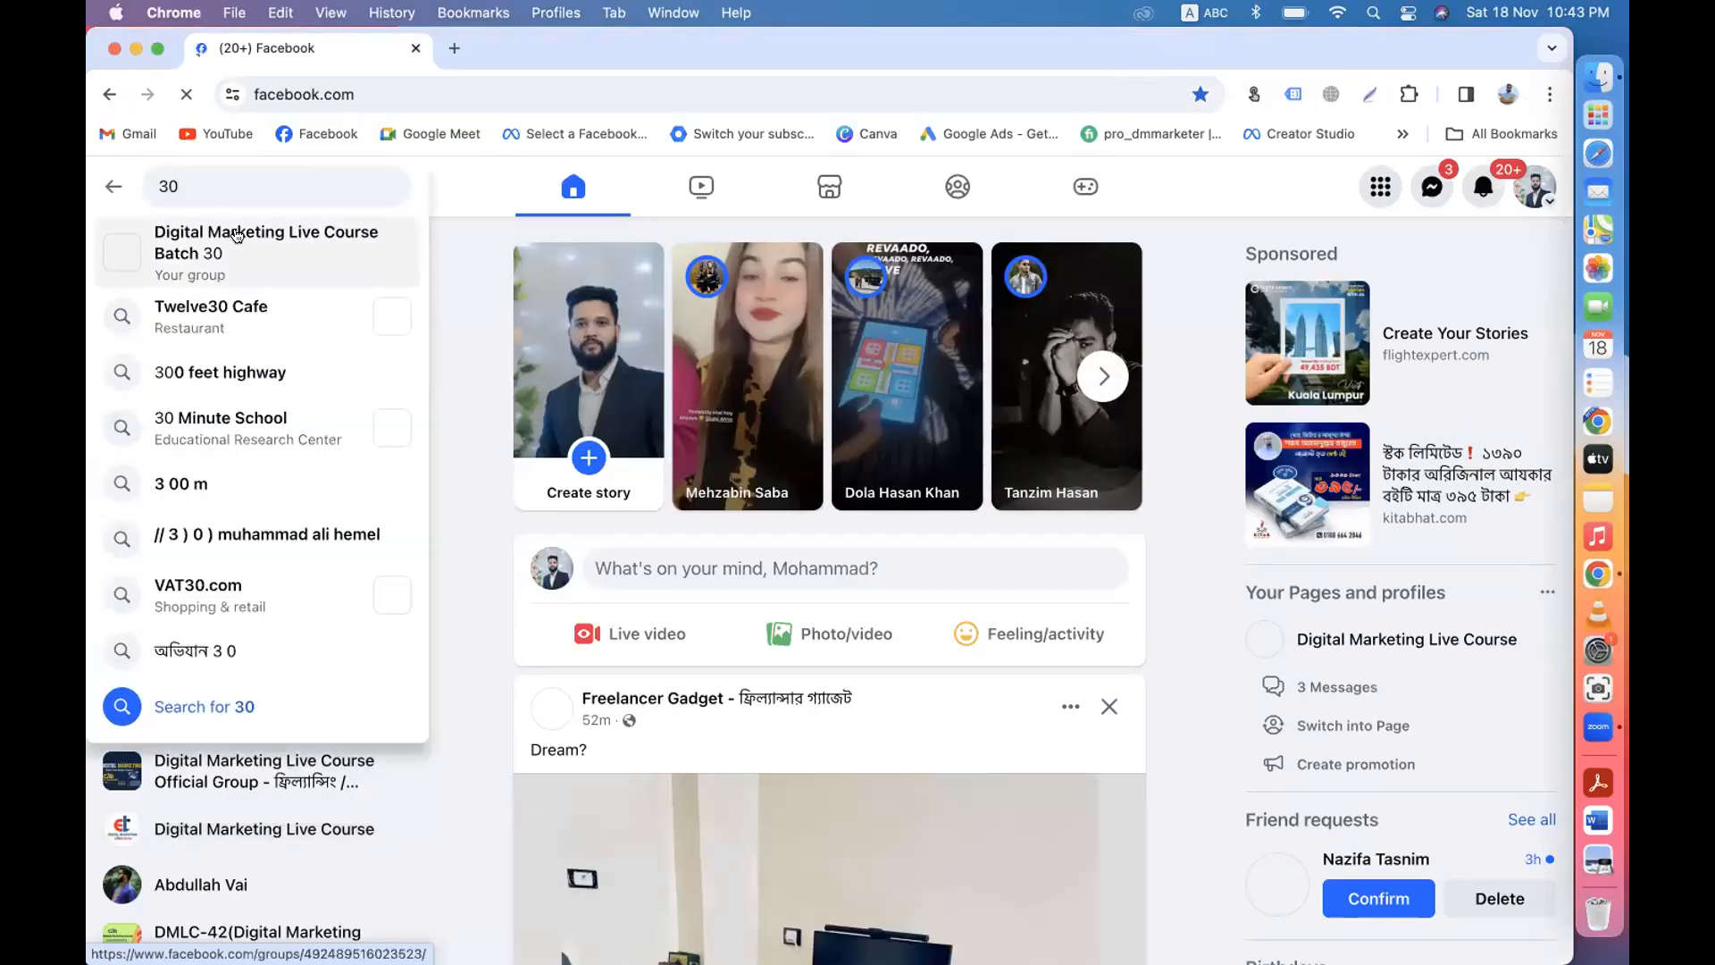
left_click(254, 248)
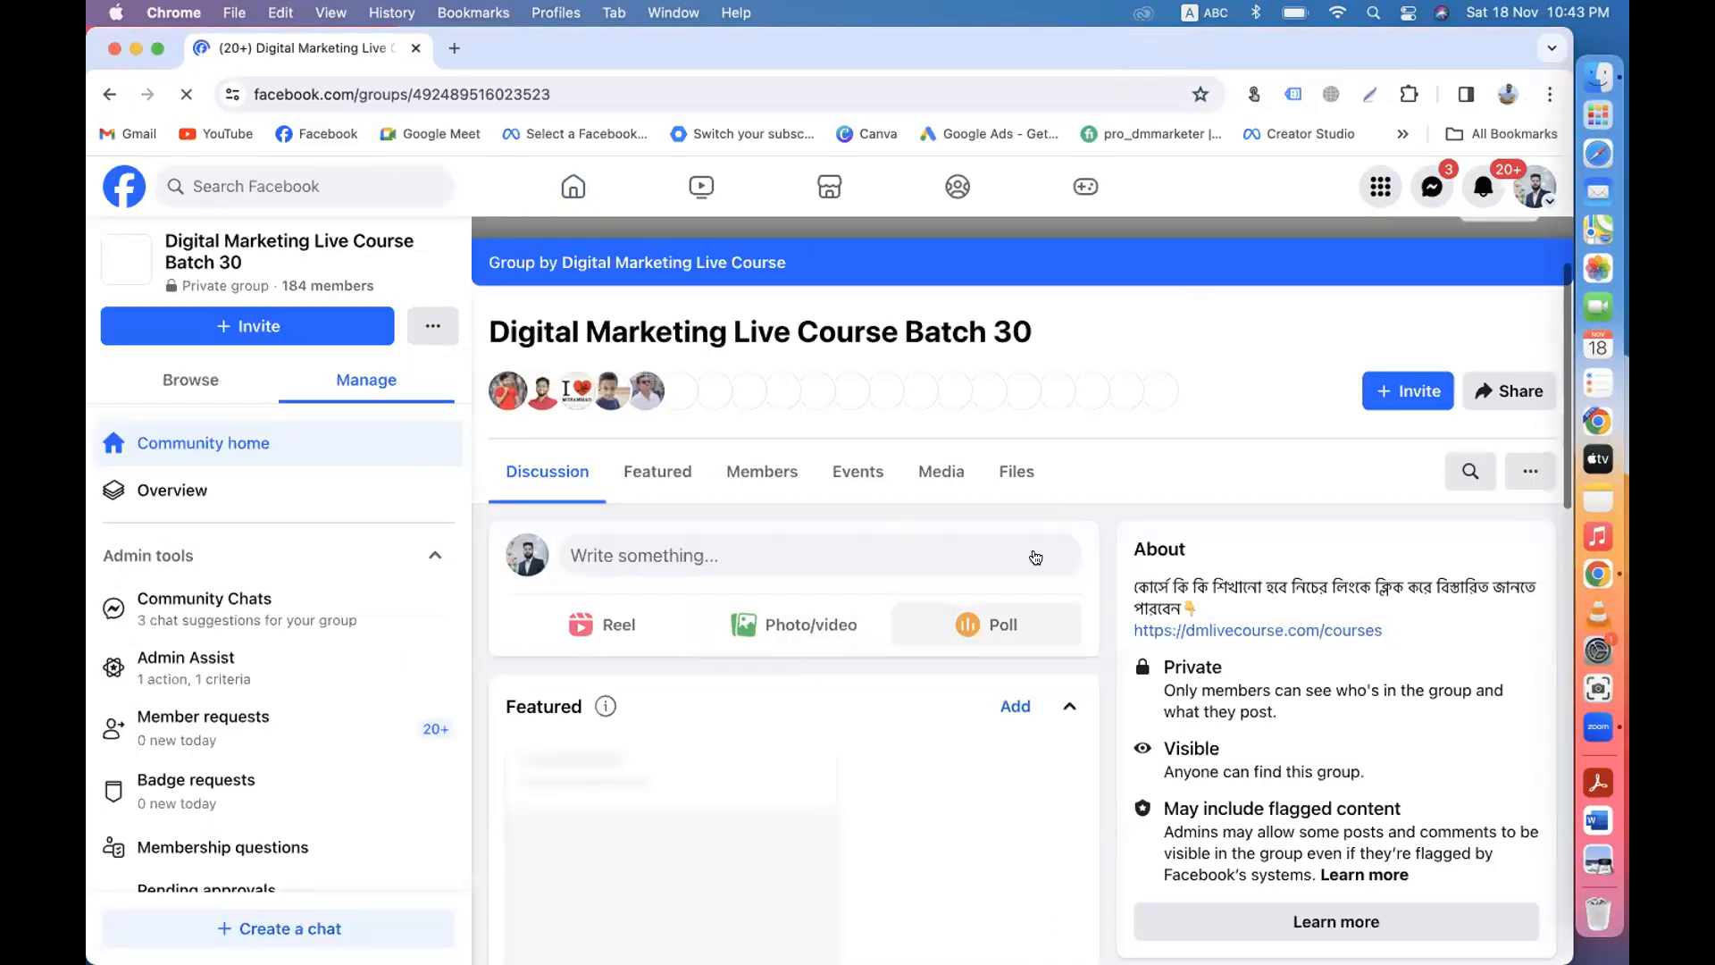
left_click(1465, 472)
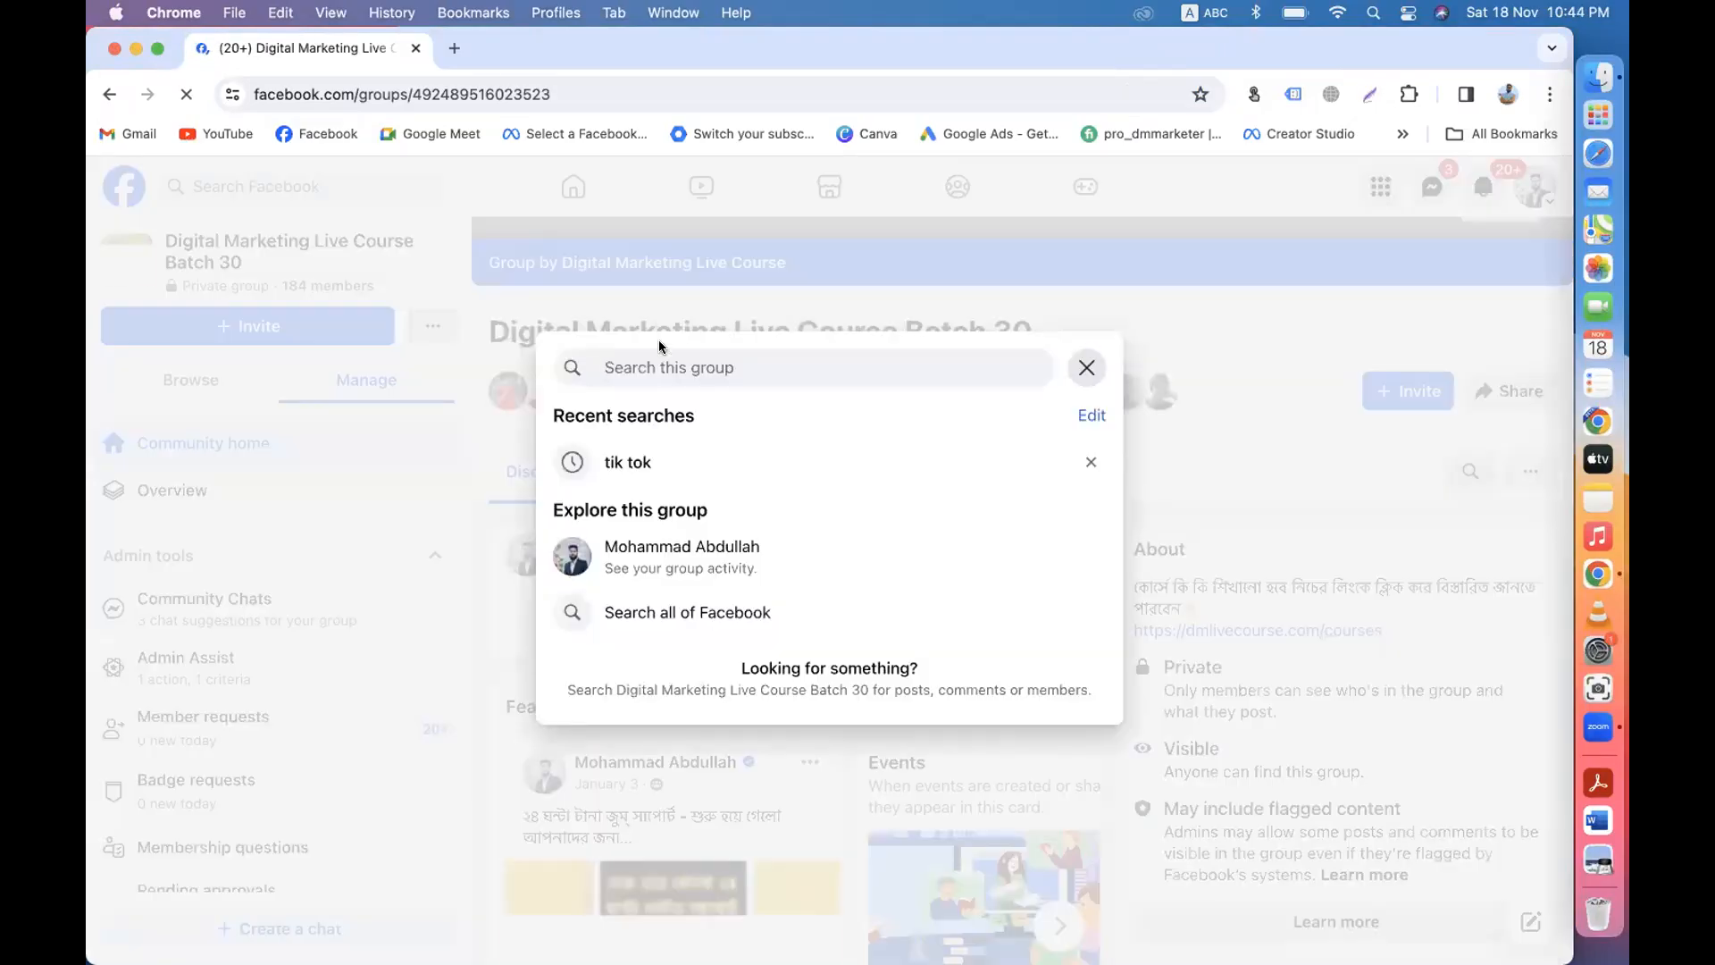
left_click(593, 472)
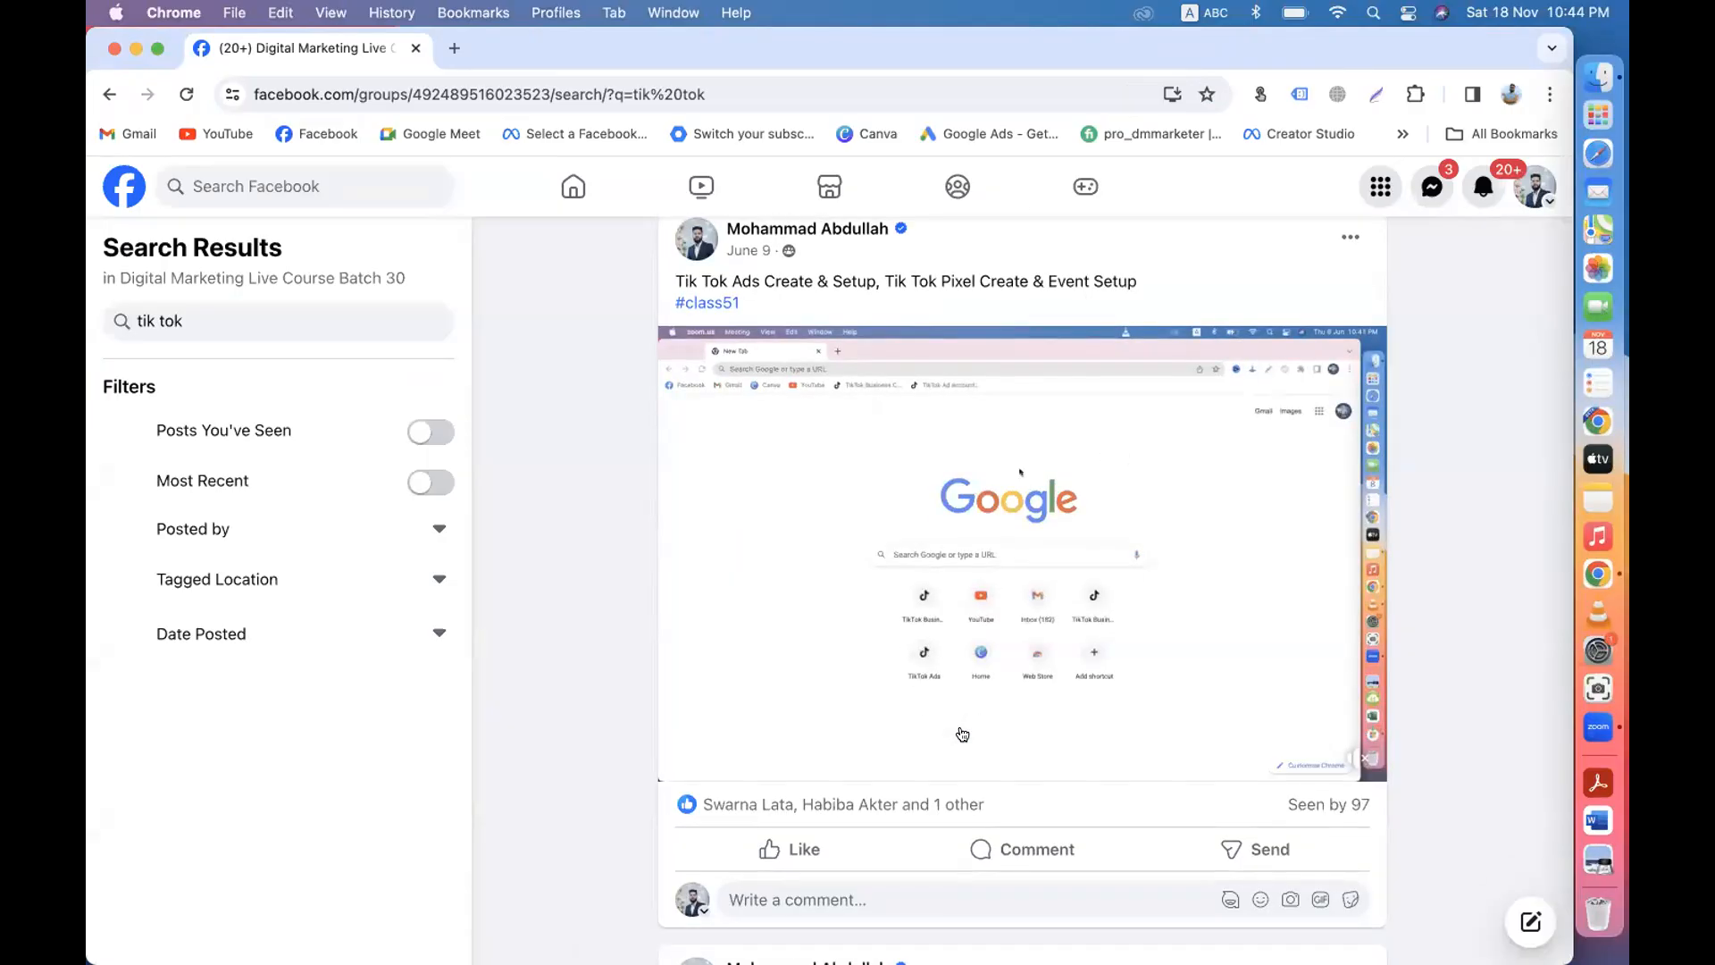
Scroll to the Tik Tok Ads Account & Business Center video and skip it ahead to about 8:33
scroll(962, 734, "down", 5)
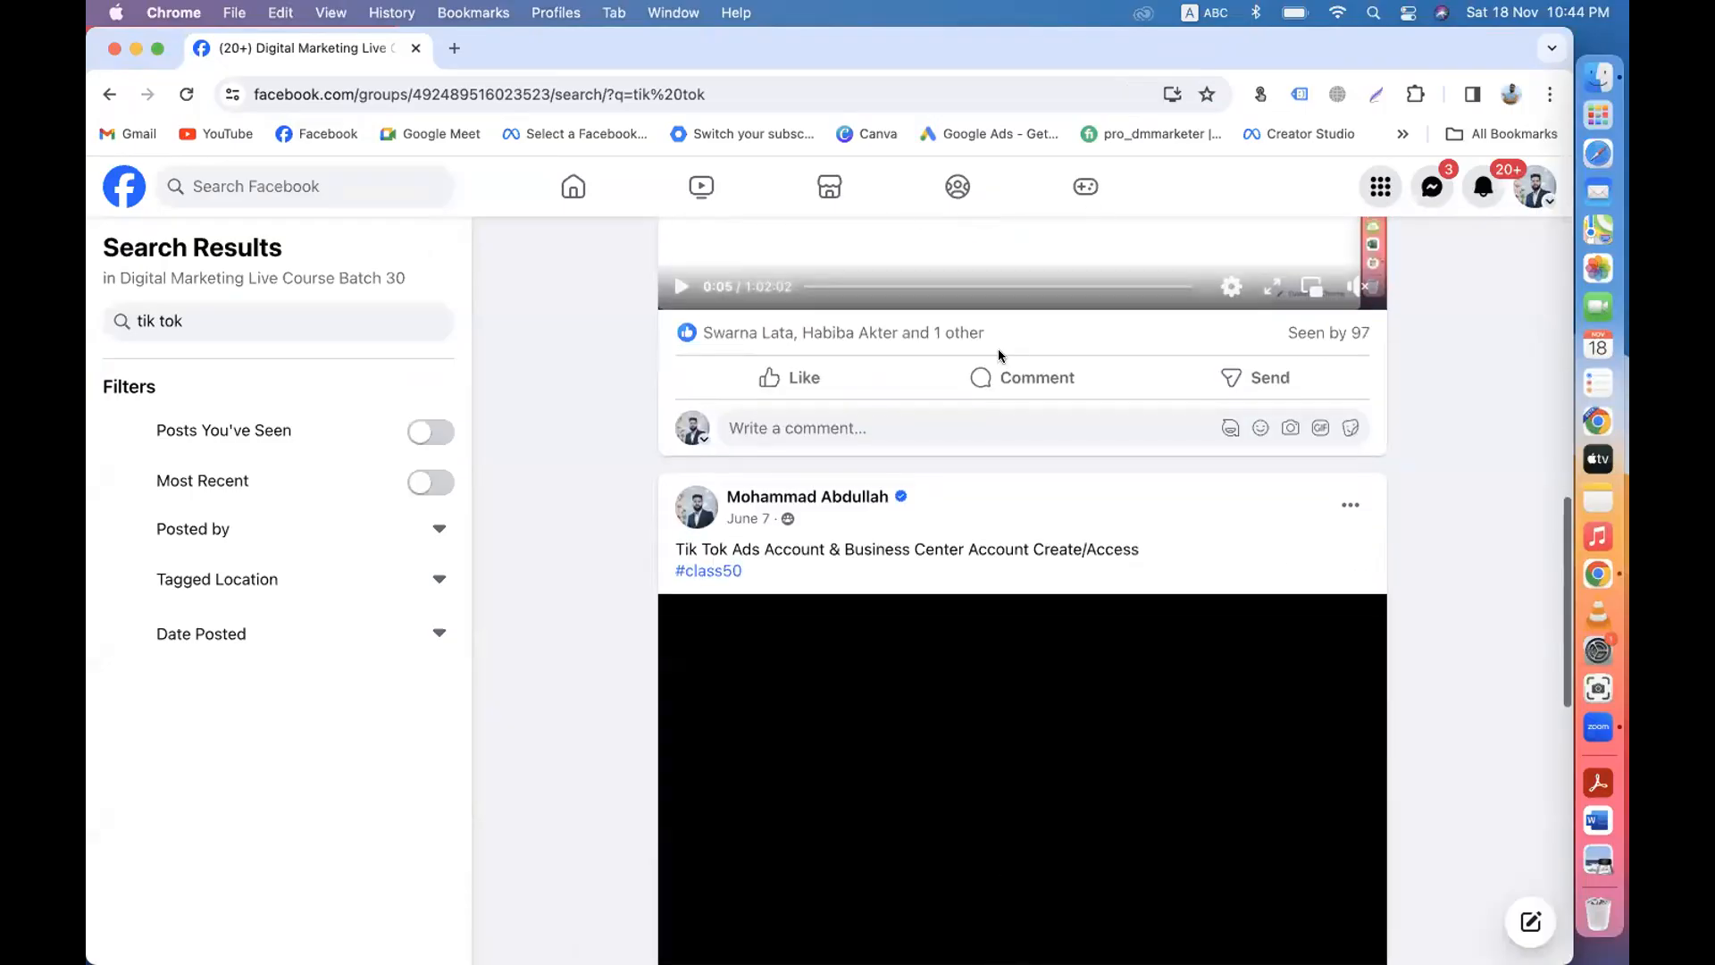
scroll(864, 593, "down", 2)
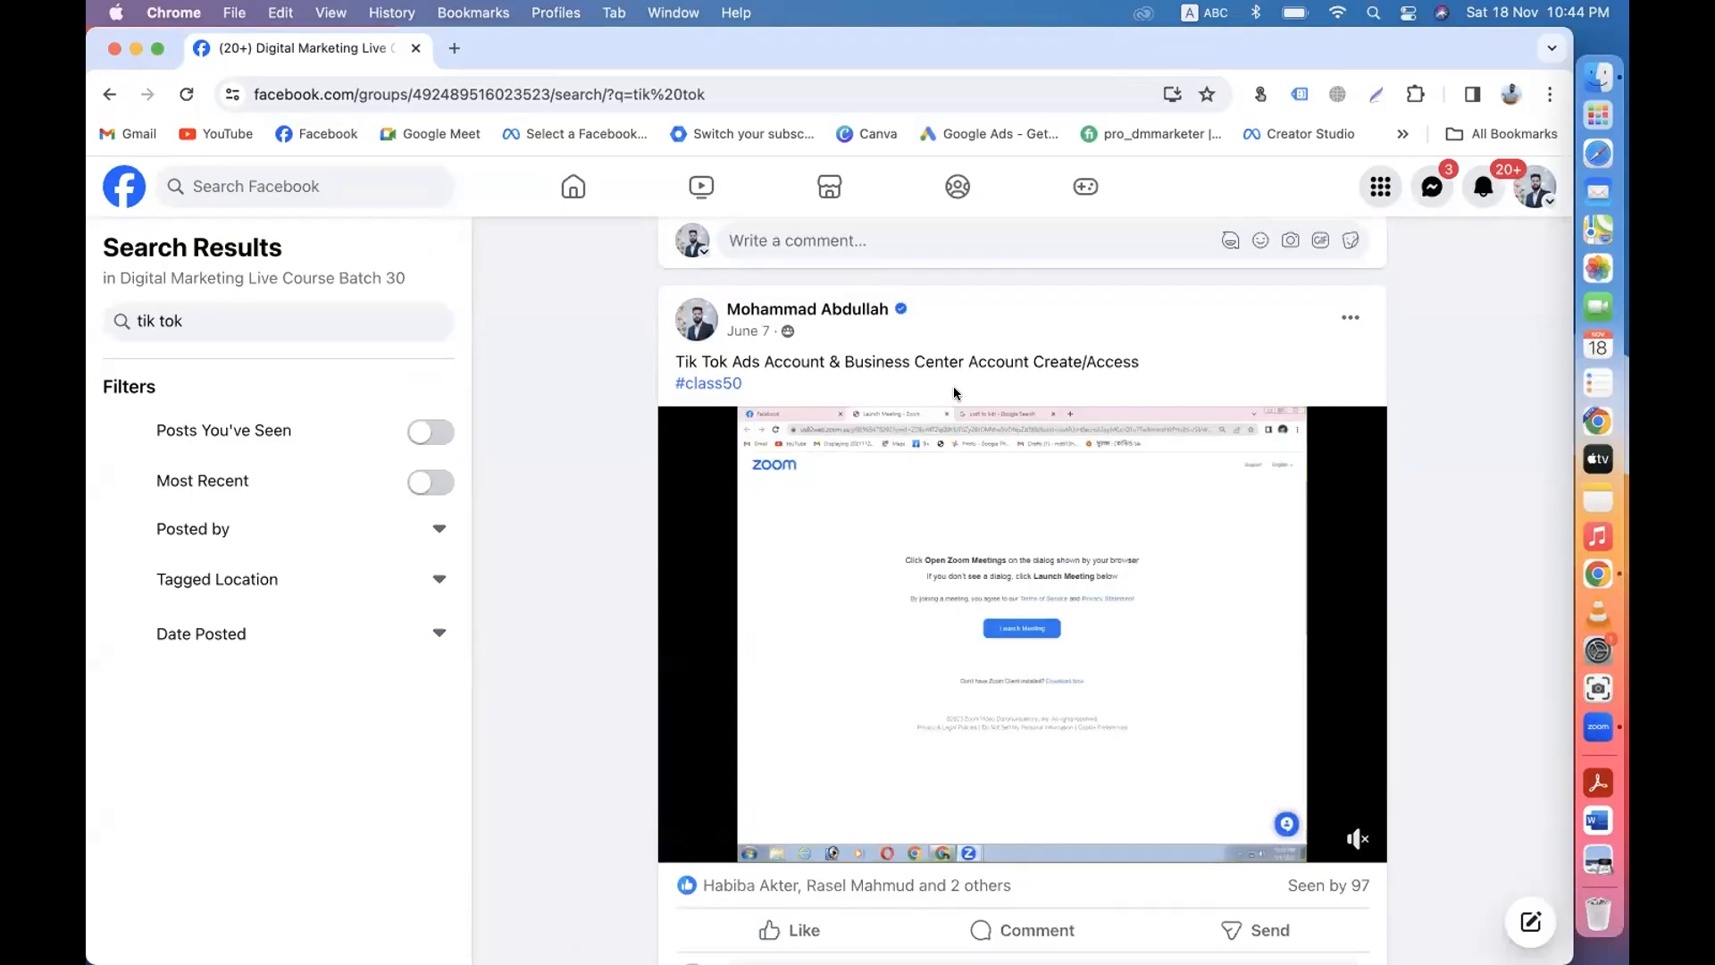
scroll(954, 393, "down", 2)
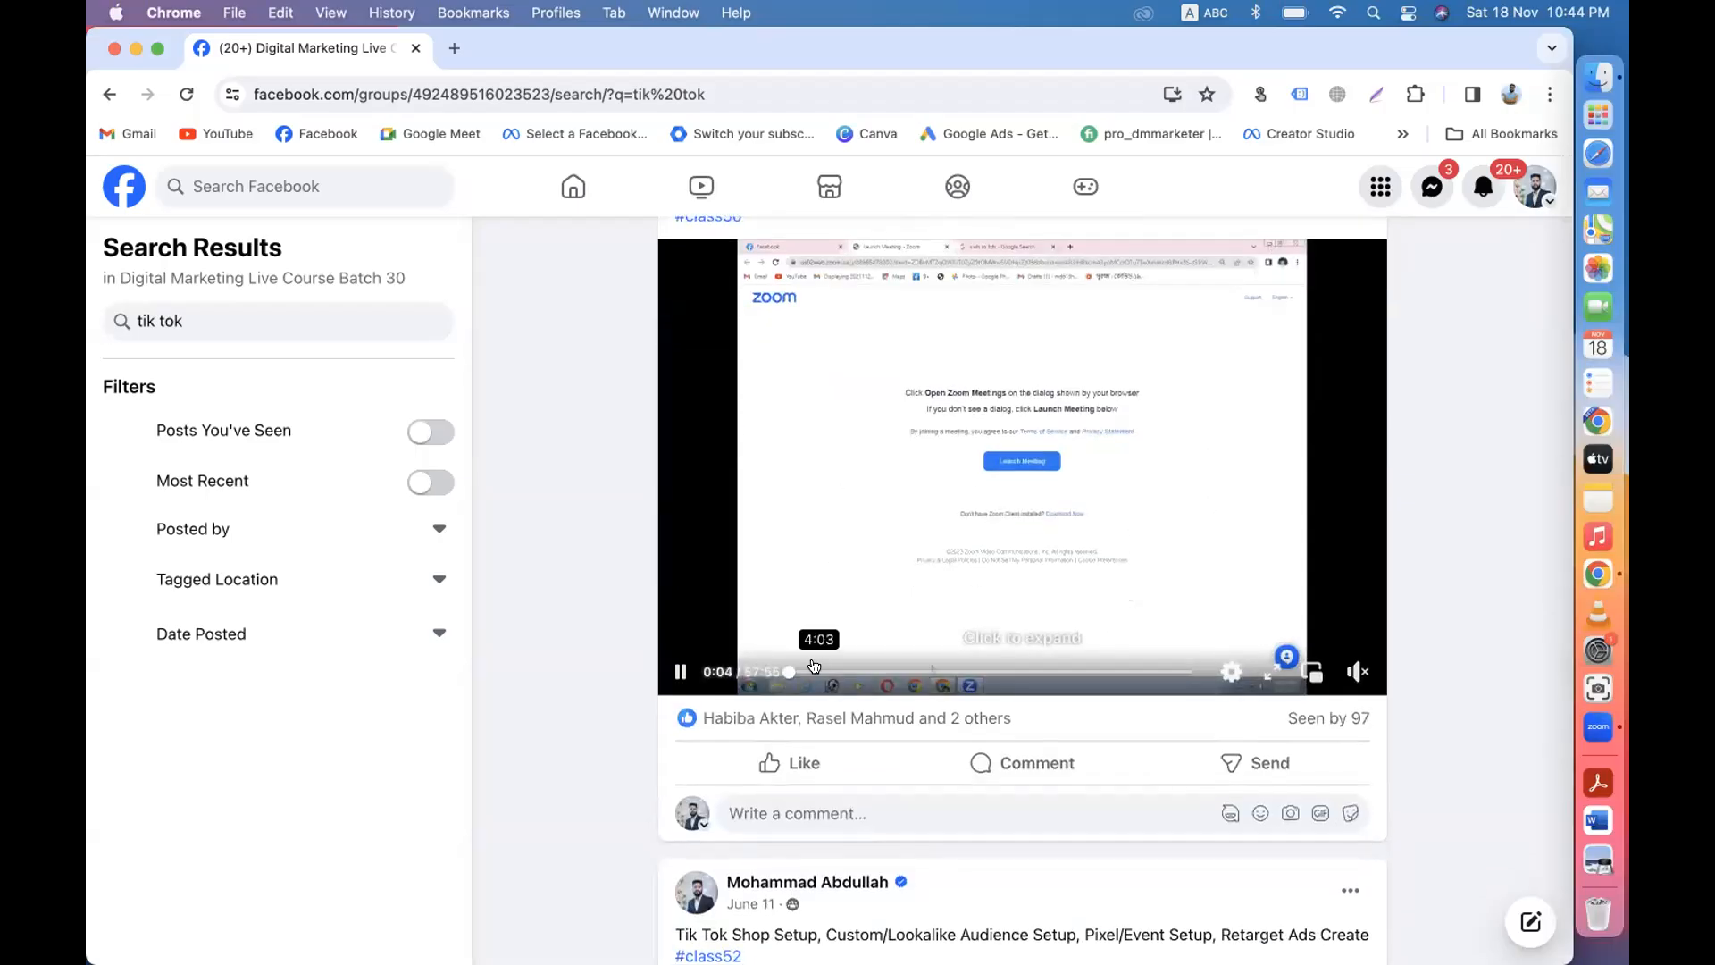
left_click(811, 670)
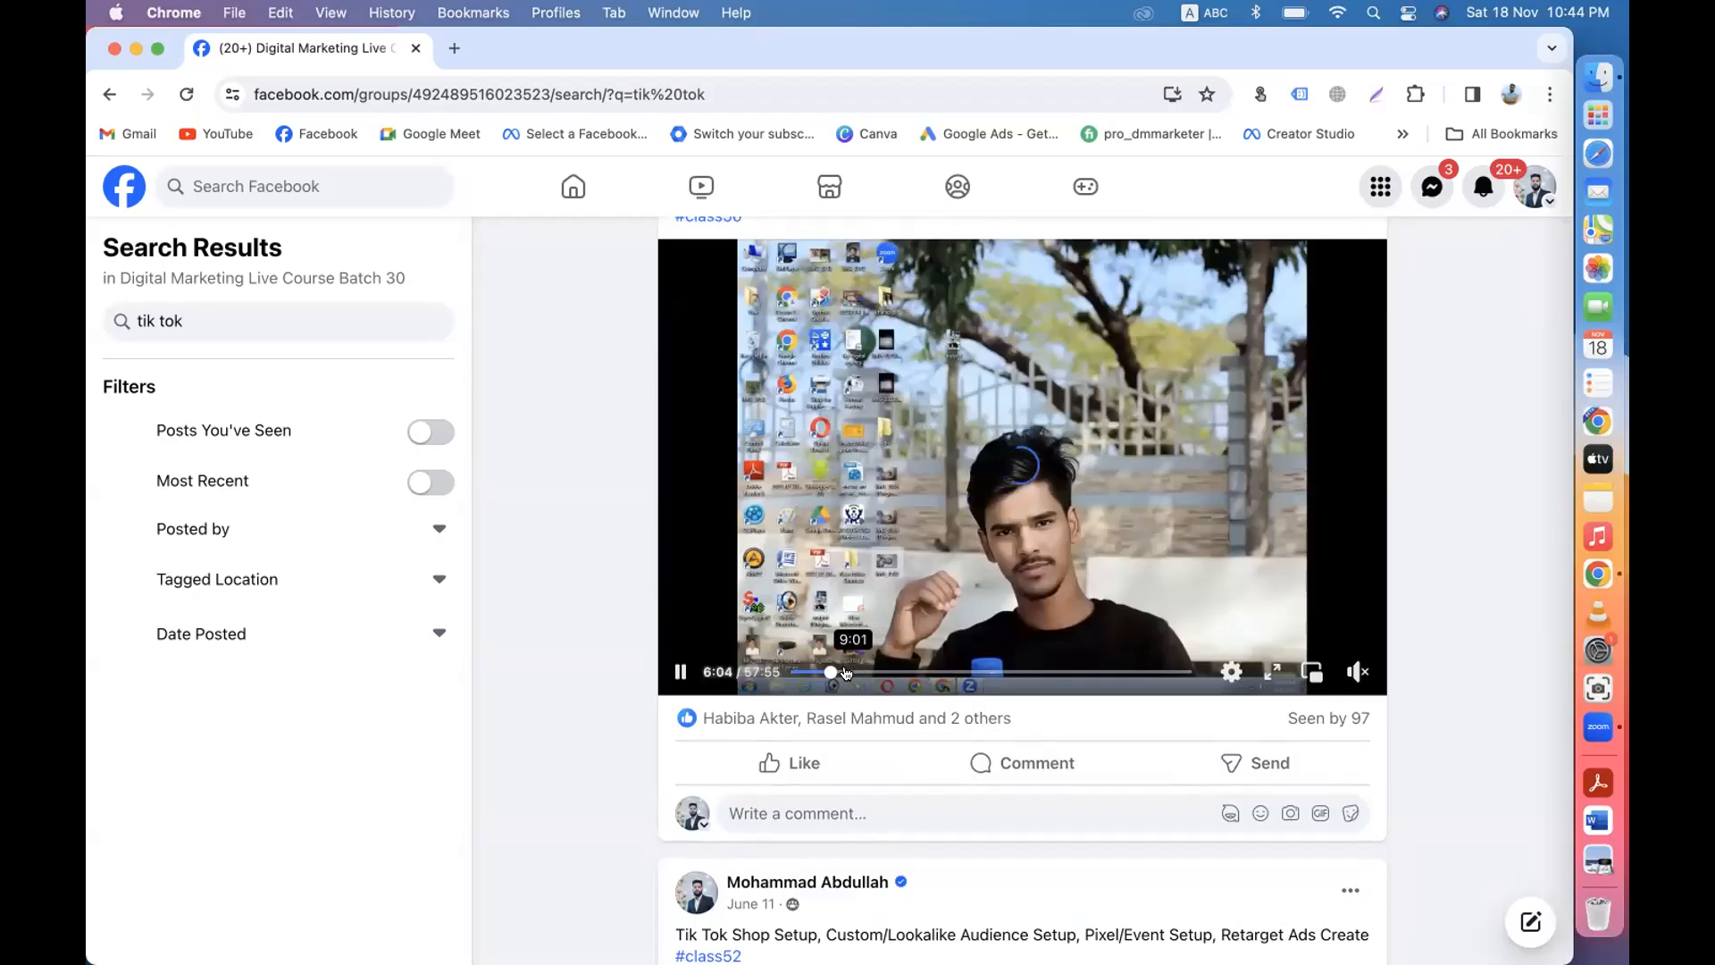
left_click(847, 672)
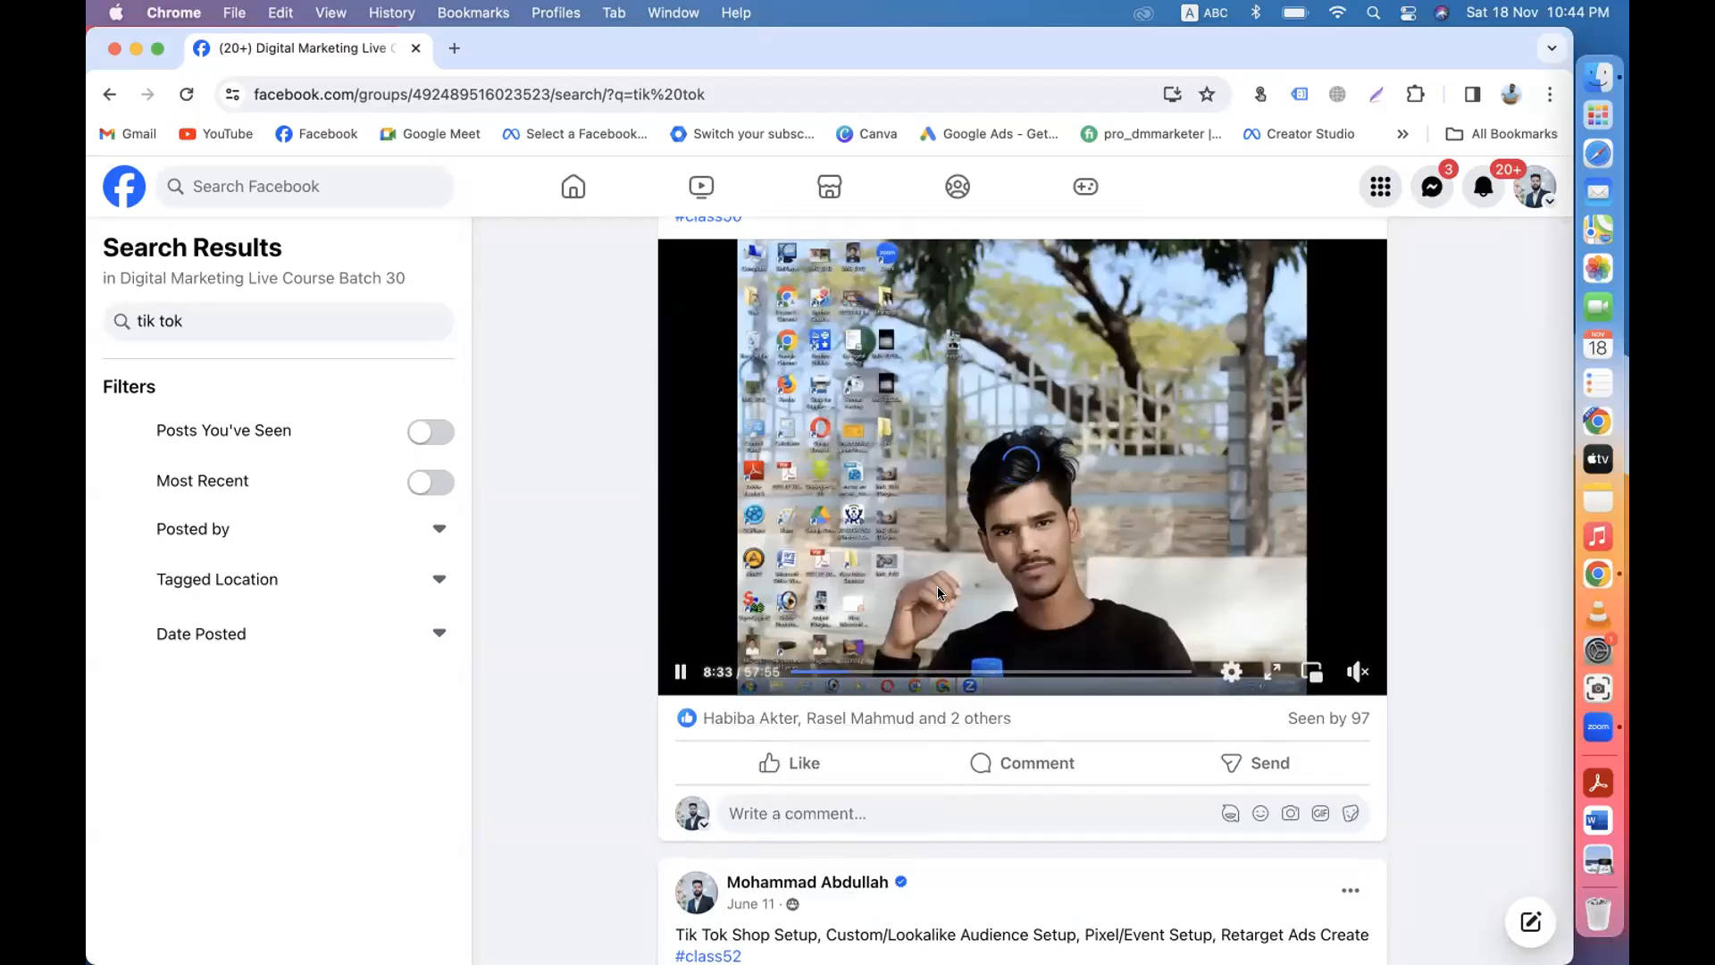
scroll(938, 592, "up", 2)
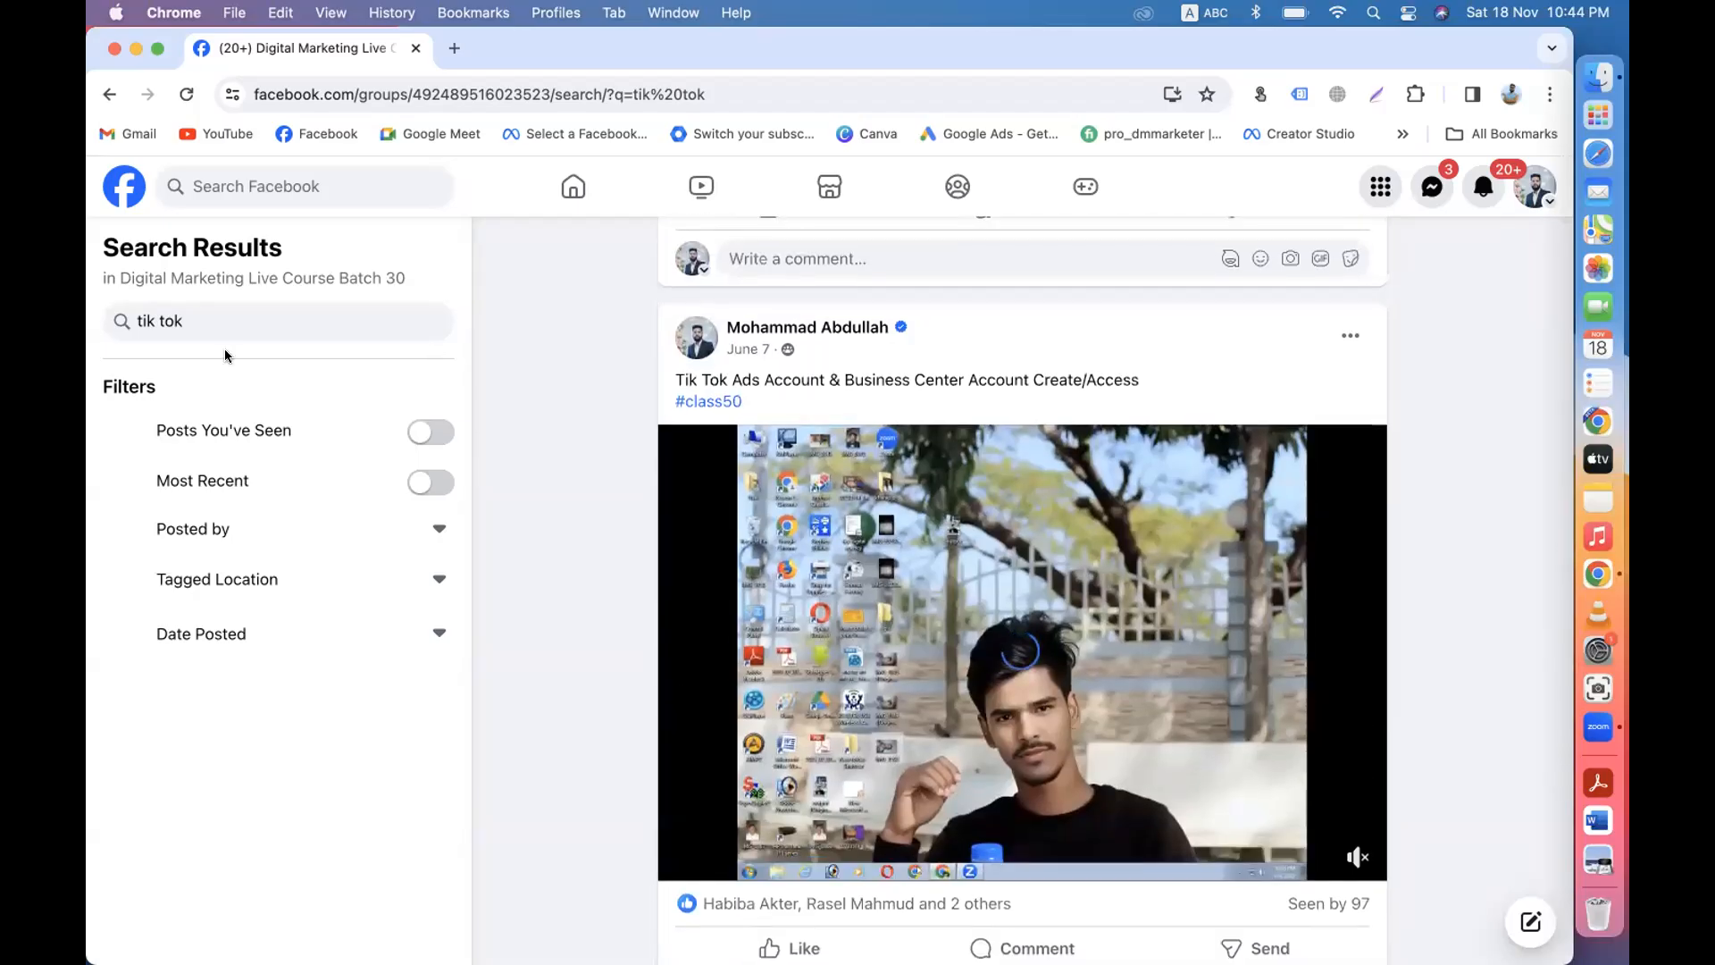
left_click(1589, 82)
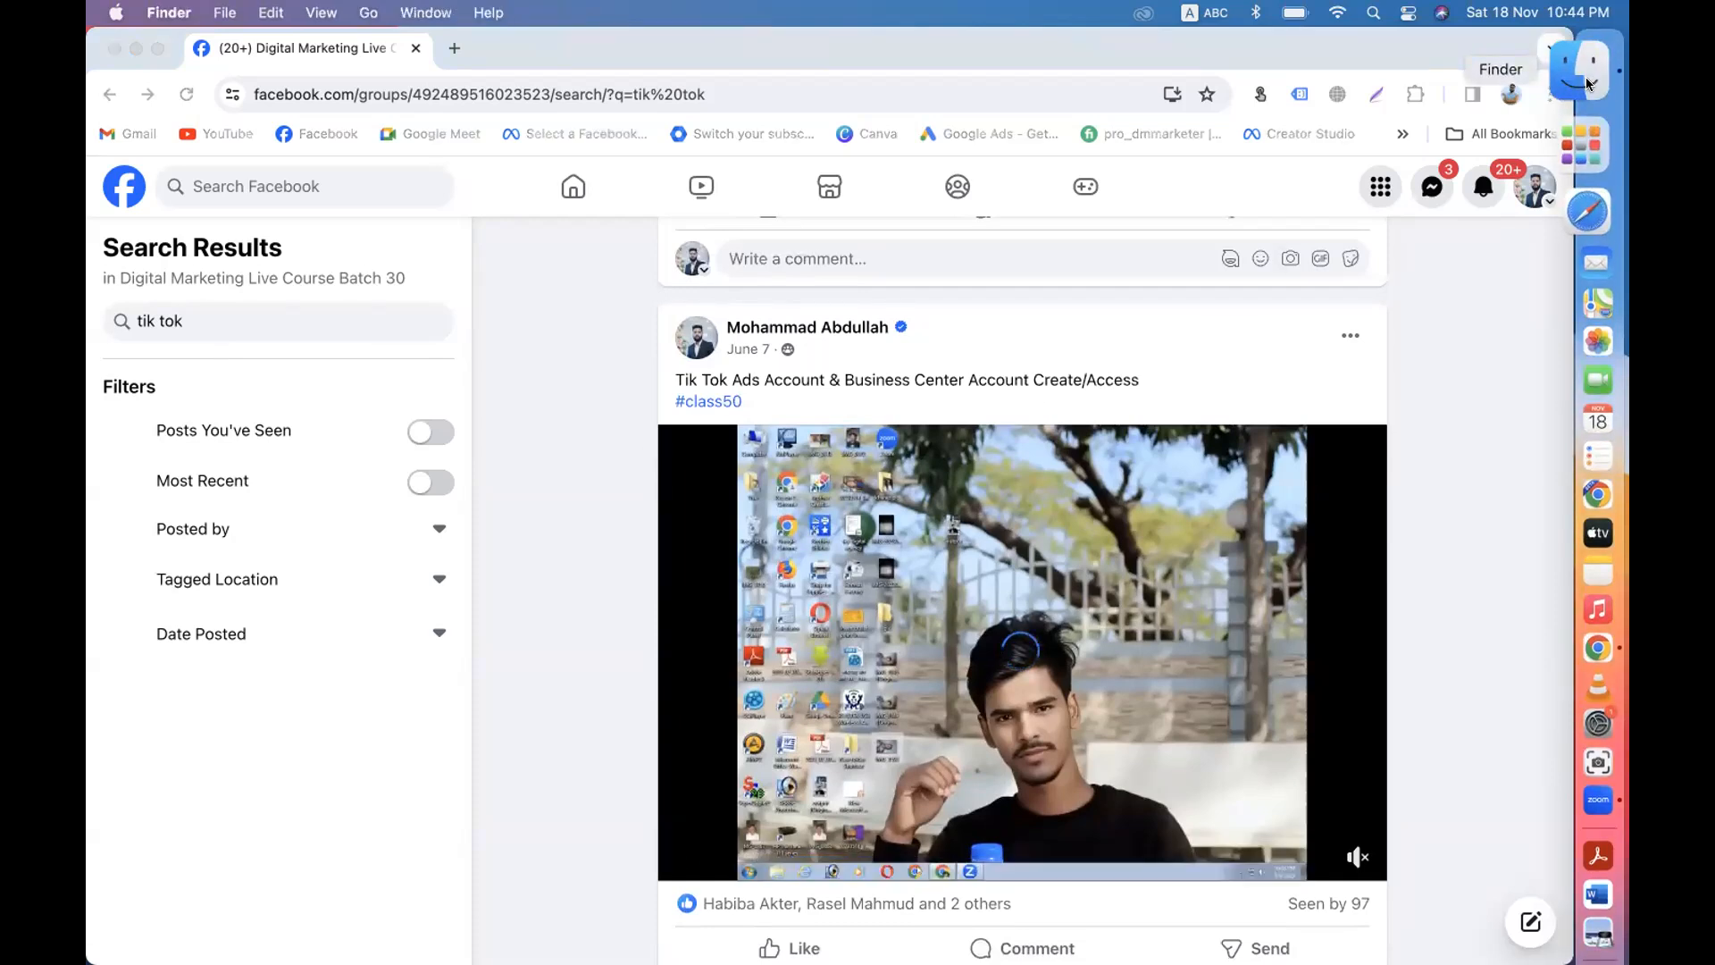
left_click(350, 498)
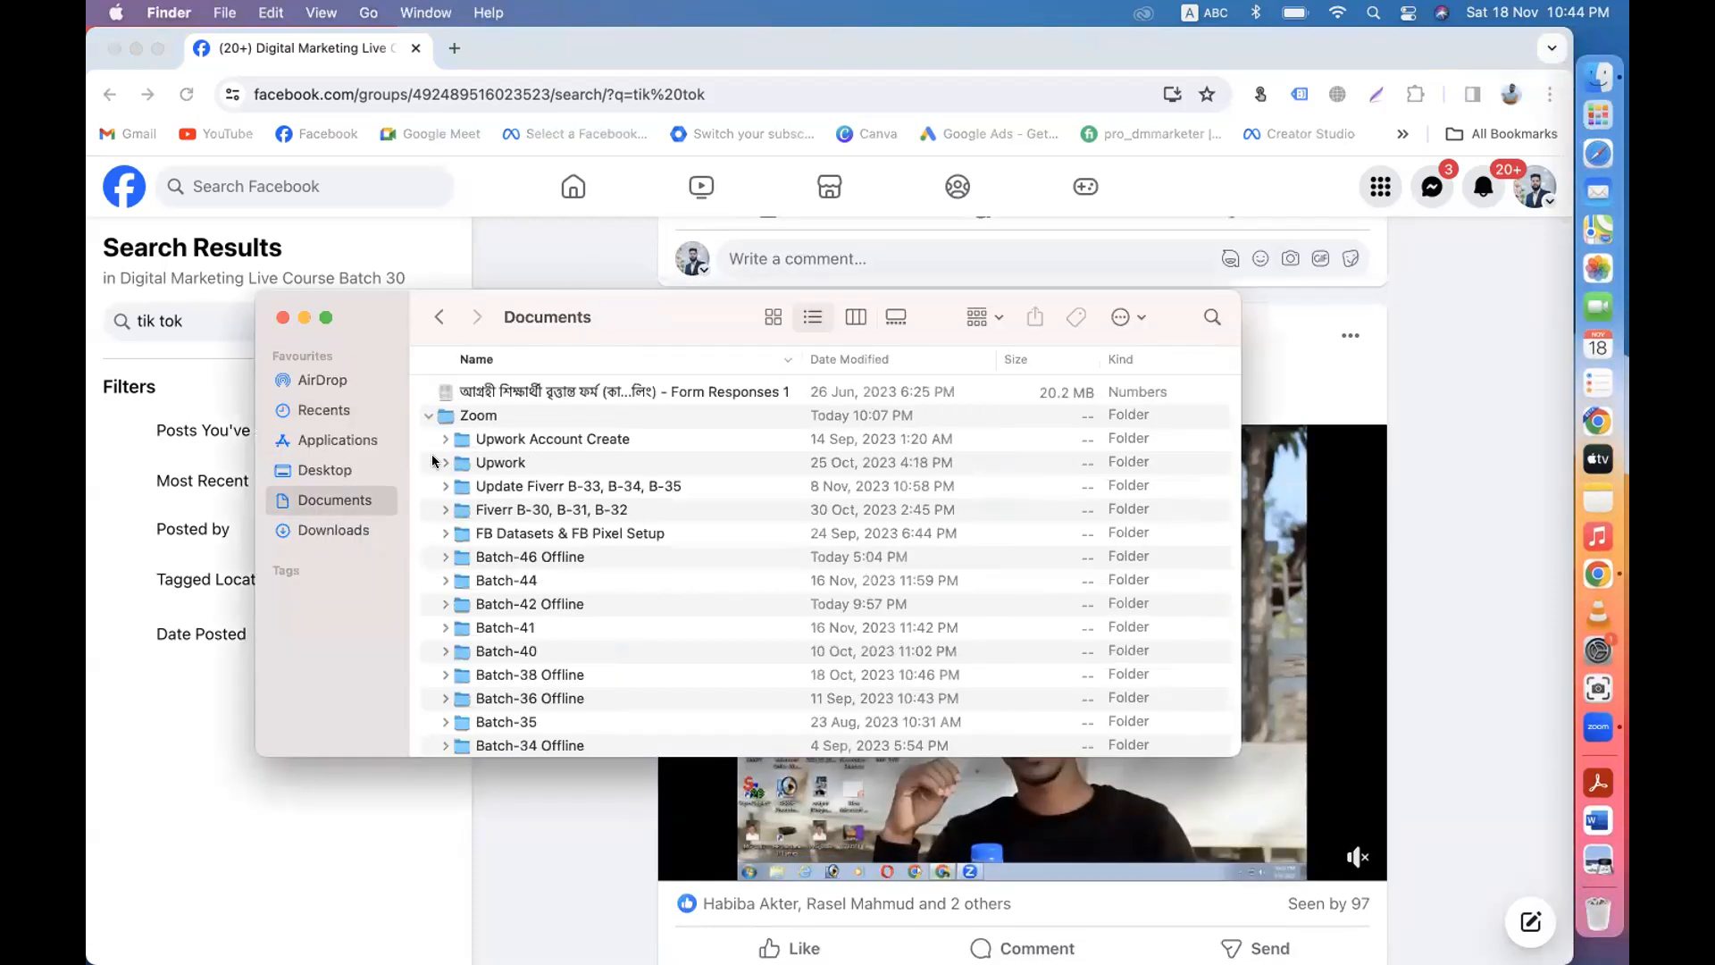
left_click(459, 418)
scroll(602, 563, "down", 5)
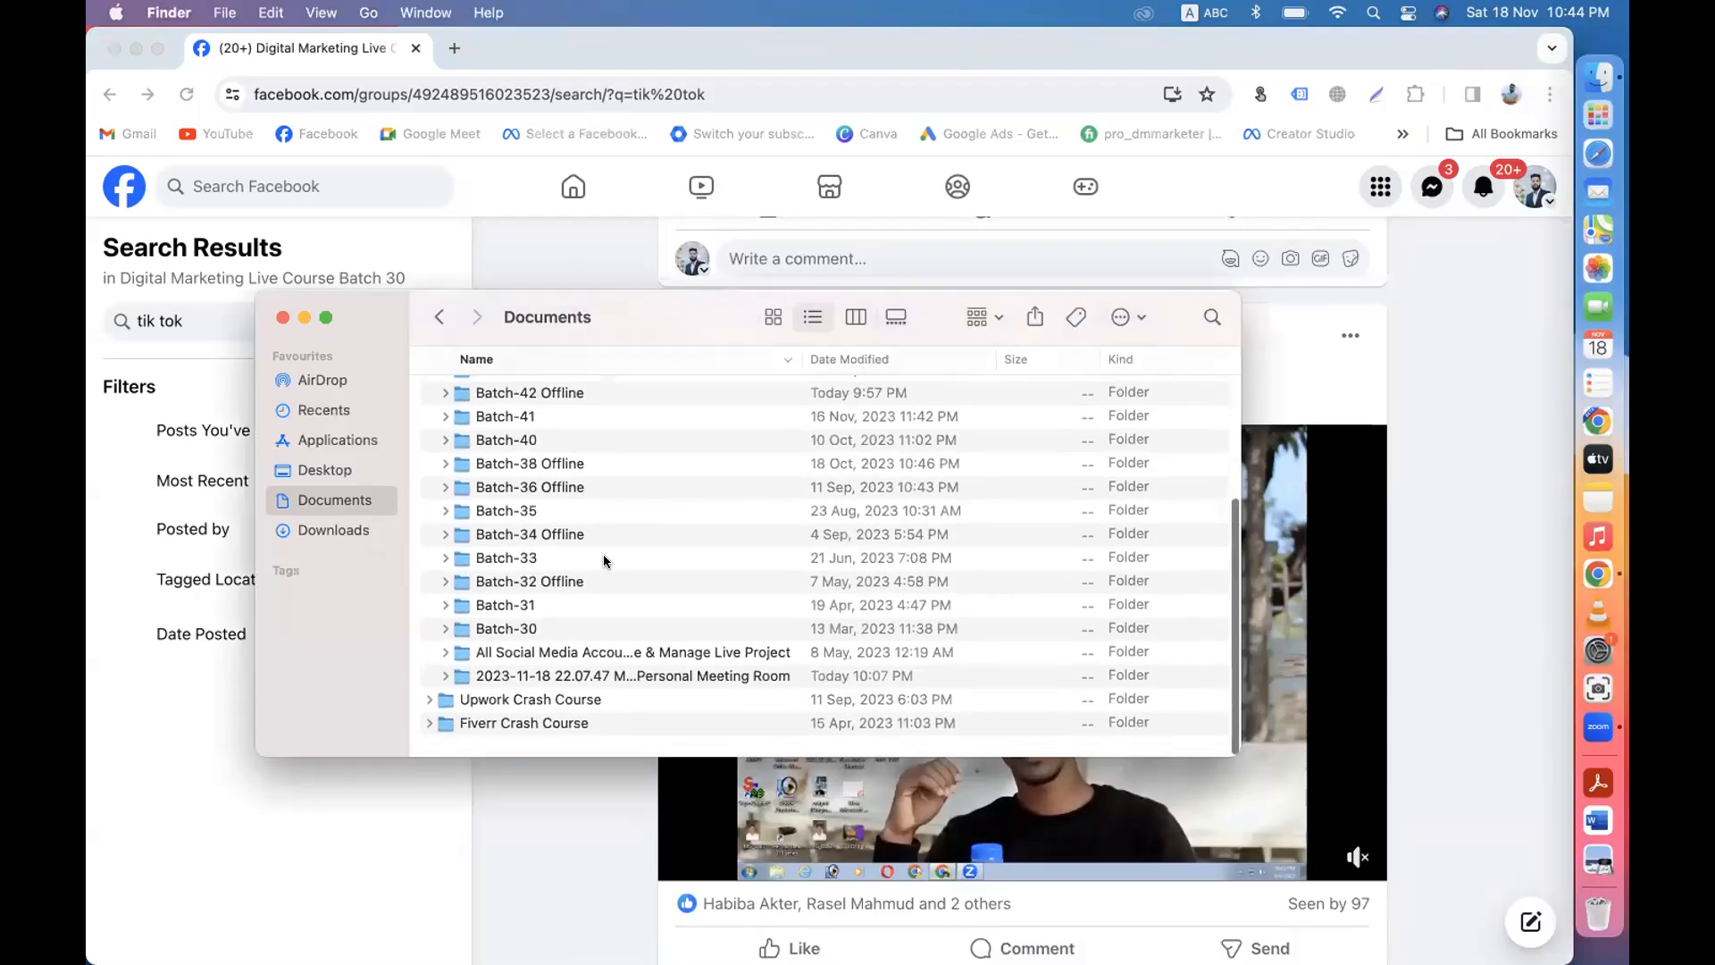
left_click(517, 631)
double_click(516, 631)
scroll(500, 616, "down", 2)
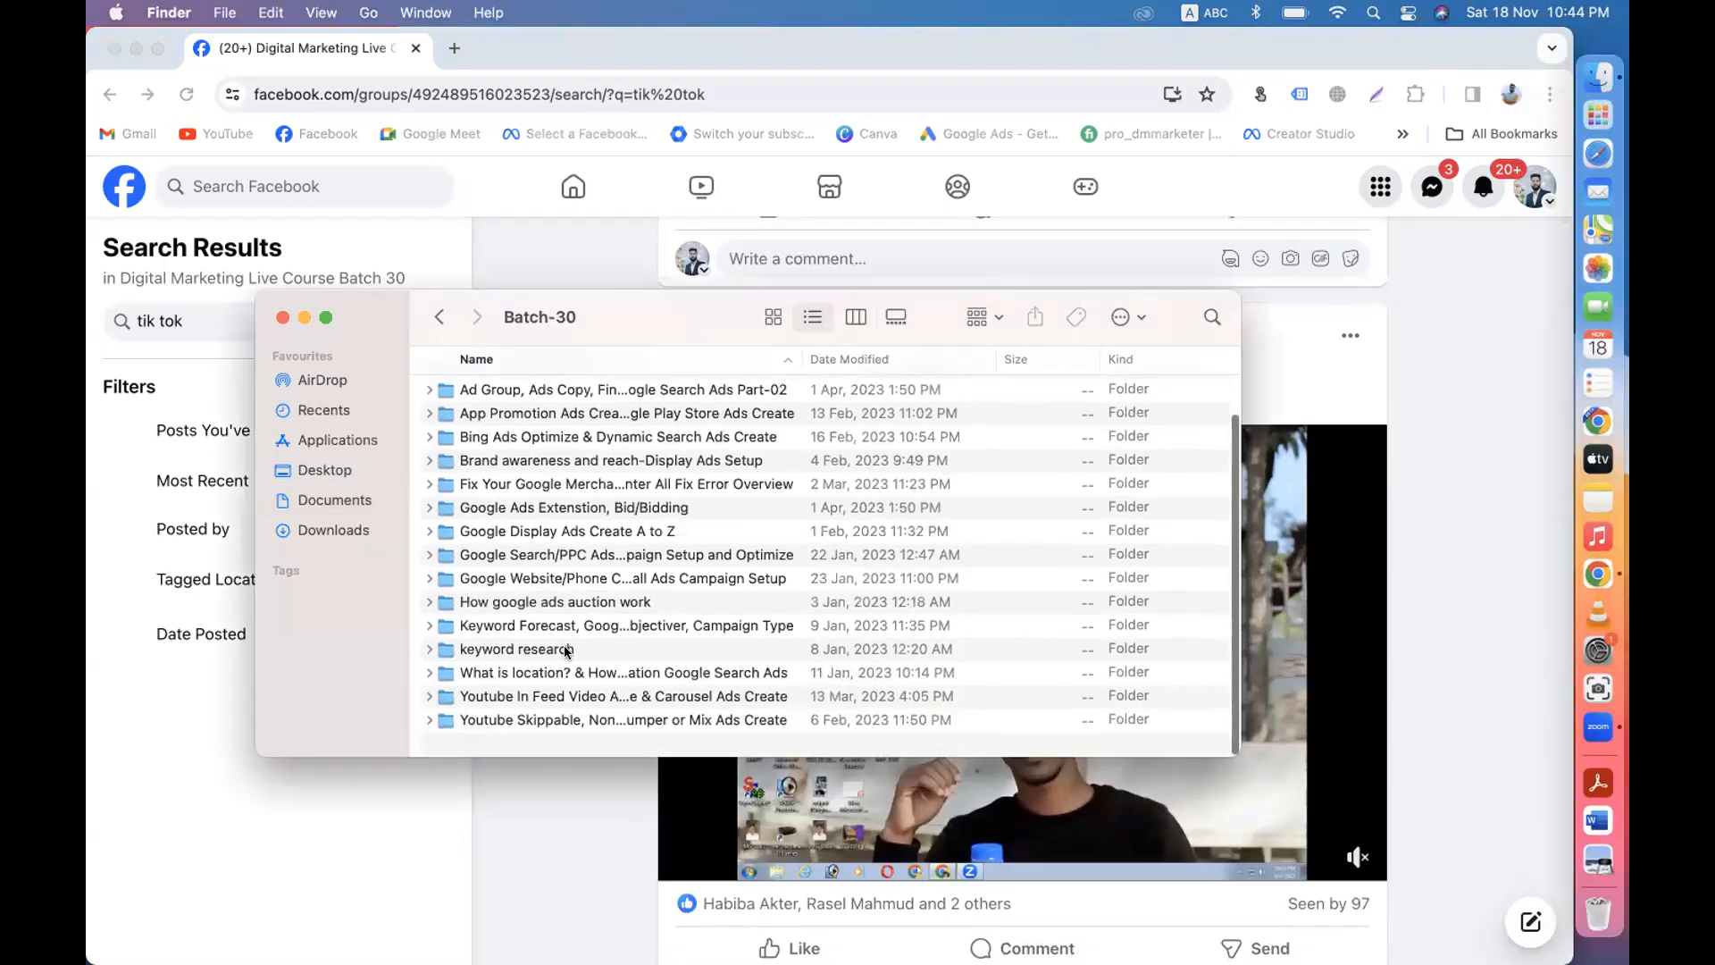
scroll(505, 563, "up", 2)
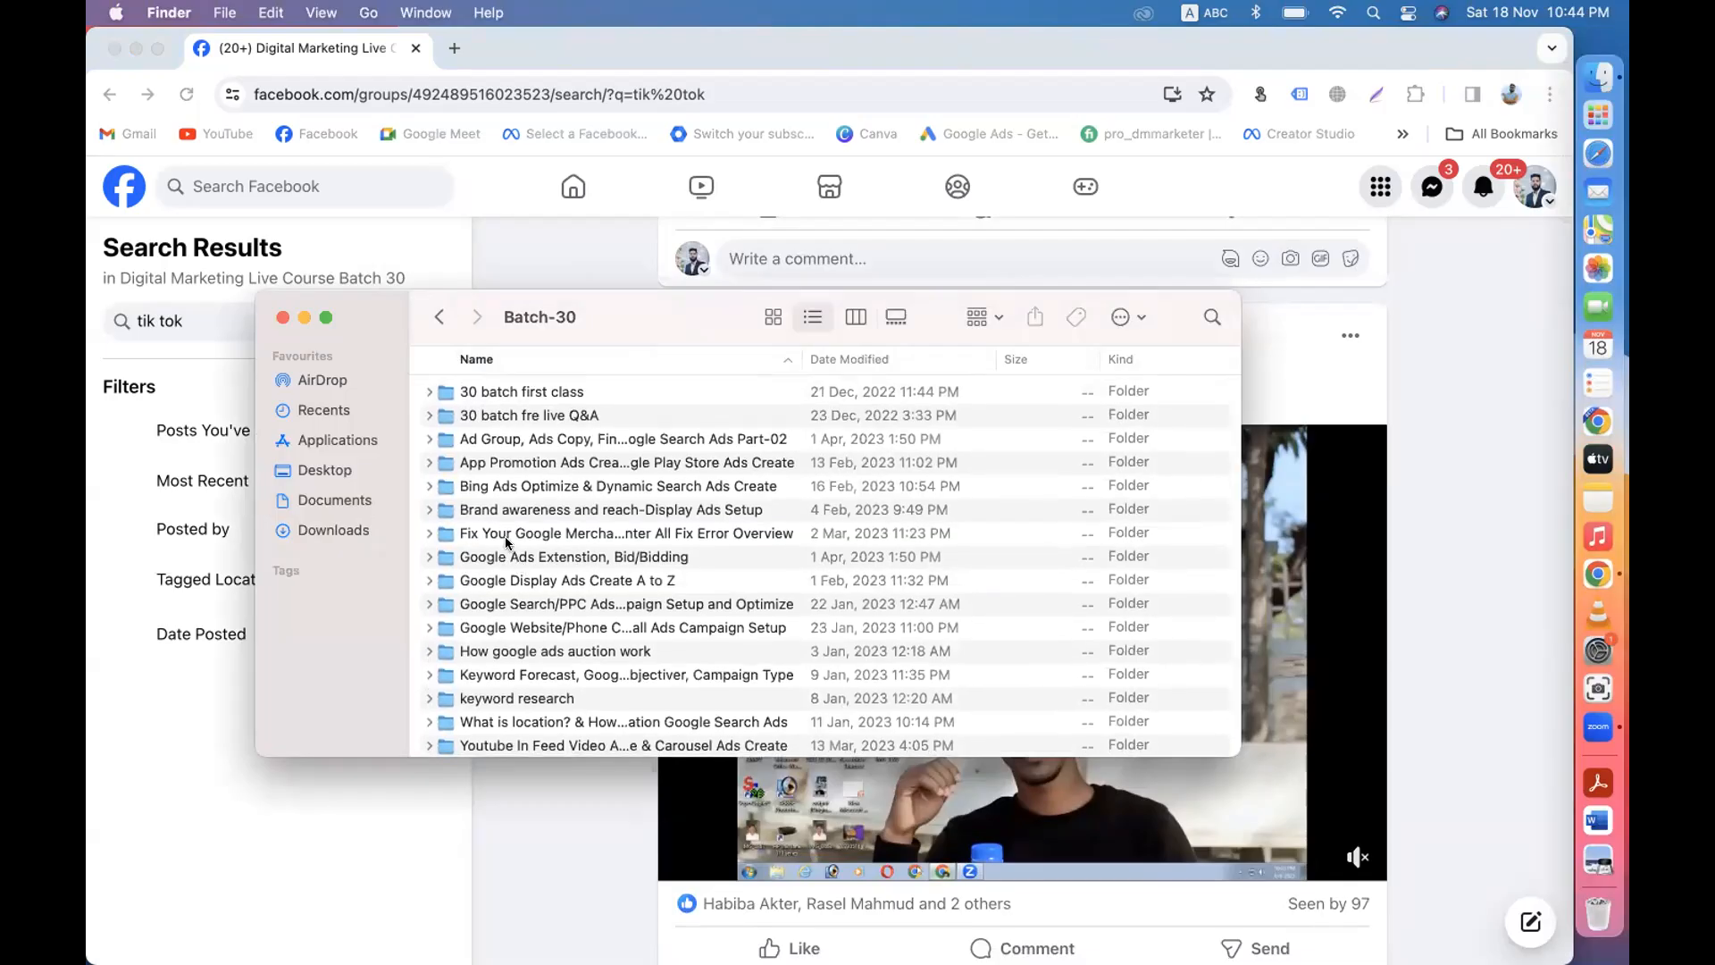
left_click(505, 536)
scroll(505, 541, "down", 2)
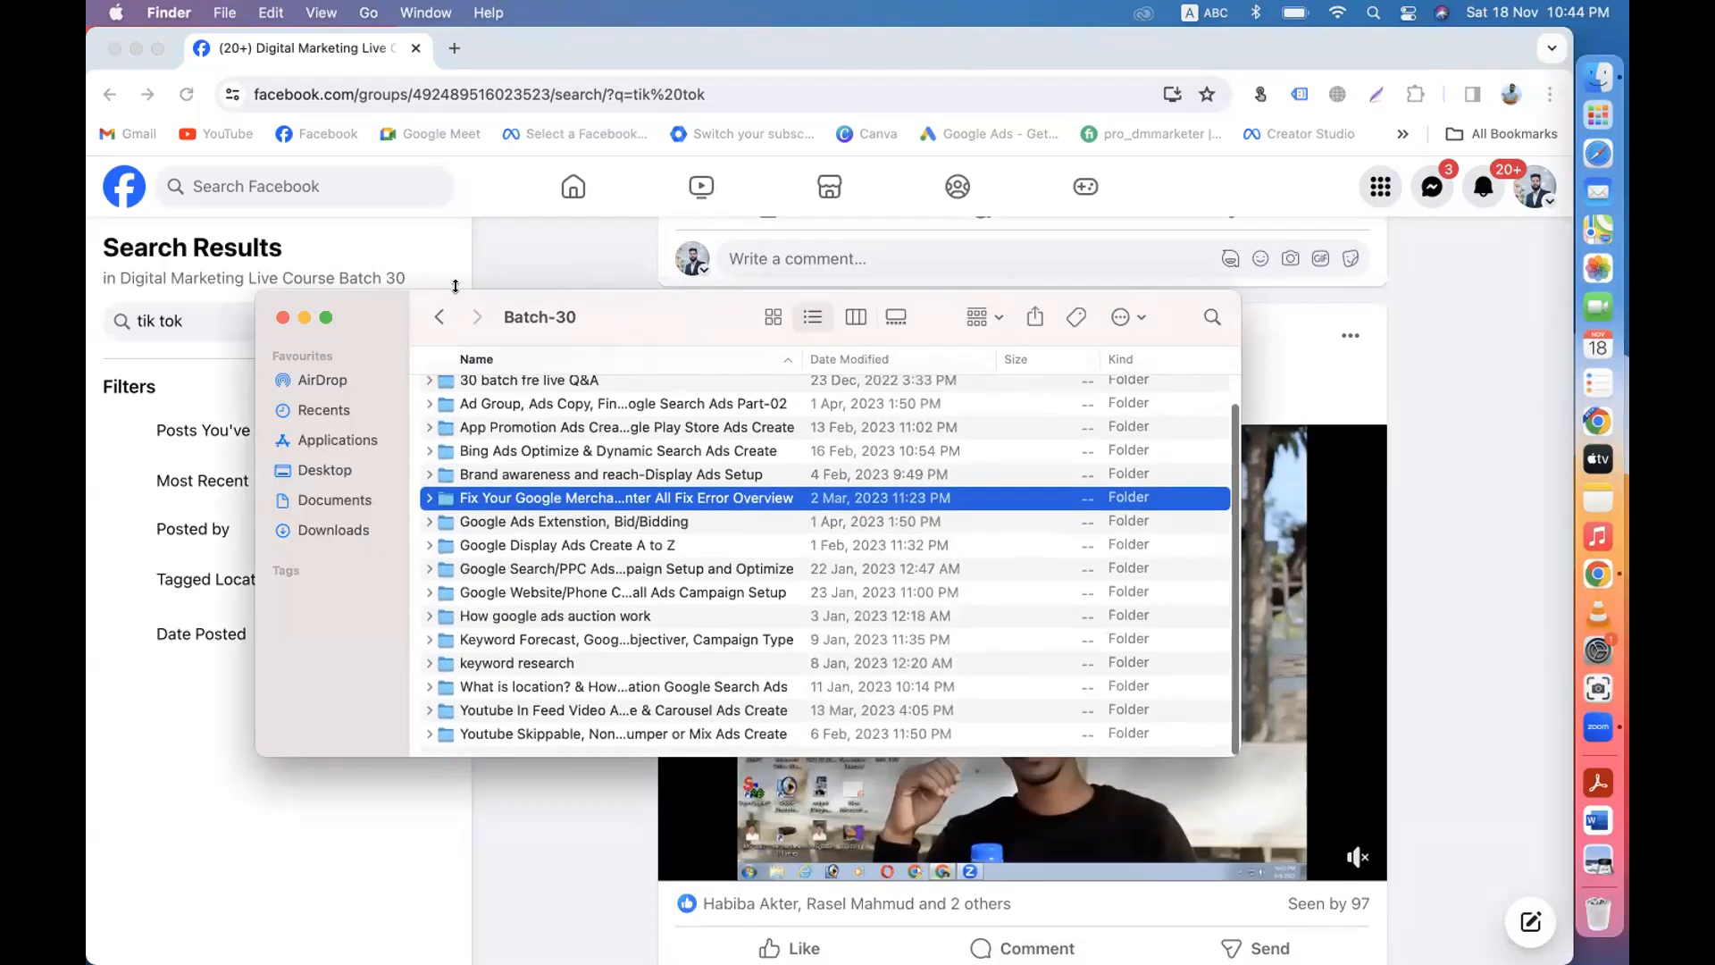
left_click(439, 317)
scroll(516, 628, "up", 1)
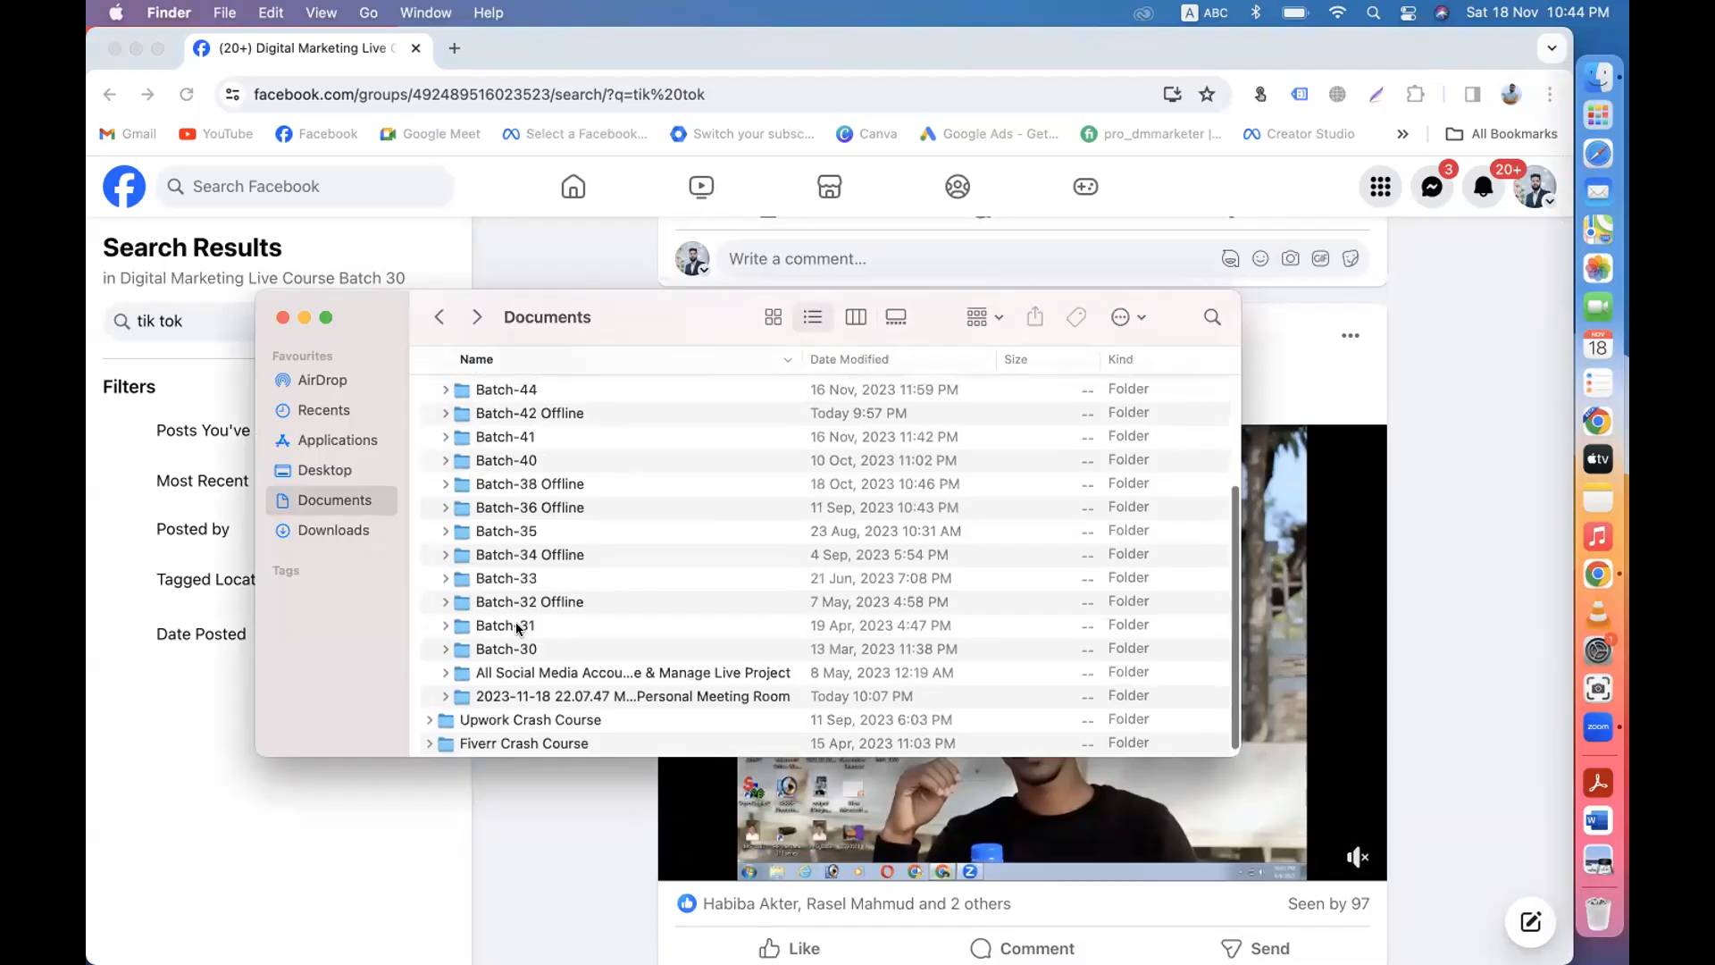
scroll(516, 627, "up", 3)
scroll(516, 628, "down", 3)
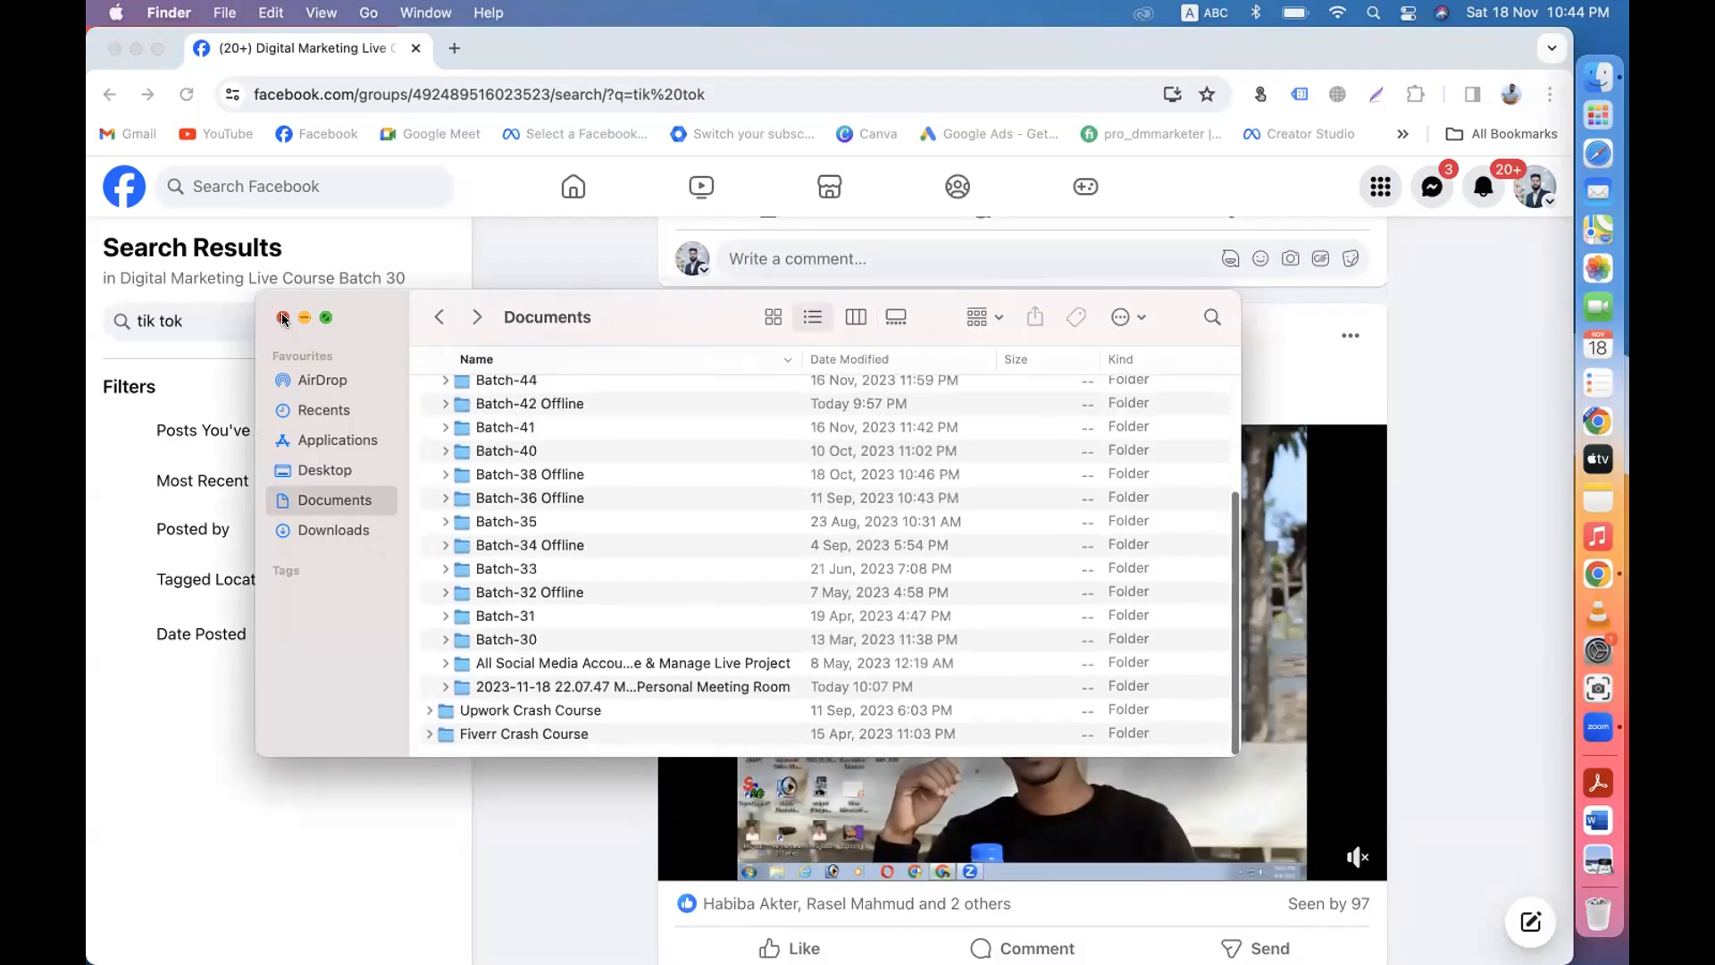
left_click(282, 317)
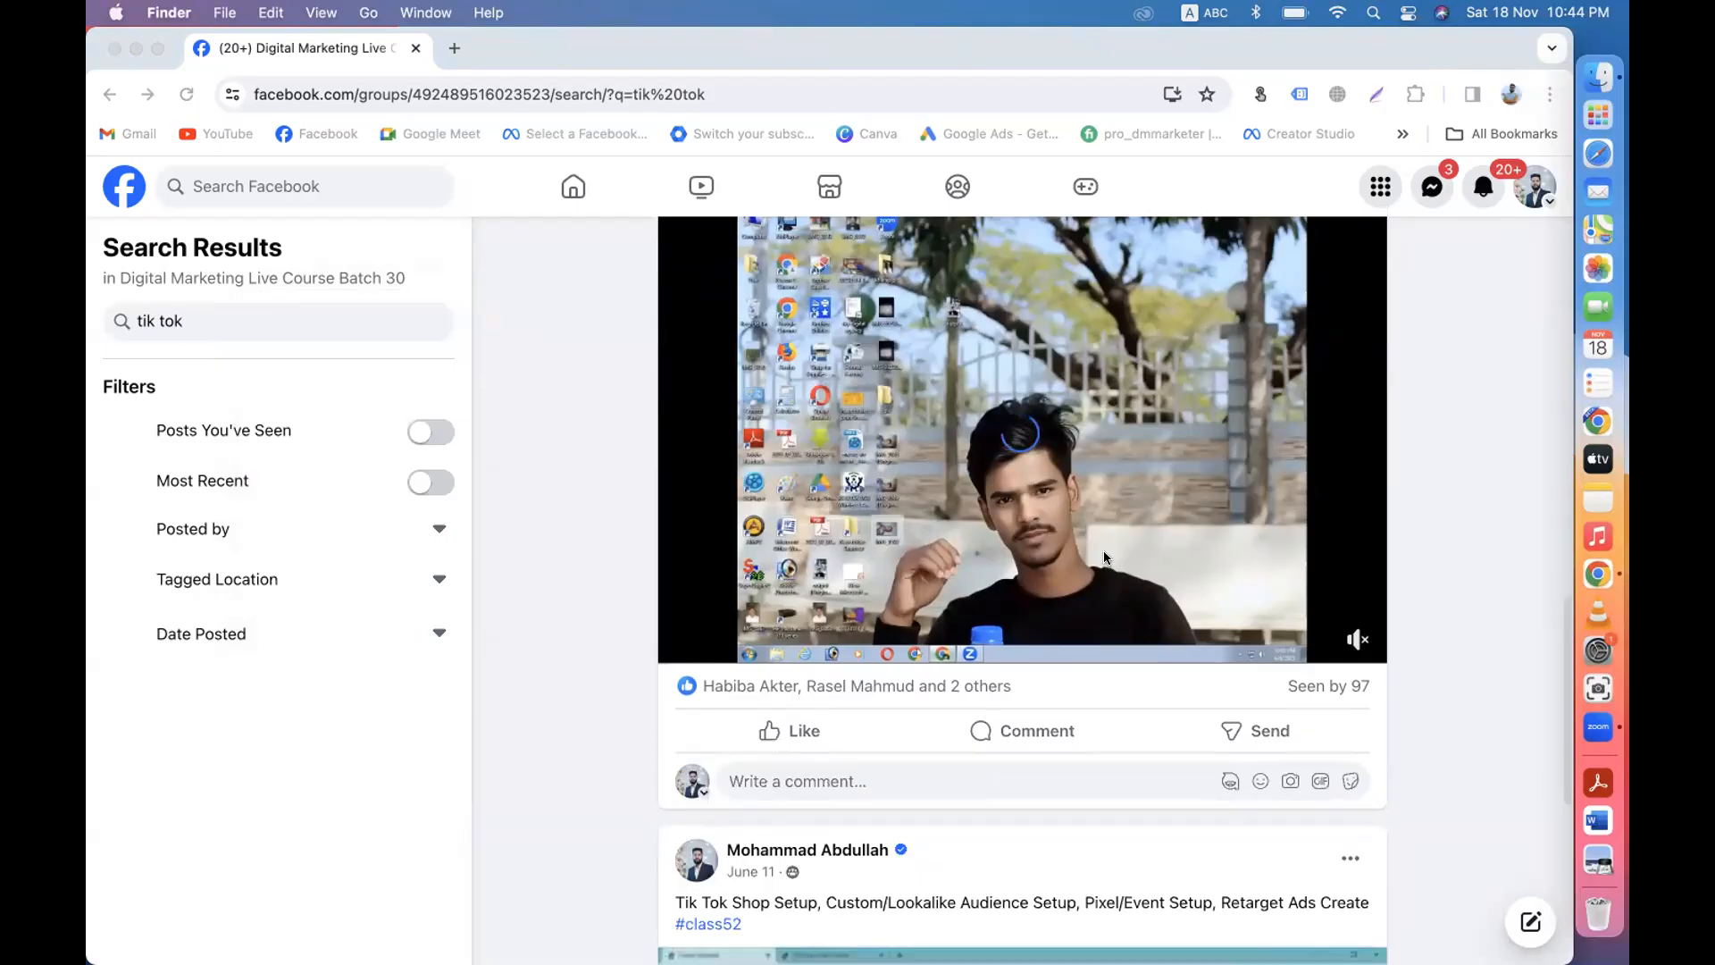
Open the class video in its own viewer, mute it, and rewind to about 4:21
left_click(1279, 650)
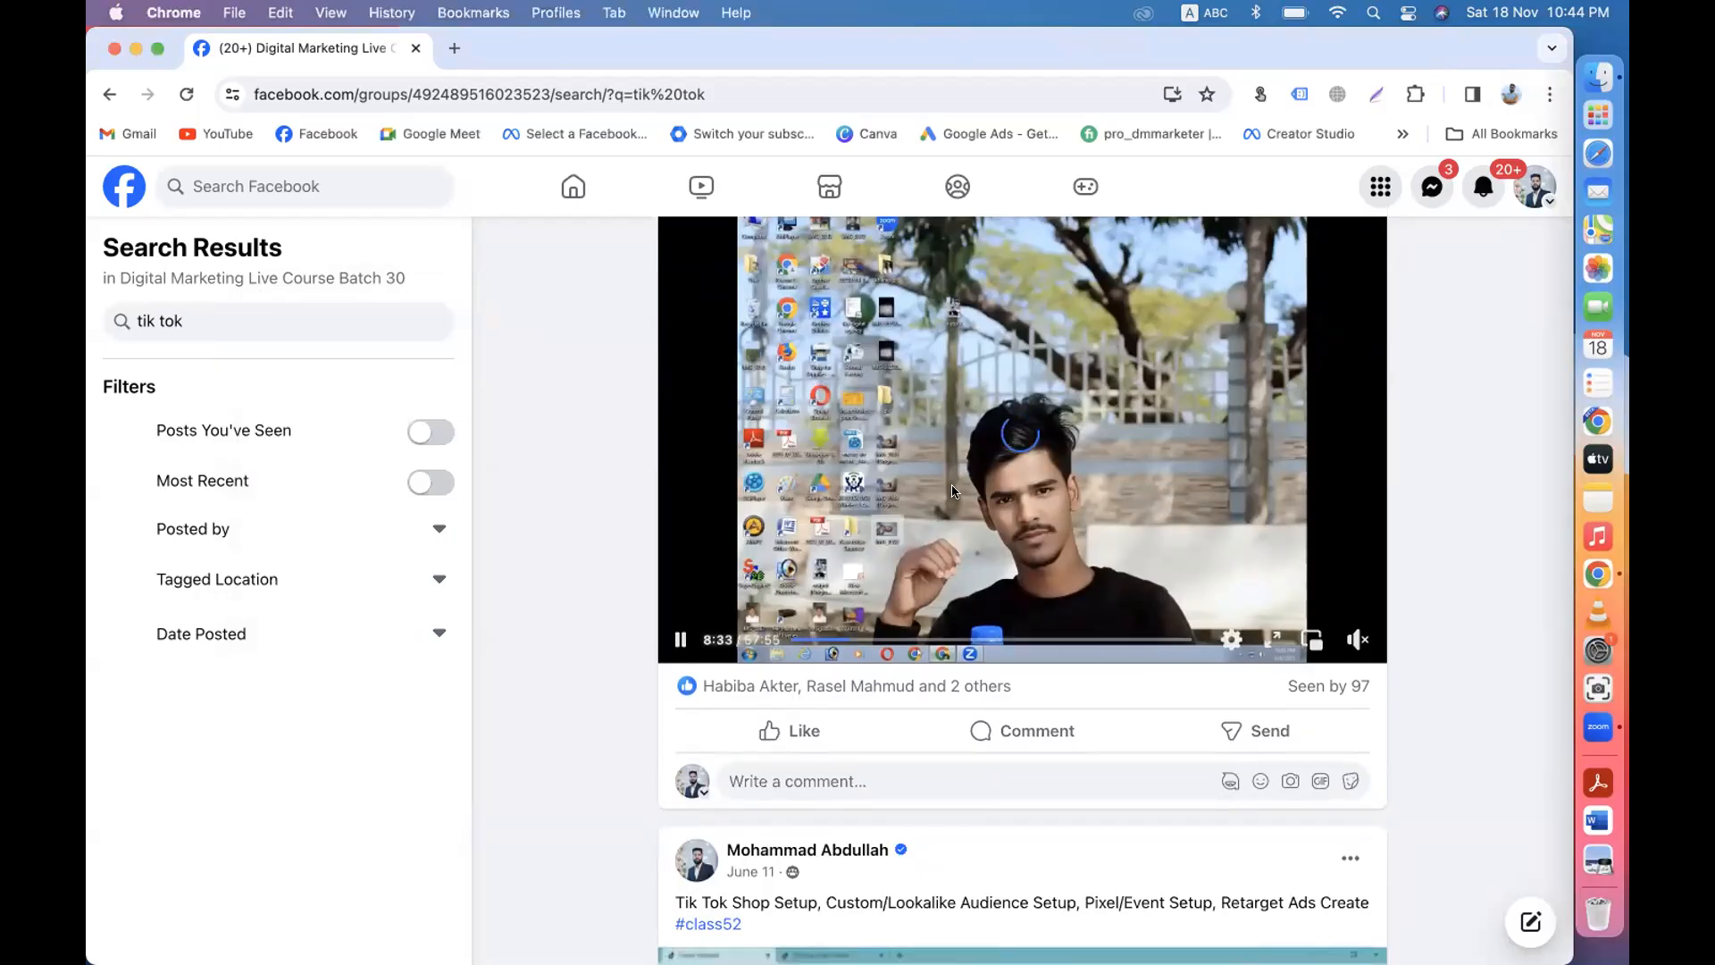
left_click(1270, 640)
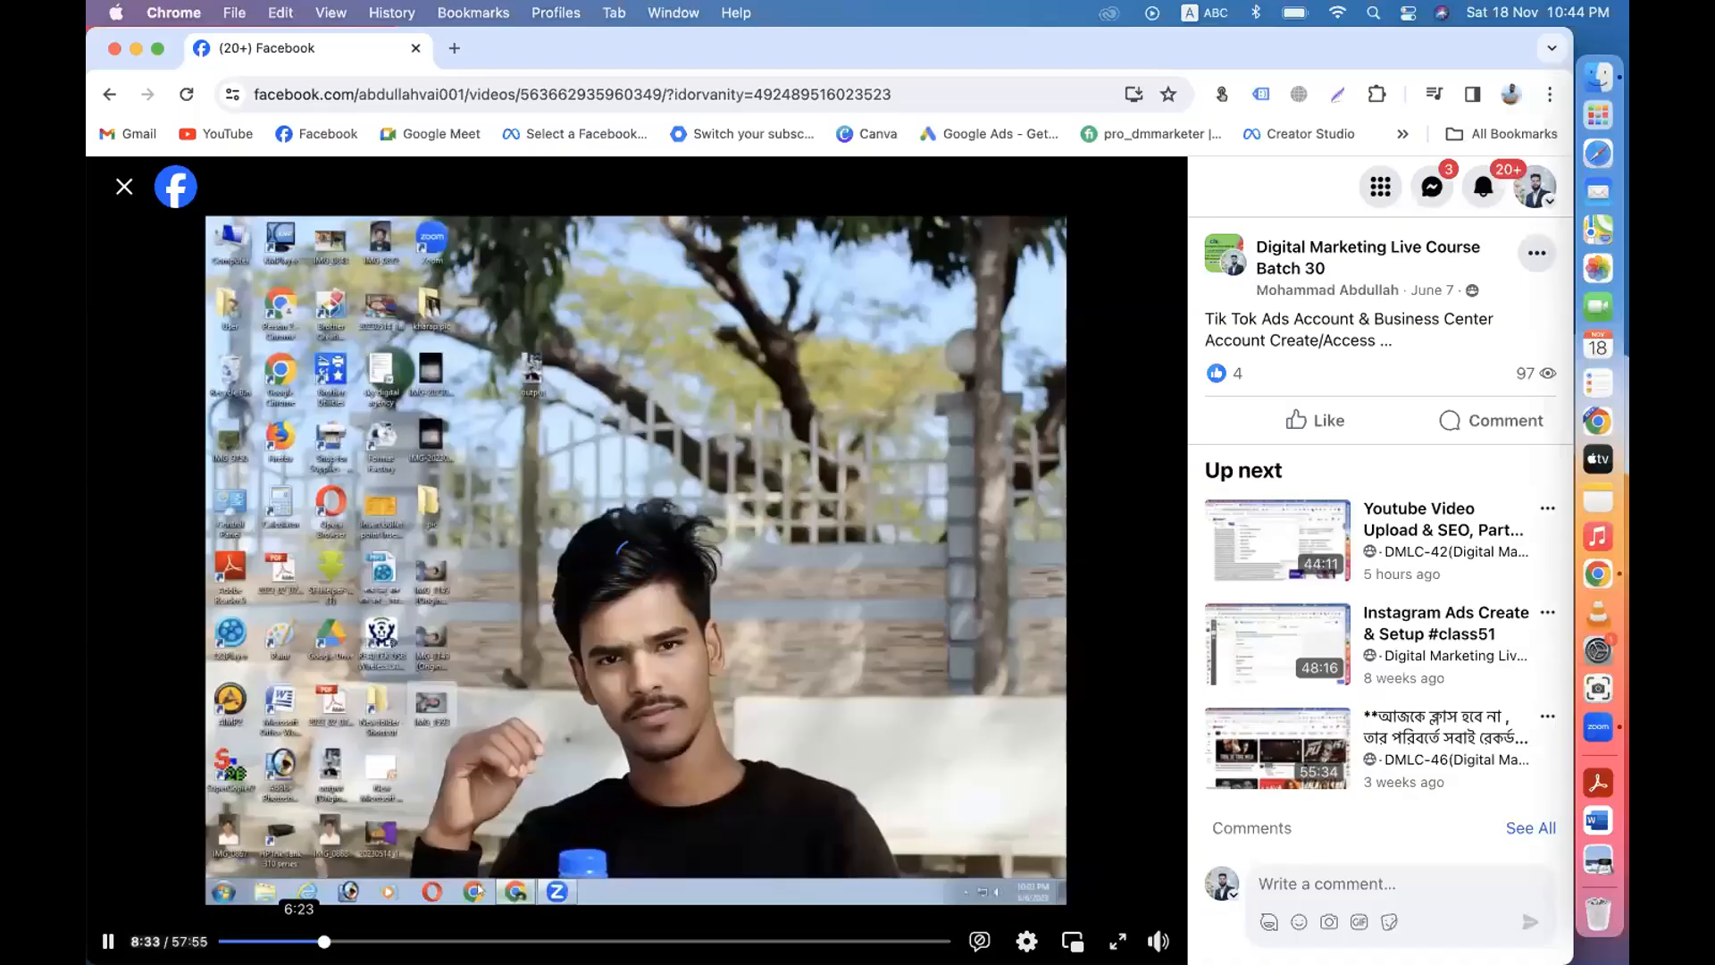
left_click(300, 941)
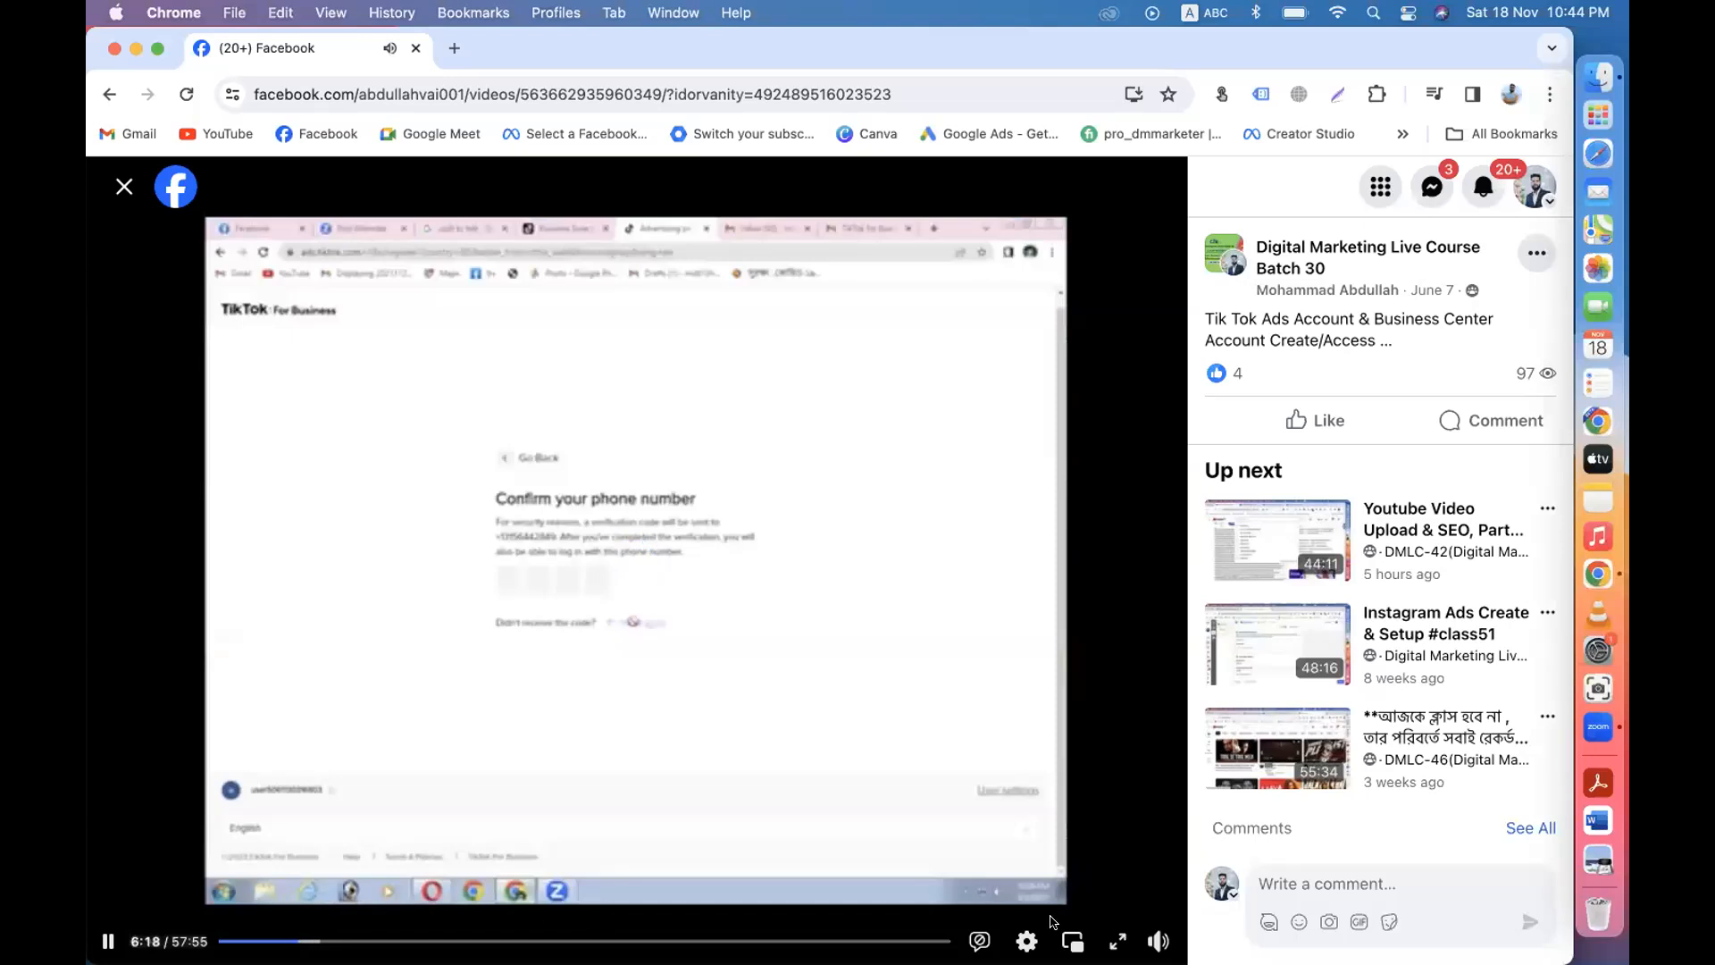
left_click(1159, 940)
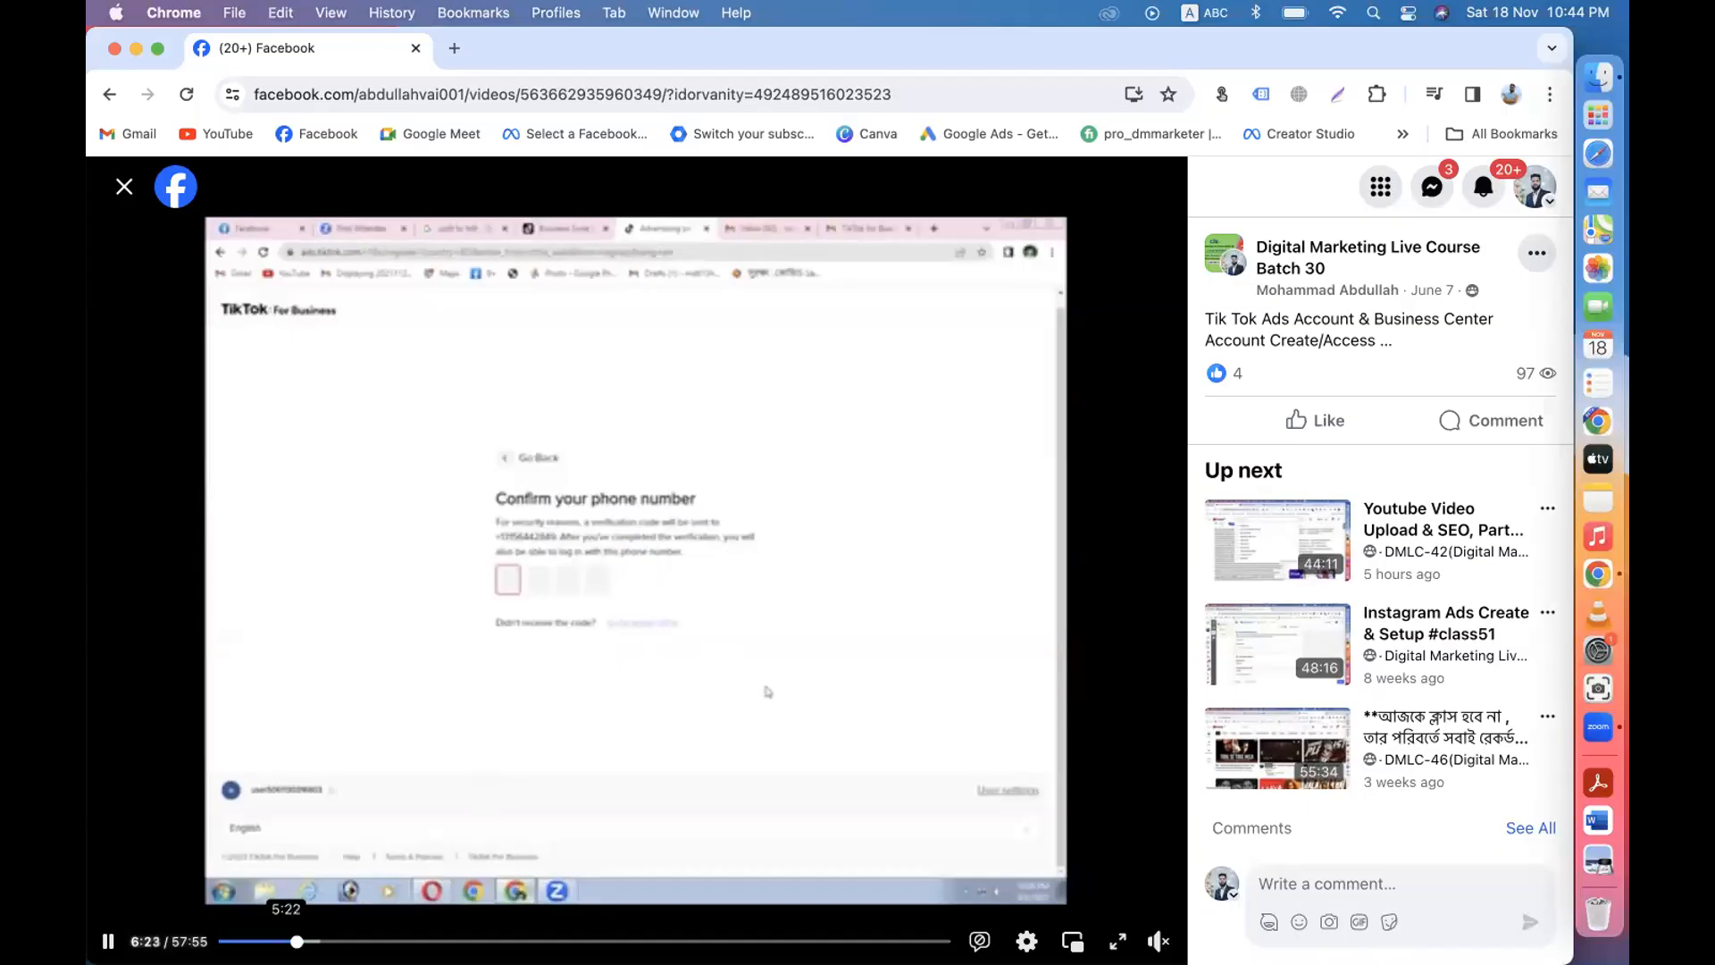
left_click(284, 940)
left_click(272, 940)
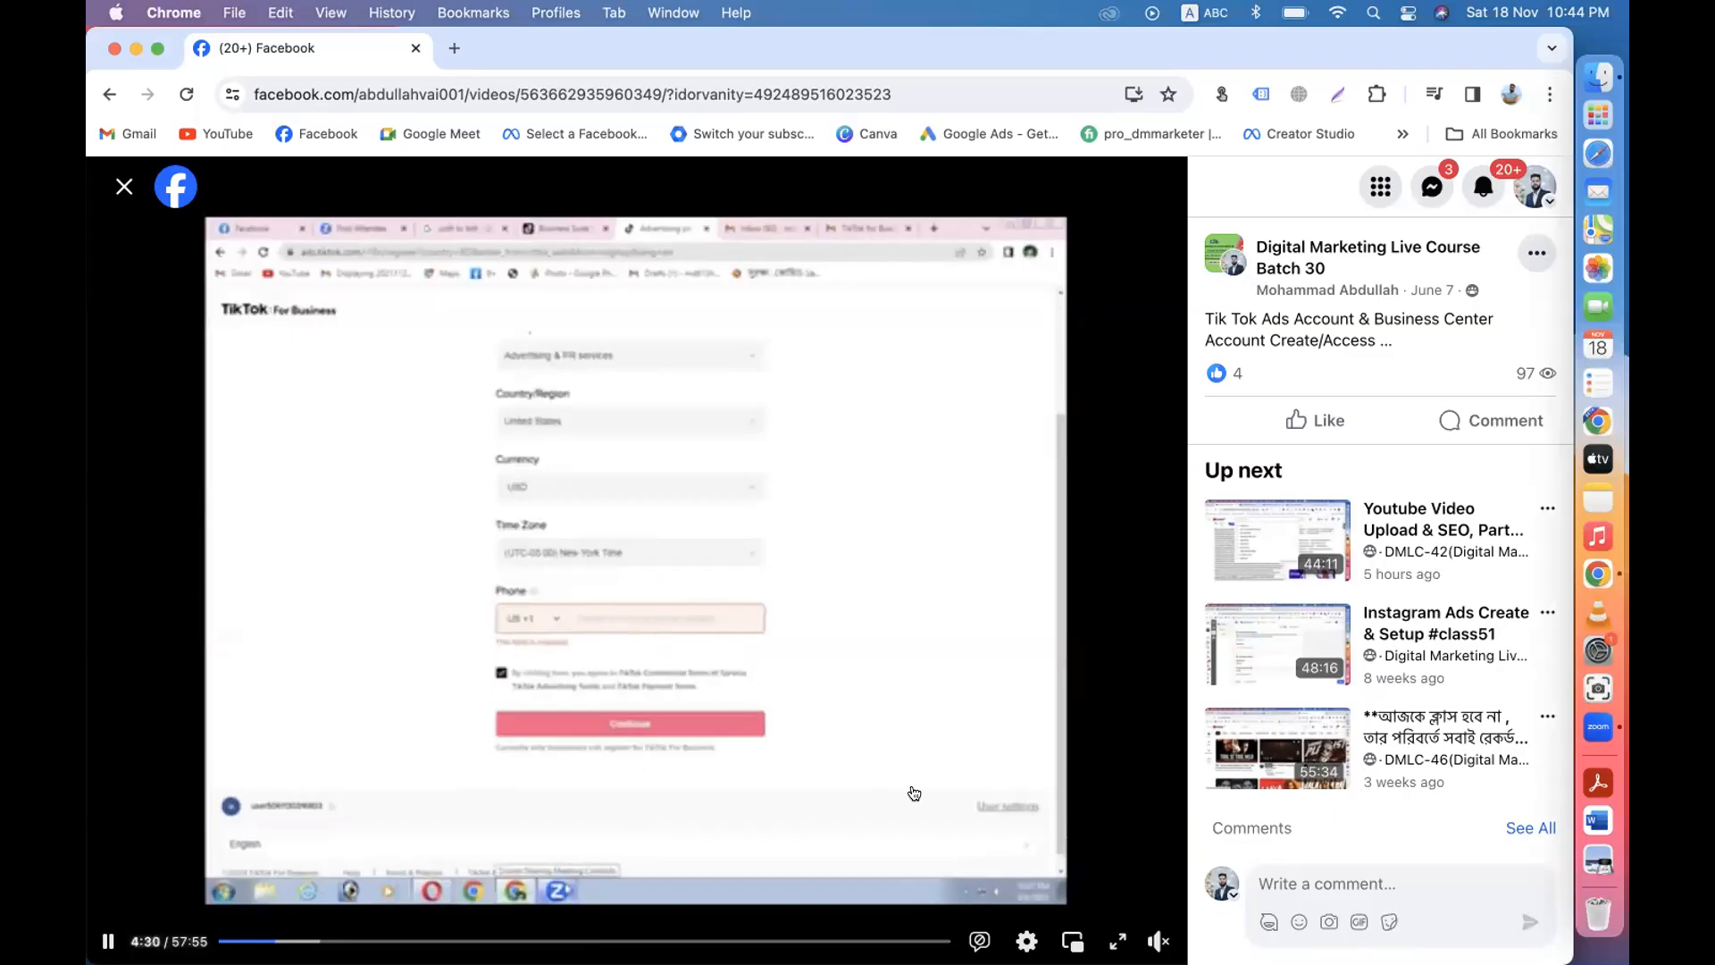
left_click(1117, 941)
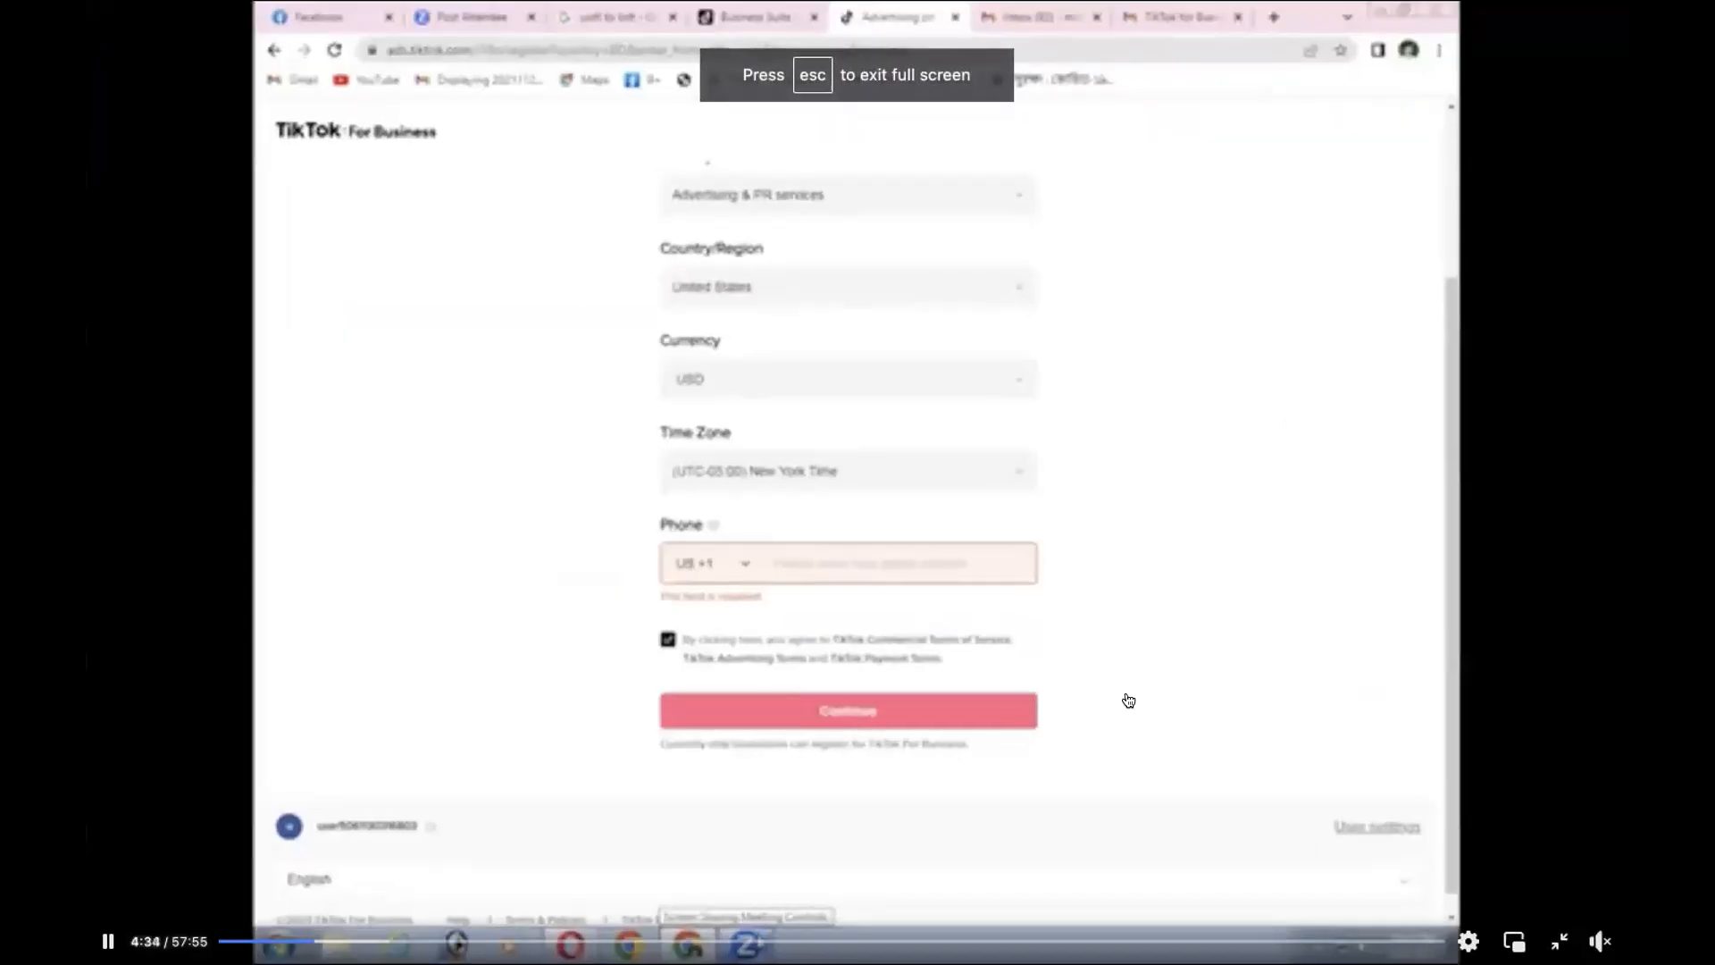
left_click(1558, 940)
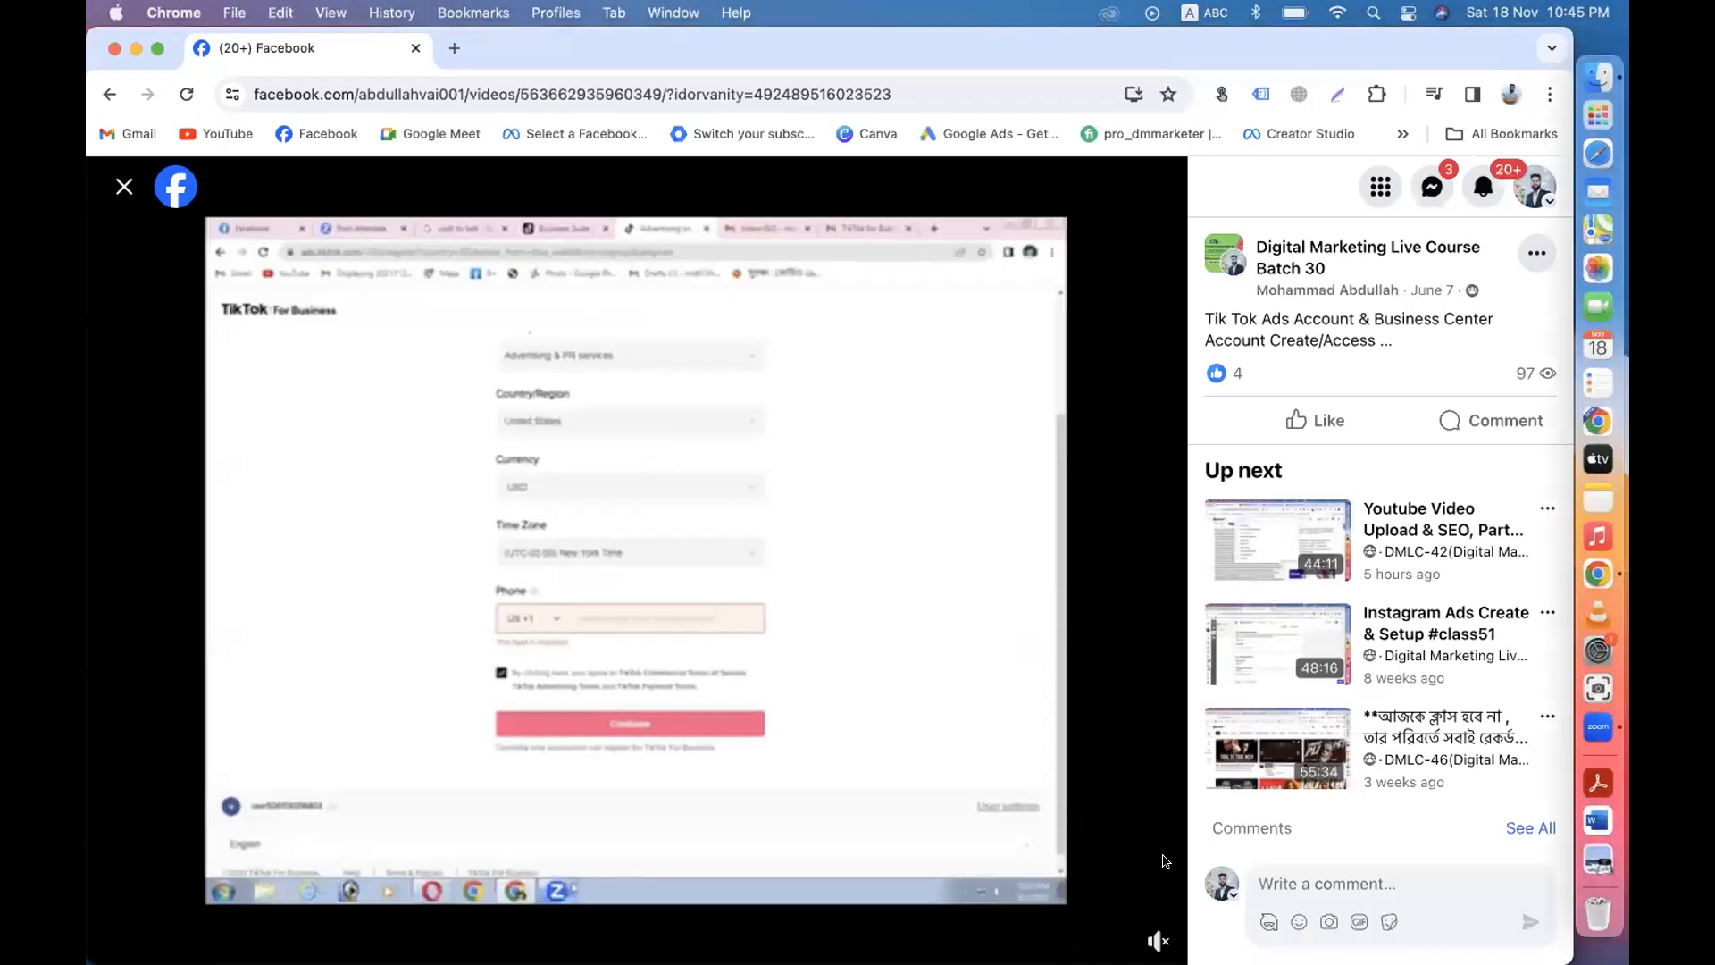
left_click(1026, 941)
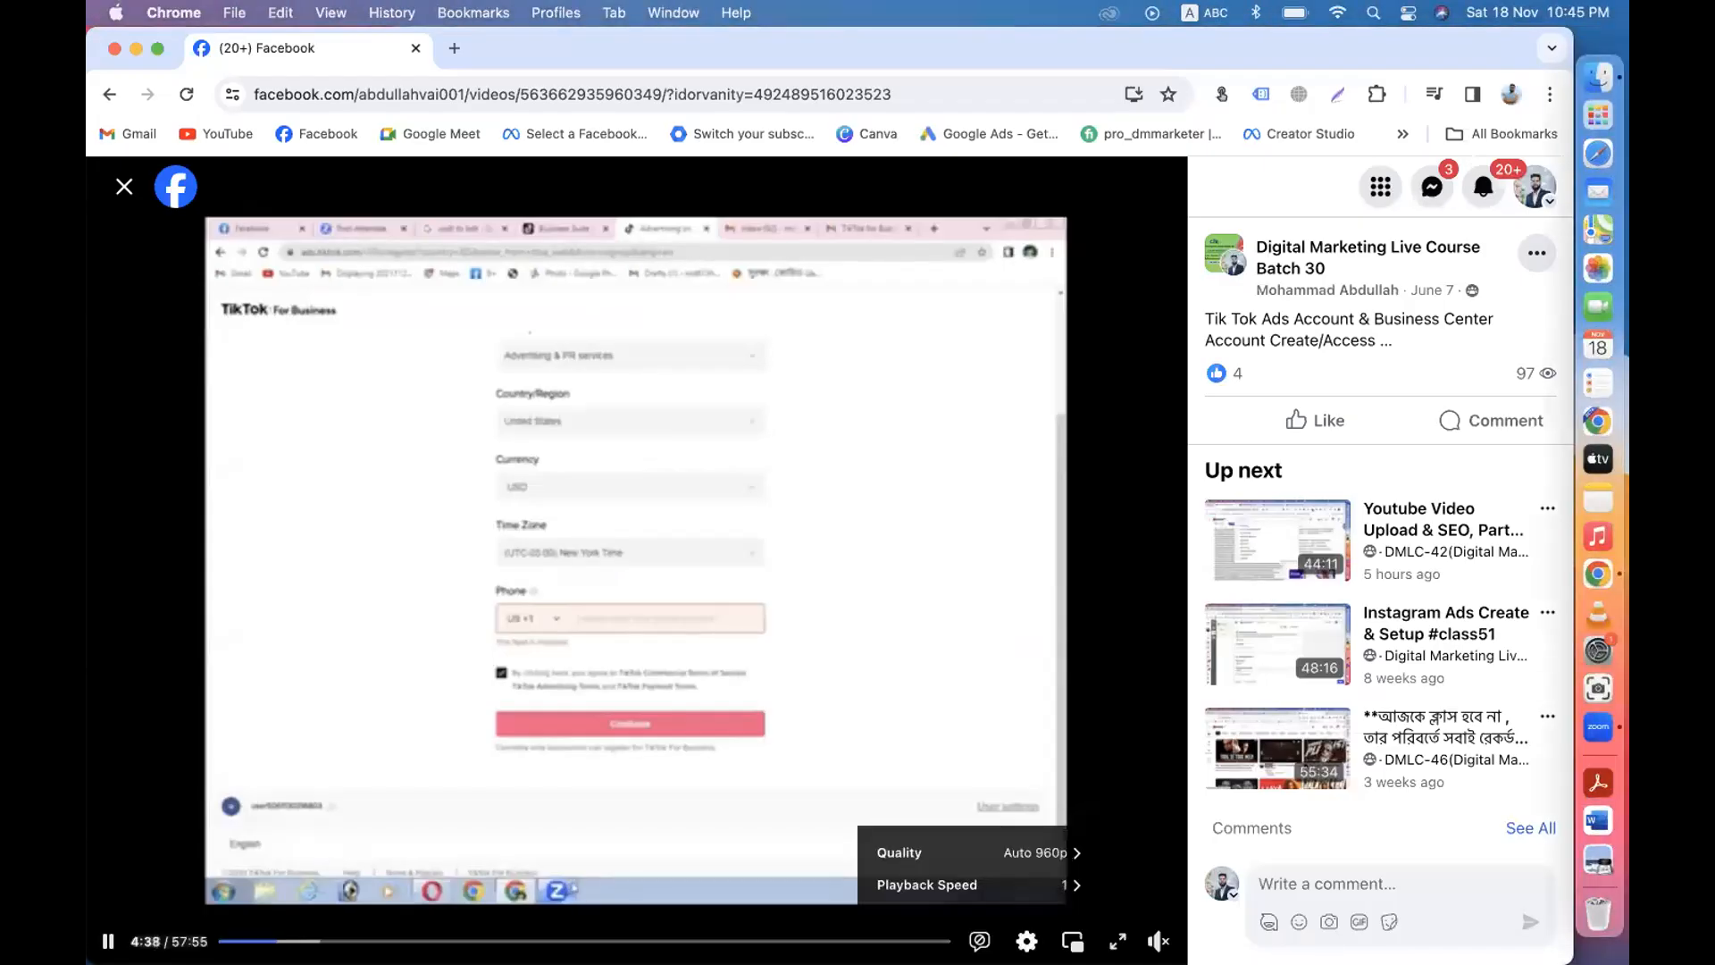
Set the class video quality to 720p and start skipping forward in 10-second jumps
left_click(1050, 856)
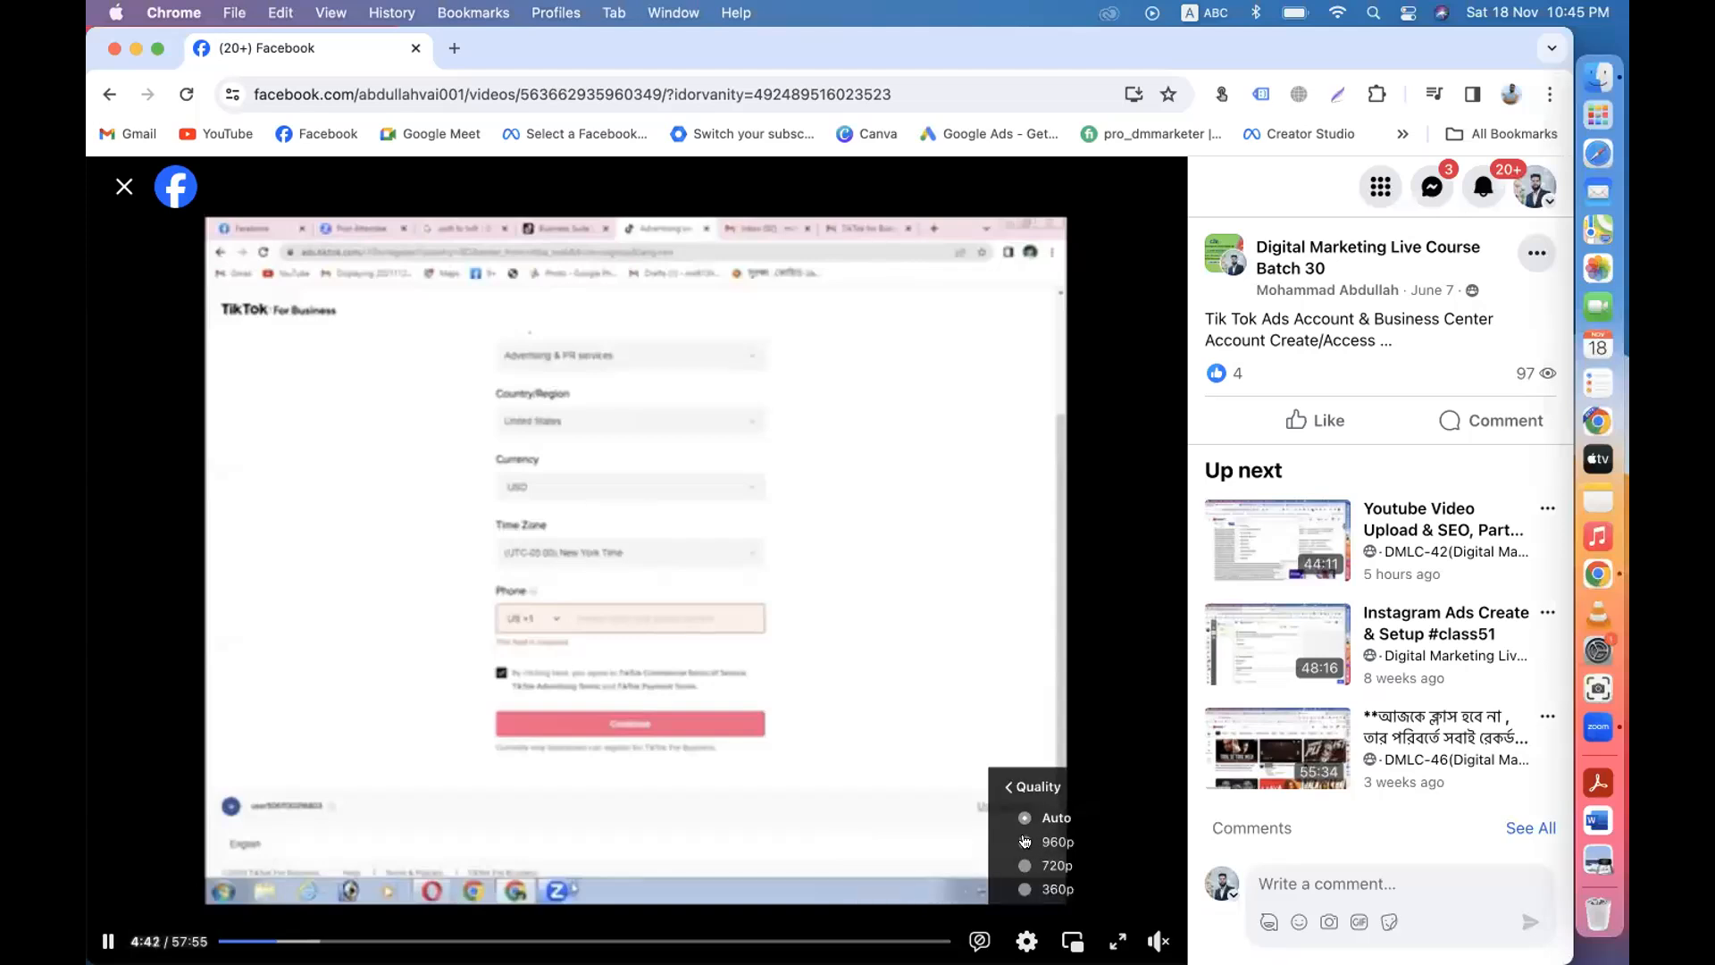
left_click(1024, 863)
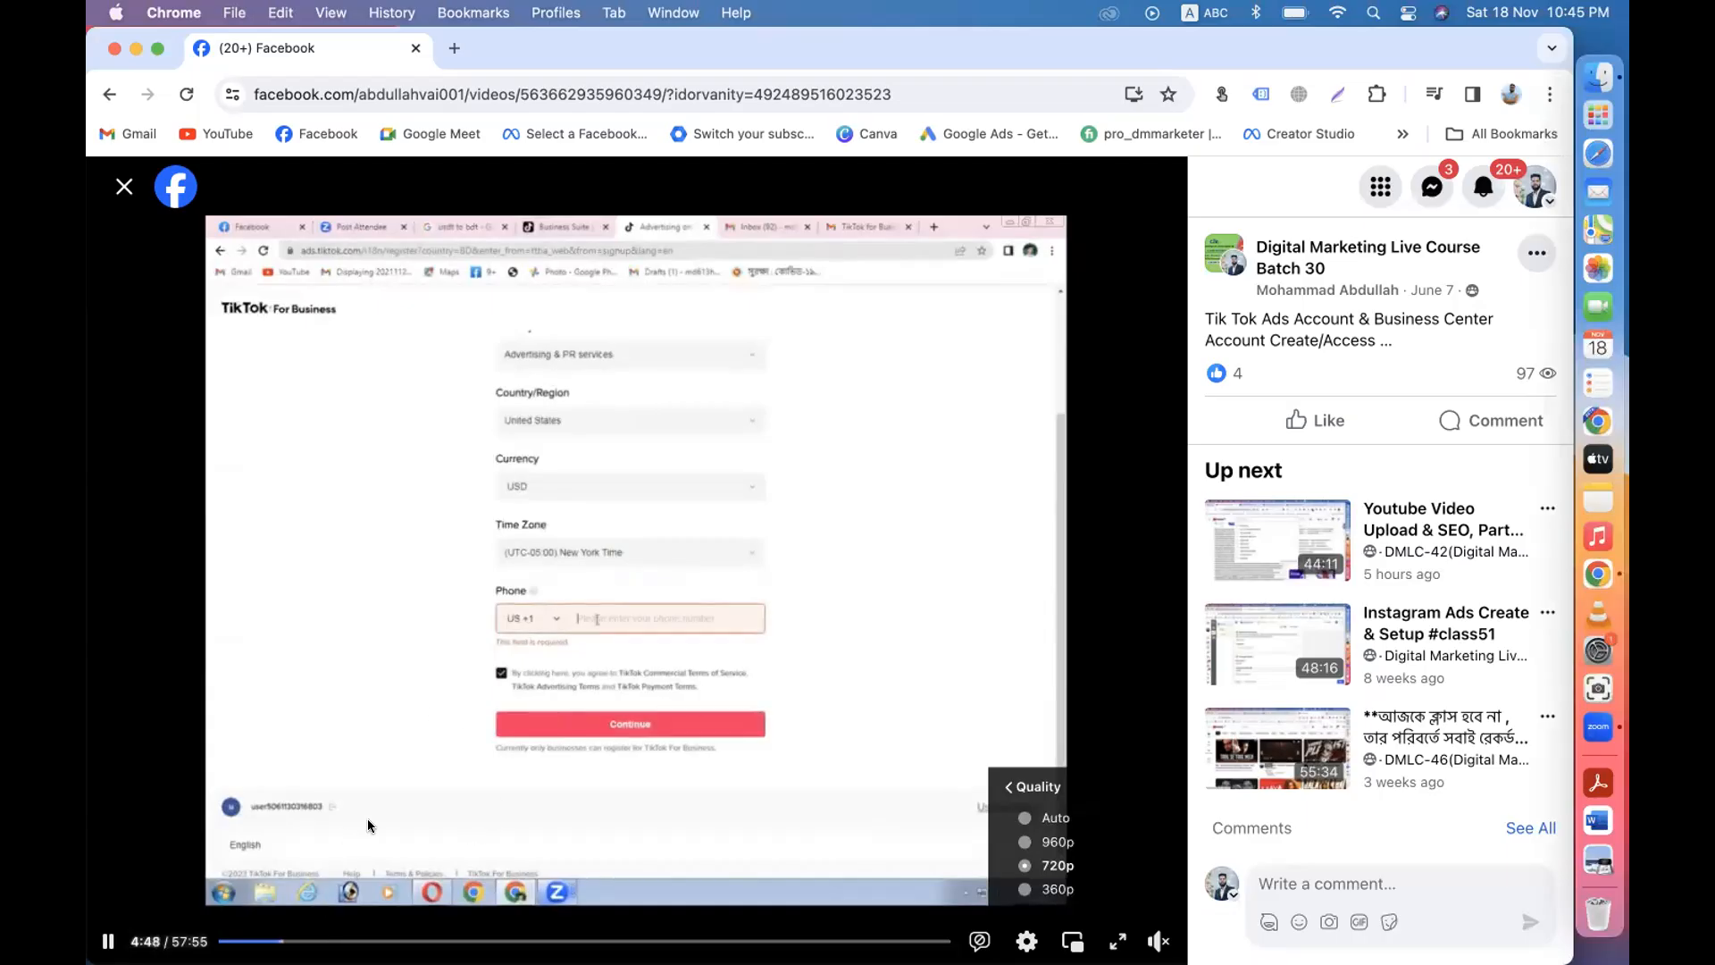
key("Right")
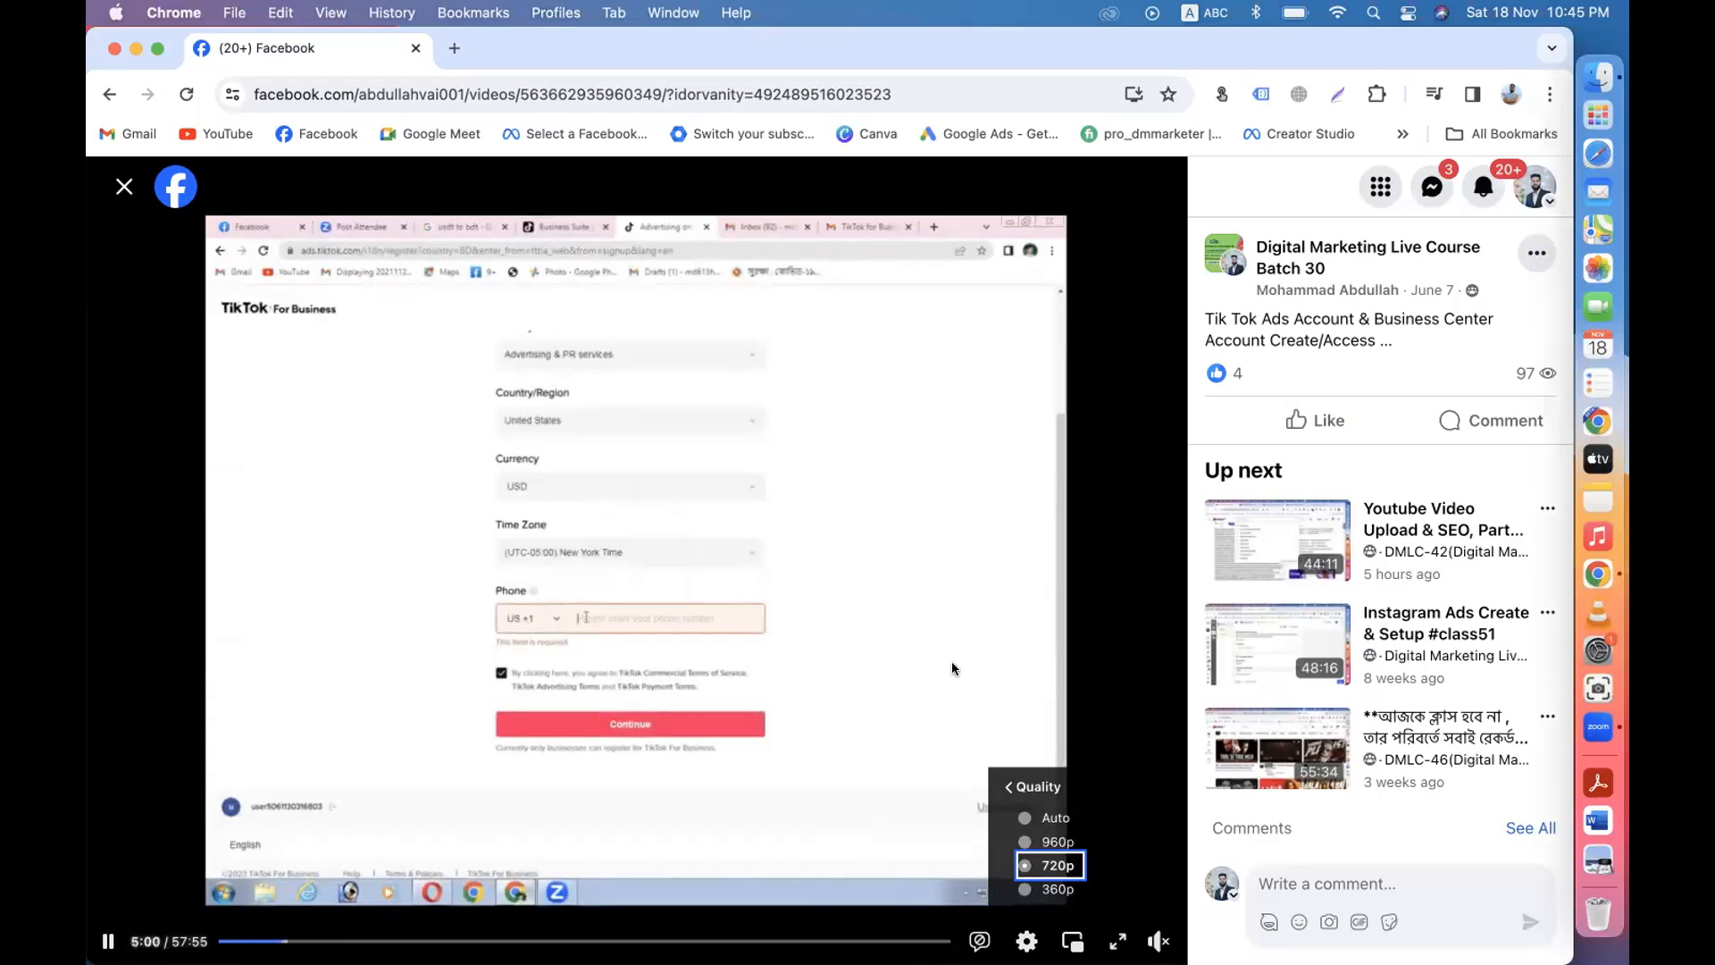
key("Right")
key("Right")
key("Right")
key("Right")
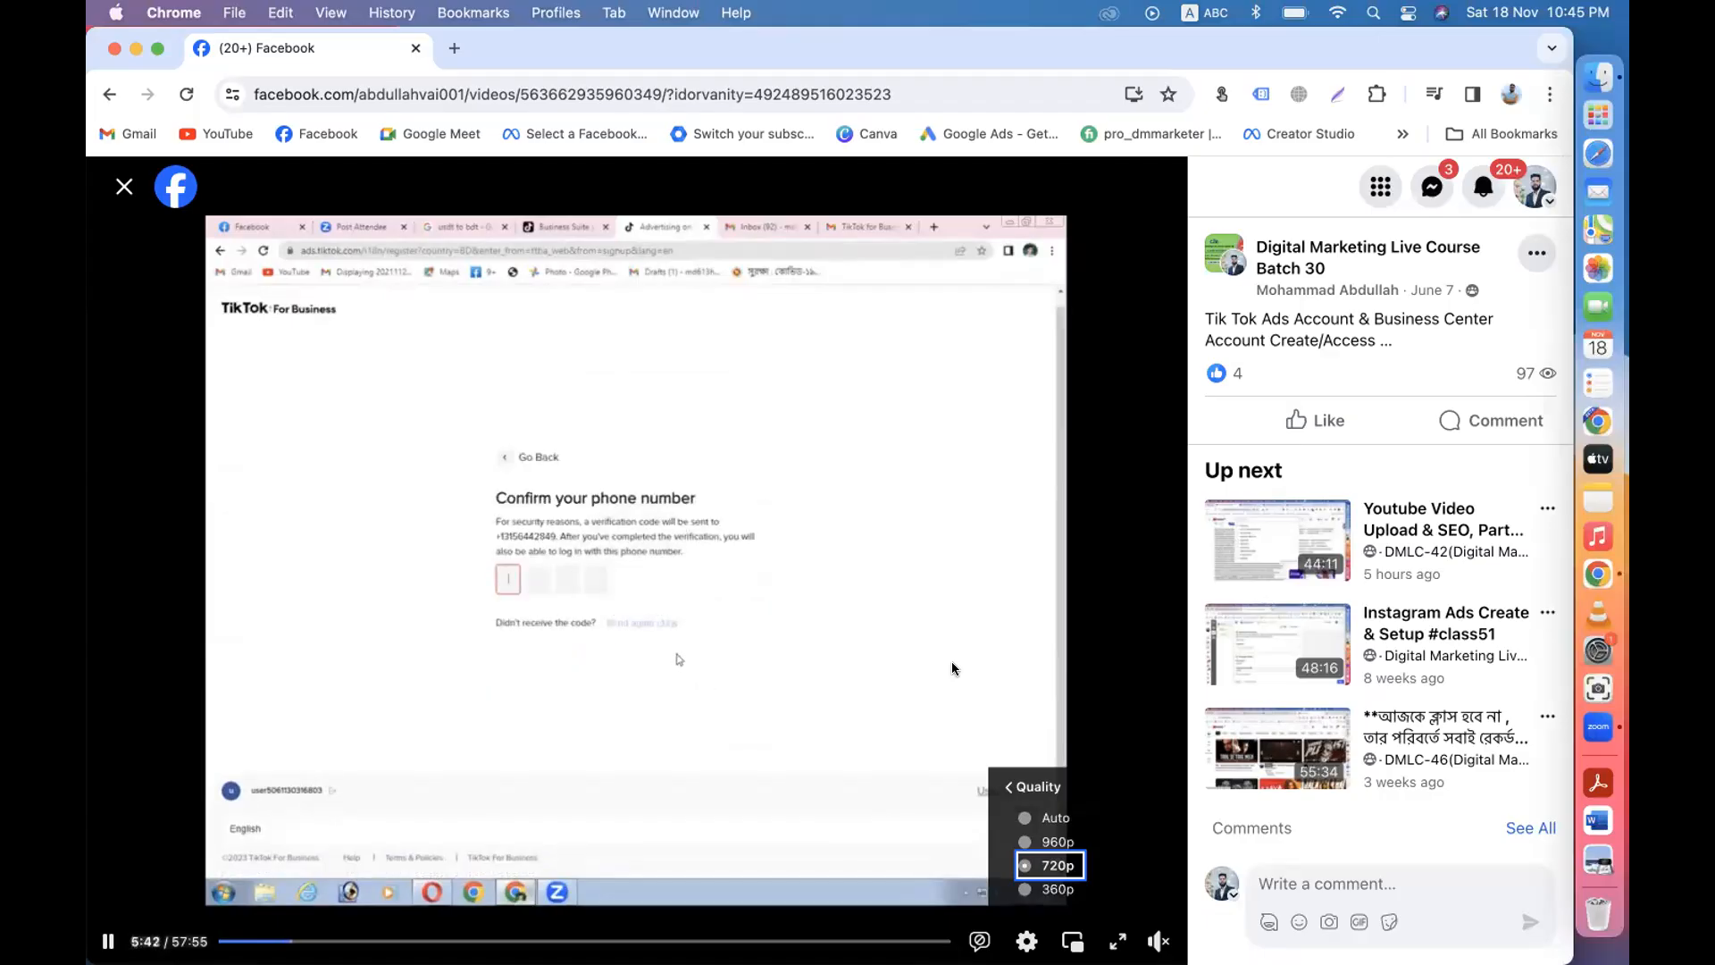
key("Right")
key("Right")
key("Right")
key("Right")
key("Right")
key("Right")
key("Right")
key("Right")
key("Right")
key("Right")
key("Right")
key("Right")
key("Right")
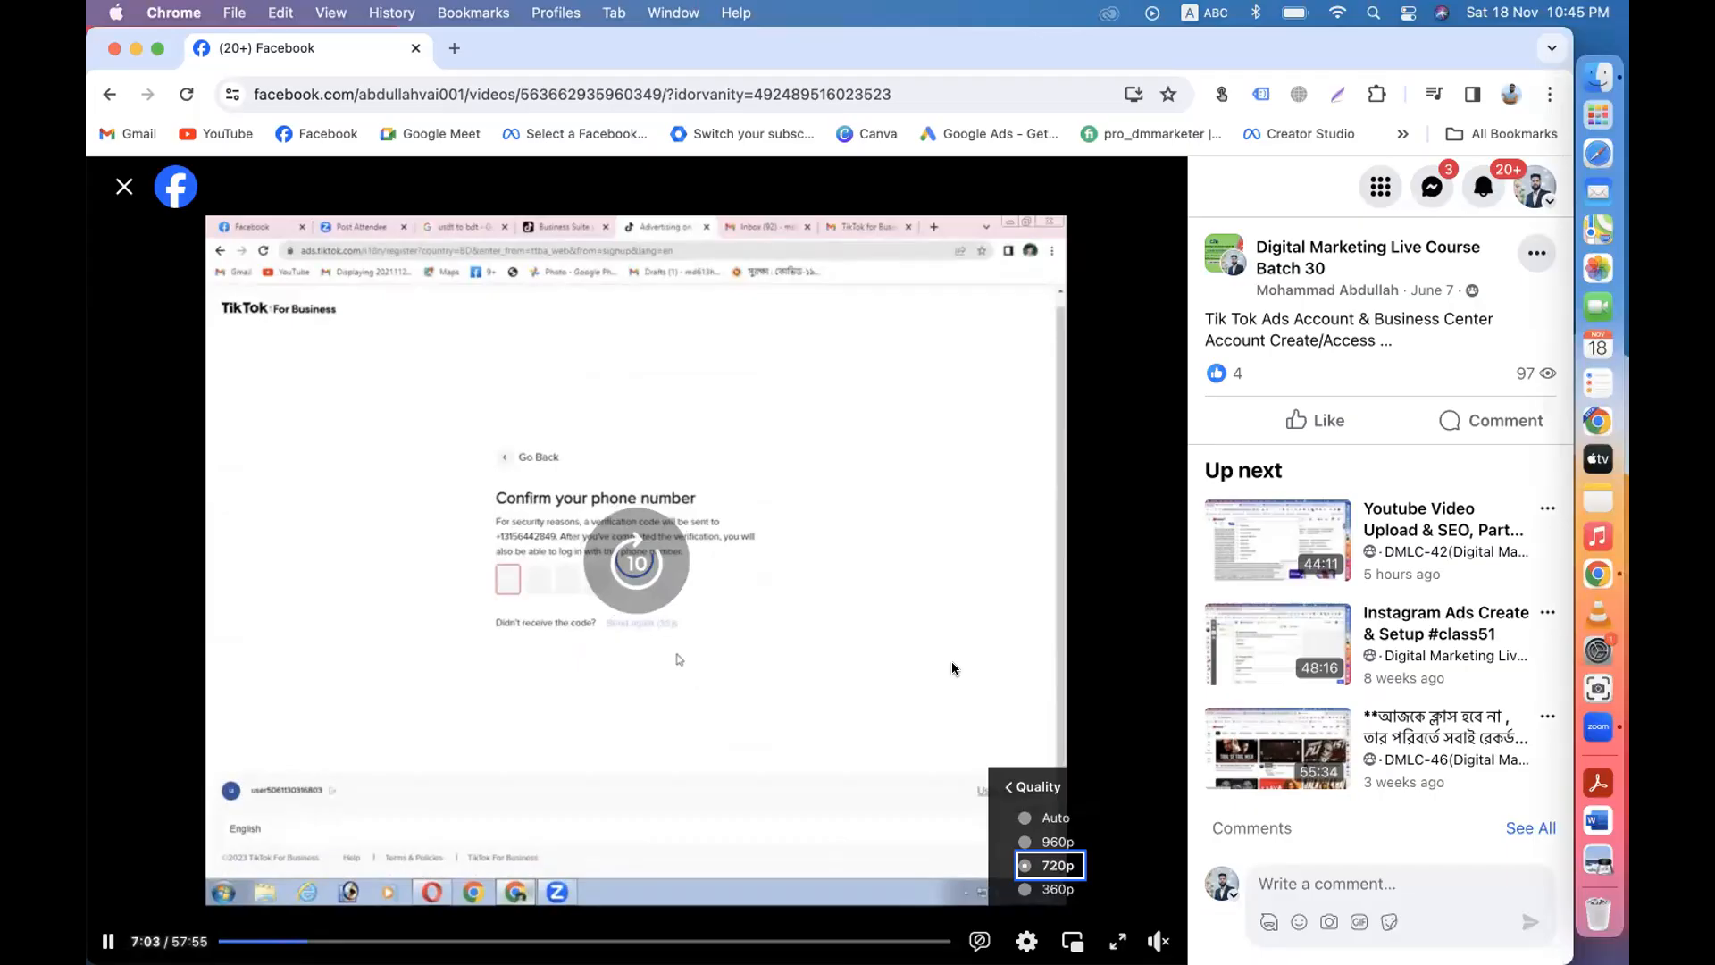
key("Right")
key("Right")
key("Right")
key("Right")
key("Right")
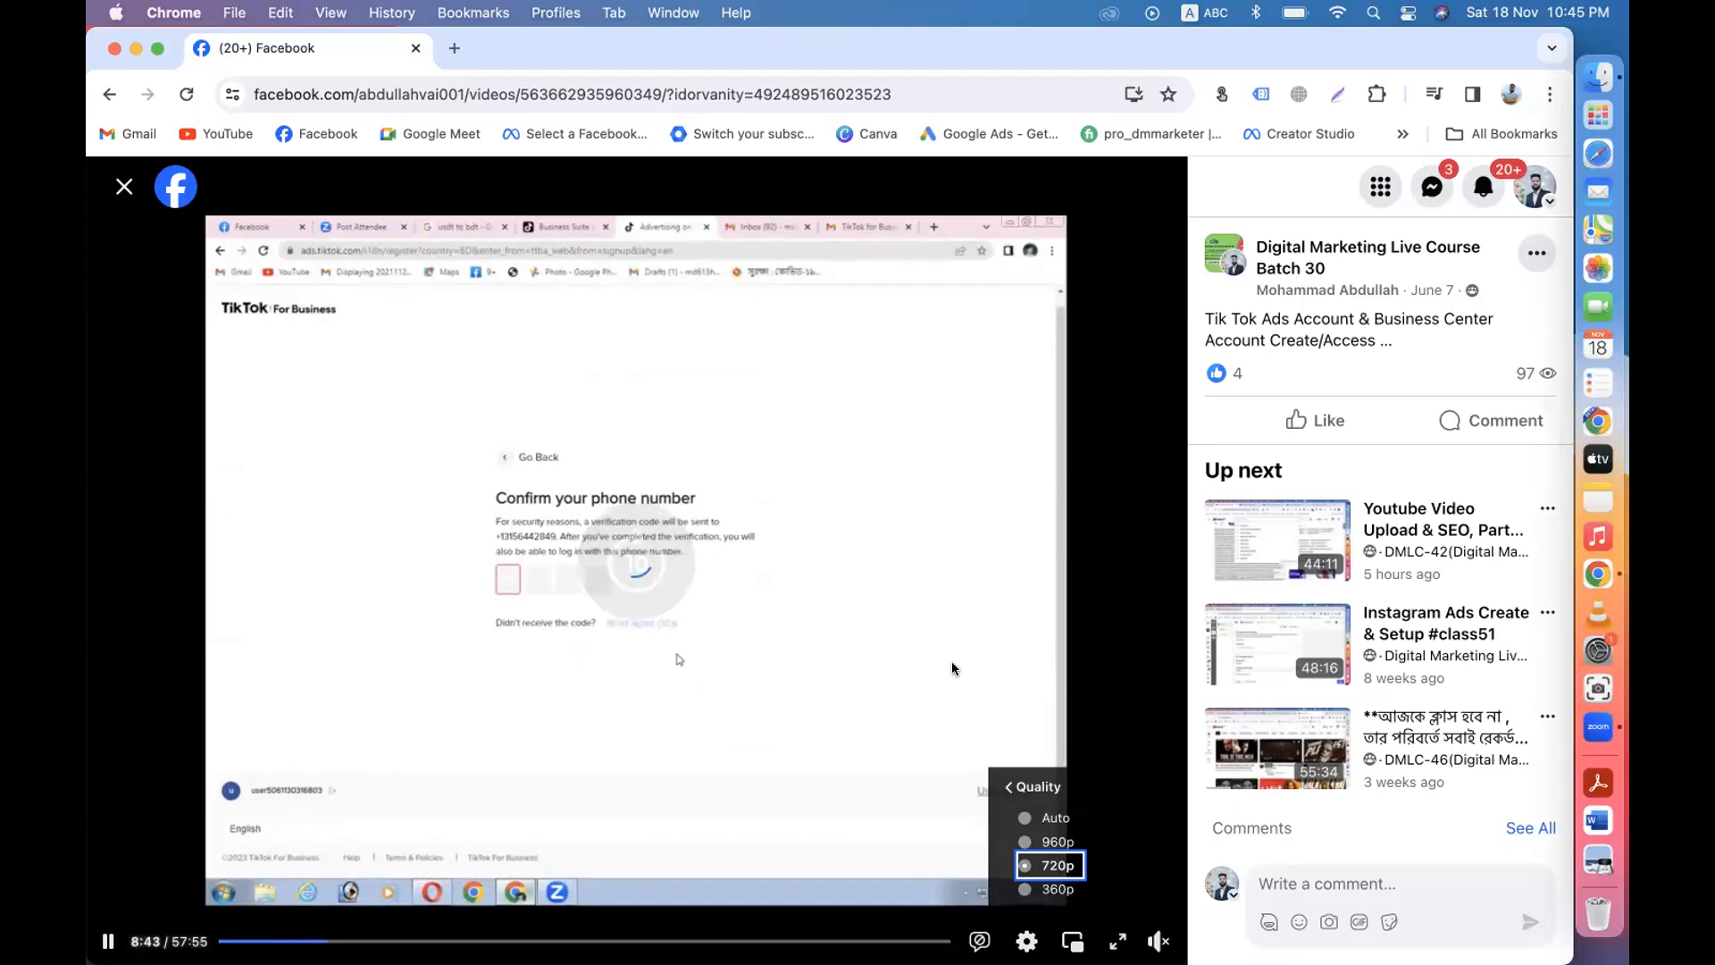
key("Right")
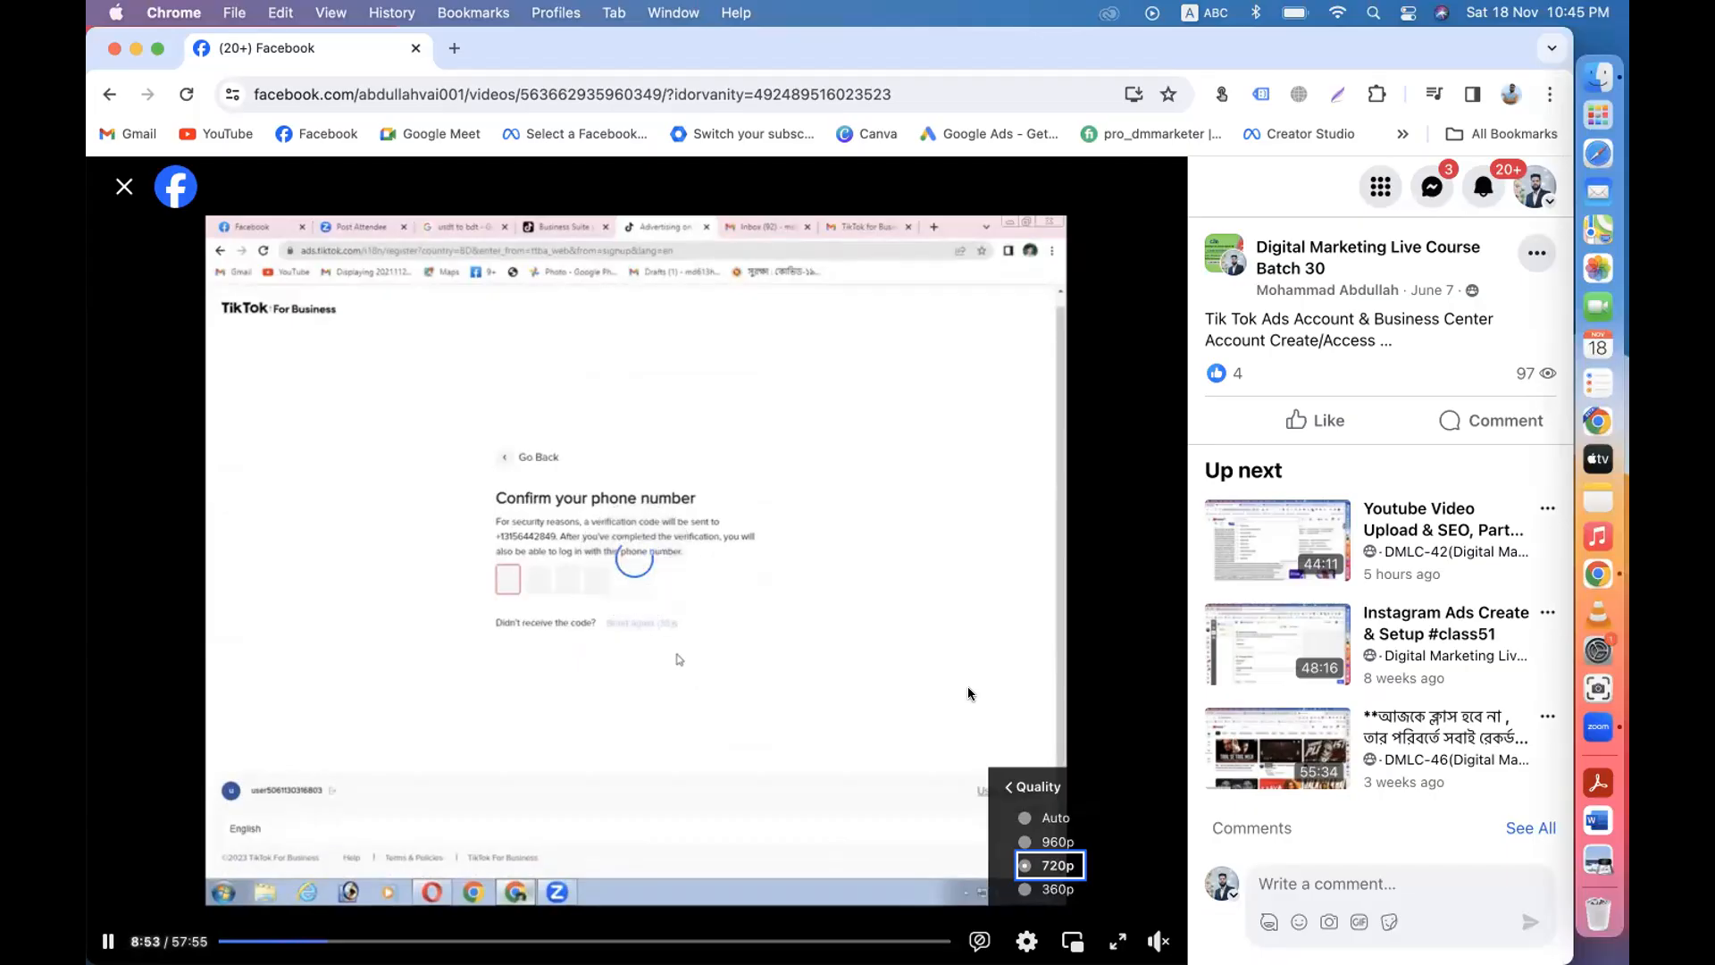
Keep skipping ahead to about 12:41, where 'Set up billing information' is shown
left_click(1006, 786)
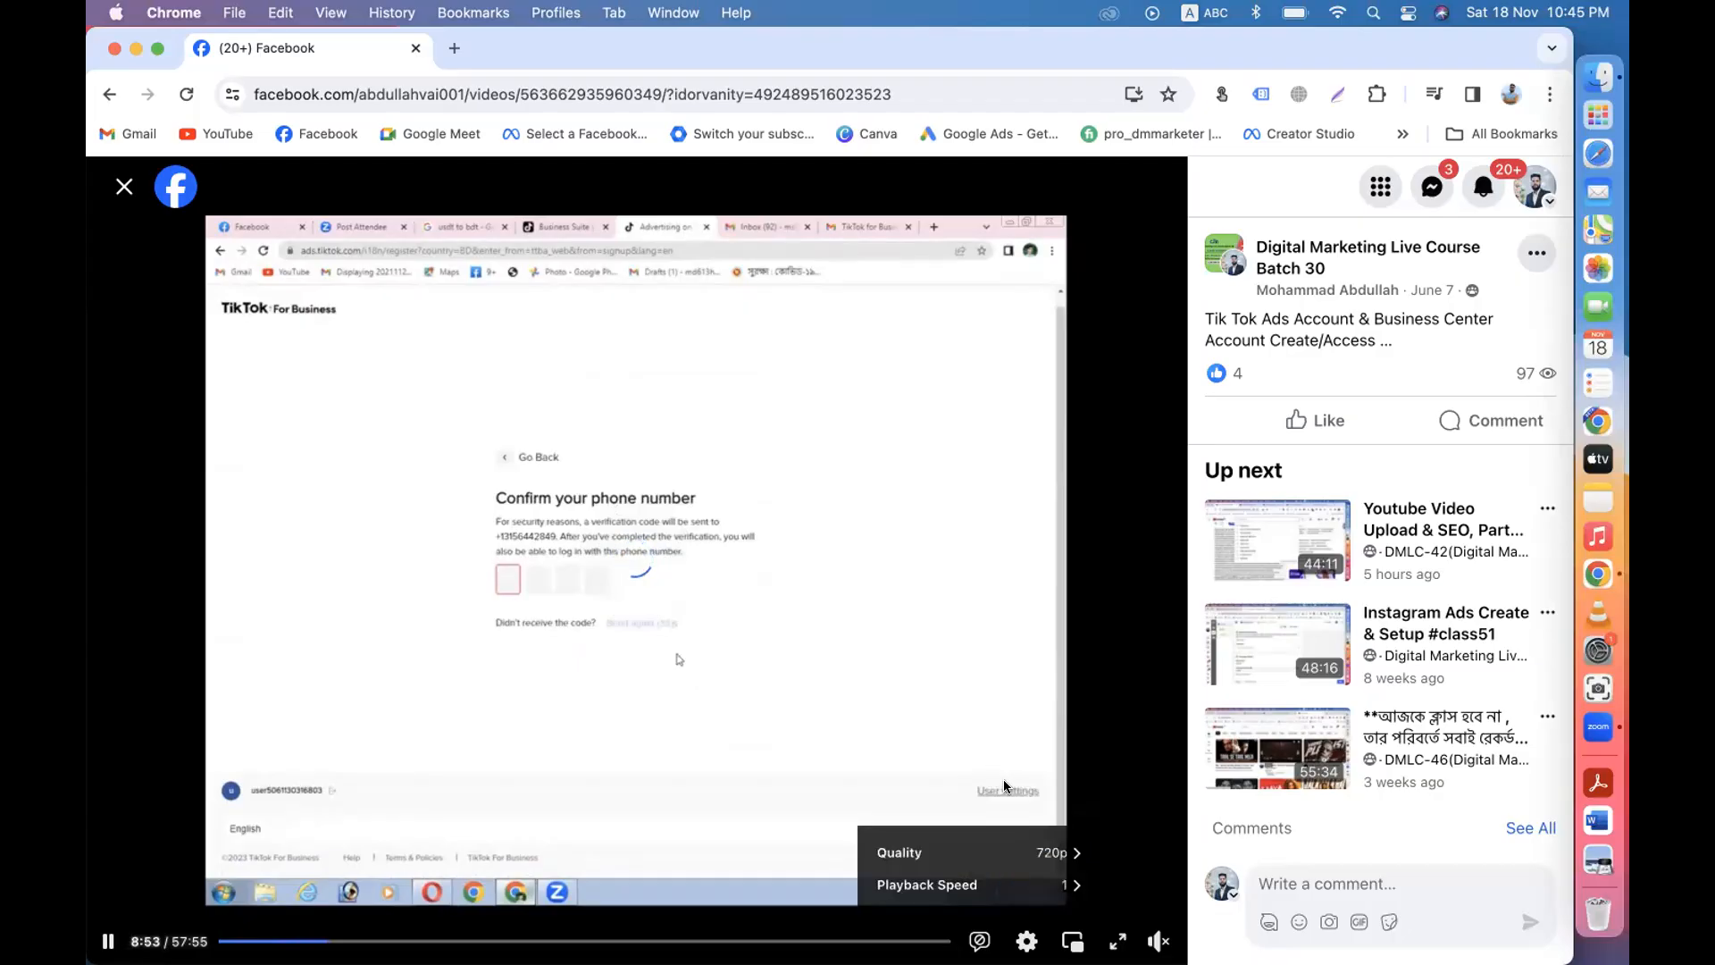
key("Right")
key("Right")
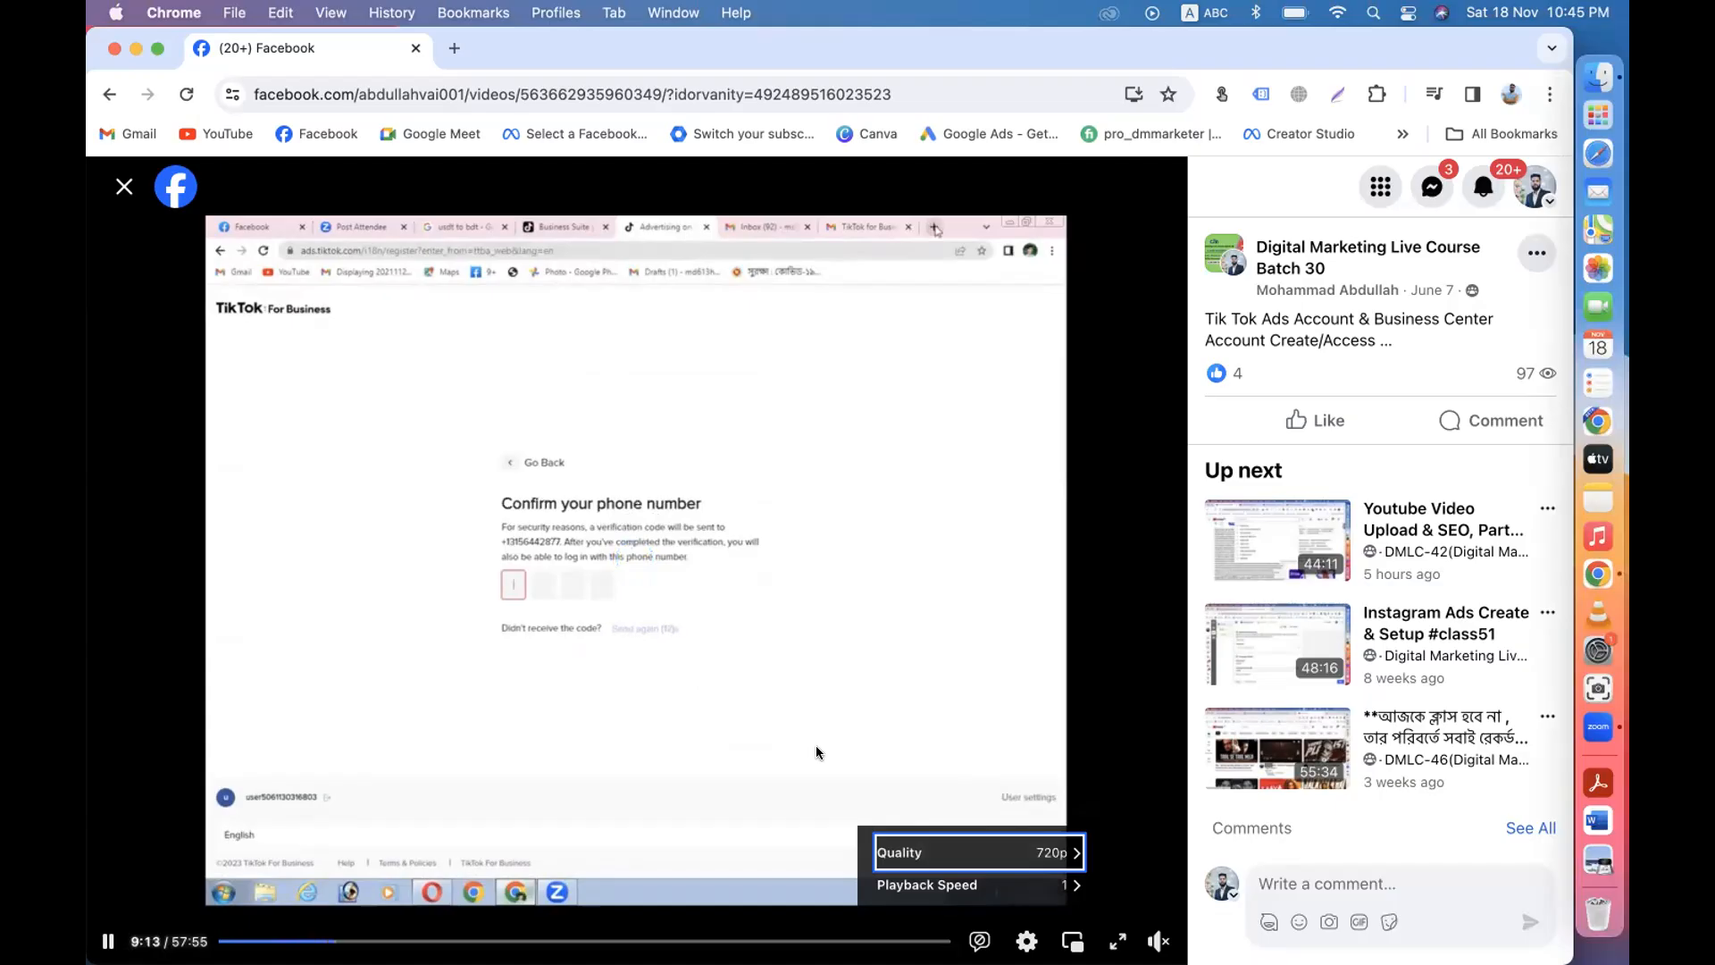
key("Right")
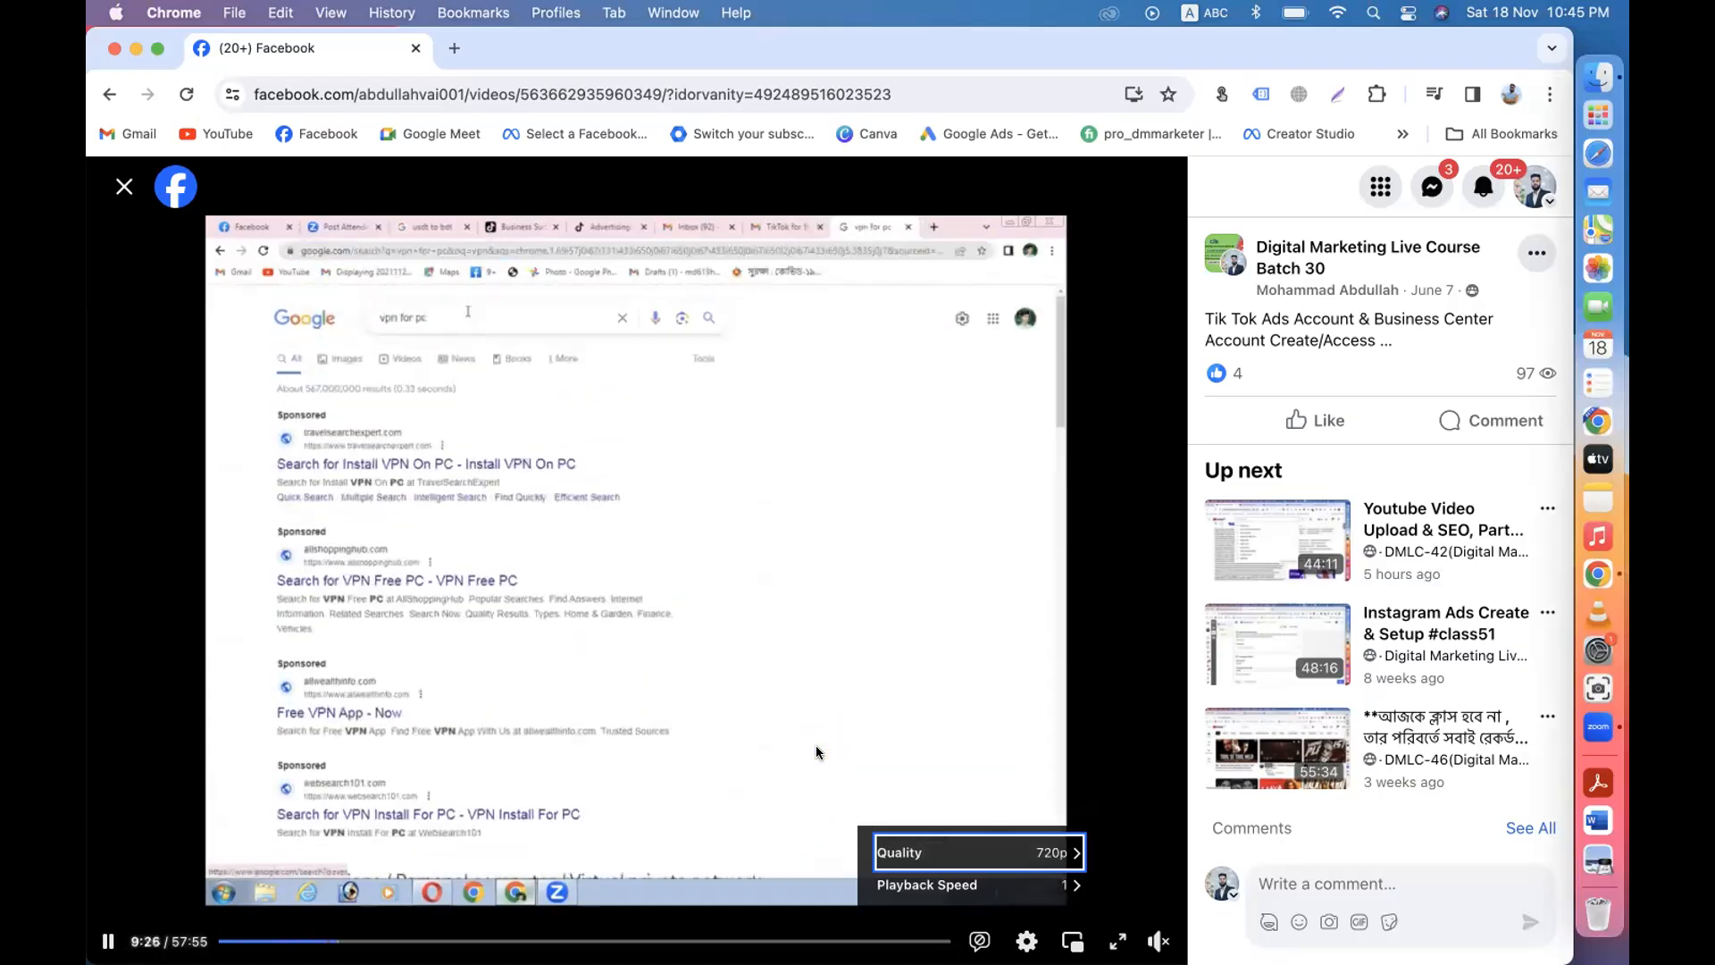
key("Right")
key("Right")
key("Right")
key("Right")
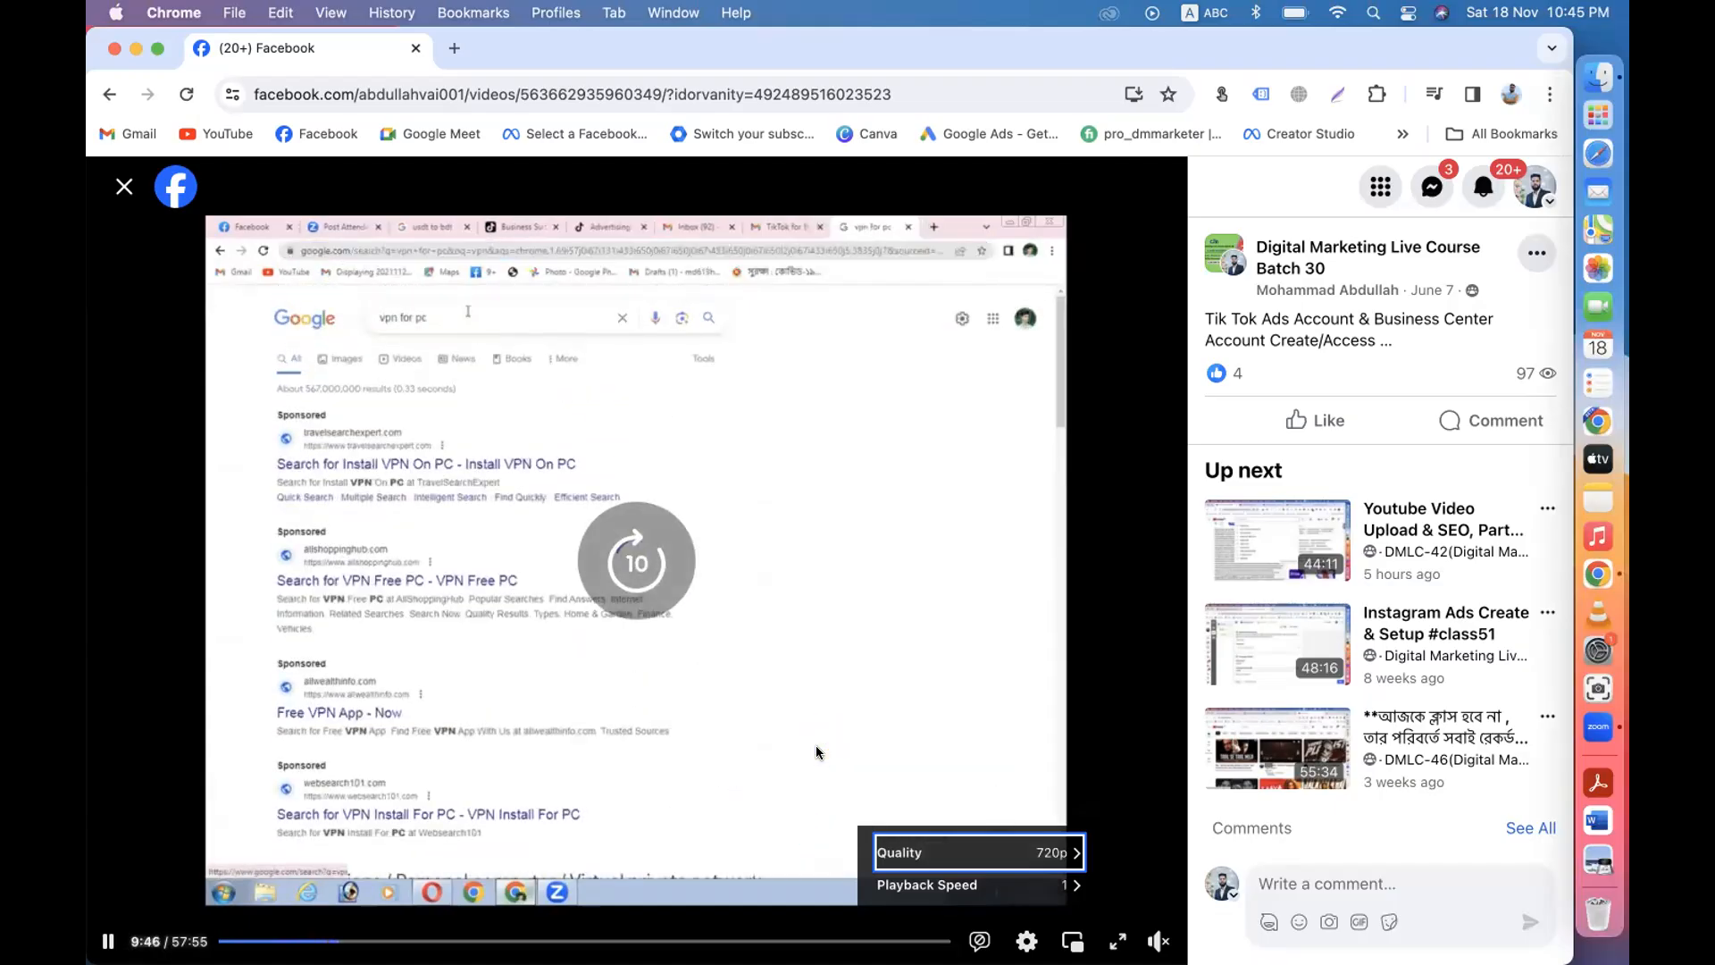
key("Right")
key("Right")
key("Right")
key("Right")
key("Right")
key("Right")
key("Right")
key("Right")
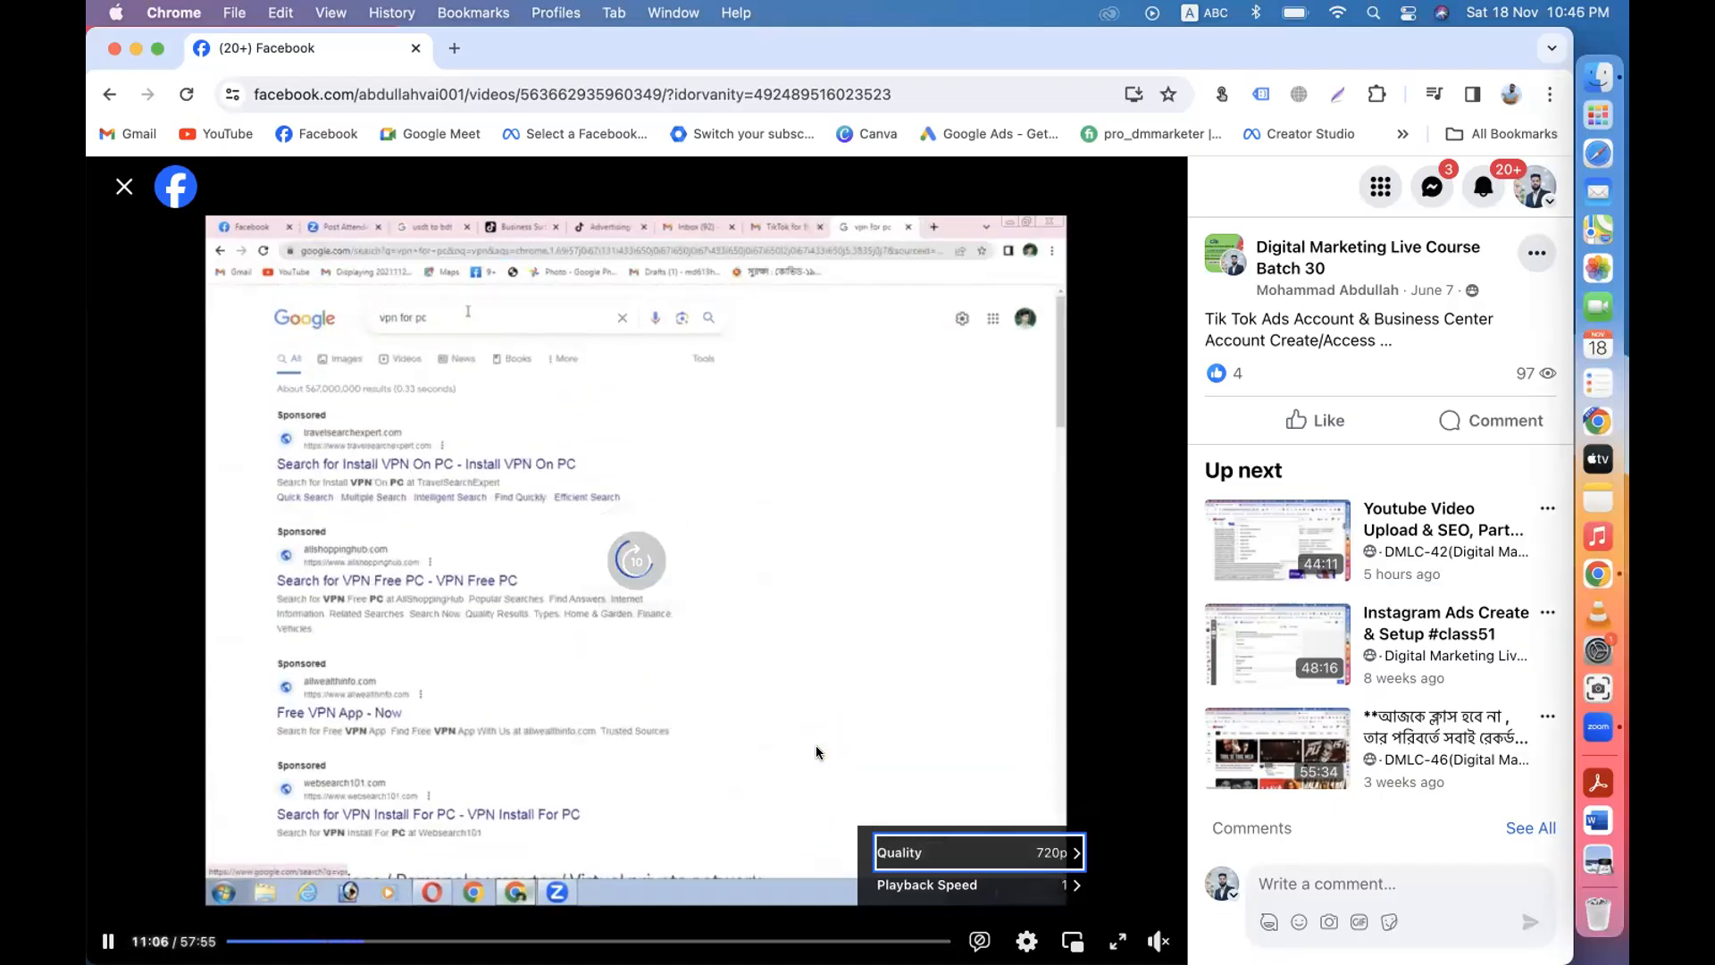
key("Right")
key("Right")
key("Right")
key("Right")
key("Right")
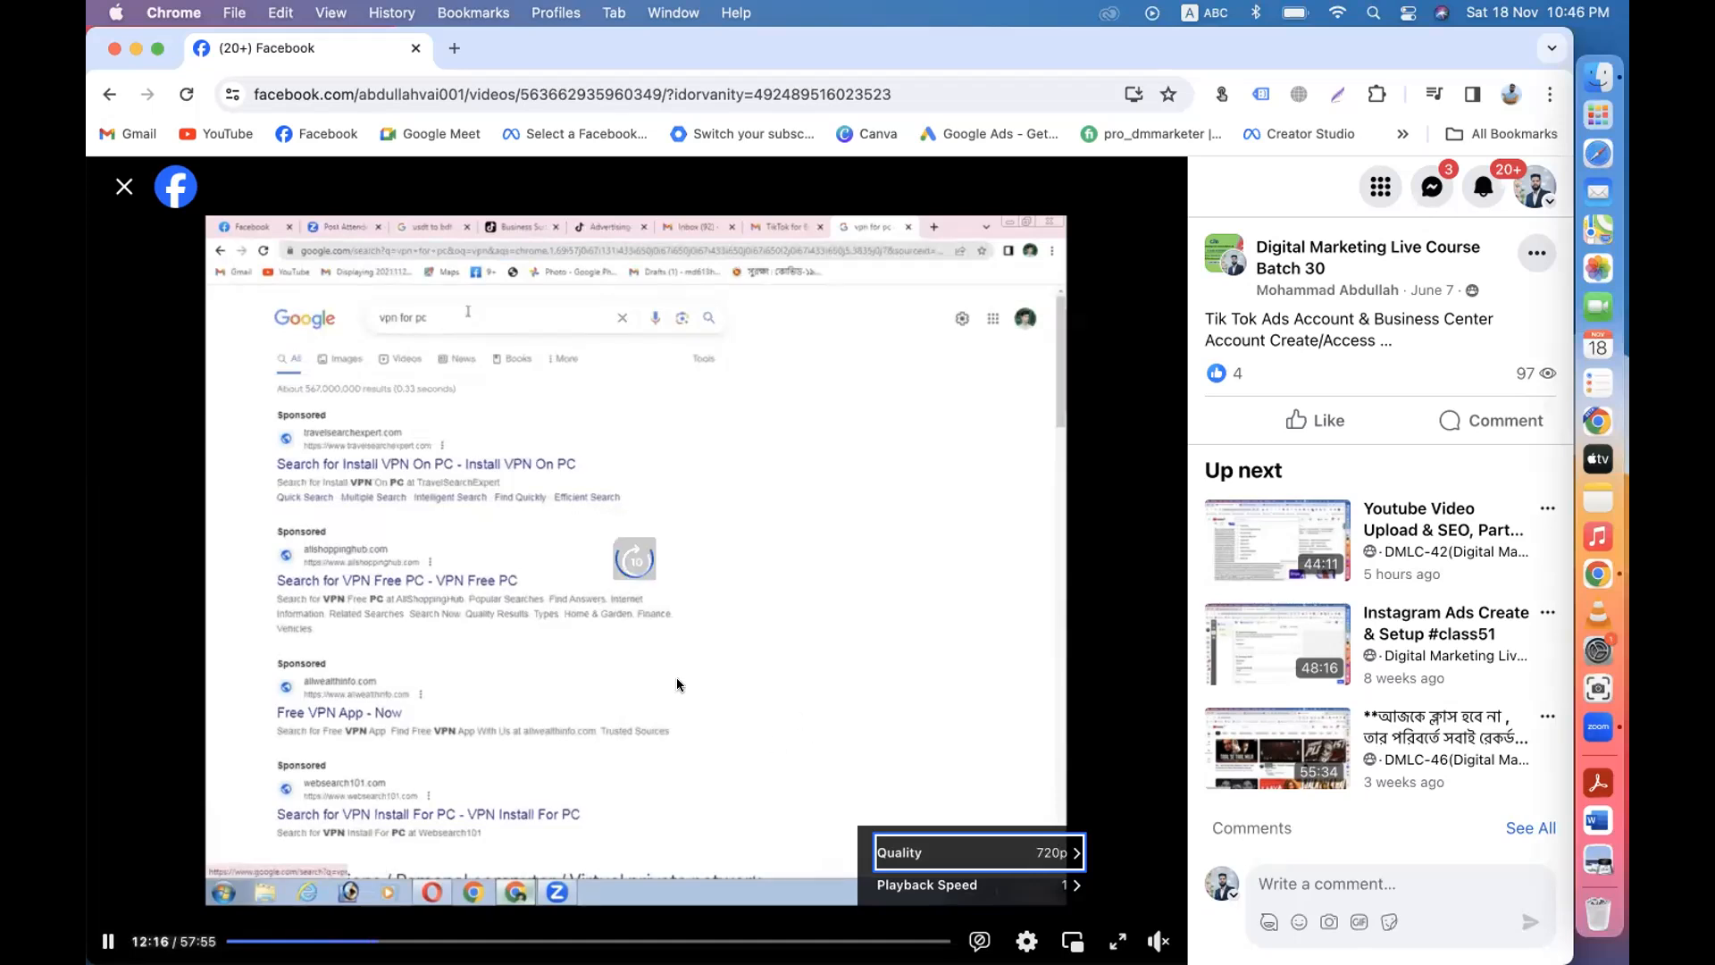
key("Right")
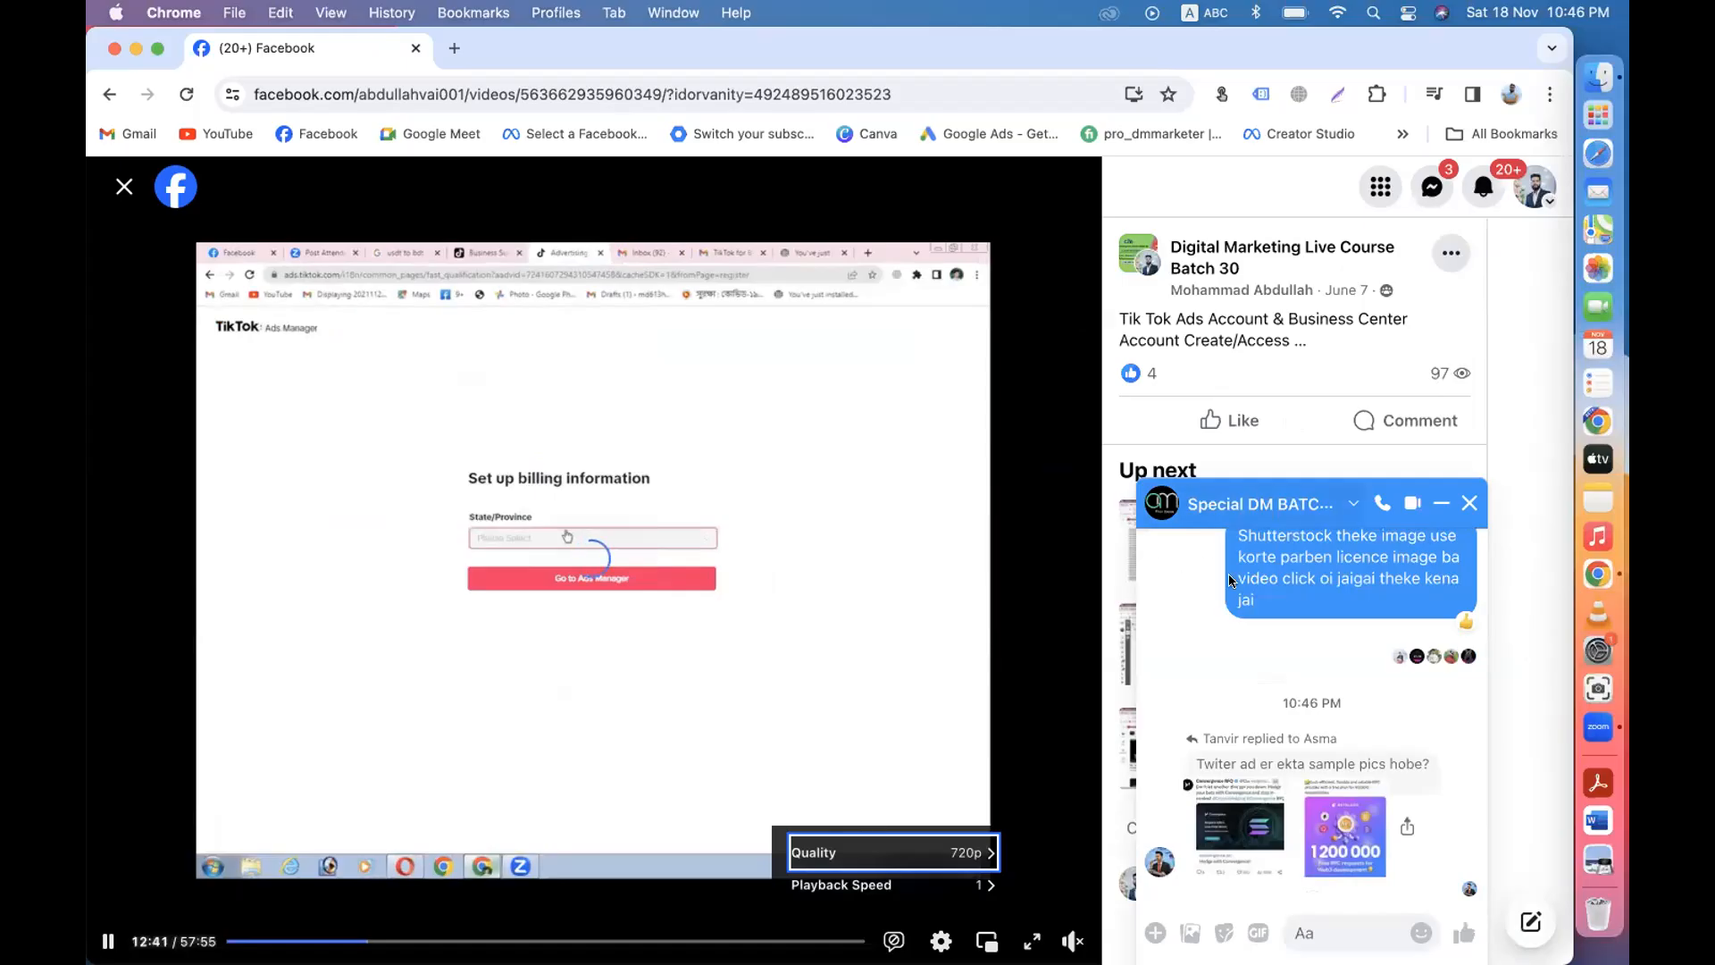
Close the group chat and scrub back and forth around the ad policy and billing steps
left_click(1469, 503)
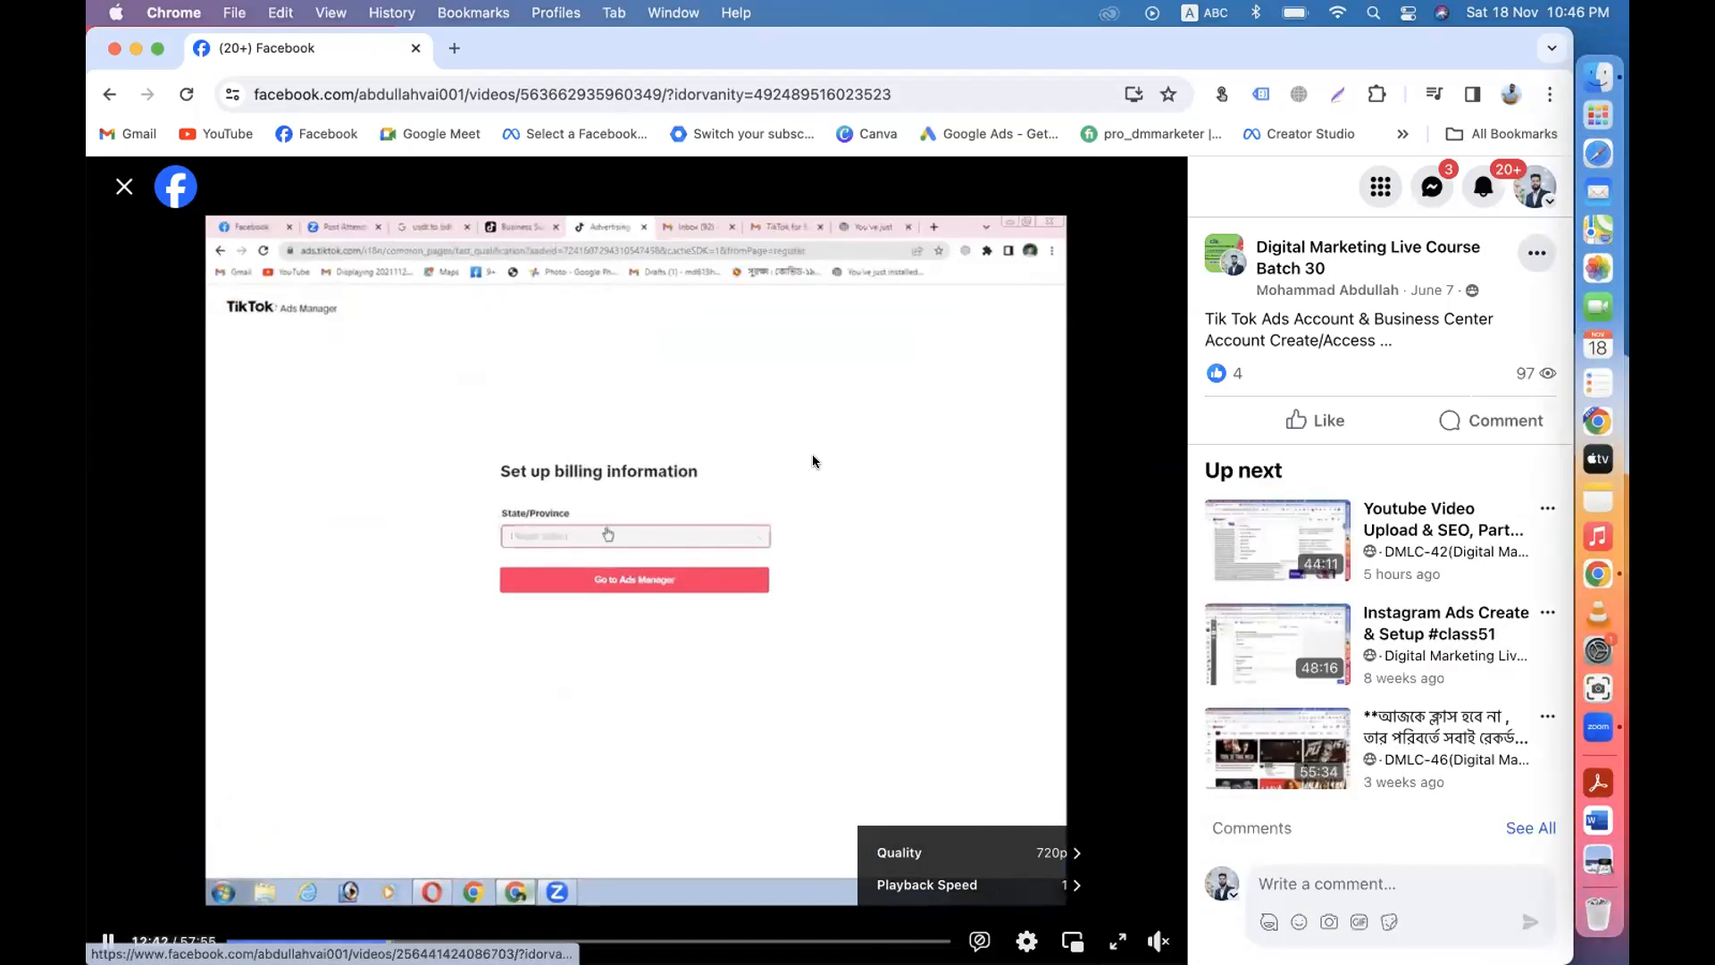
key("Left")
key("Left")
key("Left")
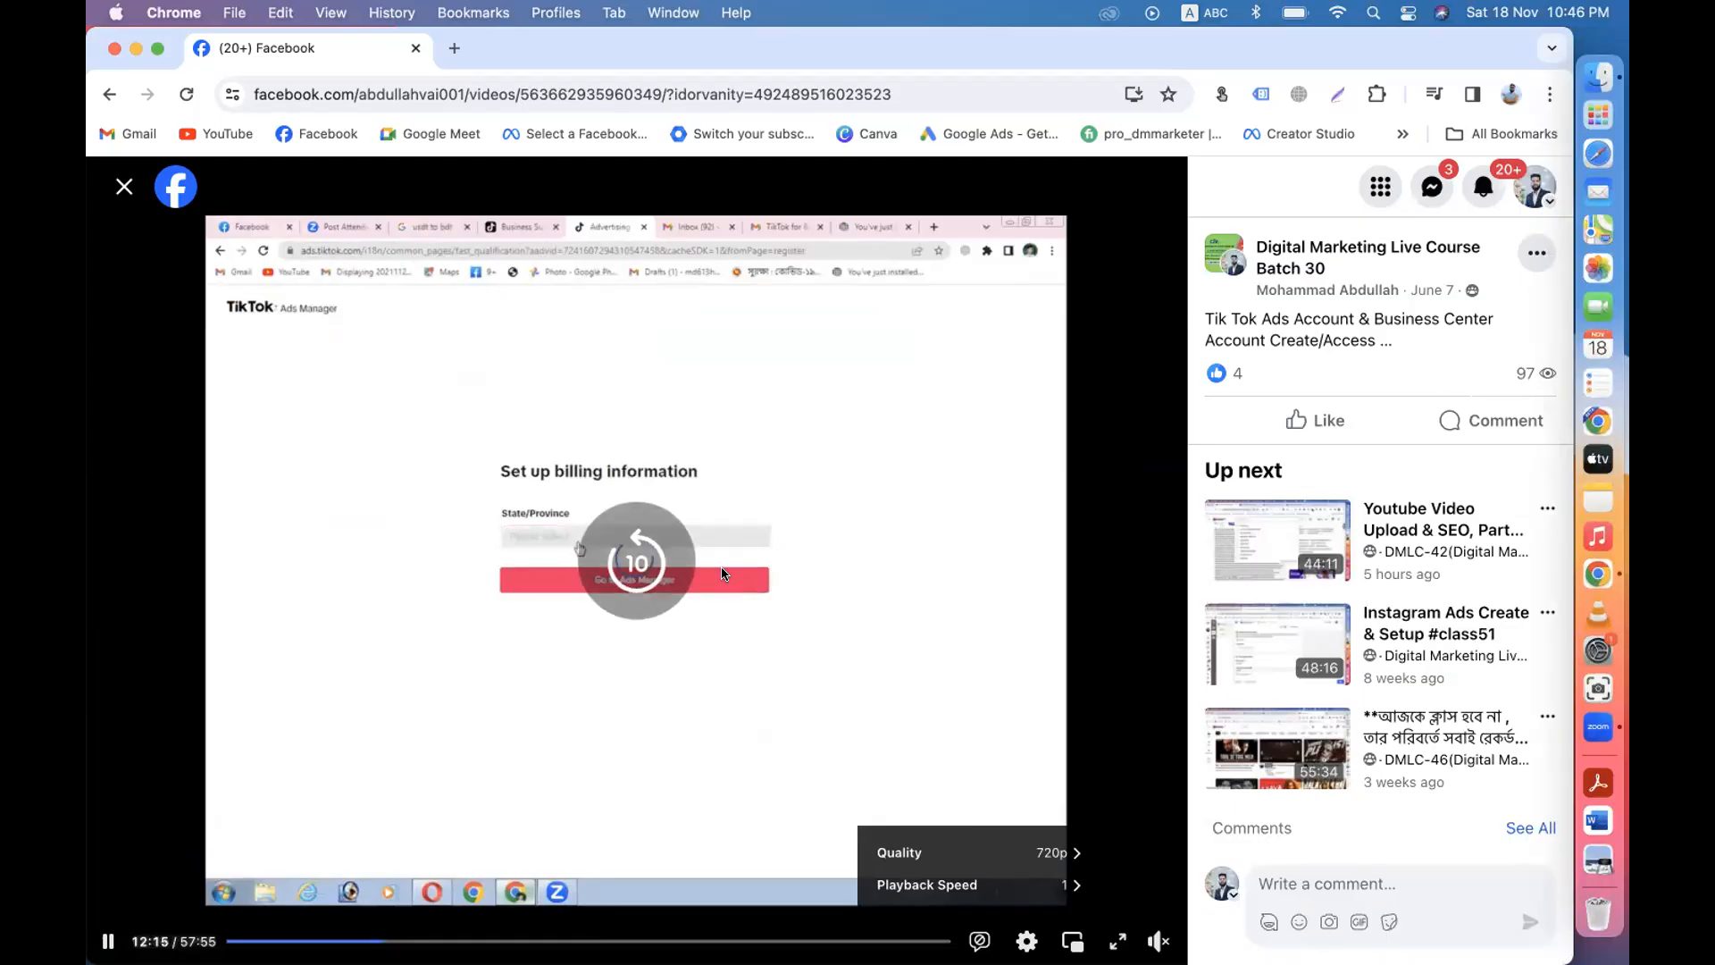
key("Left")
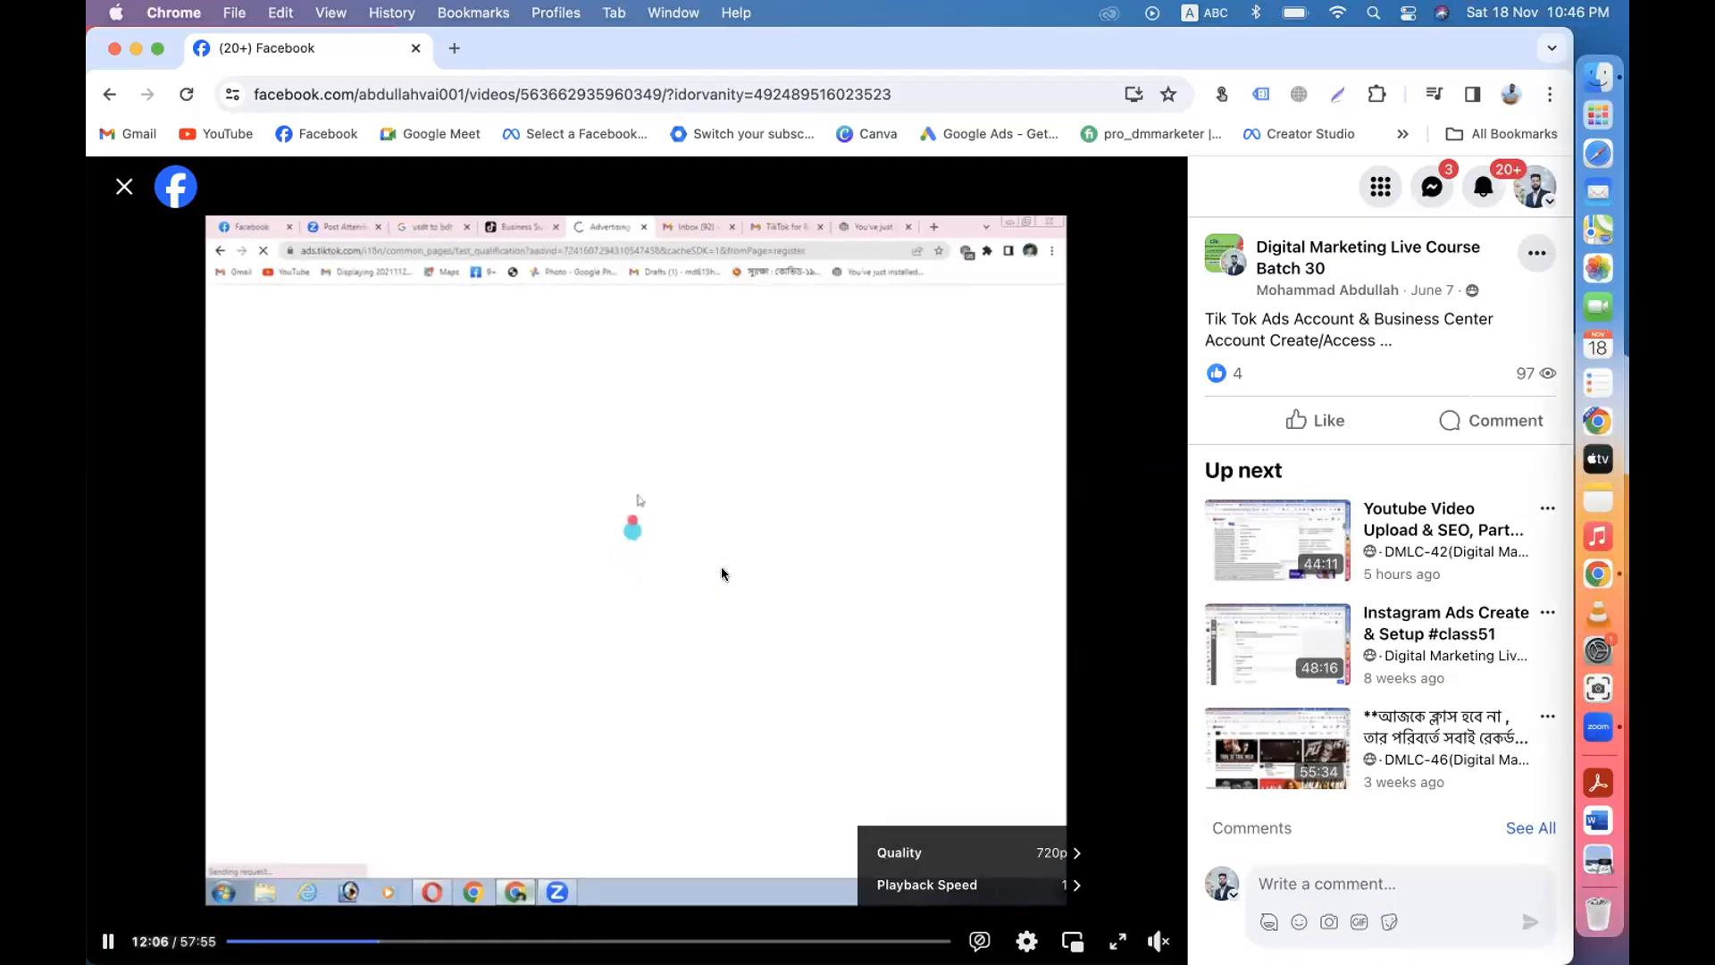
key("Right")
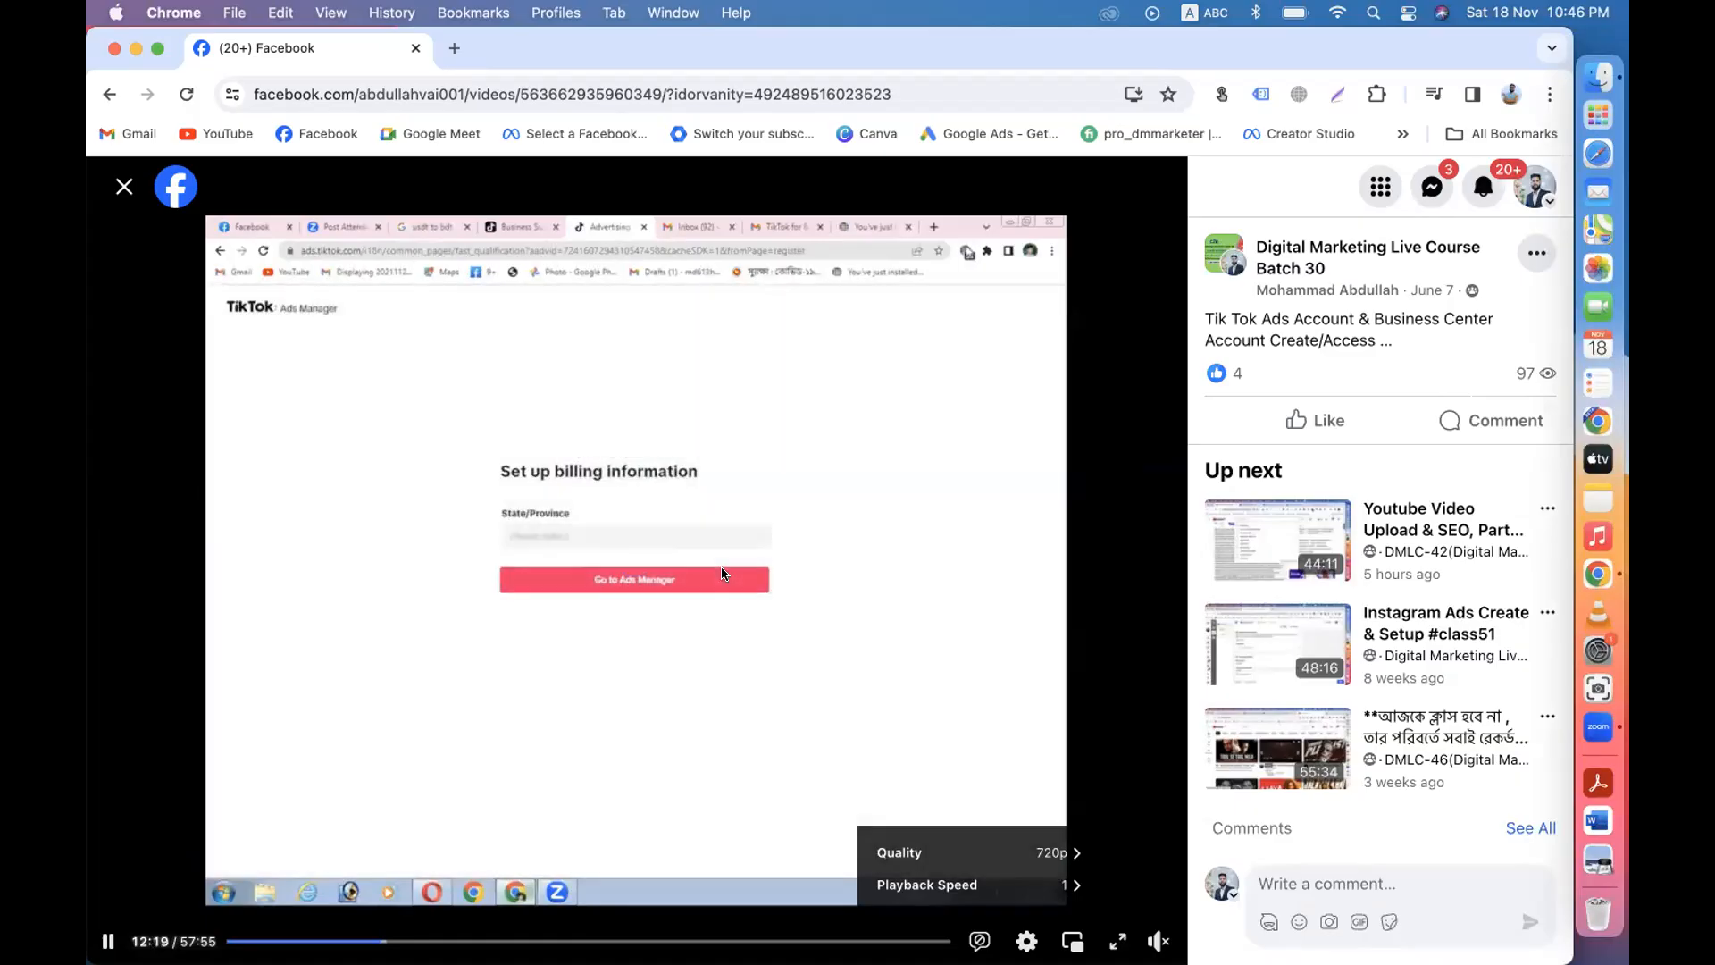
key("Left")
key("Left")
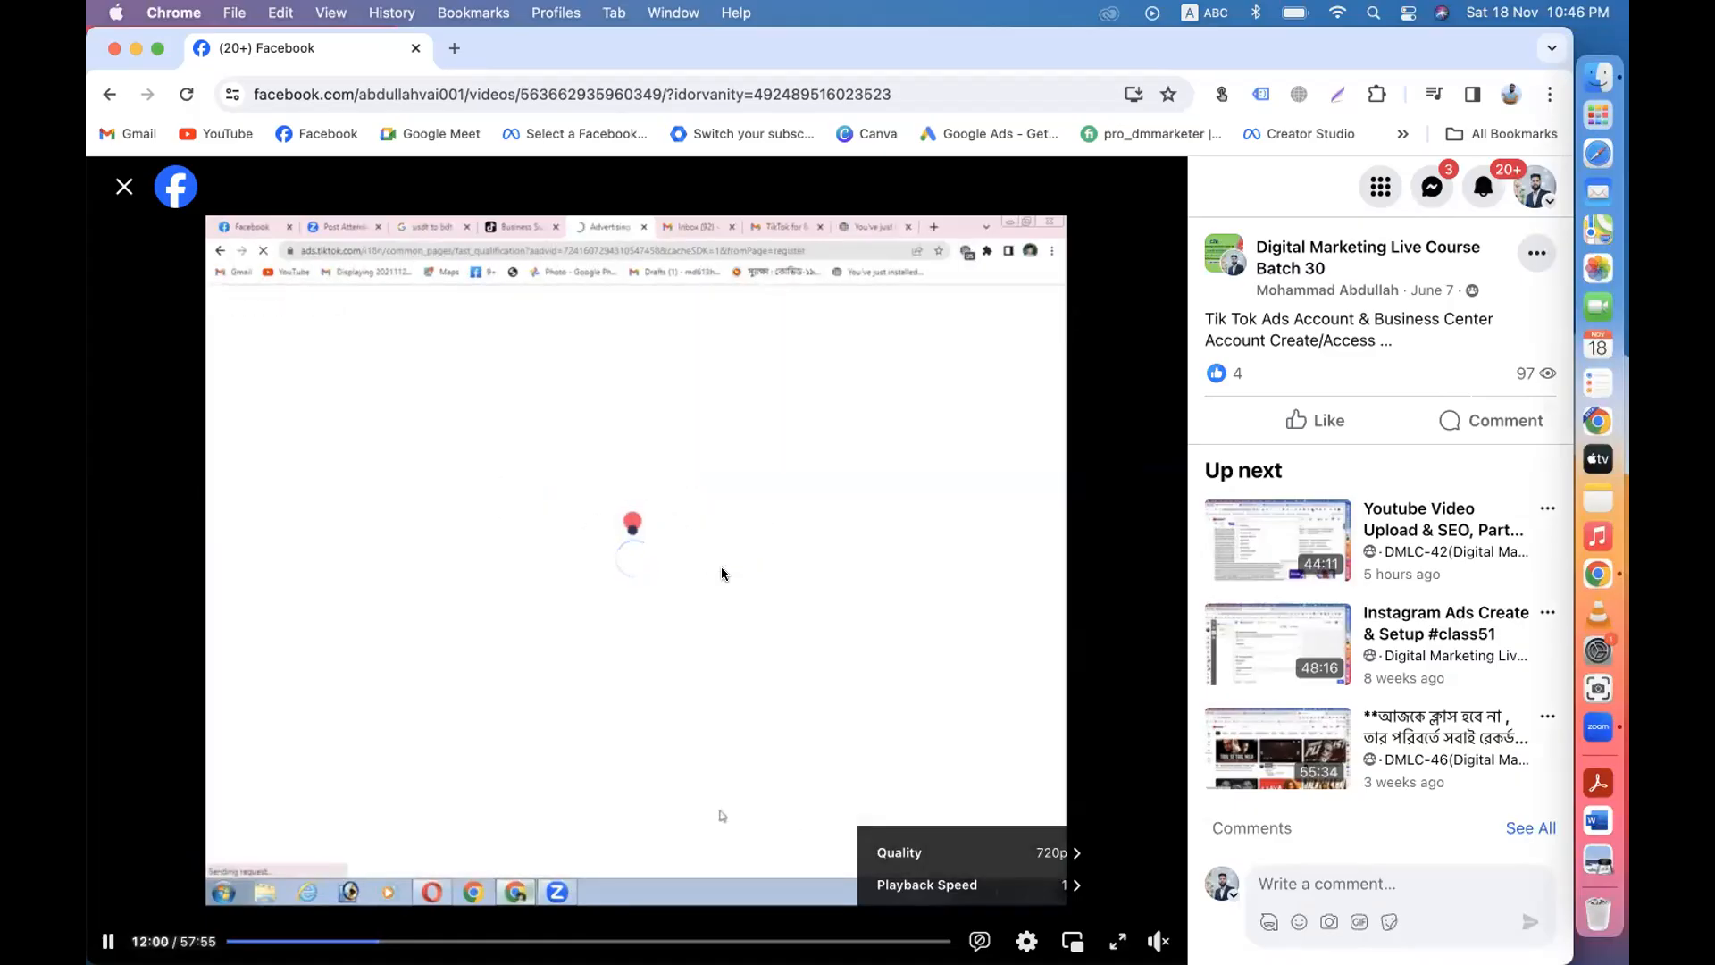
key("Right")
key("Left")
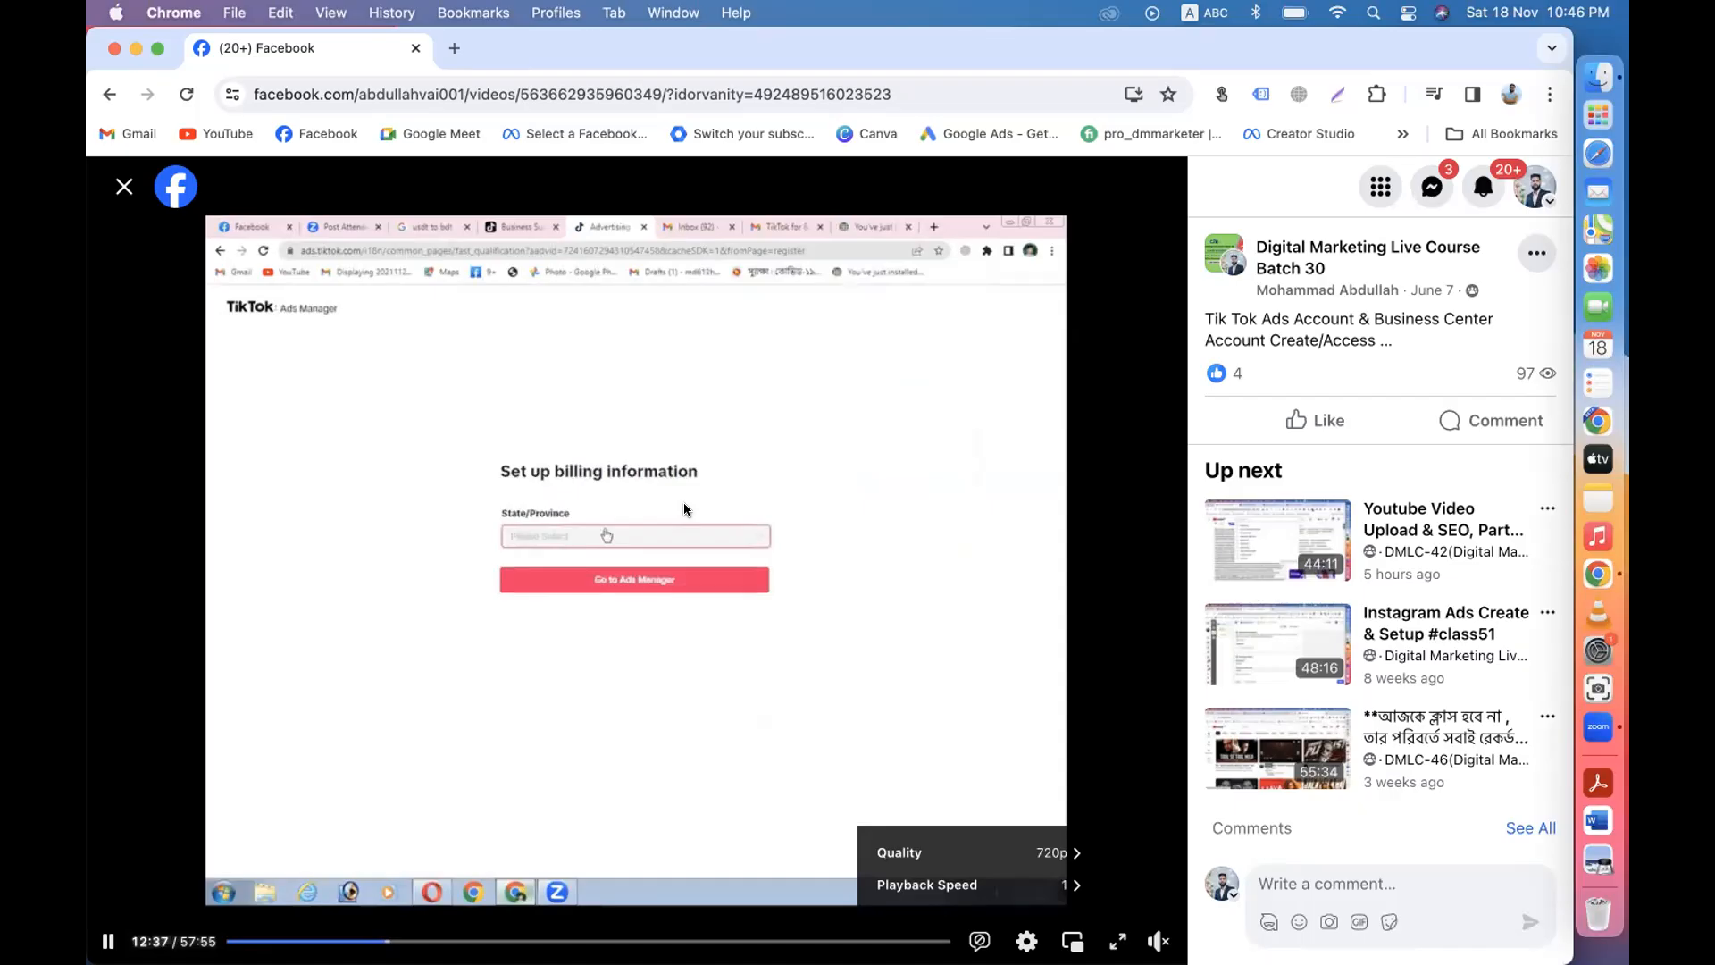
Skip the video ahead 30 seconds, then close the viewer to return to the 'tik tok' results
key("Right")
key("Right")
key("Right")
key("Right")
key("Right")
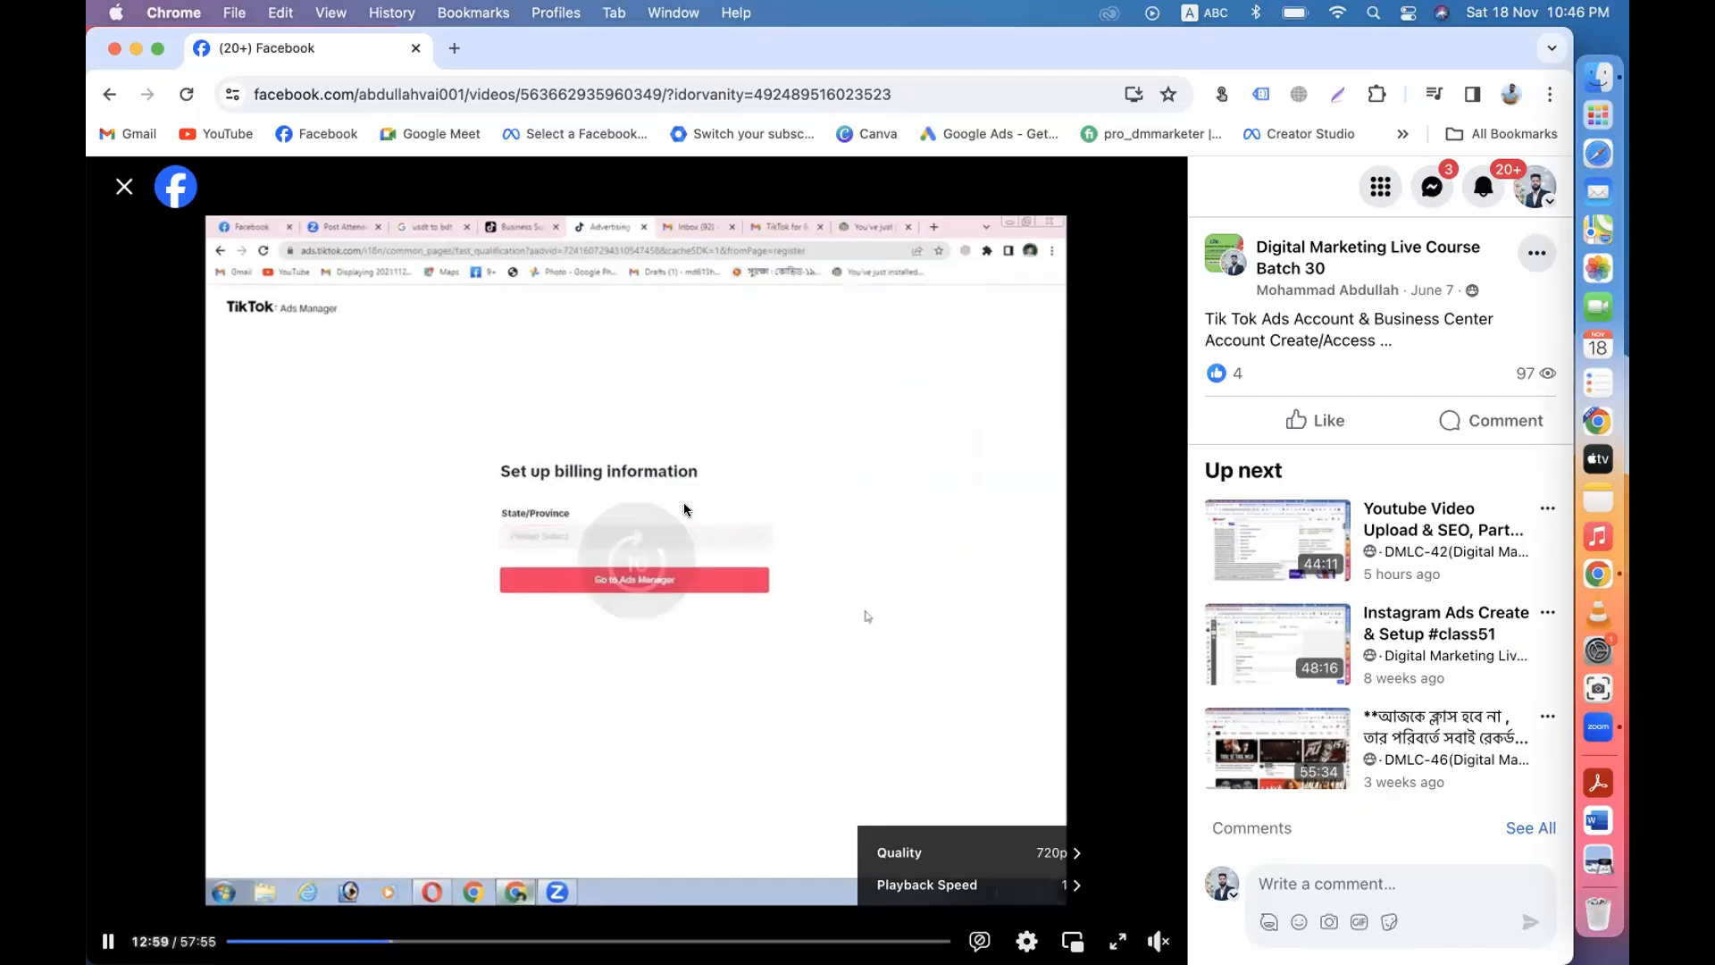
key("Right")
key("Right")
key("Right")
key("Right")
key("Right")
key("Right")
key("Right")
key("Right")
key("Right")
key("Right")
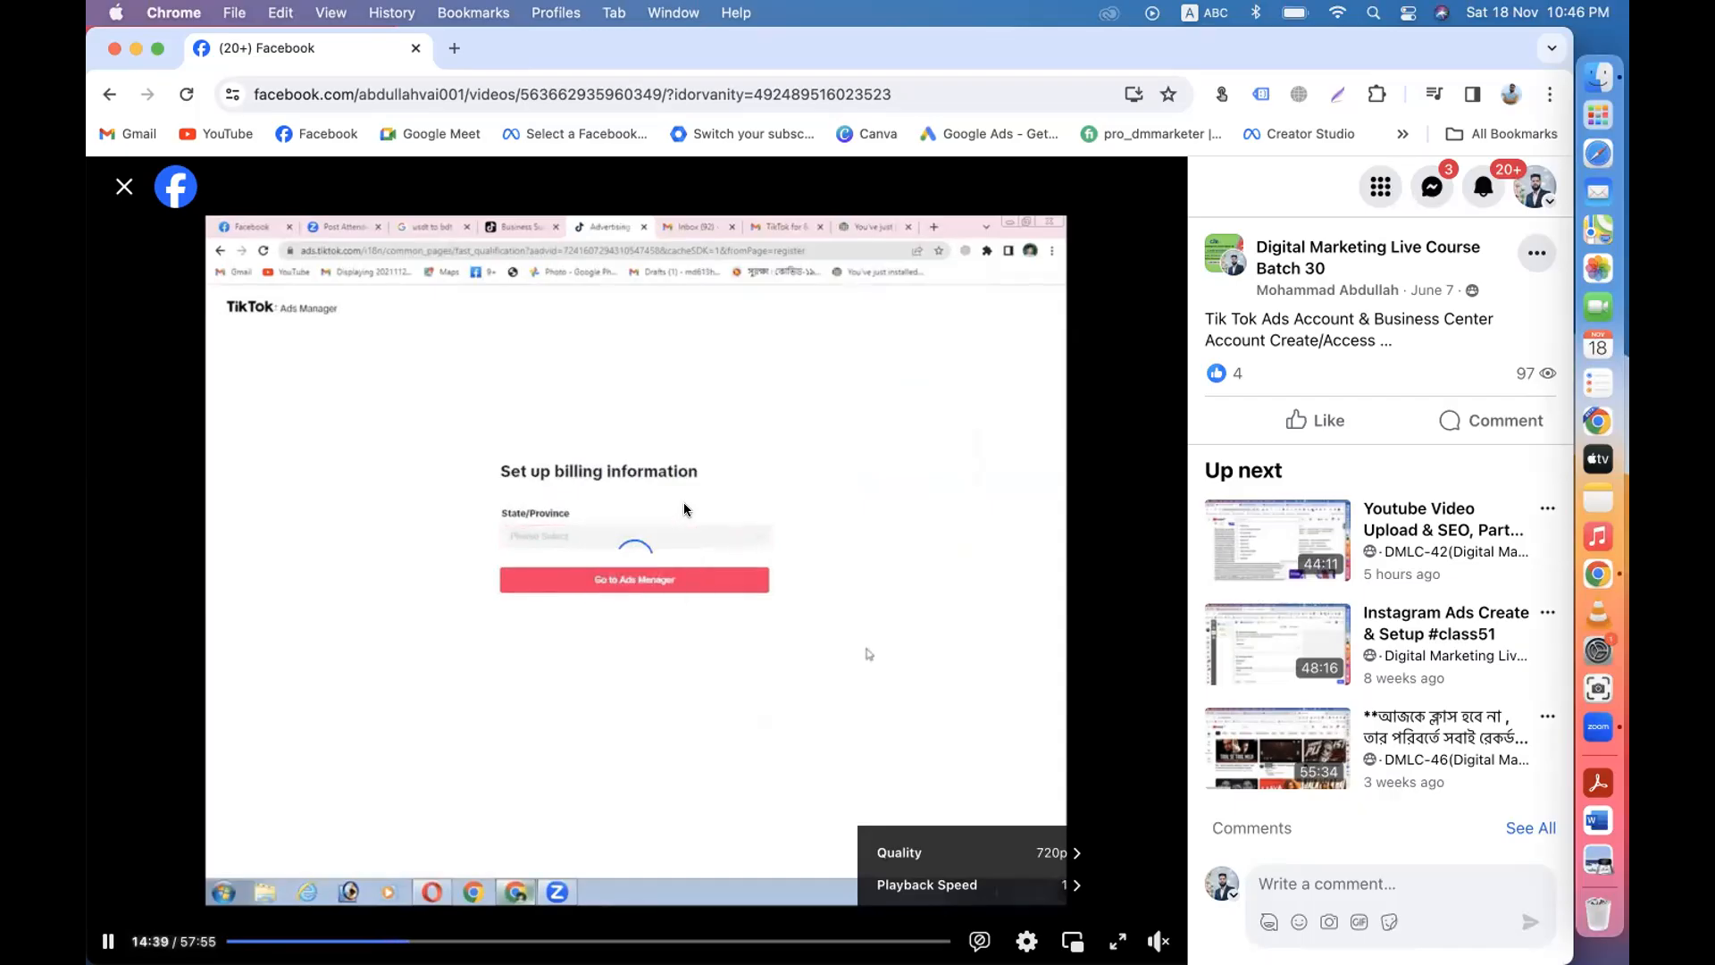
key("Right")
key("Right")
key("Right")
key("Right")
key("Right")
key("Right")
key("Right")
key("Right")
key("Right")
key("Right")
key("Right")
key("Right")
key("Right")
key("Right")
key("Right")
key("Right")
key("Right")
left_click(135, 184)
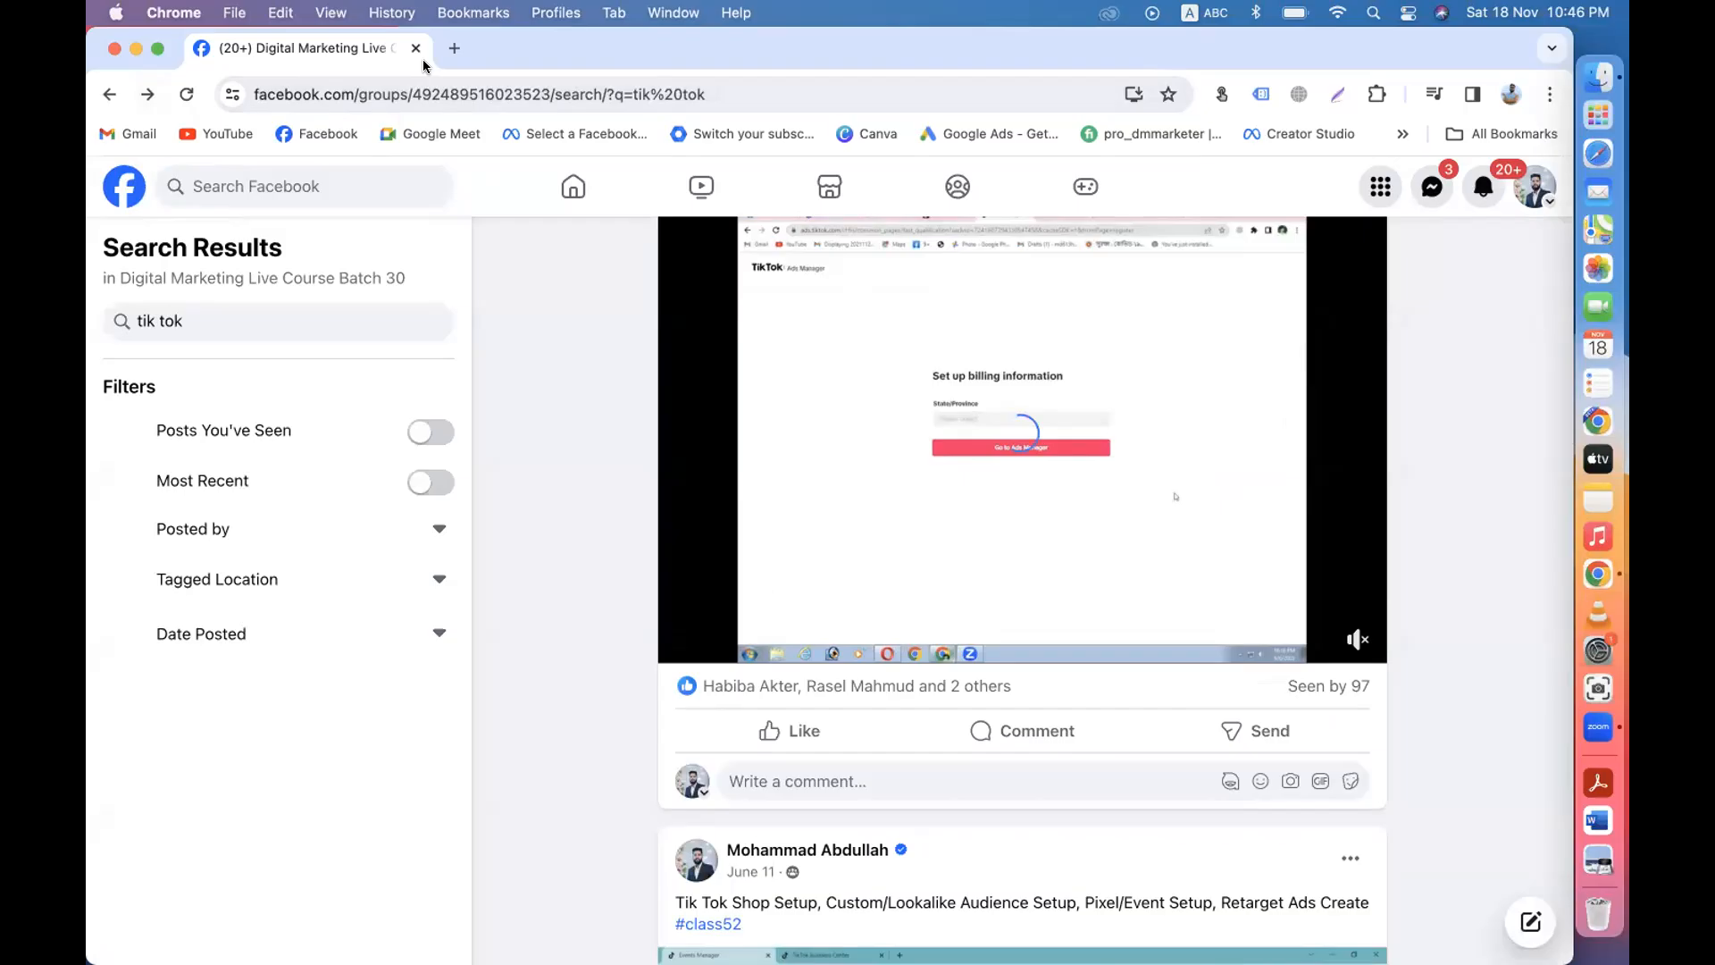
Open Gmail in a new tab, search the mailbox for the course e-mail address, and open Spam
left_click(454, 47)
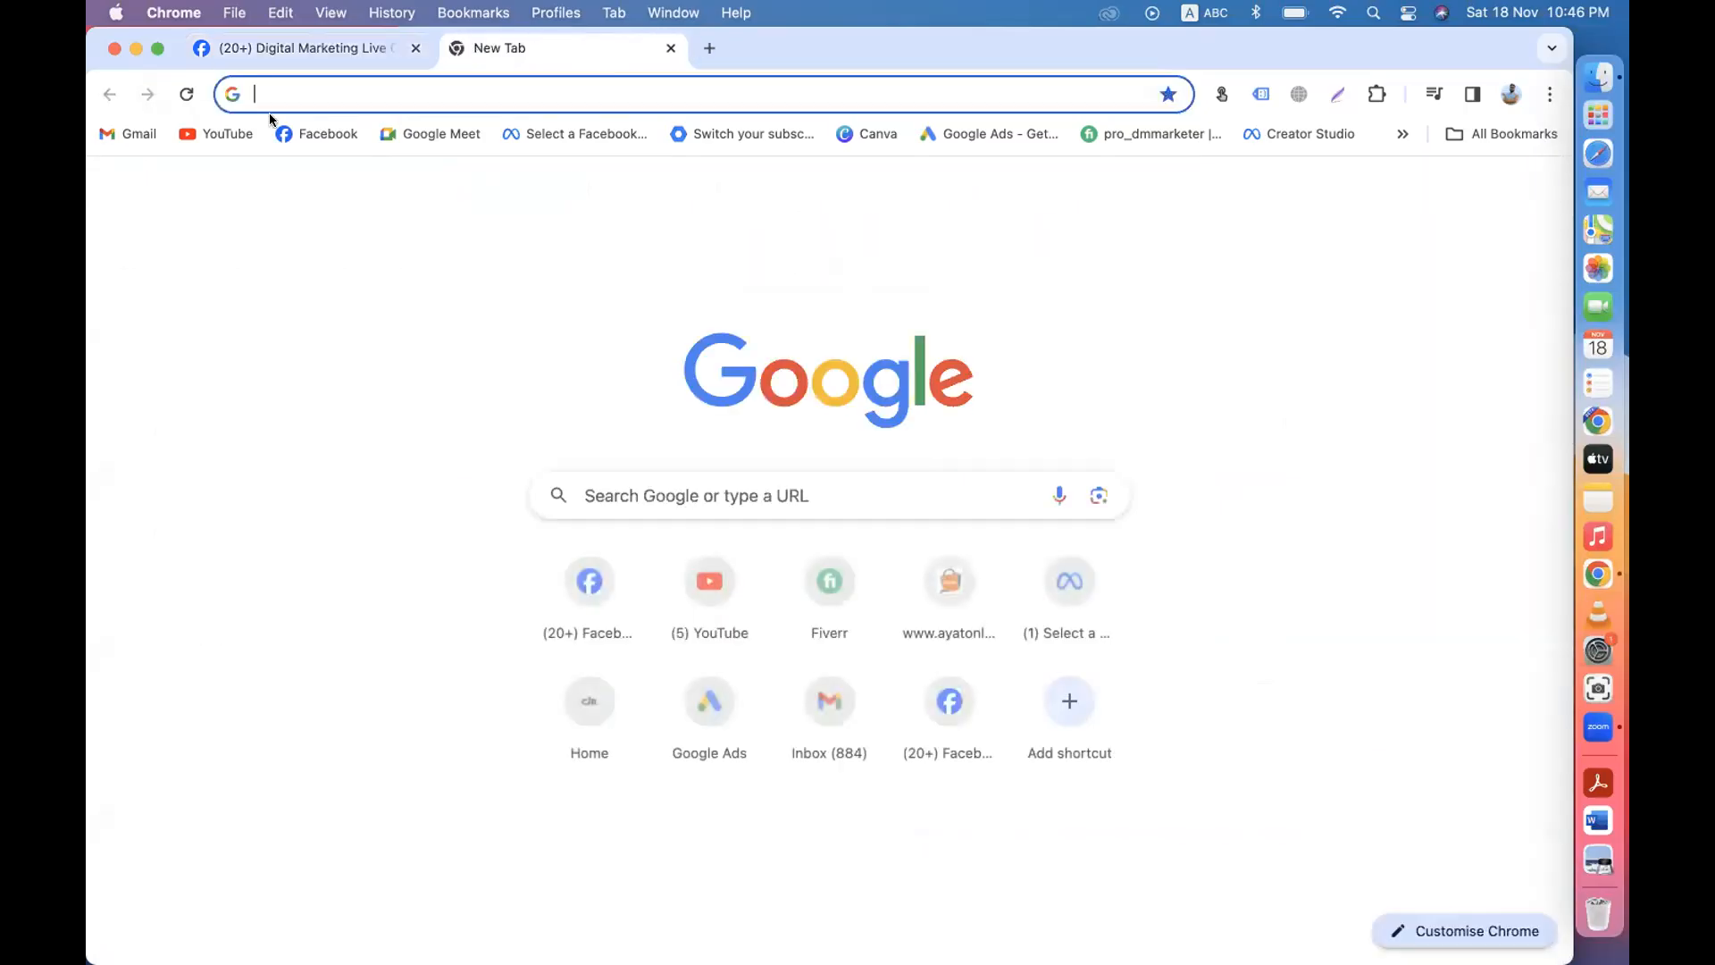
left_click(130, 134)
left_click(416, 48)
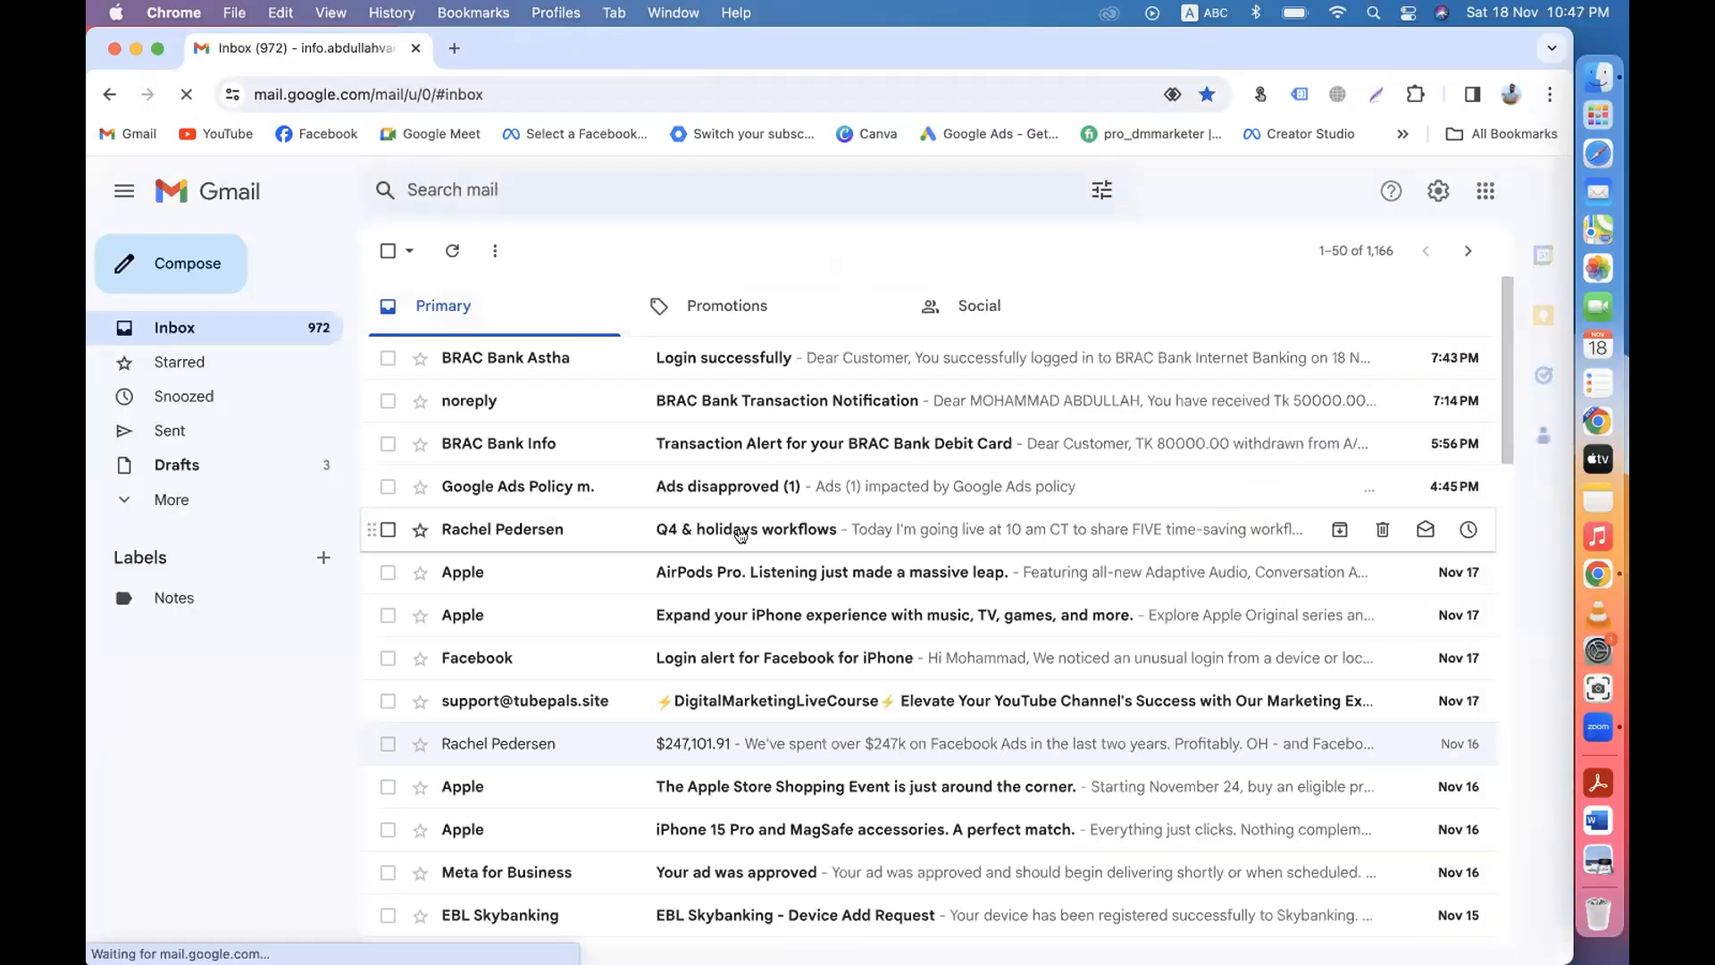
left_click(568, 171)
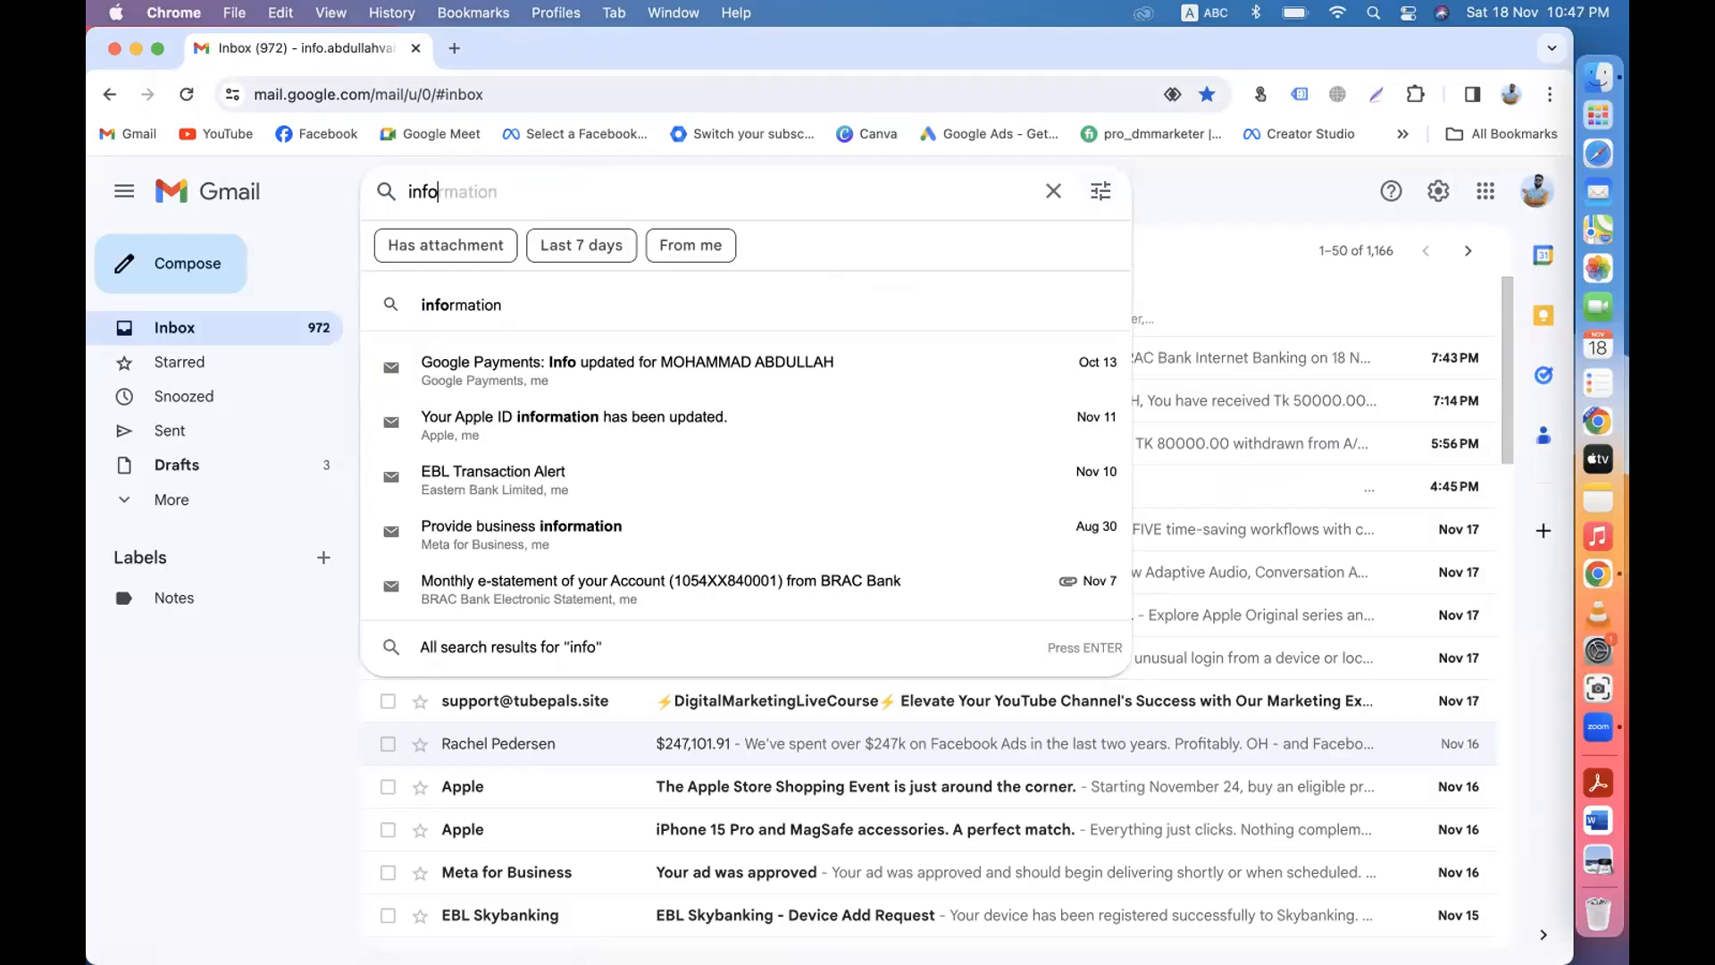
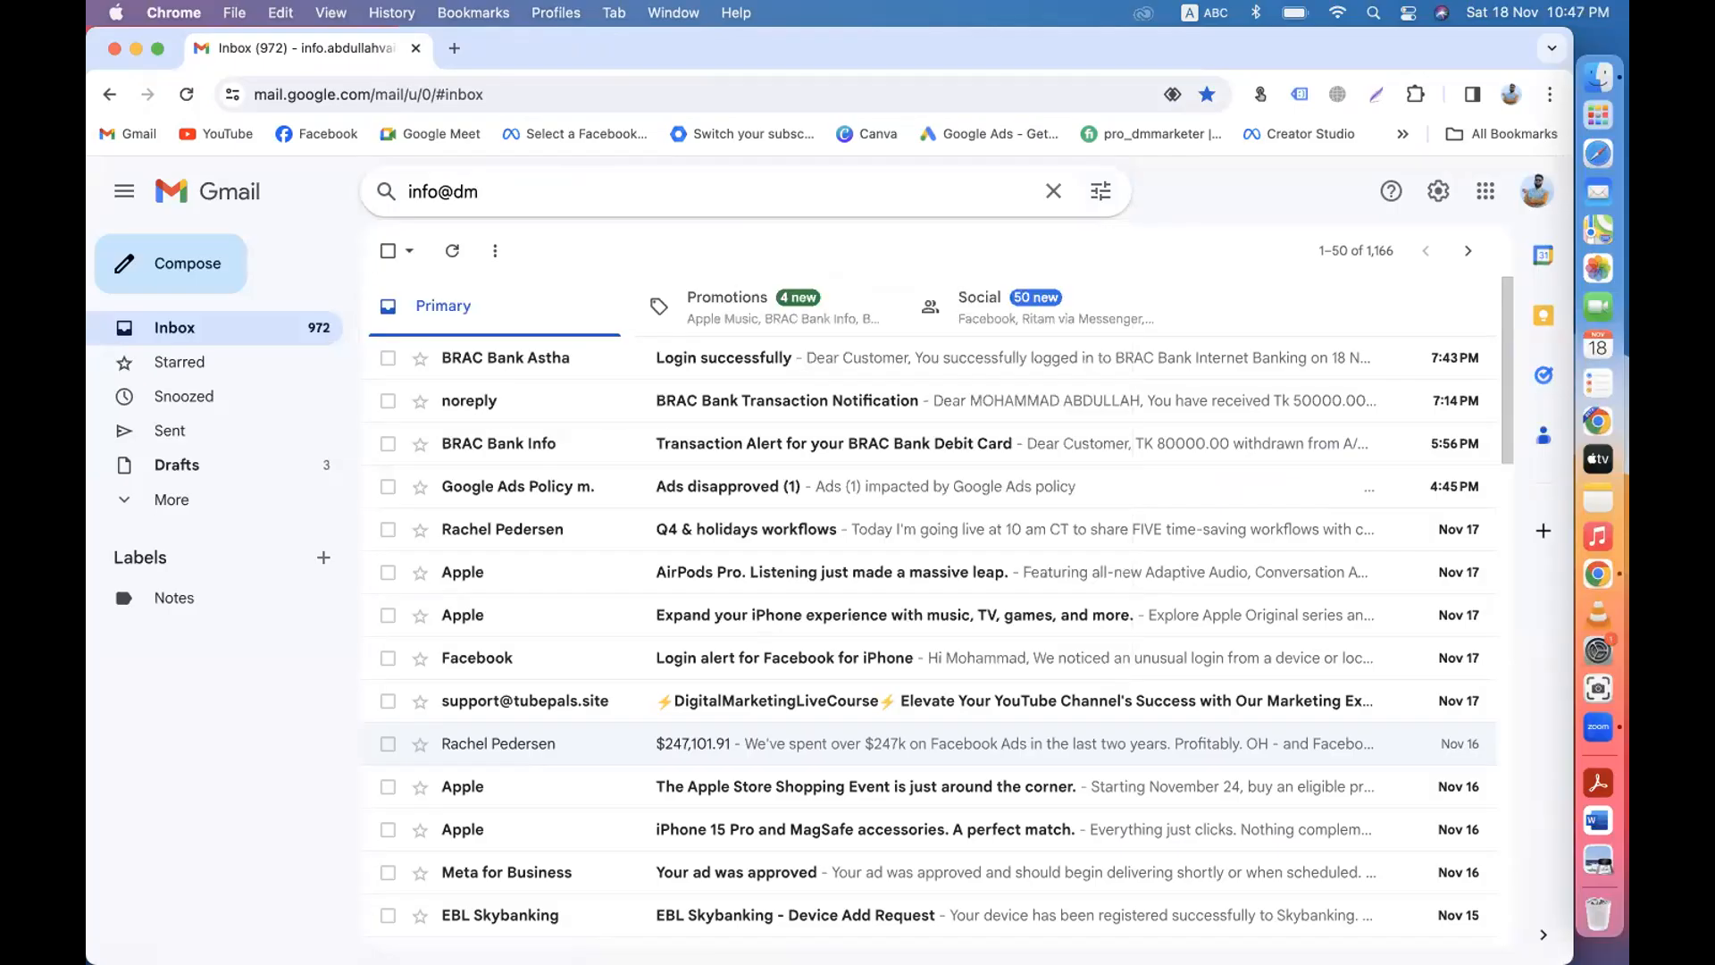
left_click(173, 509)
left_click(173, 668)
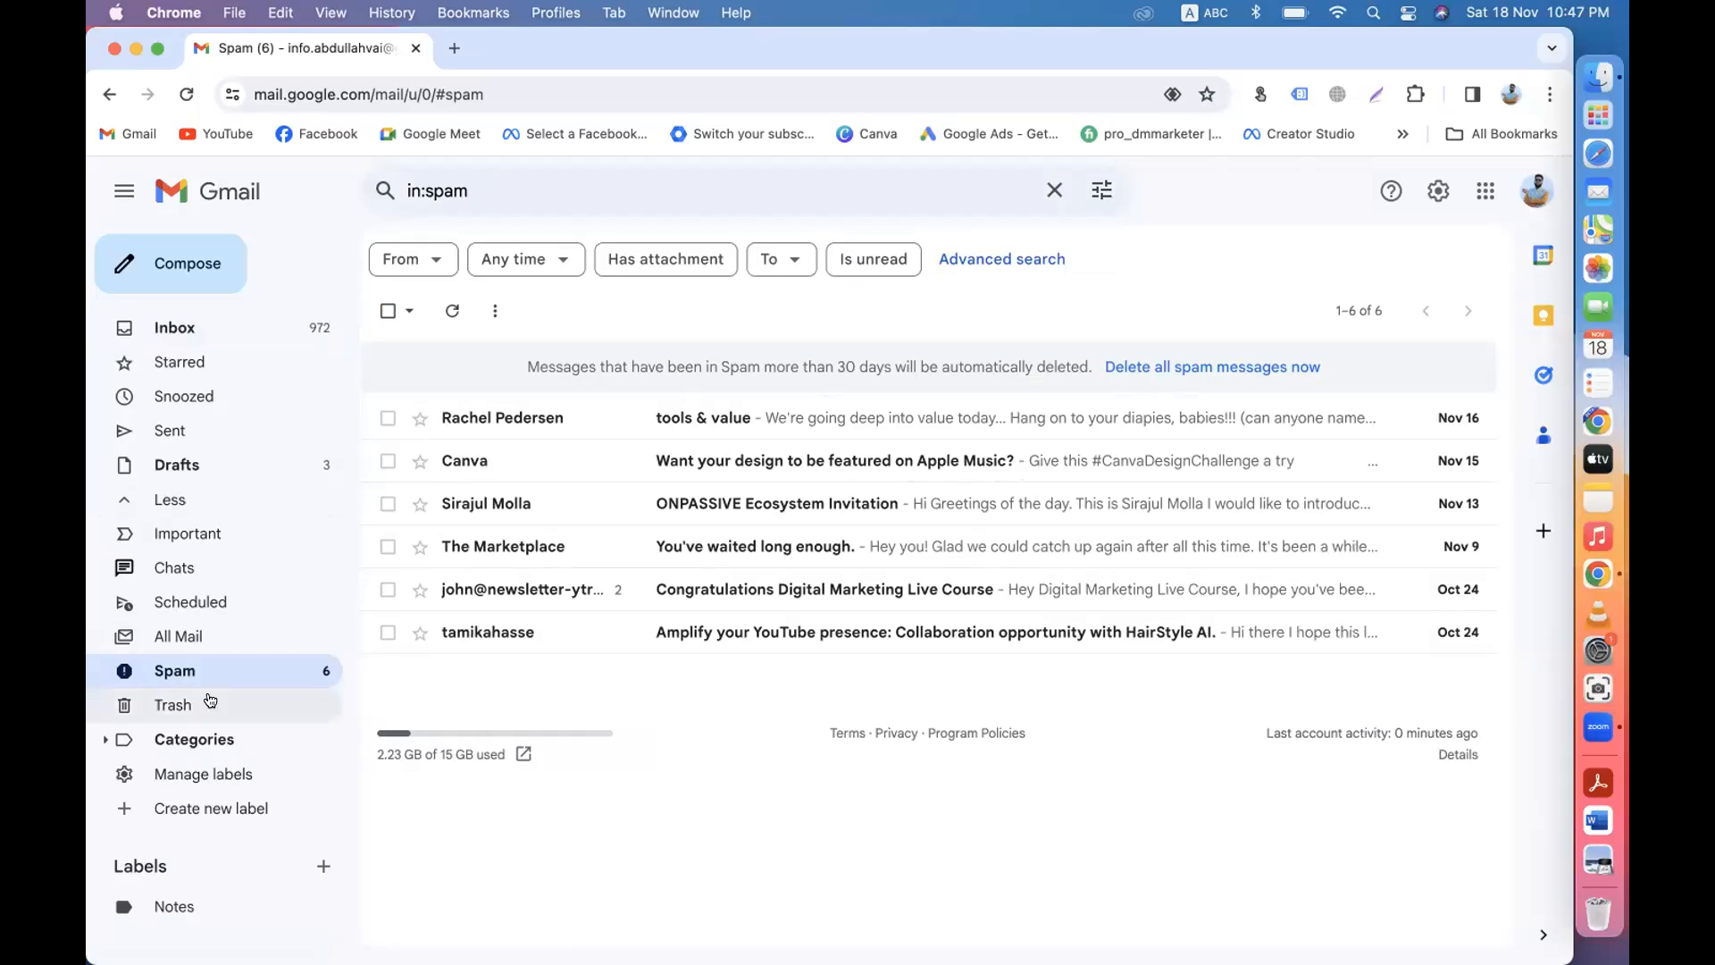
Switch to another Chrome profile and open that account's Gmail Spam folder
left_click(1530, 198)
left_click(1509, 94)
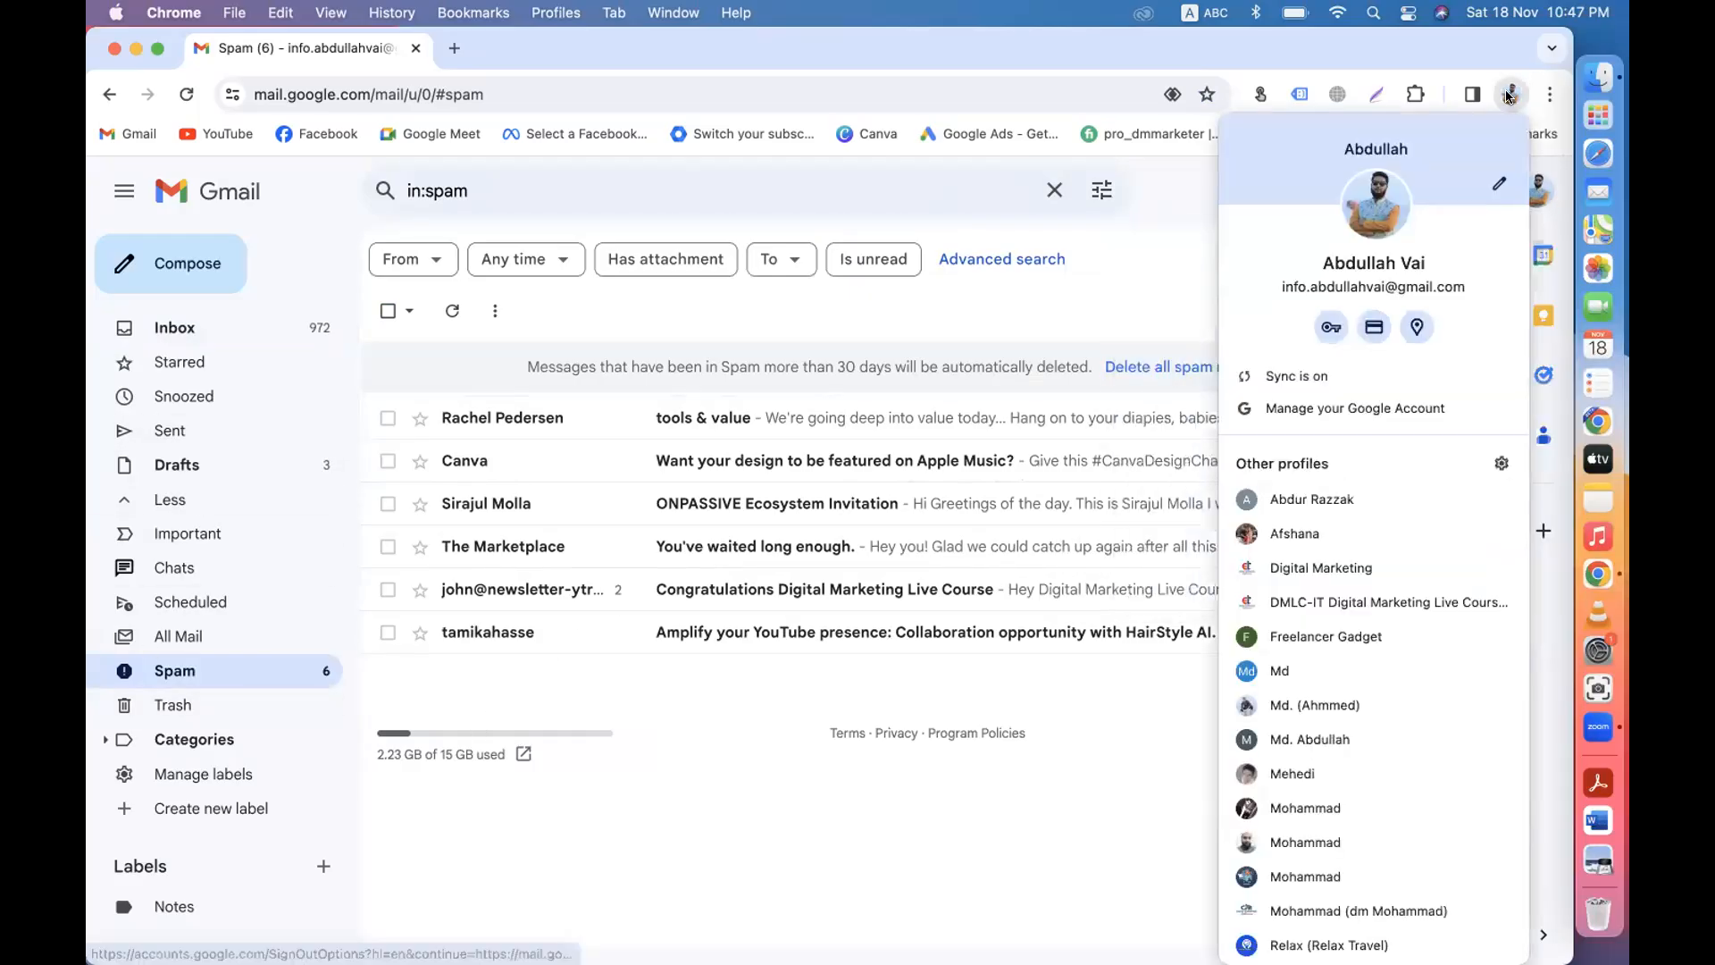
scroll(1278, 701, "down", 4)
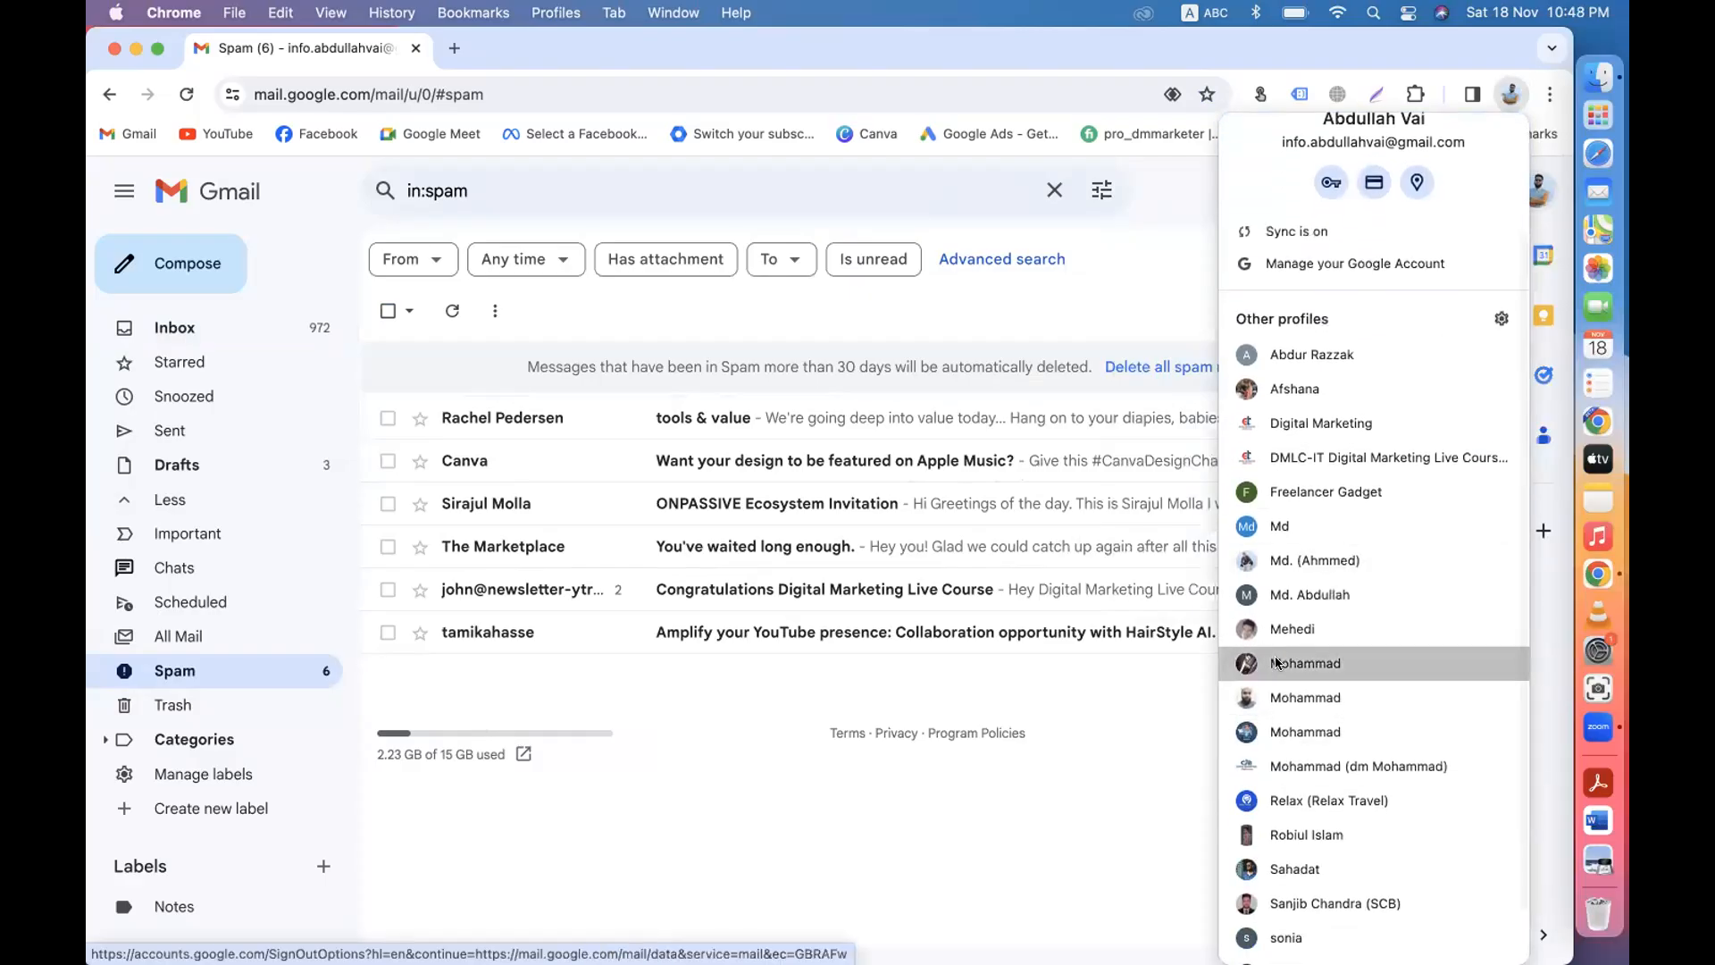
left_click(1277, 661)
left_click(382, 130)
left_click(382, 165)
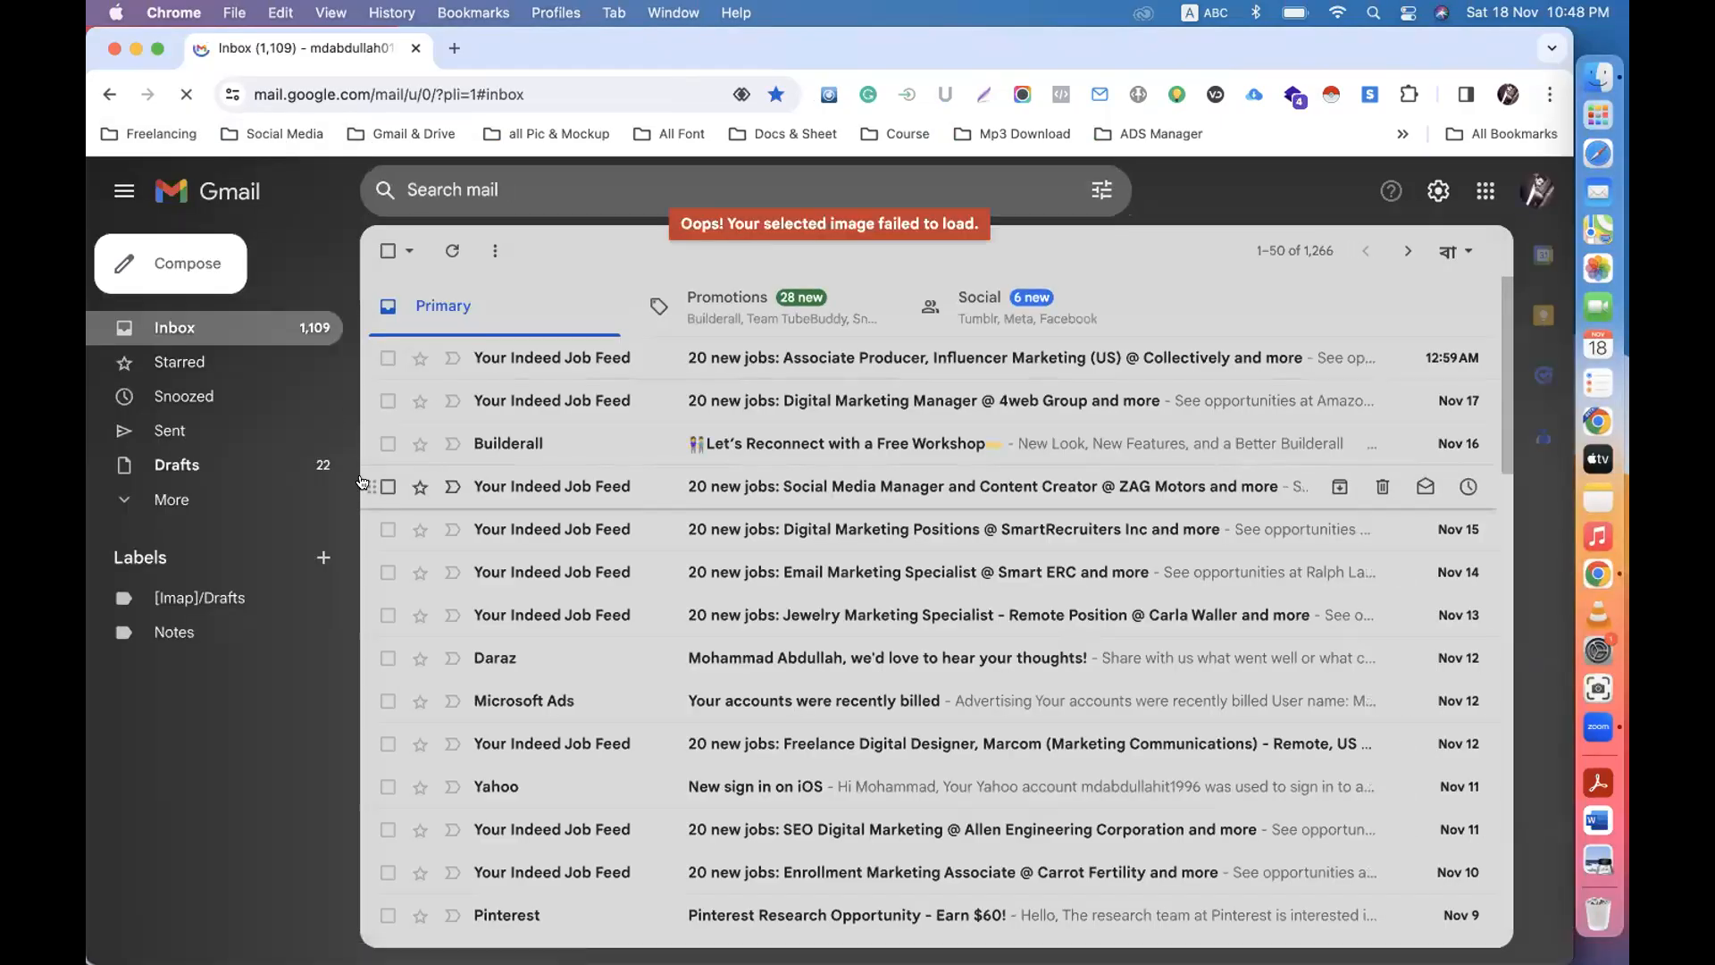
left_click(170, 500)
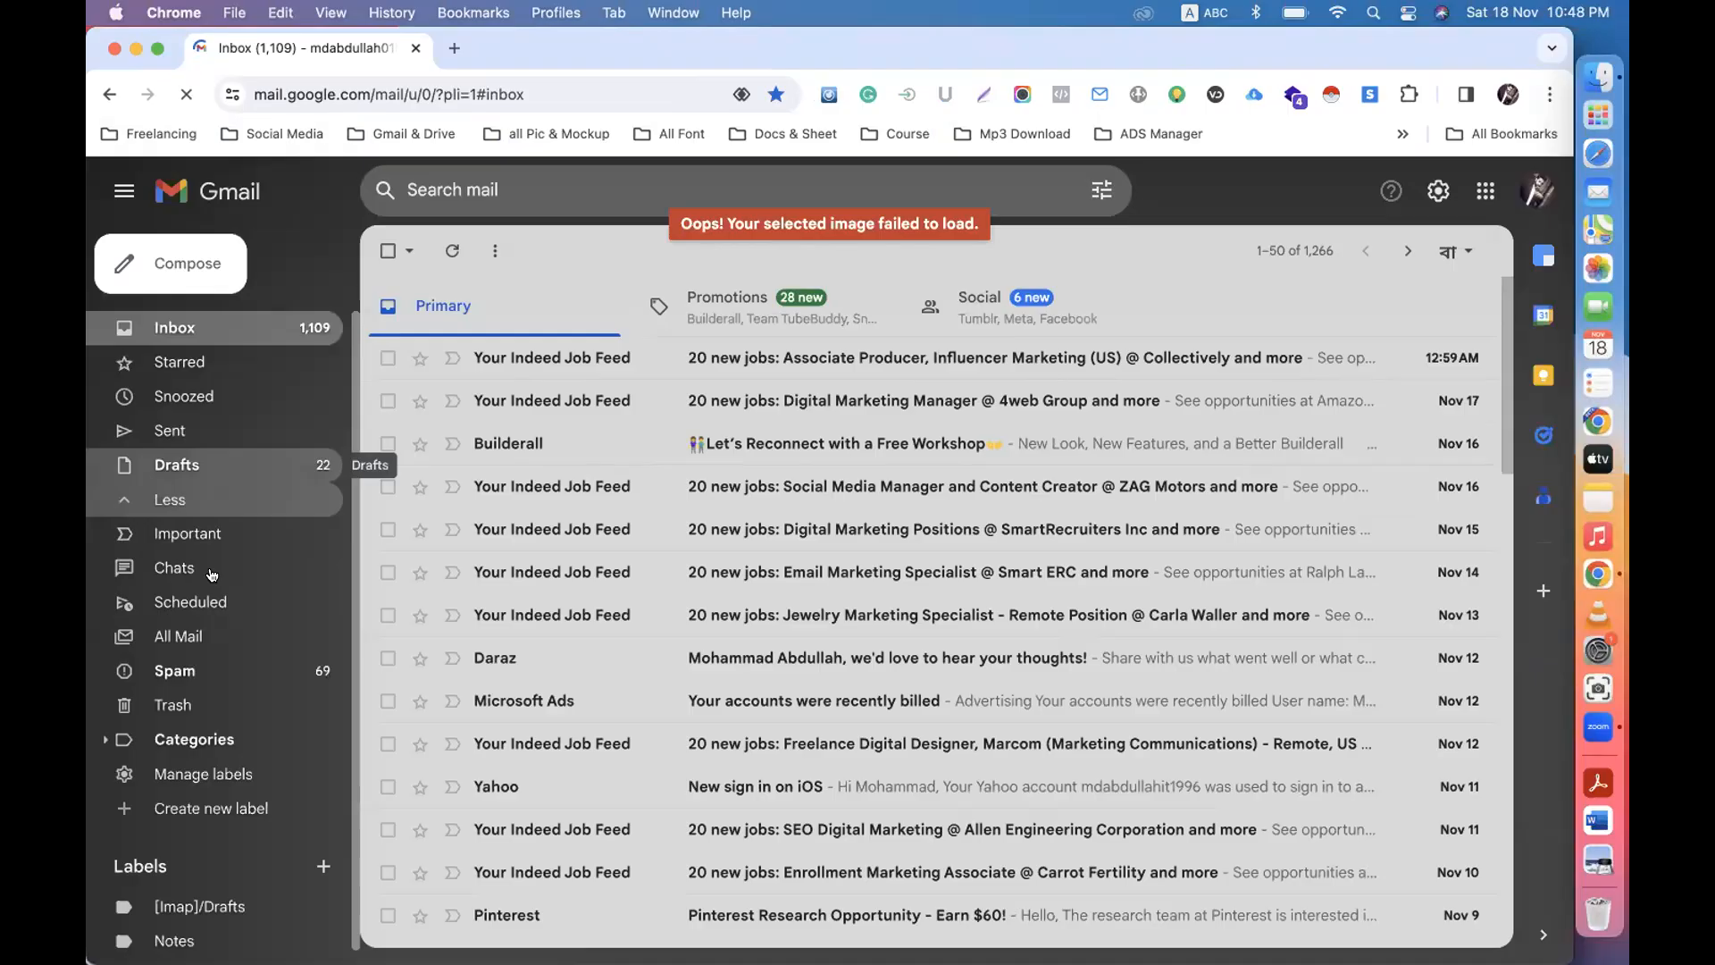
left_click(215, 670)
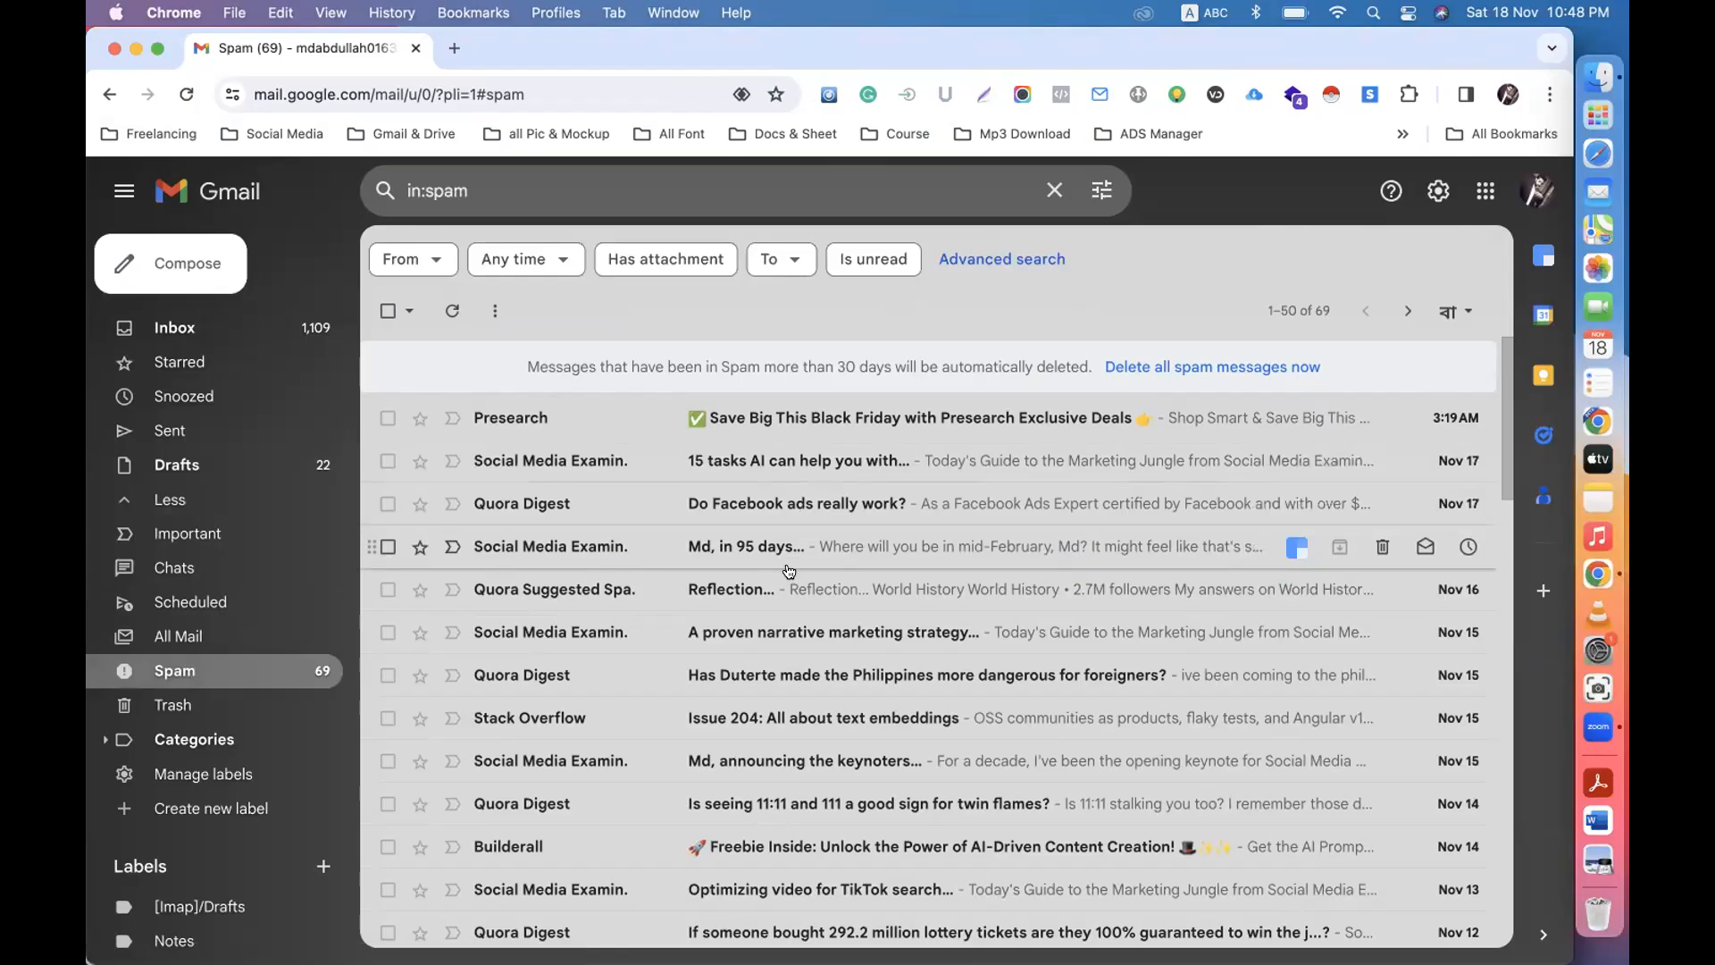
Return to the inbox and close both Gmail windows
left_click(165, 325)
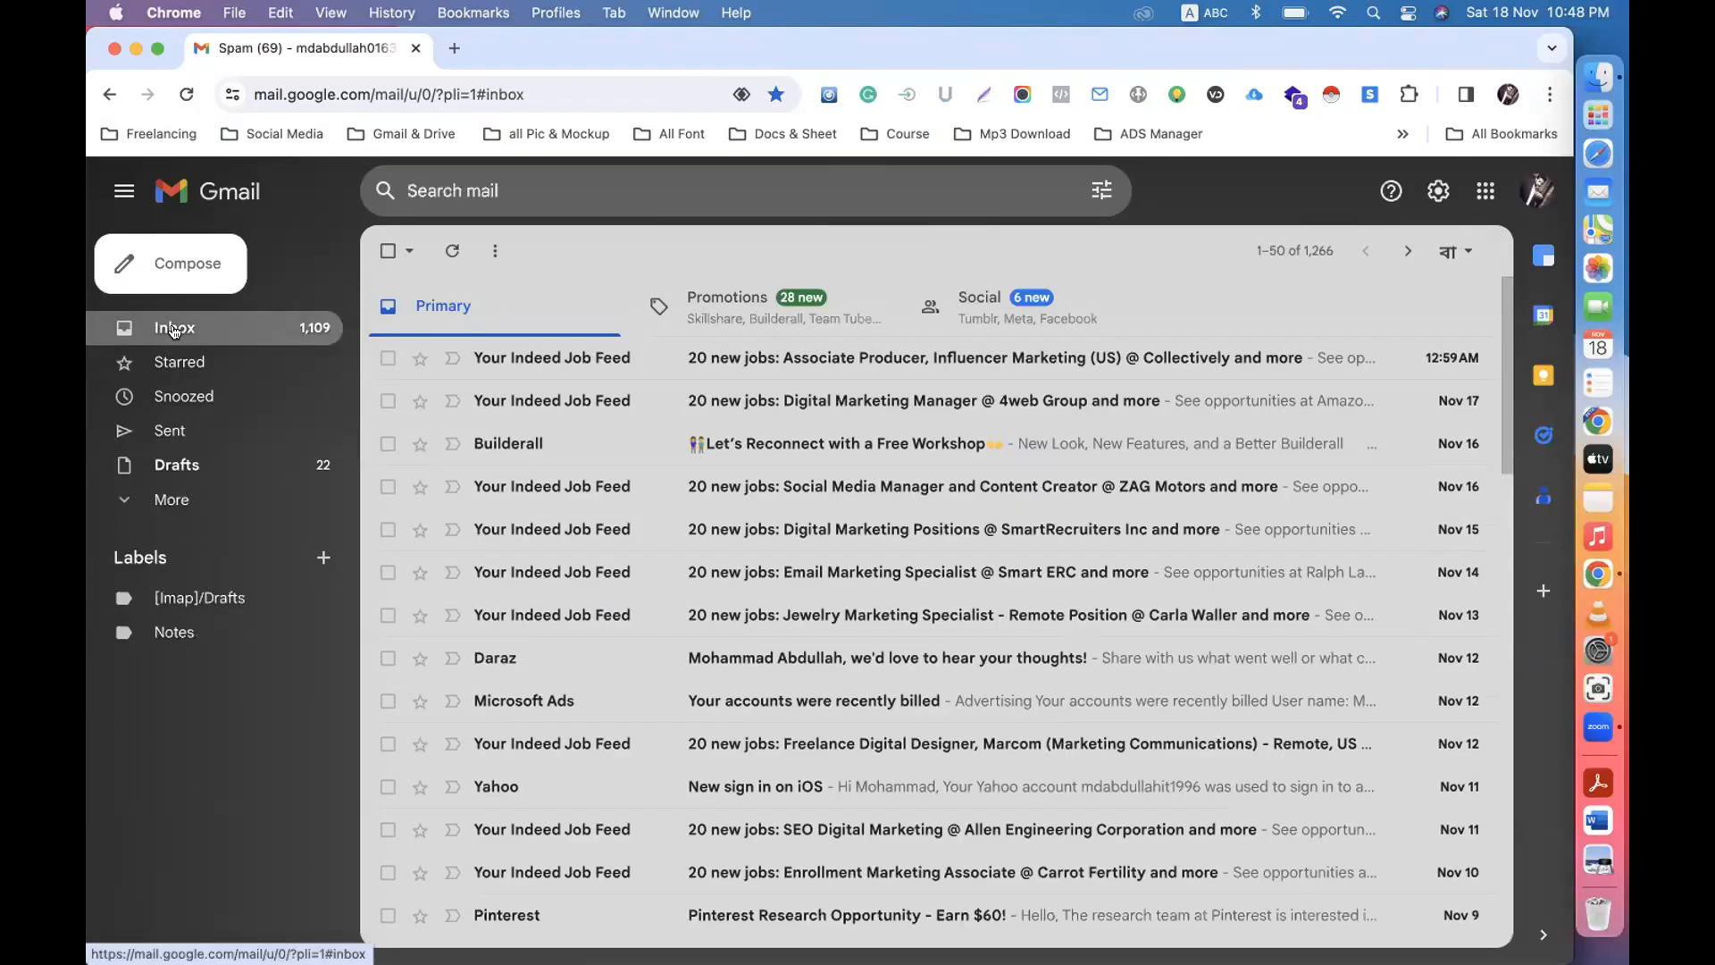
left_click(114, 49)
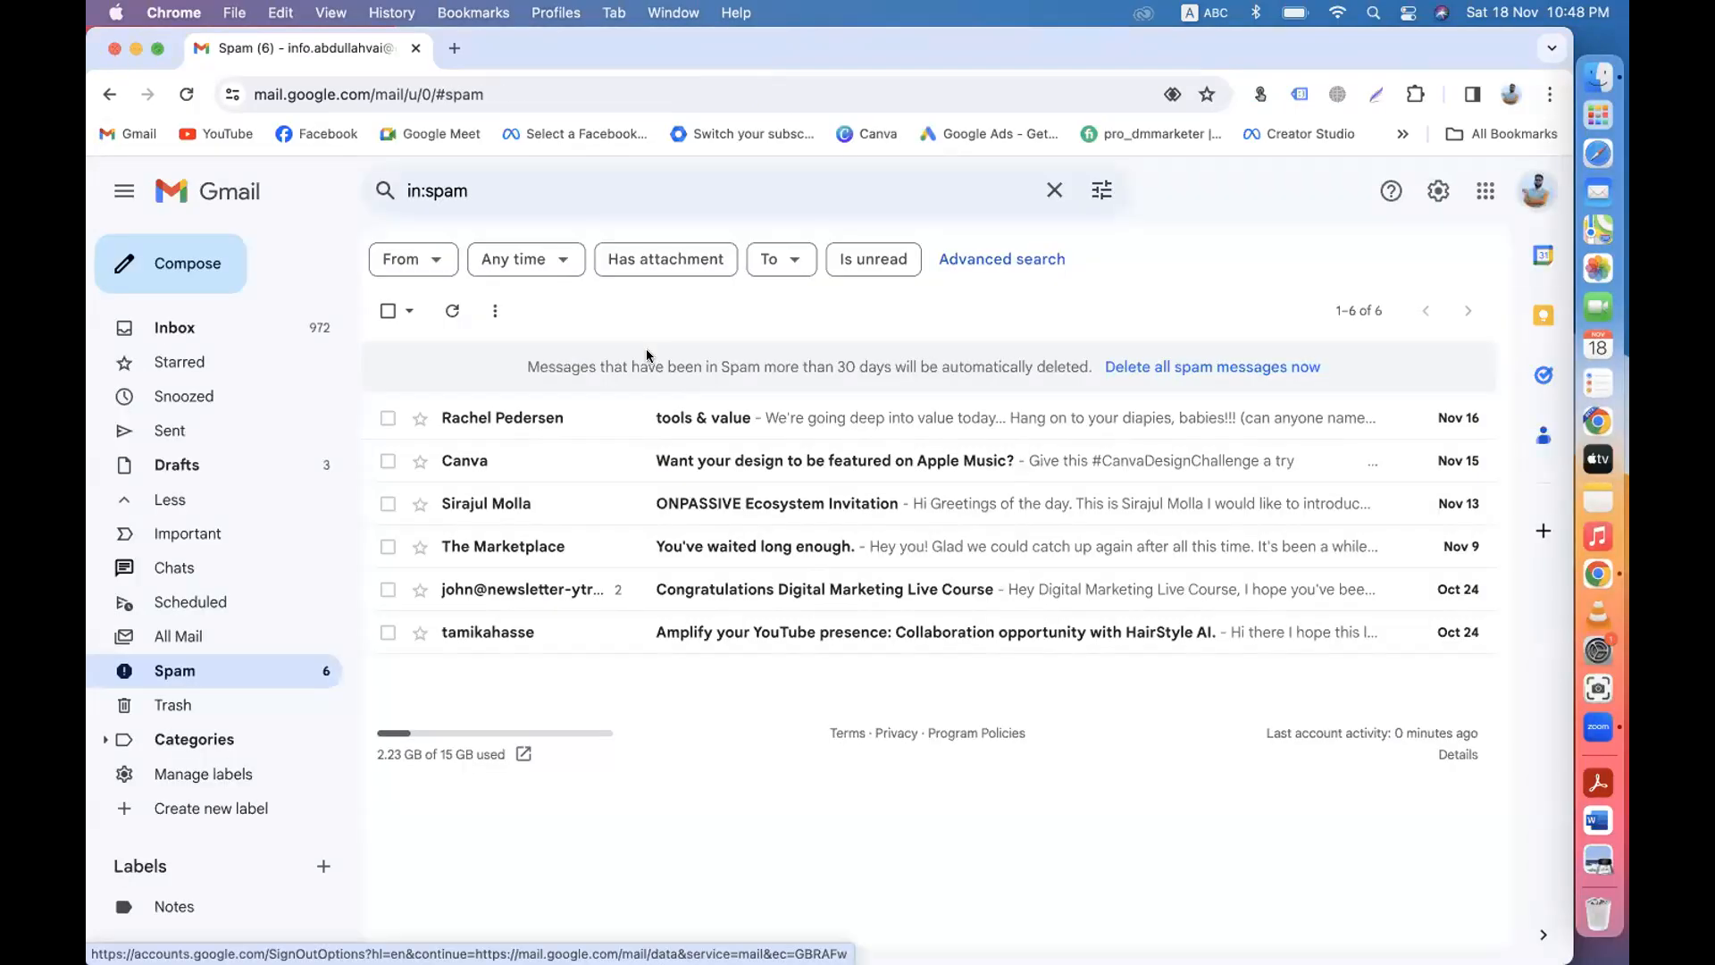
left_click(113, 49)
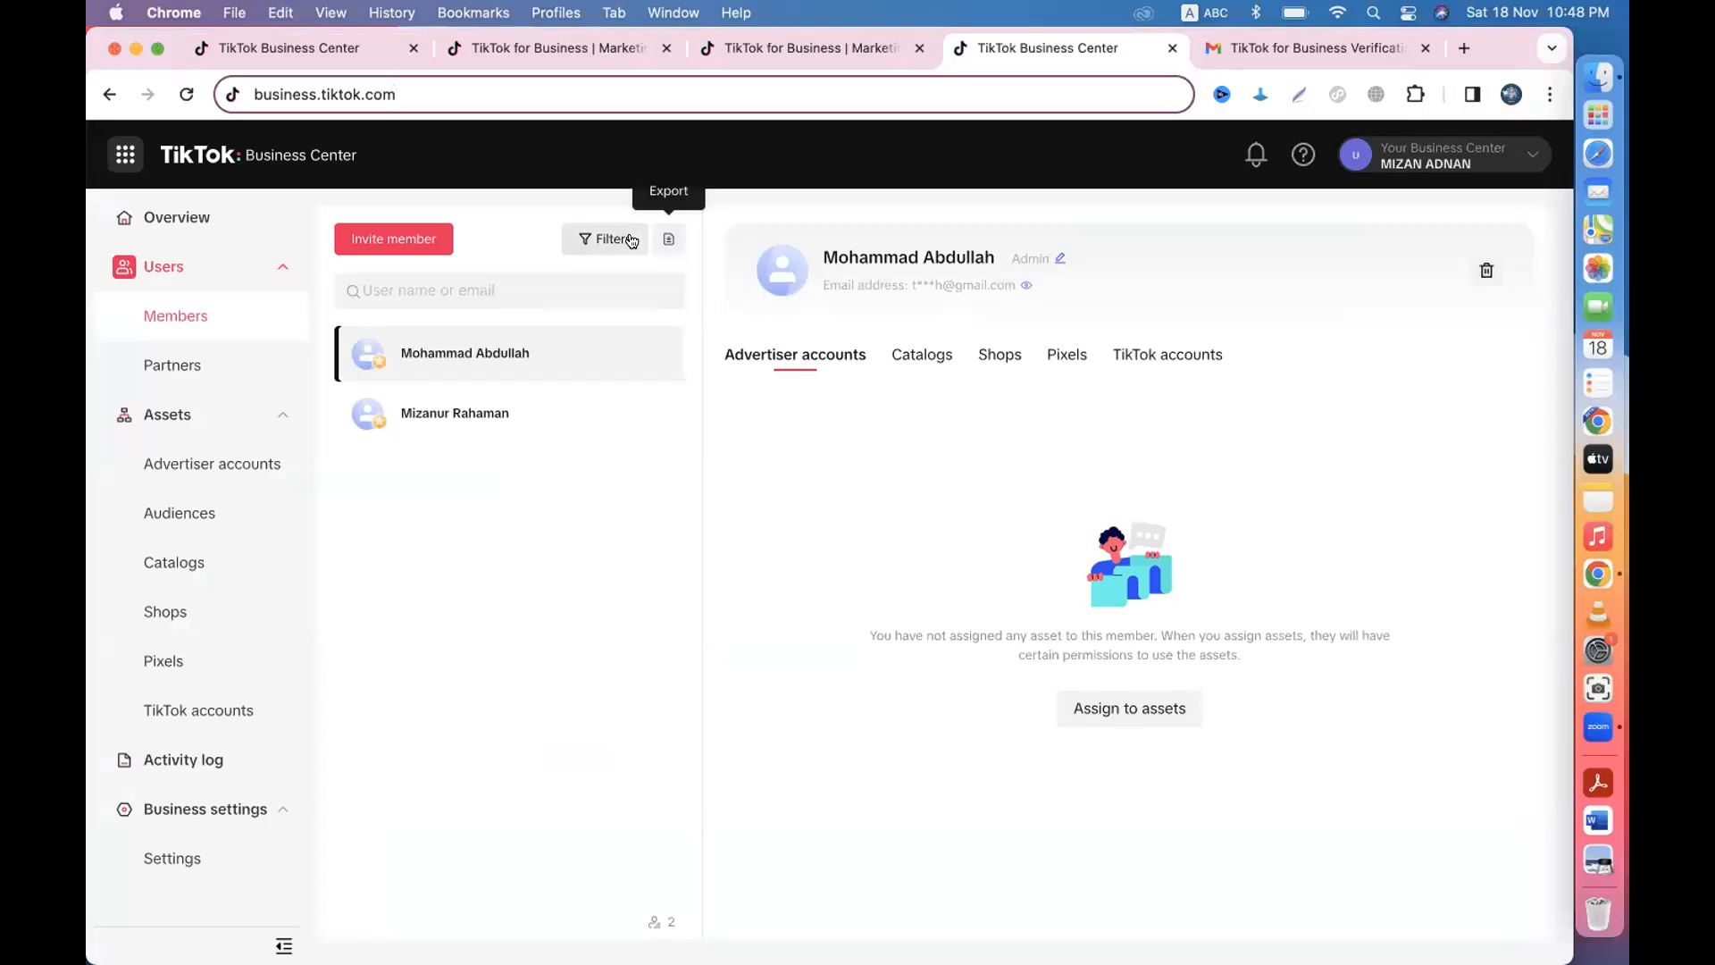
Open the ads.tiktok.com /i18n/register page and enter 'DM Live Course' as the business name
left_click(1460, 42)
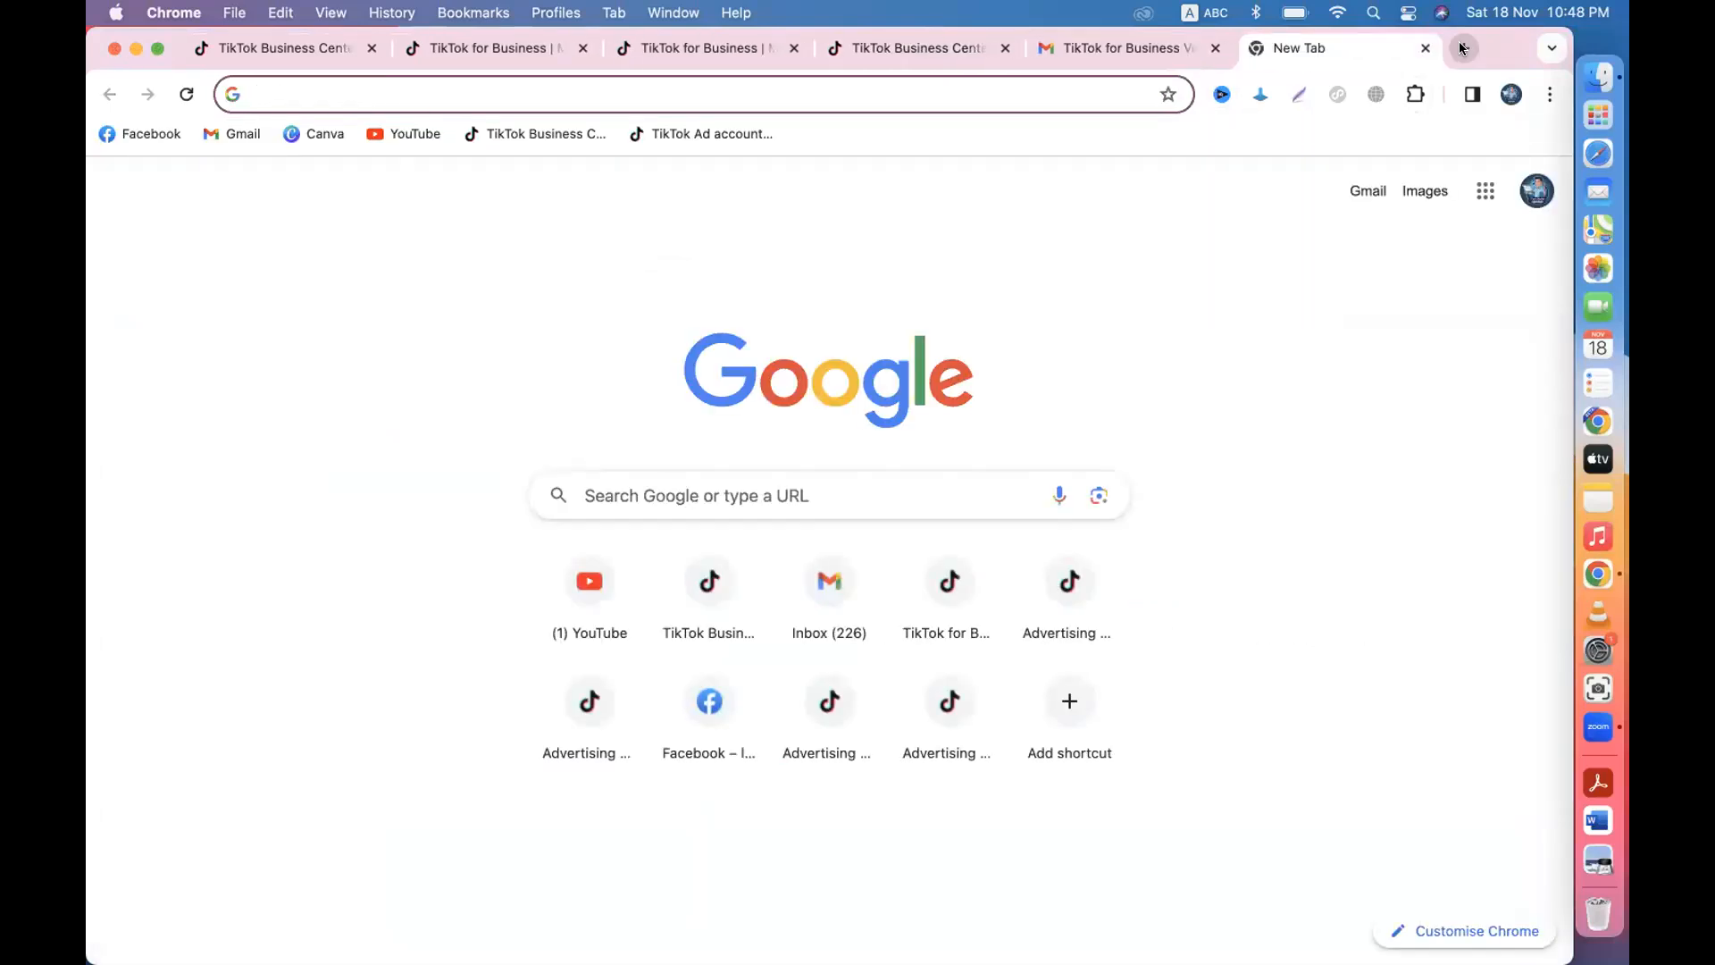
type("ads")
key("Right")
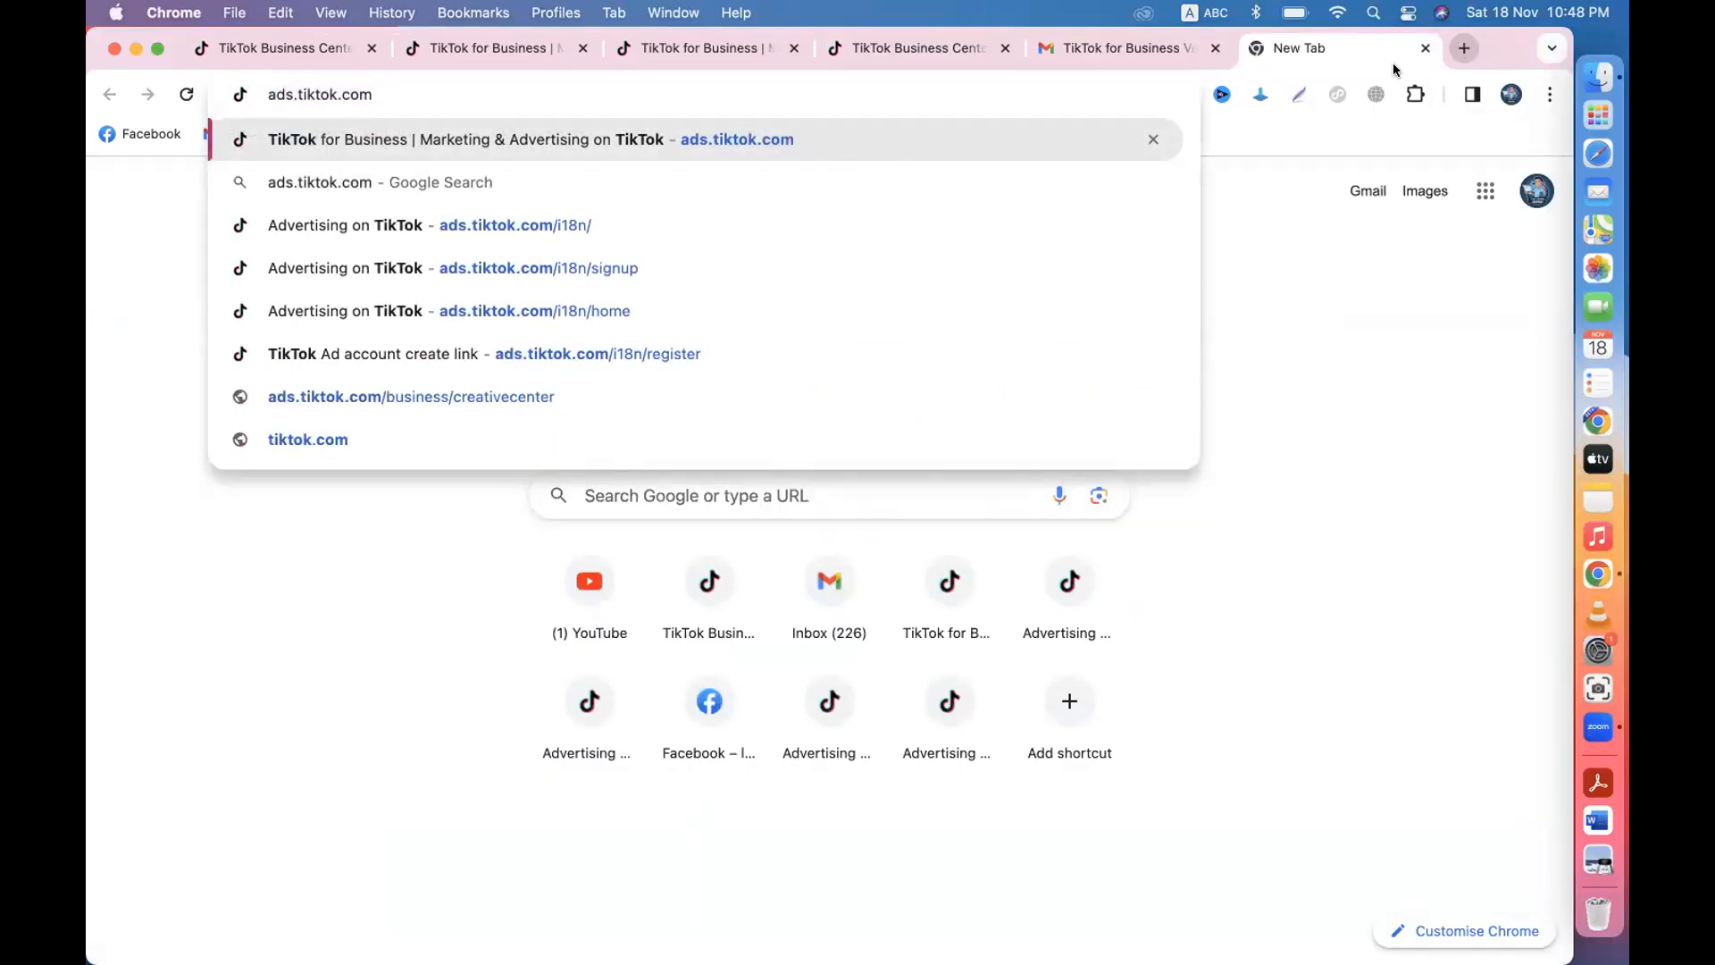
left_click(521, 352)
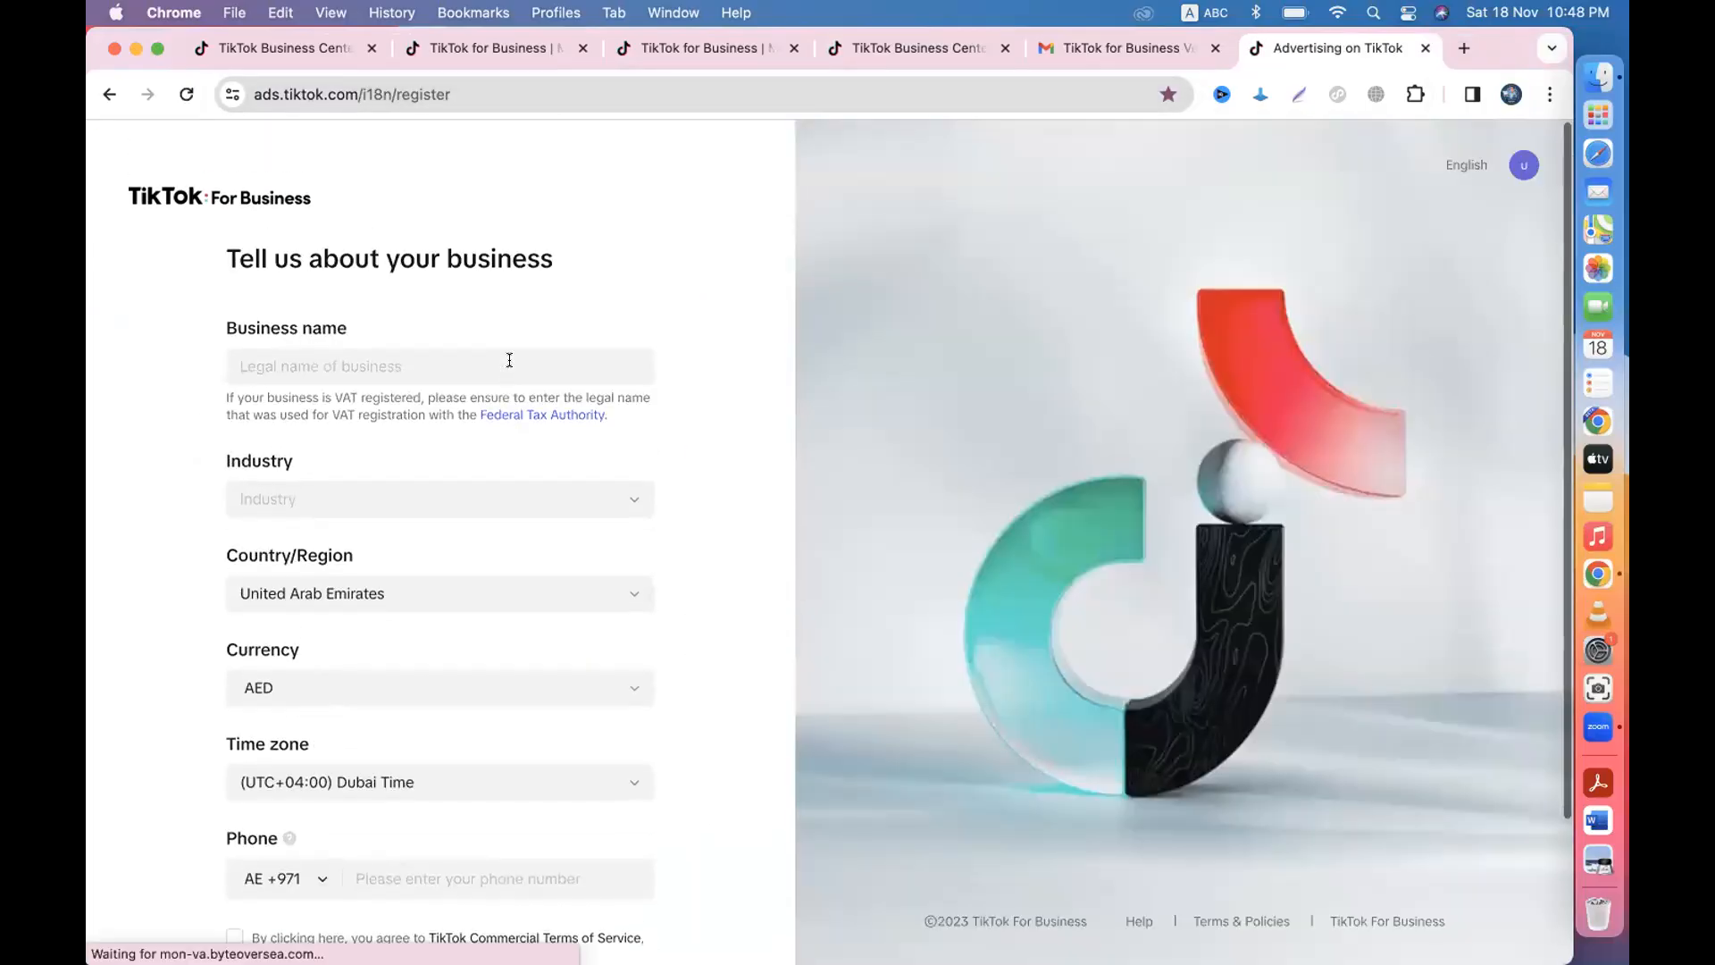
left_click(496, 94)
left_click(558, 93)
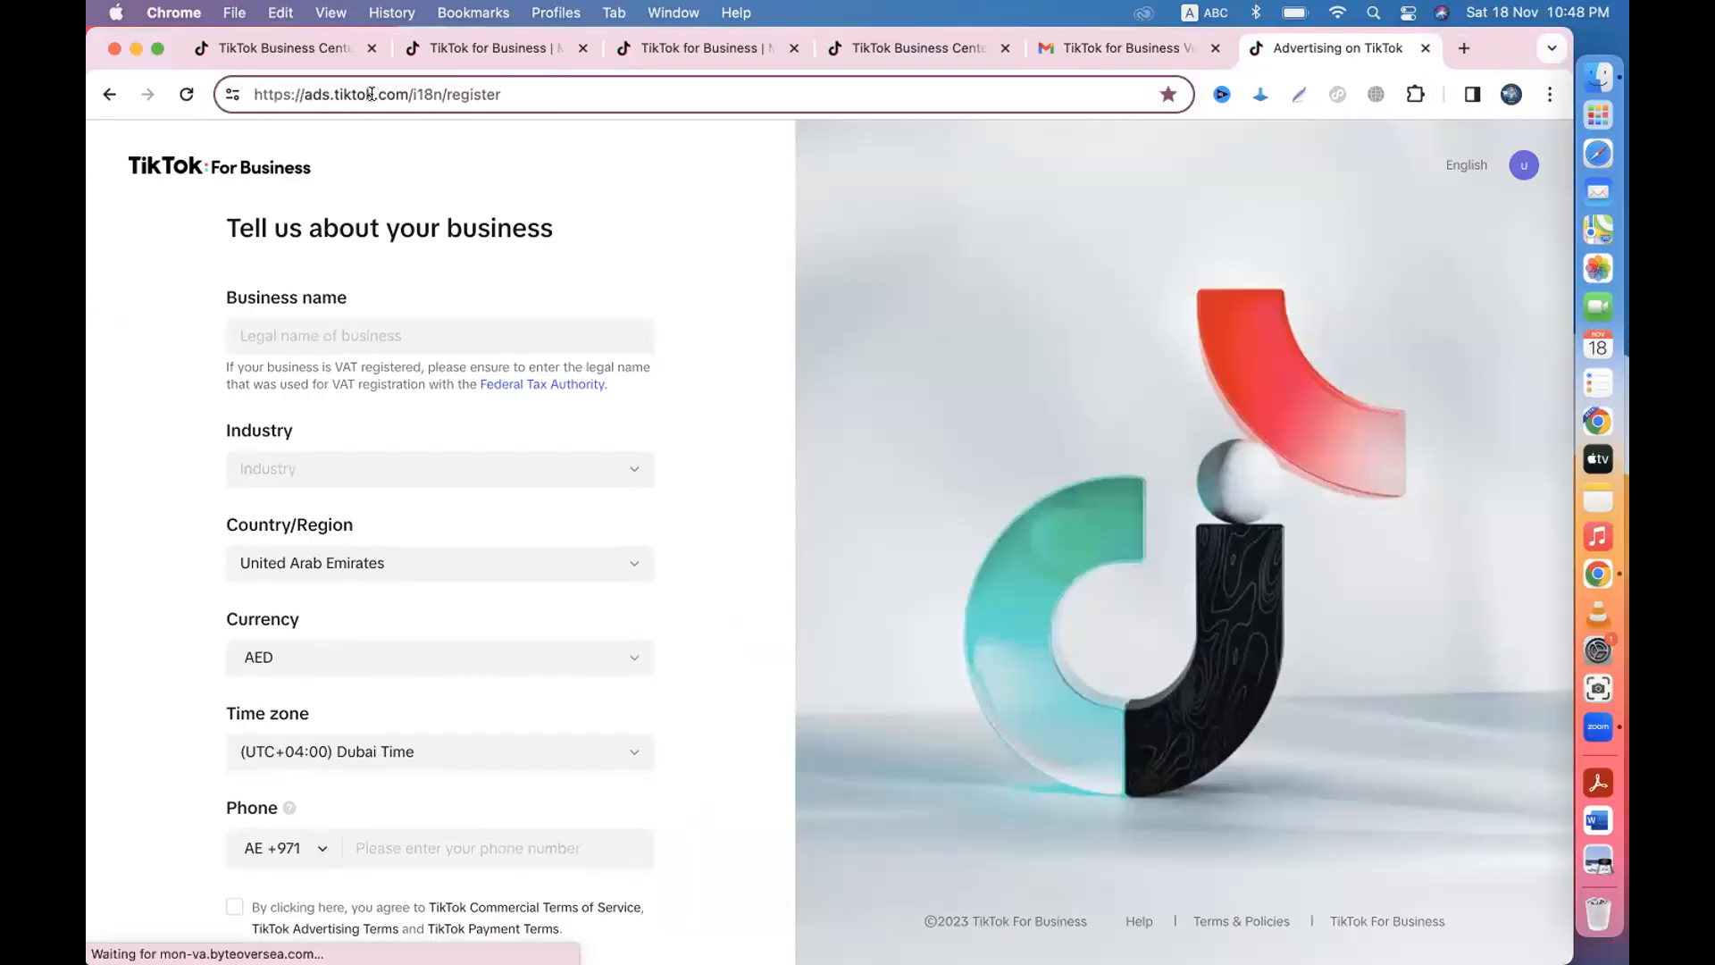
left_click(1524, 166)
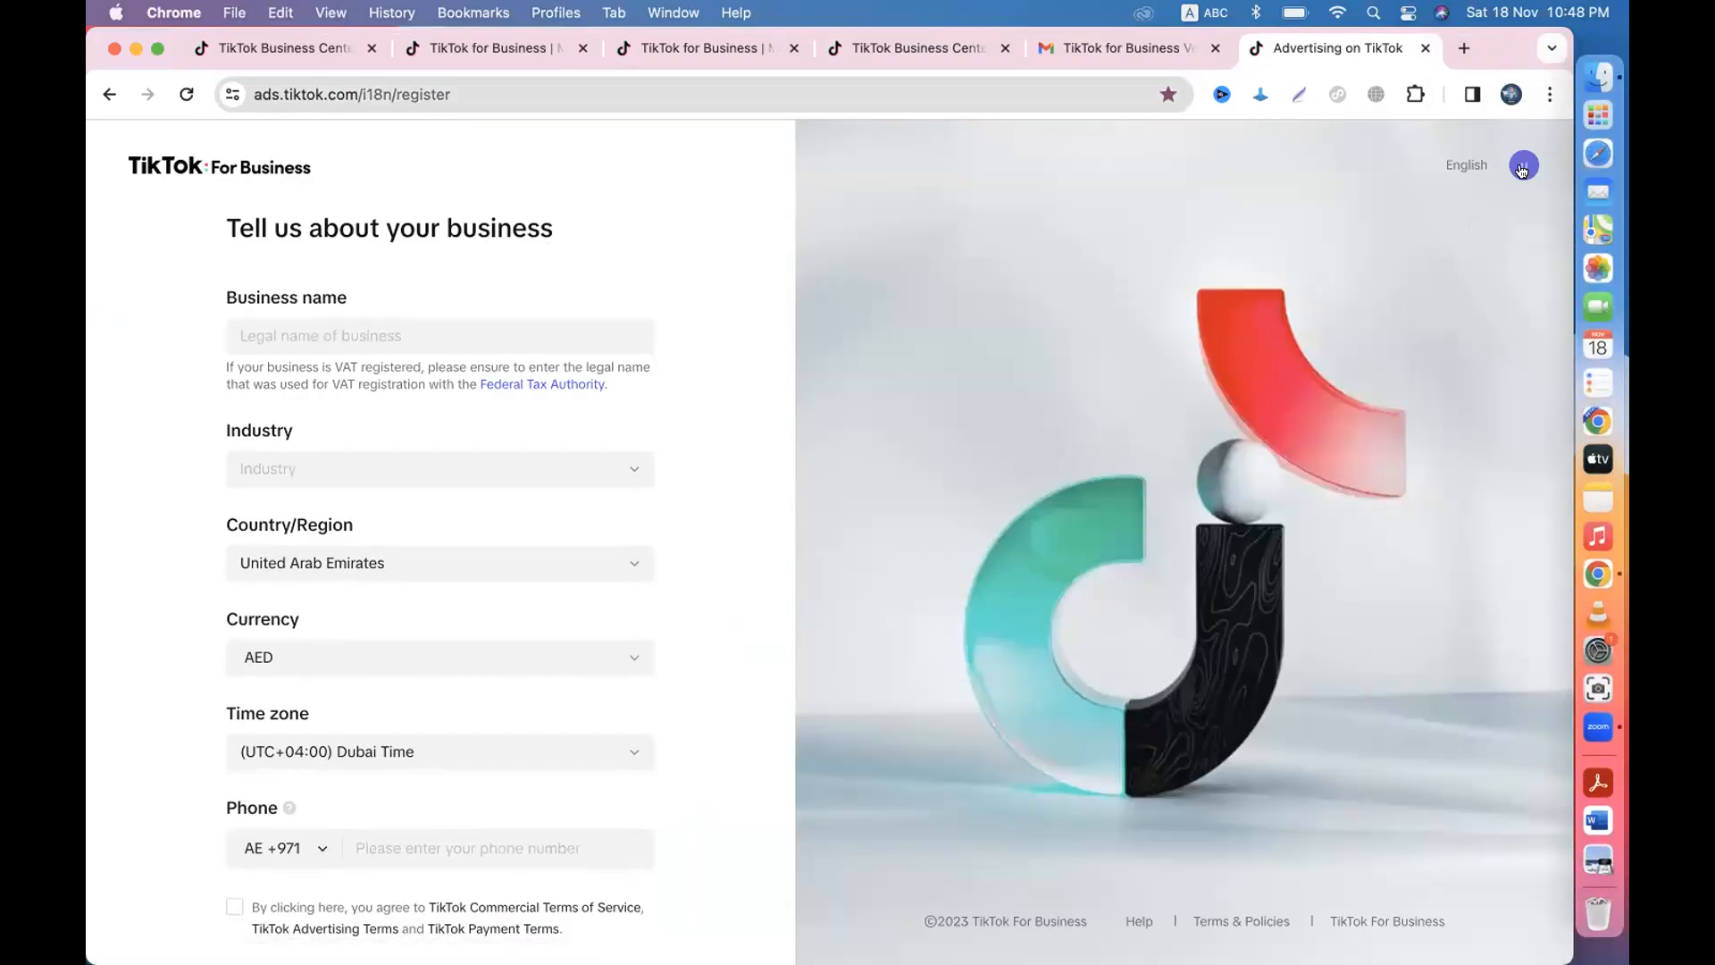
left_click(298, 337)
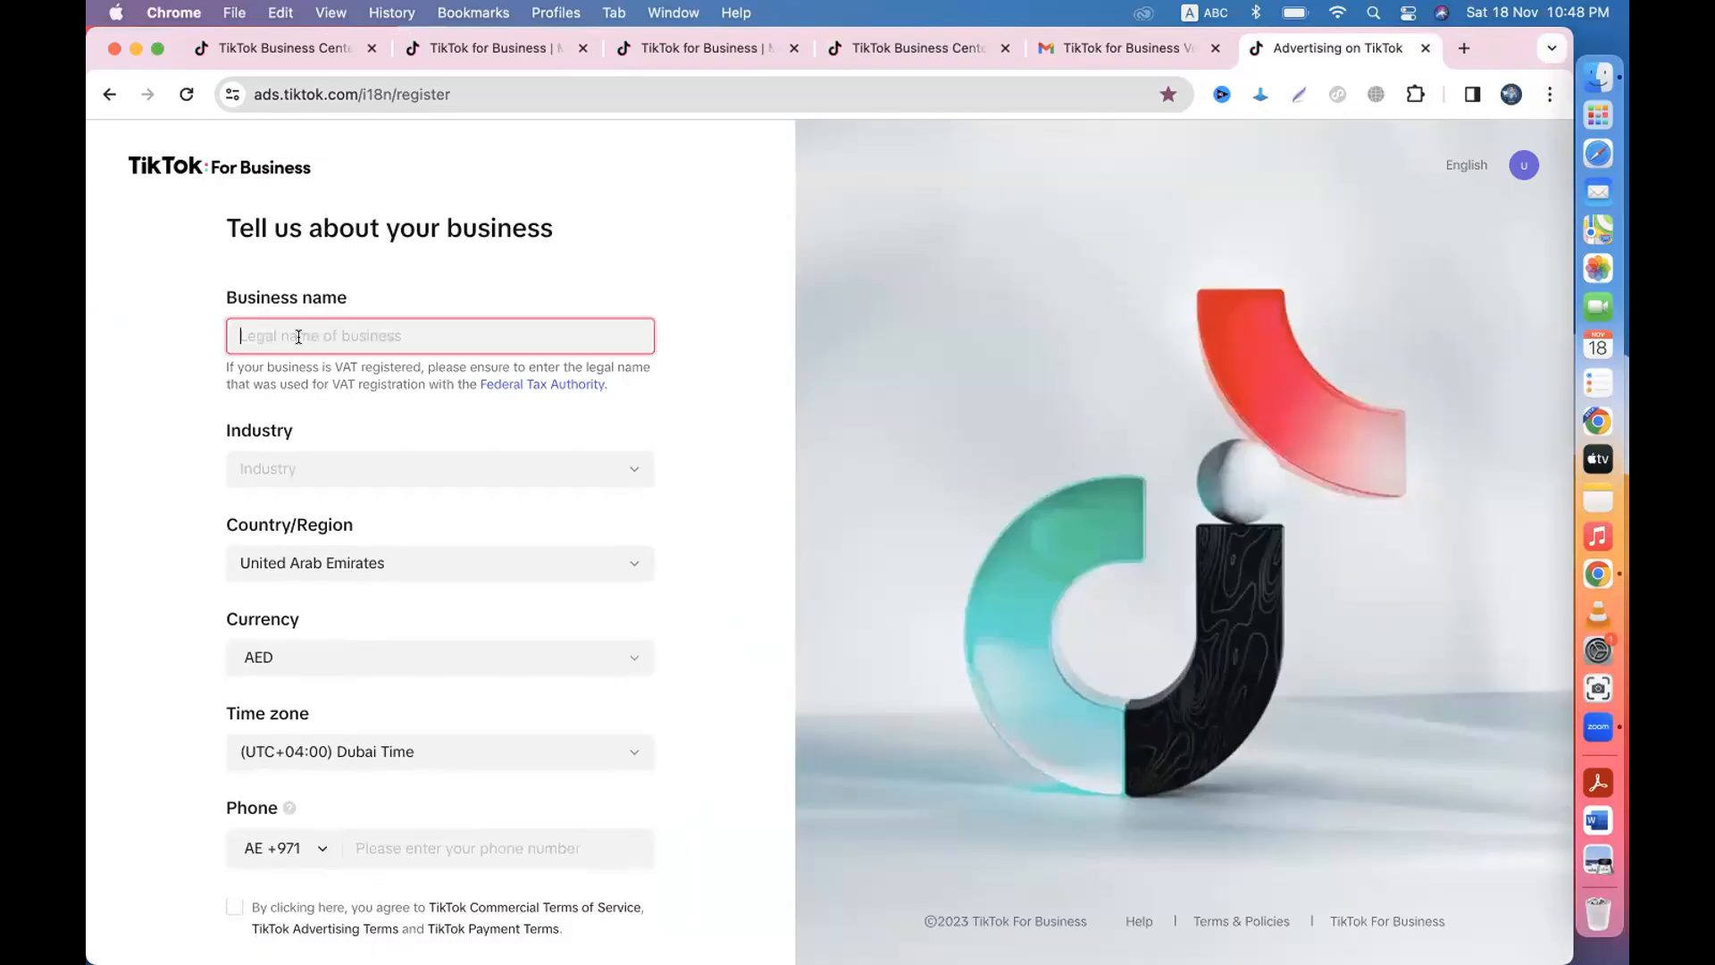
type("DM LLive Course")
Set the industry to Advertising & PR services and the currency to USD
left_click(286, 460)
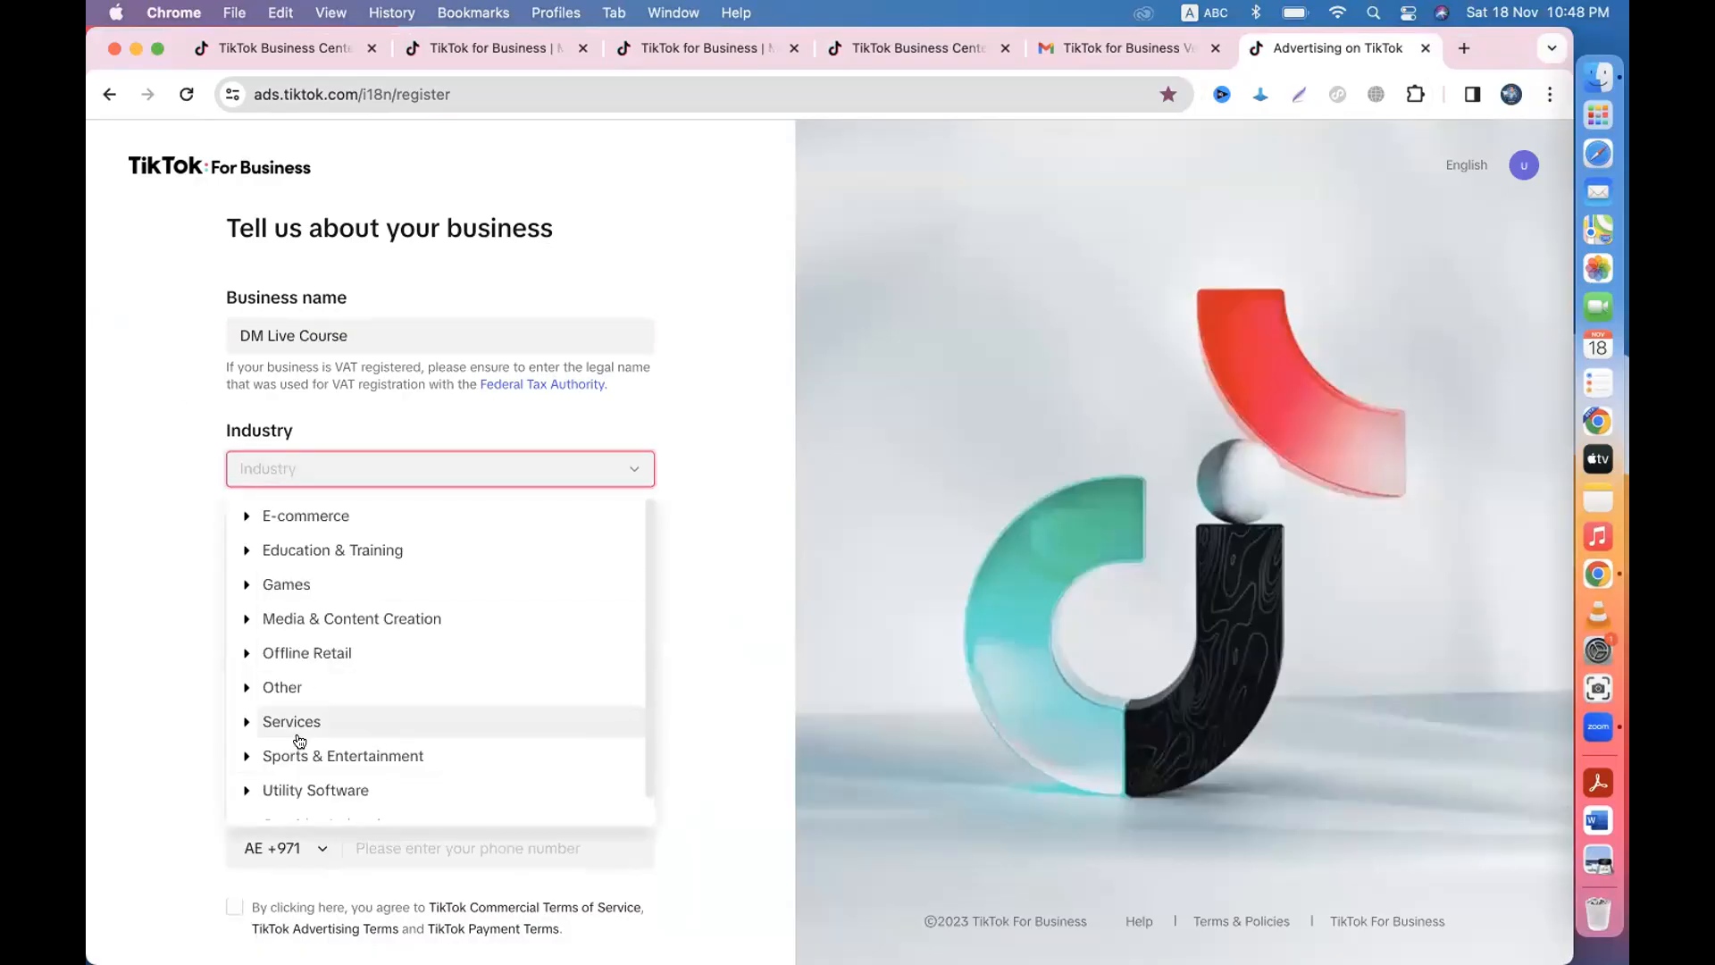
type("ad")
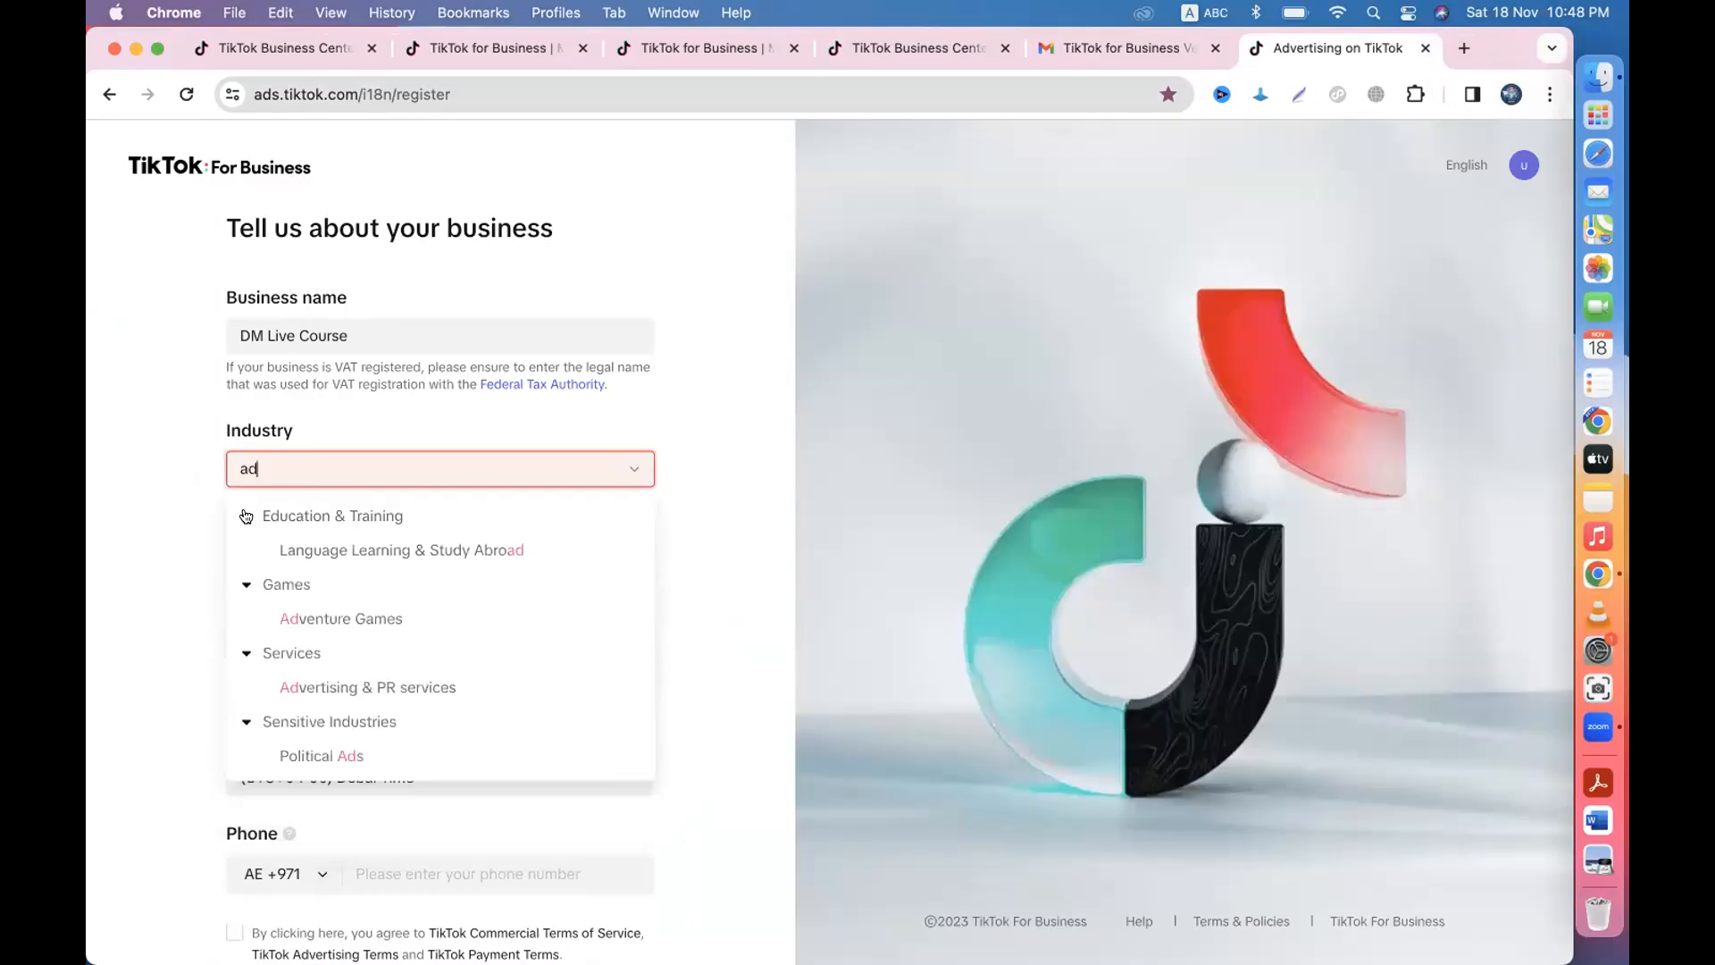
left_click(348, 689)
left_click(311, 658)
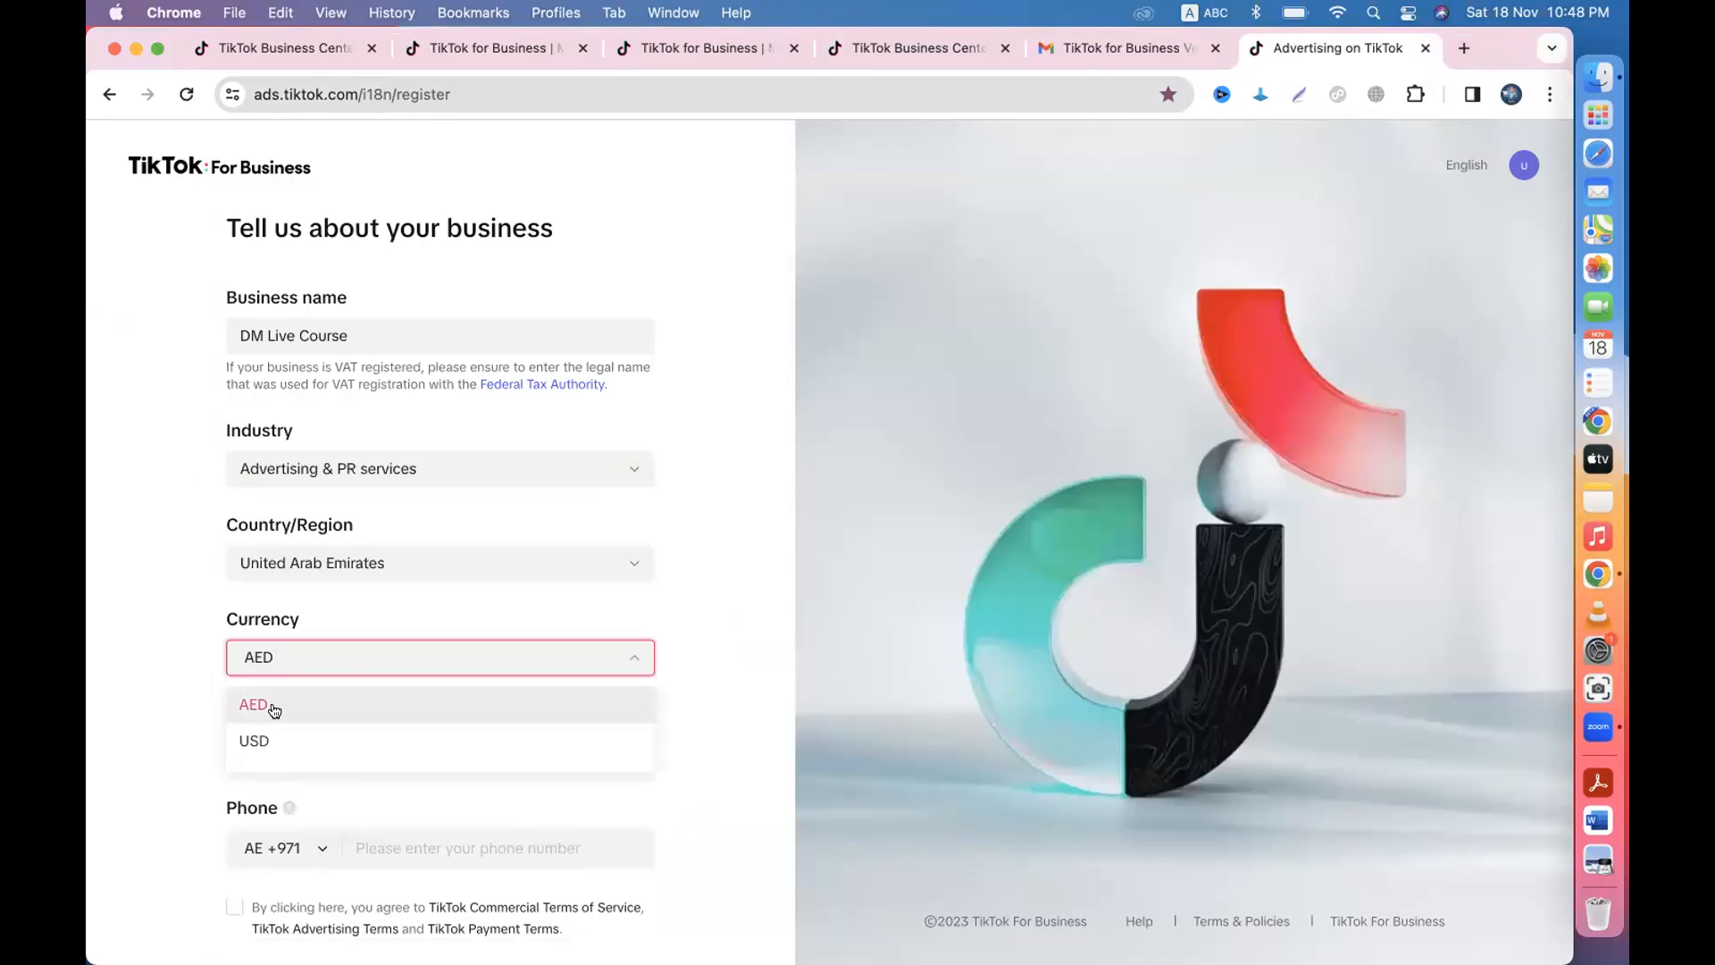
left_click(268, 737)
Choose United States as the country/region, giving New York time zone and +1 phone code
left_click(337, 558)
scroll(372, 773, "down", 15)
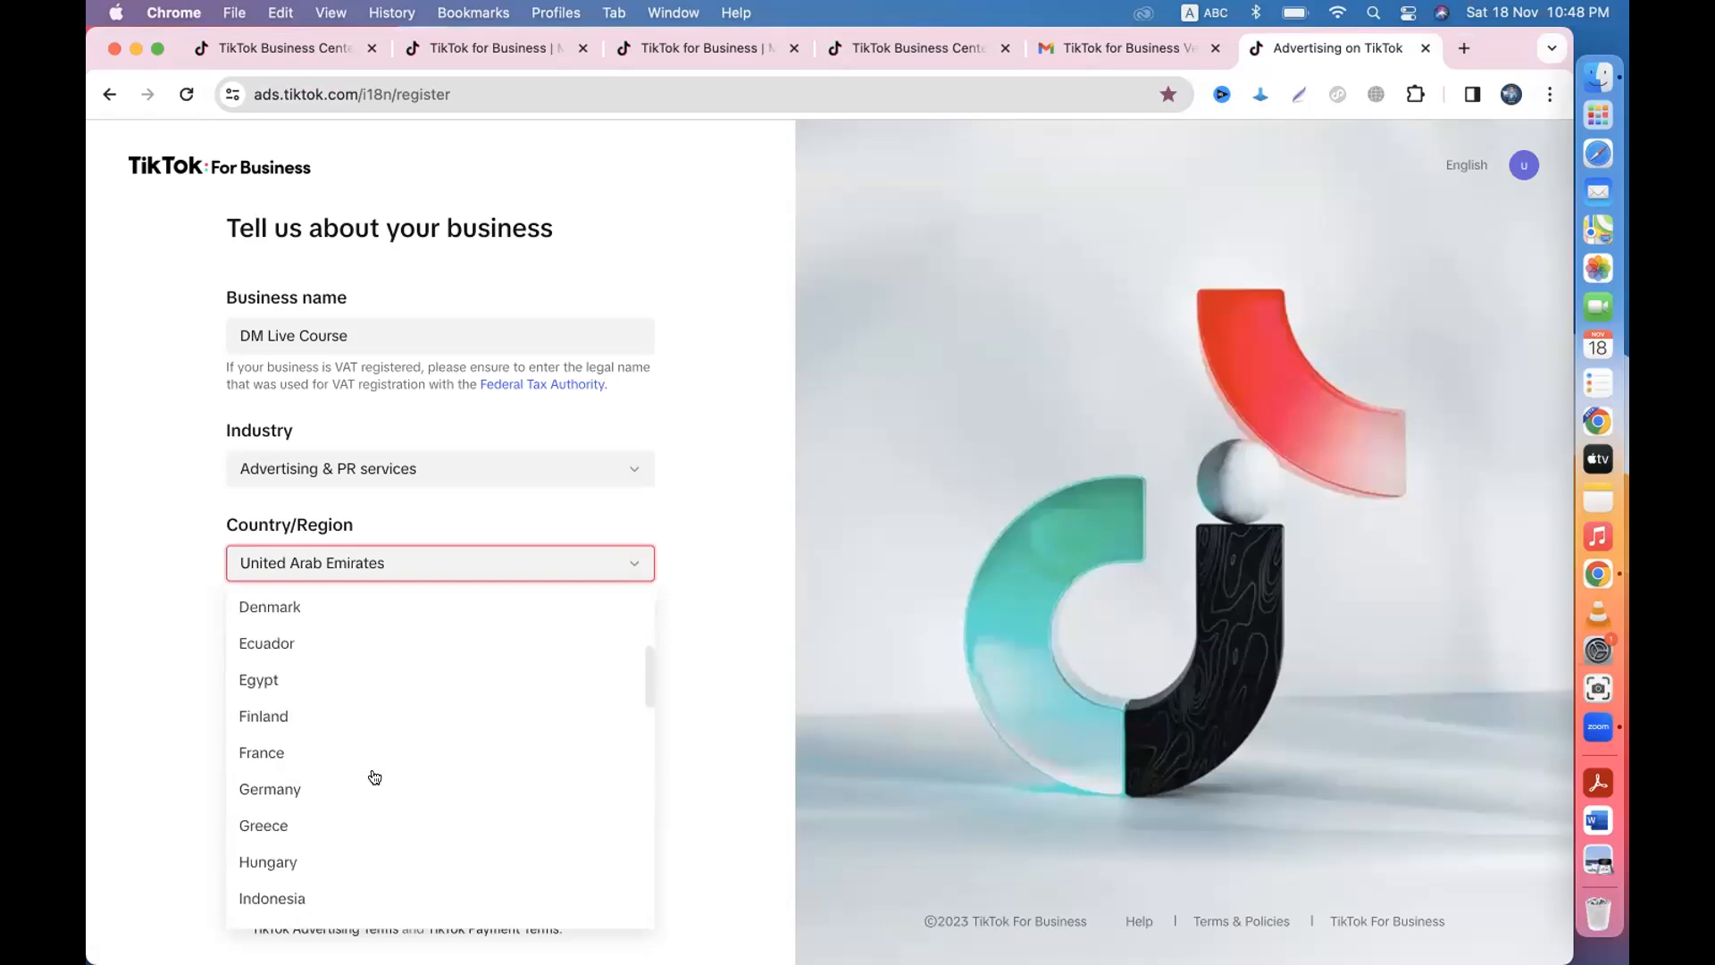
scroll(375, 777, "down", 2)
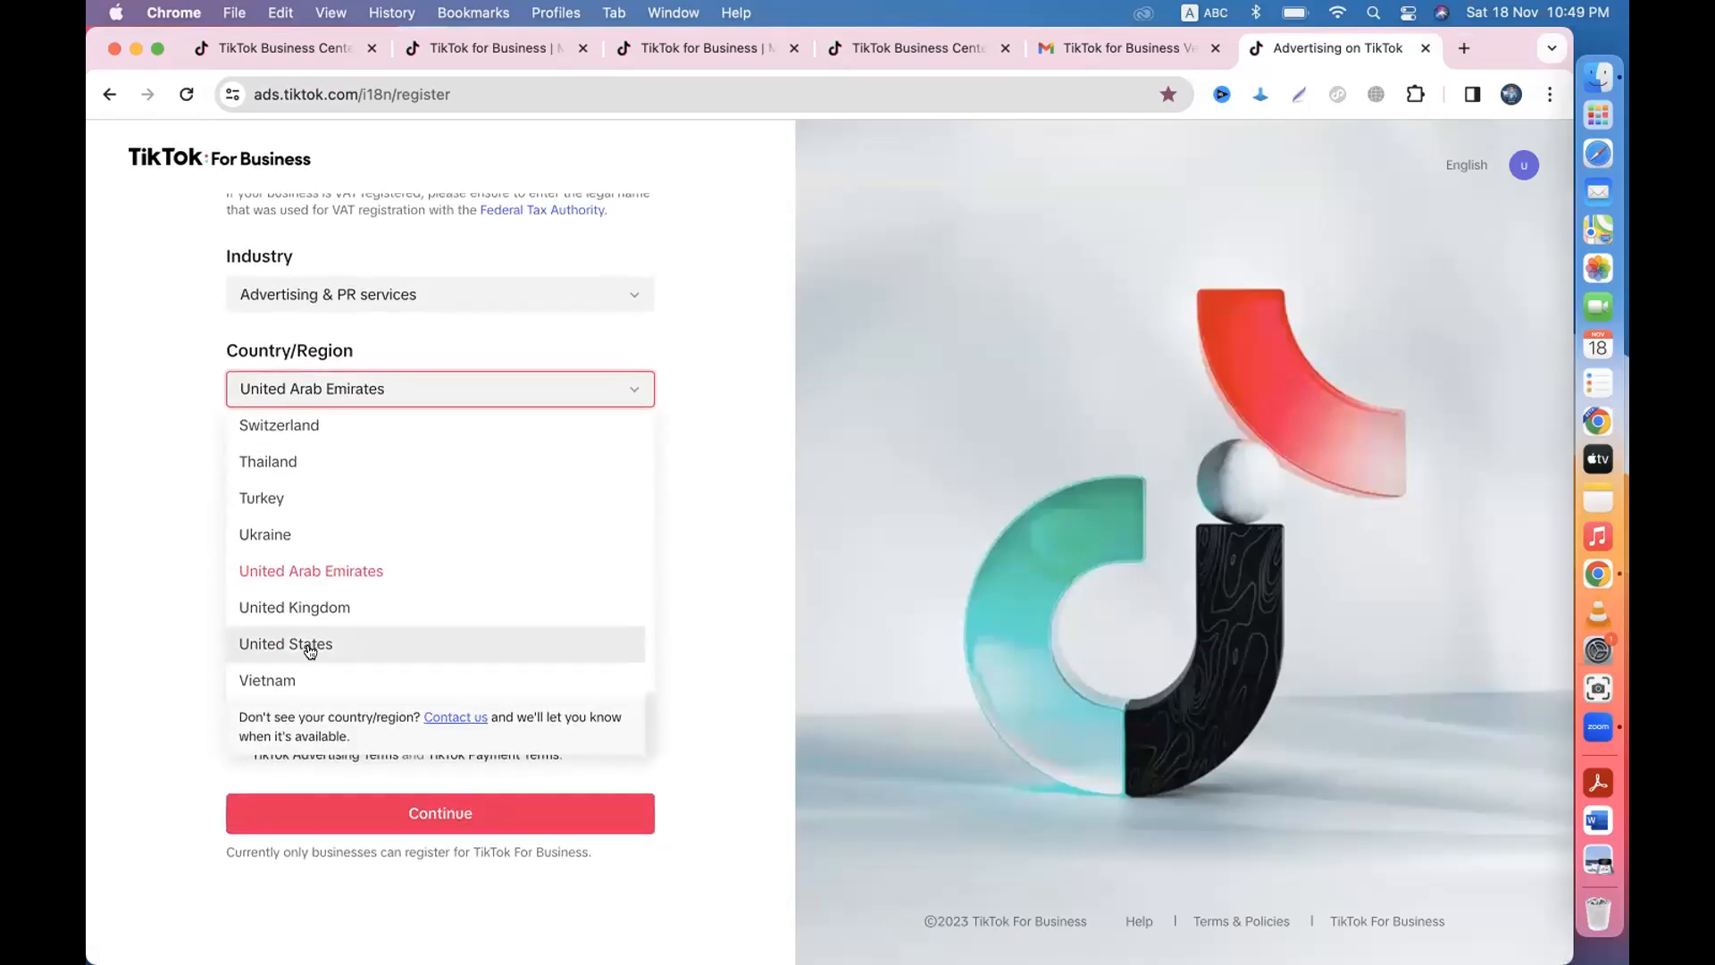
left_click(314, 643)
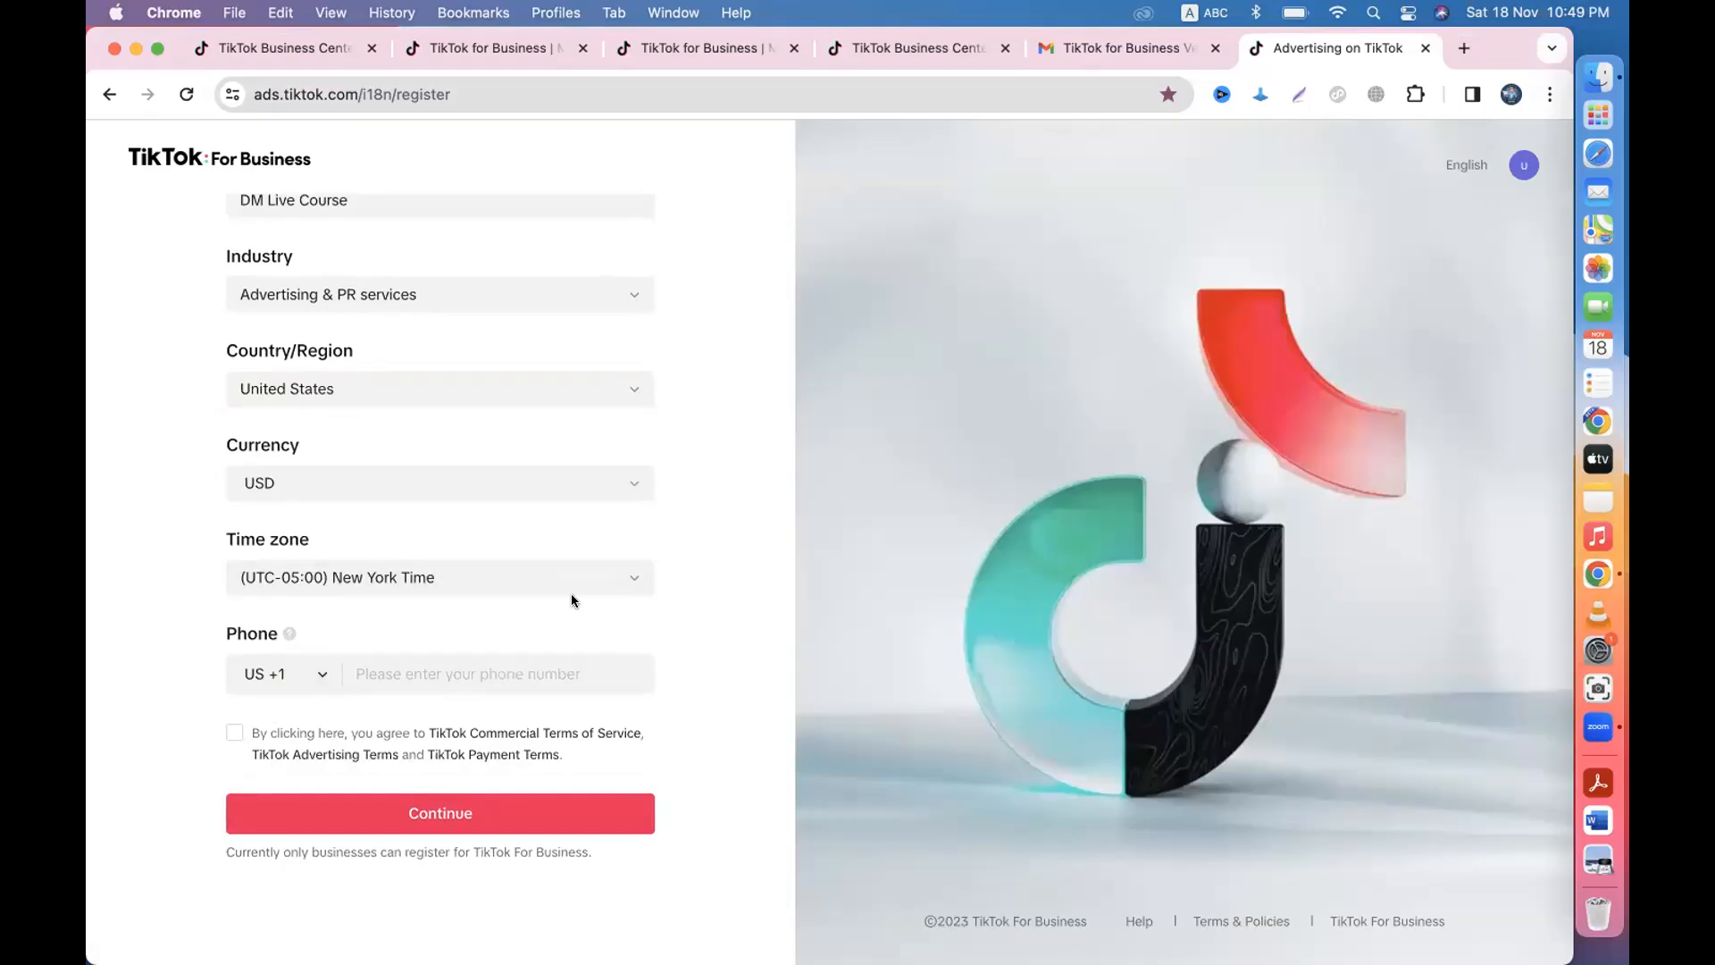
scroll(571, 601, "up", 2)
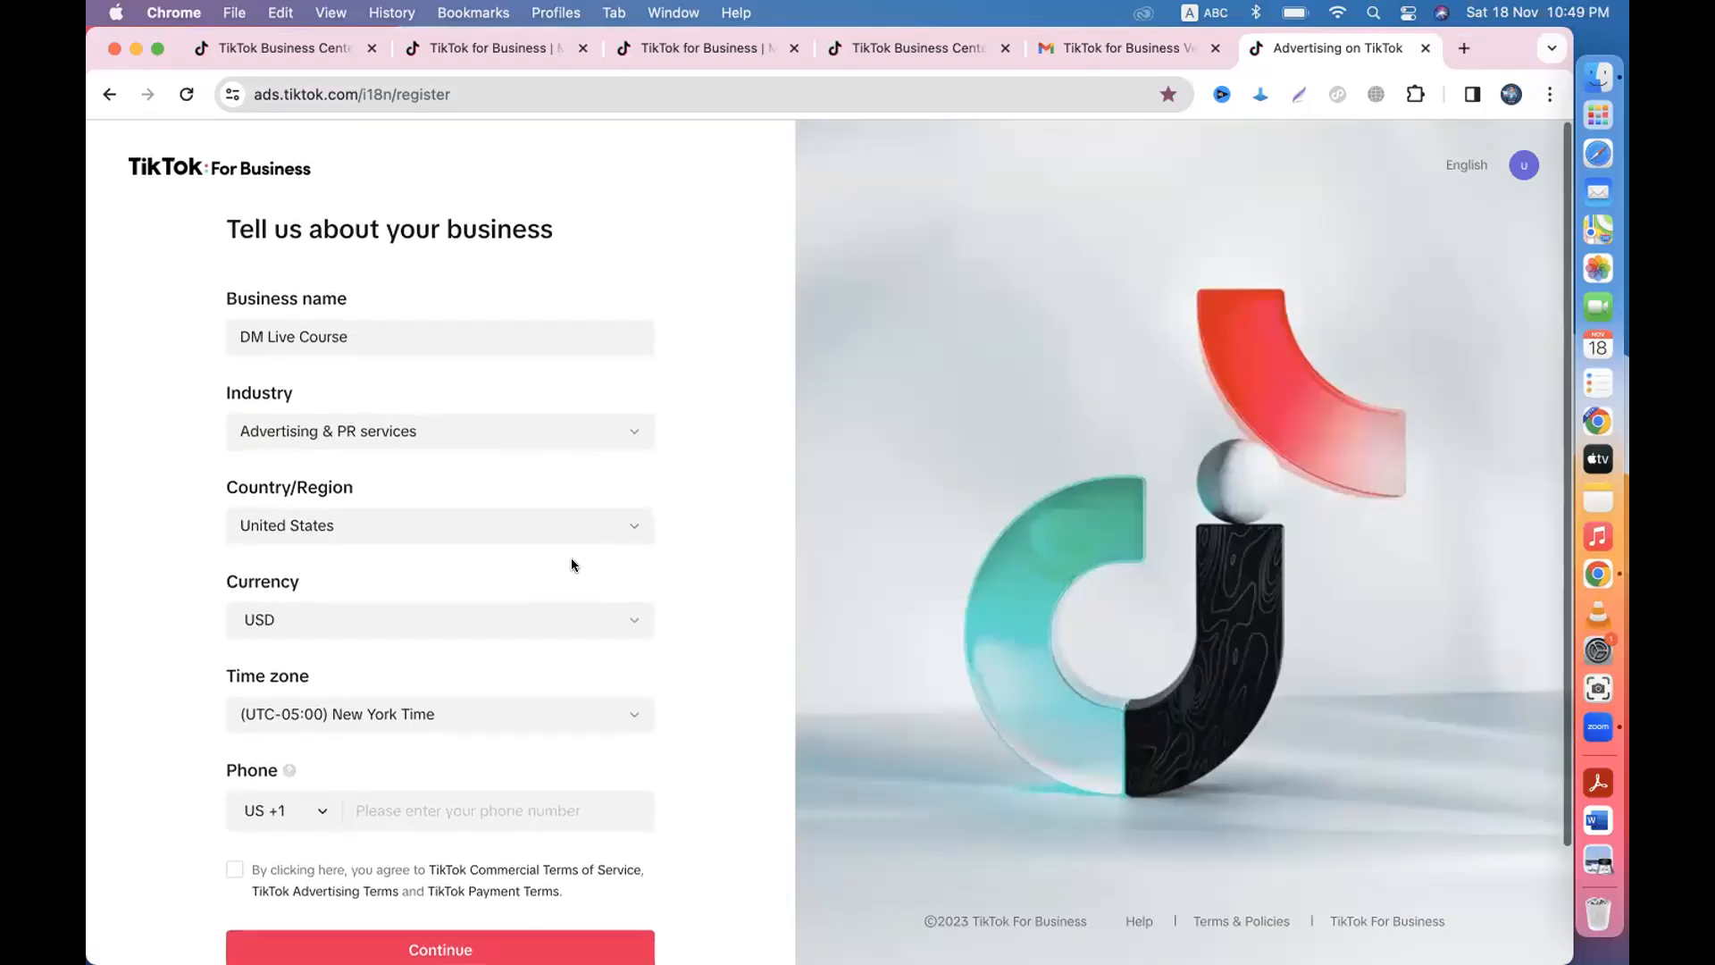
scroll(719, 527, "down", 2)
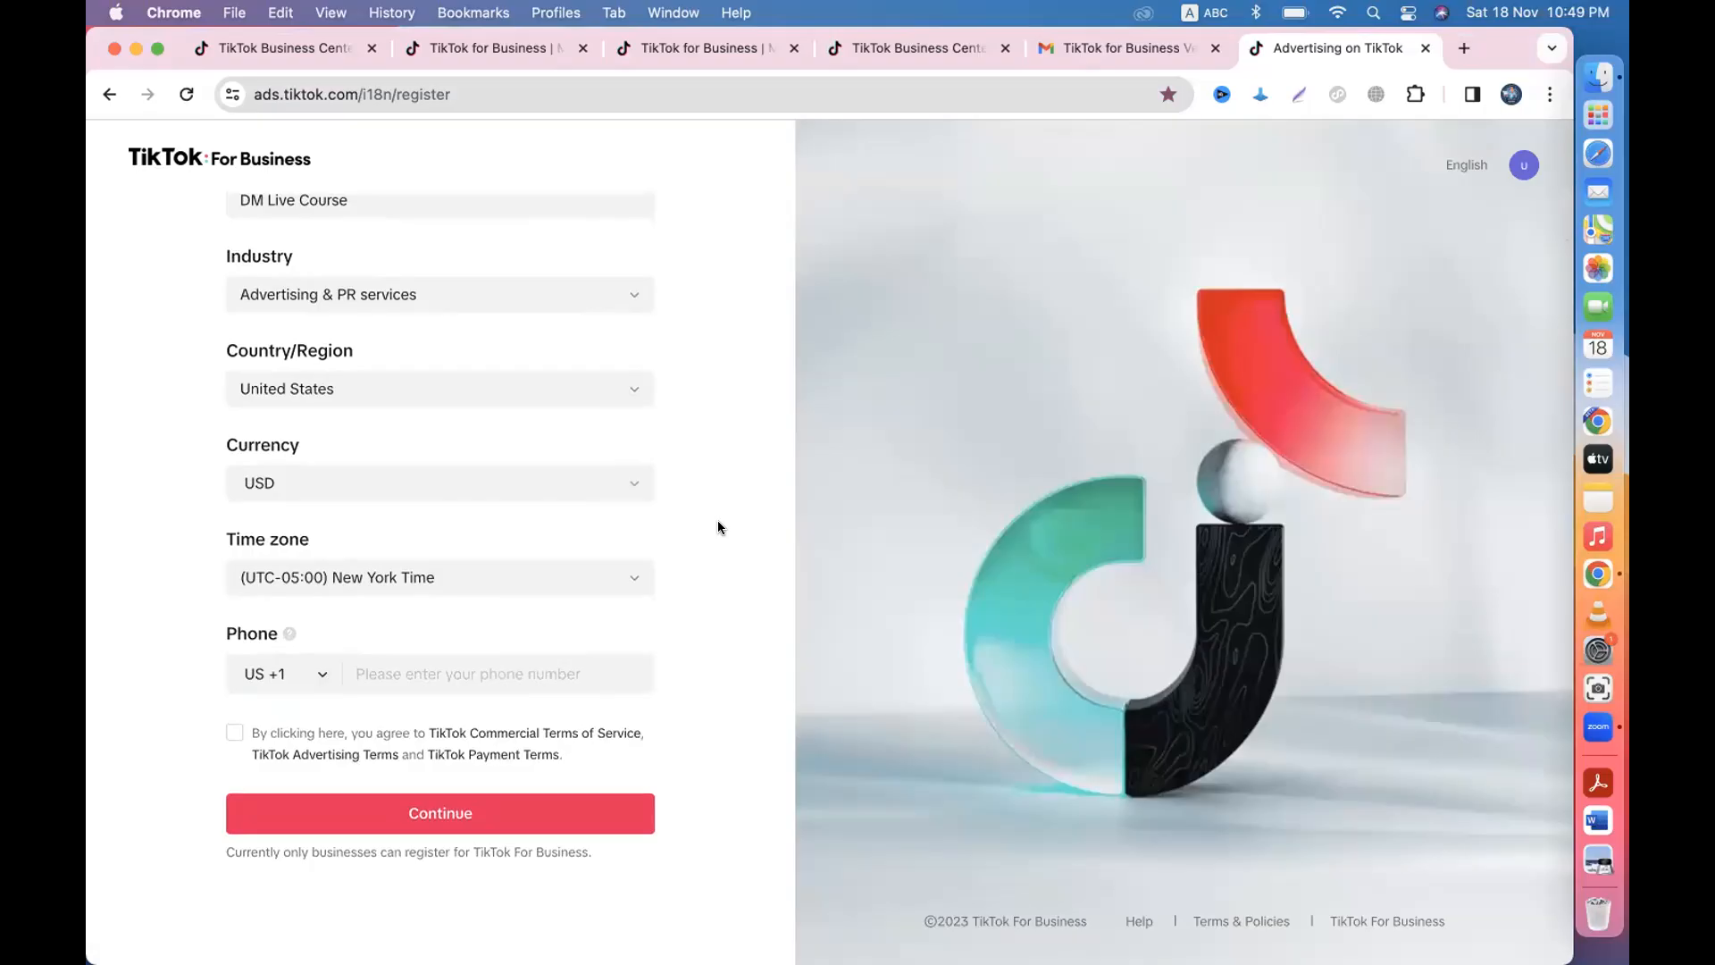
left_click(409, 664)
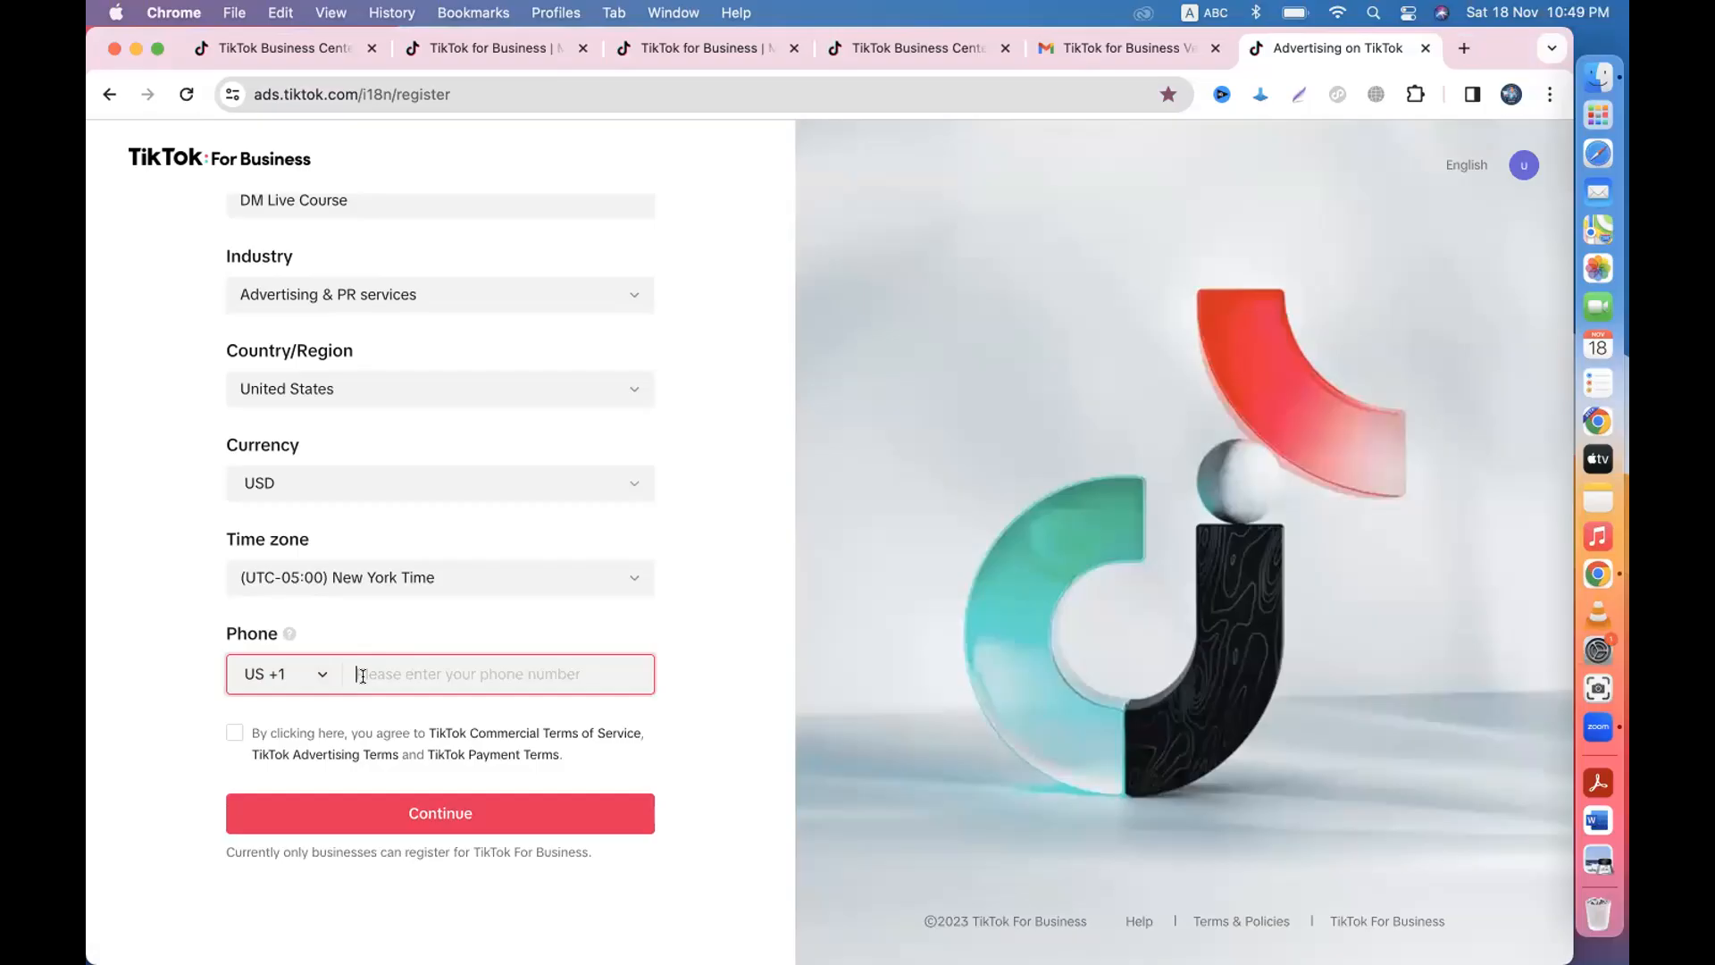
Change the country/region from Thailand back to United States
left_click(301, 390)
left_click(287, 468)
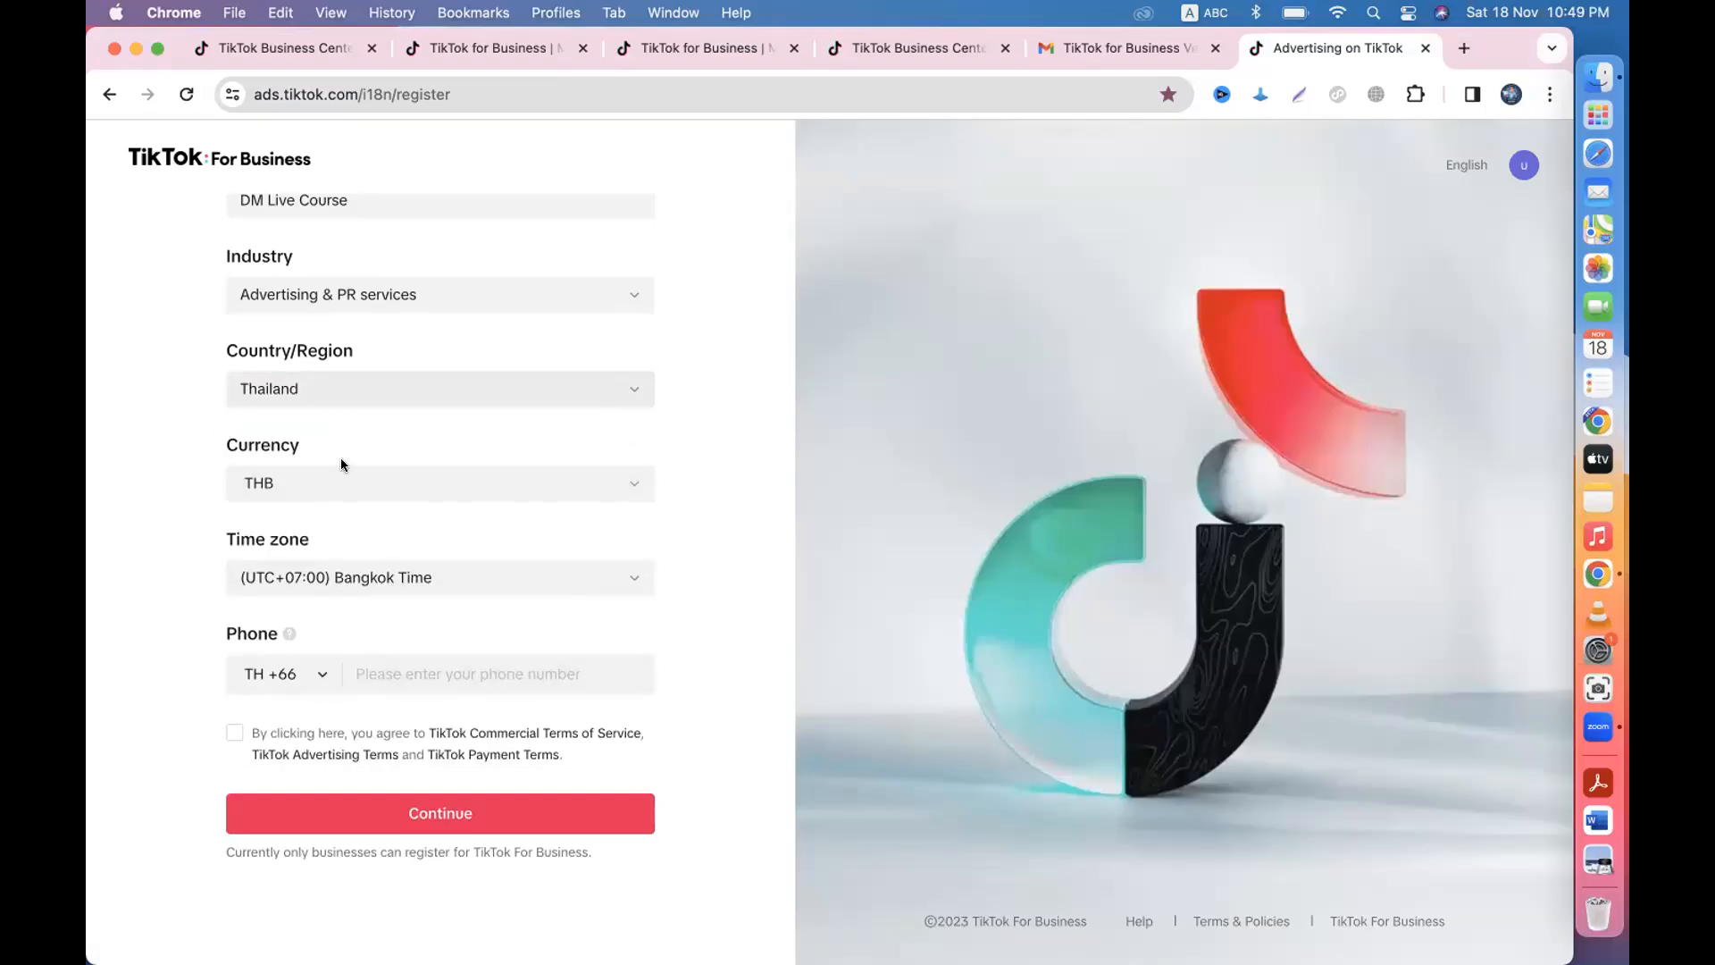
left_click(356, 390)
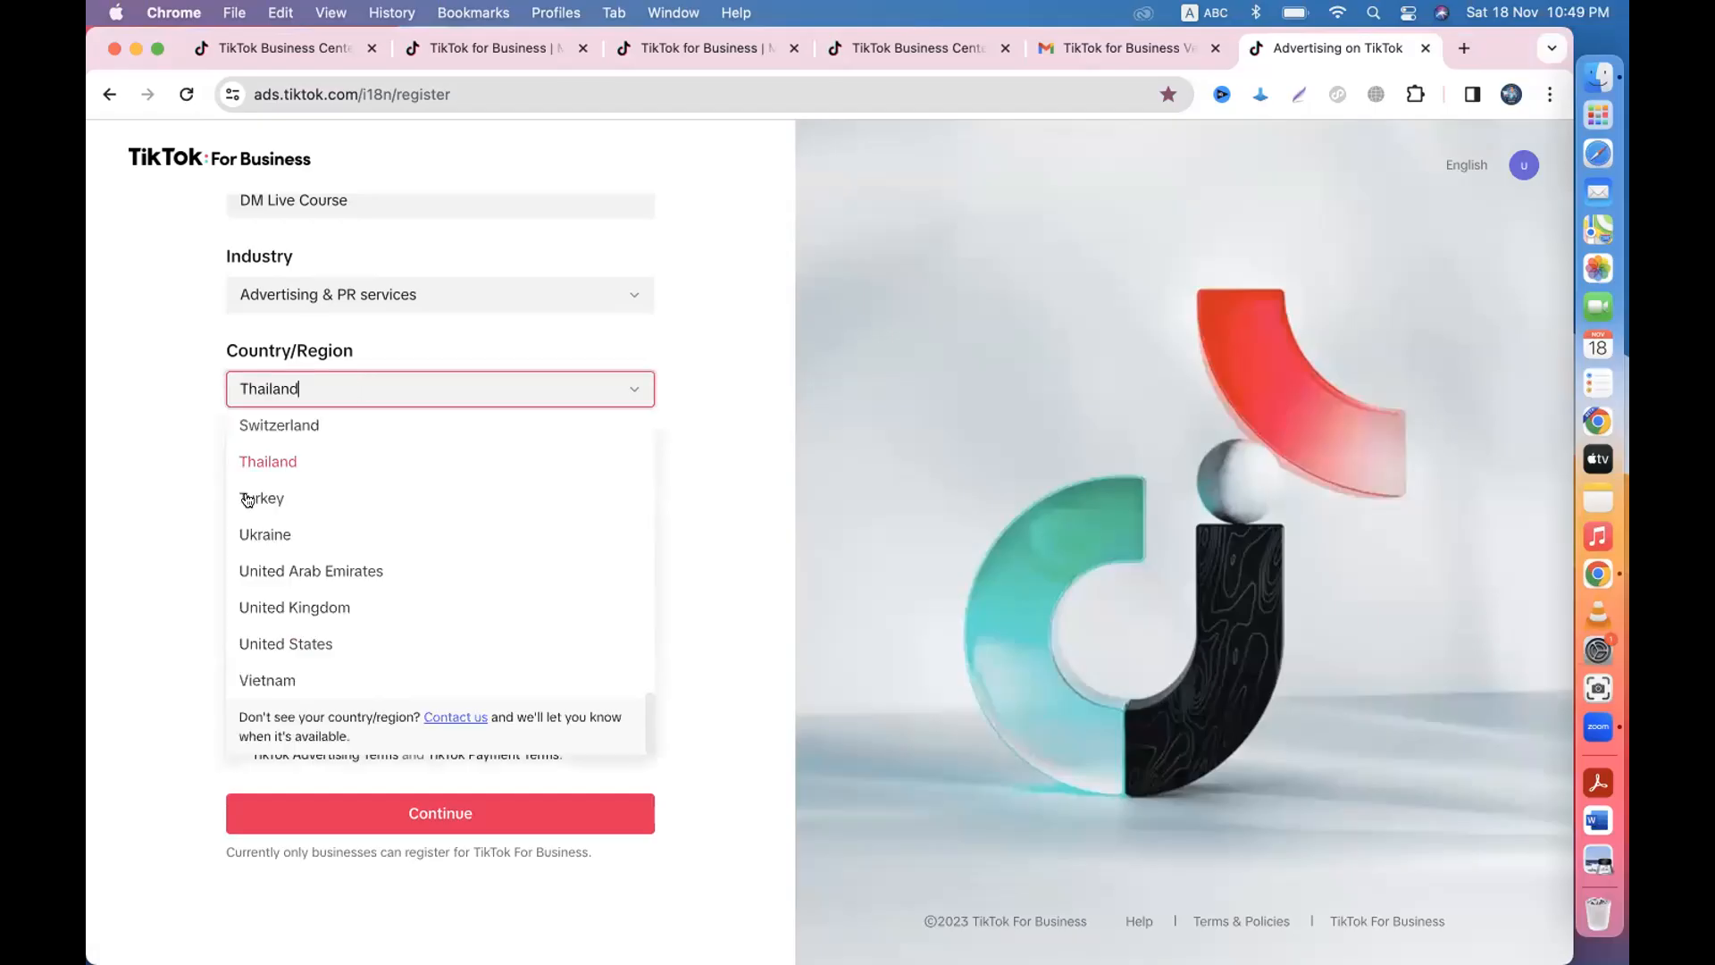
left_click(309, 645)
left_click(384, 679)
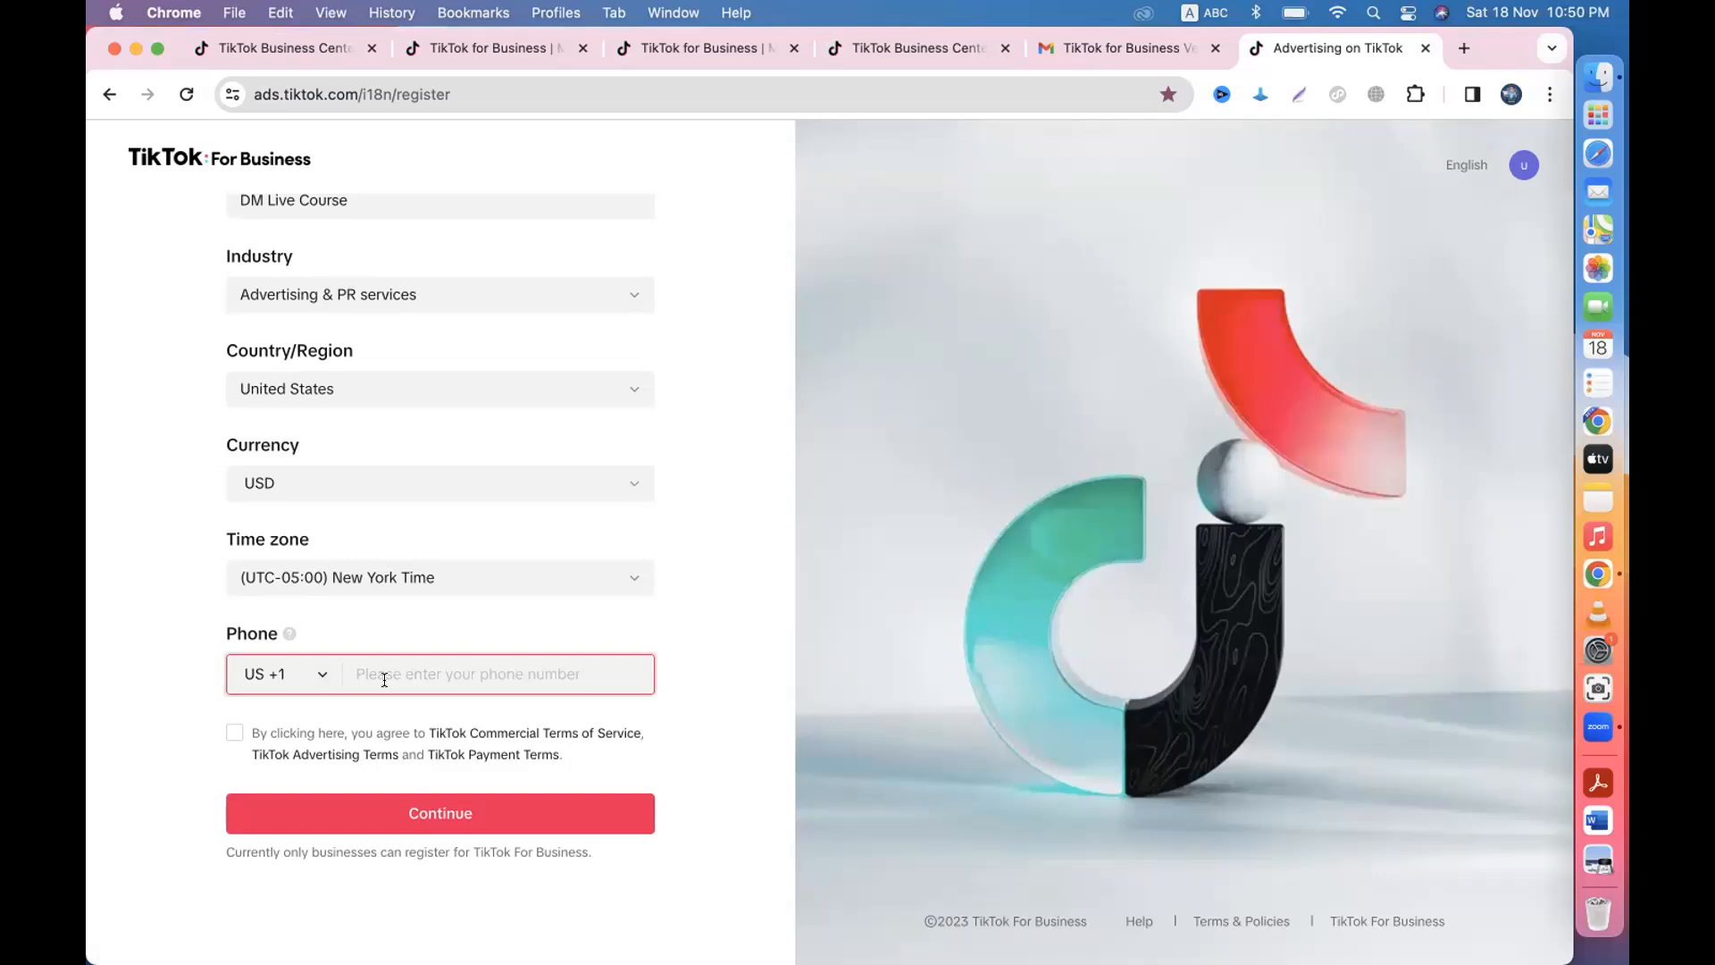
Copy the registration page address and load it in a new window under another browser profile
left_click(466, 89)
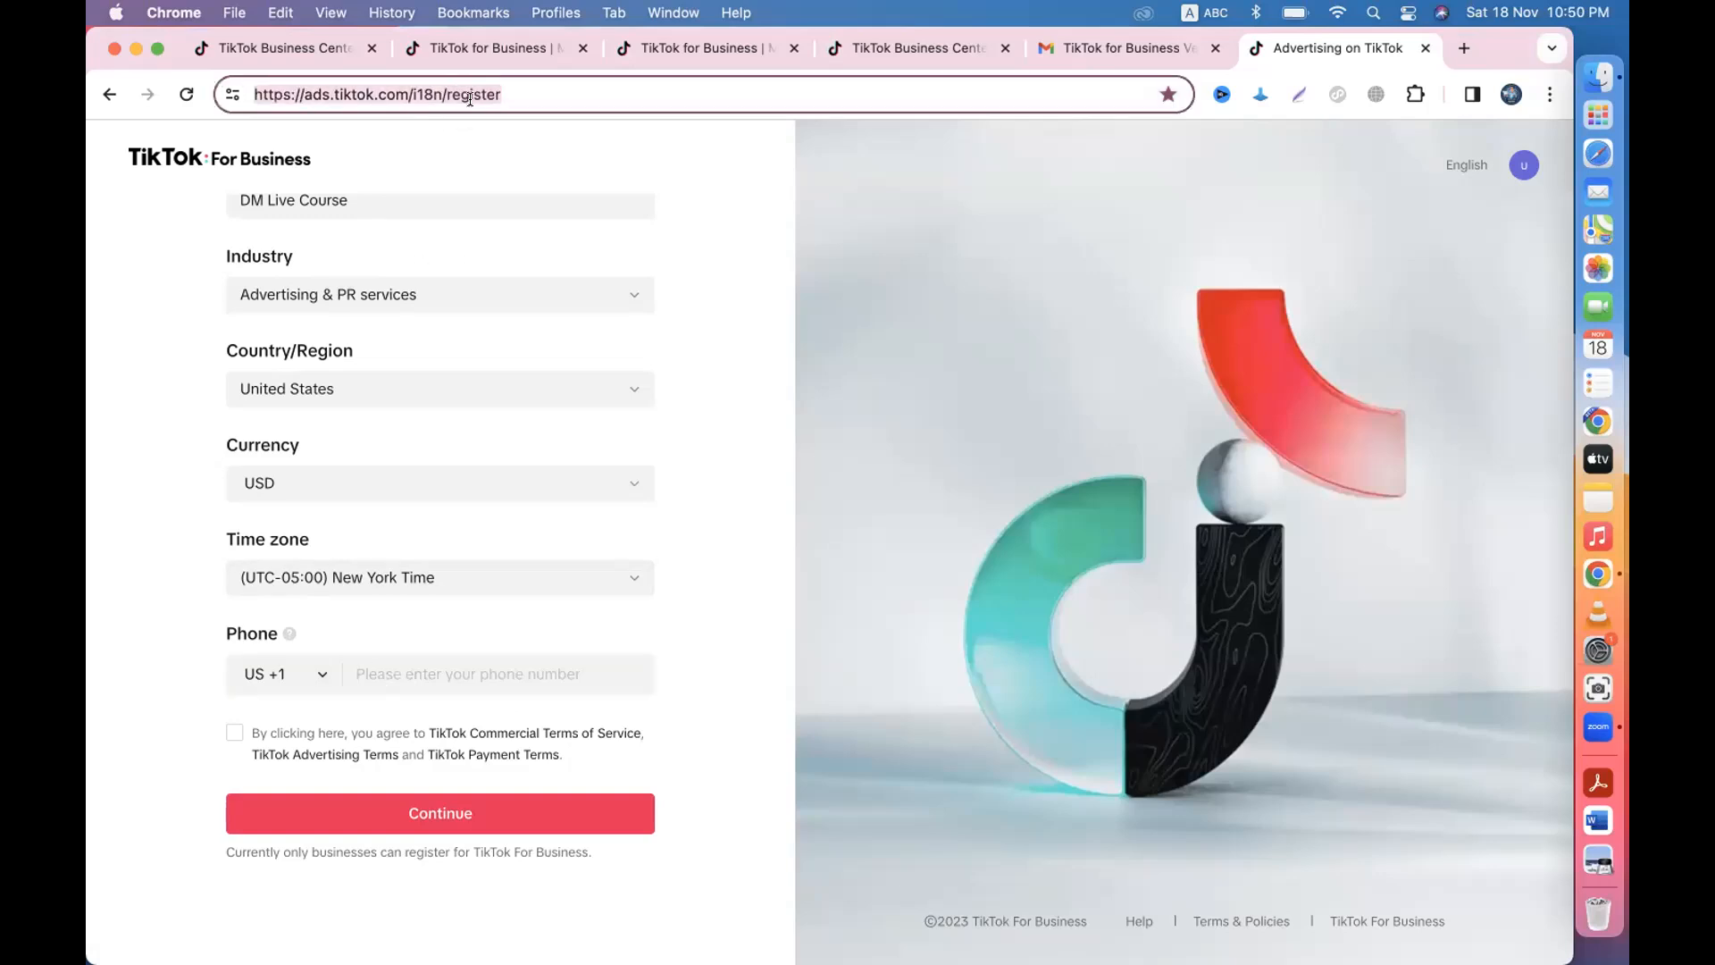
right_click(470, 95)
left_click(523, 266)
left_click(1512, 94)
left_click(1290, 502)
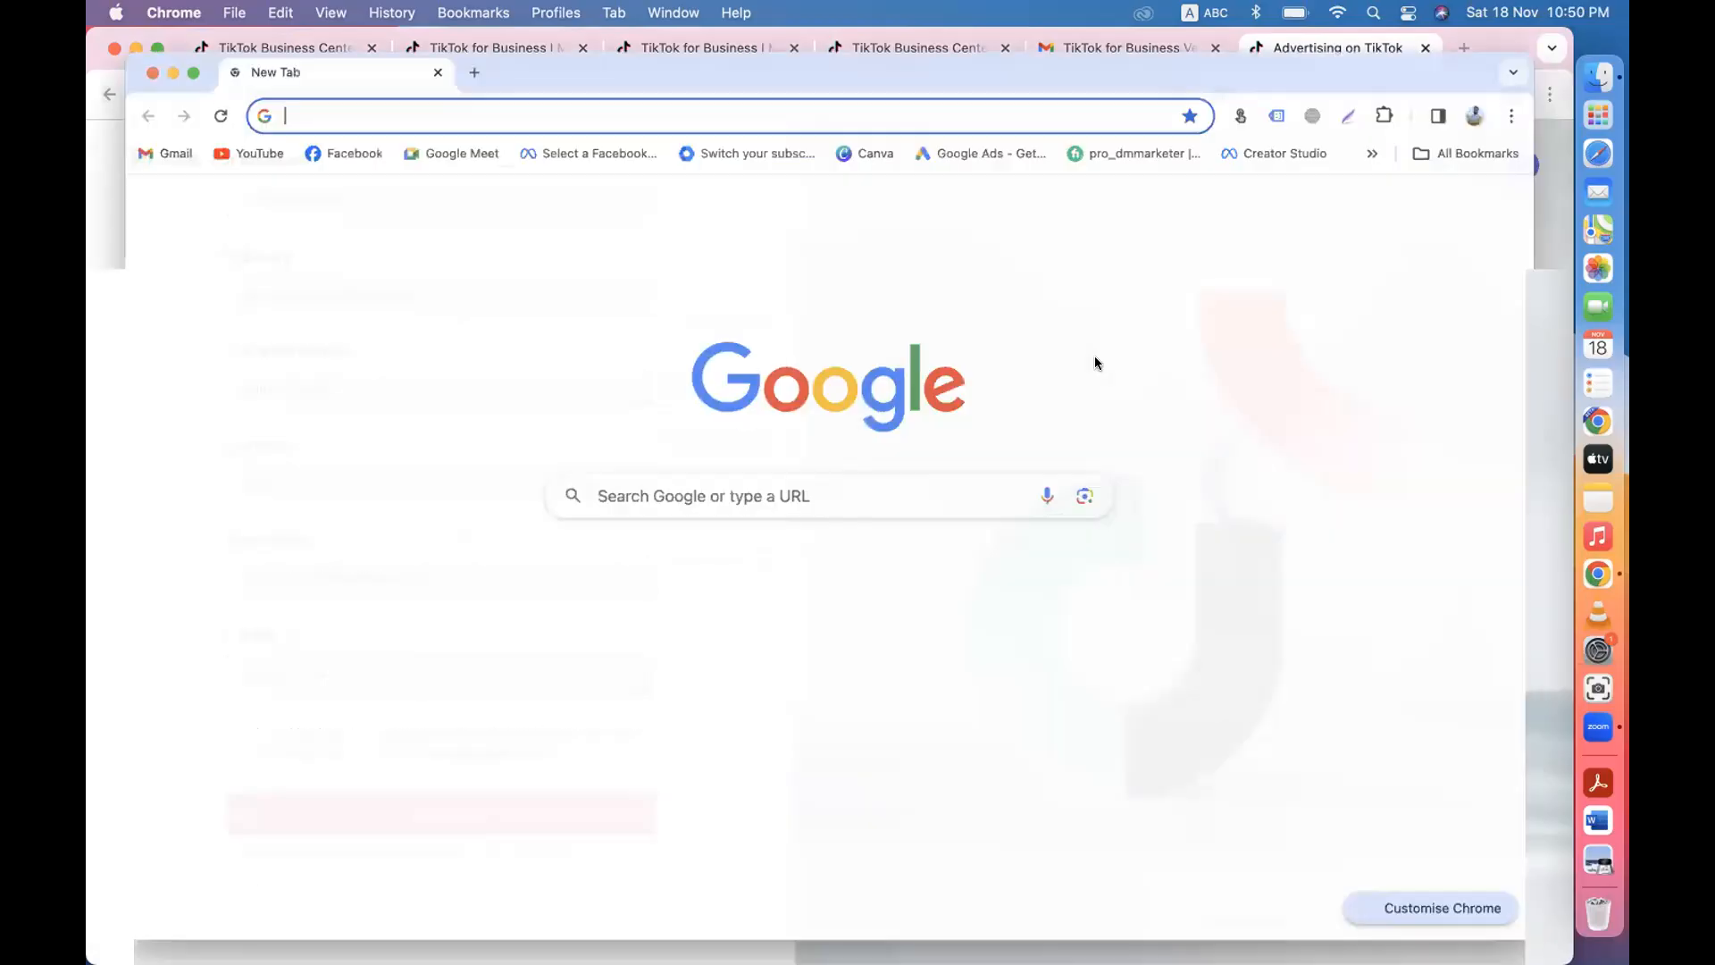
key("super+v")
key("Return")
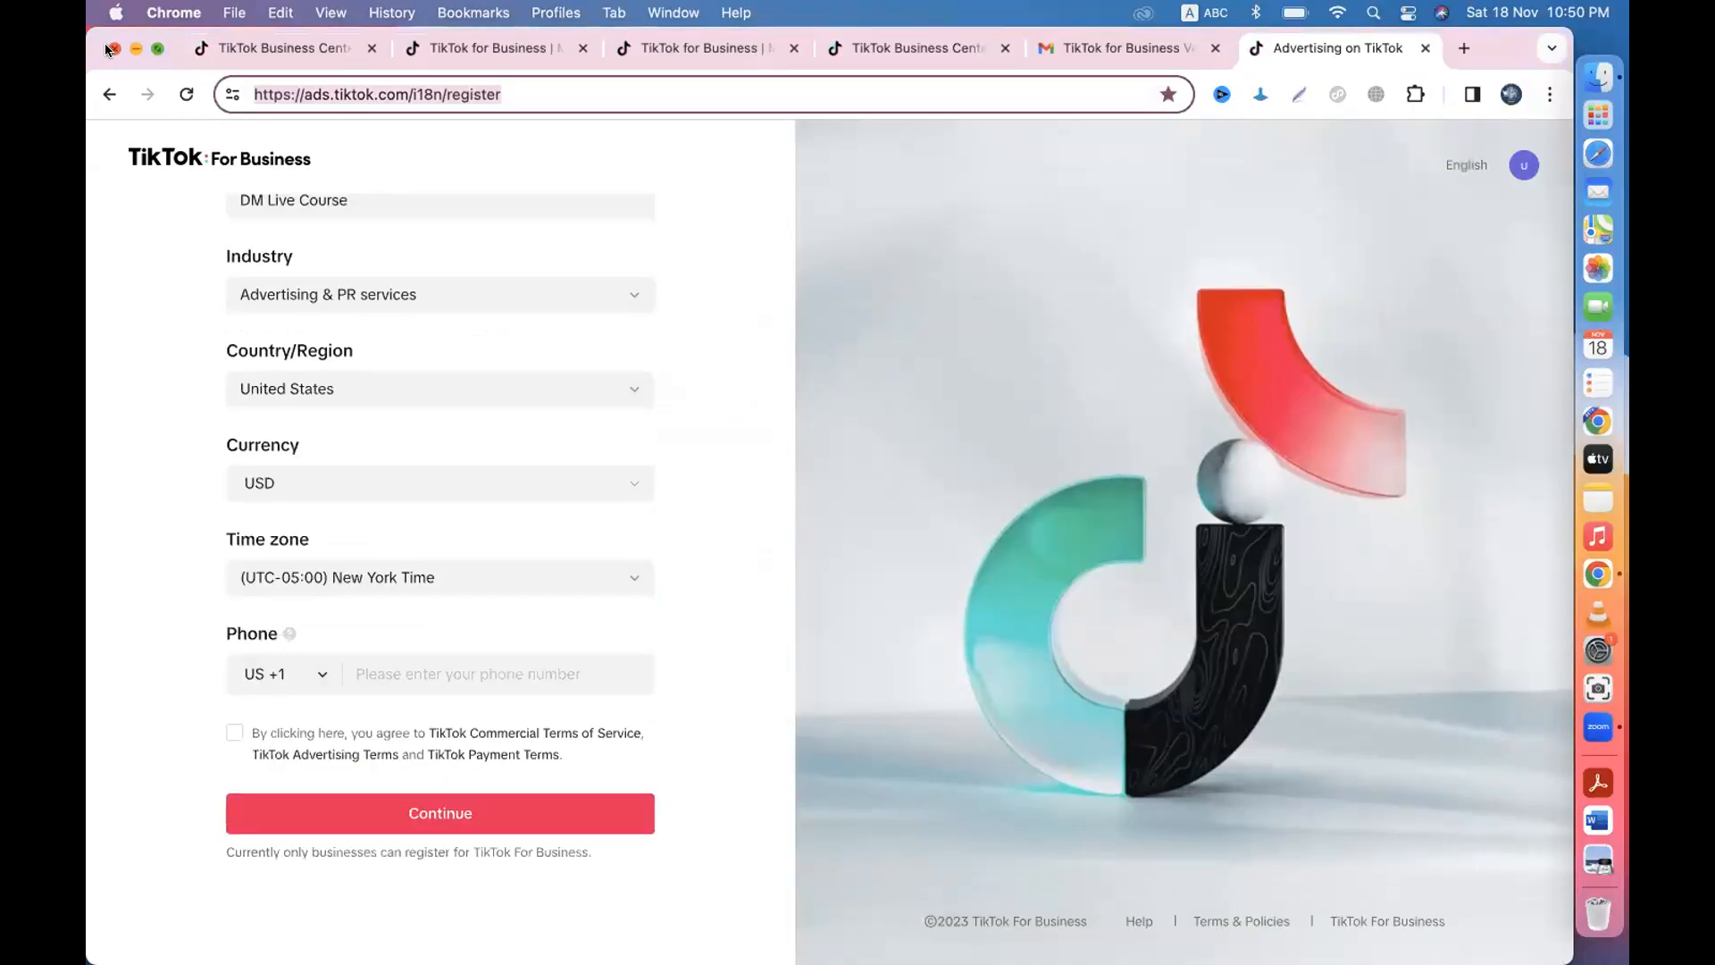
Load the registration page in an extra tab, then close that tab
left_click(1463, 50)
key("super+v")
key("Return")
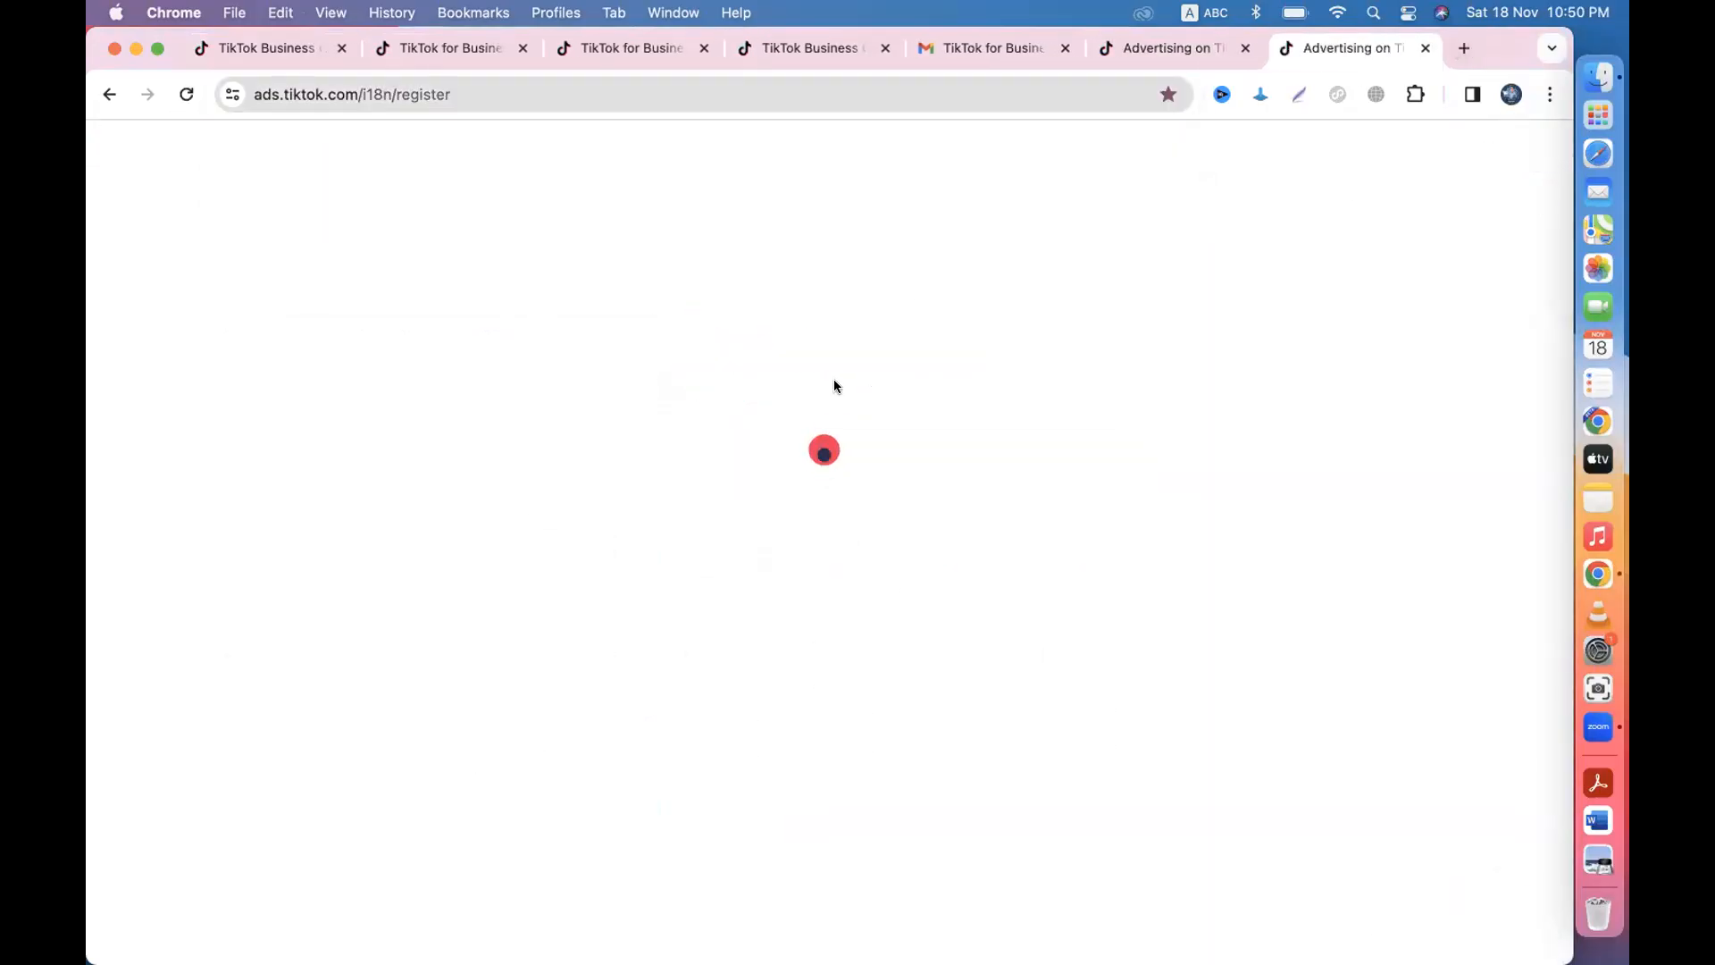
scroll(485, 521, "down", 3)
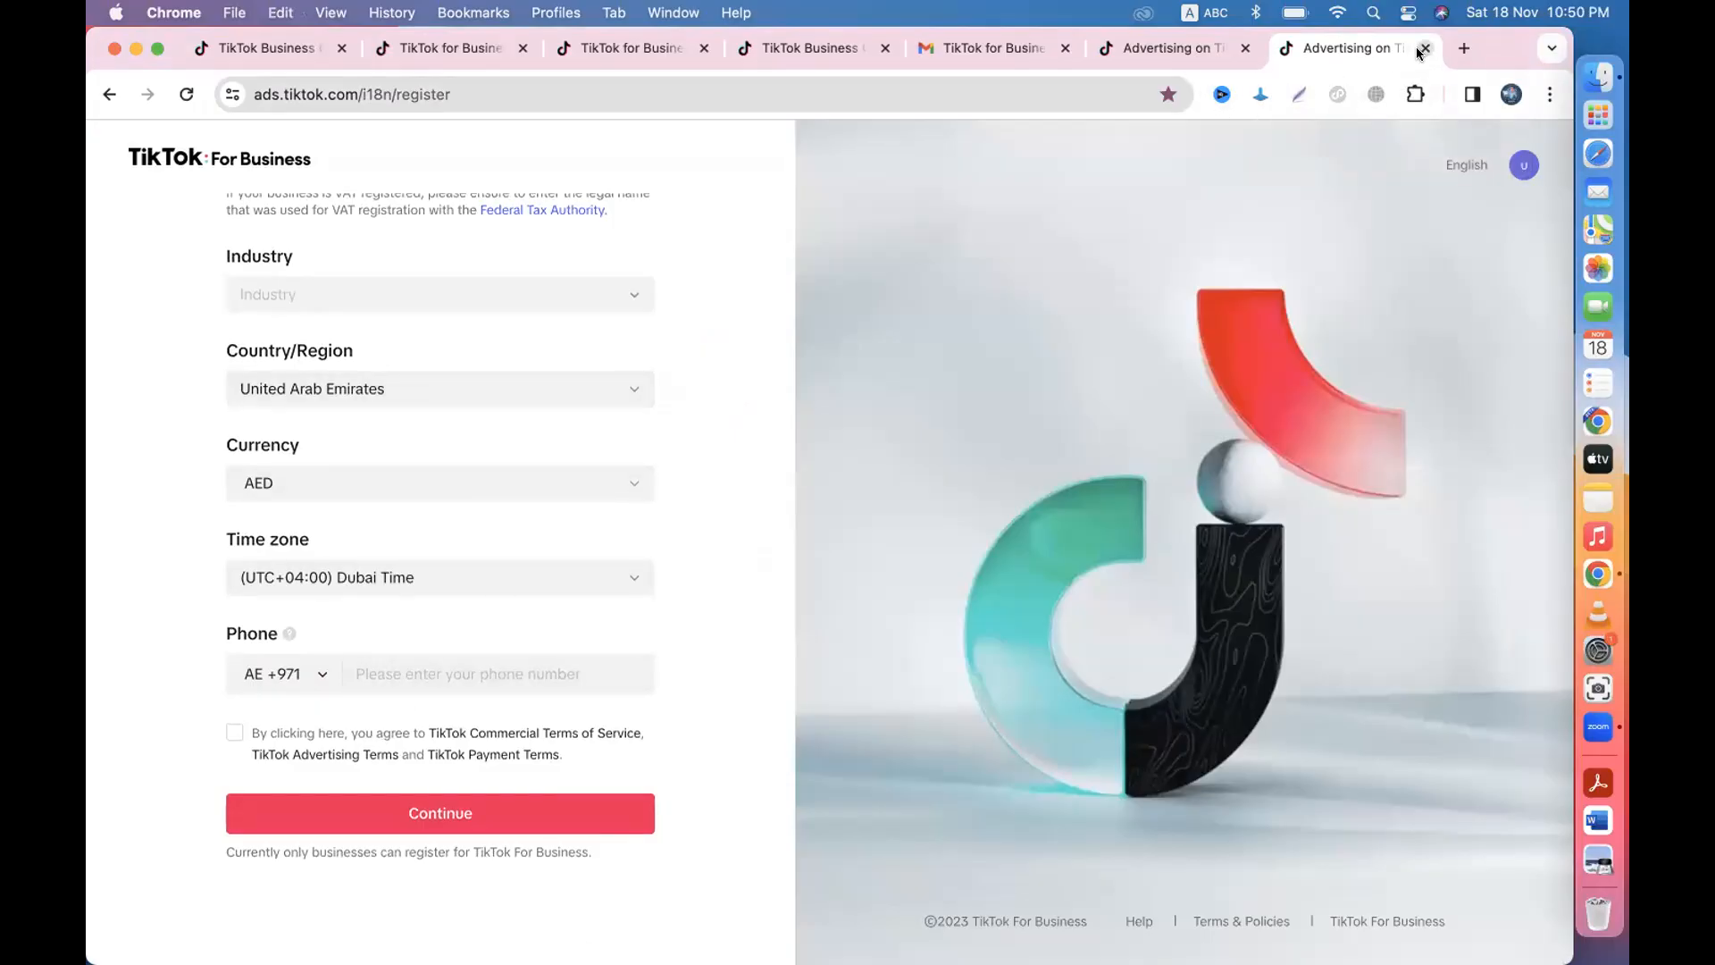
key("super+w")
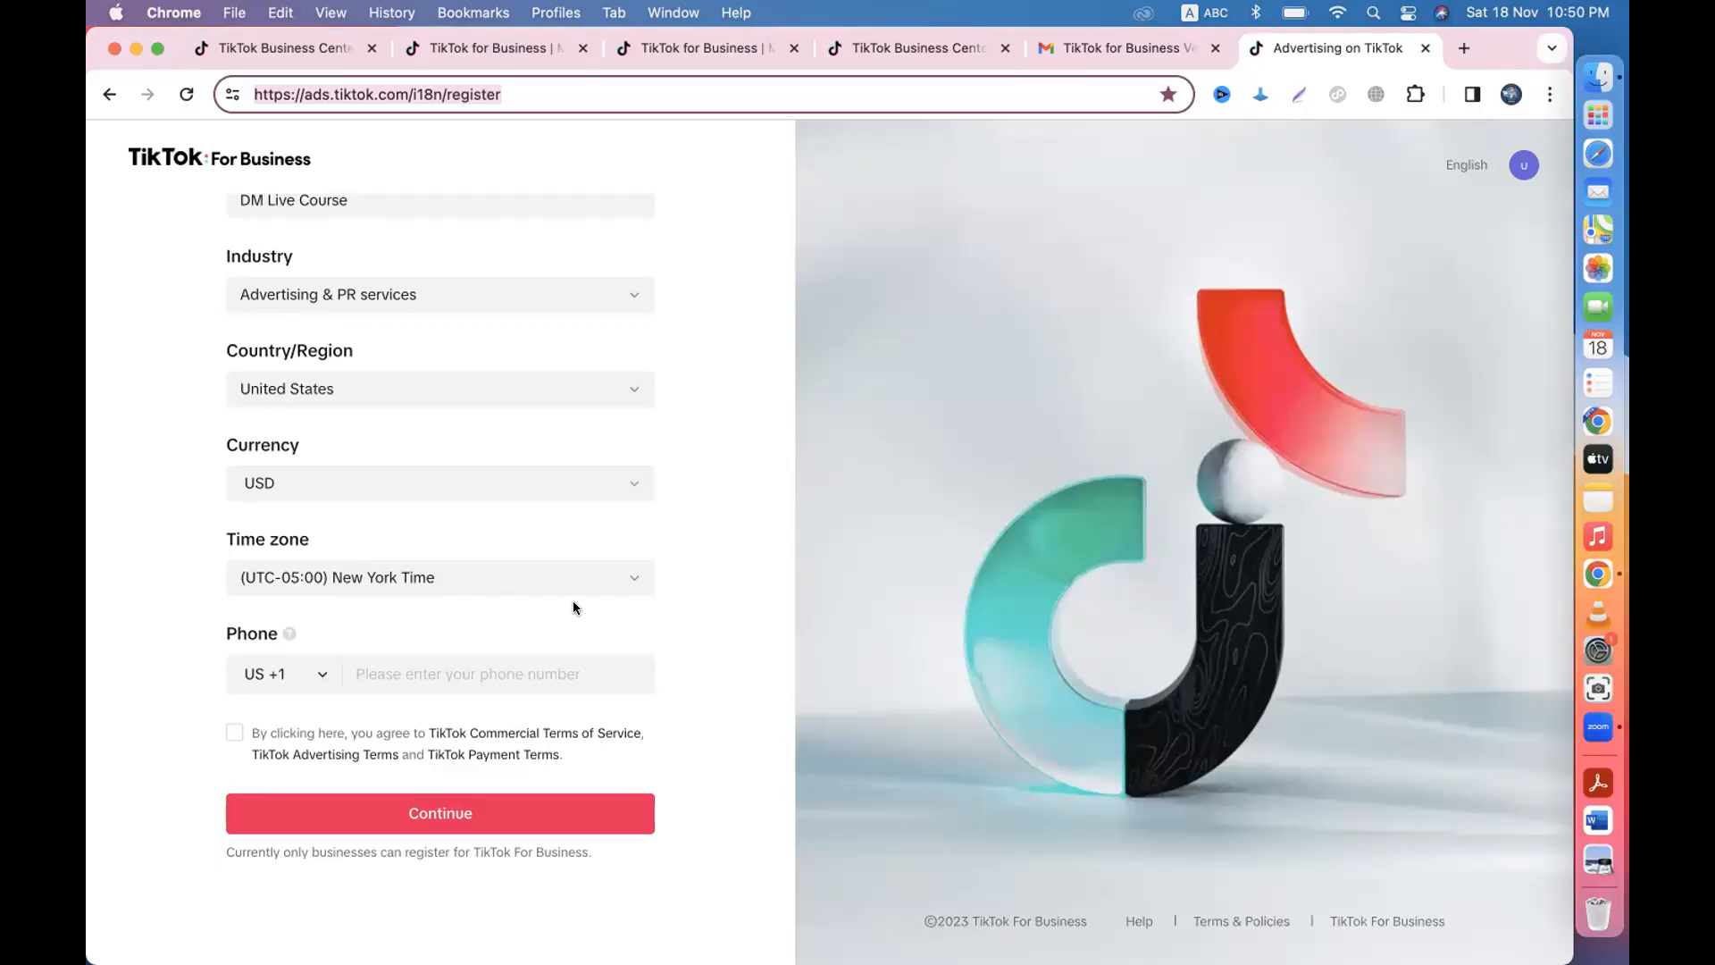
Enter the phone number, accept the terms, continue, and type the texted verification code
left_click(437, 666)
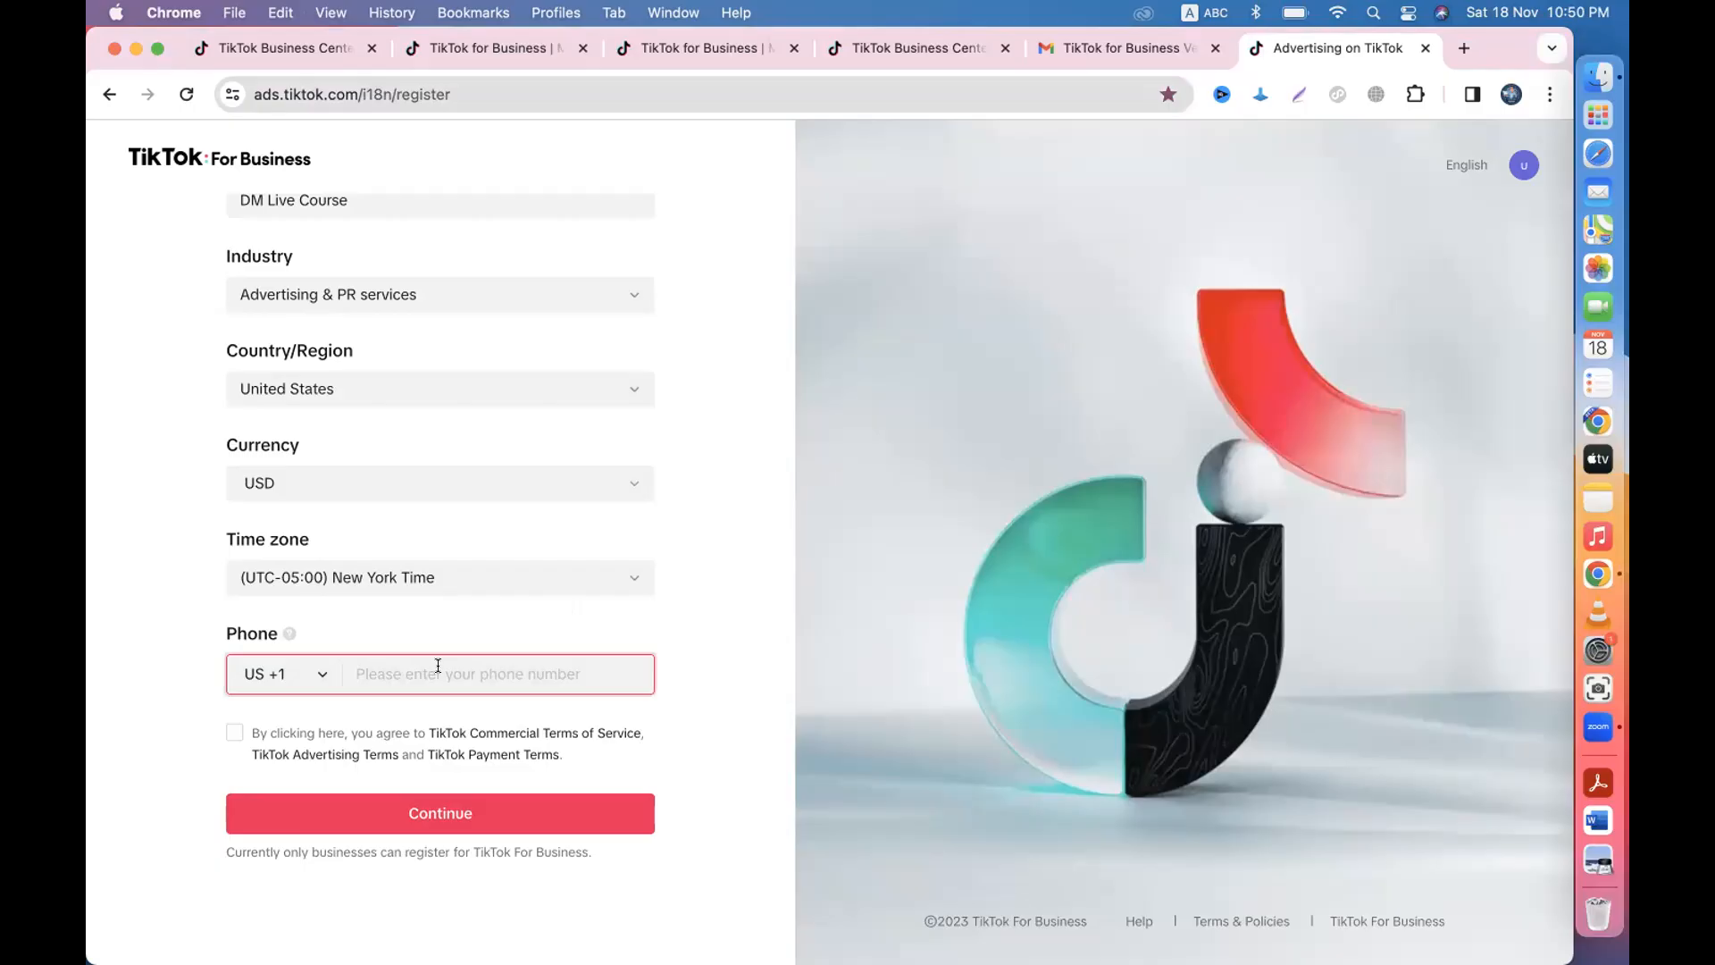
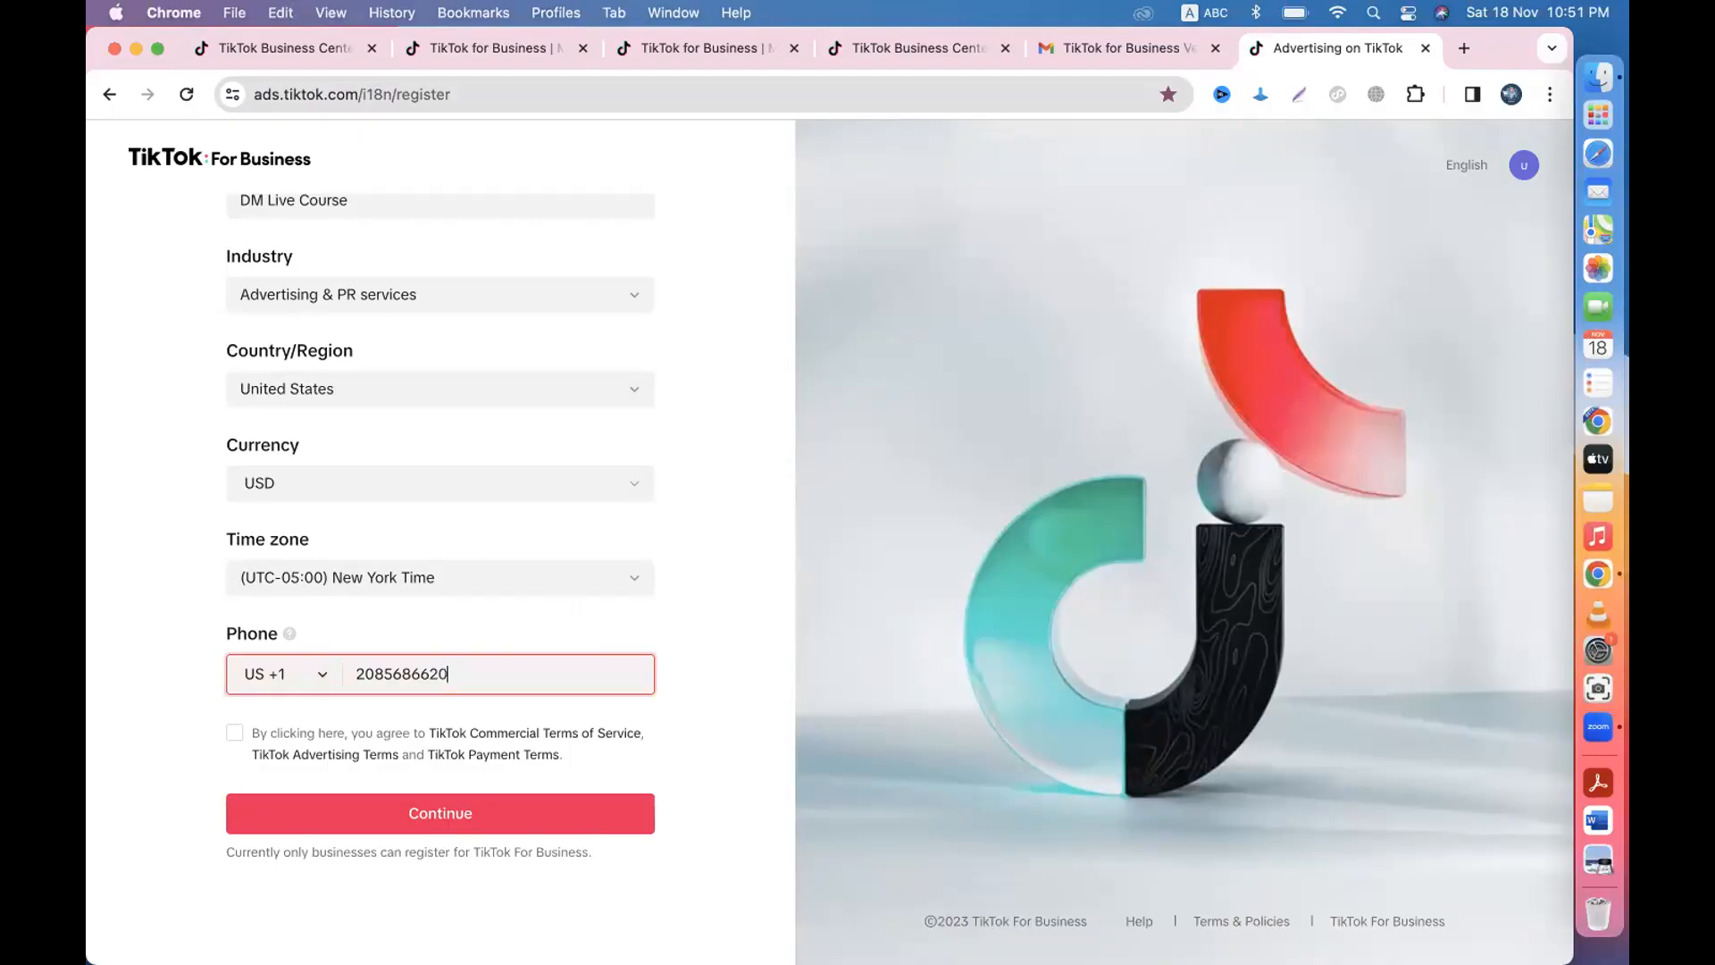
left_click(232, 732)
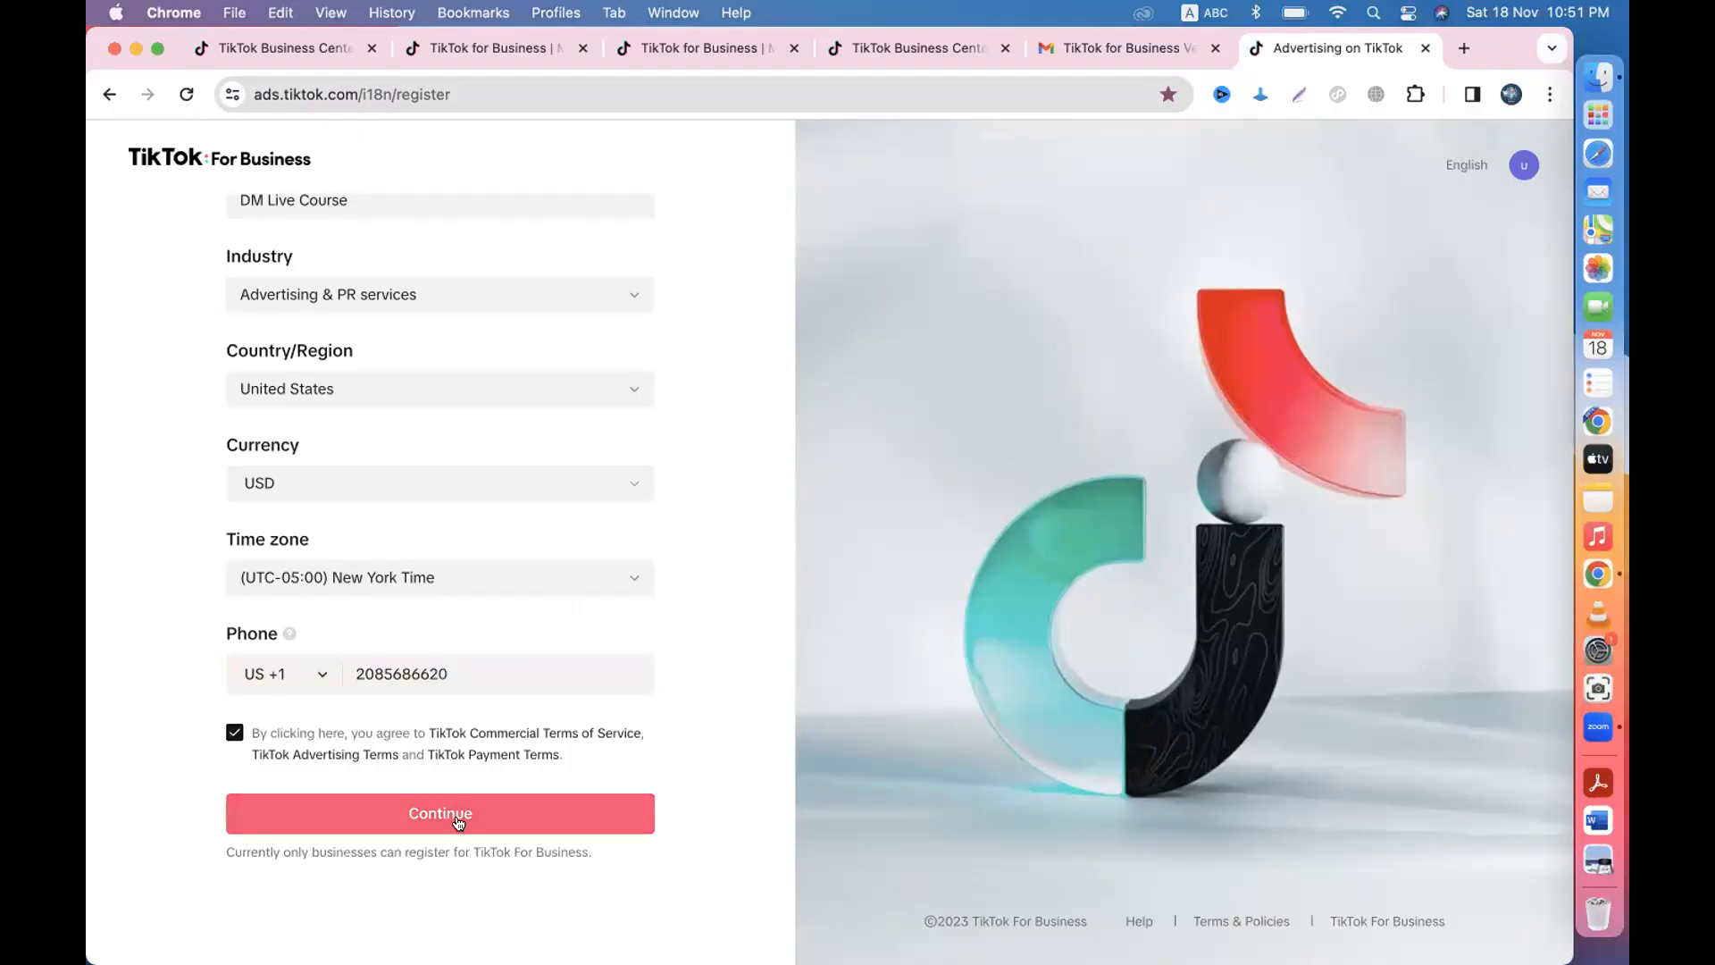
left_click(457, 818)
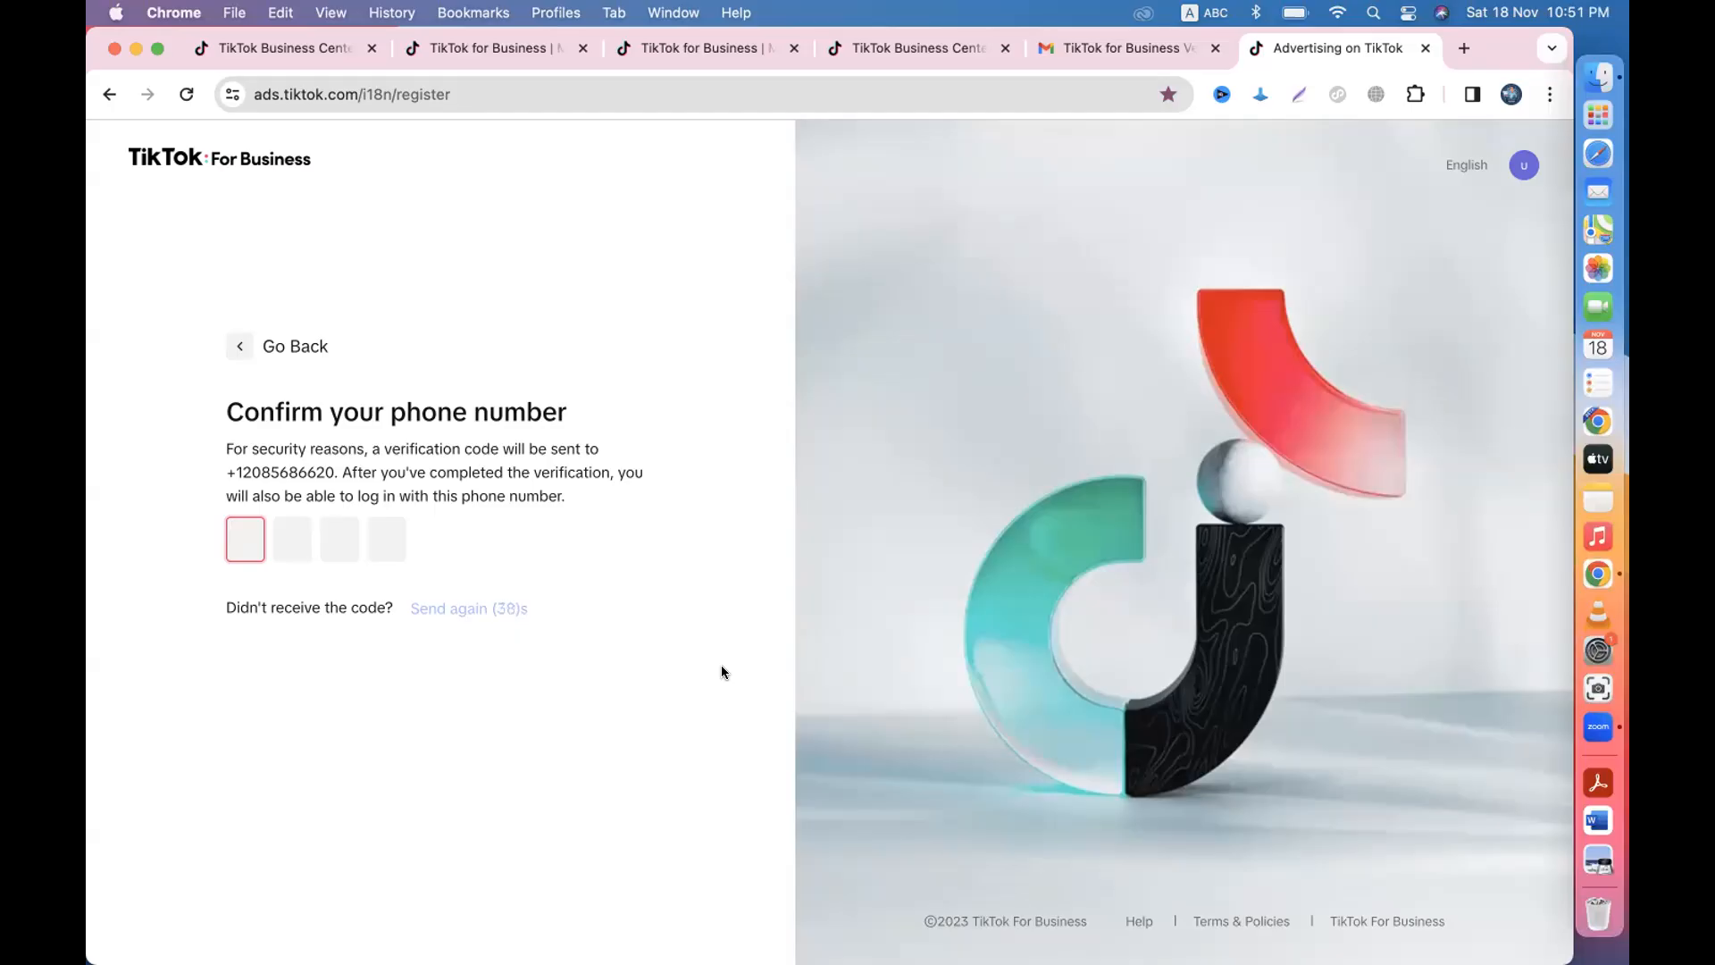
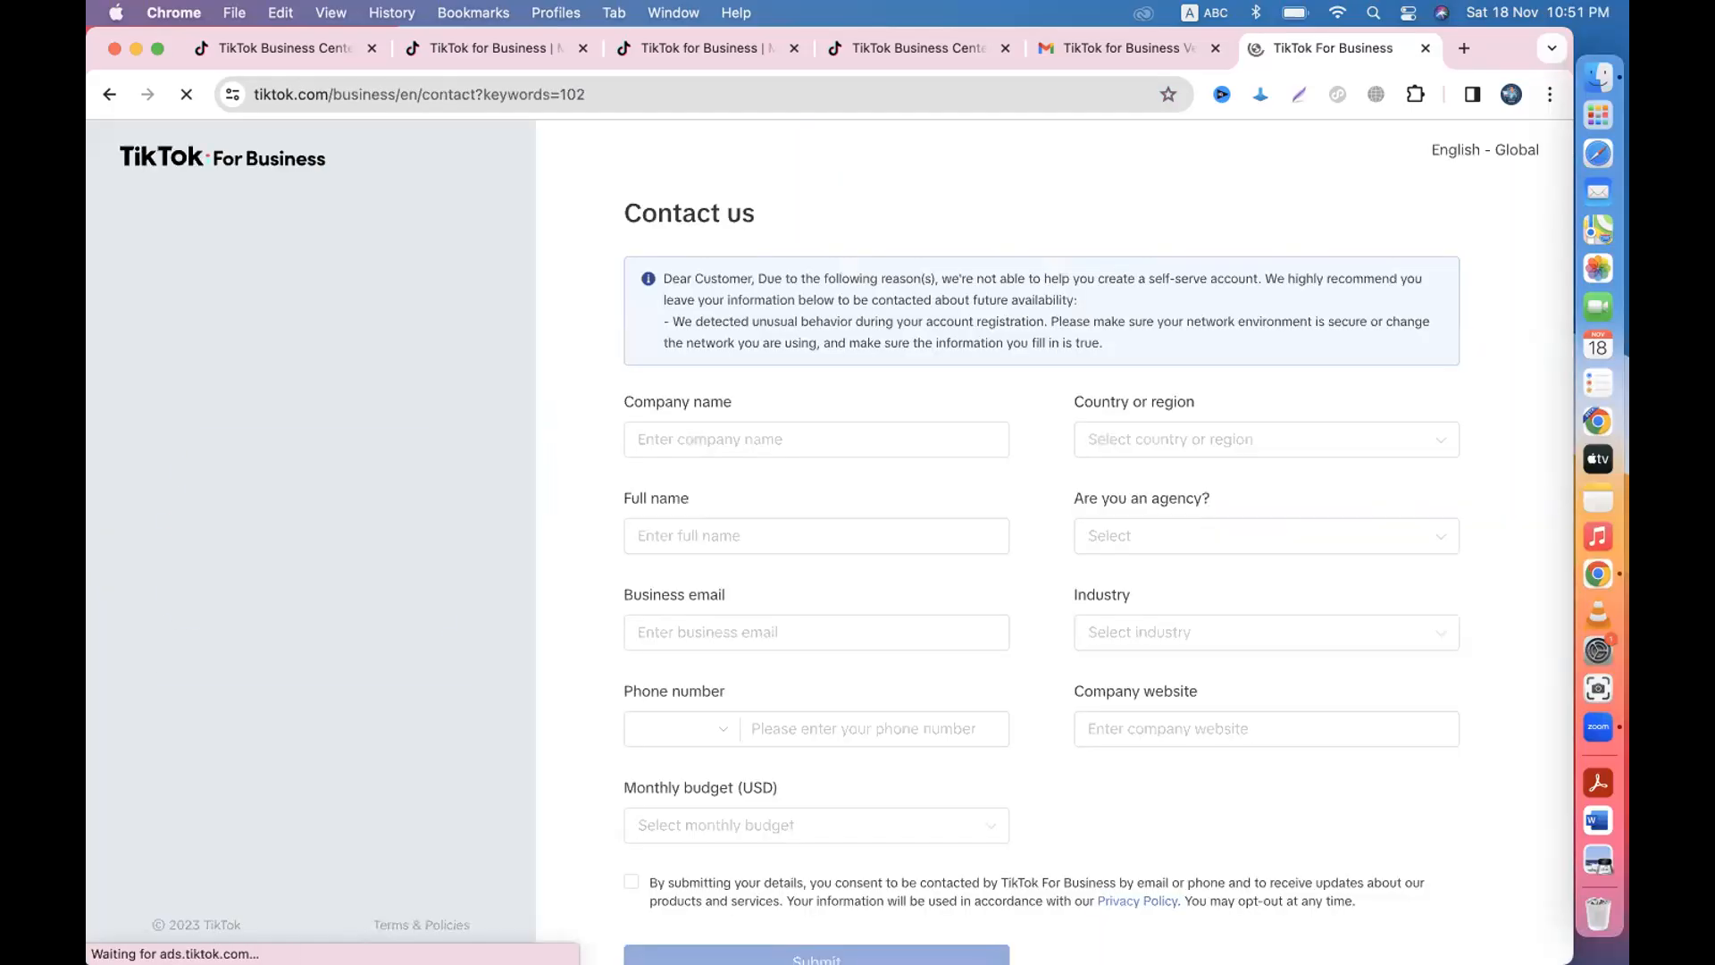
Enter 'DM Live Course' as the company name and fill in the contact's full name
left_click(845, 518)
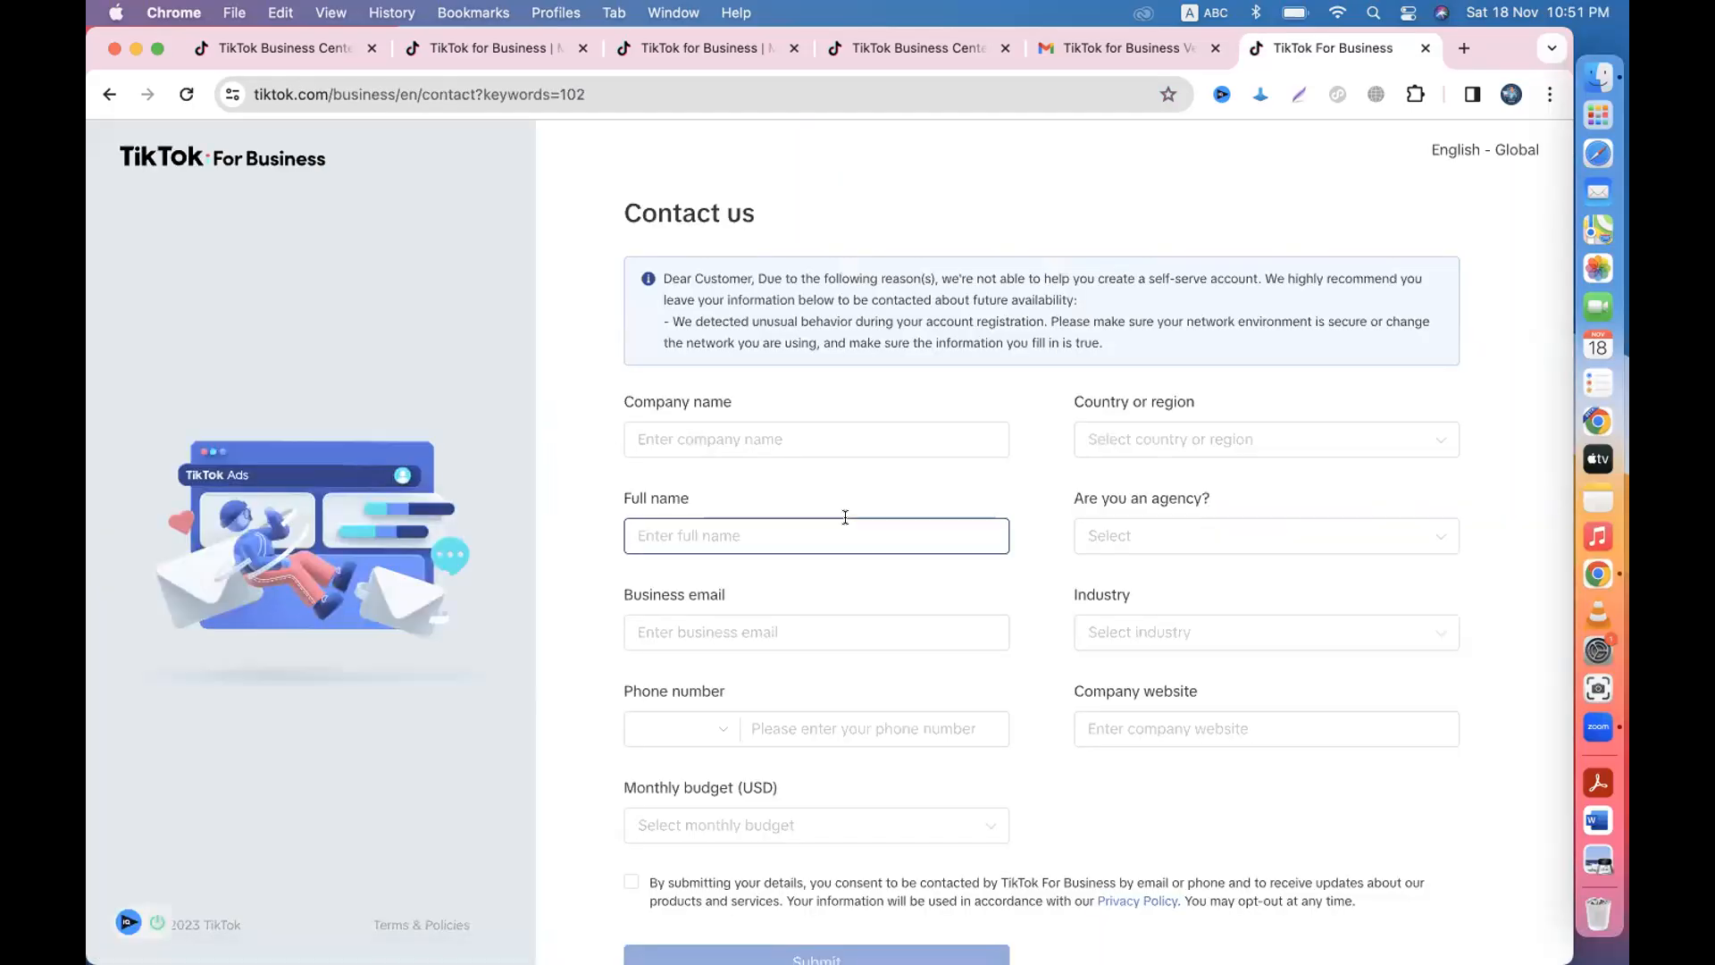
scroll(845, 517, "down", 2)
left_click(701, 349)
type("DM Live Course")
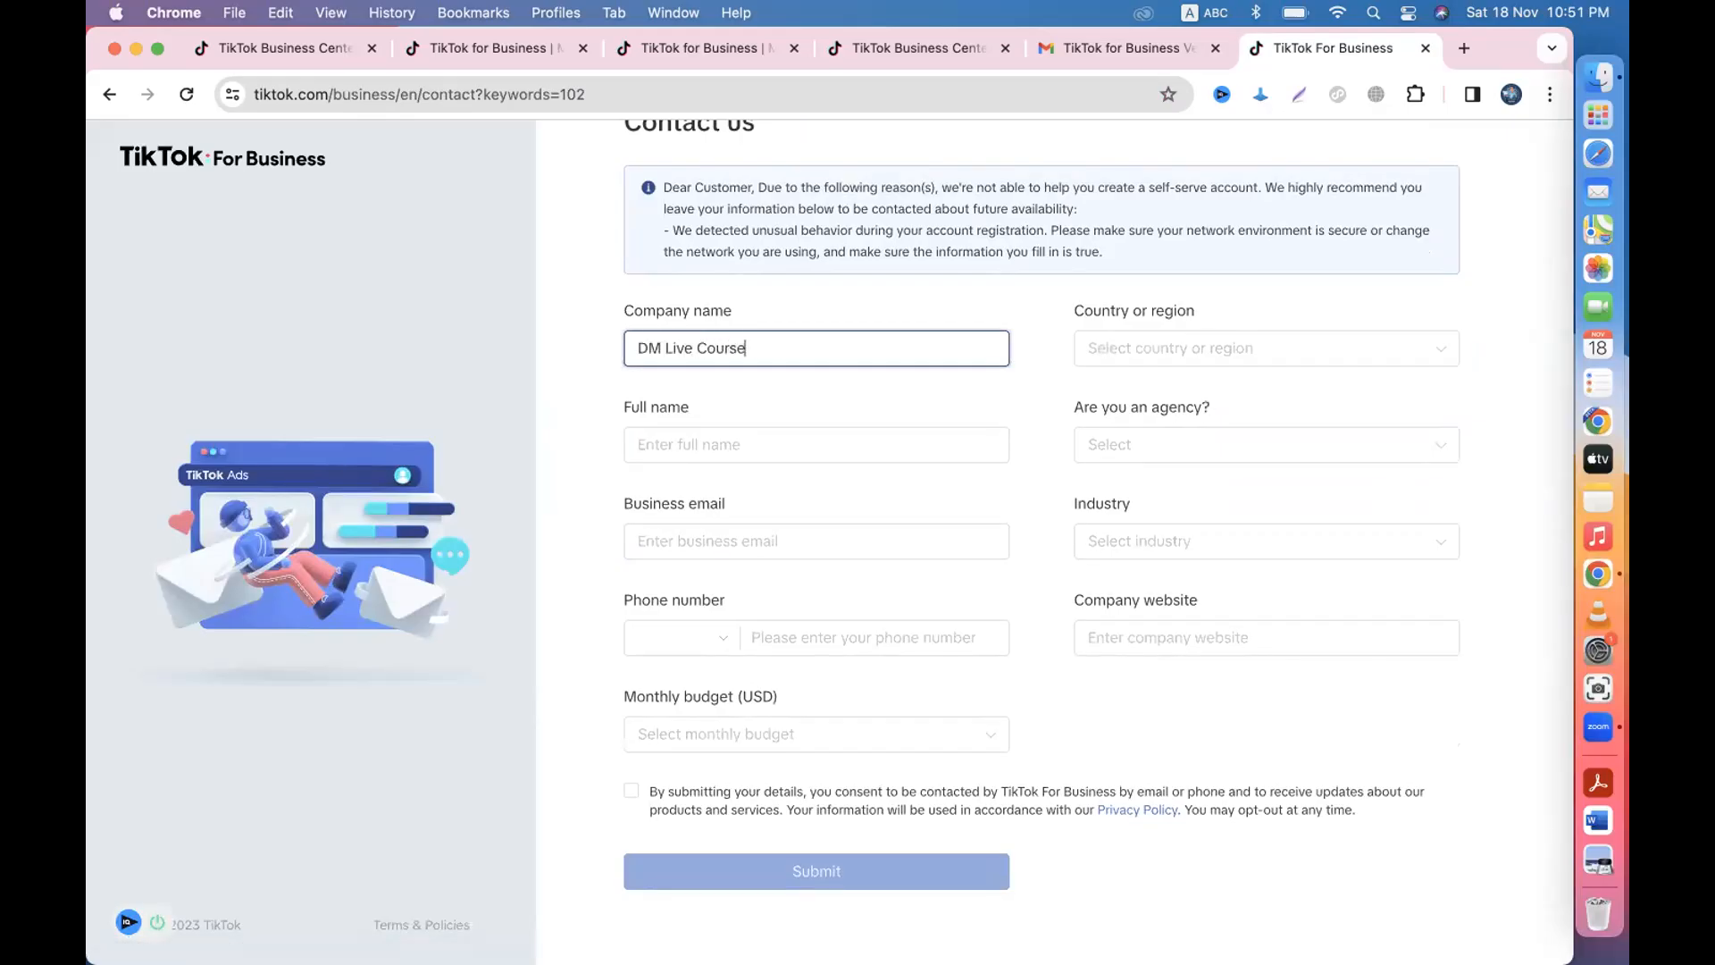
left_click(695, 444)
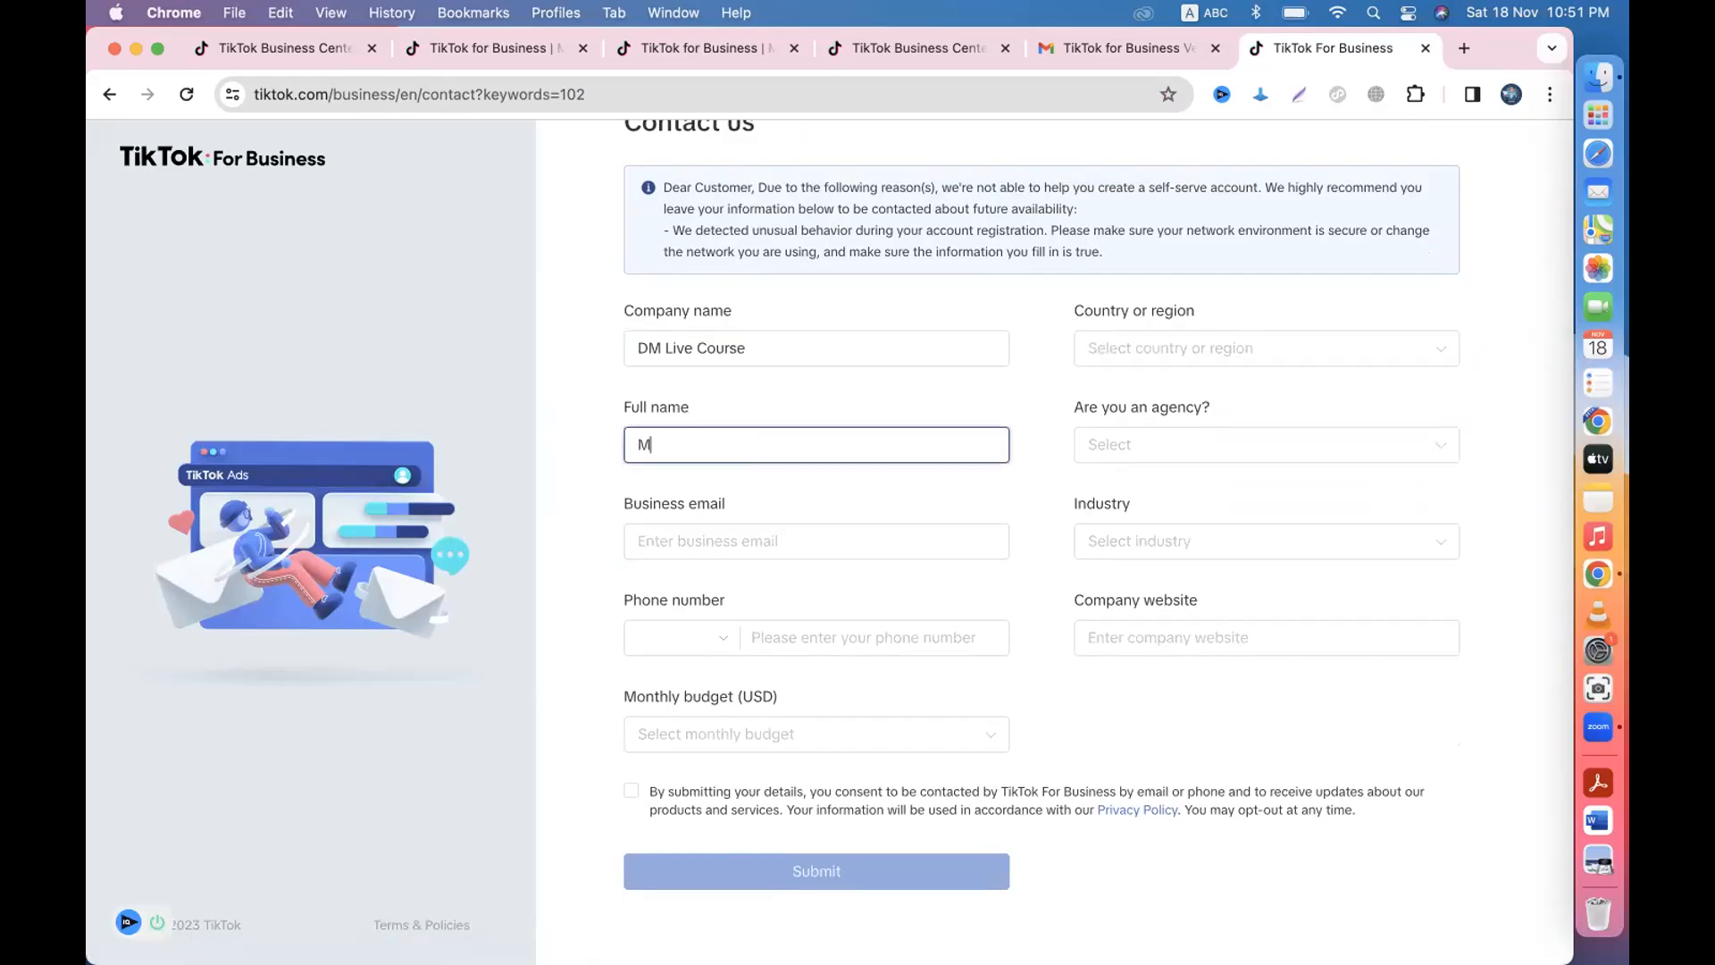
Fill in the business e-mail, reuse its domain dmlivecourse.com as the website, and tick consent
left_click(728, 539)
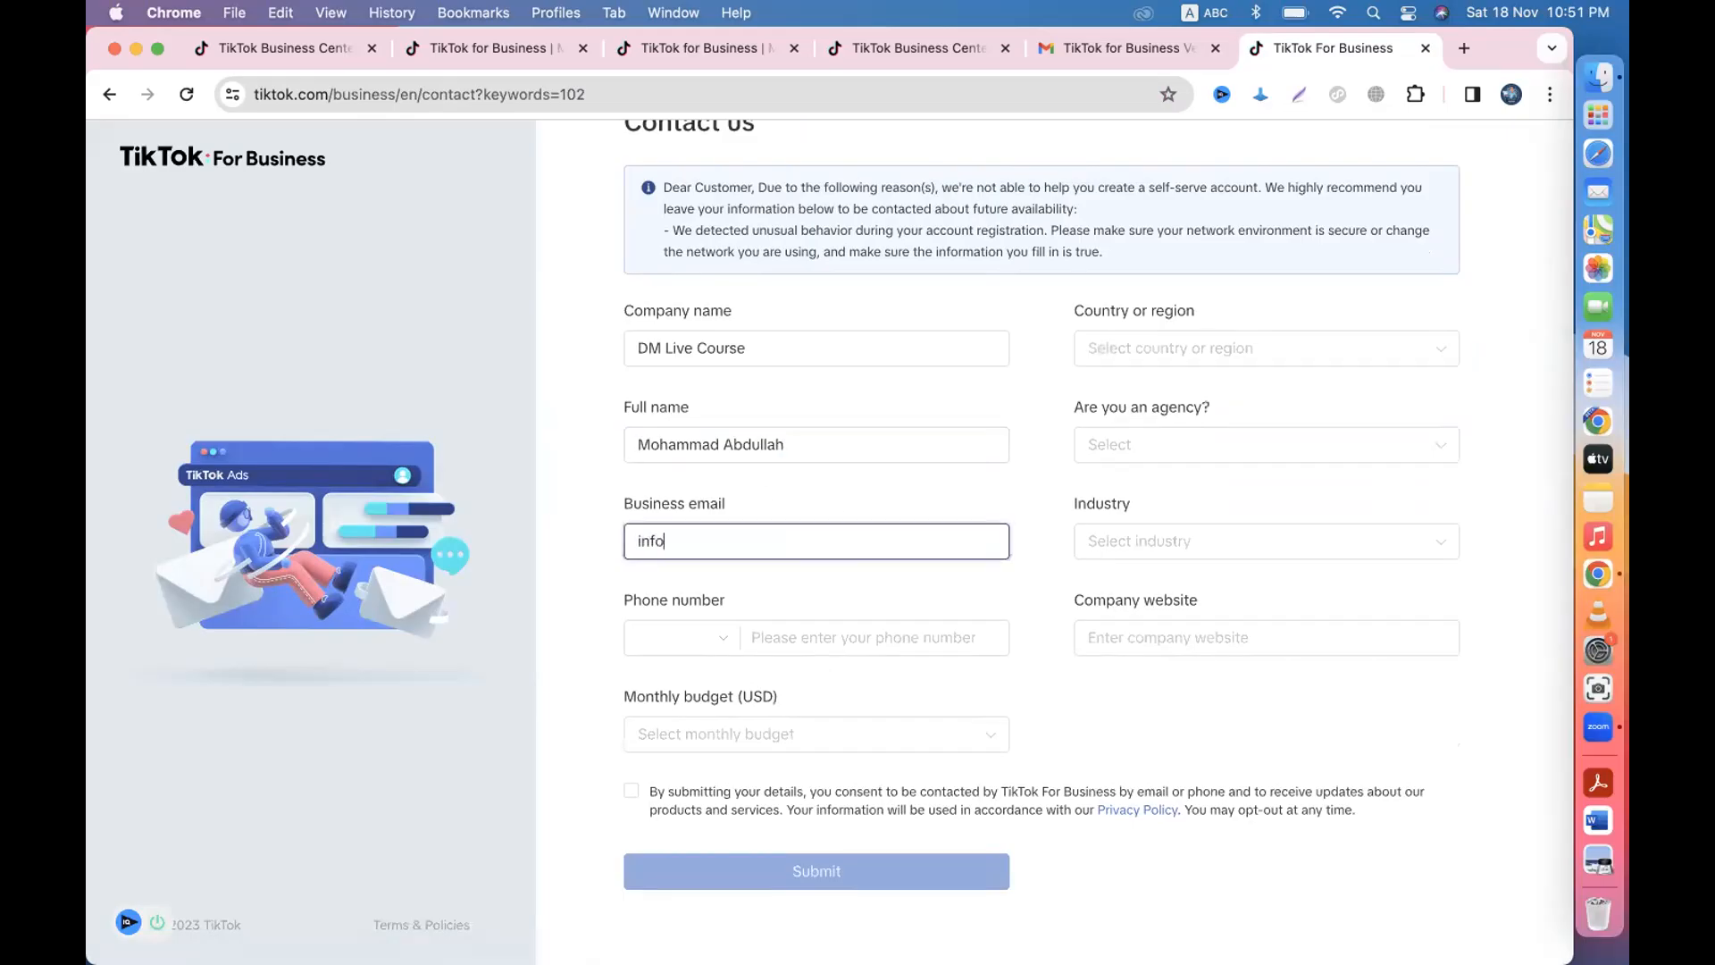
left_click_drag(678, 541, 879, 540)
key("super+c")
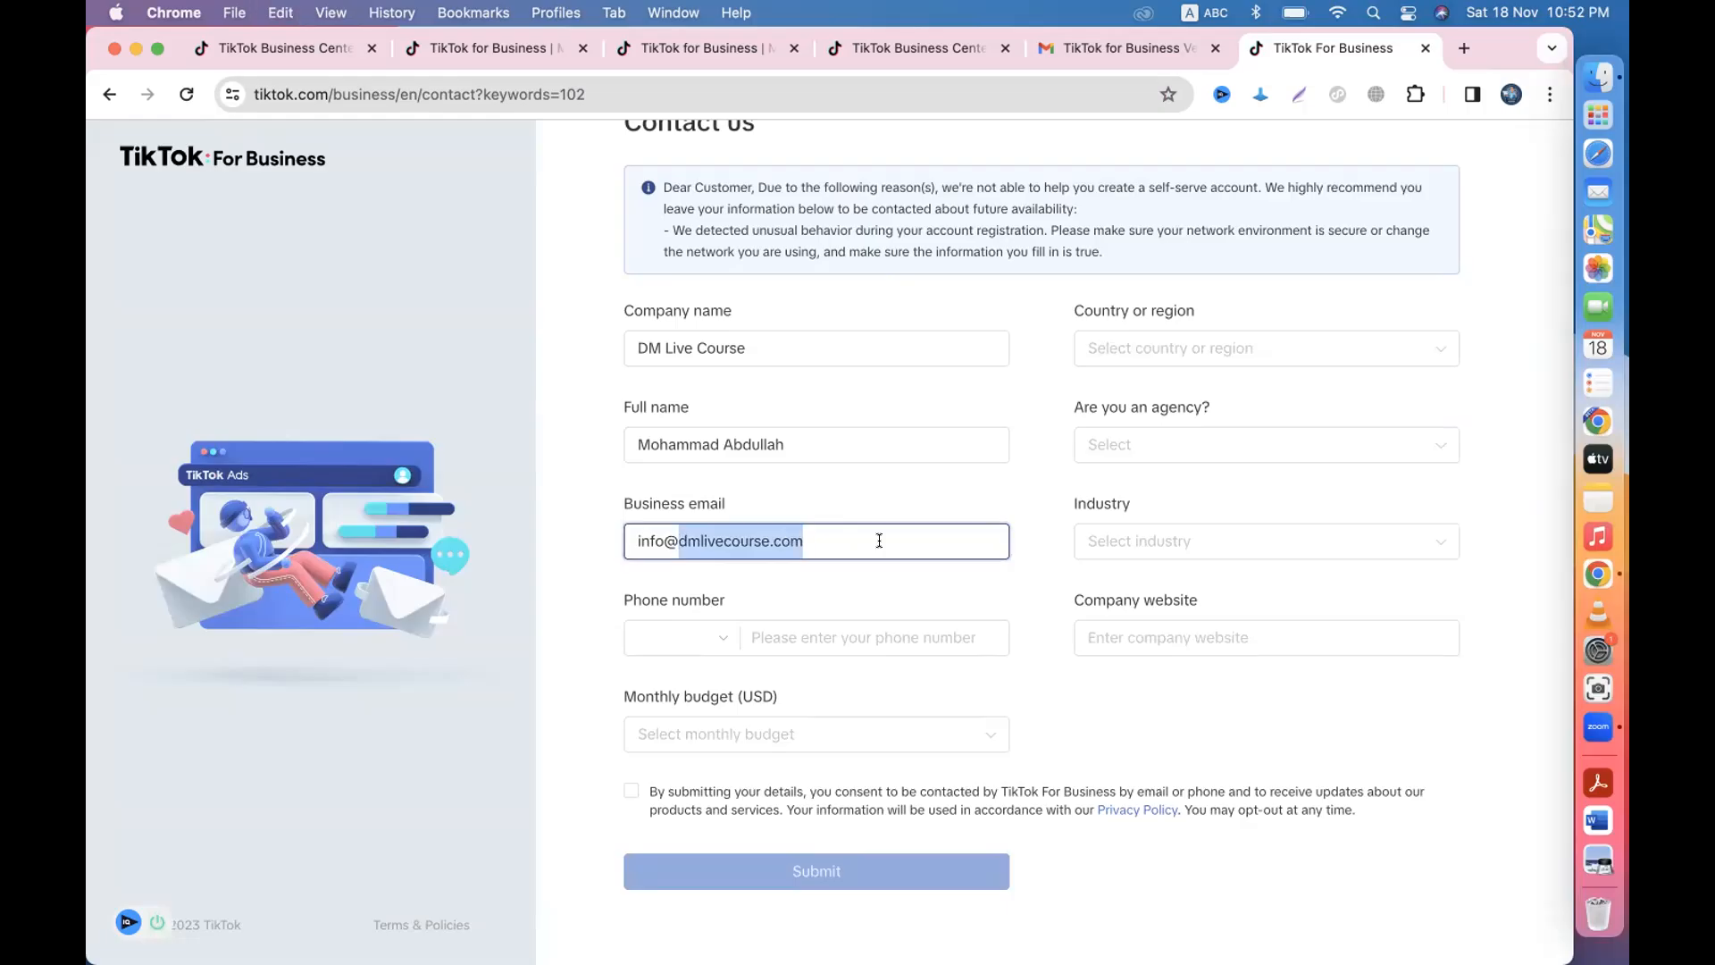
left_click(1122, 637)
key("super+v")
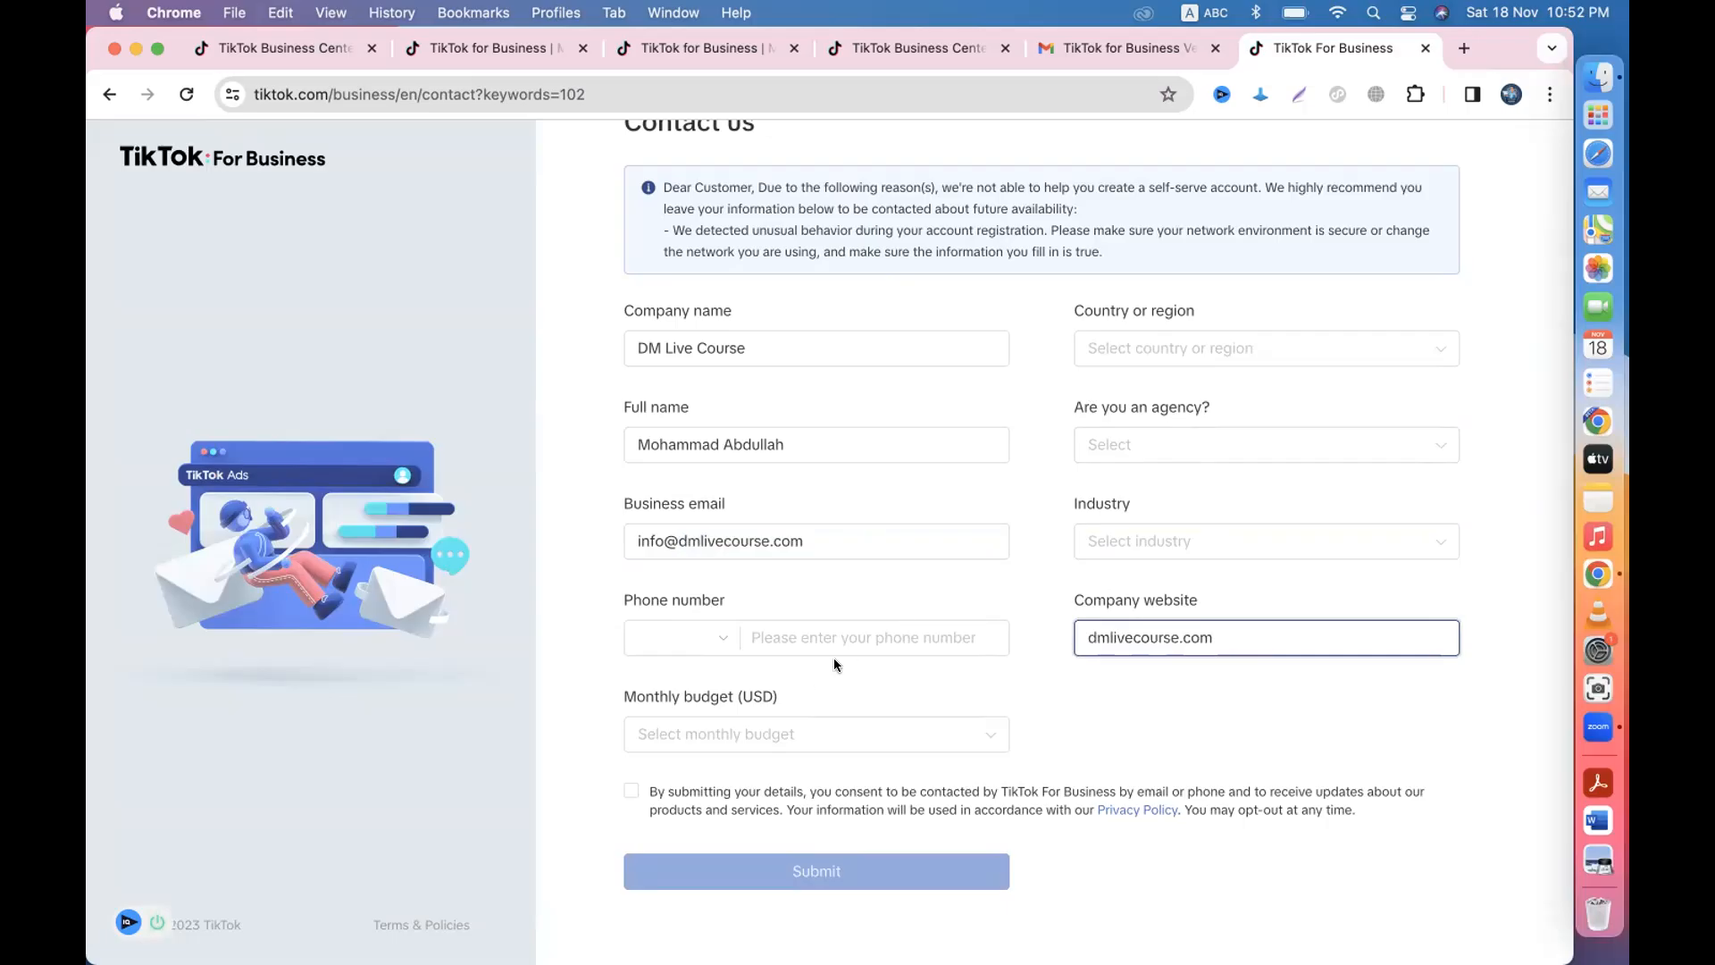
left_click(631, 790)
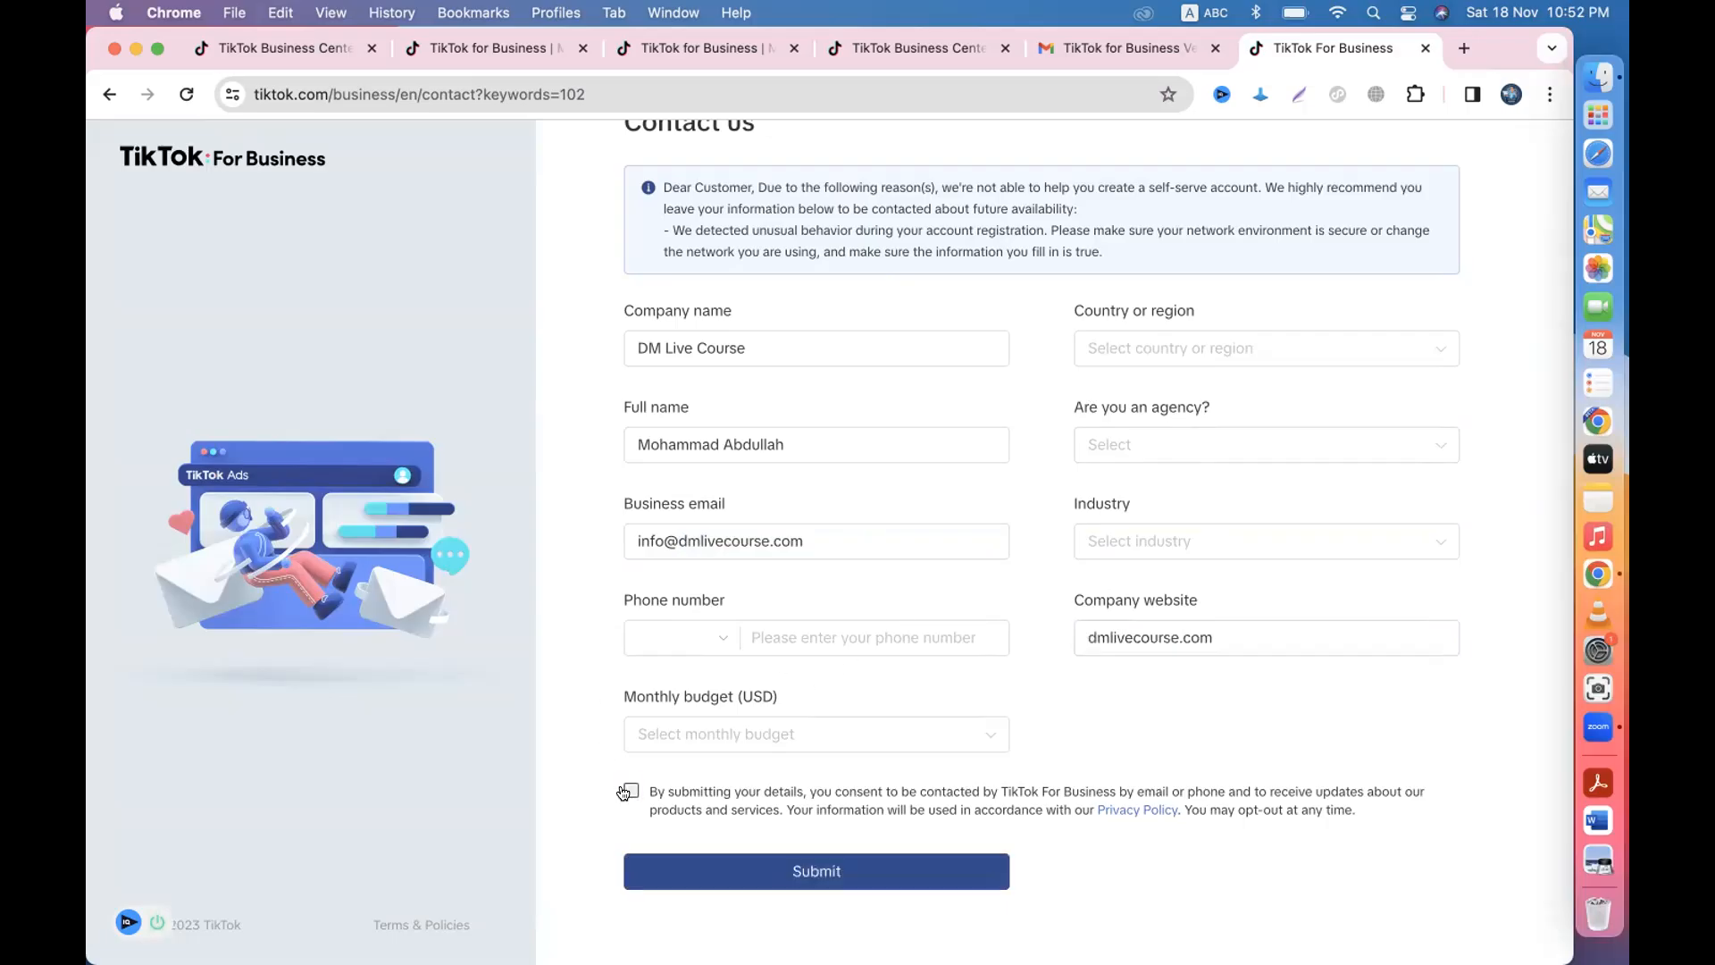
Set the country to United States and answer No to the agency question
left_click(1146, 342)
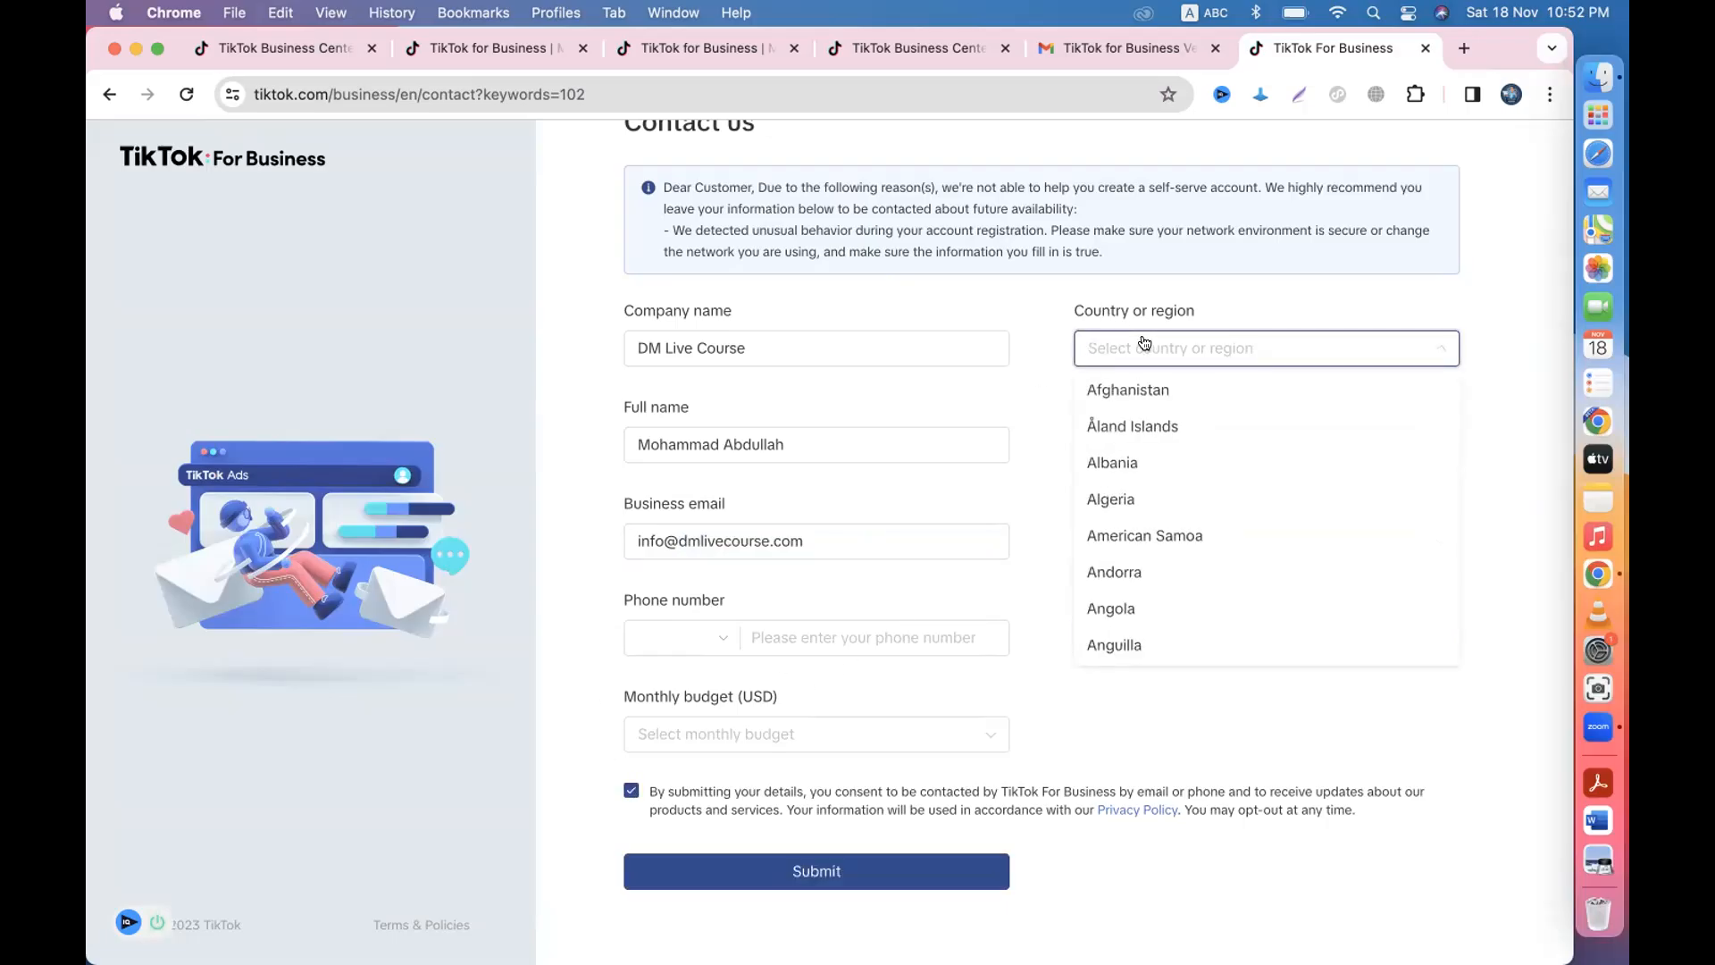
type("un")
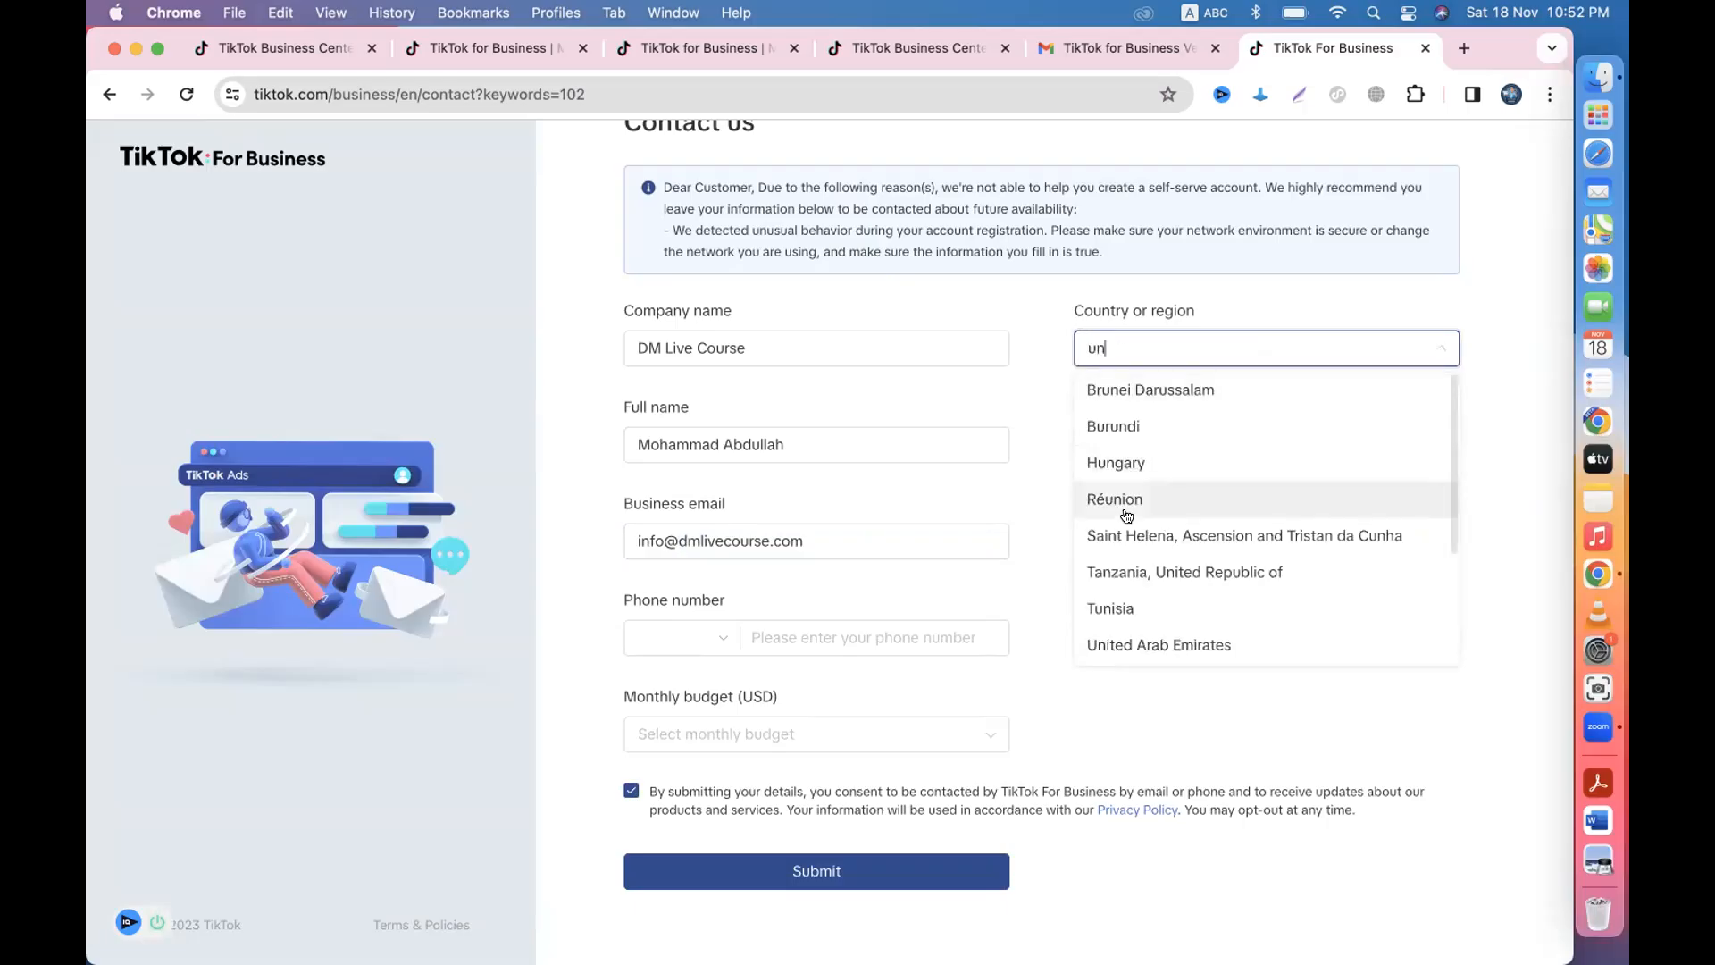
type("i")
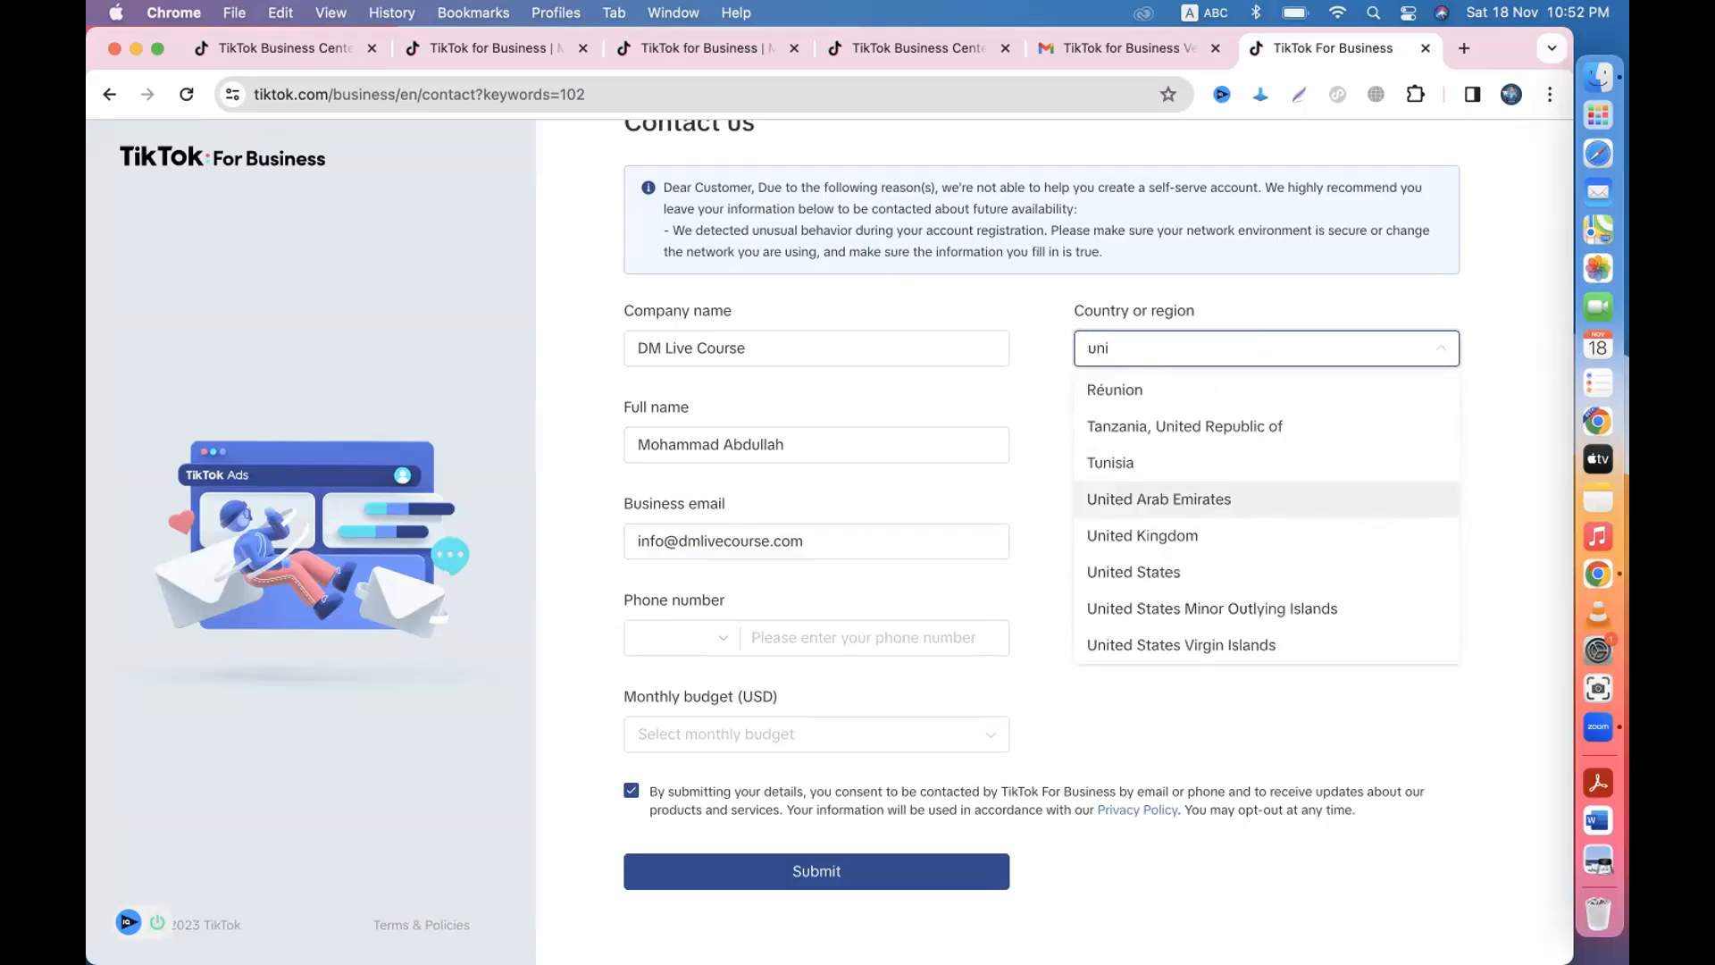
left_click(1146, 572)
left_click(1130, 440)
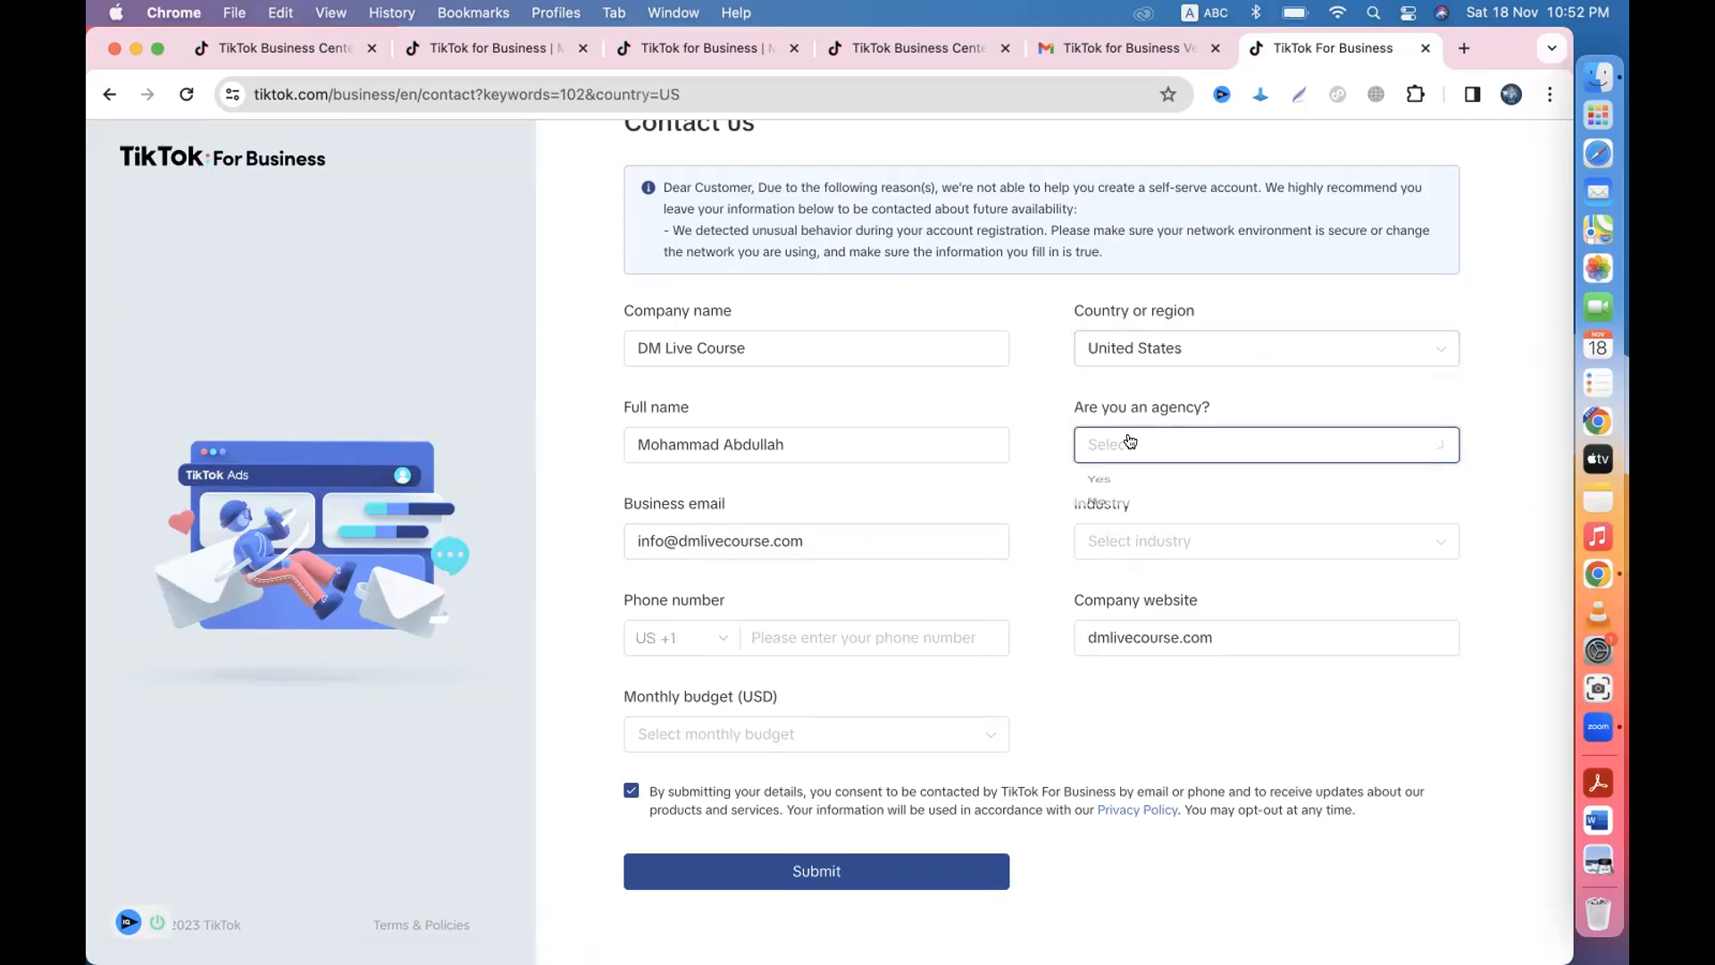
left_click(1106, 522)
Choose Education and training industry, a $2,000 - $5,000 monthly budget, and enter the phone number
left_click(1146, 538)
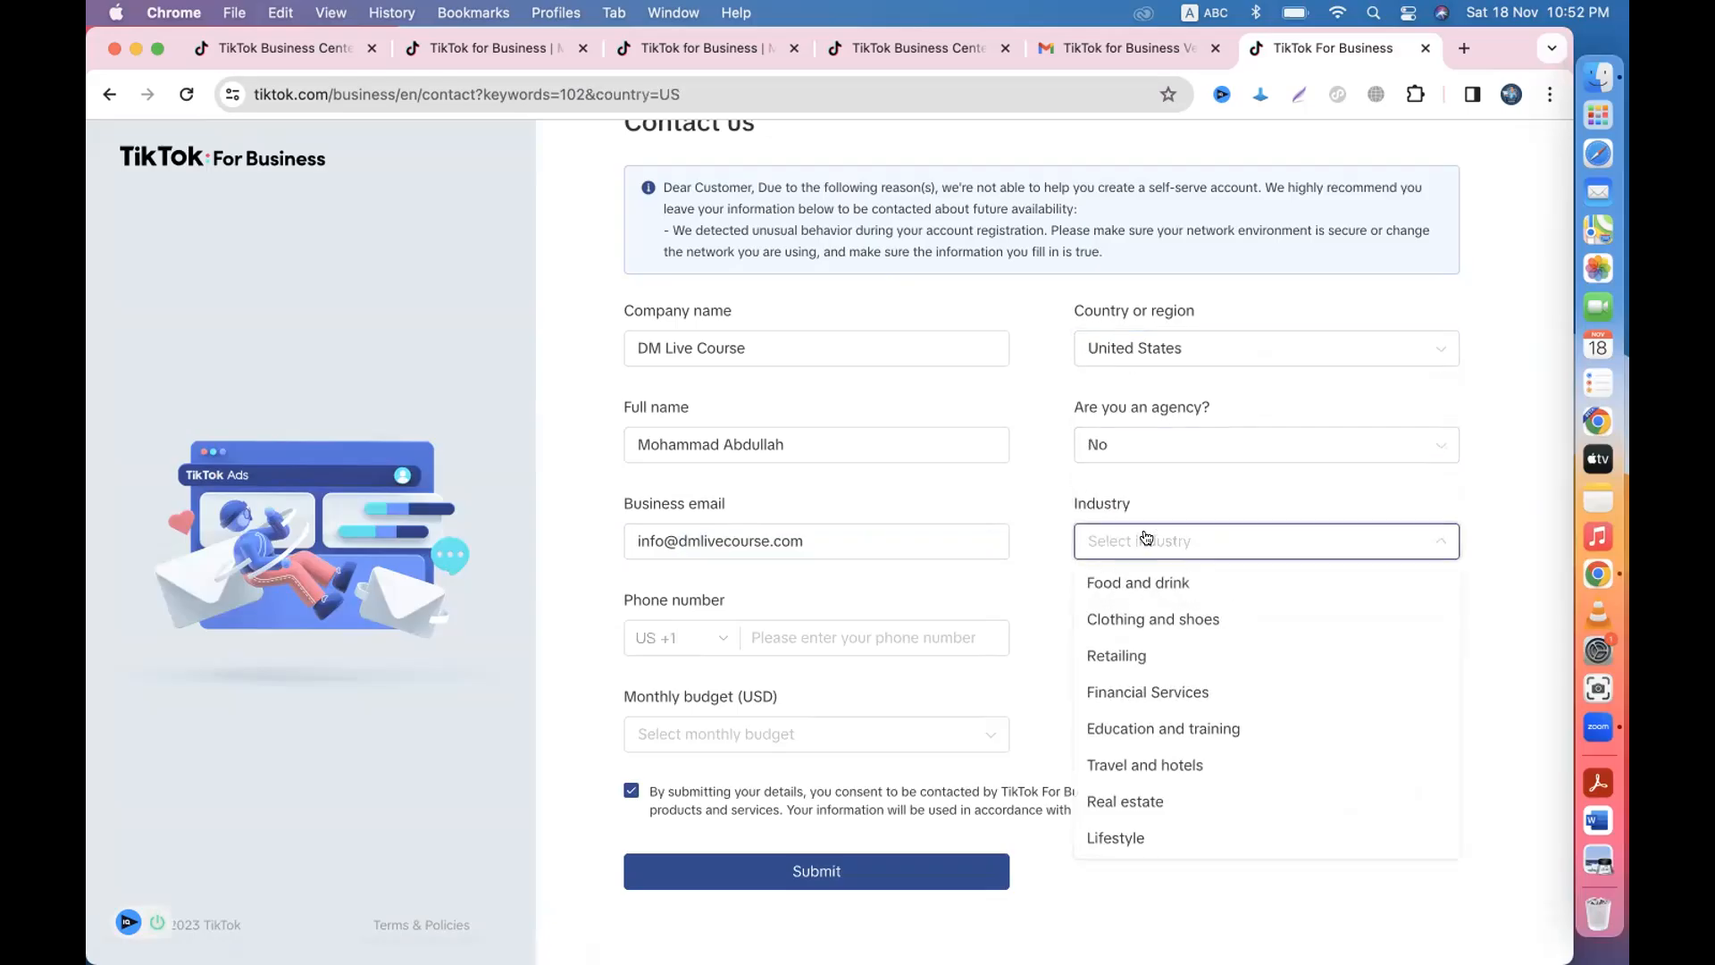
left_click(1144, 726)
left_click(754, 734)
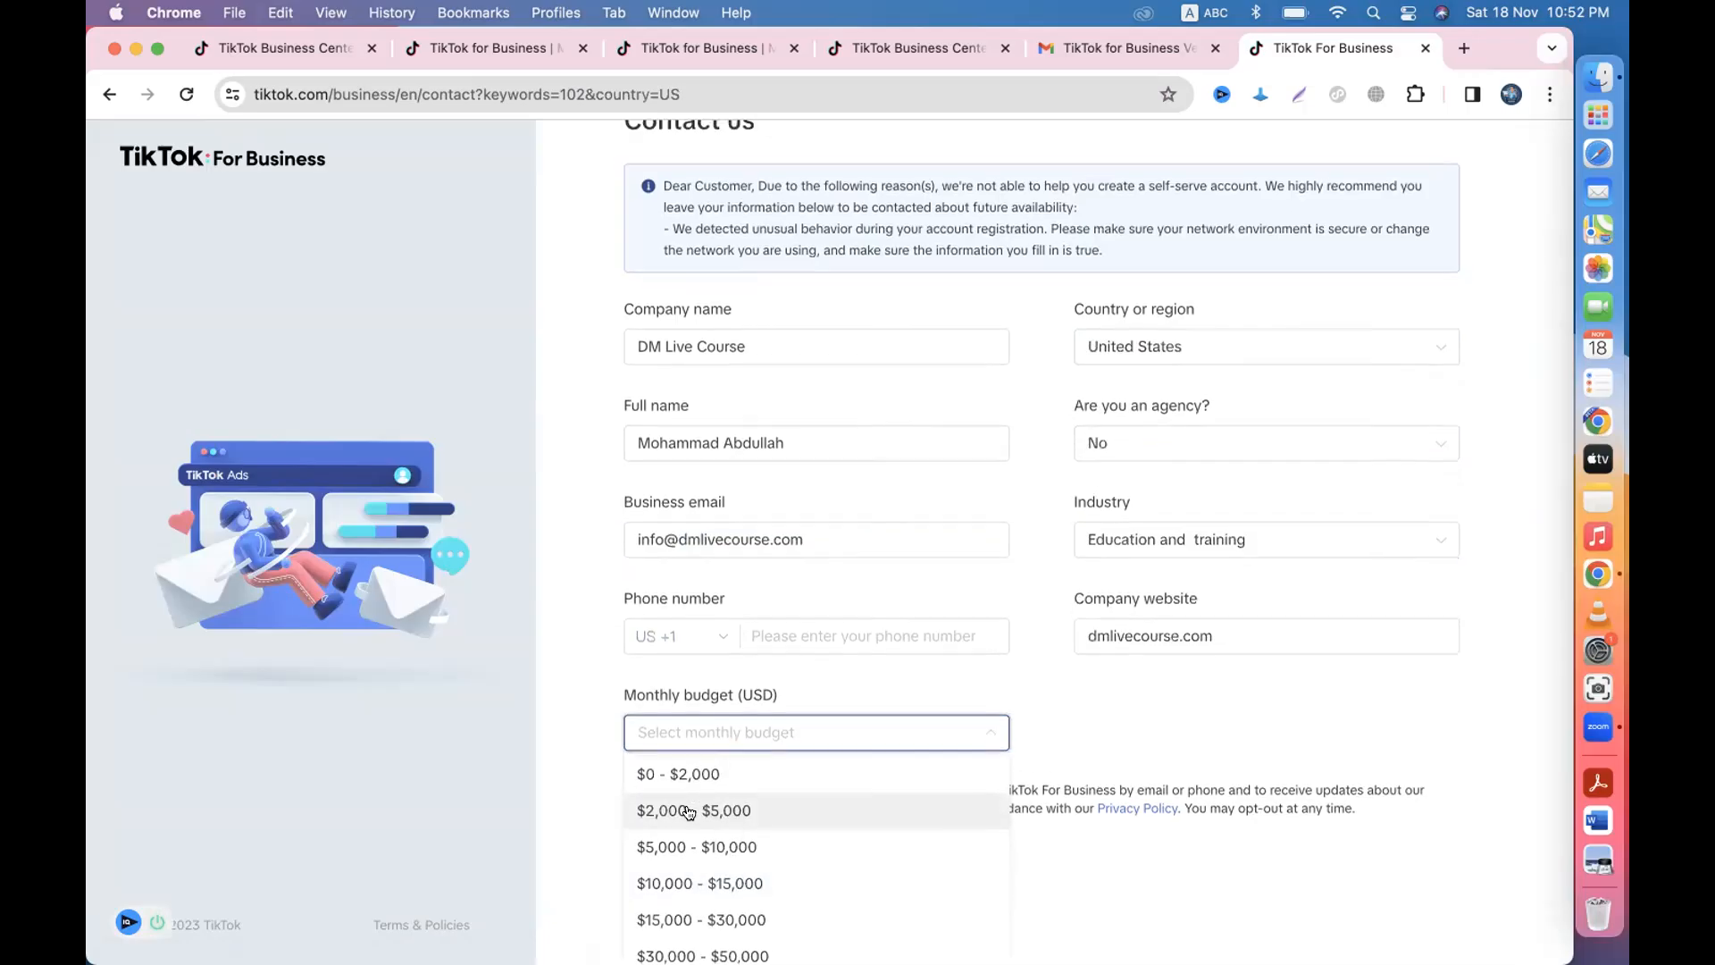
left_click(698, 812)
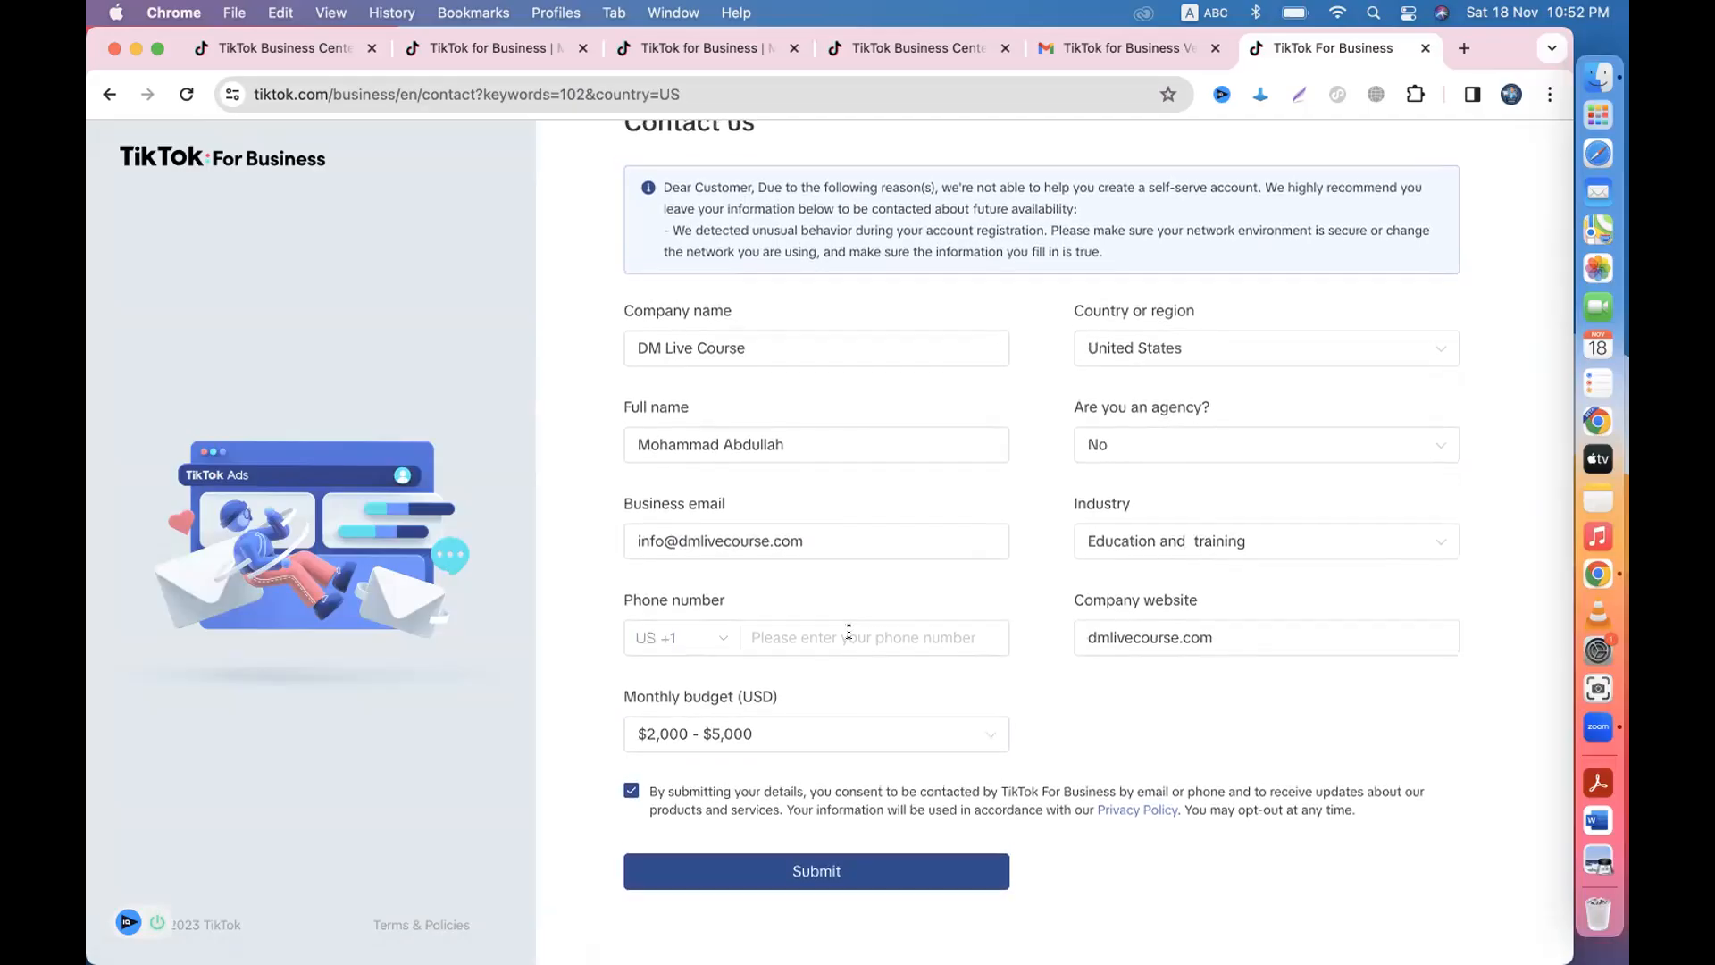
left_click(797, 634)
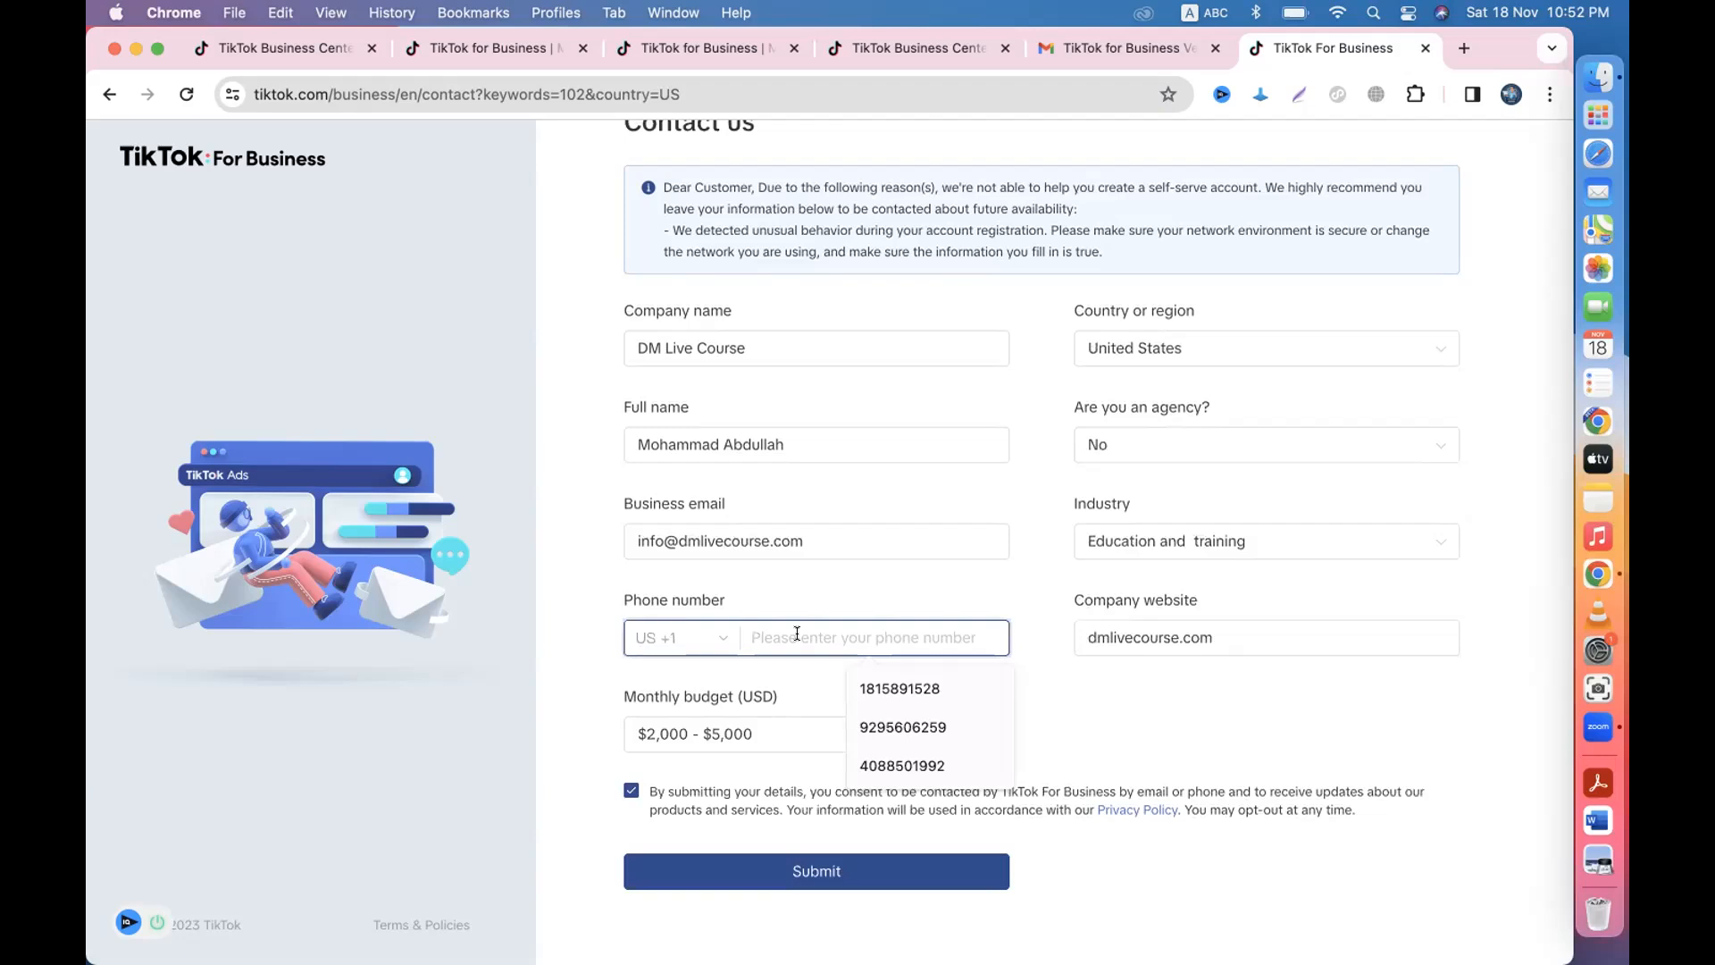
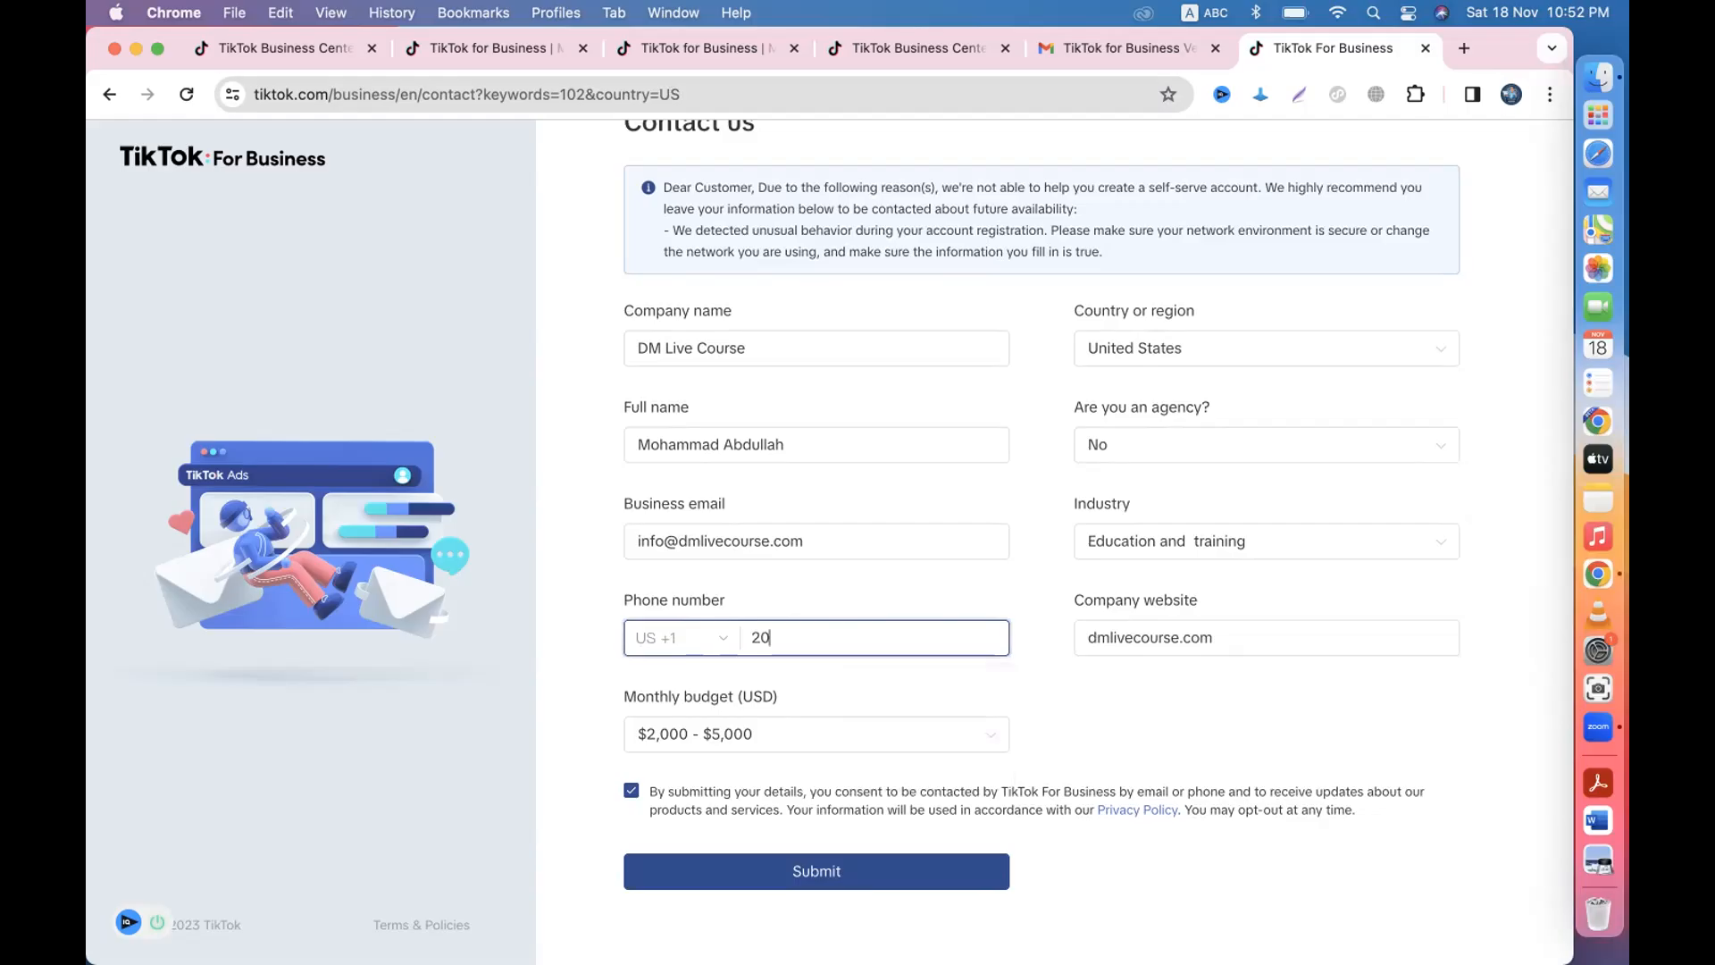
Submit the contact form, start the Browsec VPN in United States, and dismiss the success message
left_click(809, 863)
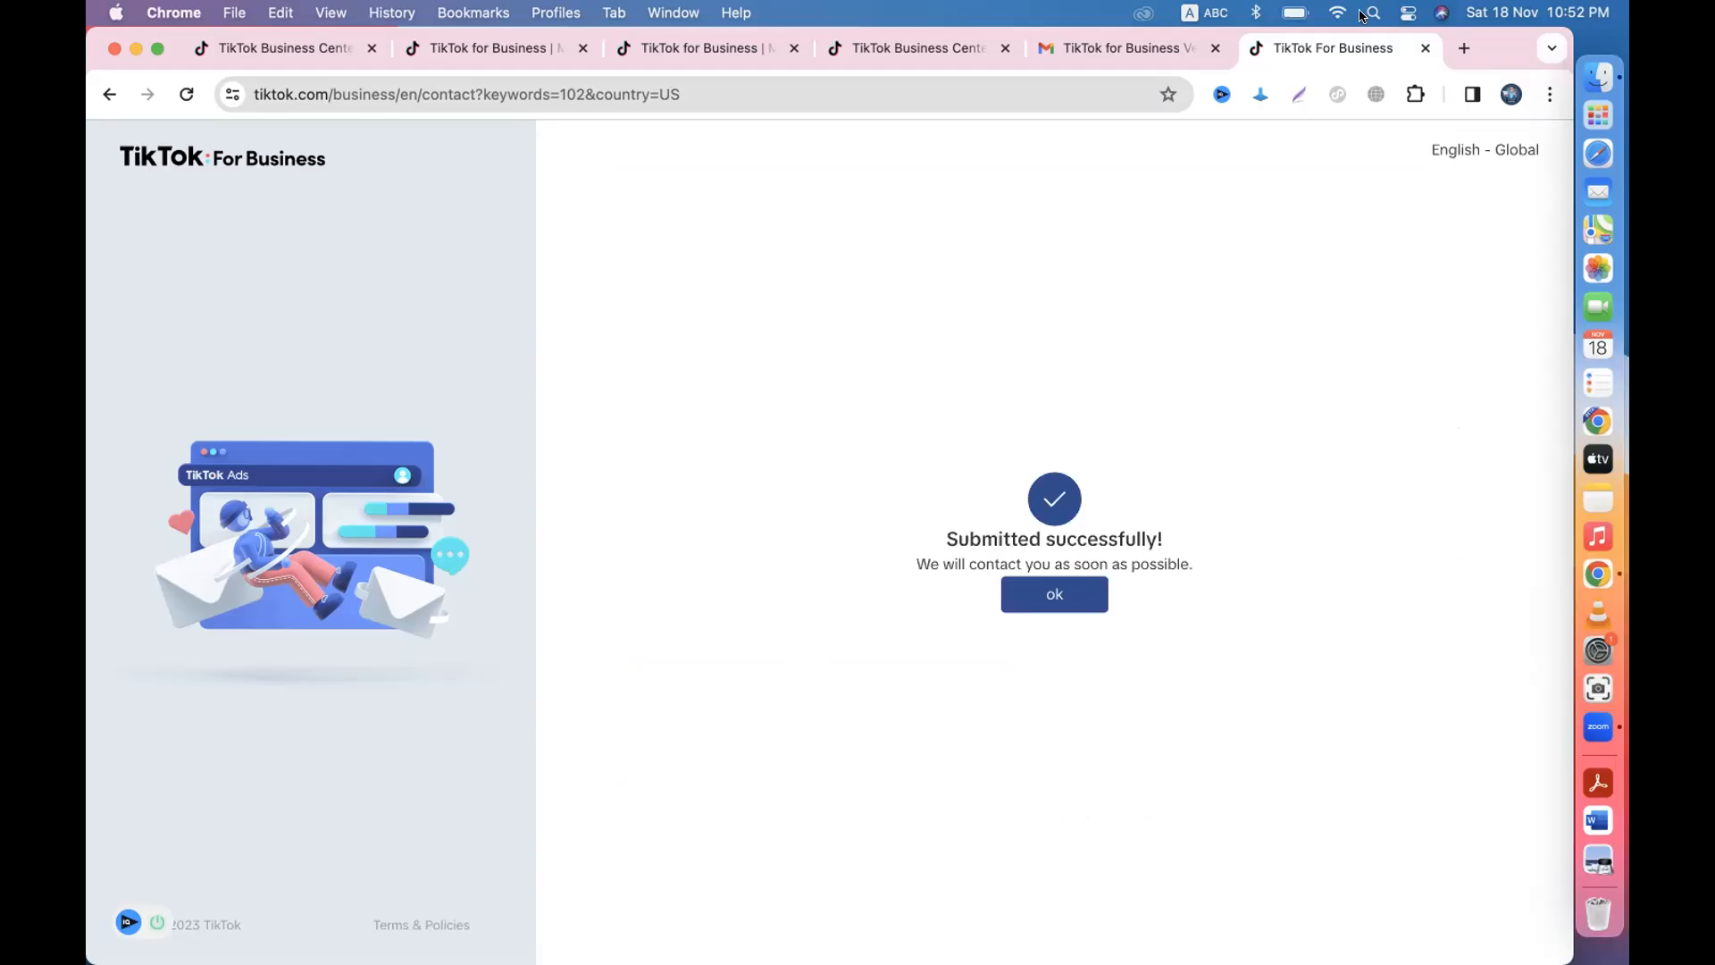
left_click(1376, 94)
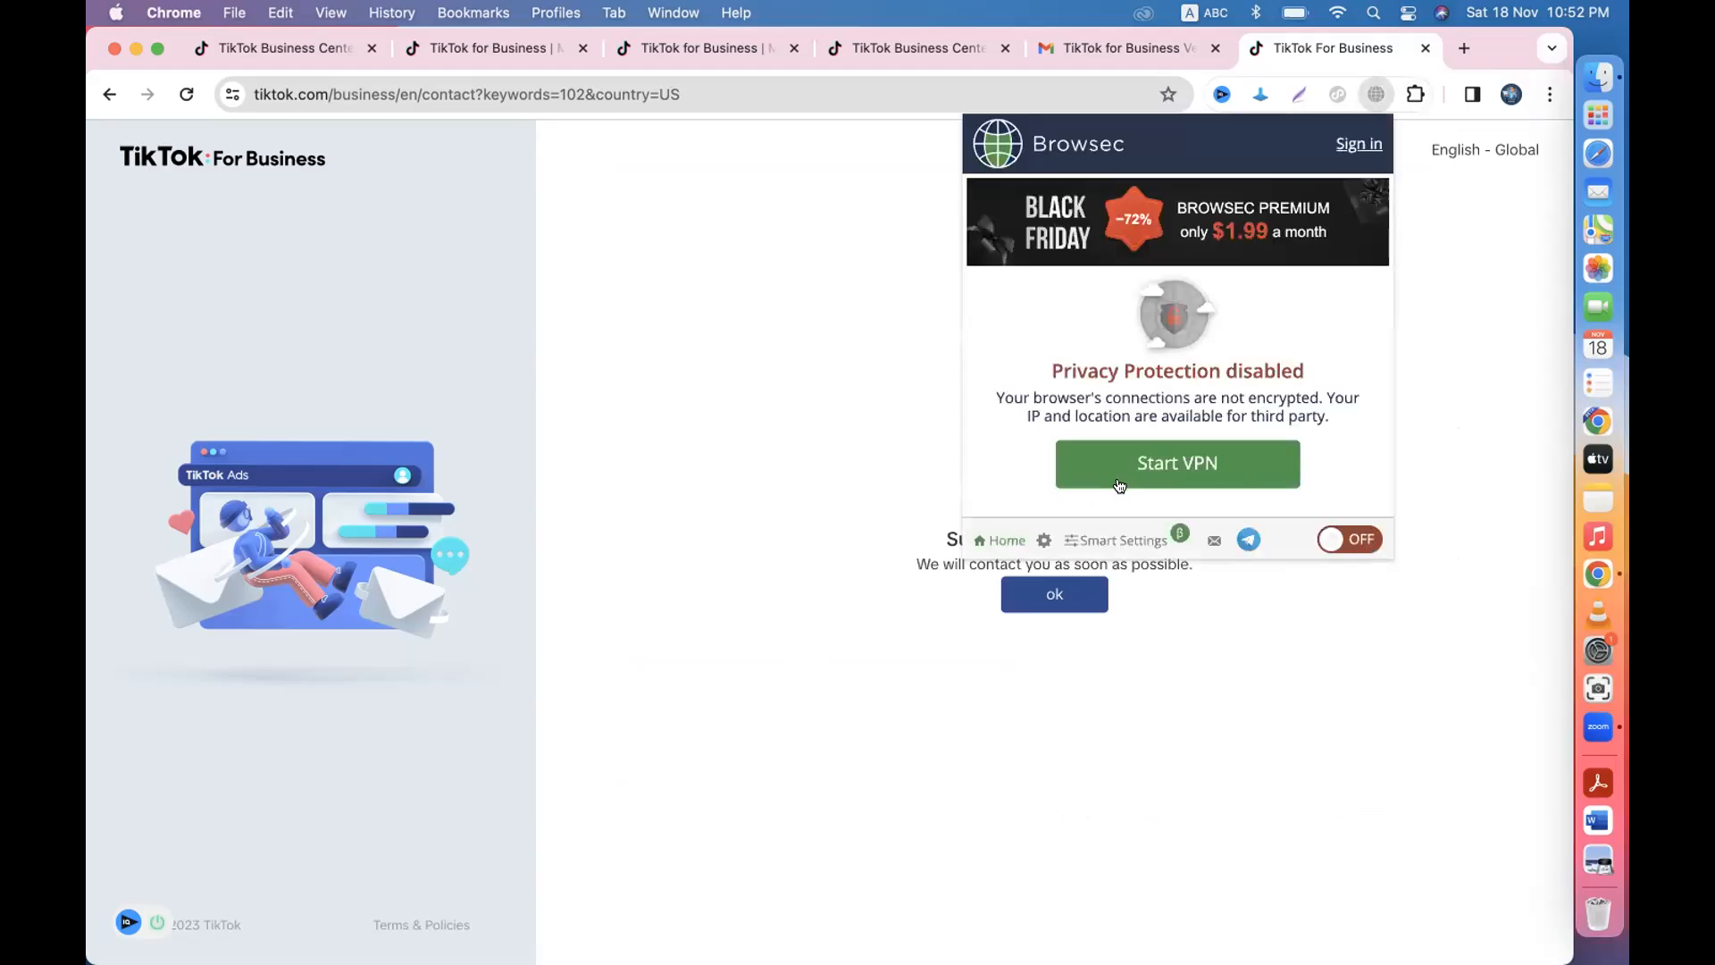
left_click(1161, 469)
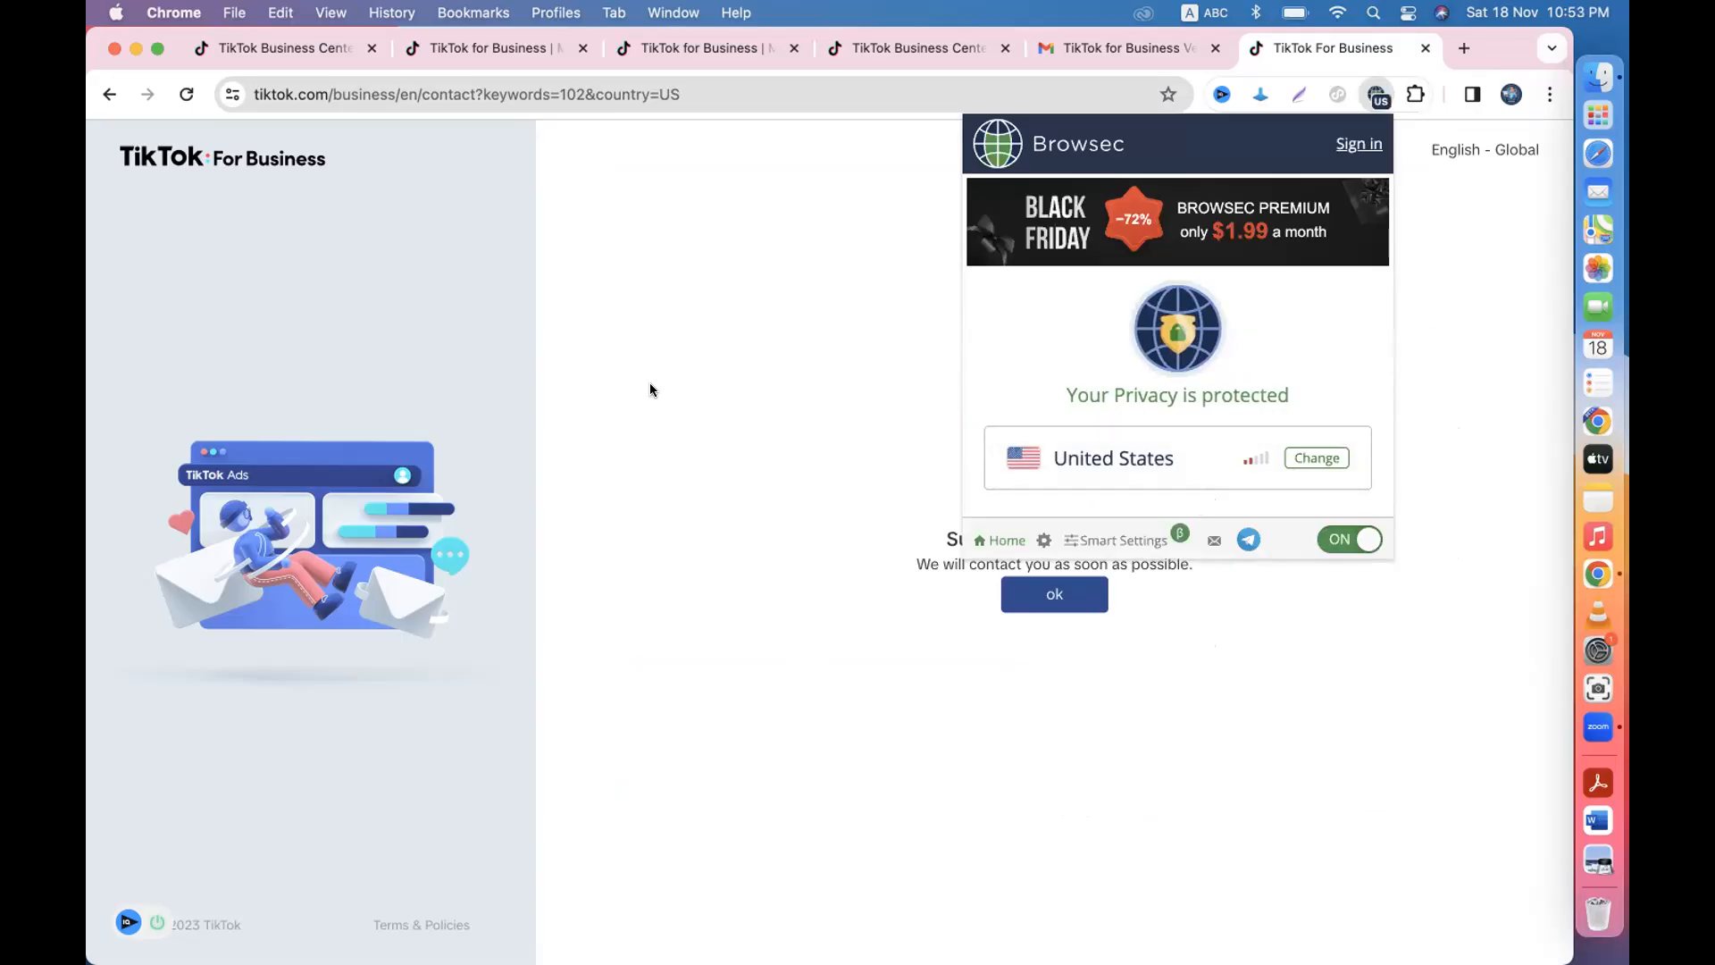
left_click(660, 410)
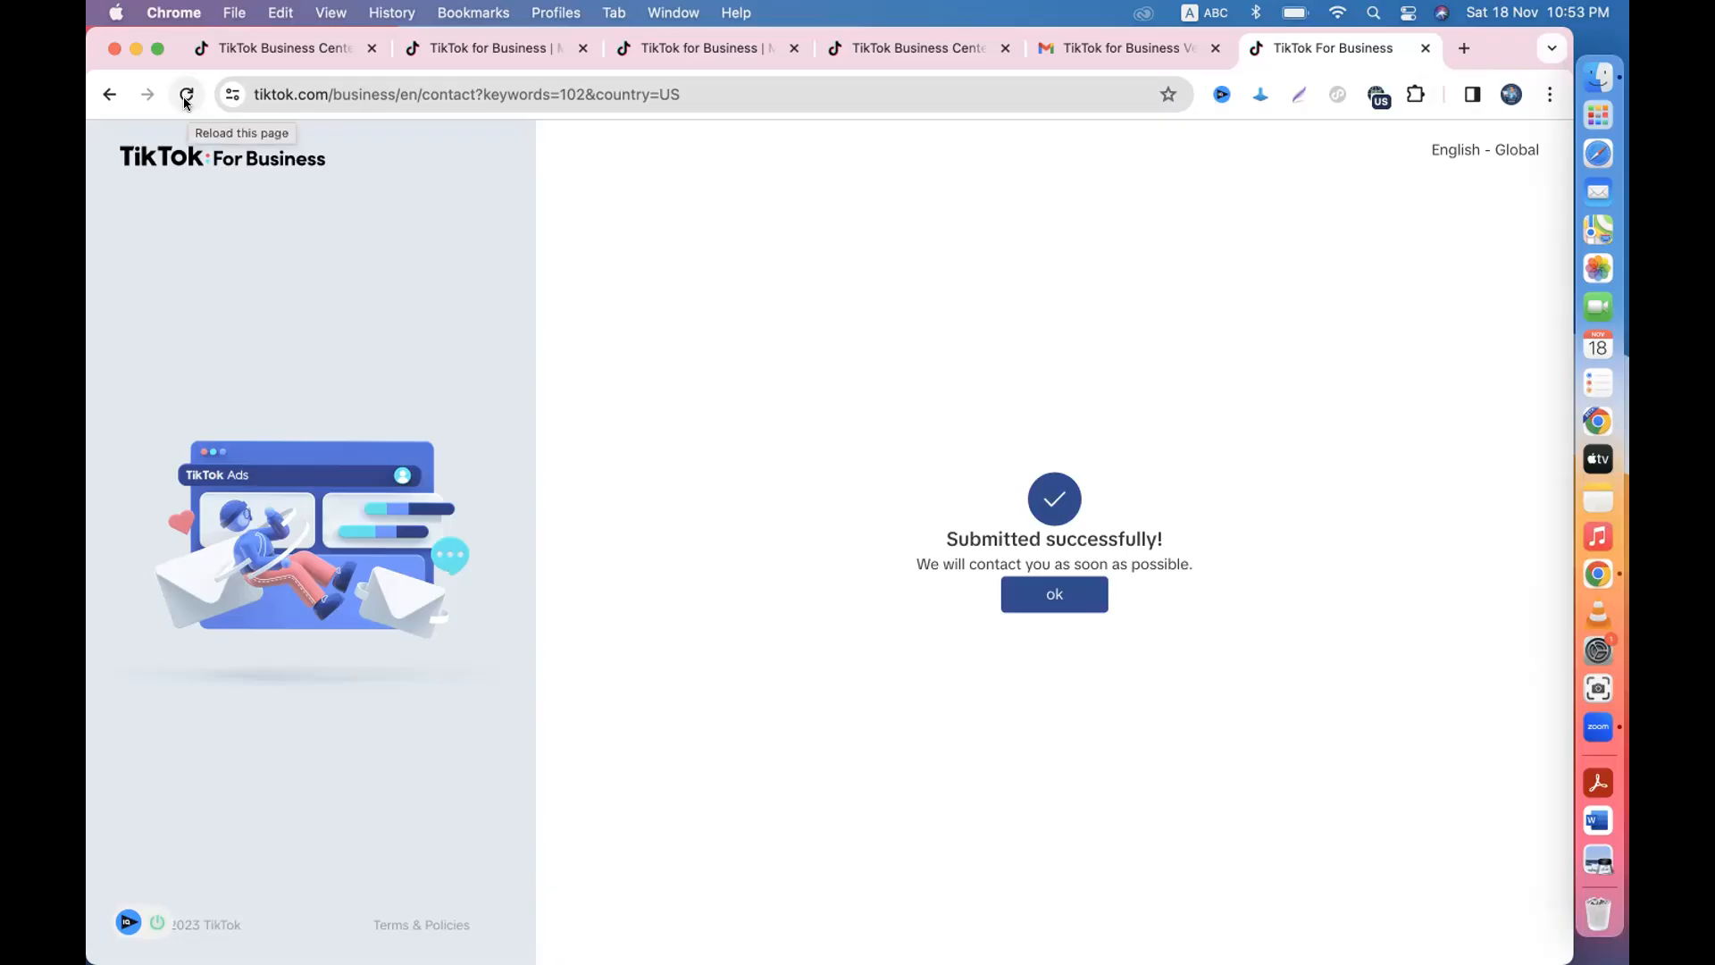
left_click(1034, 600)
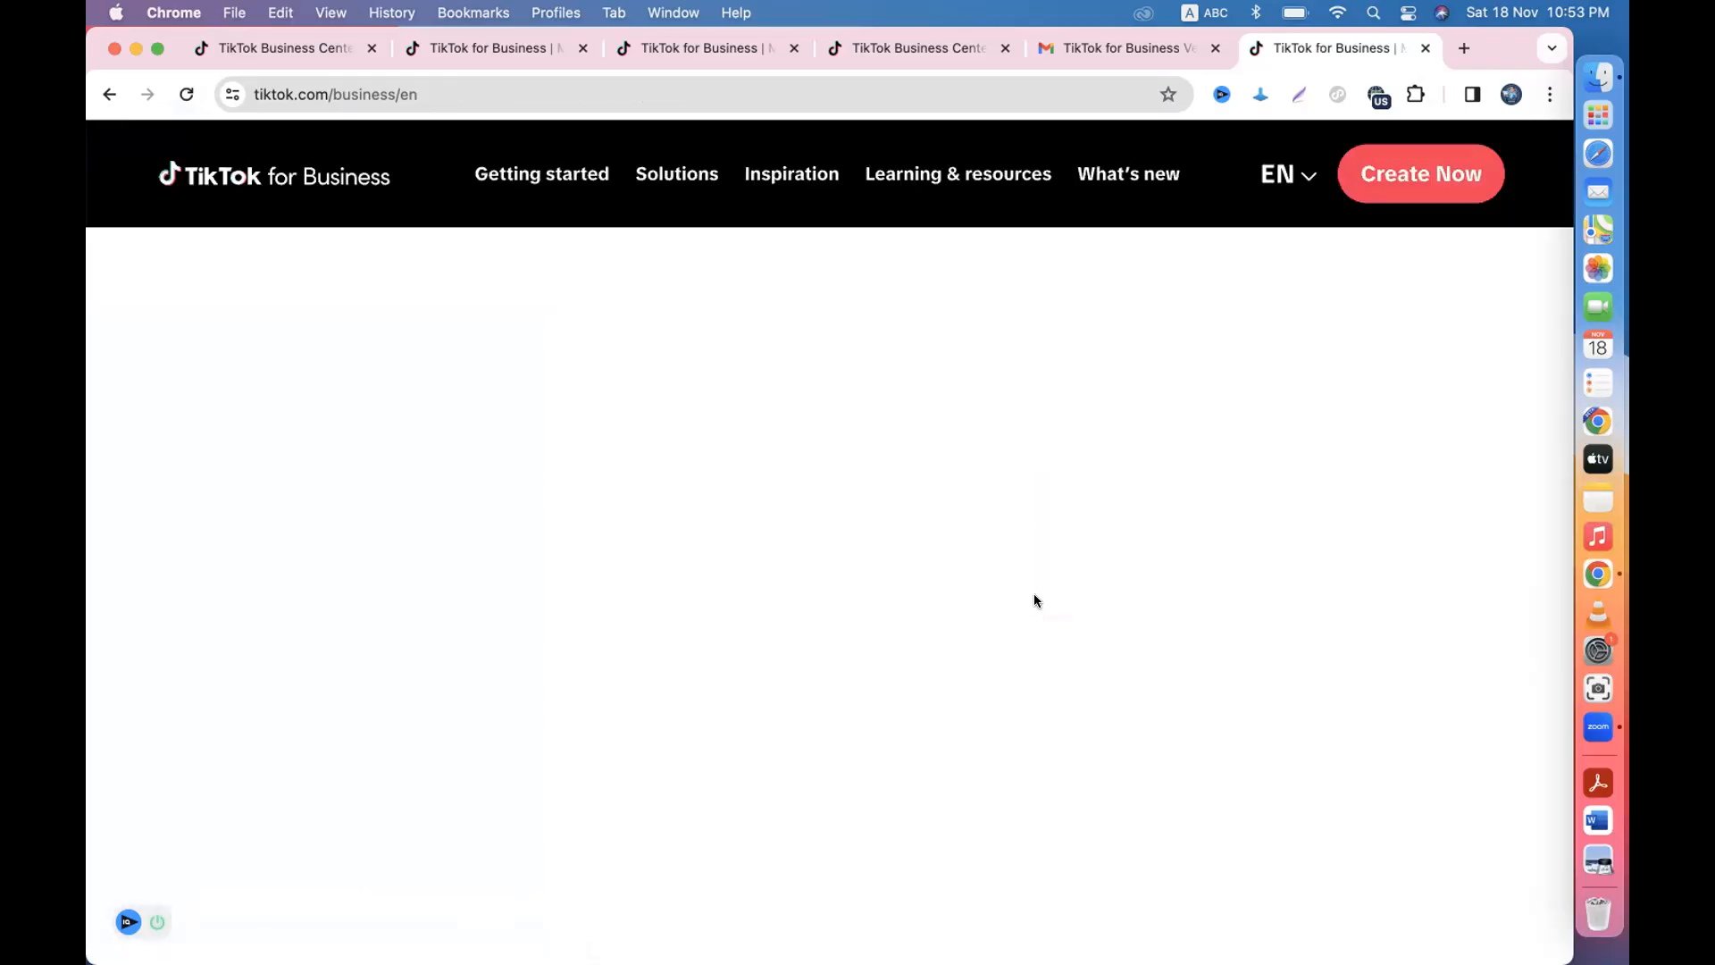
Close the VPN panel and start creating a TikTok ads account via Create Now
left_click(1378, 95)
left_click(708, 533)
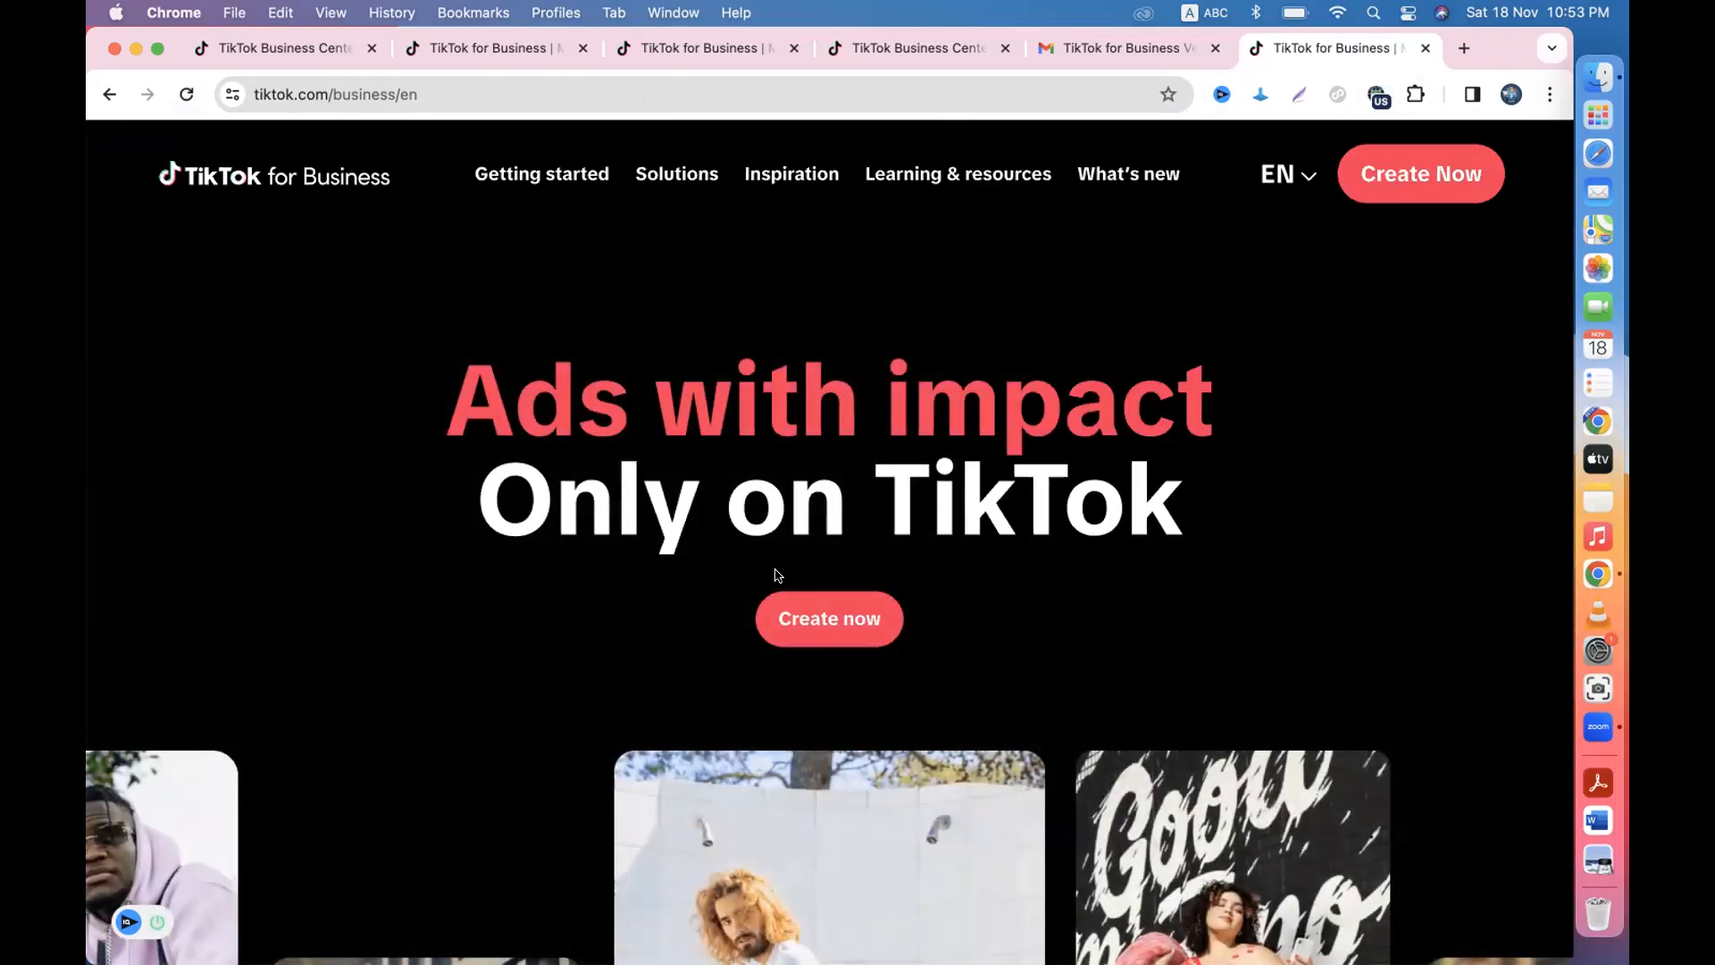
left_click(1402, 179)
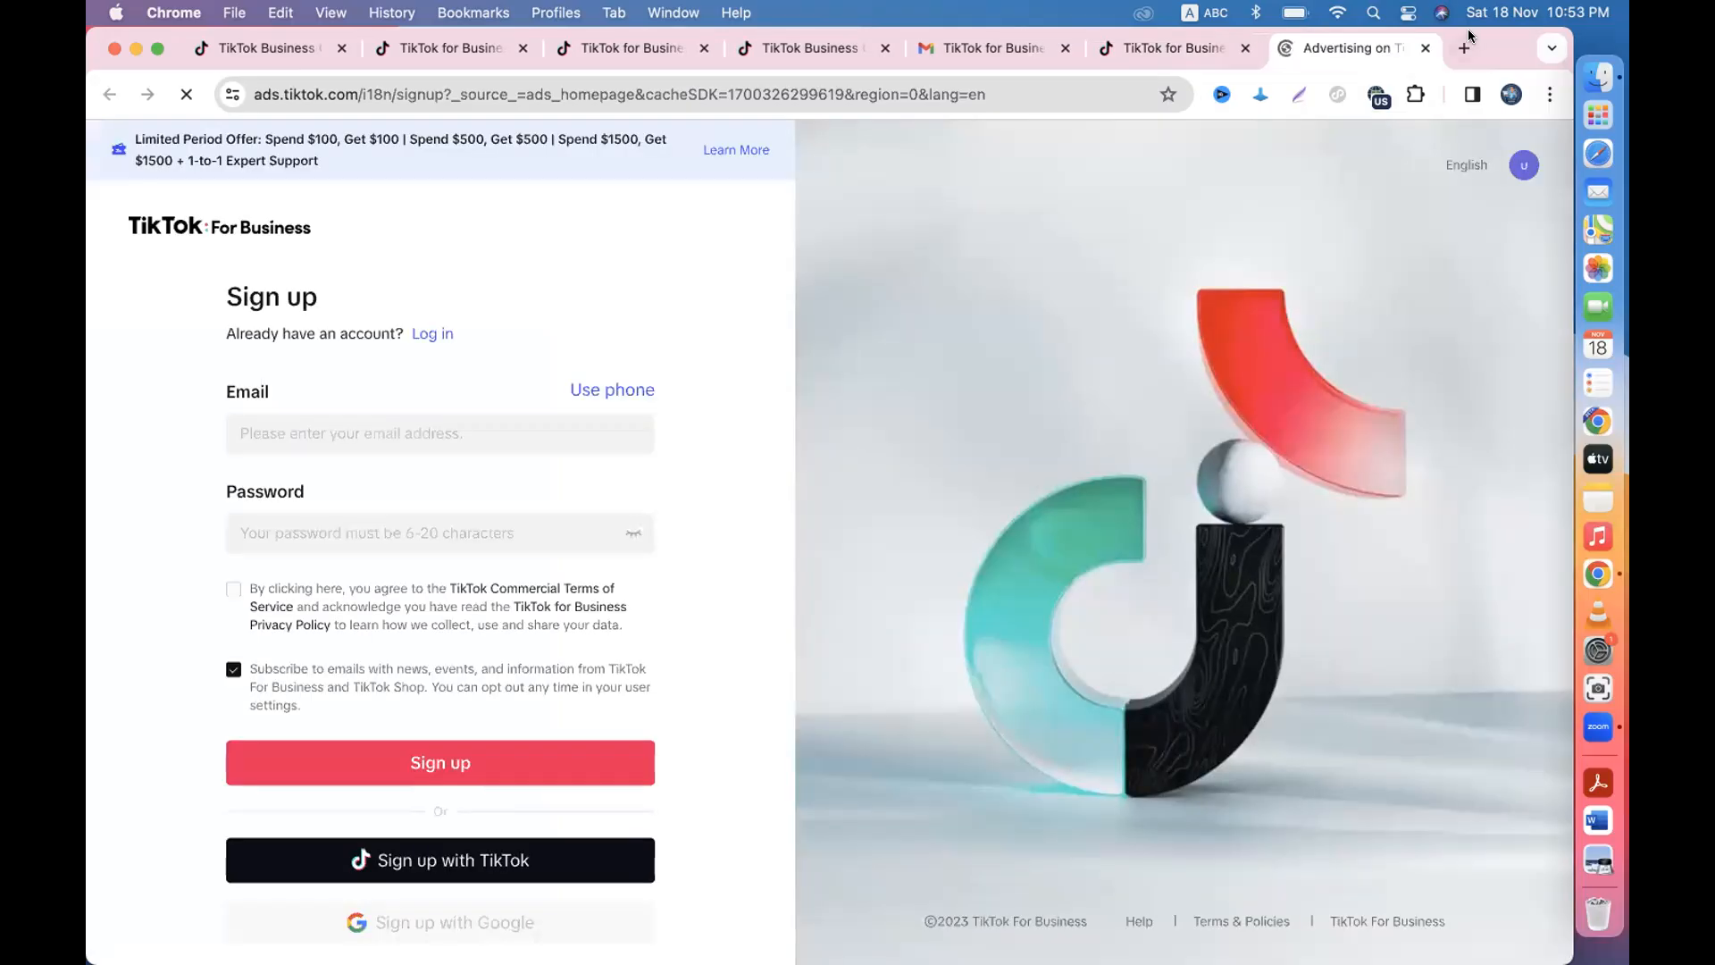
Open Gmail in a different Chrome profile instead of the current one
left_click(1464, 49)
left_click(243, 134)
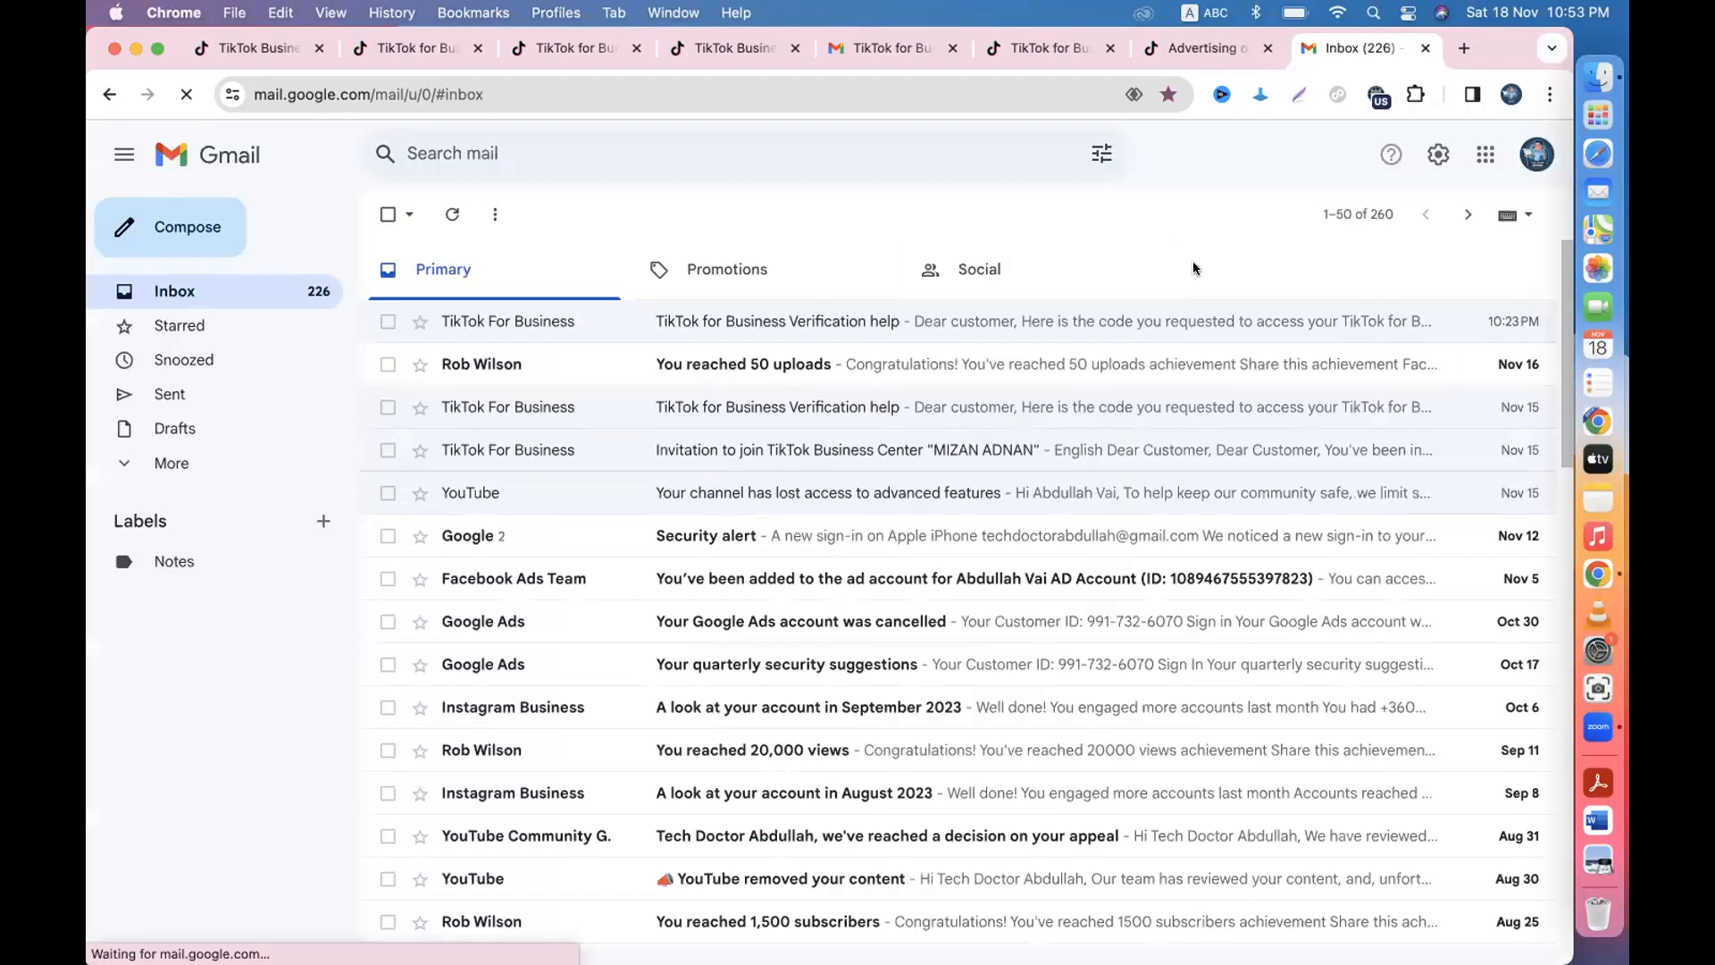
left_click(1425, 49)
left_click(1504, 99)
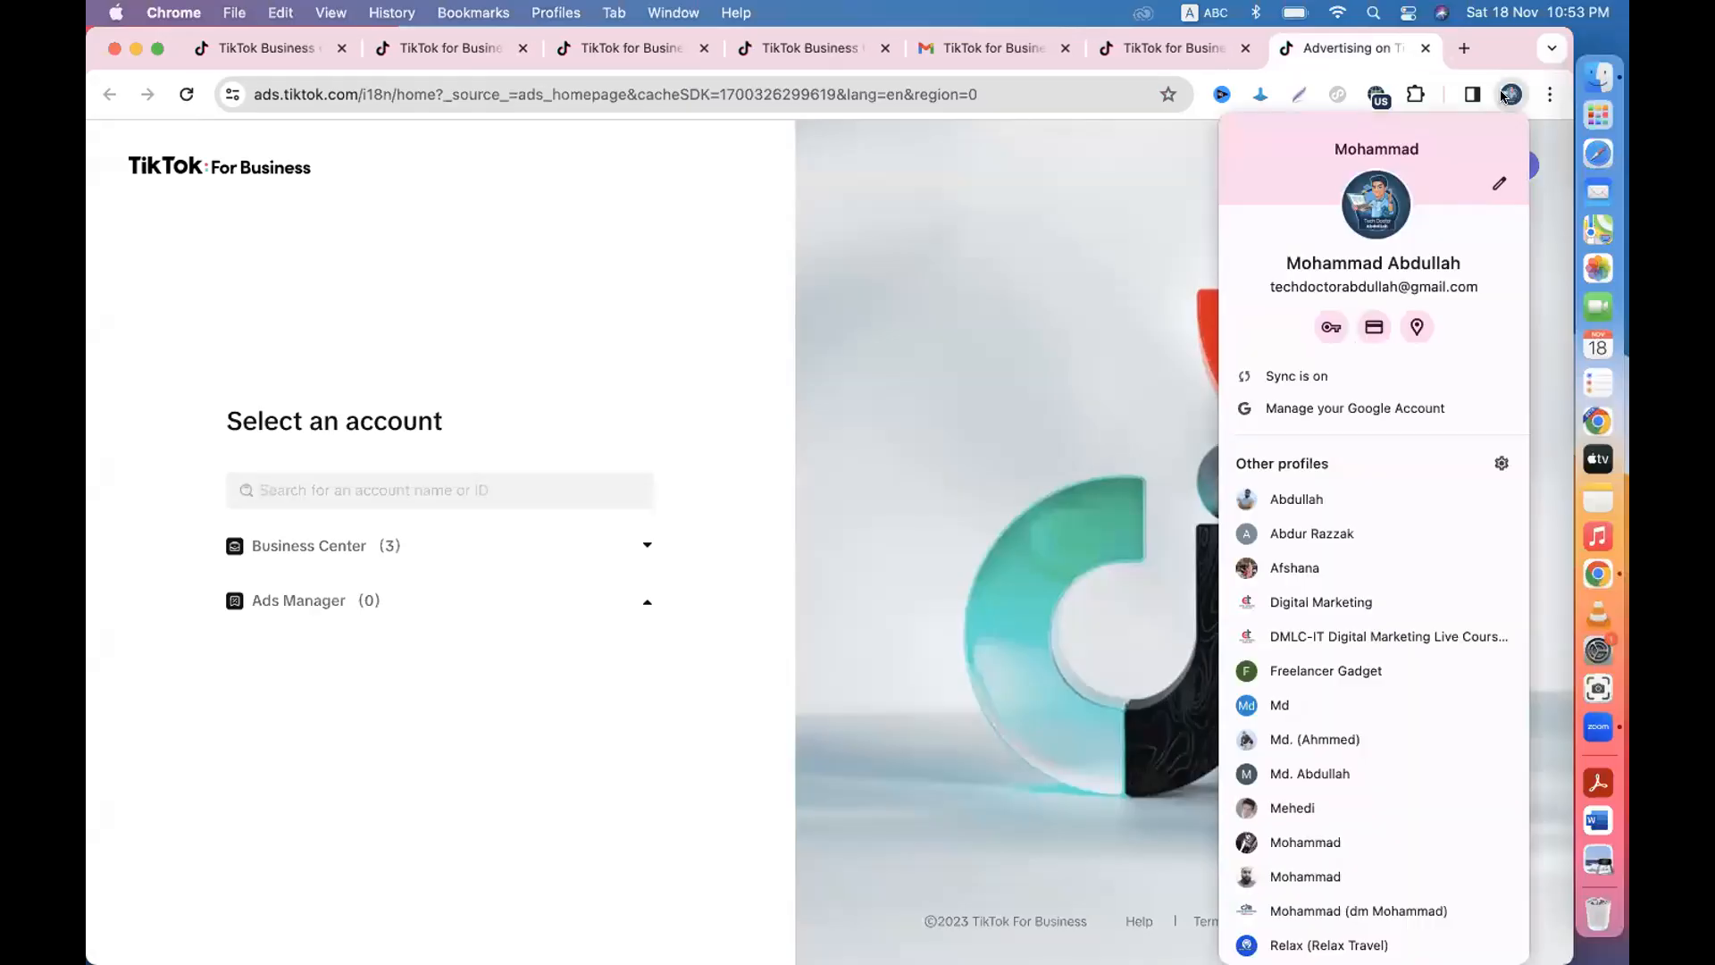
left_click(1296, 495)
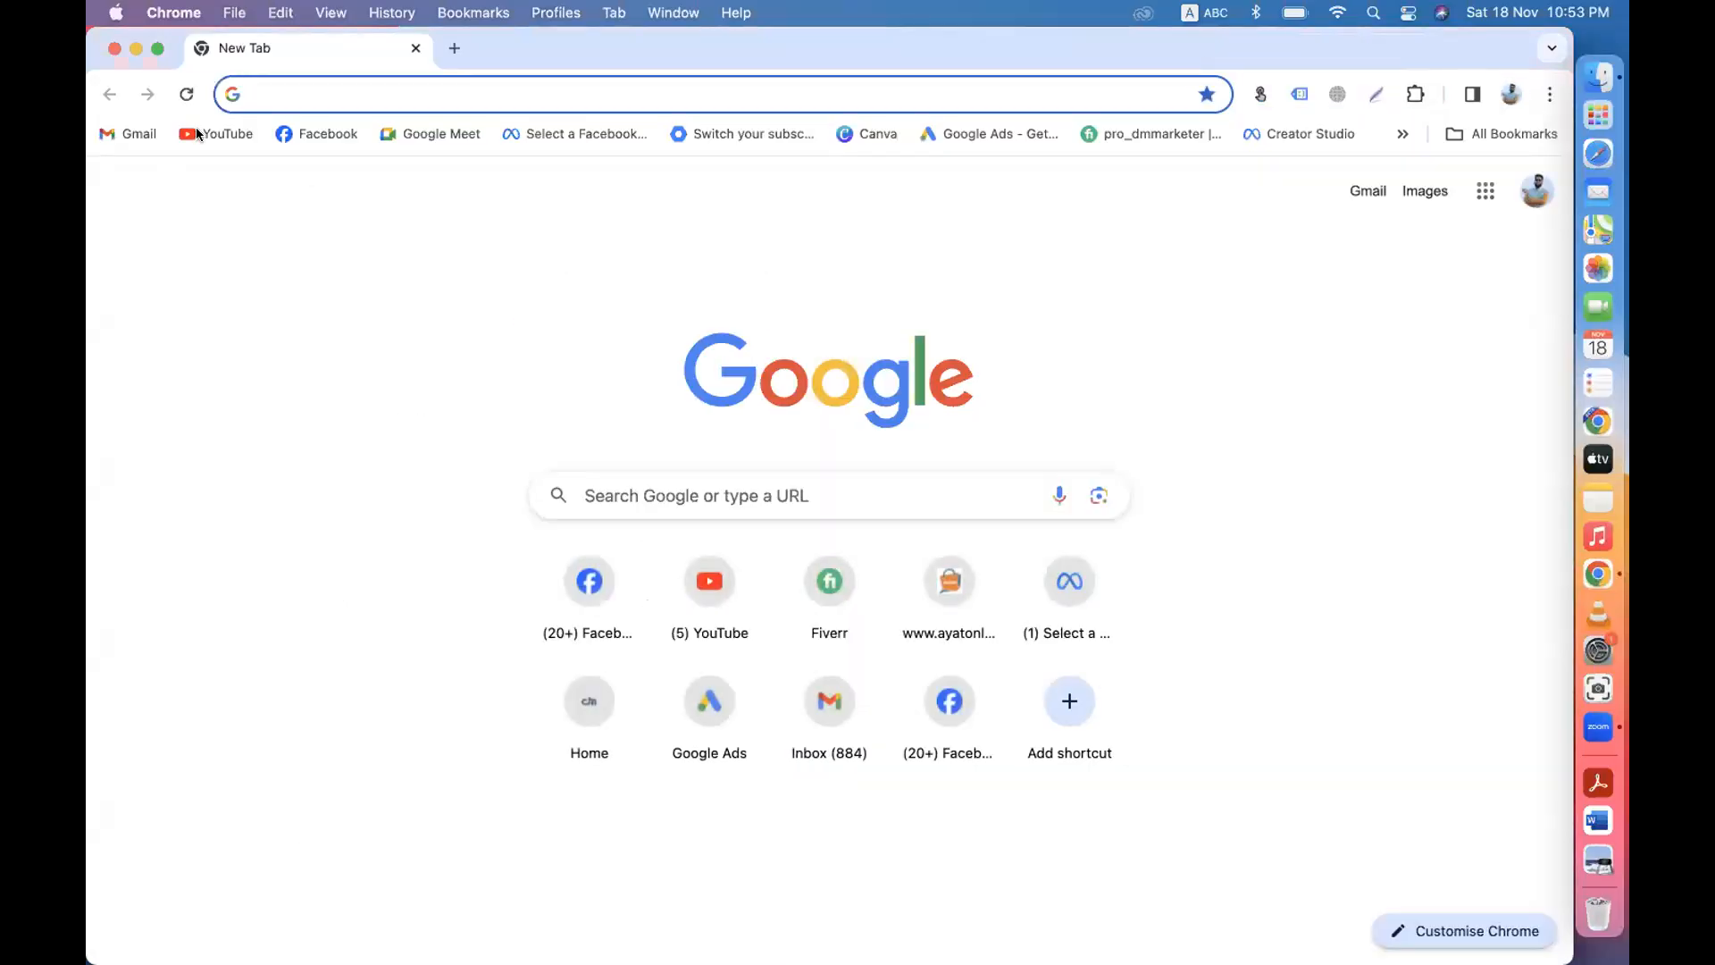
left_click(143, 134)
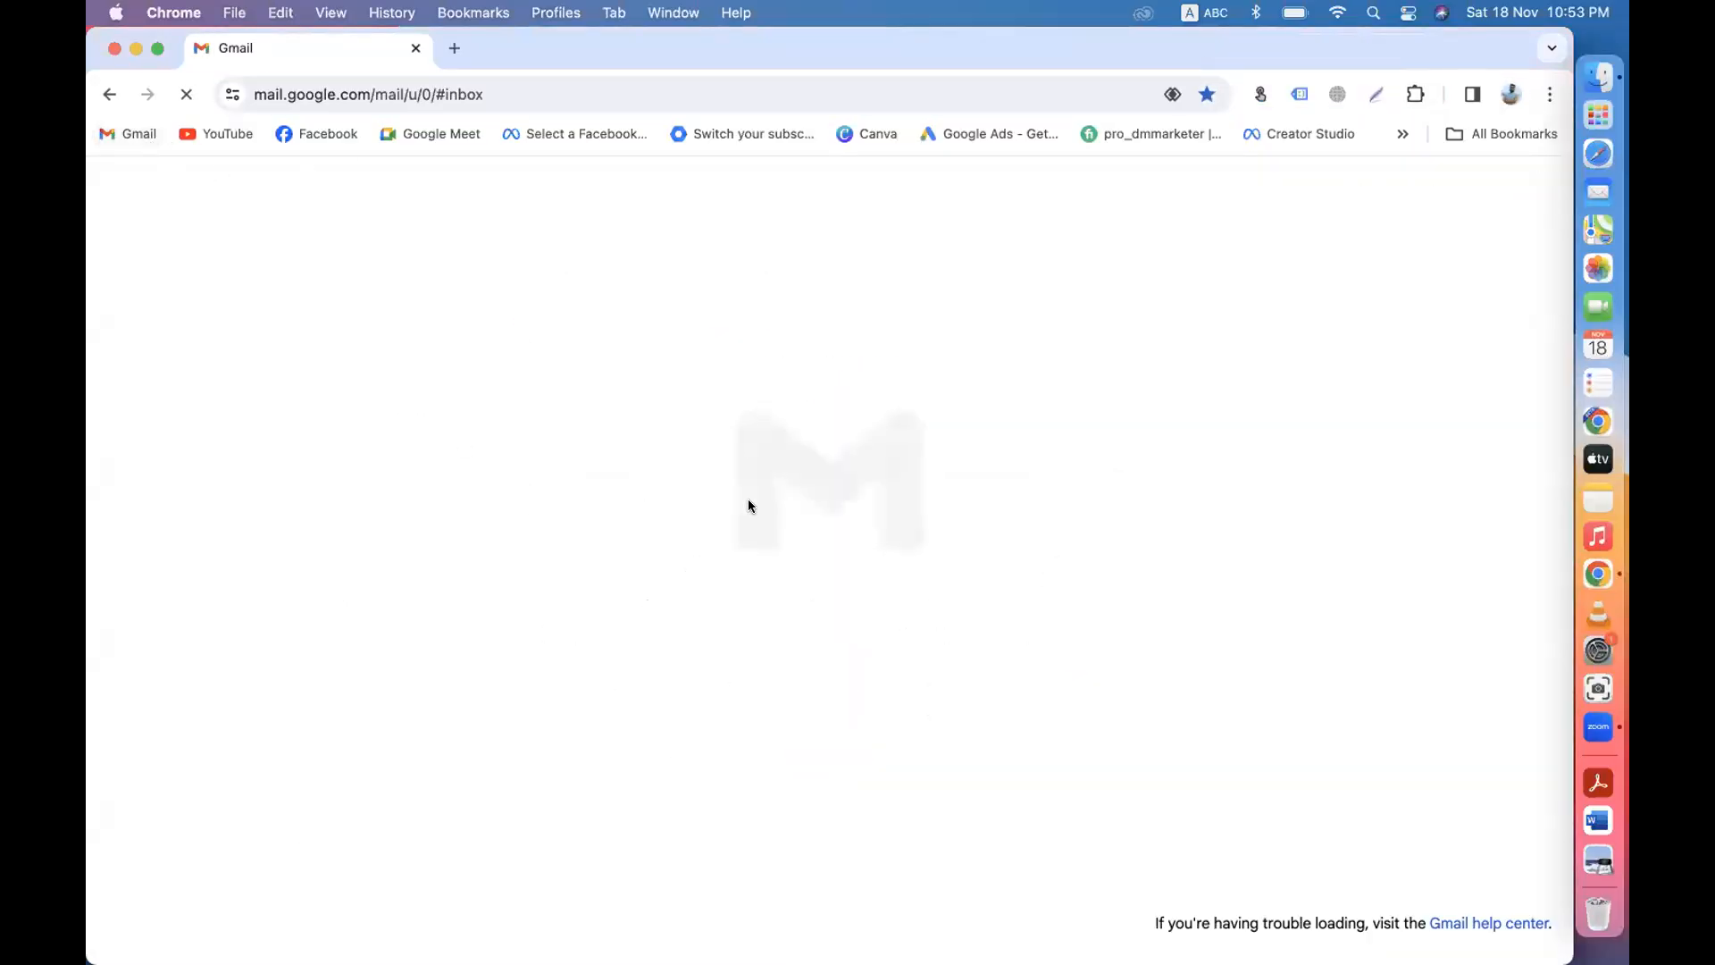
Check Gmail's Spam folder, return to Inbox, then expand the TikTok Business Center accounts list
scroll(707, 590, "down", 3)
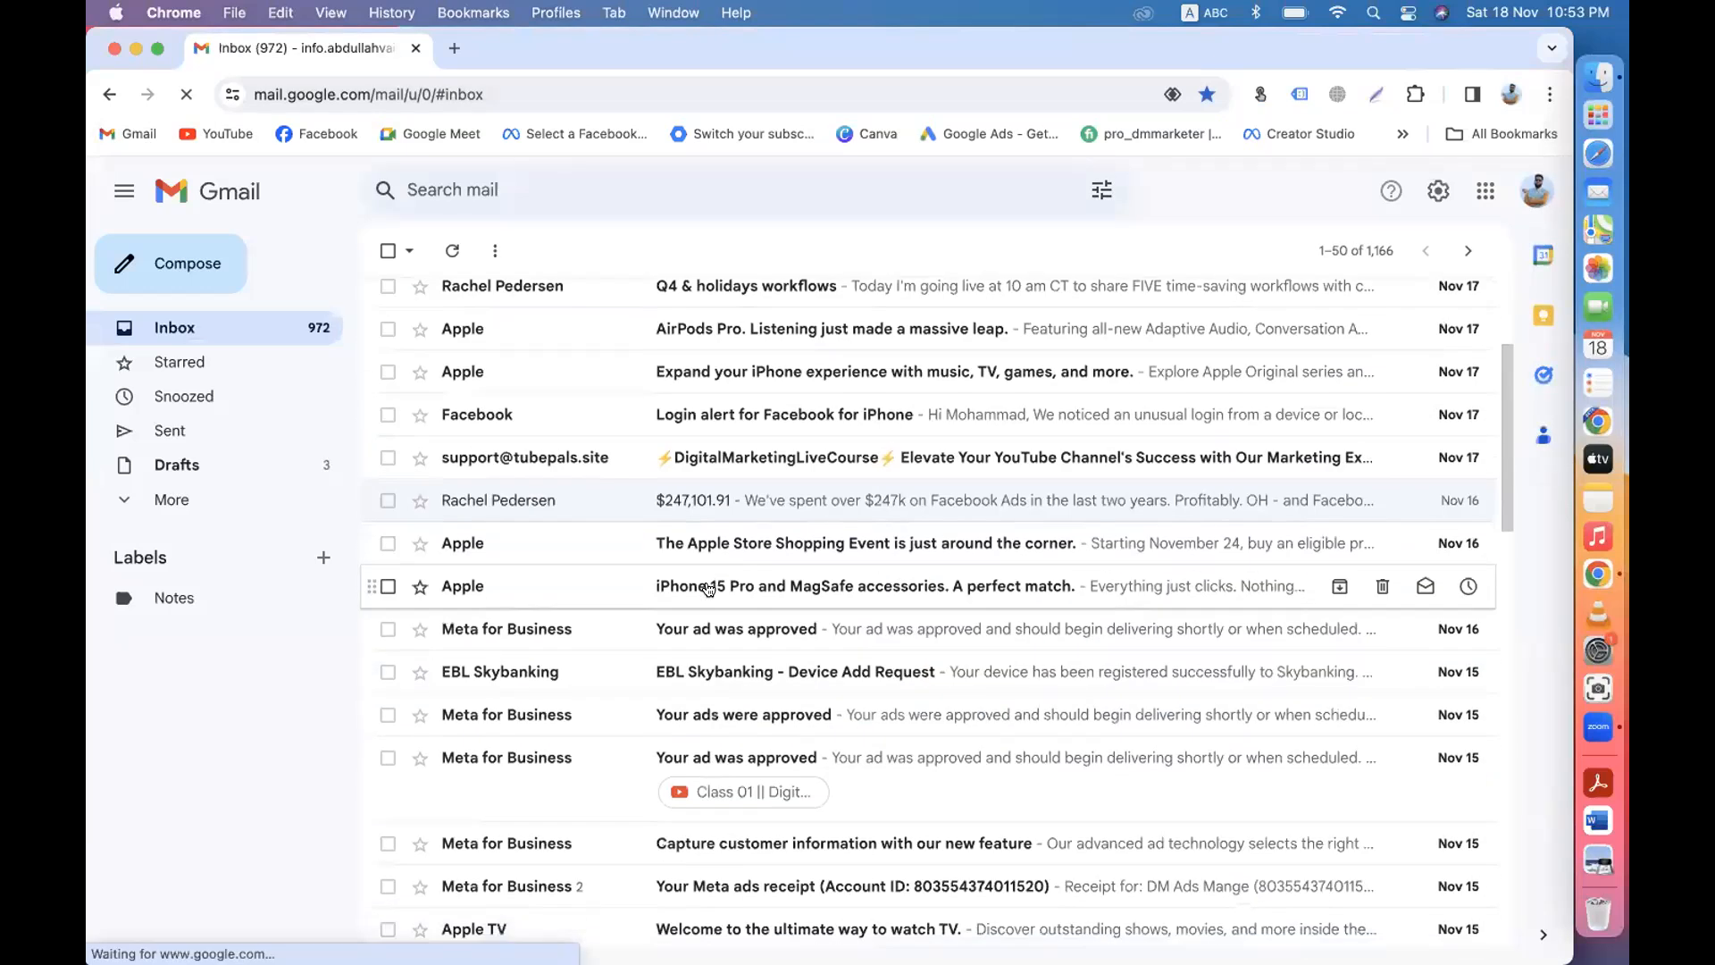
scroll(708, 589, "up", 3)
left_click(191, 499)
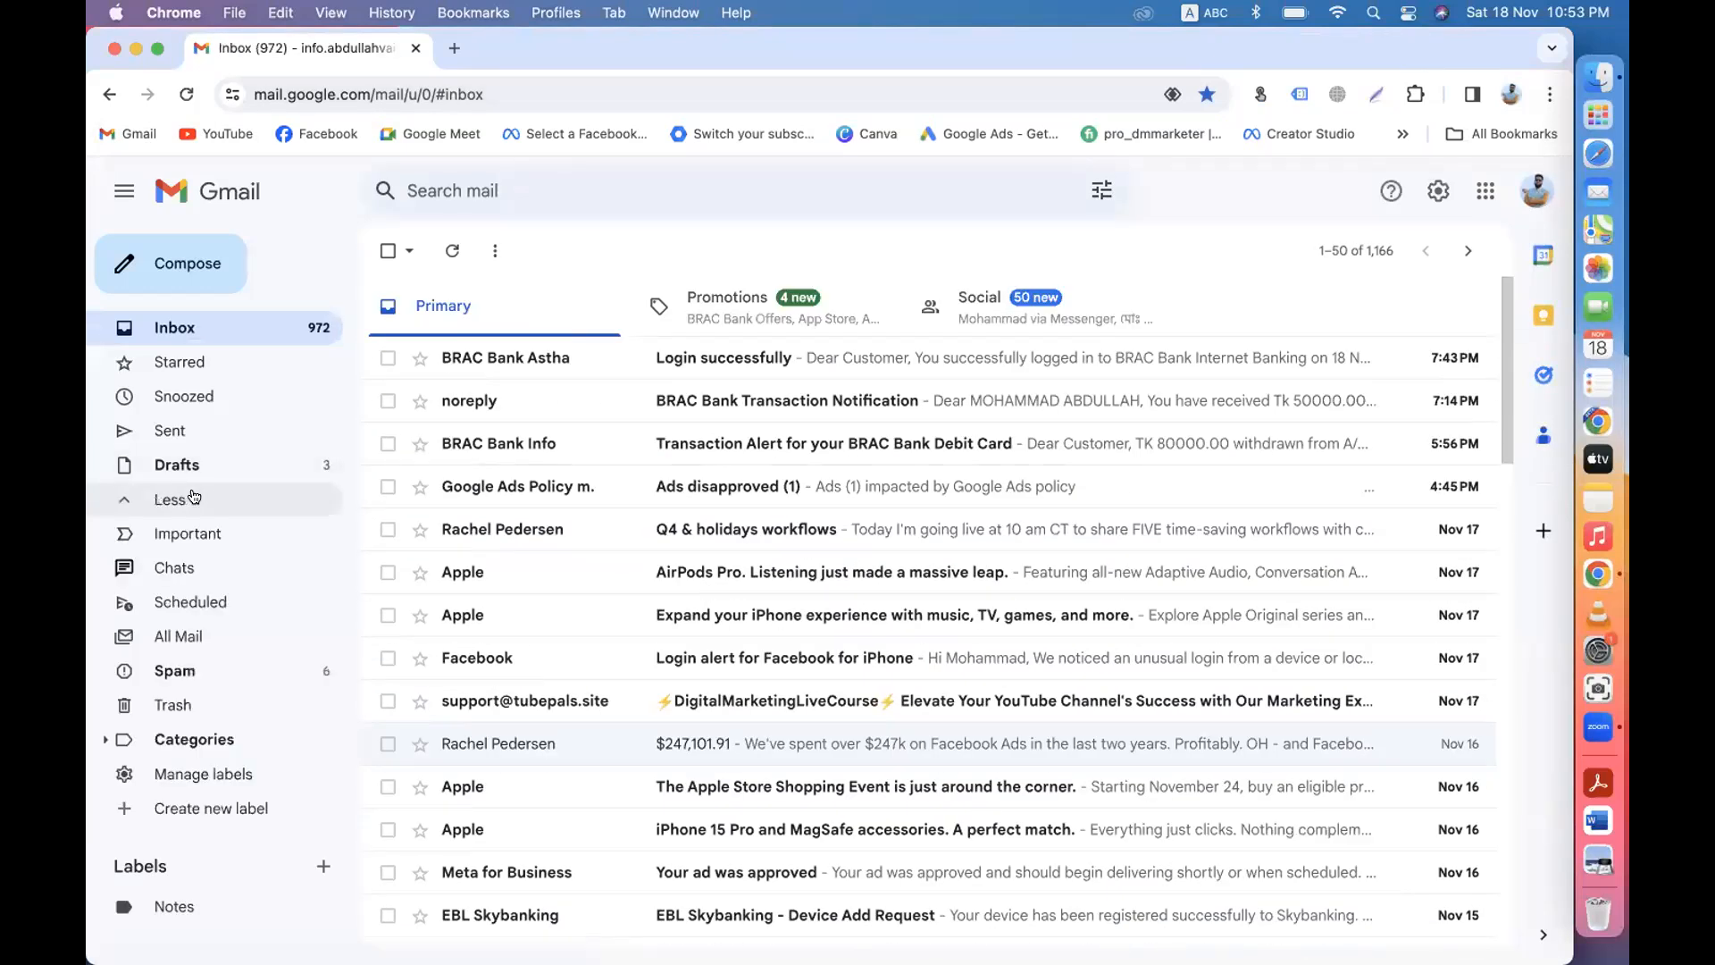
left_click(225, 669)
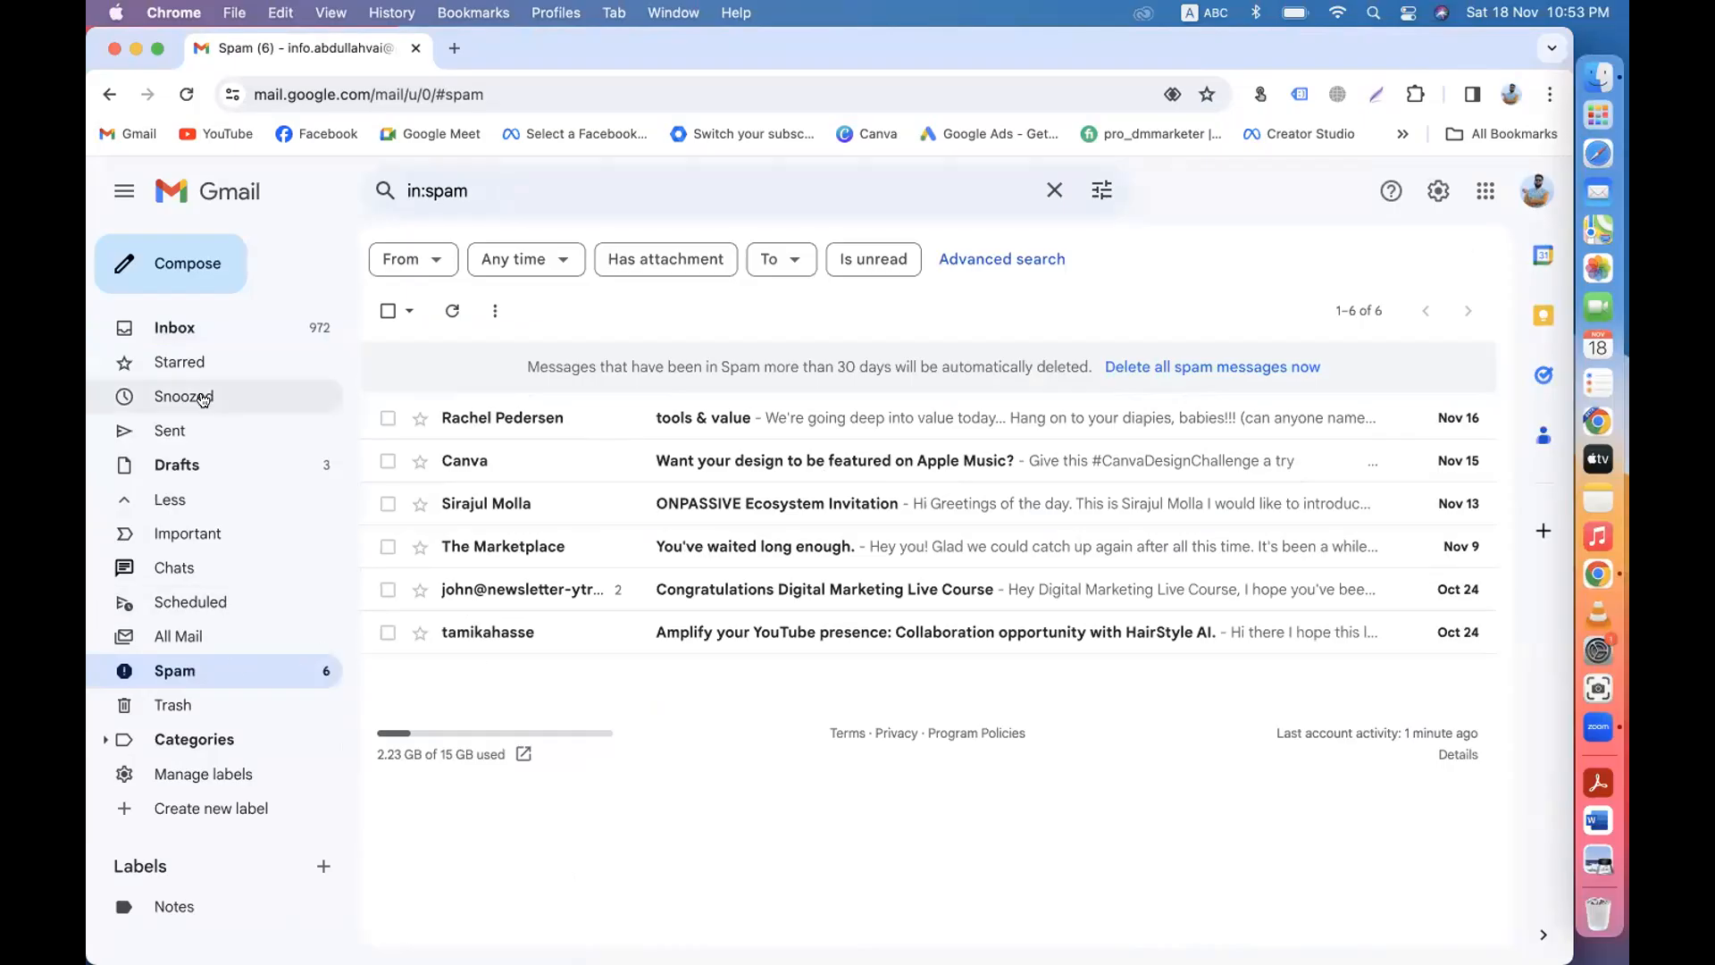
left_click(185, 333)
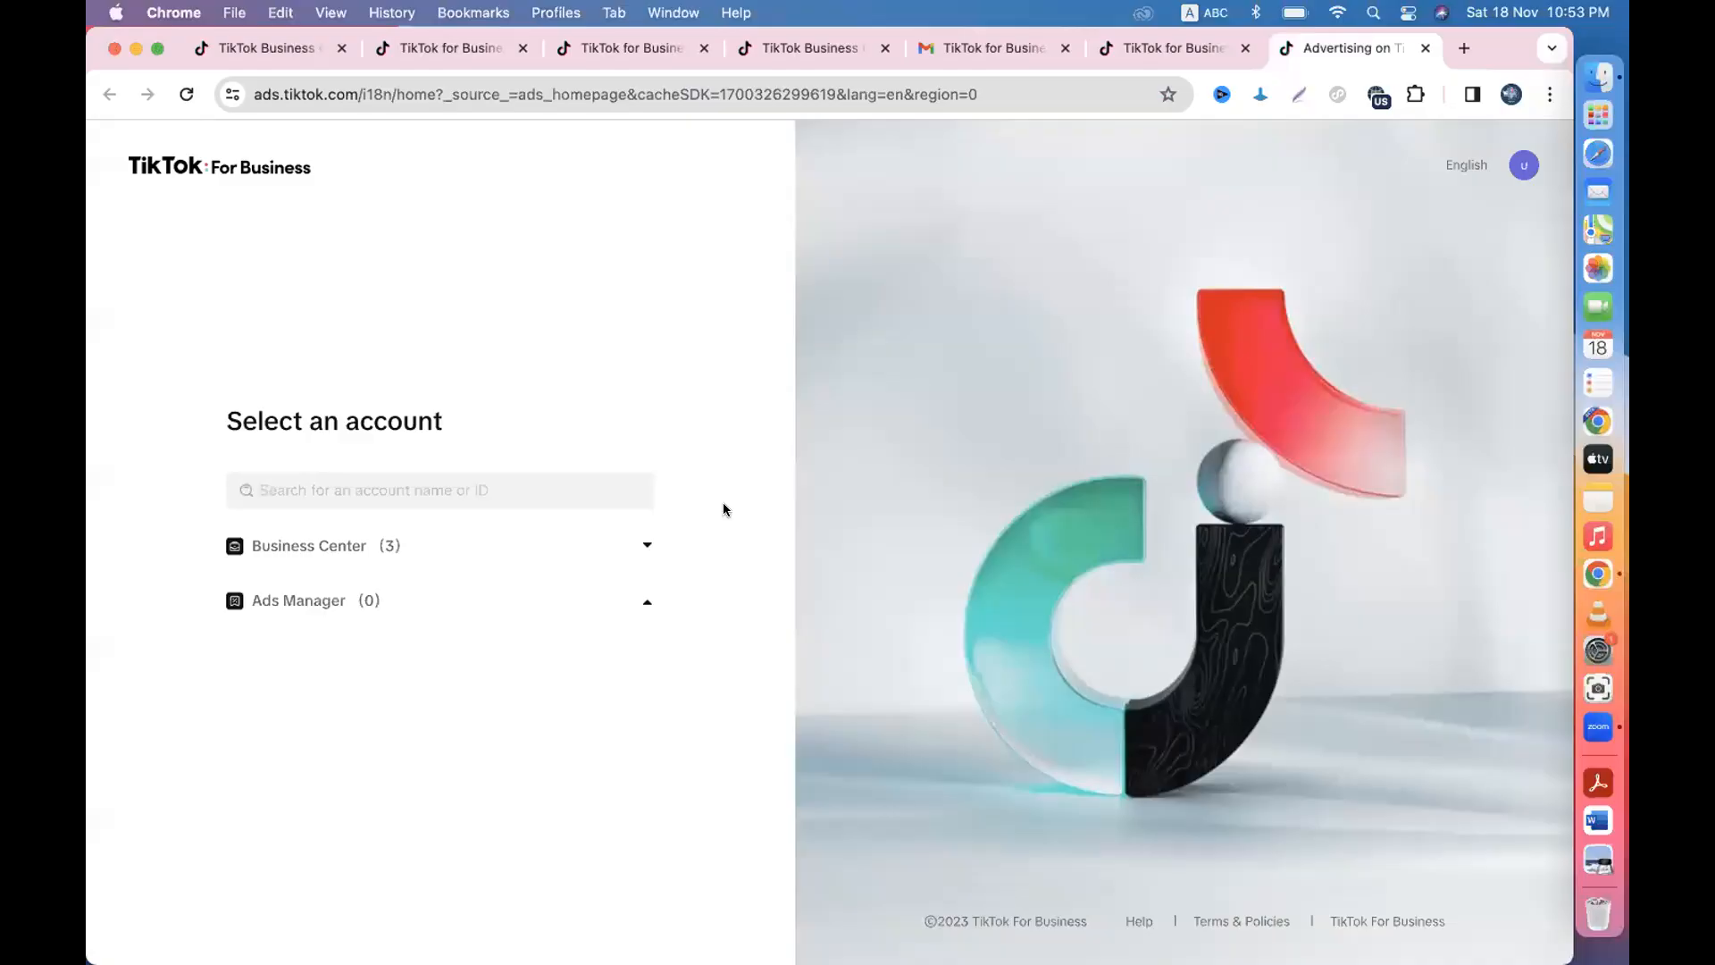
left_click(429, 547)
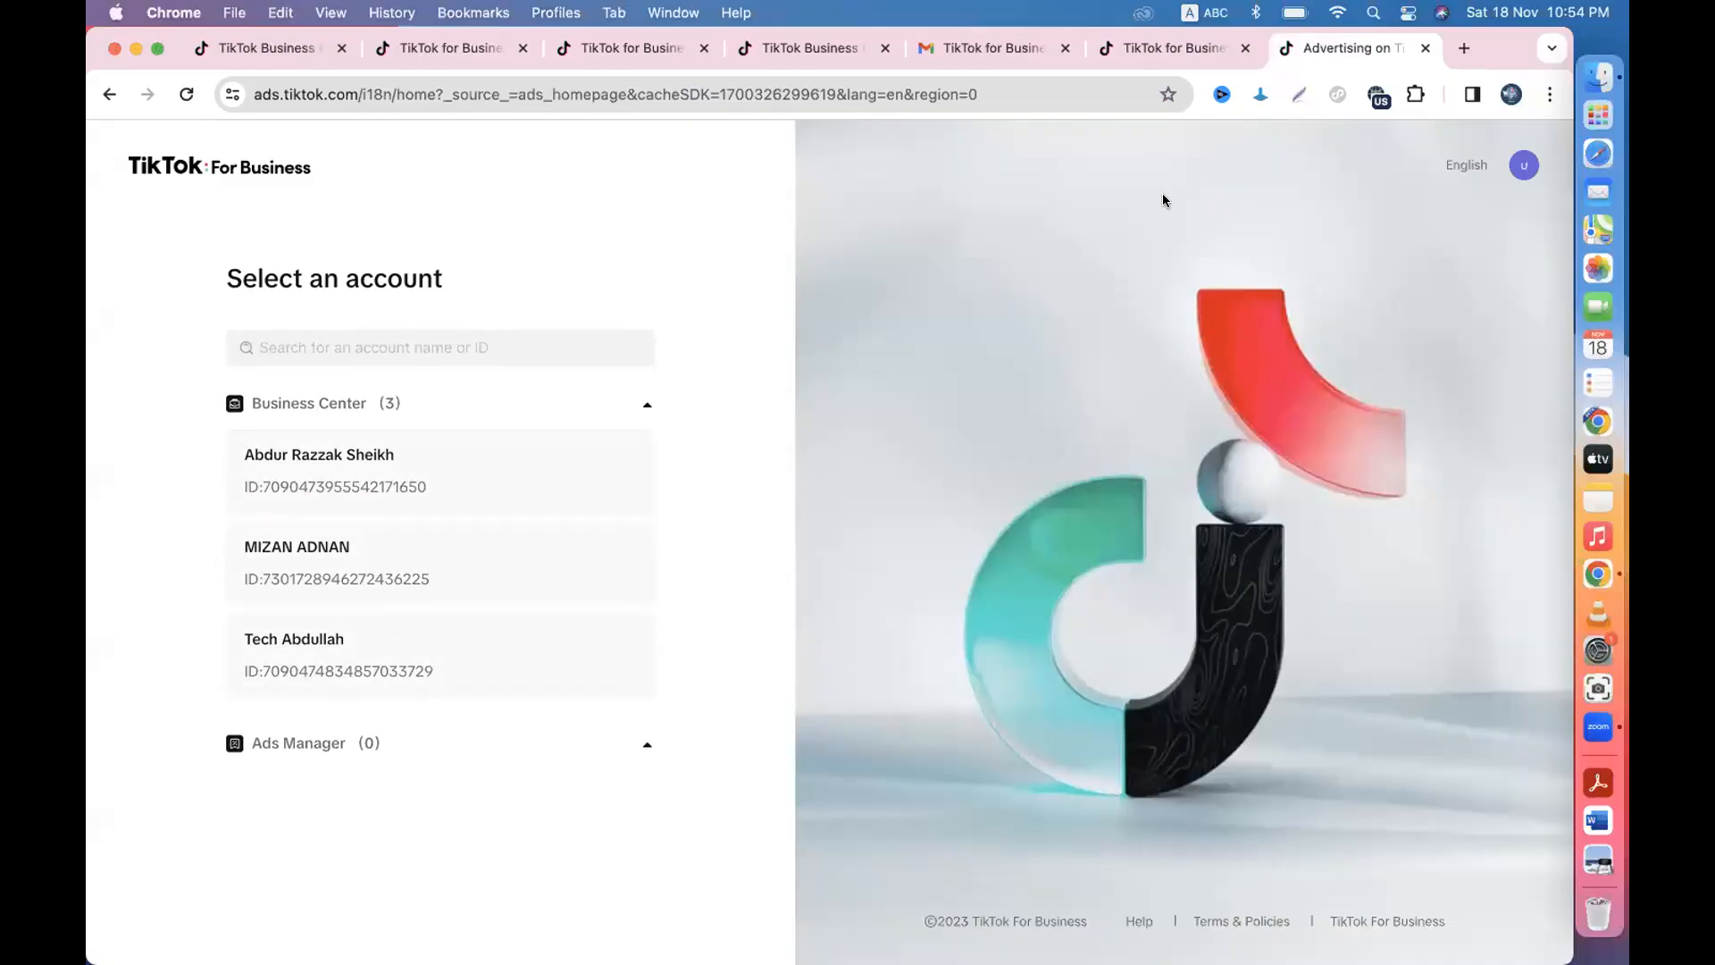
Switch to the tiktok.com/business/en tab showing 'Ads with impact, Only on TikTok'
left_click(1166, 43)
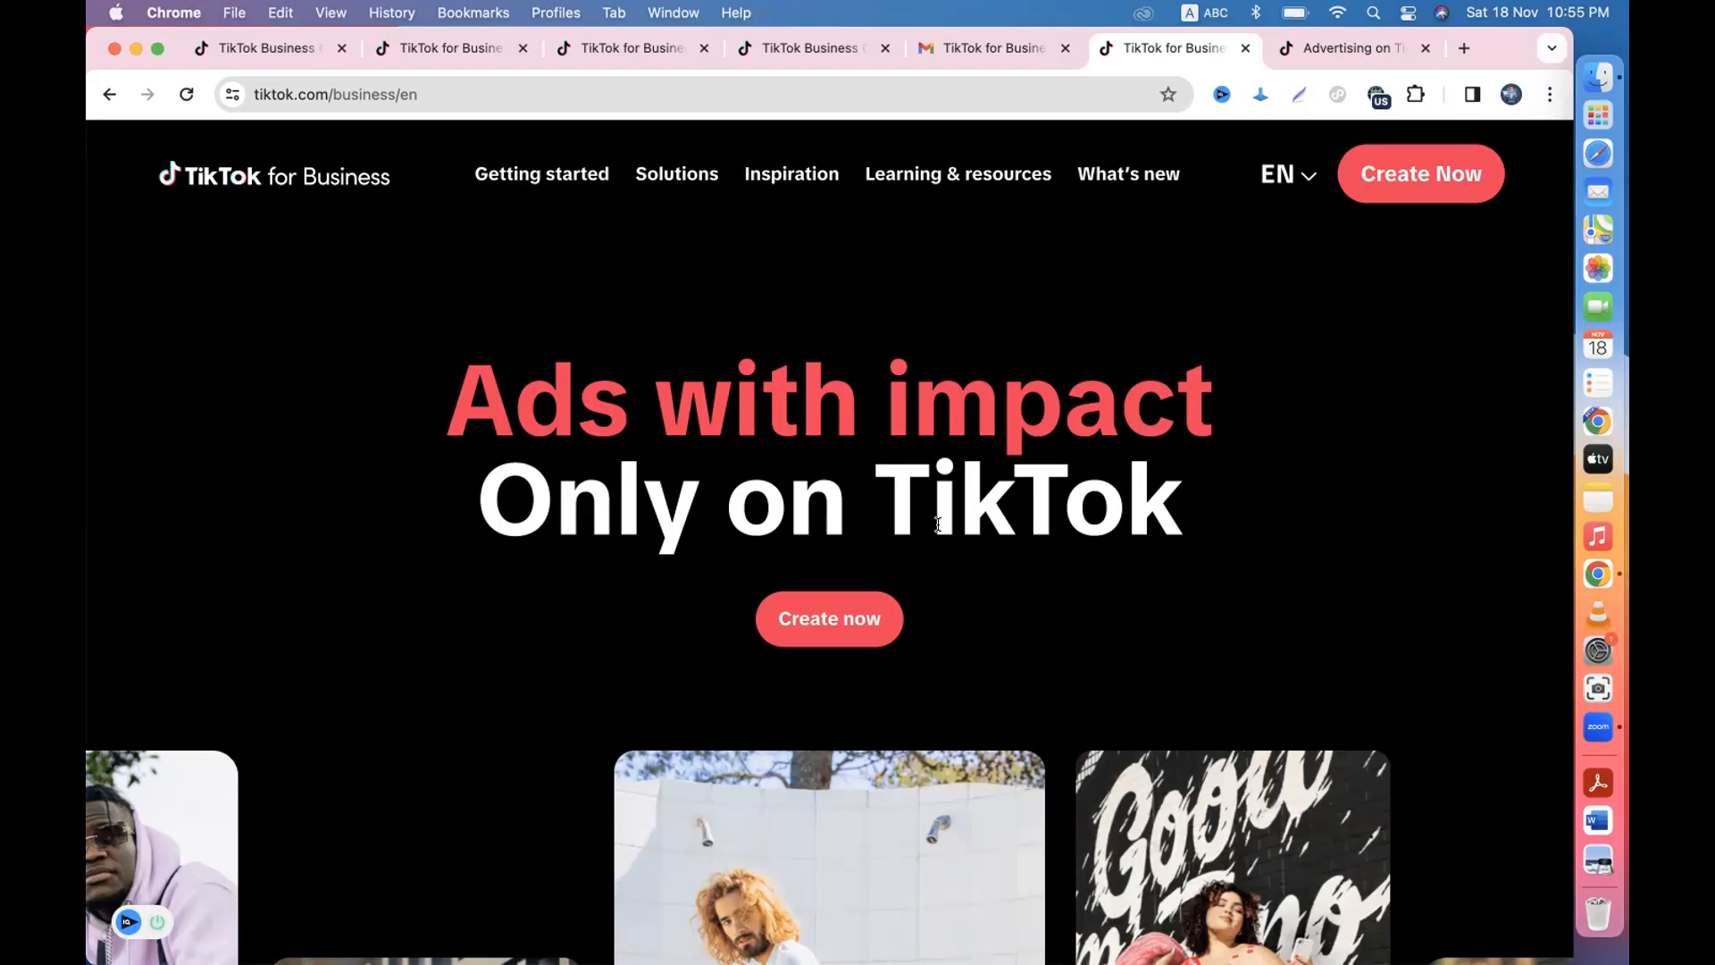
Turn the VPN off and collapse the Ads Manager accounts section on the account selection page
left_click(1377, 95)
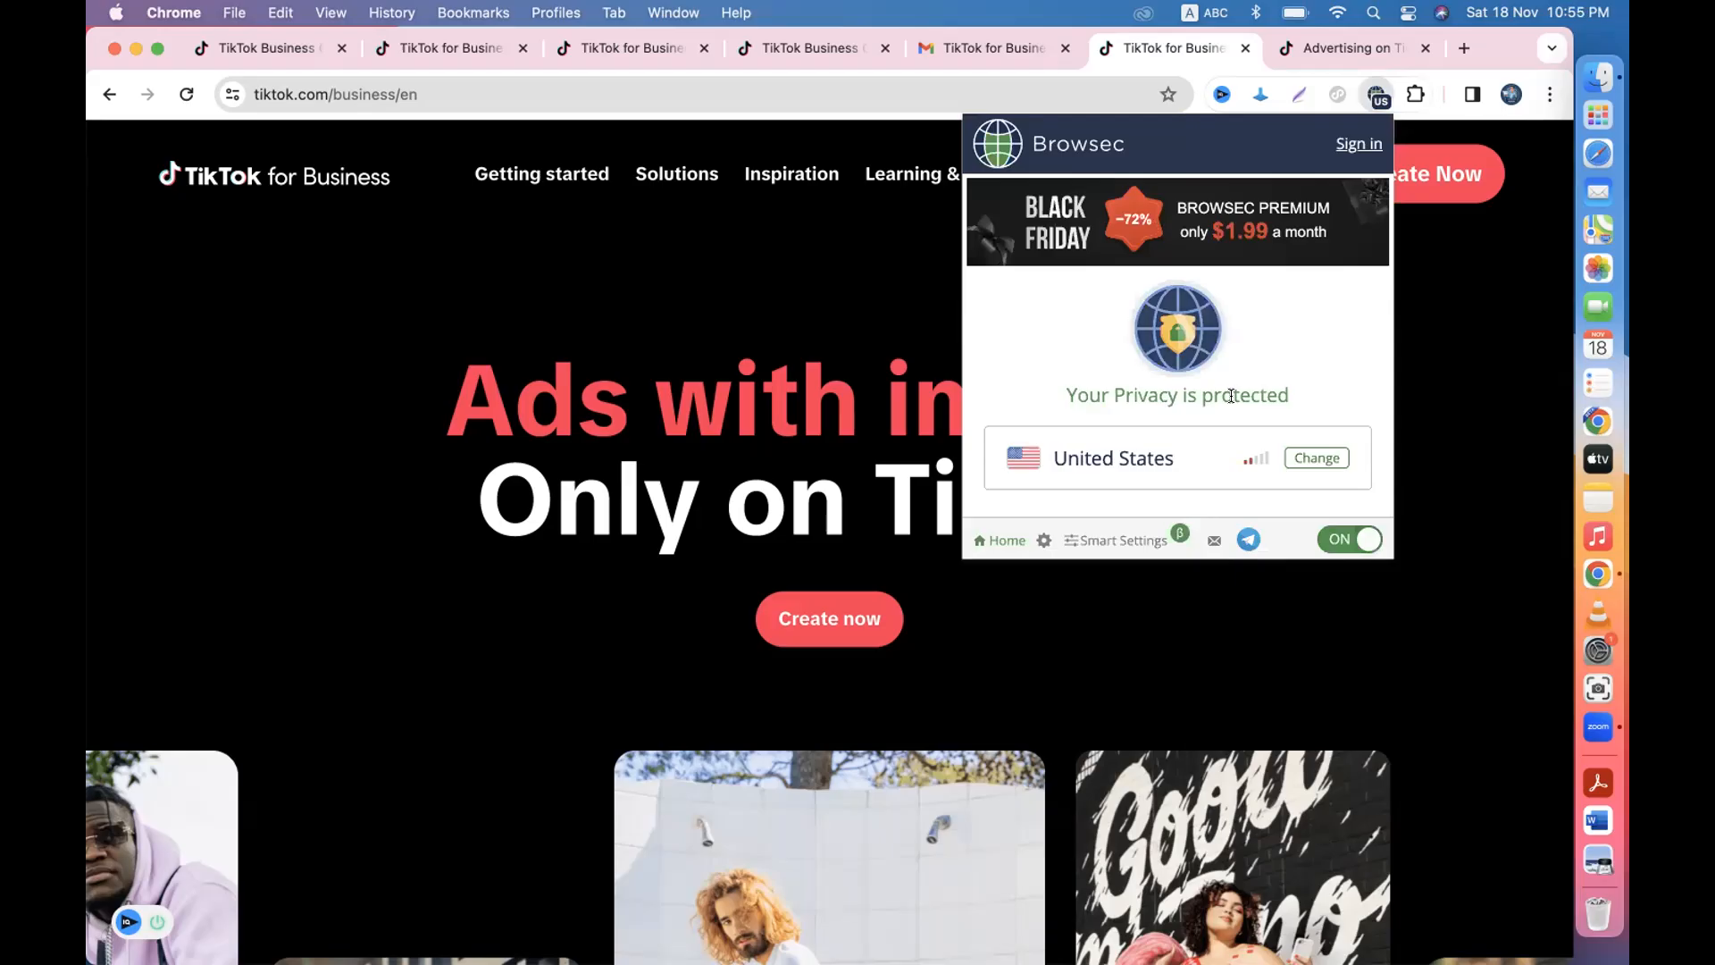
left_click(1327, 539)
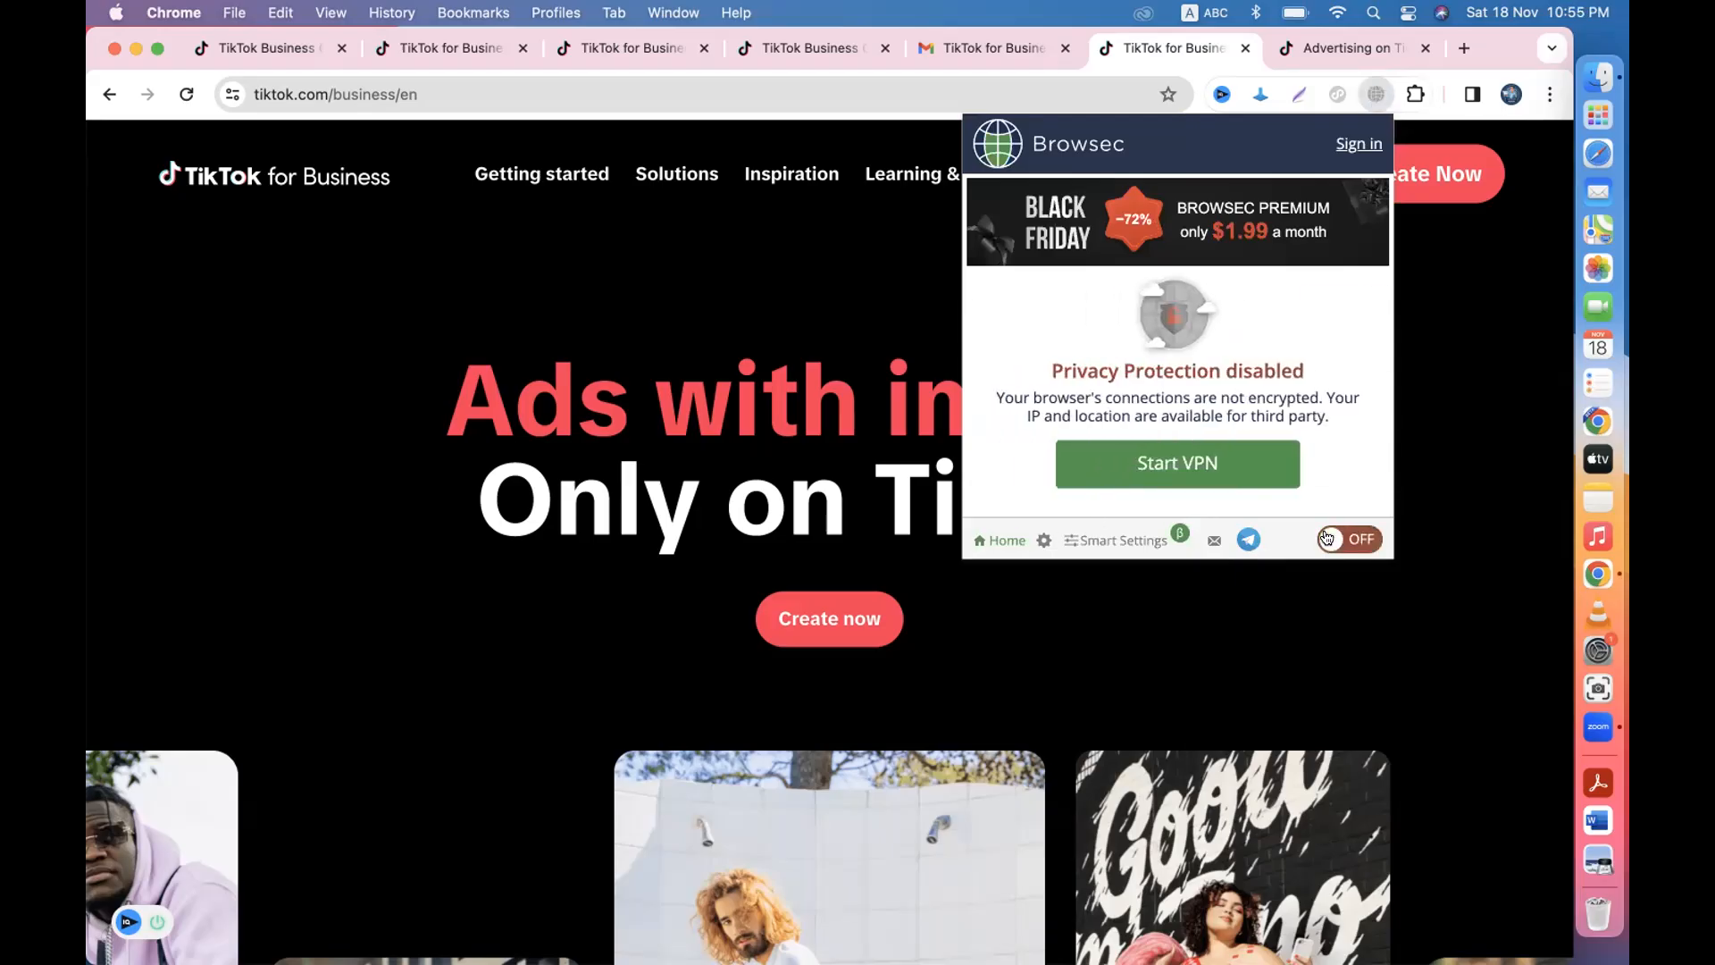
left_click(1354, 50)
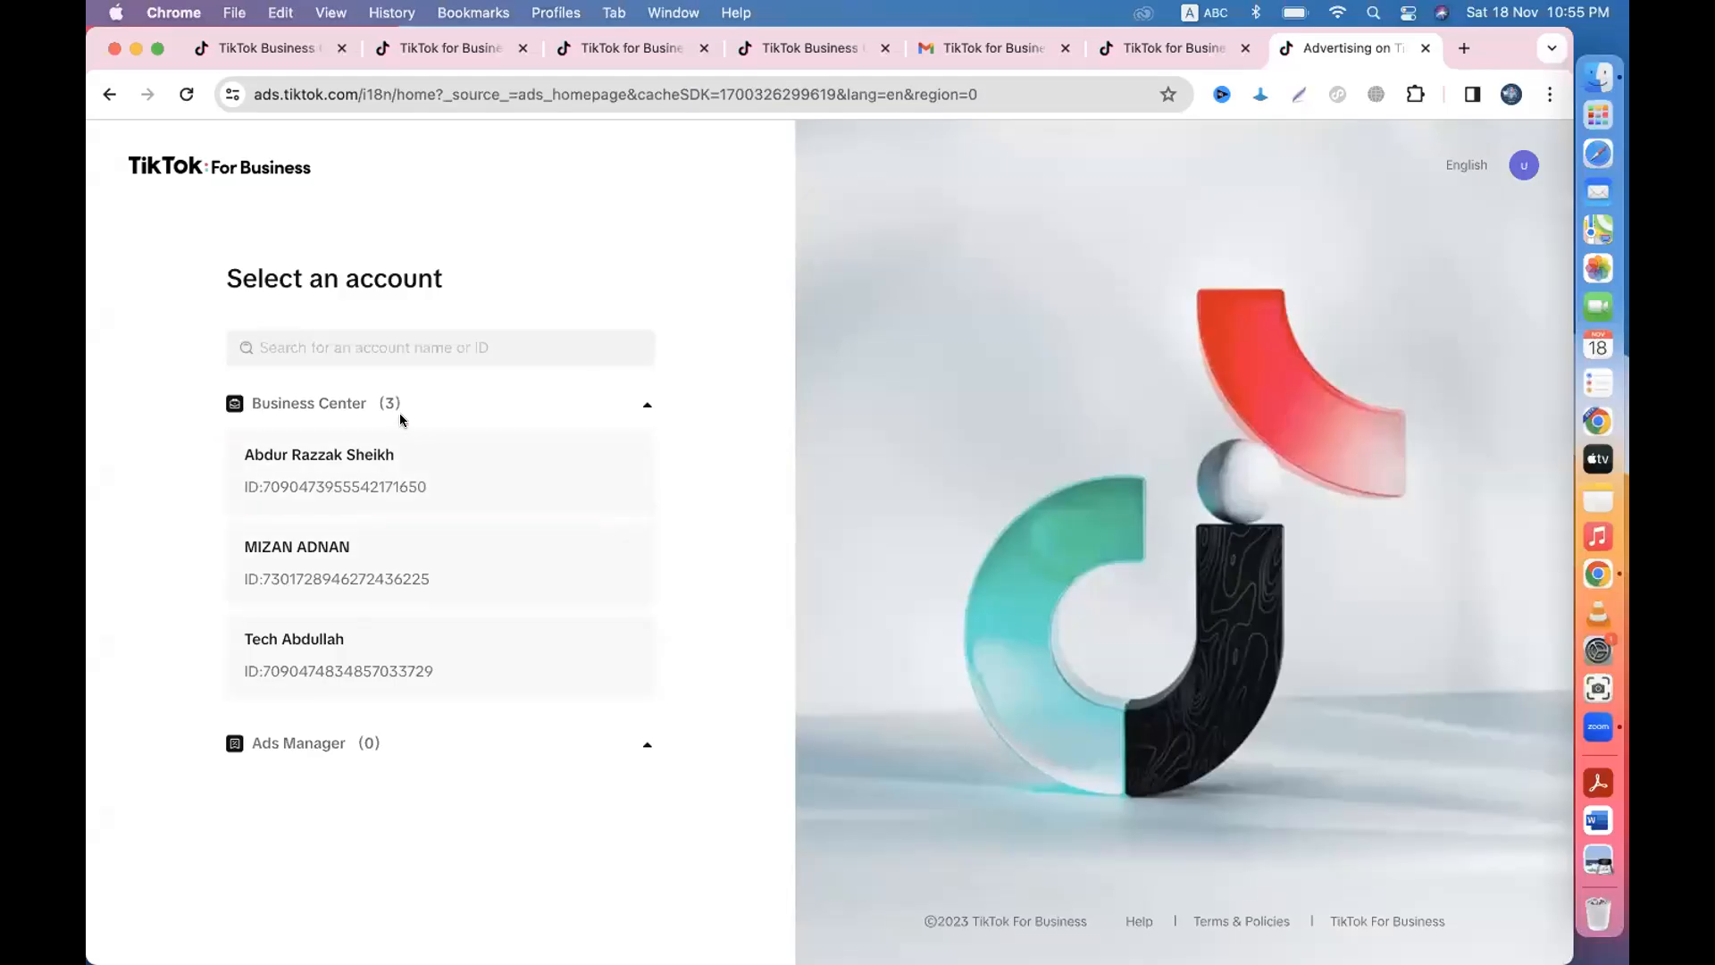
left_click(646, 743)
Go to the ads.tiktok.com registration page in a new tab
left_click(1463, 48)
type("a")
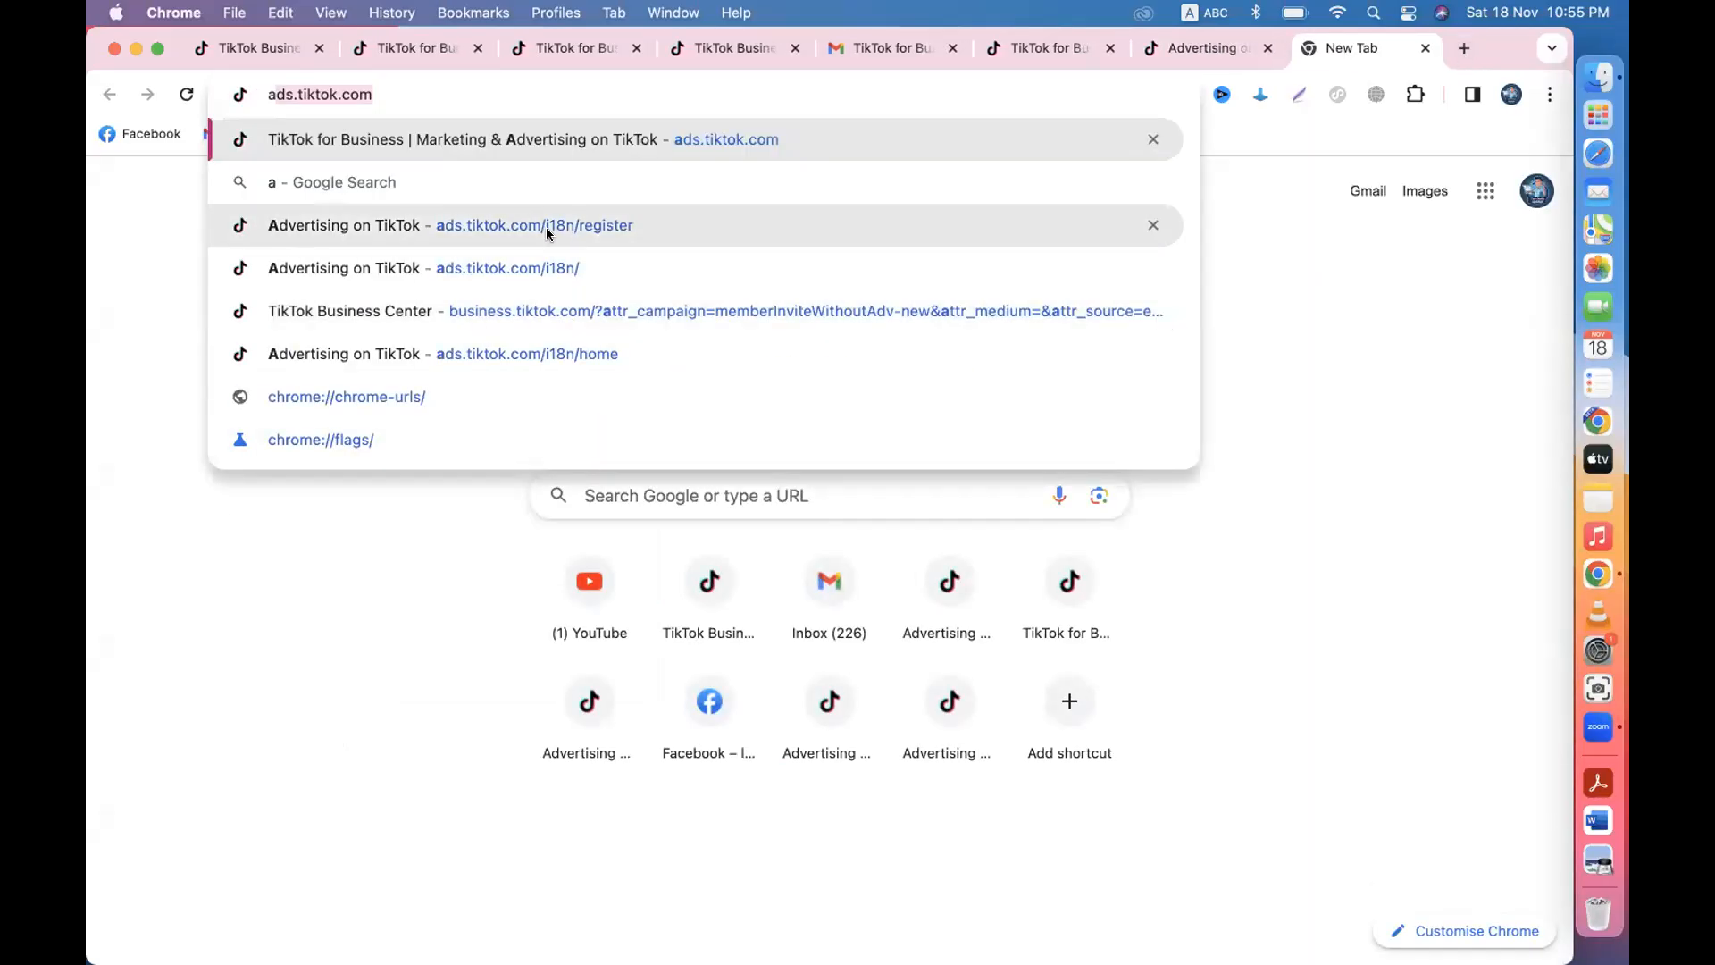
left_click(509, 224)
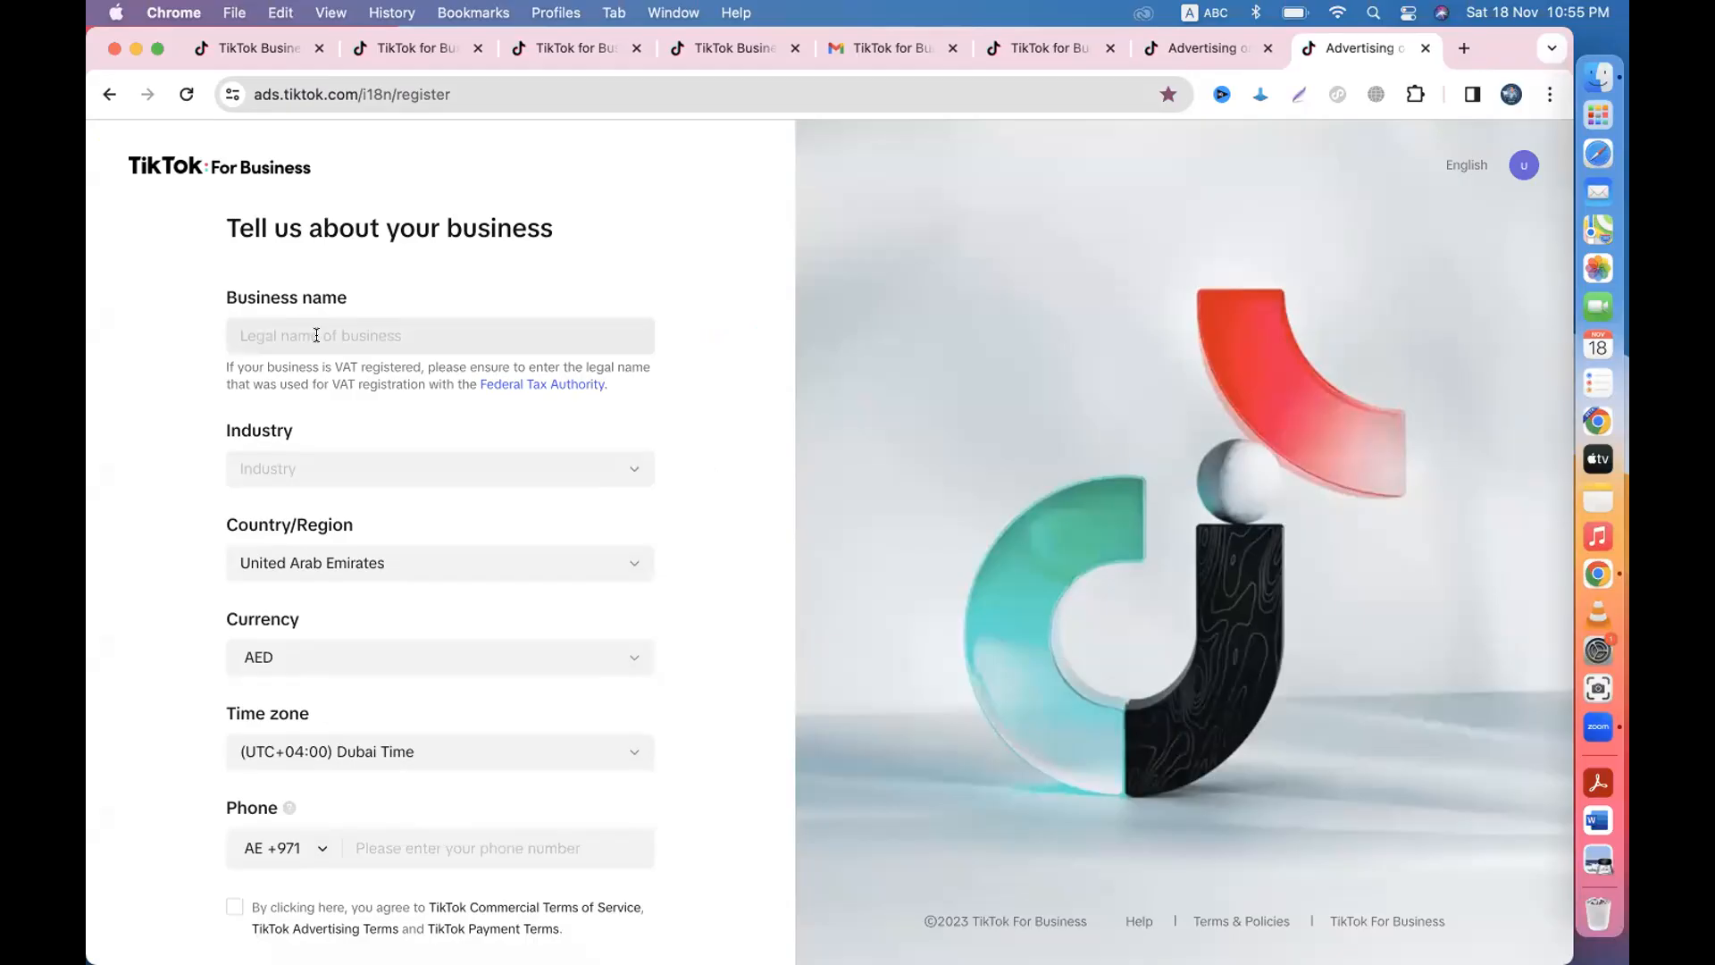
Enter 'DM Live Course' as business name and choose the Advertising & PR services industry
left_click(277, 326)
type("DM Live Course")
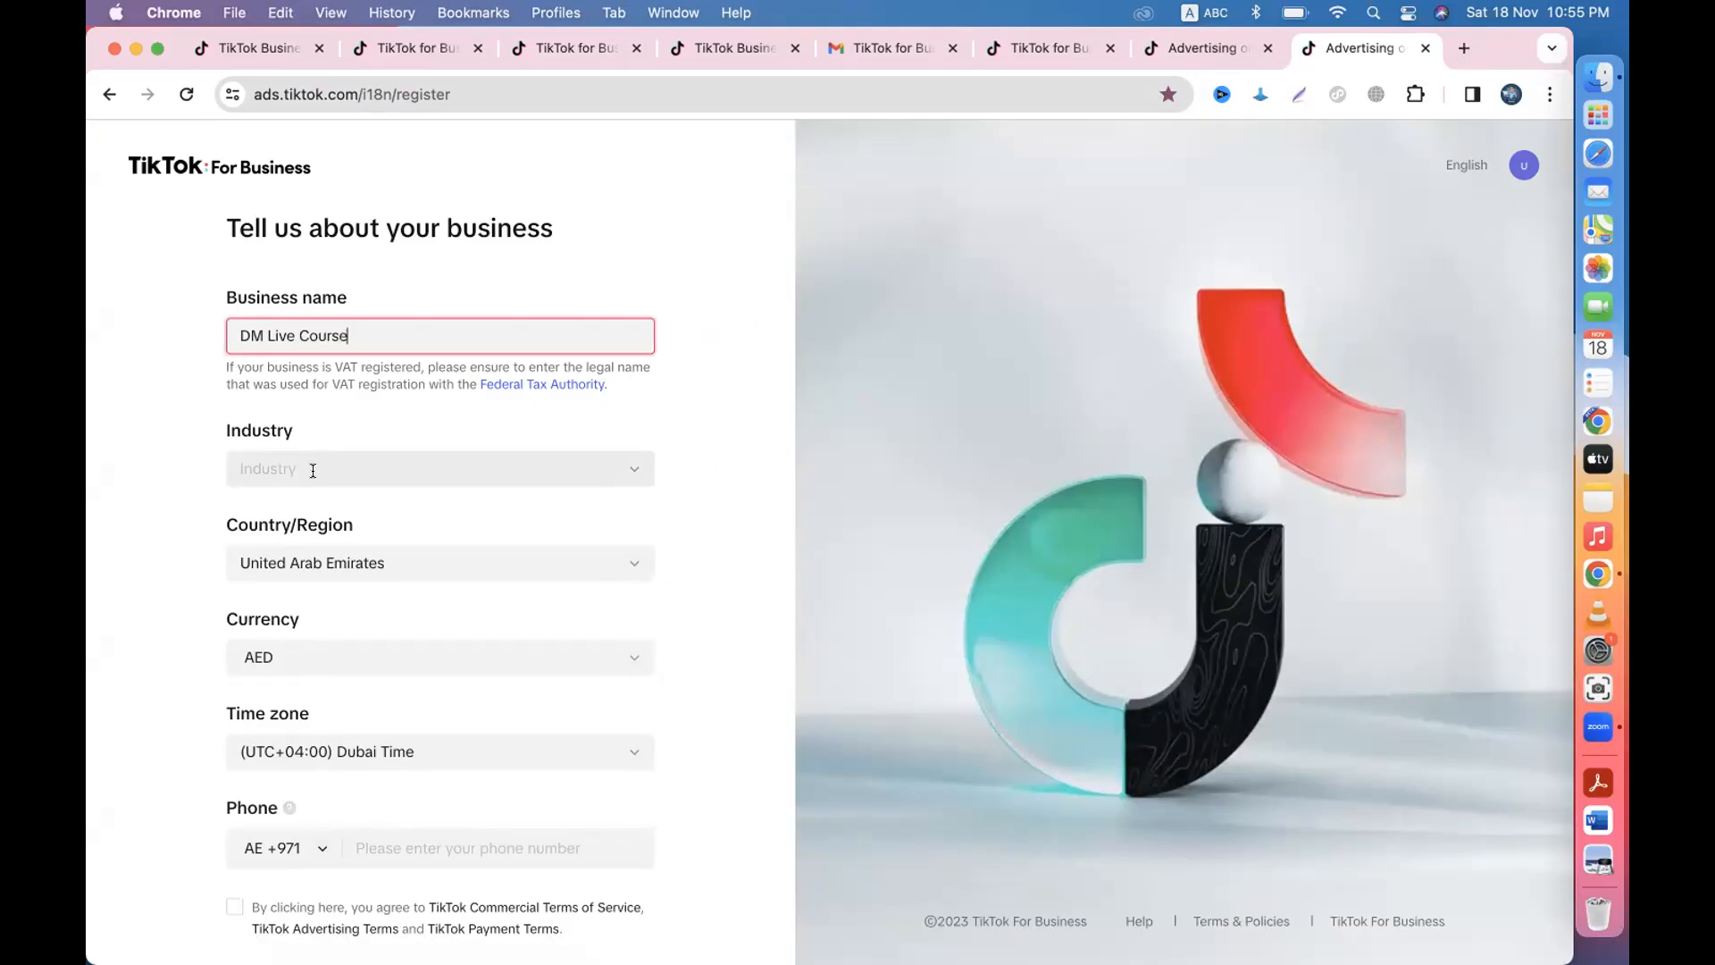
left_click(313, 470)
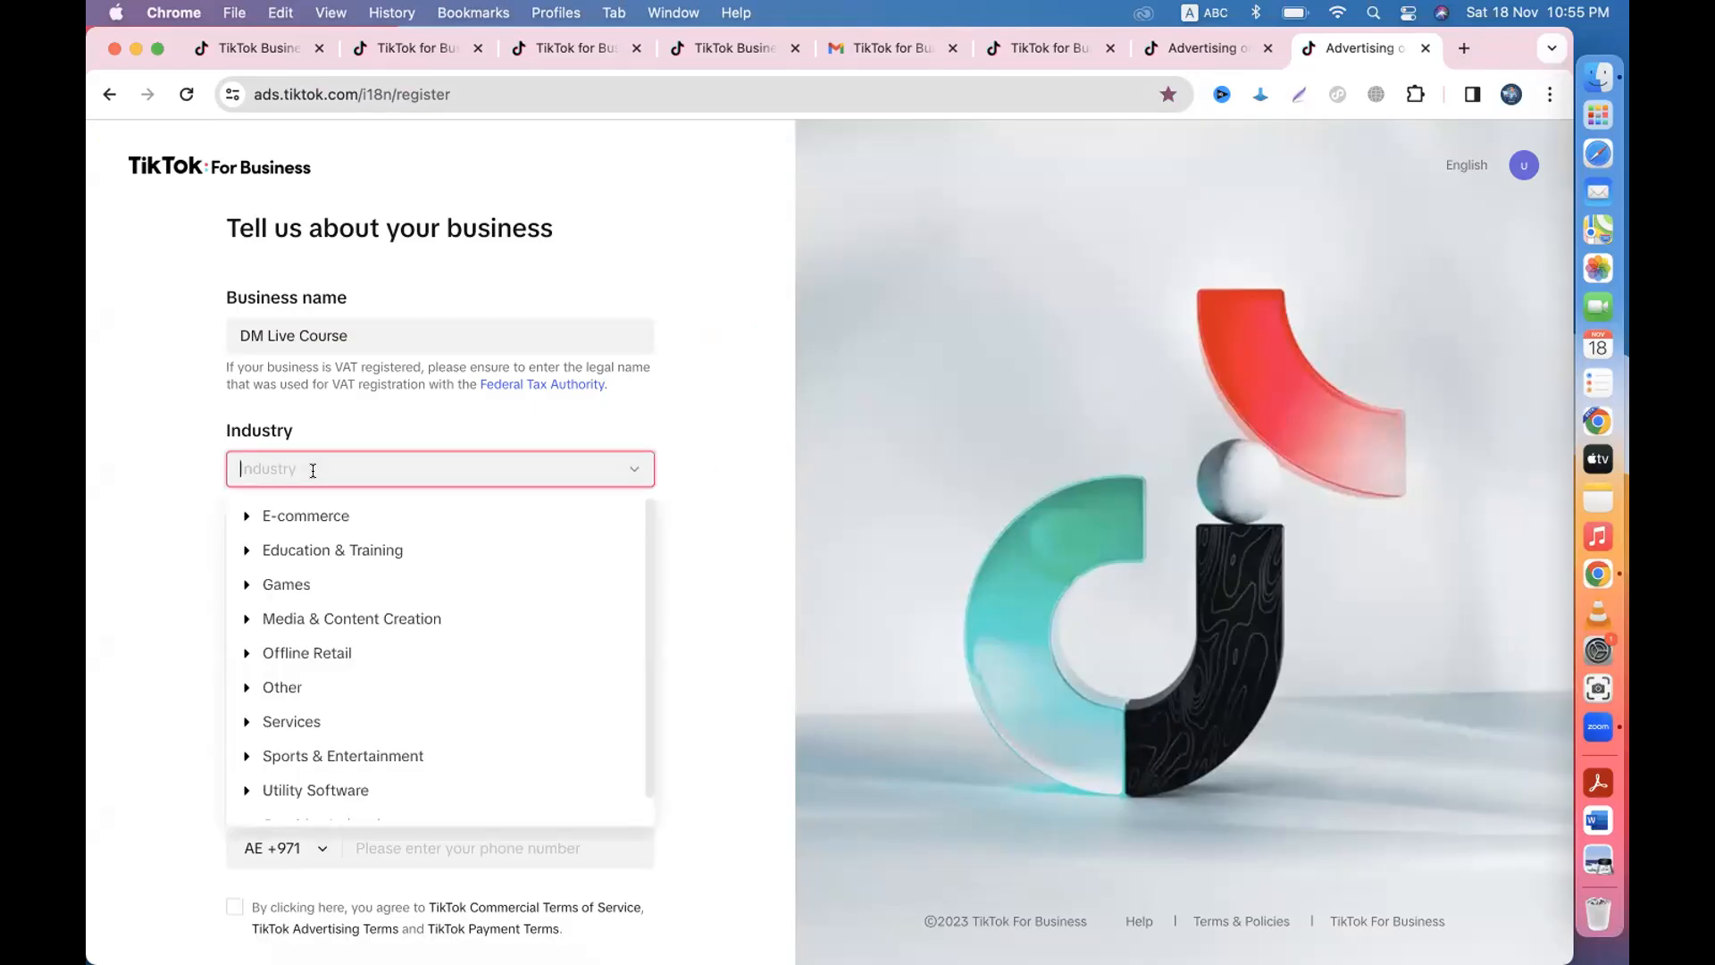
type("ad")
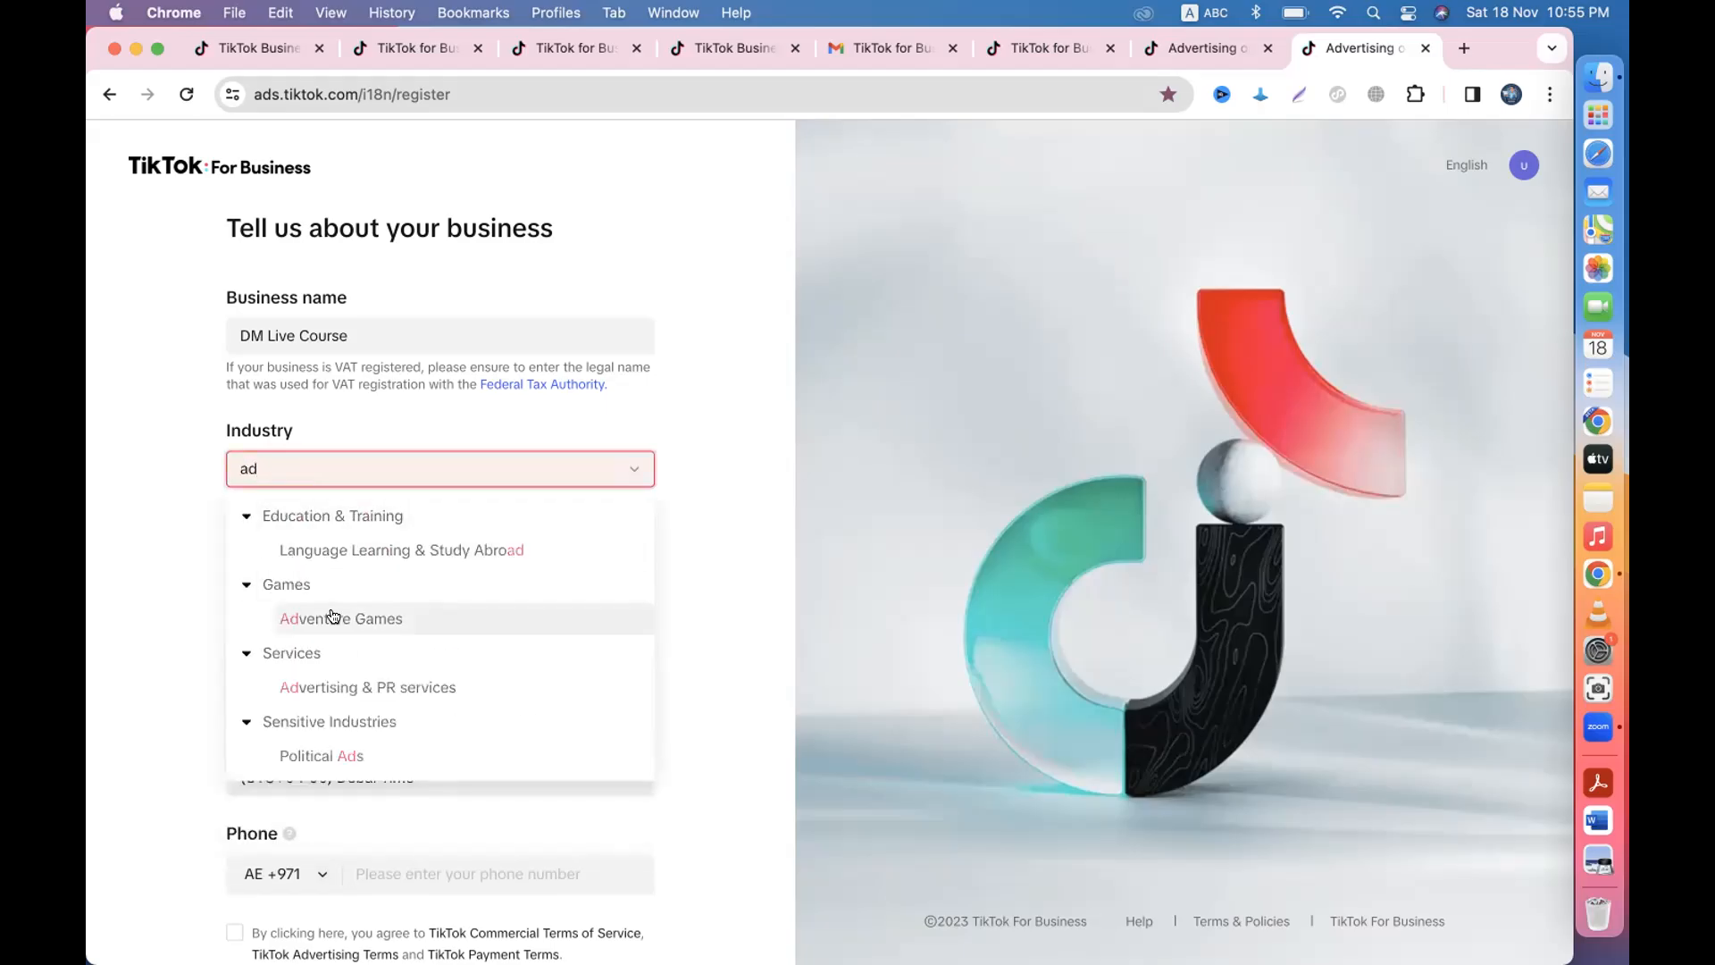
left_click(346, 685)
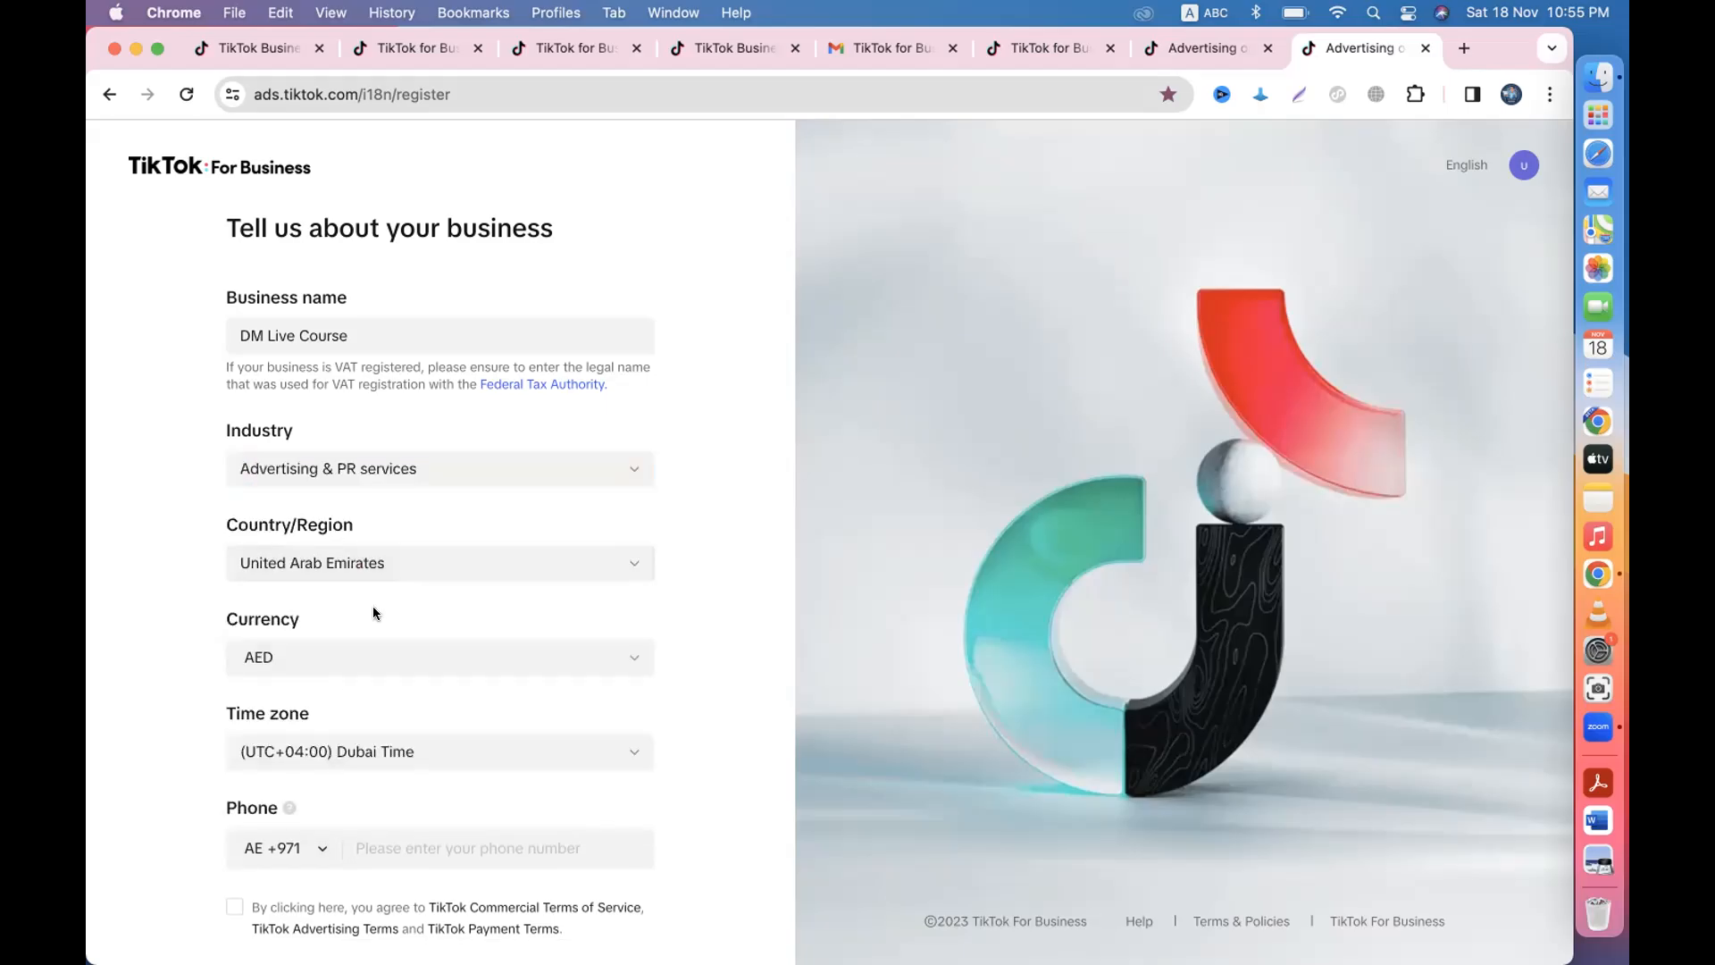
Set the country/region to United States after clearing the garbled search text
left_click(366, 563)
type("un")
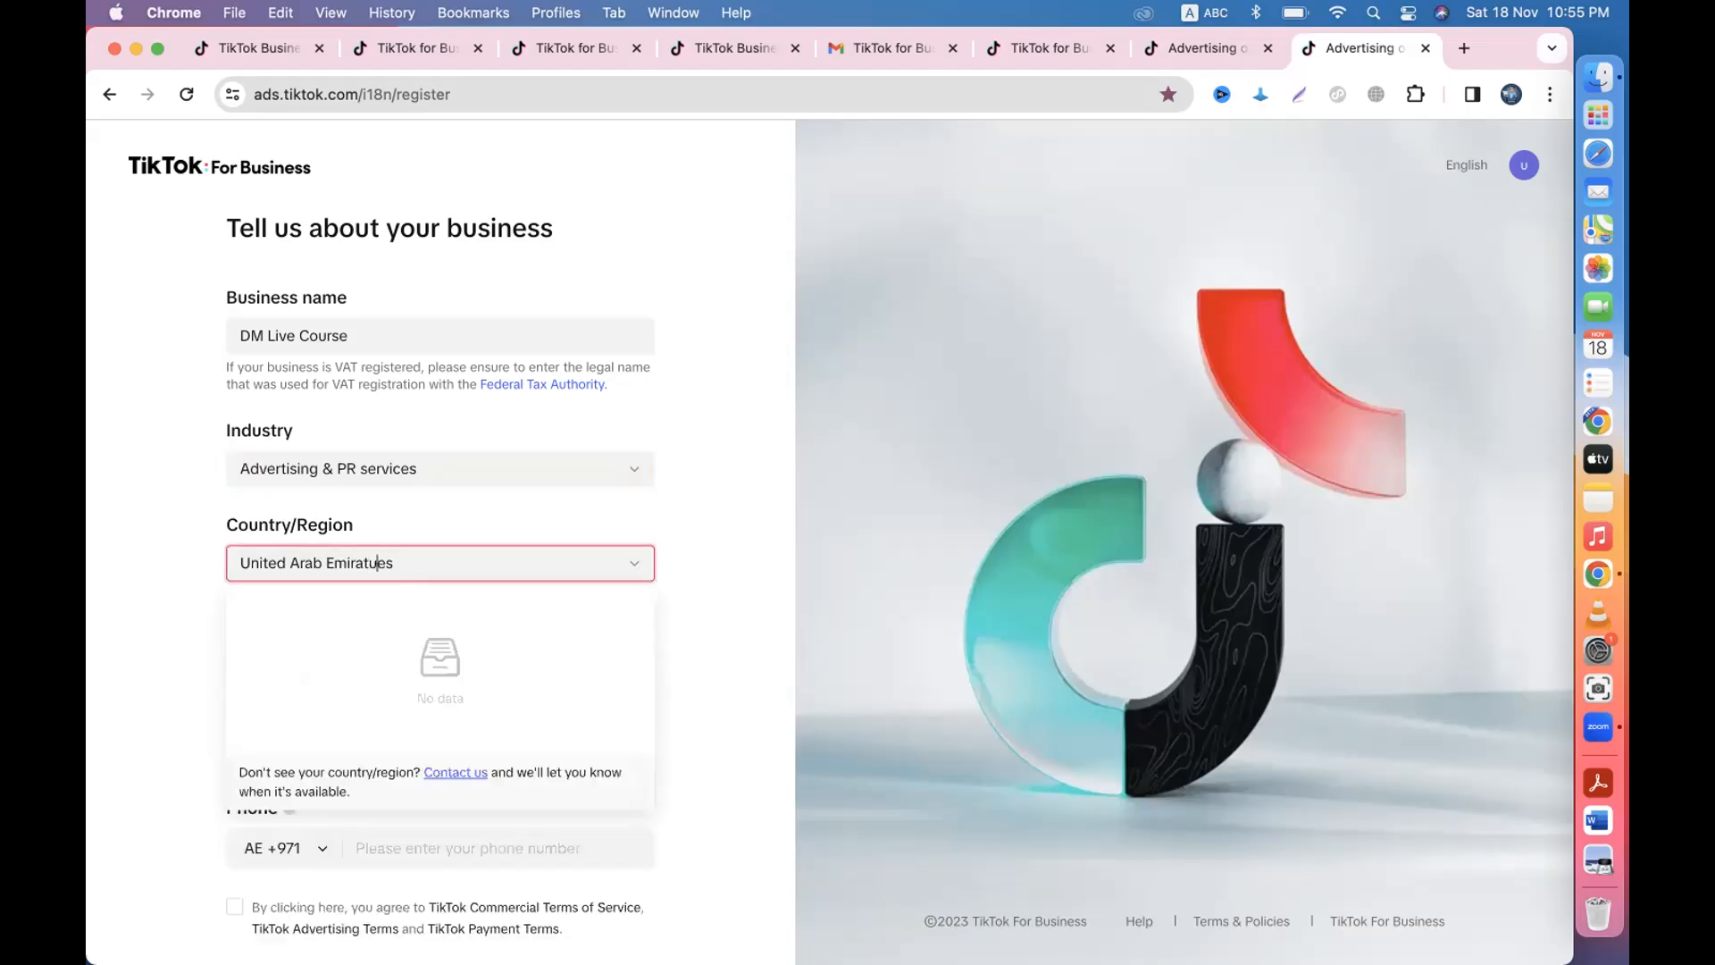
left_click_drag(418, 567, 194, 527)
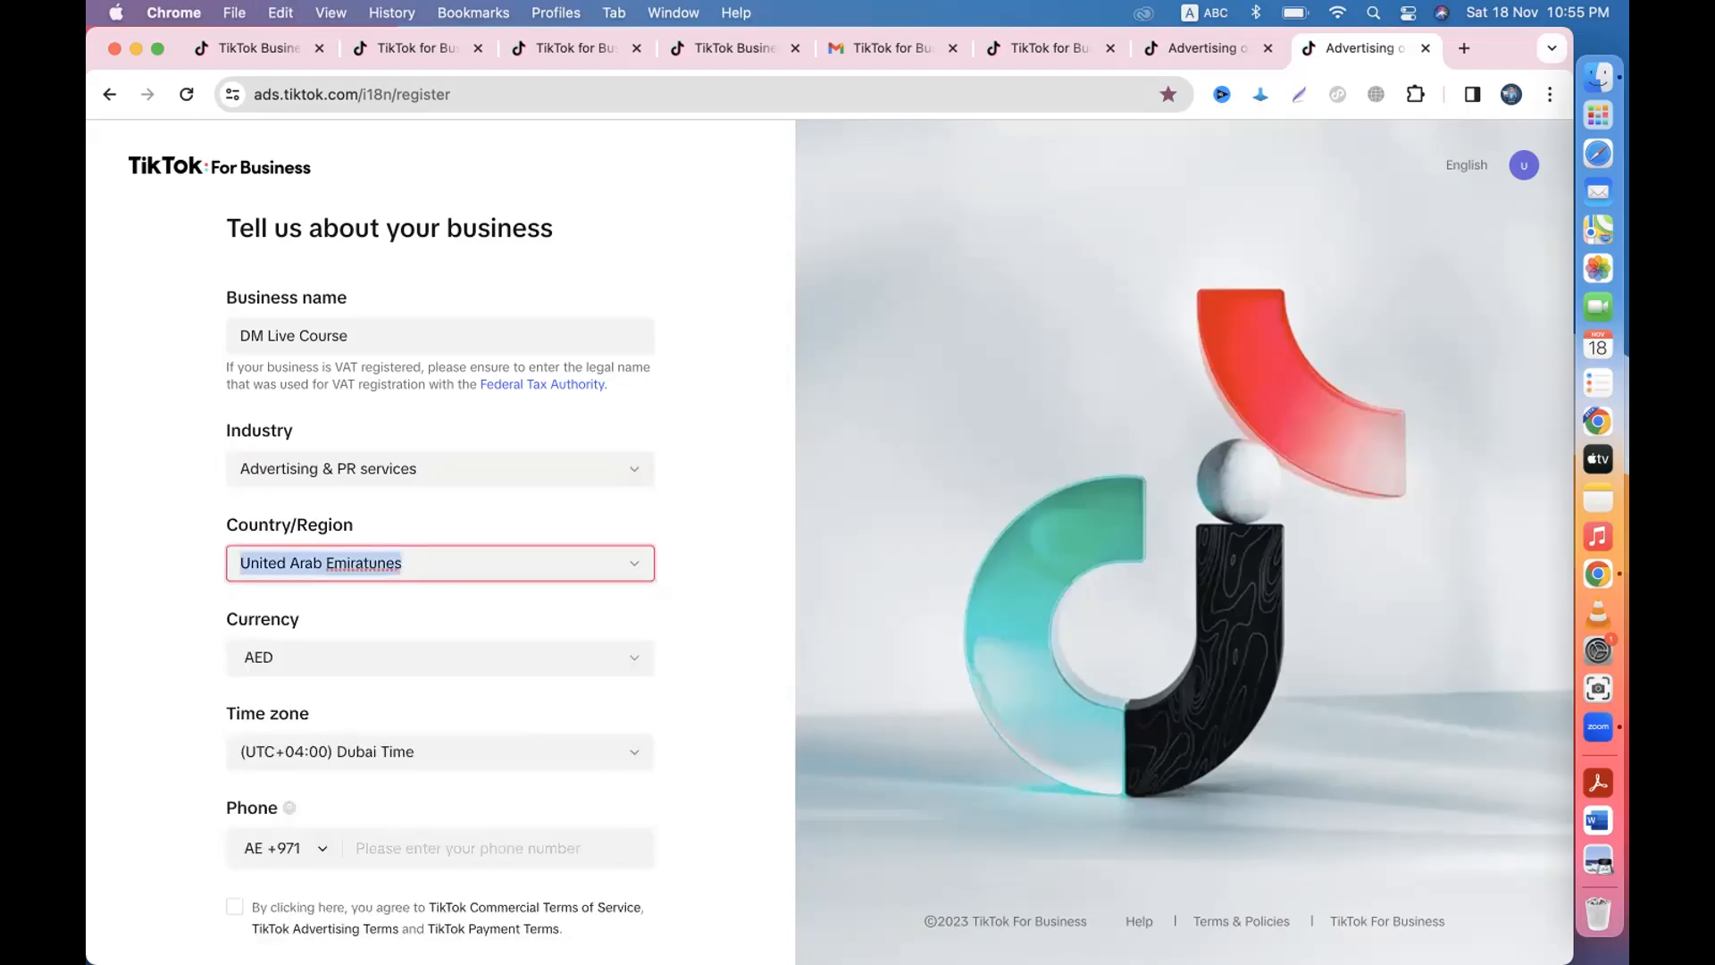
key("BackSpace")
type("un")
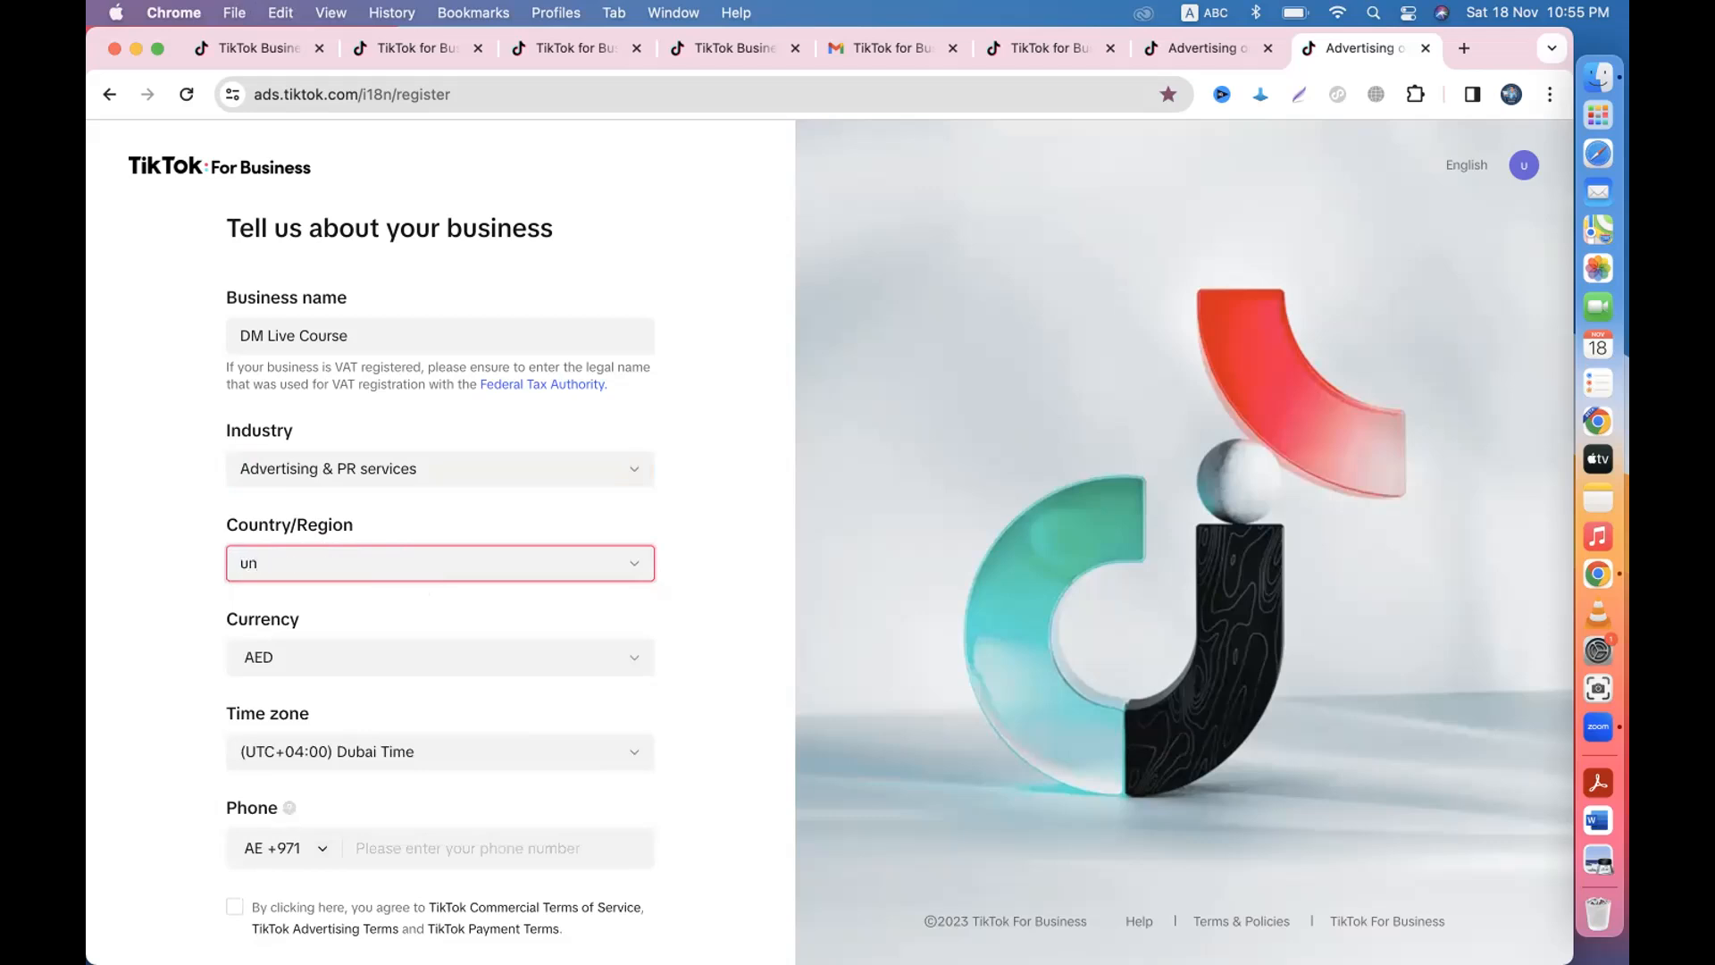
type("ited")
key("BackSpace")
key("BackSpace")
key("BackSpace")
key("BackSpace")
key("BackSpace")
key("BackSpace")
left_click(631, 561)
scroll(378, 768, "down", 15)
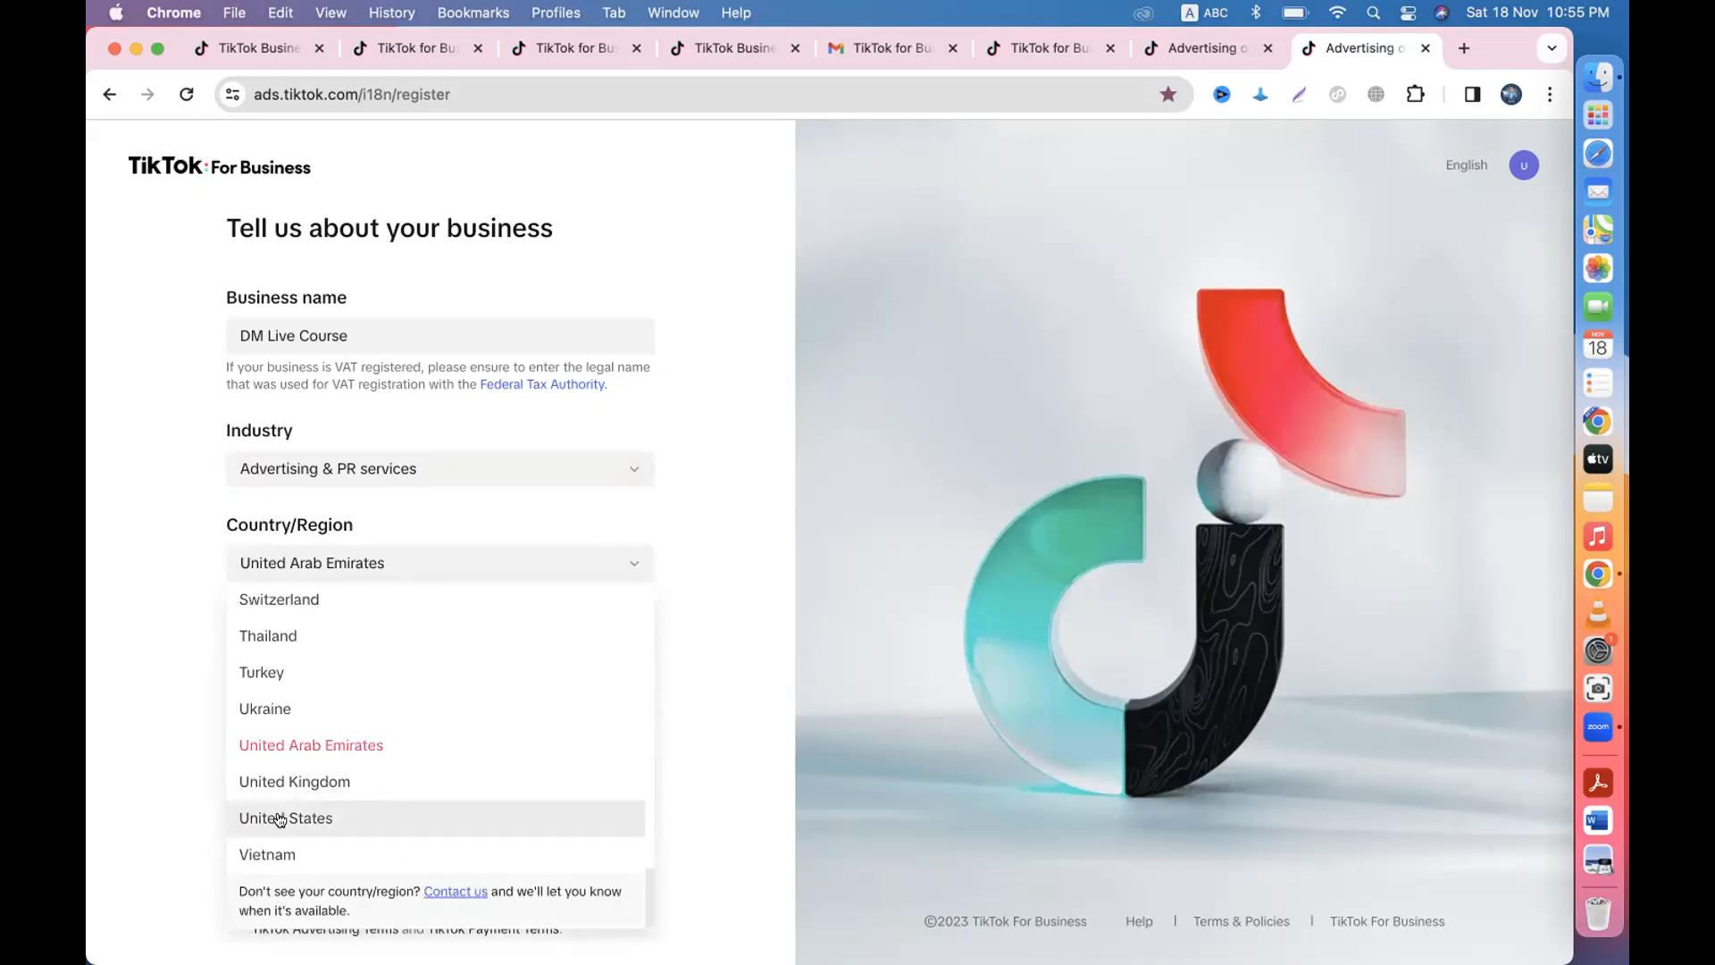
left_click(280, 818)
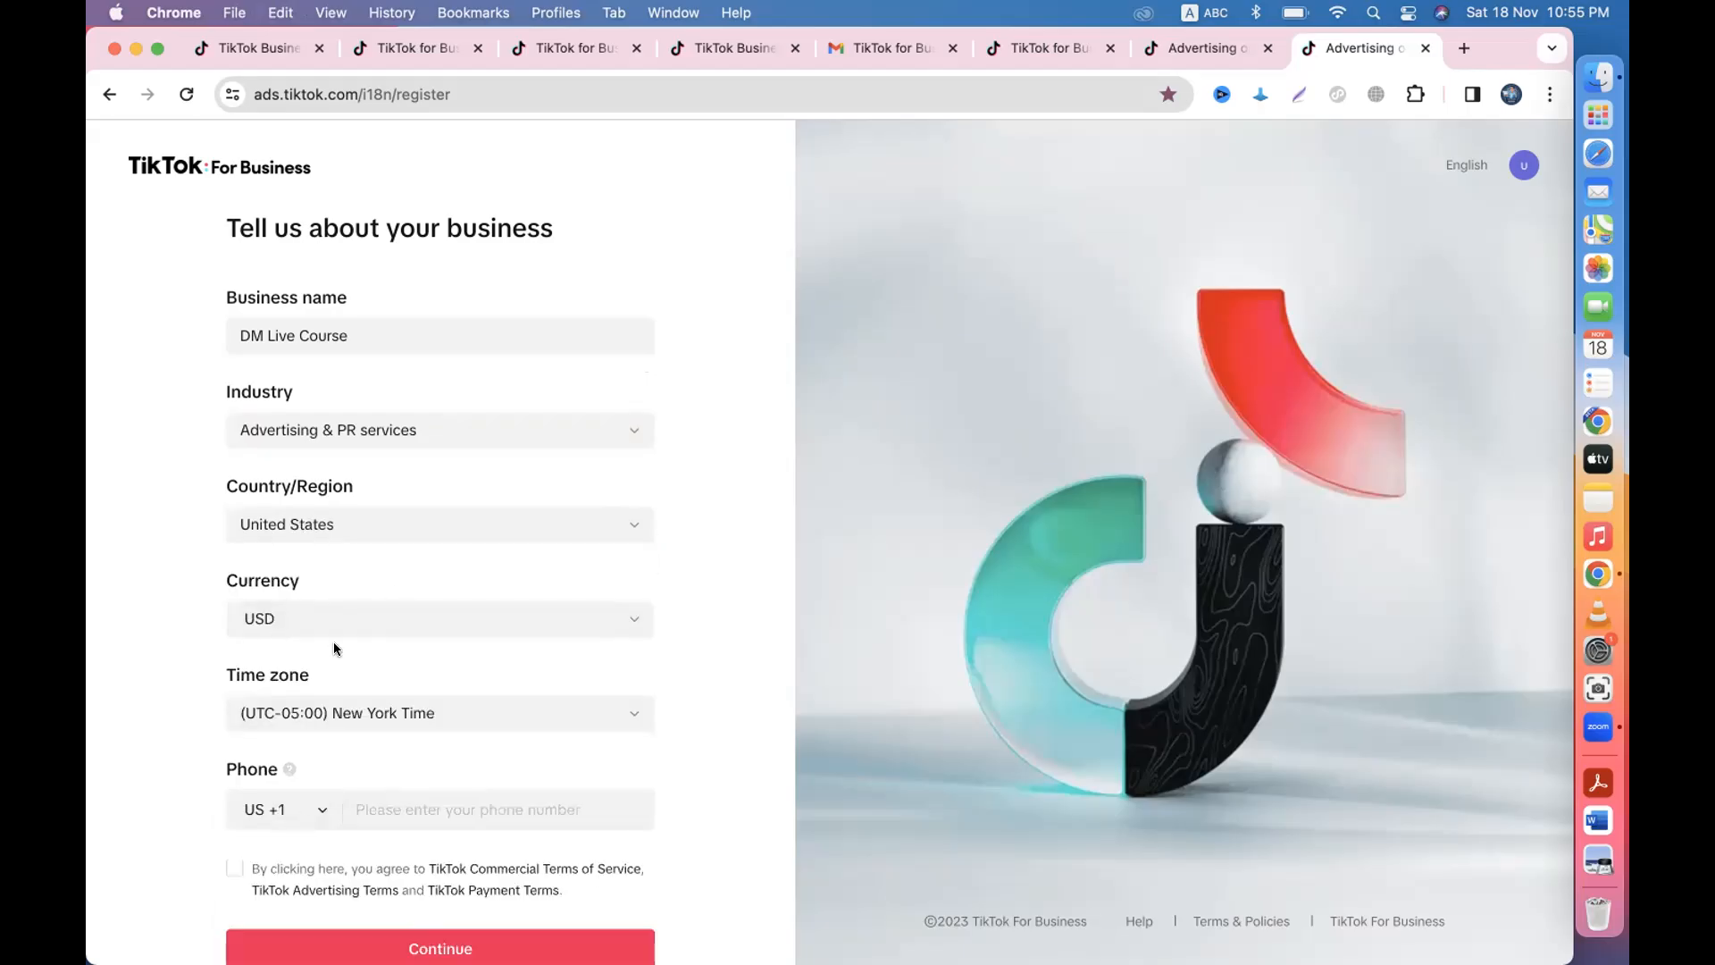
Accept the terms, enter the phone number, and continue to phone verification
scroll(393, 782, "down", 3)
left_click(234, 732)
left_click(454, 676)
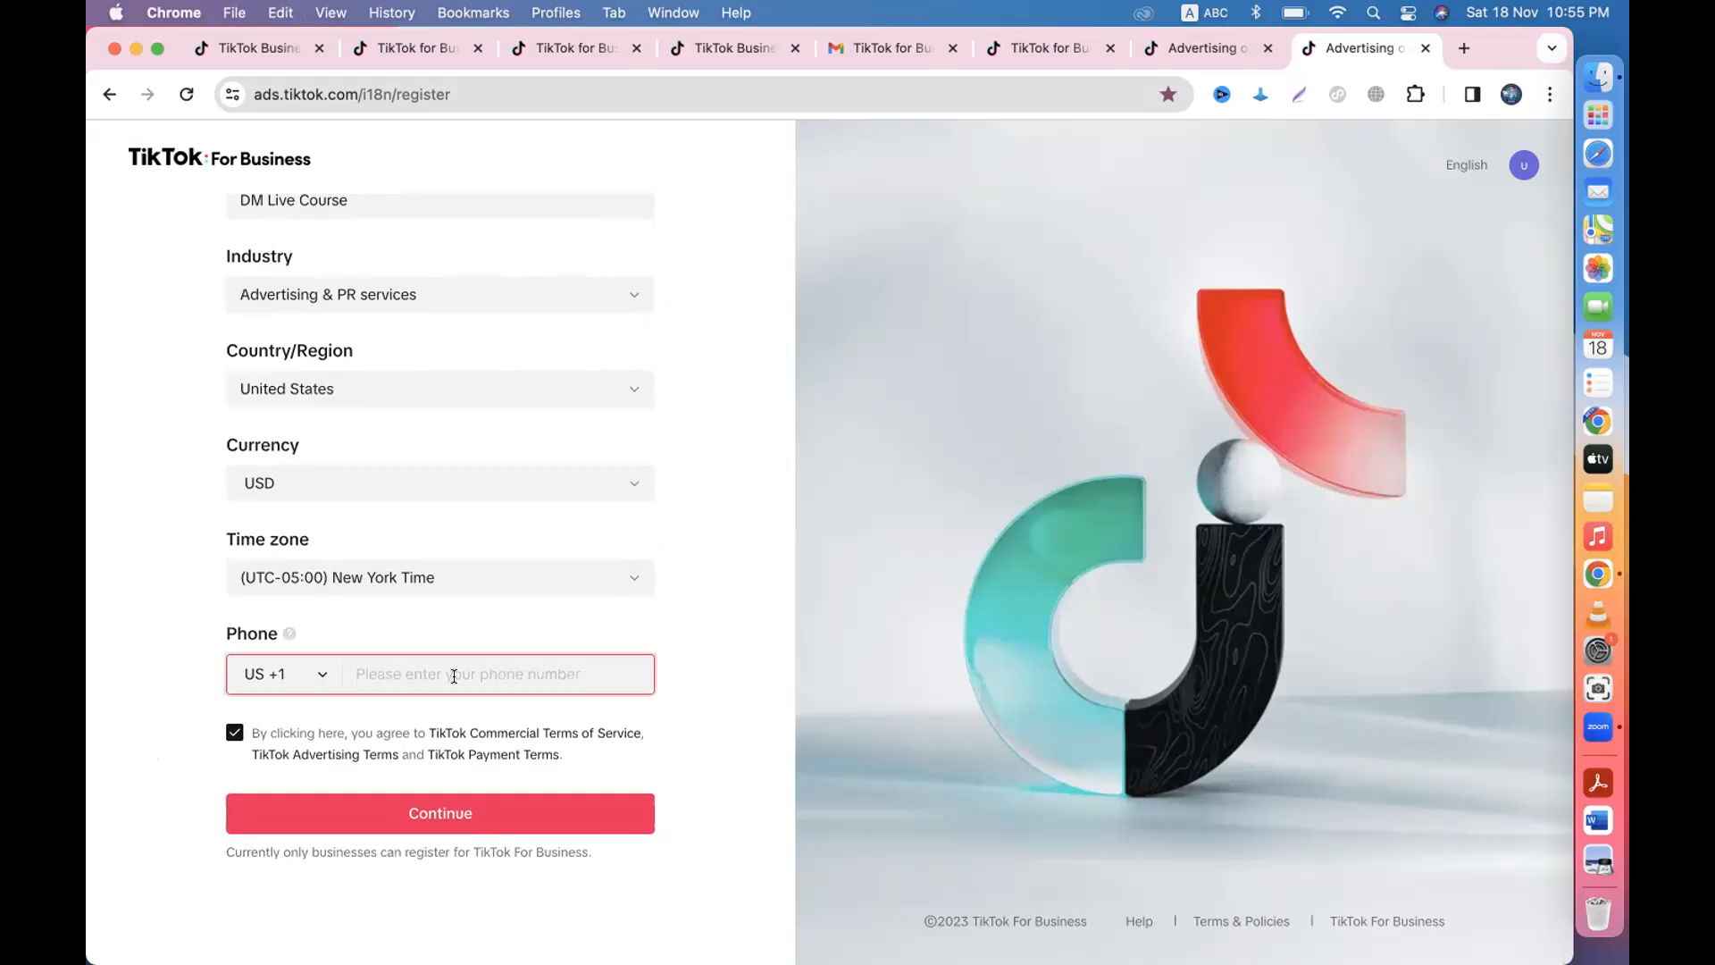
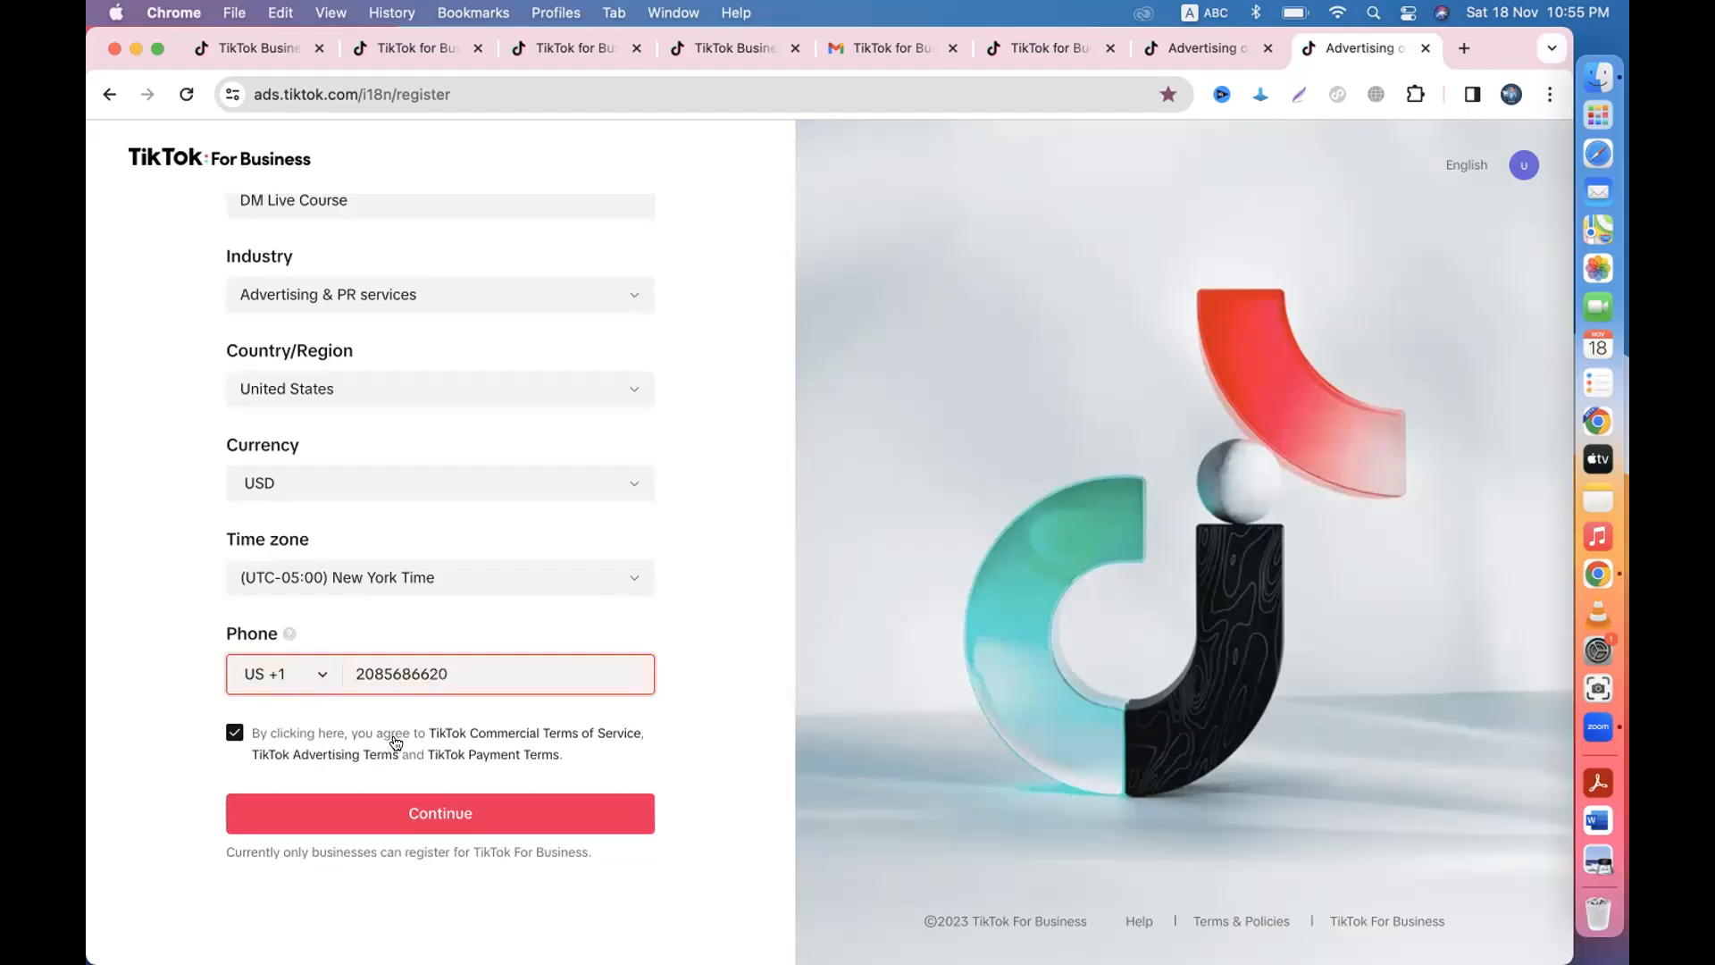
left_click(474, 808)
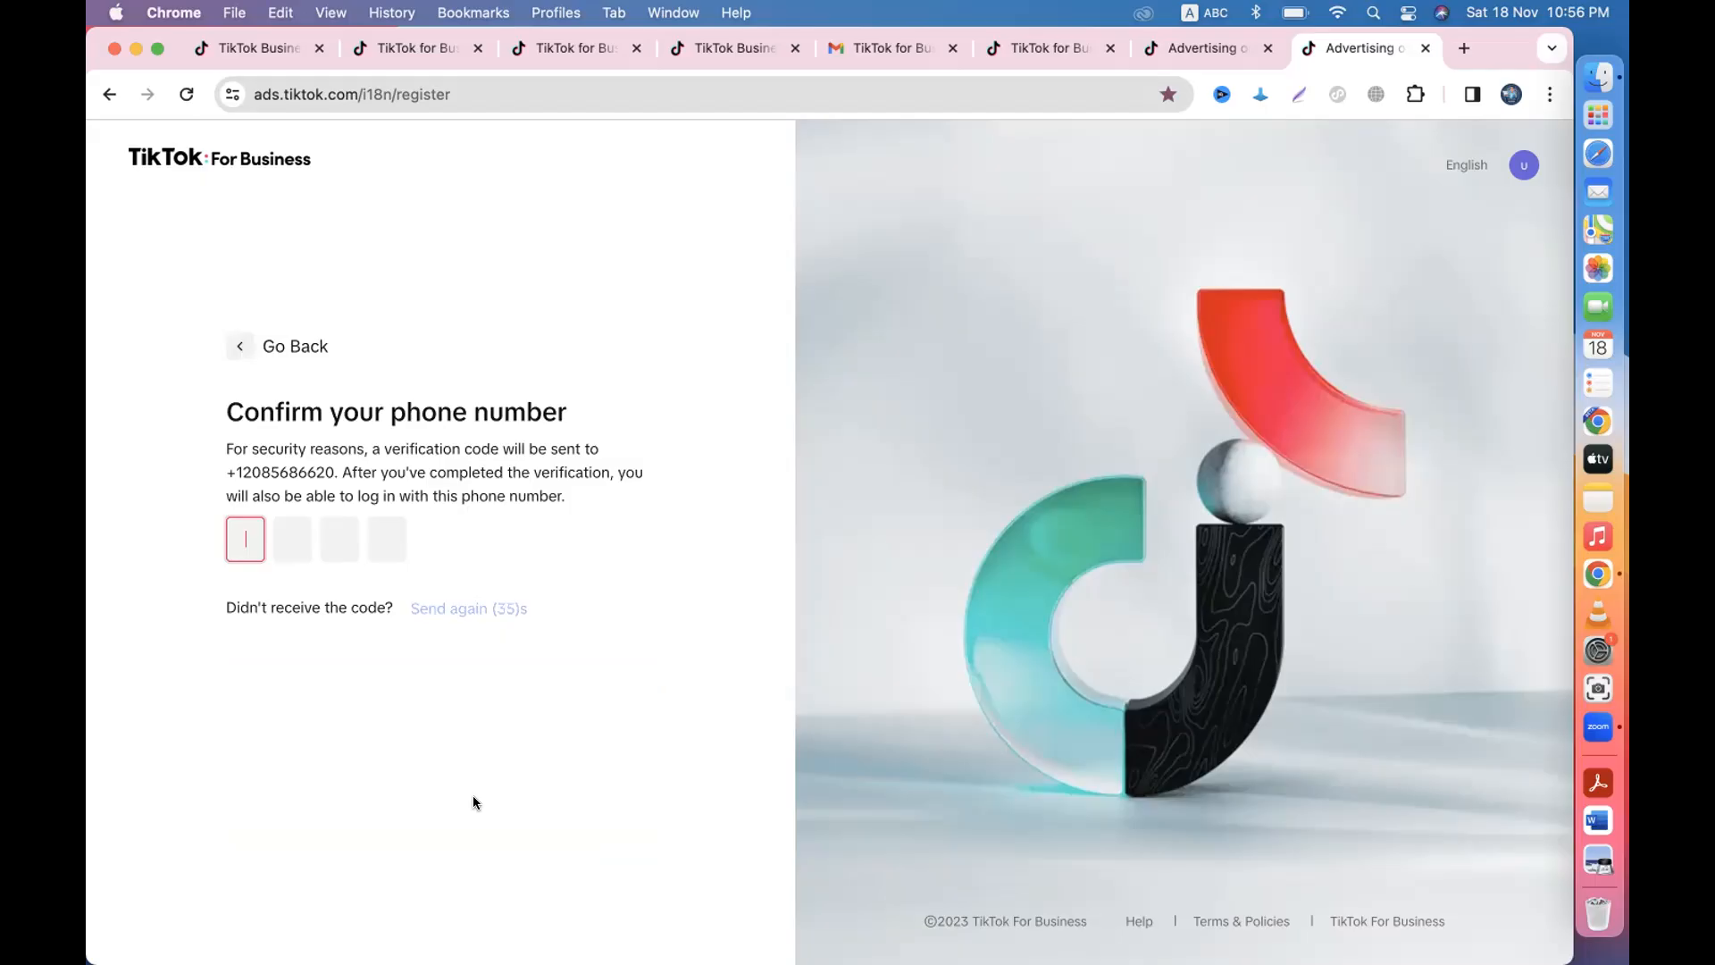
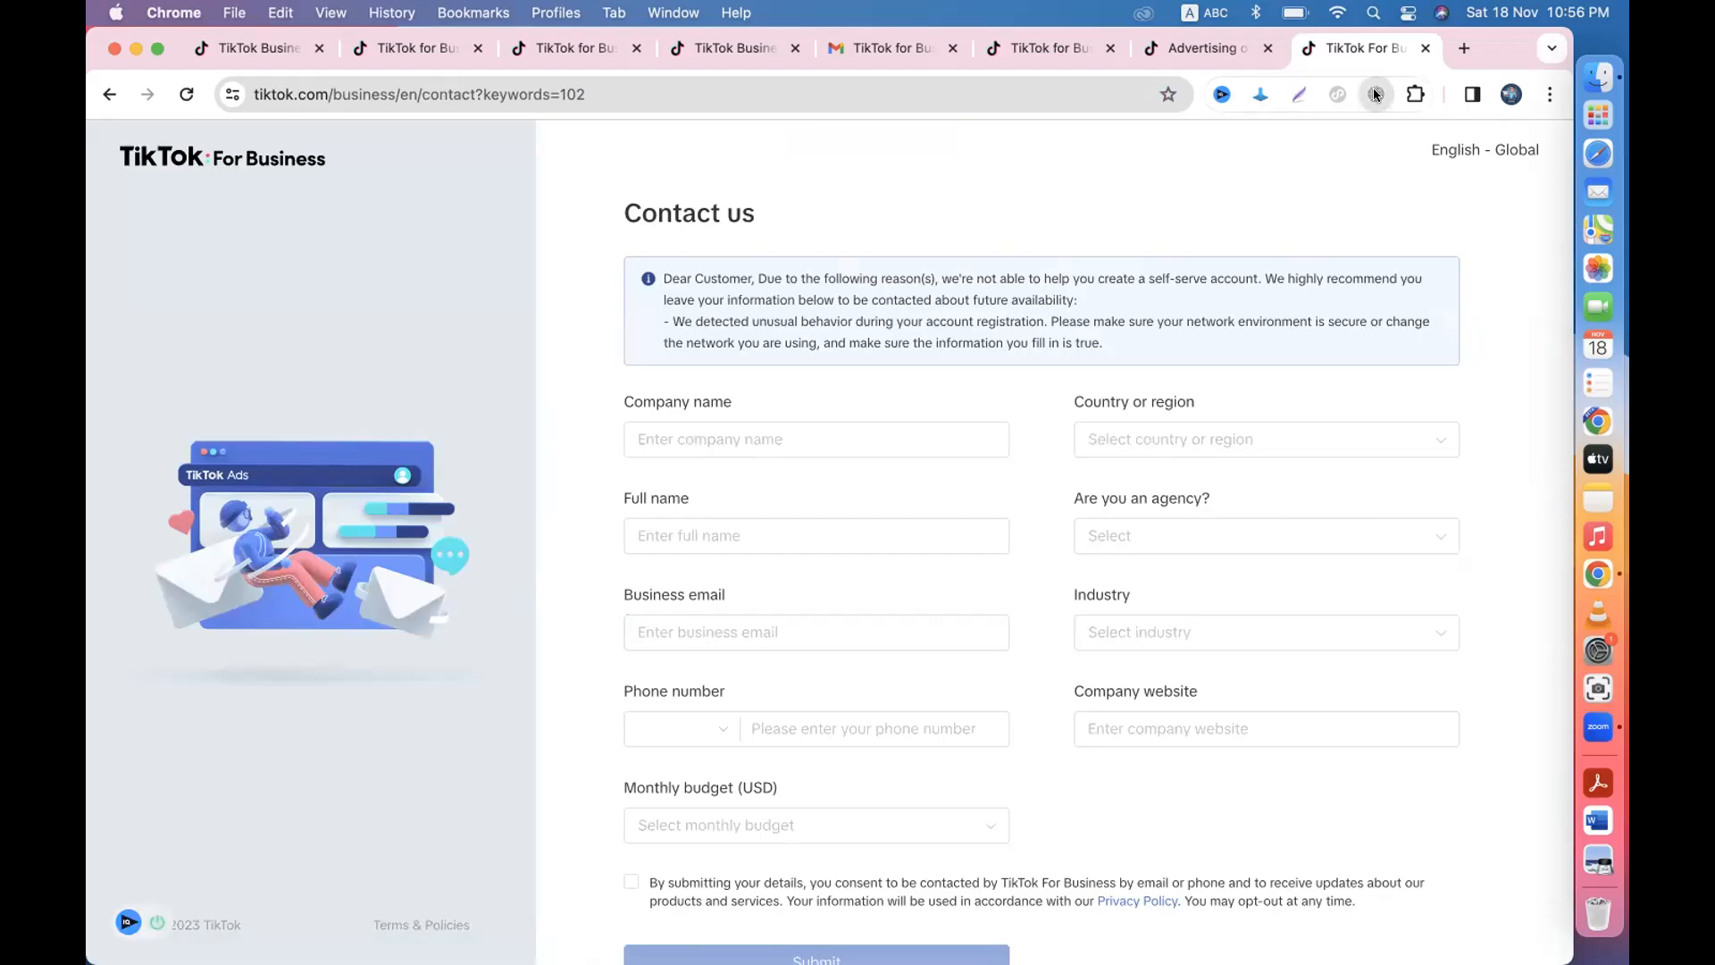
Turn on the browser VPN through the United States
left_click(1375, 94)
left_click(1186, 466)
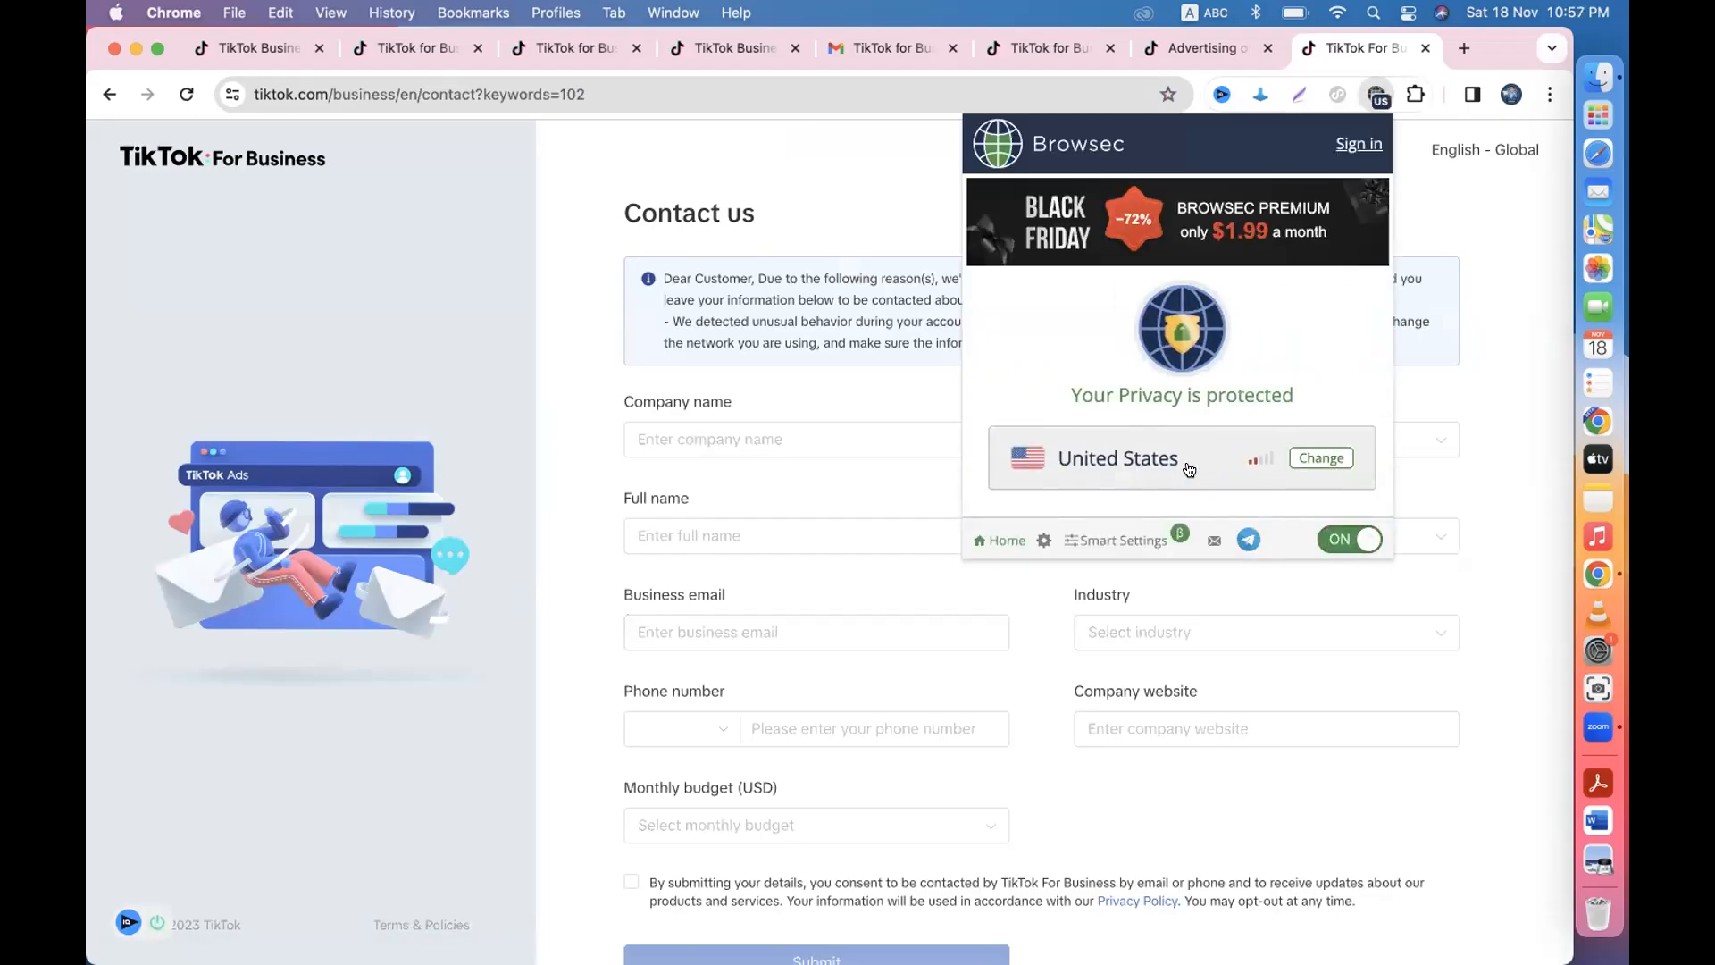
left_click(559, 410)
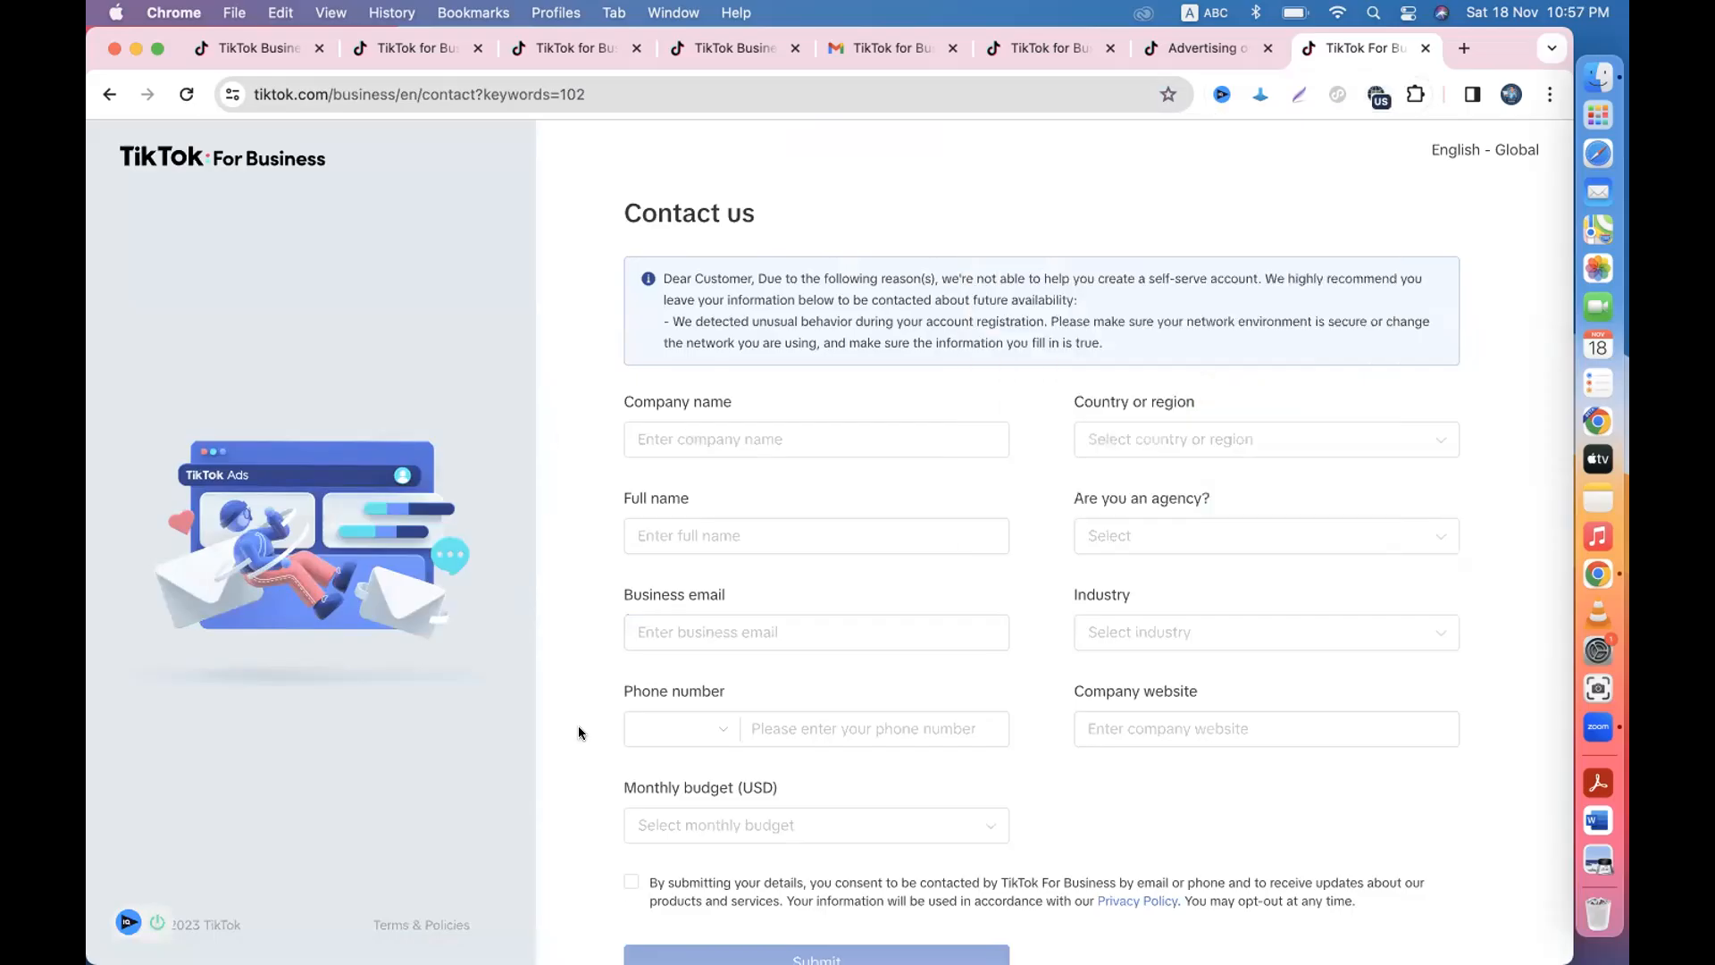
Enter 'DM Live Course' as the company name
left_click(641, 441)
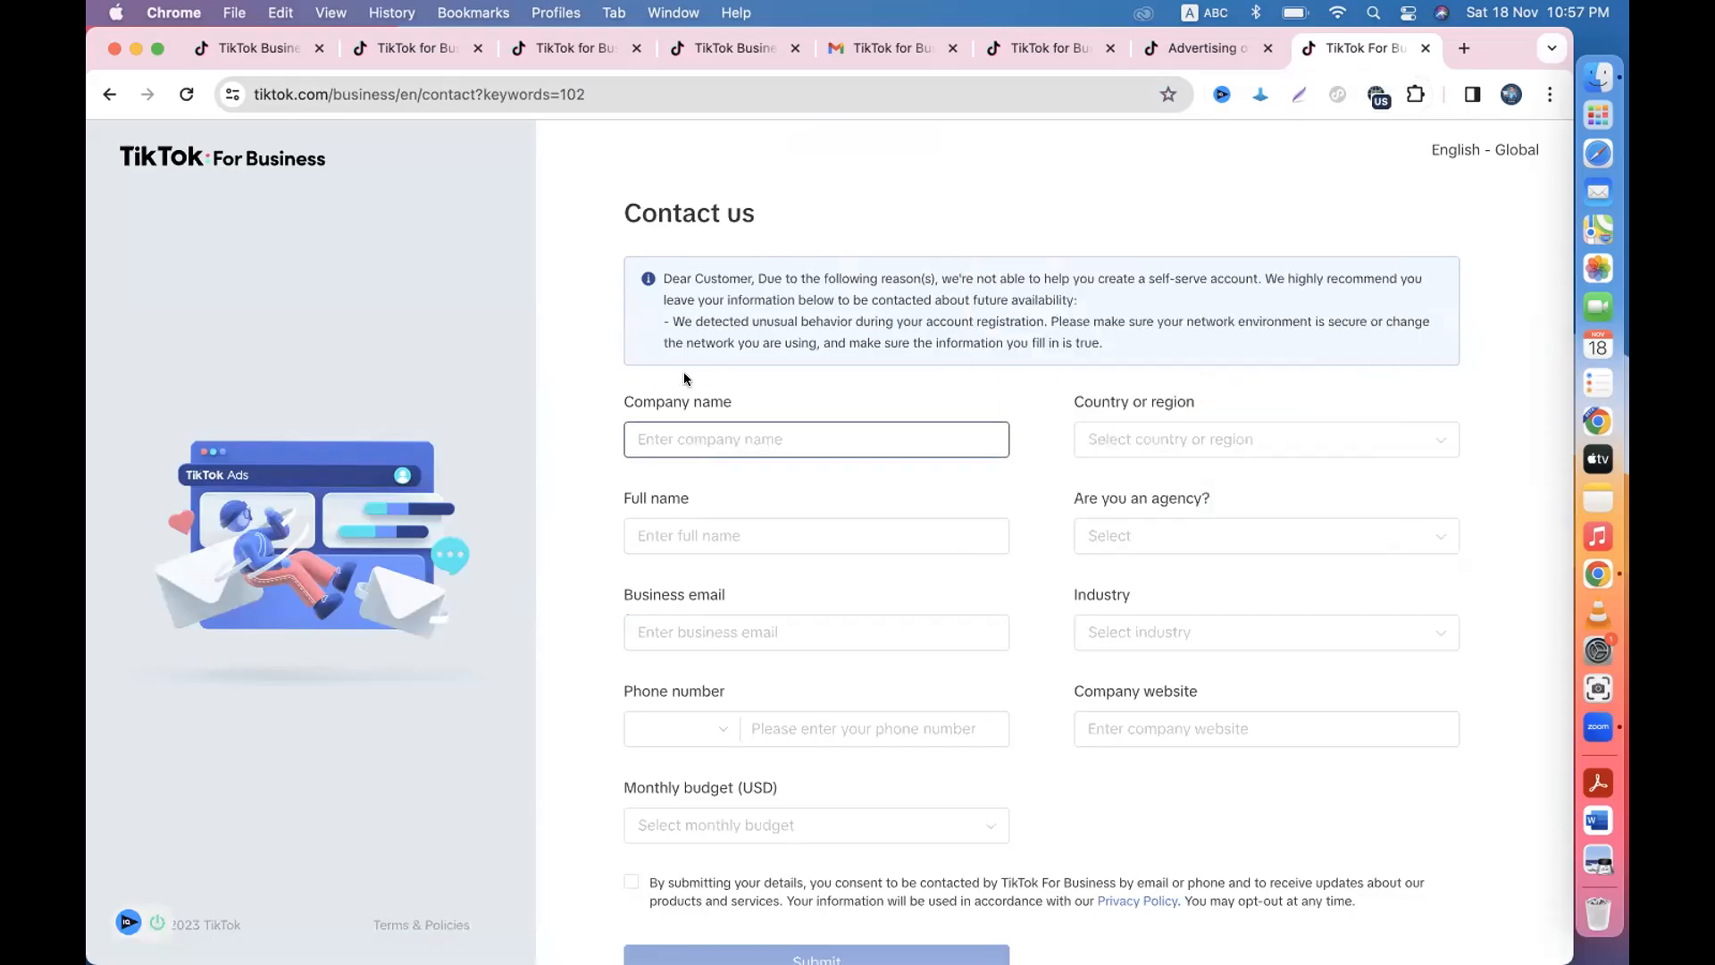
left_click(642, 162)
left_click(706, 433)
left_click(706, 432)
type("DM ")
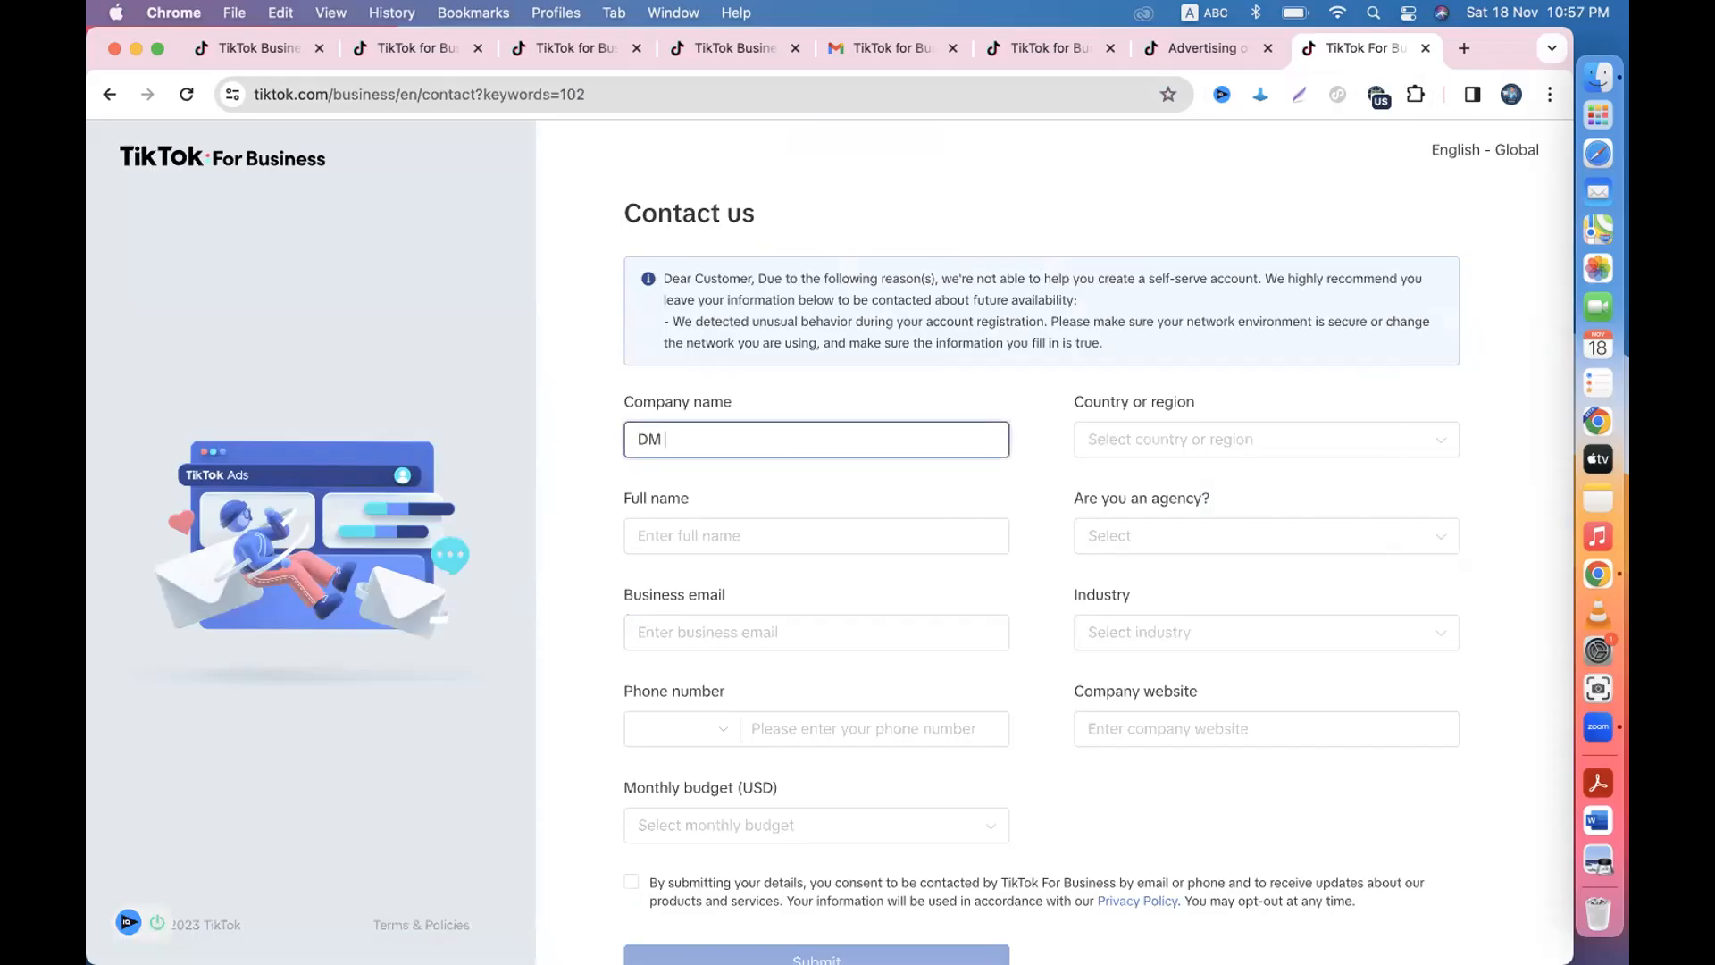
type("Live Course")
left_click_drag(781, 432, 624, 437)
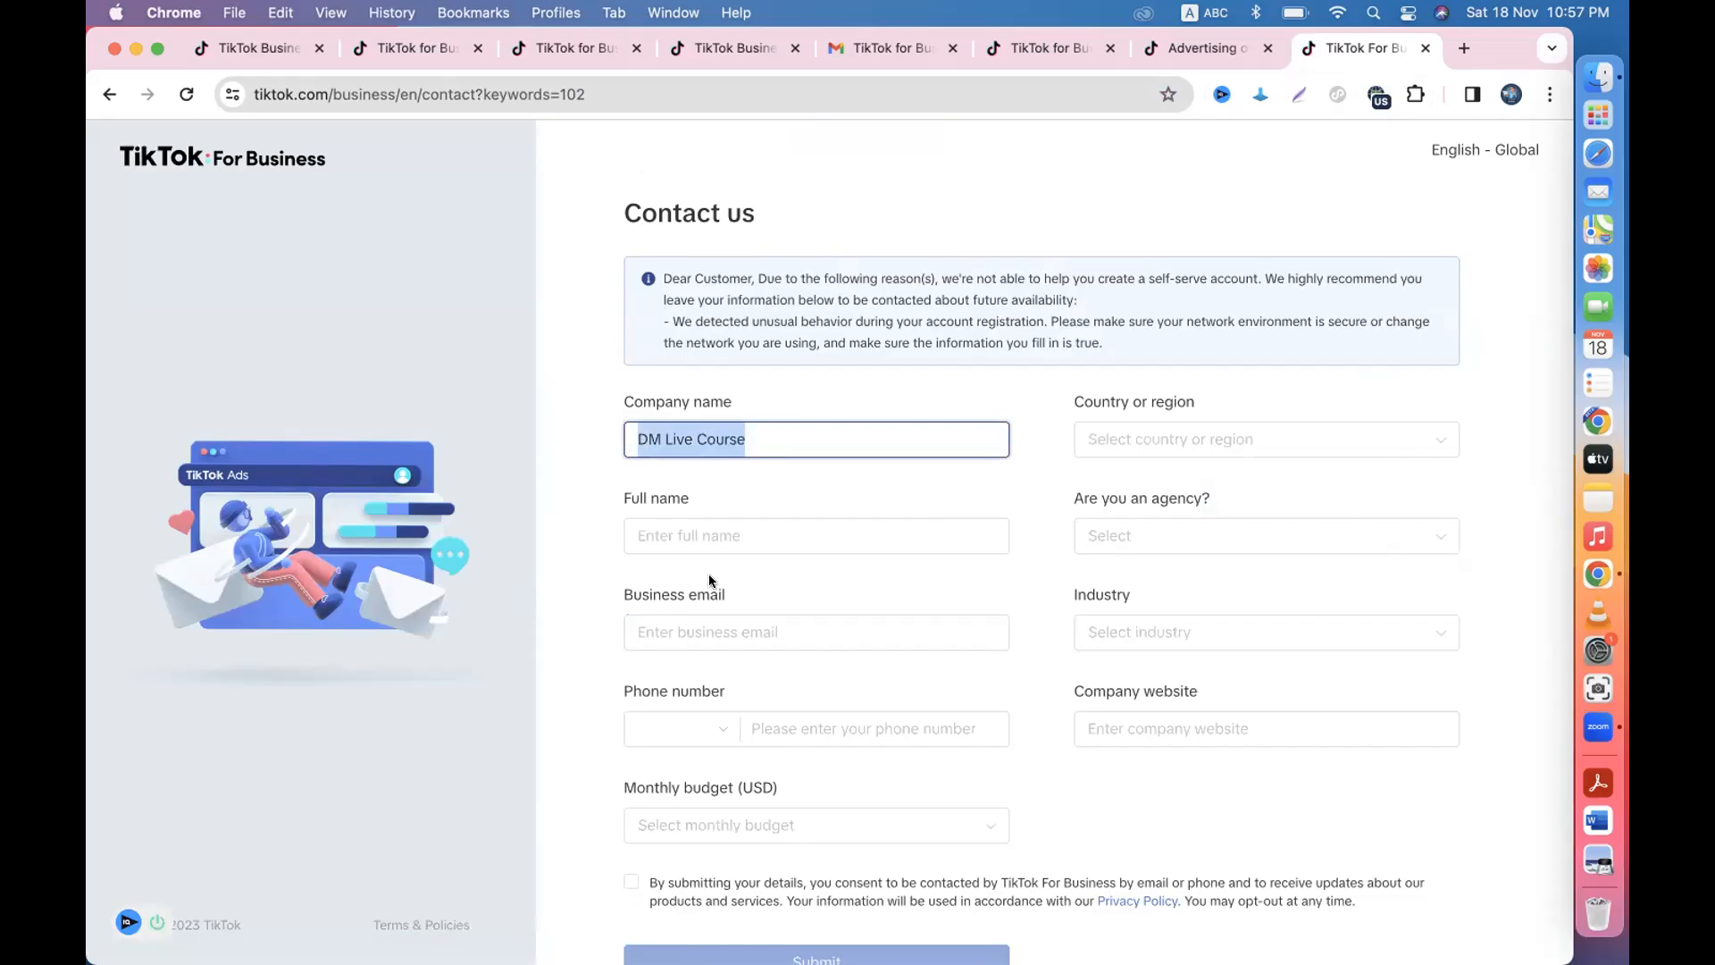
Copy the company name 'DM Live Course' into the full name field
left_click(683, 533)
left_click_drag(761, 438, 533, 439)
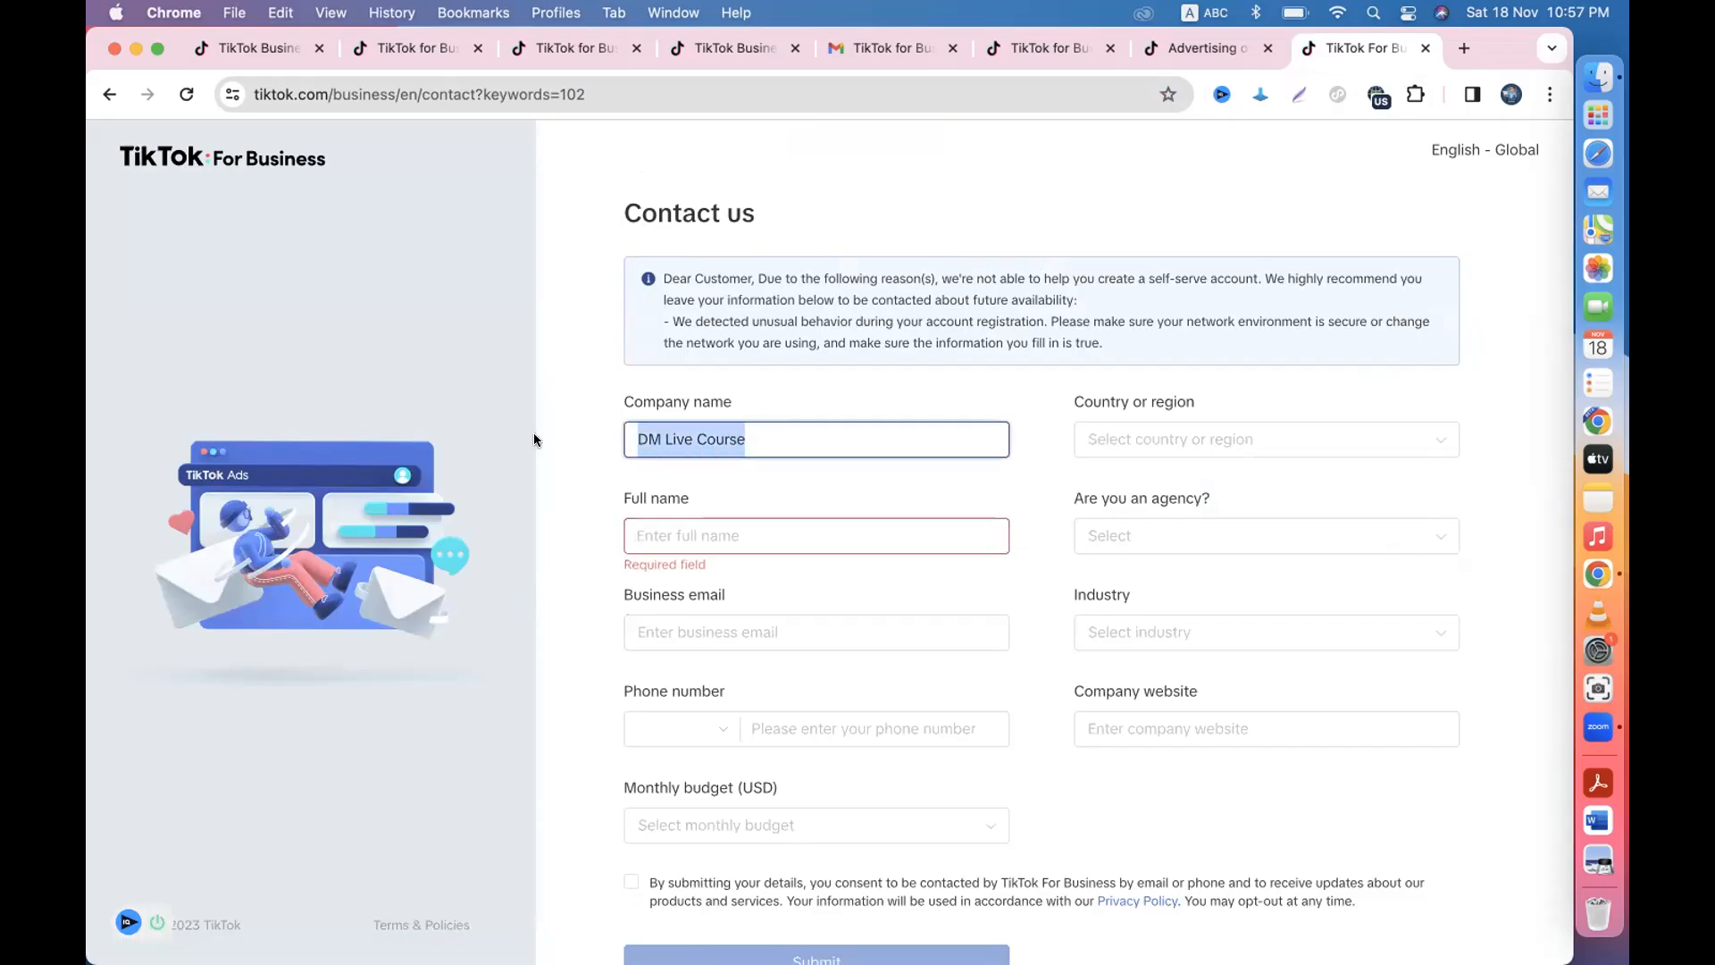
key("super+c")
left_click(676, 536)
key("super+v")
Fill in the business email address and set the country to United States
left_click(678, 626)
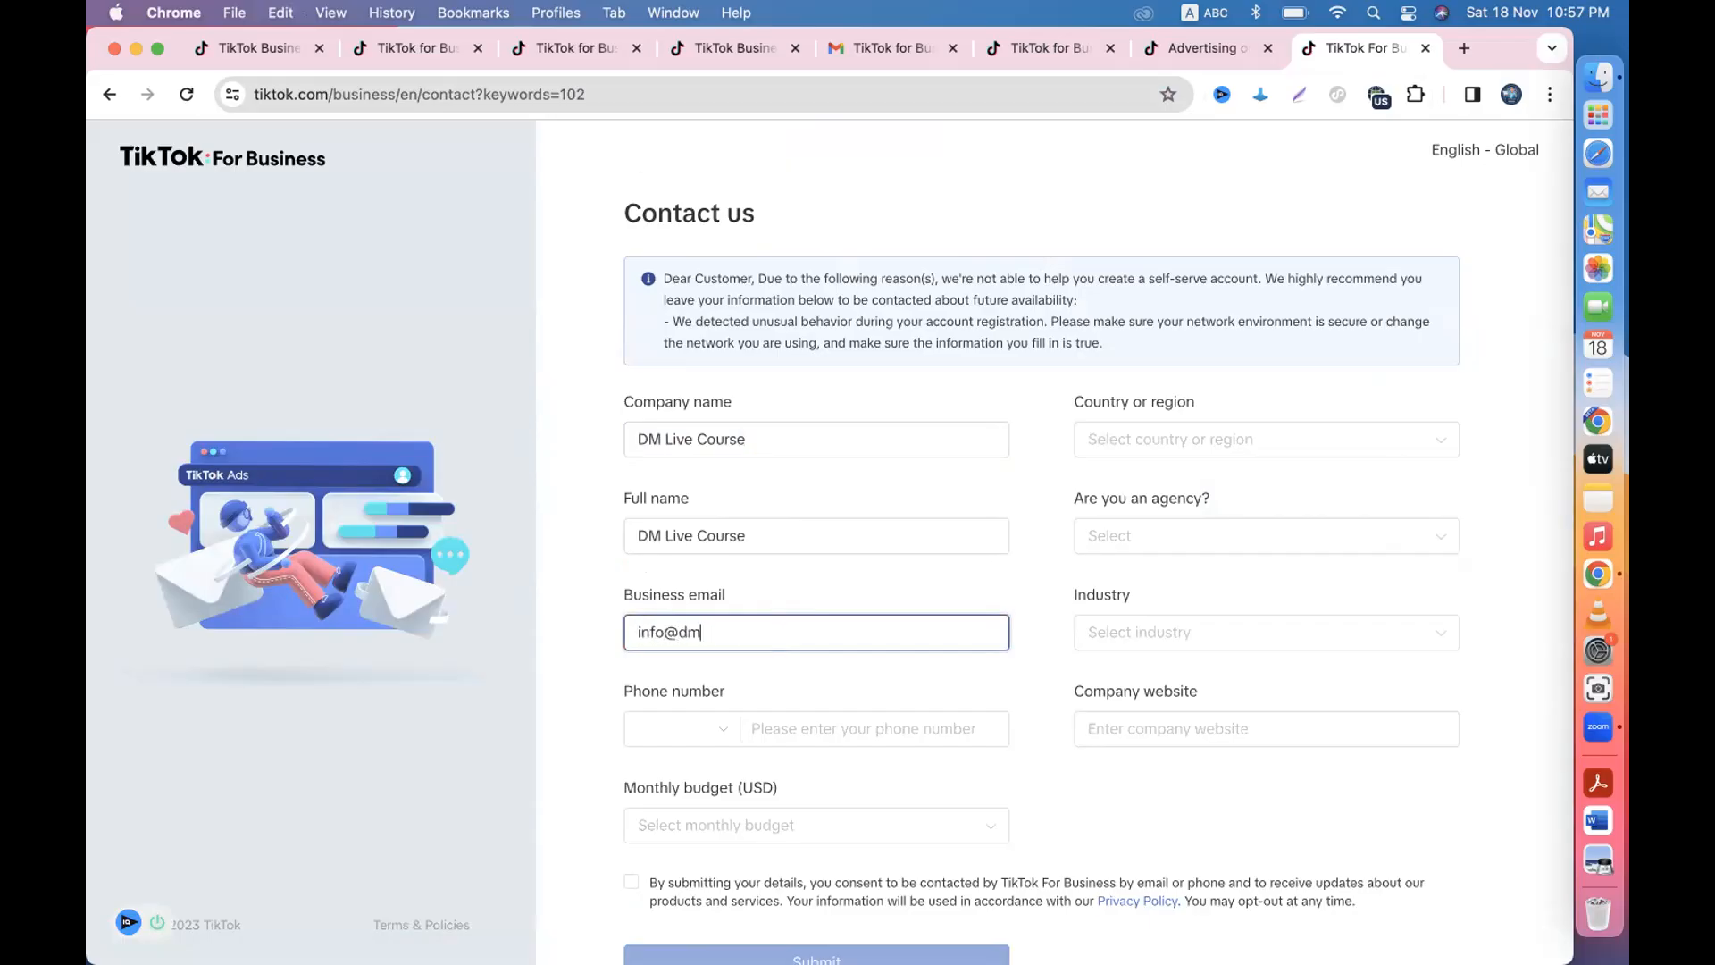
scroll(693, 635, "down", 2)
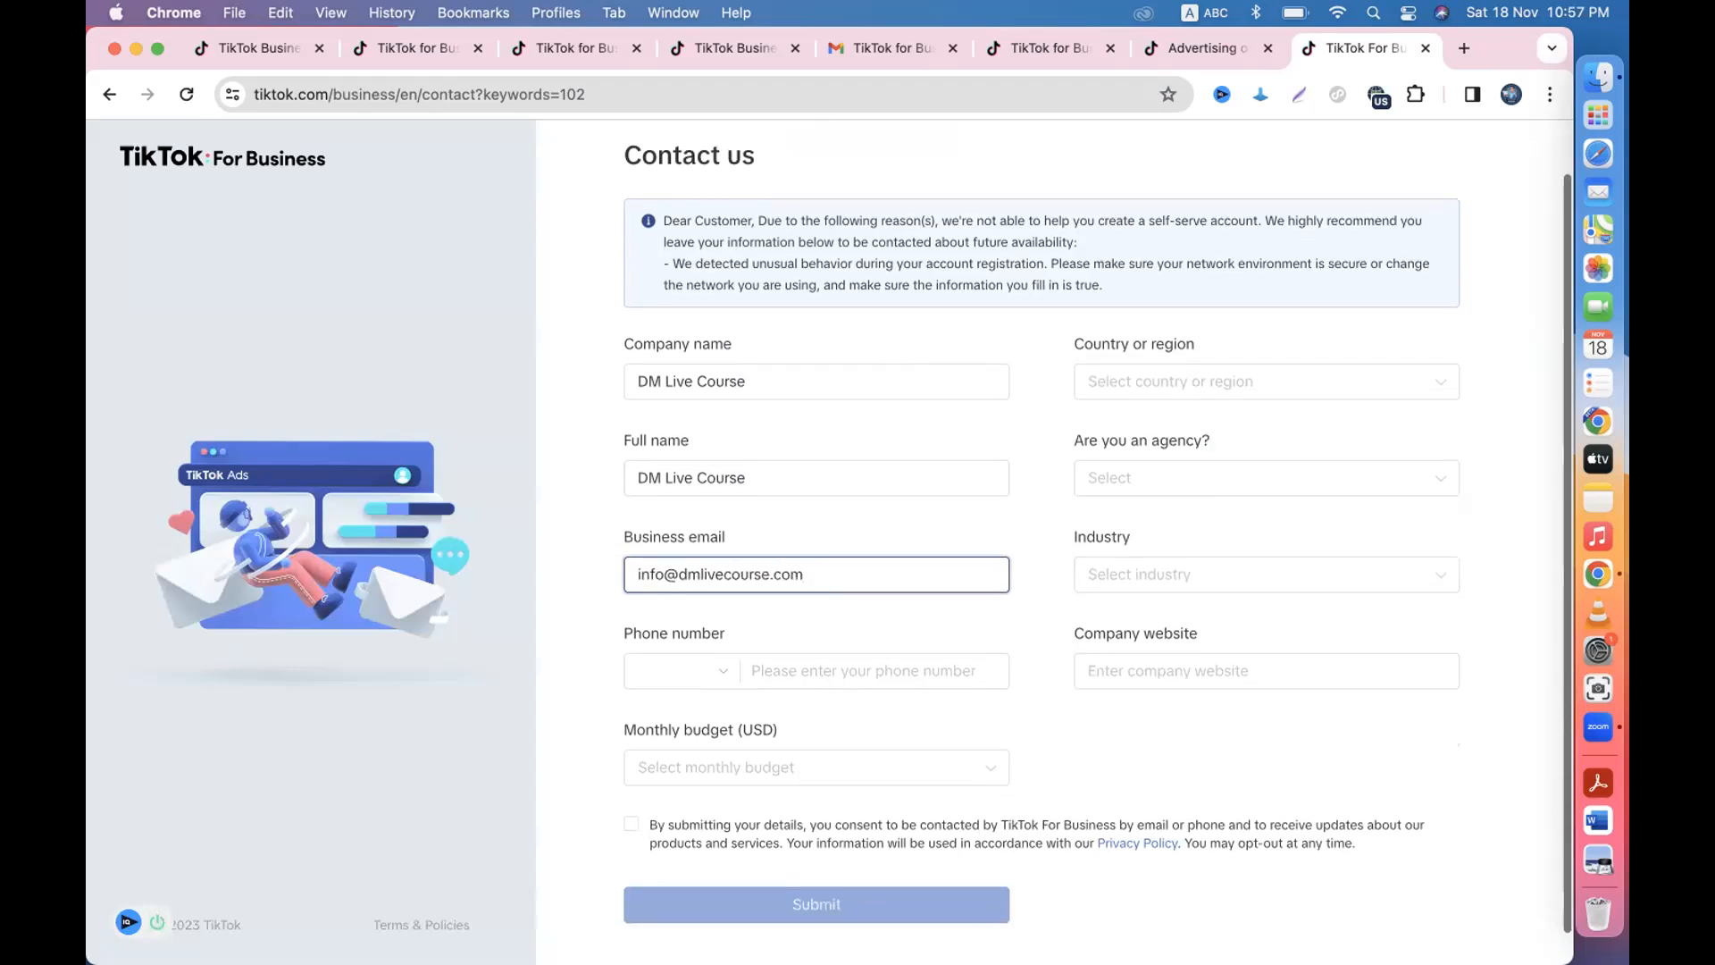
left_click(1116, 353)
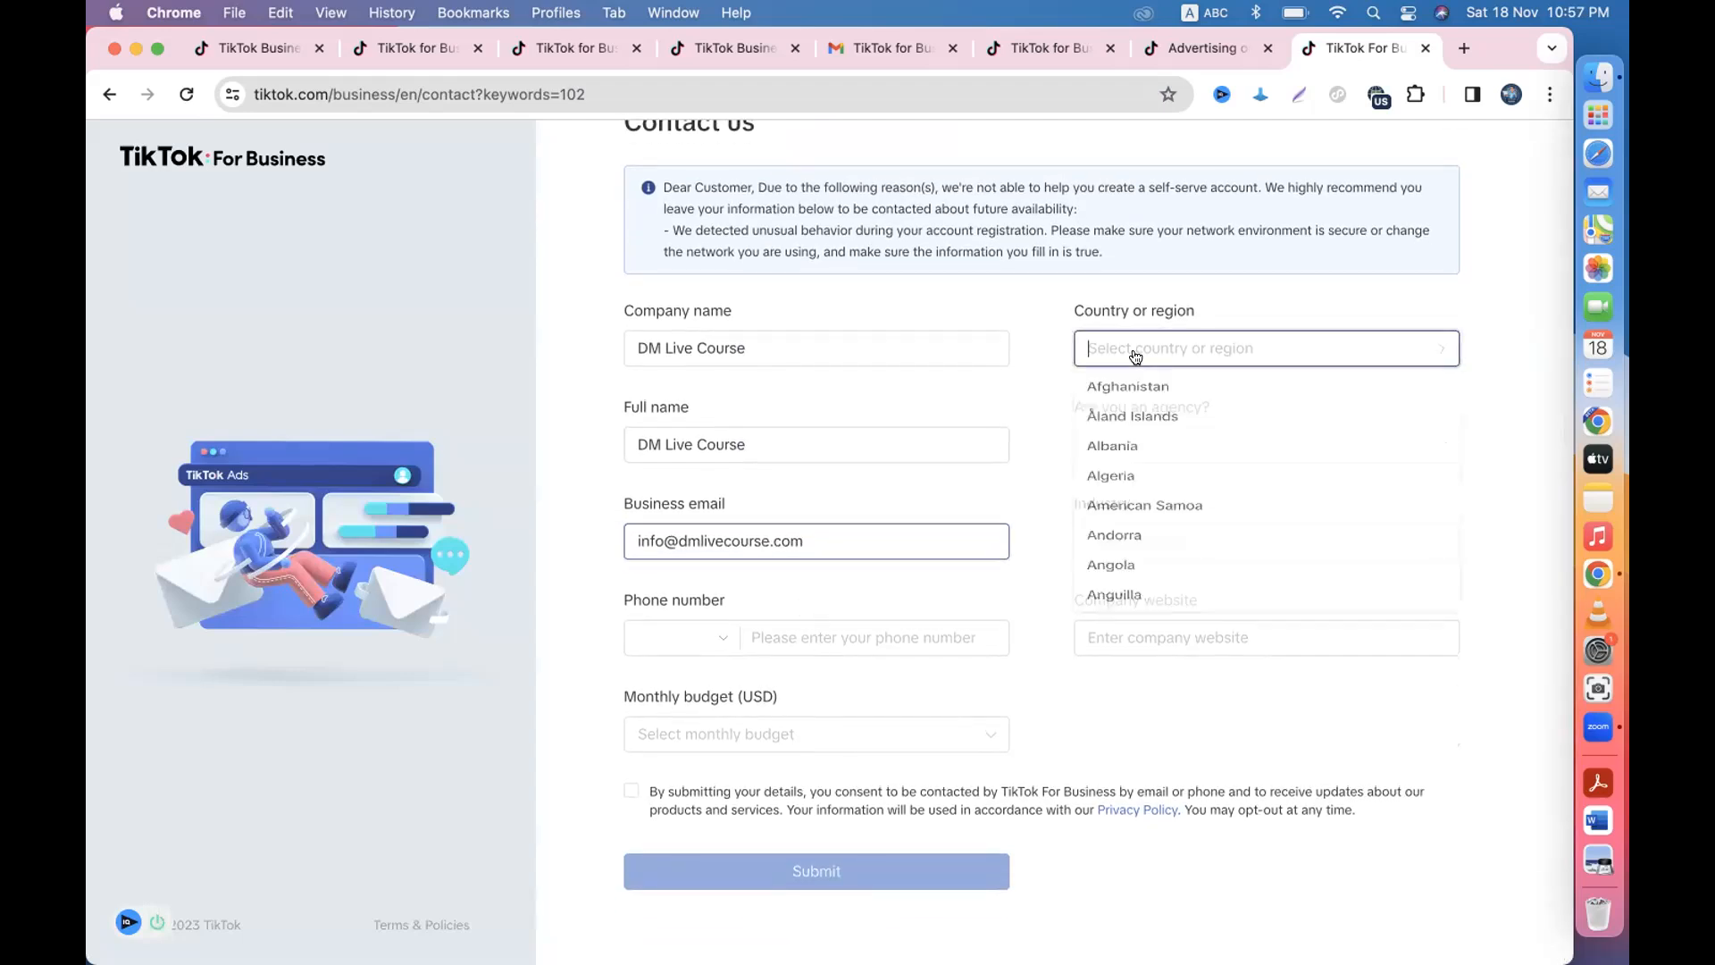
type("un")
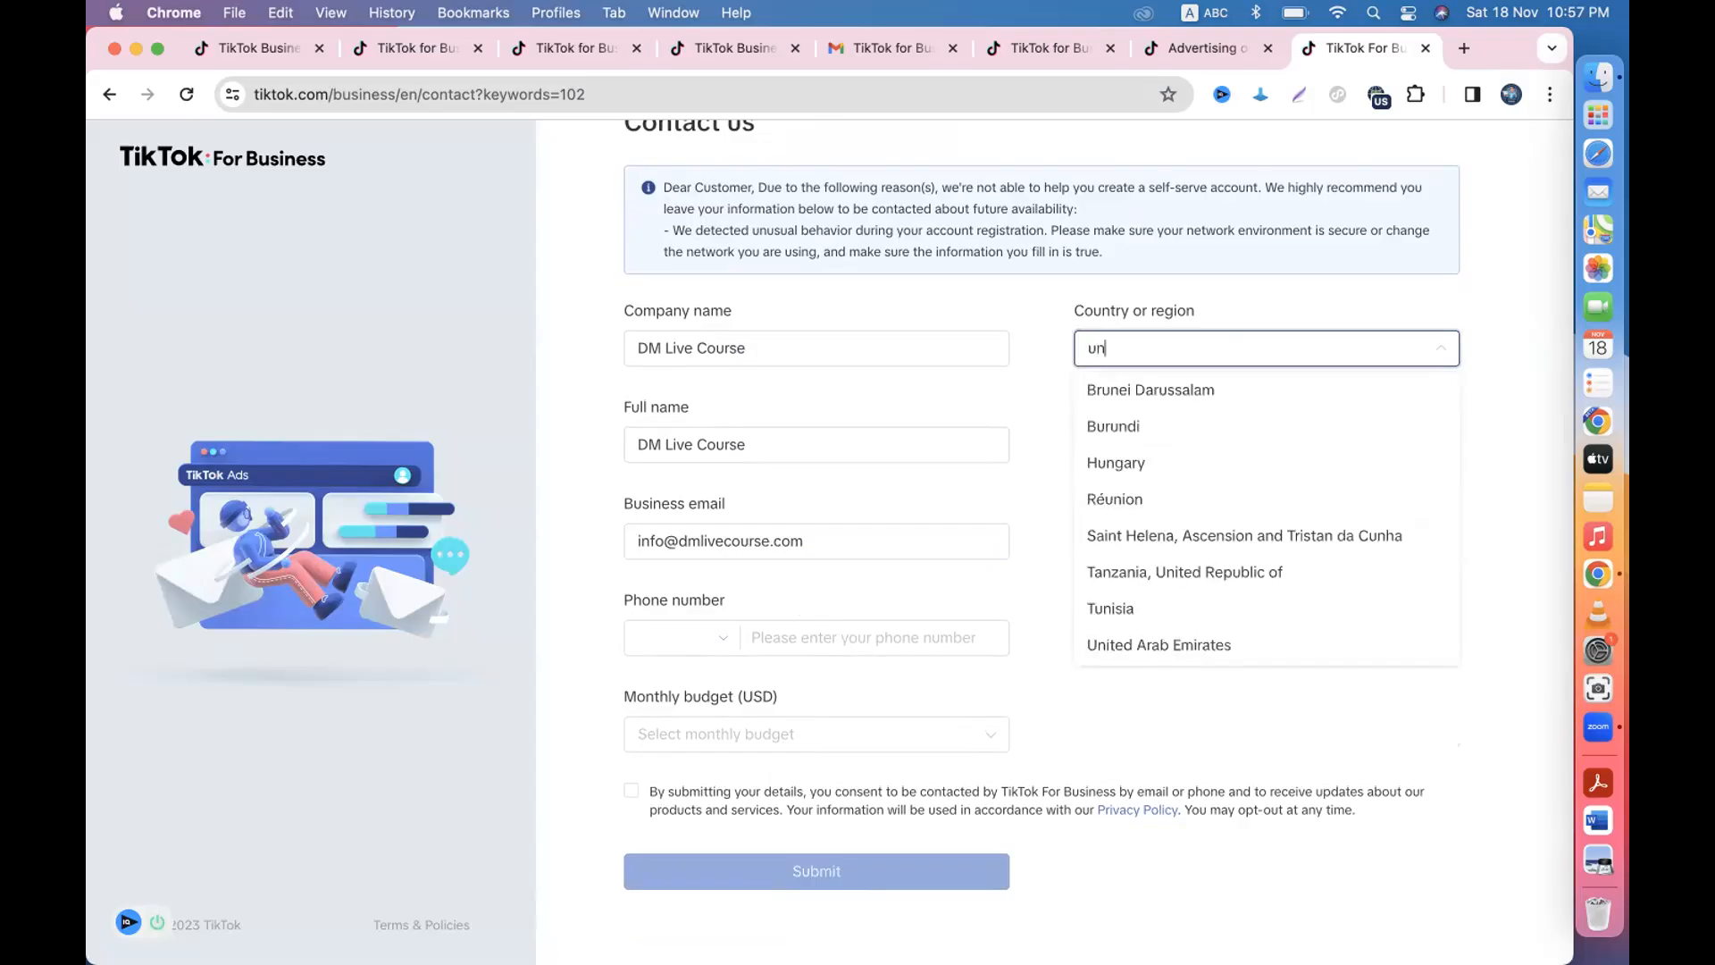
type("i")
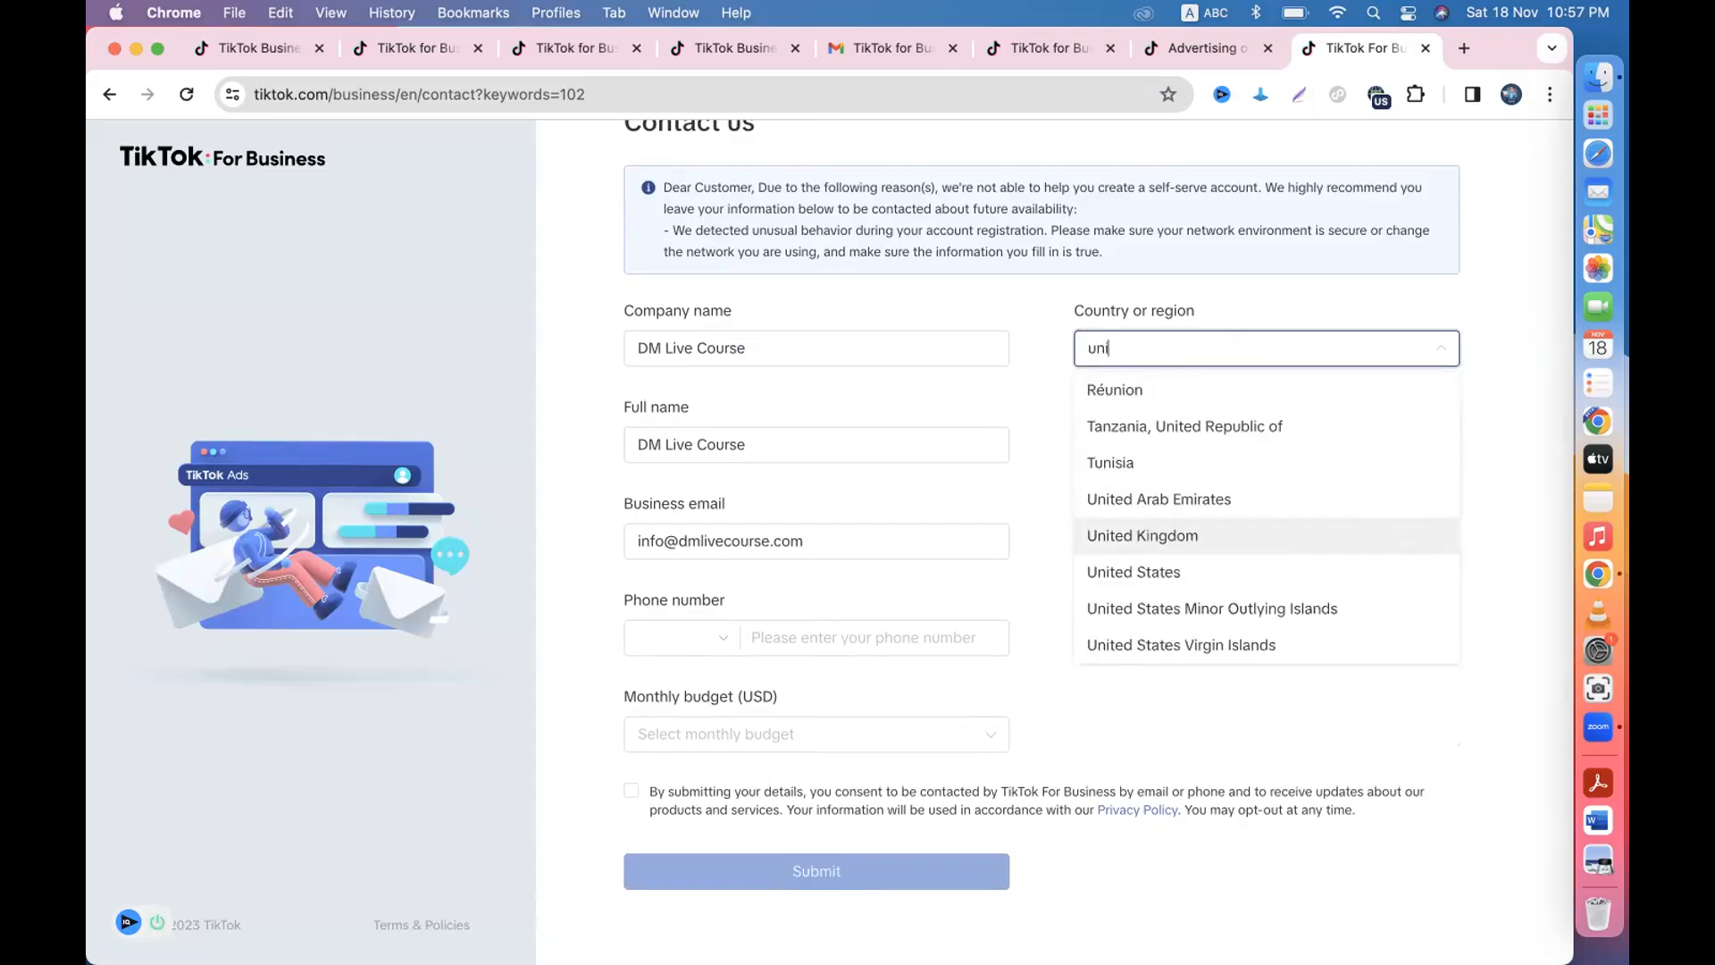
left_click(1163, 573)
Answer No to the agency question and choose Education and training as the industry
left_click(1098, 445)
left_click(1101, 518)
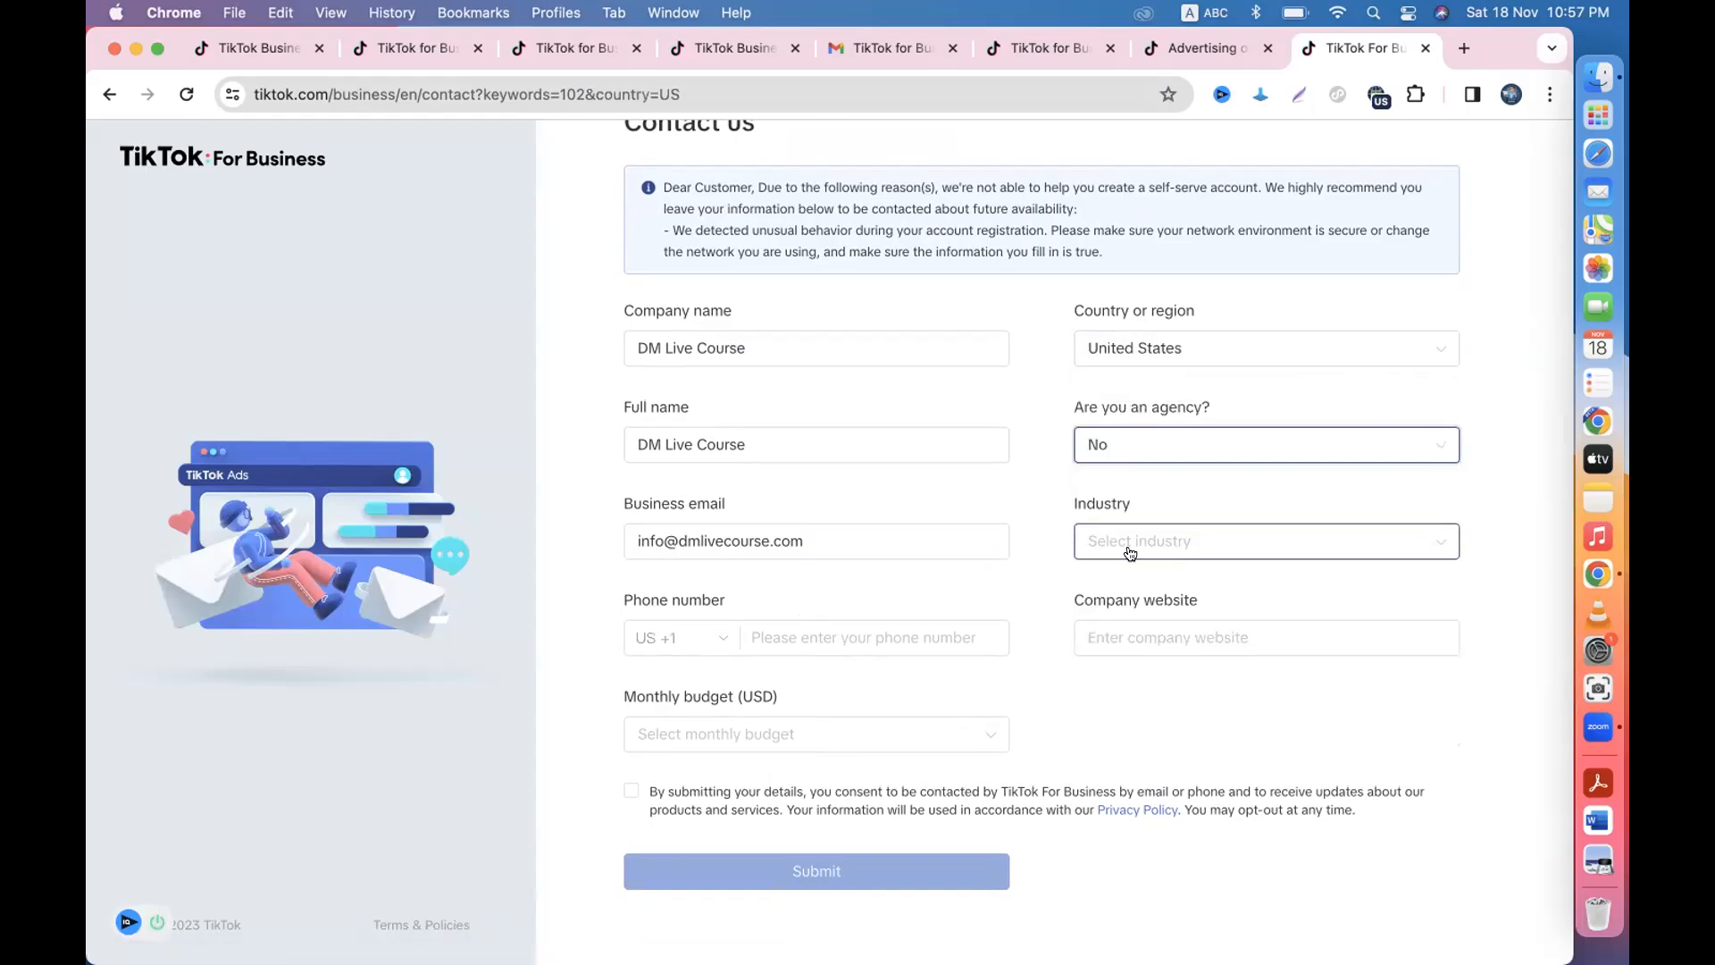
left_click(1127, 545)
left_click(1144, 725)
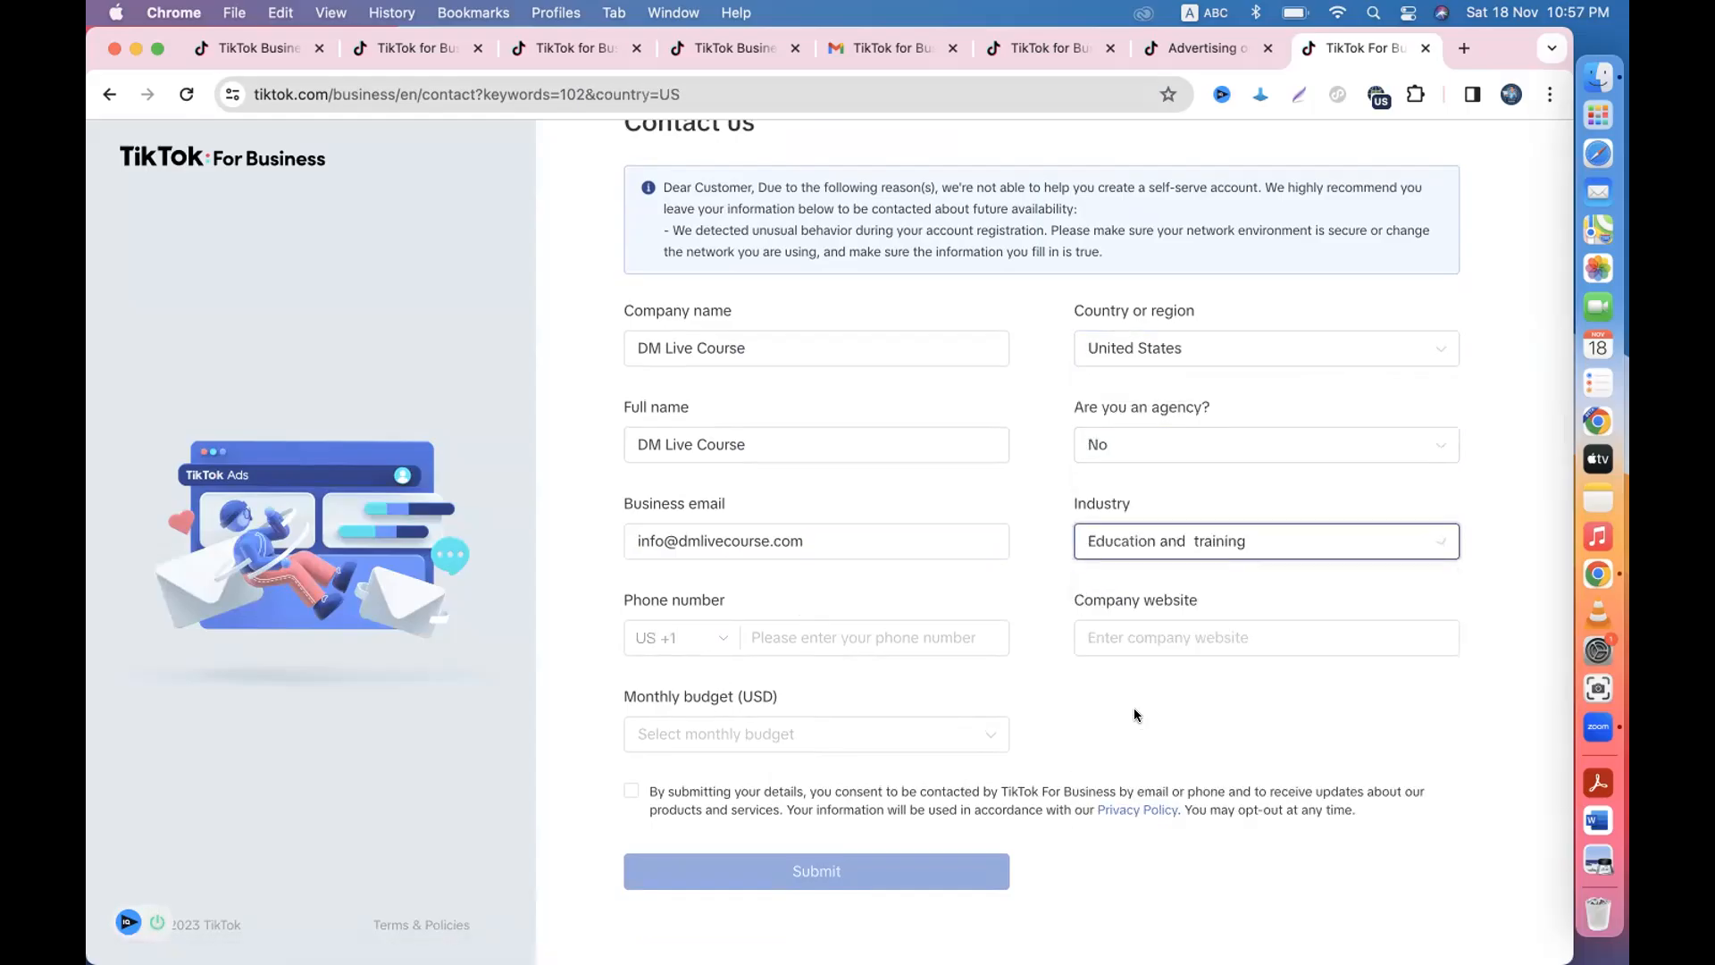
left_click(1146, 637)
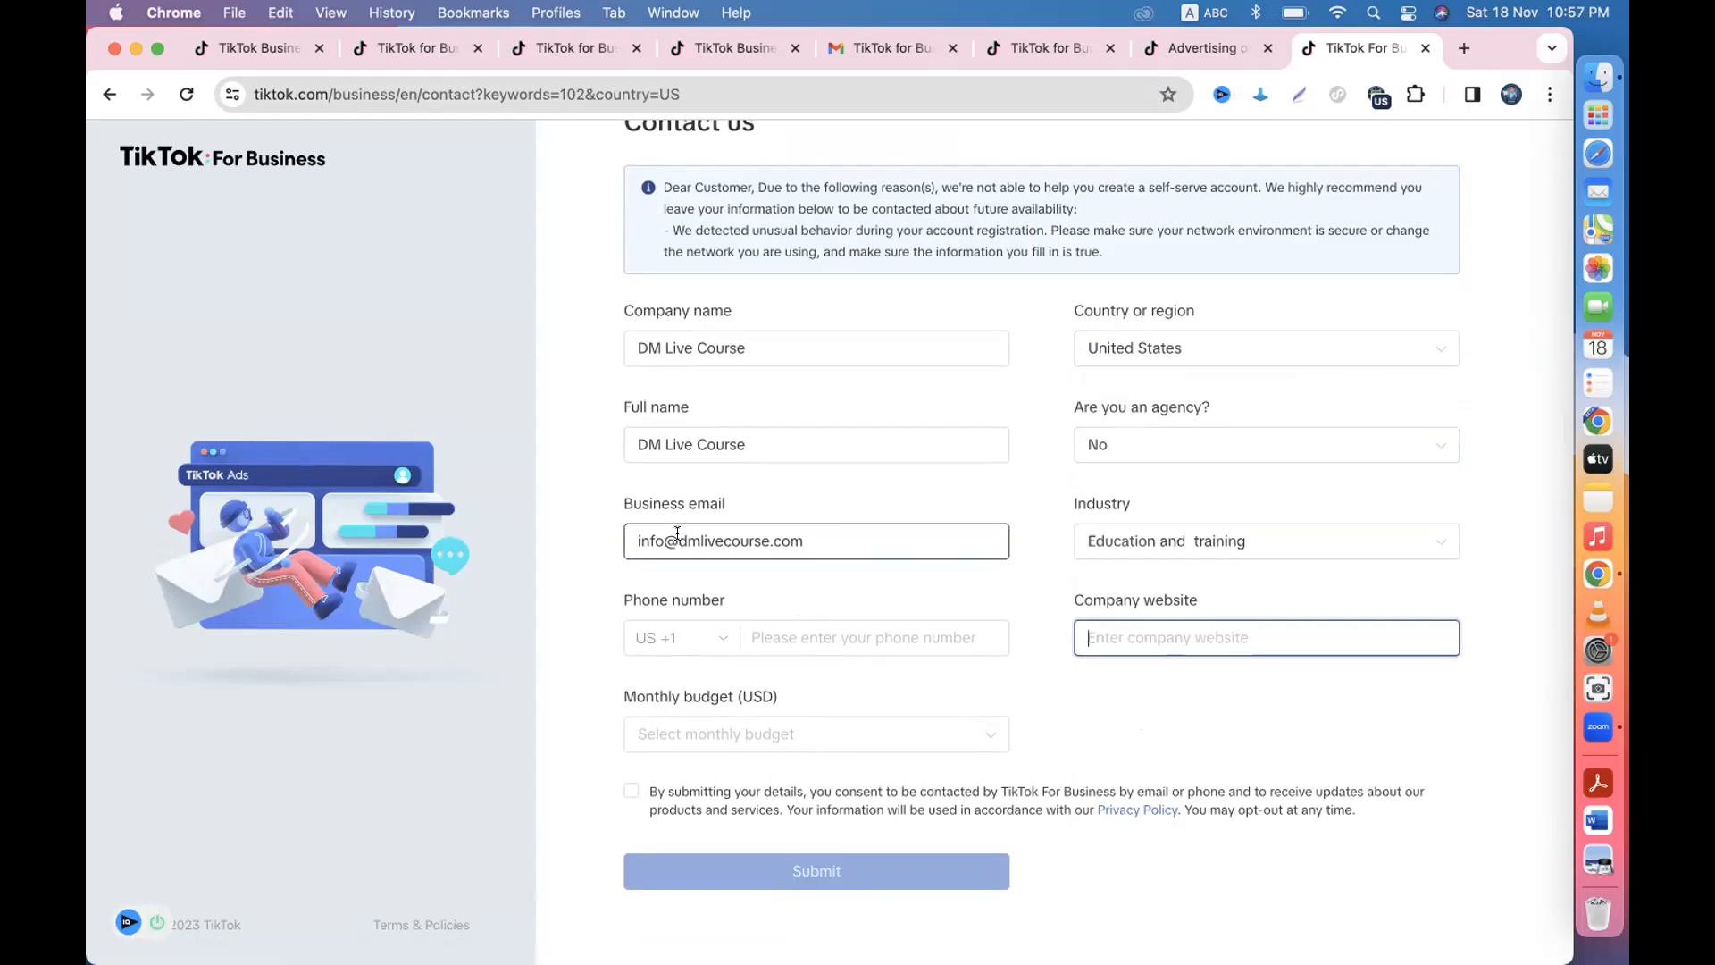
left_click_drag(679, 541, 833, 534)
key("super+c")
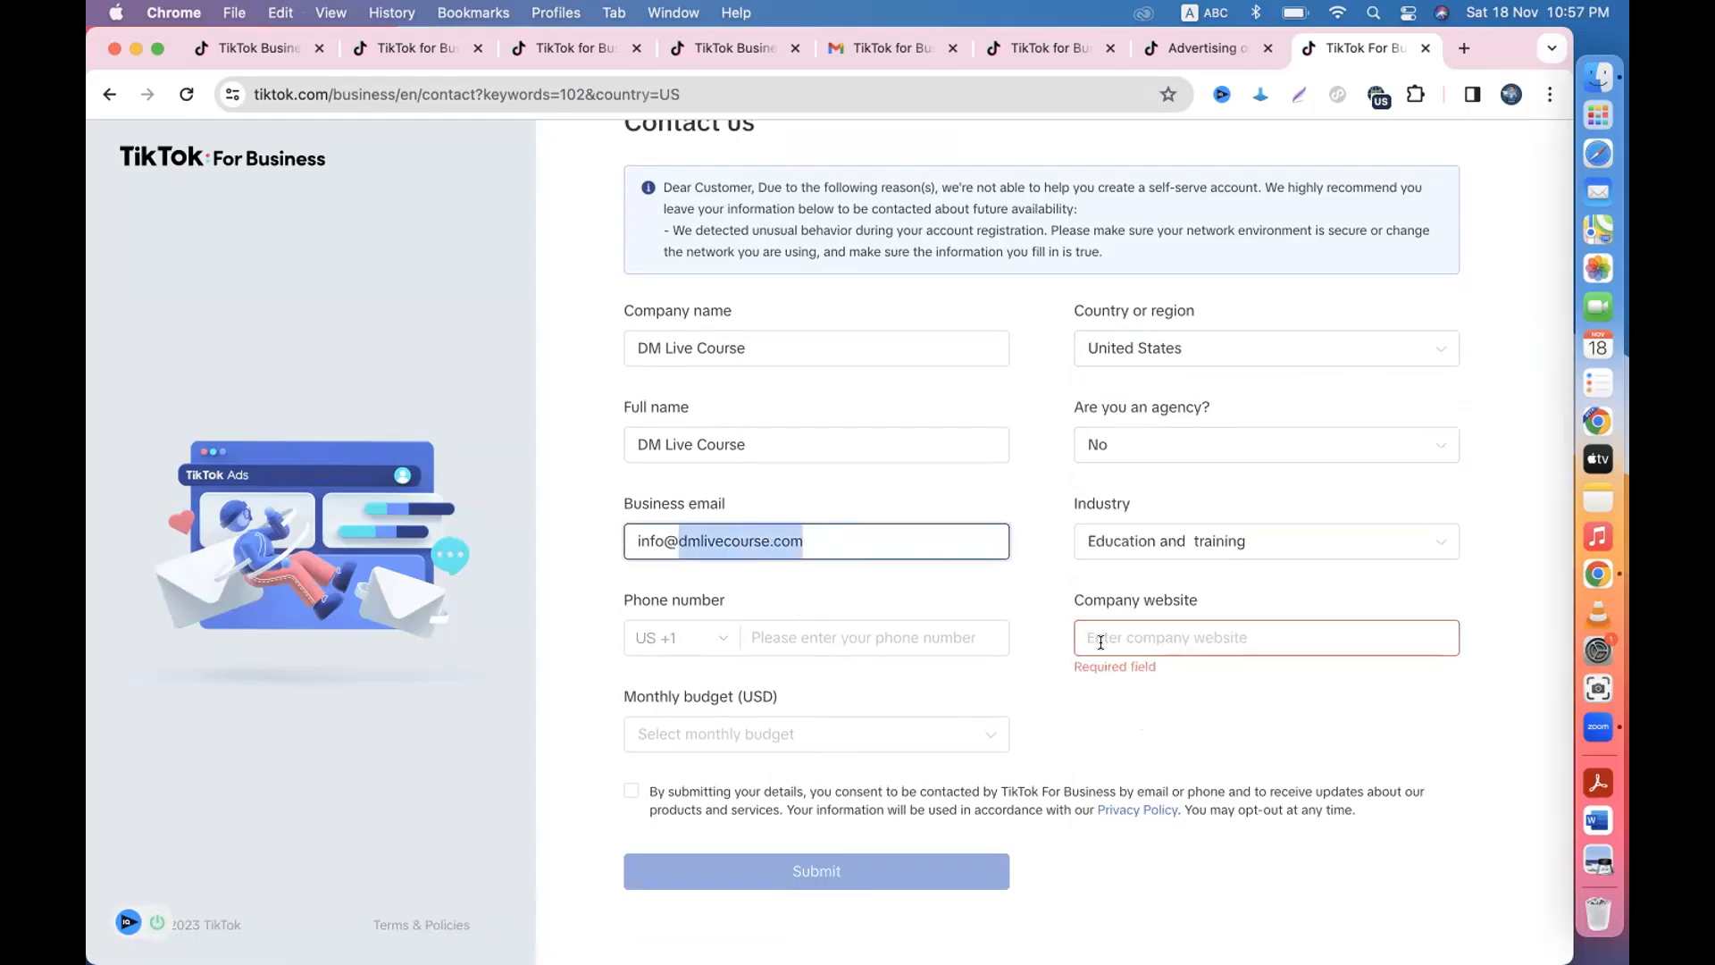
left_click(1146, 637)
type("www.")
key("super+v")
Choose a $30,000 - $50,000 monthly budget, tick the contact consent, and fill in the phone number
left_click(697, 739)
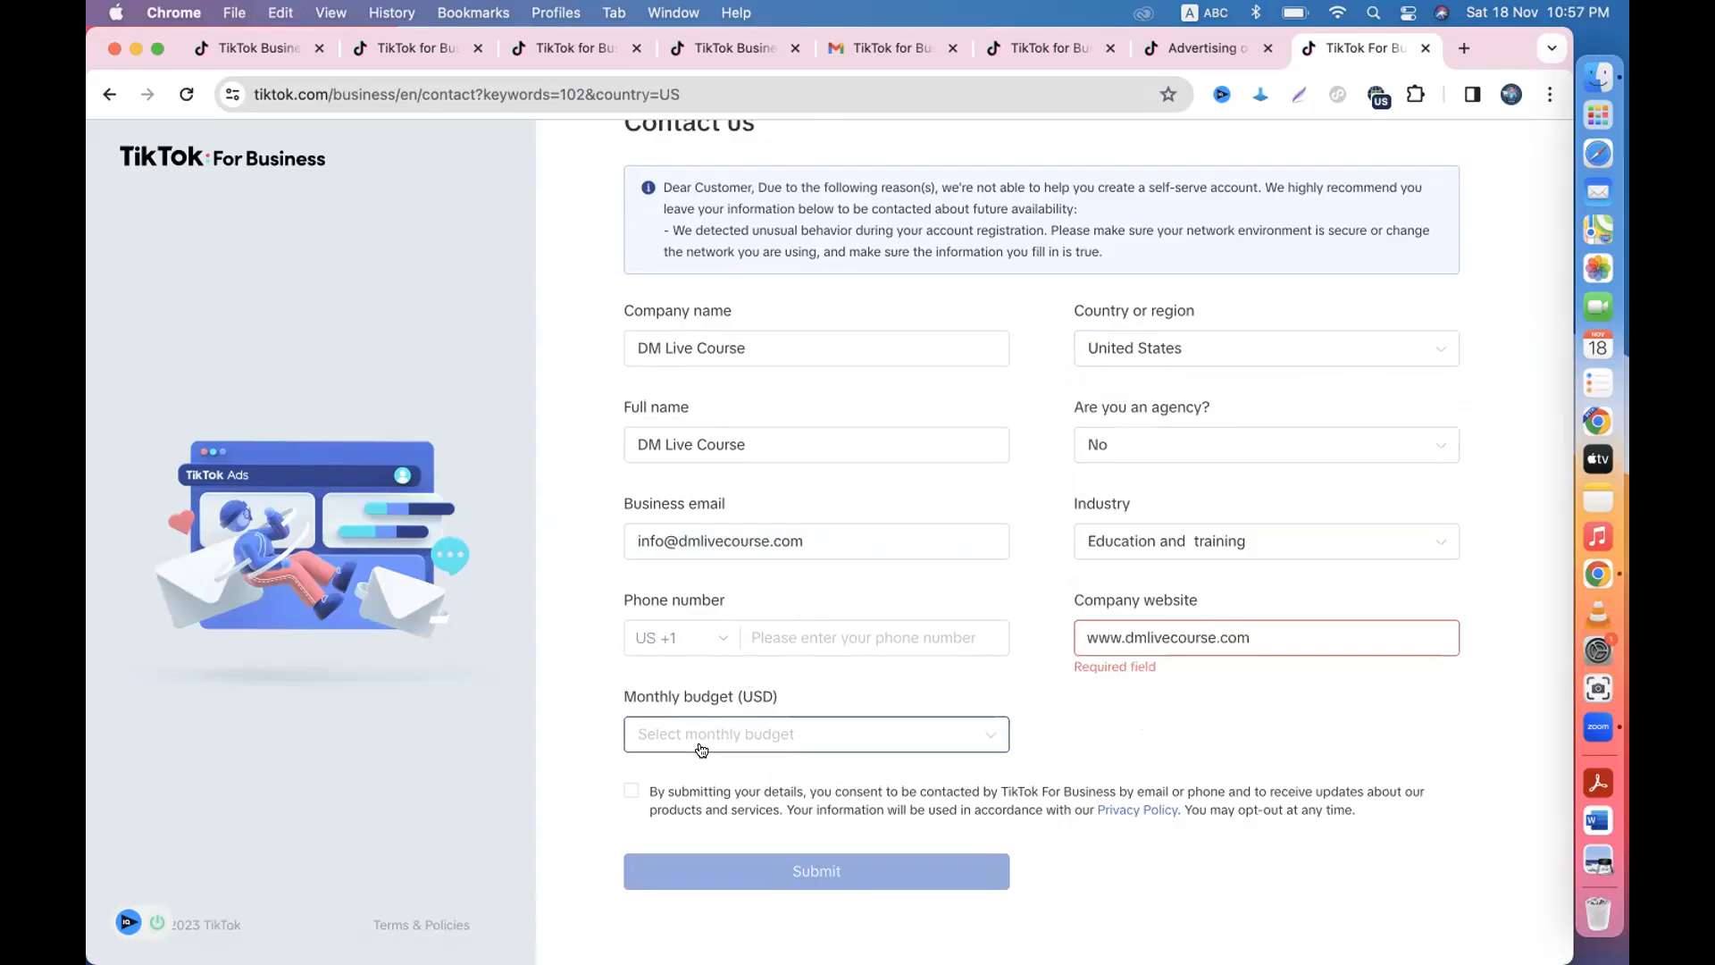
scroll(705, 838, "down", 2)
scroll(706, 839, "down", 1)
left_click(708, 875)
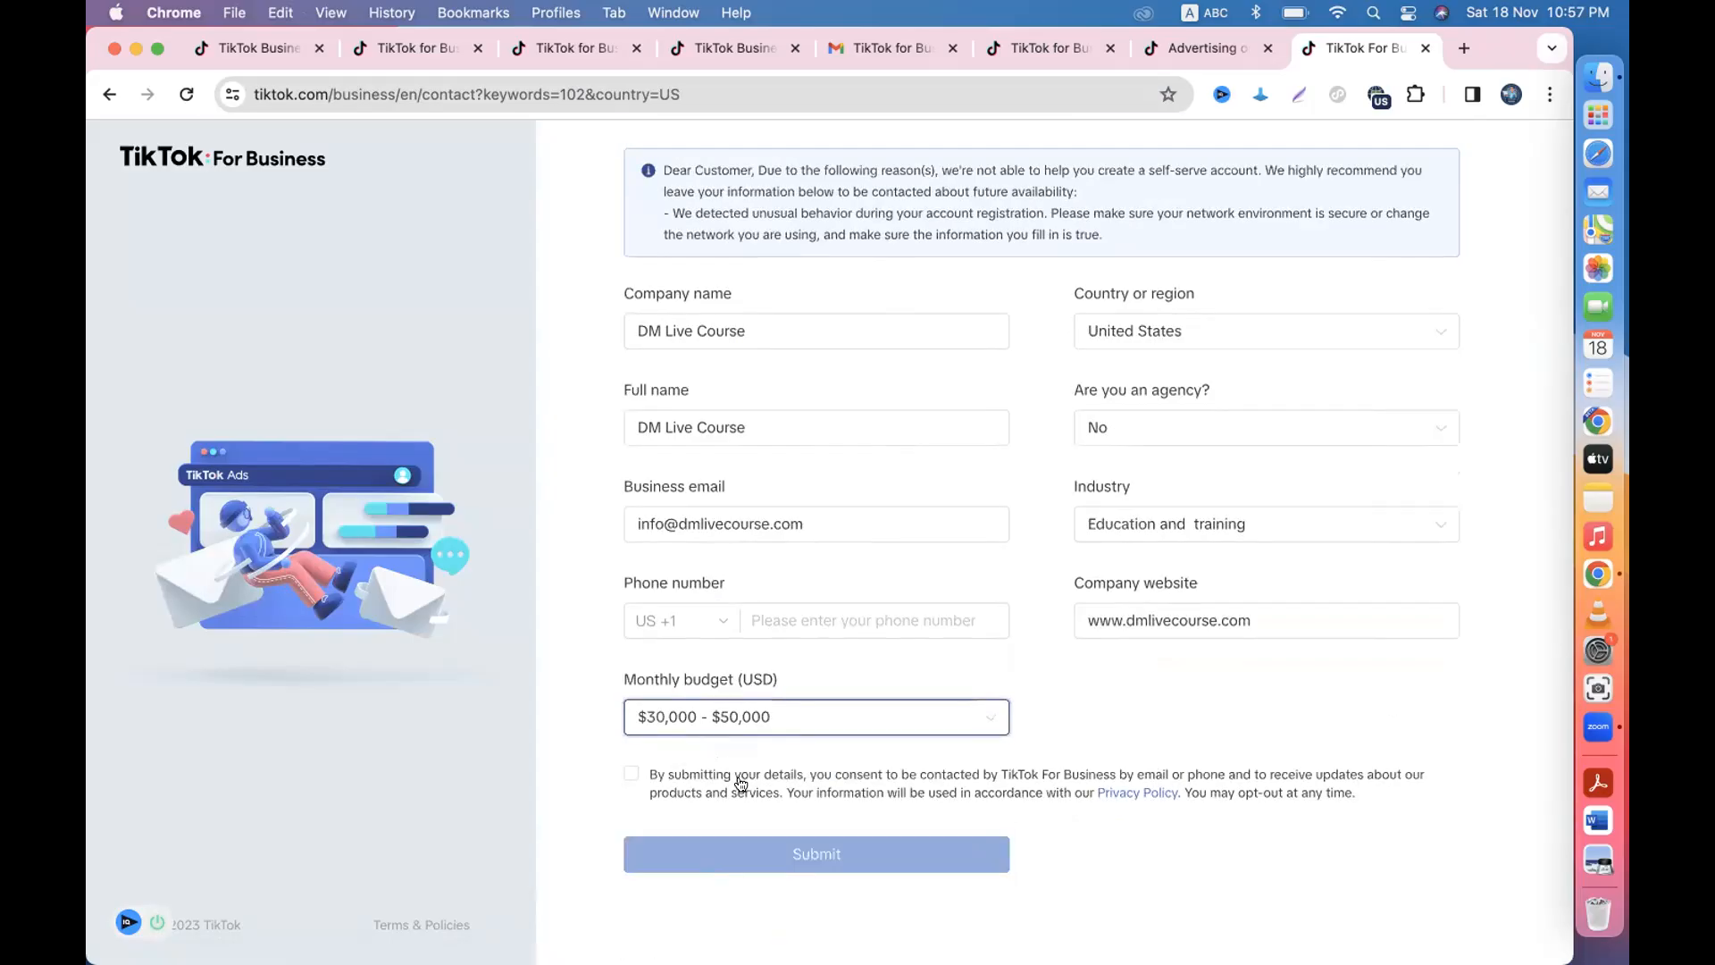
left_click(631, 790)
left_click(810, 628)
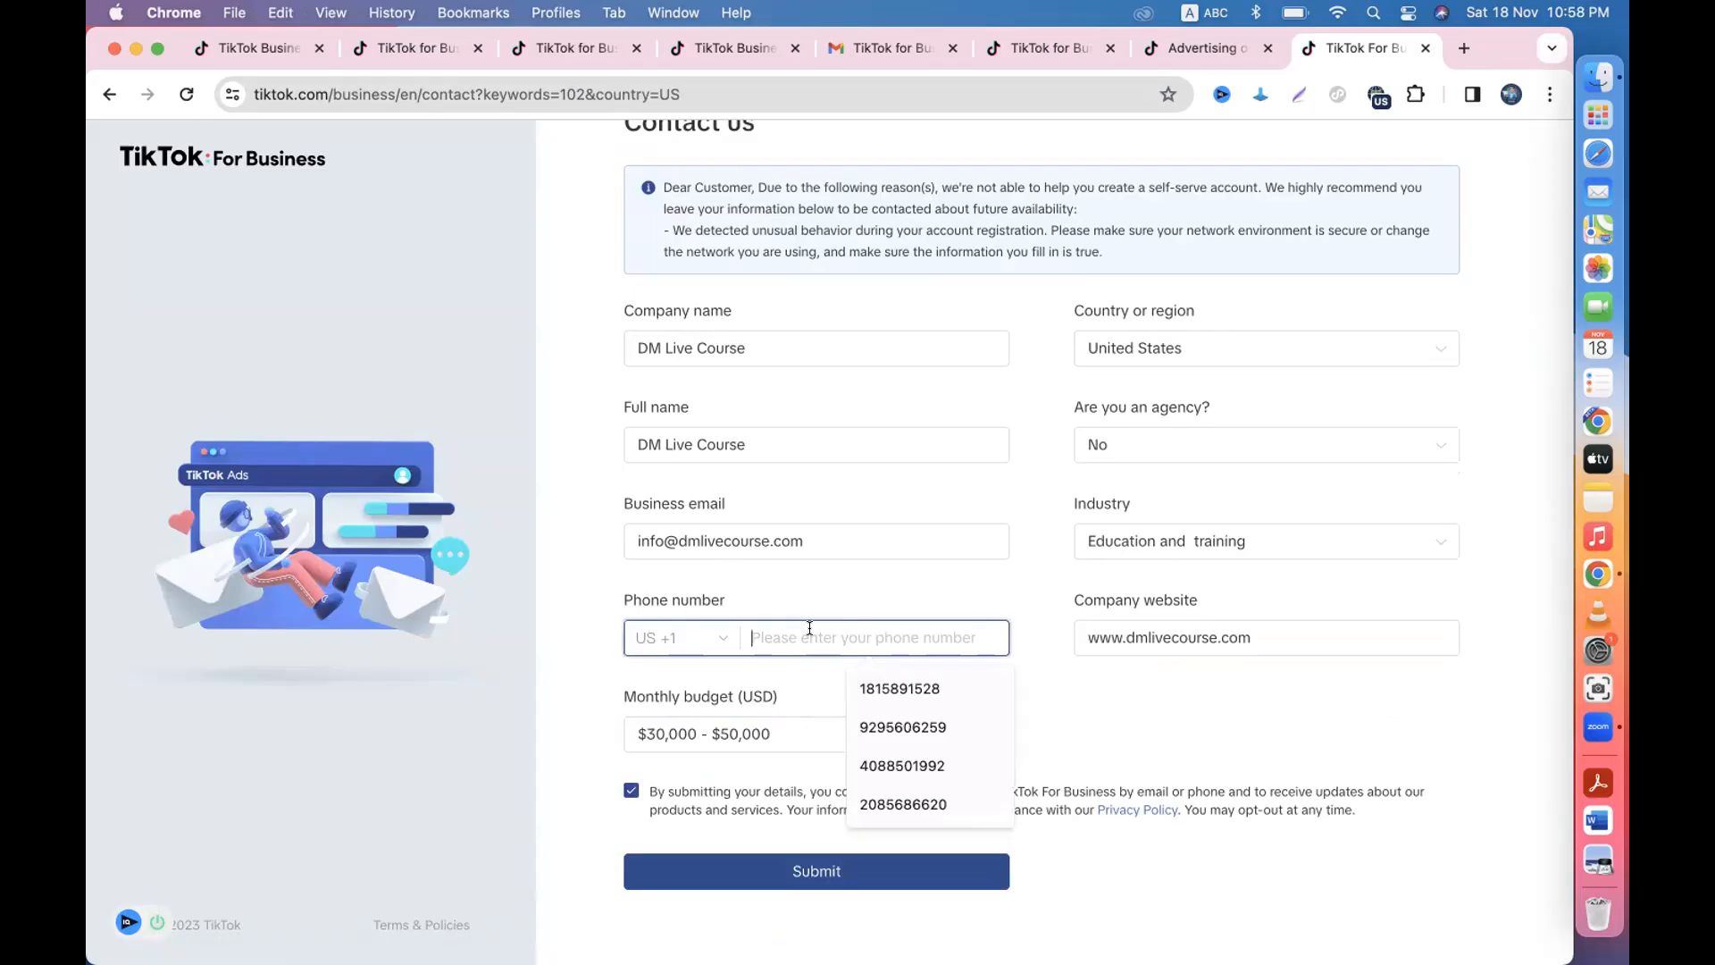
left_click(898, 806)
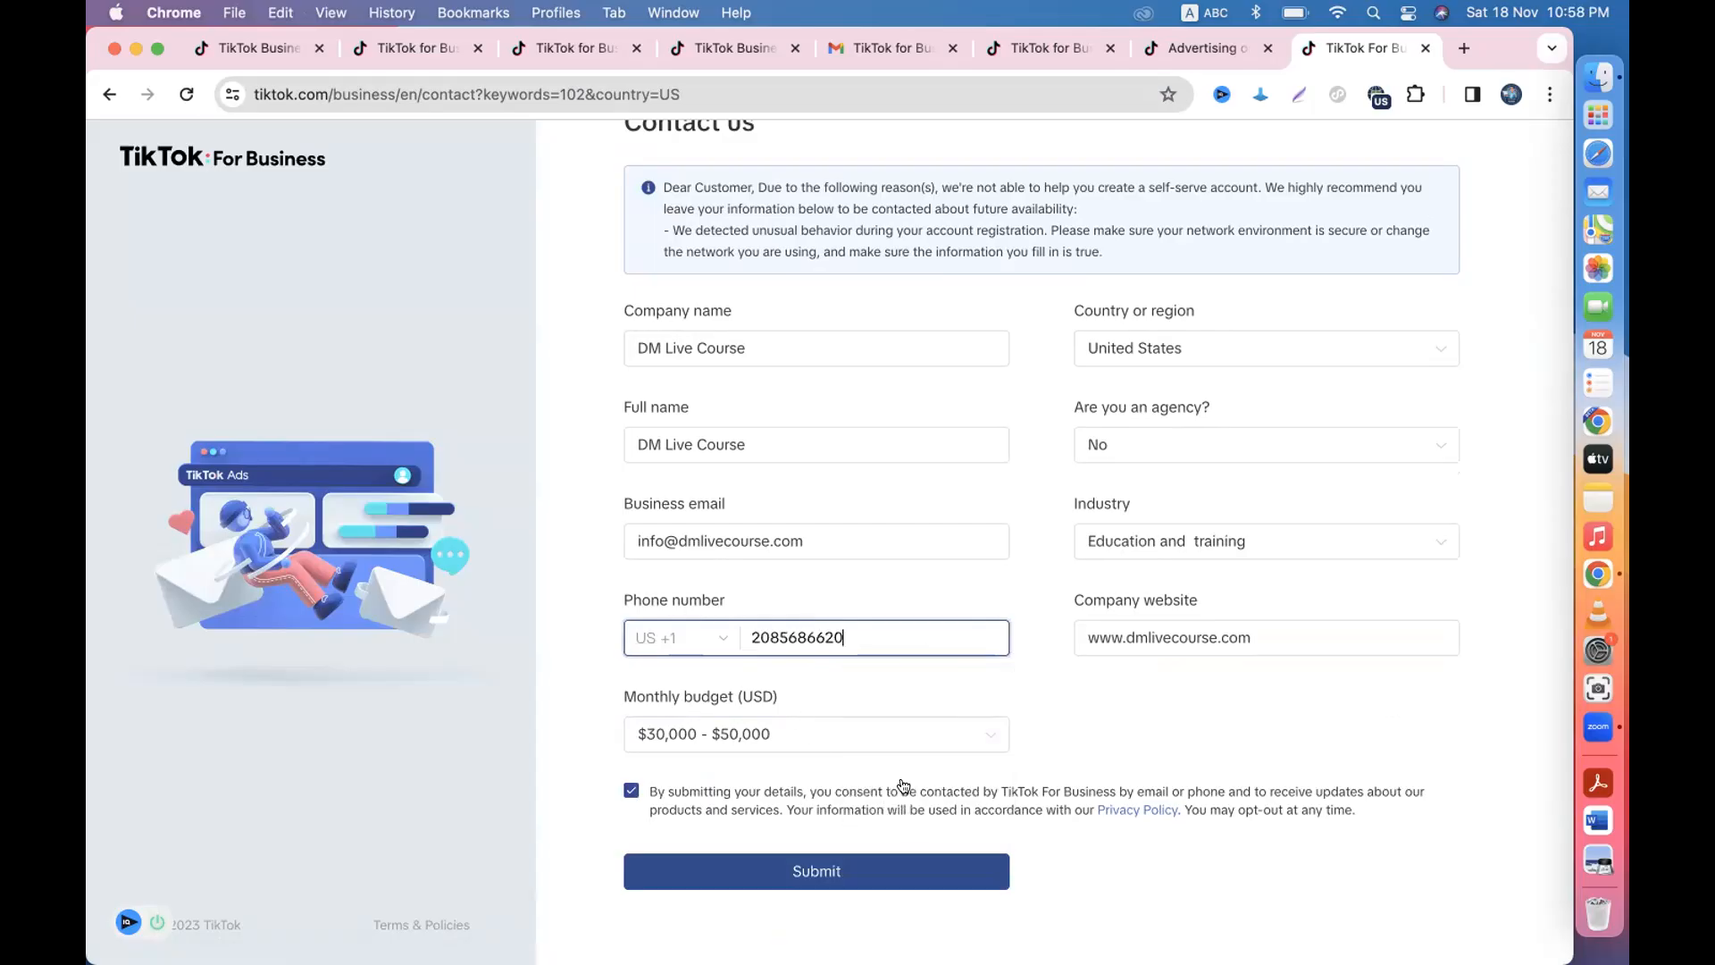
Review the completed form and submit it
scroll(1027, 371, "up", 2)
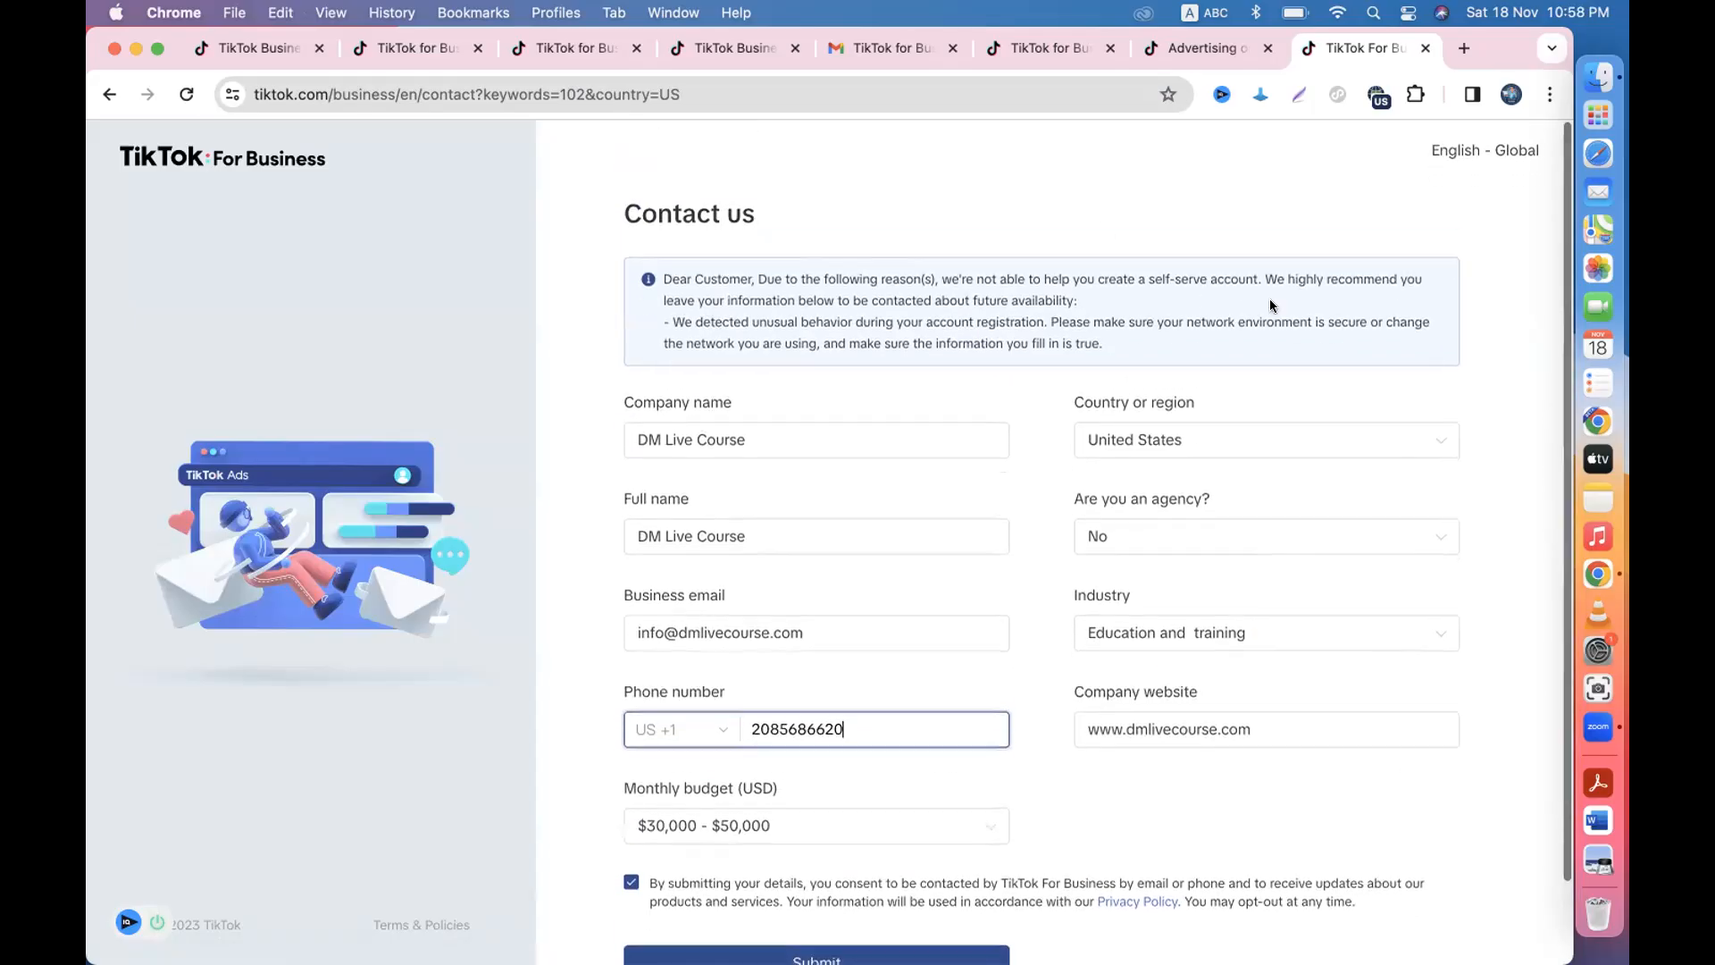
scroll(1214, 303, "down", 2)
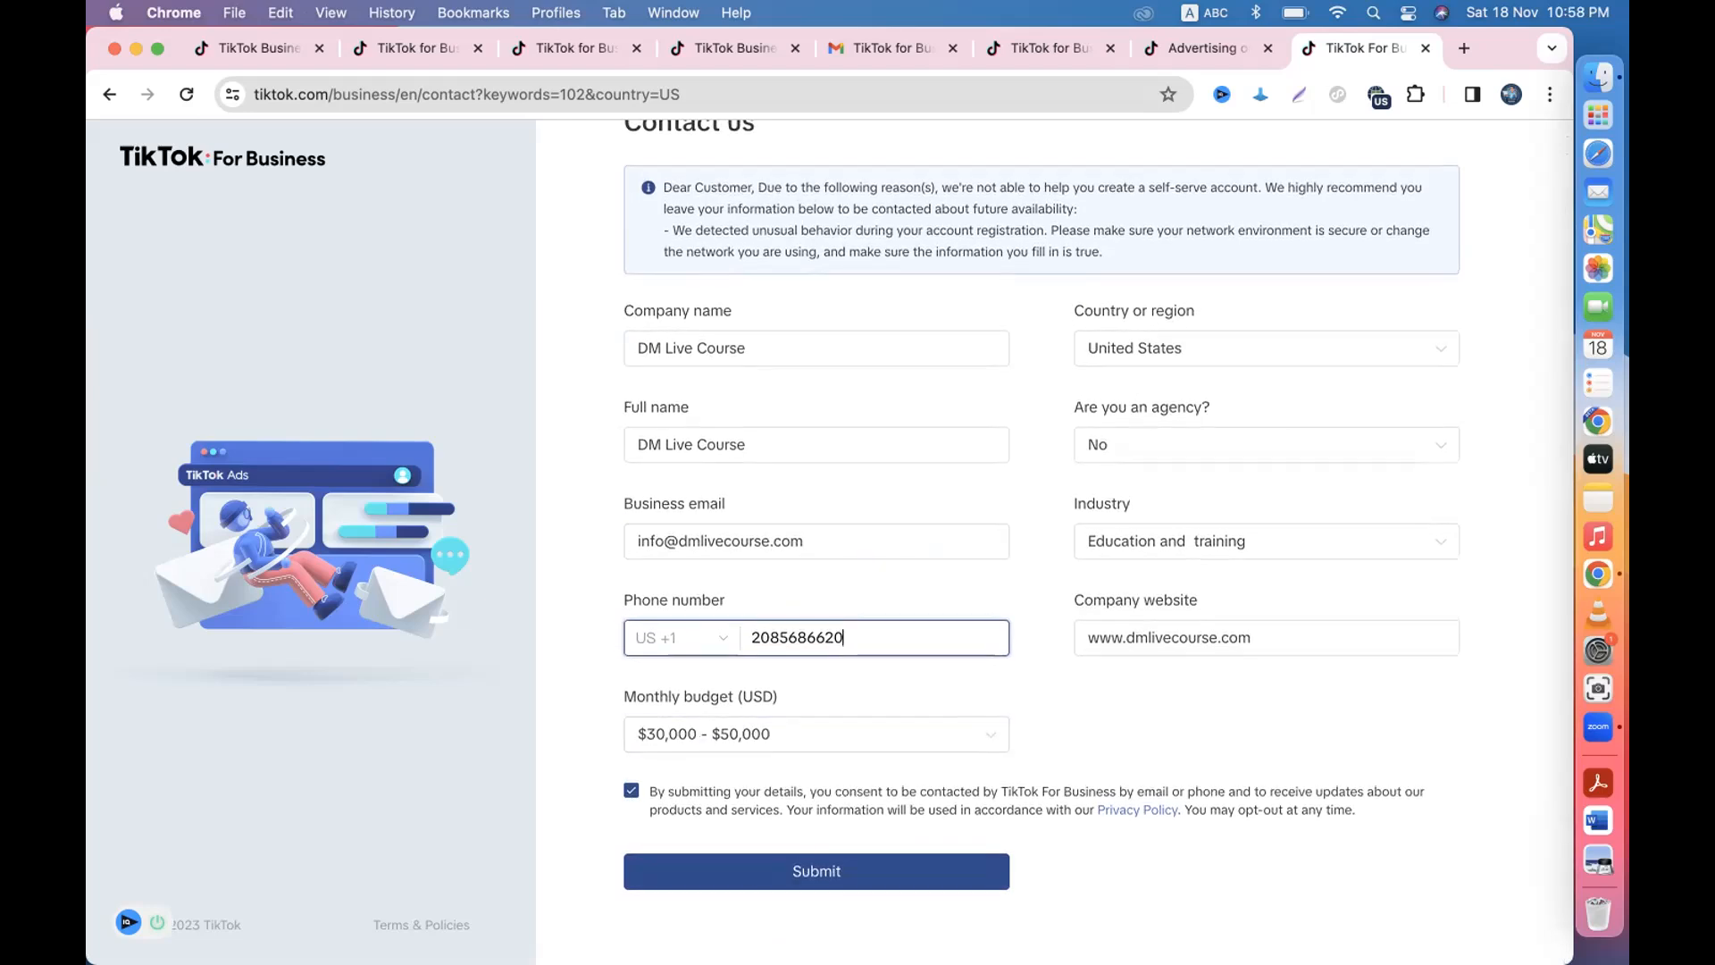
left_click(766, 888)
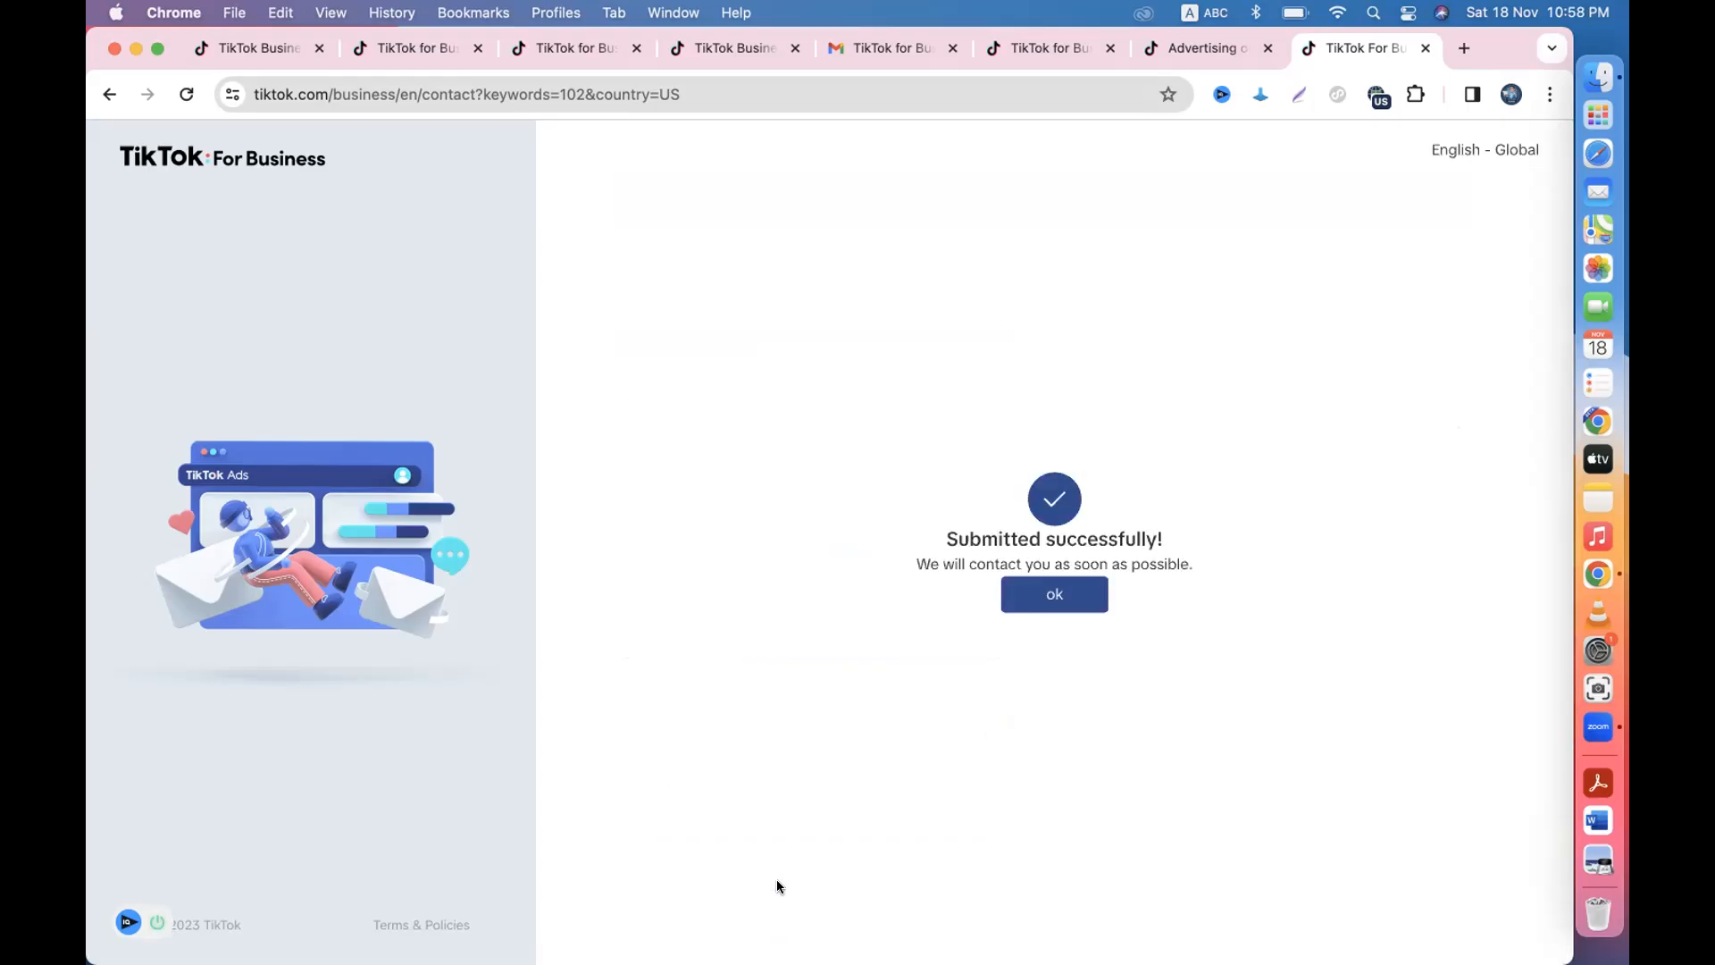
Dismiss the 'Submitted successfully!' dialog and switch off the Browsec VPN protection
left_click(1053, 598)
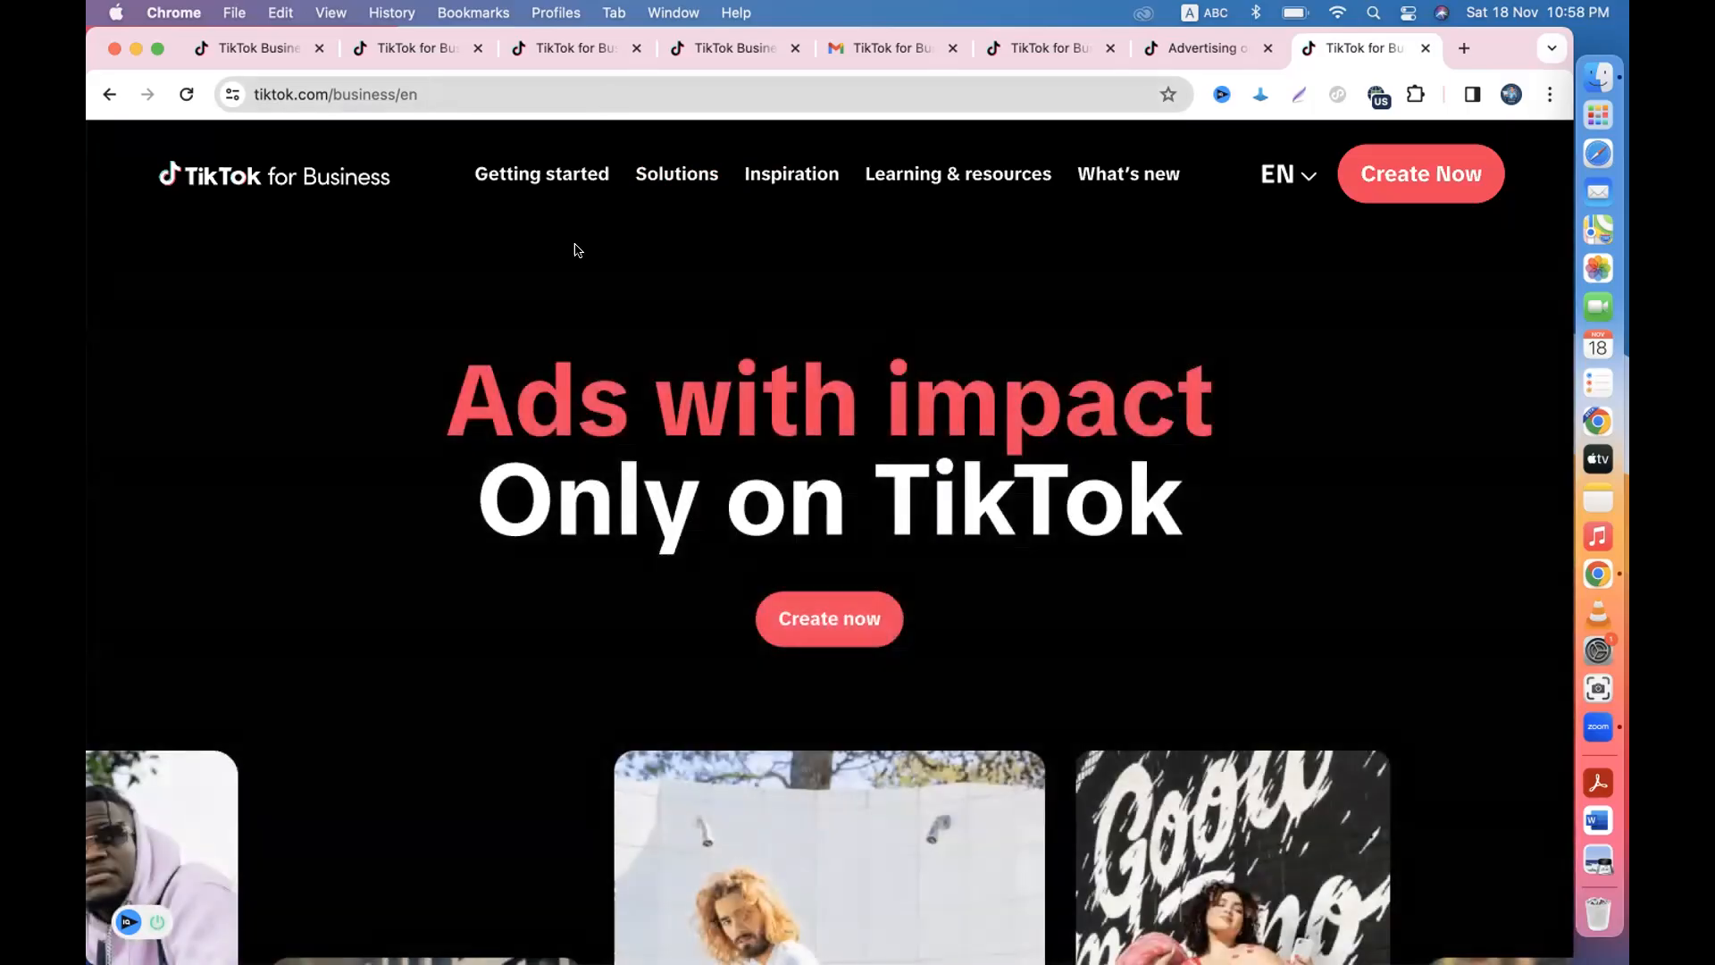
mouse_move(542, 175)
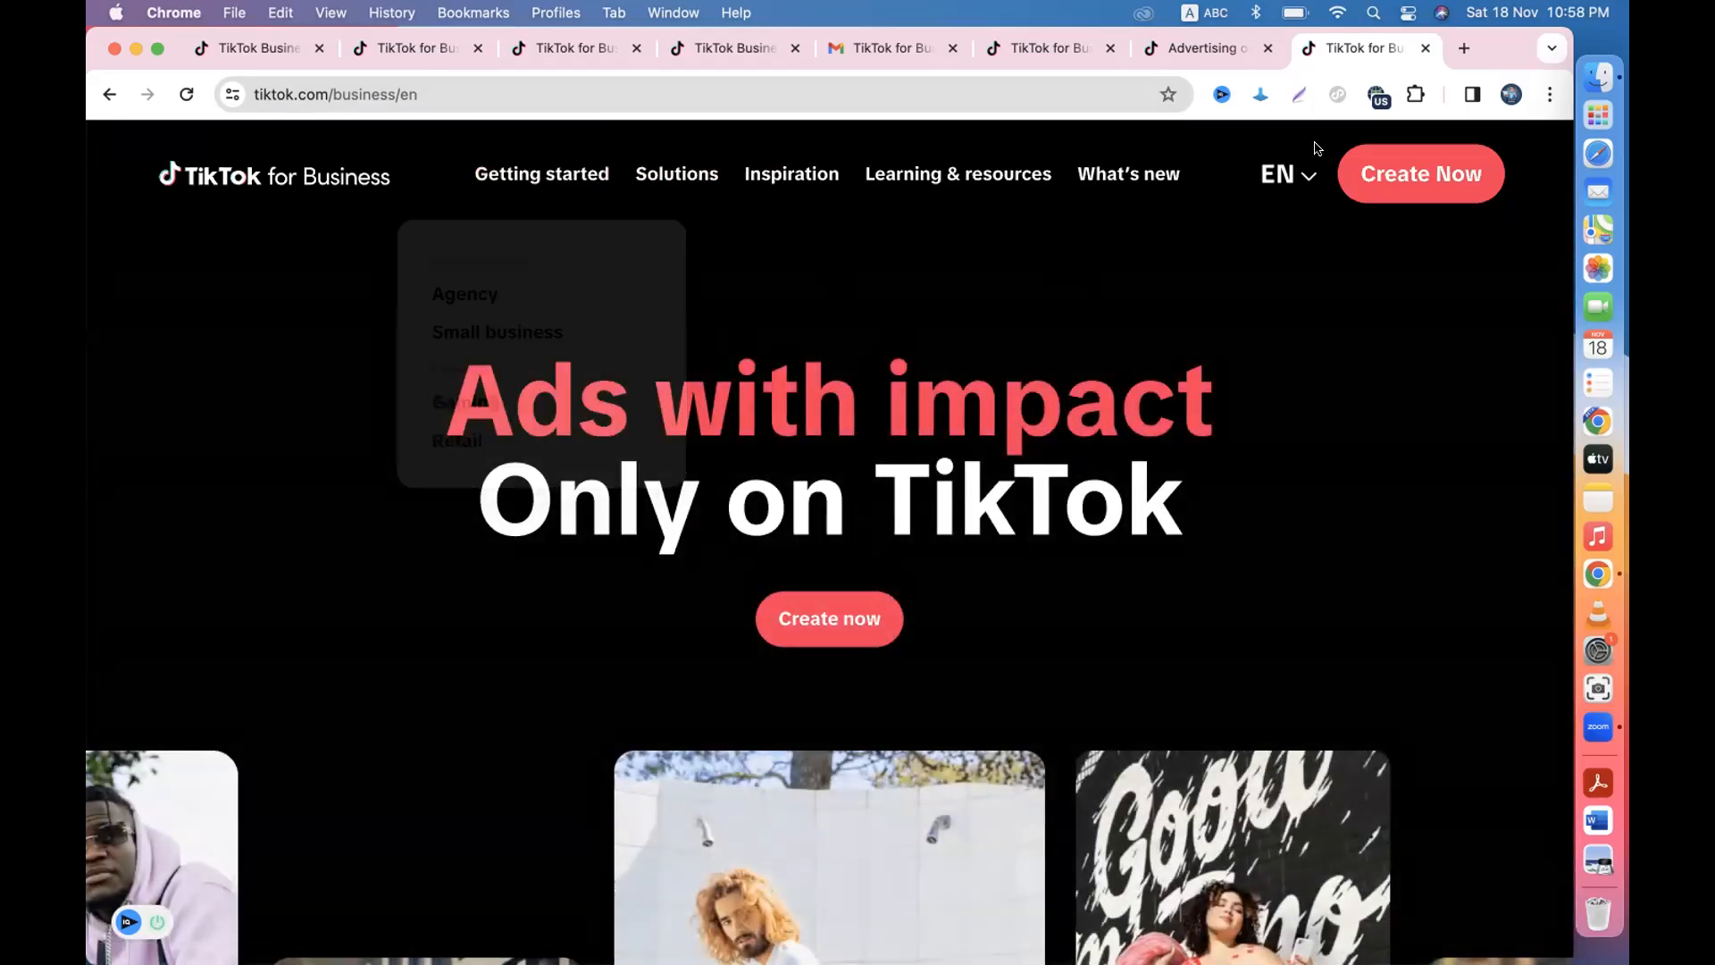
left_click(1377, 94)
left_click(1337, 534)
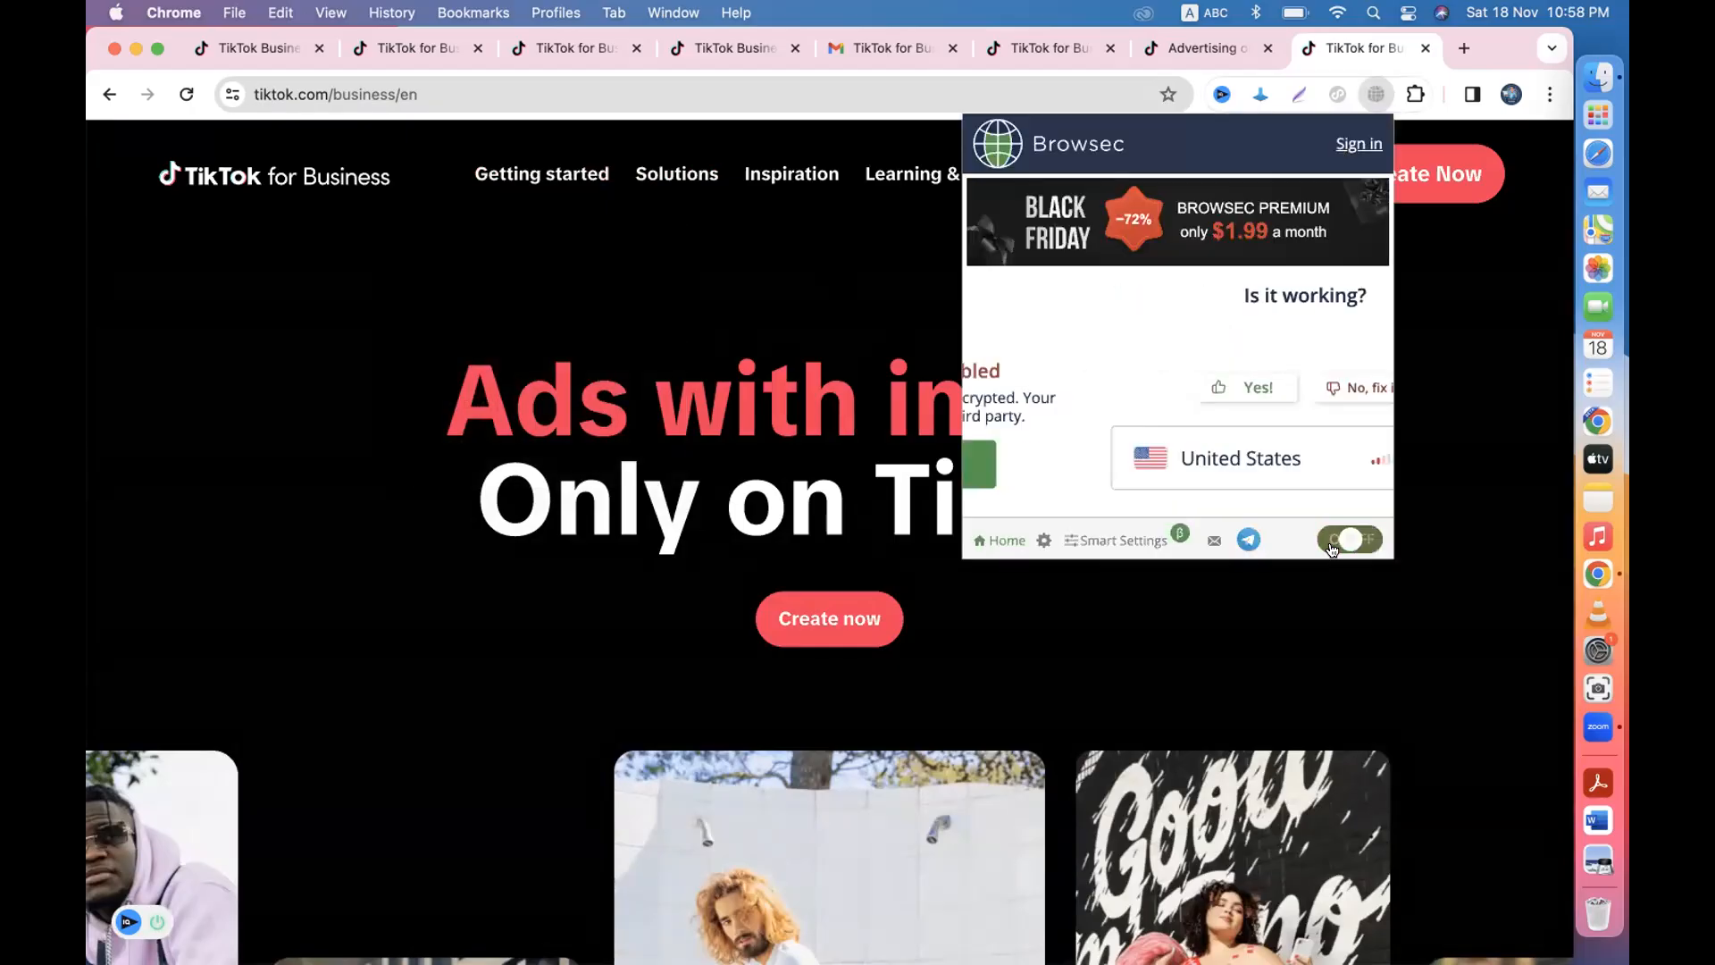
left_click(1512, 93)
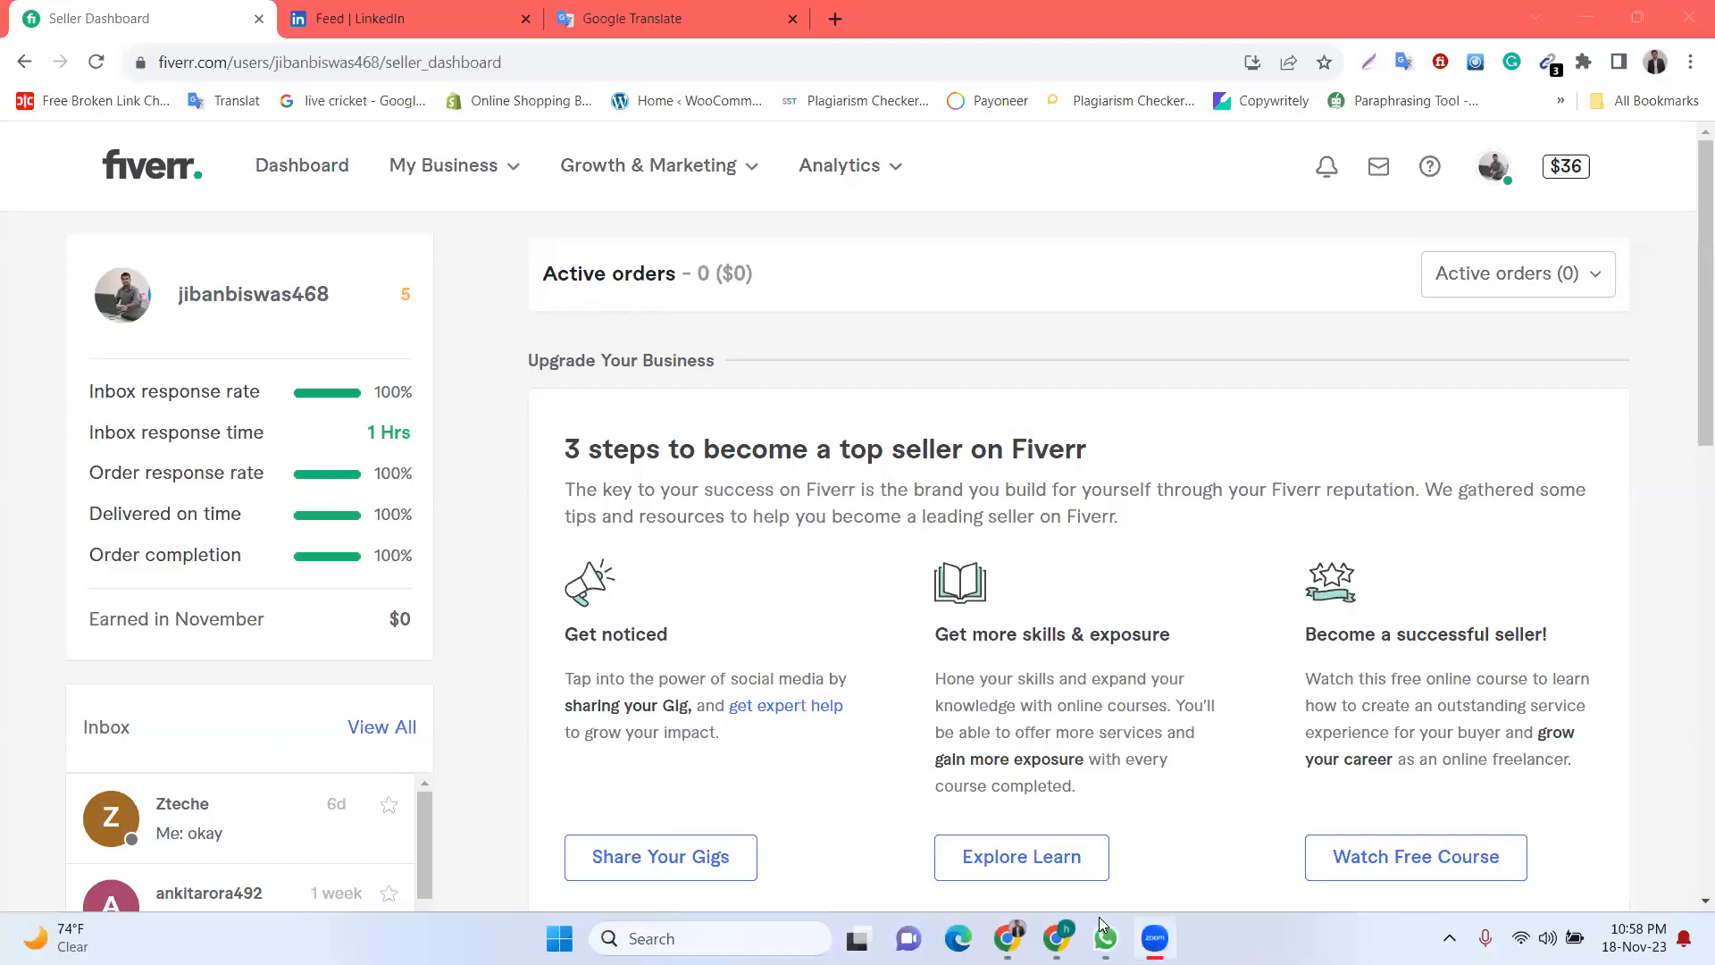
Select Traffic as the Ads Manager campaign objective, then open a new browser tab
left_click(1057, 938)
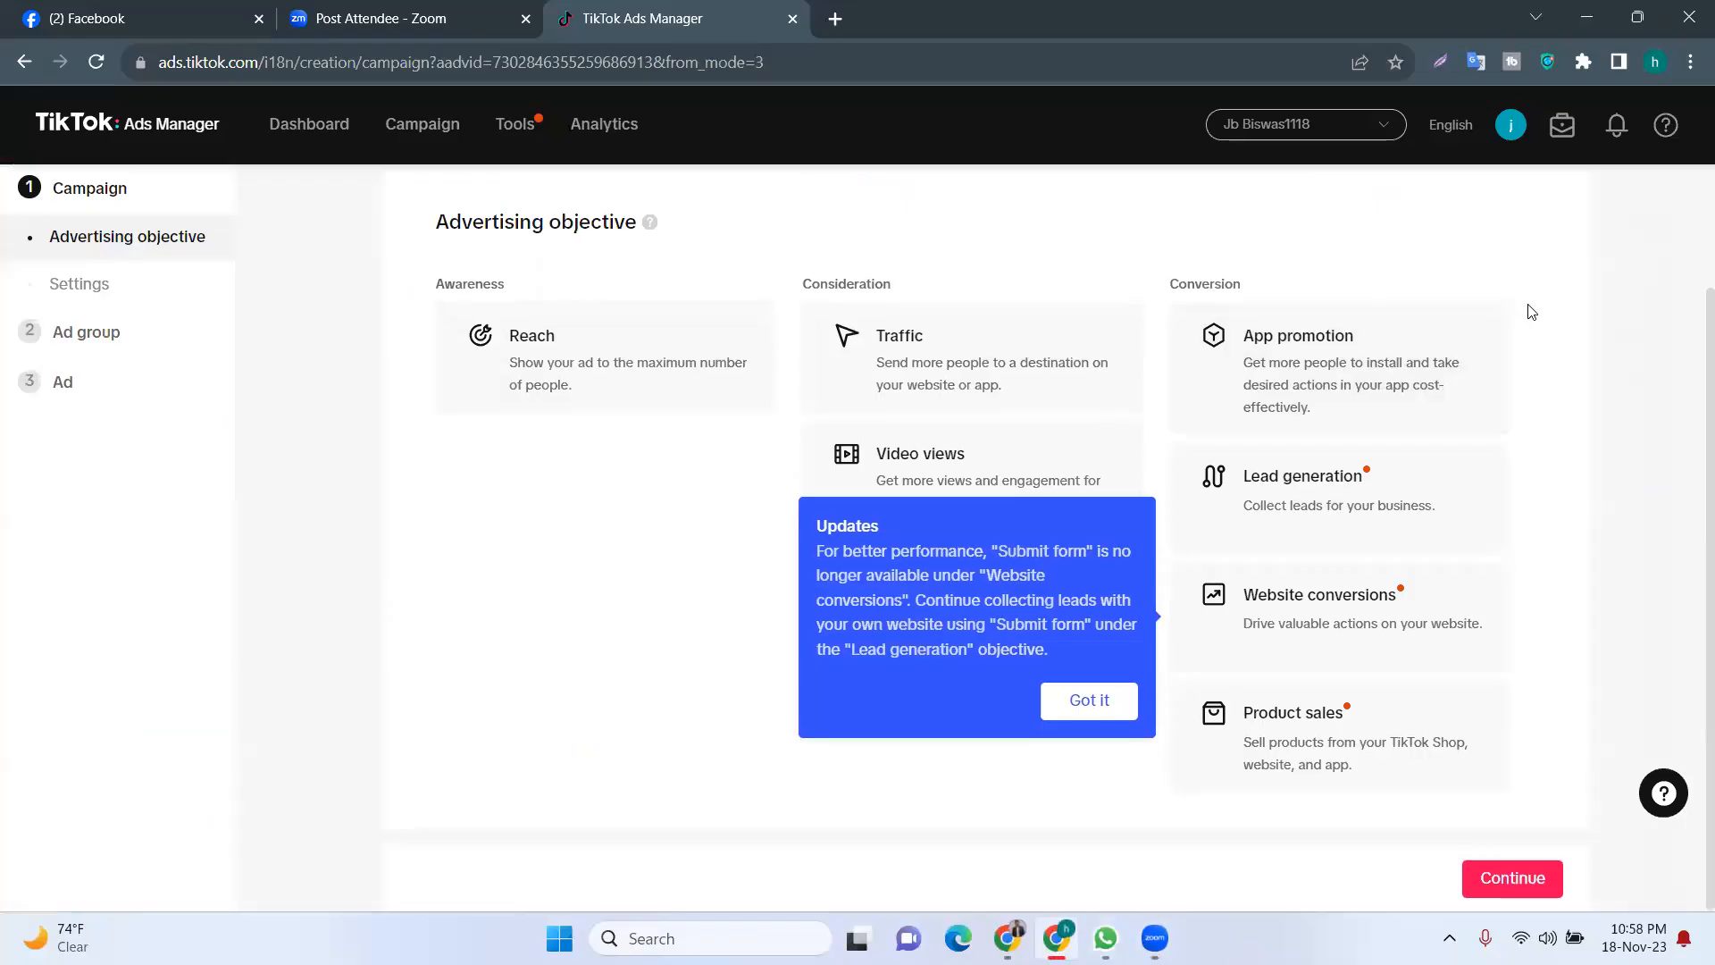
scroll(1541, 321, "up", 2)
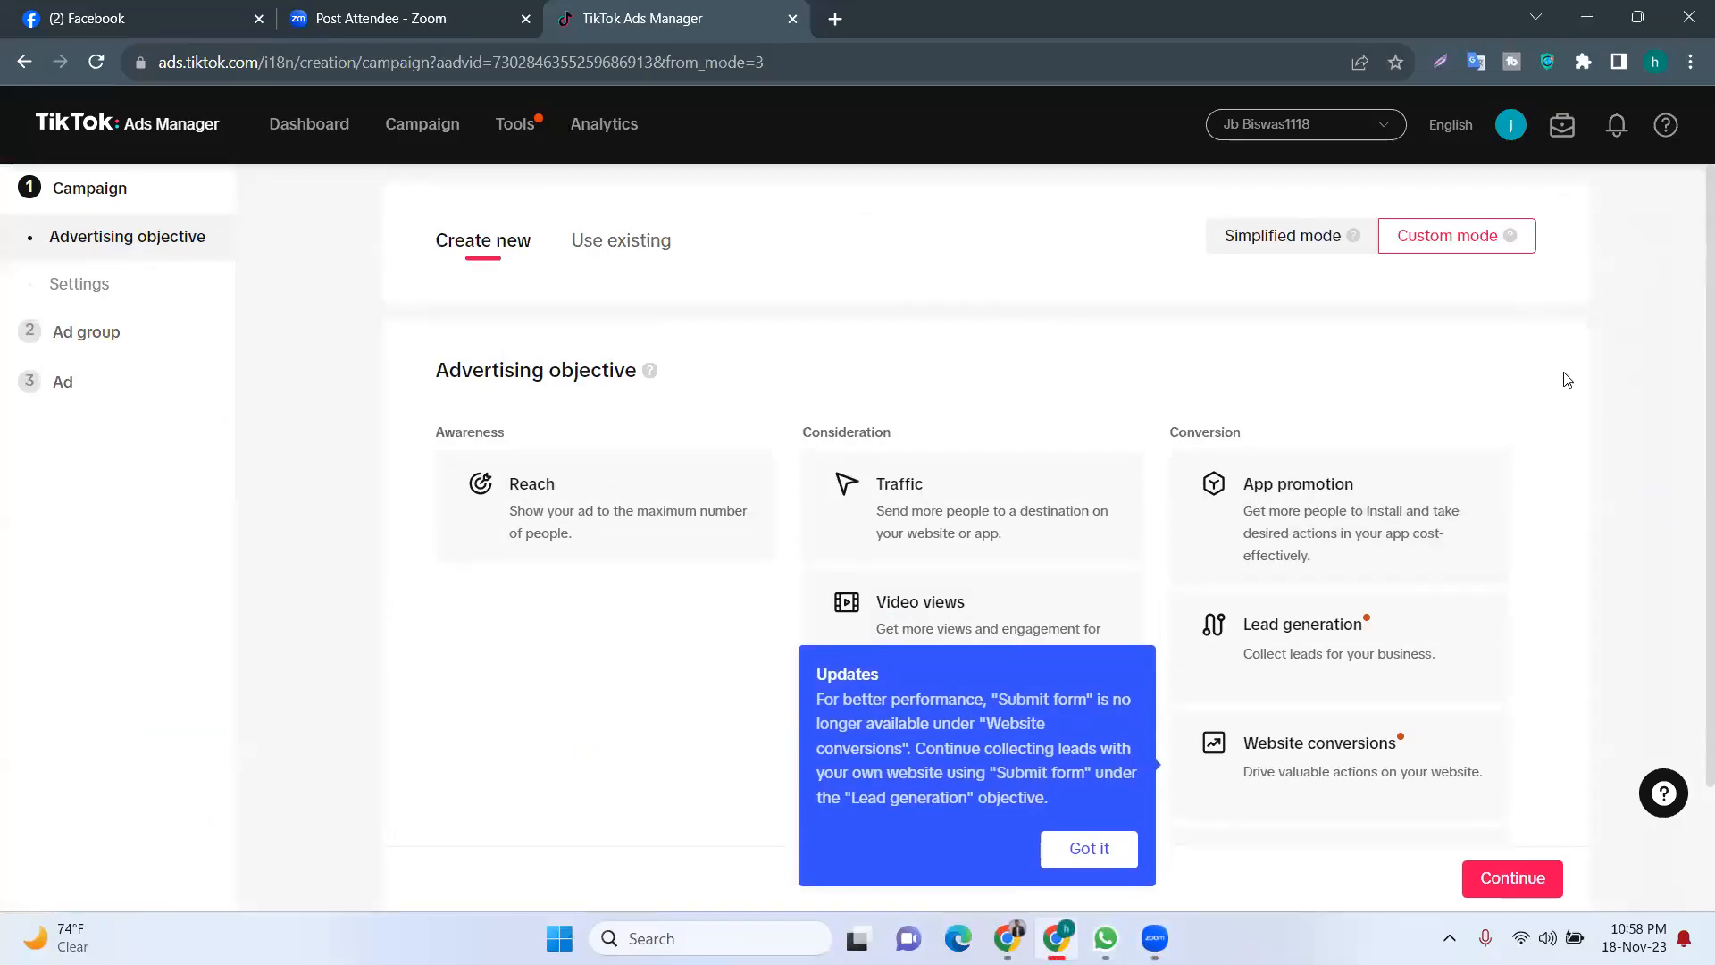
scroll(1566, 380, "down", 2)
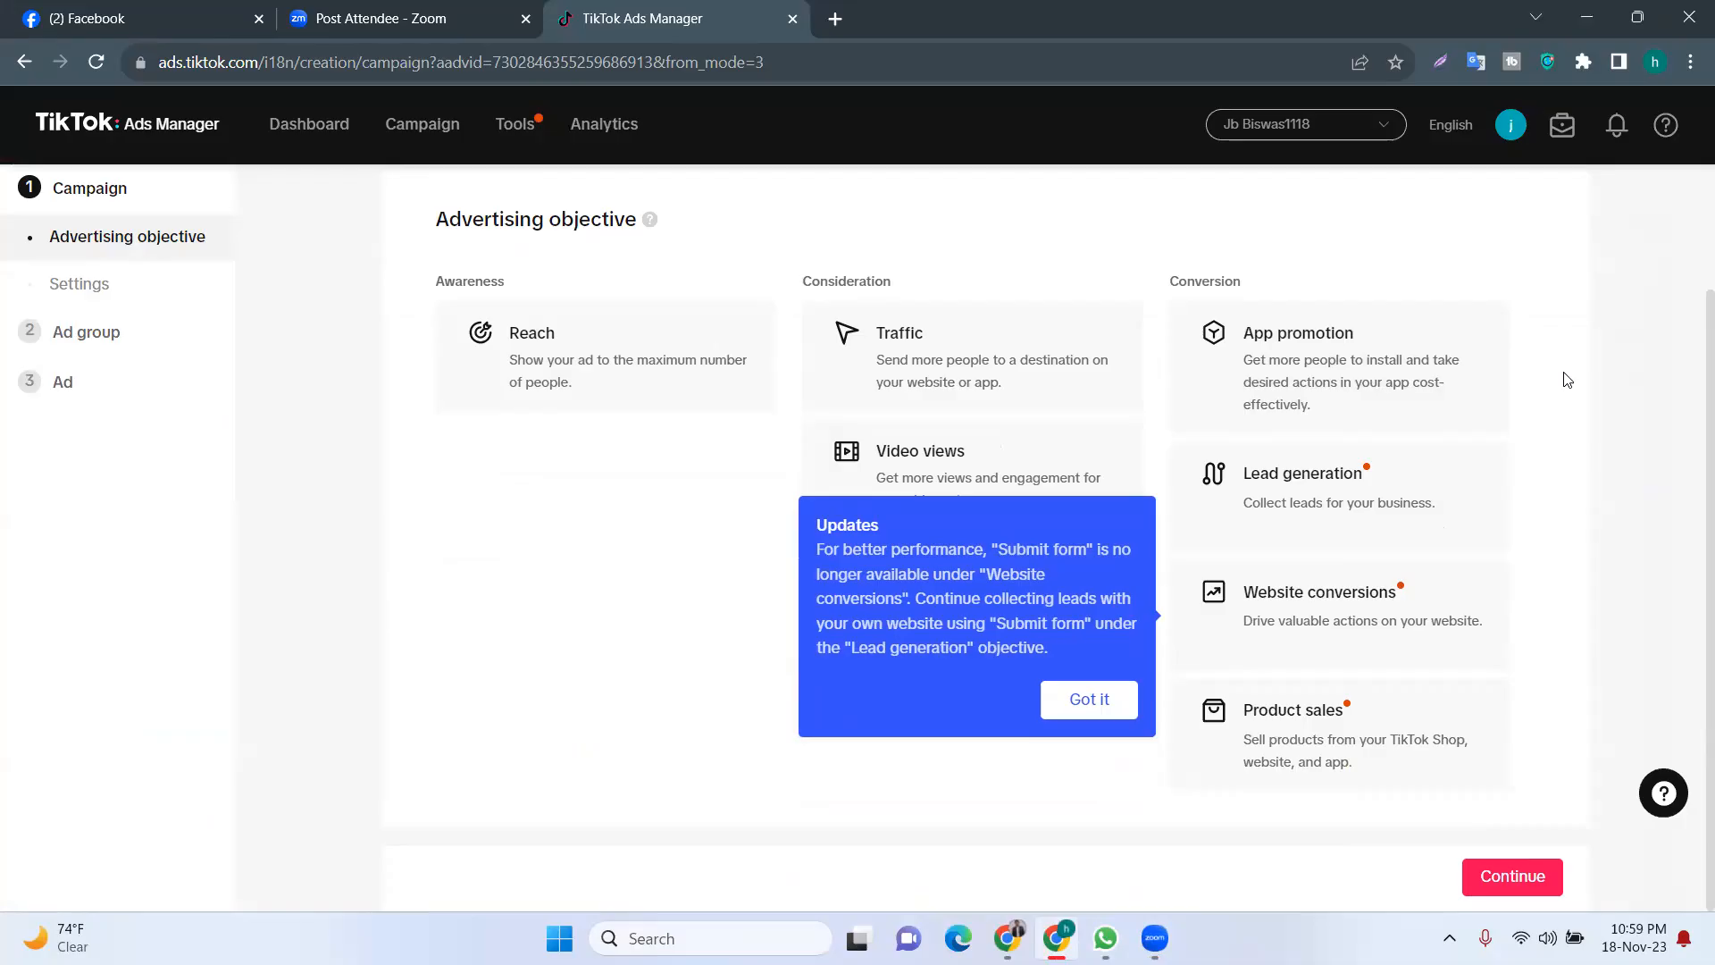
scroll(1566, 380, "up", 2)
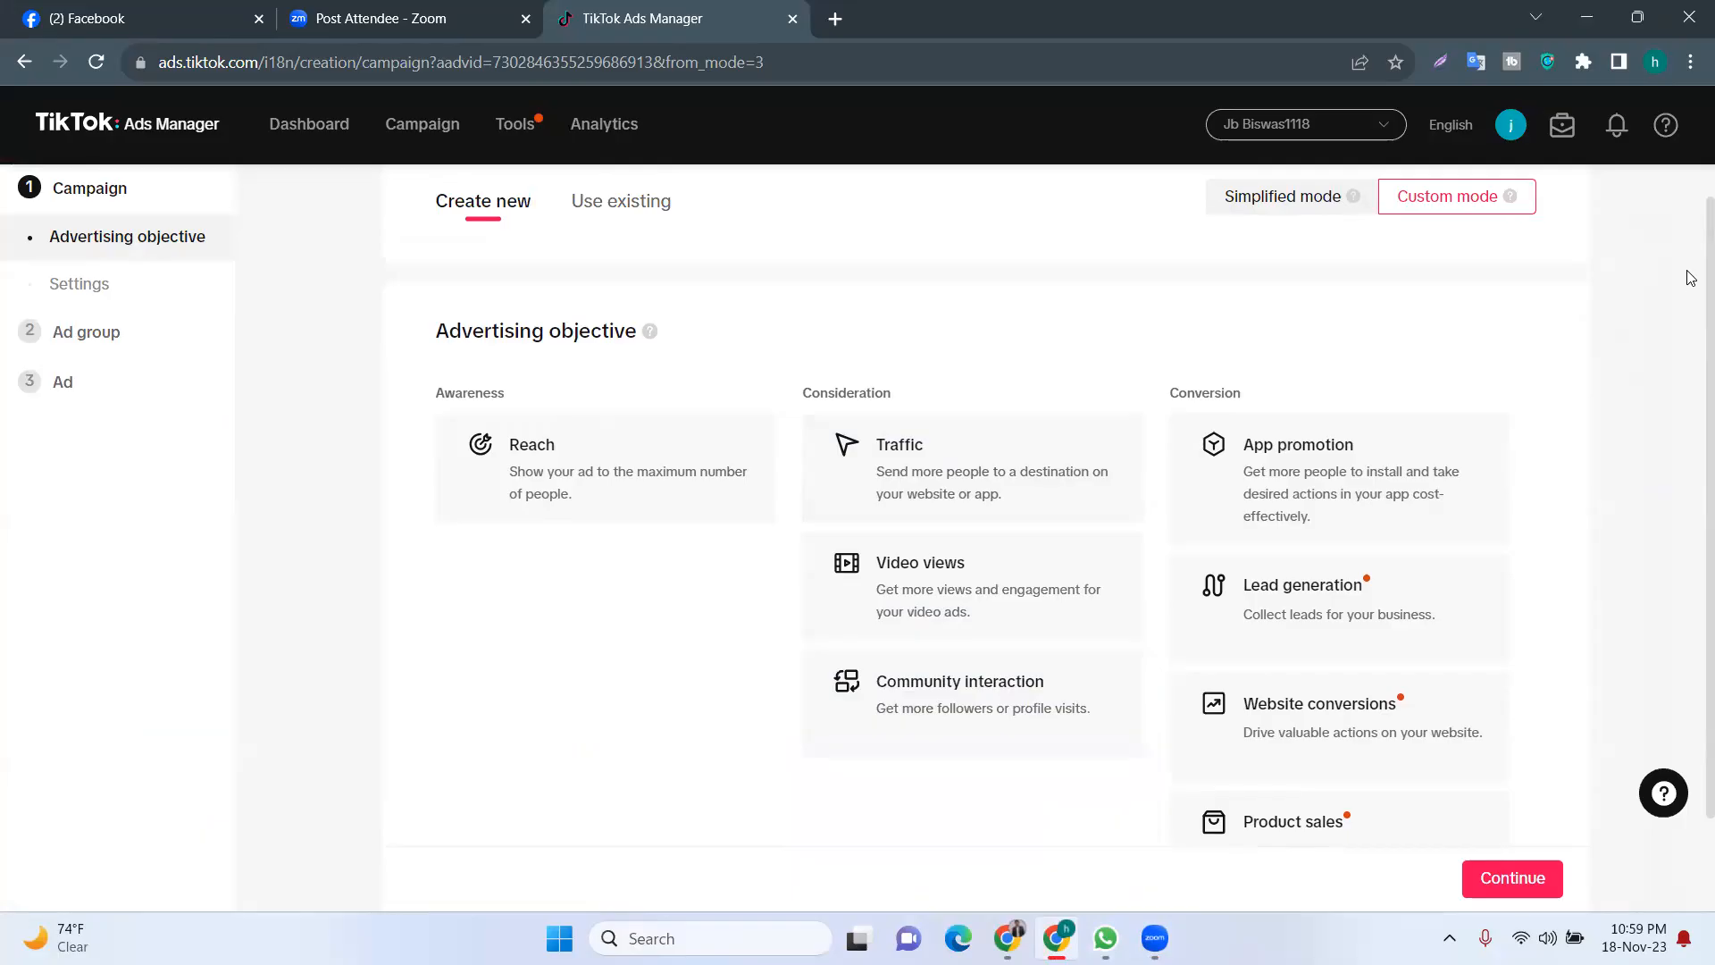
scroll(1690, 278, "up", 1)
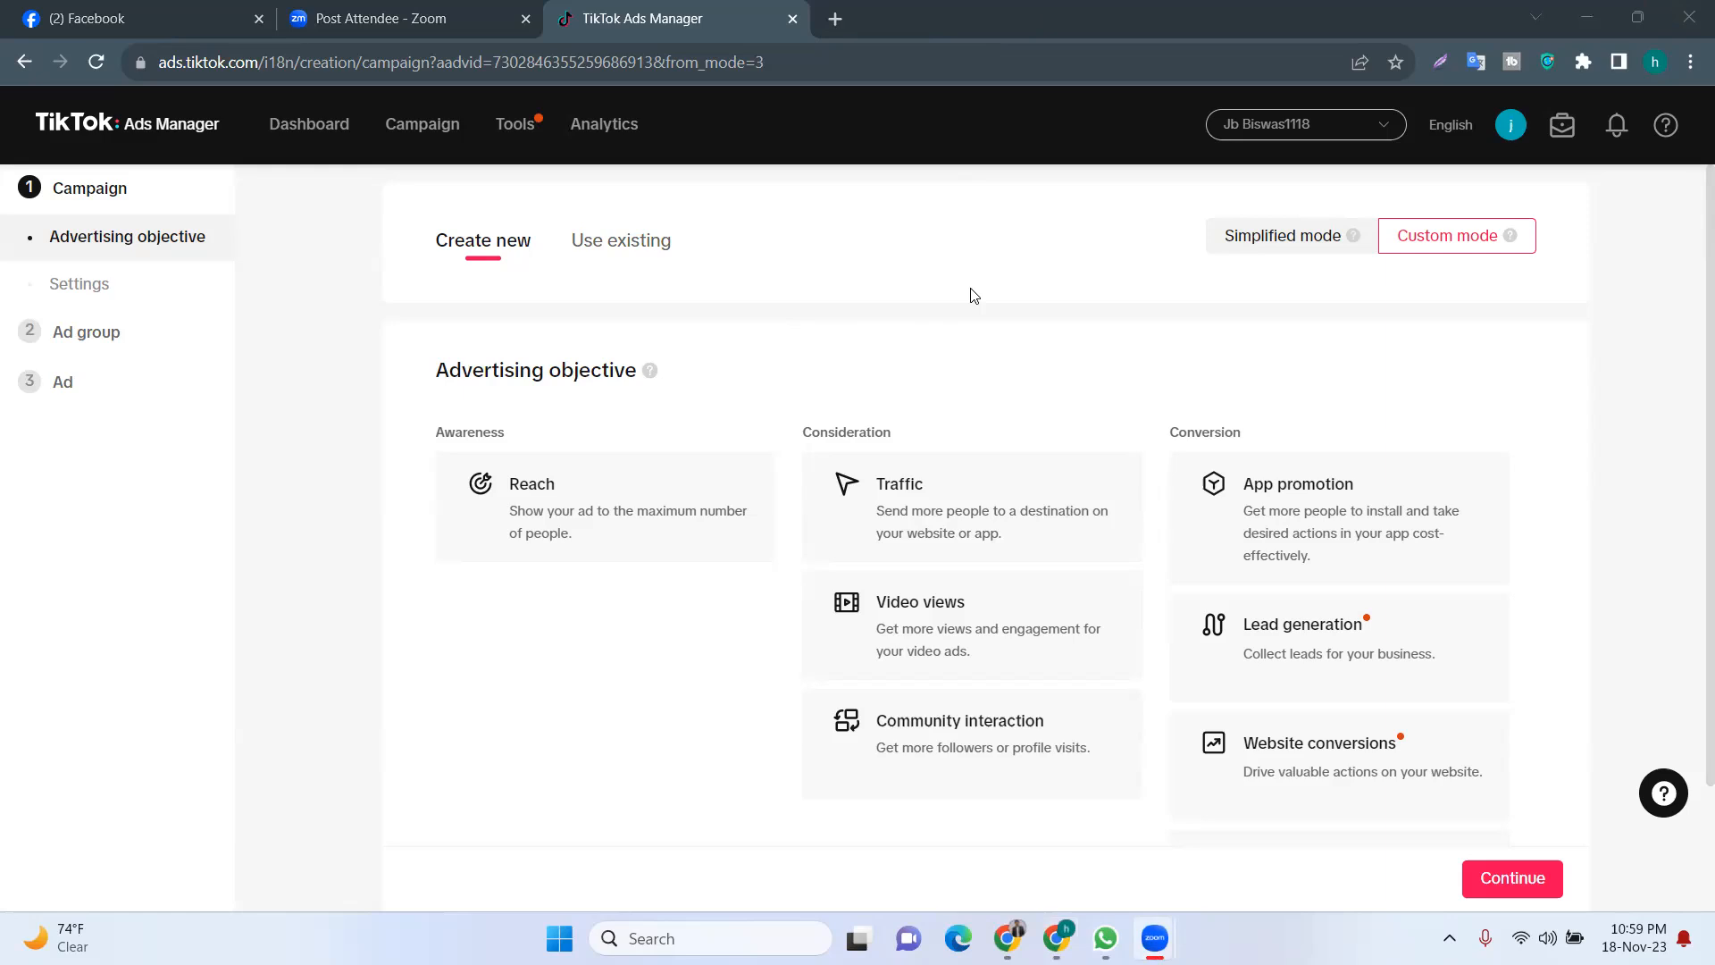
left_click(931, 515)
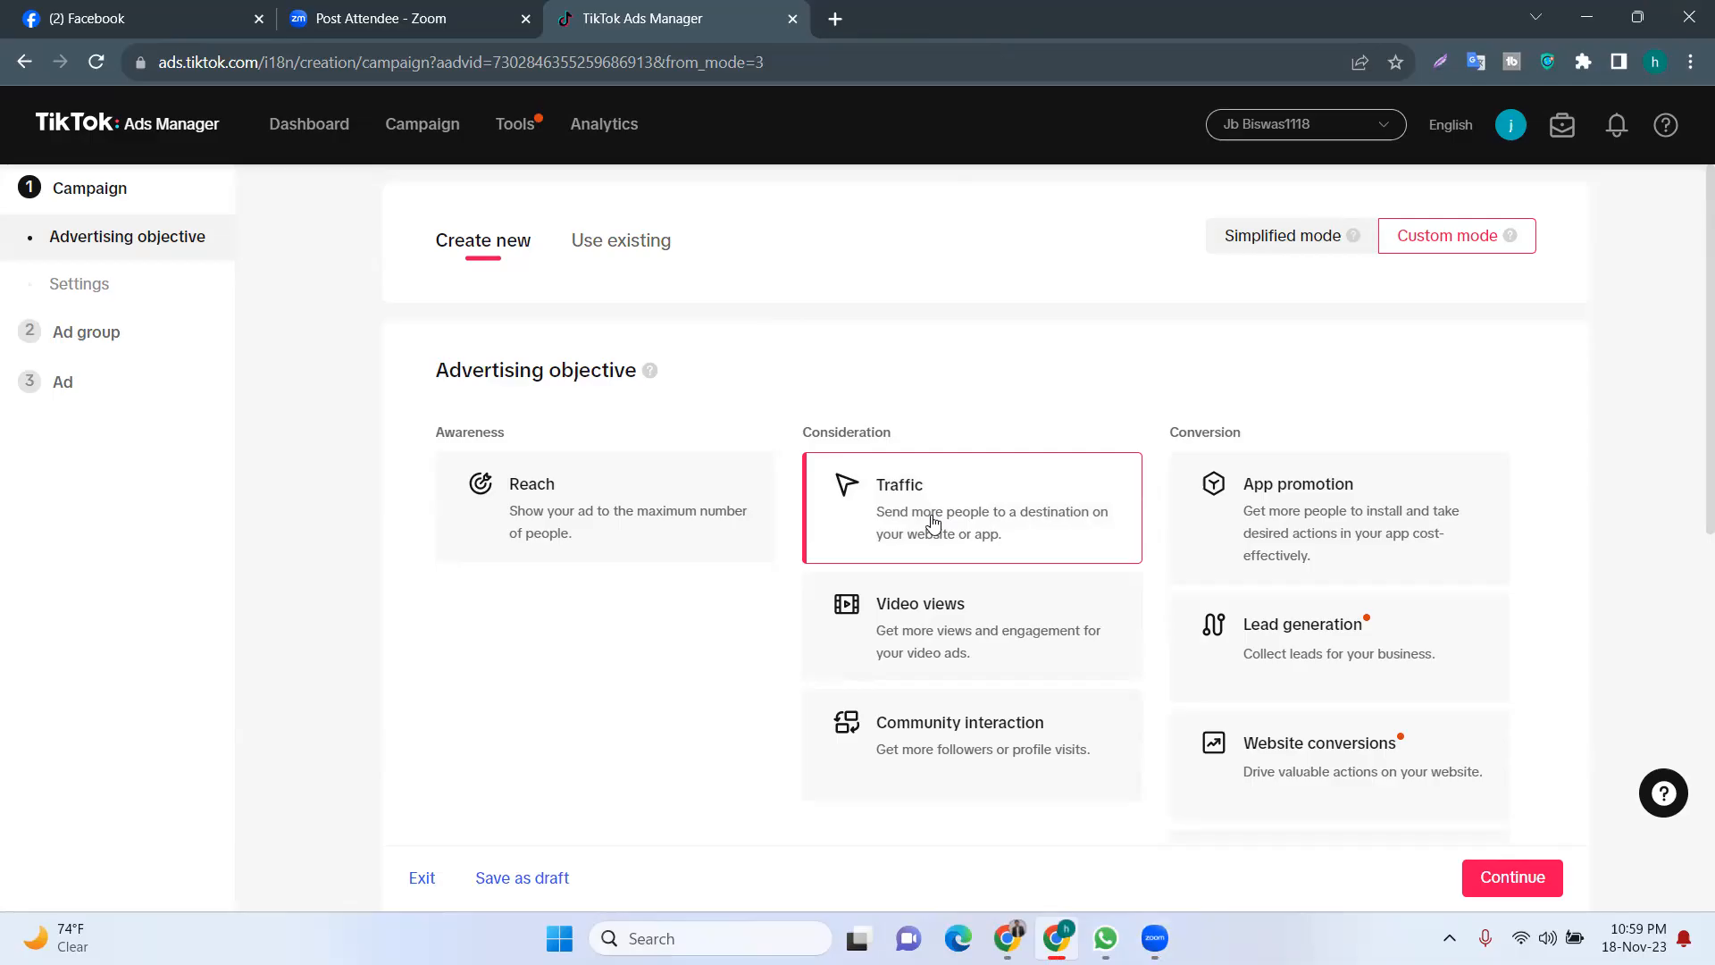
left_click(836, 20)
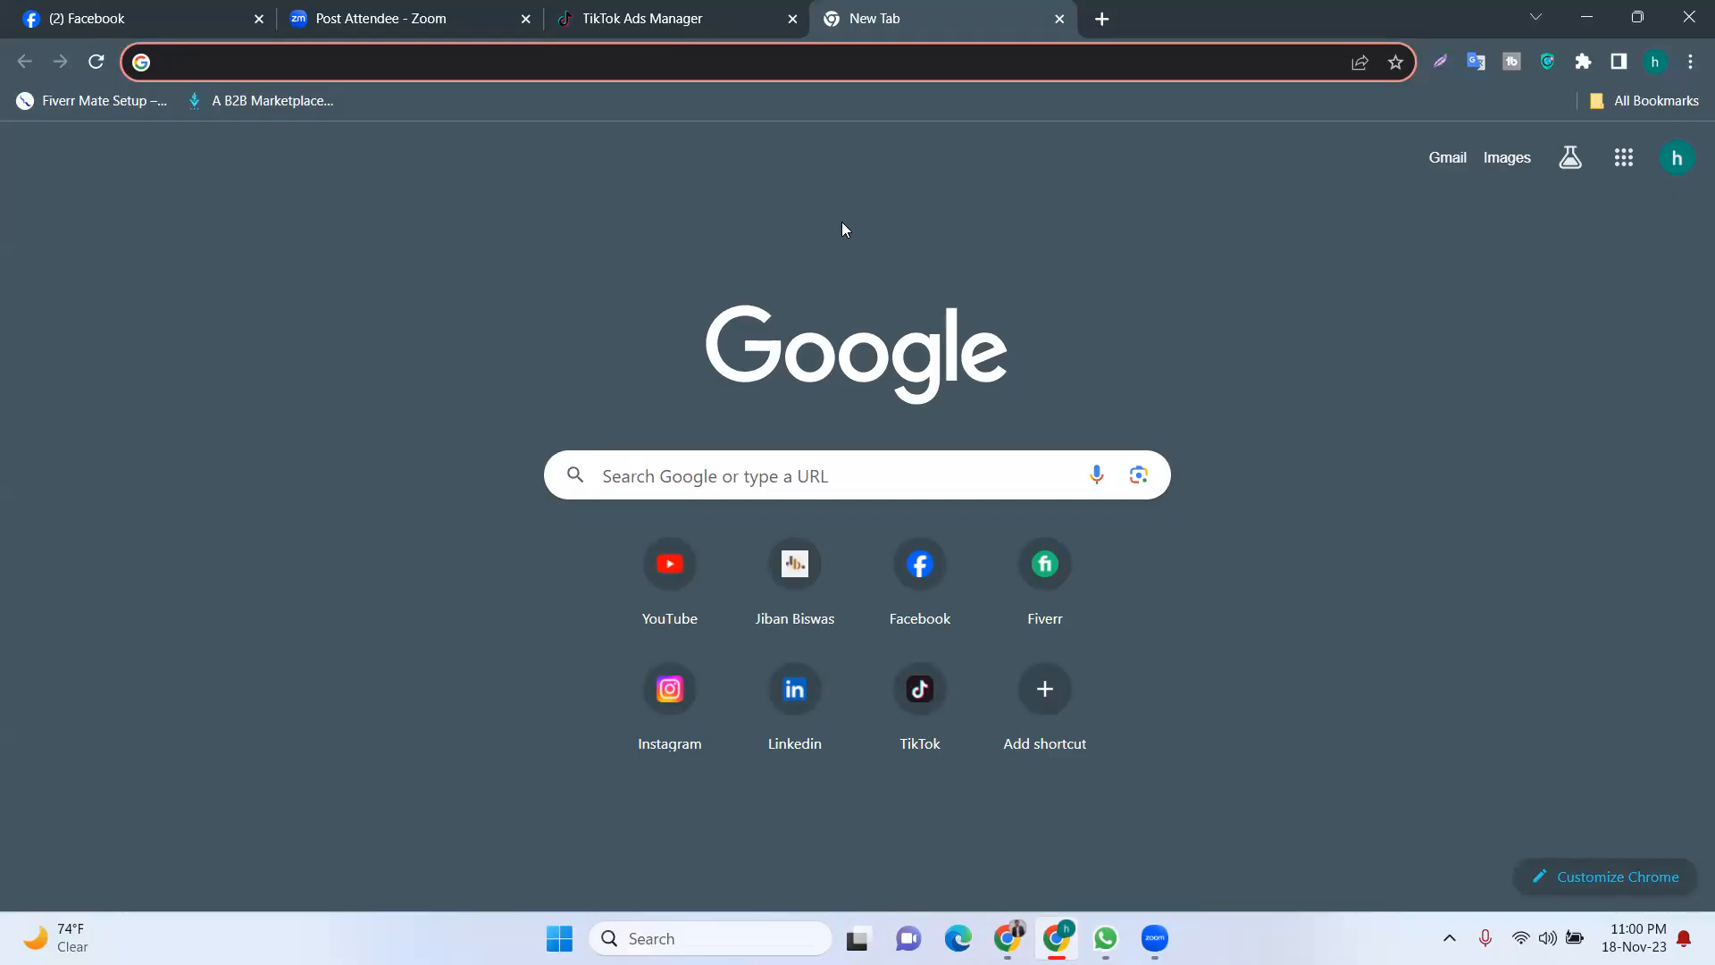
Load ads.tiktok.com/ in the new tab, trimming the suggested campaign link down to the domain
type("ad")
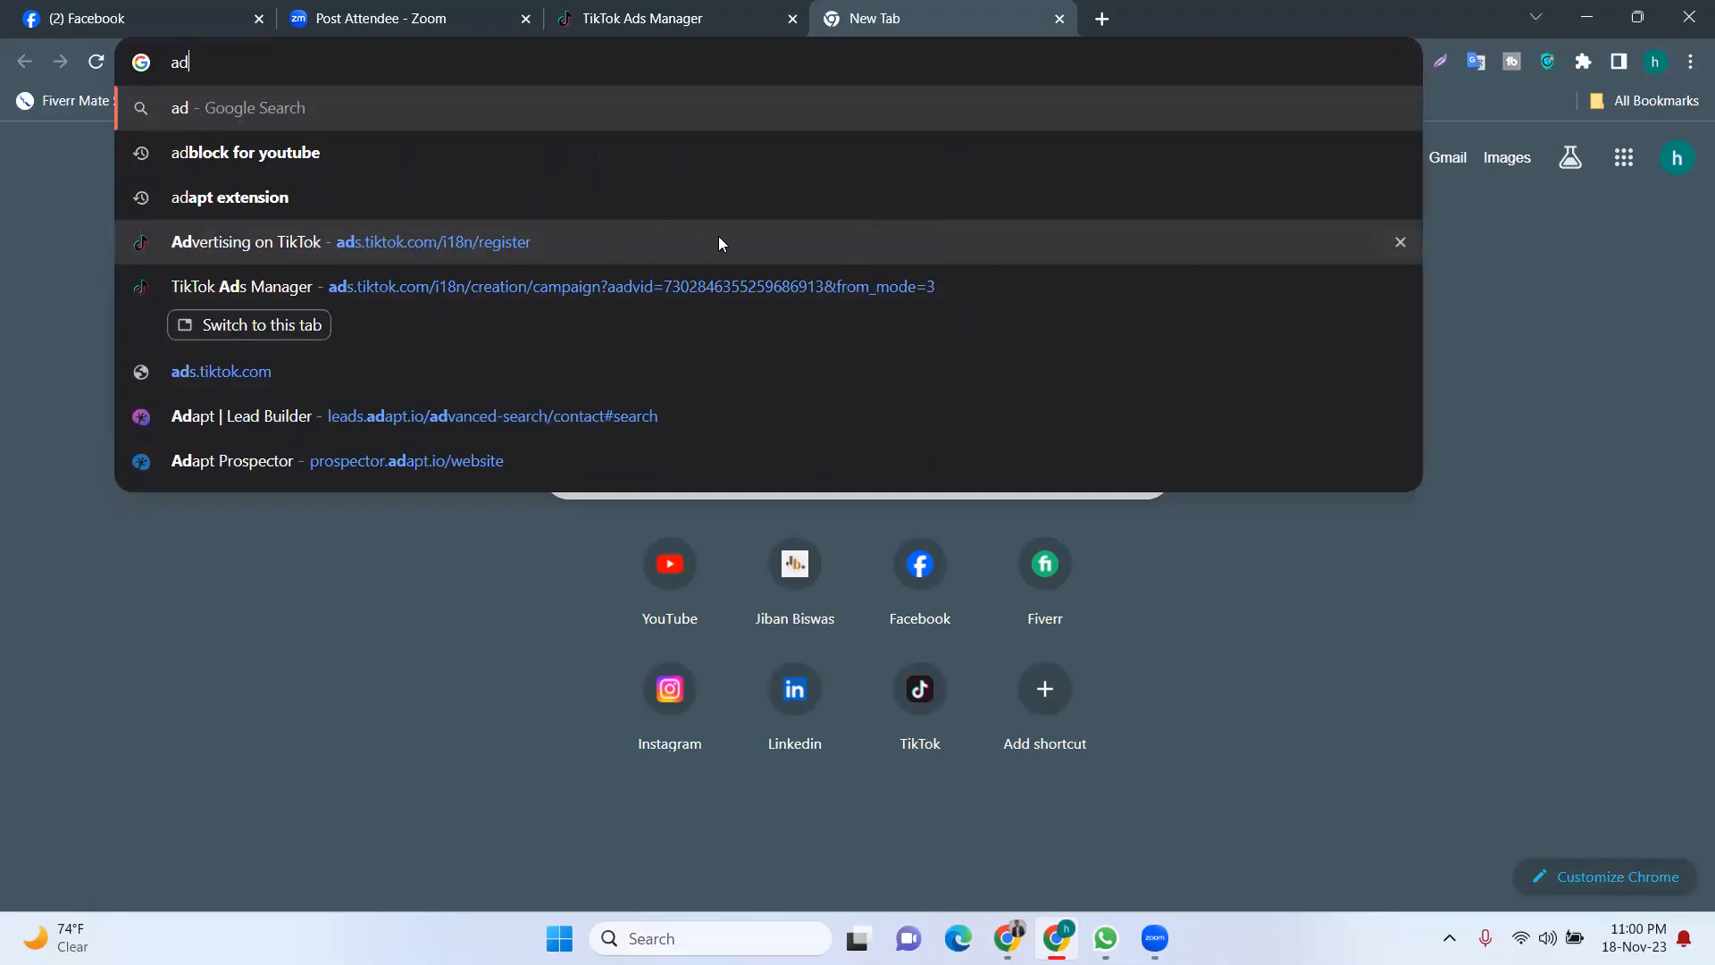
type("s")
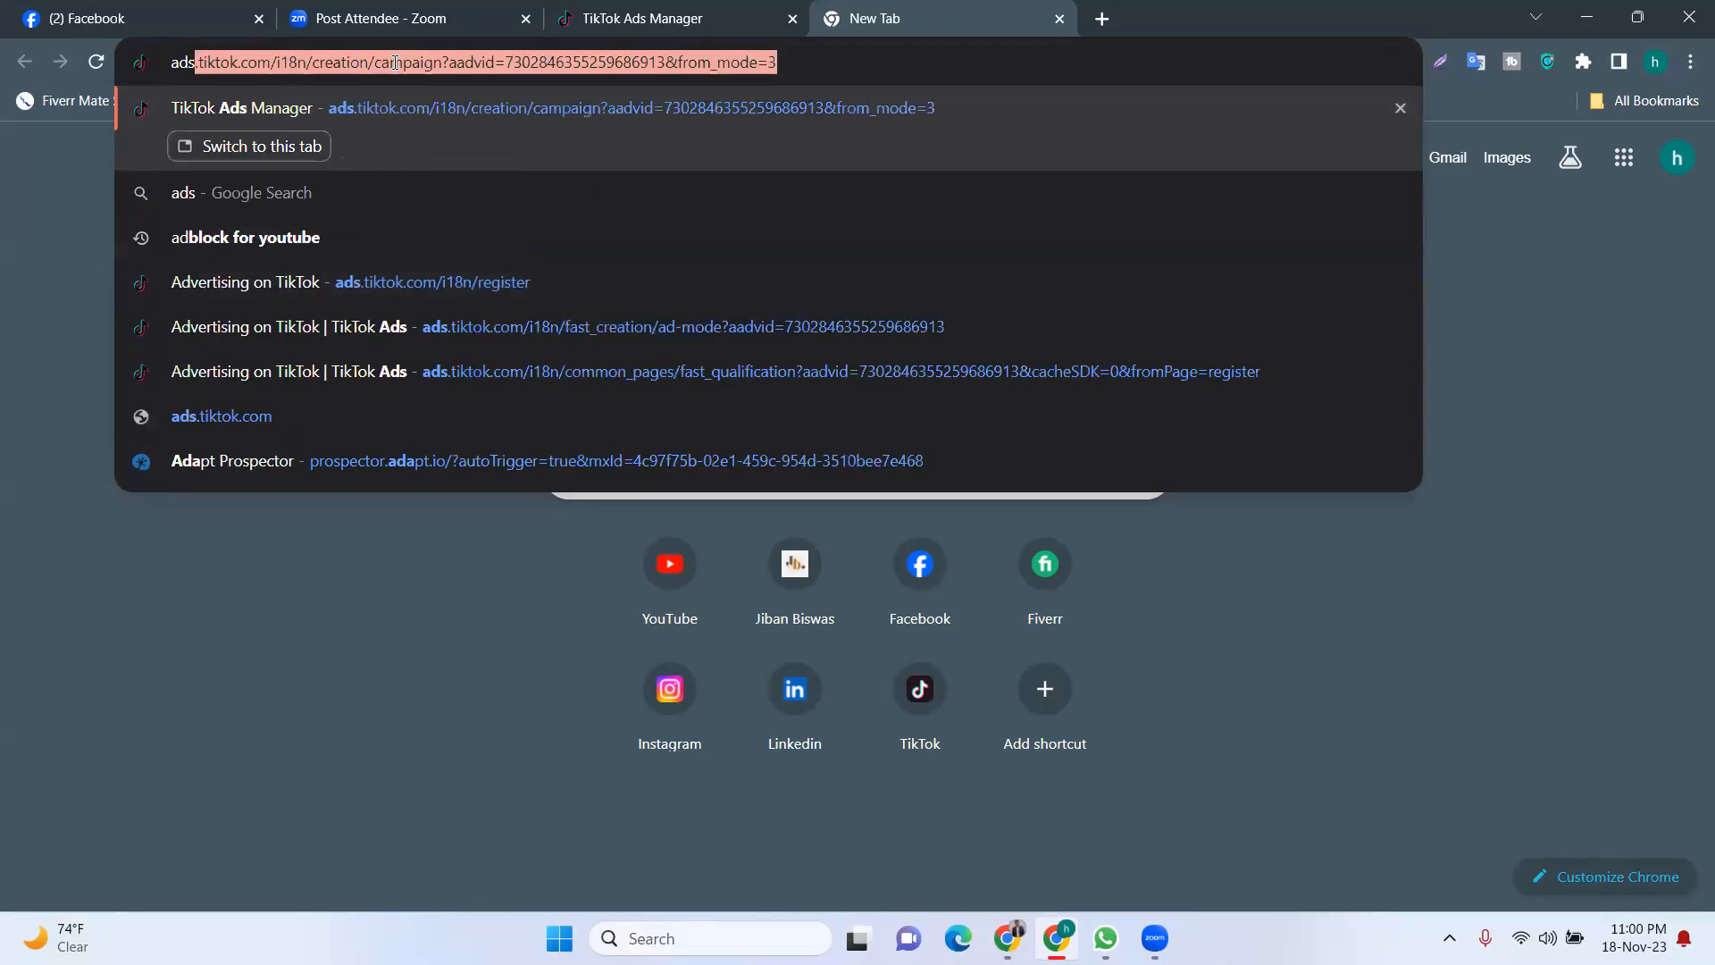
left_click(311, 59)
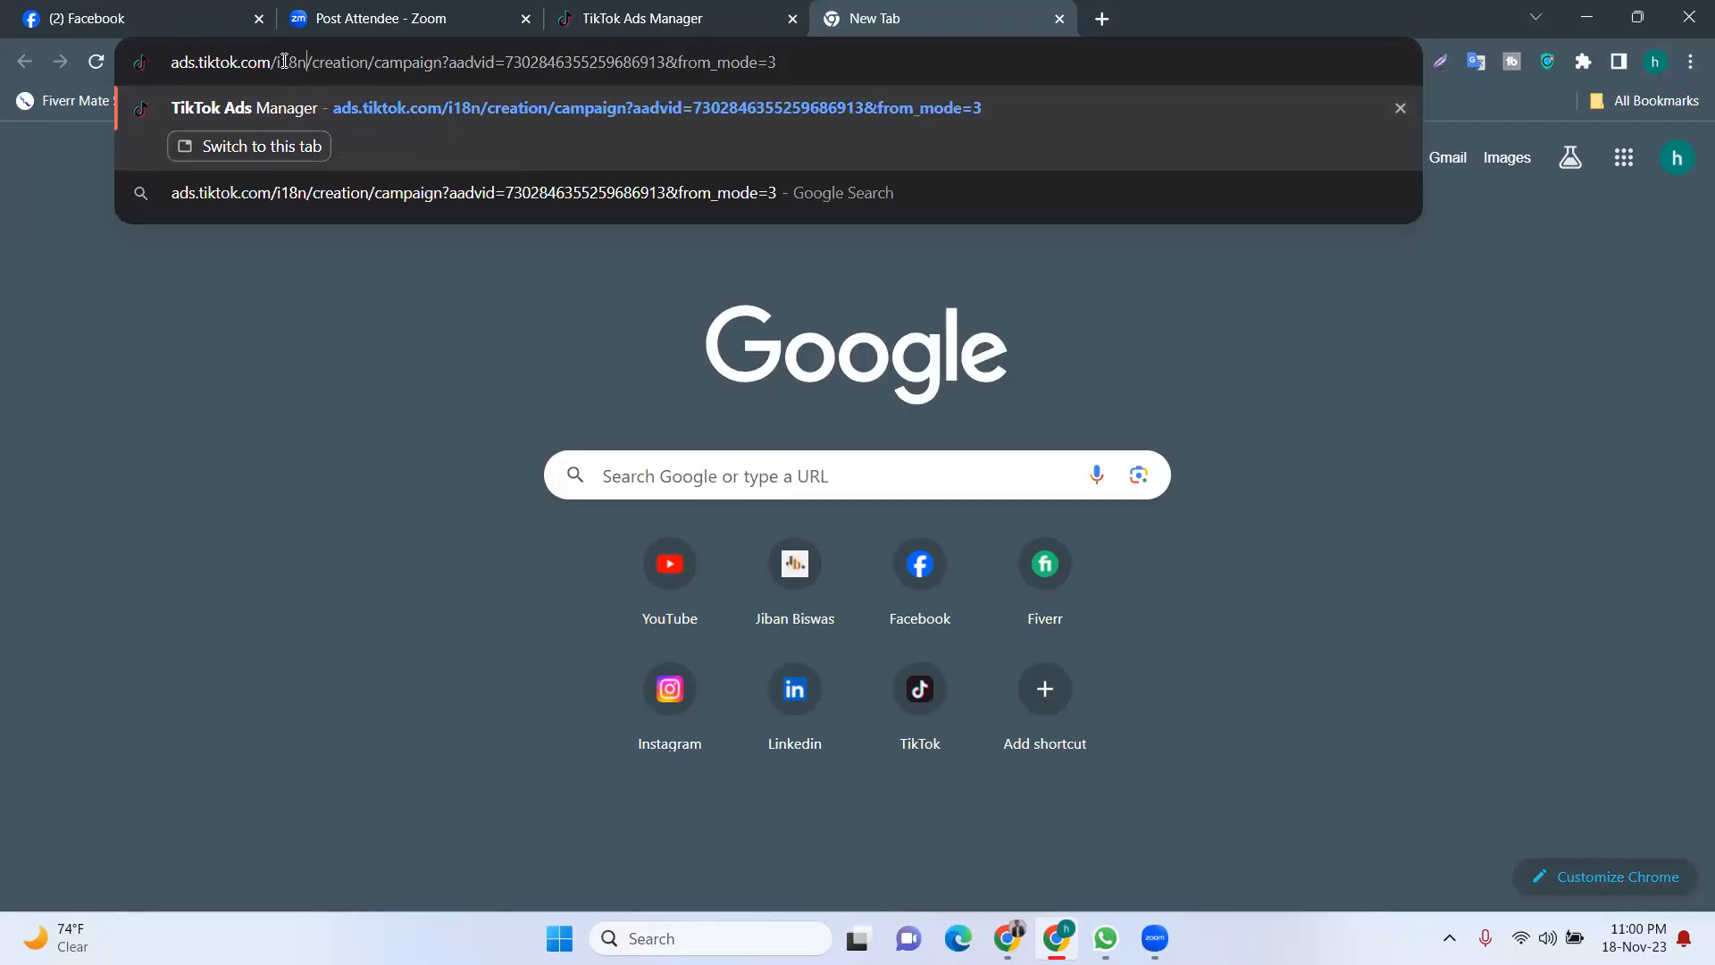
left_click_drag(276, 61, 792, 65)
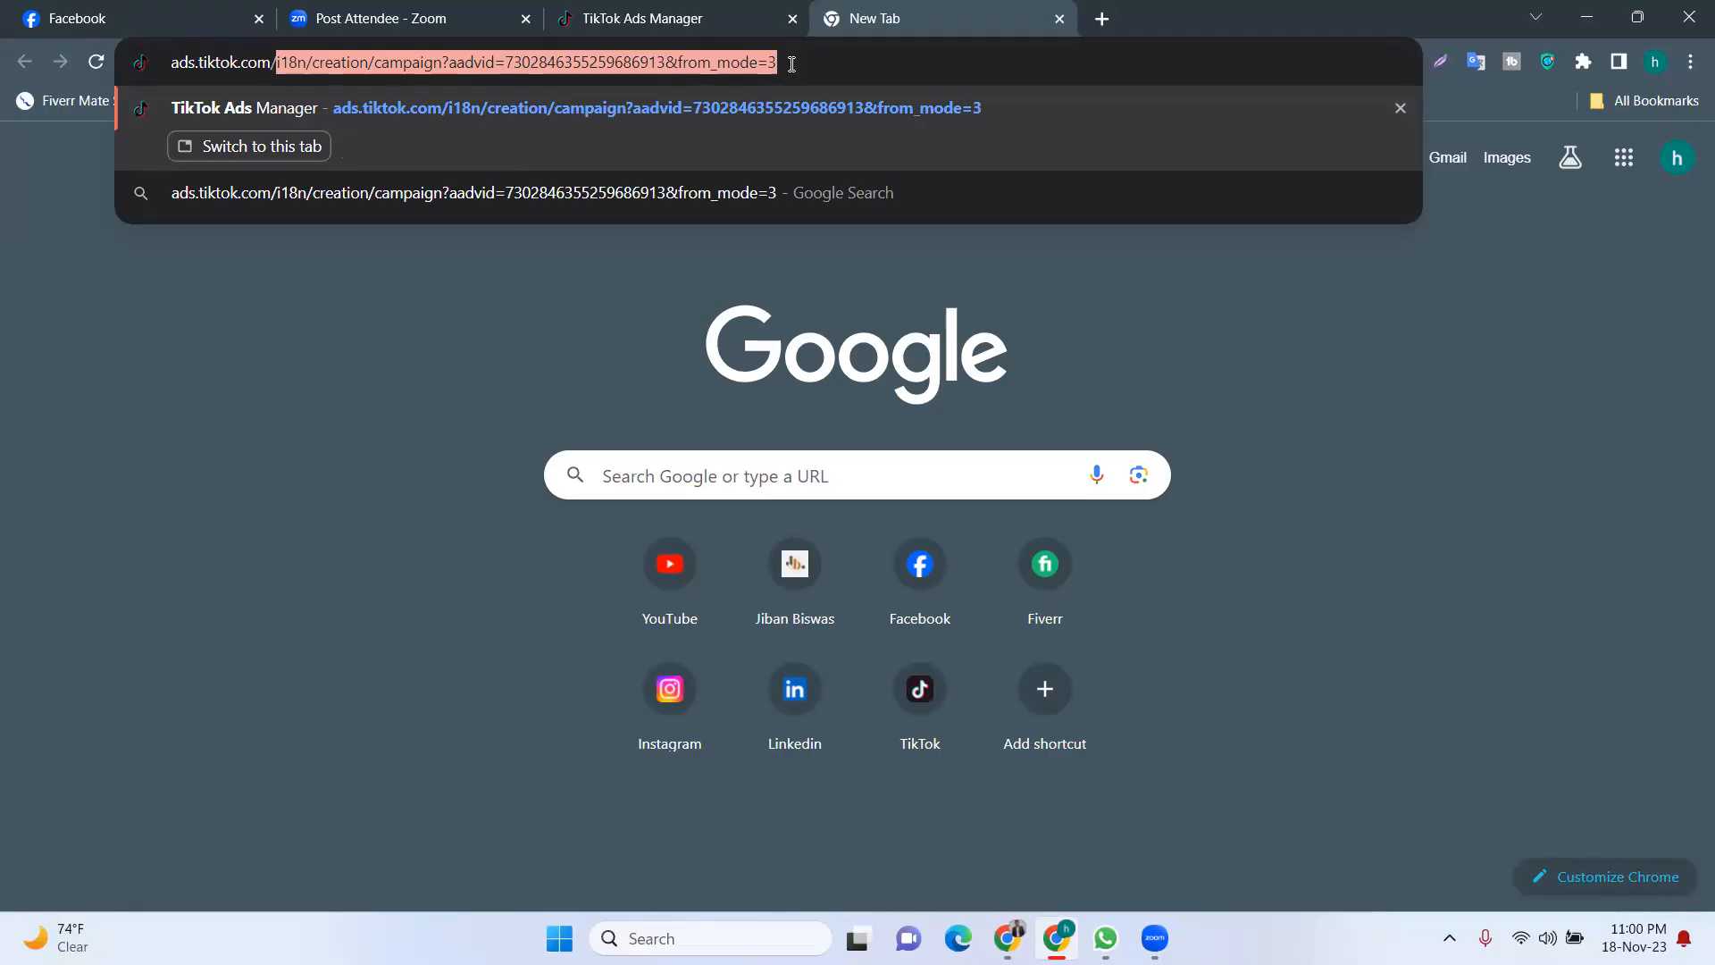
key("BackSpace")
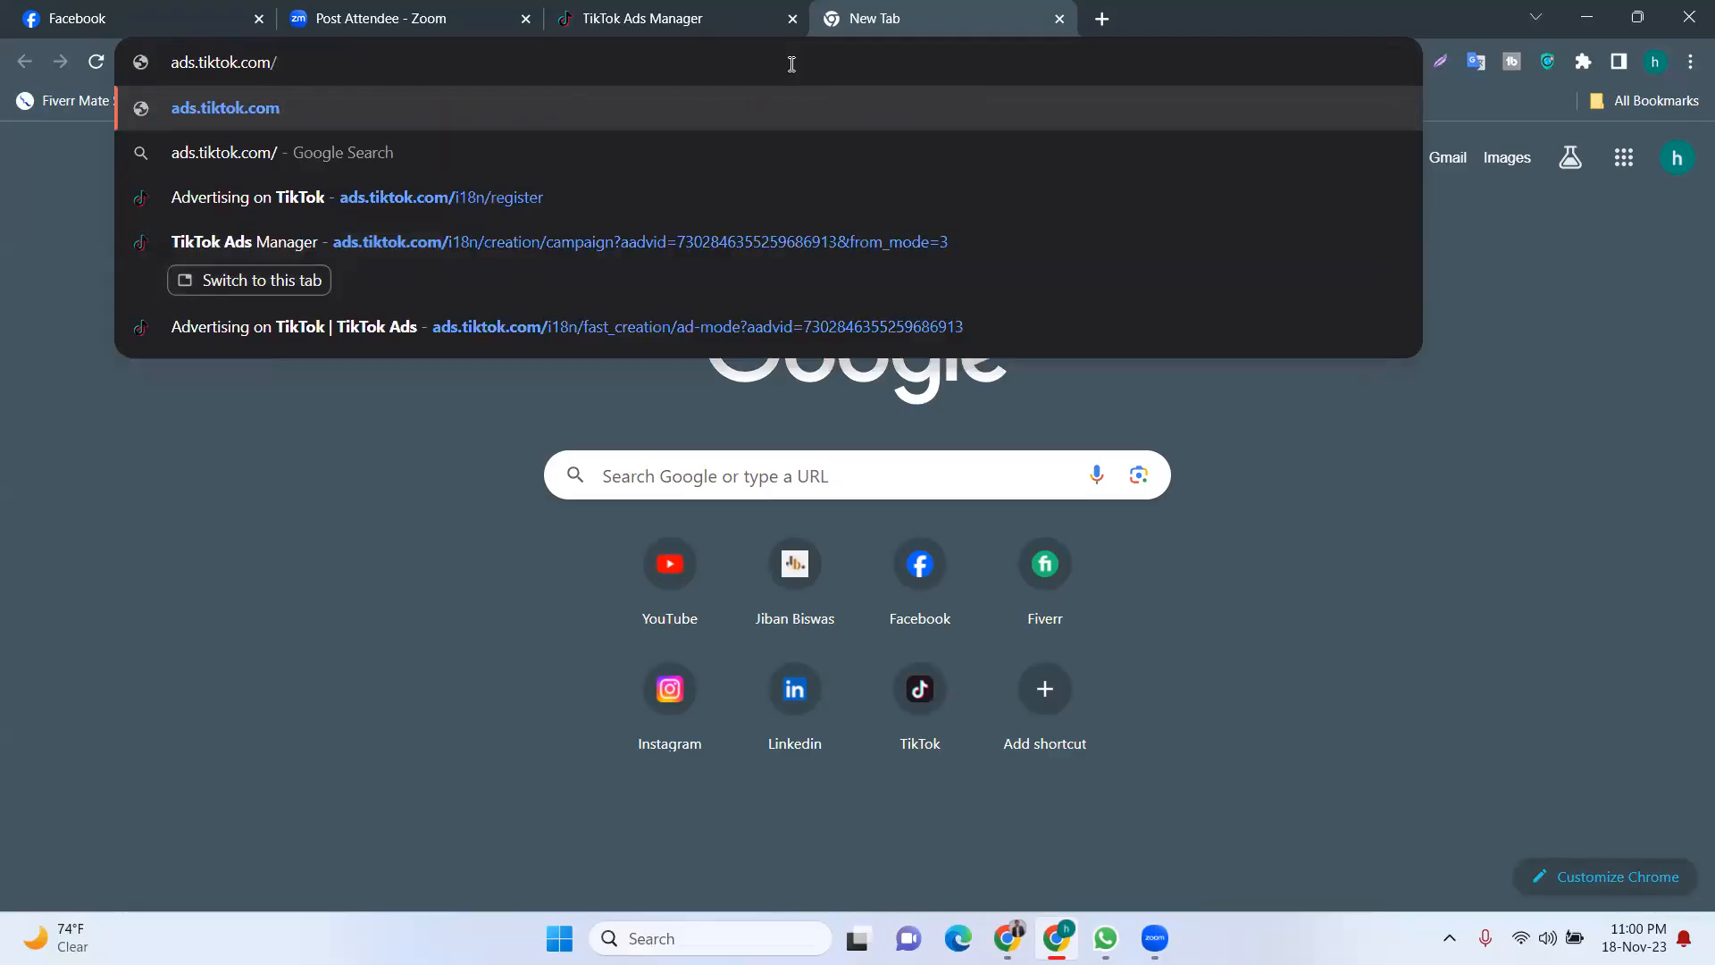
key("Return")
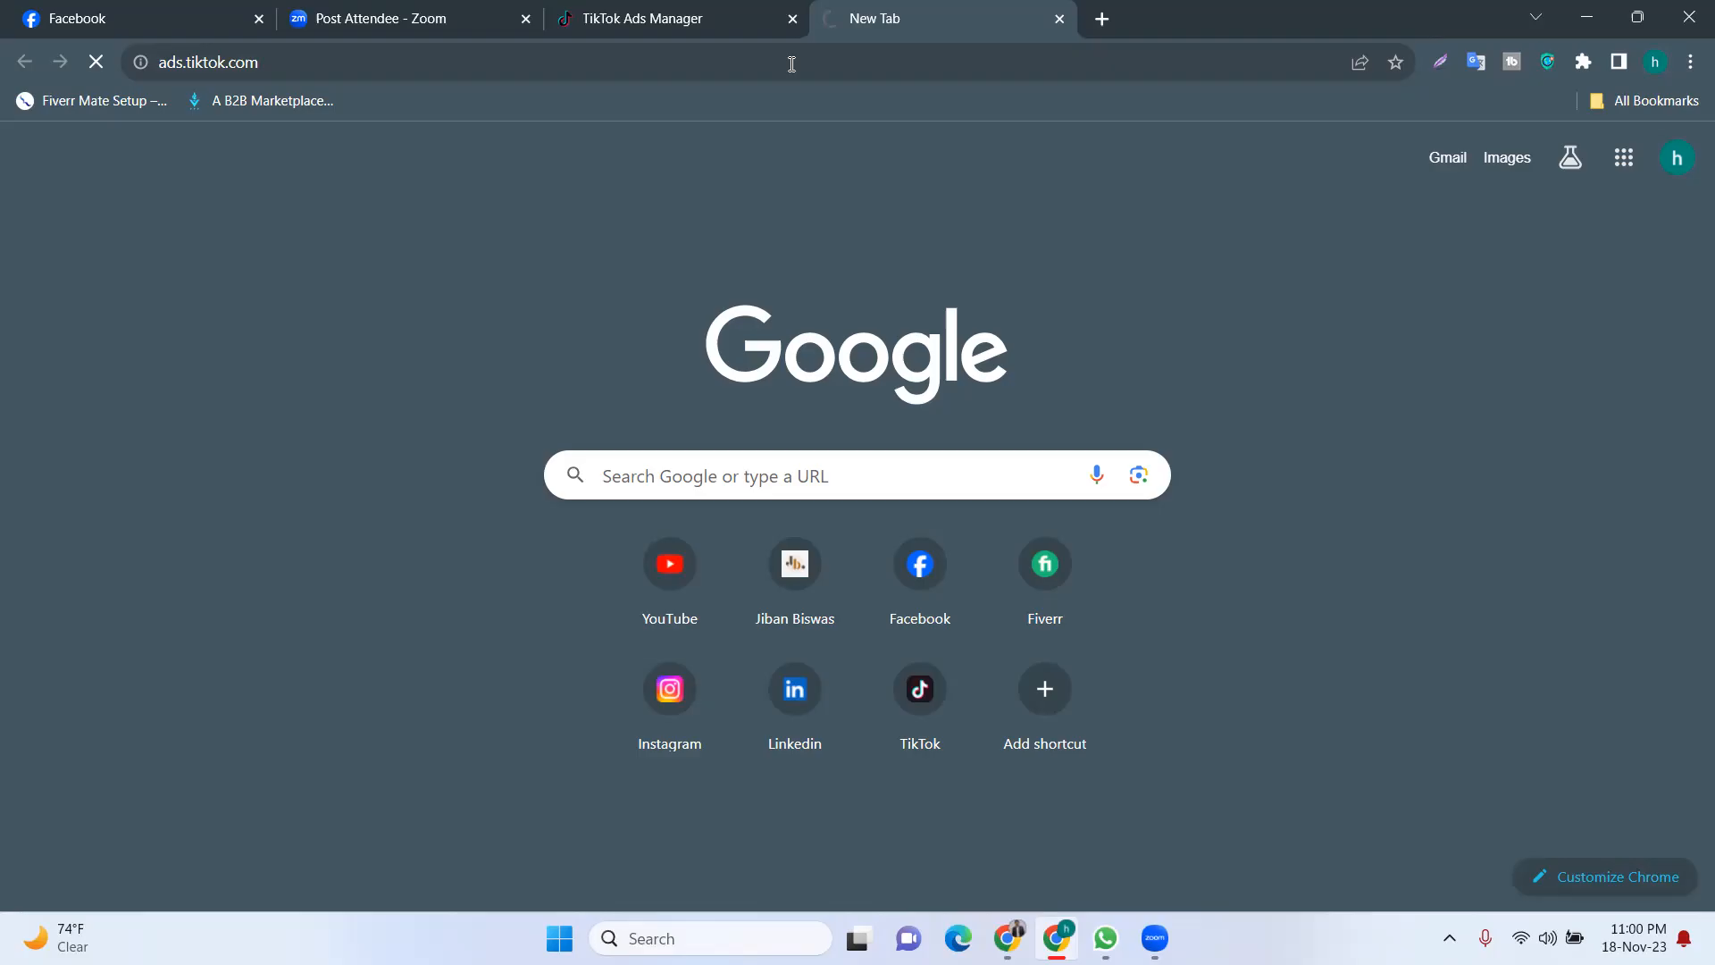
Switch off the VPN and click Create Now to begin TikTok ads account sign-up
left_click(1546, 64)
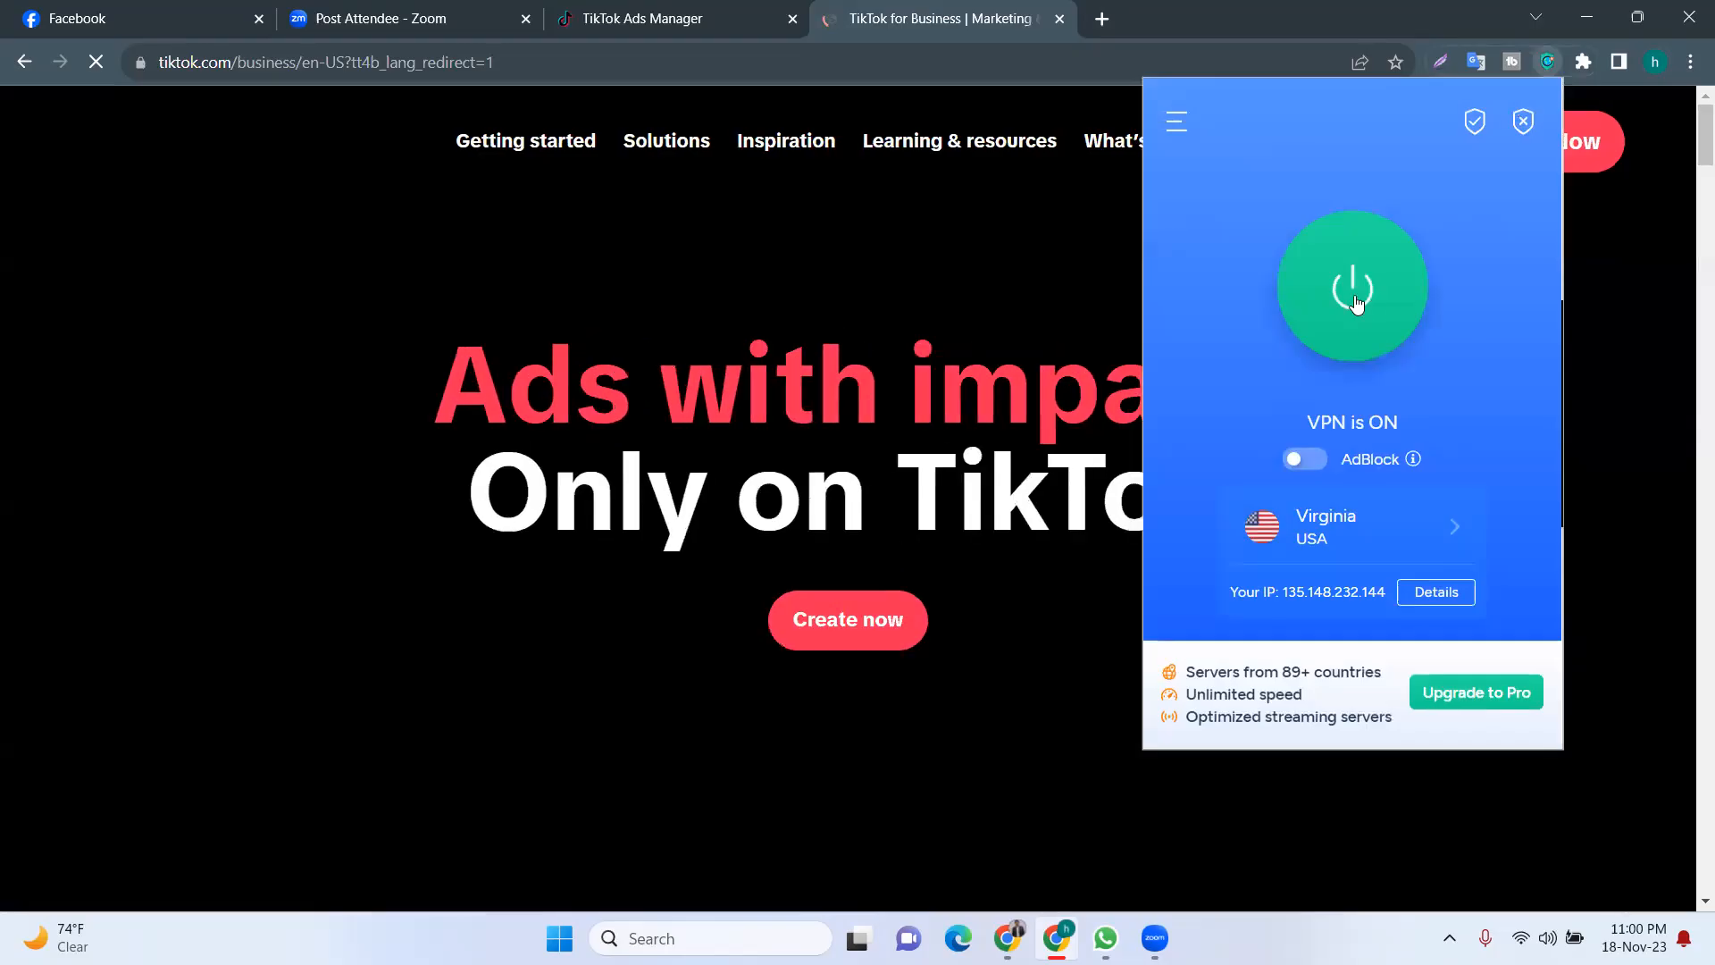
left_click(1351, 307)
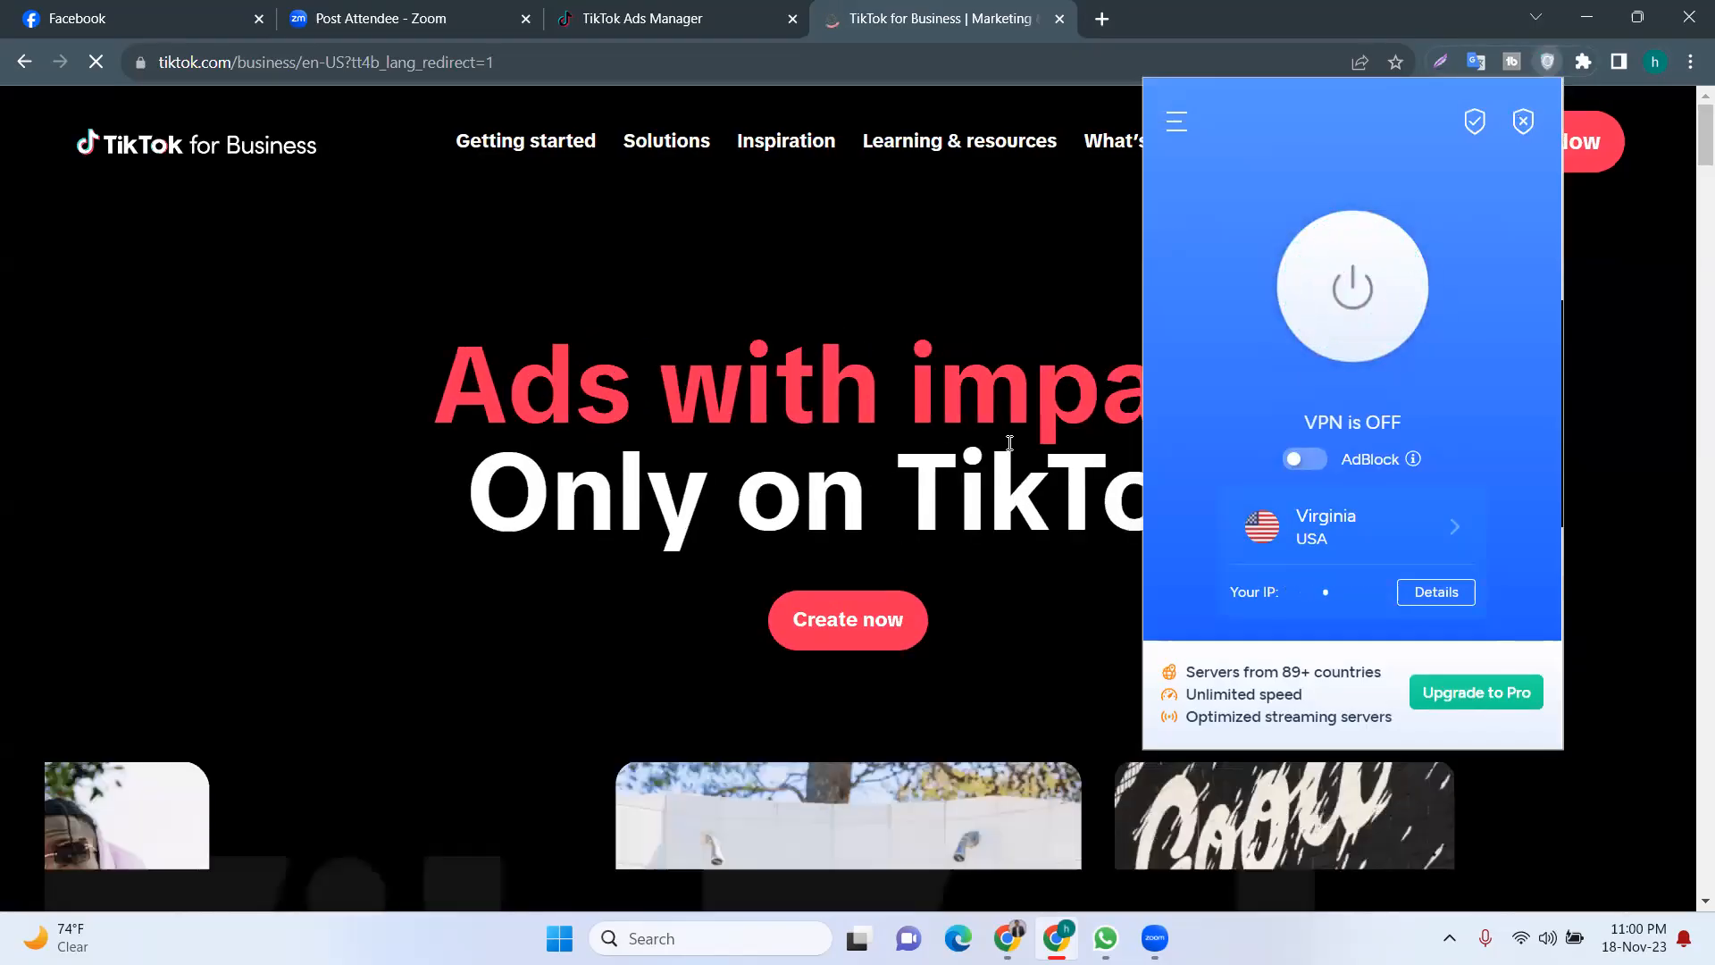
left_click(995, 284)
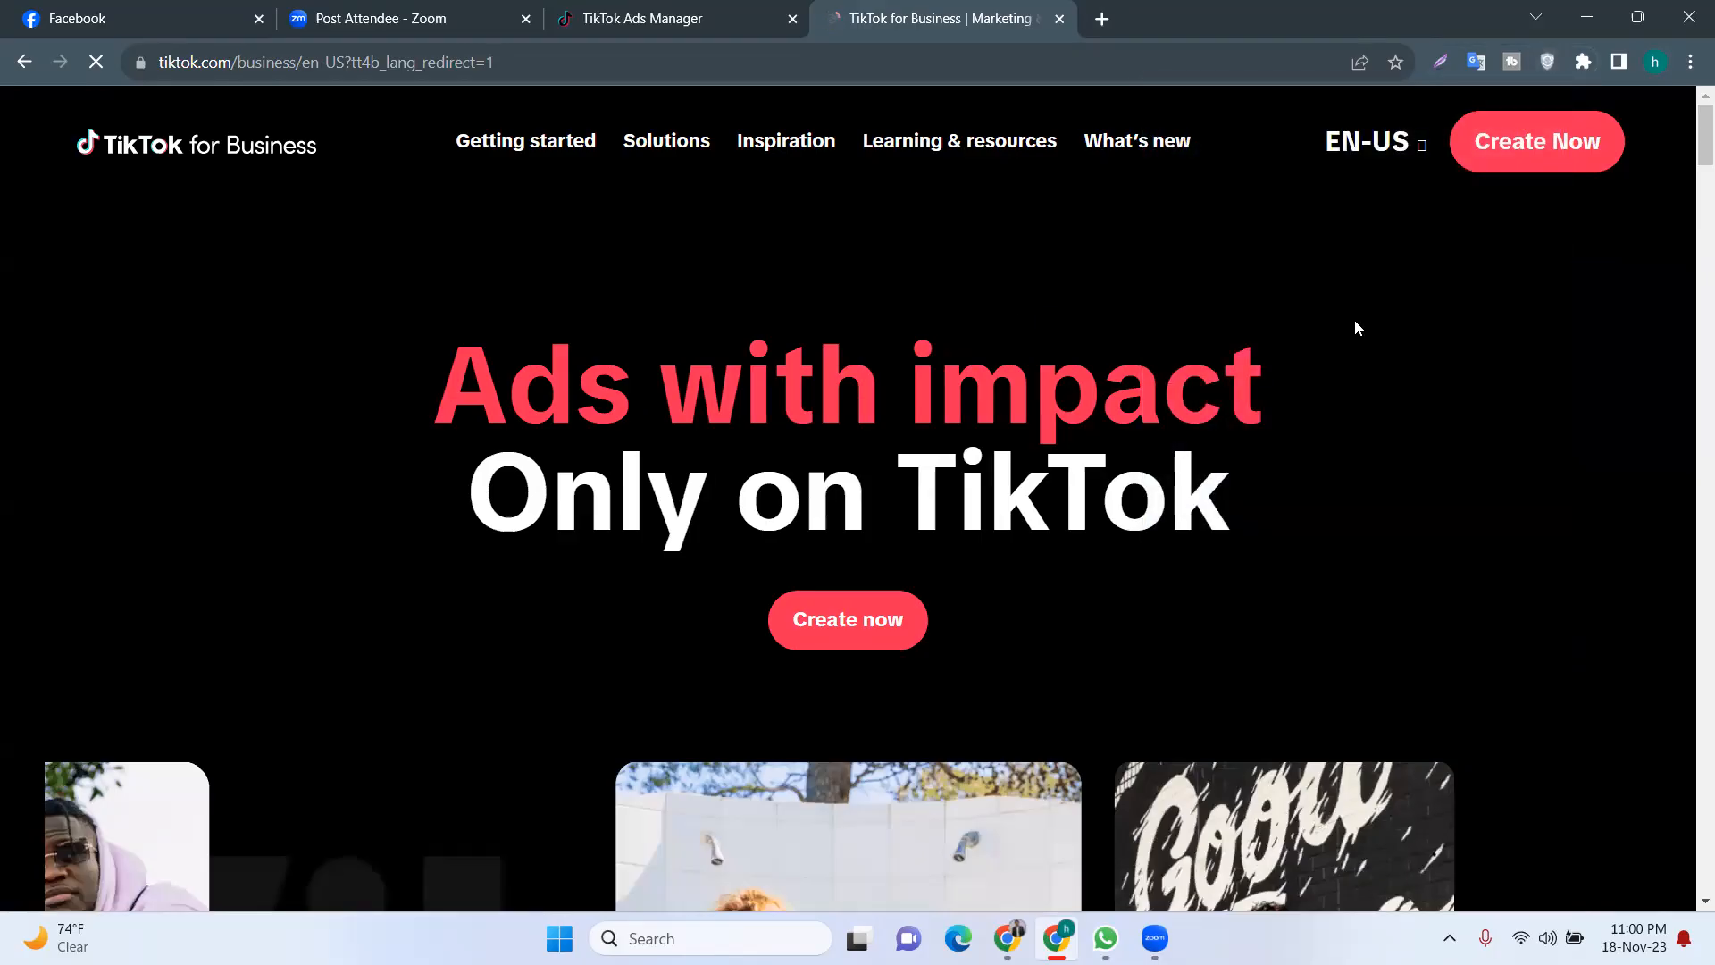
left_click(1510, 161)
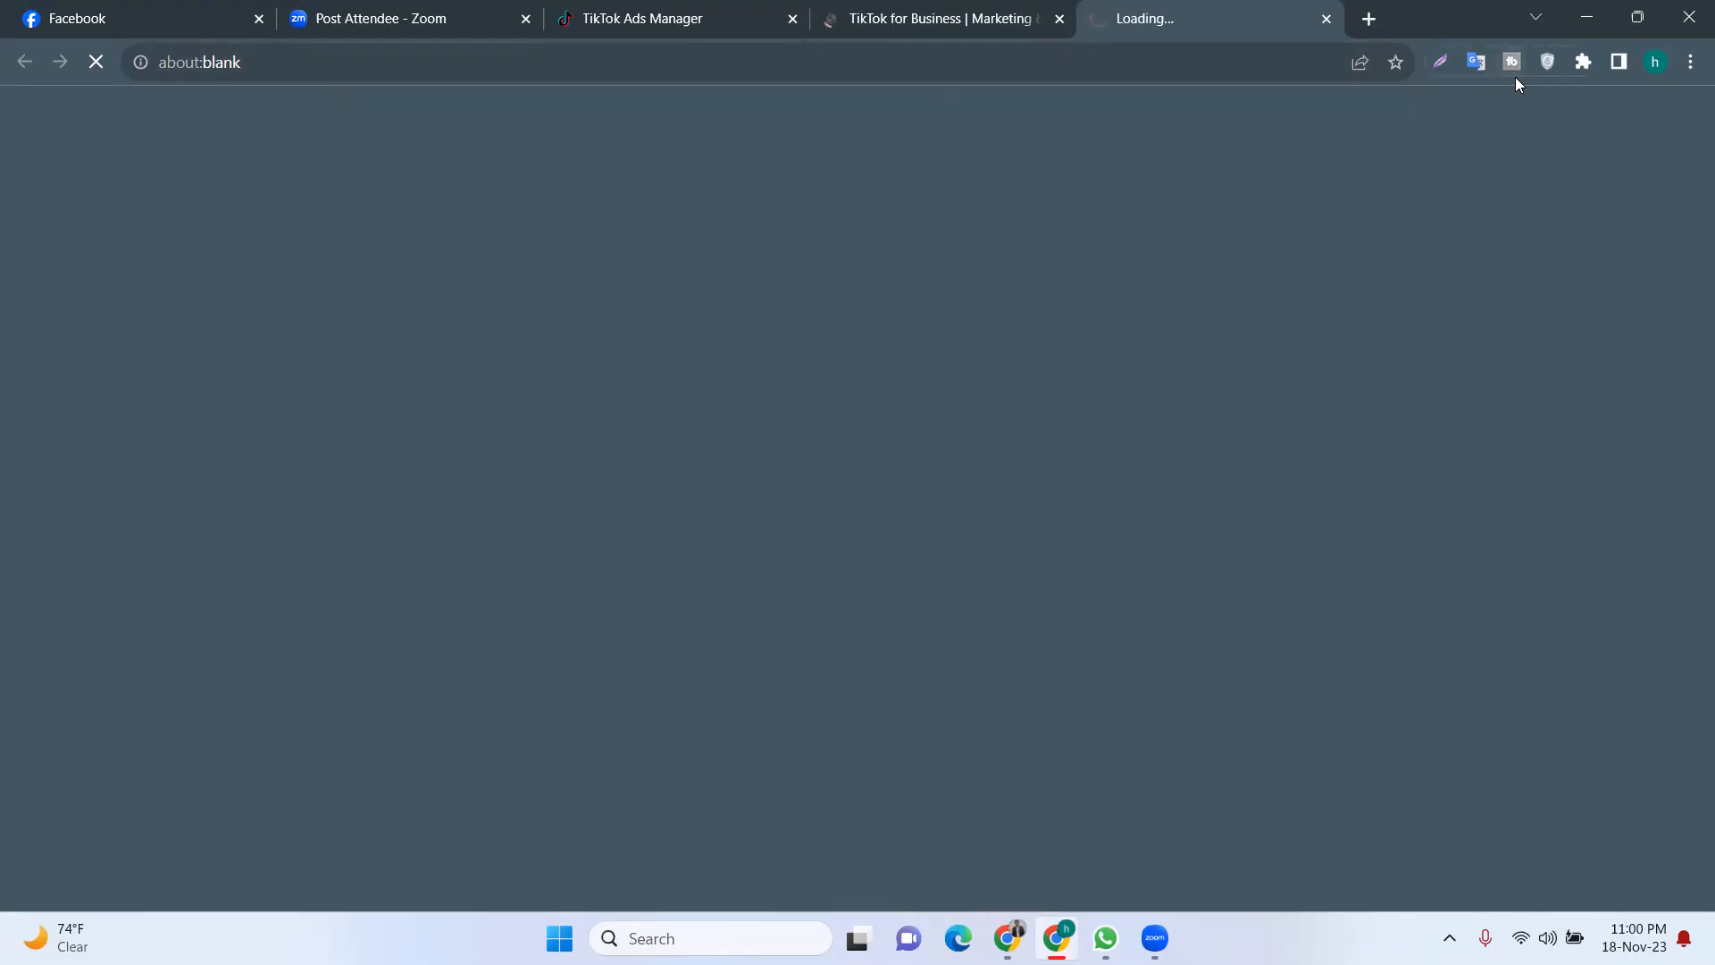
Check the extensions list, then return to the loading ads.tiktok.com/i18n/signup tab
left_click(1585, 63)
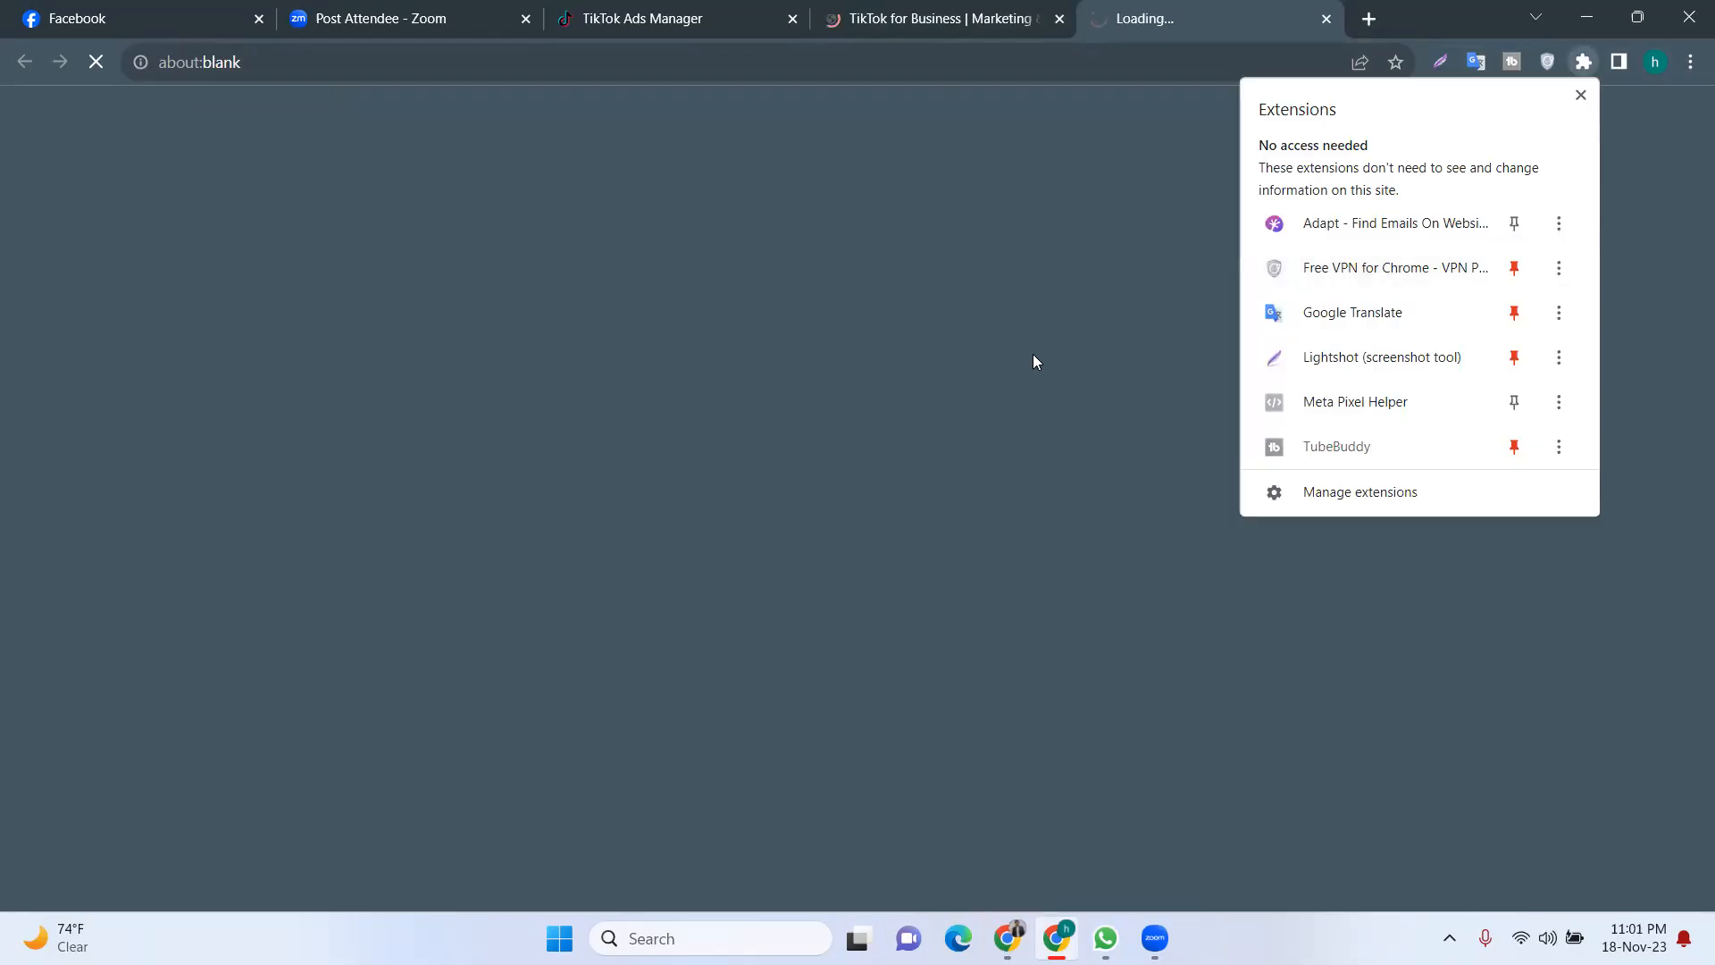
left_click(950, 25)
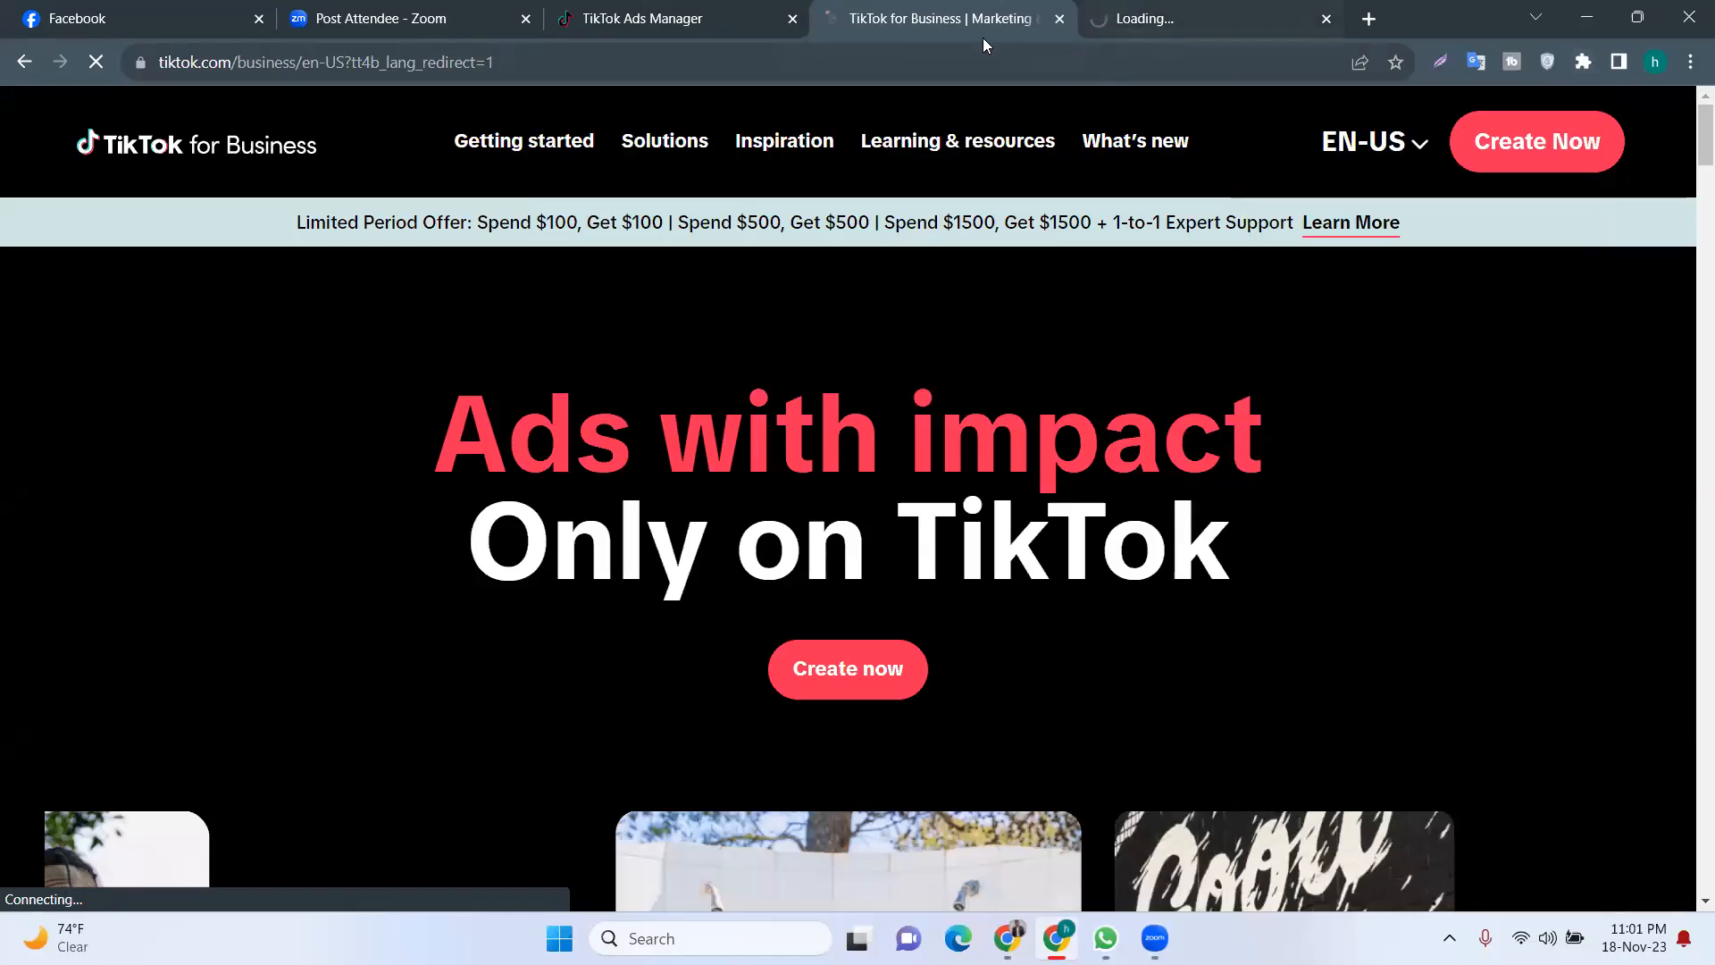
left_click(1146, 23)
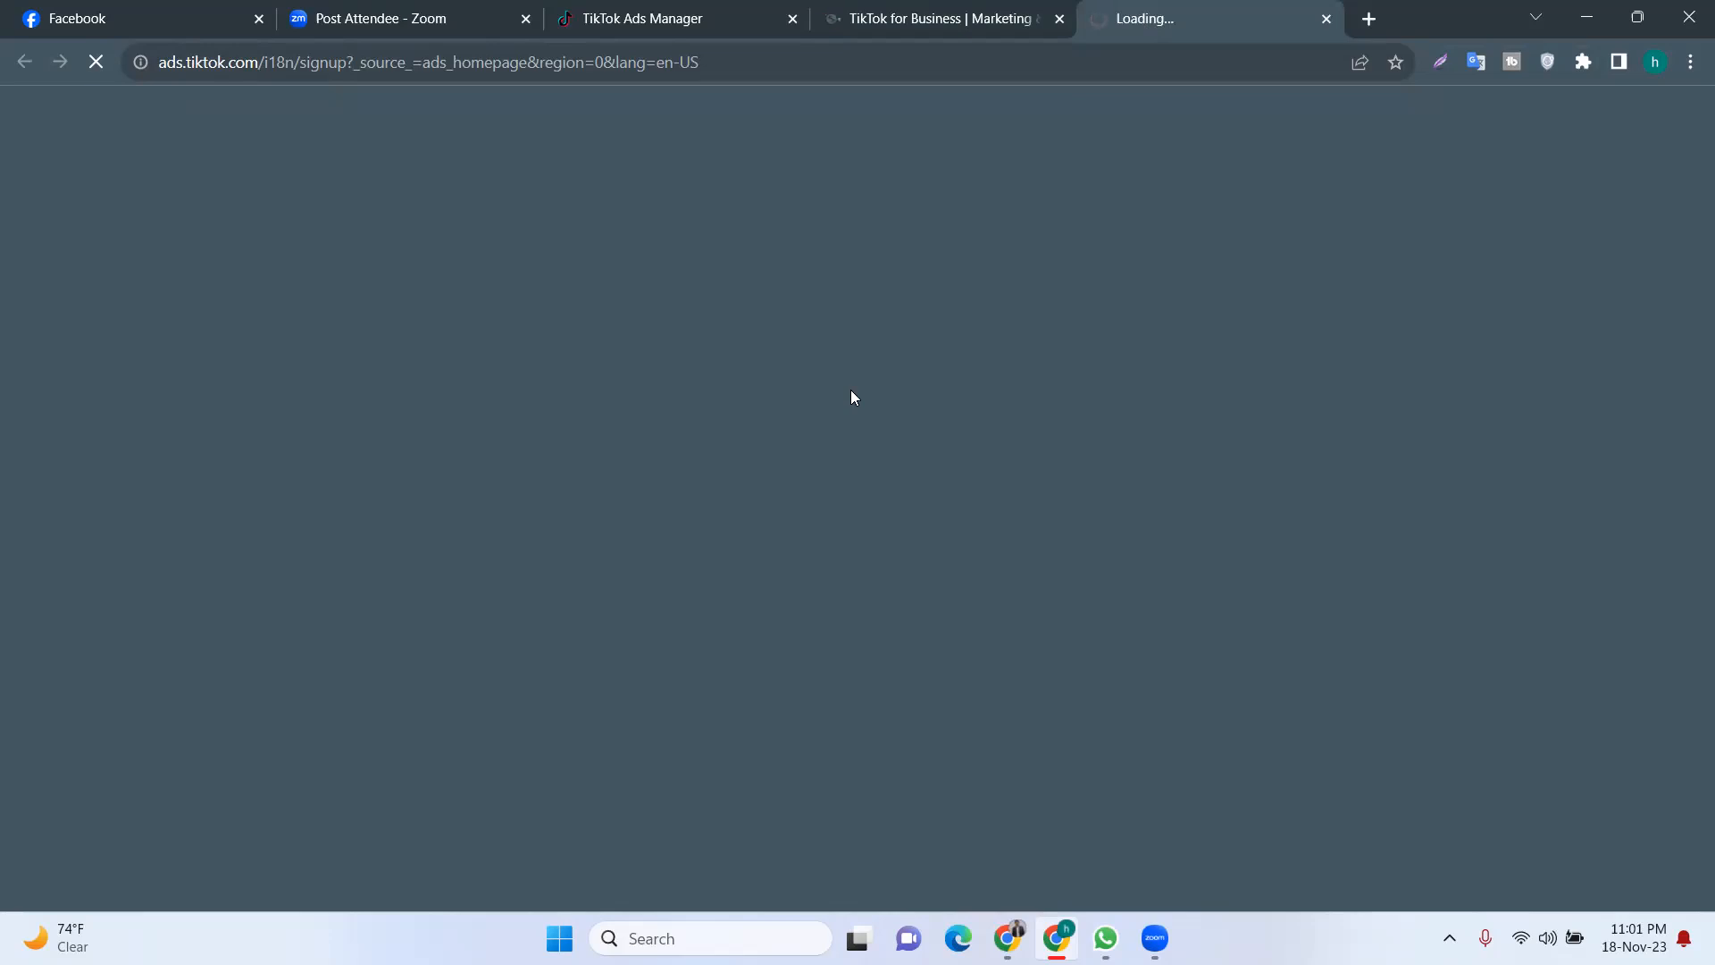
Copy the ad account ID from the Ads Manager account dropdown and return to TikTok for Business
left_click(666, 25)
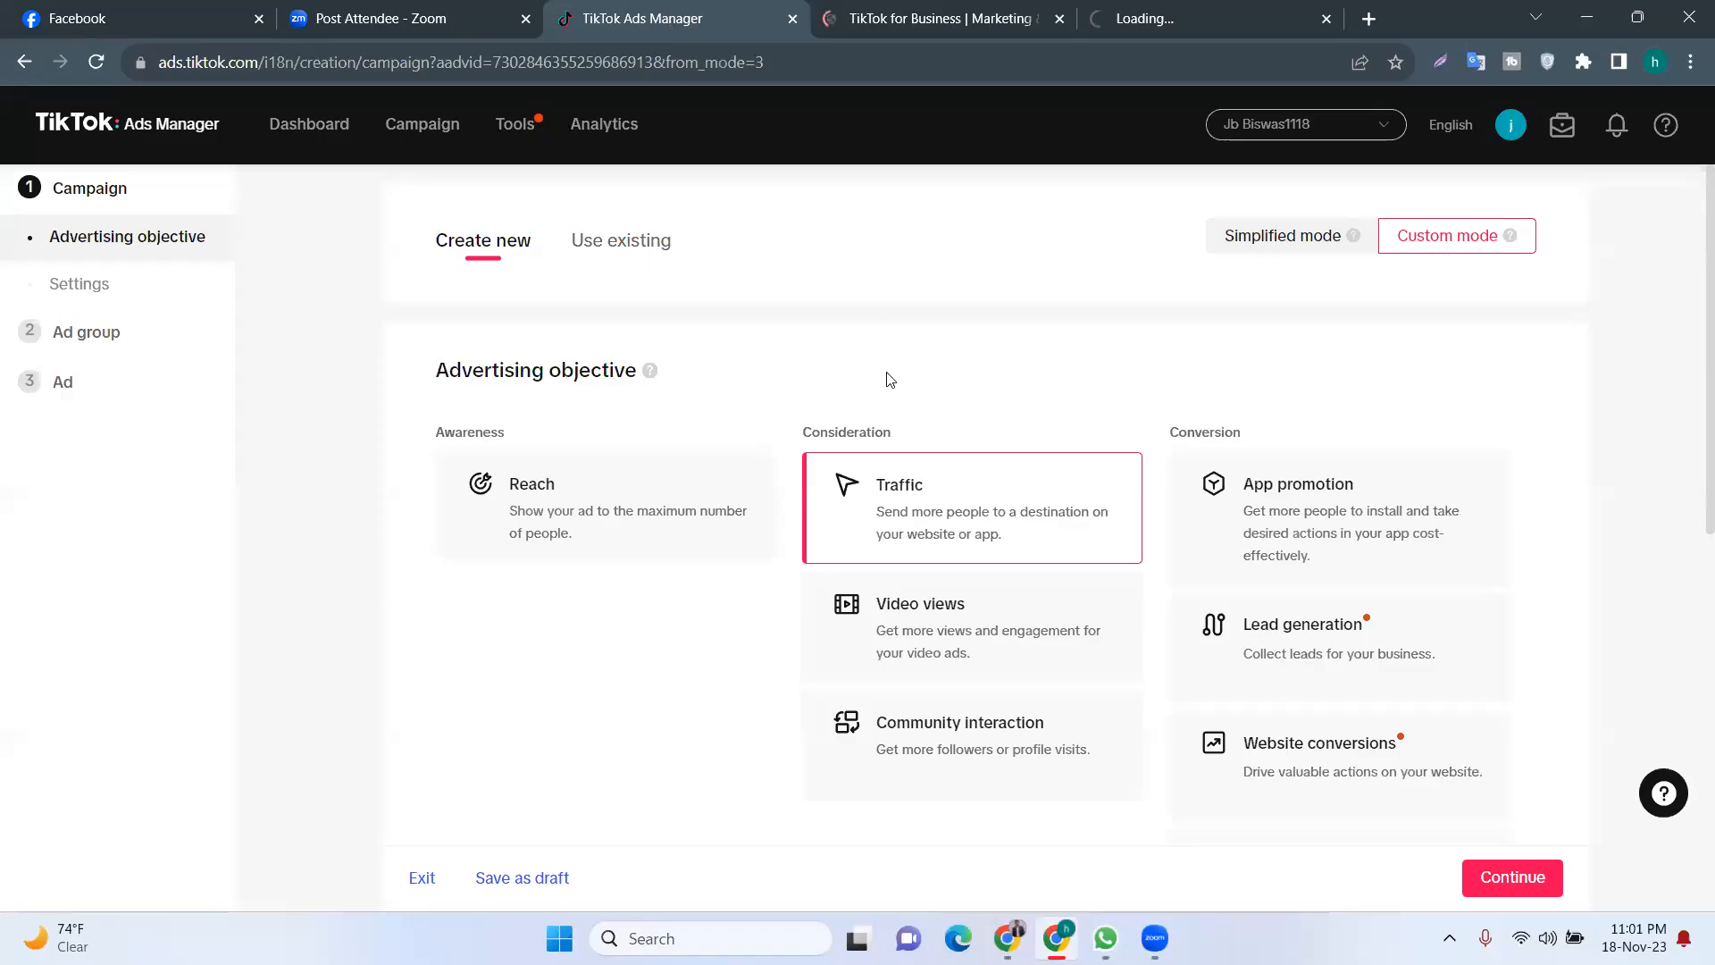
left_click(1383, 126)
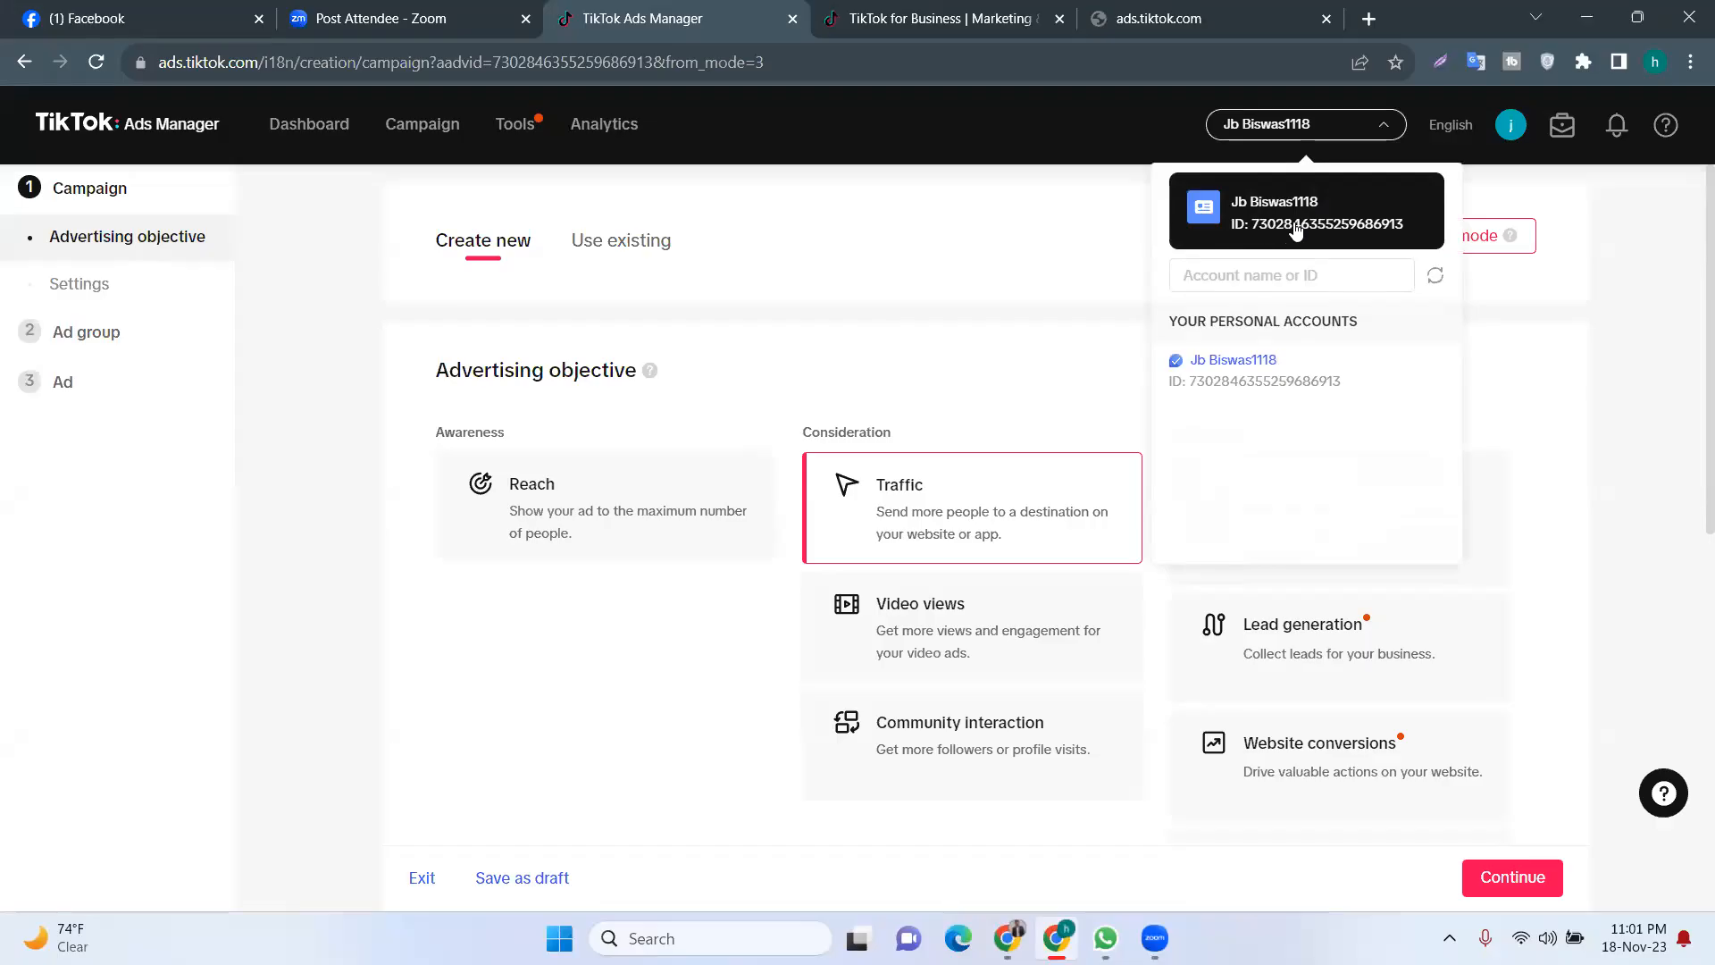
left_click_drag(1253, 225, 1410, 234)
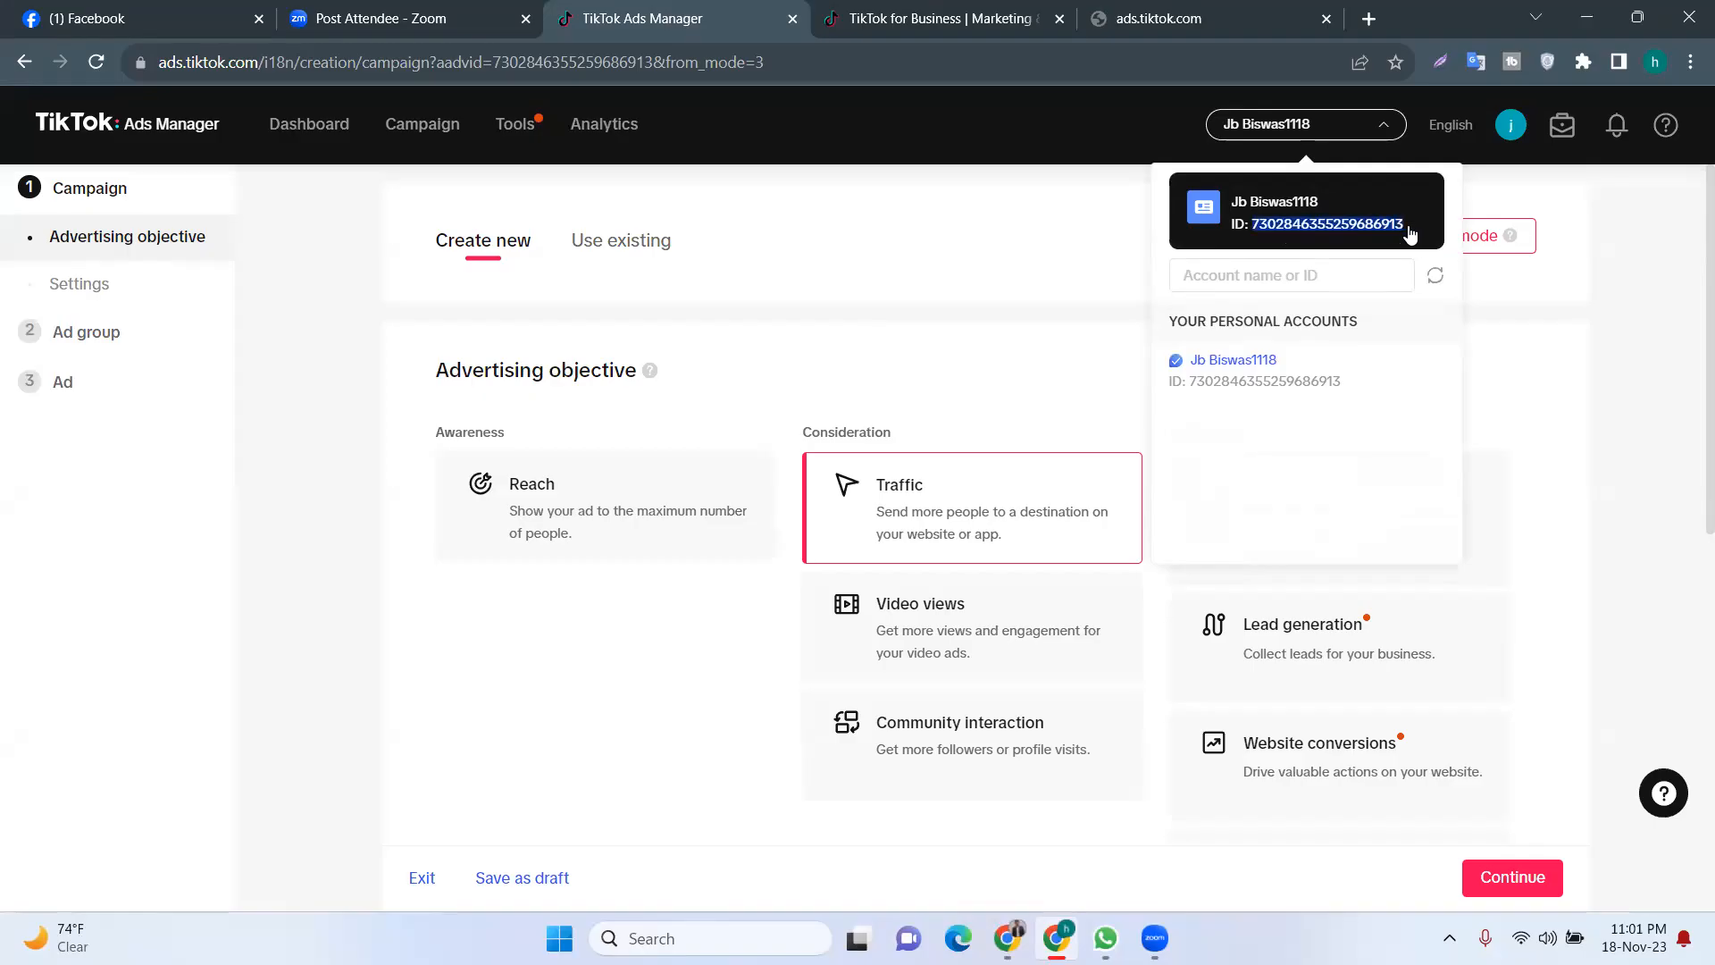
right_click(1367, 231)
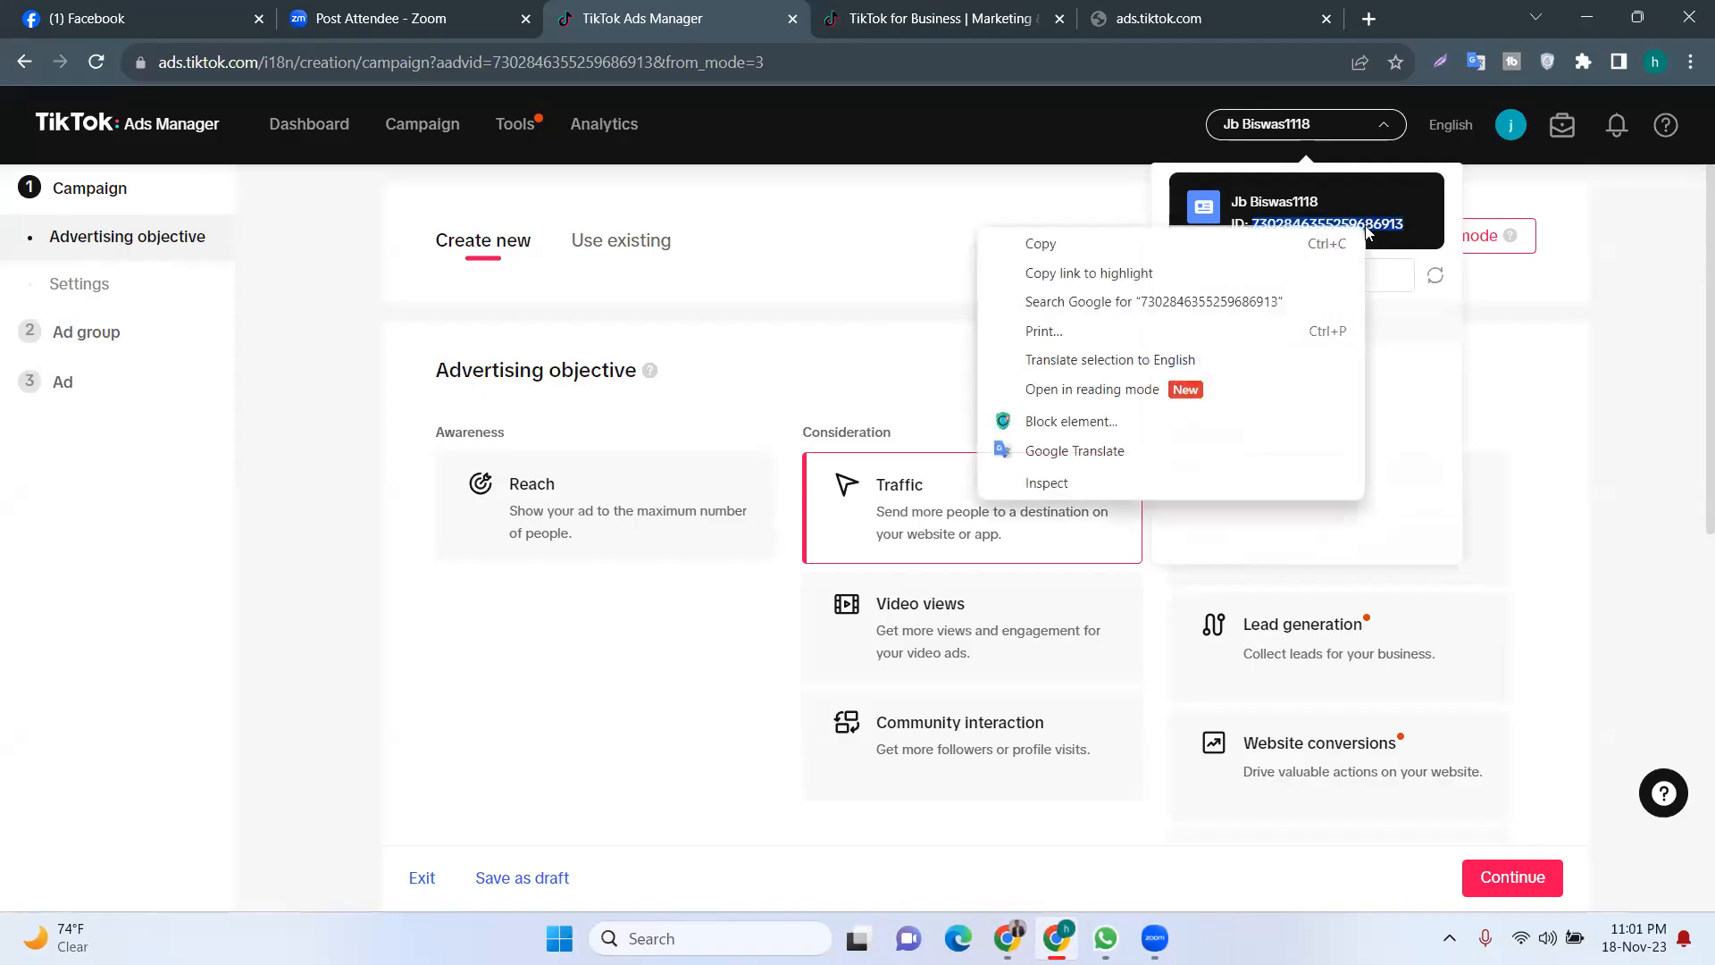
left_click(1042, 252)
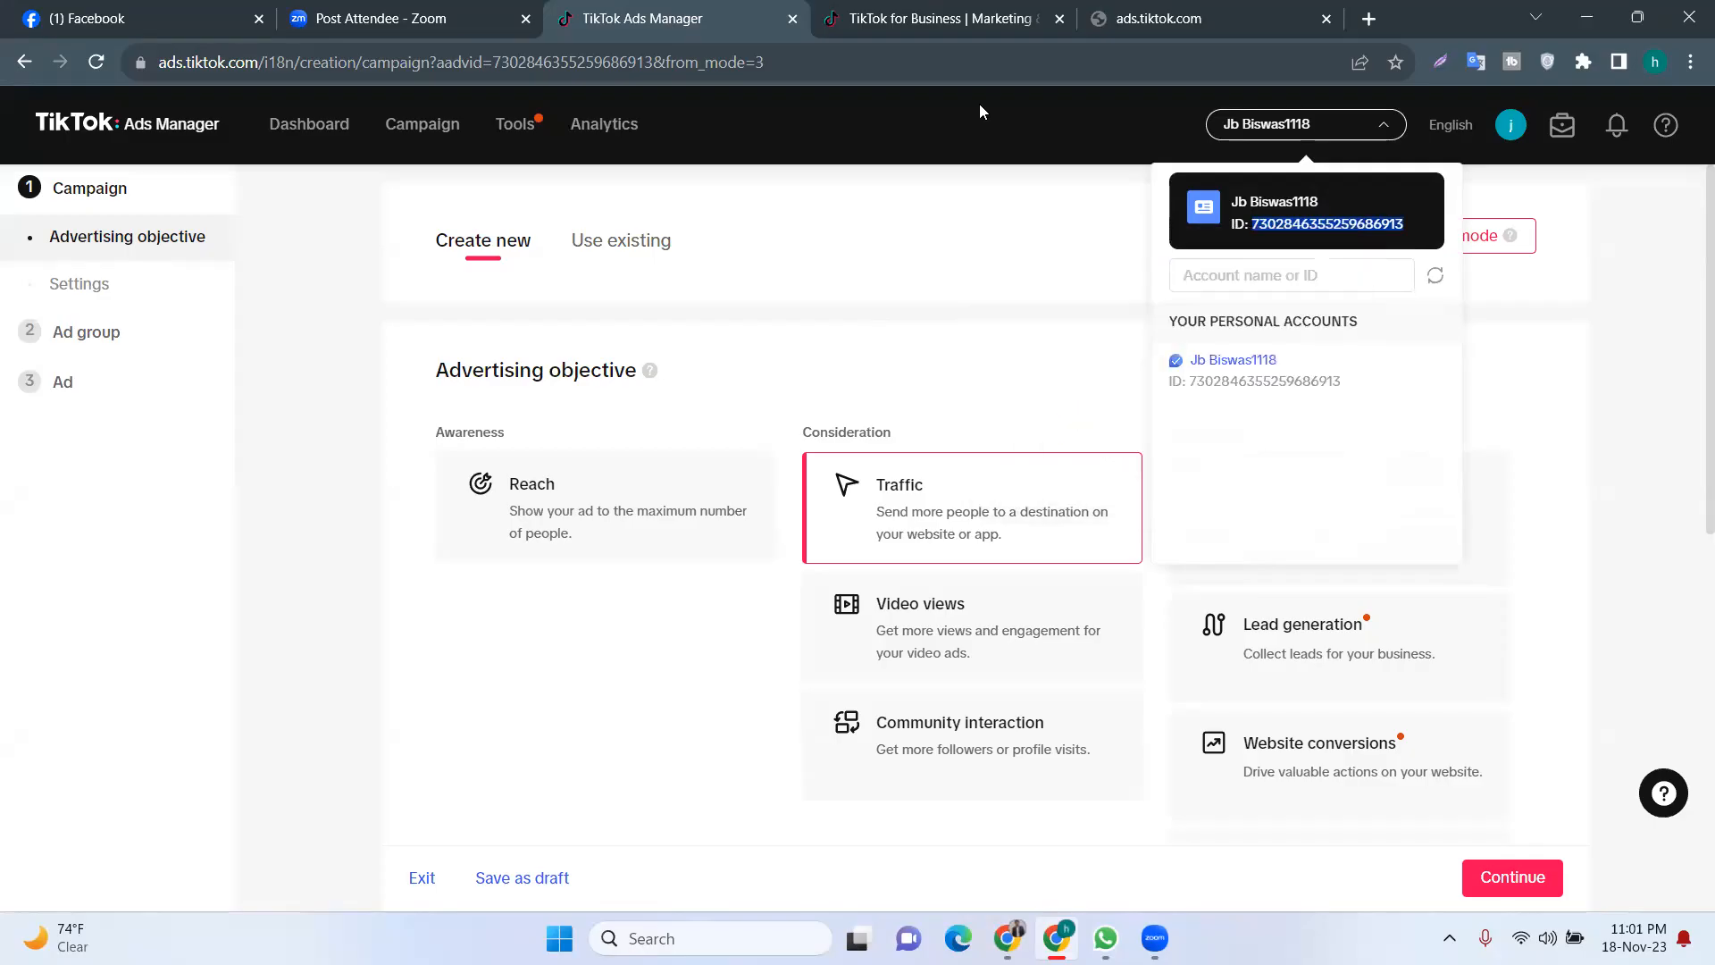
left_click(943, 23)
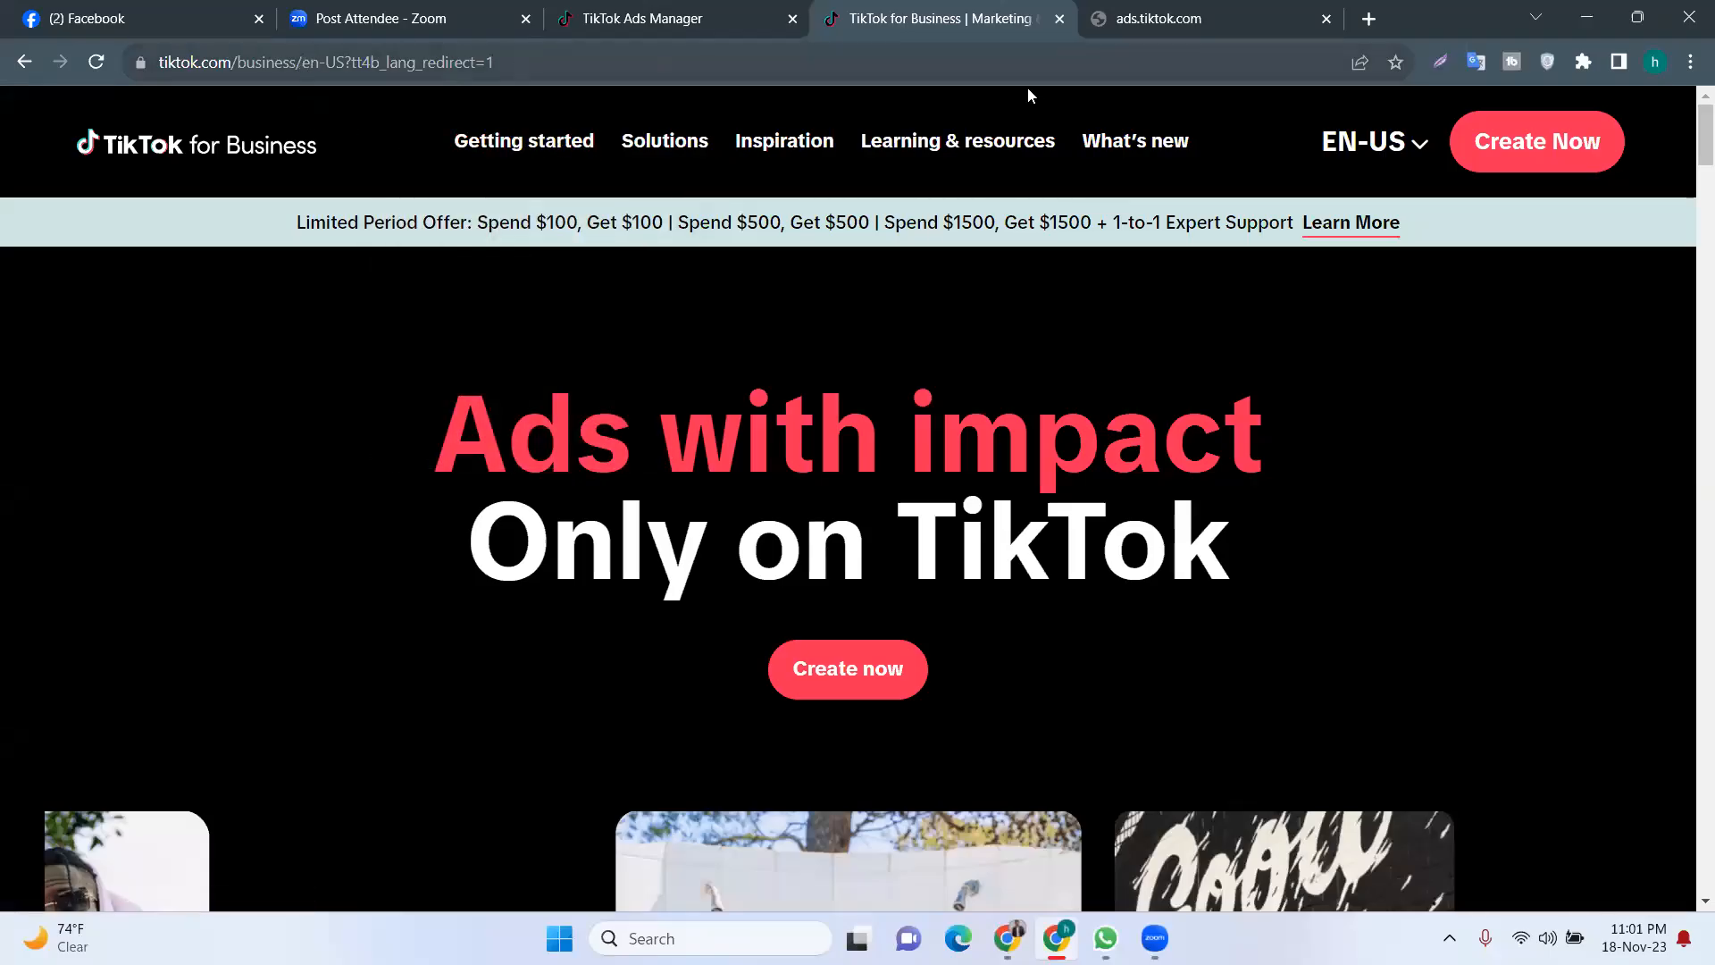
Close the failed ads.tiktok.com tab and load business.tiktok.com/select in a new tab
left_click(1220, 14)
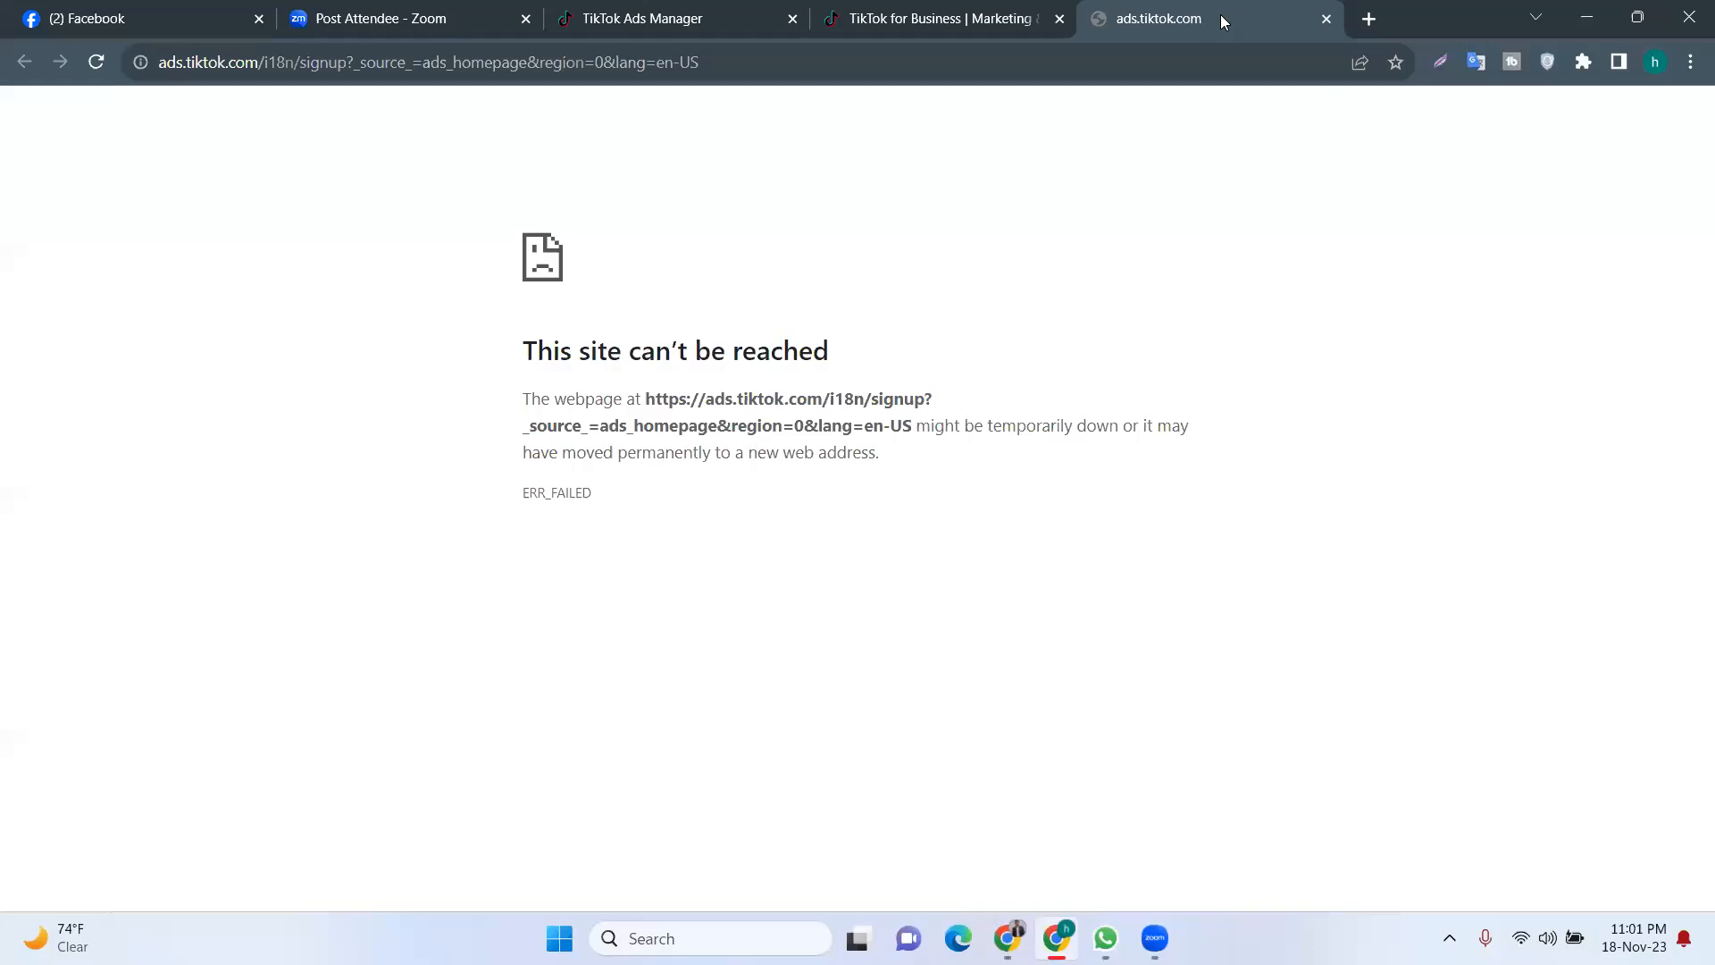
left_click(1369, 17)
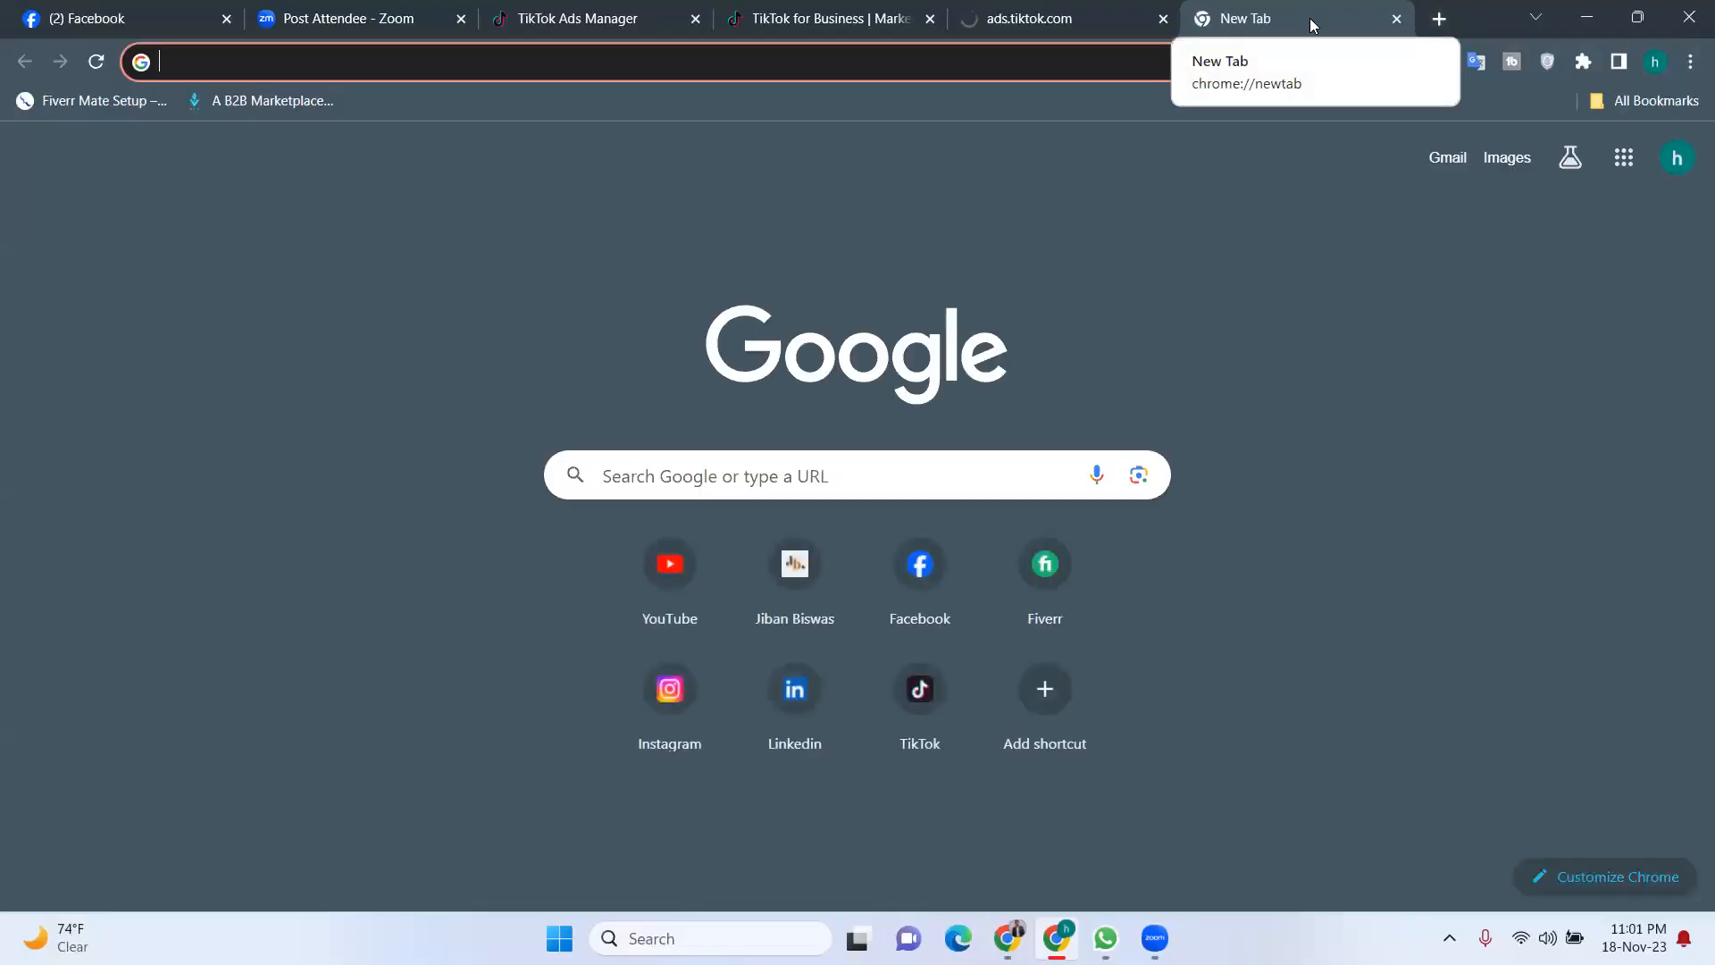
left_click(1163, 19)
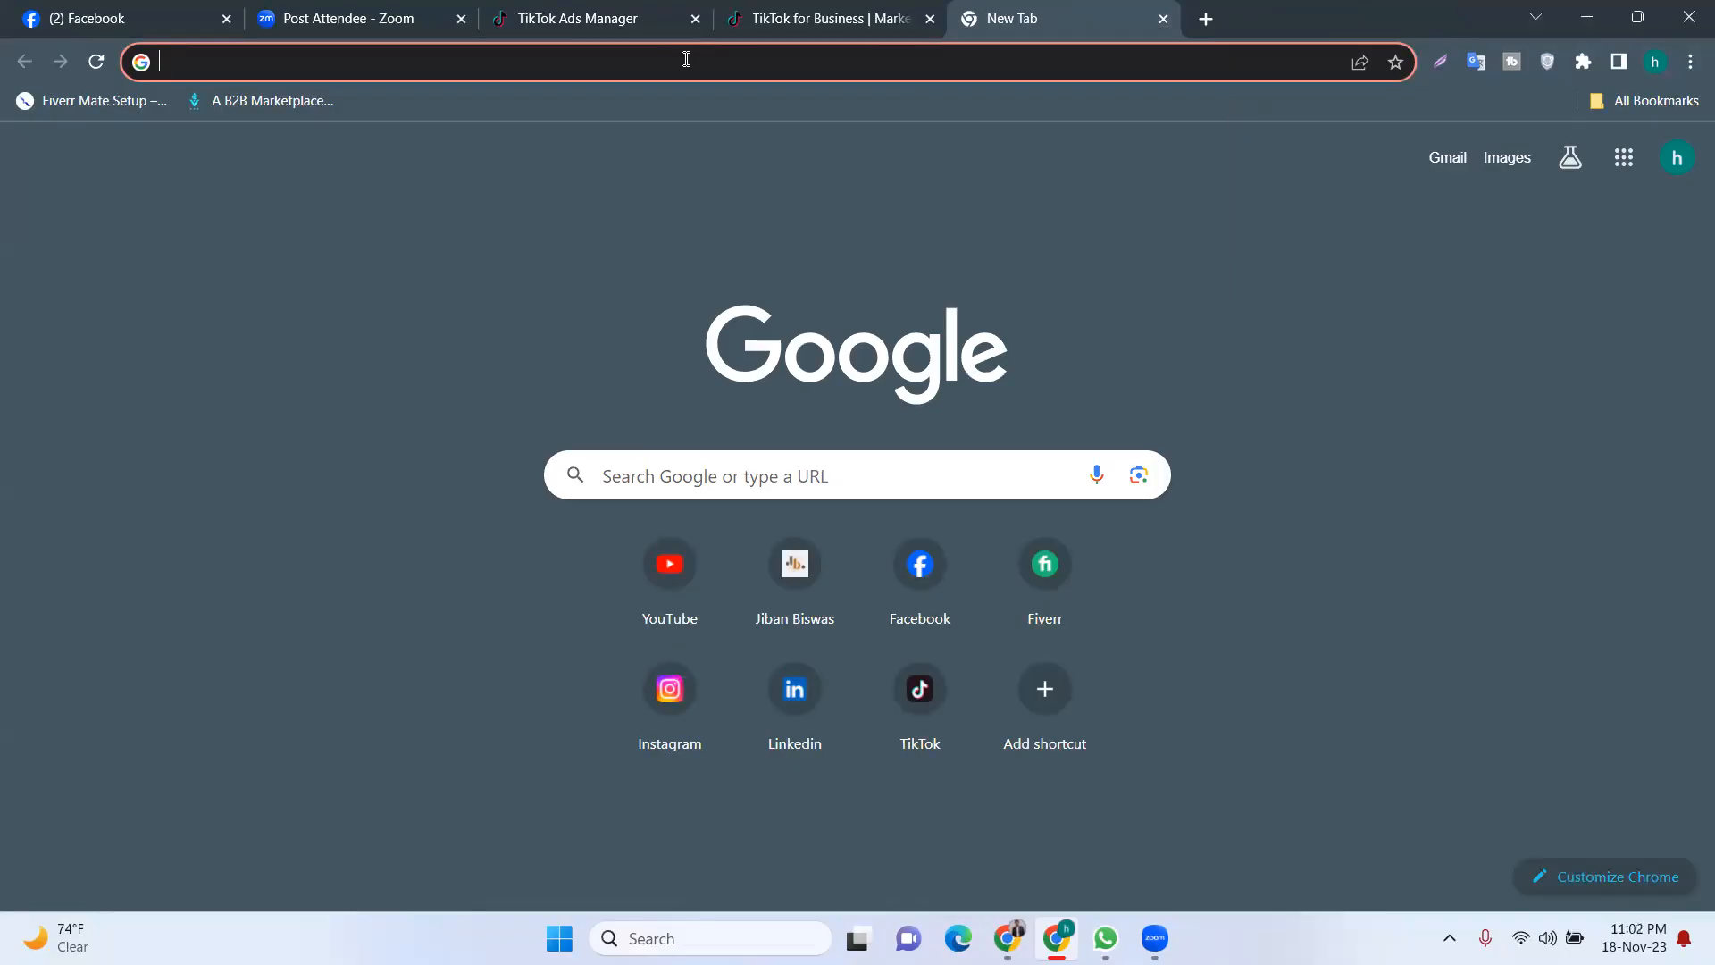
type("bu")
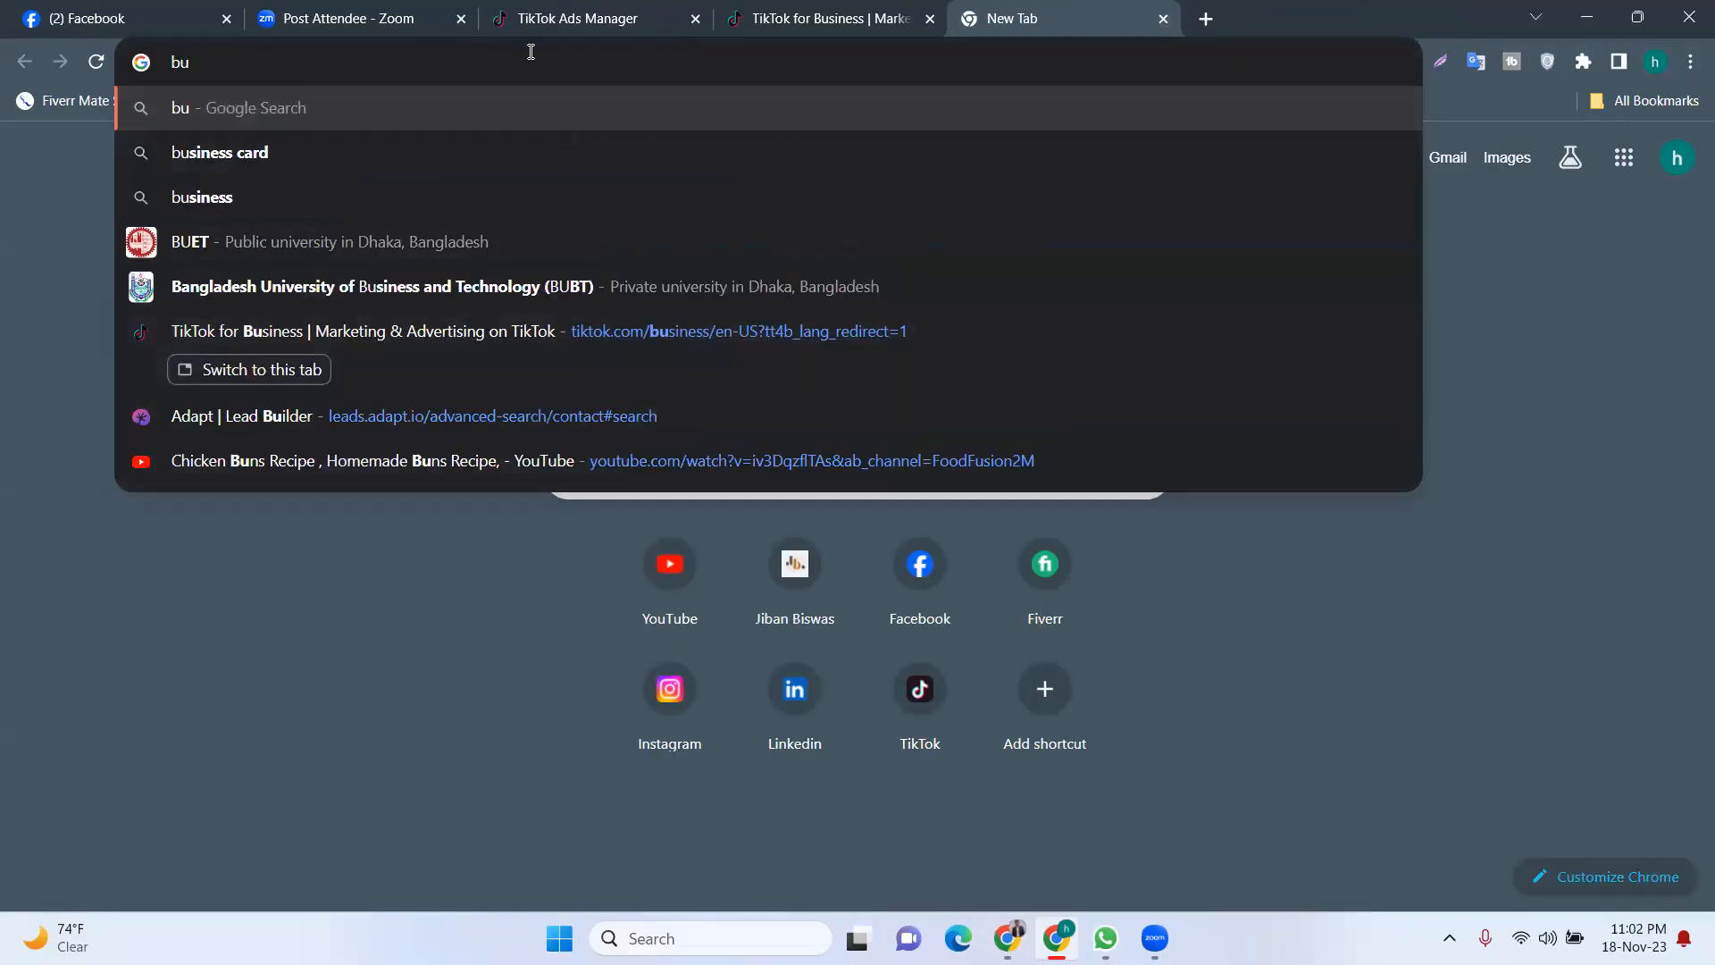
type("siness")
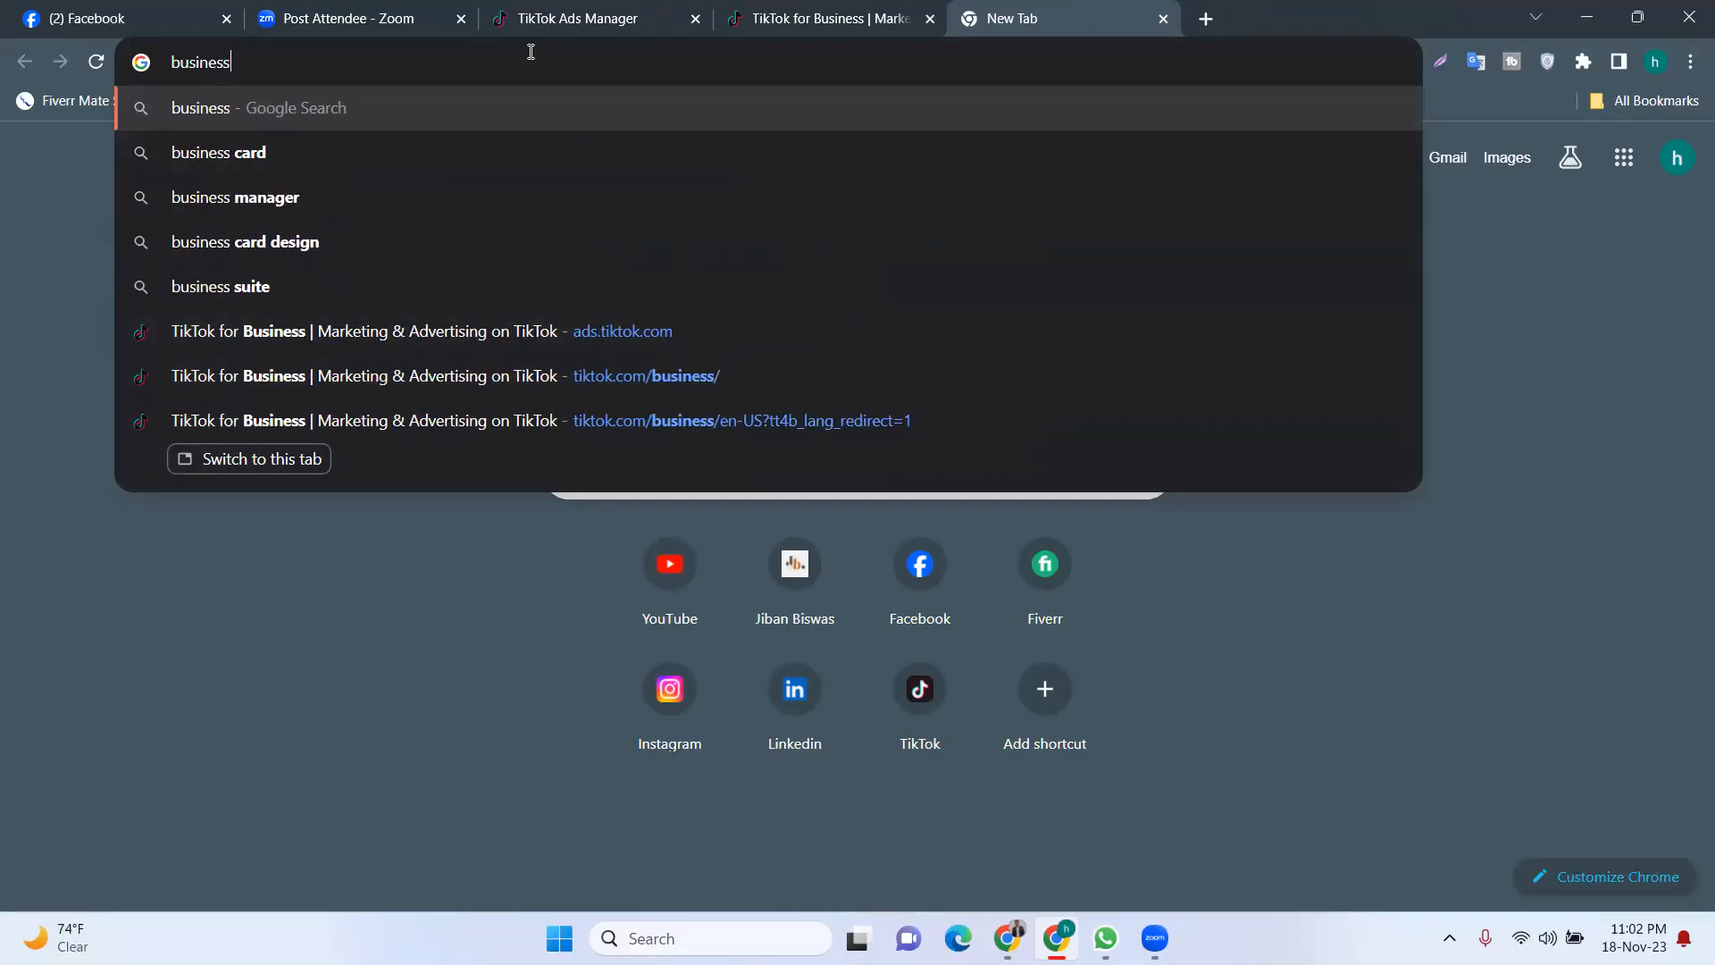
type(".tikto")
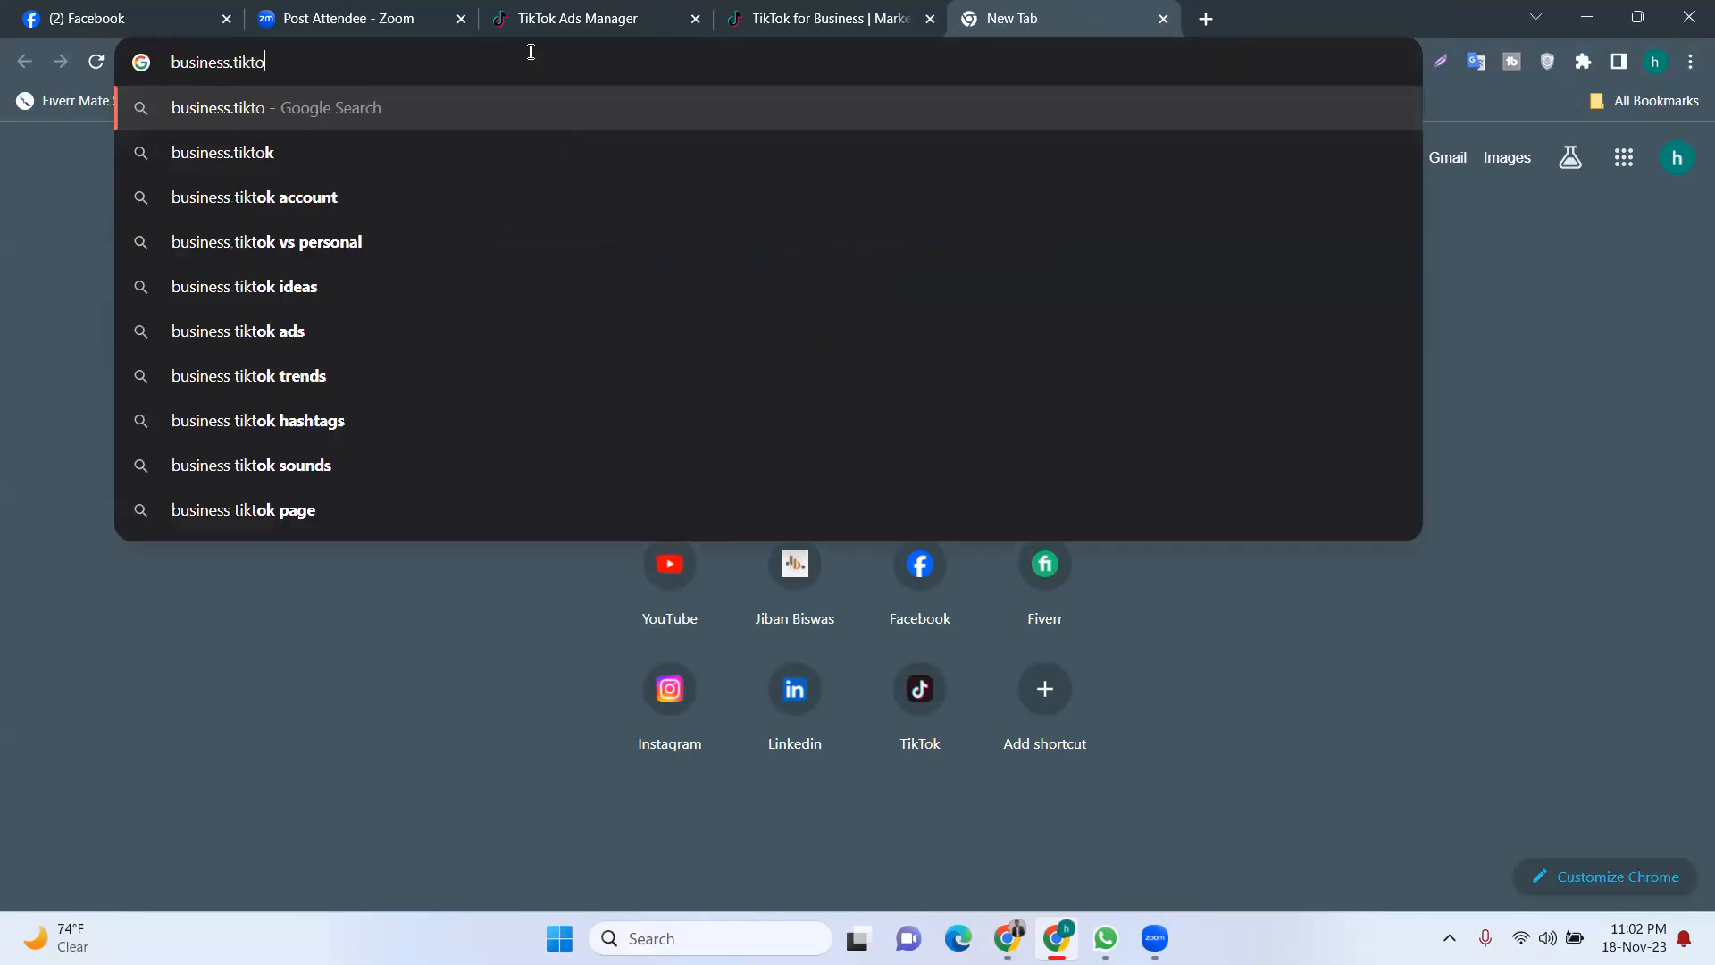
type("k.com")
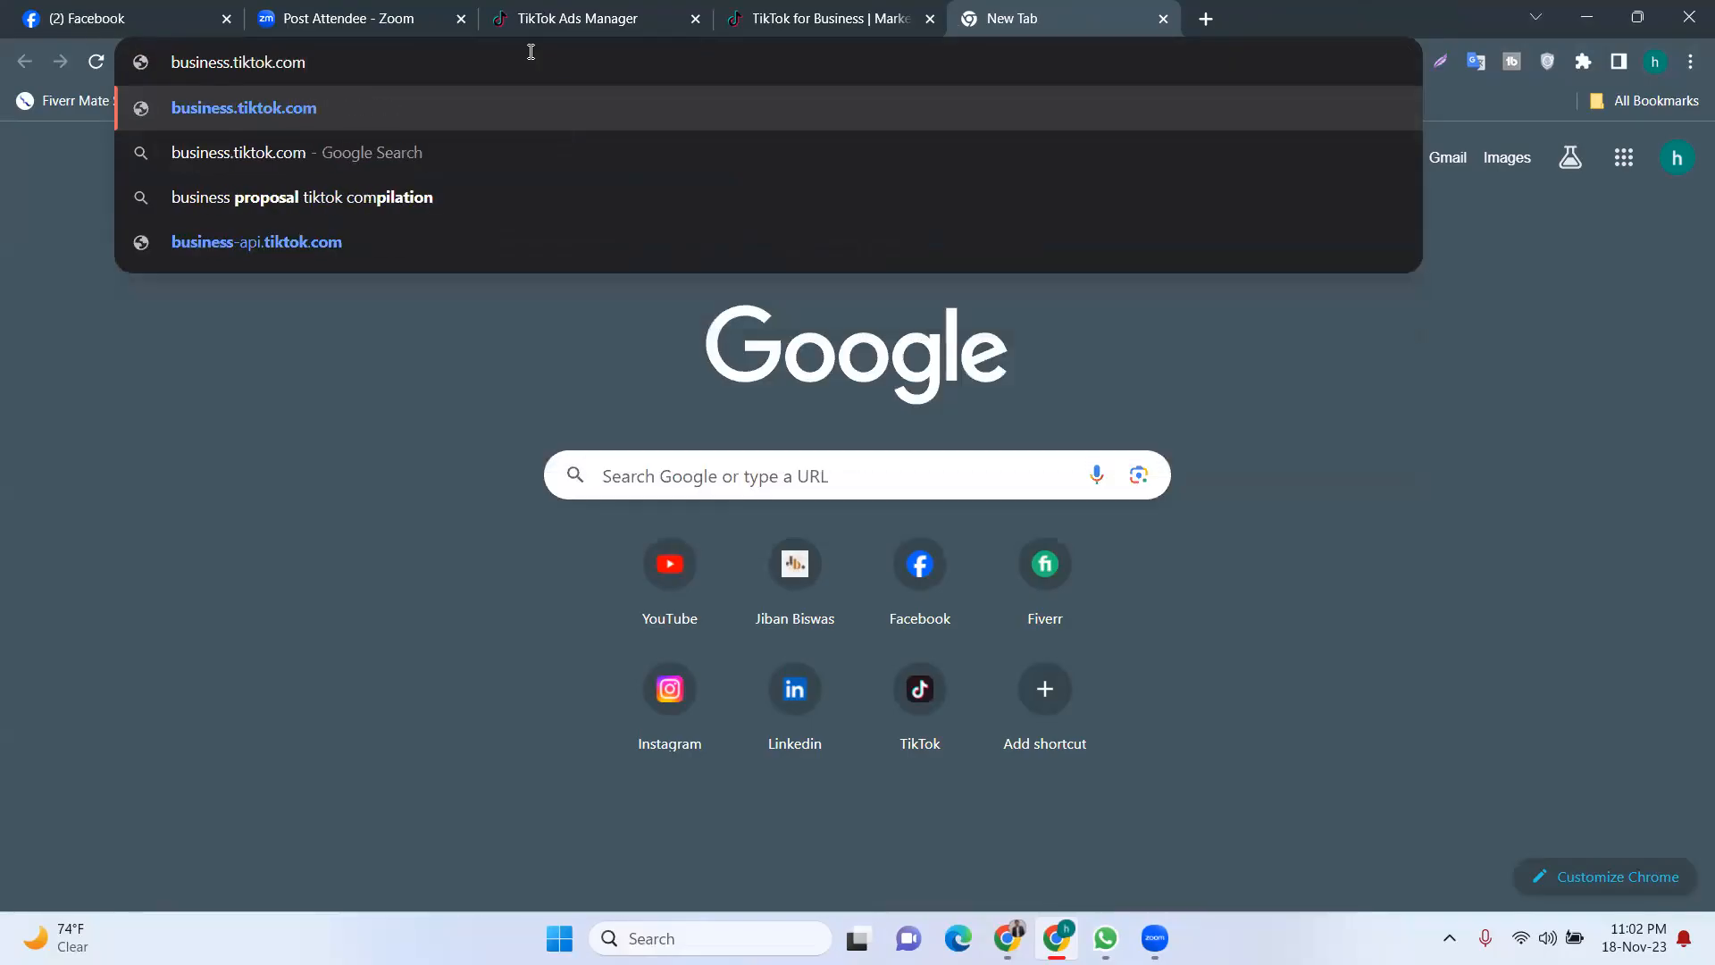
type("/selec")
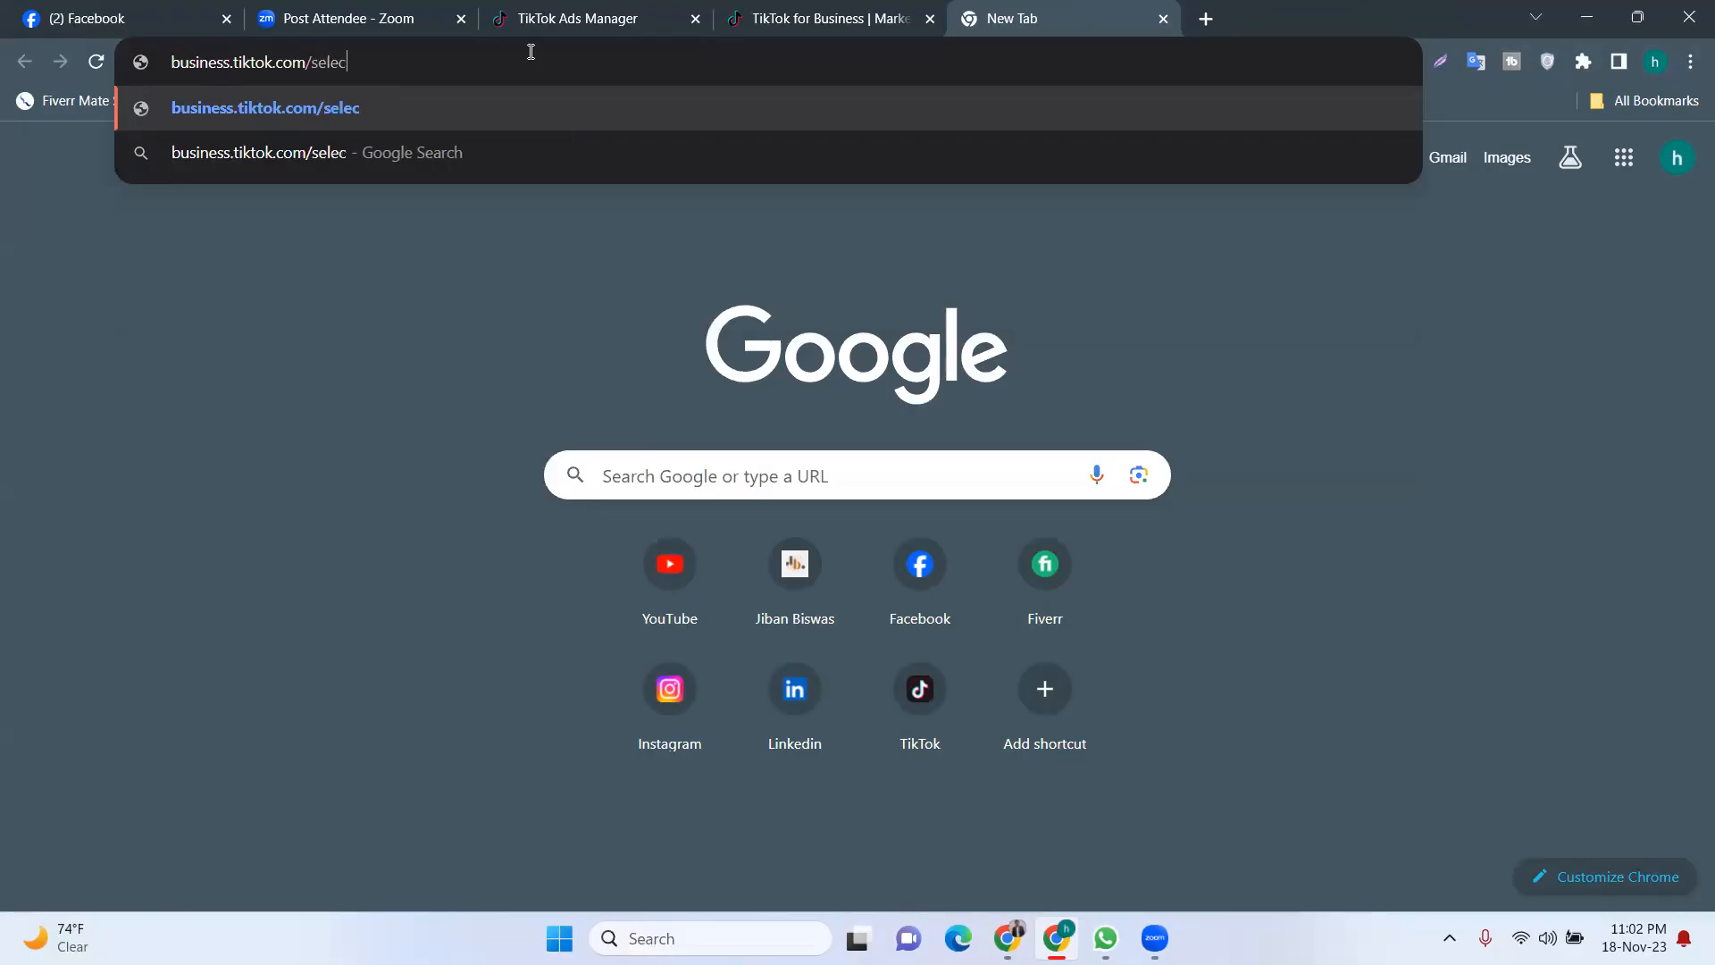
type("t")
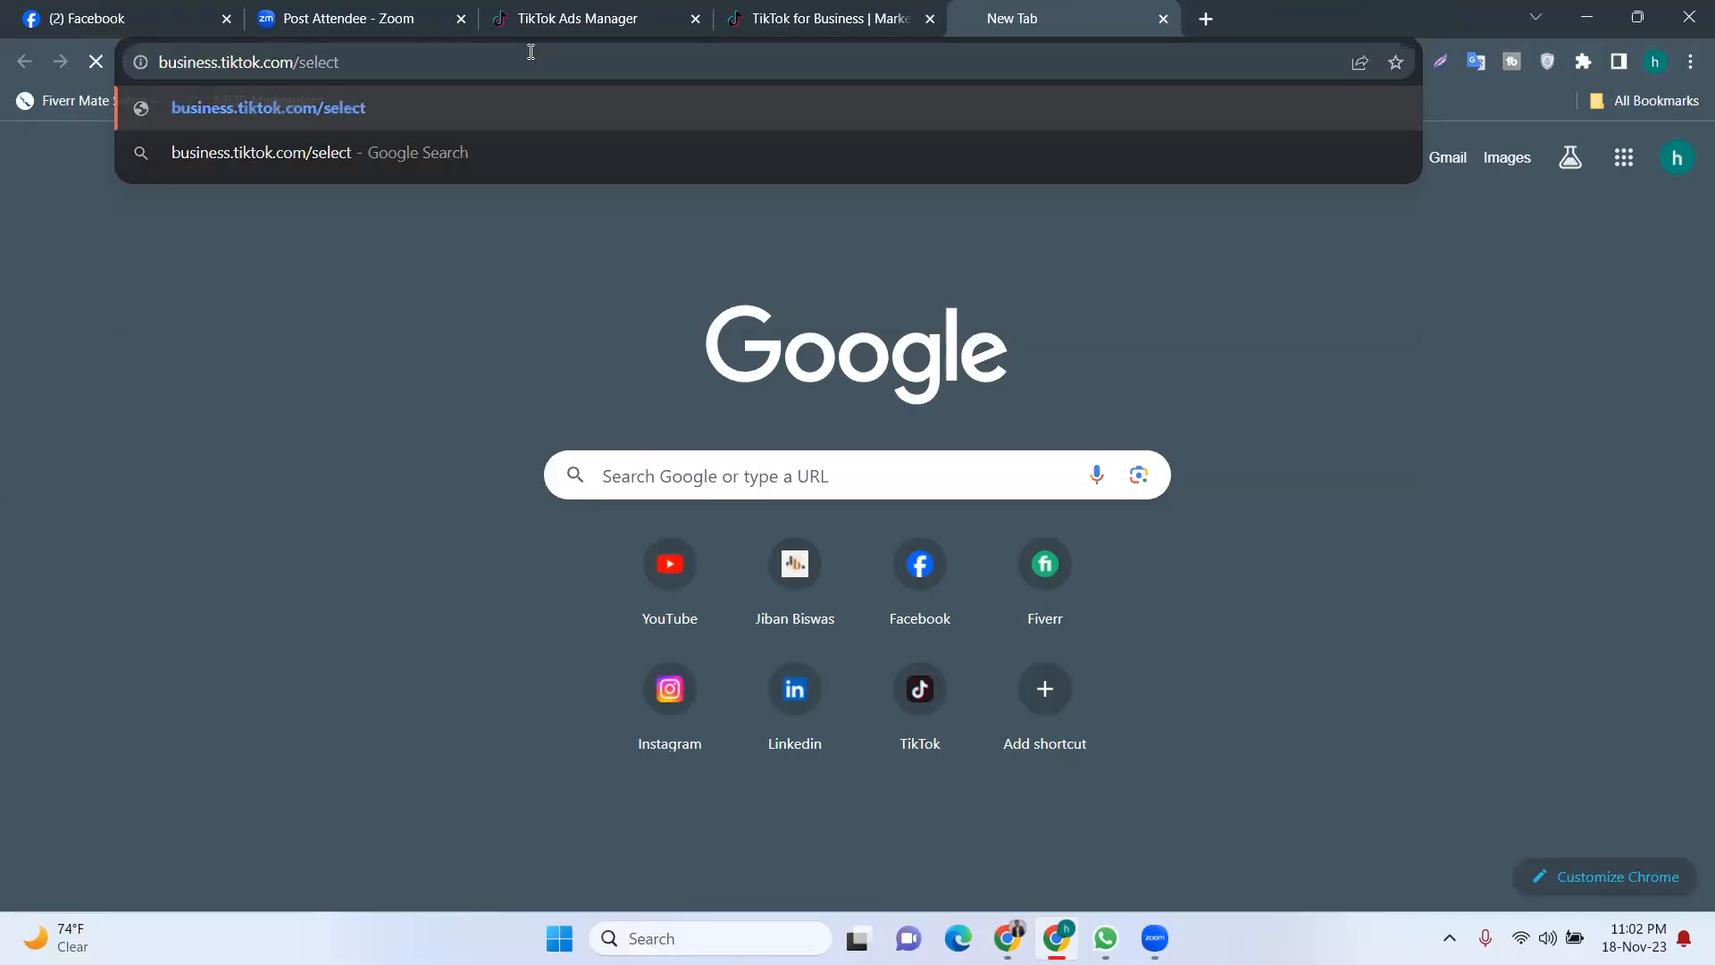
key("Return")
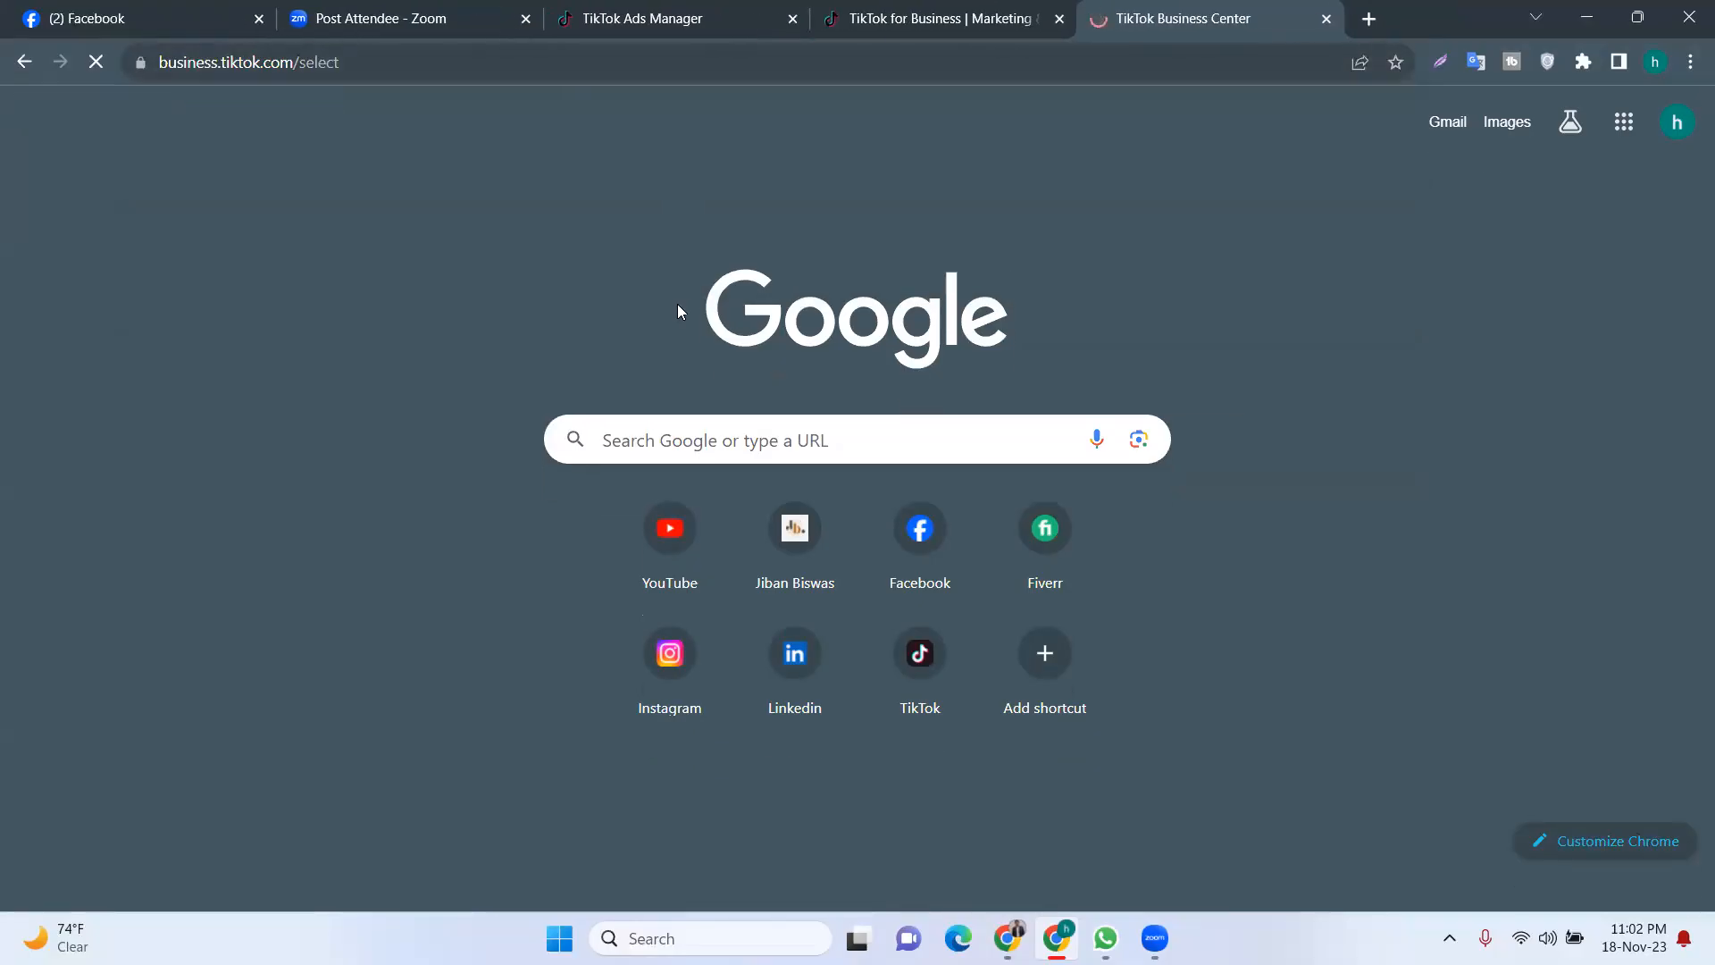
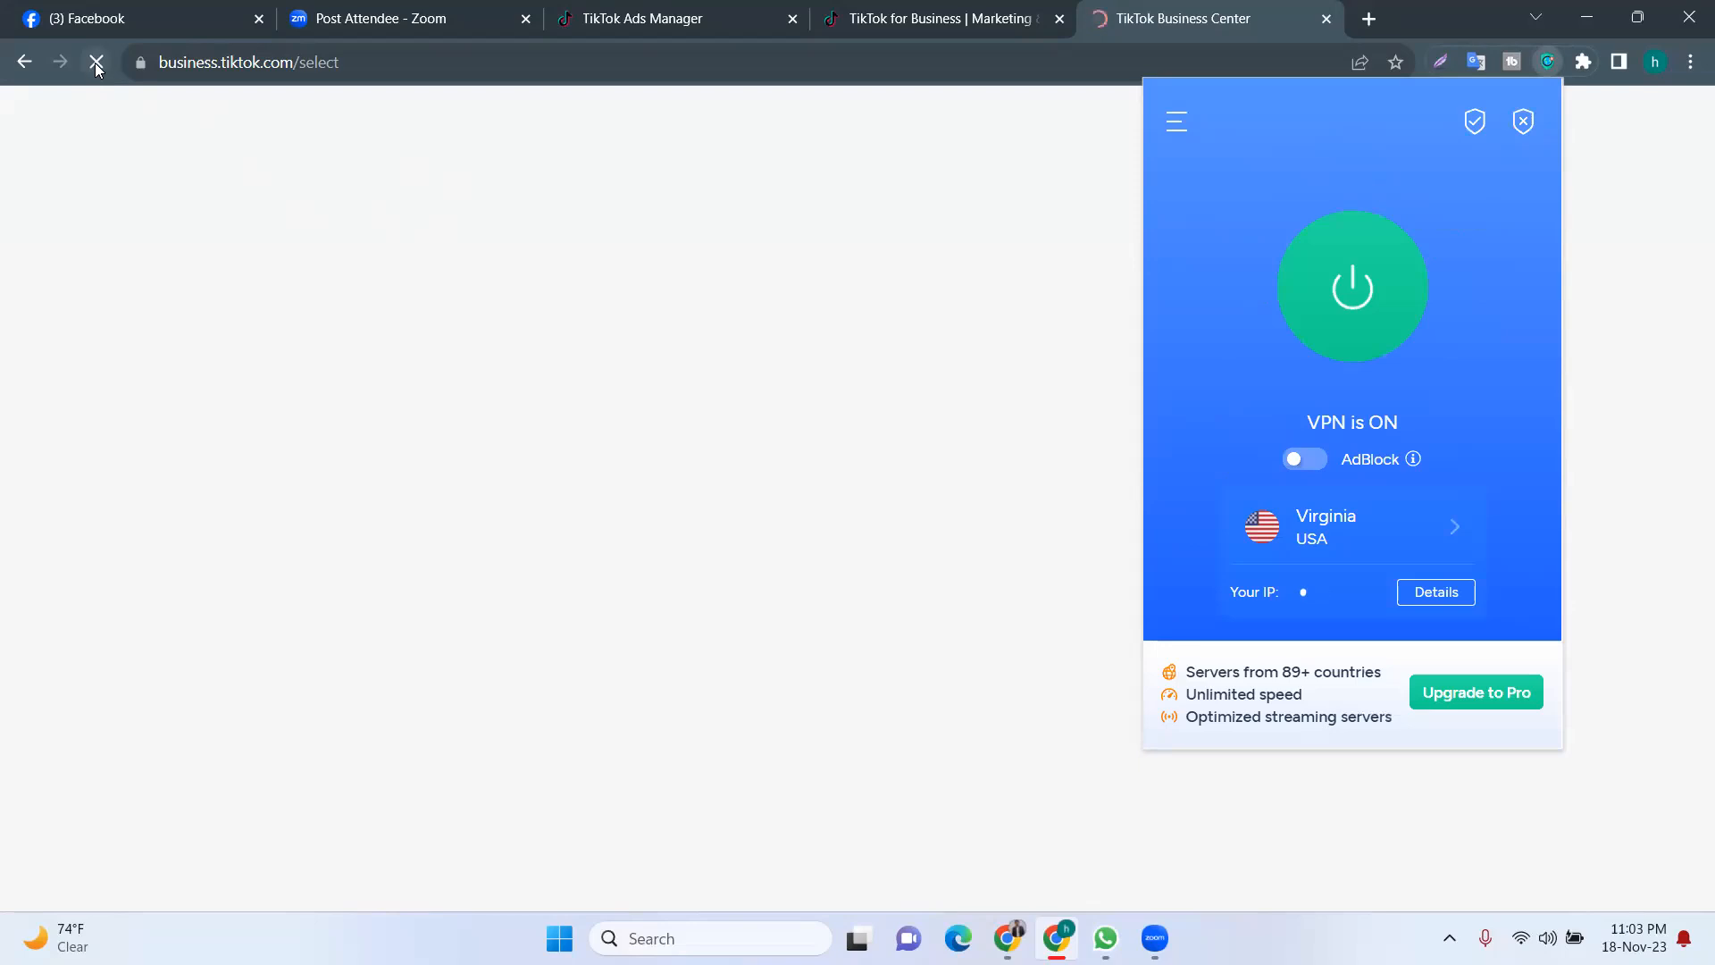
Stop the stalled load, toggle the VPN extension's AdBlock on and off, then reload business.tiktok.com
left_click(95, 62)
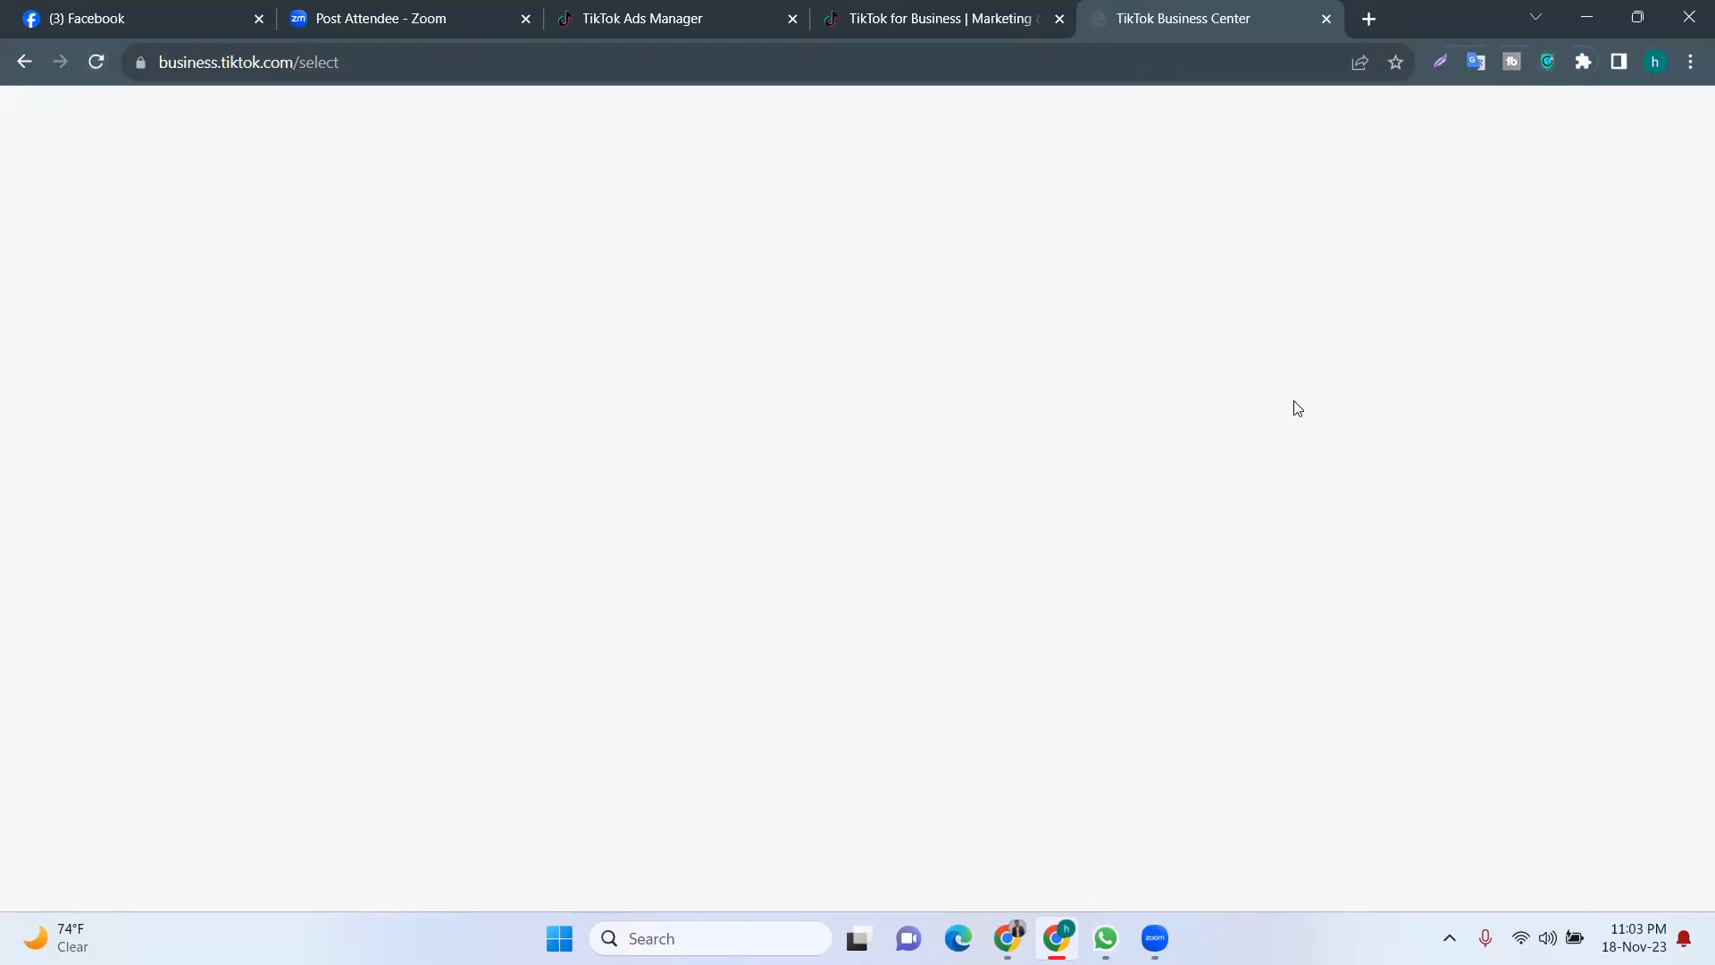
left_click(1548, 62)
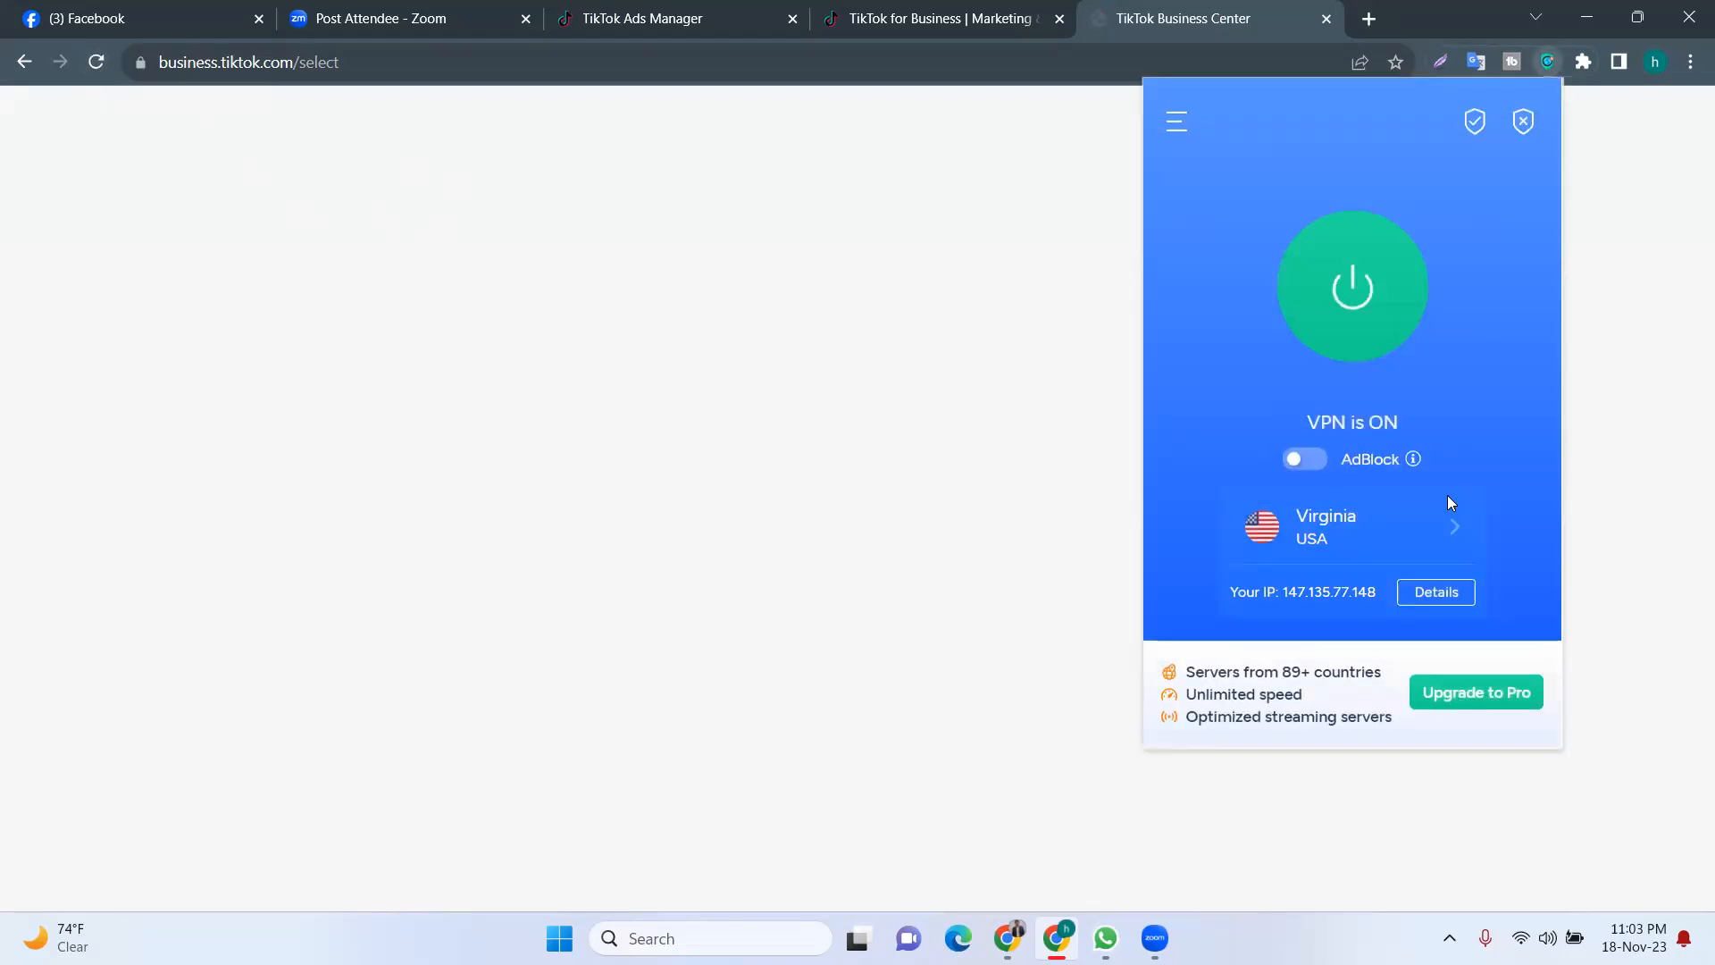
left_click(1306, 461)
left_click(1305, 466)
left_click(276, 241)
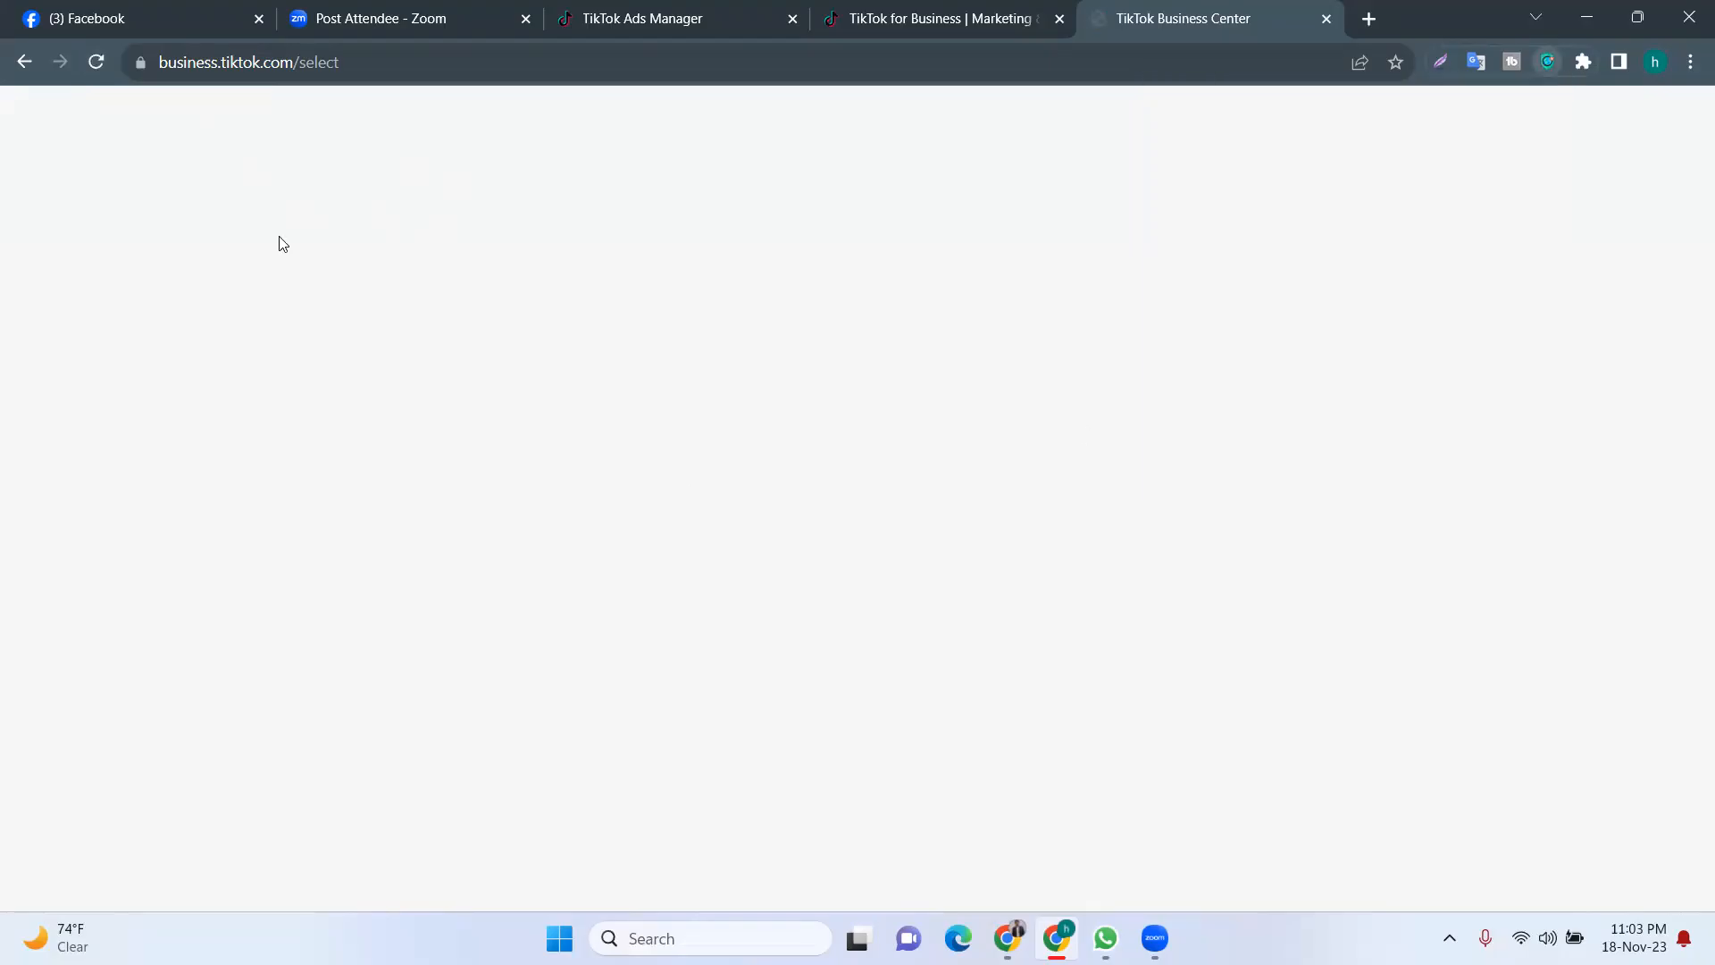
left_click(96, 60)
left_click(96, 61)
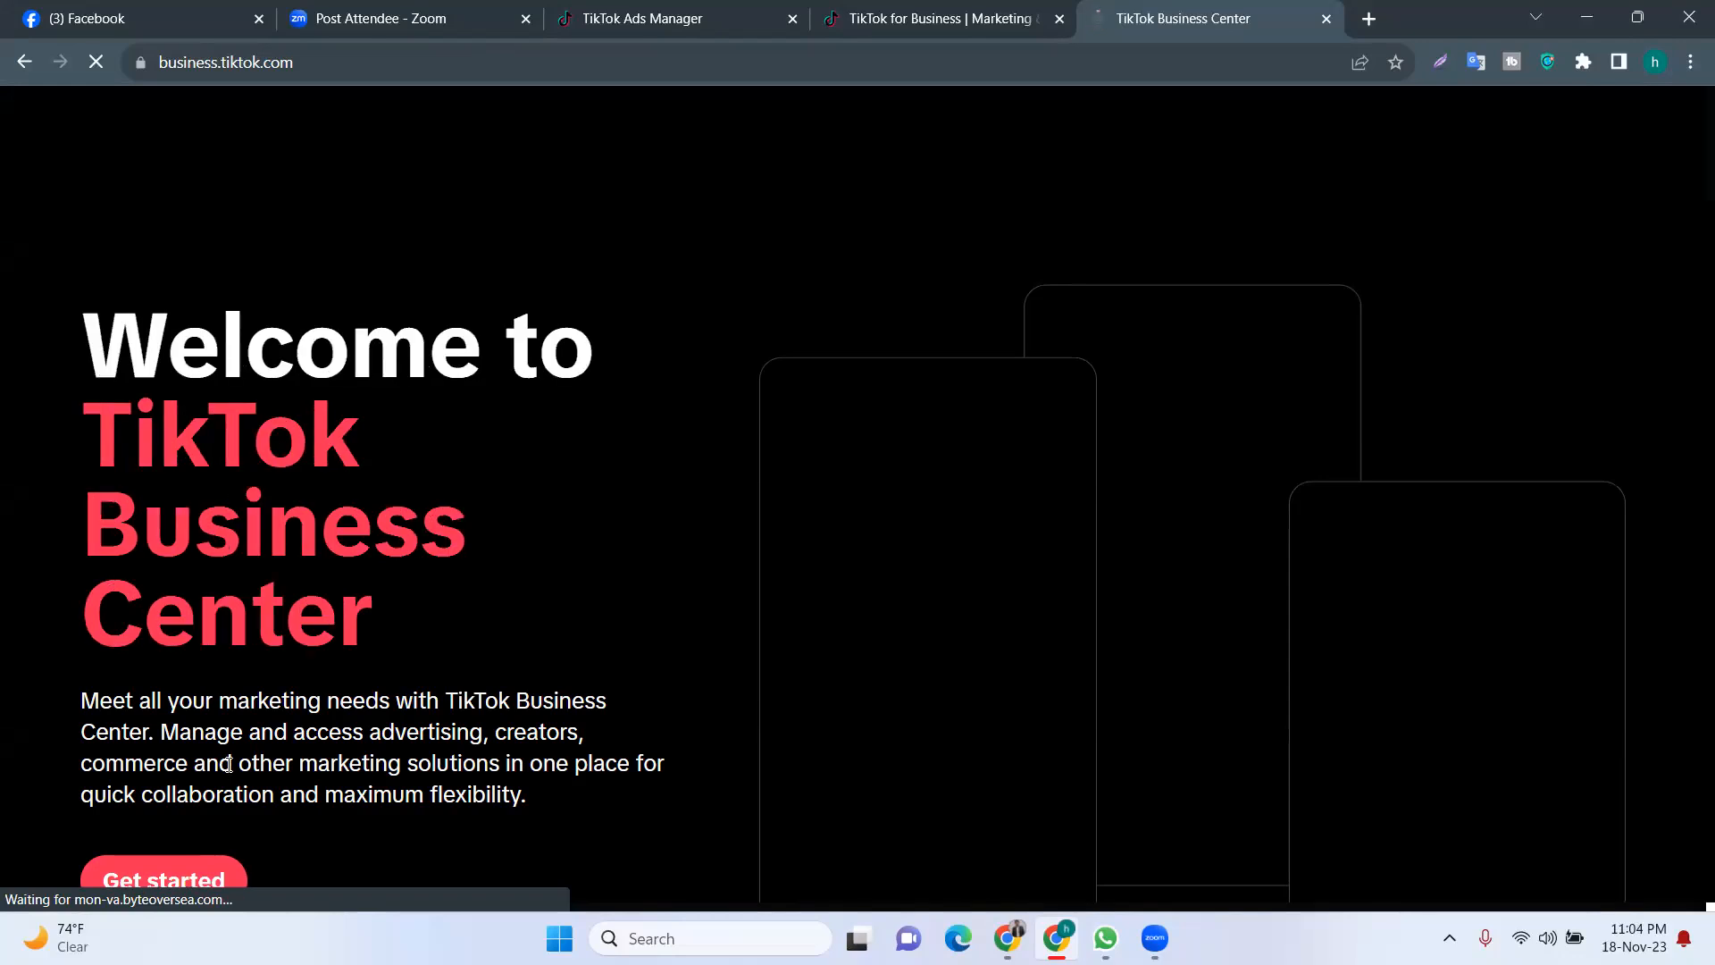
Get started, enter the Business Center account, and open Assets > Advertiser accounts
left_click(170, 880)
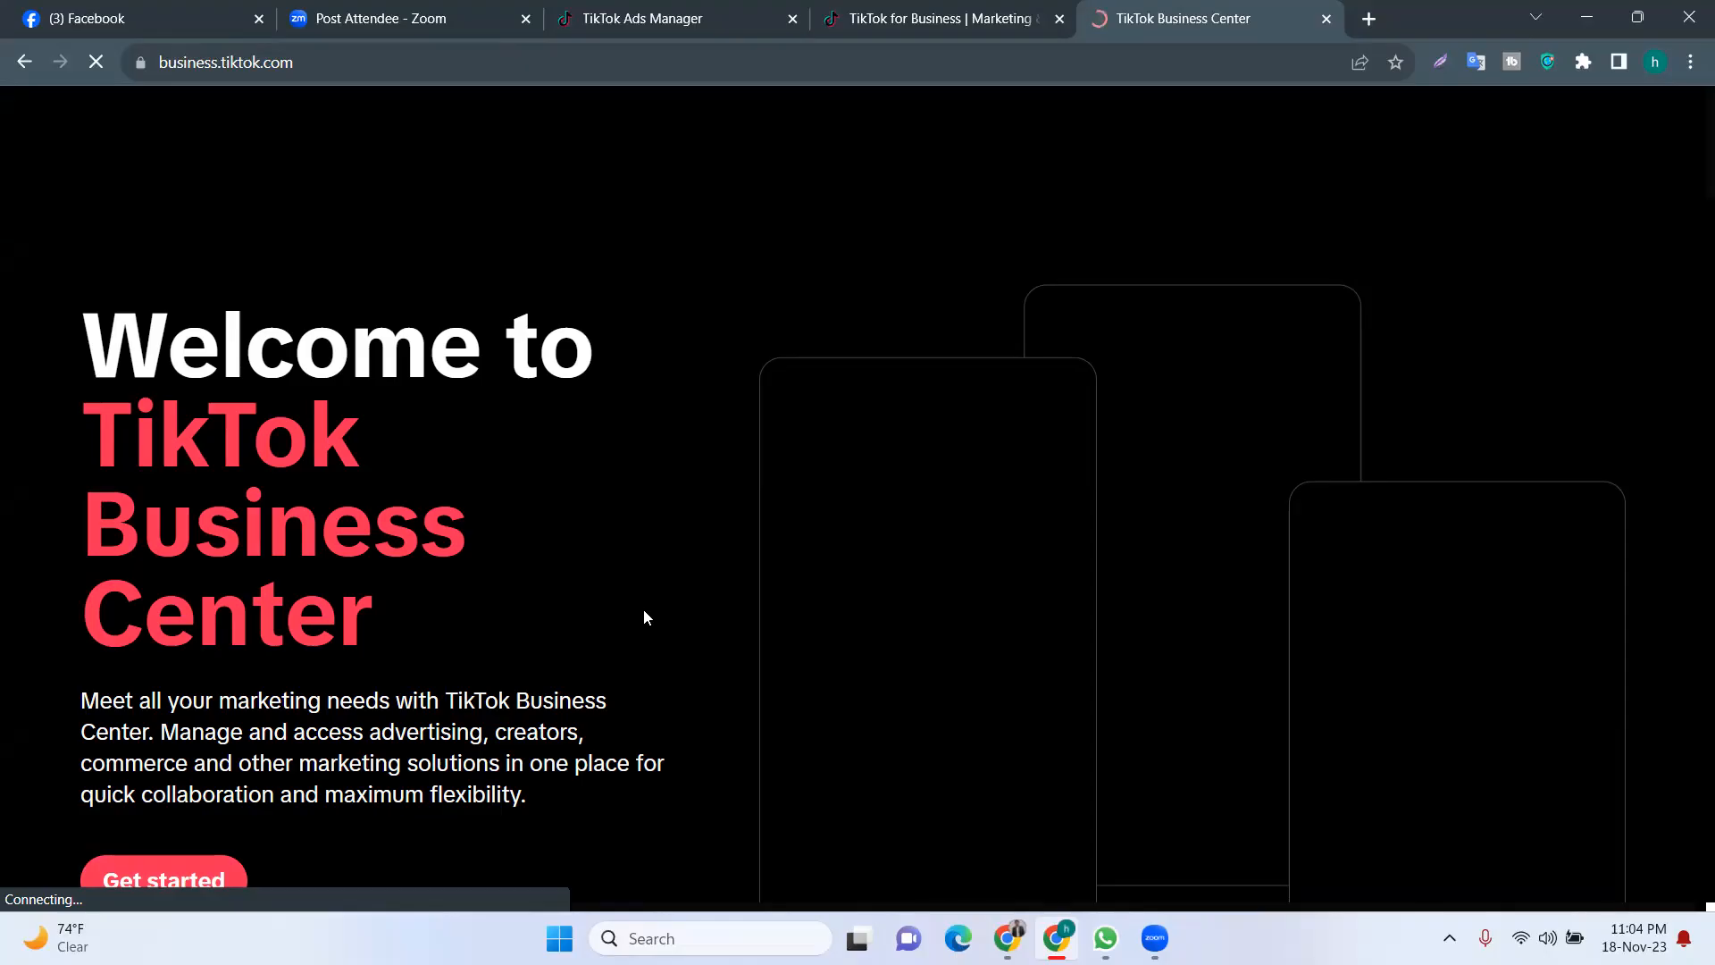
left_click(173, 871)
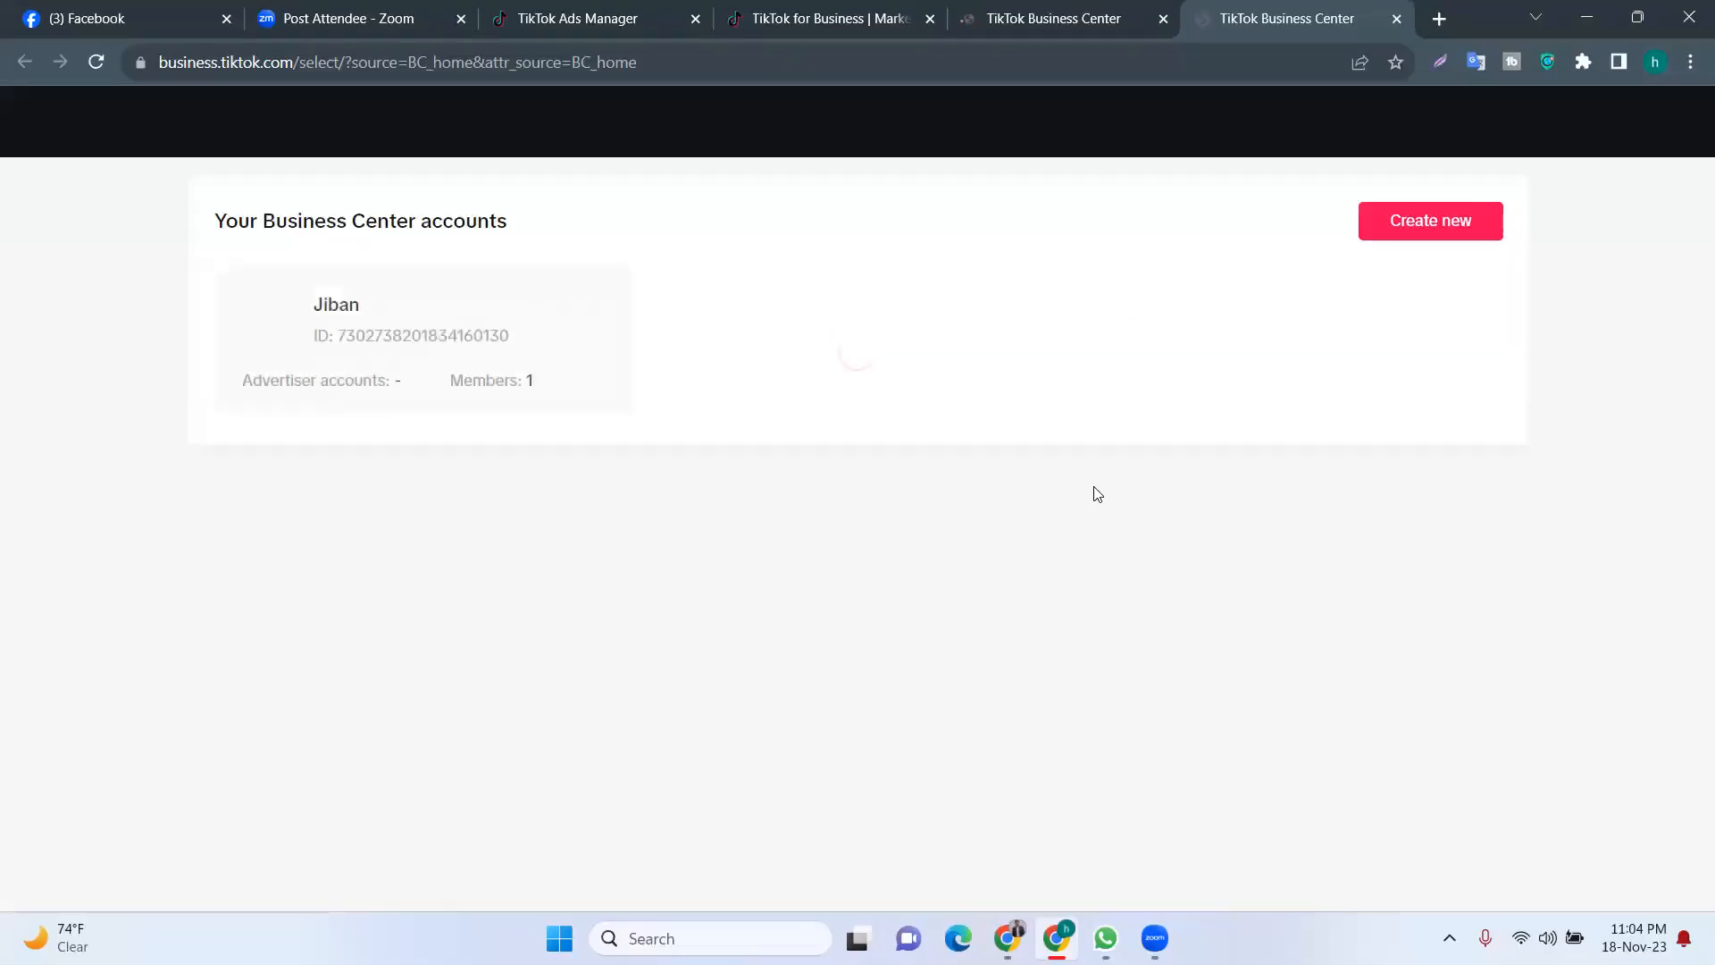
left_click(395, 362)
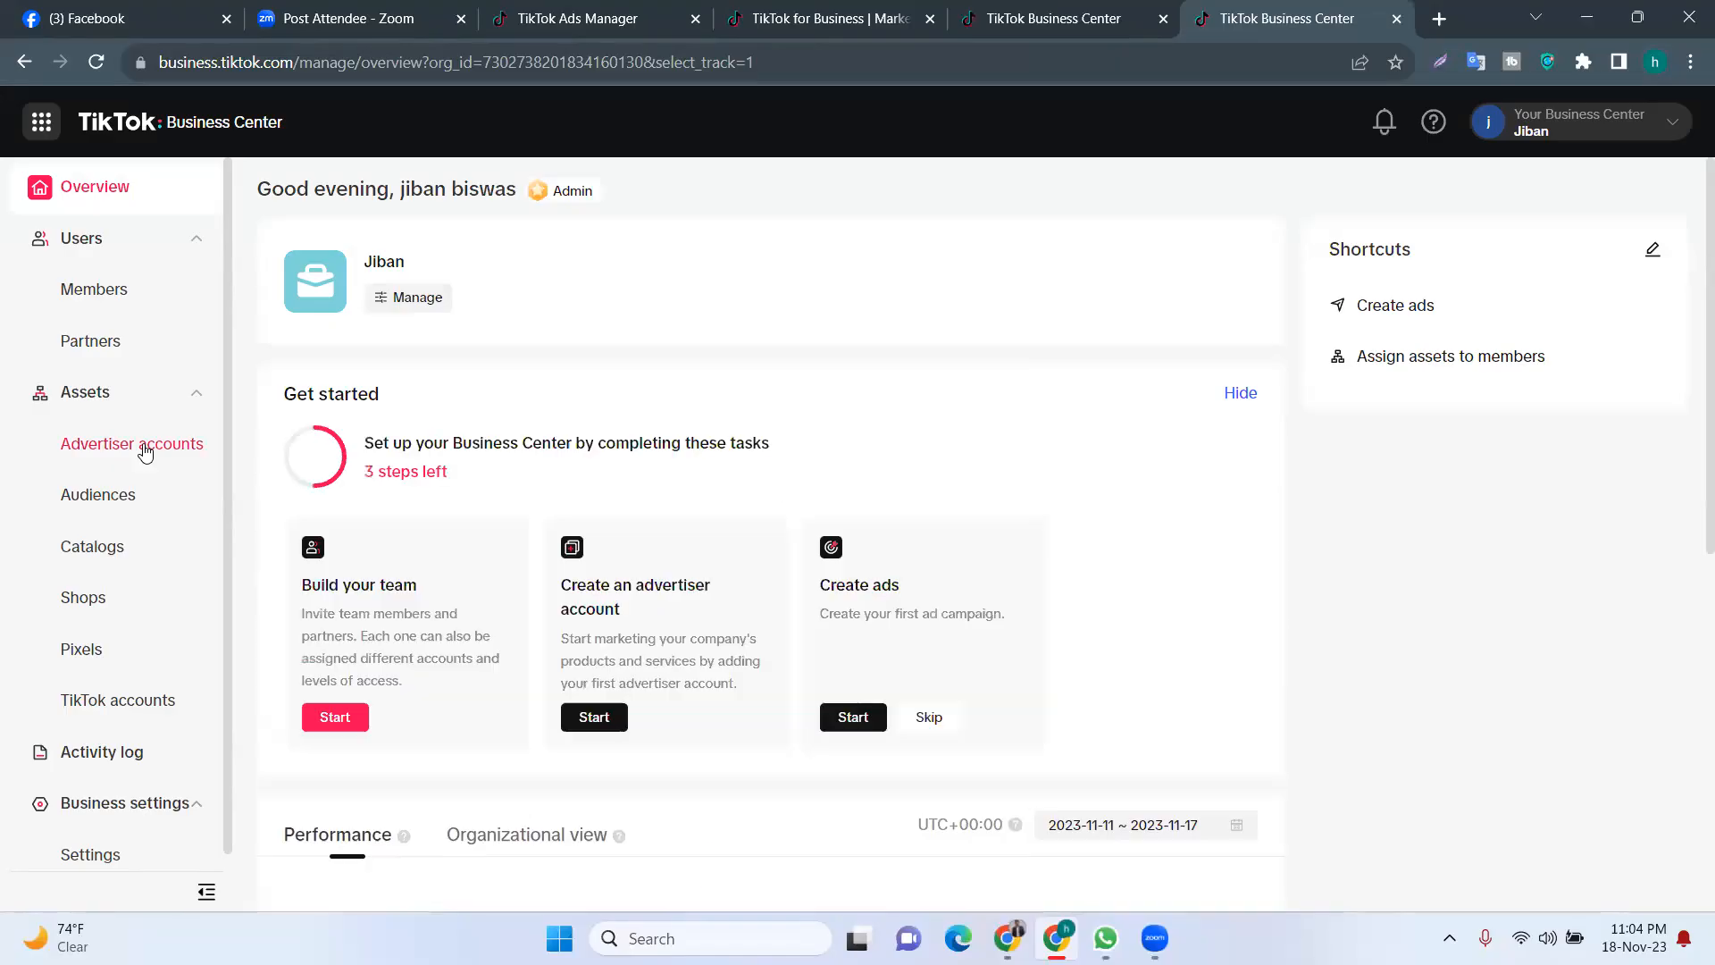
left_click(141, 452)
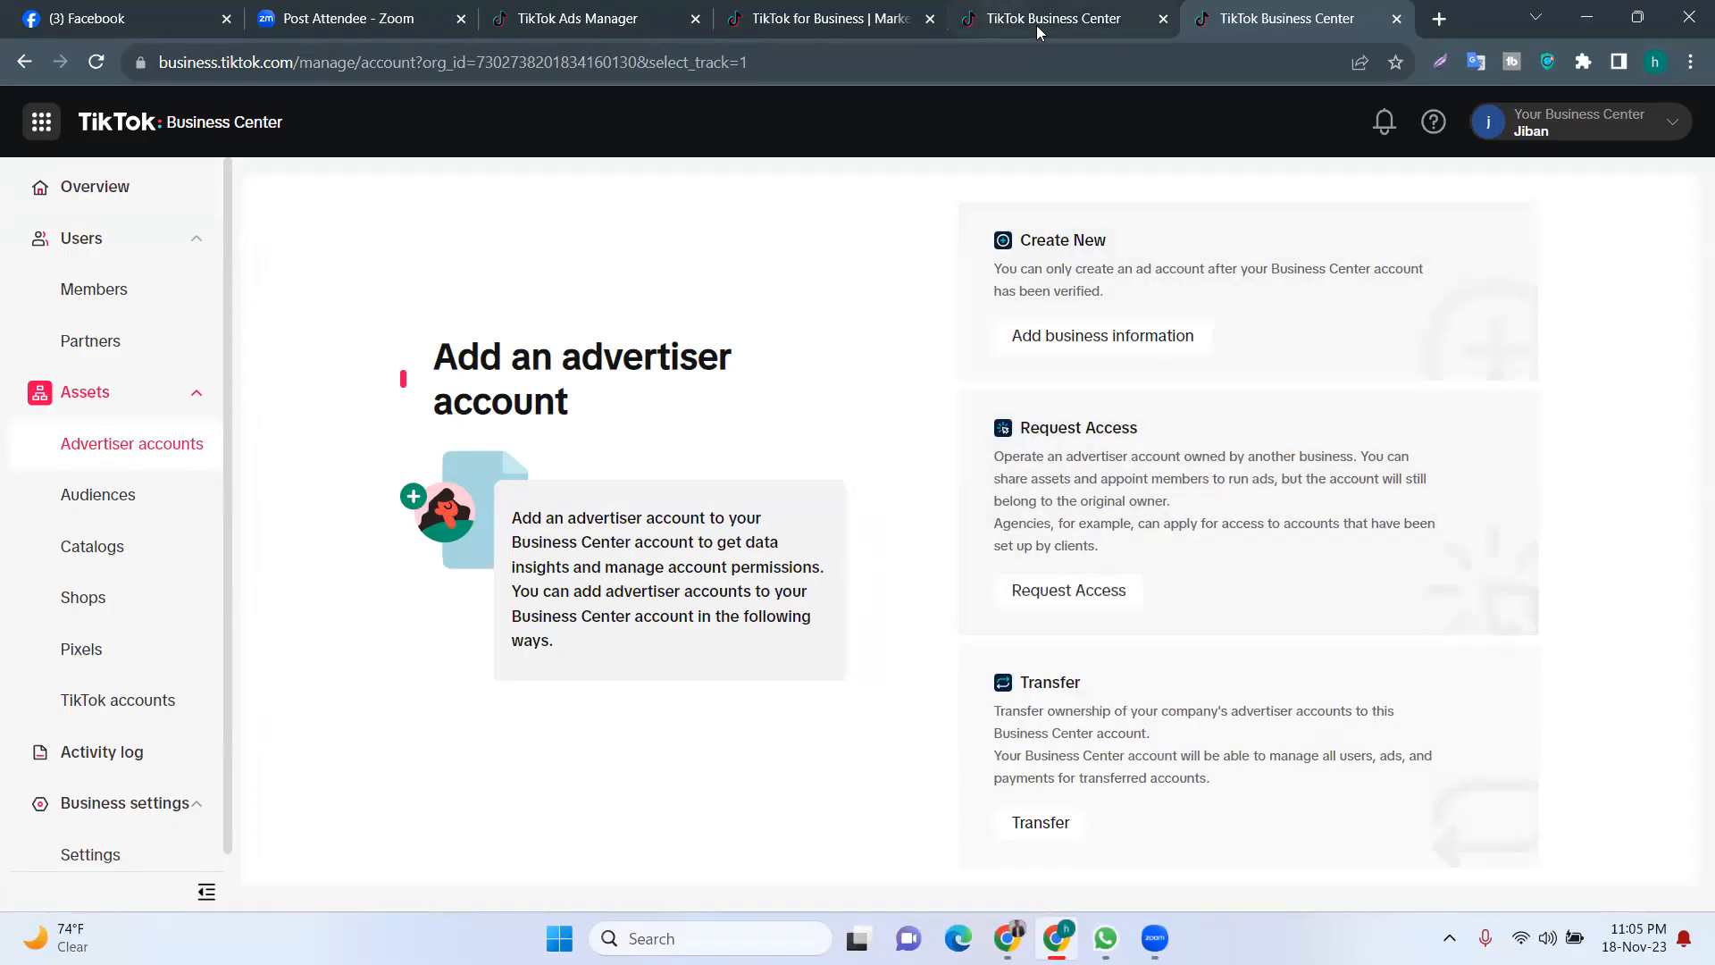
Request Admin access to the advertiser account using the pasted account ID, then dismiss the confirmation
left_click(1058, 601)
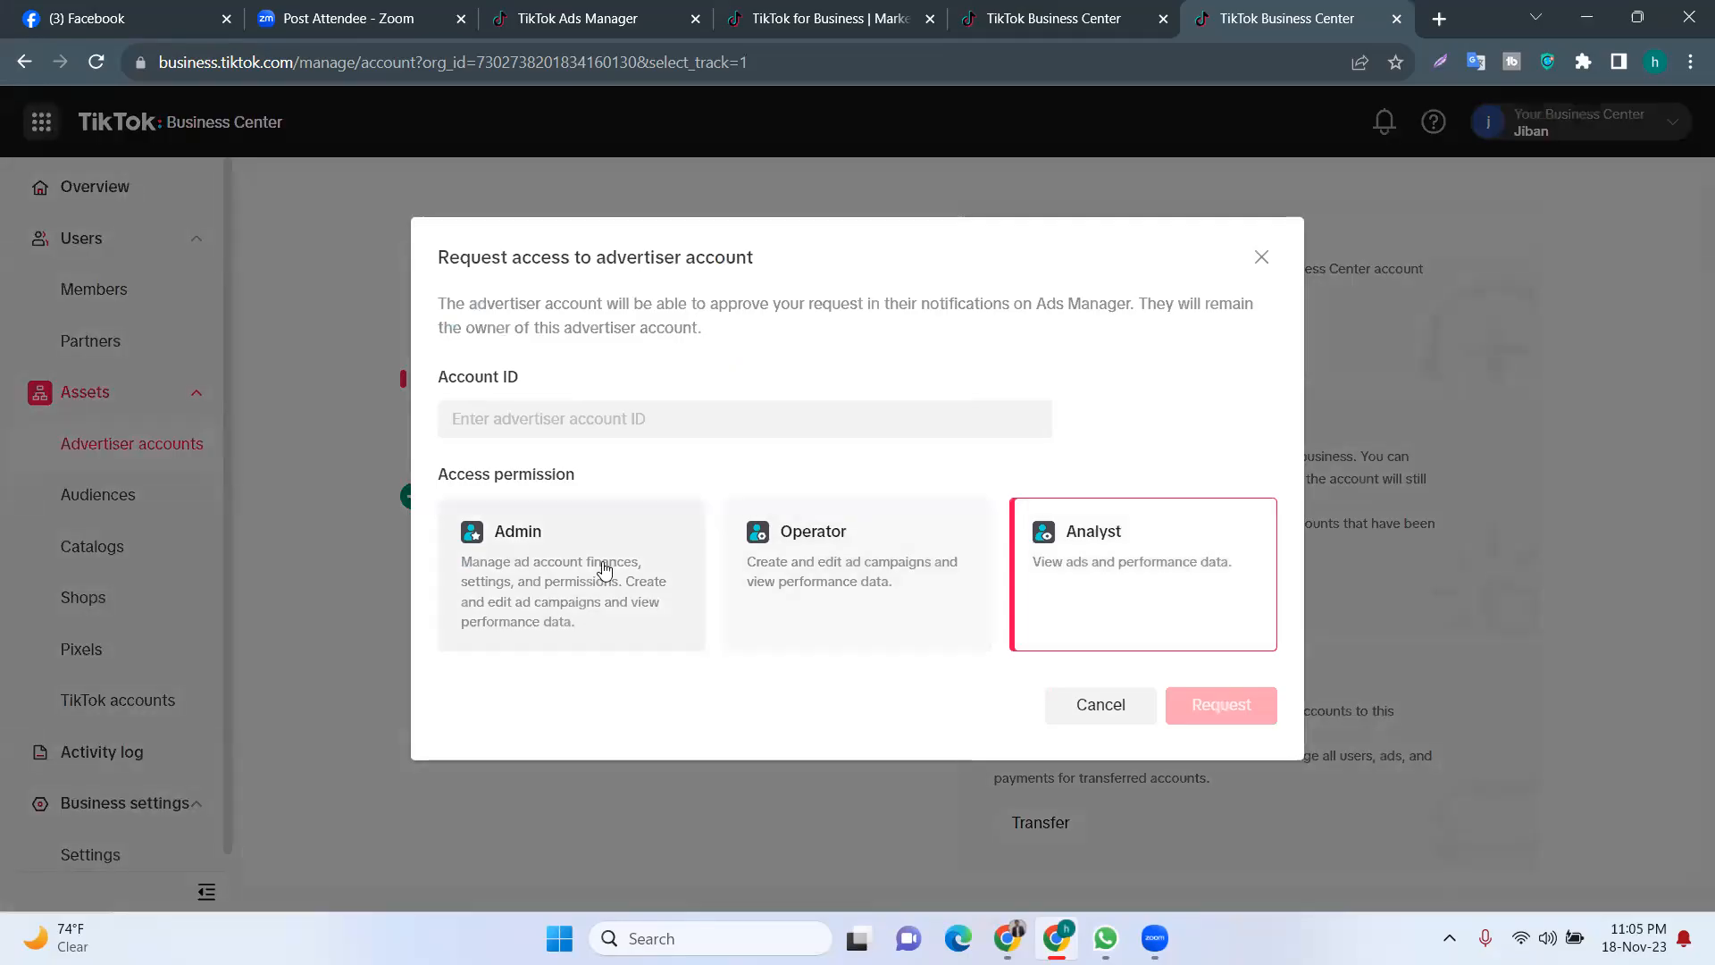
left_click(539, 418)
right_click(538, 418)
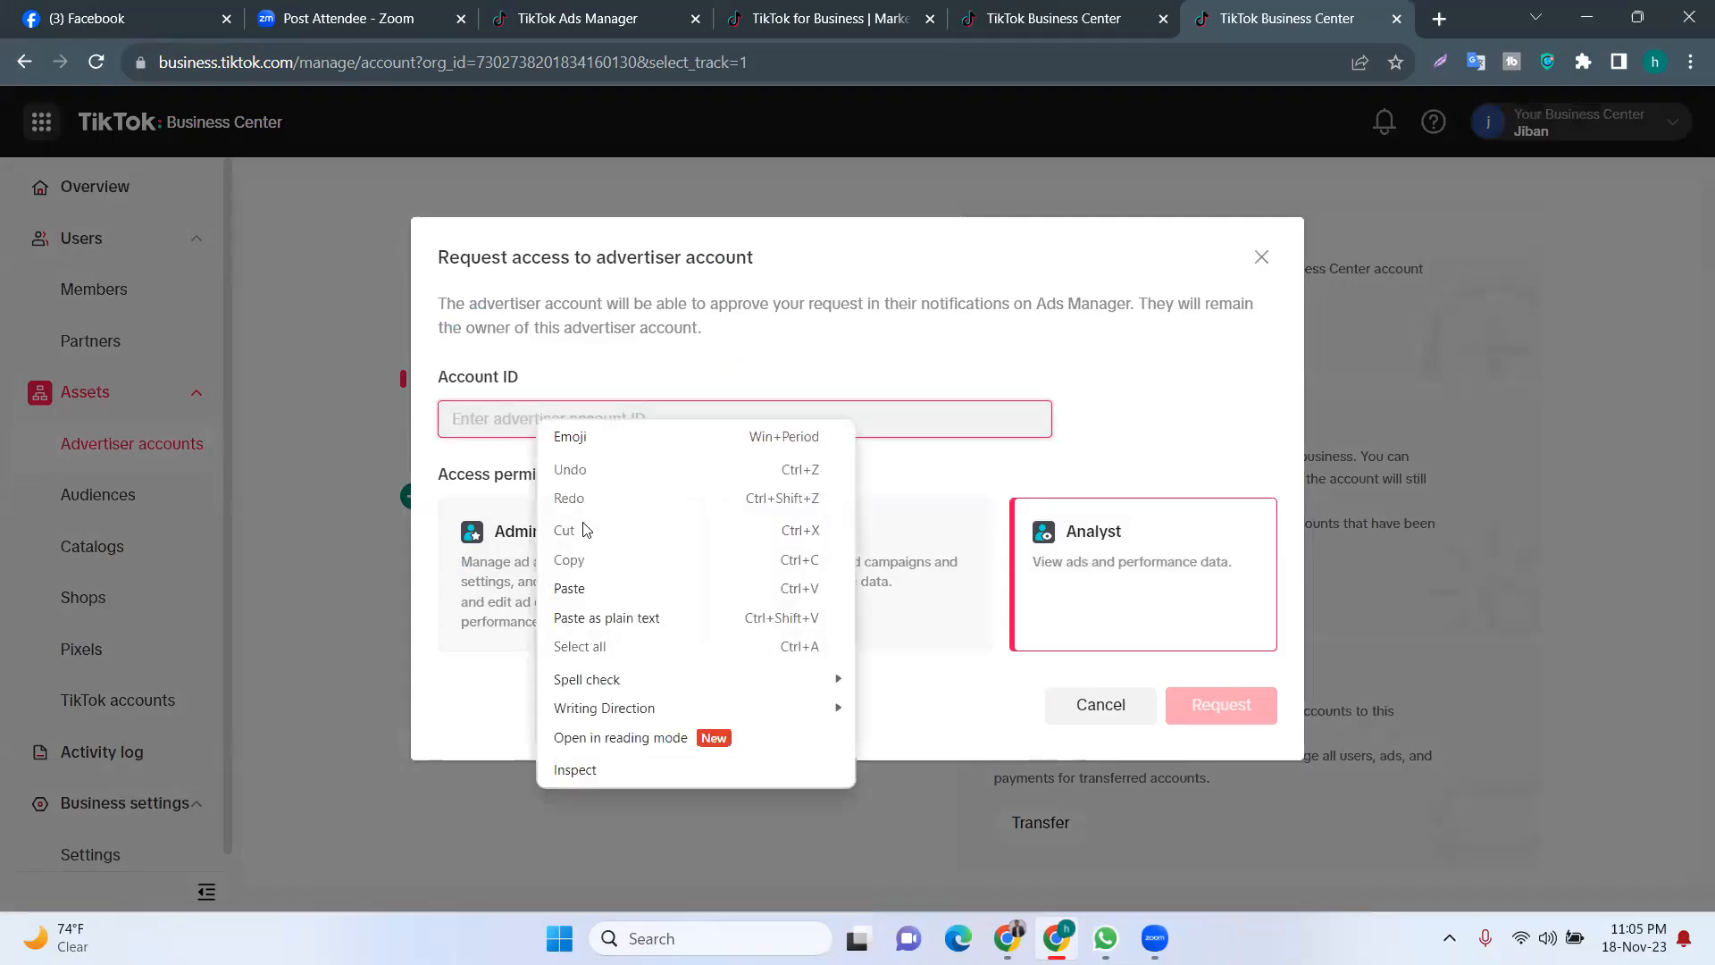
left_click(576, 587)
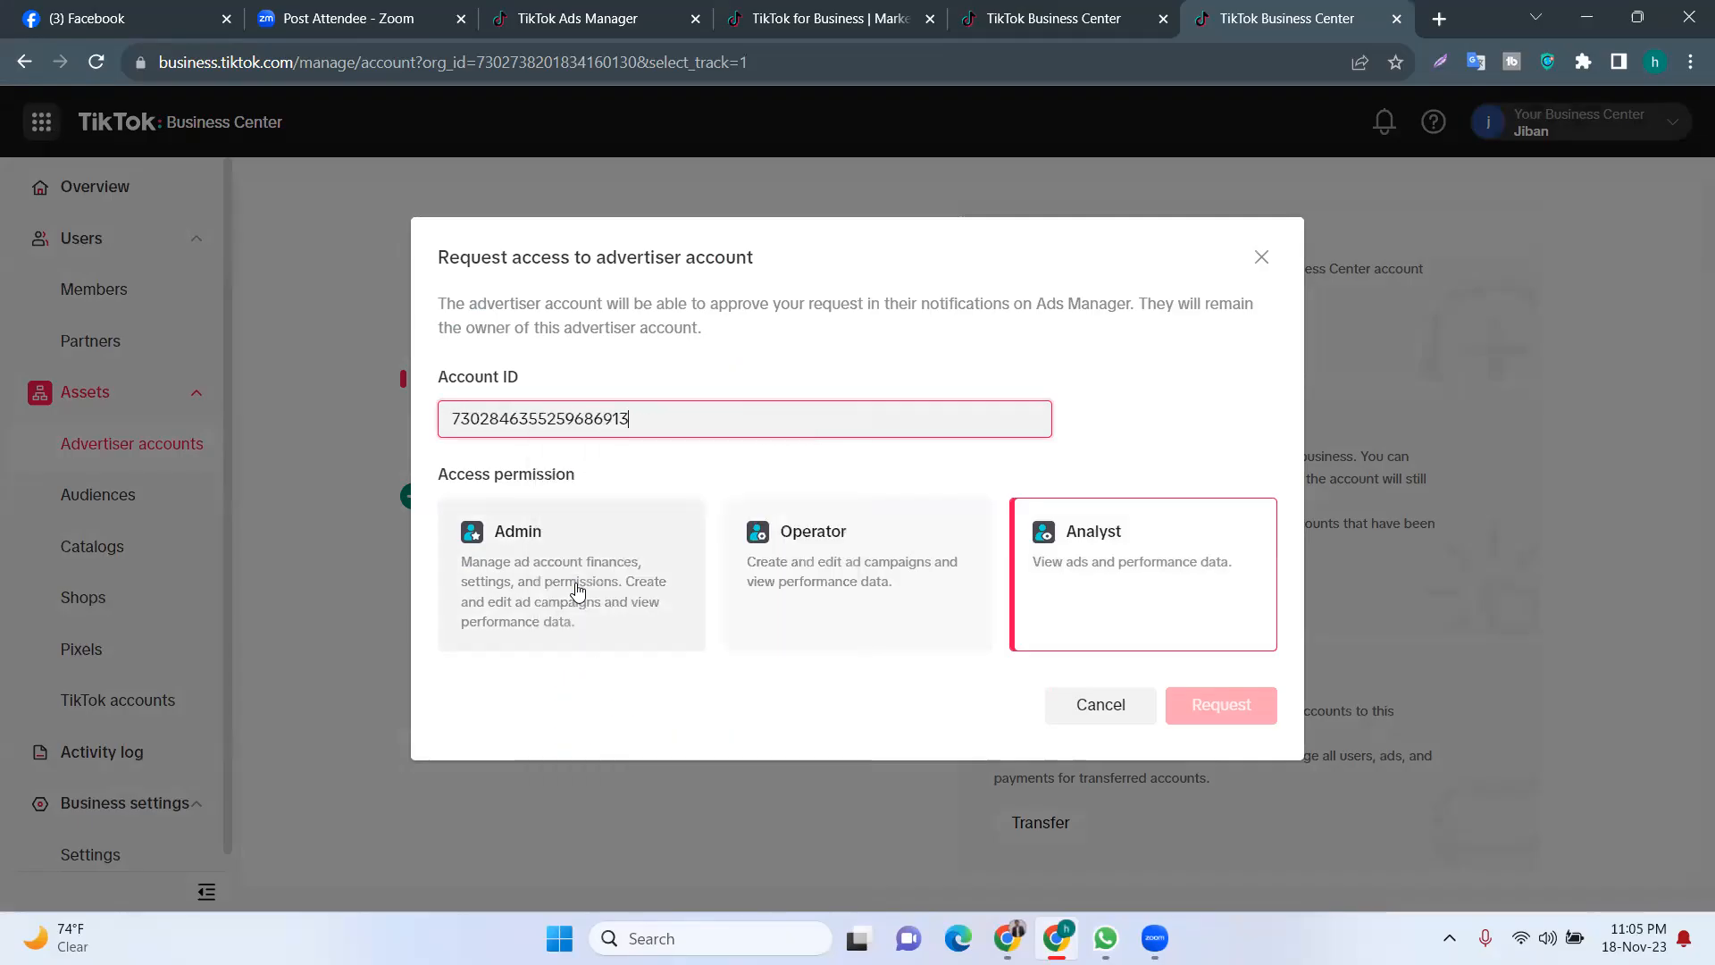
left_click(538, 568)
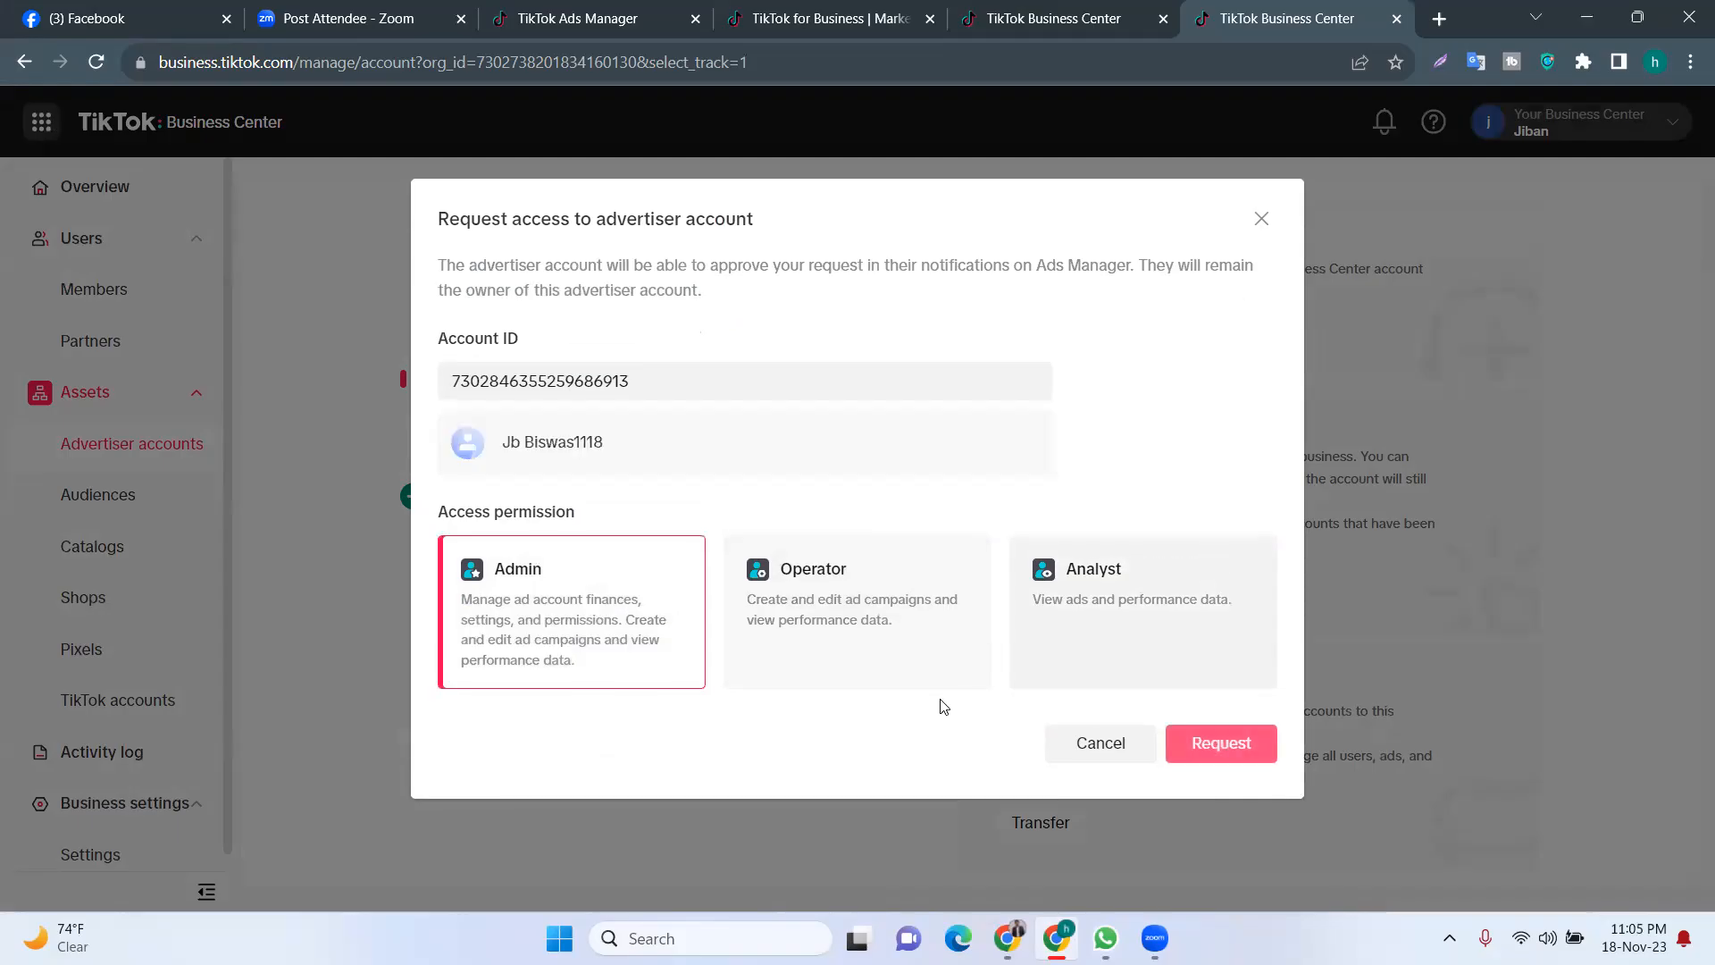
left_click(1220, 750)
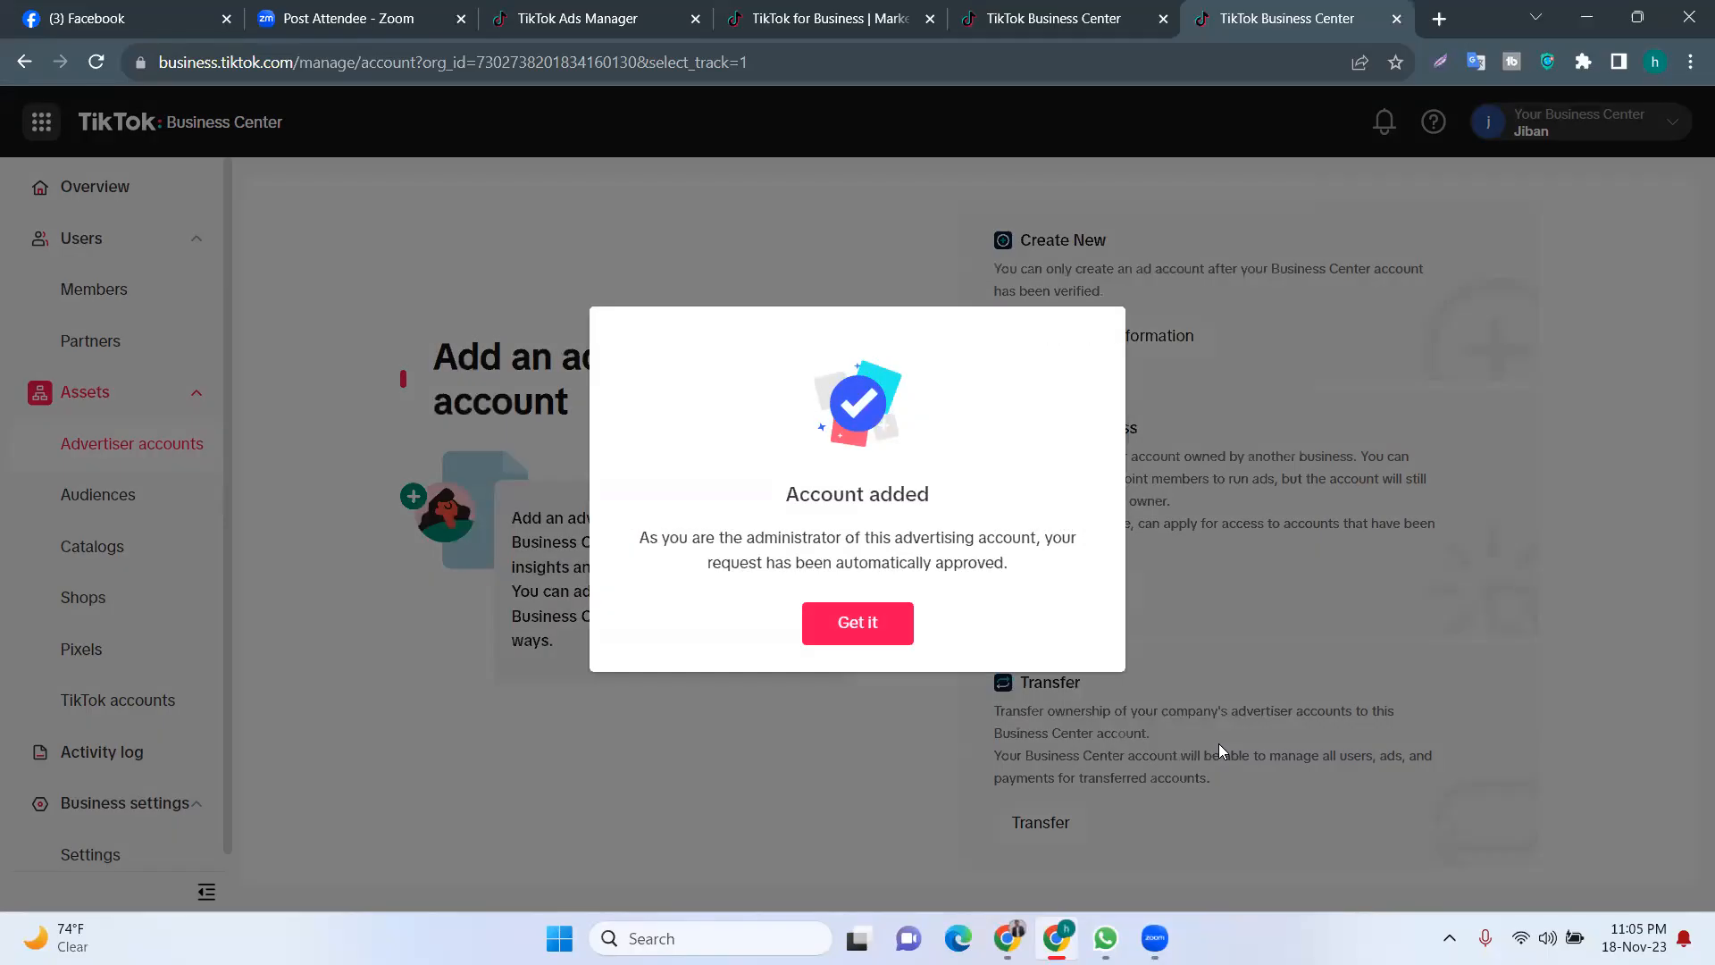
left_click(858, 622)
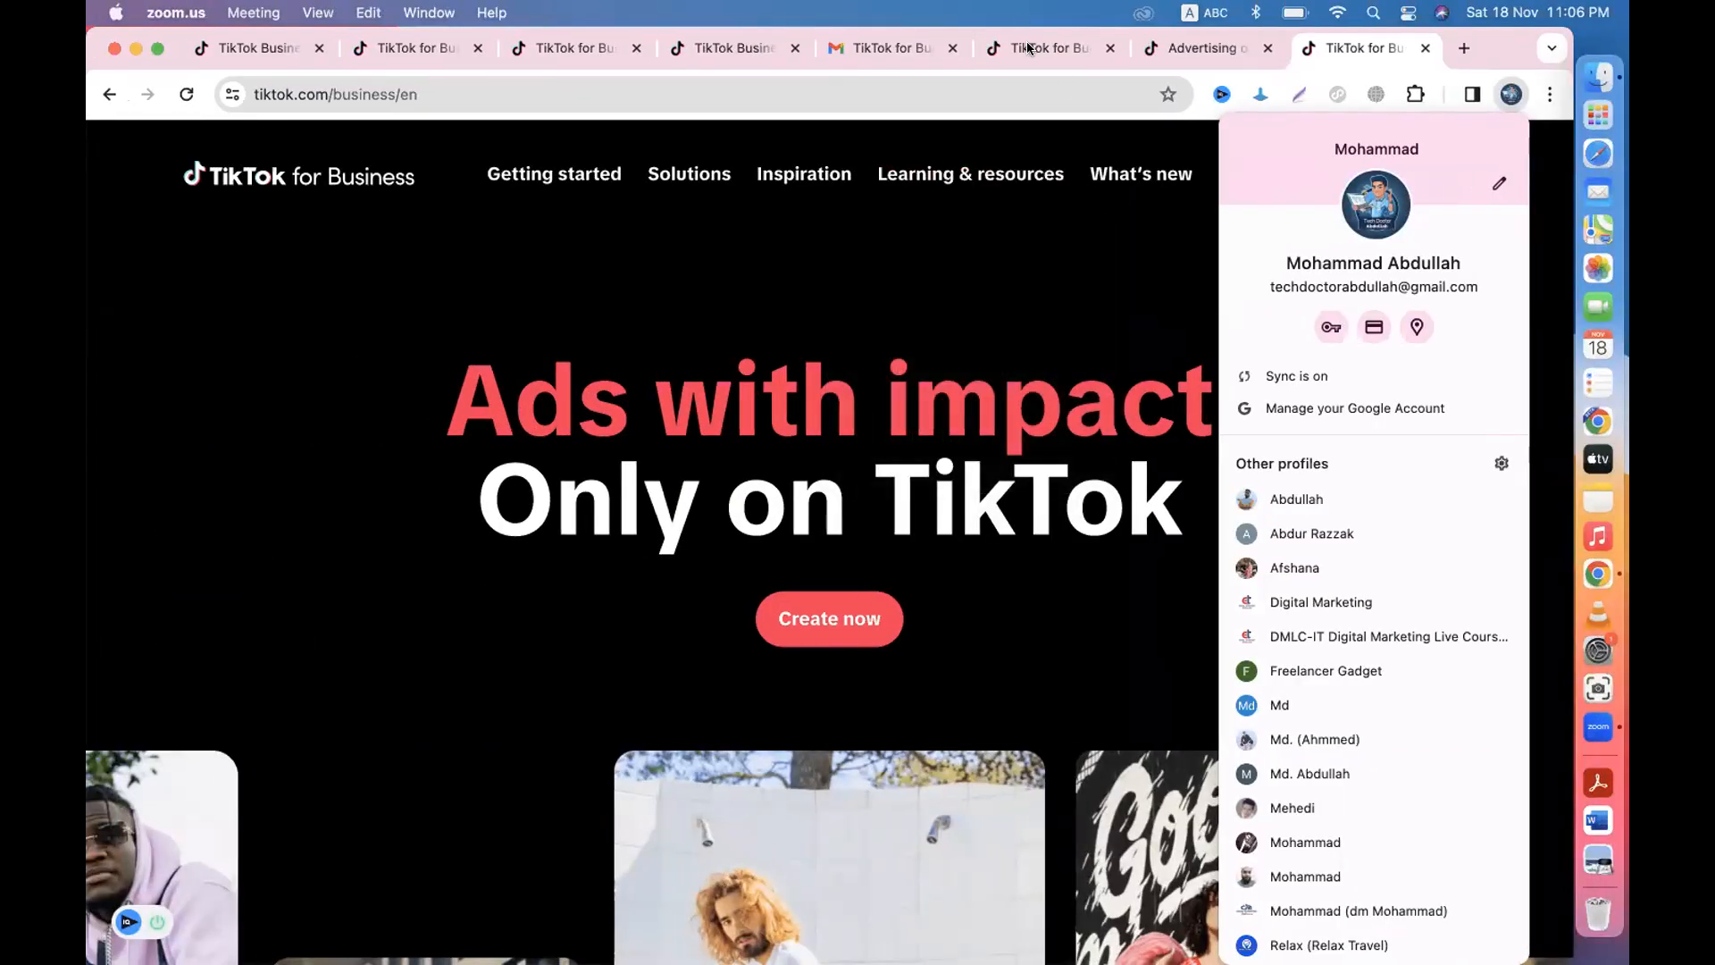
Return to the Business Center tab and switch to the other Business Center account
left_click(1027, 48)
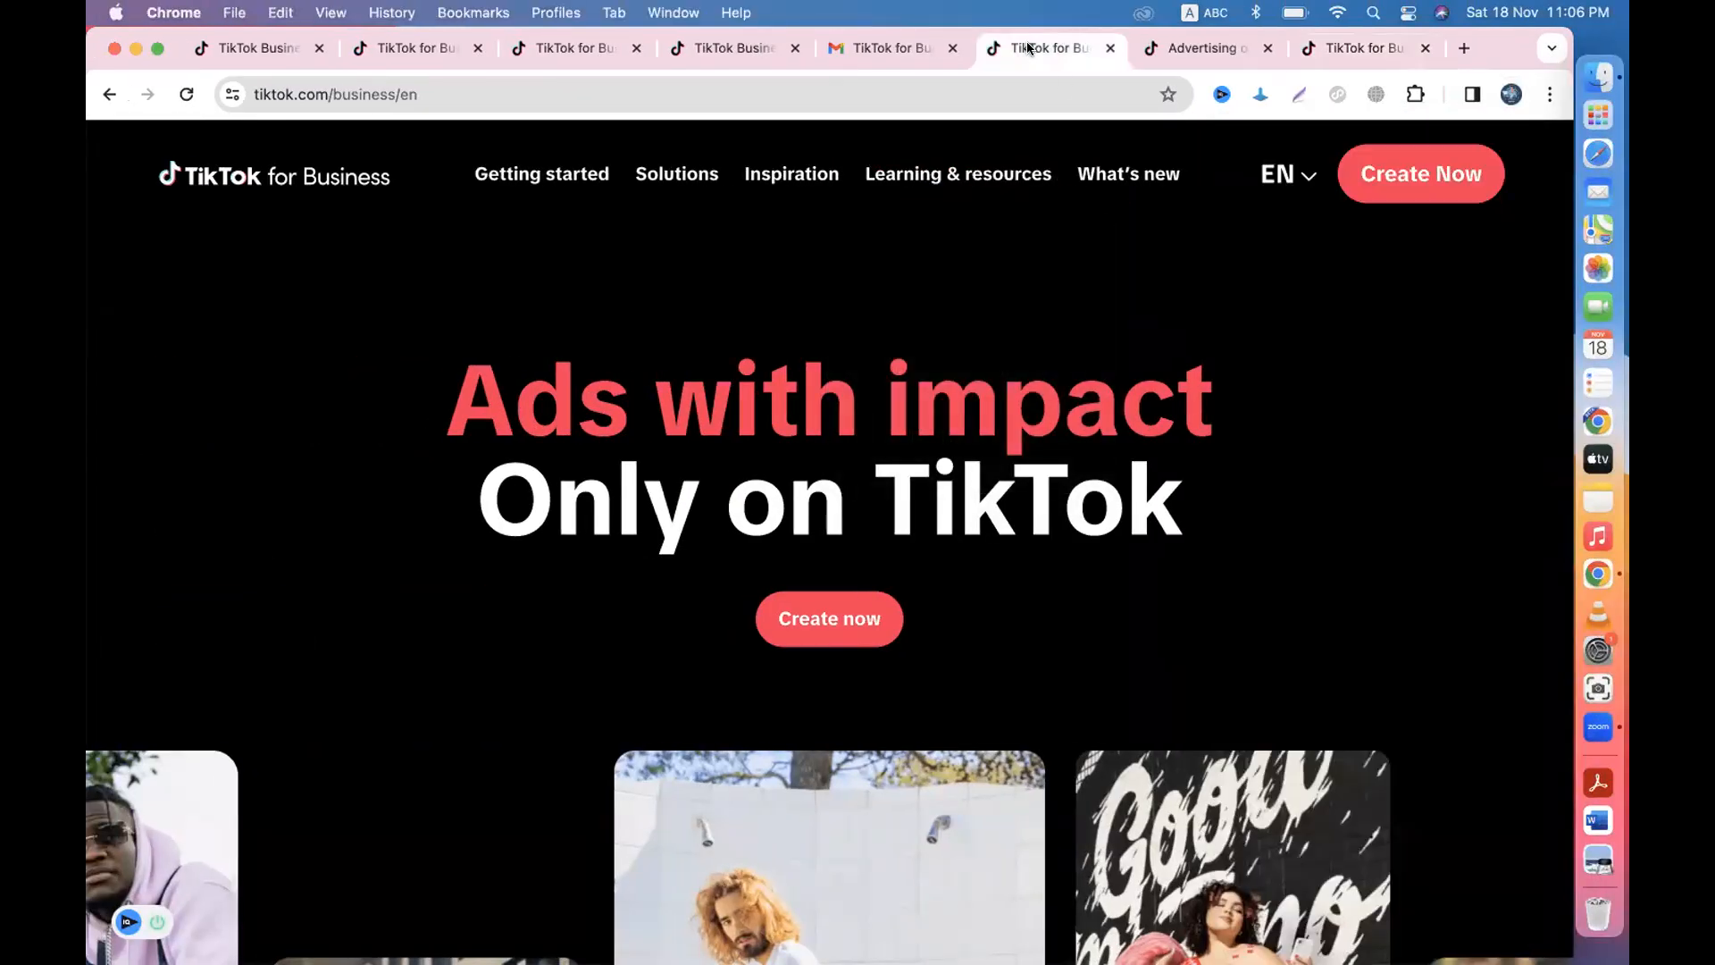
mouse_move(1007, 185)
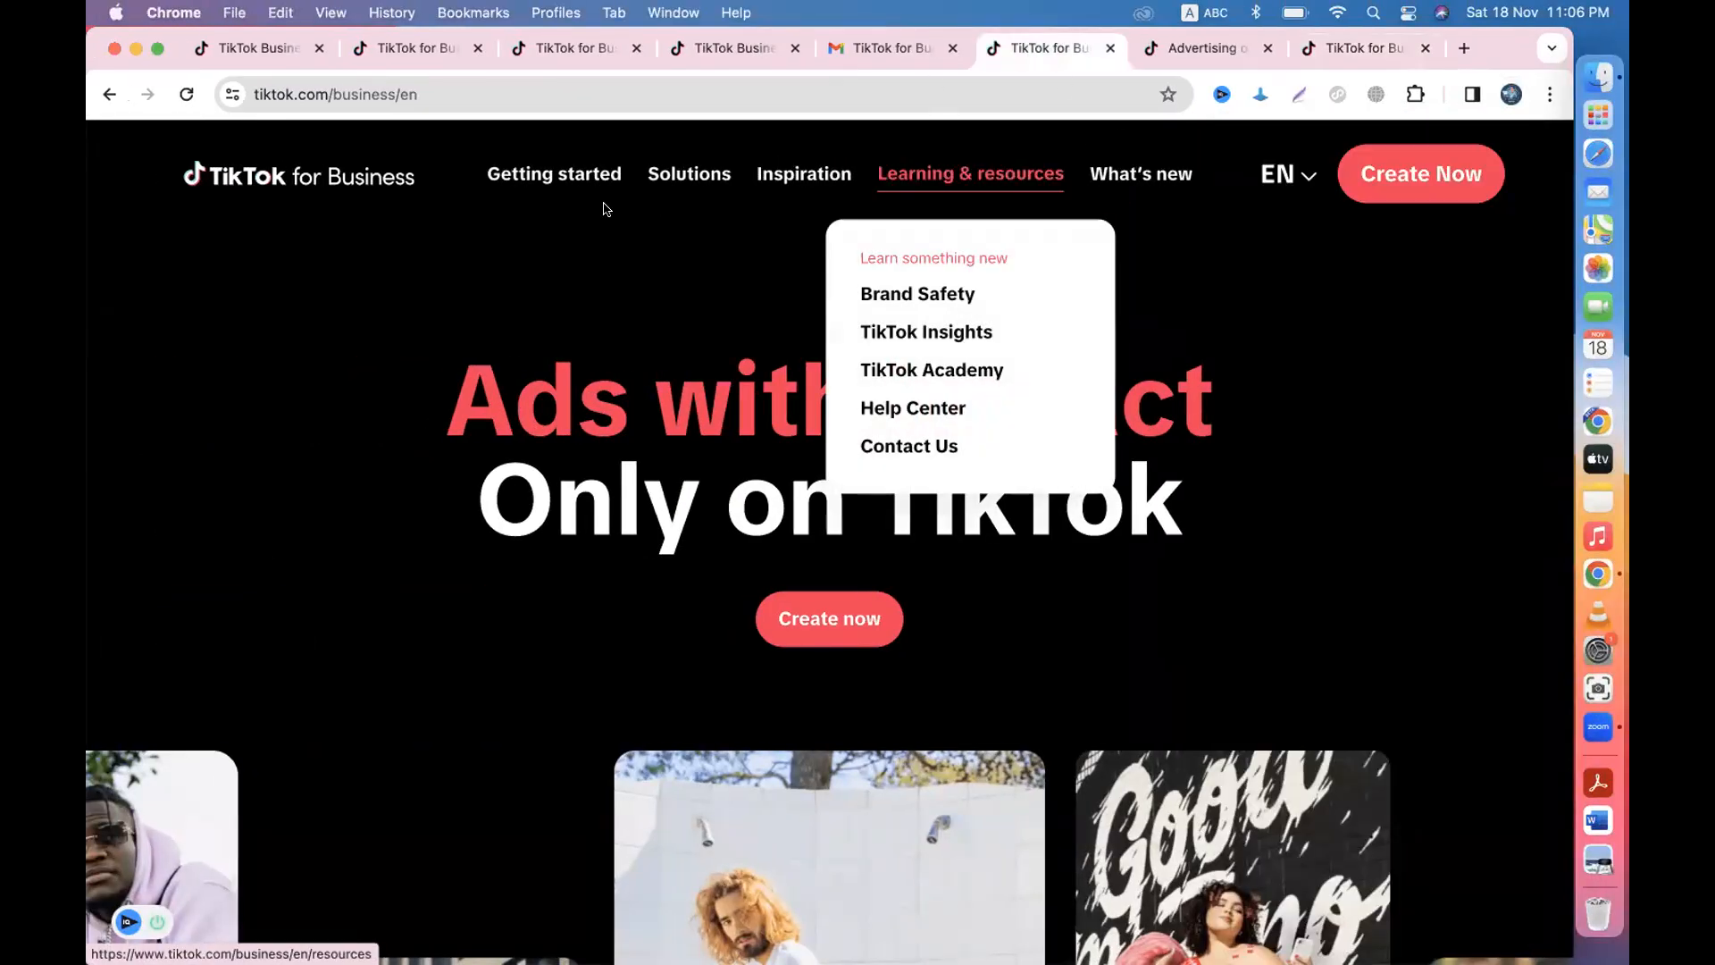
left_click(560, 49)
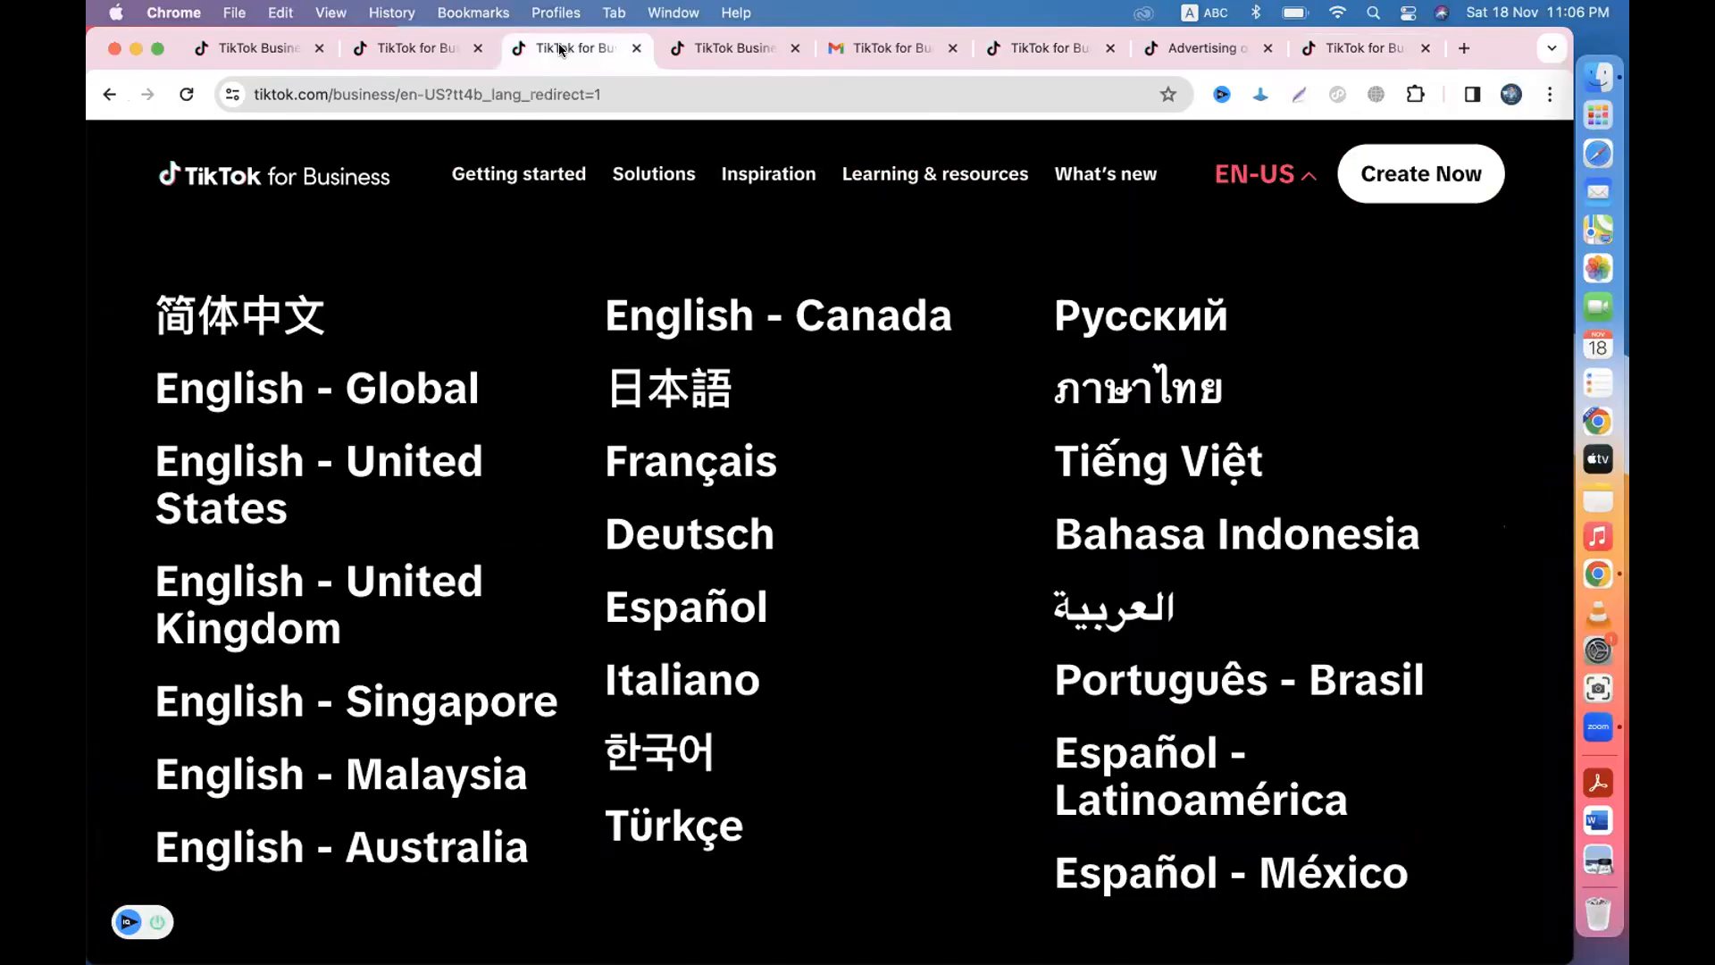
left_click(411, 48)
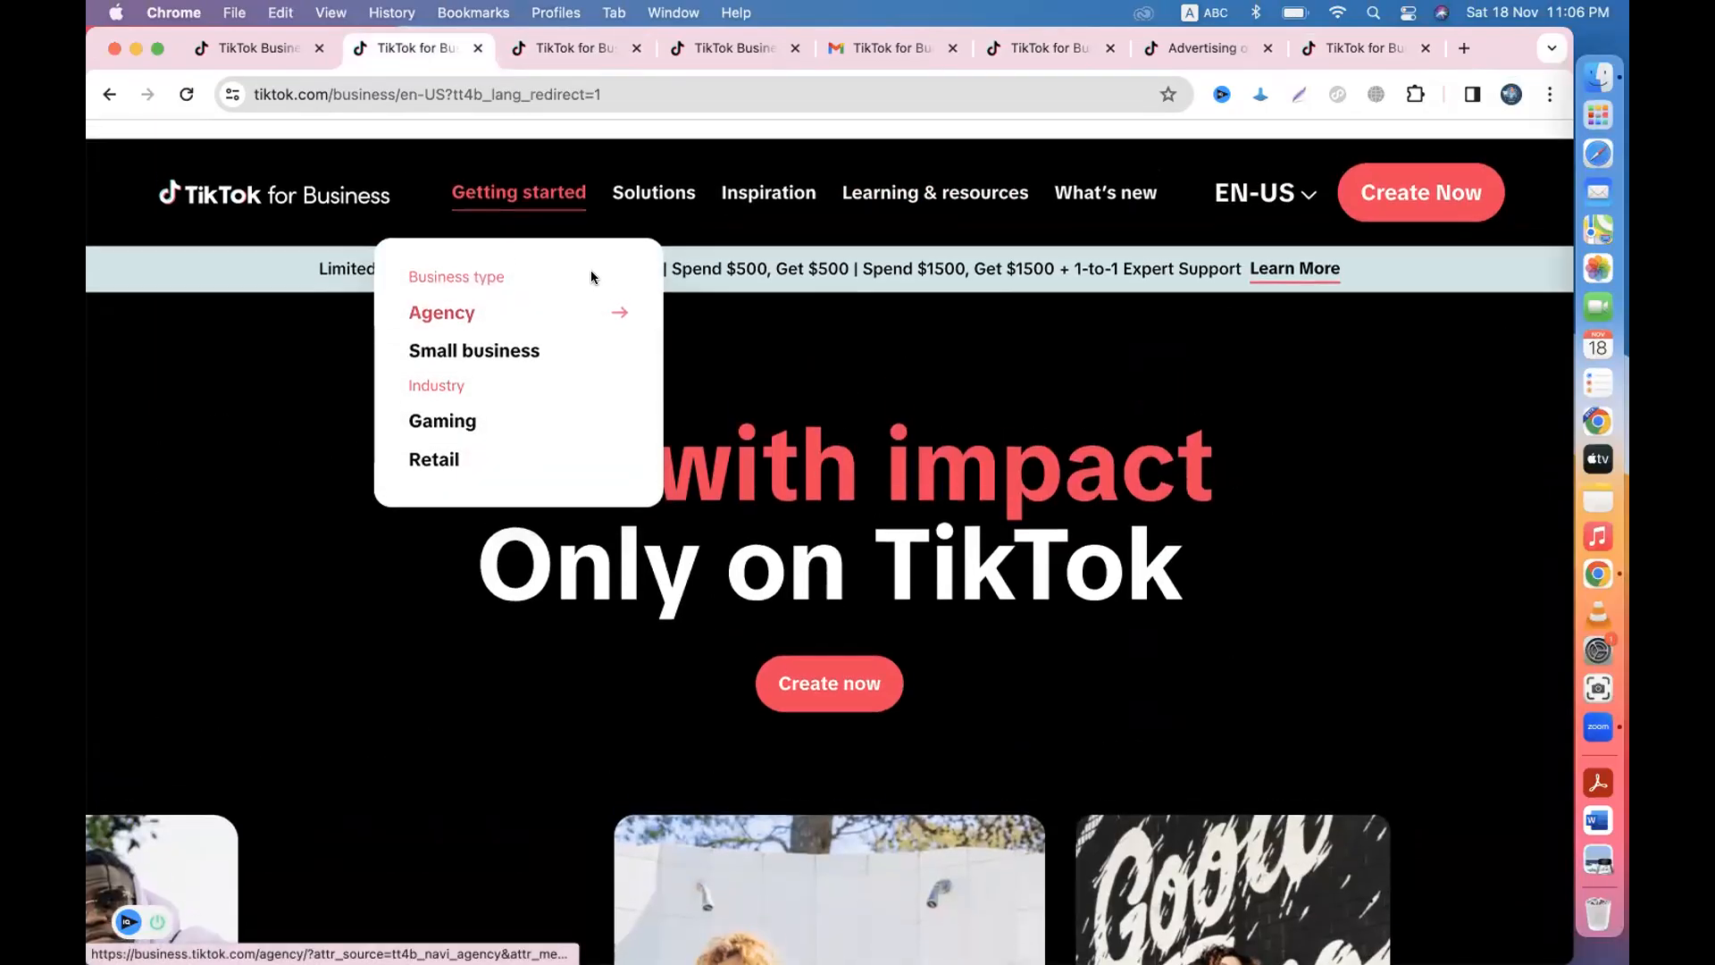
left_click(250, 48)
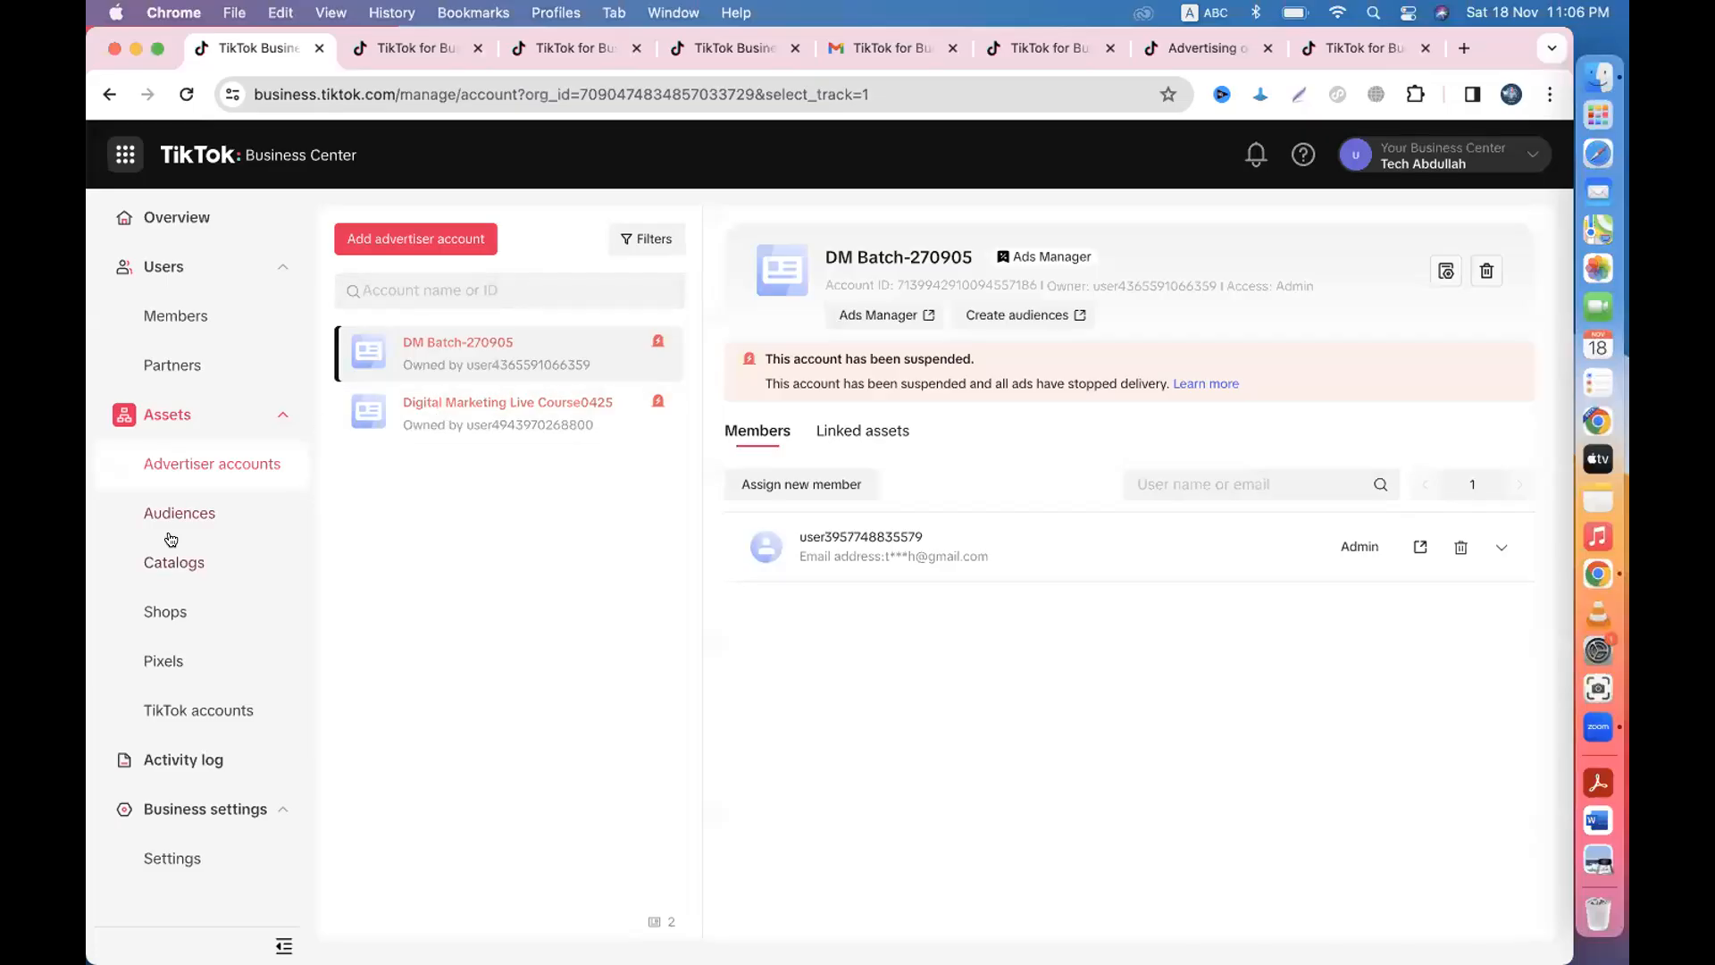
left_click(1476, 172)
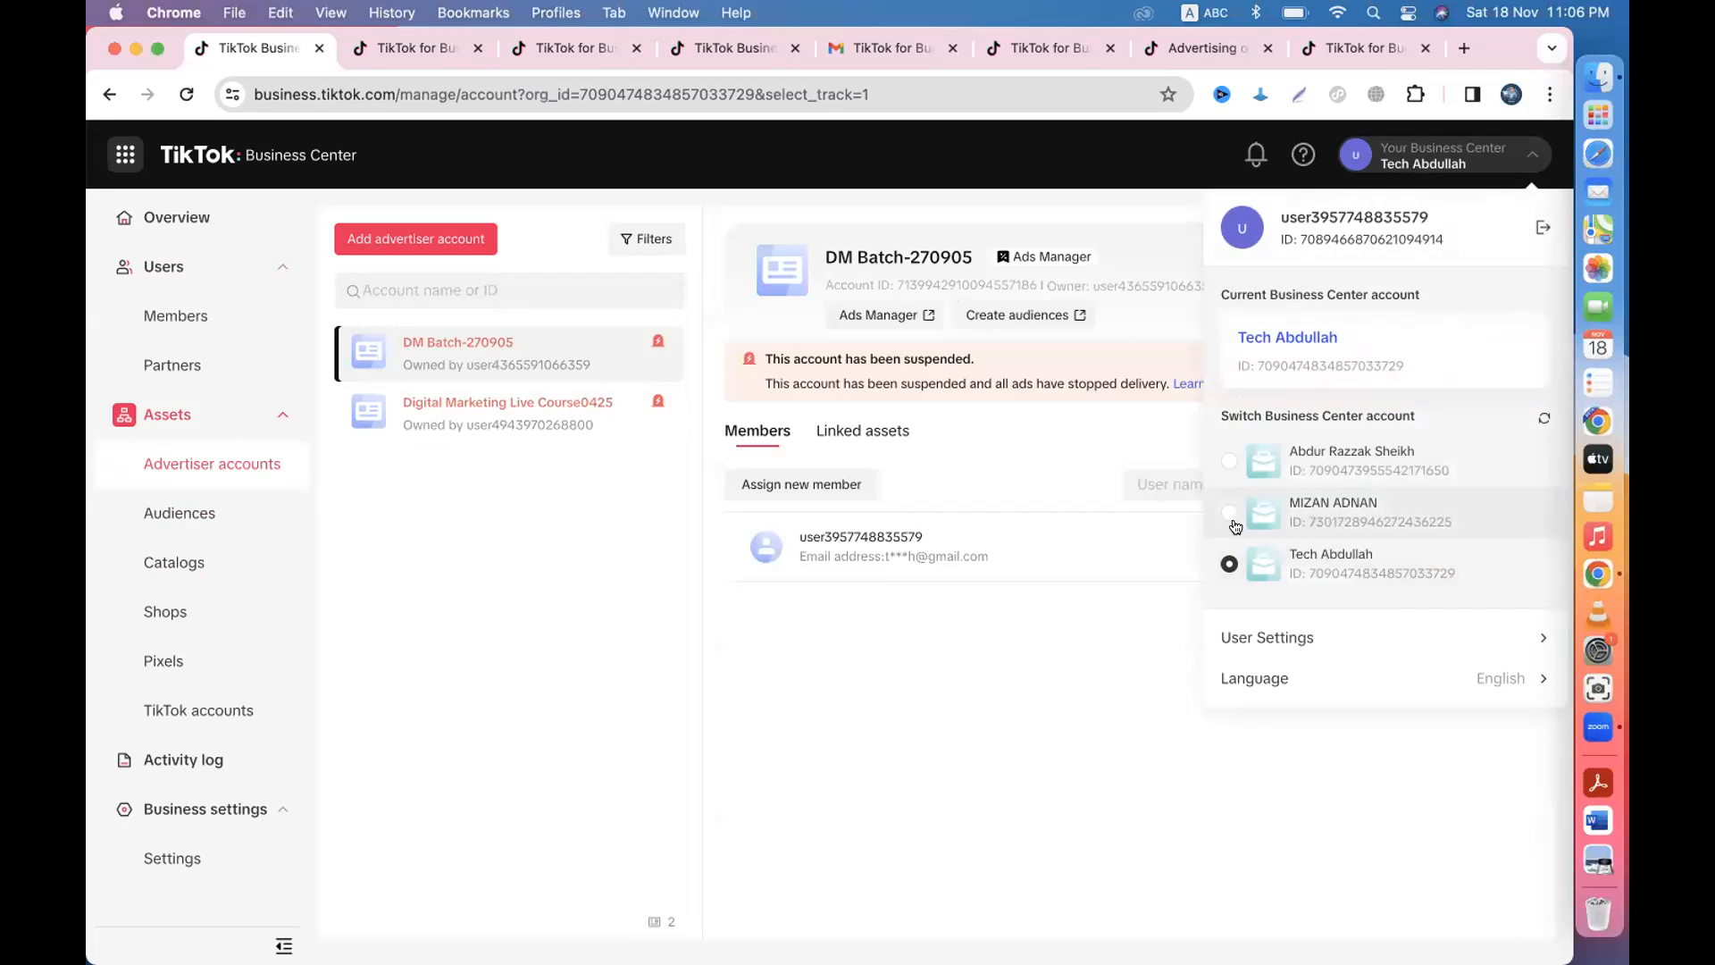
left_click(1232, 515)
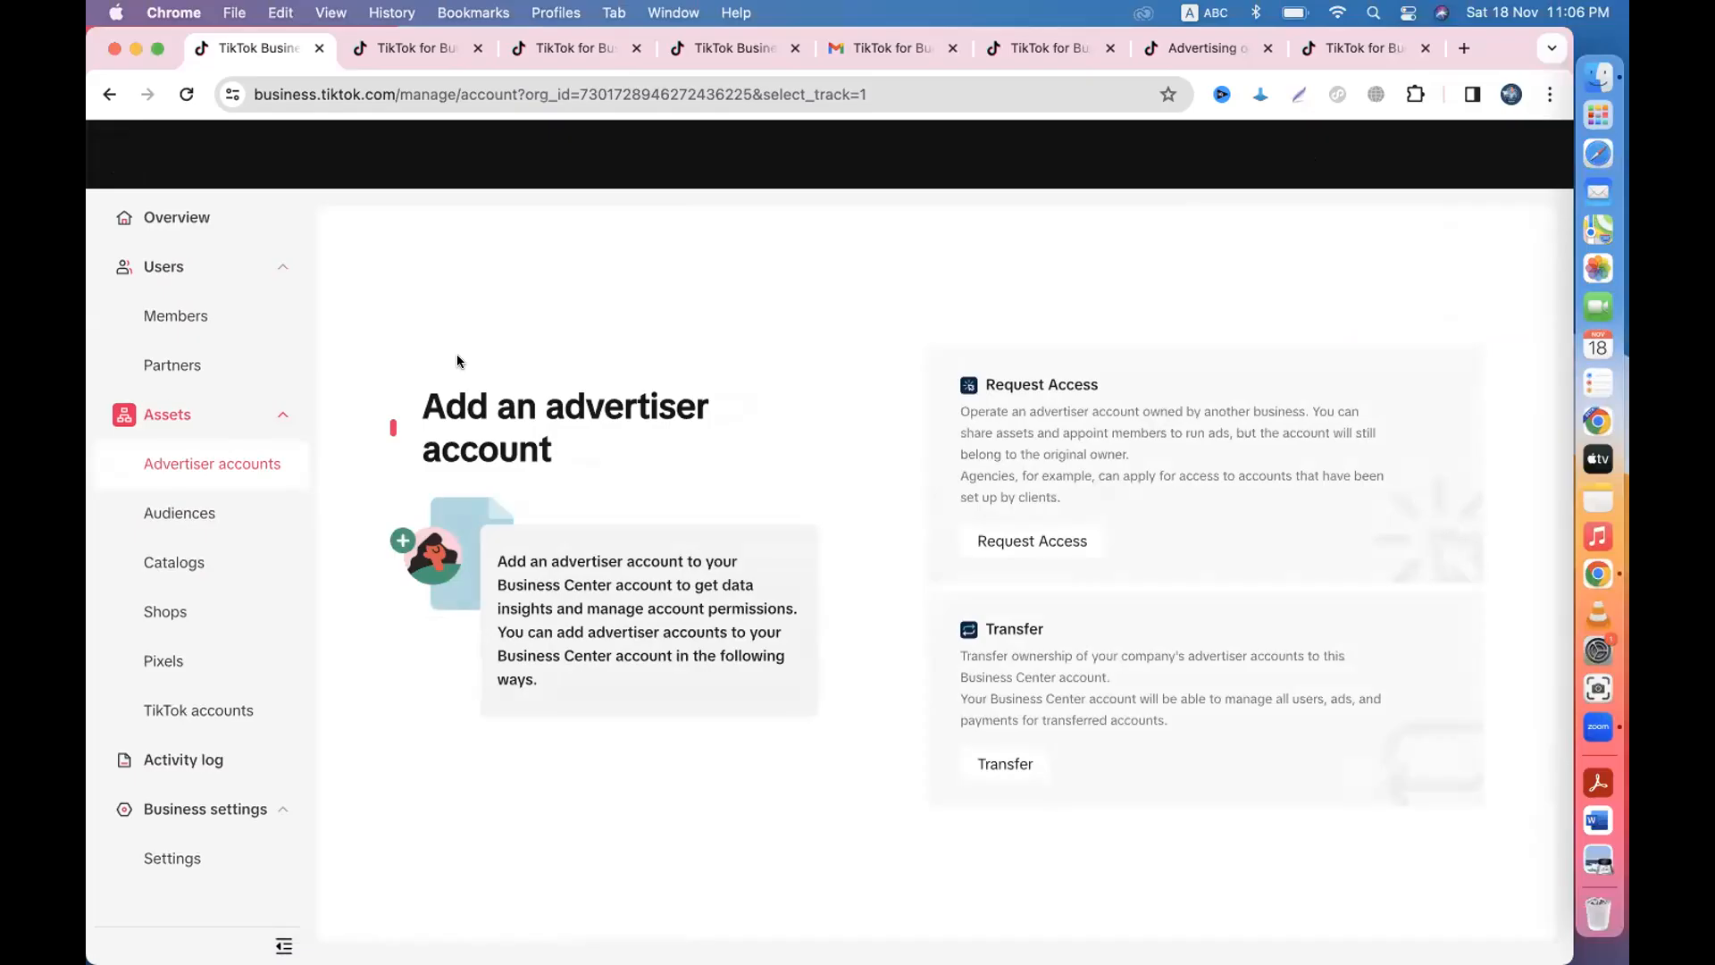
Start an Admin access request and clear the invalid pasted text from the Account ID field
left_click(1037, 540)
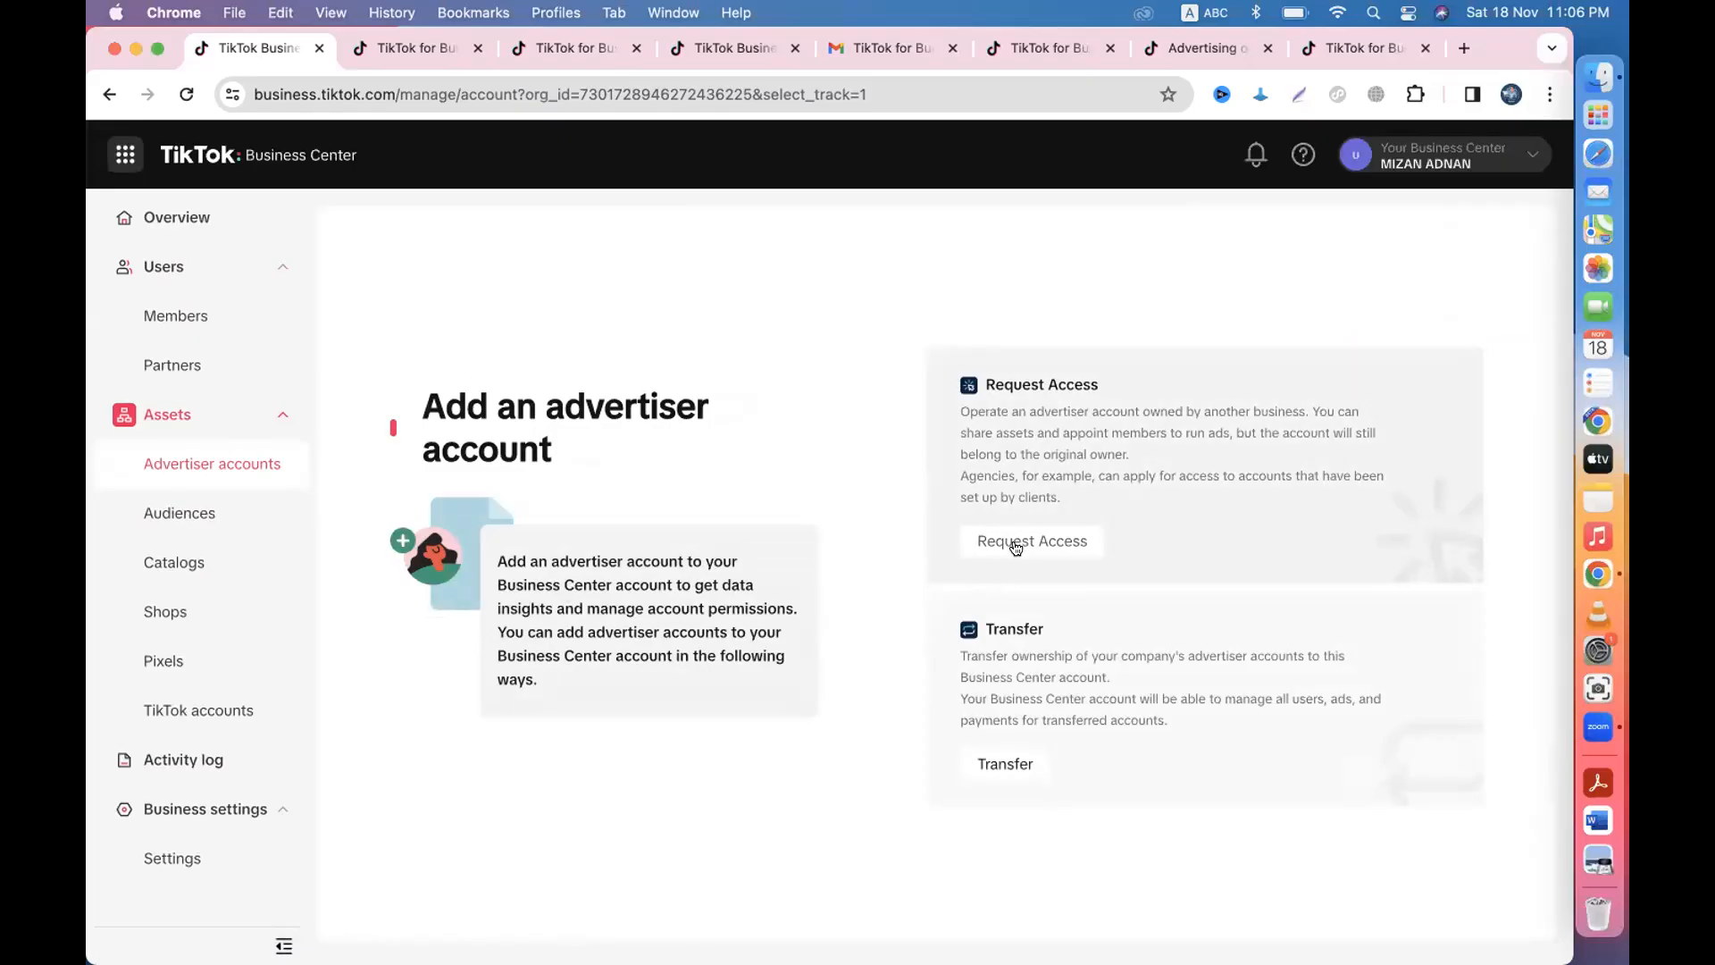
left_click(520, 616)
left_click(534, 459)
right_click(539, 460)
left_click(597, 616)
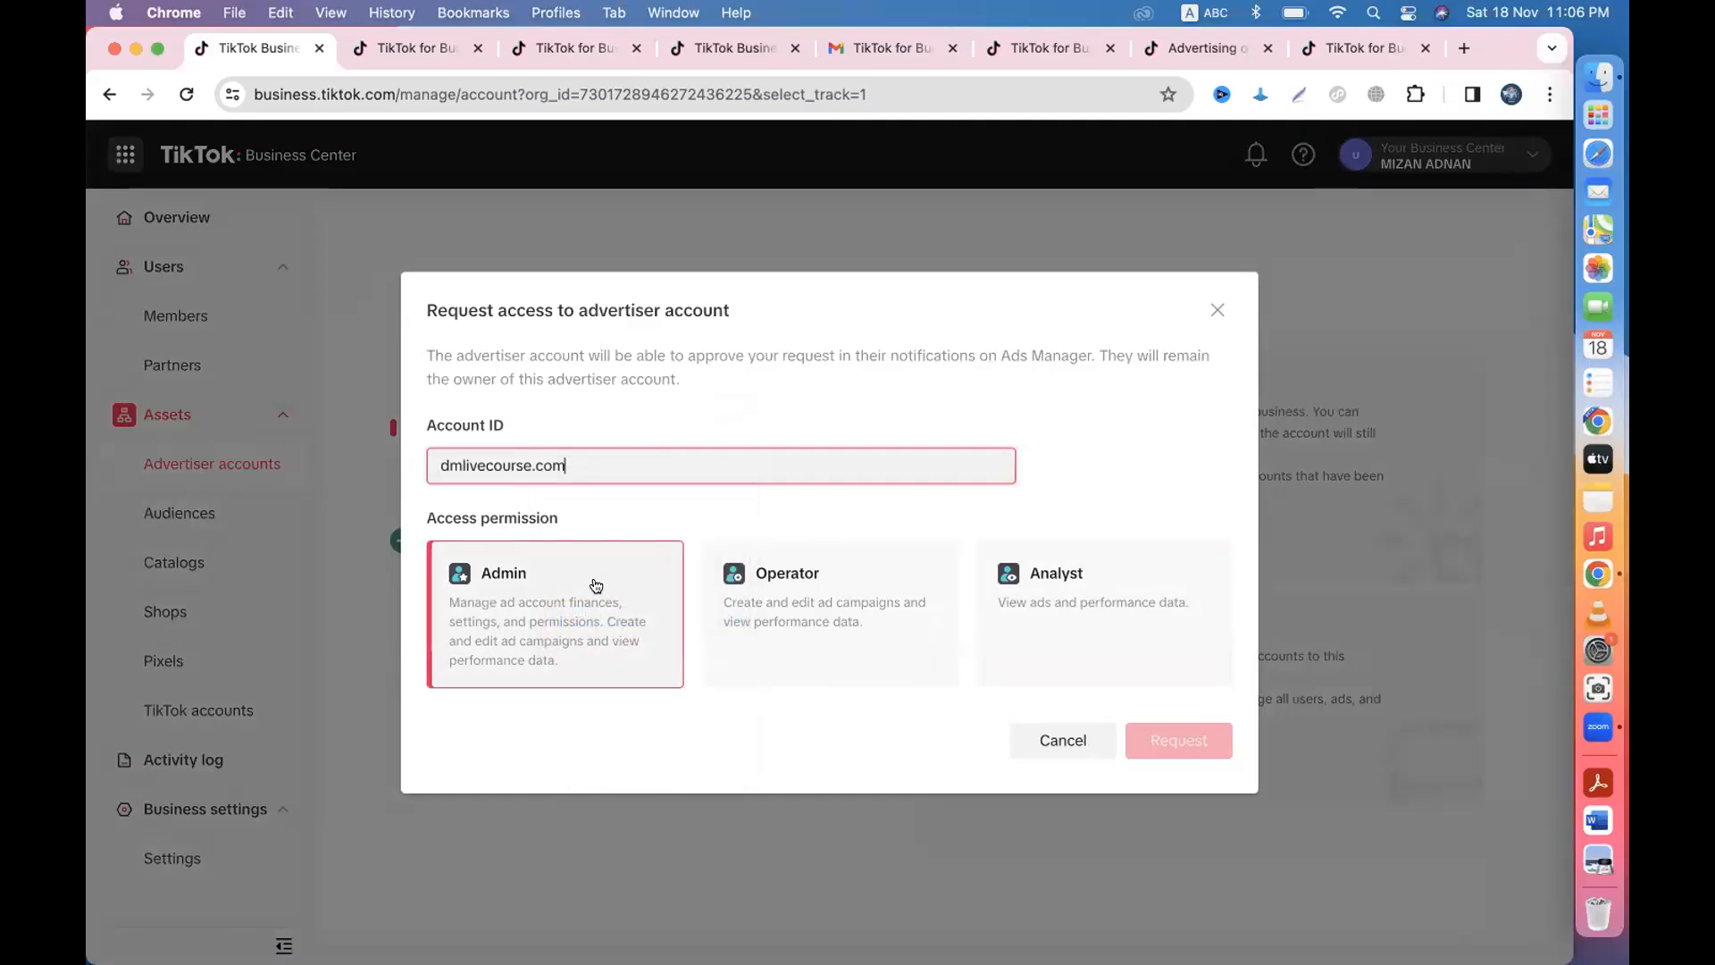
left_click(591, 609)
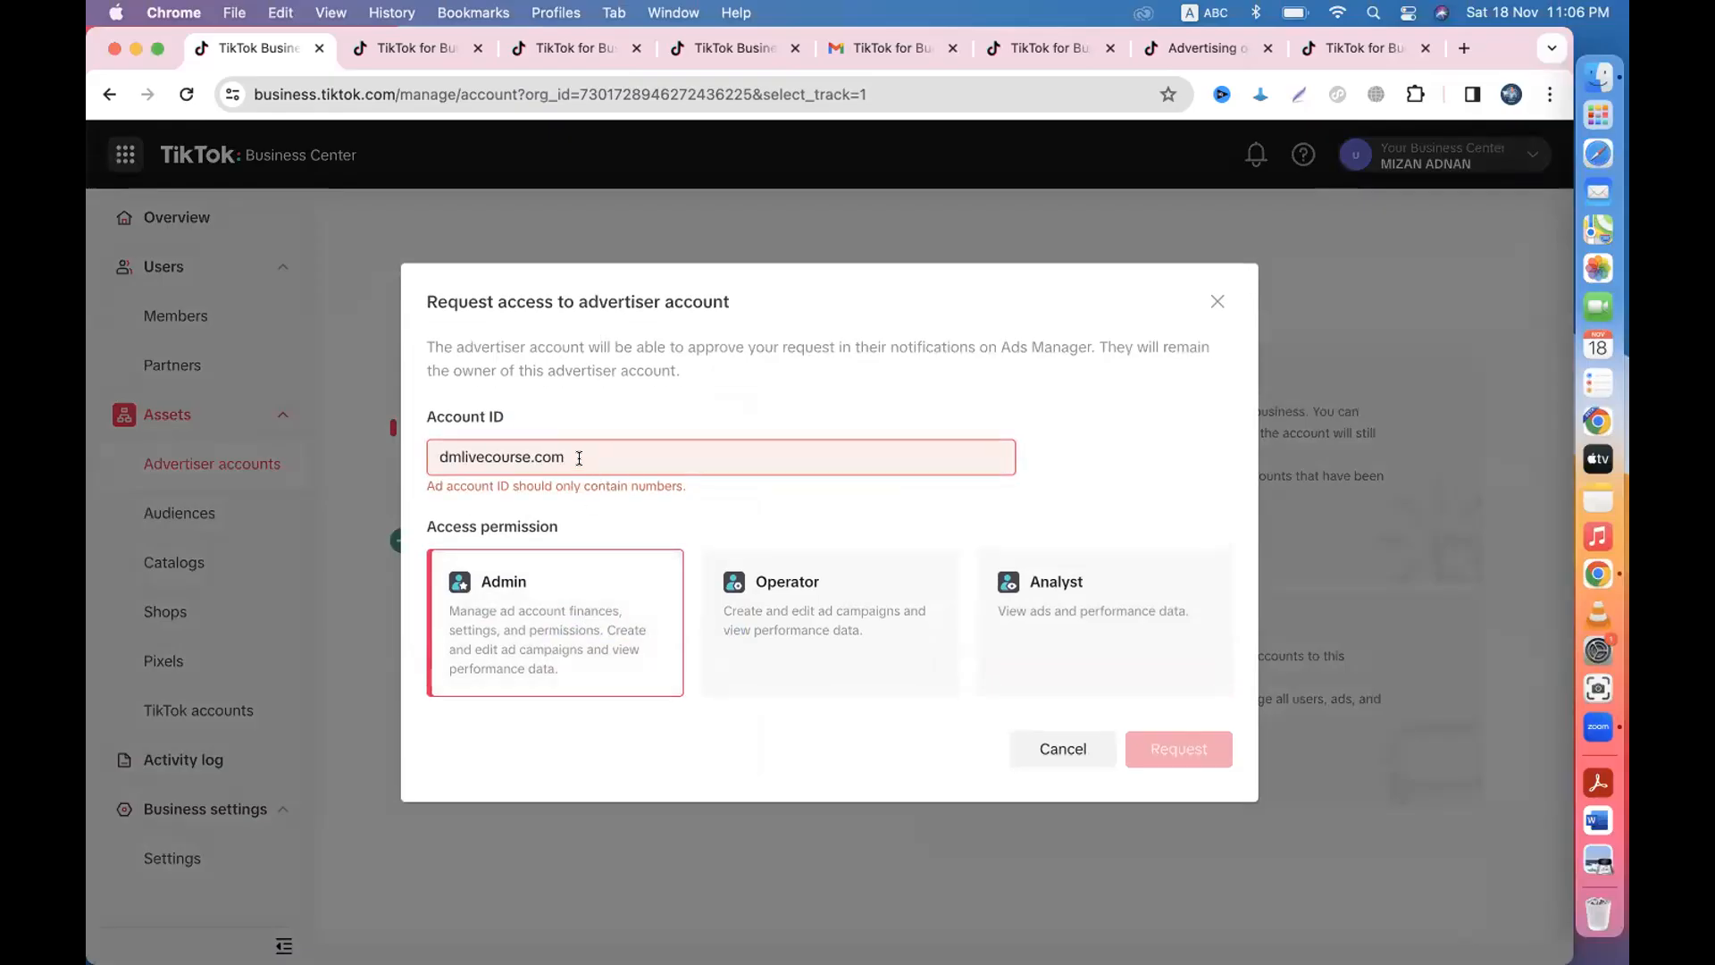
left_click_drag(579, 458, 424, 443)
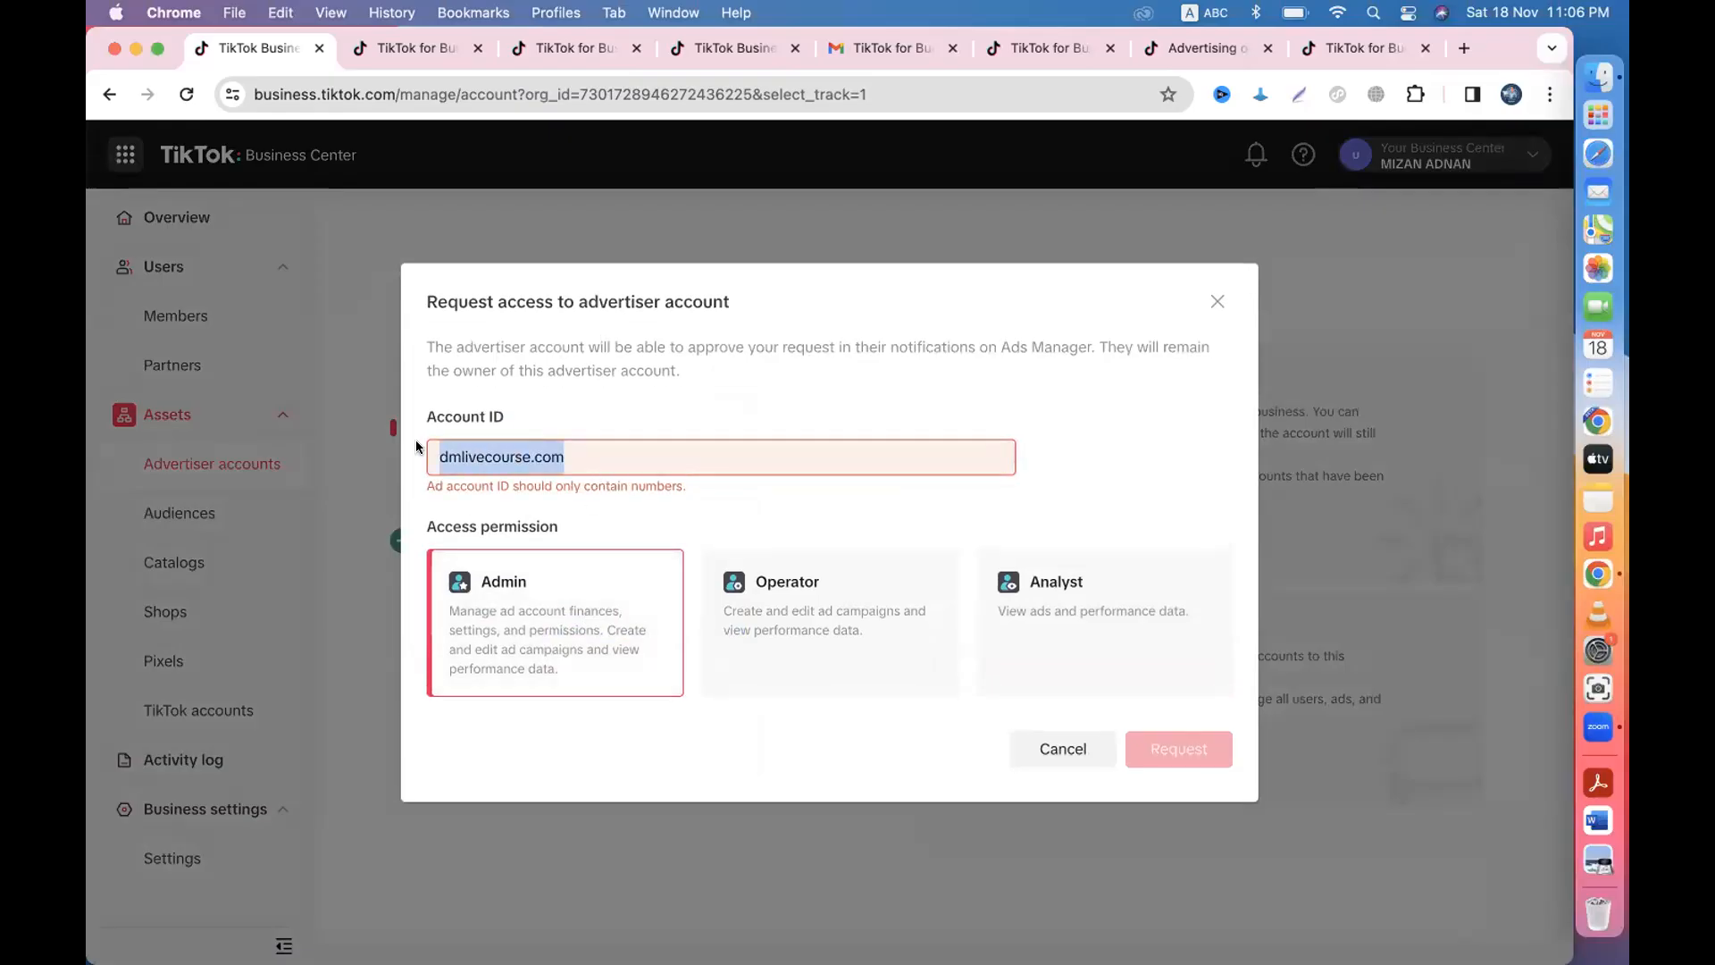
key("BackSpace")
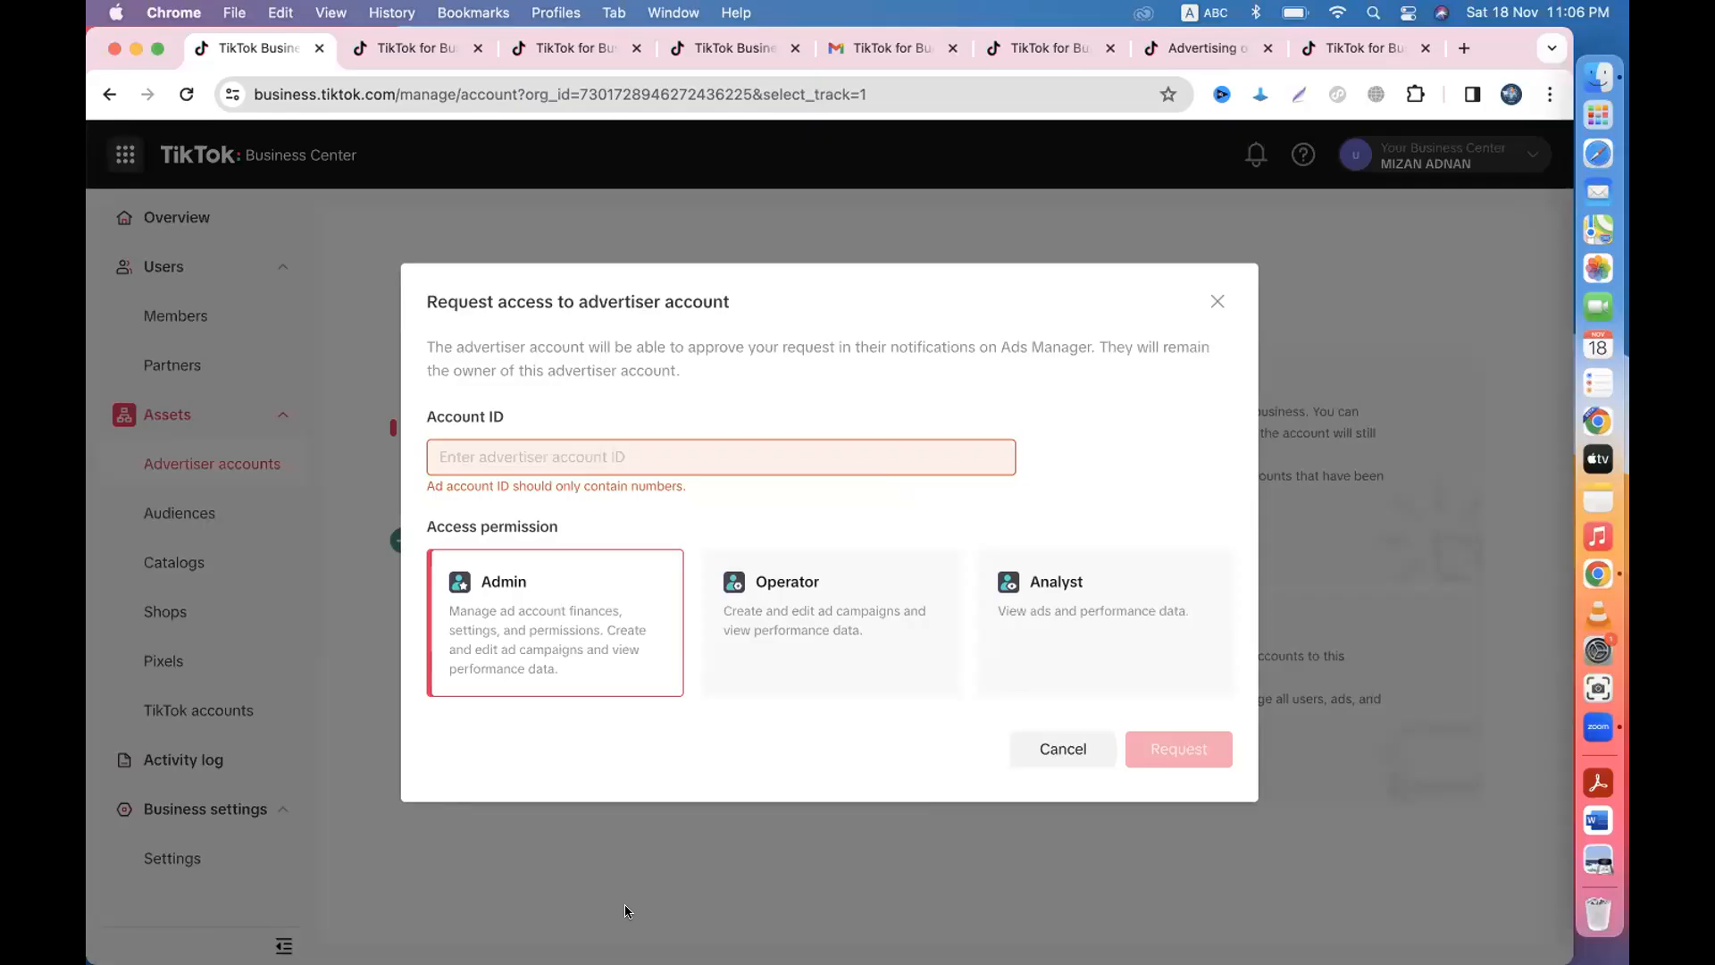
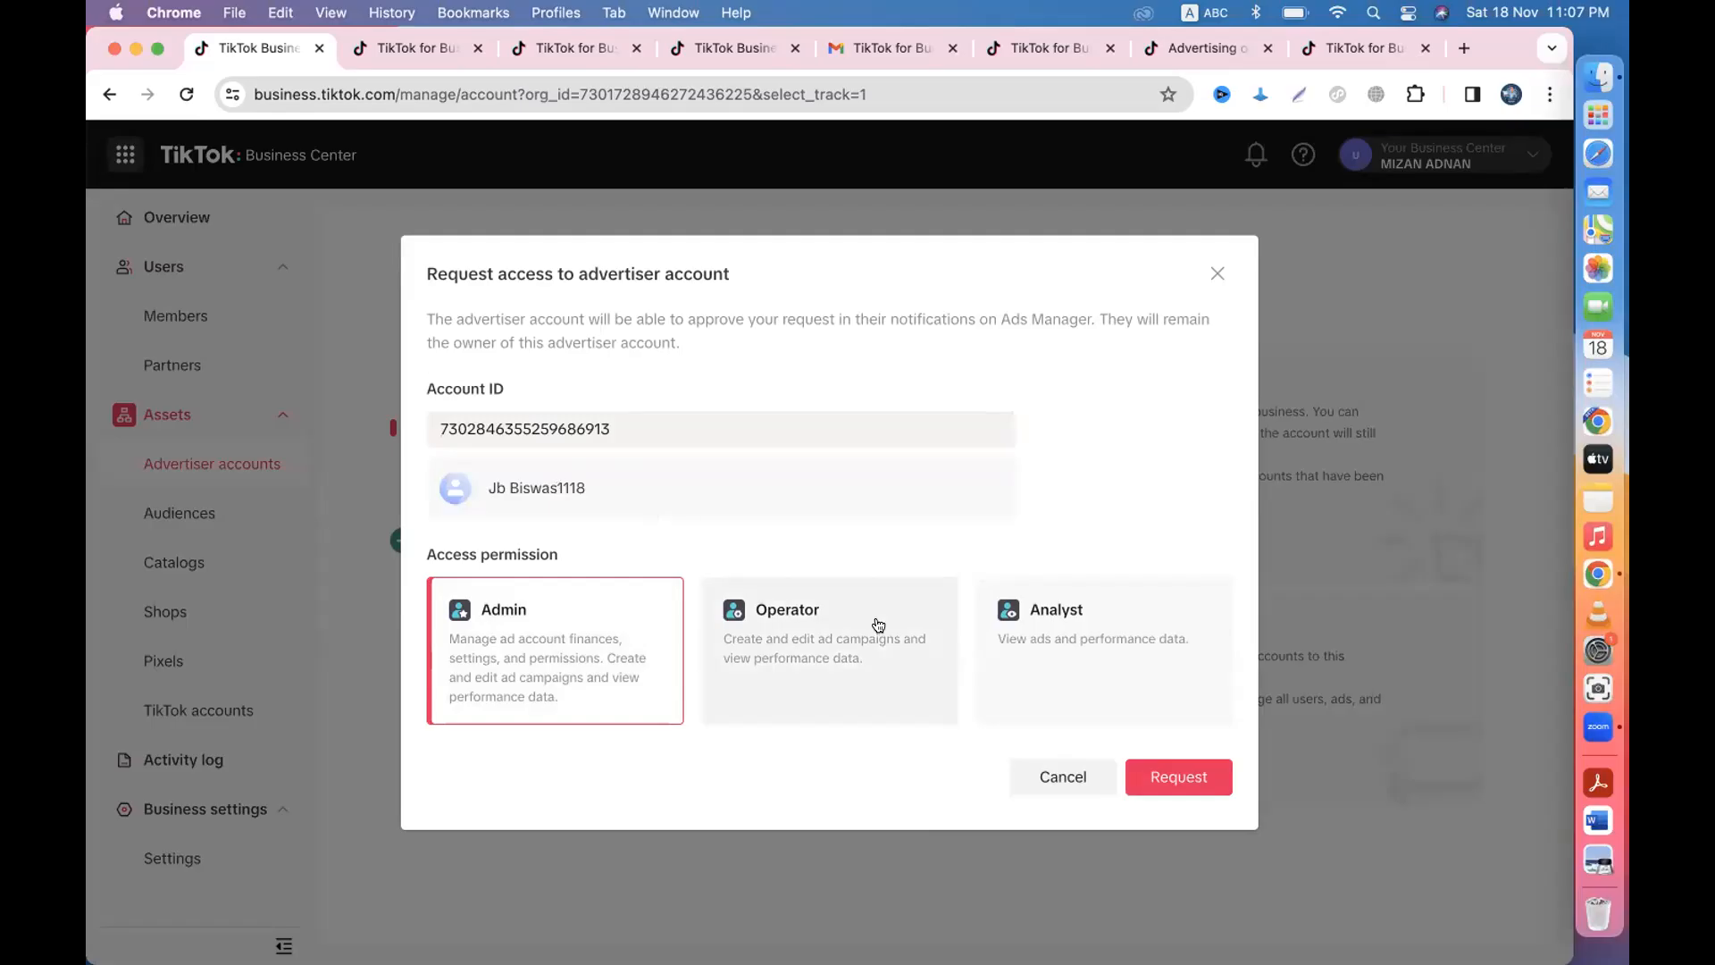
Type the numeric advertiser account ID and send the Admin access request
left_click(1163, 783)
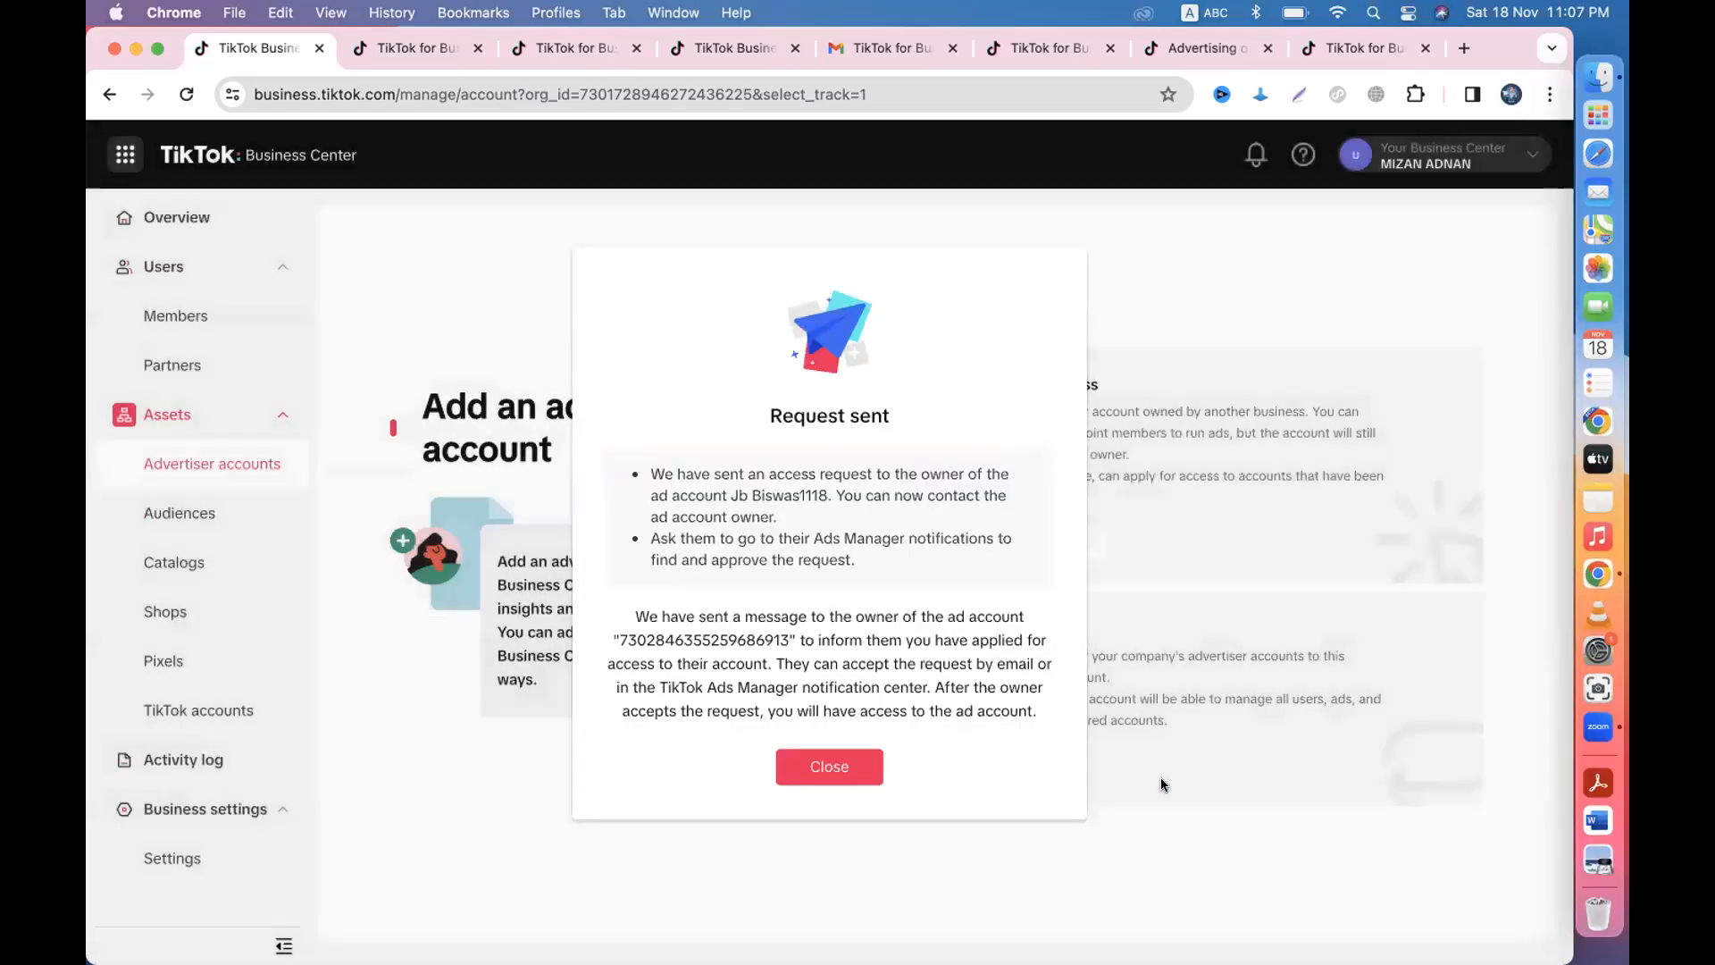
Dismiss the request-sent confirmation, check Ads Manager notifications, and go to the Business Center welcome tab
left_click(838, 763)
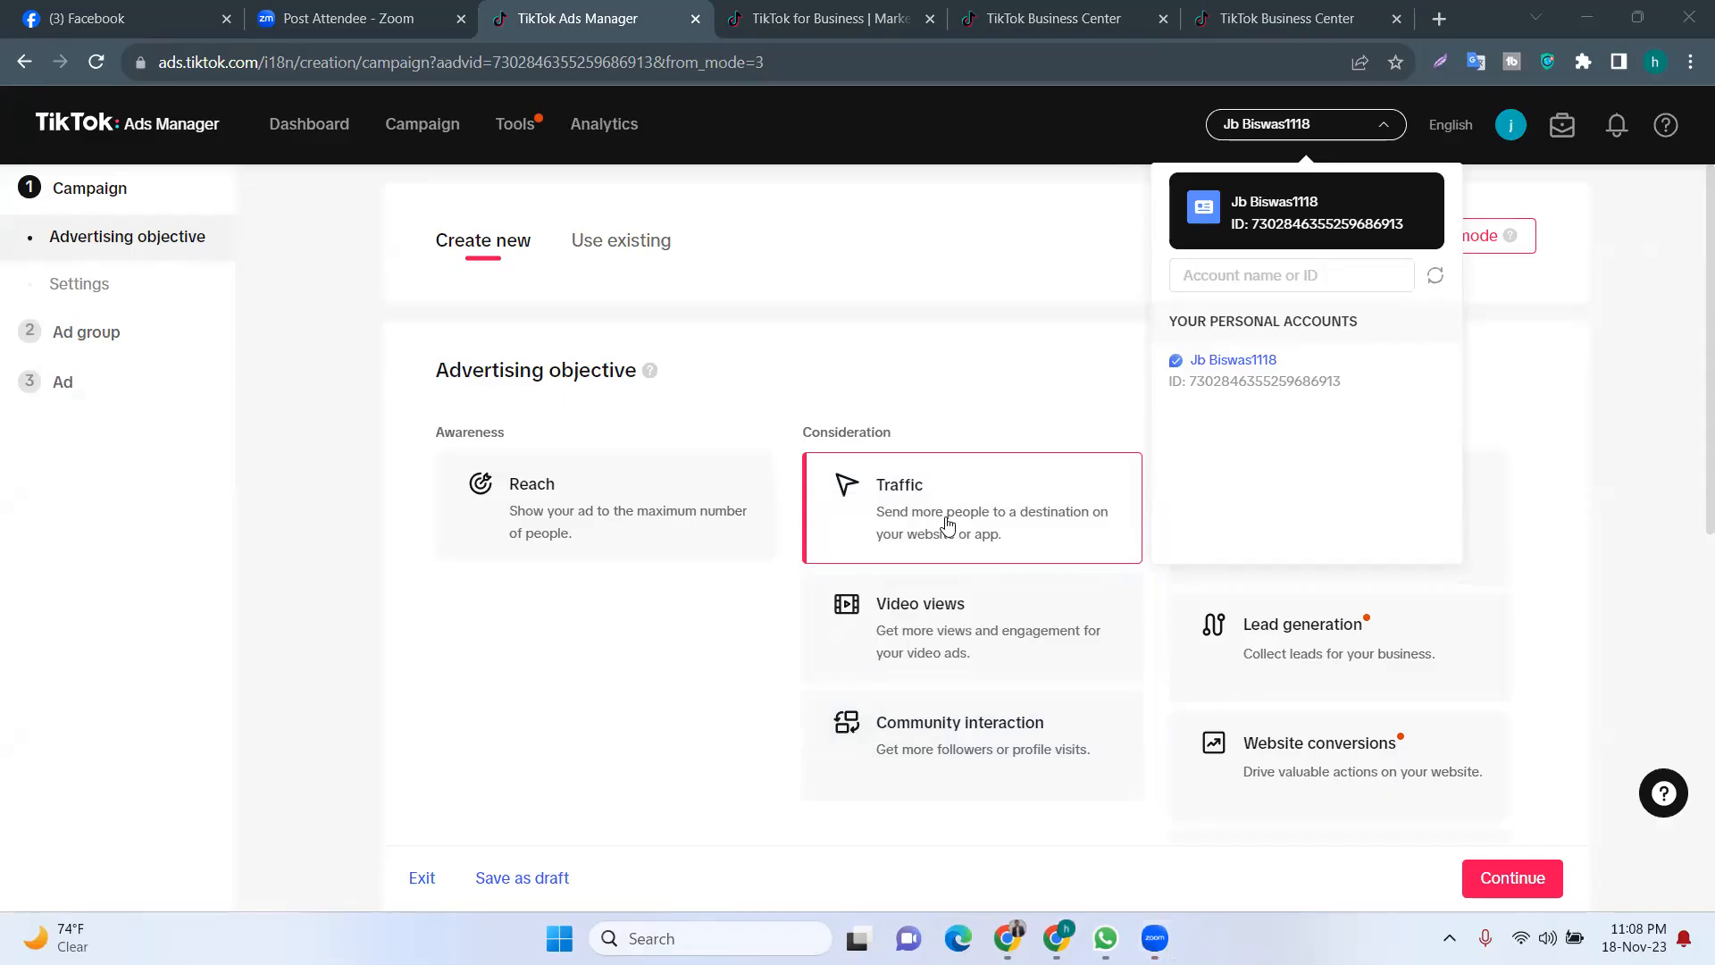
left_click(1615, 130)
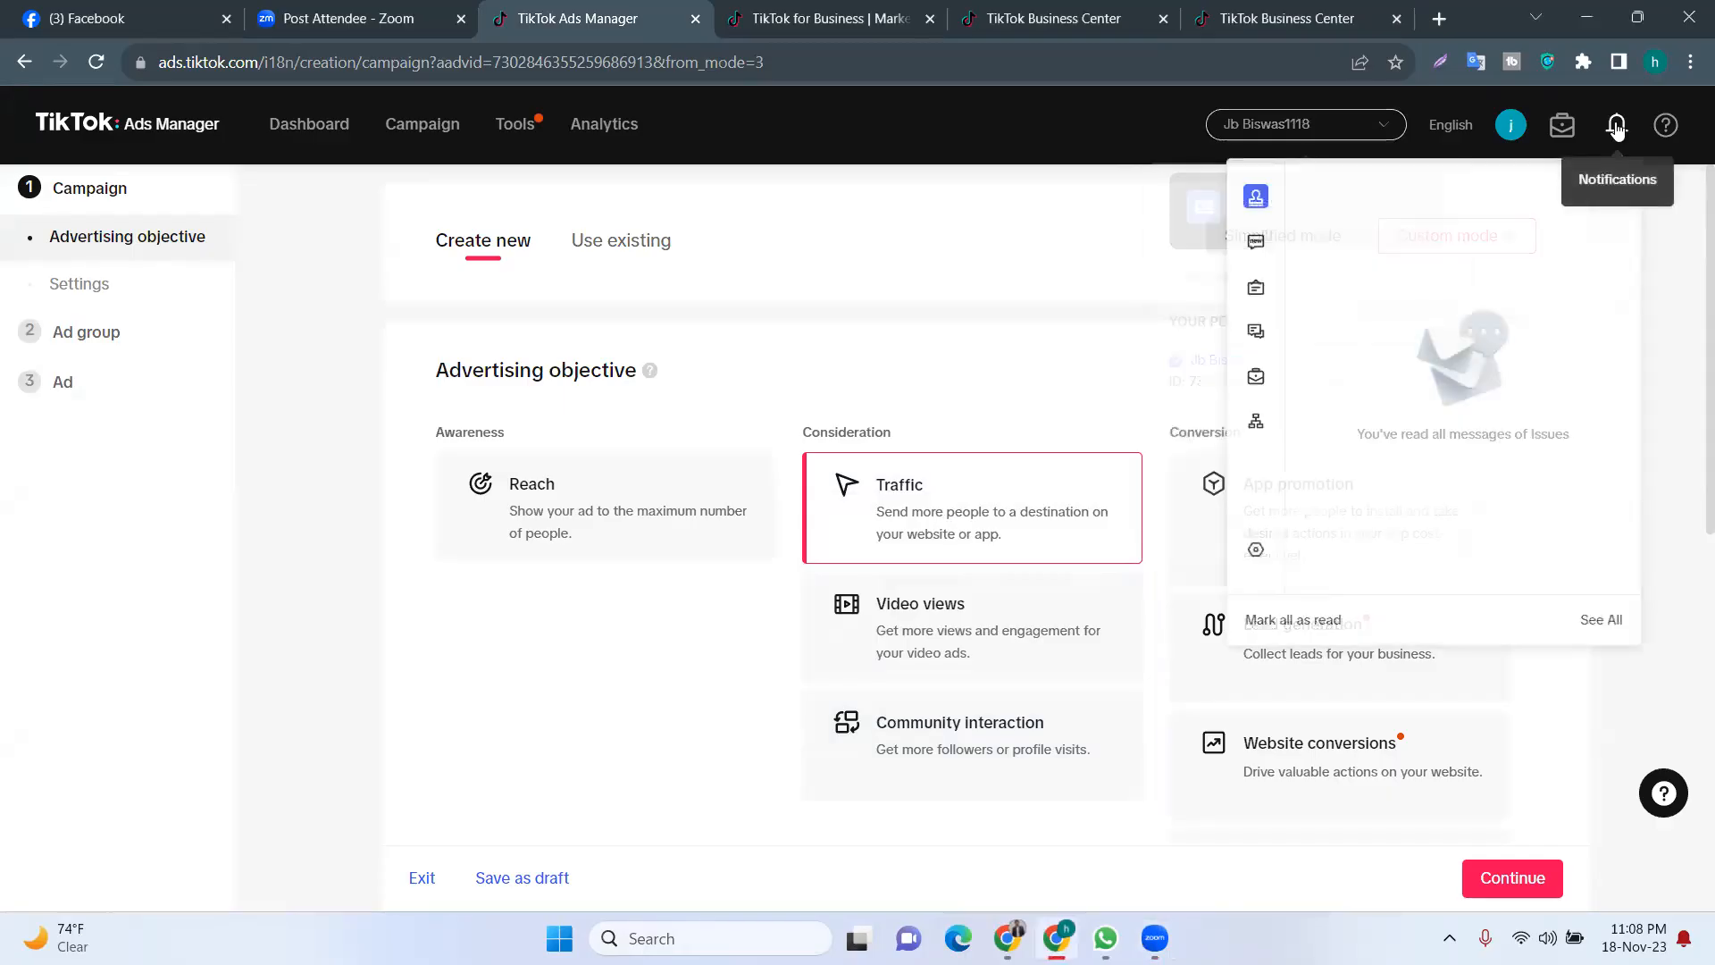
left_click(1613, 130)
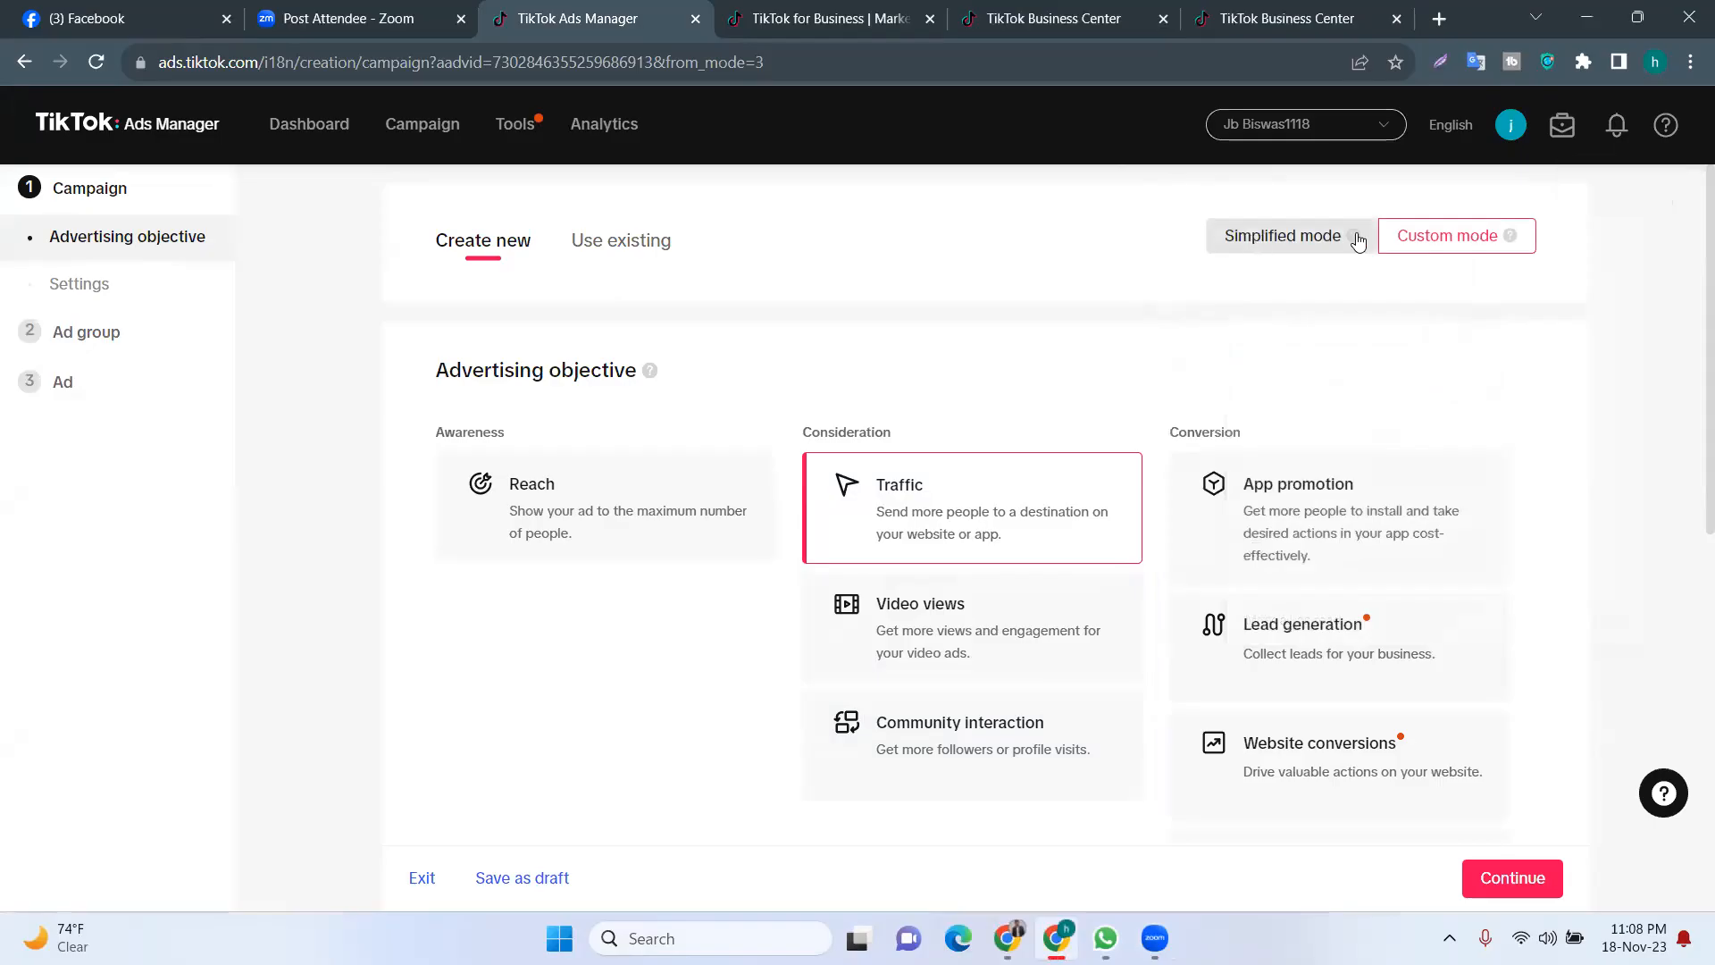
left_click(1613, 131)
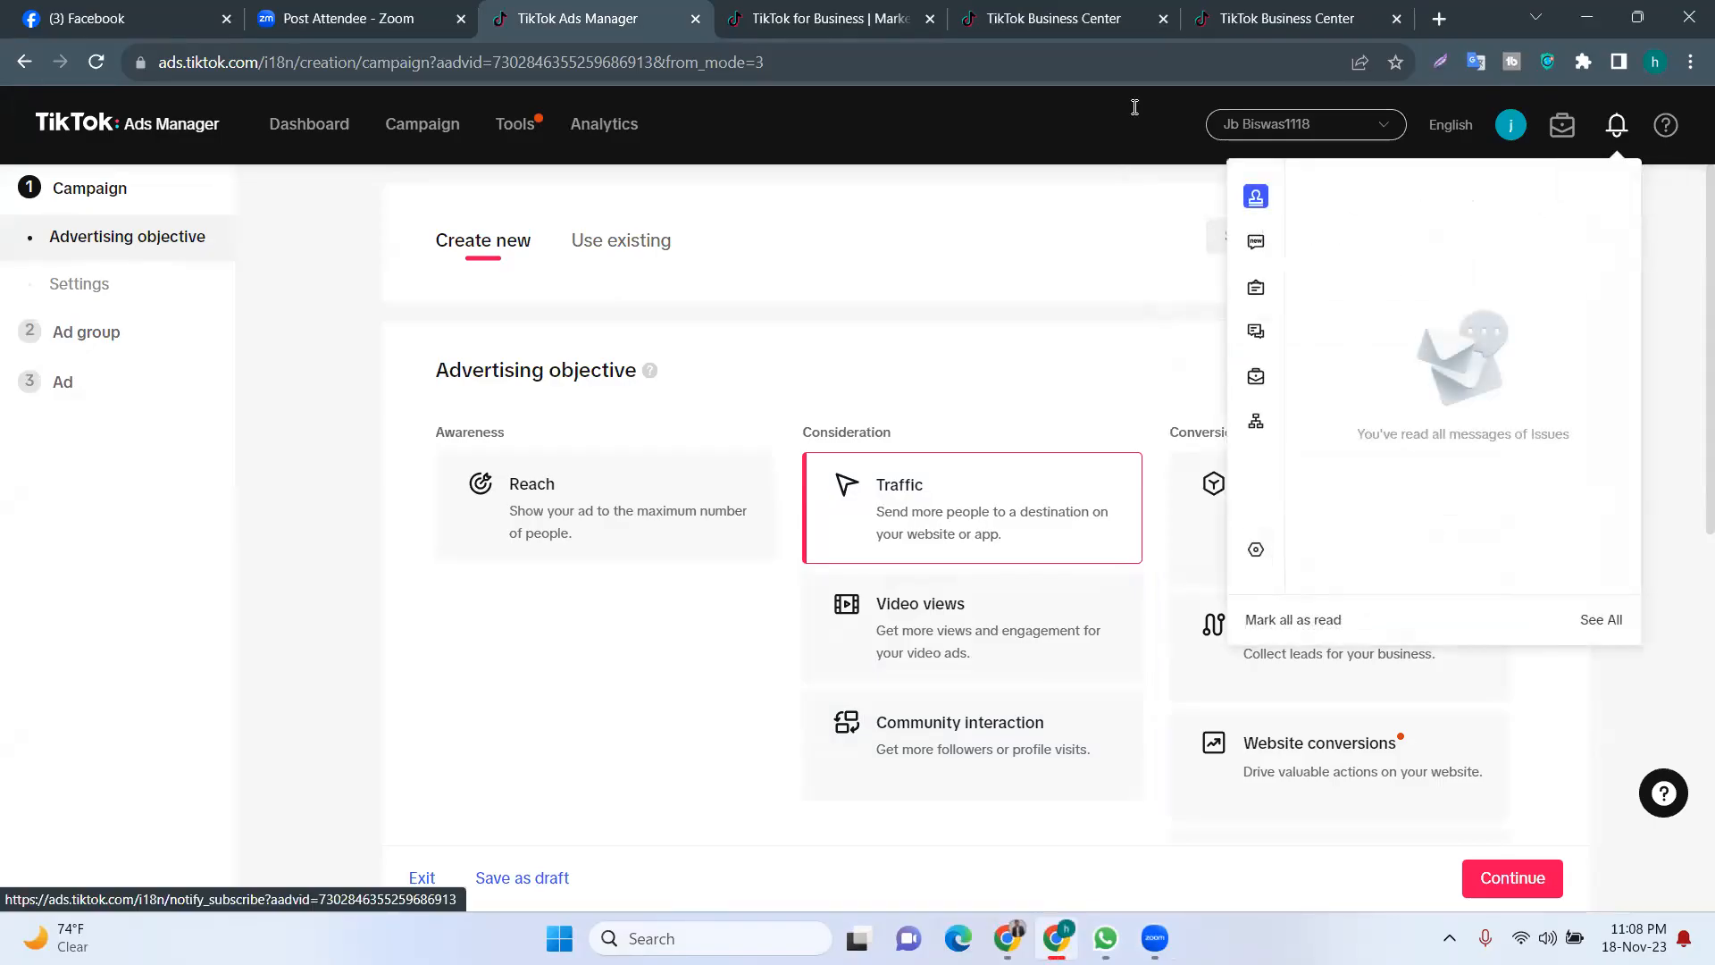
left_click(1067, 25)
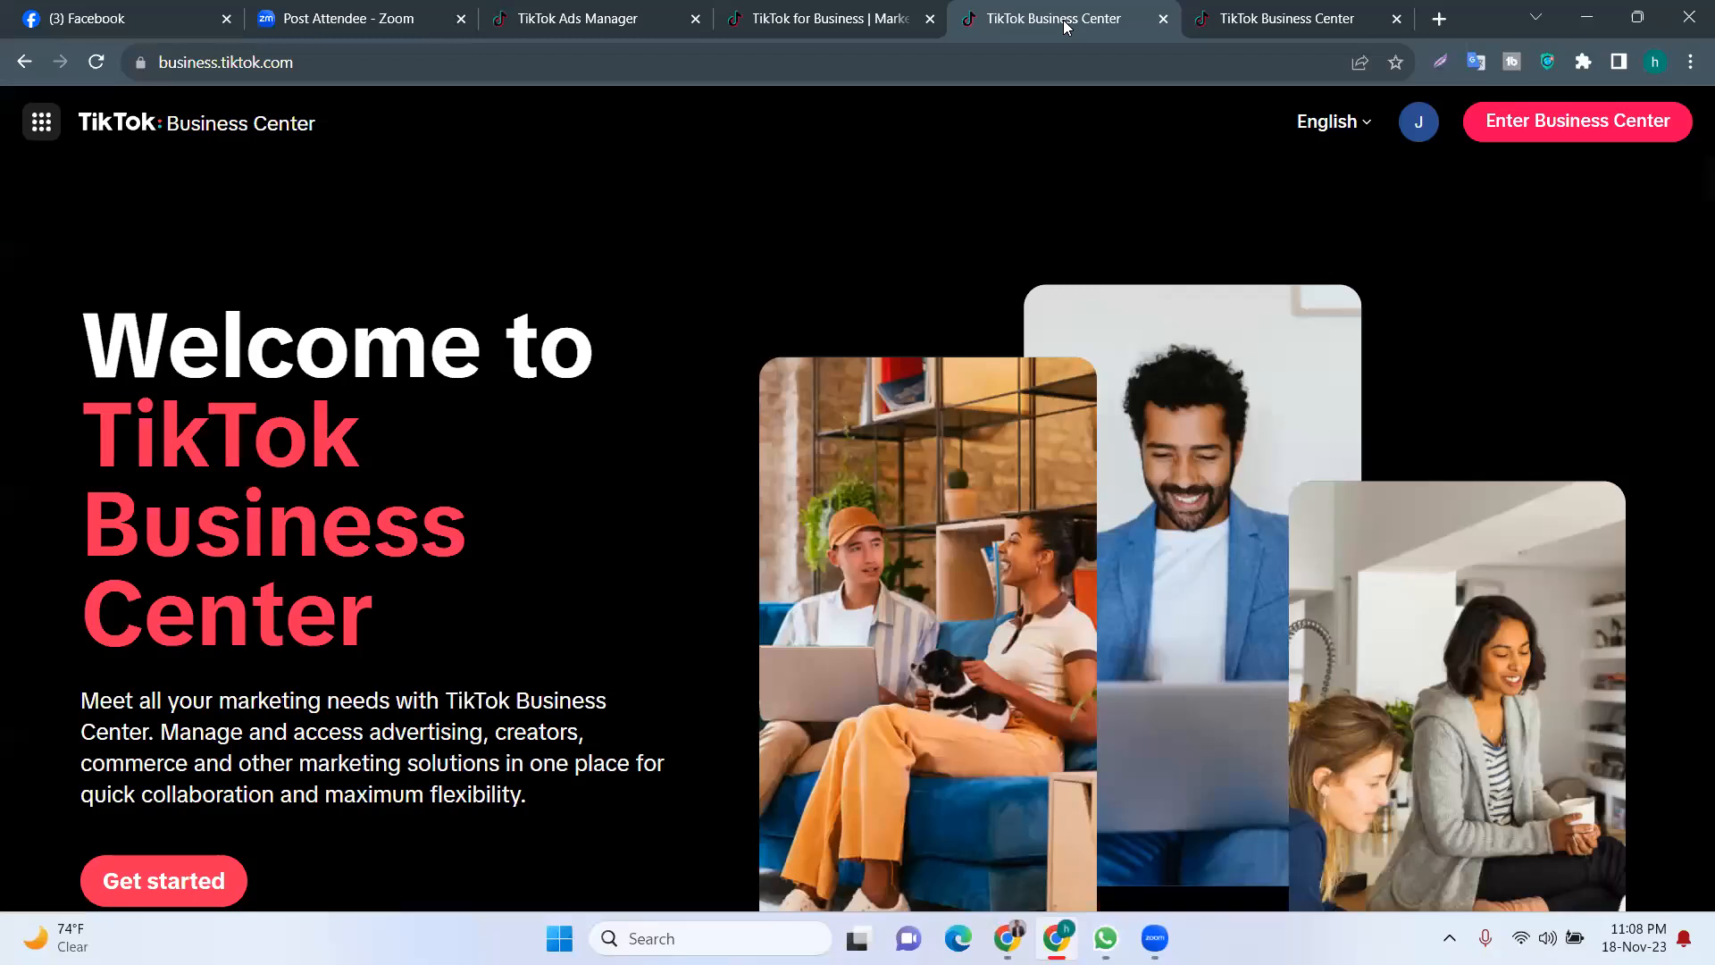
Reload the Advertiser accounts page, open the empty notification center, and return to the Ads Manager campaign tab
left_click(1256, 25)
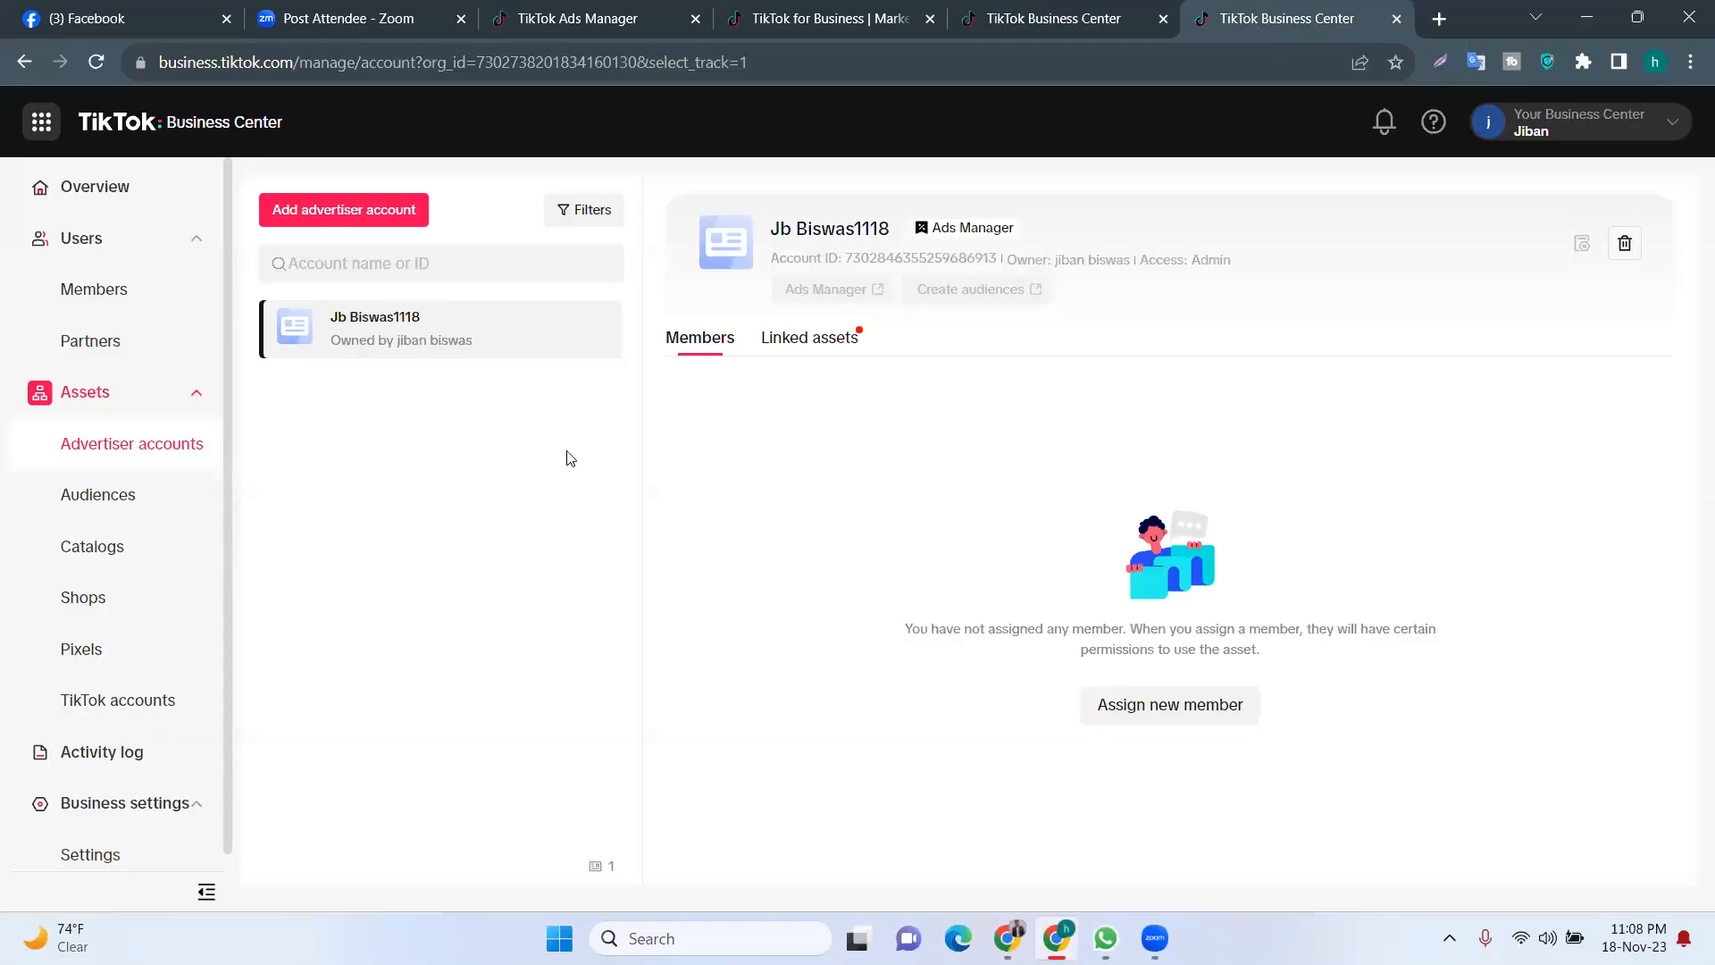
left_click(98, 64)
left_click(1384, 123)
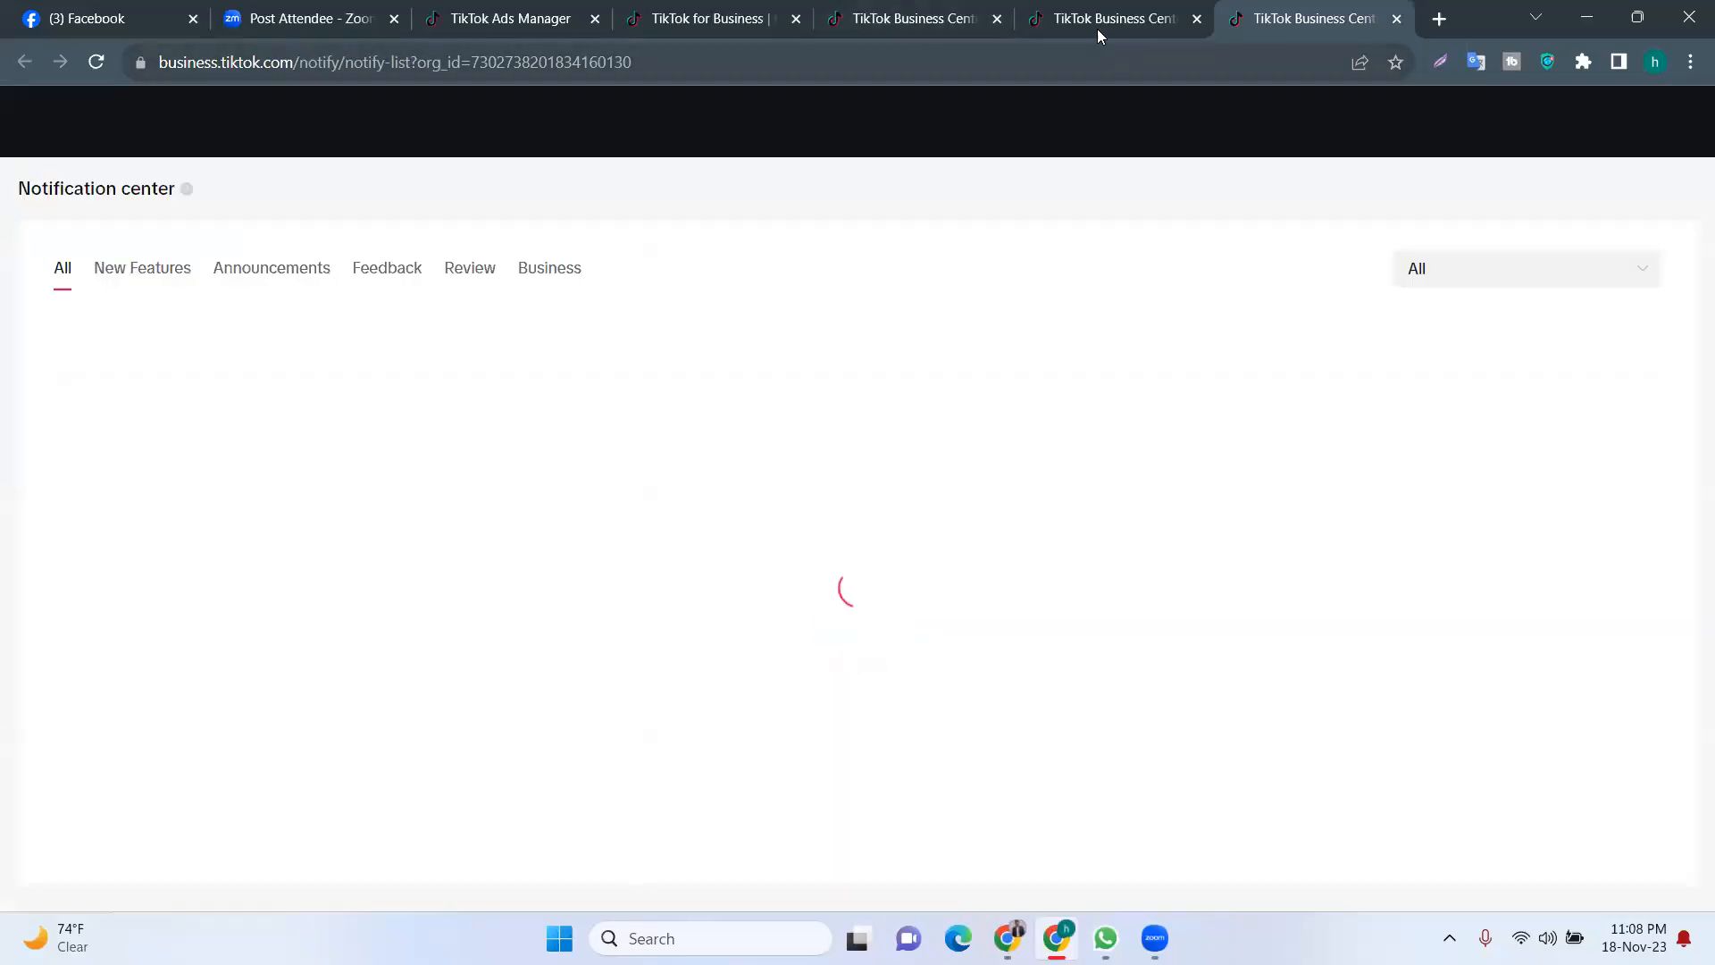
mouse_move(1089, 30)
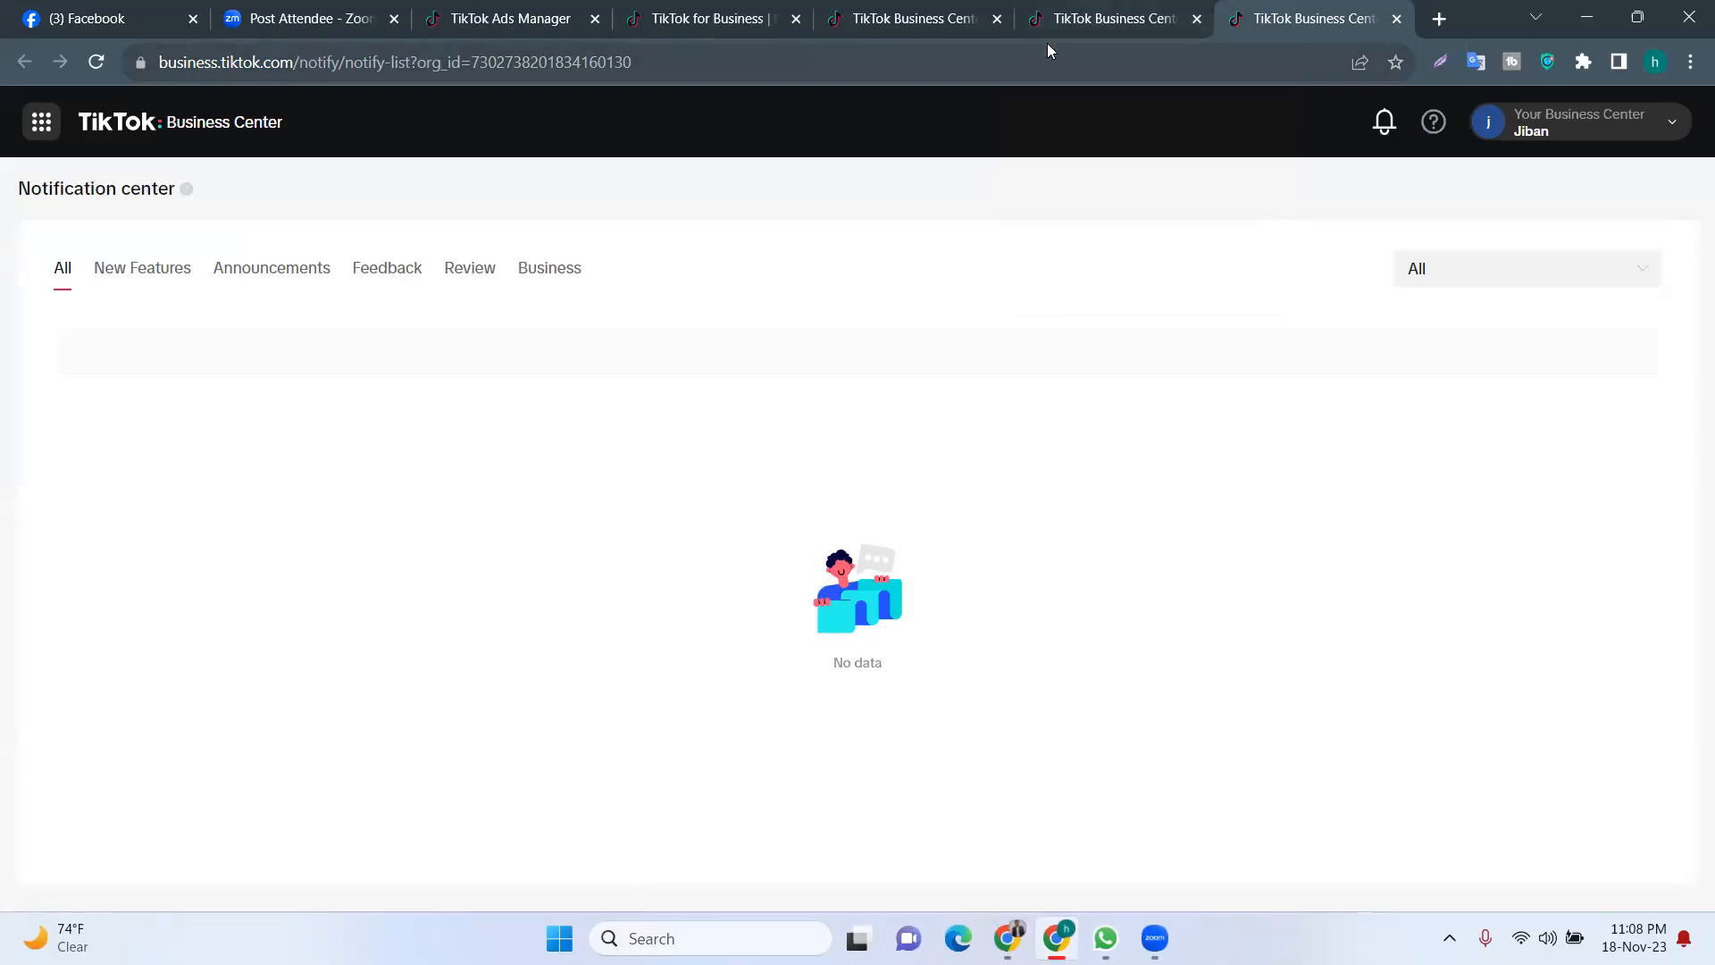
left_click(907, 20)
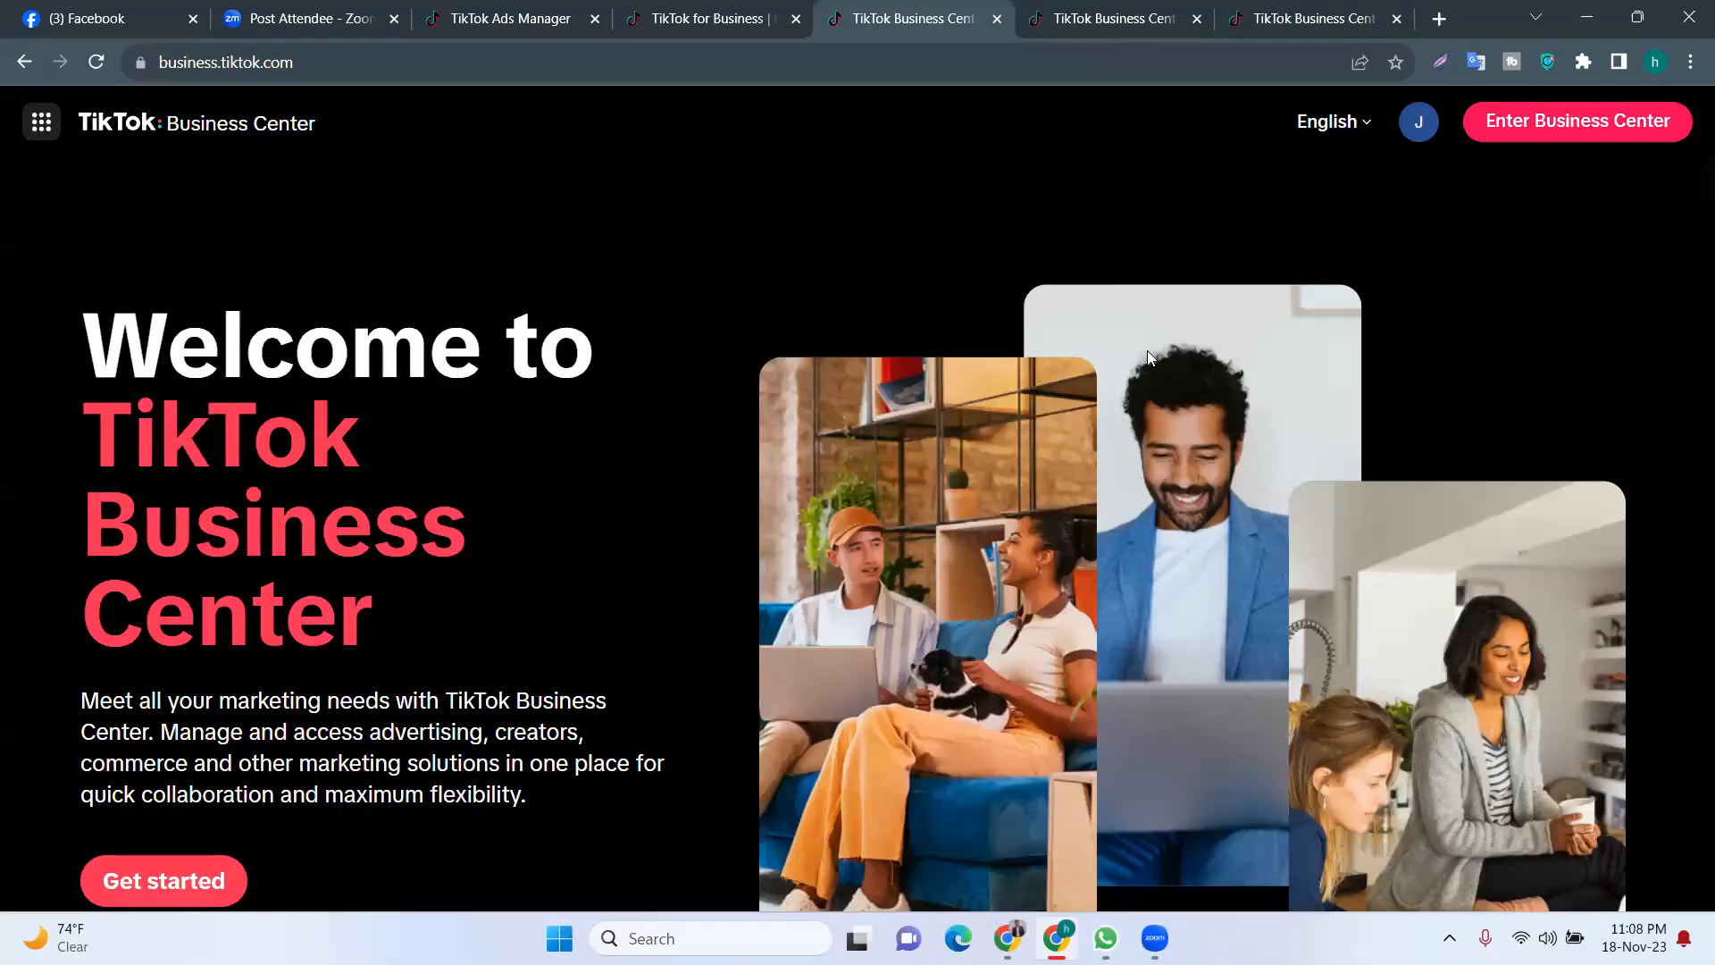
left_click(1095, 23)
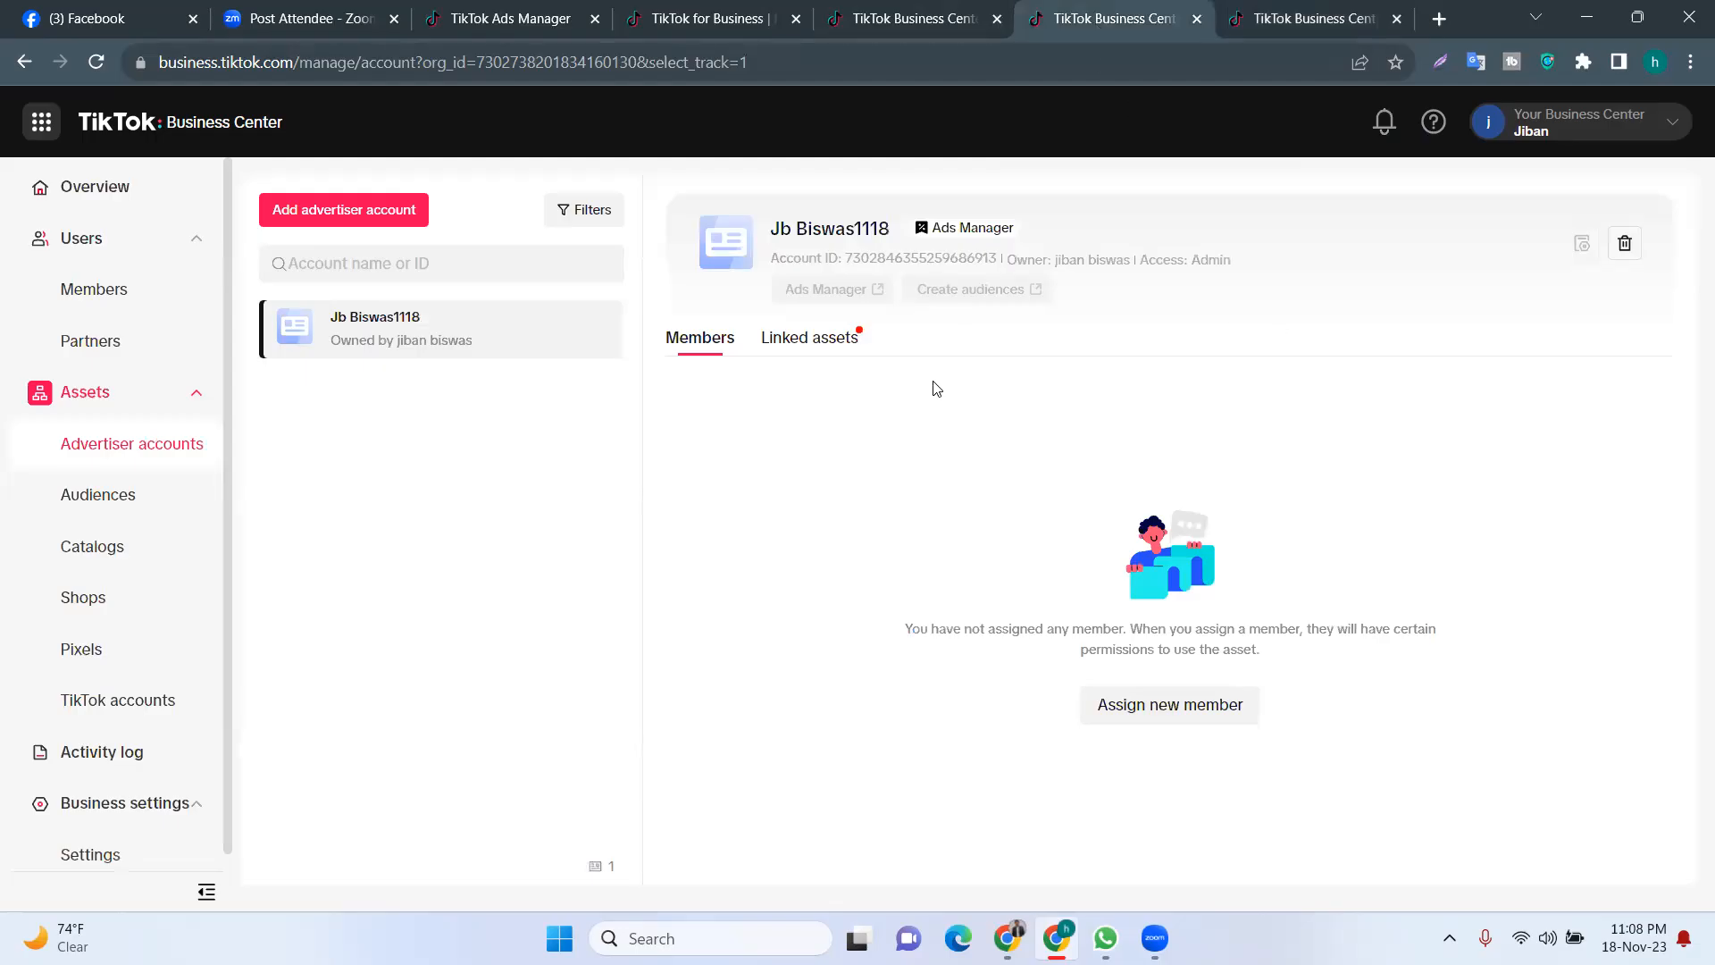
left_click(707, 23)
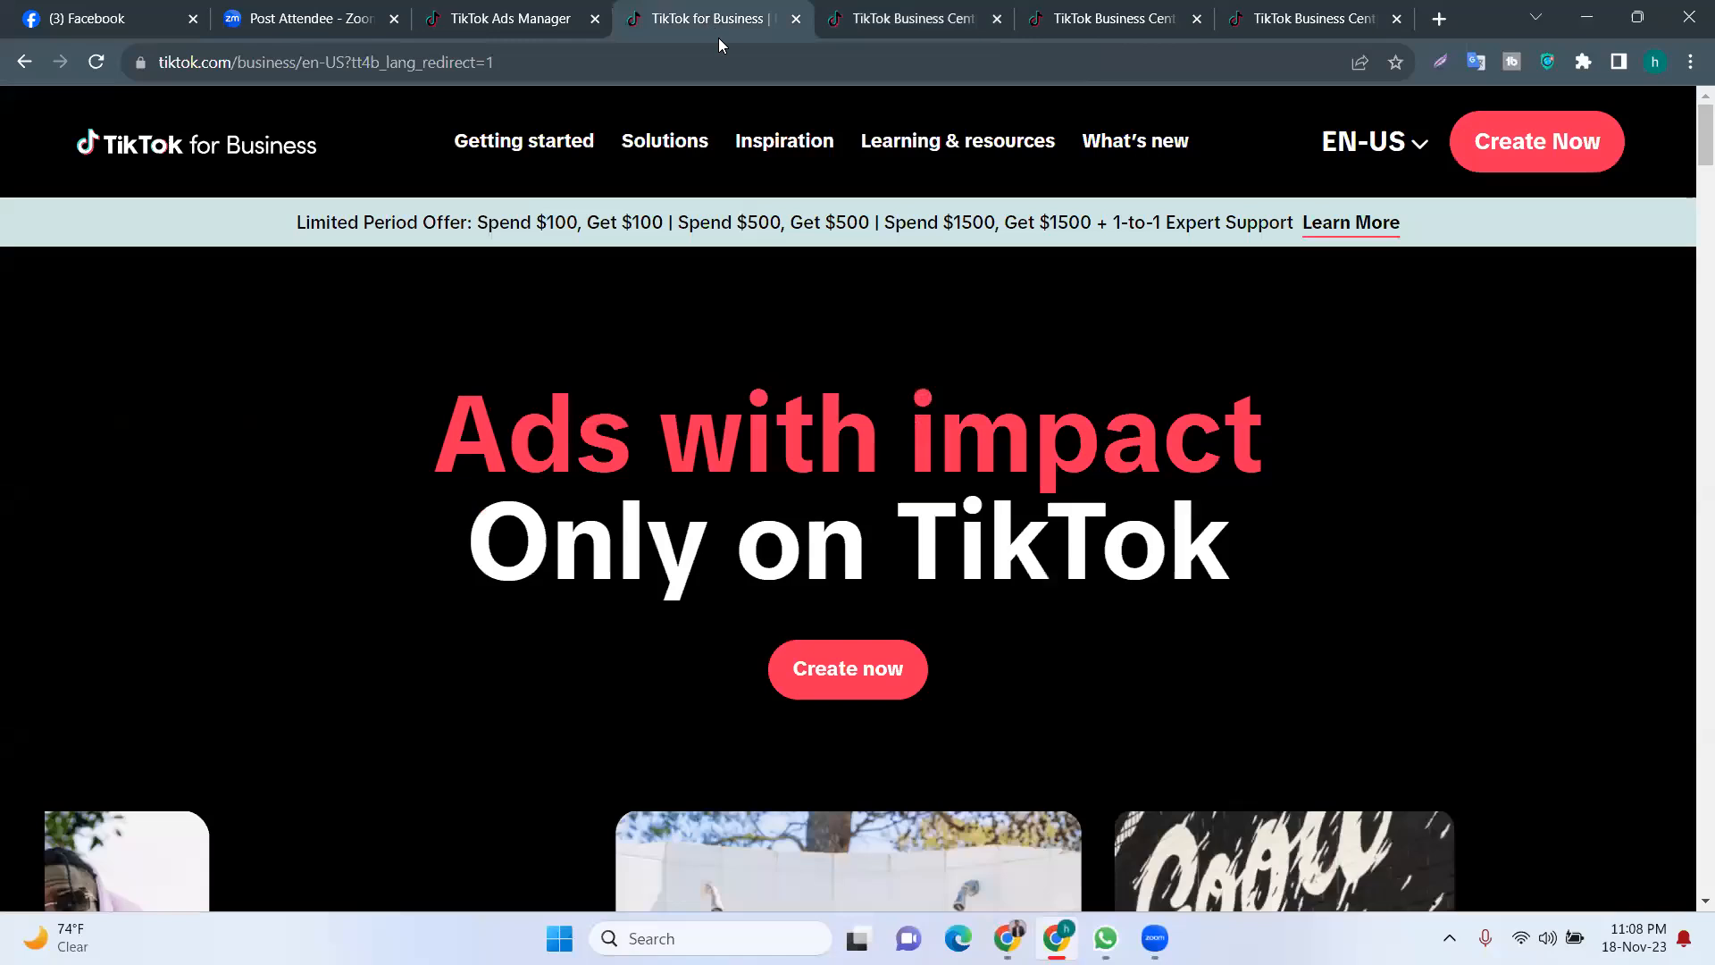
left_click(820, 38)
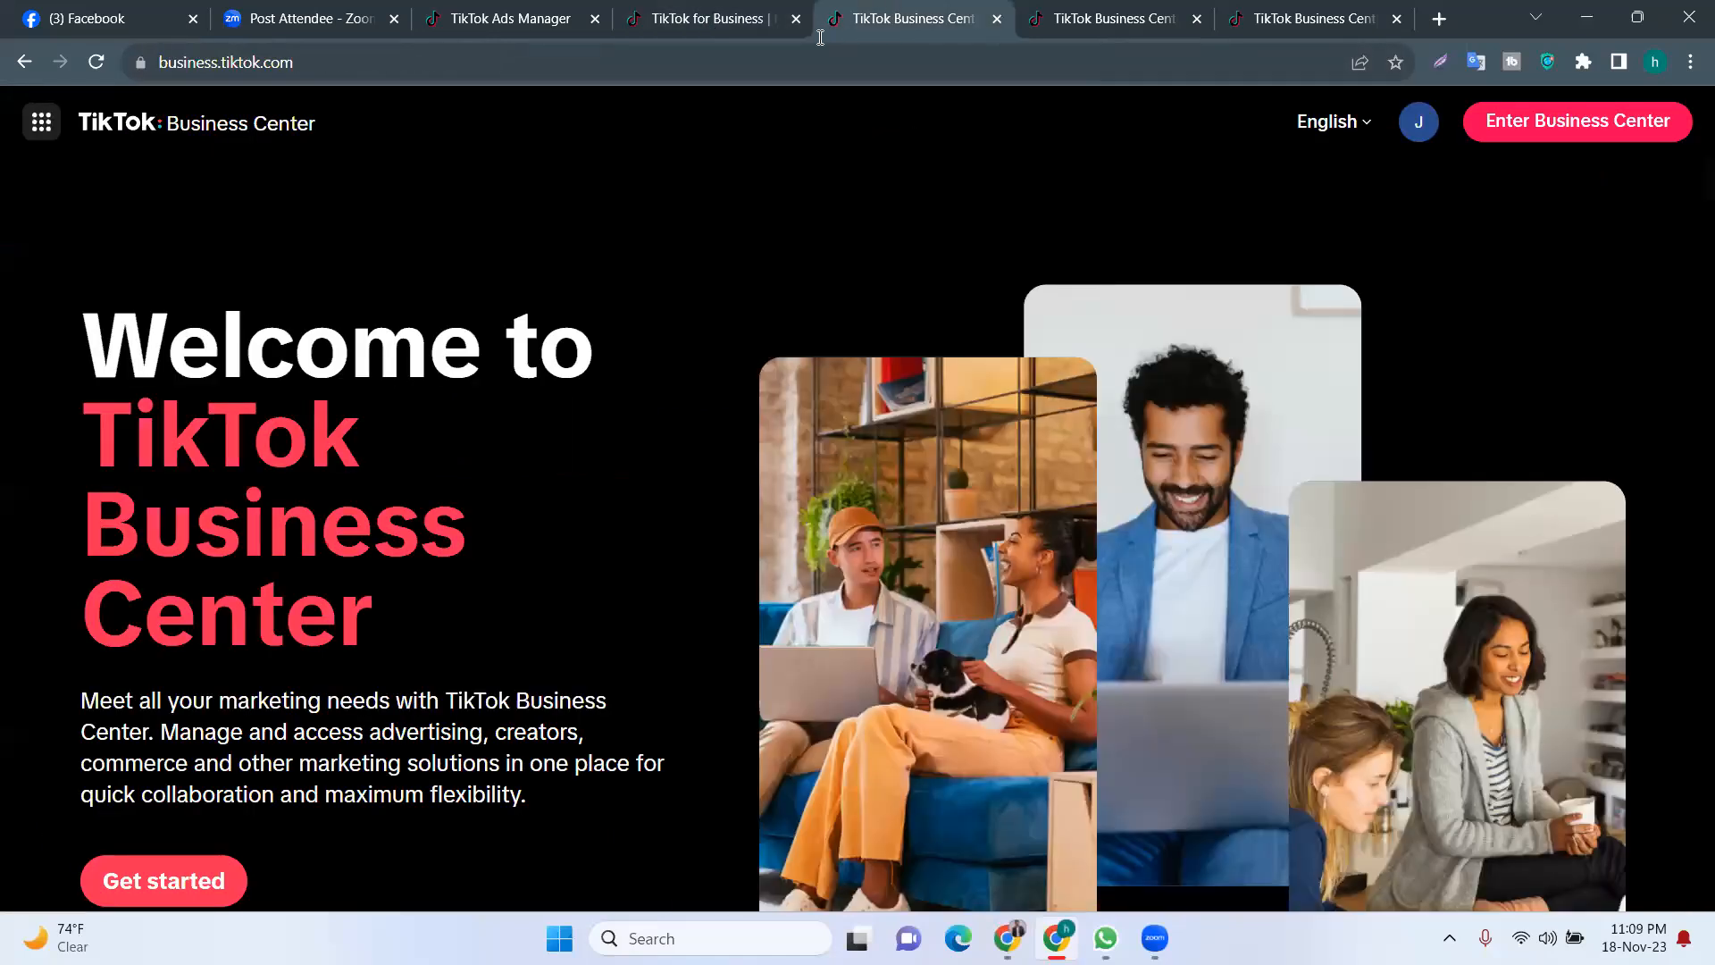
left_click(505, 20)
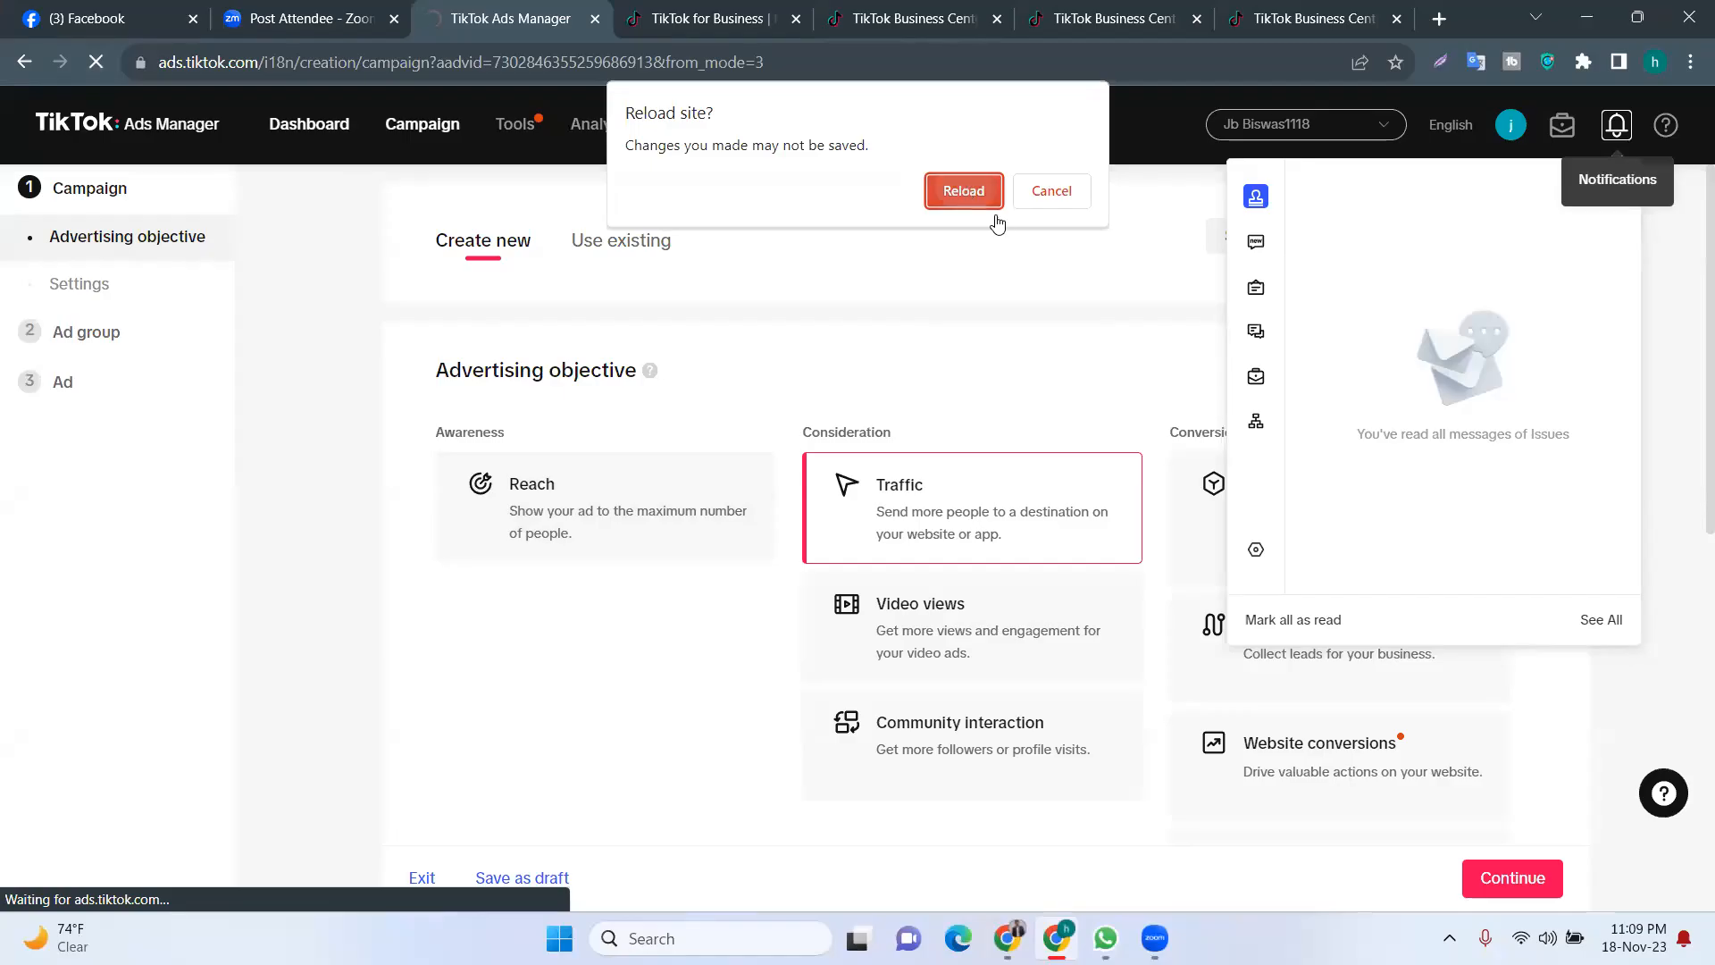
Confirm the reload, open the Business Center permission request notification, and reload the campaign page again
left_click(969, 194)
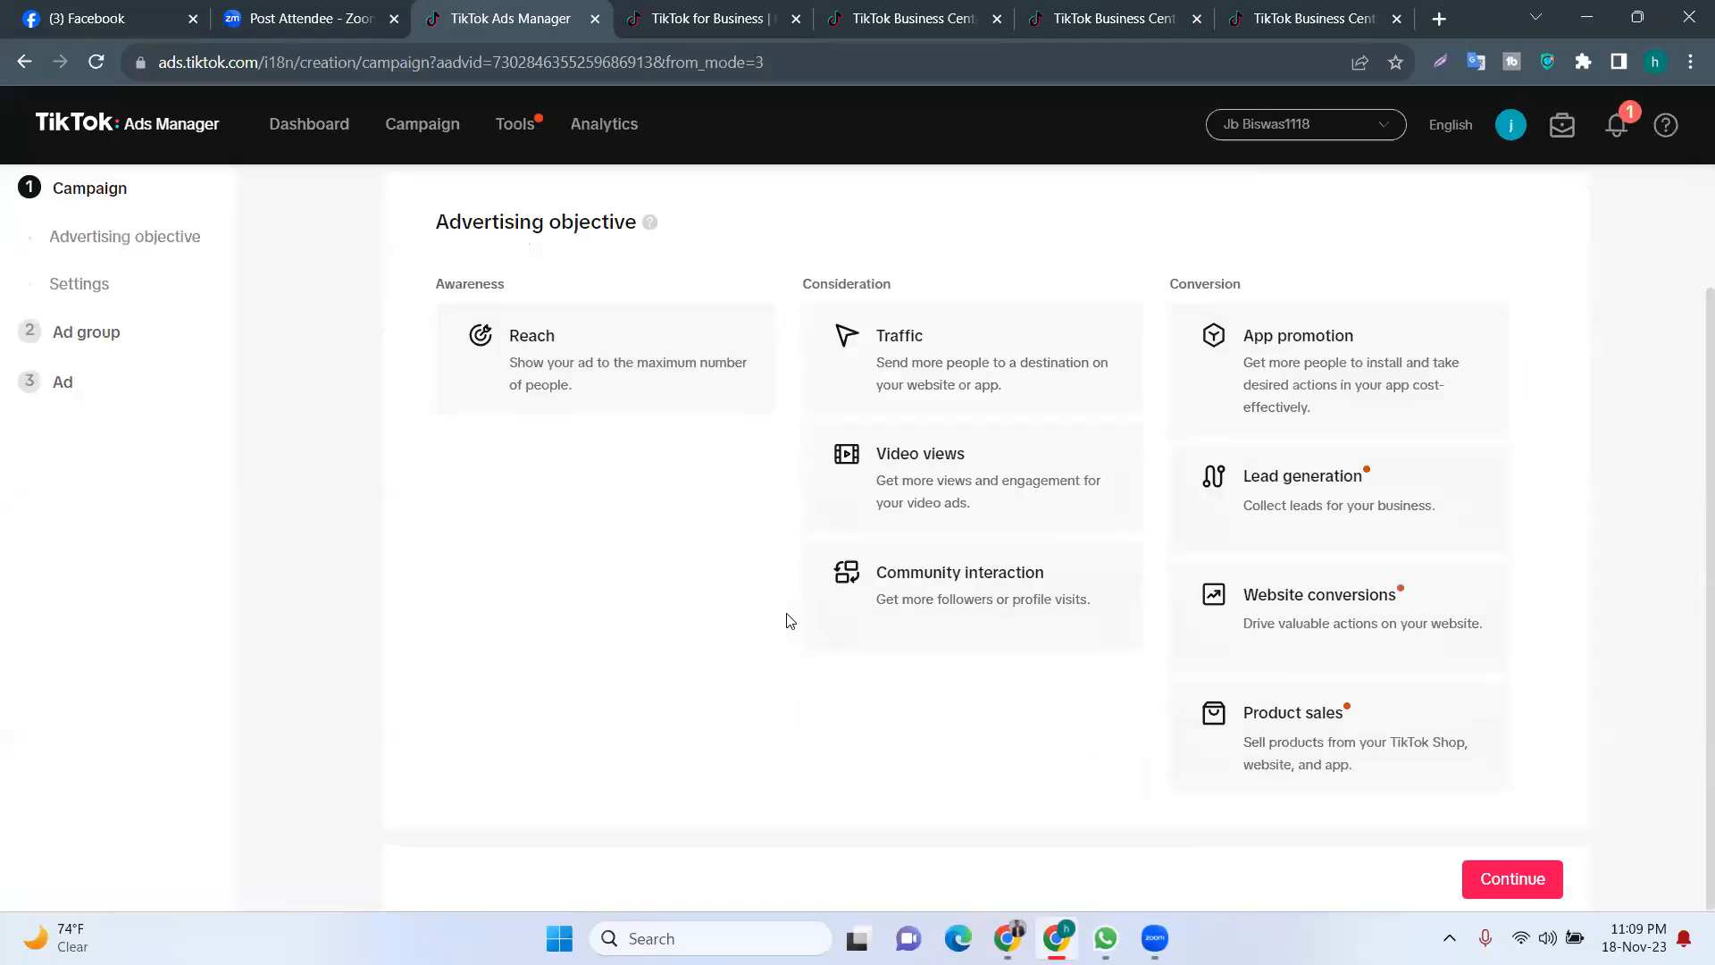
left_click(1616, 132)
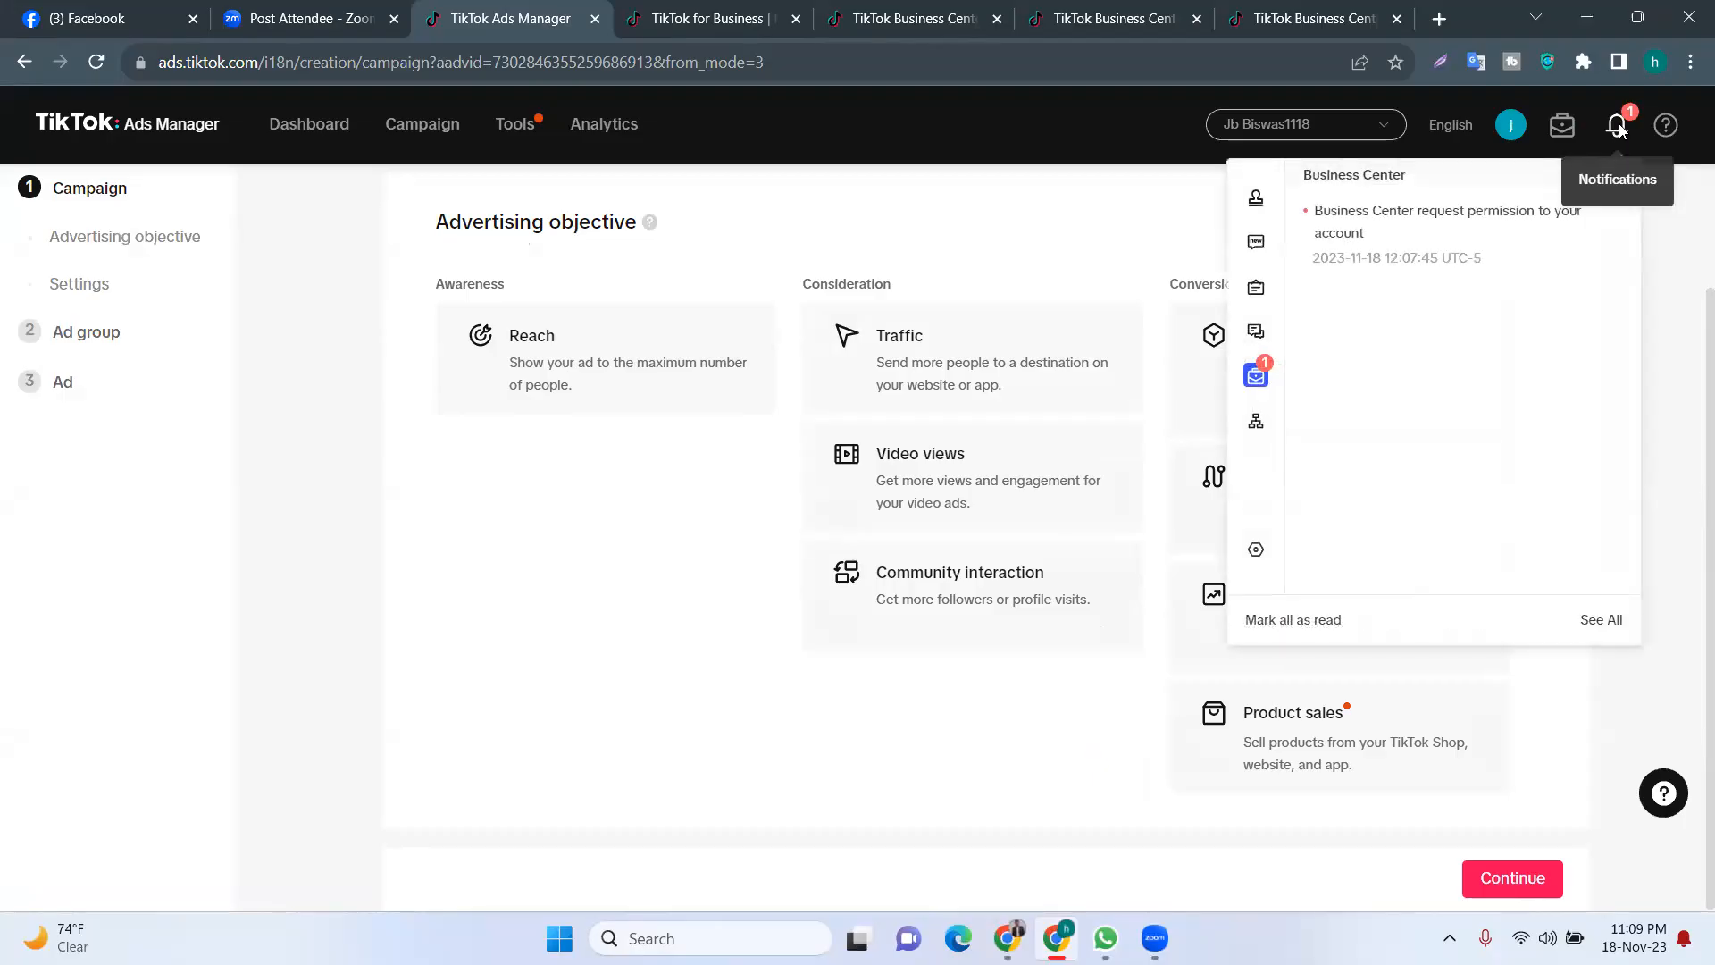
left_click(1257, 373)
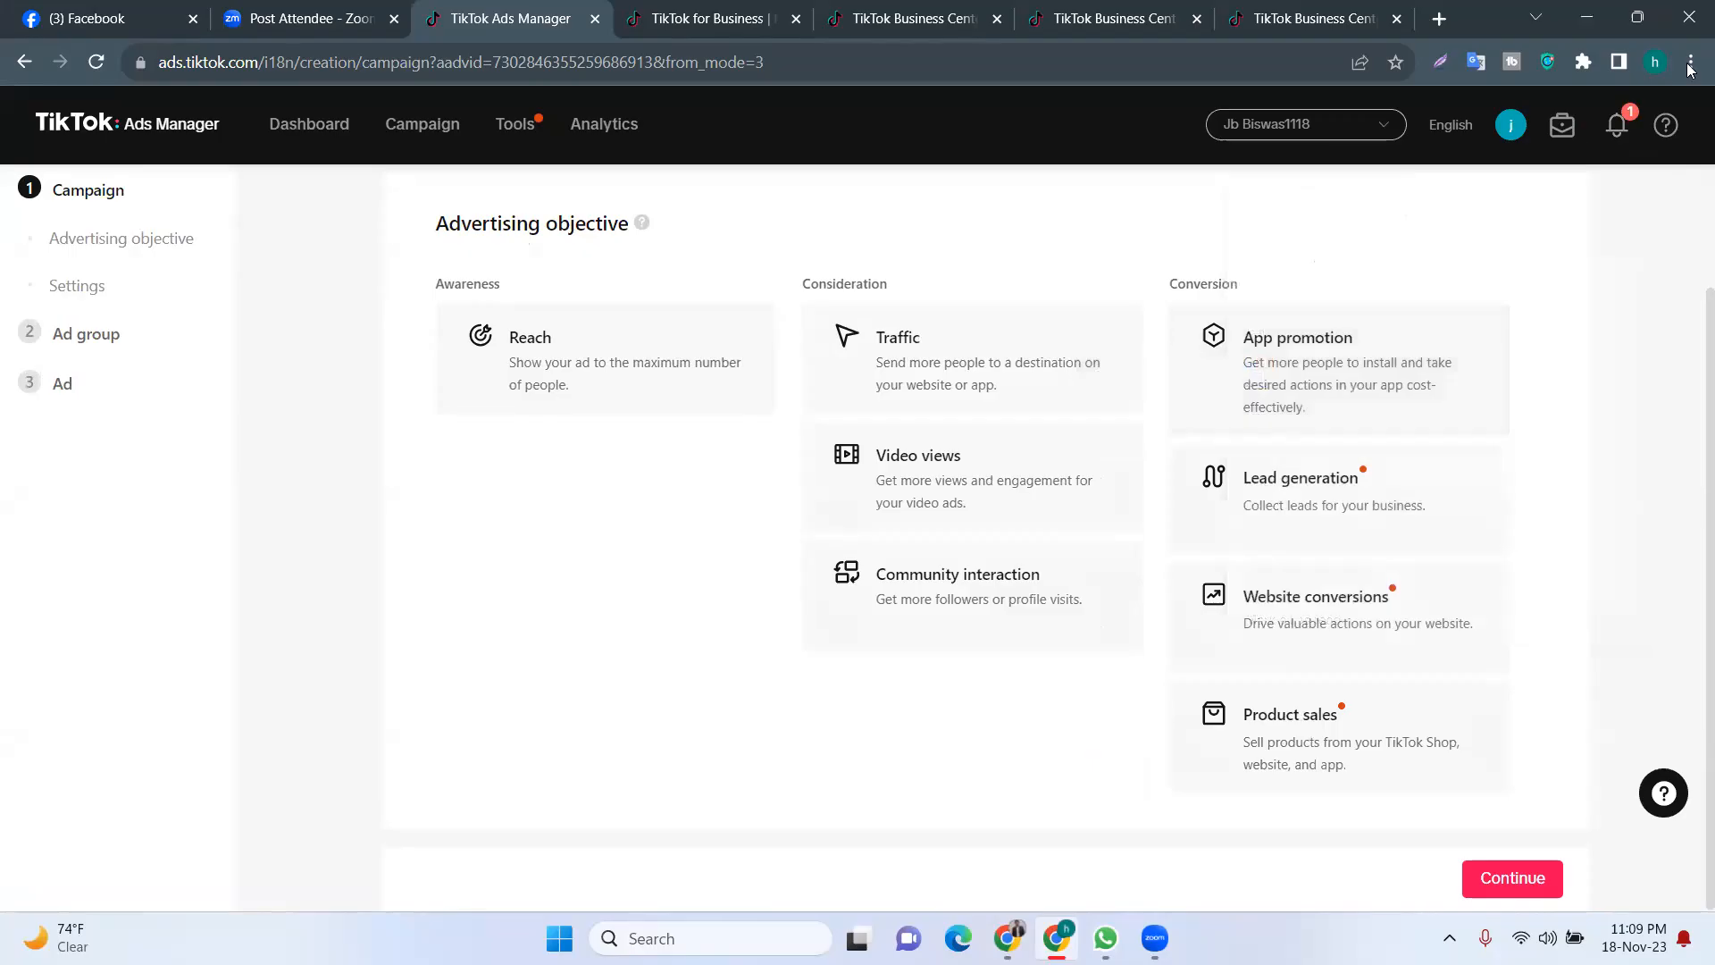
left_click(1619, 131)
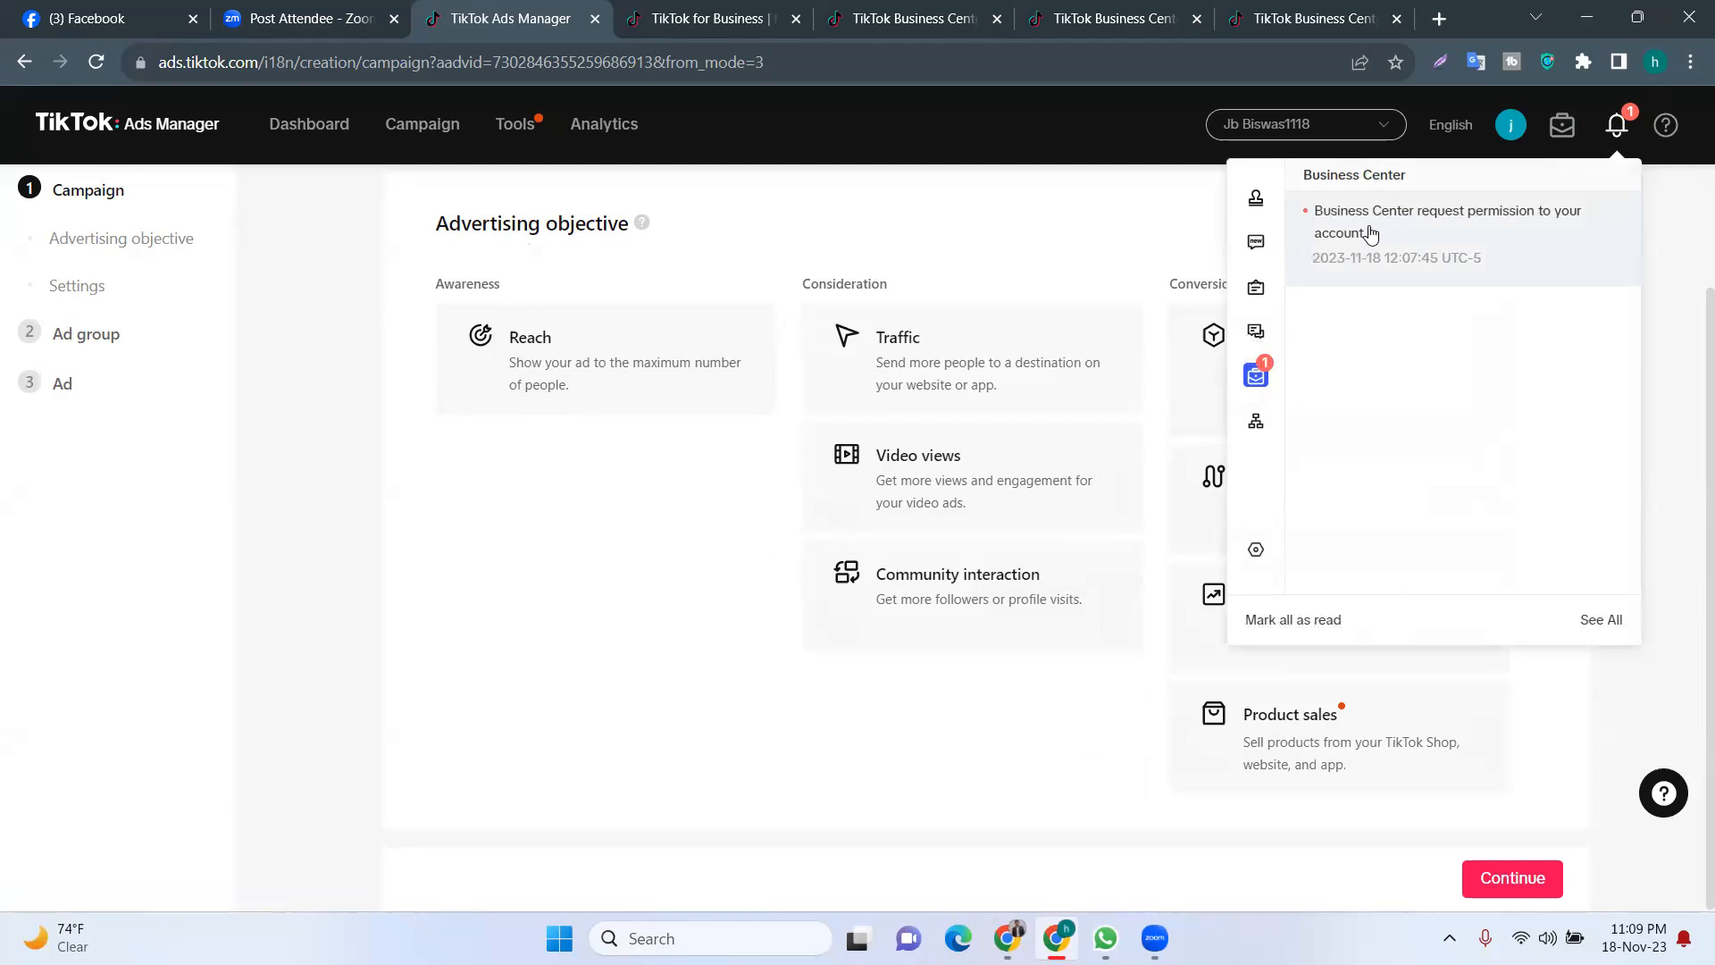
left_click(1471, 231)
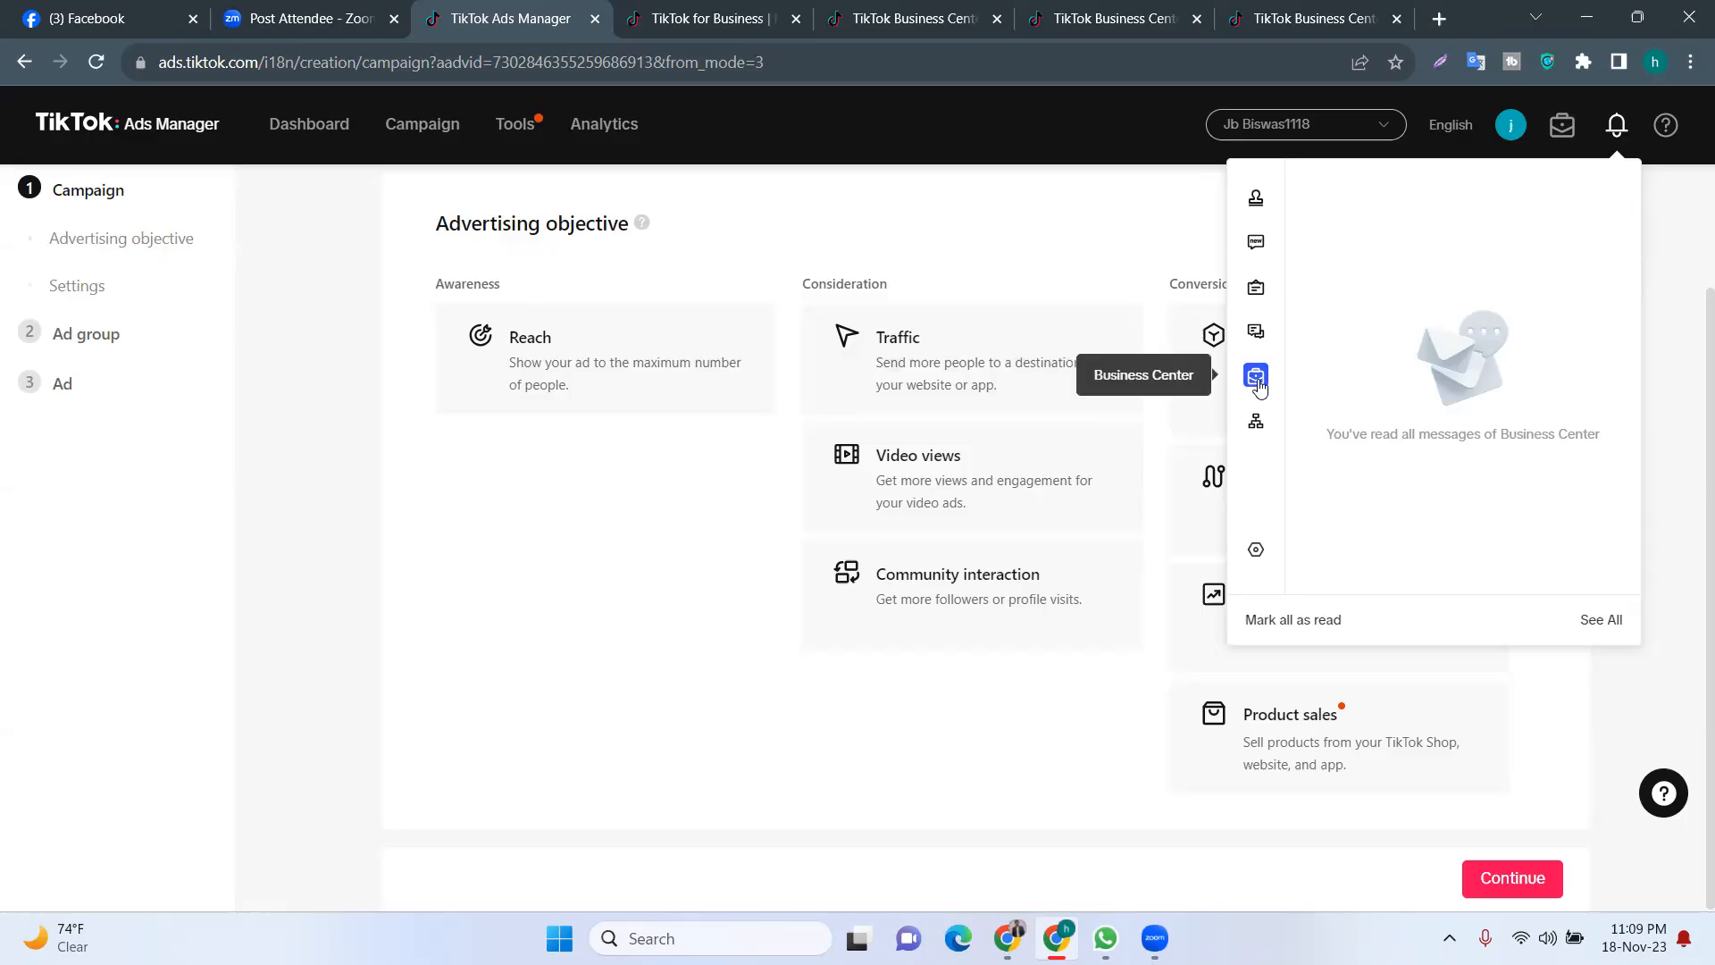
left_click(96, 61)
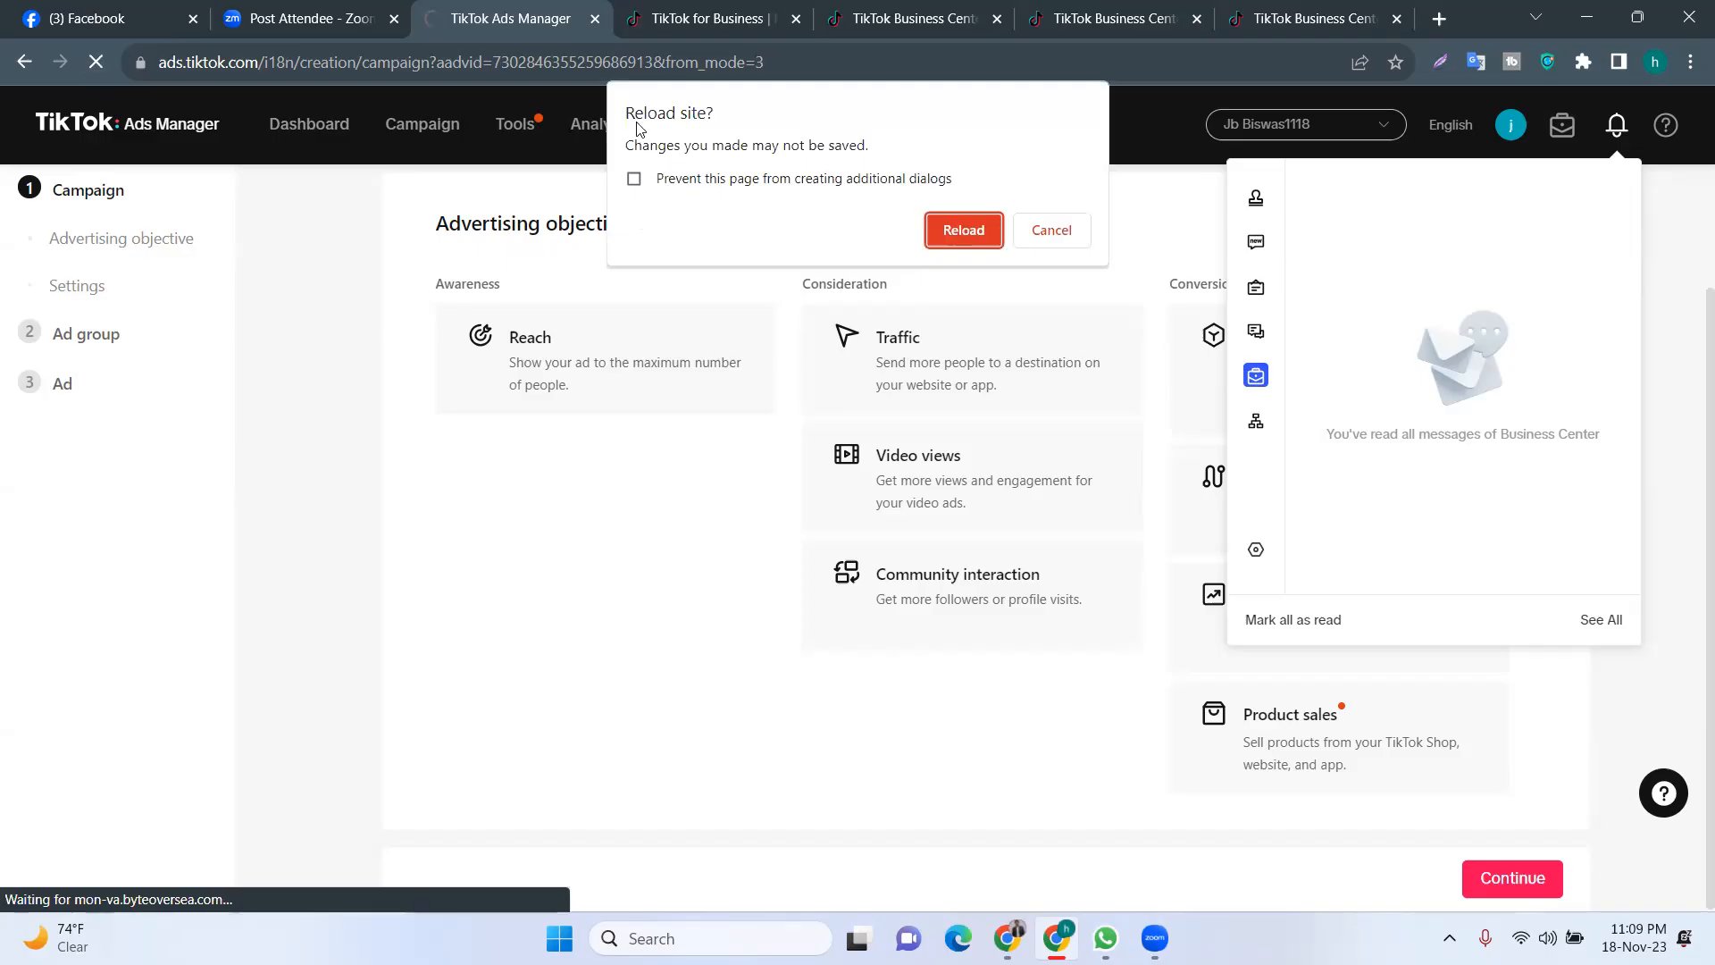
Confirm the reload, view the all-read Business Center notifications category, then switch to the Business Center notification center
left_click(973, 239)
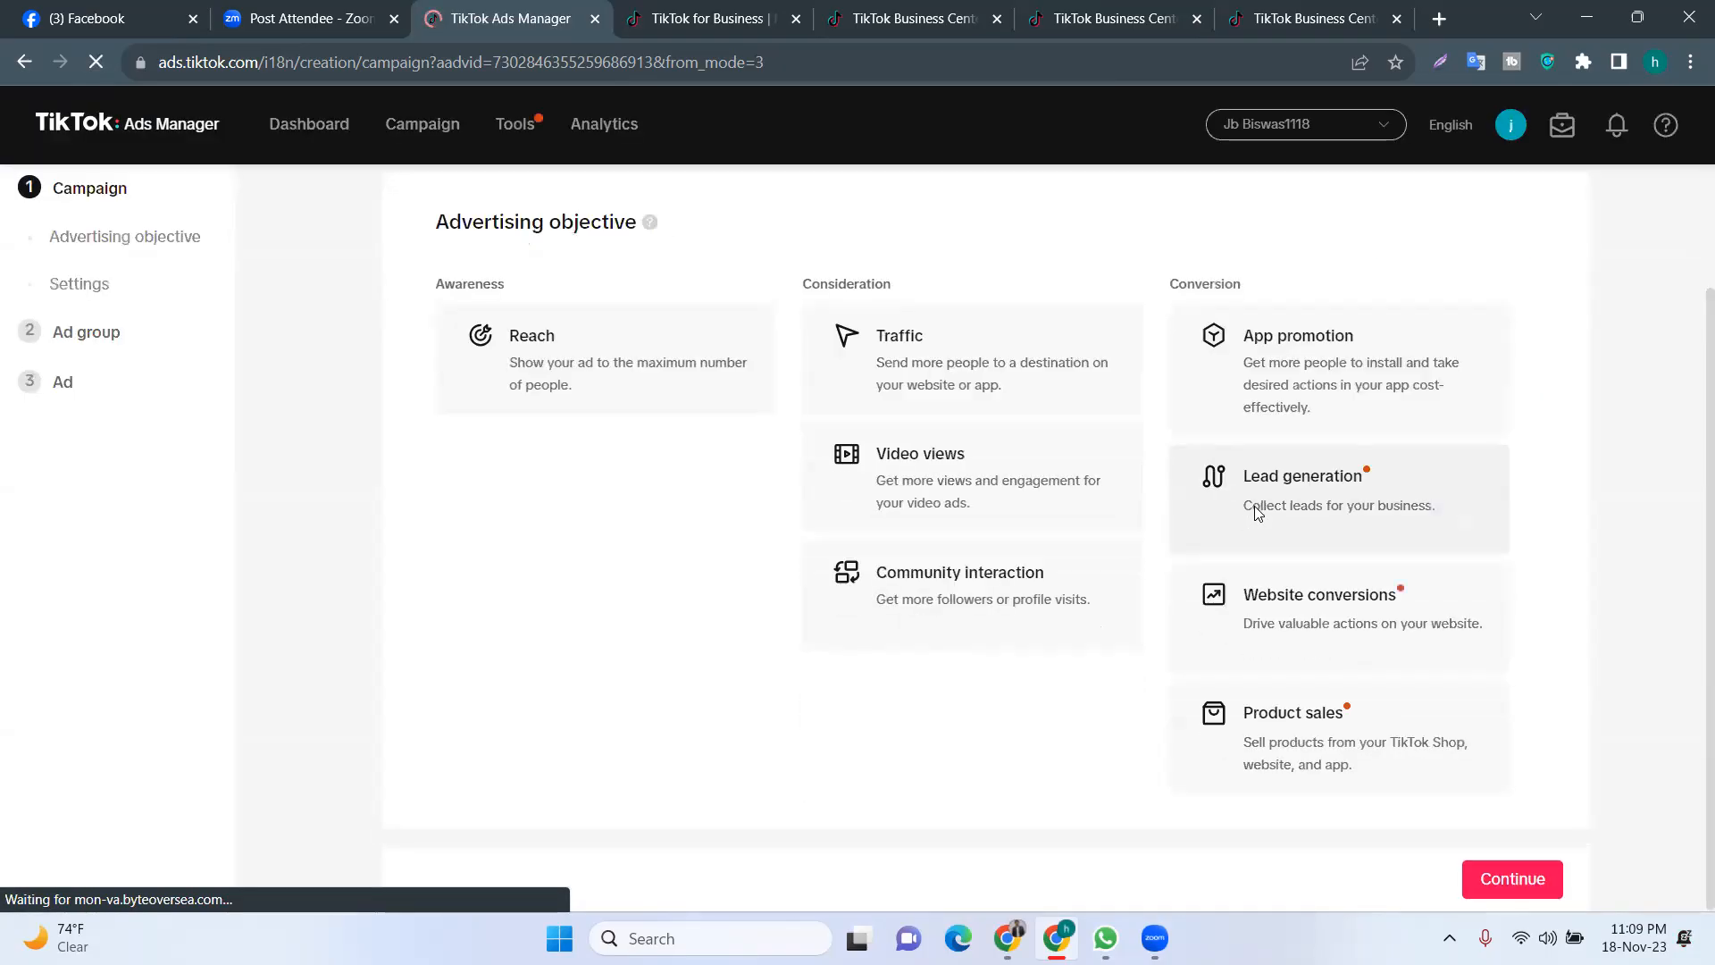
left_click(1616, 126)
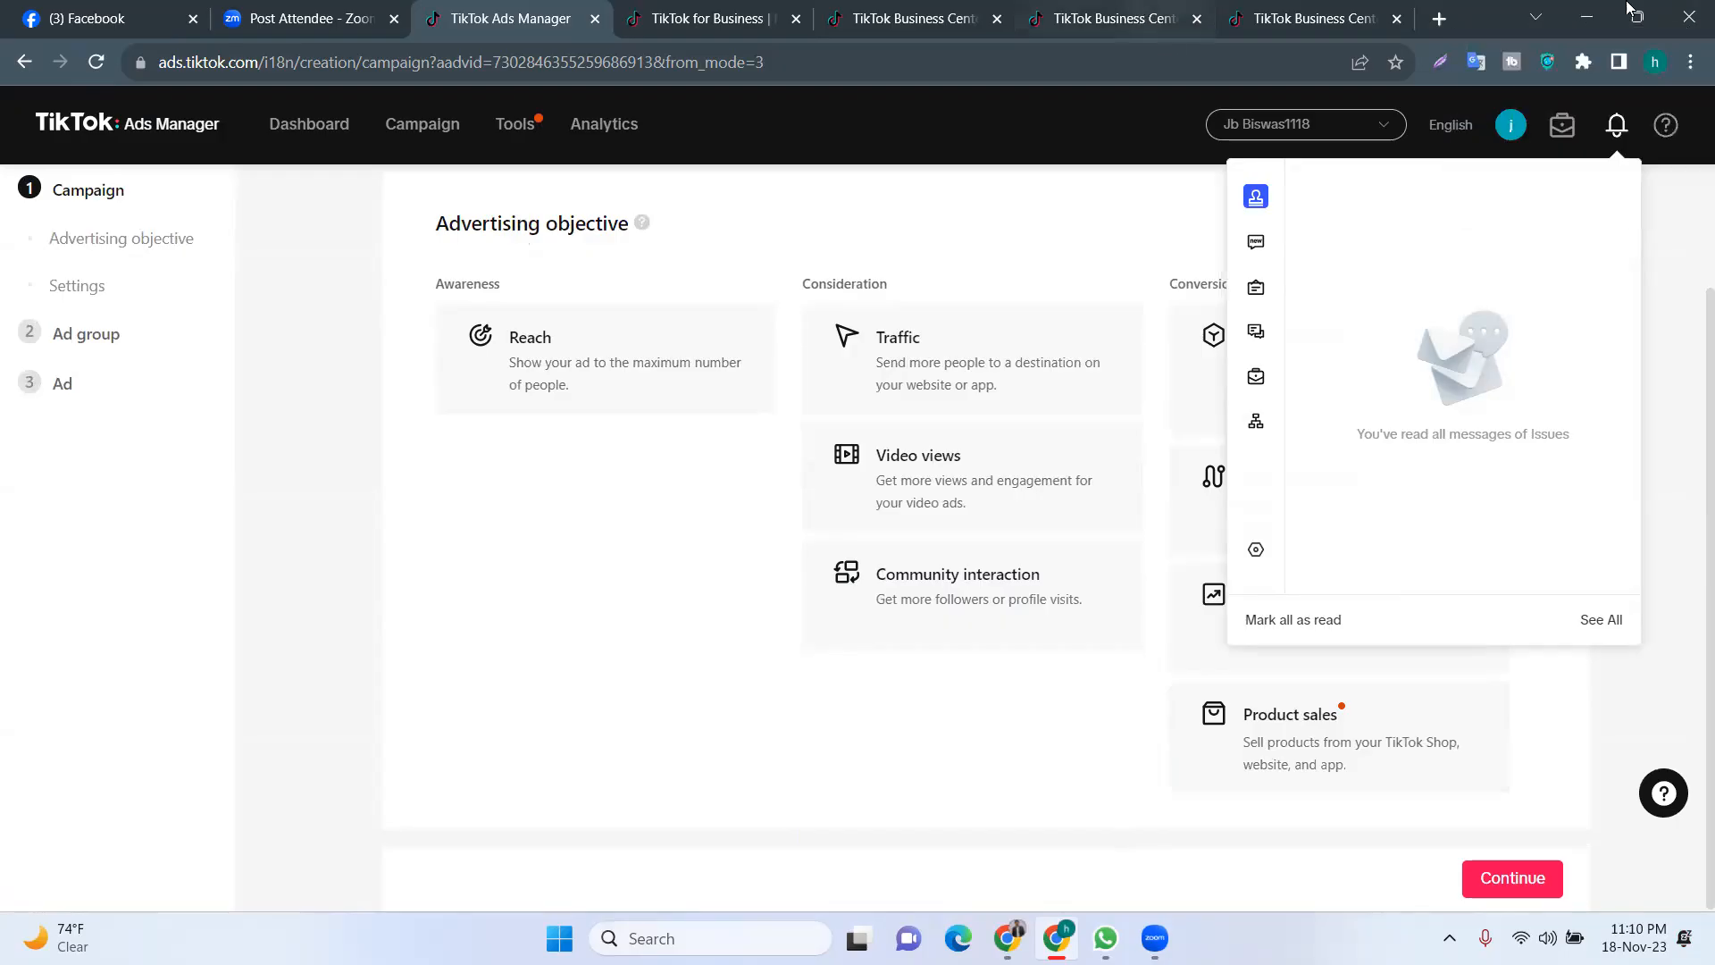
mouse_move(1622, 7)
left_click(1253, 383)
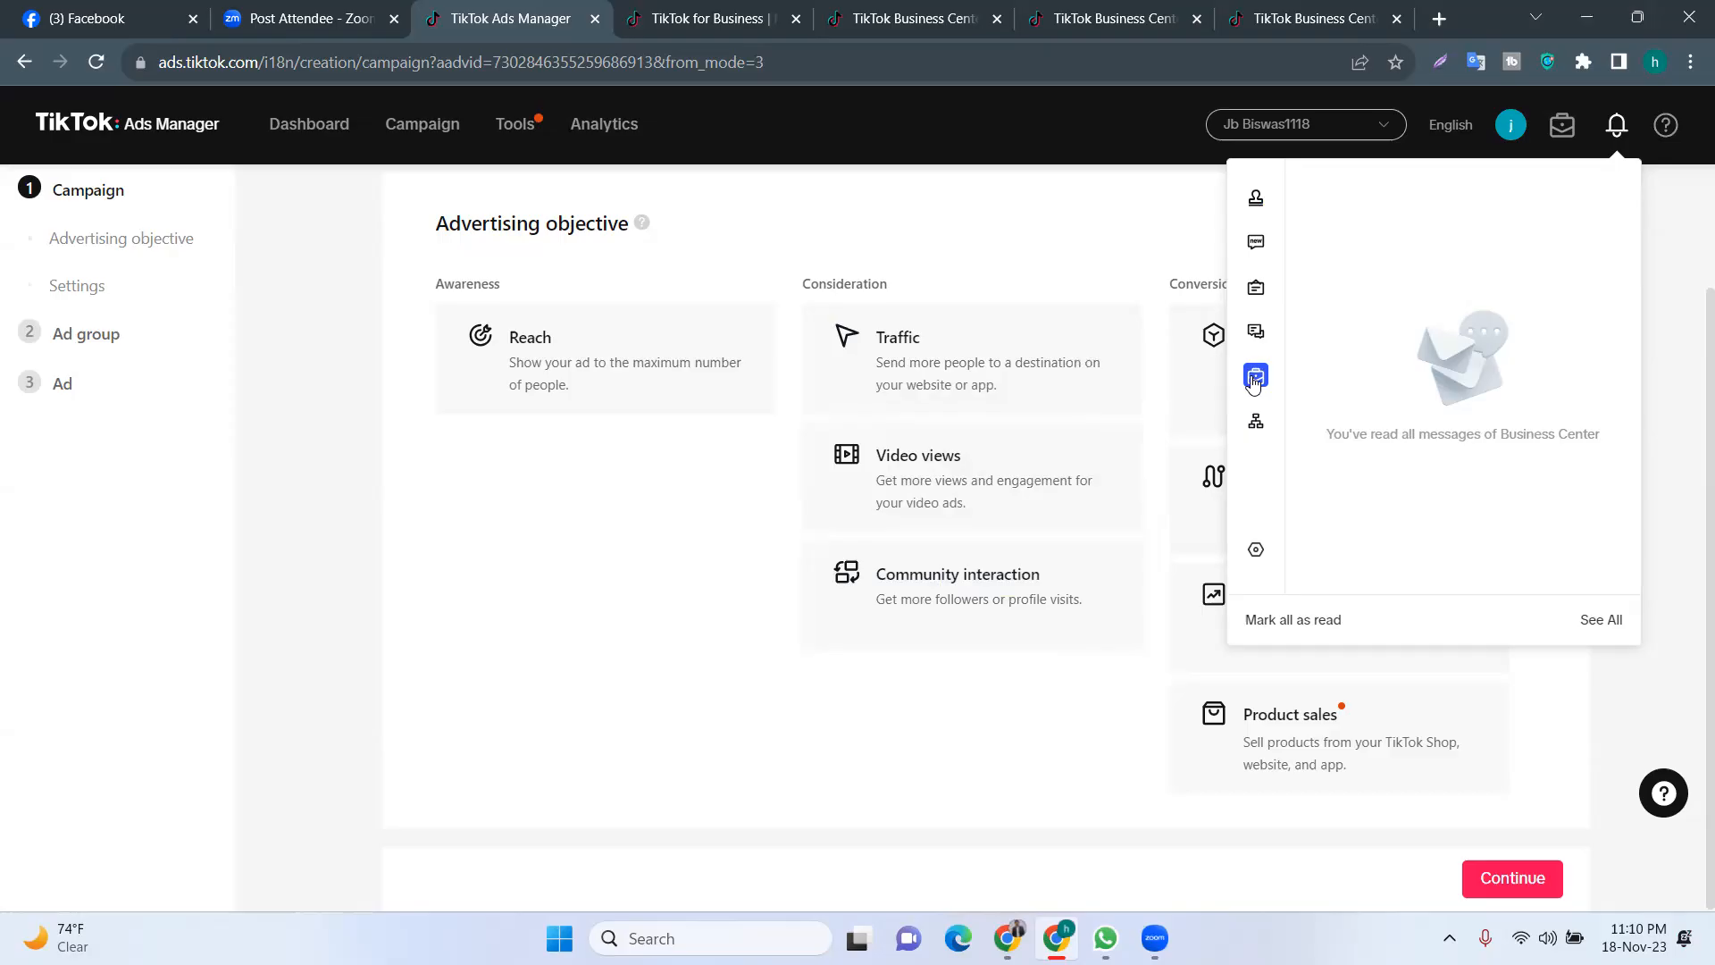
left_click(1293, 30)
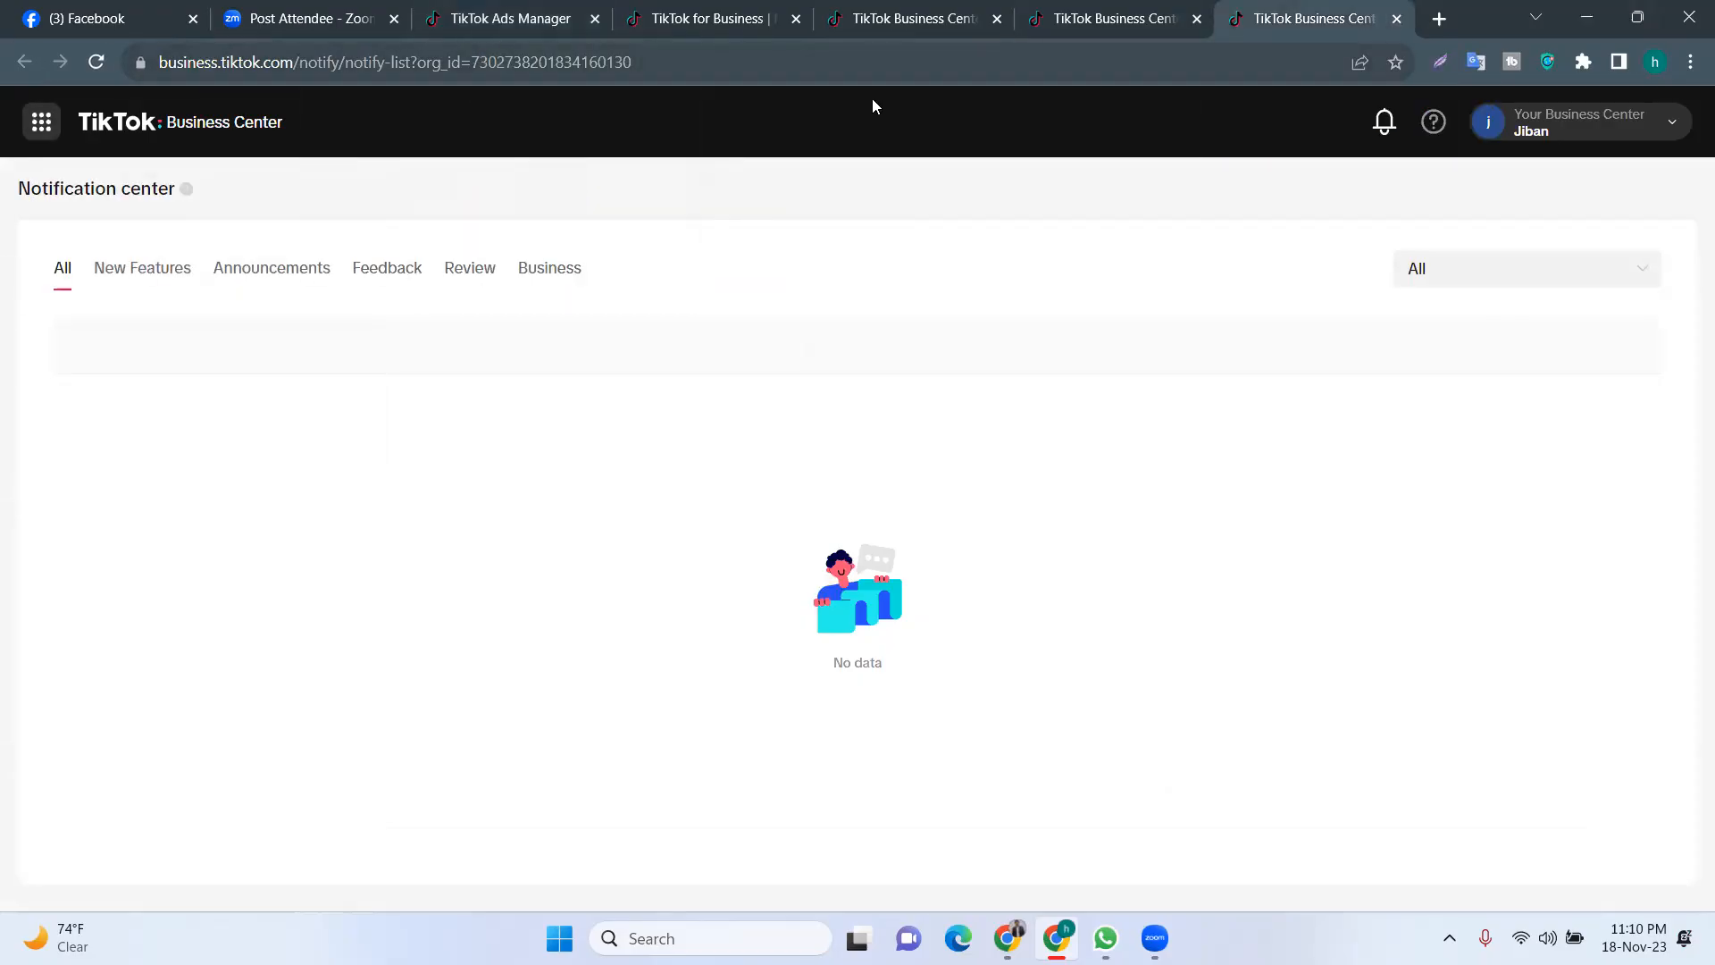
Check the advertiser account's linked assets, dismiss the linked pixels guide, and reload the Advertiser accounts page
left_click(1128, 19)
left_click(1397, 18)
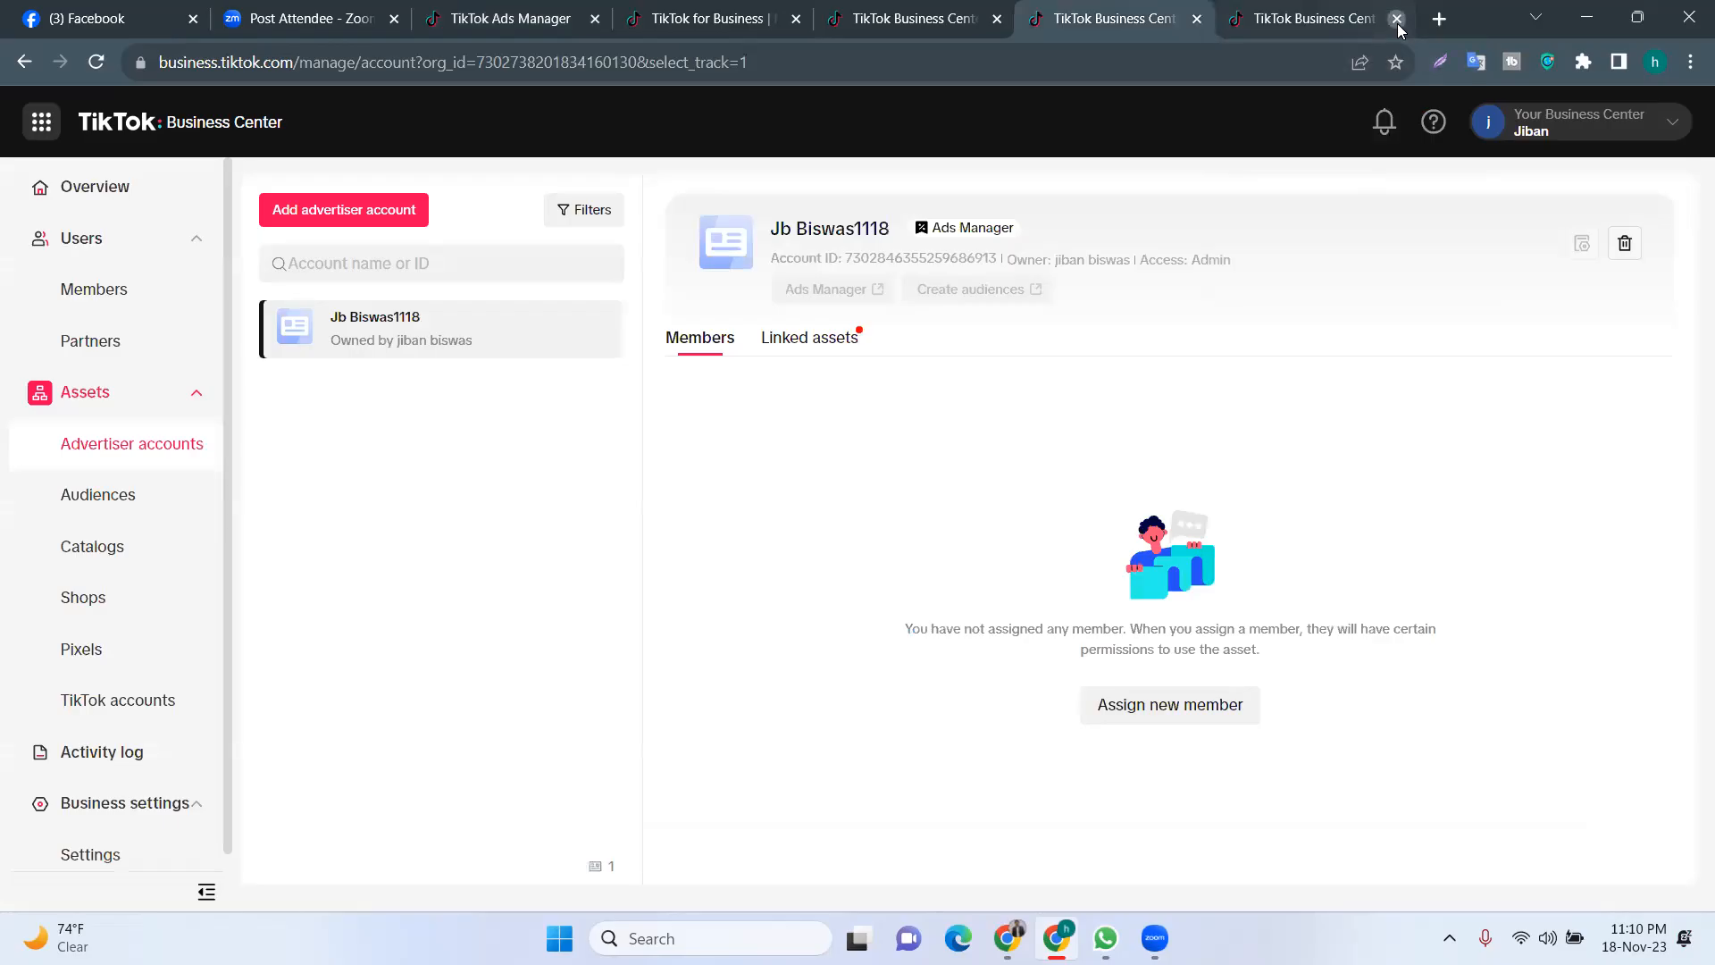
left_click(807, 340)
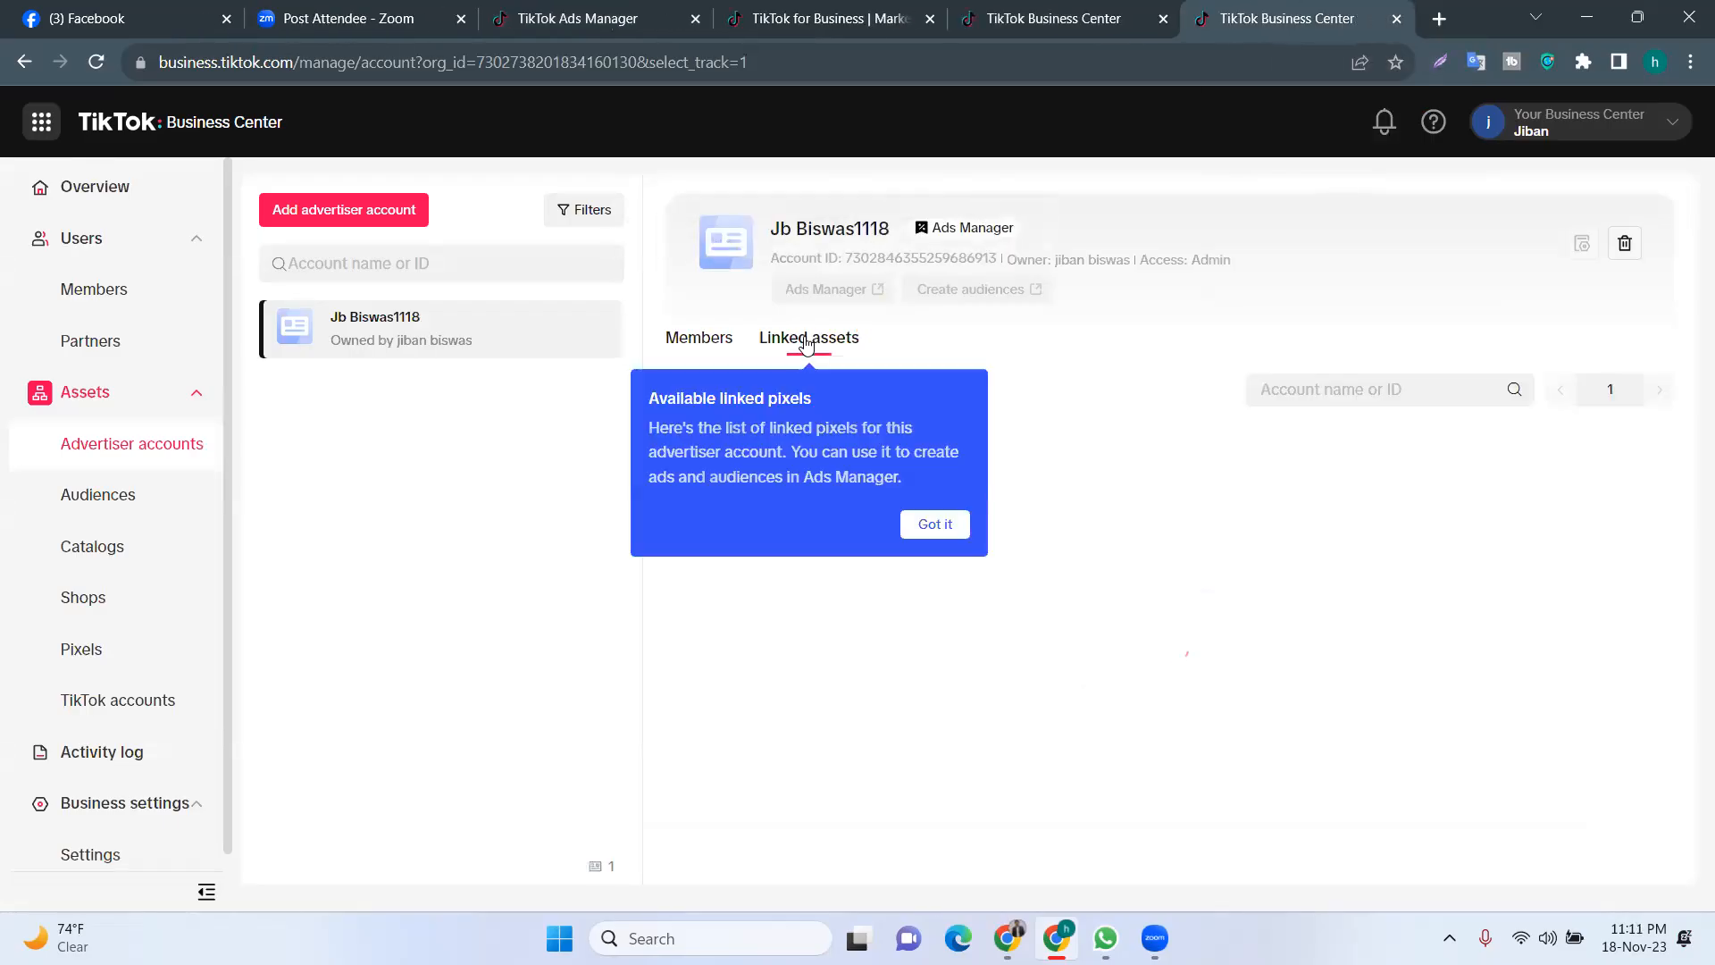
left_click(933, 524)
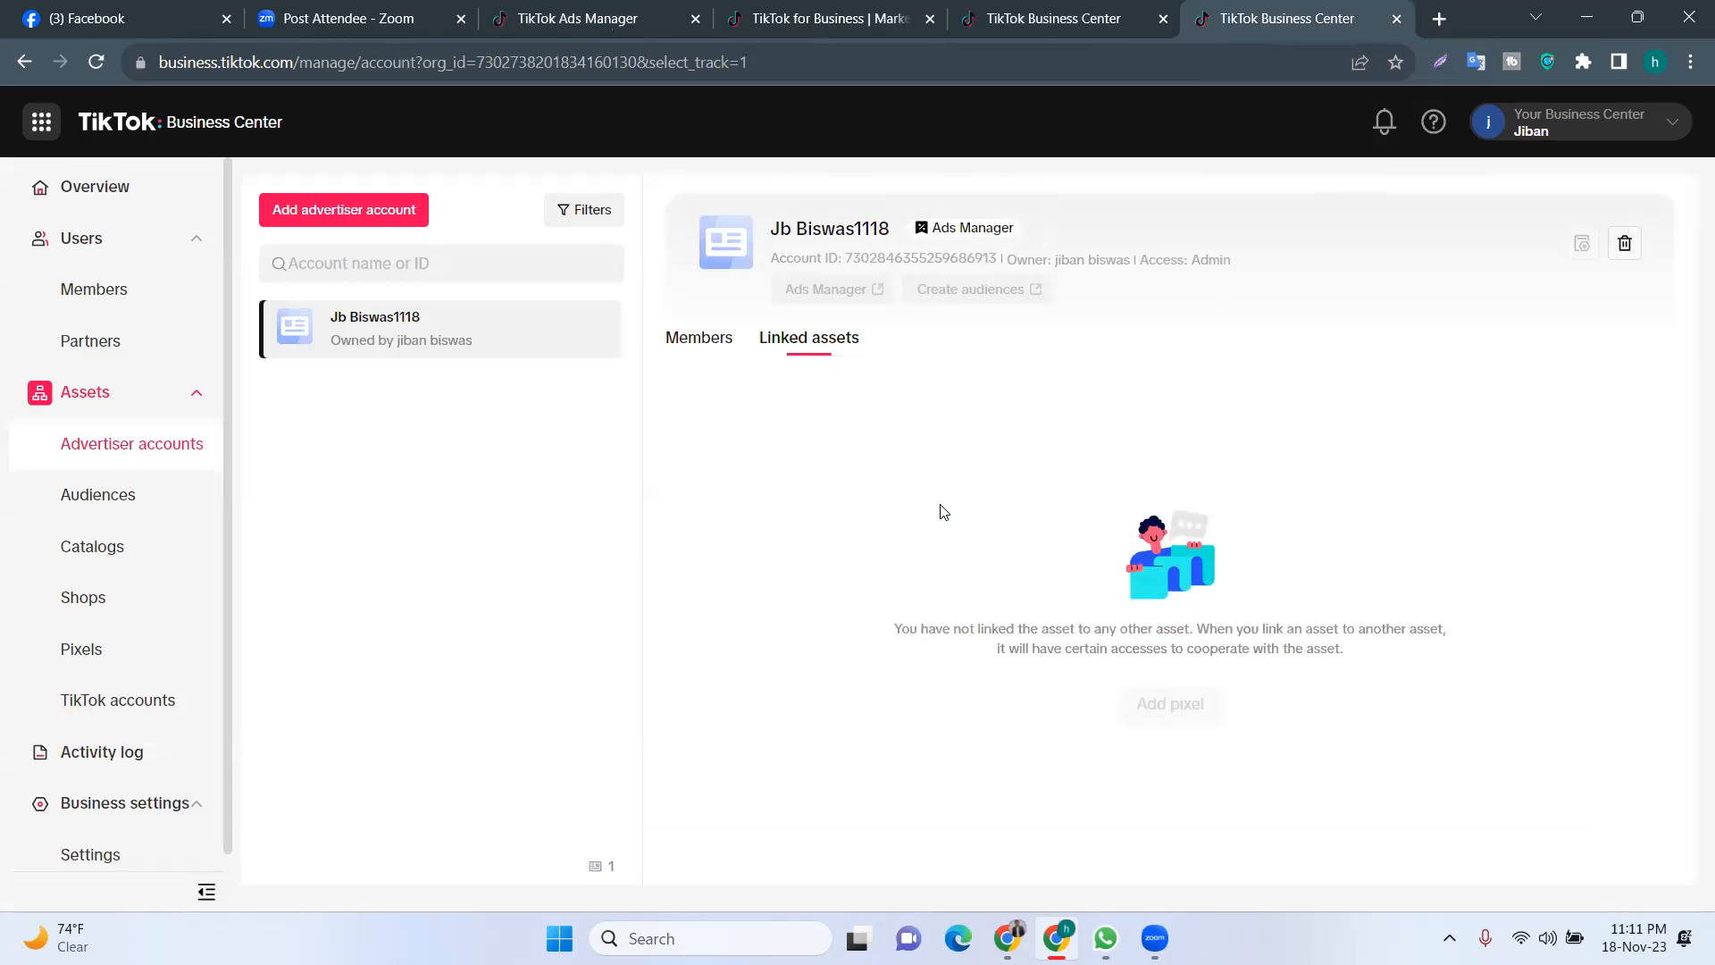
left_click(174, 196)
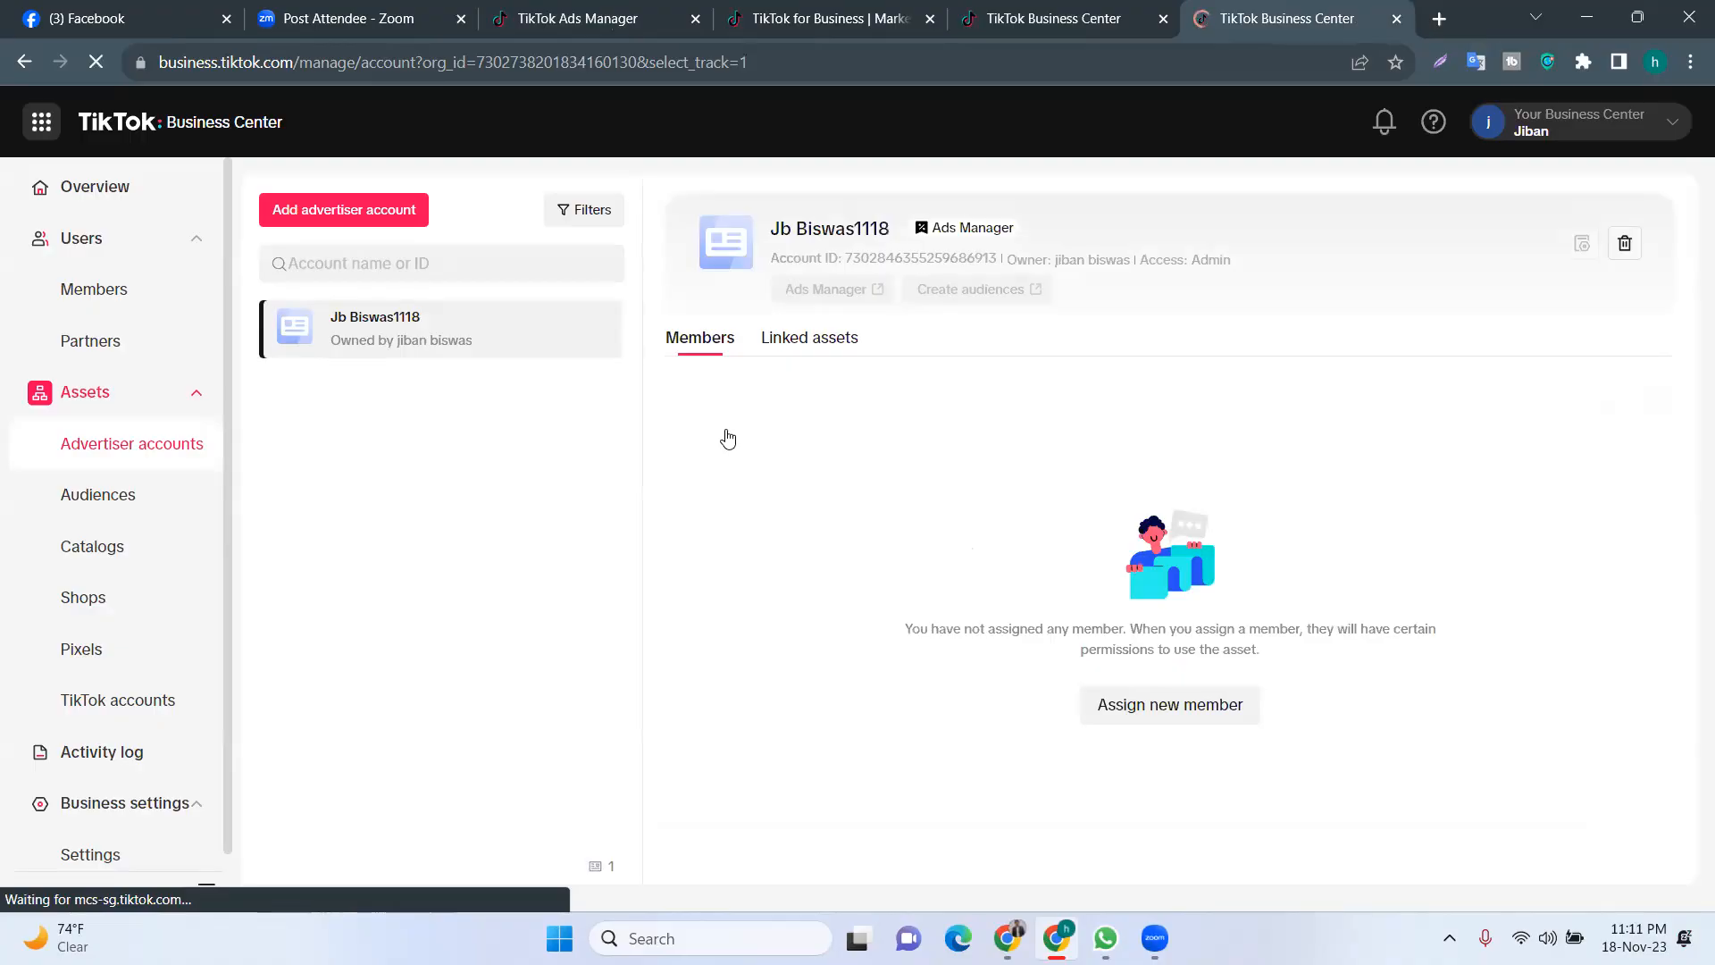
Close the extra Business Center and TikTok for Business tabs, returning to Ads Manager
left_click(1669, 129)
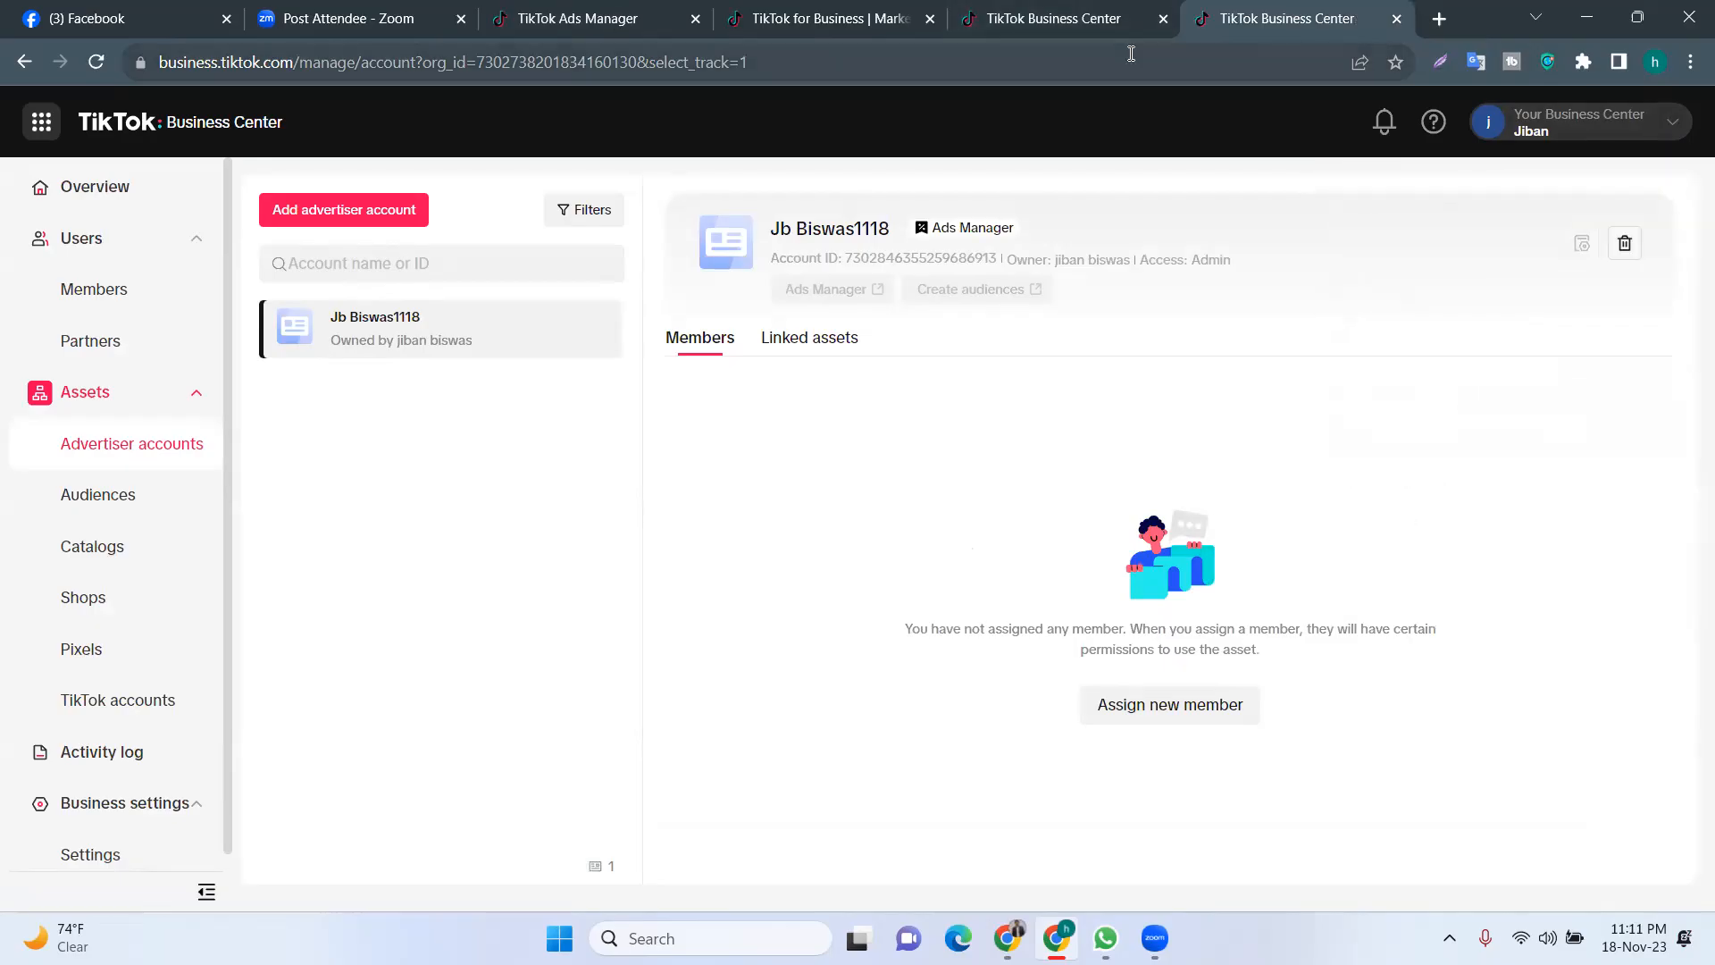
left_click(1163, 17)
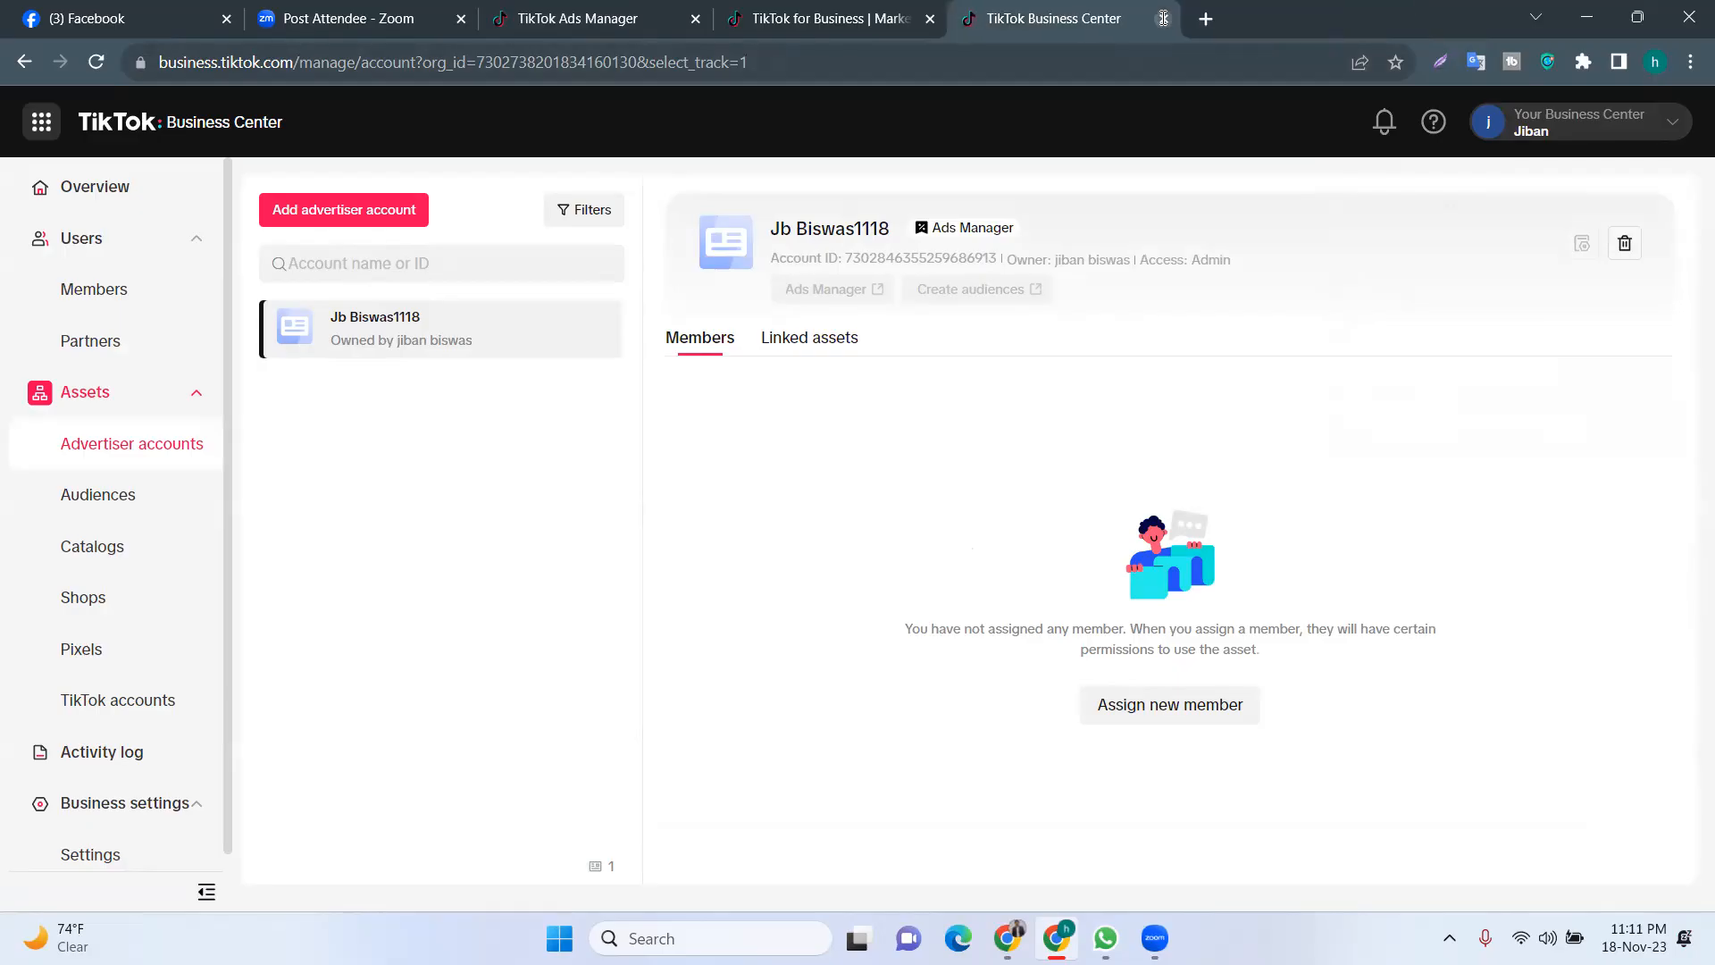
left_click(929, 18)
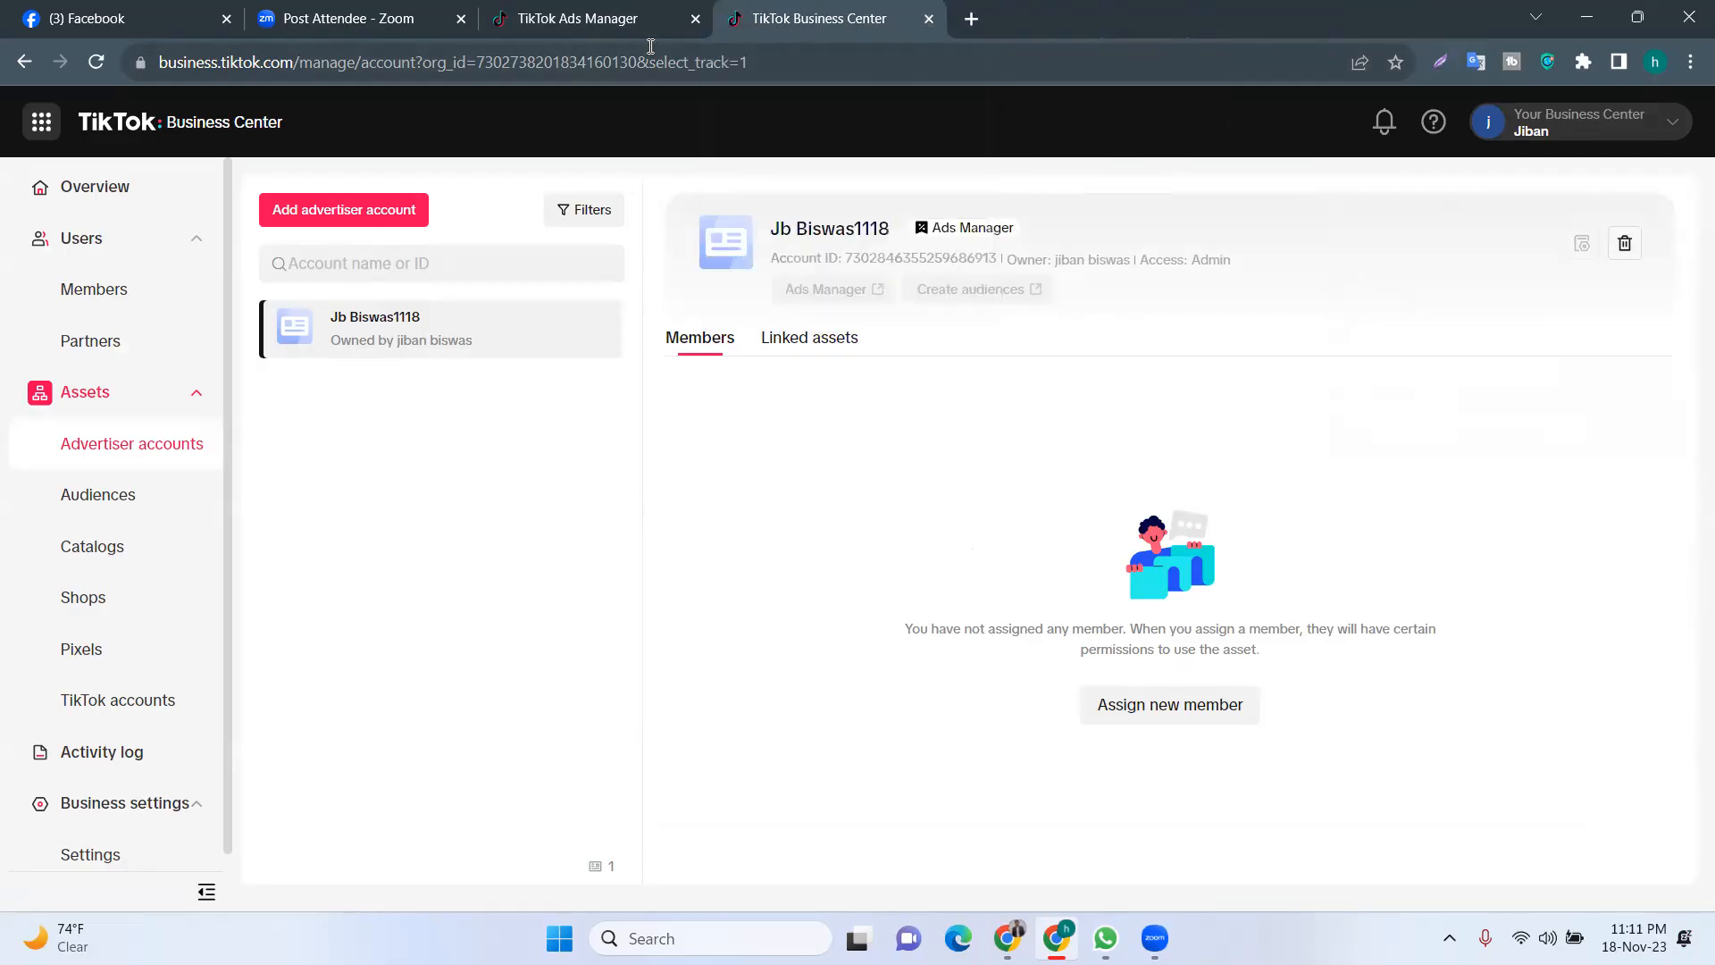
left_click(563, 20)
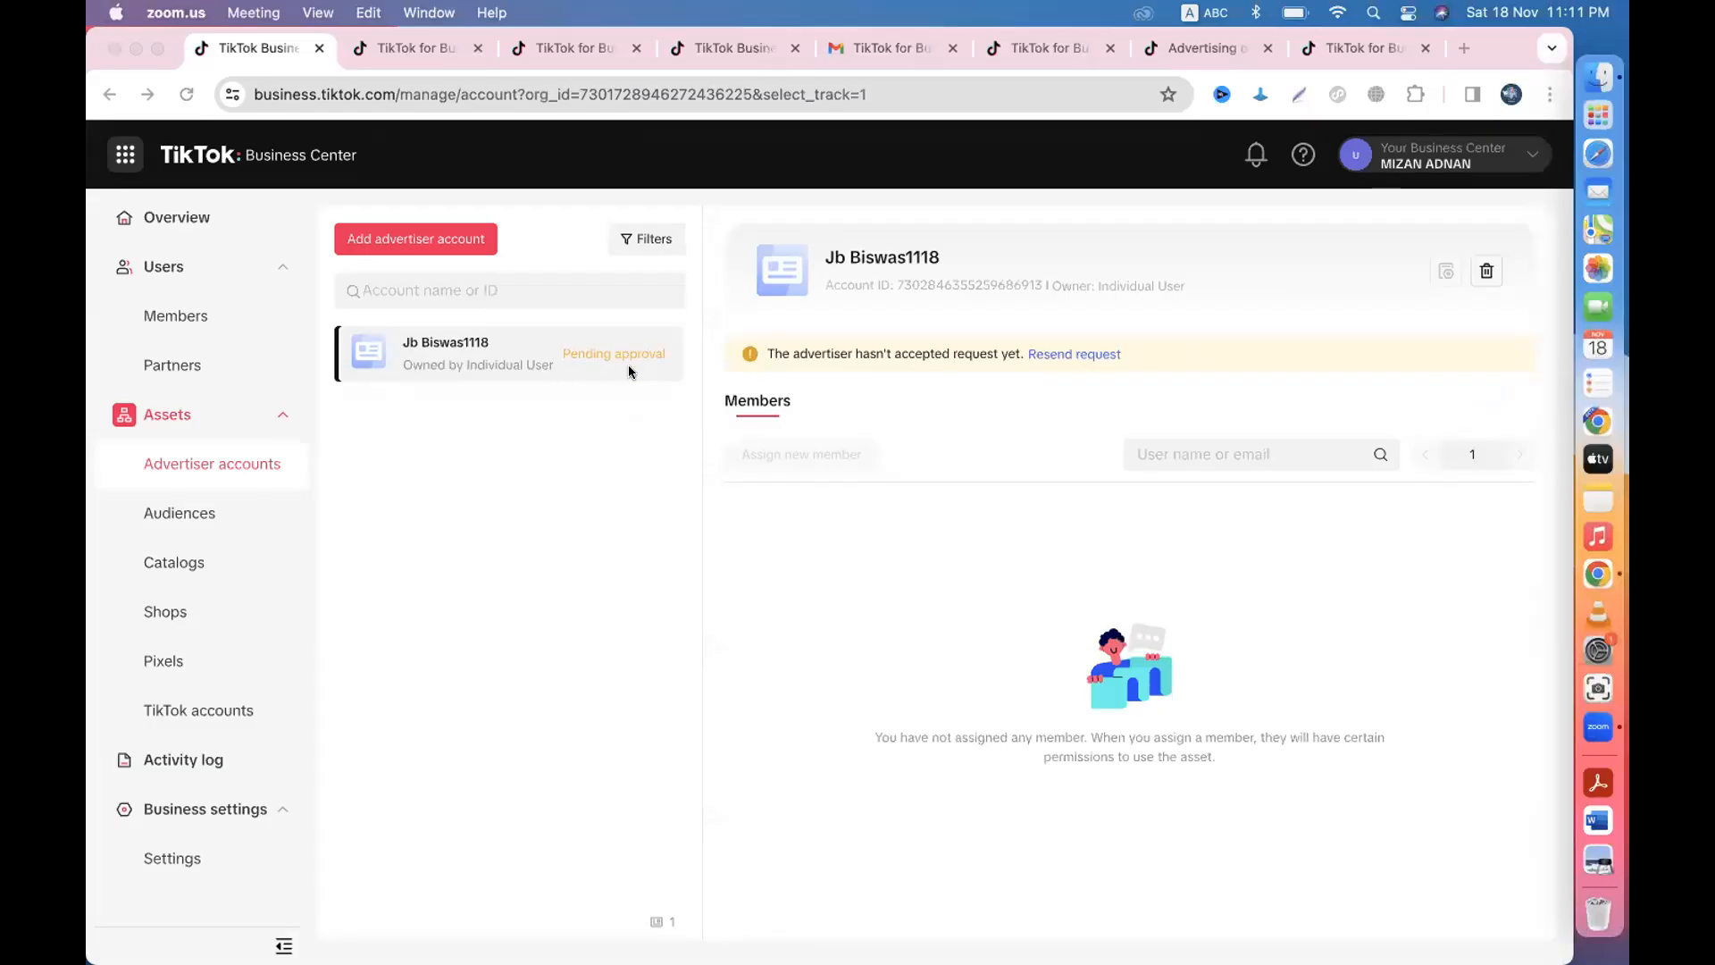
Copy the pending advertiser account's invitation link from the Resend request dialog
left_click(1068, 354)
left_click(1069, 354)
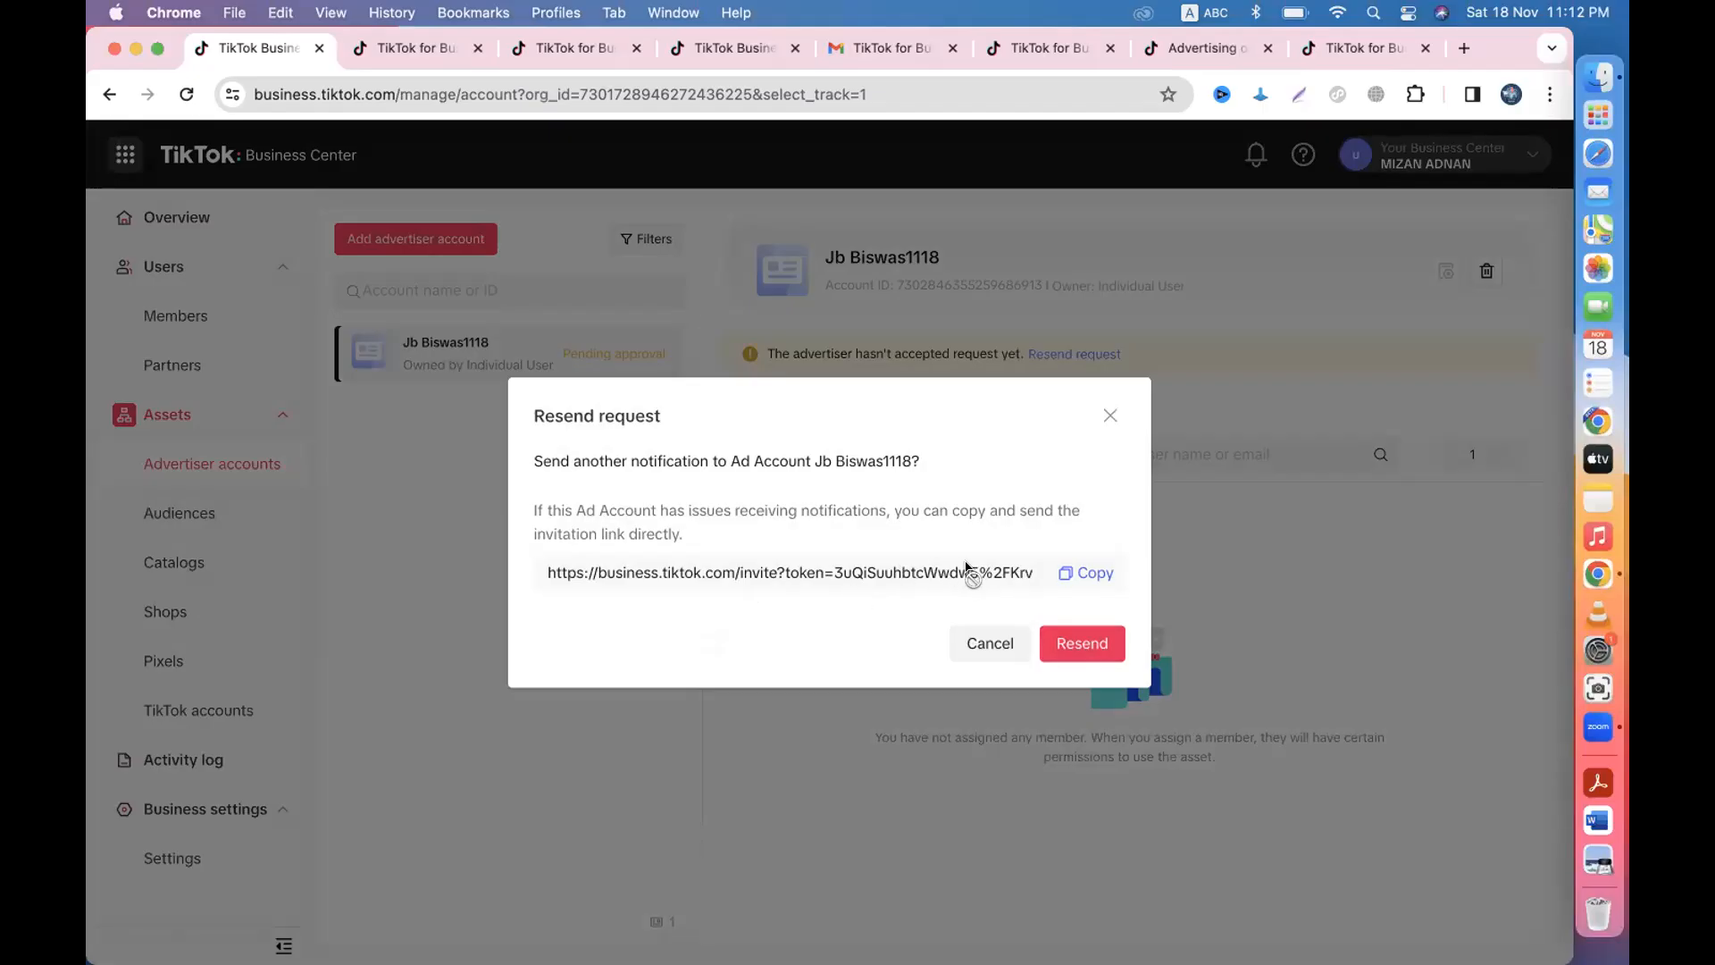
left_click(1067, 579)
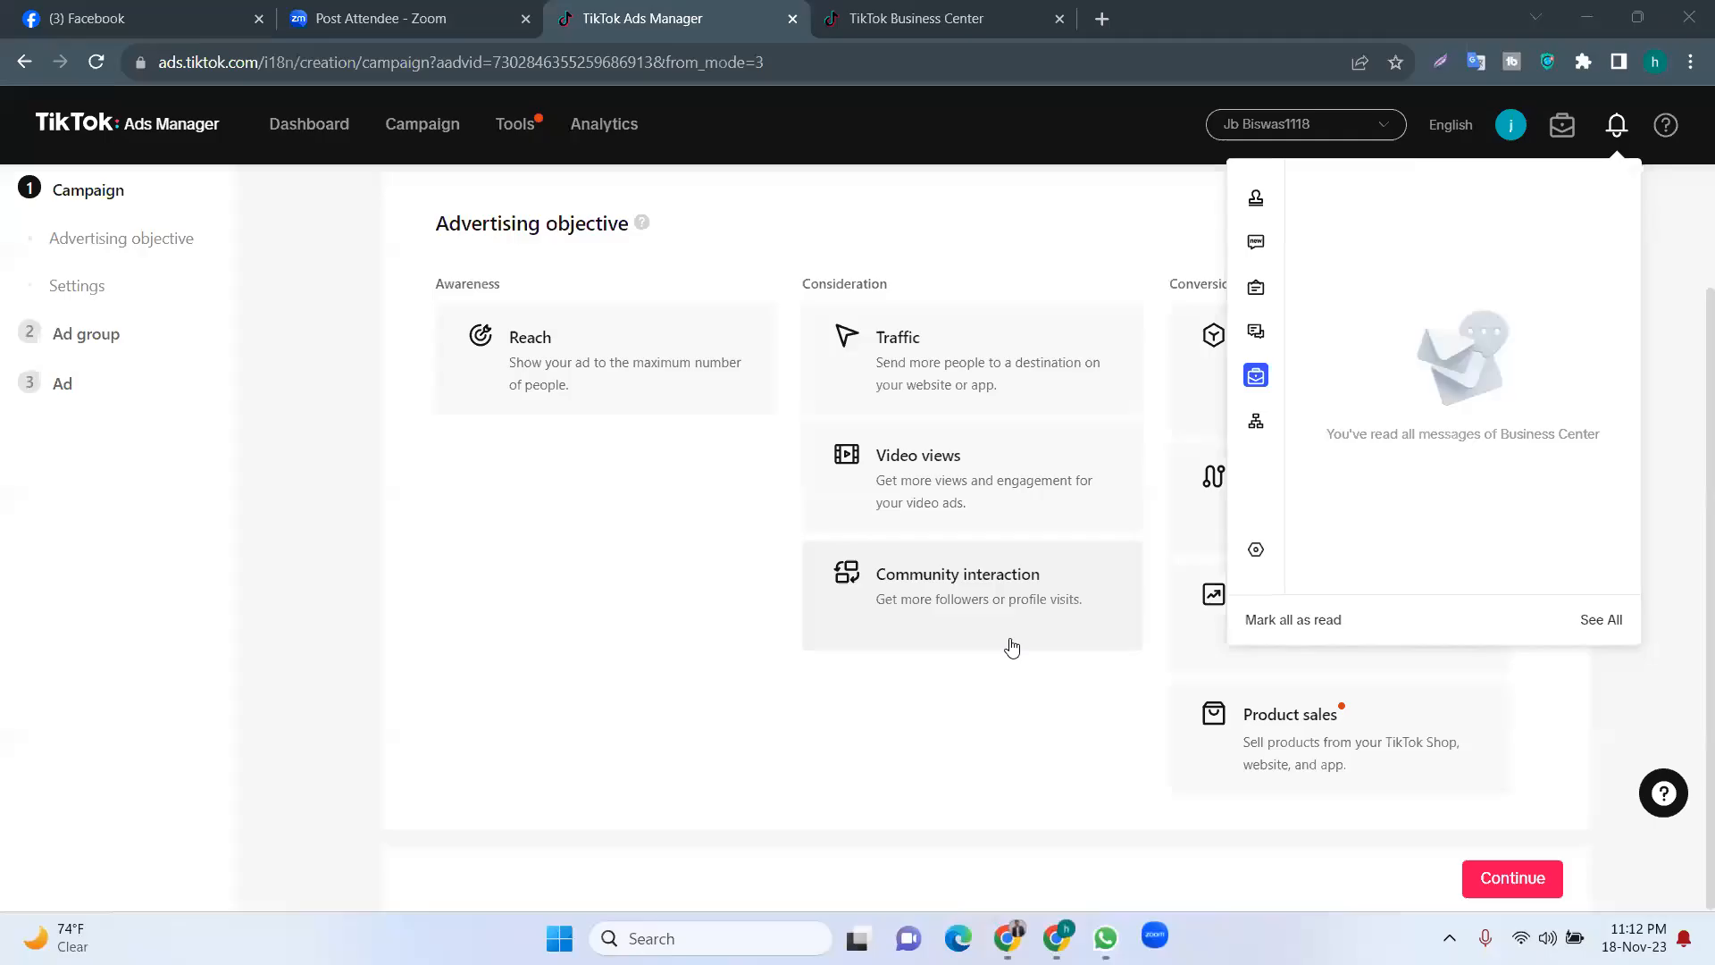
Dismiss the Business Center messages panel so all Advertising objective choices, Reach to Product sales, show
mouse_move(1056, 938)
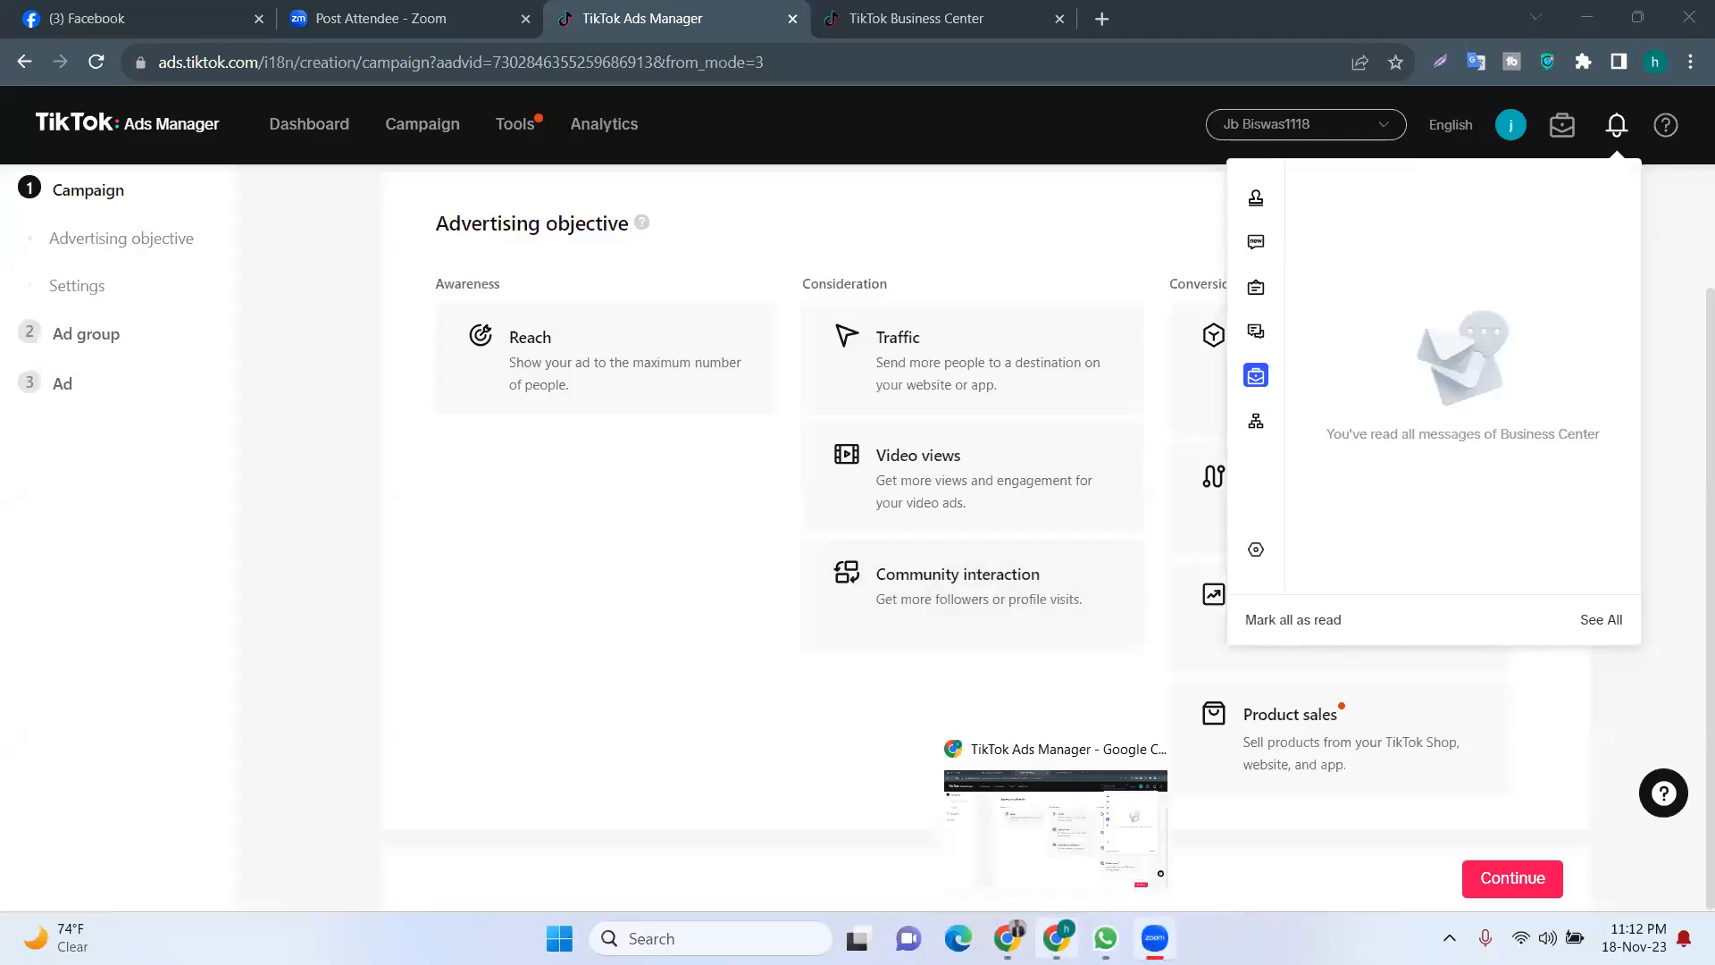
left_click(593, 601)
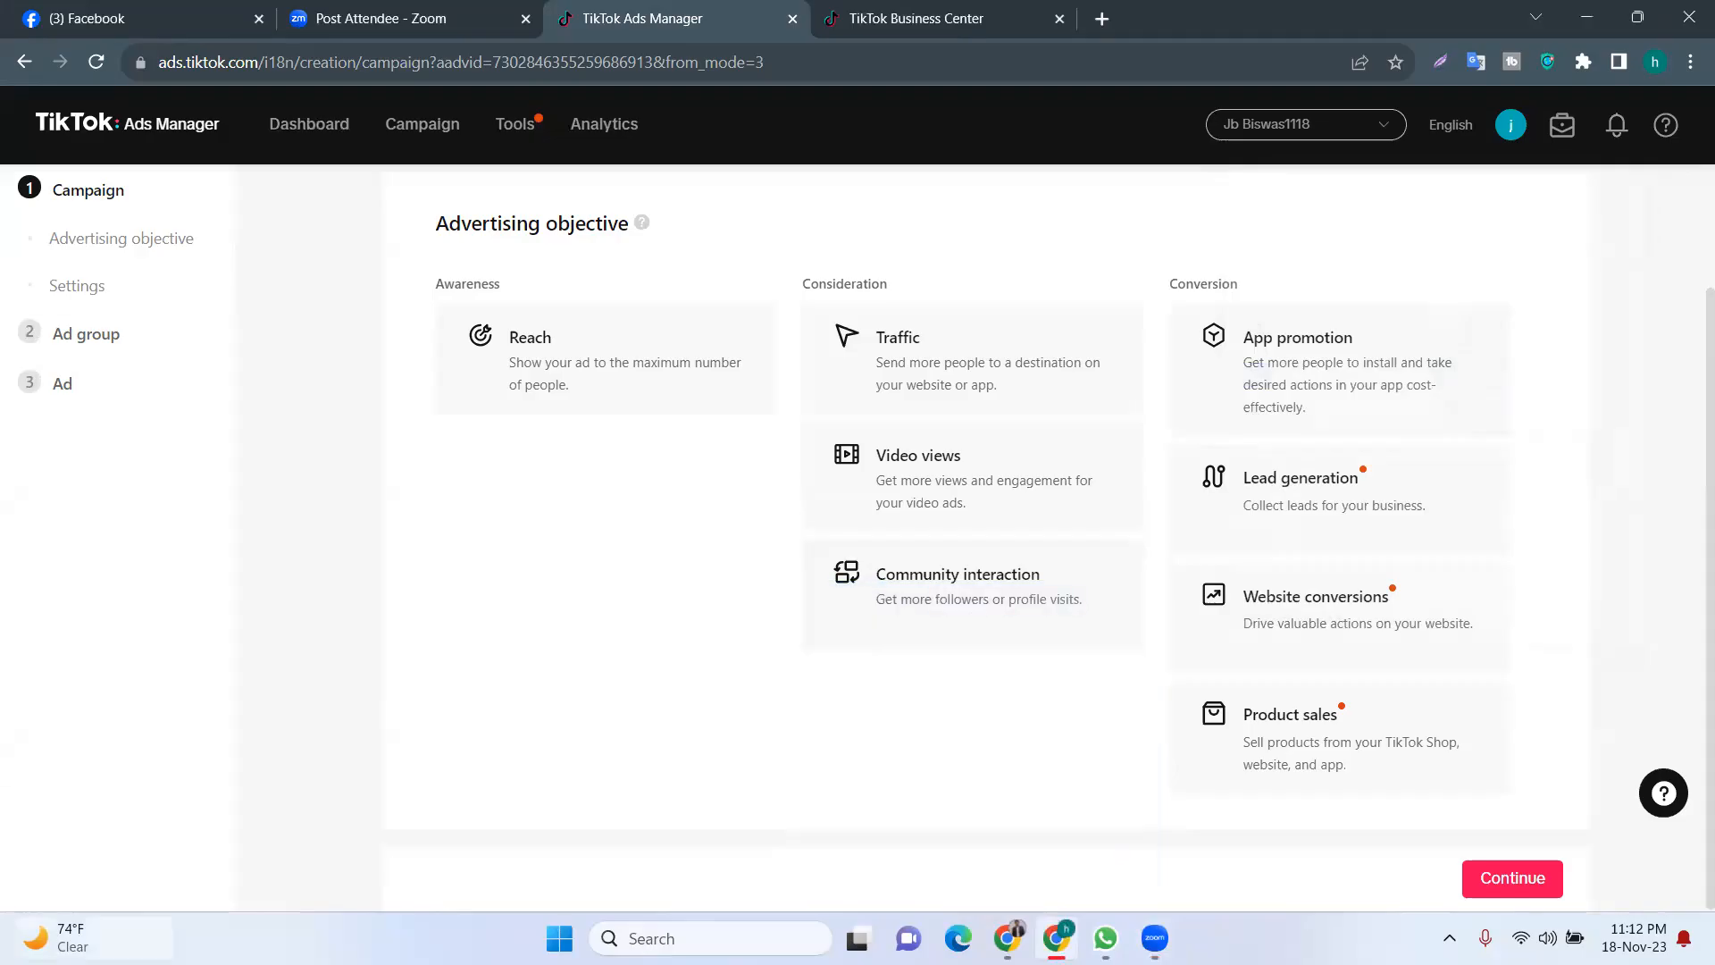
double_click(301, 599)
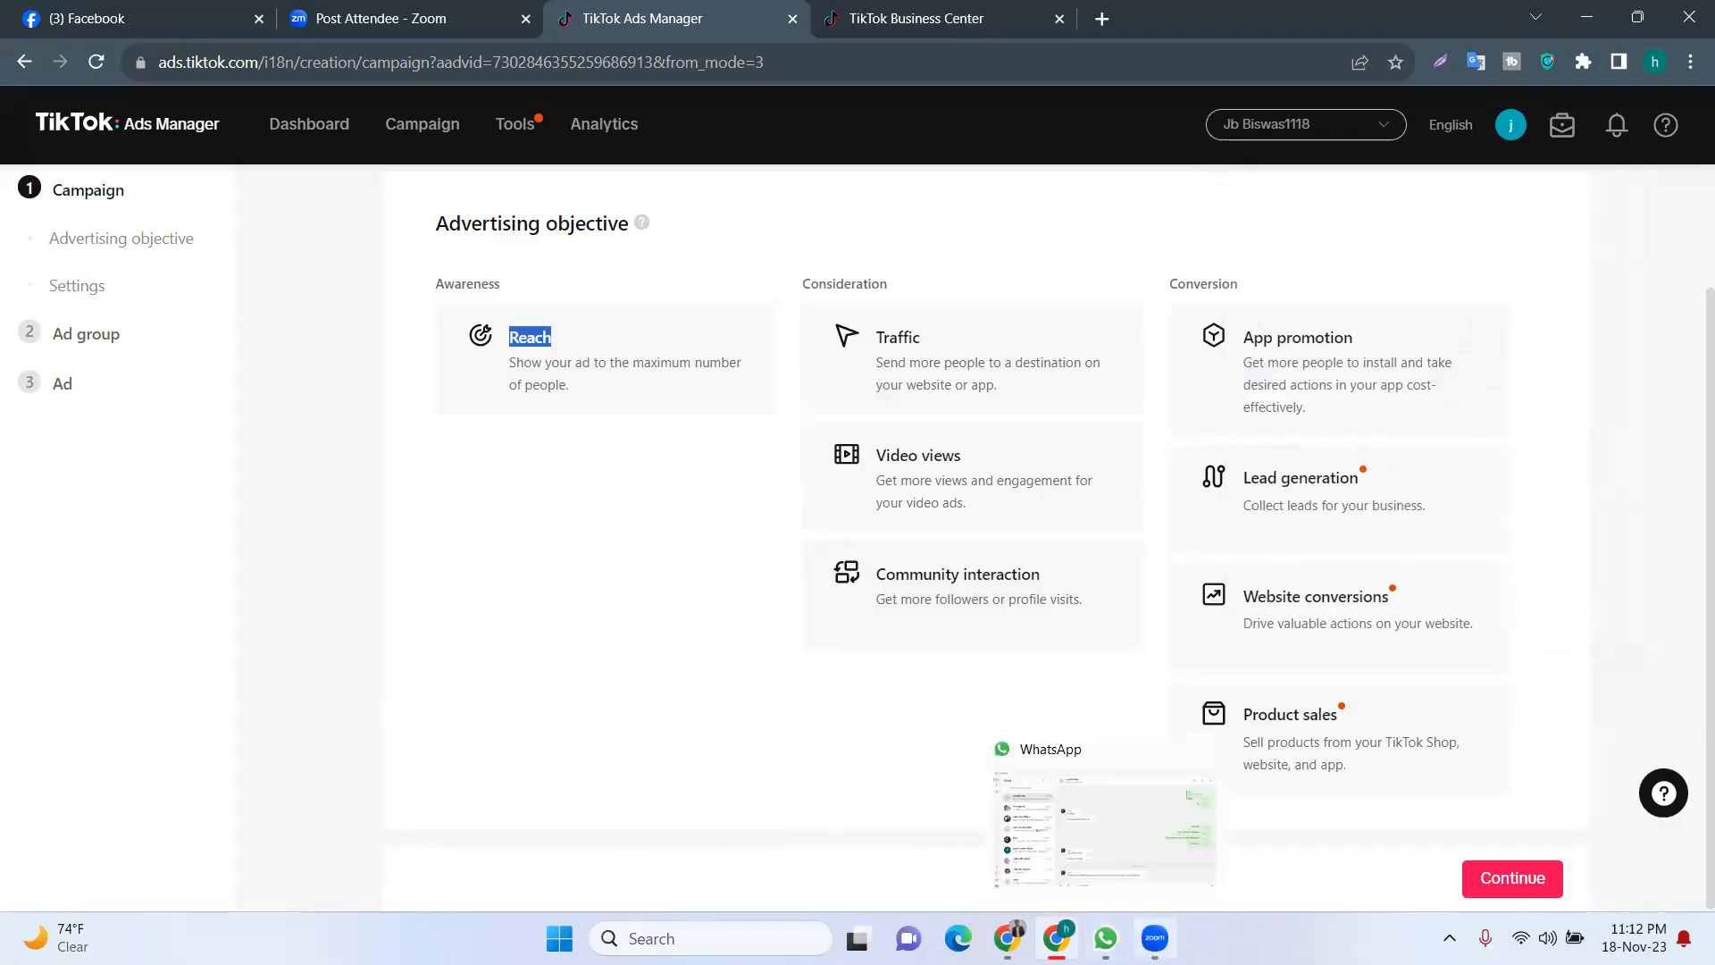
left_click(988, 815)
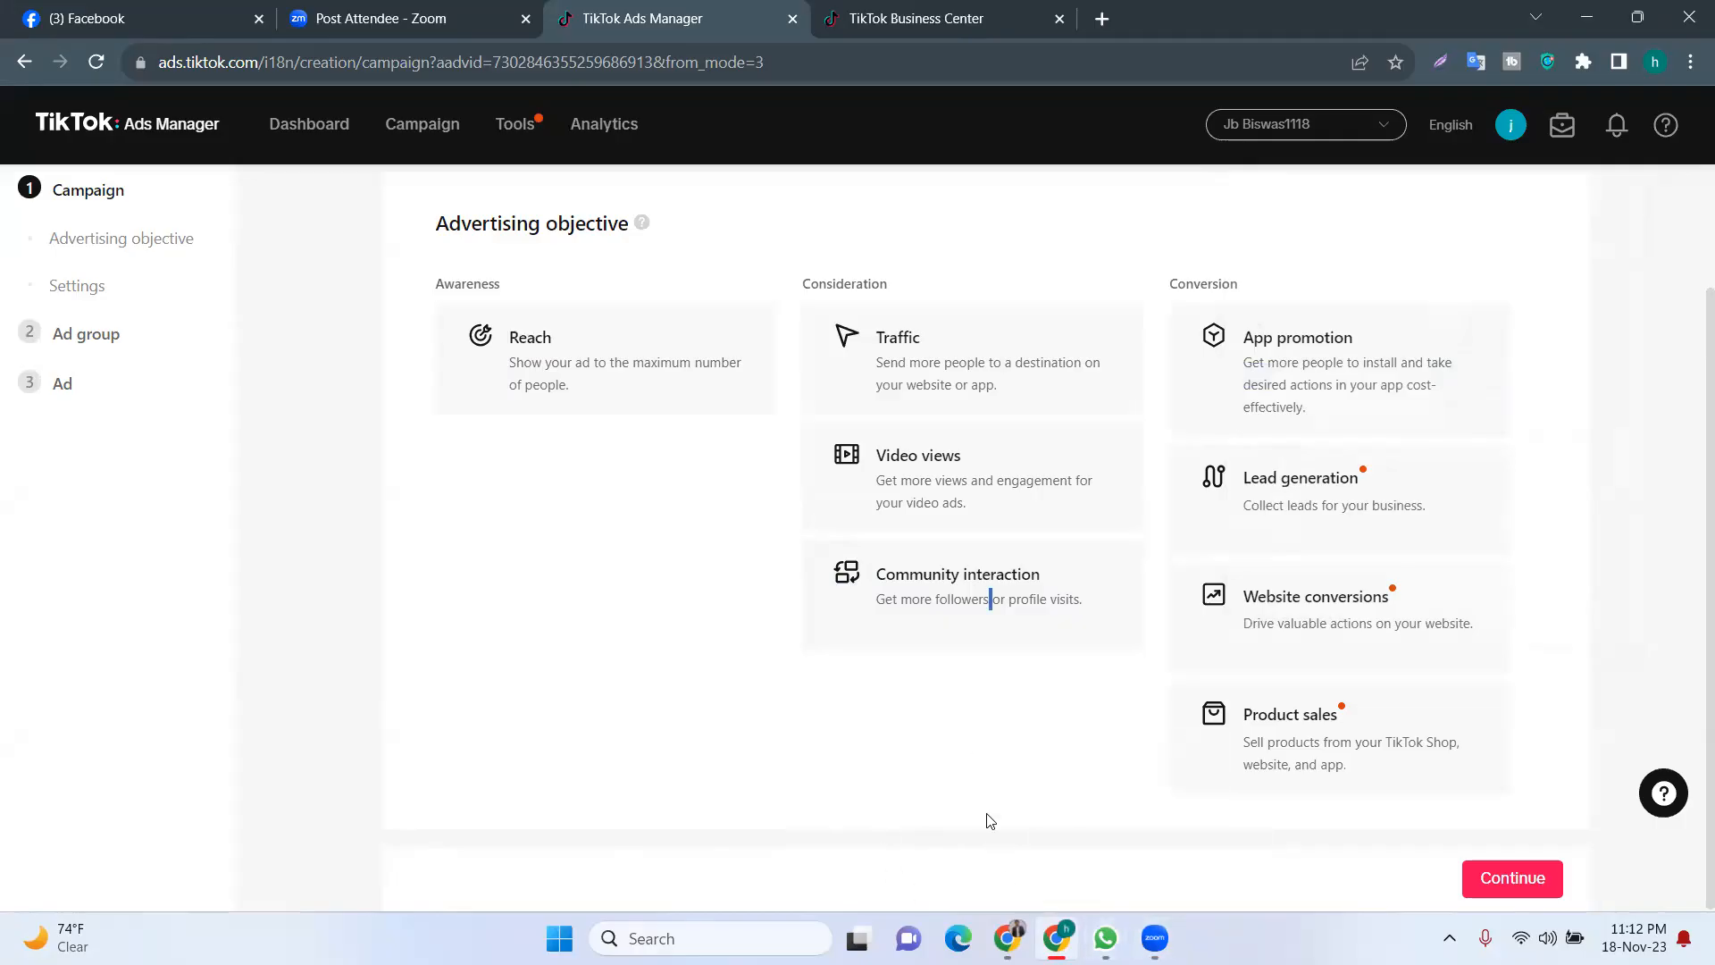
left_click(853, 172)
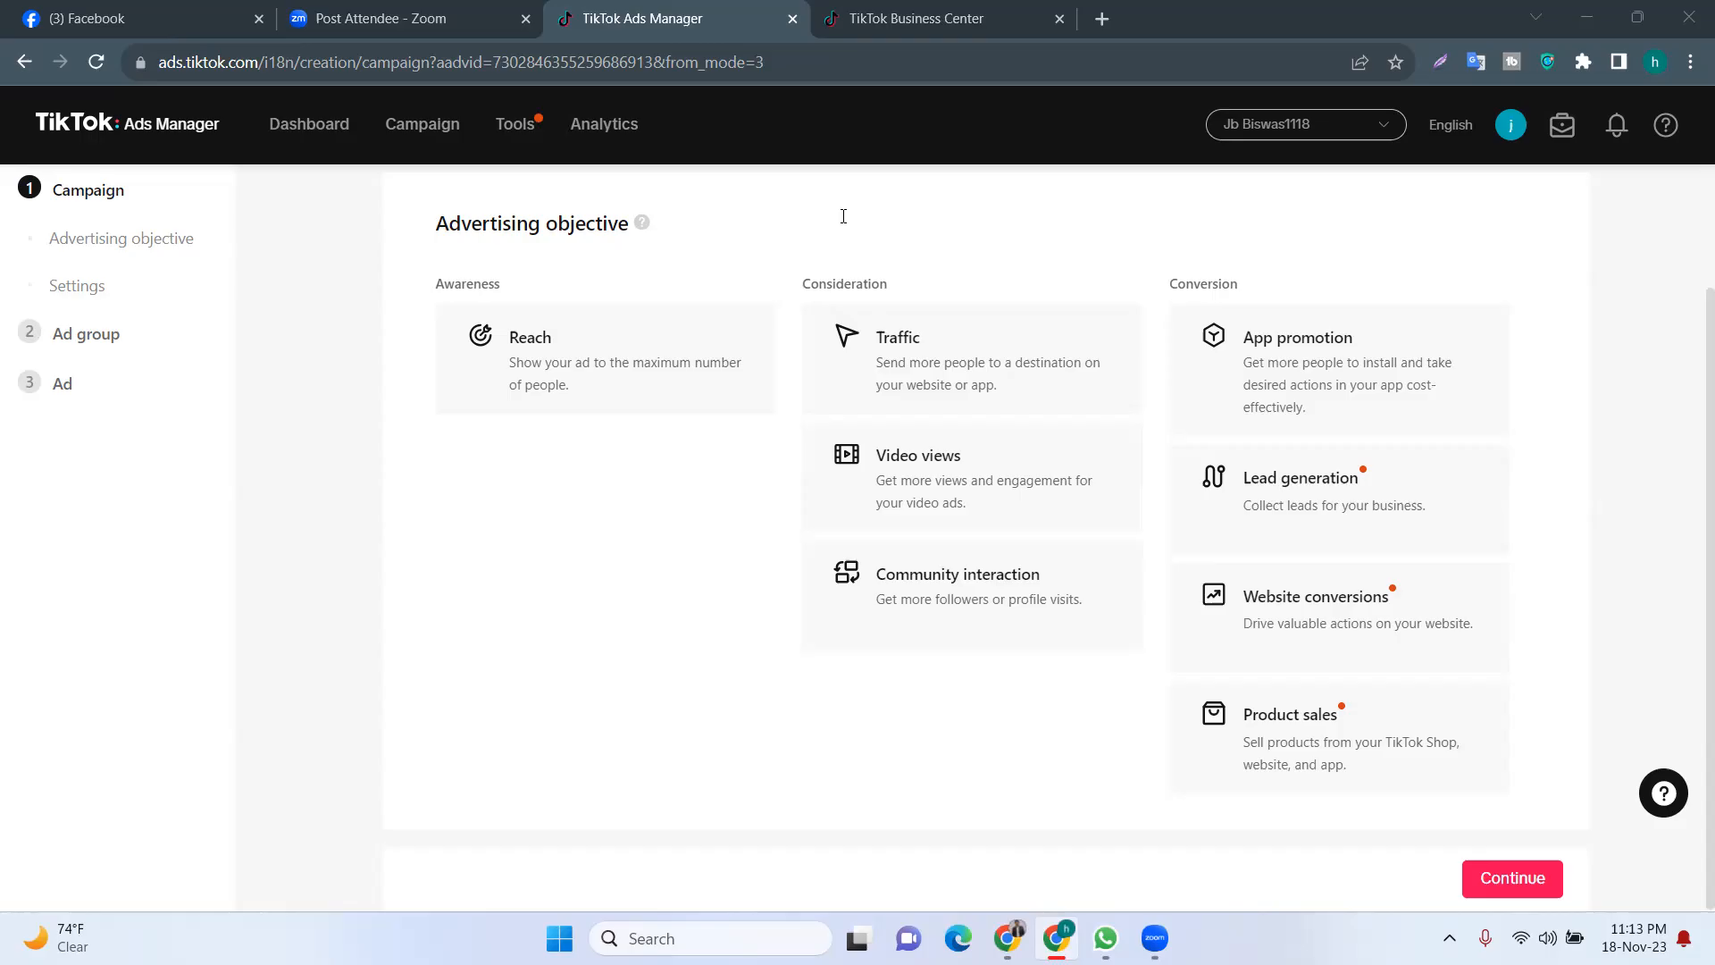
Load the copied invitation link in a new tab and accept the Admin permission request
left_click(1092, 23)
key("ctrl+v")
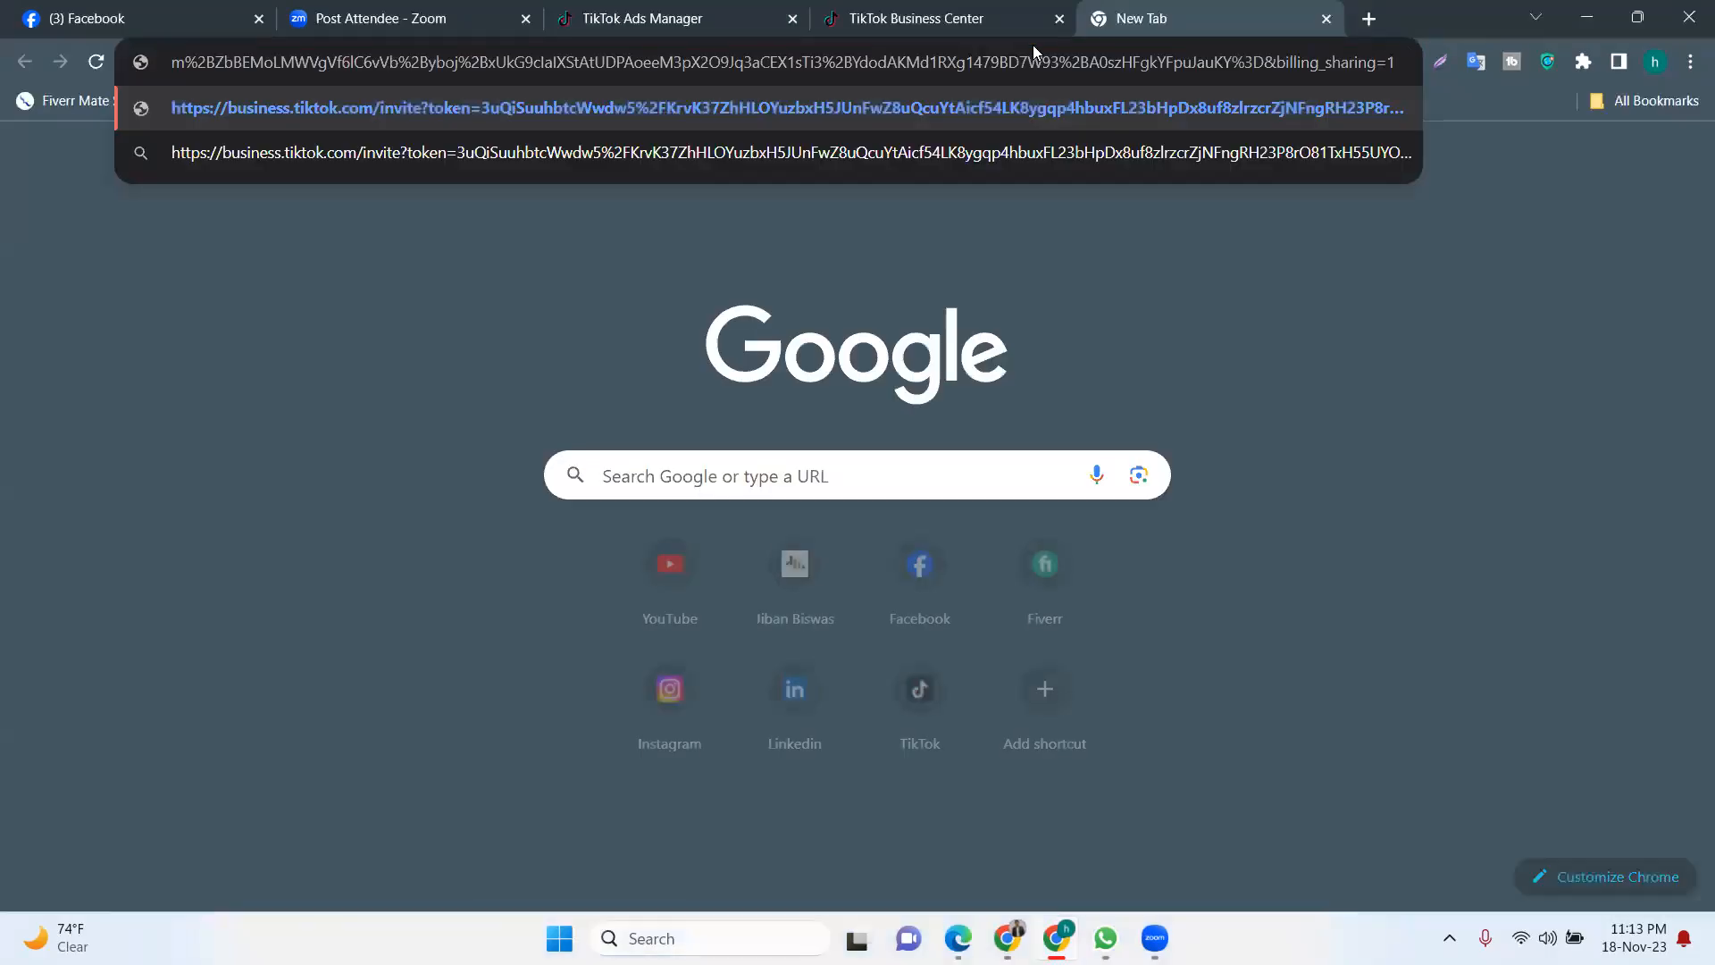
key("Return")
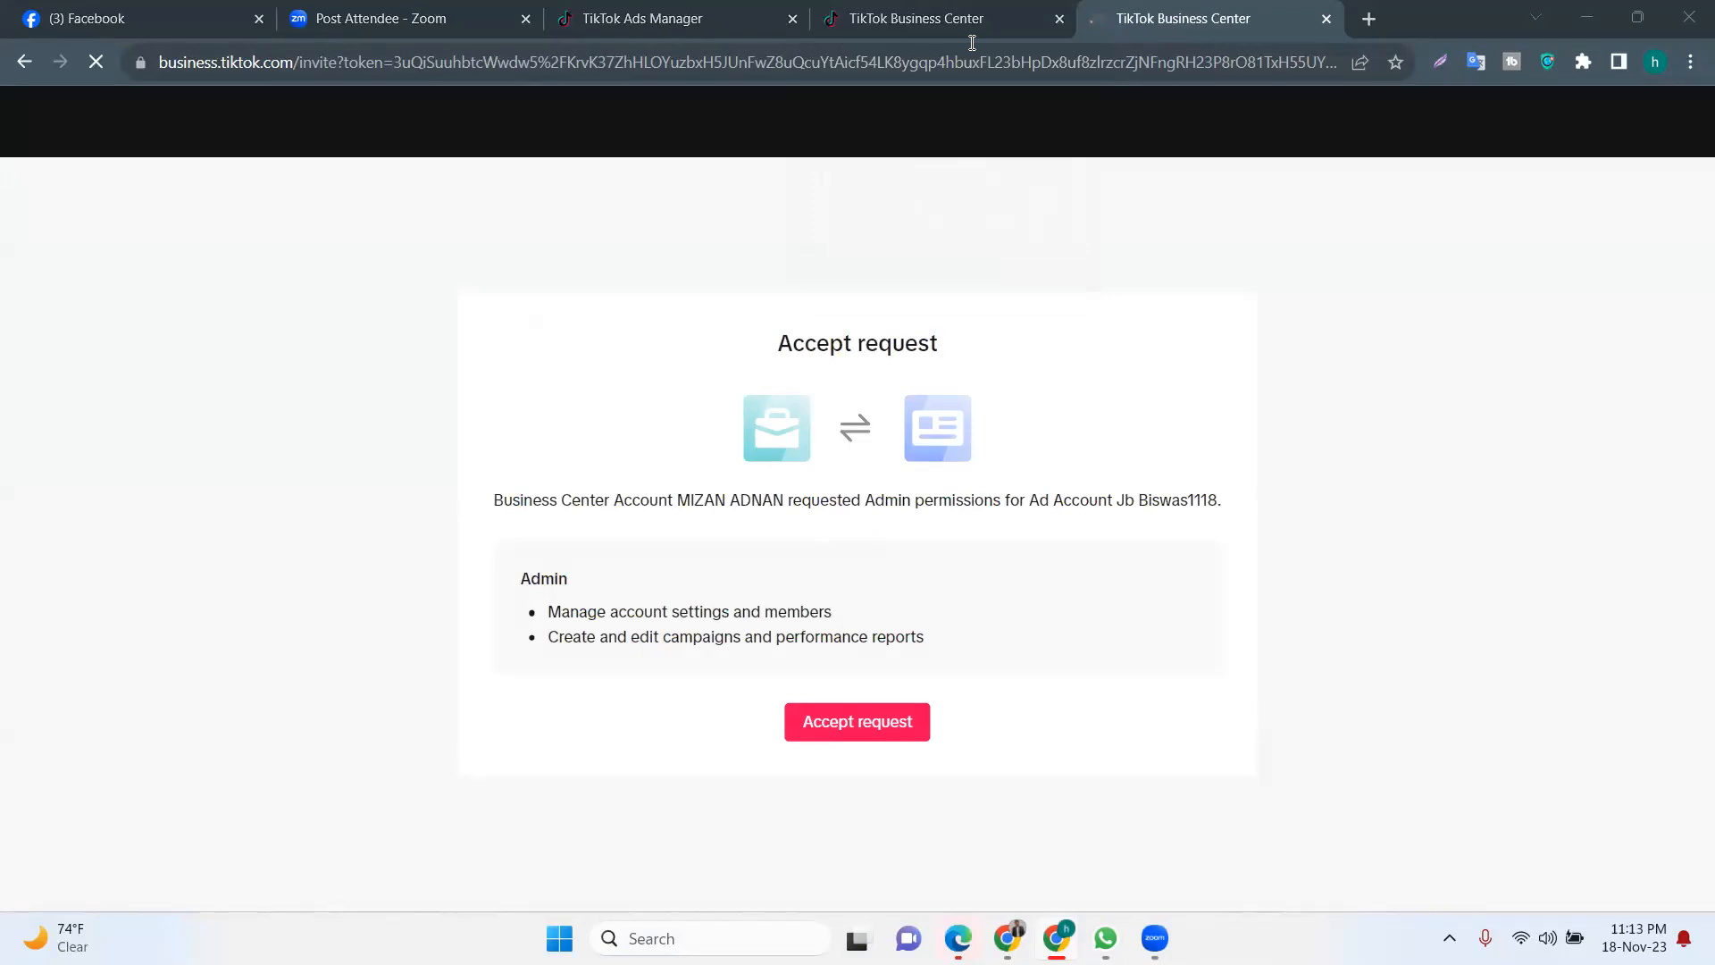
left_click(849, 729)
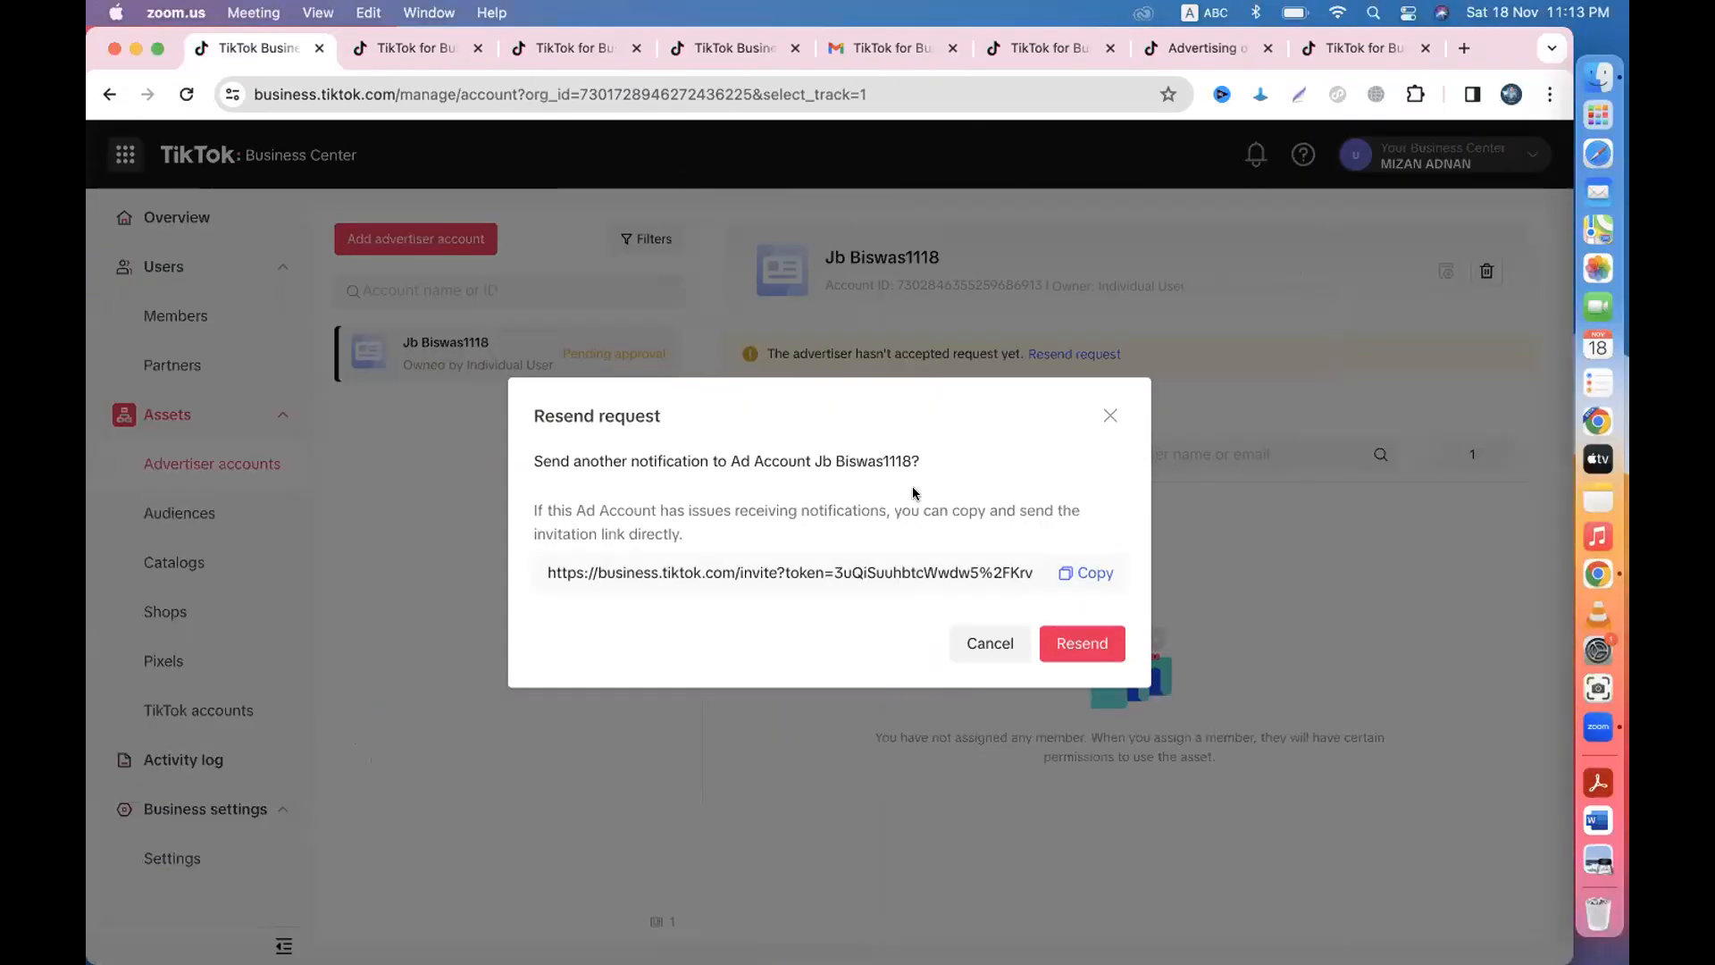
Assign both Business Center members to the accepted ad account with Admin permission
left_click(1107, 412)
left_click(185, 95)
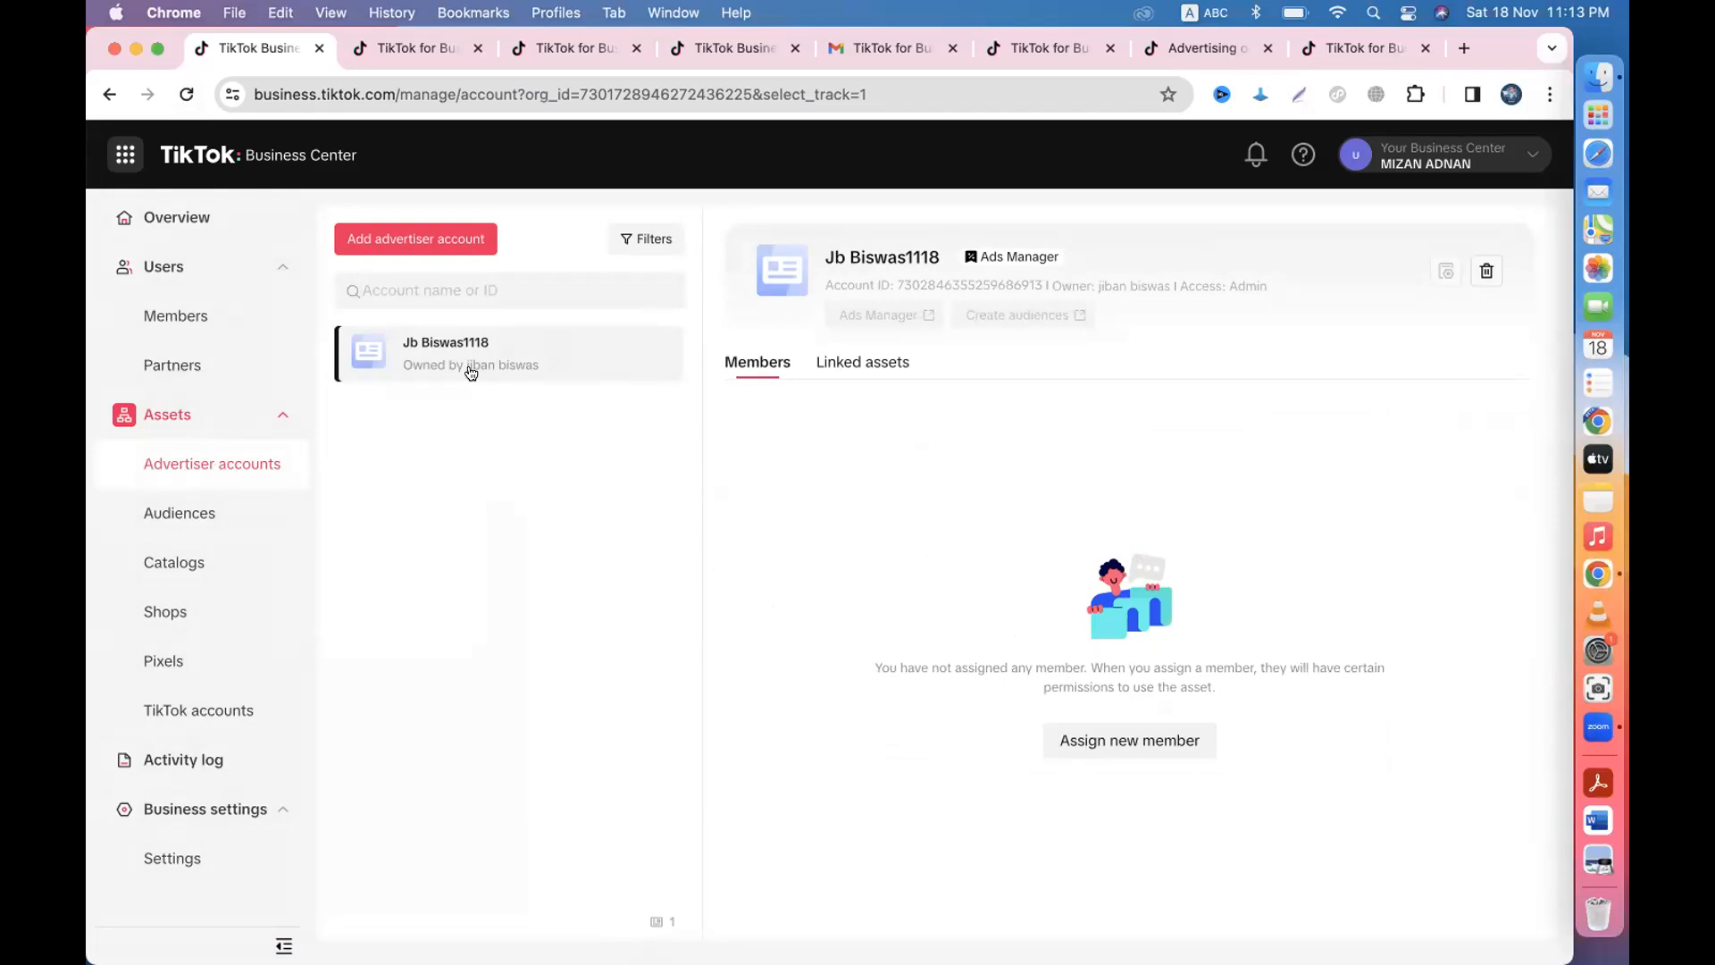
left_click(1091, 740)
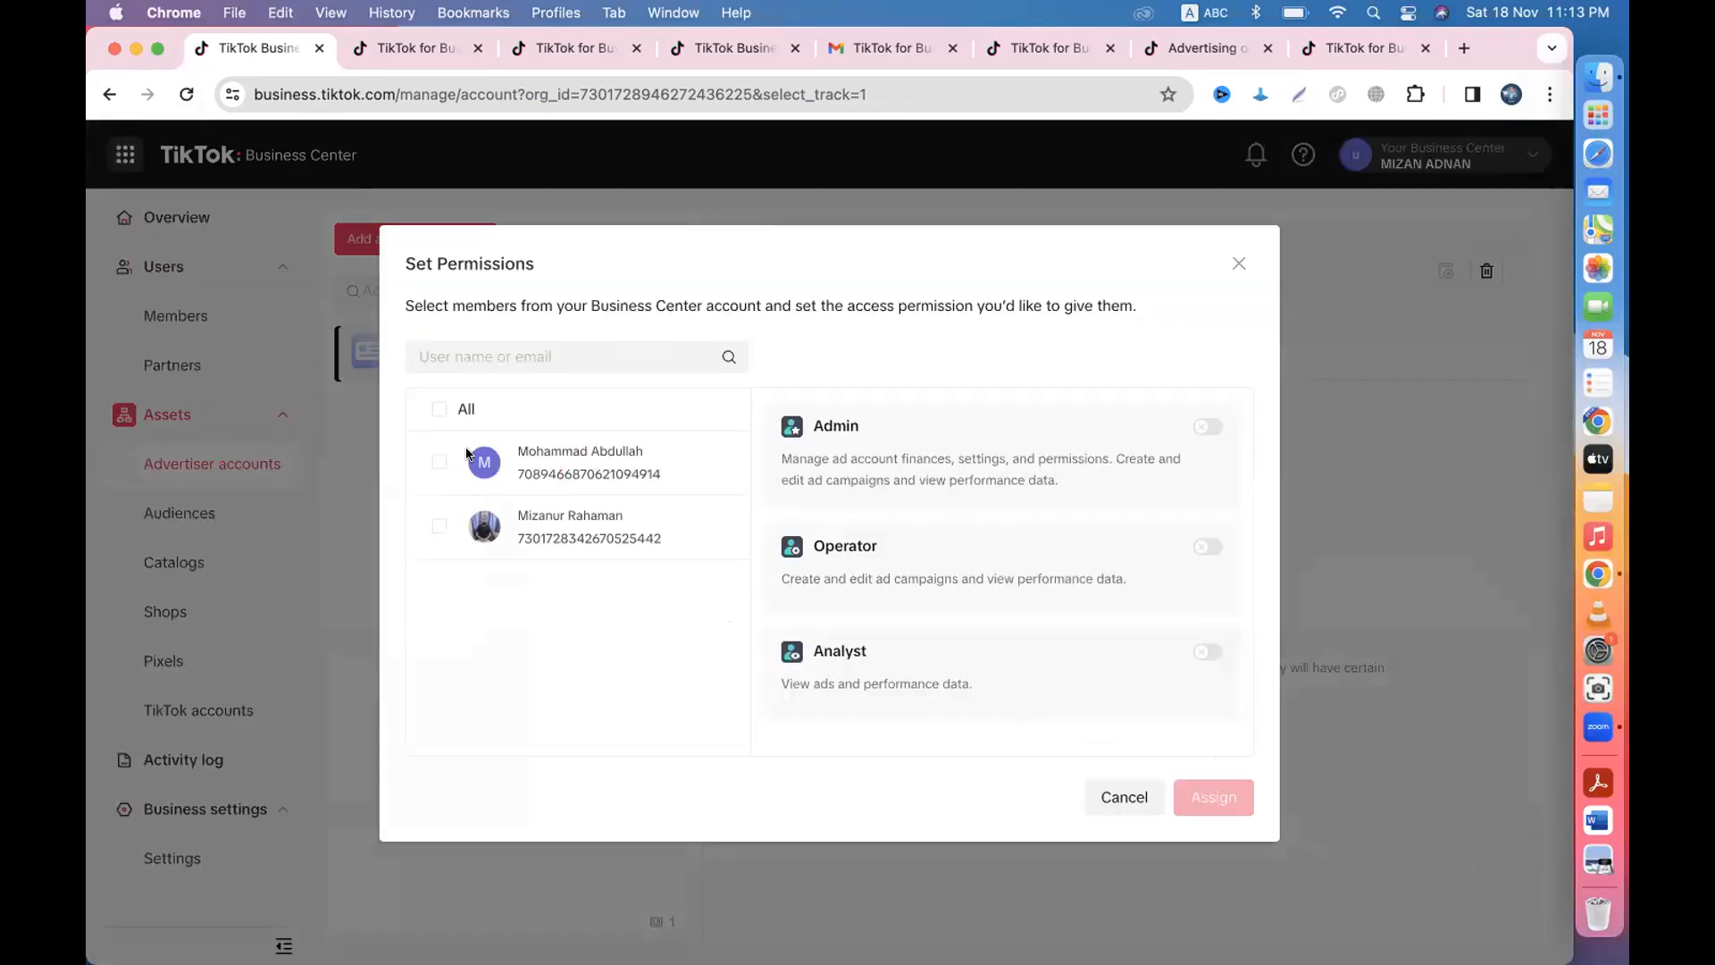
left_click(438, 462)
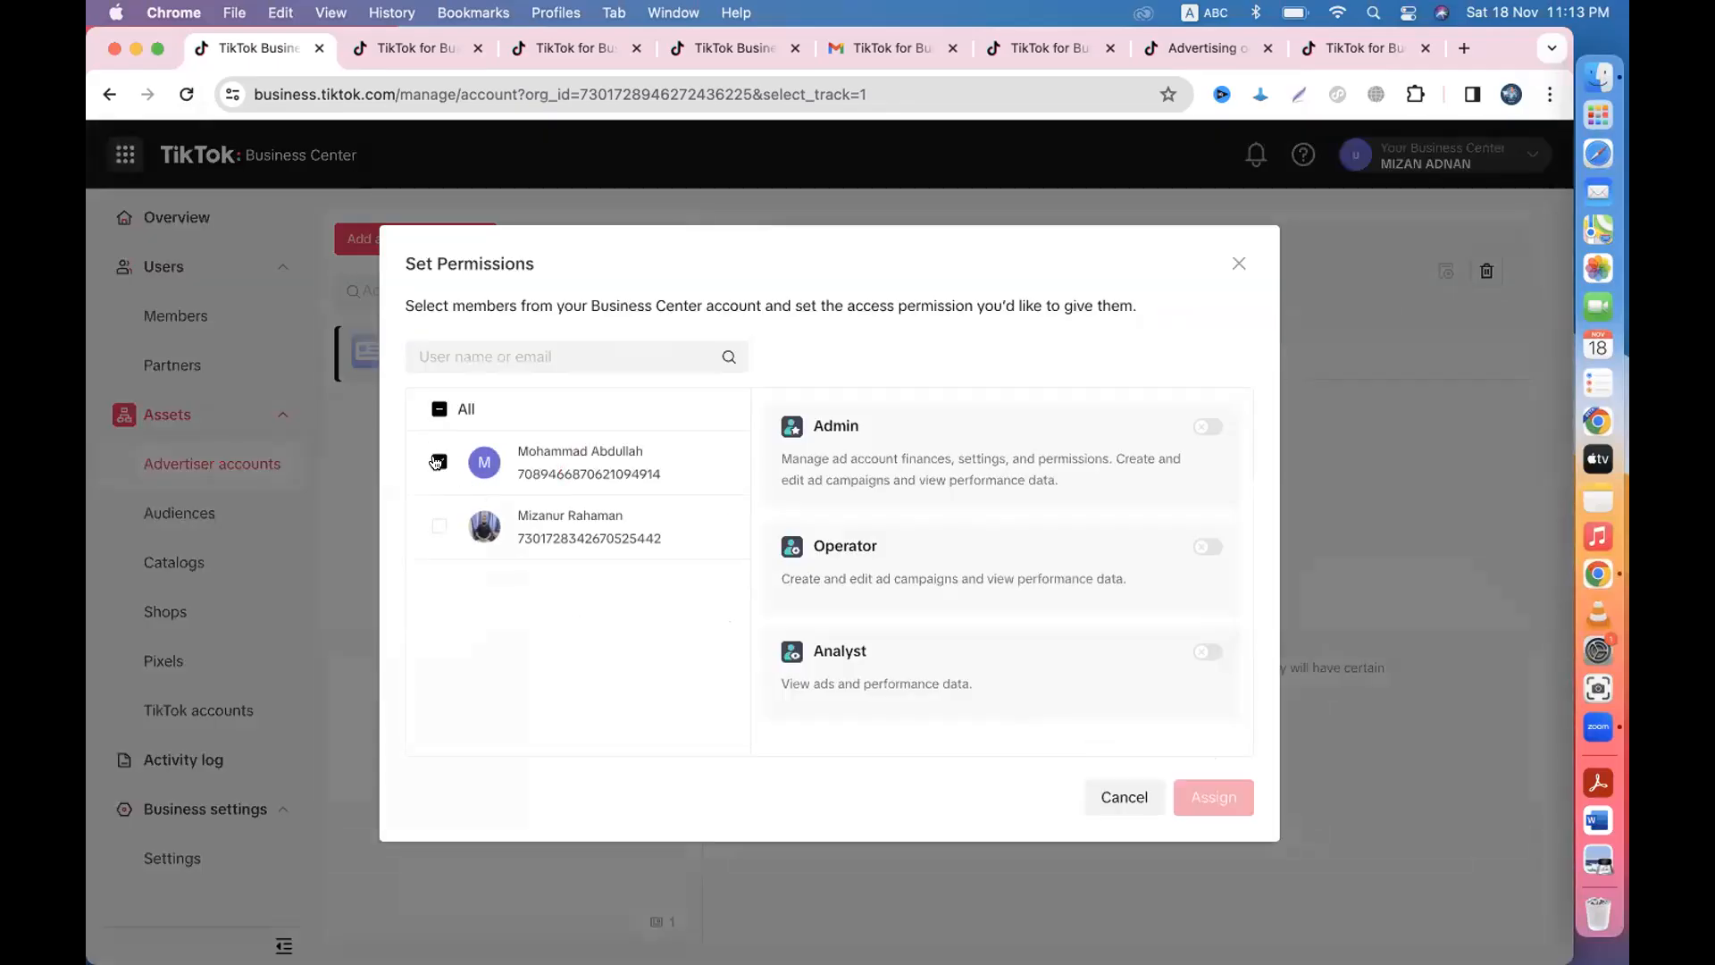
left_click(438, 528)
left_click(1206, 426)
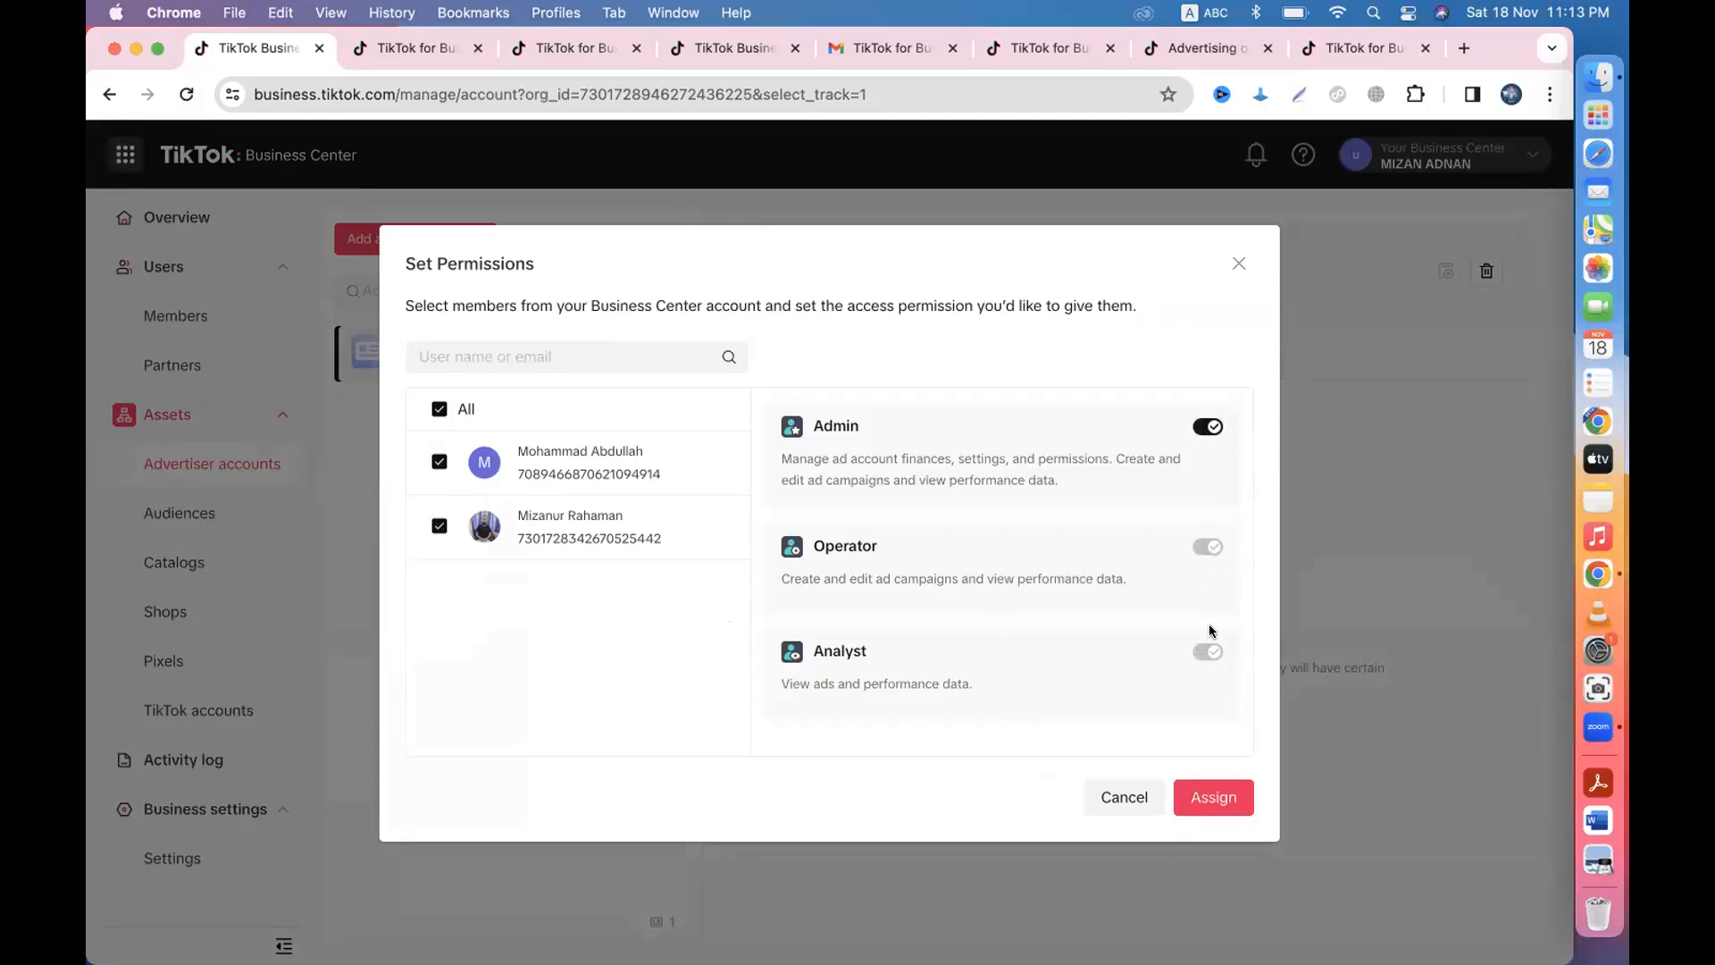
left_click(1203, 792)
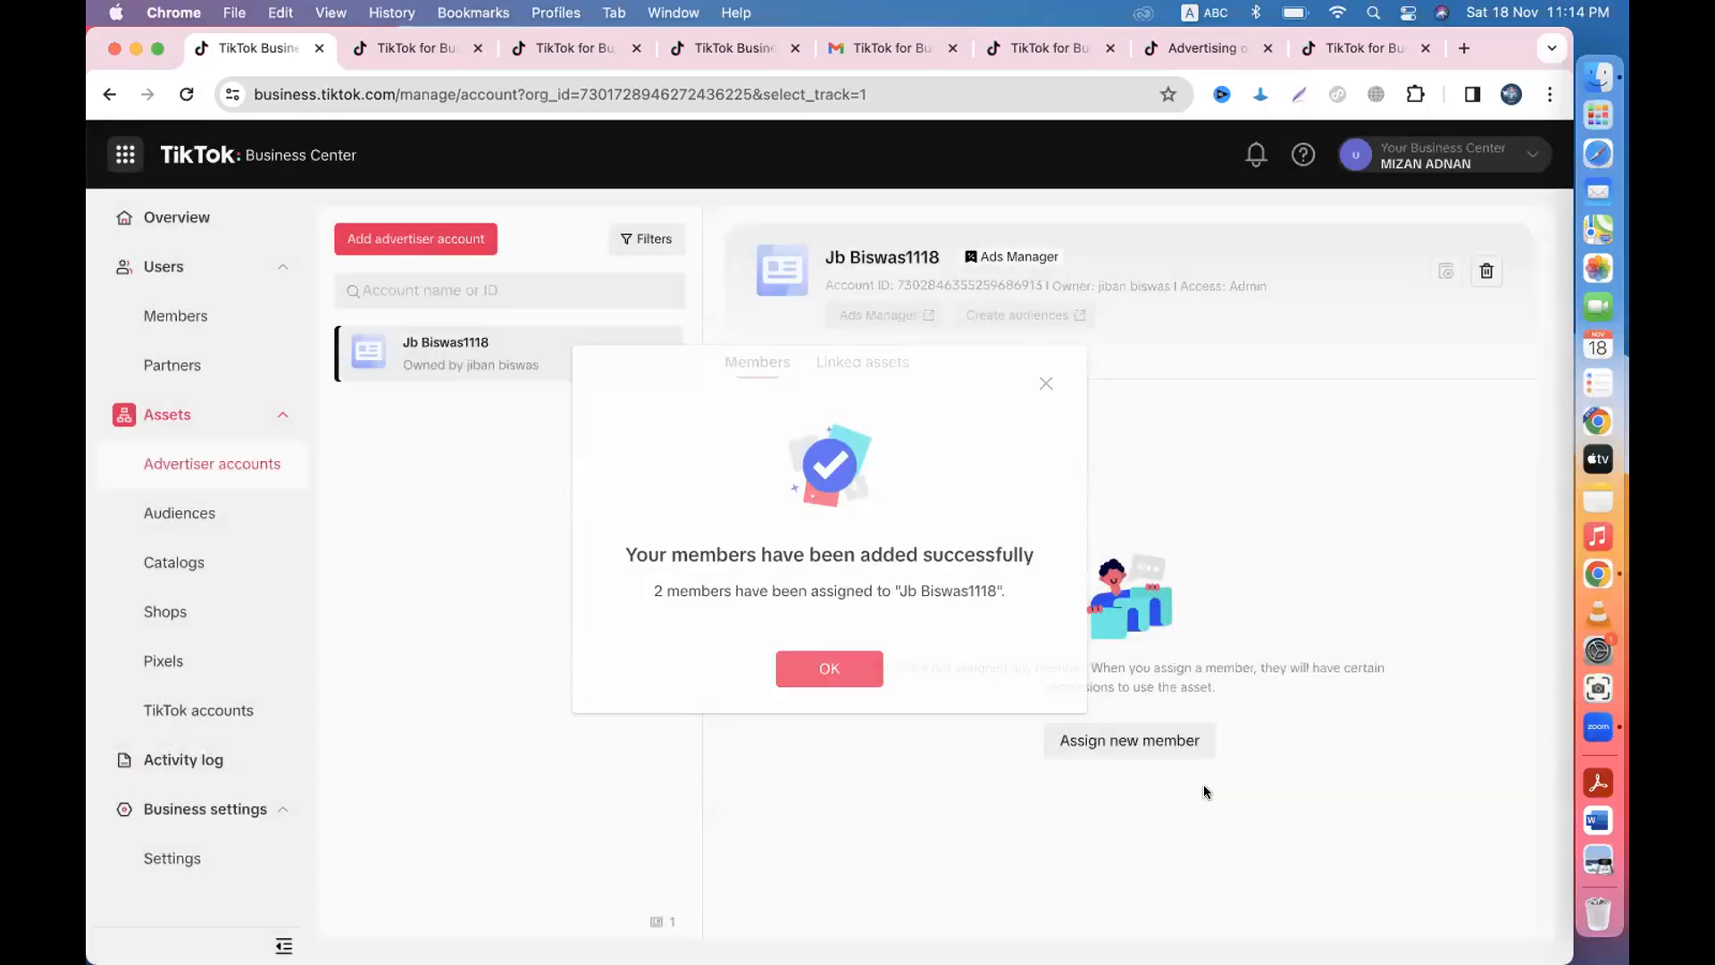
left_click(820, 675)
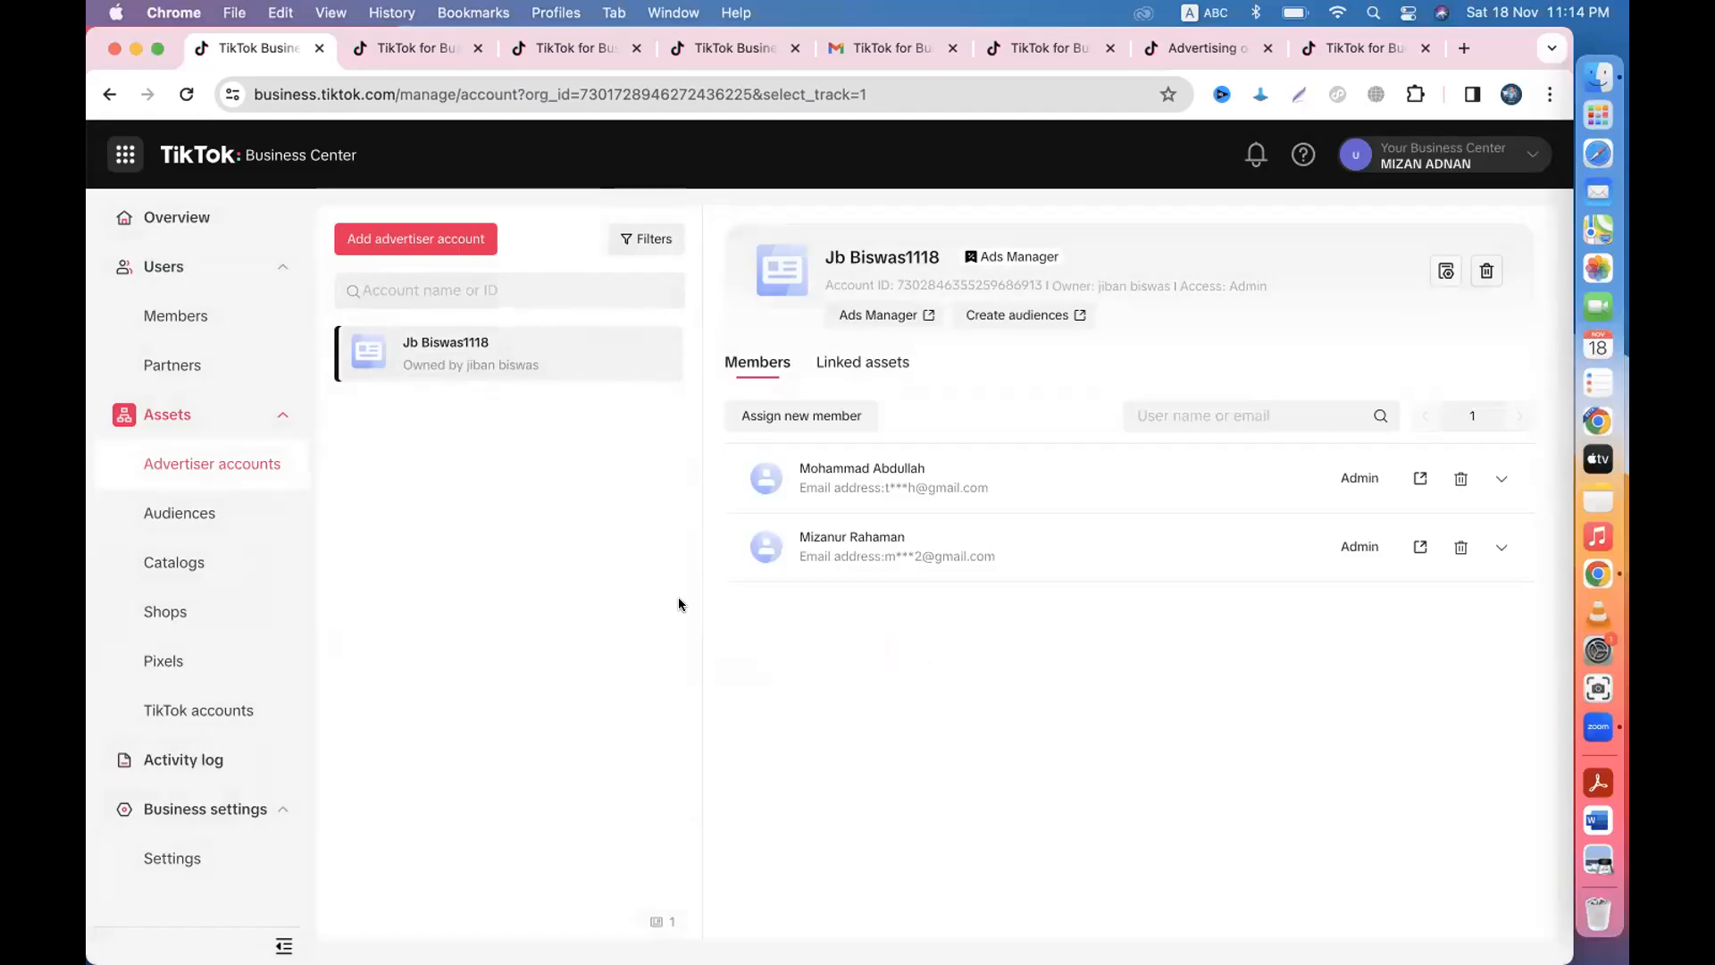
left_click(423, 238)
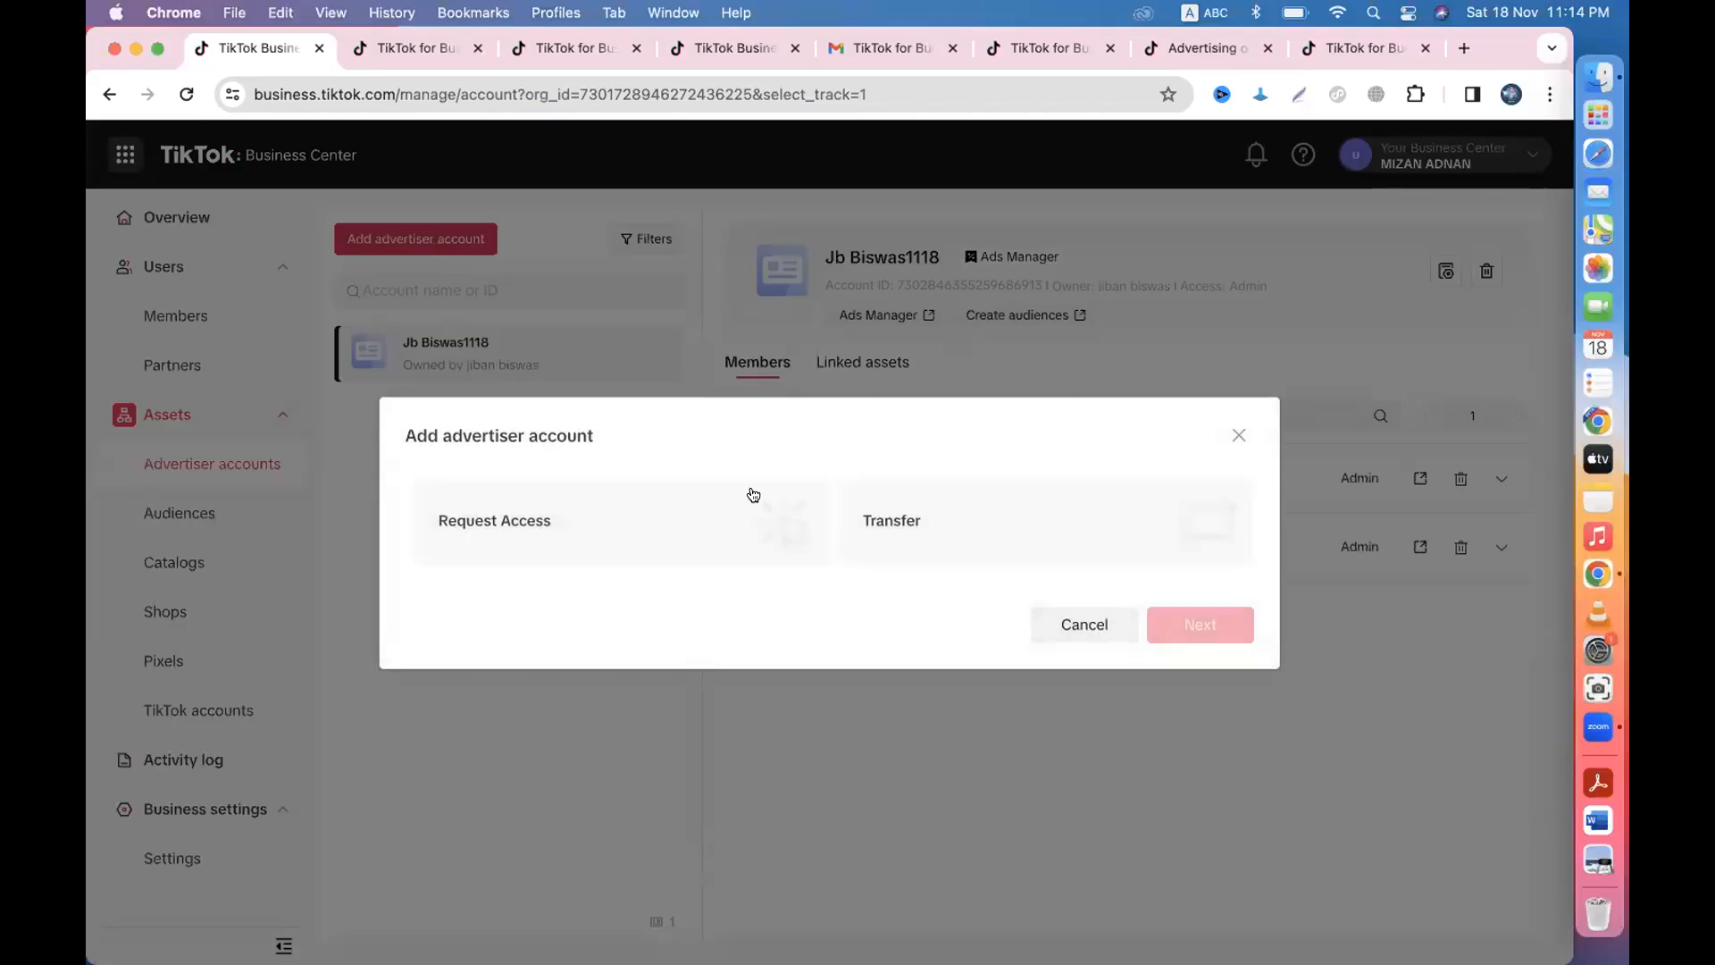
Start a Request Access form for another ad account with Admin permission, then cancel it
left_click(651, 533)
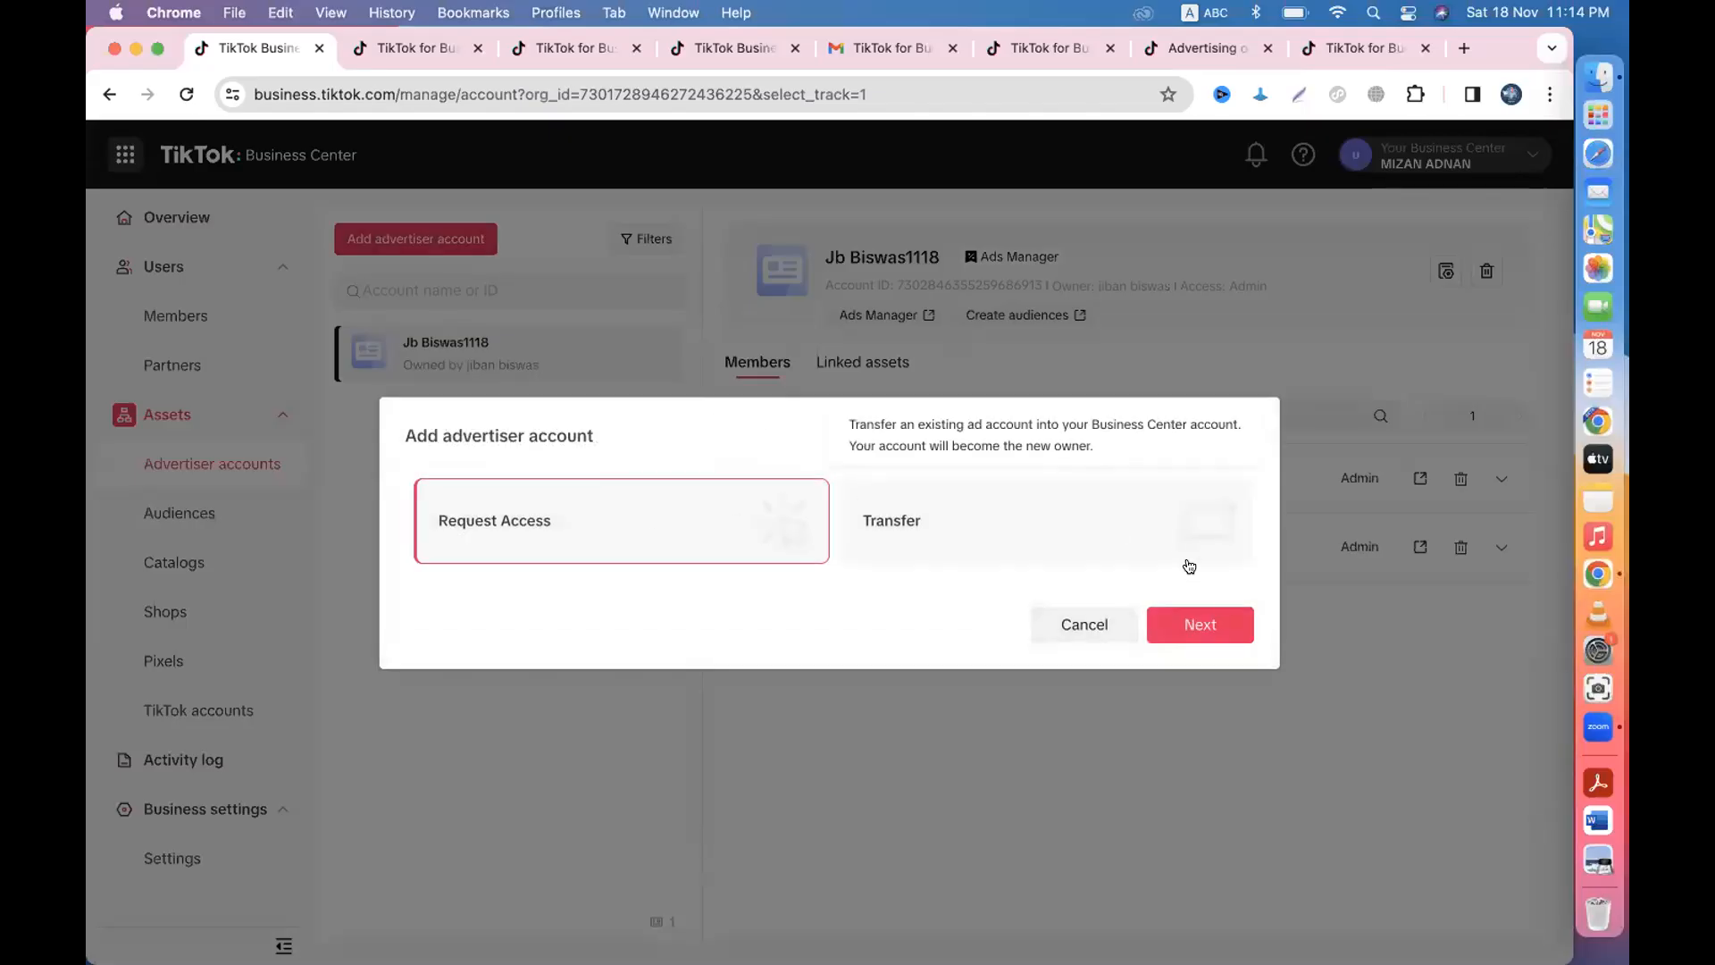
left_click(1198, 624)
left_click(582, 451)
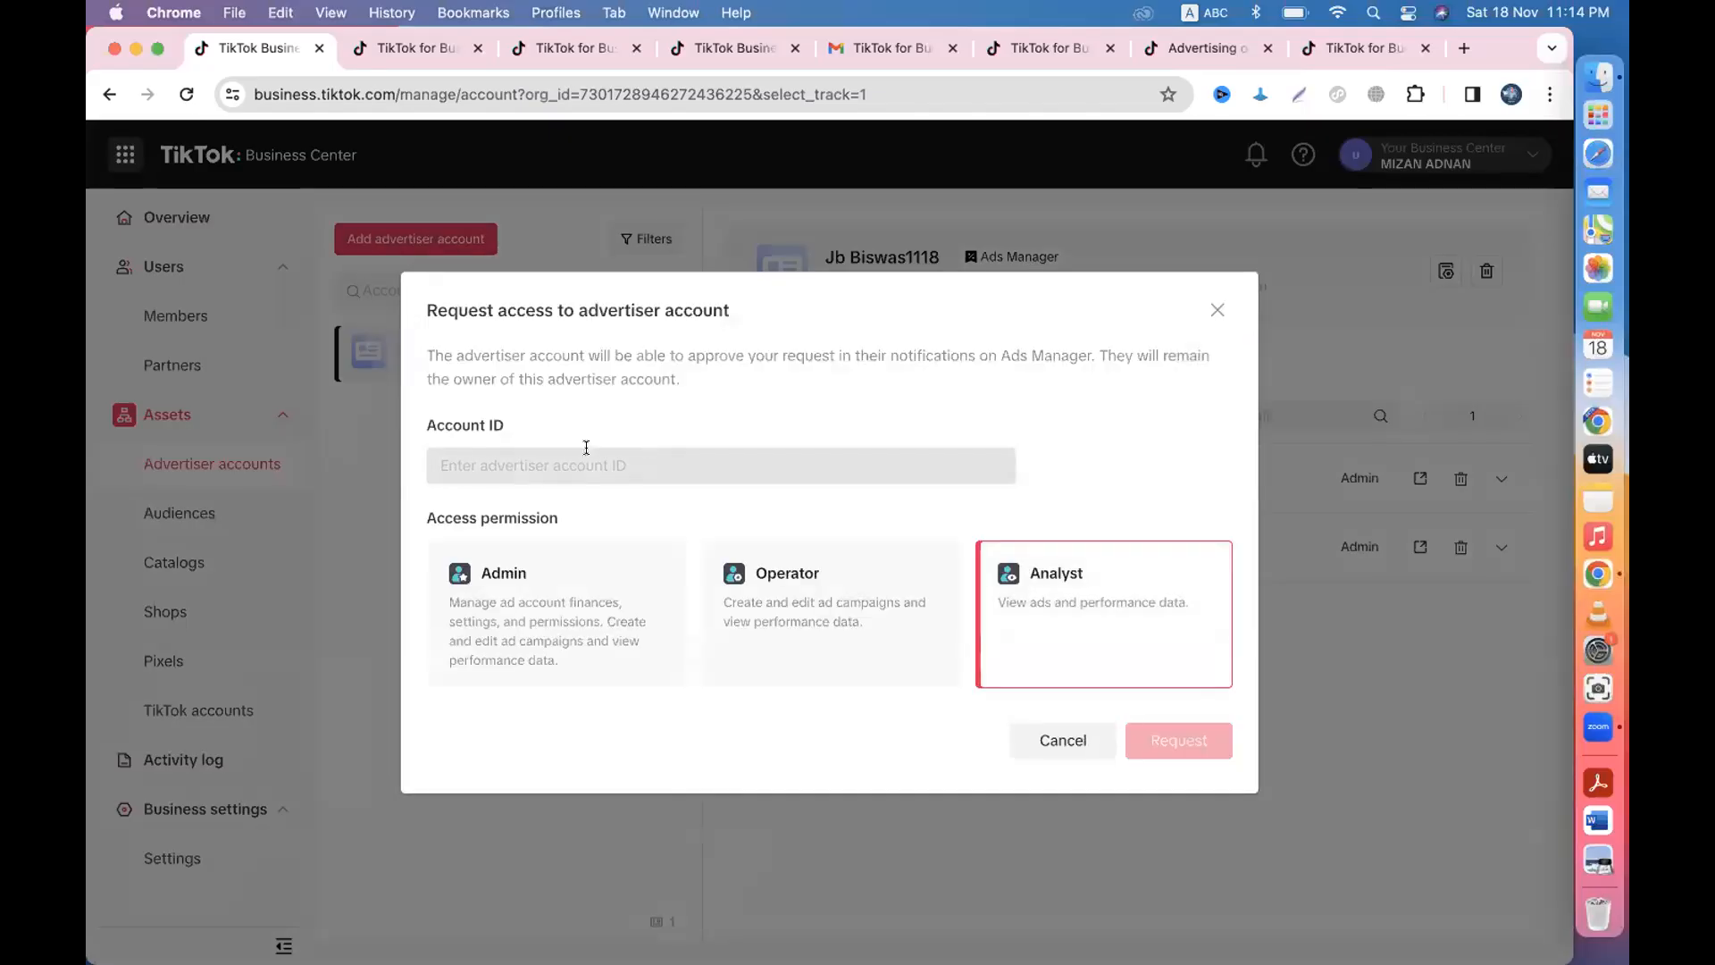
left_click(555, 582)
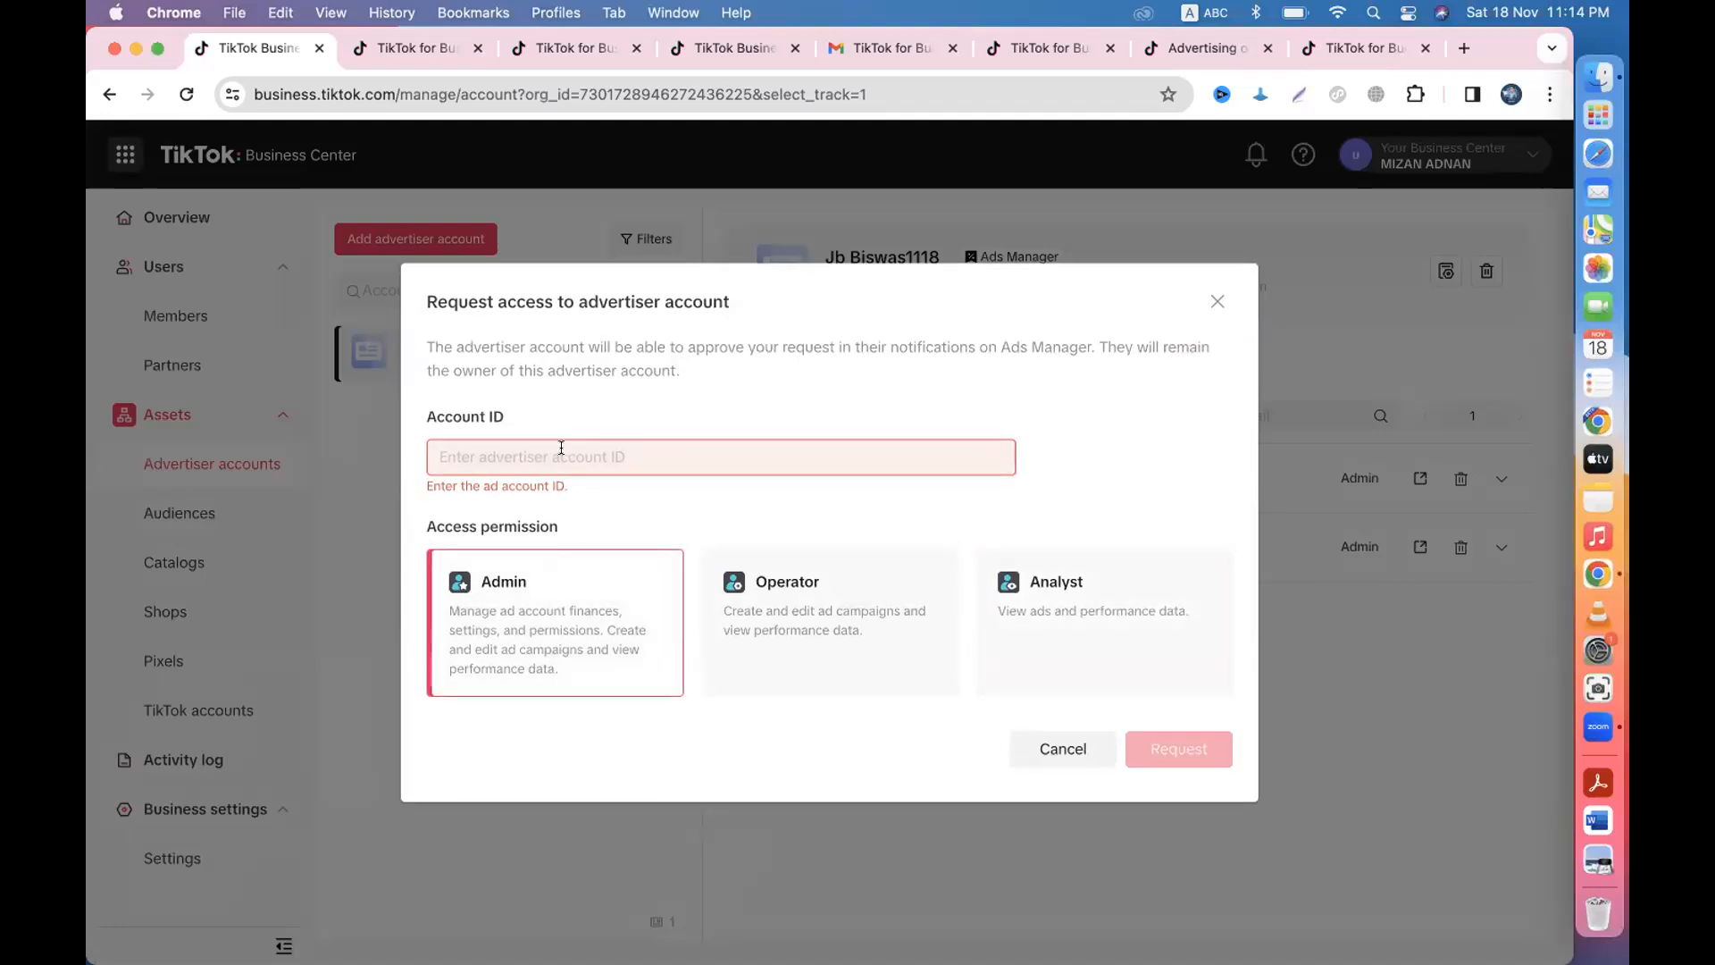
left_click(1037, 749)
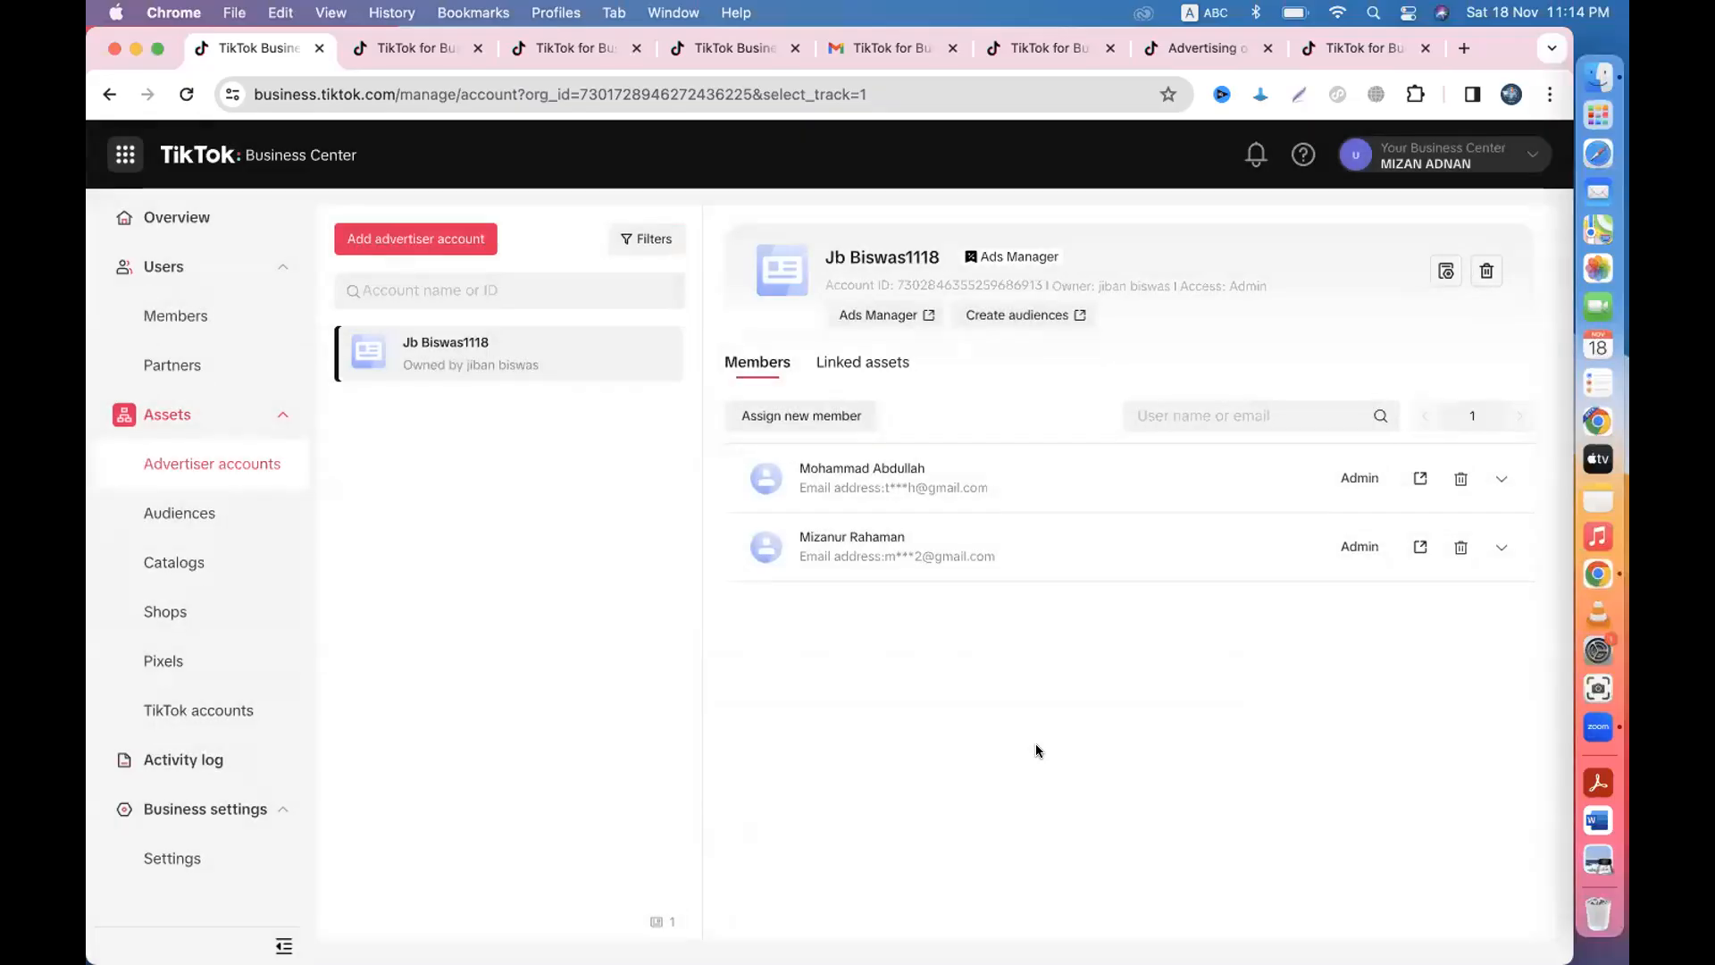
Move between Members and Advertiser accounts in the sidebar, ending on the members list
left_click(173, 319)
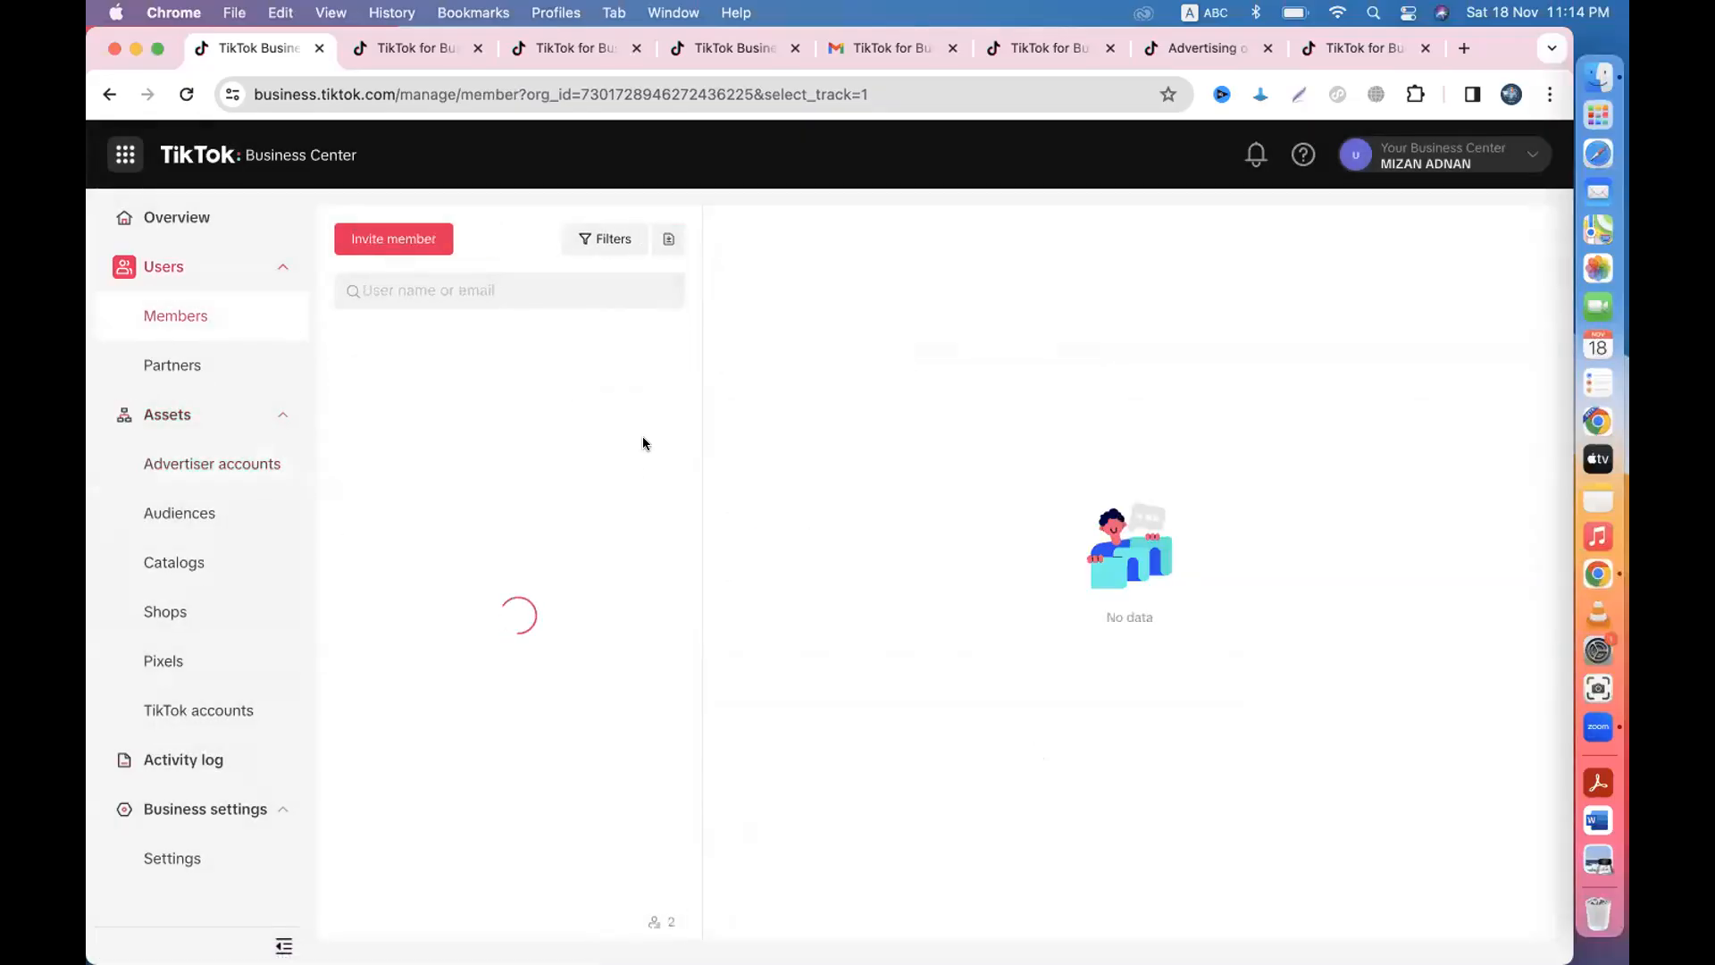
left_click(206, 465)
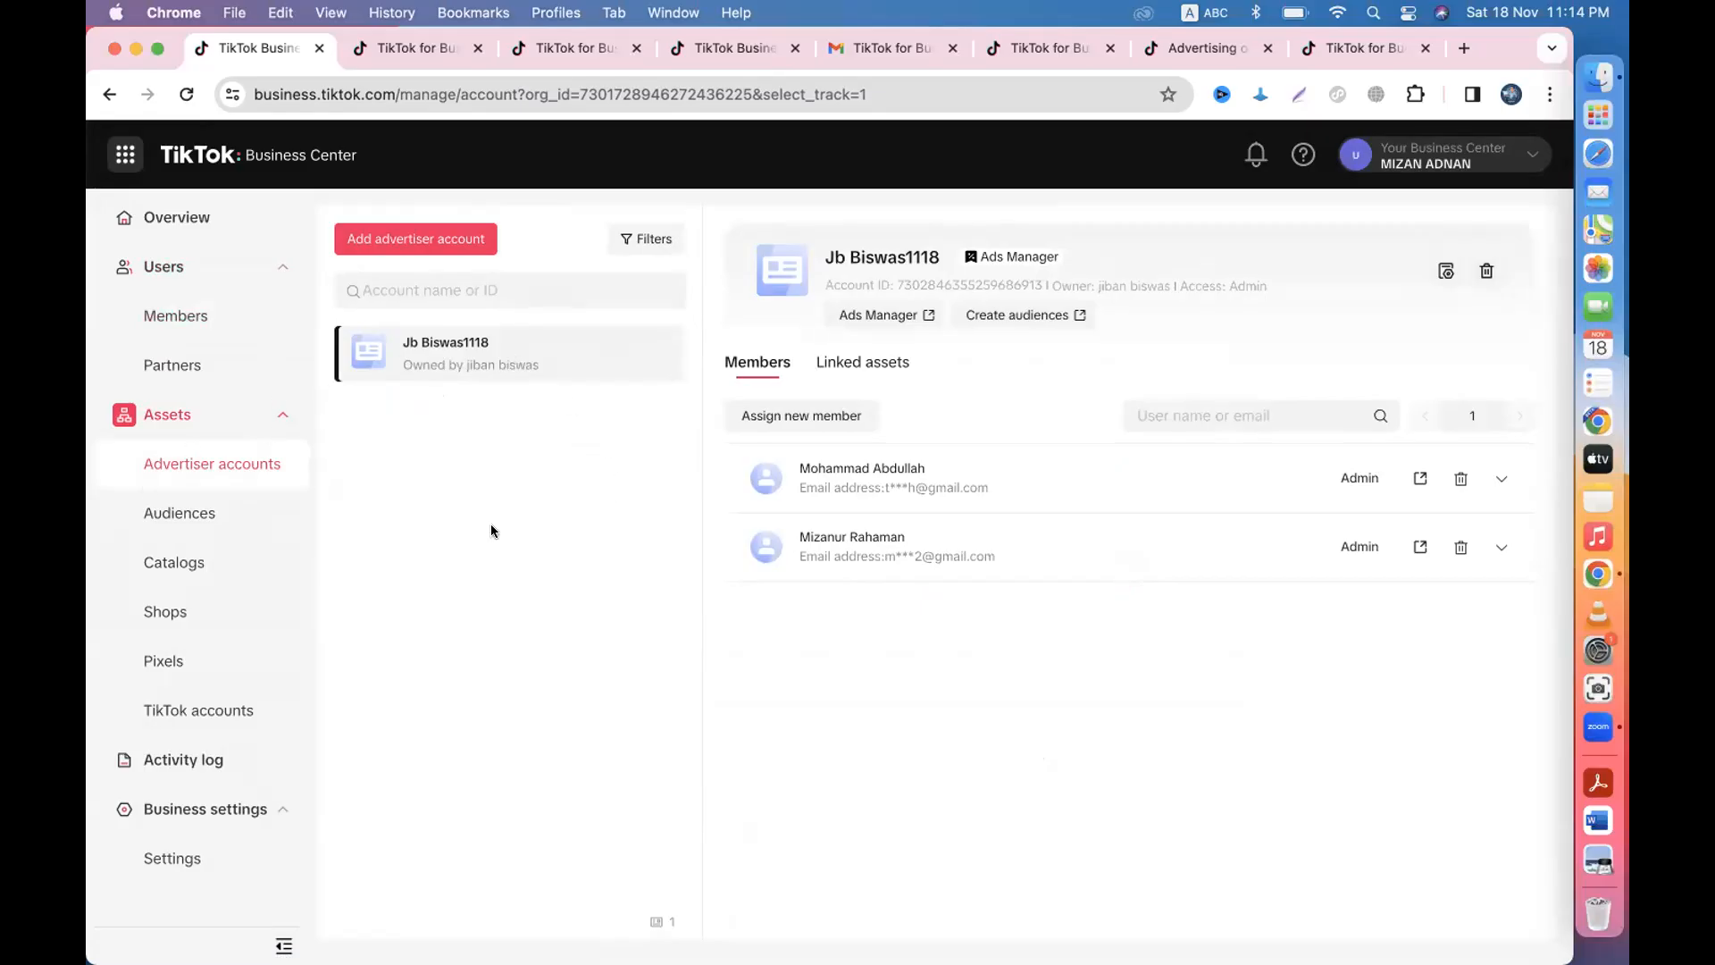
left_click(170, 315)
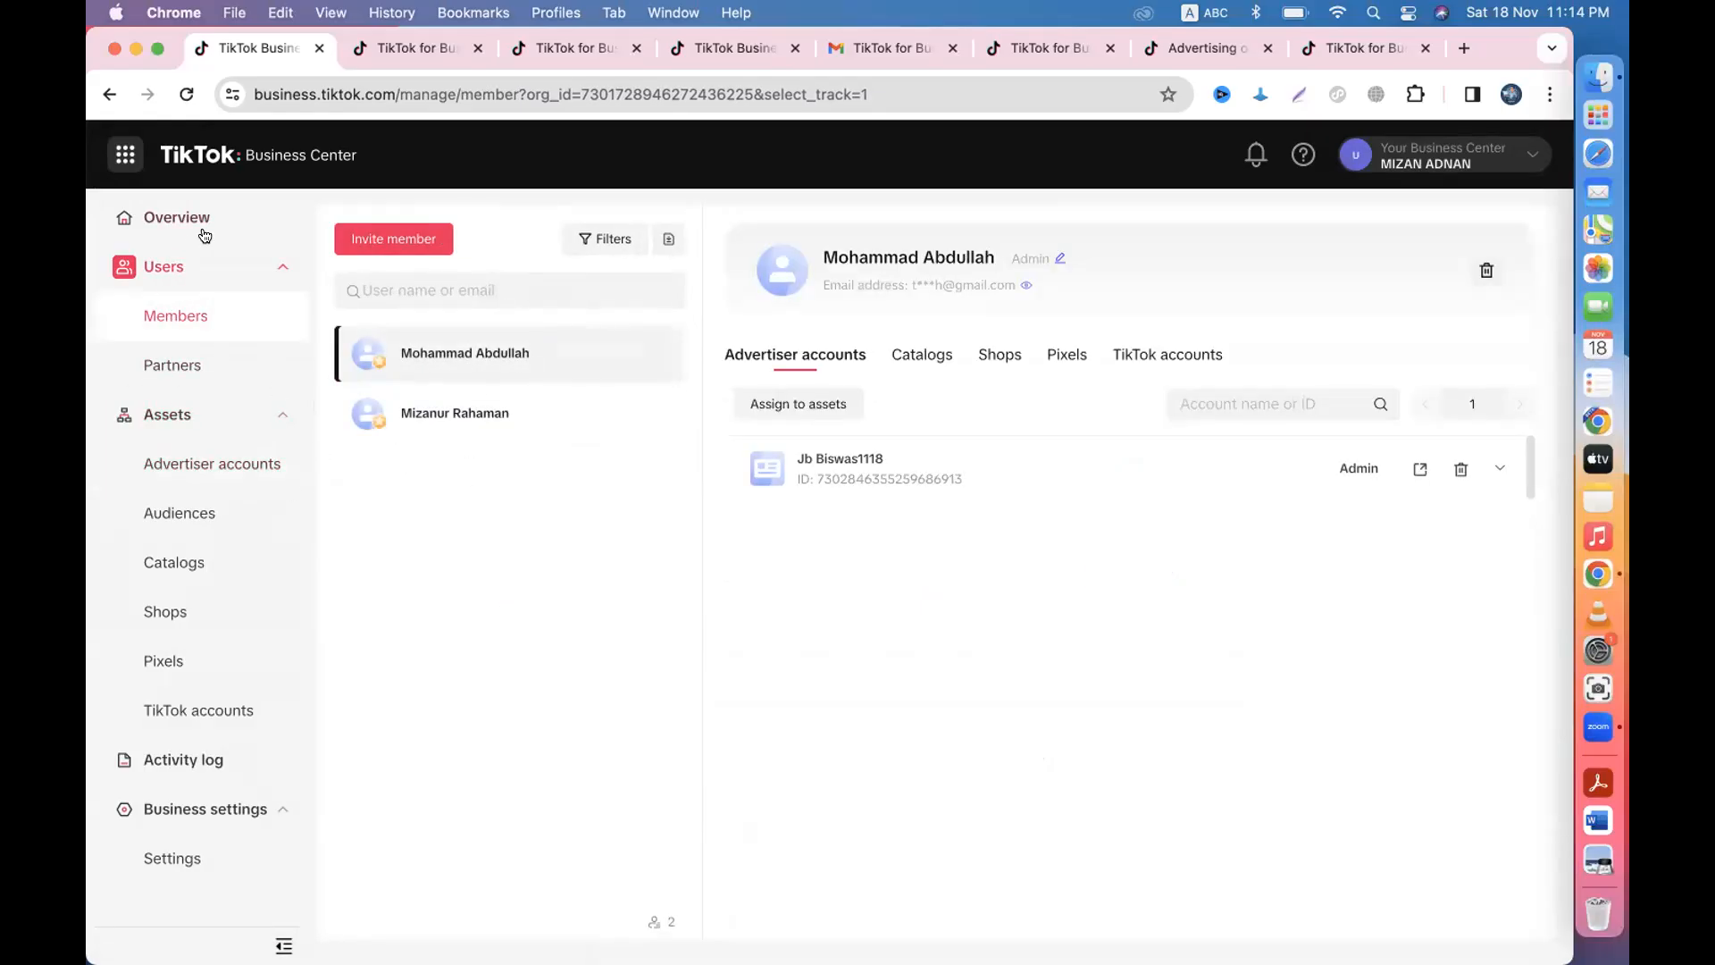
Review members' ad account assignments, then return to the Advertiser accounts page listing both Admins
left_click(218, 467)
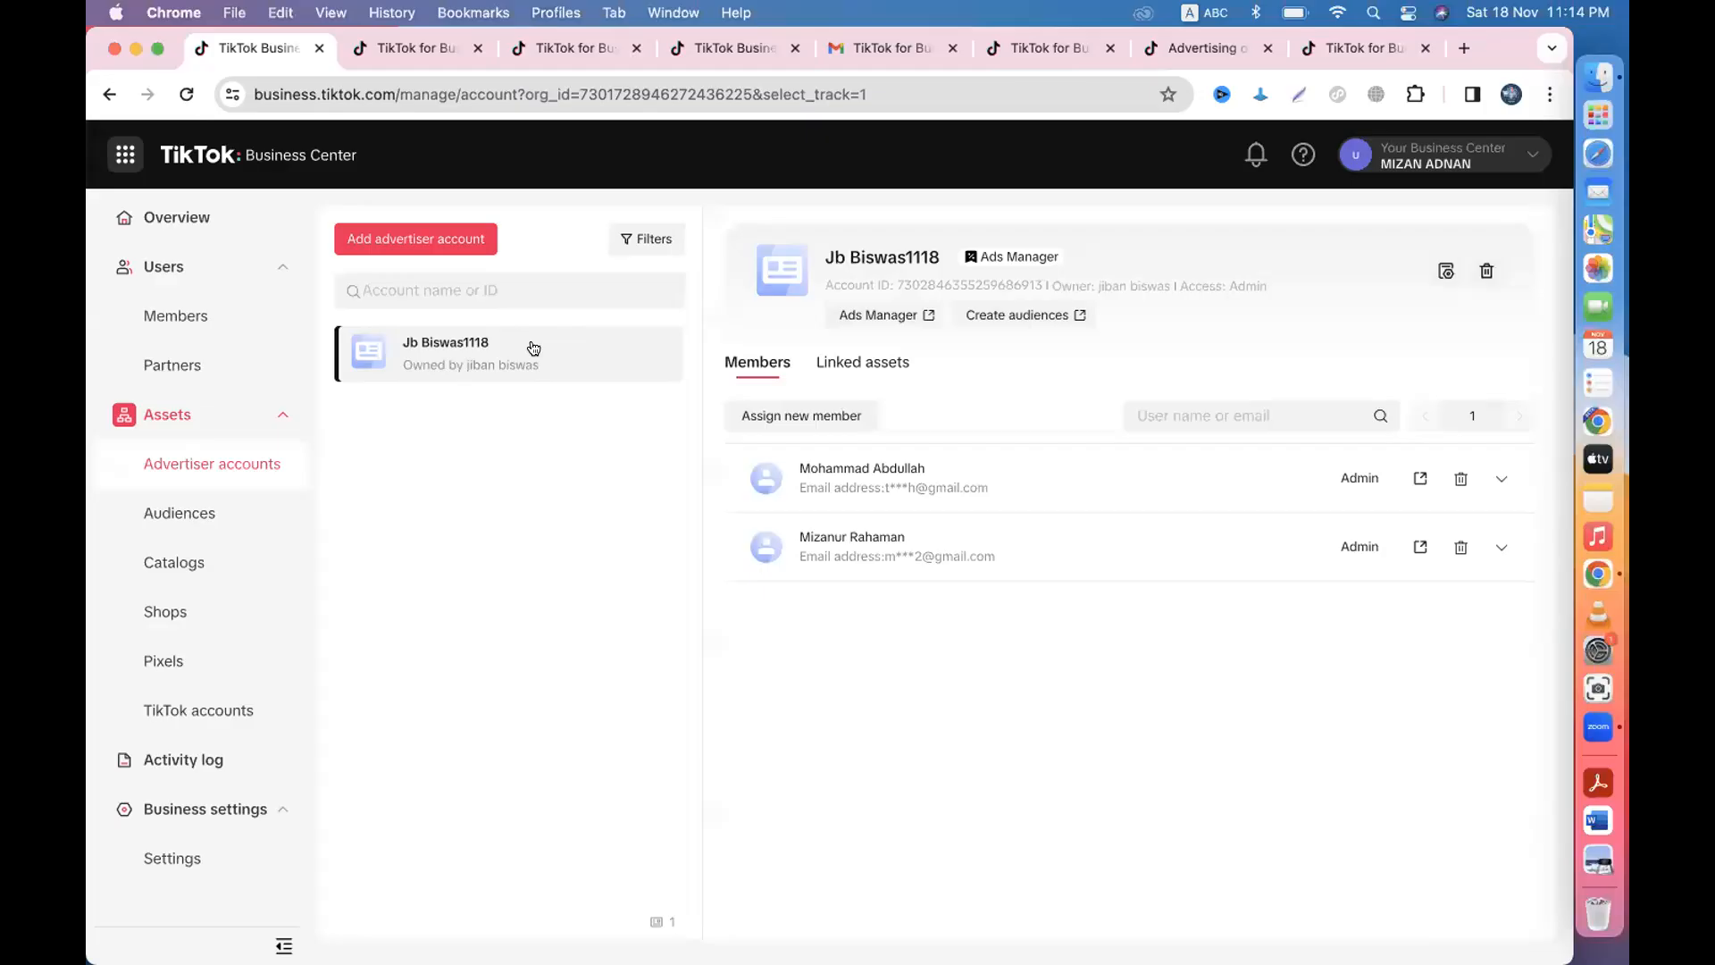
left_click(159, 319)
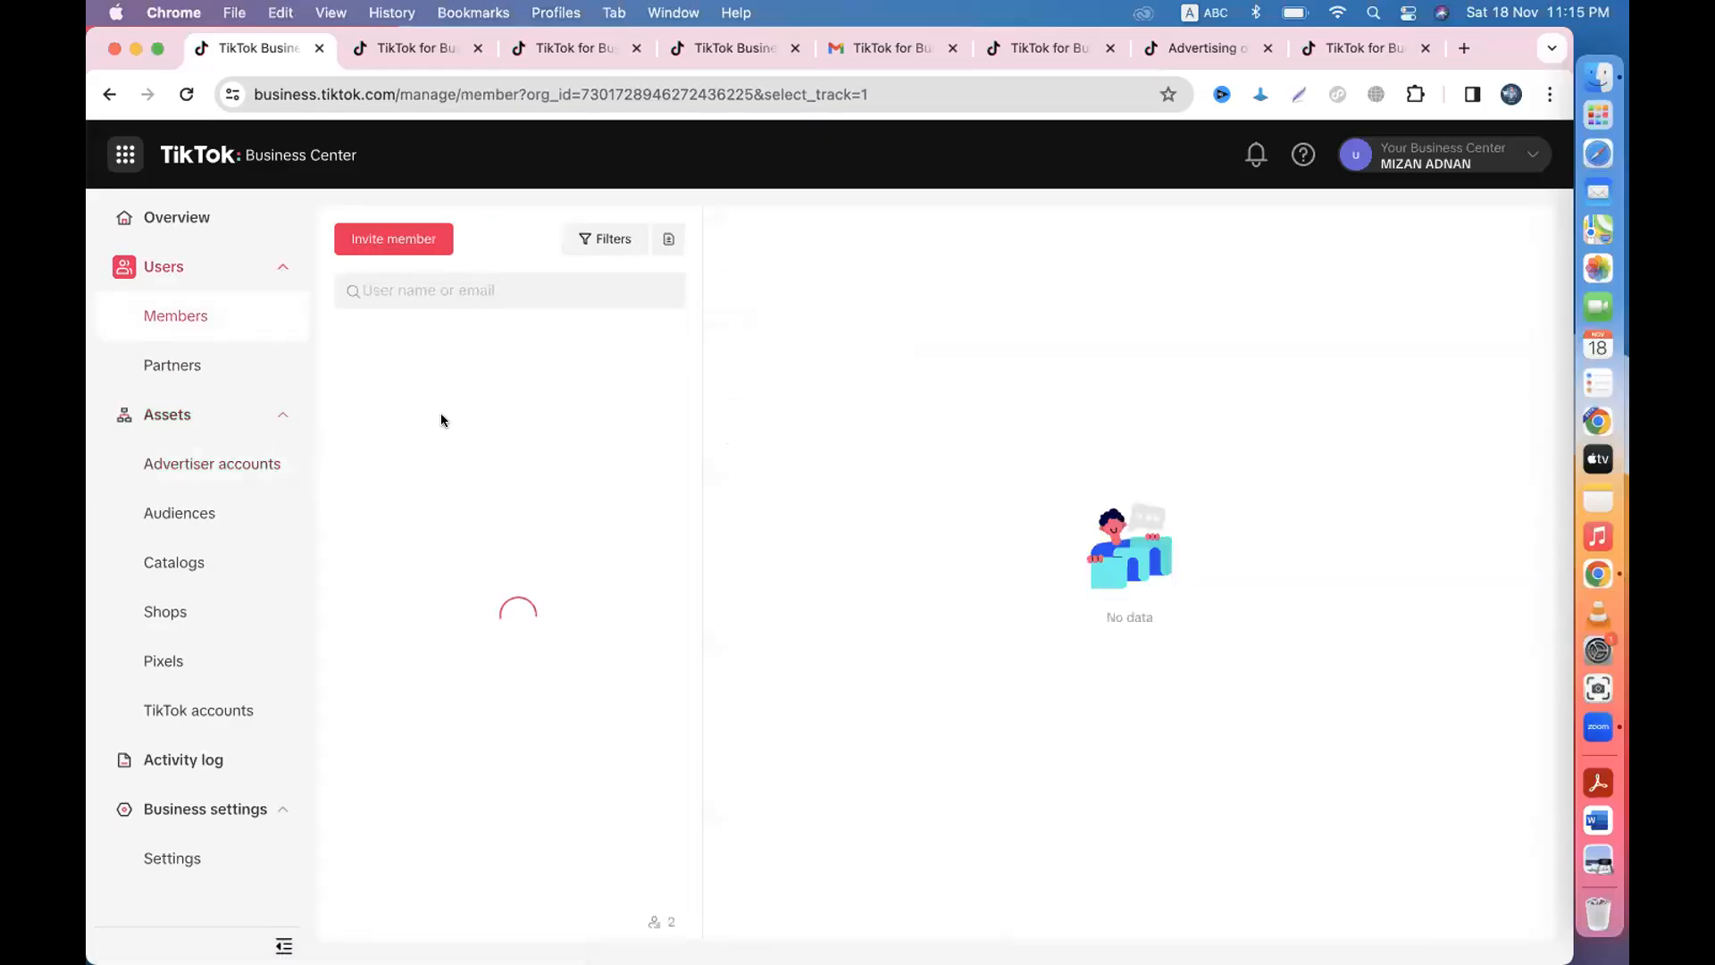
left_click(228, 467)
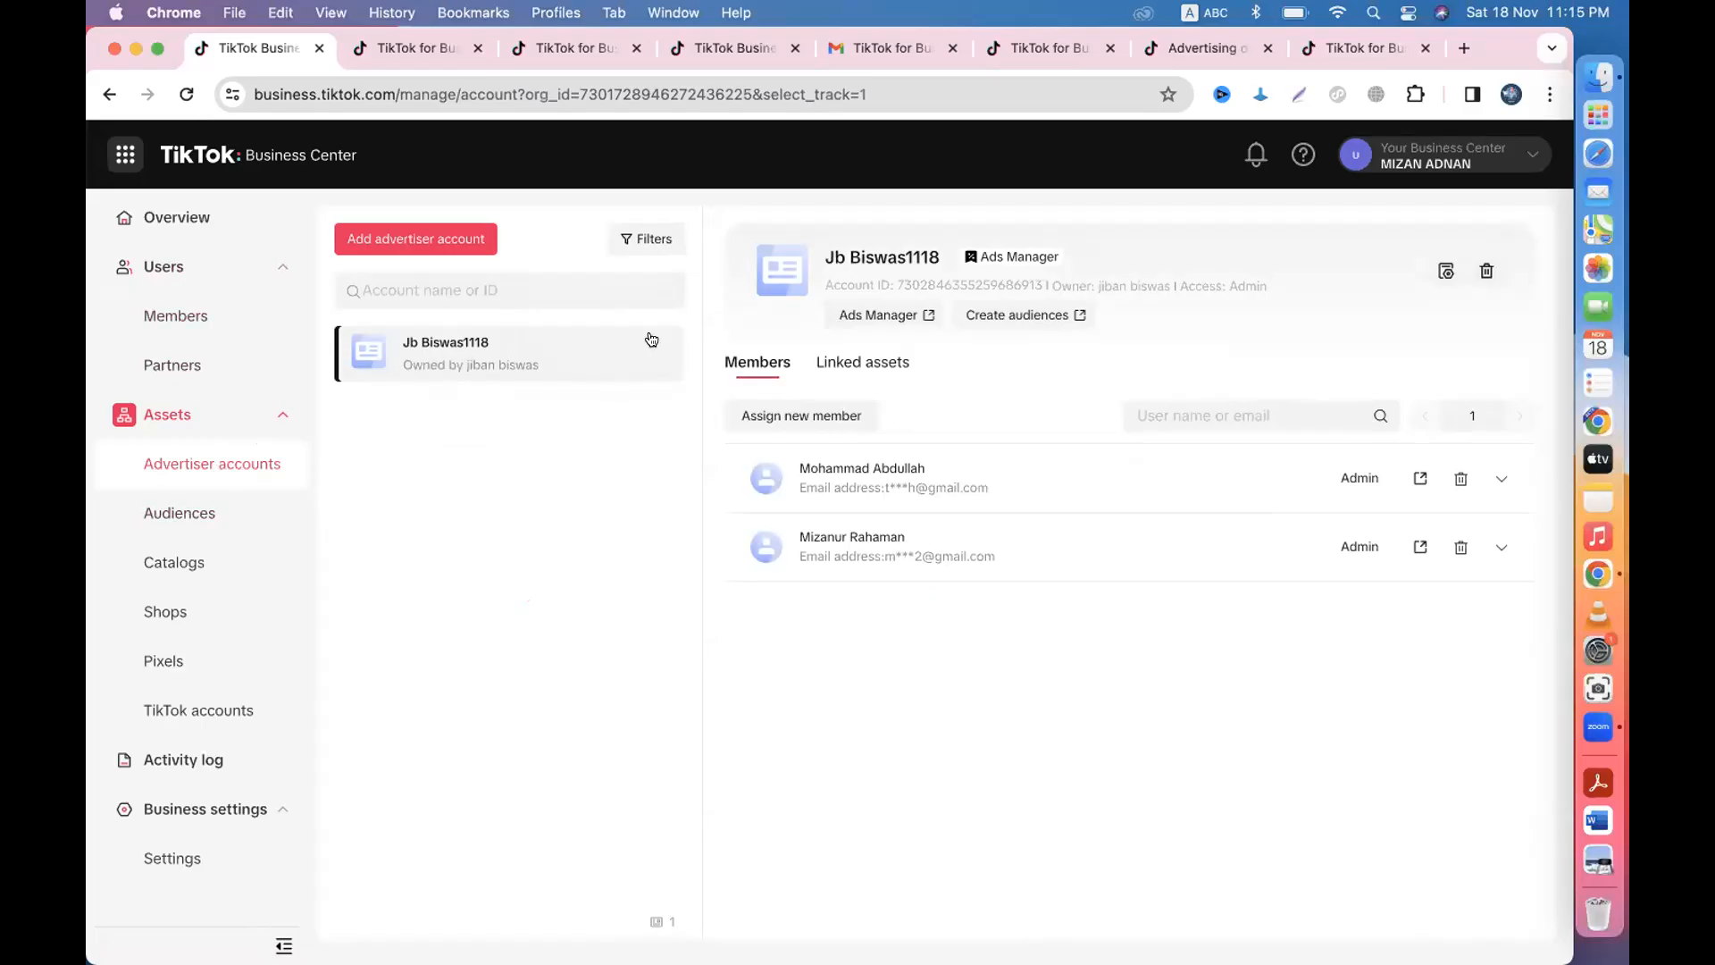
Open the member assignment form, select all members, then close it without assigning
left_click(797, 415)
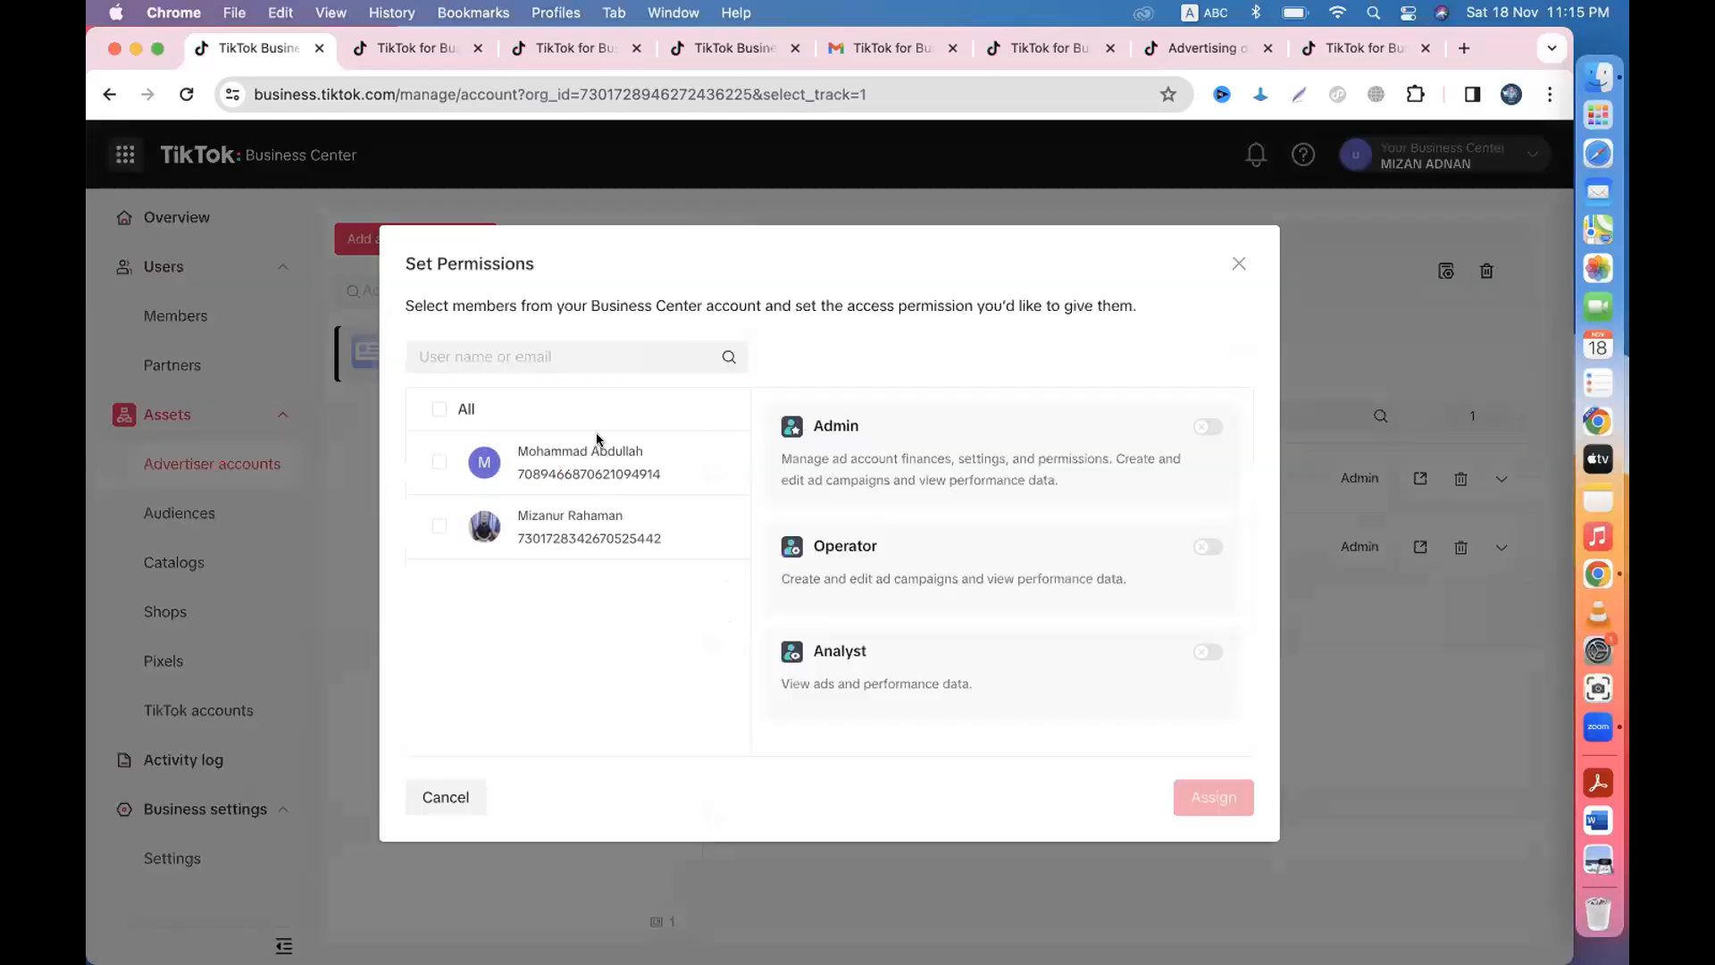
left_click(439, 404)
left_click(1235, 264)
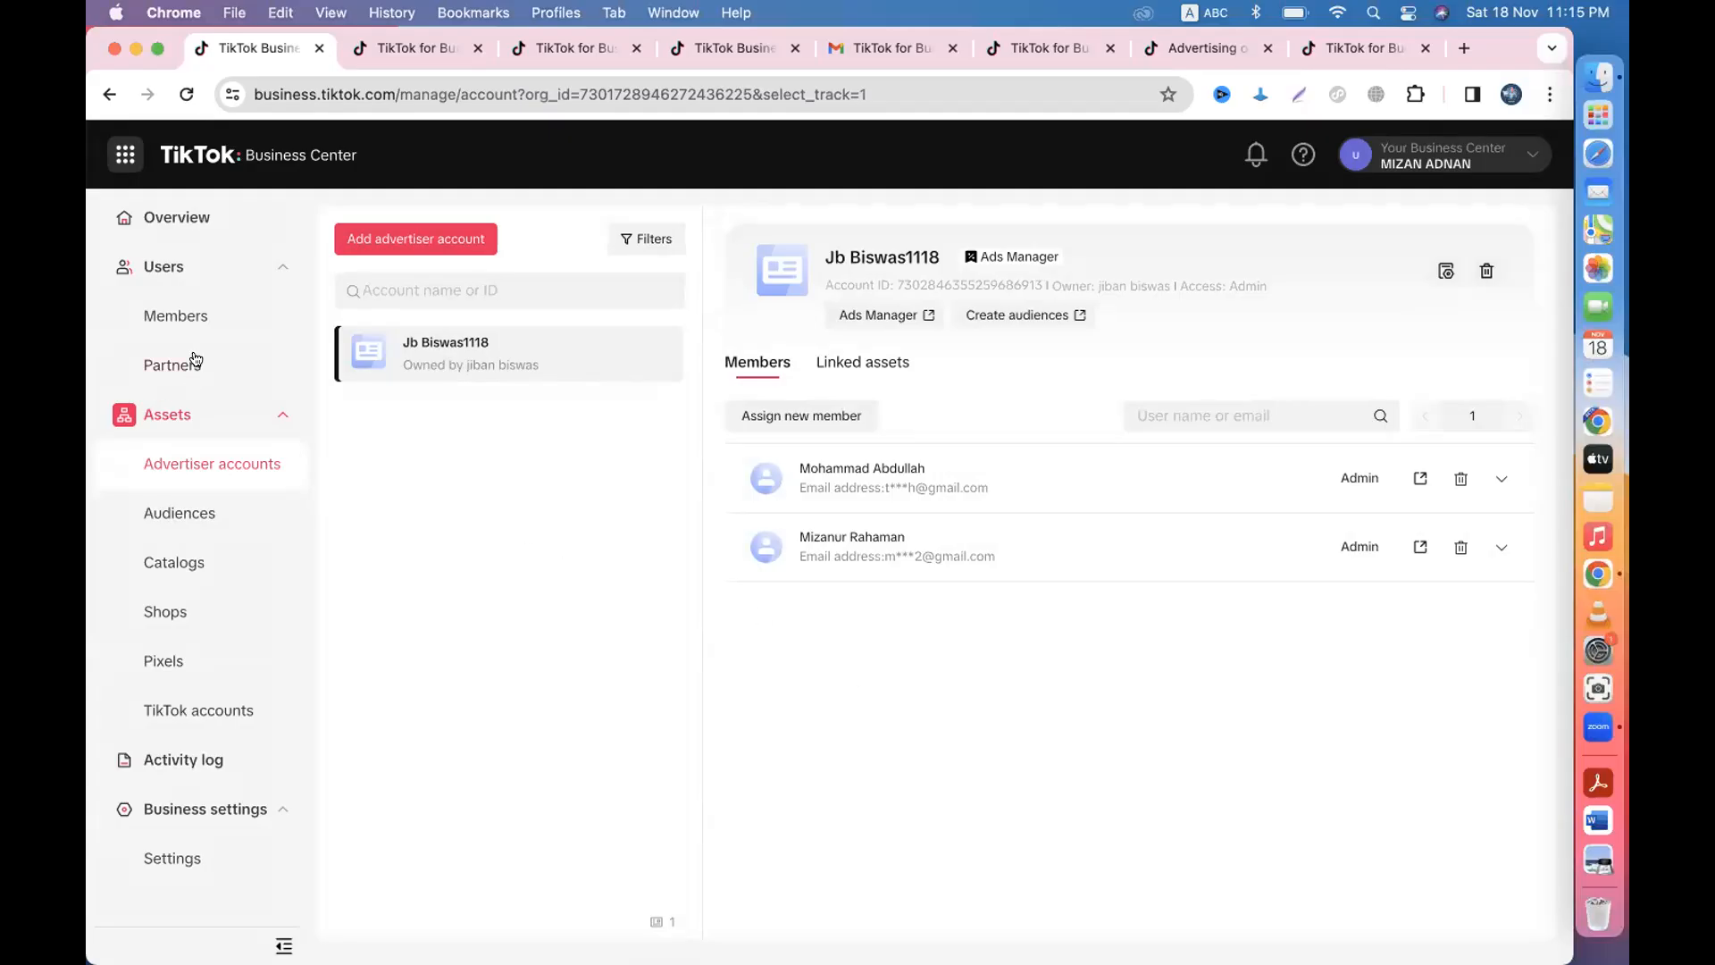
On the Members list, start inviting a new Admin member, then close the form without inviting
left_click(189, 323)
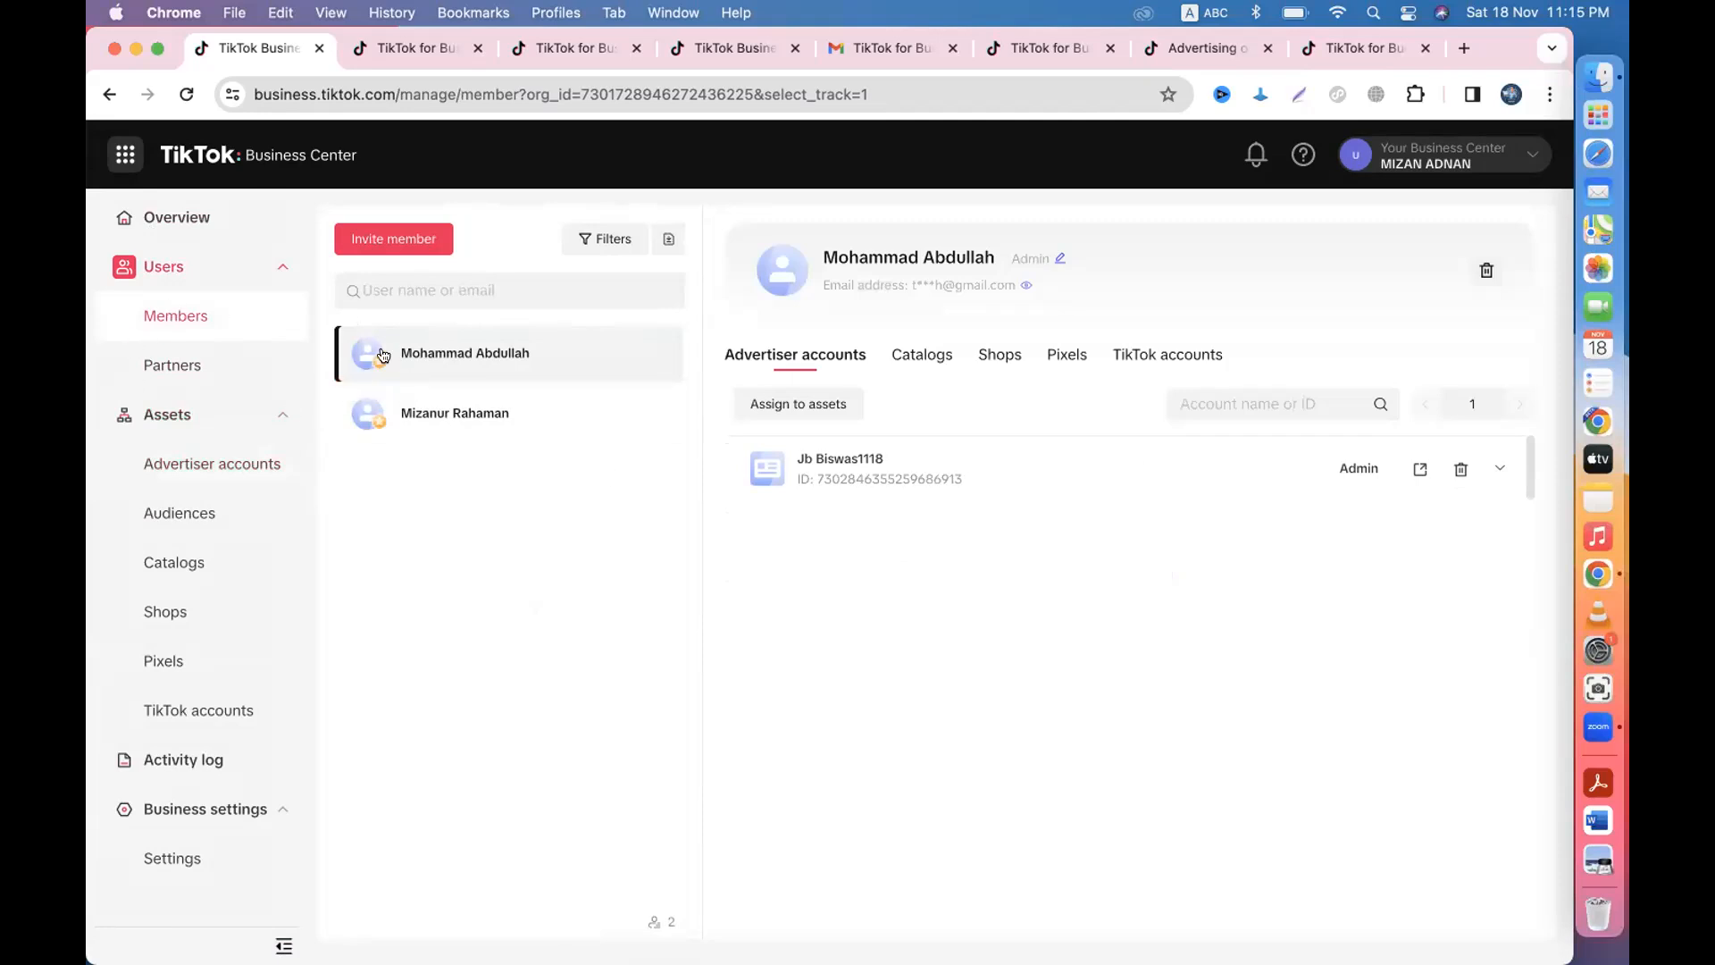
left_click(400, 240)
left_click(614, 585)
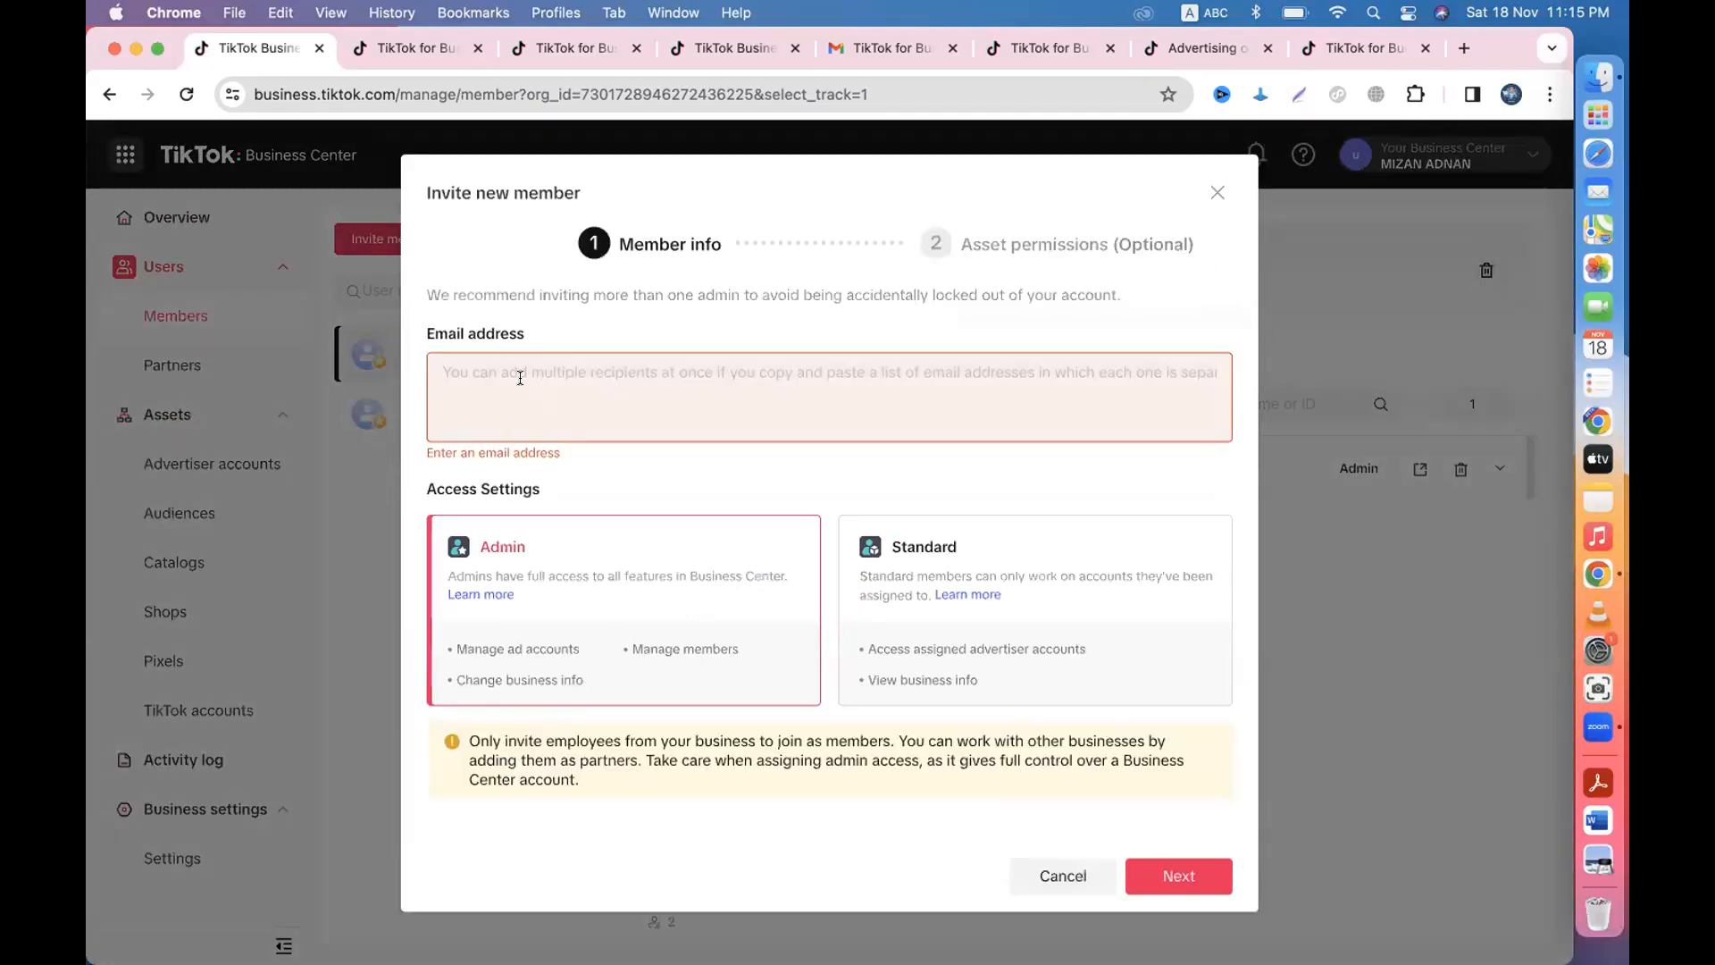
left_click(493, 392)
left_click(1216, 192)
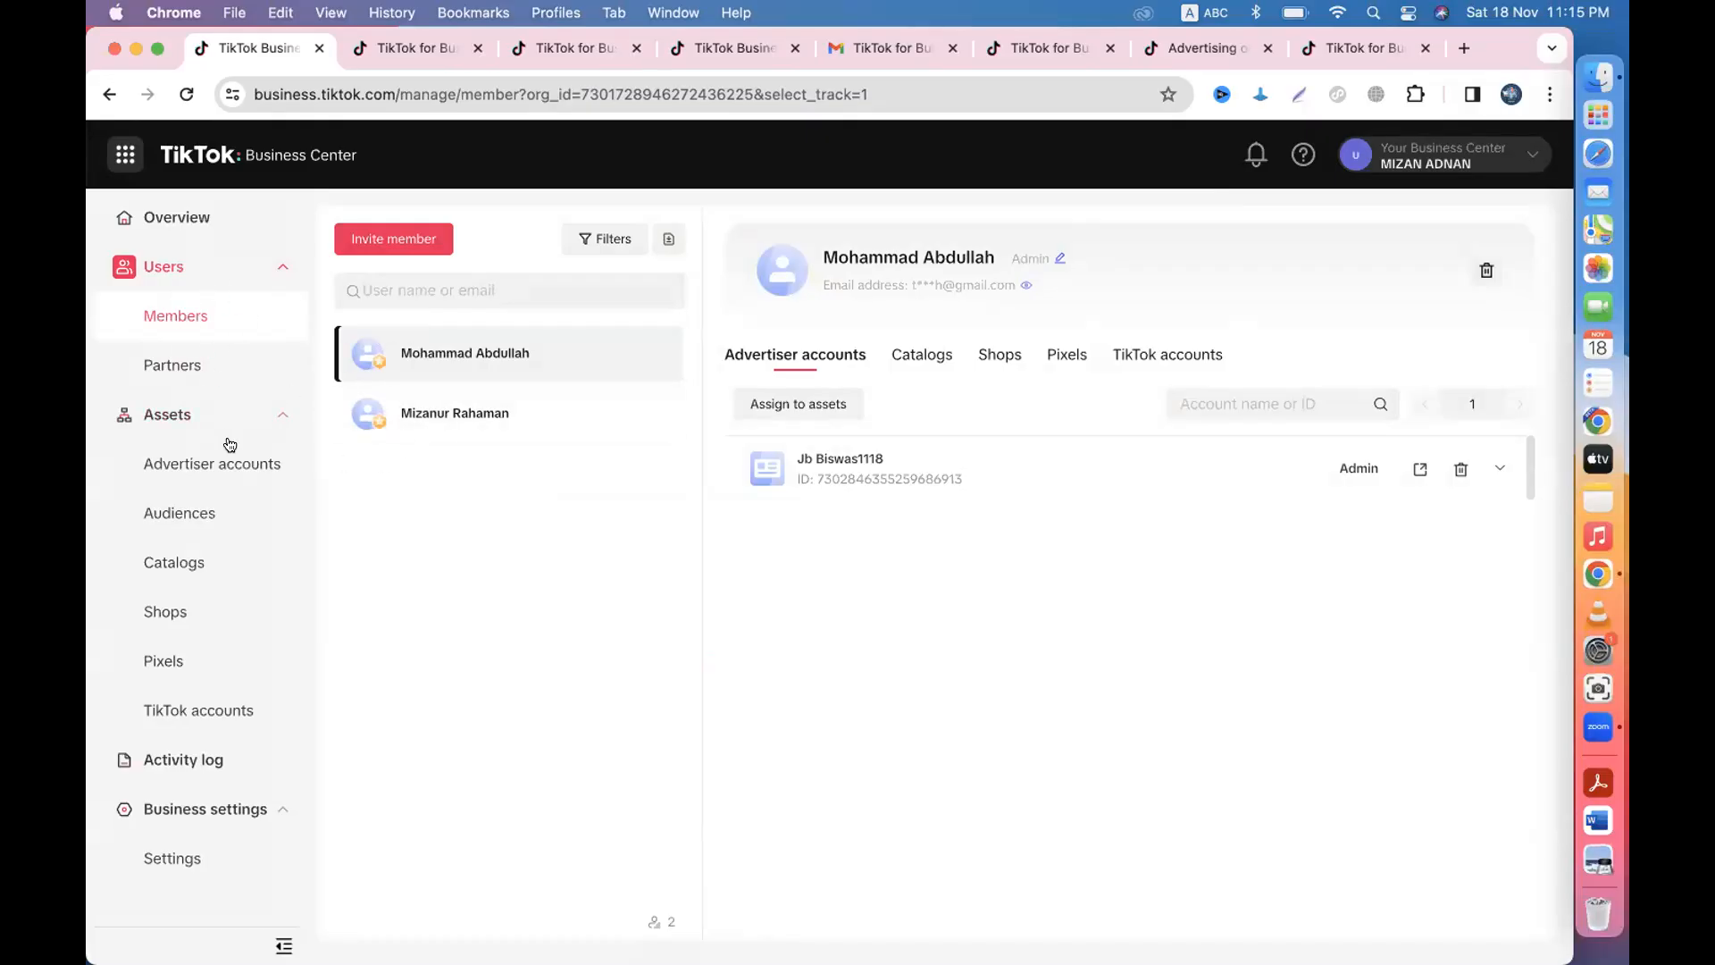
Check the advertiser account's member permission settings, then go to the Members list
left_click(207, 464)
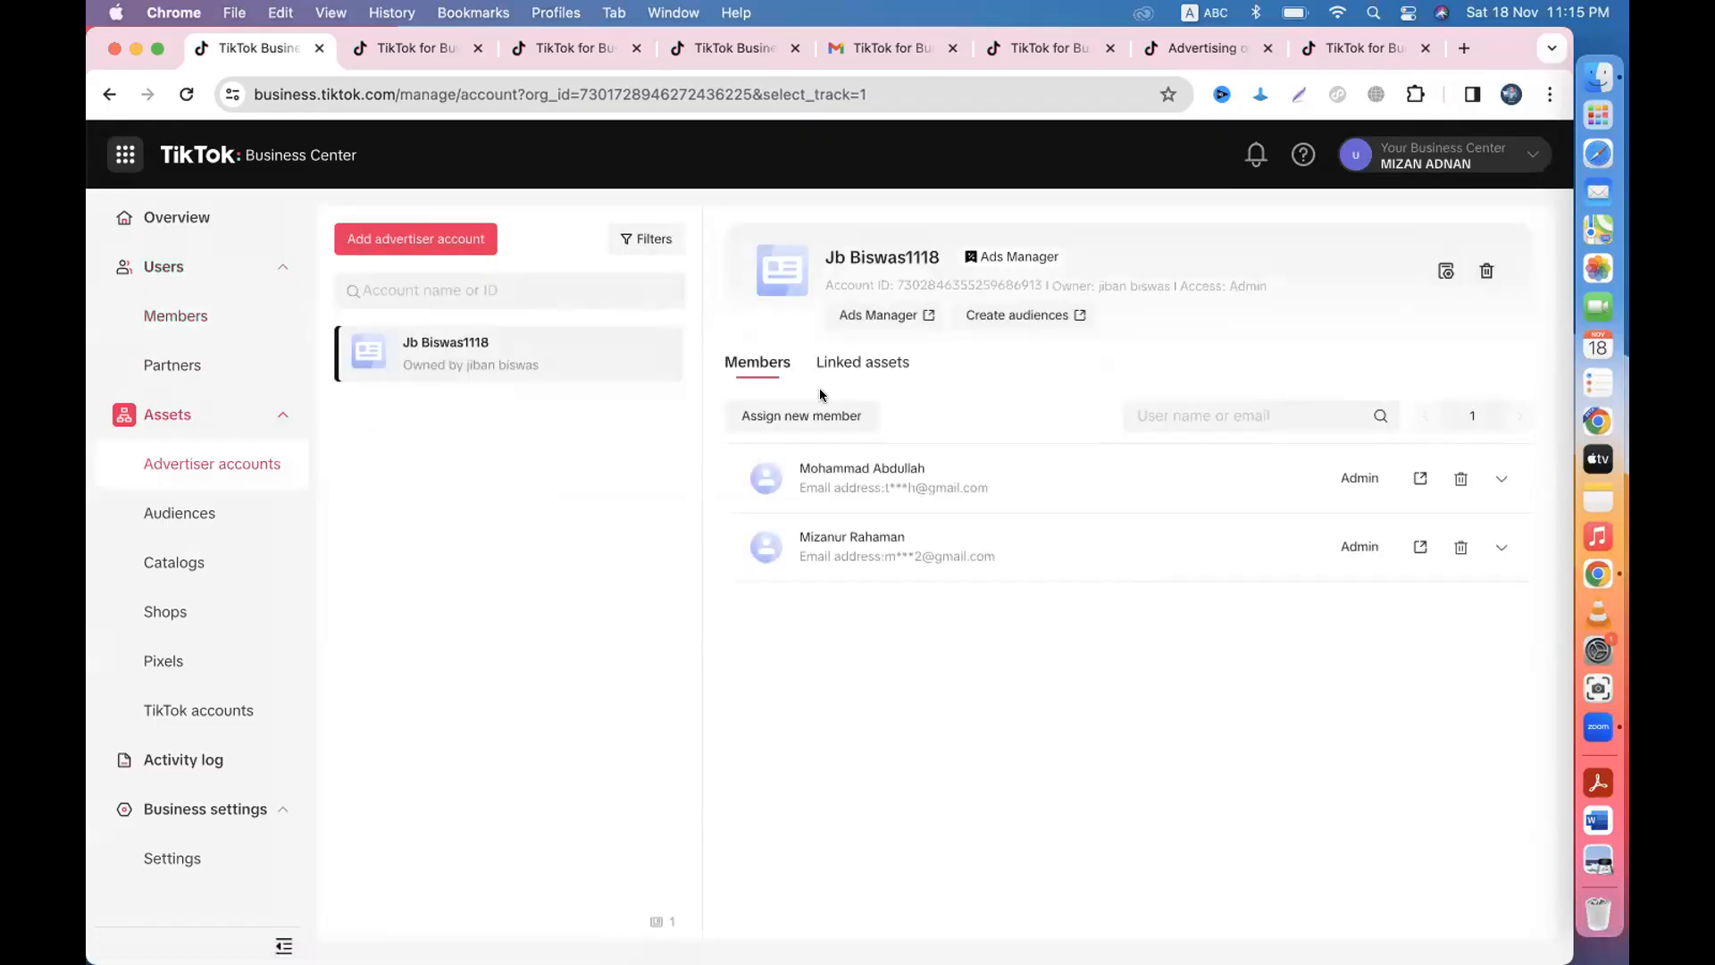
left_click(801, 412)
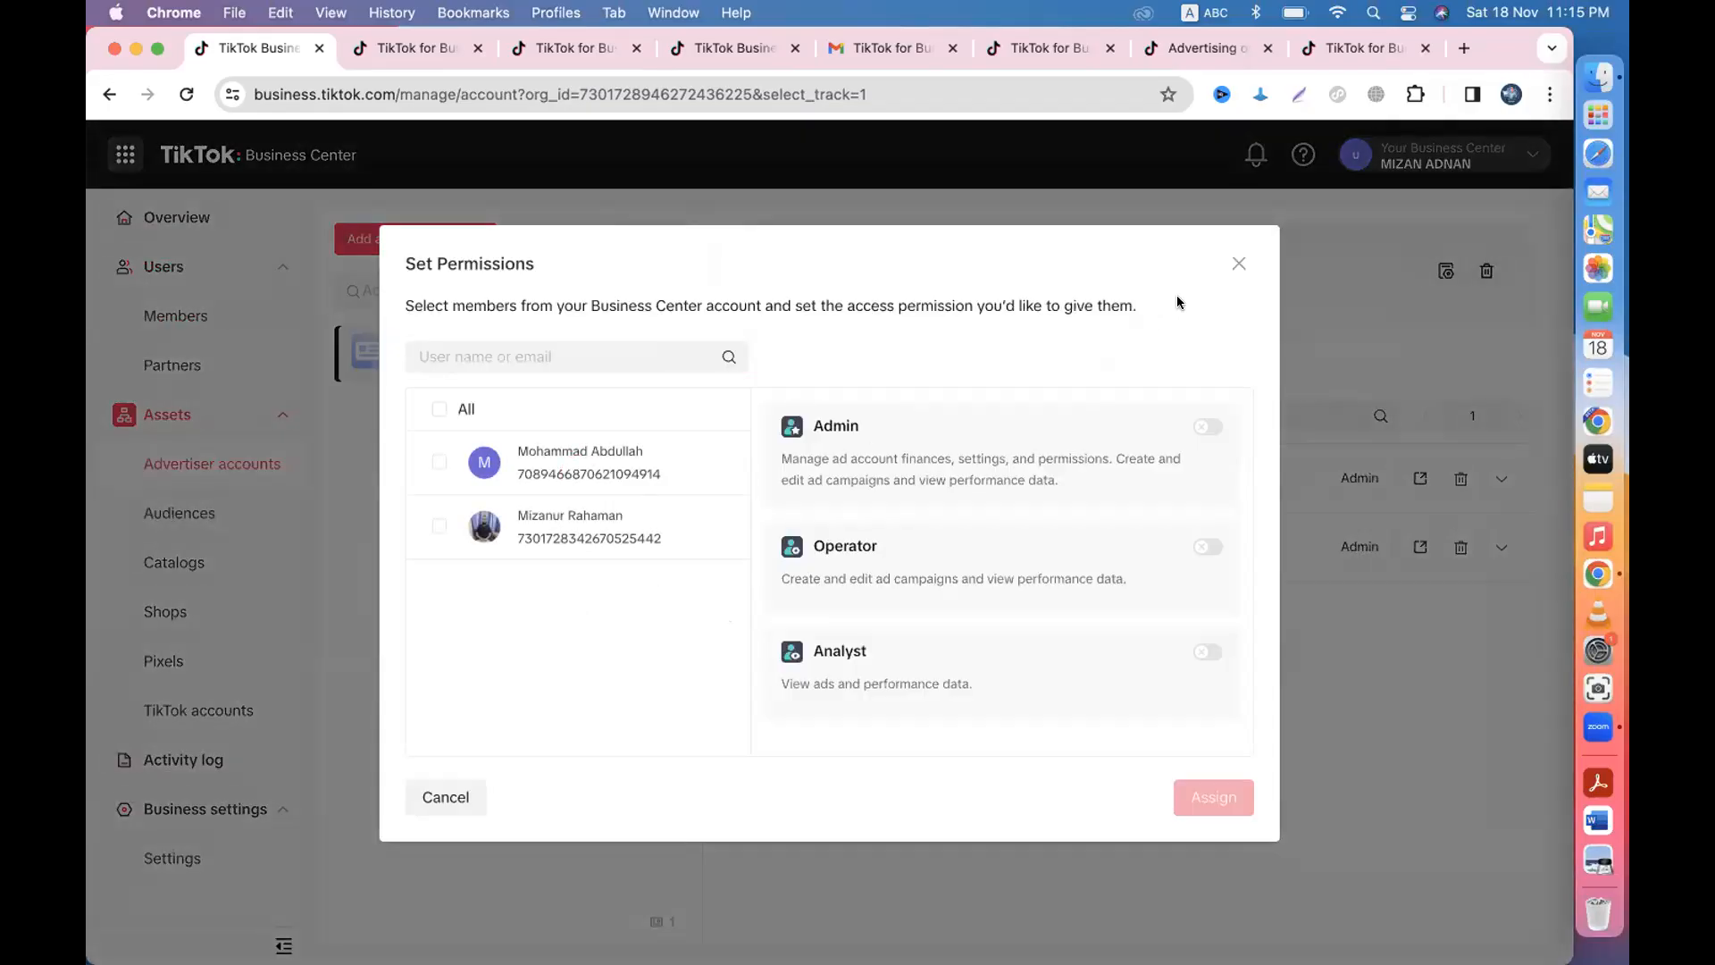
left_click(1239, 263)
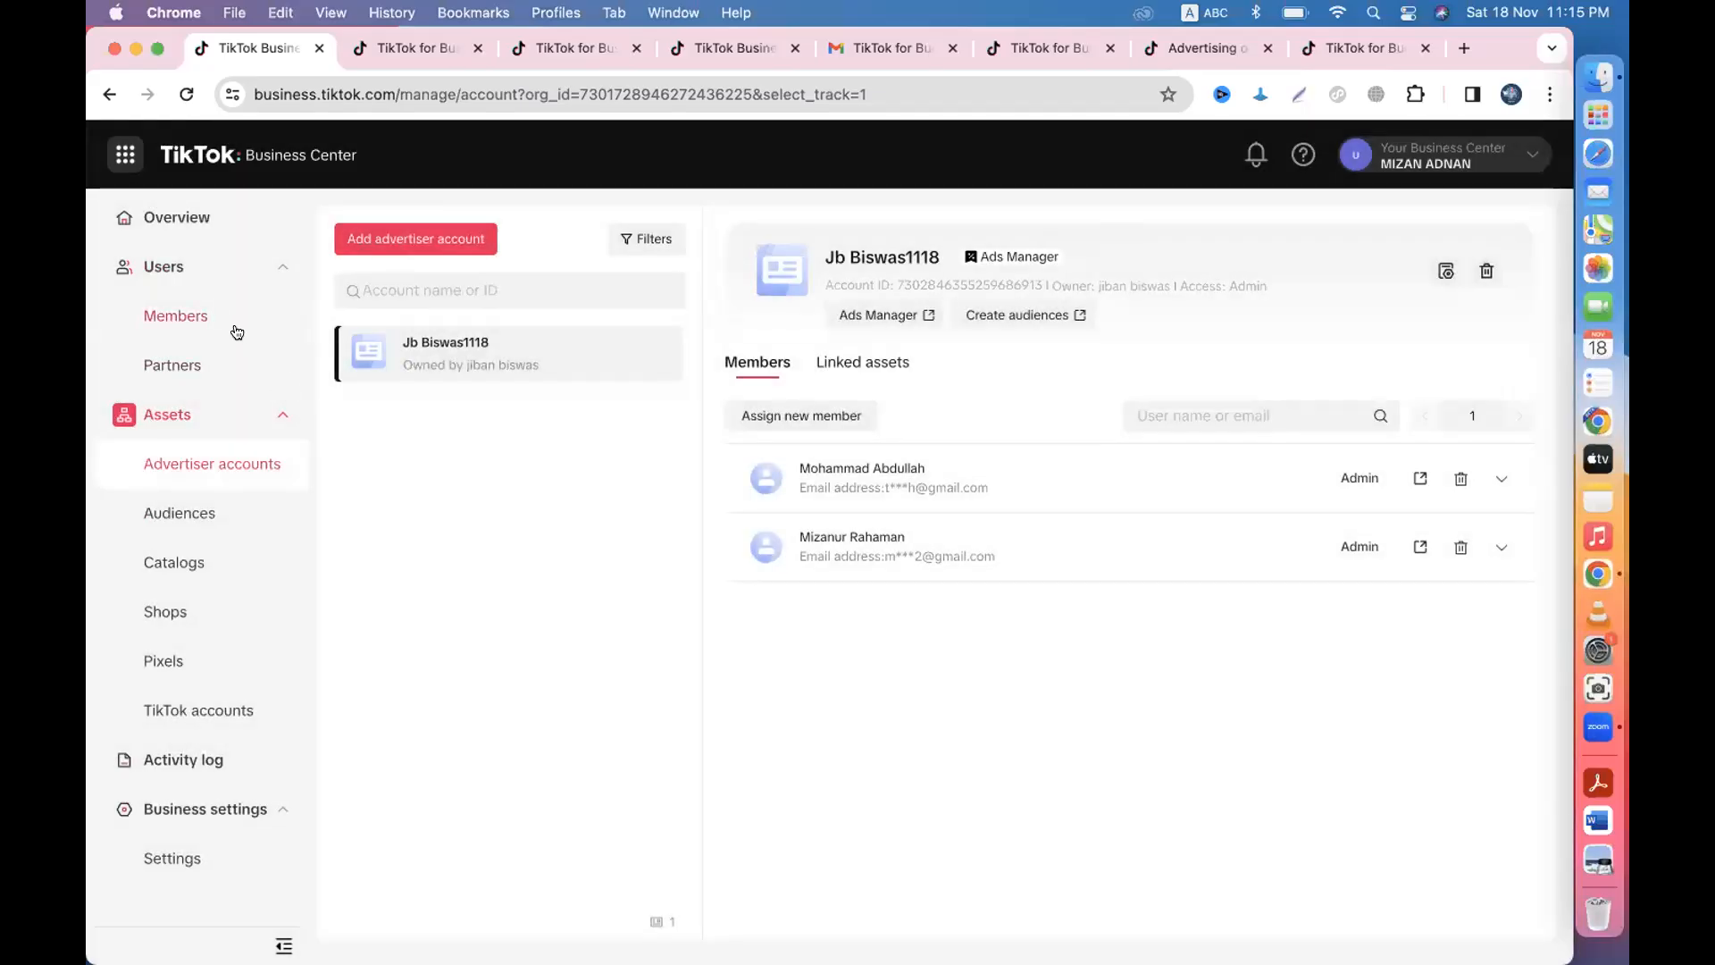
left_click(176, 316)
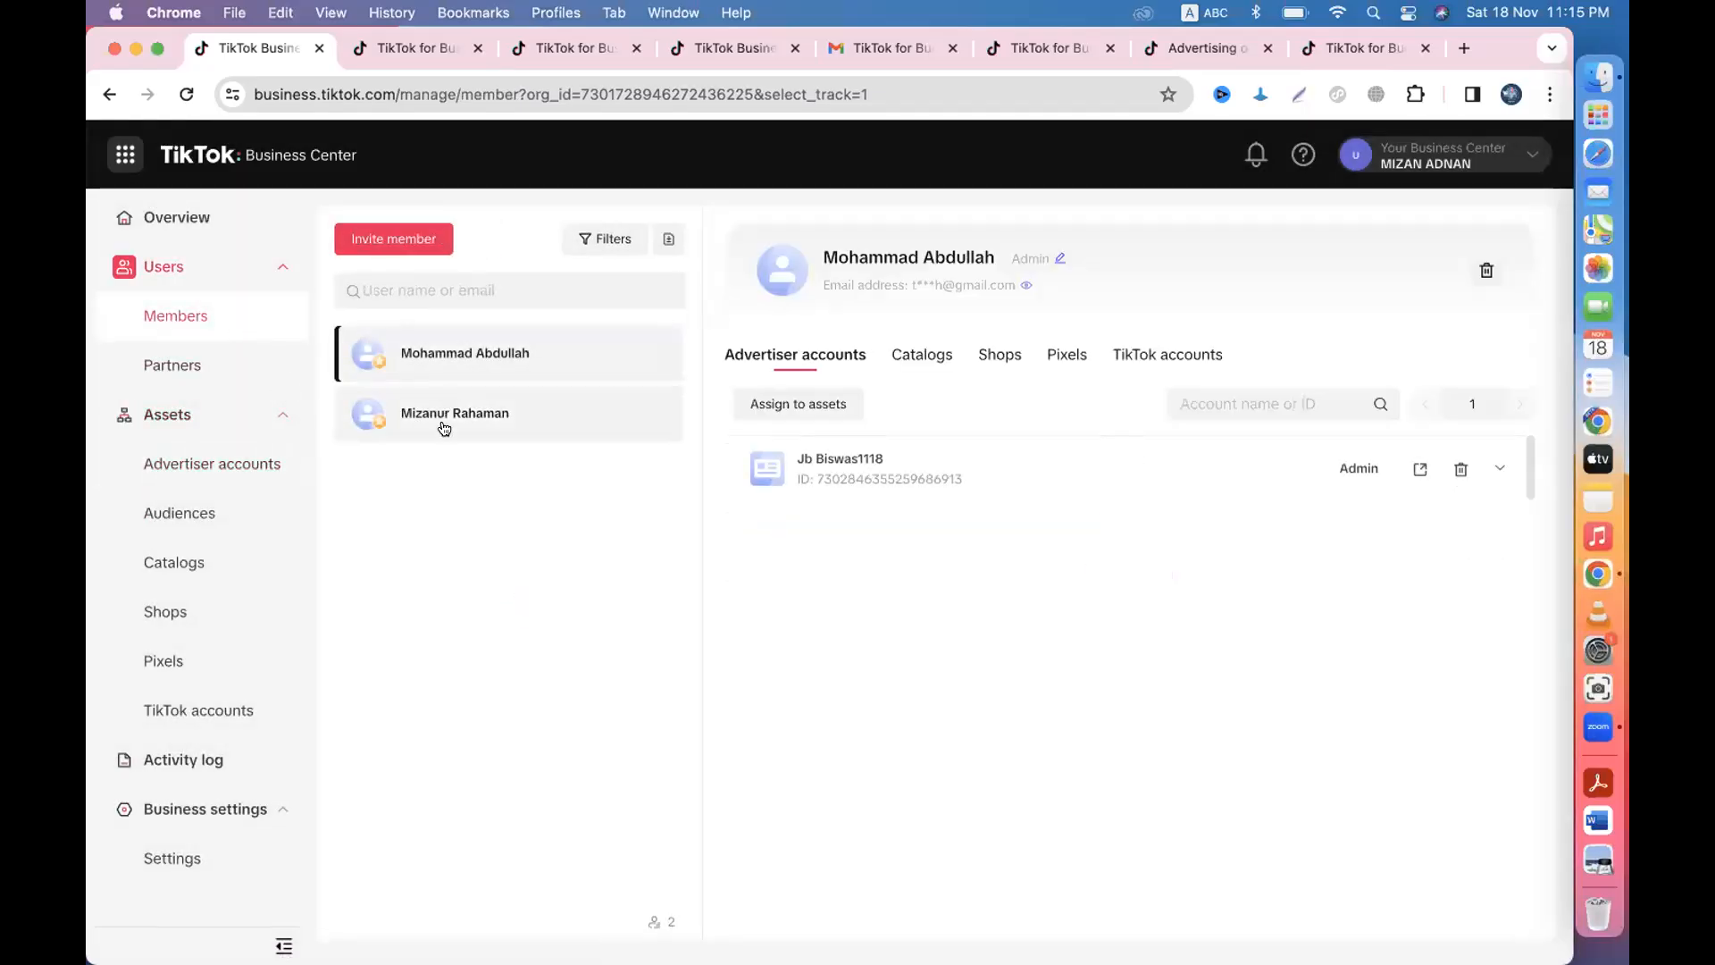
Copy the advertiser account's ID via right-click Copy, ending on the Advertiser accounts page
left_click(212, 462)
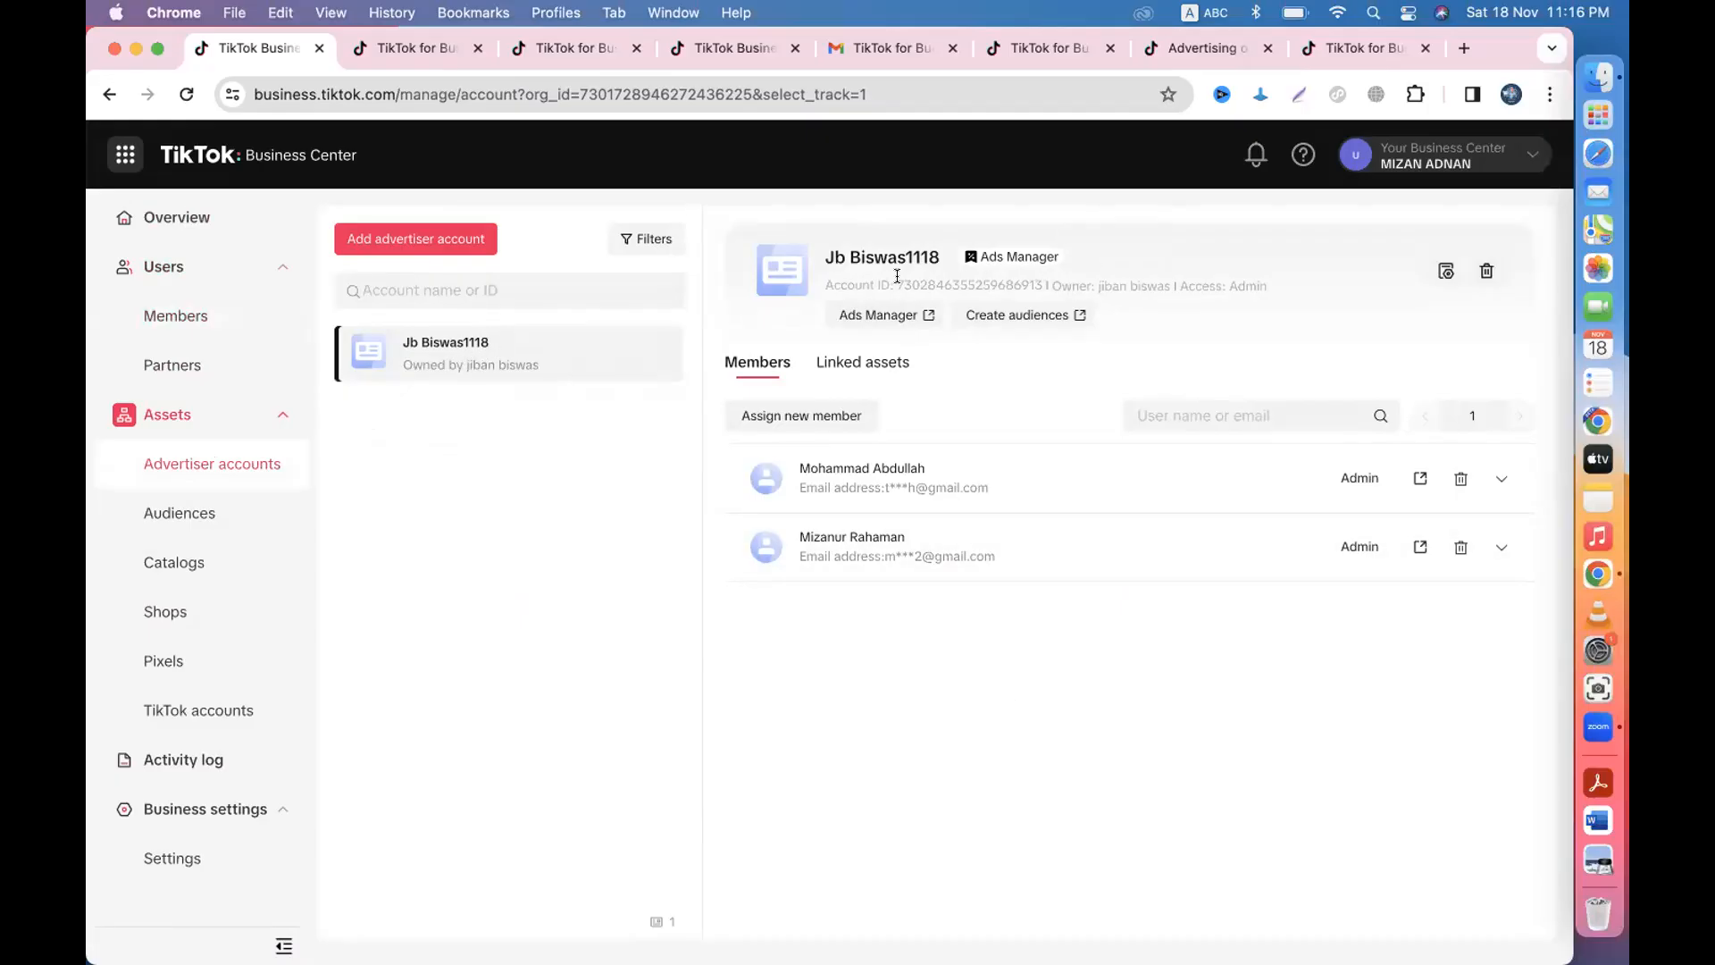
left_click_drag(898, 278, 1038, 280)
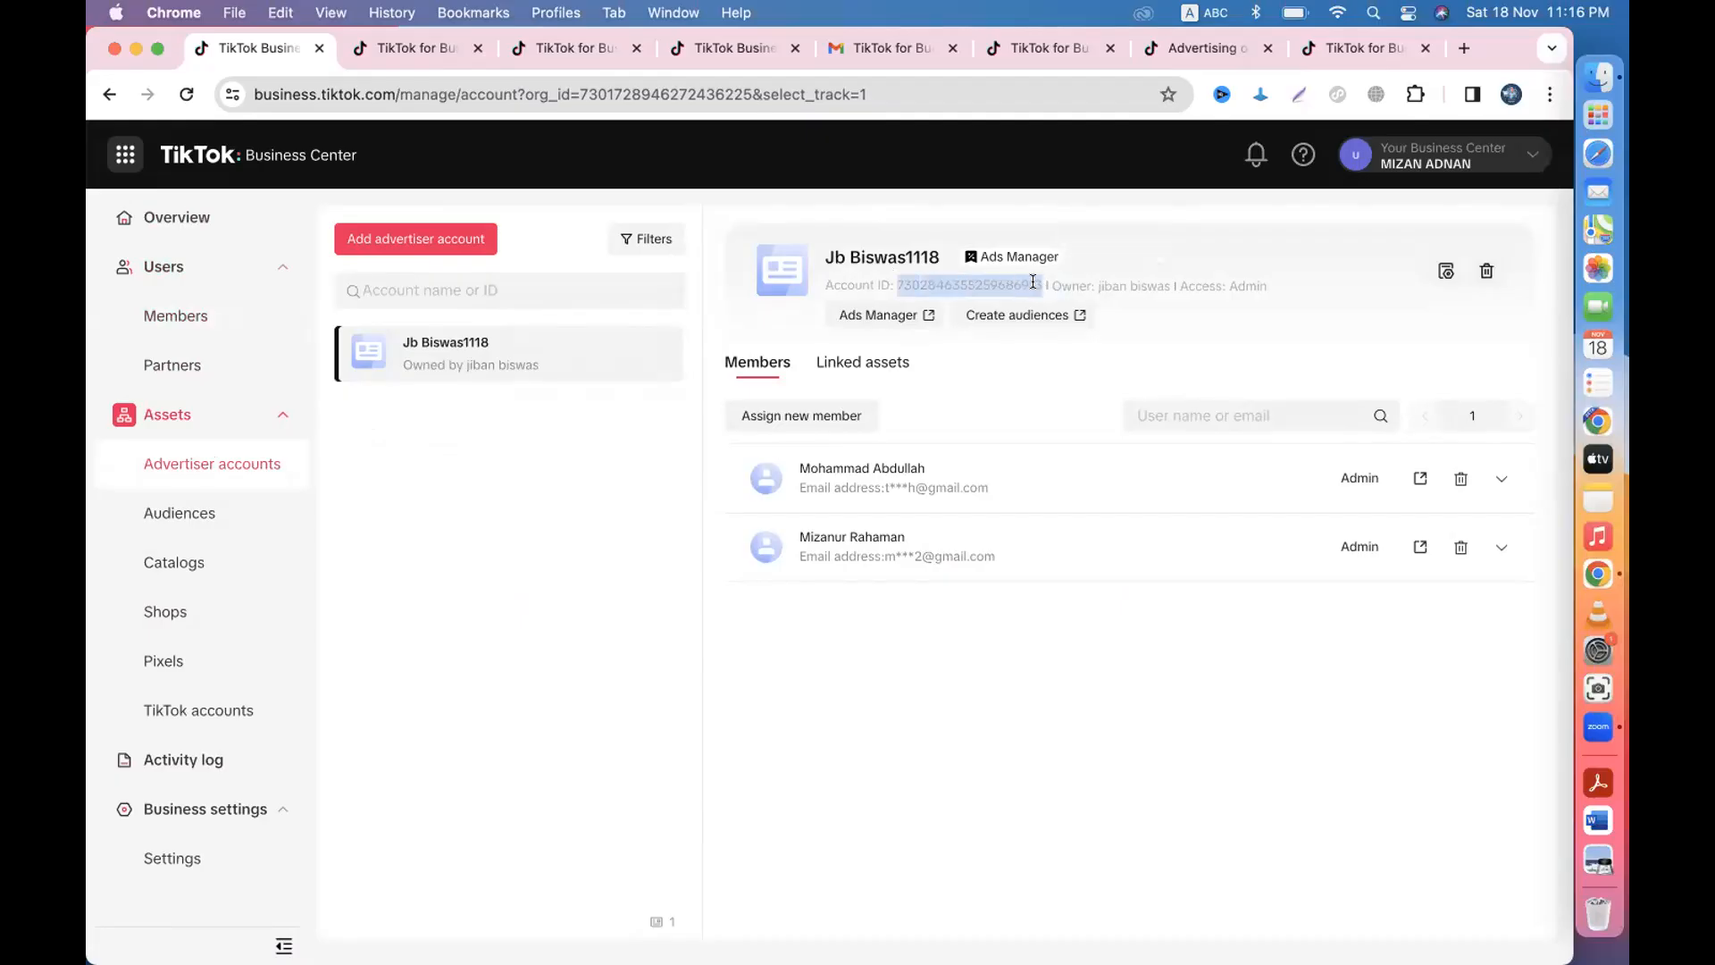
right_click(1005, 282)
left_click(1016, 328)
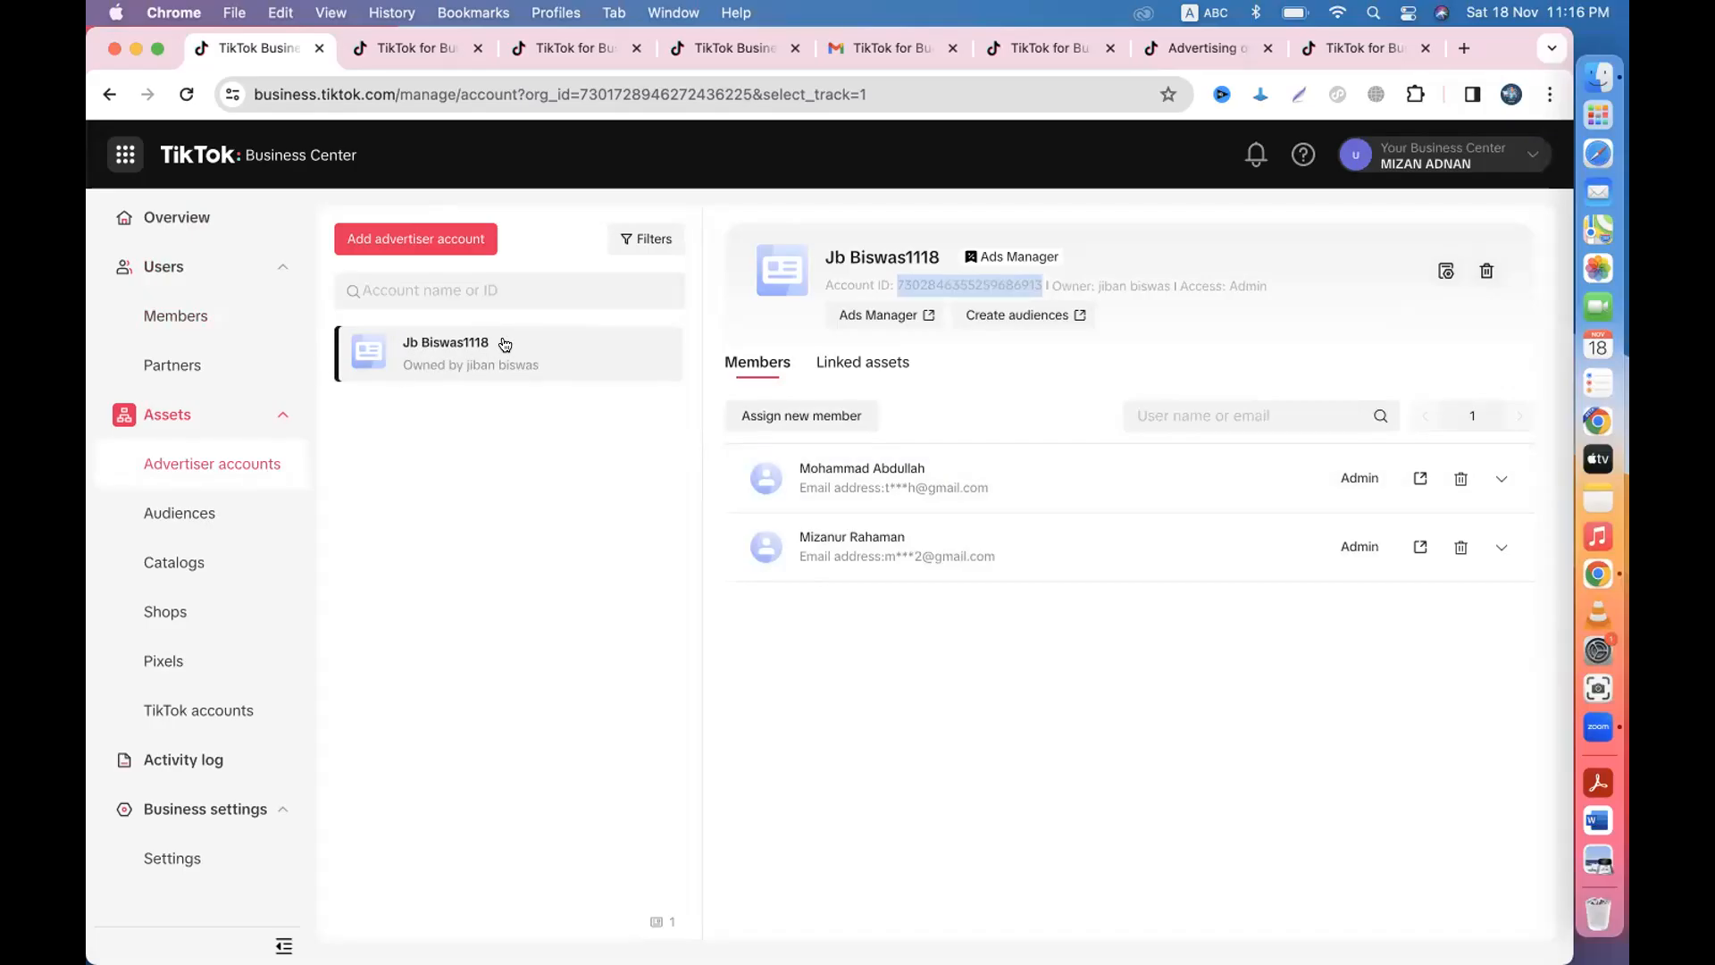
left_click(155, 326)
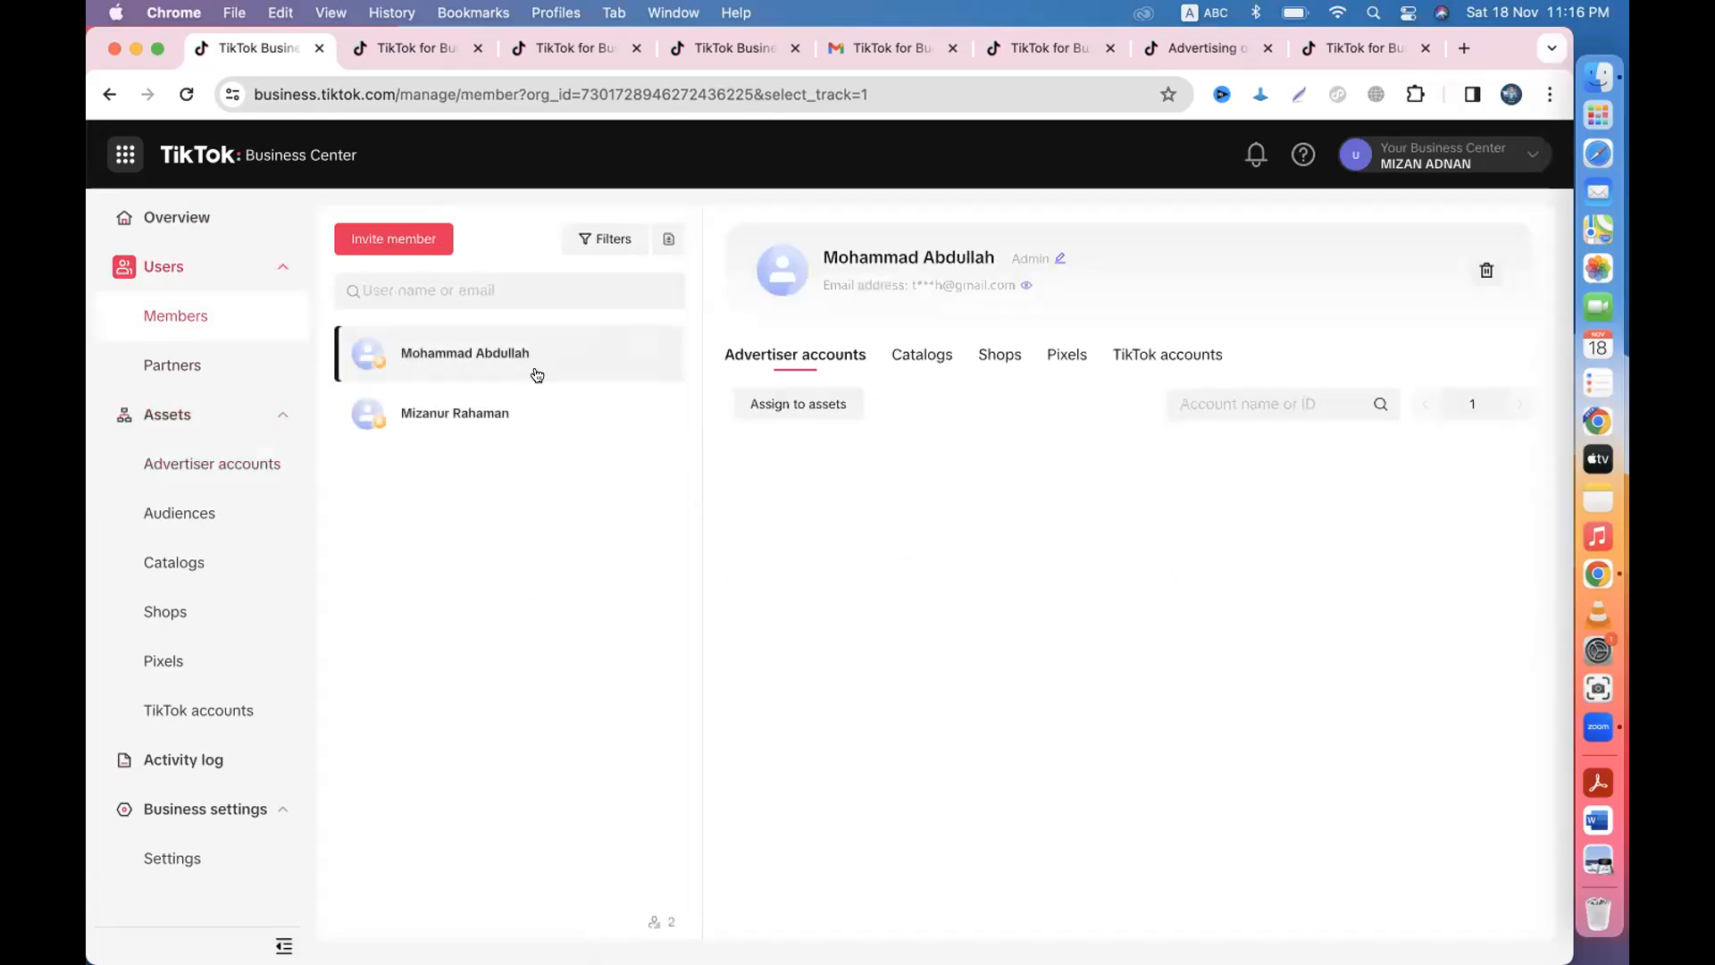
left_click(237, 464)
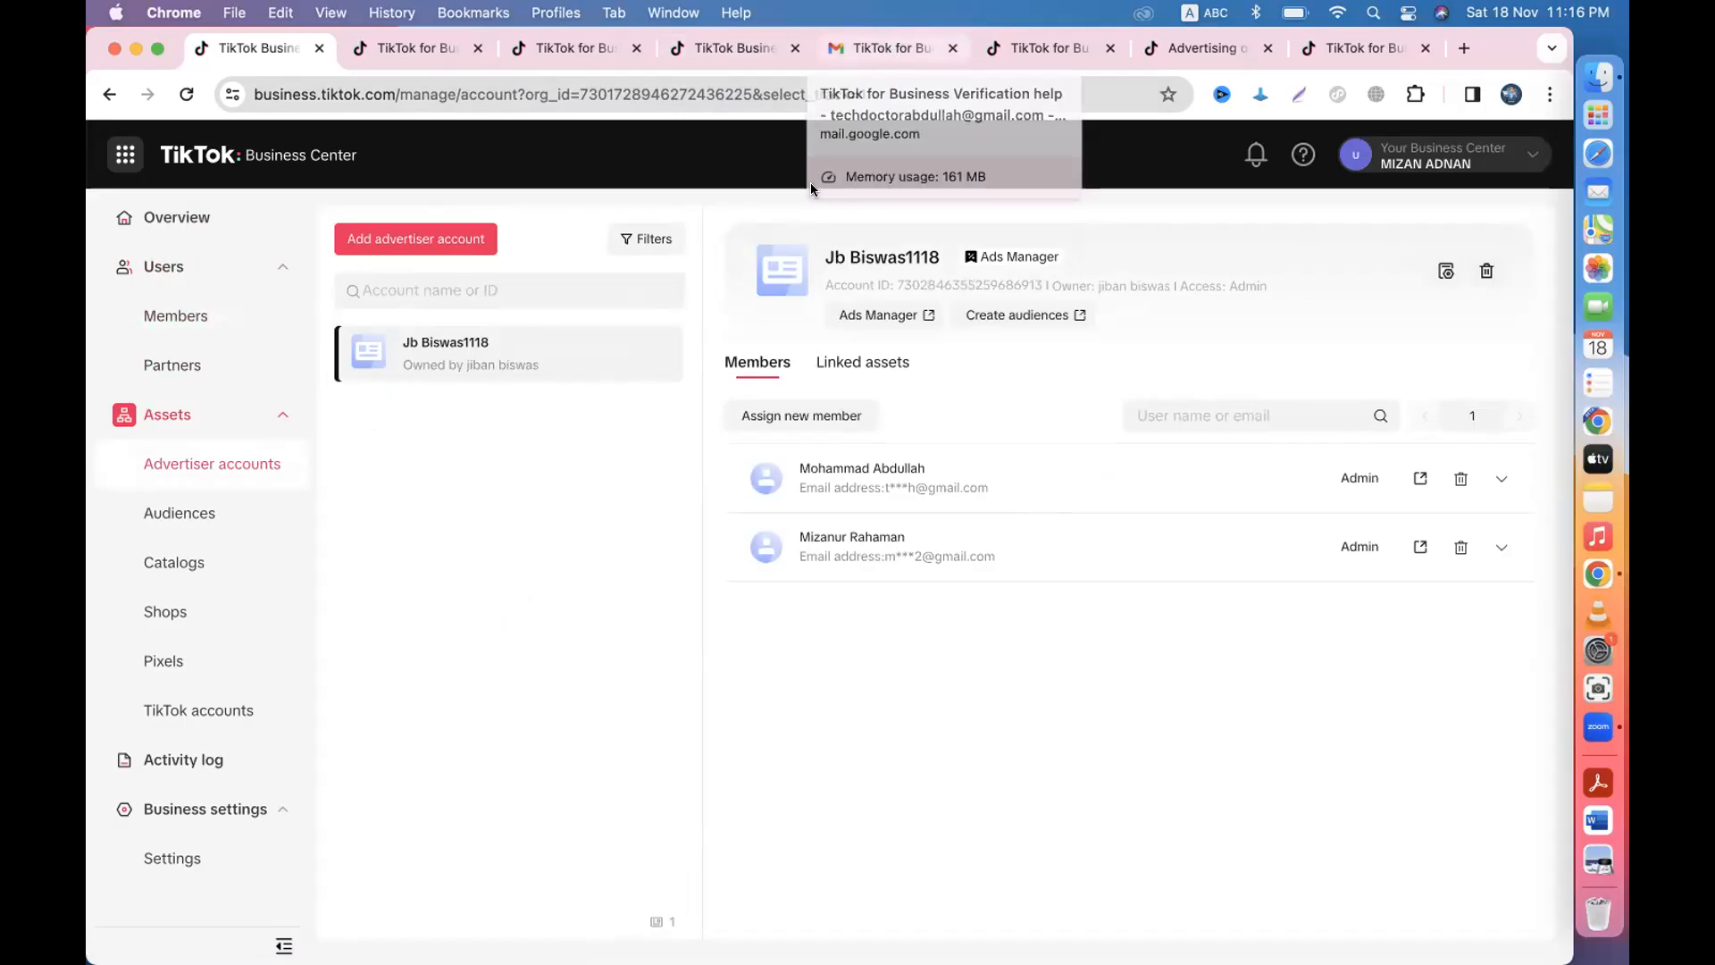
Close every extra Chrome tab, including the TikTok for Business landing page
left_click(426, 41)
left_click(475, 47)
left_click(473, 48)
left_click(474, 48)
left_click(474, 47)
left_click(473, 48)
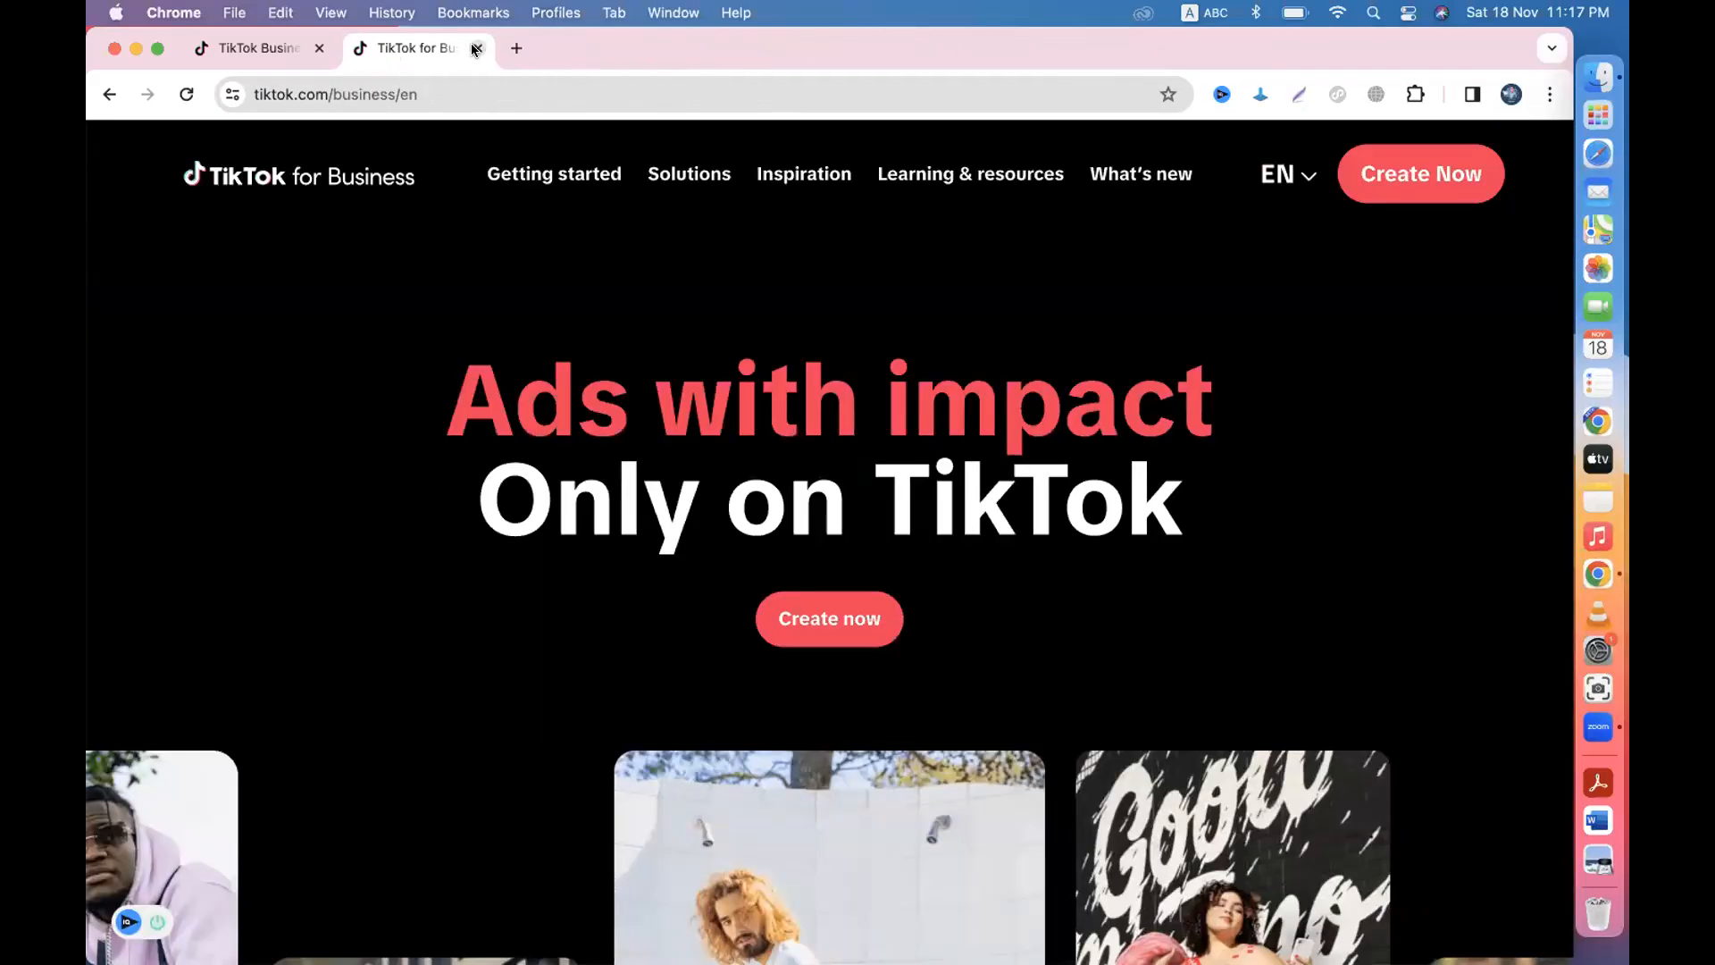
left_click(474, 47)
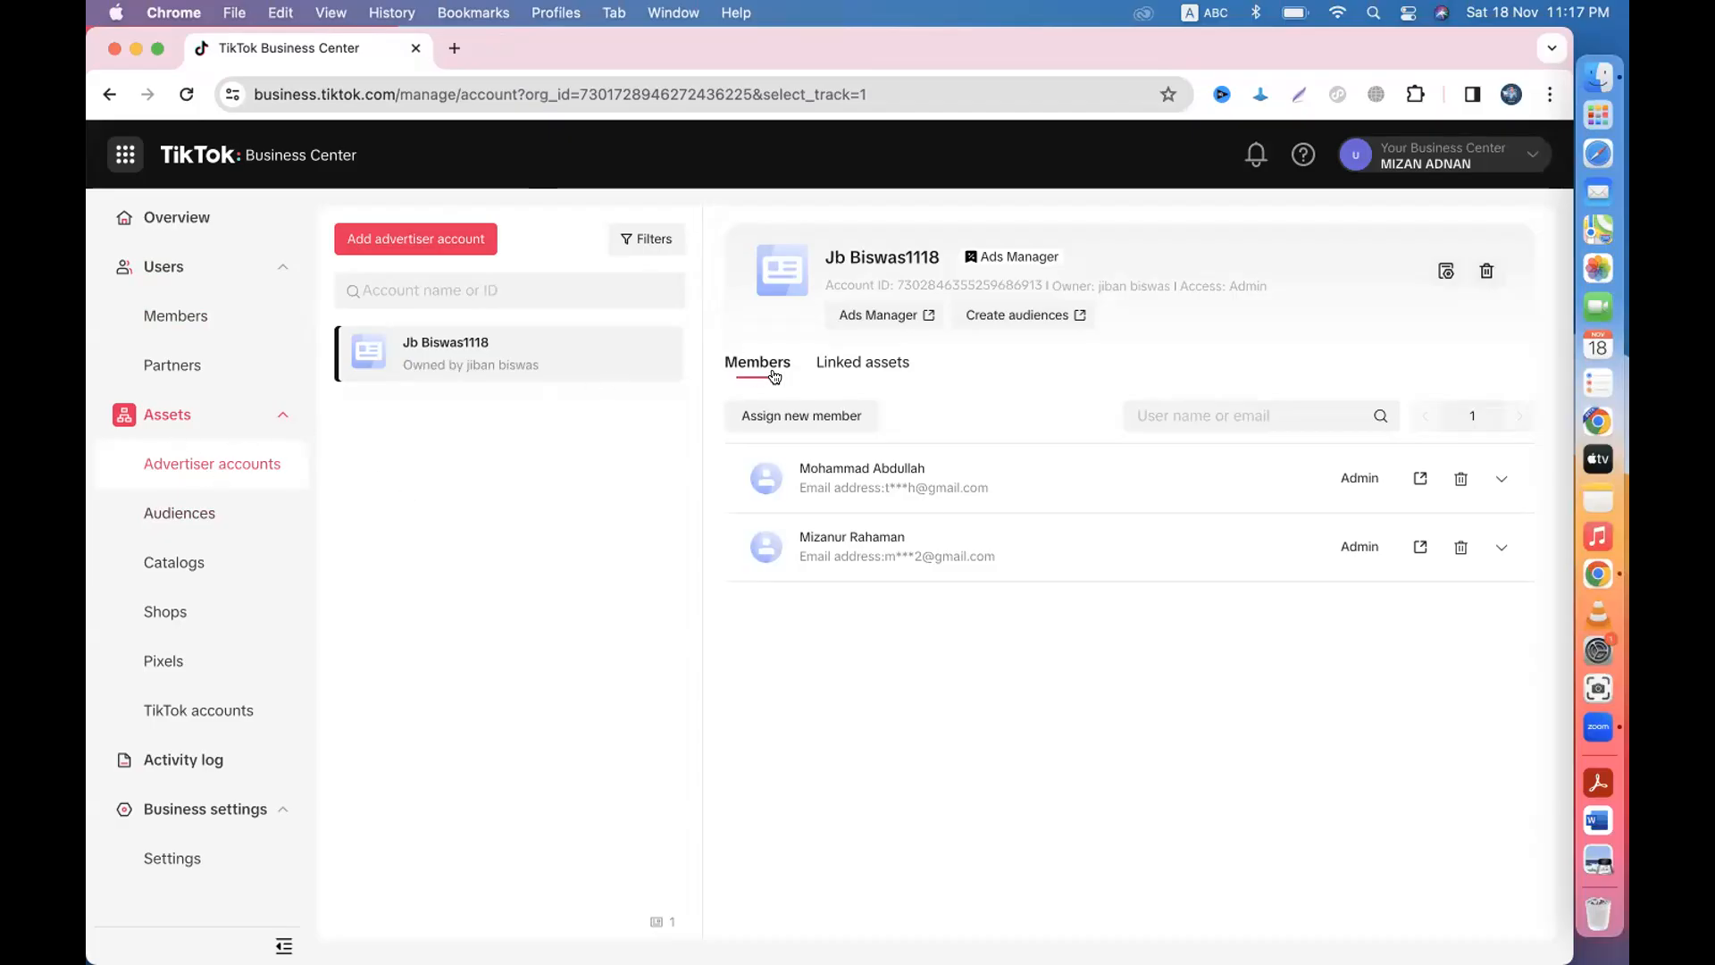
Open the account in Ads Manager, accept the anti-discrimination policy, and choose Create an Ad
left_click(902, 322)
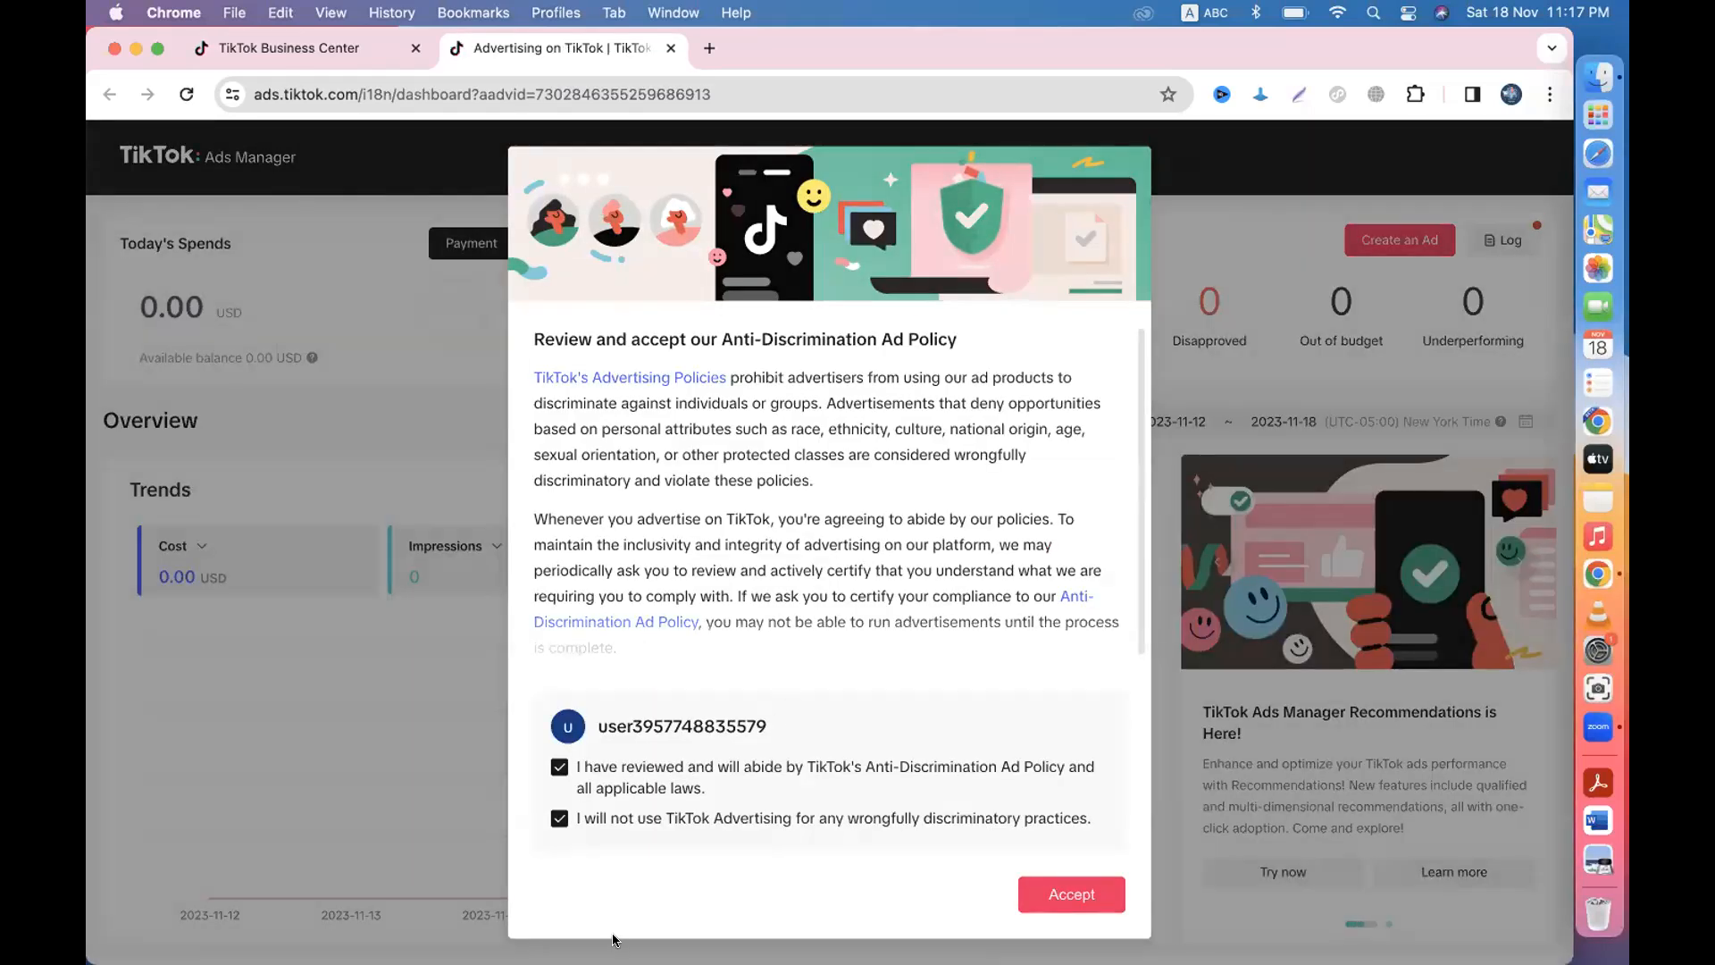
left_click(1060, 894)
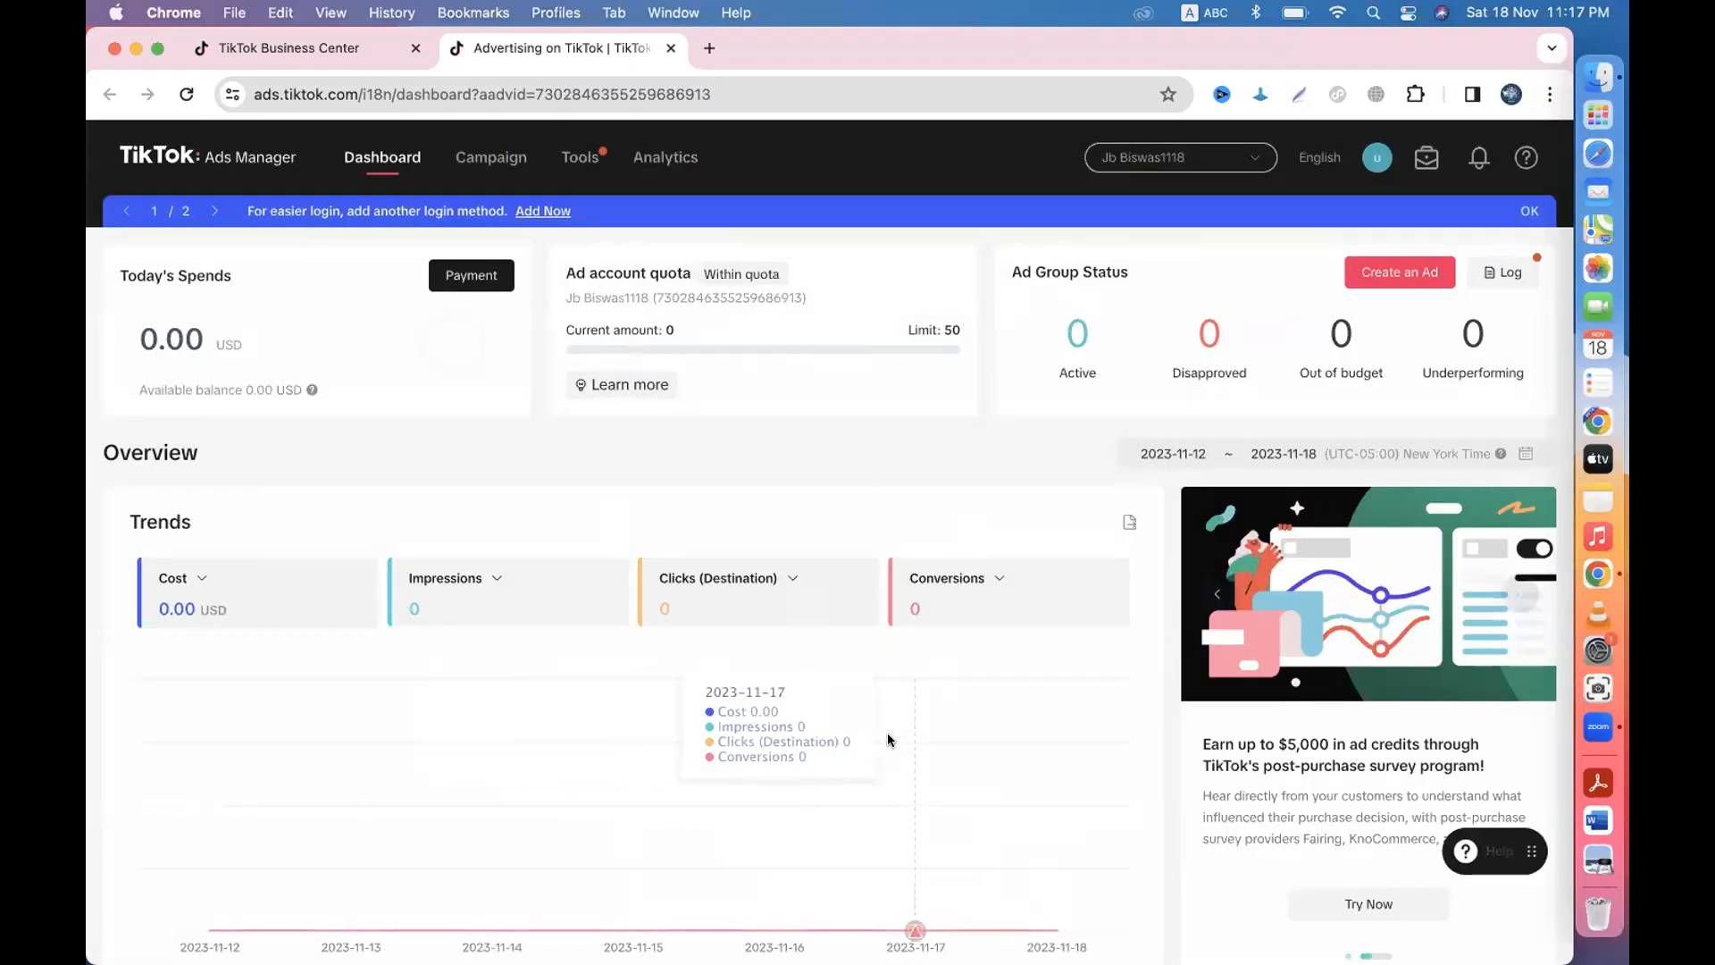
scroll(887, 733, "down", 4)
scroll(887, 732, "up", 4)
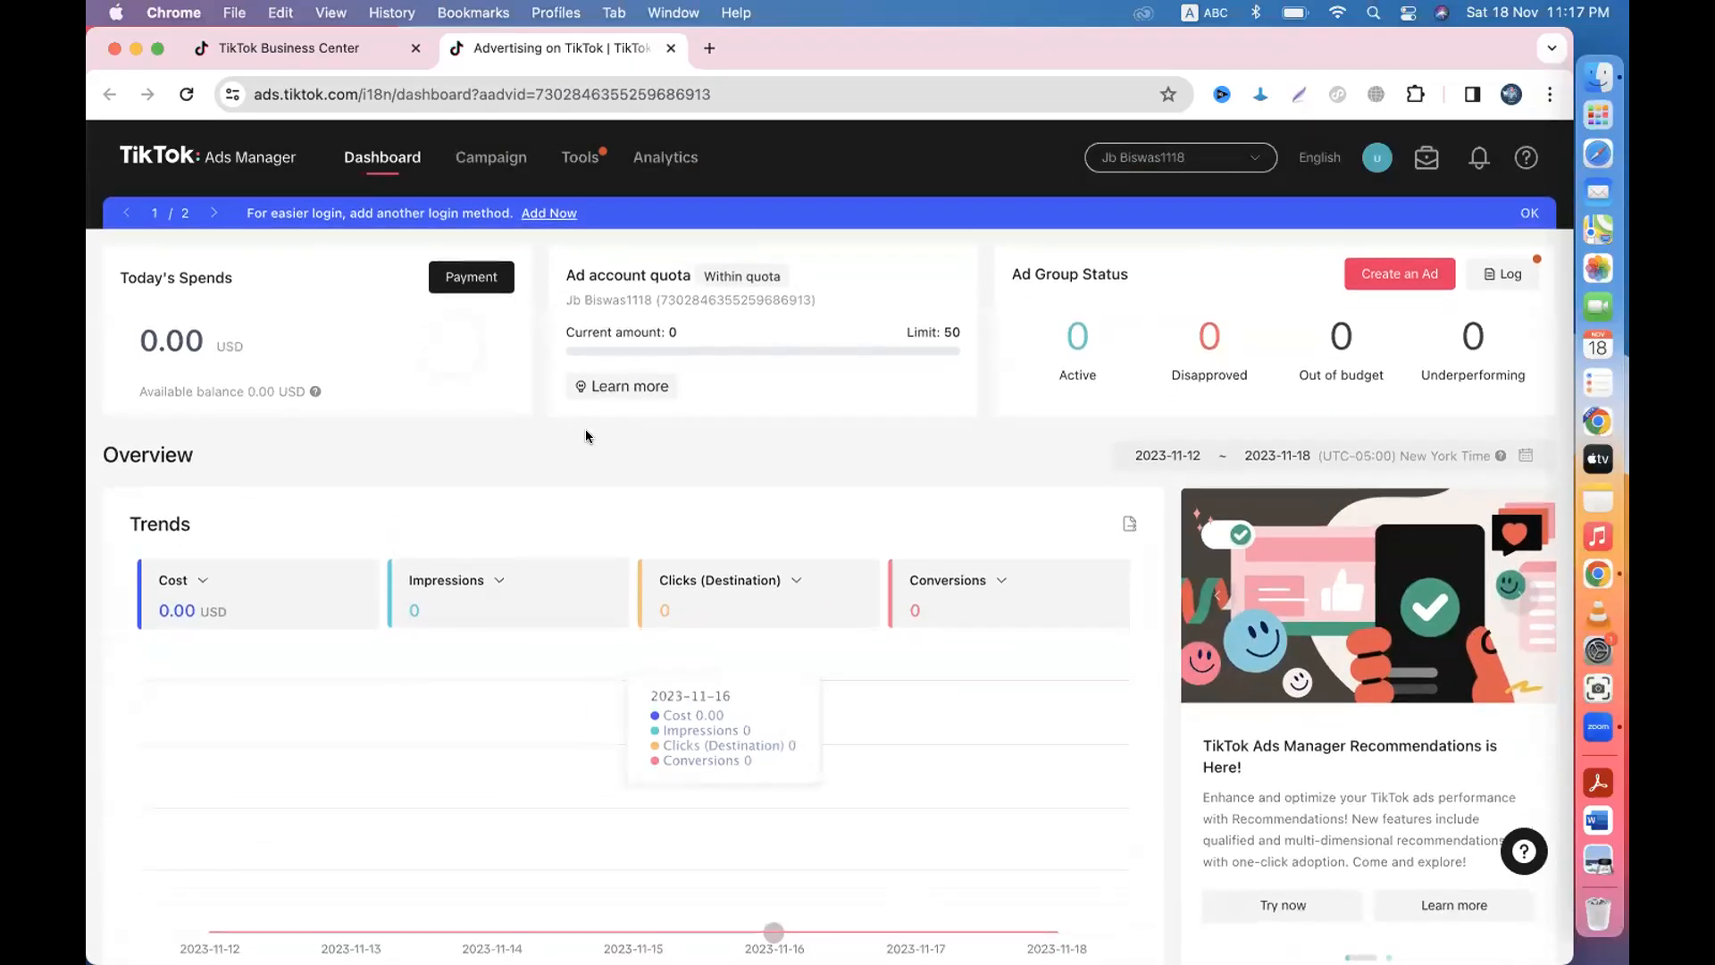
mouse_move(589, 157)
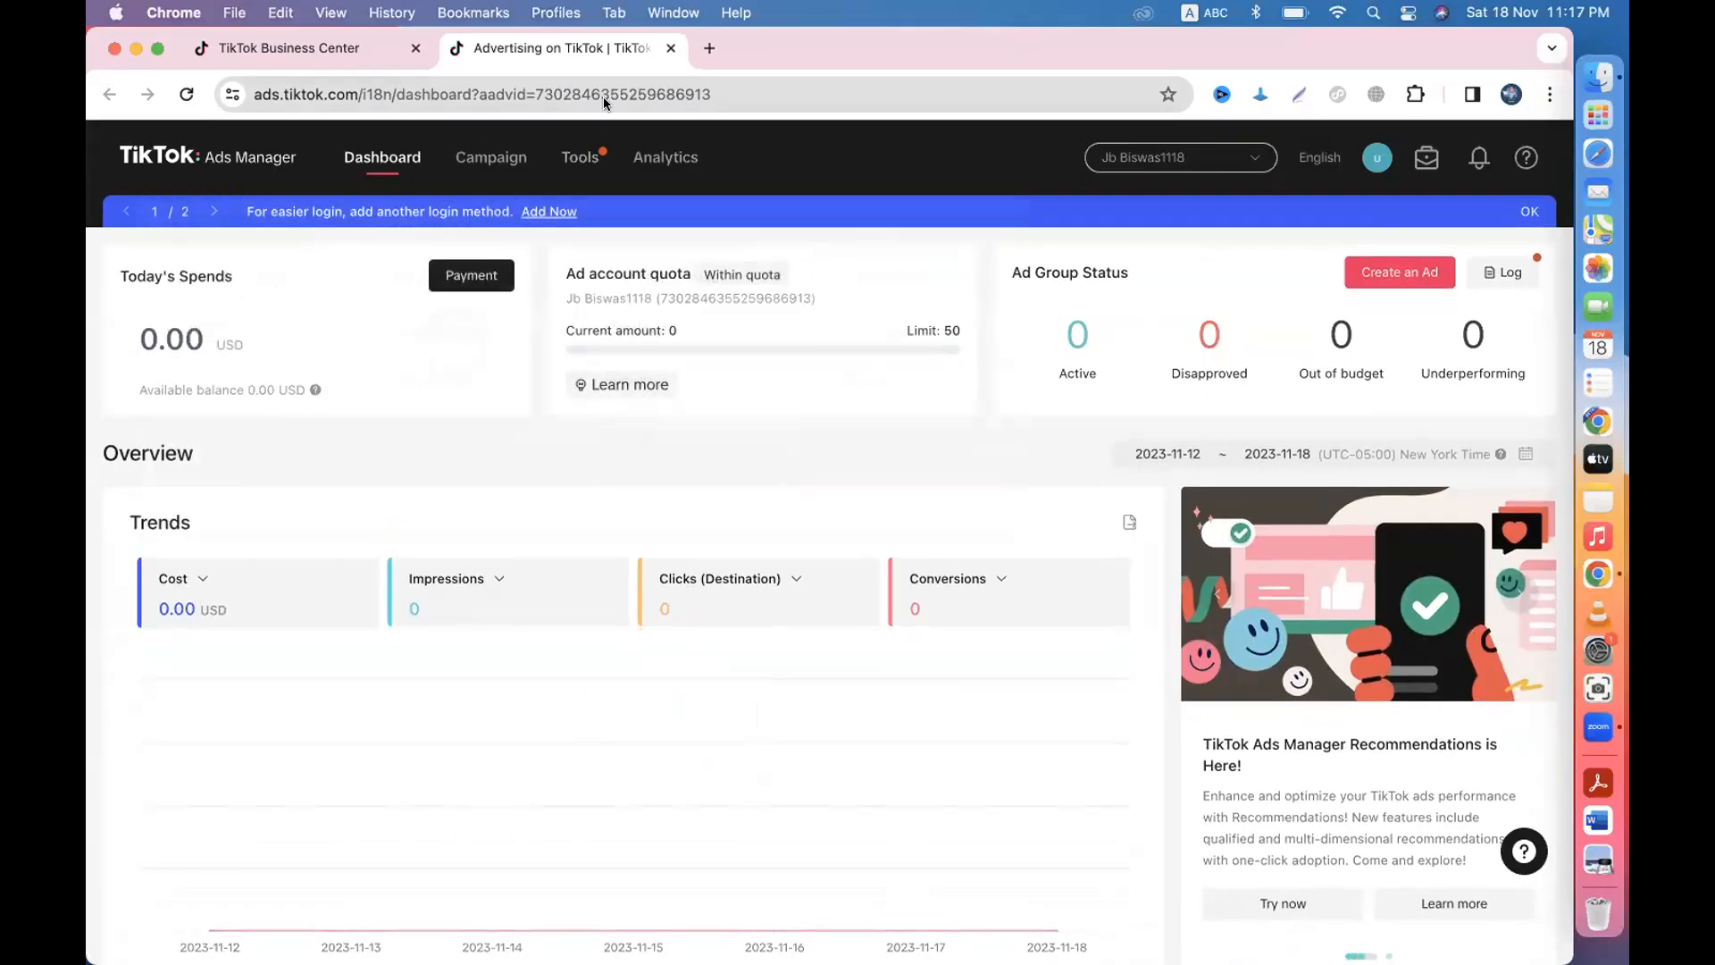
mouse_move(468, 276)
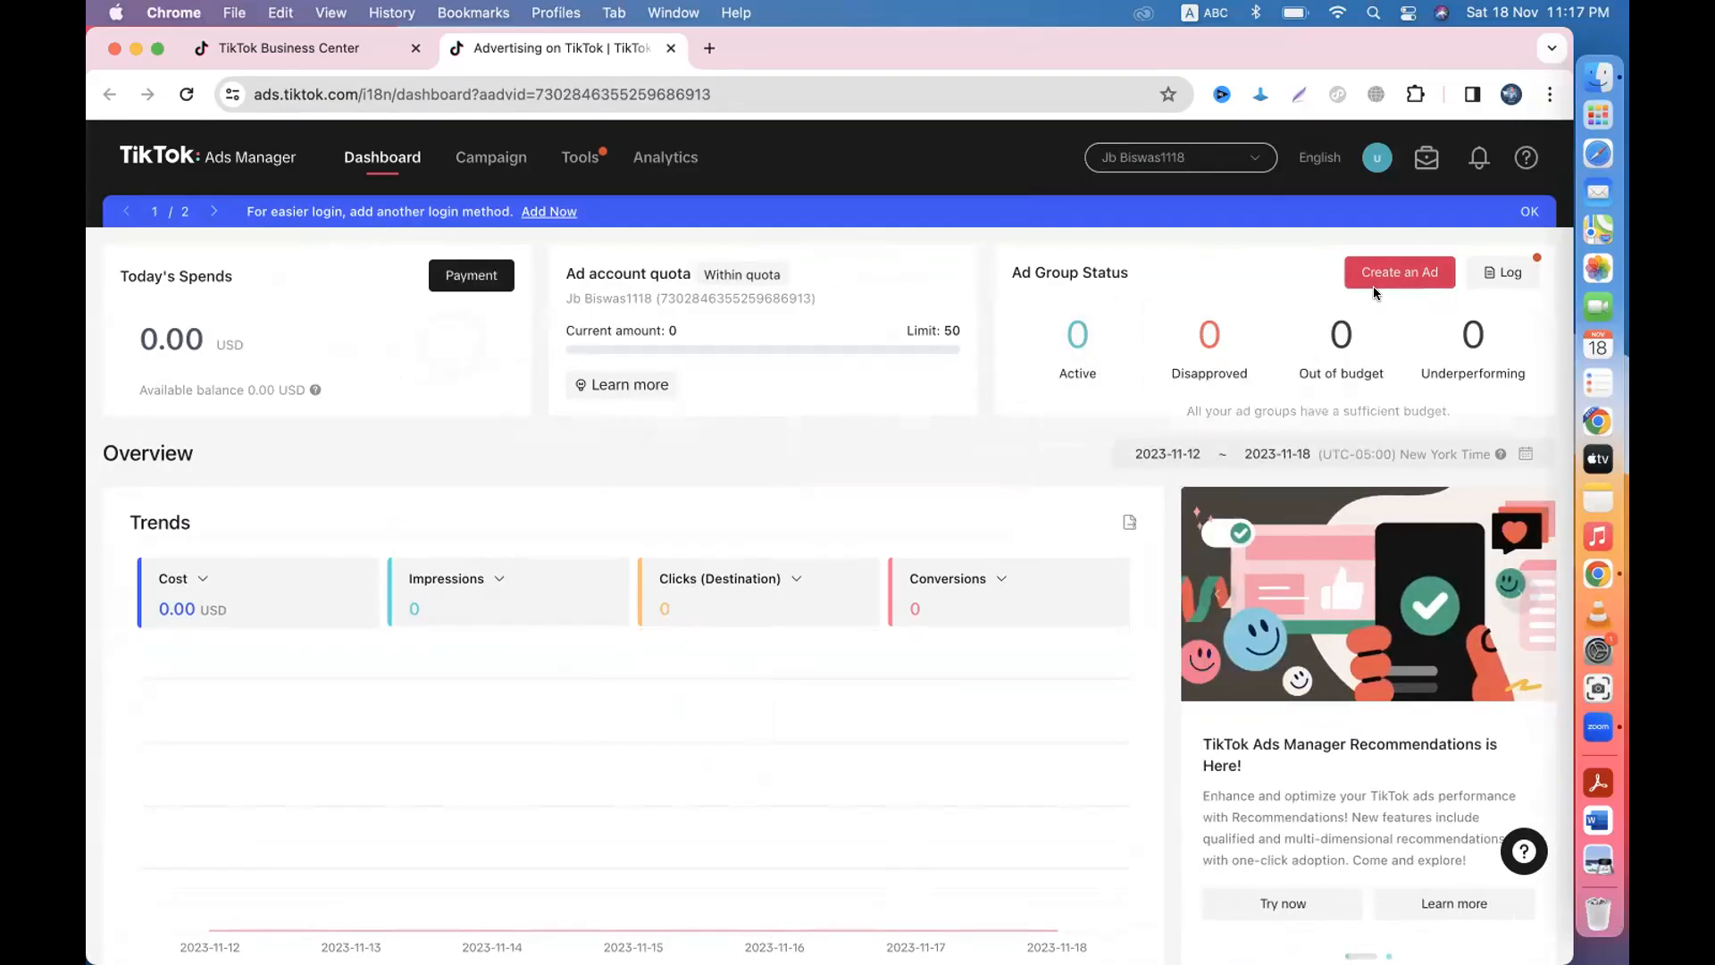
left_click(1398, 274)
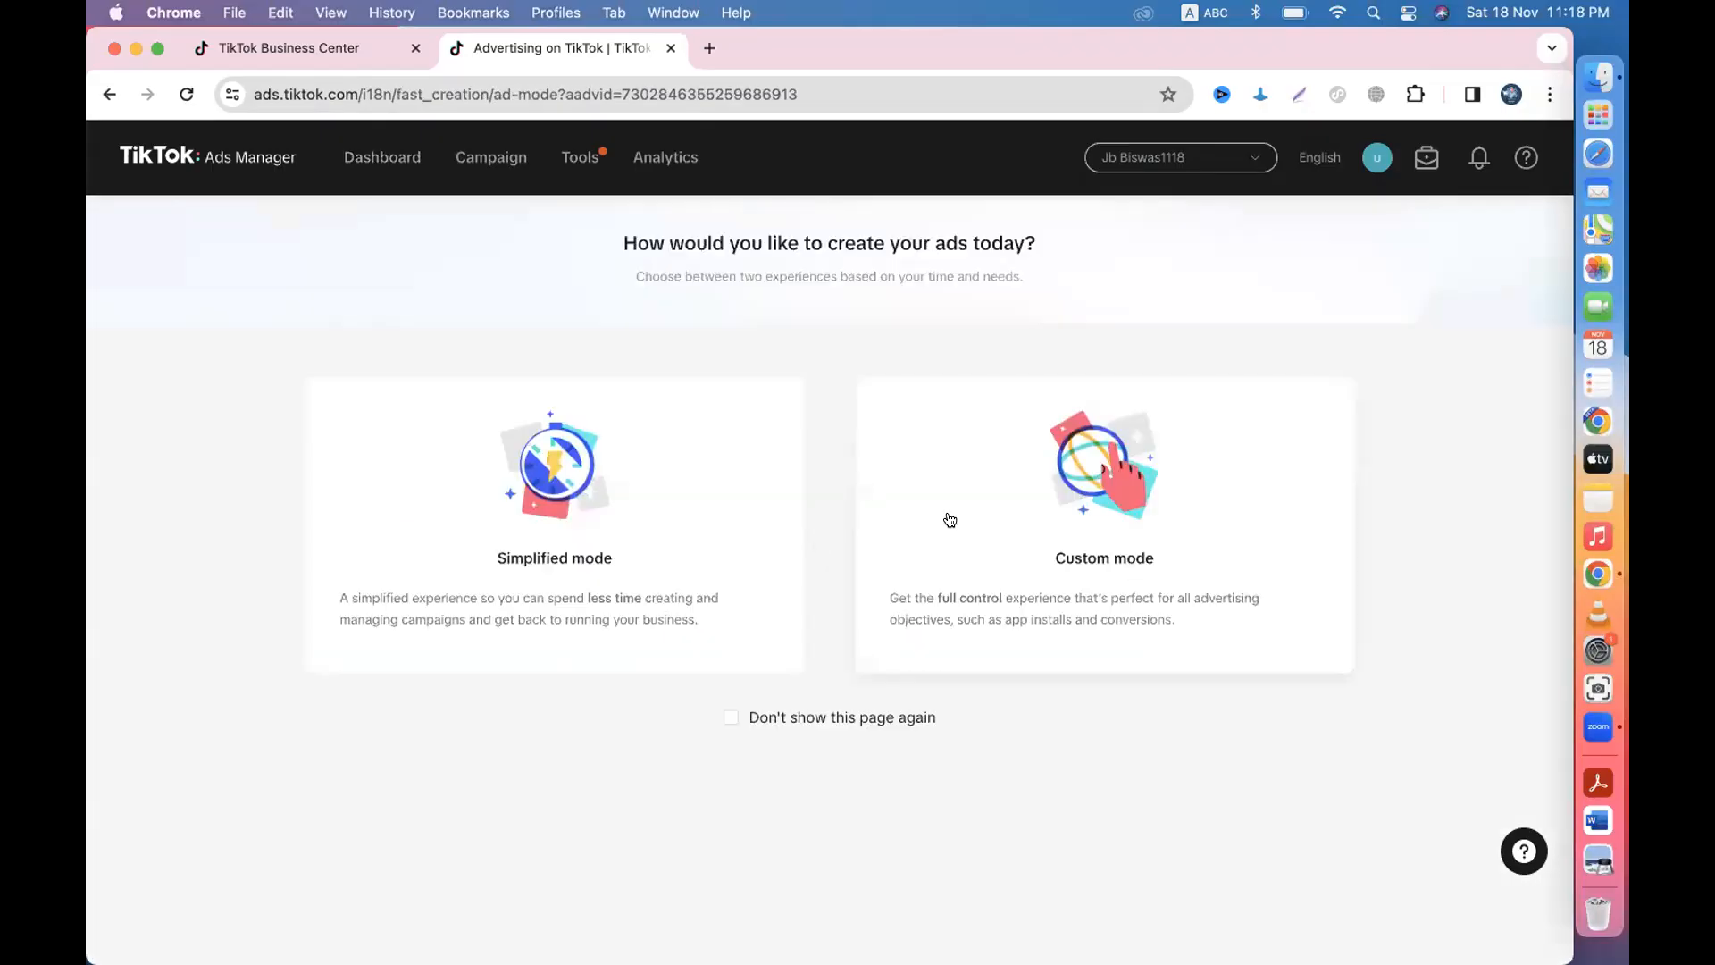
Choose Custom creation mode, then abandon the unsaved campaign for the Events page
left_click(1042, 557)
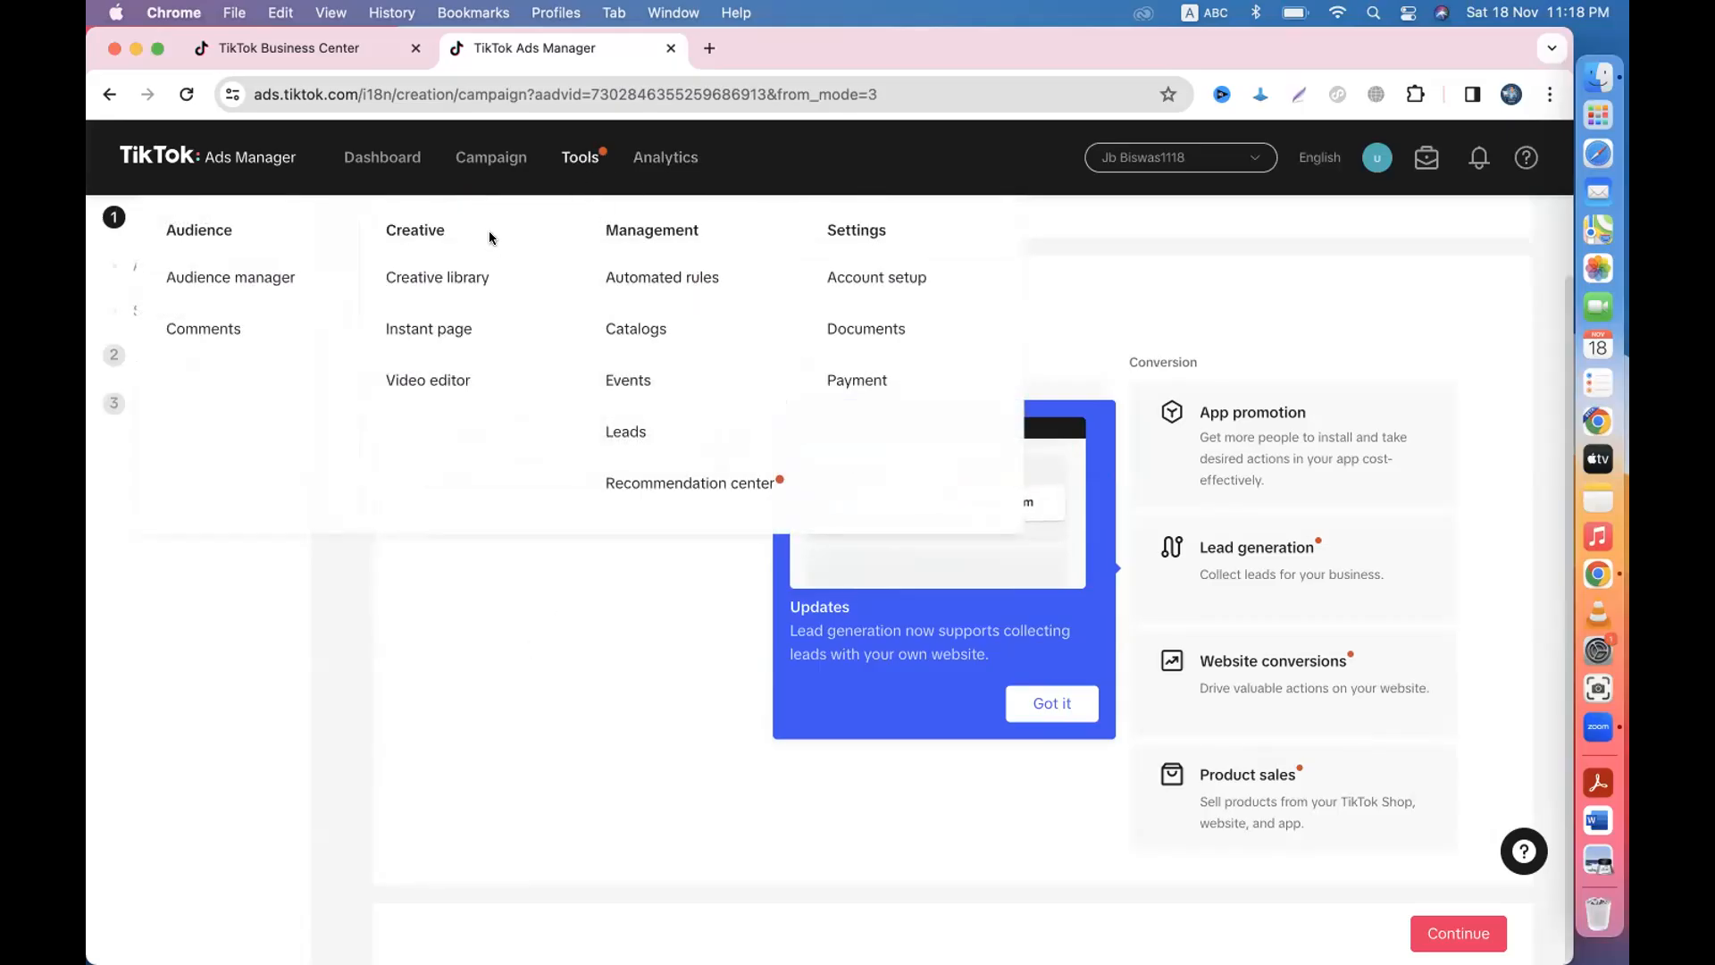
left_click(640, 382)
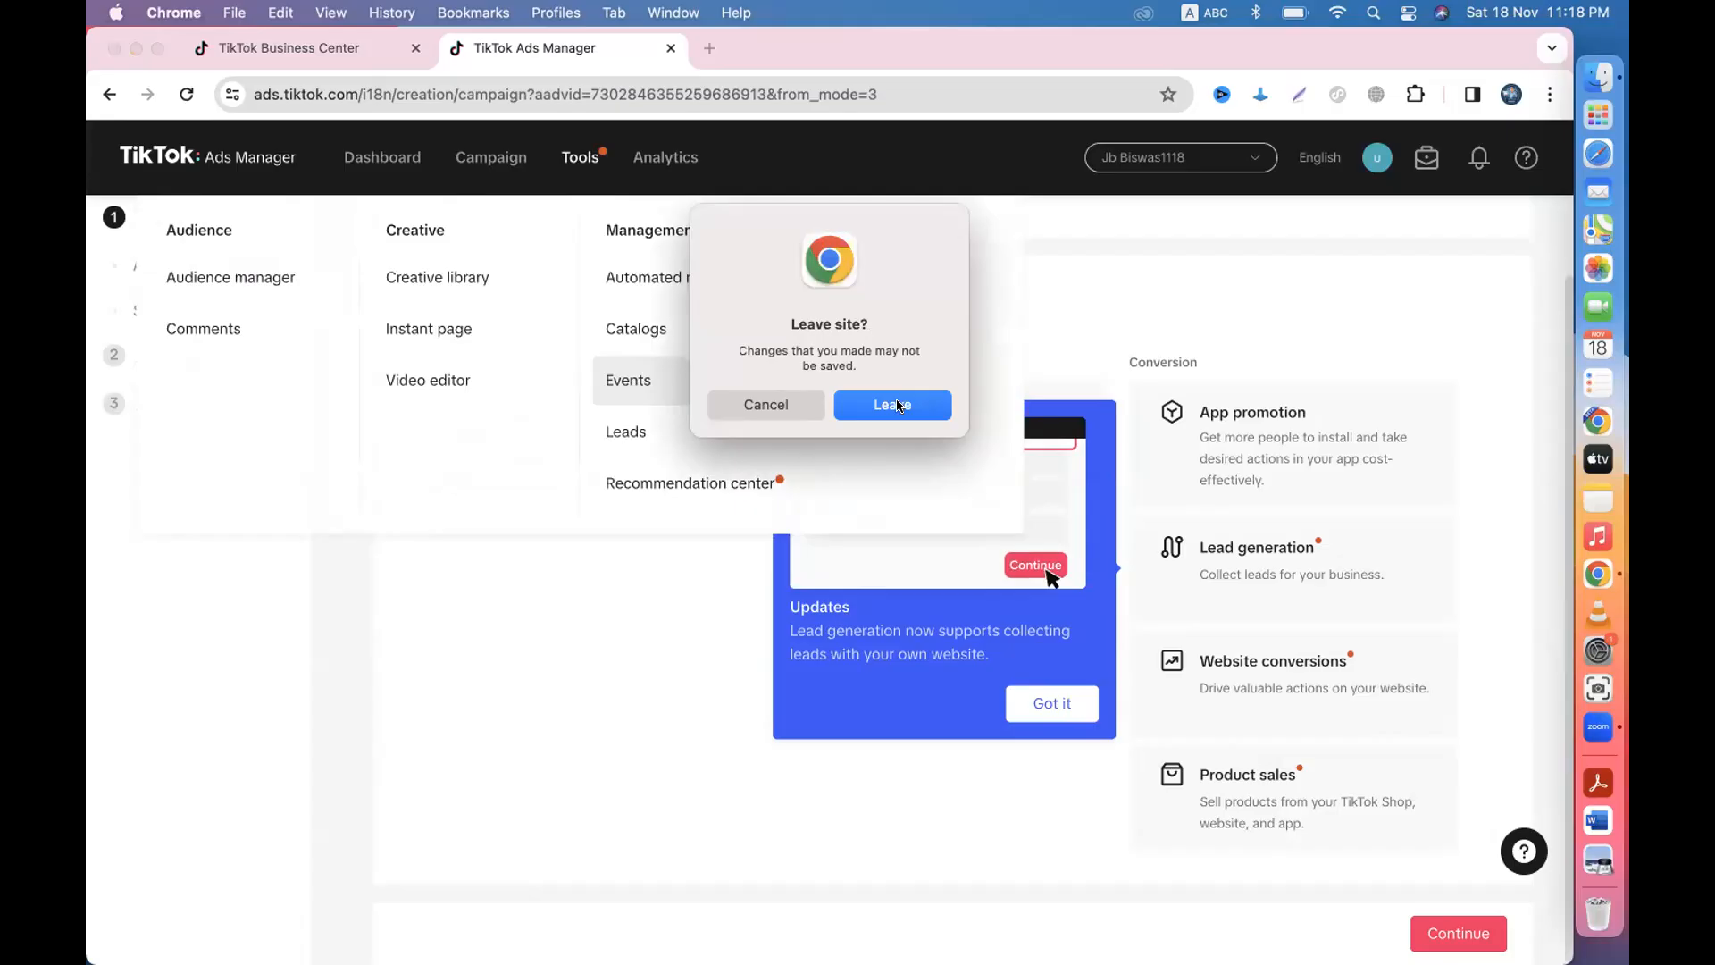
left_click(912, 404)
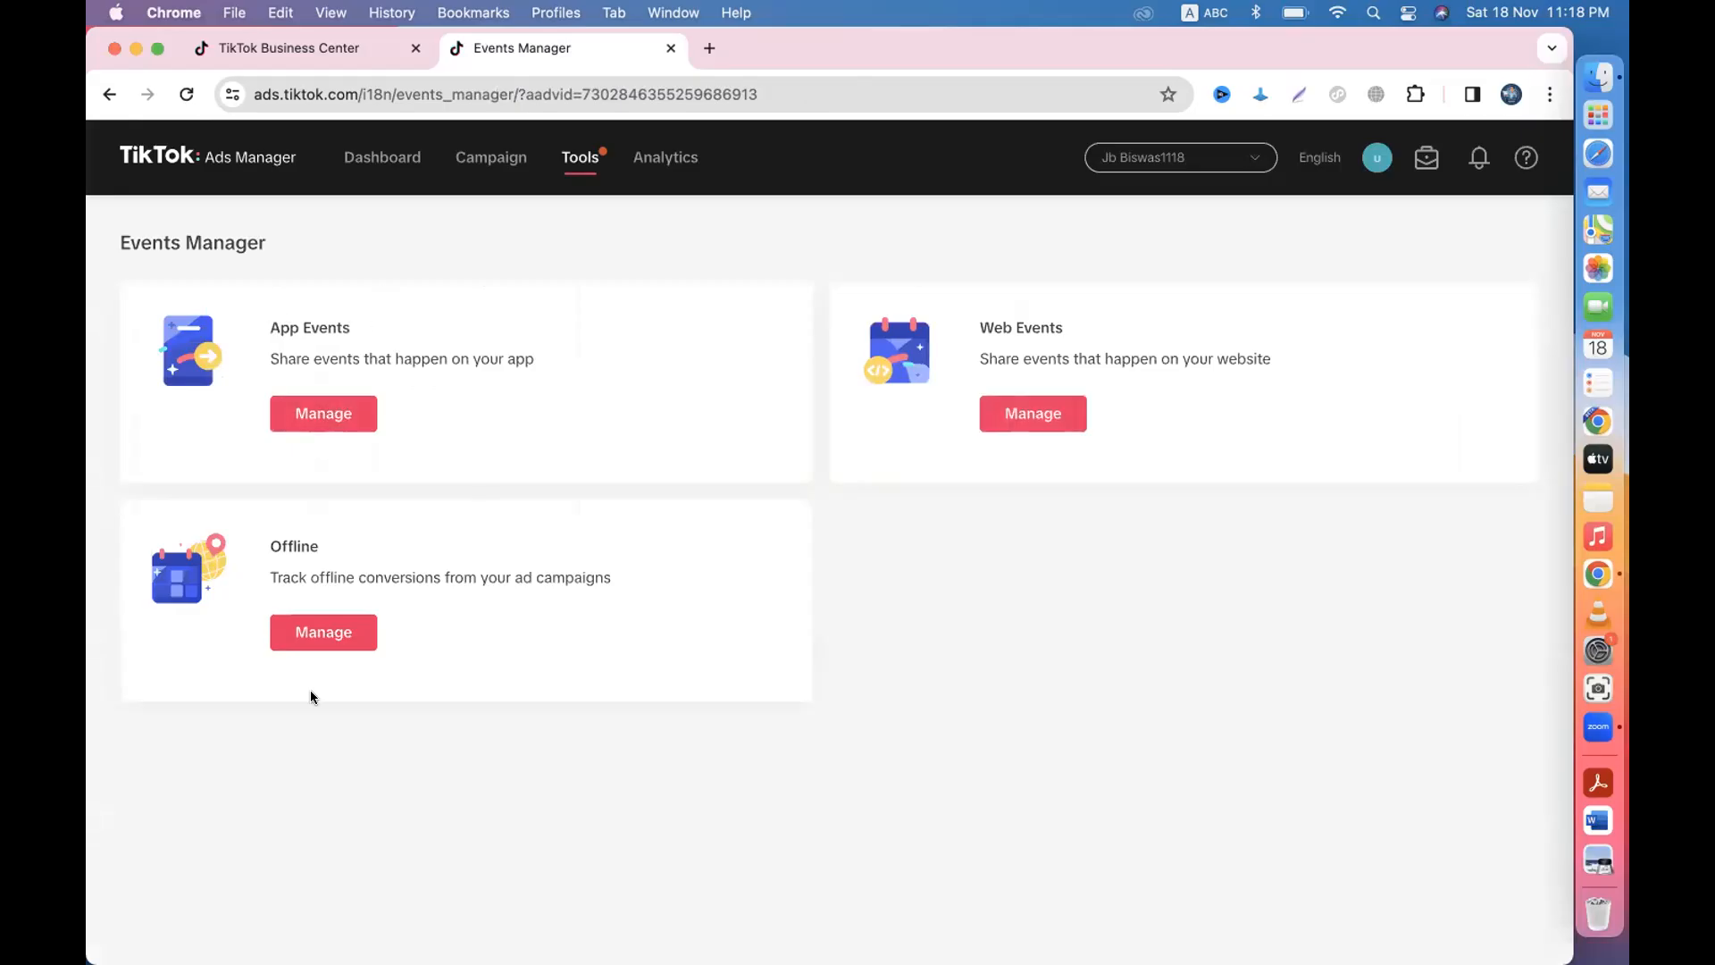
Start a new web pixel under Web Events, choosing Partner setup to list partner platforms
left_click(1032, 414)
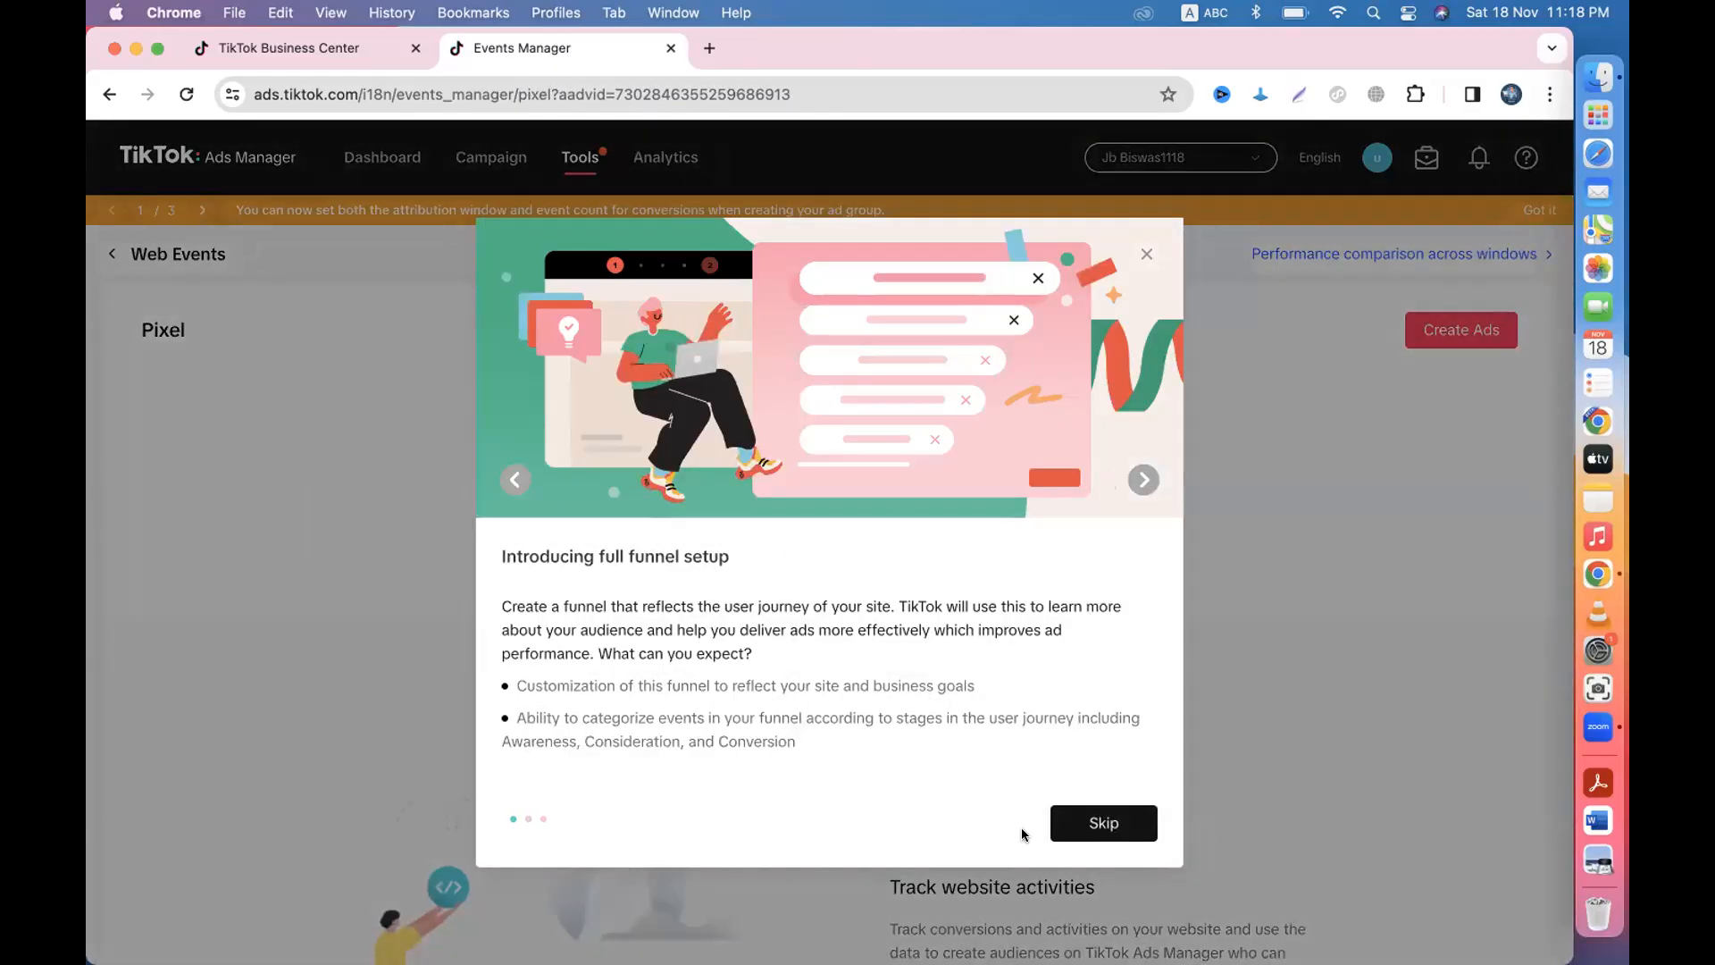
left_click(1102, 820)
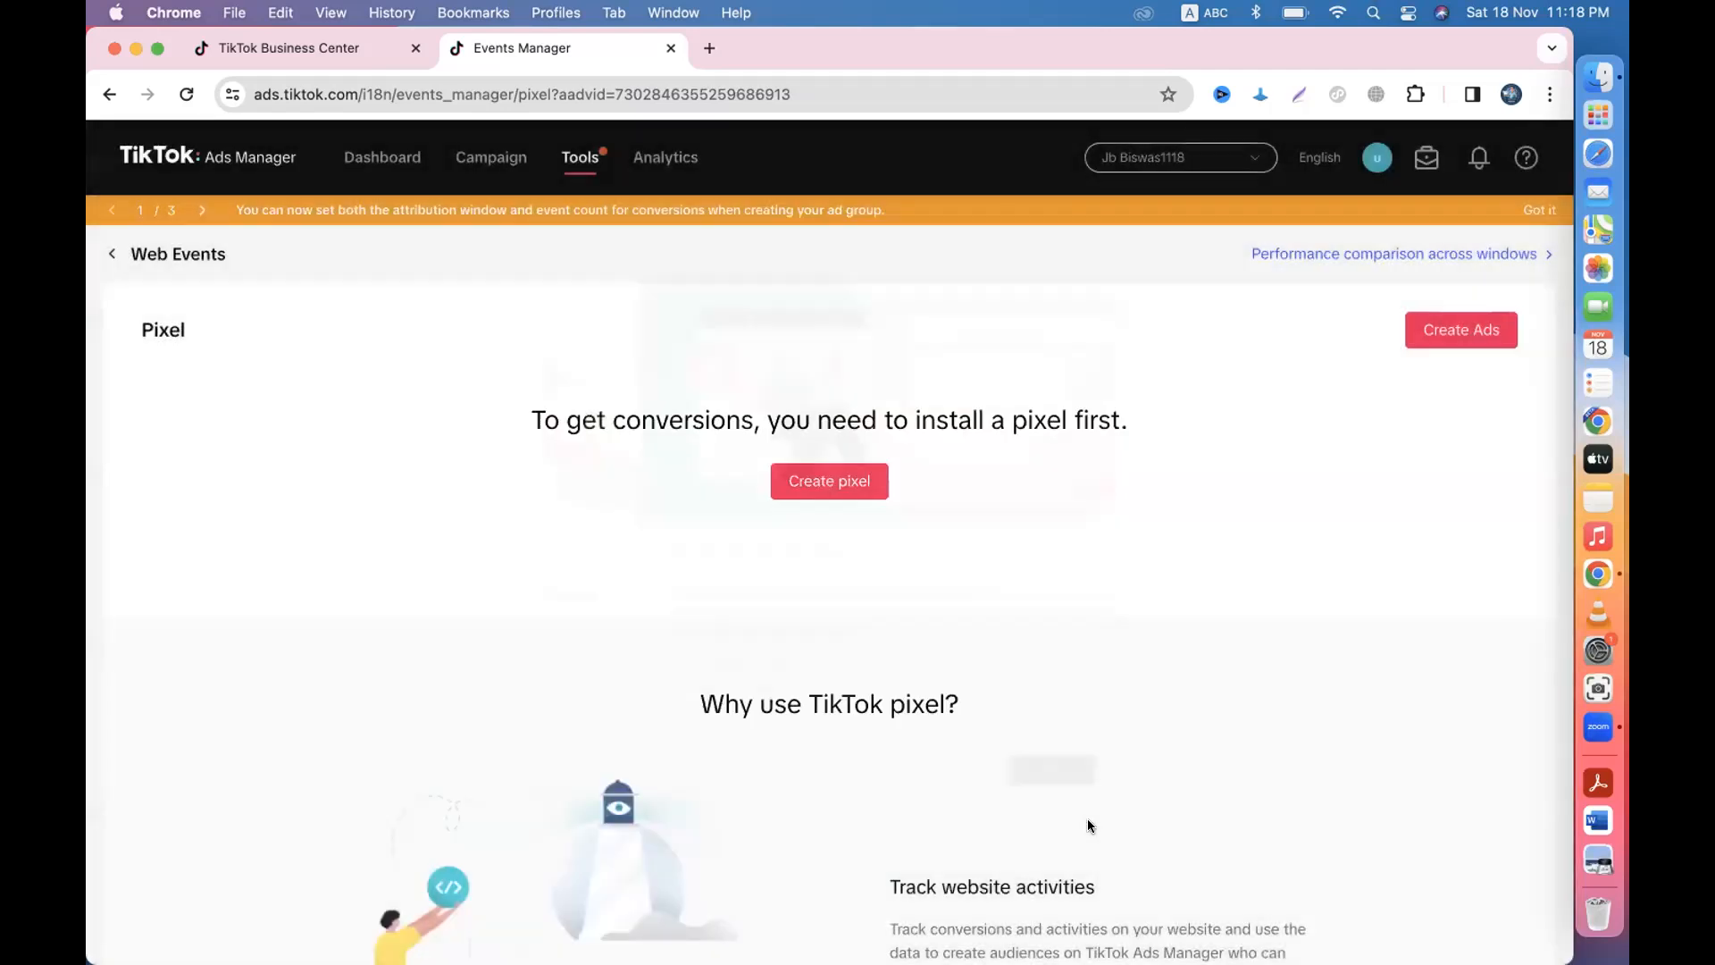
left_click(827, 485)
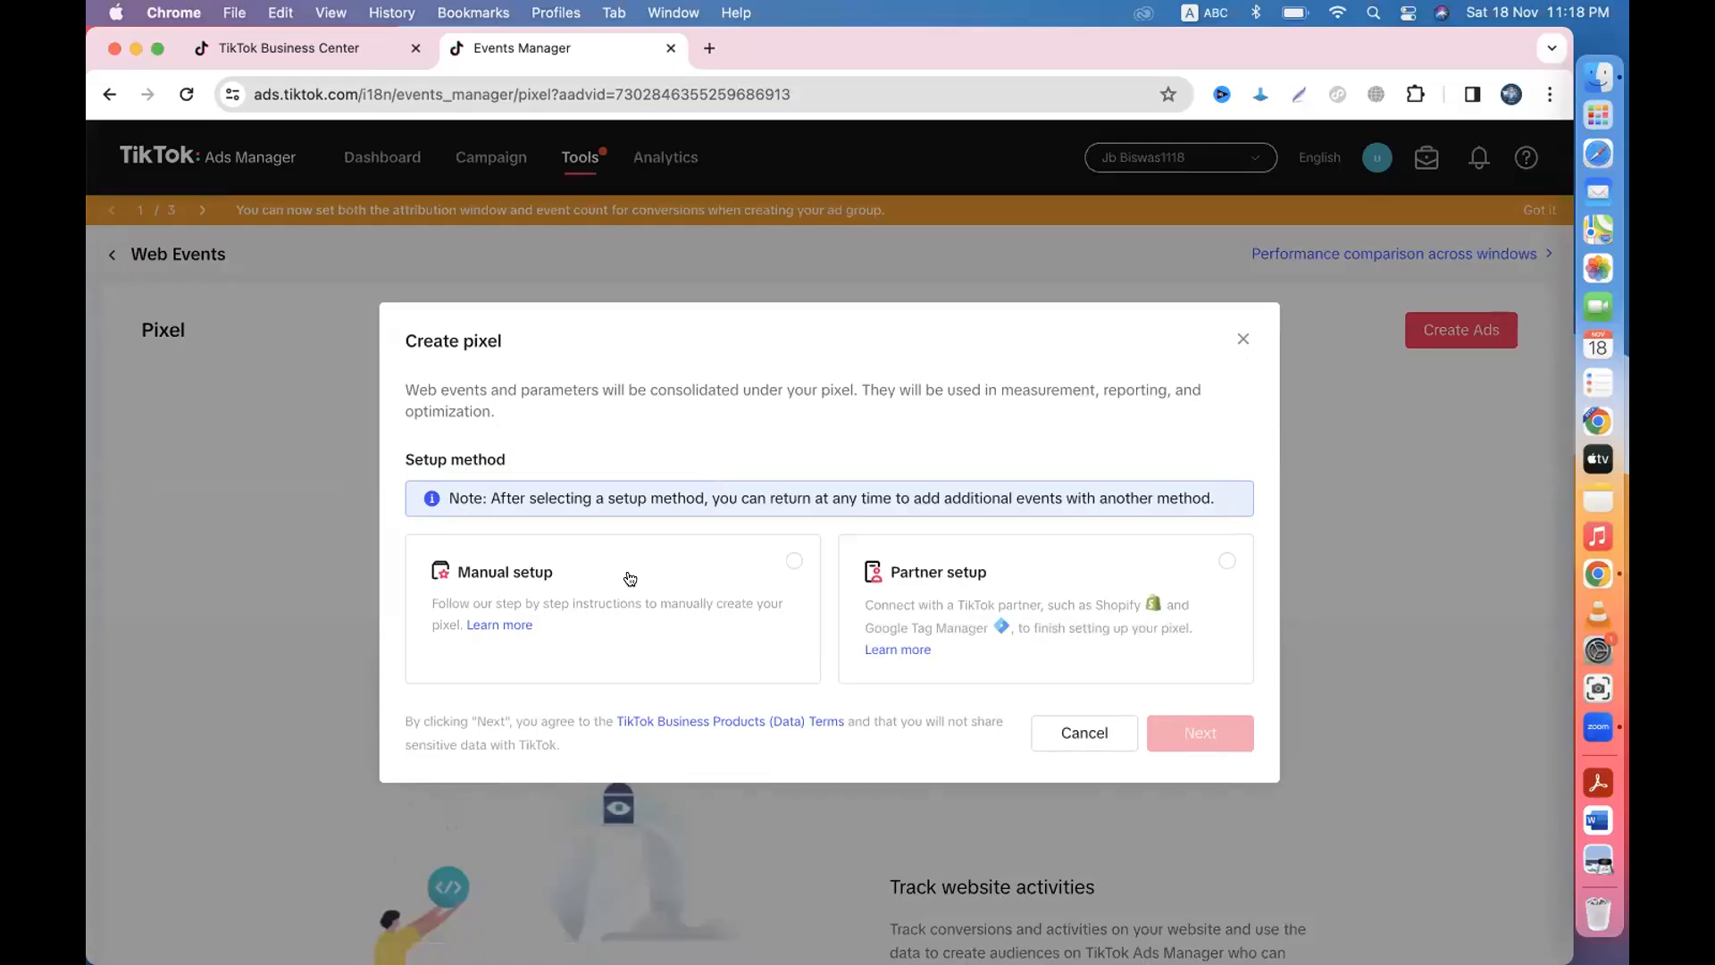
left_click(707, 582)
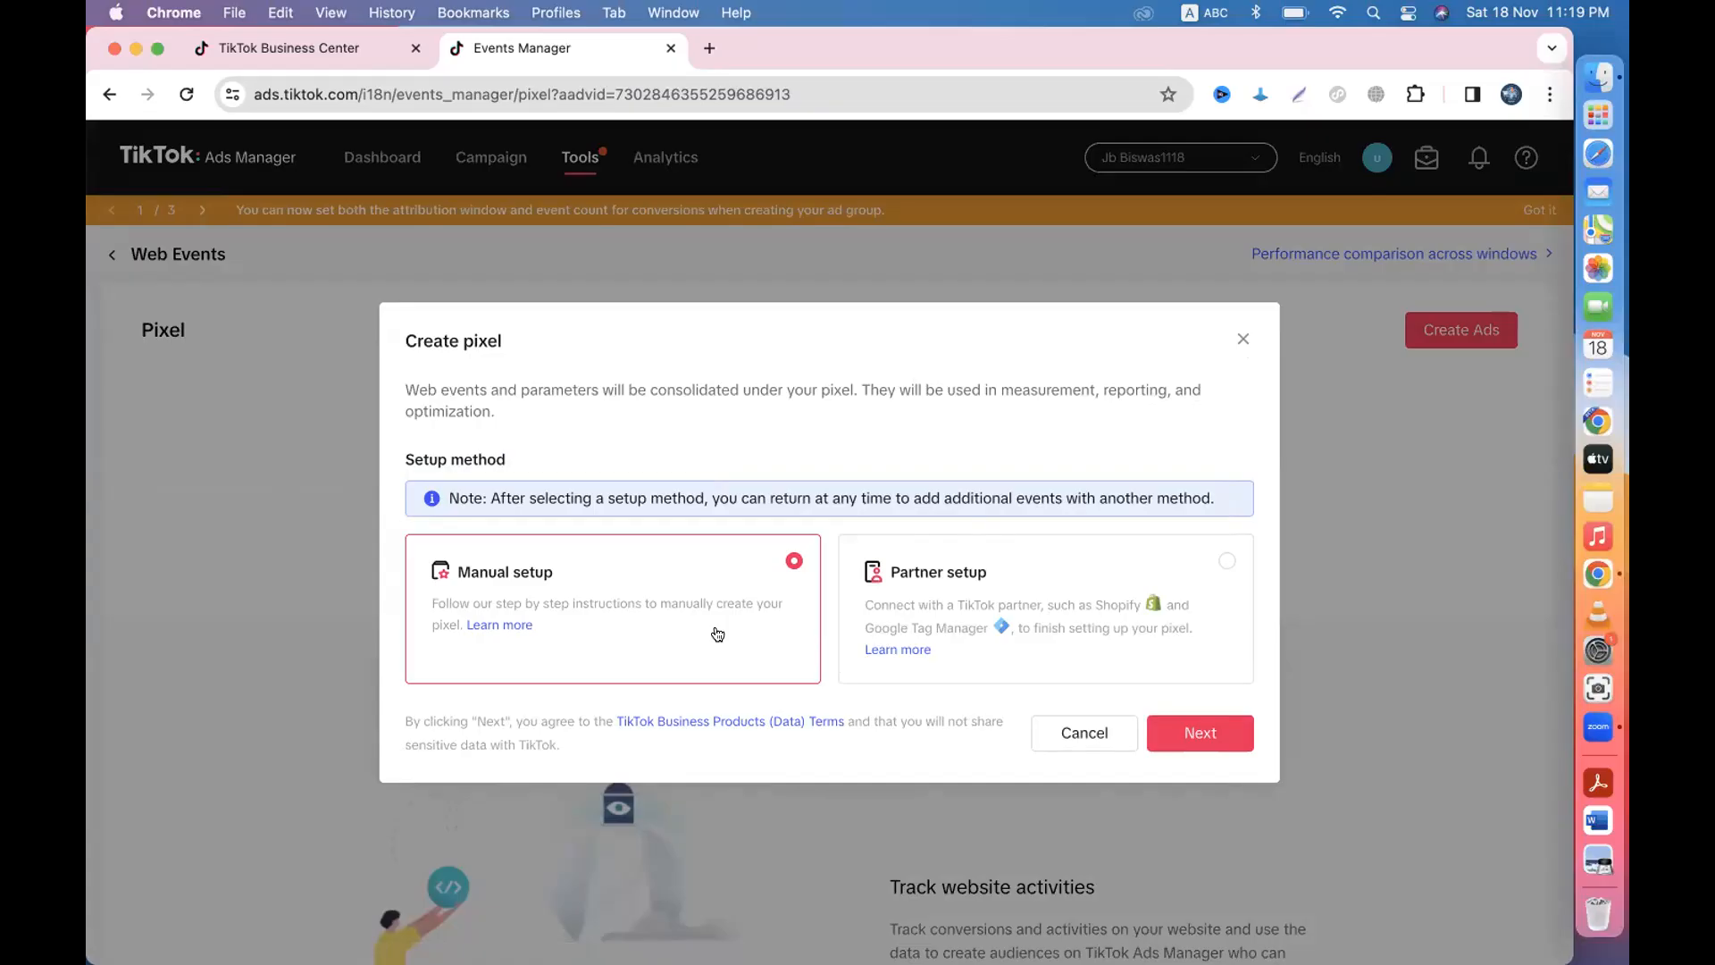
left_click(962, 603)
left_click(1182, 725)
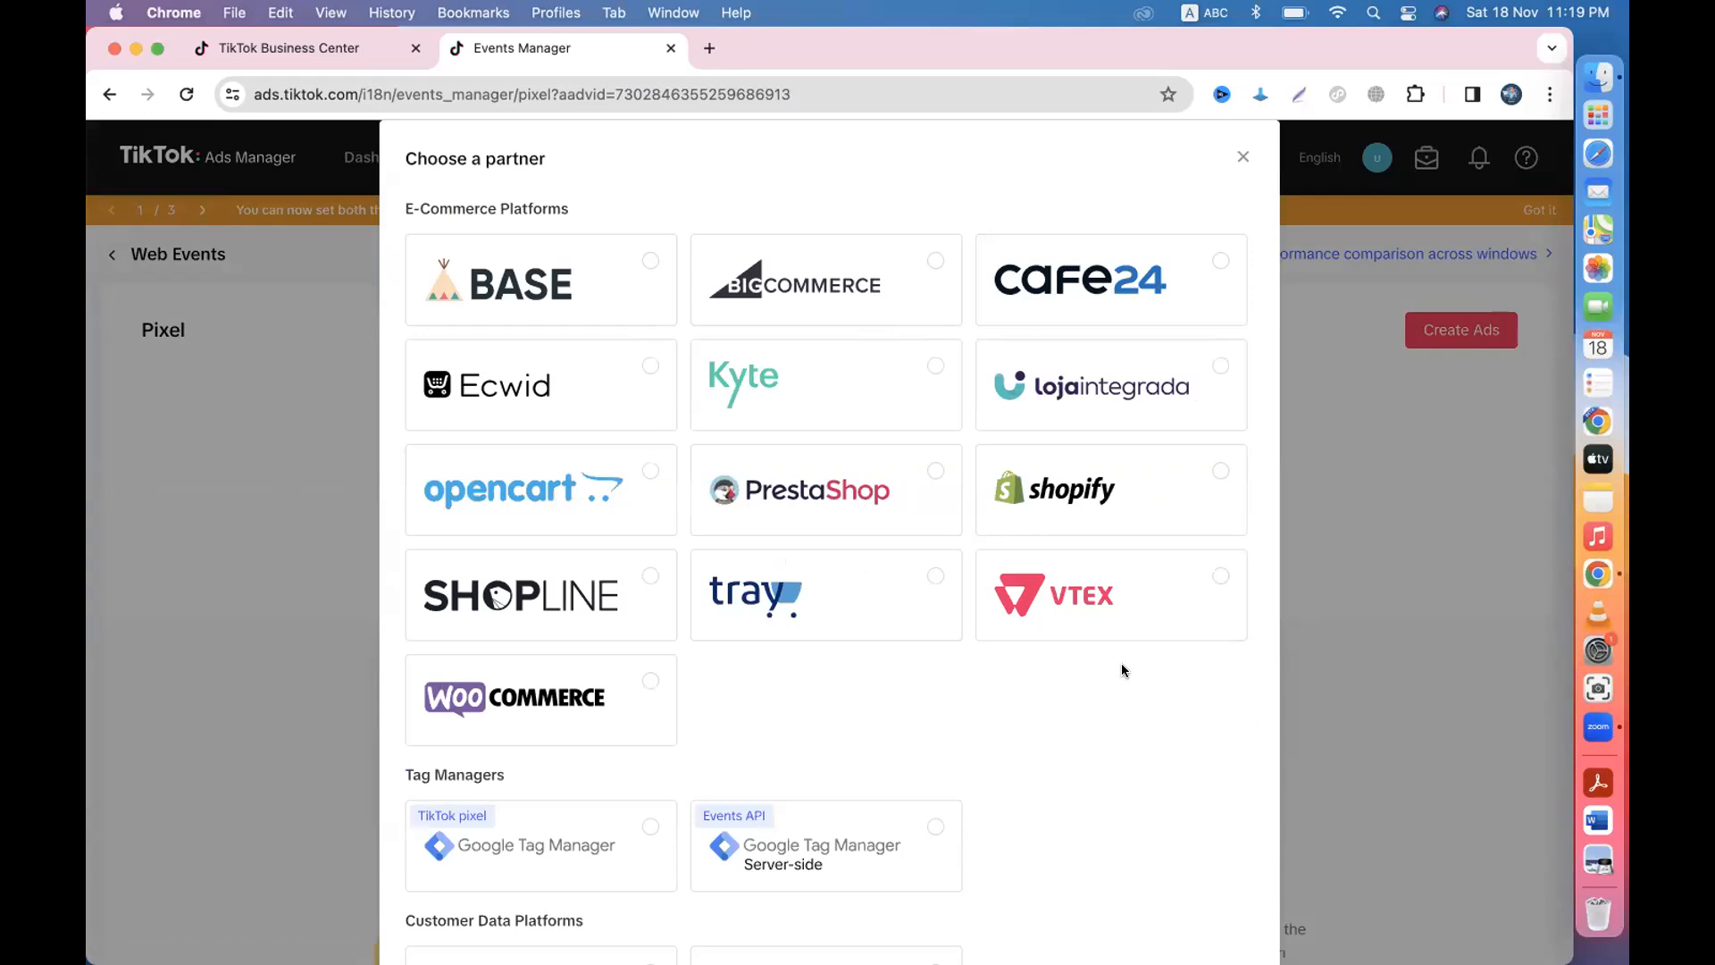
Browse the partner list, step back, then reopen it with Partner setup selected
scroll(1122, 670, "down", 3)
scroll(1123, 670, "up", 3)
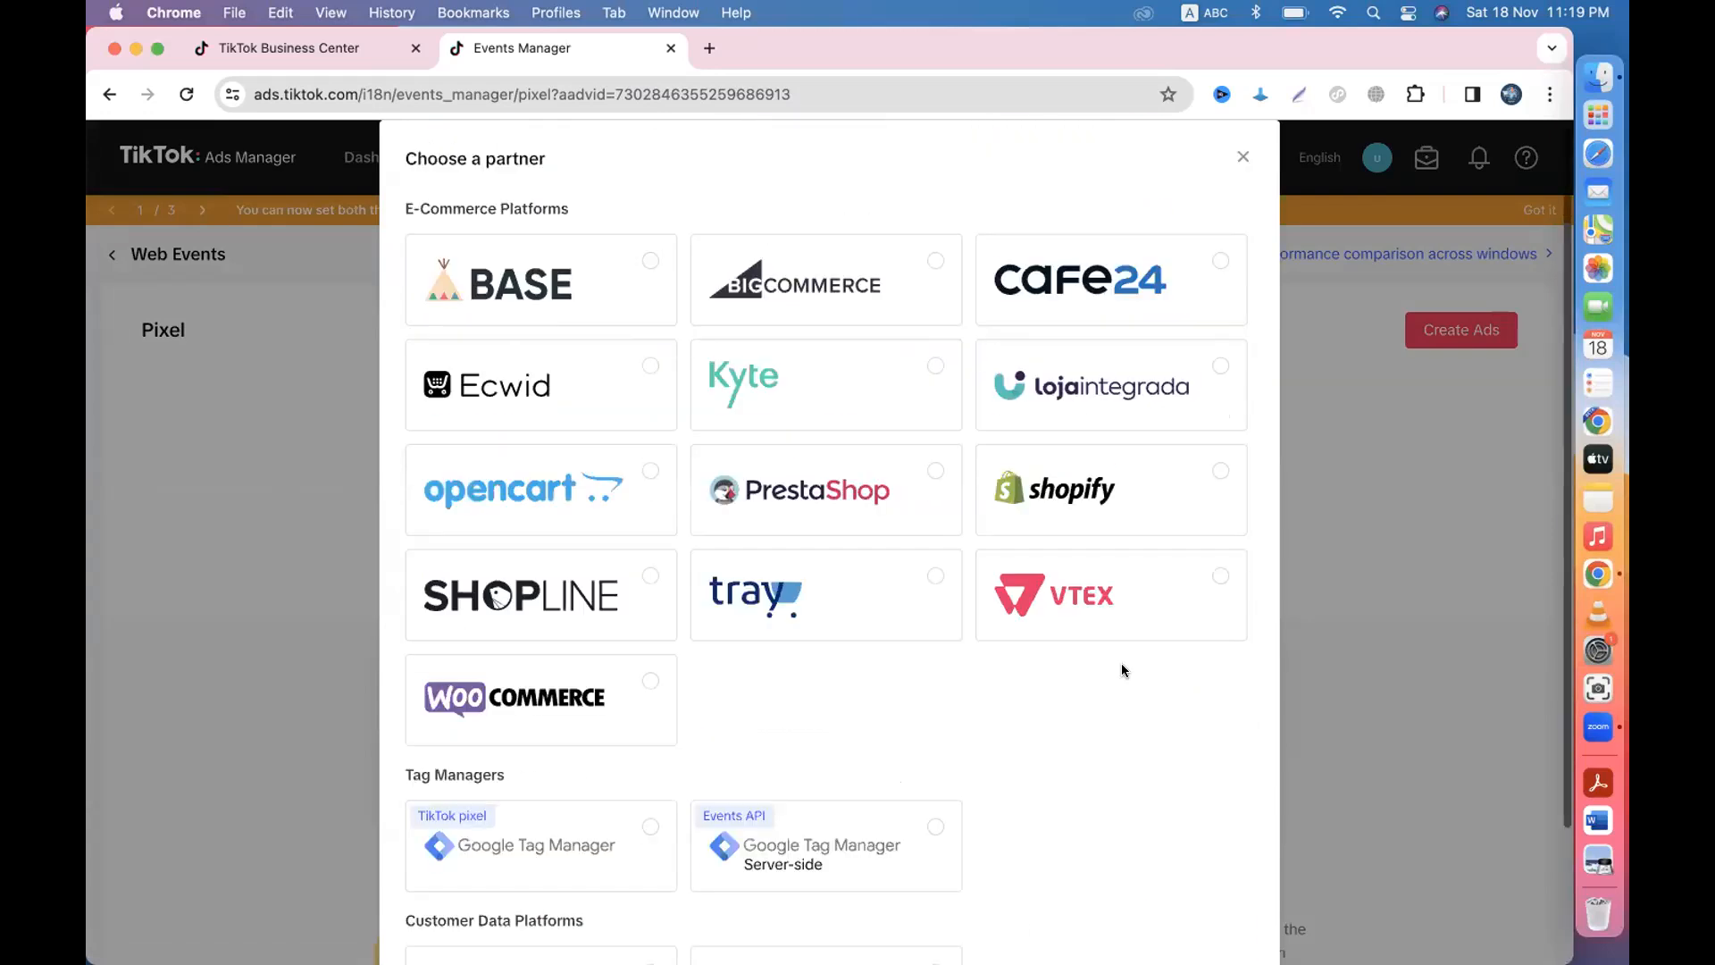
scroll(1123, 670, "down", 3)
scroll(1123, 670, "up", 3)
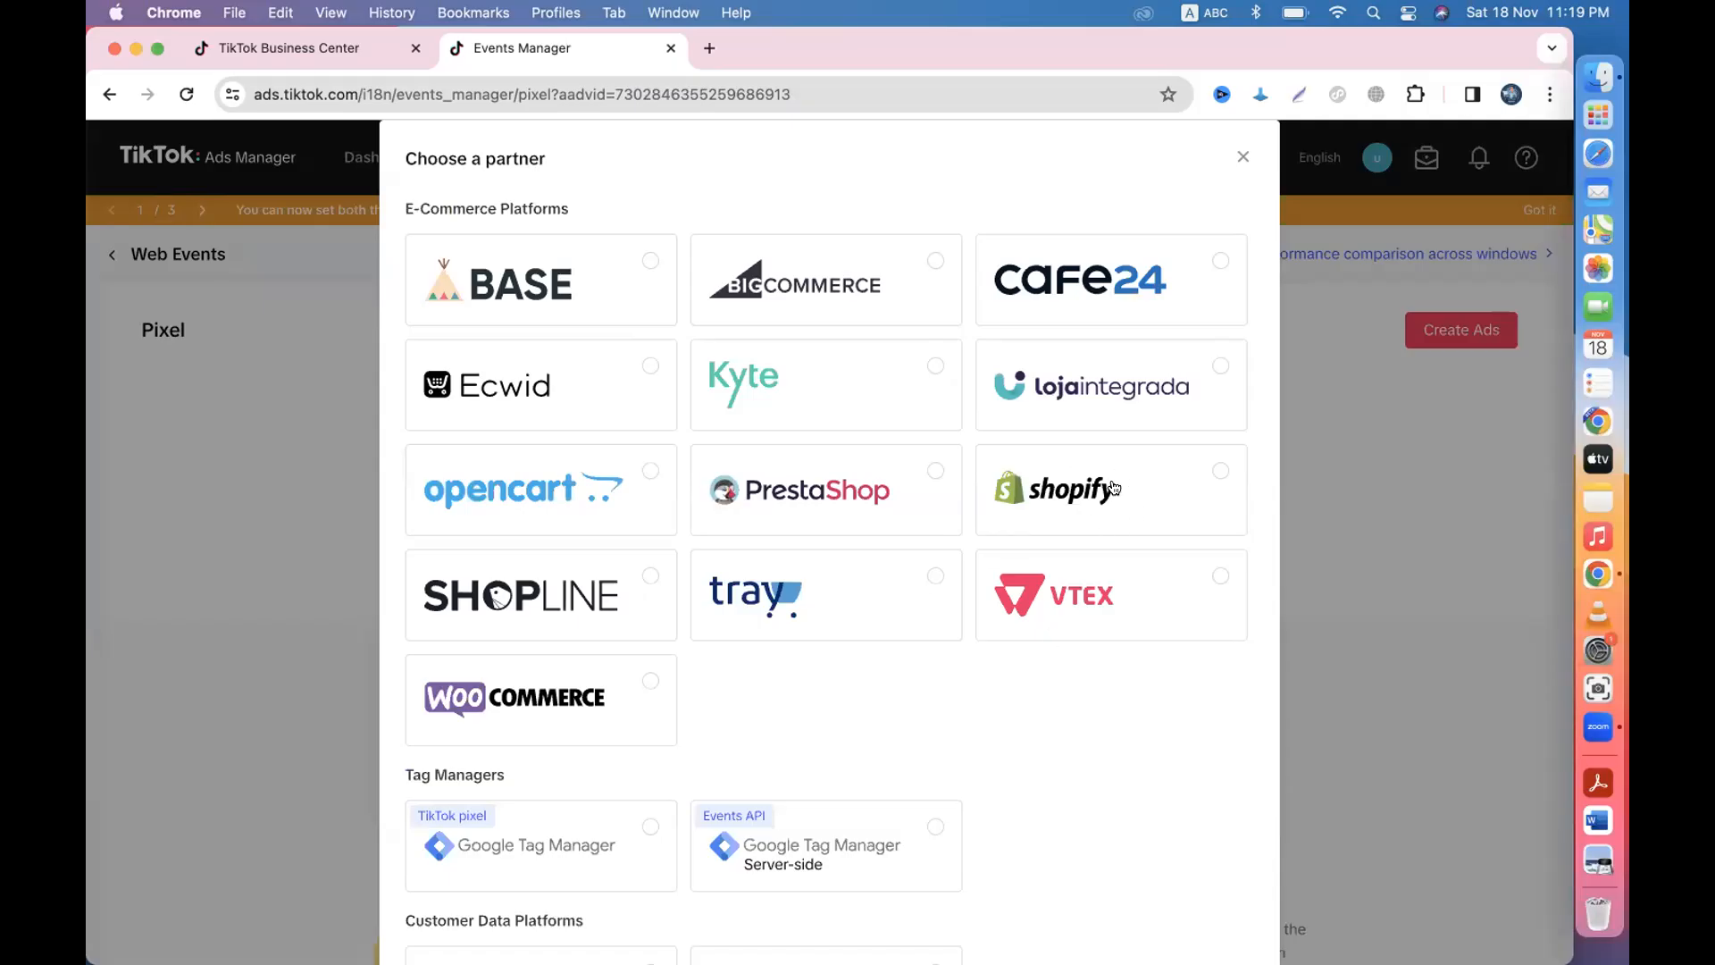
scroll(1092, 681, "down", 3)
left_click(458, 917)
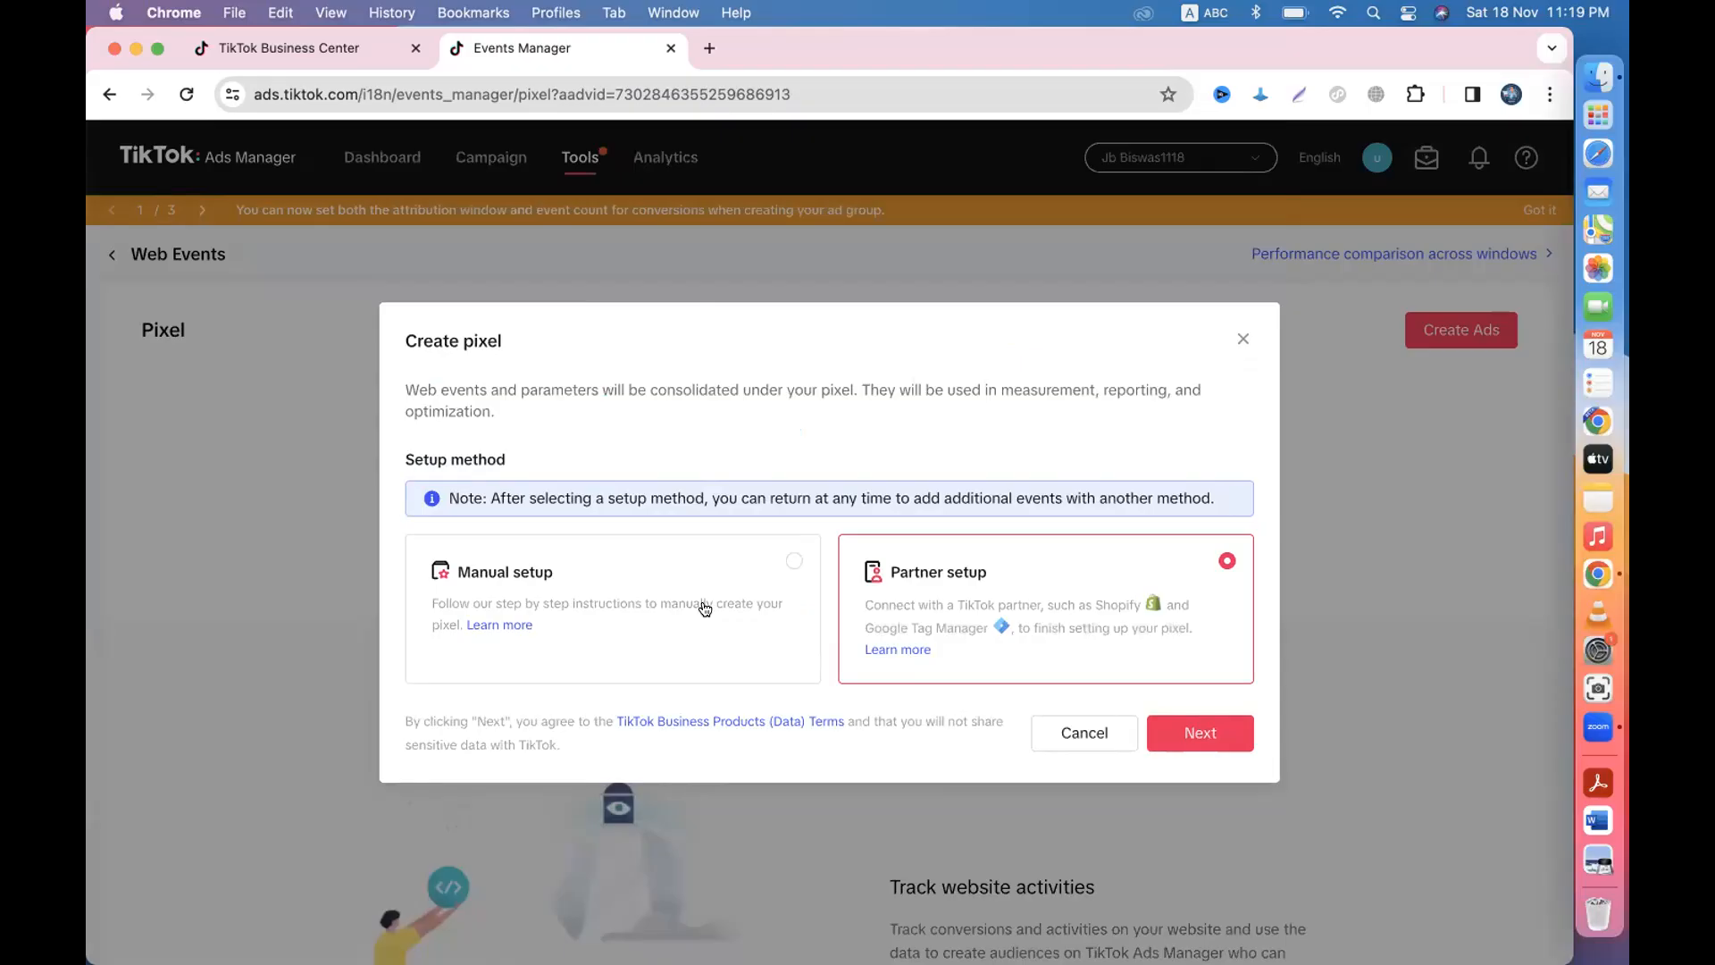
left_click(705, 608)
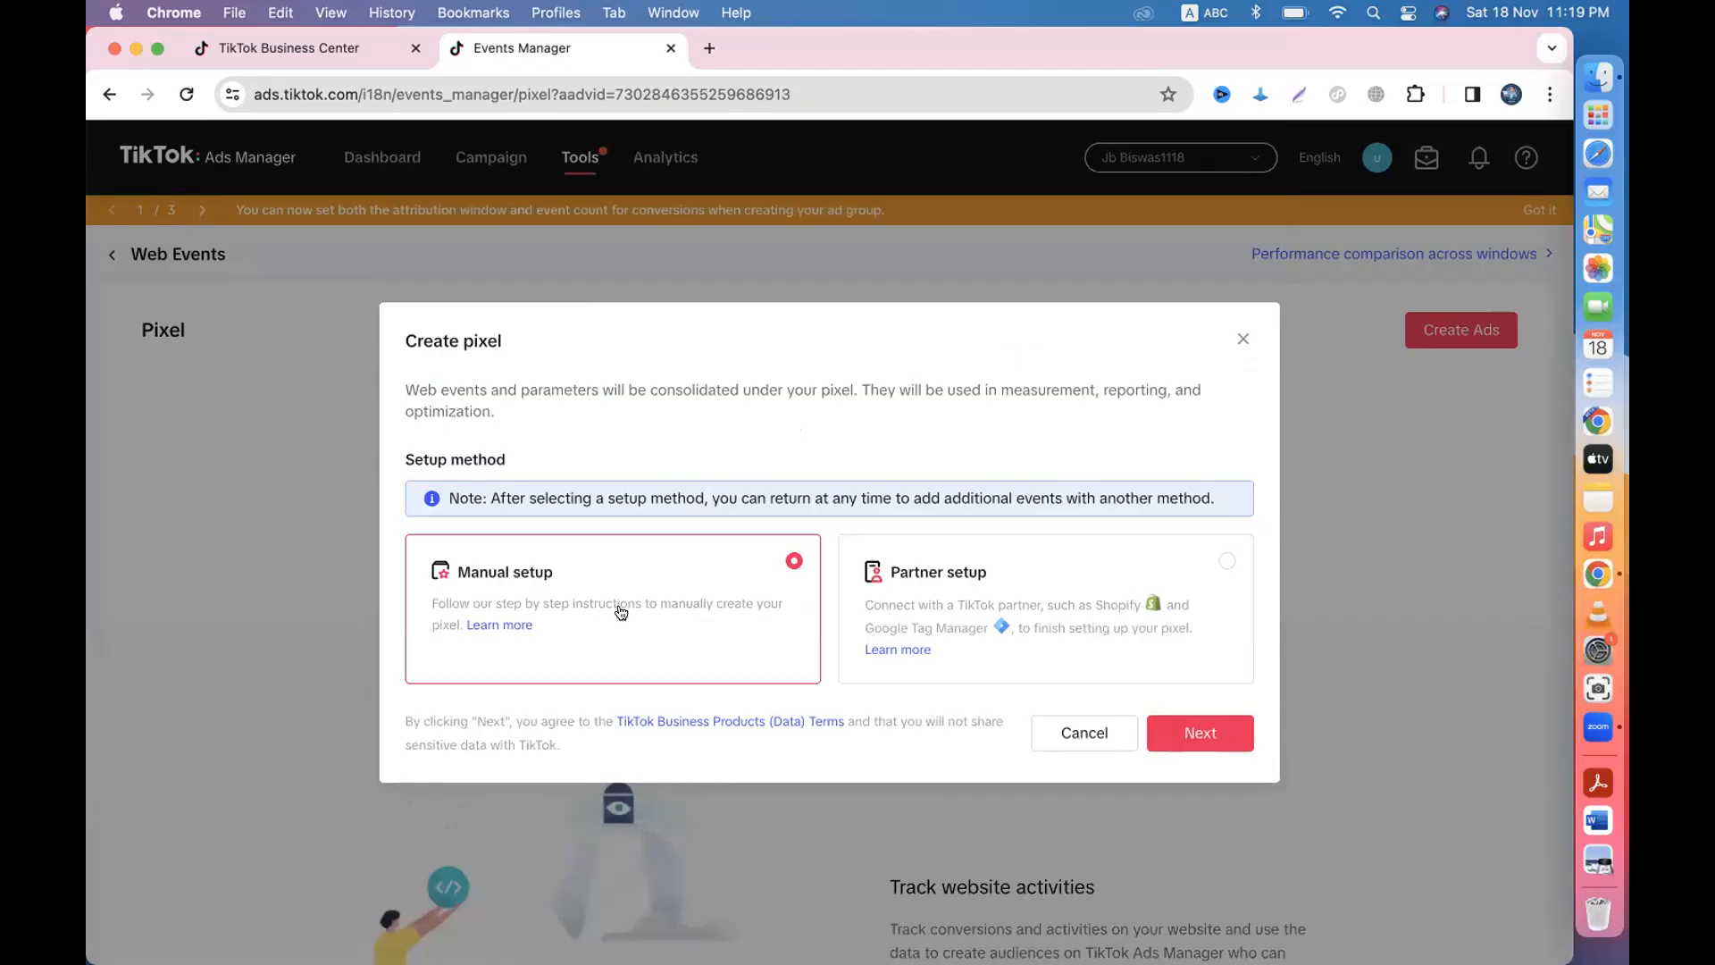
left_click(978, 607)
left_click(1171, 732)
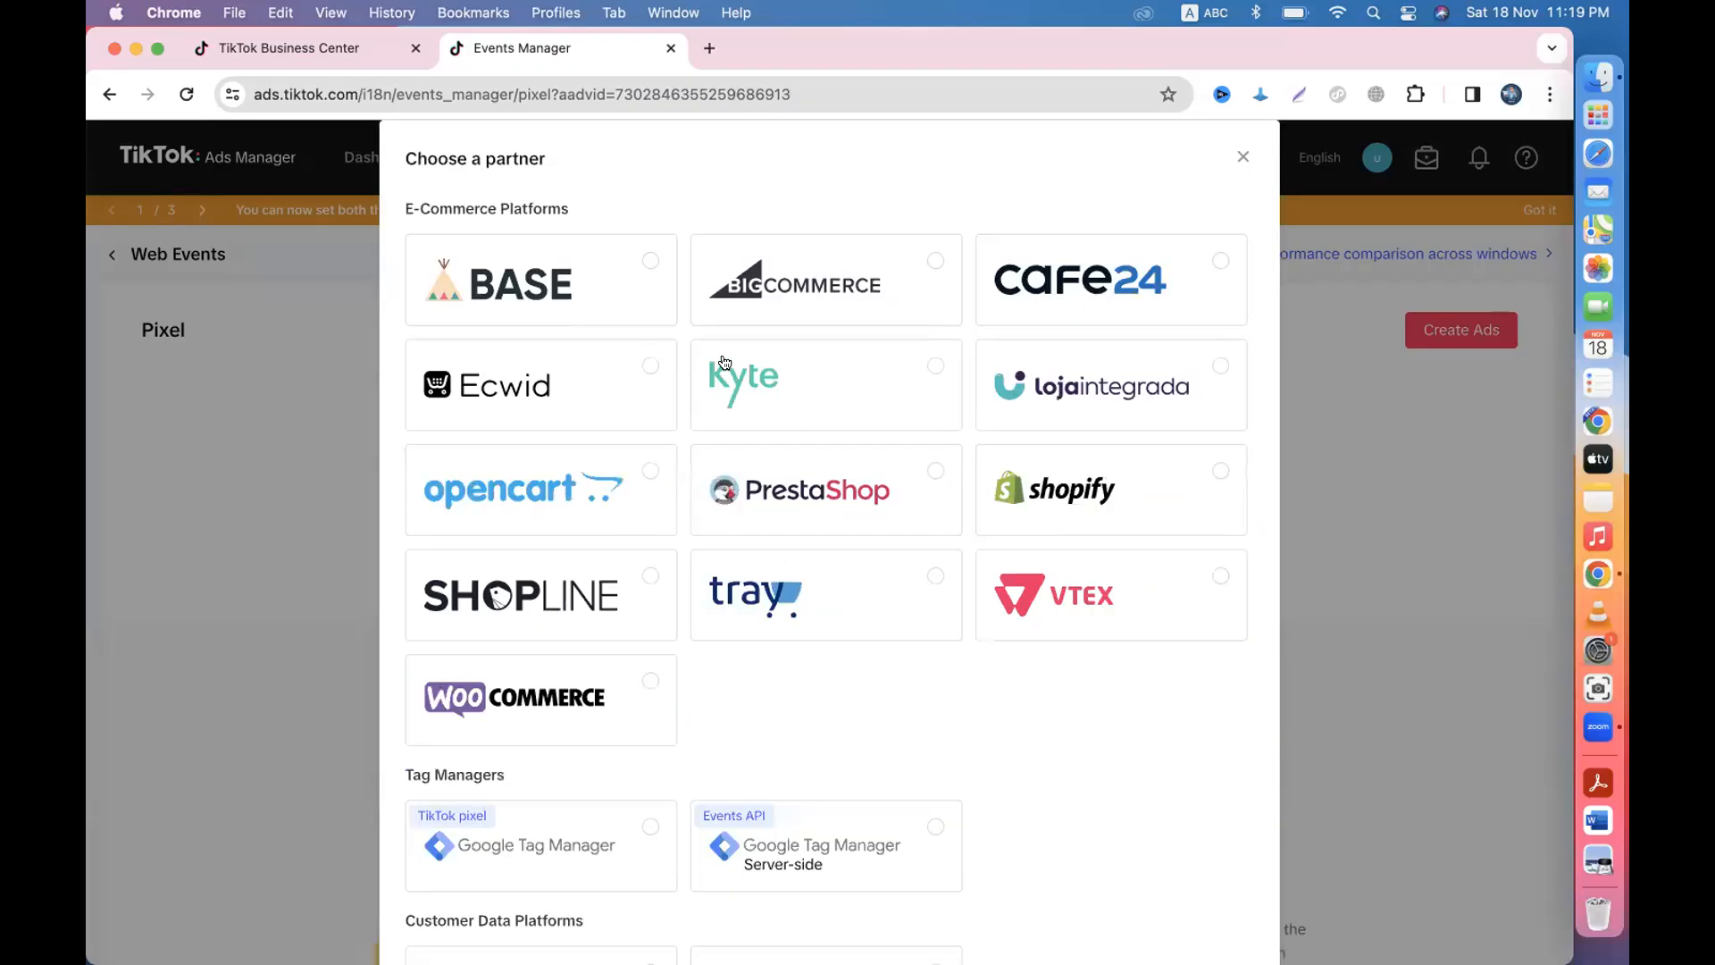
Leave the partner list and switch the pixel's setup method to Manual setup
scroll(604, 519, "down", 4)
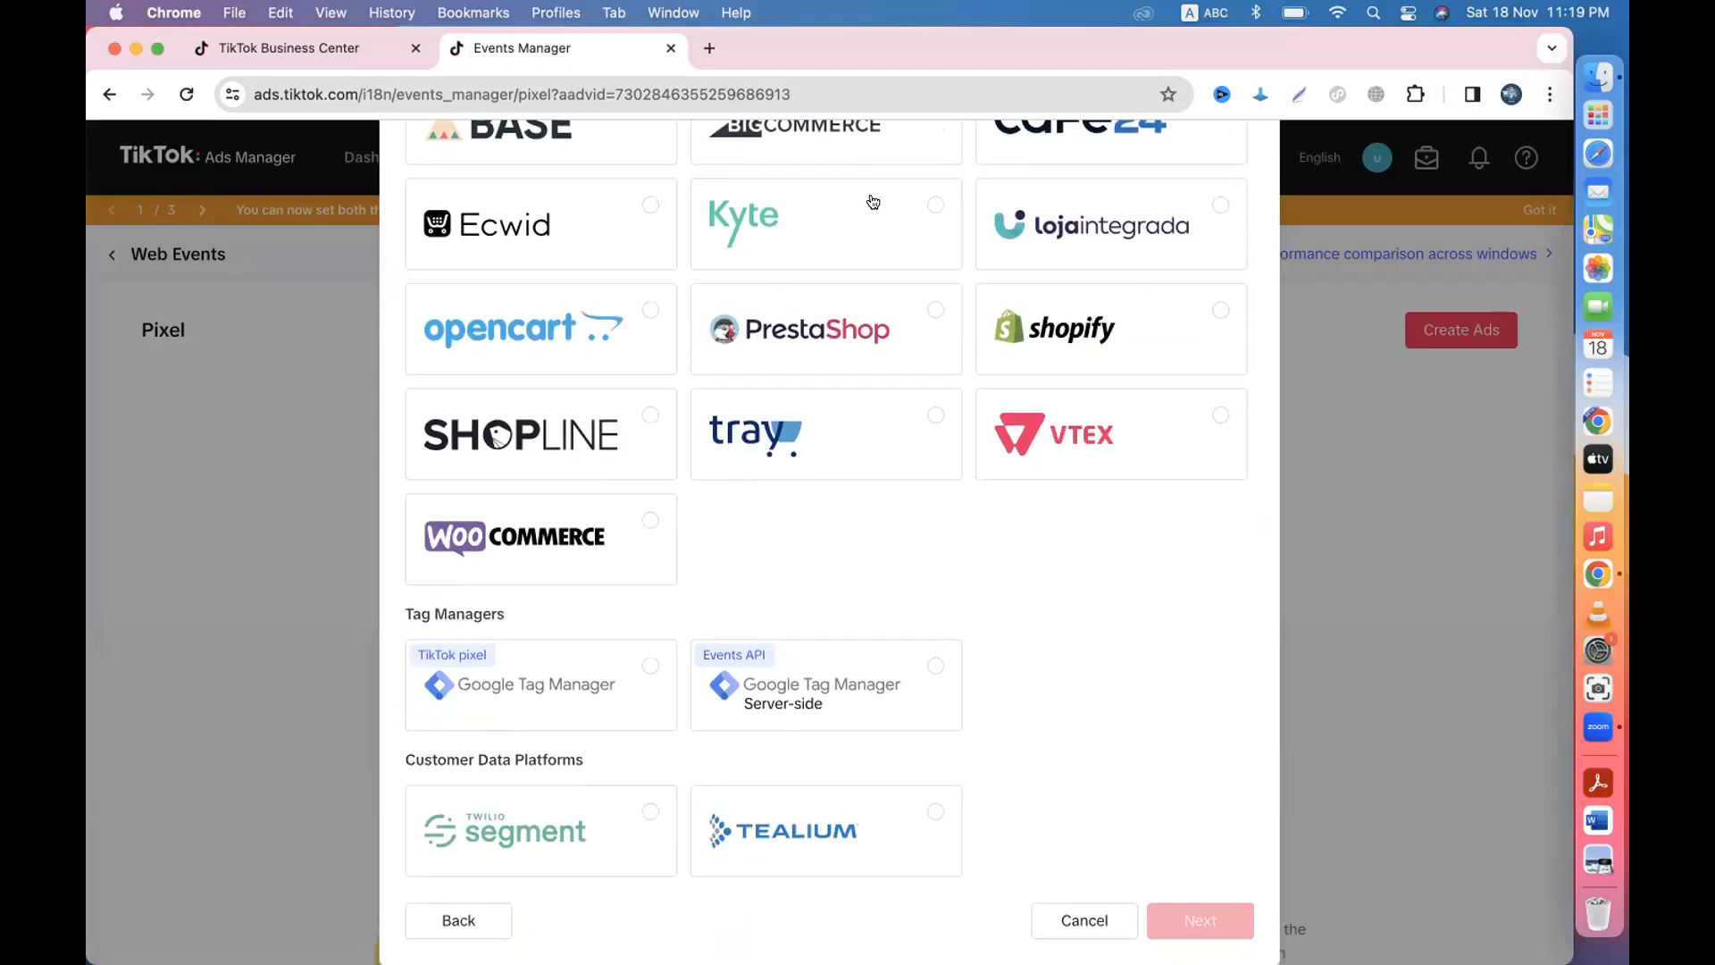
scroll(904, 411, "up", 4)
scroll(765, 746, "down", 4)
left_click(471, 922)
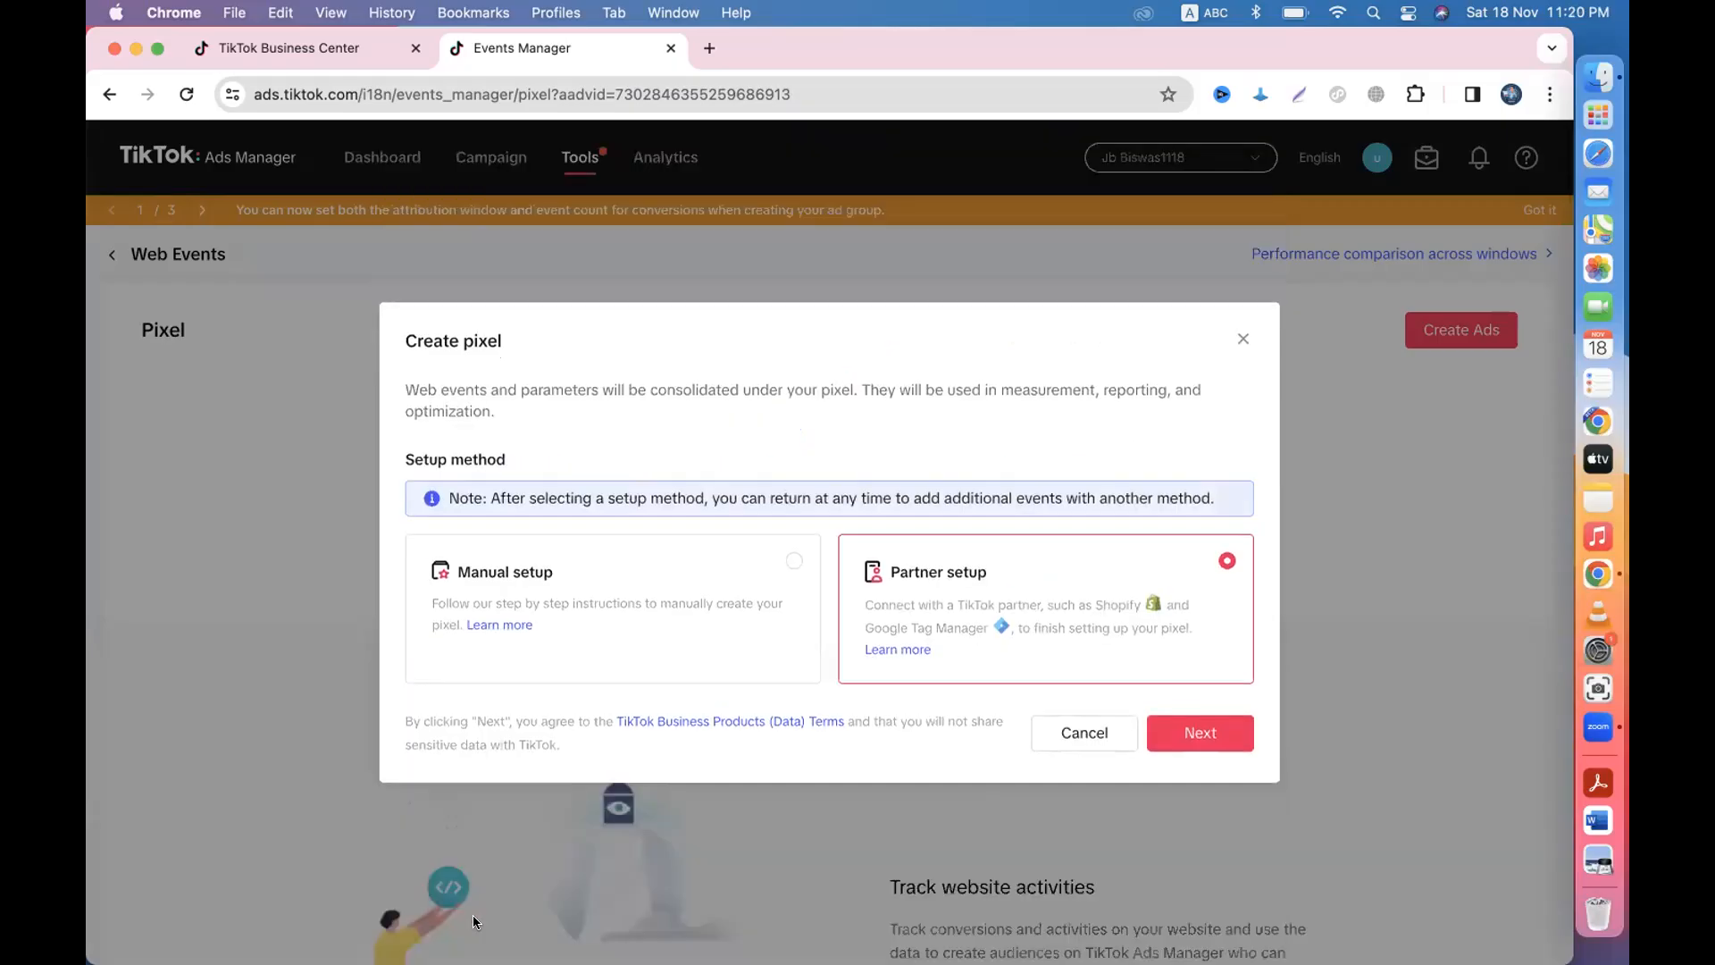
left_click(622, 624)
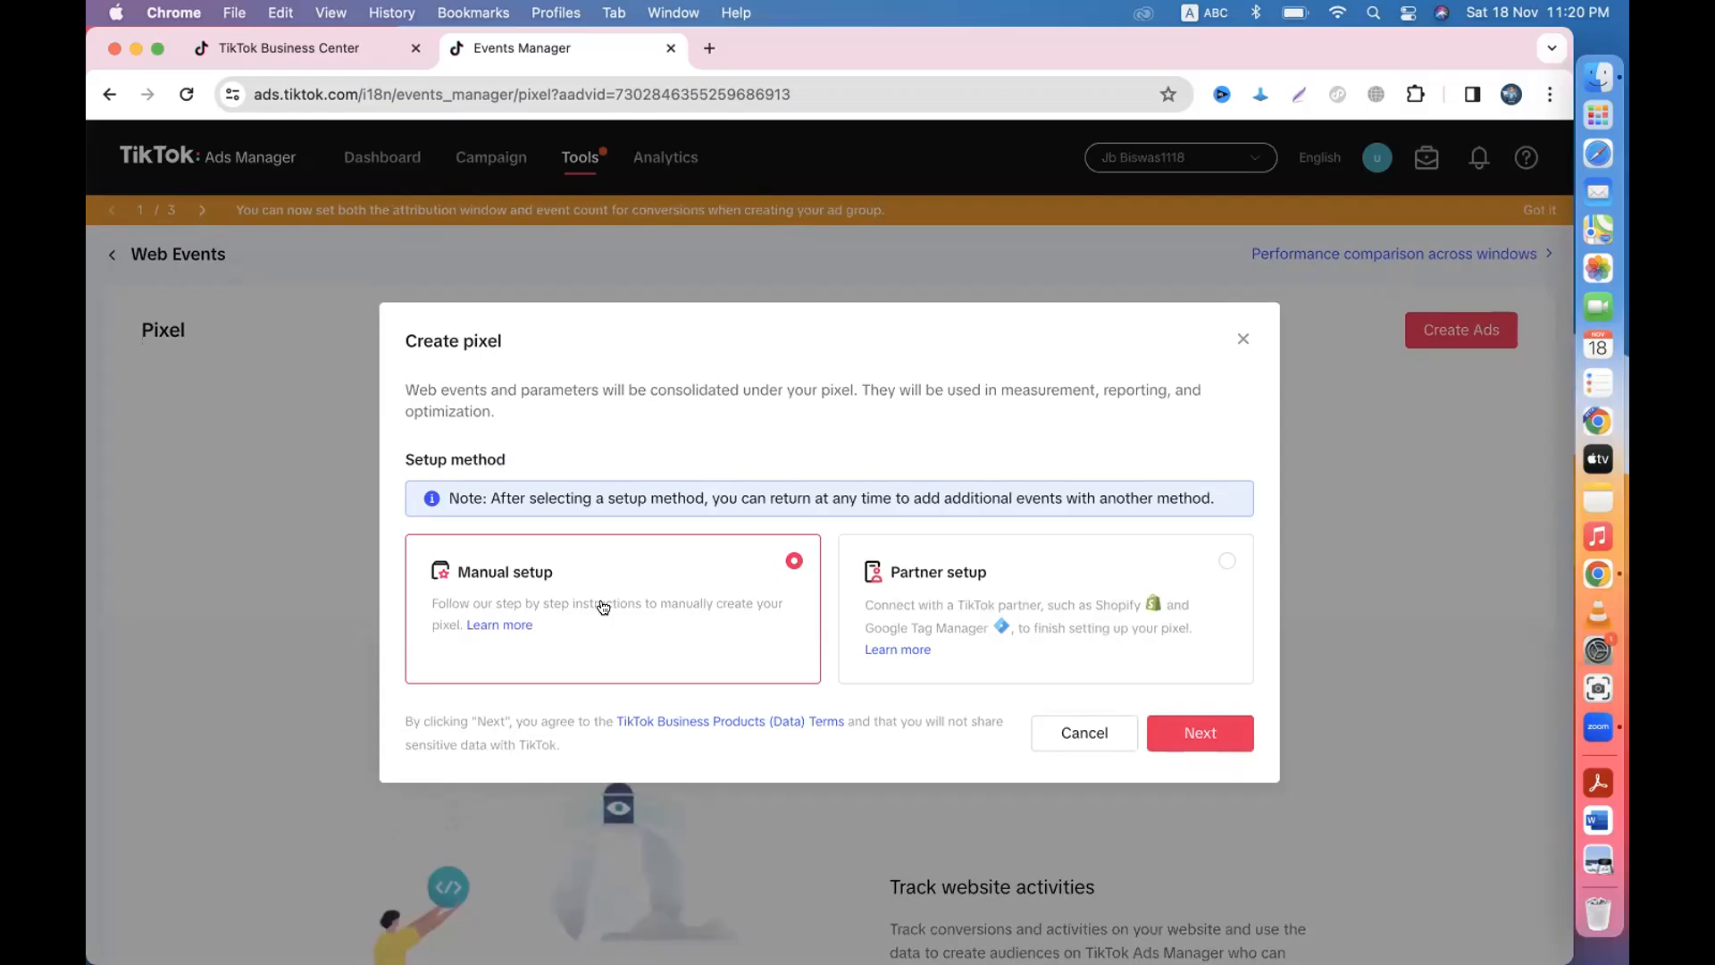
Name the pixel 'Batch-41 Pixel' and create it
left_click(1197, 734)
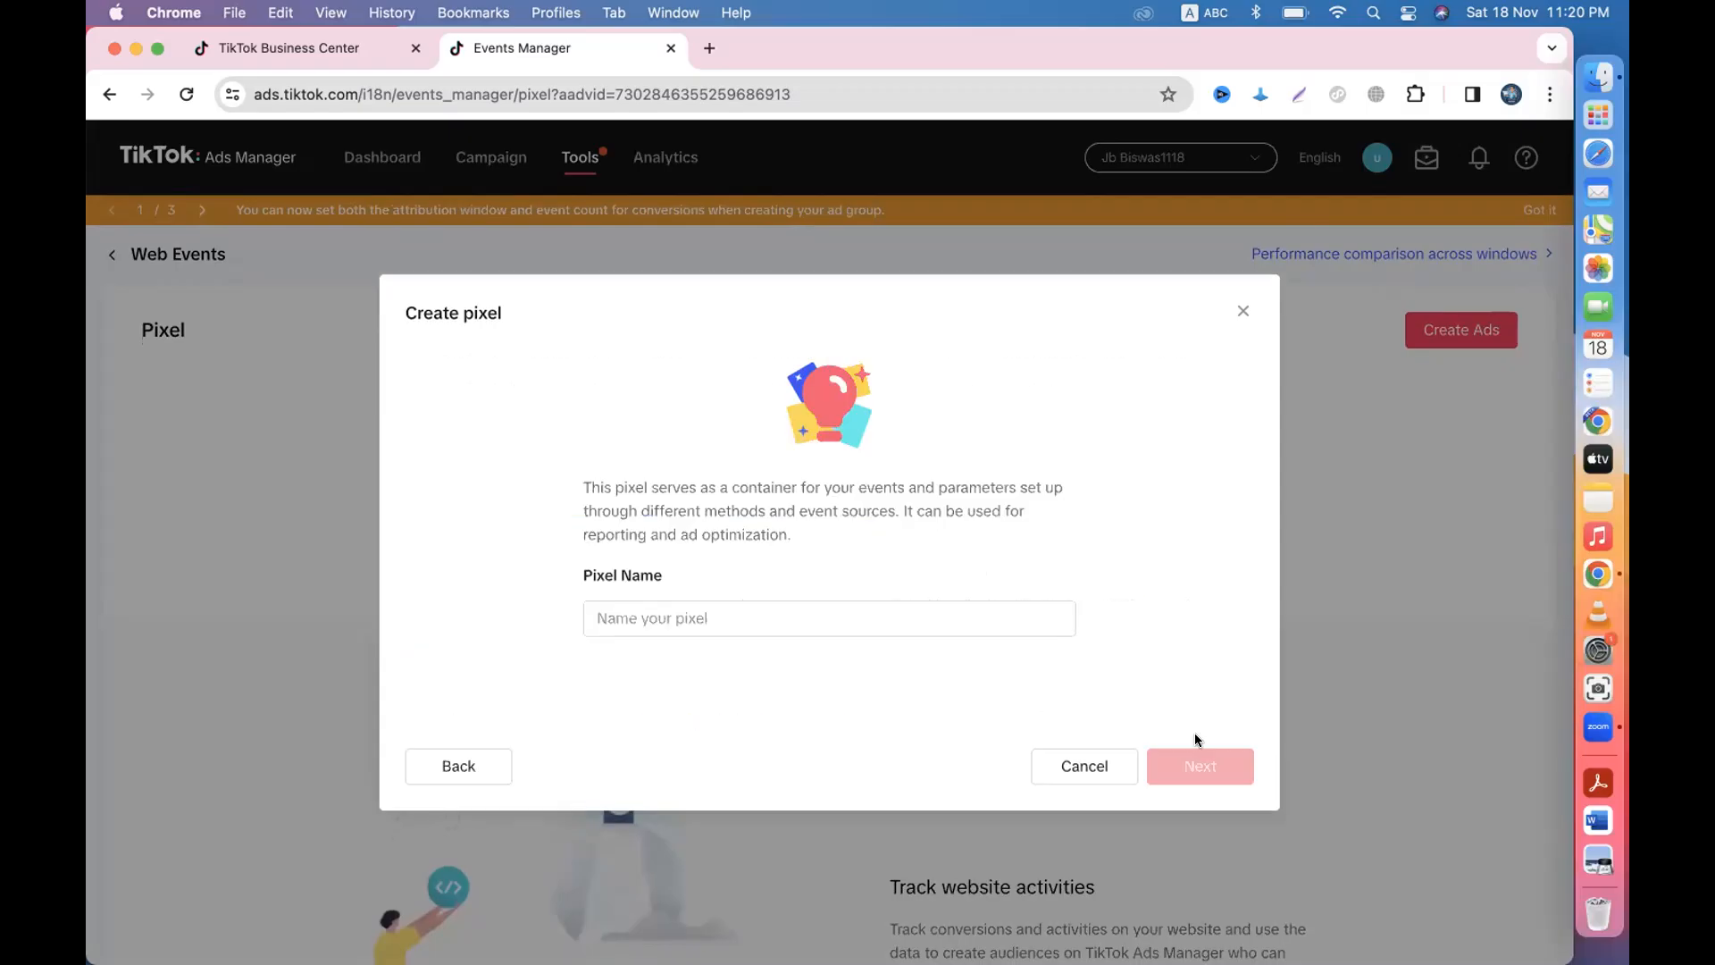
left_click(647, 617)
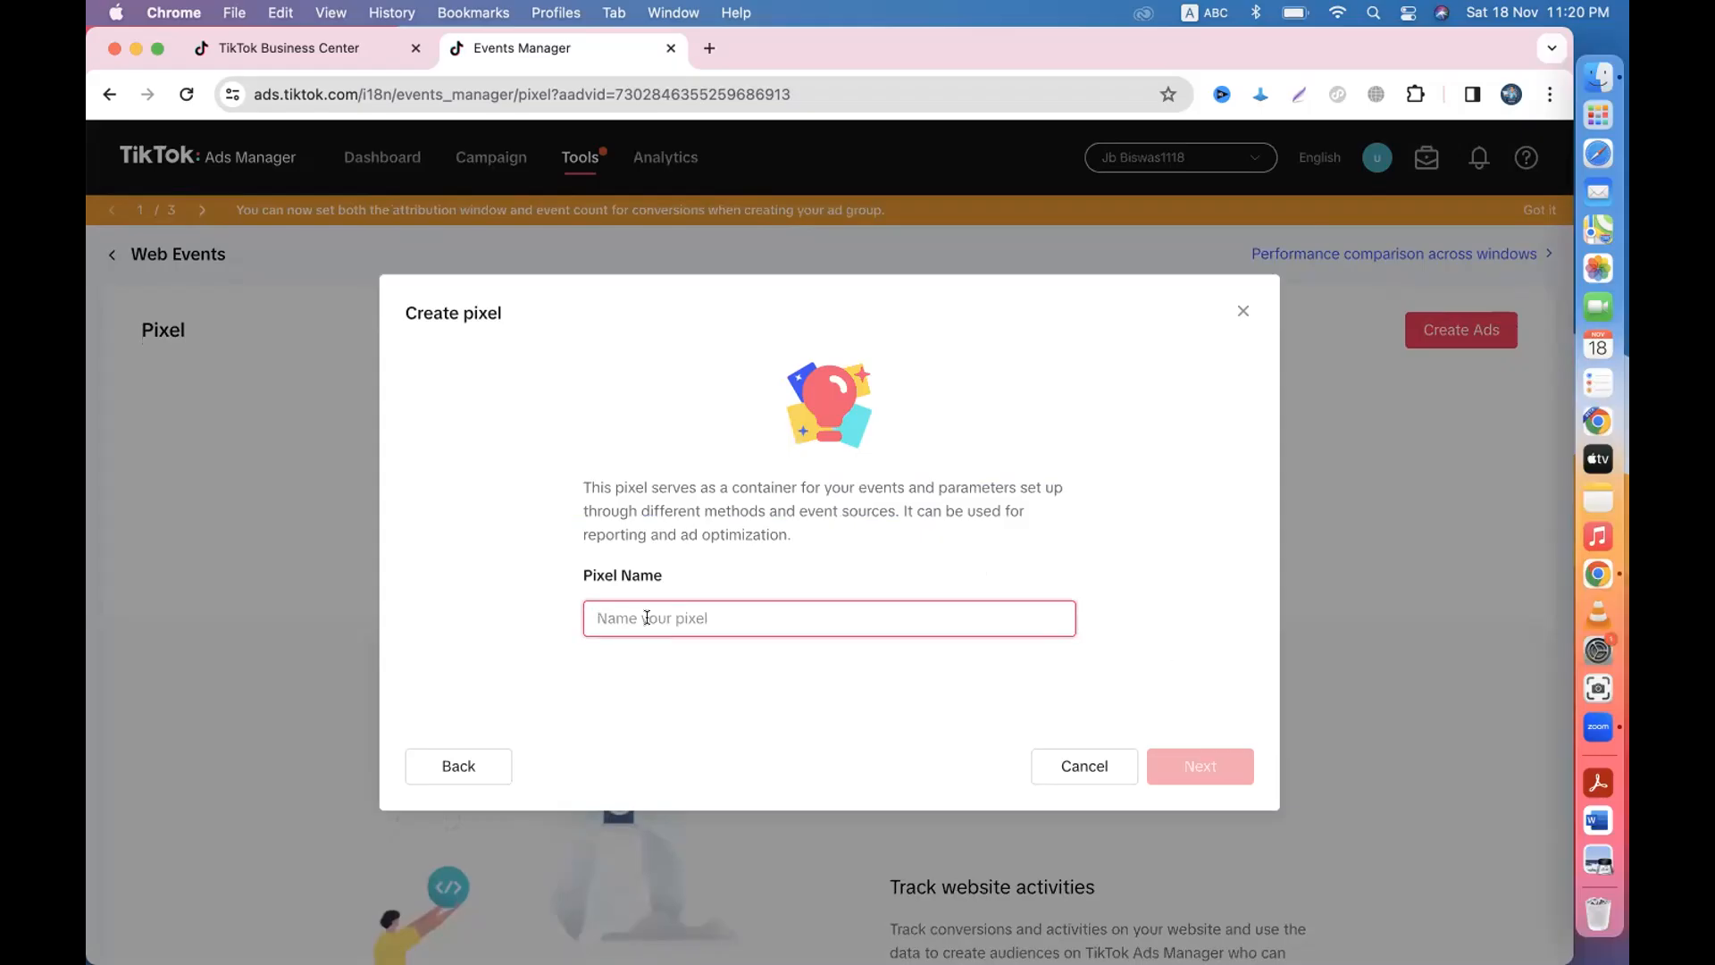
type("Batch-41 Pi")
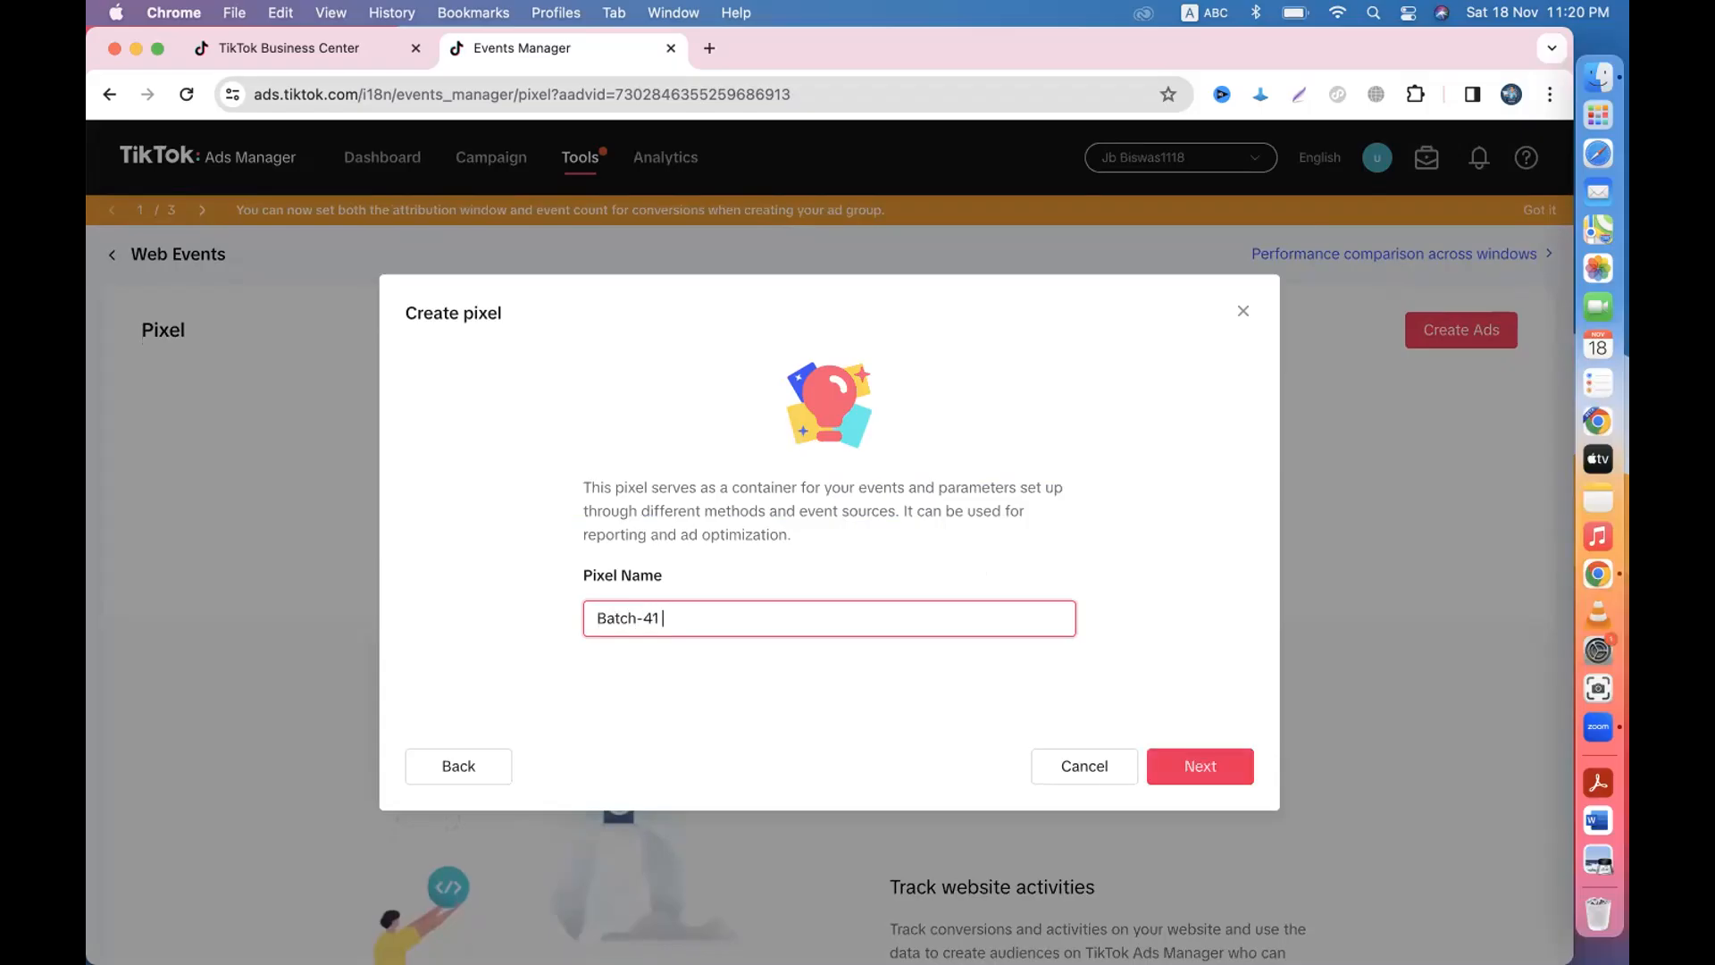
type("xel")
left_click(1227, 774)
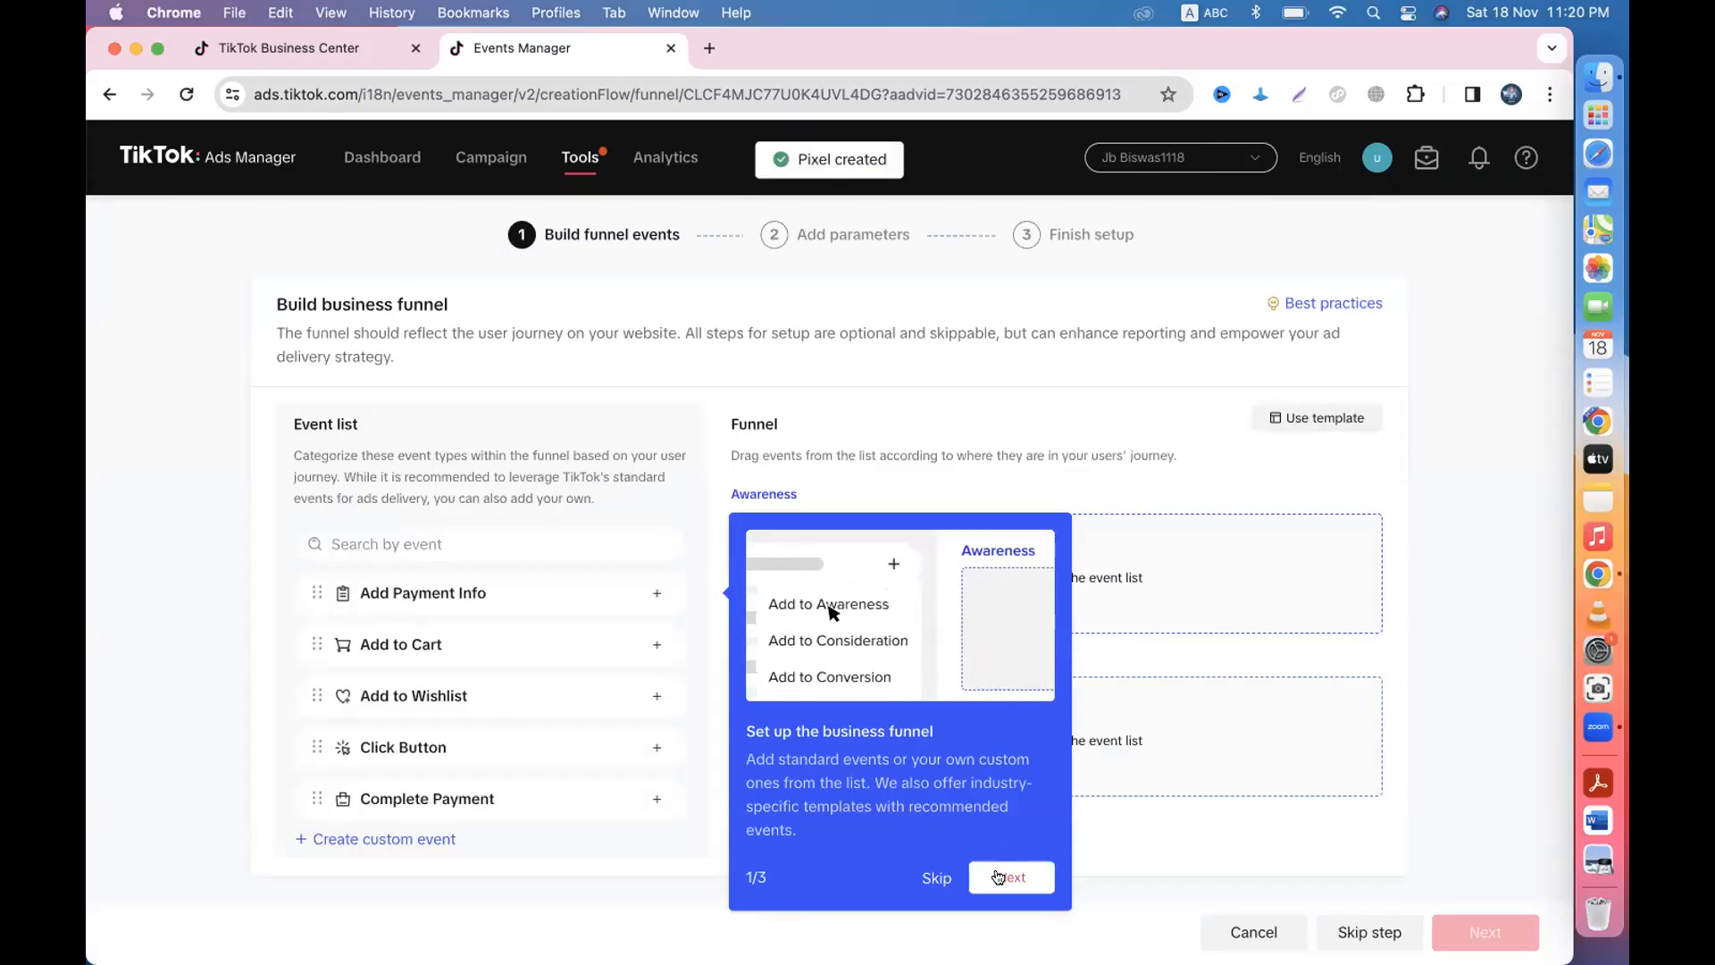
Dismiss the funnel walkthrough and browse through the event list
left_click(940, 877)
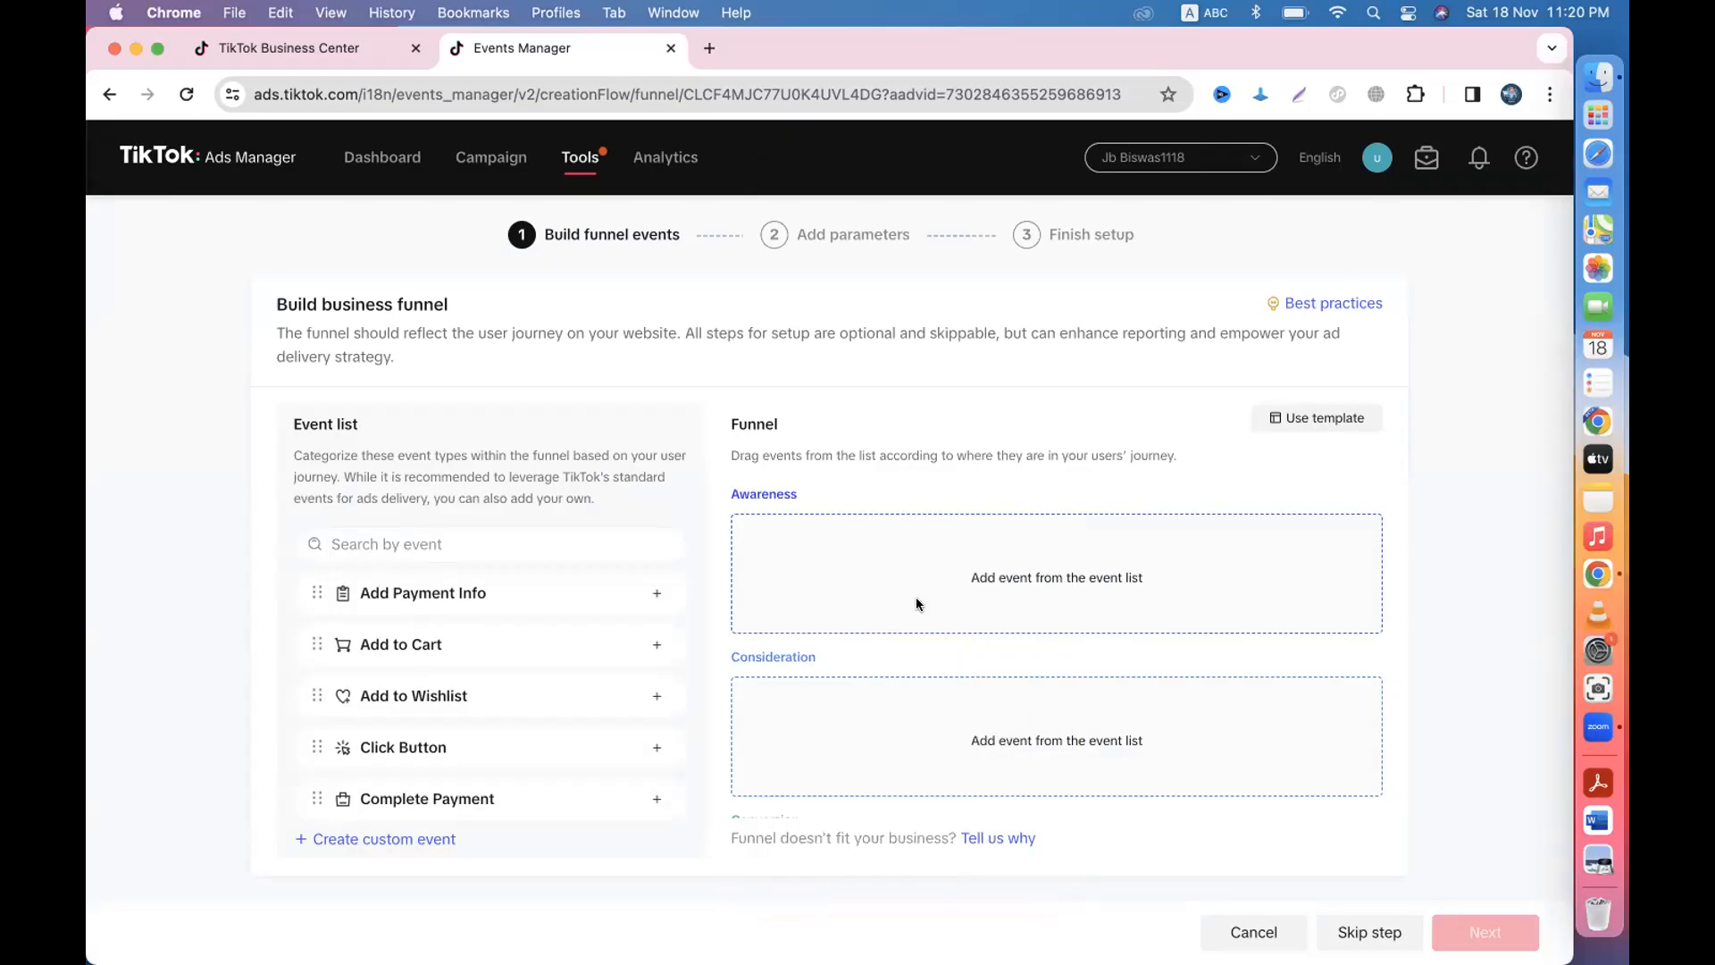
scroll(612, 709, "down", 5)
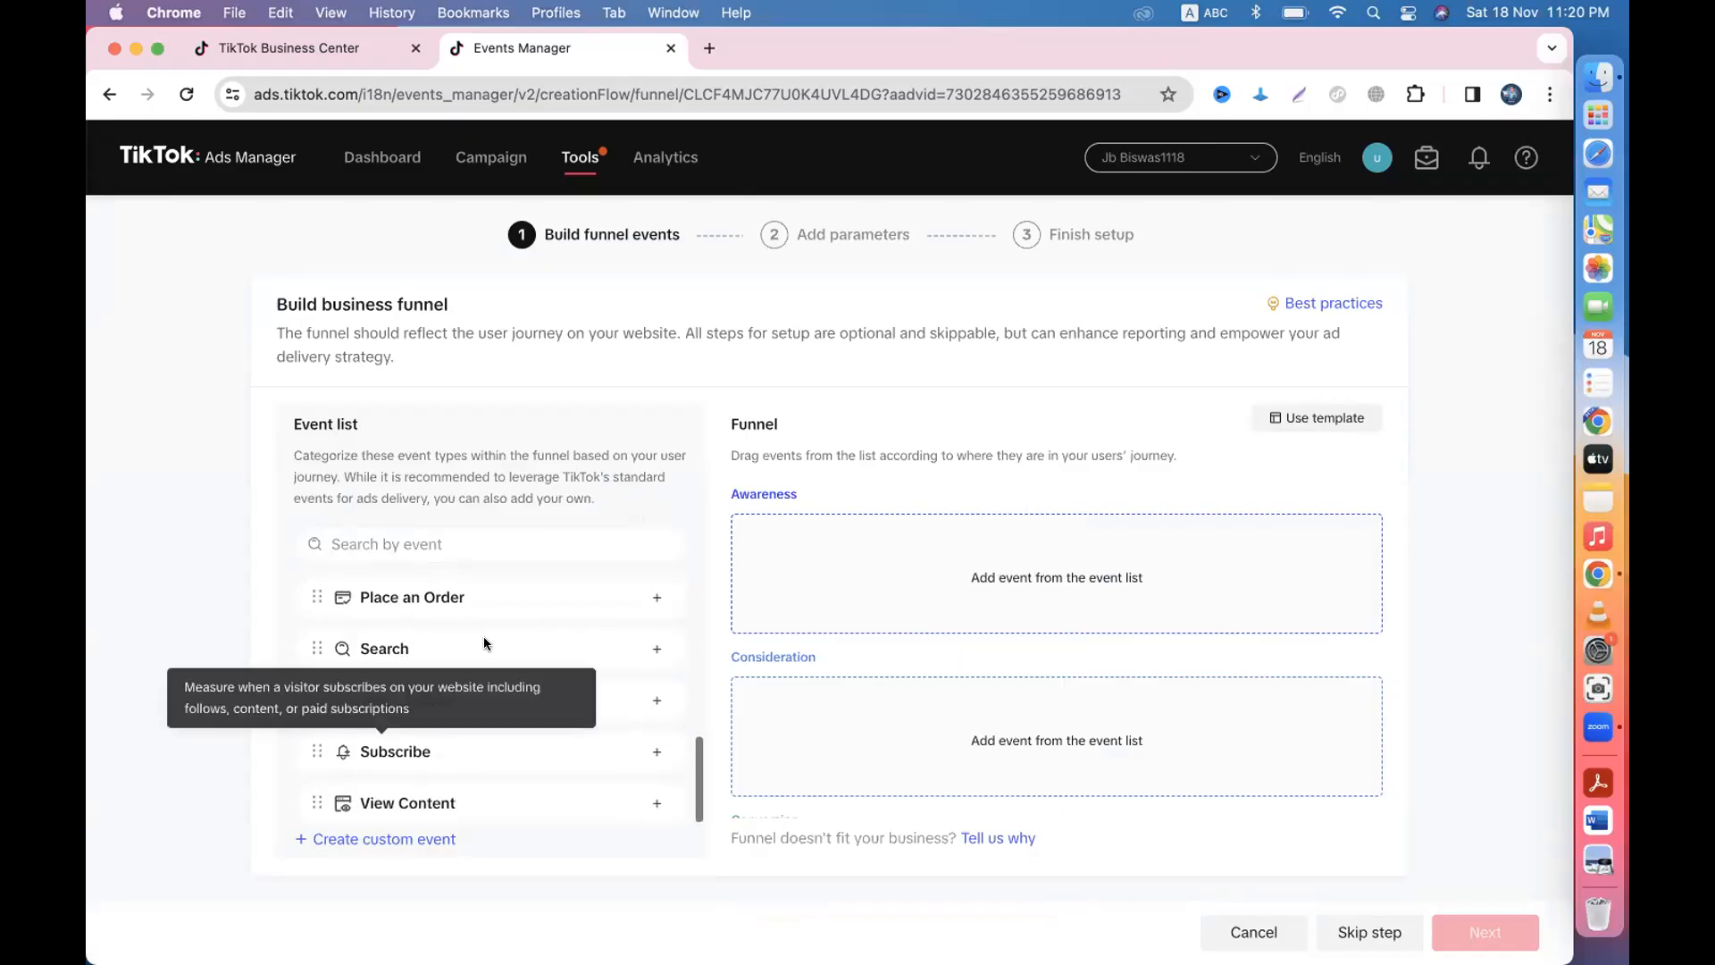
scroll(479, 762, "up", 5)
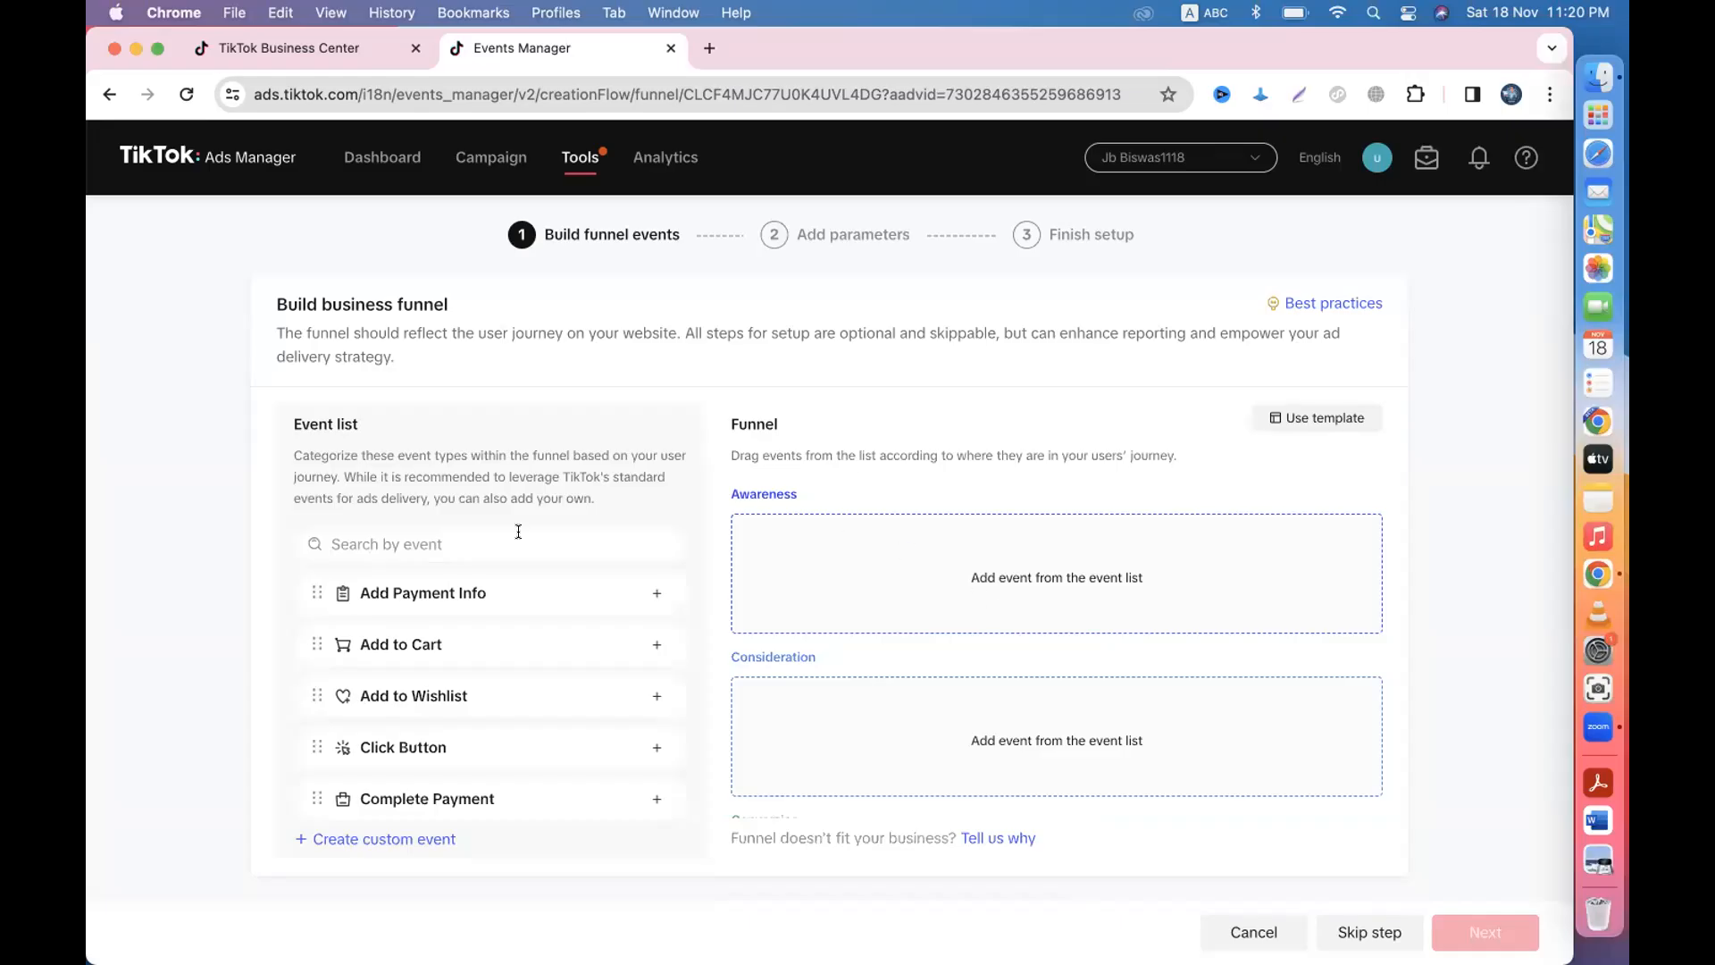
scroll(560, 664, "down", 10)
scroll(561, 665, "up", 10)
scroll(561, 665, "down", 5)
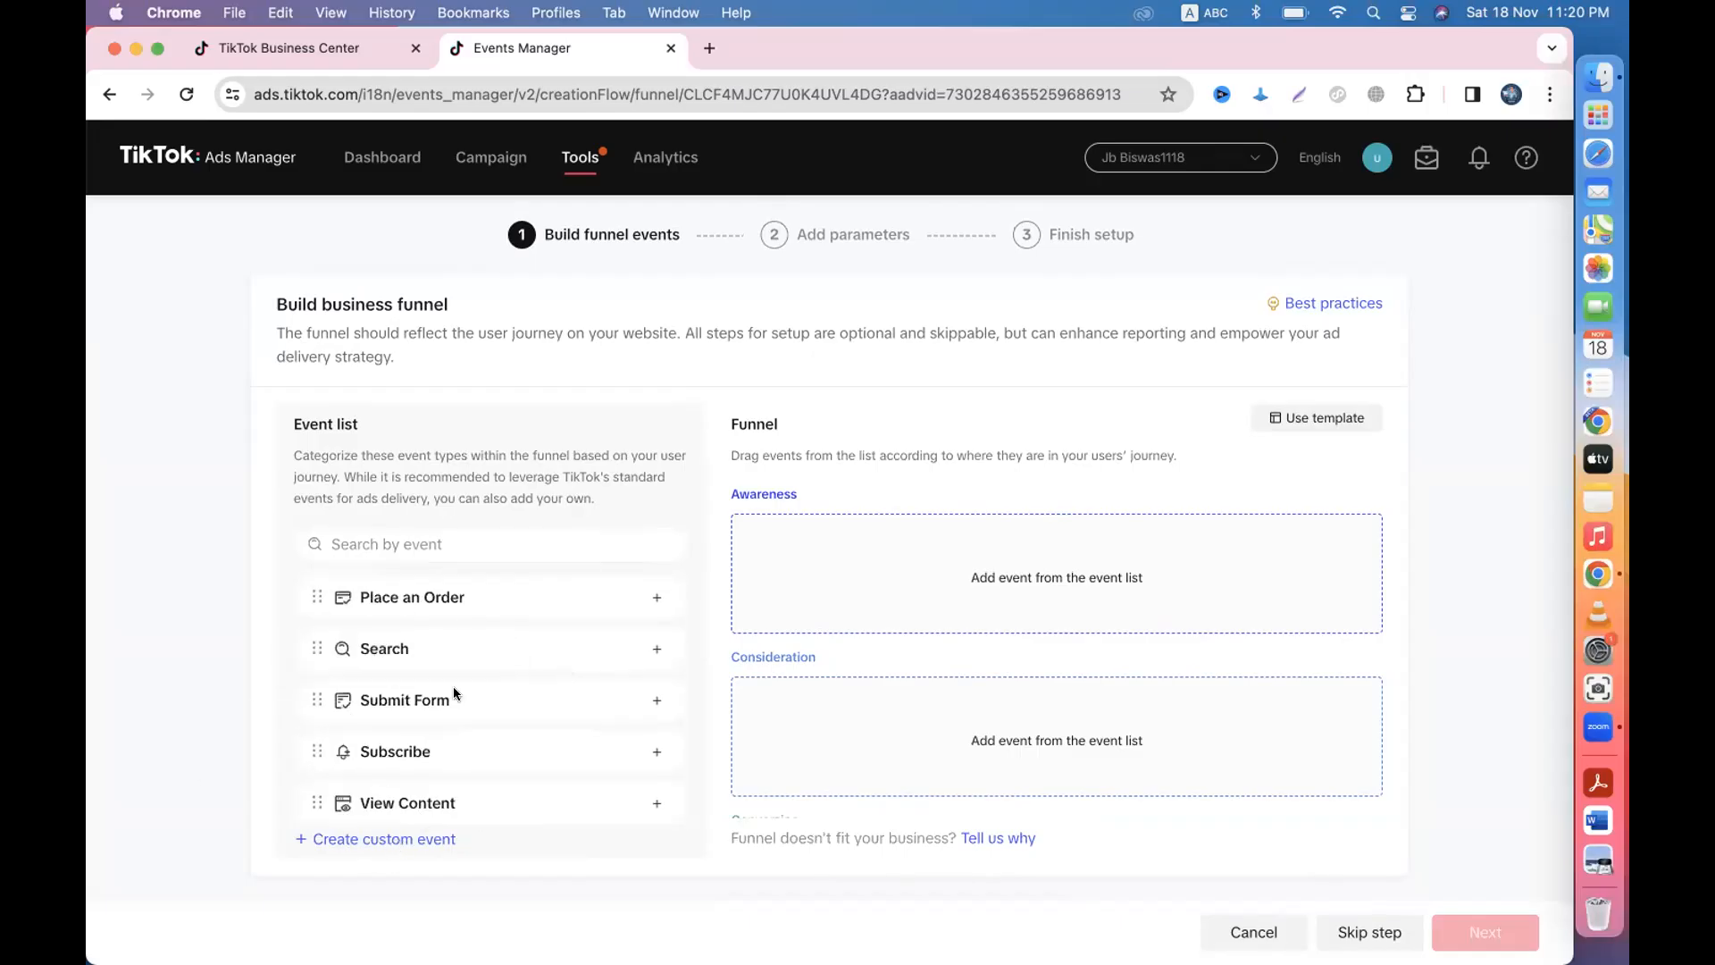
scroll(453, 686, "up", 5)
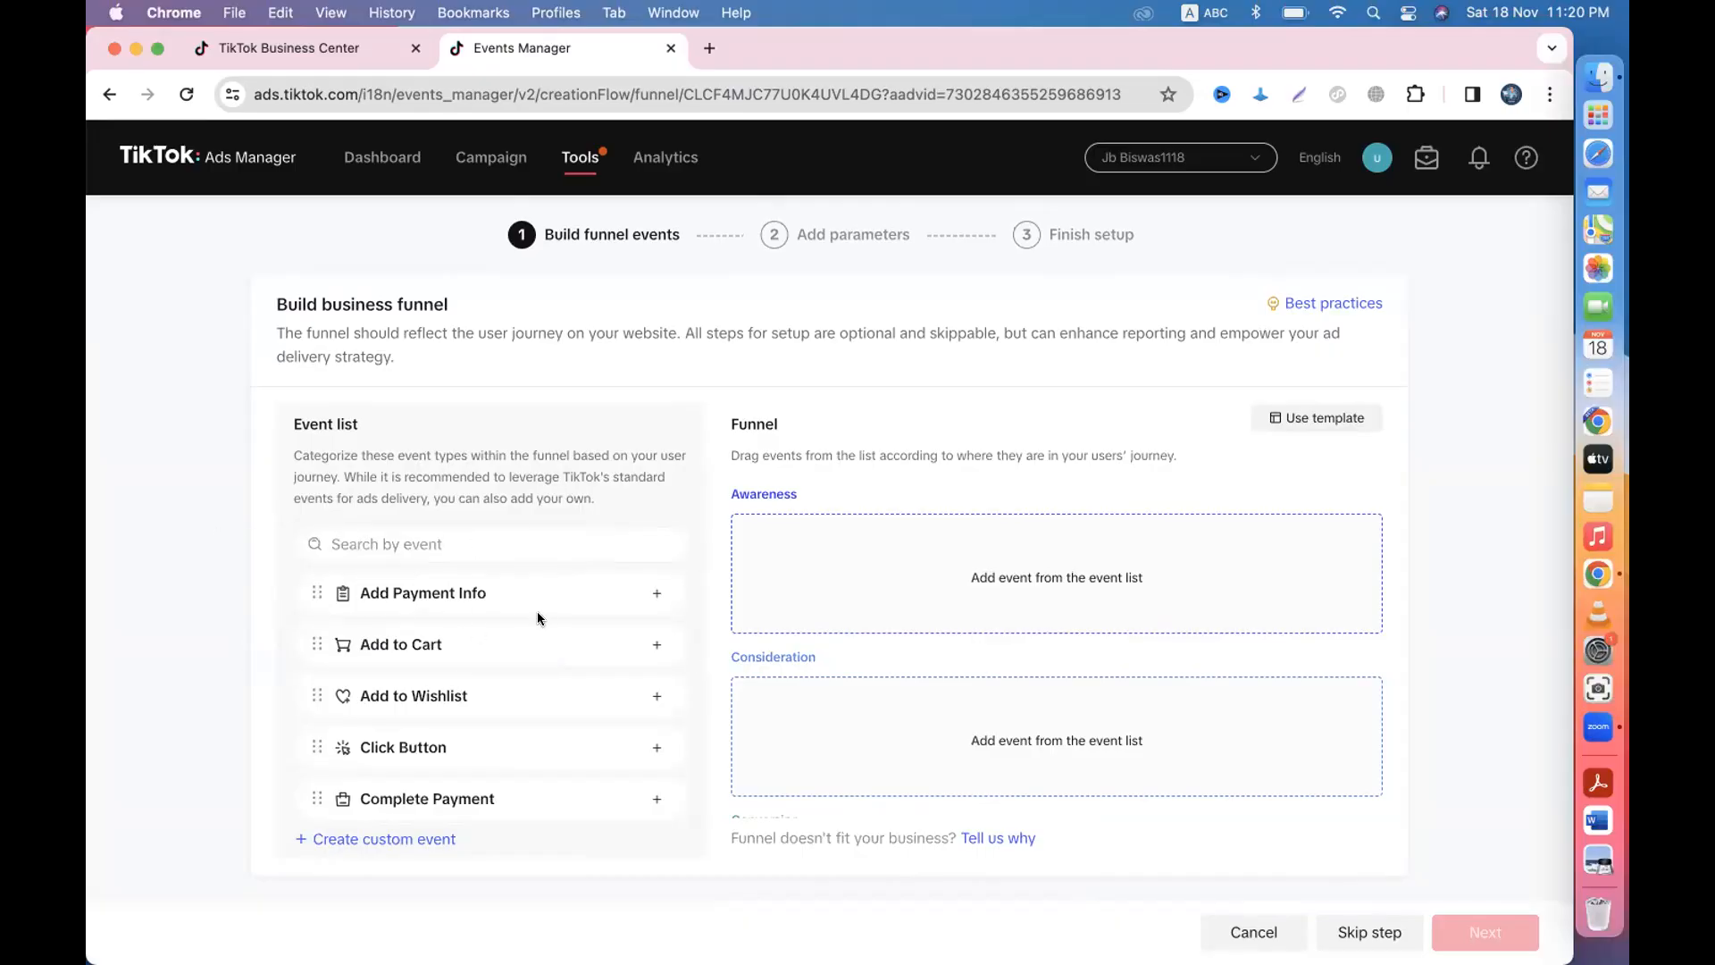
scroll(931, 602, "down", 3)
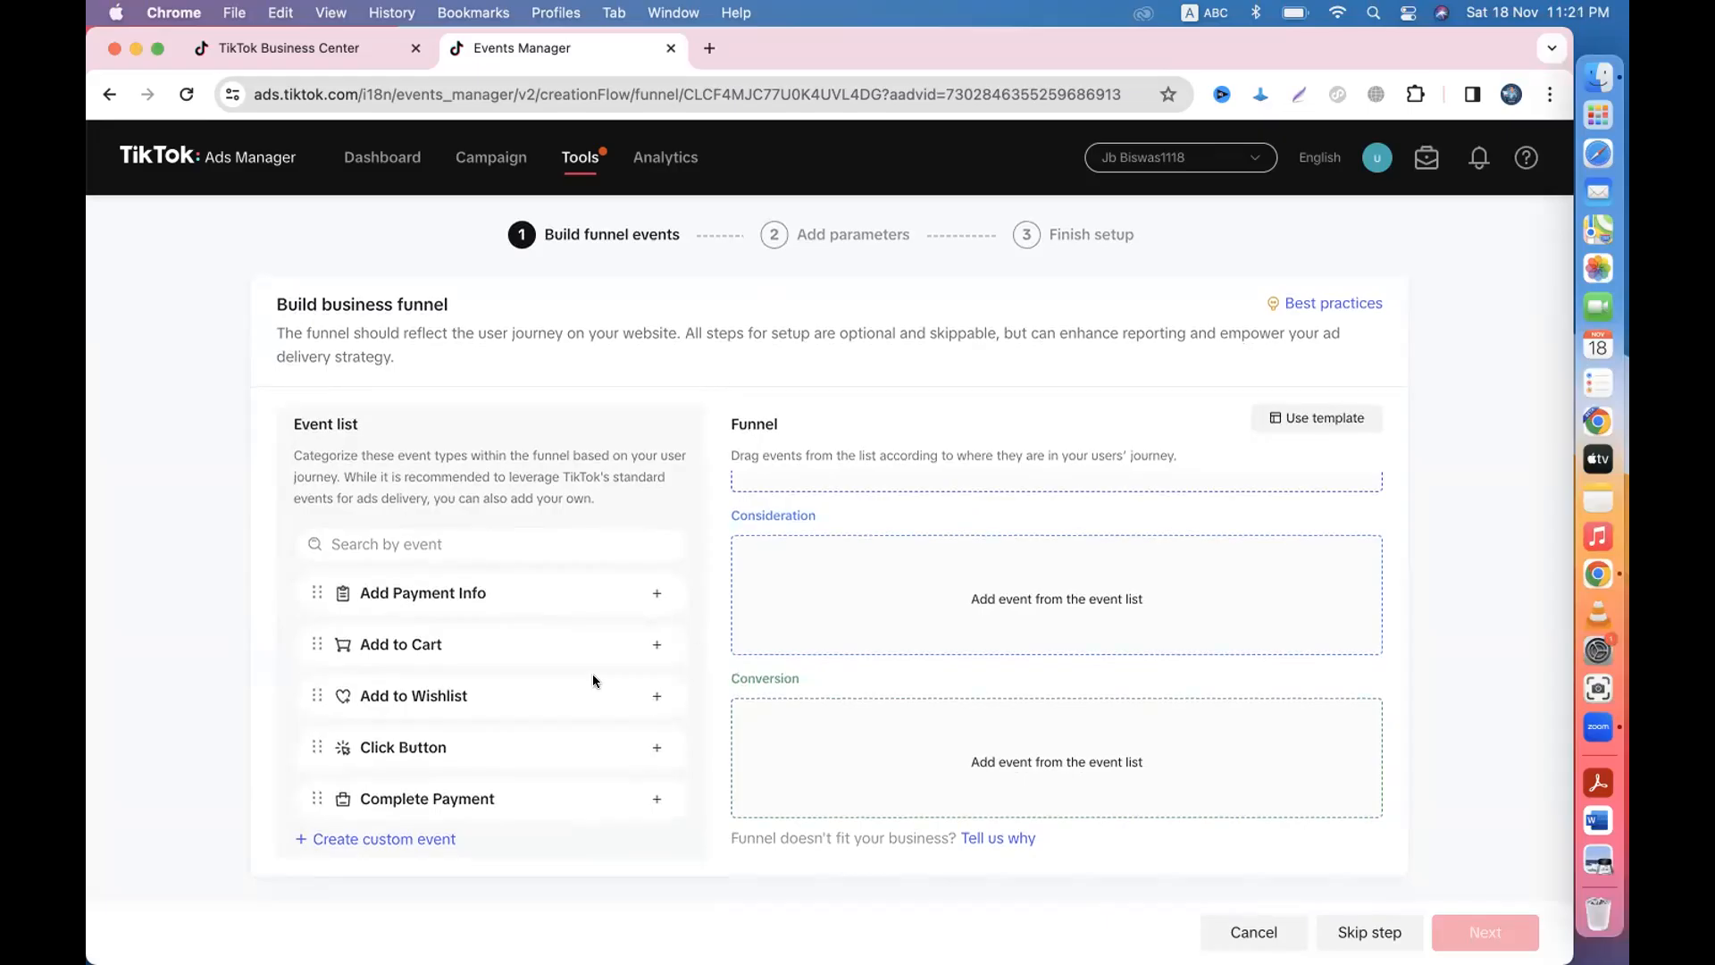
scroll(485, 720, "down", 5)
scroll(613, 716, "up", 5)
Check an event's funnel stages, then skip funnel building and confirm
left_click(655, 593)
left_click(1369, 932)
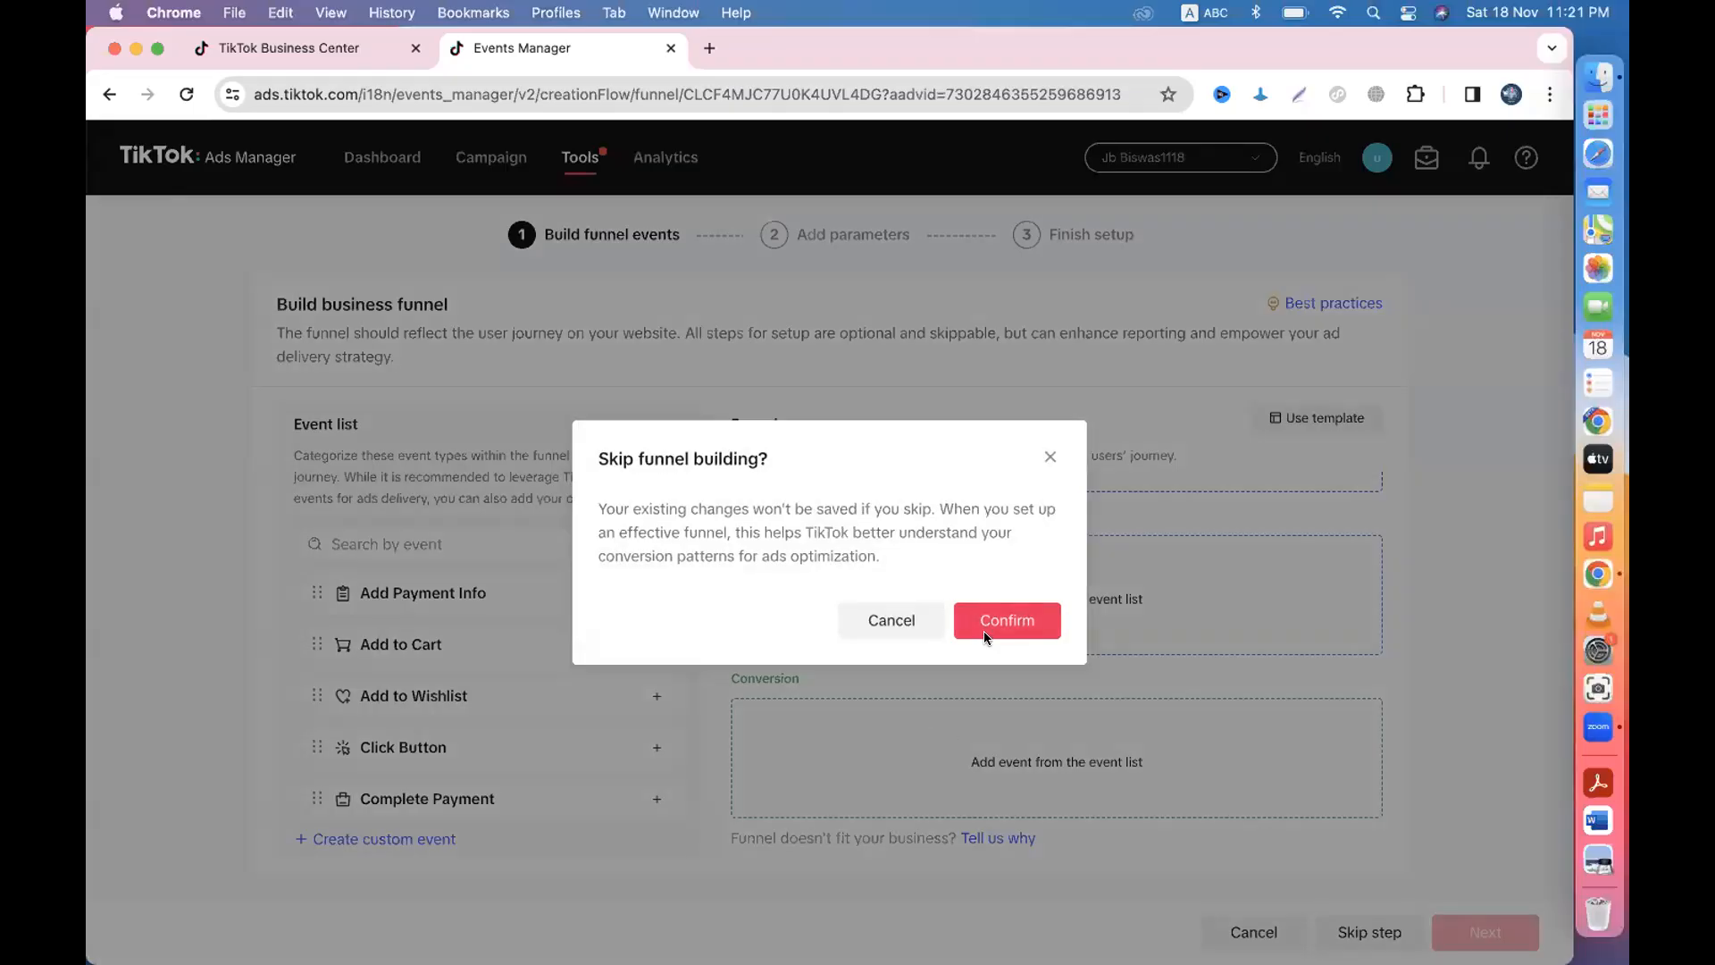
left_click(984, 631)
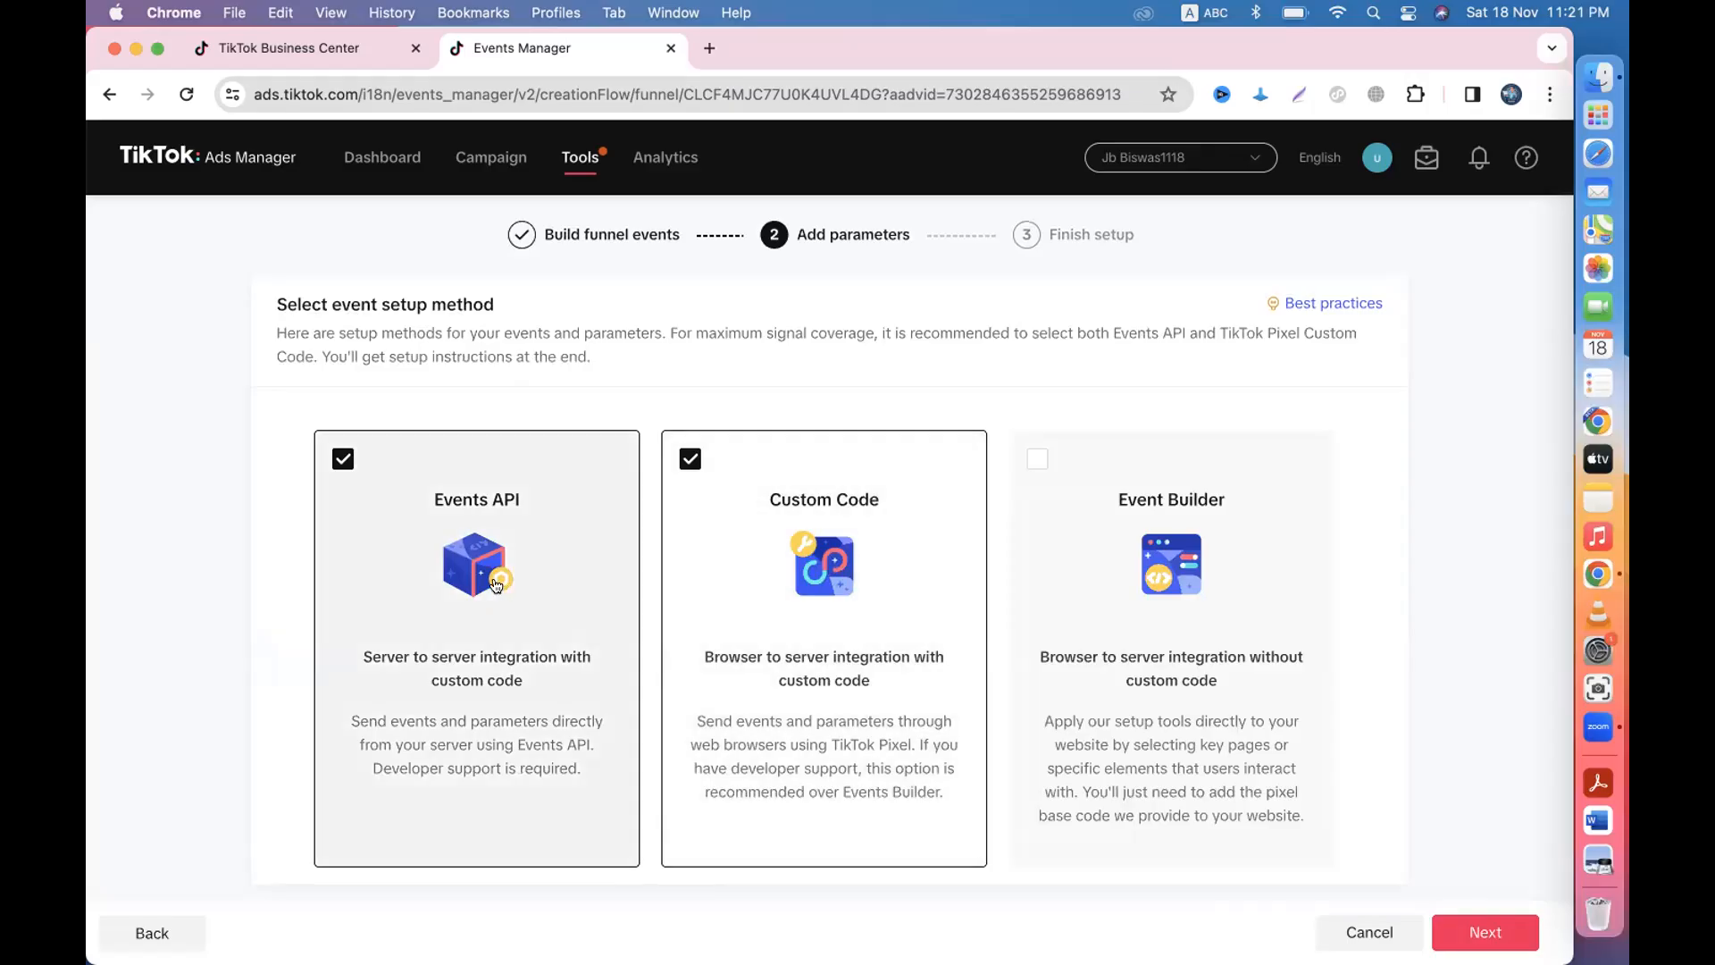
Keep Custom Code as the only setup method and enable Automatic Advanced Matching
left_click(342, 459)
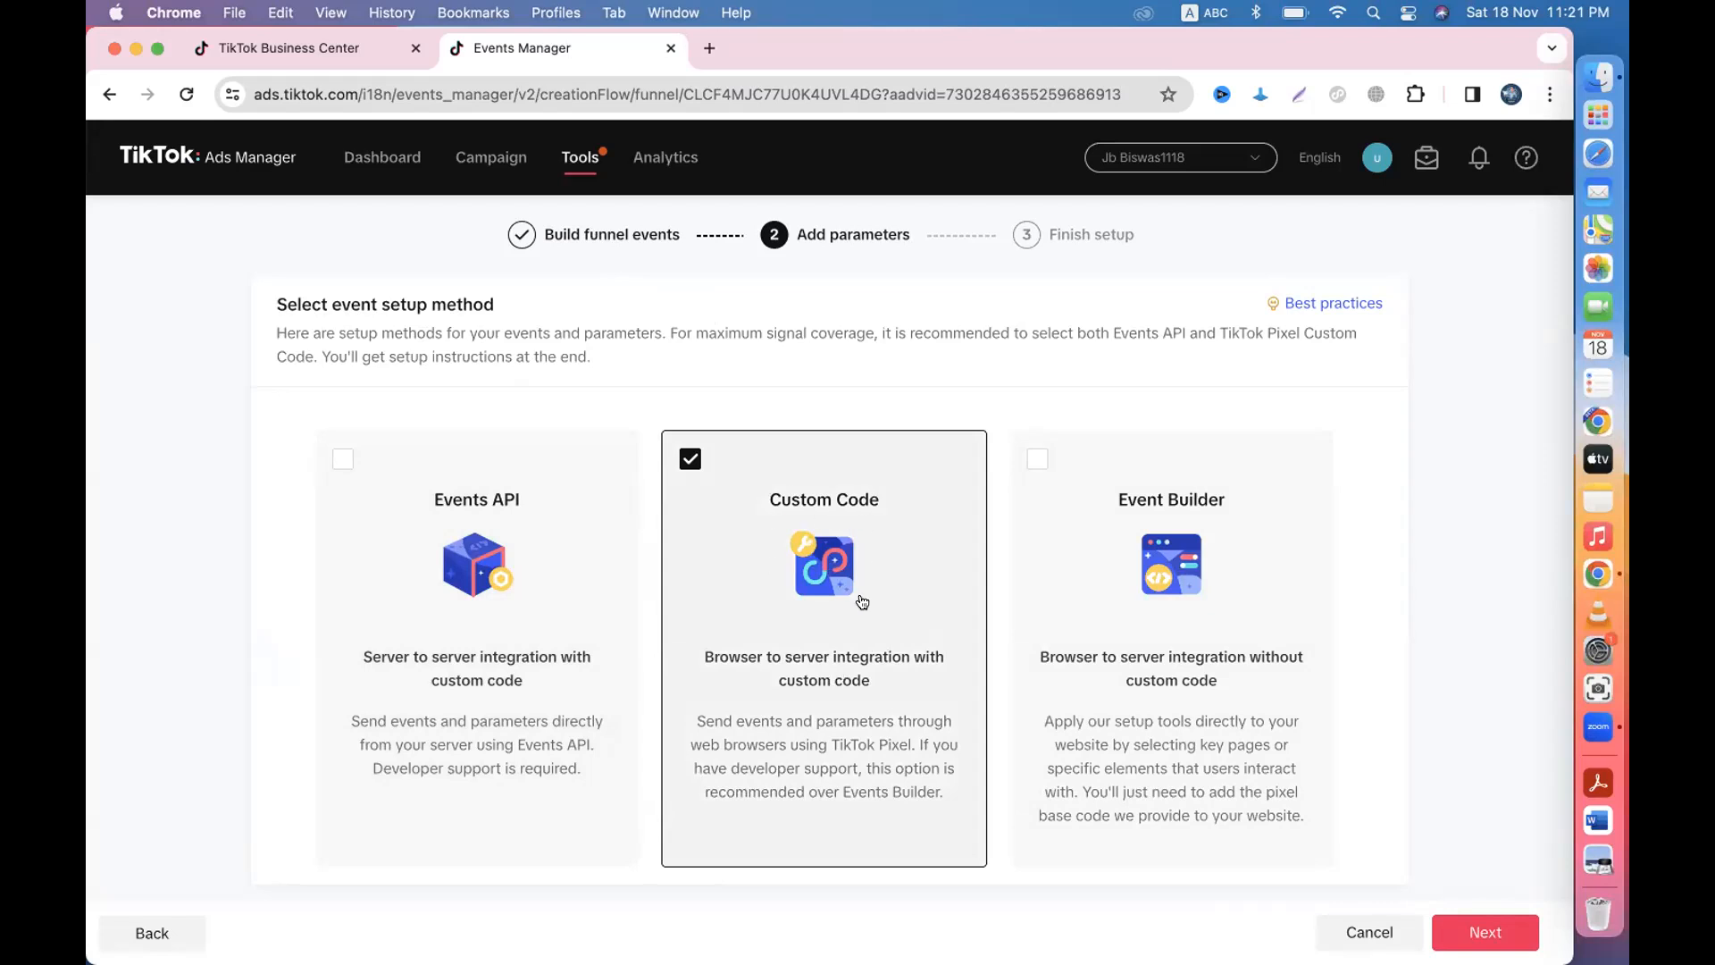
left_click(1486, 932)
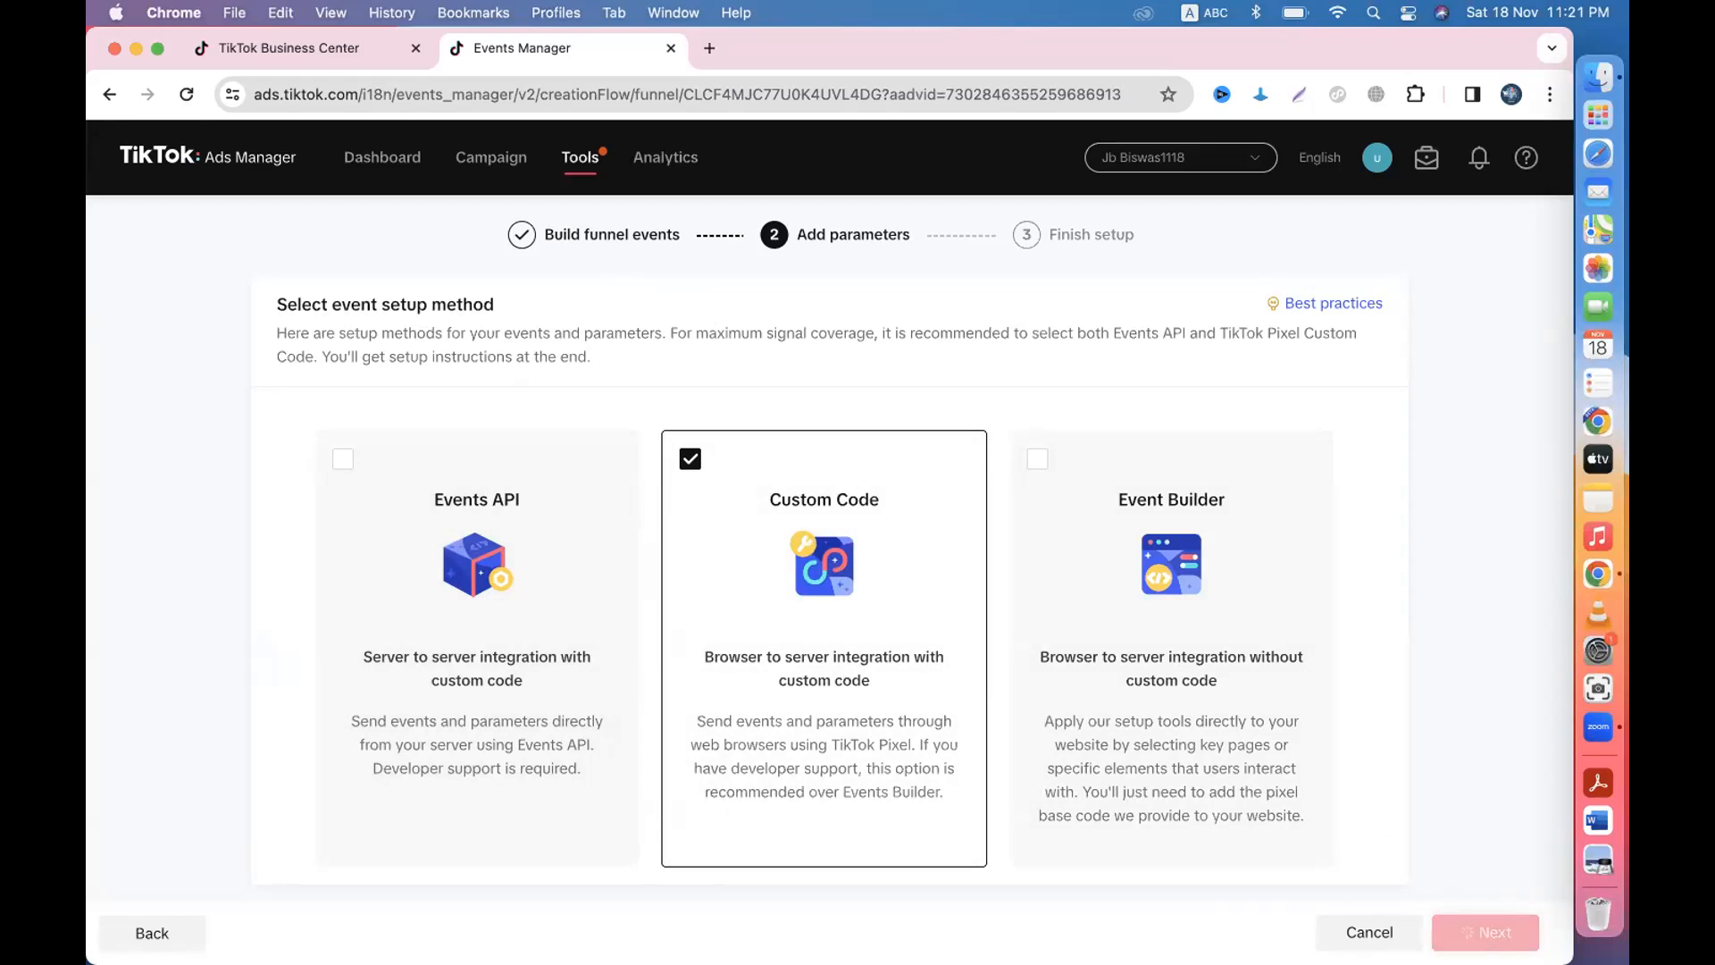
scroll(705, 585, "down", 3)
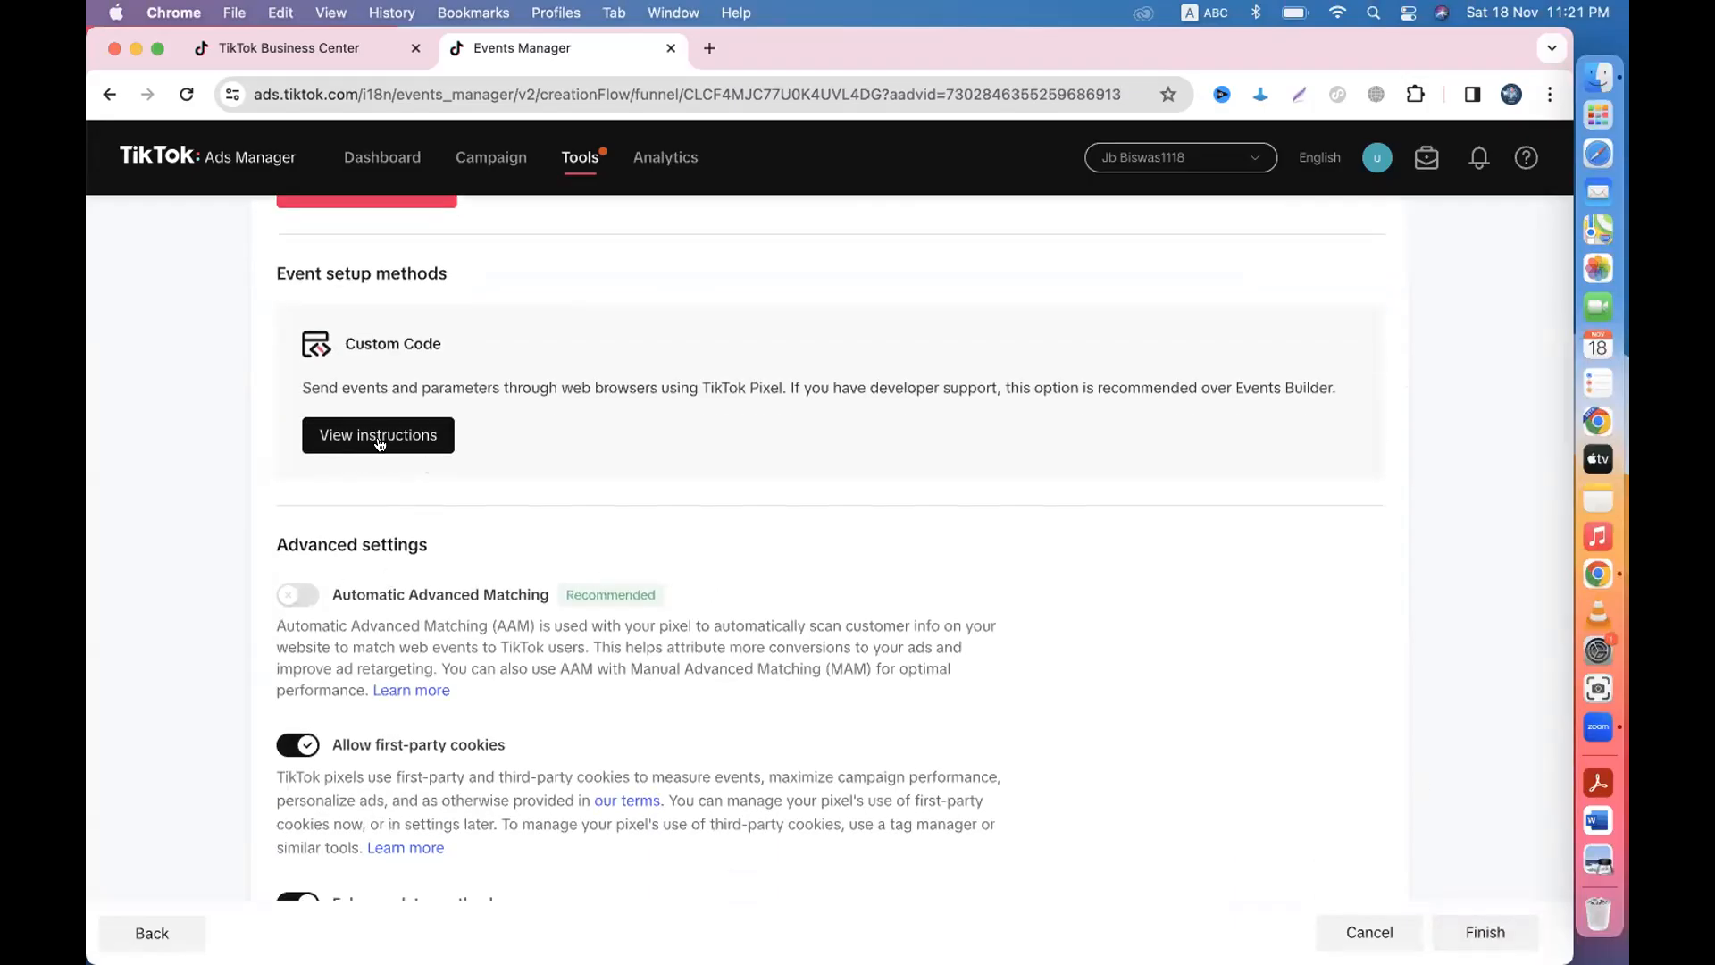
scroll(533, 543, "down", 2)
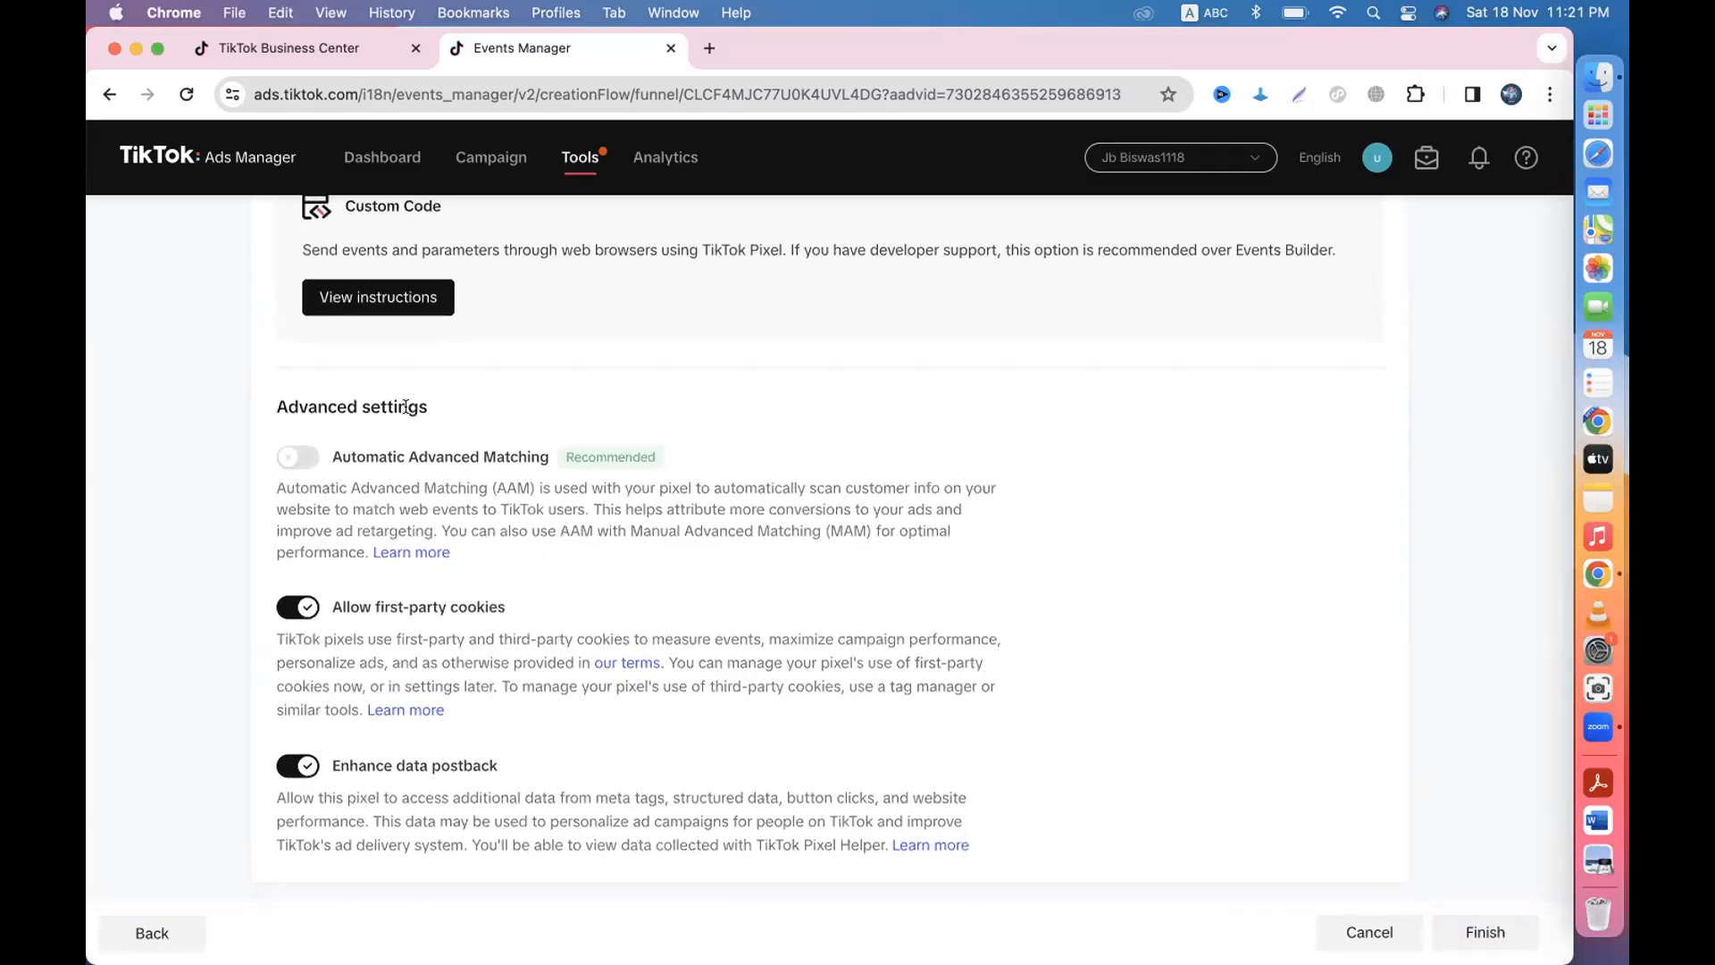
left_click(299, 457)
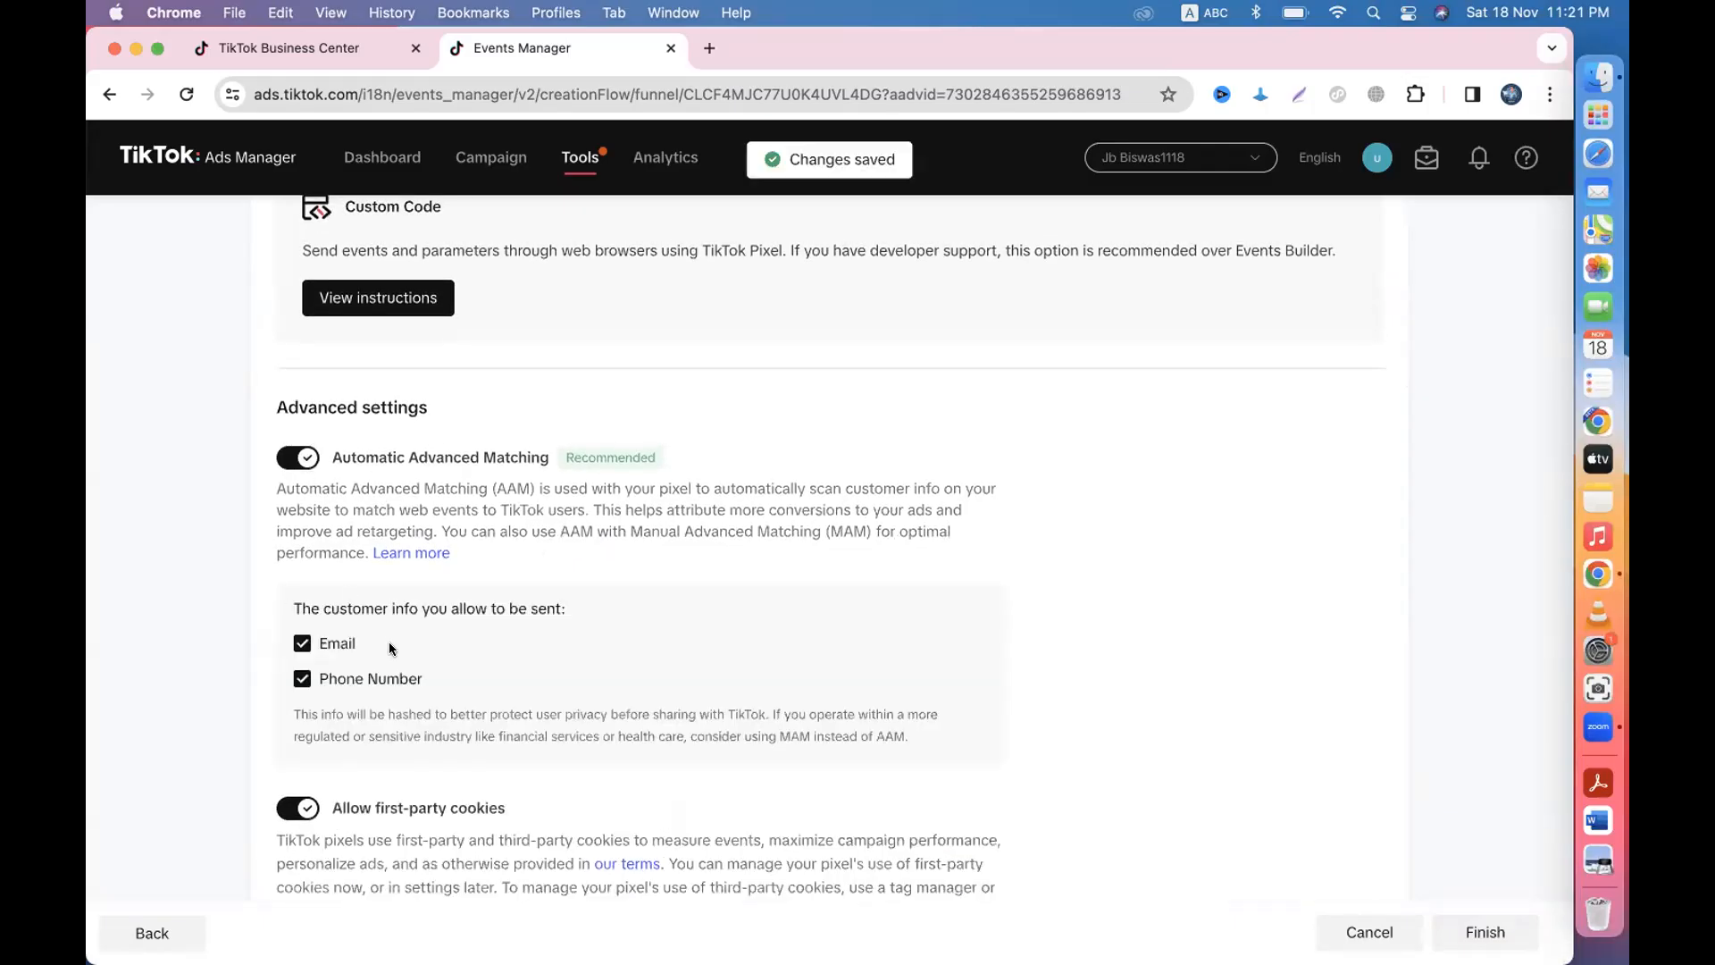
Copy the pixel code from the installation instructions
scroll(323, 616, "down", 3)
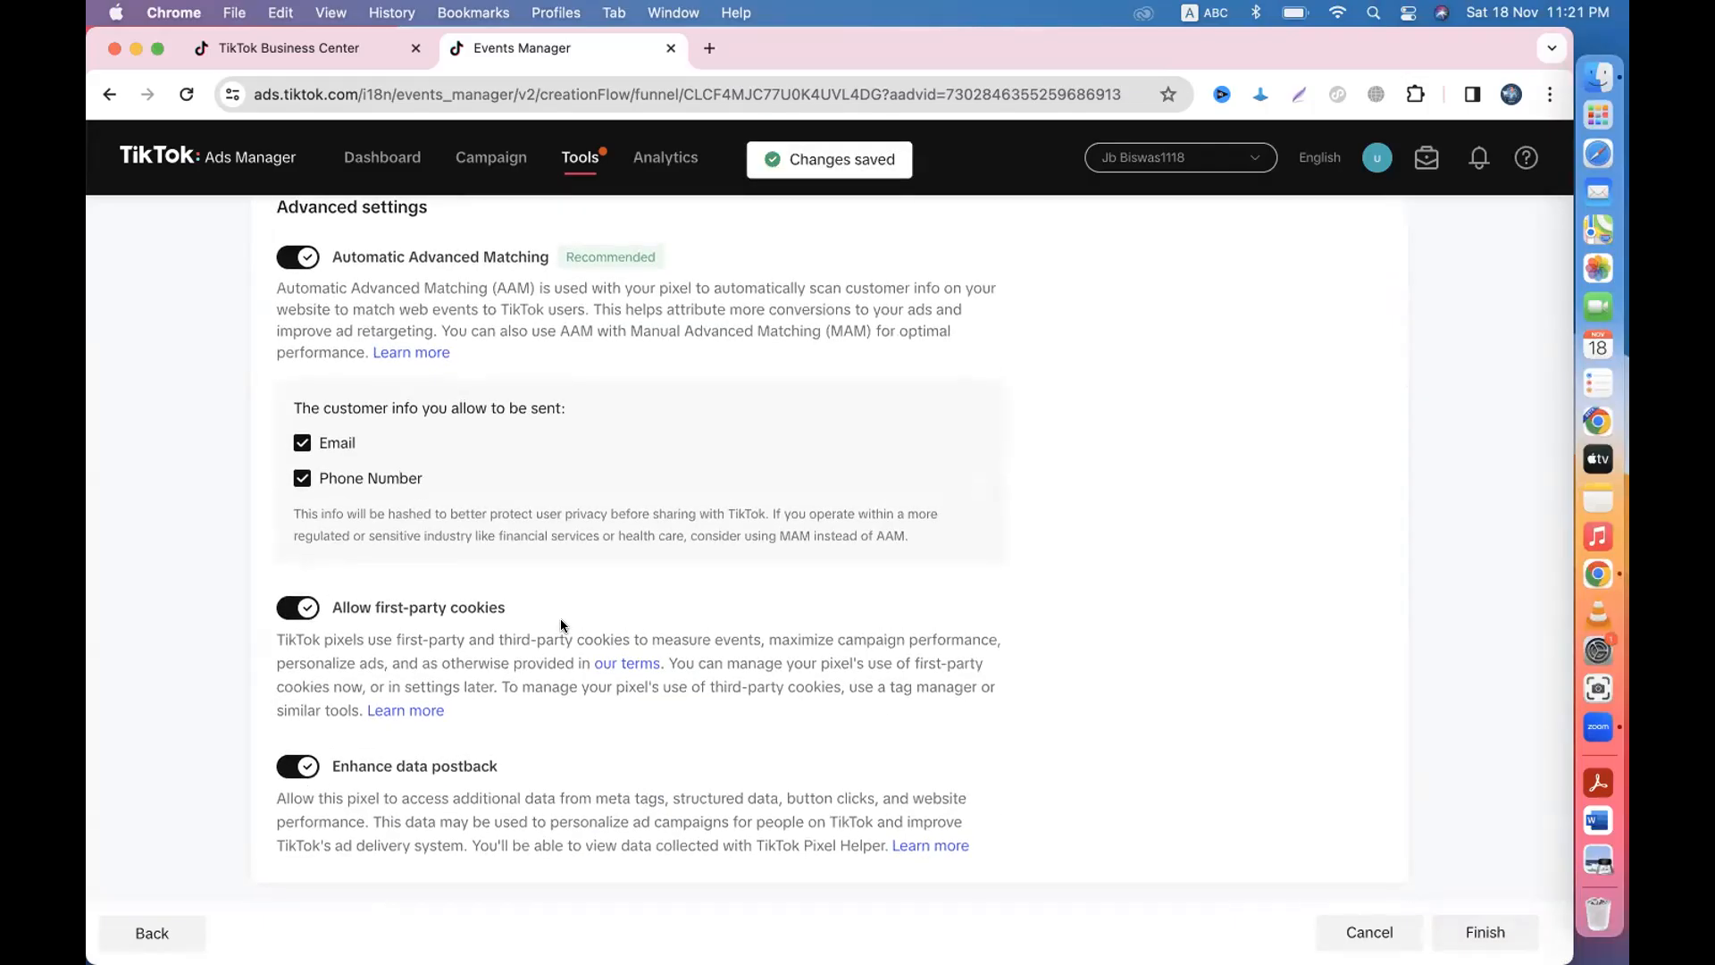
scroll(560, 618, "up", 7)
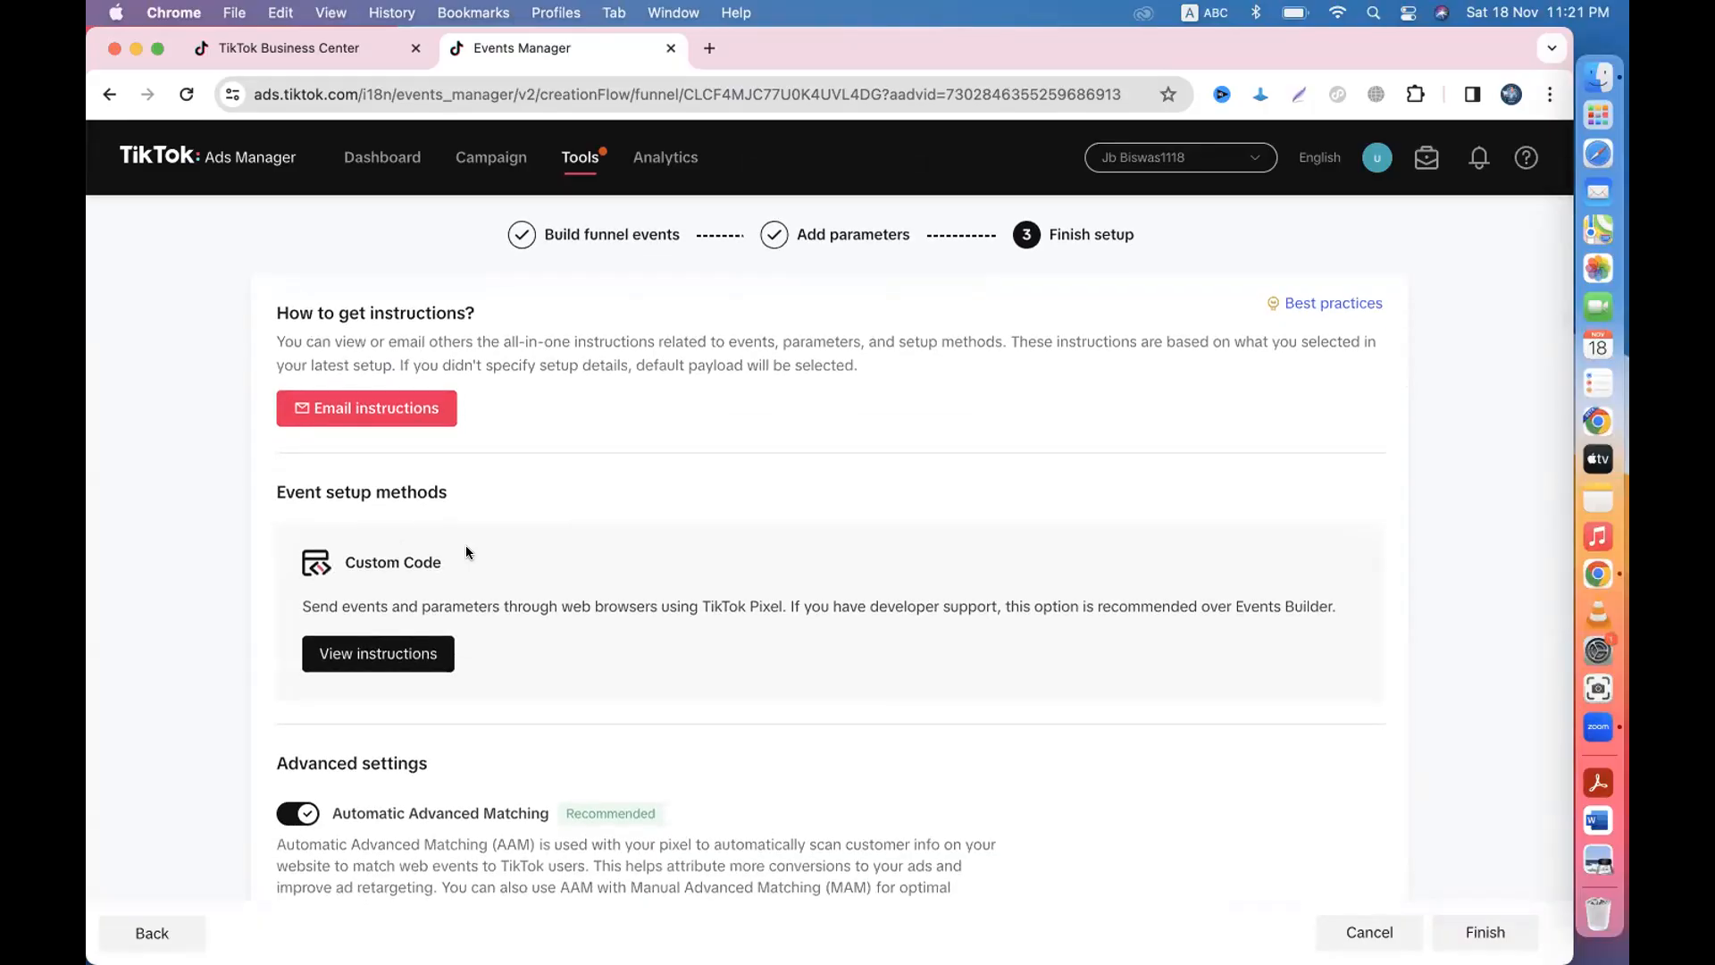
scroll(465, 551, "down", 2)
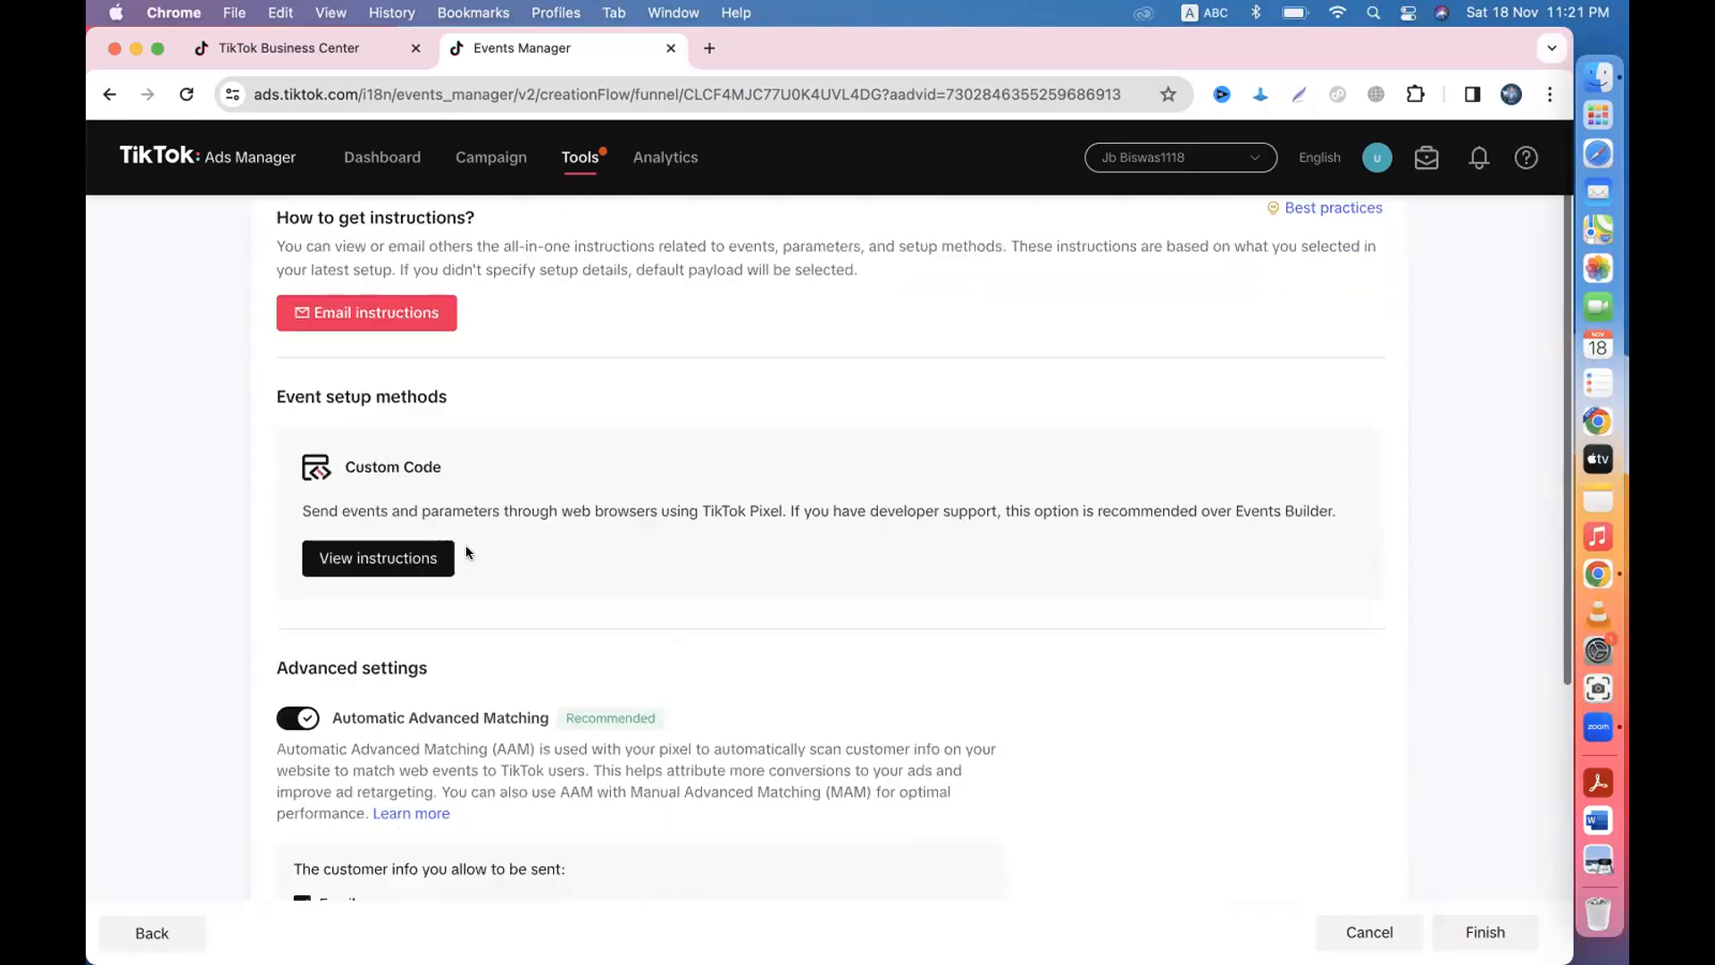
left_click(376, 560)
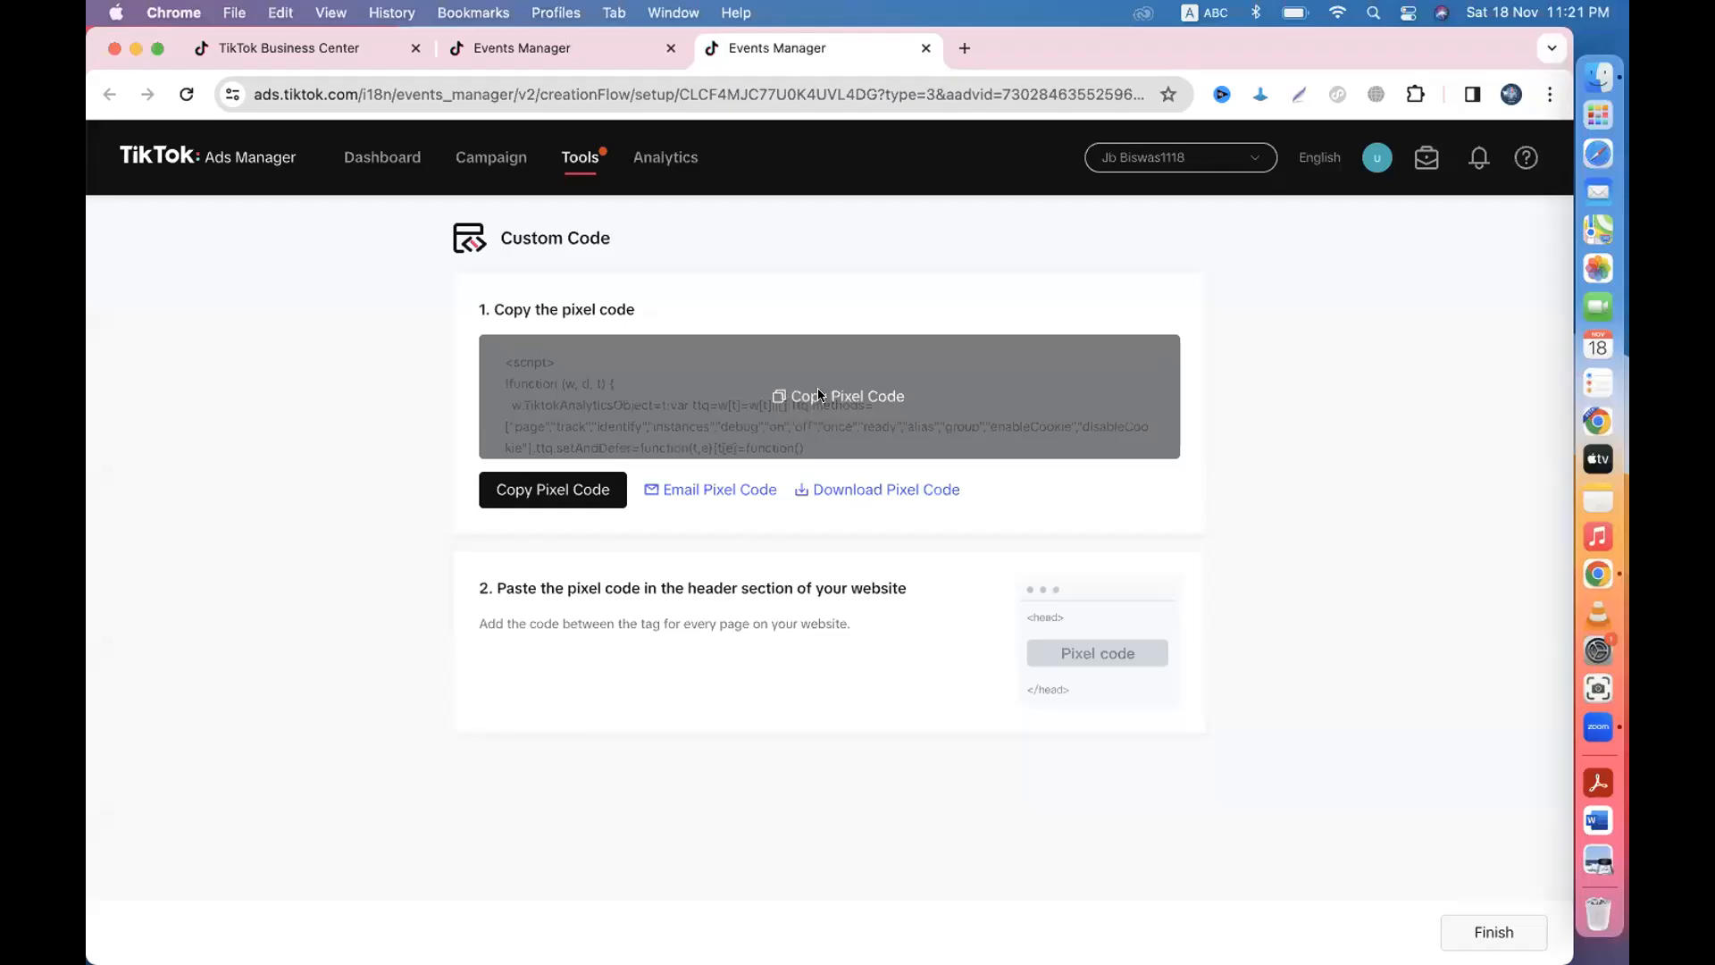
left_click(568, 495)
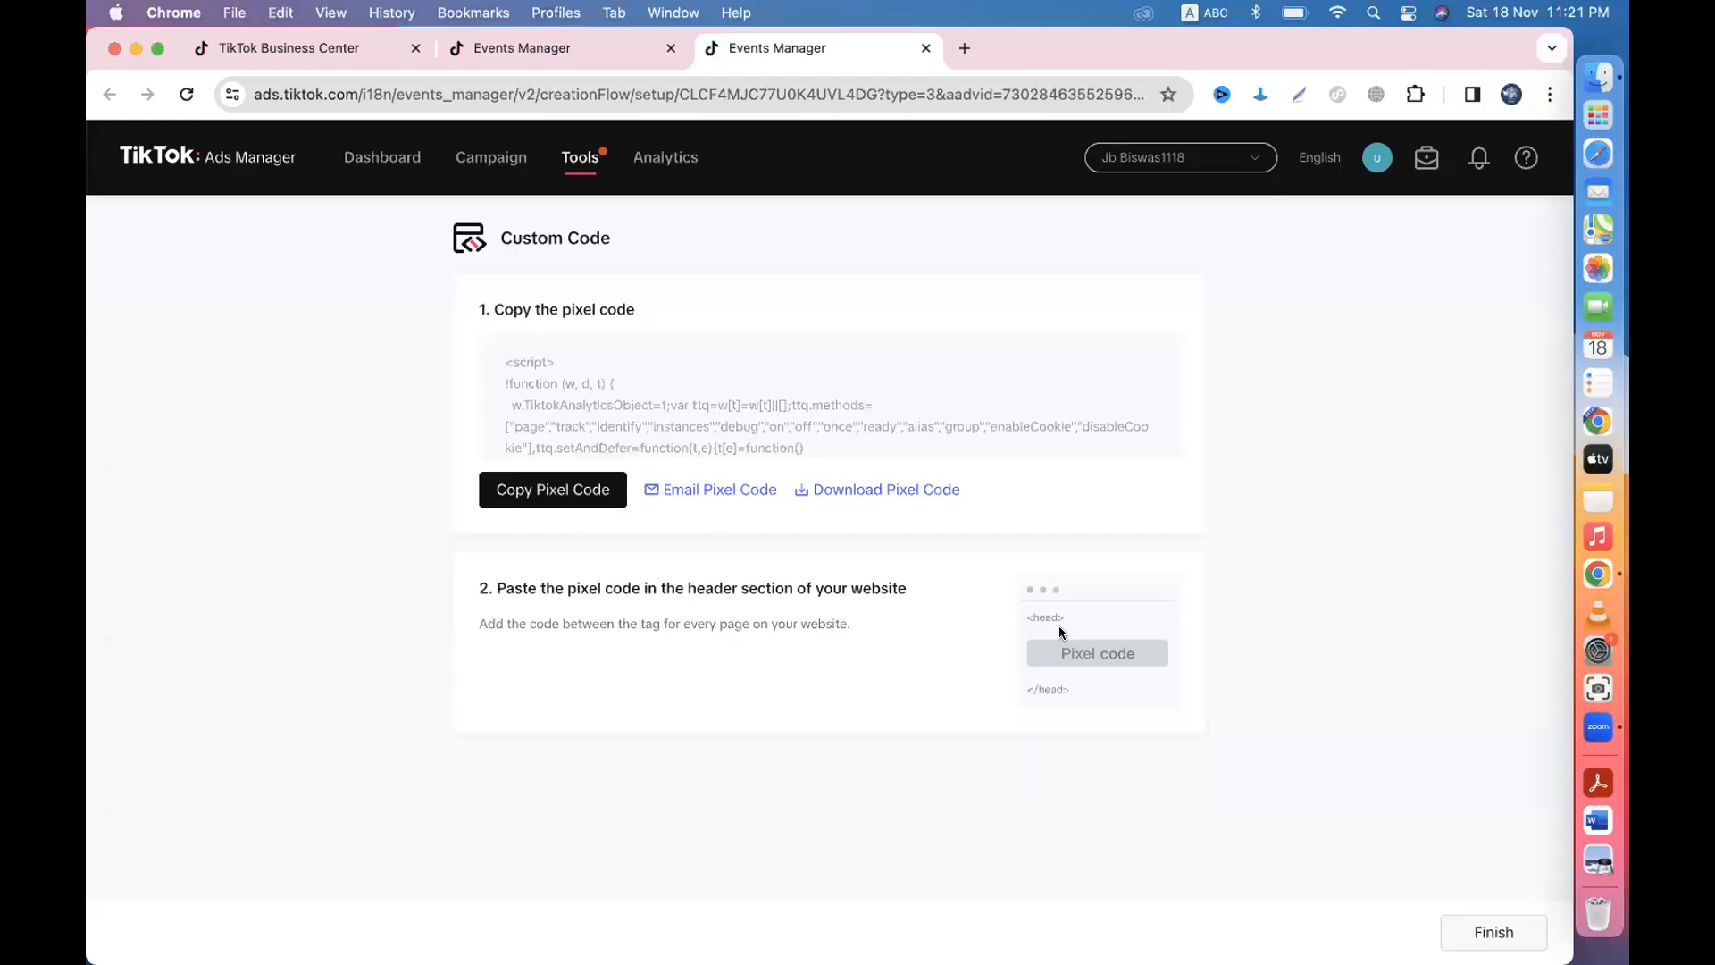
Switch to a different Chrome profile
left_click(1511, 94)
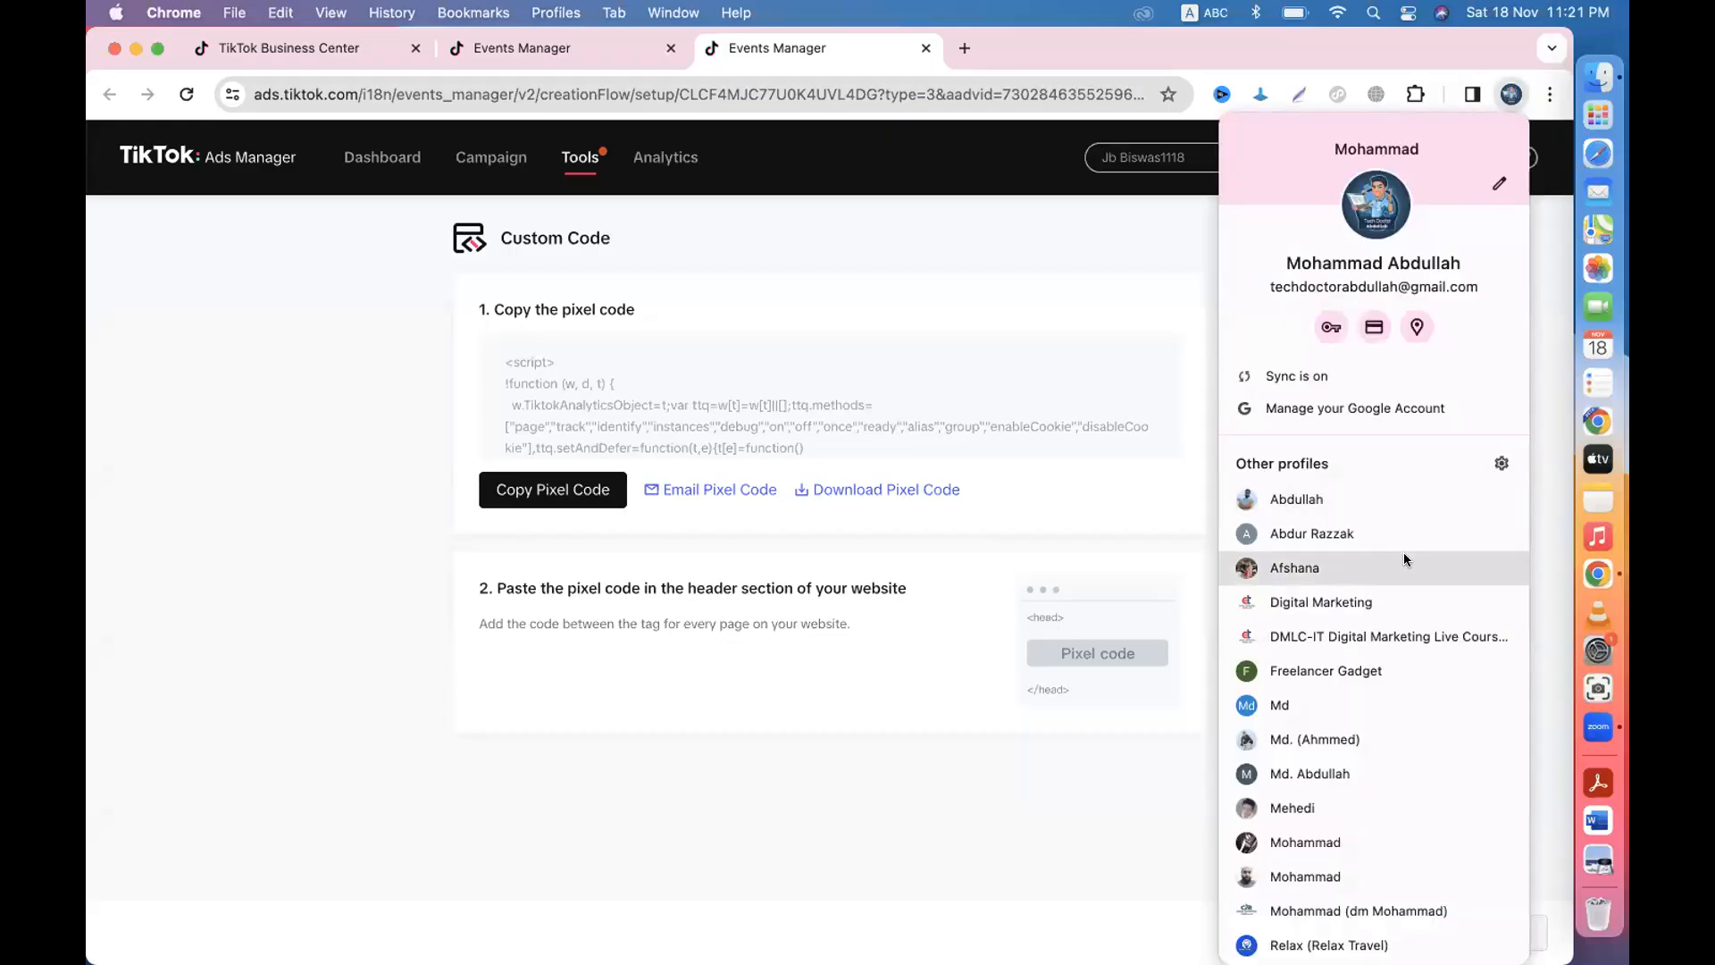
scroll(1402, 559, "down", 5)
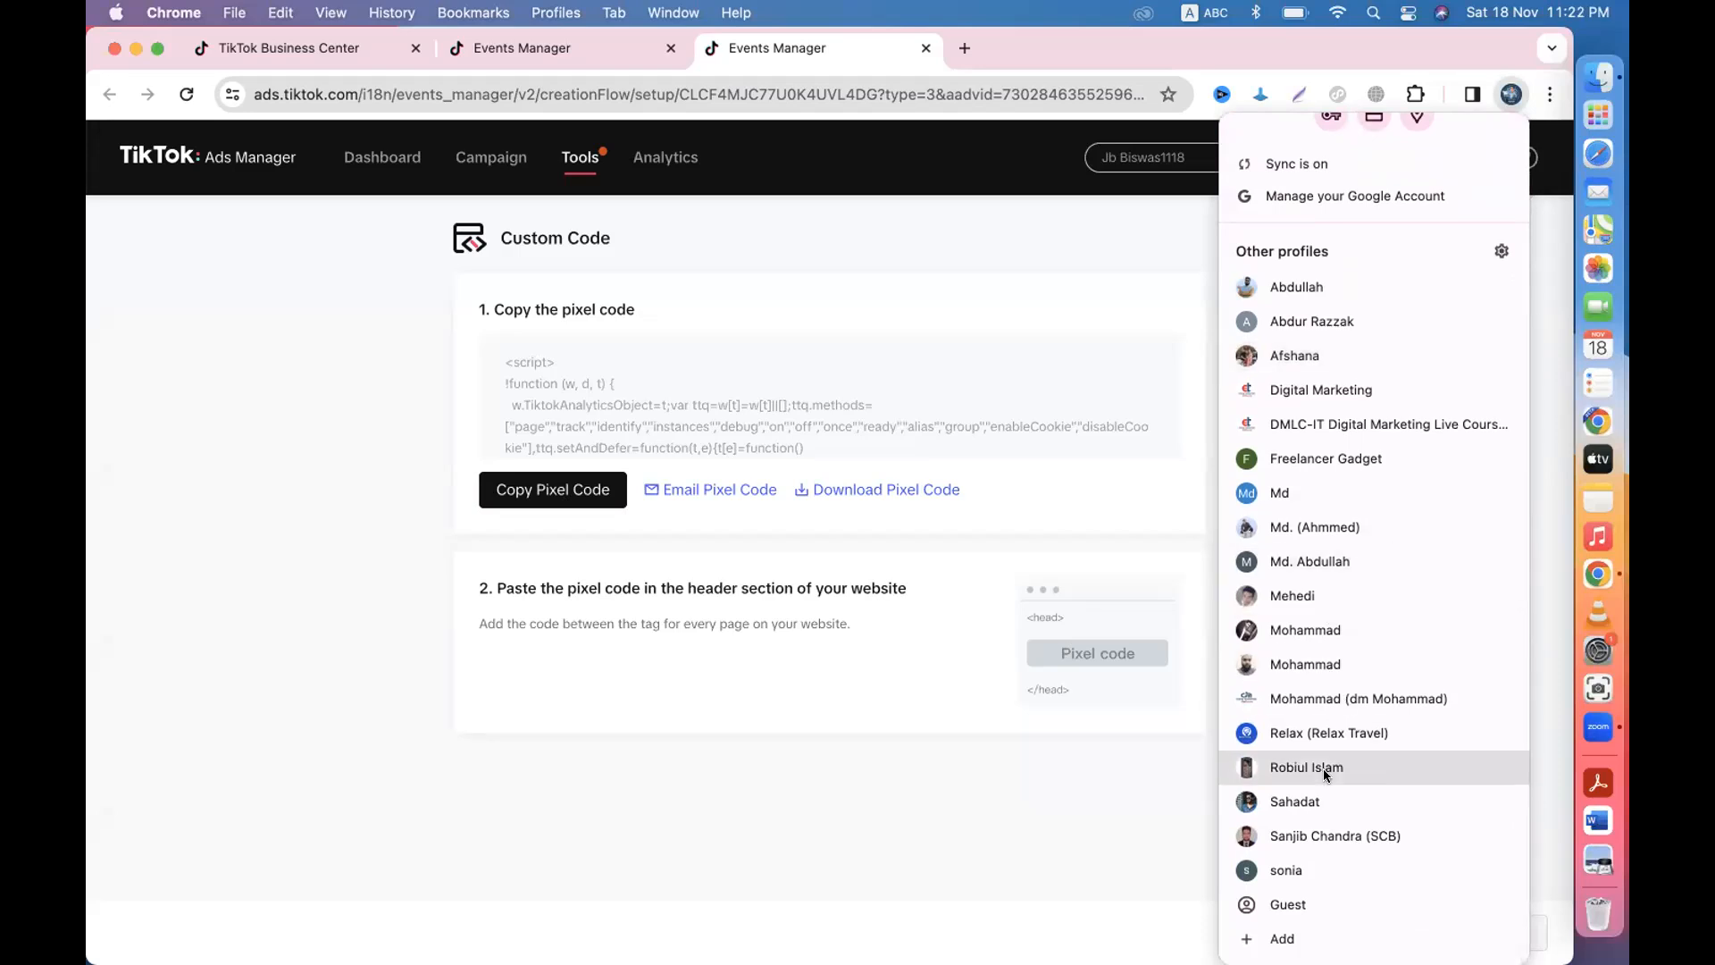
left_click(1326, 832)
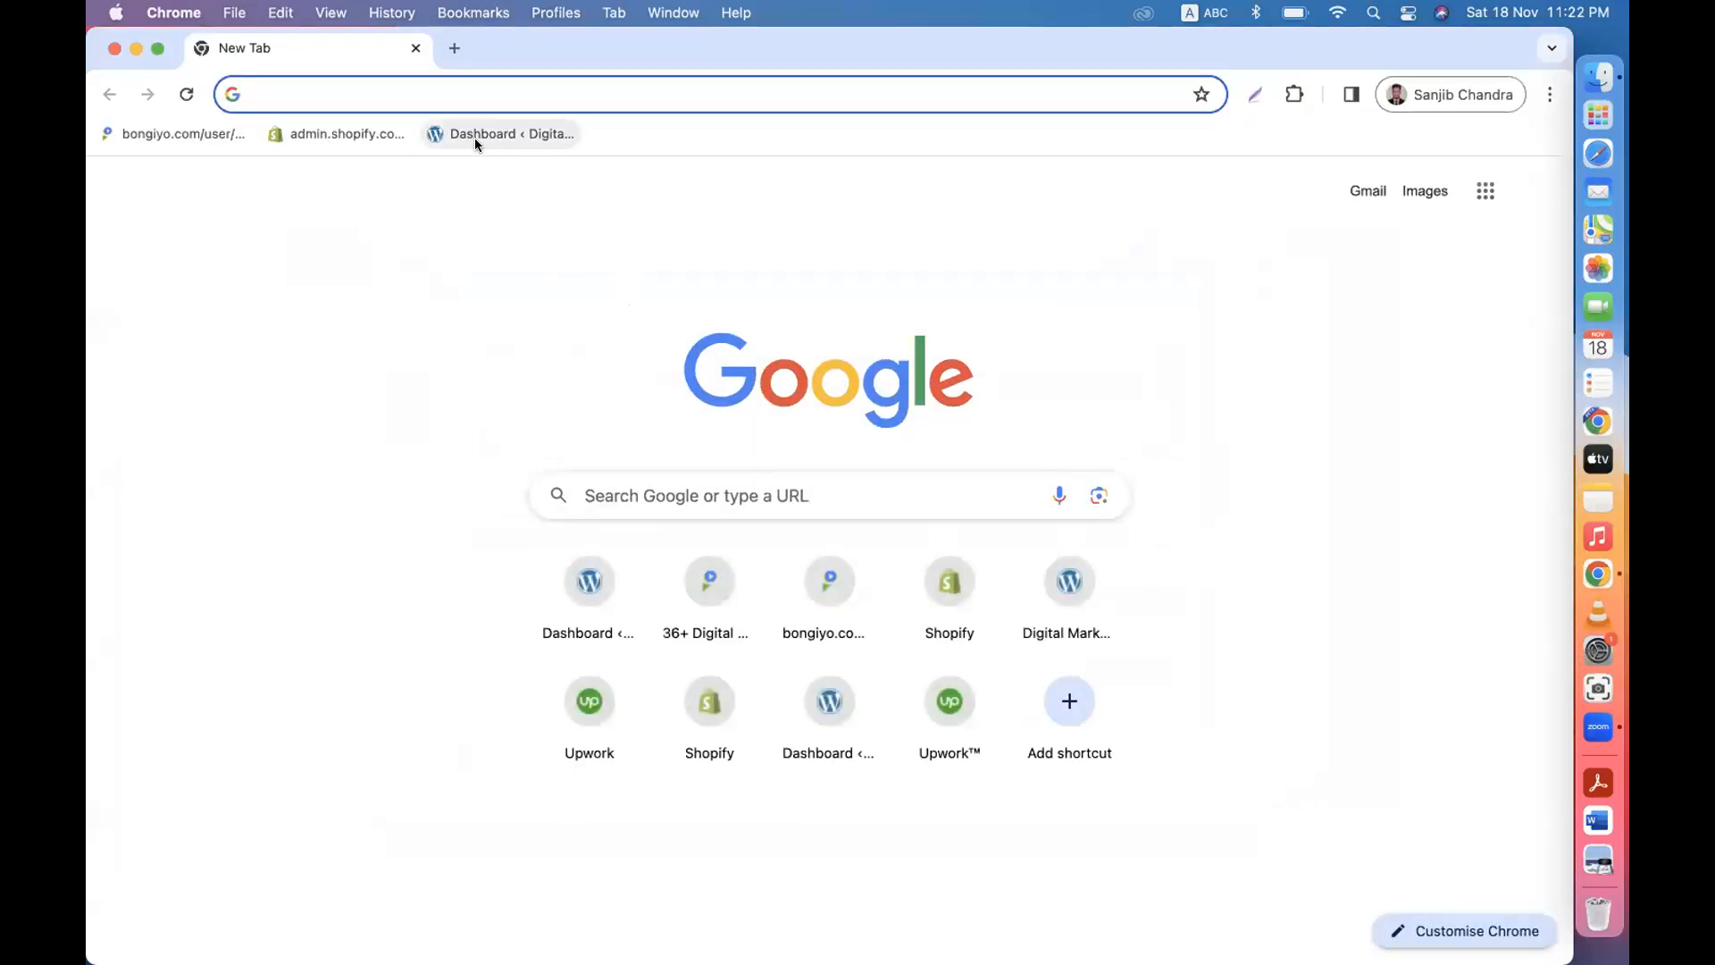
Log in to the WordPress admin with the saved username, account password and Remember Me checked
left_click(474, 138)
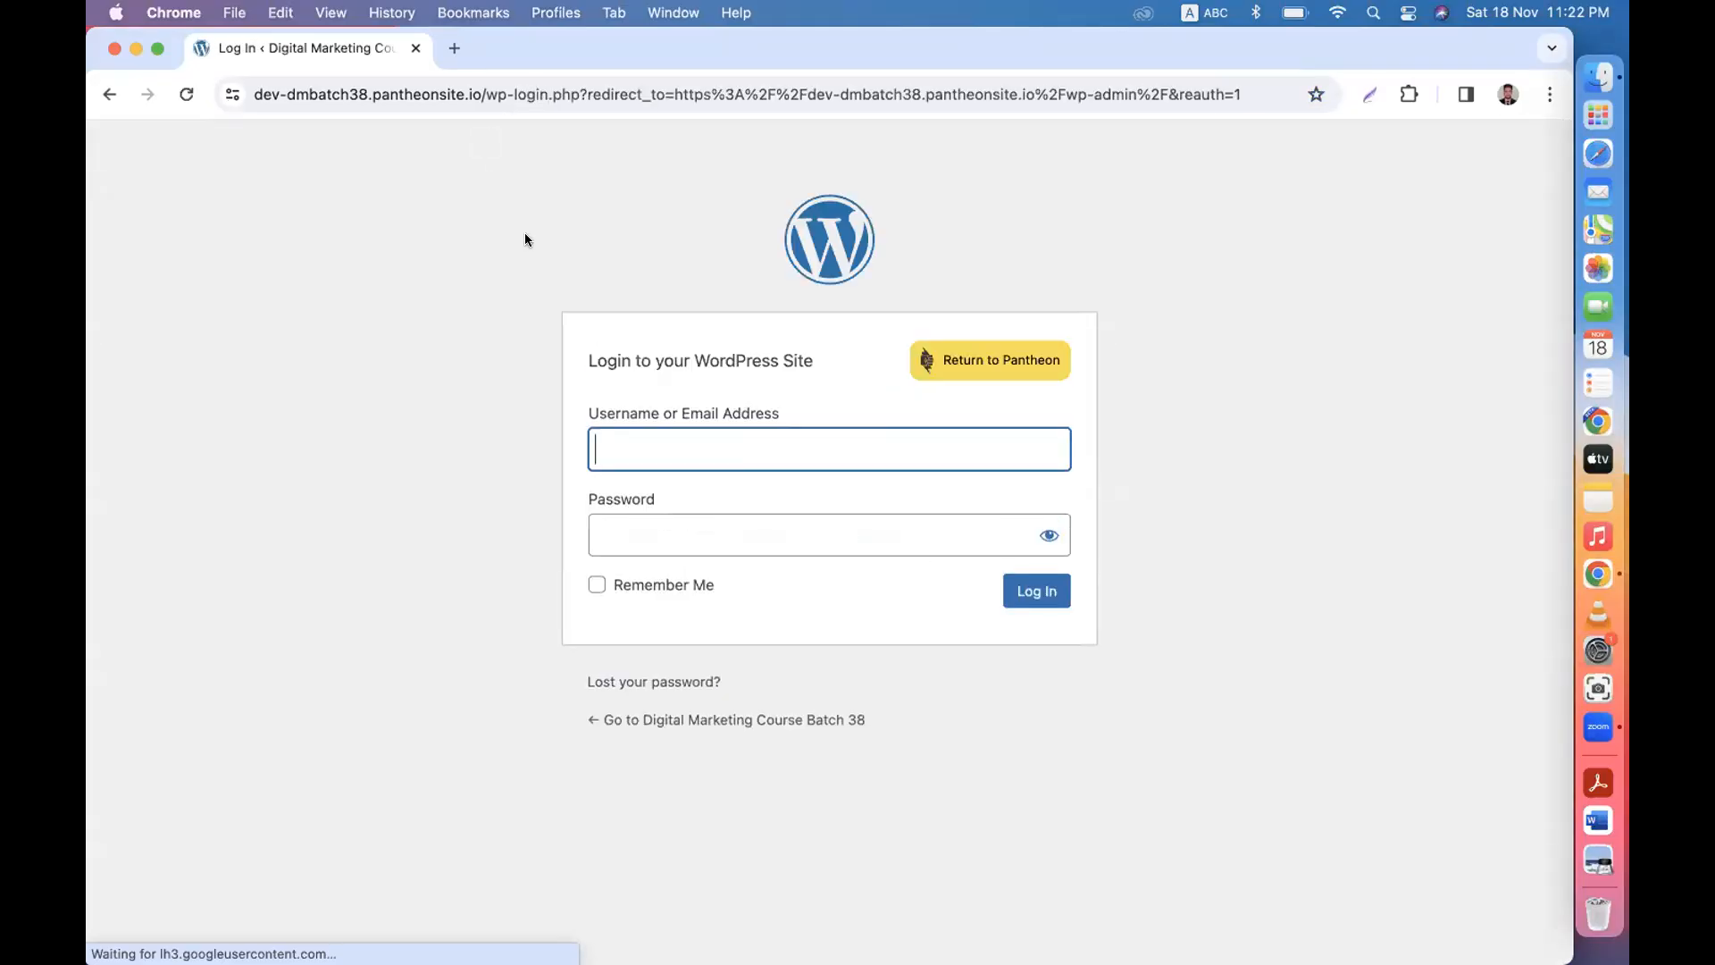
left_click(662, 439)
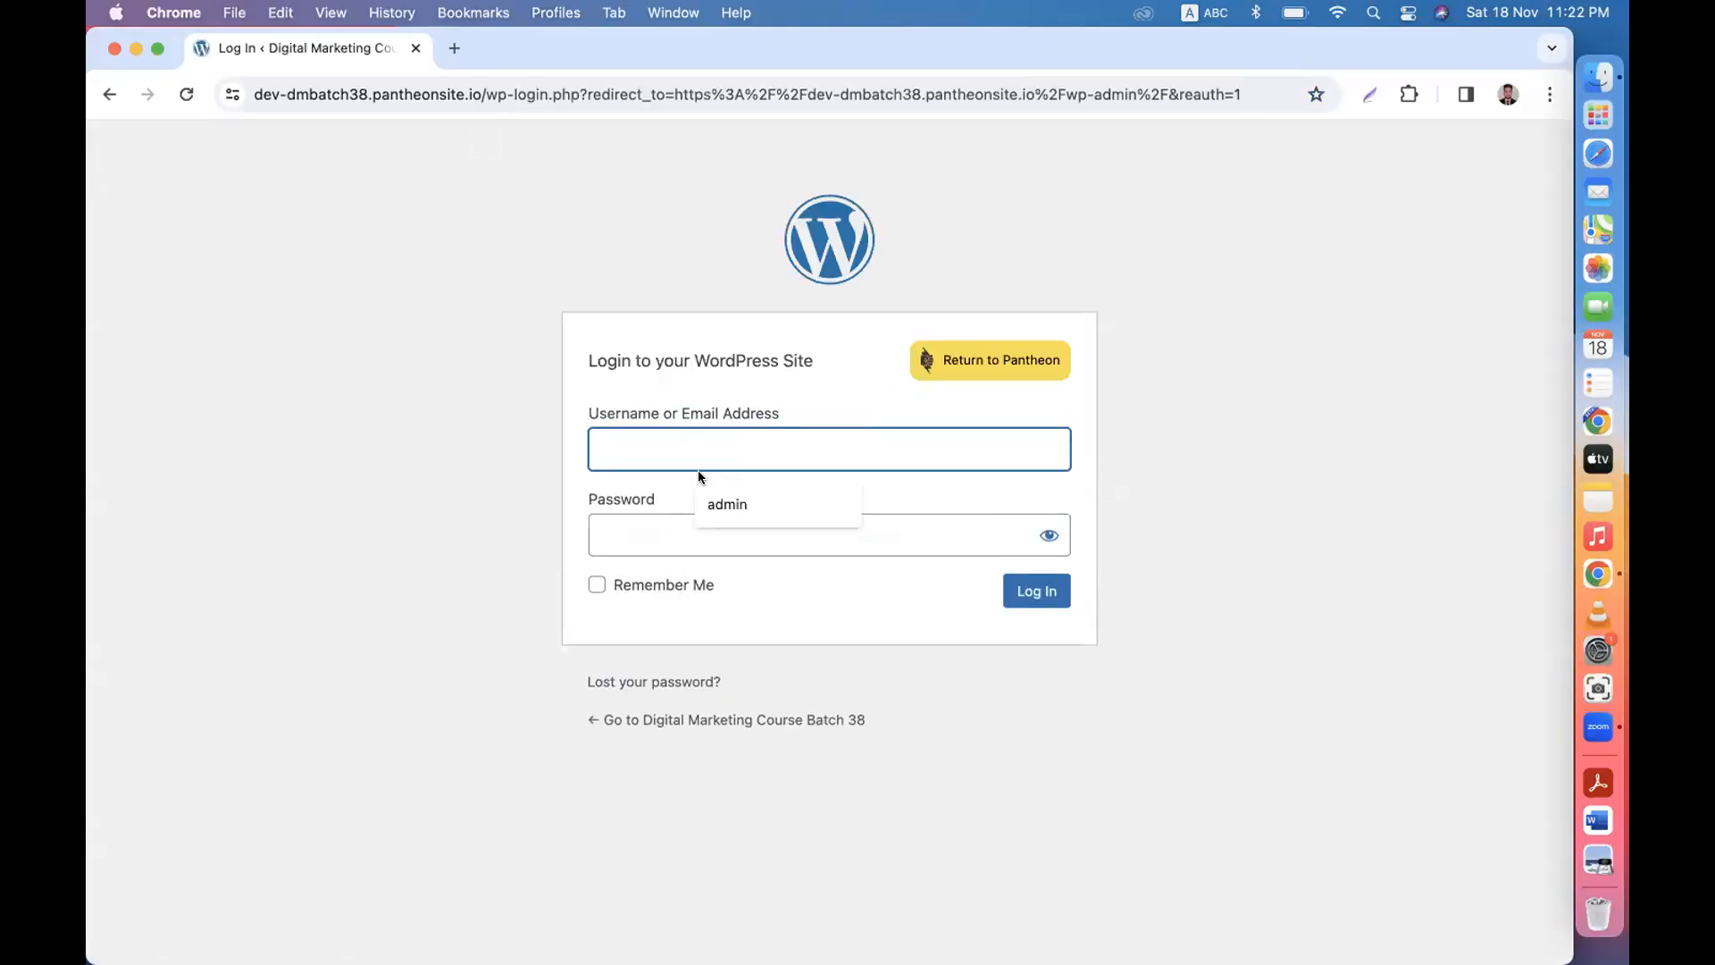
left_click(716, 506)
left_click(651, 532)
type("********")
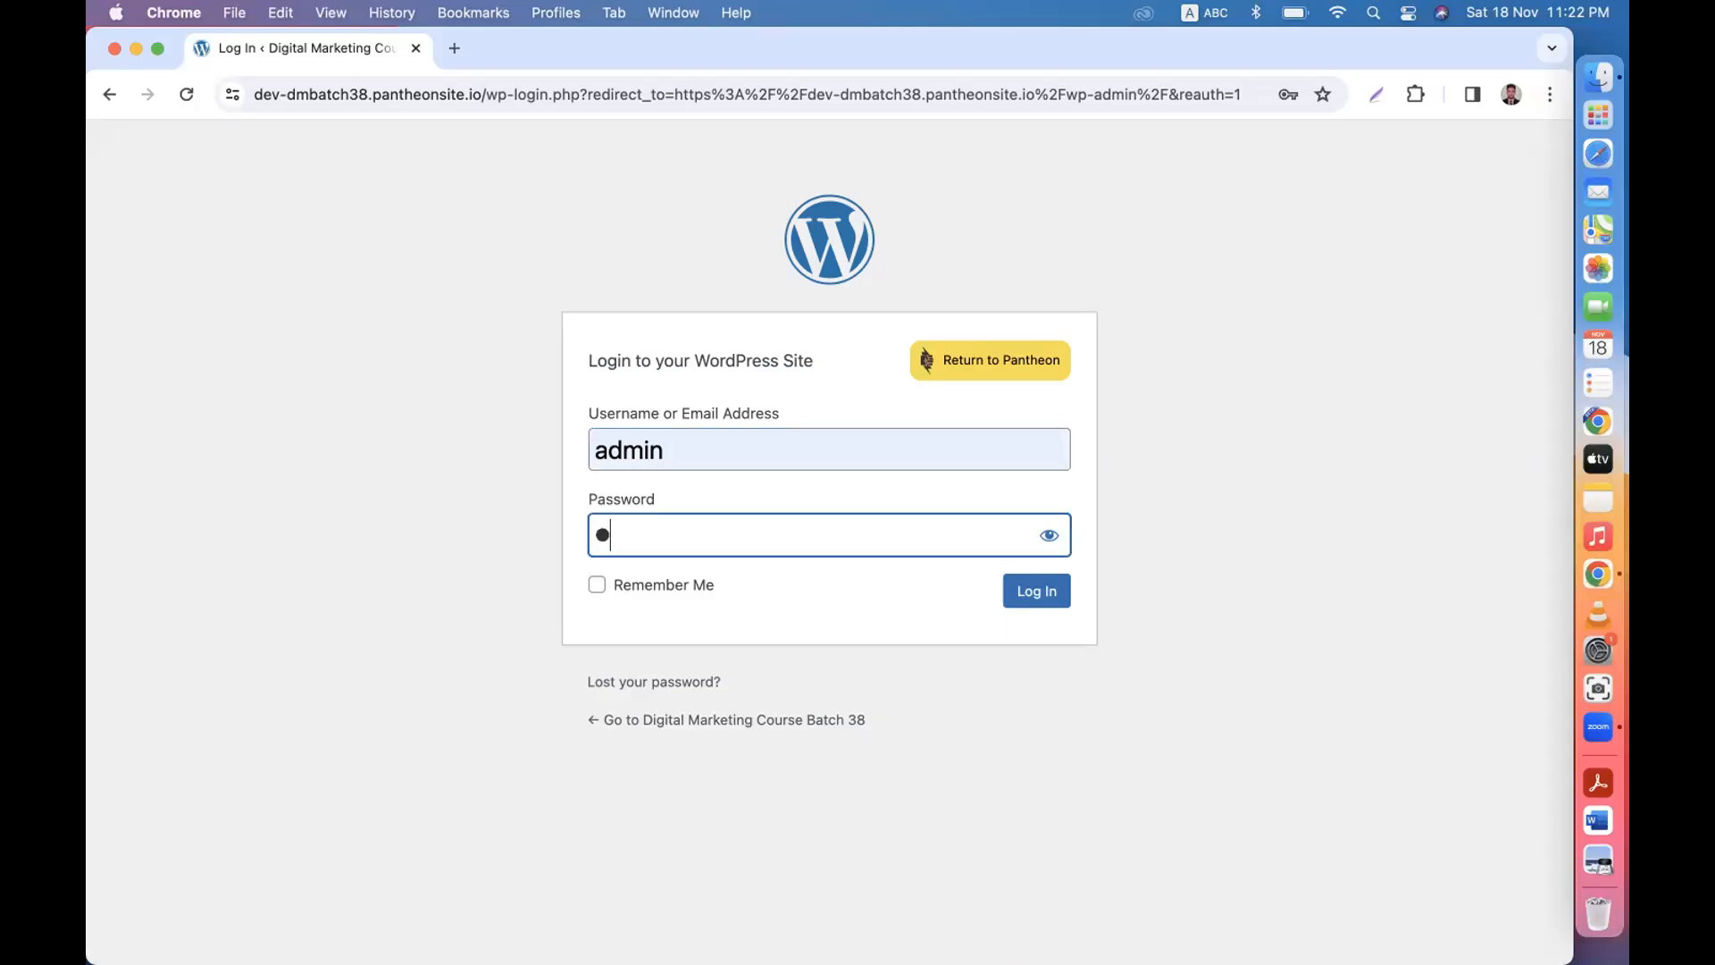
type("*****")
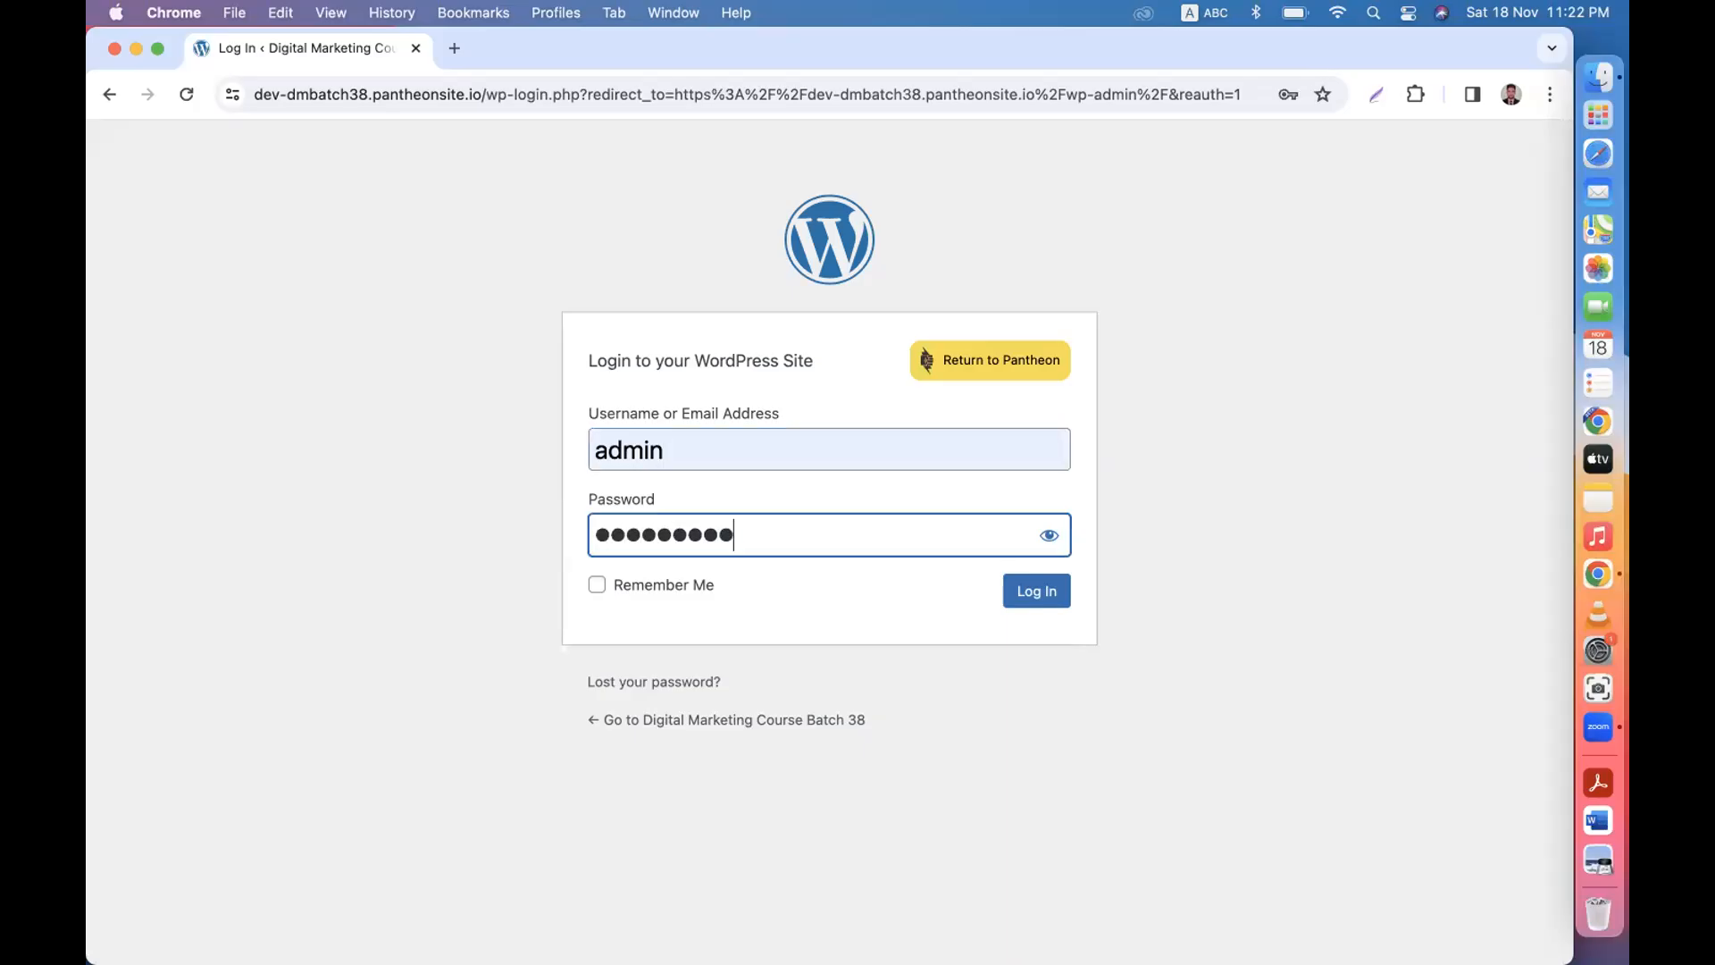
left_click(593, 584)
left_click(1037, 600)
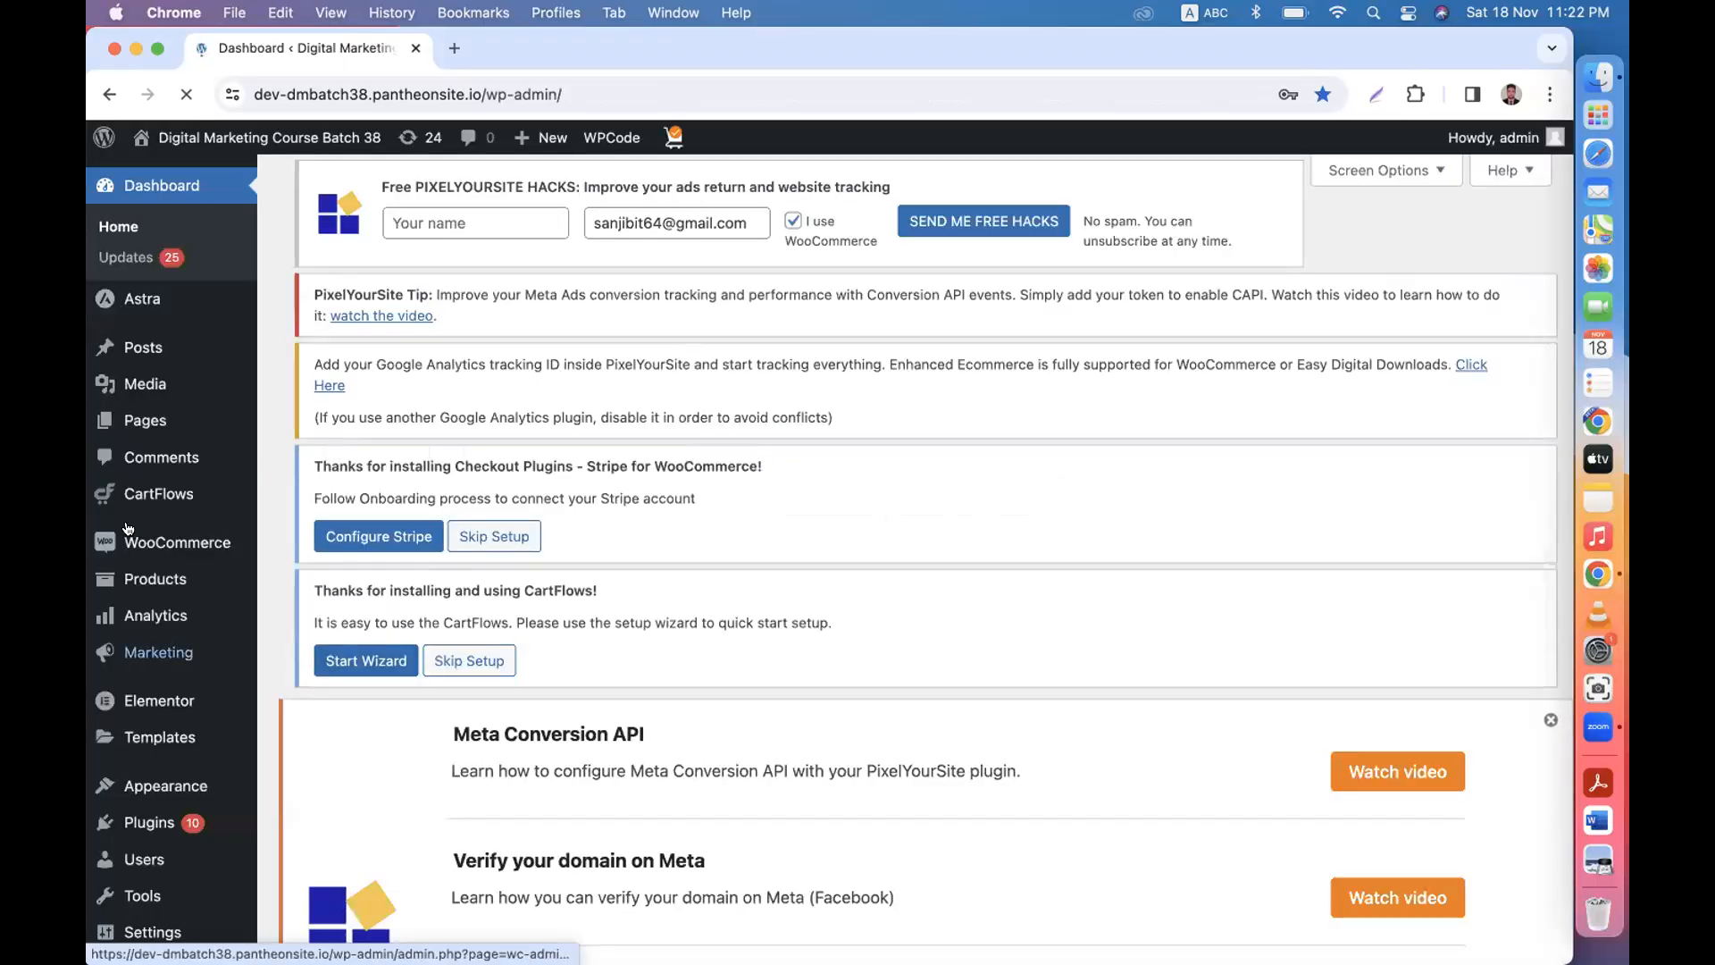
Open WPCode's site-wide header code and paste onto a new blank first line
scroll(162, 727, "down", 5)
mouse_move(161, 543)
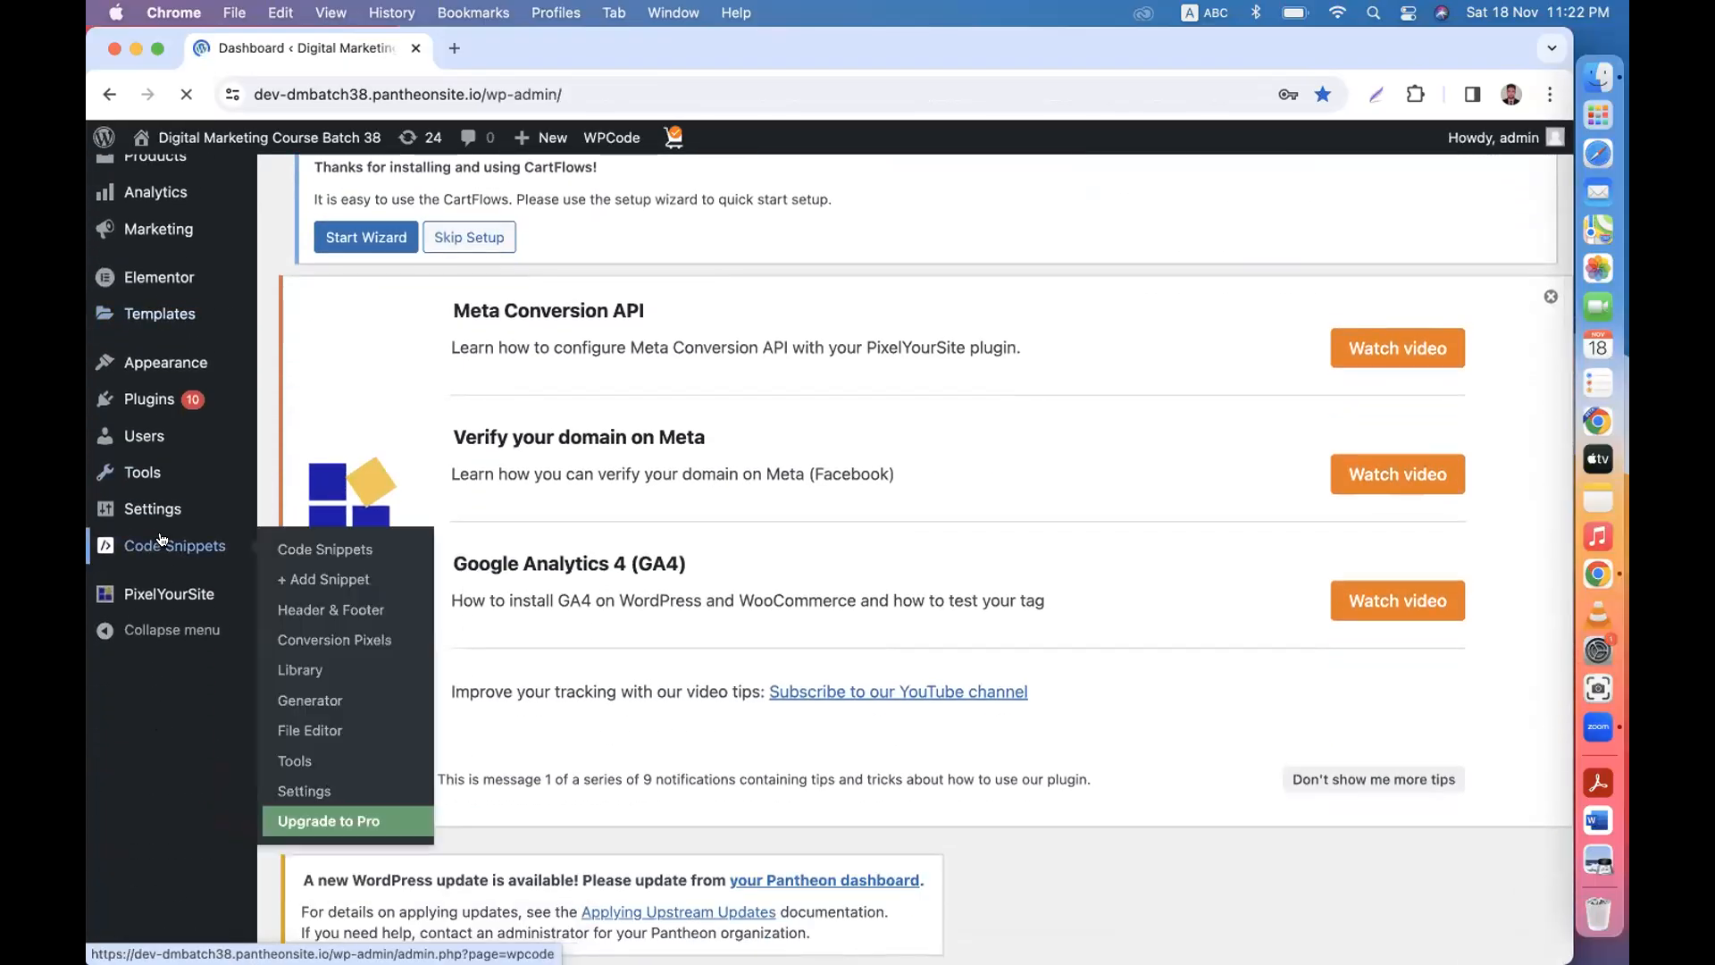
left_click(319, 609)
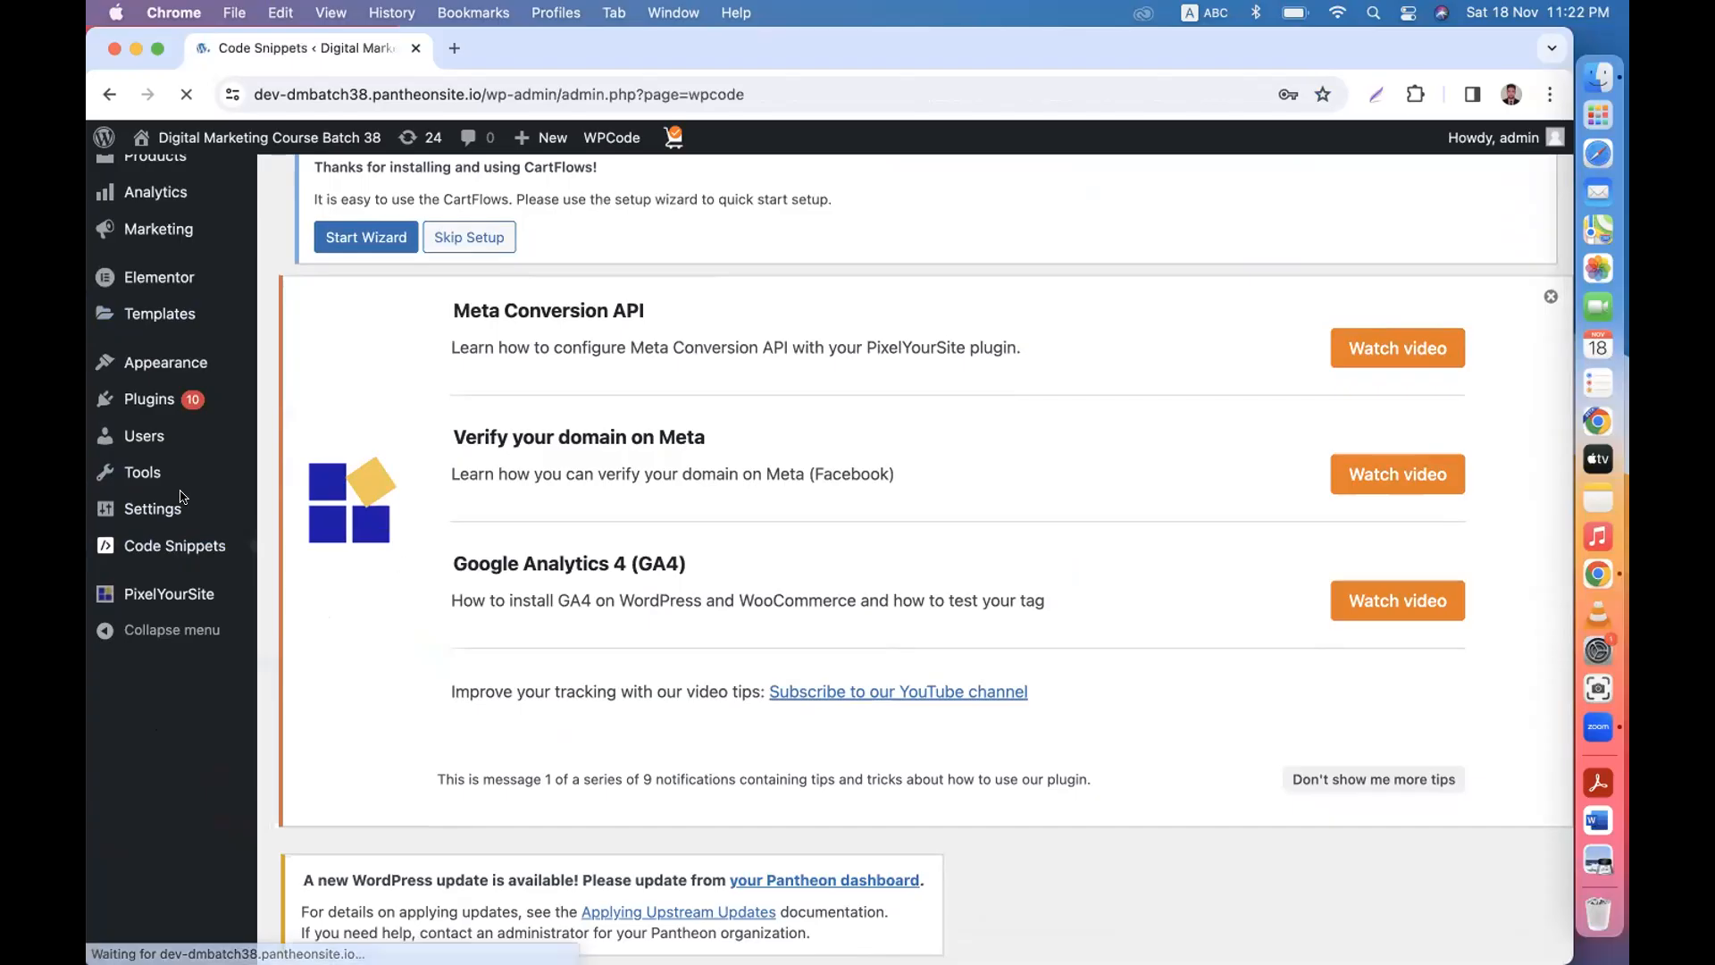
scroll(469, 600, "down", 4)
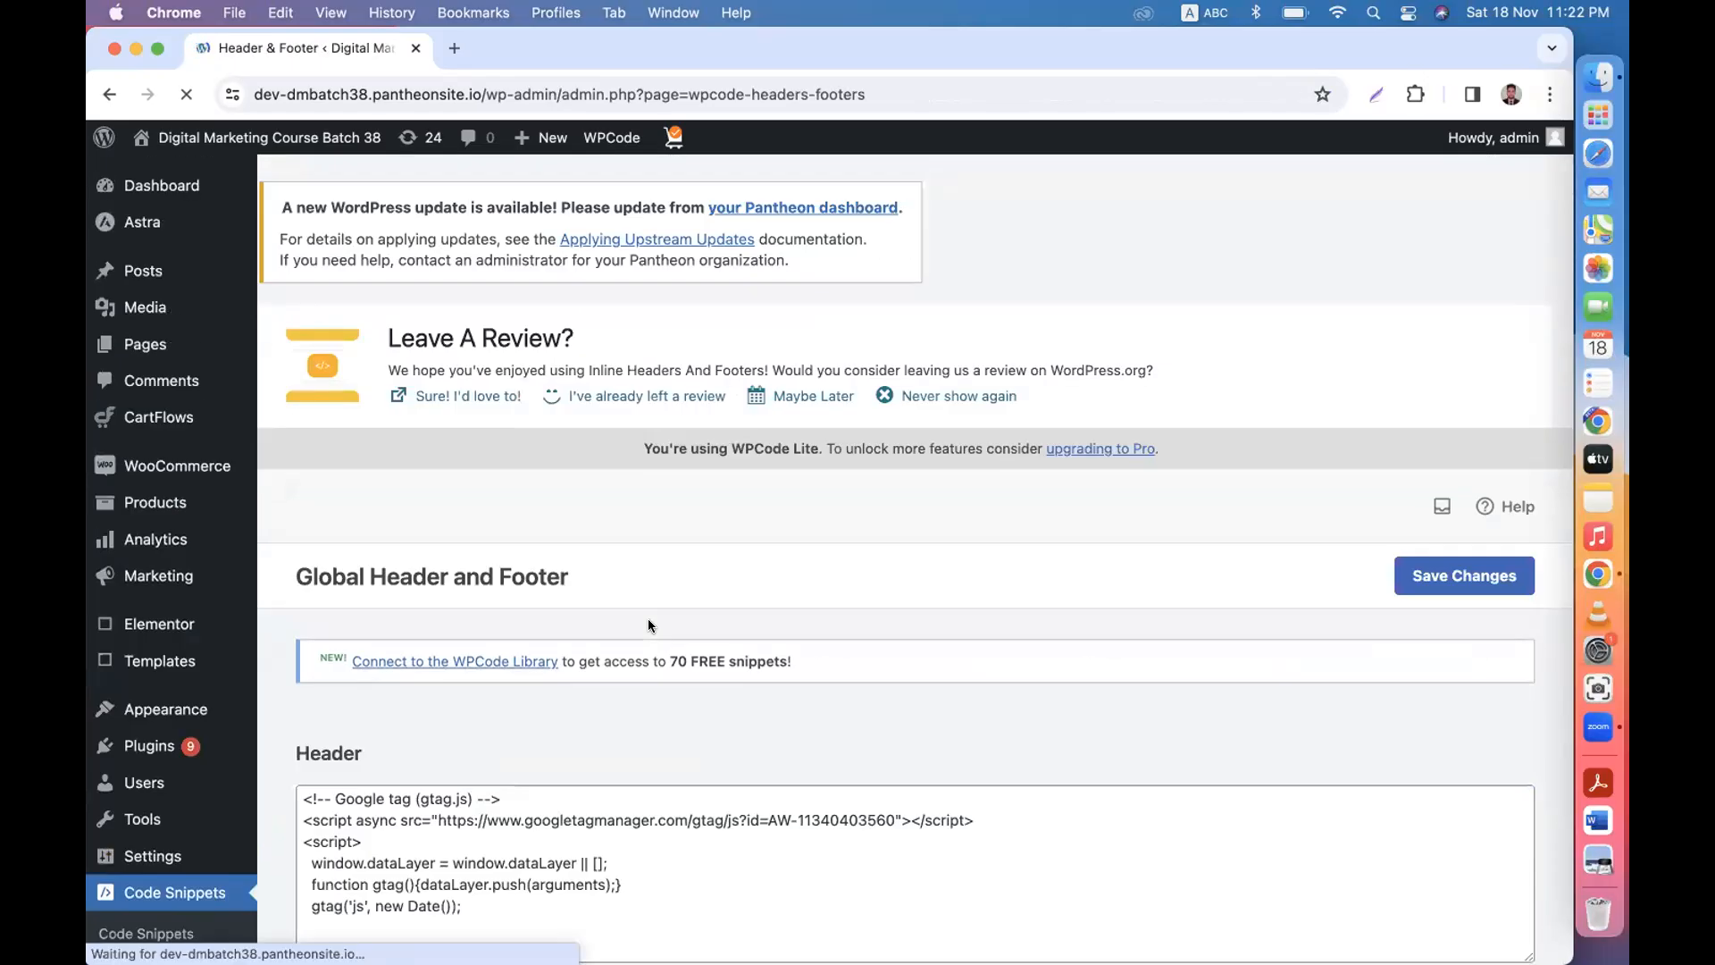
scroll(647, 618, "down", 5)
scroll(613, 611, "up", 3)
left_click(609, 591)
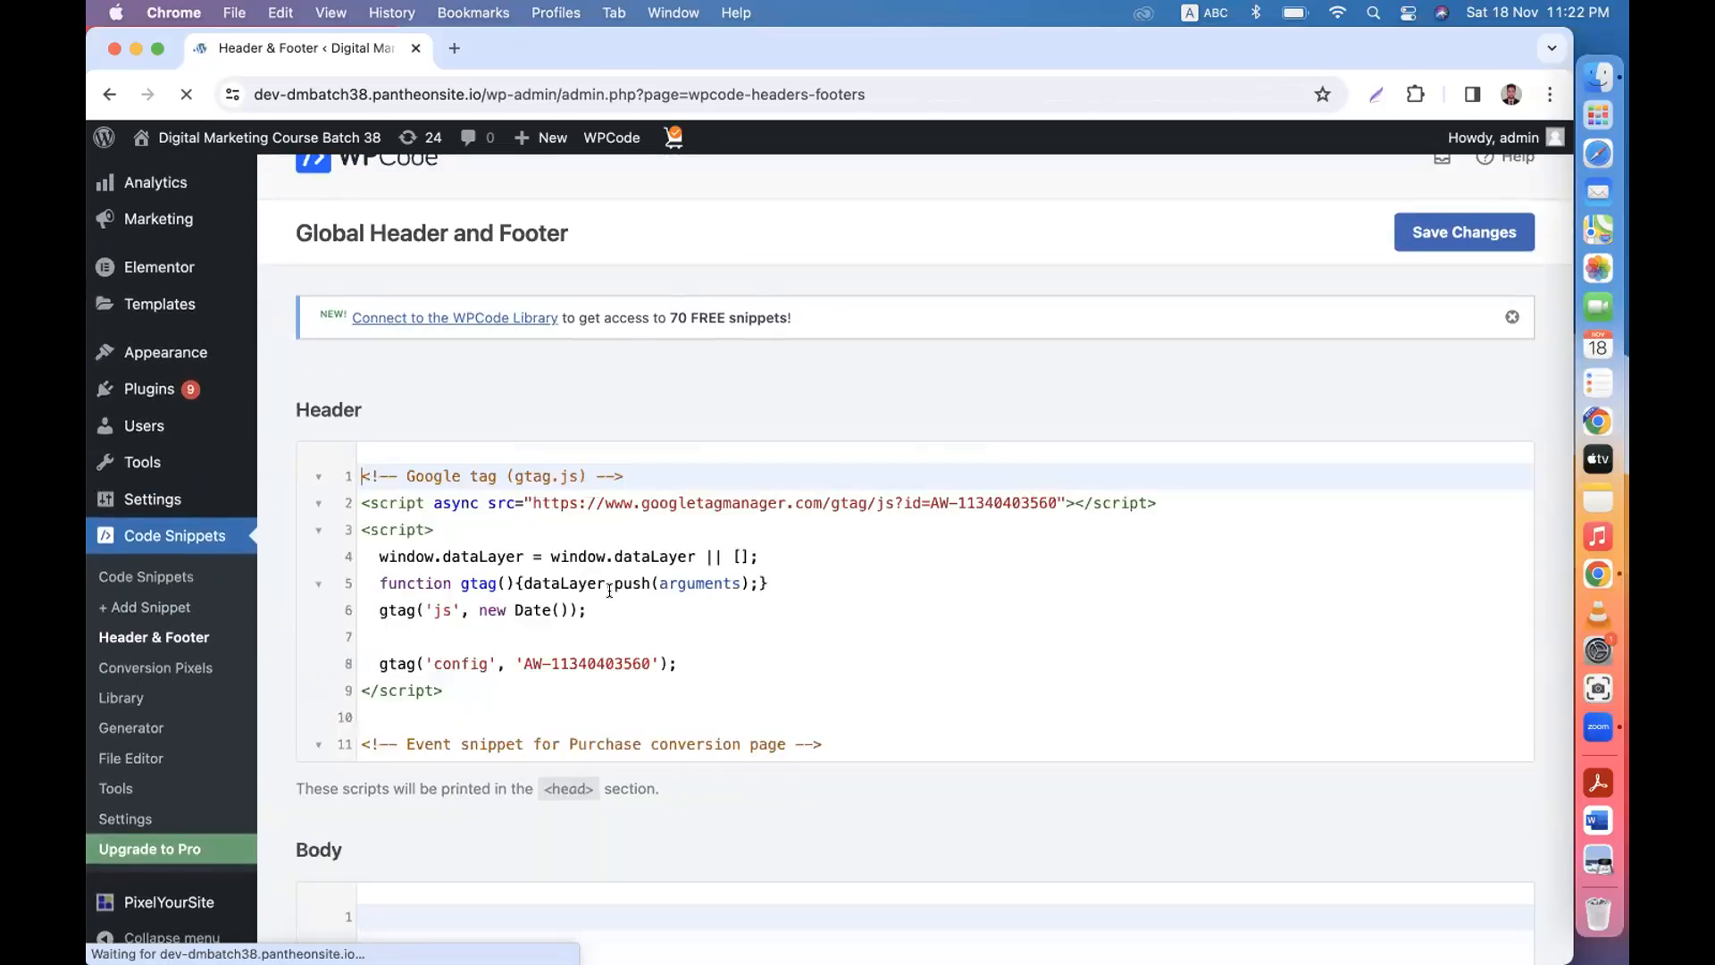
scroll(401, 789, "up", 4)
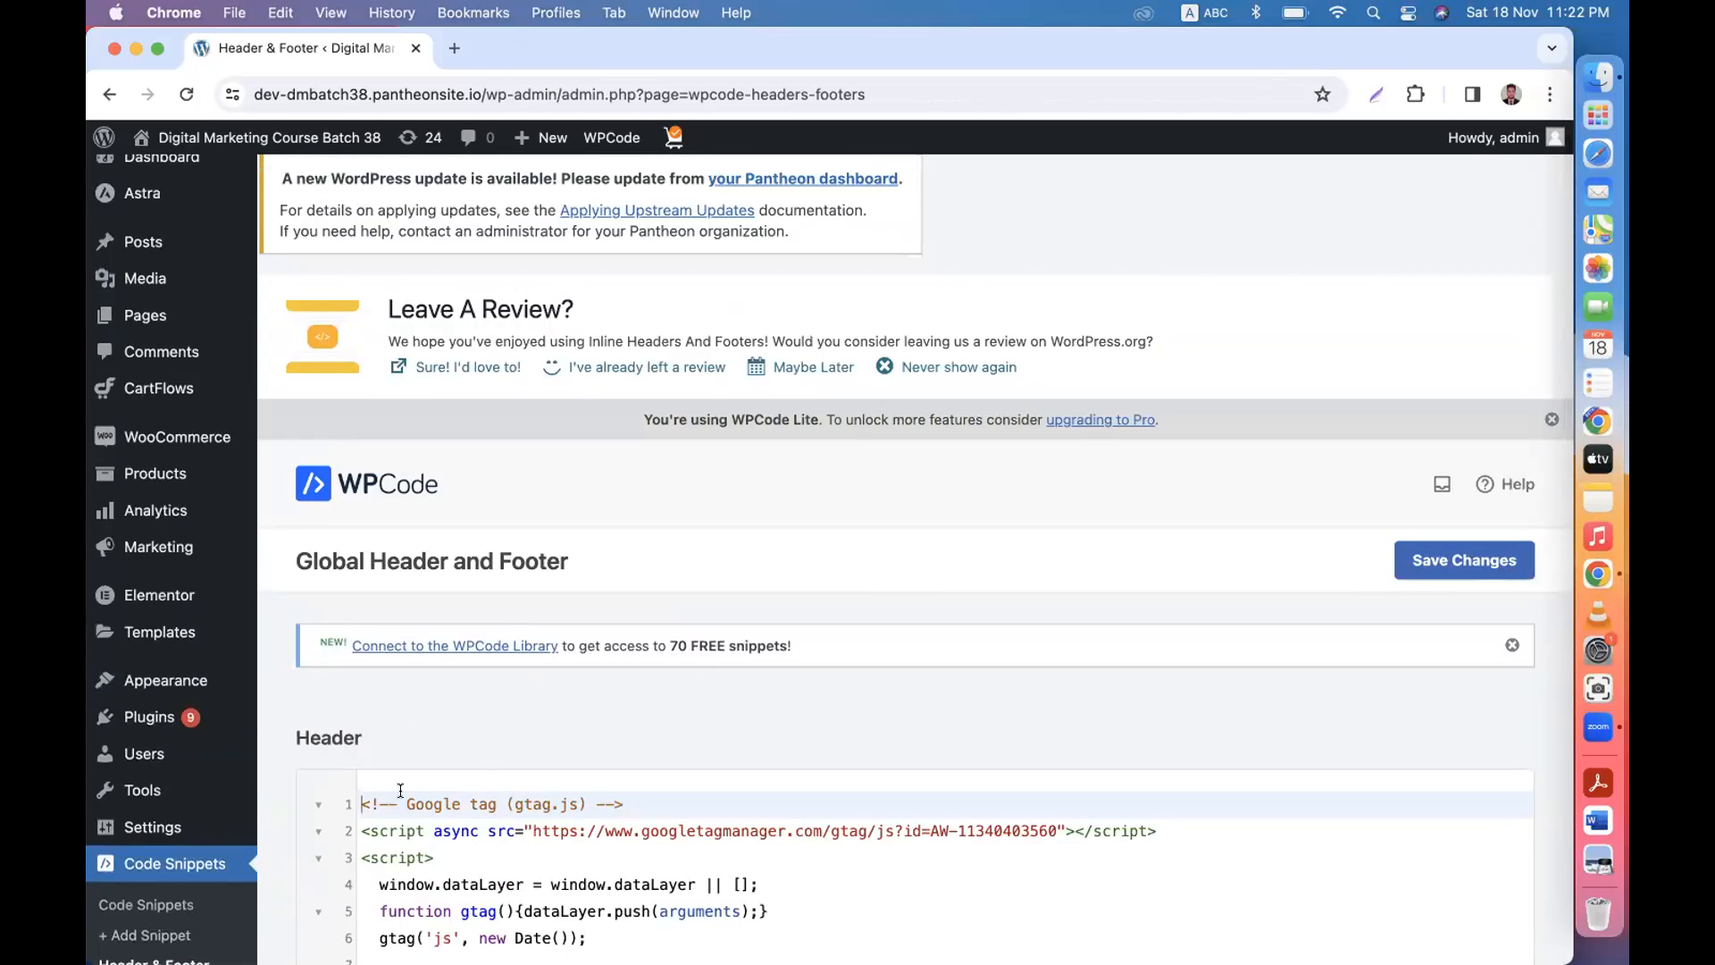
key("Return")
key("Return")
key("Return")
left_click(384, 786)
key("super+v")
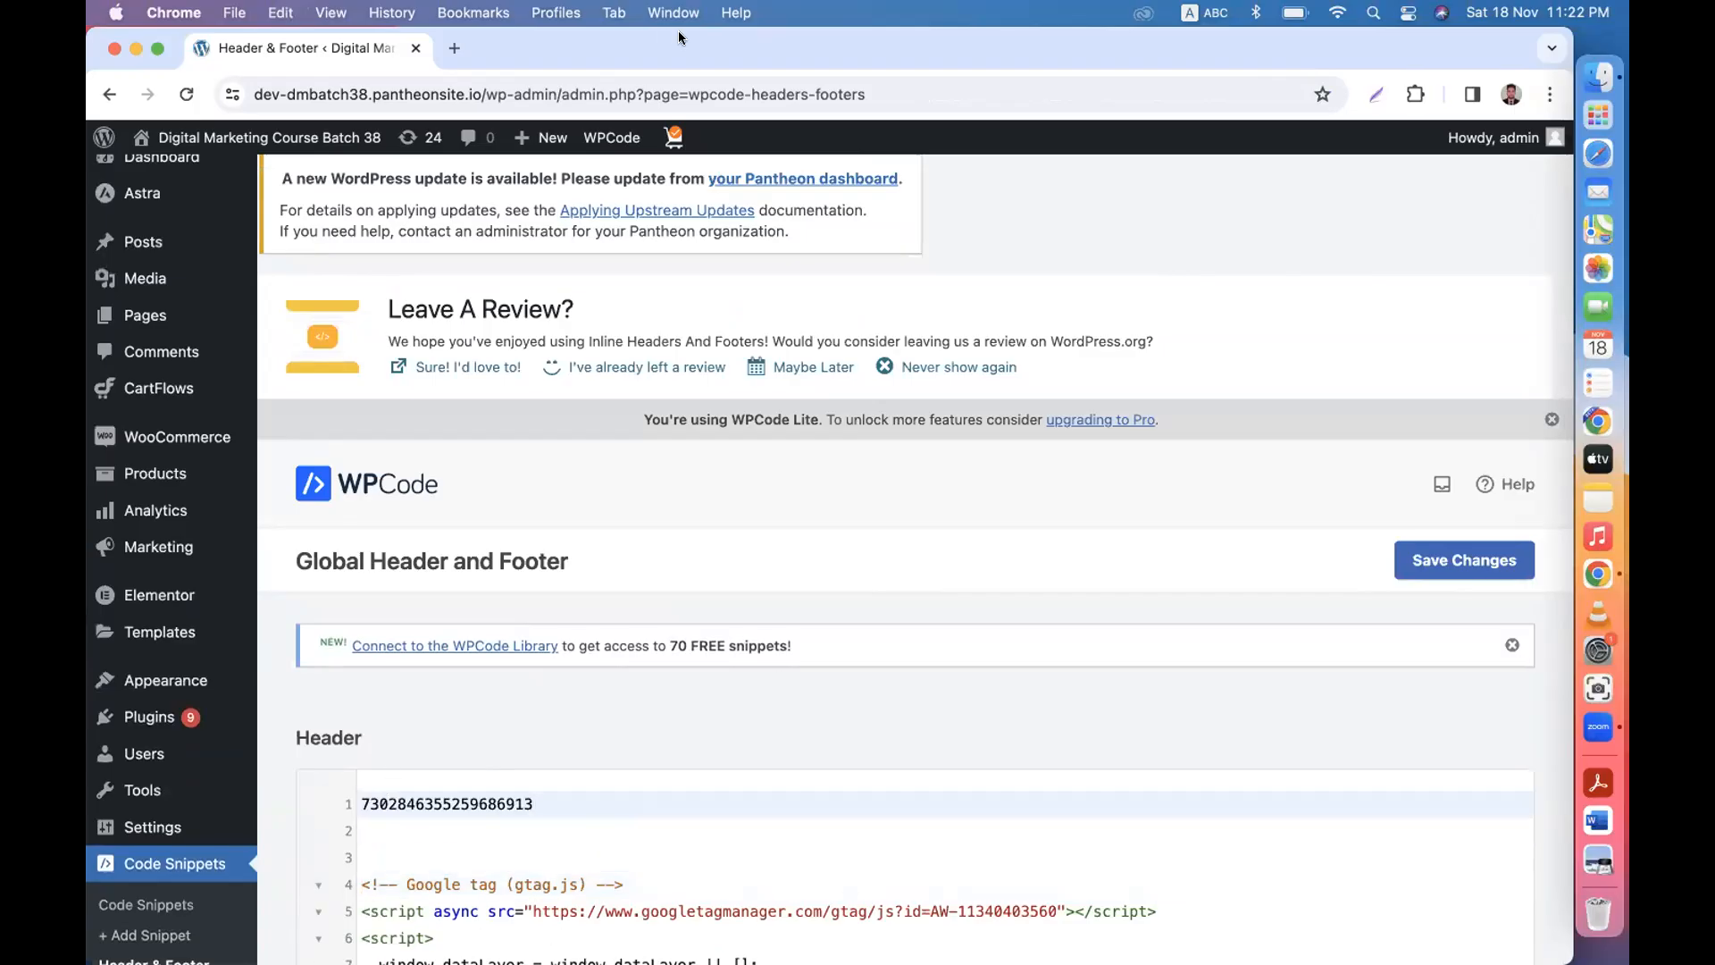
Copy the TikTok pixel code again from the Events Manager profile and return to WordPress
left_click(1509, 95)
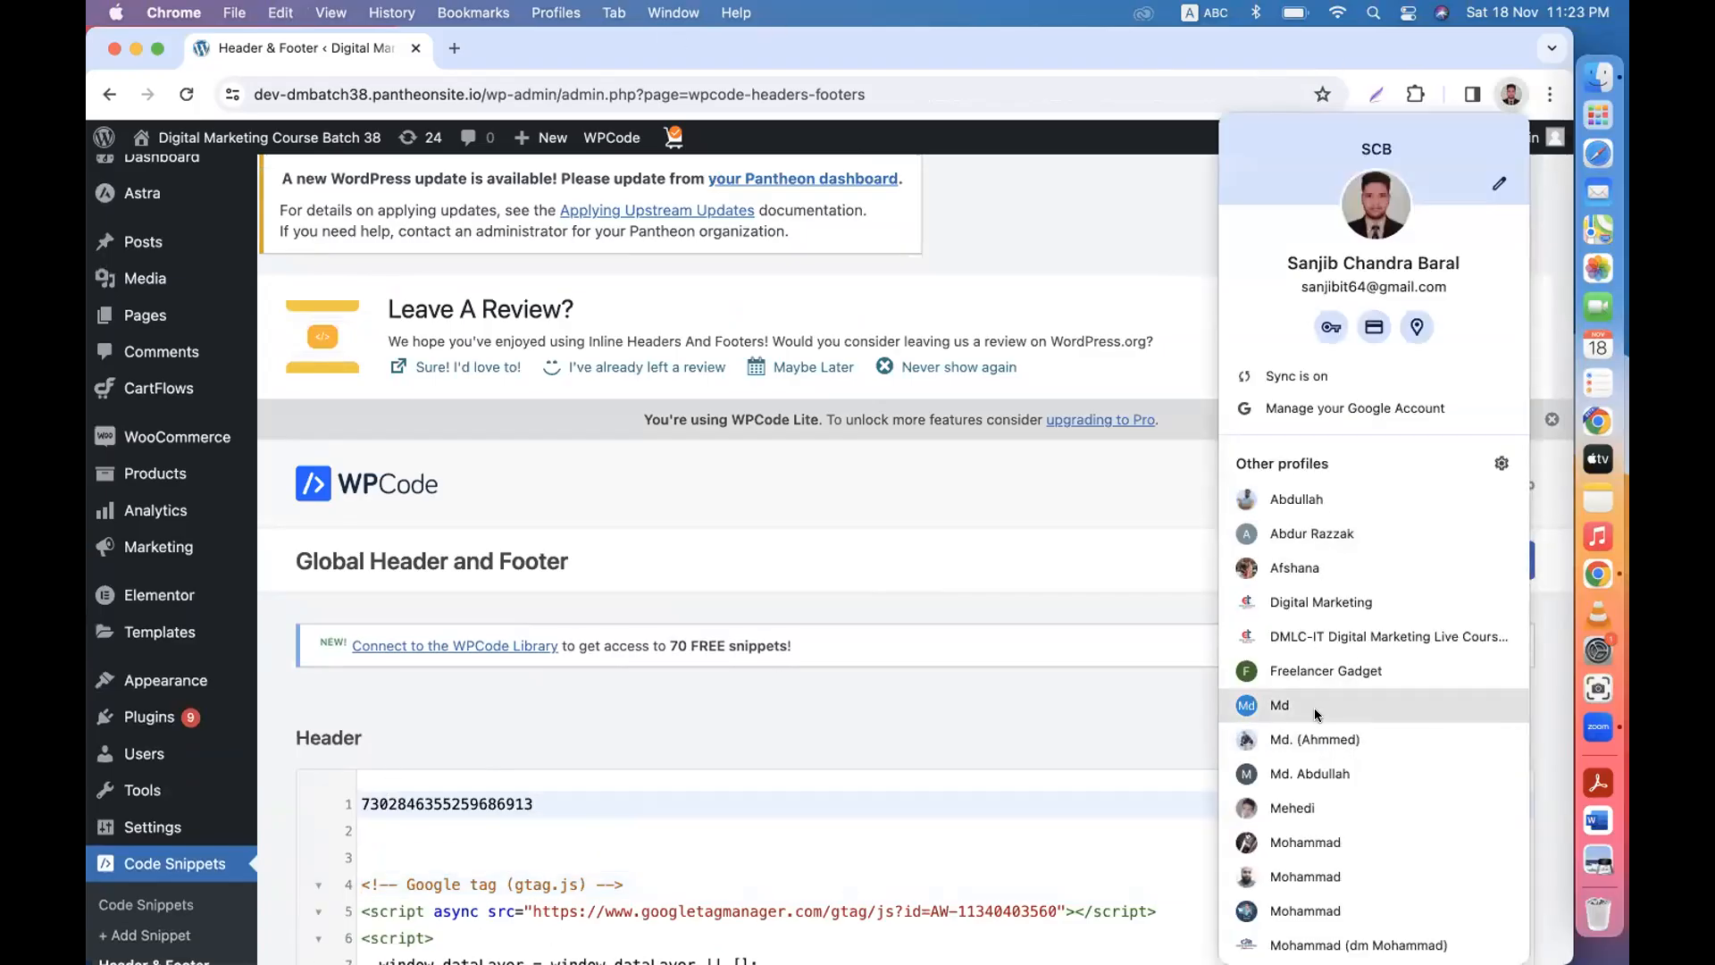
scroll(1315, 707, "down", 4)
scroll(1293, 806, "down", 1)
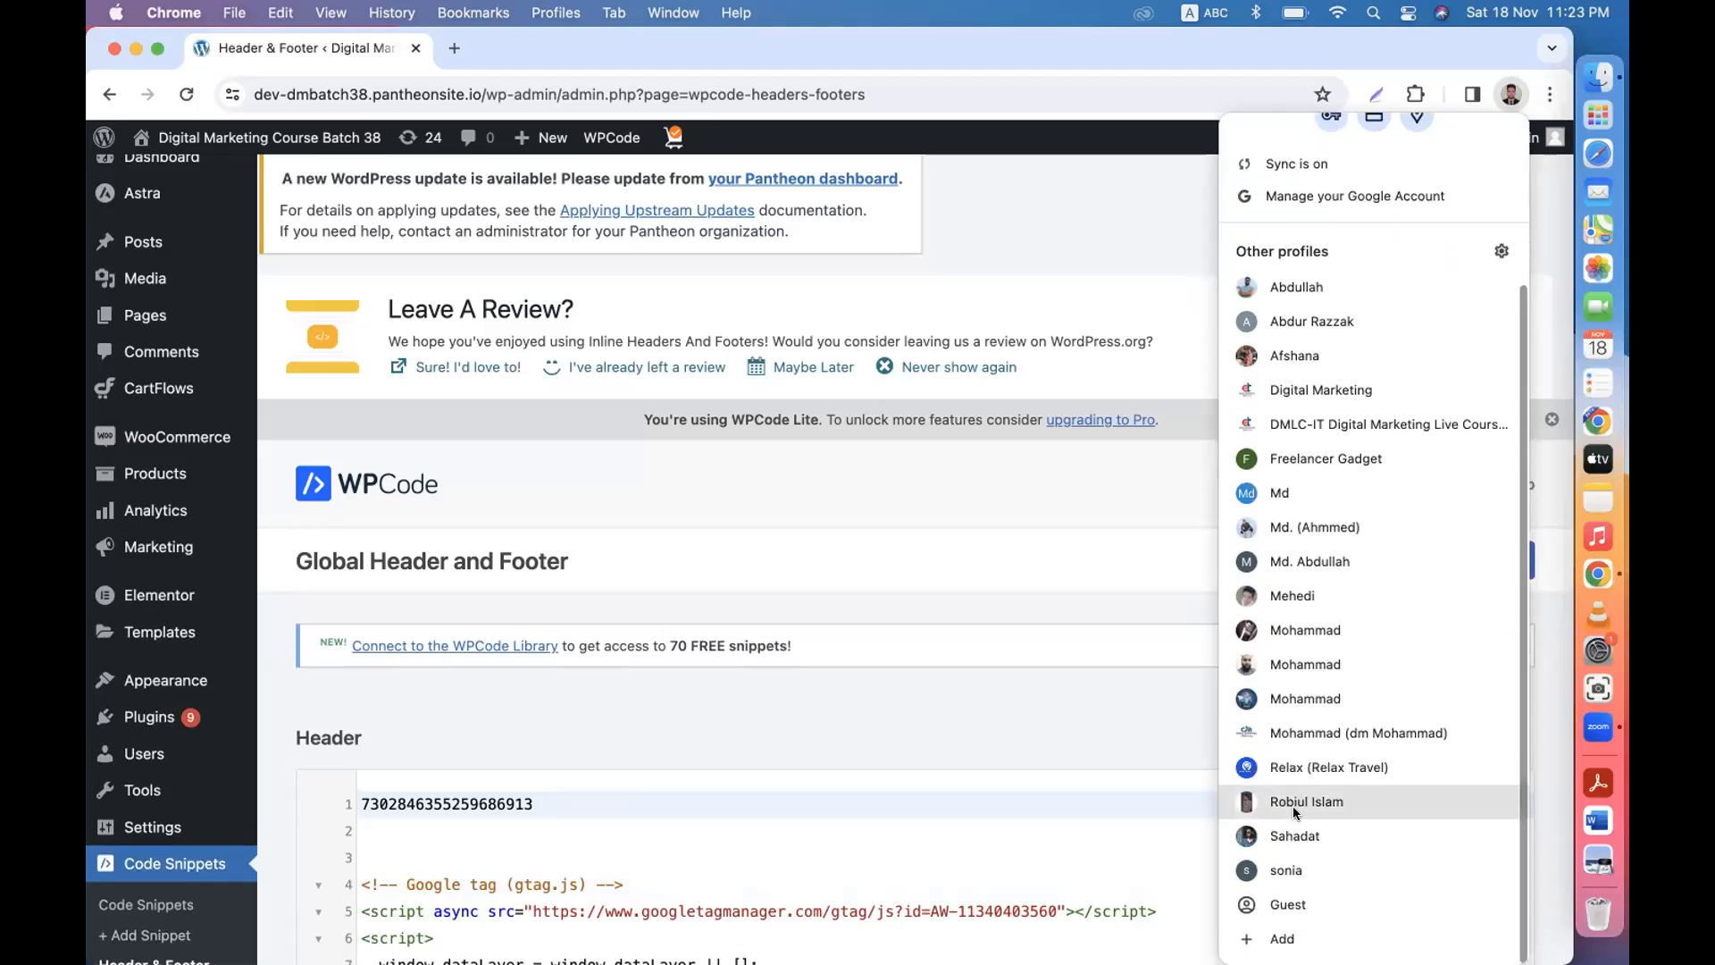
left_click(1262, 775)
left_click(551, 487)
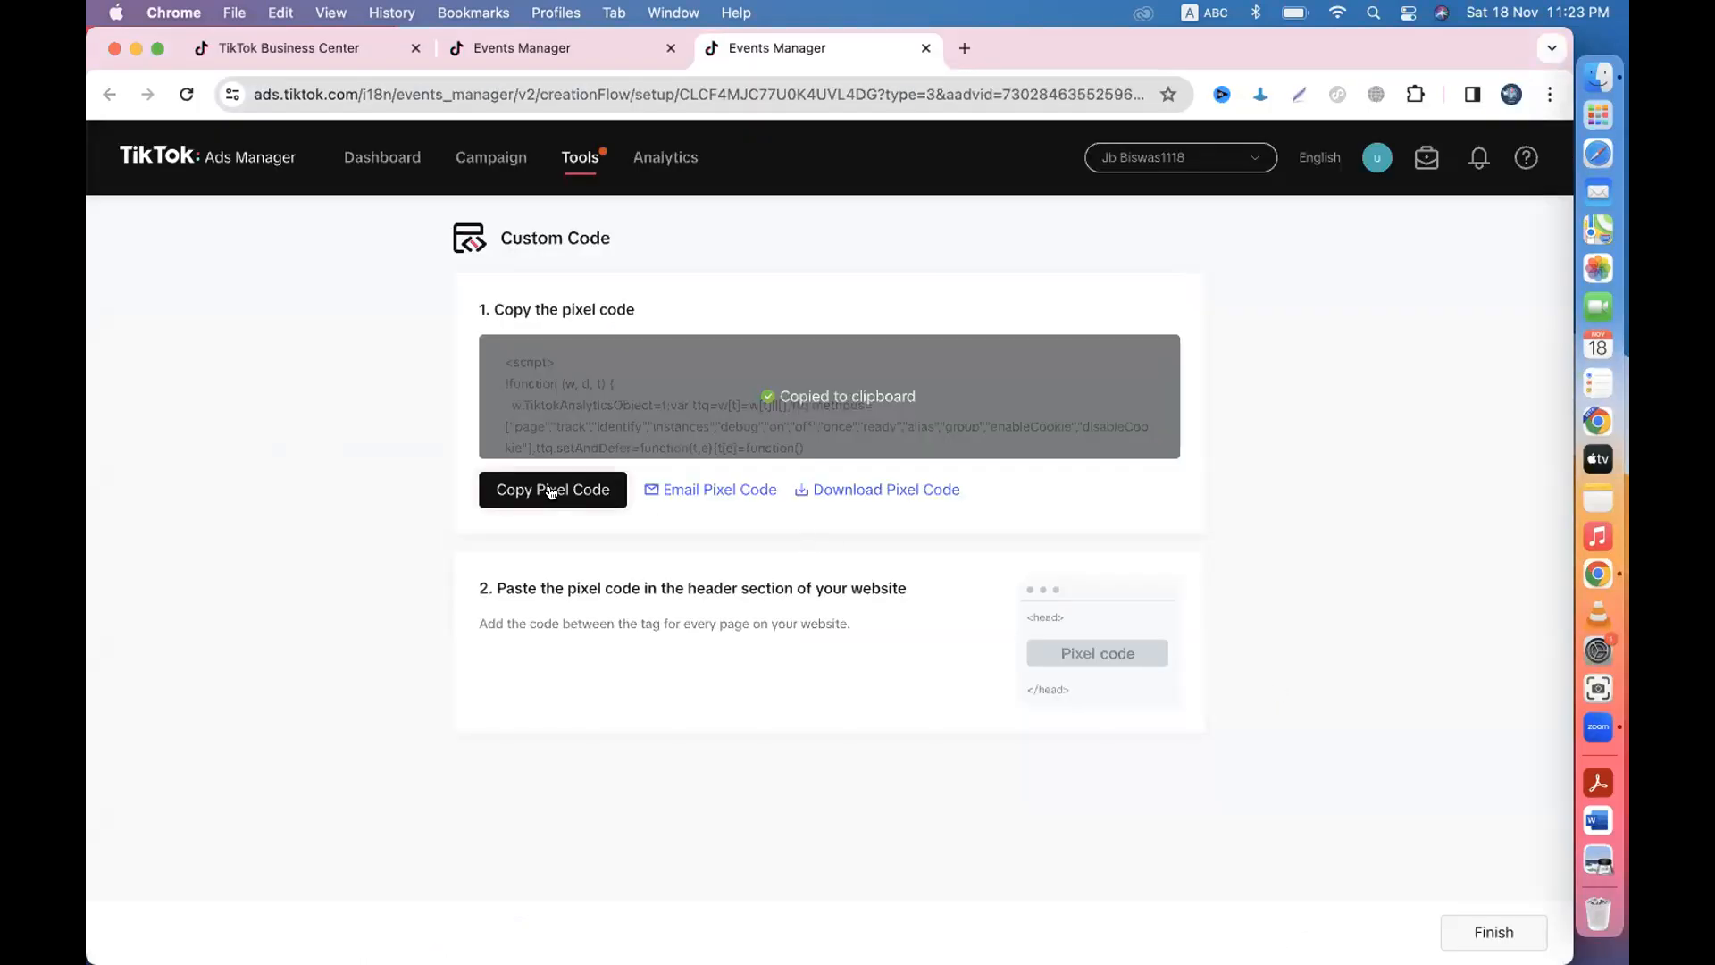
left_click(1512, 94)
scroll(1380, 729, "down", 4)
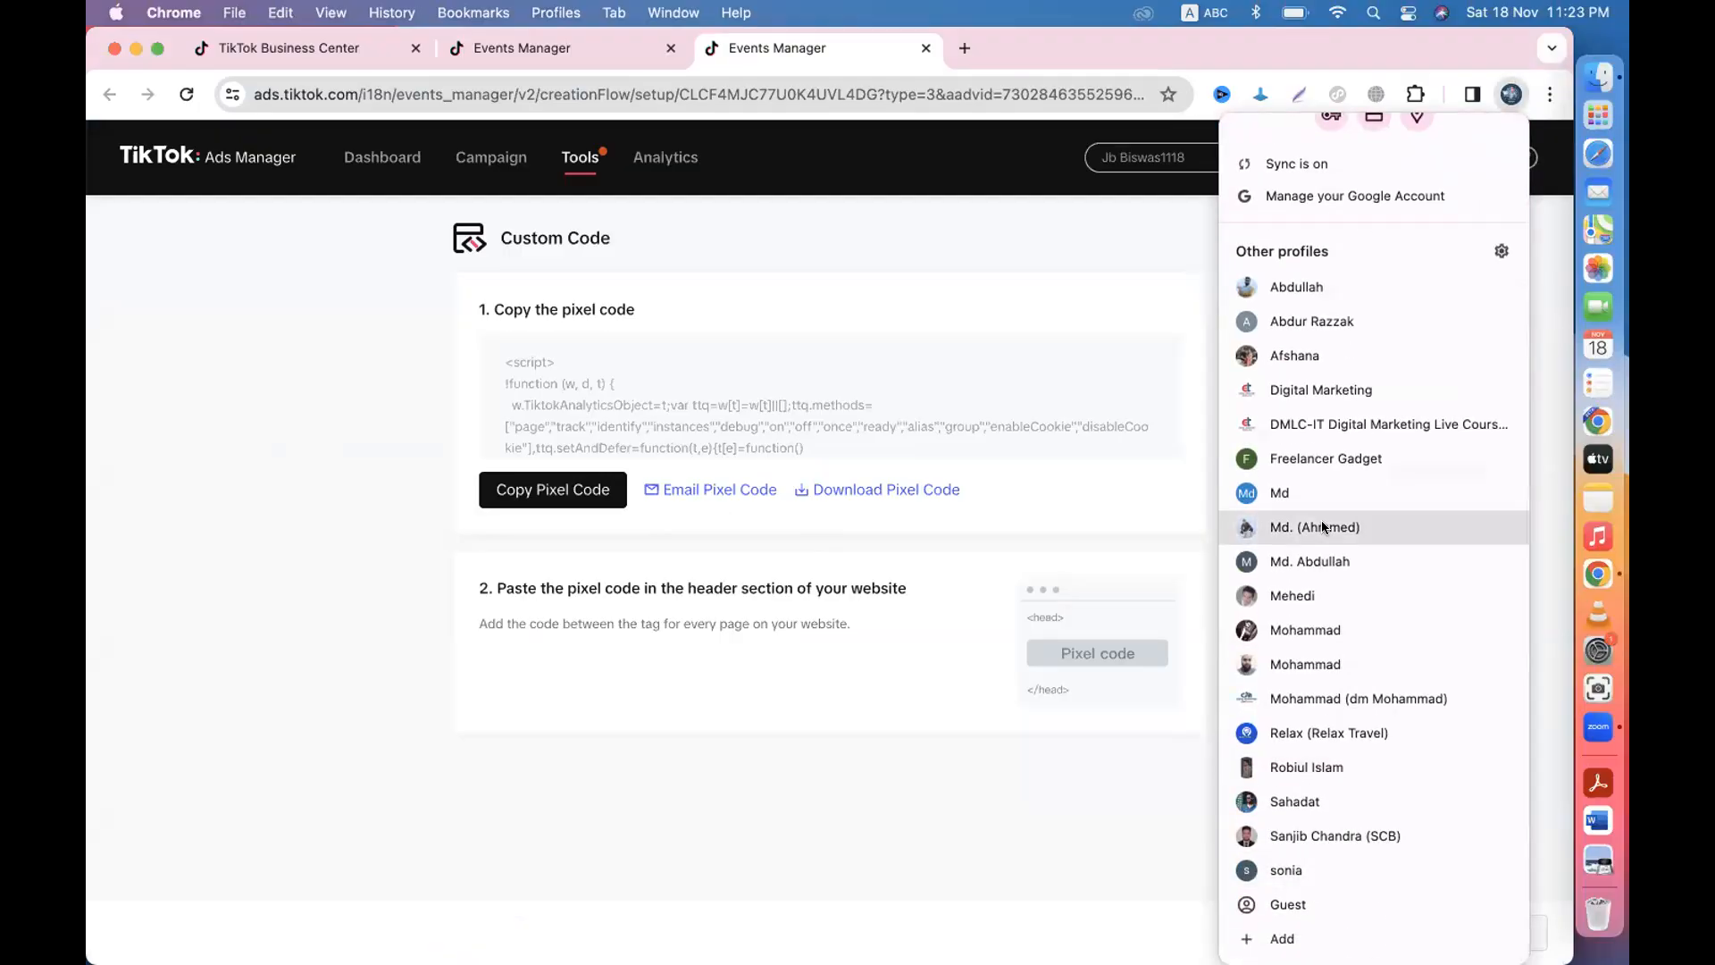
left_click(1317, 832)
Replace the pasted number on the first line with the TikTok pixel script and save
left_click_drag(560, 801, 336, 788)
key("super+v")
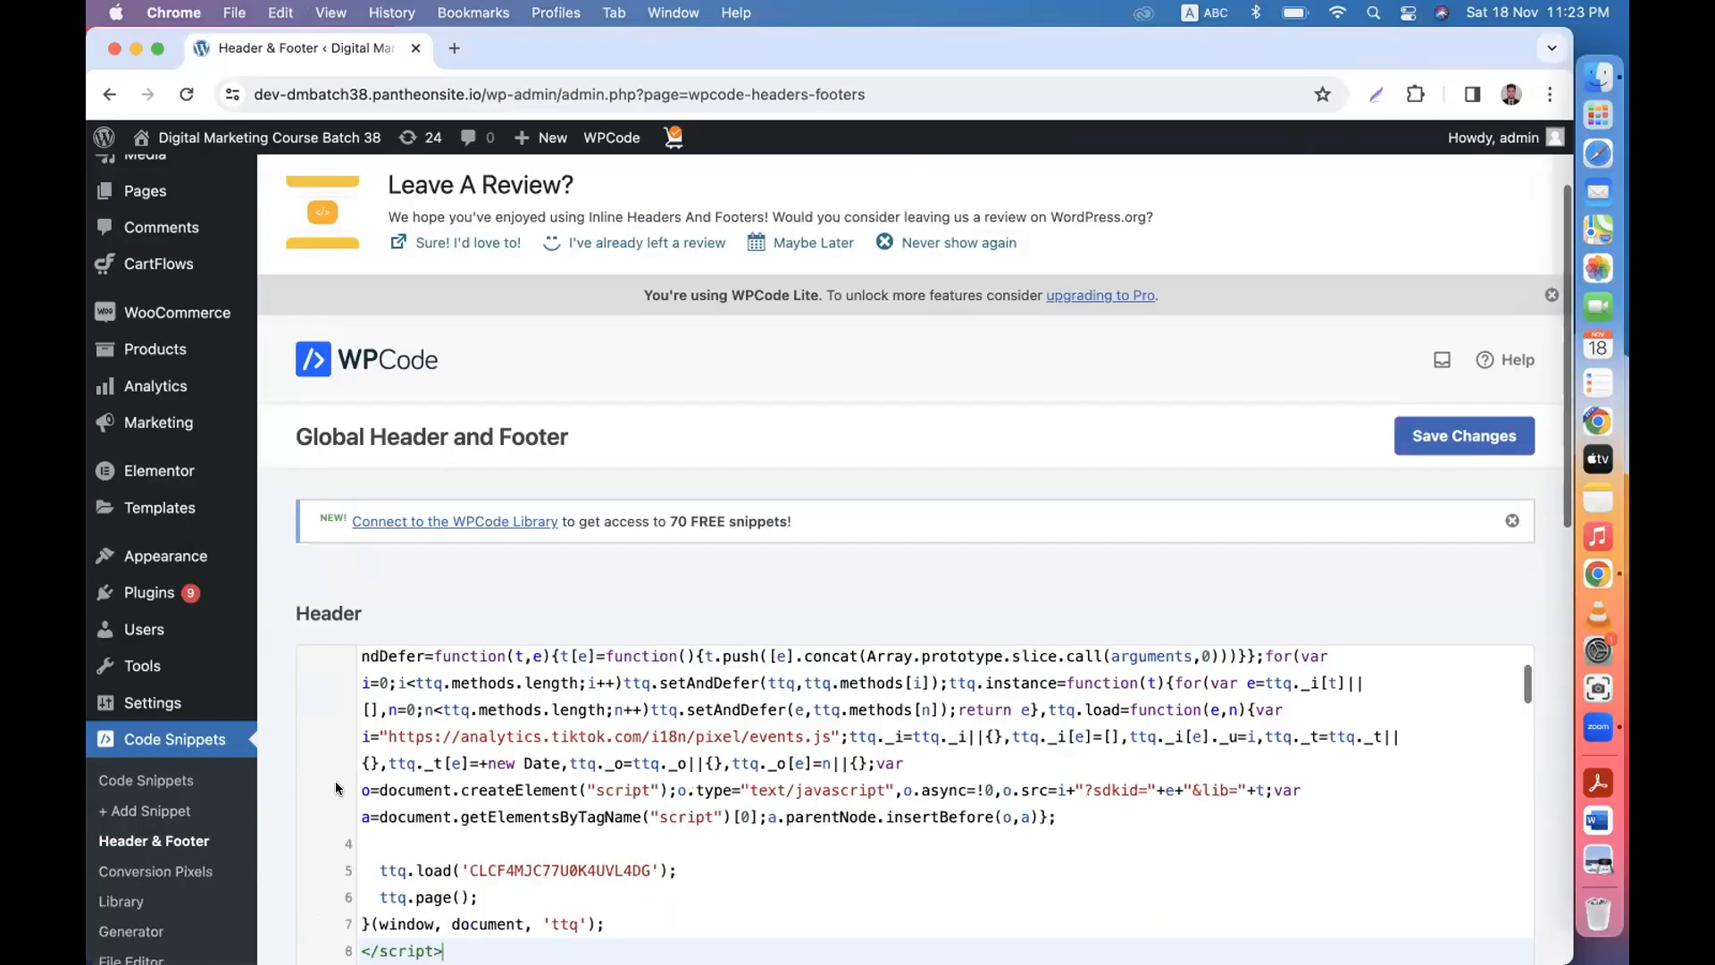
scroll(1000, 778, "up", 3)
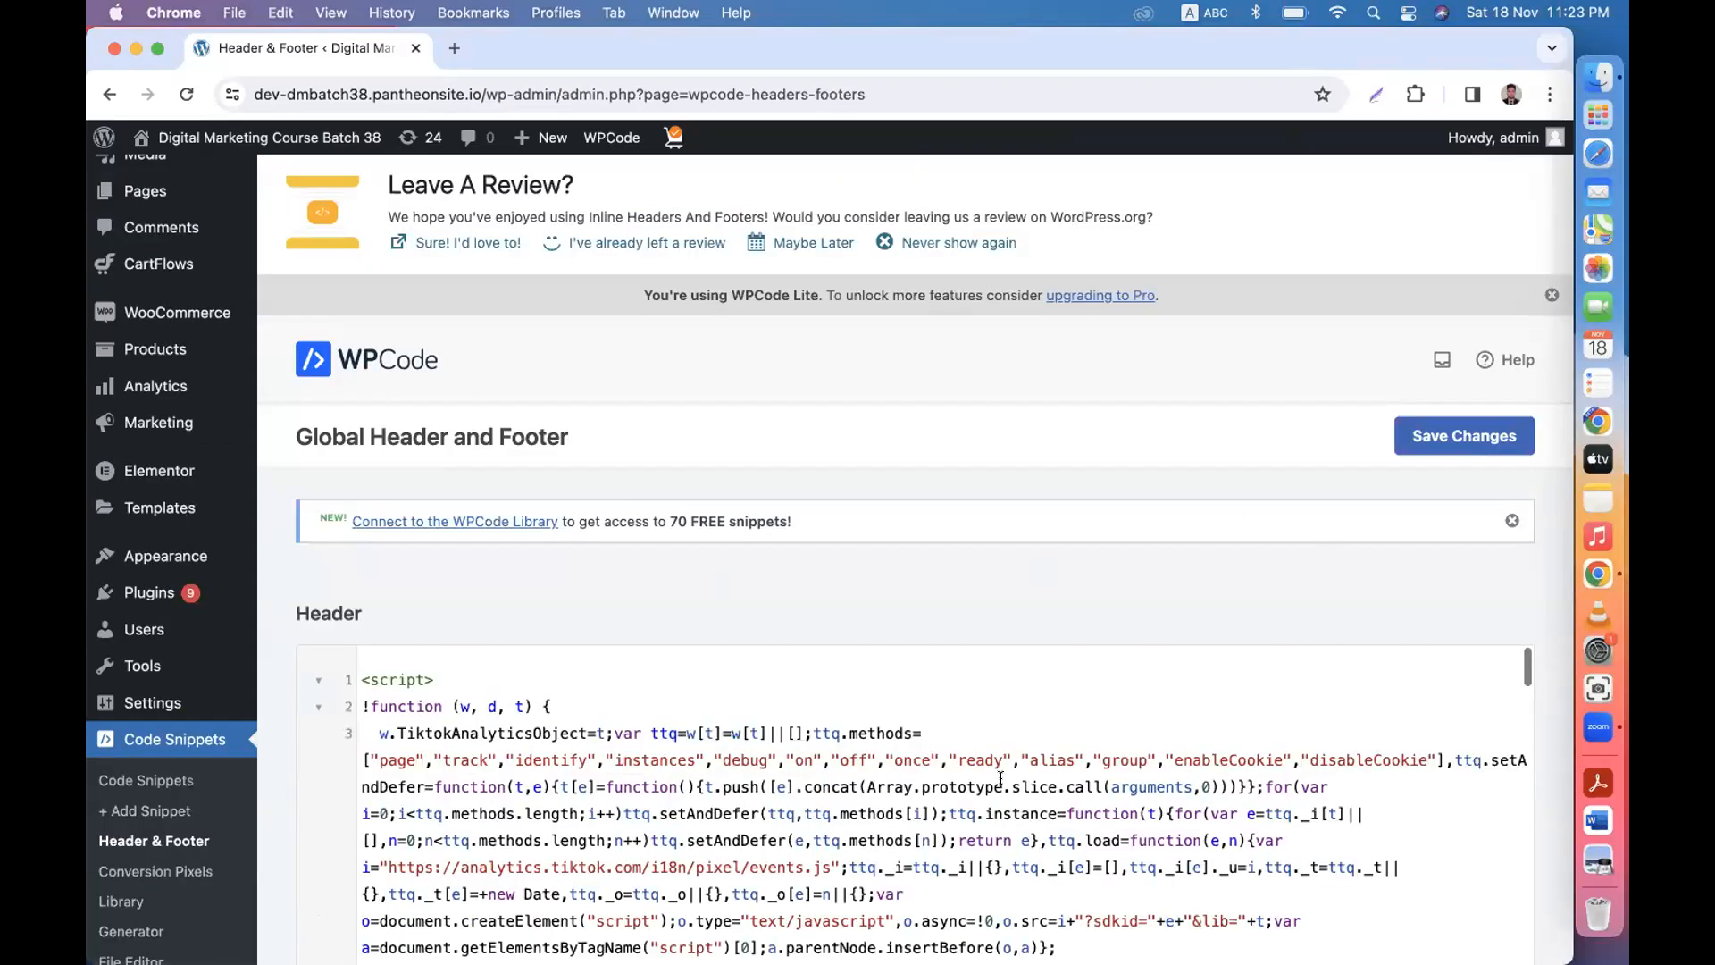
left_click(1421, 429)
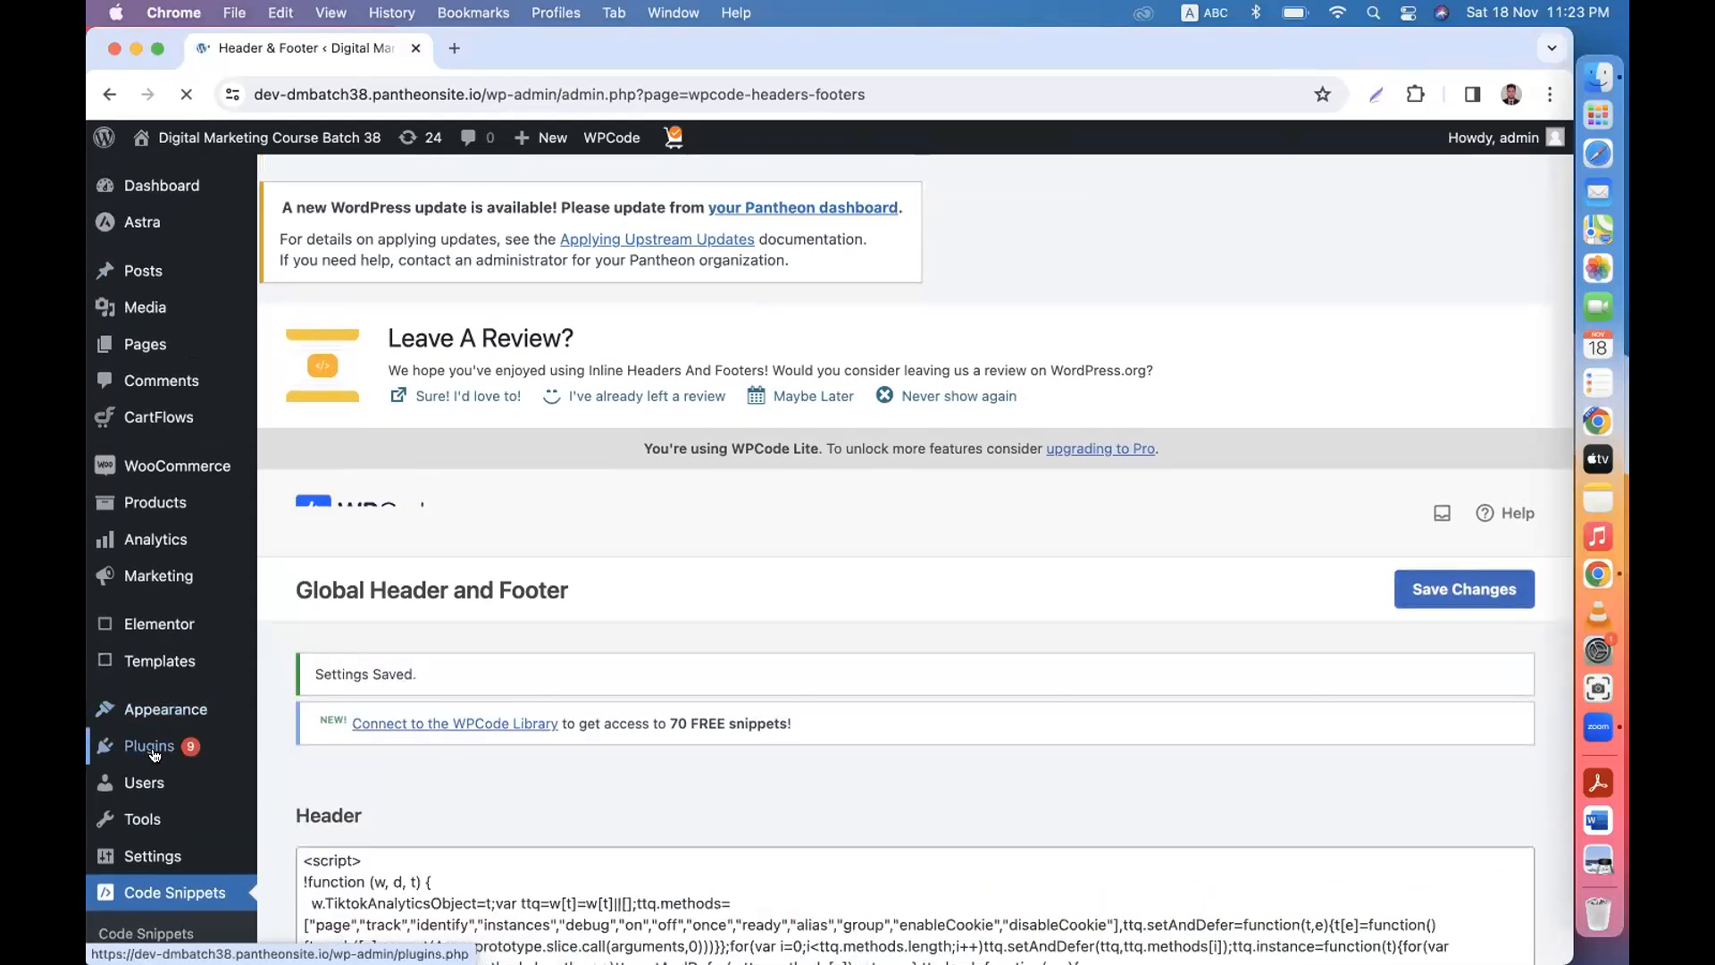
Go to the Installed Plugins page
left_click(152, 748)
scroll(753, 747, "down", 7)
scroll(959, 615, "up", 3)
scroll(960, 614, "up", 1)
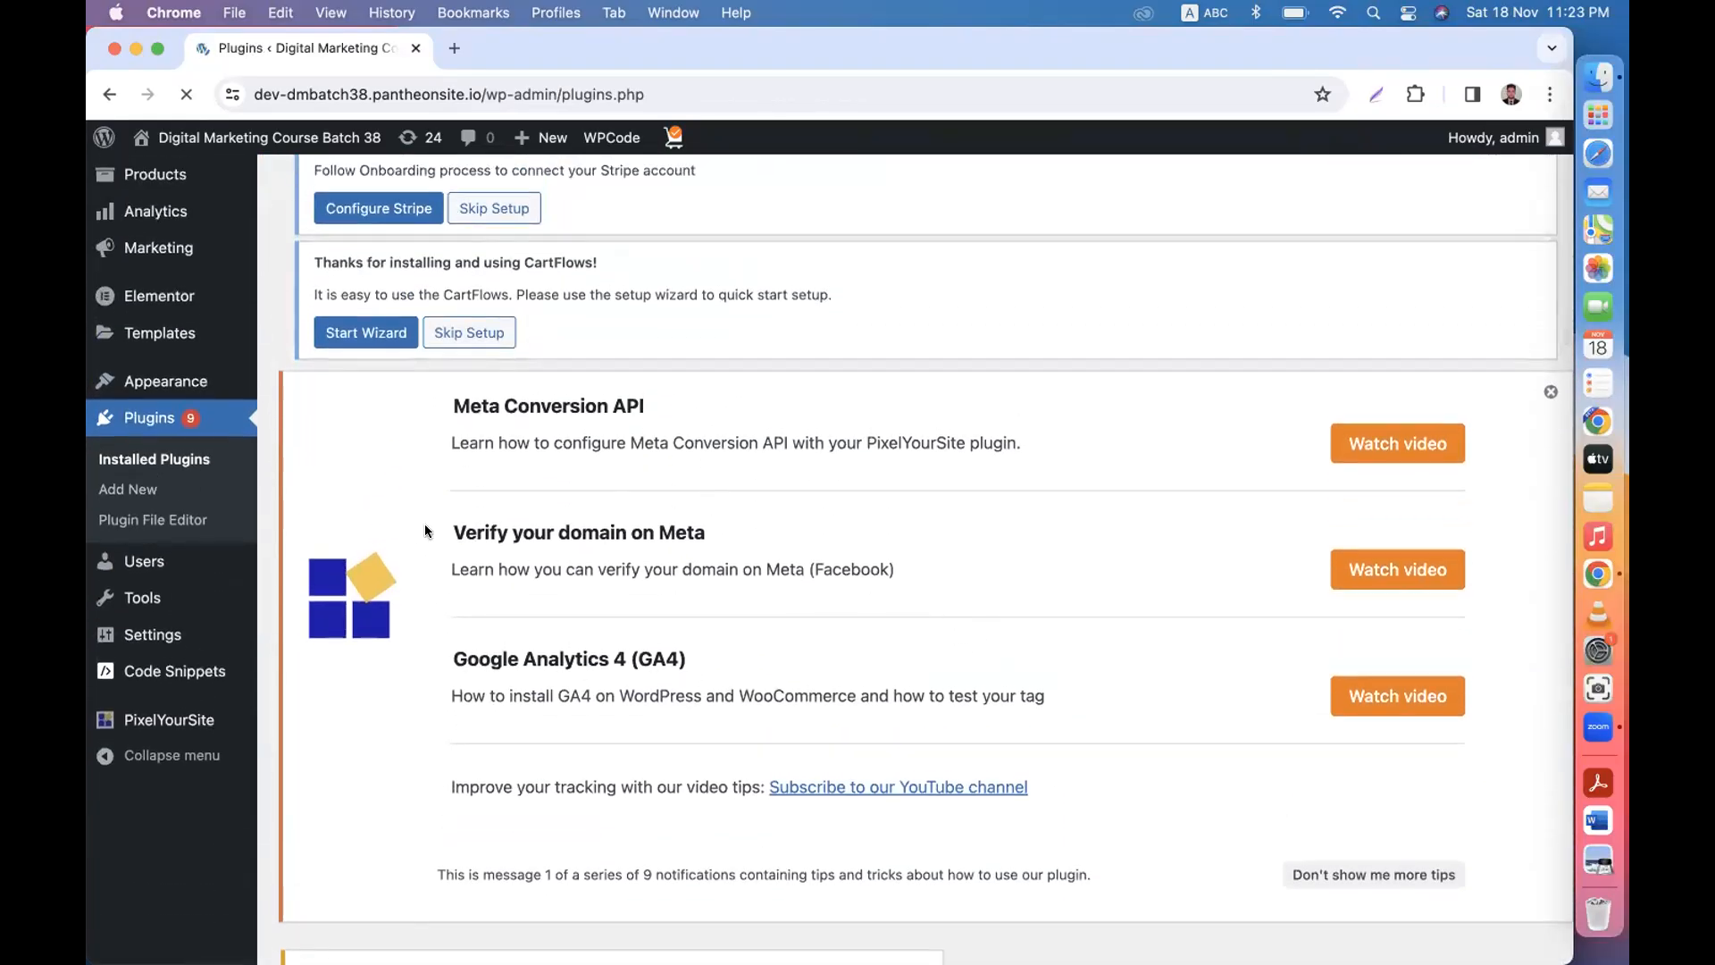
Search the plugin directory for 'tik tok' and review the results
left_click(146, 491)
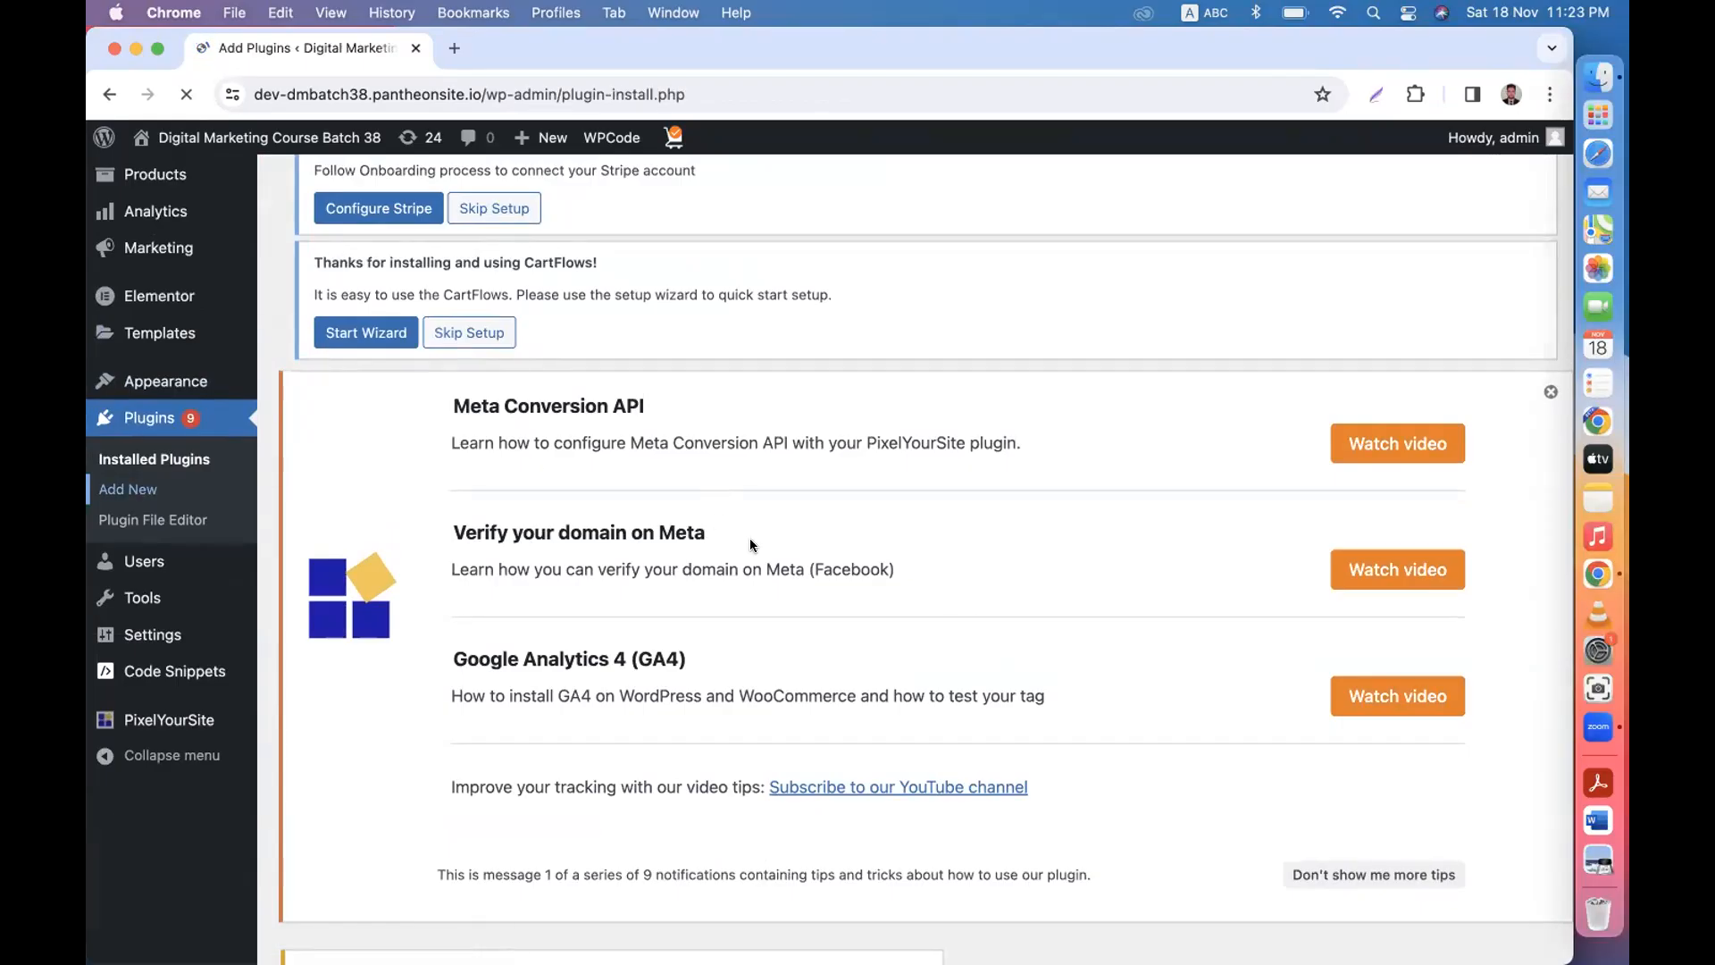
scroll(946, 536, "down", 10)
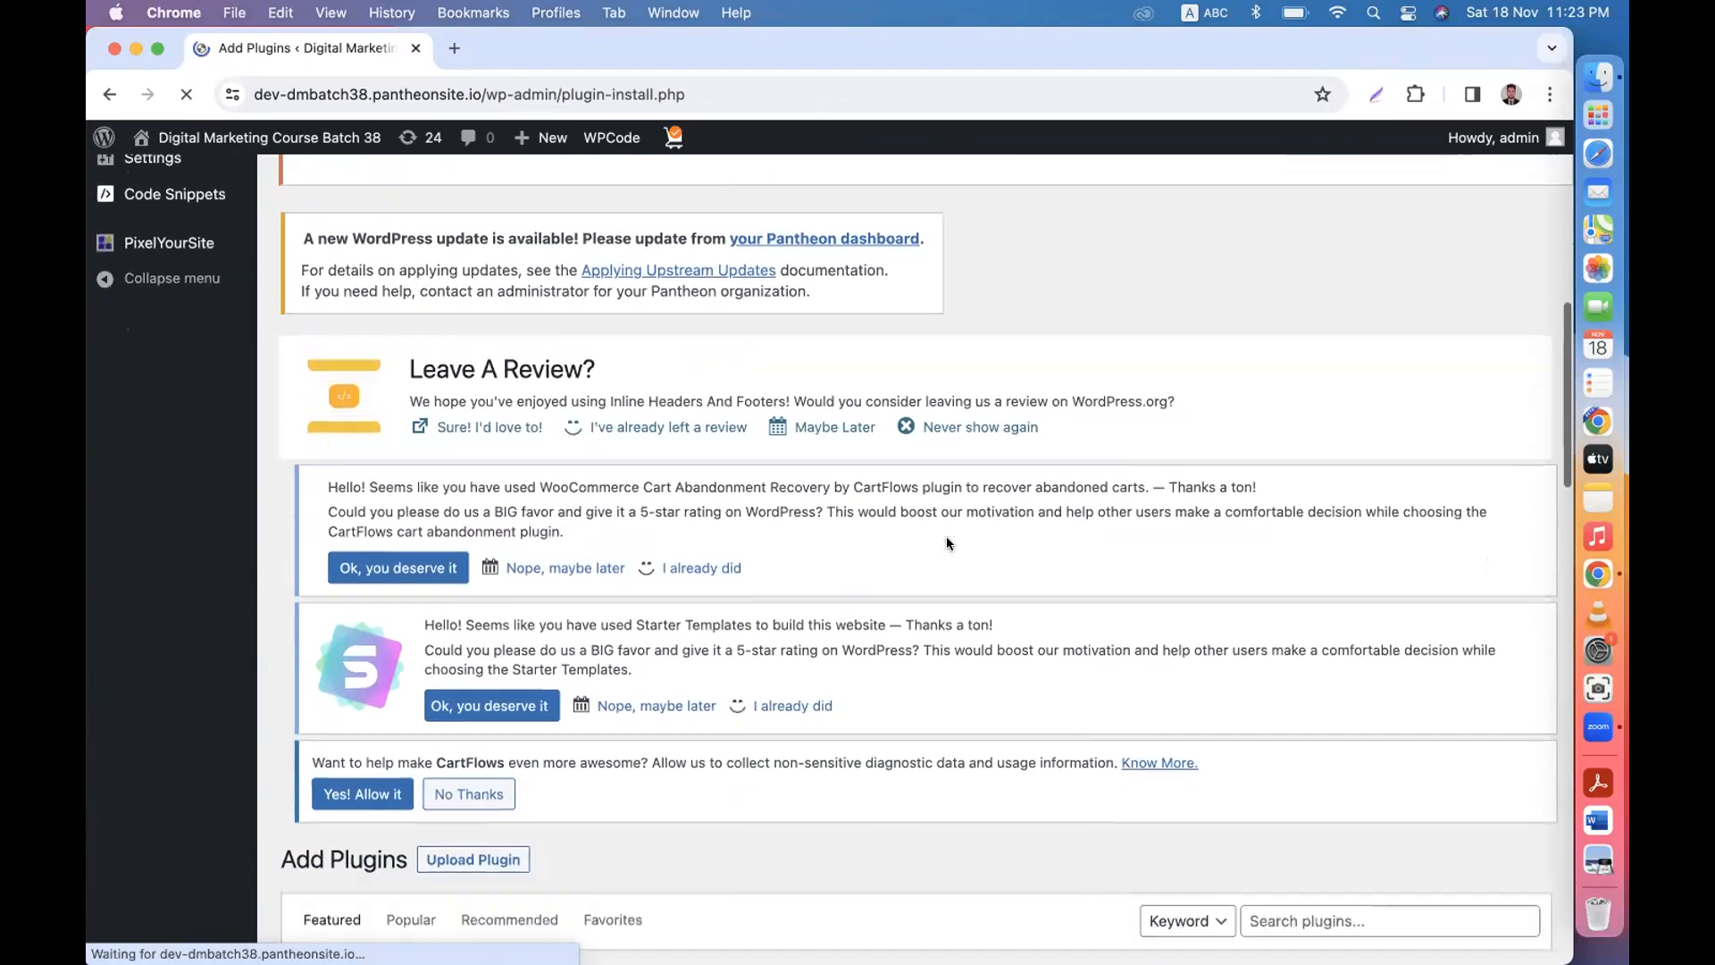
scroll(946, 541, "down", 5)
left_click(1299, 417)
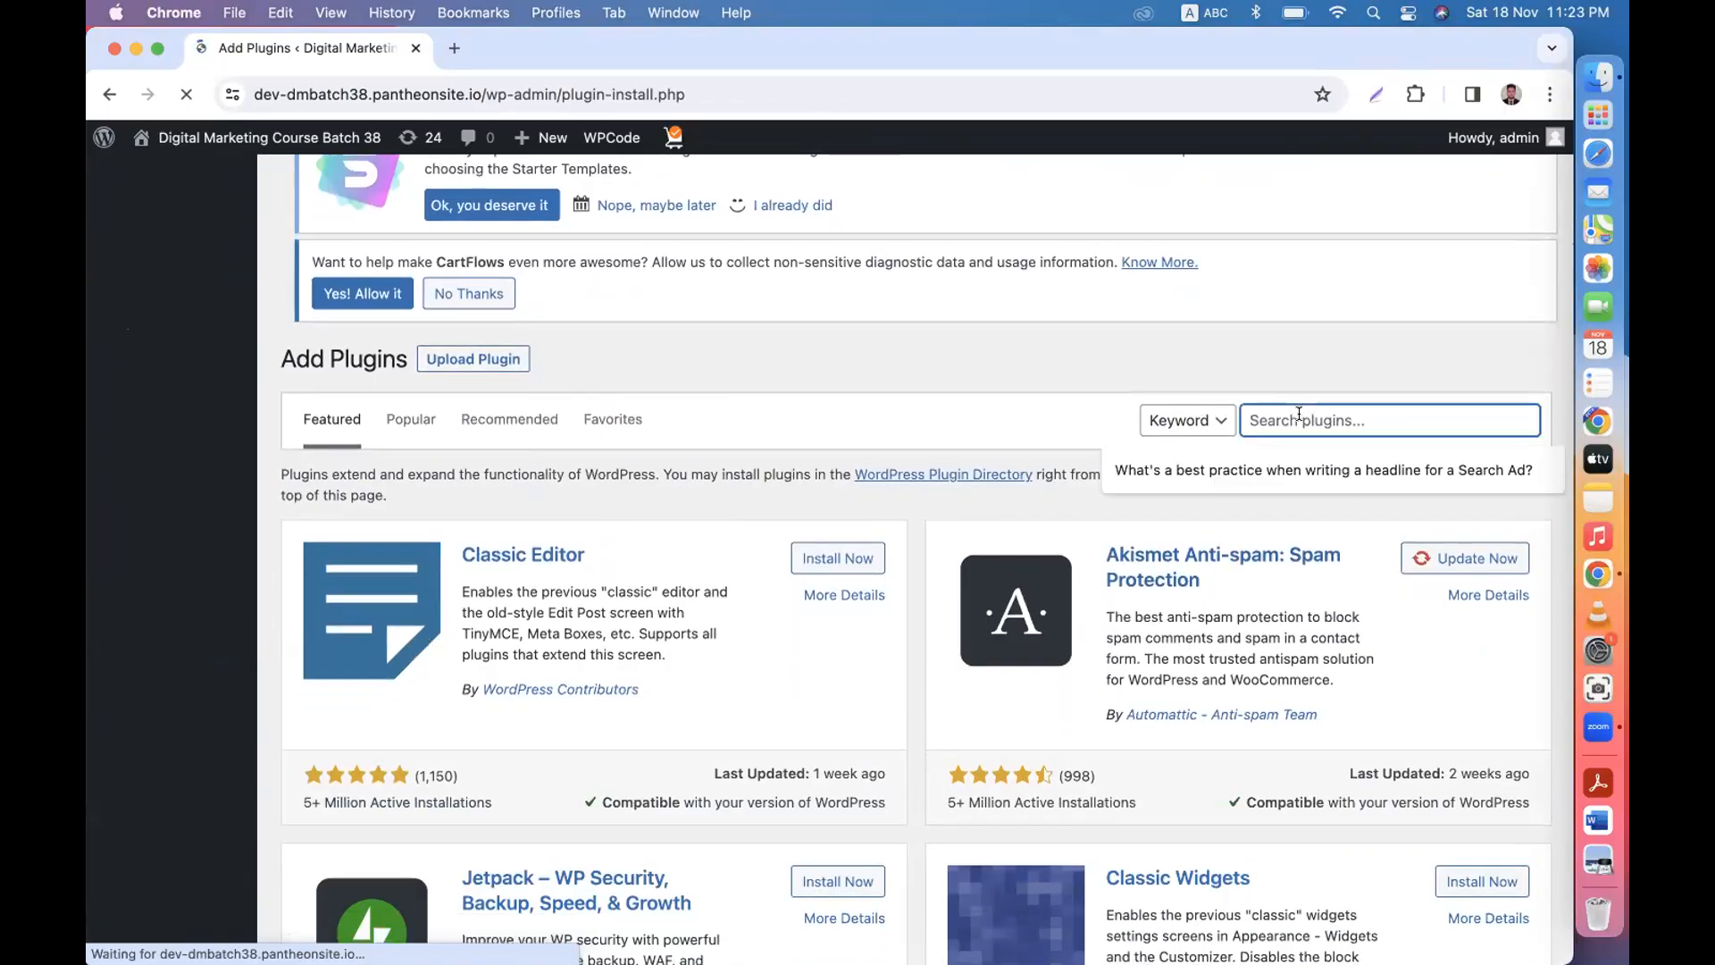
type("tik tok")
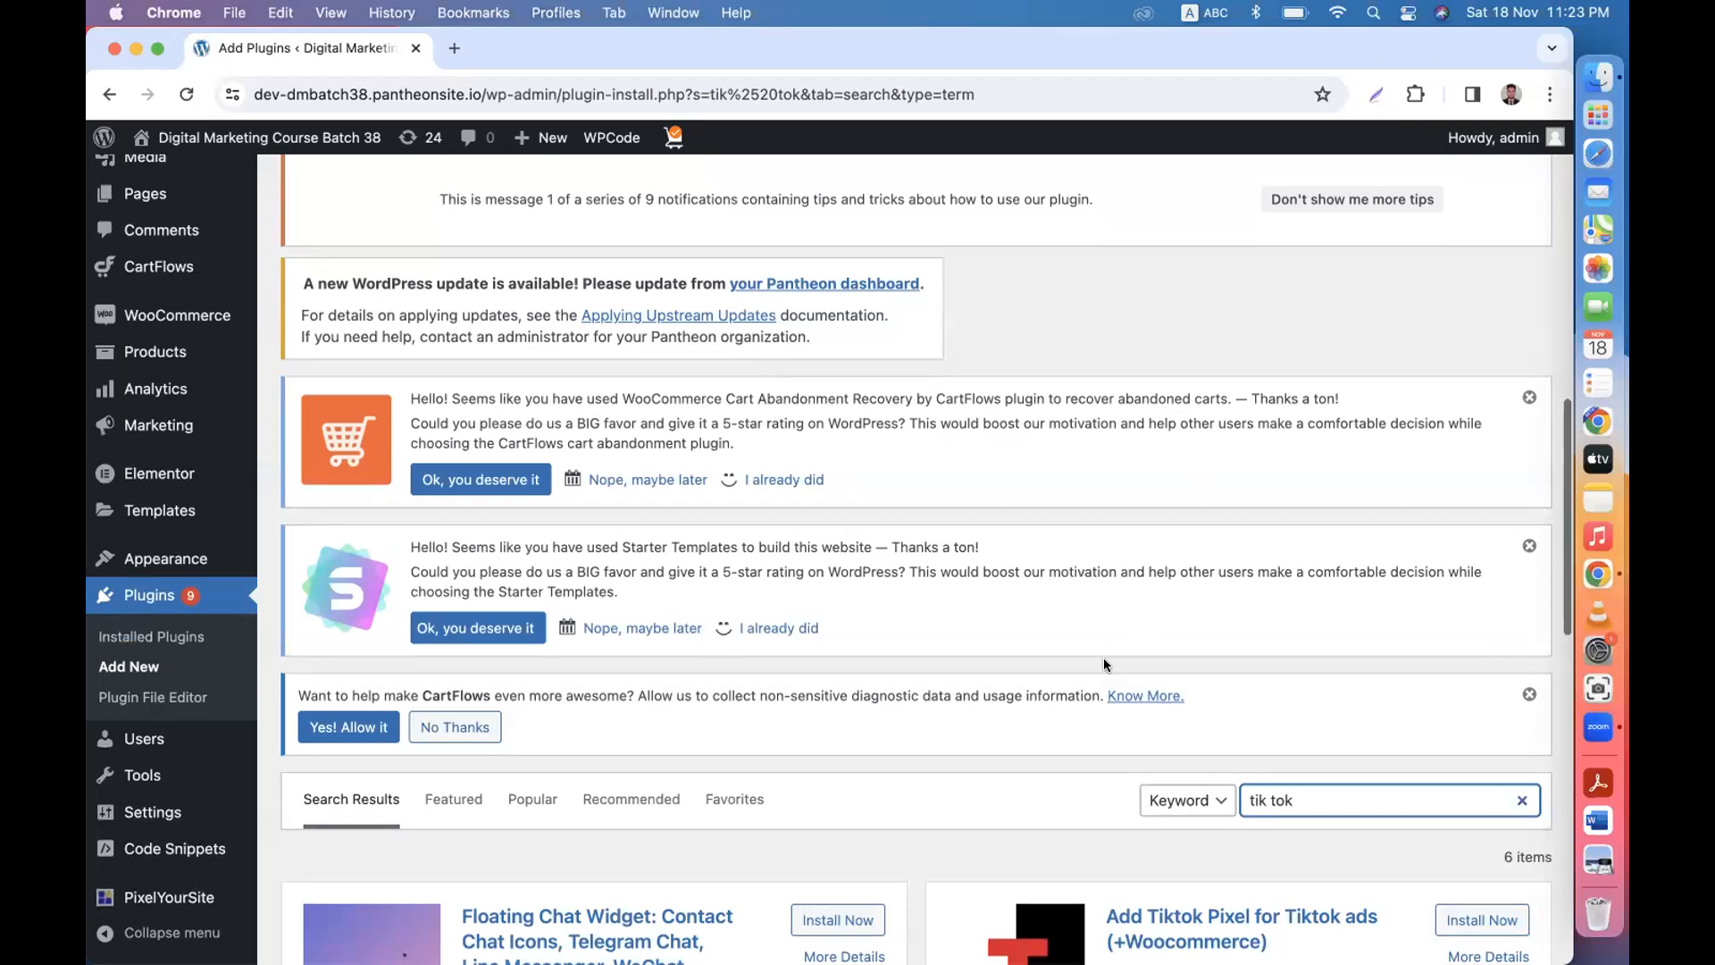
scroll(1104, 661, "down", 5)
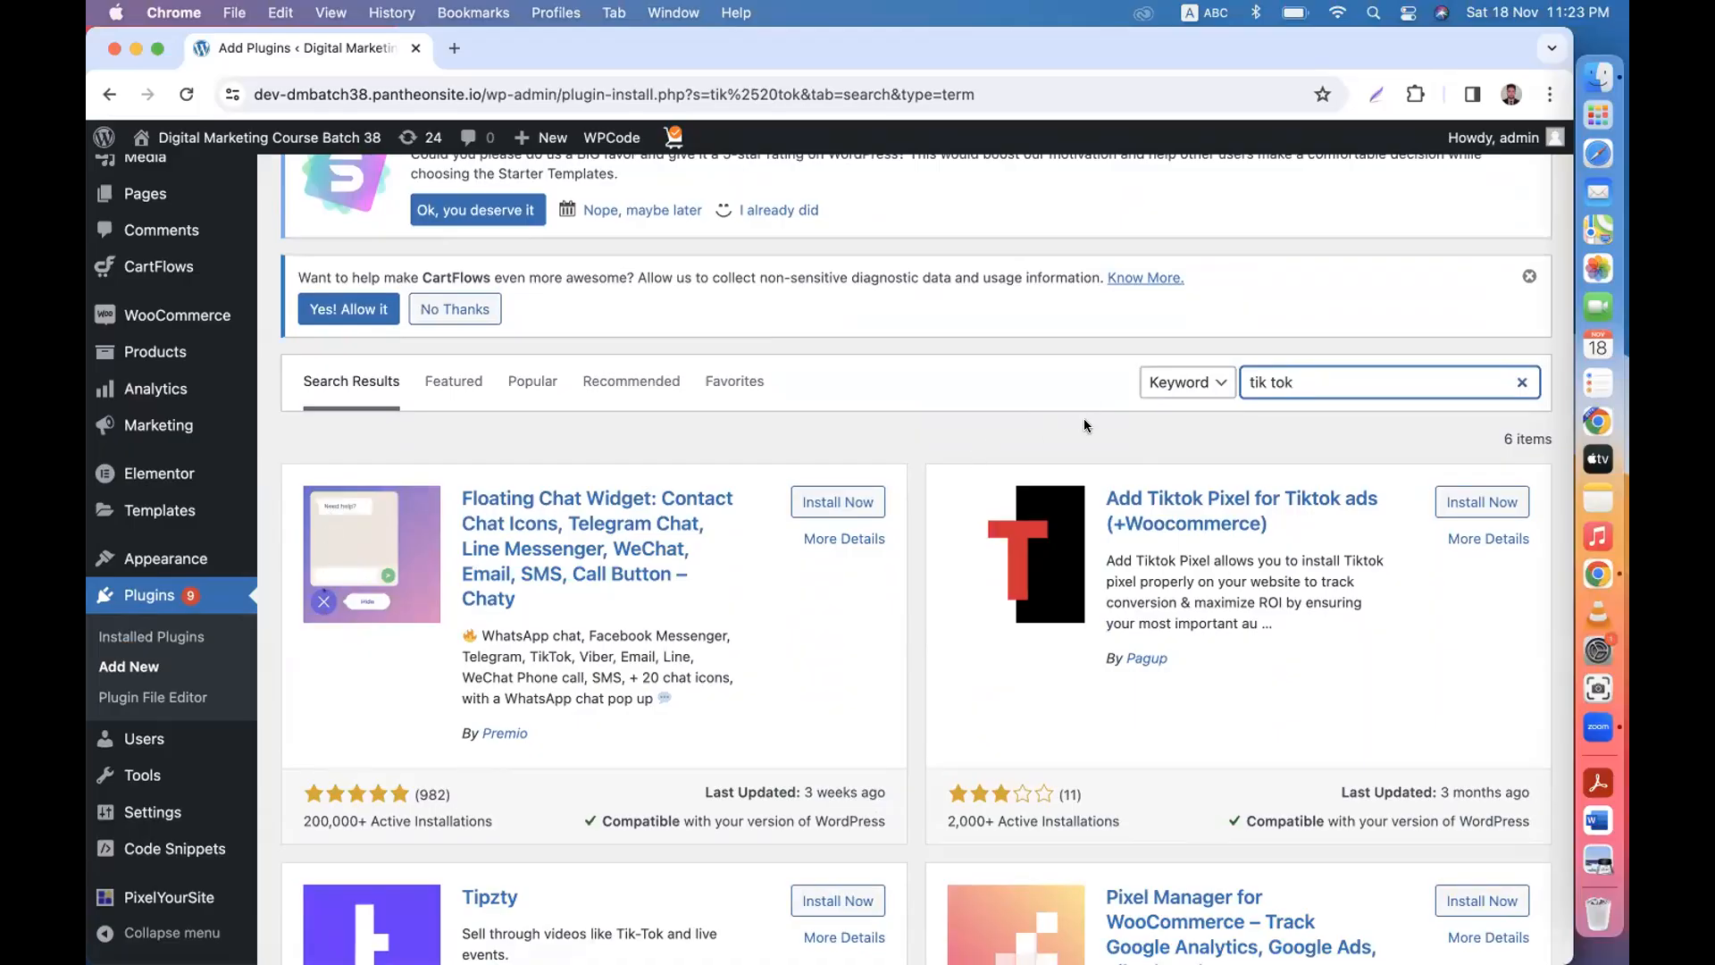
scroll(978, 554, "down", 3)
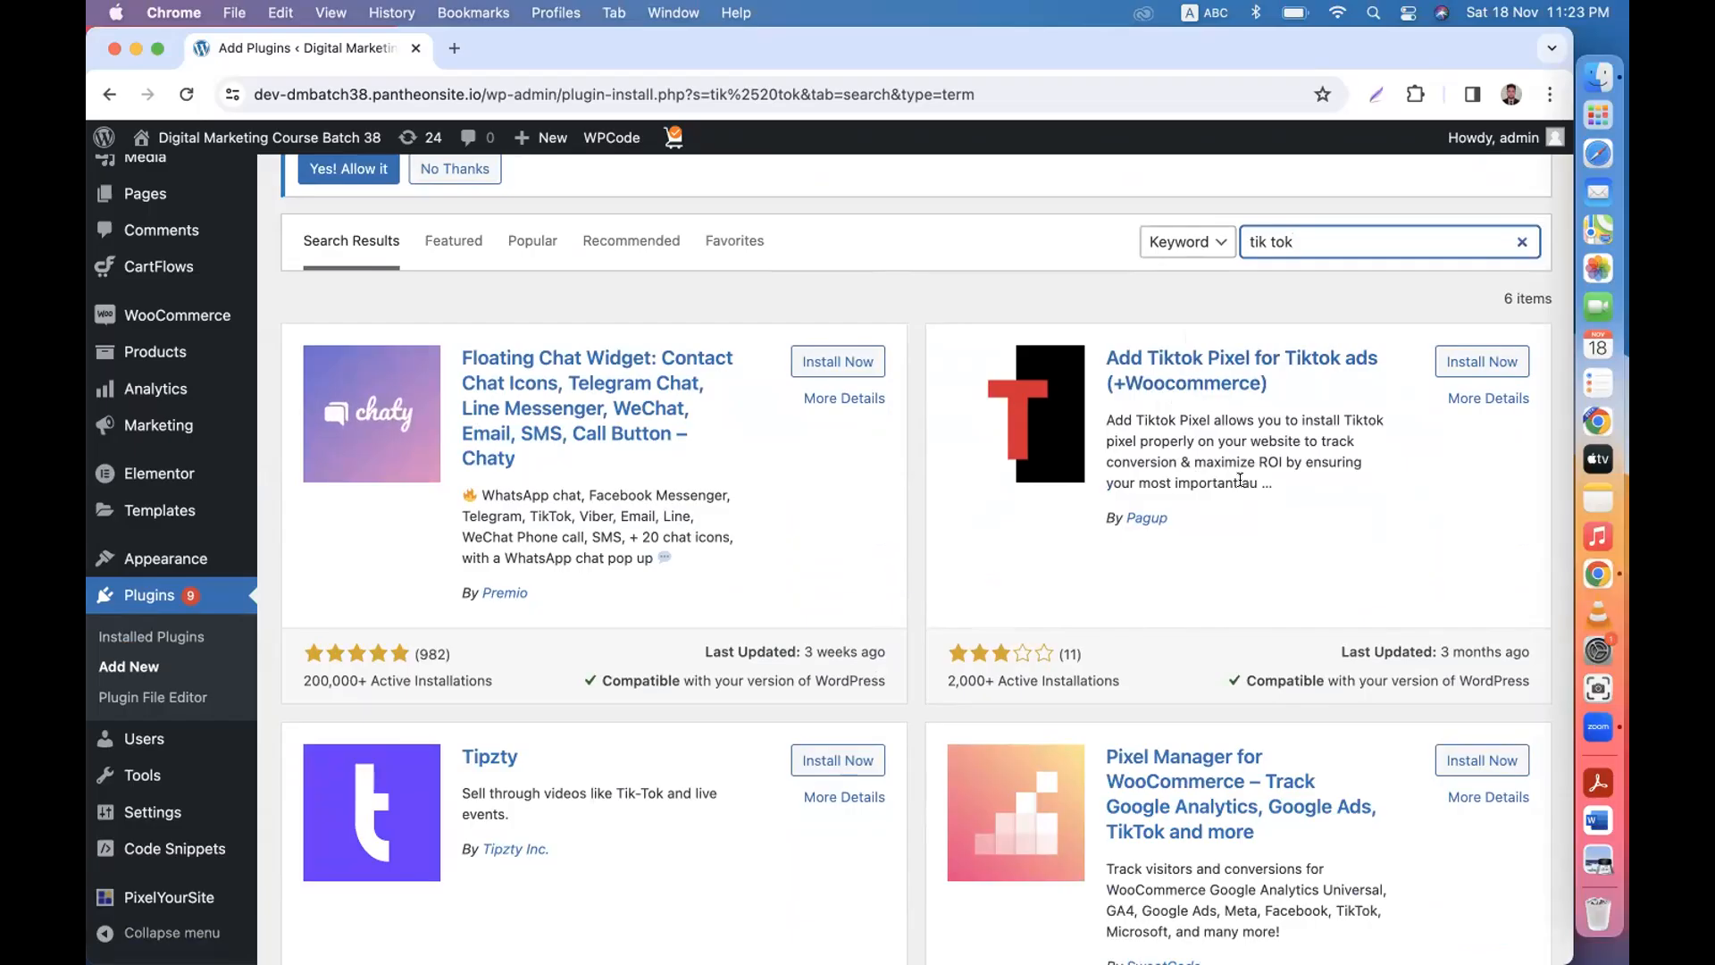
Open the PixelYourSite dashboard from the sidebar
mouse_move(167, 817)
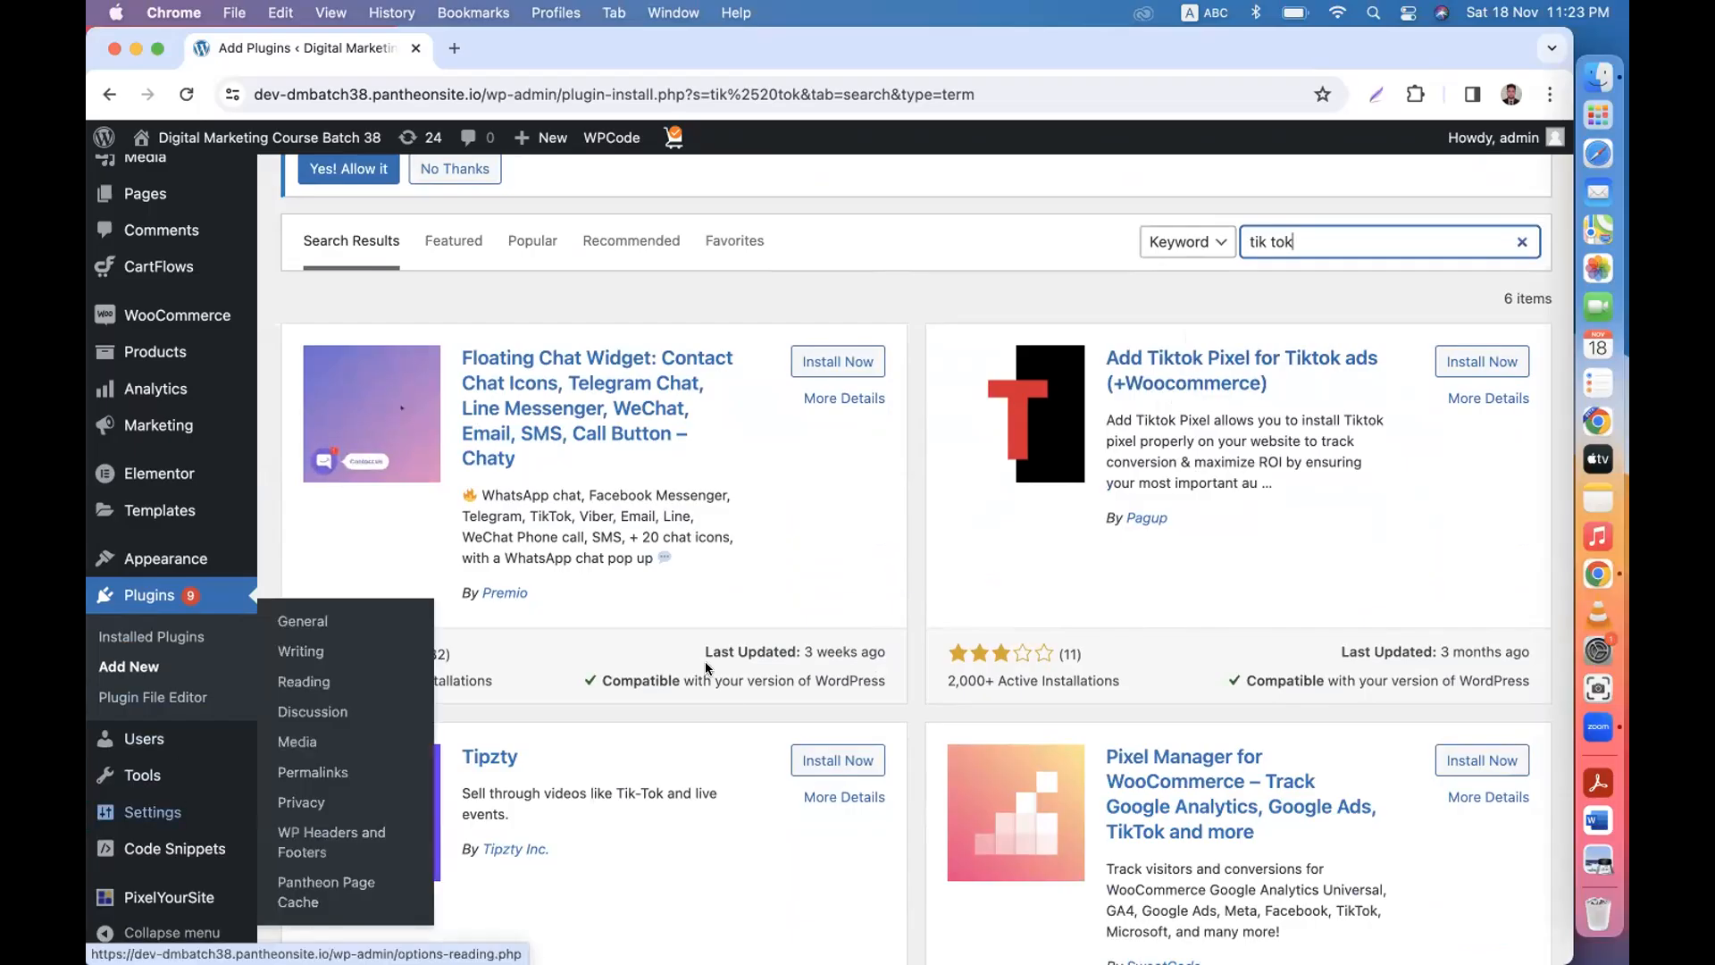
scroll(139, 770, "down", 3)
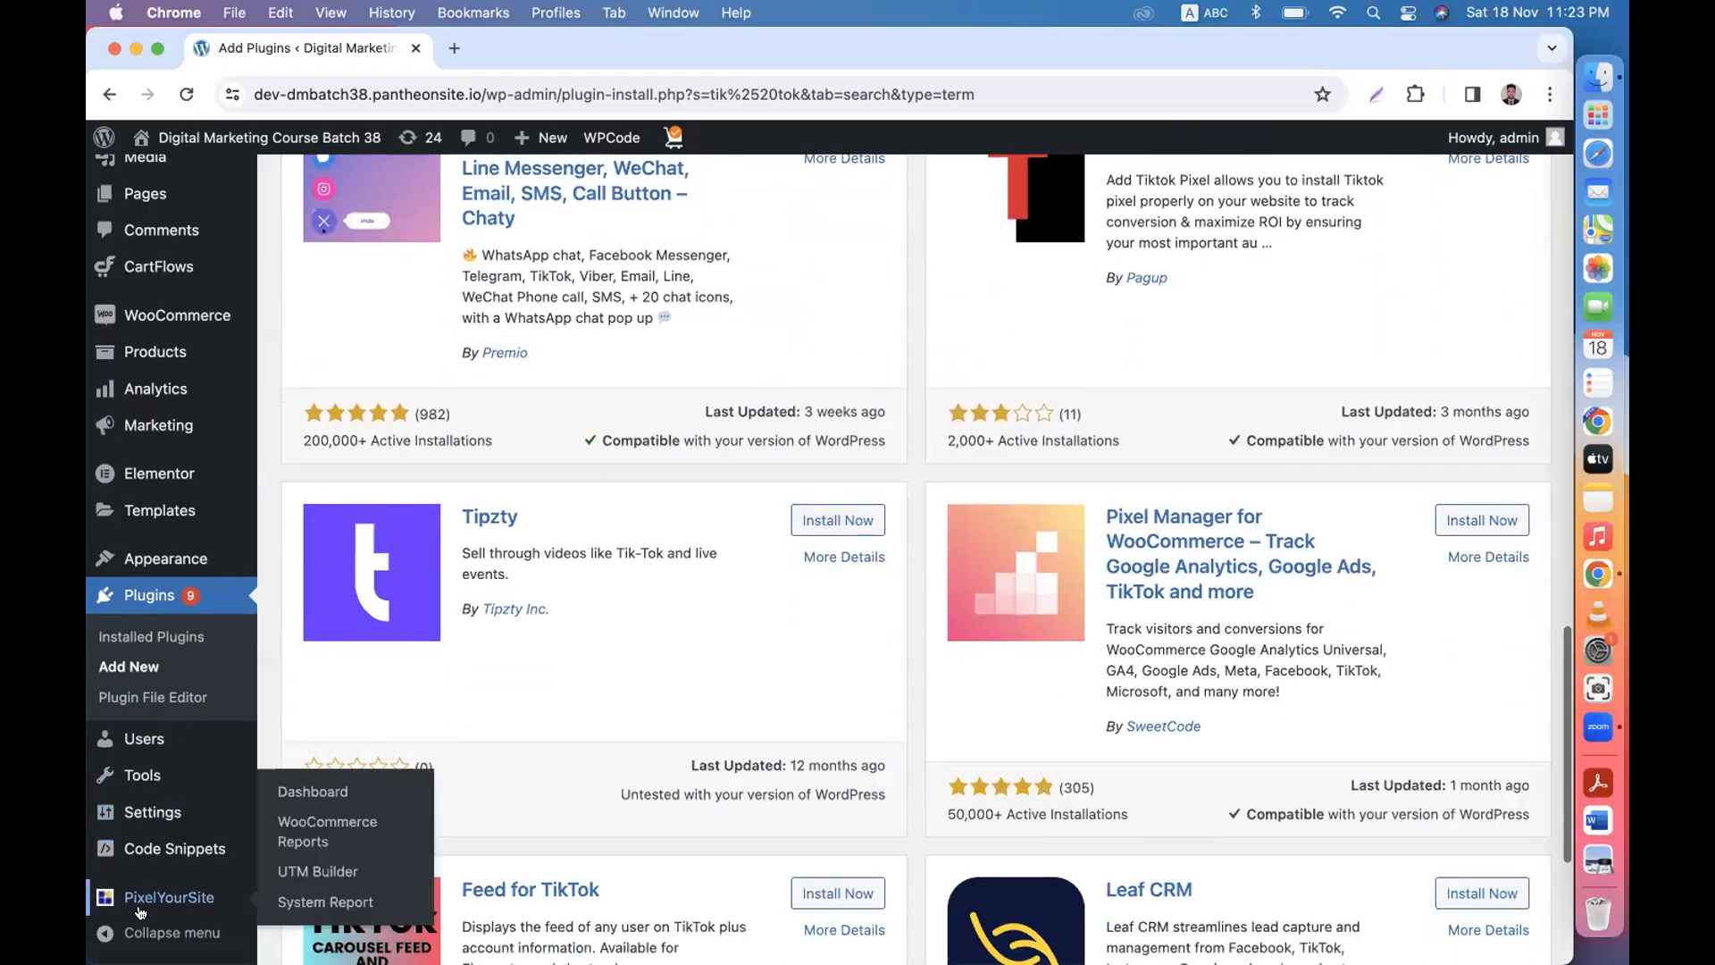
left_click(140, 894)
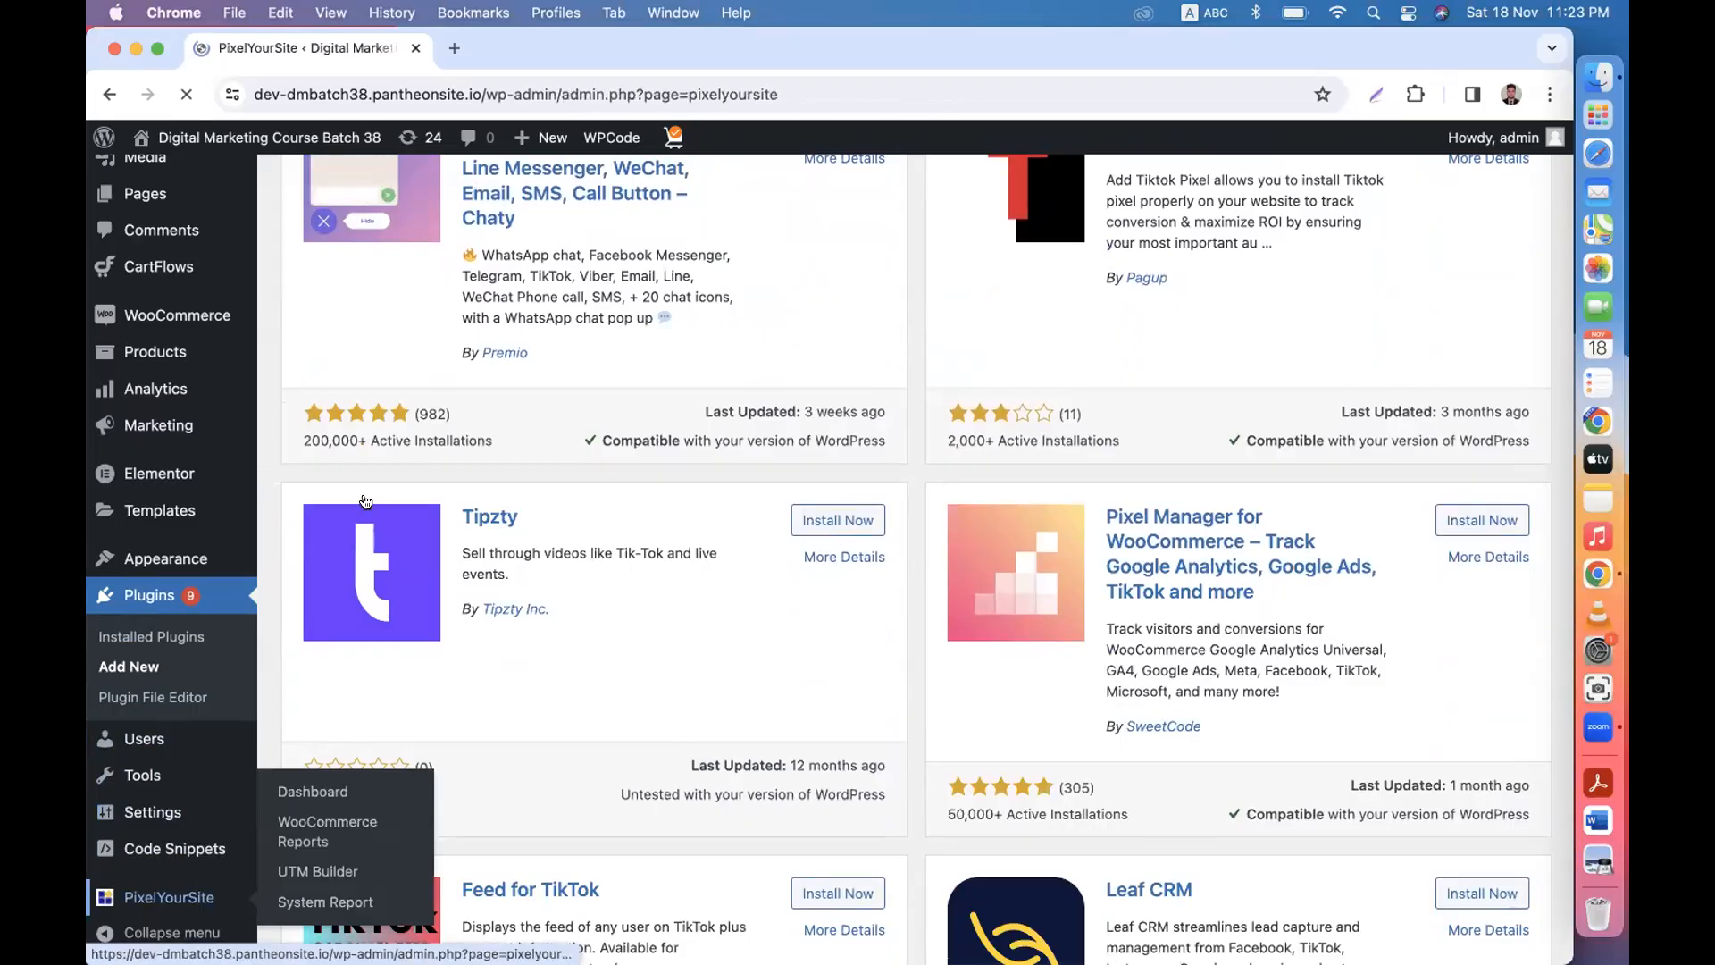
Check the TikTok tag pro version information, then close that PixelYourSite website tab
scroll(640, 635, "down", 5)
scroll(639, 636, "down", 15)
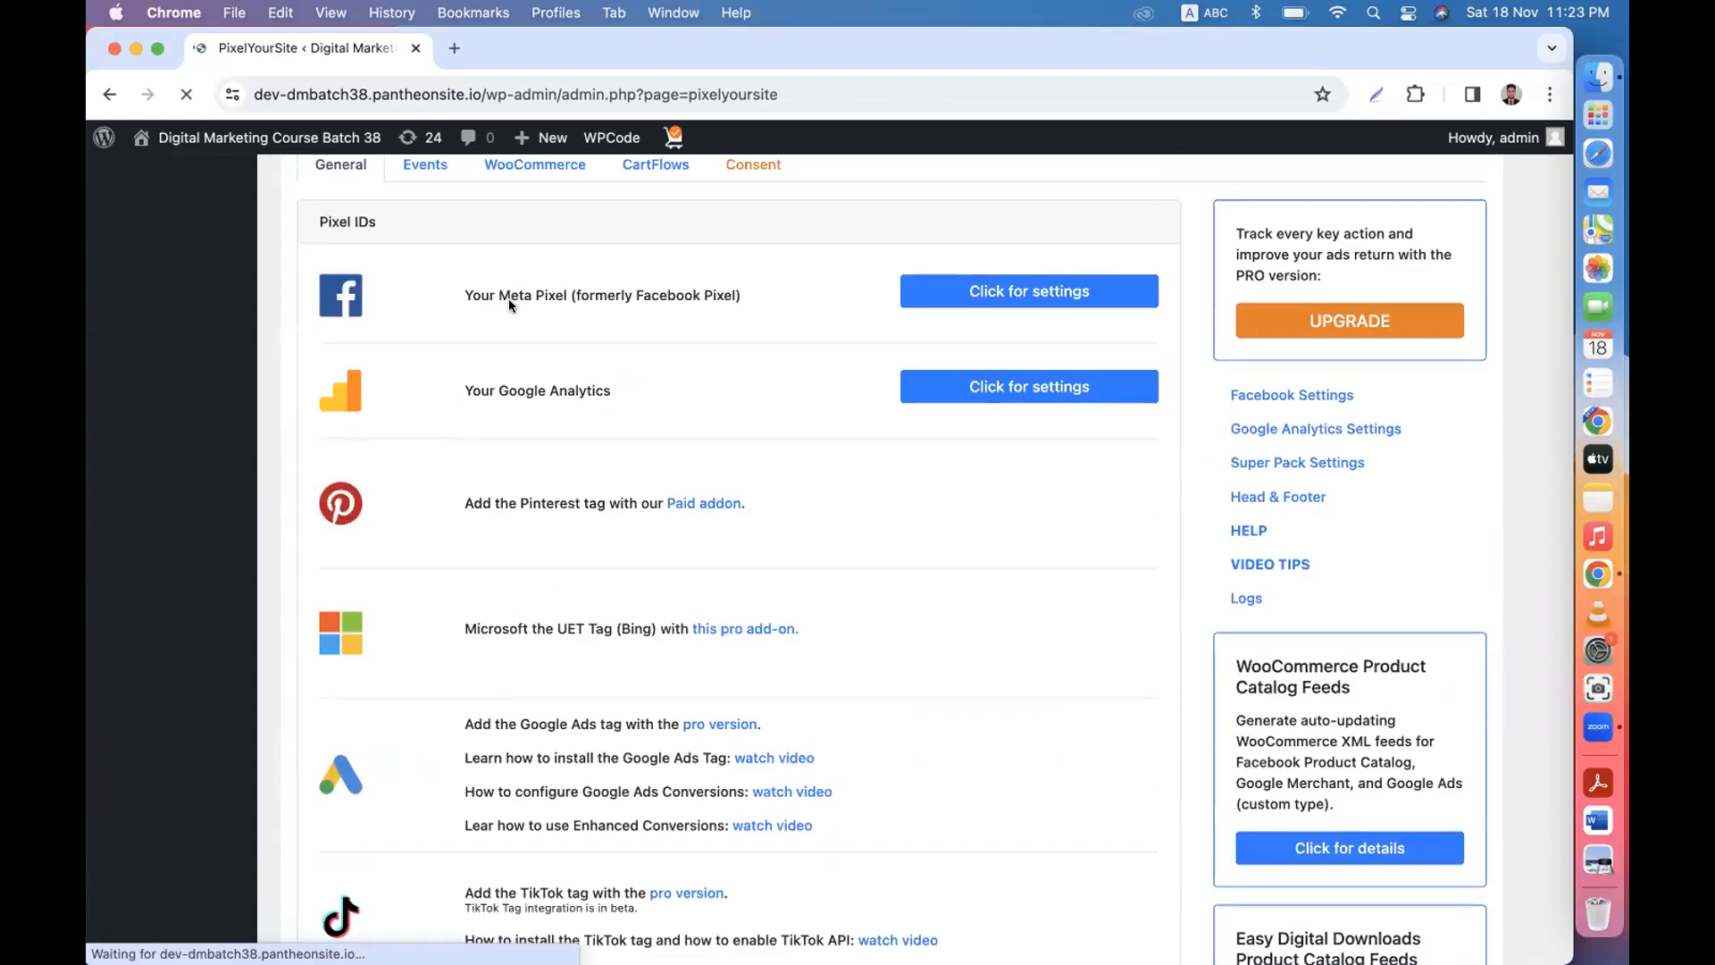
scroll(533, 508, "down", 5)
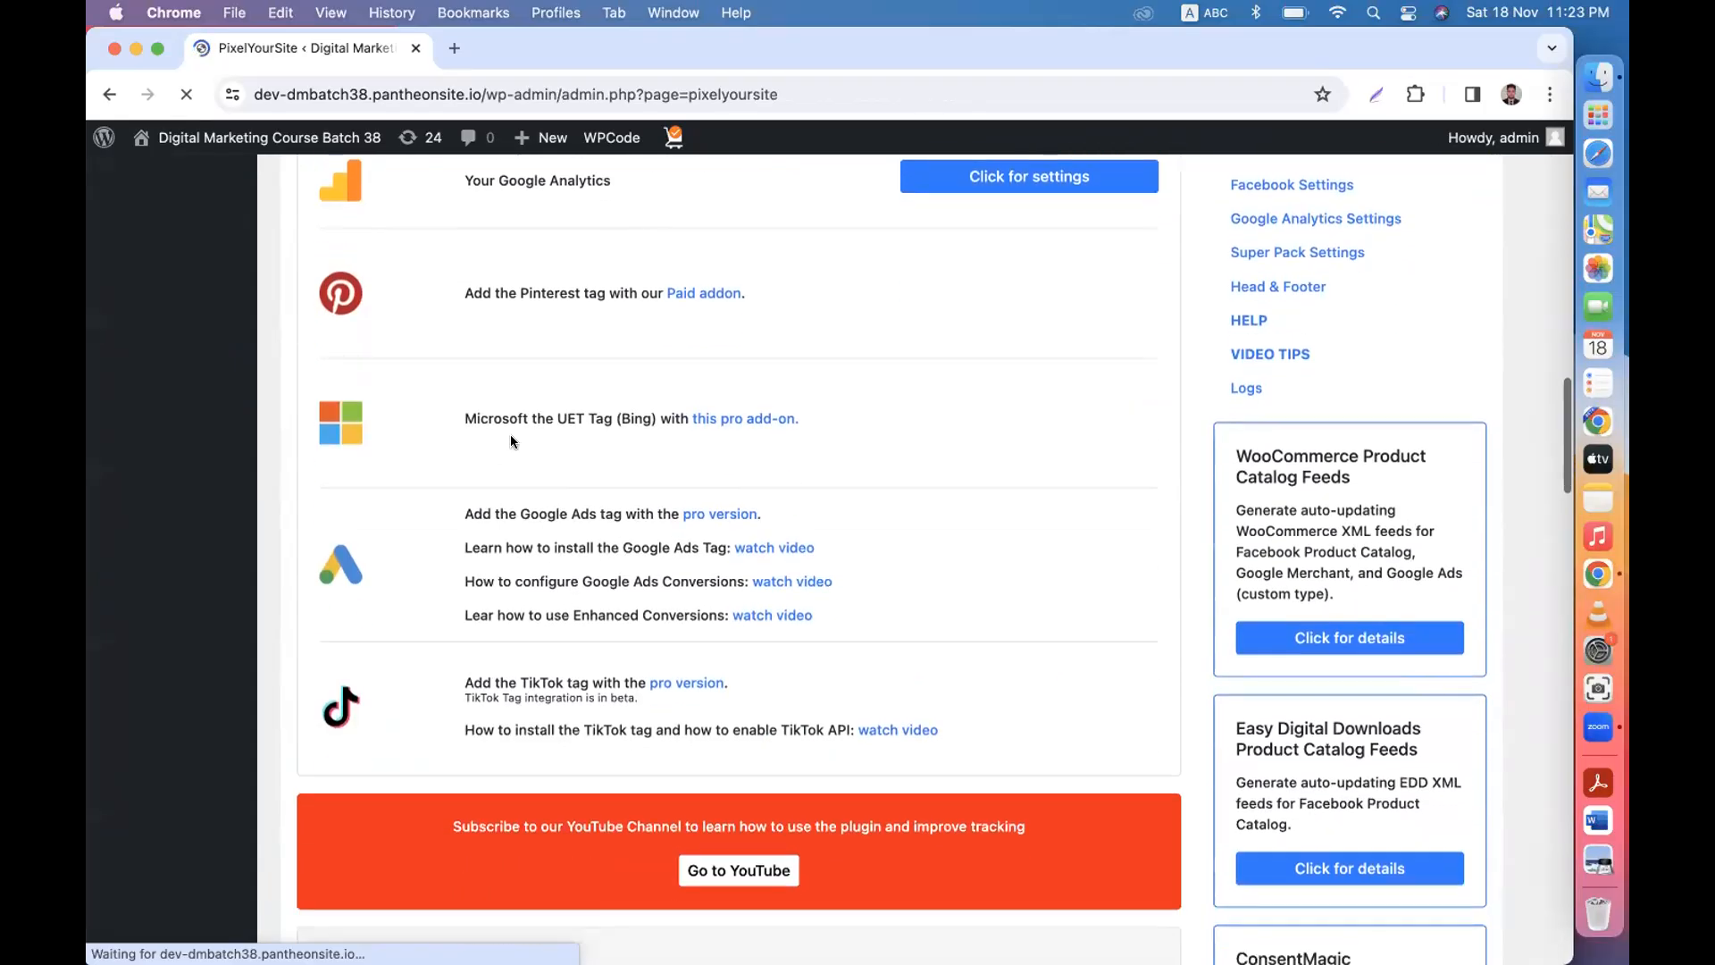
scroll(545, 686, "down", 3)
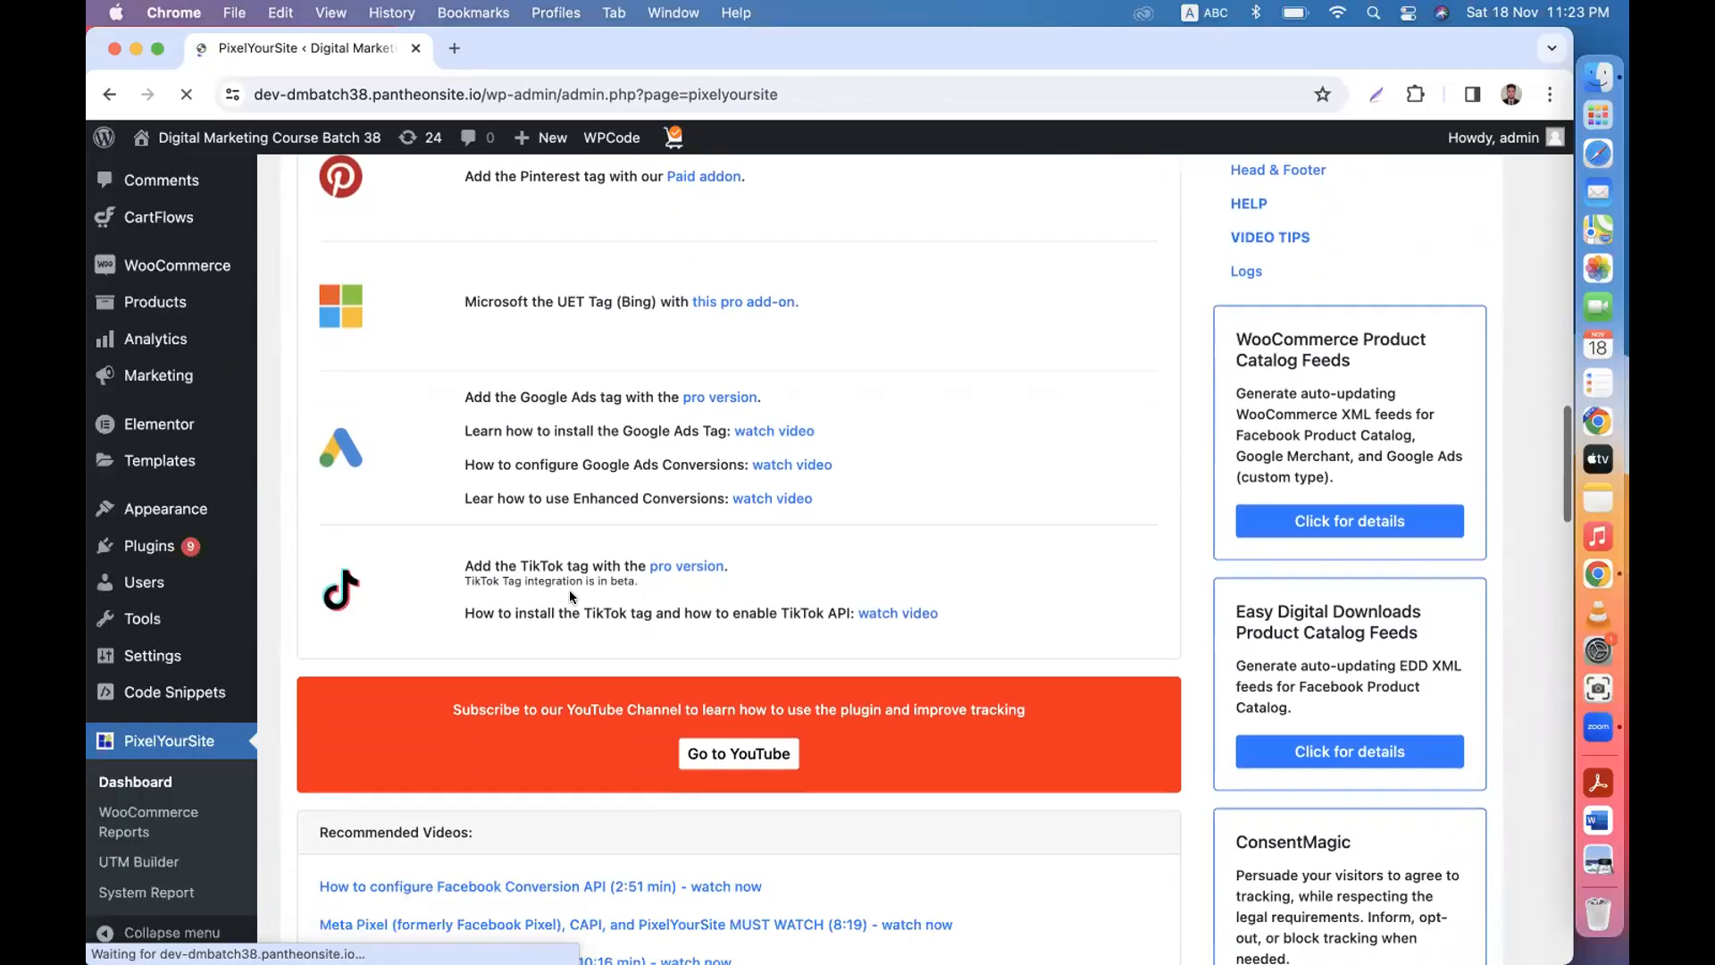
left_click(685, 565)
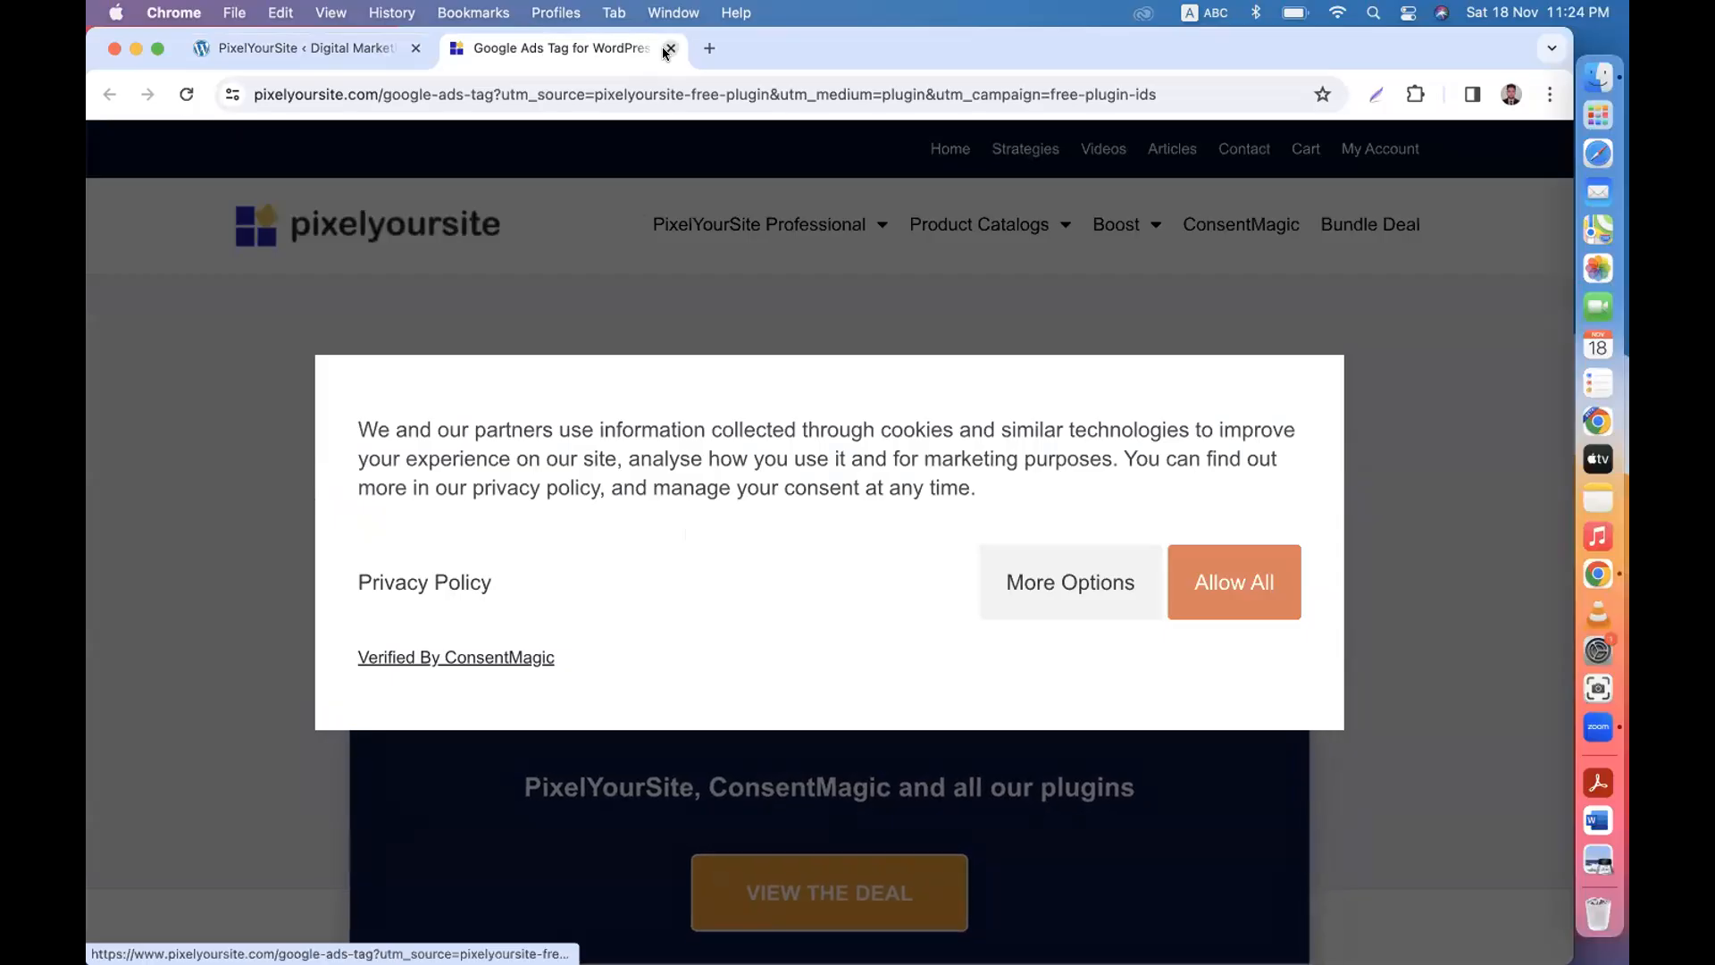
left_click(670, 48)
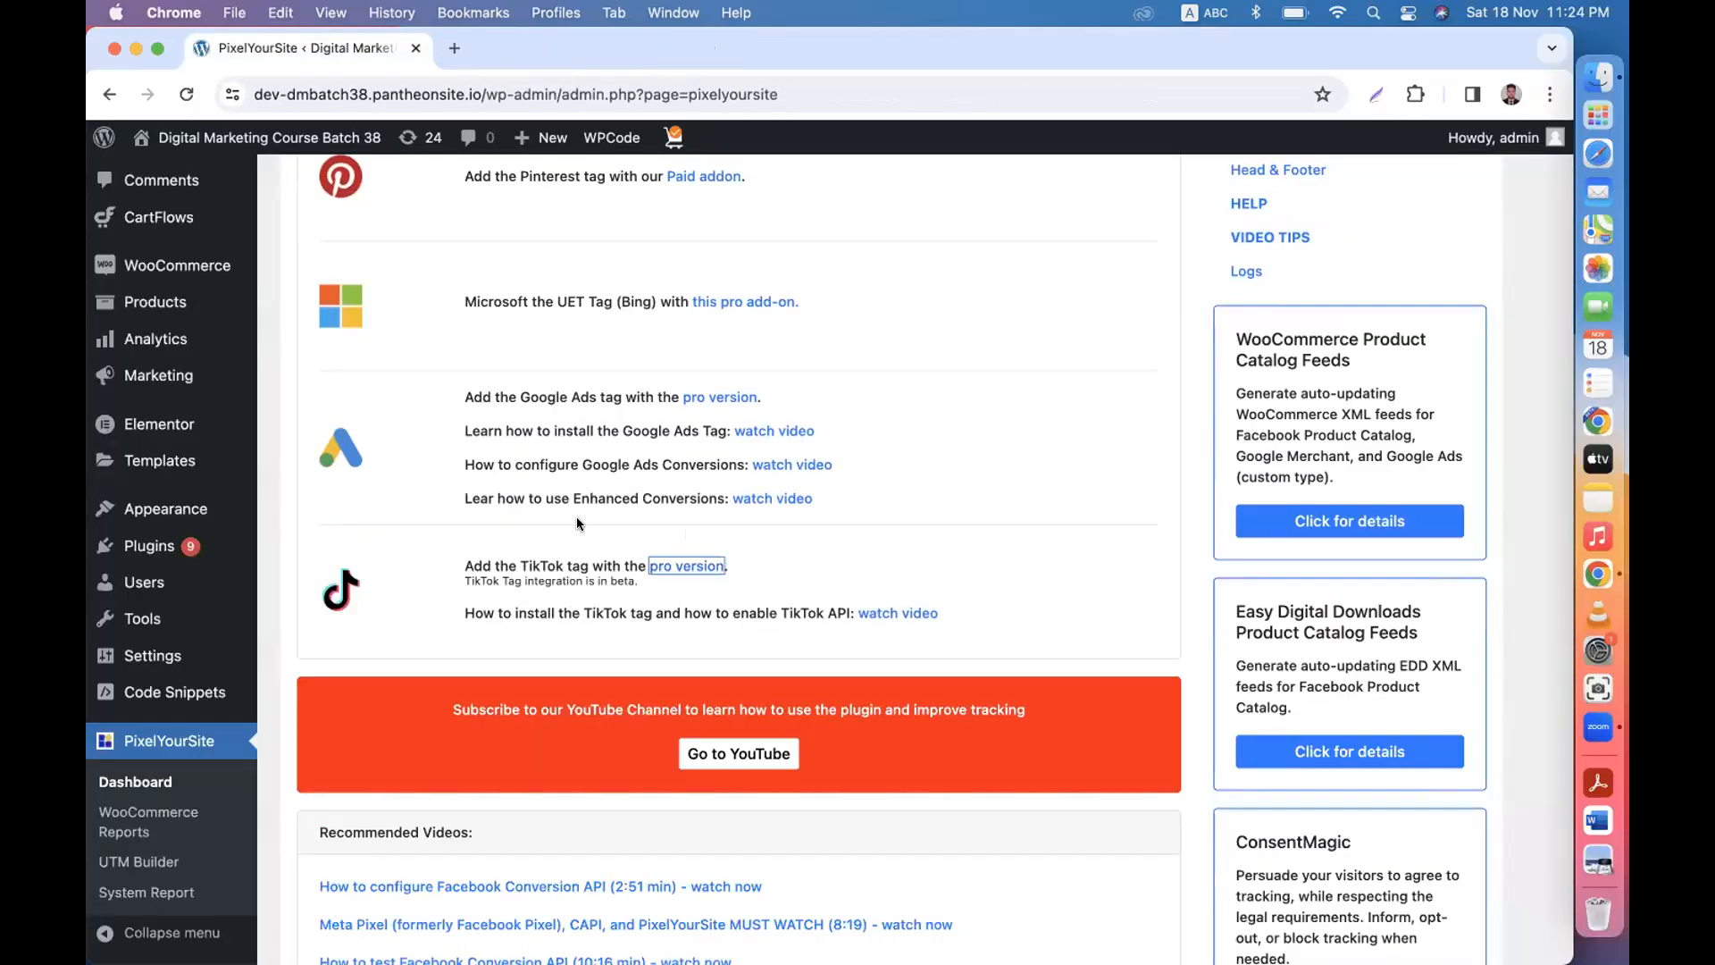
Expand the Meta Pixel settings and select the existing Meta Pixel ID
scroll(577, 523, "up", 7)
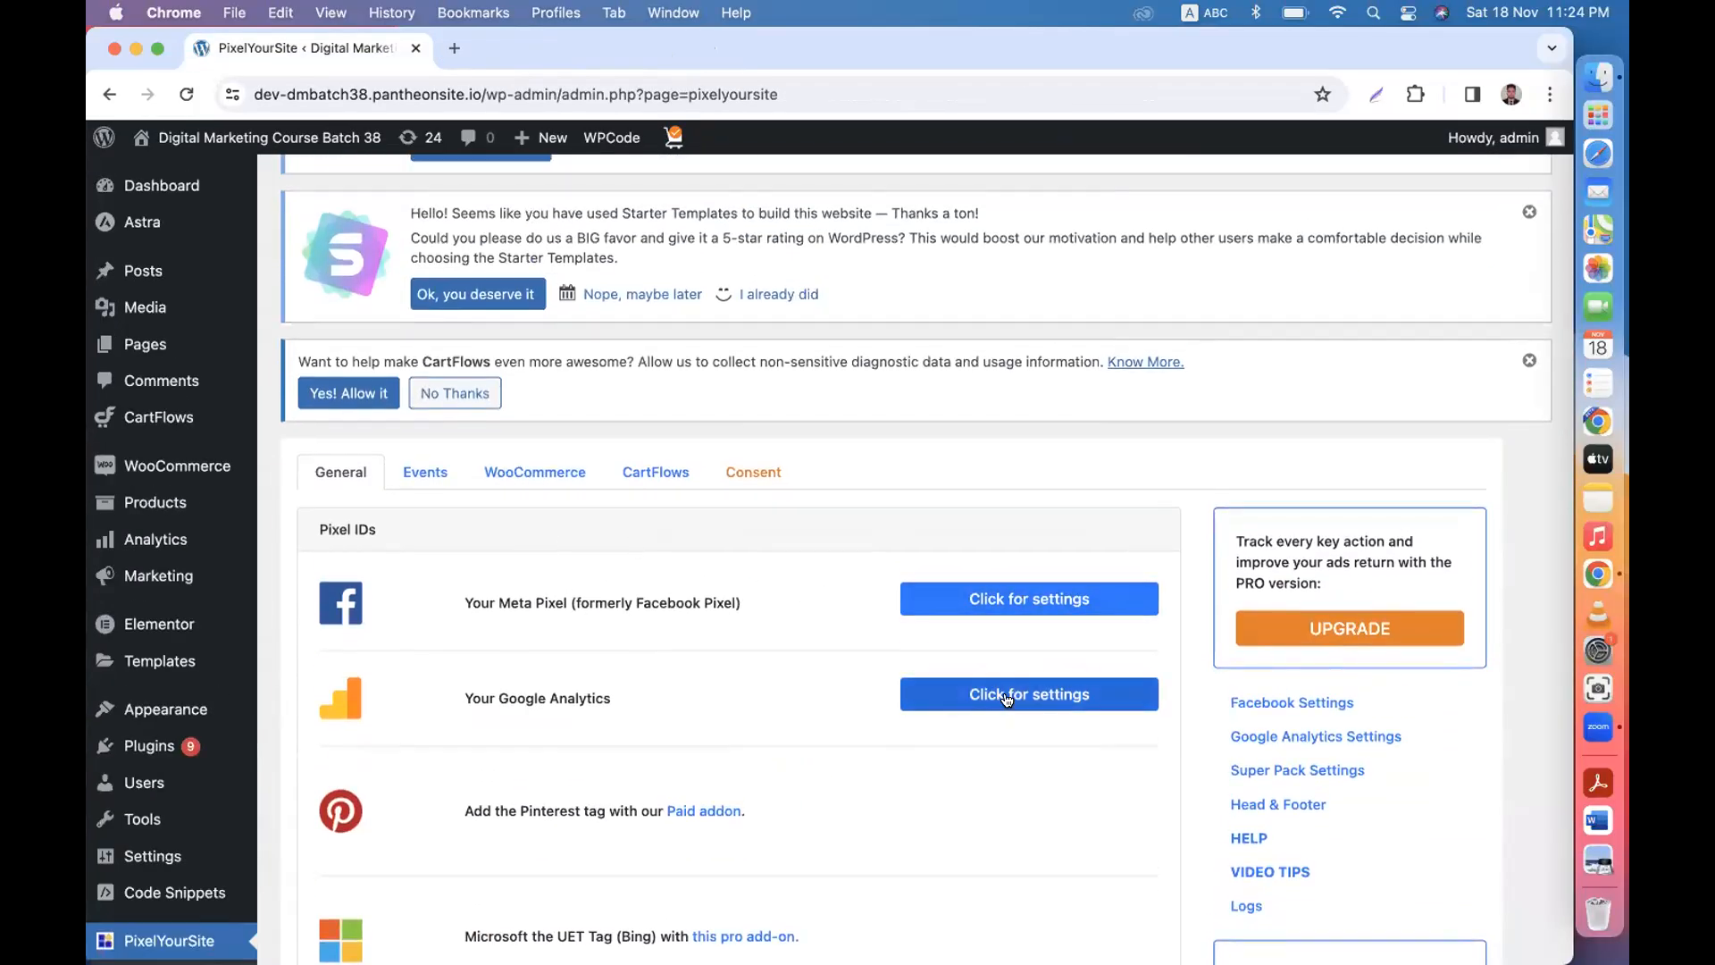
left_click(947, 606)
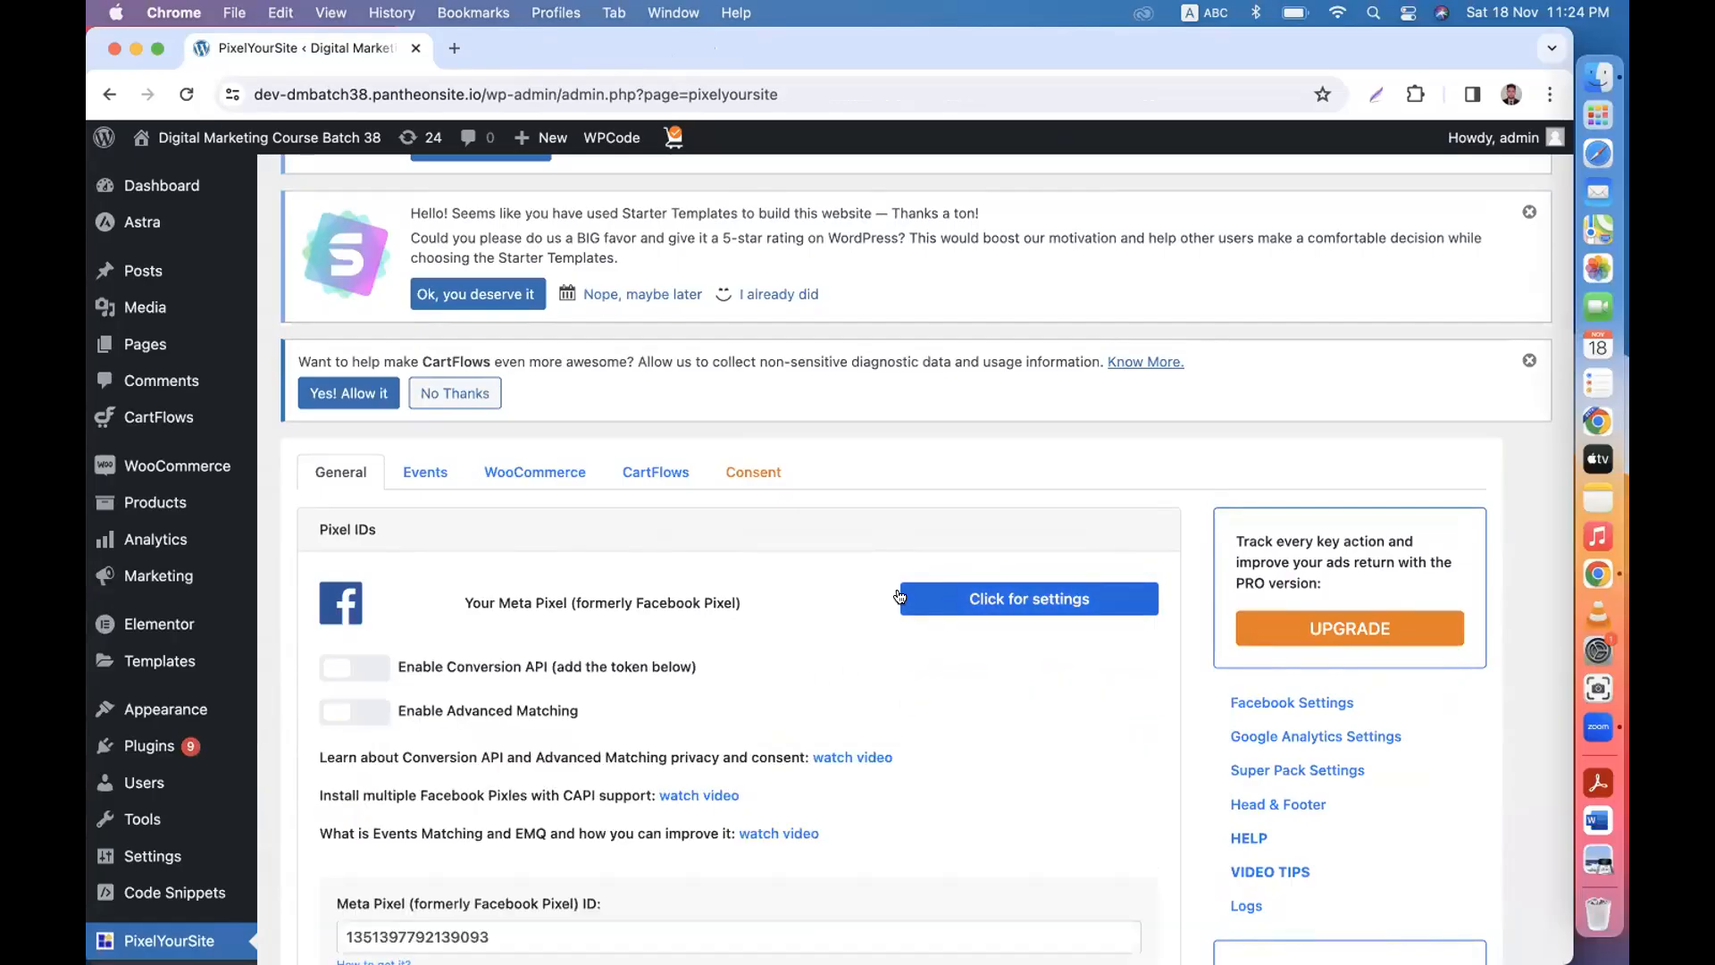
scroll(662, 591, "down", 1)
scroll(663, 584, "down", 1)
left_click_drag(502, 704, 282, 699)
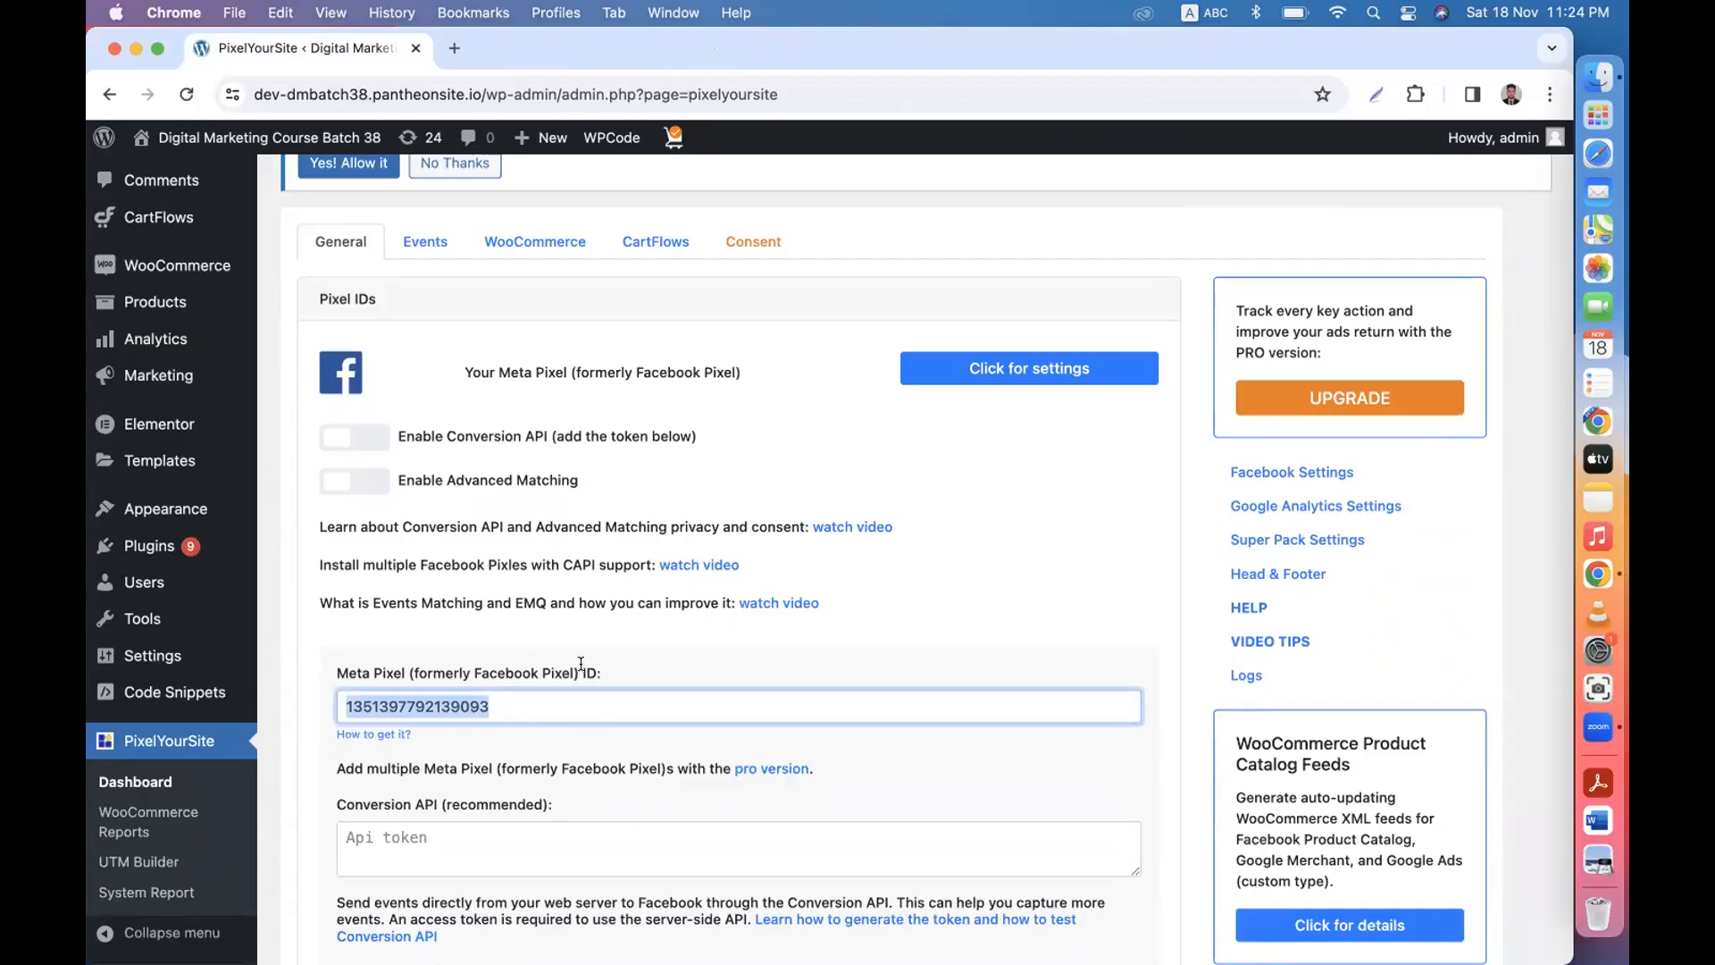
scroll(580, 664, "down", 2)
left_click(505, 557)
left_click_drag(505, 557, 243, 551)
scroll(640, 618, "down", 3)
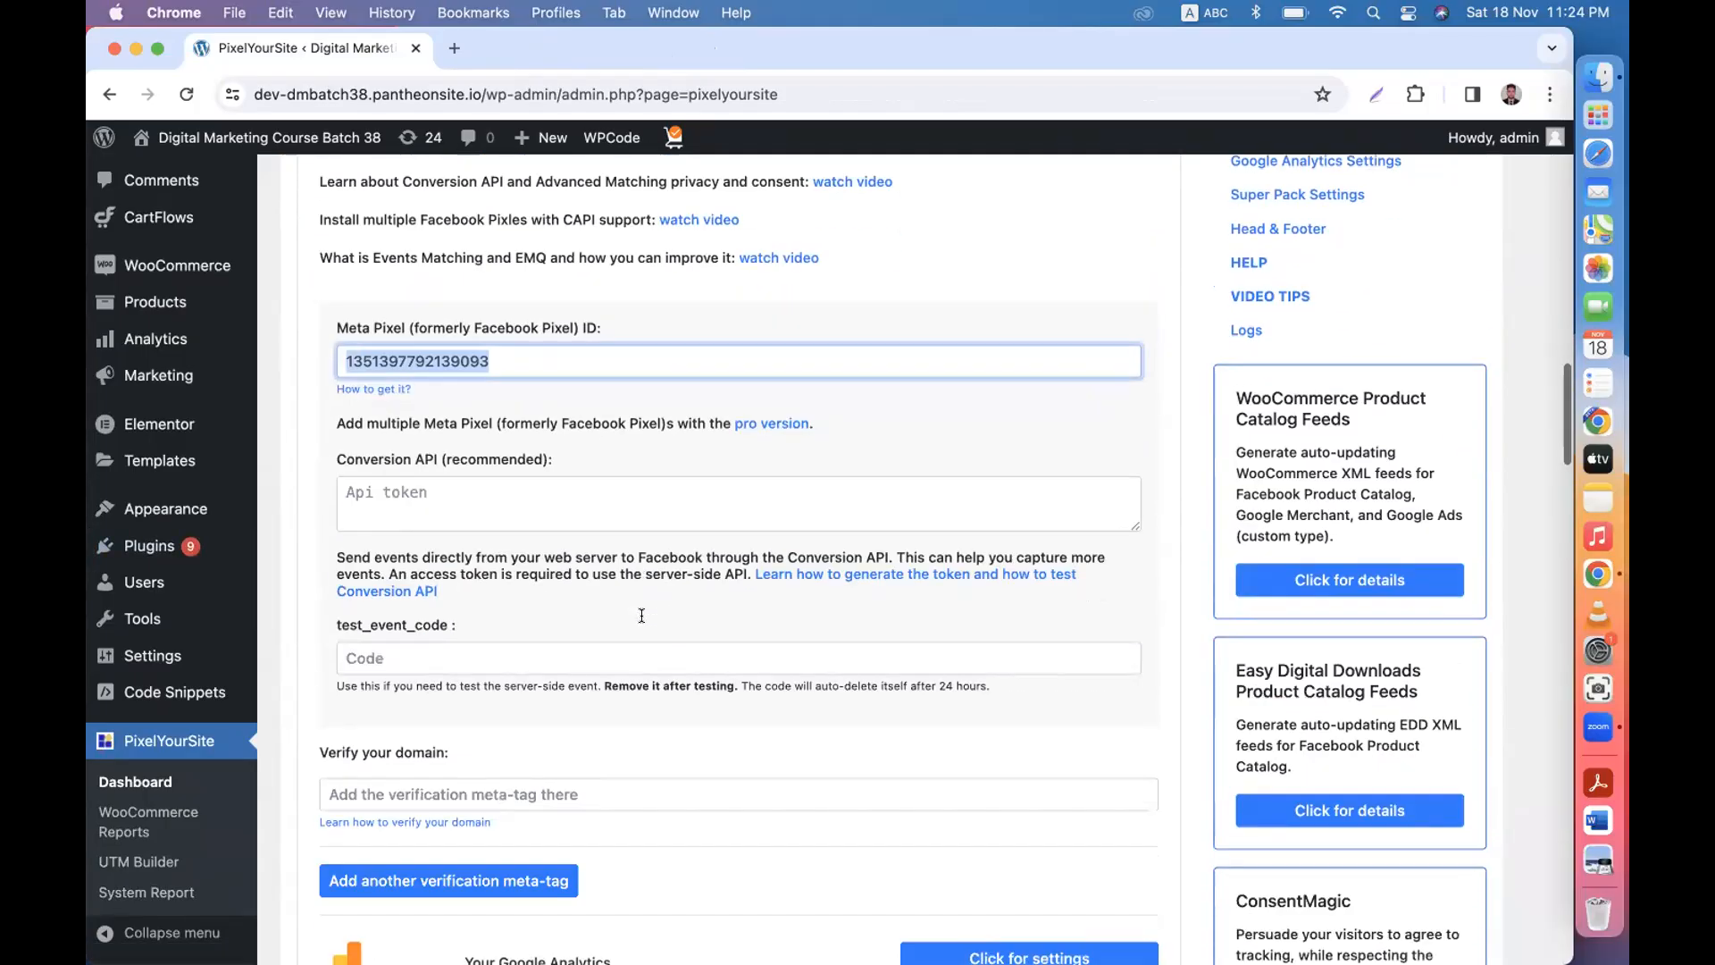
scroll(640, 618, "down", 3)
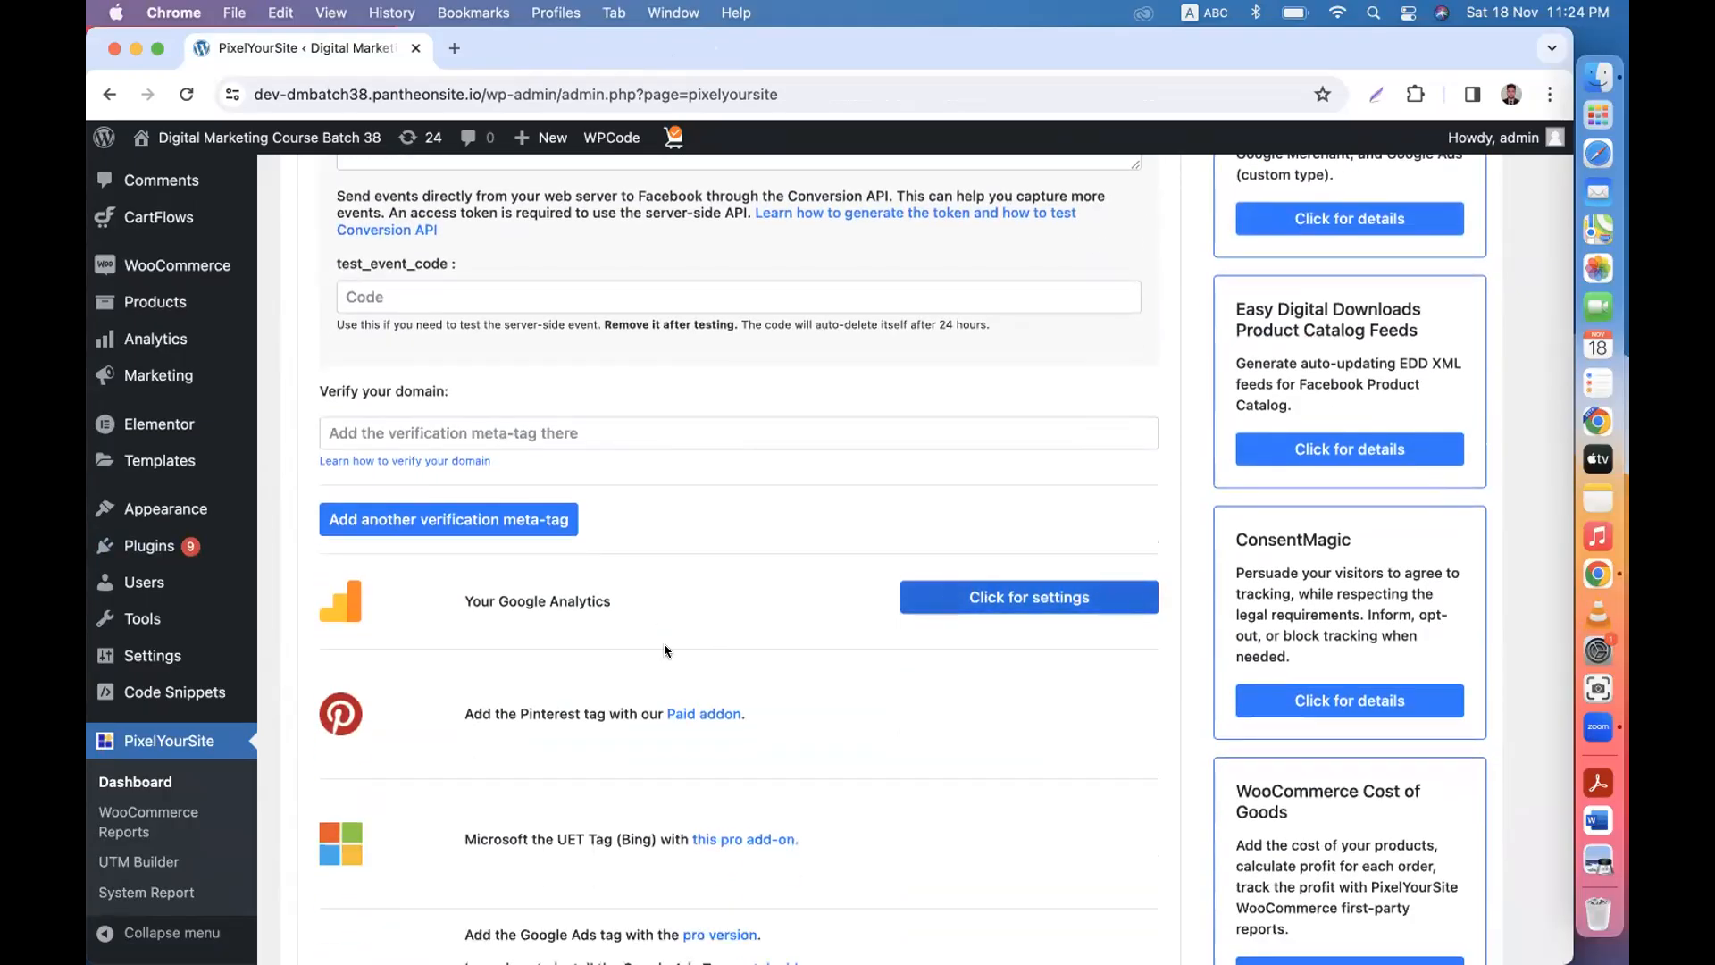
scroll(629, 684, "down", 3)
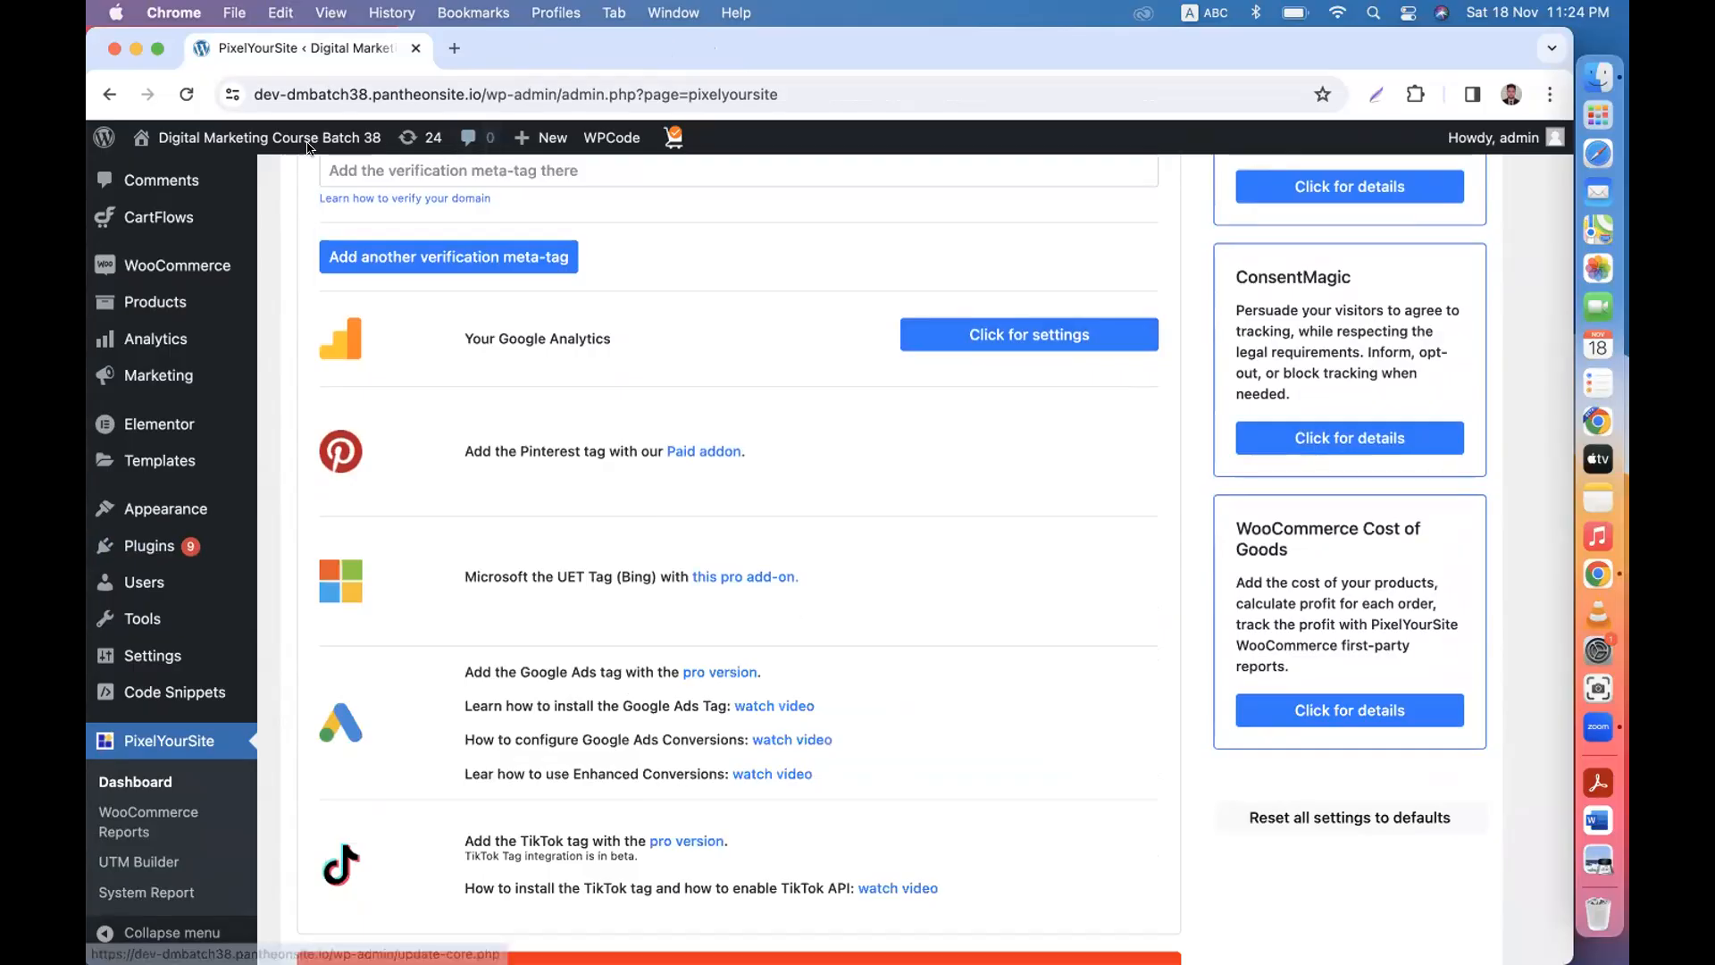
Switch Chrome to another browser profile window and close the extra DMLC-IT profile window
left_click(1512, 93)
left_click(1402, 621)
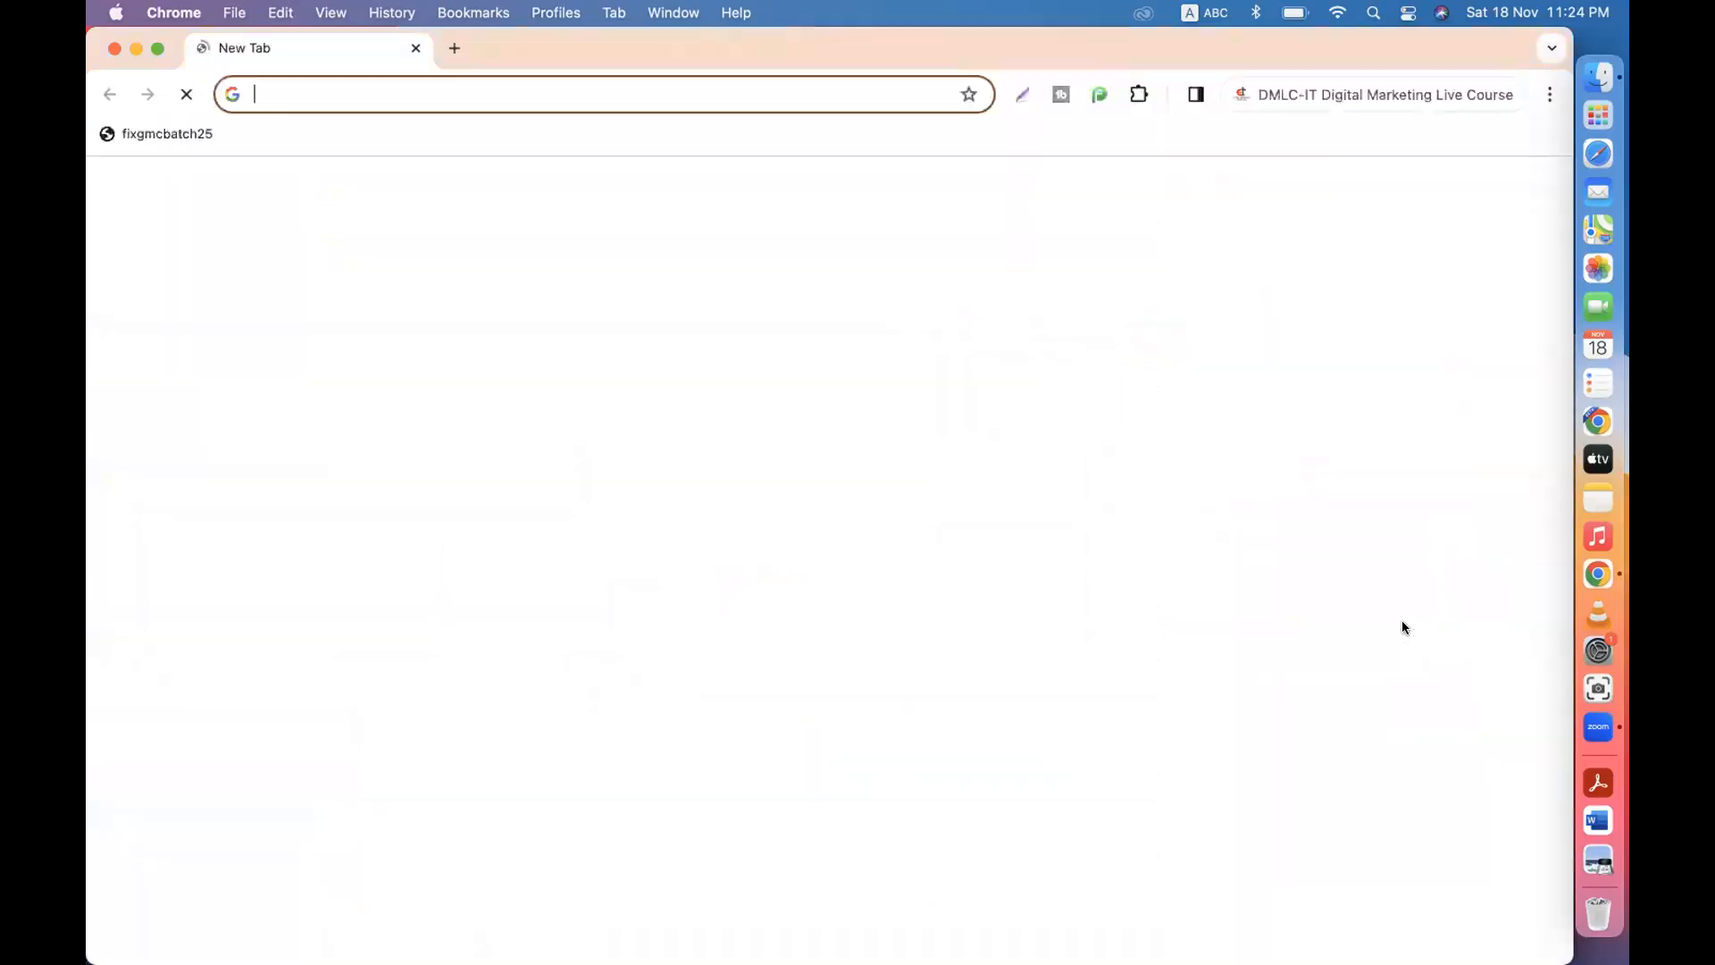
left_click(116, 48)
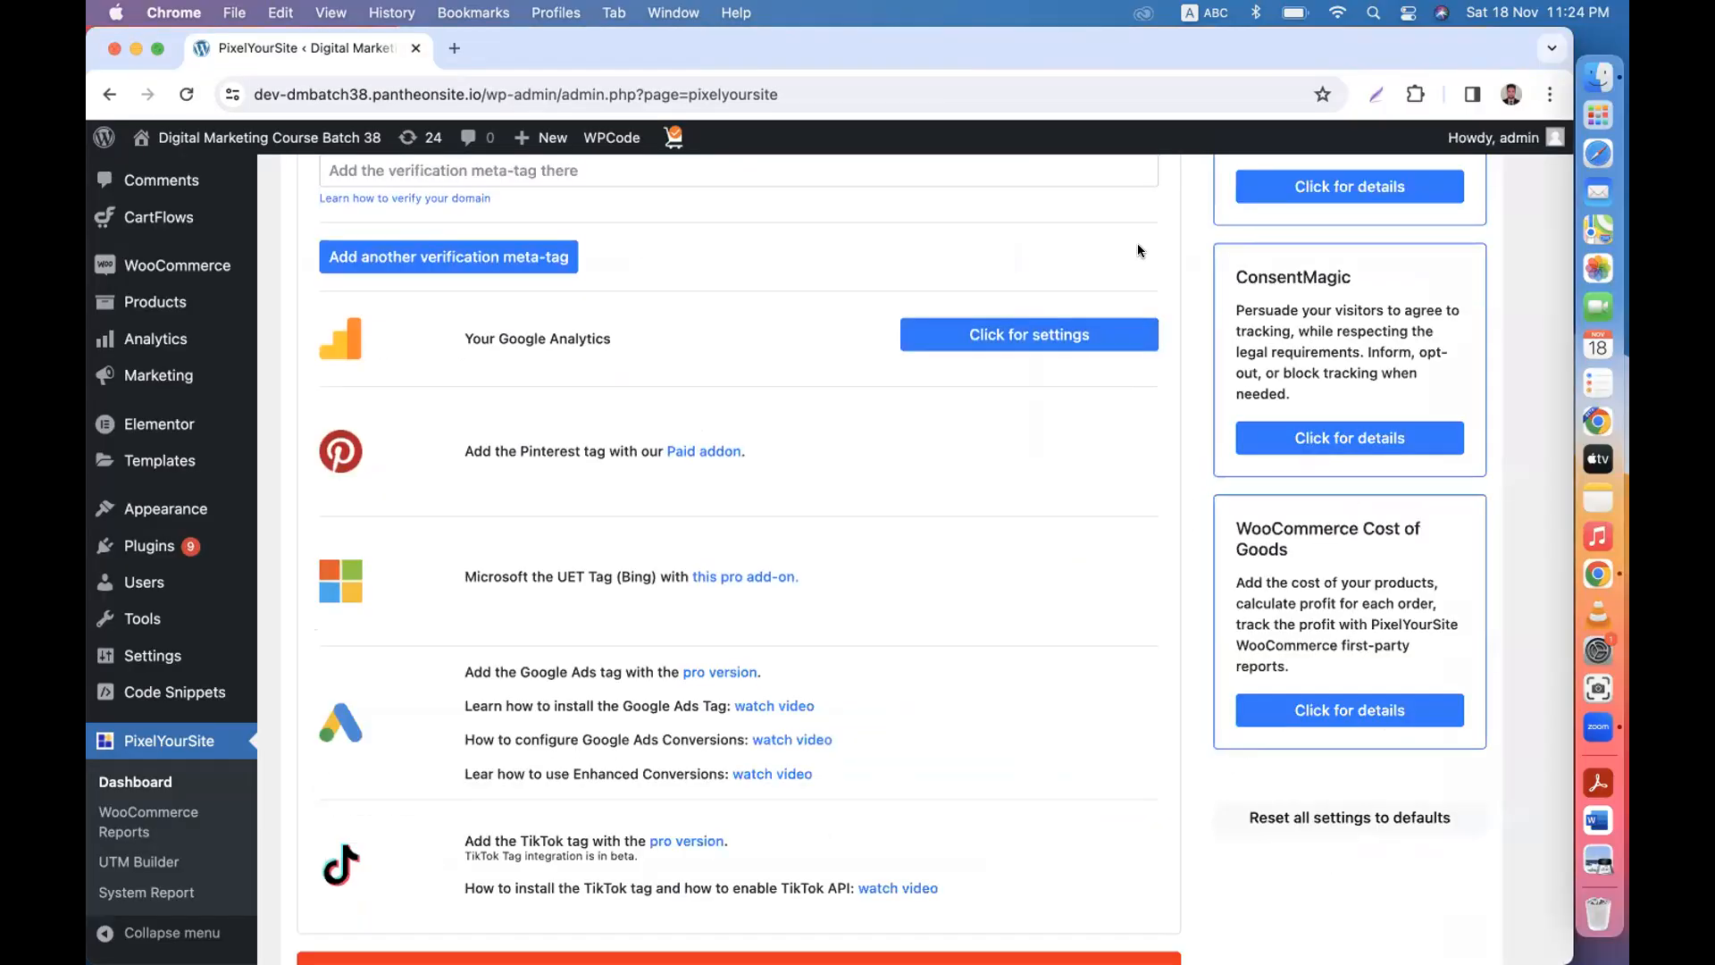
left_click(1511, 94)
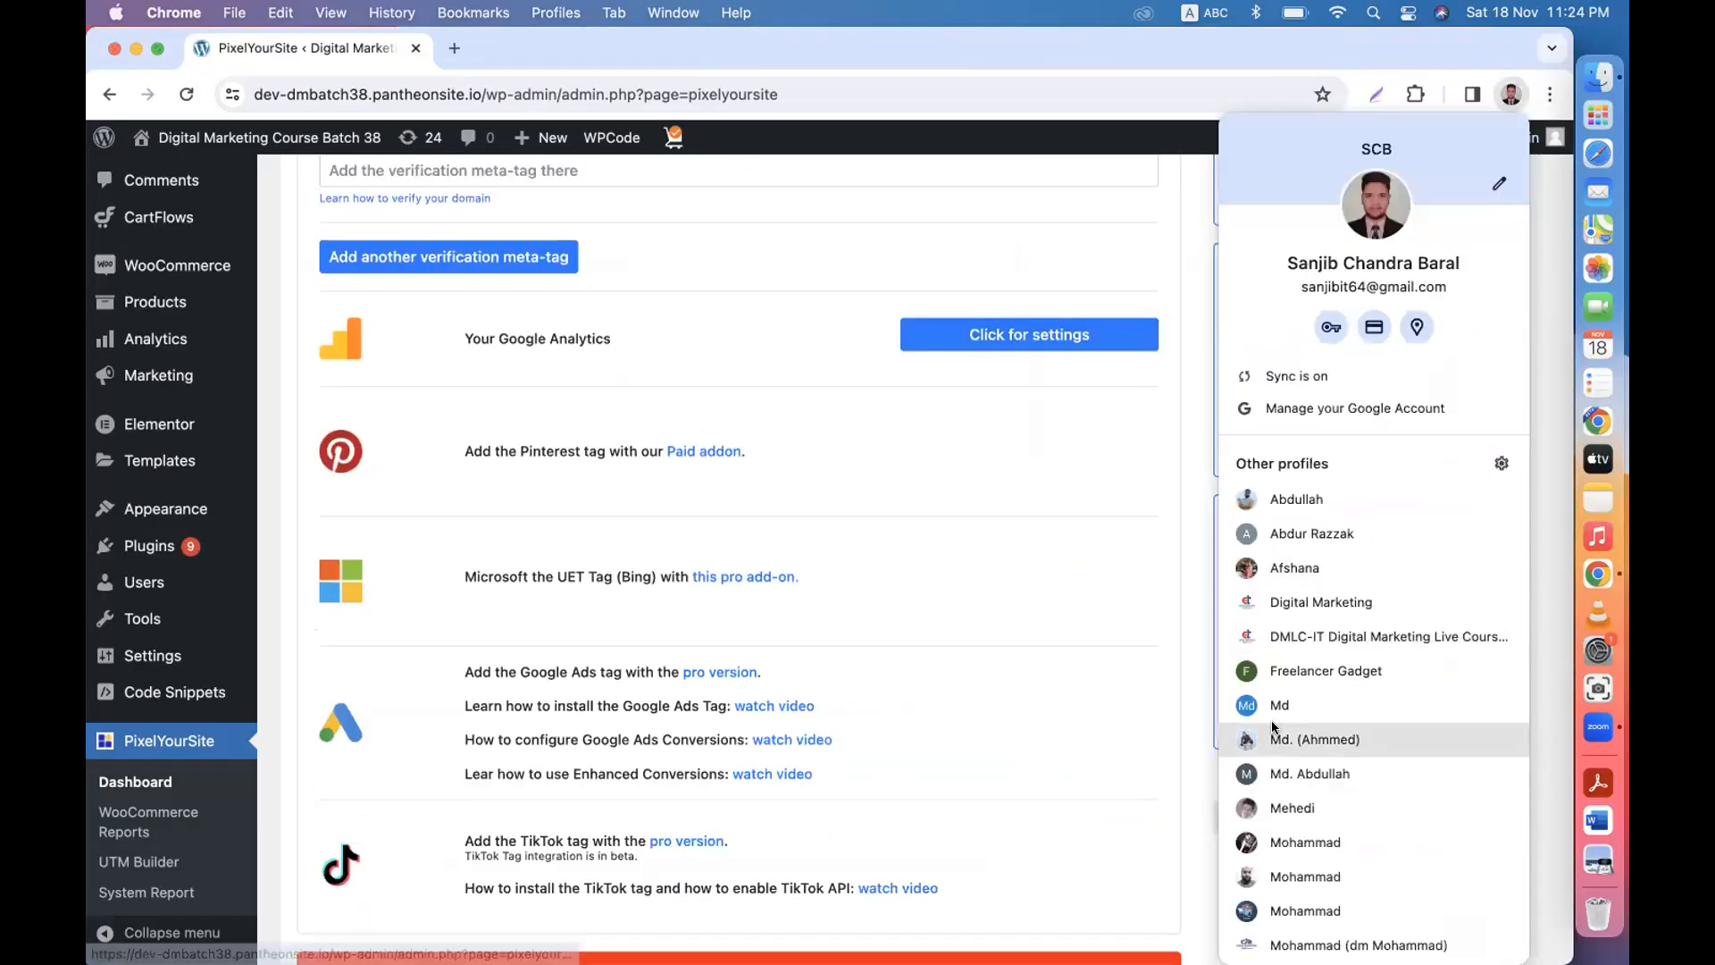
left_click(1322, 705)
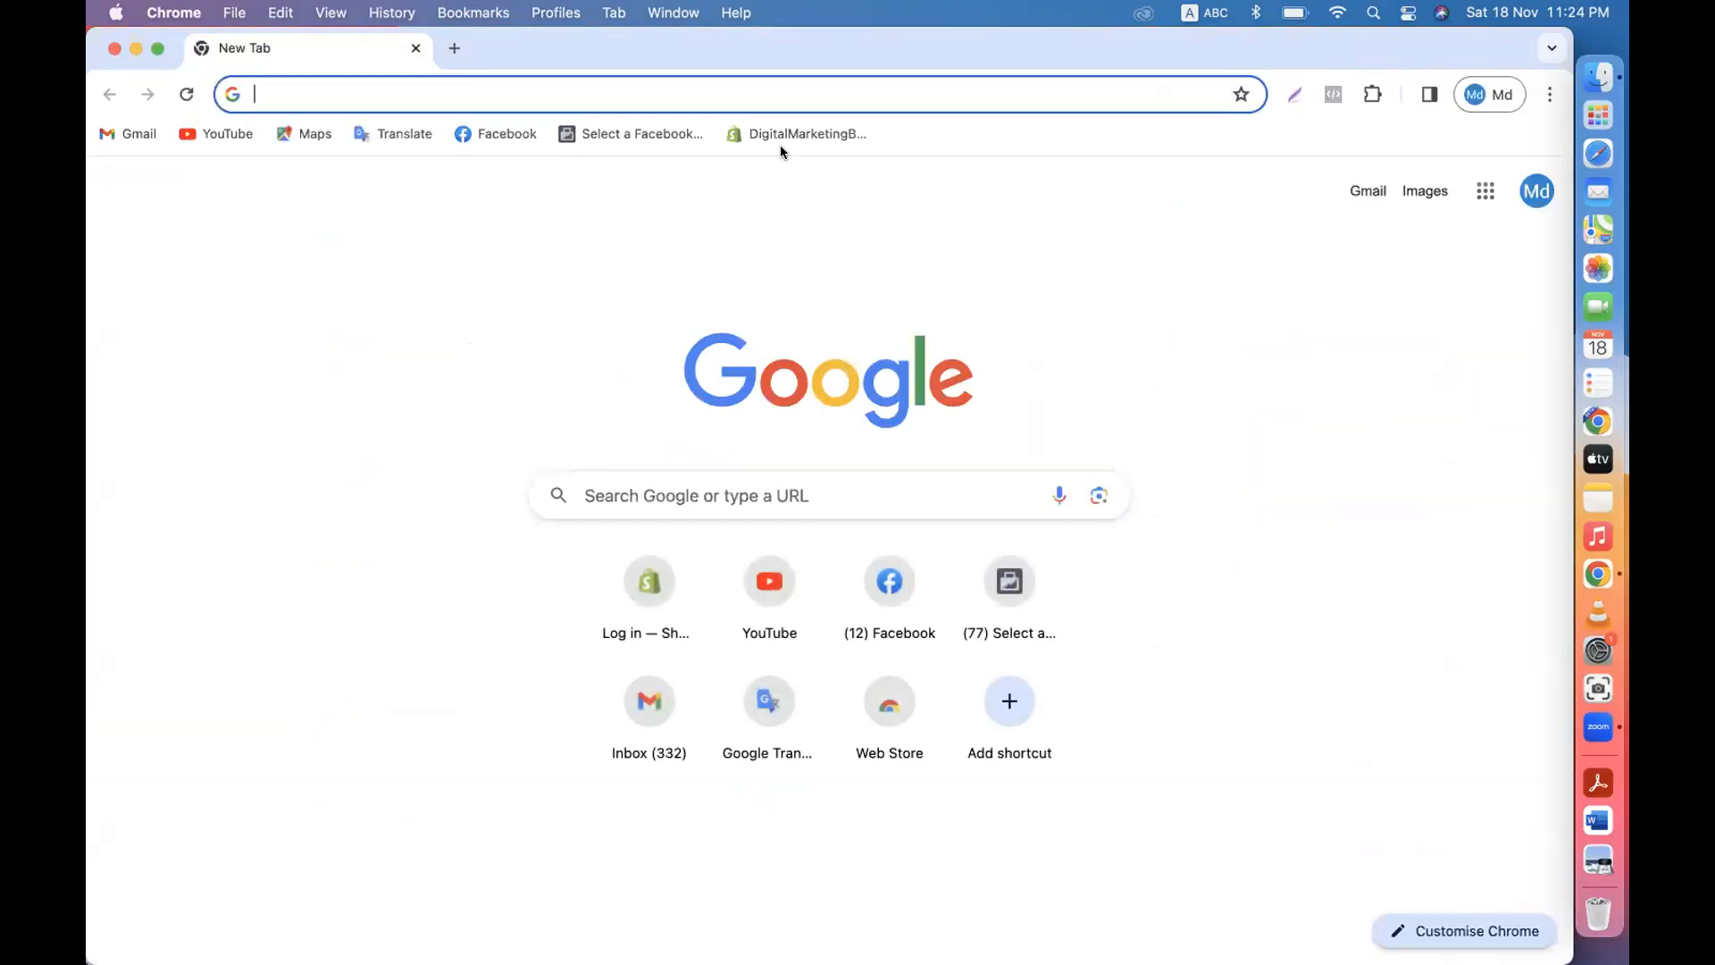
Sign into the DigitalMarketingBatch19 Shopify admin with the saved account, skipping the security review
left_click(785, 137)
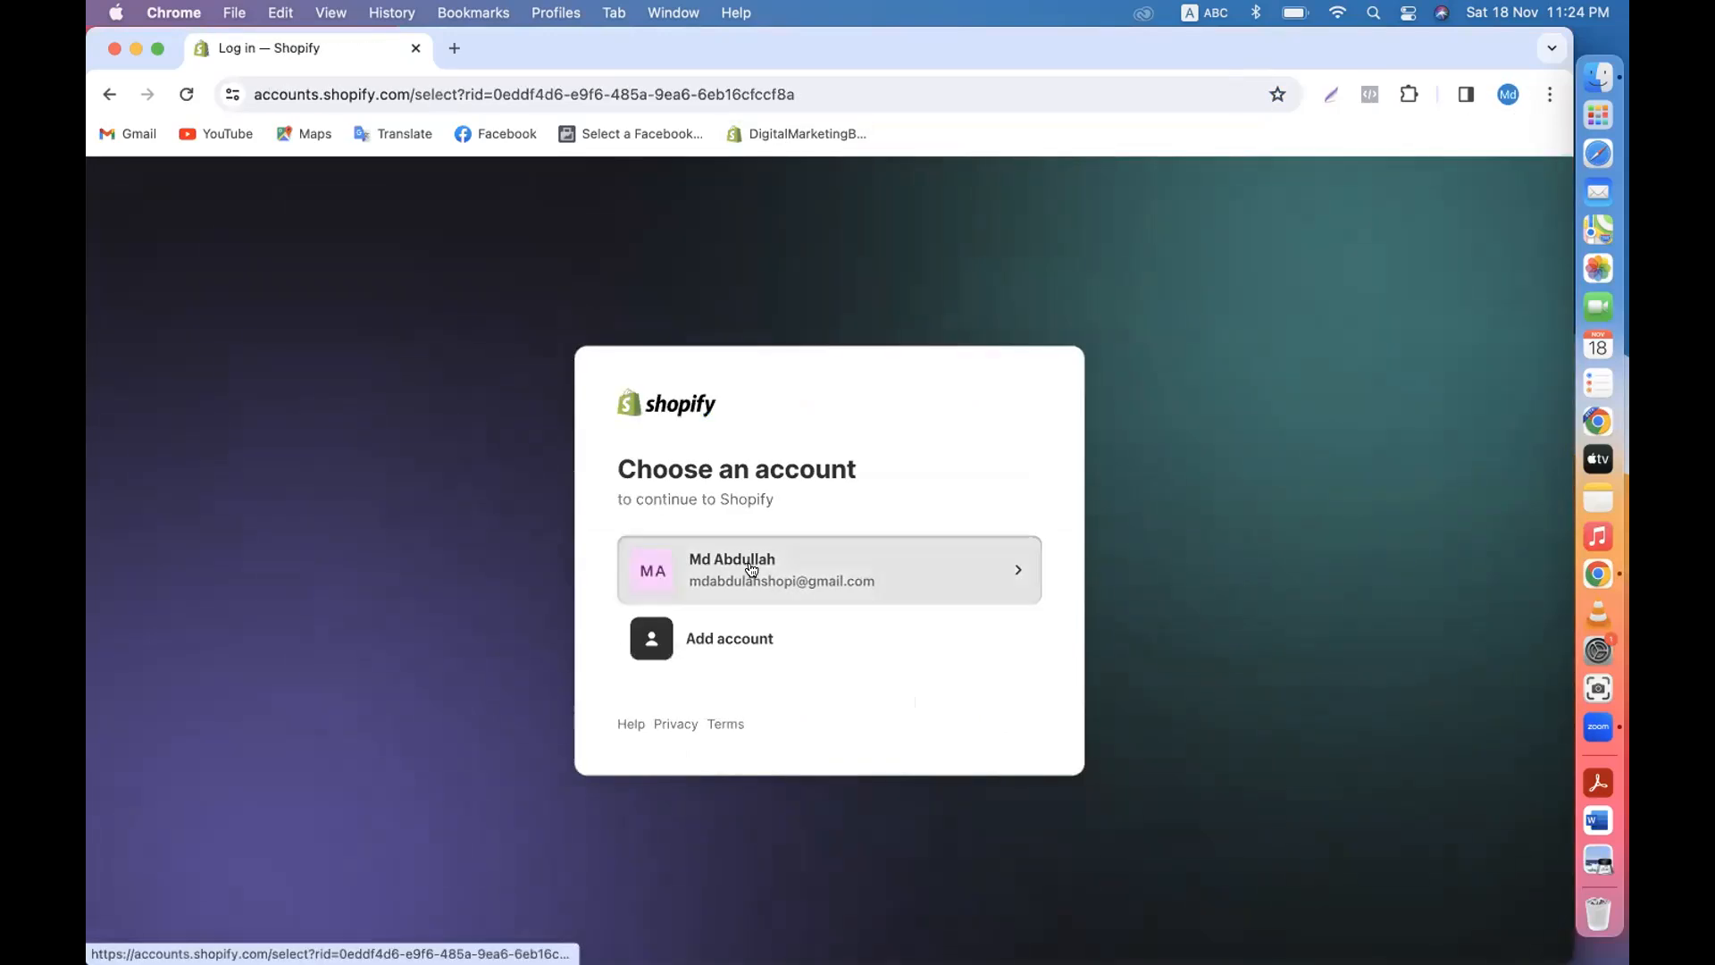
left_click(751, 570)
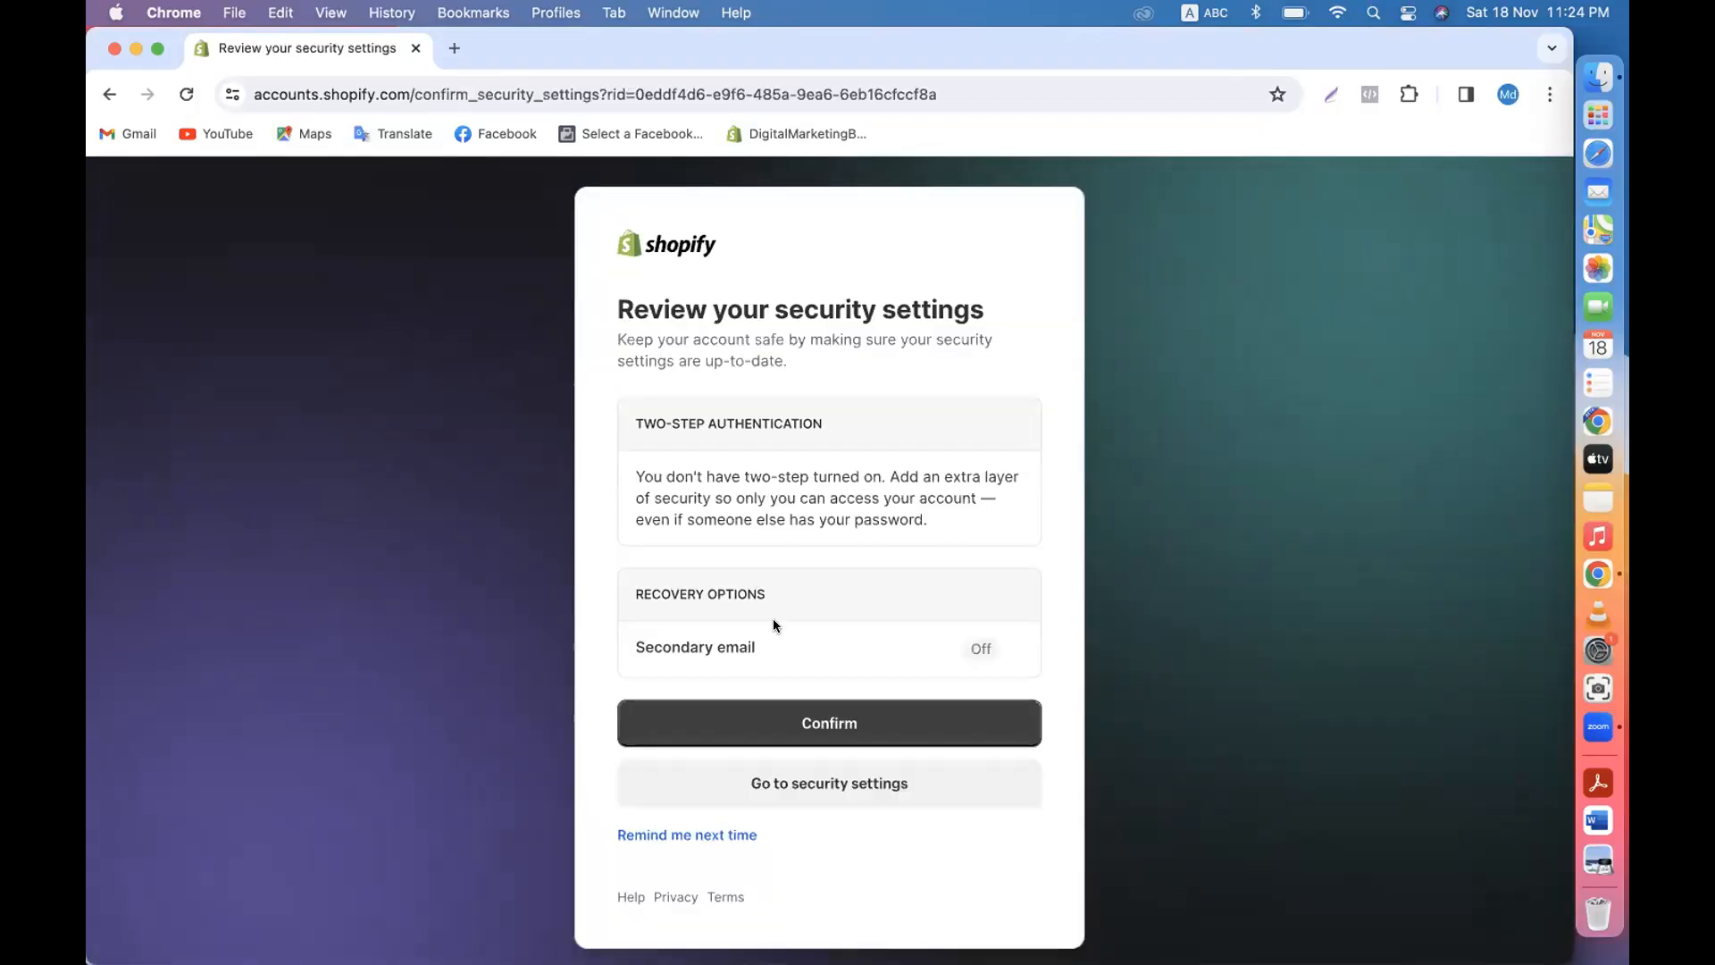
scroll(786, 679, "down", 1)
left_click(718, 825)
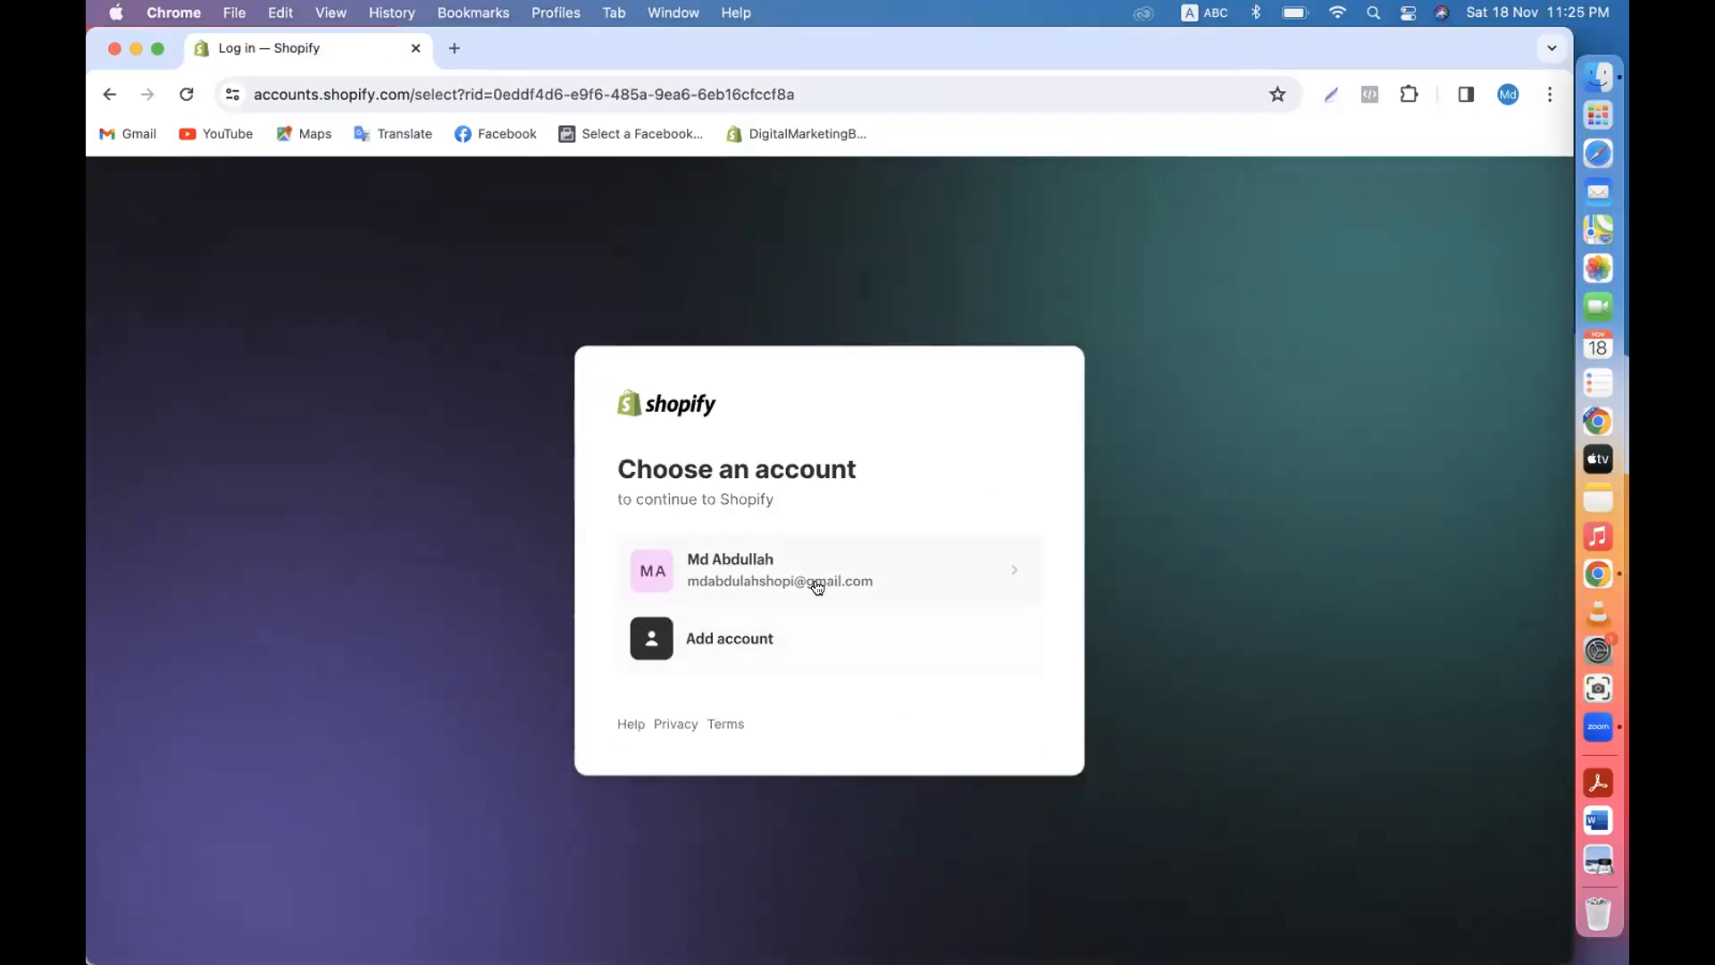
left_click(807, 585)
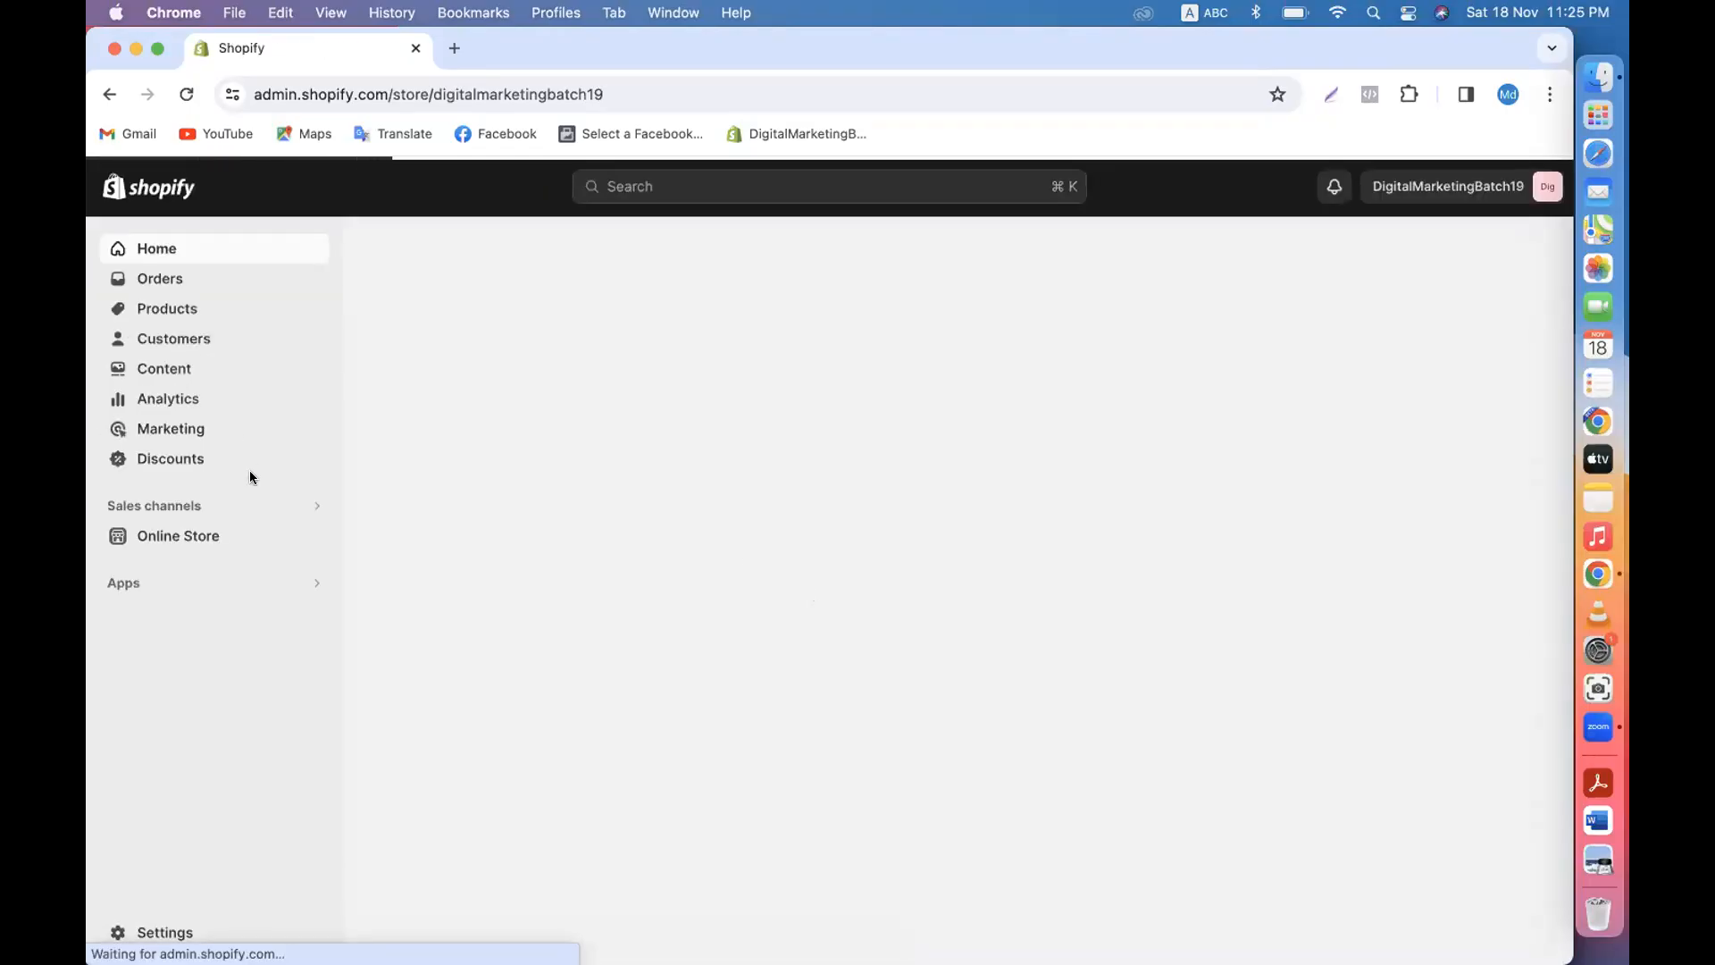
left_click(117, 536)
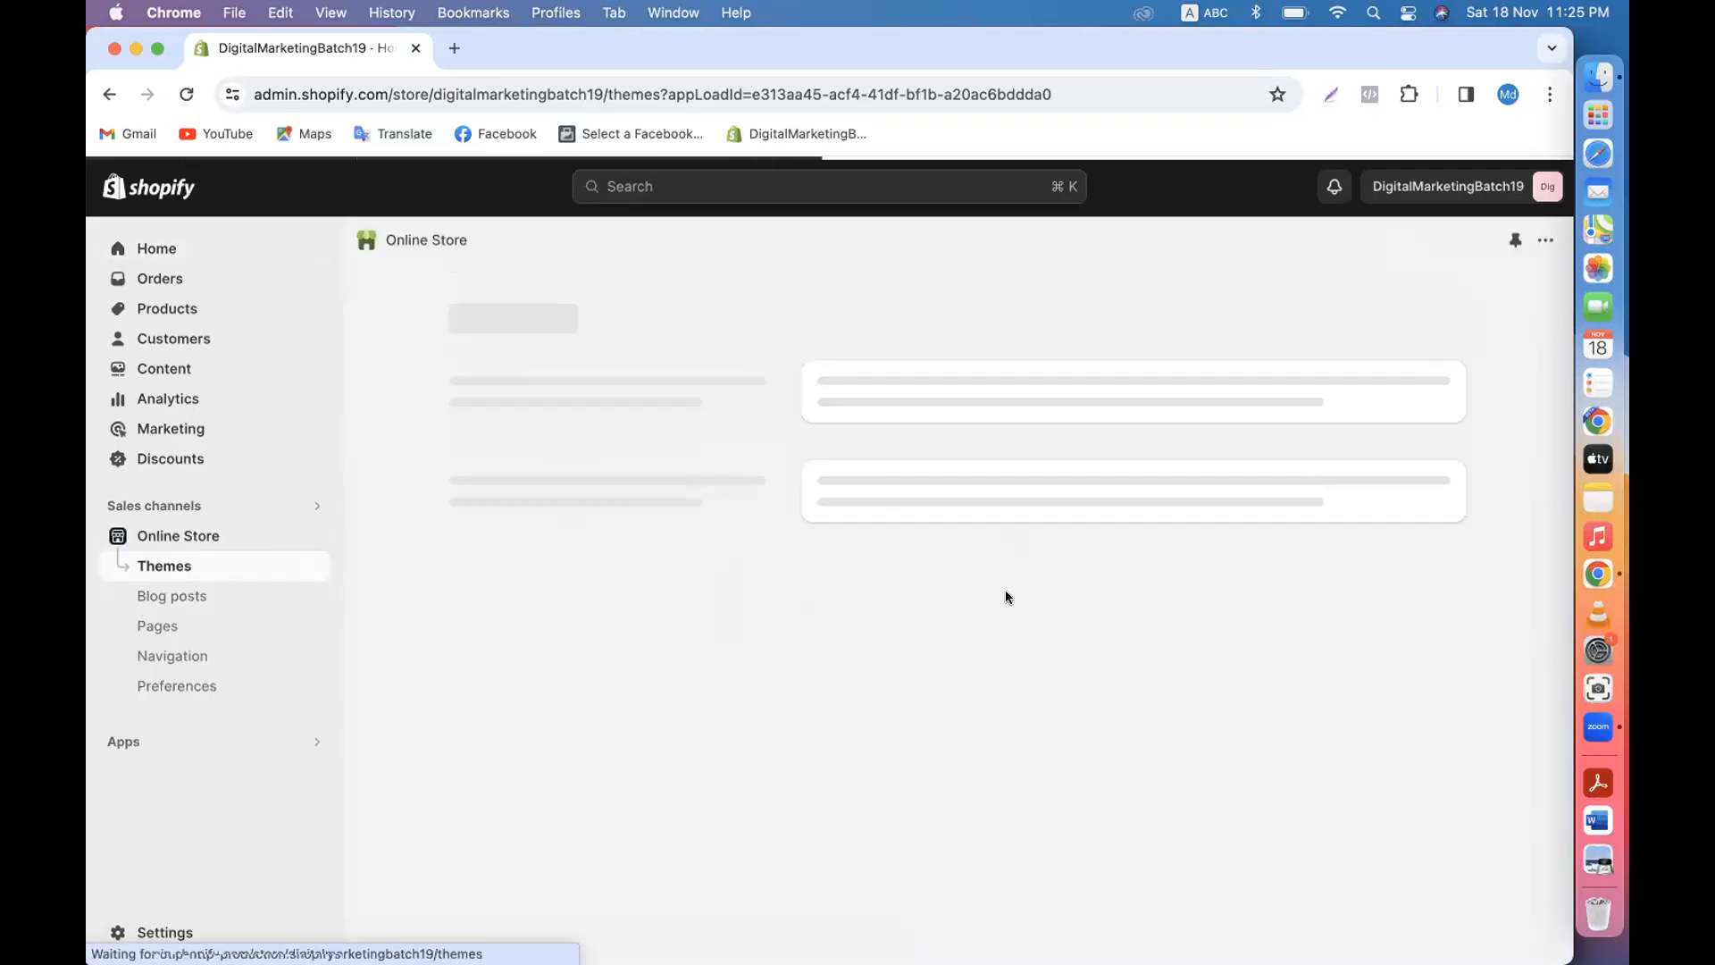
Paste the TikTok pixel script on a new line after <head> in the Supply theme's theme.liquid
scroll(1107, 674, "down", 4)
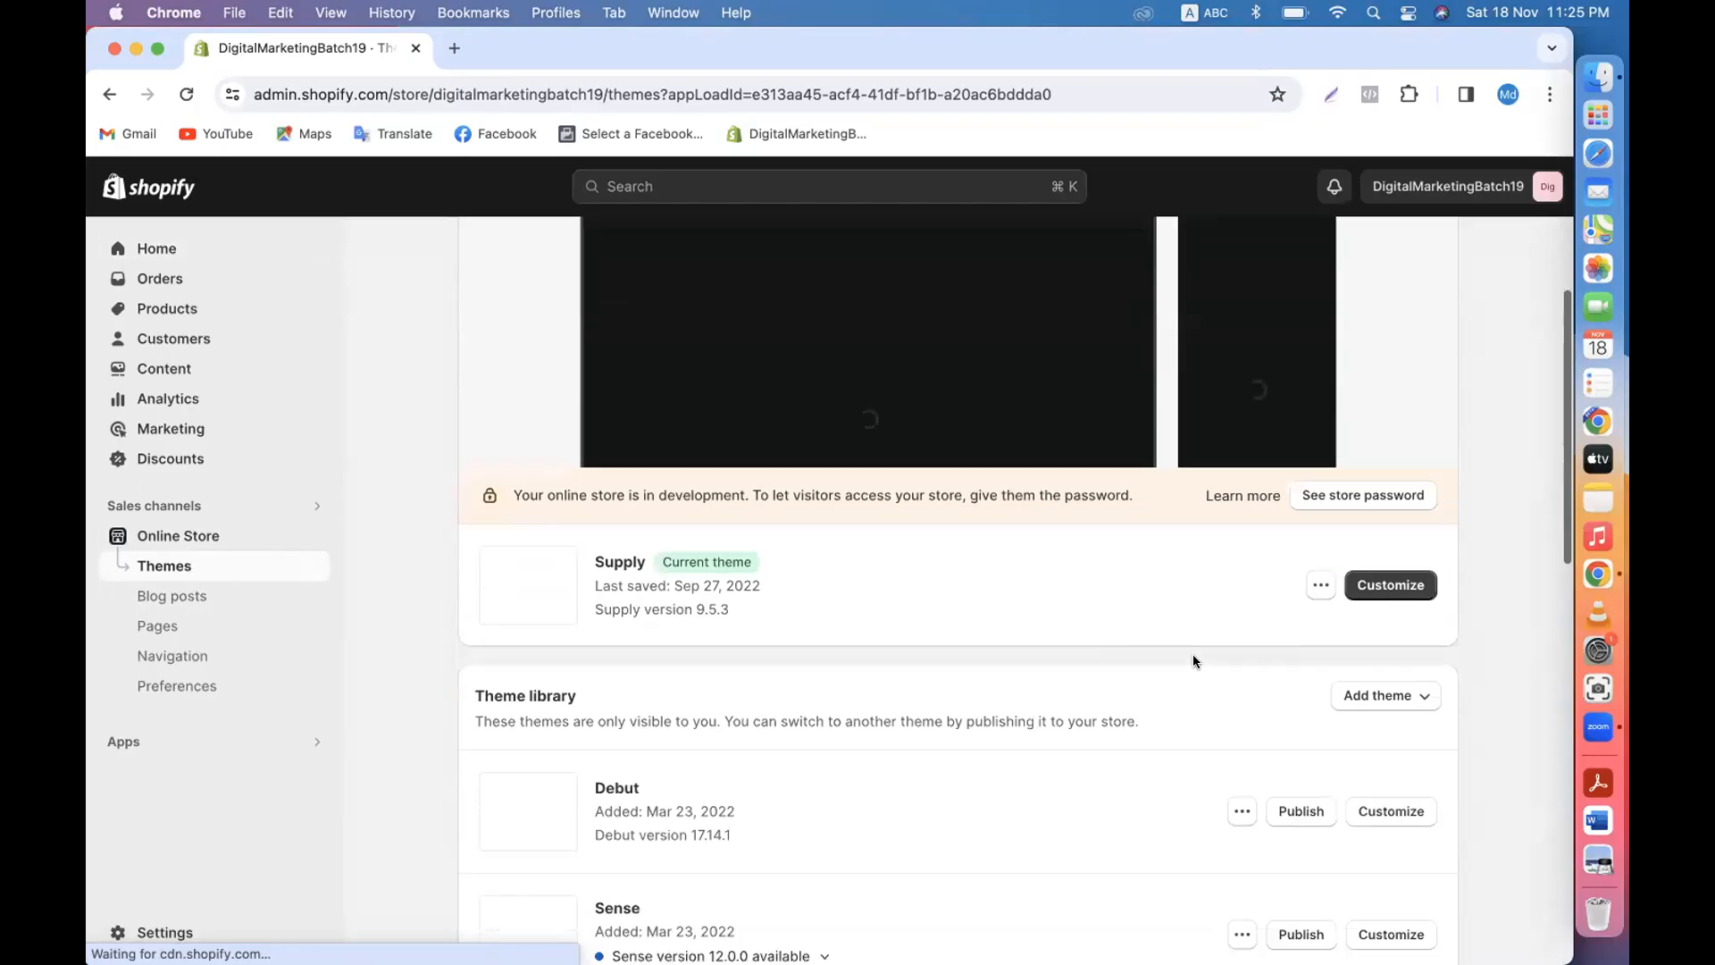
left_click(1311, 591)
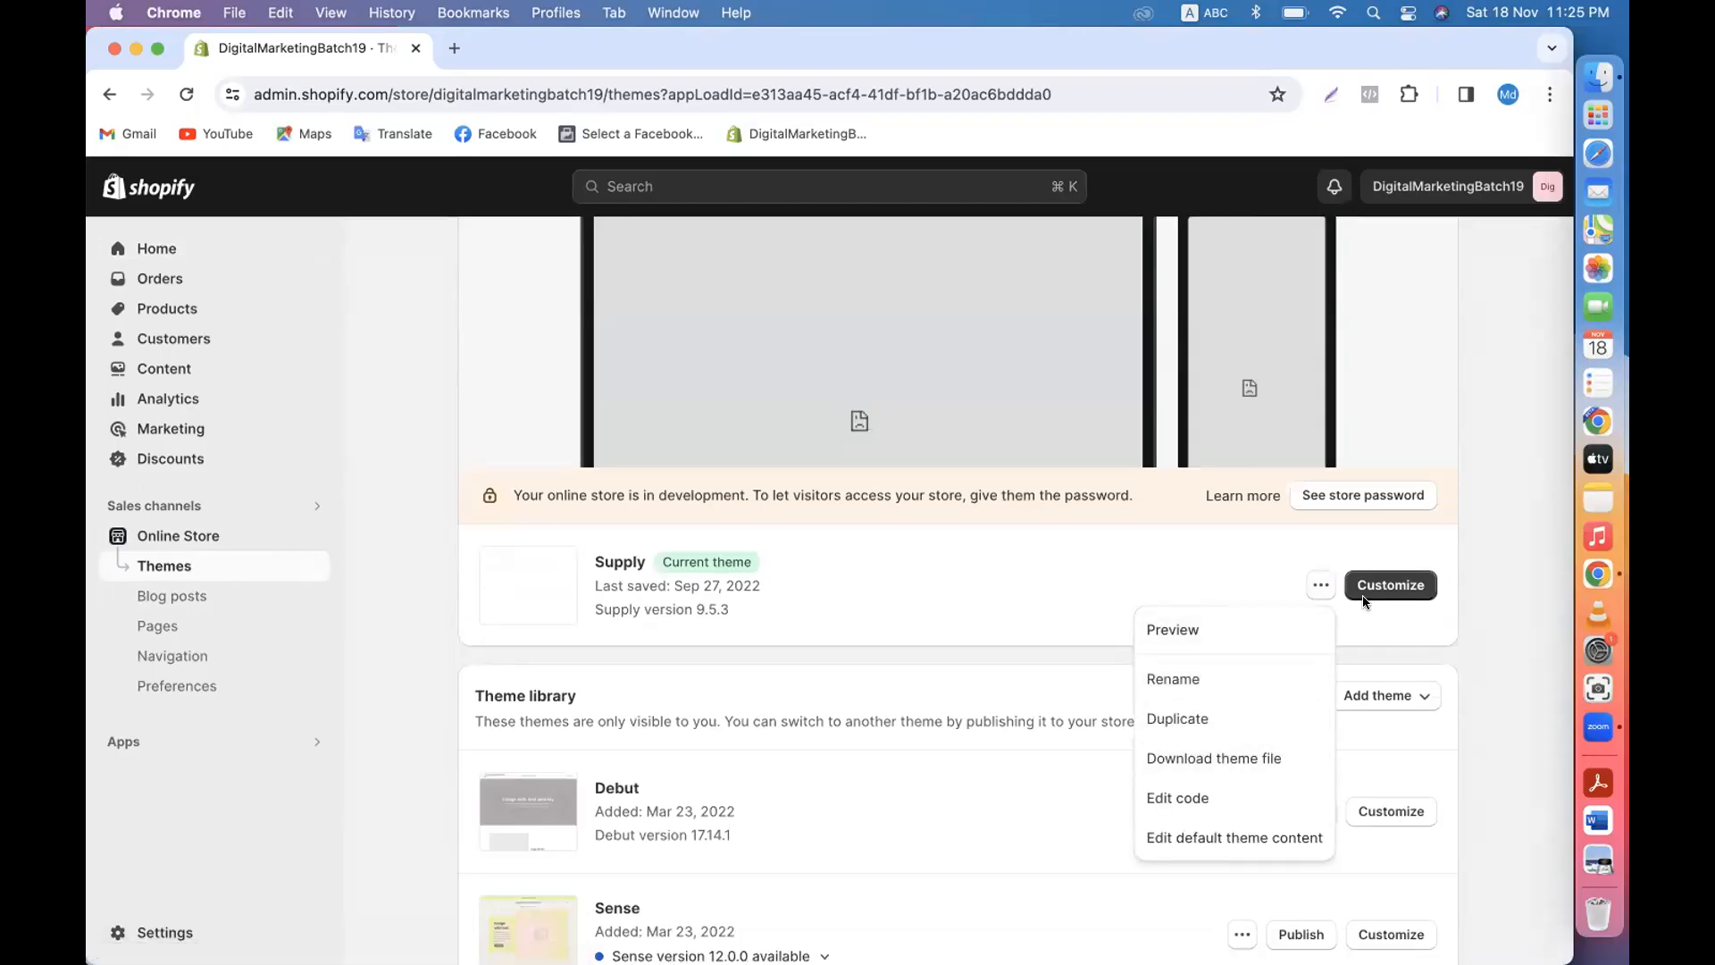
left_click(1201, 795)
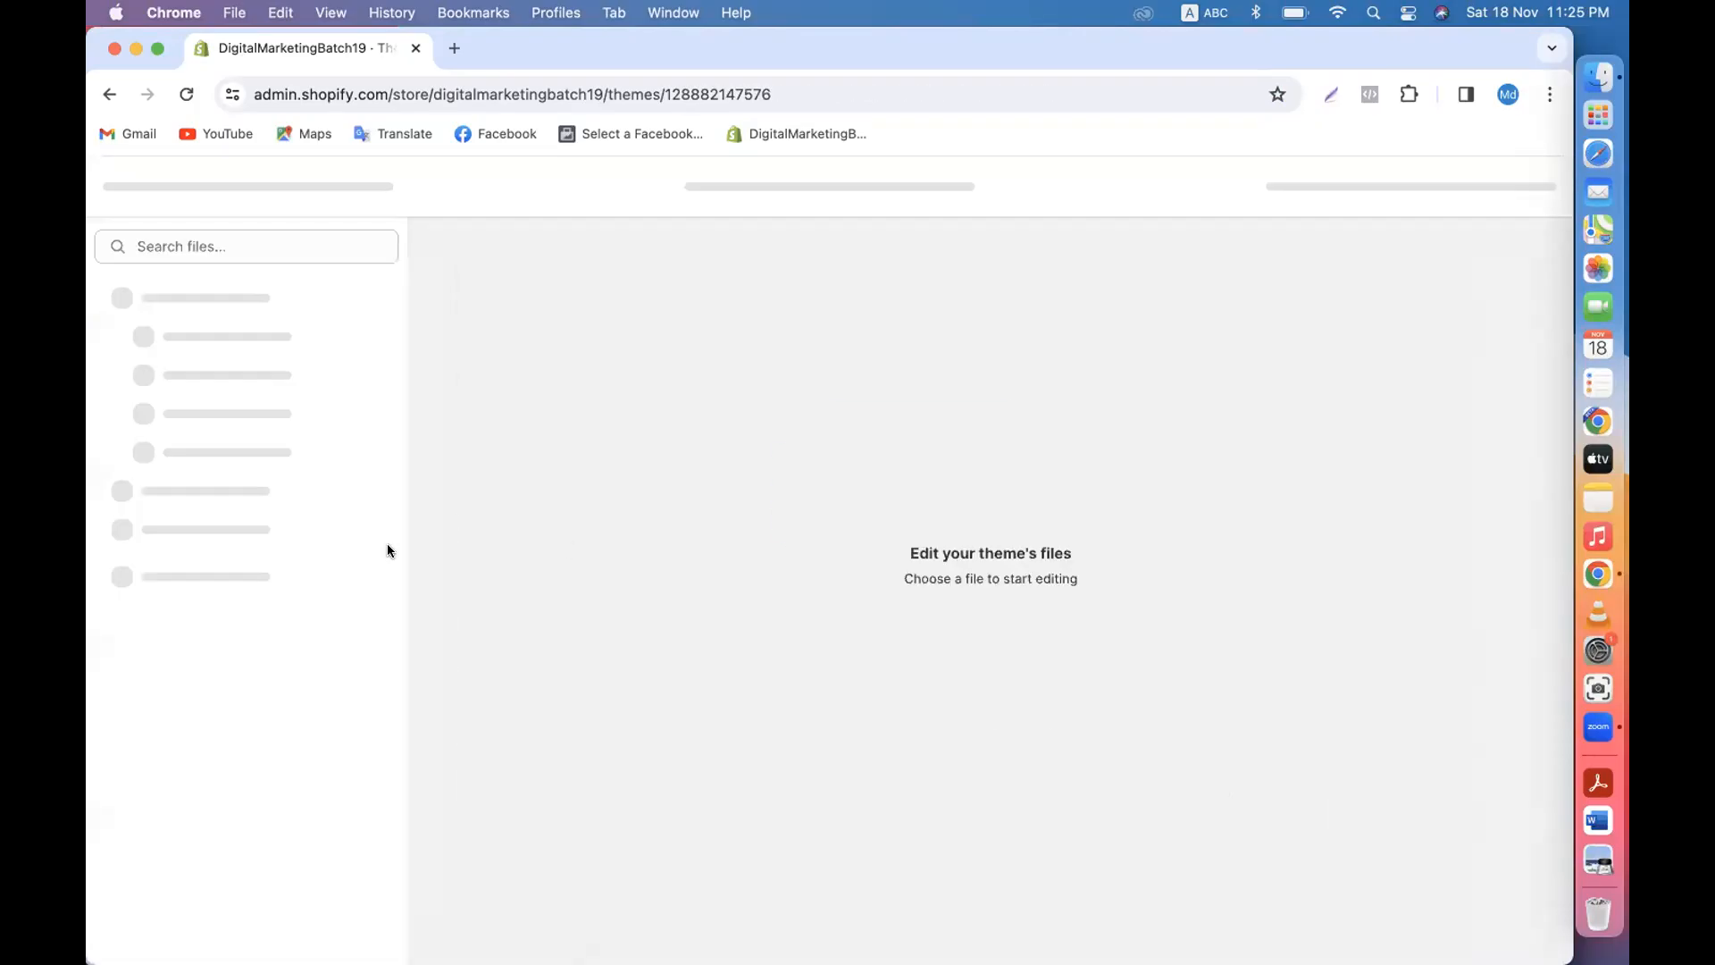
left_click(188, 441)
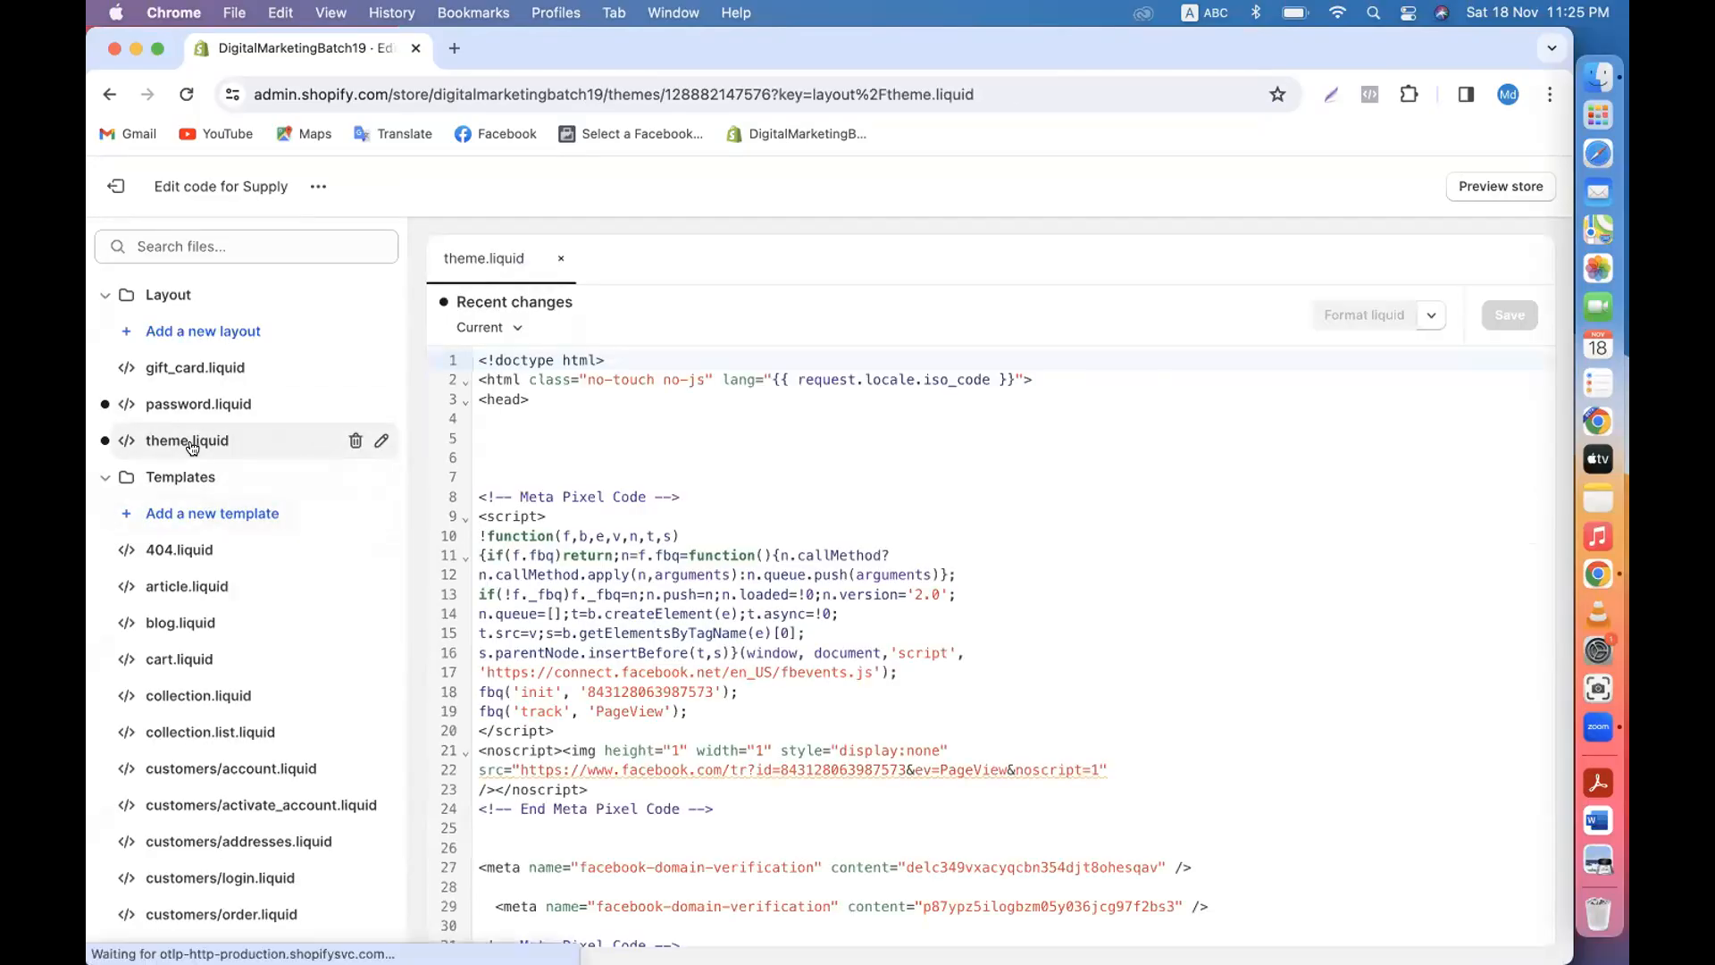
left_click(541, 440)
key("Return")
key("Return")
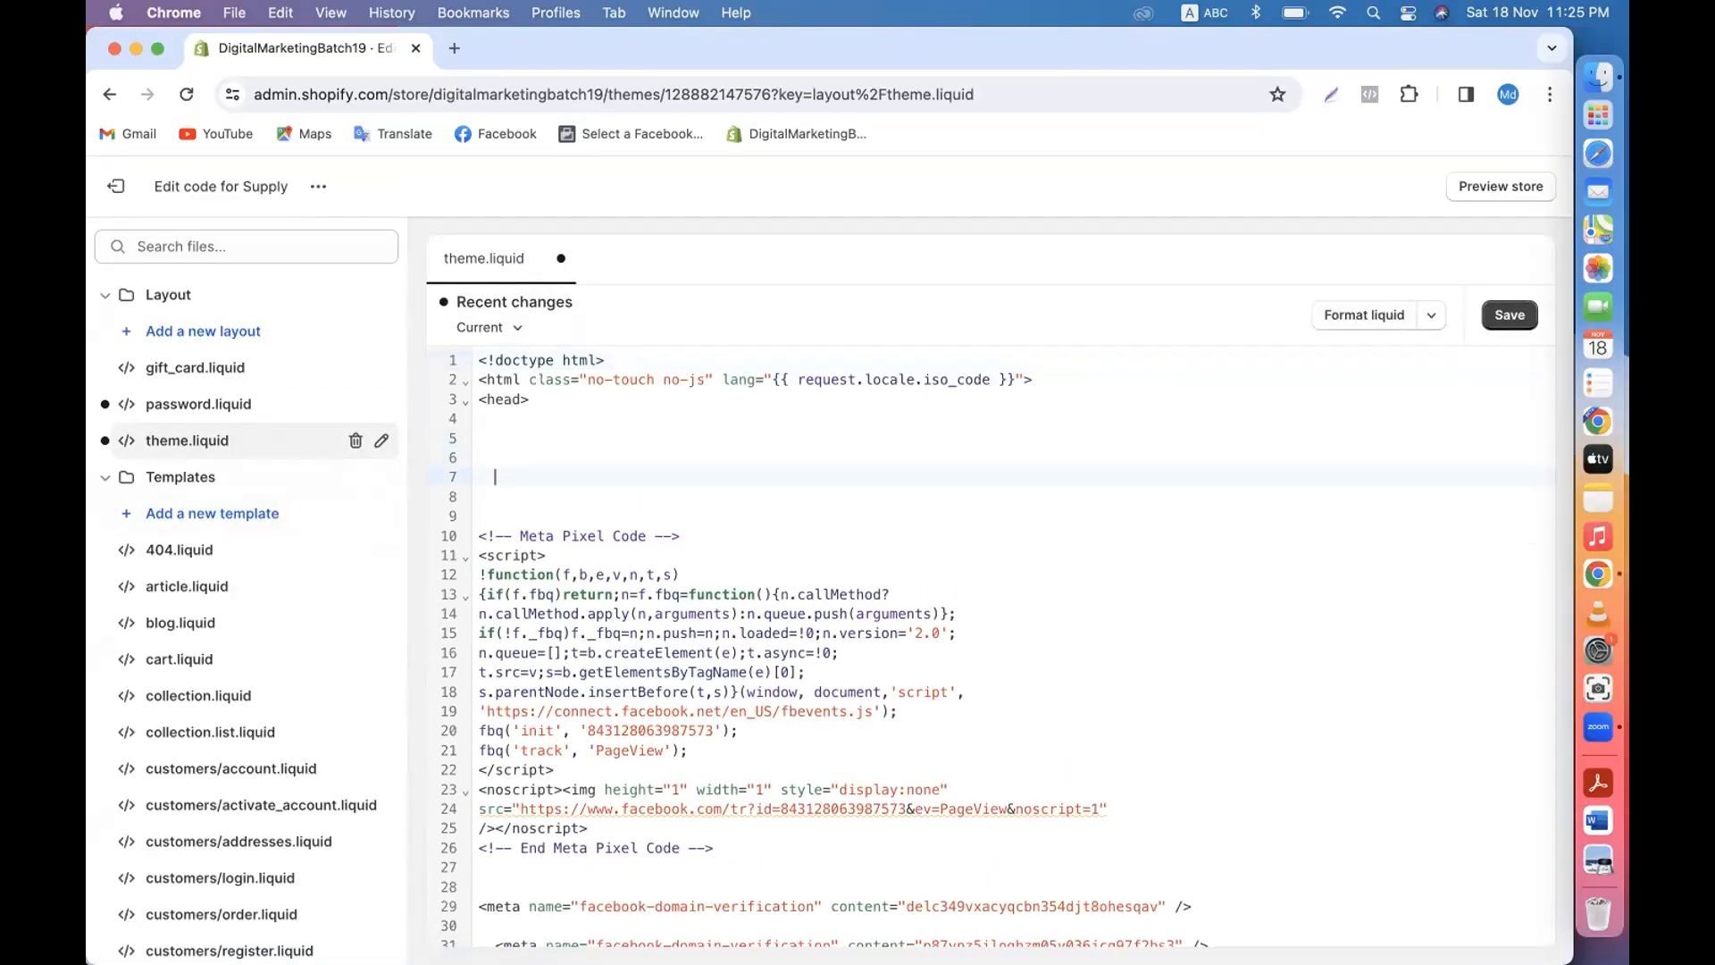
right_click(542, 459)
left_click(578, 619)
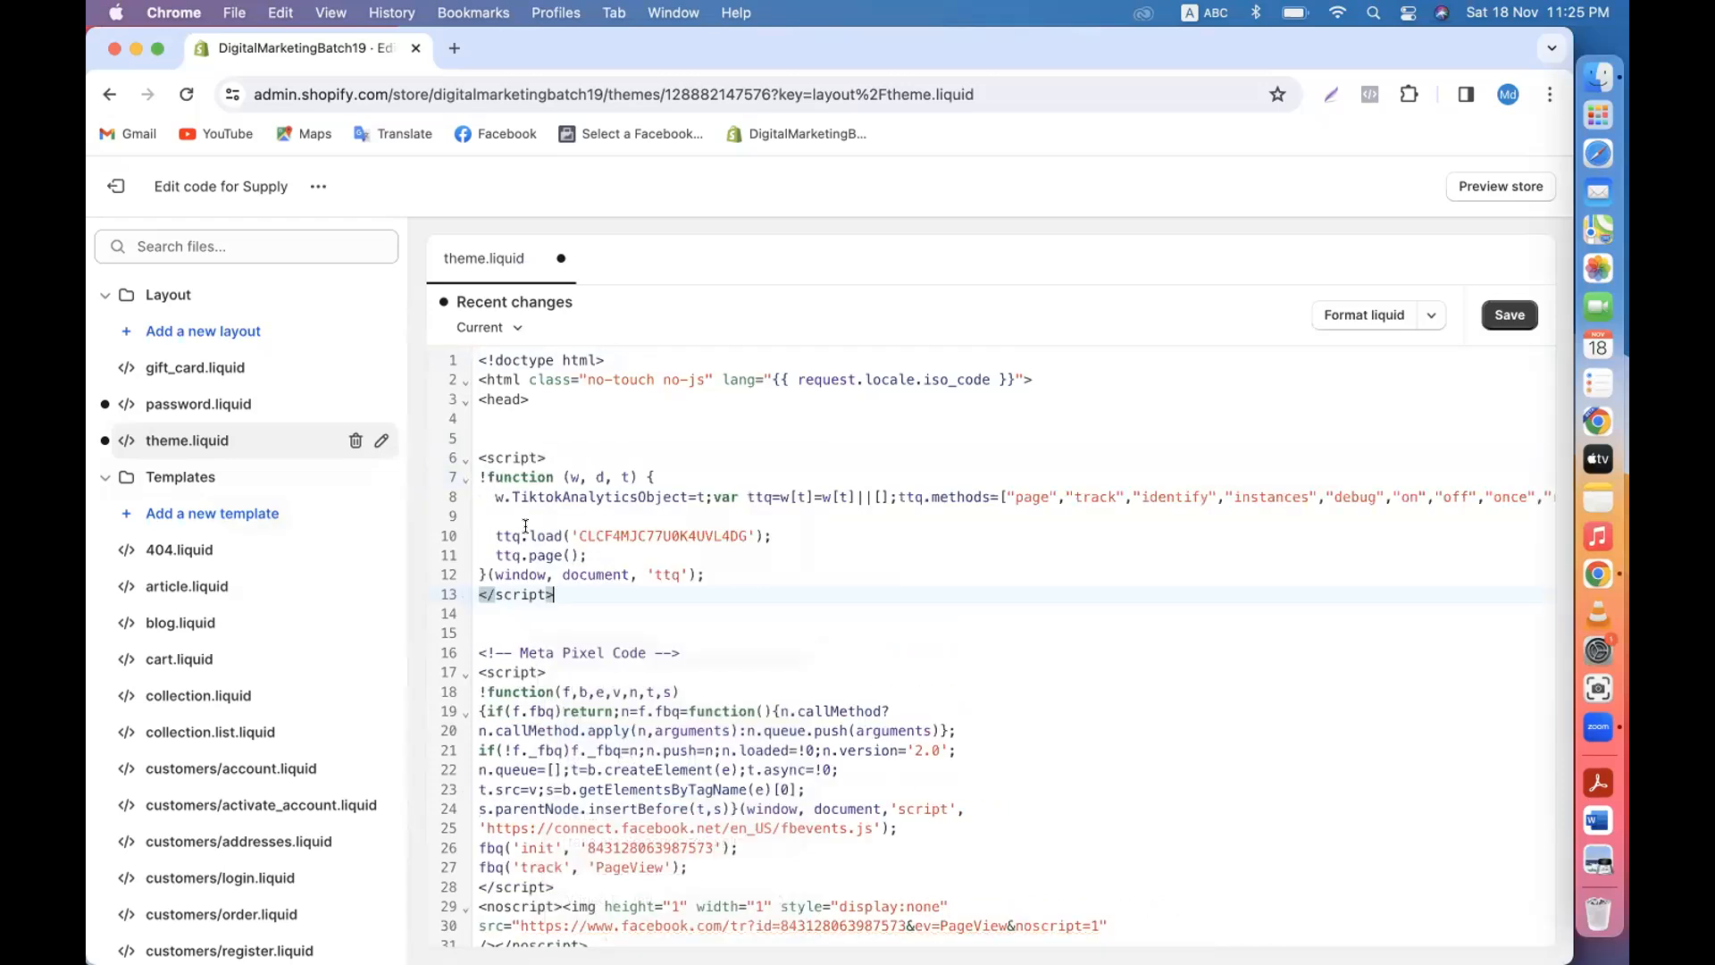
left_click(113, 49)
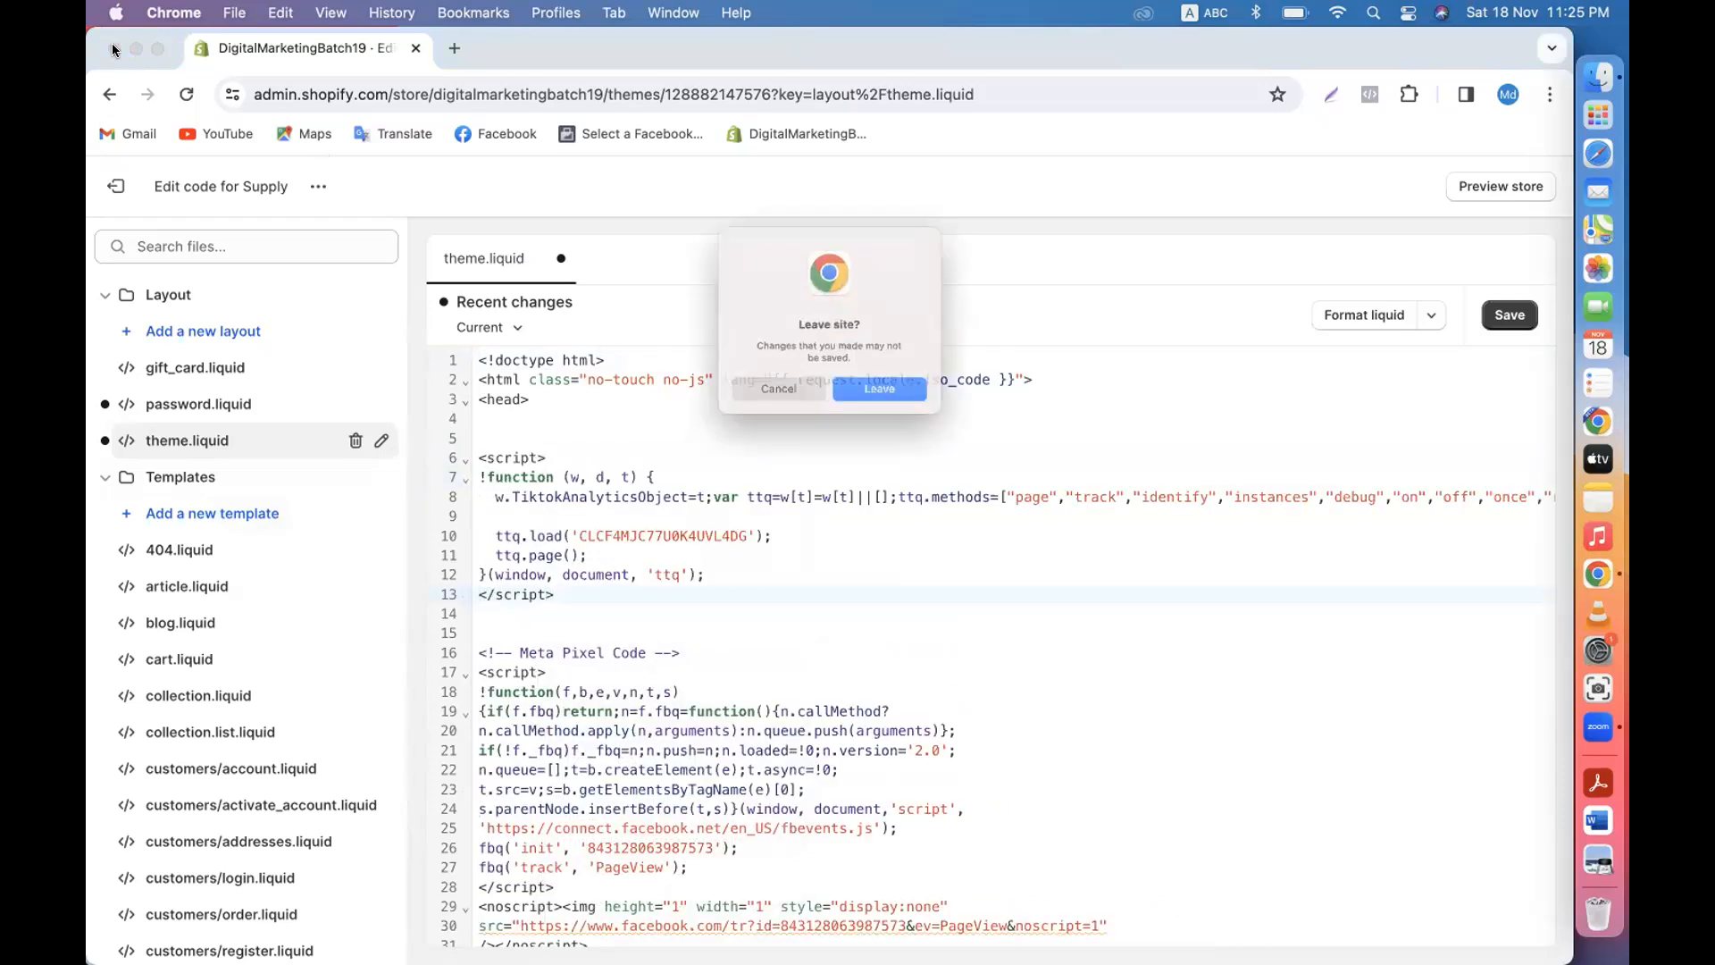
Leave the Shopify editor without saving and copy the dev-dmbatch38.pantheonsite.io site address
left_click(879, 407)
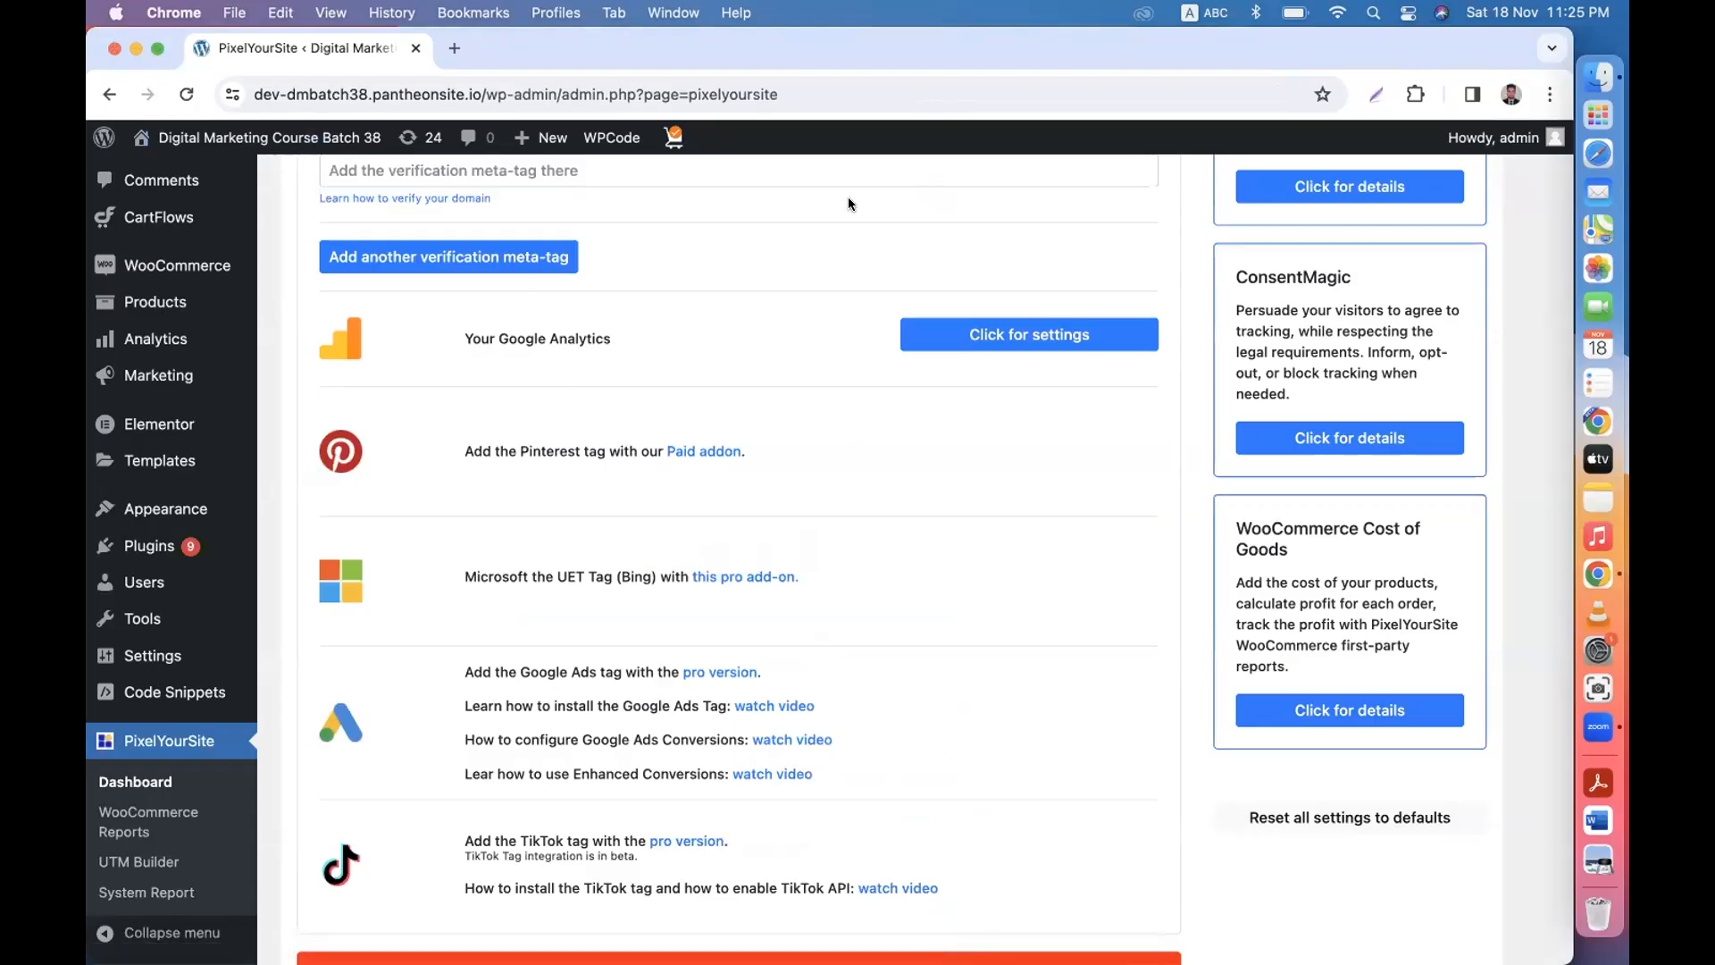
left_click_drag(483, 94, 95, 97)
right_click(401, 96)
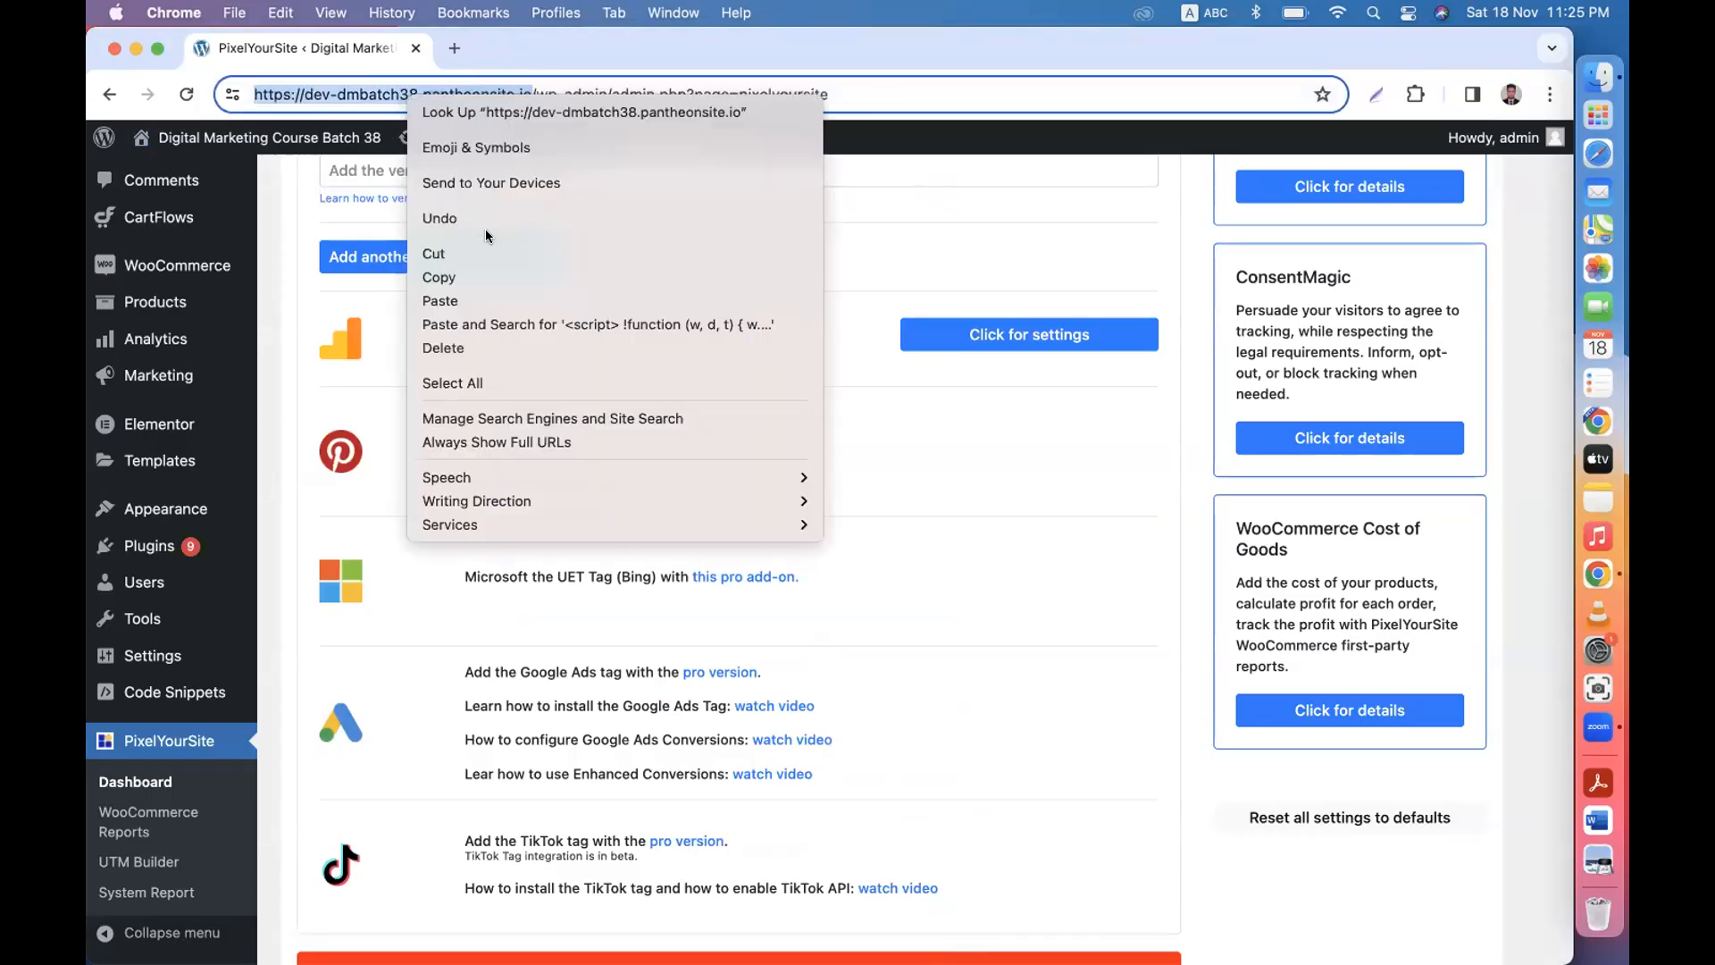
left_click(480, 264)
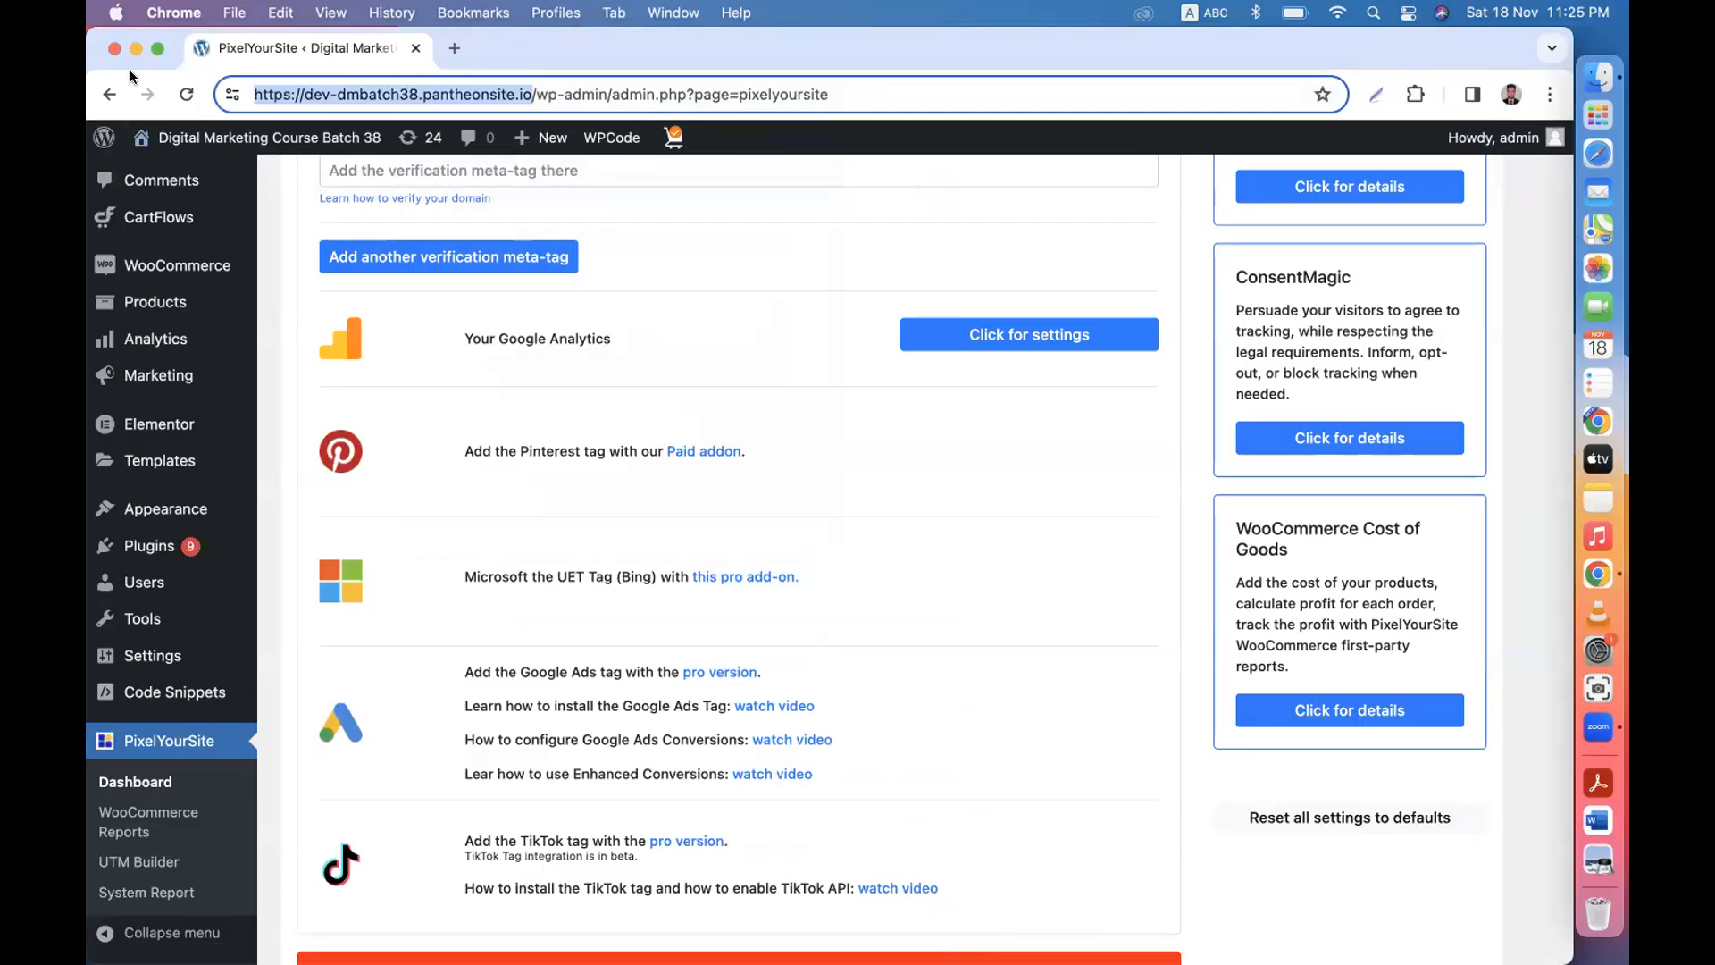
Paste the store address into a new tab beside TikTok Events Manager
left_click(106, 45)
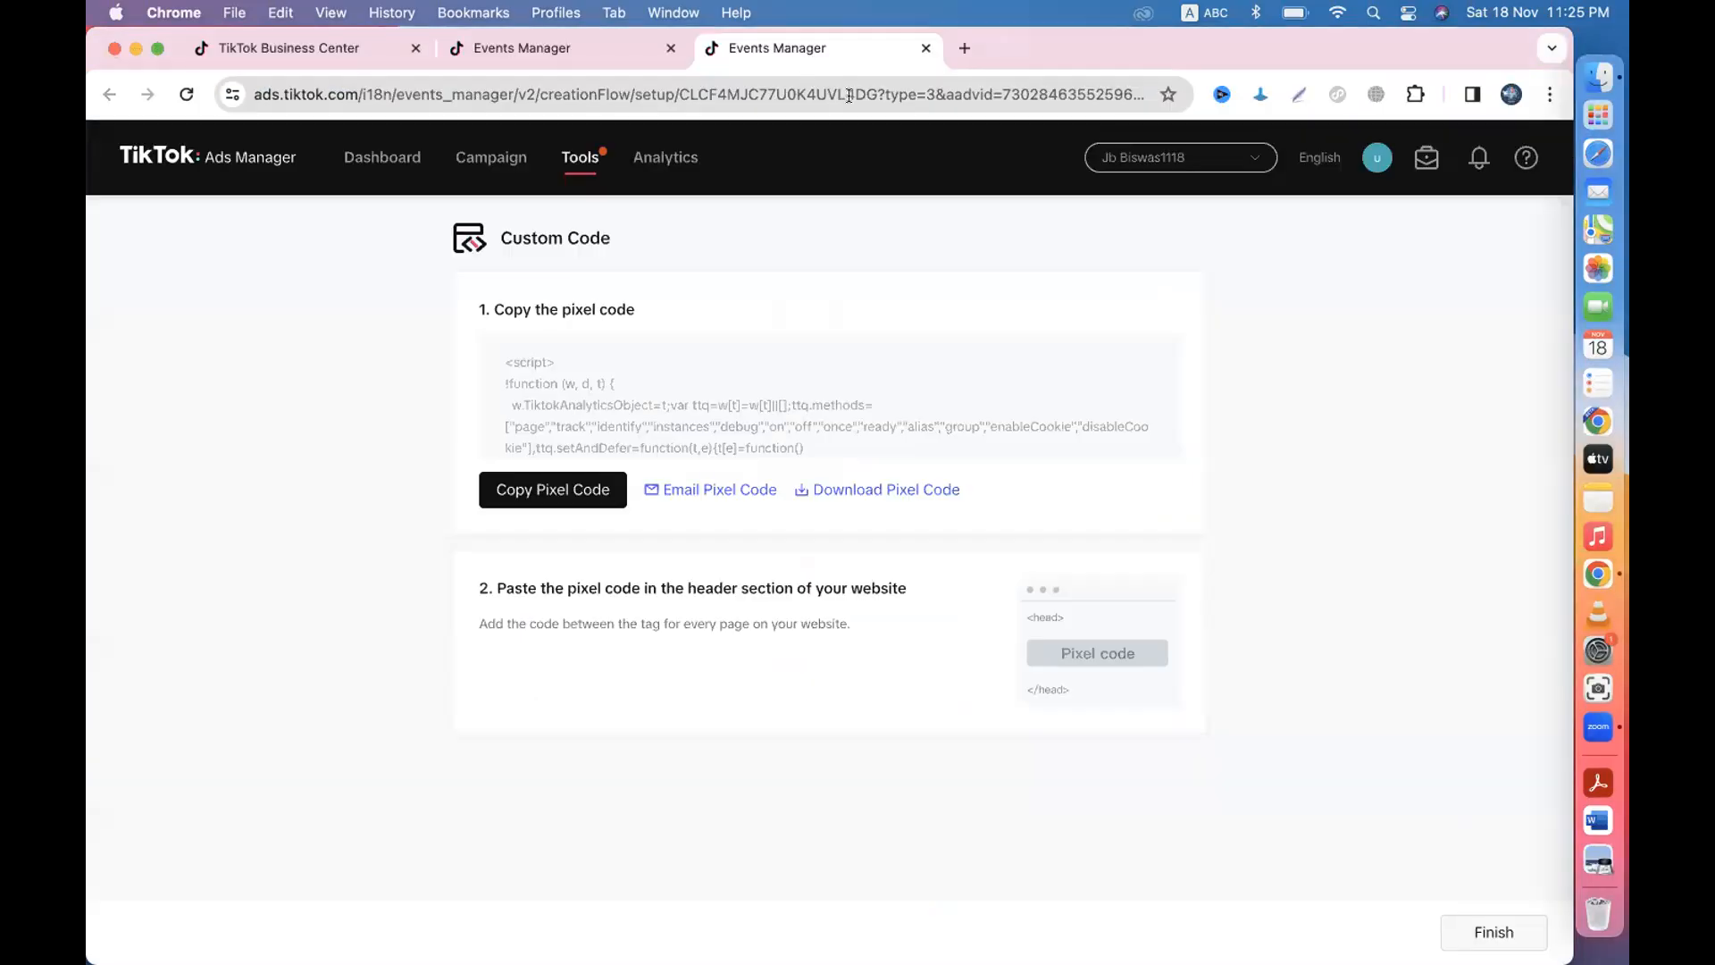
left_click(963, 43)
key("super+v")
Load the store, finish the Batch-41 Pixel custom-code setup, and open the store's Women category
key("Return")
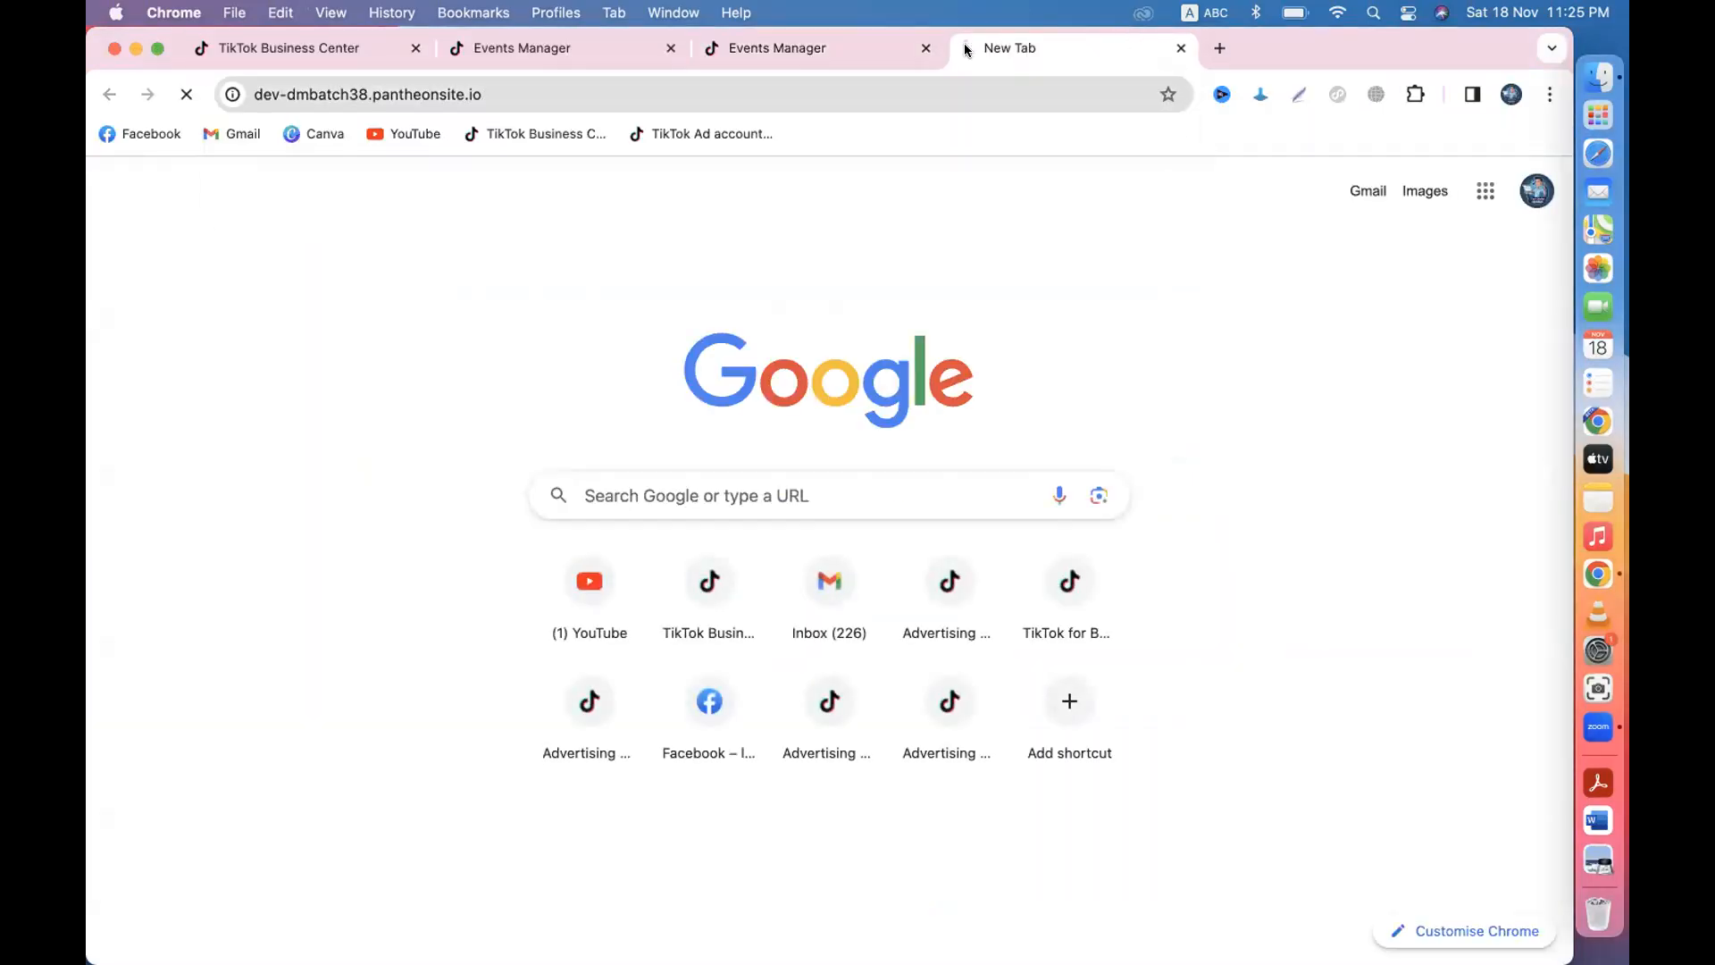
left_click(833, 40)
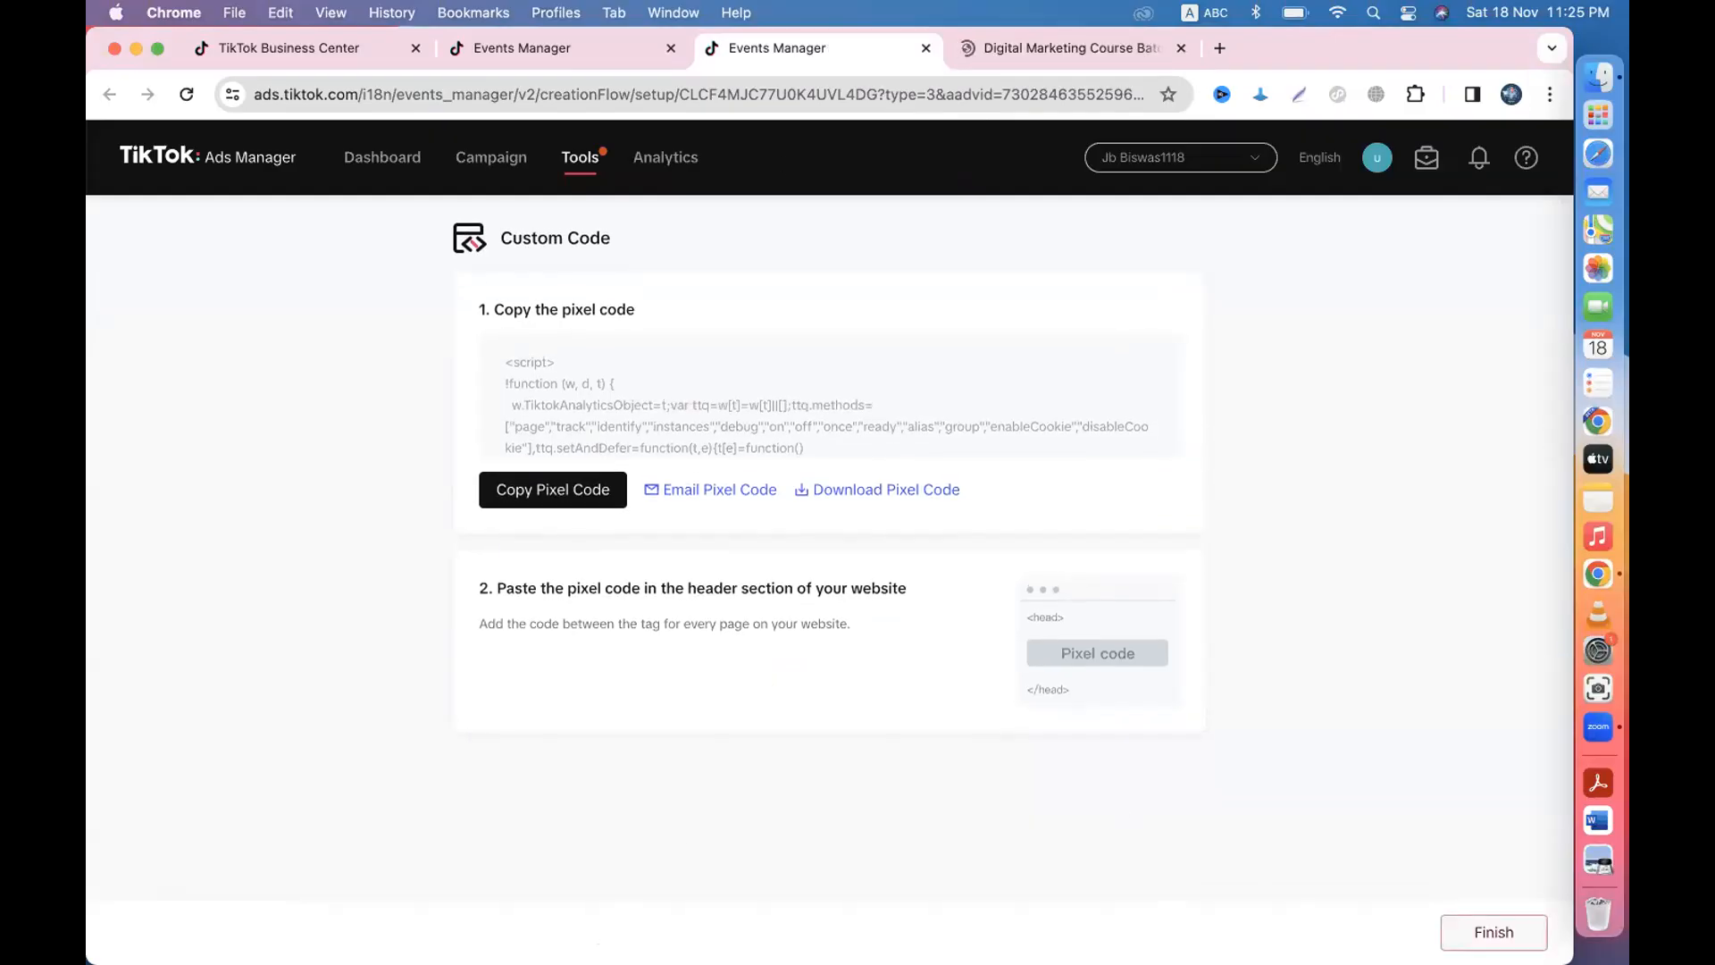
left_click(1493, 932)
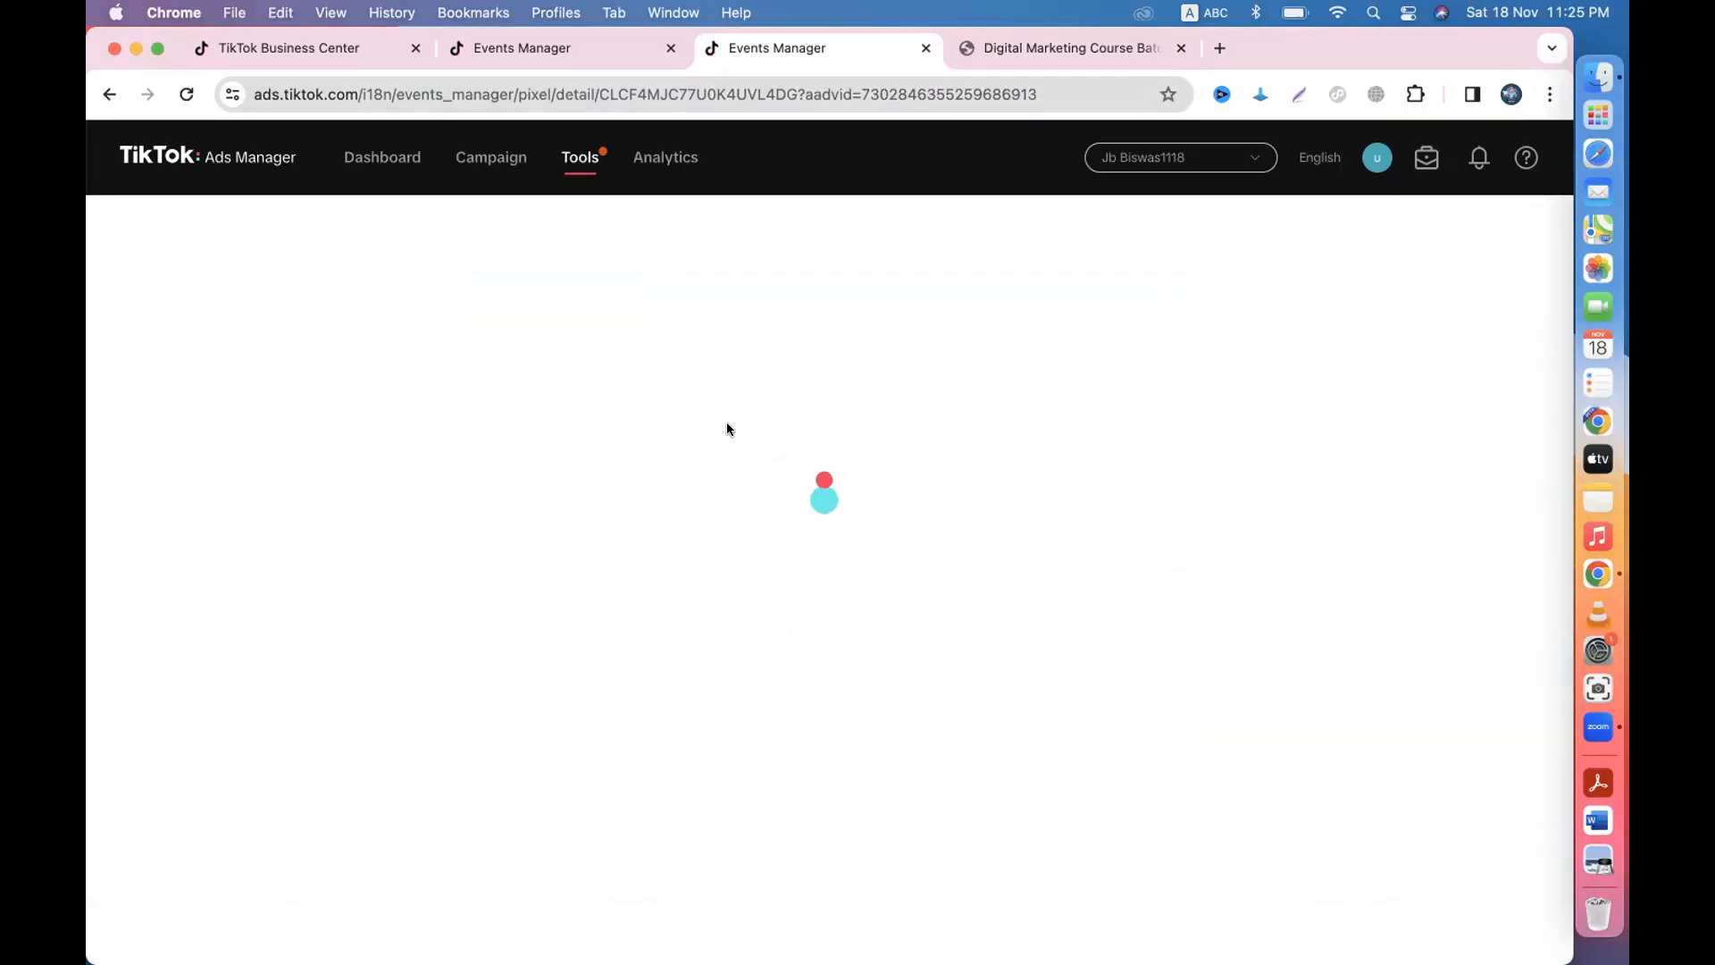
left_click(1078, 51)
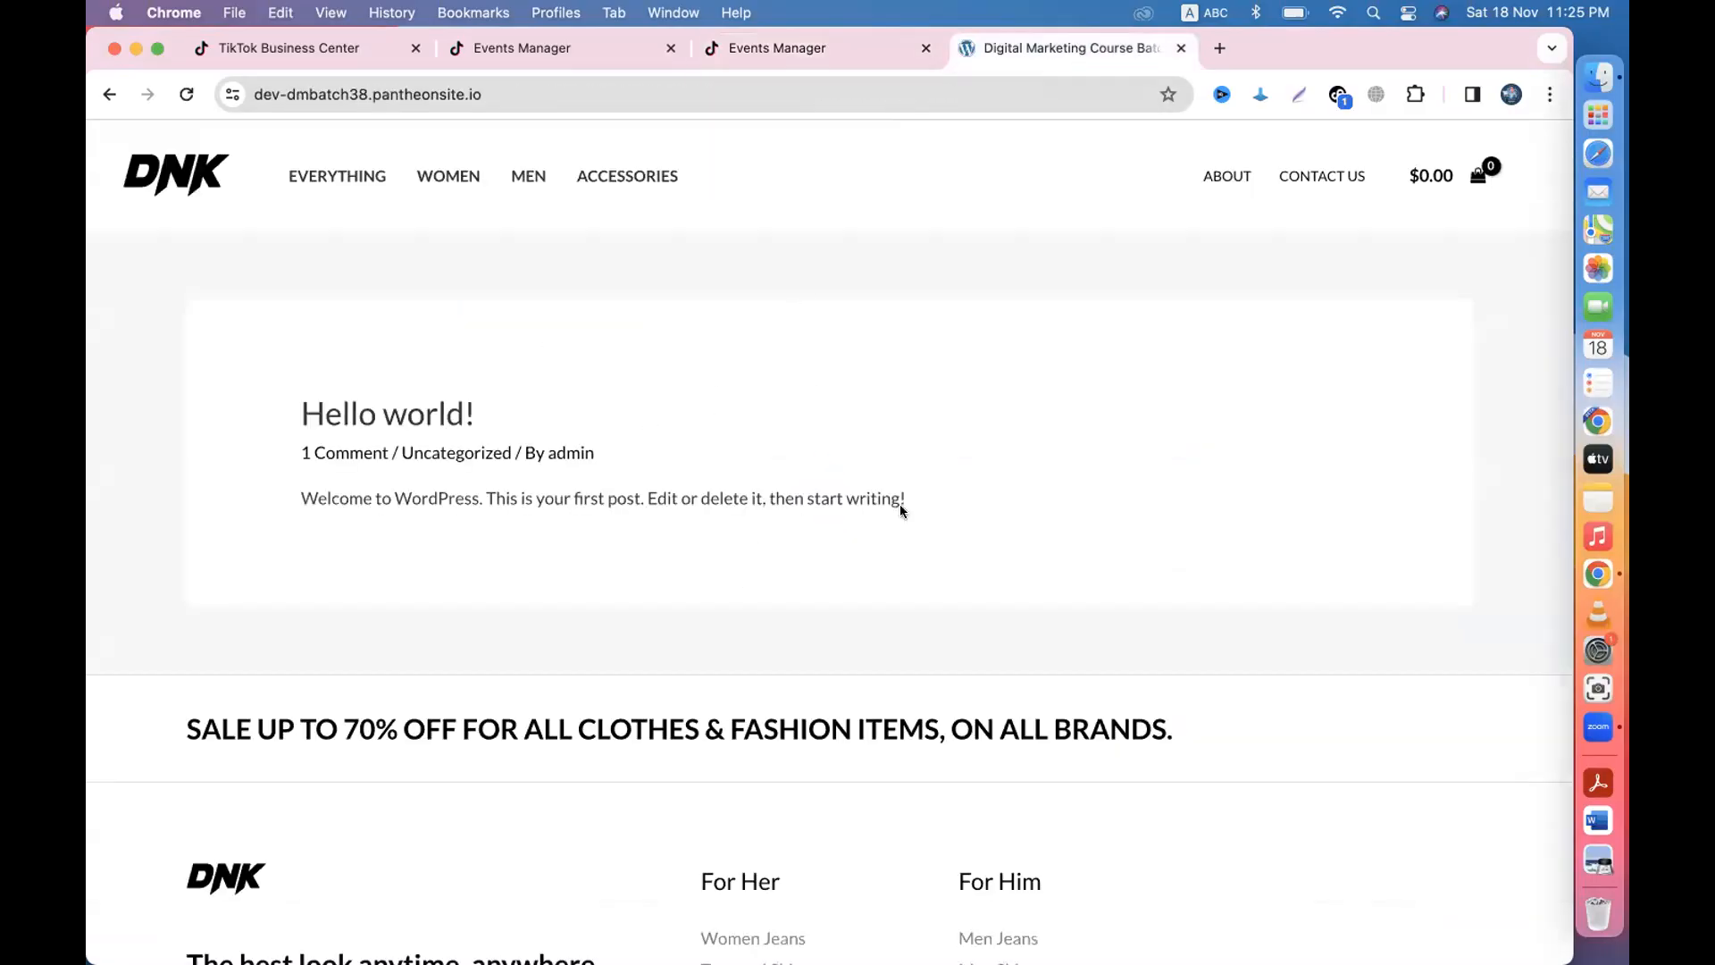
left_click(442, 175)
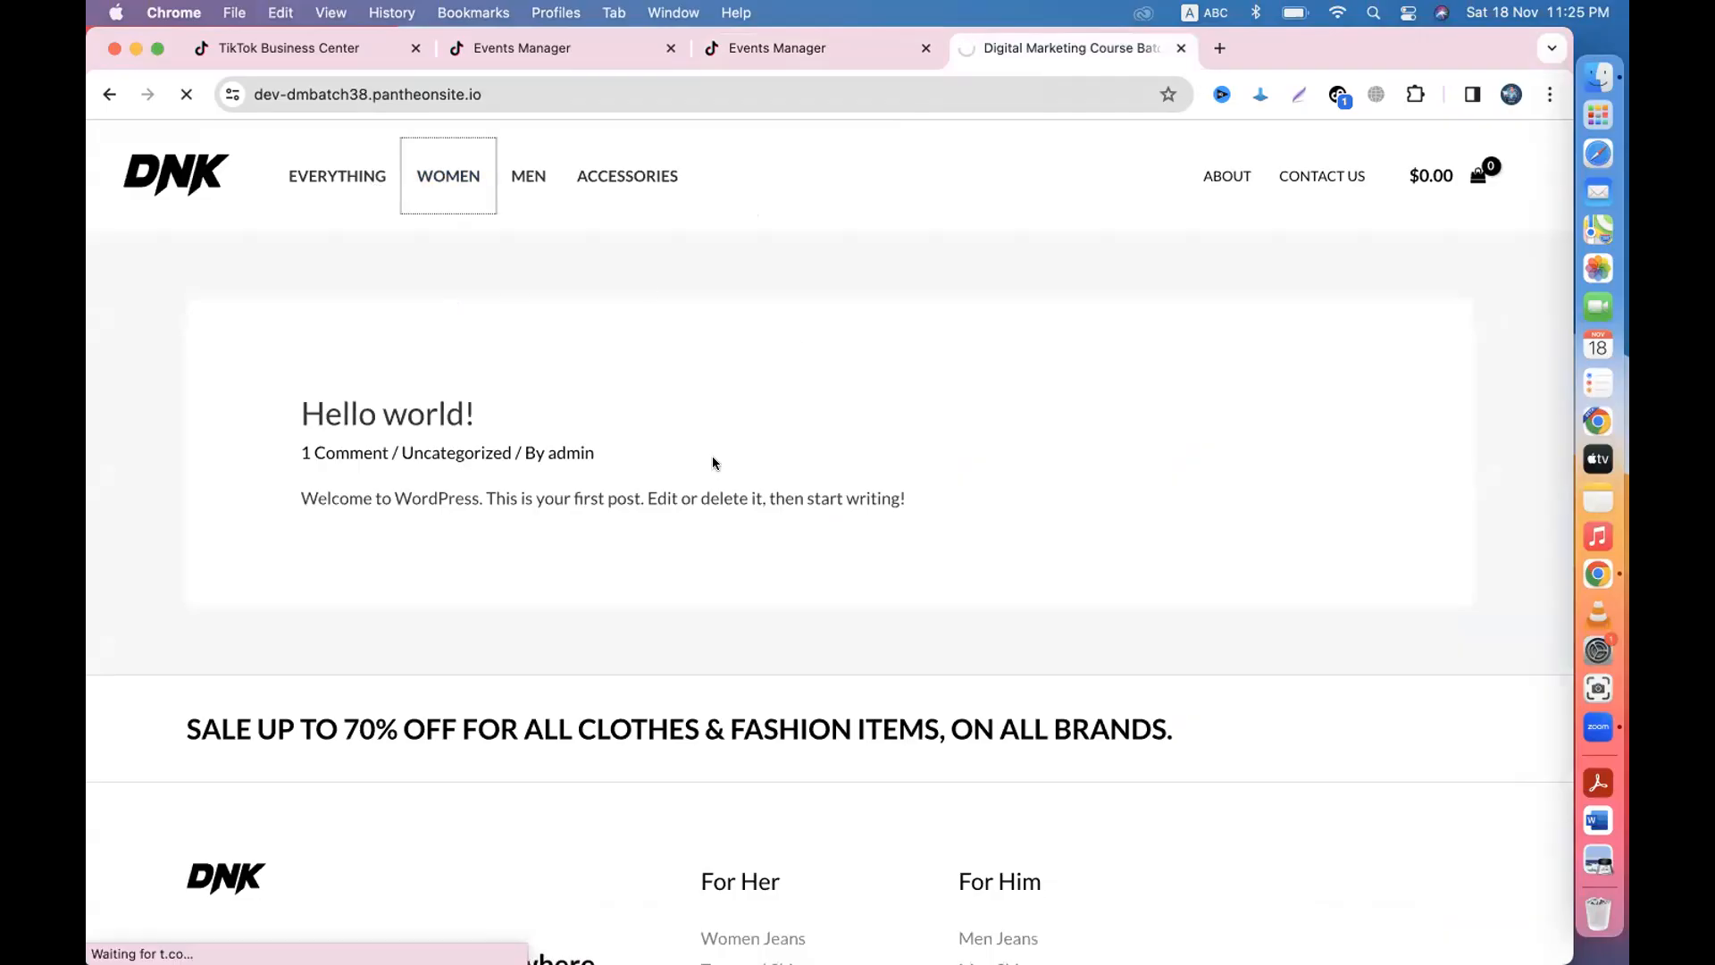
scroll(855, 537, "down", 4)
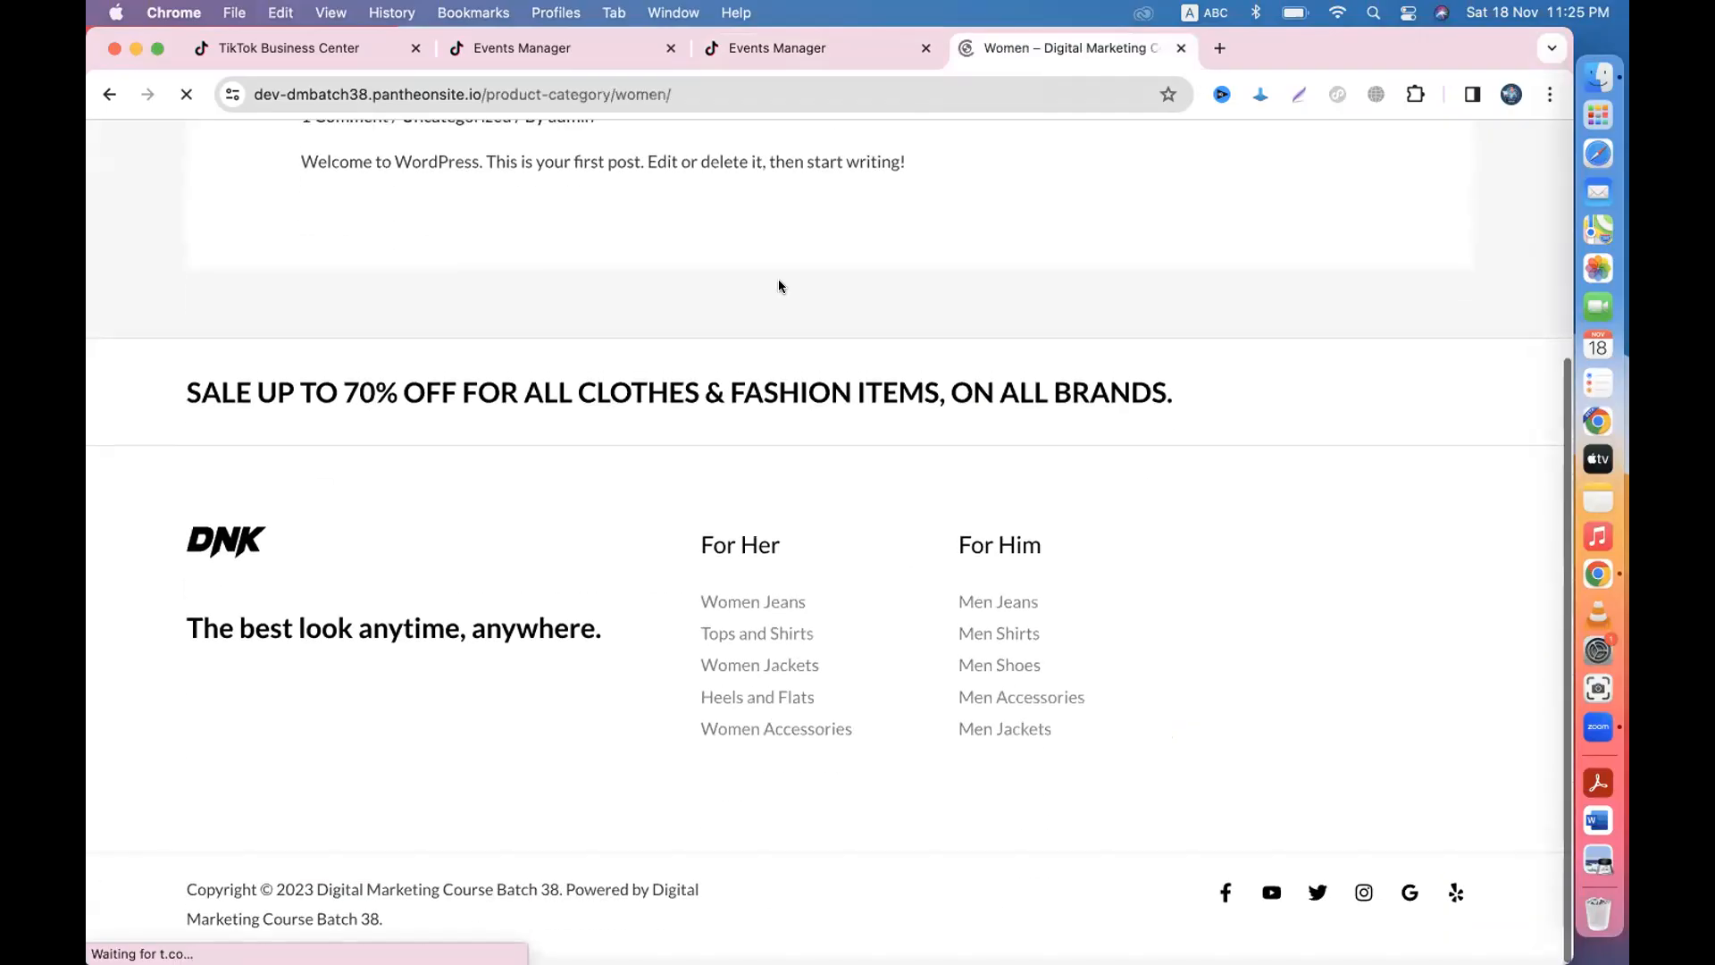
Copy the Batch-41 Pixel ID from its details page and return to the Women page
left_click(792, 46)
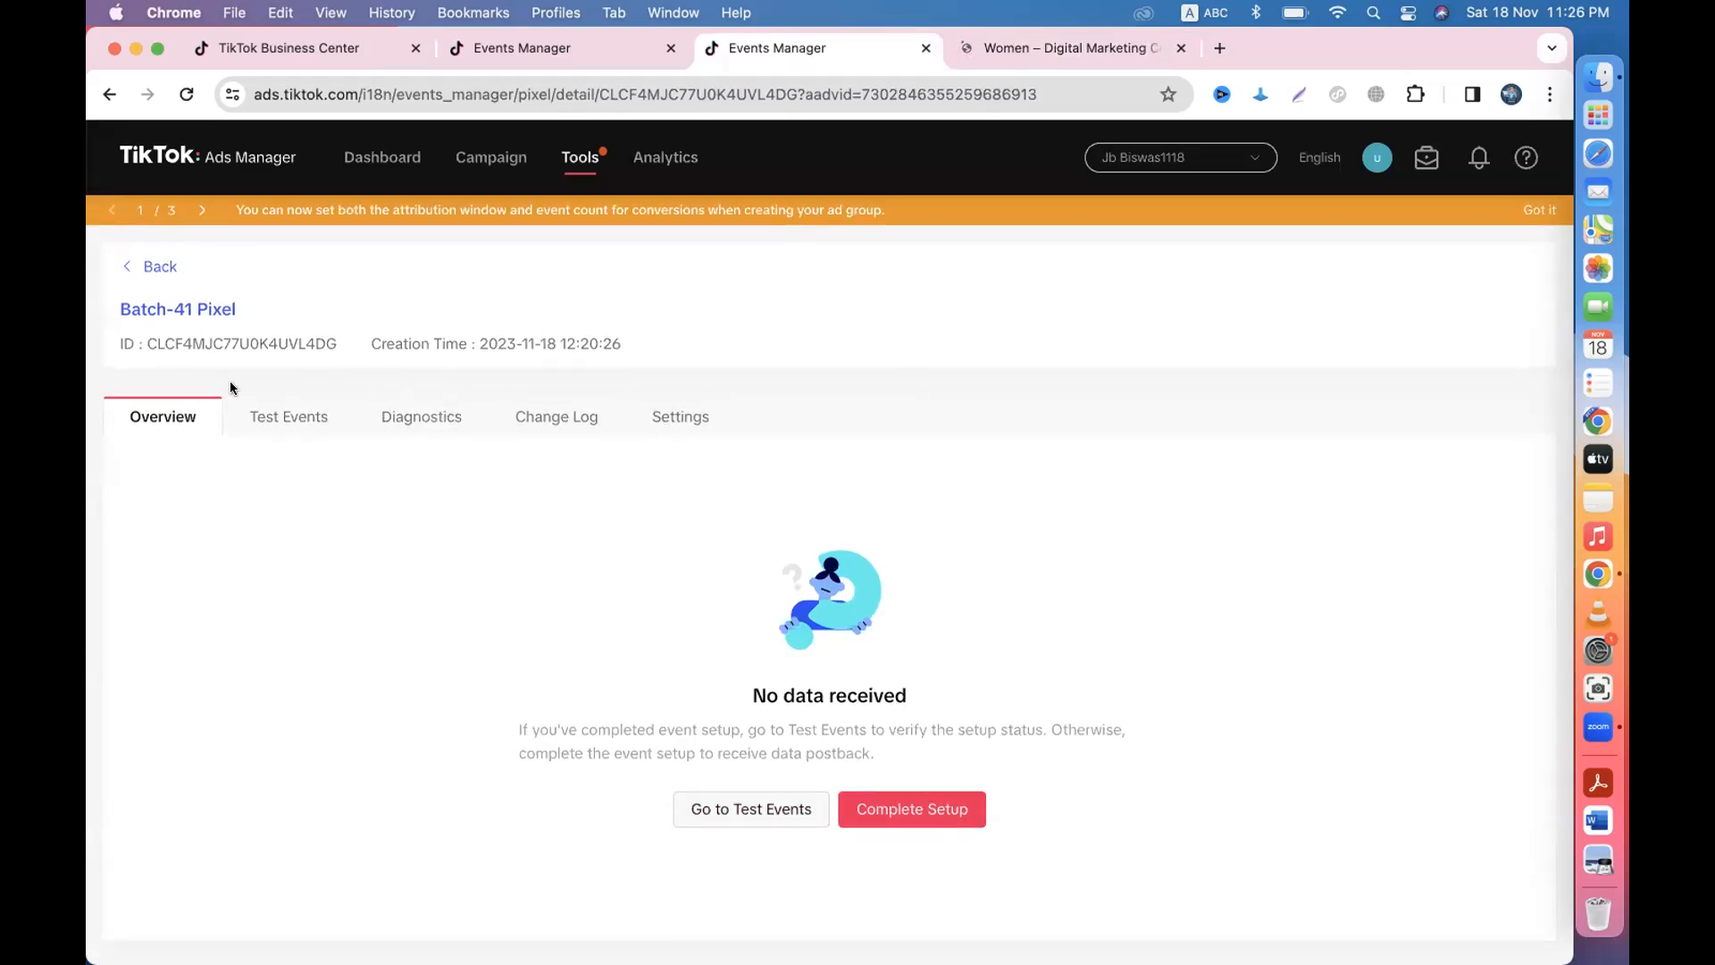
left_click_drag(147, 340, 334, 346)
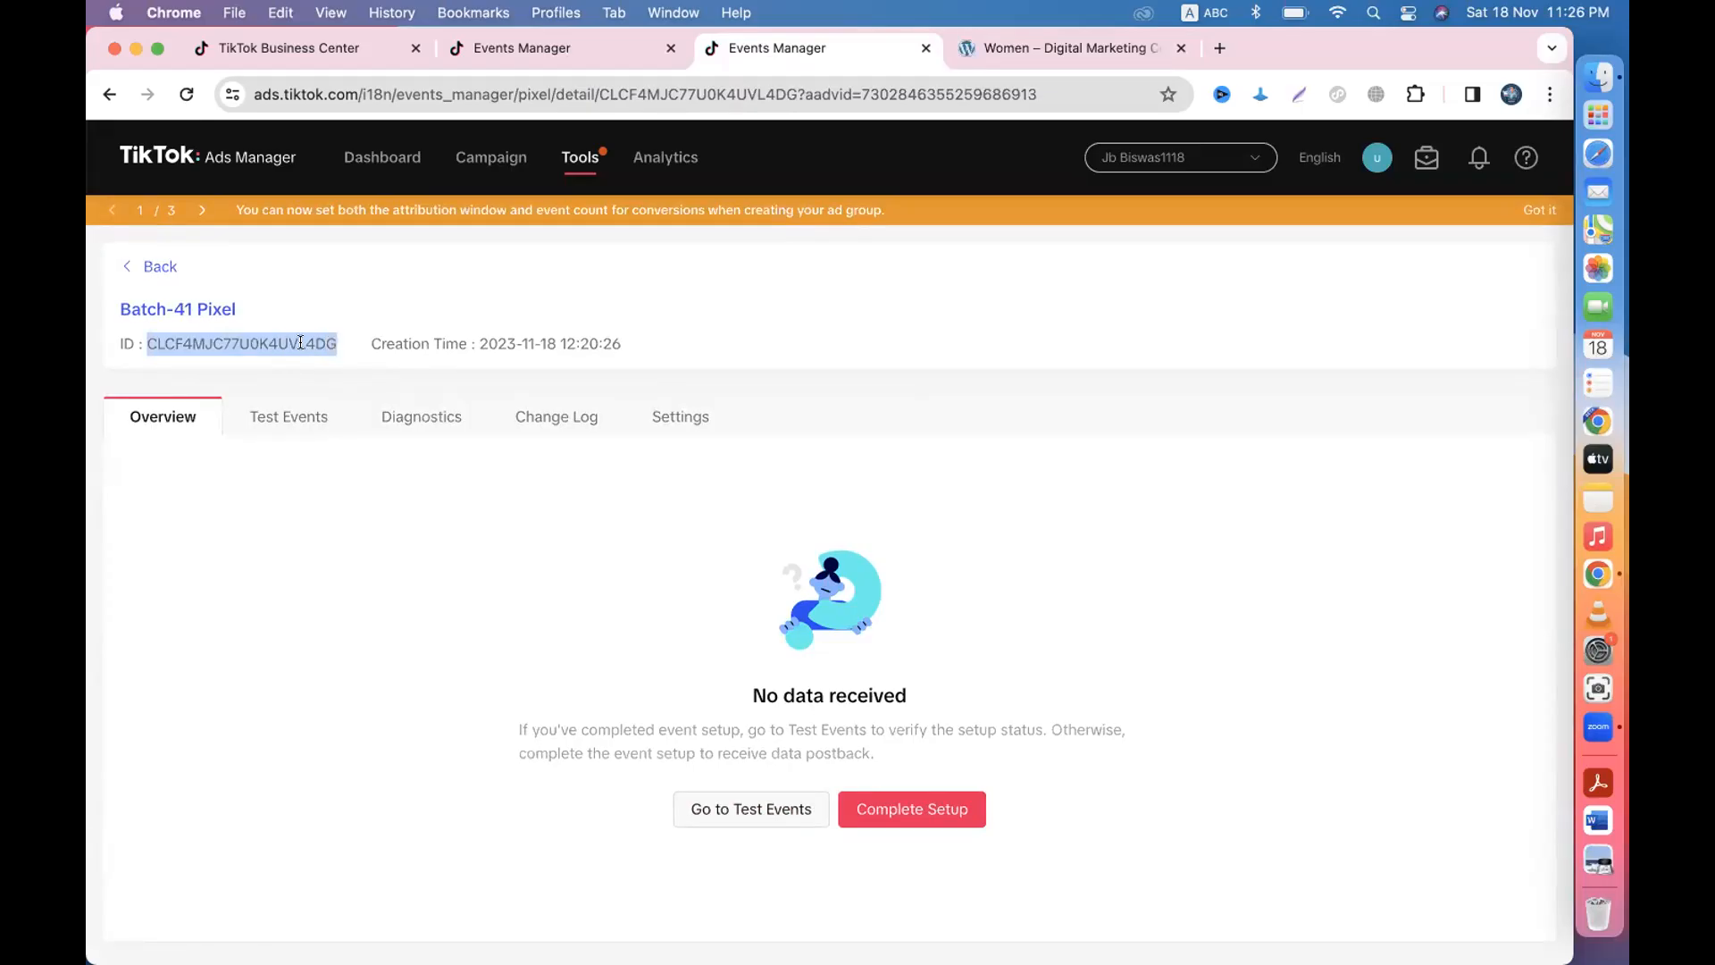
right_click(300, 345)
left_click(353, 393)
left_click(1058, 50)
scroll(904, 518, "down", 15)
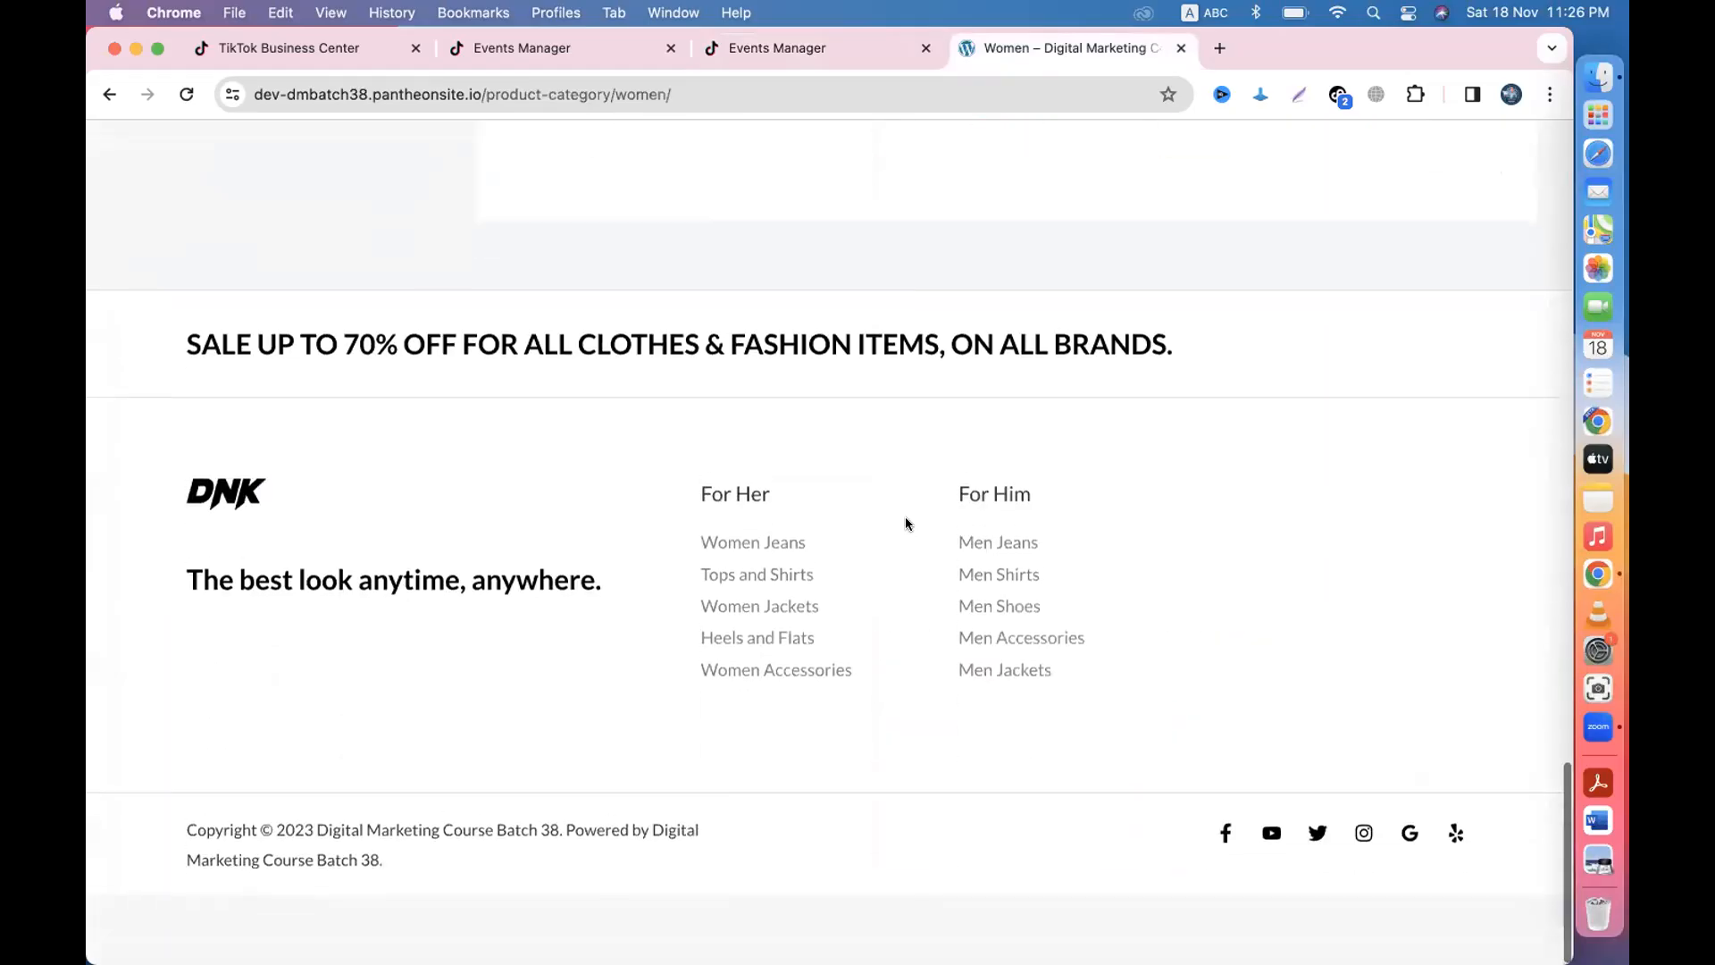
scroll(904, 518, "up", 15)
left_click(1219, 47)
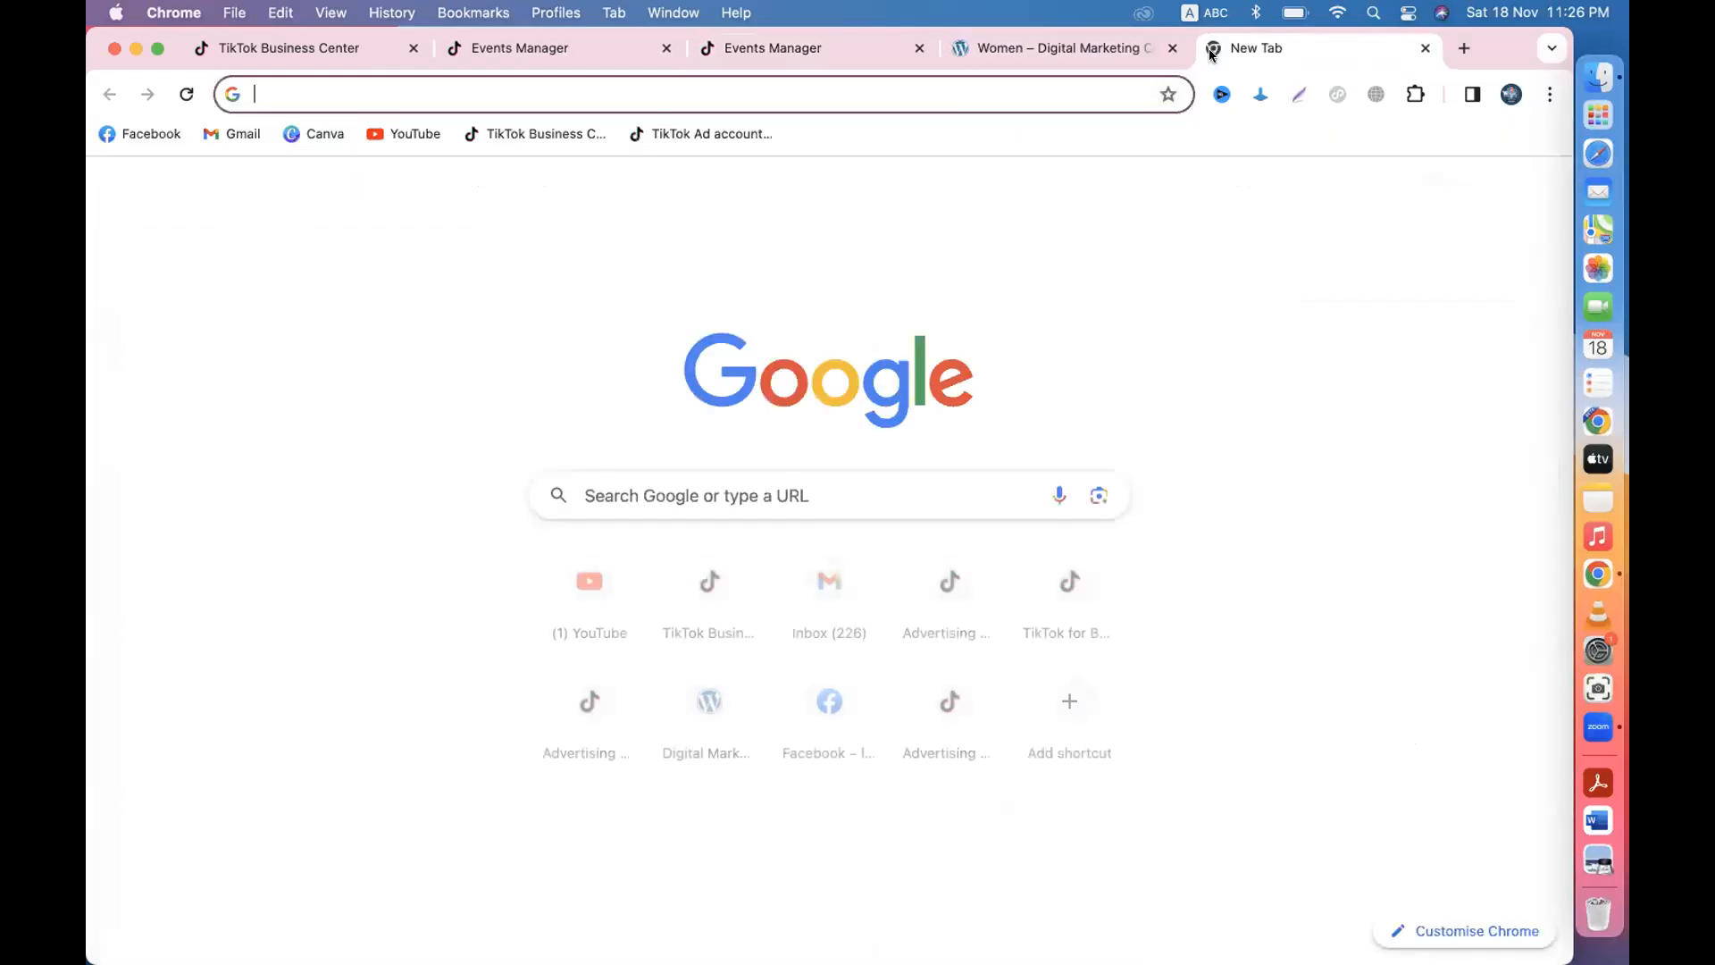
Find the TikTok Pixel Helper extension and check it detects the Batch-41 Pixel on the Women page
type("tik")
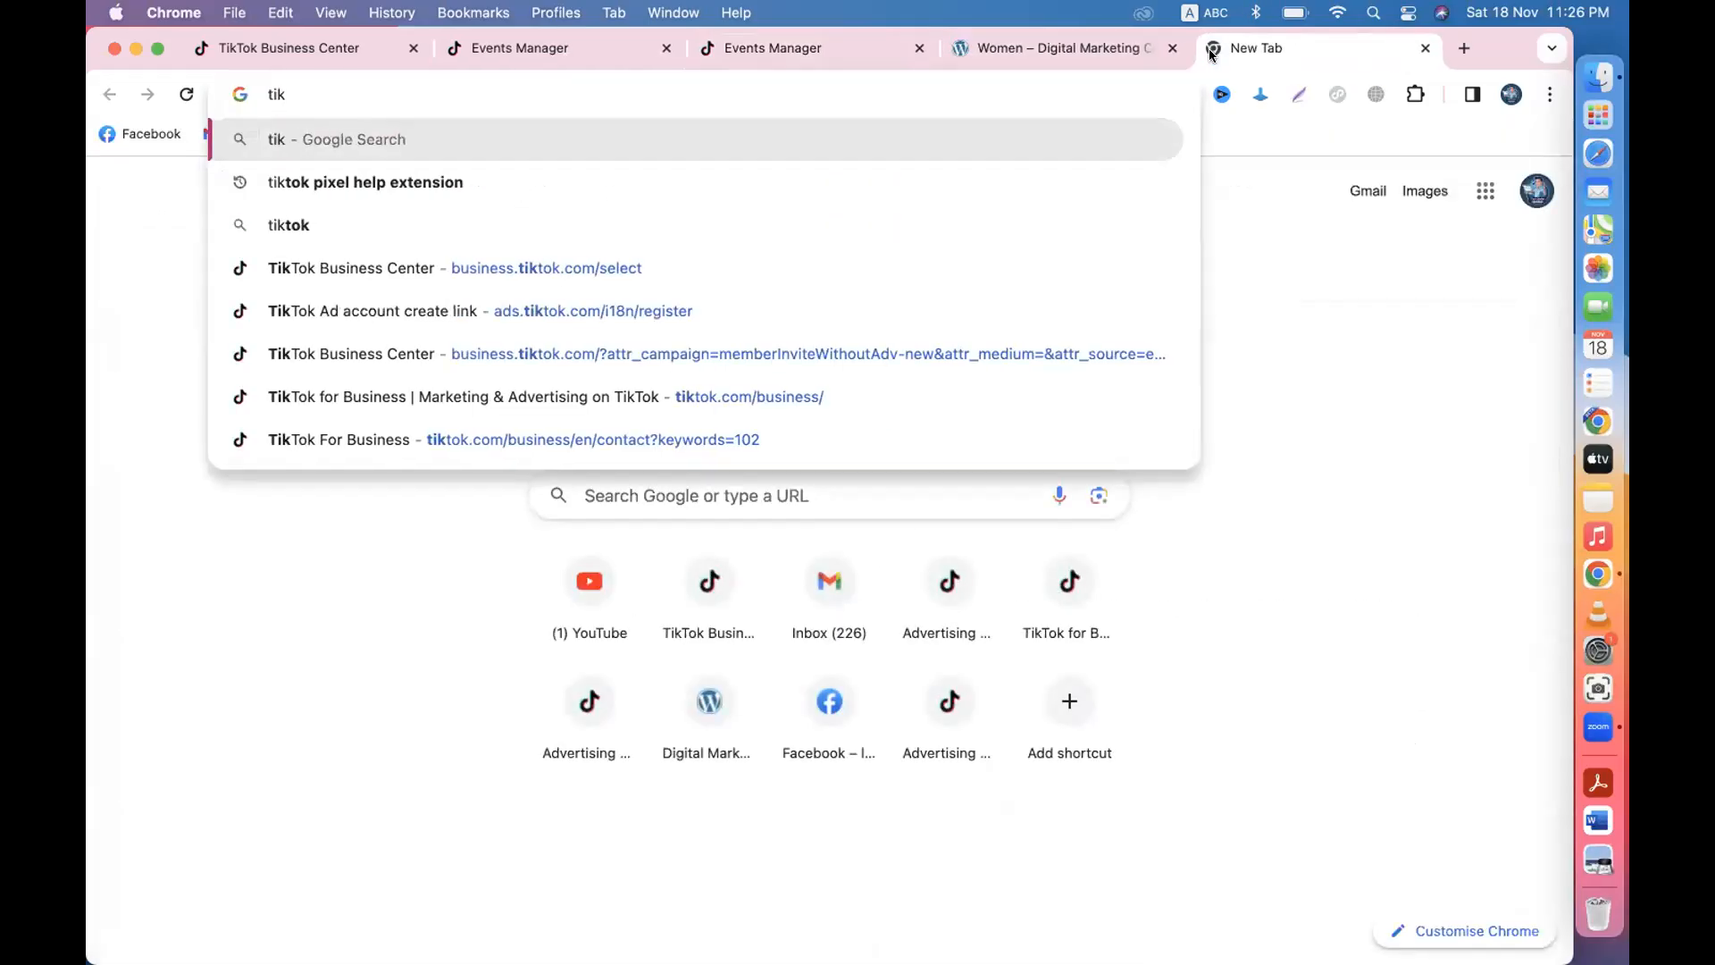
left_click(523, 183)
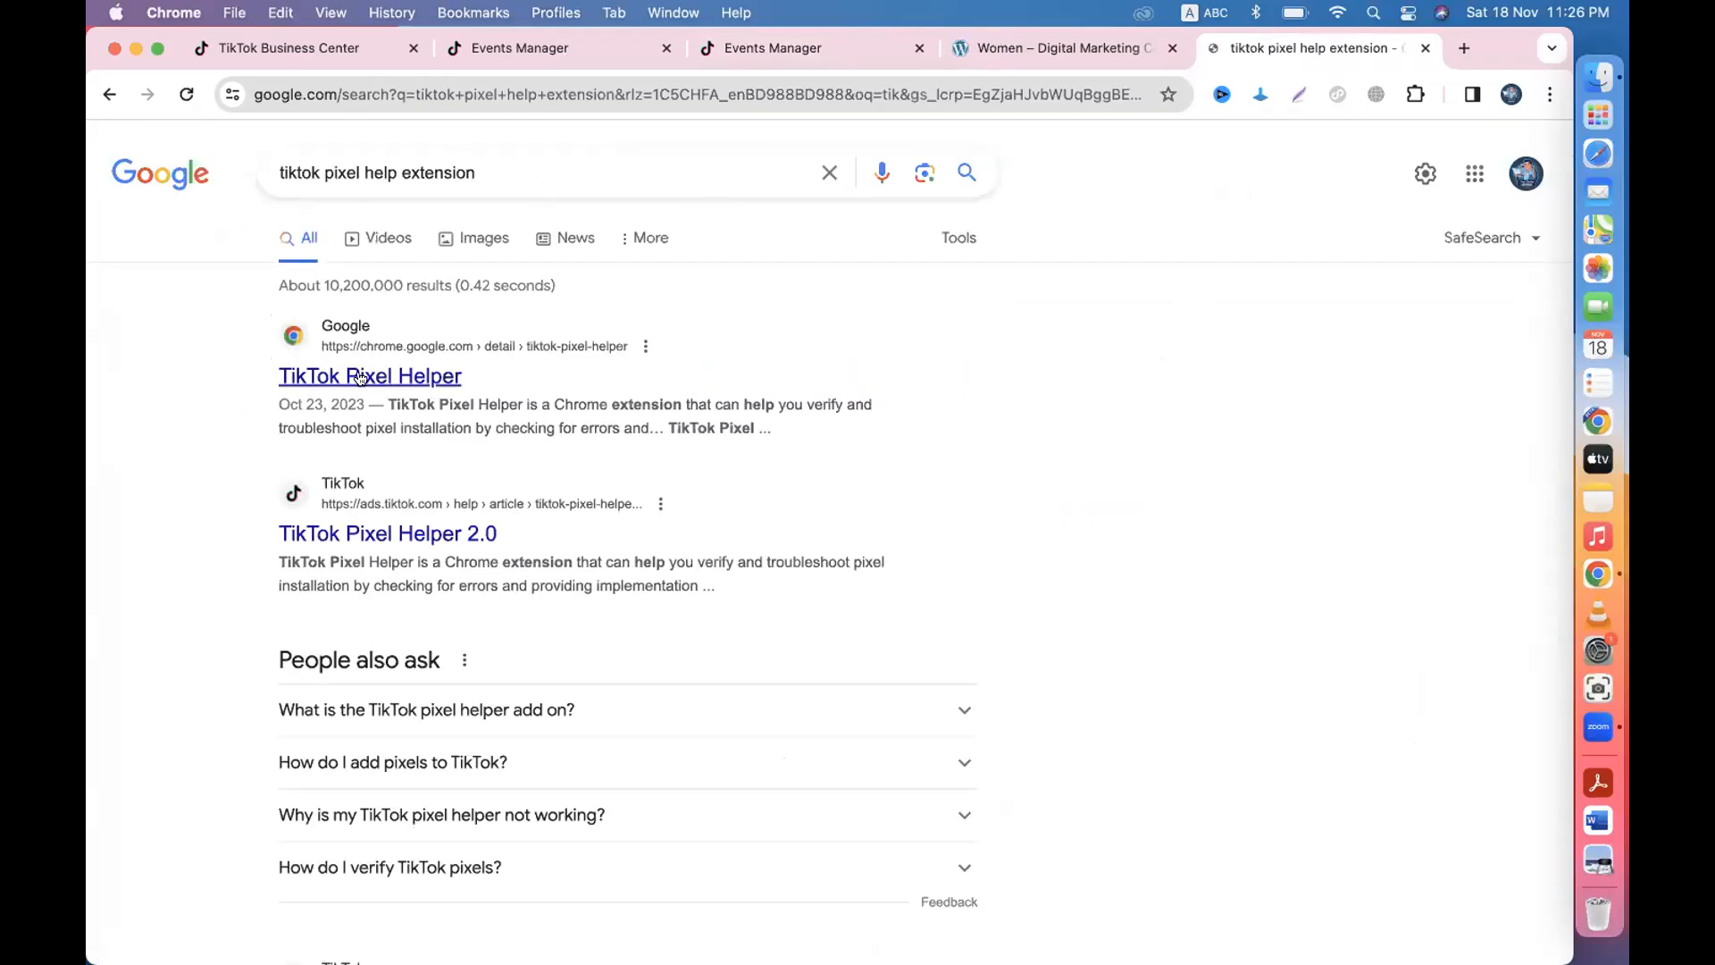
left_click(414, 368)
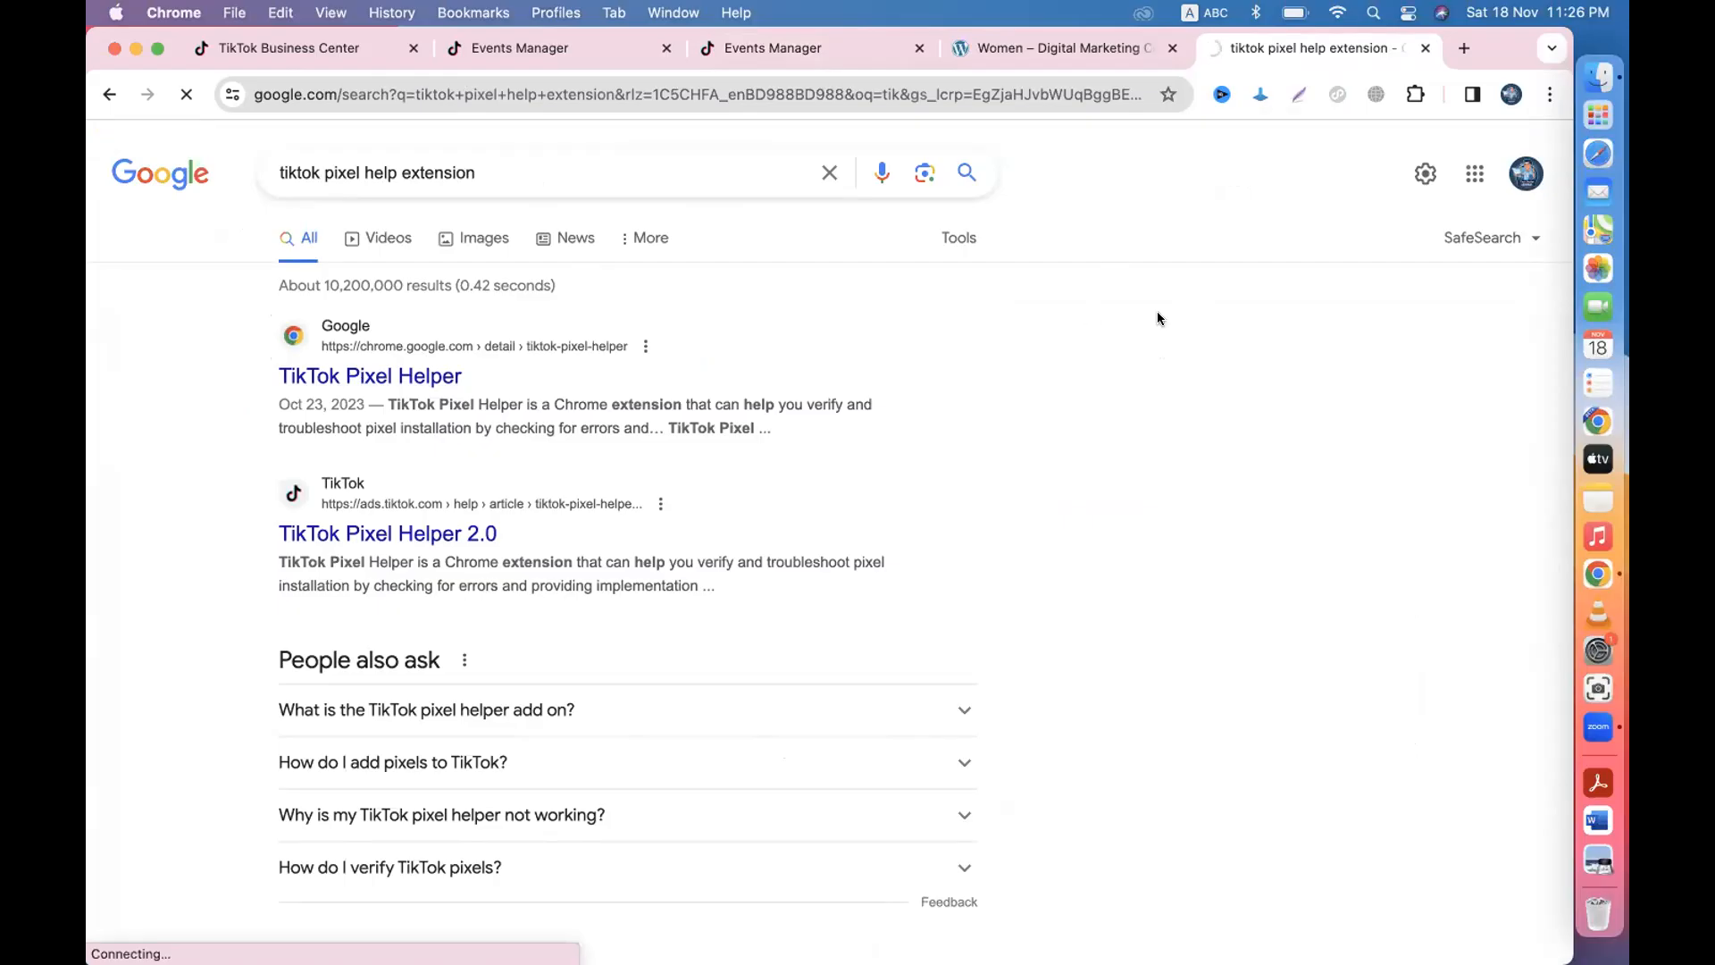
left_click(1037, 53)
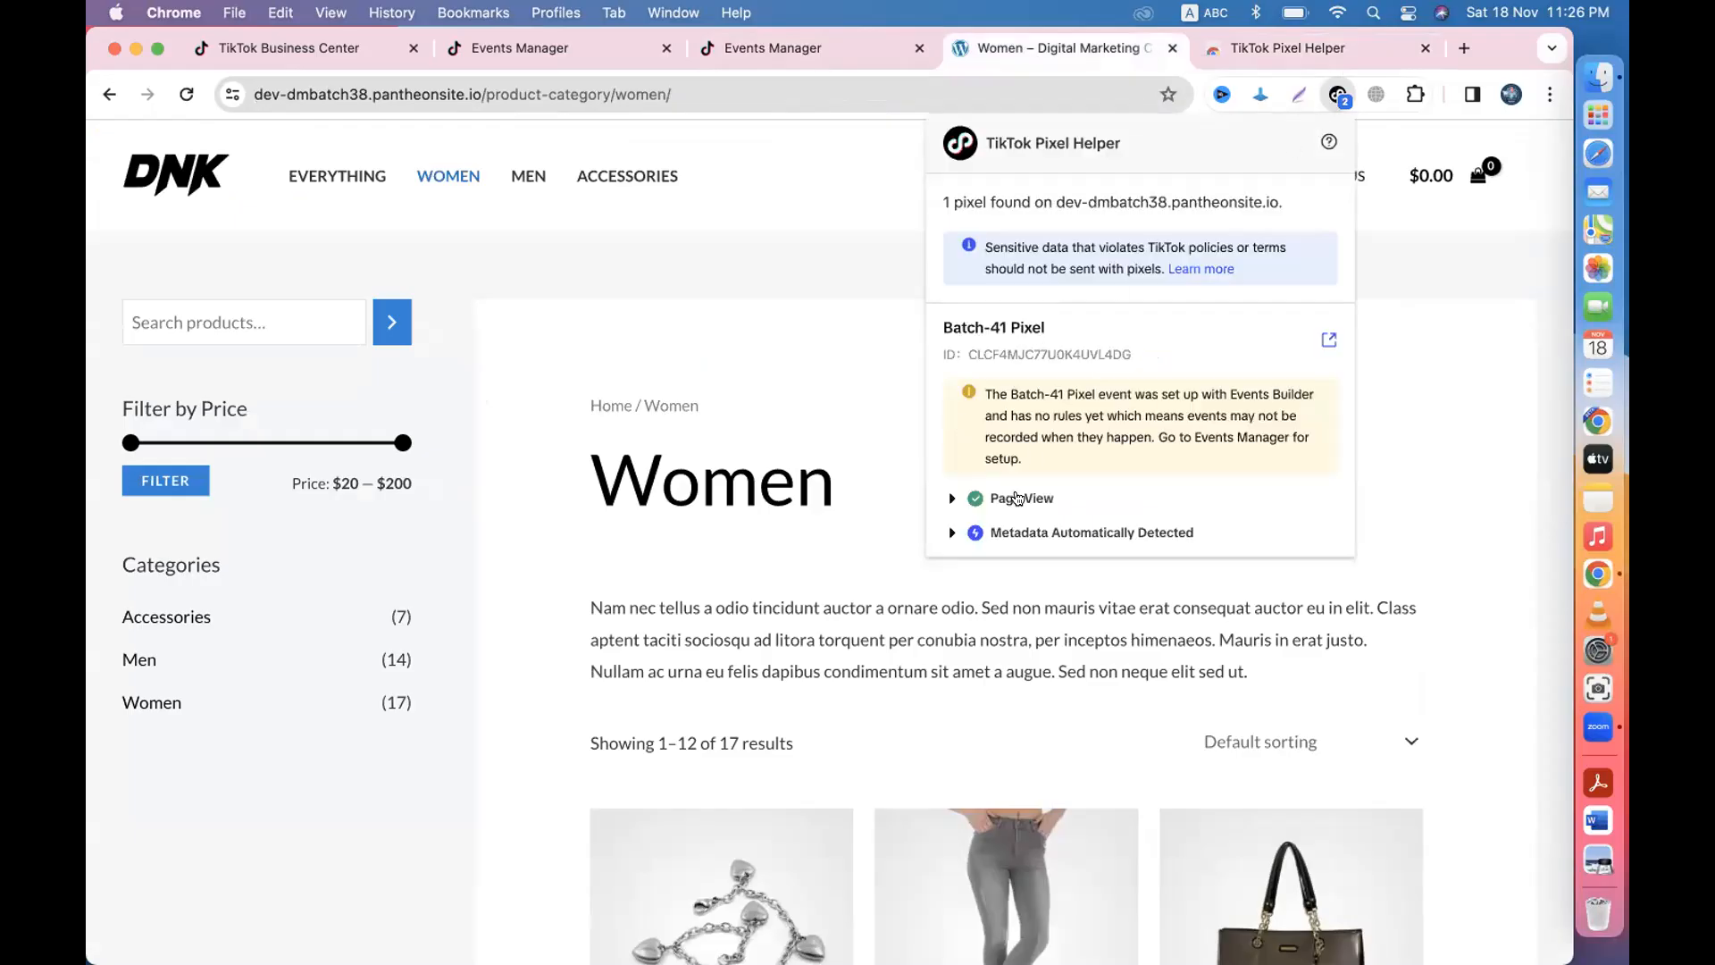
mouse_move(1096, 361)
left_click(763, 48)
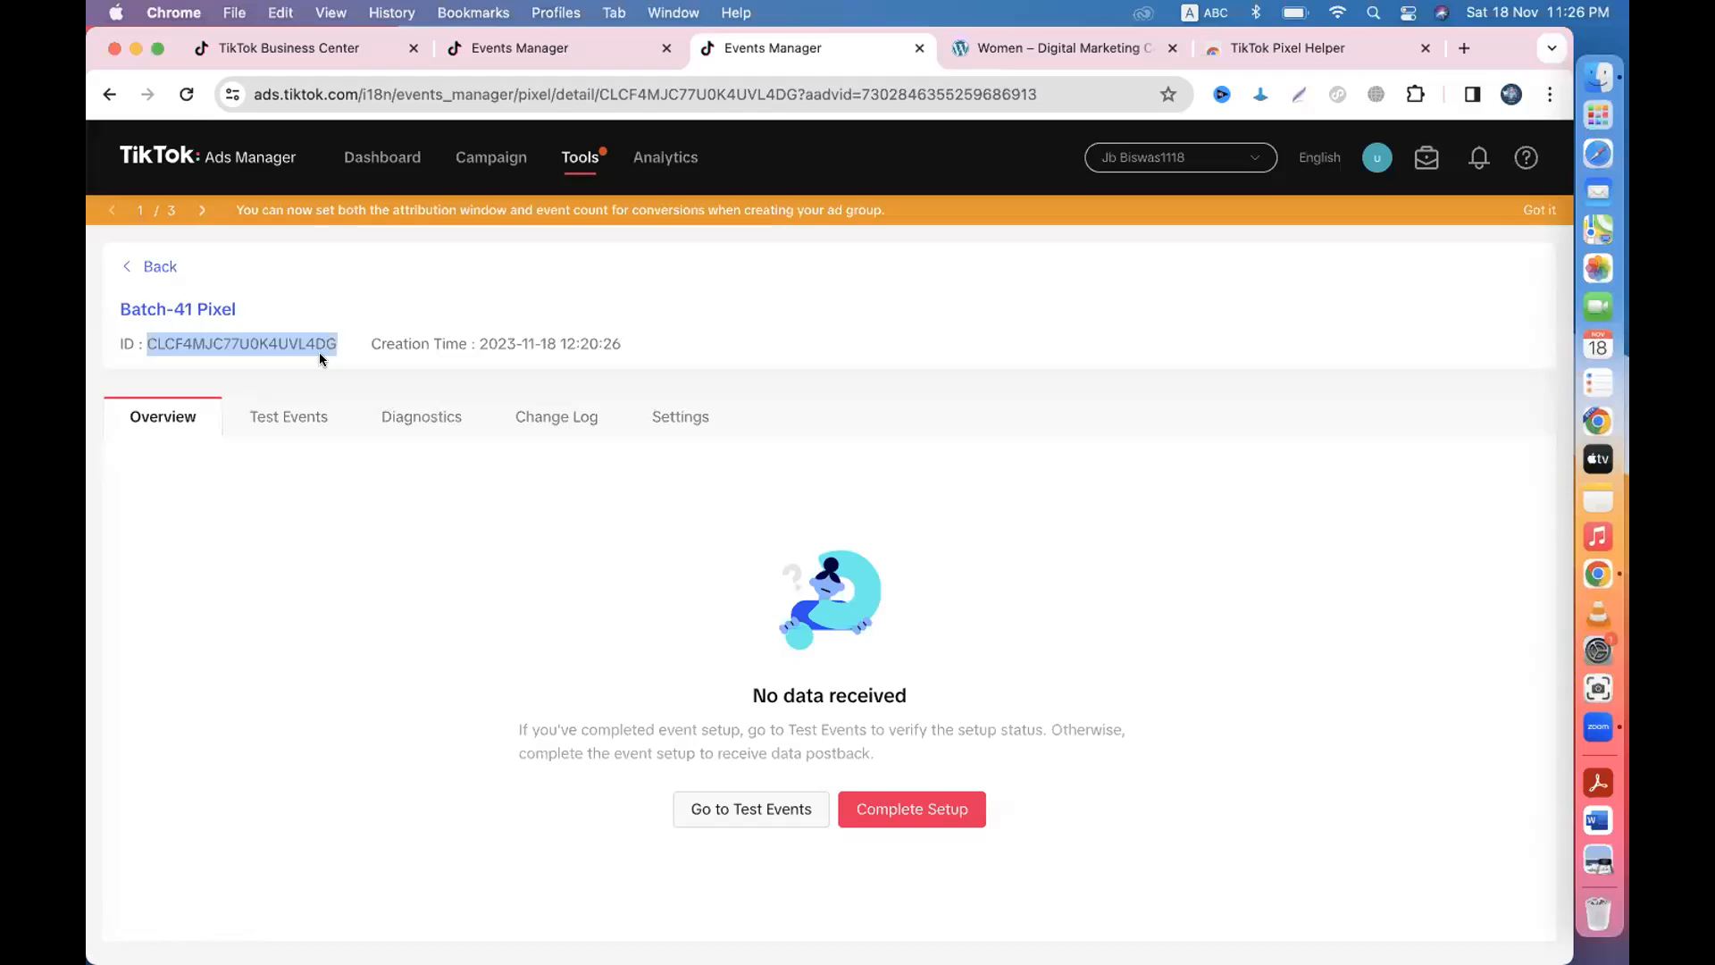
left_click(553, 530)
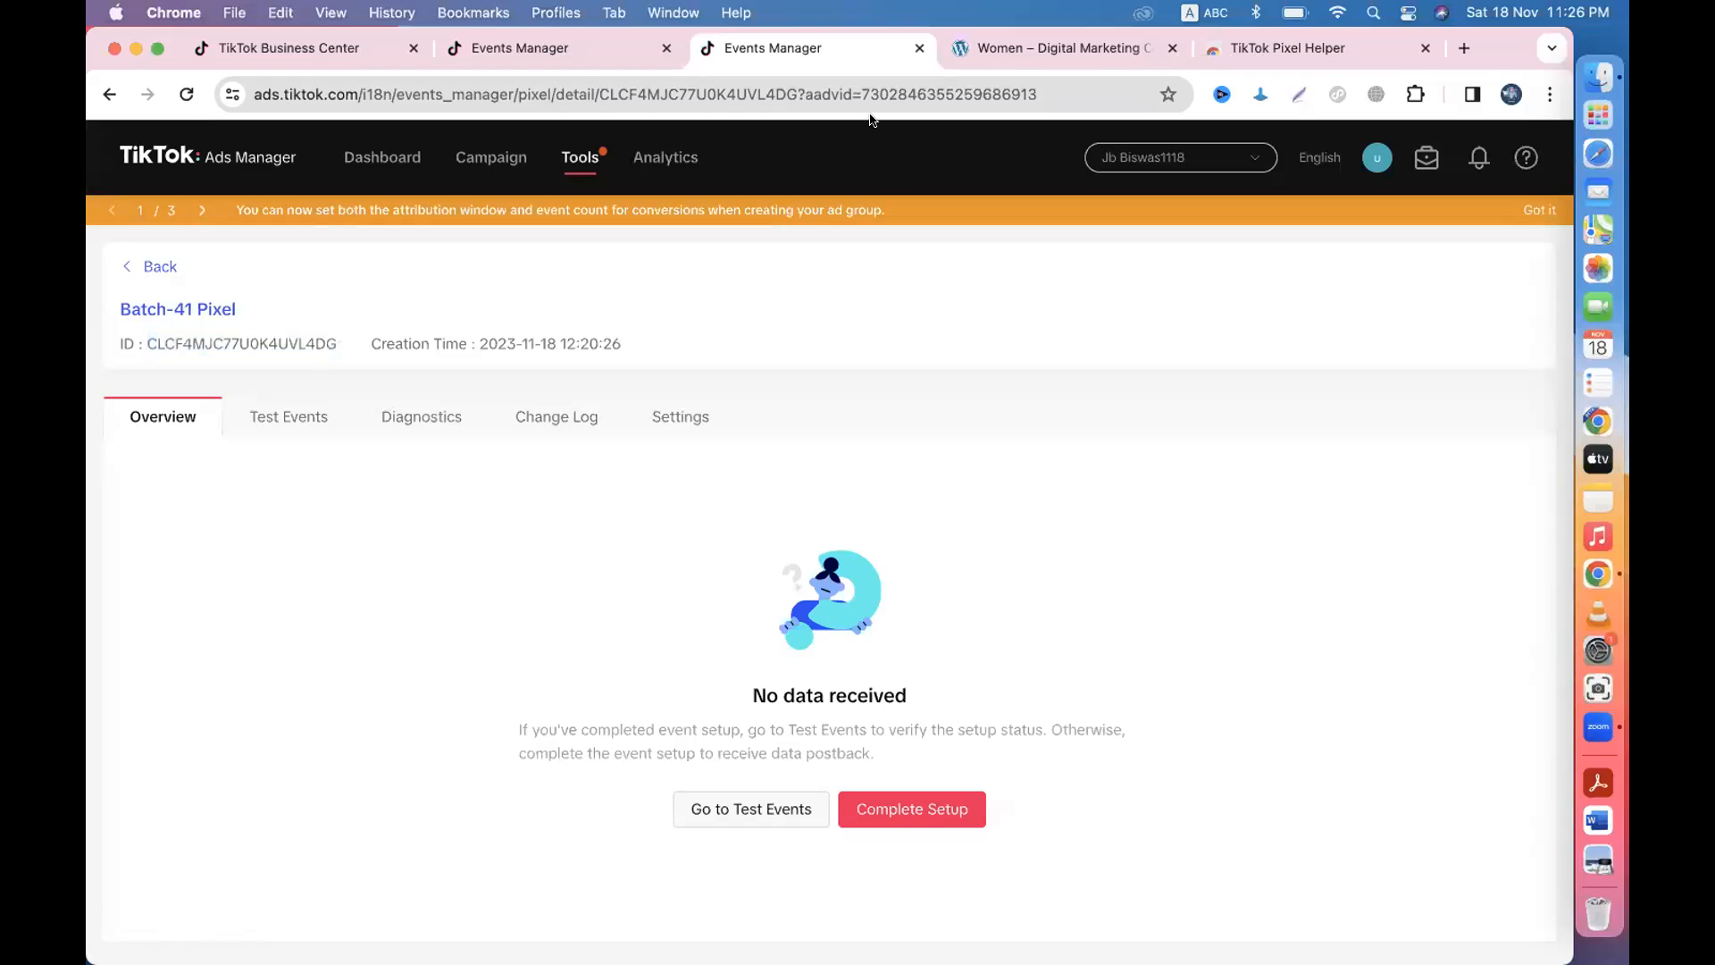
Add the Batch-41 Pixel to Business Center's Pixels by pasting its copied pixel ID
left_click(268, 49)
left_click(667, 49)
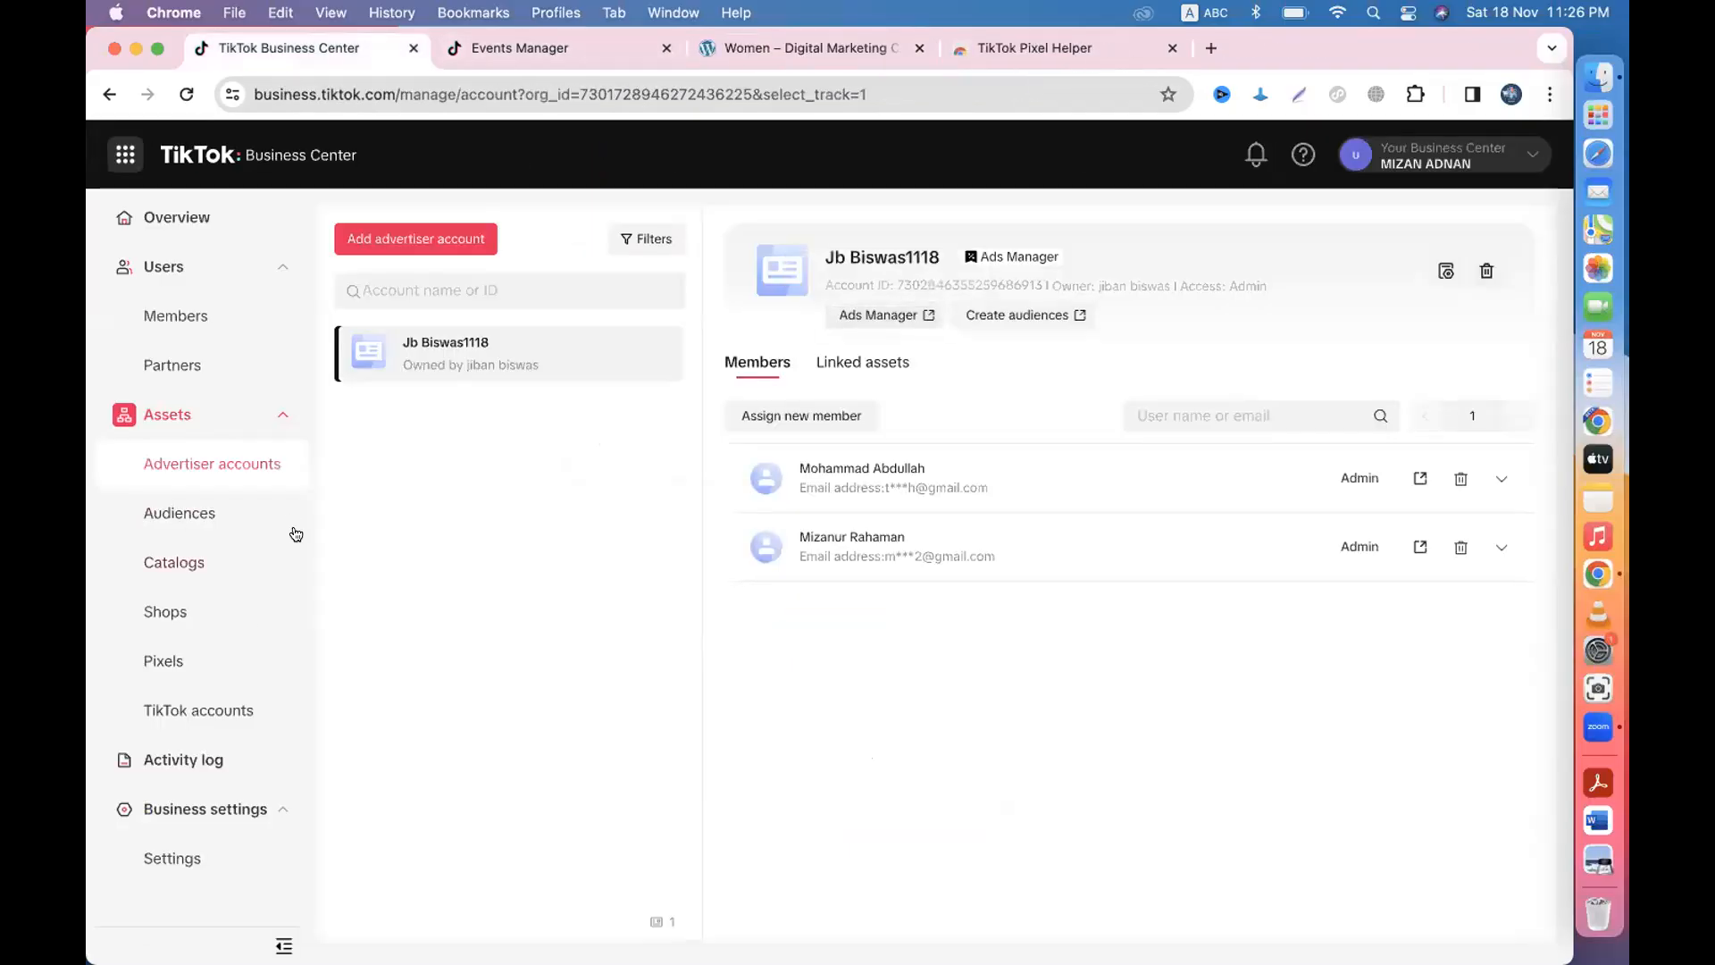
left_click(169, 662)
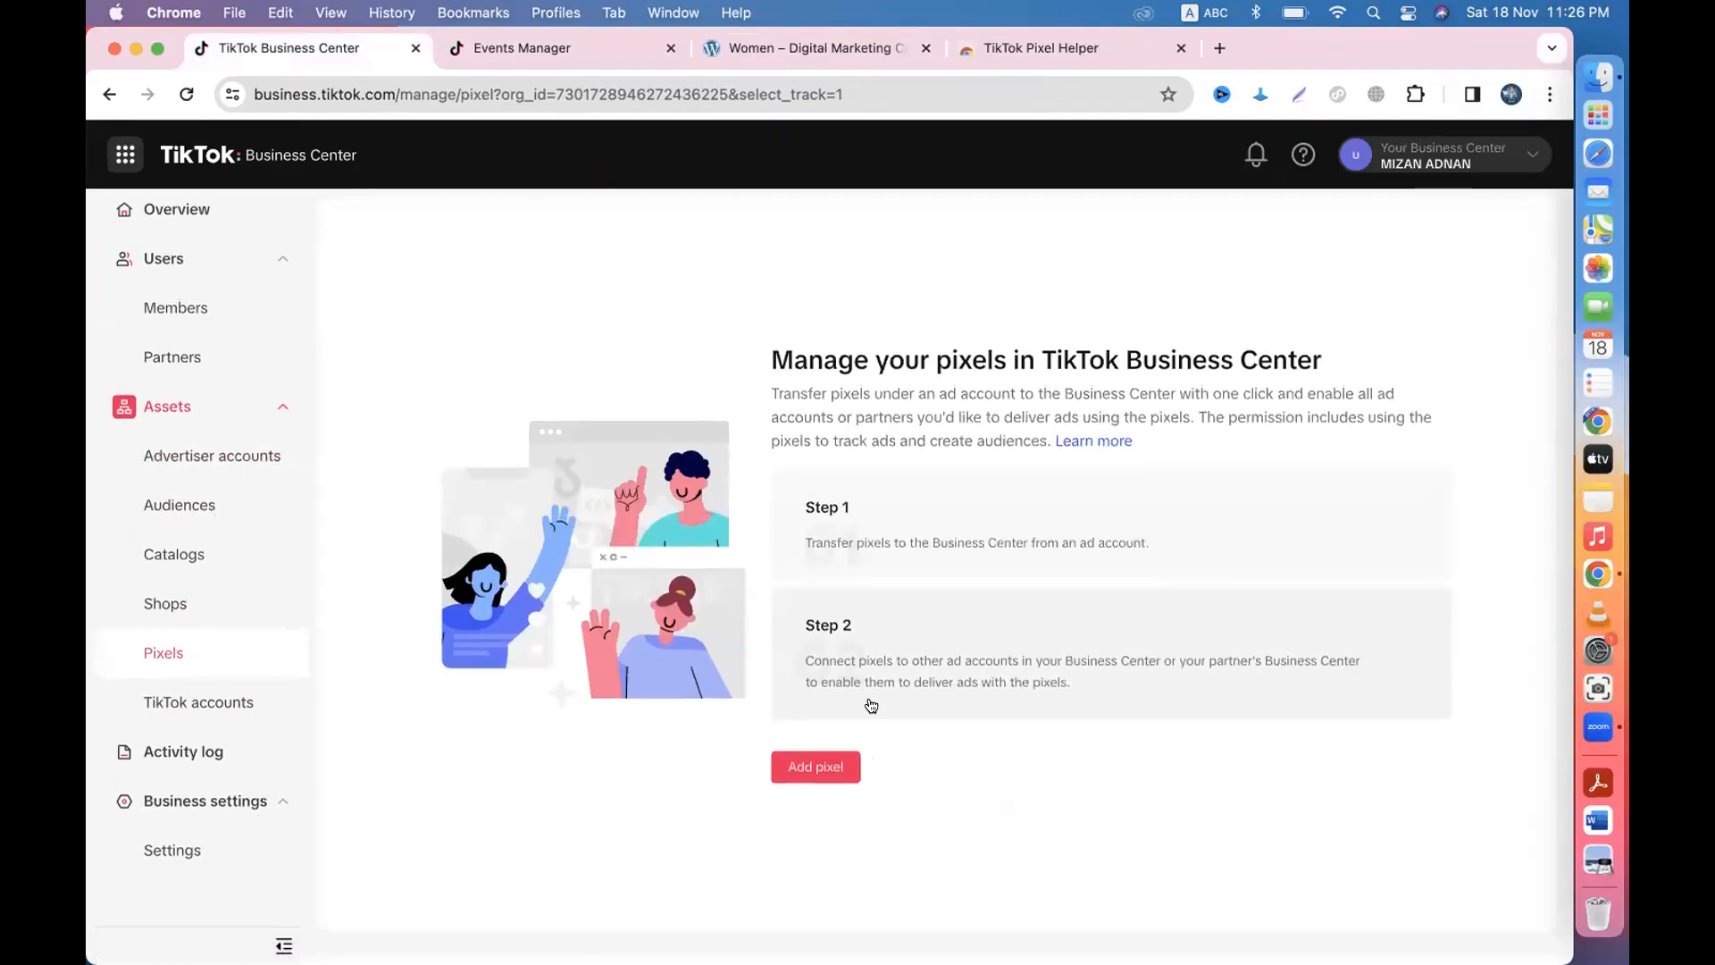
left_click(807, 775)
left_click(636, 603)
right_click(636, 604)
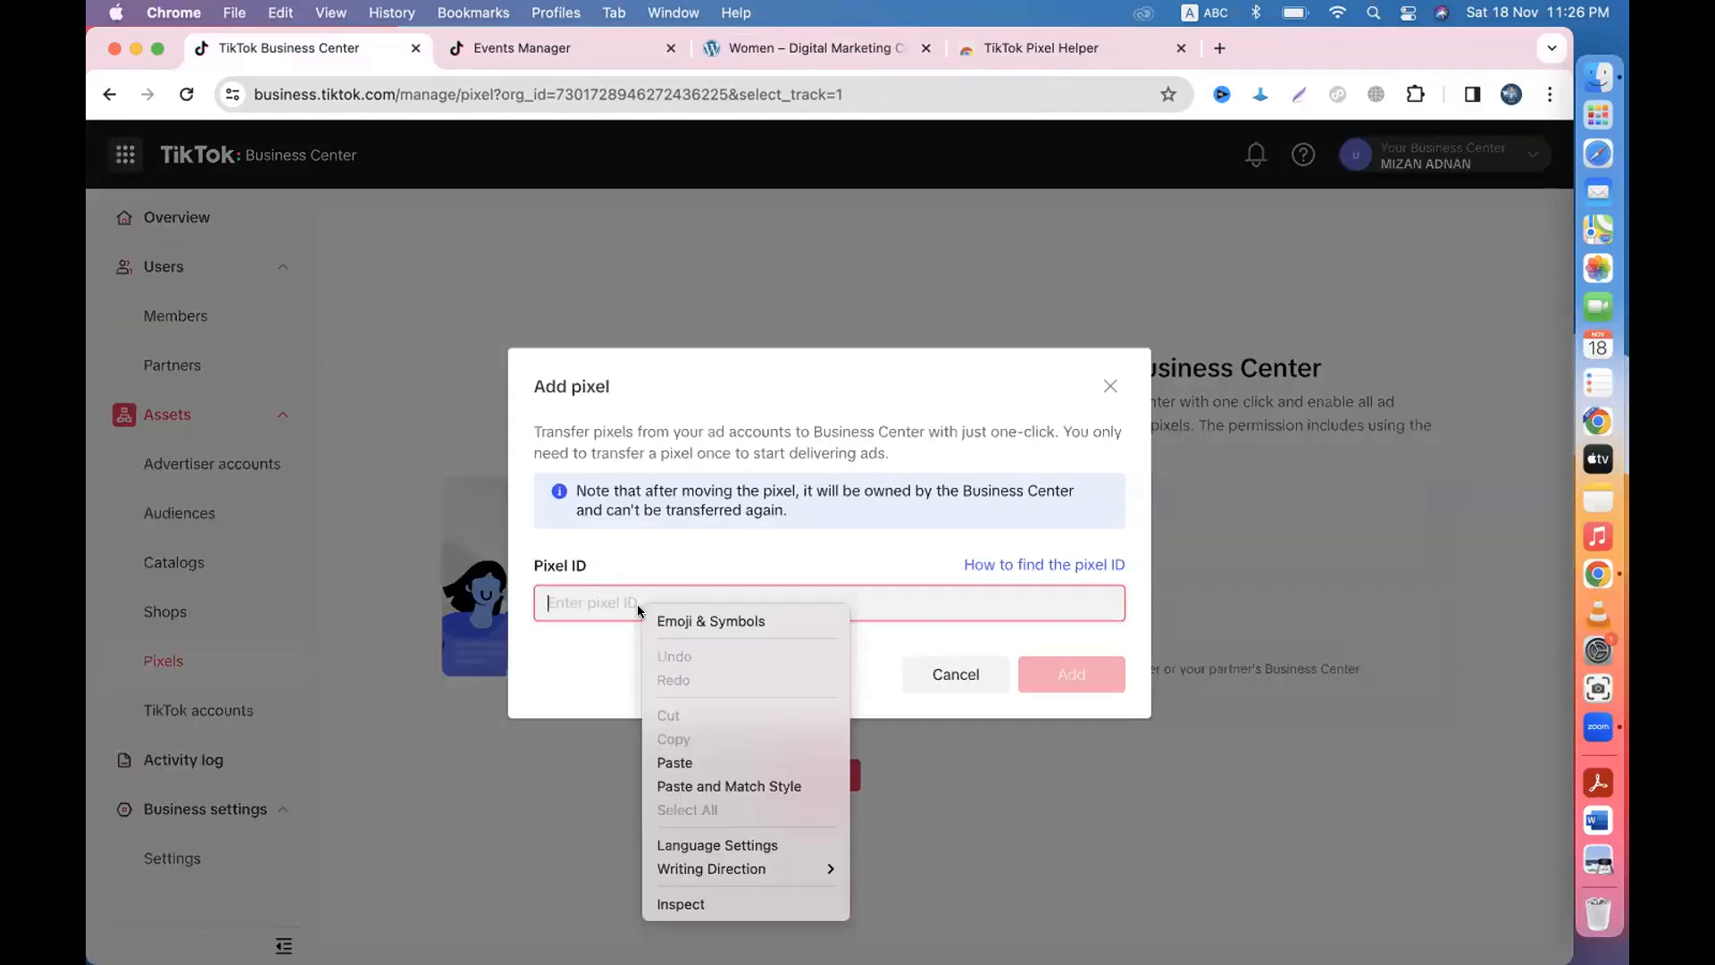
left_click(669, 762)
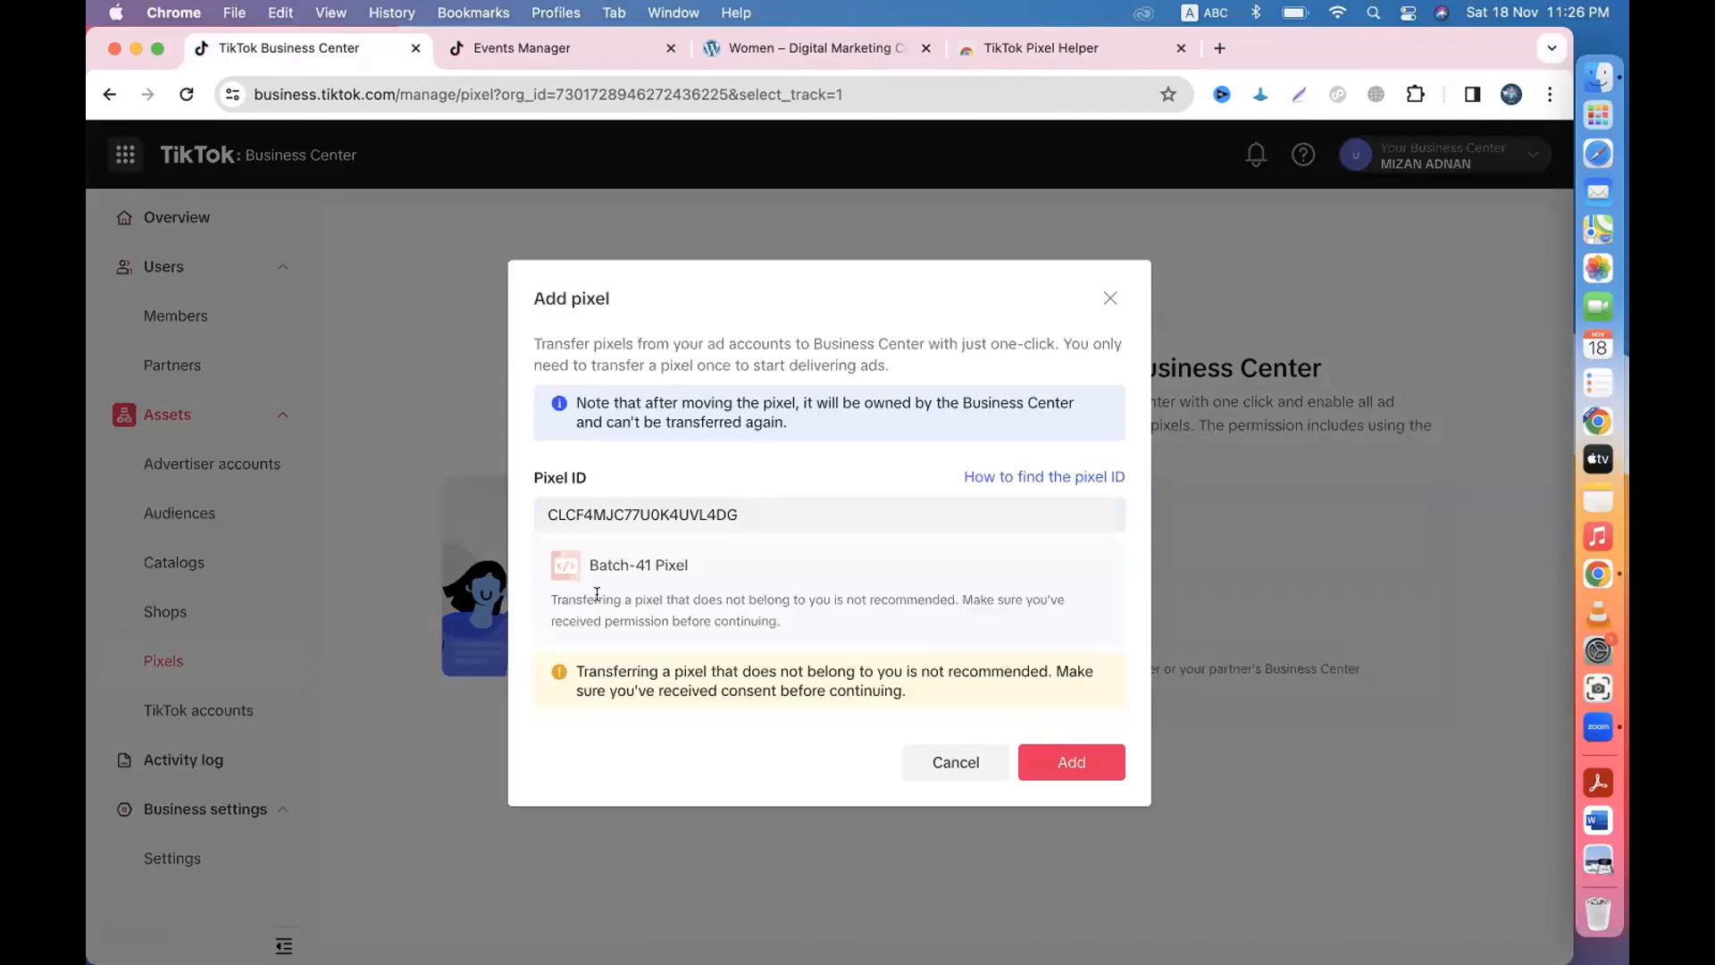
left_click(1058, 757)
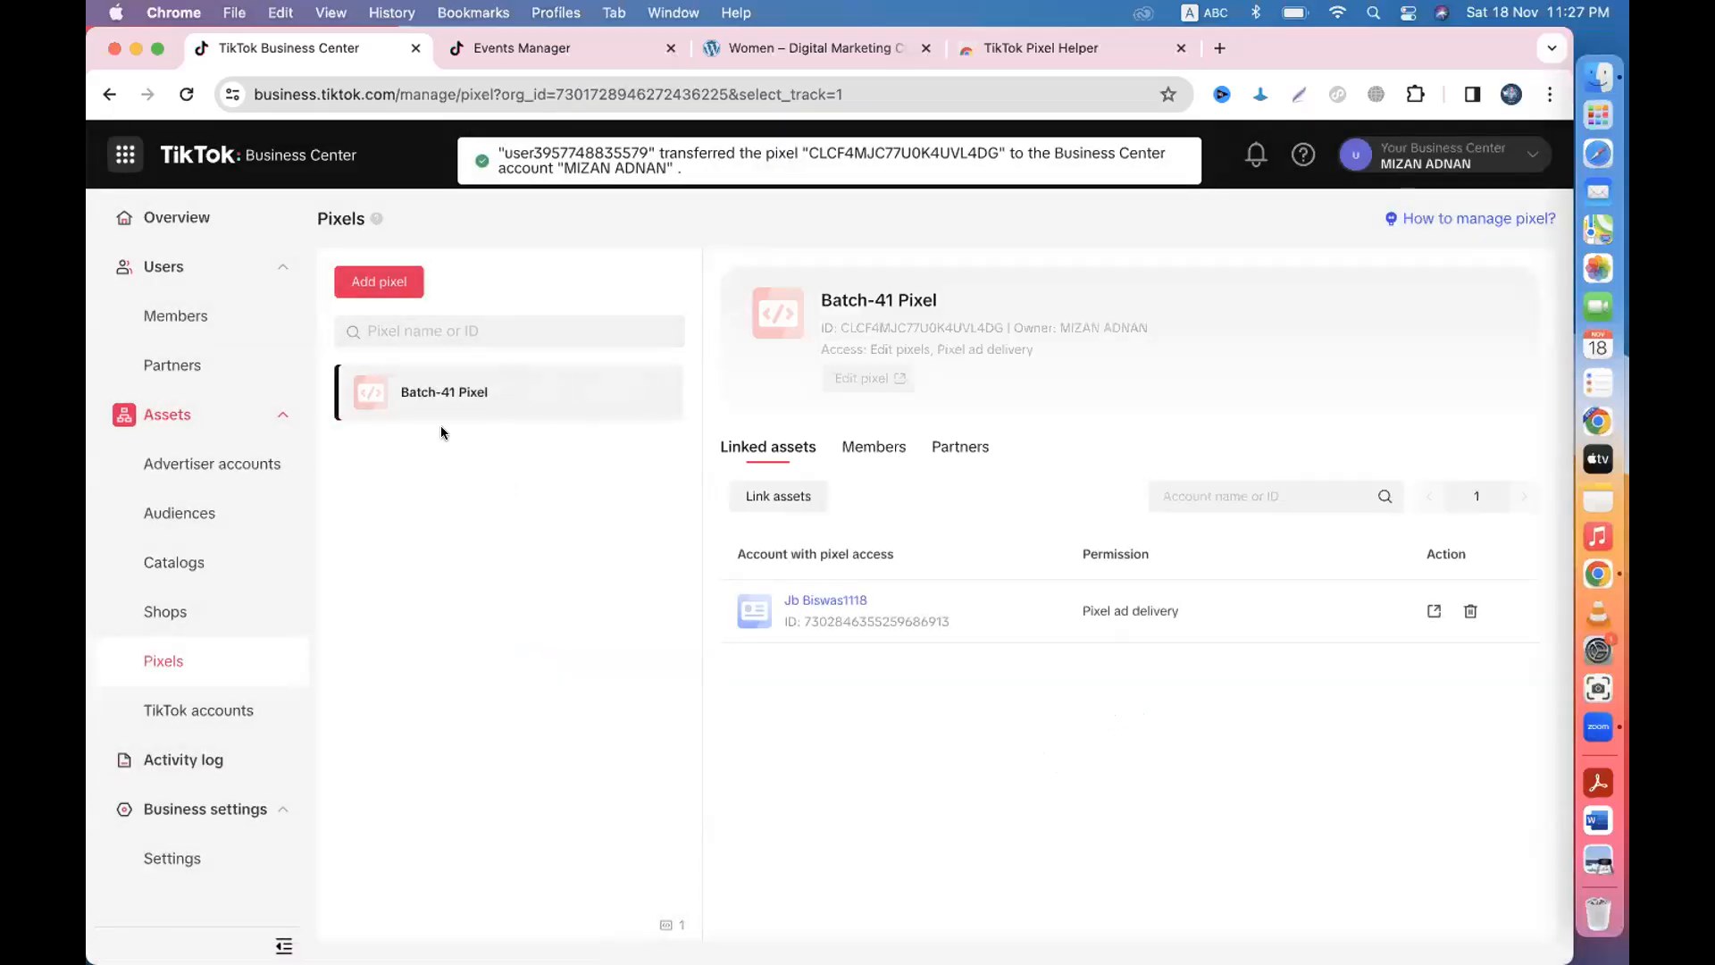
Assign all members to the Batch-41 Pixel with Edit pixels access
left_click(778, 497)
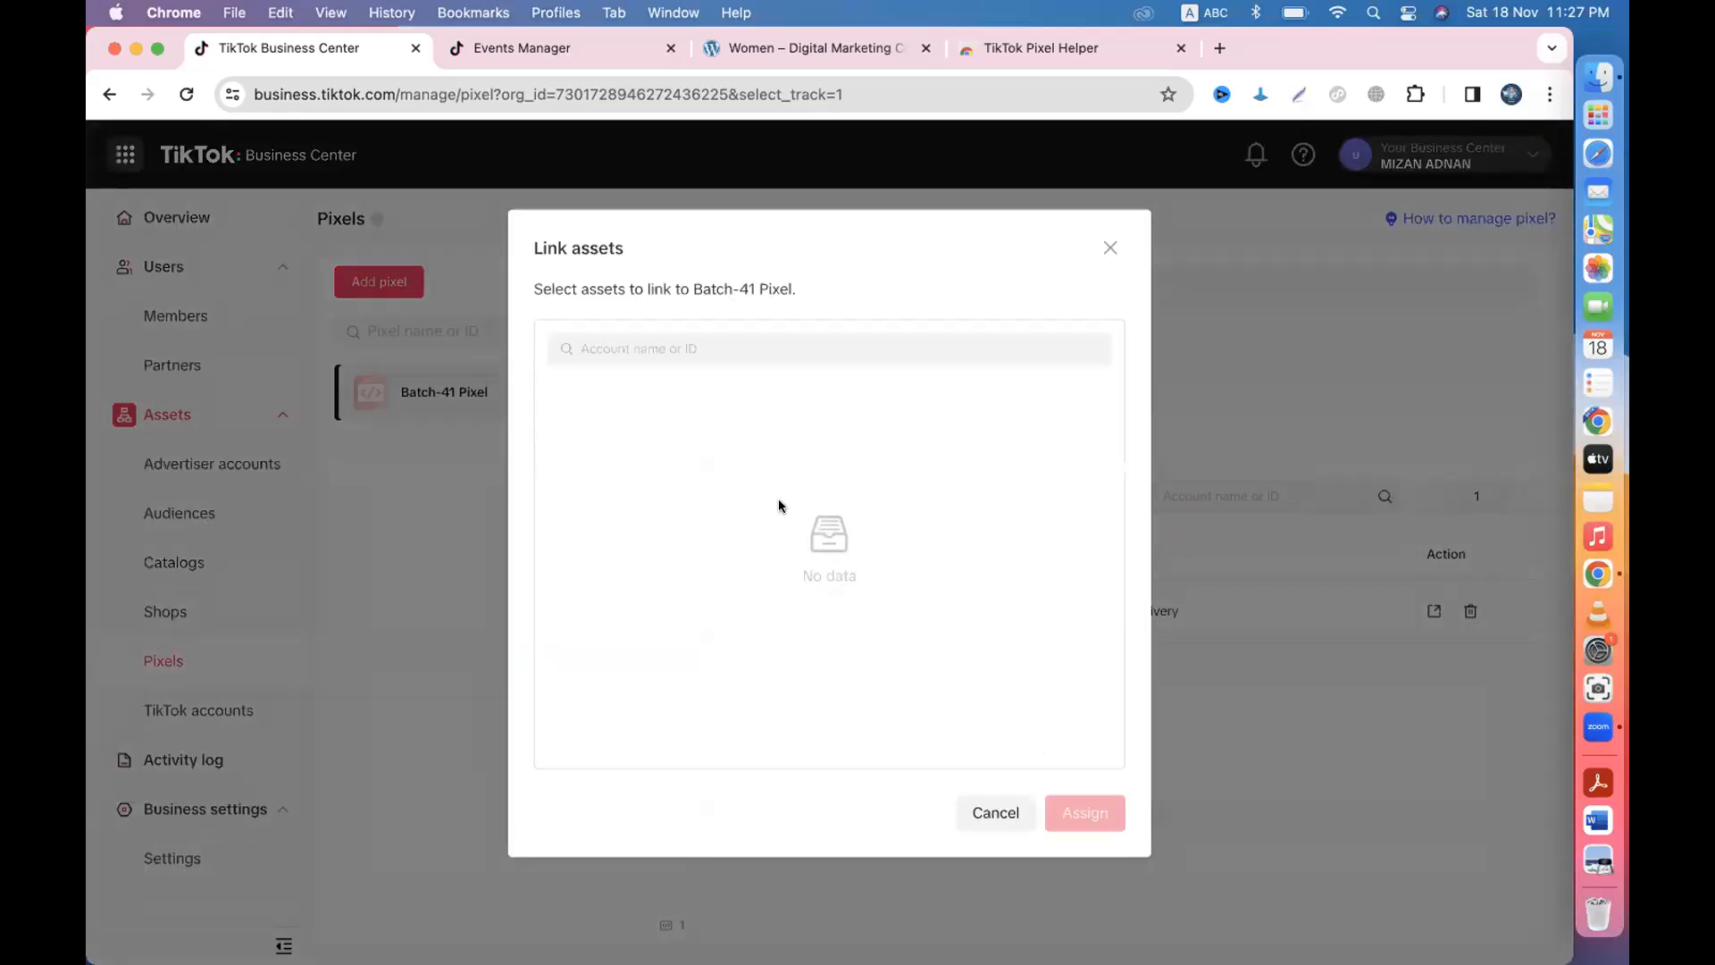
left_click(1112, 249)
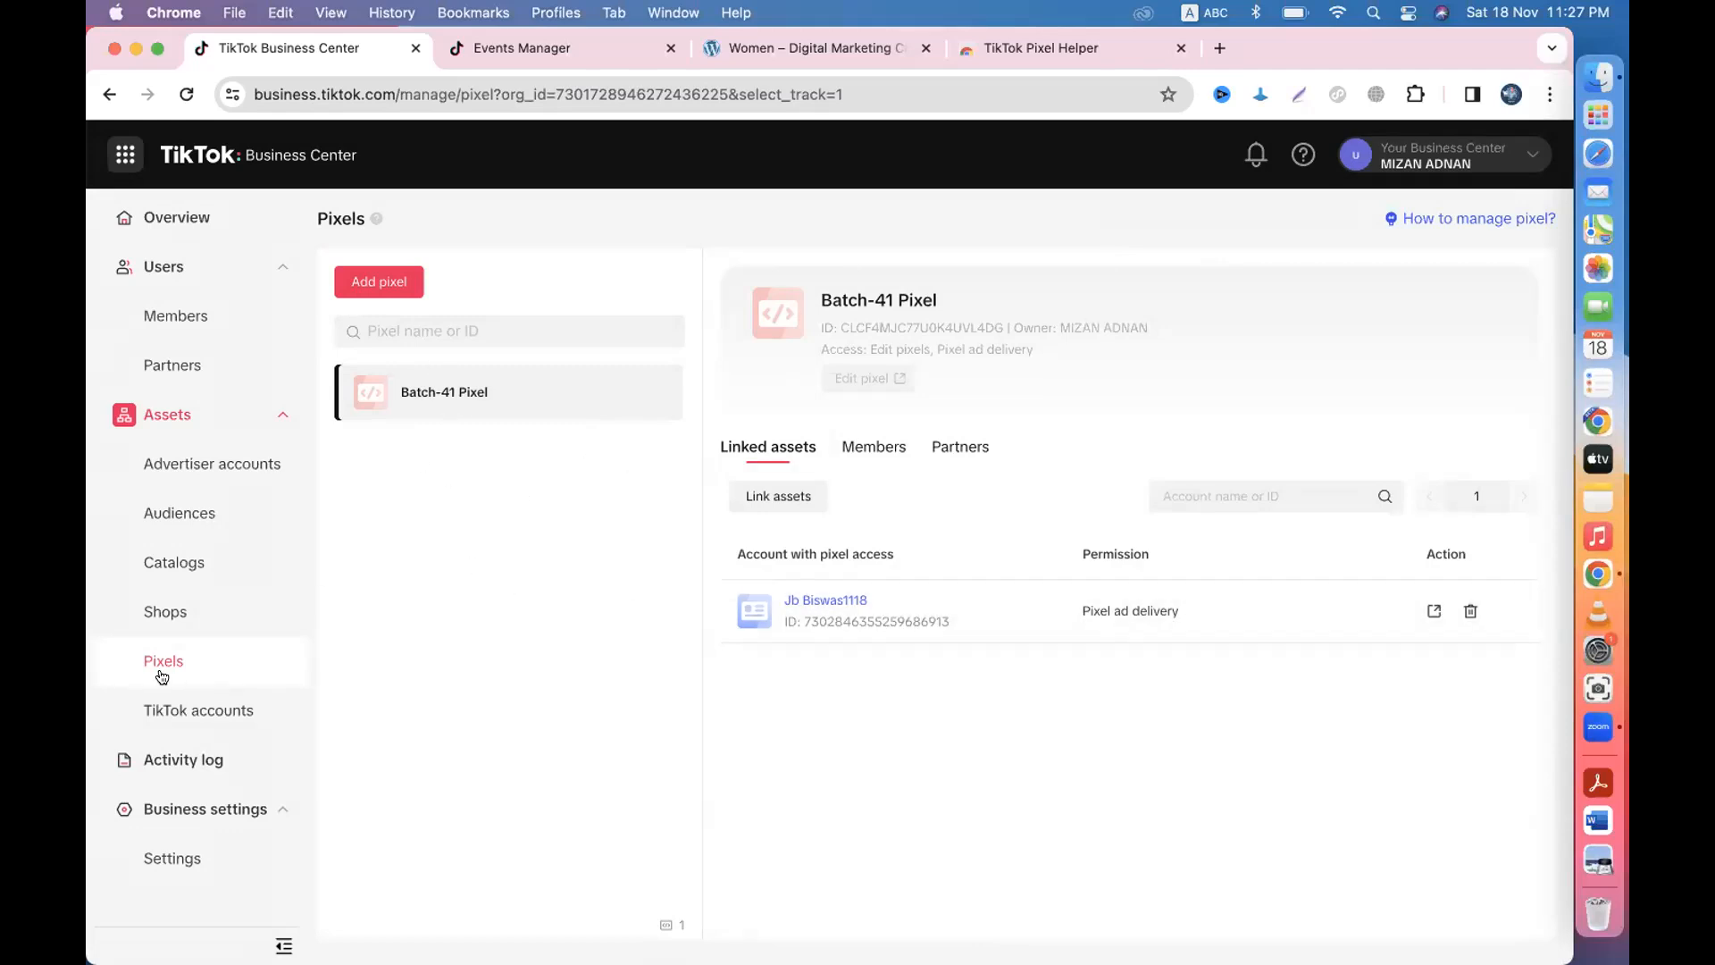
left_click(878, 449)
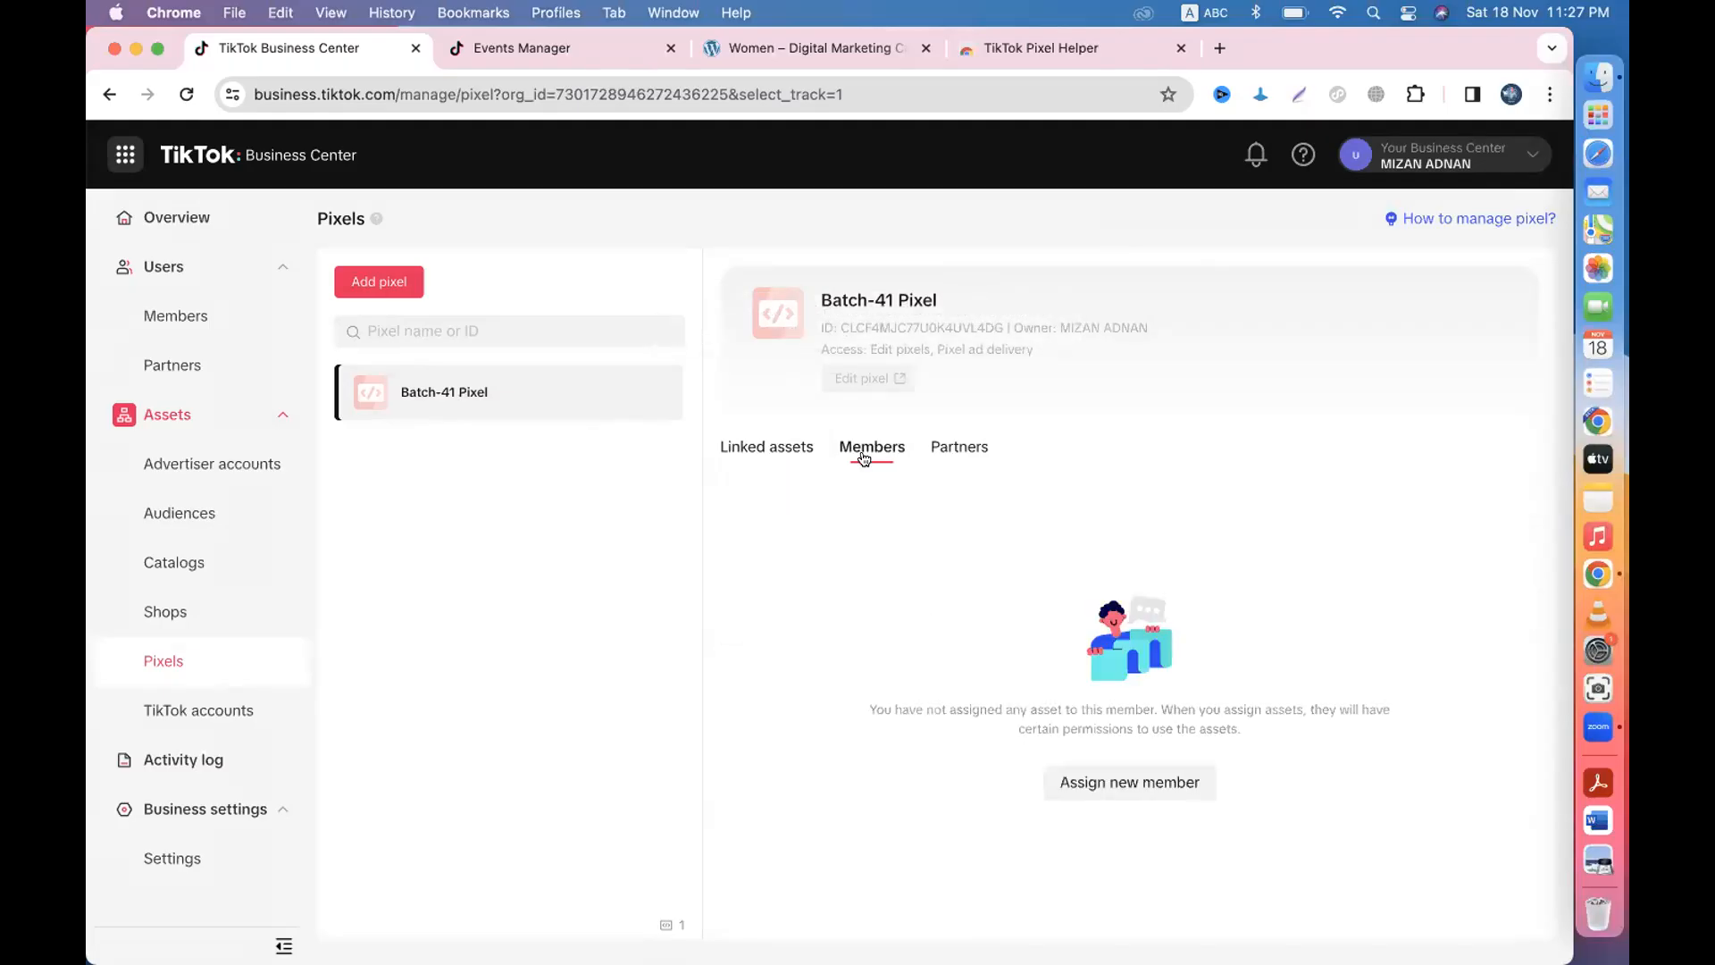
left_click(1100, 780)
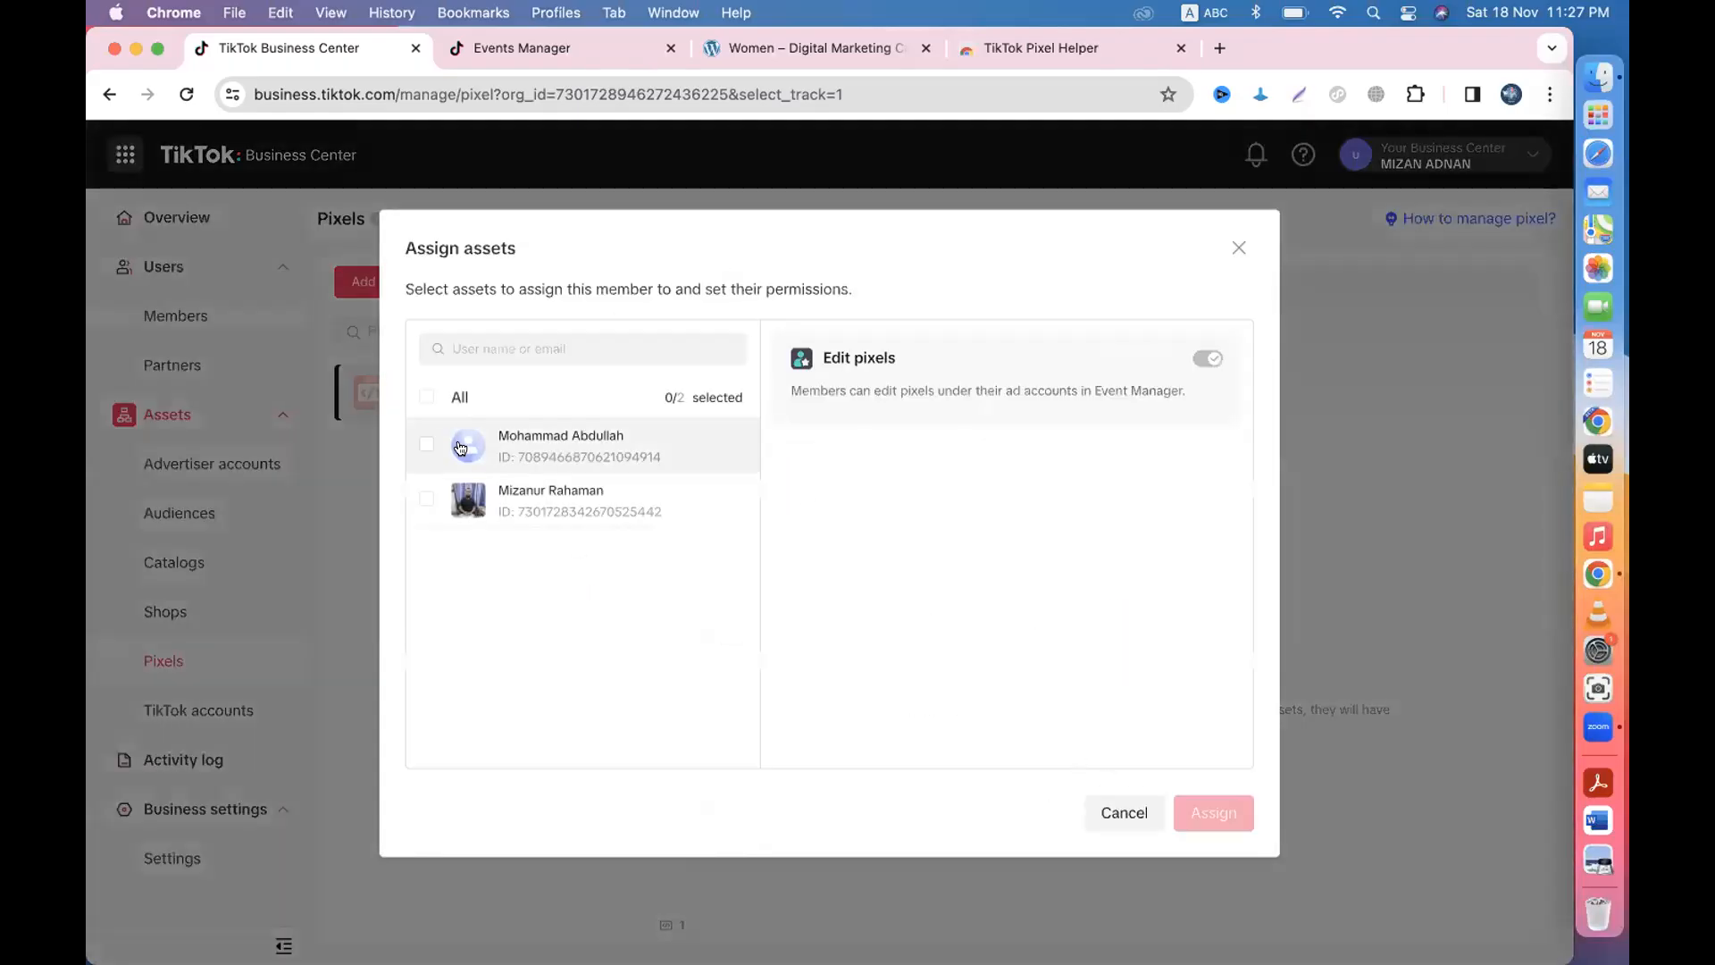
left_click(426, 397)
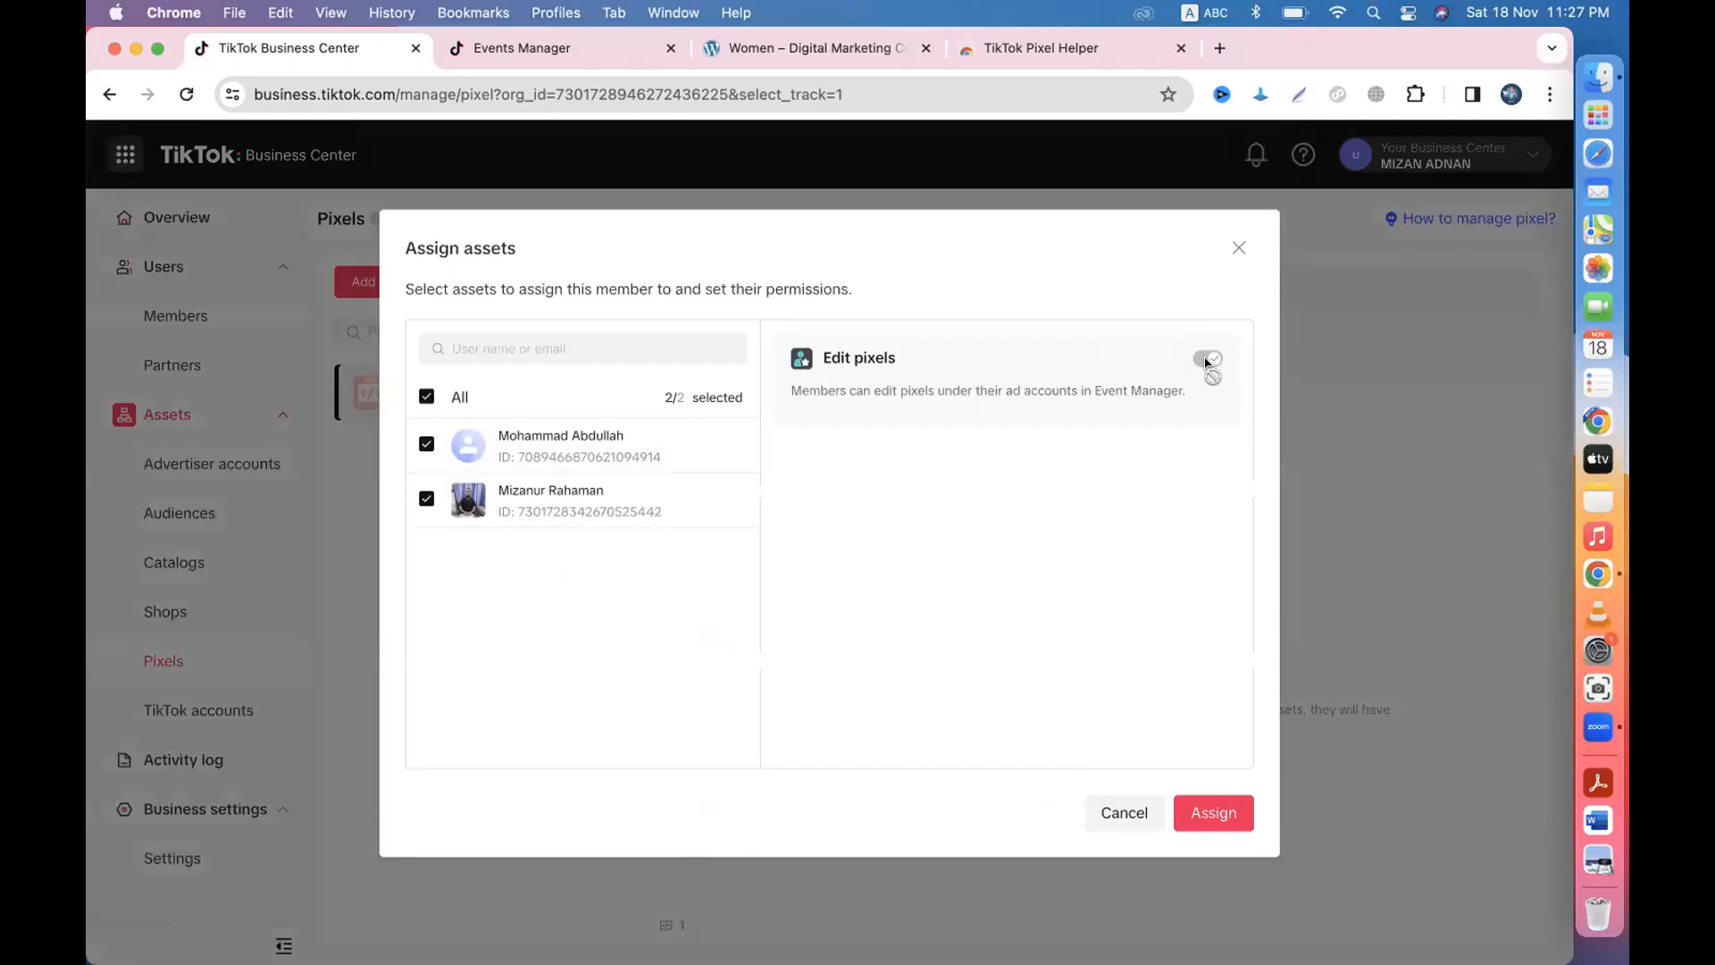
left_click(1214, 804)
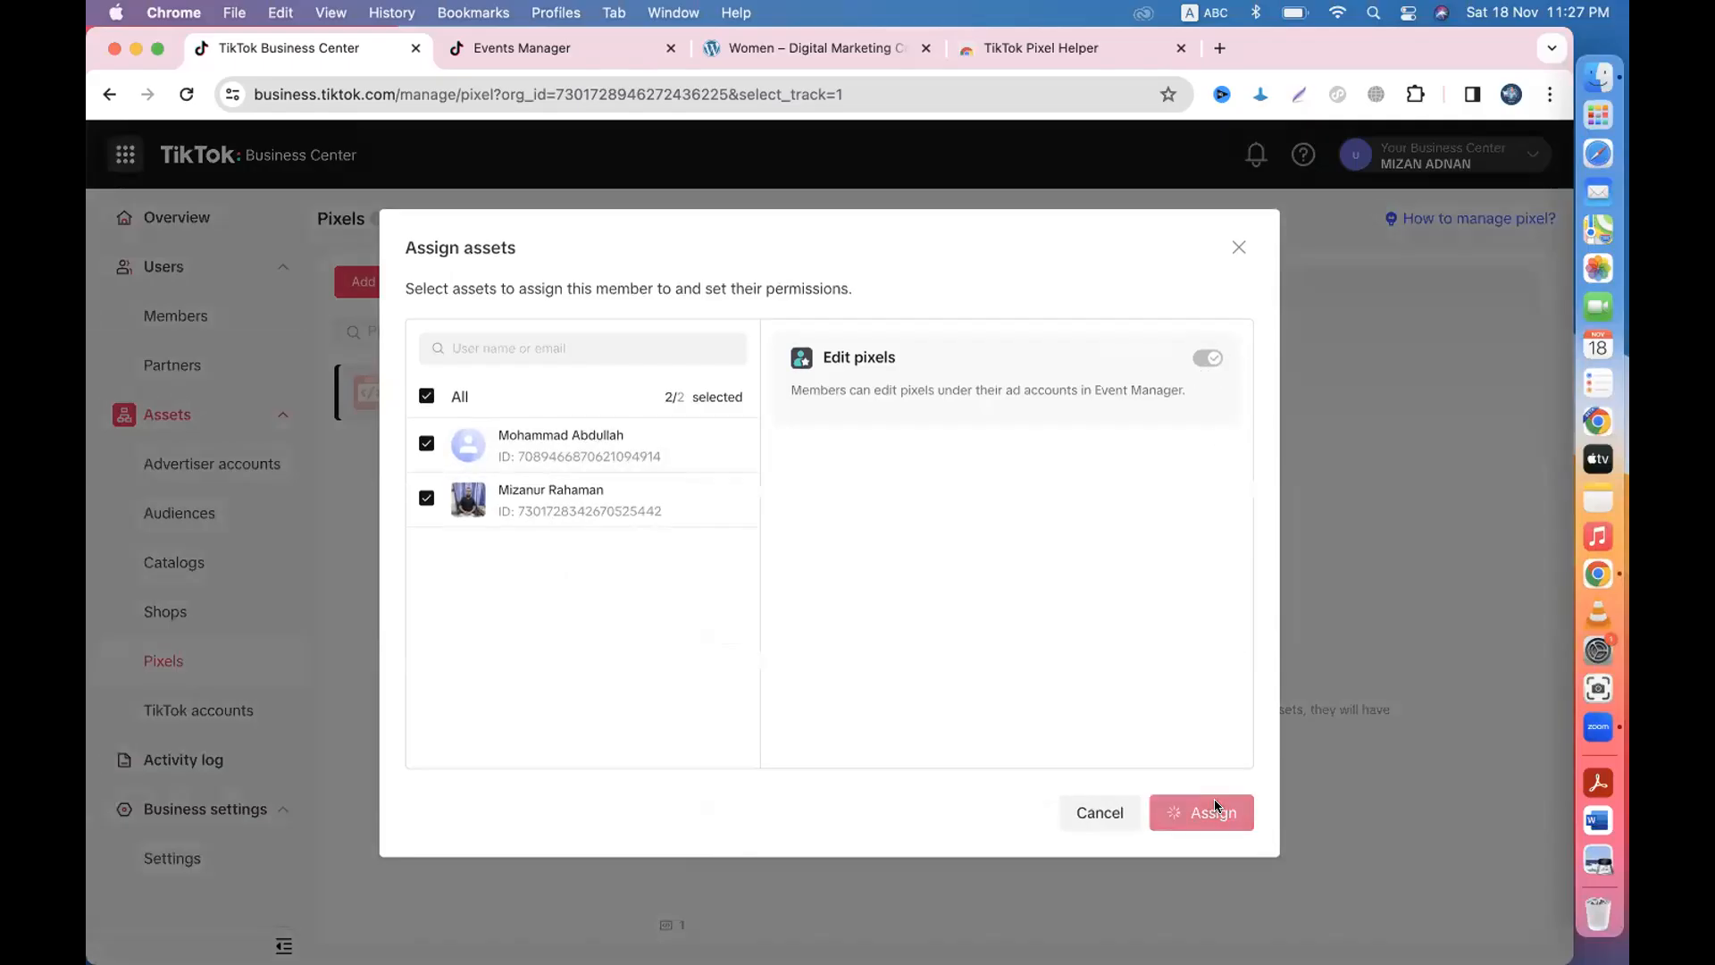
left_click(849, 669)
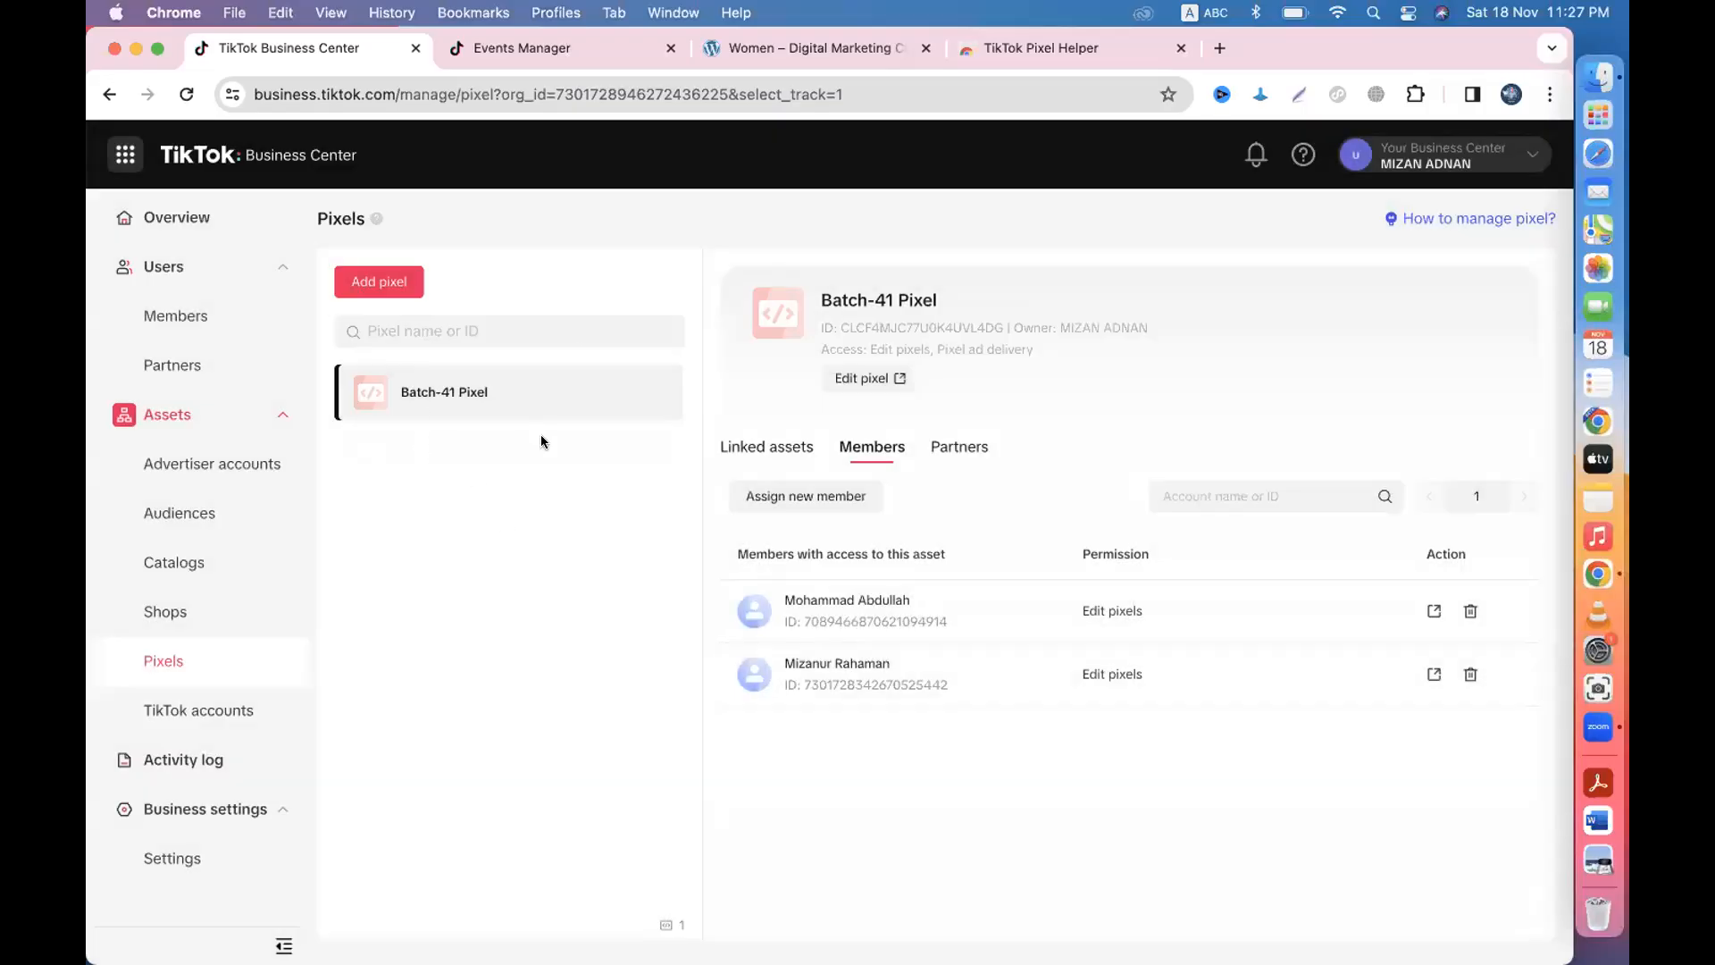
Review the Business Center members and advertiser account, then return to the Batch-41 Pixel overview
left_click(518, 52)
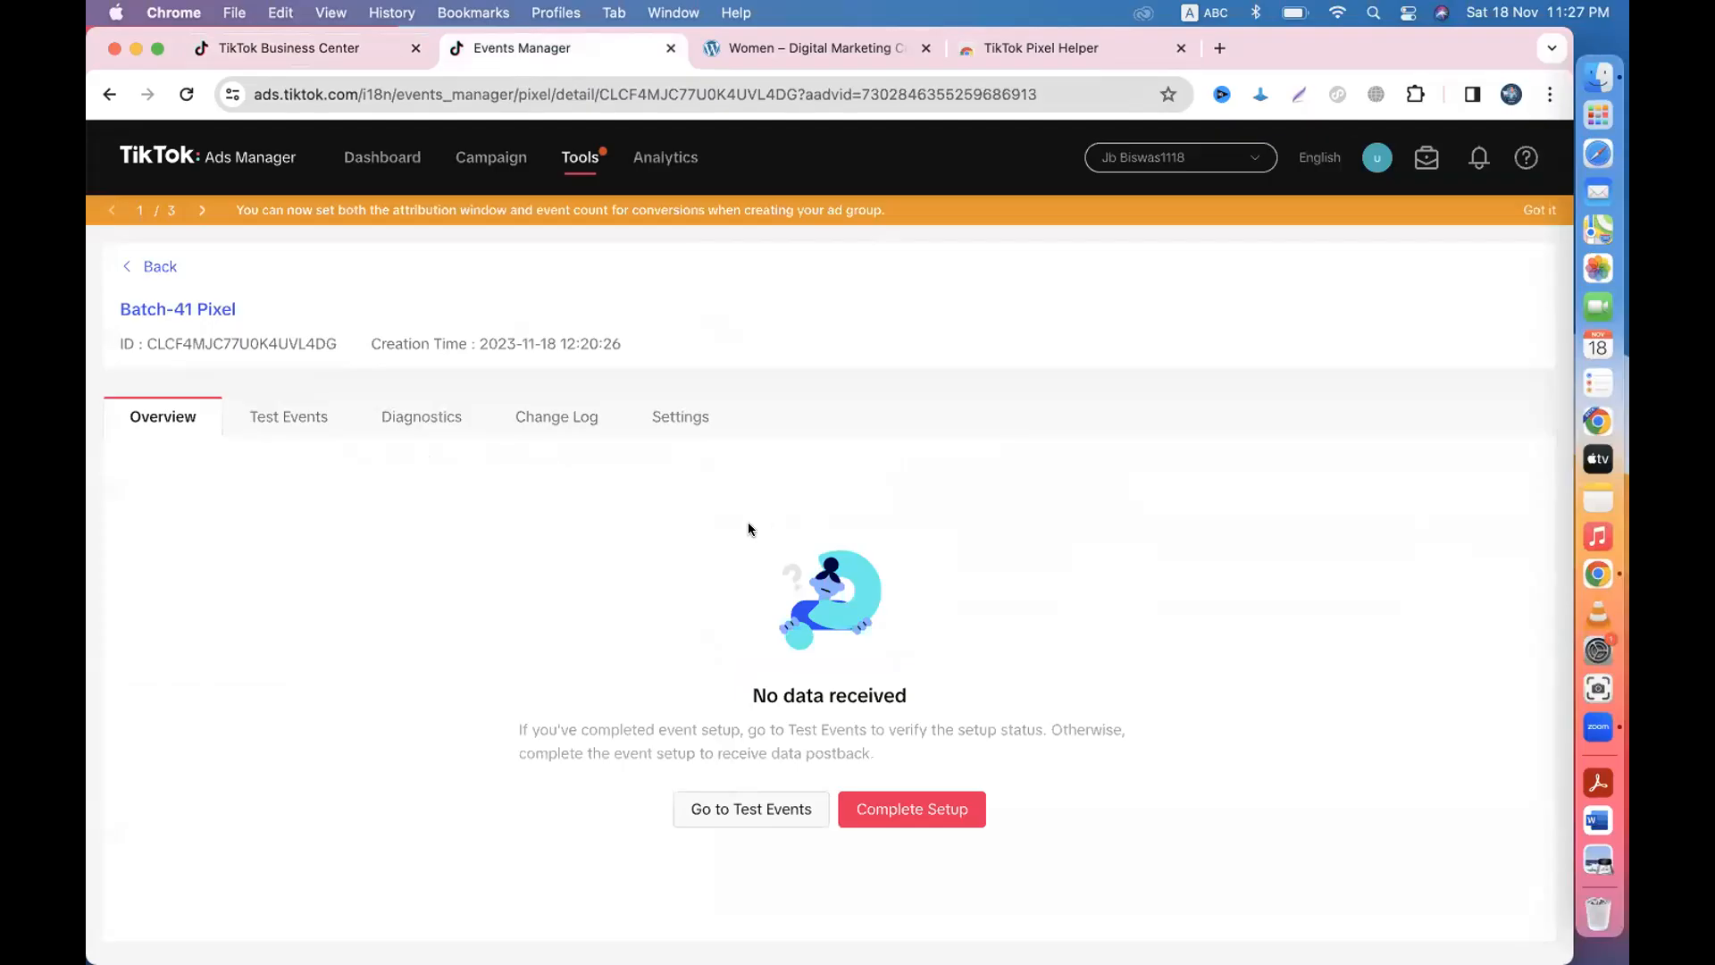
left_click(288, 48)
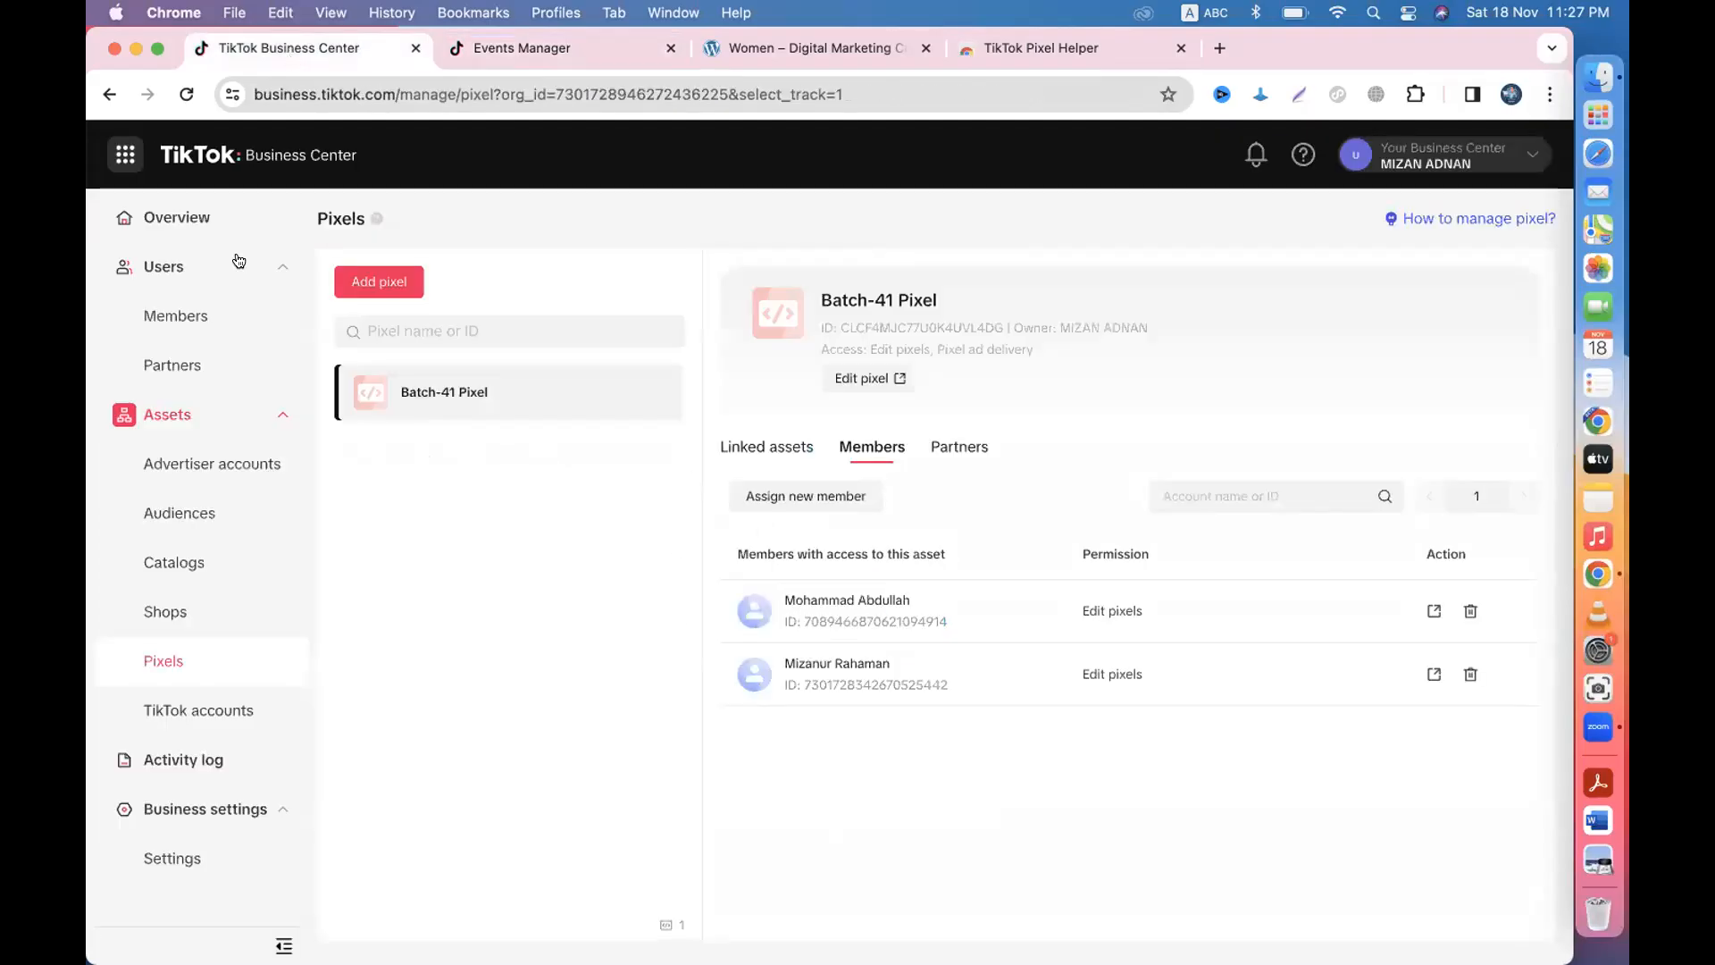
left_click(201, 314)
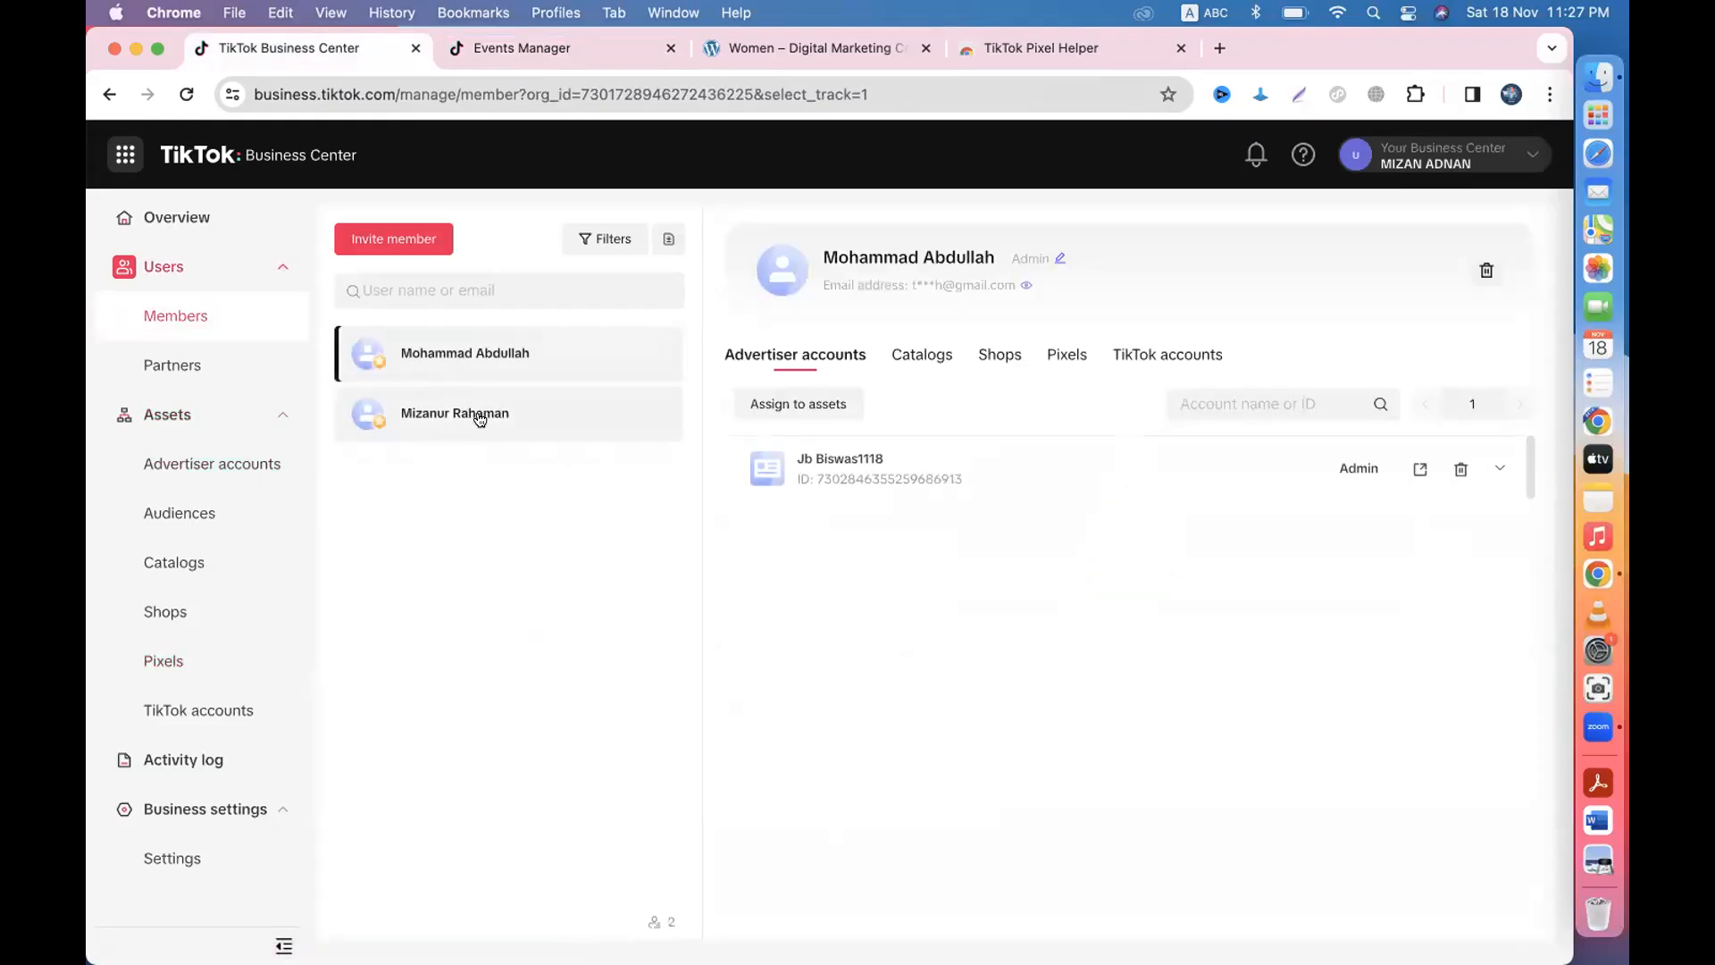
left_click(188, 466)
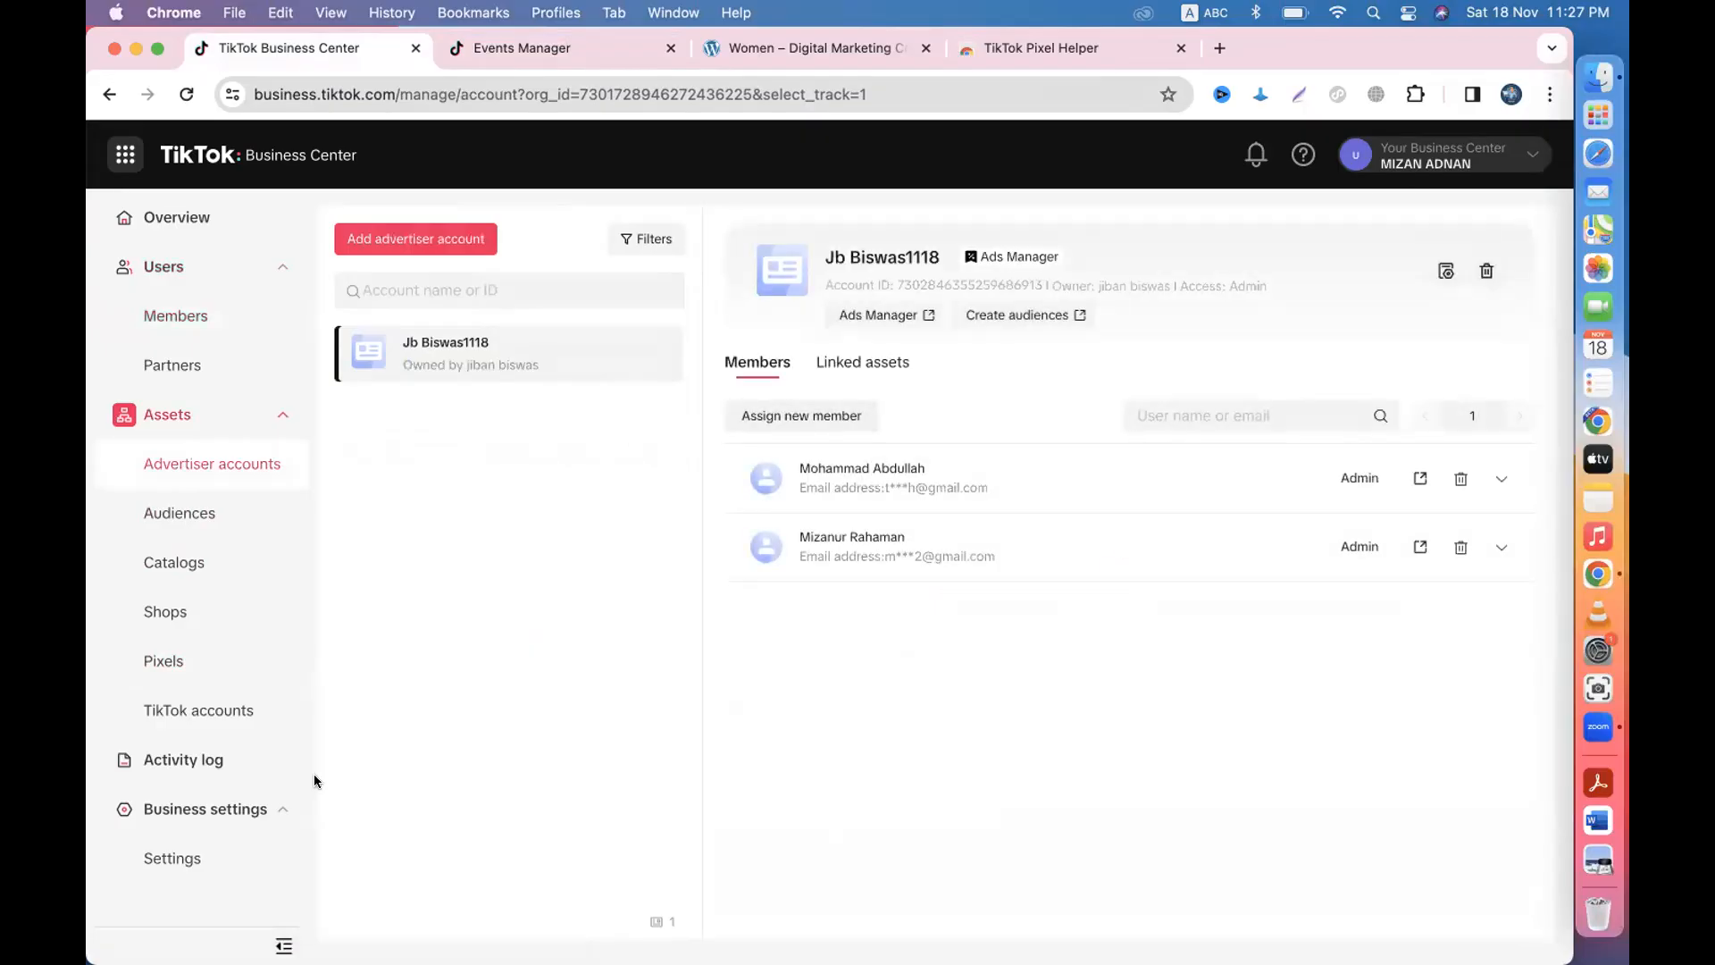
left_click(152, 659)
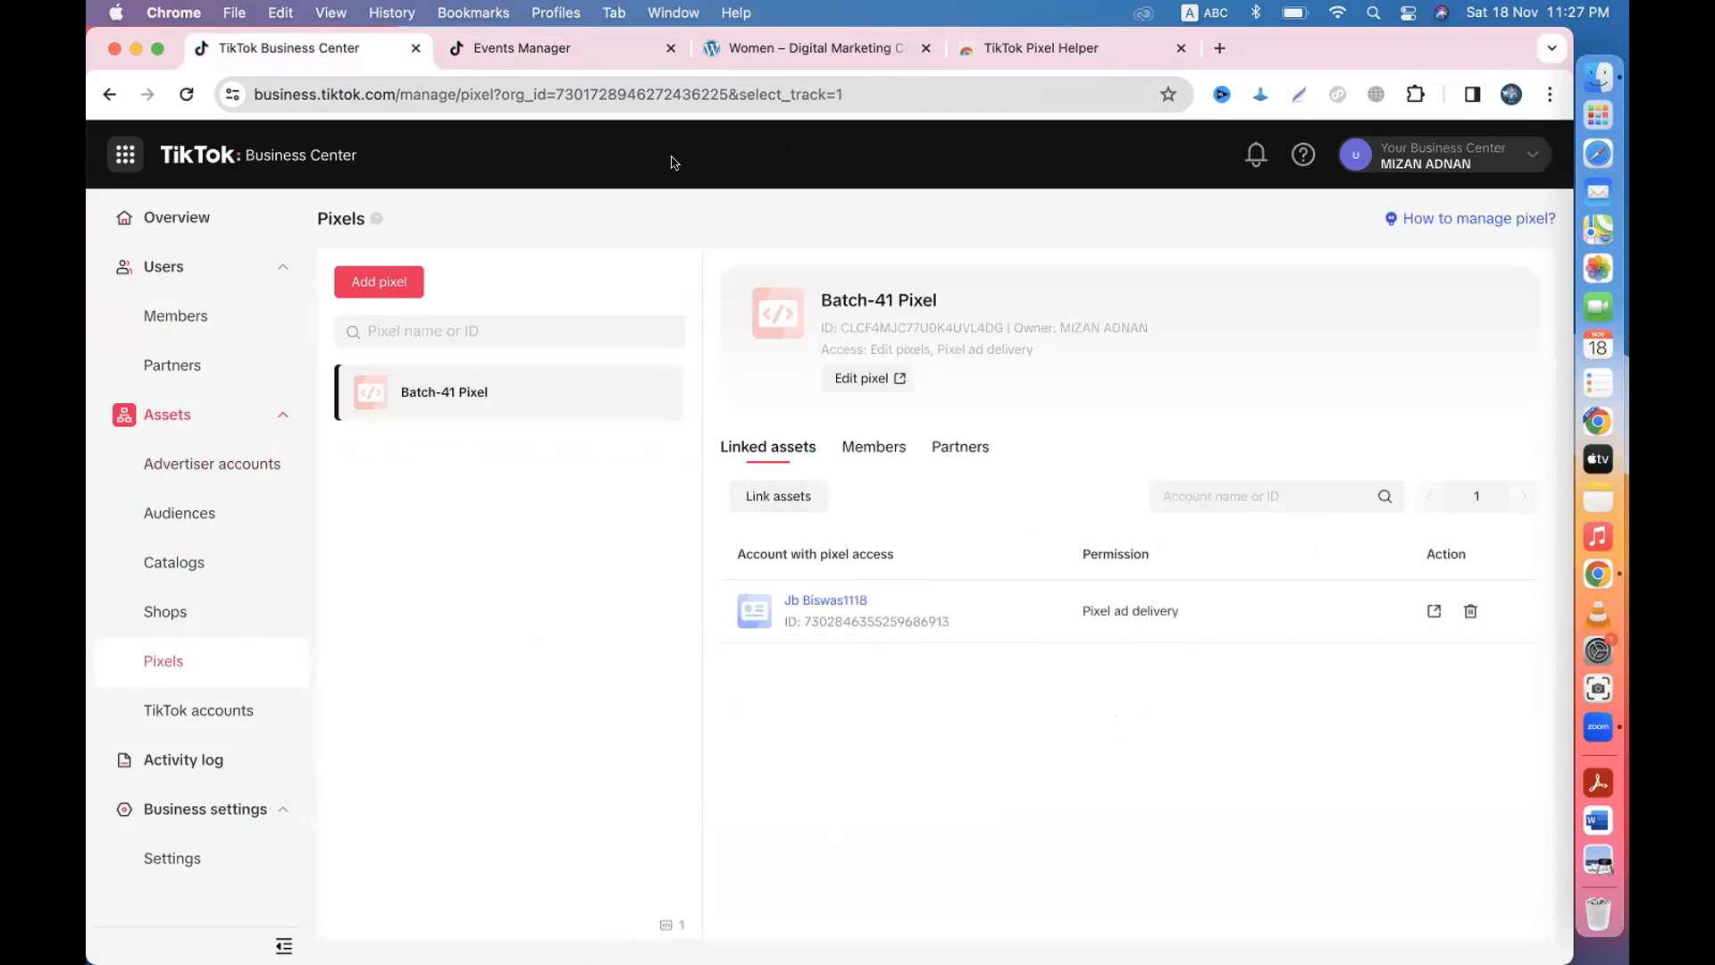
left_click(577, 56)
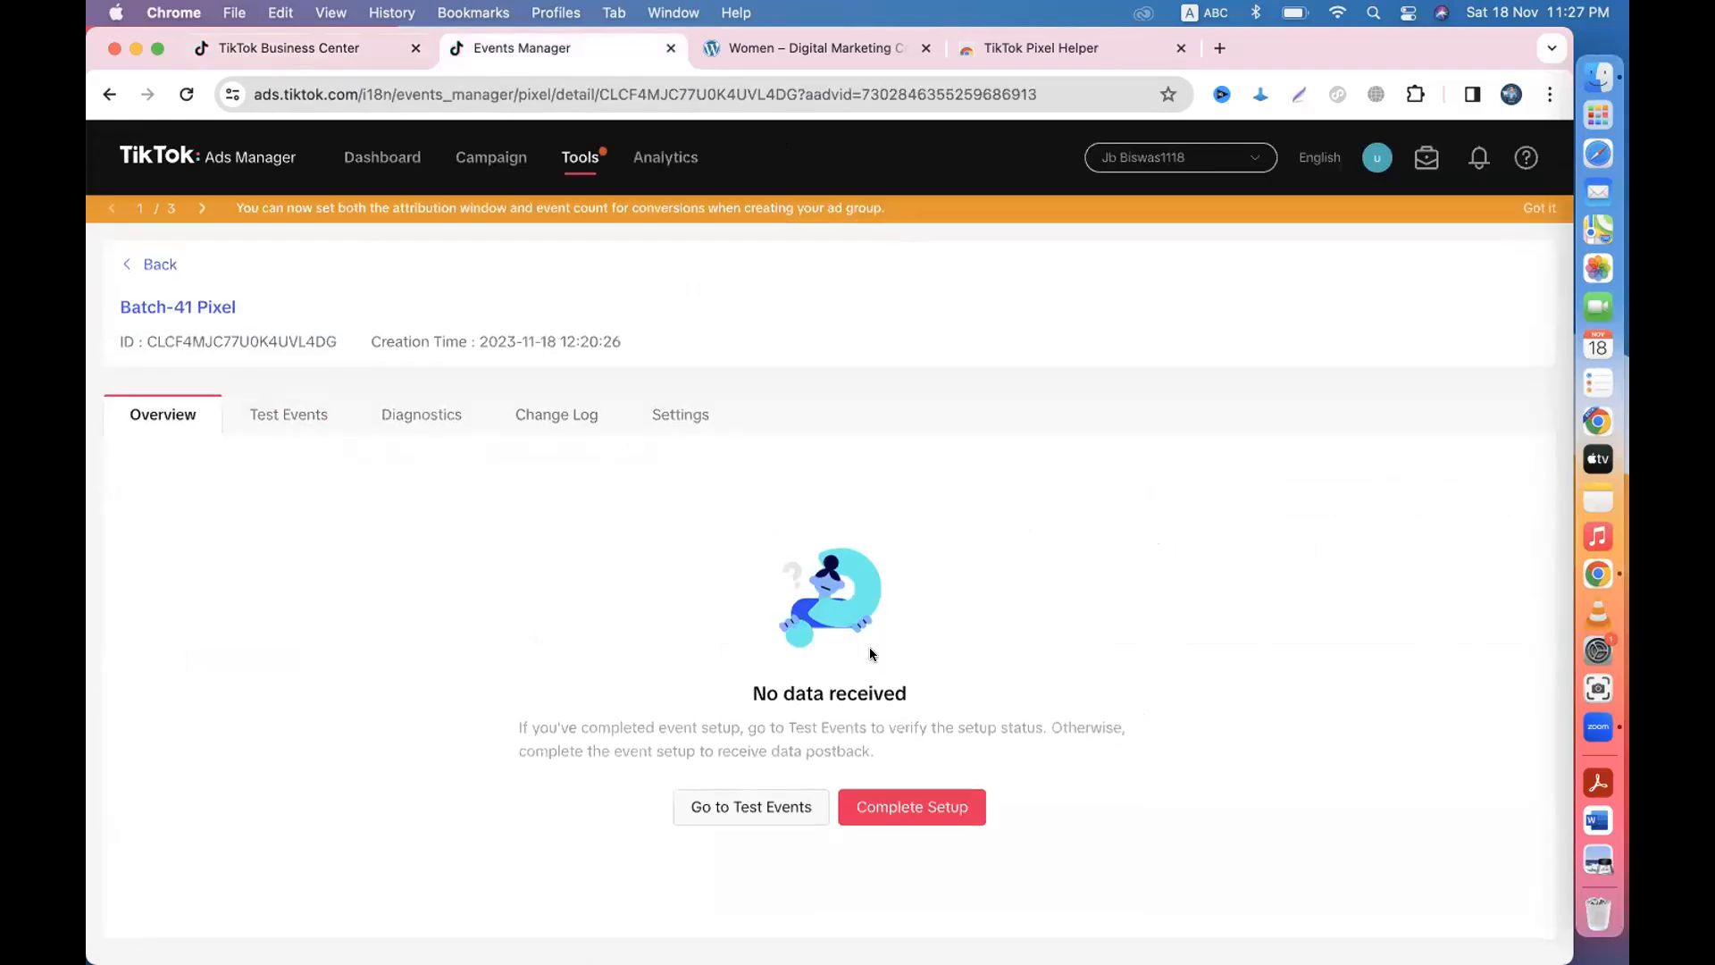
Close the pixel setup method choice and open Web Events management in Events Manager
left_click(876, 809)
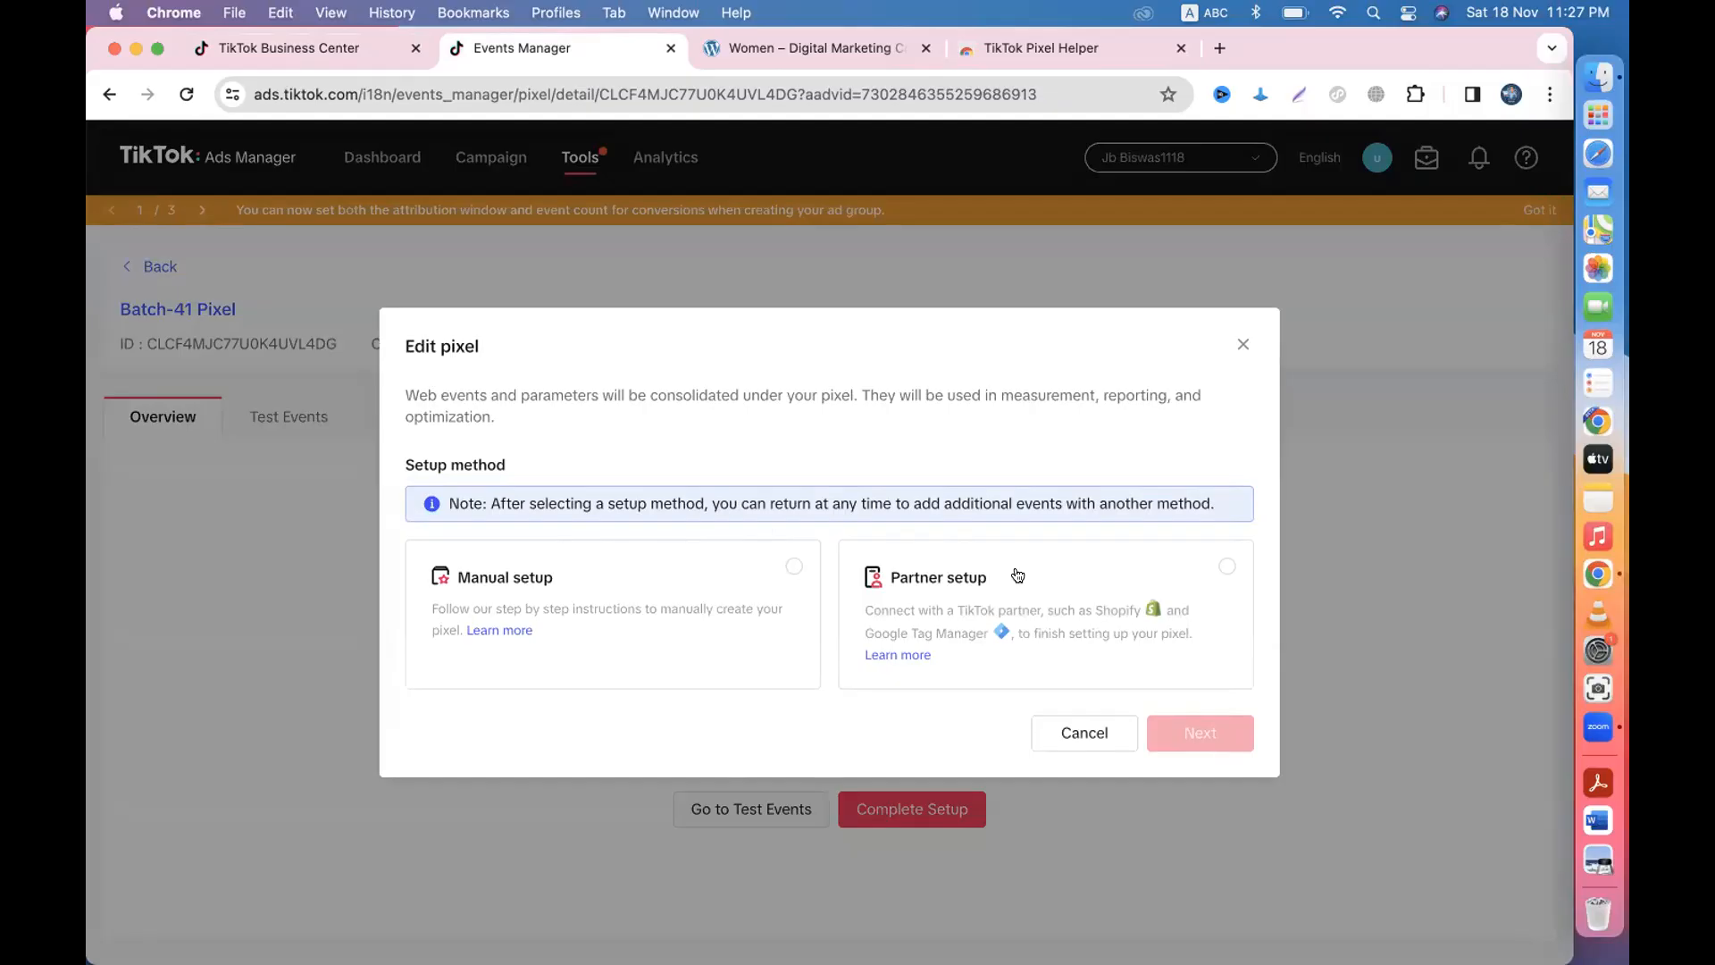
left_click(1238, 344)
mouse_move(579, 152)
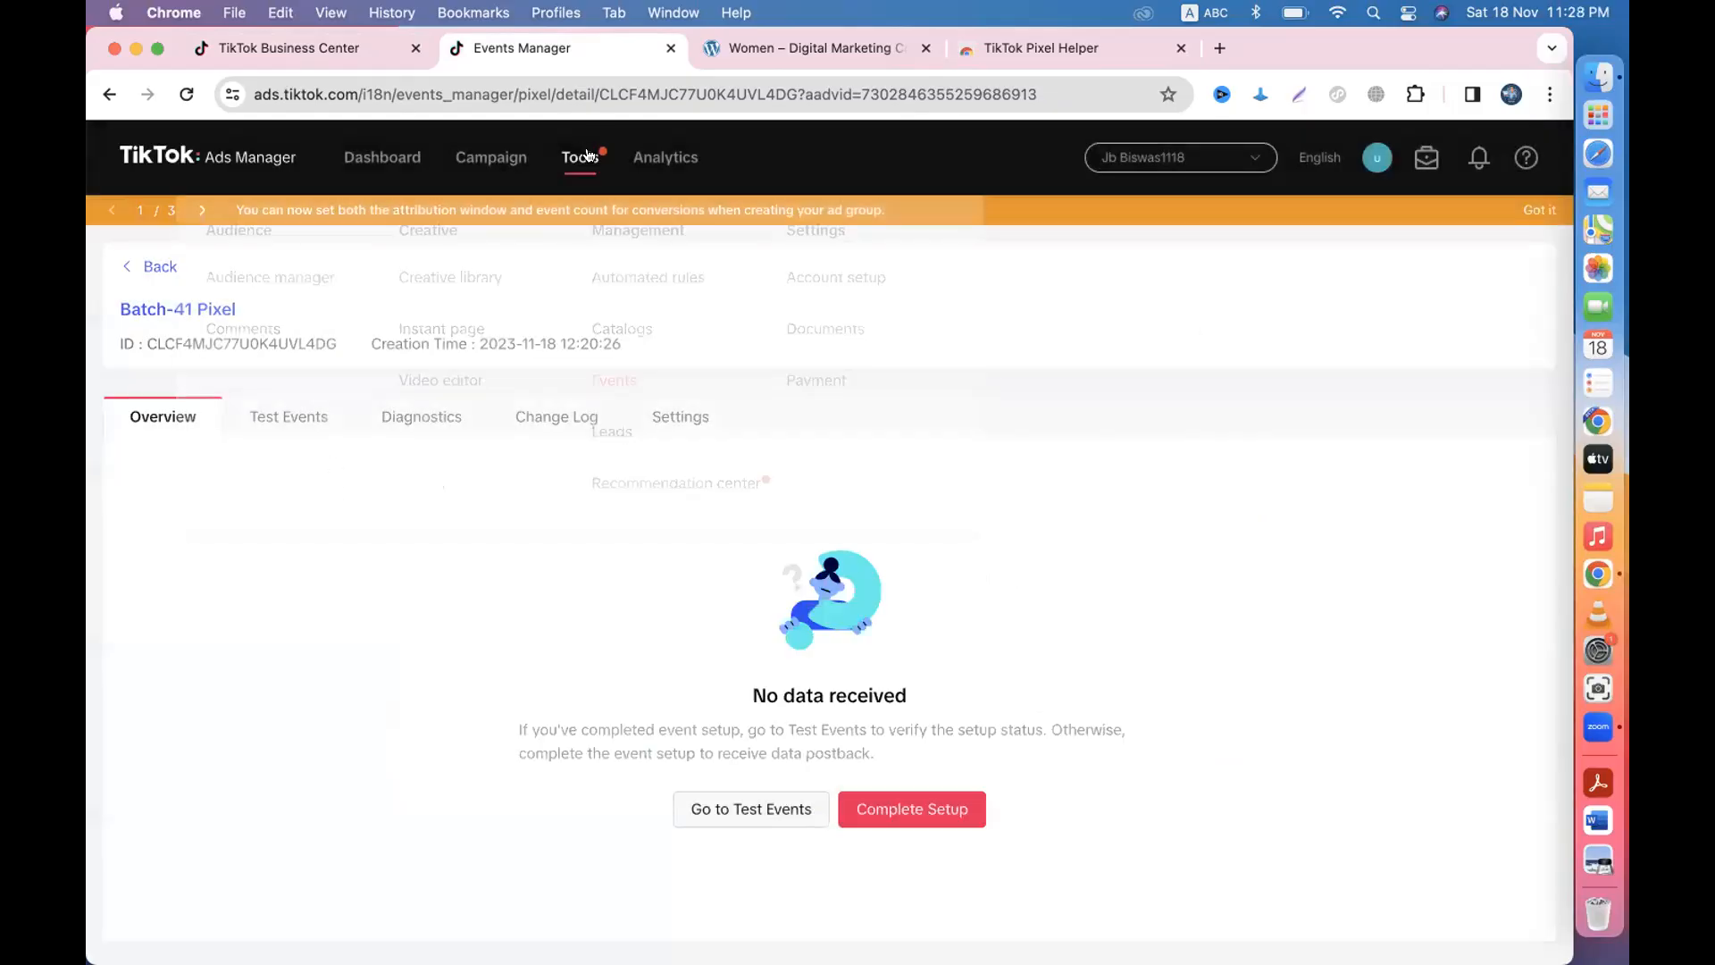
left_click(647, 391)
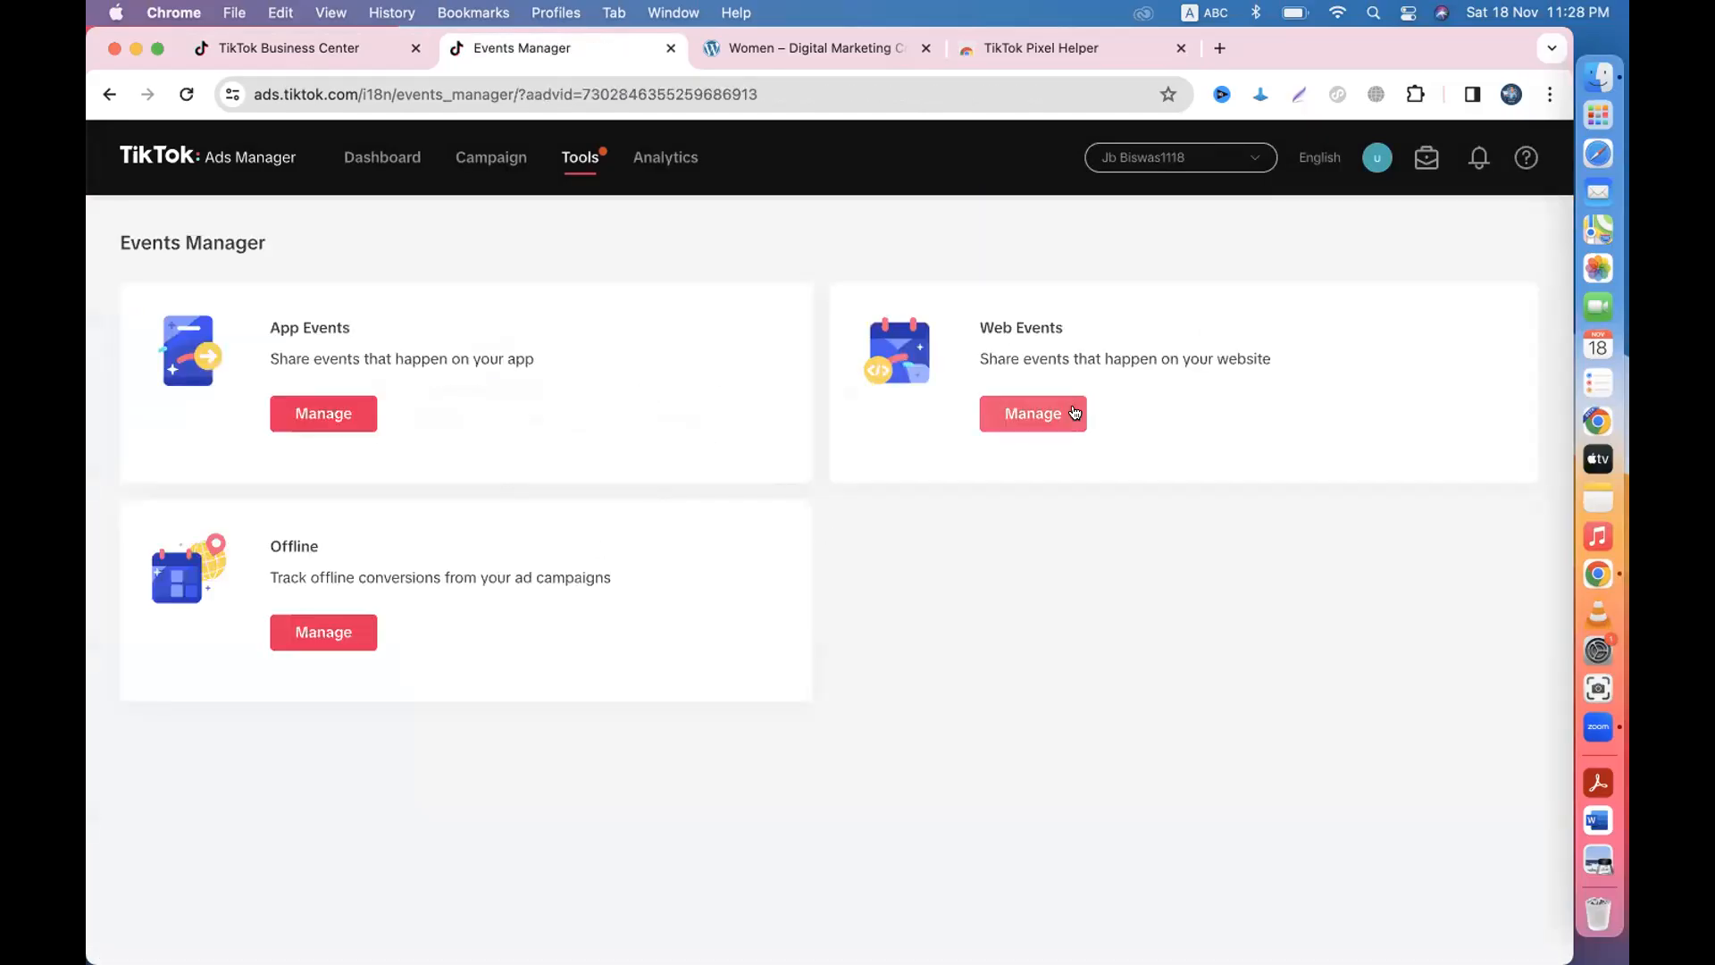
left_click(1045, 416)
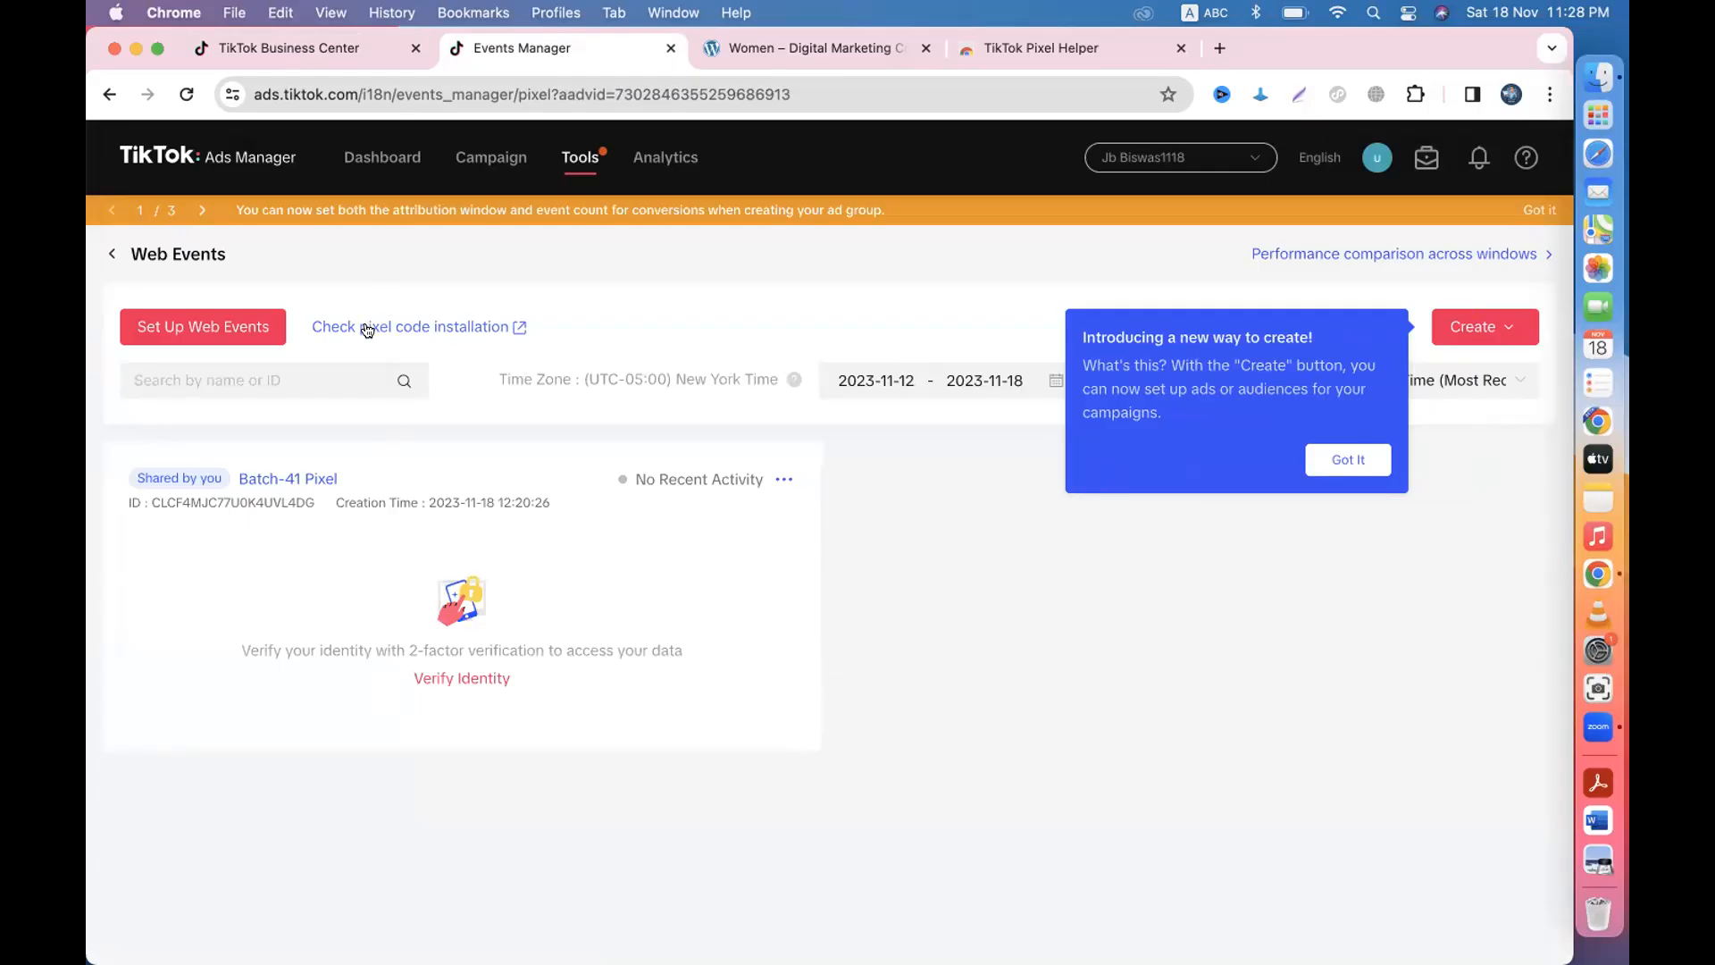
Dismiss the feature introductions and start identity verification to access the Batch-41 Pixel data
left_click(1328, 459)
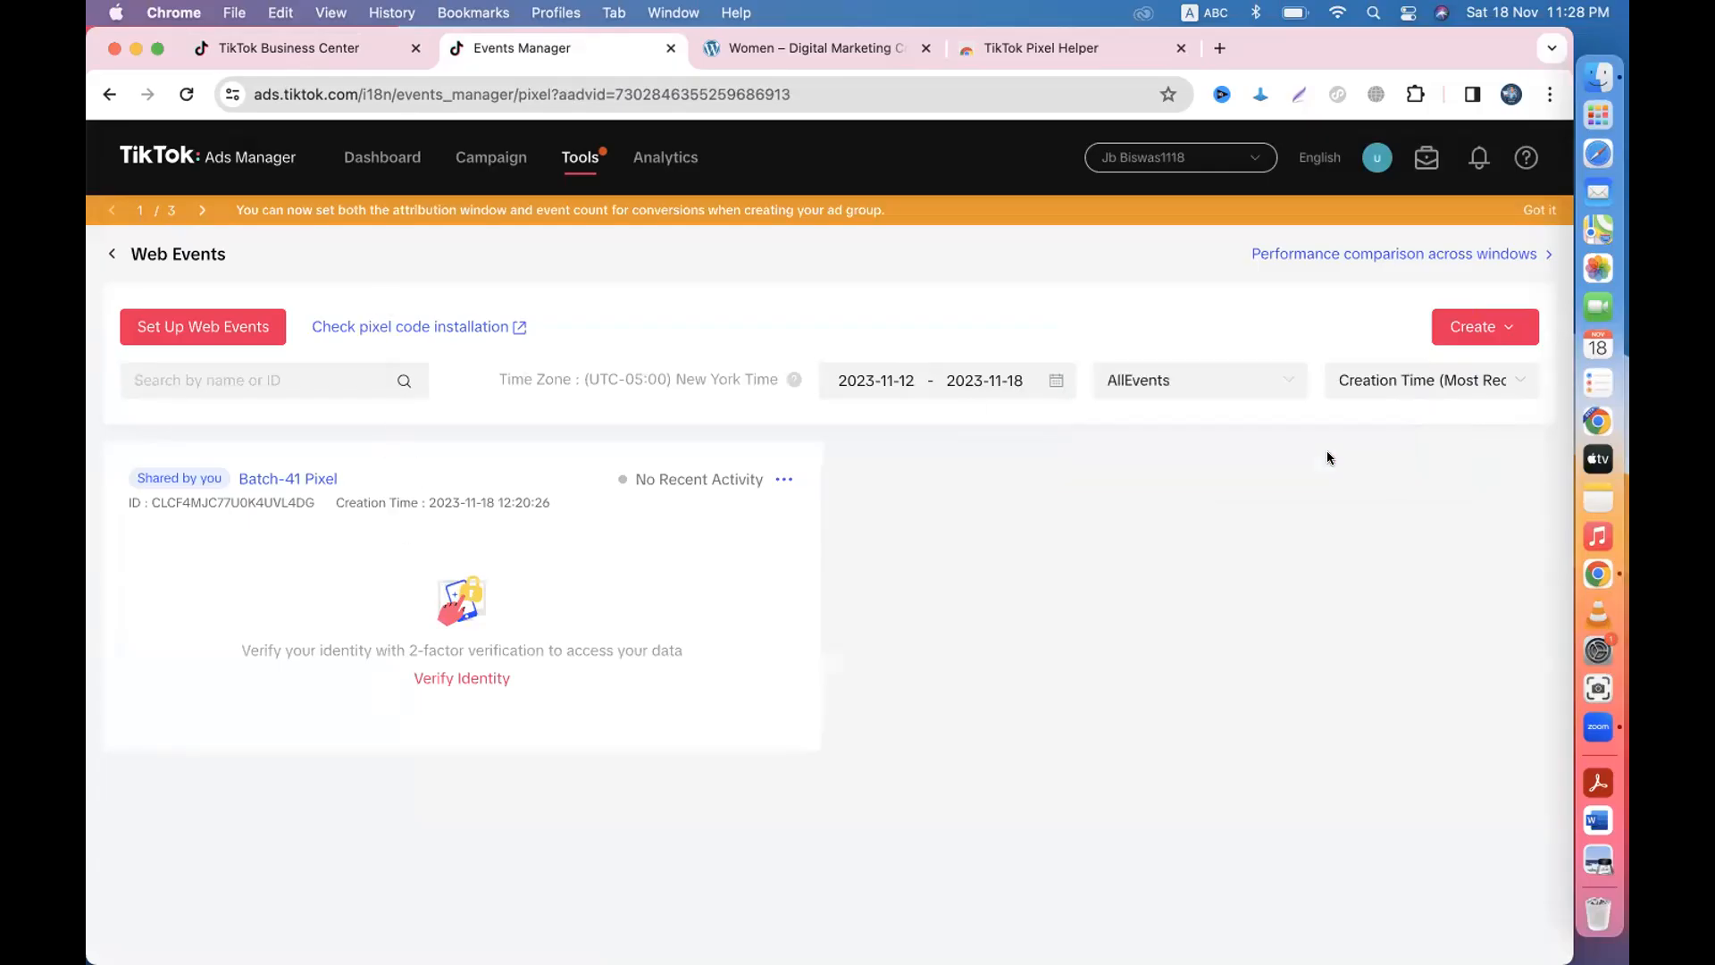
left_click(1509, 337)
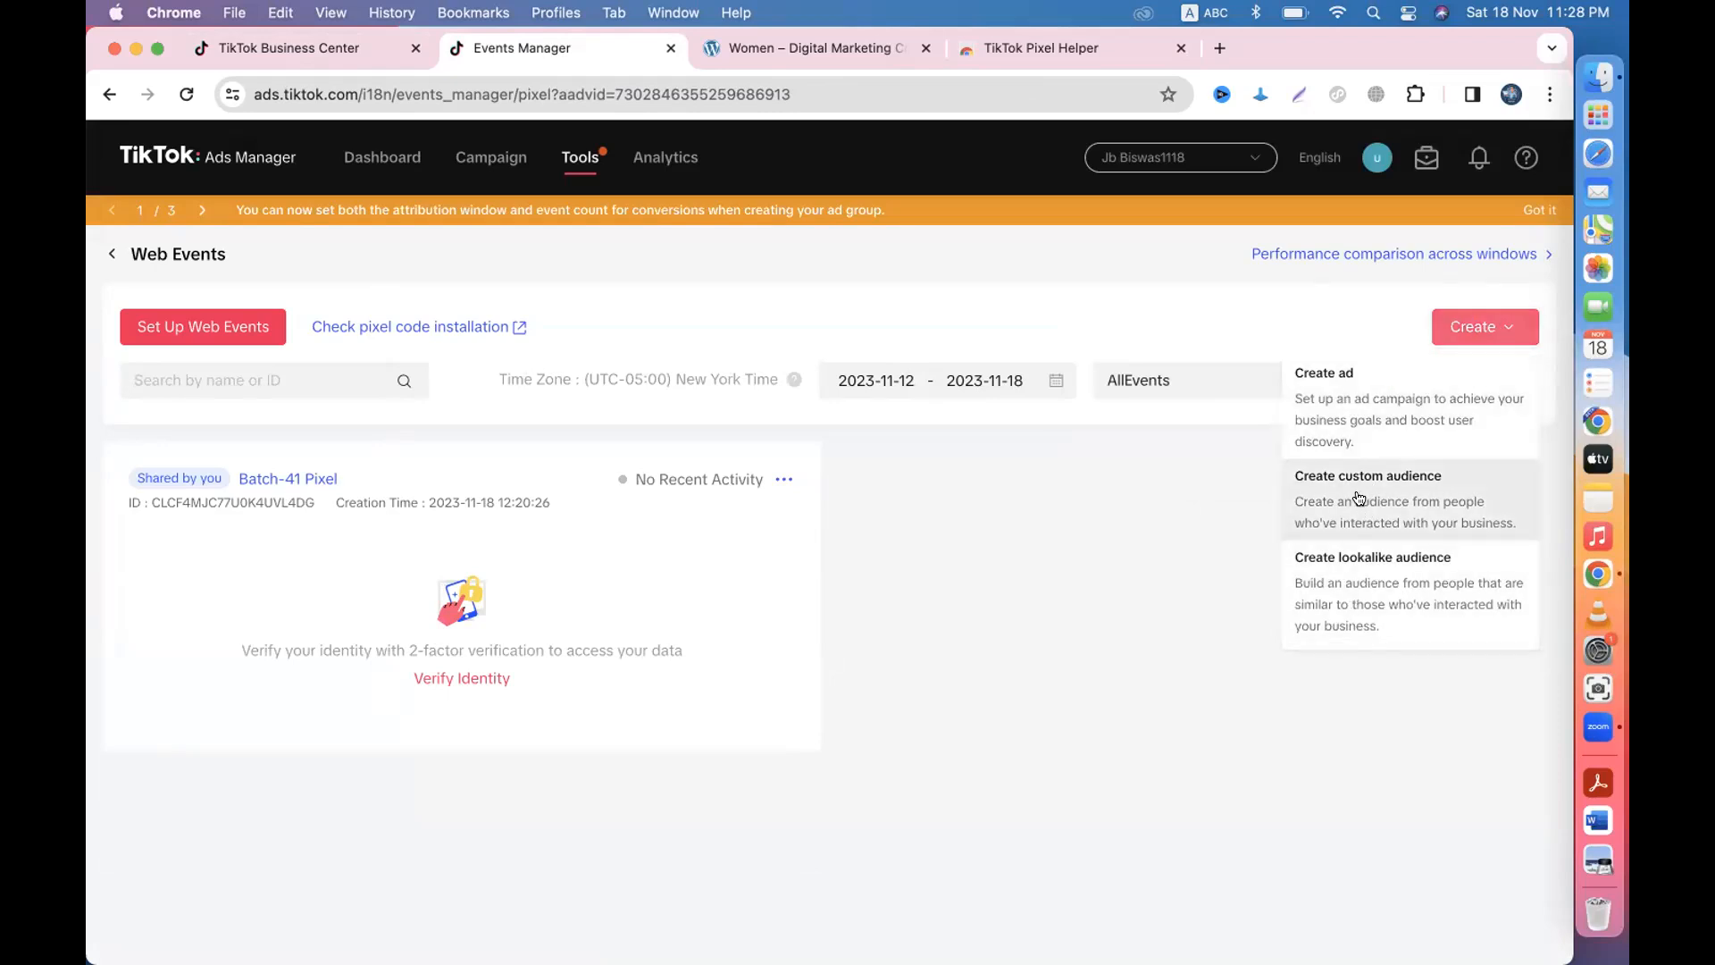
left_click(912, 625)
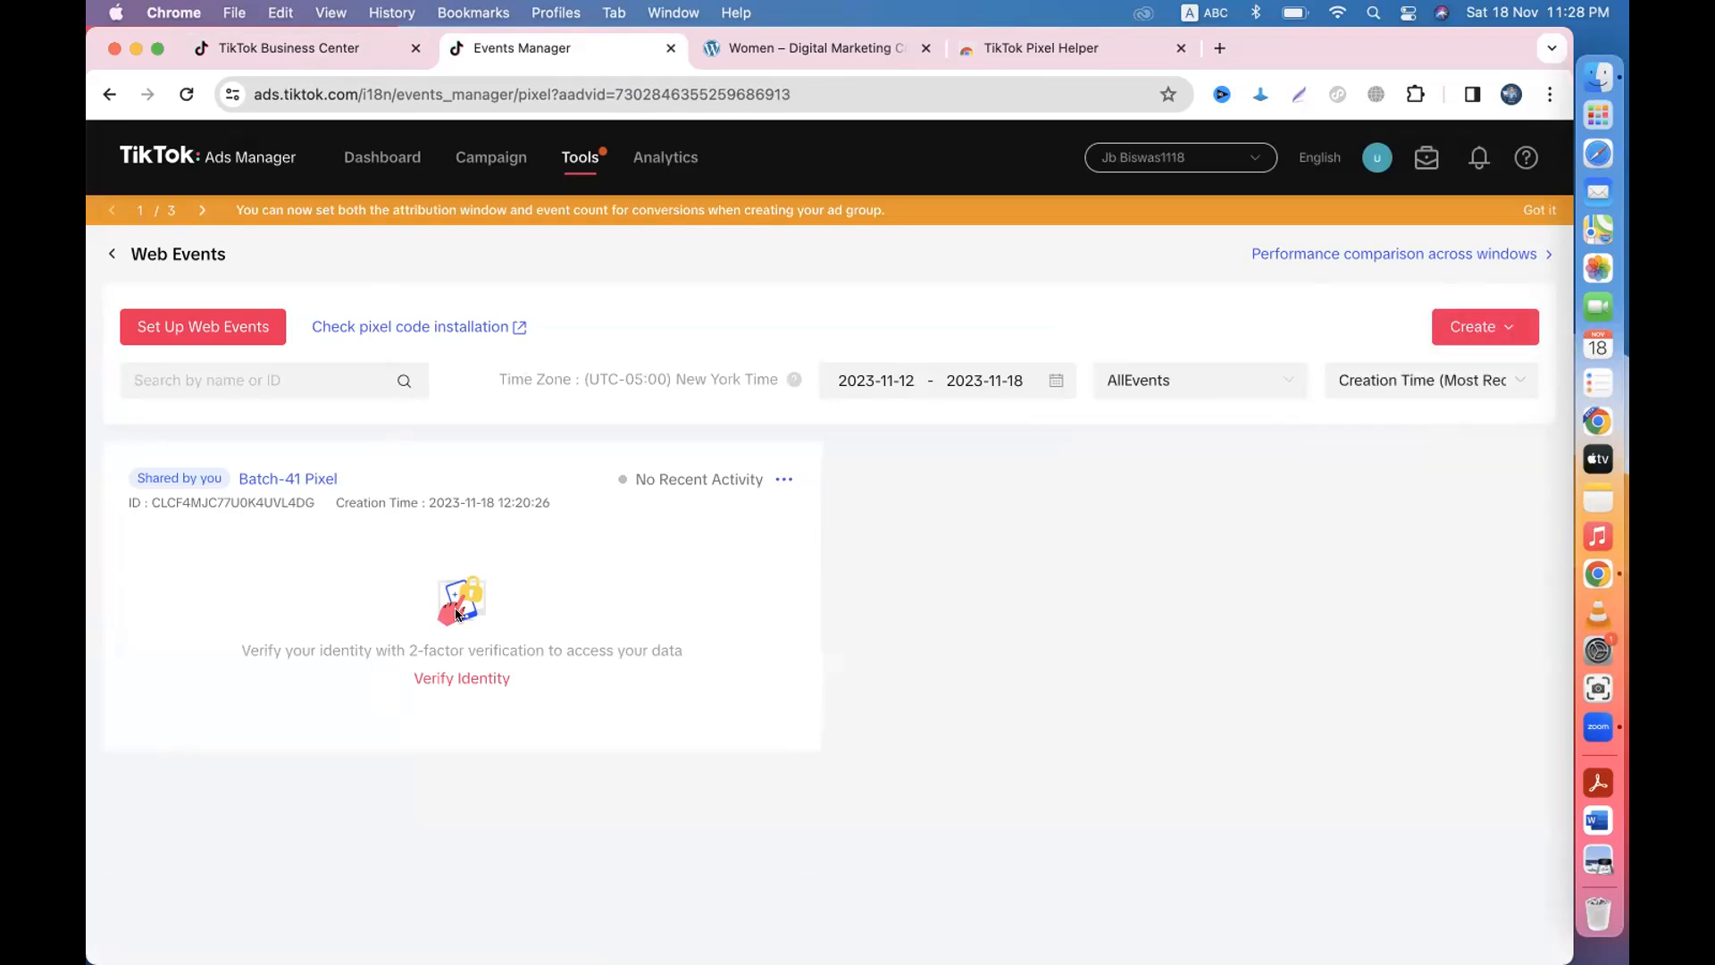
left_click(445, 679)
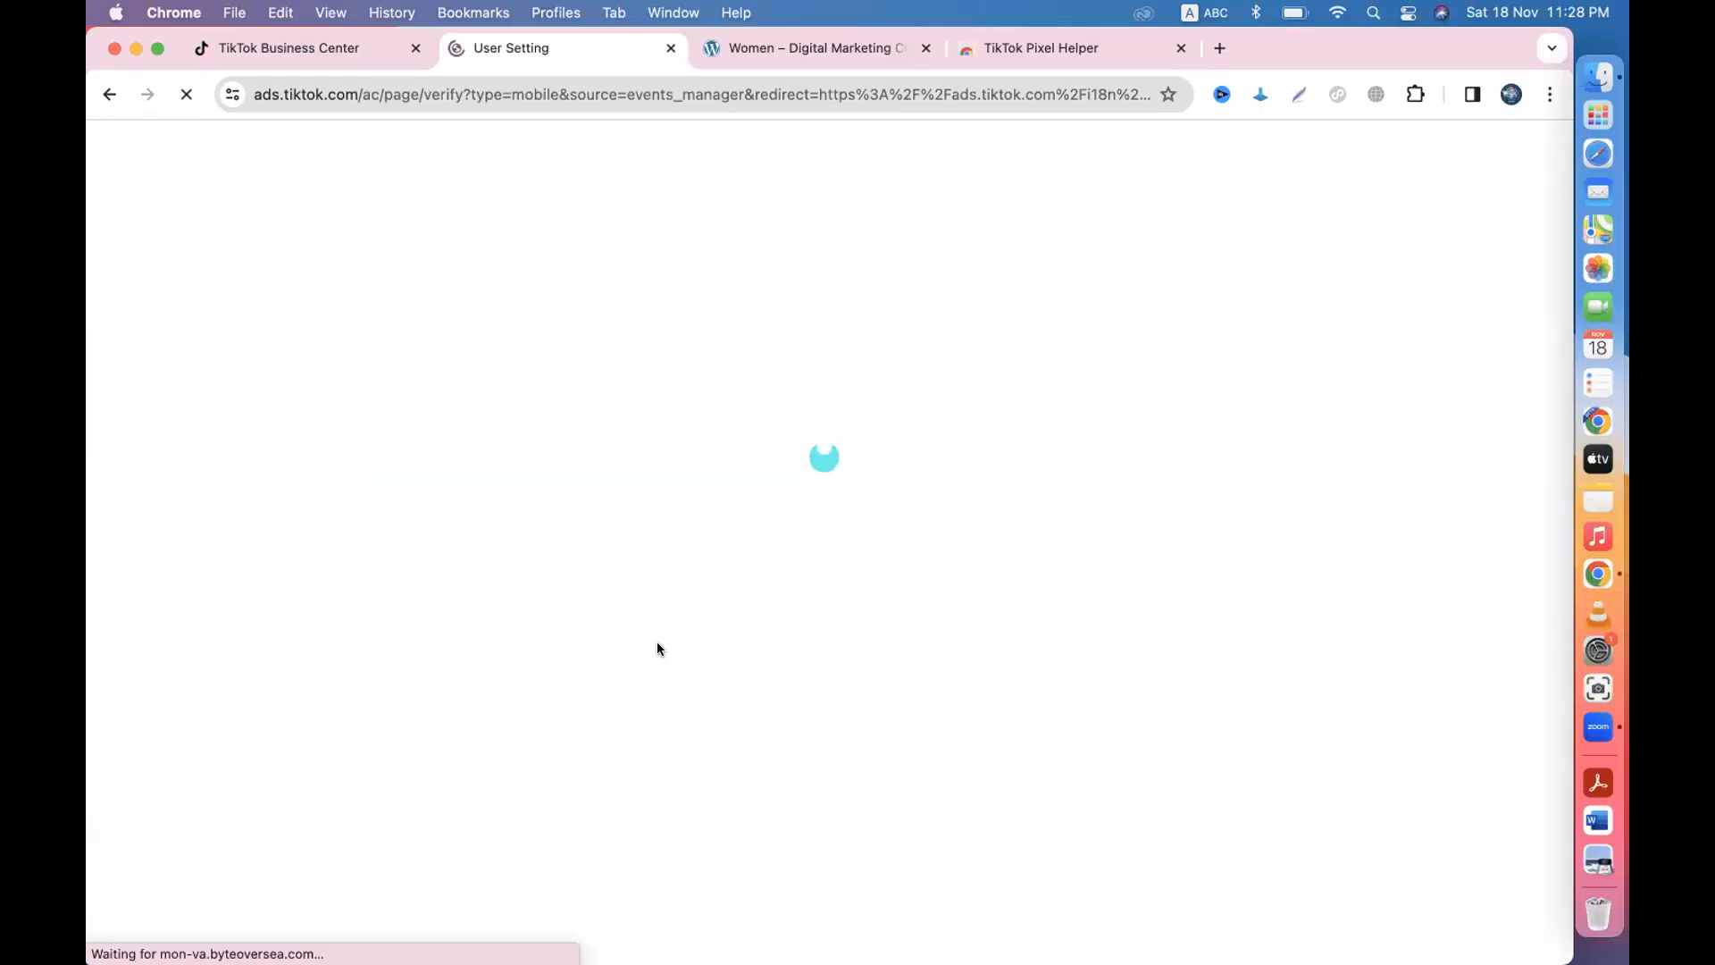
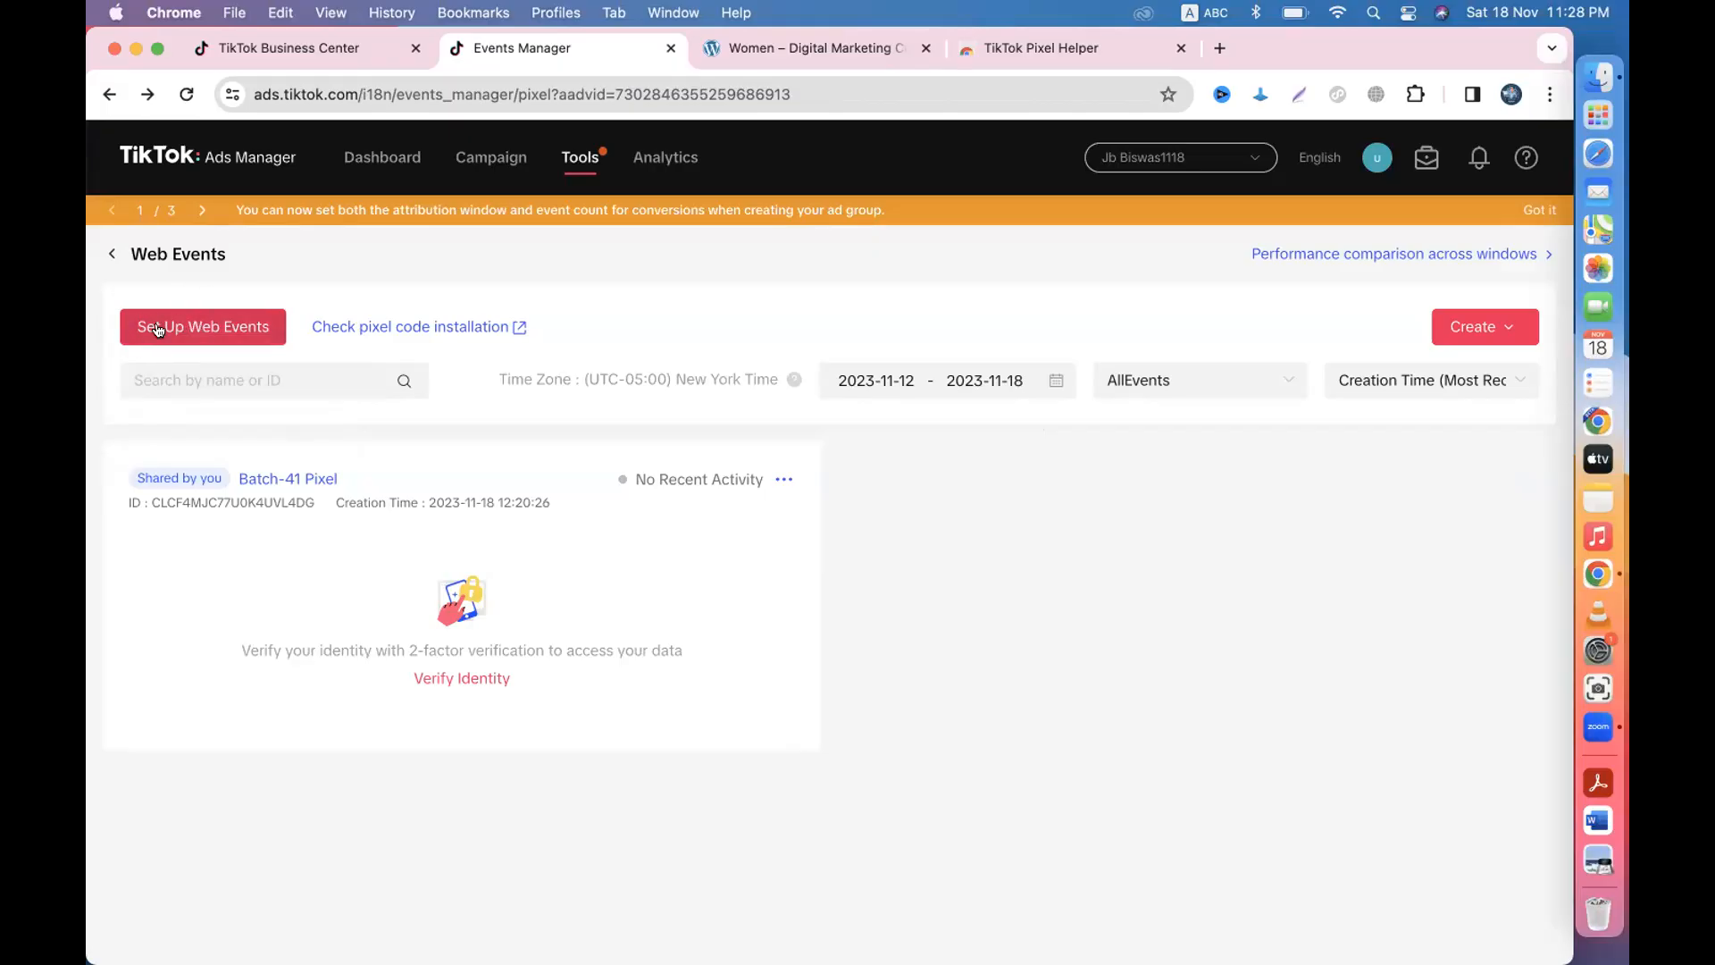
Start a manual web pixel setup, cancel it, and open the existing Batch-41 Pixel's details
left_click(230, 327)
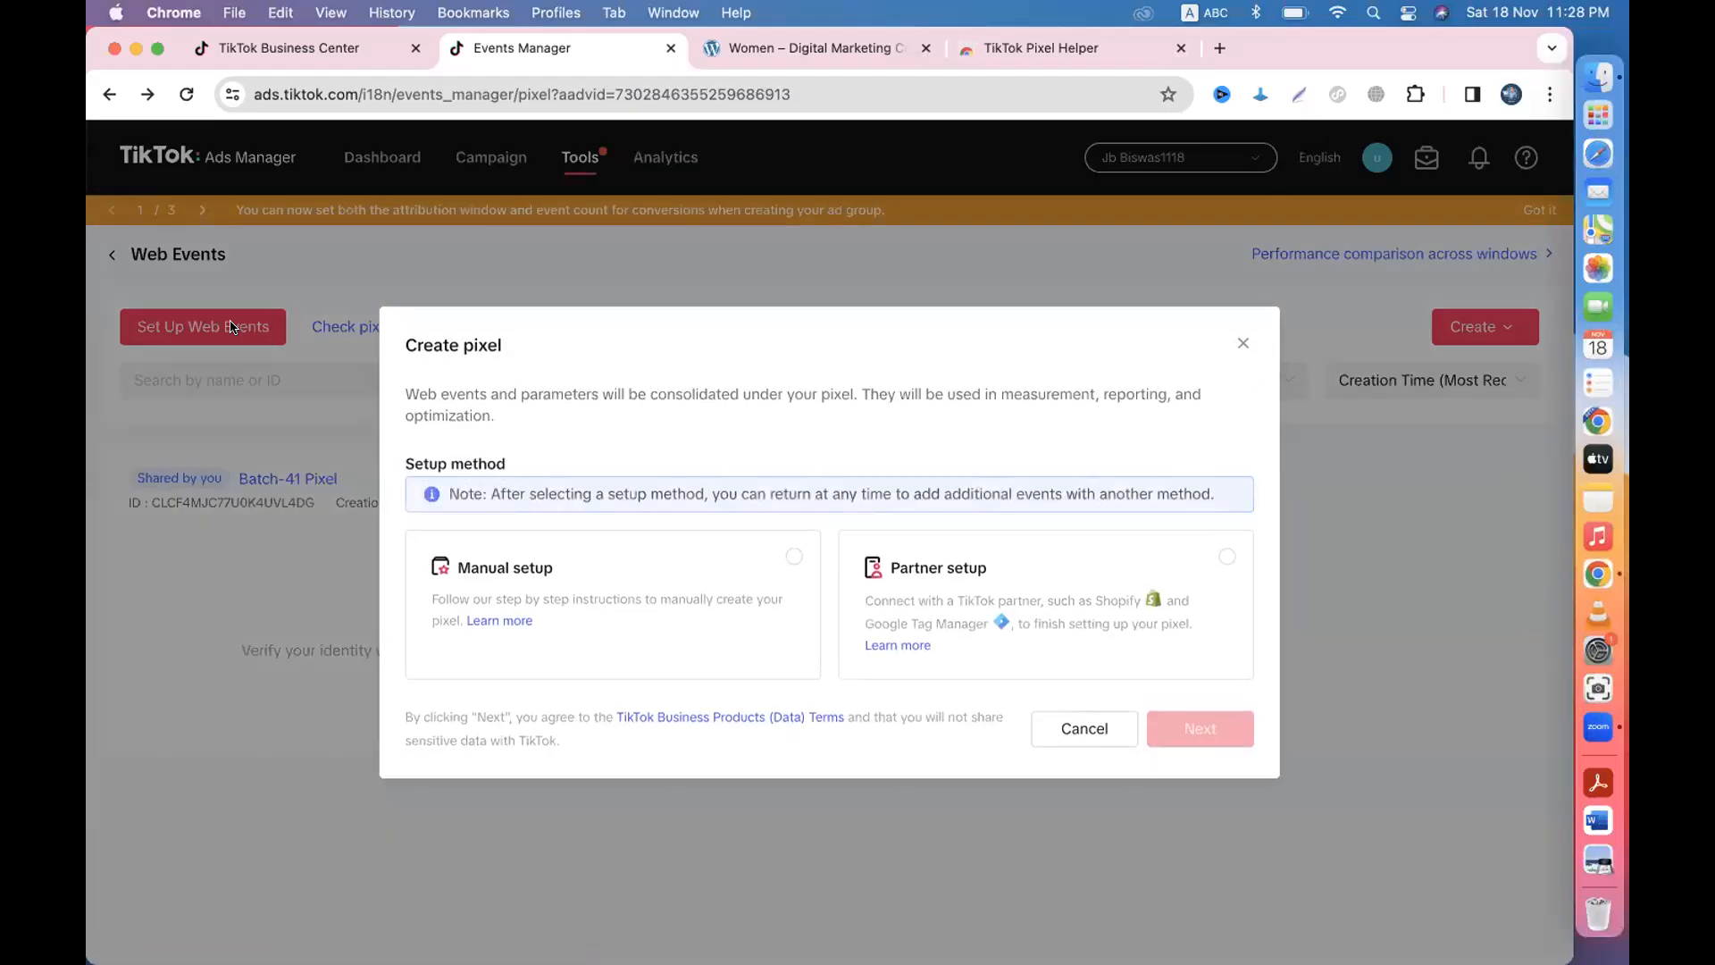
left_click(636, 608)
left_click(1199, 732)
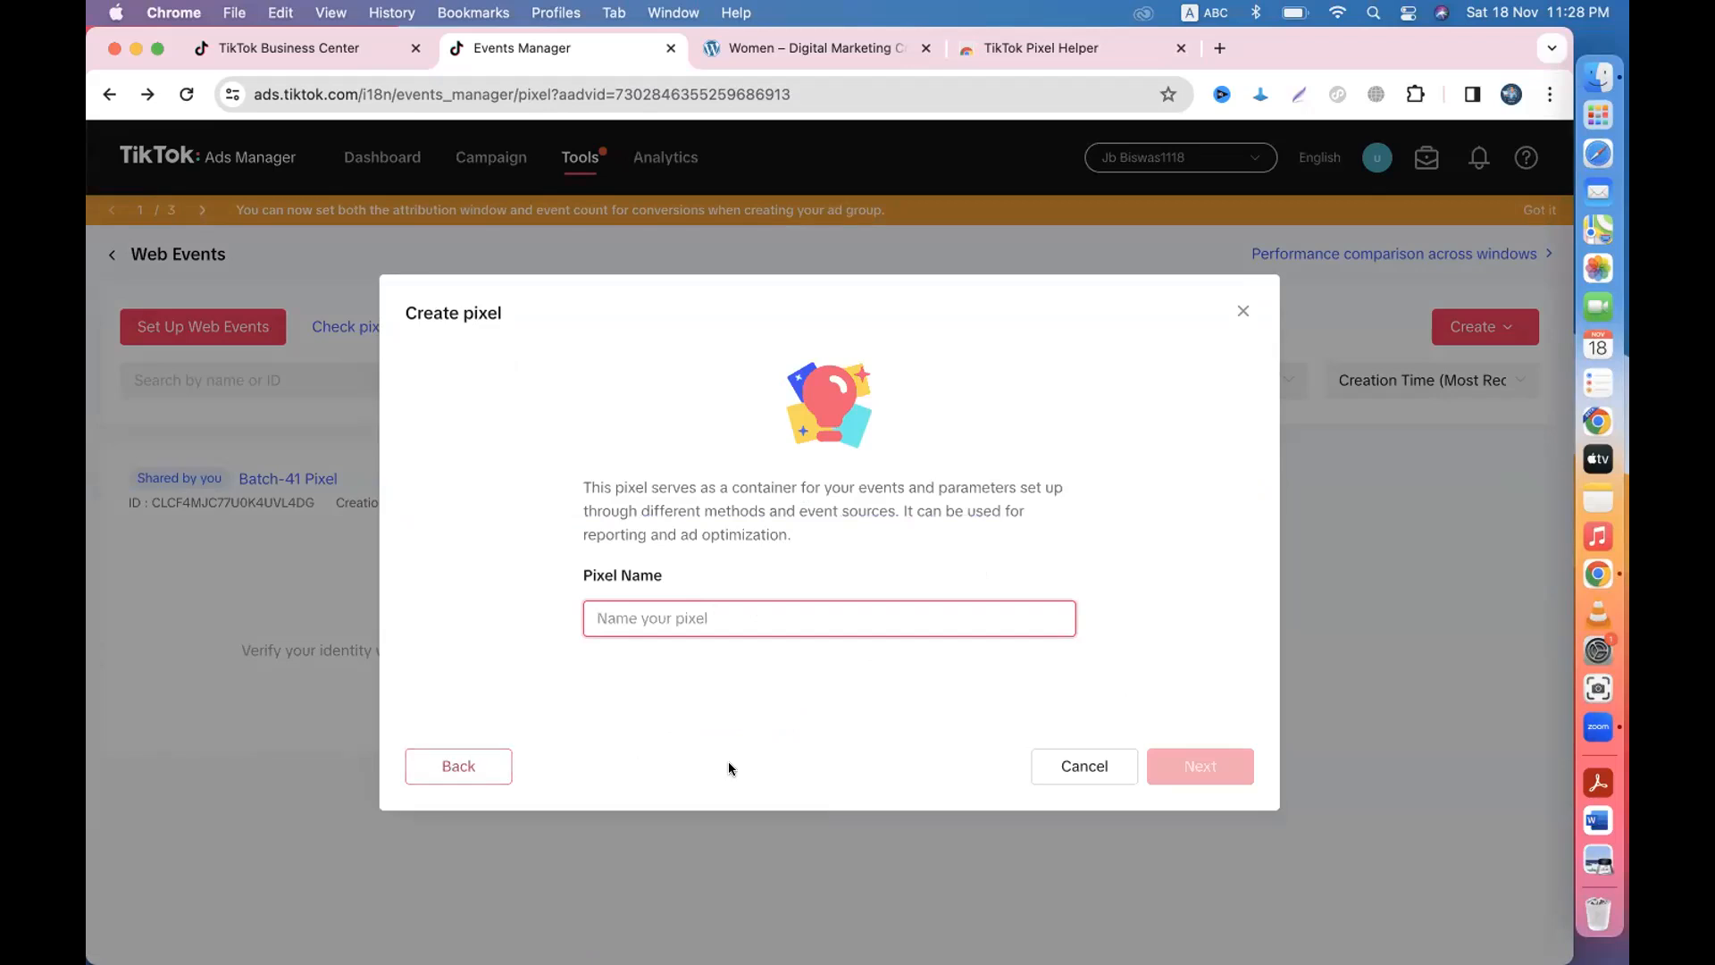
left_click(1063, 766)
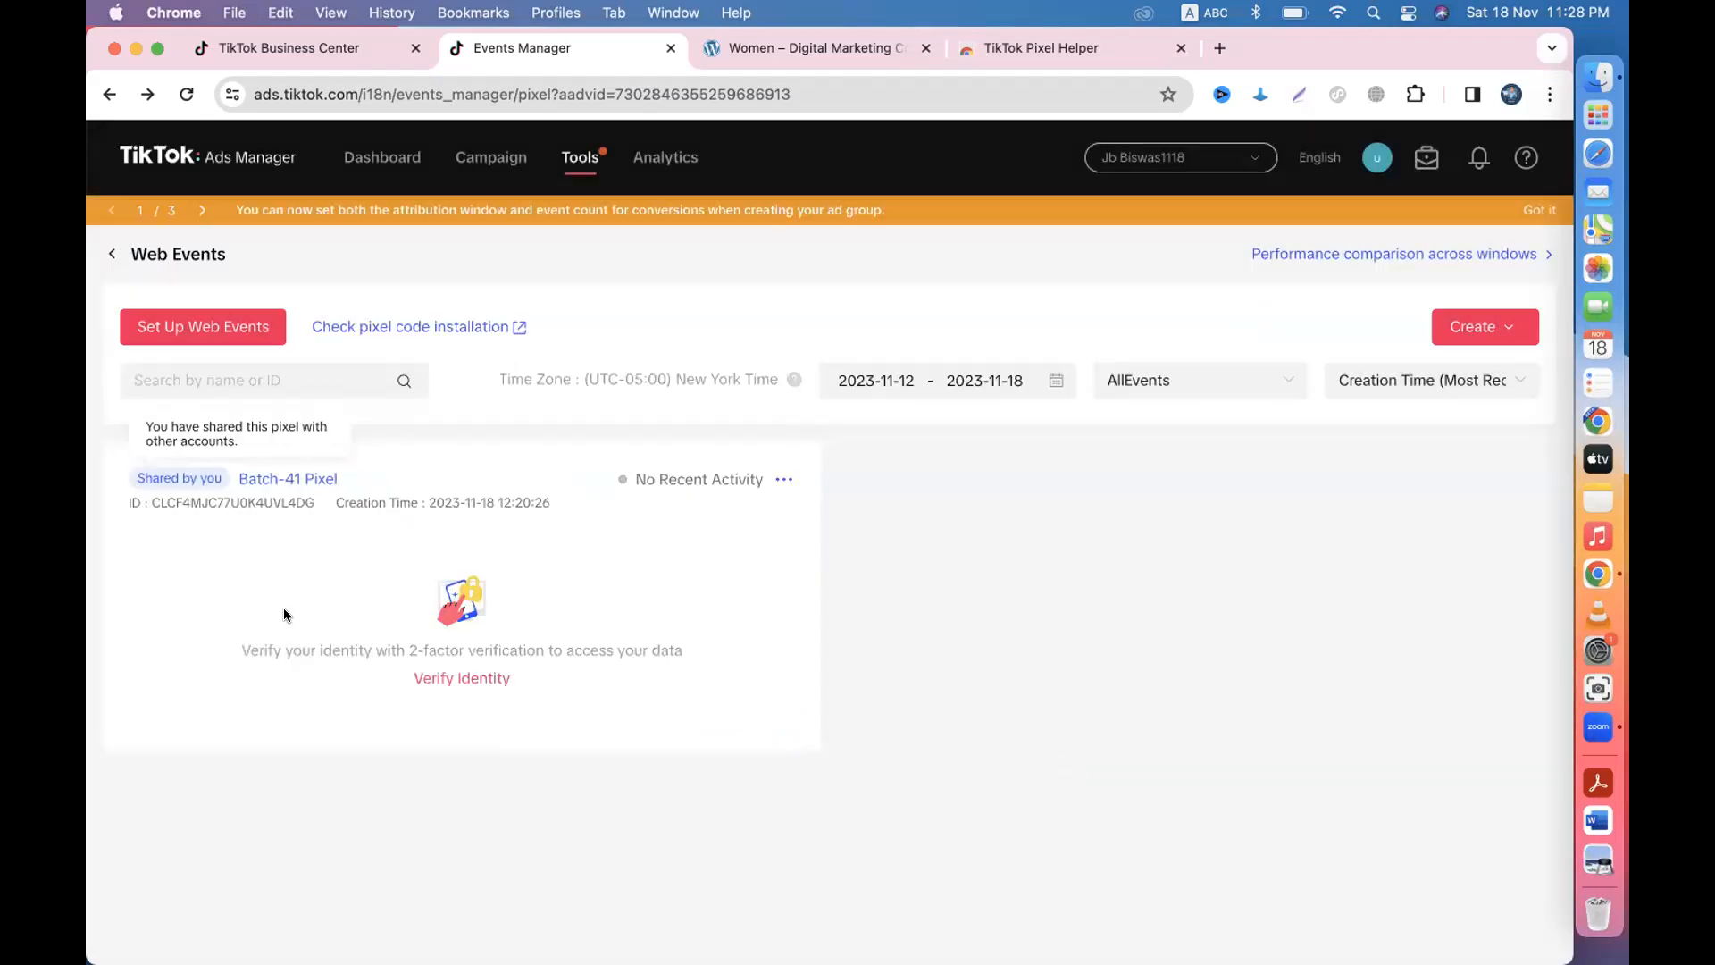
left_click(186, 94)
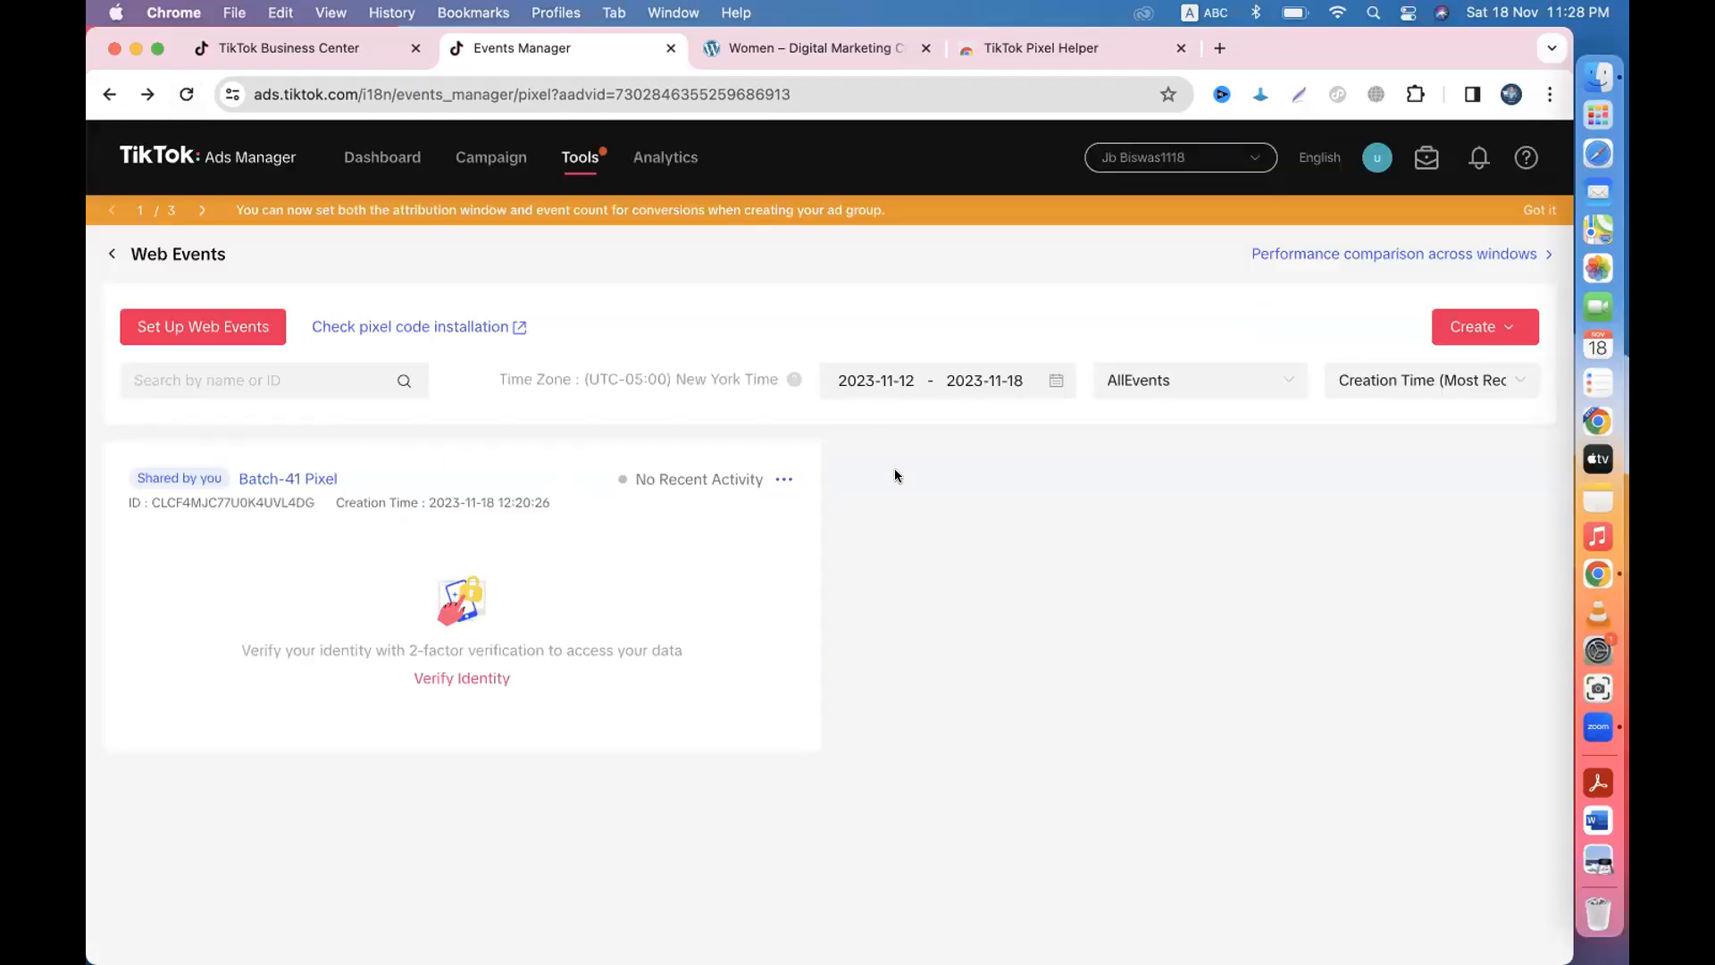
left_click(290, 478)
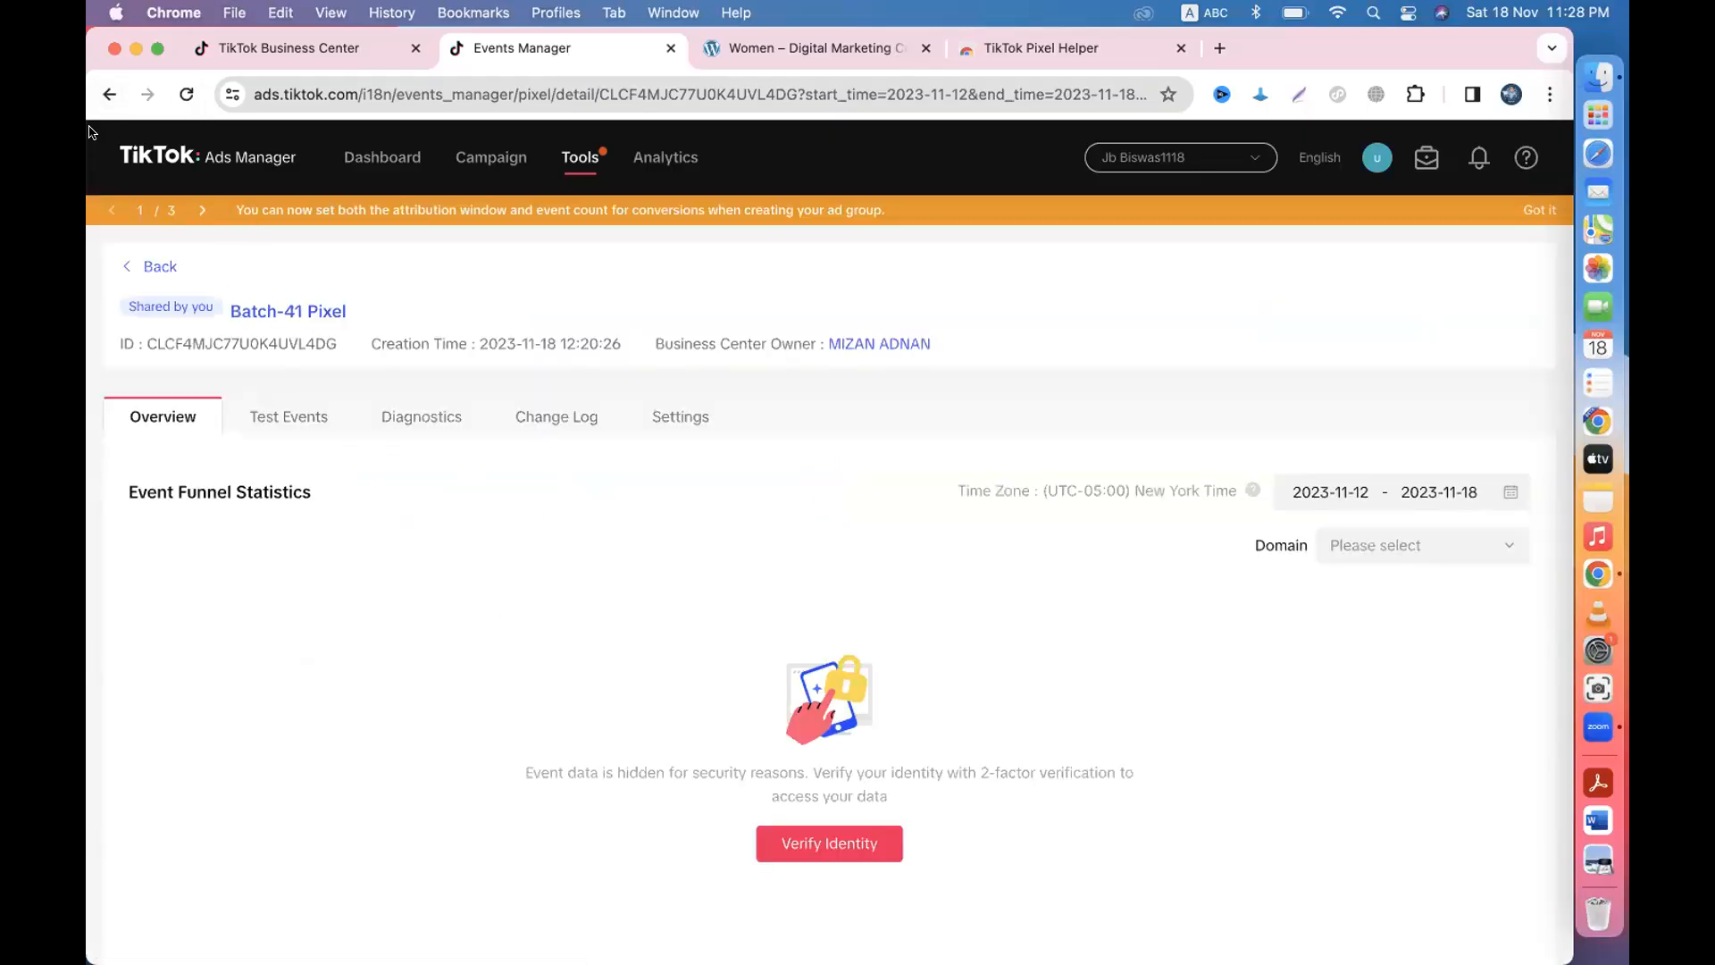
Reopen the Batch-41 Pixel from the web events list and view its Test Events
left_click(107, 94)
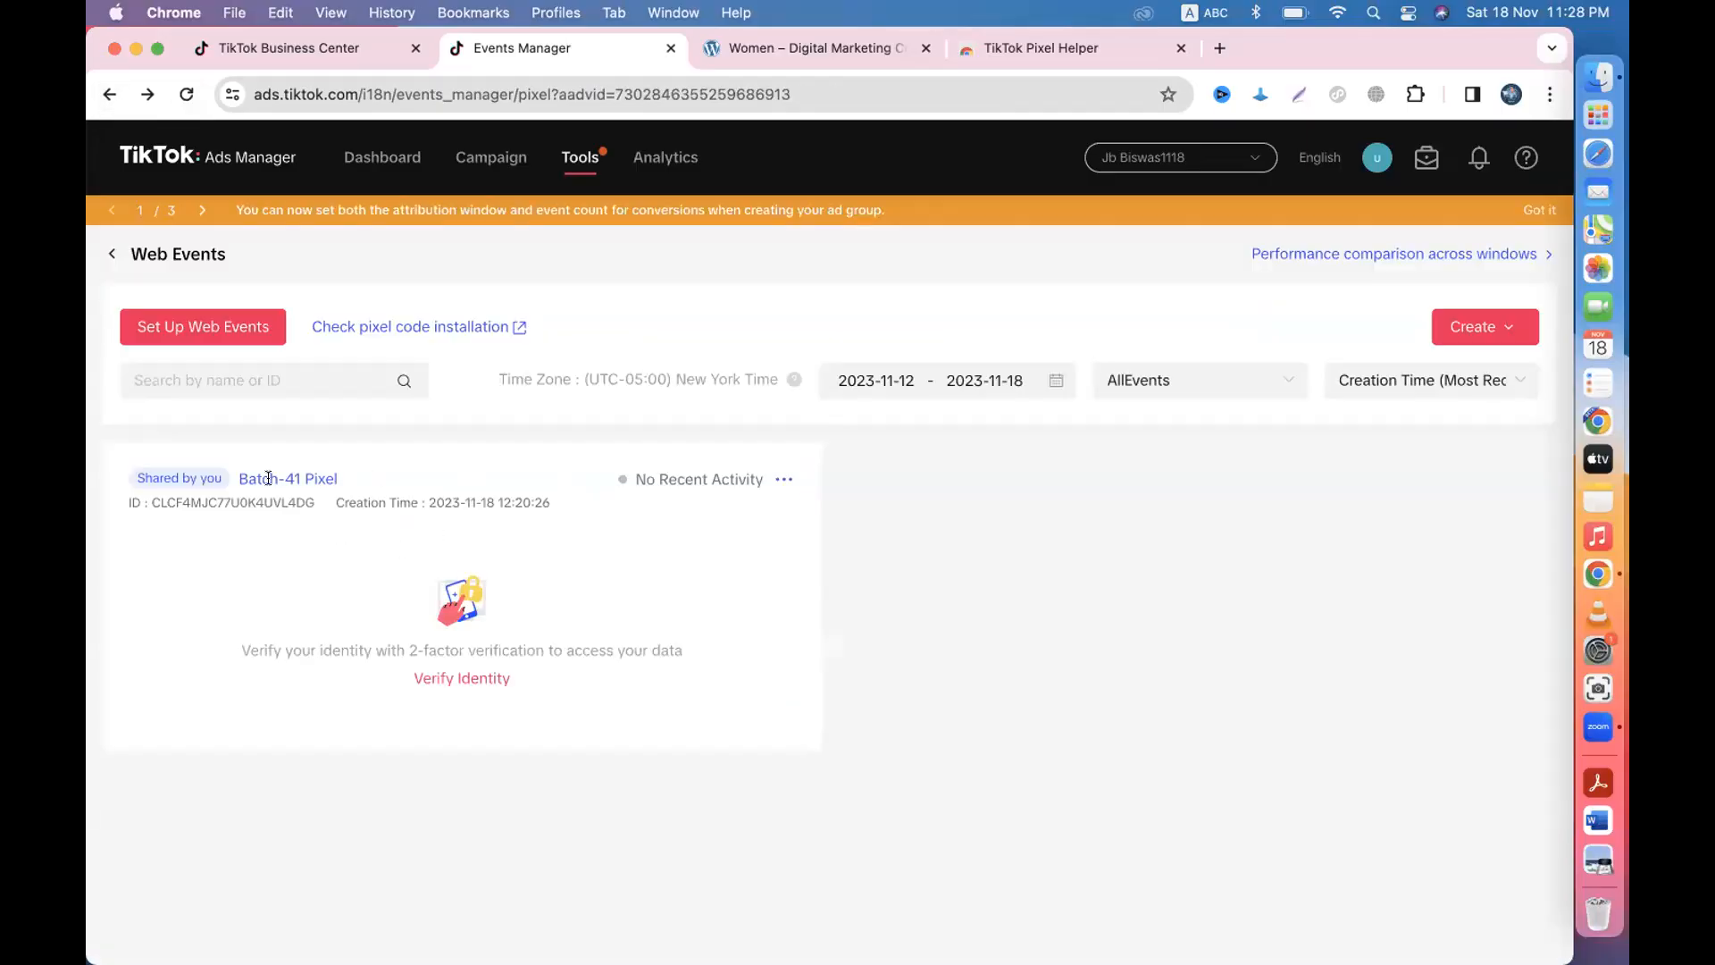
left_click(275, 479)
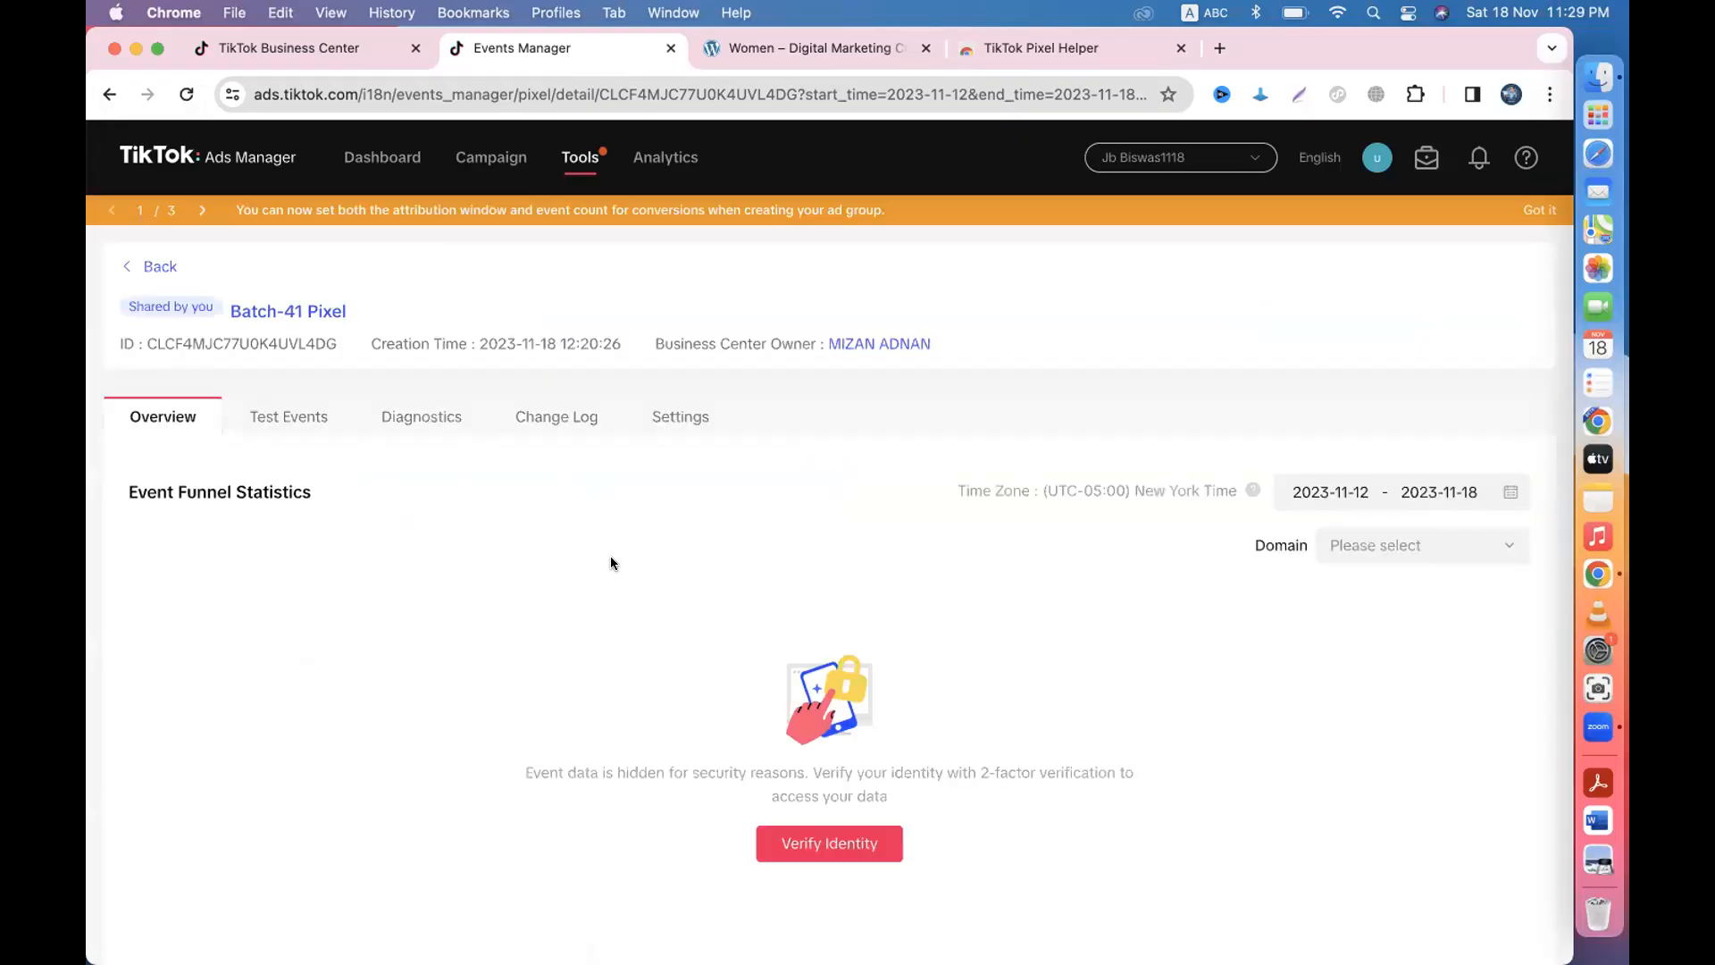
scroll(611, 561, "down", 2)
left_click(279, 323)
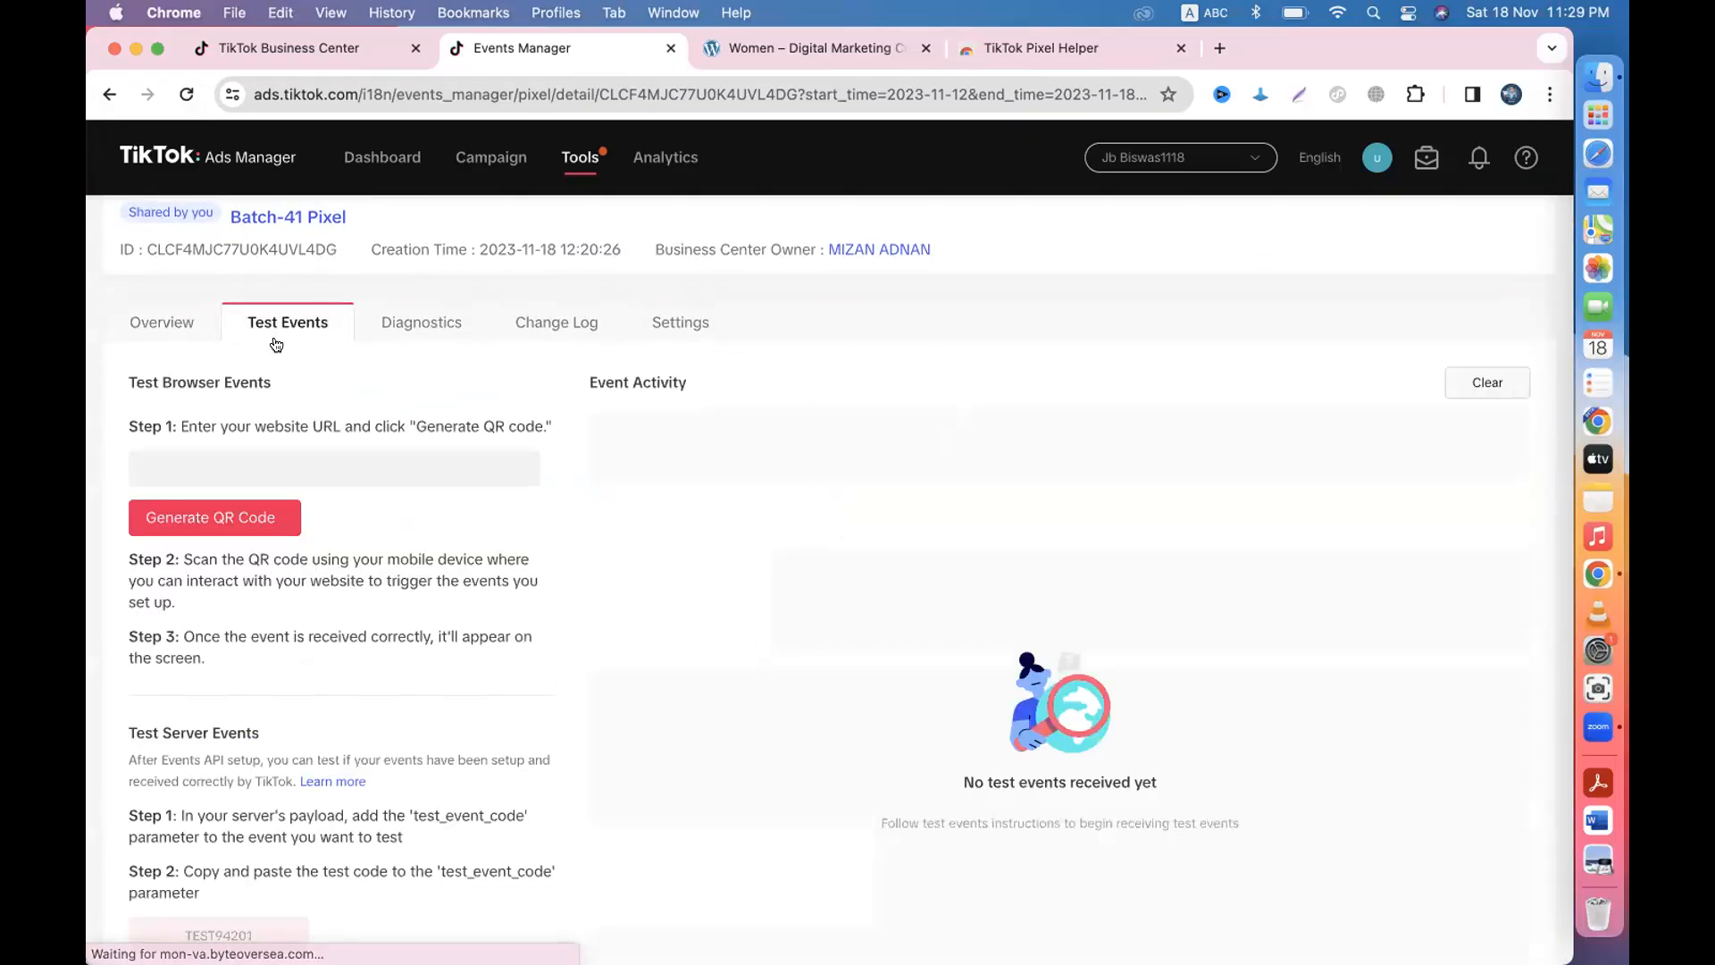
scroll(304, 588, "down", 3)
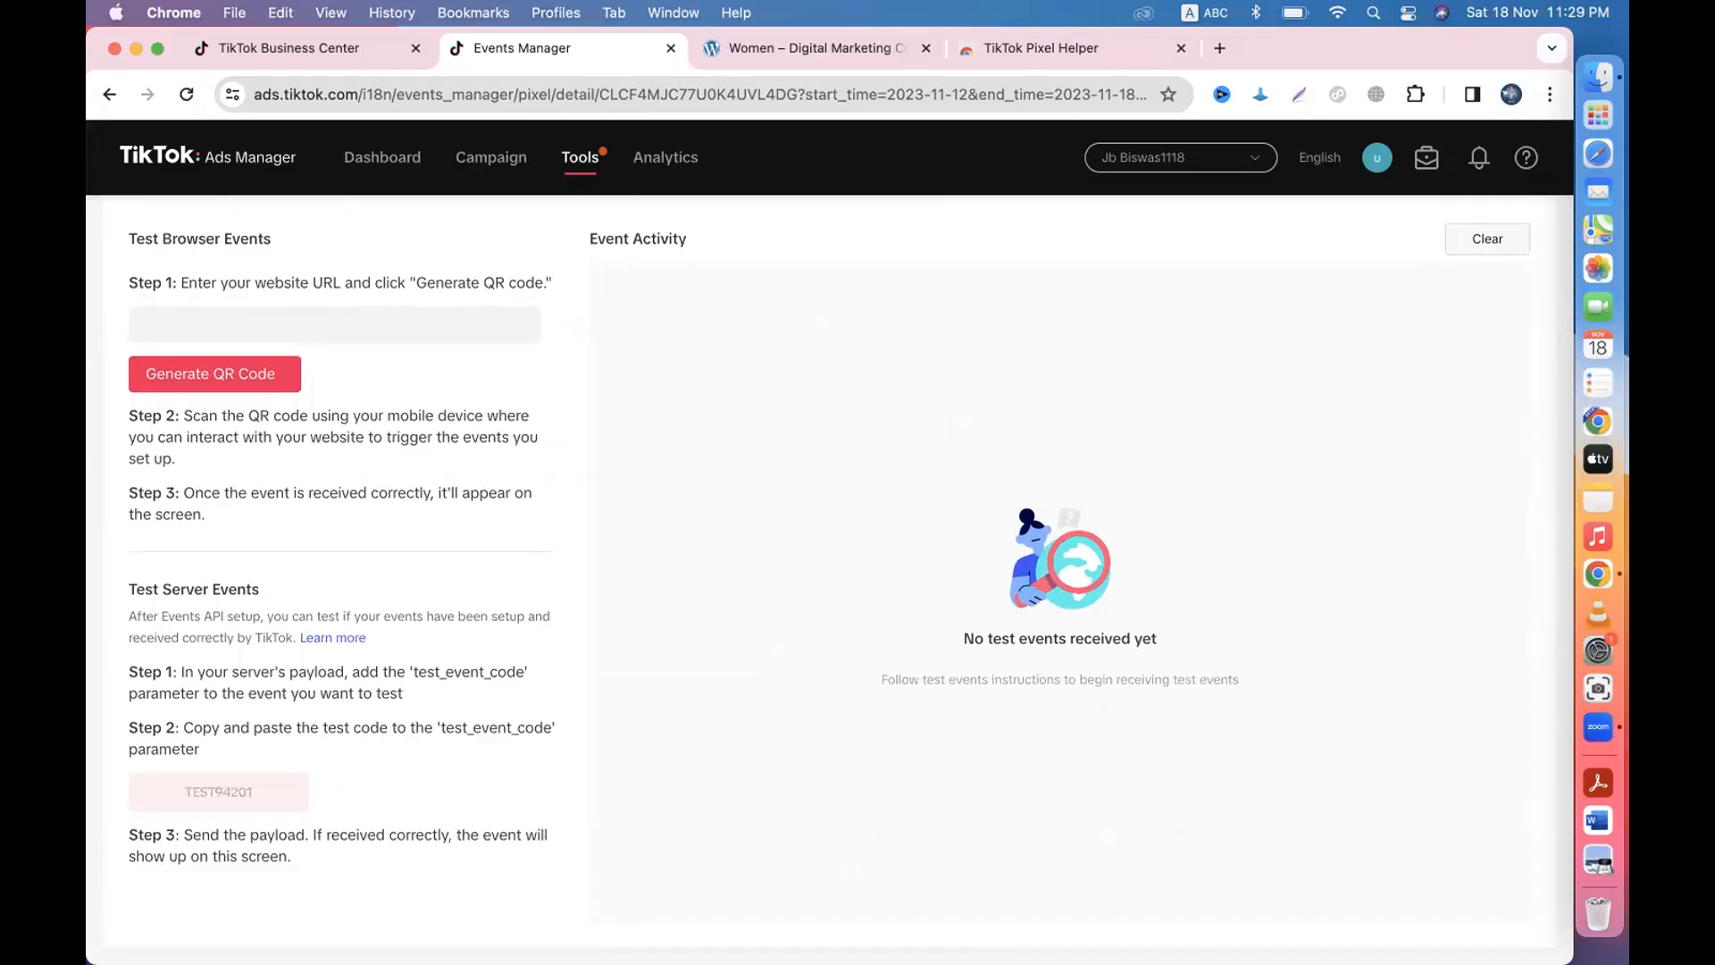
scroll(393, 798, "up", 2)
scroll(267, 777, "down", 2)
Copy the test event code, paste it into the website URL field, and try generating a QR code
left_click(231, 792)
left_click(196, 321)
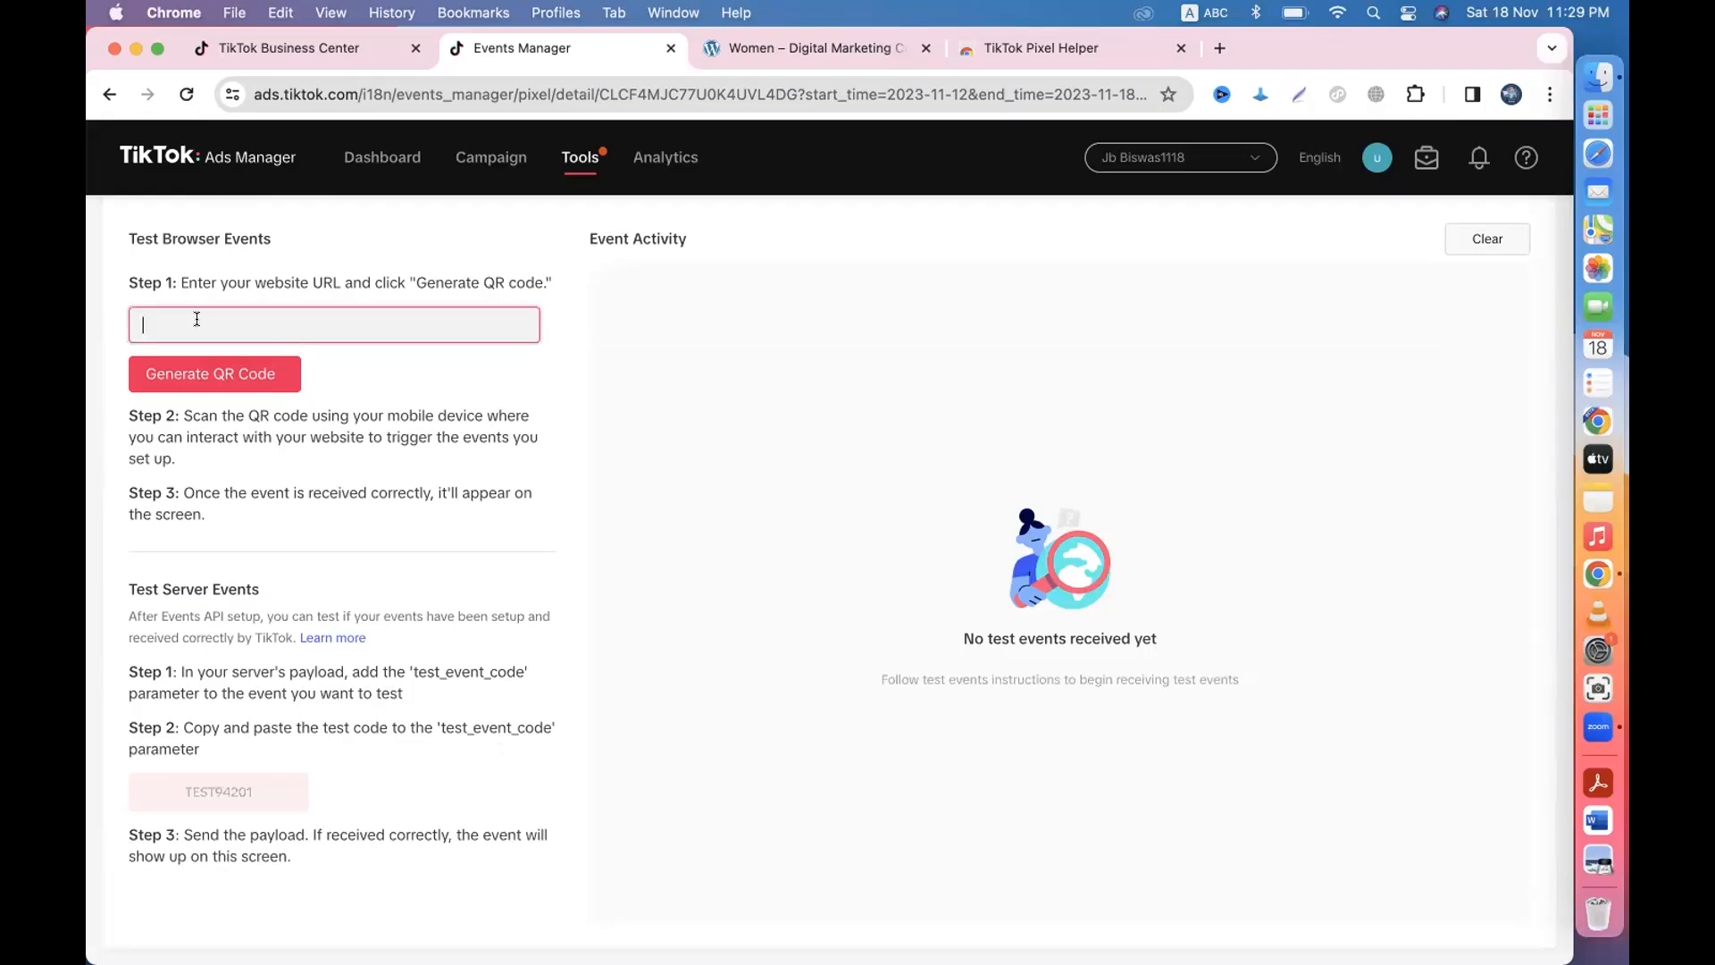
right_click(197, 319)
left_click(254, 466)
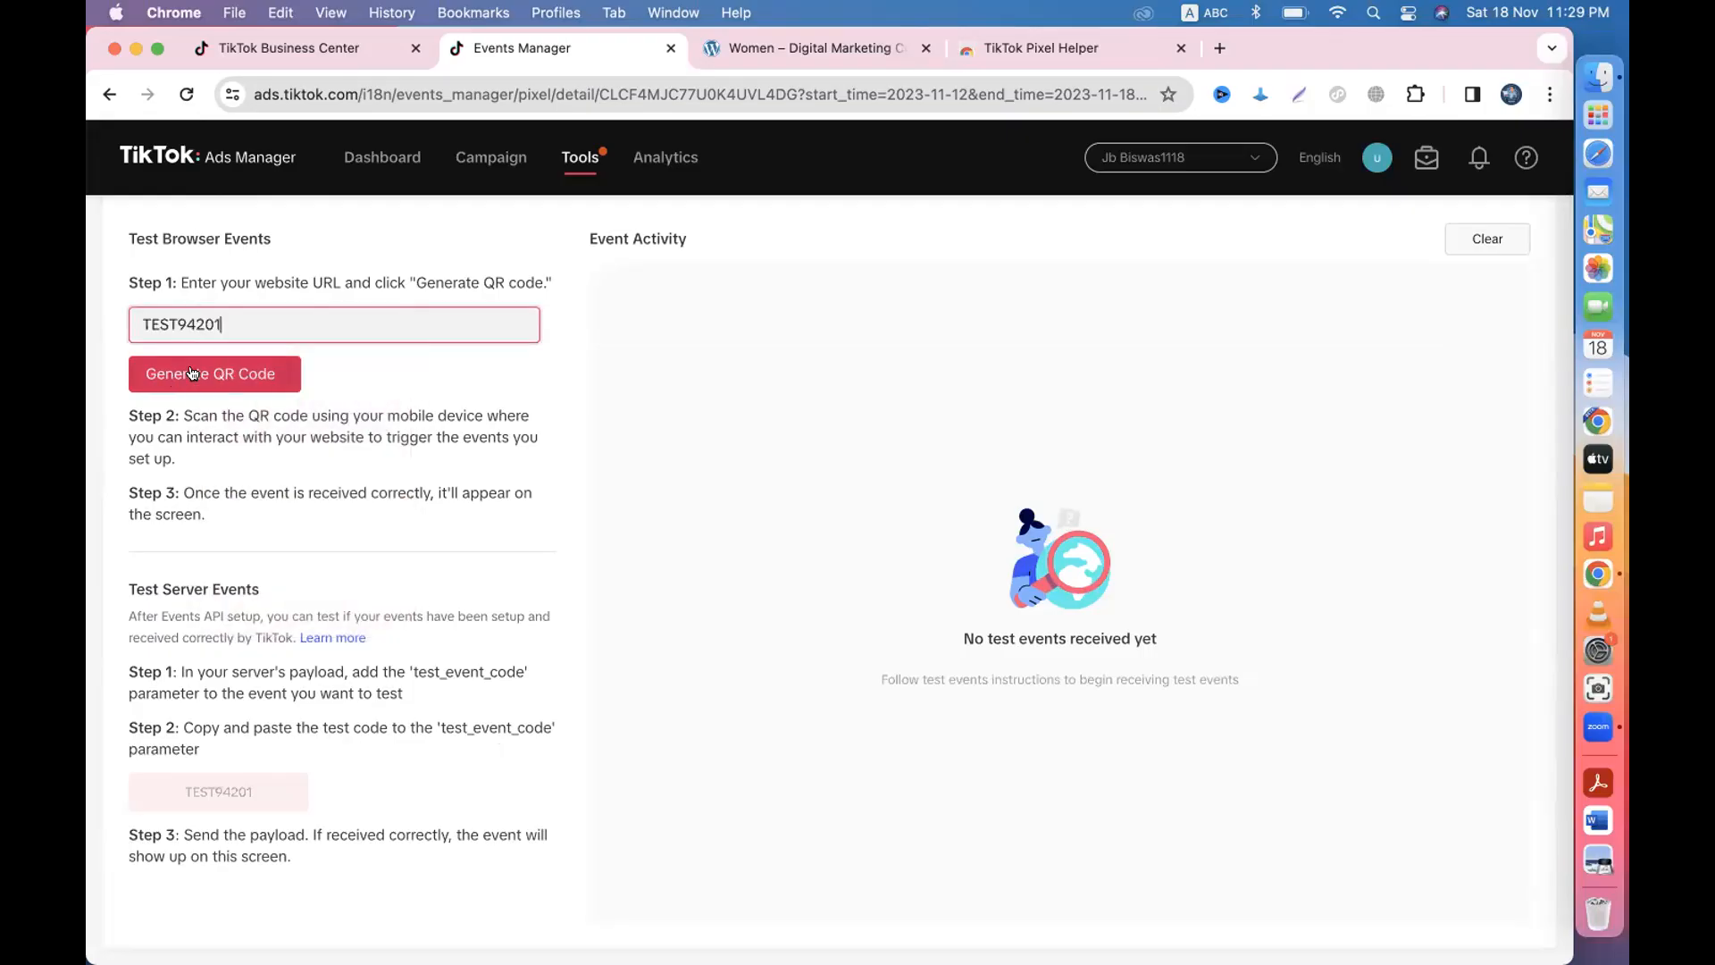
left_click(190, 373)
Copy the test event code again and switch to the pixel's Diagnostics
mouse_move(200, 804)
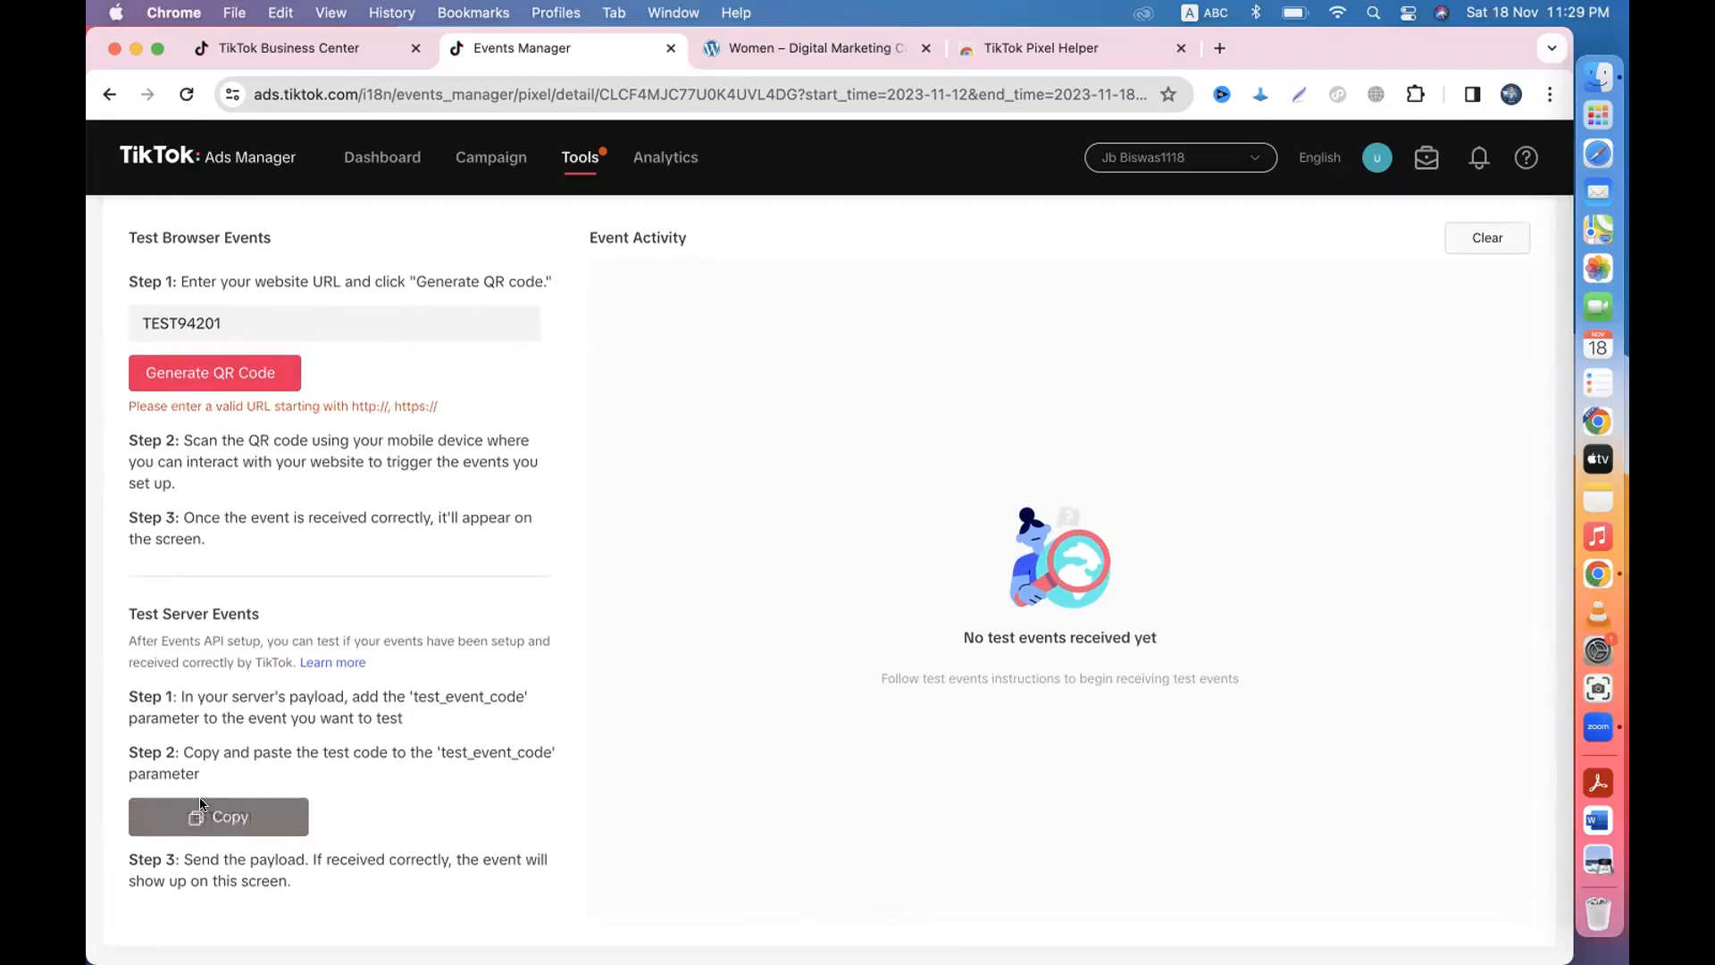
left_click_drag(182, 692, 345, 693)
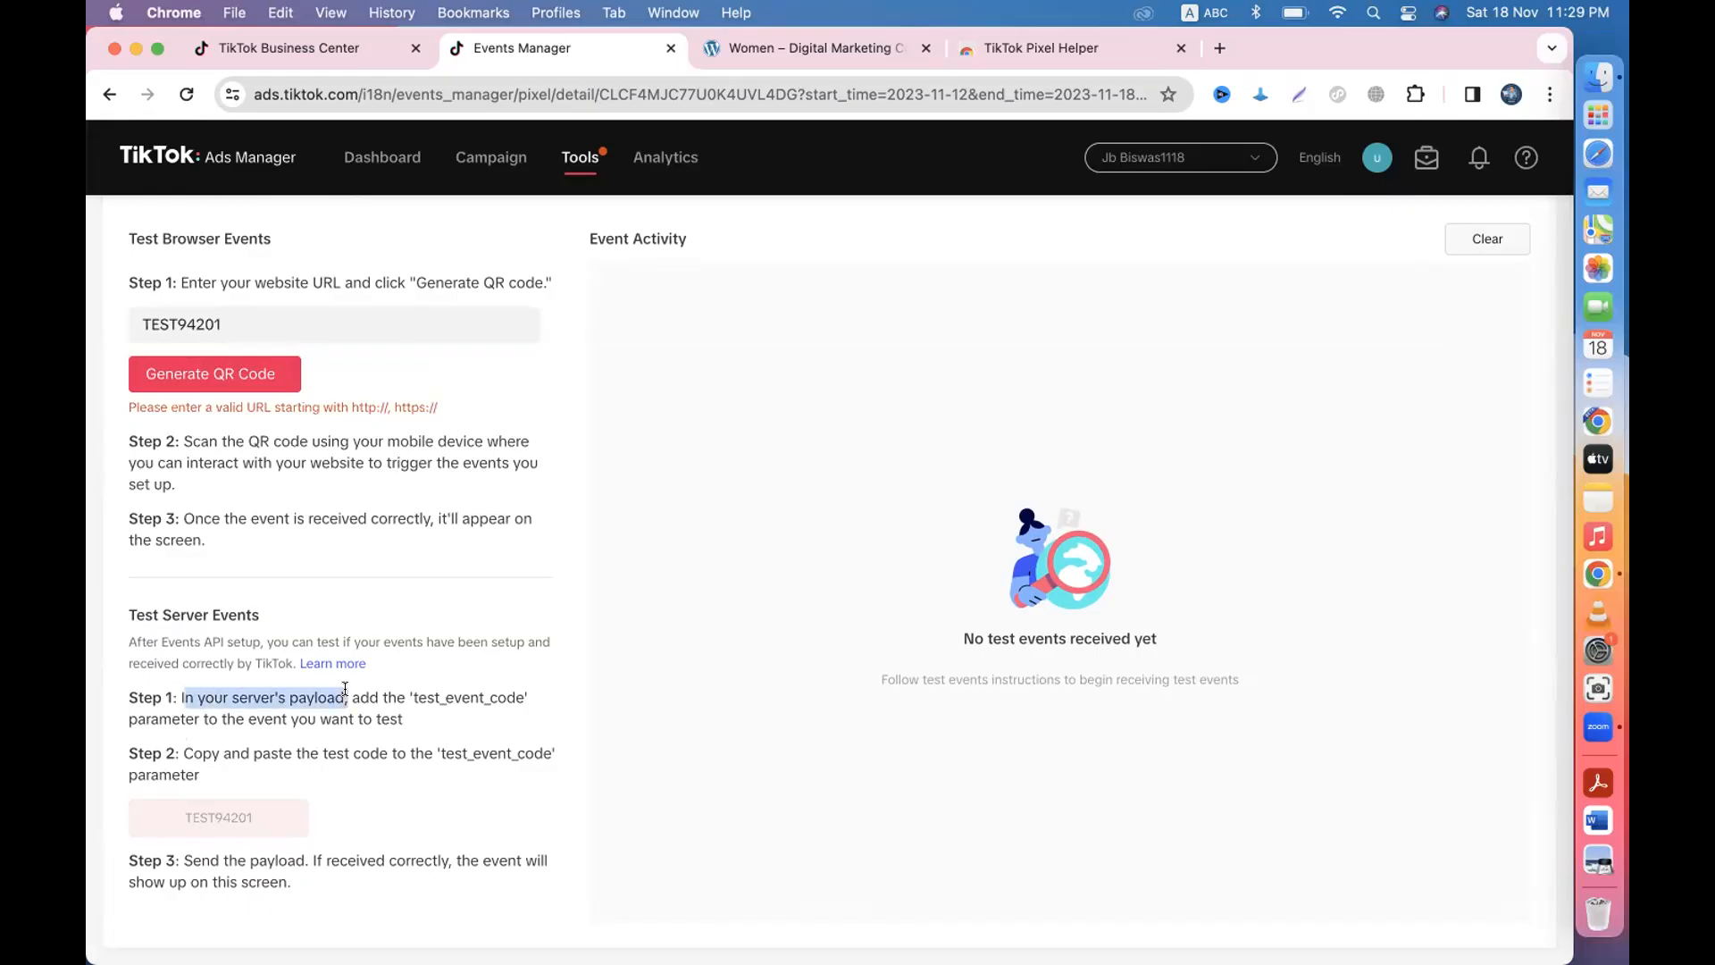
left_click(374, 684)
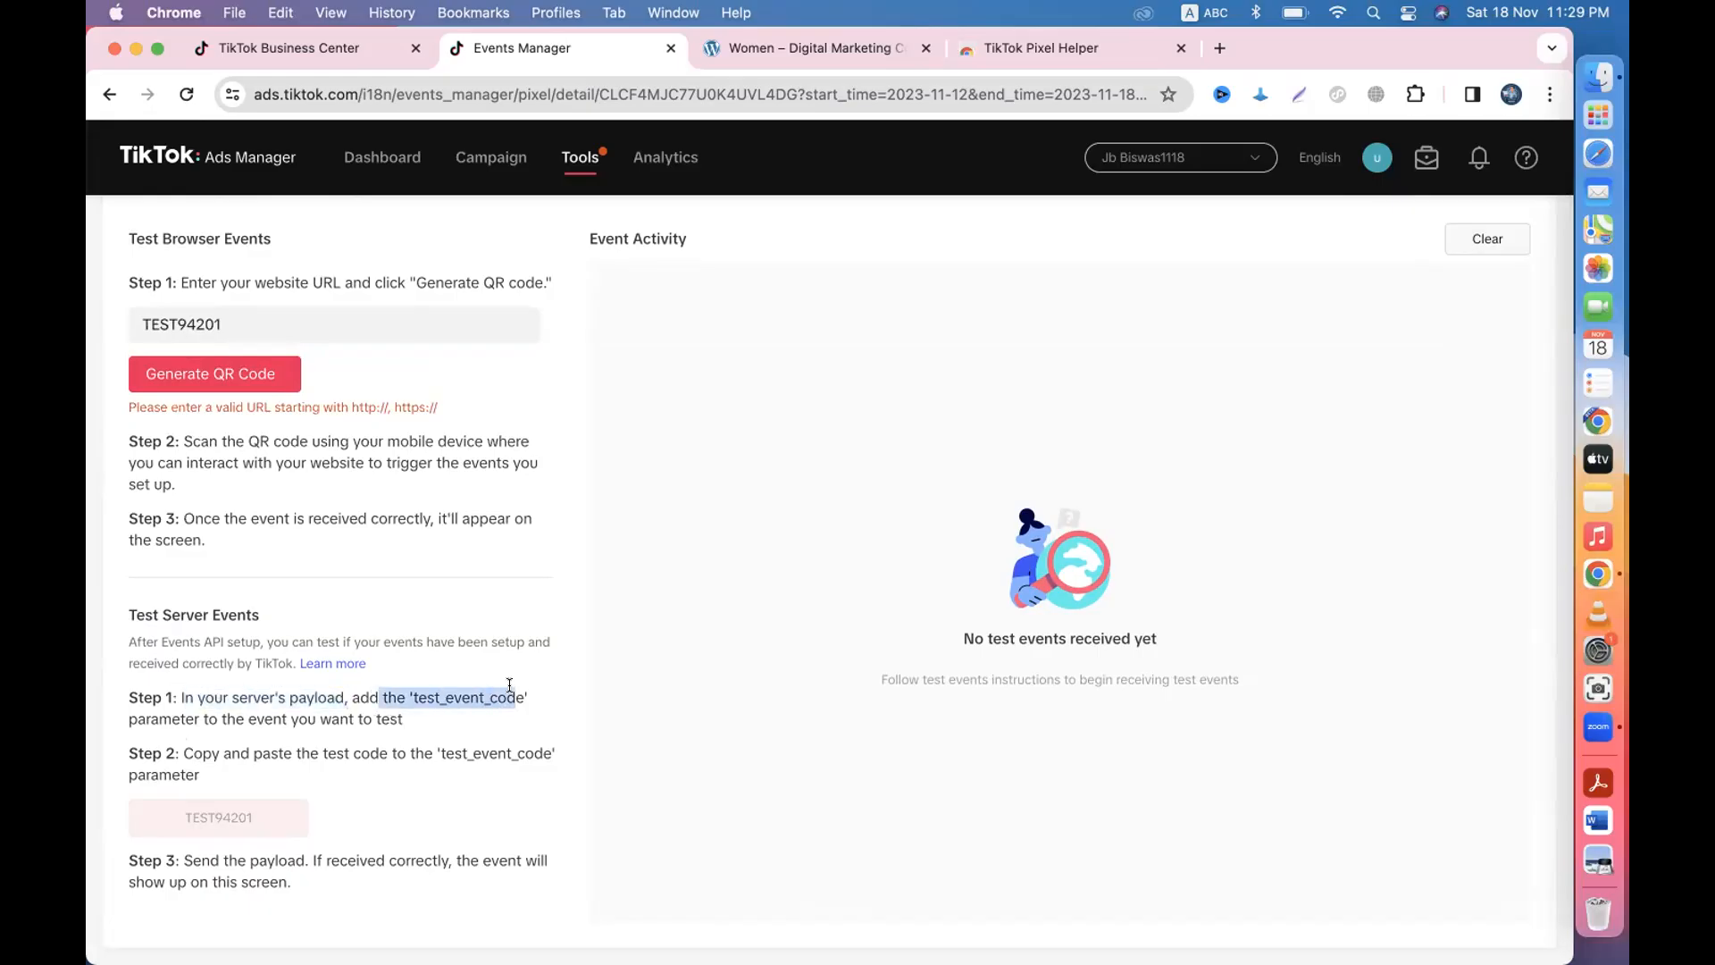
left_click(221, 818)
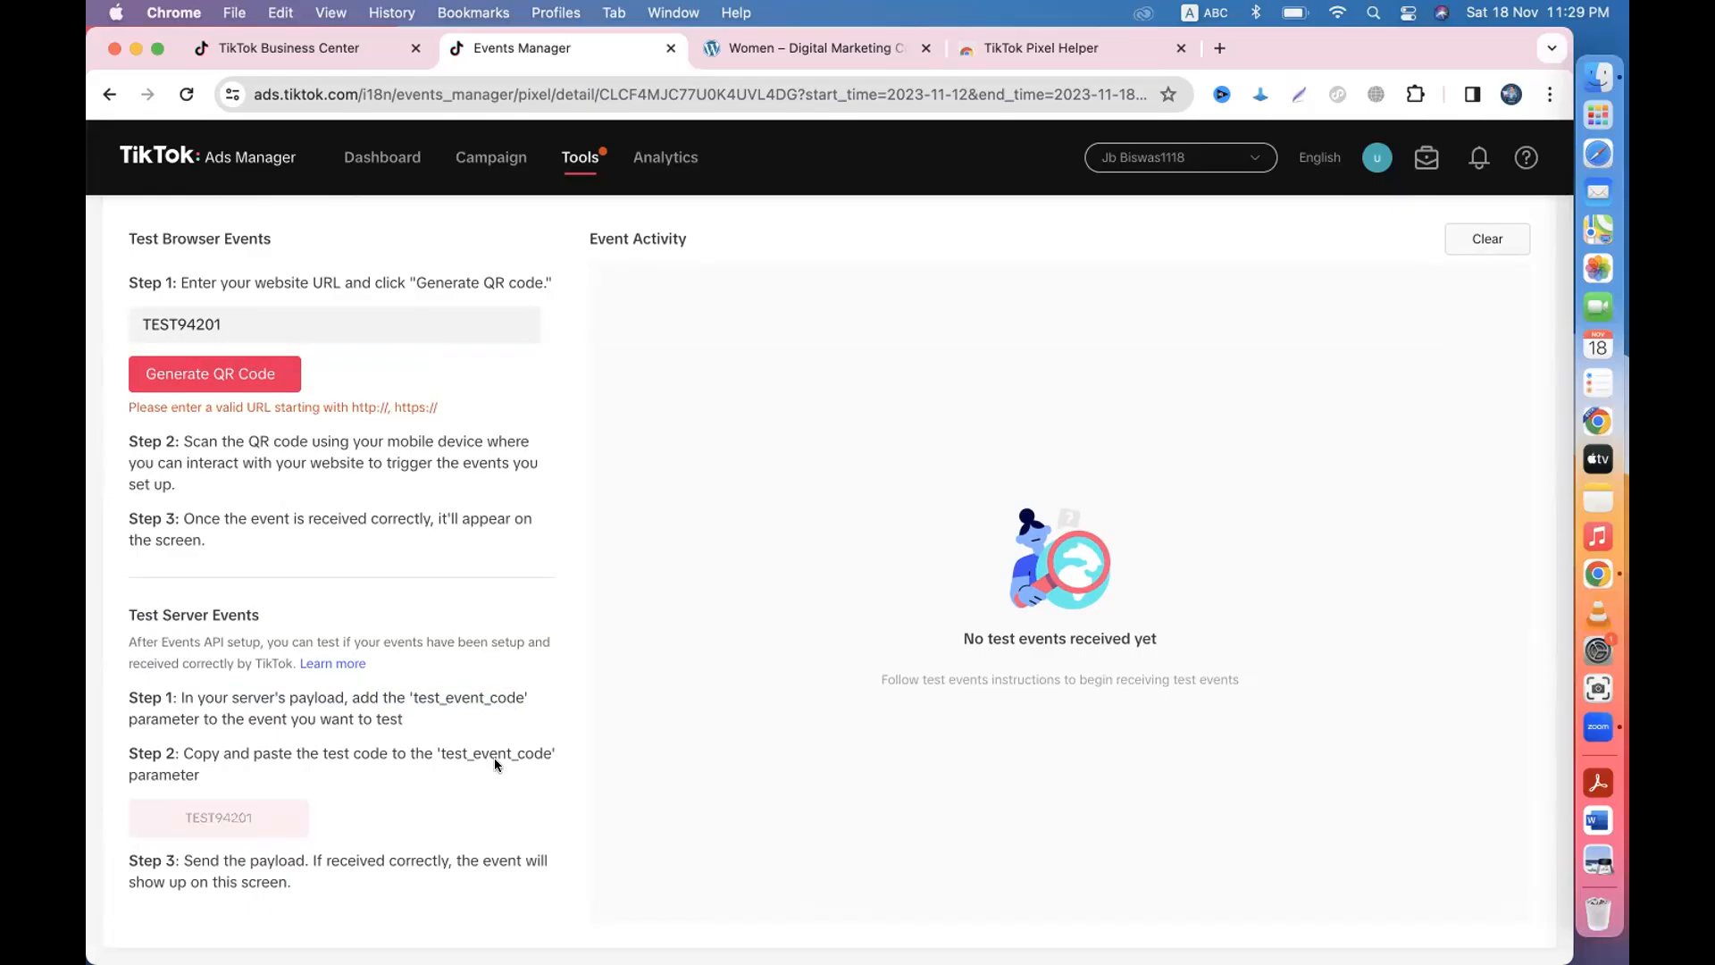
scroll(495, 757, "up", 5)
left_click(398, 420)
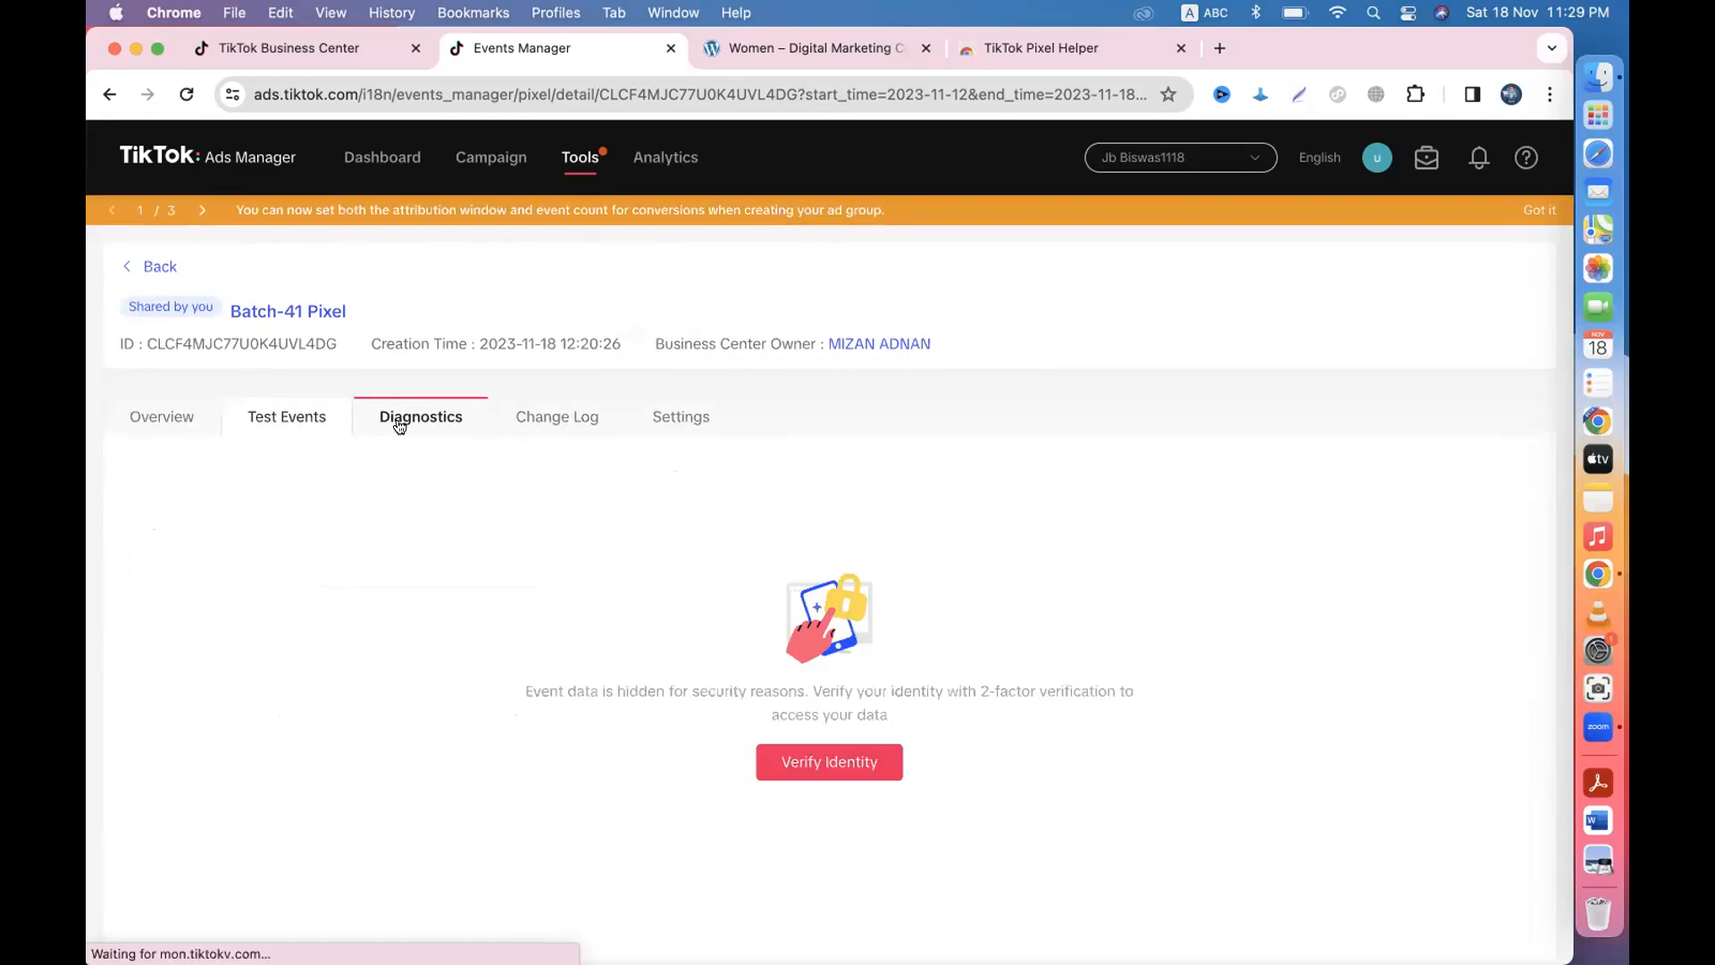
Open the pixel's Settings and start Add Events from the Event setup section
left_click(548, 417)
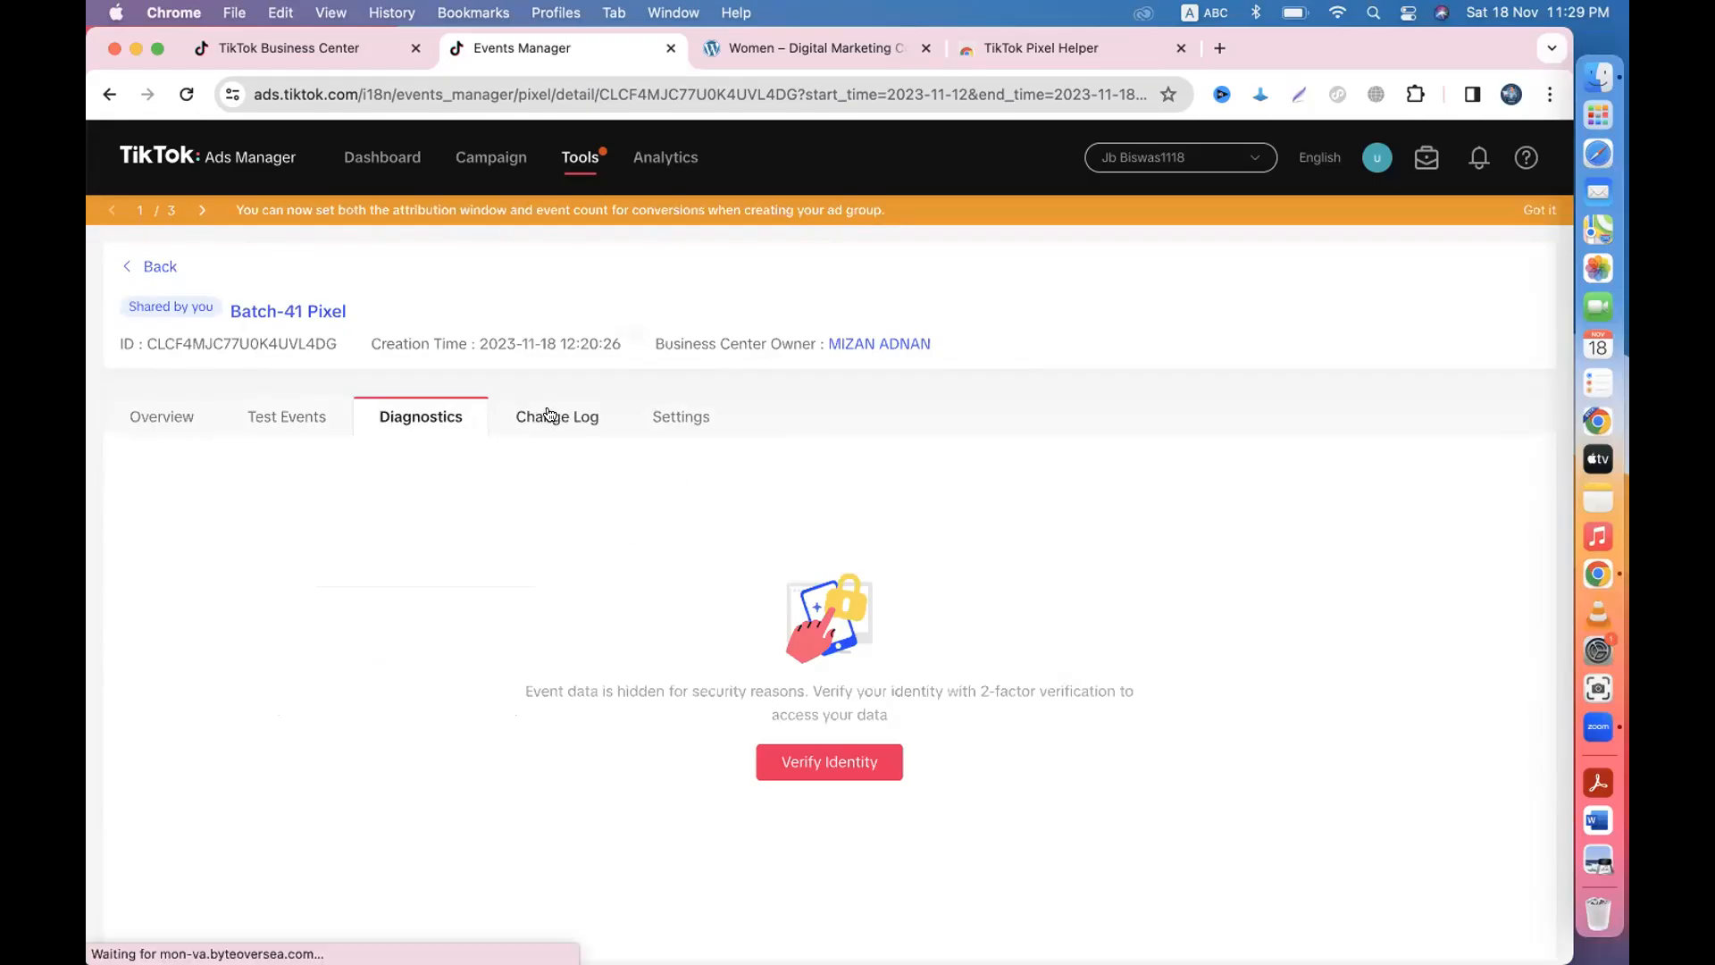
left_click(686, 398)
scroll(603, 588, "down", 5)
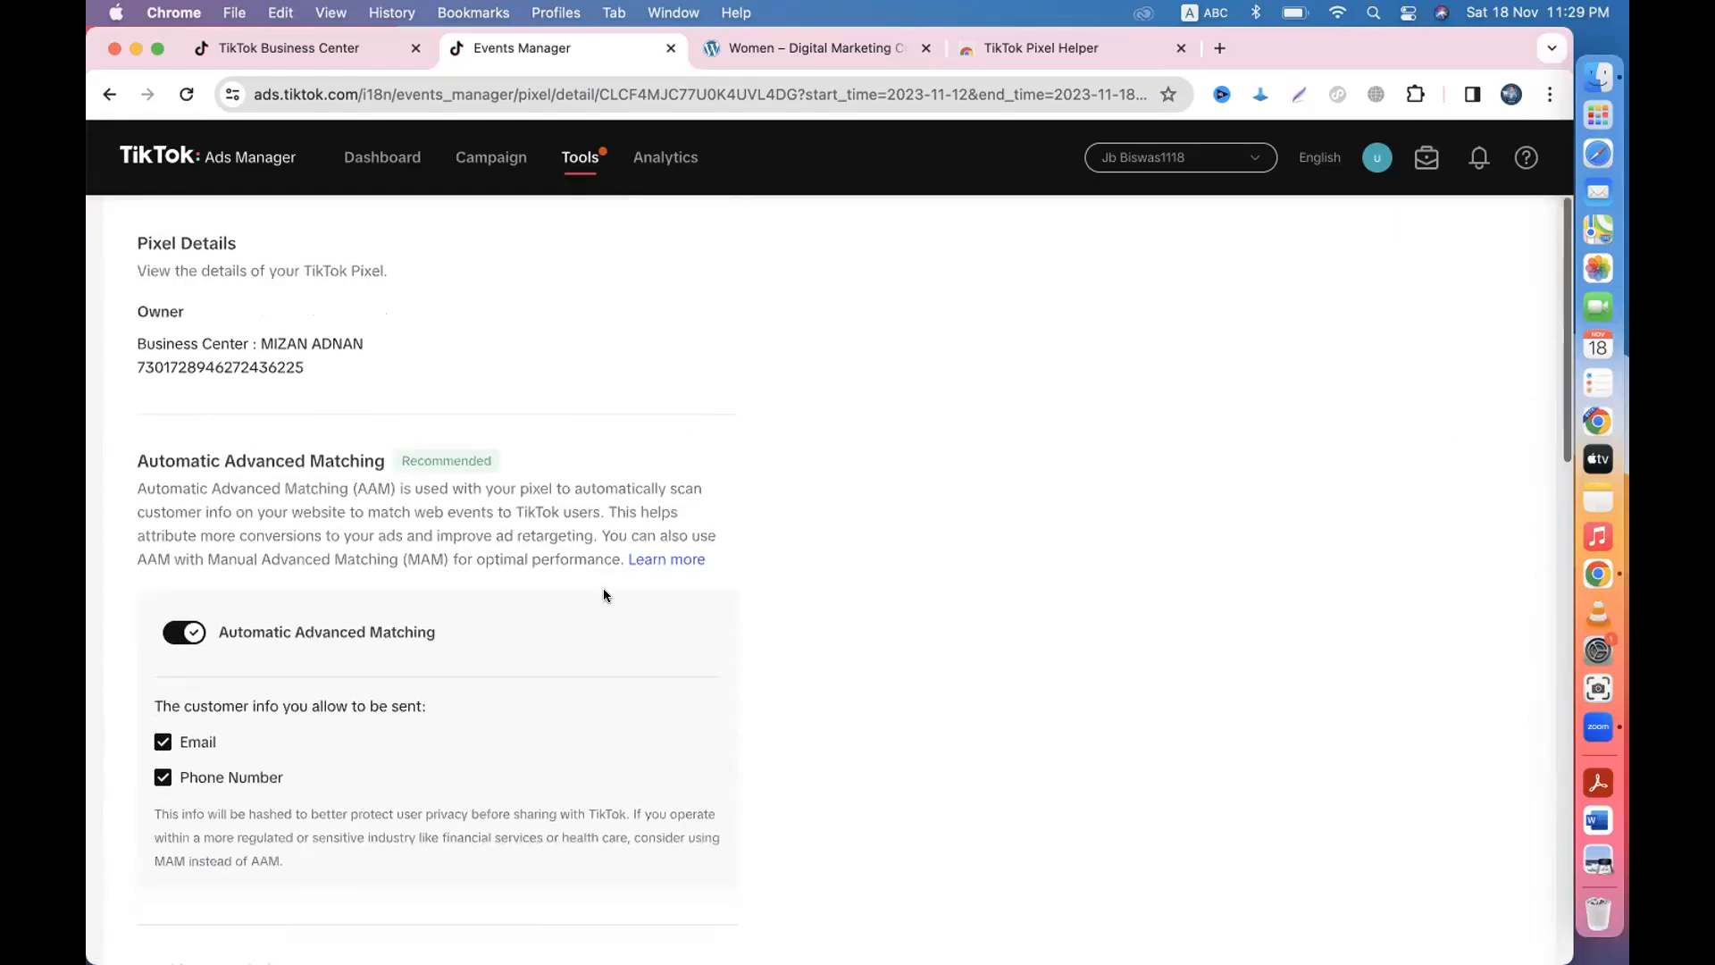
scroll(307, 727, "down", 7)
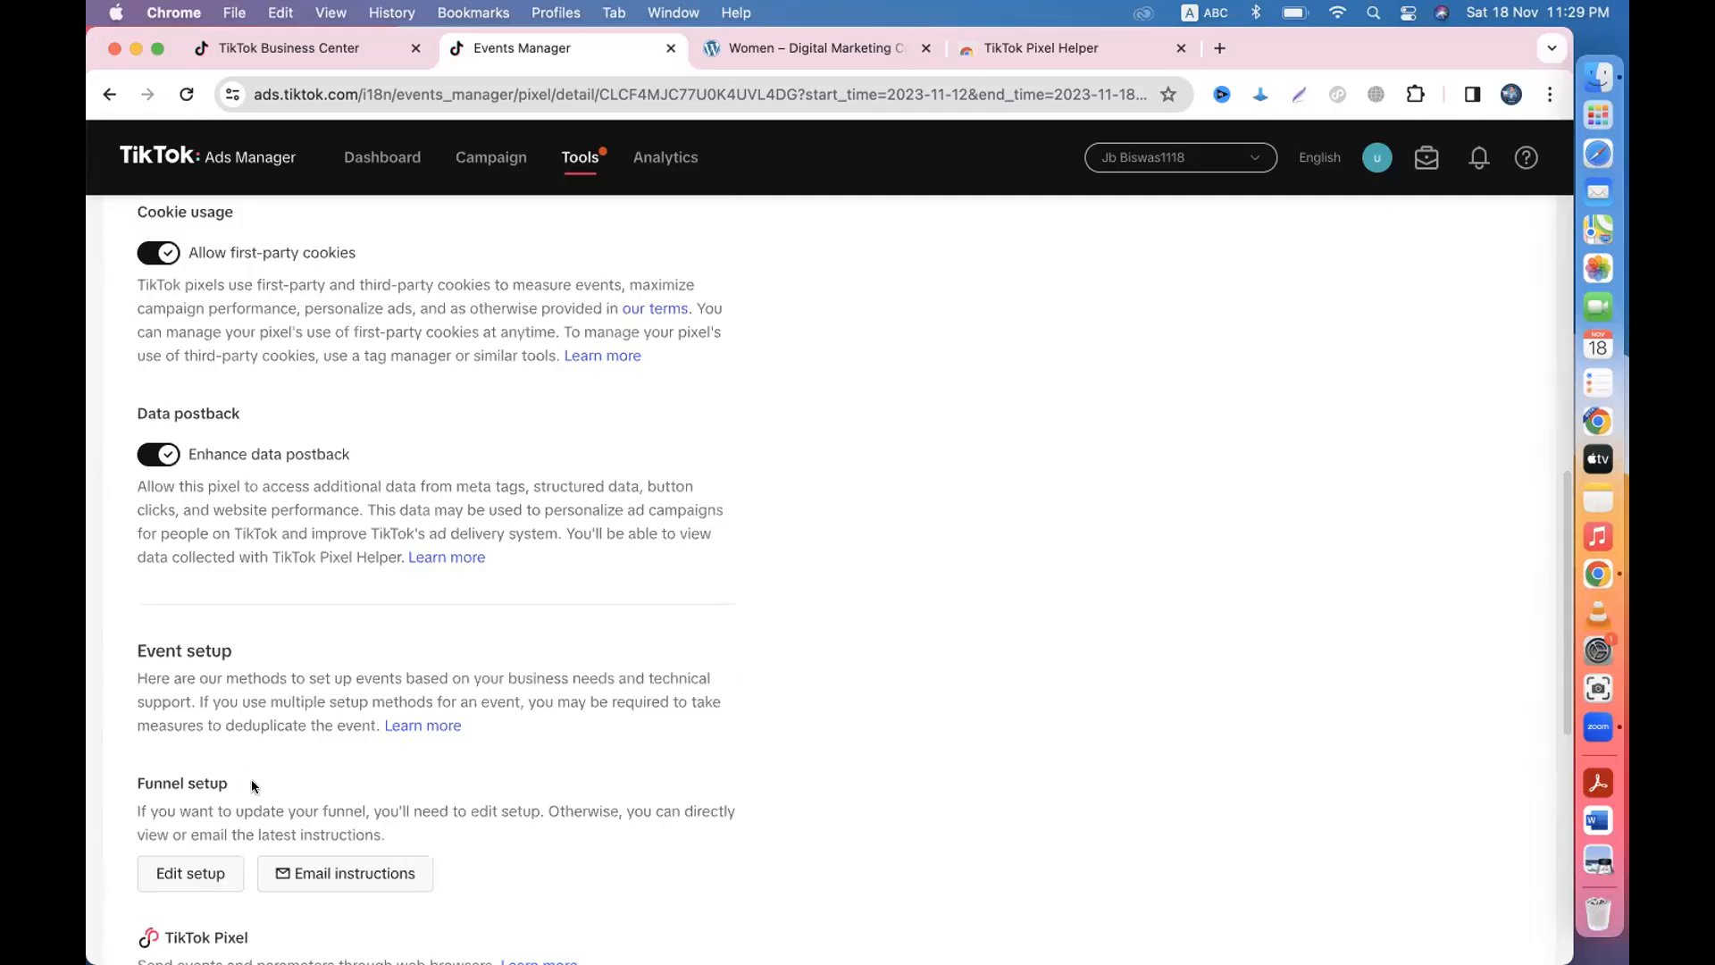
scroll(250, 779, "down", 4)
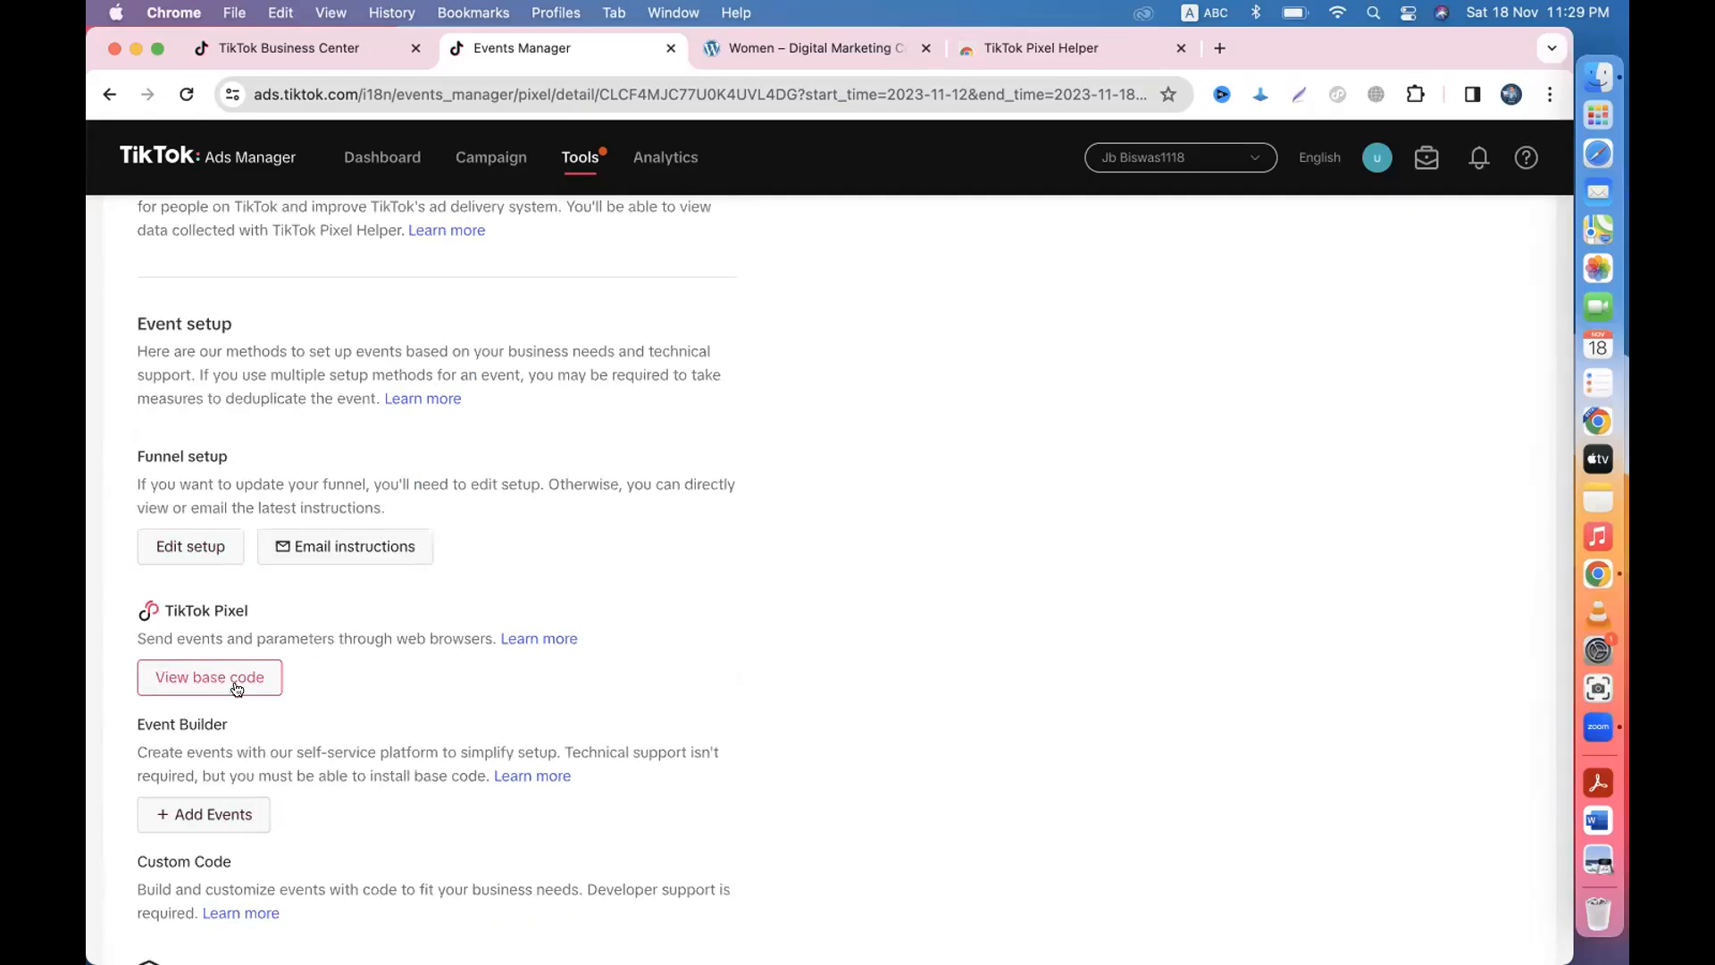
left_click(220, 813)
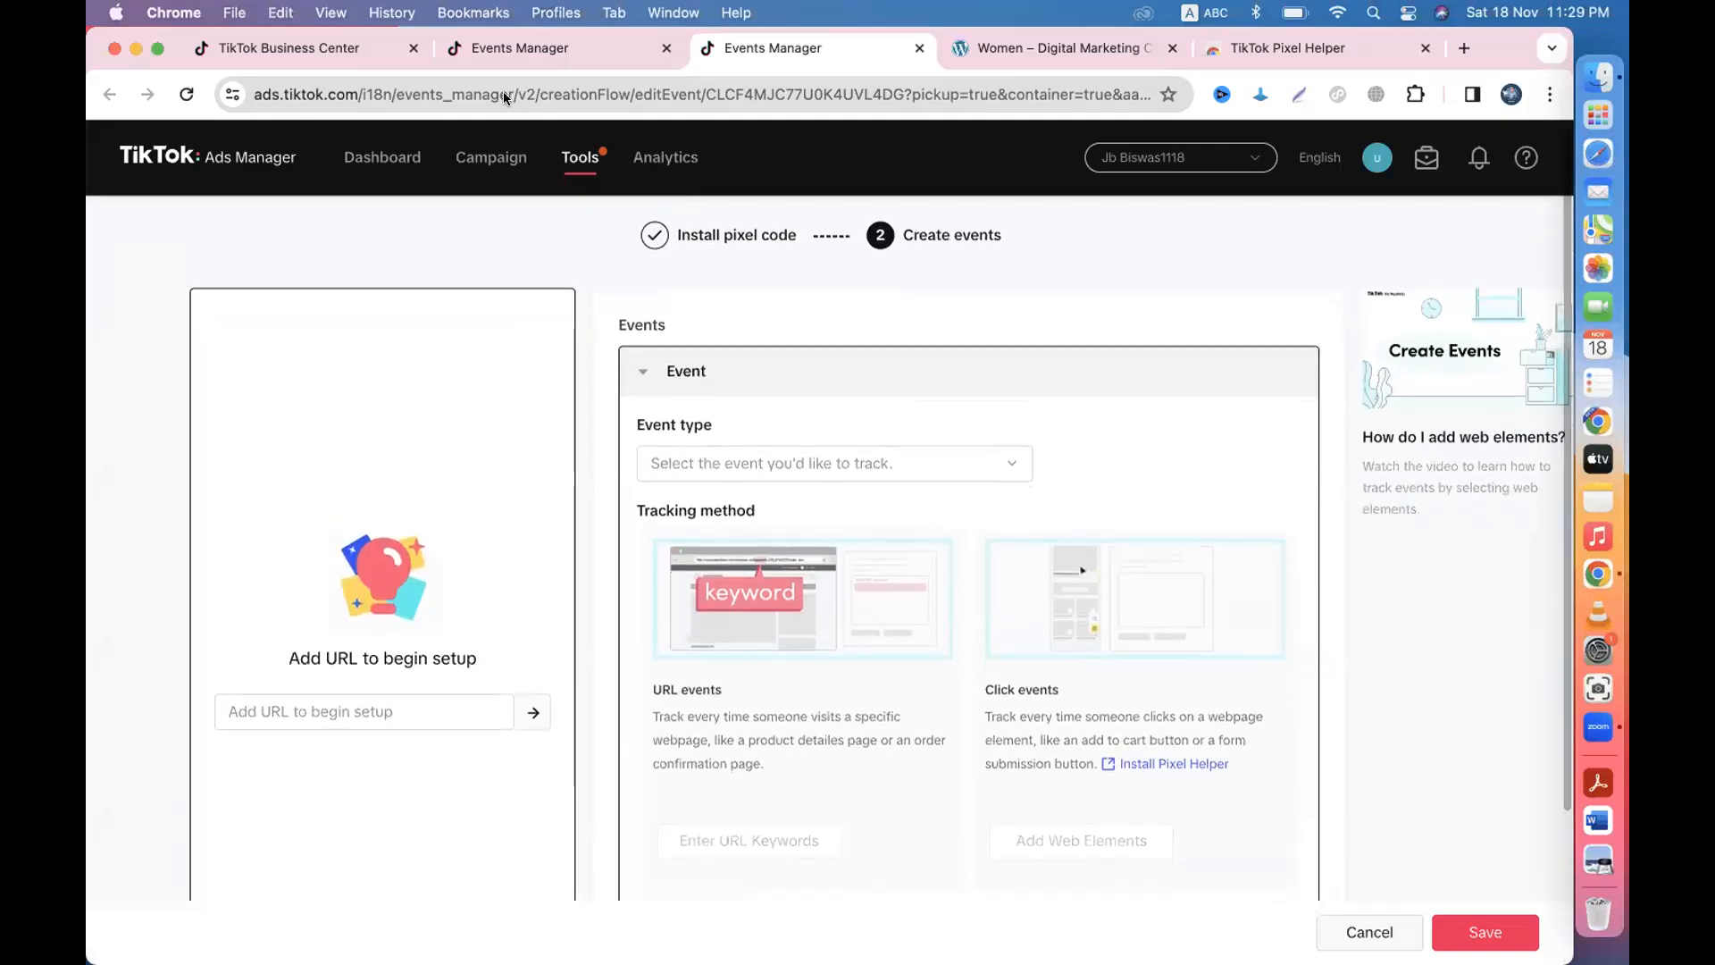
Close the extra Event Builder tab and return to the pixel's overview
left_click(501, 49)
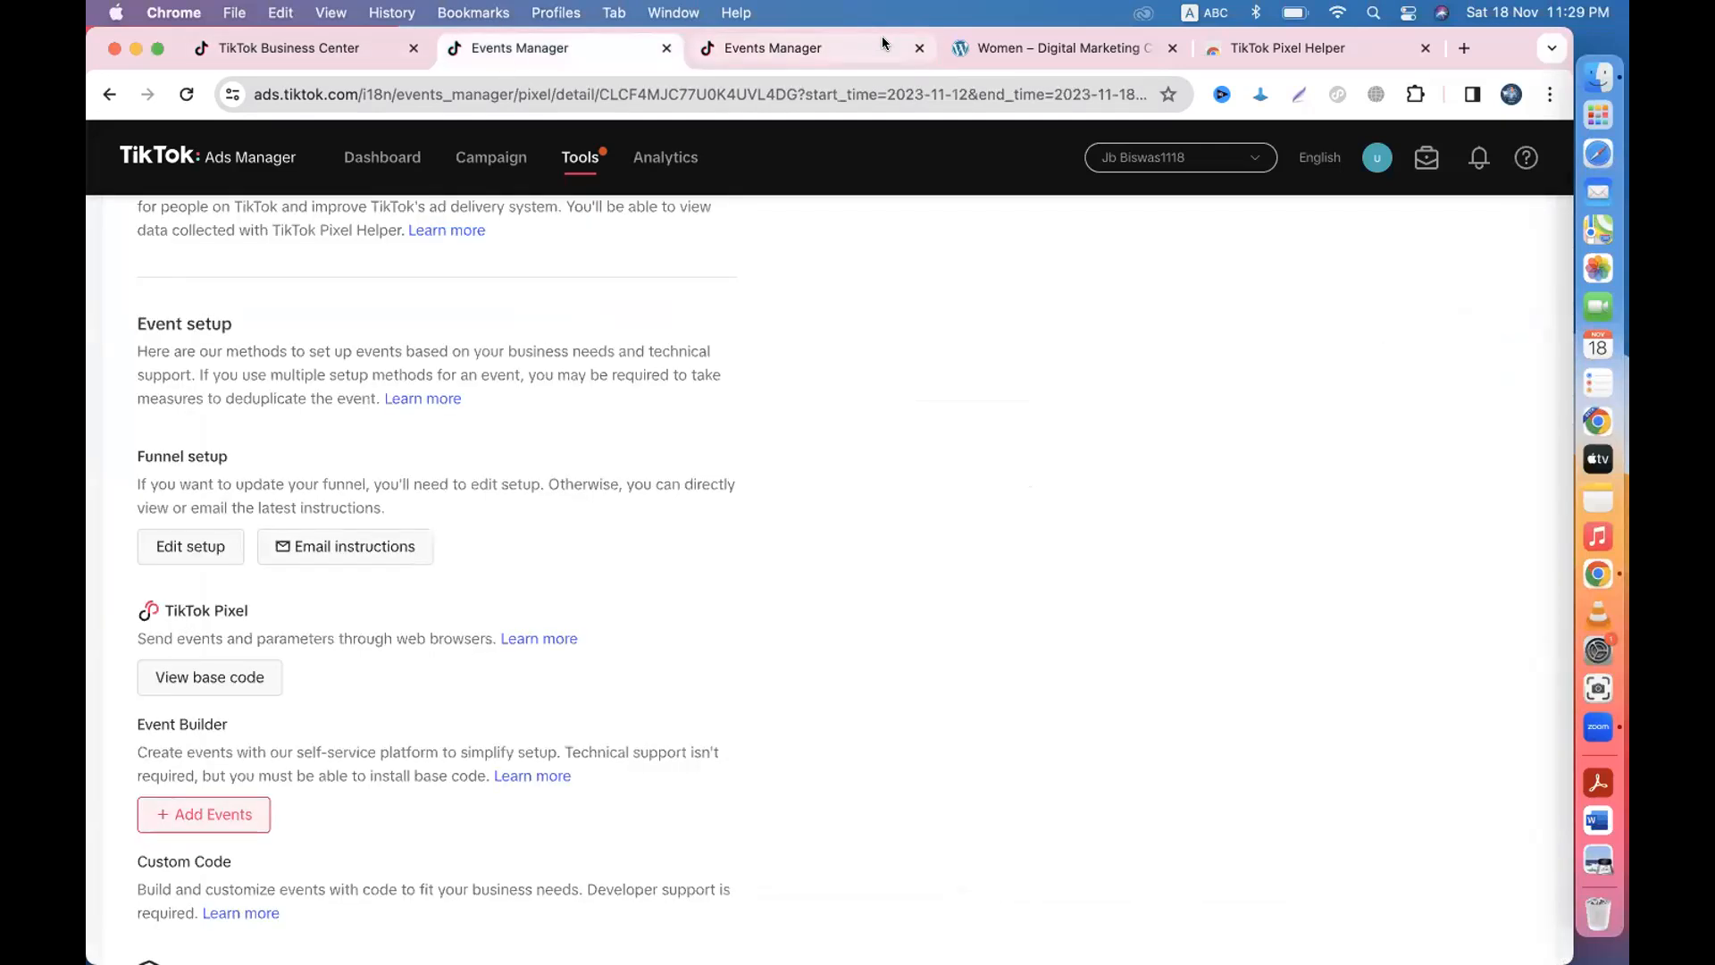
left_click(917, 48)
scroll(780, 518, "down", 5)
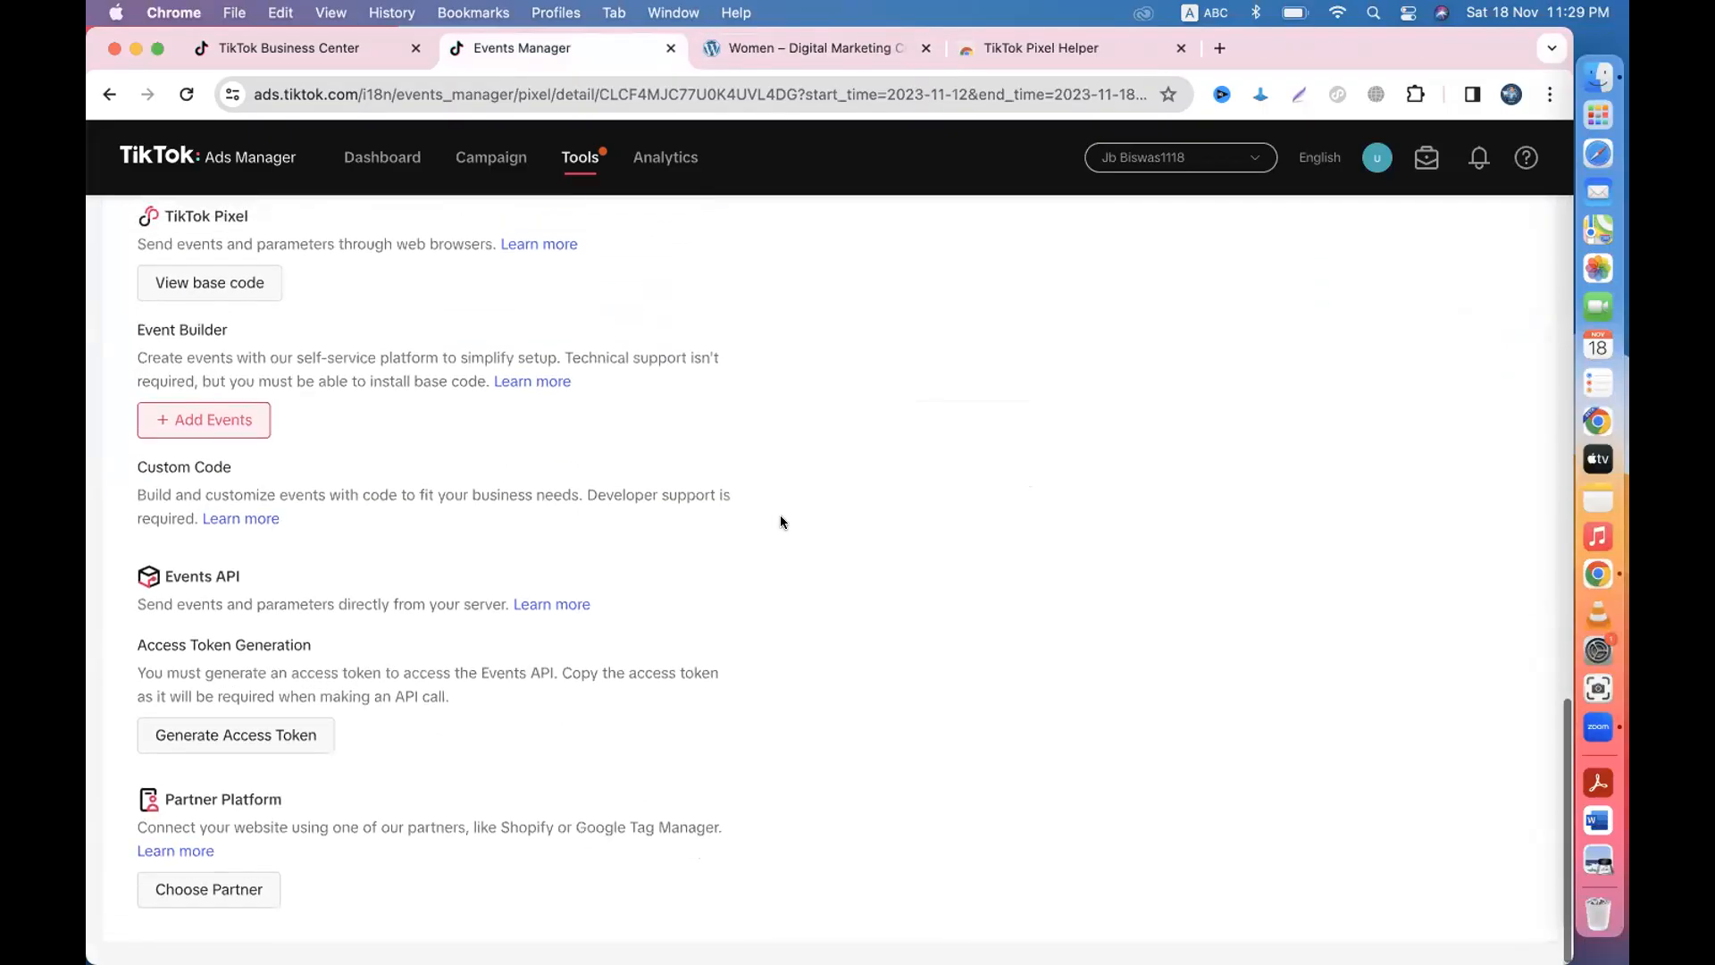
scroll(468, 477, "up", 15)
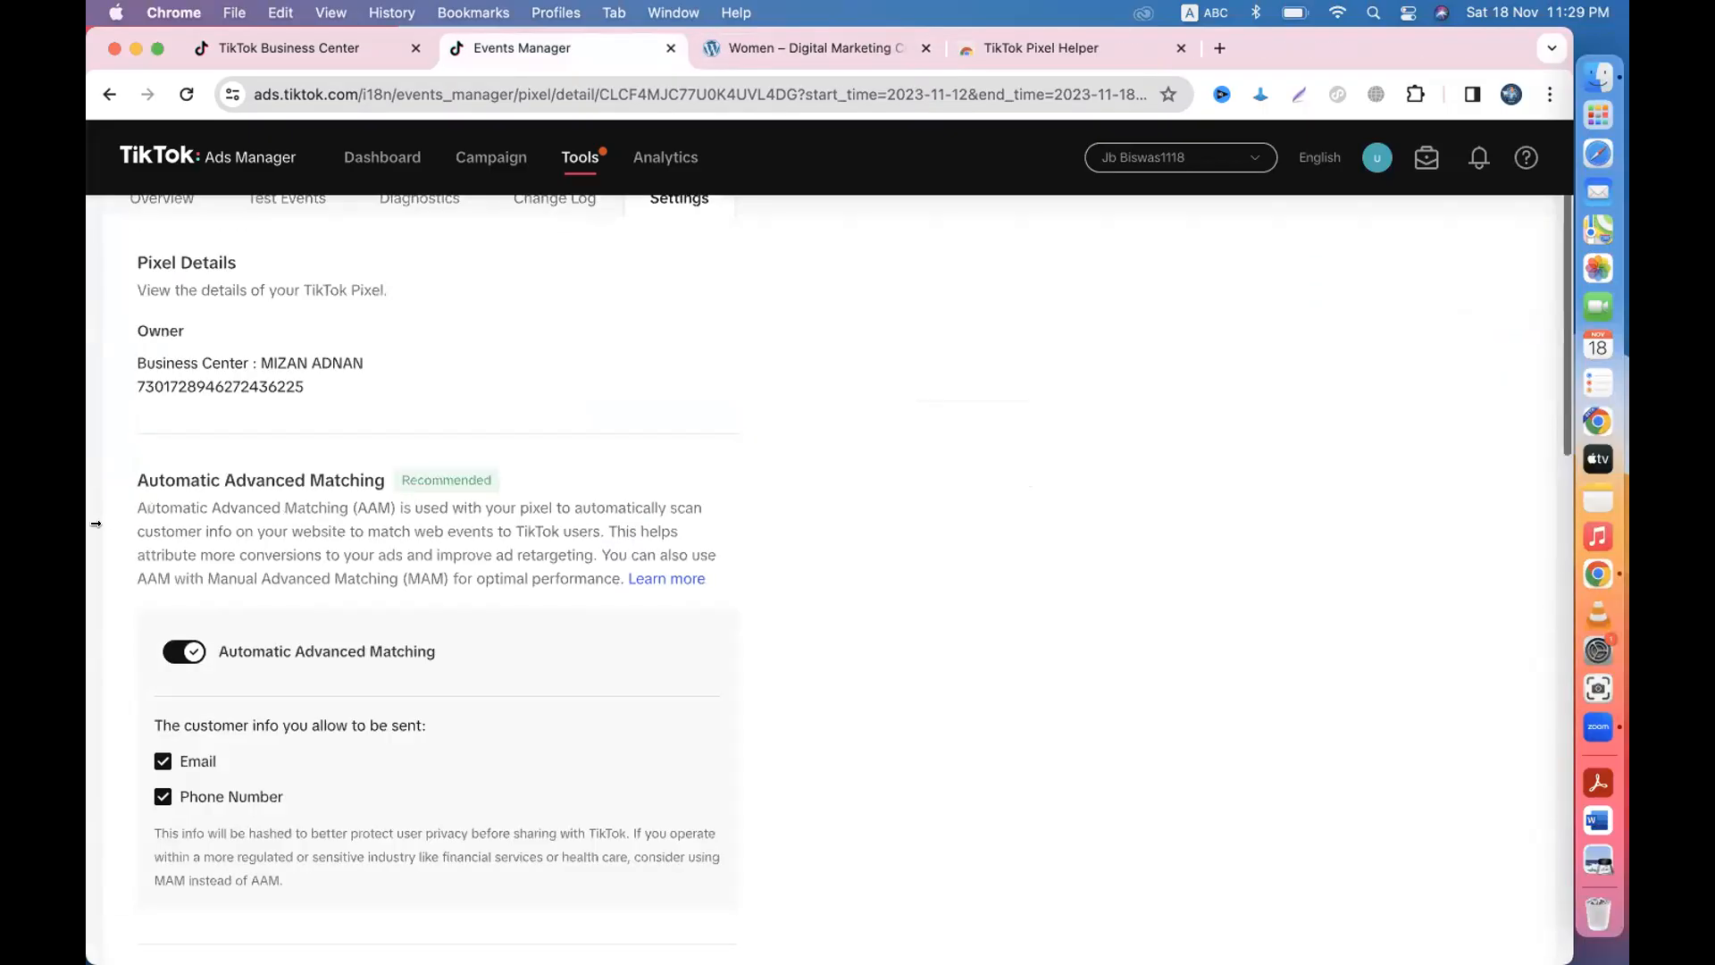
left_click(162, 421)
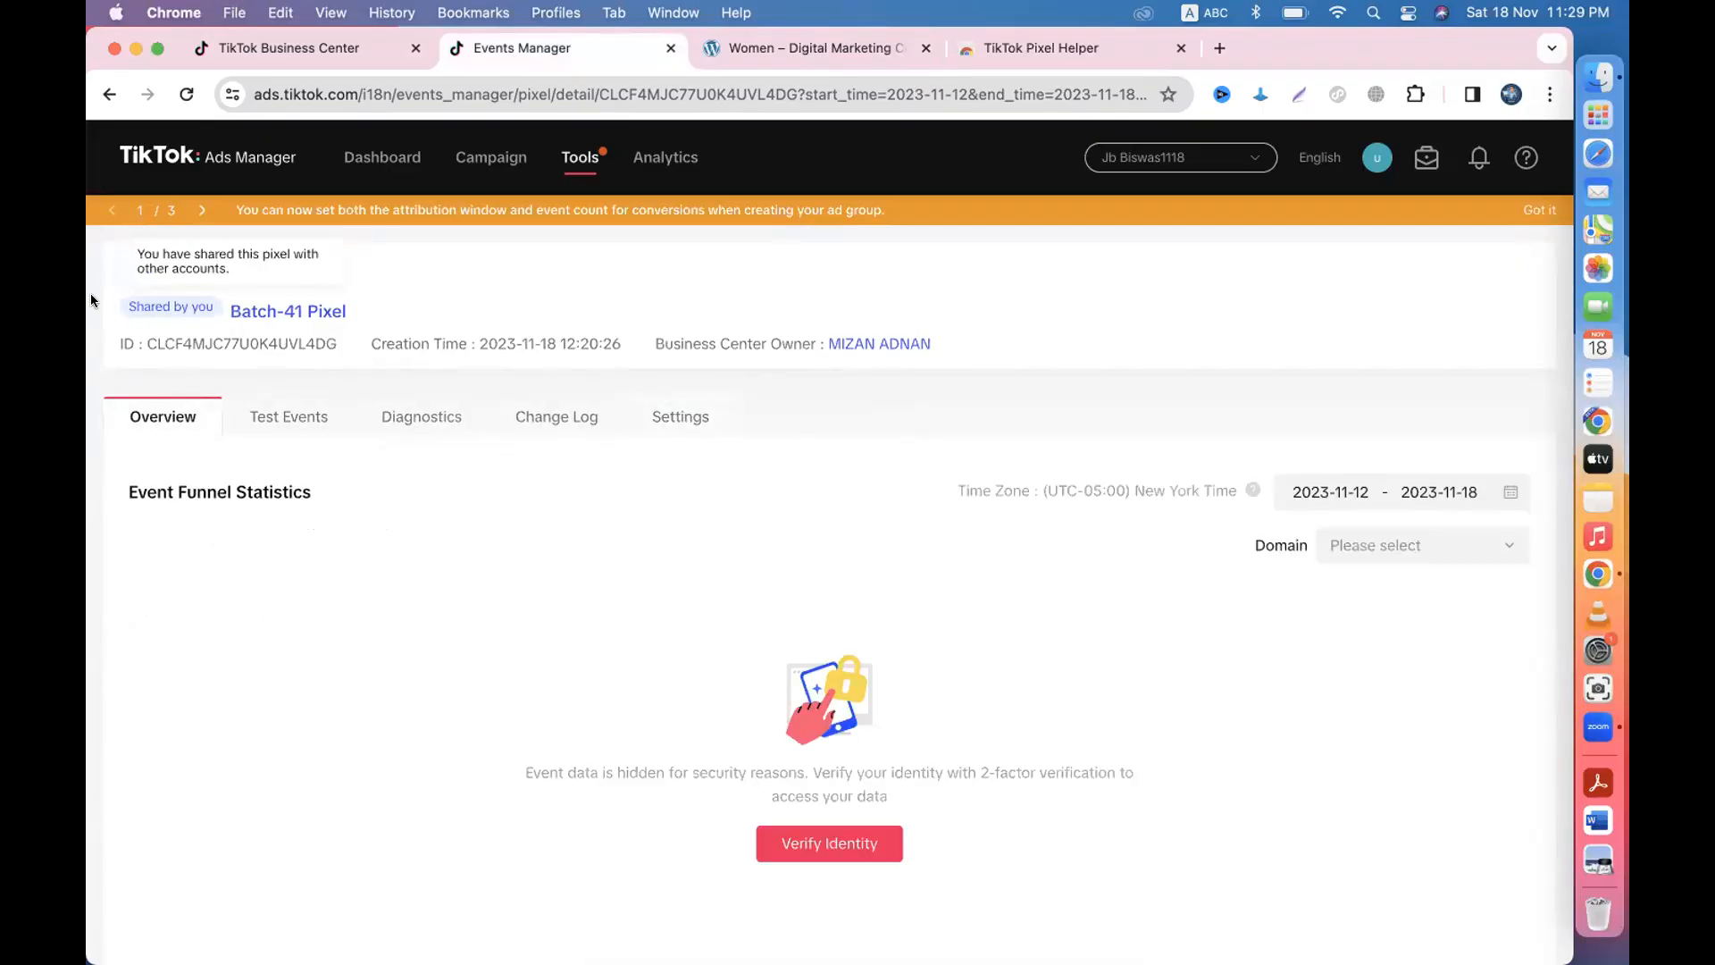
Reopen the Batch-41 Pixel's Settings and launch Add Events under Event Builder
mouse_move(582, 162)
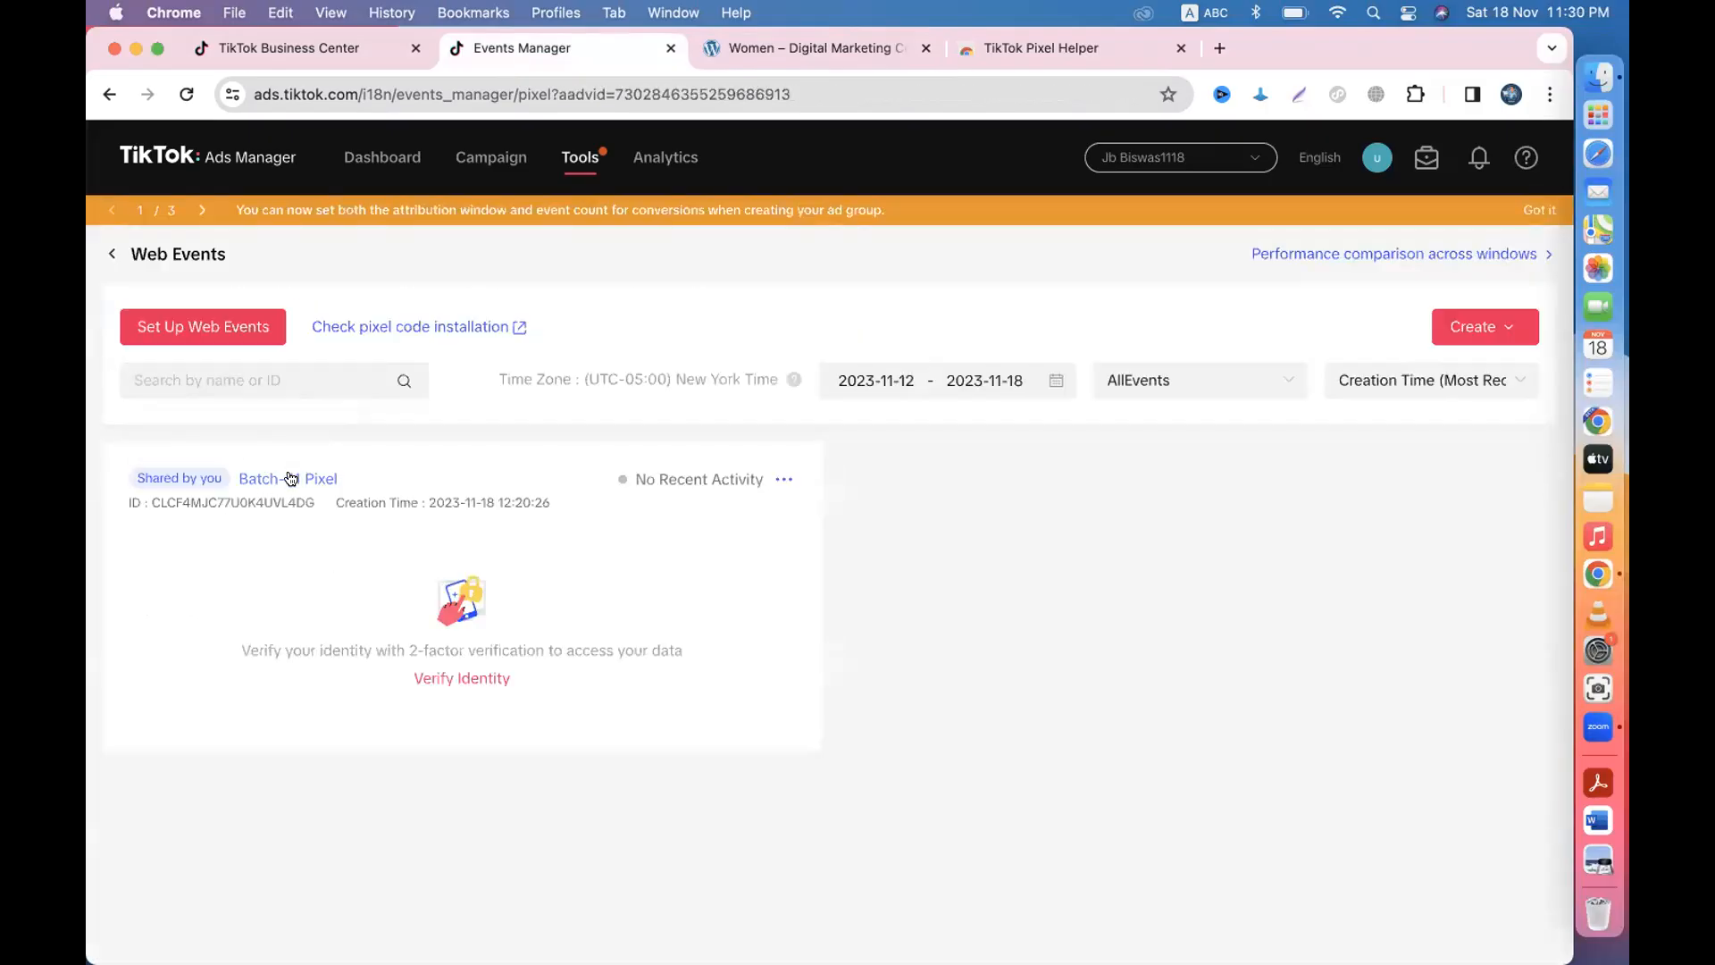
left_click(292, 479)
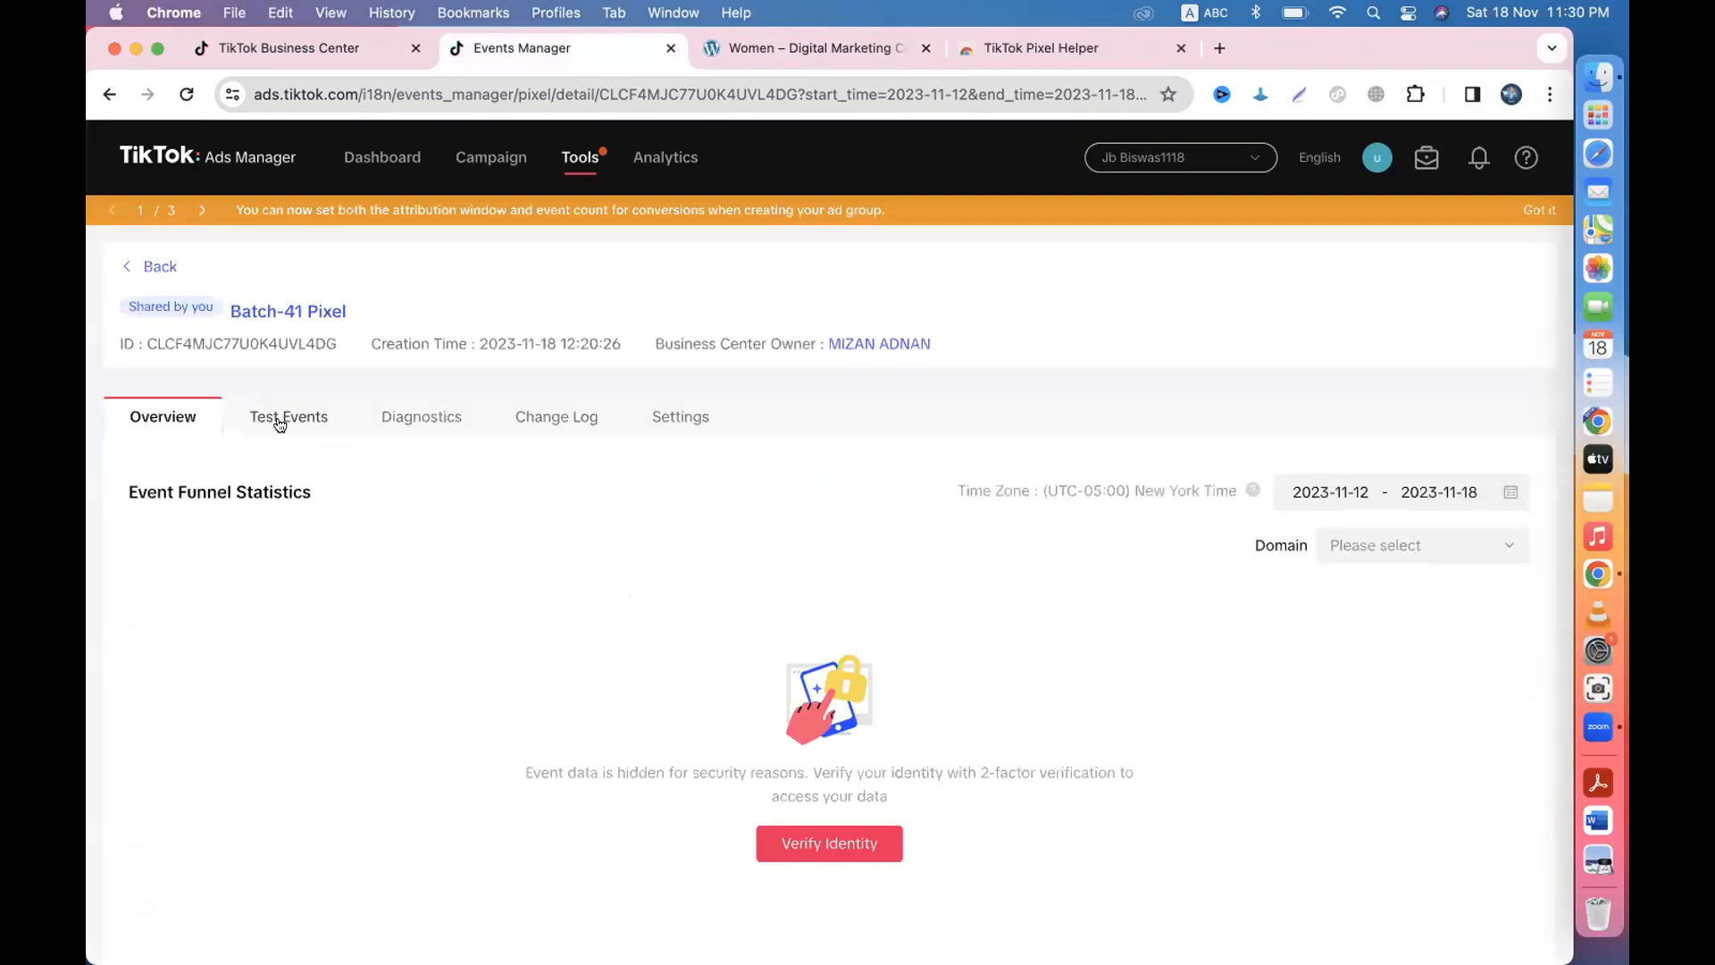
left_click(681, 415)
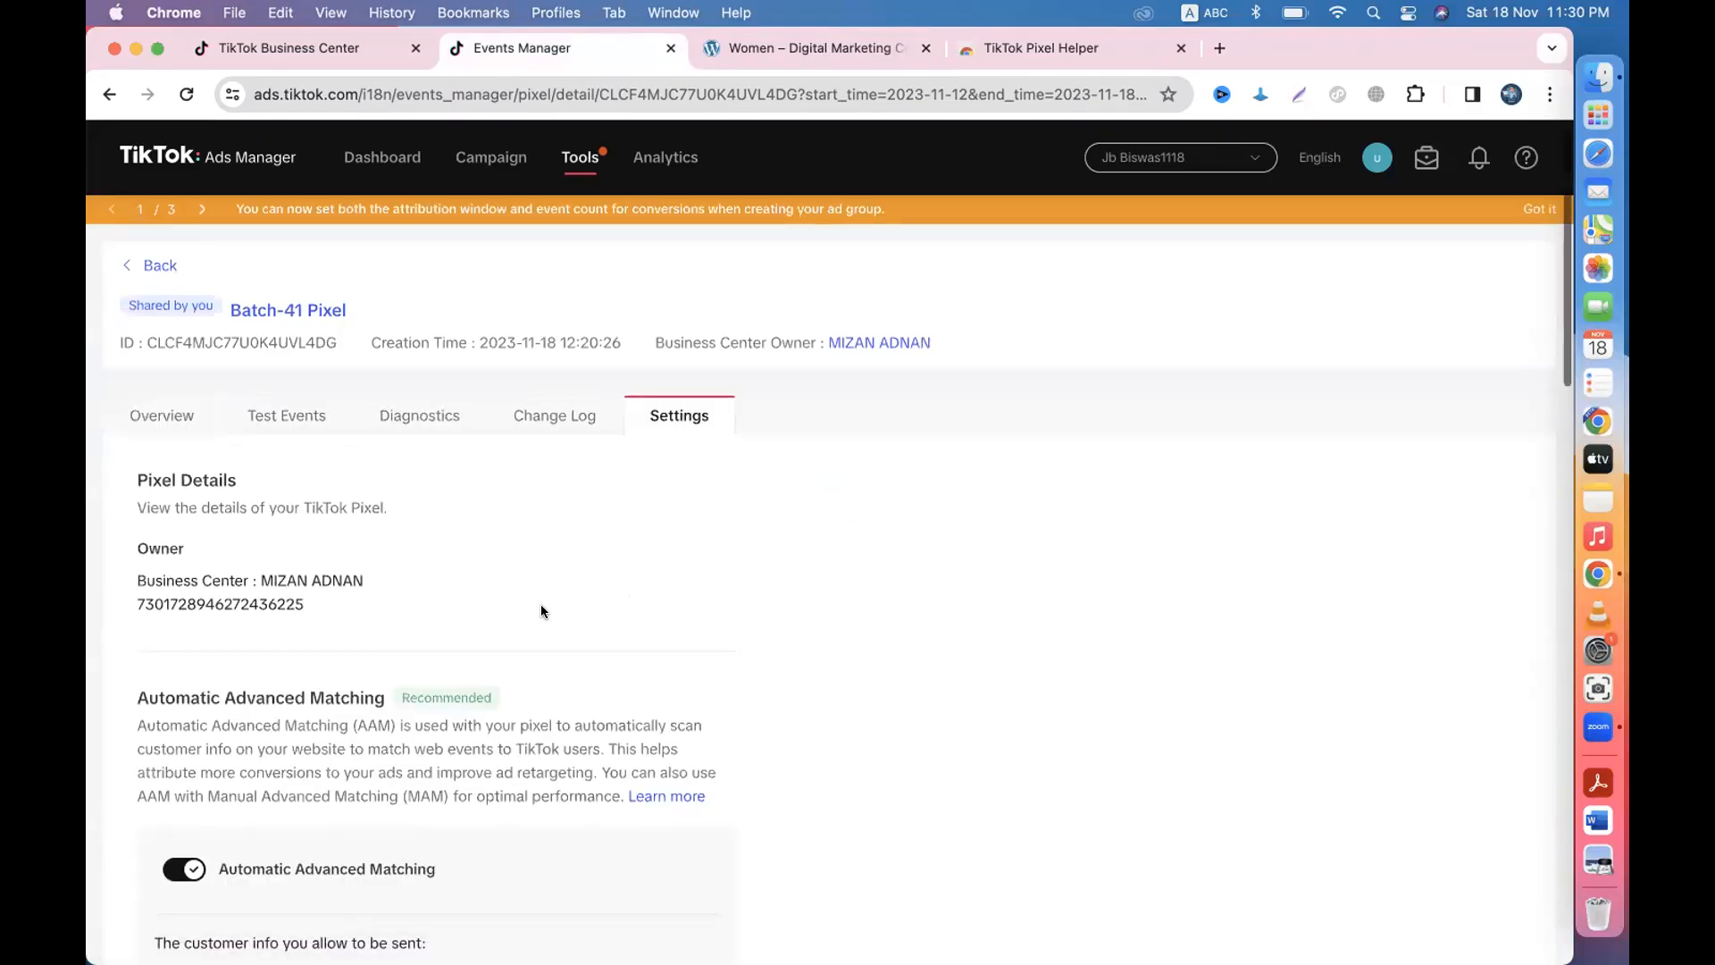
scroll(540, 604, "down", 10)
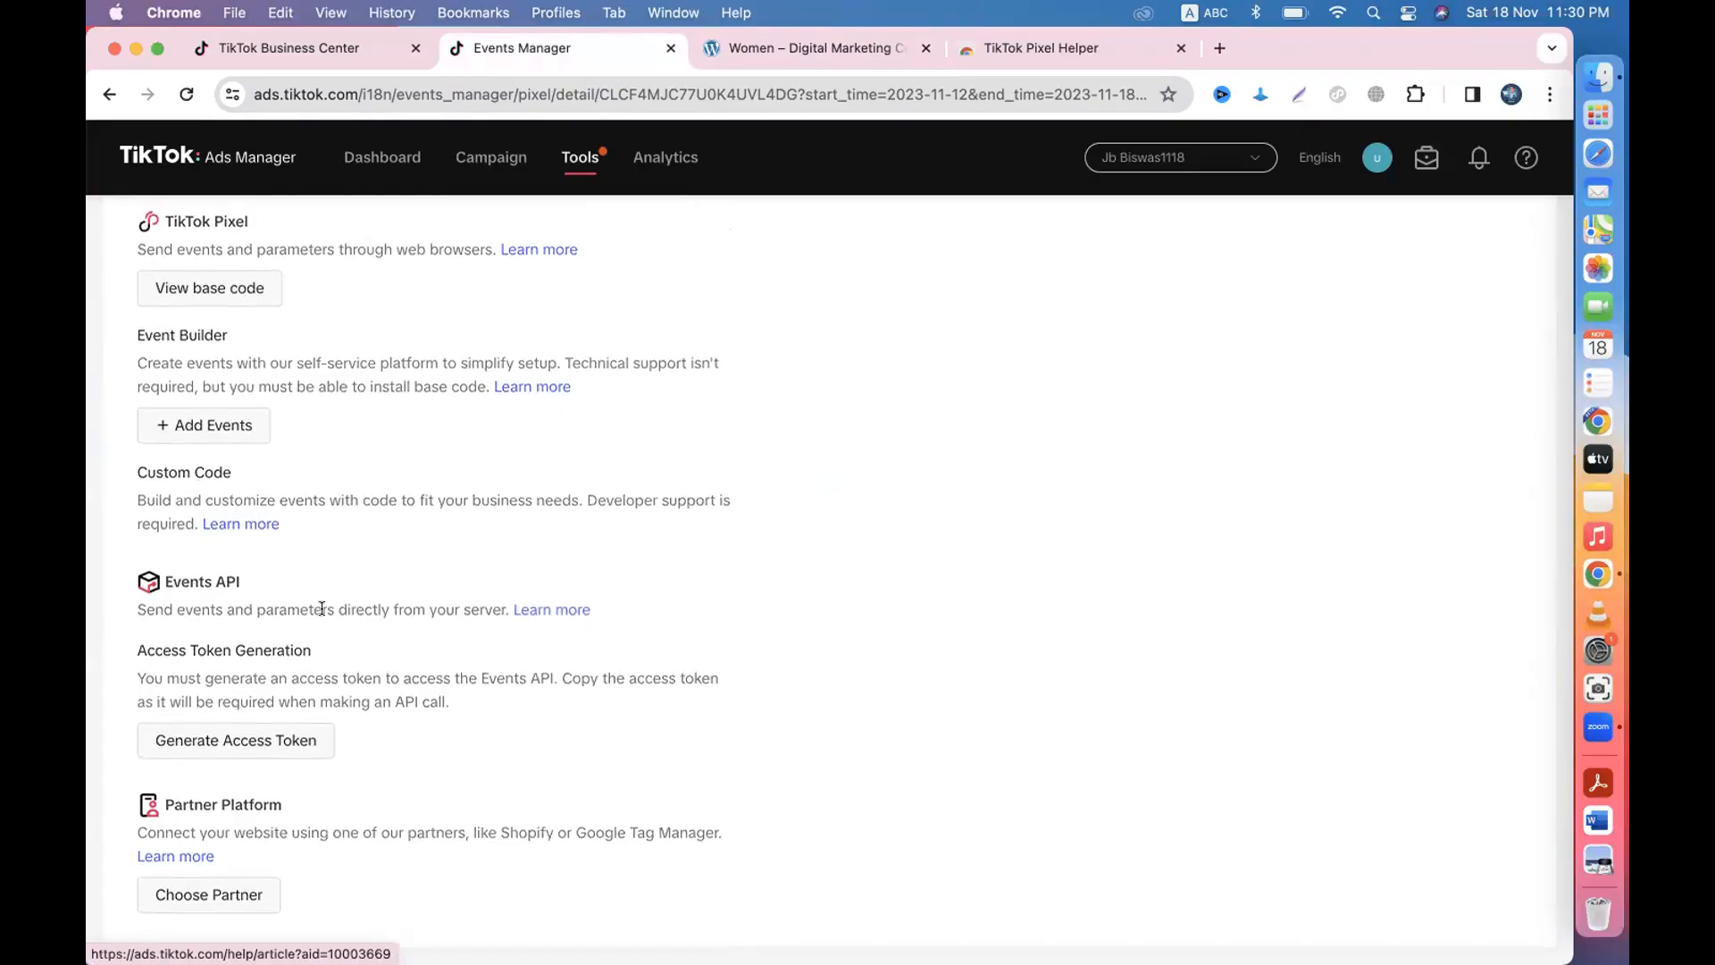
scroll(295, 603, "up", 3)
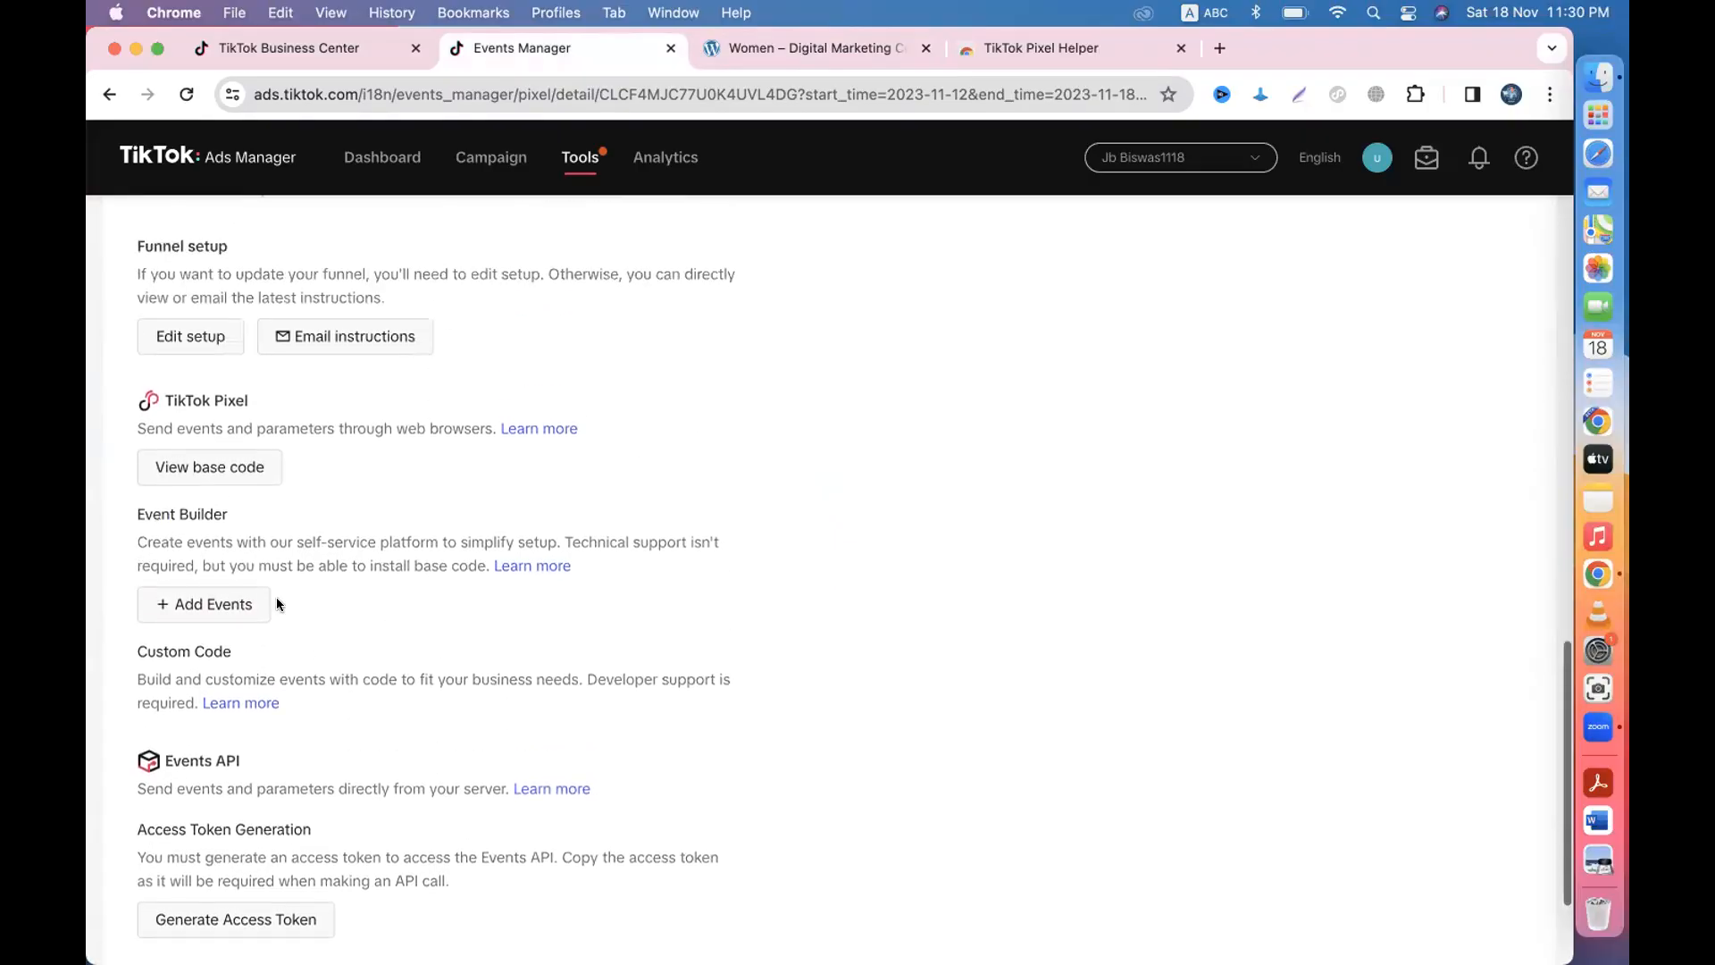
left_click(226, 613)
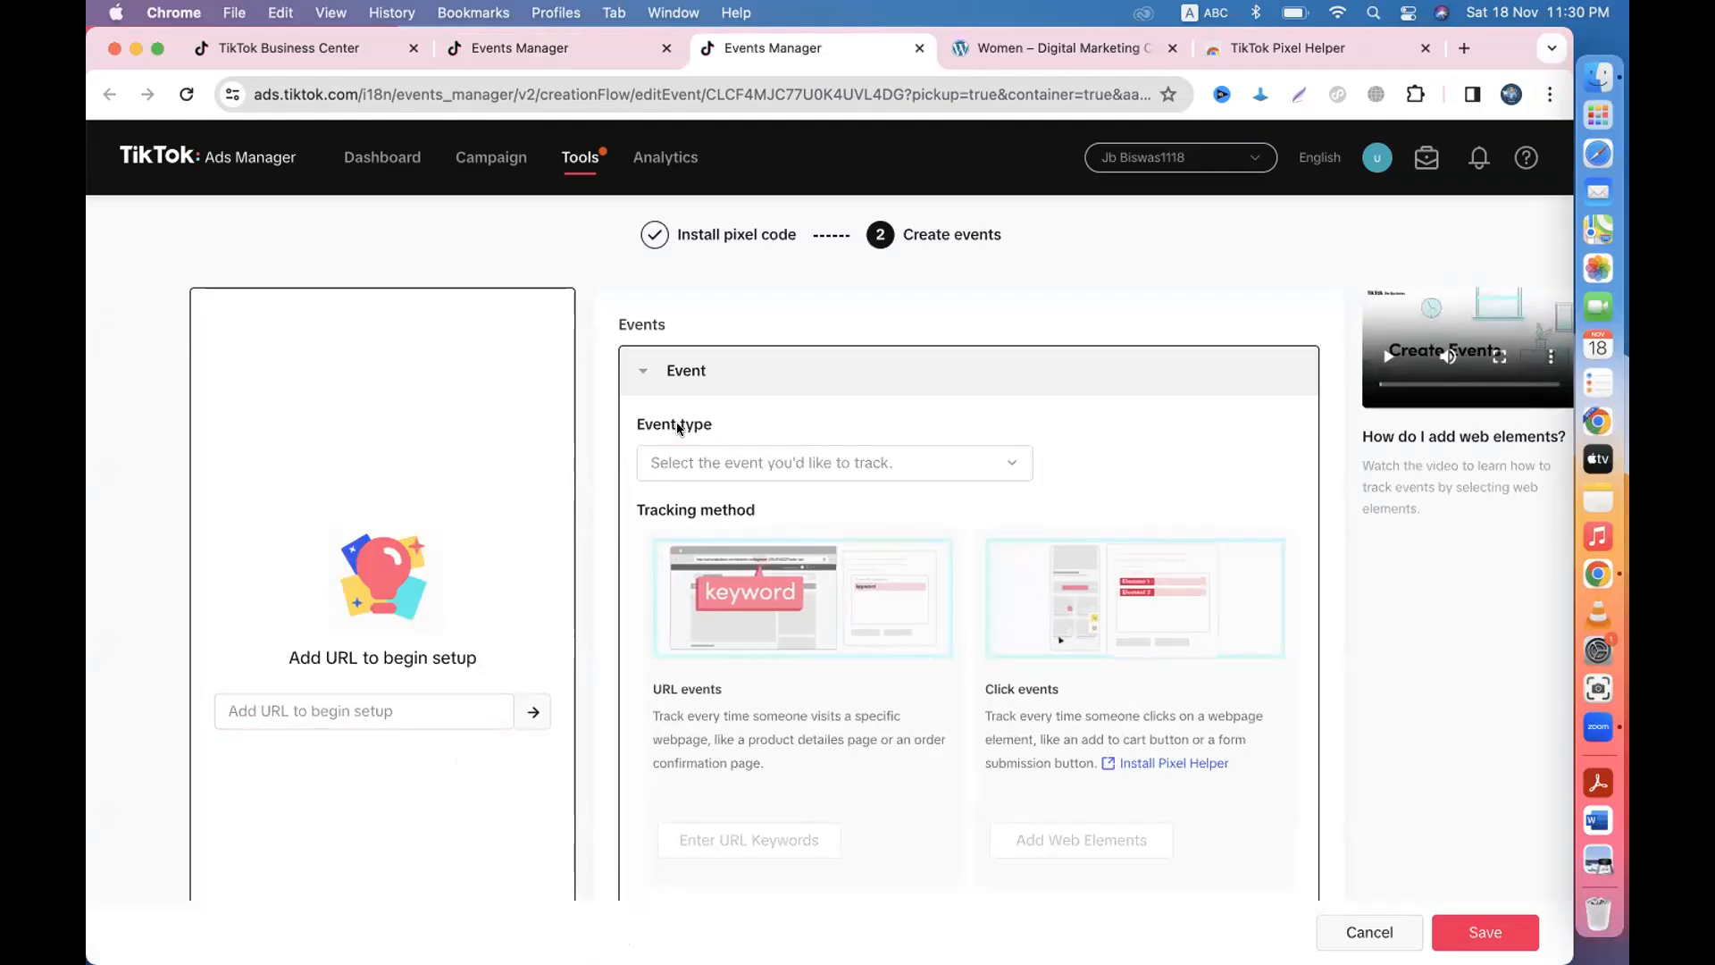
Set the first event's type to View Content
left_click(643, 369)
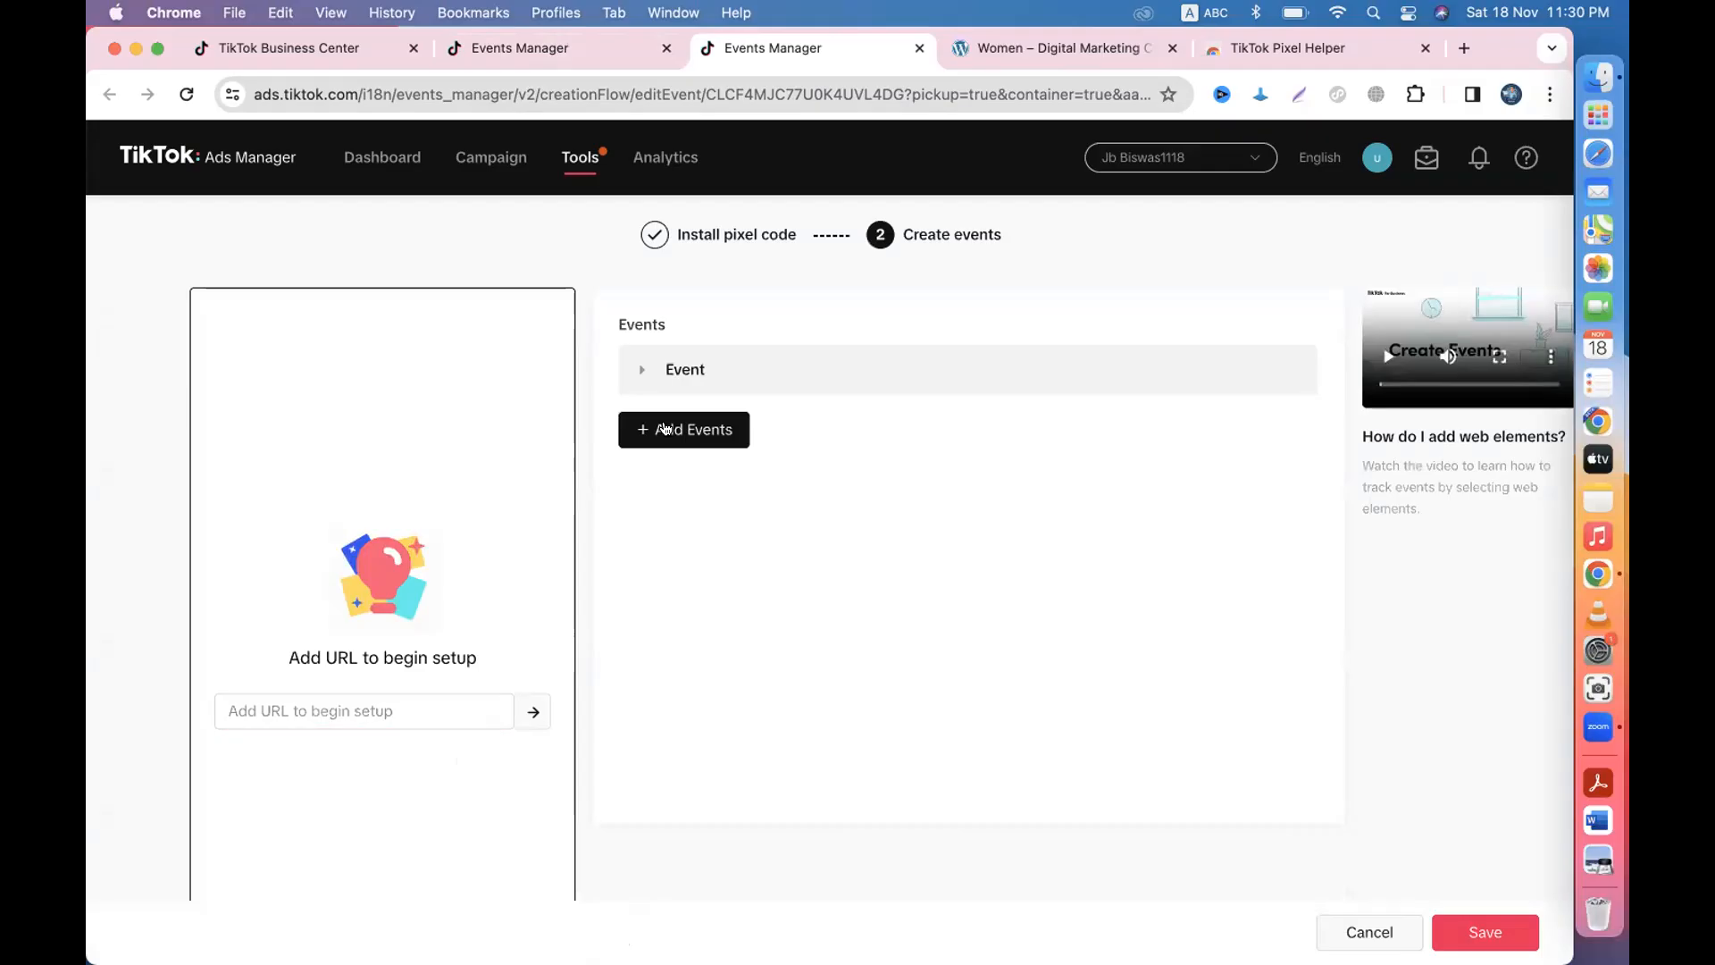
left_click(636, 371)
left_click(763, 460)
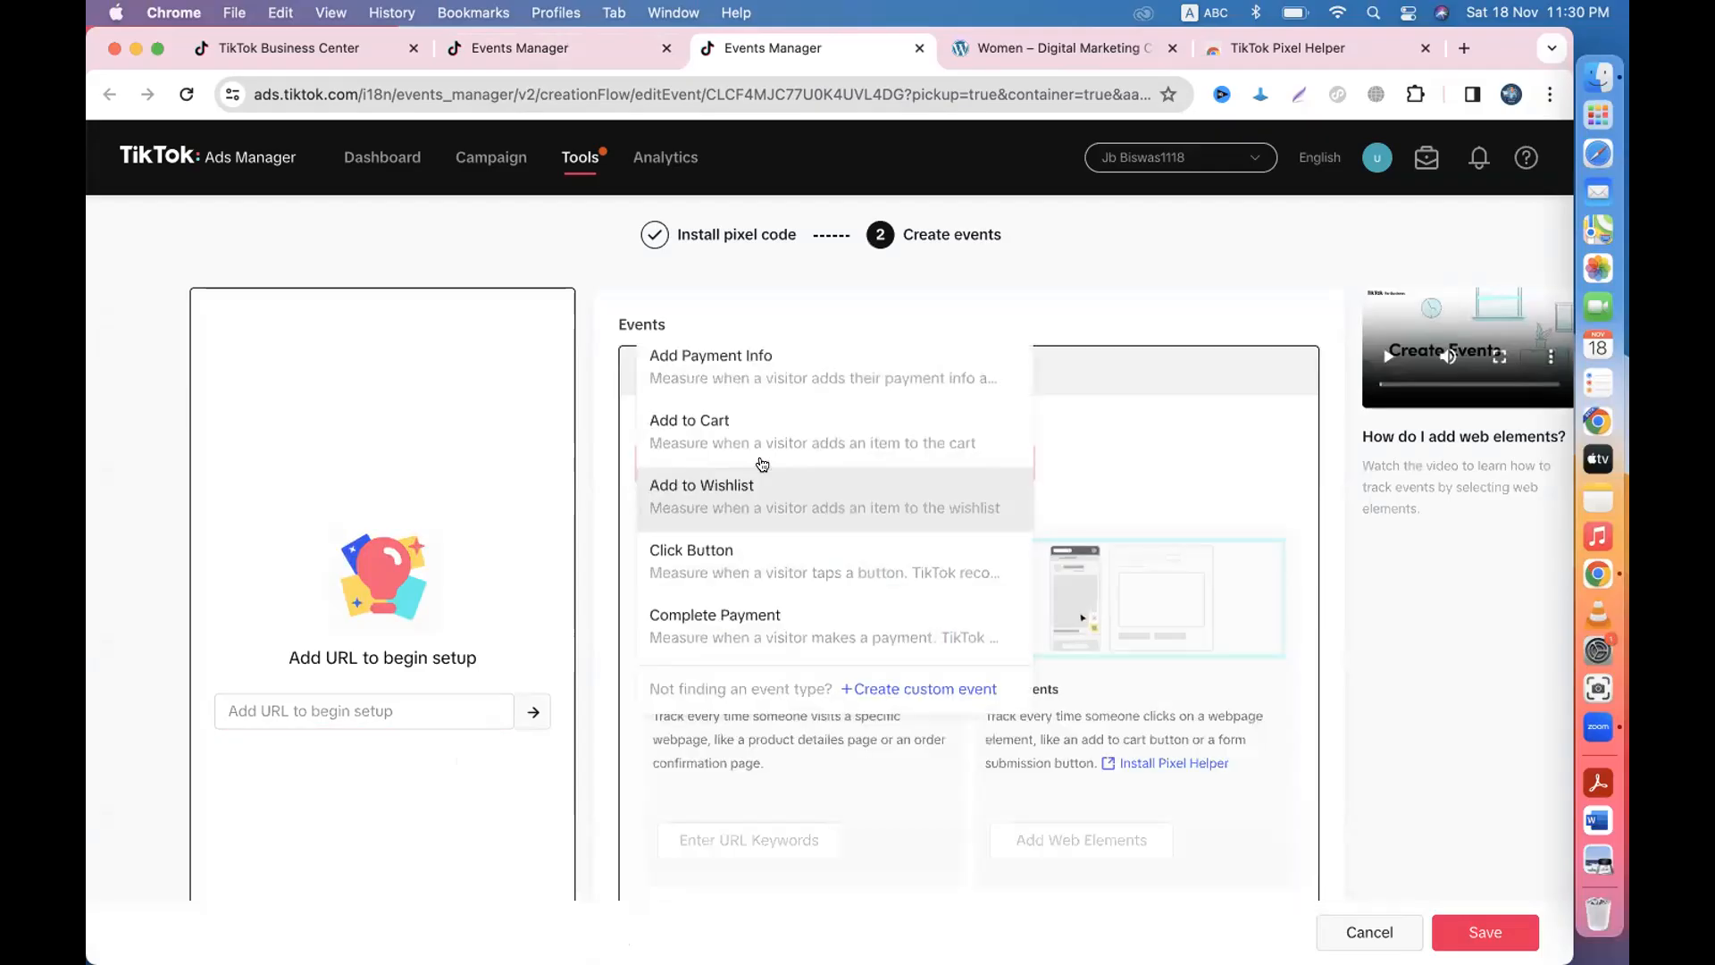
scroll(738, 581, "down", 3)
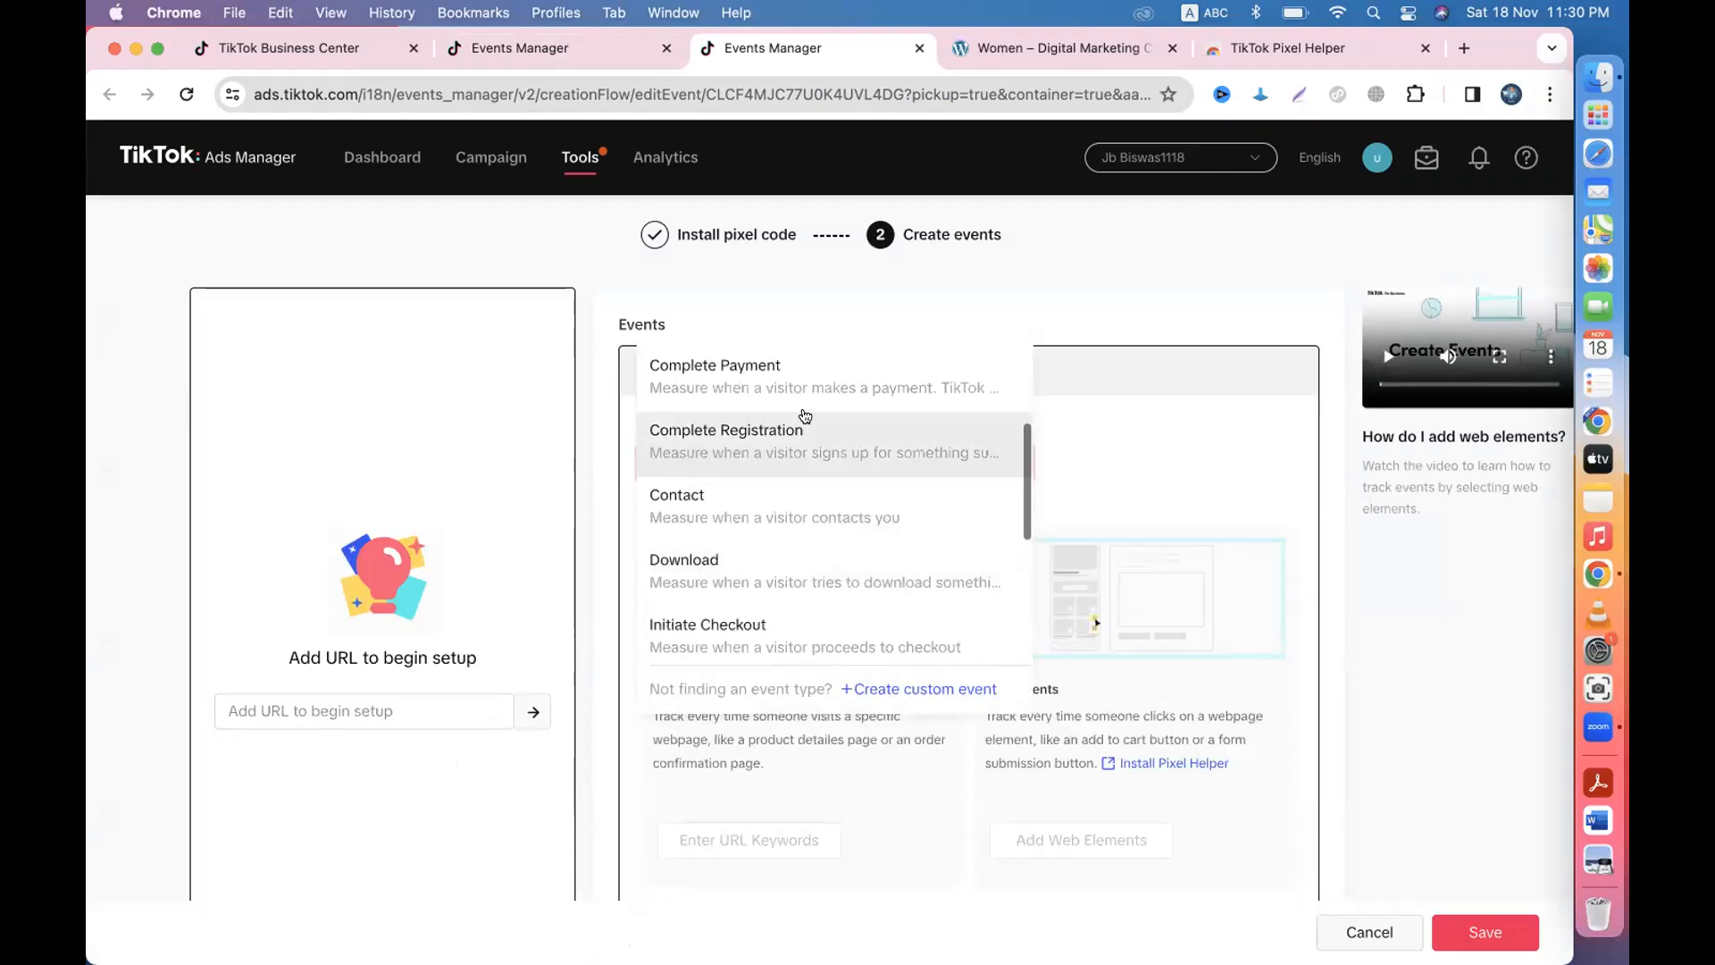
scroll(755, 434, "down", 4)
scroll(750, 586, "down", 4)
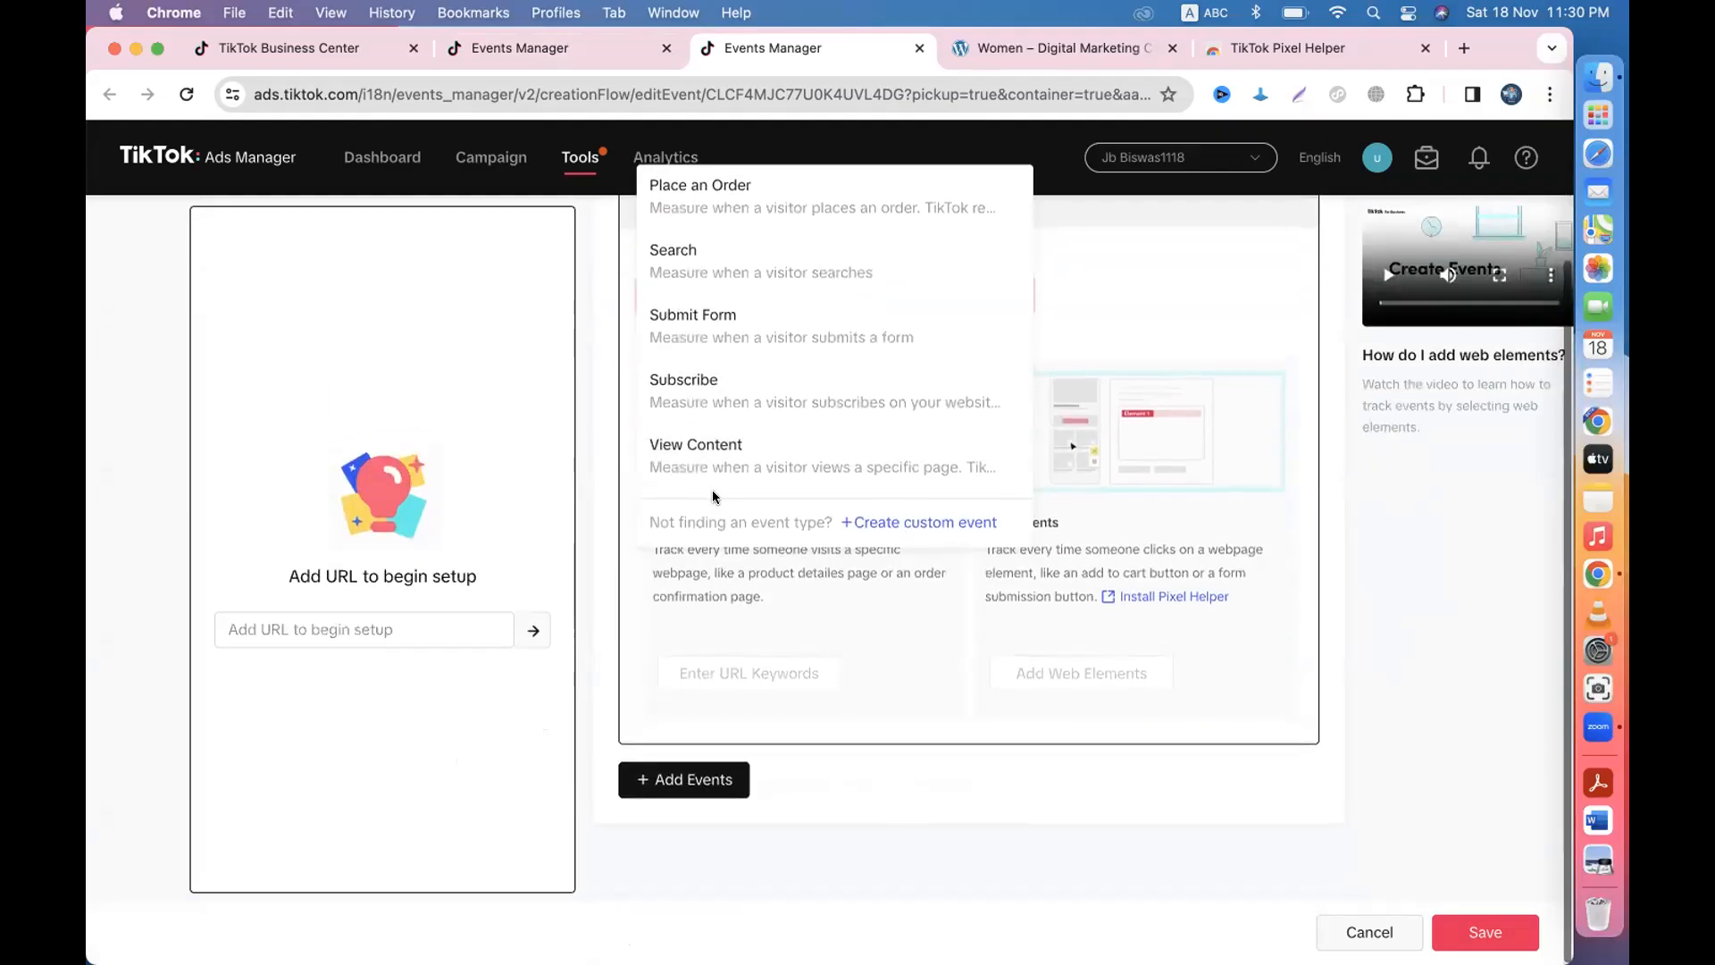
left_click(719, 460)
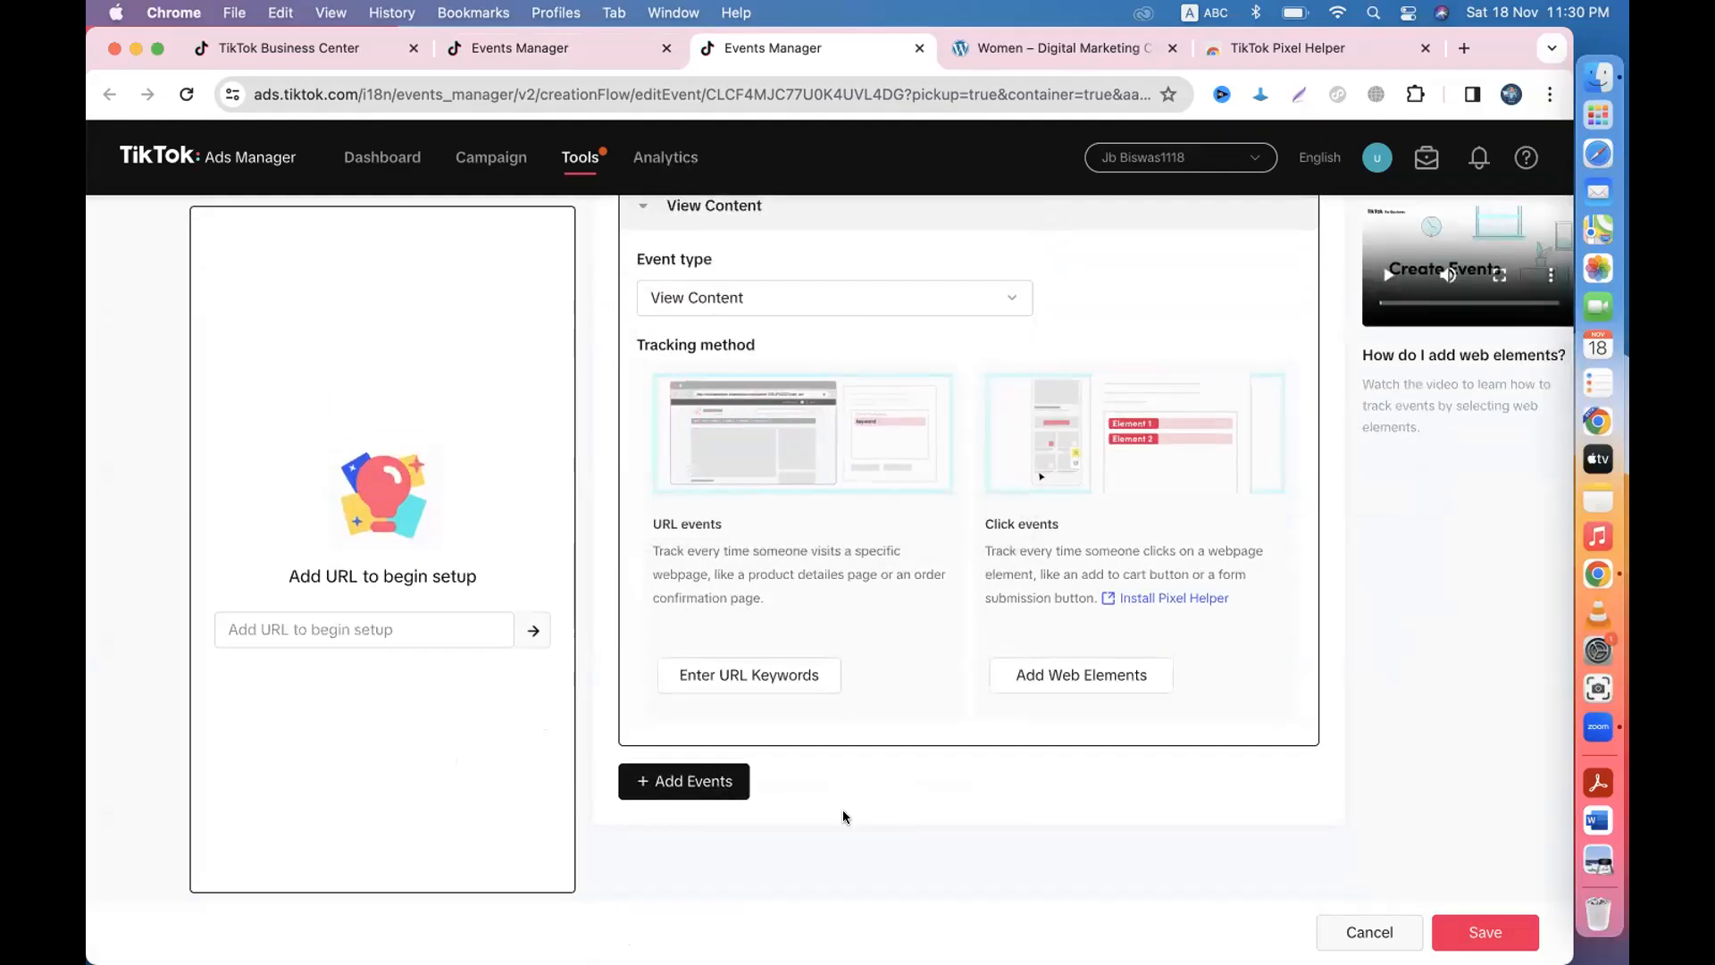
scroll(843, 817, "up", 4)
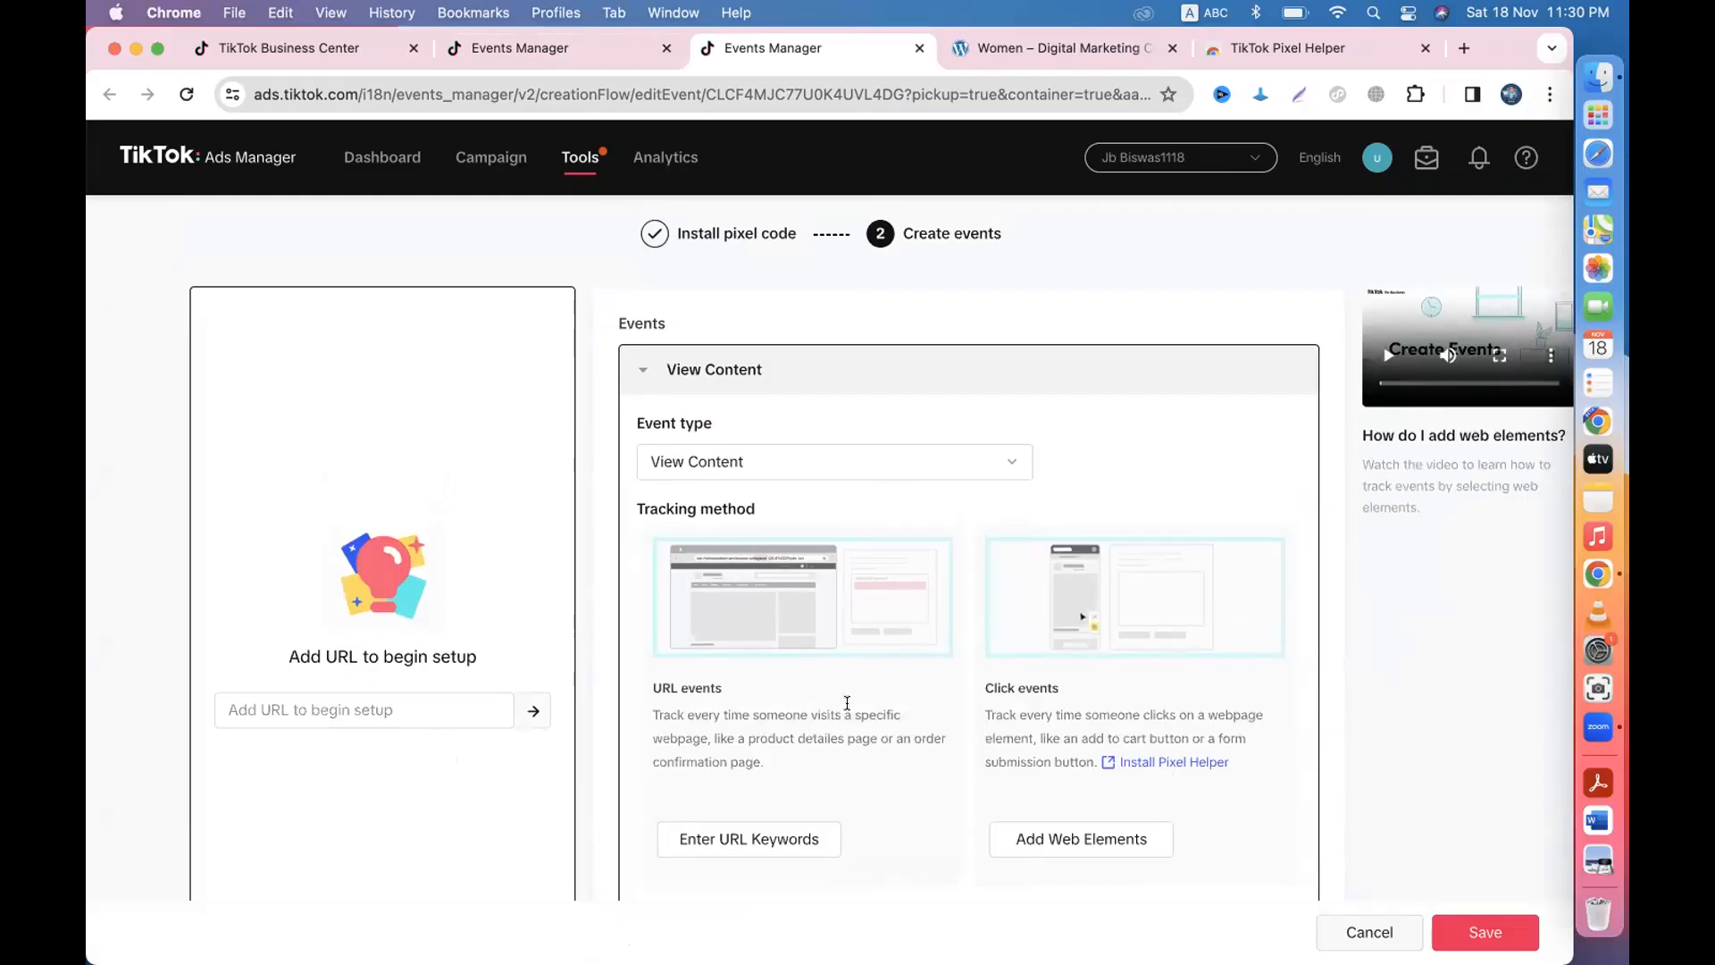
scroll(847, 703, "down", 4)
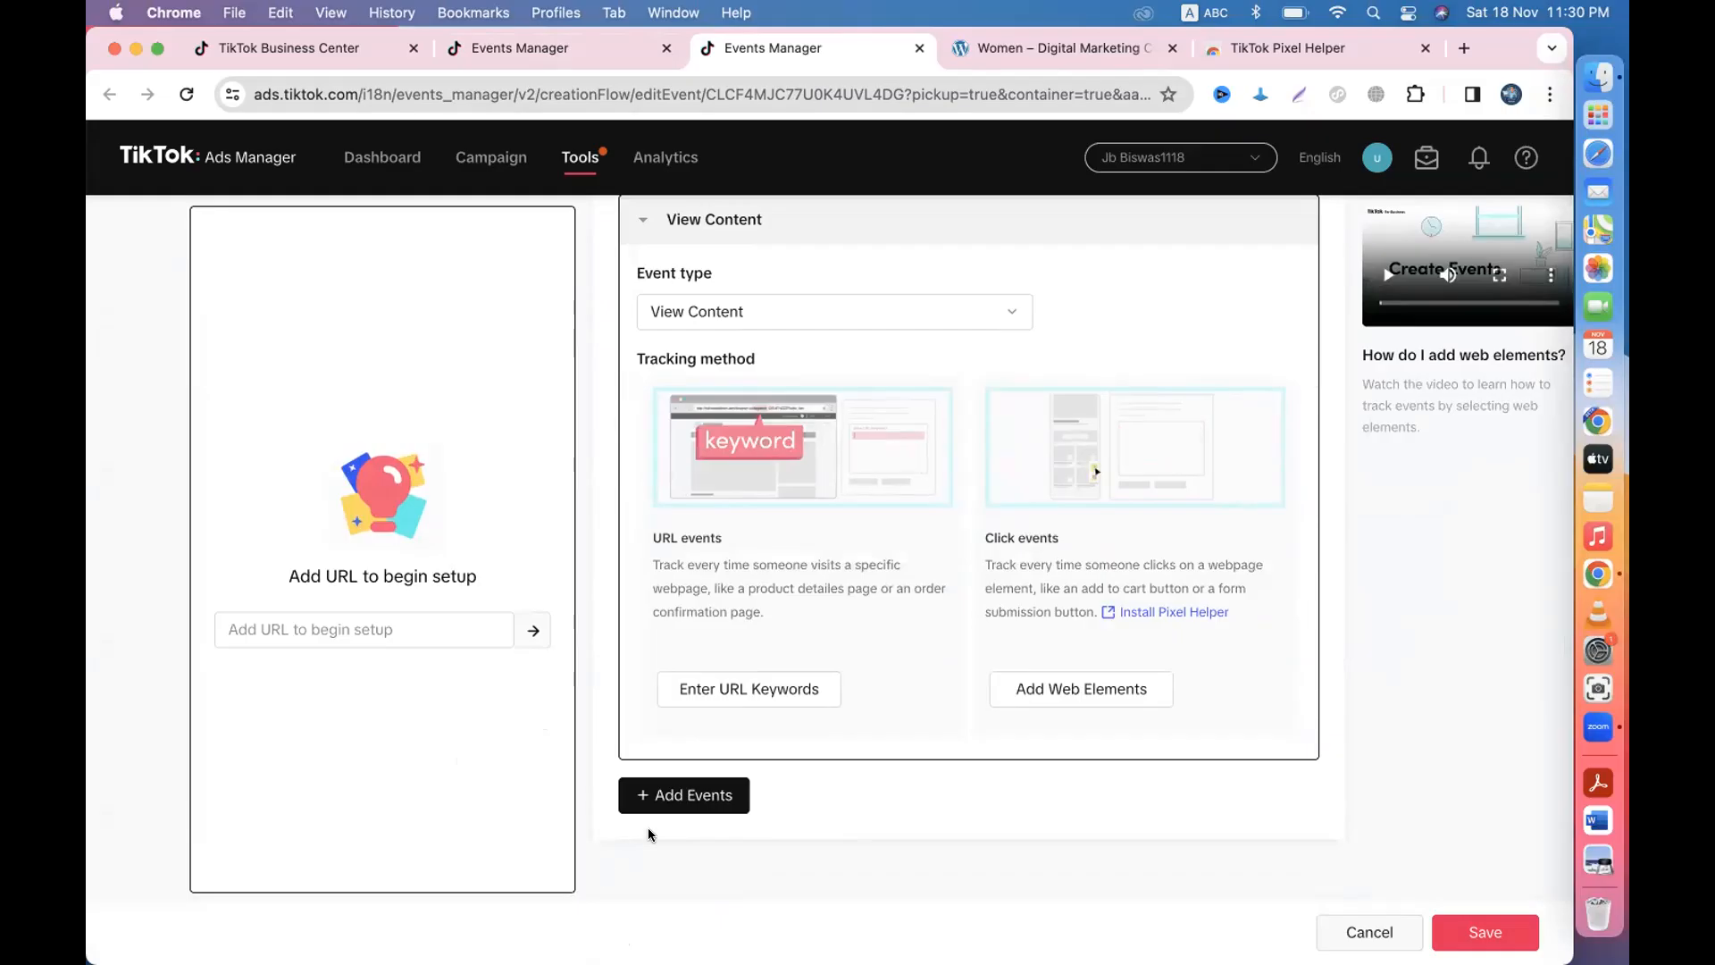
Add an extra event card, then delete the empty one again
left_click(673, 803)
scroll(674, 802, "up", 3)
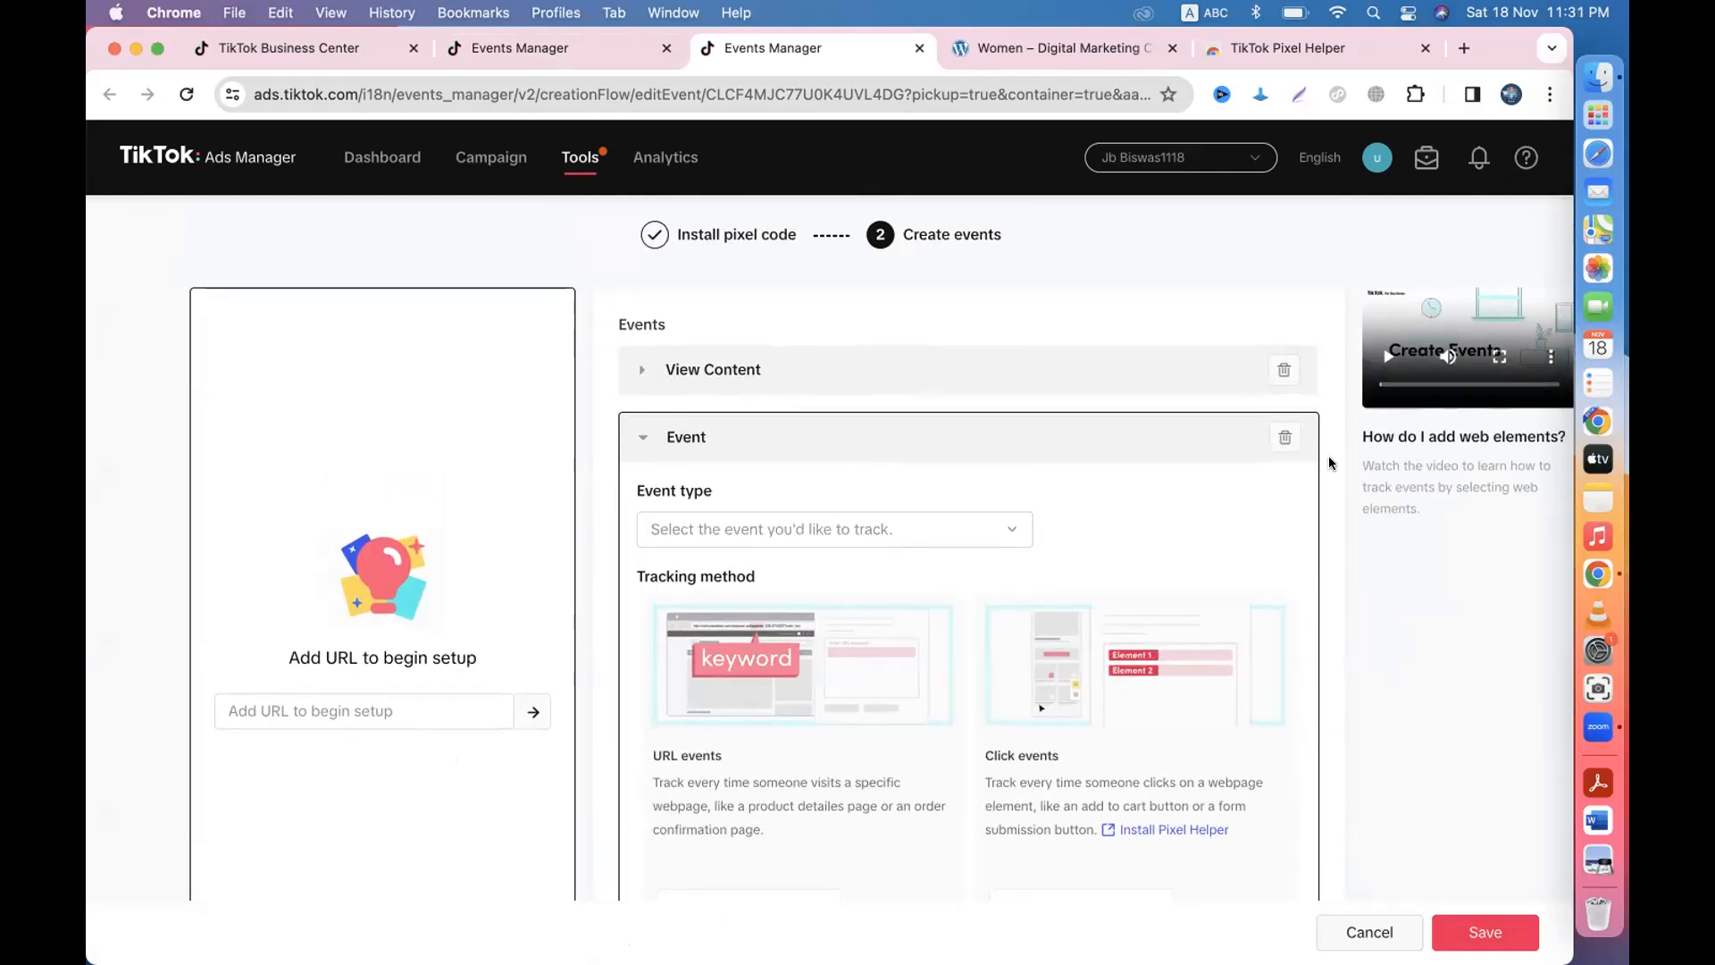
left_click(1284, 437)
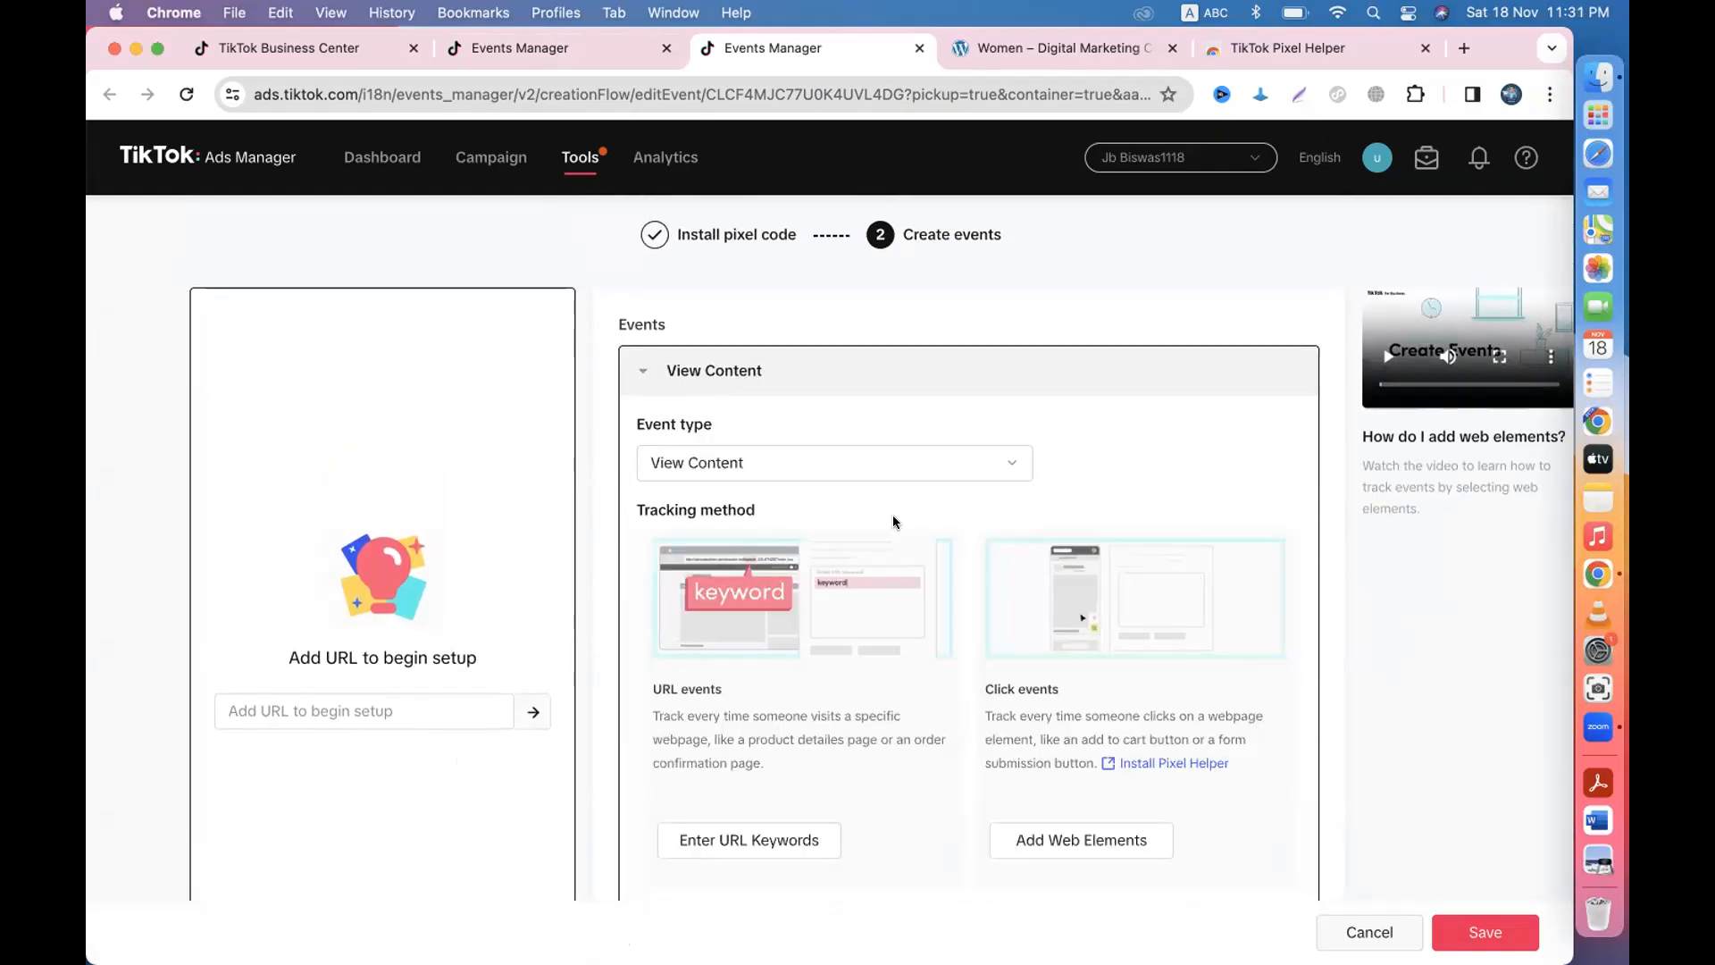
scroll(892, 514, "down", 3)
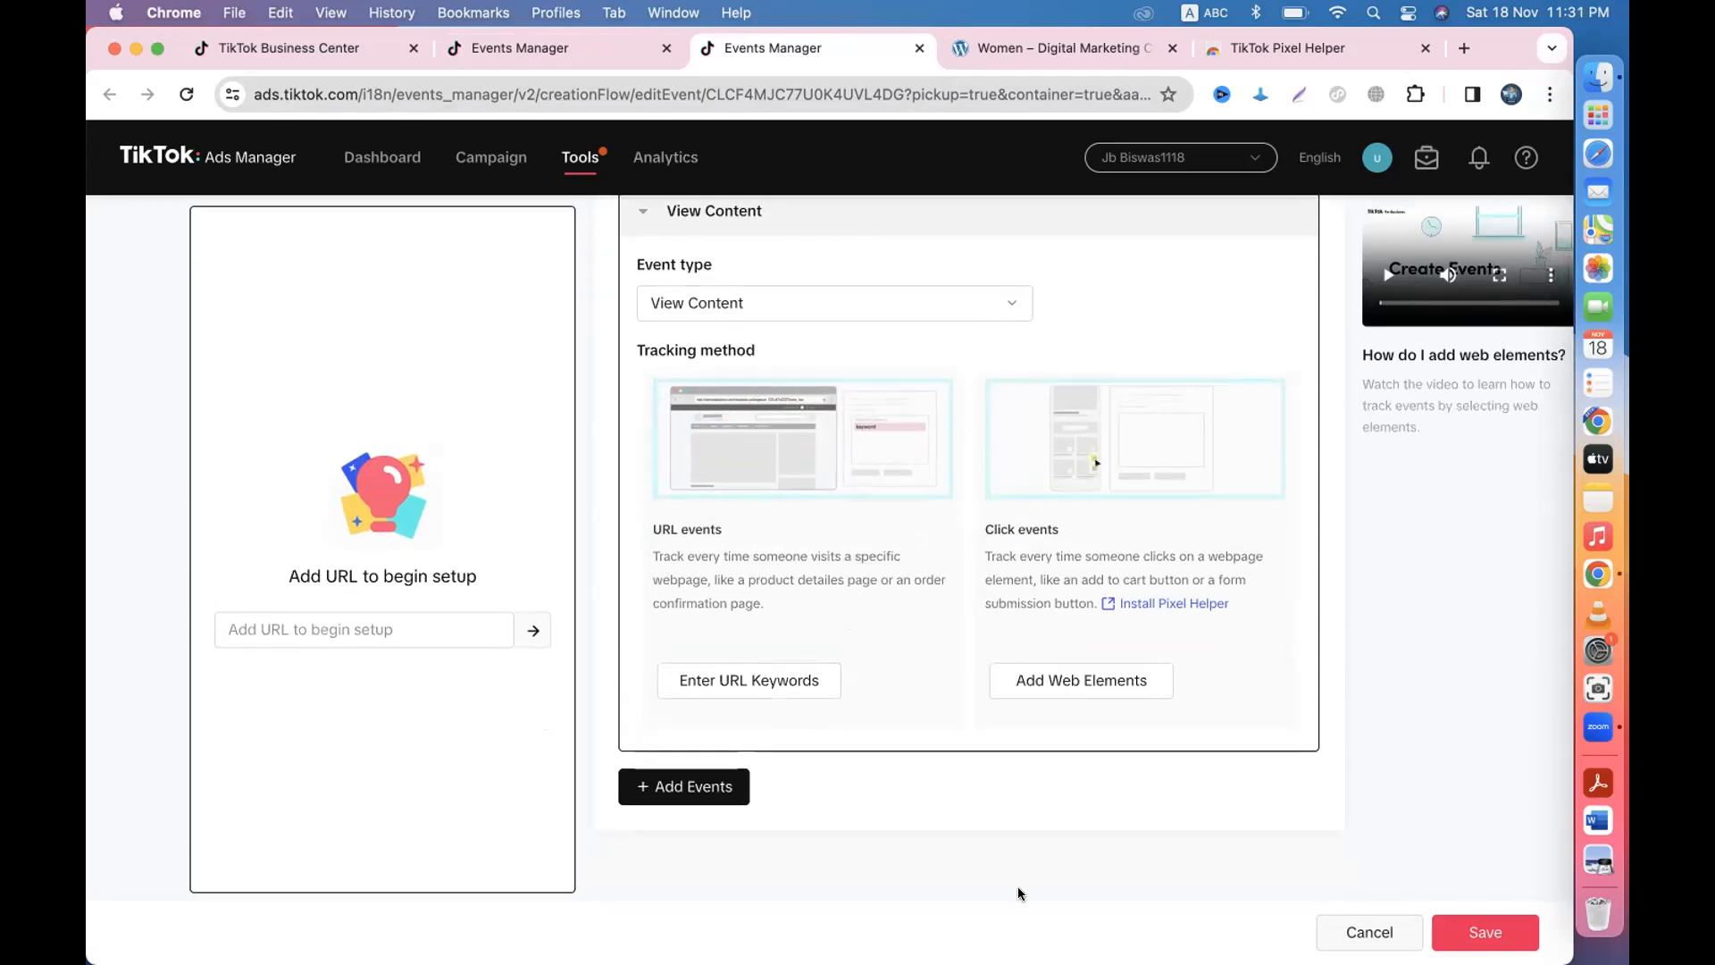
Track View Content by URL keywords, skipping the value and currency guide, and focus the URL contains field
left_click(748, 680)
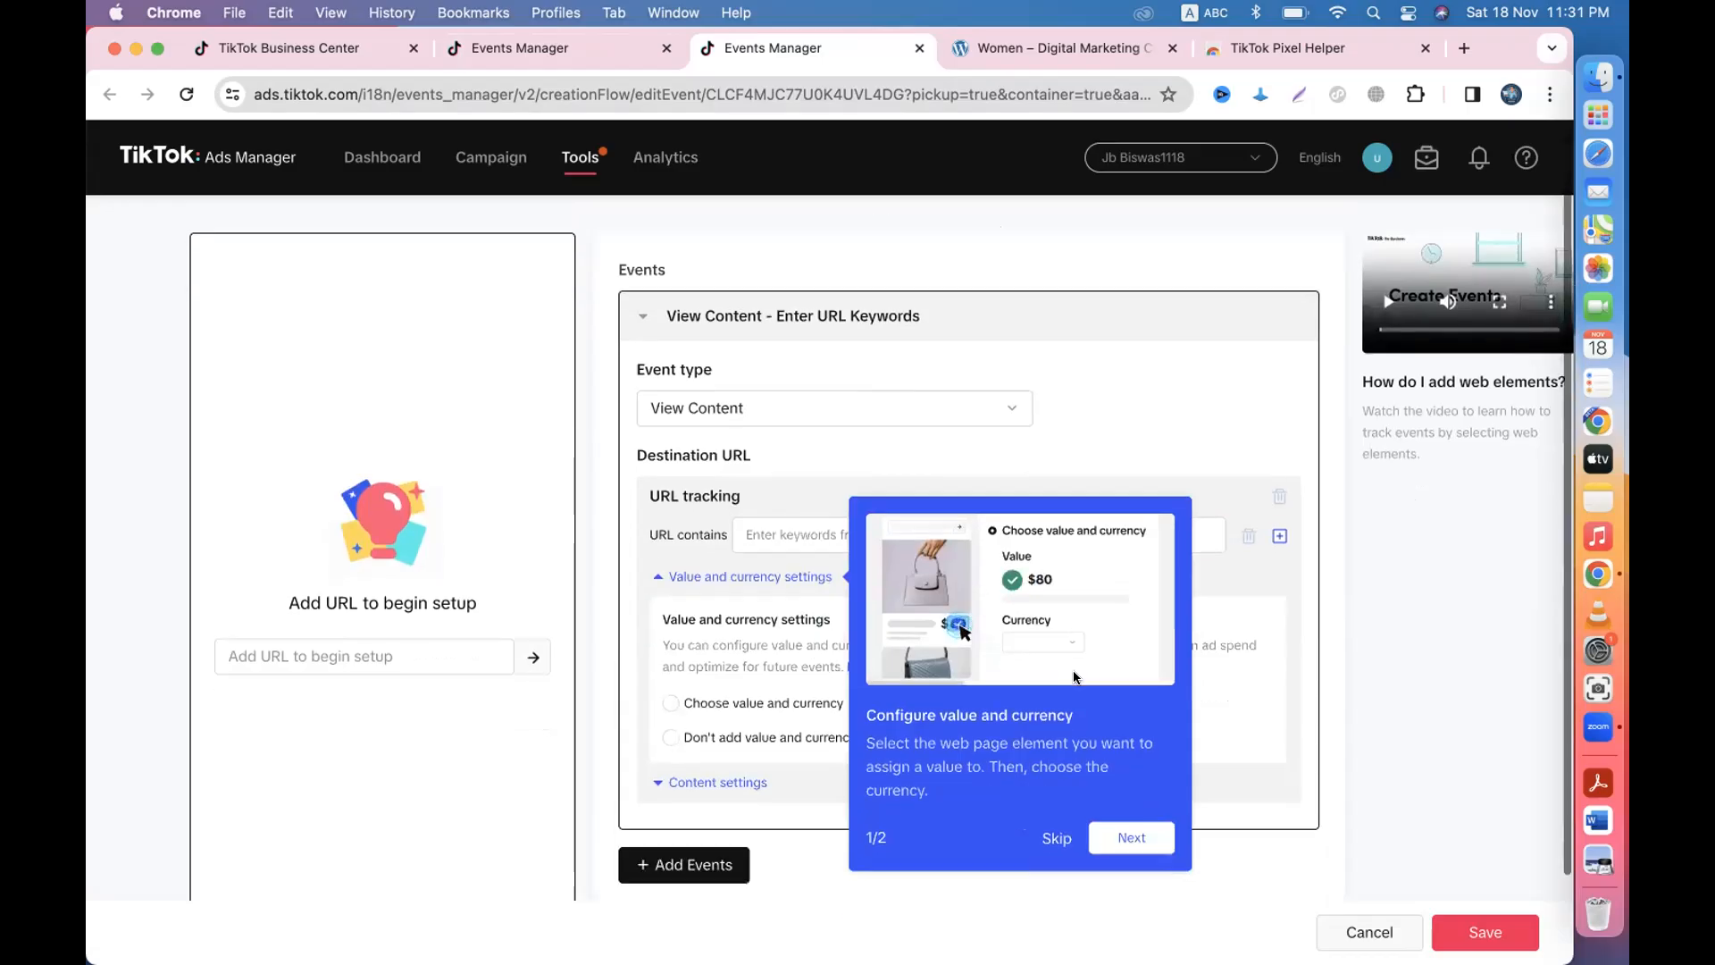
left_click(1058, 753)
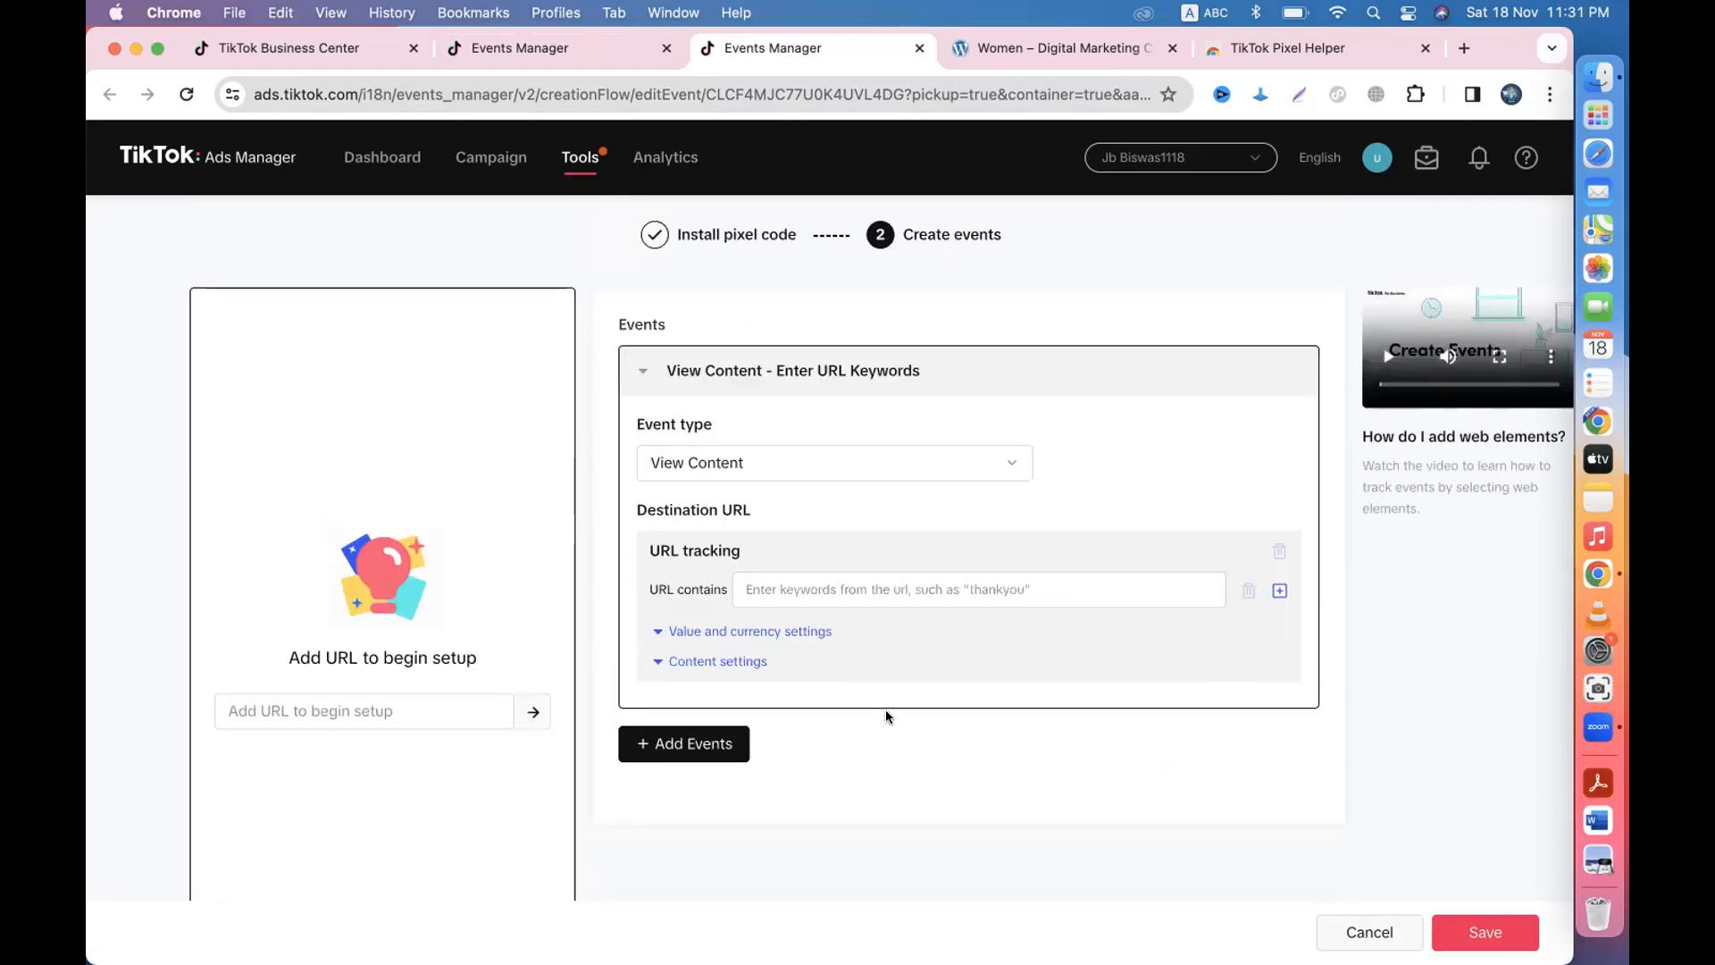
left_click(810, 591)
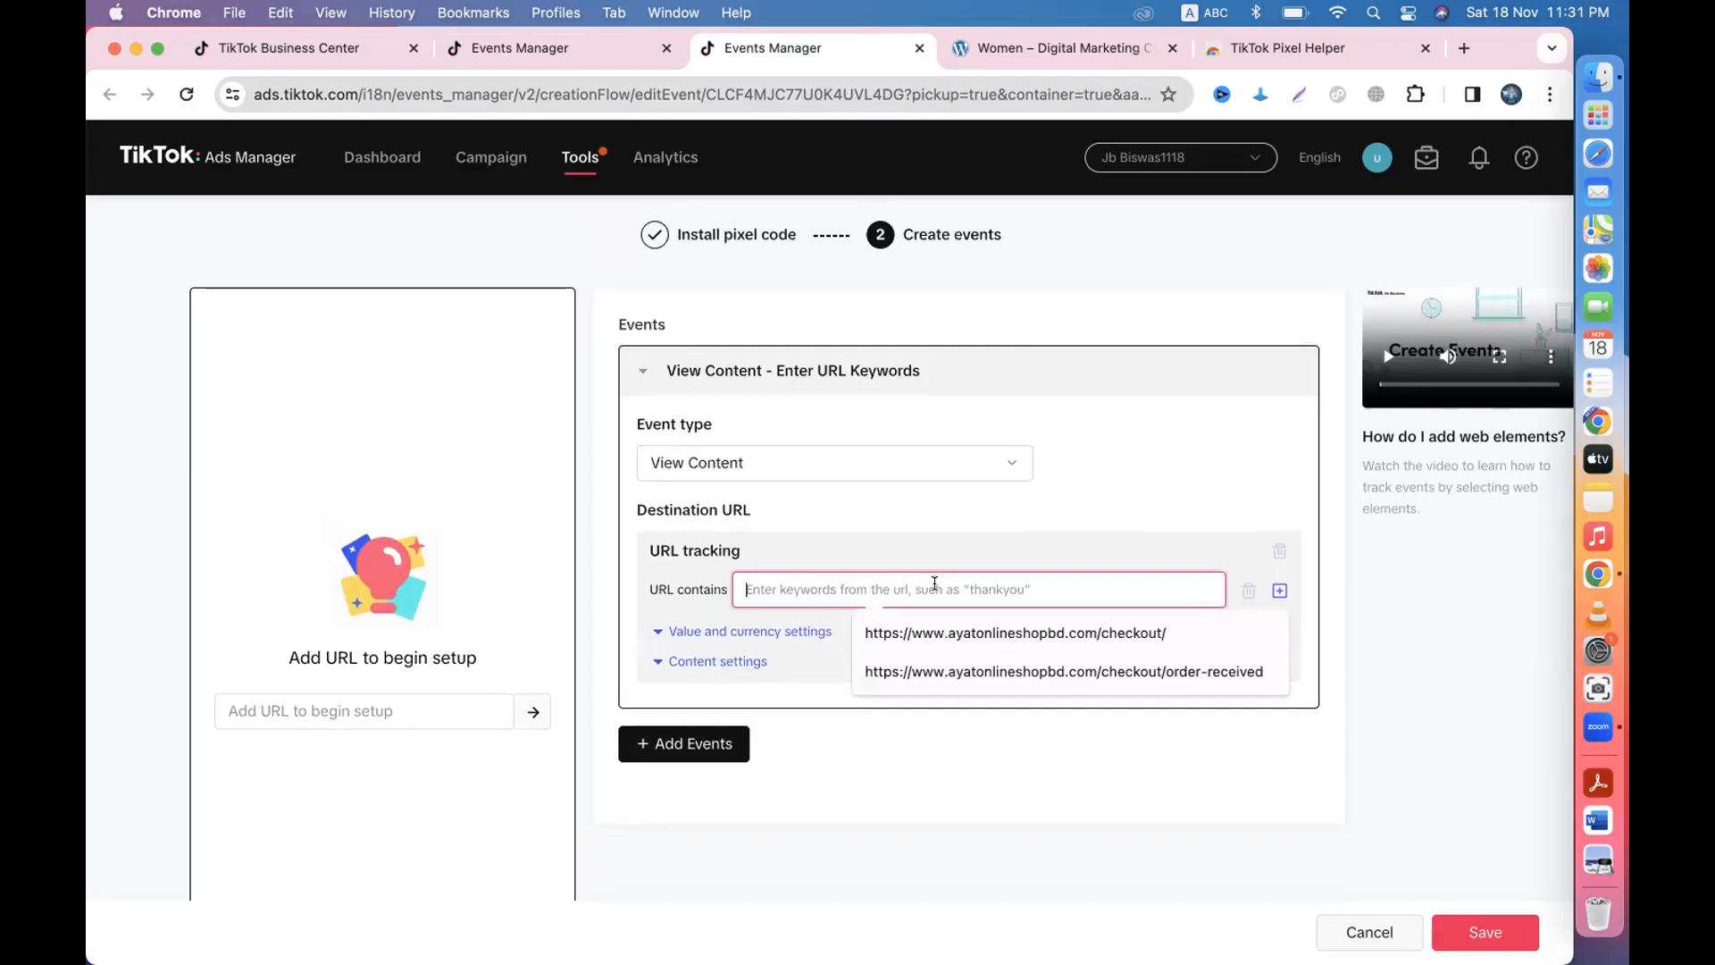
left_click(859, 782)
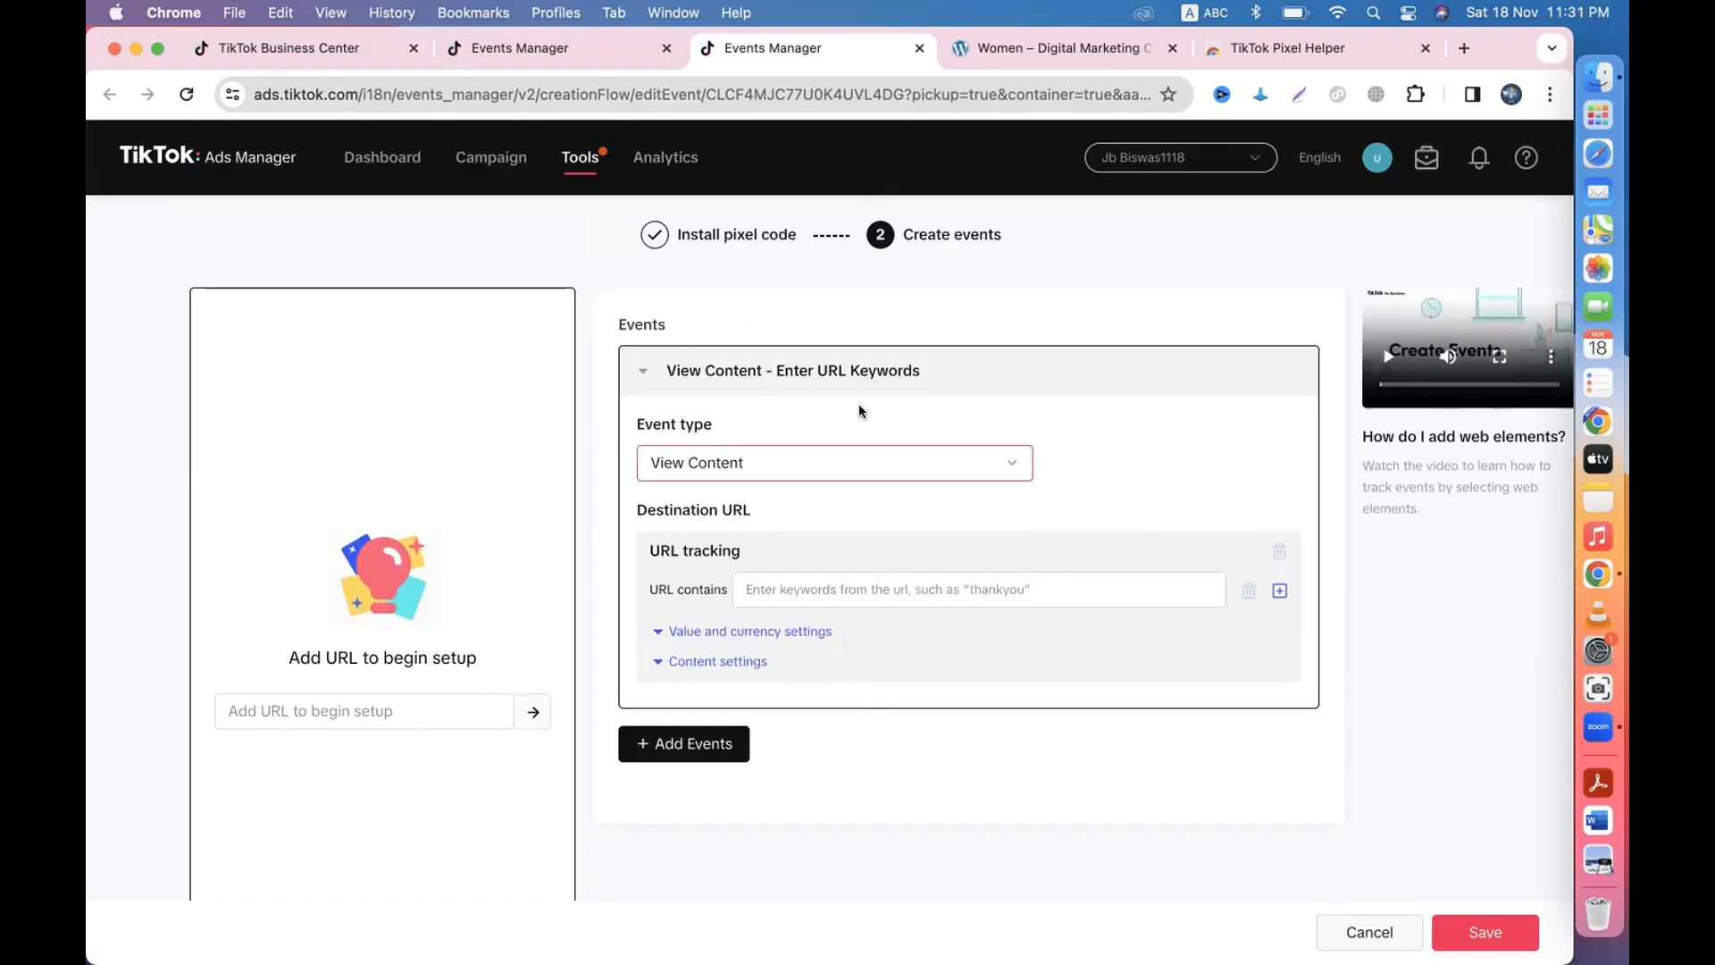
Open the Anchor Bracelet page from the store's Women category, copy its URL, and return to TikTok
left_click(1057, 56)
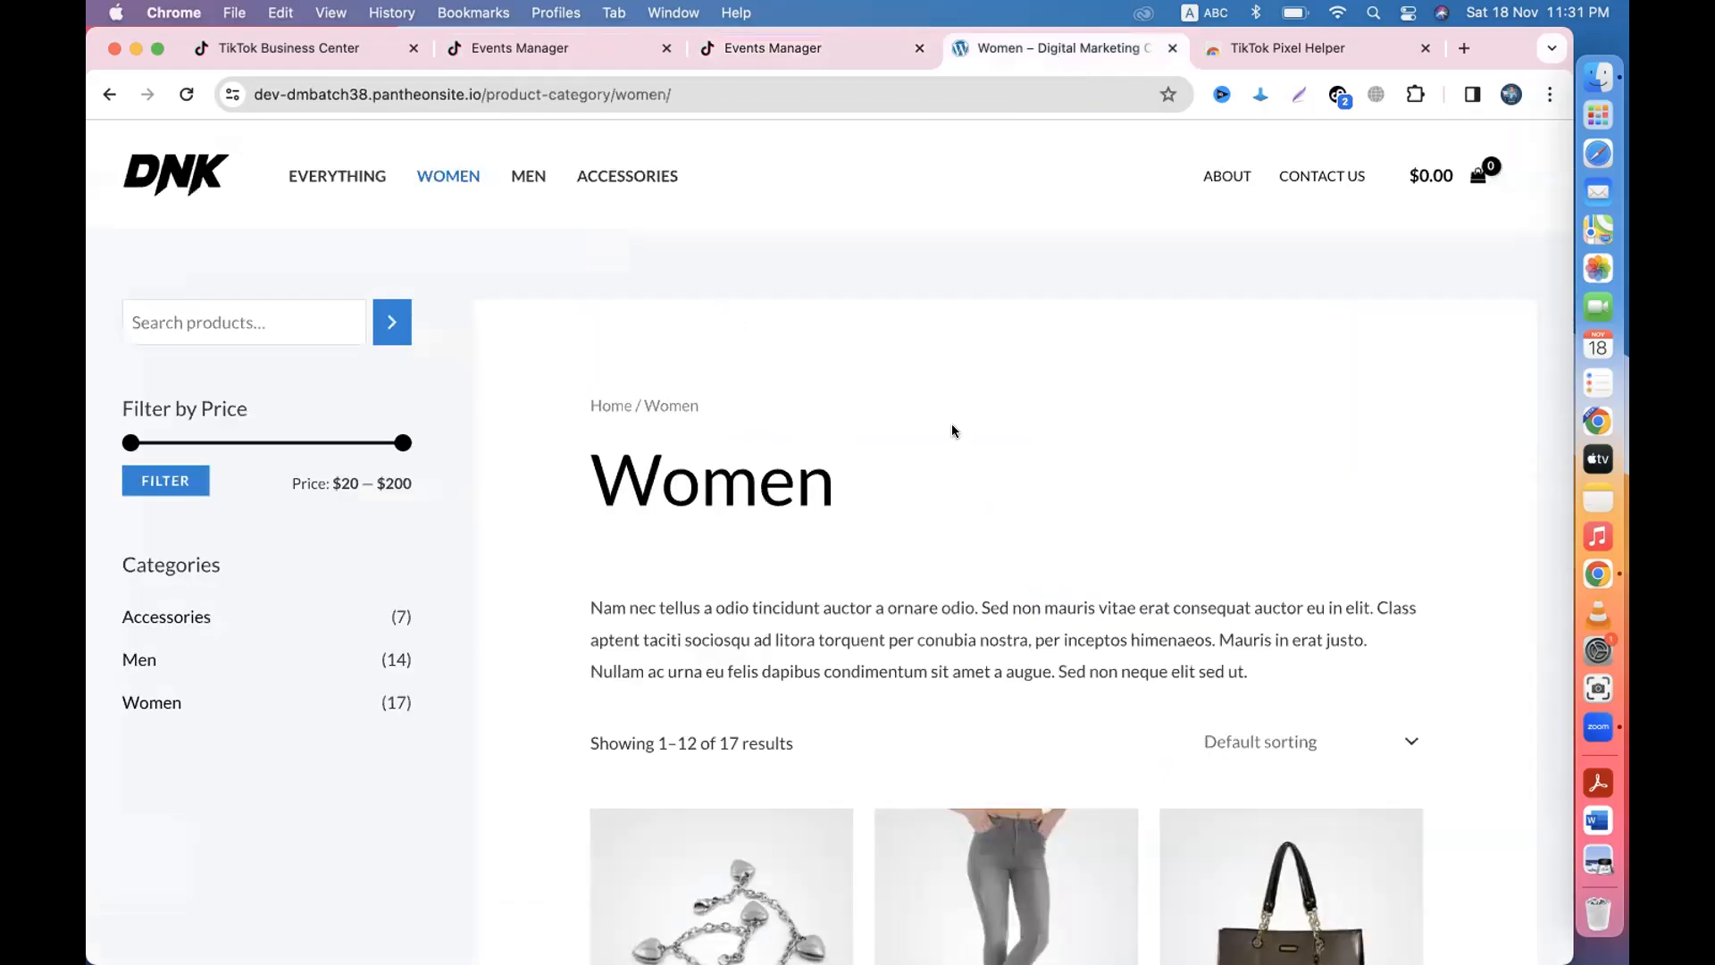
scroll(951, 429, "down", 6)
scroll(544, 528, "up", 2)
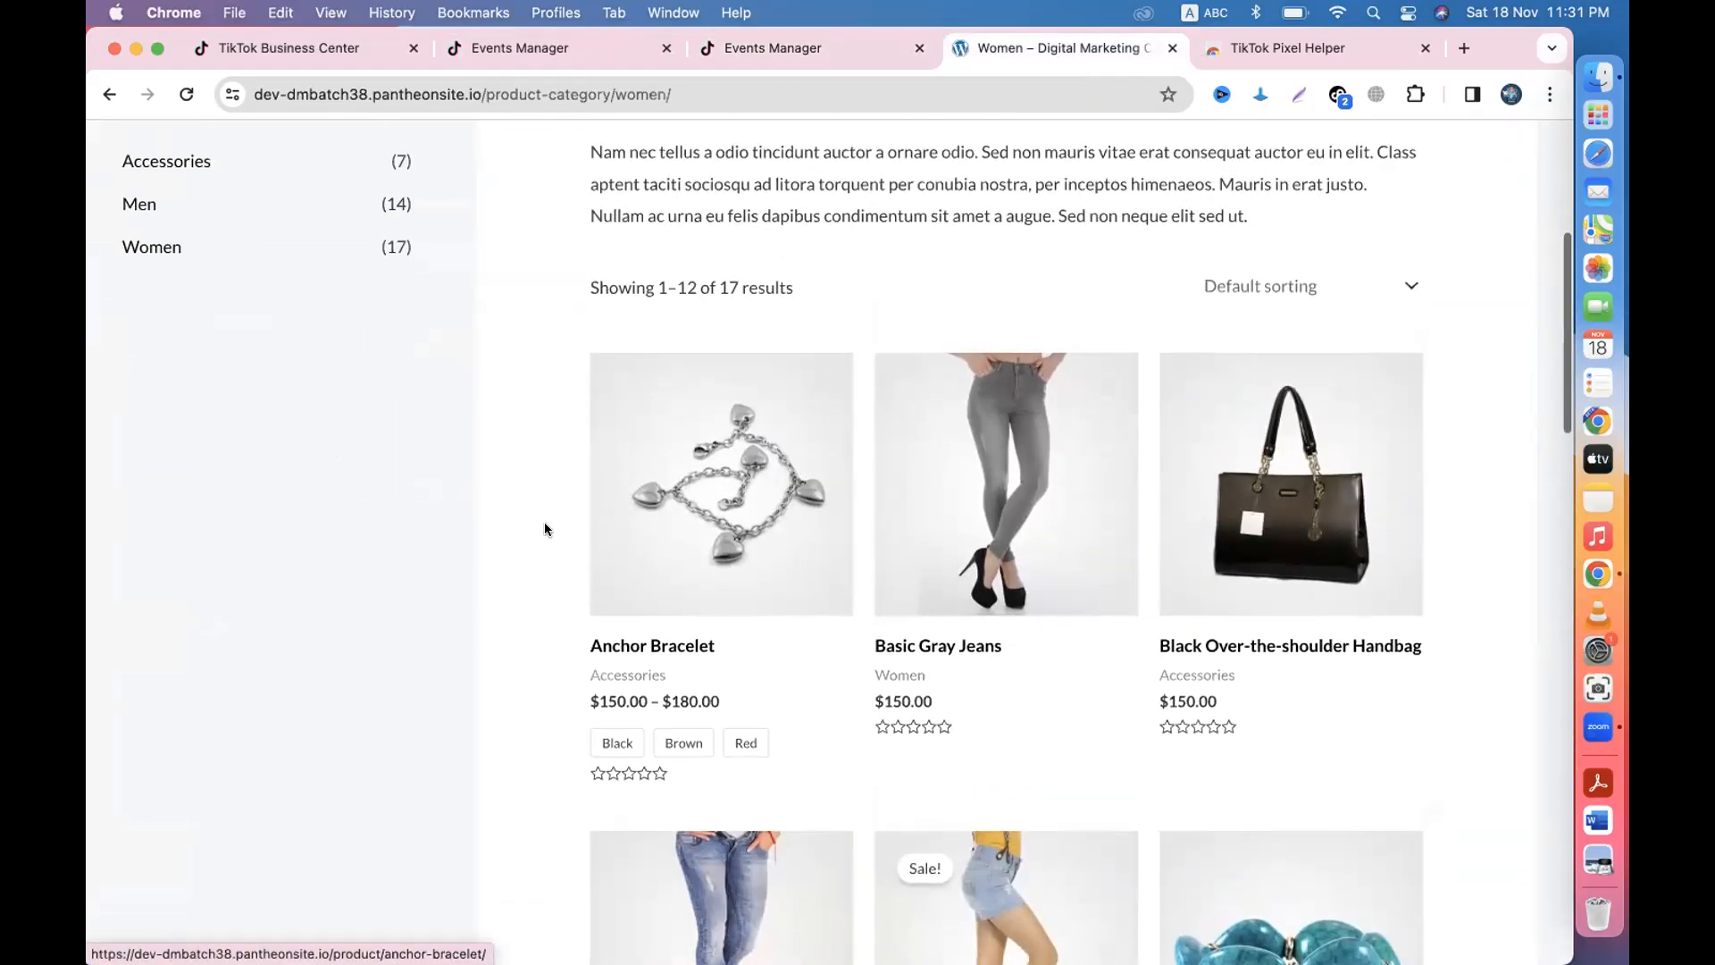
left_click(661, 530)
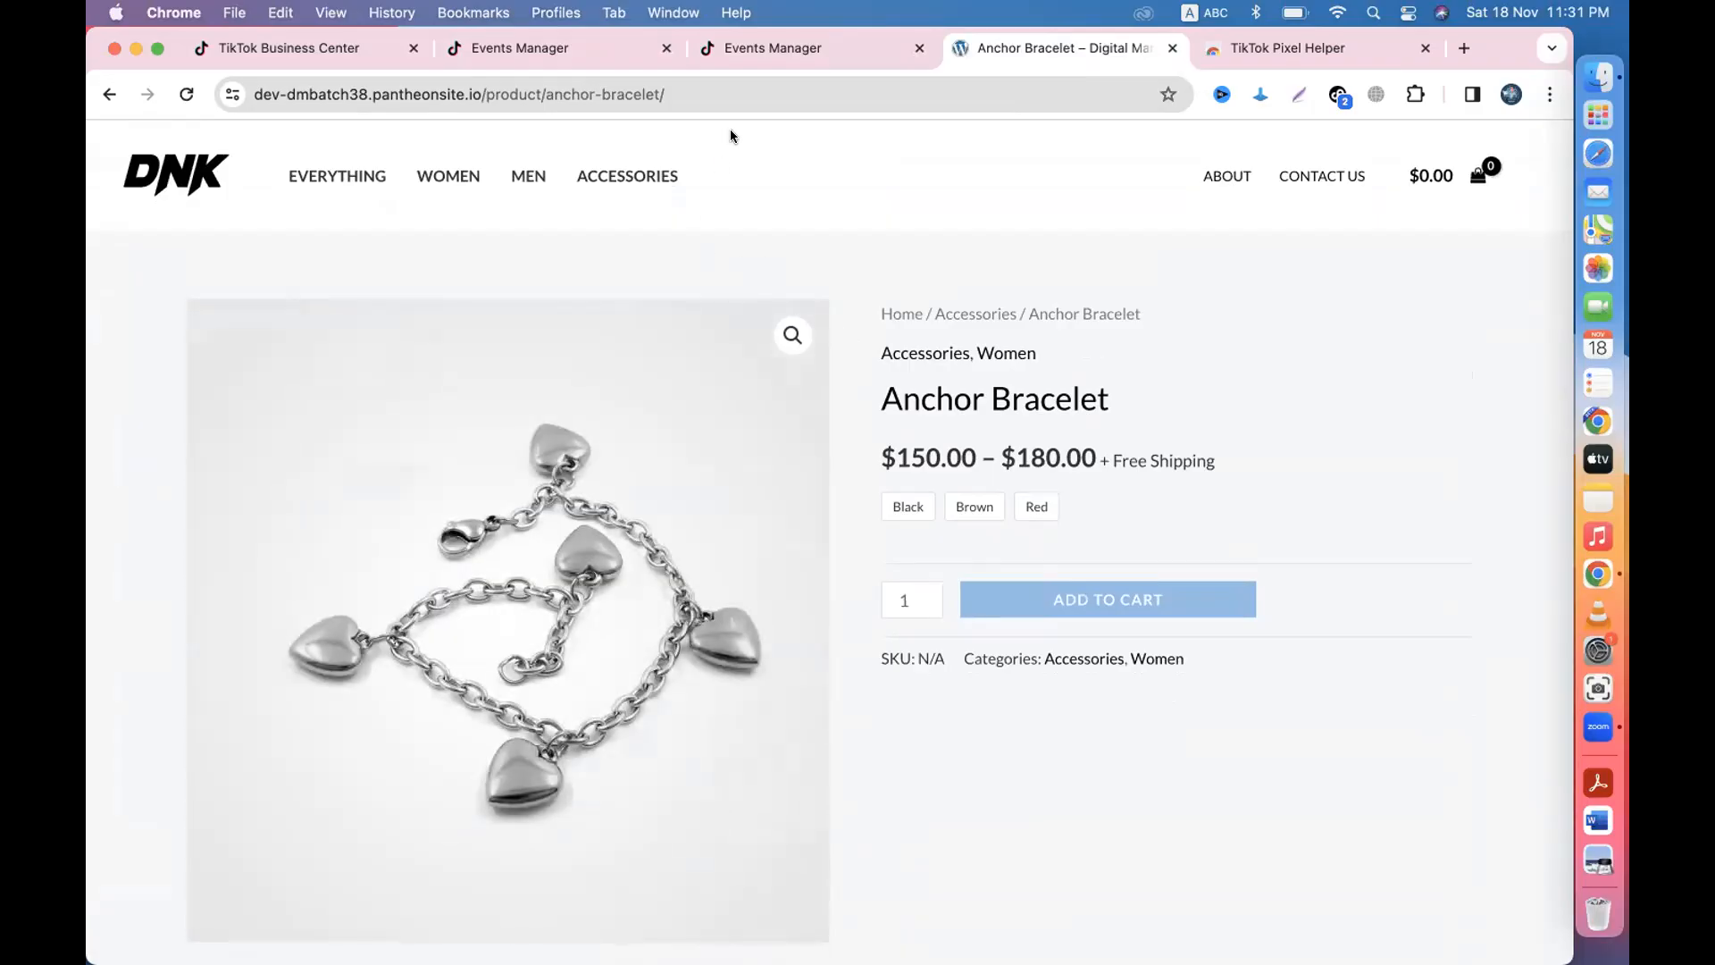
left_click(700, 94)
right_click(700, 94)
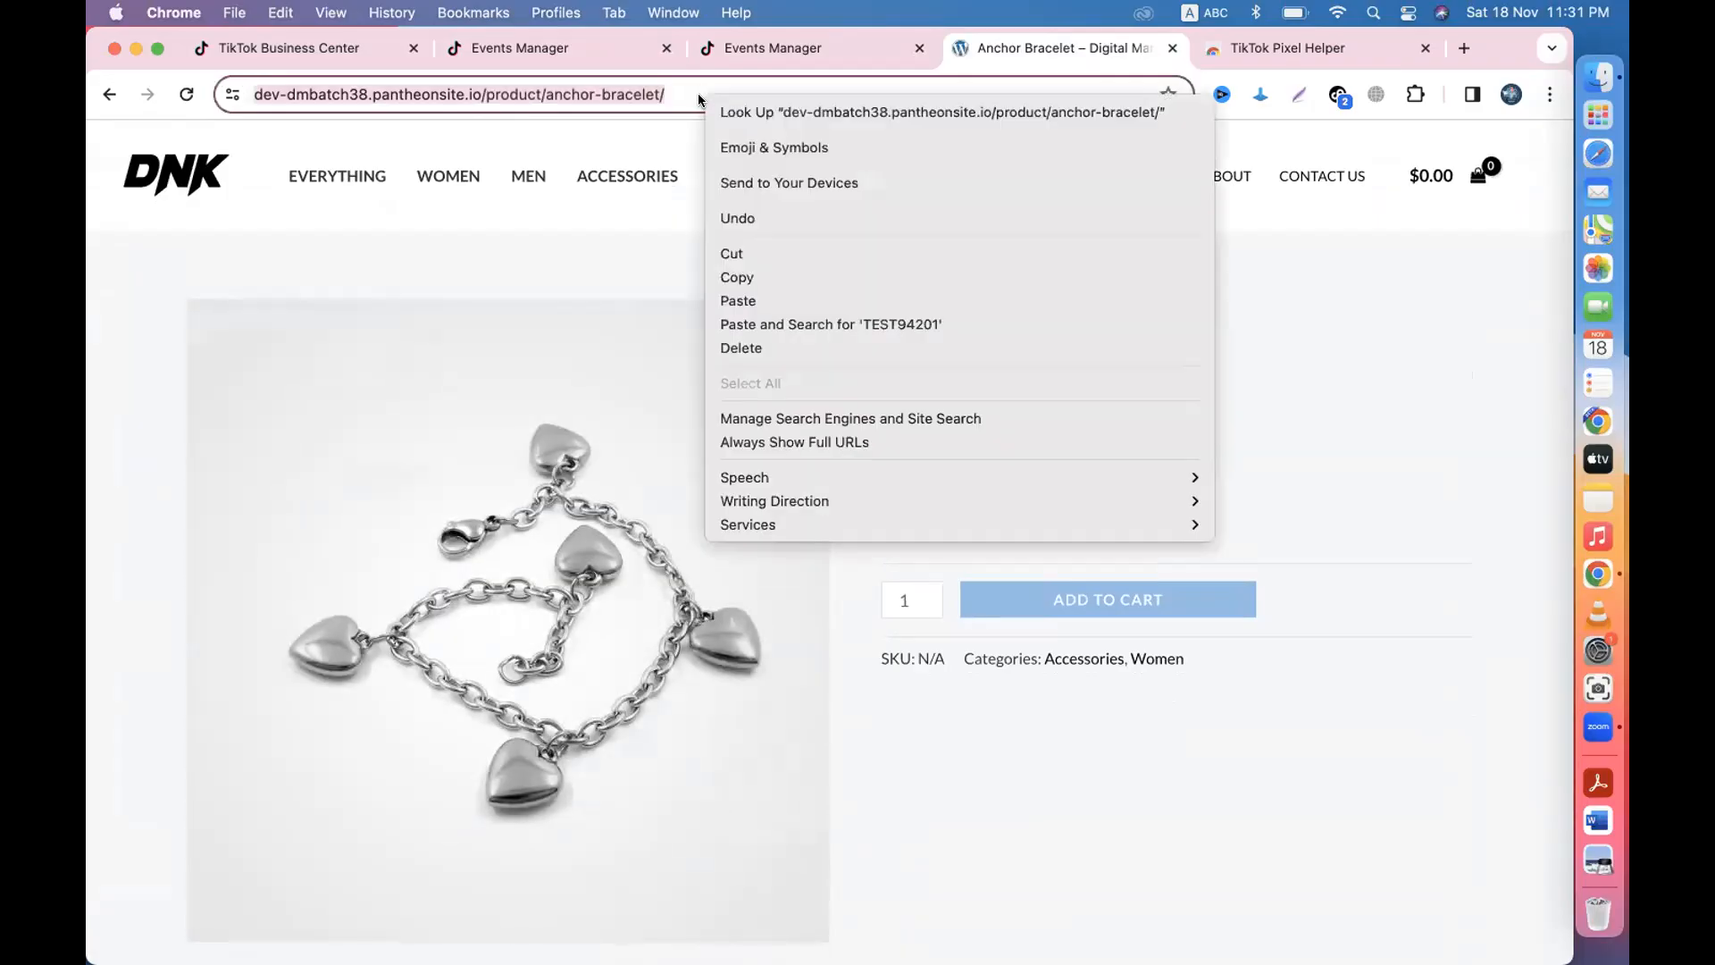
left_click(737, 277)
left_click(790, 54)
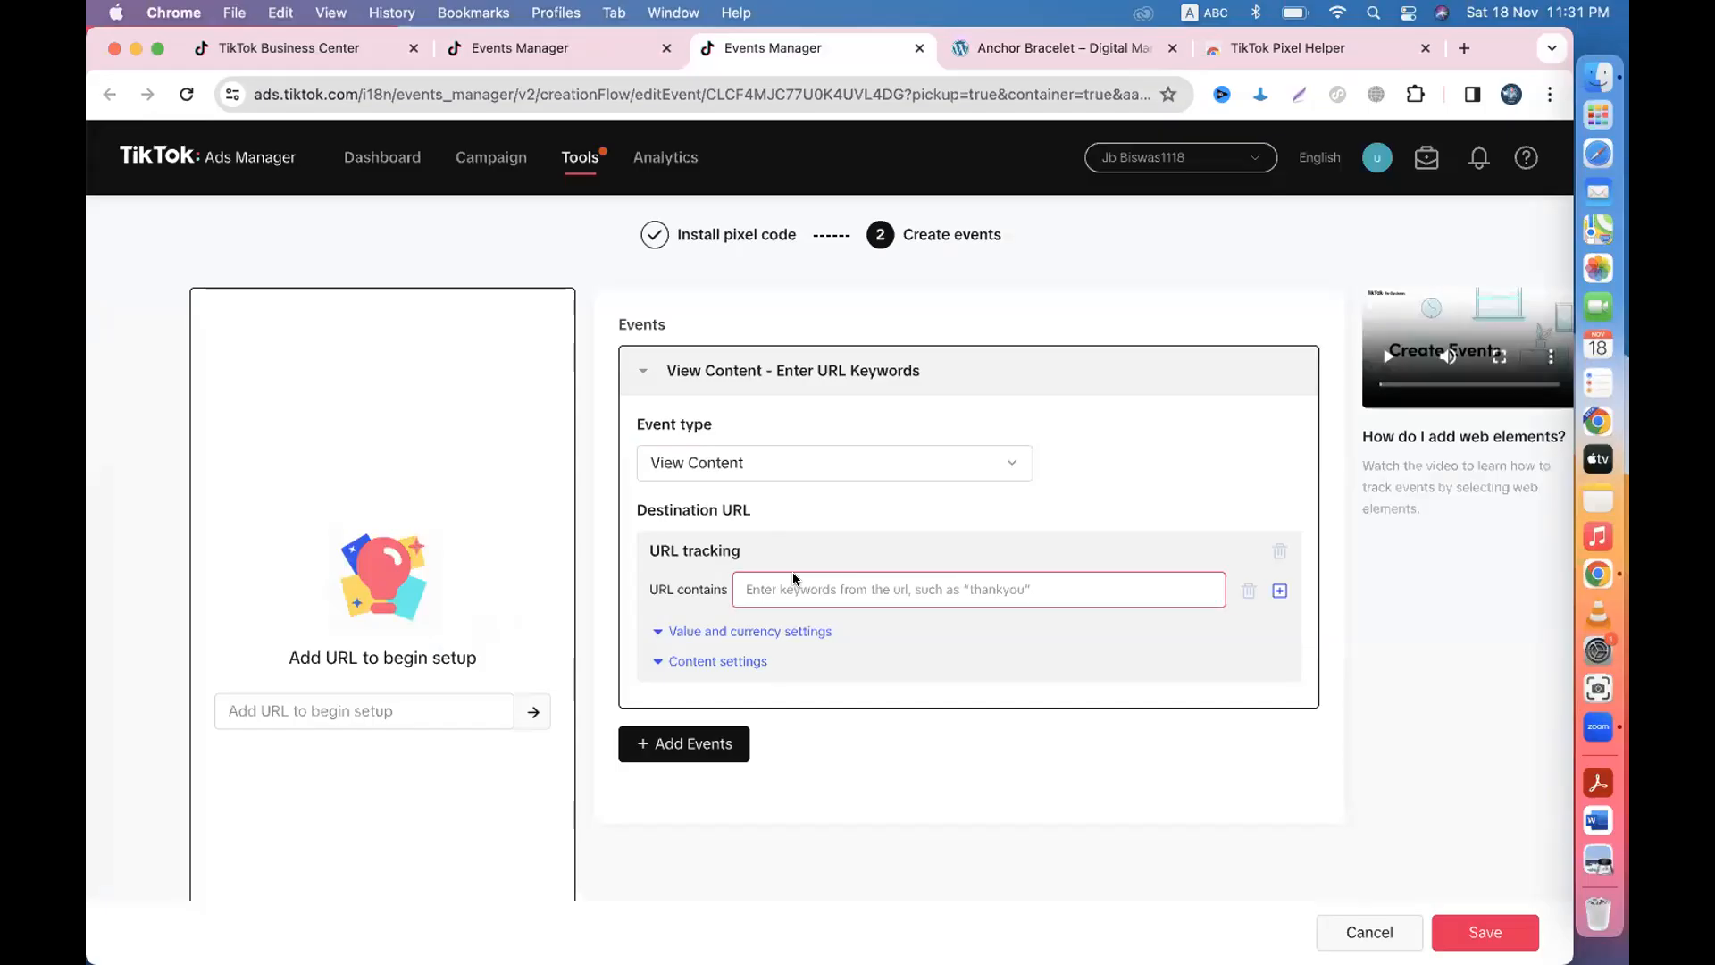
Paste the Anchor Bracelet URL as the View Content keyword and save the event
right_click(795, 590)
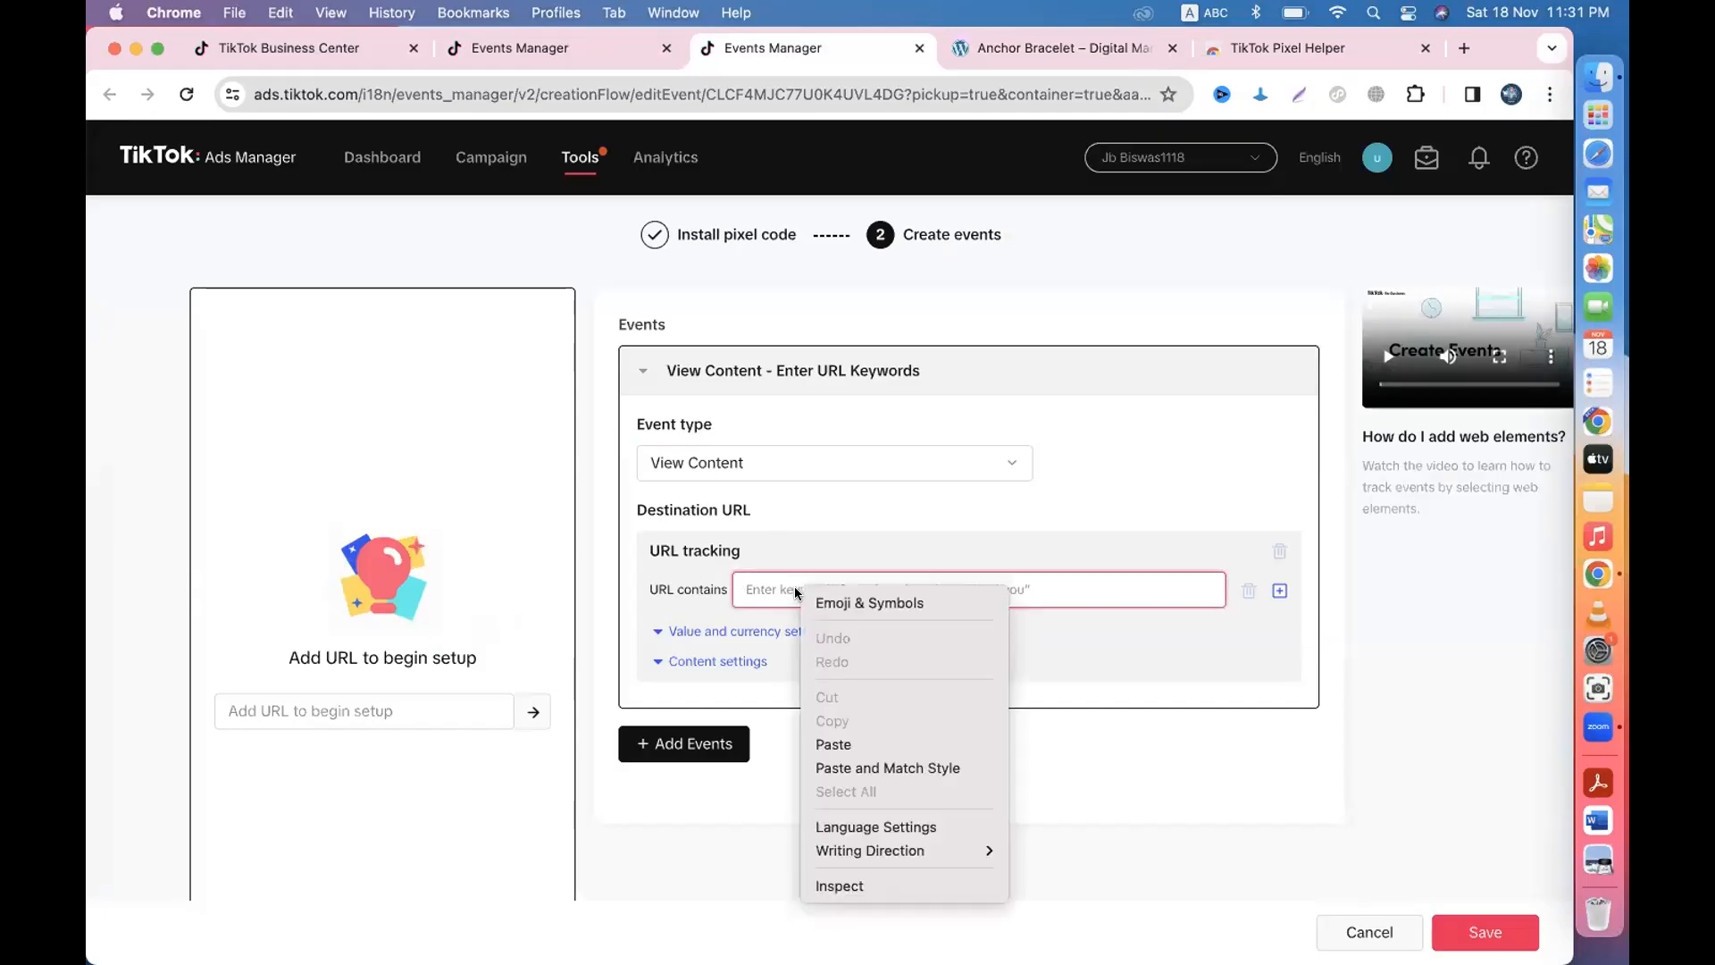
left_click(844, 744)
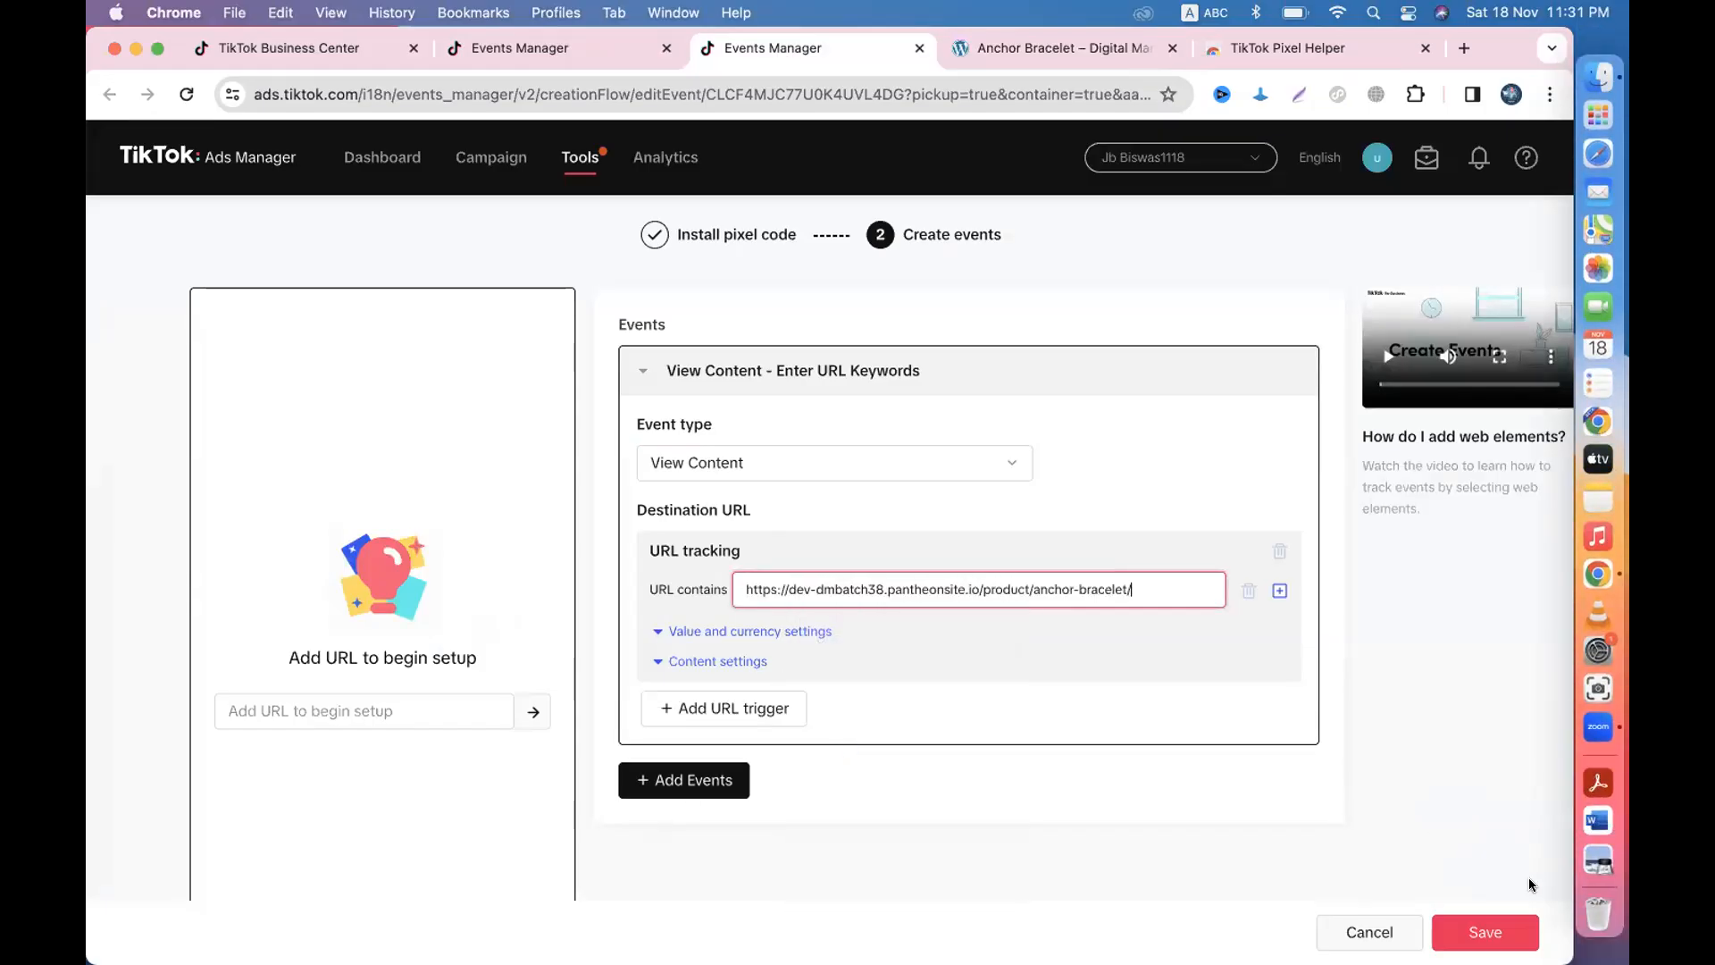
left_click(1478, 933)
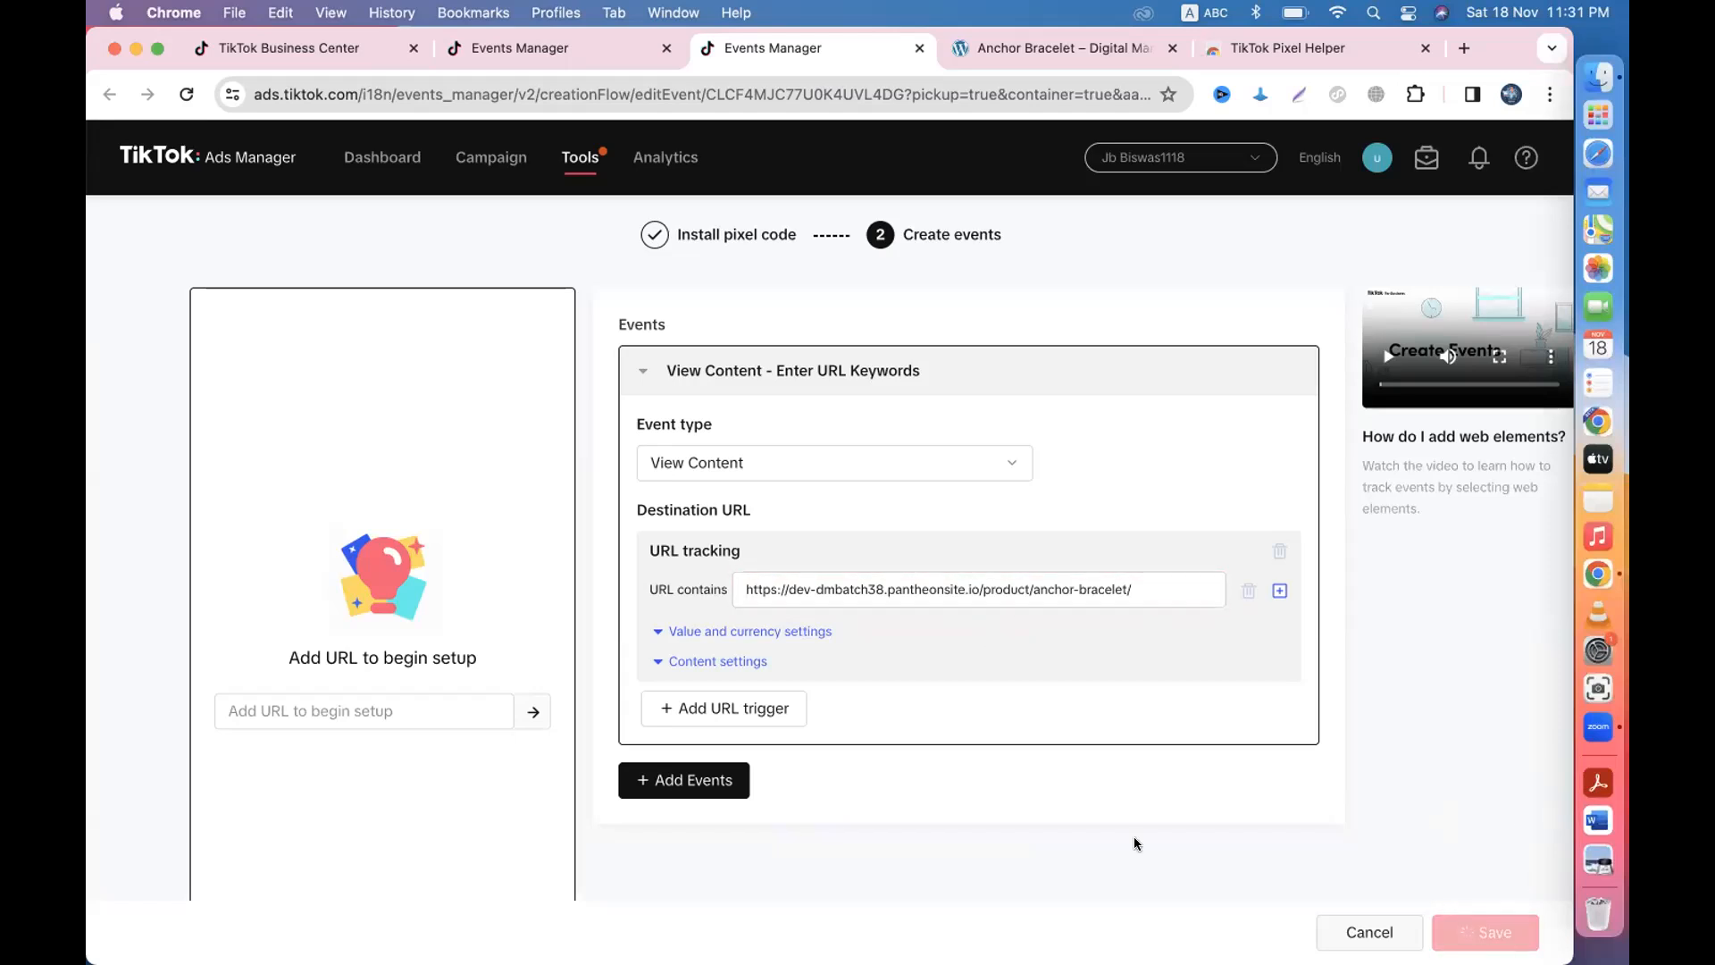
scroll(1134, 843, "down", 1)
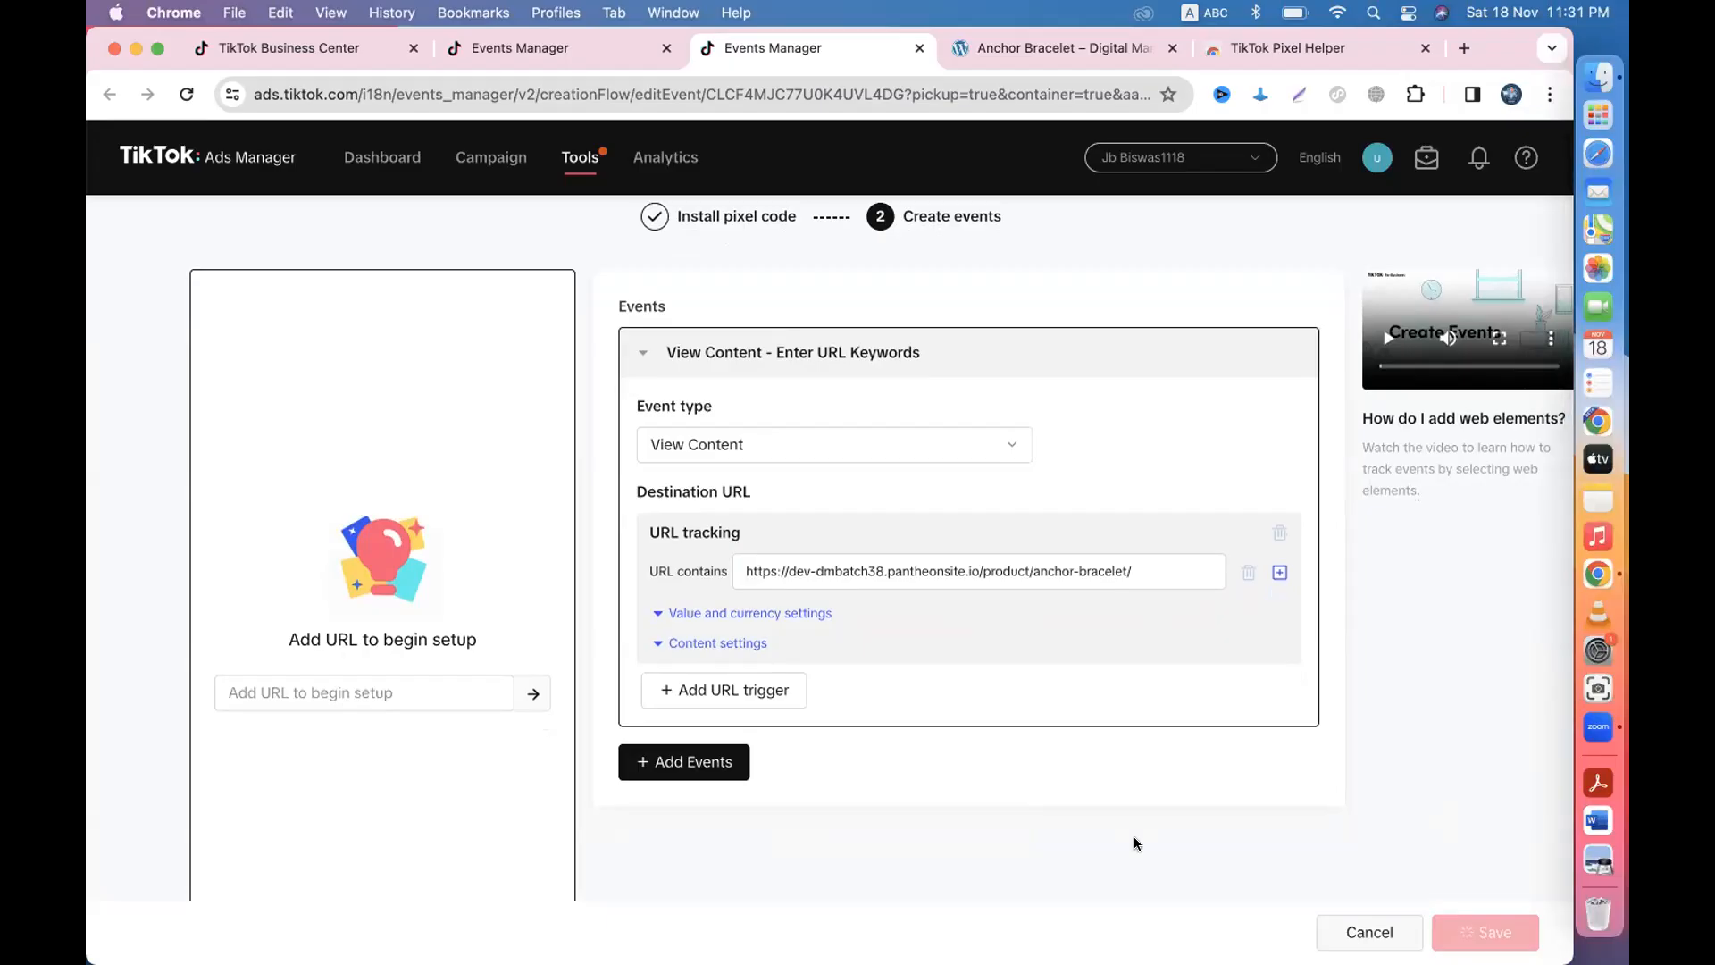
scroll(1133, 843, "up", 1)
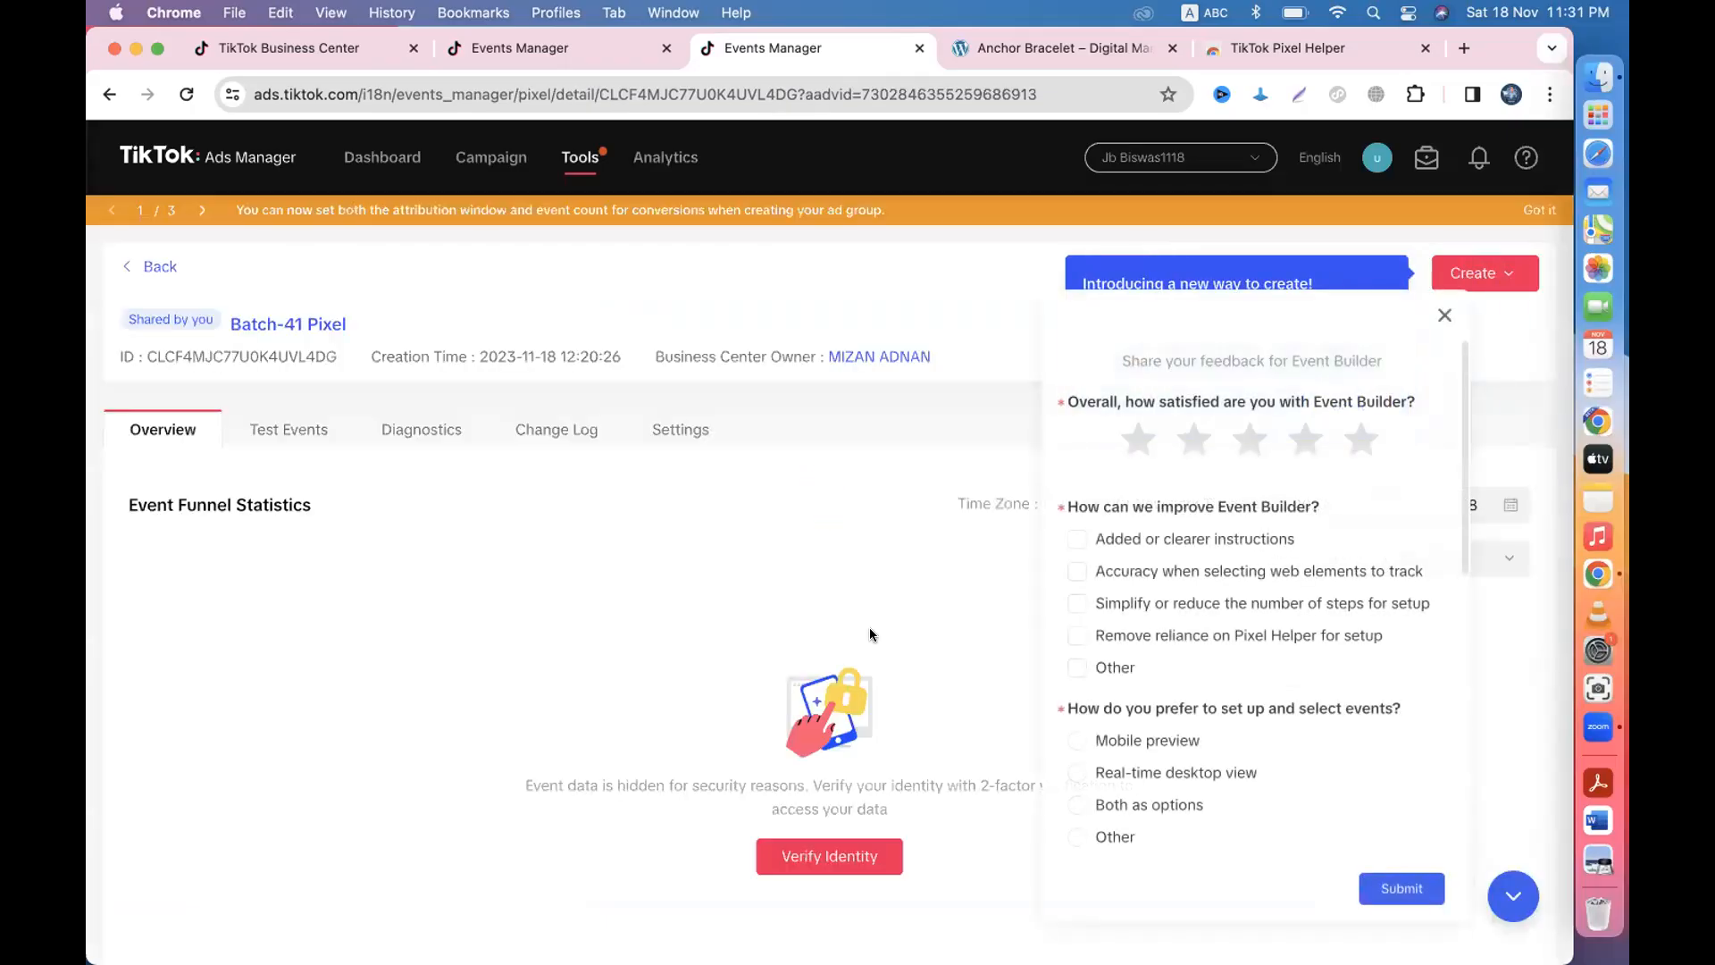
Dismiss the feedback survey and relaunch Add Events from the pixel's Settings
scroll(870, 627, "down", 2)
left_click(1443, 315)
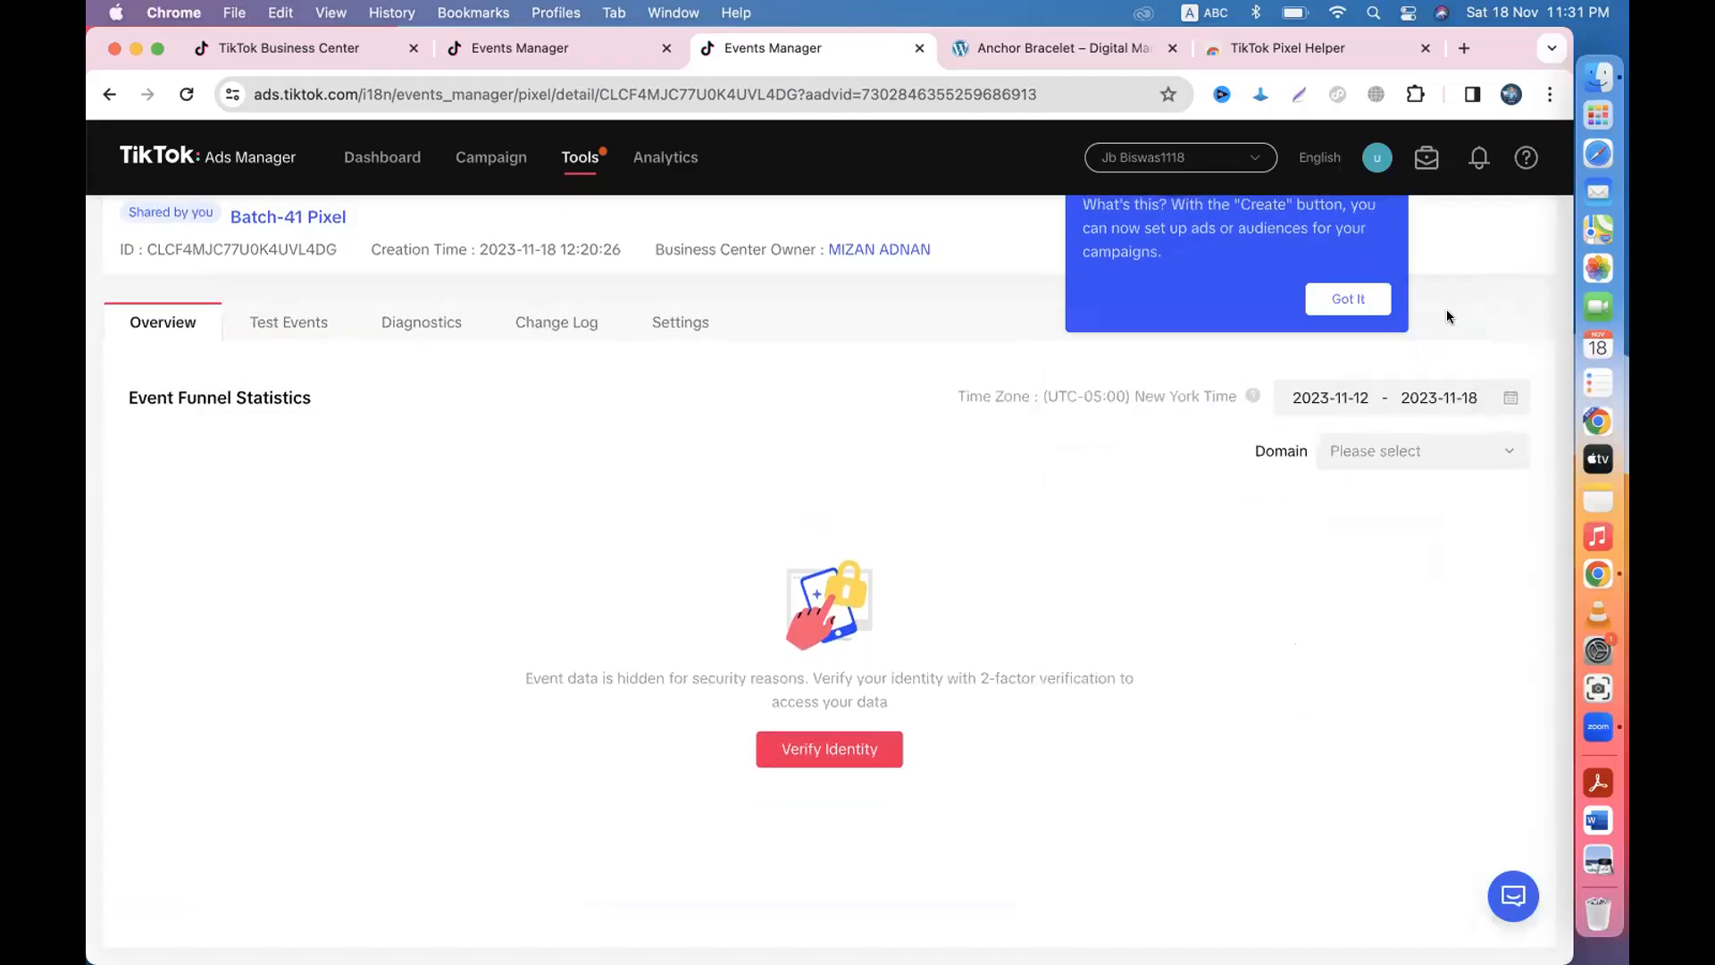
left_click(677, 323)
scroll(375, 625, "down", 10)
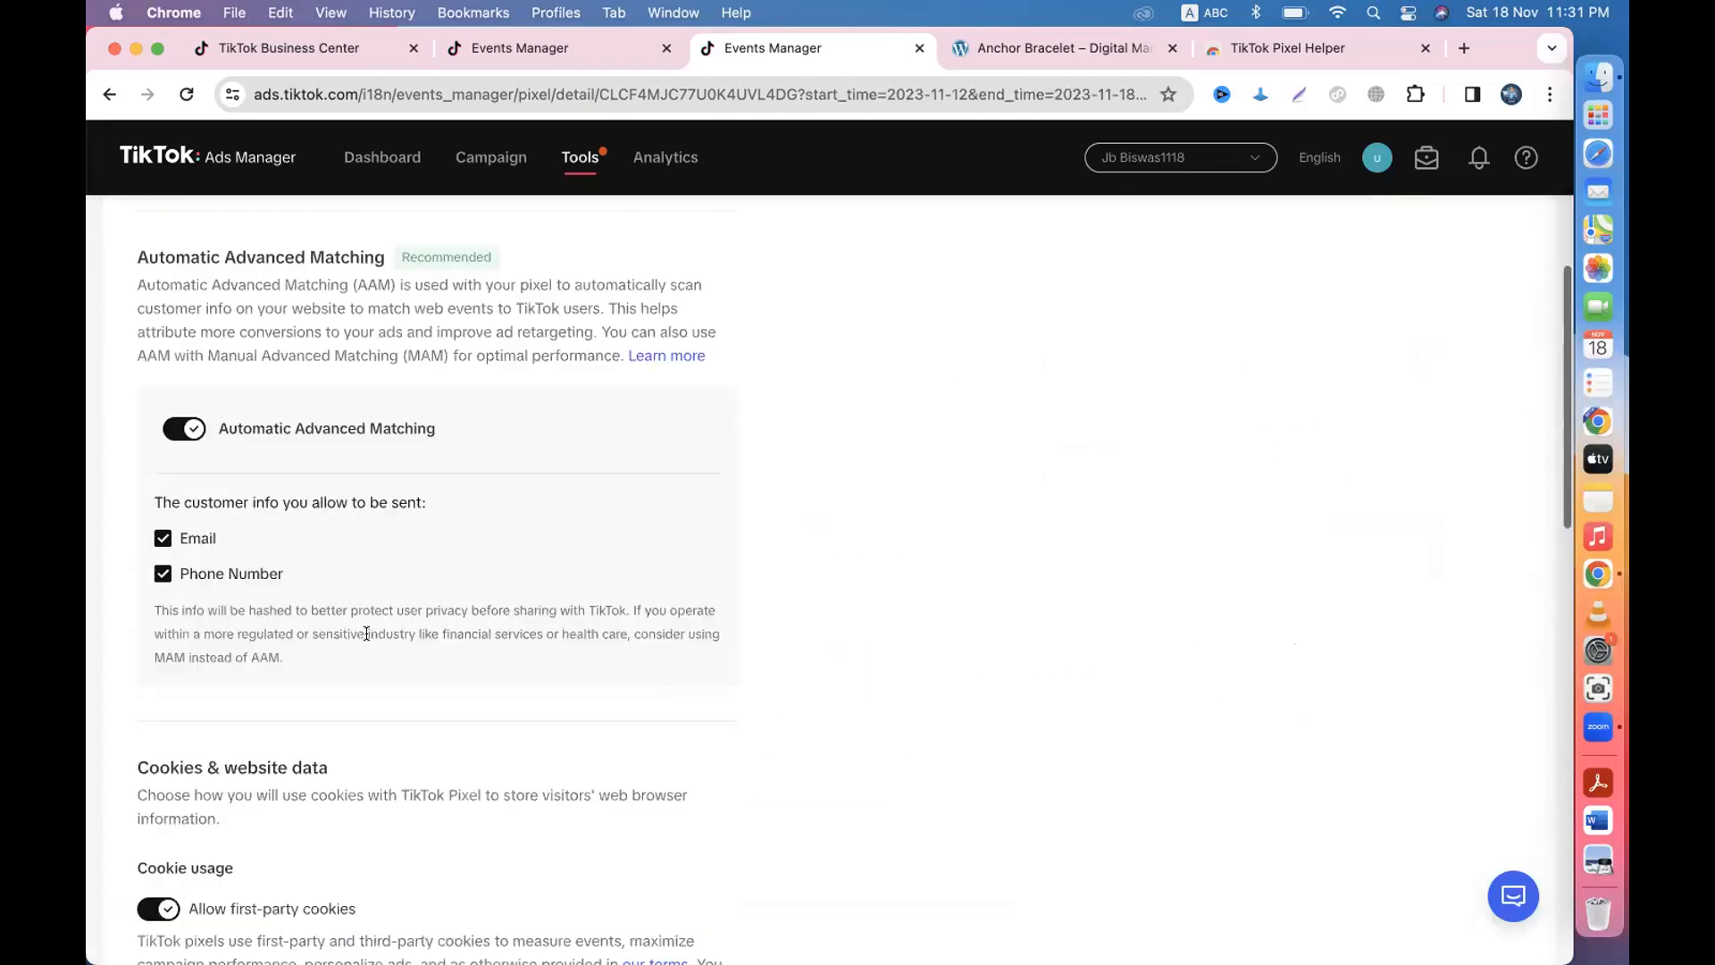
scroll(366, 642, "down", 1)
left_click(215, 551)
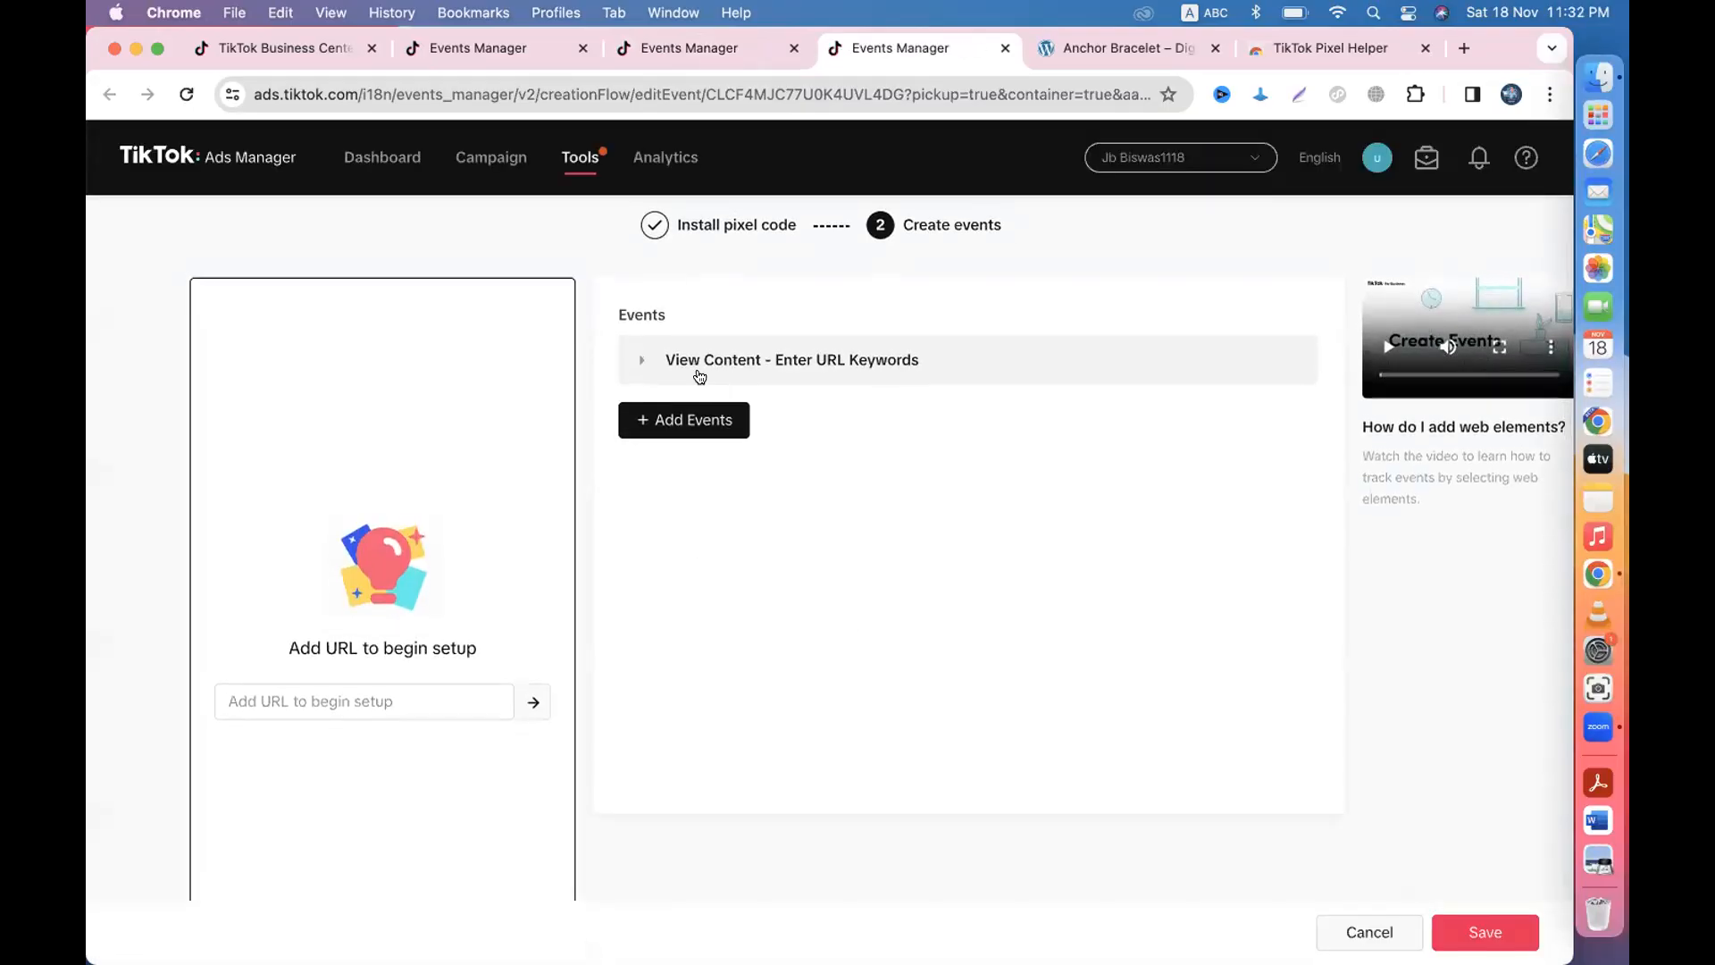
Add a second event card and browse its Event type list
left_click(693, 418)
left_click(761, 513)
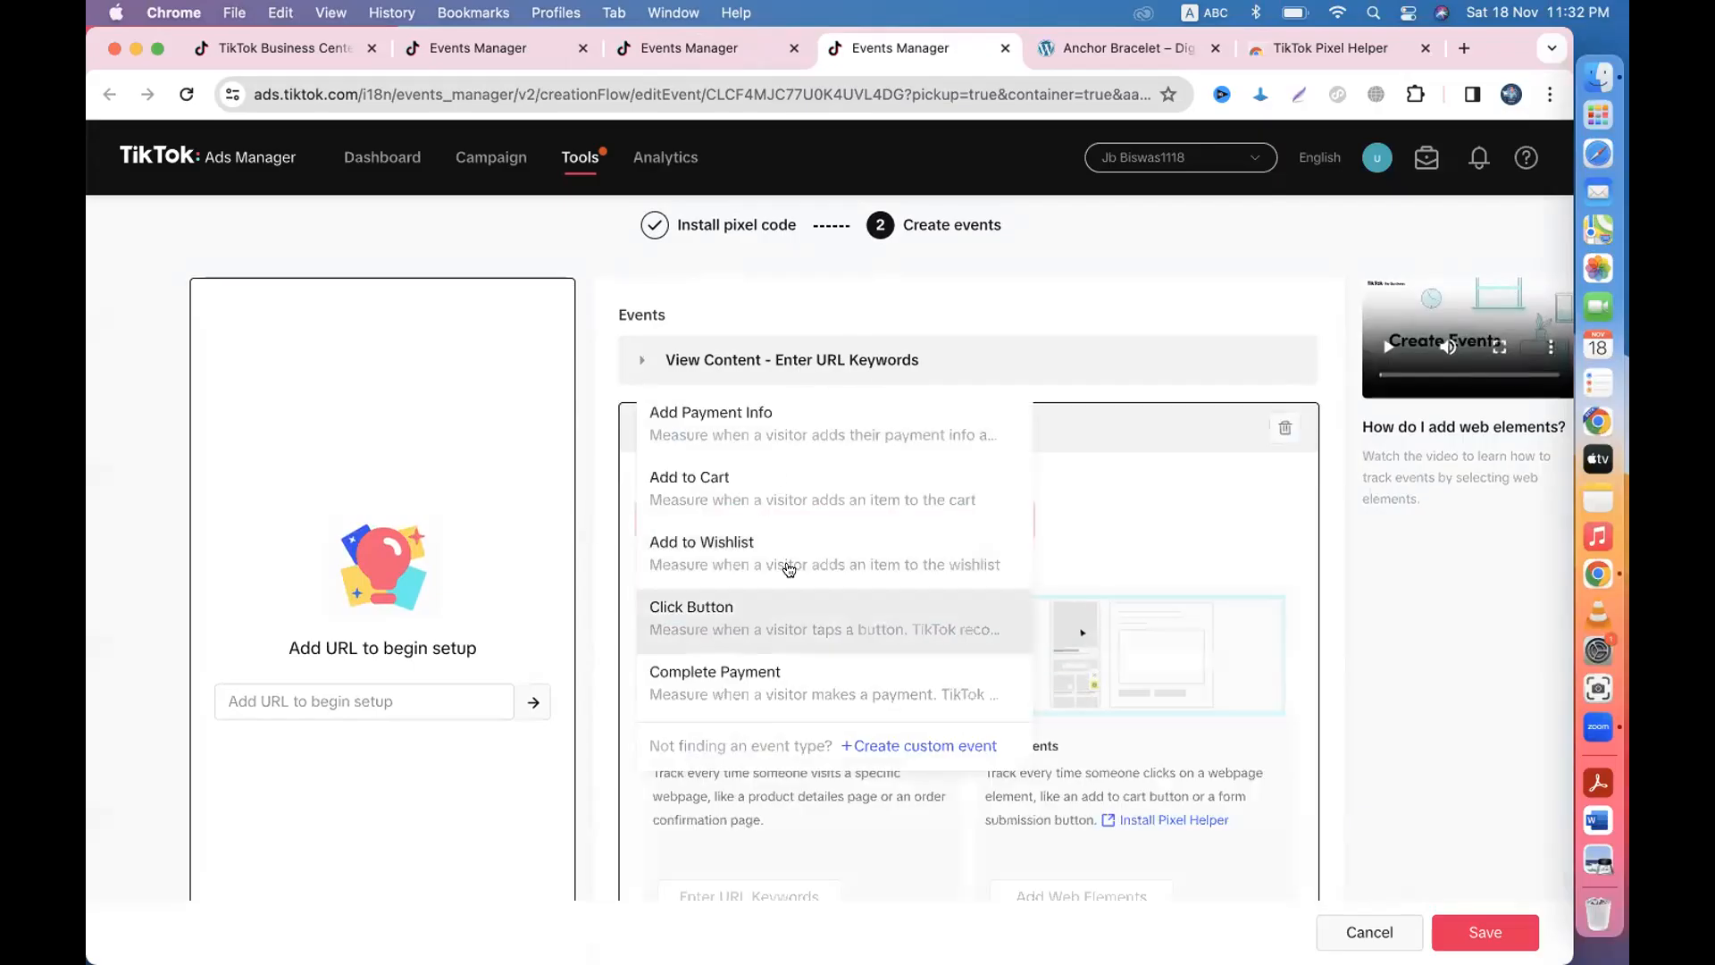
scroll(753, 580, "up", 1)
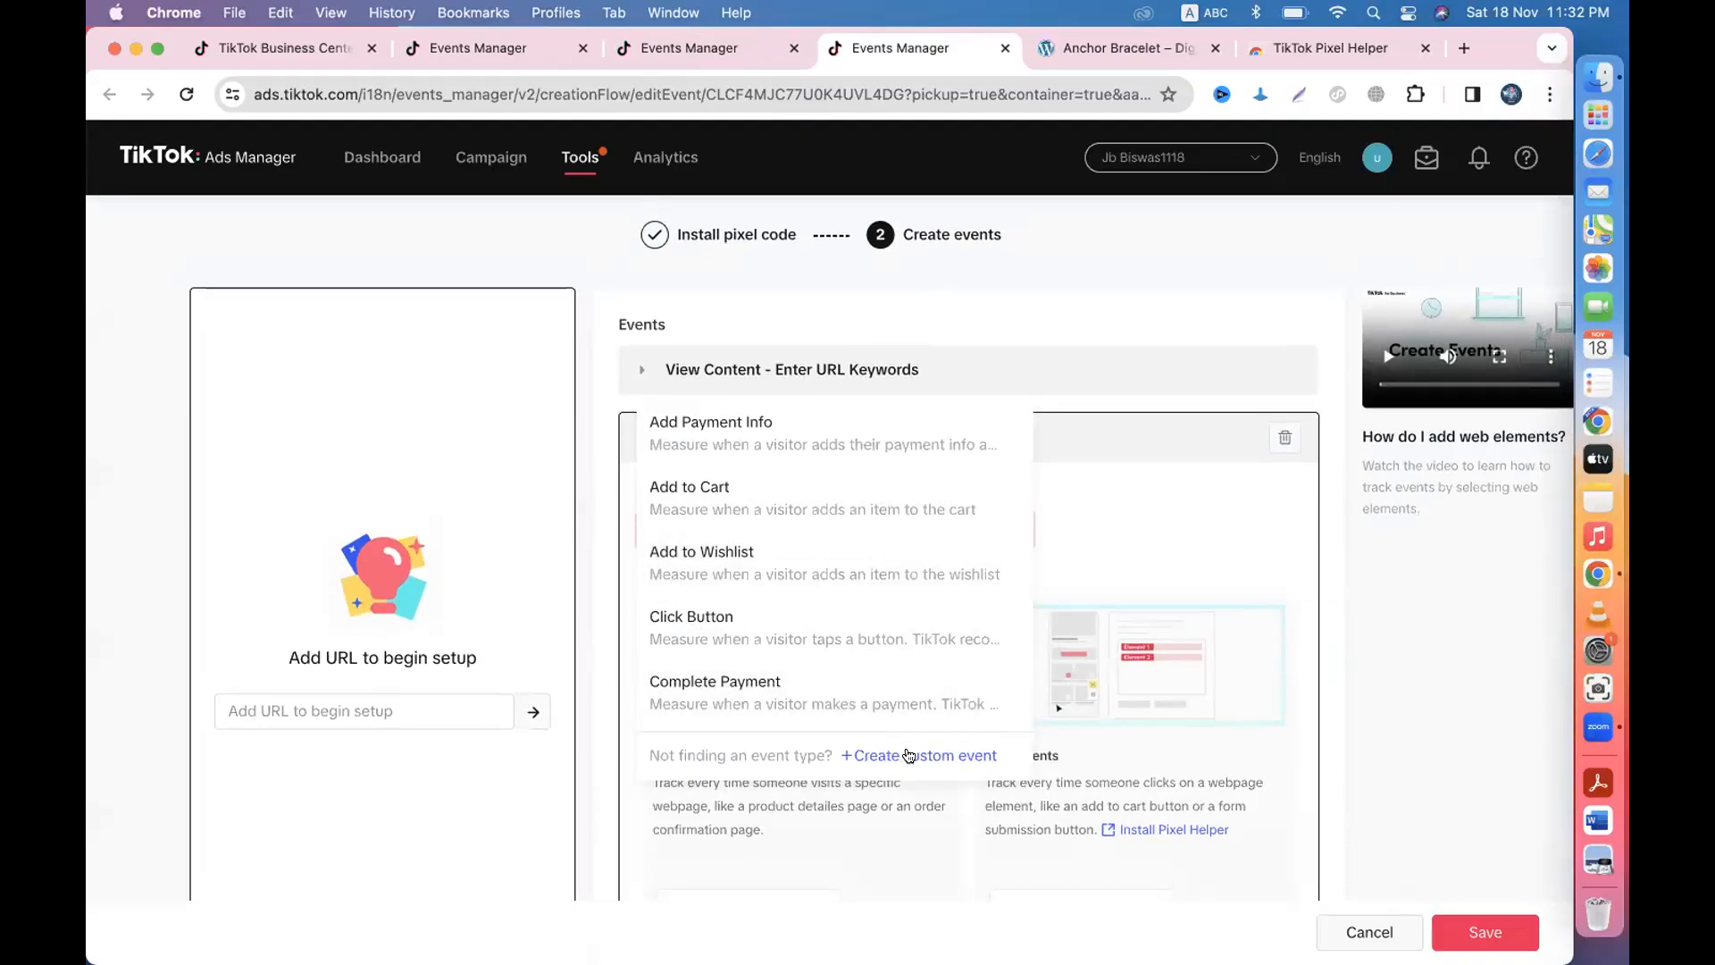
scroll(789, 565, "down", 2)
scroll(789, 565, "down", 1)
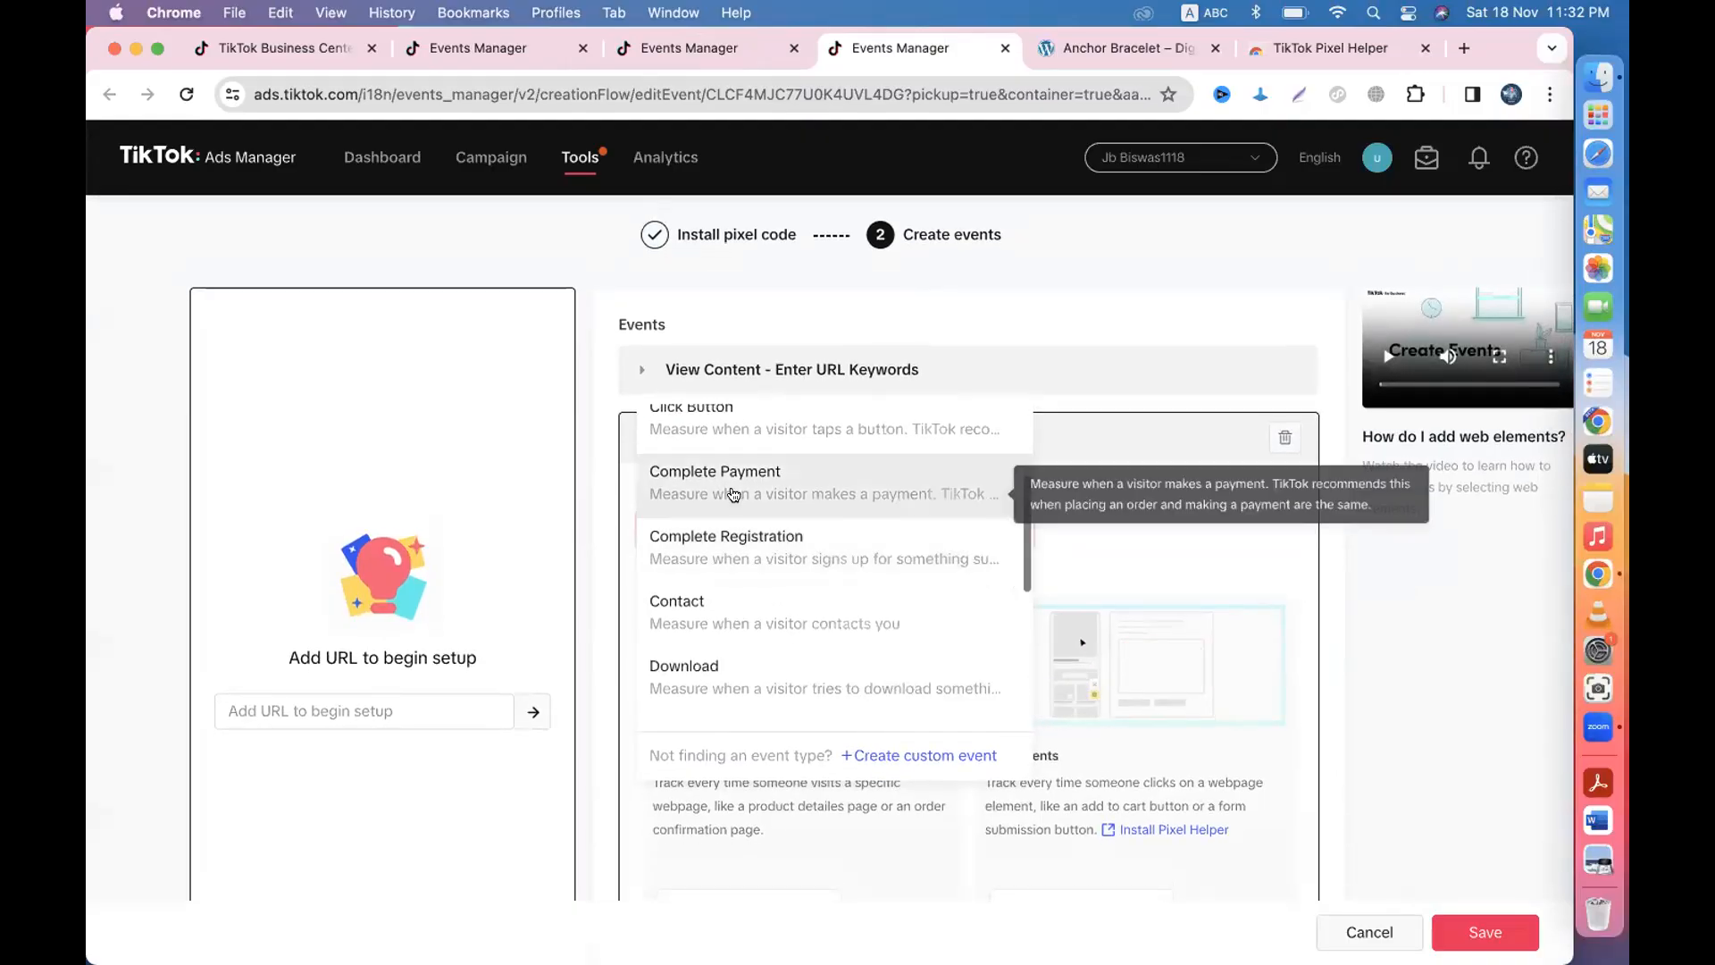
scroll(697, 500, "up", 3)
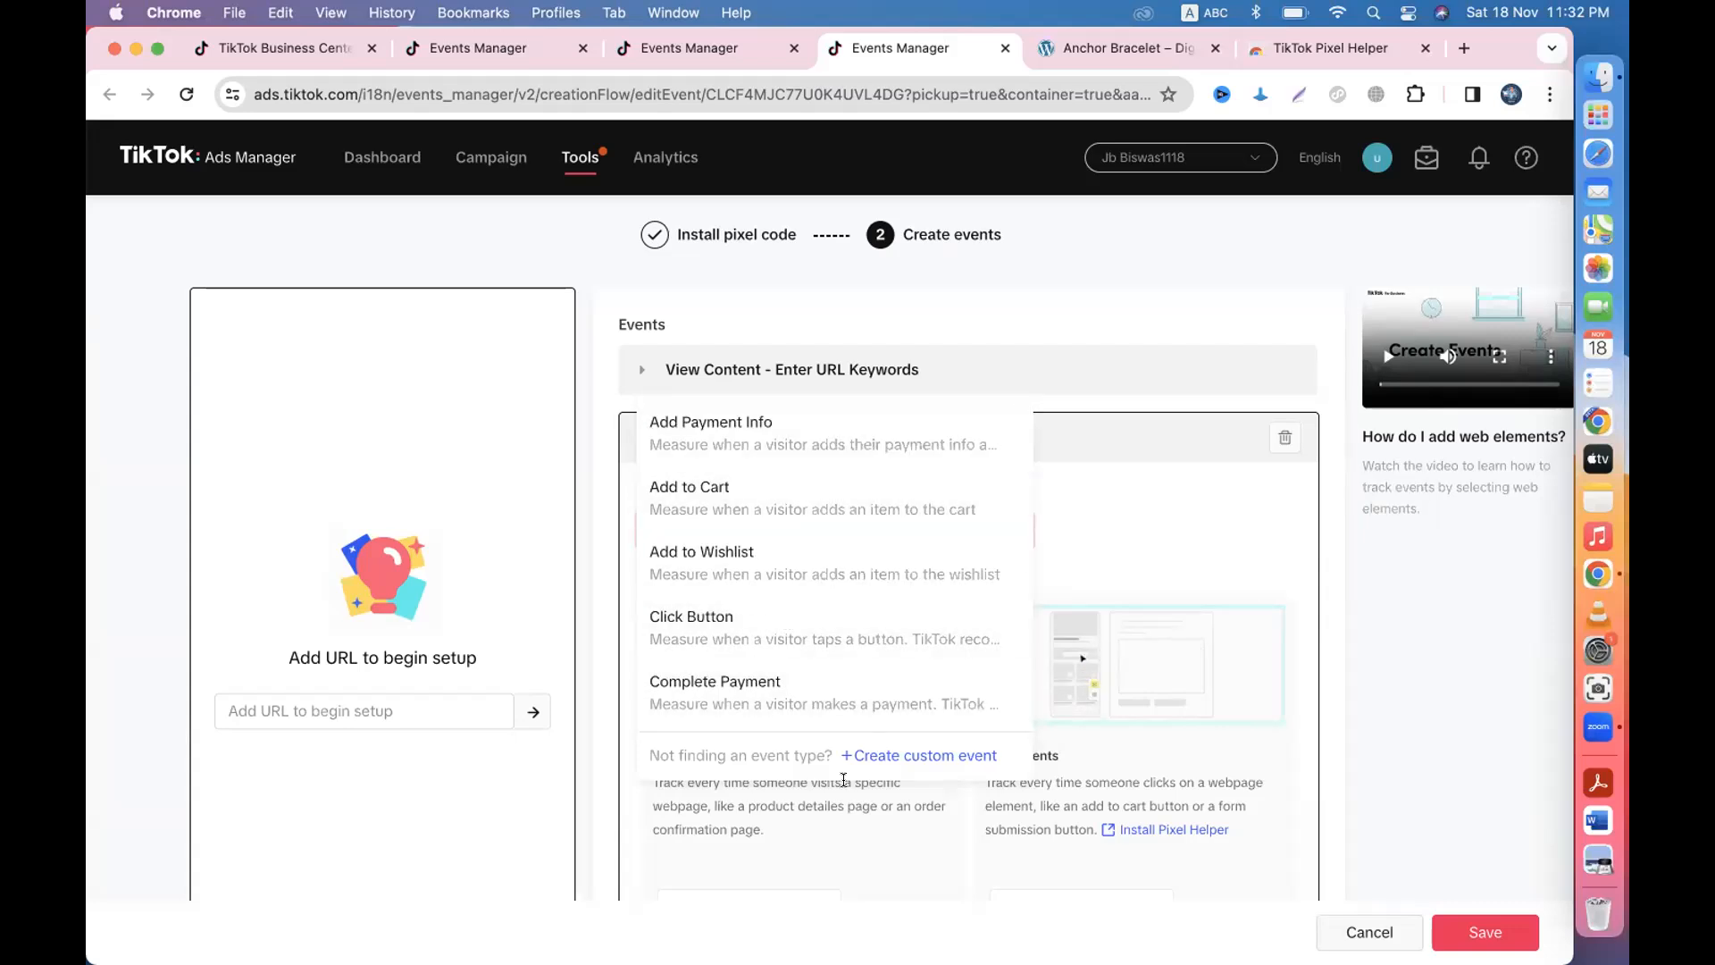
Create a custom 'Page View' event type tracked by web elements
left_click(882, 757)
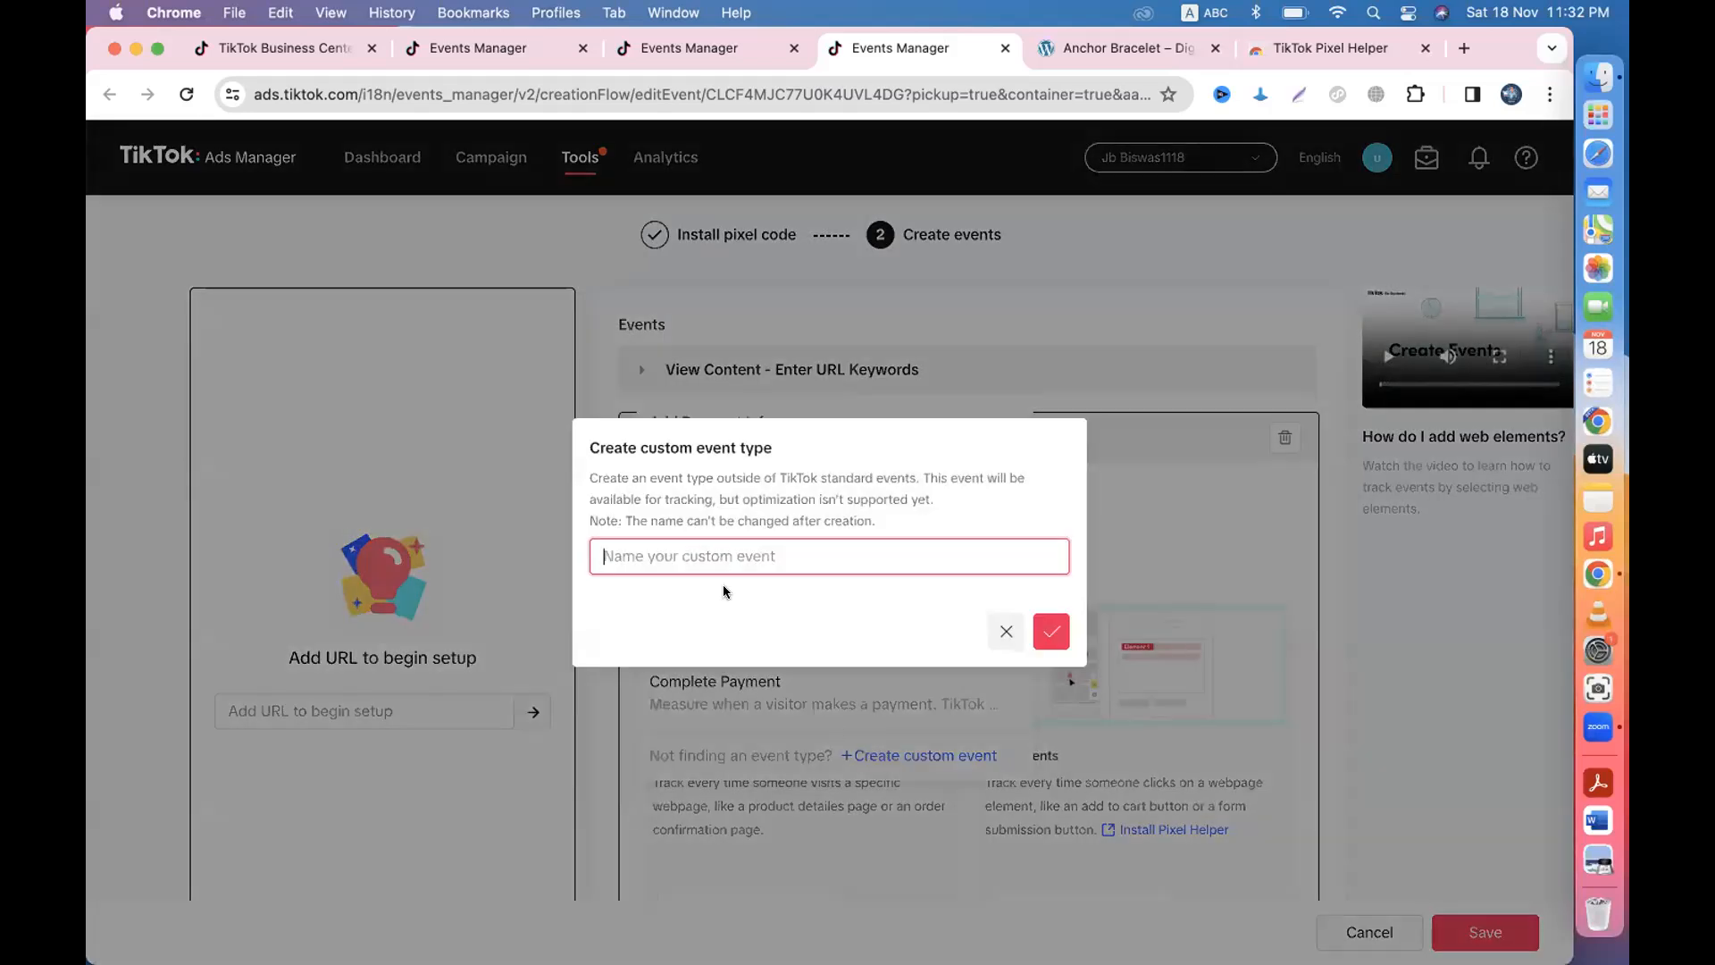
type("Page View")
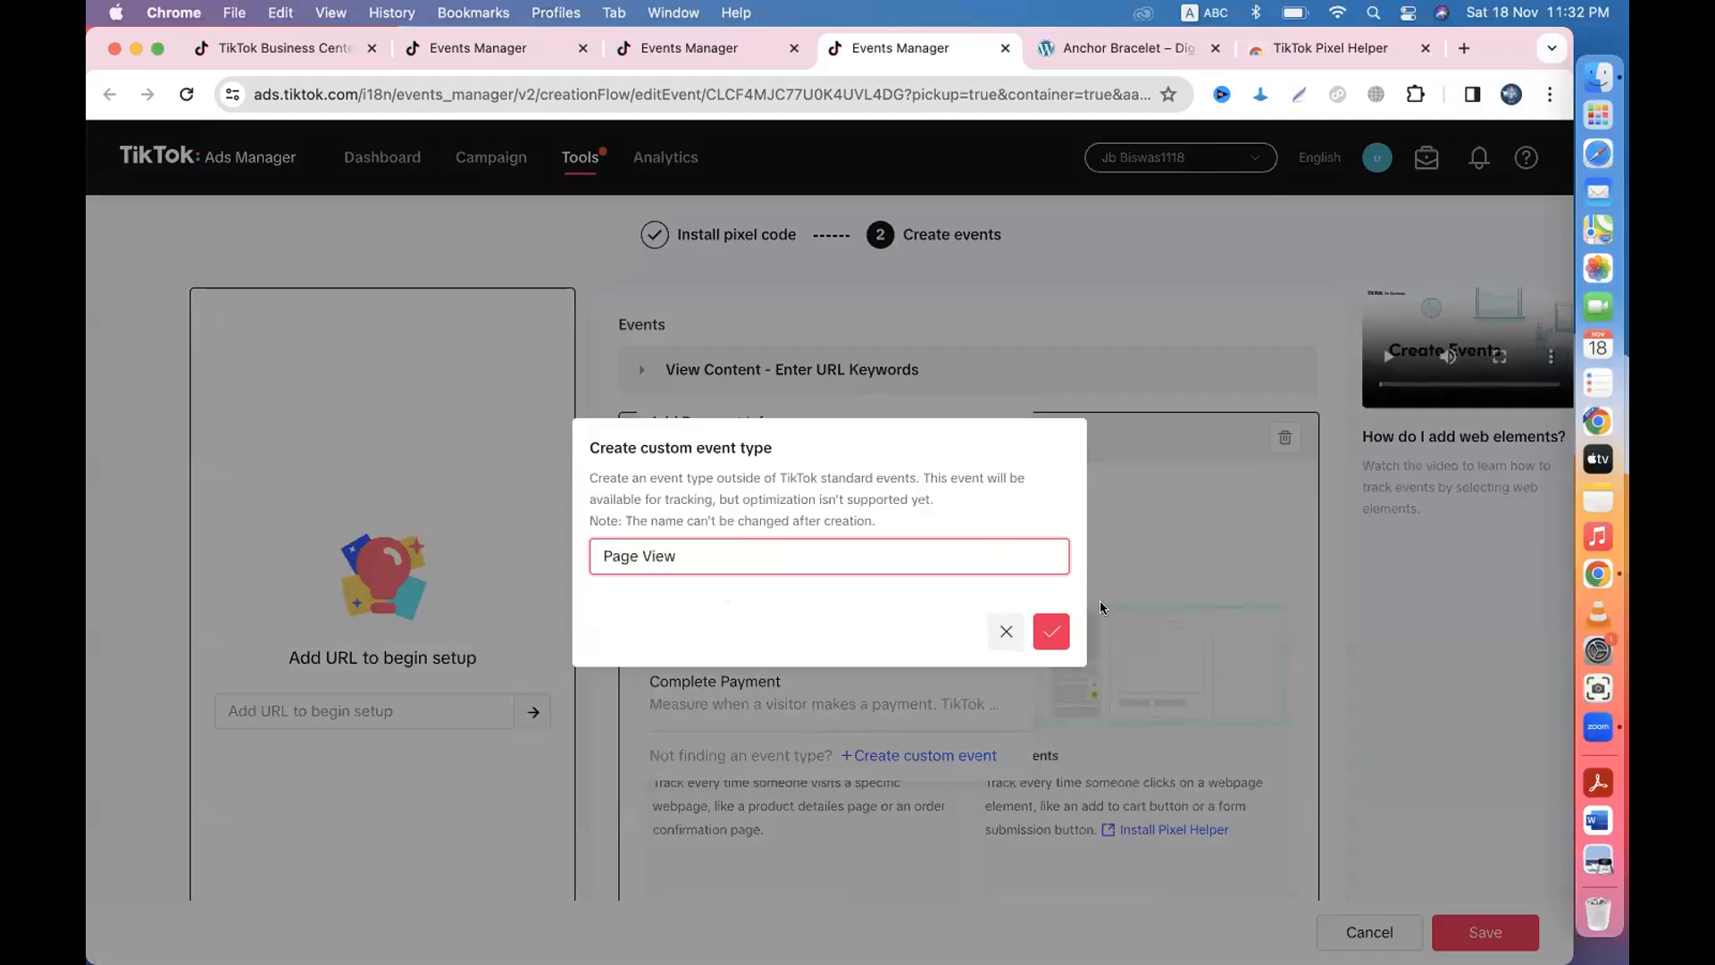
left_click(1052, 631)
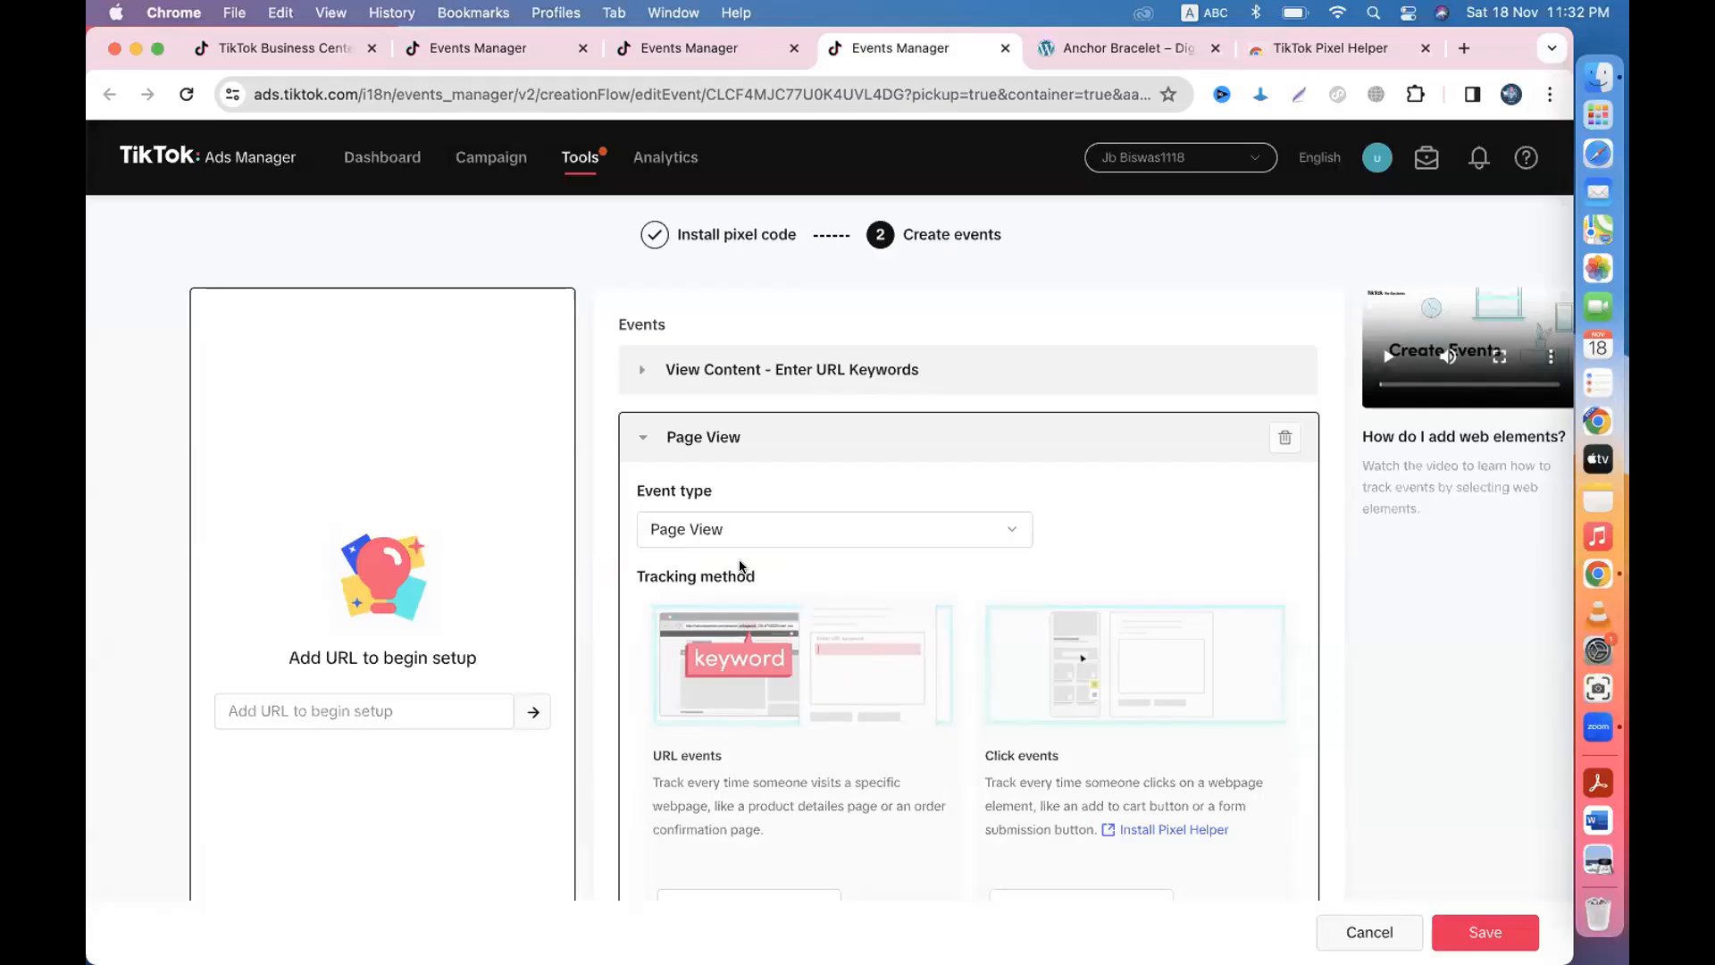
scroll(882, 642, "down", 3)
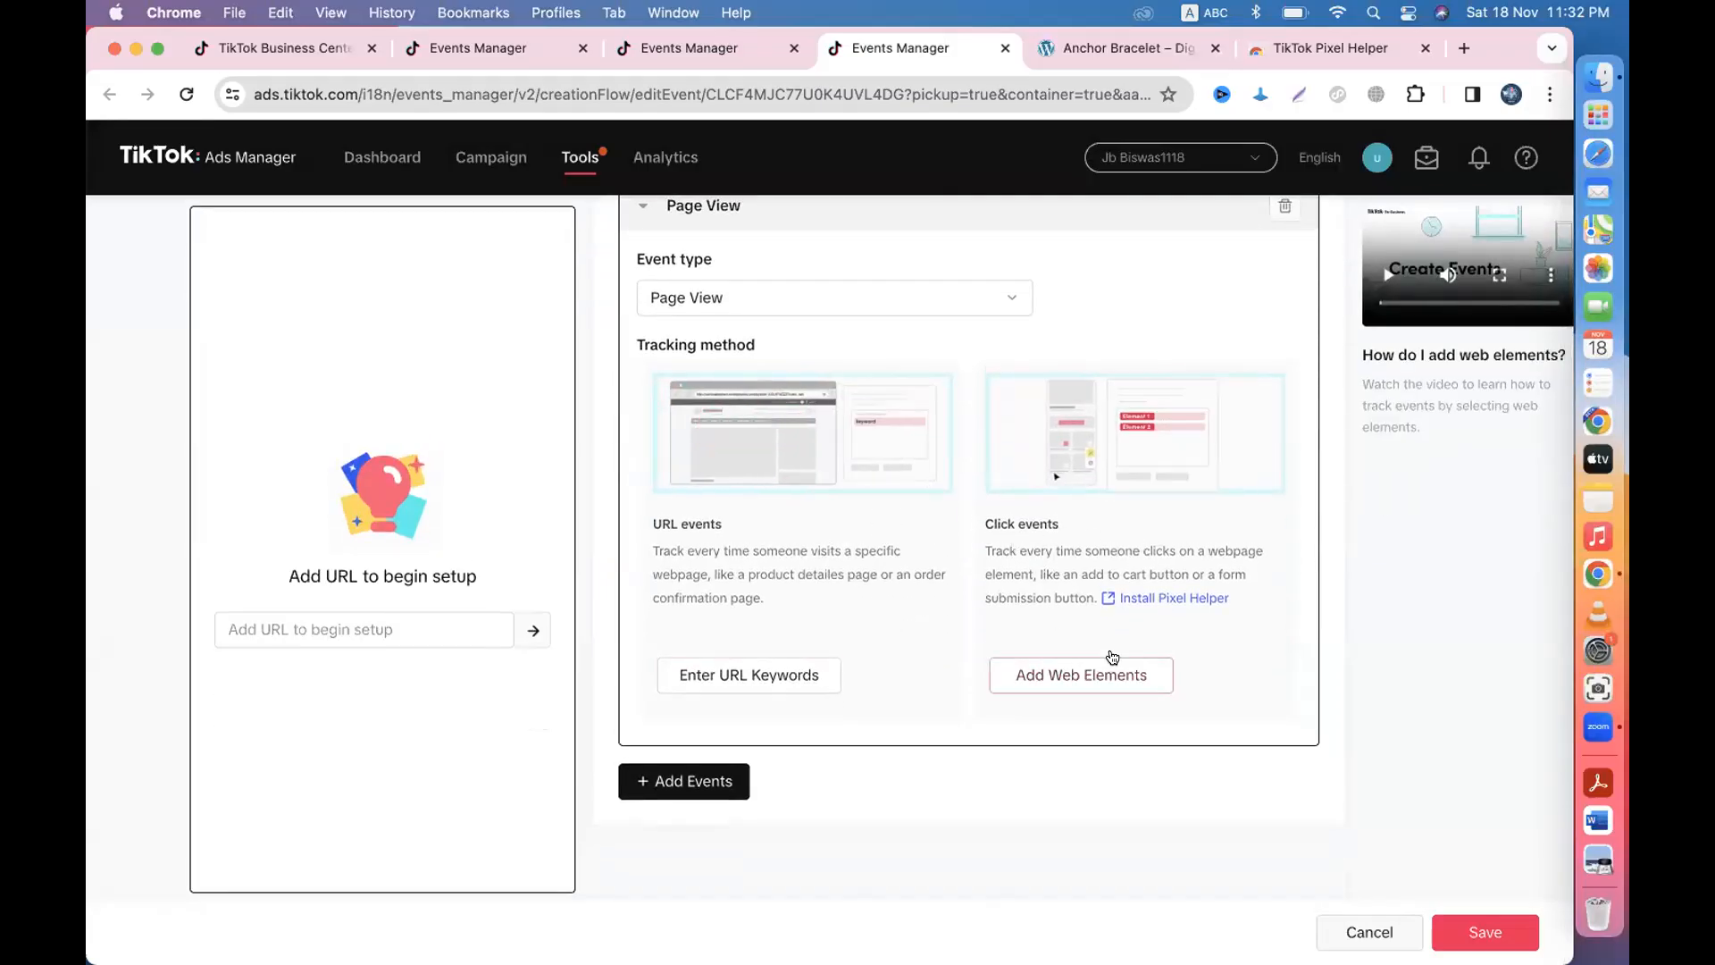
left_click(1096, 682)
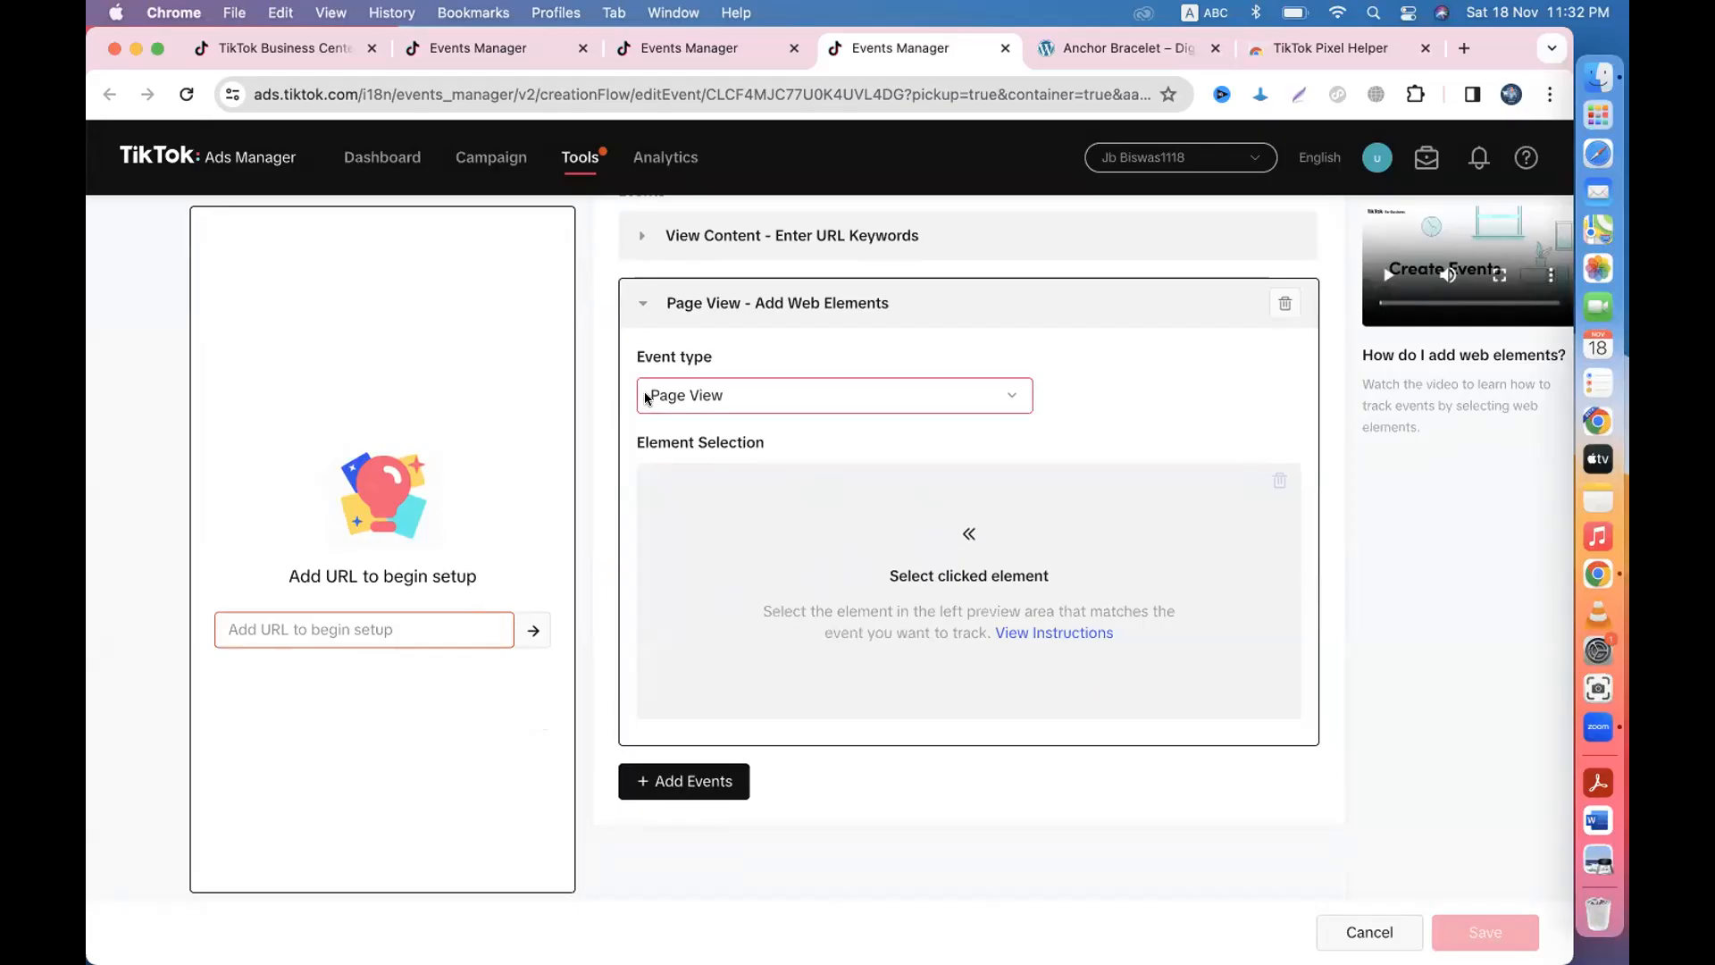
Cancel the event setup and confirm exiting to the pixel overview
scroll(640, 394, "up", 3)
scroll(823, 576, "down", 3)
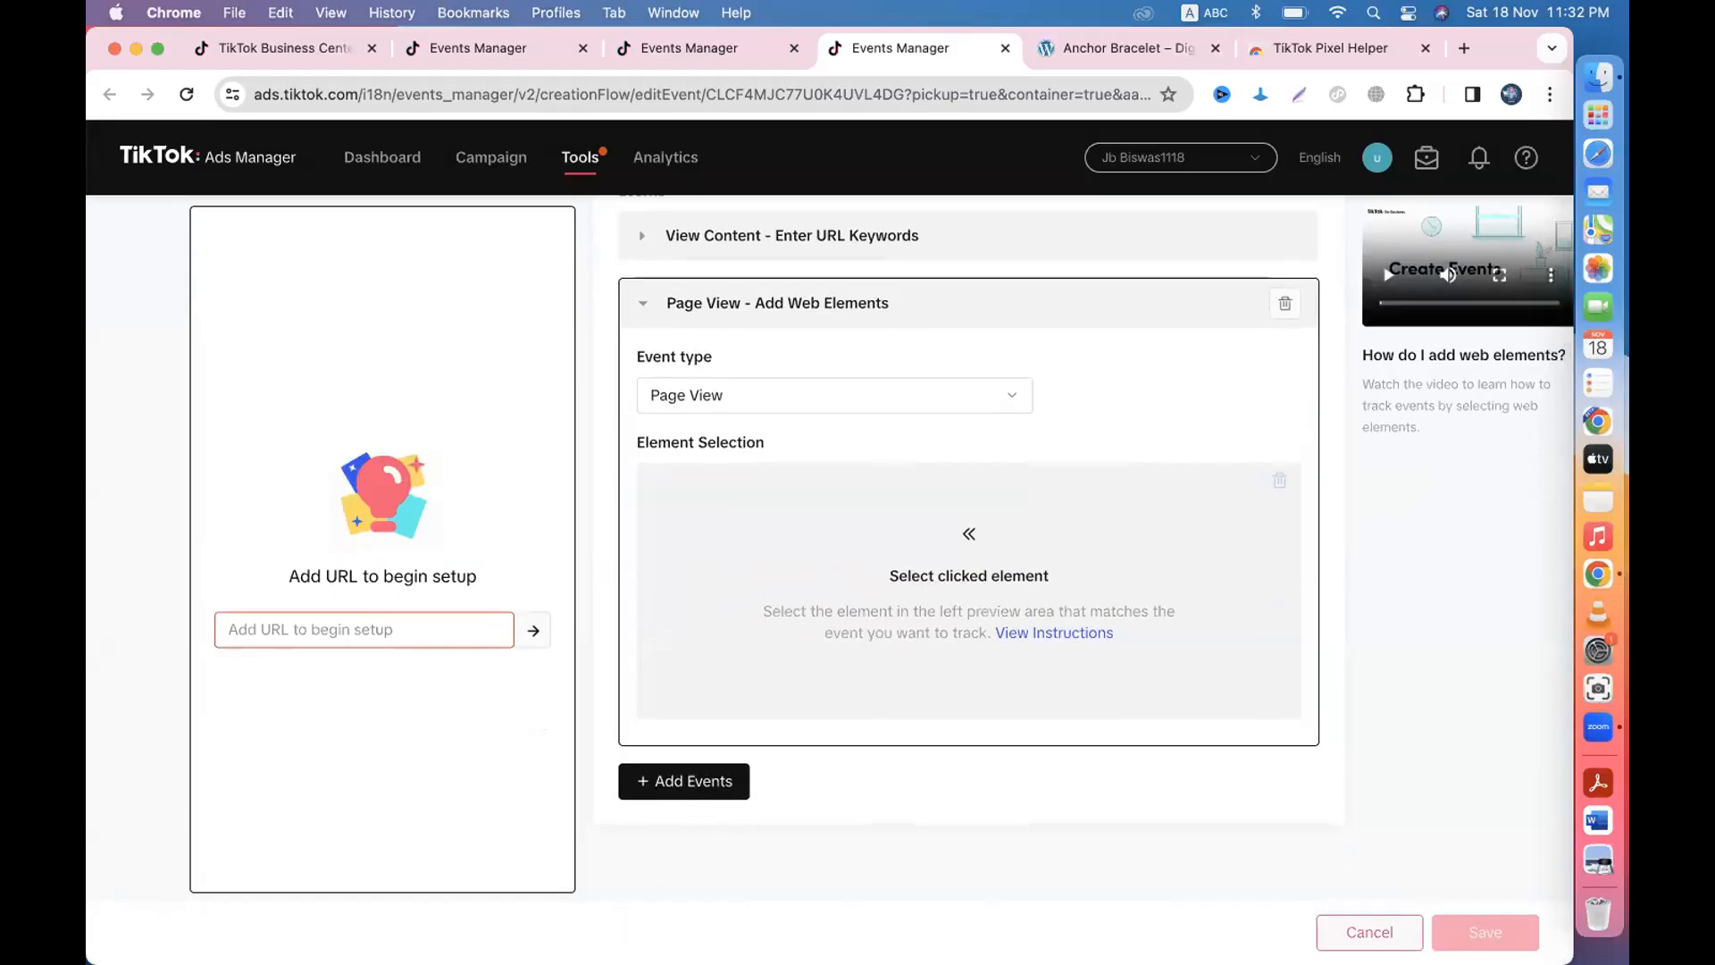
left_click(1369, 931)
left_click(988, 621)
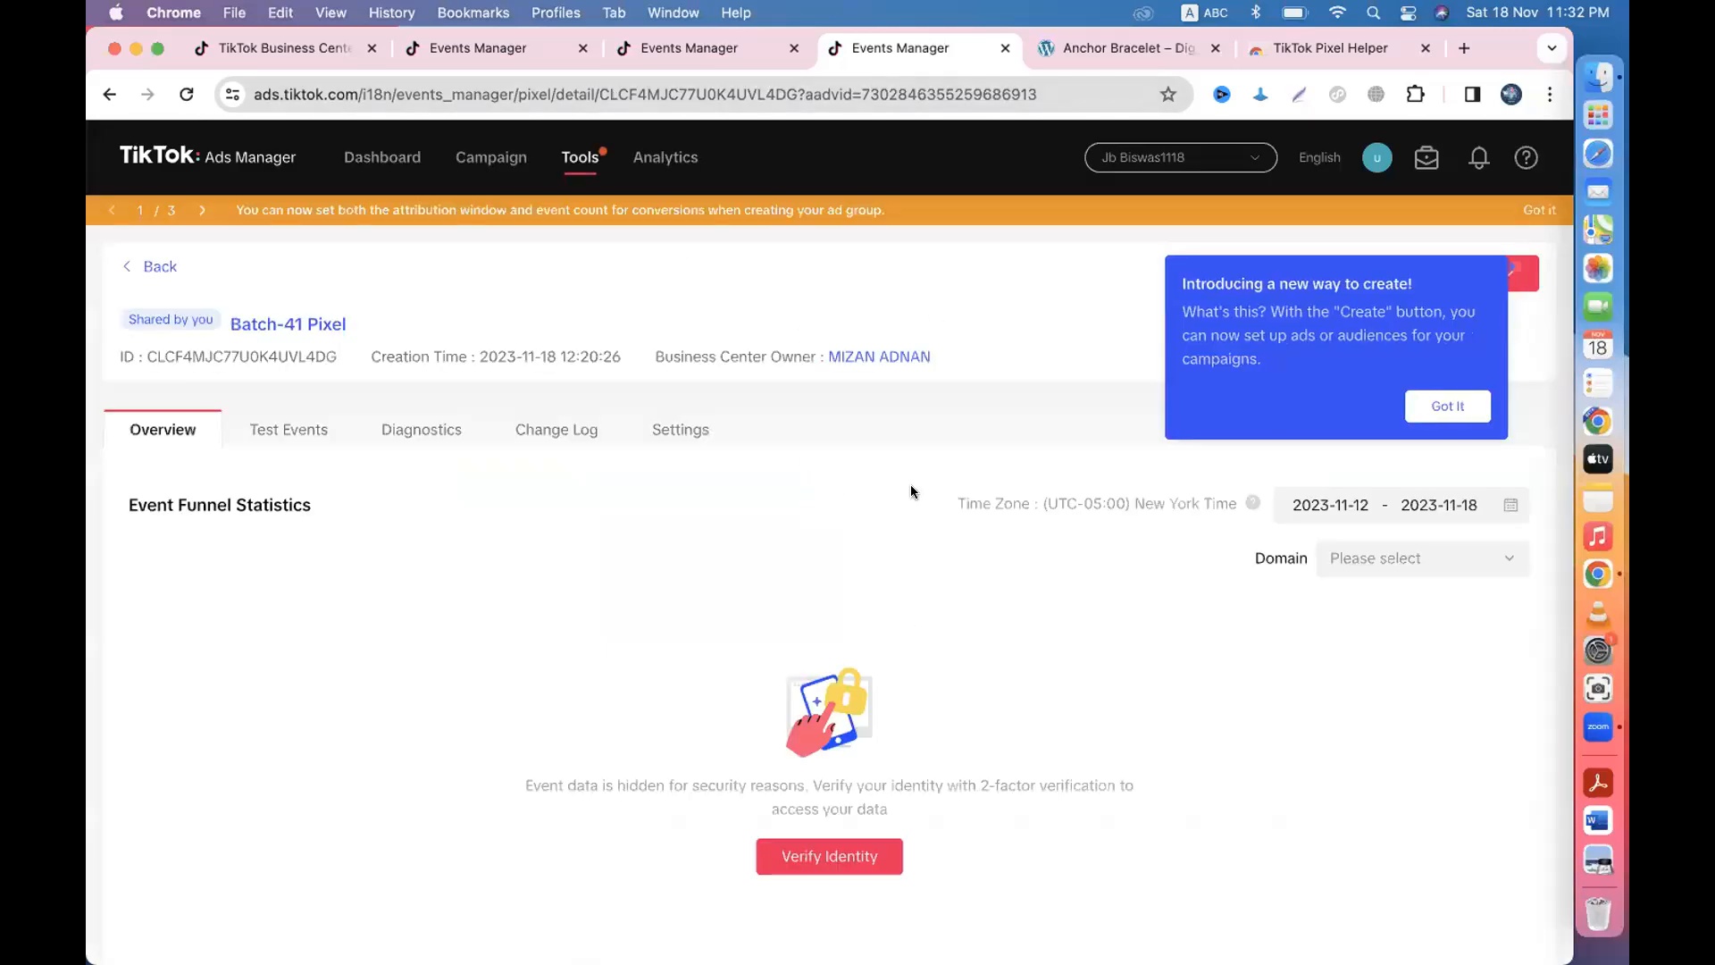
Relaunch Add Events from the pixel's Settings, close the leftover tab, and add a new event
left_click(680, 430)
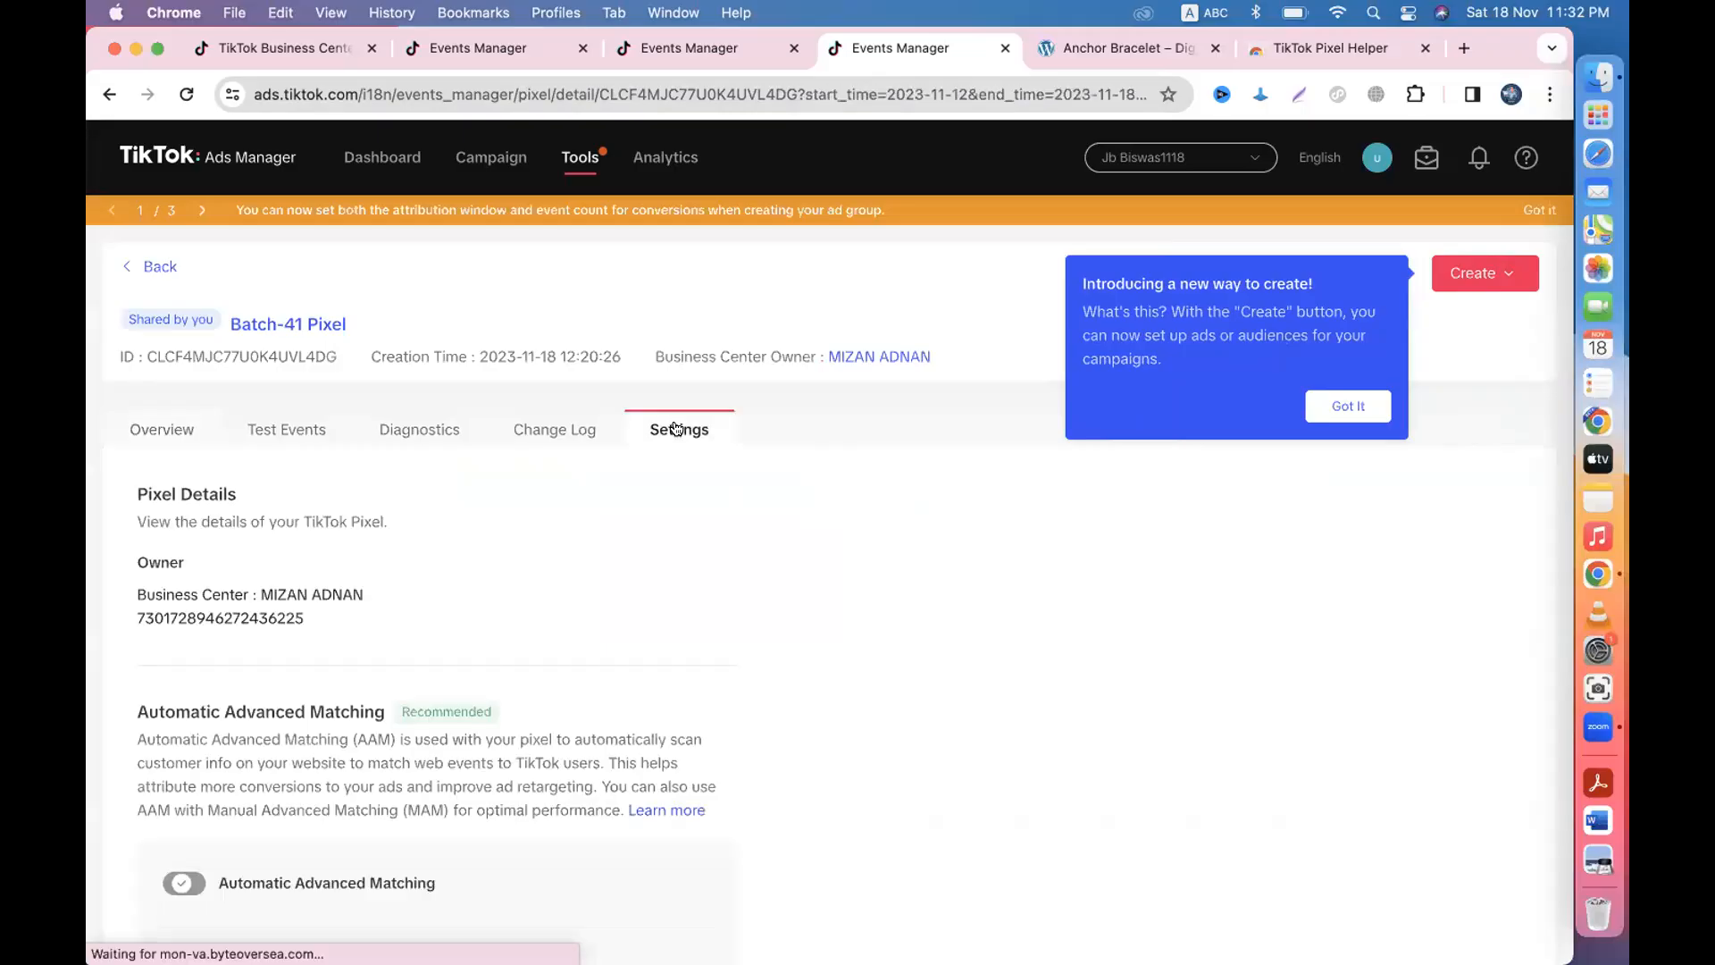
scroll(387, 604, "down", 10)
scroll(387, 607, "up", 1)
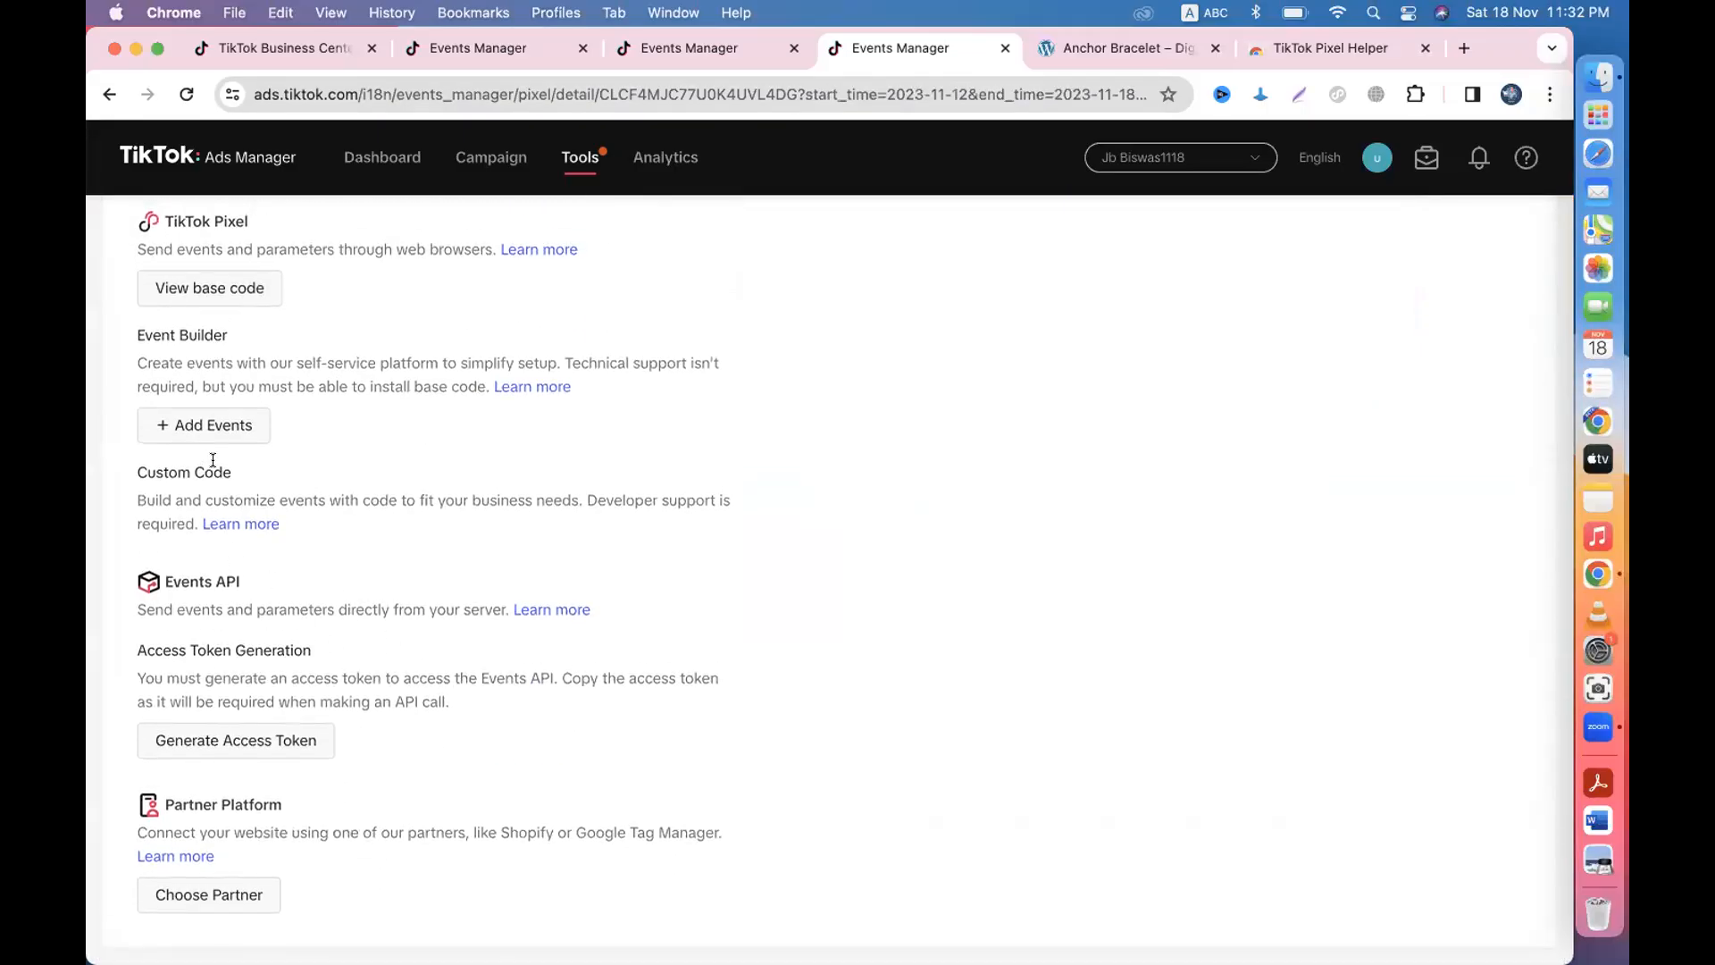
left_click(214, 426)
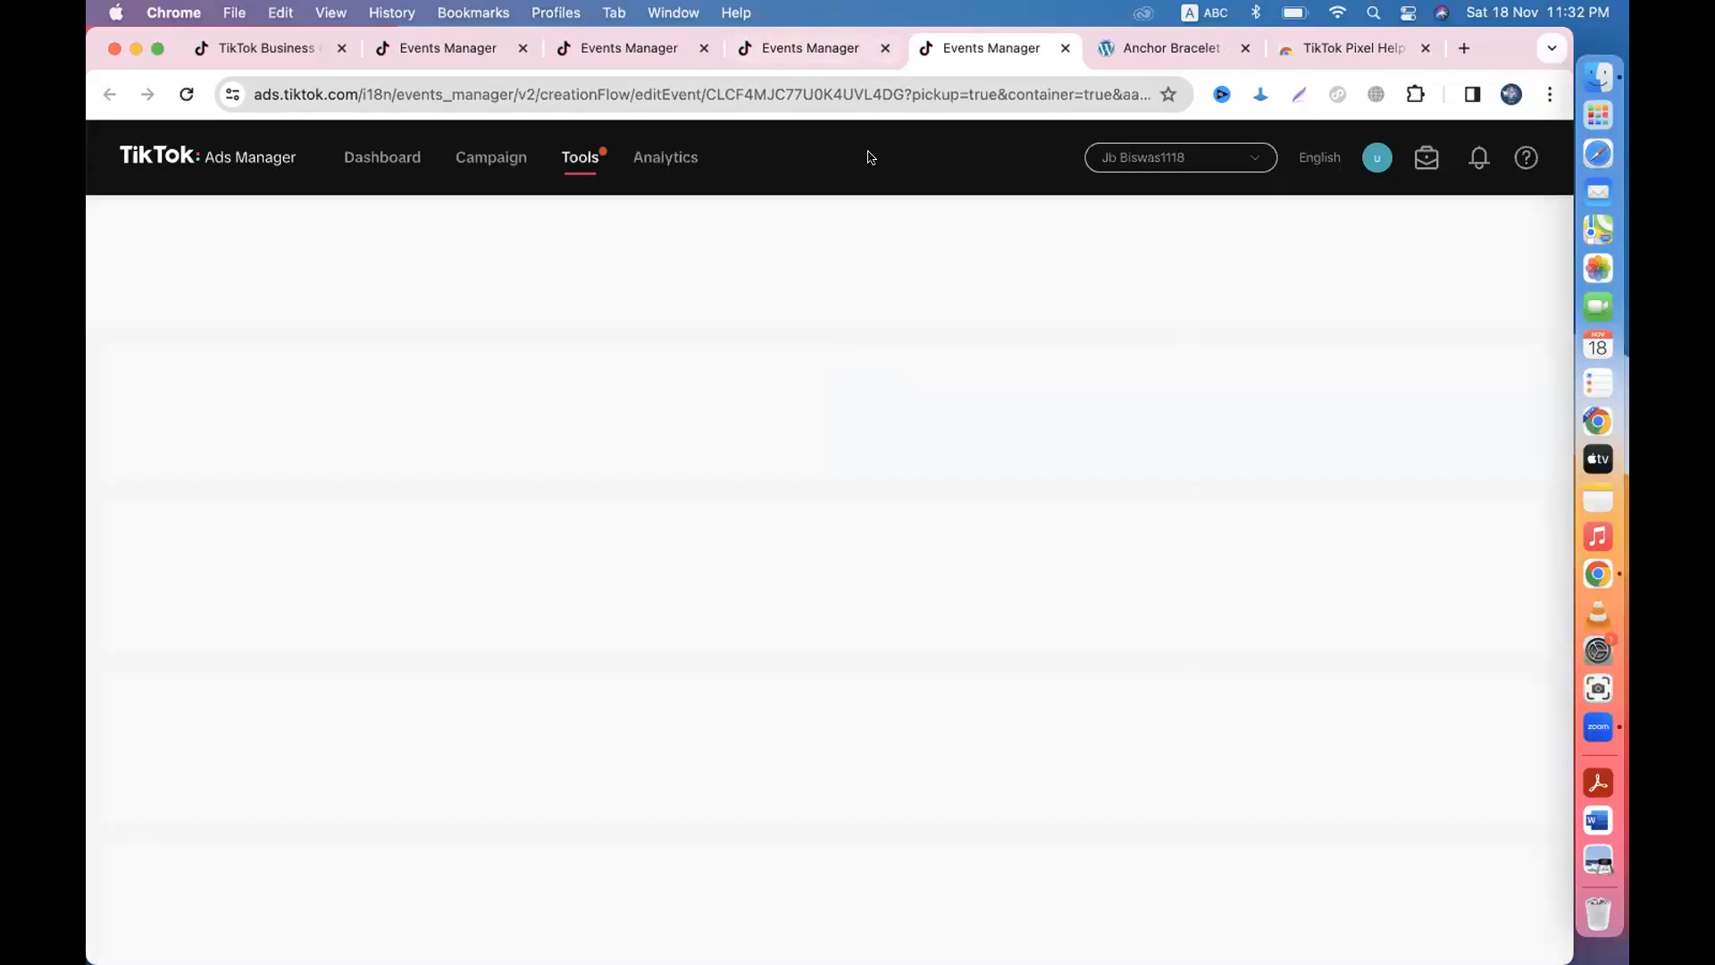
left_click(885, 48)
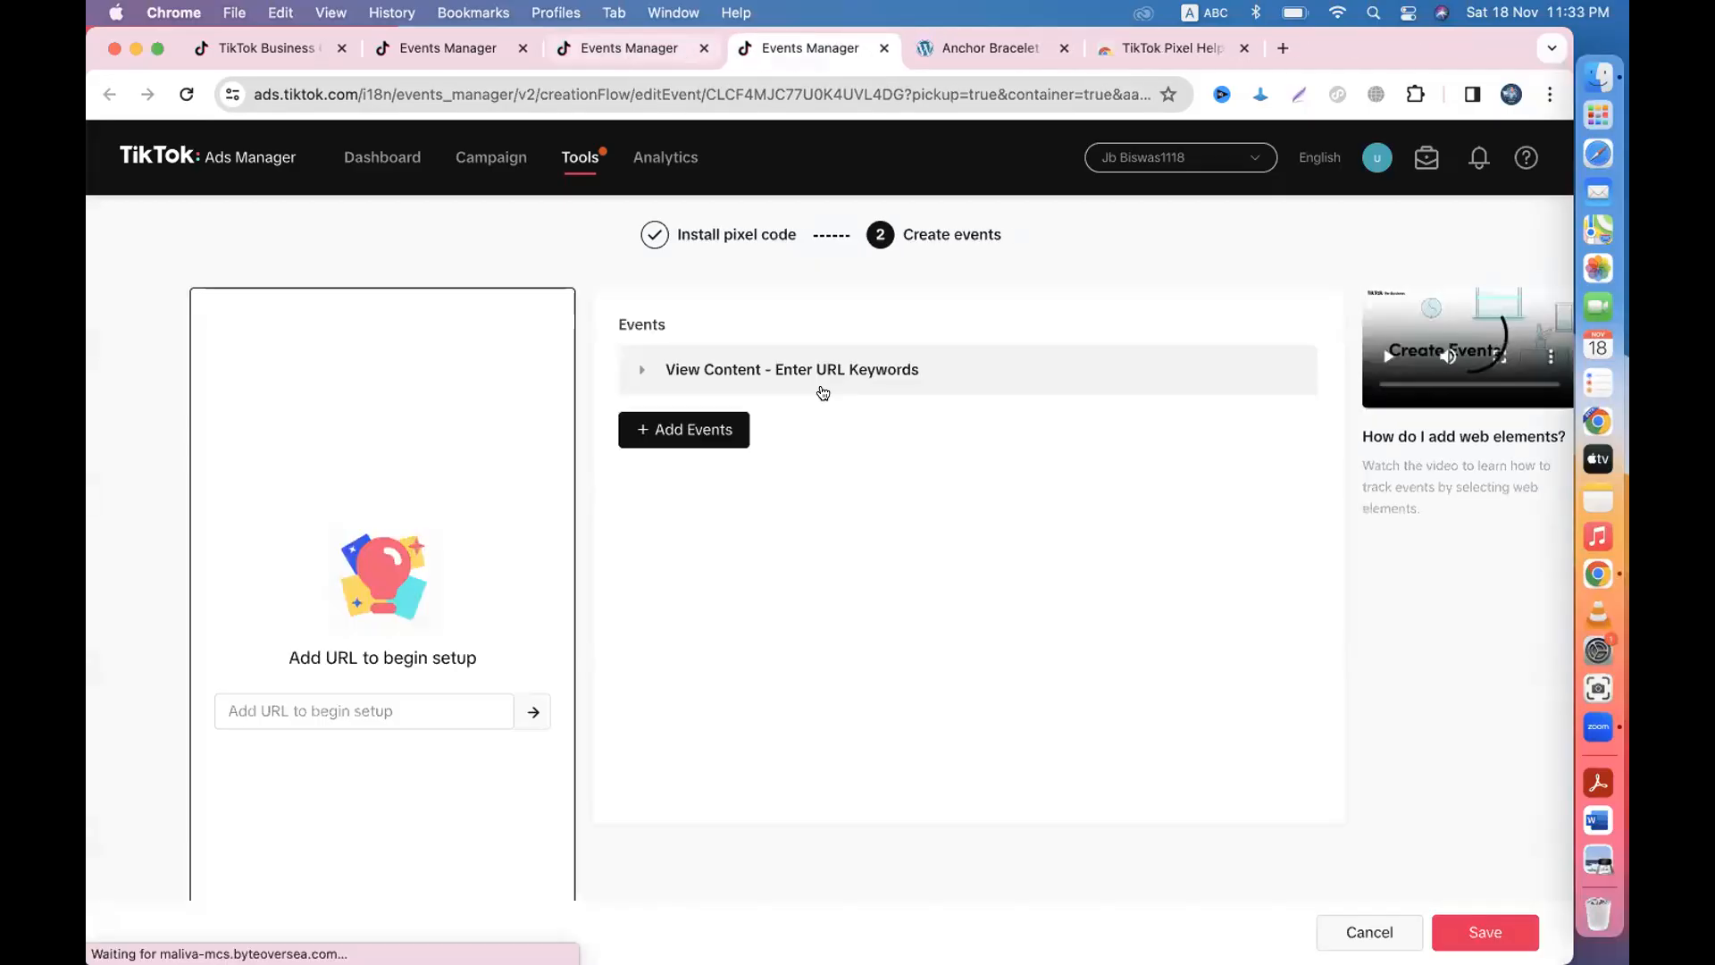
left_click(709, 434)
Give the new event the custom type 'Page View' and bring up the Anchor Bracelet store tab
scroll(994, 715, "down", 3)
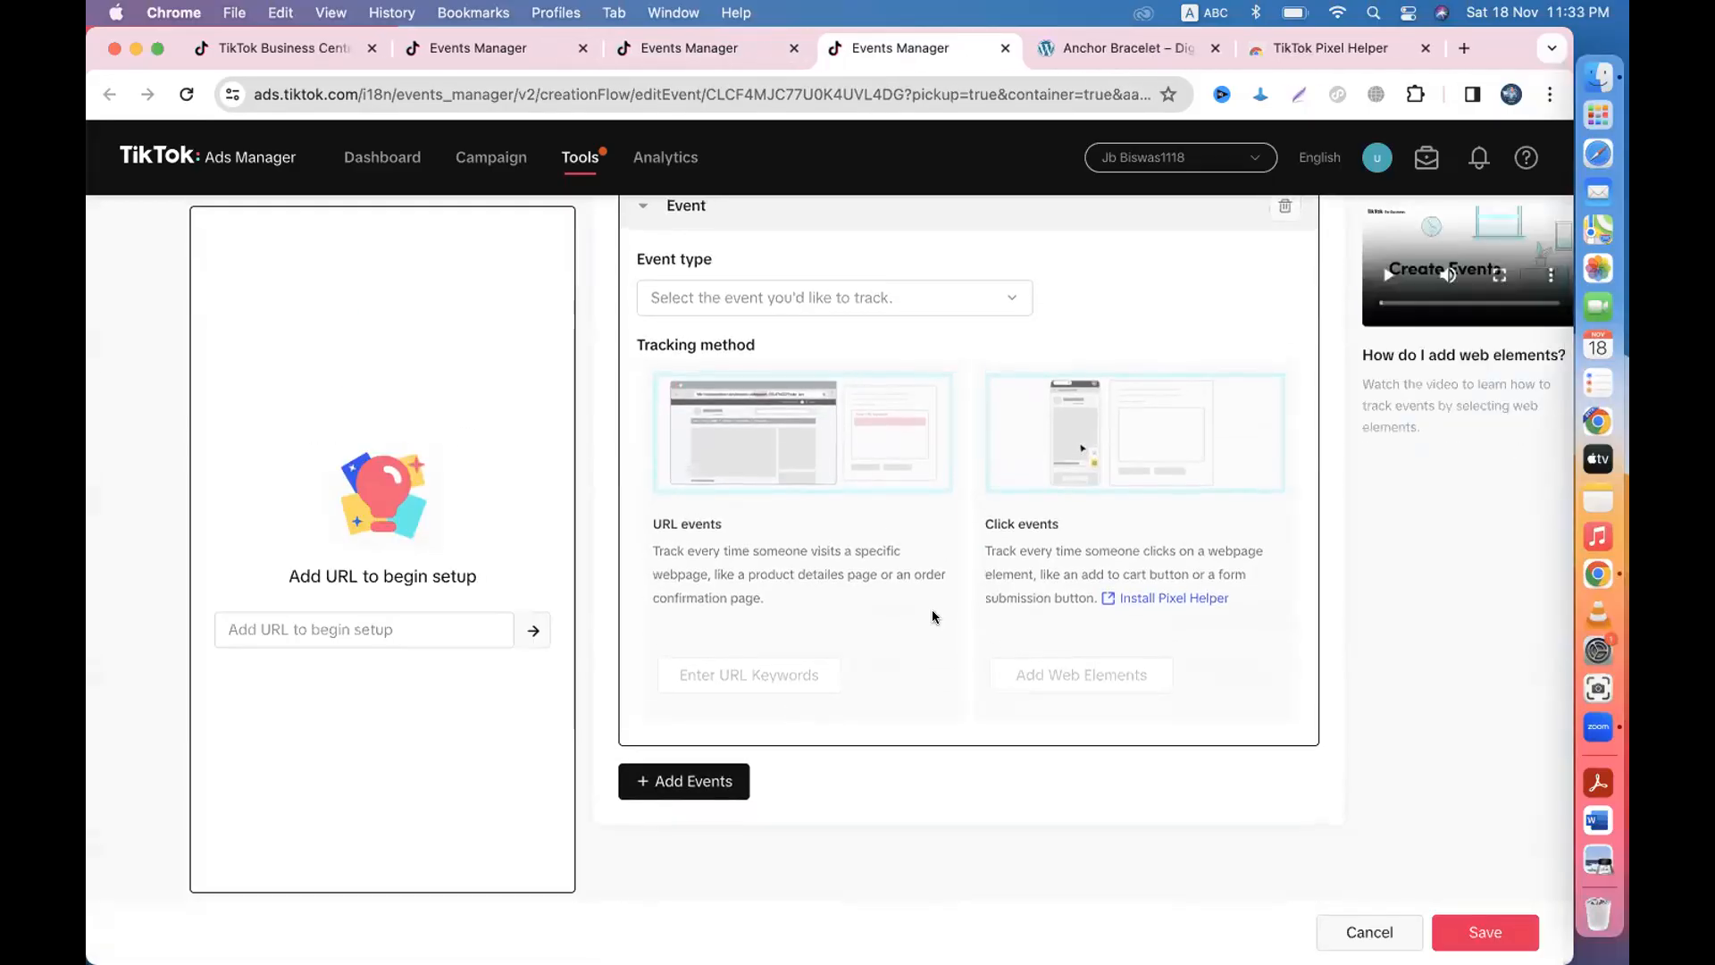
left_click(922, 295)
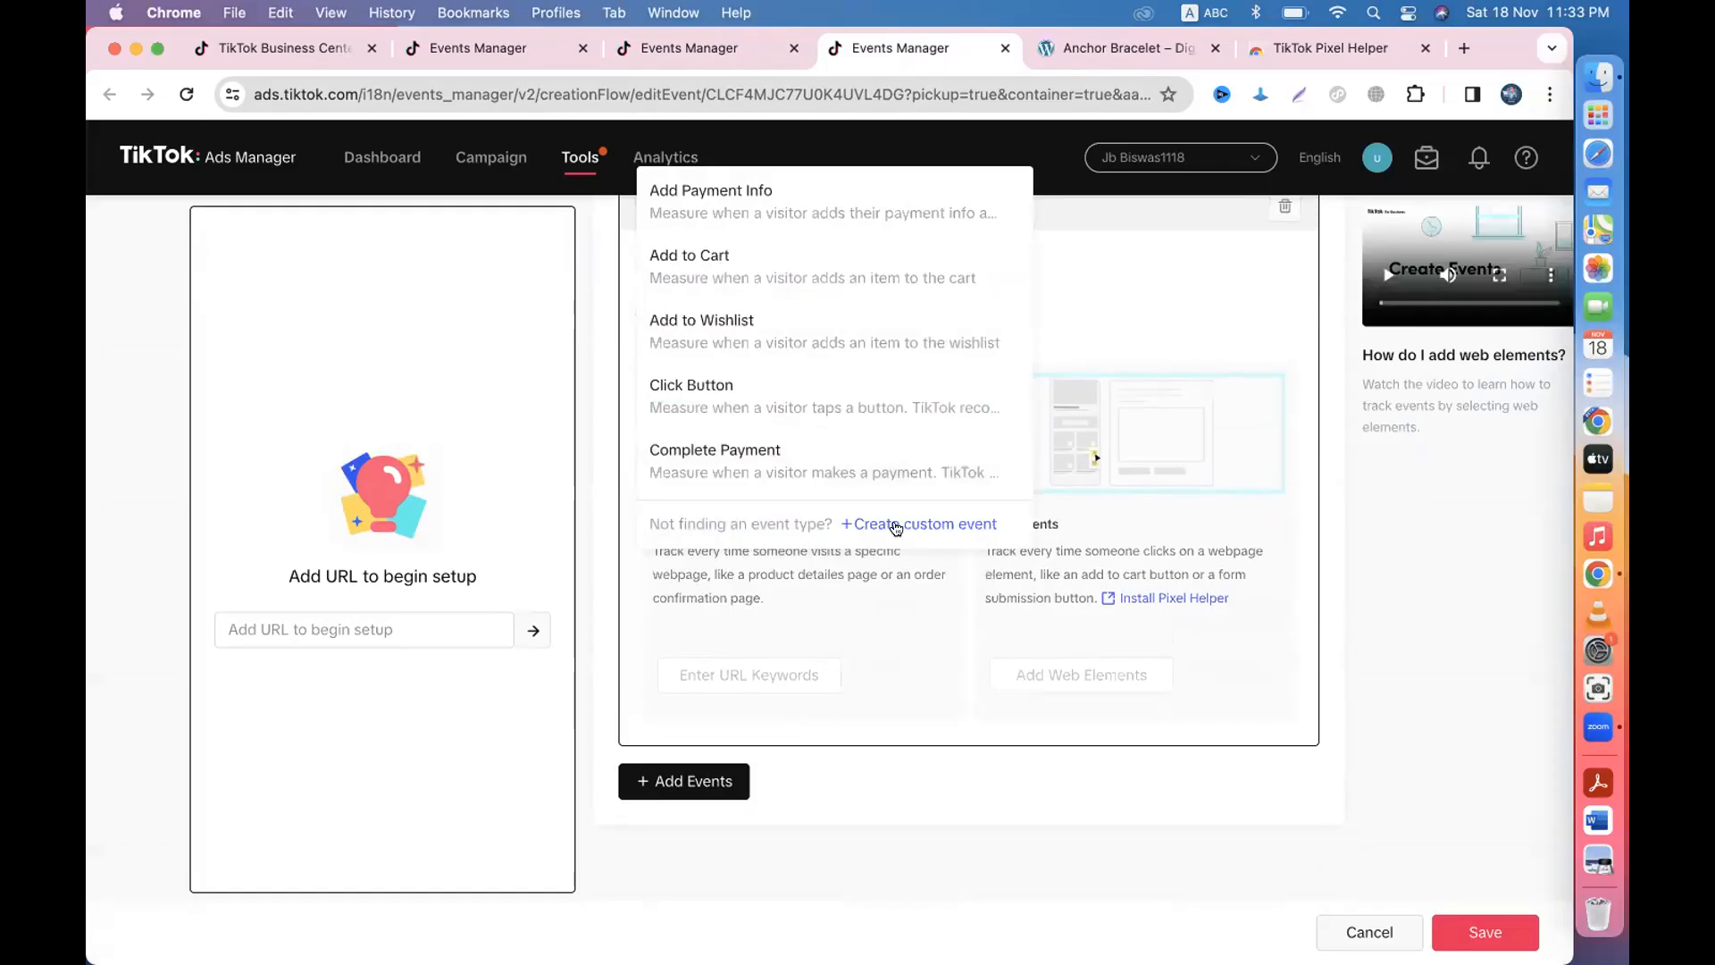
left_click(896, 526)
type("Page")
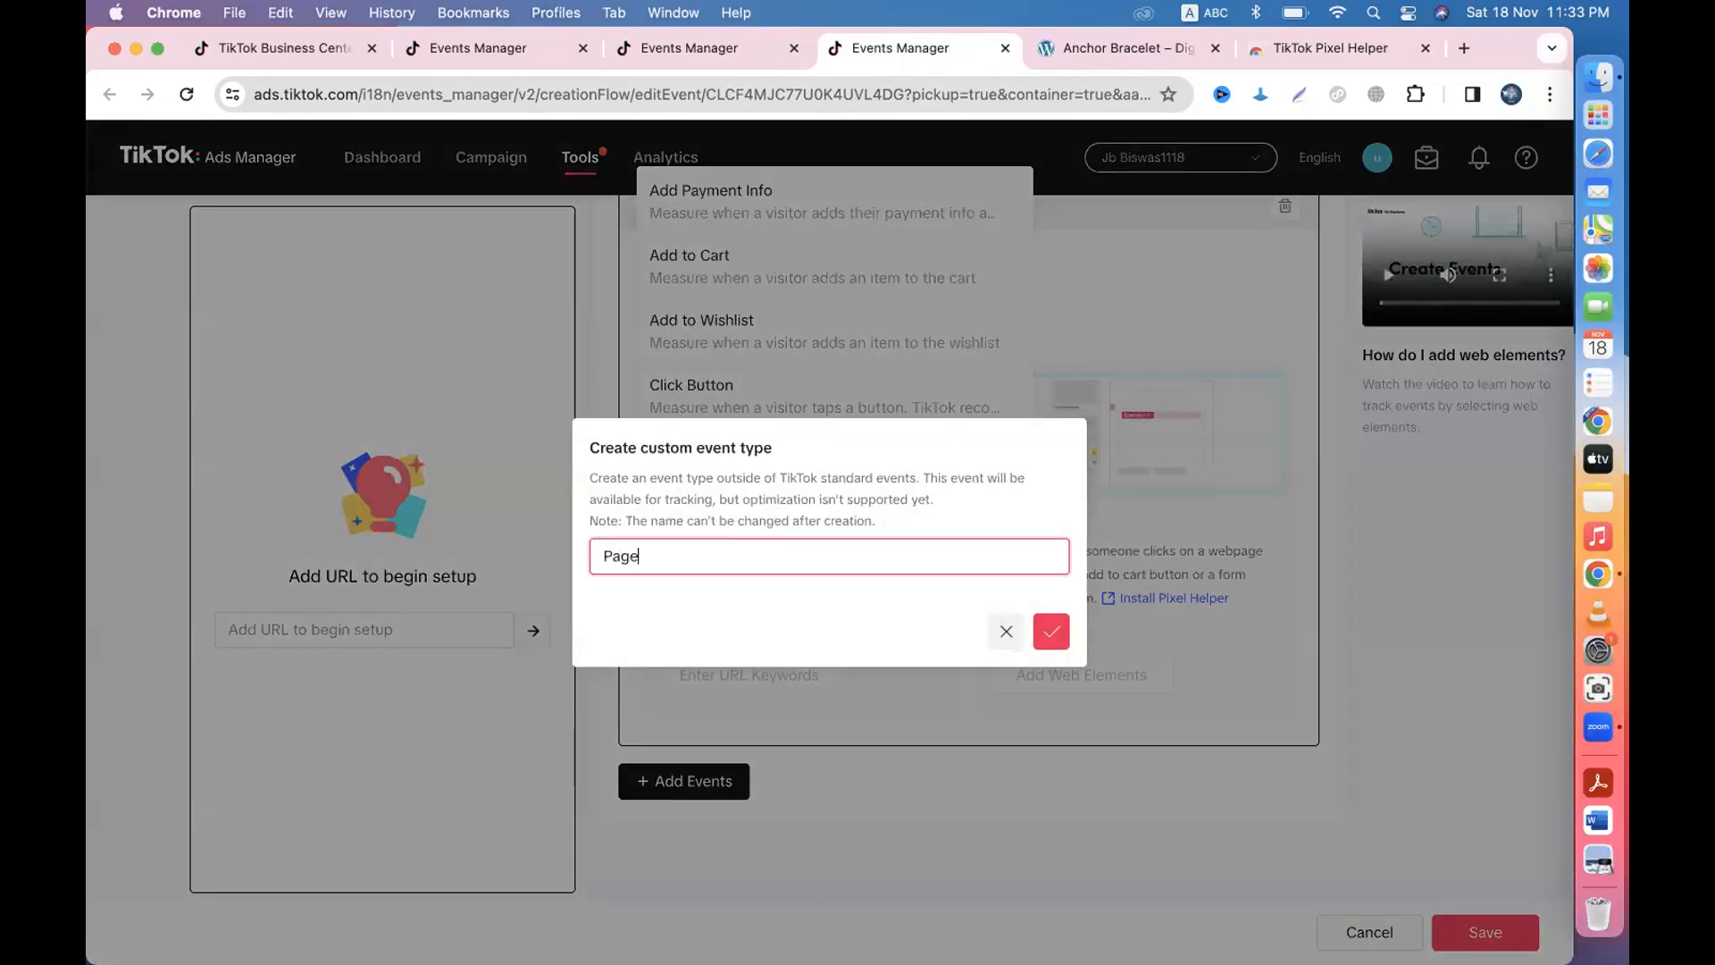
type(" View")
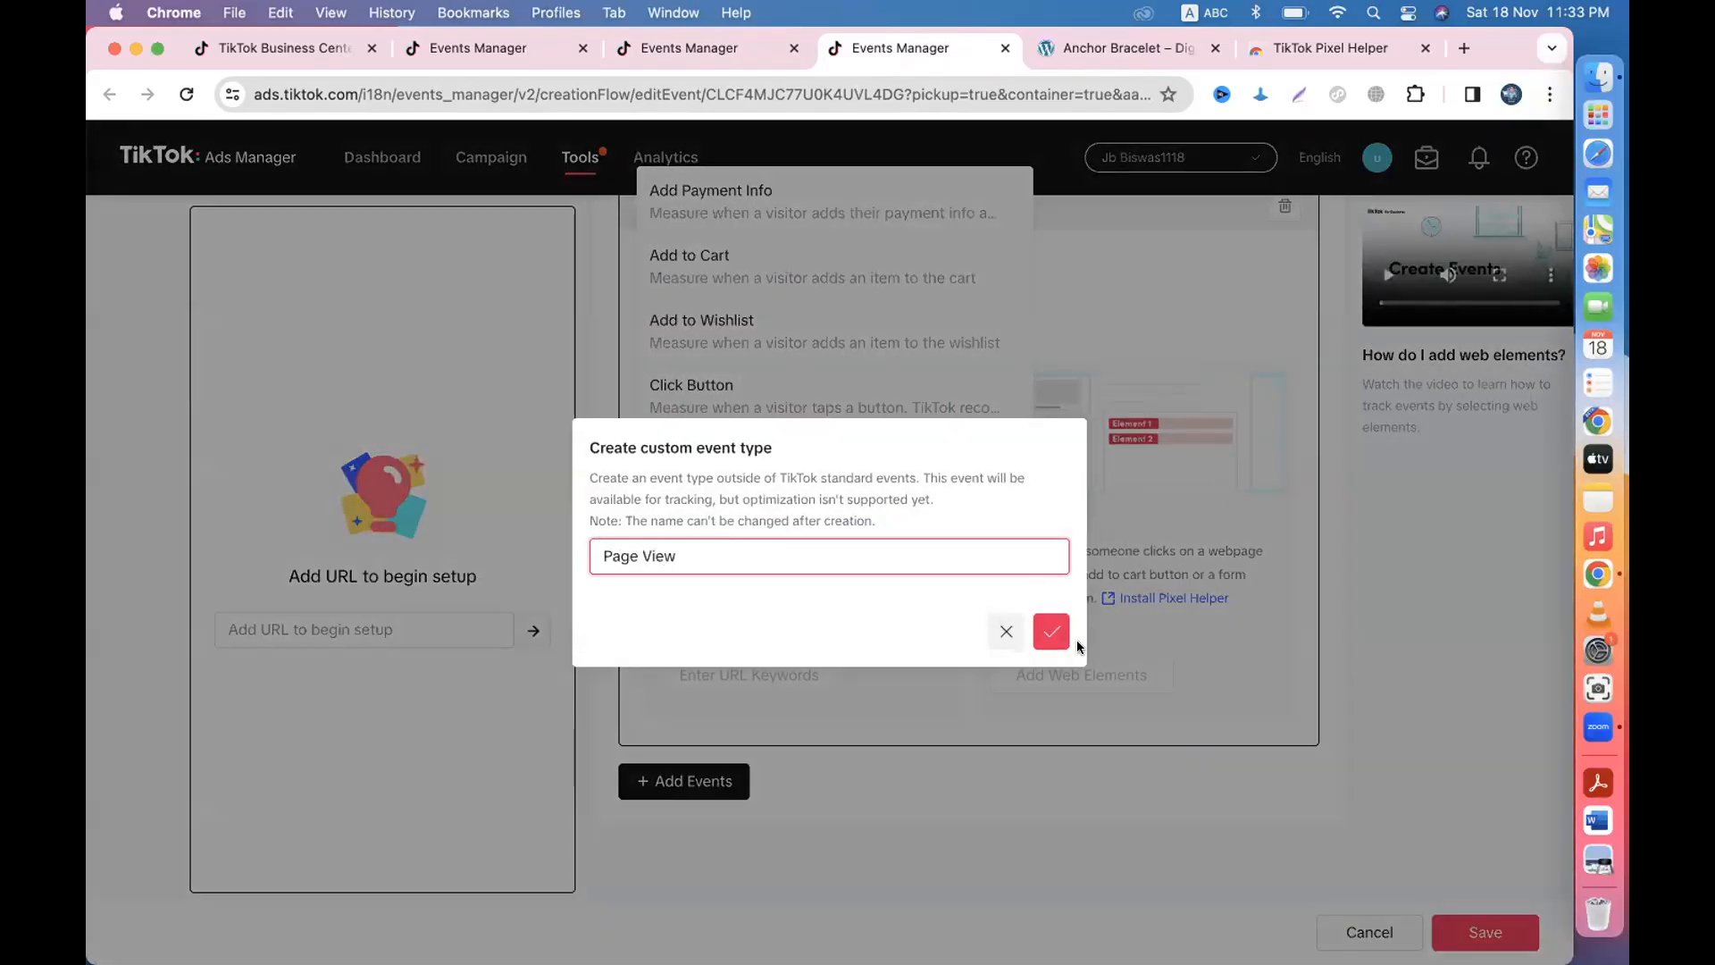
left_click(1051, 631)
left_click(1067, 47)
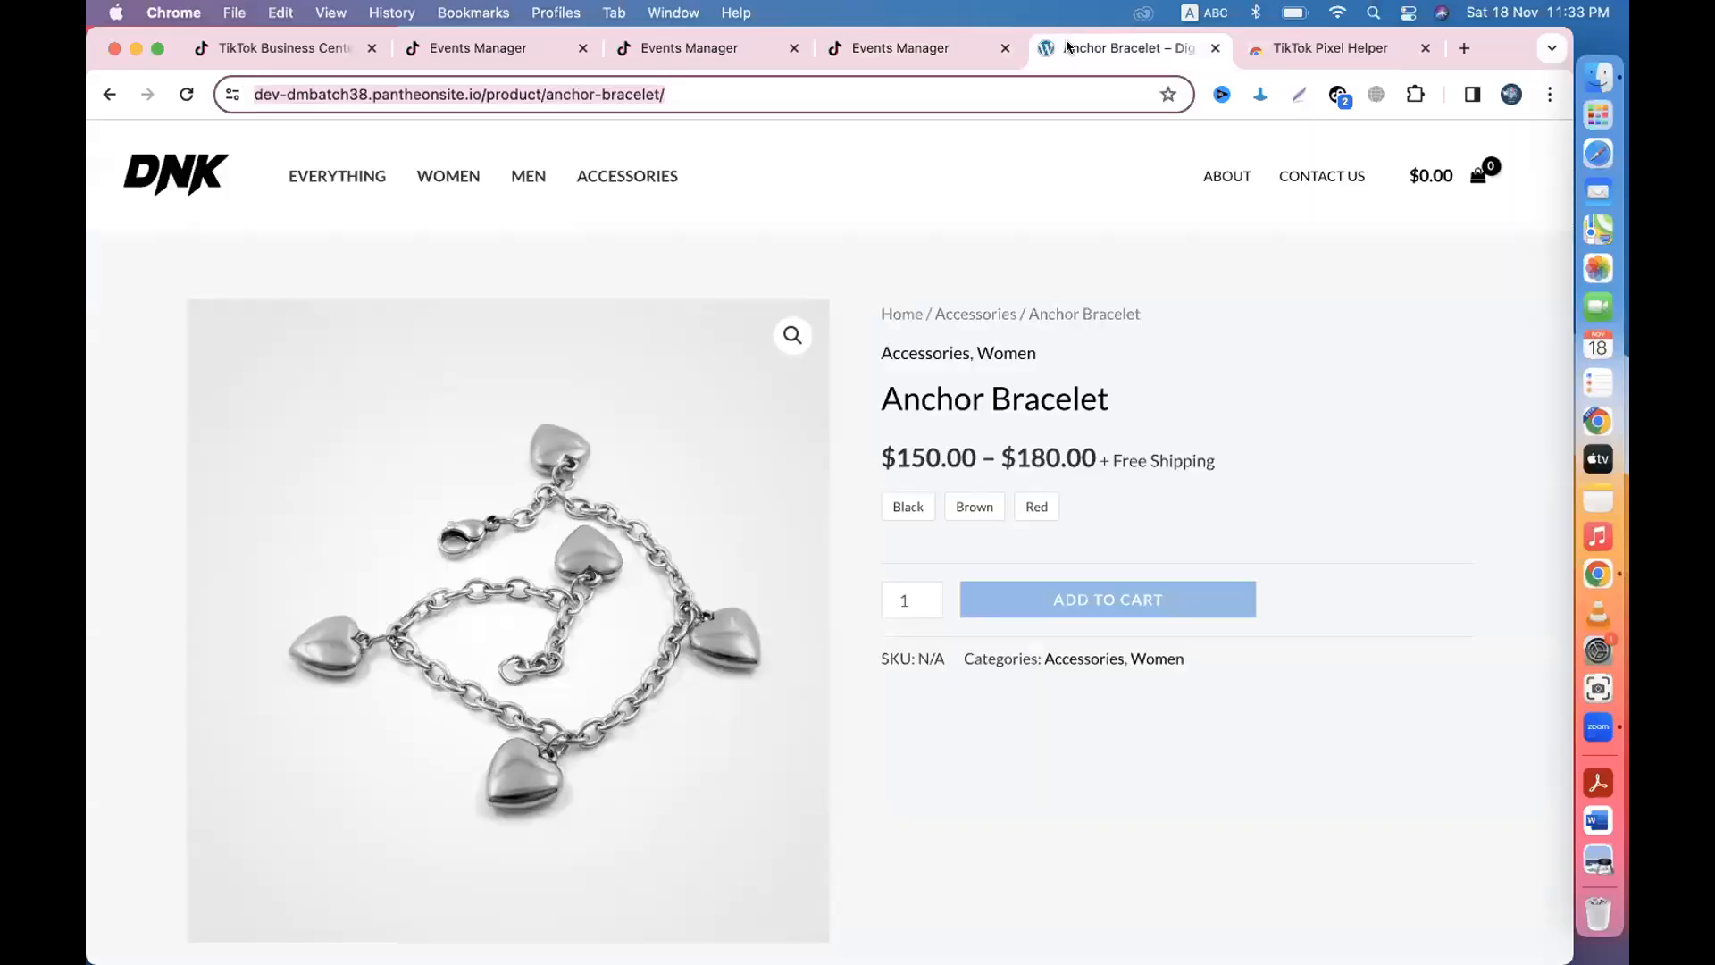
left_click(211, 175)
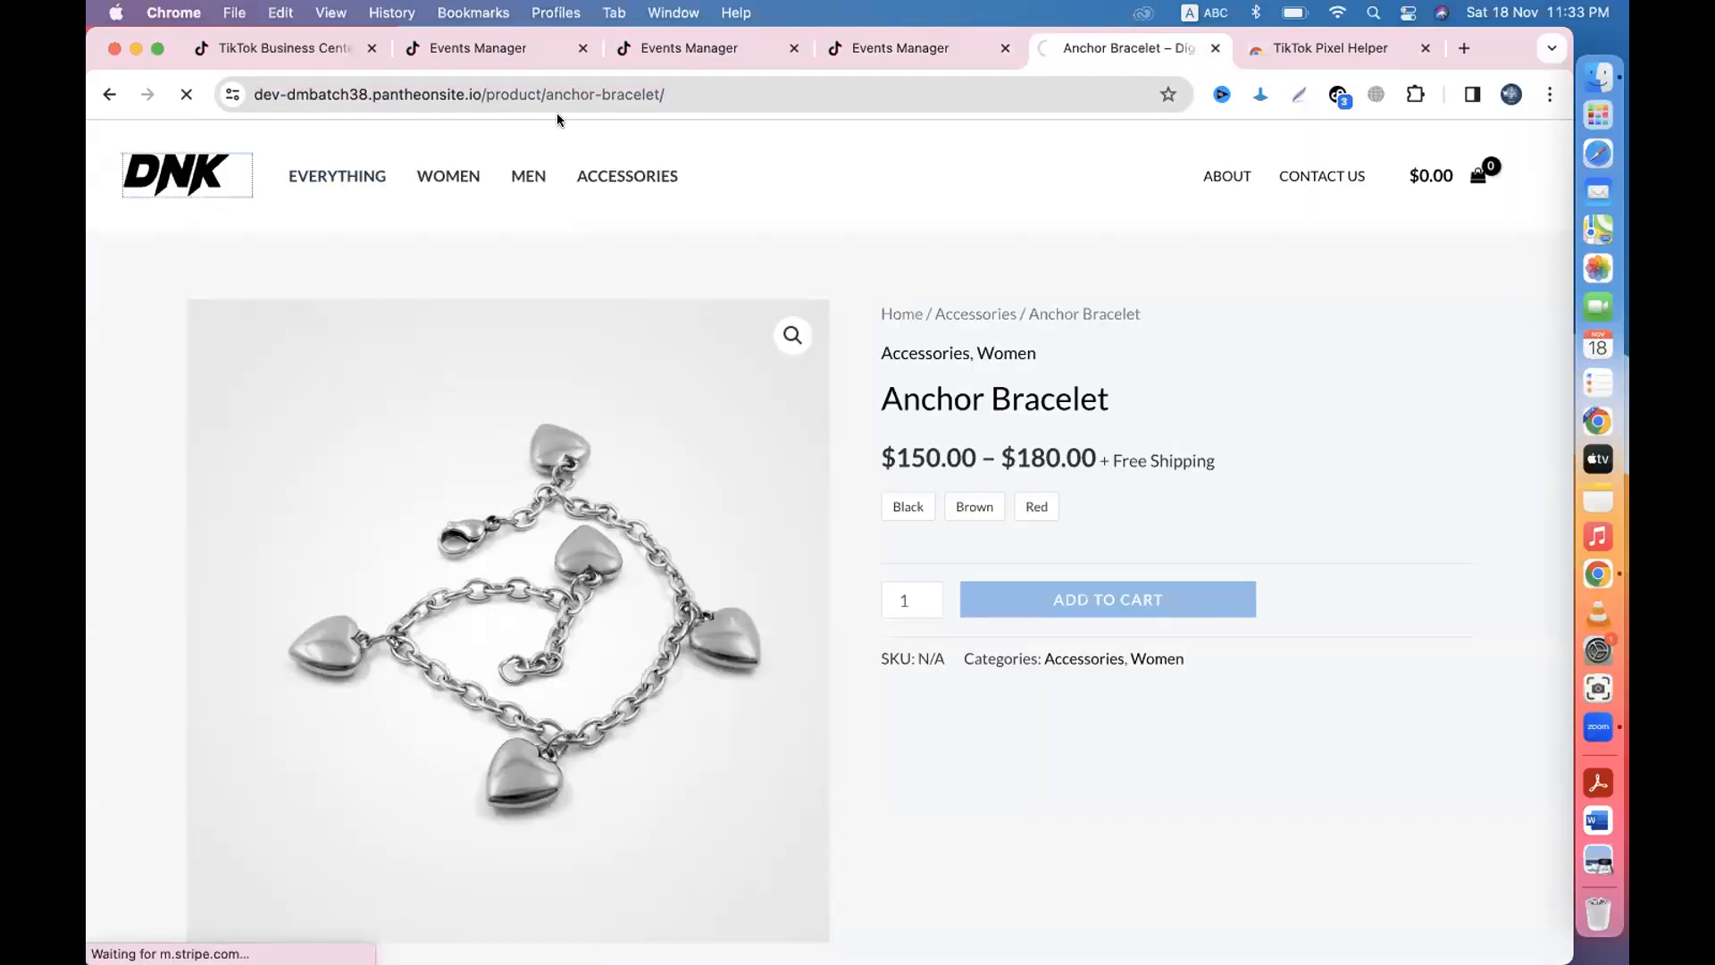
left_click(520, 89)
key("super+c")
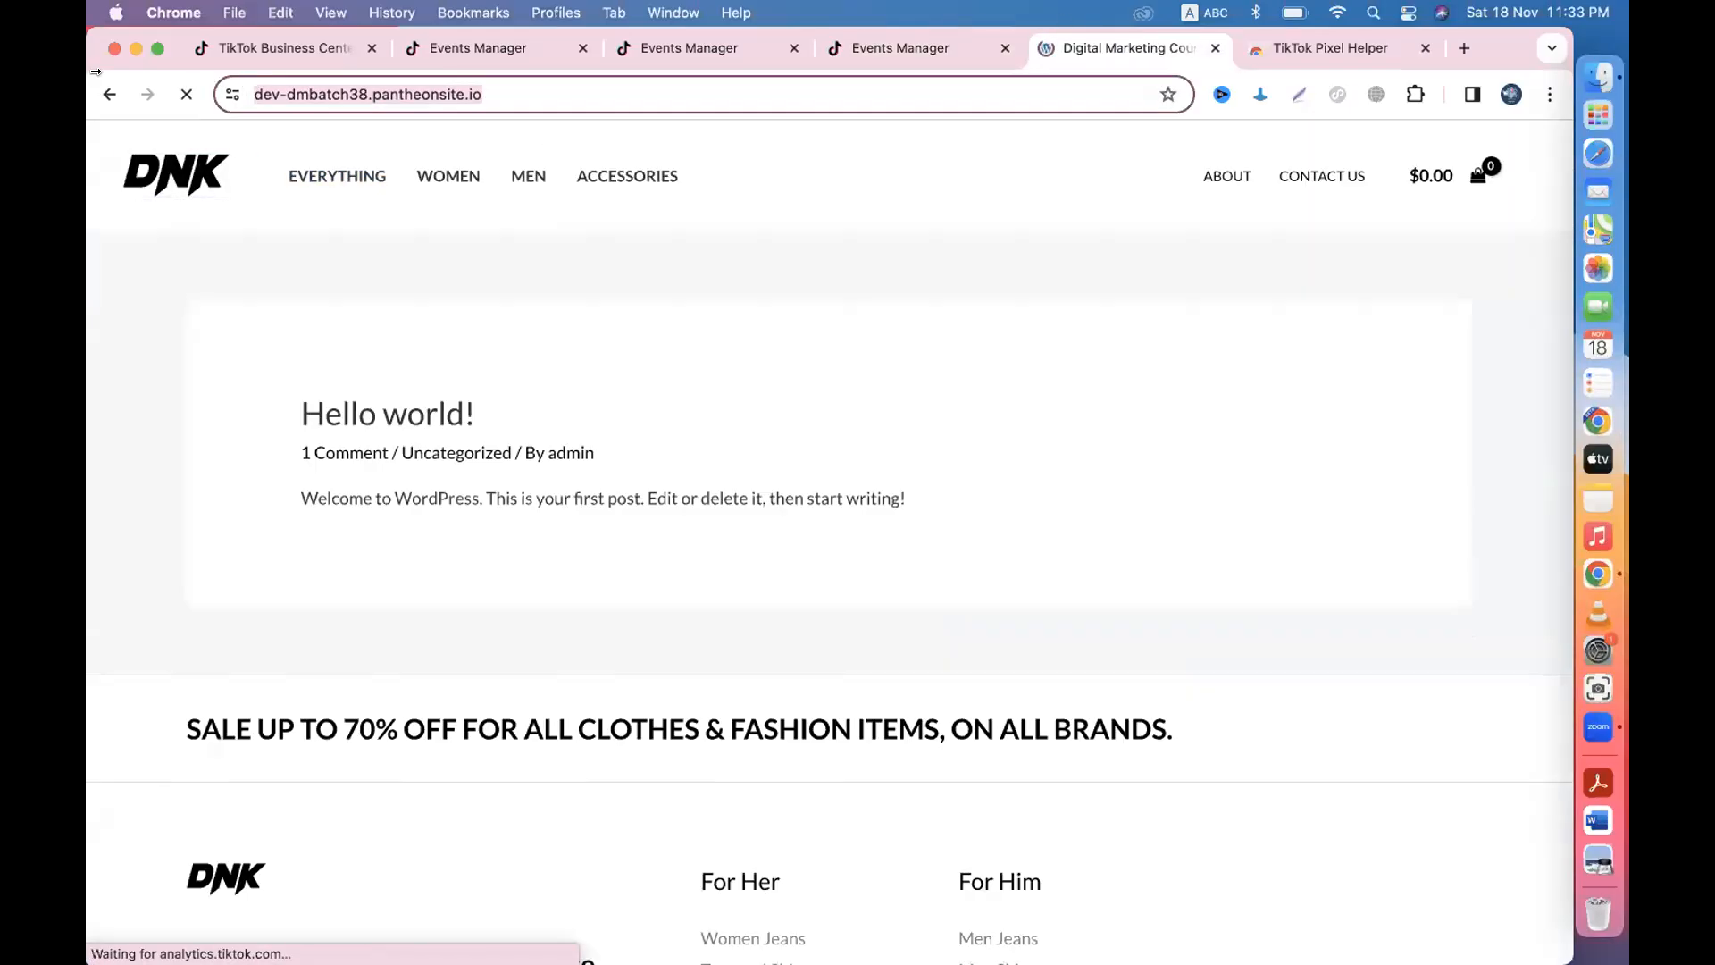
left_click(900, 48)
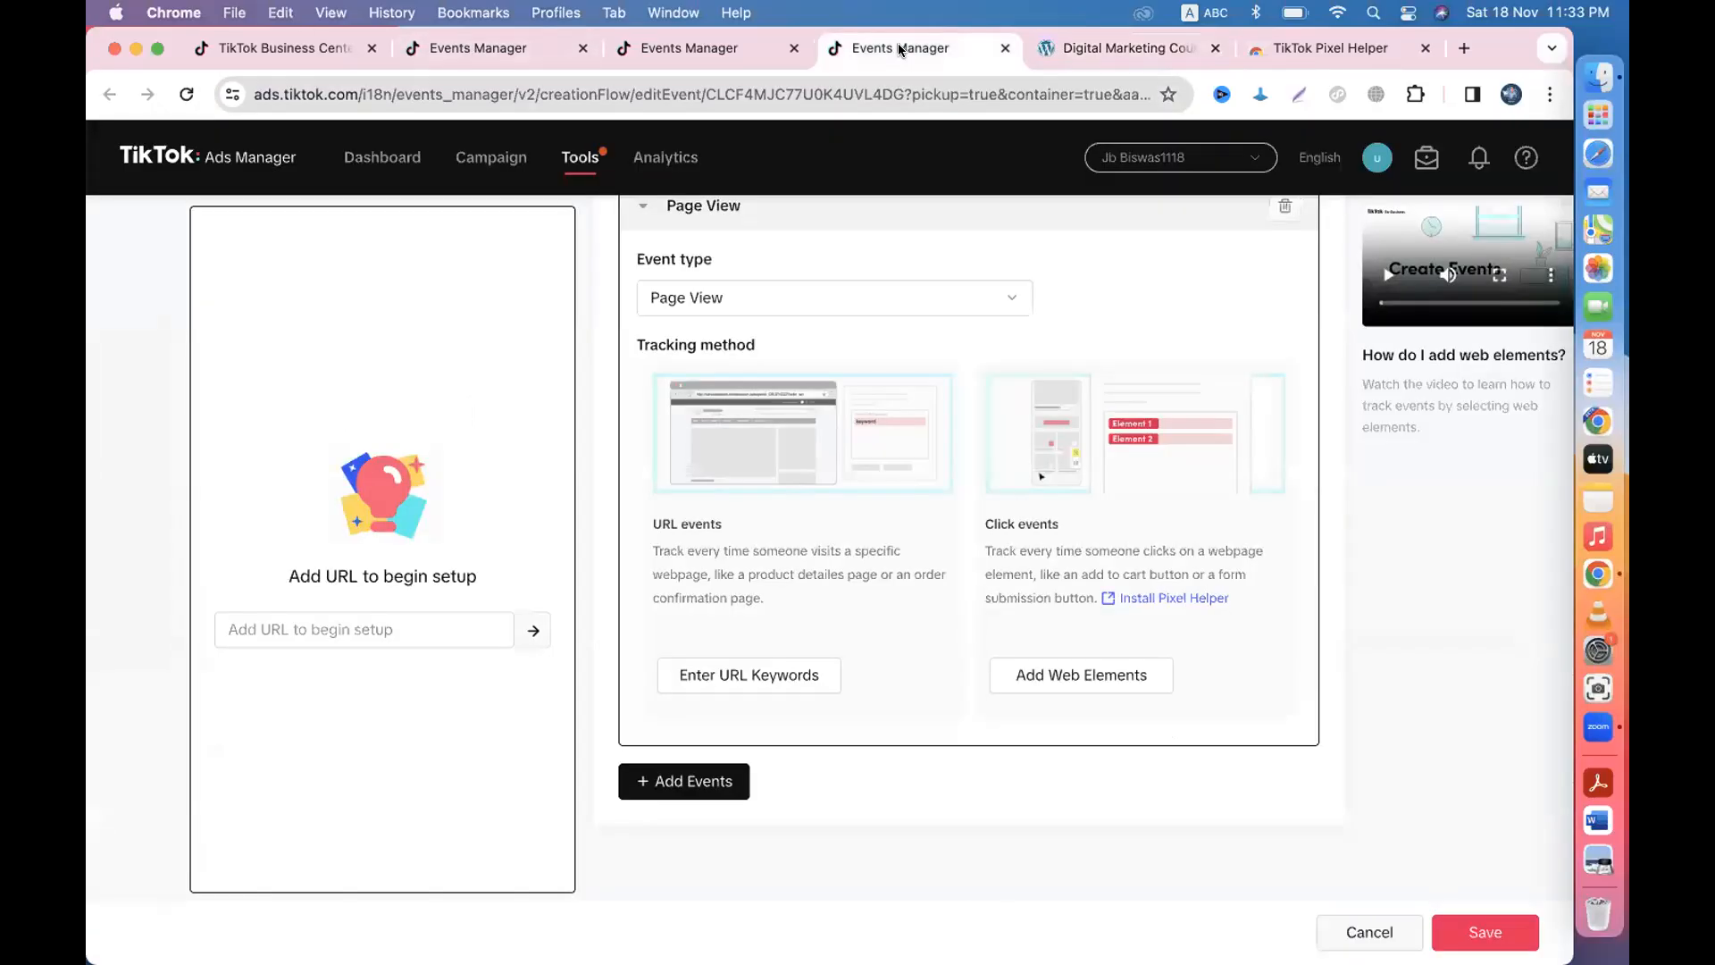
left_click(756, 671)
left_click(820, 628)
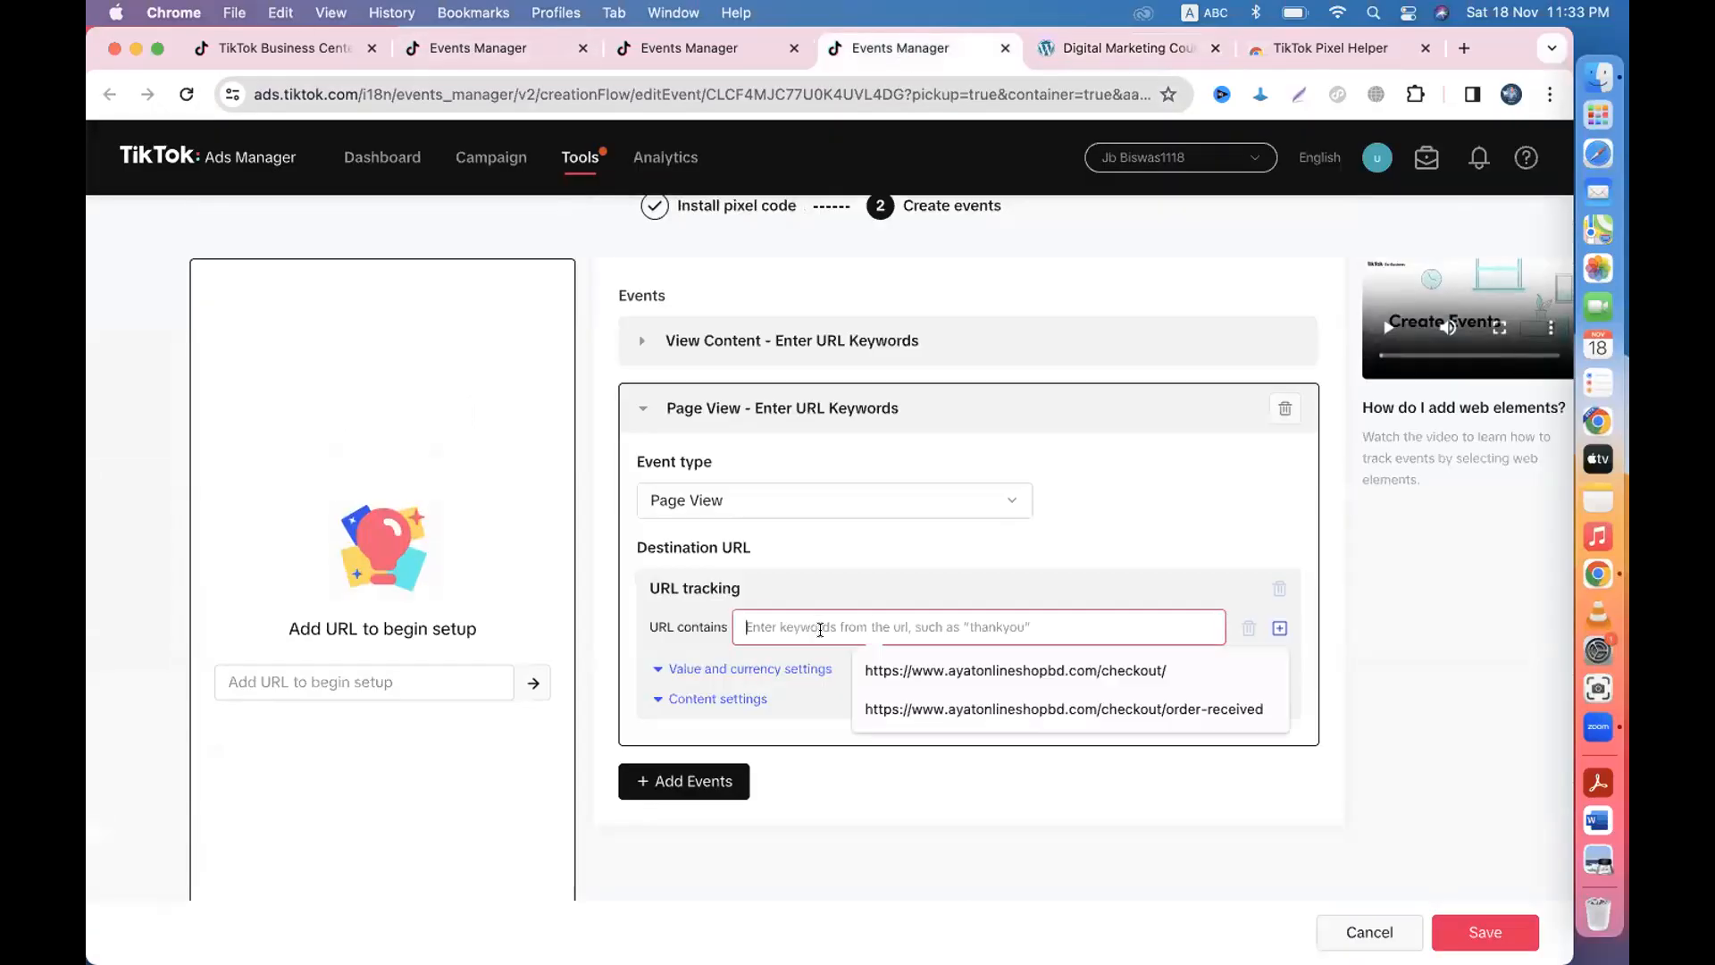
key("super+v")
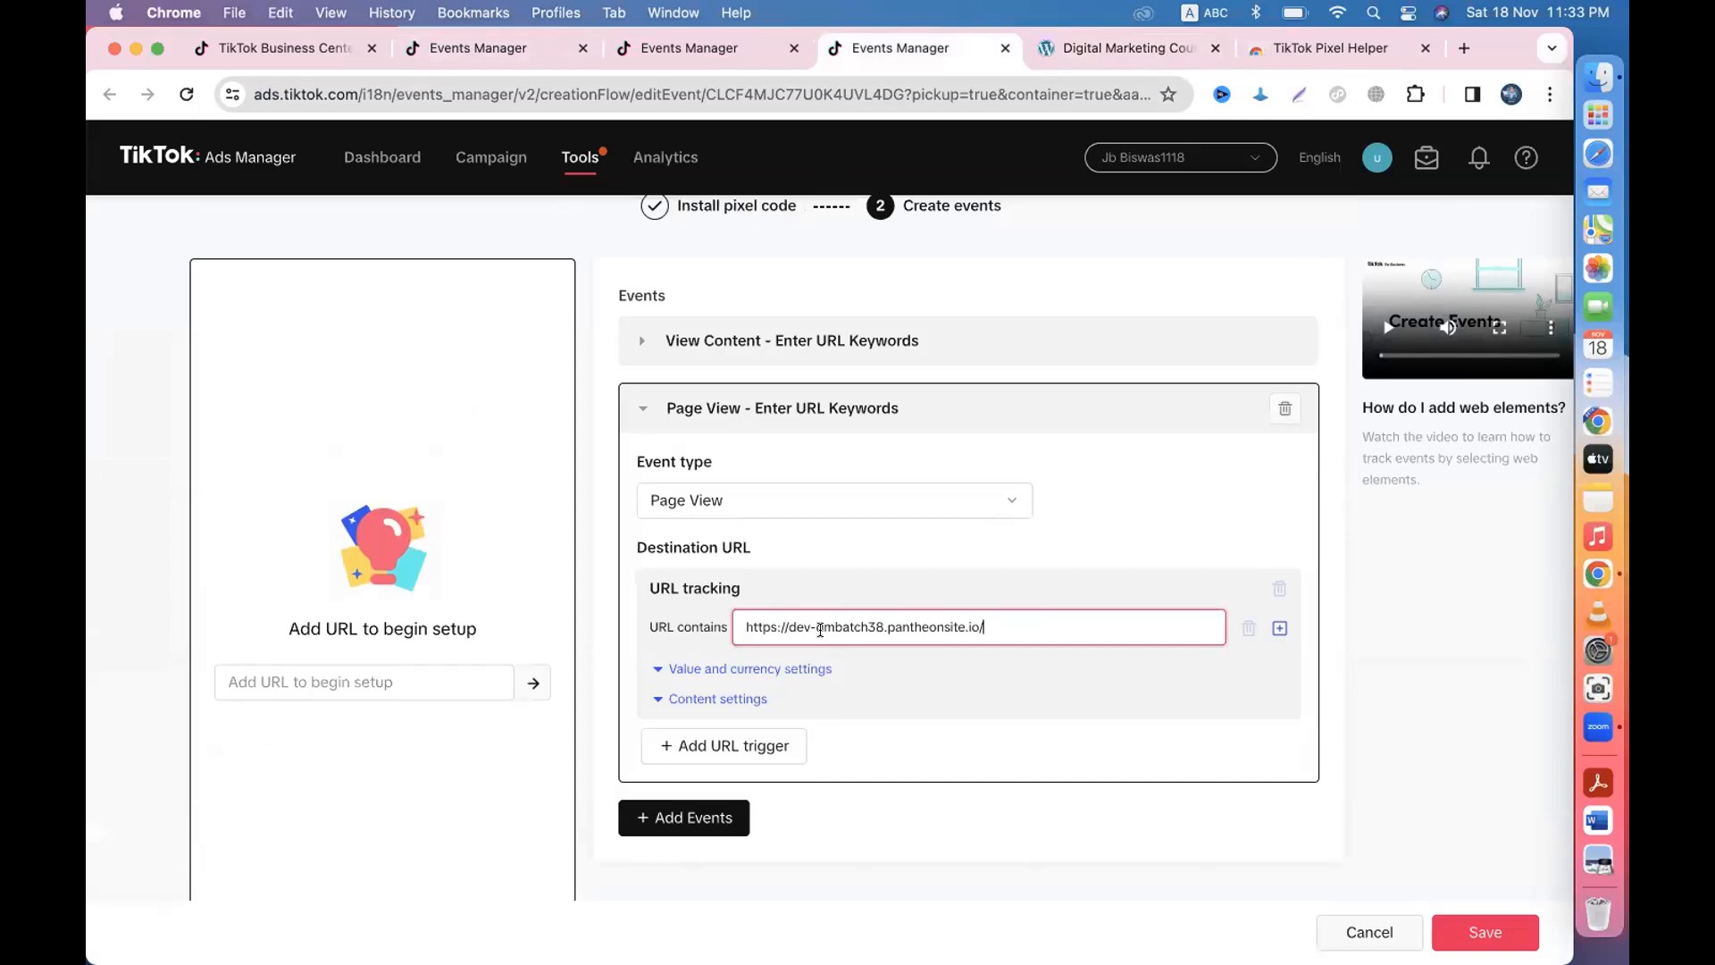
left_click(1483, 931)
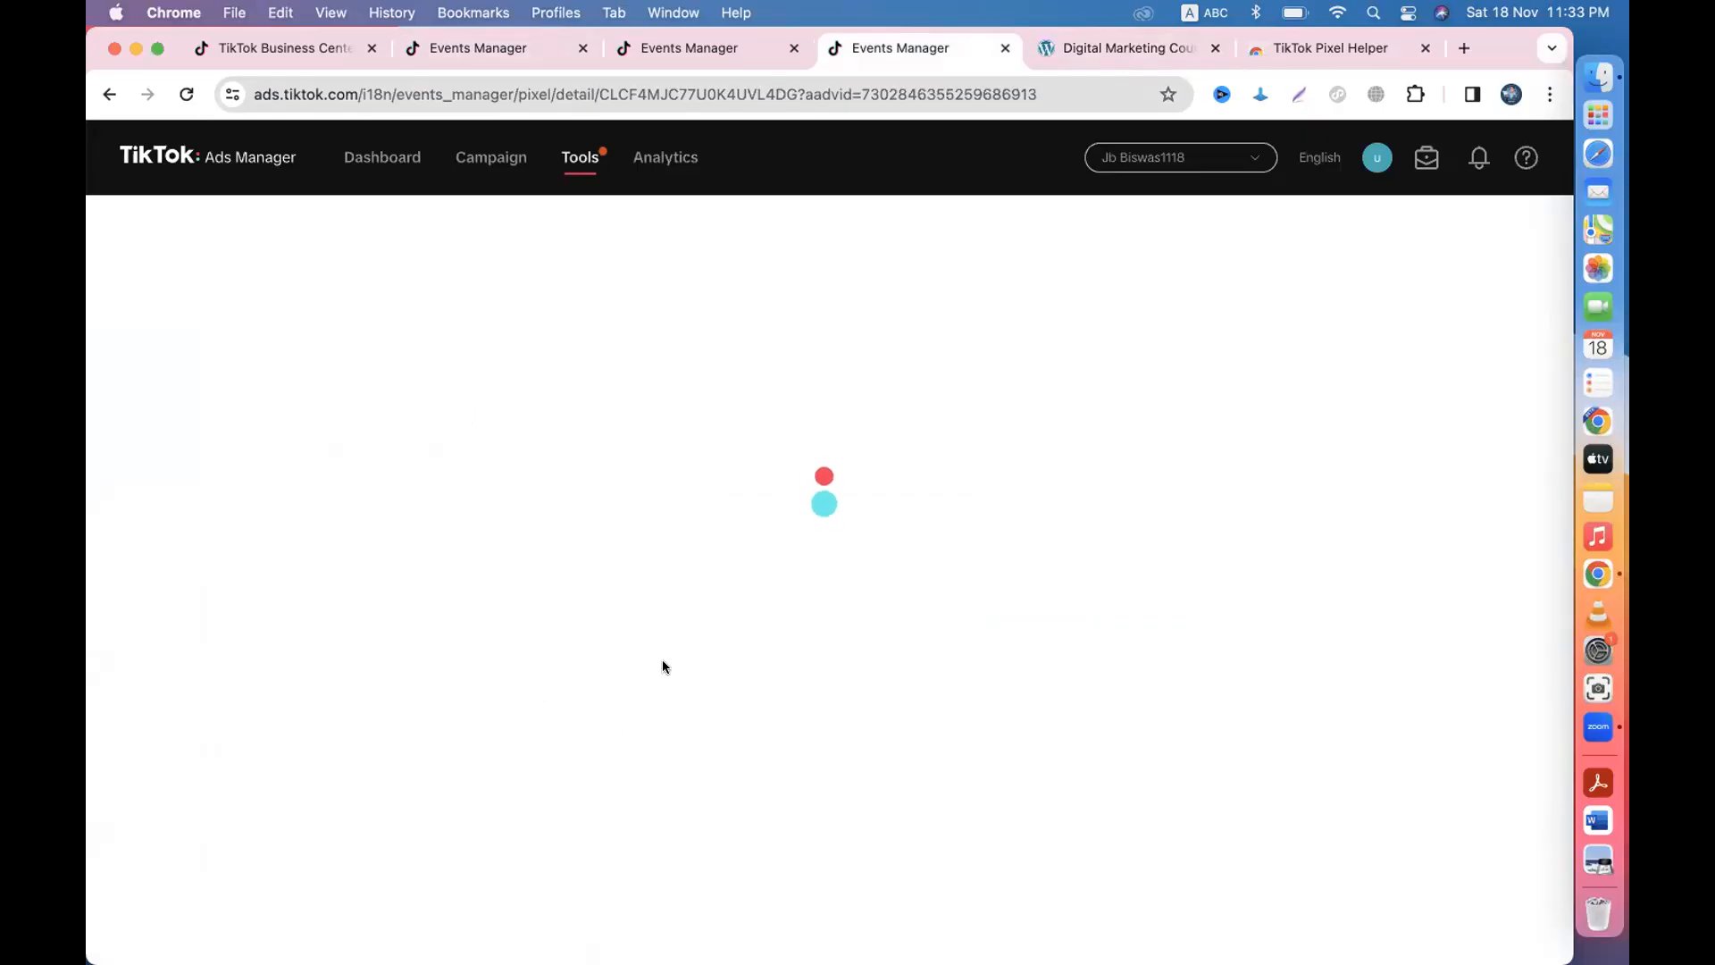
Open the pixel's Event Builder from its settings and add a new event
left_click(658, 427)
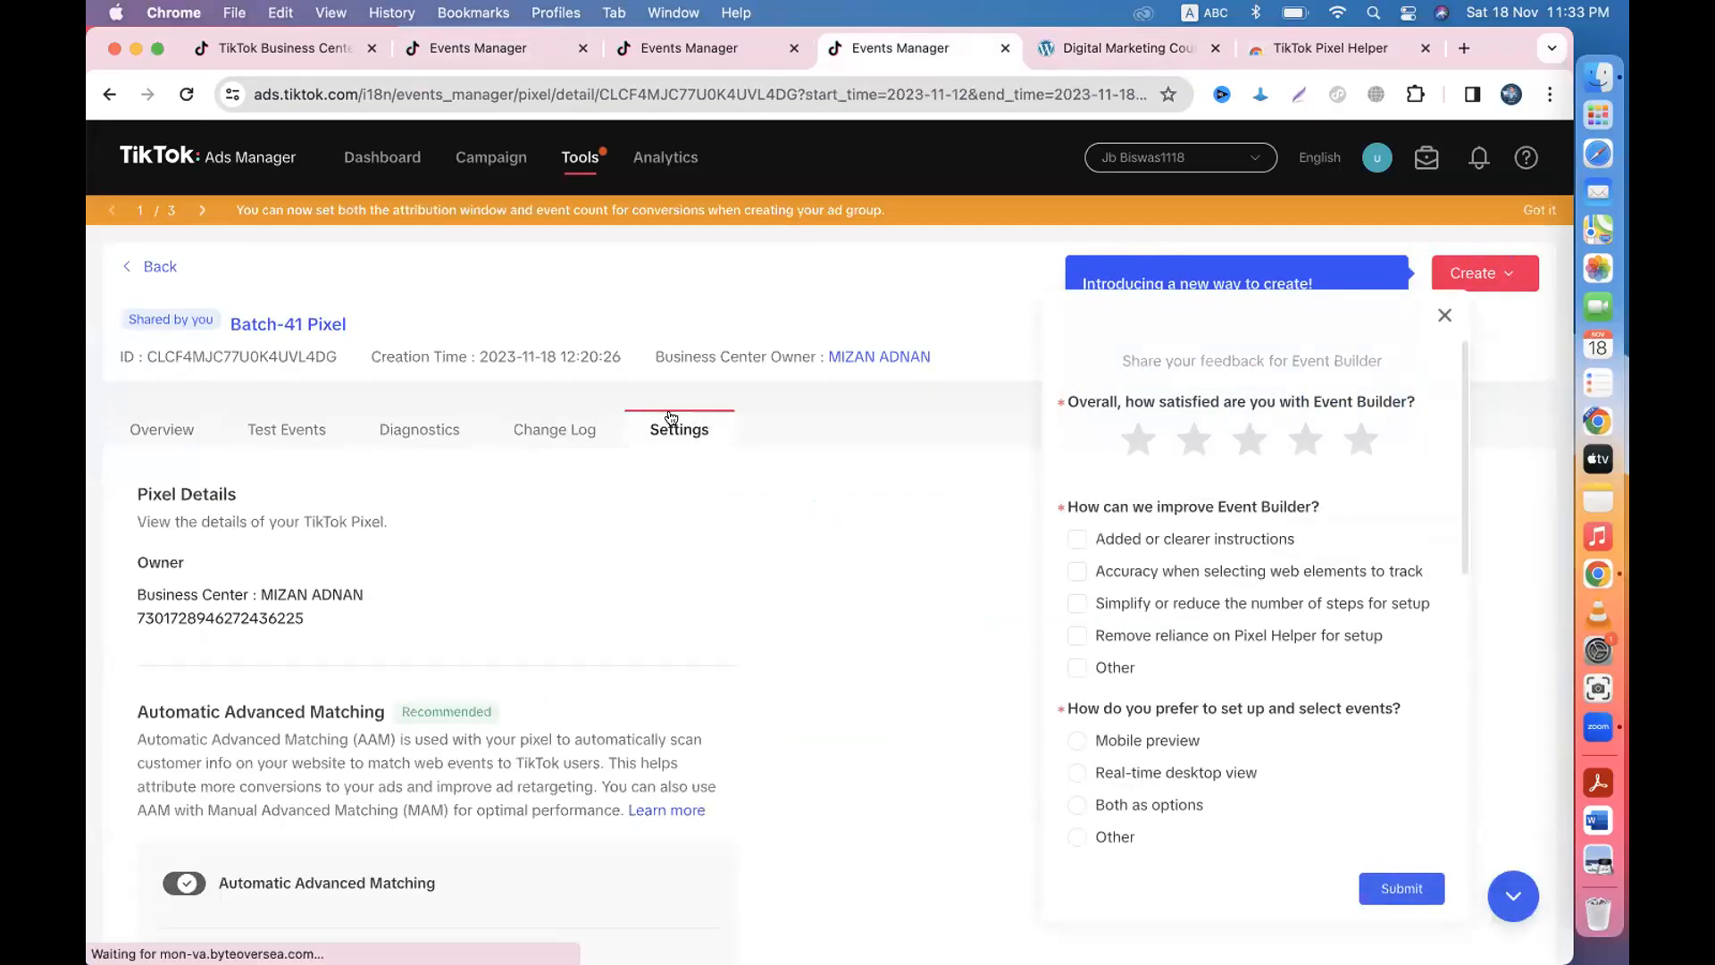
scroll(420, 643, "down", 10)
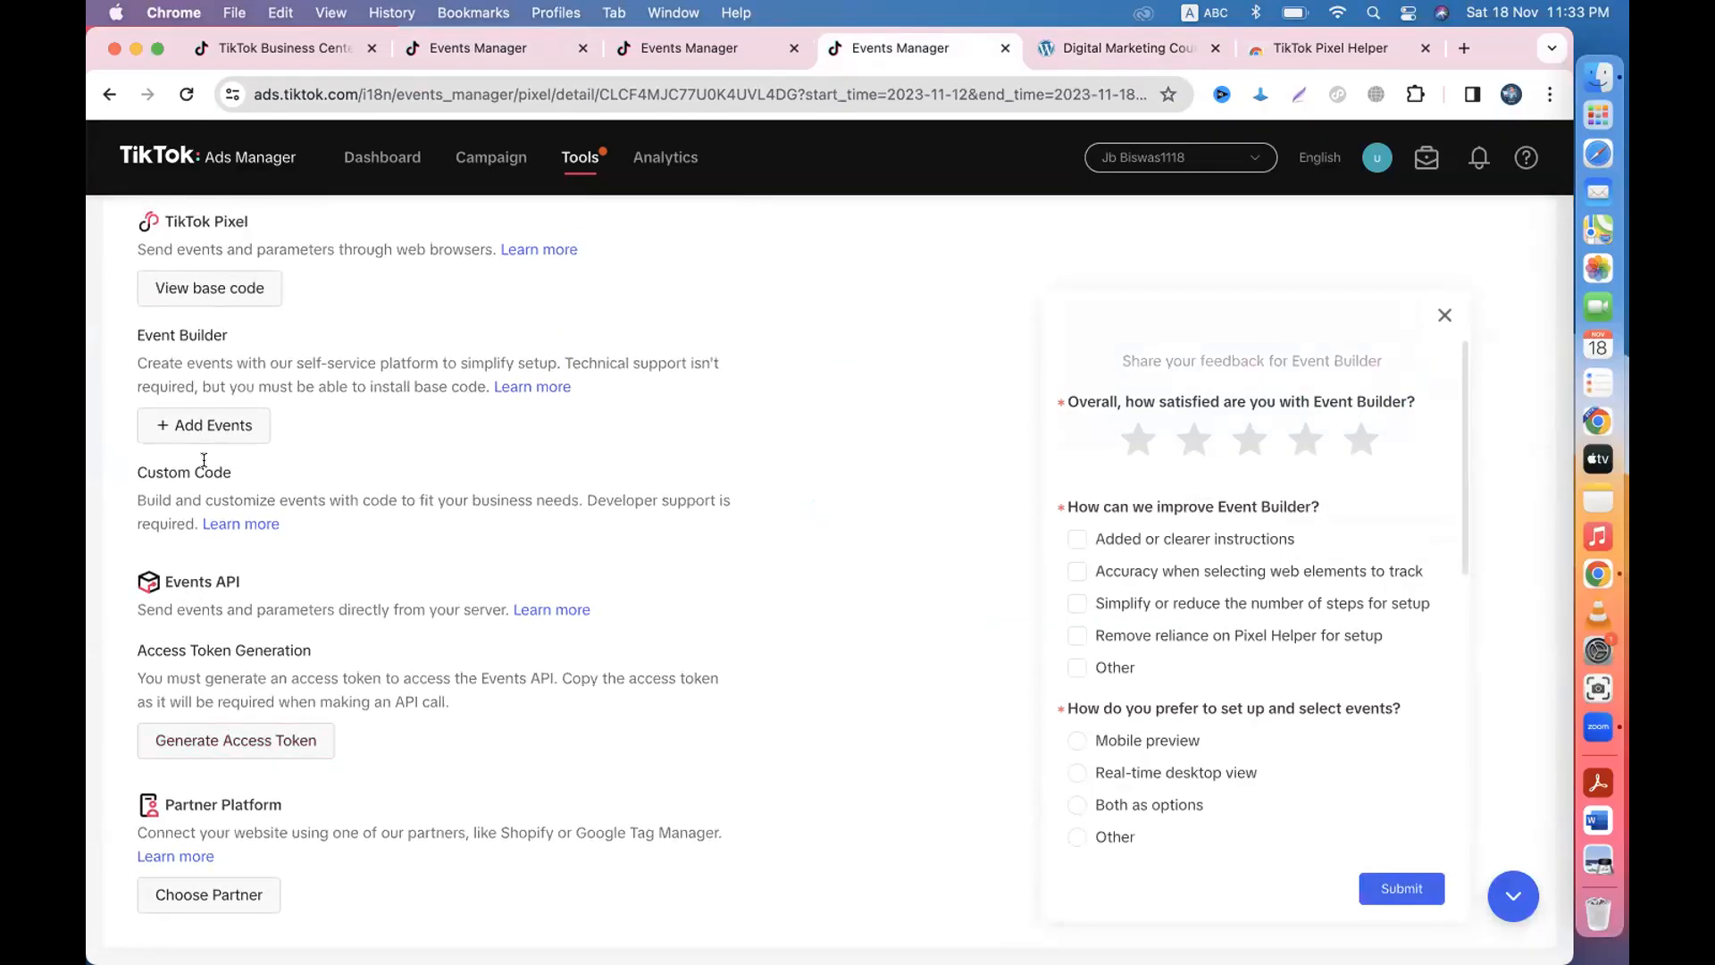
left_click(208, 429)
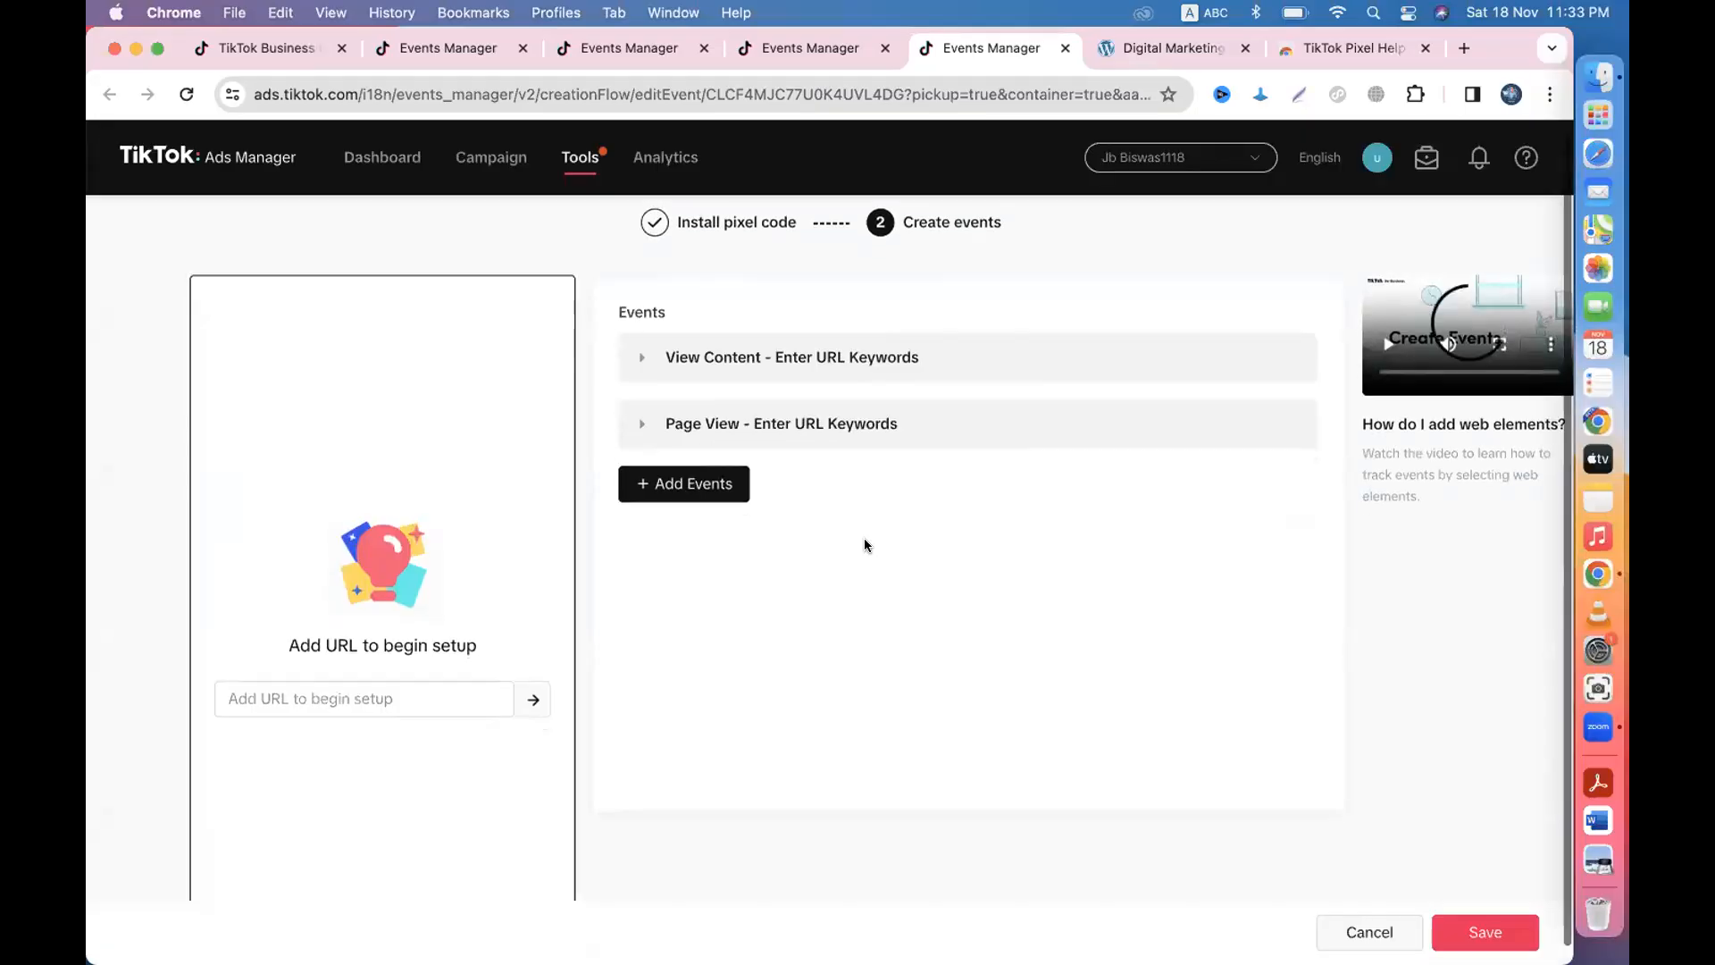
left_click(708, 484)
Make the new event Add to Cart, tracked by URL keywords, then return to the store tab
left_click(712, 585)
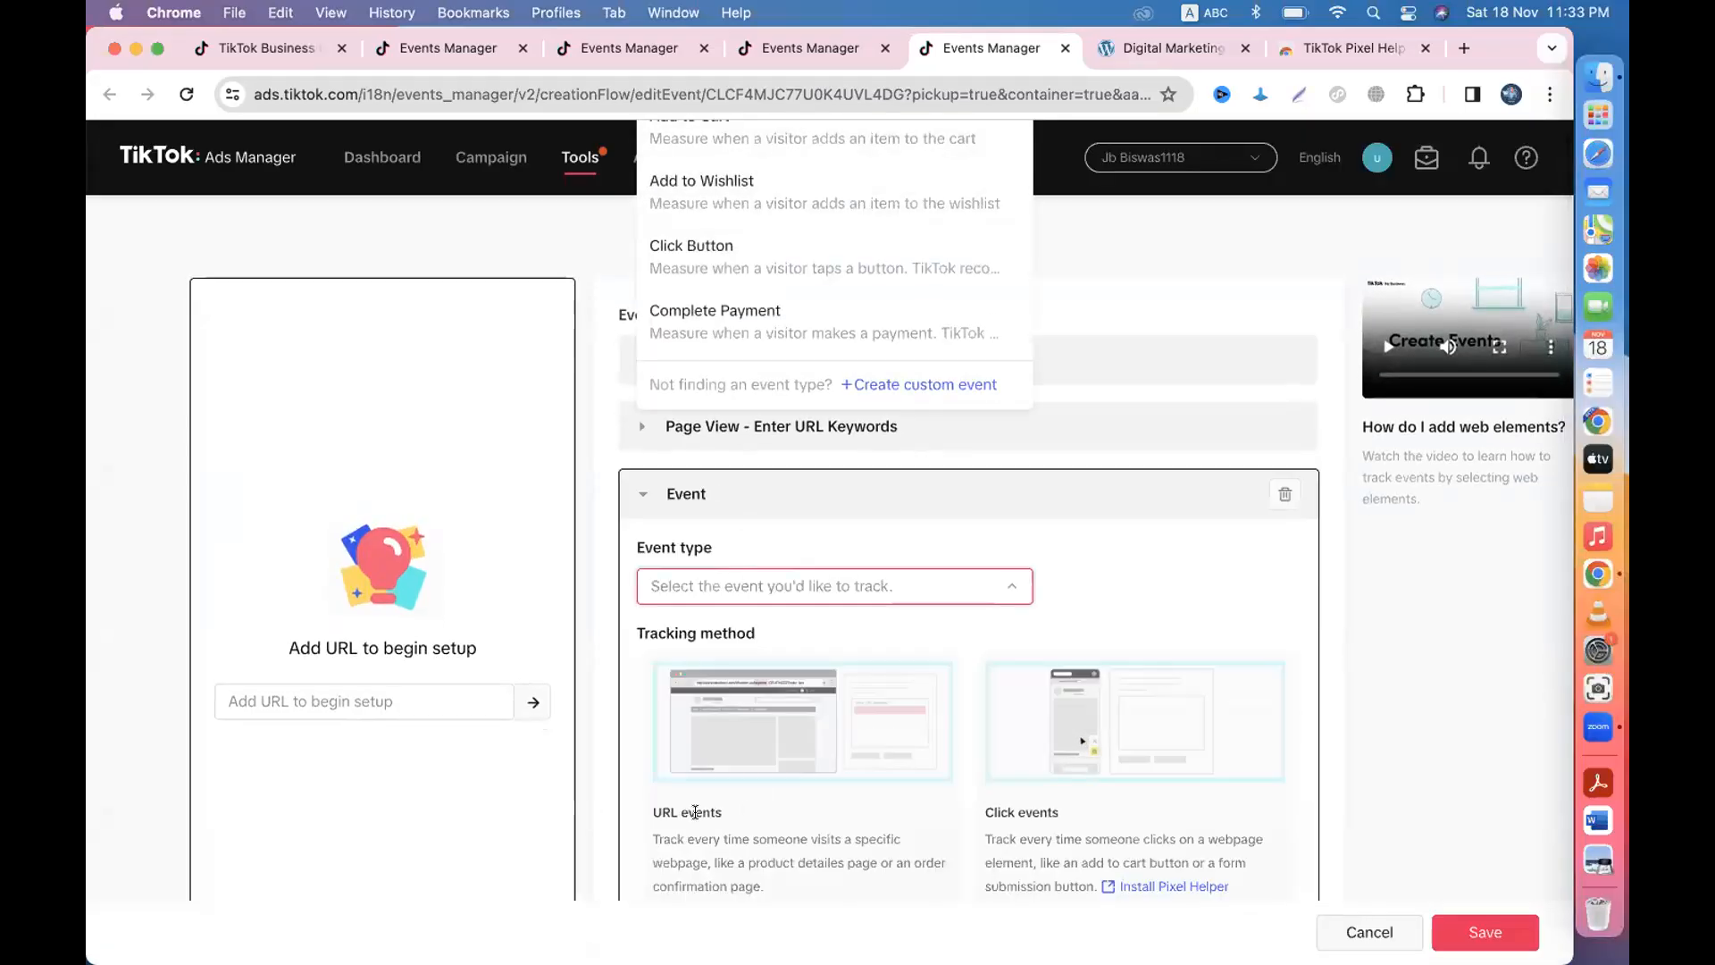
scroll(705, 259, "up", 1)
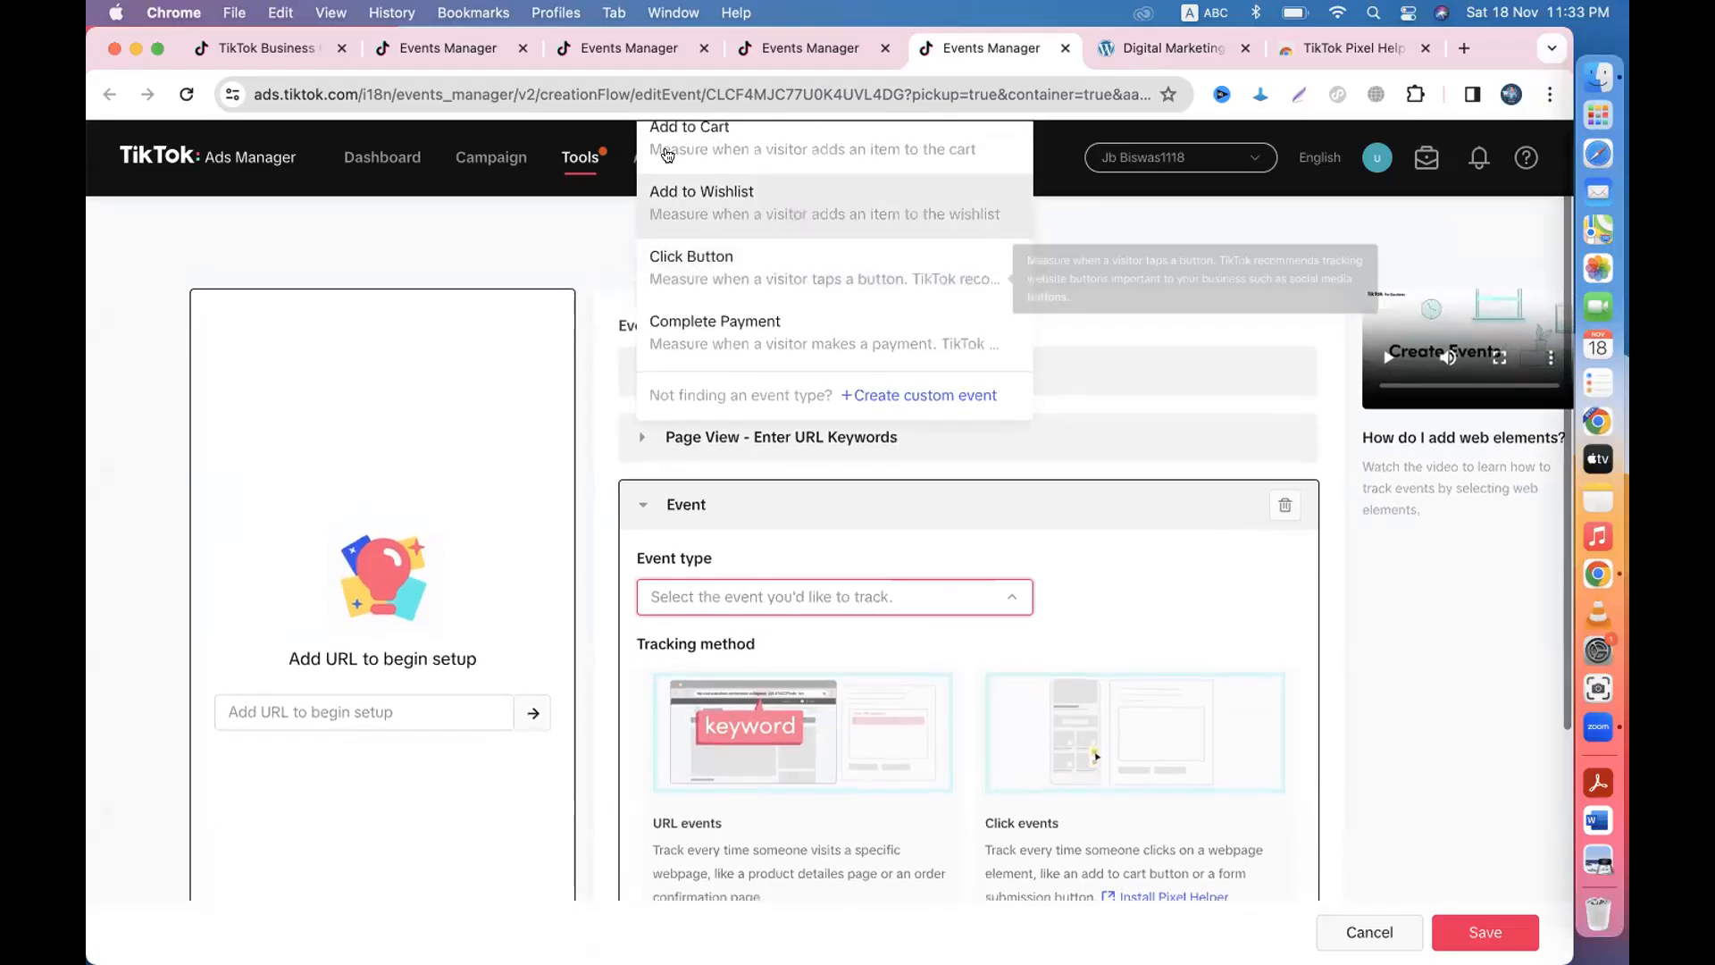
left_click(666, 152)
scroll(715, 664, "down", 4)
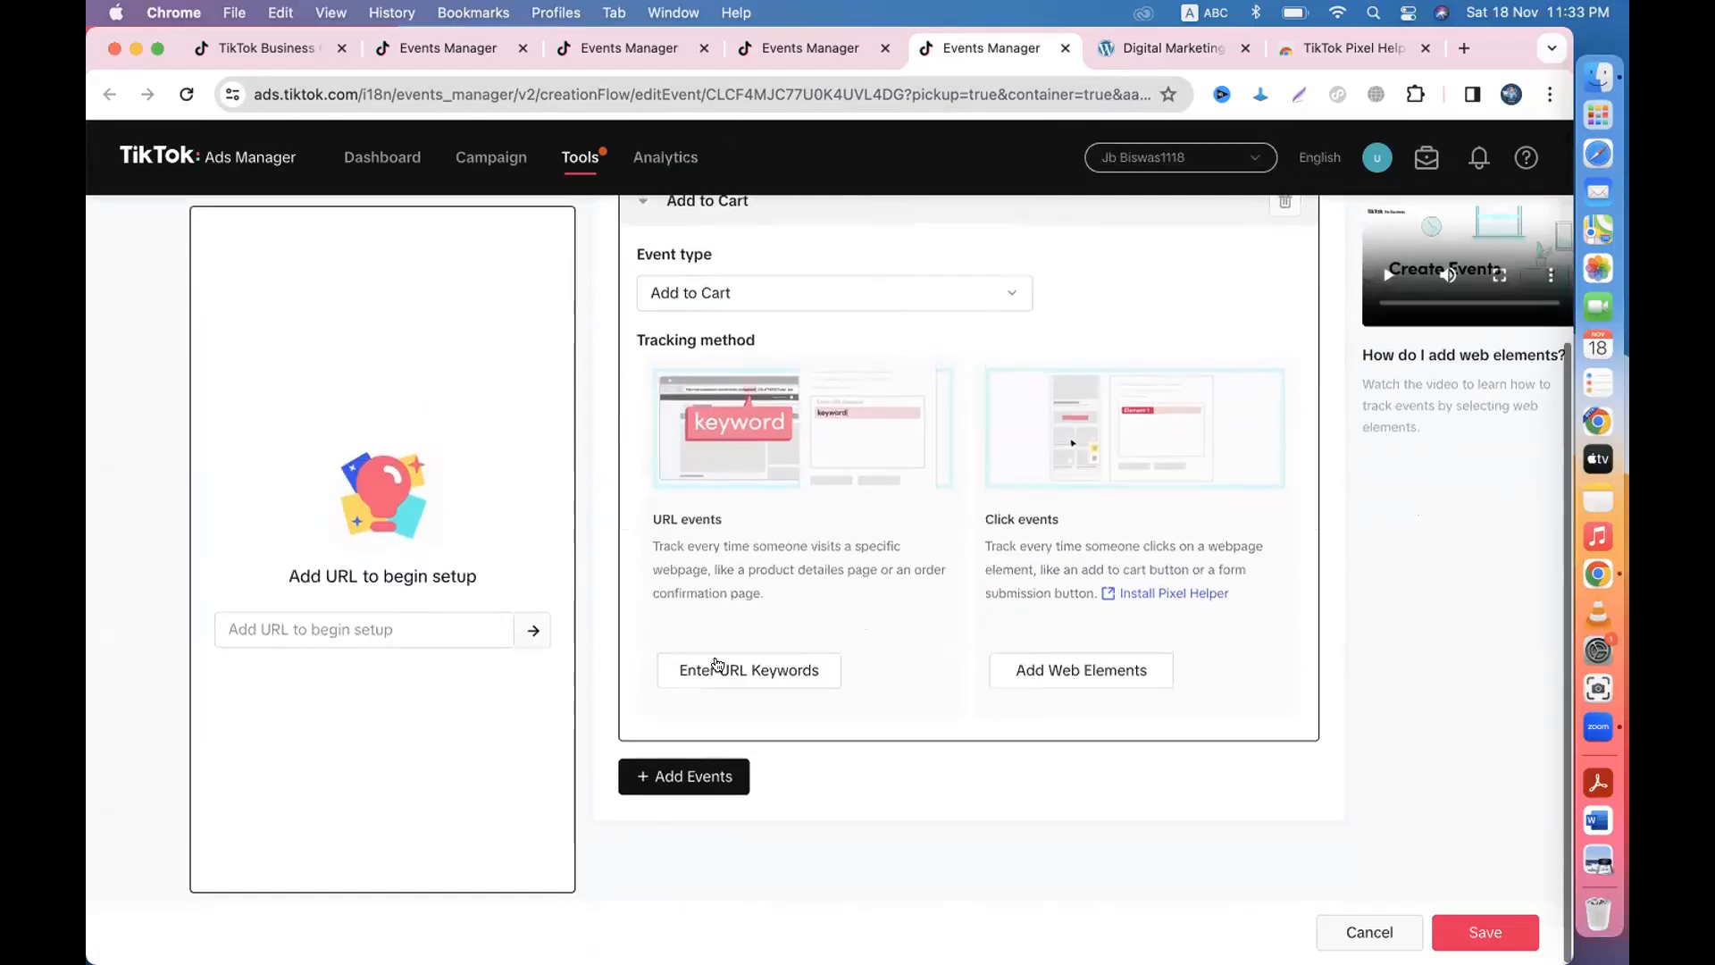
left_click(715, 665)
left_click(833, 625)
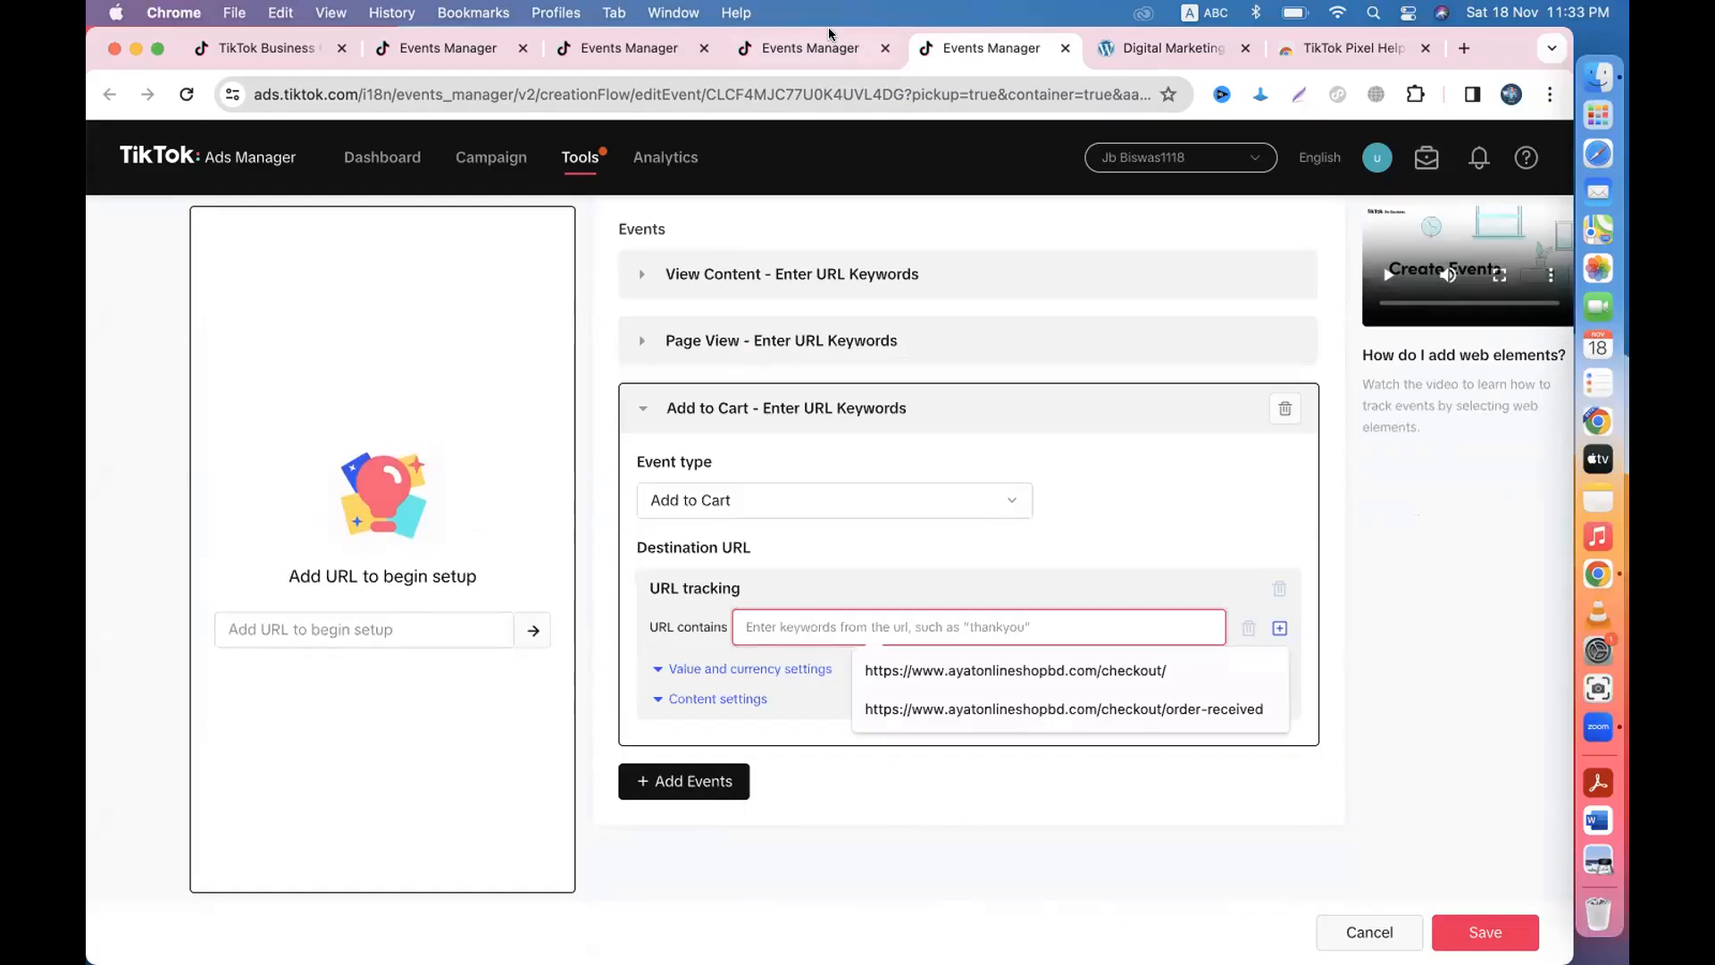
left_click(1169, 48)
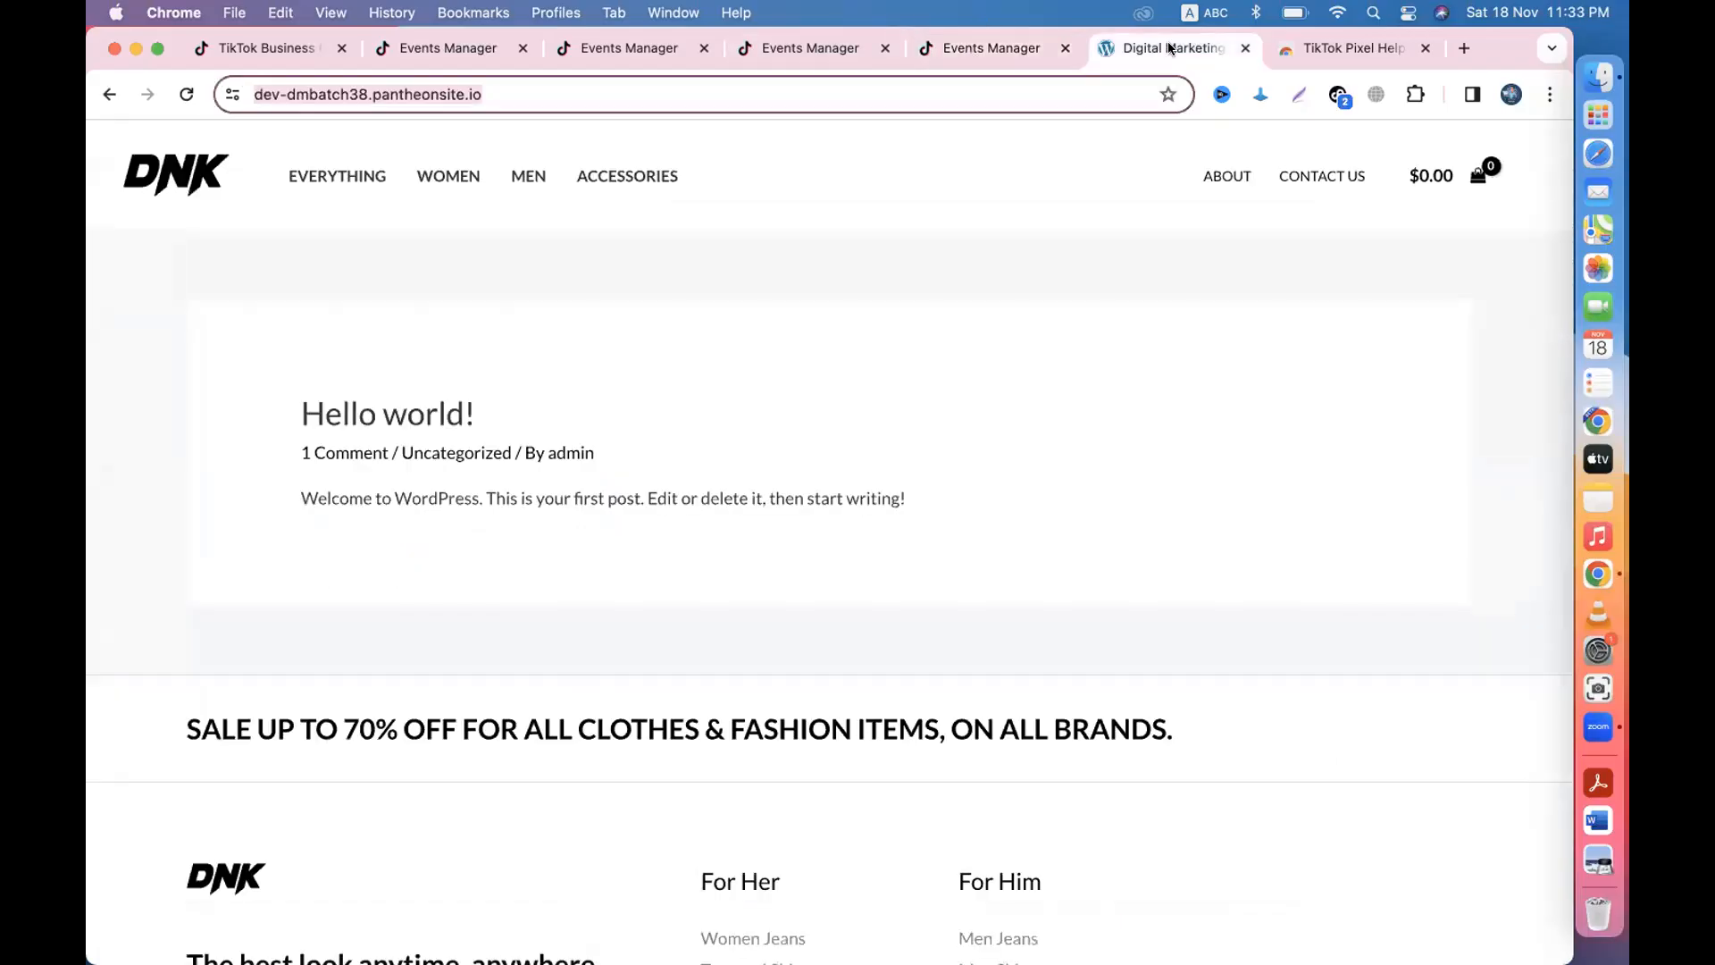
Browse the WOMEN category, viewing Anchor Bracelet and trying to add Purple Tshirt to the cart
left_click(431, 184)
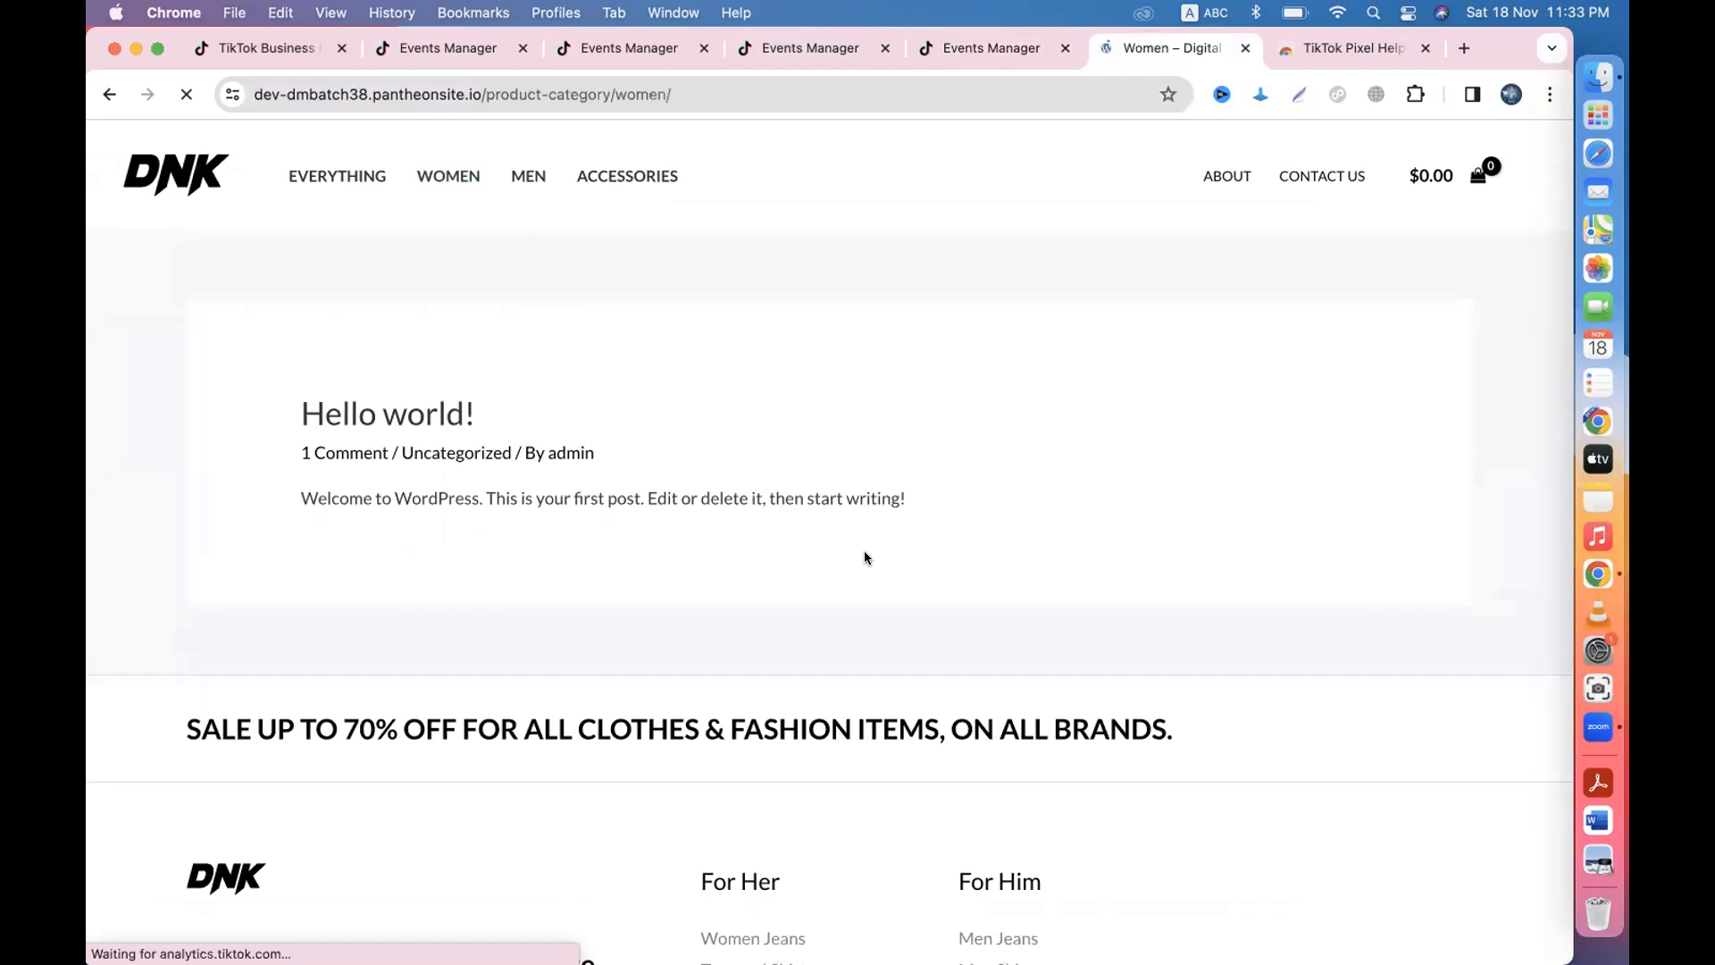
scroll(865, 557, "down", 6)
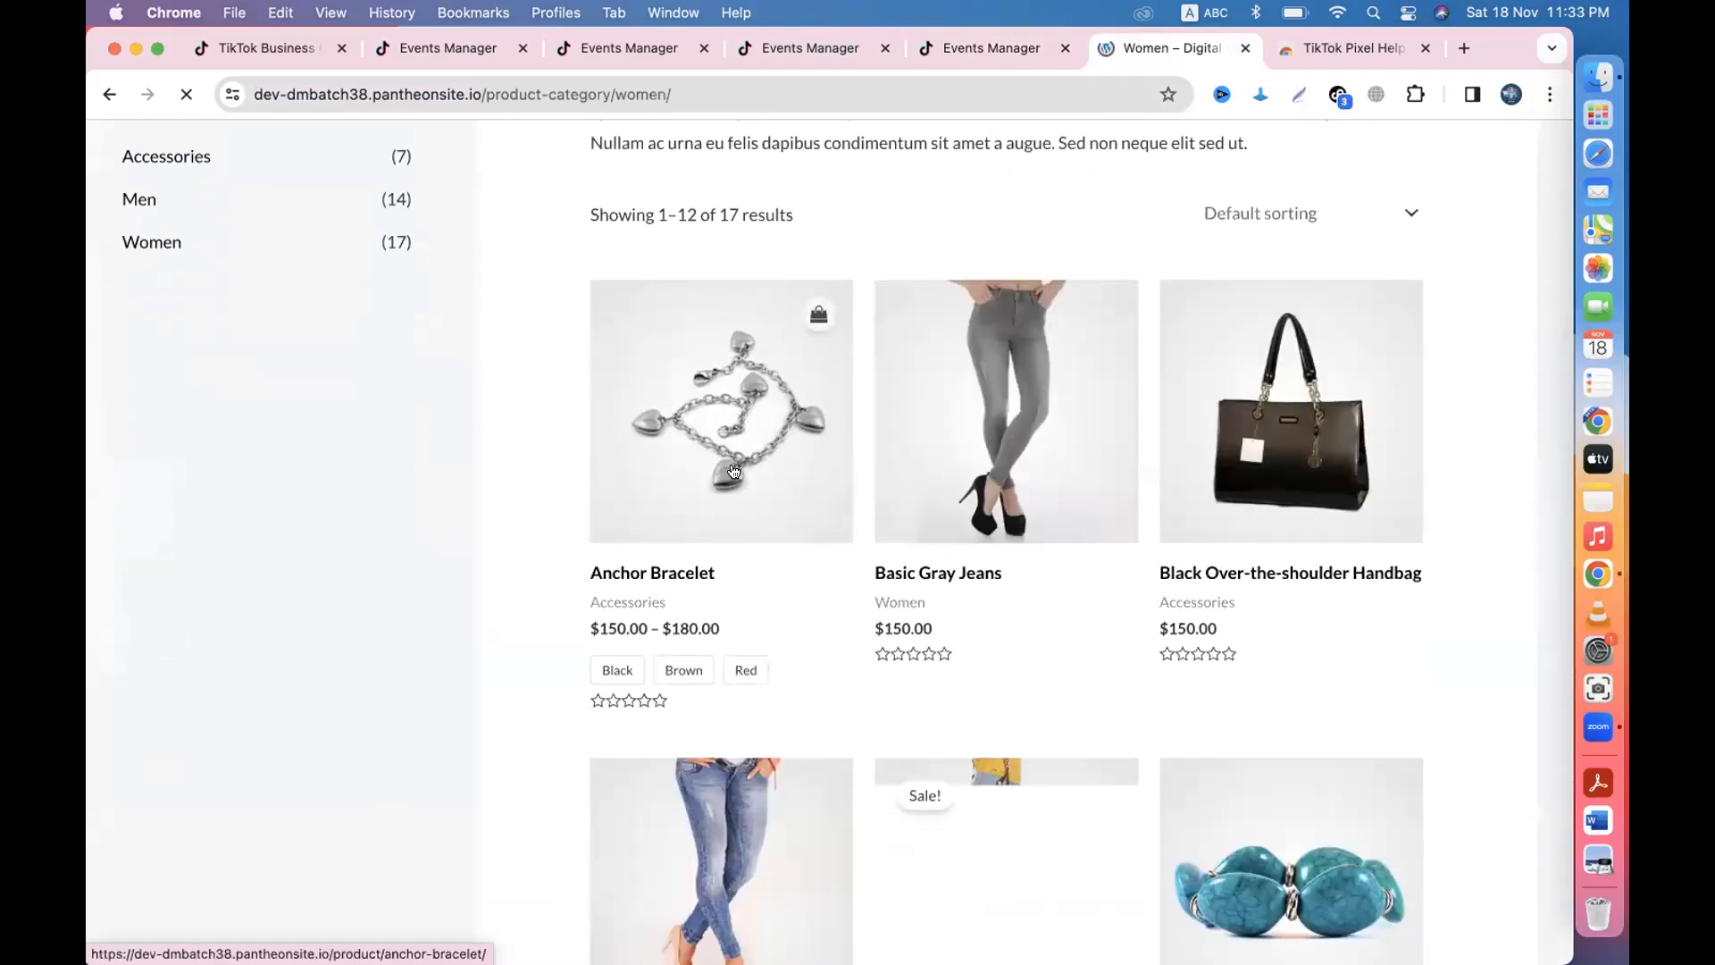
left_click(751, 442)
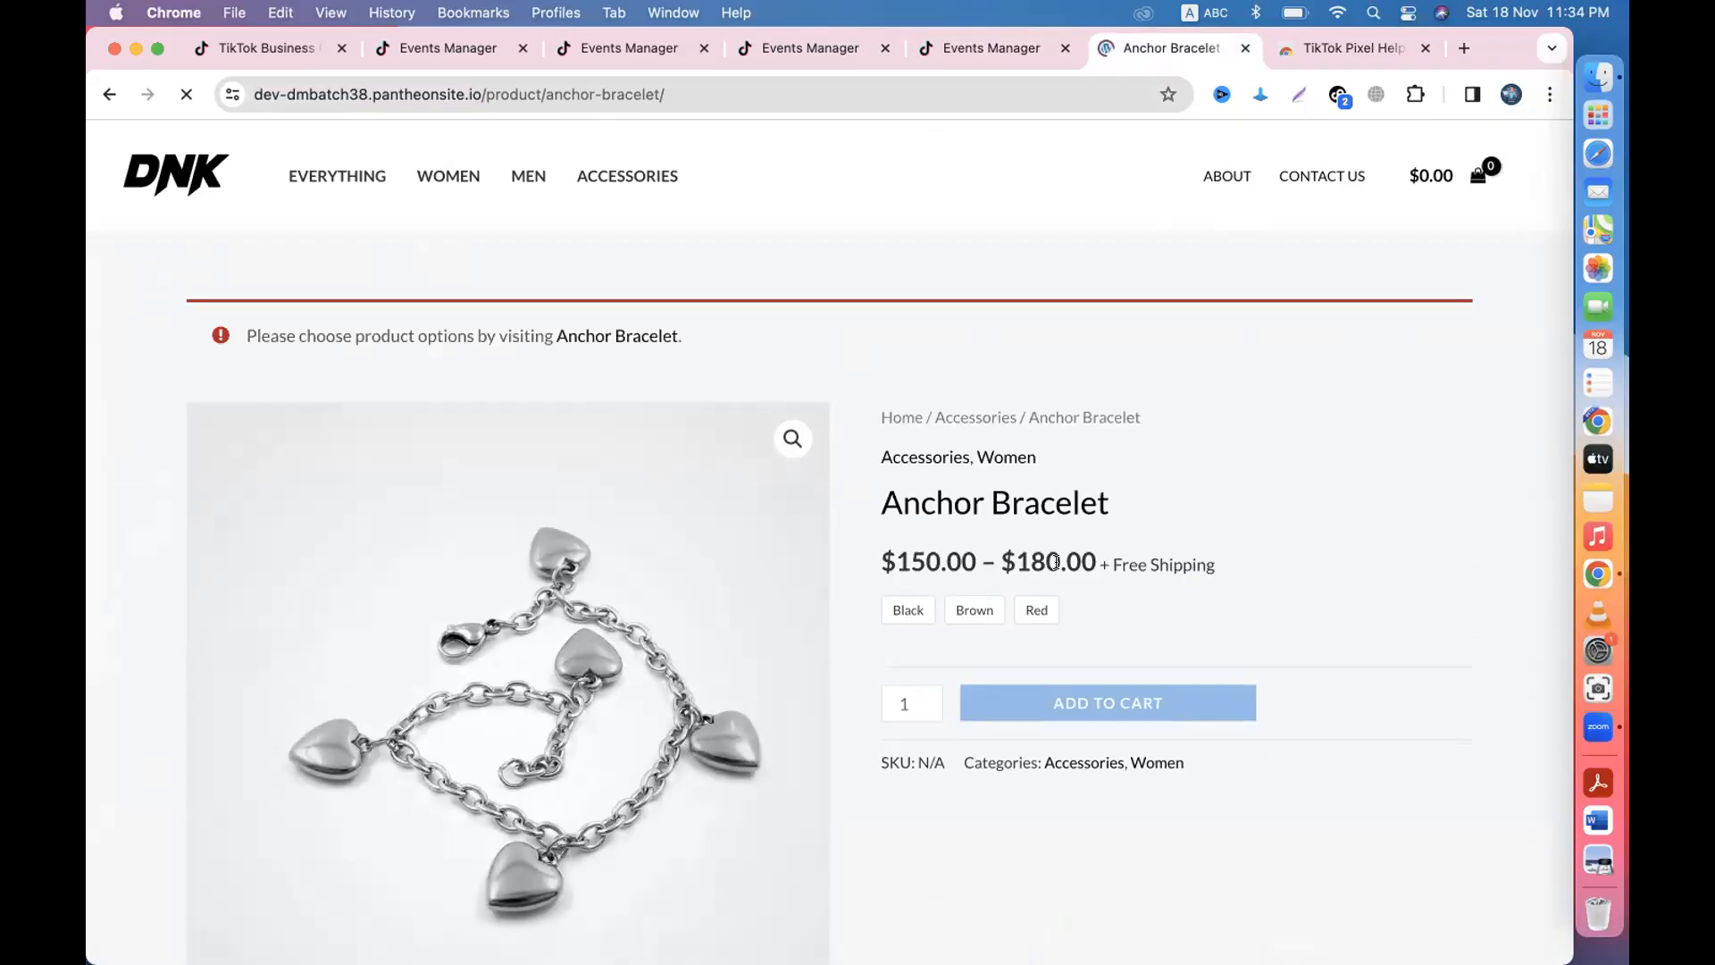
scroll(1055, 562, "down", 2)
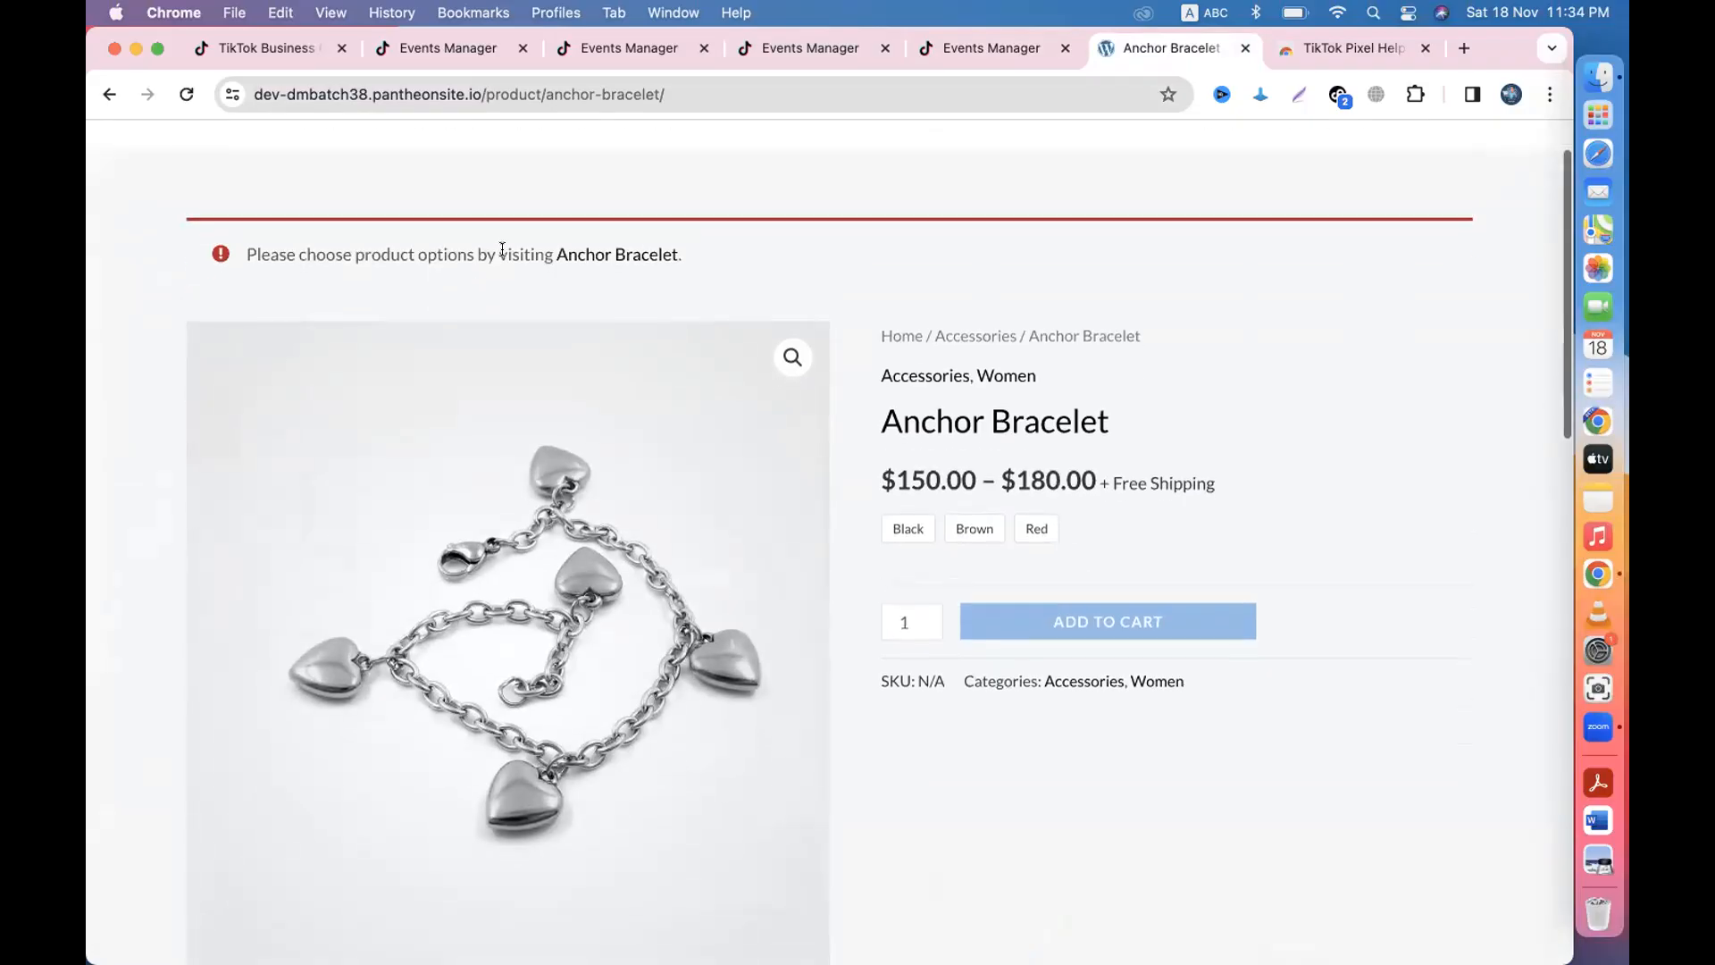
left_click(109, 94)
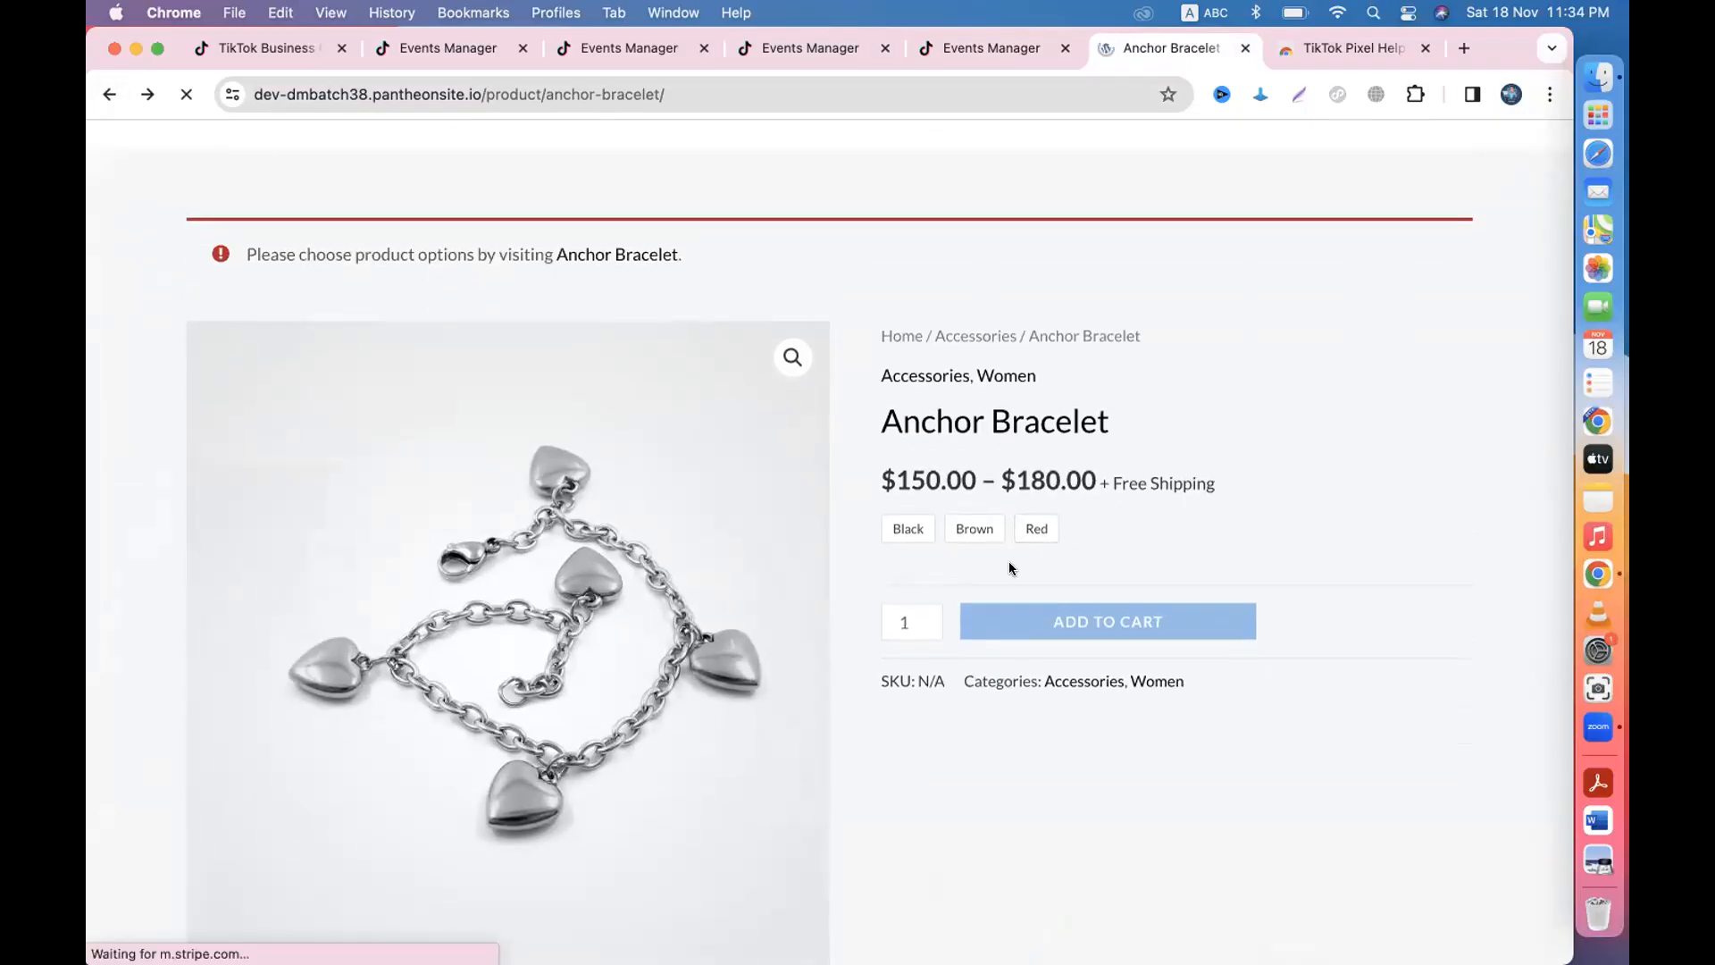
scroll(1009, 568, "down", 5)
scroll(1009, 568, "down", 10)
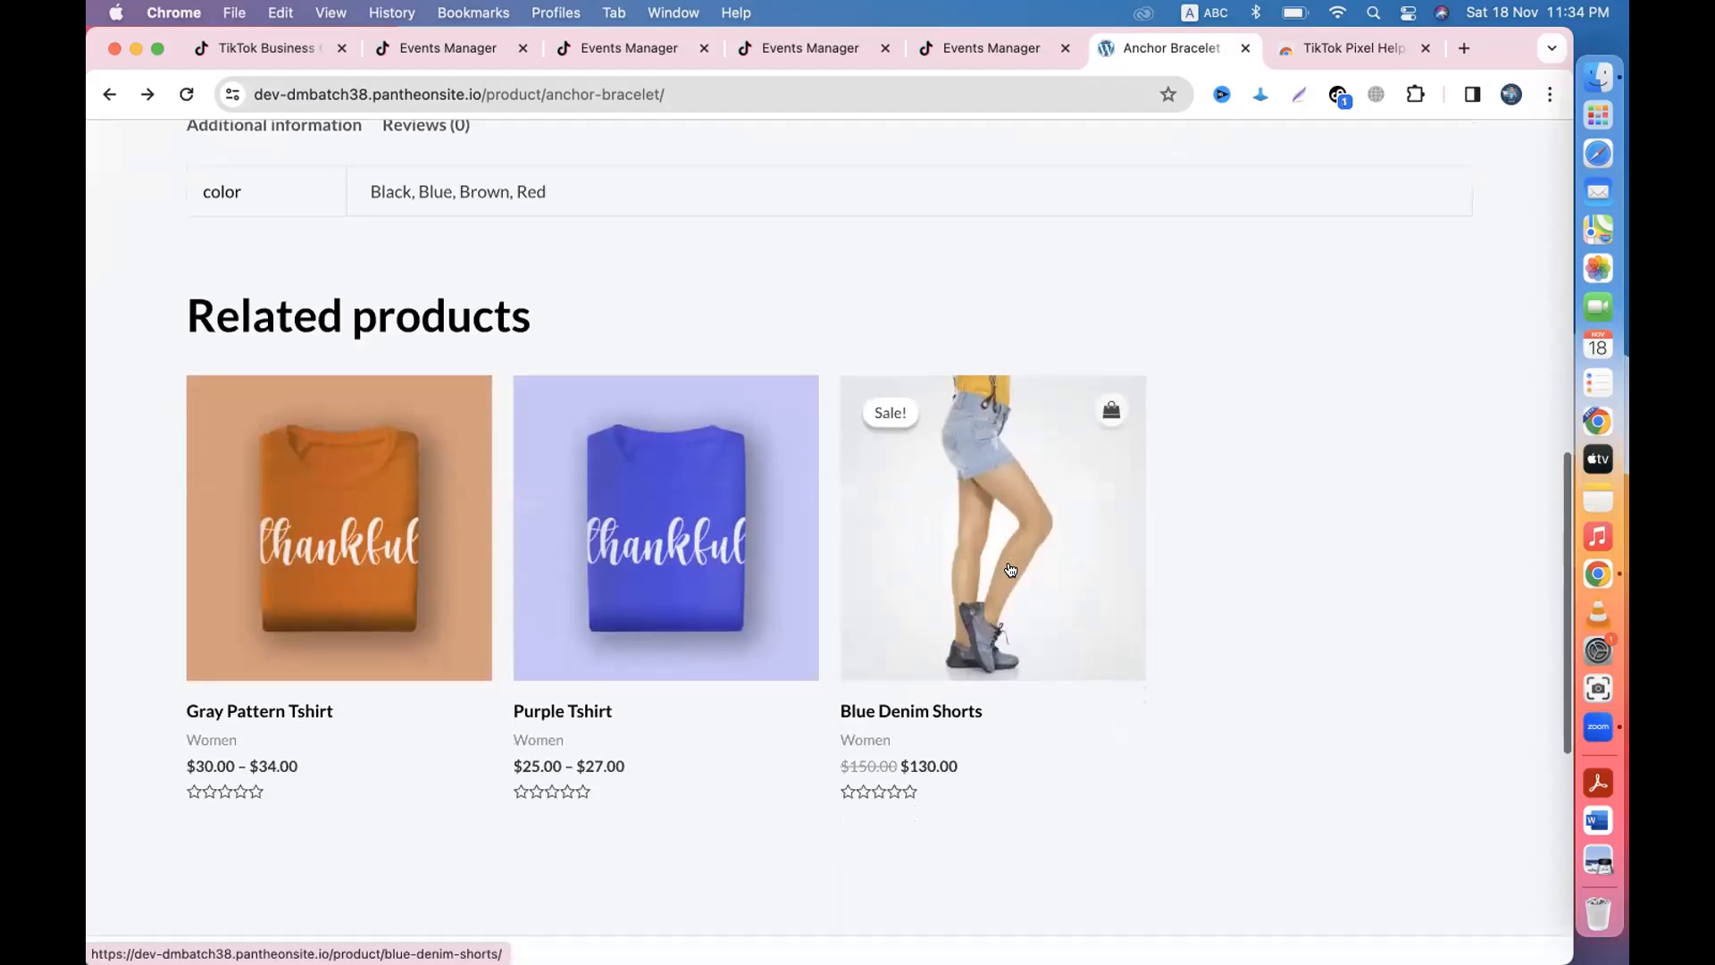
left_click(656, 575)
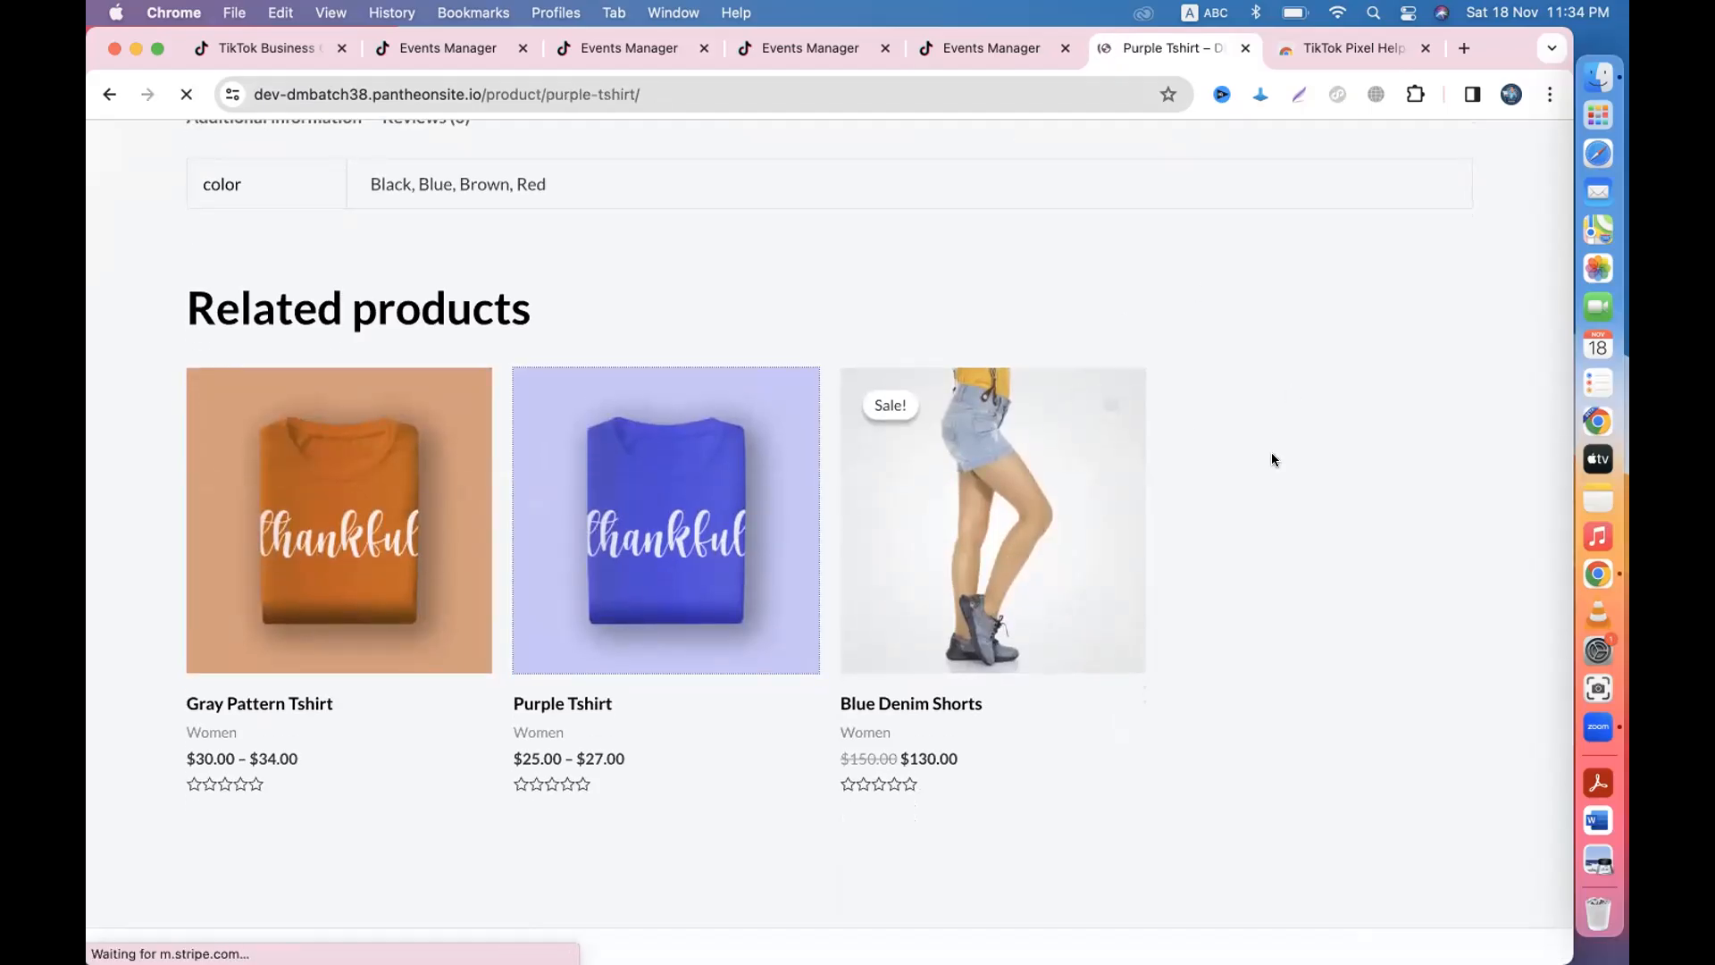
scroll(1260, 454, "down", 3)
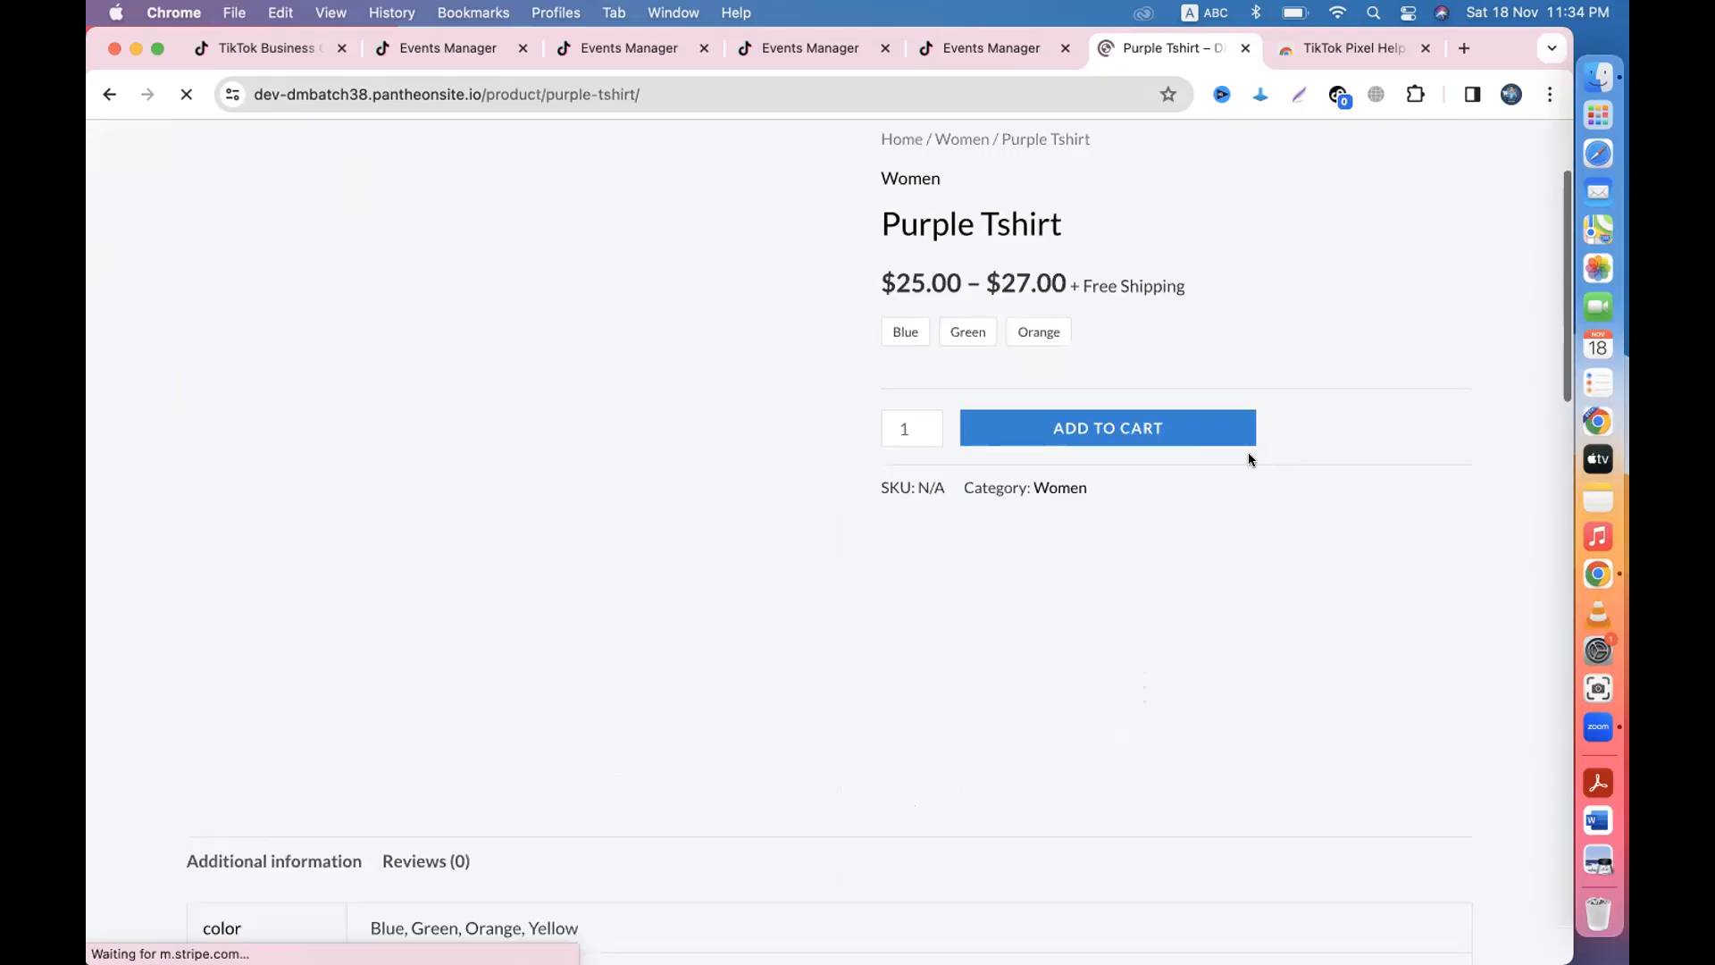
left_click(1108, 430)
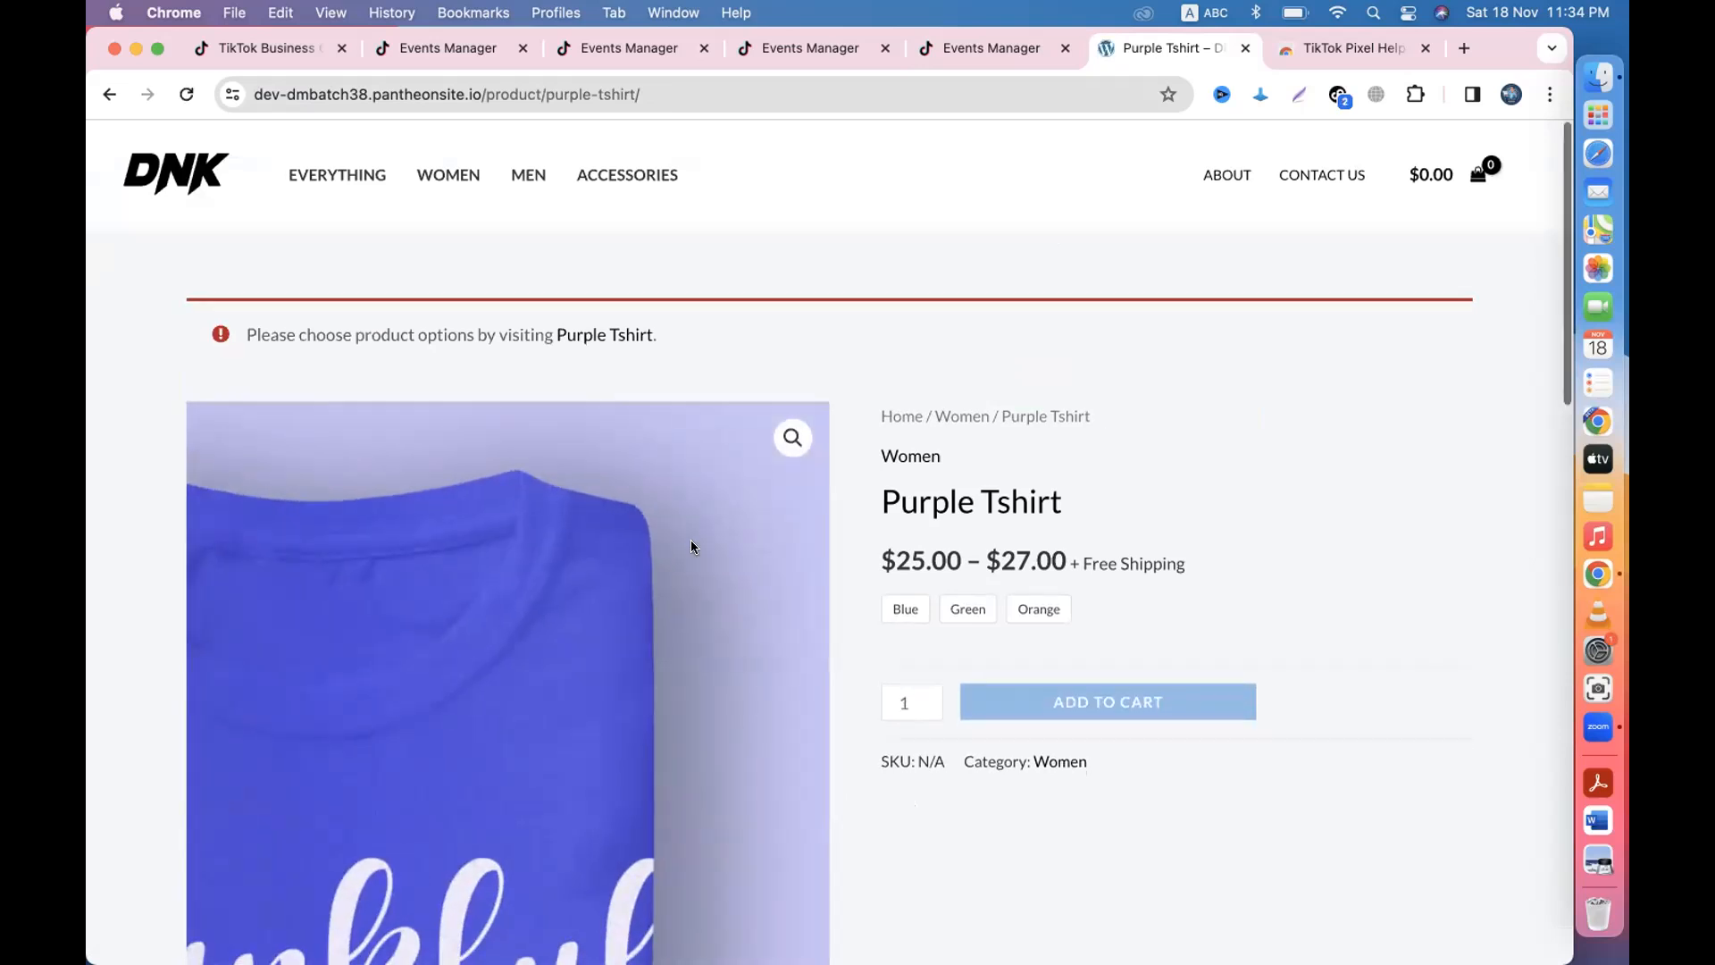
Try adding DNK Black Shoes, then open Blue Denim Jeans from Related products instead
scroll(690, 540, "down", 15)
left_click(988, 543)
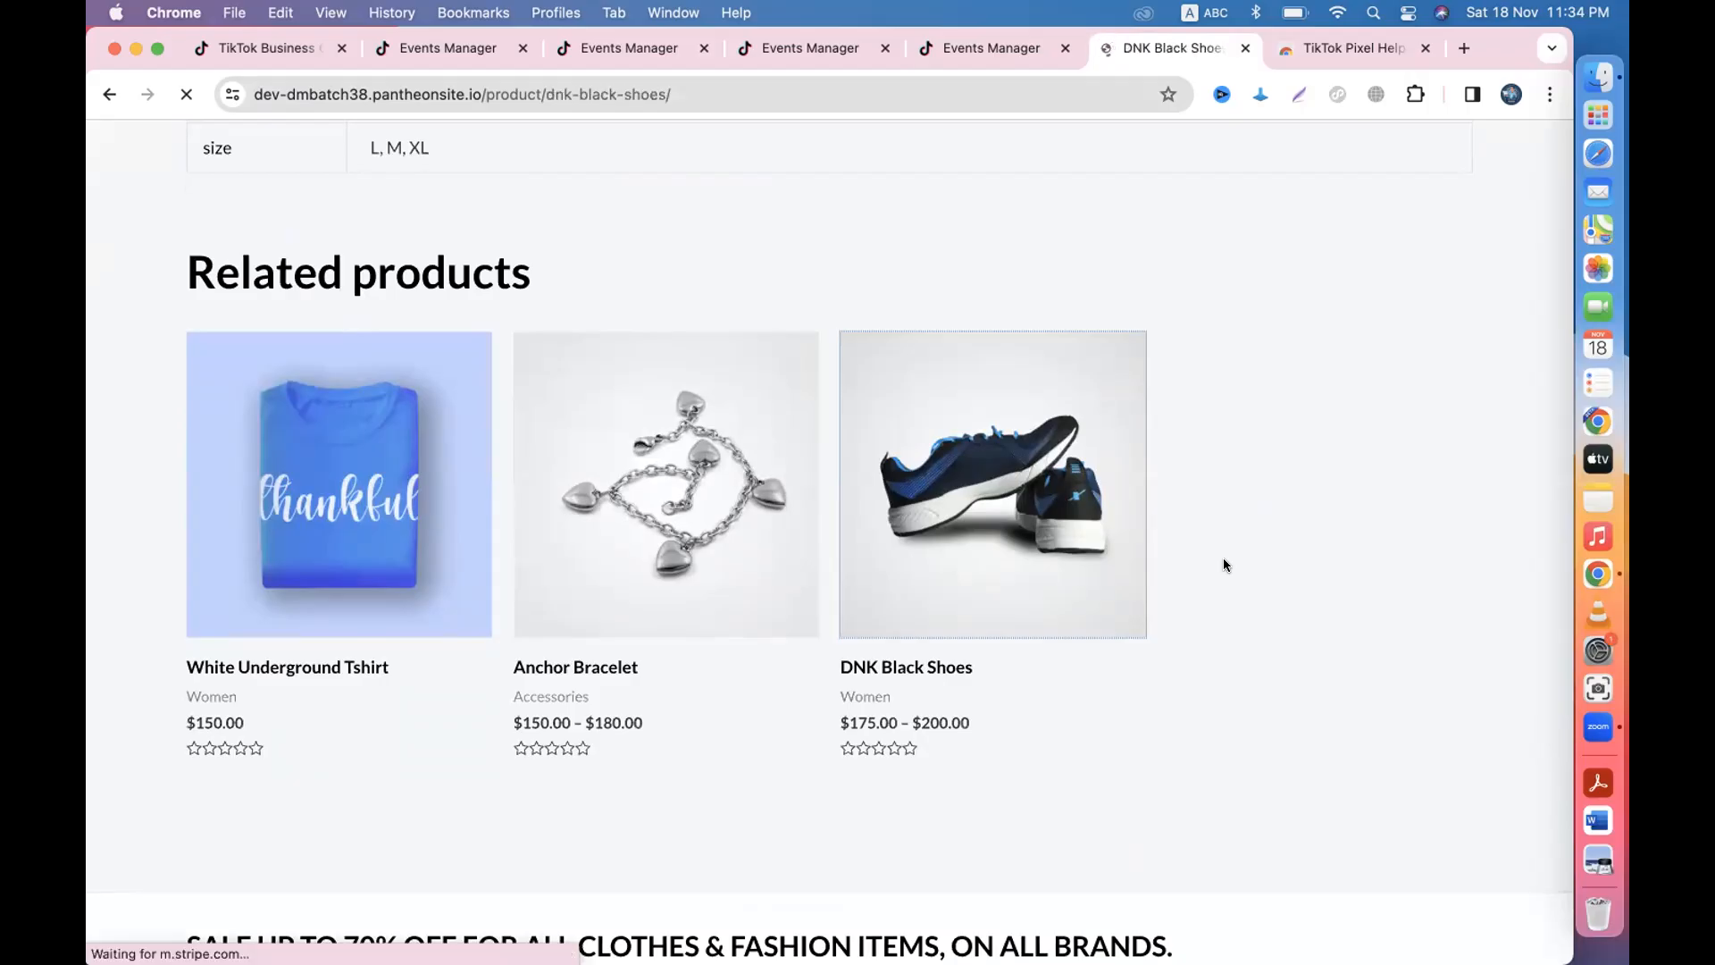
left_click(1095, 605)
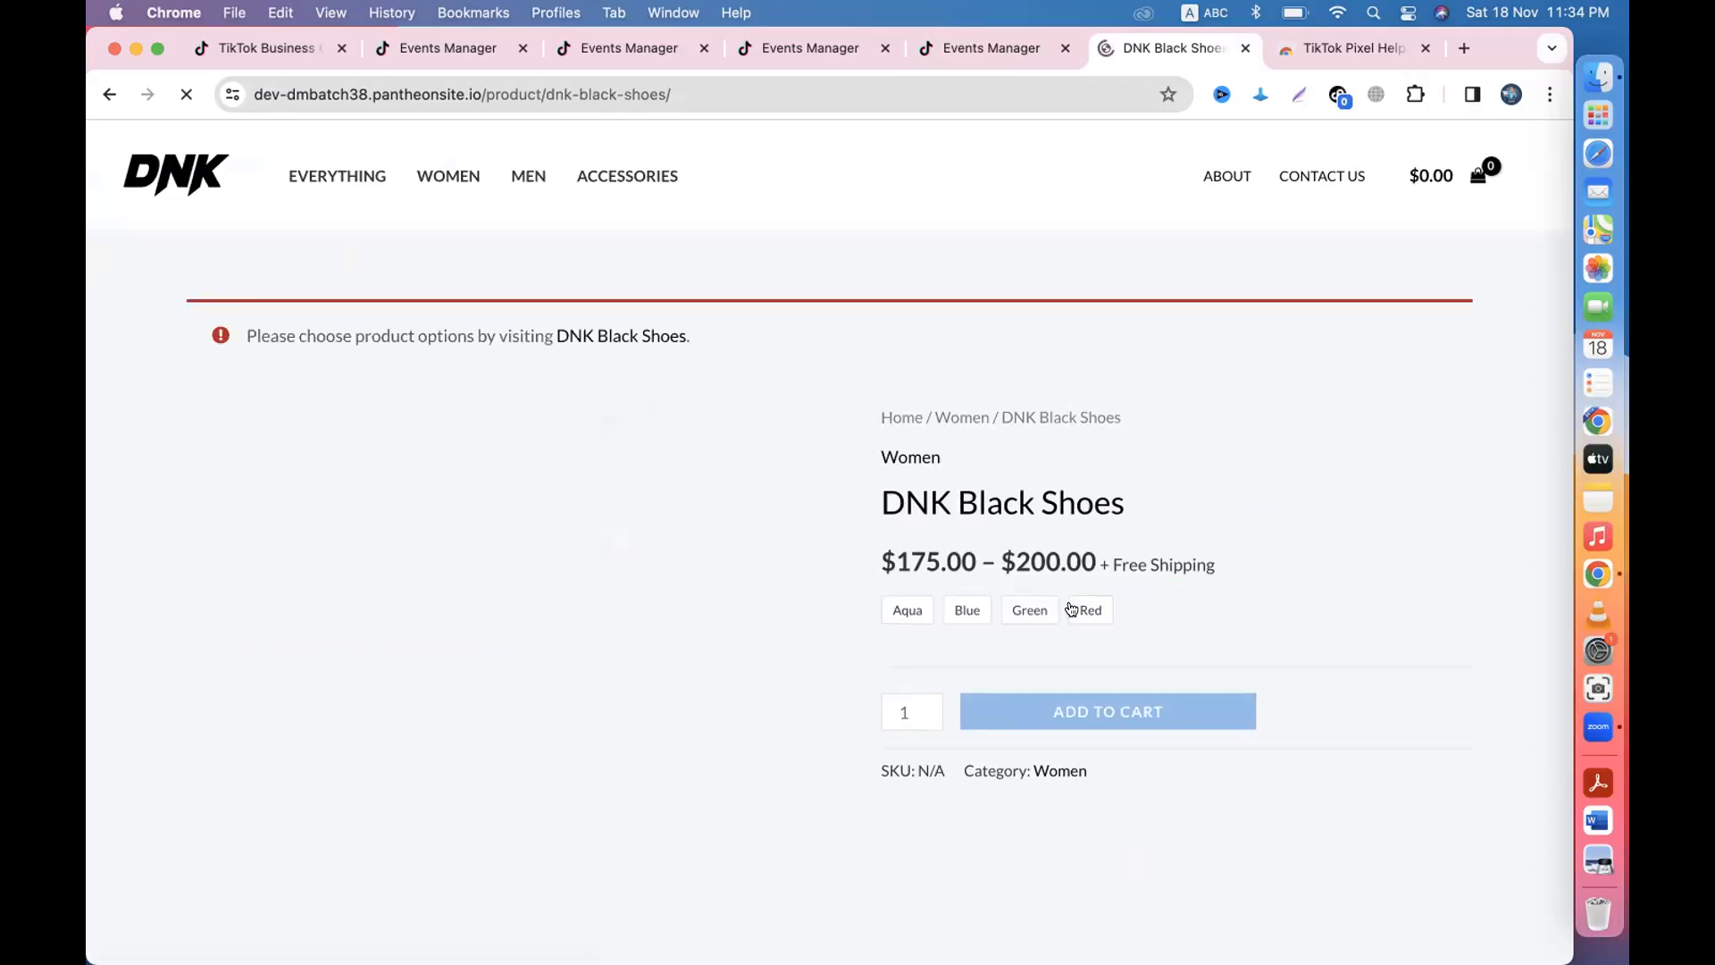
scroll(647, 602, "down", 10)
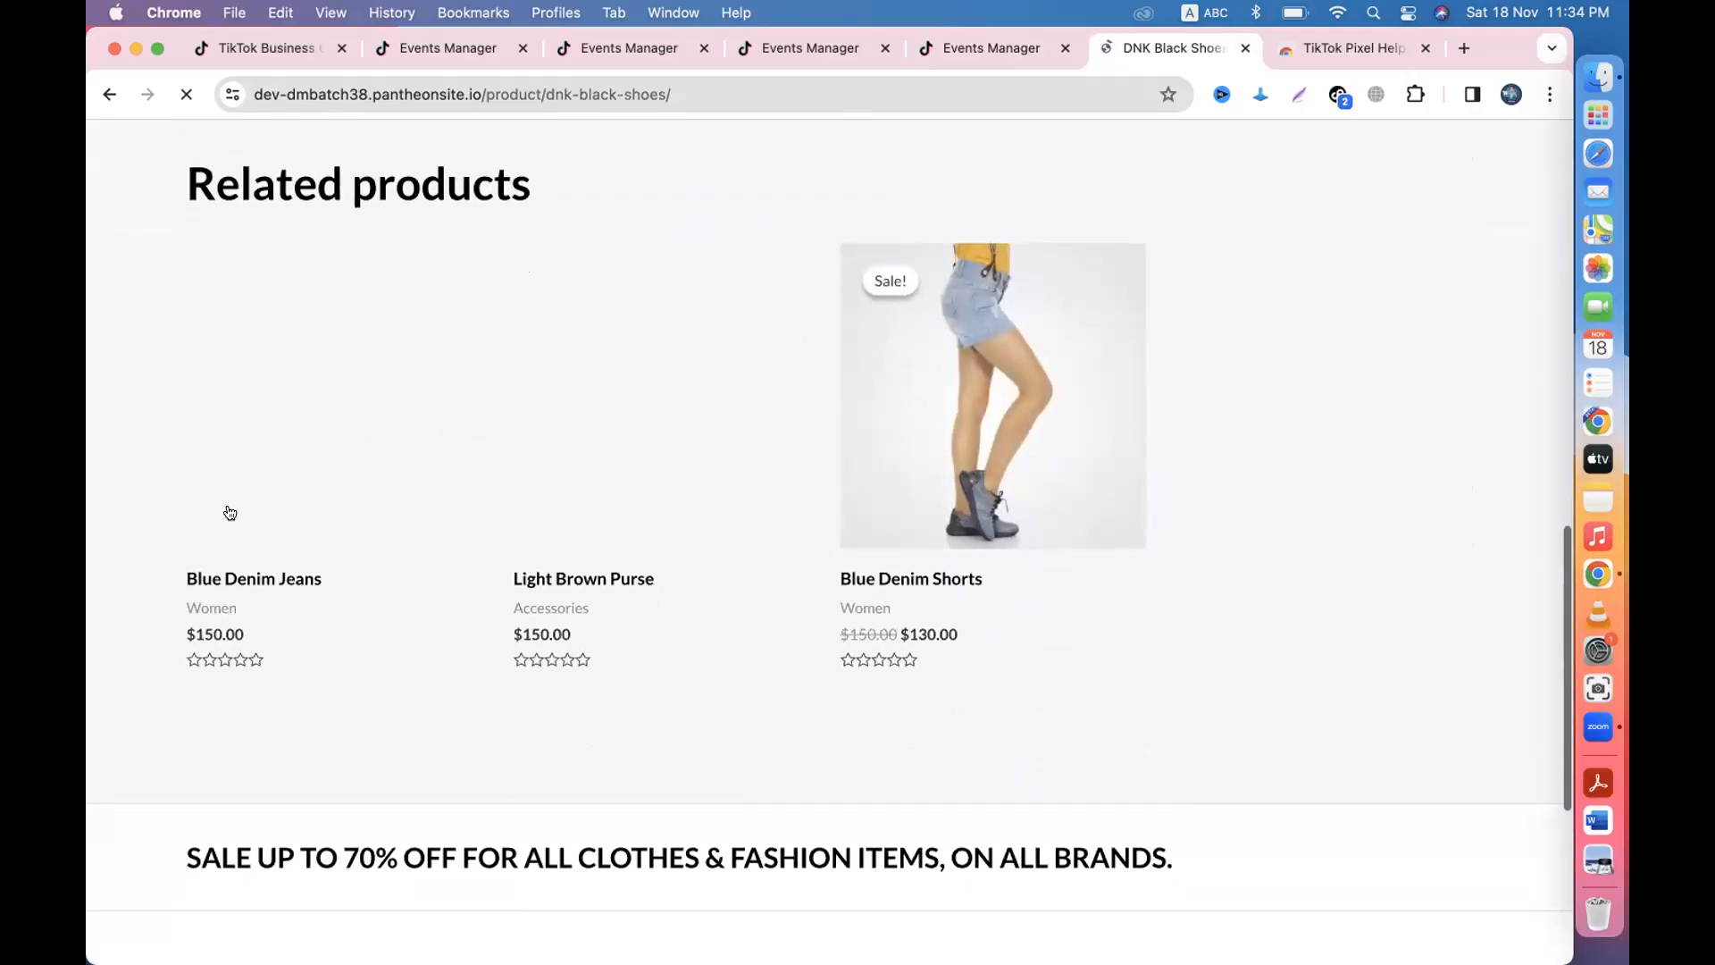
left_click(260, 539)
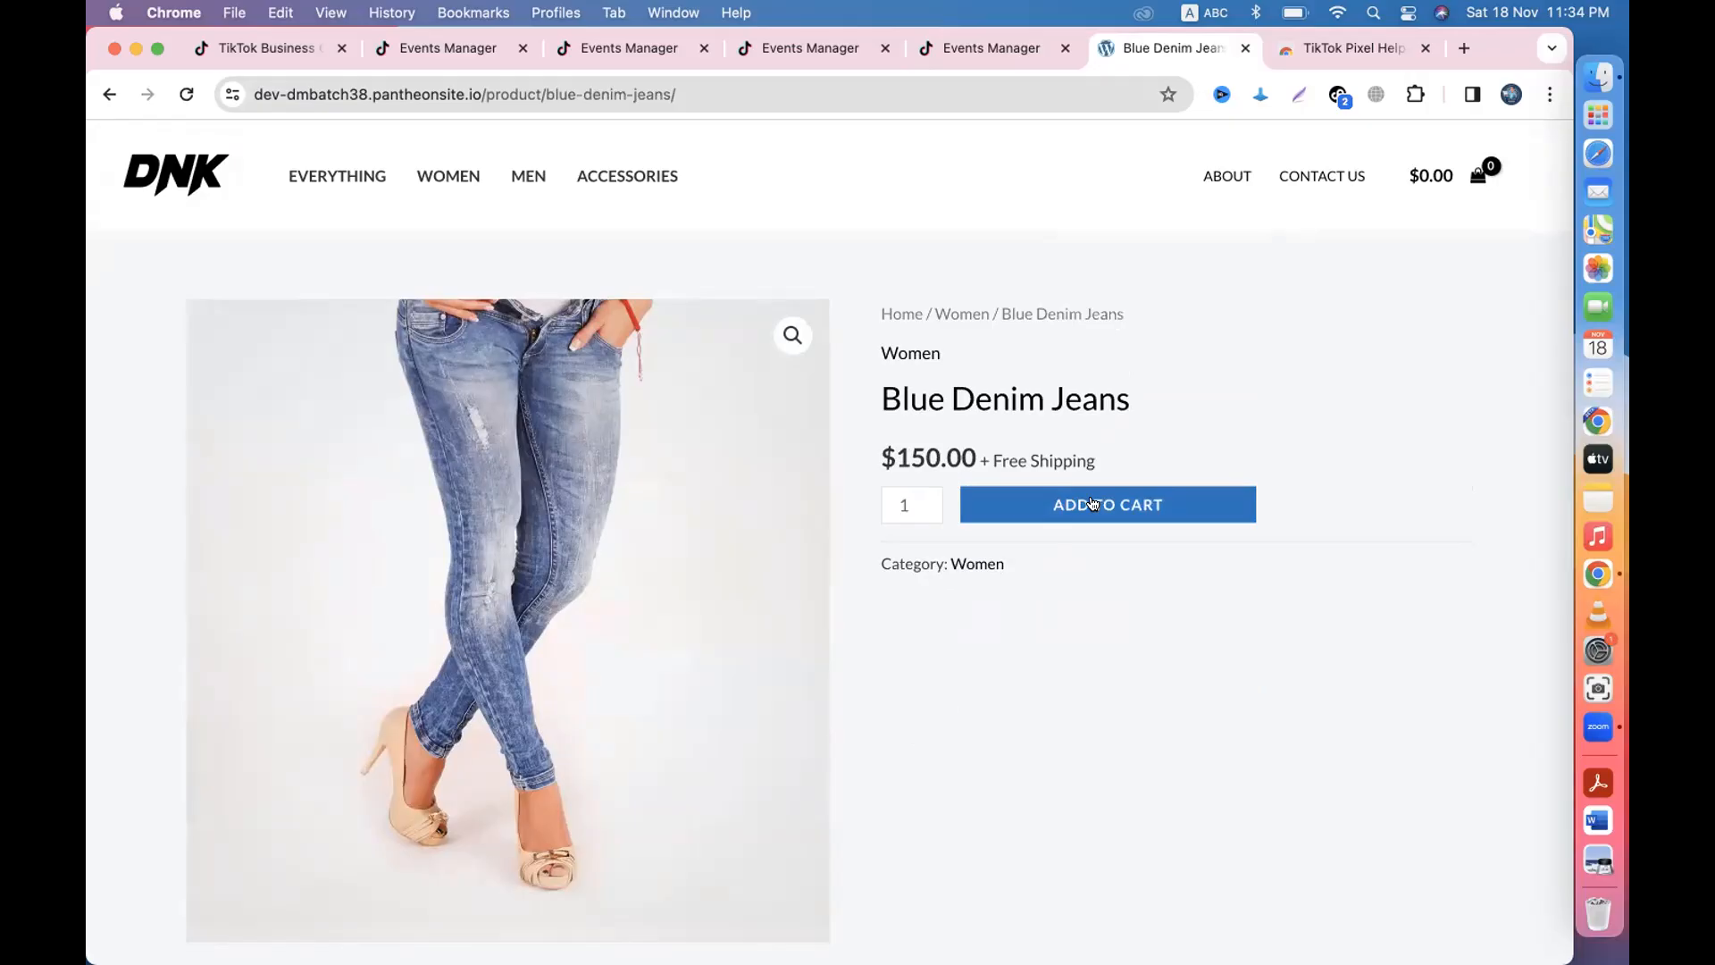
Add Blue Denim Jeans ($150.00) to the cart, open the cart page and copy its URL
left_click(1078, 504)
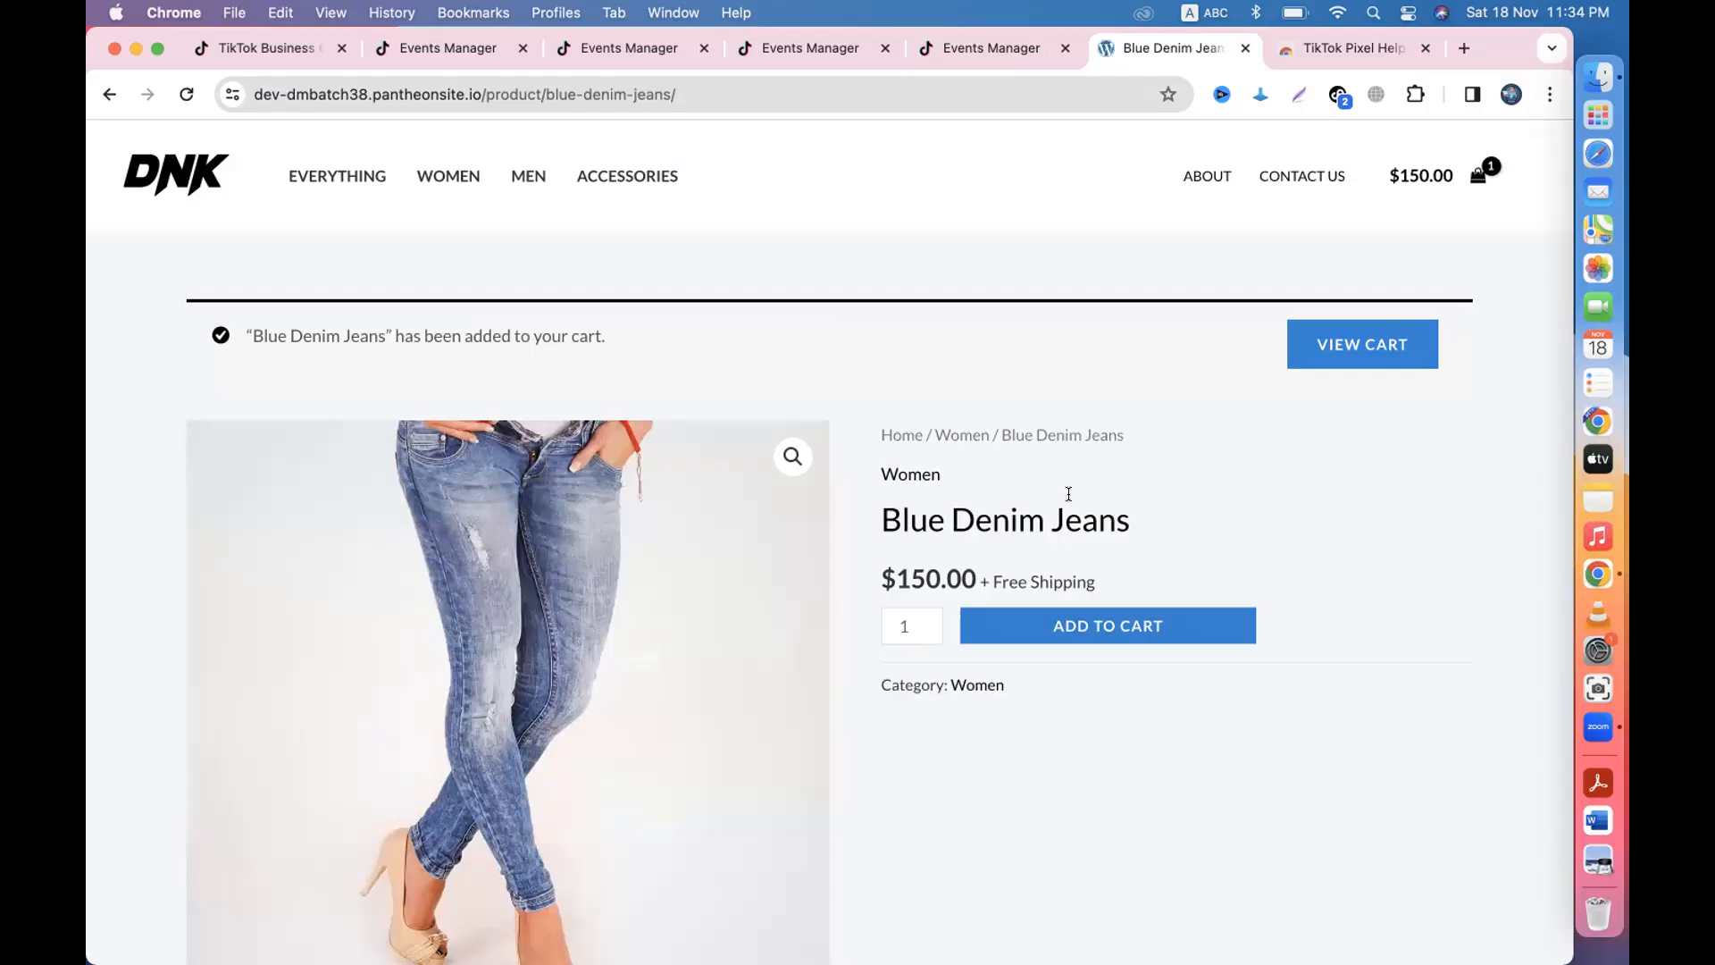
left_click(1334, 348)
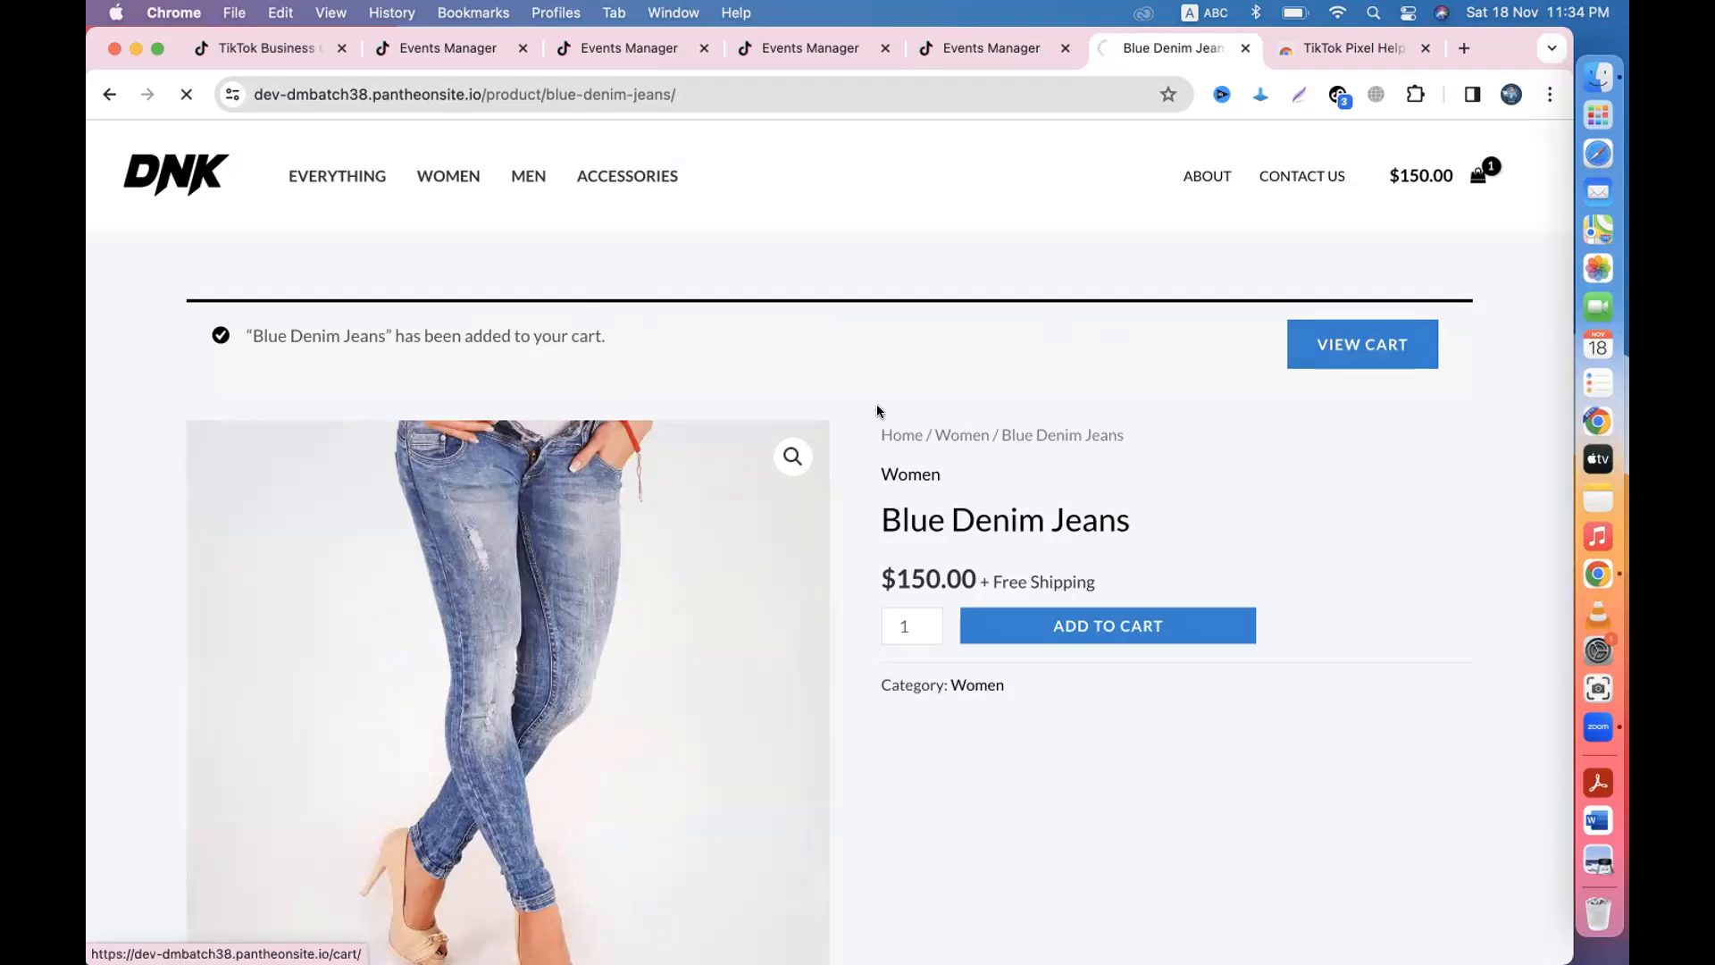
left_click(527, 93)
key("super+c")
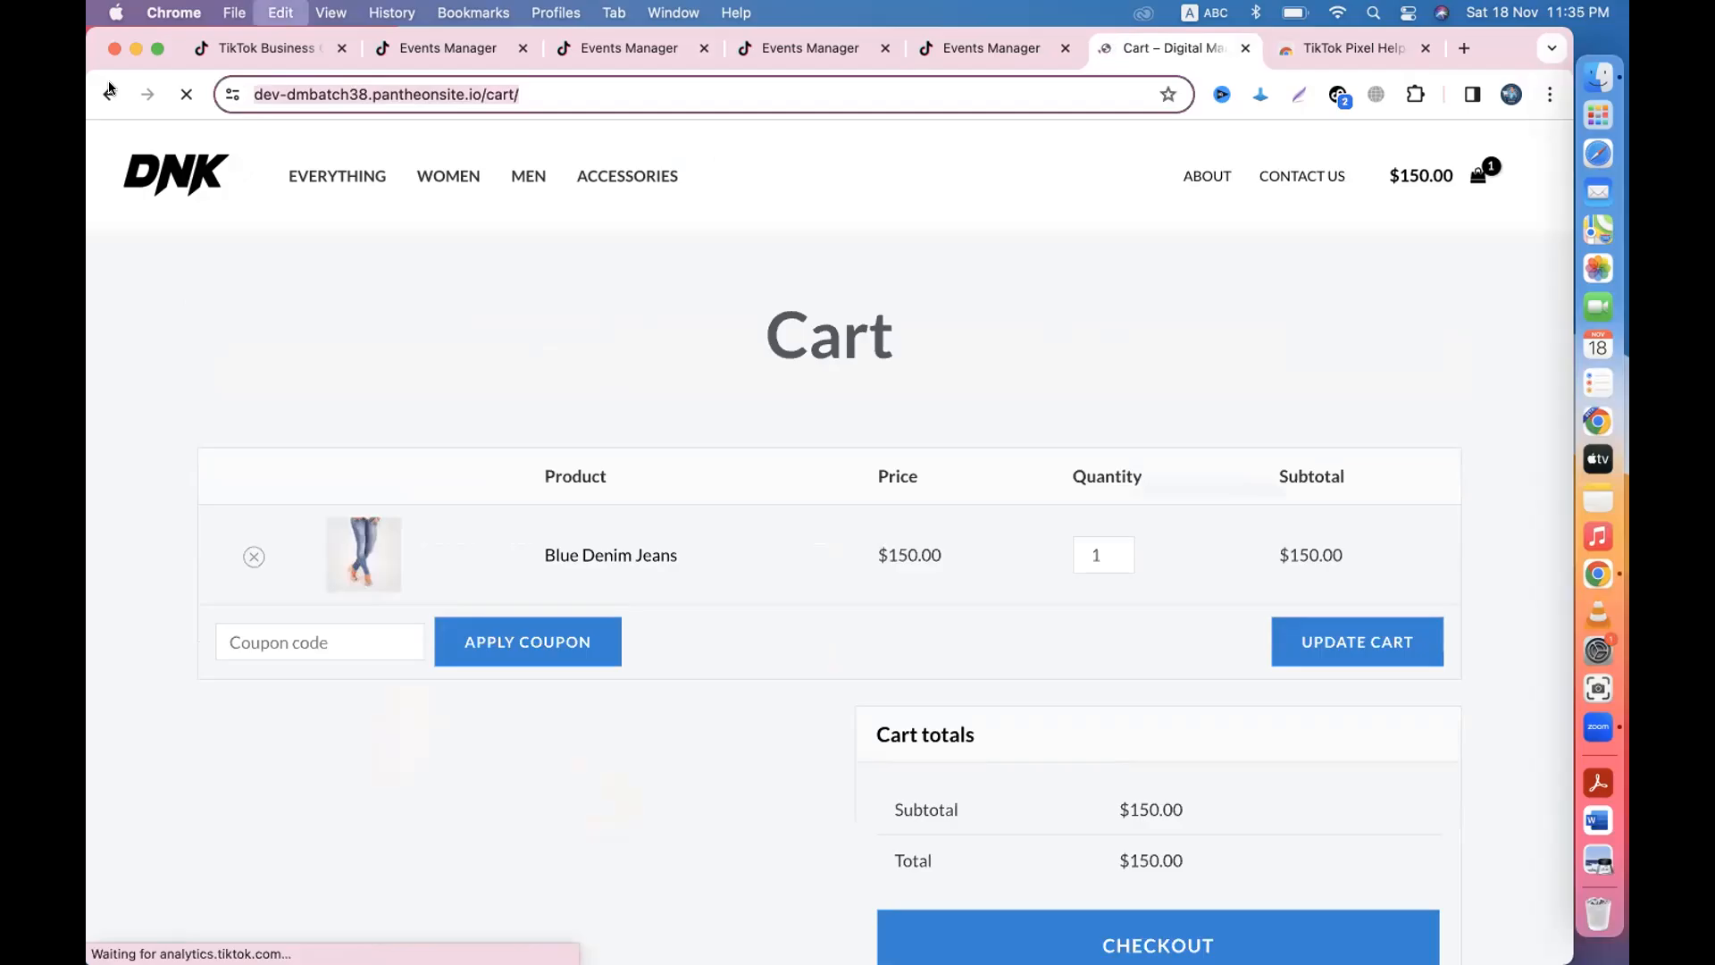
scroll(1065, 599, "down", 3)
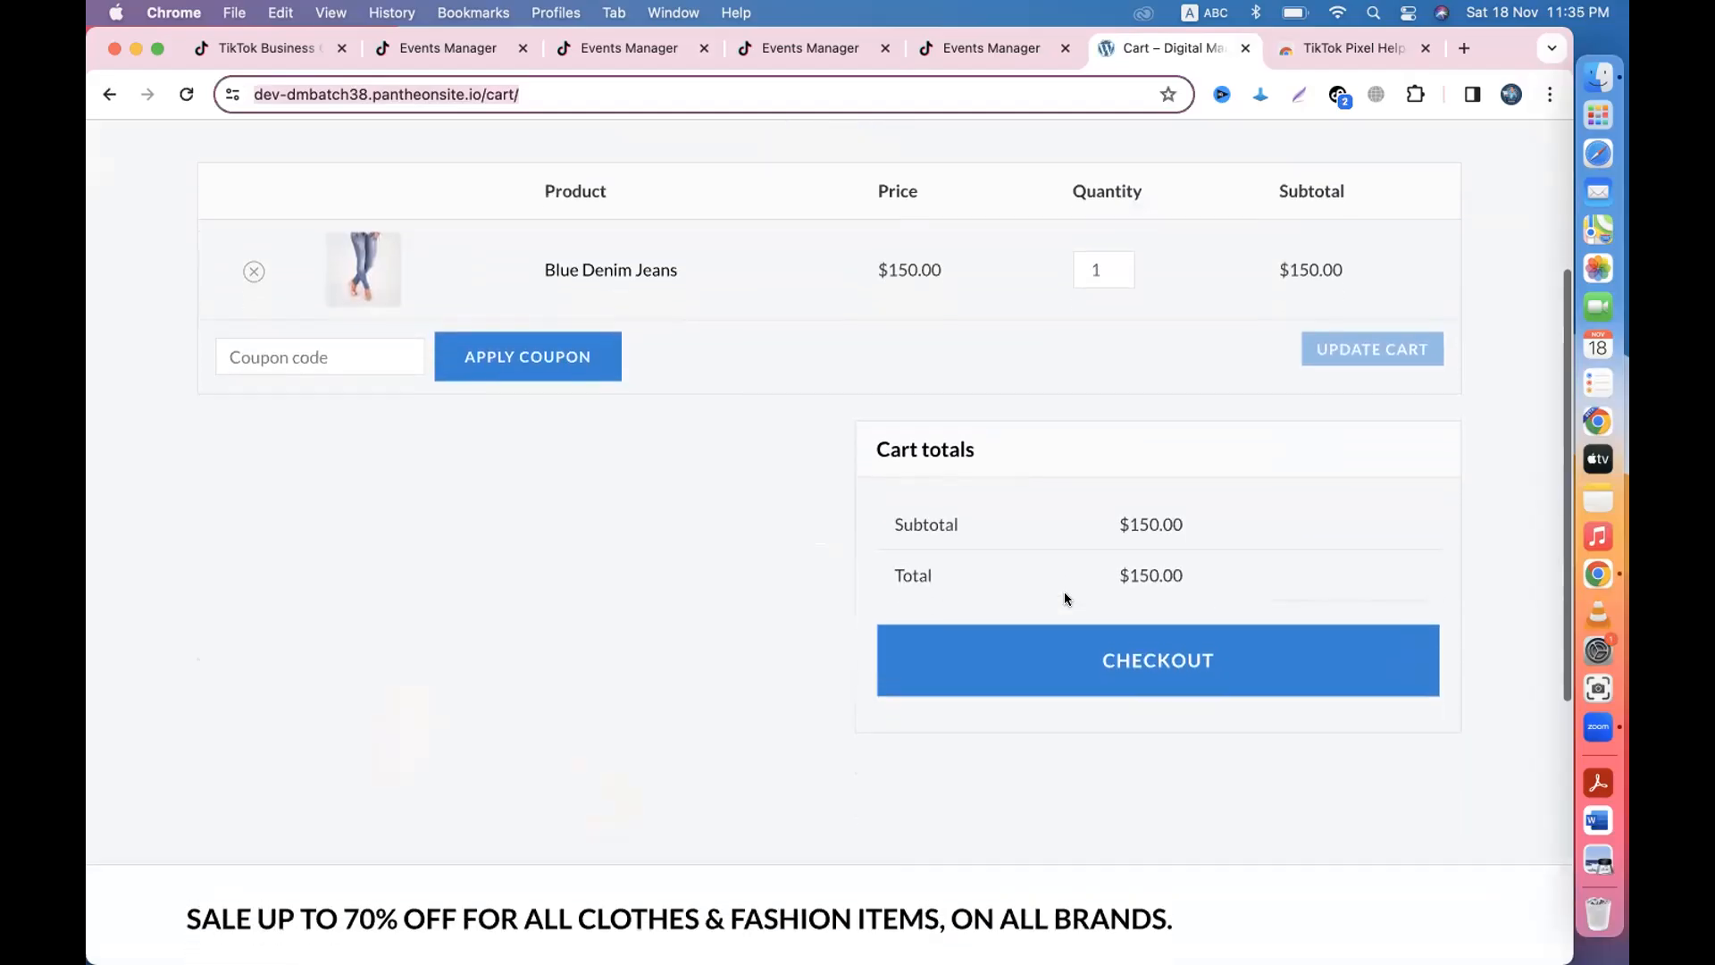
scroll(812, 670, "up", 3)
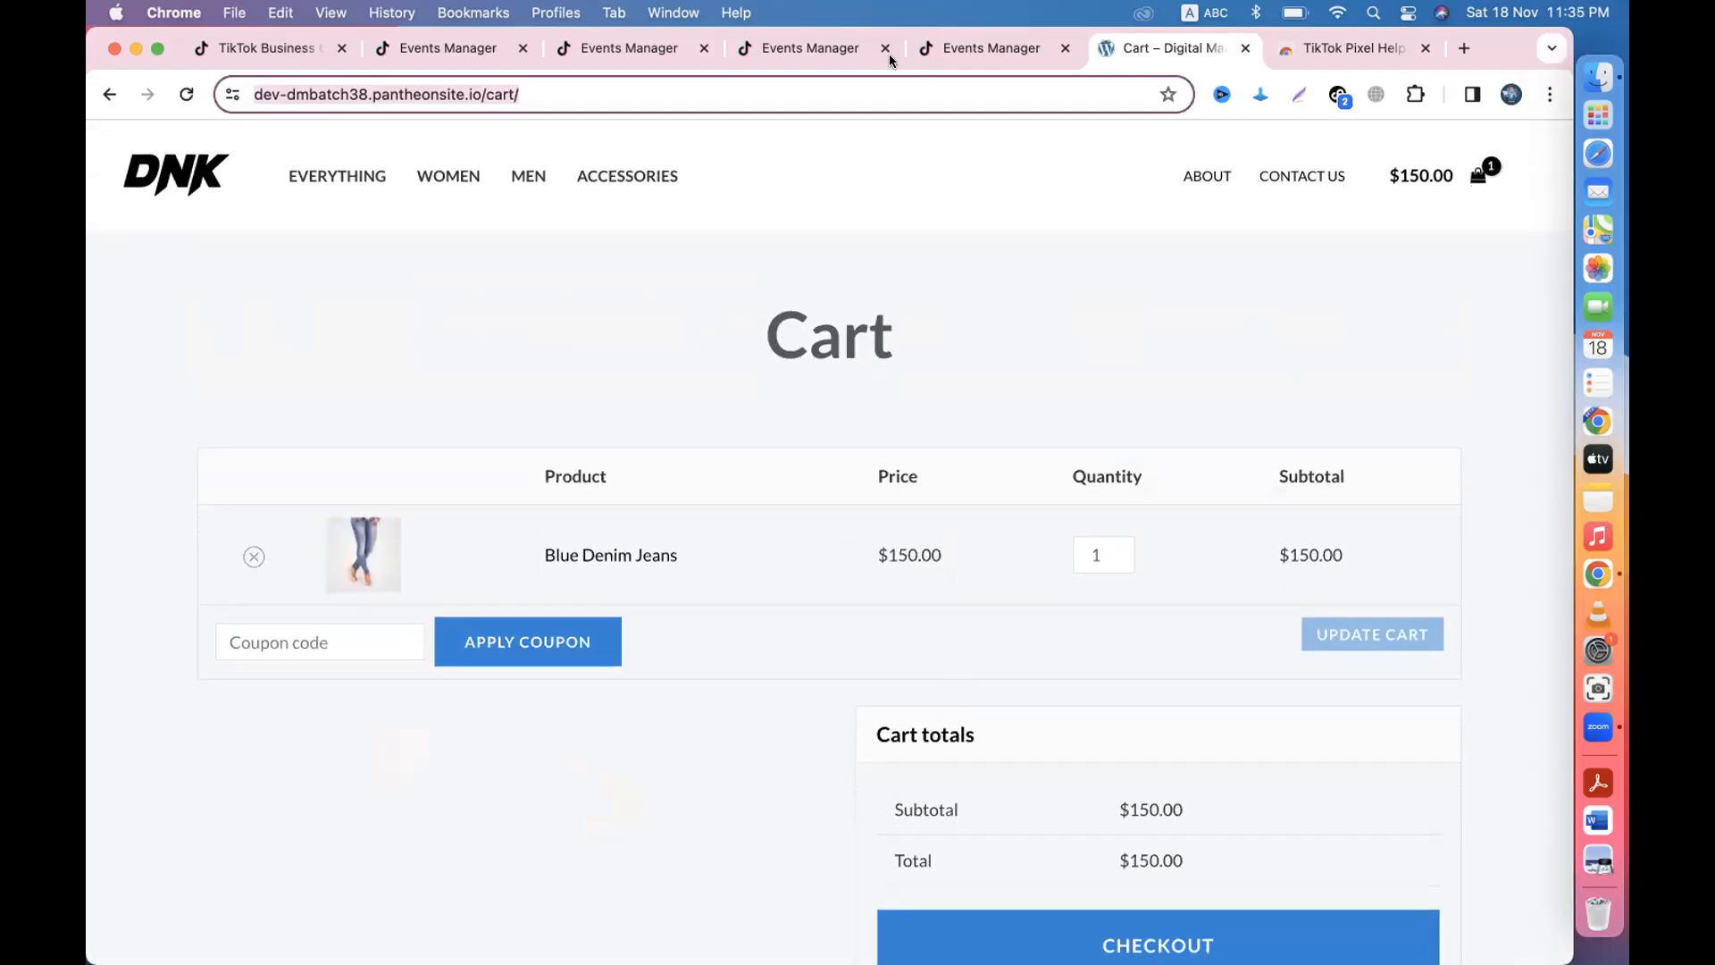
left_click(947, 48)
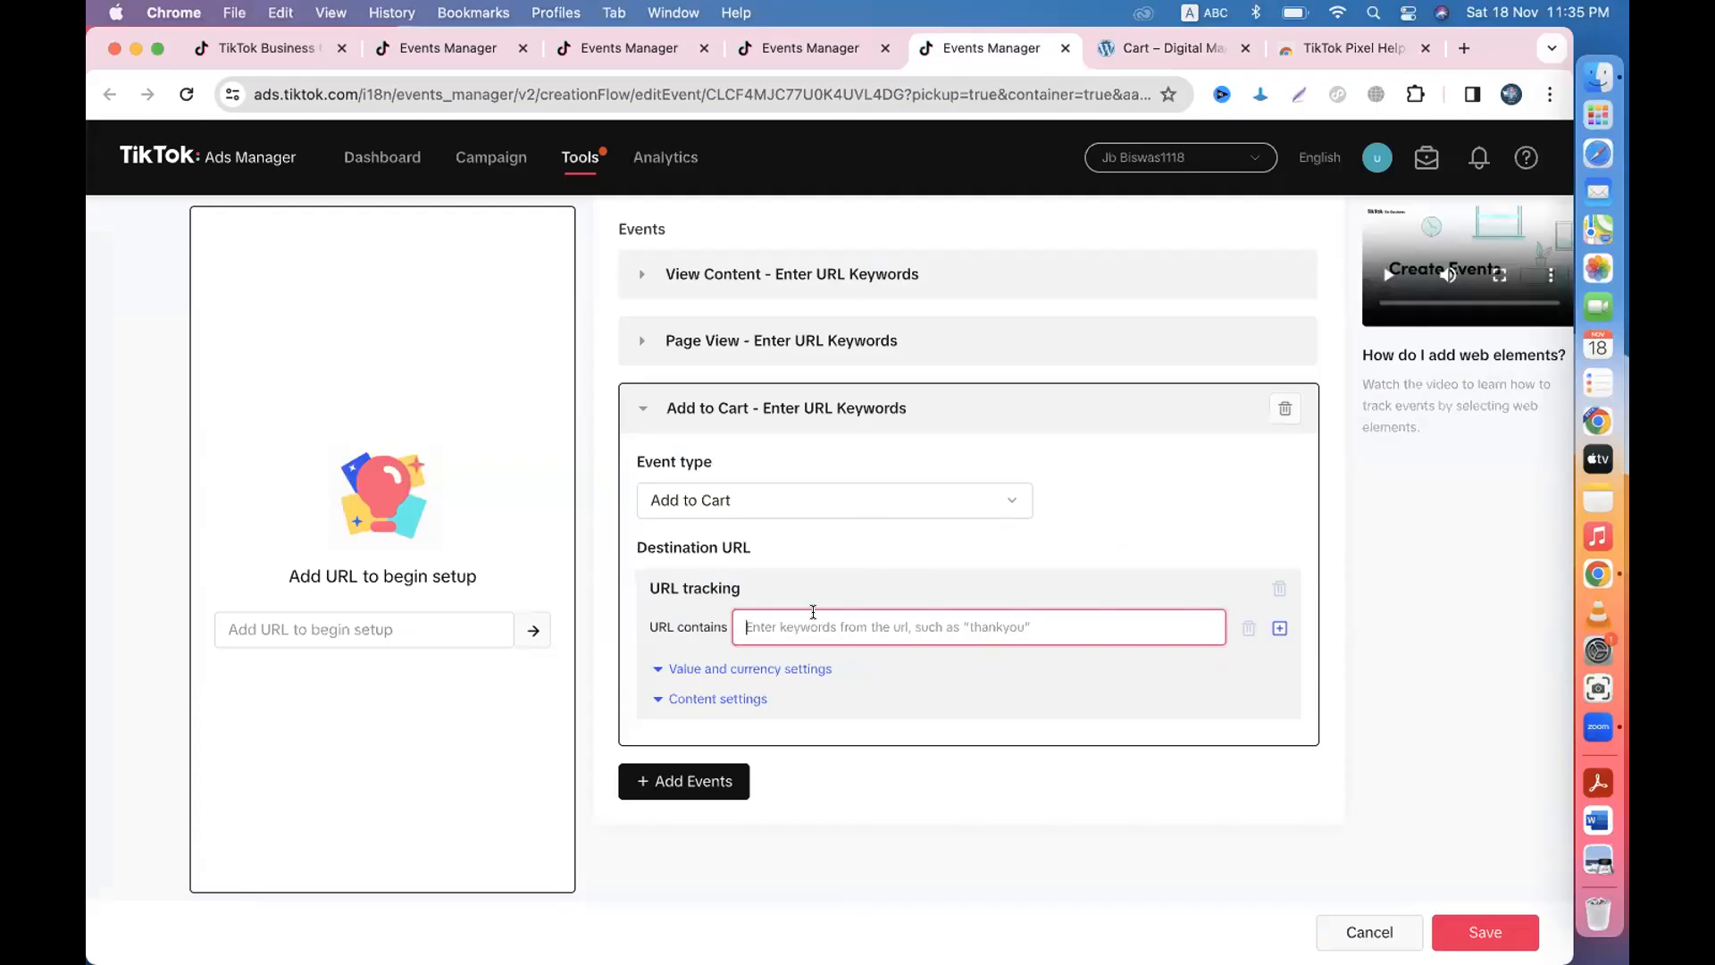
Paste the cart URL as Add to Cart's keyword and add an Initiate Checkout event
key("super+v")
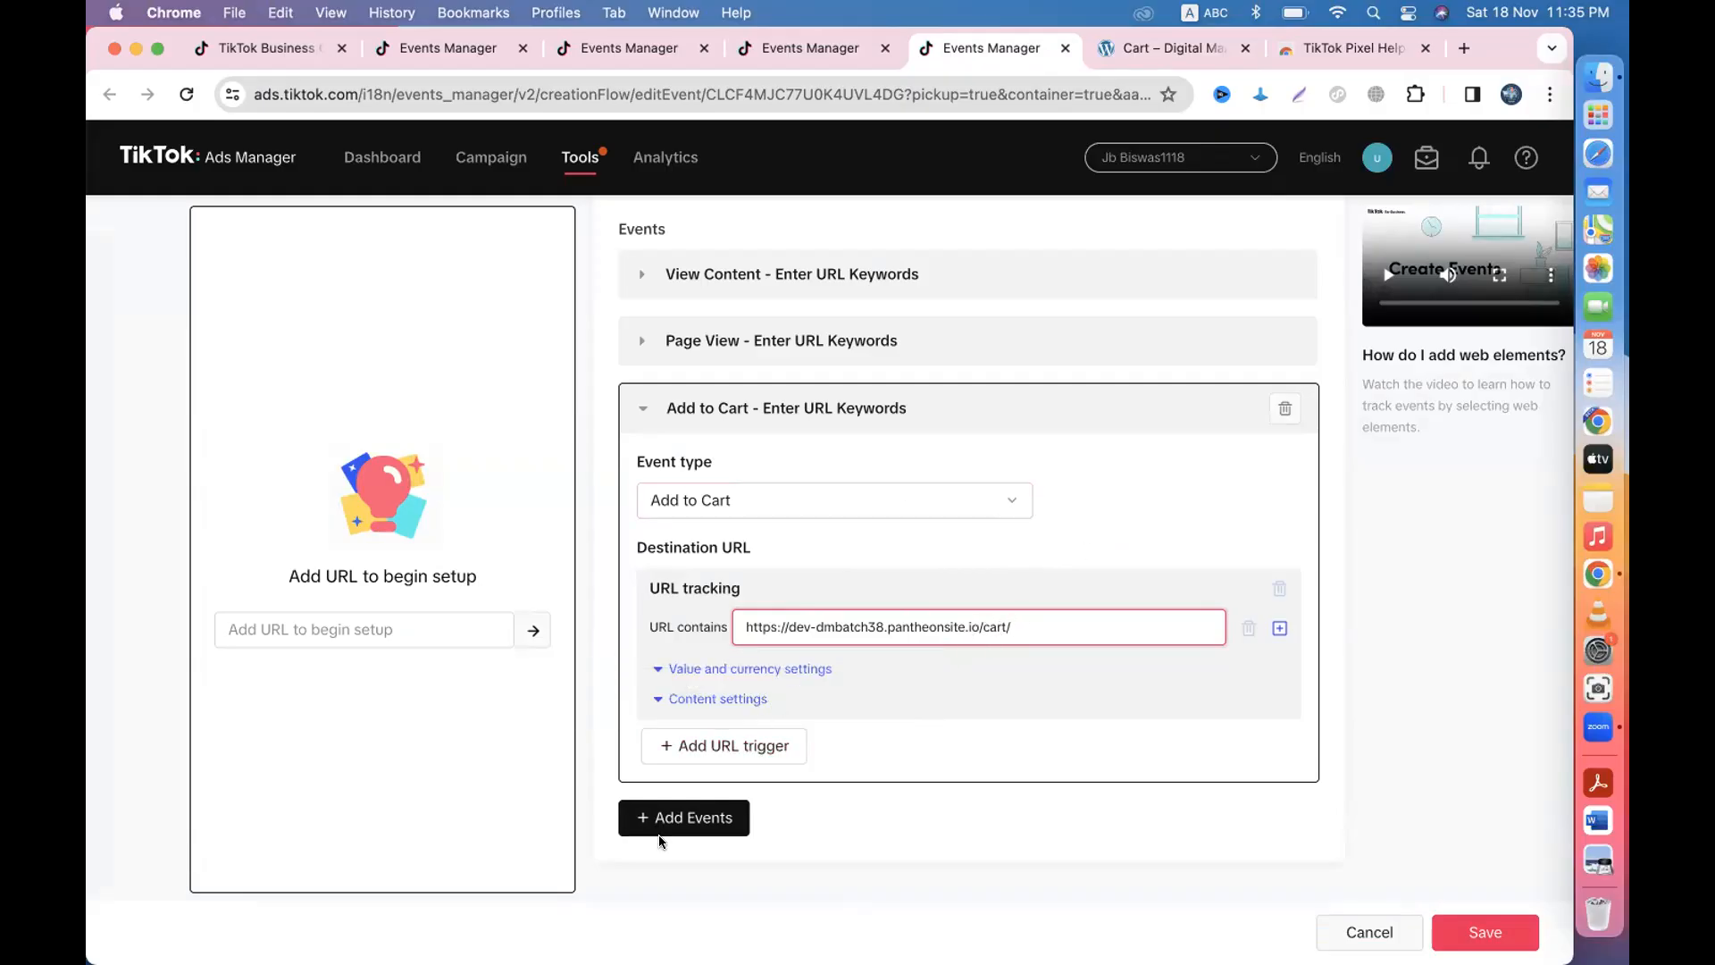
left_click(685, 817)
left_click(818, 571)
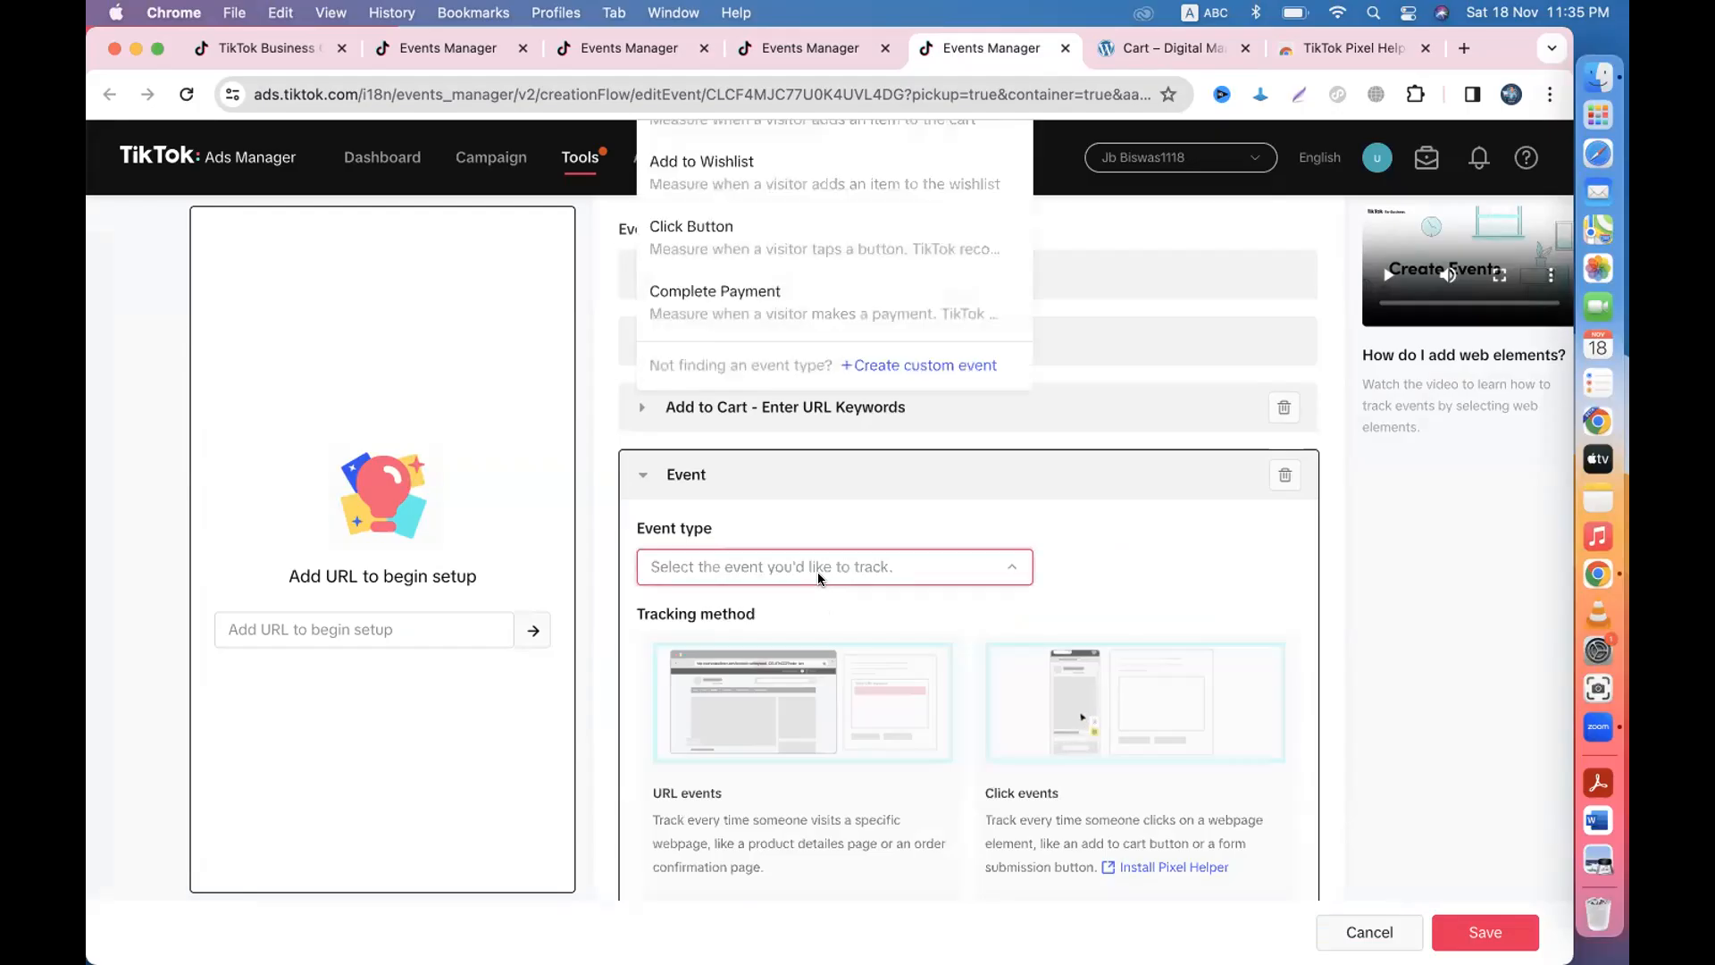
scroll(755, 306, "up", 2)
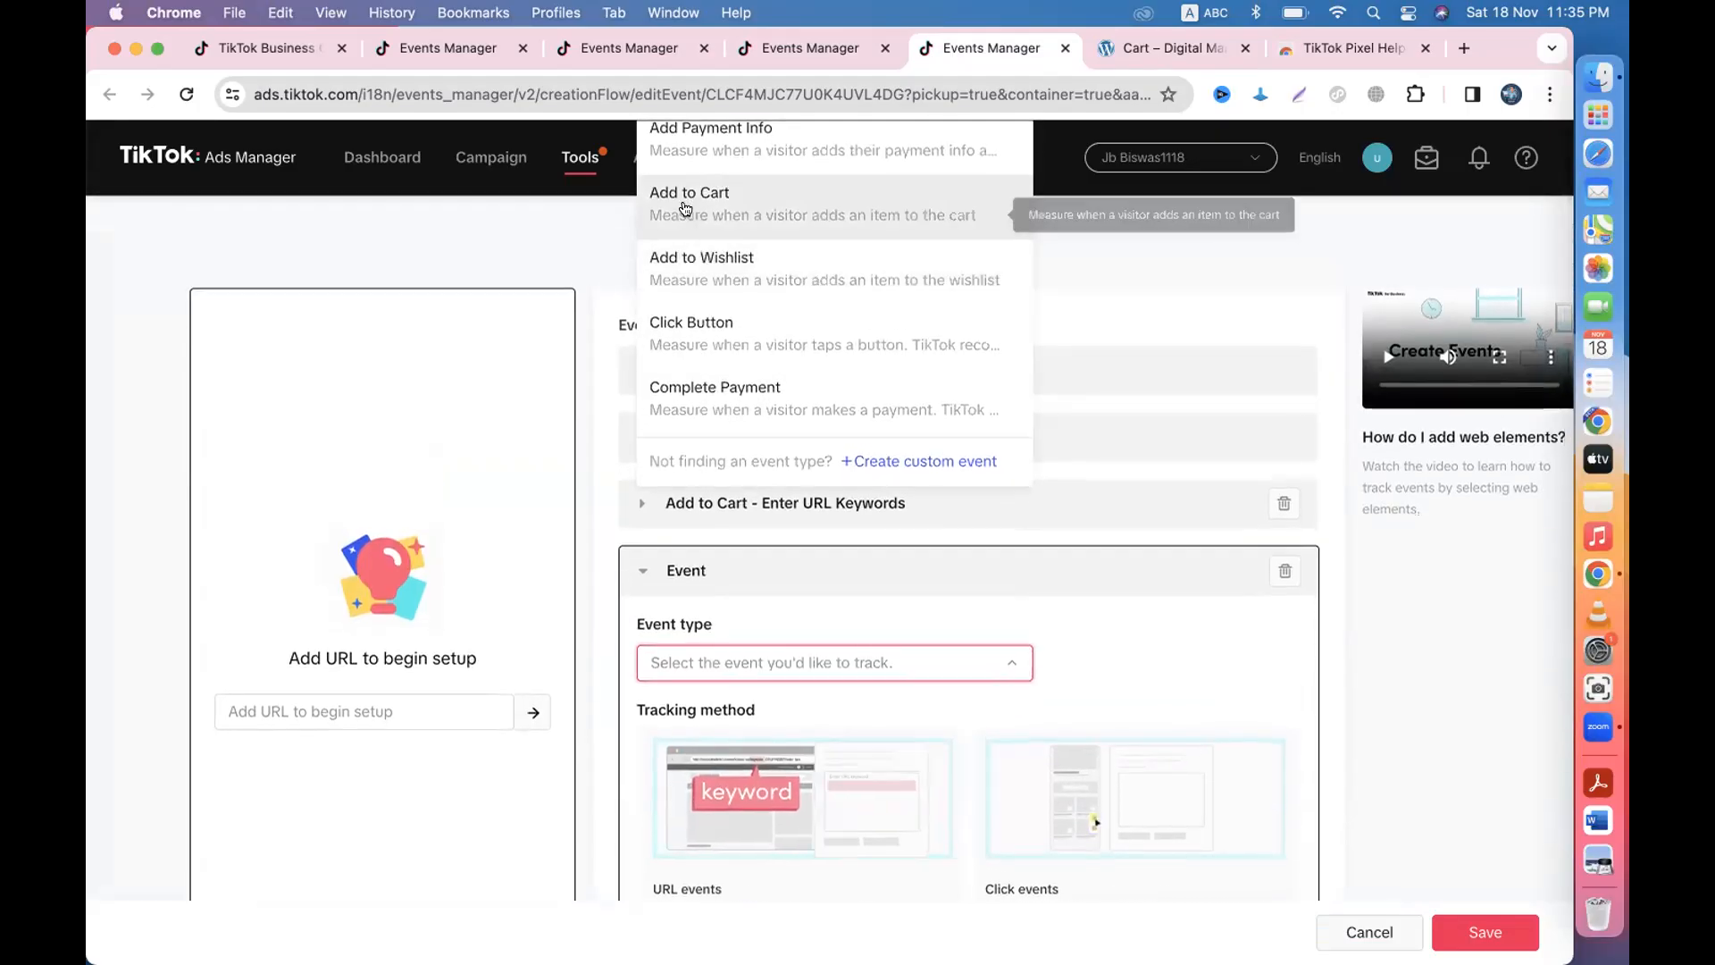
scroll(755, 326, "down", 5)
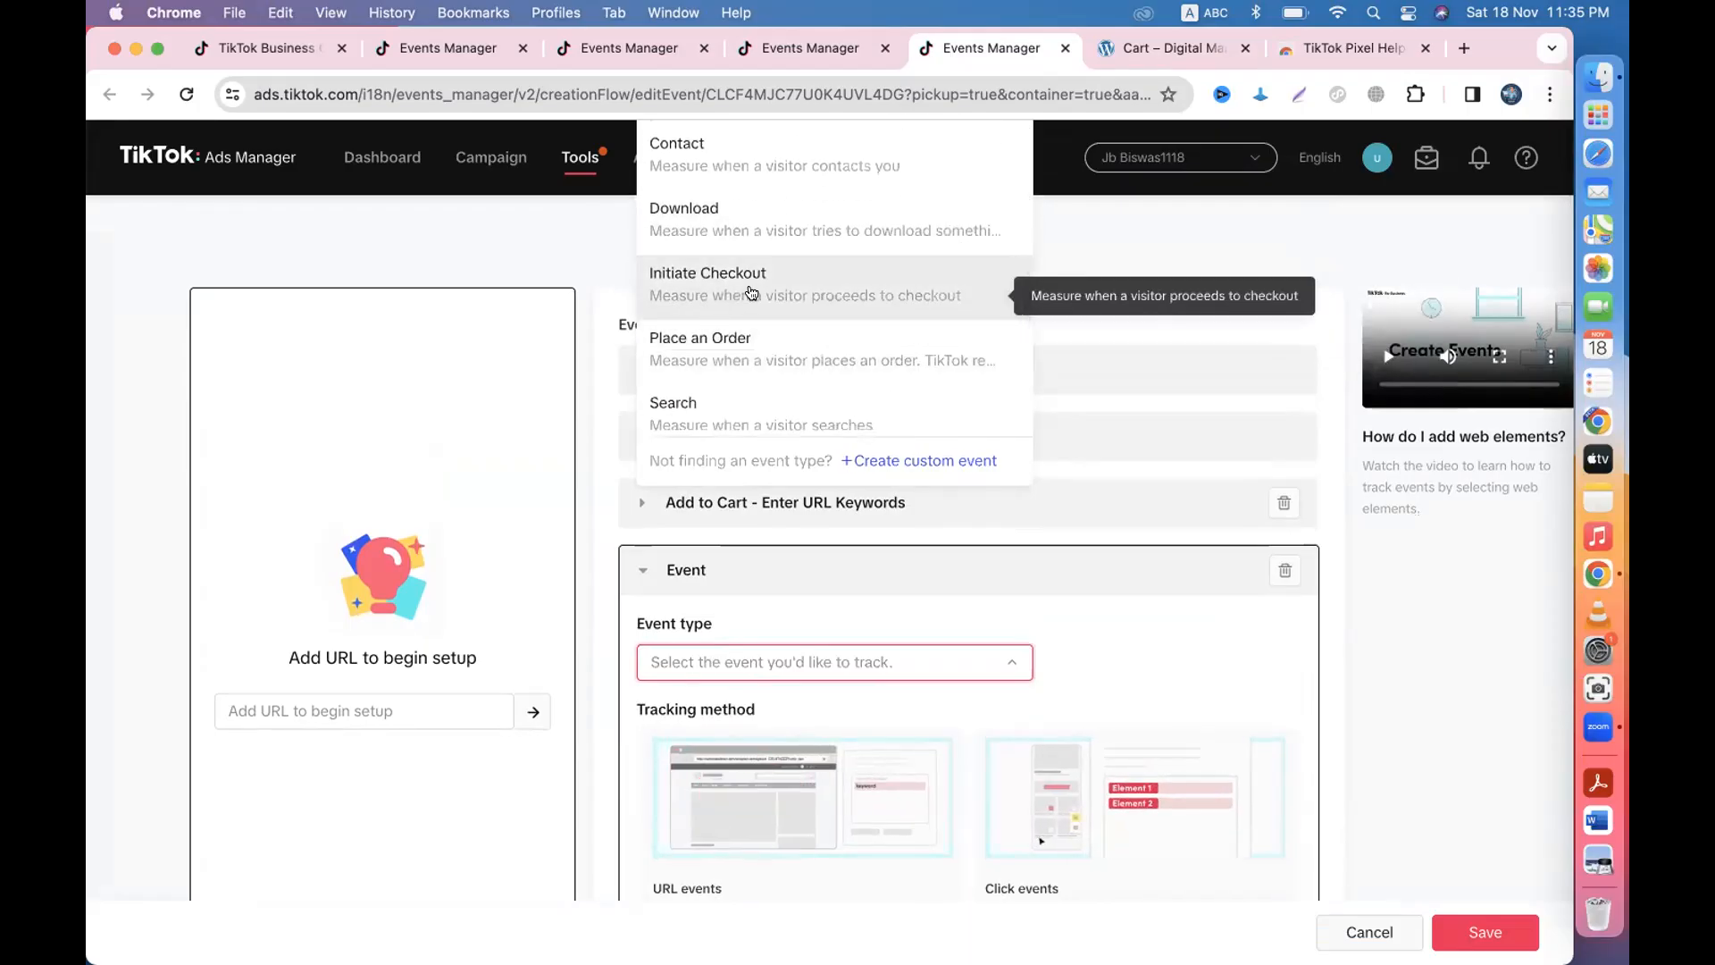
left_click(747, 287)
left_click(1181, 46)
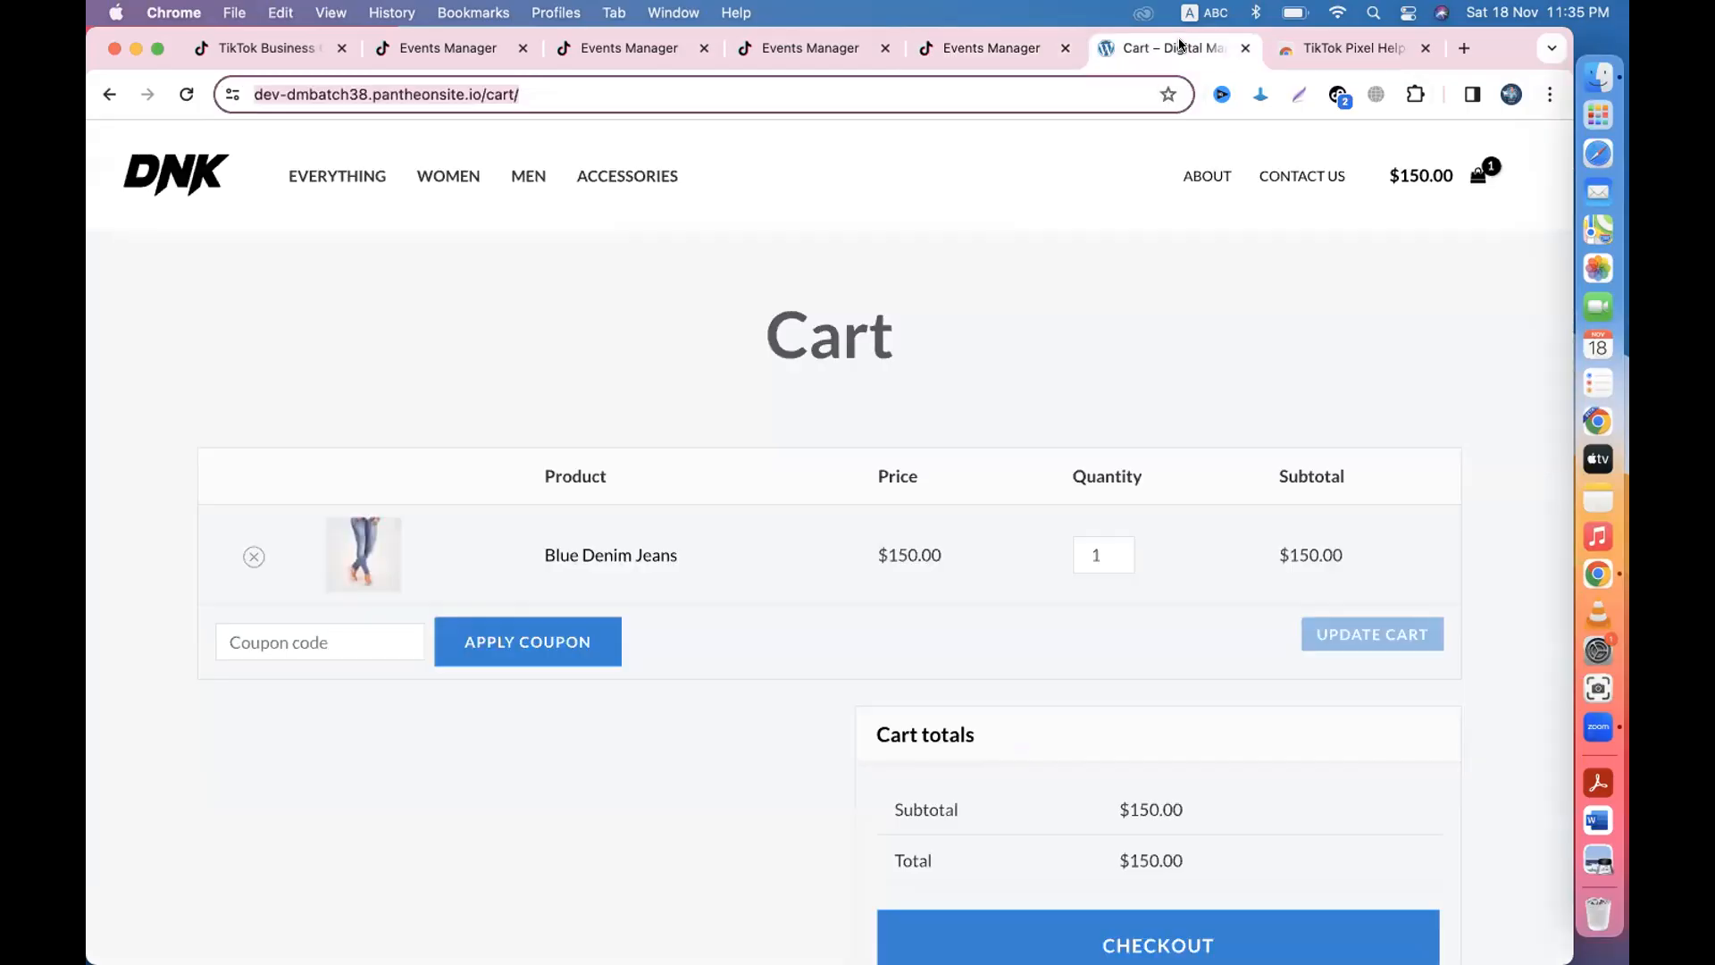
Go to the Checkout page for Blue Denim Jeans × 1 ($150.00) and copy its web address
scroll(1225, 521, "down", 3)
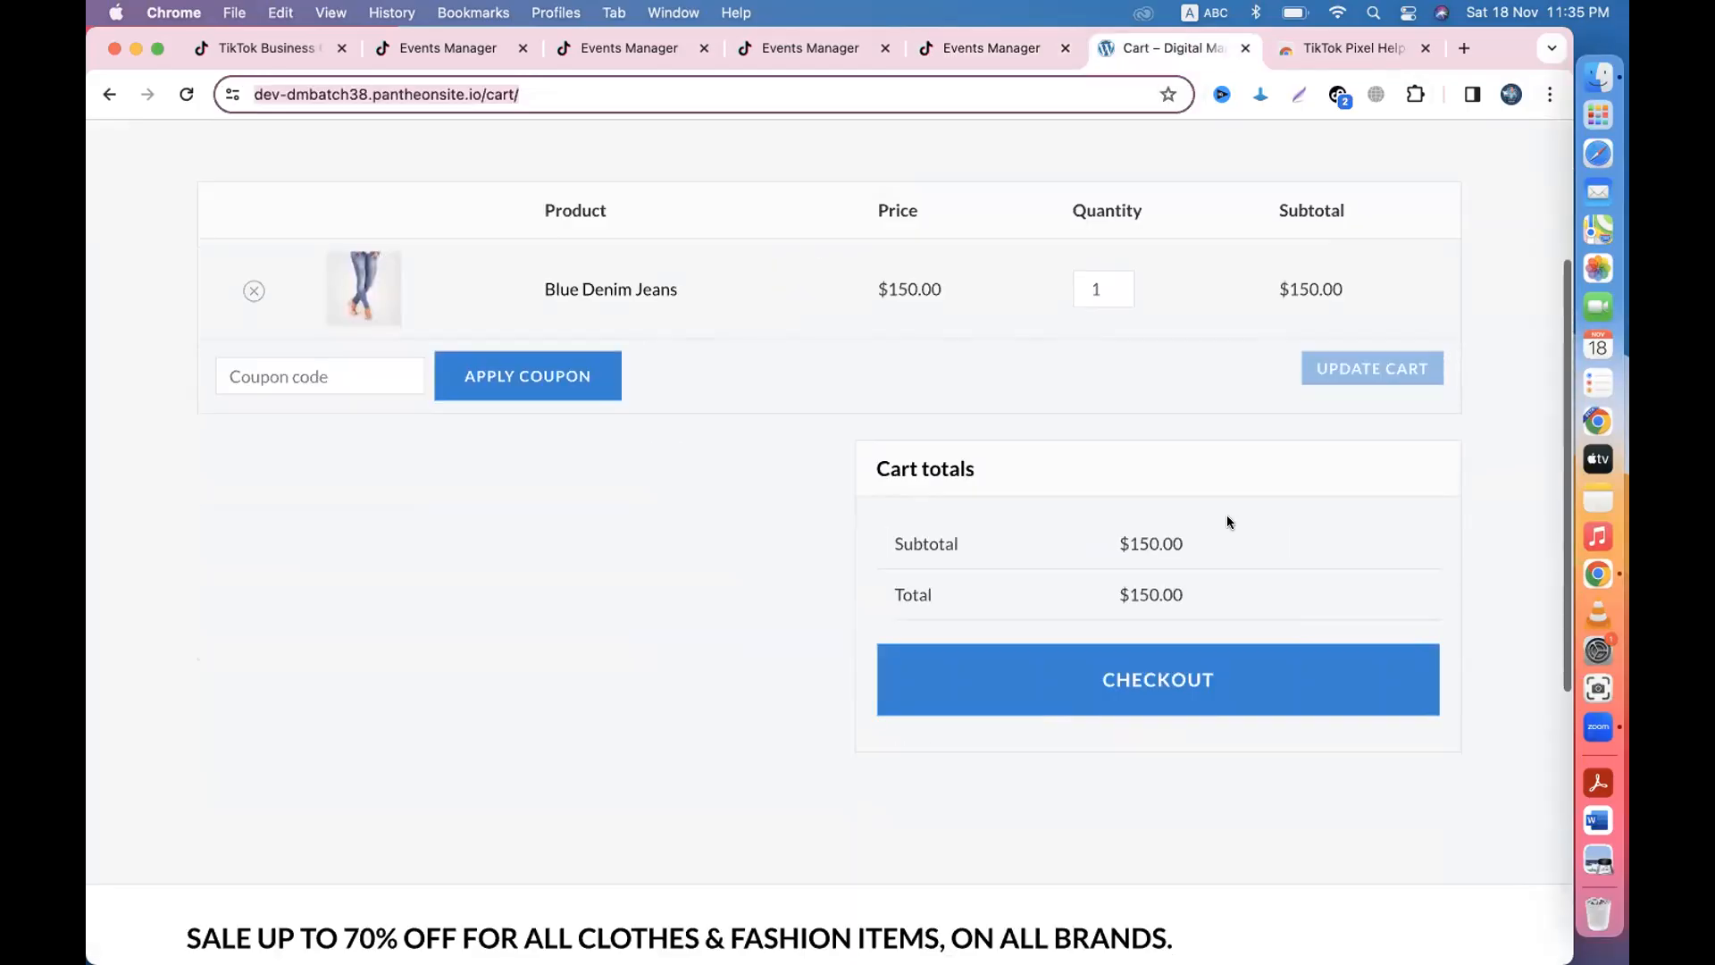
left_click(1128, 676)
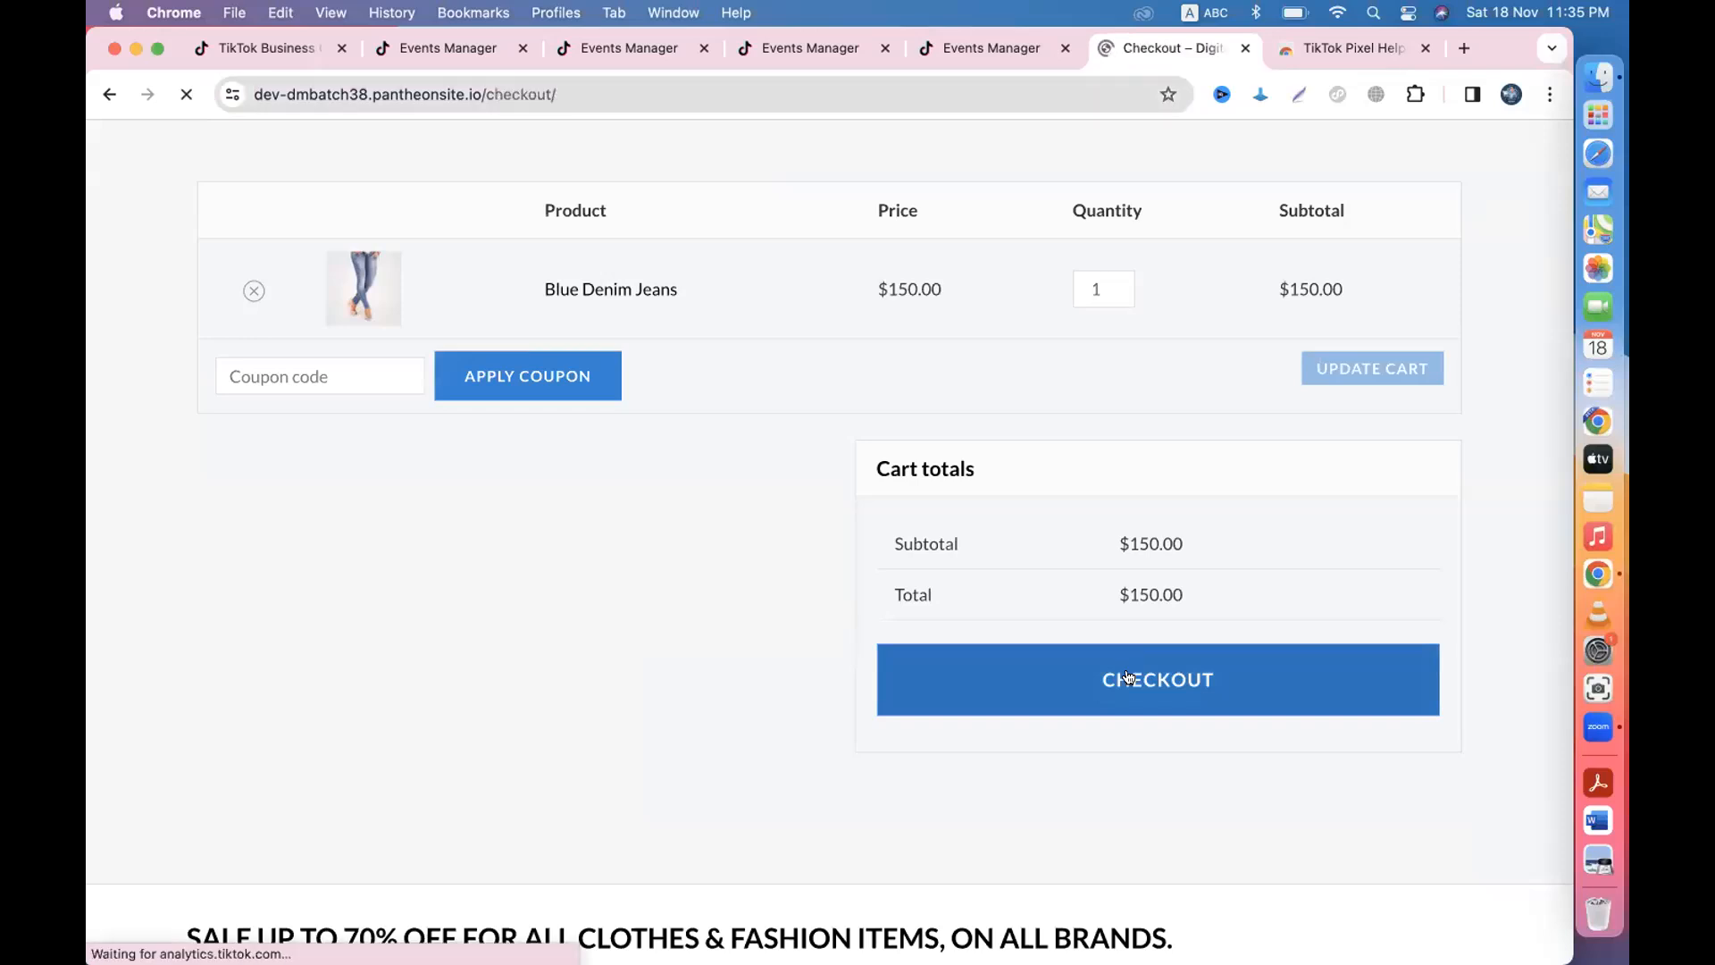
left_click(554, 91)
right_click(570, 91)
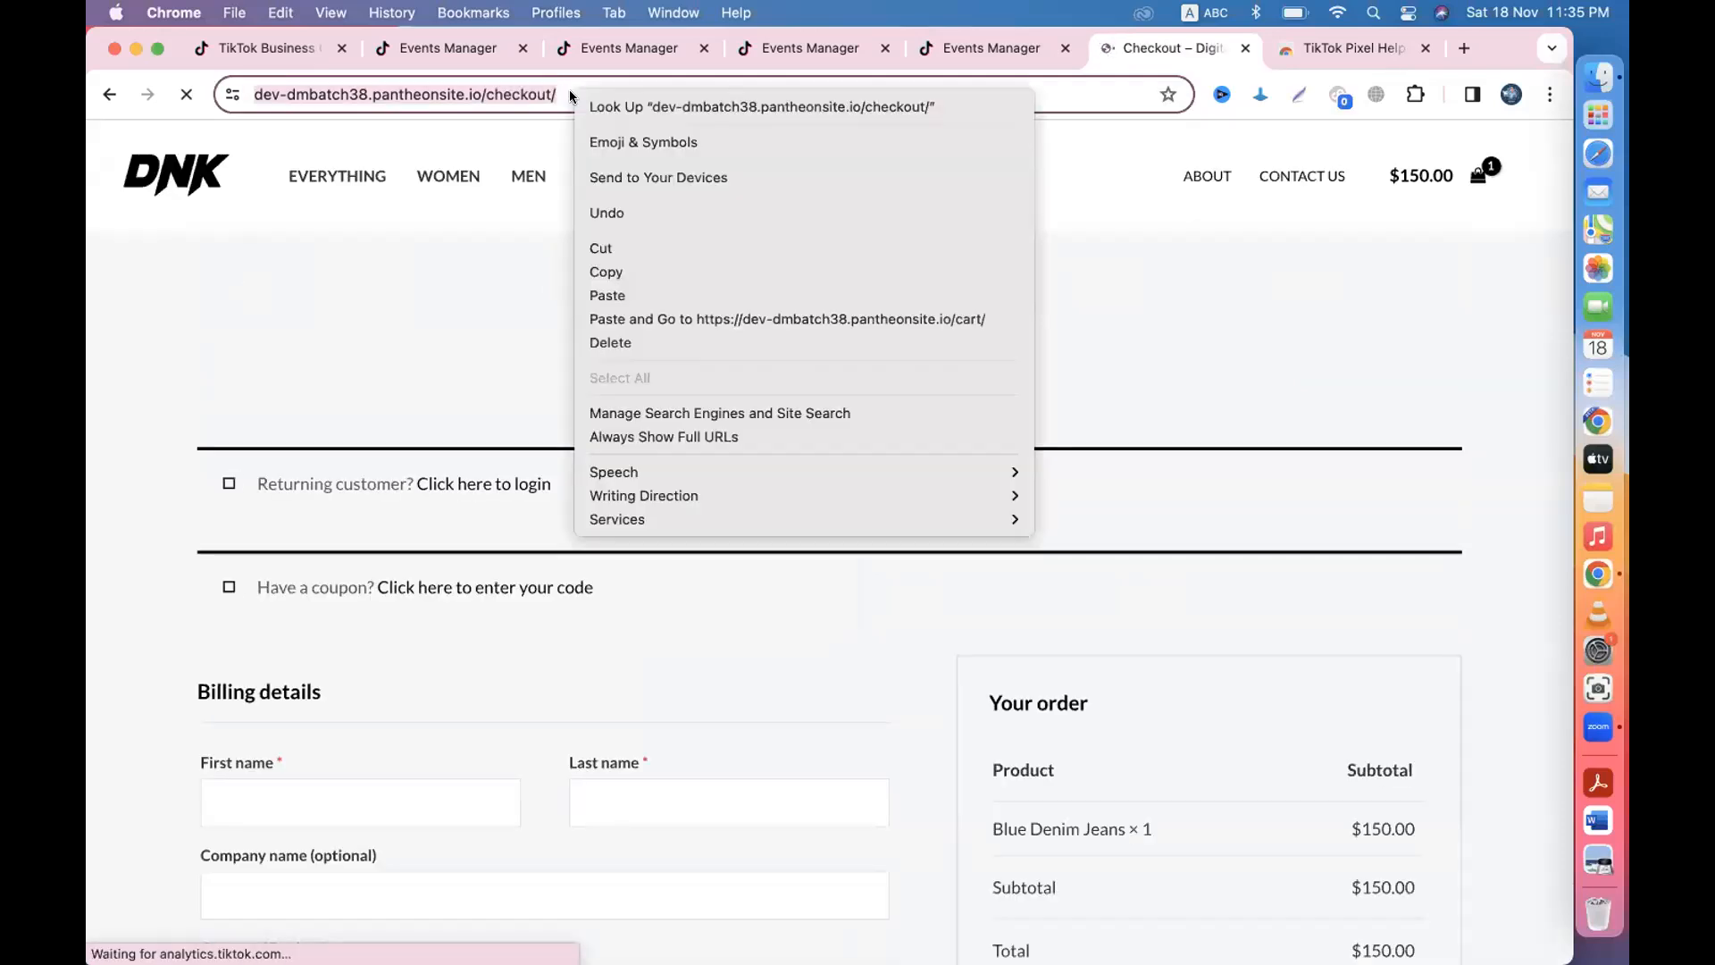
left_click(639, 272)
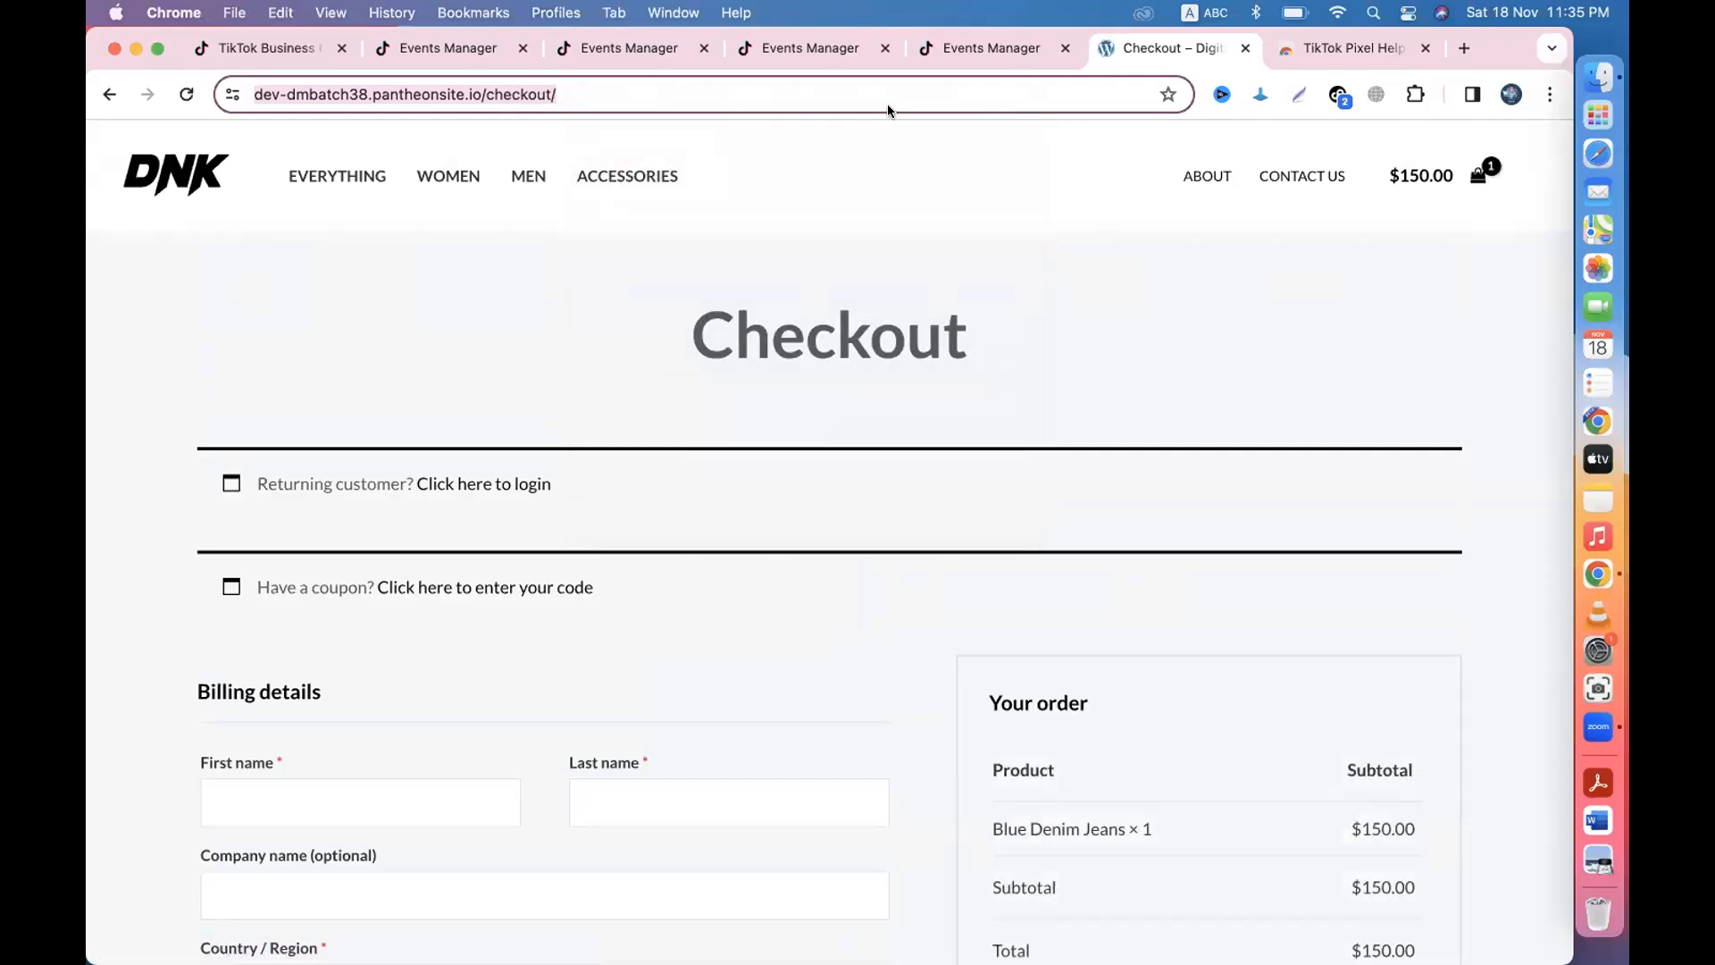
Track Initiate Checkout by URL keywords, pasting the checkout URL as its keyword
left_click(967, 51)
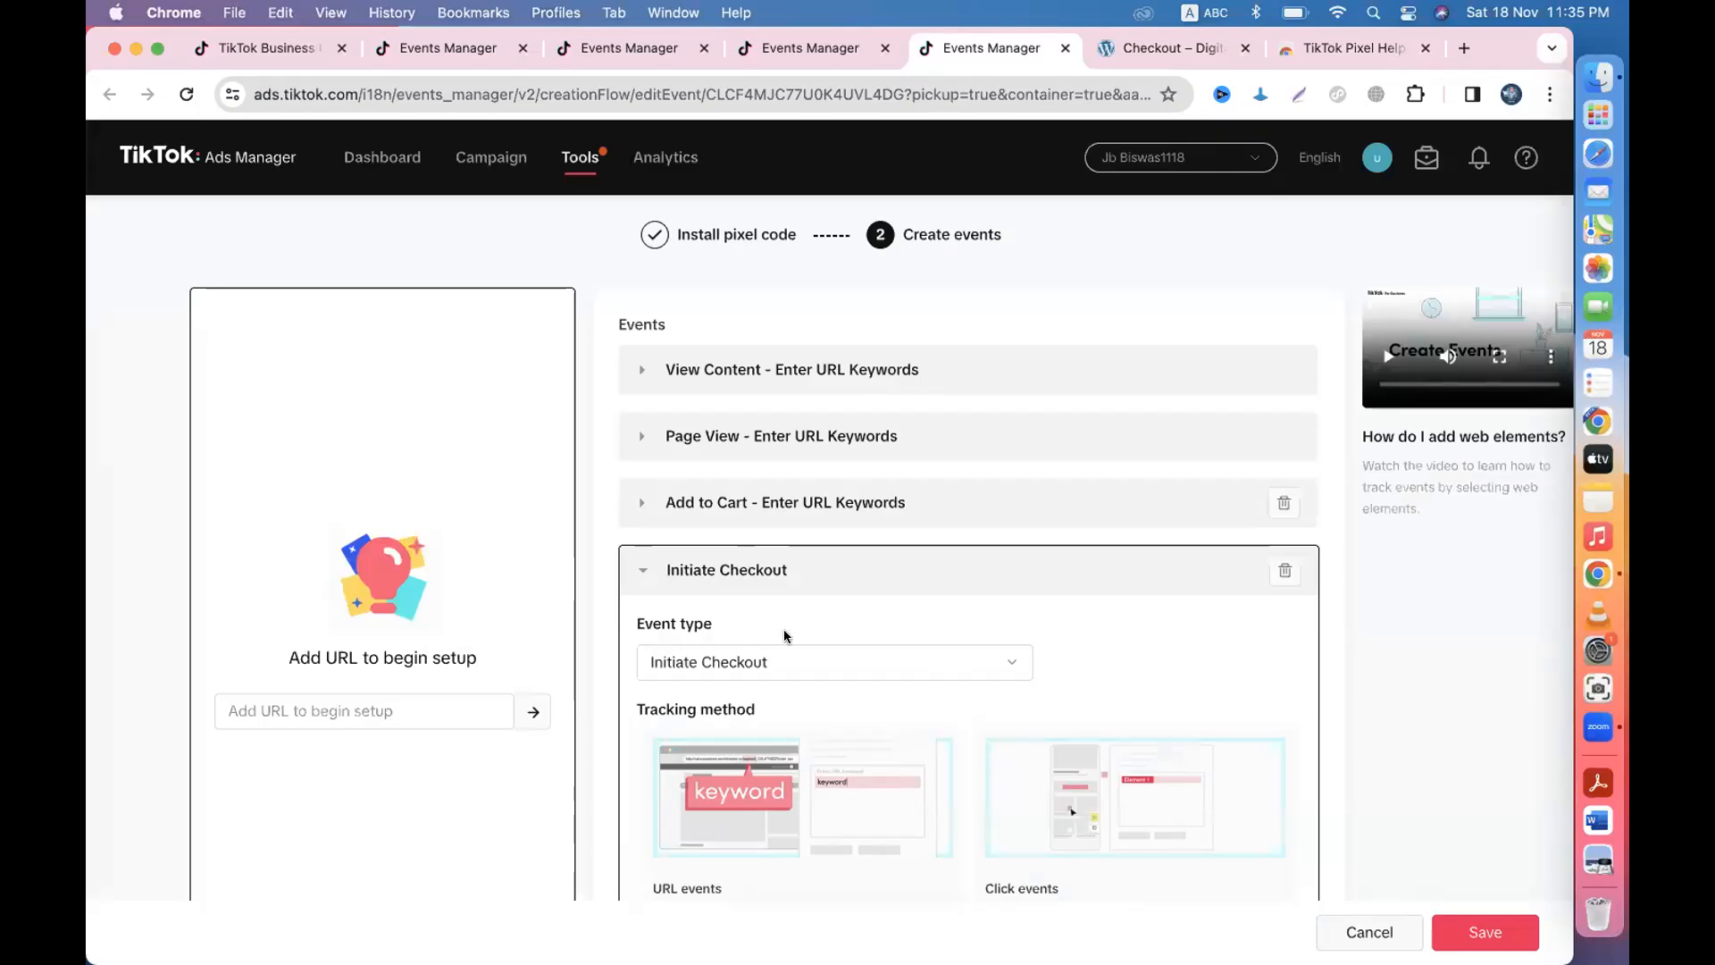
scroll(818, 646, "down", 5)
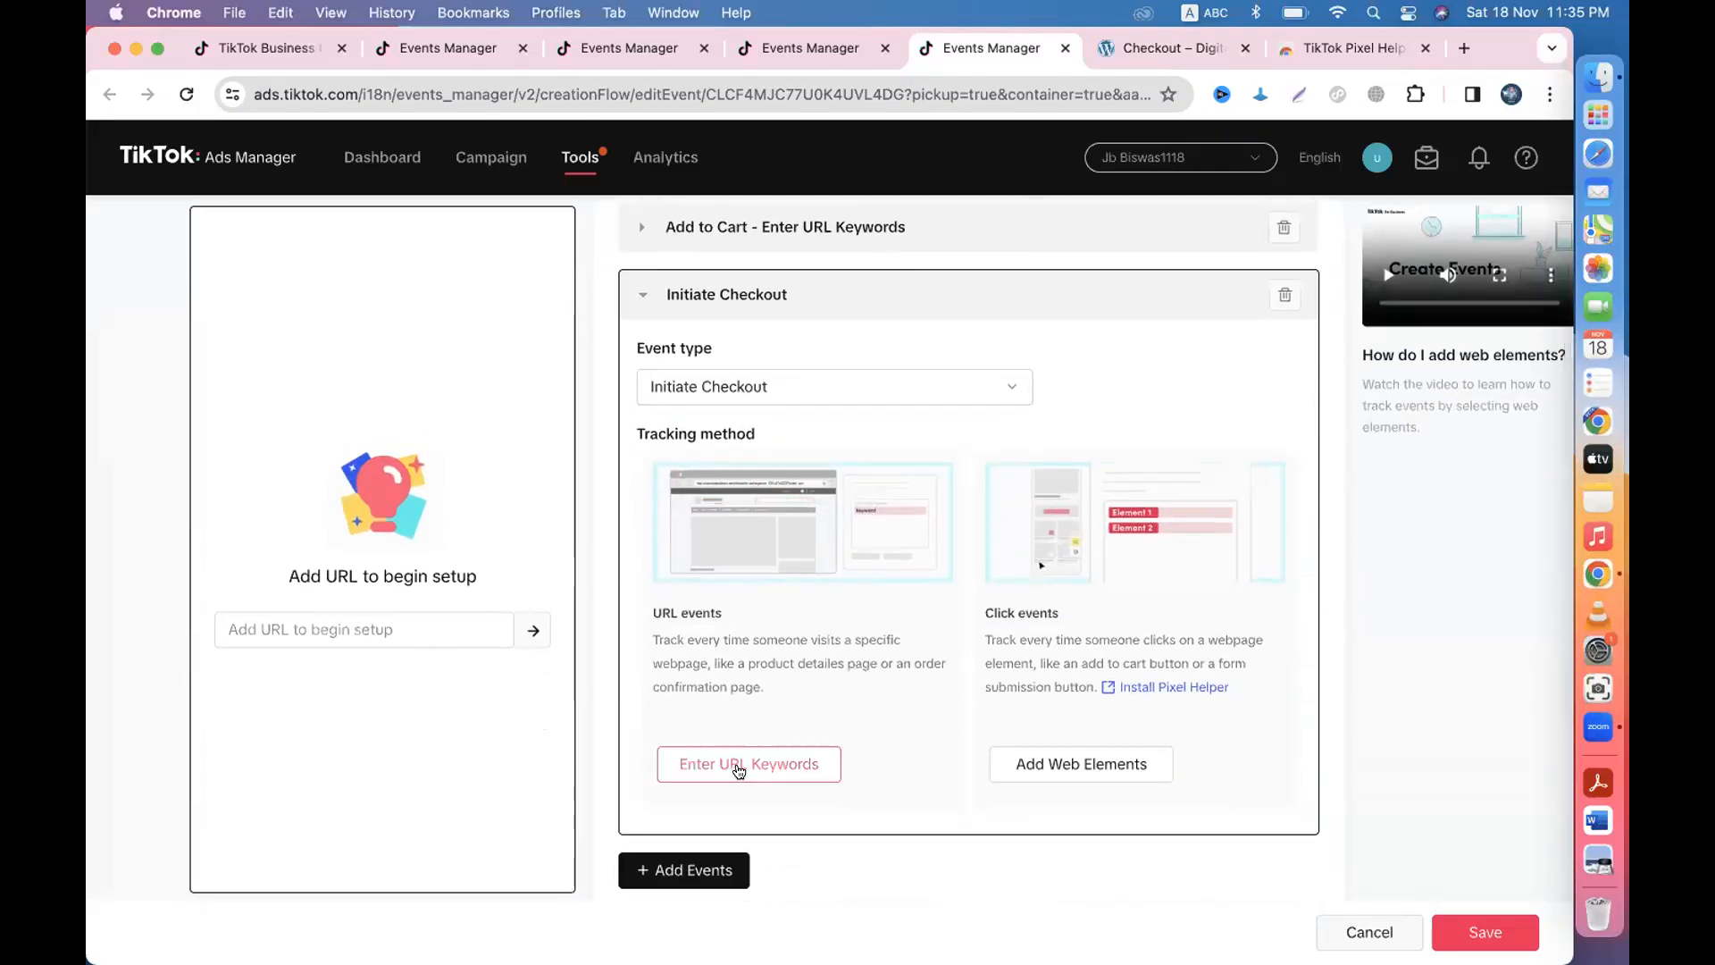
left_click(737, 770)
left_click(808, 625)
right_click(815, 626)
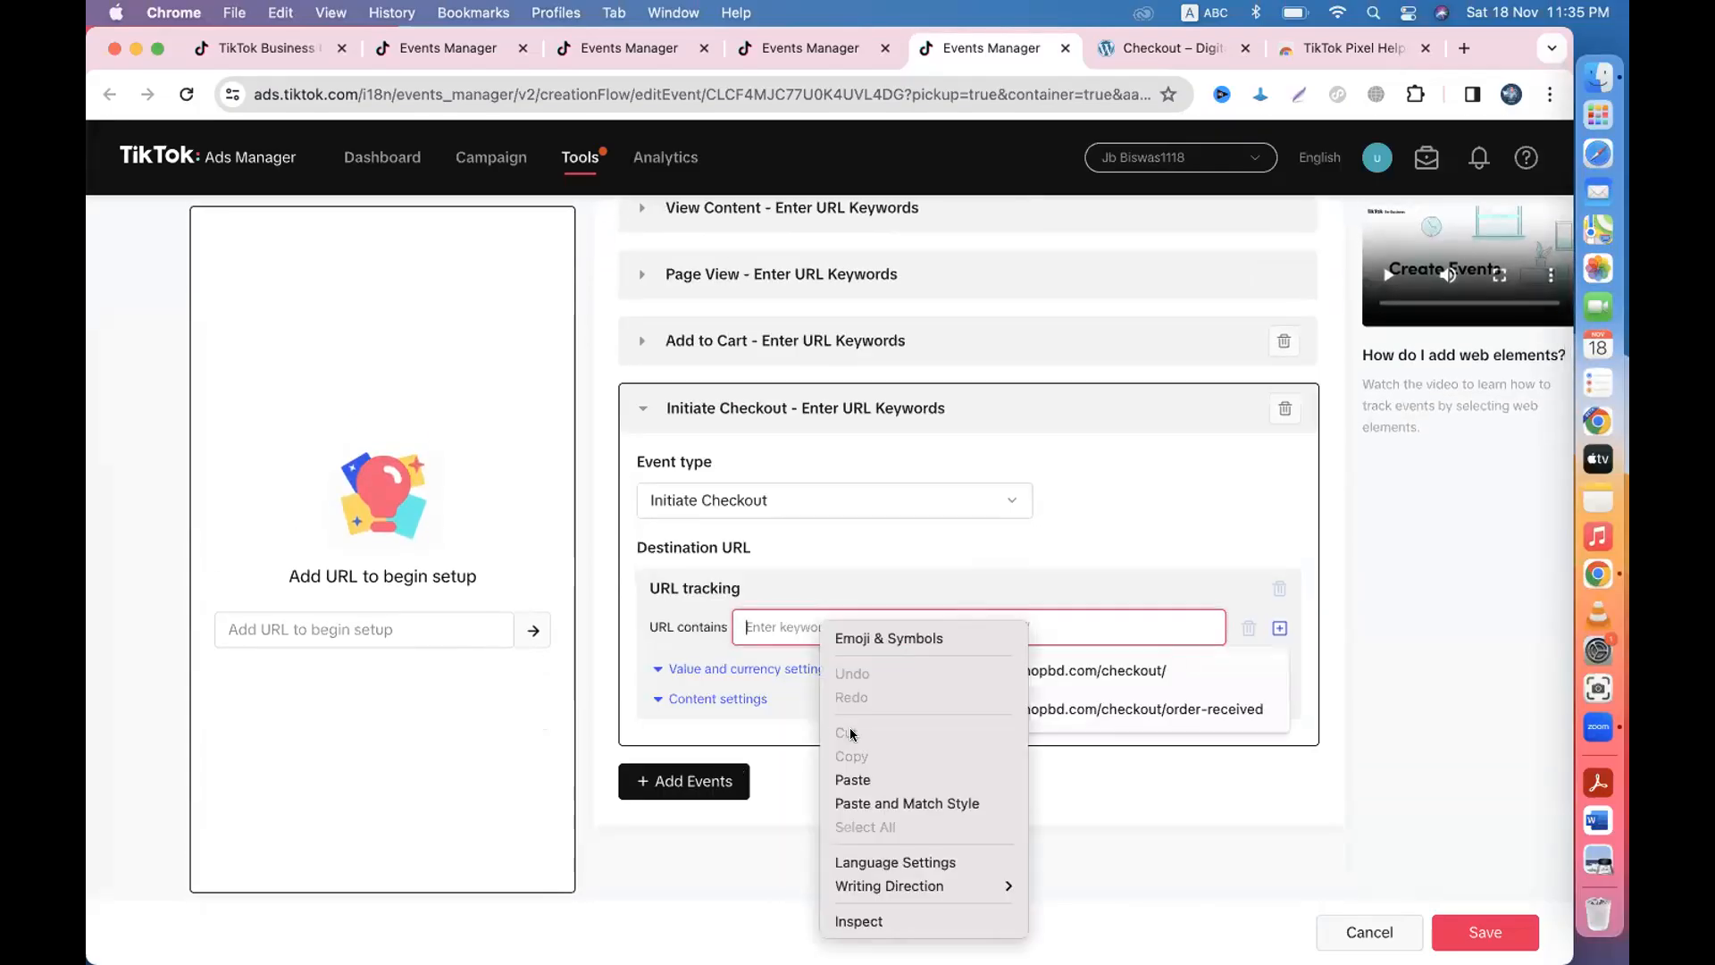
left_click(853, 779)
scroll(694, 541, "up", 3)
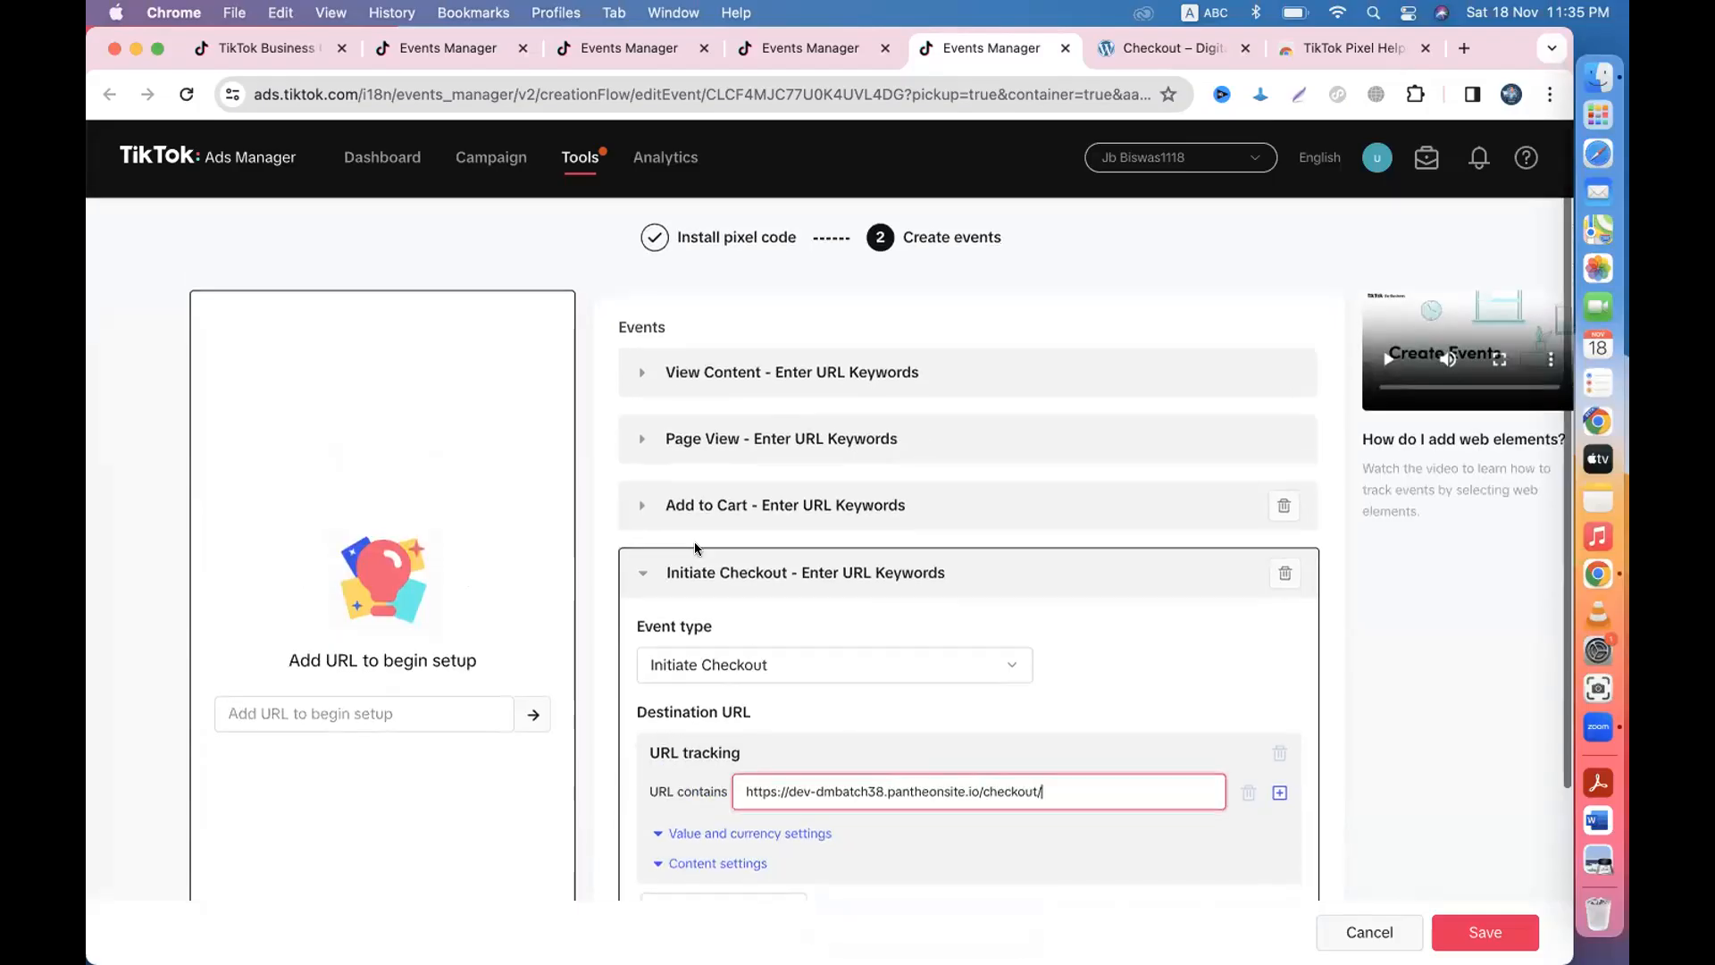
scroll(784, 618, "down", 4)
Add a fourth event of type Place an Order, then return to the store's checkout page
left_click(694, 776)
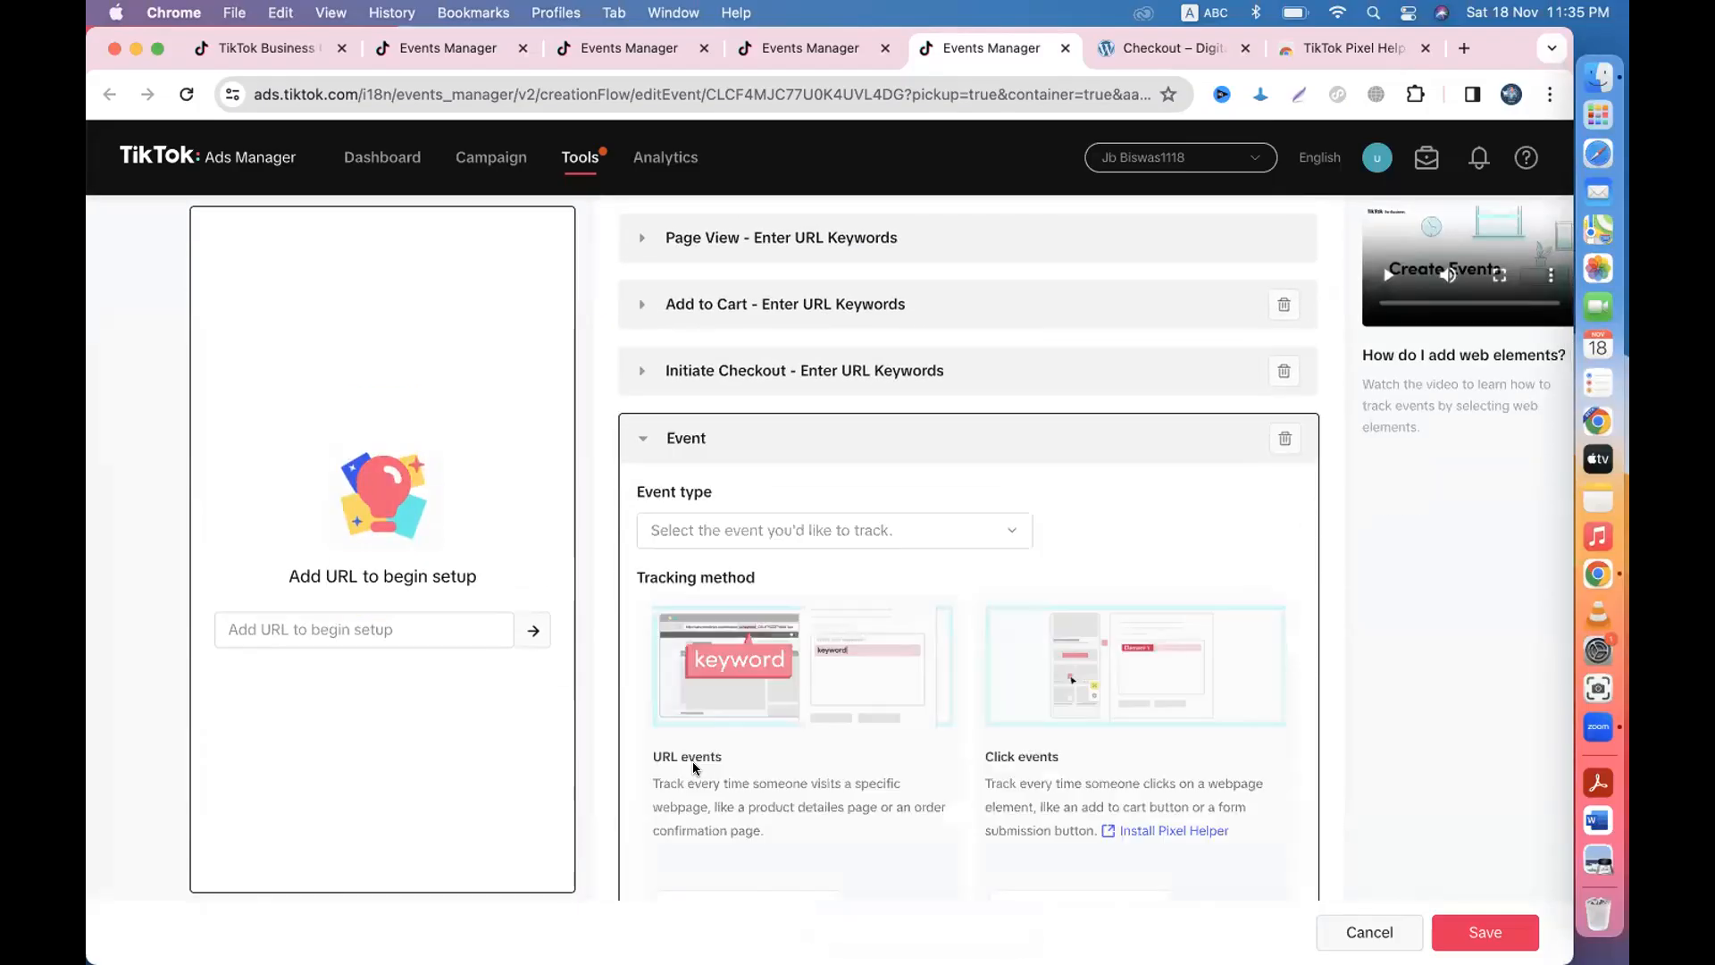
left_click(811, 530)
scroll(774, 633, "down", 3)
scroll(774, 633, "down", 5)
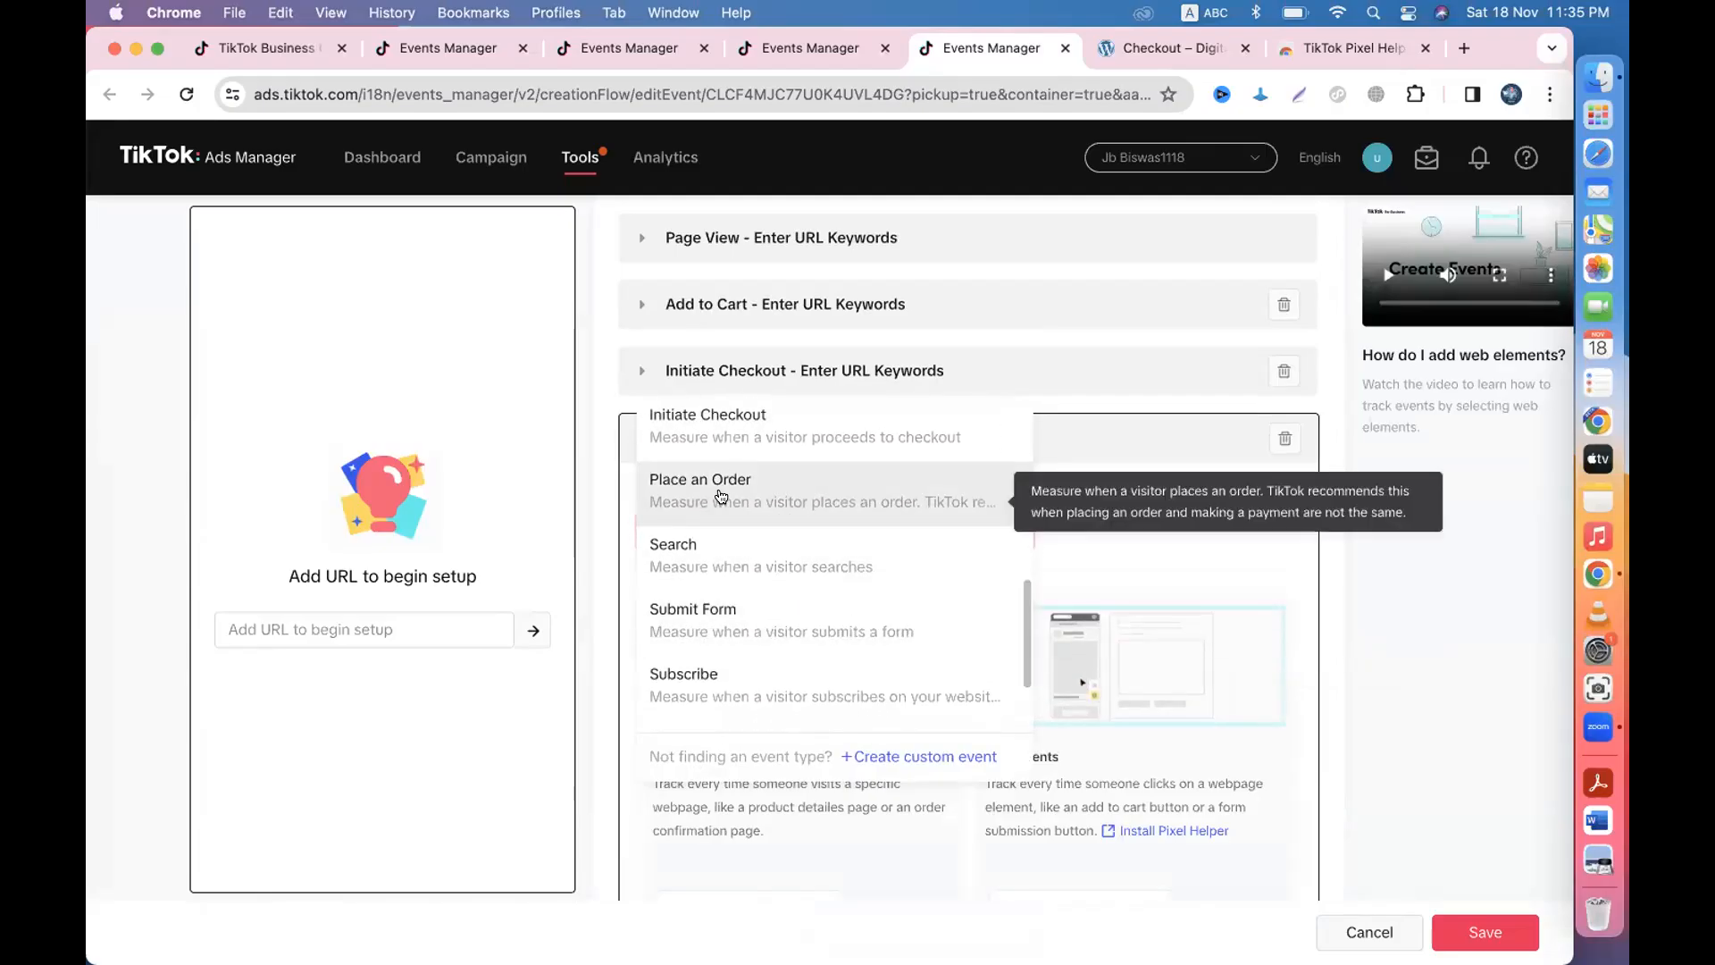
left_click(719, 494)
scroll(881, 502, "down", 3)
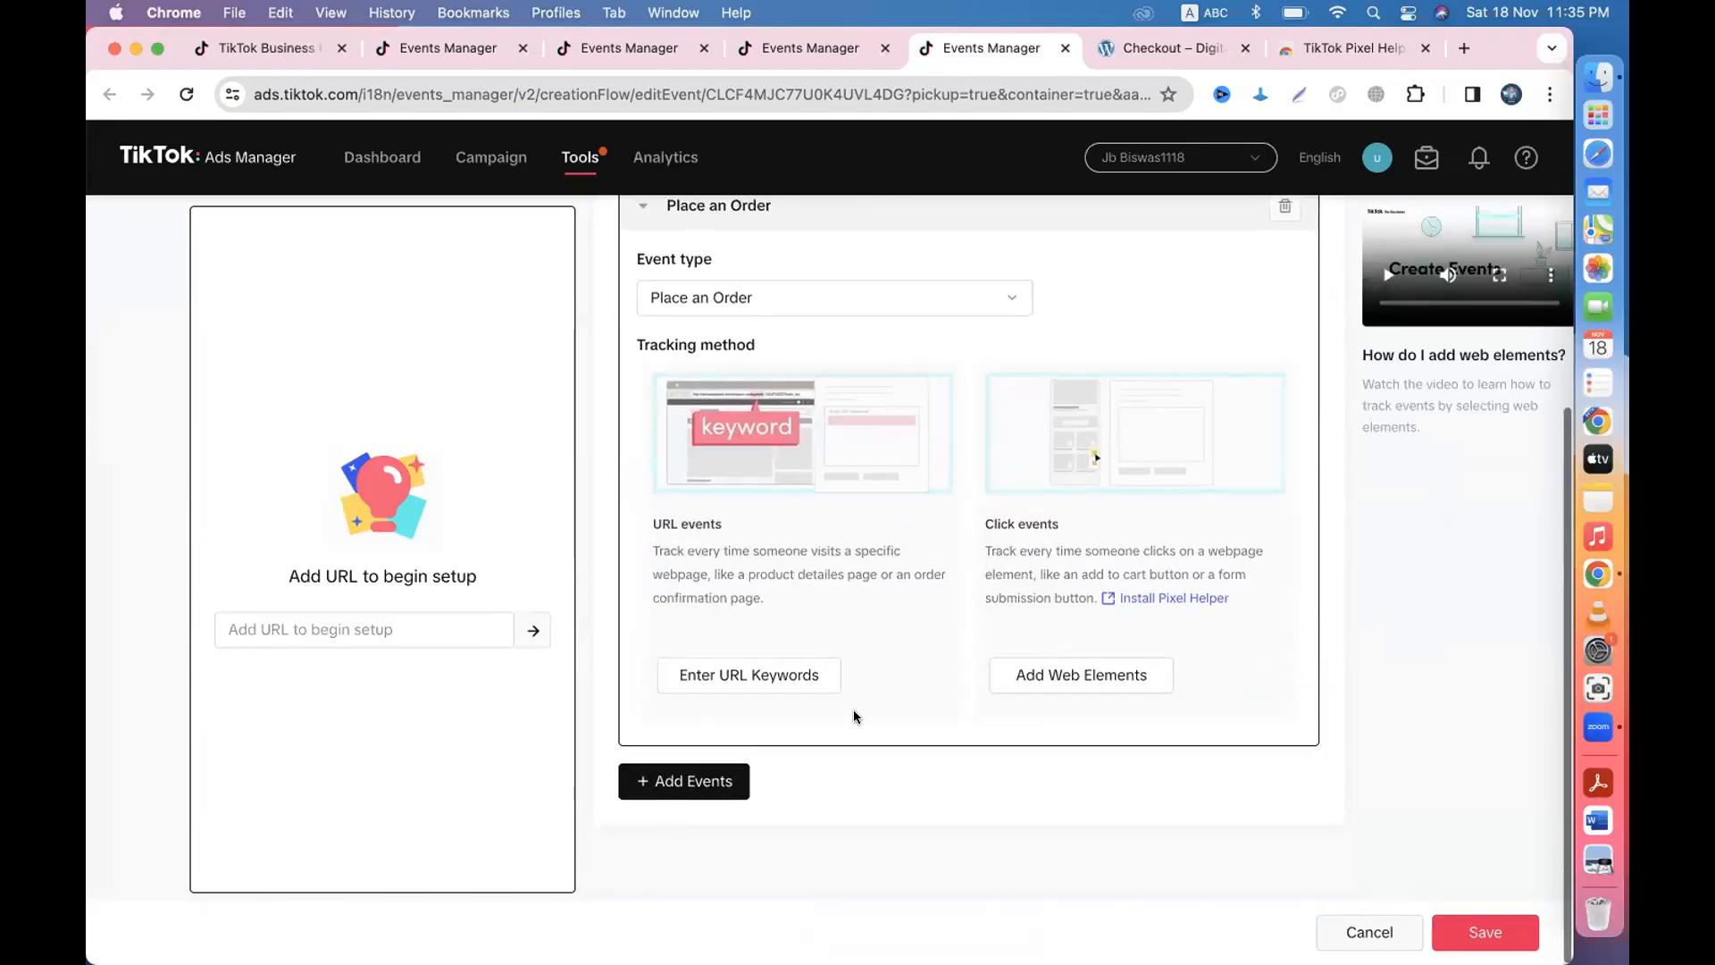
left_click(1177, 48)
scroll(863, 549, "down", 4)
Enter the customer's name and both street address lines in the billing form
left_click(355, 478)
type("abdullah")
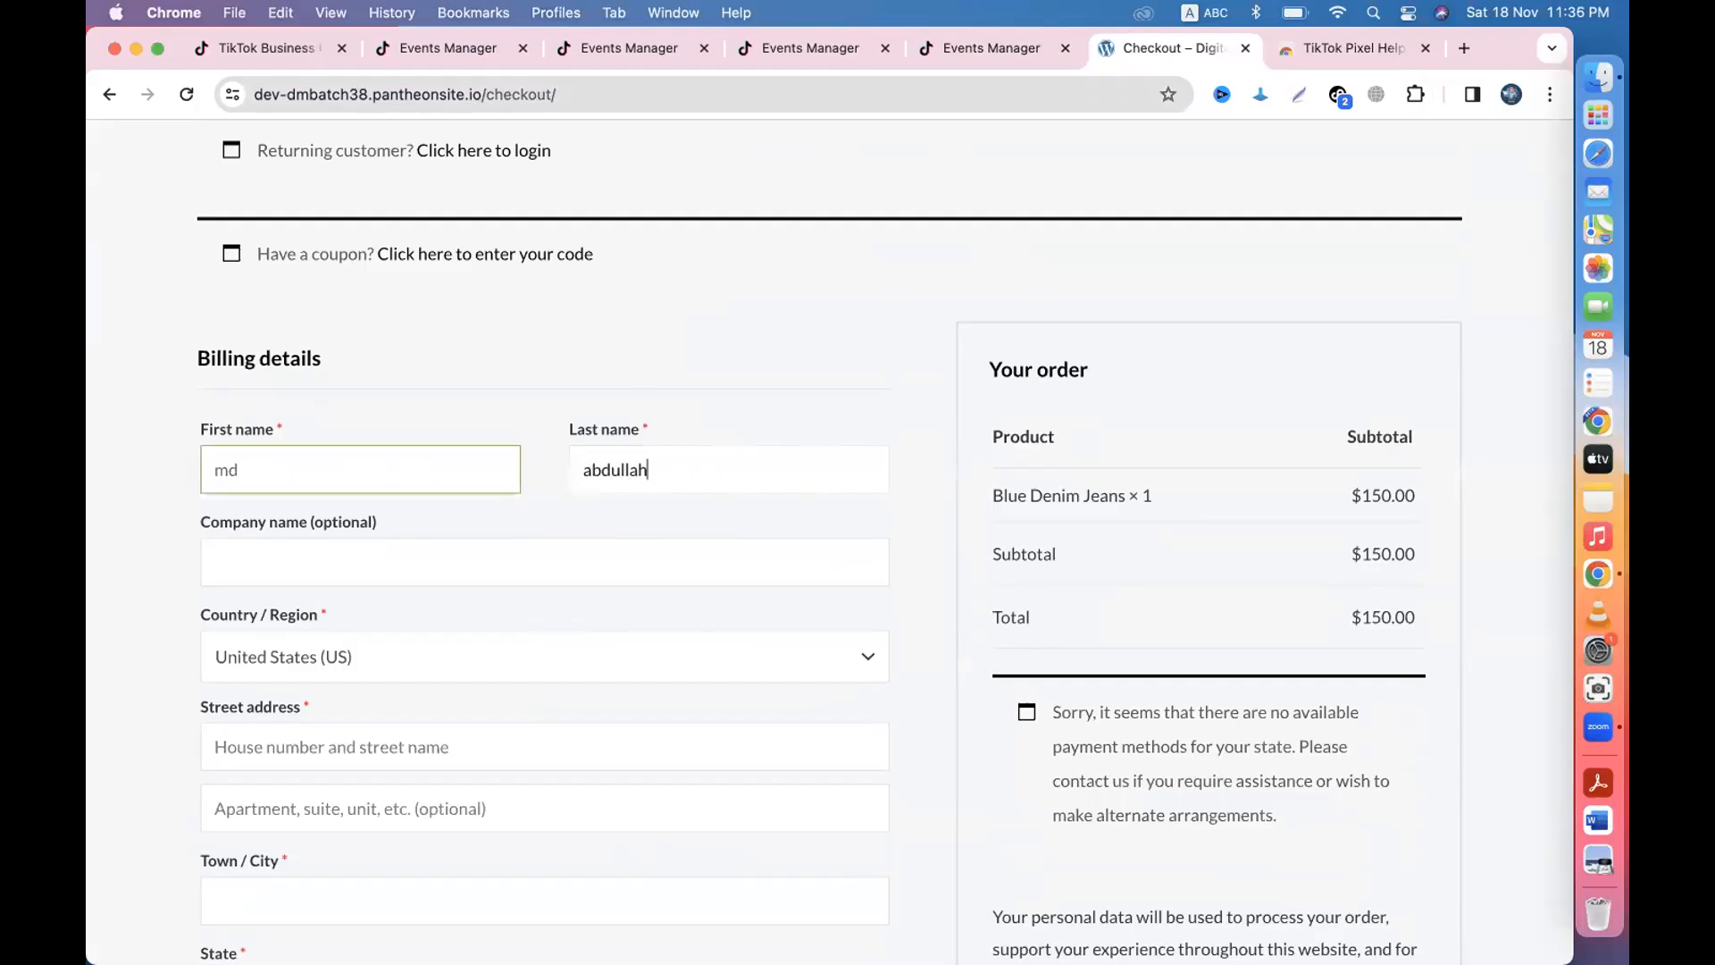
scroll(459, 486, "down", 1)
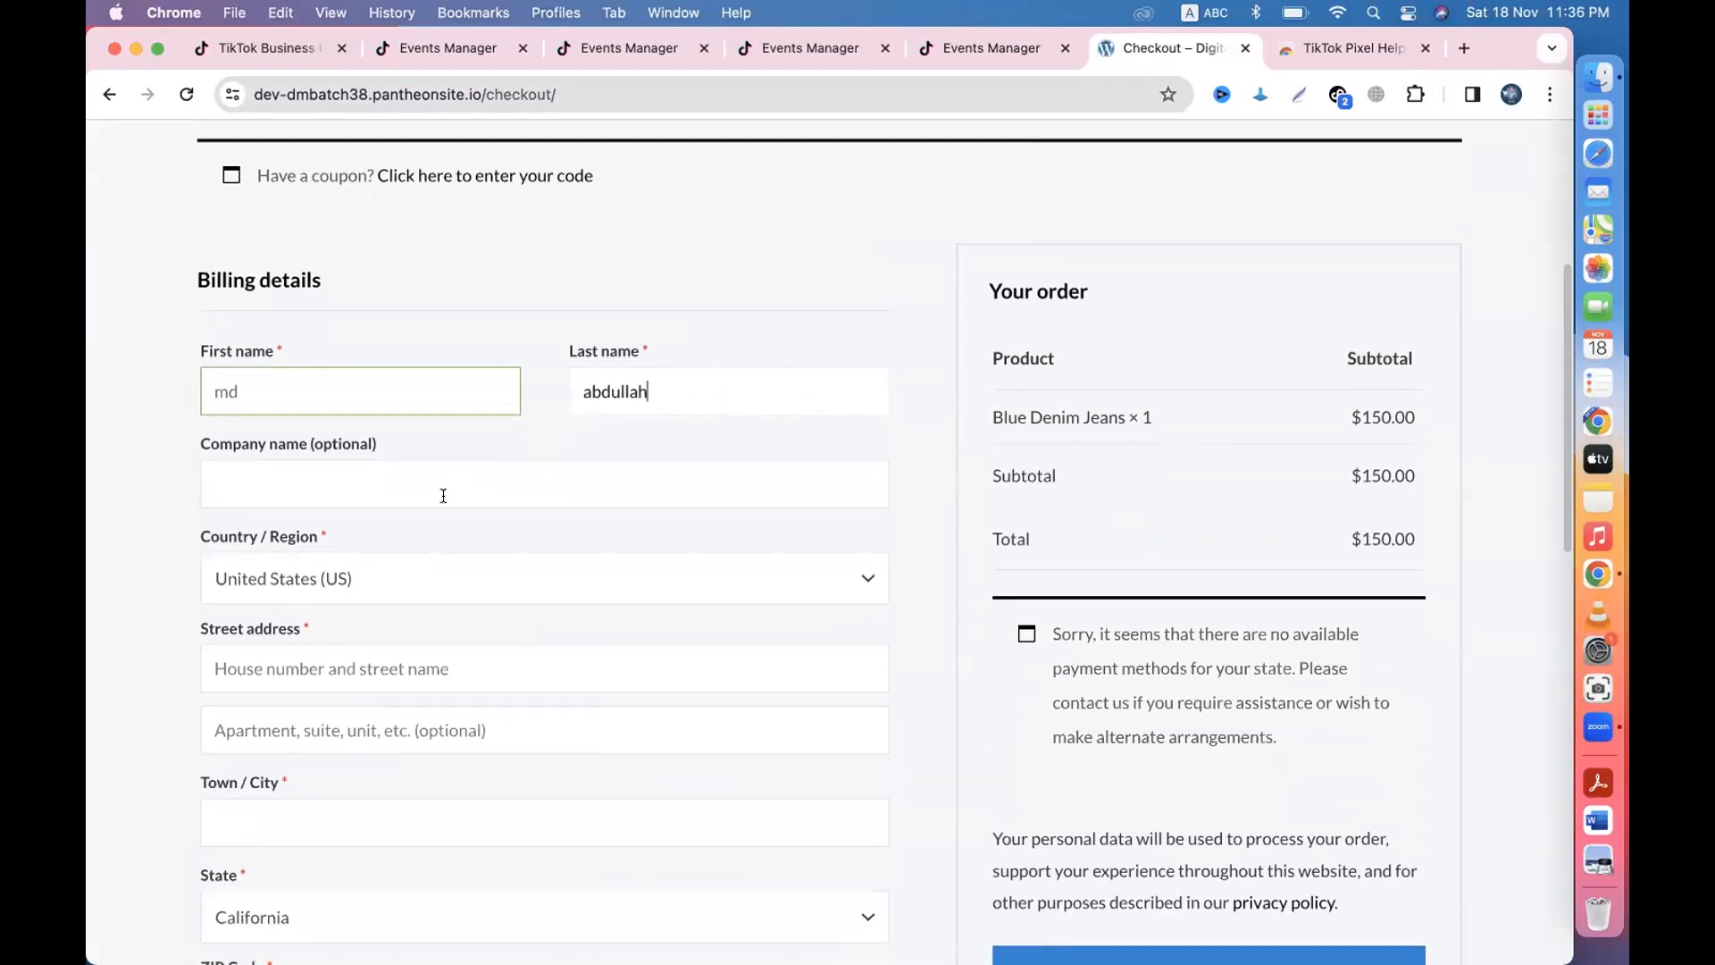
scroll(380, 599, "down", 2)
left_click(303, 558)
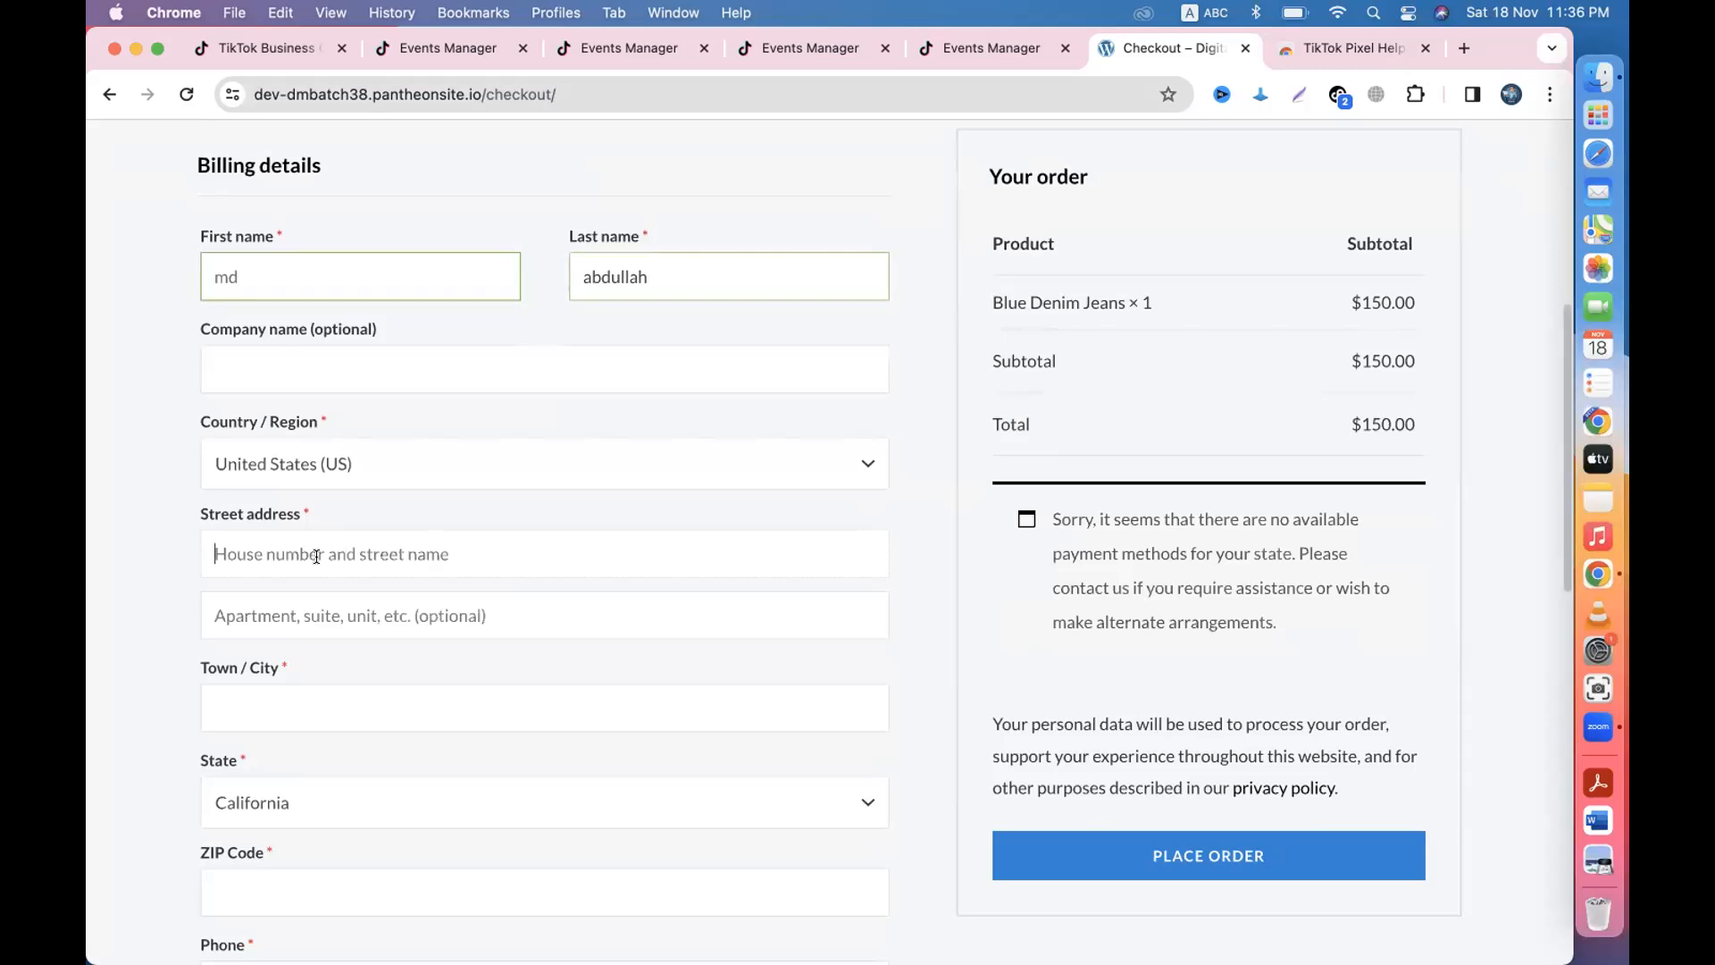
type("adssf")
left_click(350, 600)
type("2334")
scroll(310, 618, "down", 2)
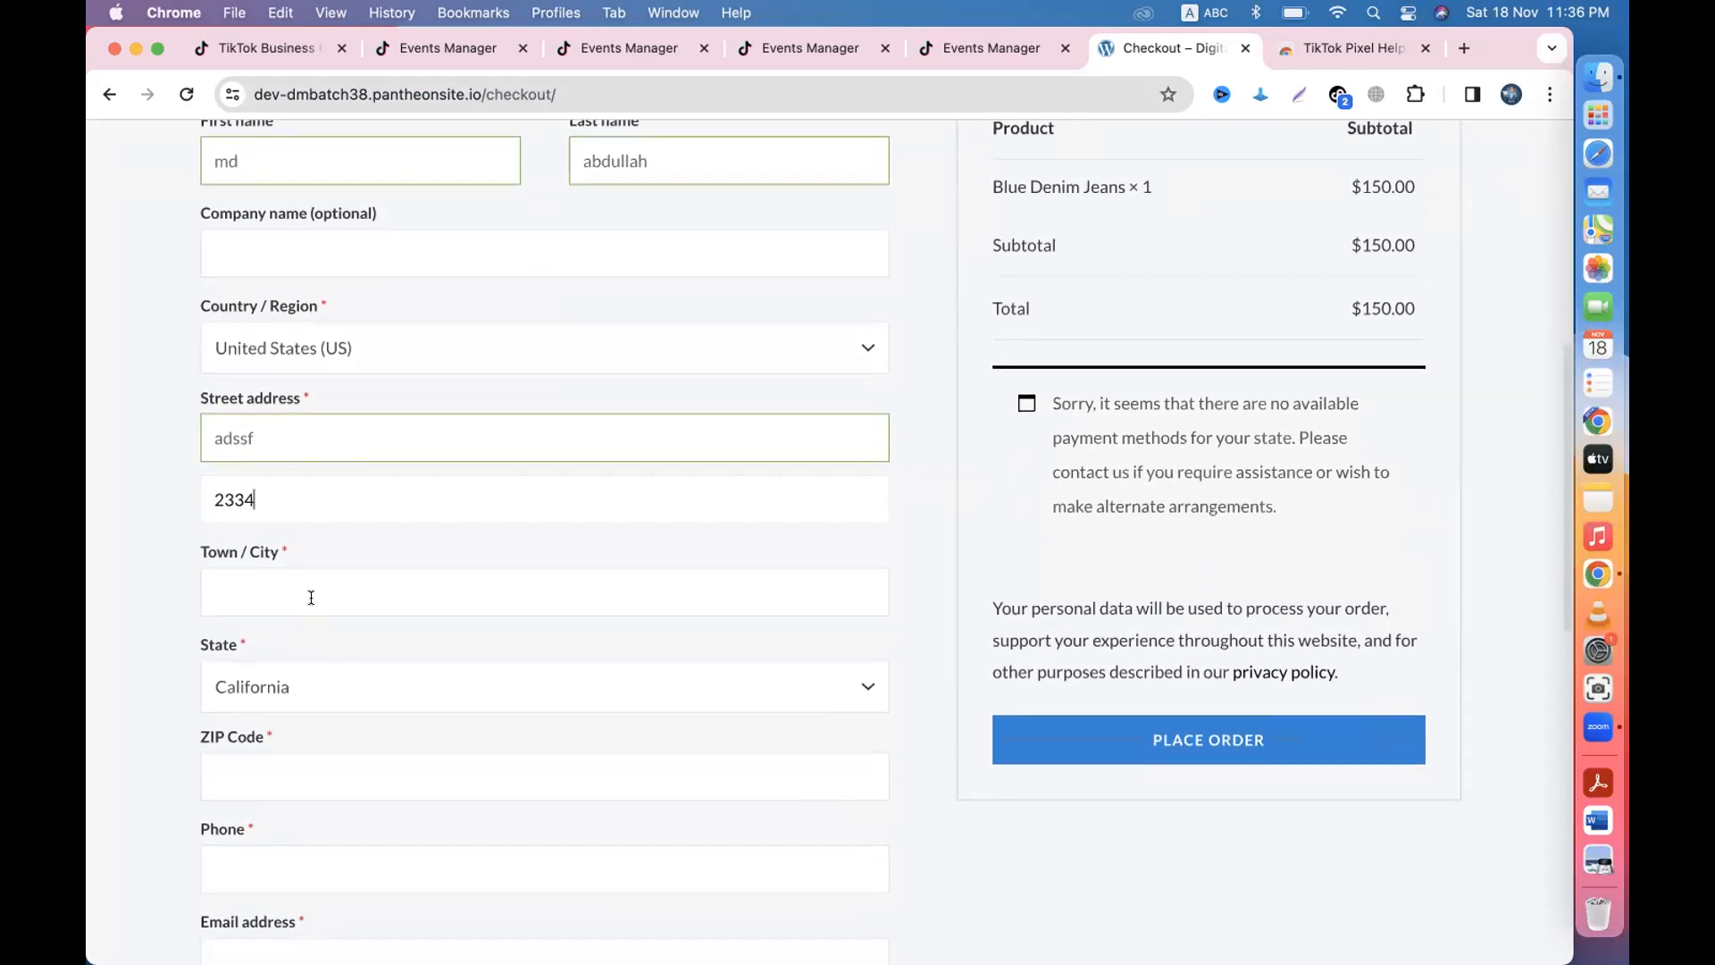
Set the billing country to Bangladesh and the district to Barguna
left_click(446, 359)
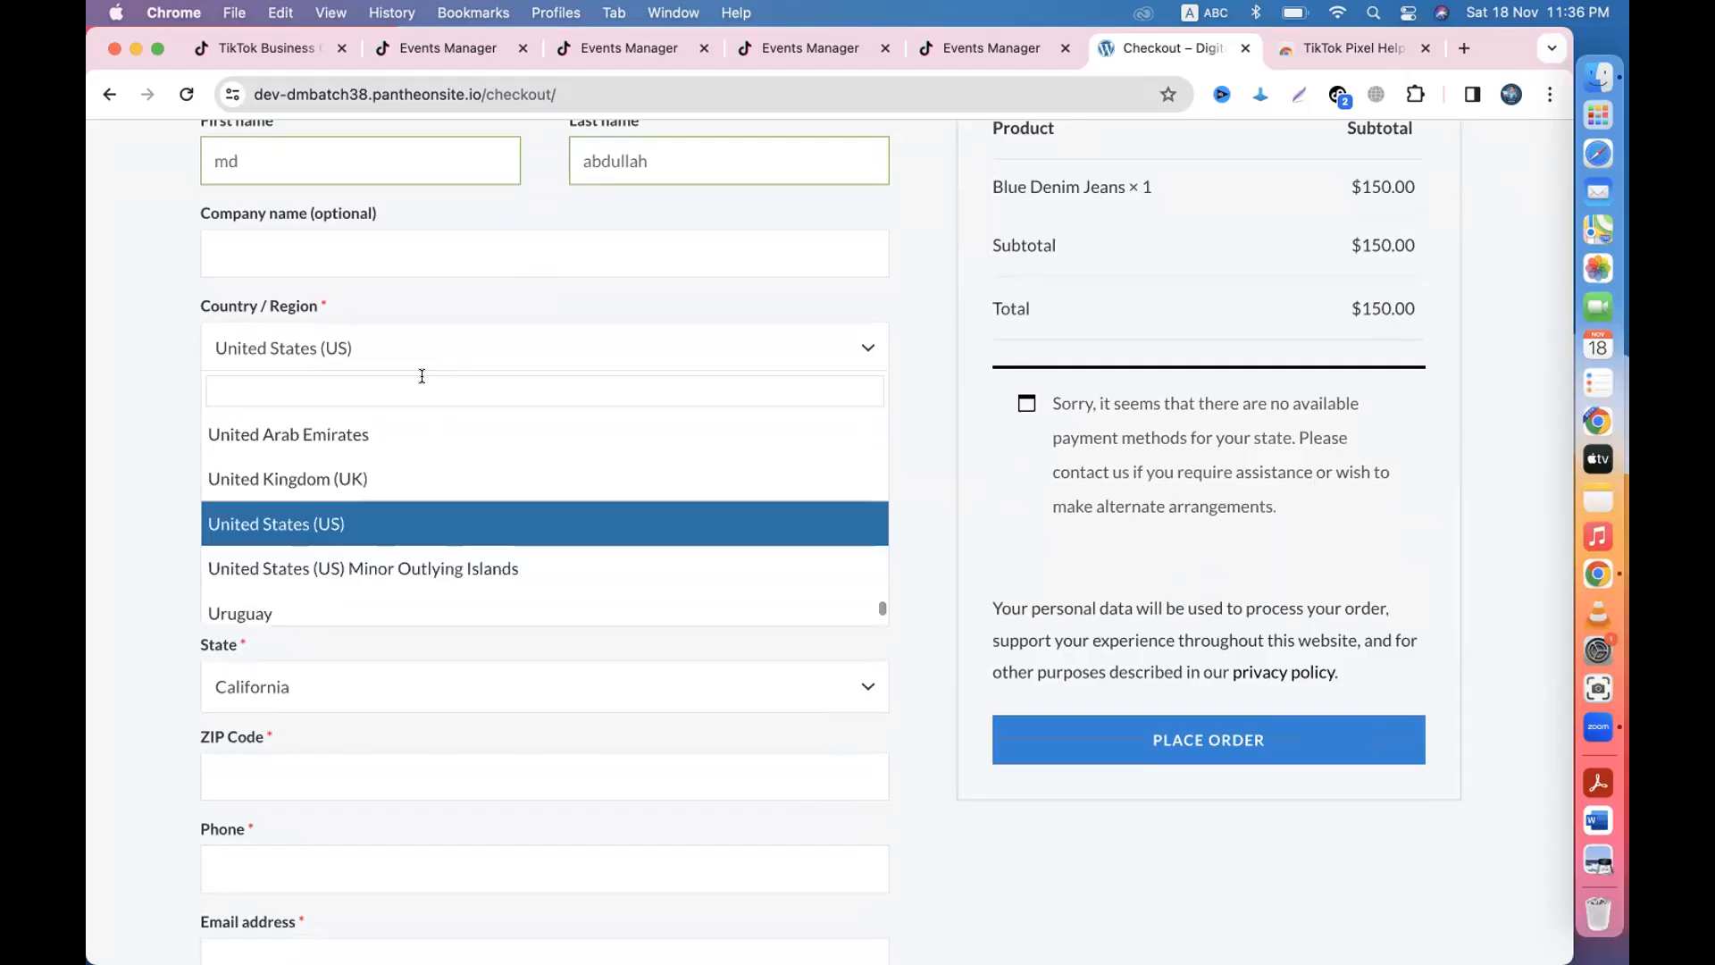
scroll(344, 567, "down", 5)
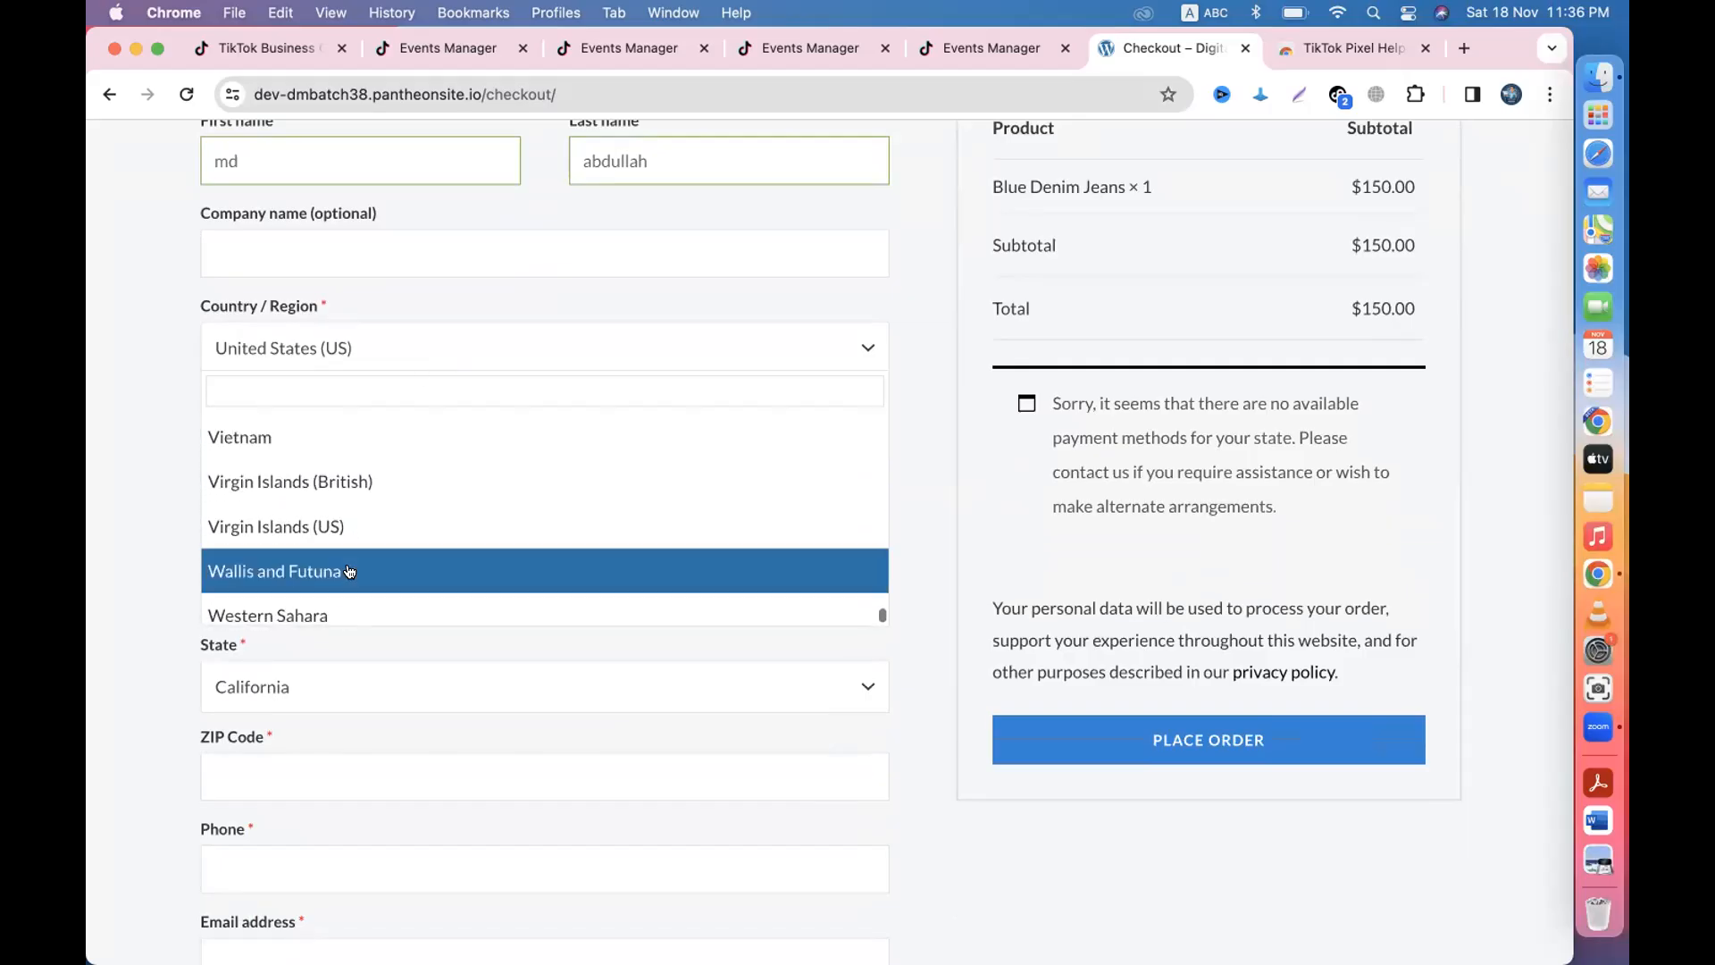
type("b")
scroll(349, 571, "down", 2)
scroll(349, 572, "down", 1)
left_click(303, 482)
scroll(308, 689, "down", 1)
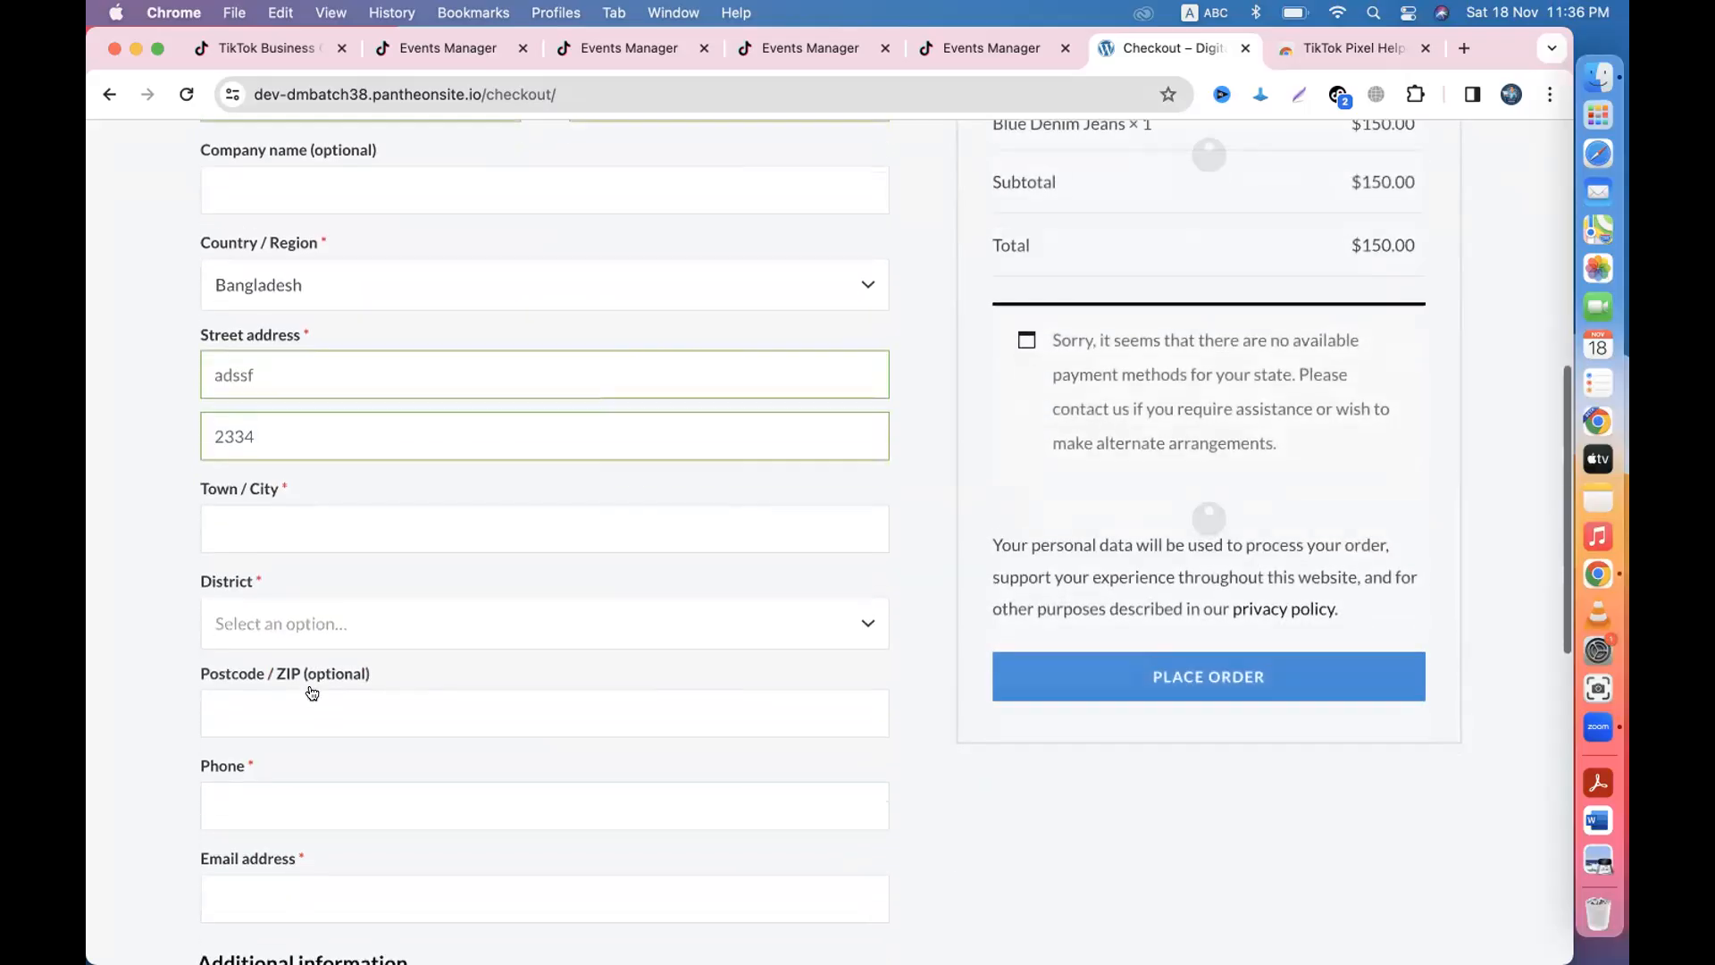
left_click(287, 616)
left_click(268, 782)
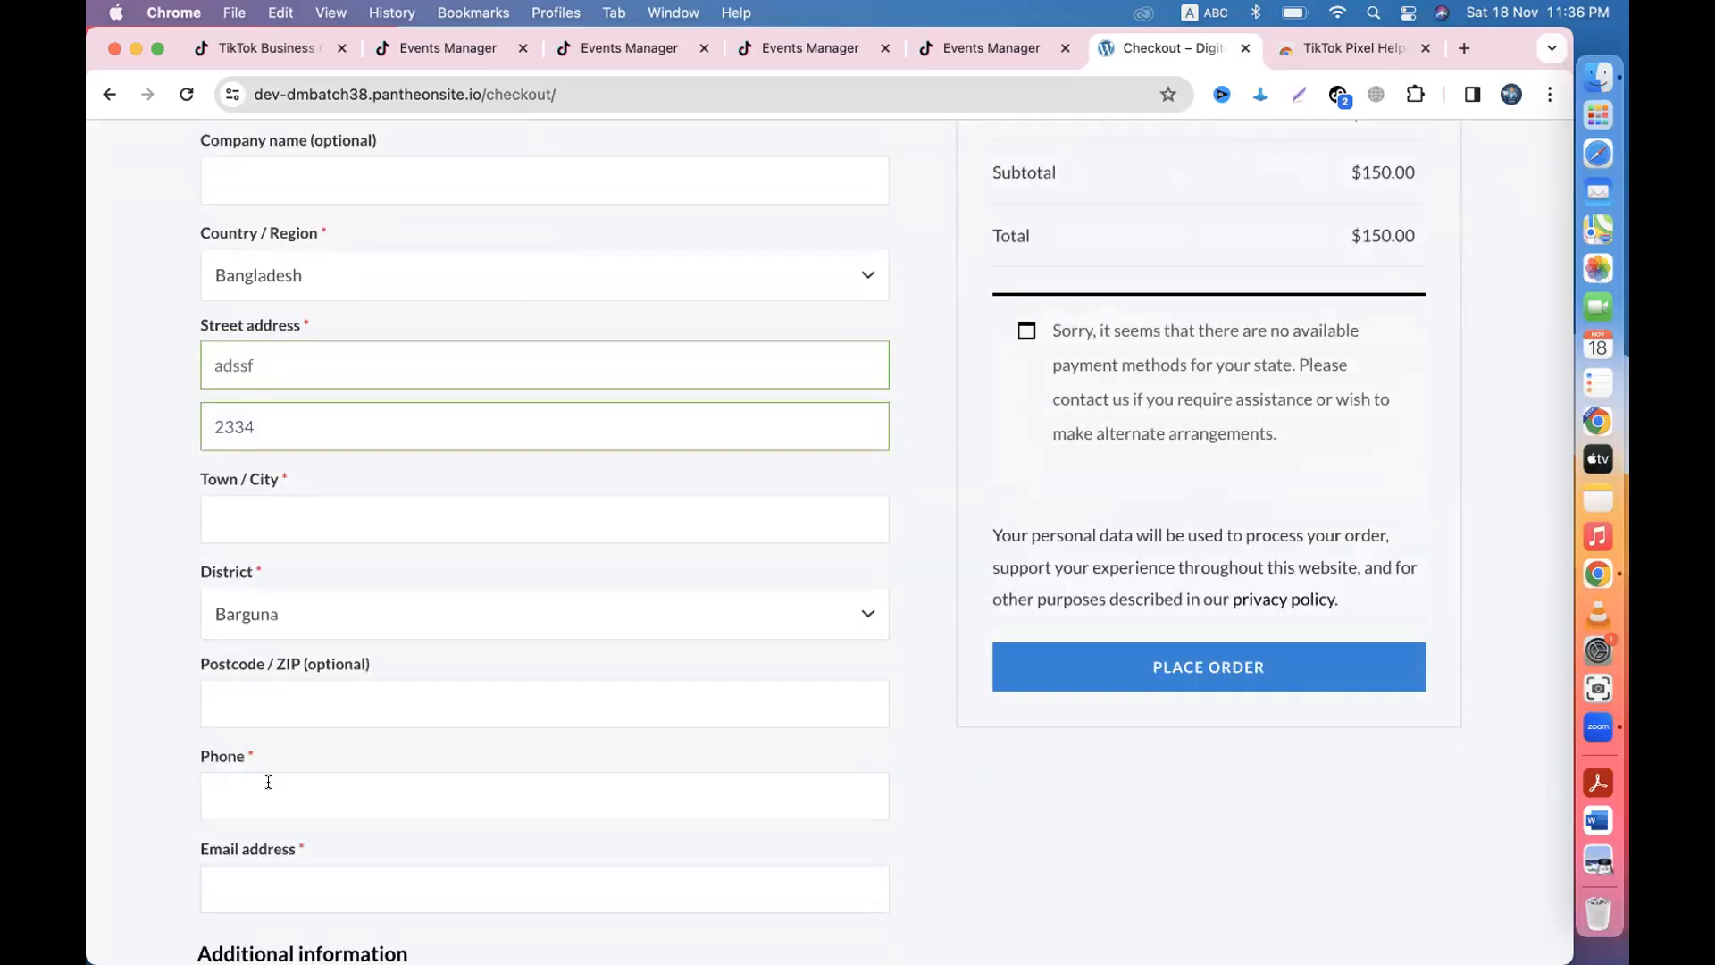
scroll(268, 781, "down", 2)
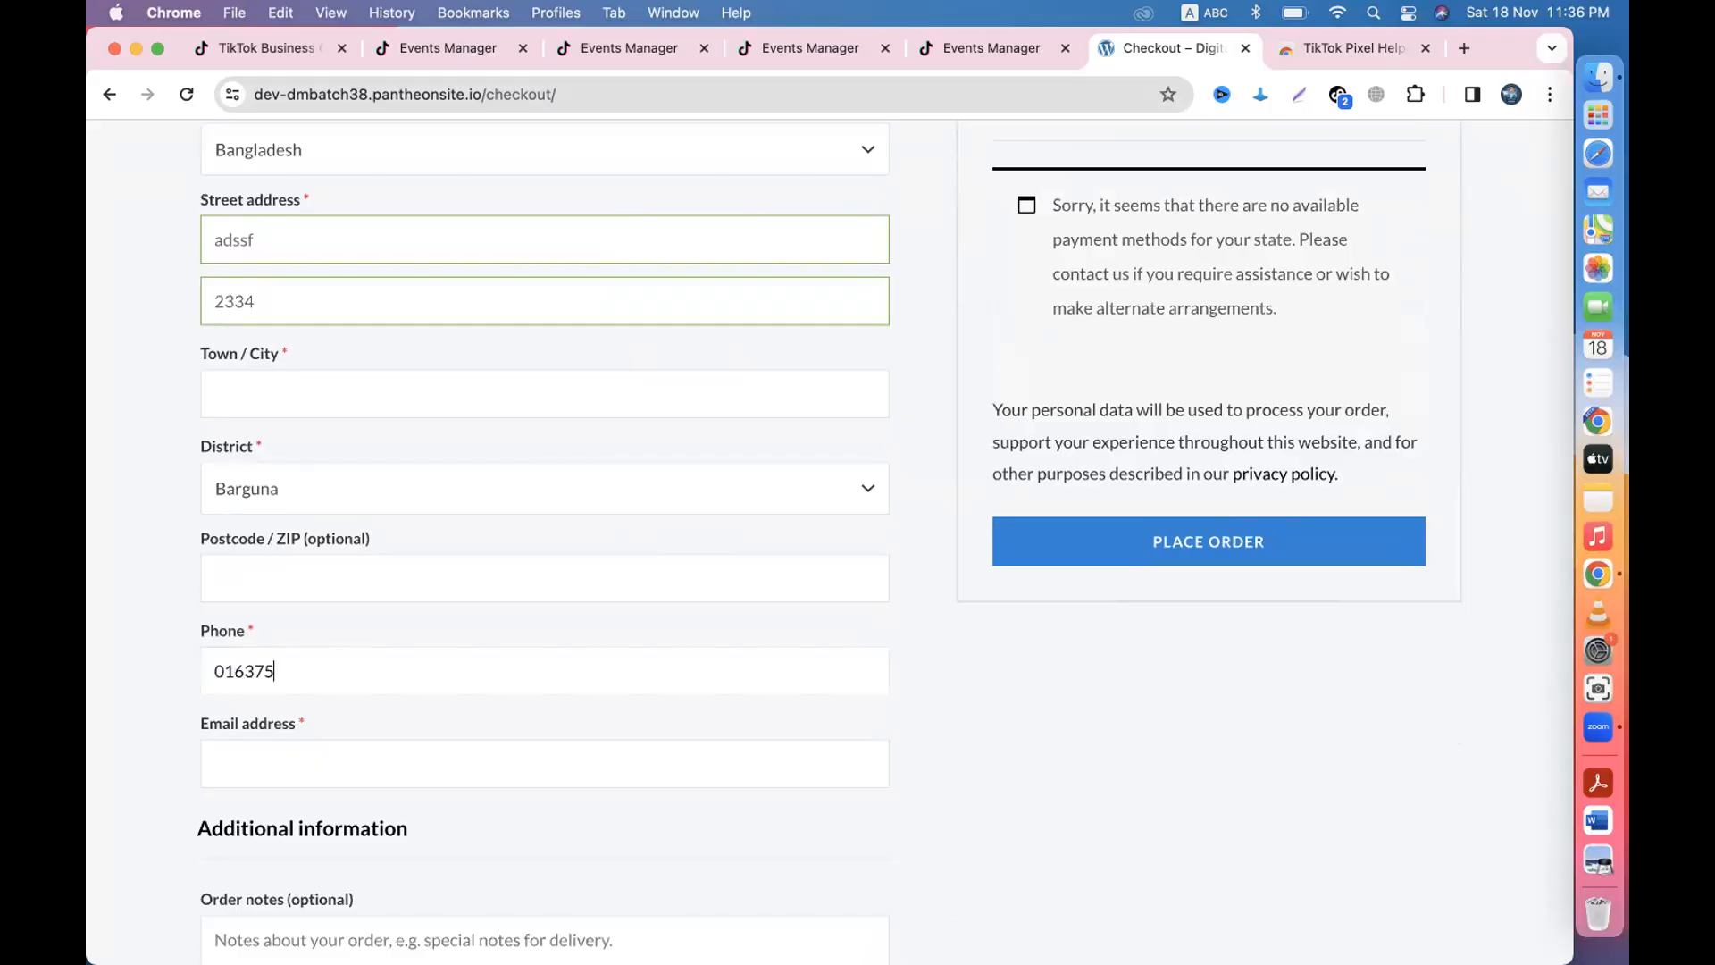
scroll(277, 536, "down", 4)
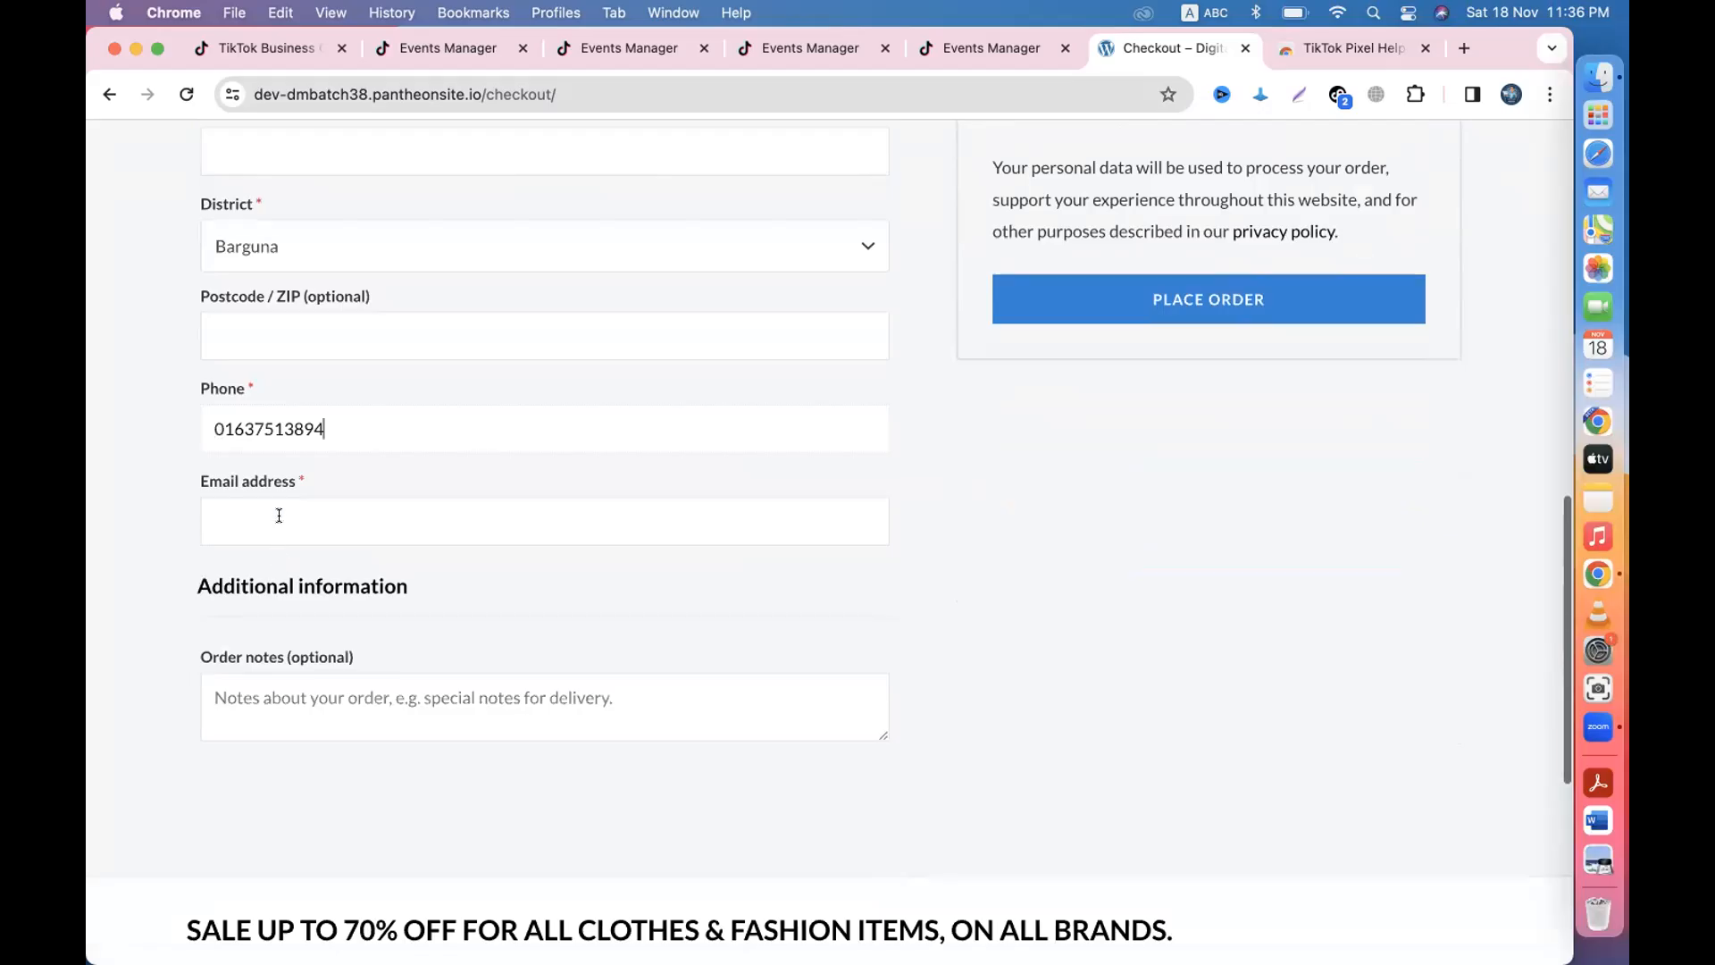
Fill in the customer's e-mail address and submit the order
left_click(280, 508)
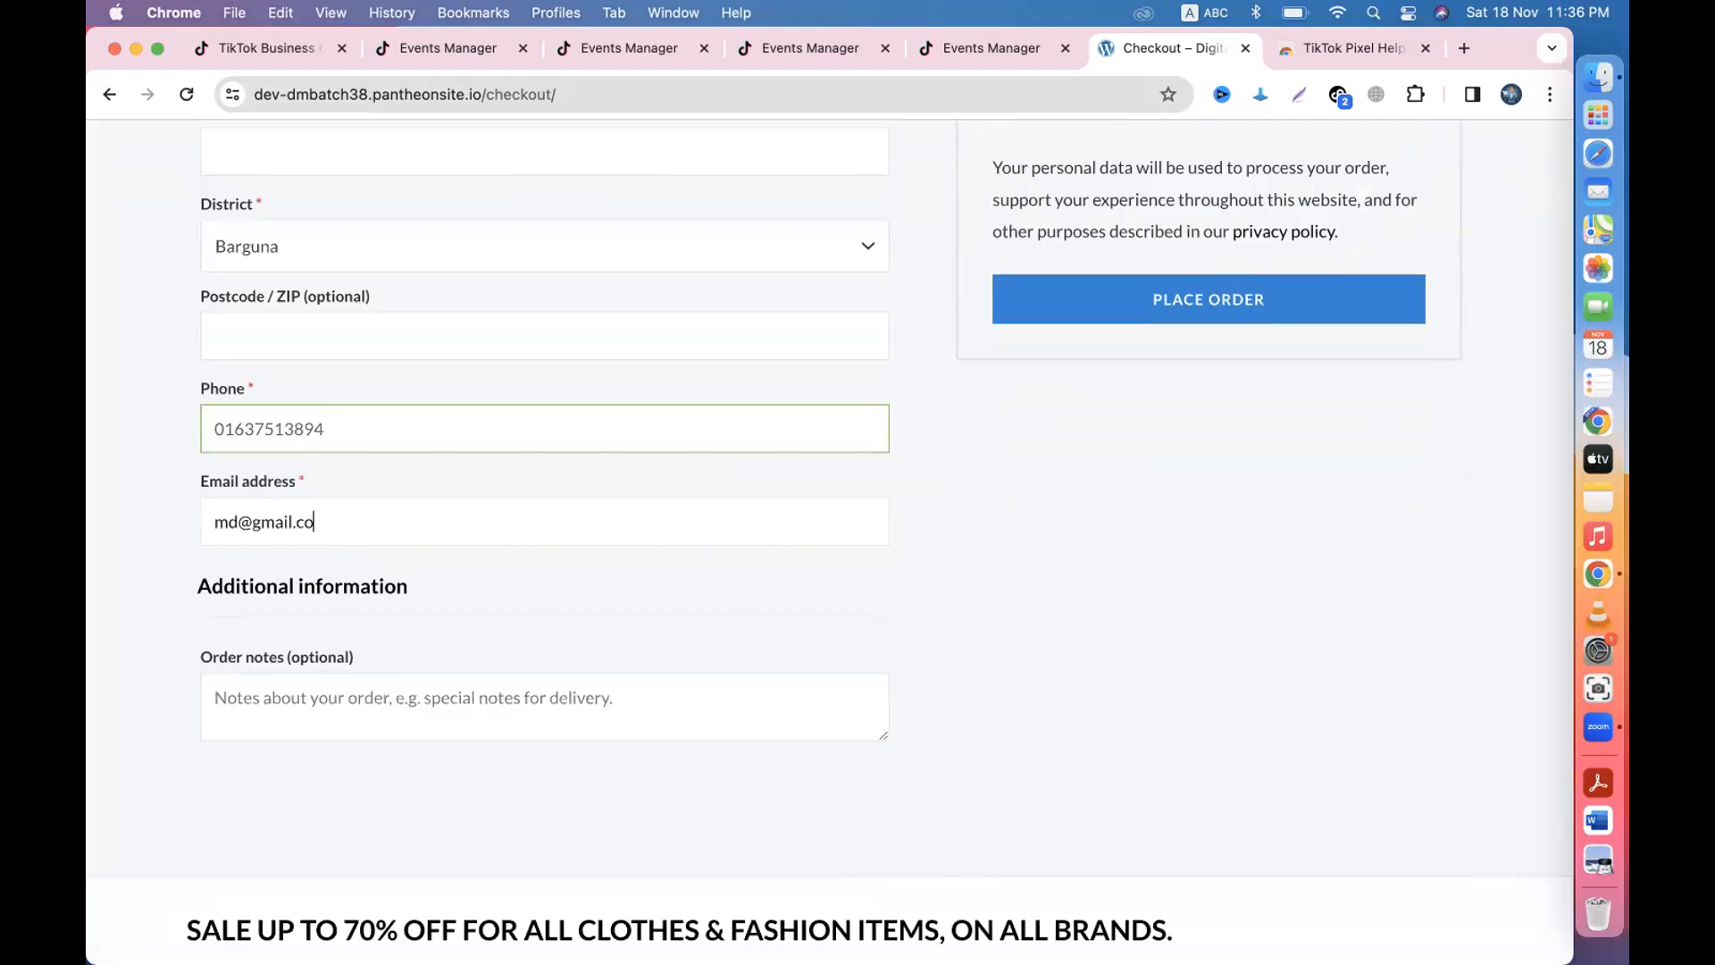
left_click(1004, 547)
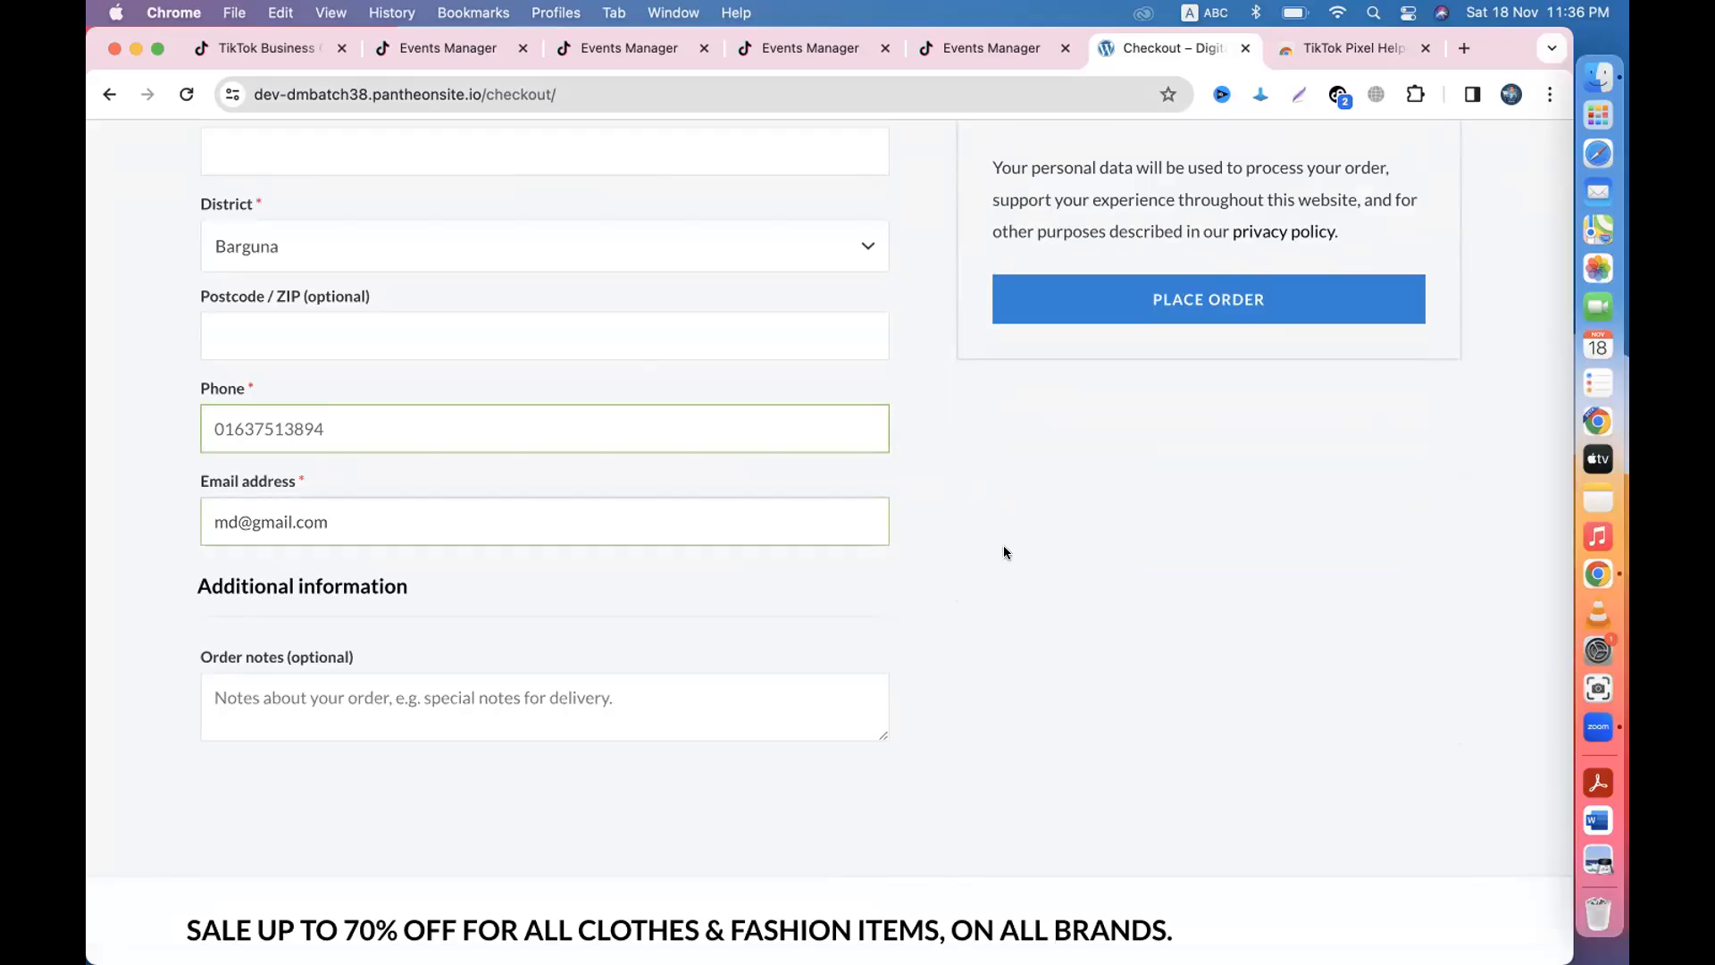
scroll(1004, 547, "up", 8)
scroll(1171, 717, "down", 2)
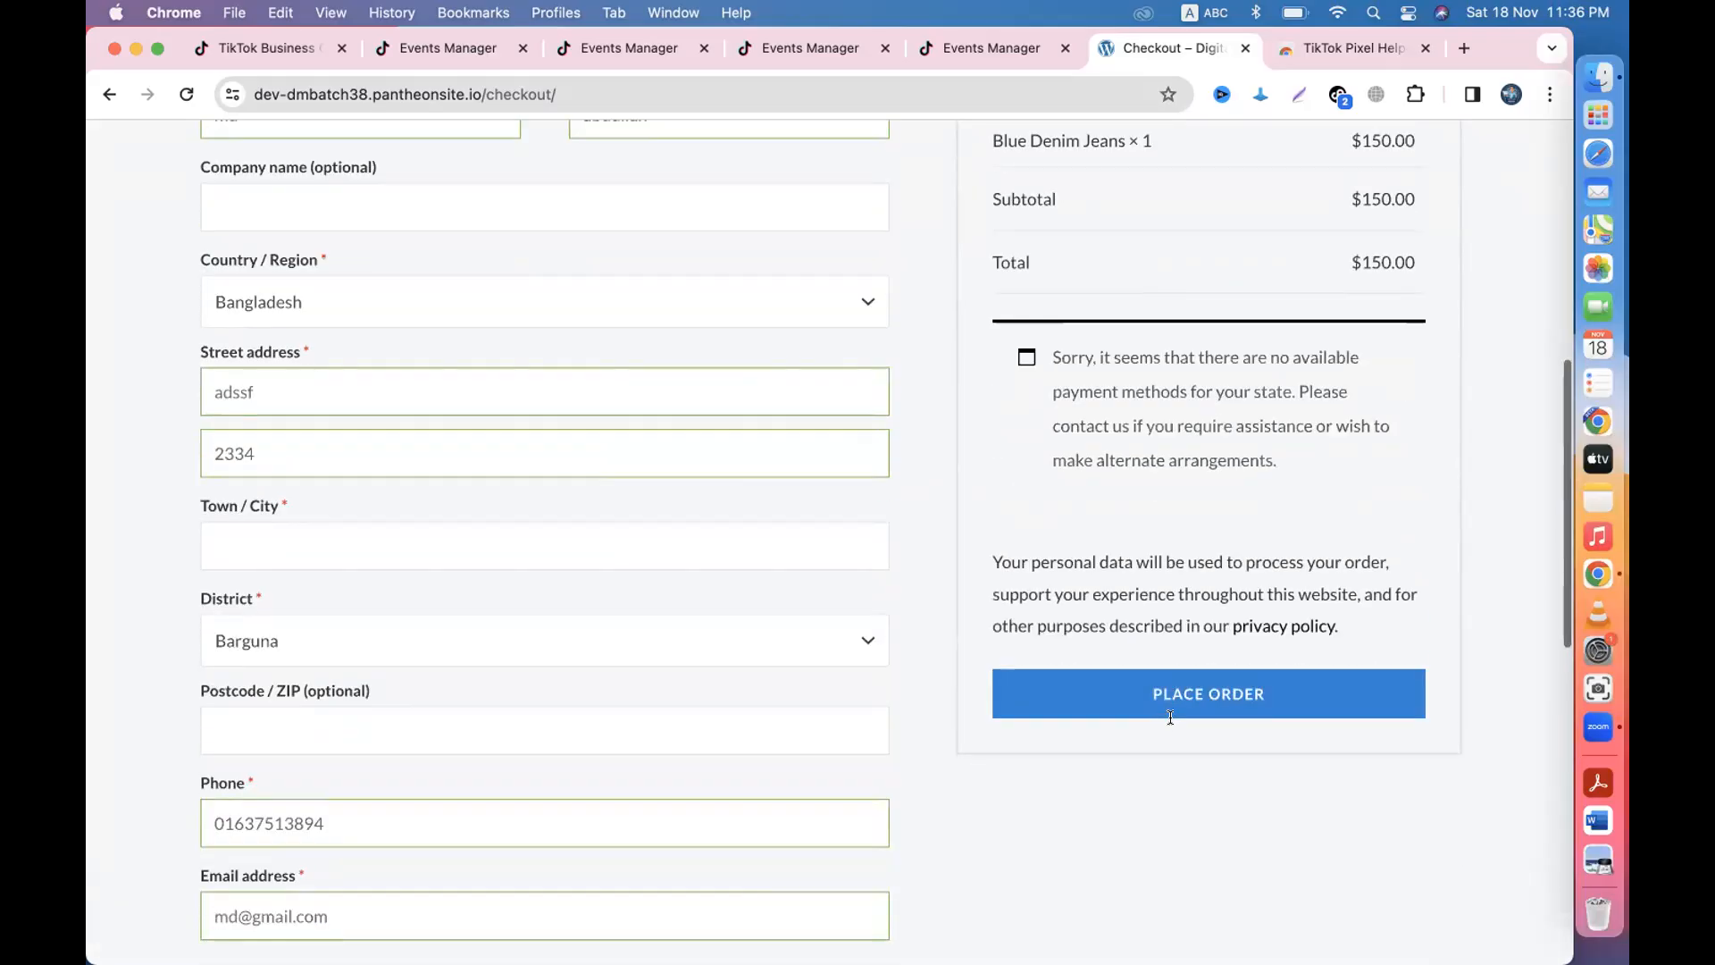
left_click(1186, 695)
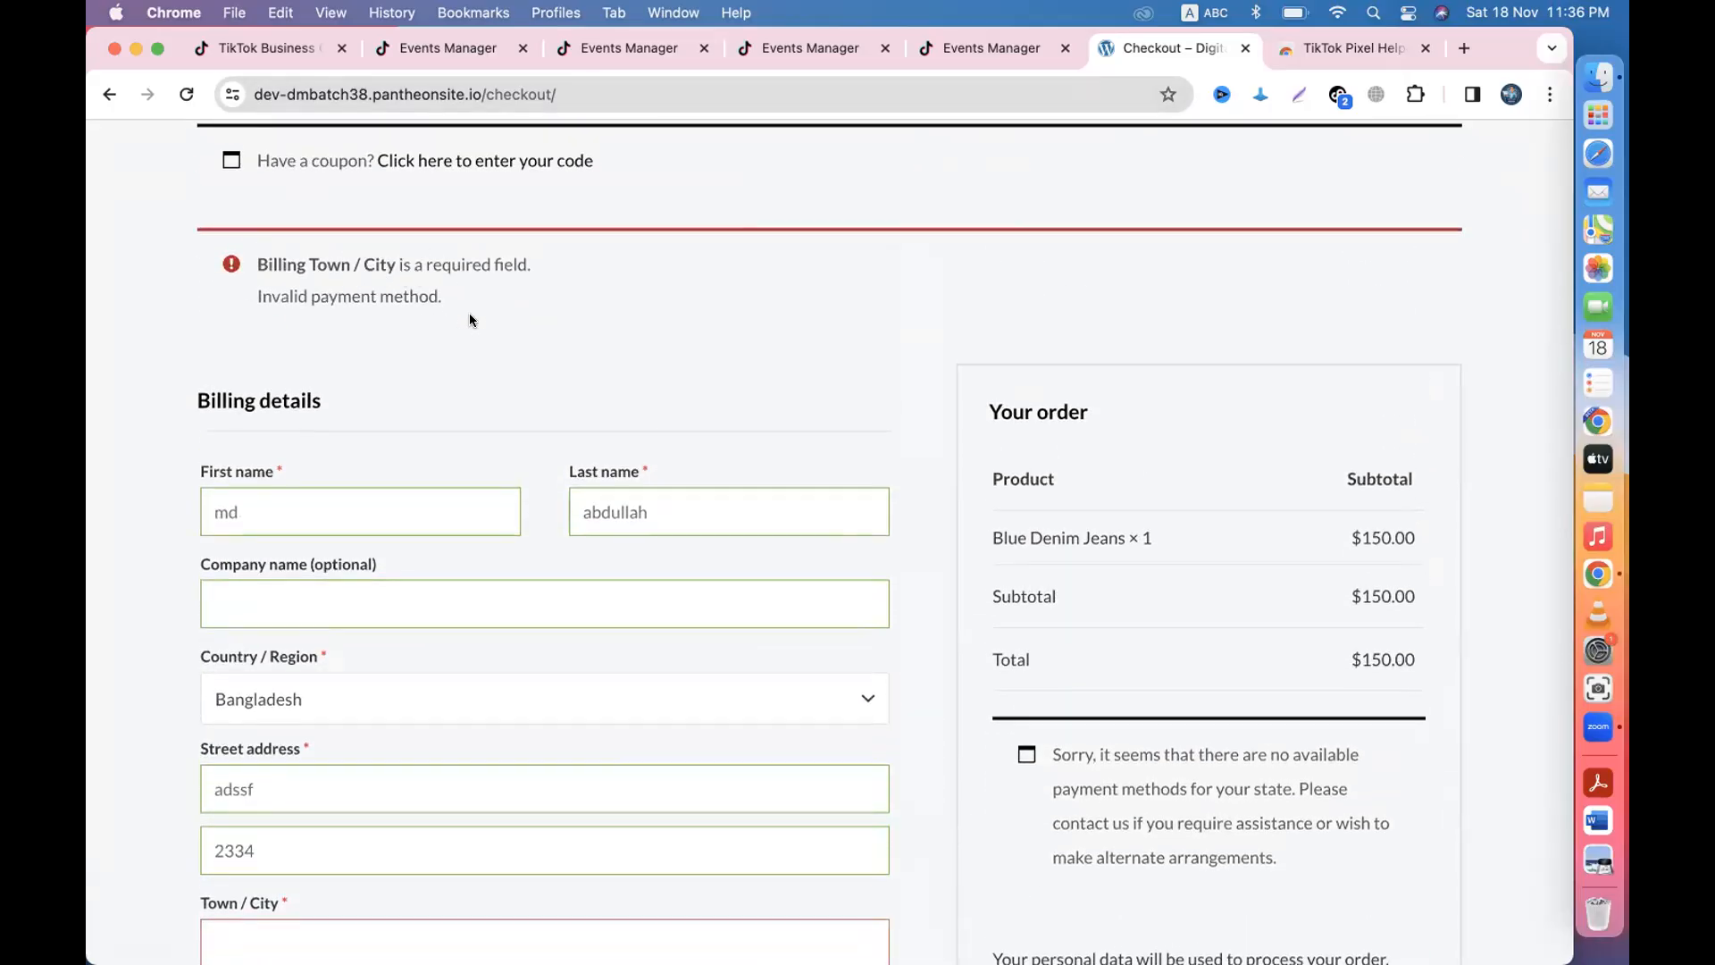
Add the missing town or city and resubmit, getting an "Invalid payment method" error
scroll(469, 313, "down", 4)
left_click(312, 601)
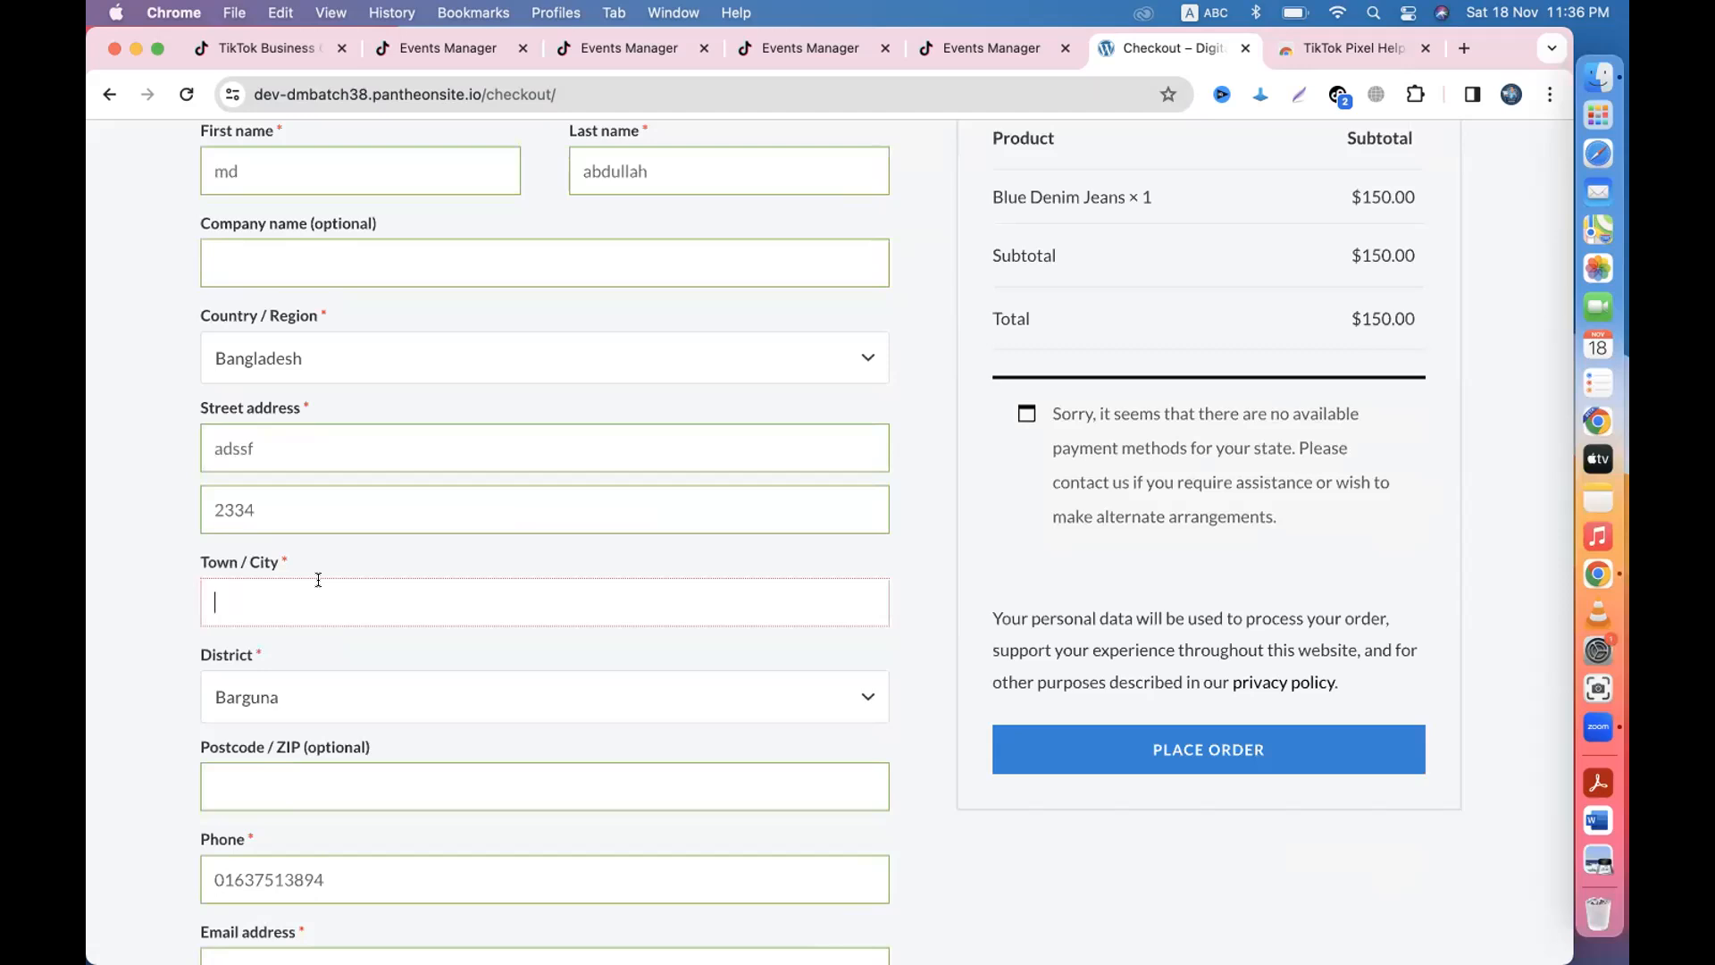
type("Baridasl")
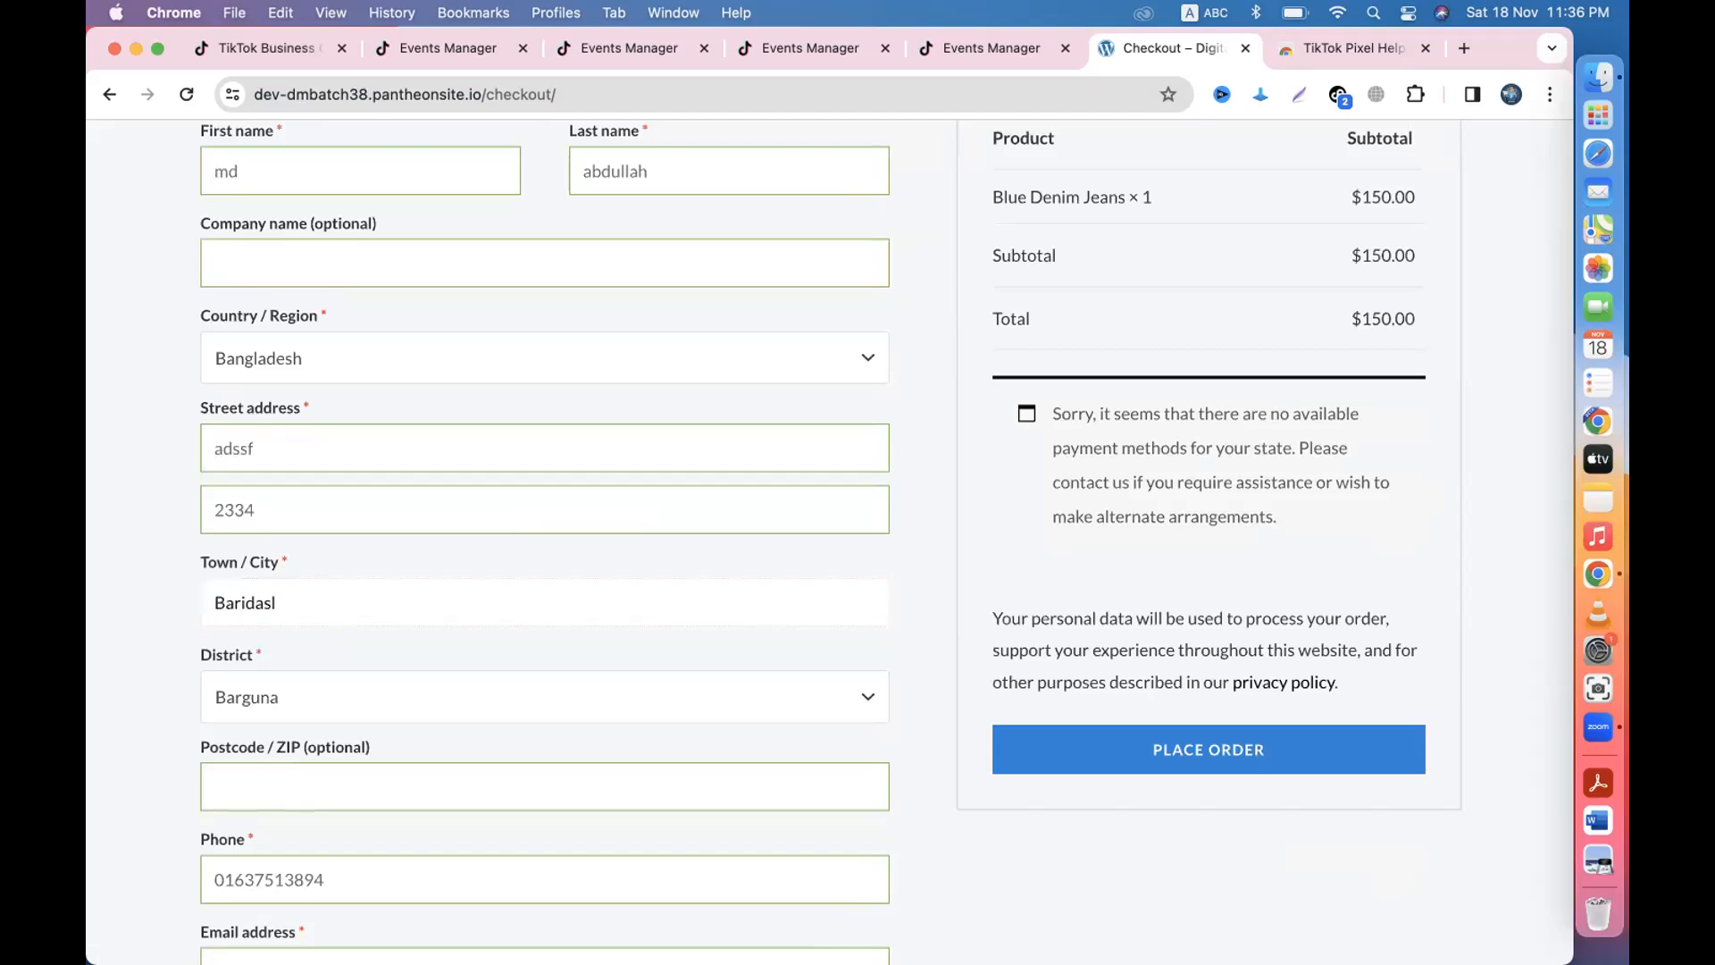
left_click(1126, 751)
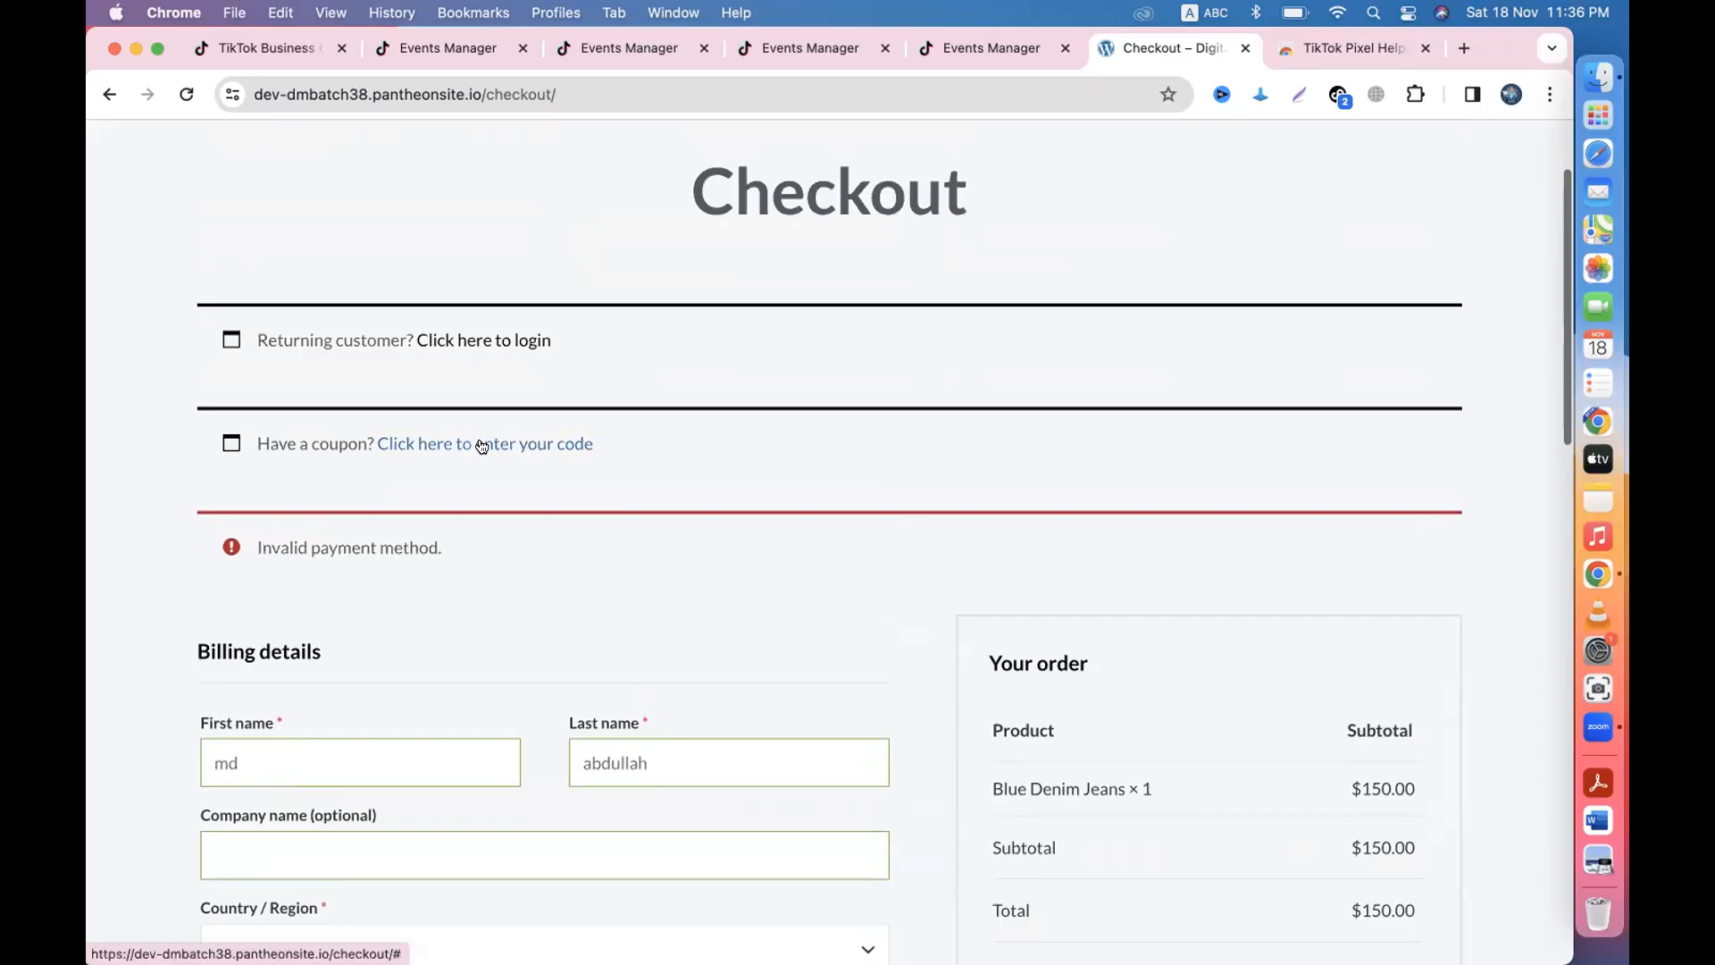
scroll(480, 438, "down", 15)
scroll(481, 444, "up", 3)
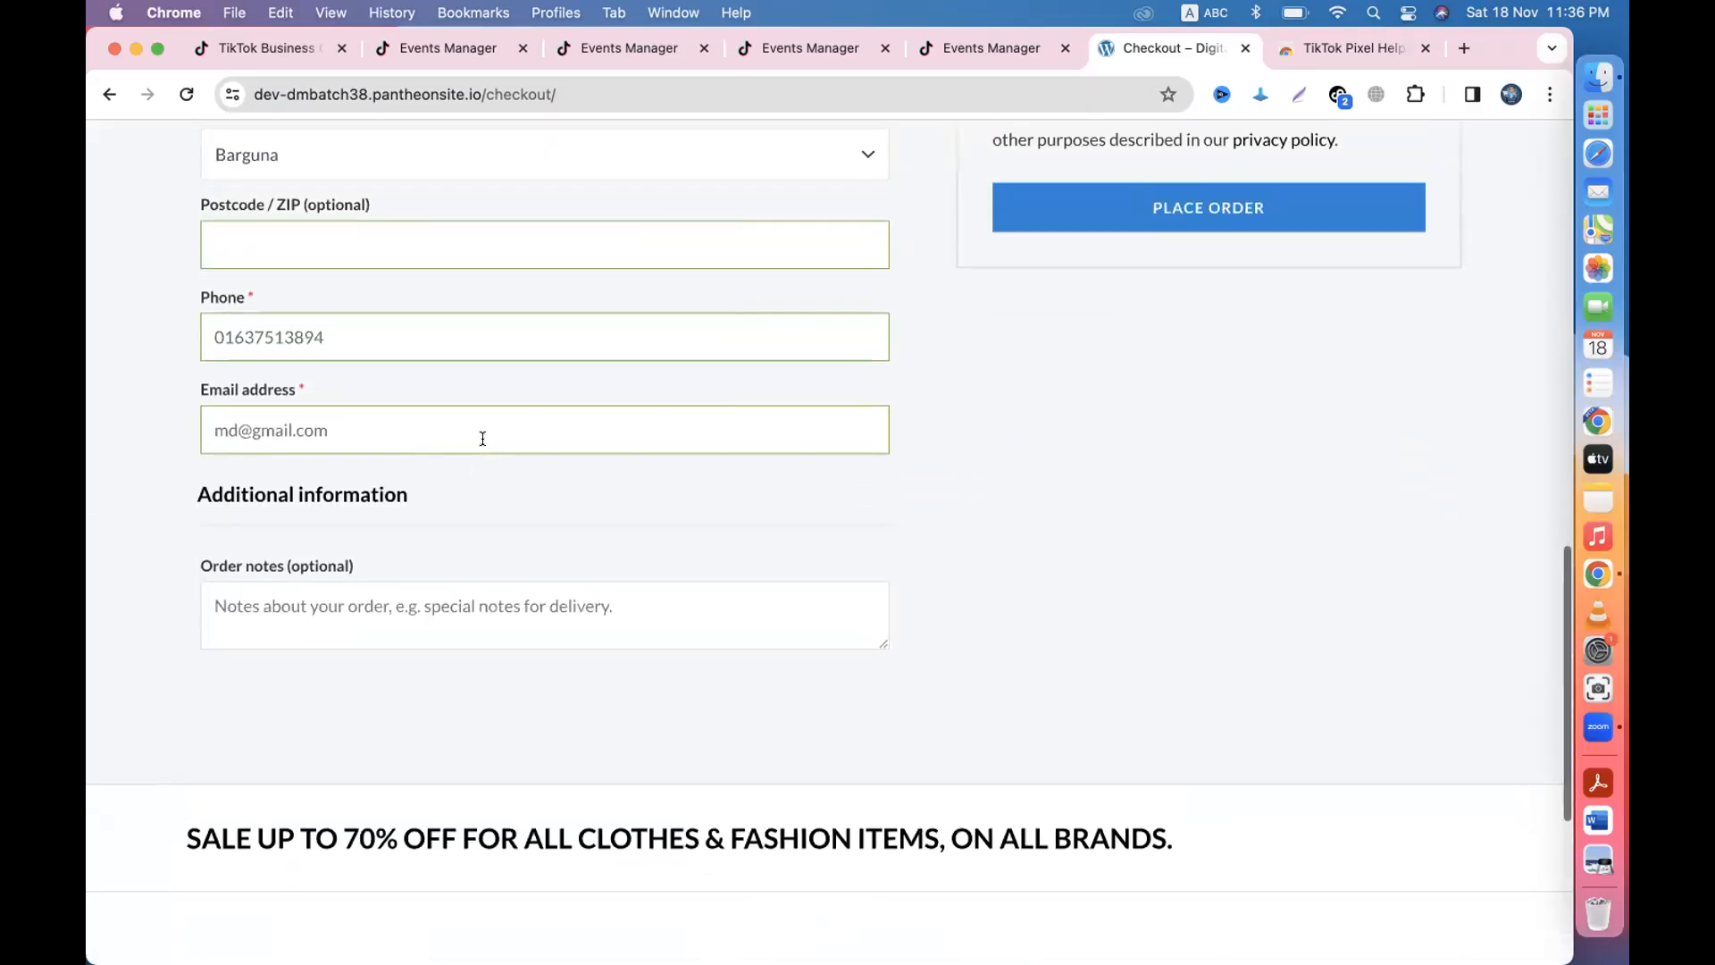
scroll(642, 482, "up", 5)
scroll(643, 487, "up", 3)
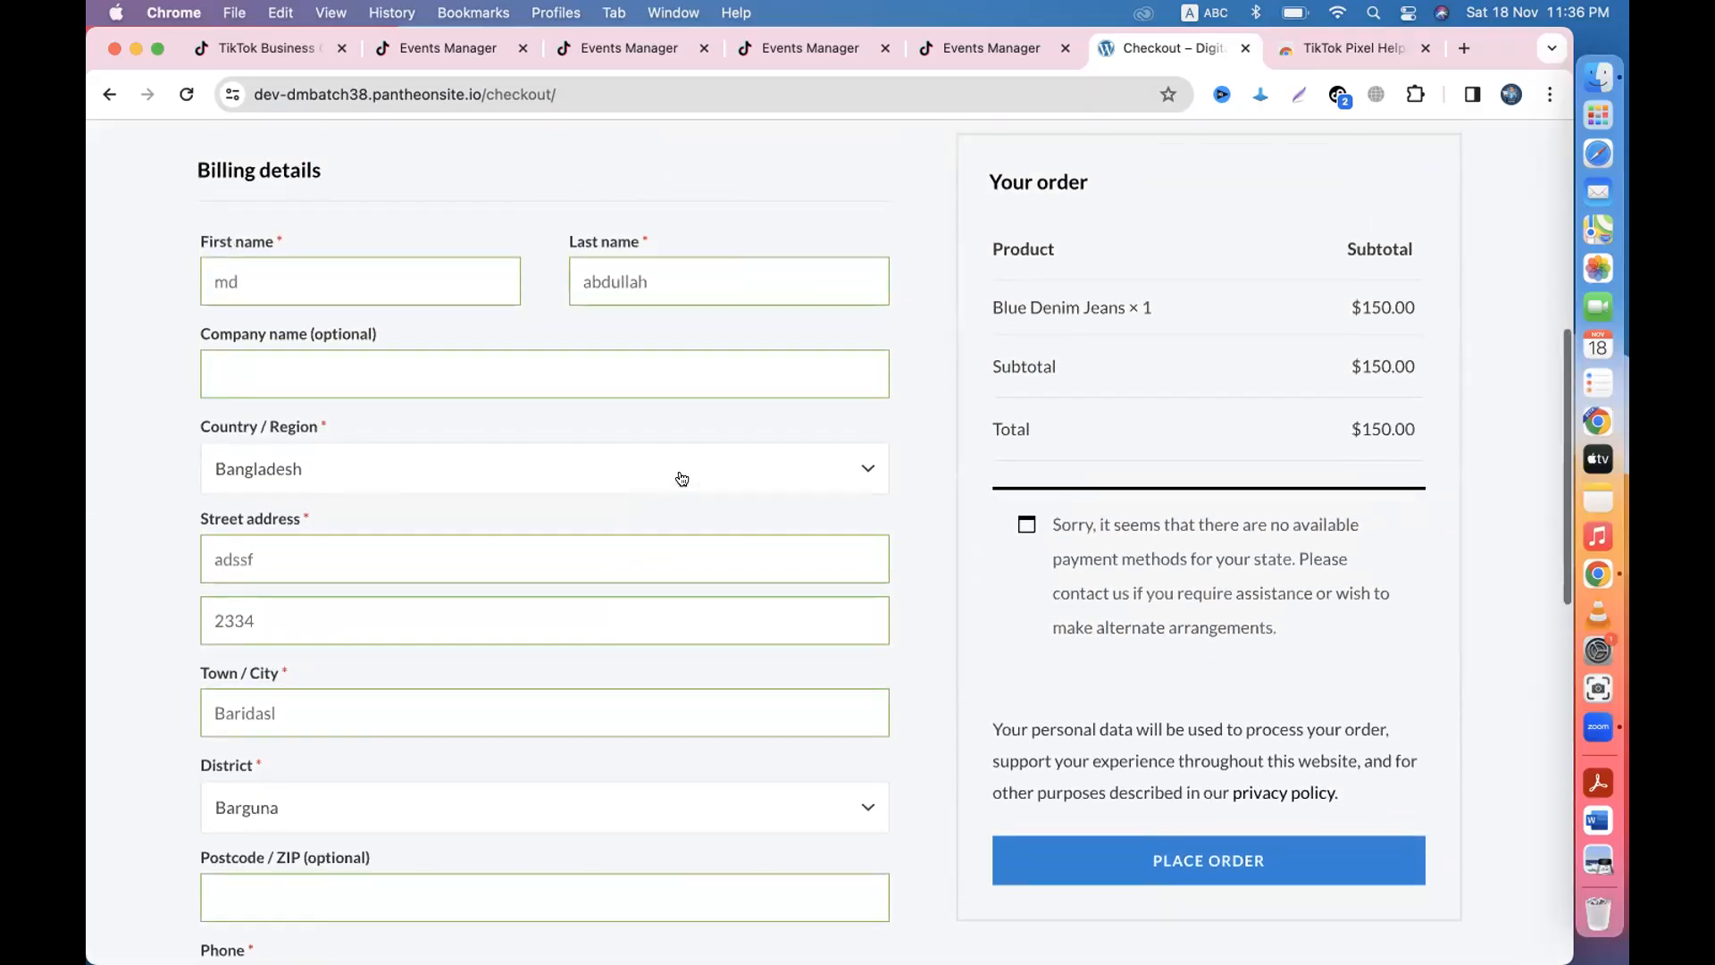
scroll(1031, 619, "up", 7)
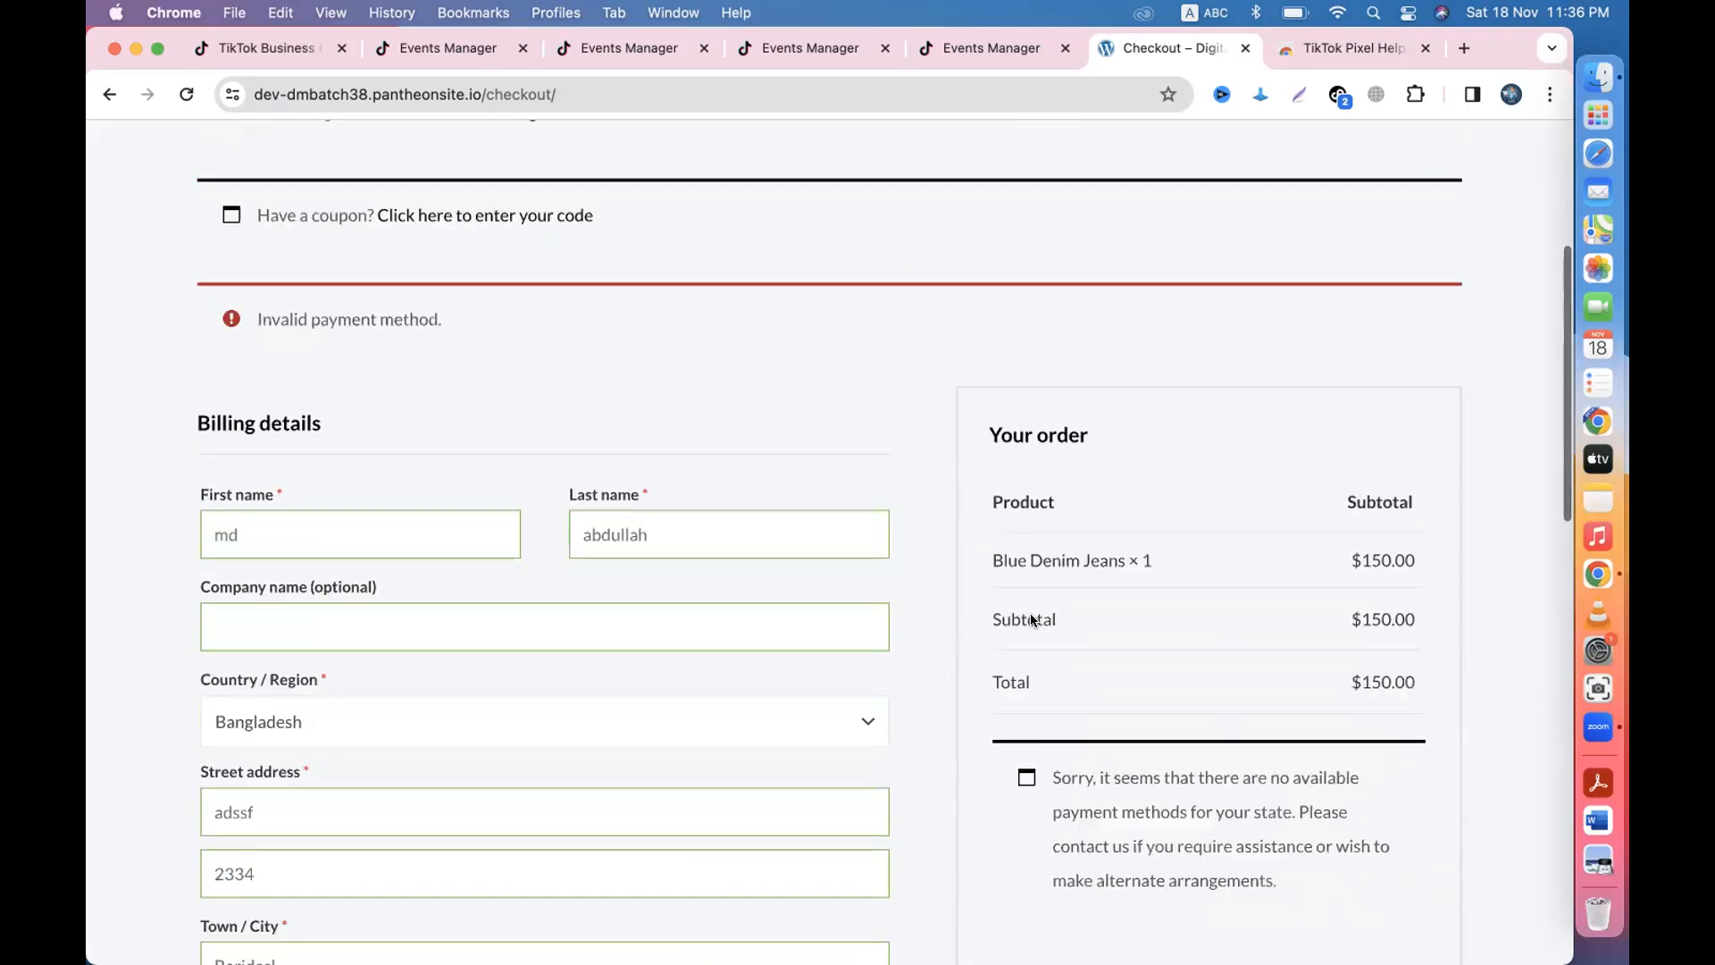
scroll(1004, 595, "up", 2)
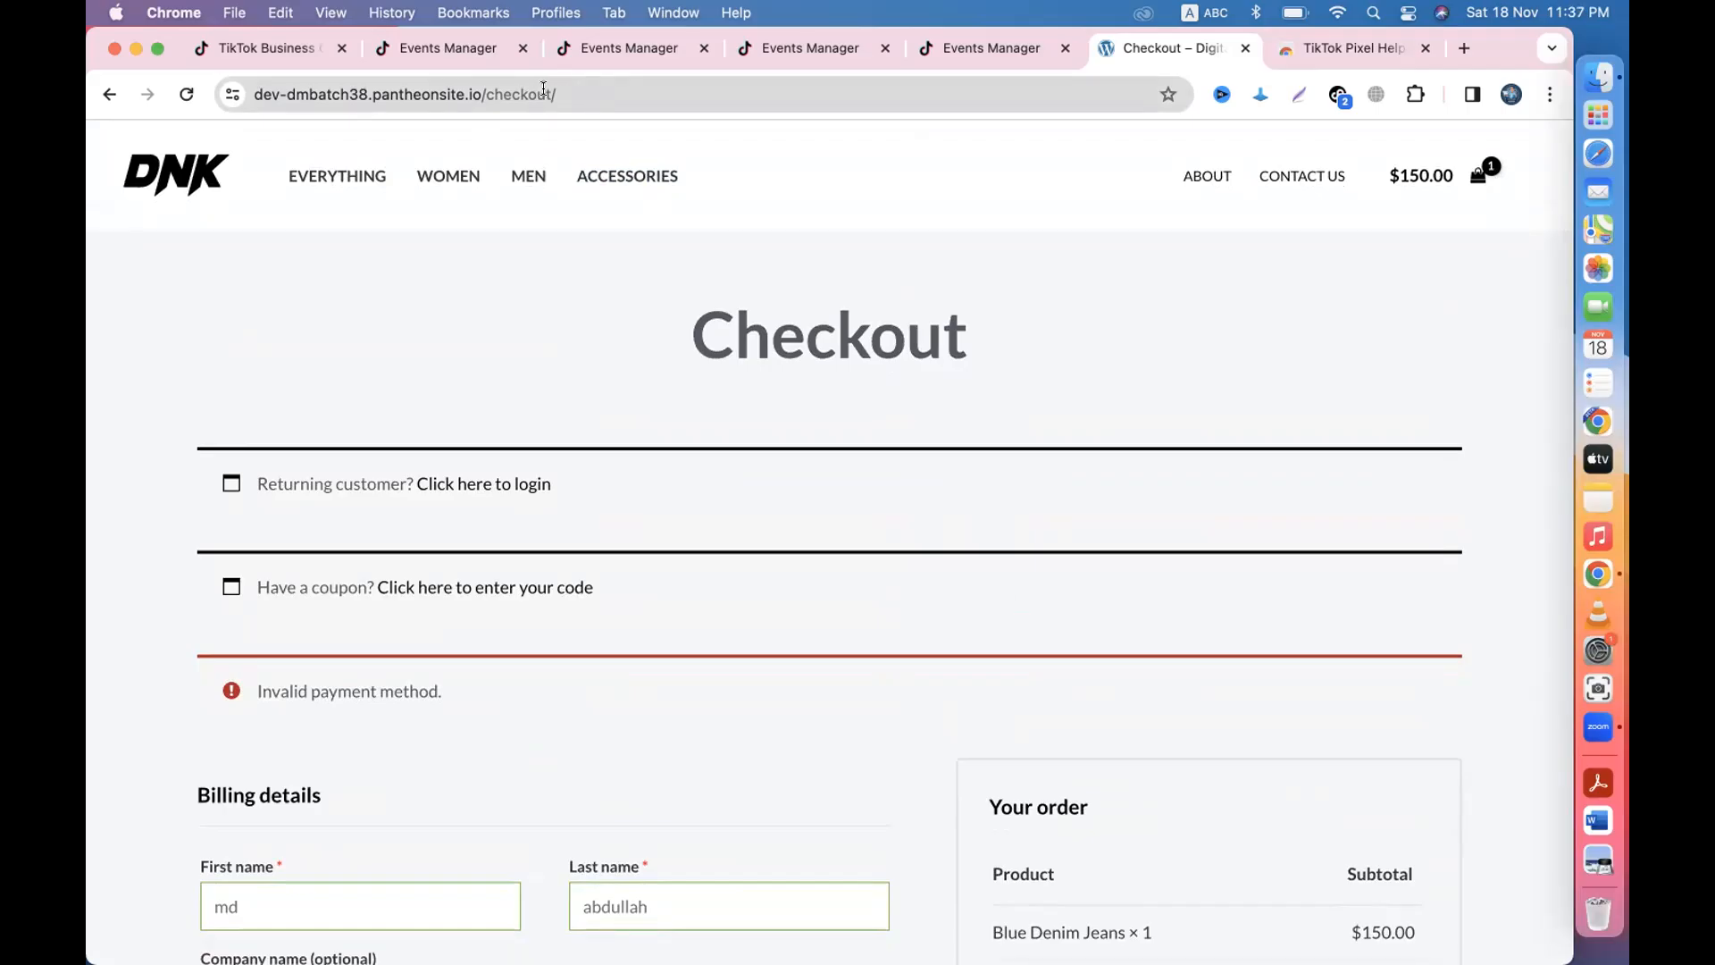
left_click(543, 90)
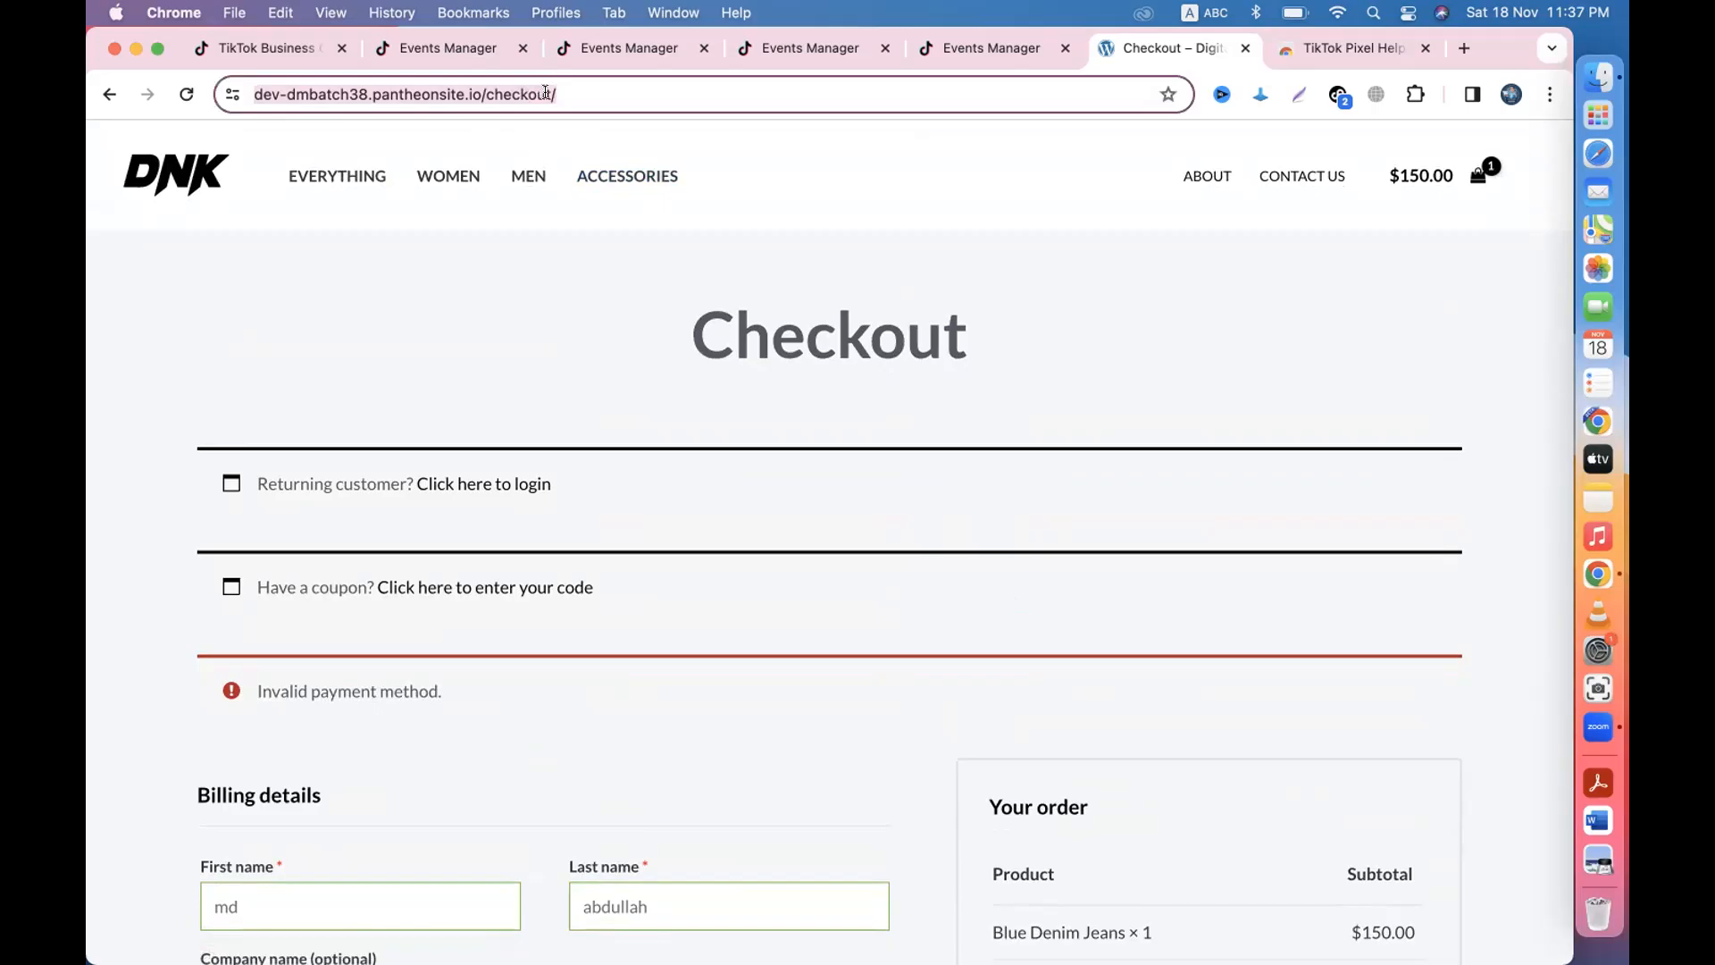
left_click(545, 93)
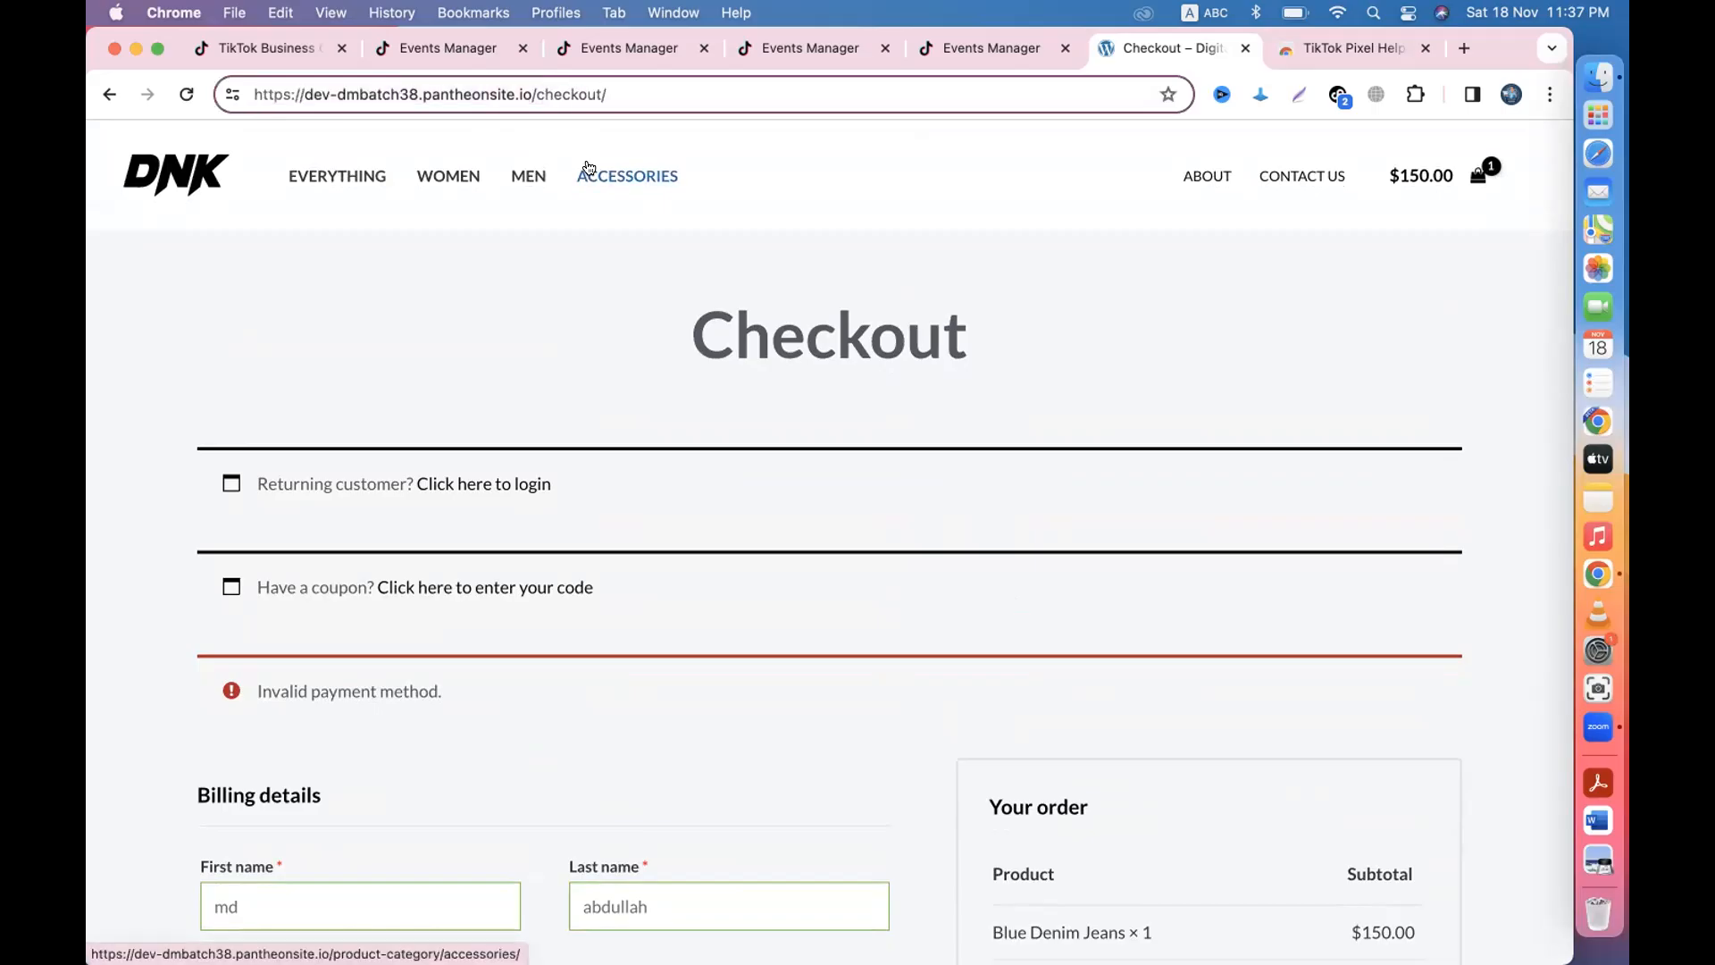
key("BackSpace")
key("BackSpace")
key("BackSpace")
key("BackSpace")
key("BackSpace")
key("BackSpace")
key("BackSpace")
key("BackSpace")
type("place")
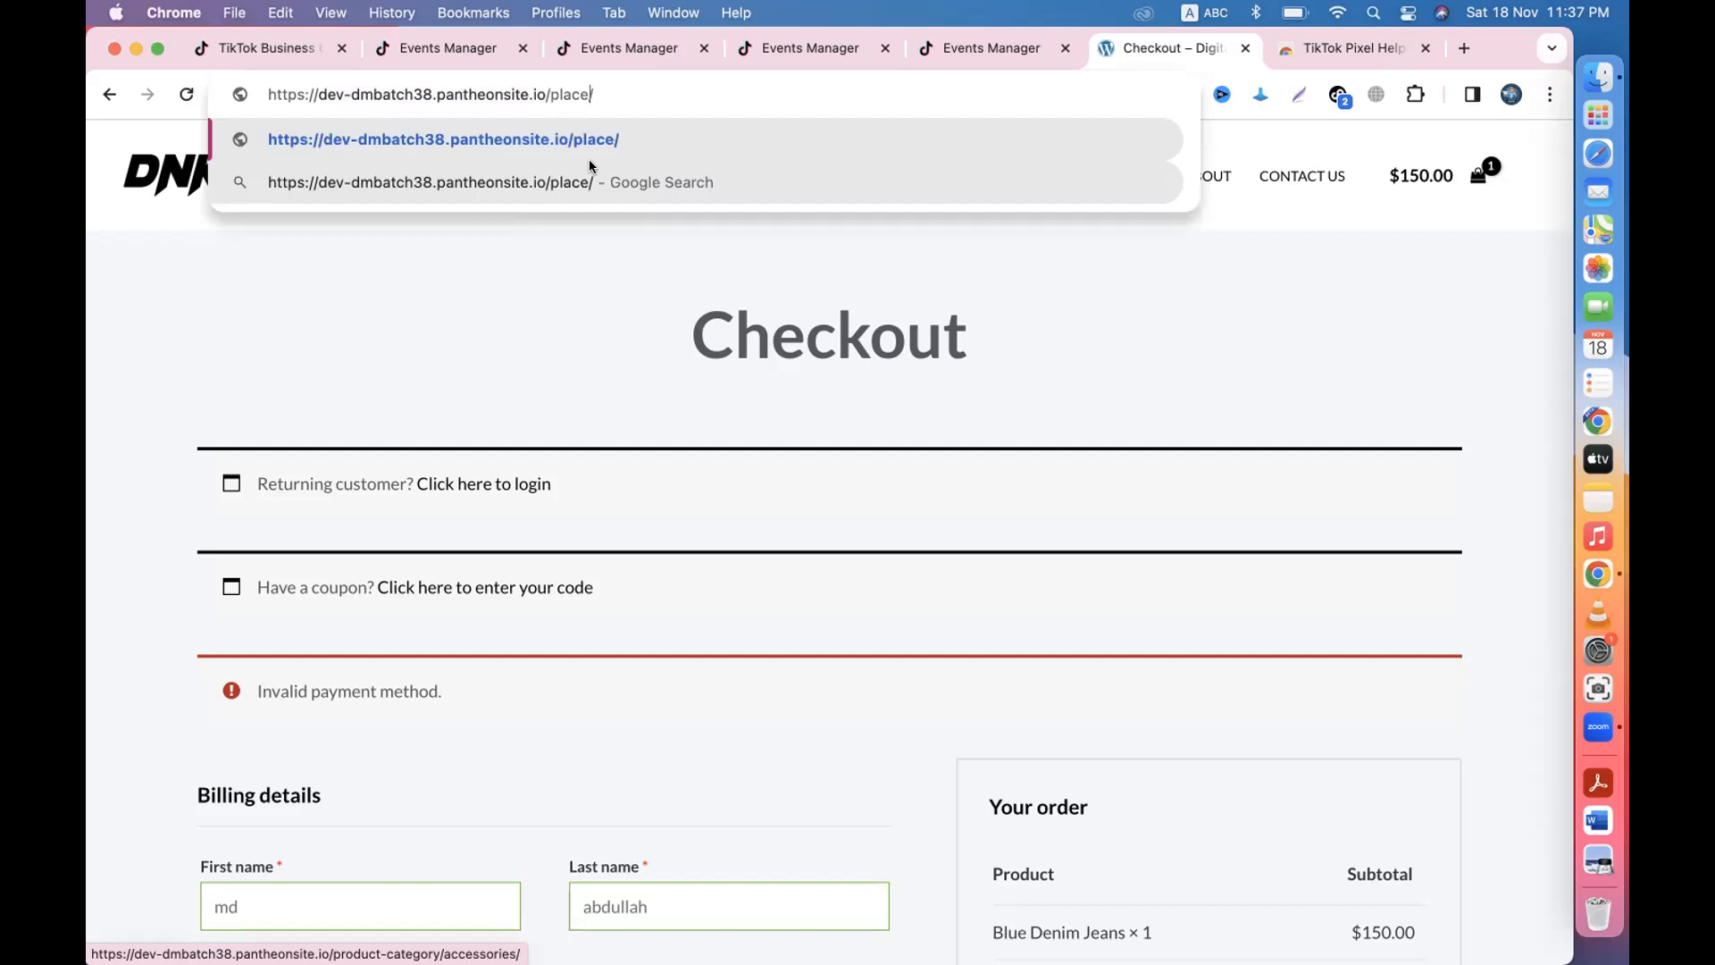
type("-order")
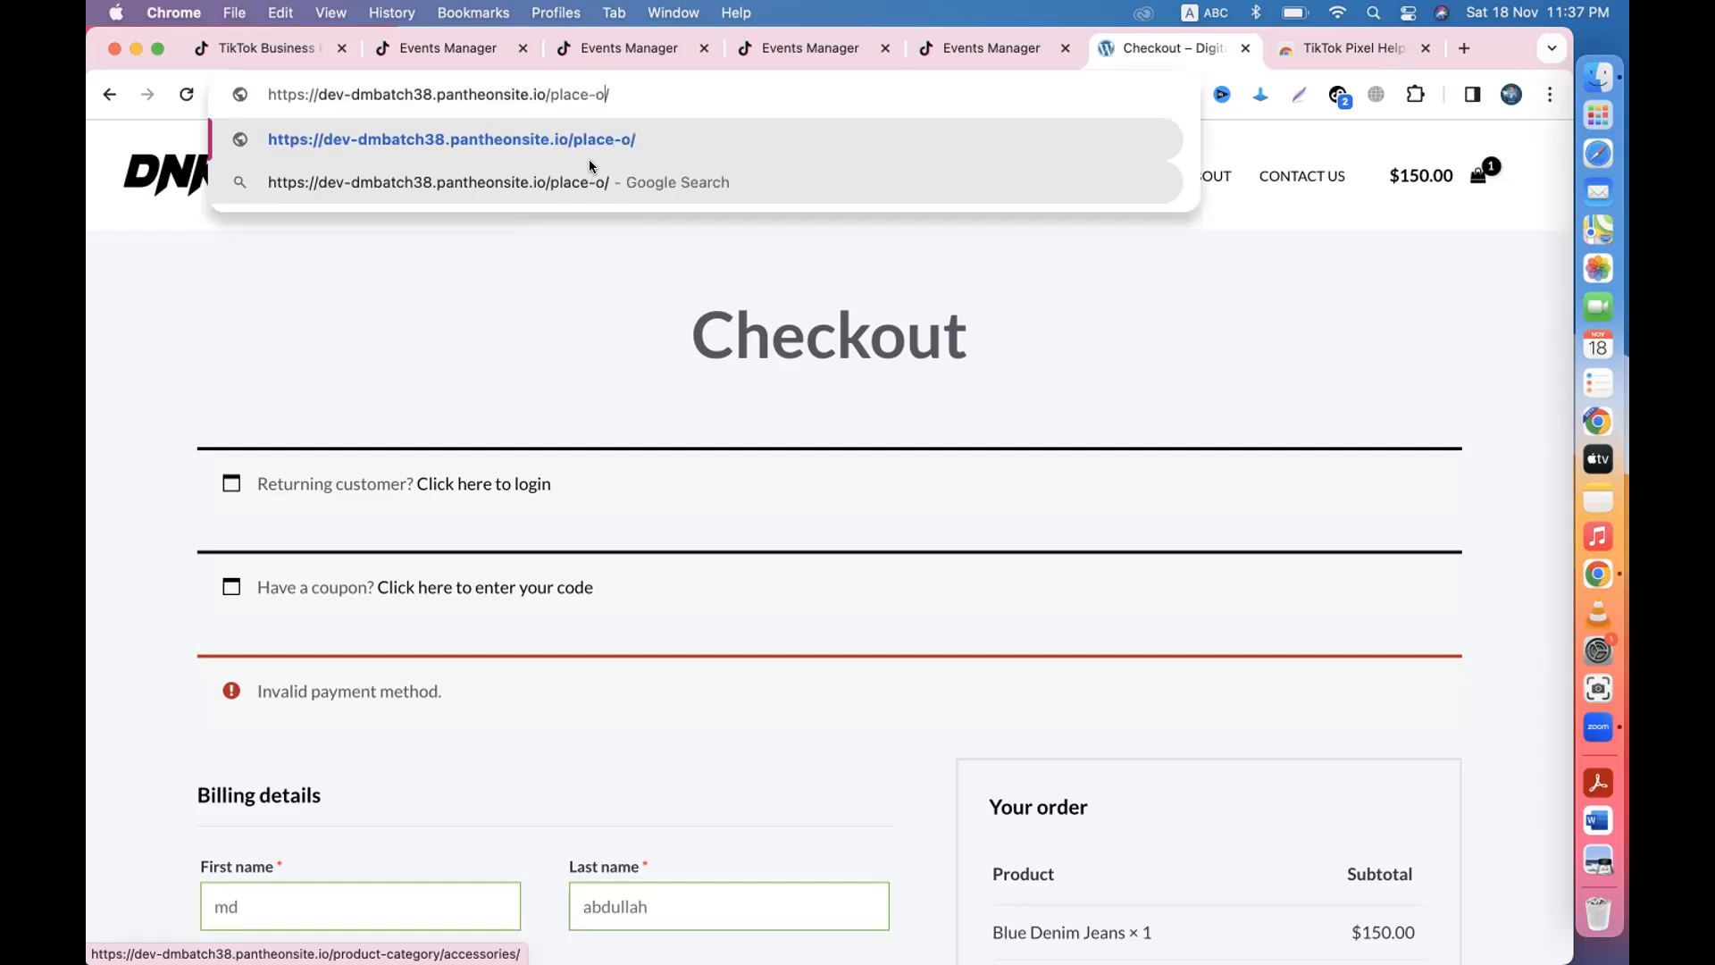
key("BackSpace")
key("BackSpace")
key("BackSpace")
key("BackSpace")
key("BackSpace")
key("BackSpace")
key("BackSpace")
key("BackSpace")
key("BackSpace")
key("BackSpace")
type("urchase")
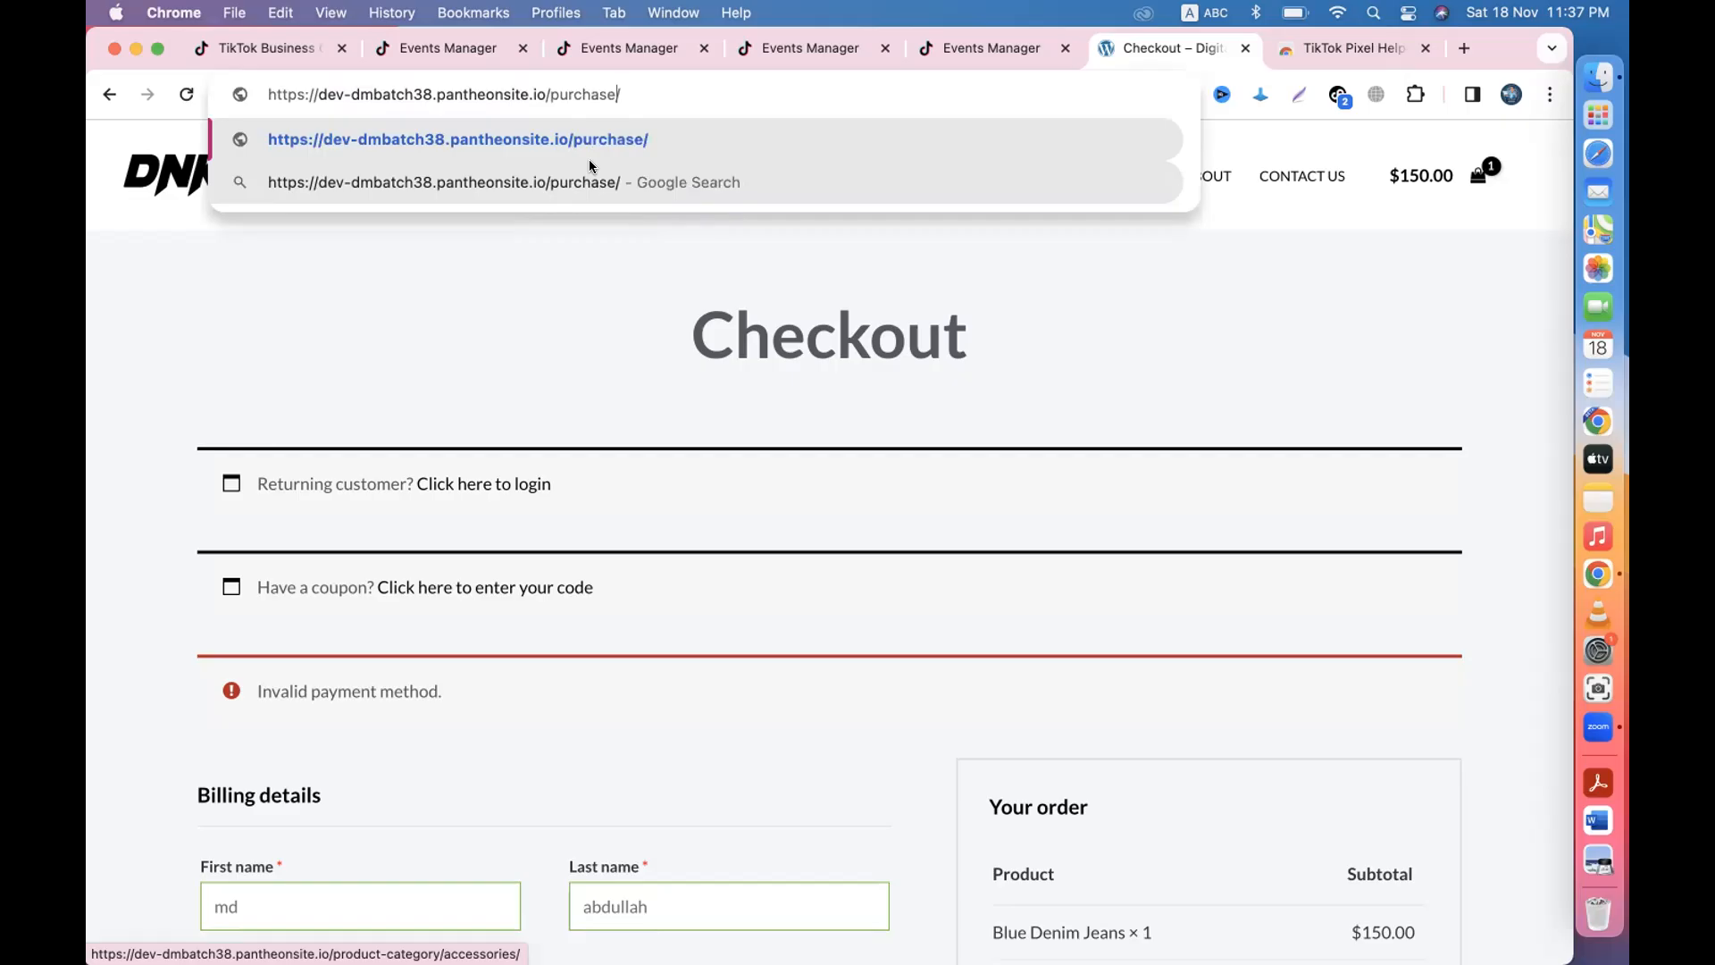
key("BackSpace")
key("BackSpace")
key("BackSpace")
key("BackSpace")
key("BackSpace")
key("BackSpace")
key("BackSpace")
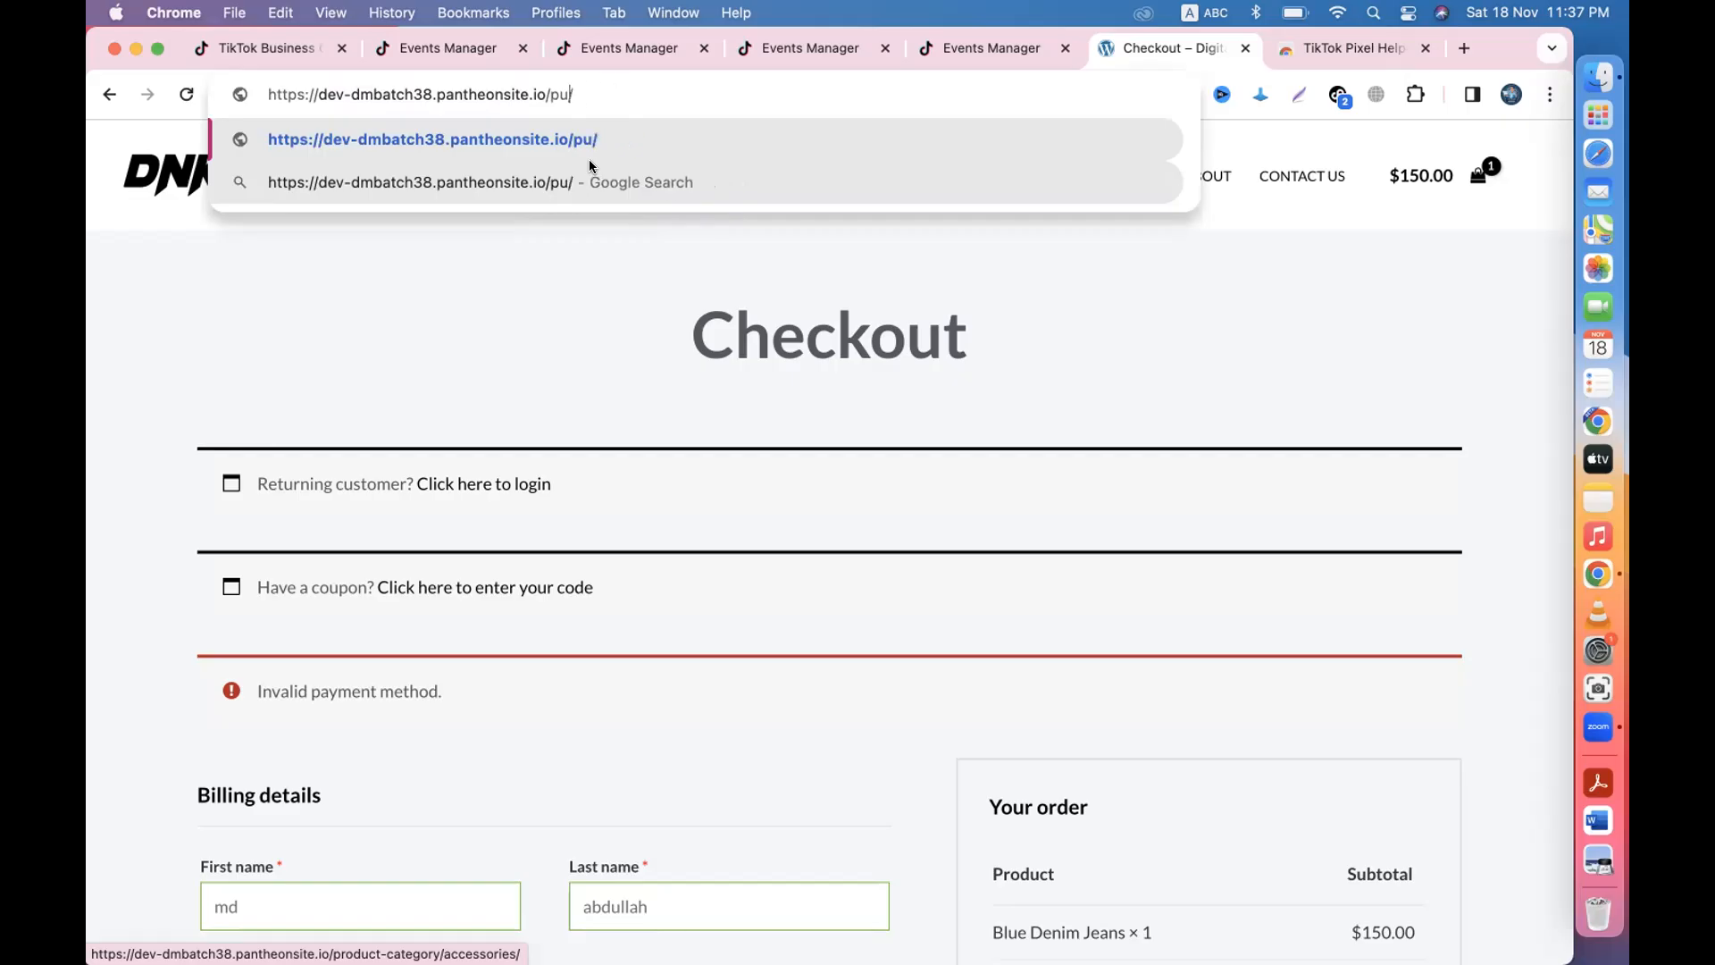
type("lace-i")
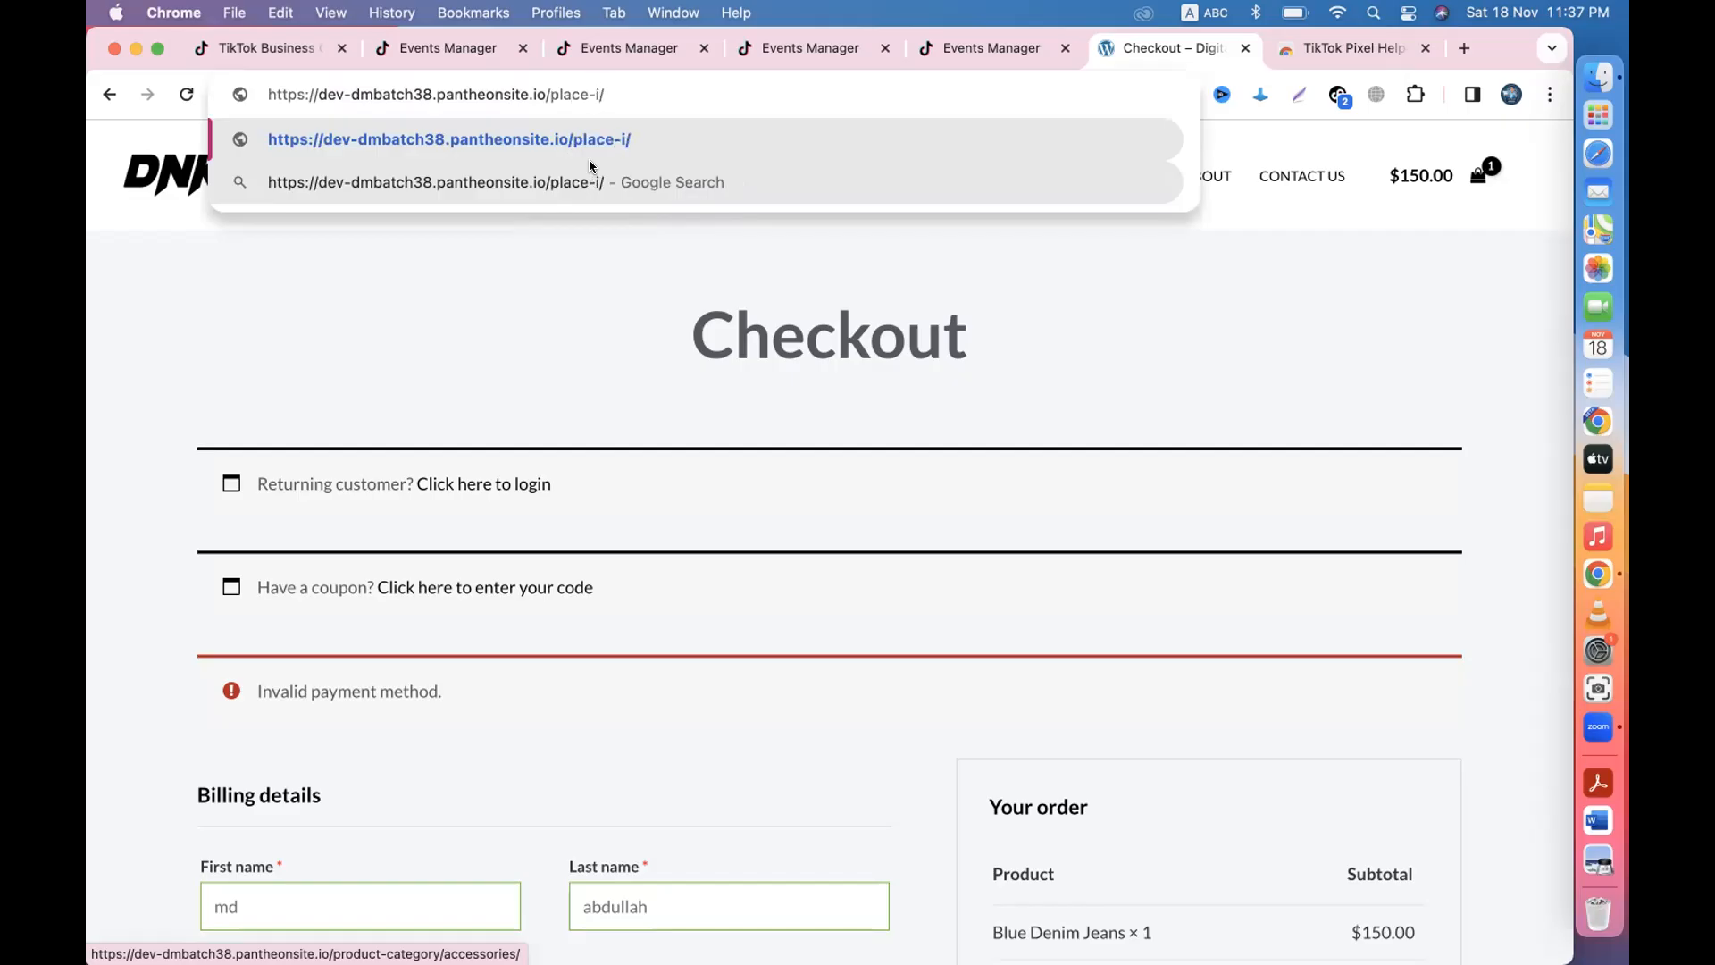
key("BackSpace")
type("order")
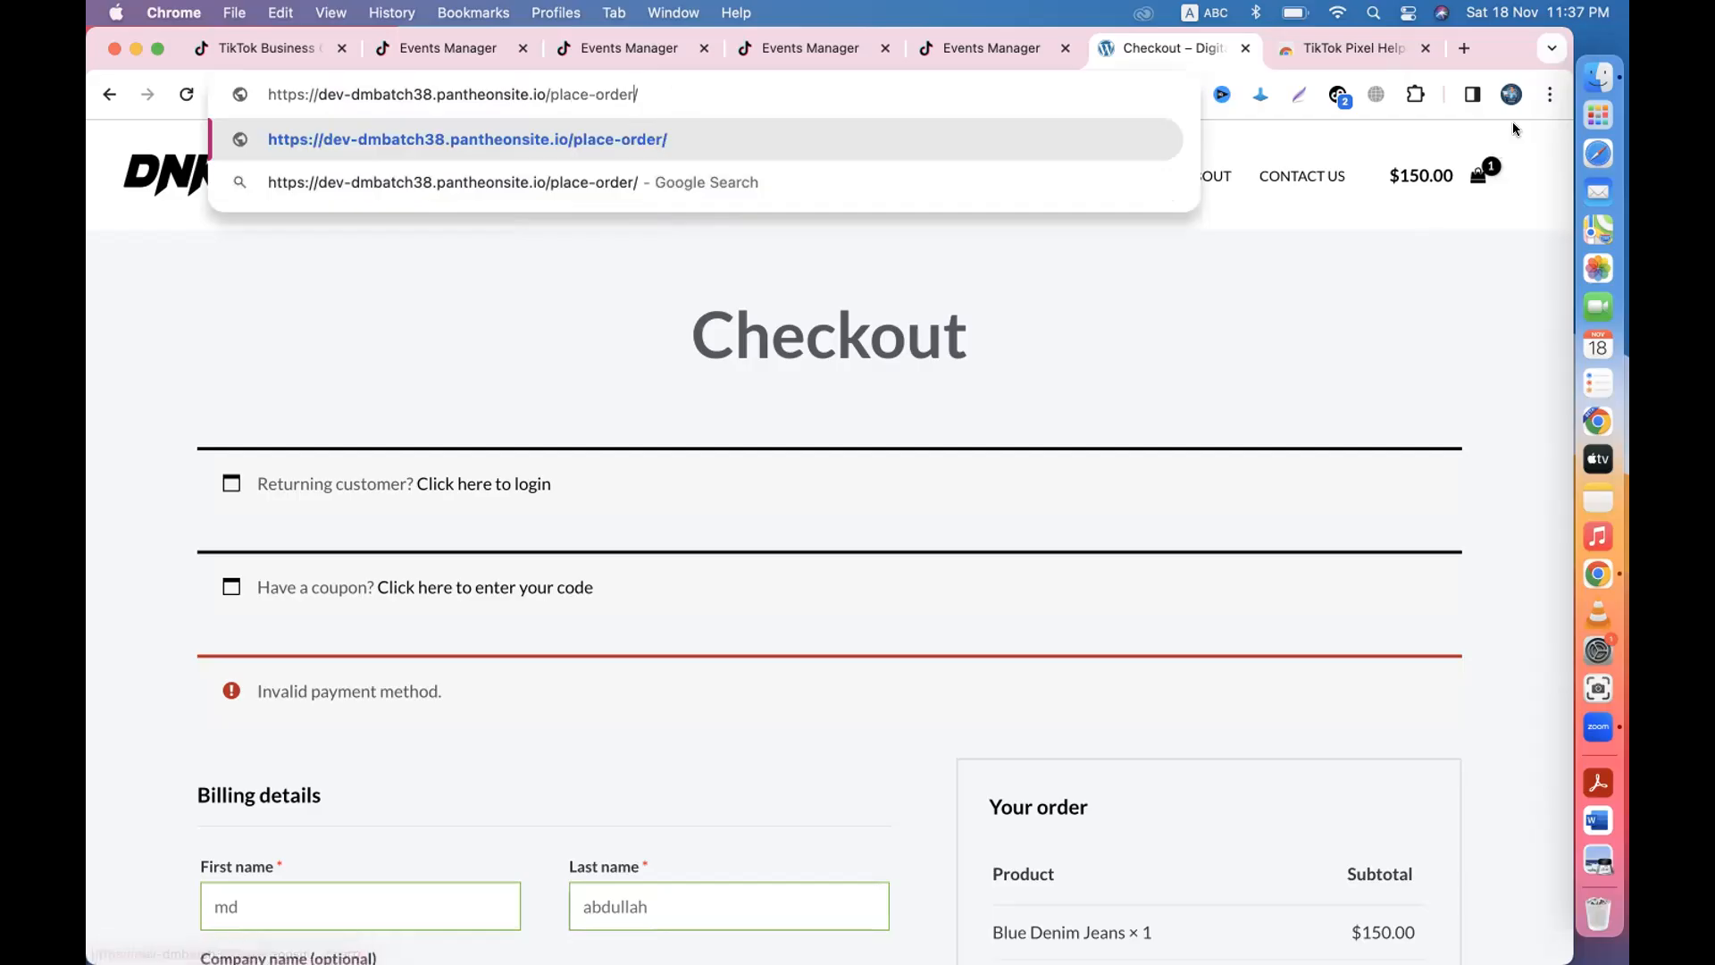
Switch to another Chrome profile from the profile avatar's Other profiles list
left_click(1511, 94)
scroll(1428, 591, "down", 3)
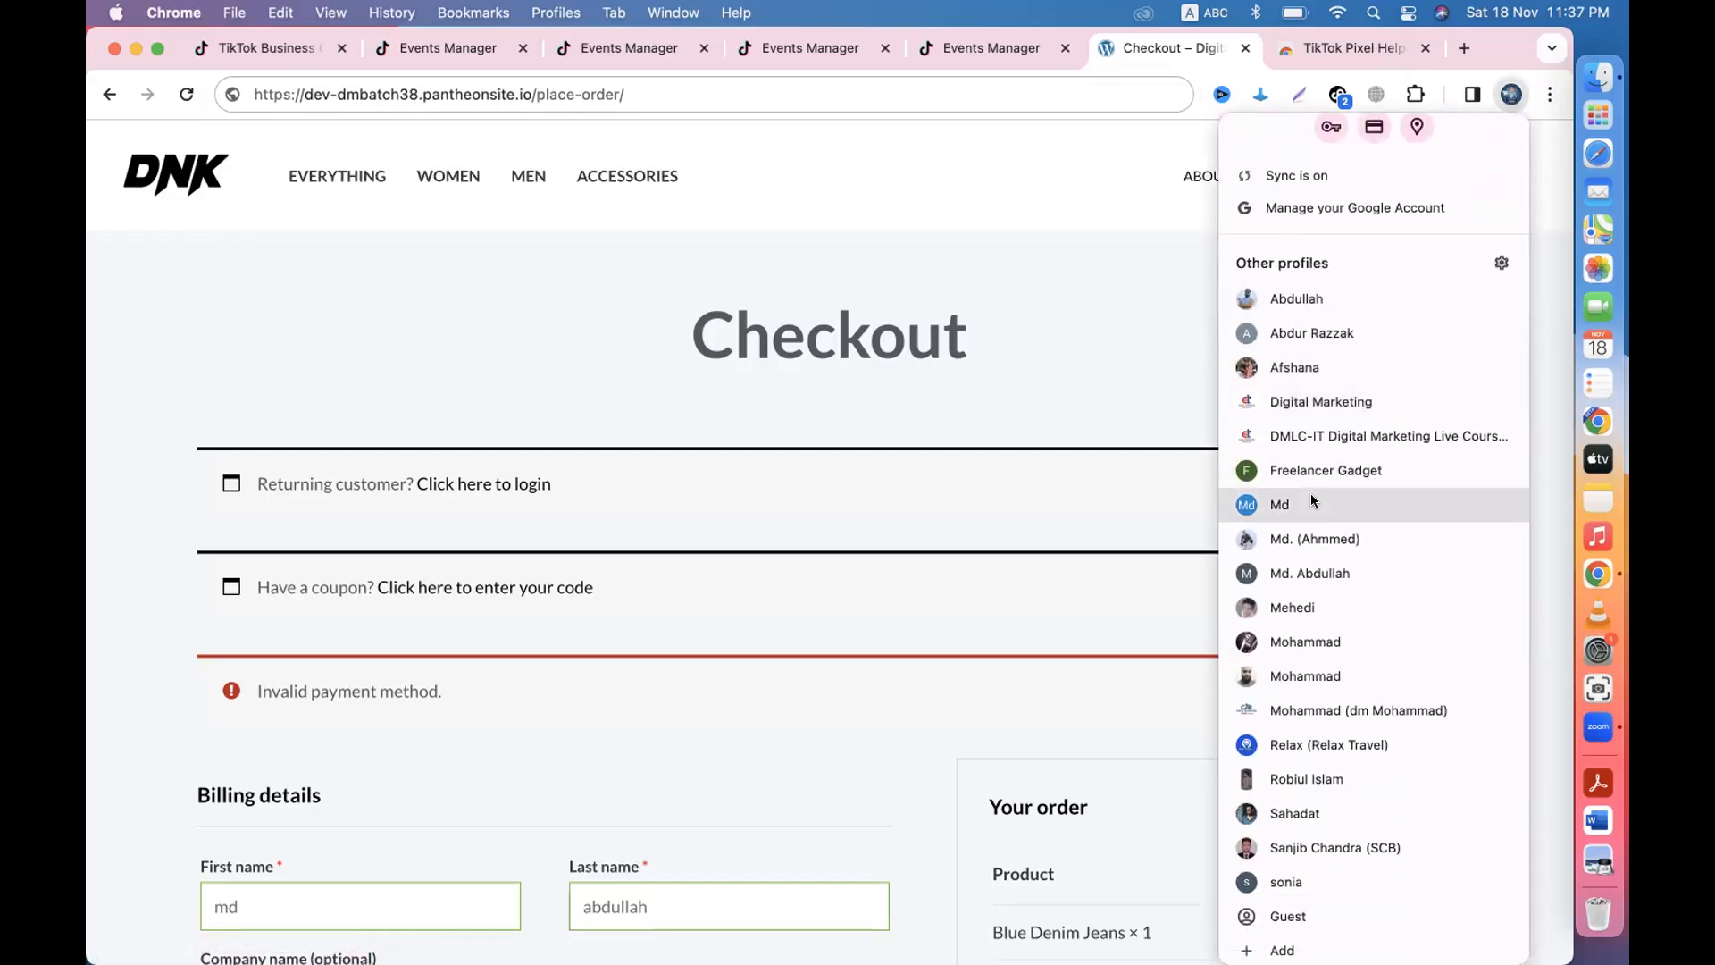
scroll(1311, 493, "up", 1)
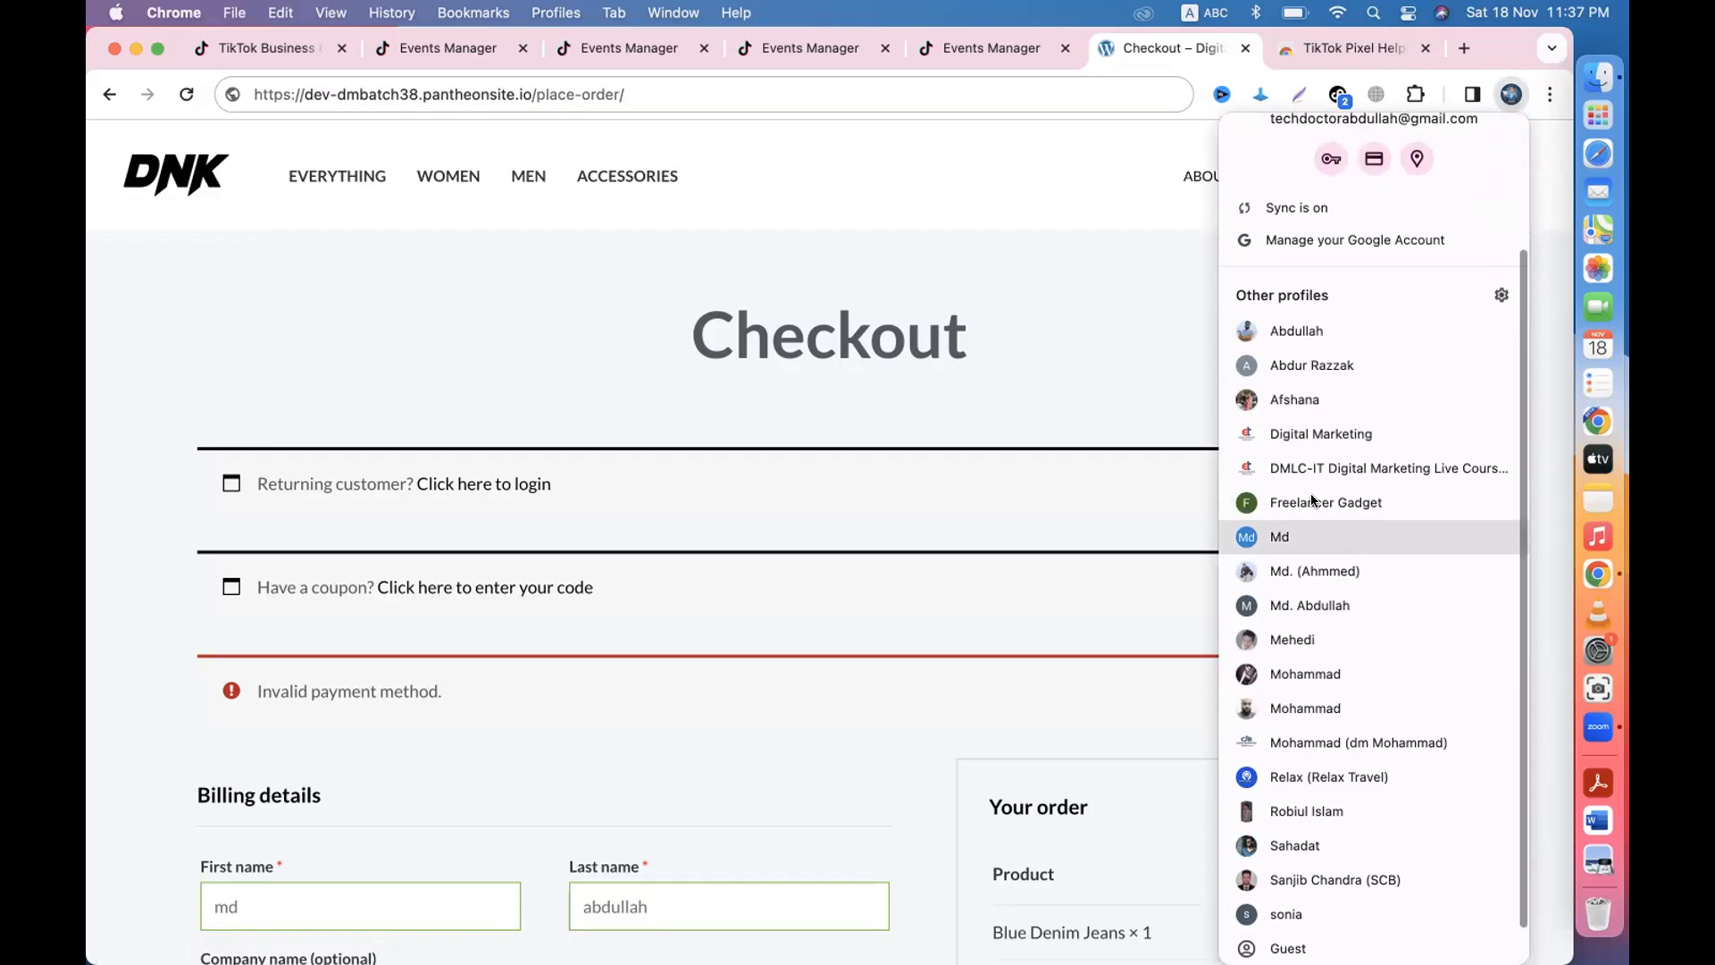
left_click(1267, 555)
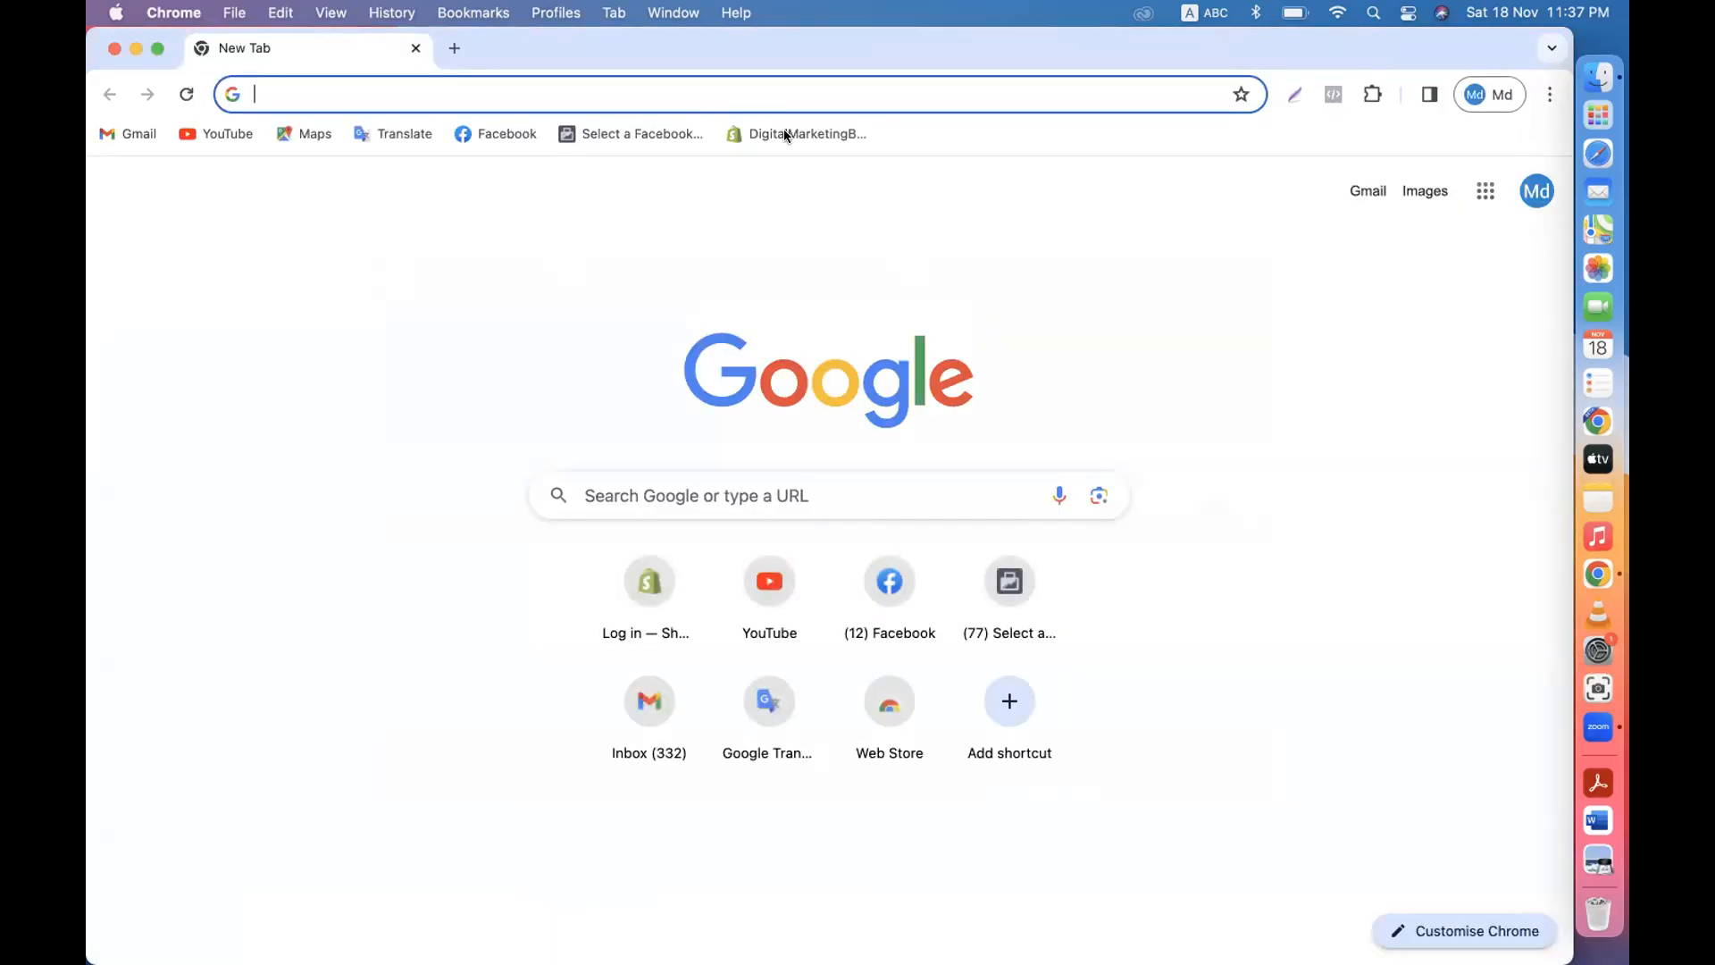
Open the DigitalMarketingBatch19 admin, view the LED strip light product, then create an order from Orders
left_click(786, 133)
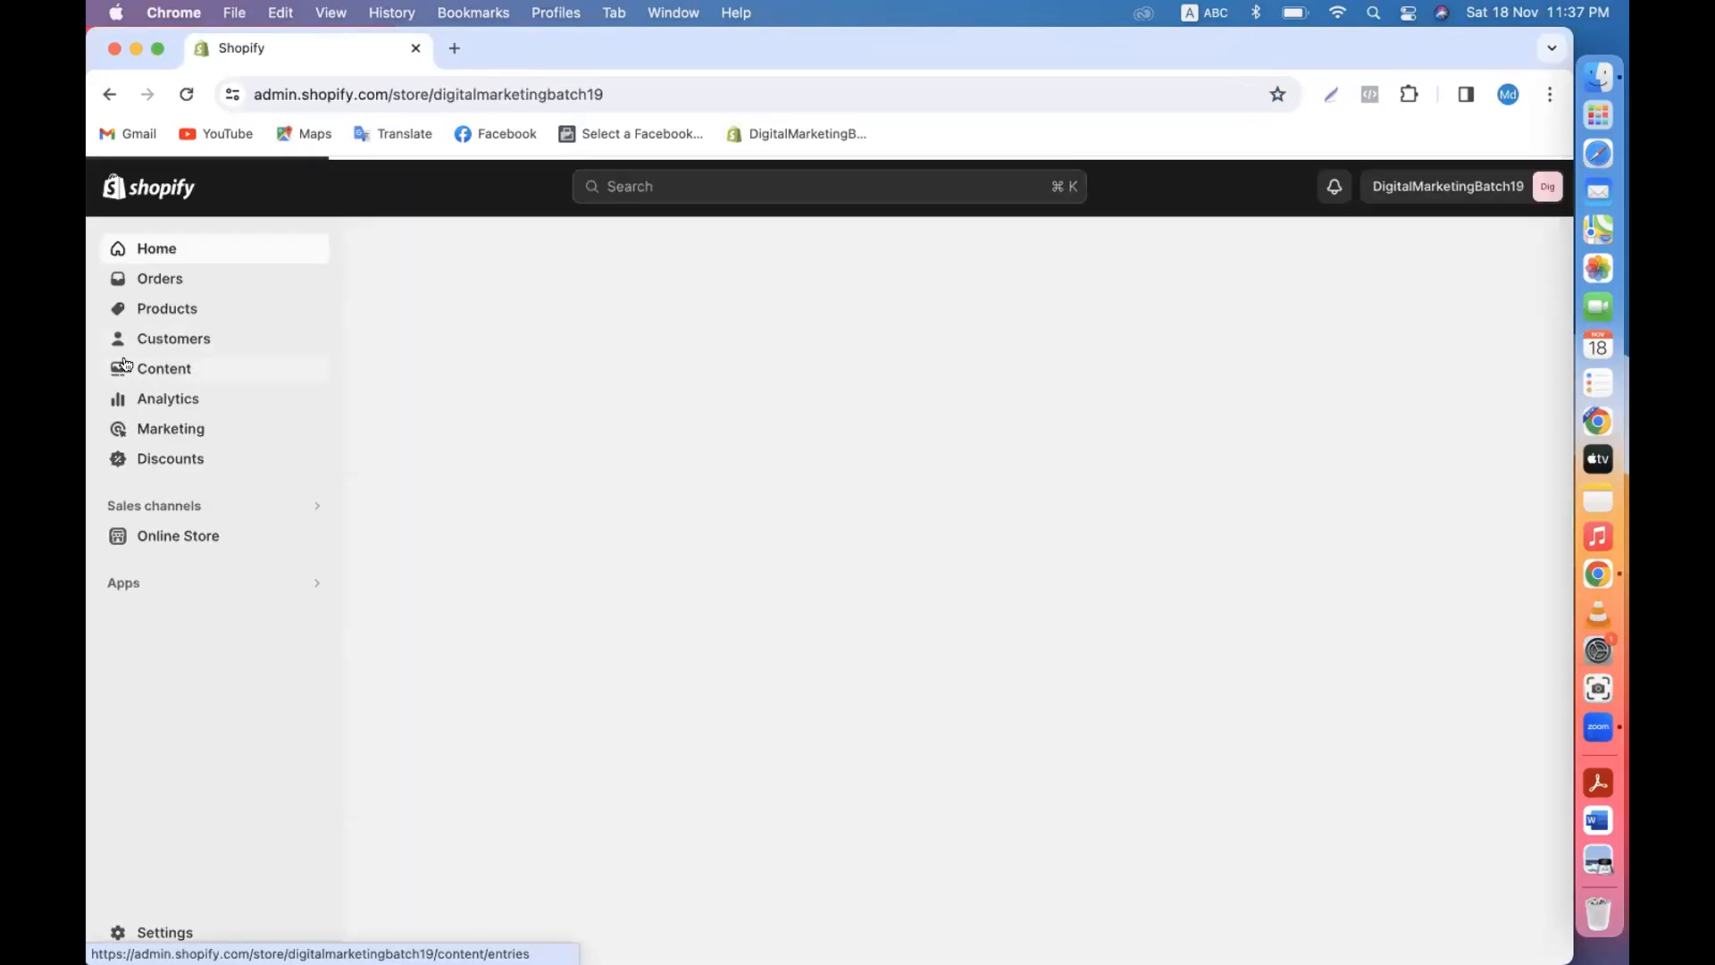
left_click(176, 313)
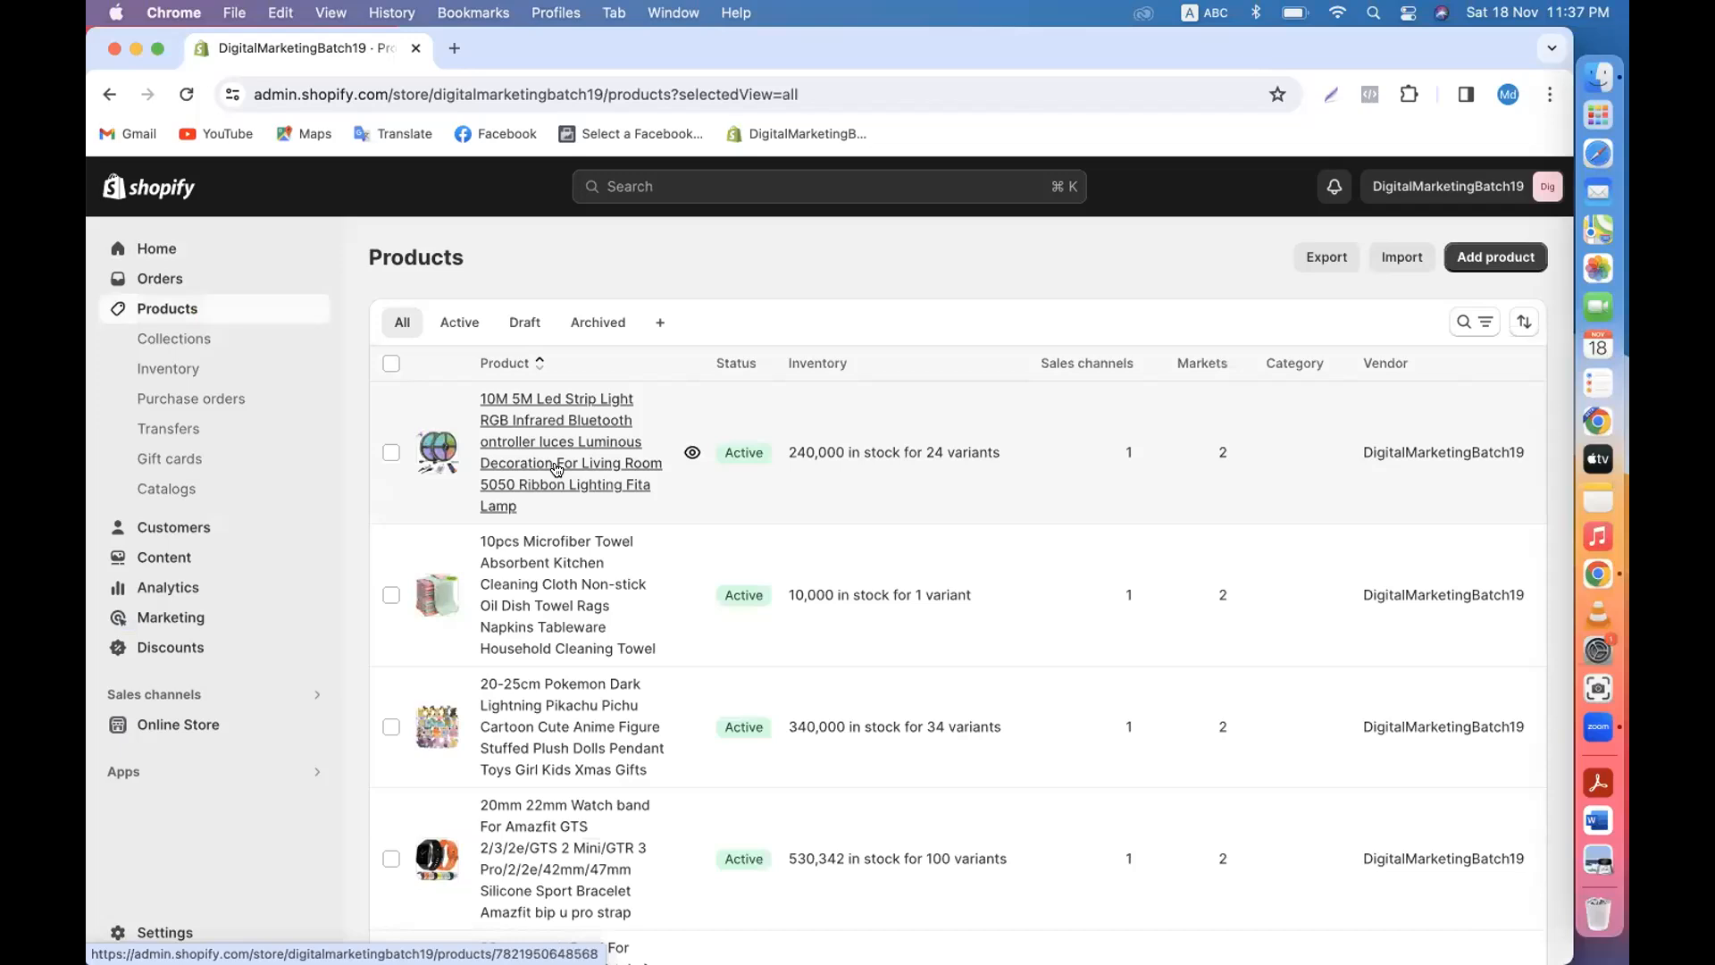
left_click(557, 469)
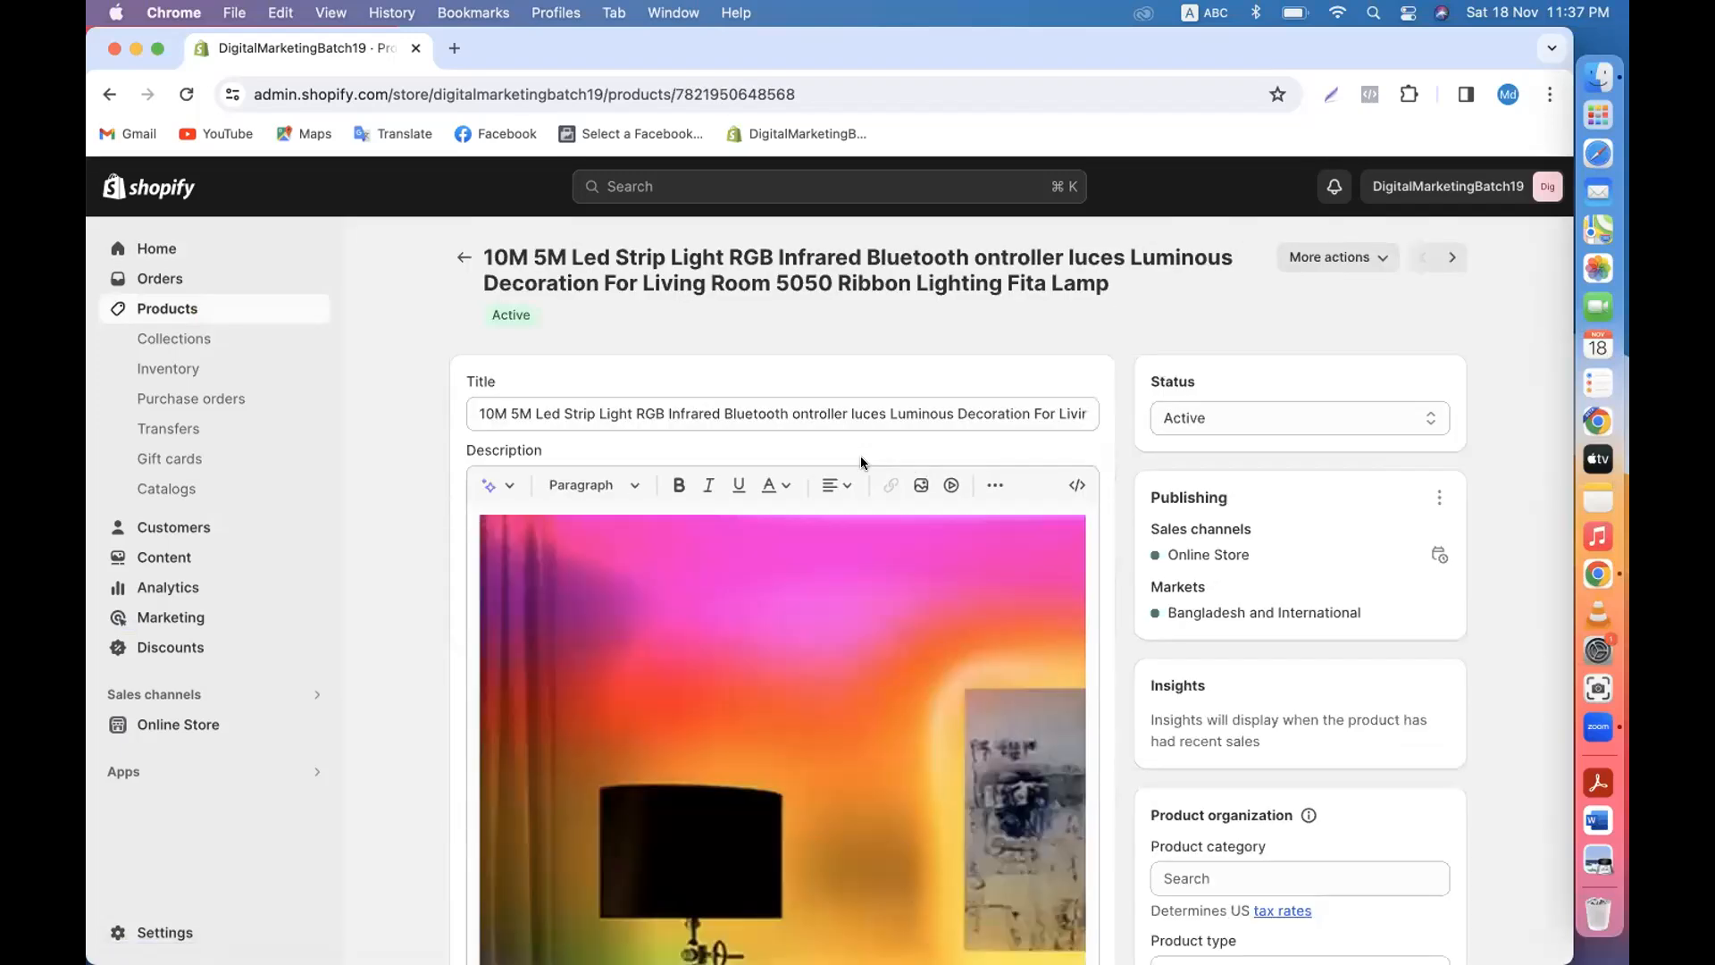
scroll(861, 460, "down", 5)
scroll(861, 458, "down", 10)
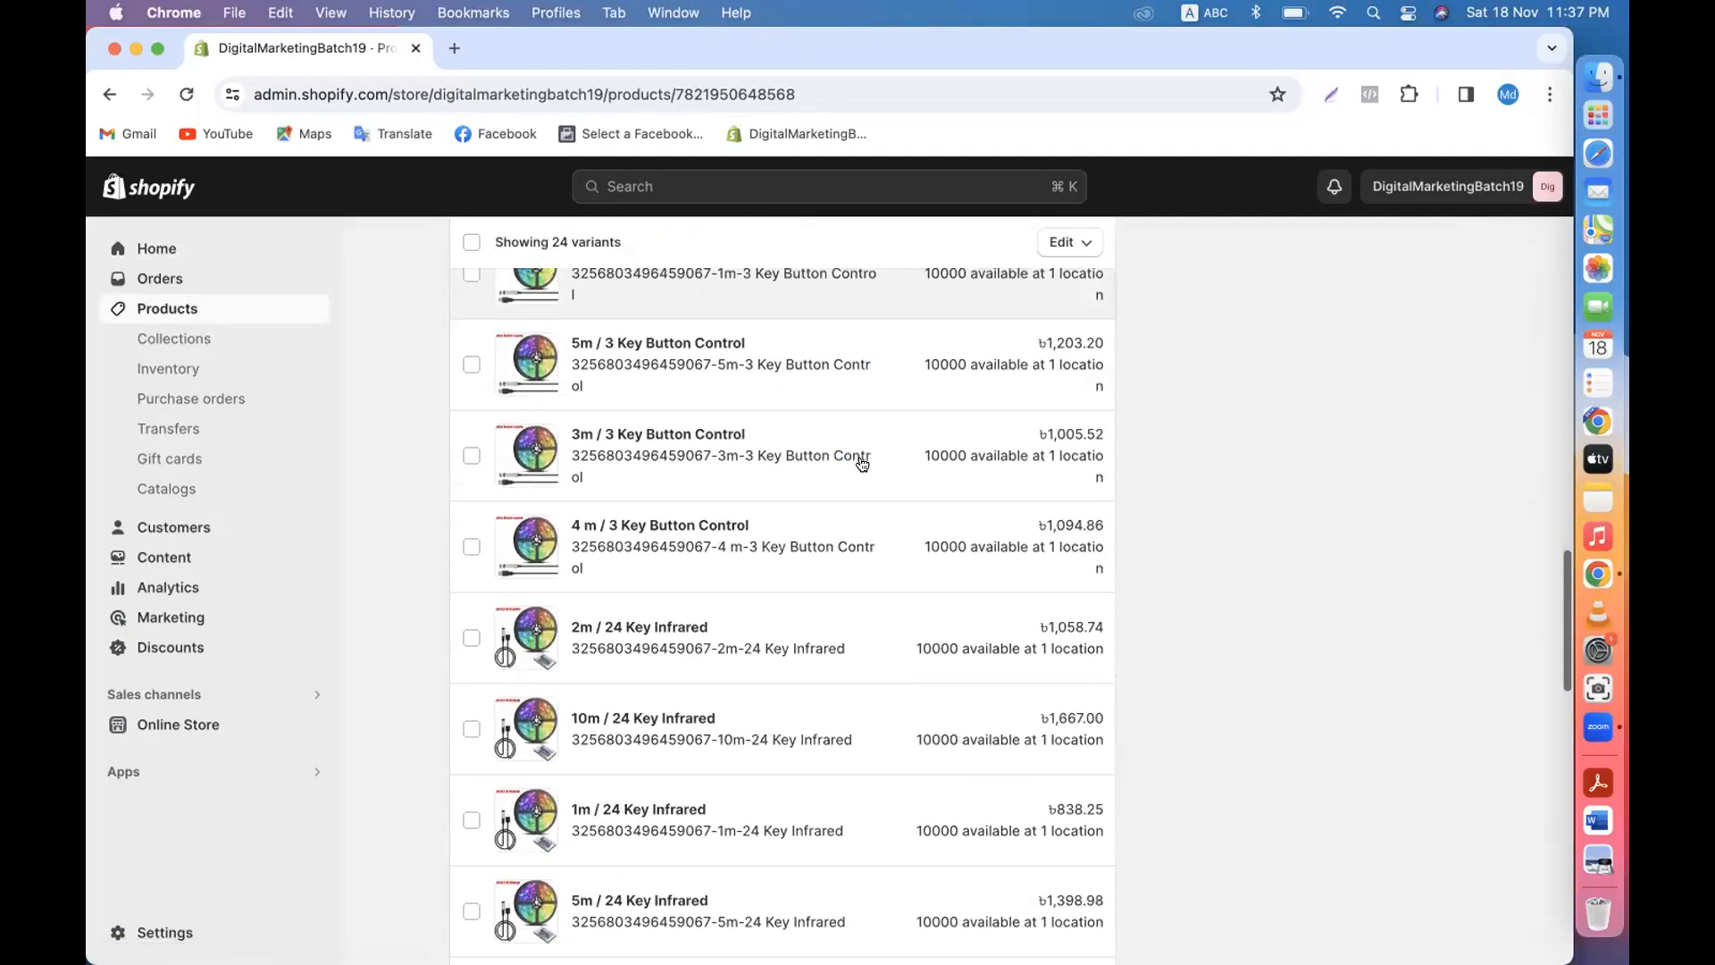
scroll(862, 464, "up", 15)
scroll(862, 464, "up", 3)
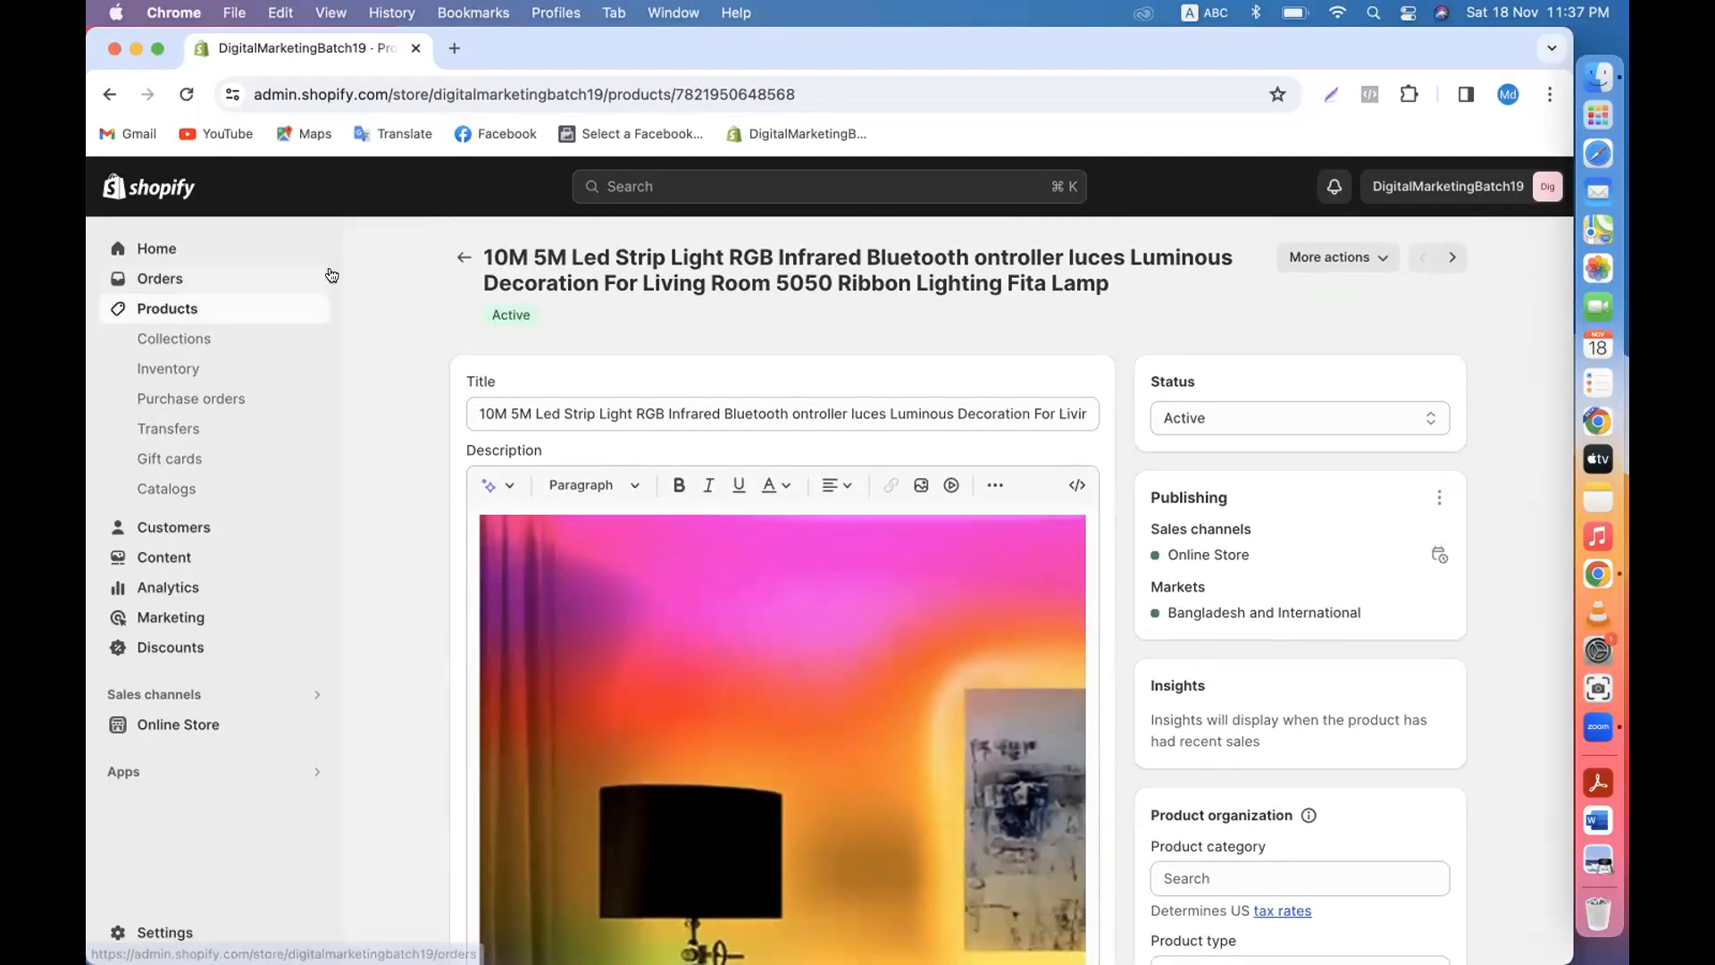
left_click(190, 278)
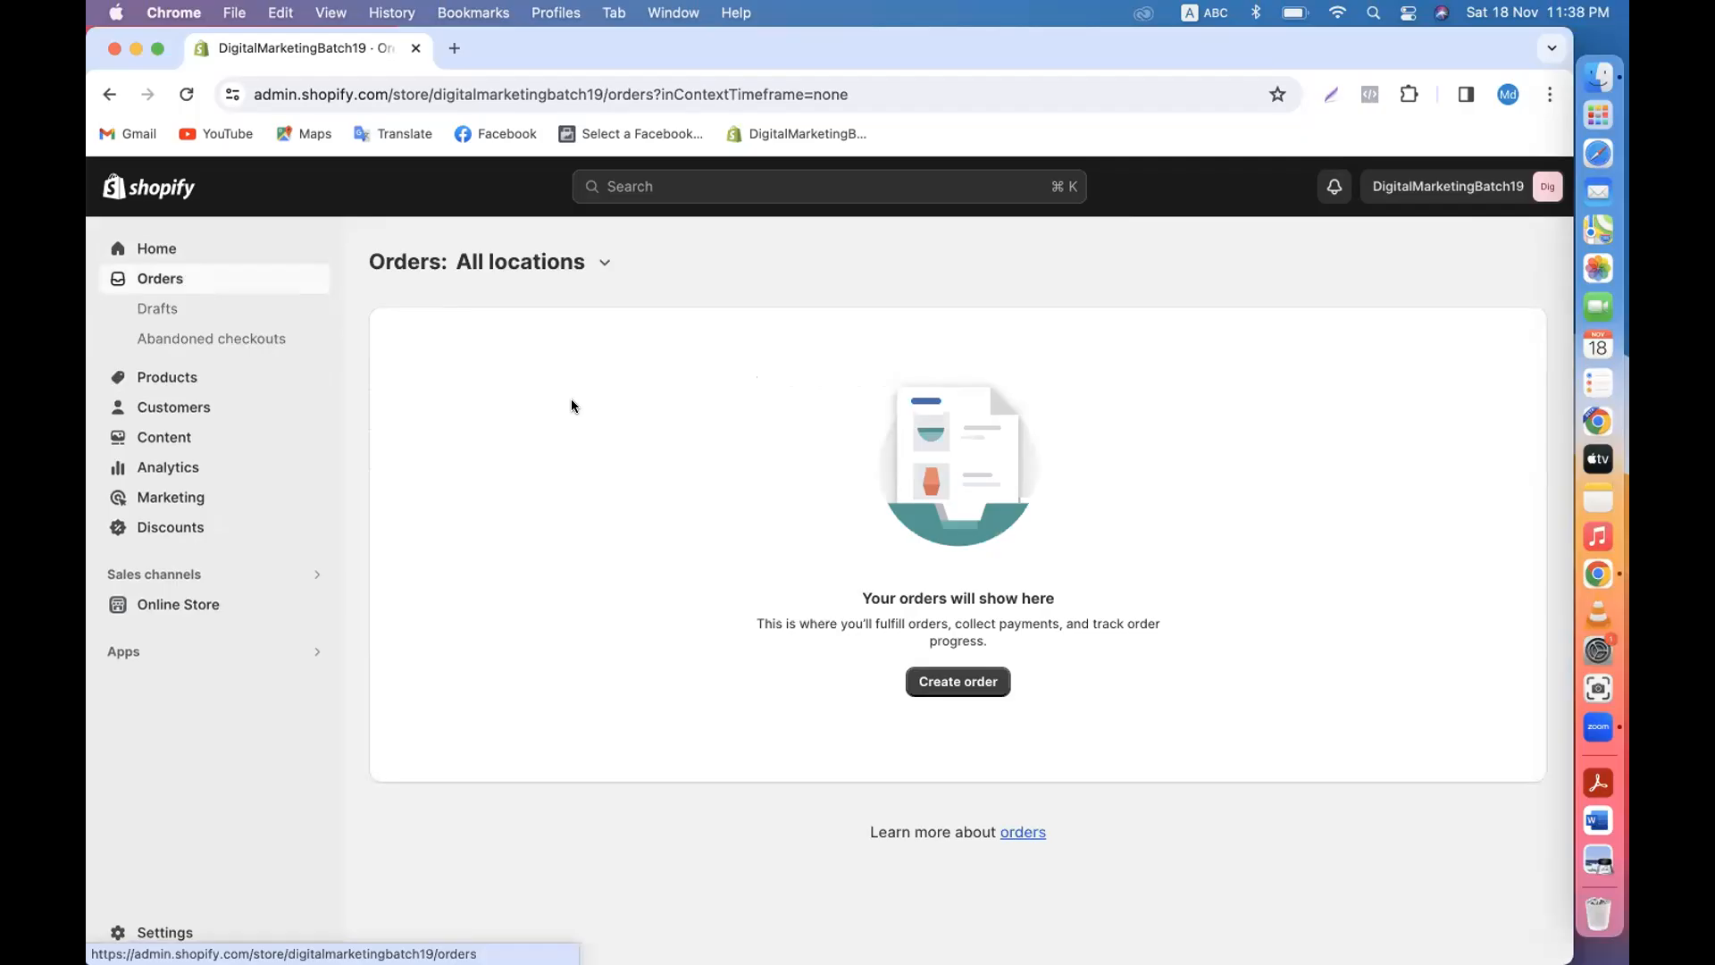
left_click(962, 683)
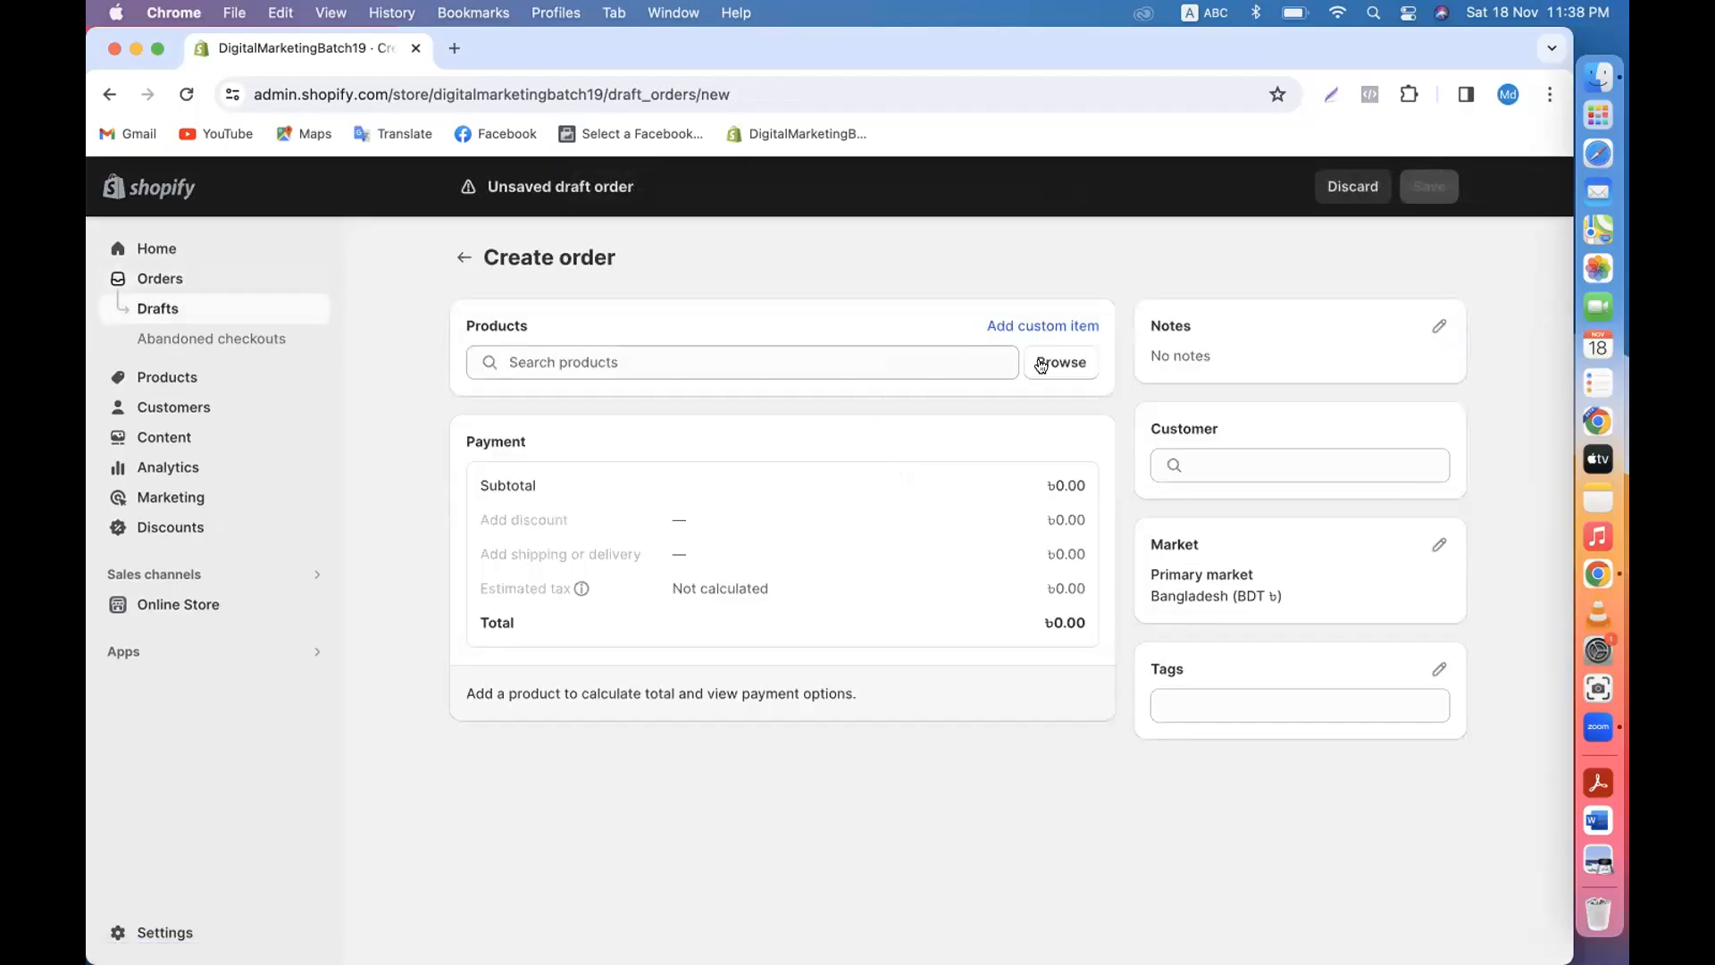
Open the live storefront, find the LED strip light and use Buy it now to reach checkout
left_click(314, 604)
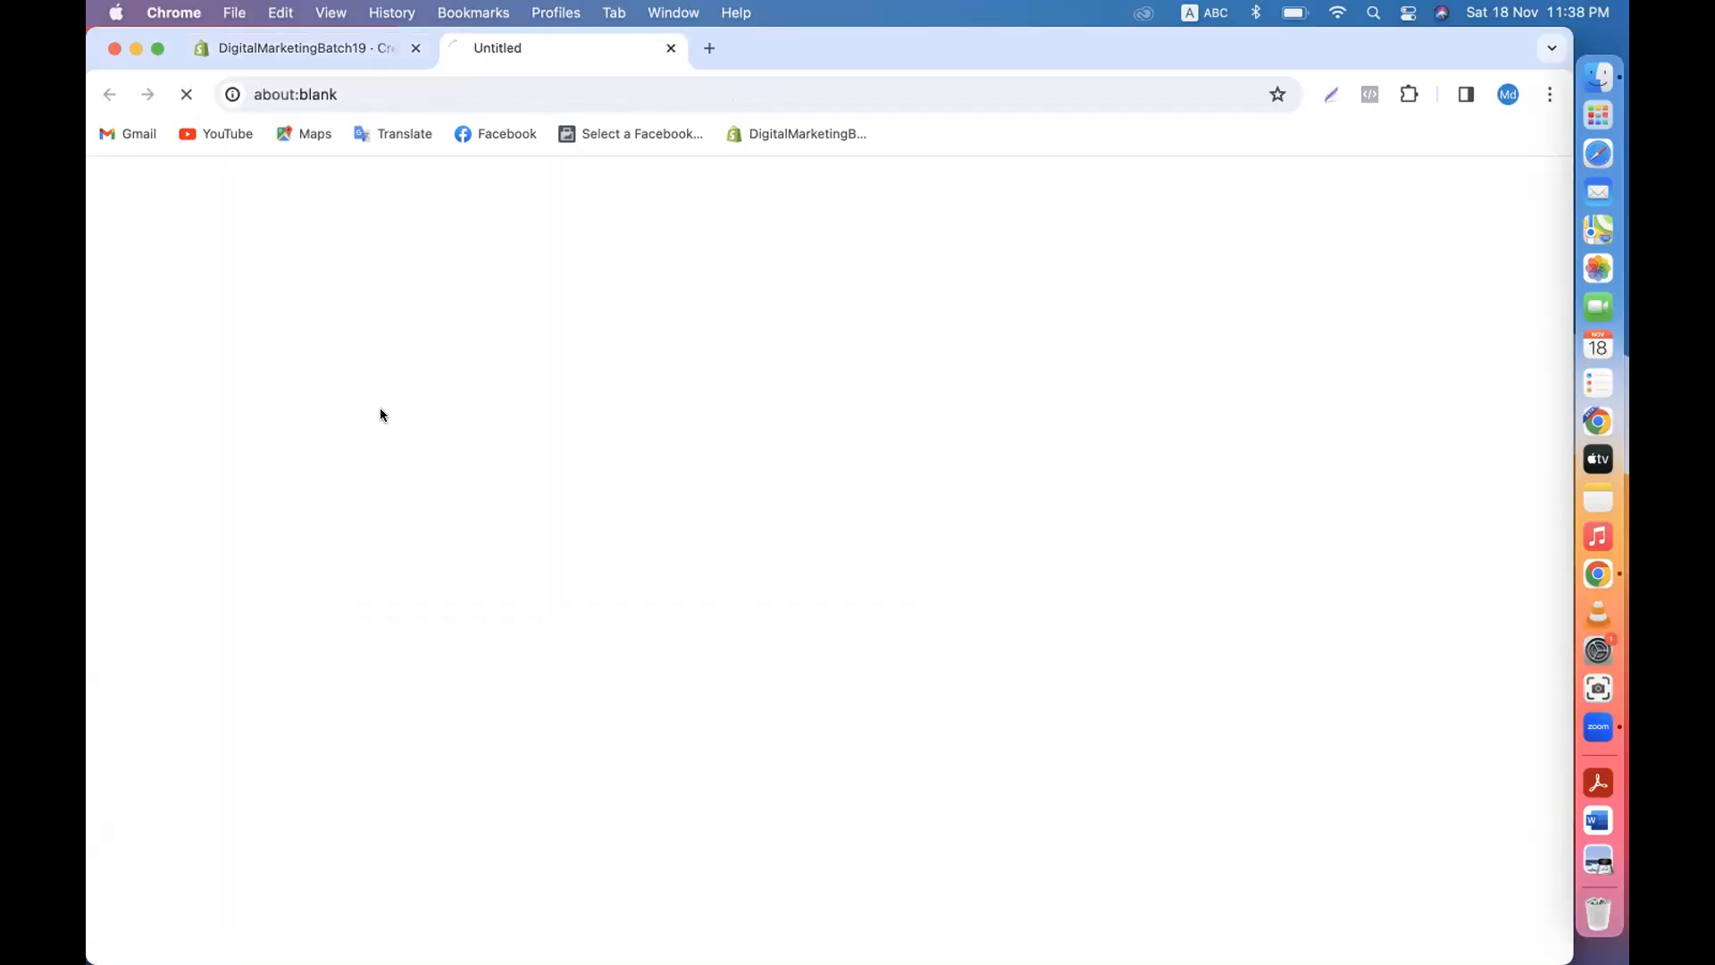
scroll(607, 527, "down", 10)
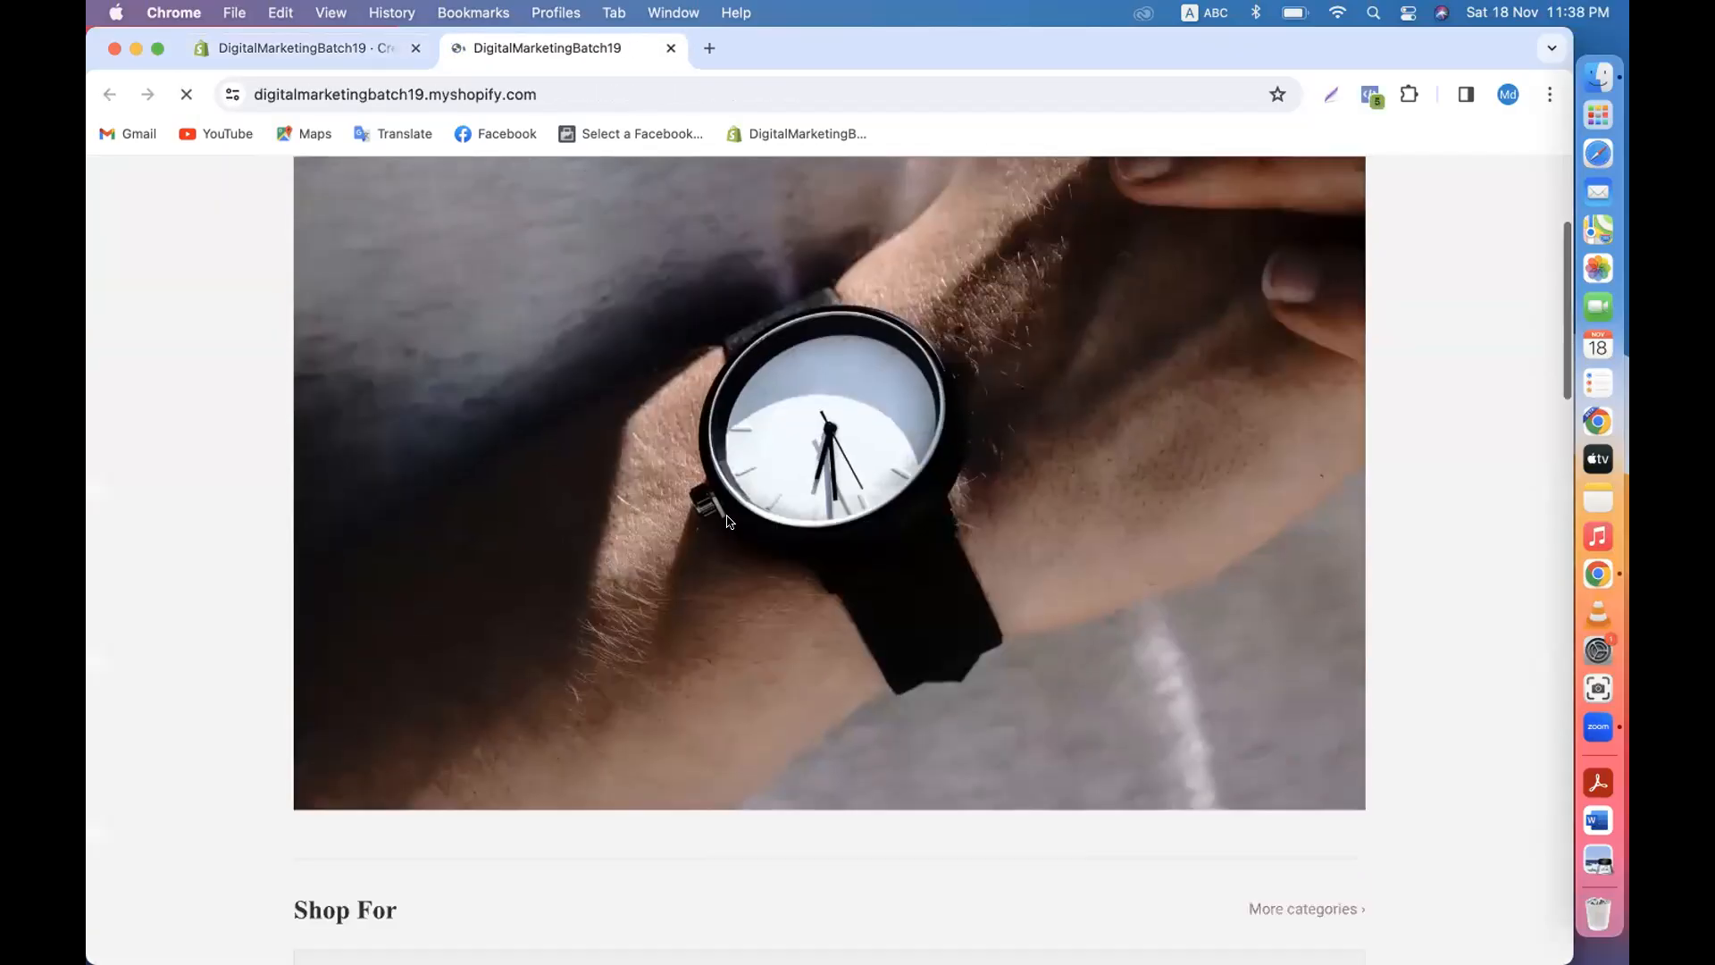
scroll(634, 548, "down", 15)
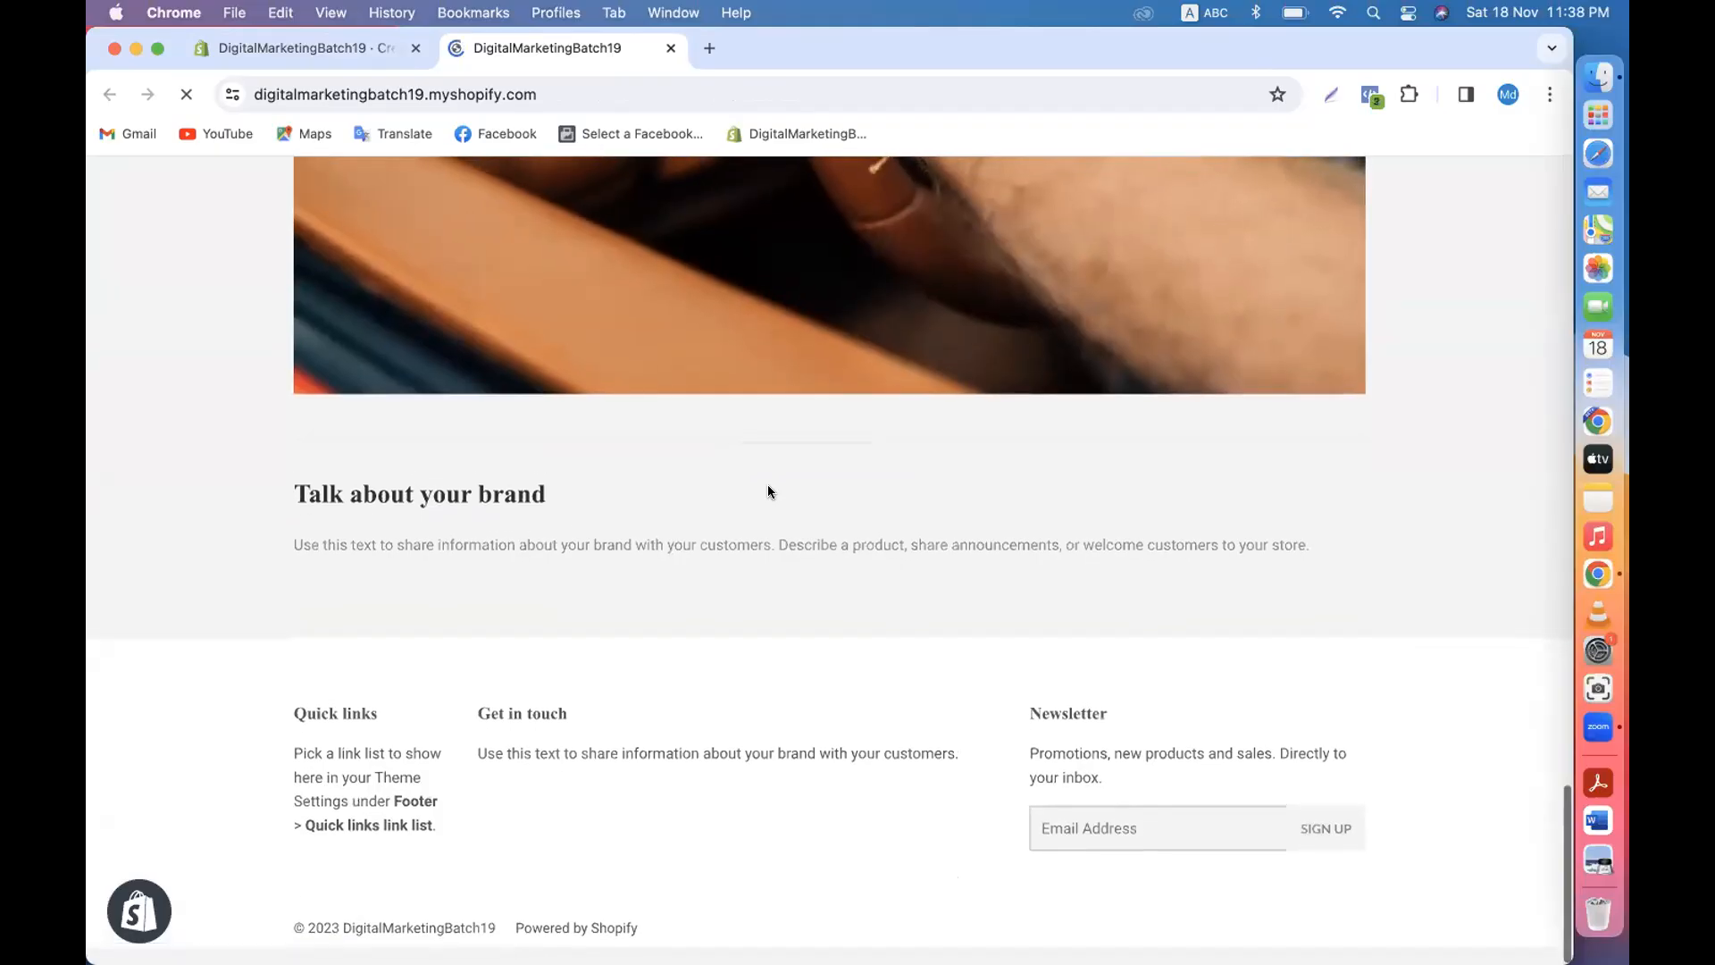
scroll(768, 485, "up", 12)
scroll(769, 490, "up", 15)
left_click(402, 318)
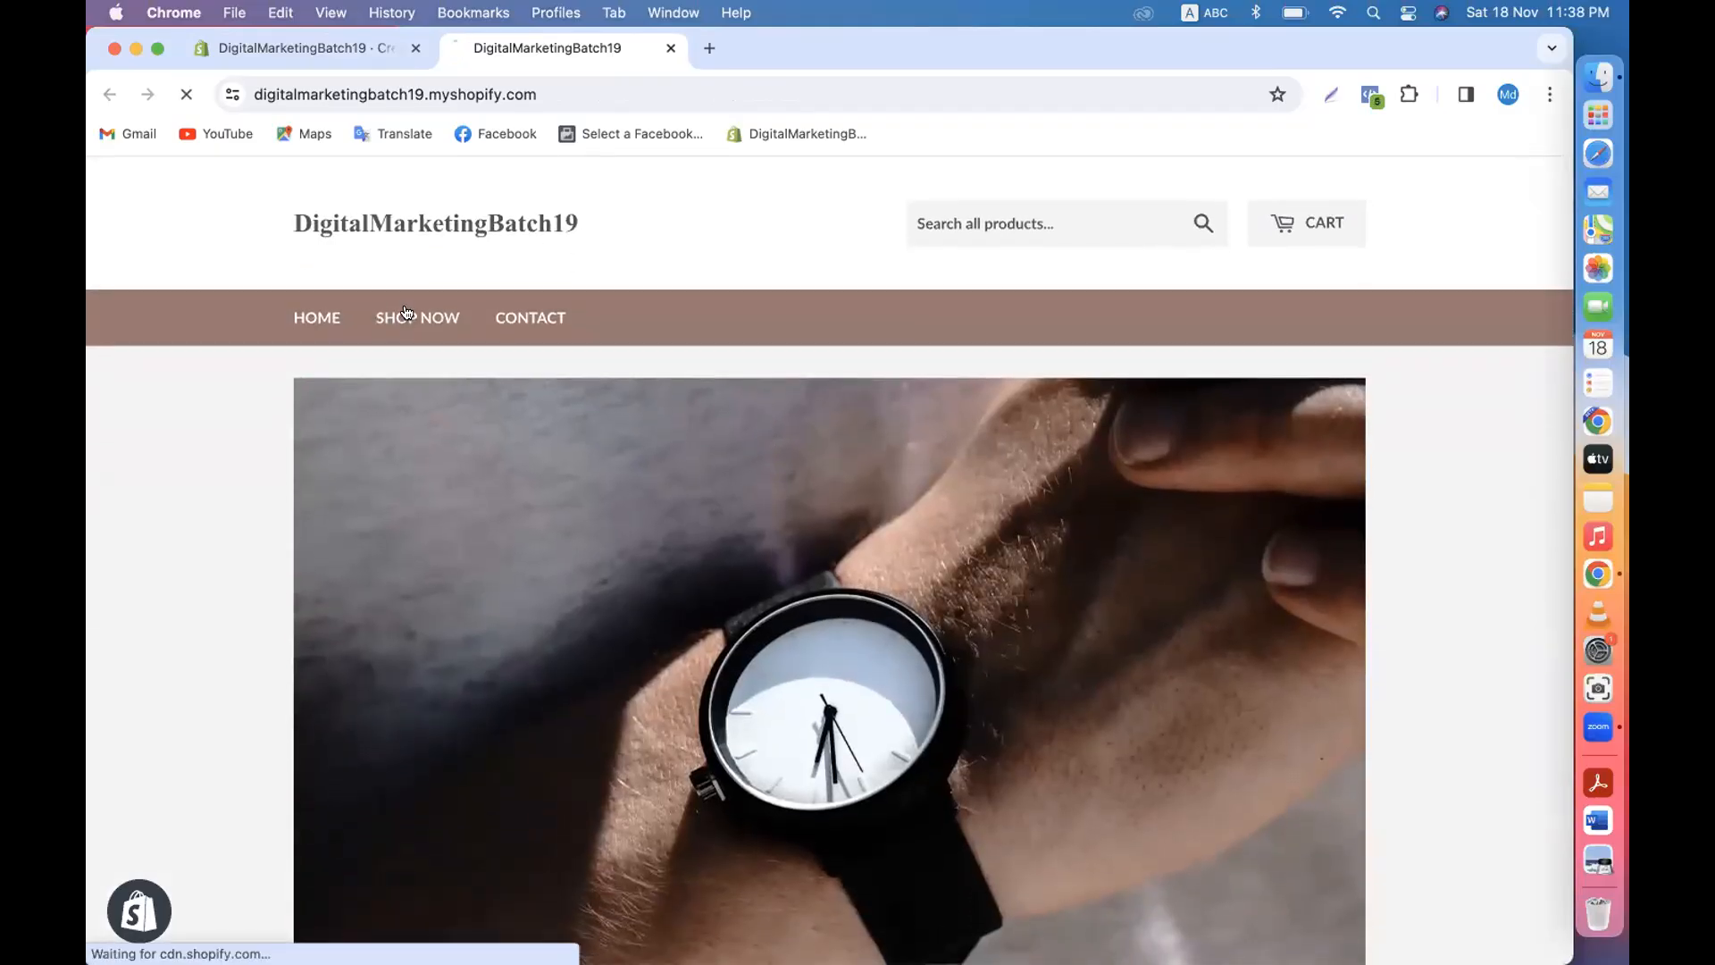
scroll(730, 549, "down", 5)
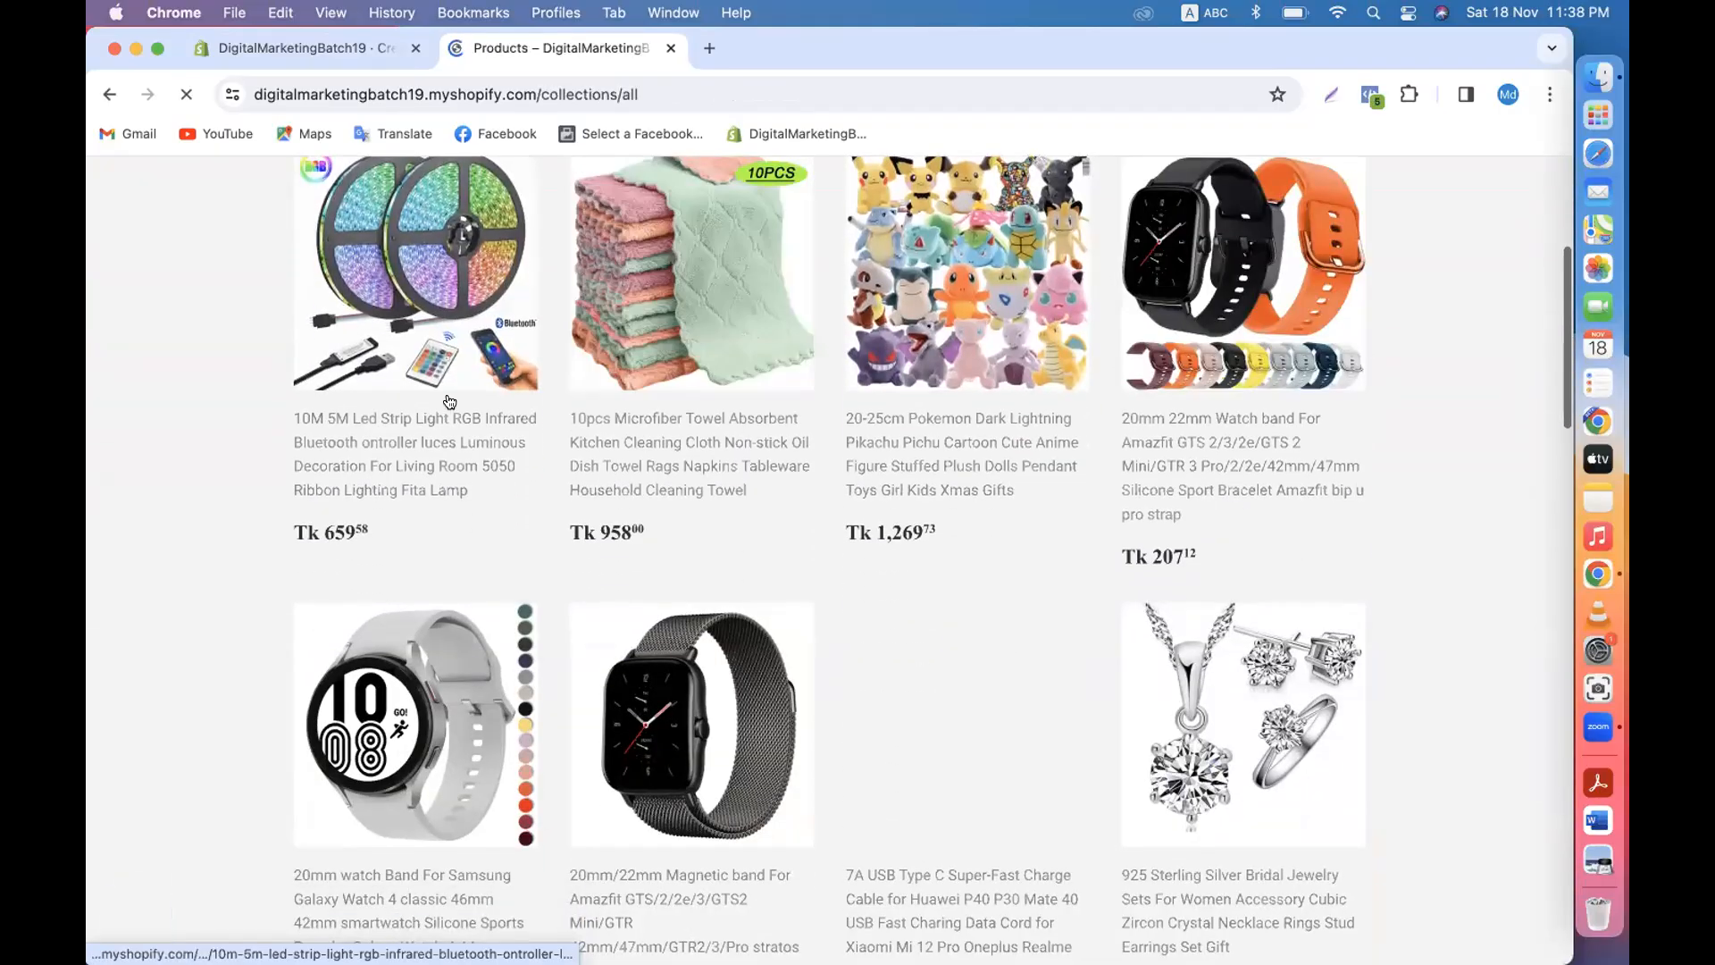
left_click(430, 461)
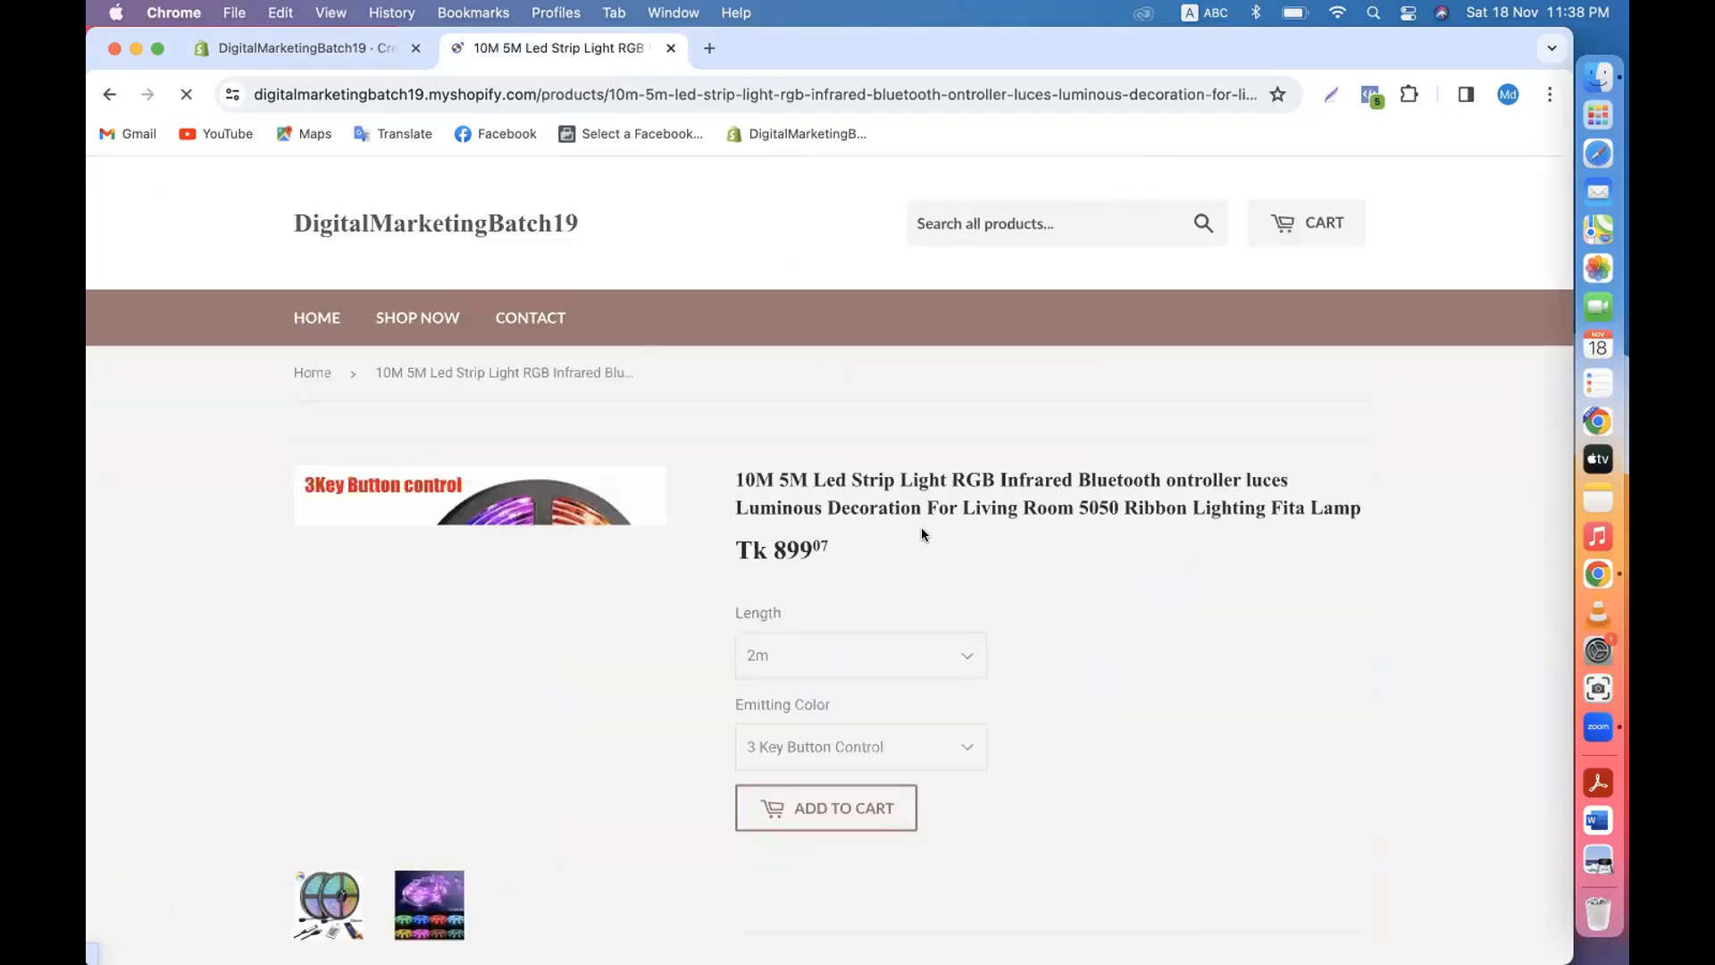
scroll(920, 527, "down", 3)
left_click(825, 563)
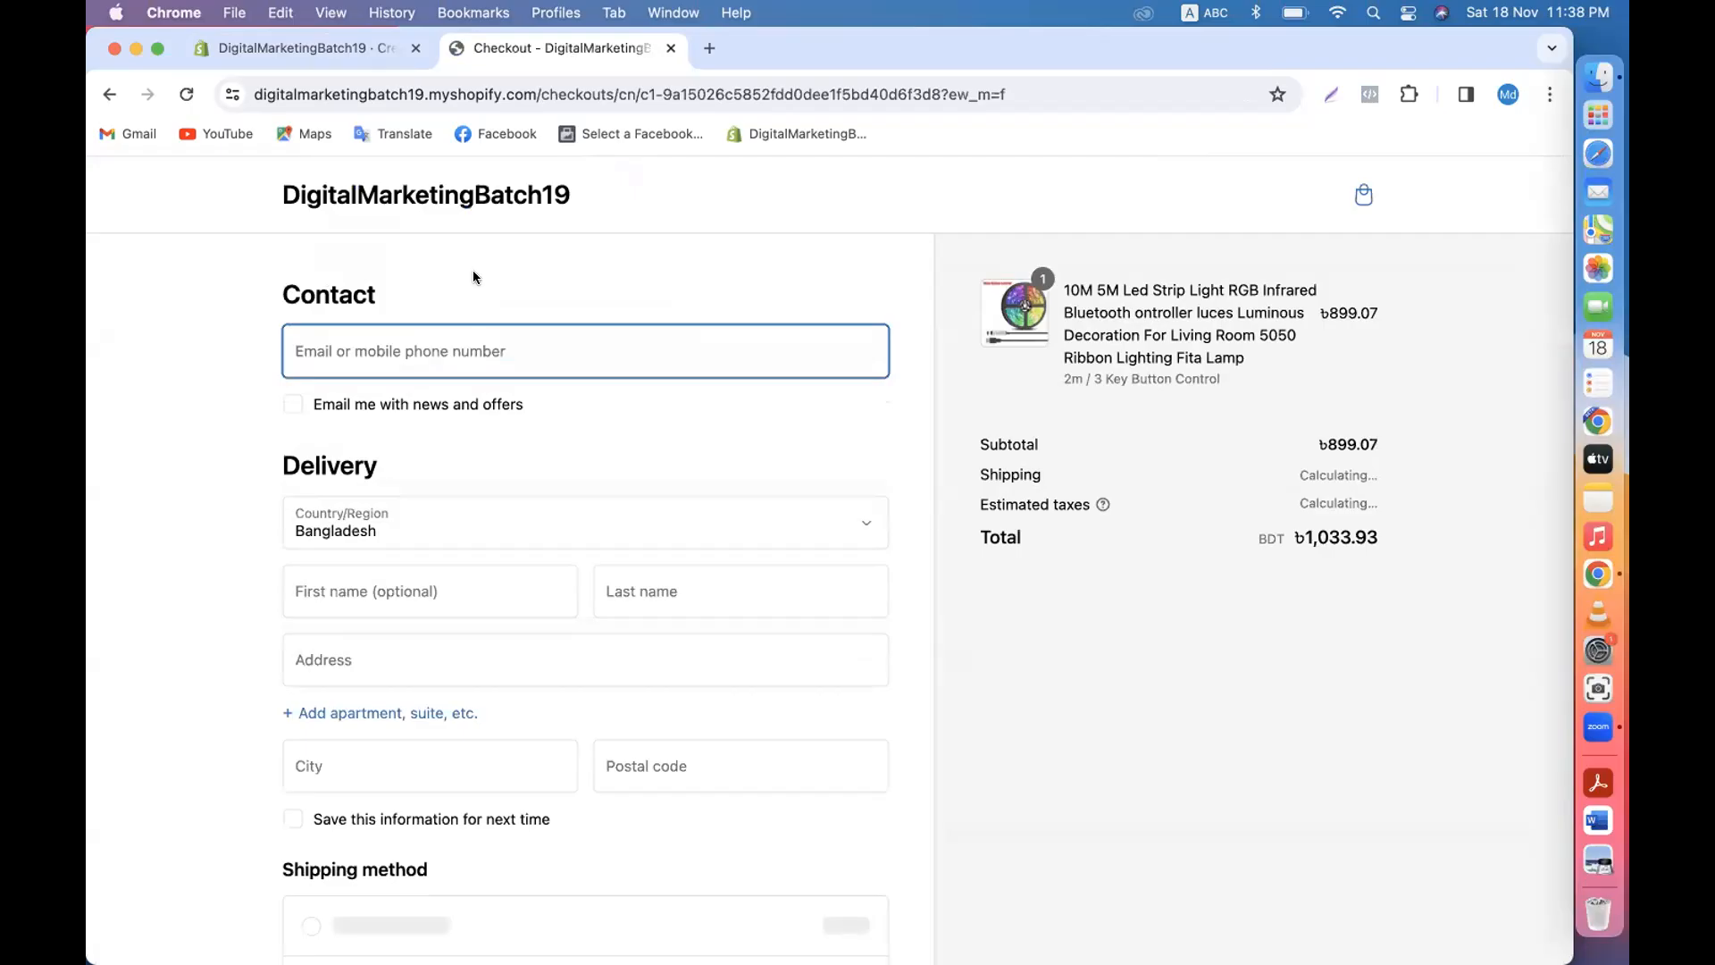
Enter the delivery first and last name on the Shopify checkout
scroll(643, 401, "down", 5)
scroll(643, 401, "up", 5)
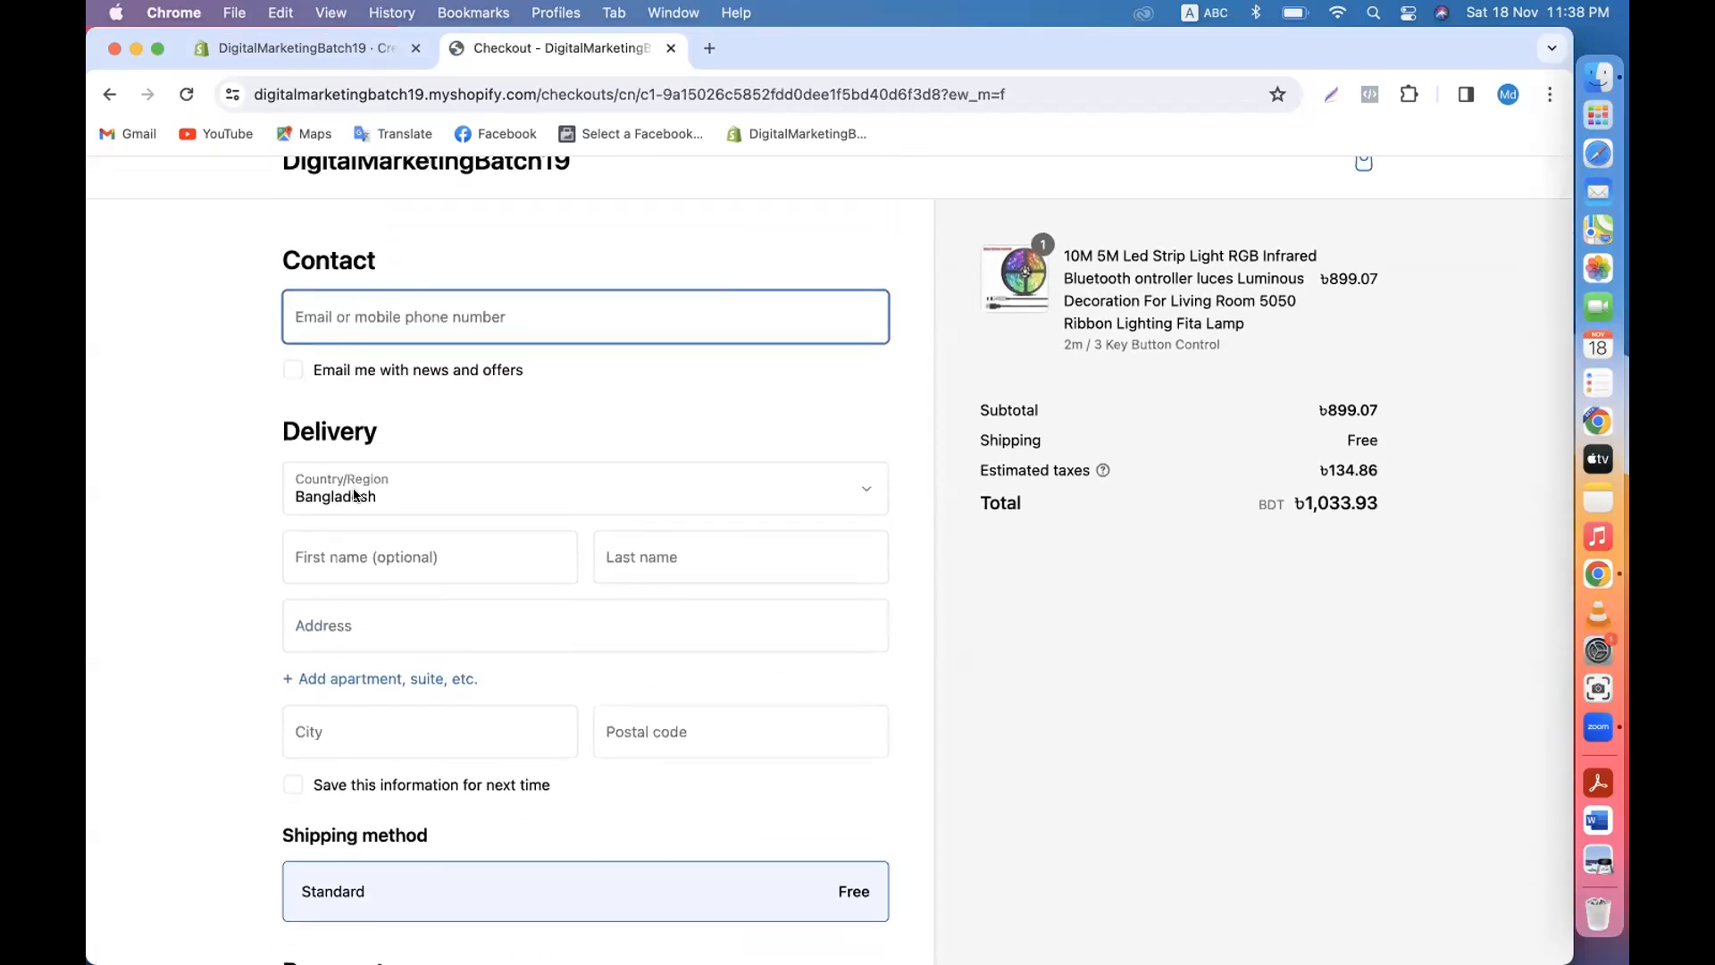
scroll(525, 429, "down", 7)
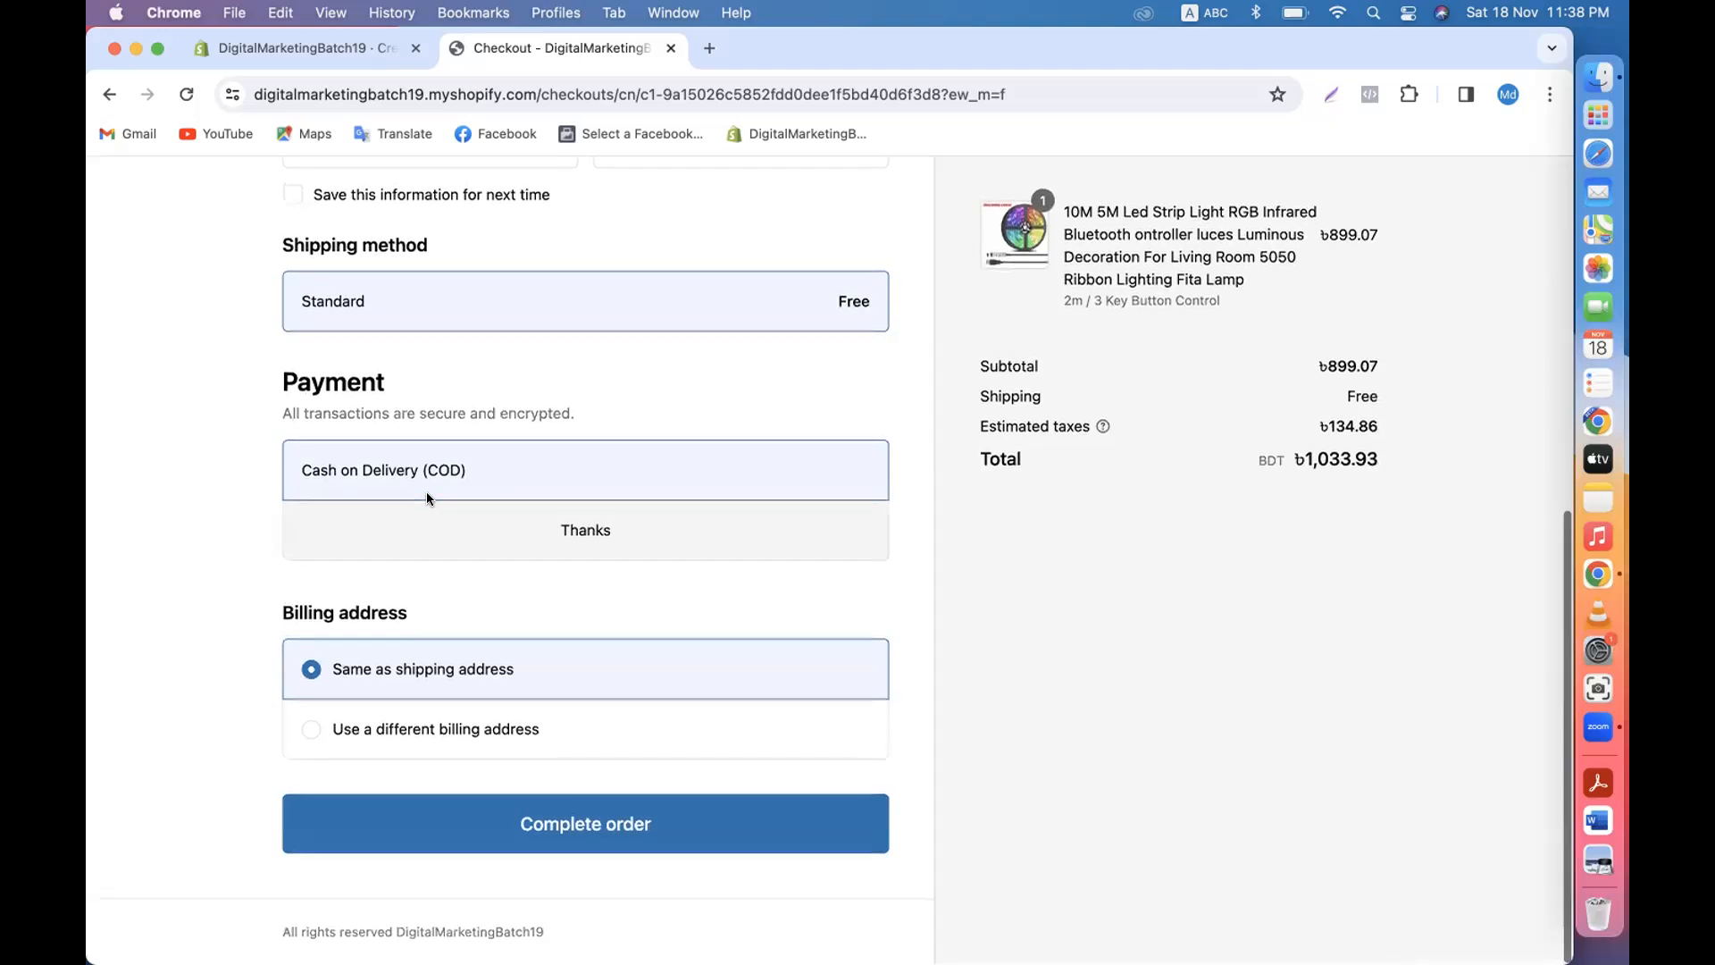
scroll(434, 474, "up", 7)
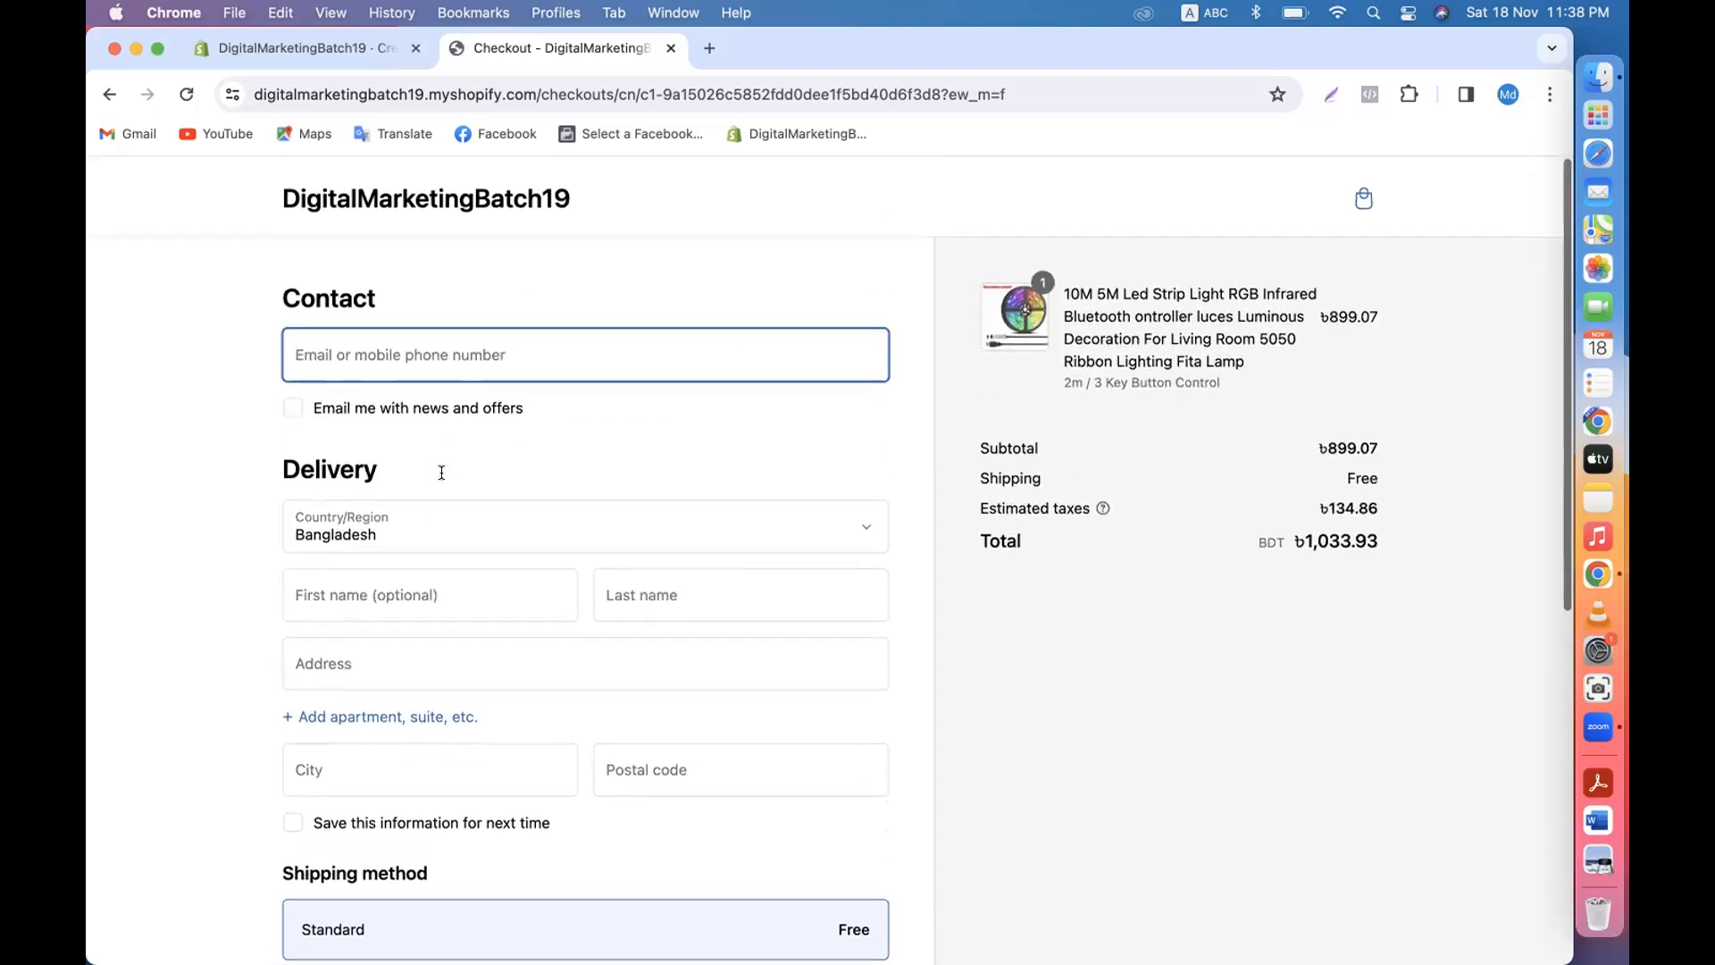
scroll(387, 440, "down", 2)
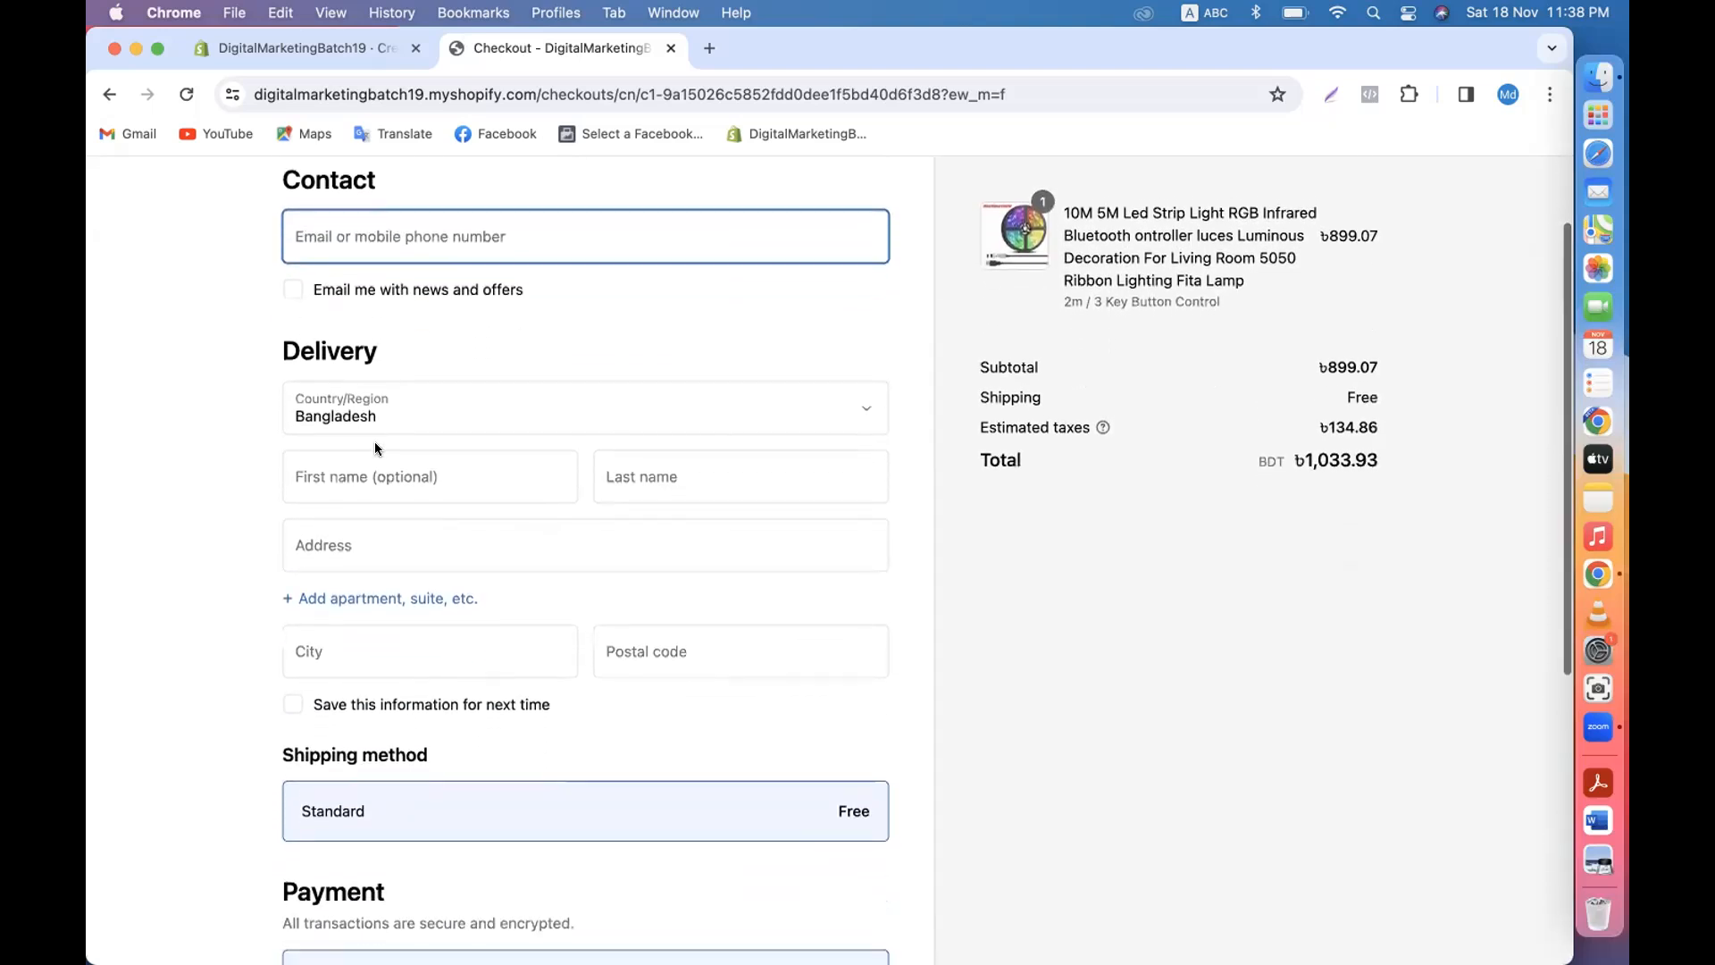
left_click(376, 453)
left_click(698, 478)
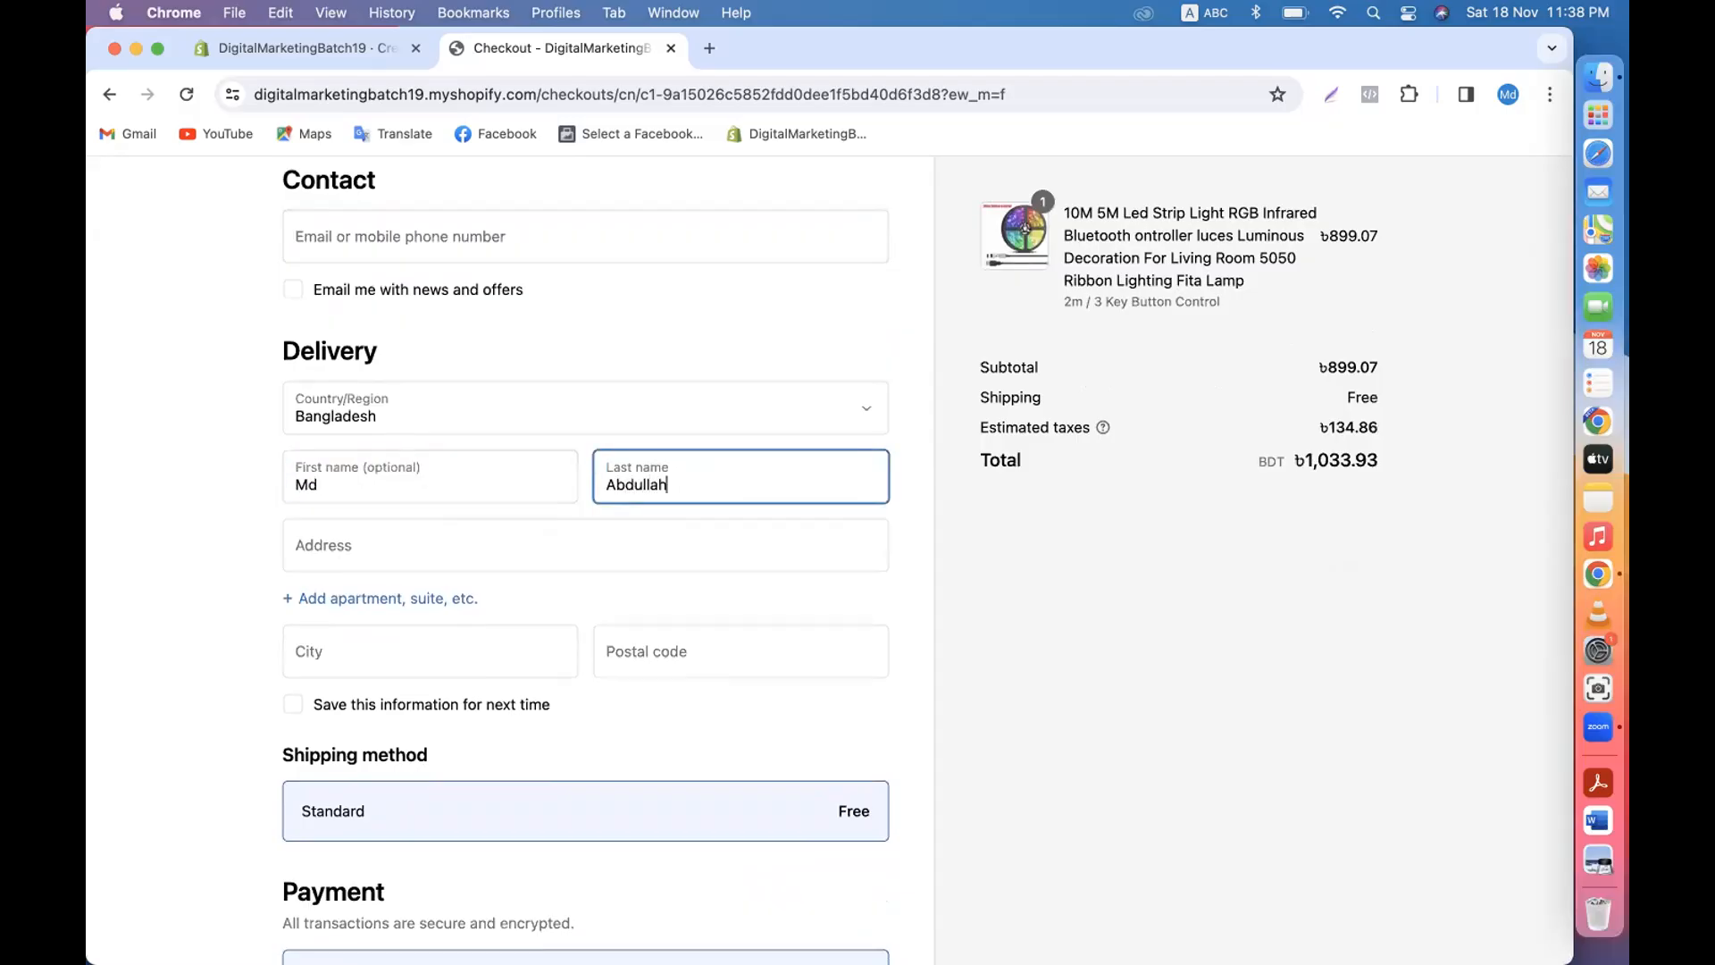
Enter the delivery street address, city and postal code, saving the information for next time
scroll(674, 498, "down", 3)
left_click(384, 403)
type("3456u")
left_click(311, 514)
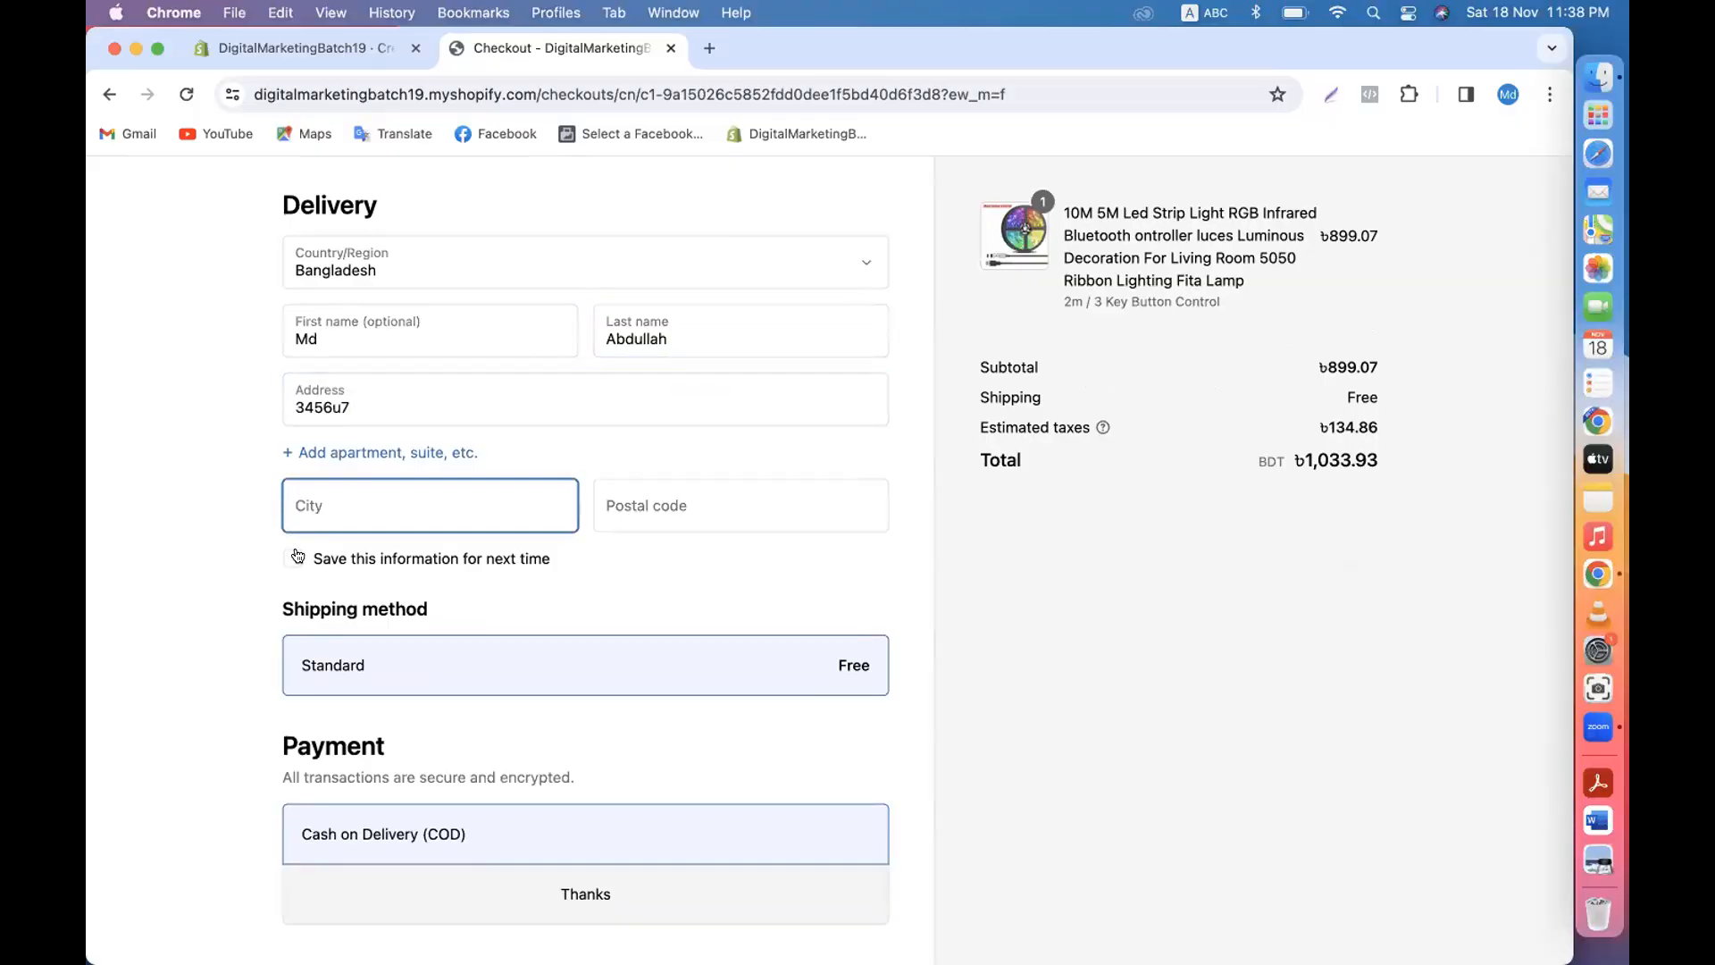
left_click(297, 555)
left_click(336, 507)
type("Dhaka")
left_click(640, 507)
type("1230")
scroll(639, 643, "down", 2)
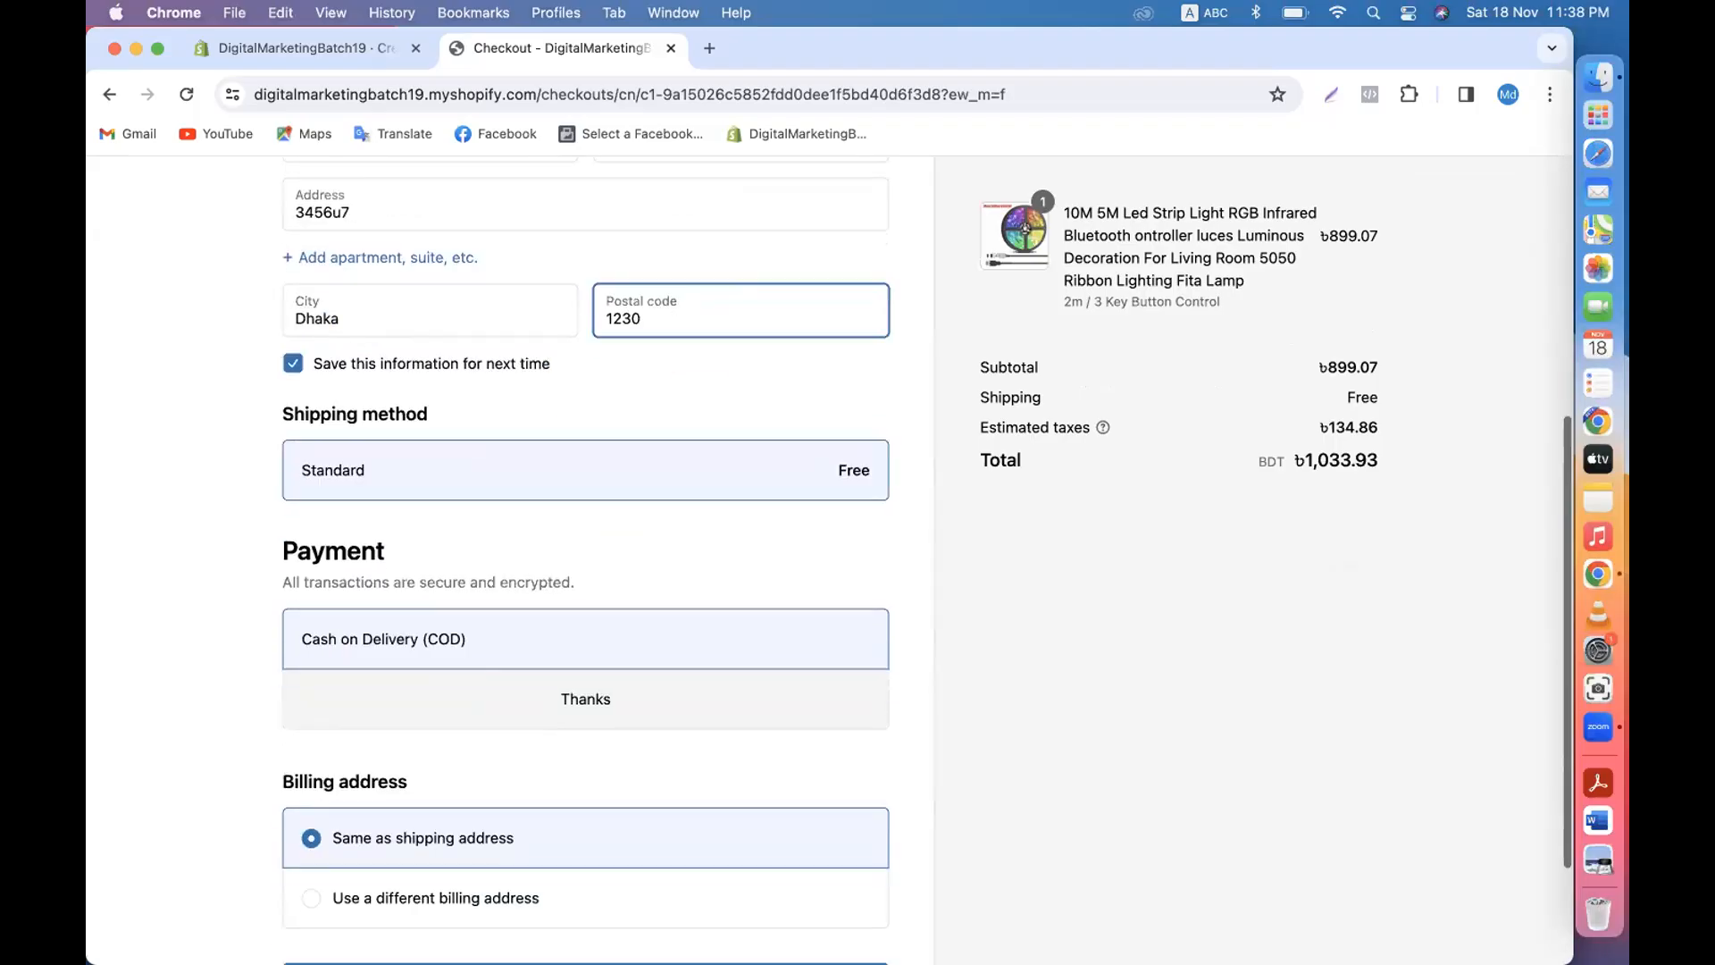
scroll(639, 643, "down", 5)
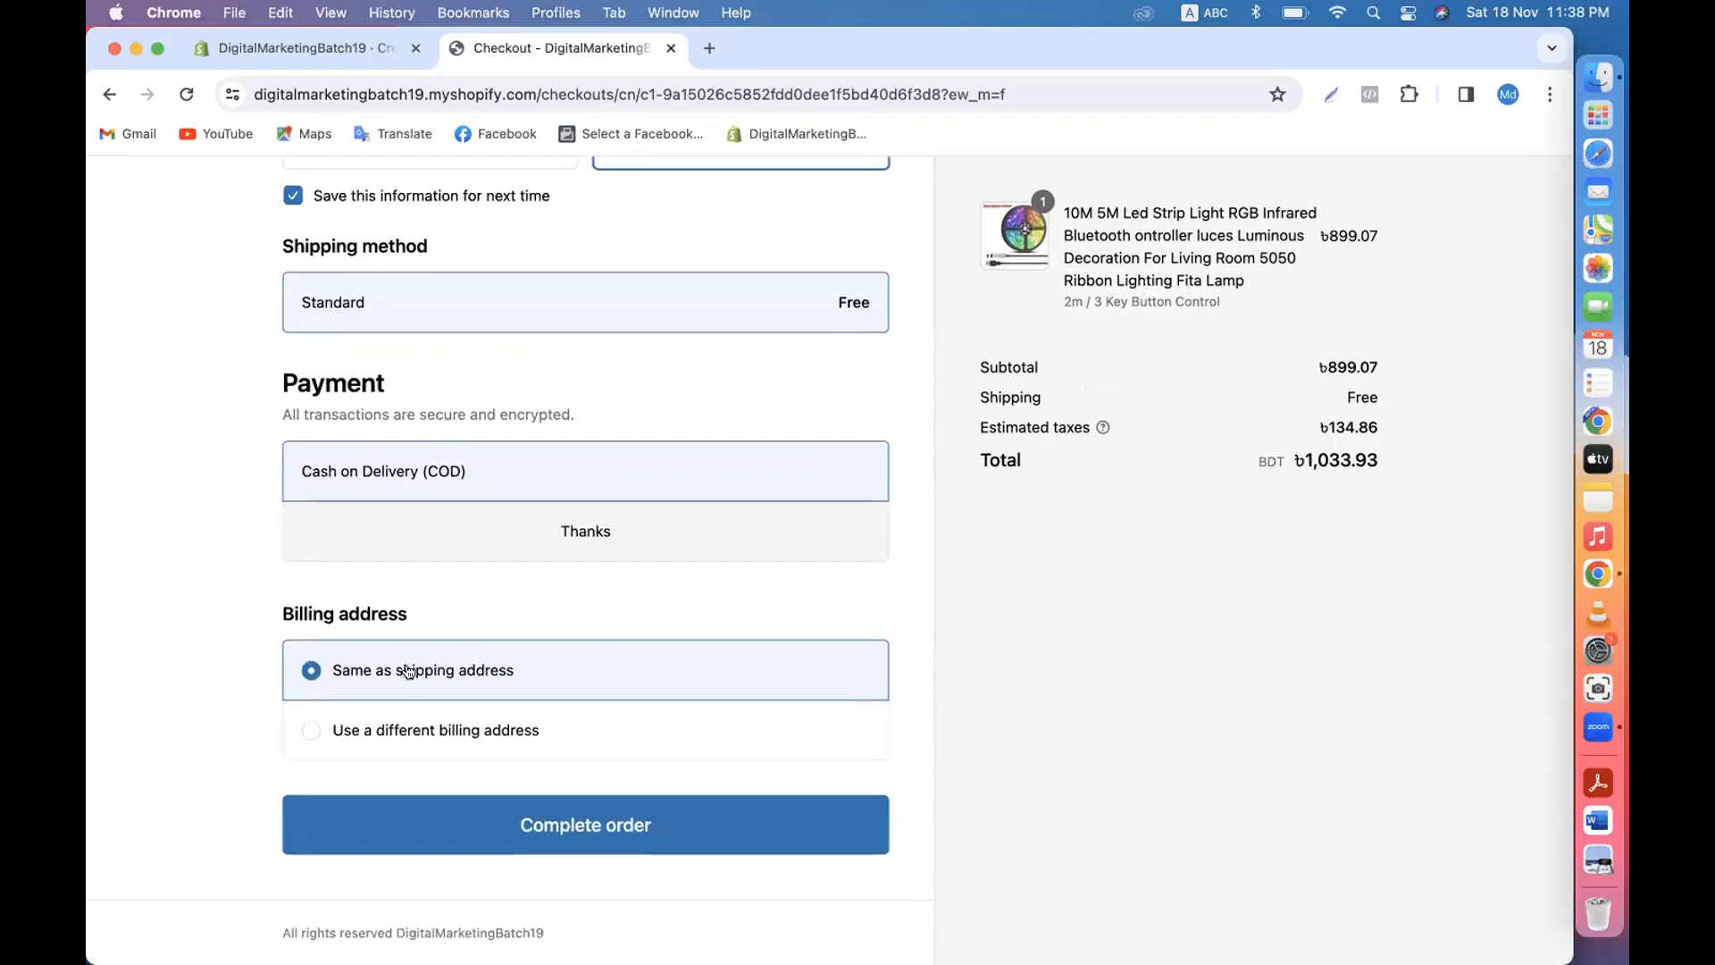
scroll(512, 655, "up", 6)
scroll(519, 582, "up", 3)
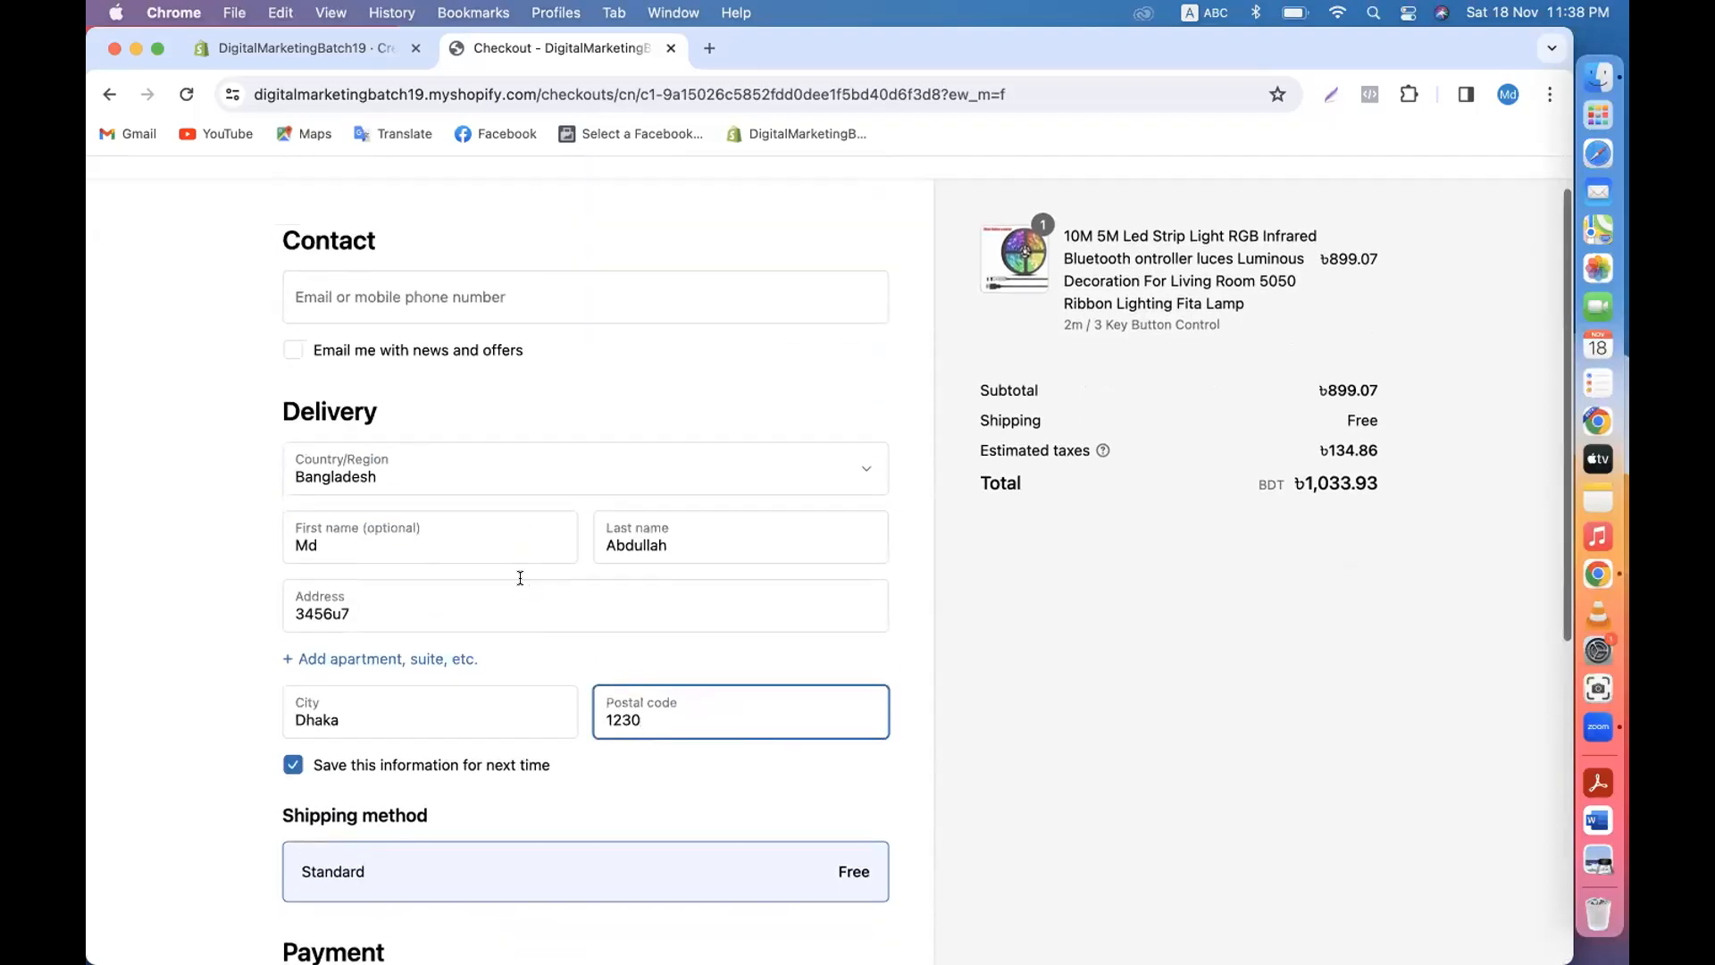
Fill the contact e-mail from a saved suggestion and place the order
left_click(404, 284)
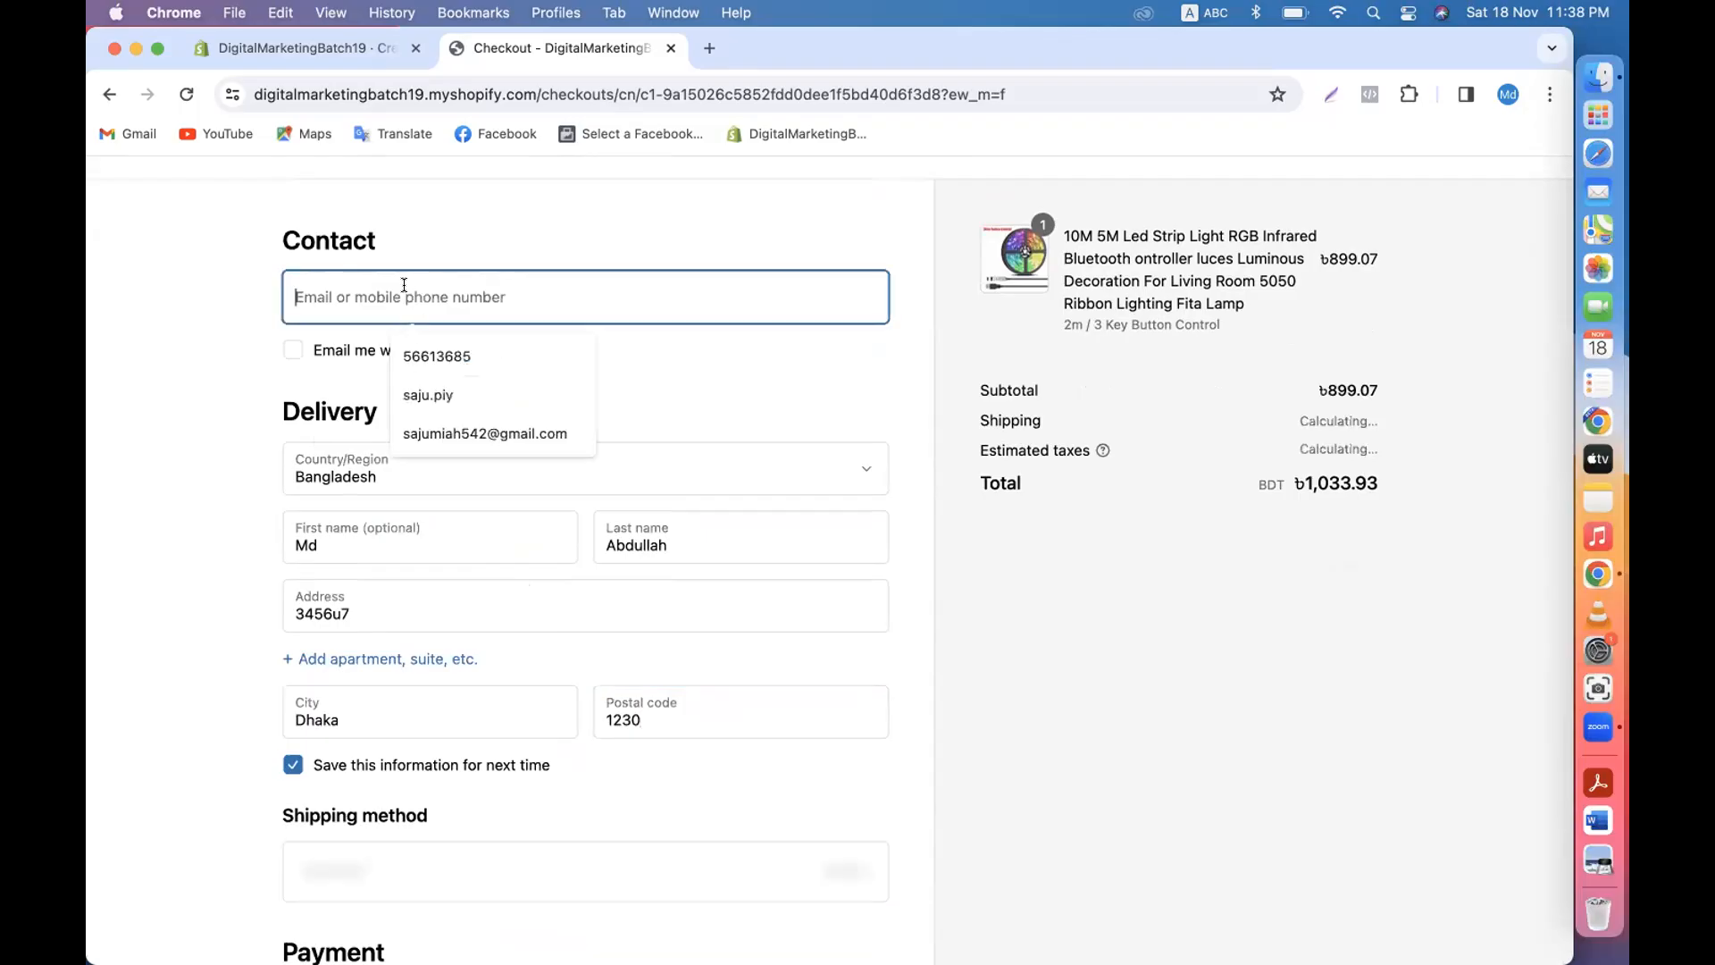
left_click(453, 431)
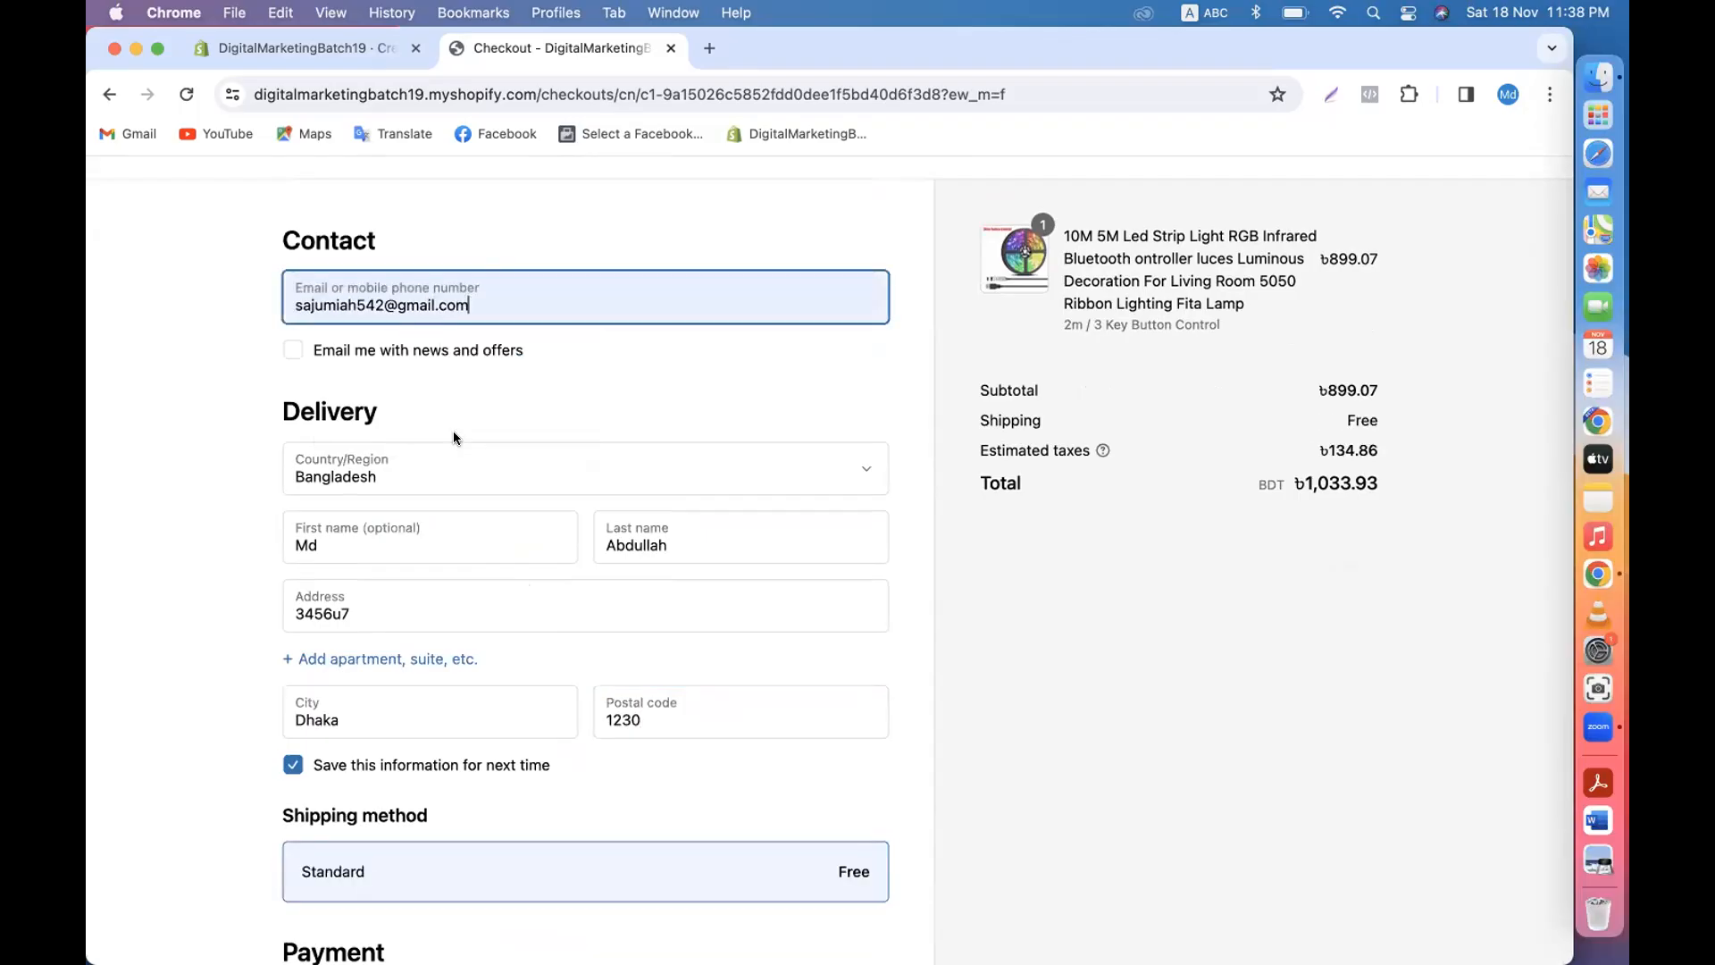
scroll(742, 388, "down", 5)
left_click(614, 840)
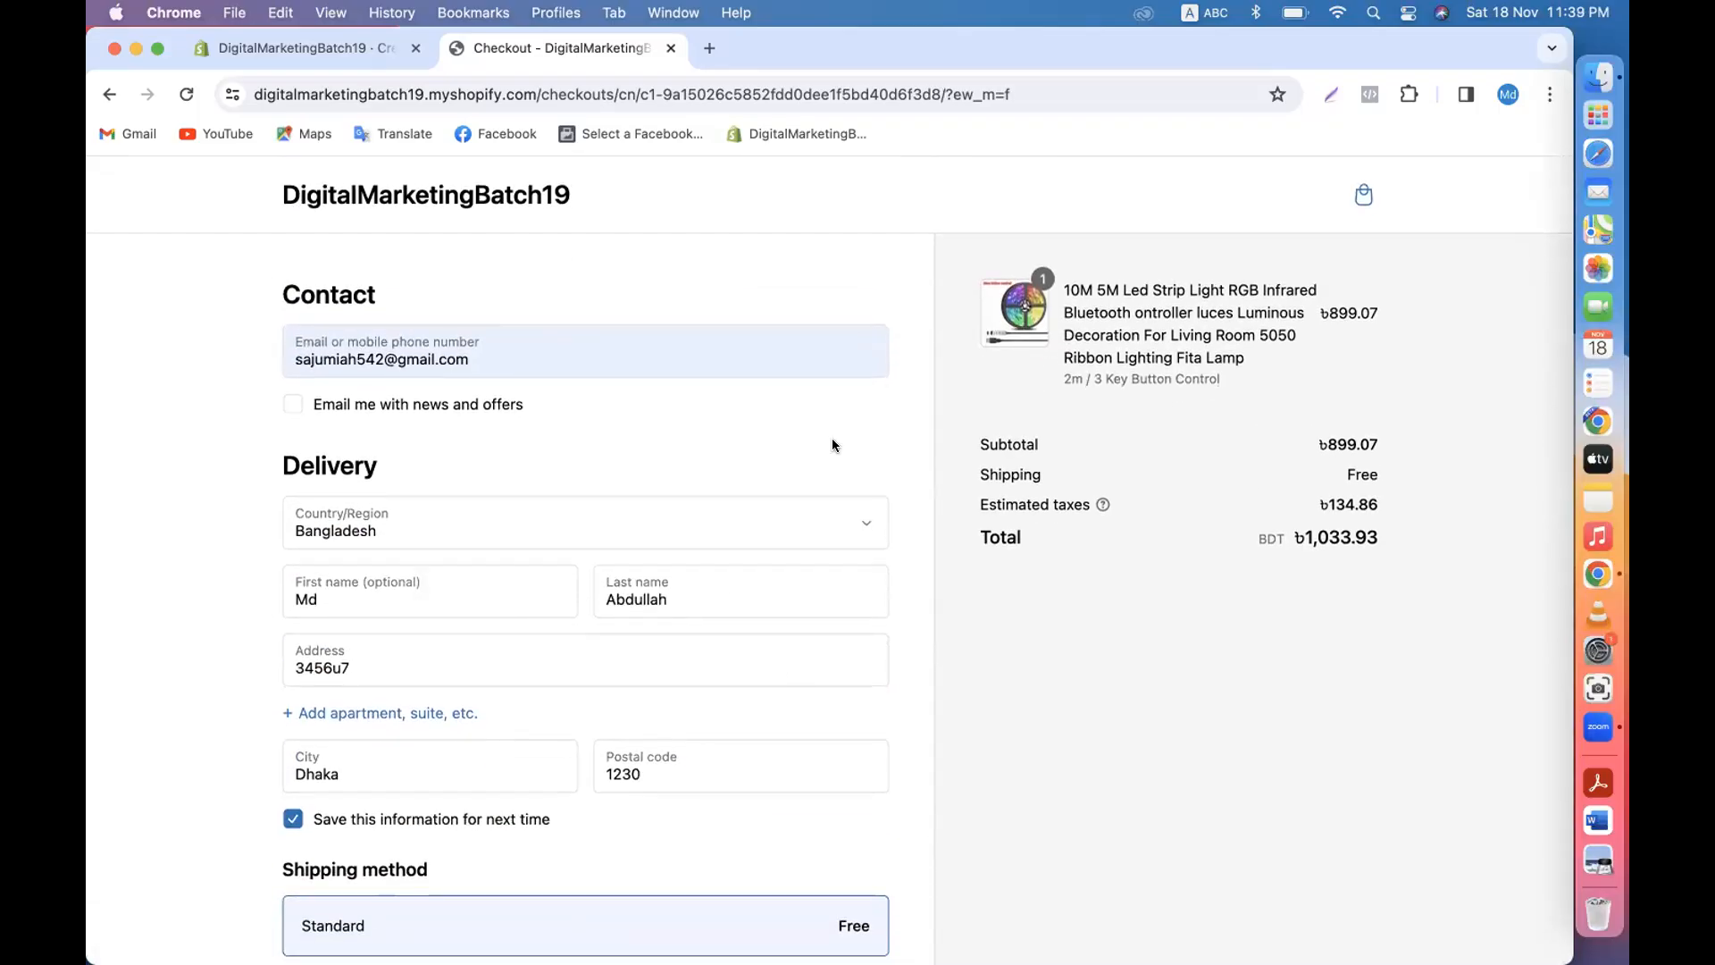
Trim the checkout path from the address bar, then close the Shopify window, confirming Leave
scroll(833, 437, "down", 8)
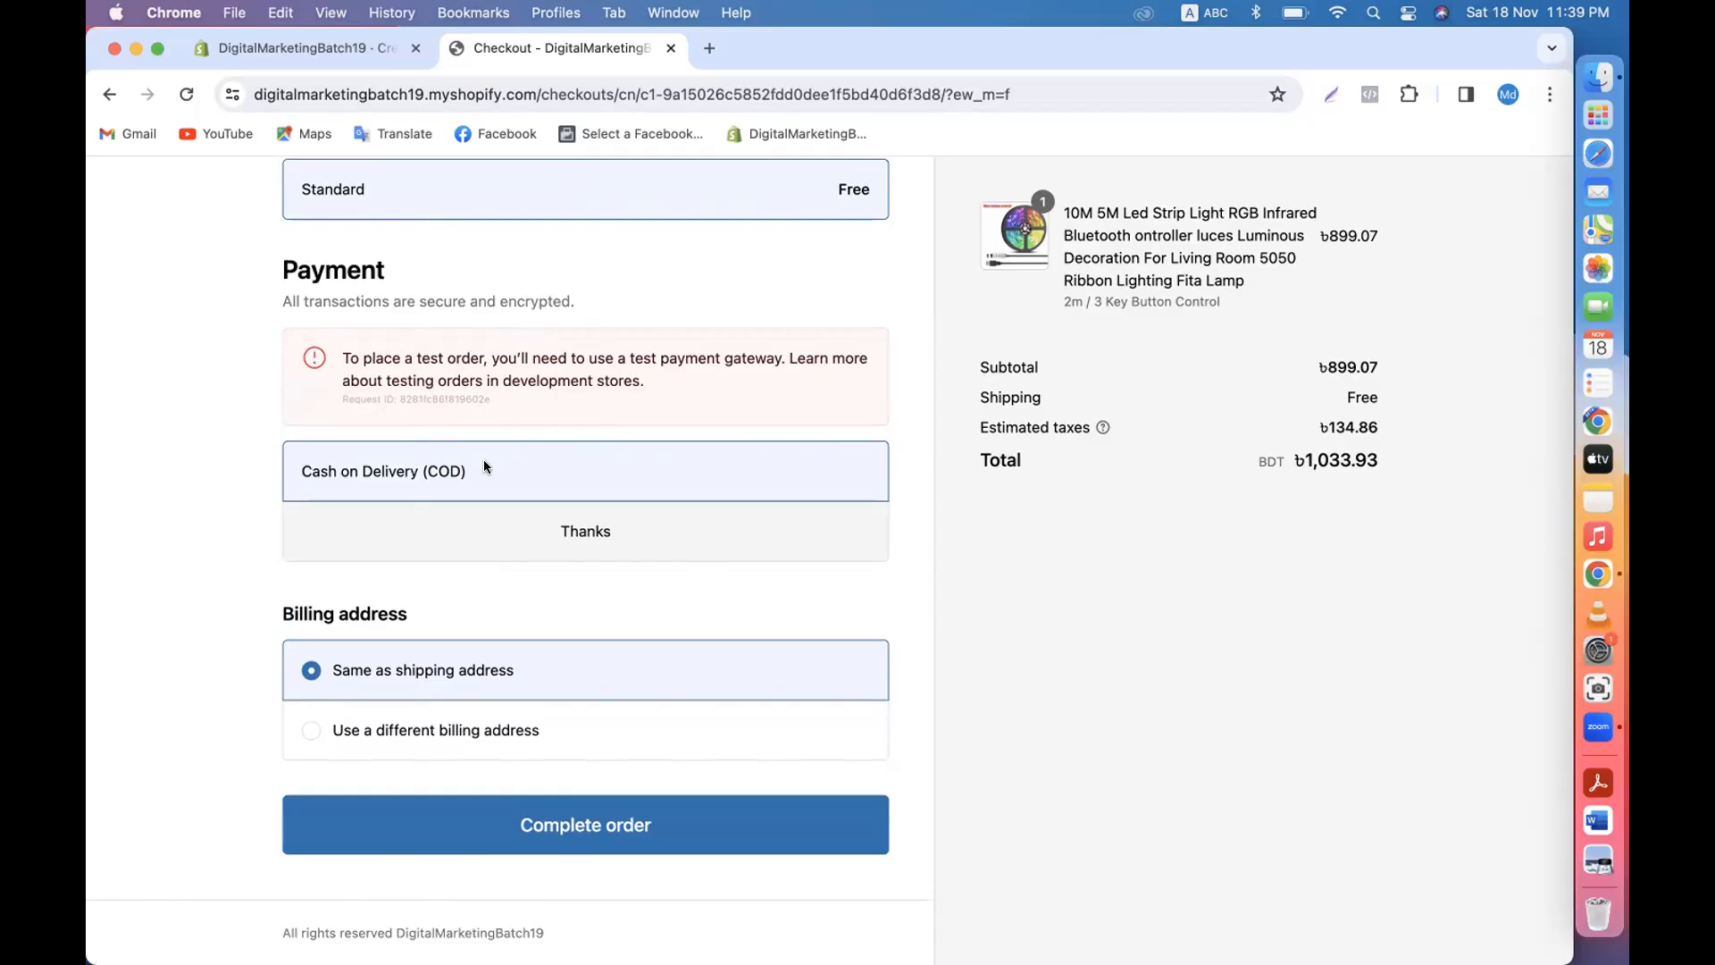
scroll(484, 468, "up", 9)
left_click_drag(541, 93, 1084, 88)
key("BackSpace")
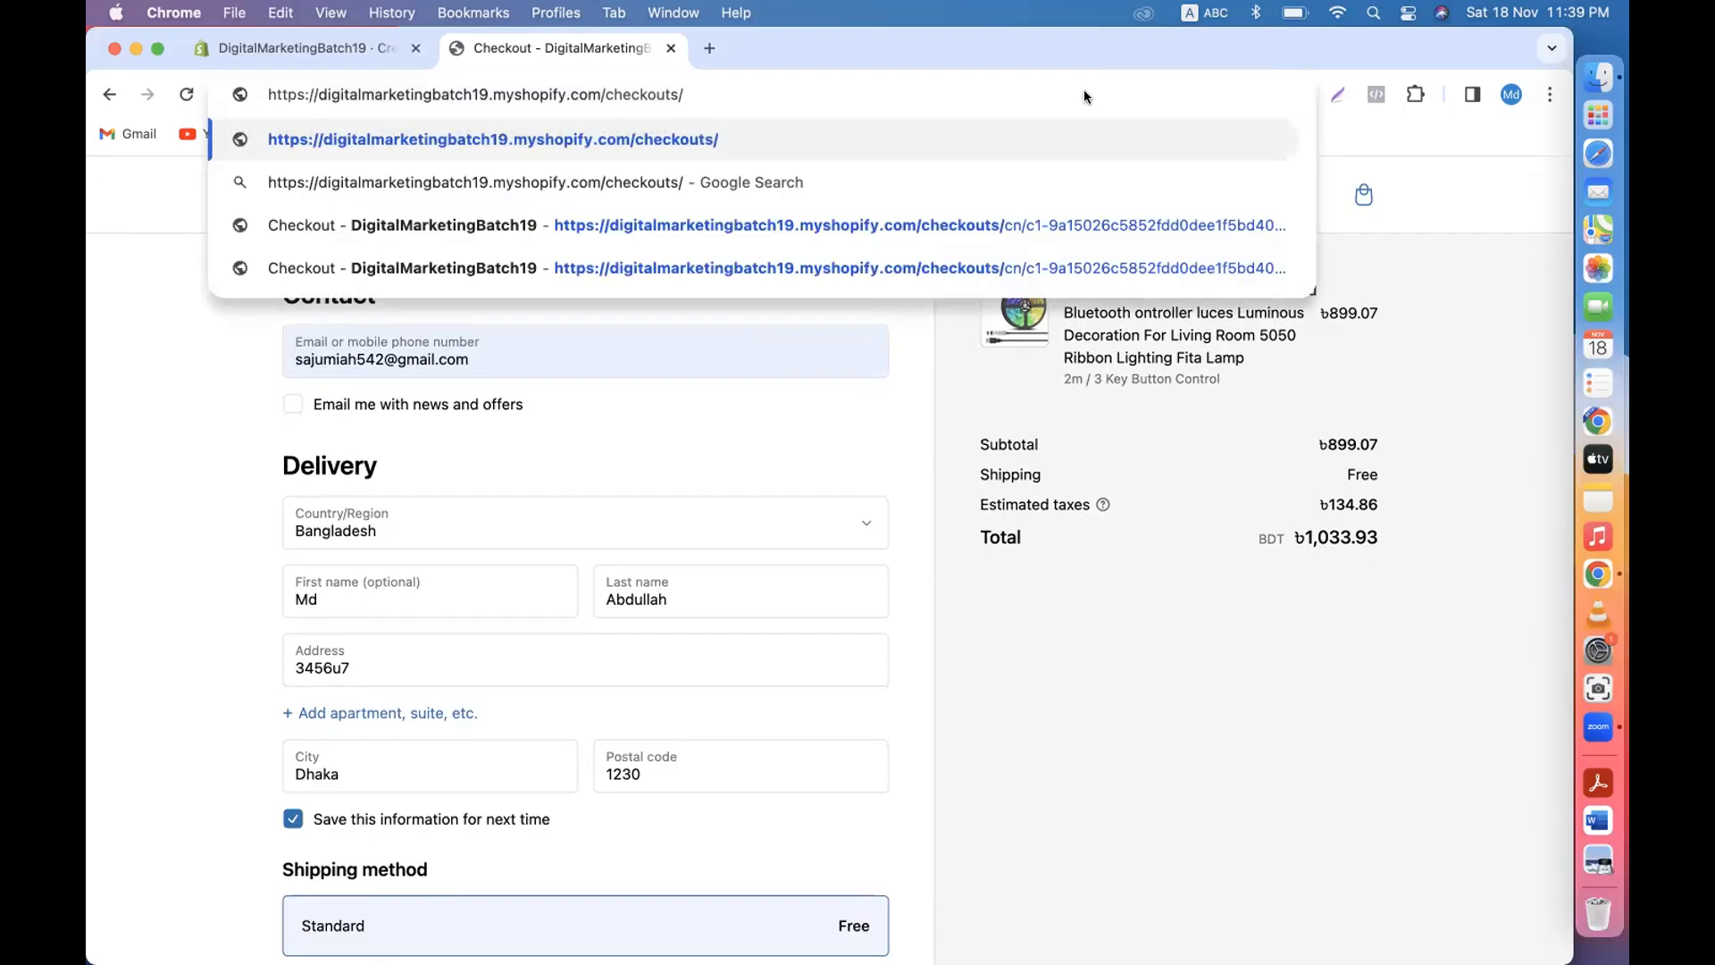
left_click(673, 93)
key("BackSpace")
key("BackSpace")
key("BackSpace")
key("BackSpace")
key("BackSpace")
key("BackSpace")
key("BackSpace")
key("BackSpace")
key("BackSpace")
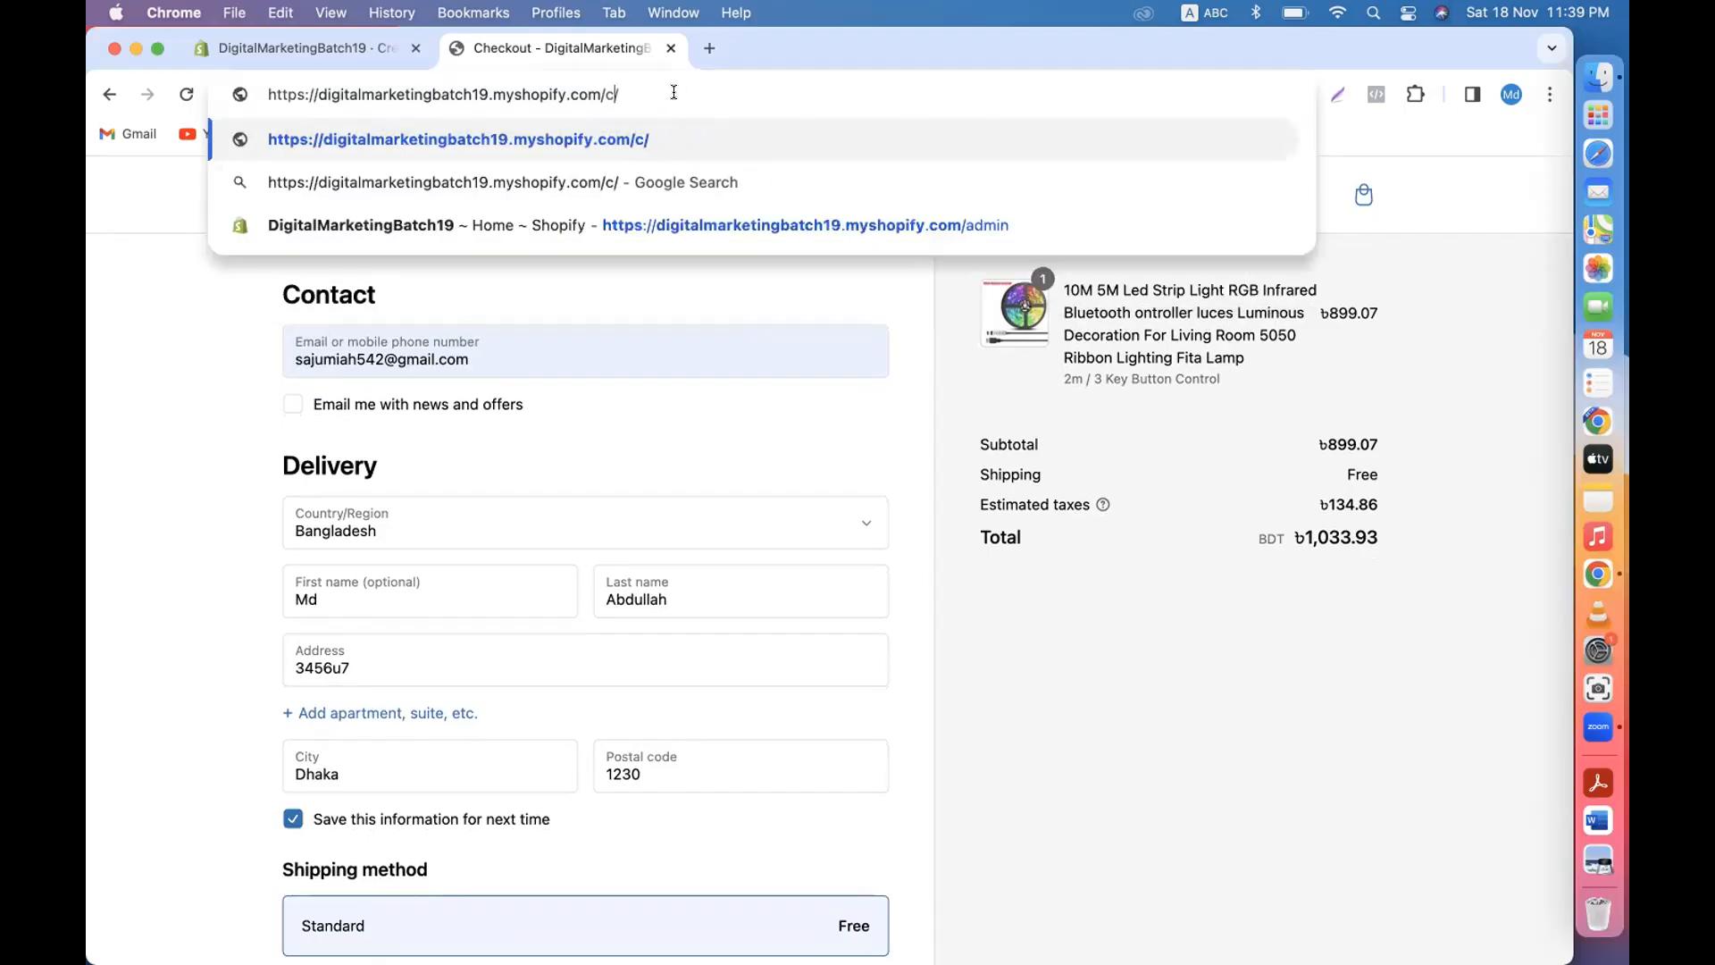
type("p")
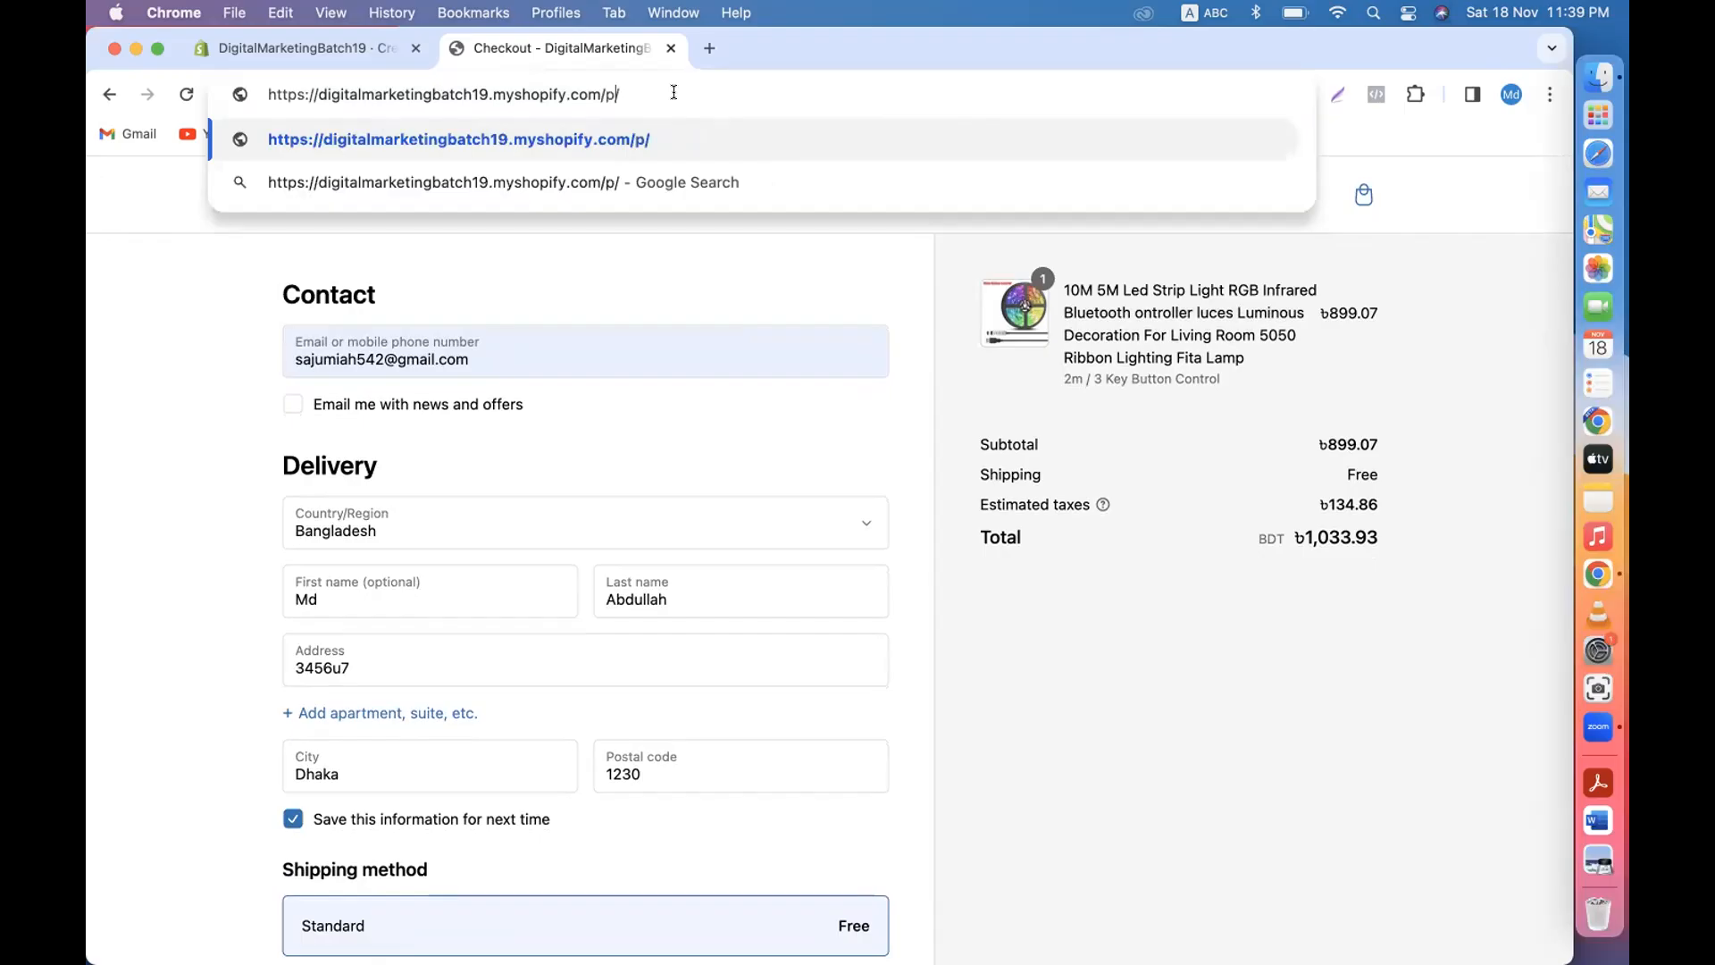
left_click(112, 47)
left_click(846, 406)
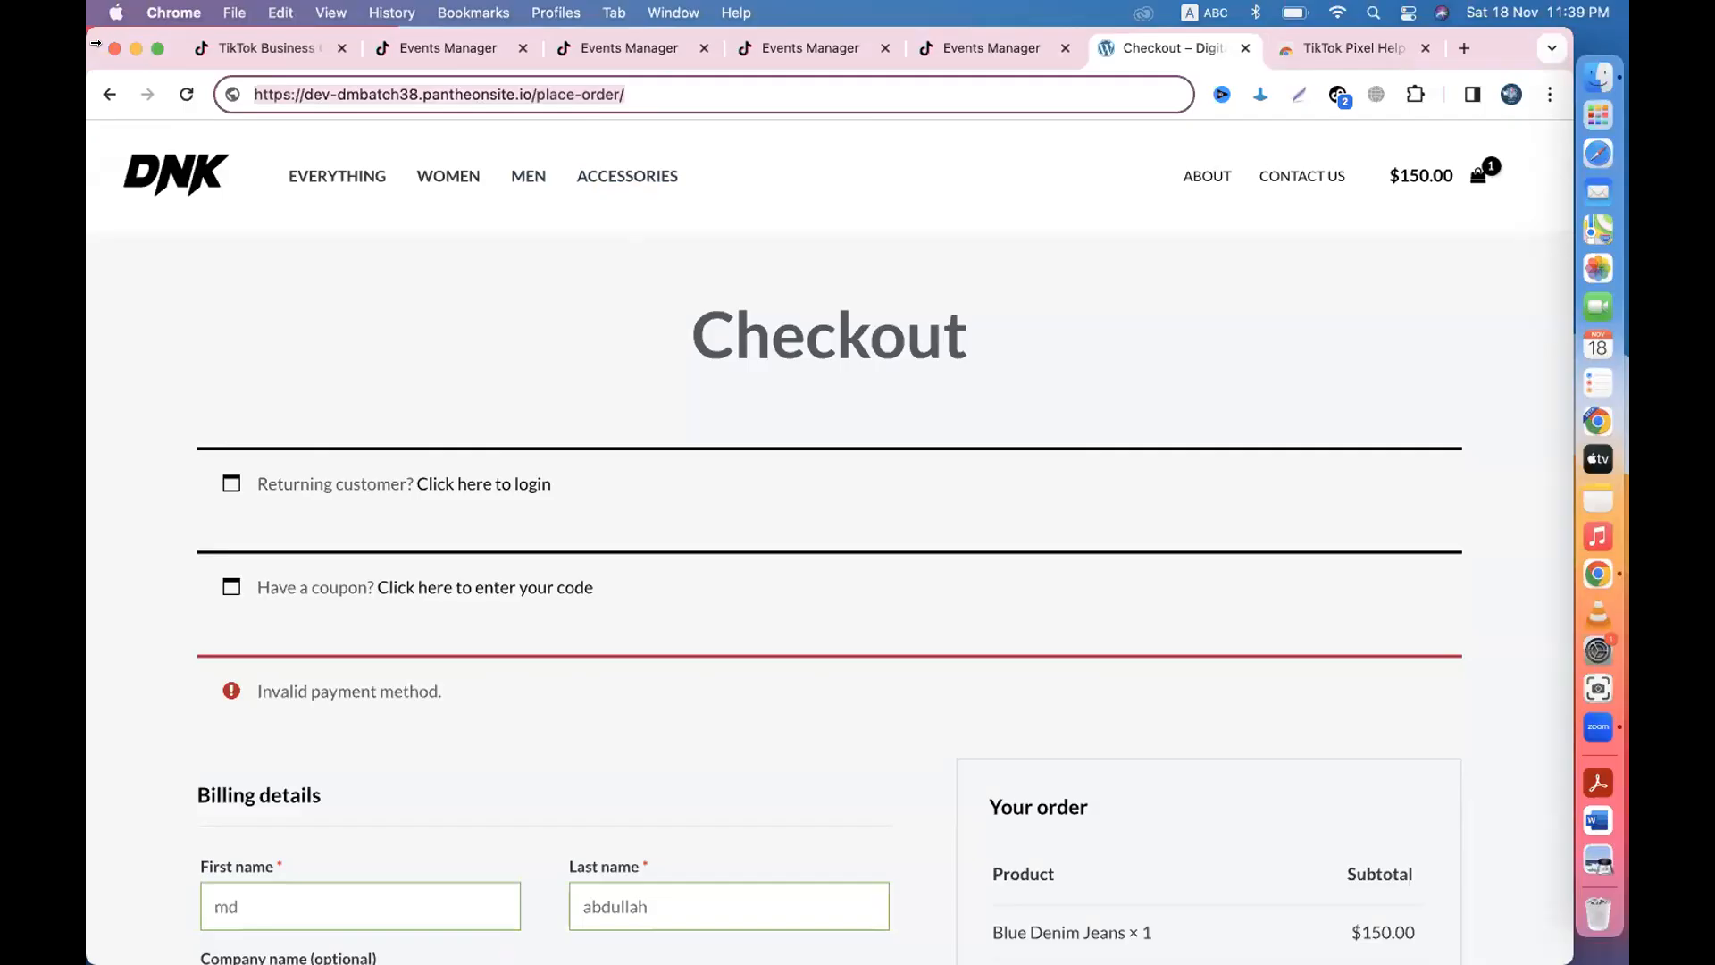
left_click(951, 46)
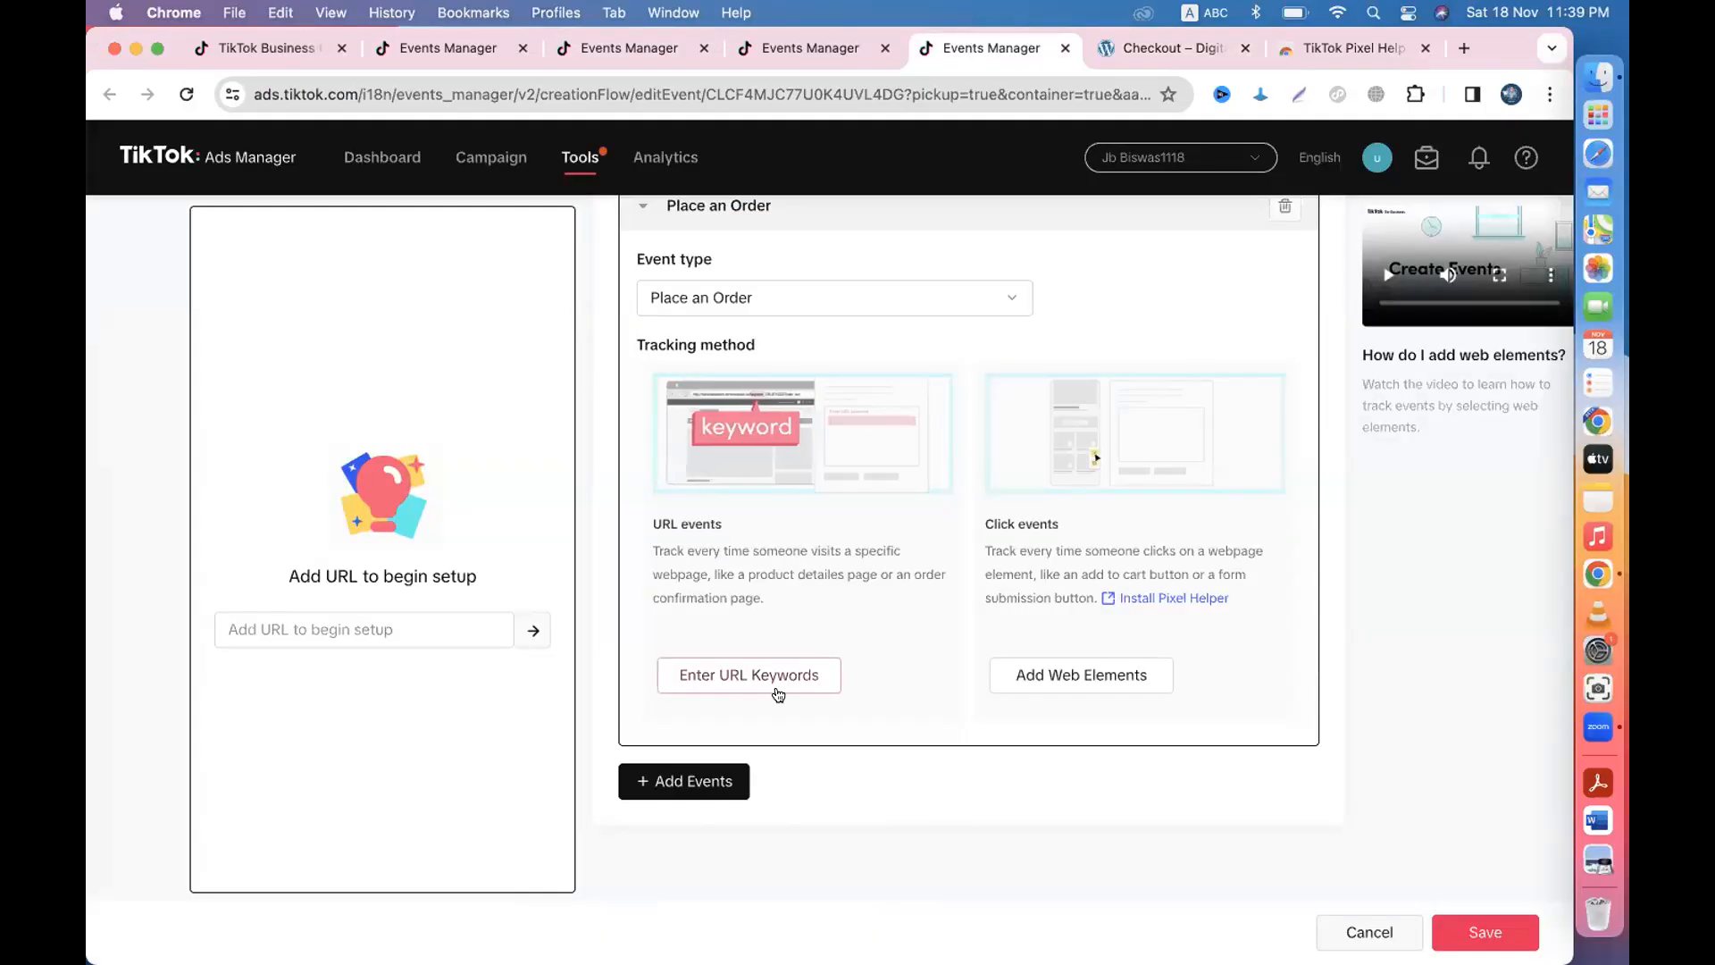
left_click(774, 687)
left_click(894, 626)
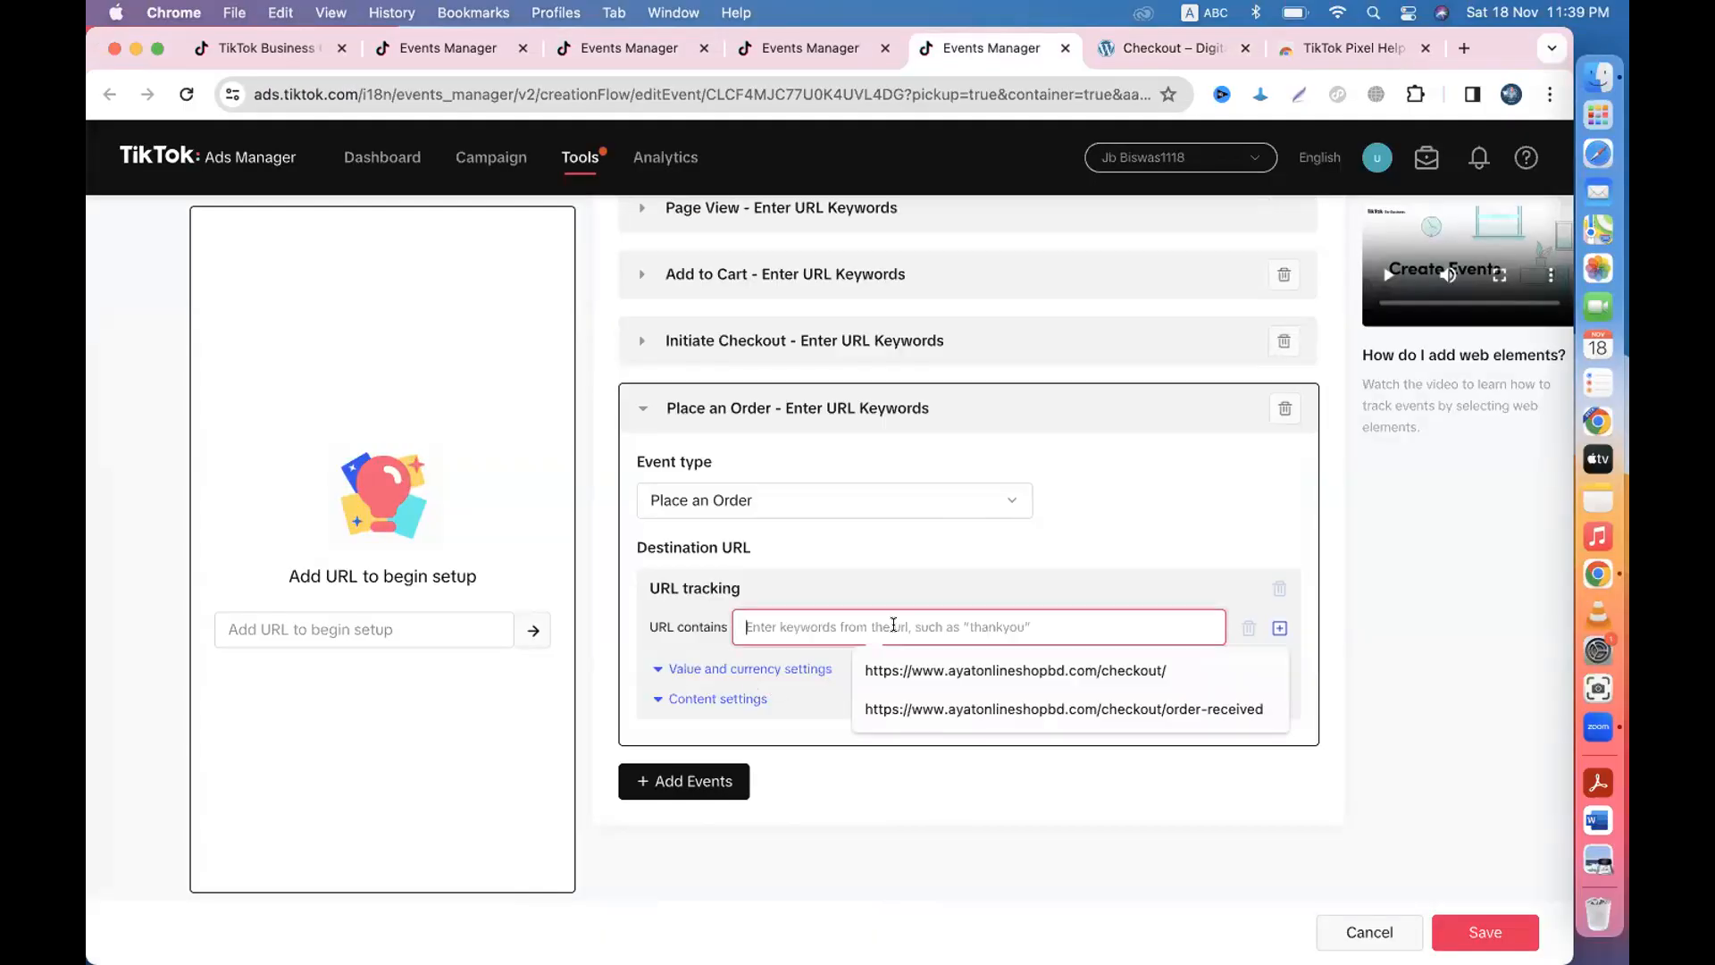
type("https://dev-dmbatch38.pantheonsite.io/place-order/")
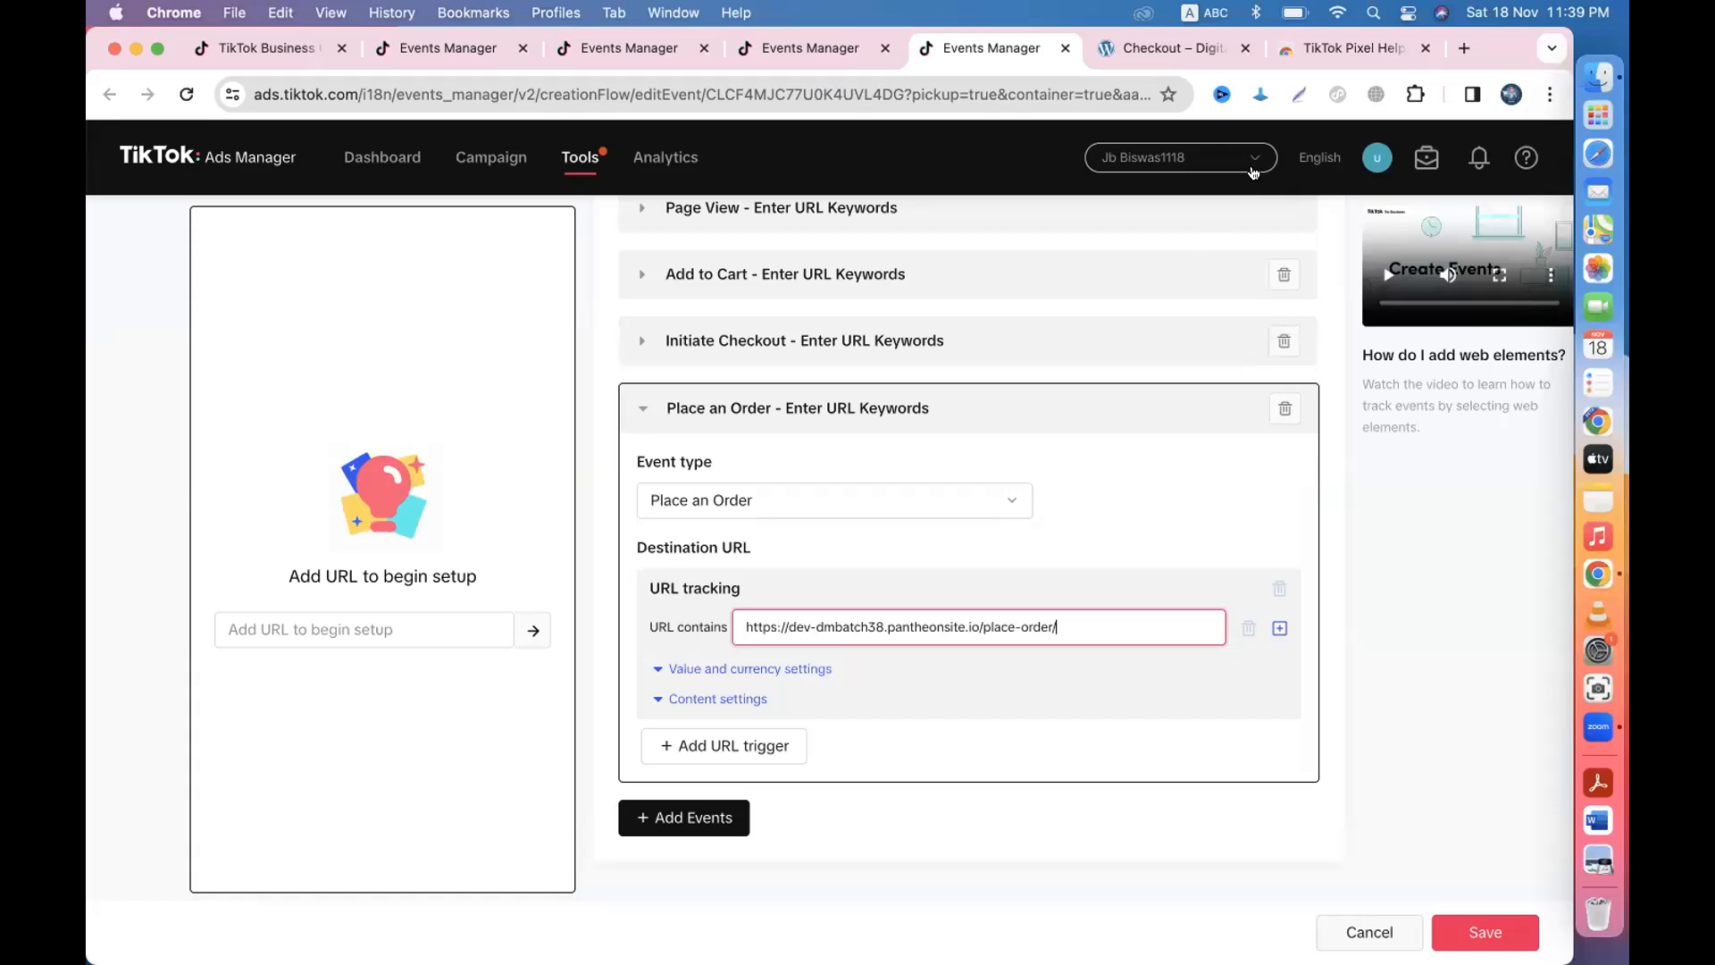
left_click(1163, 47)
scroll(797, 277, "up", 1)
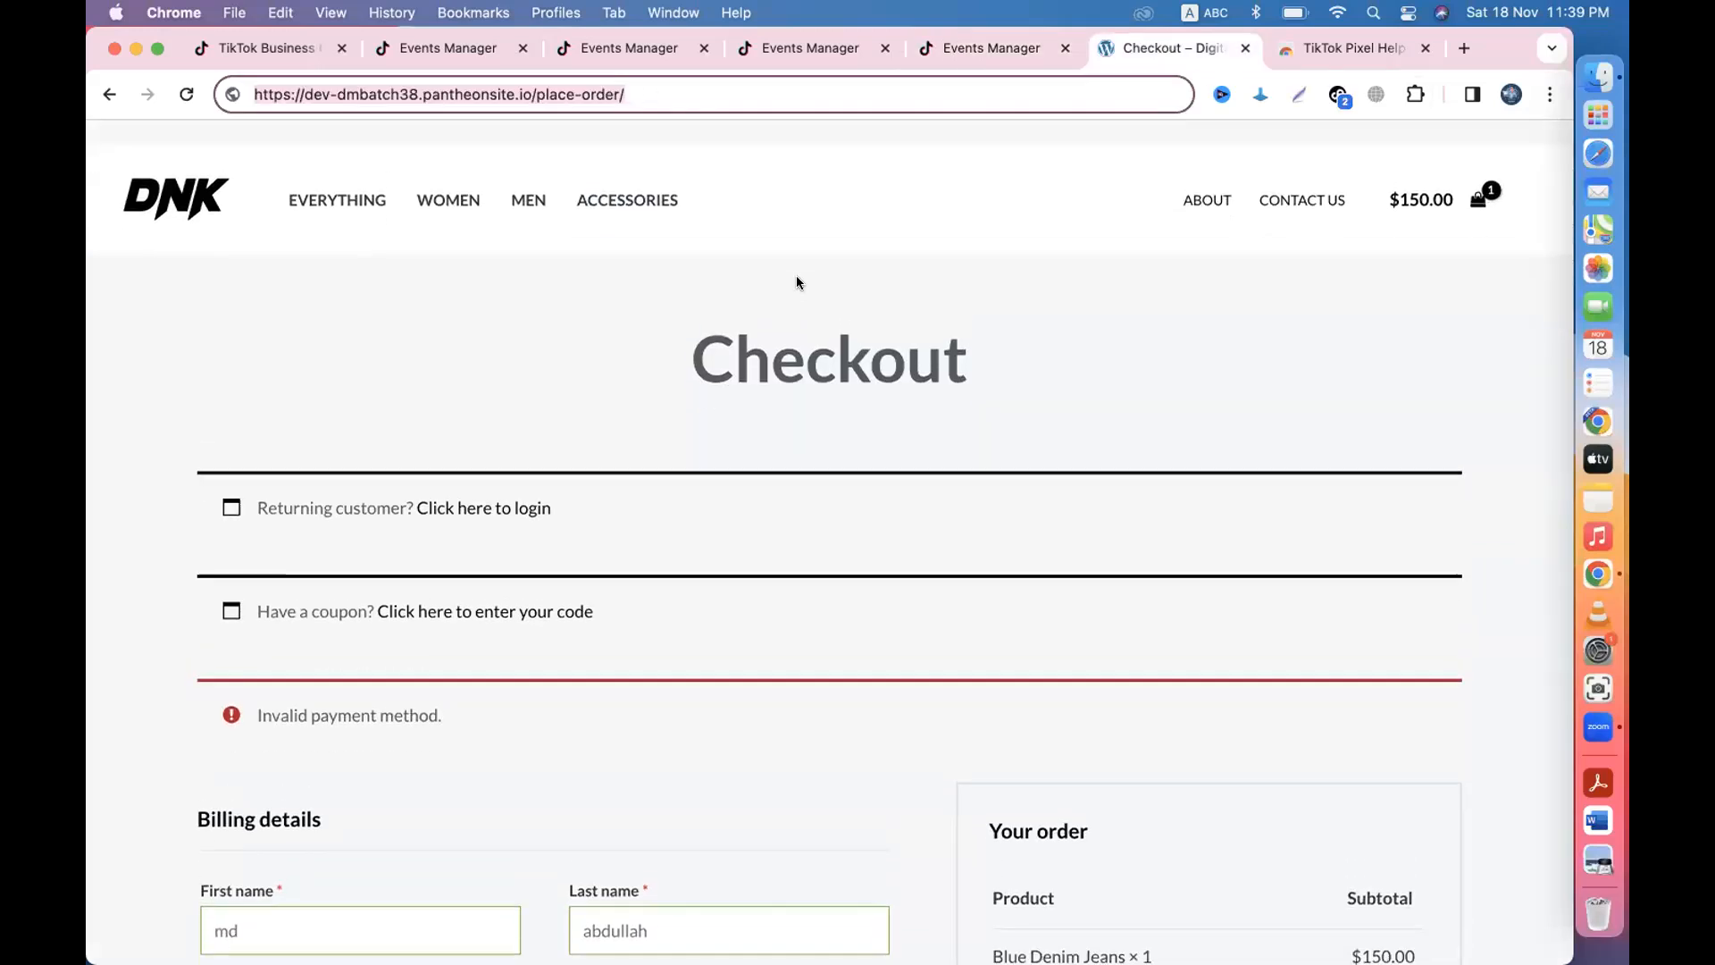
left_click(179, 92)
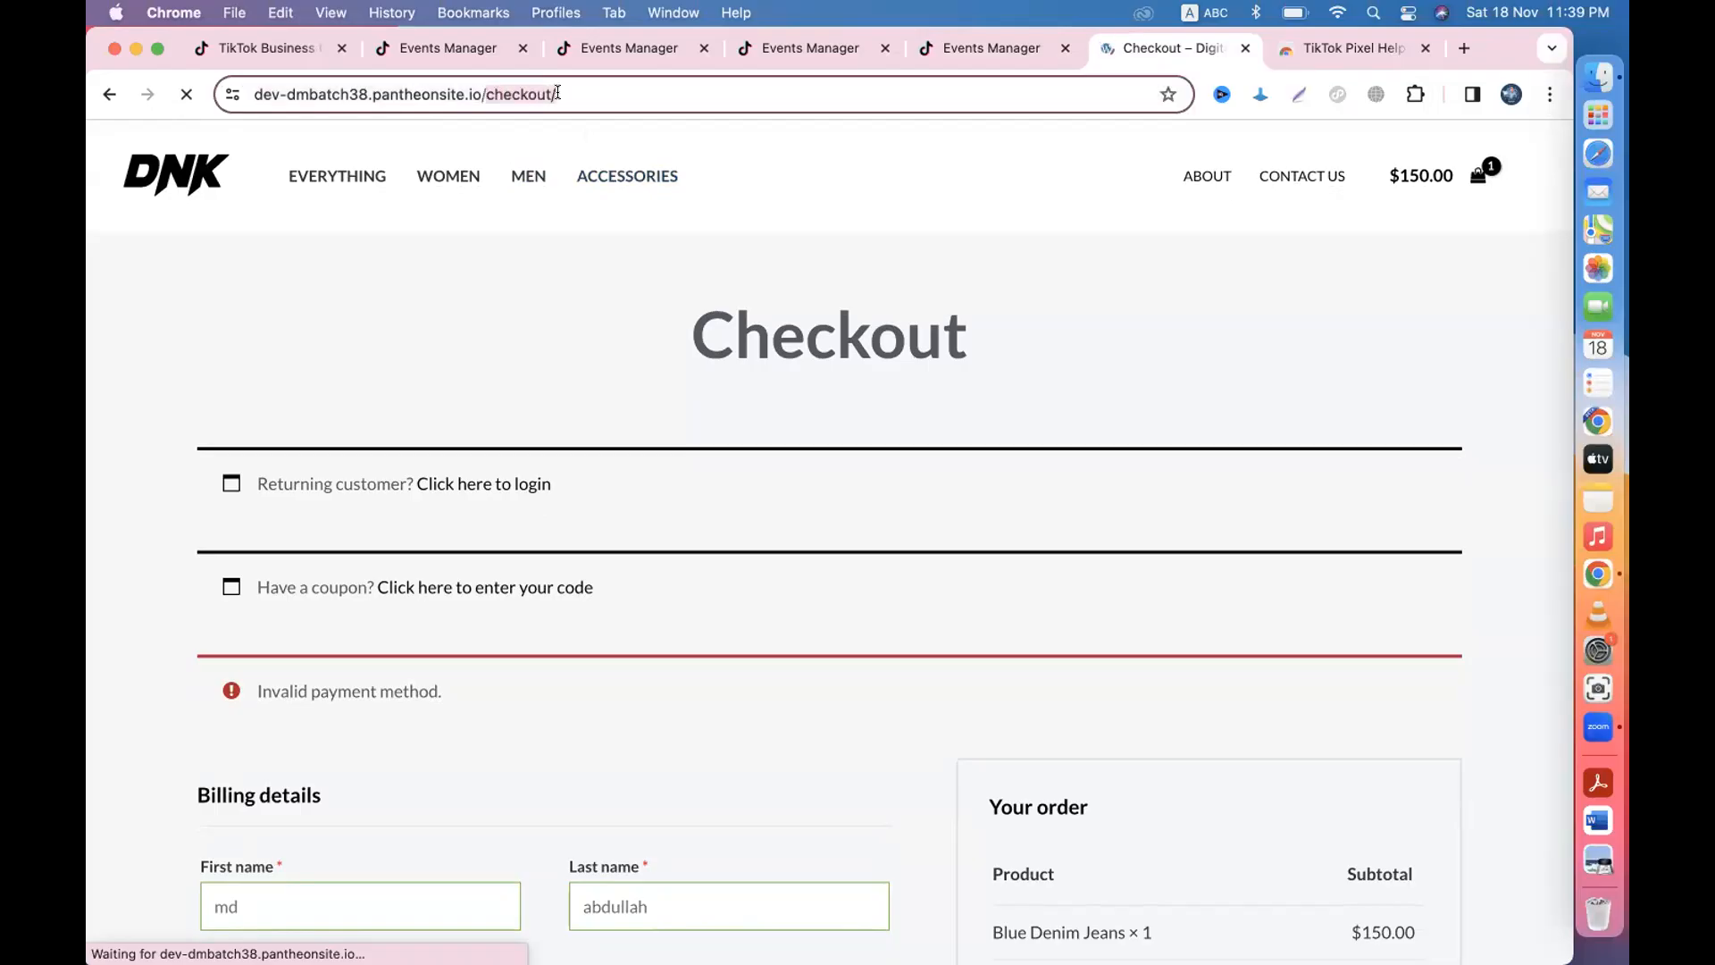
left_click(968, 43)
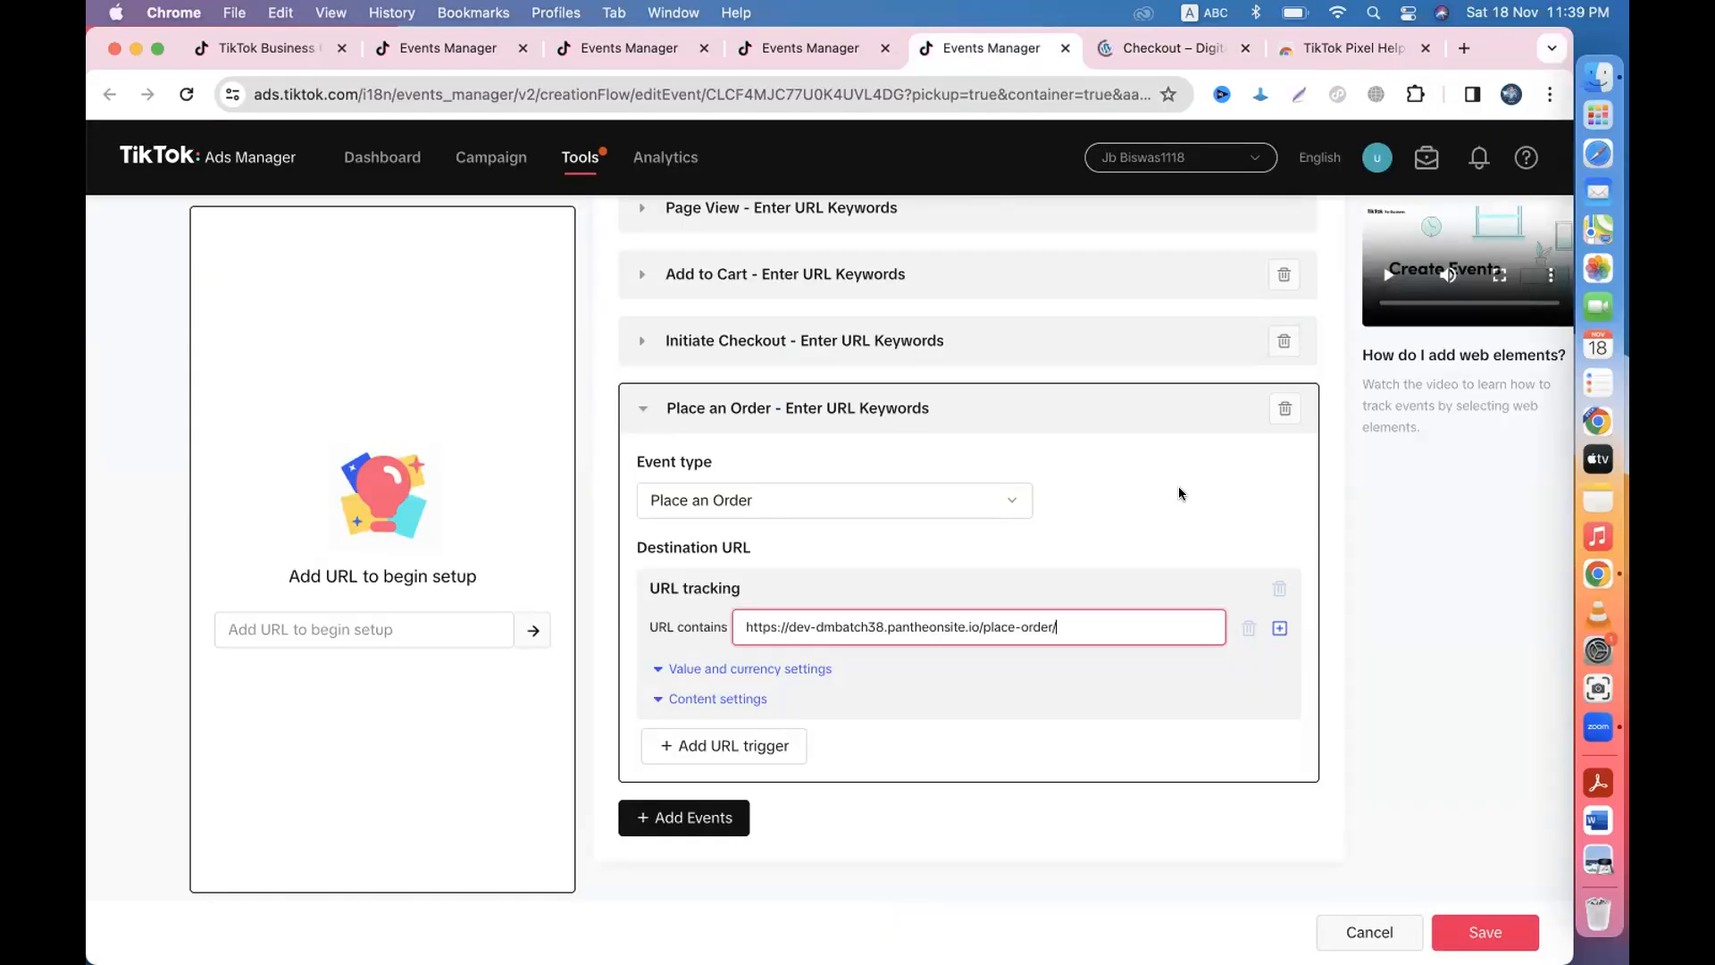
scroll(1179, 492, "down", 1)
left_click(1475, 934)
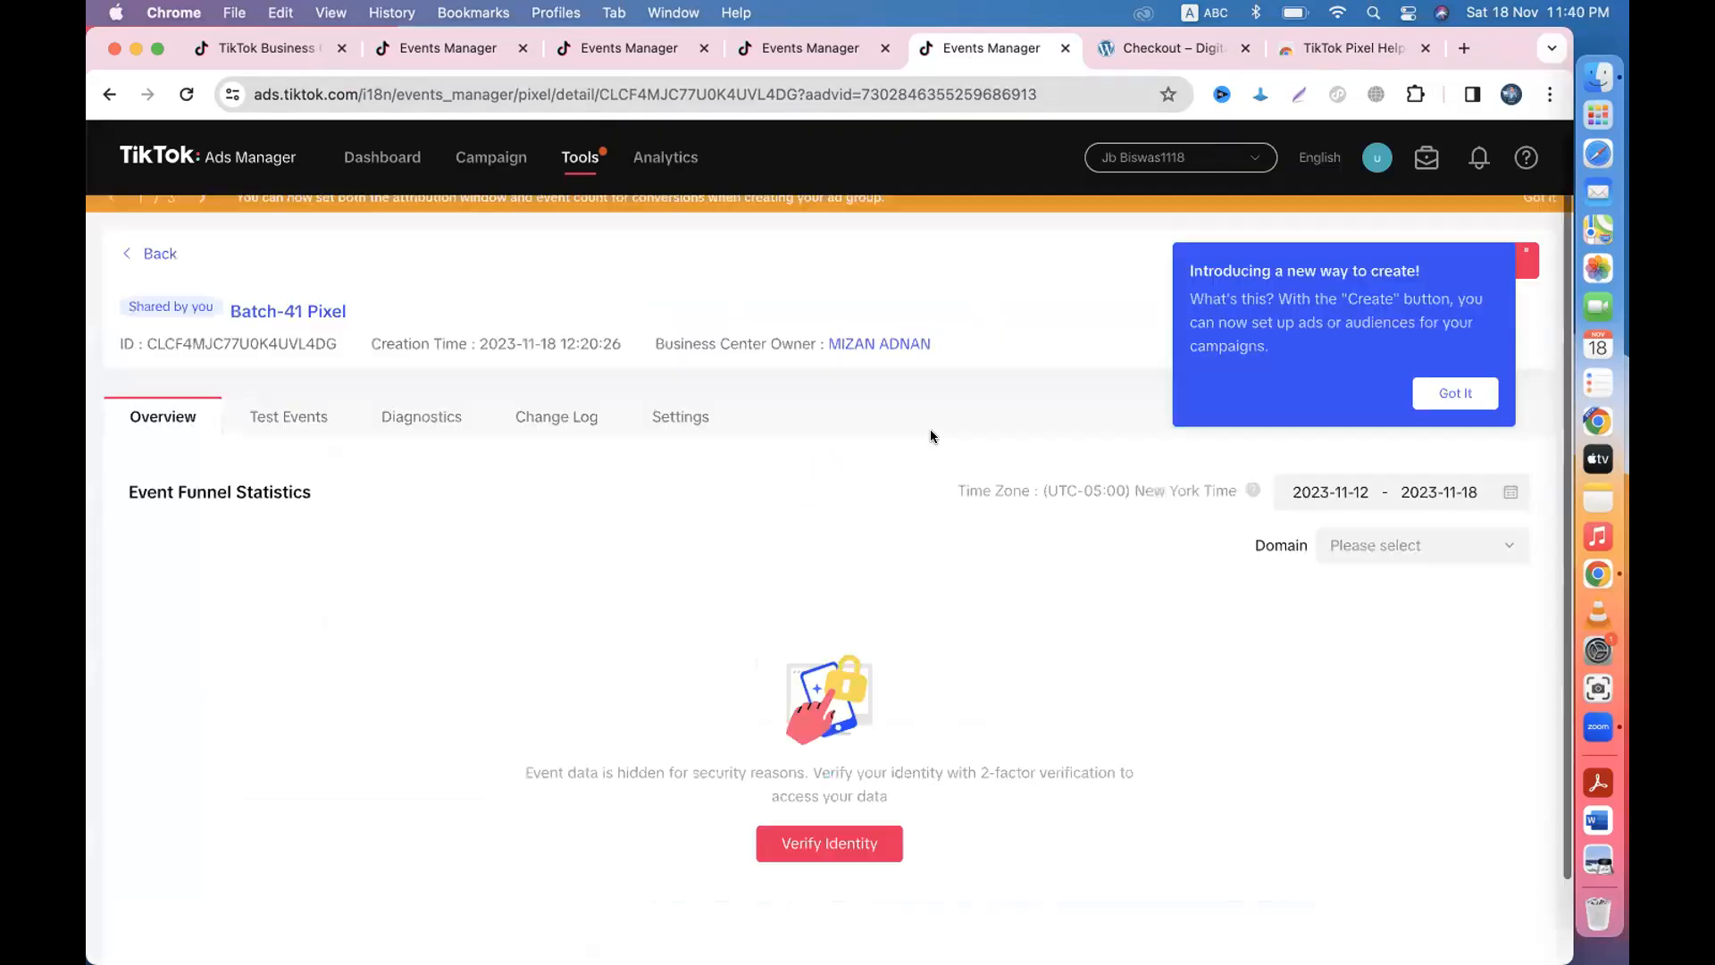
Dismiss the feedback survey and Create intro, check Test Events, then return to Event Funnel Statistics
scroll(930, 436, "down", 2)
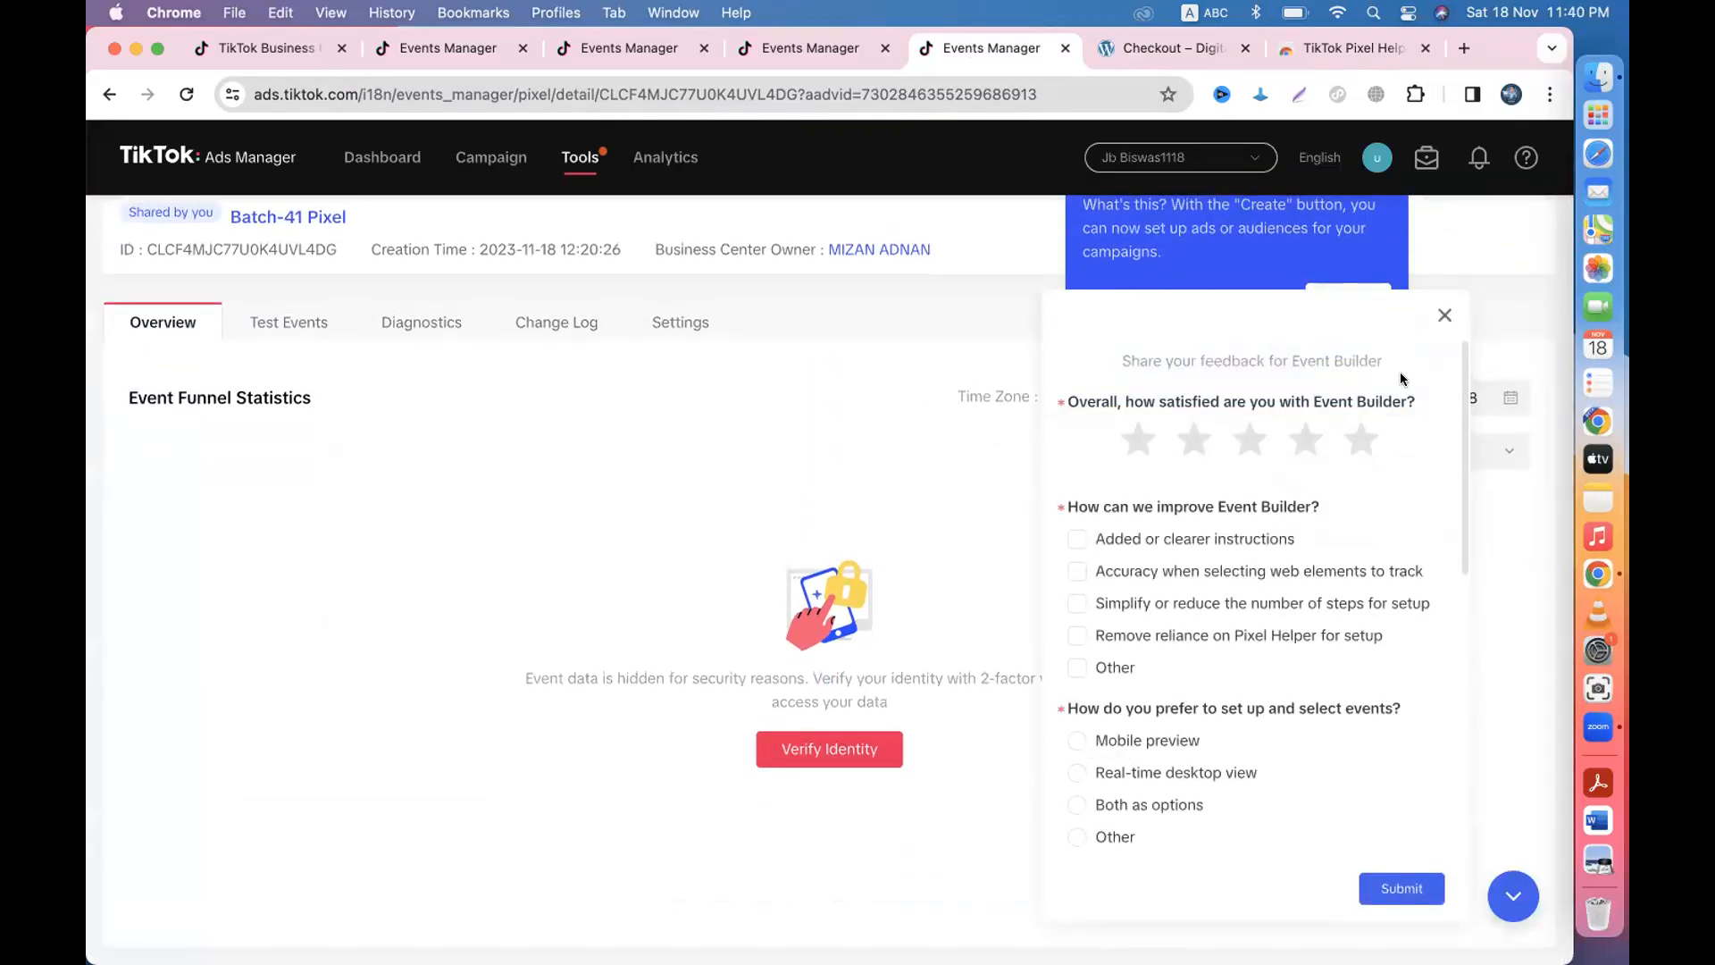
left_click(1440, 314)
left_click(1348, 302)
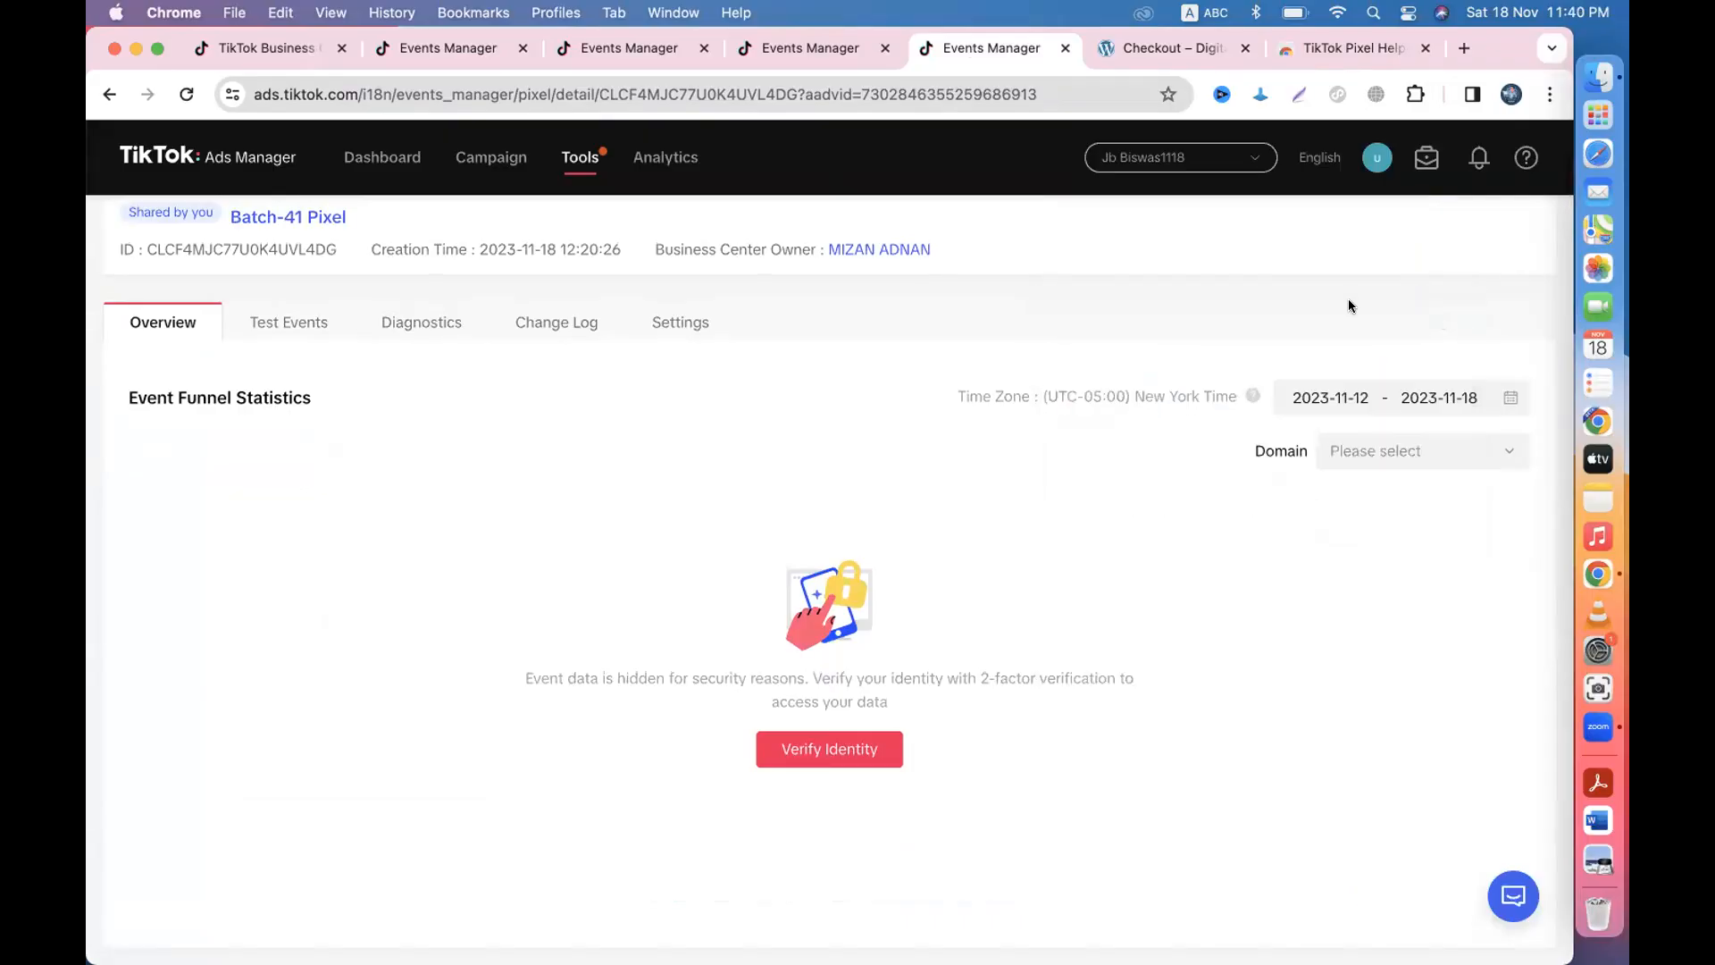
left_click(292, 326)
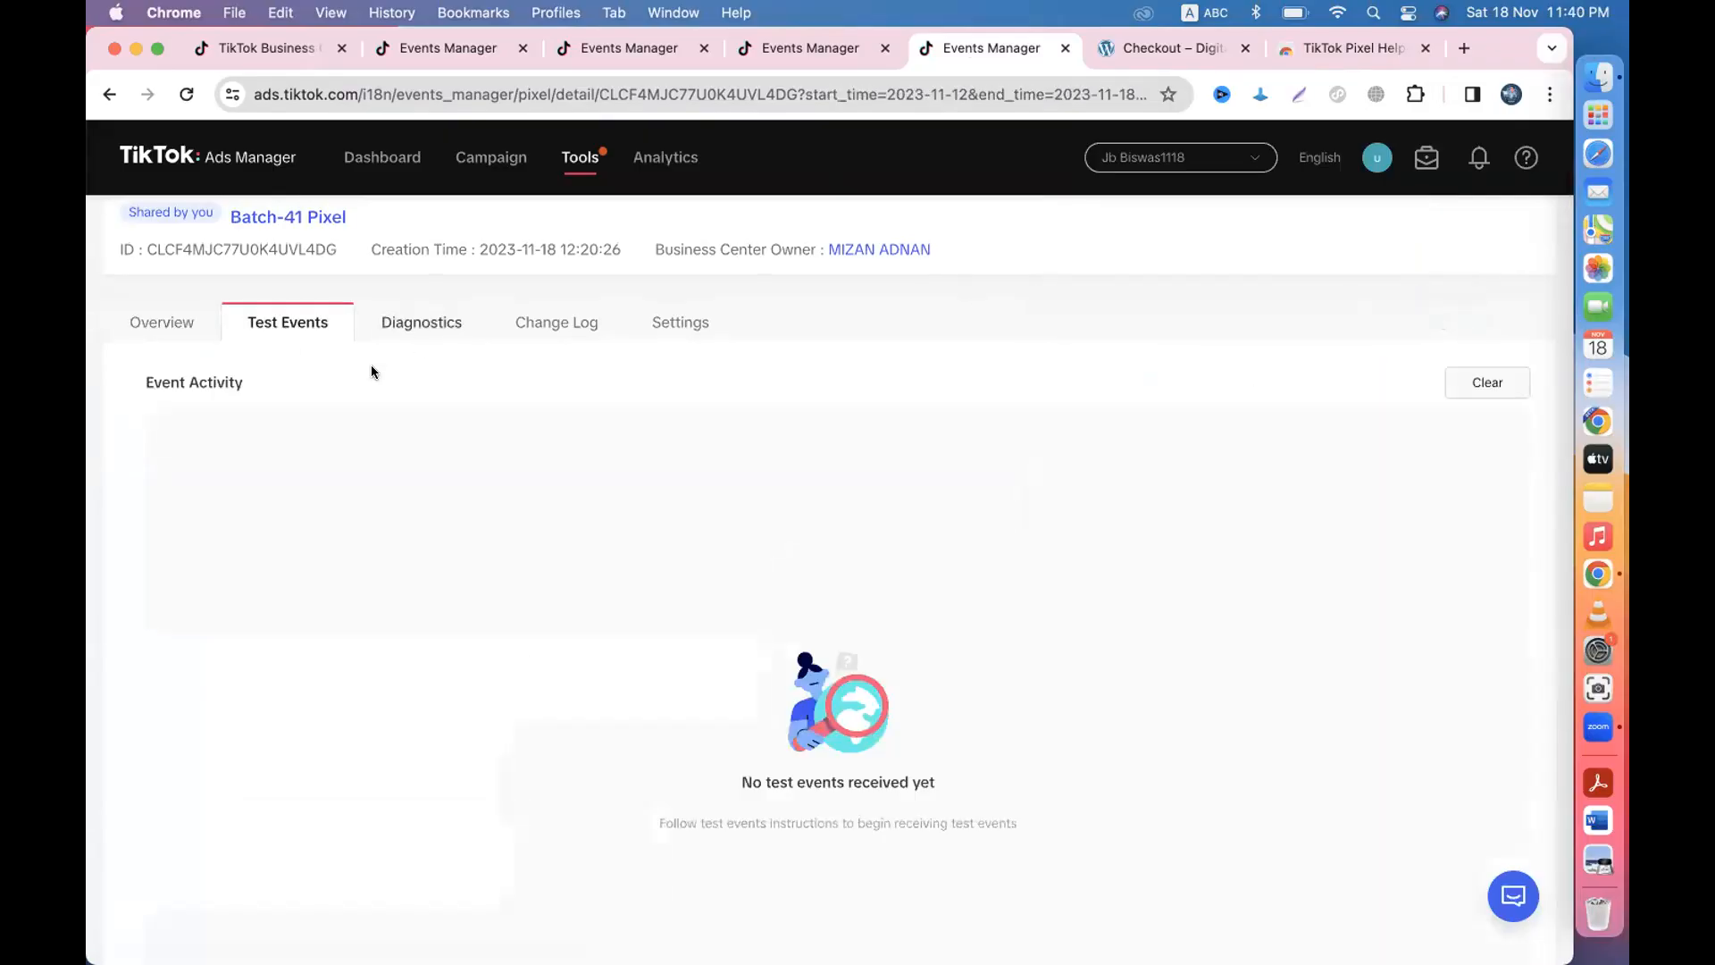
scroll(383, 432, "down", 3)
scroll(384, 431, "down", 1)
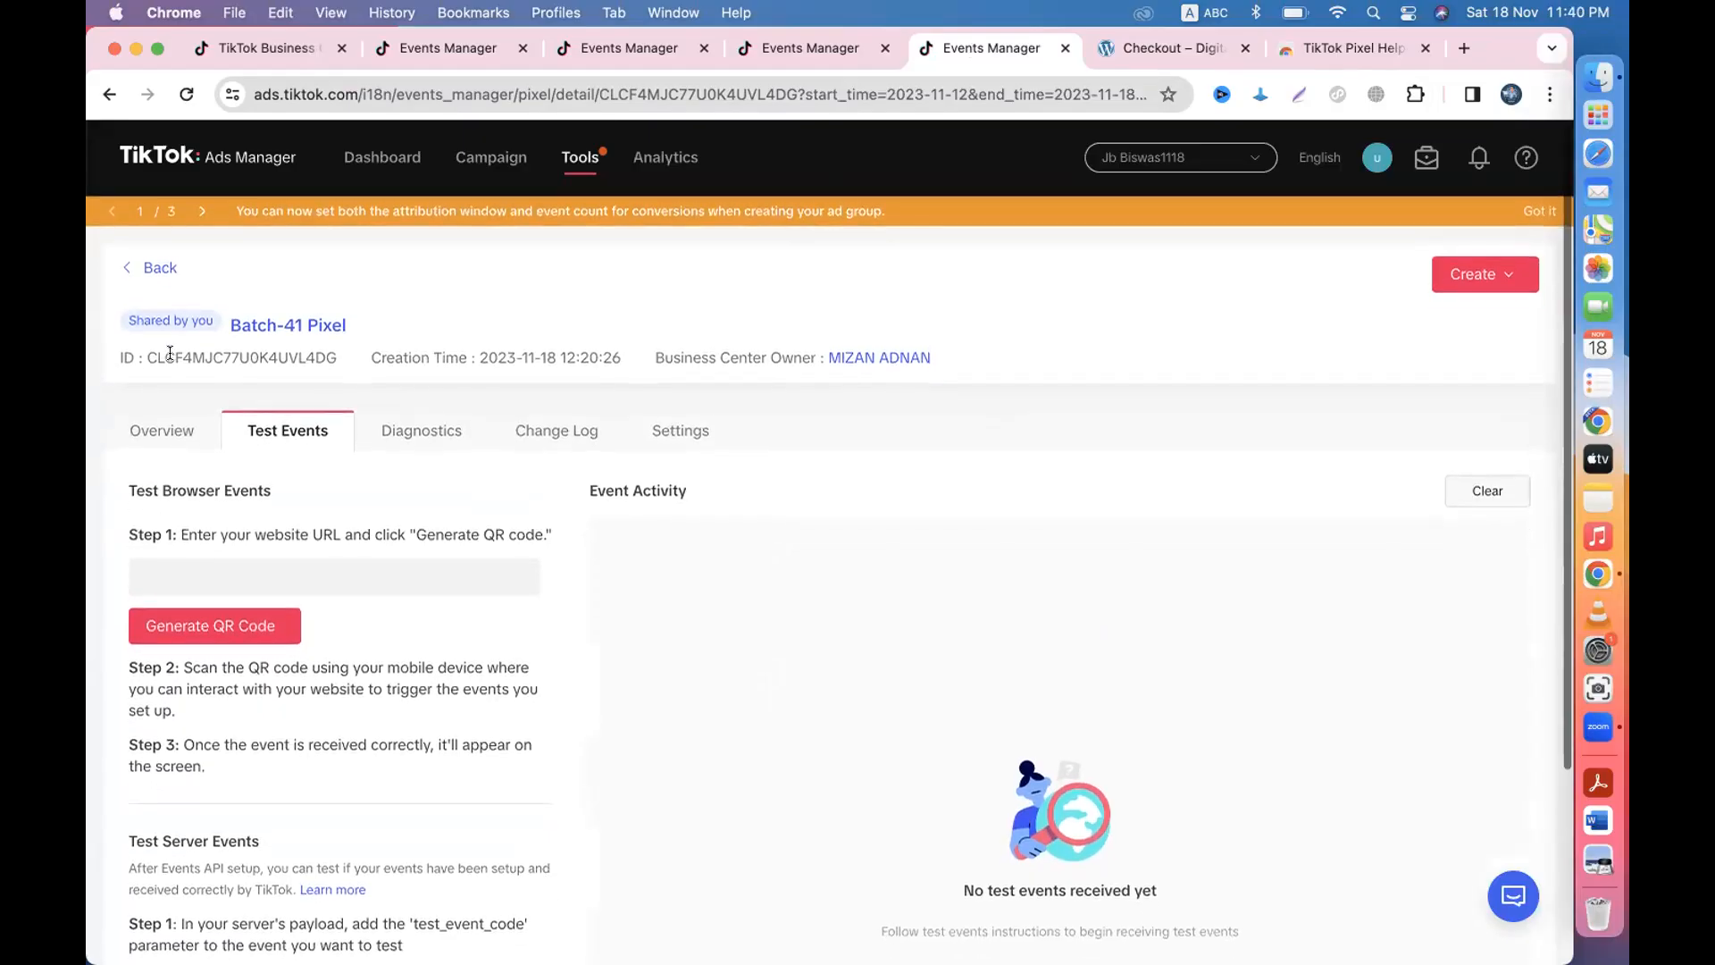
left_click(153, 429)
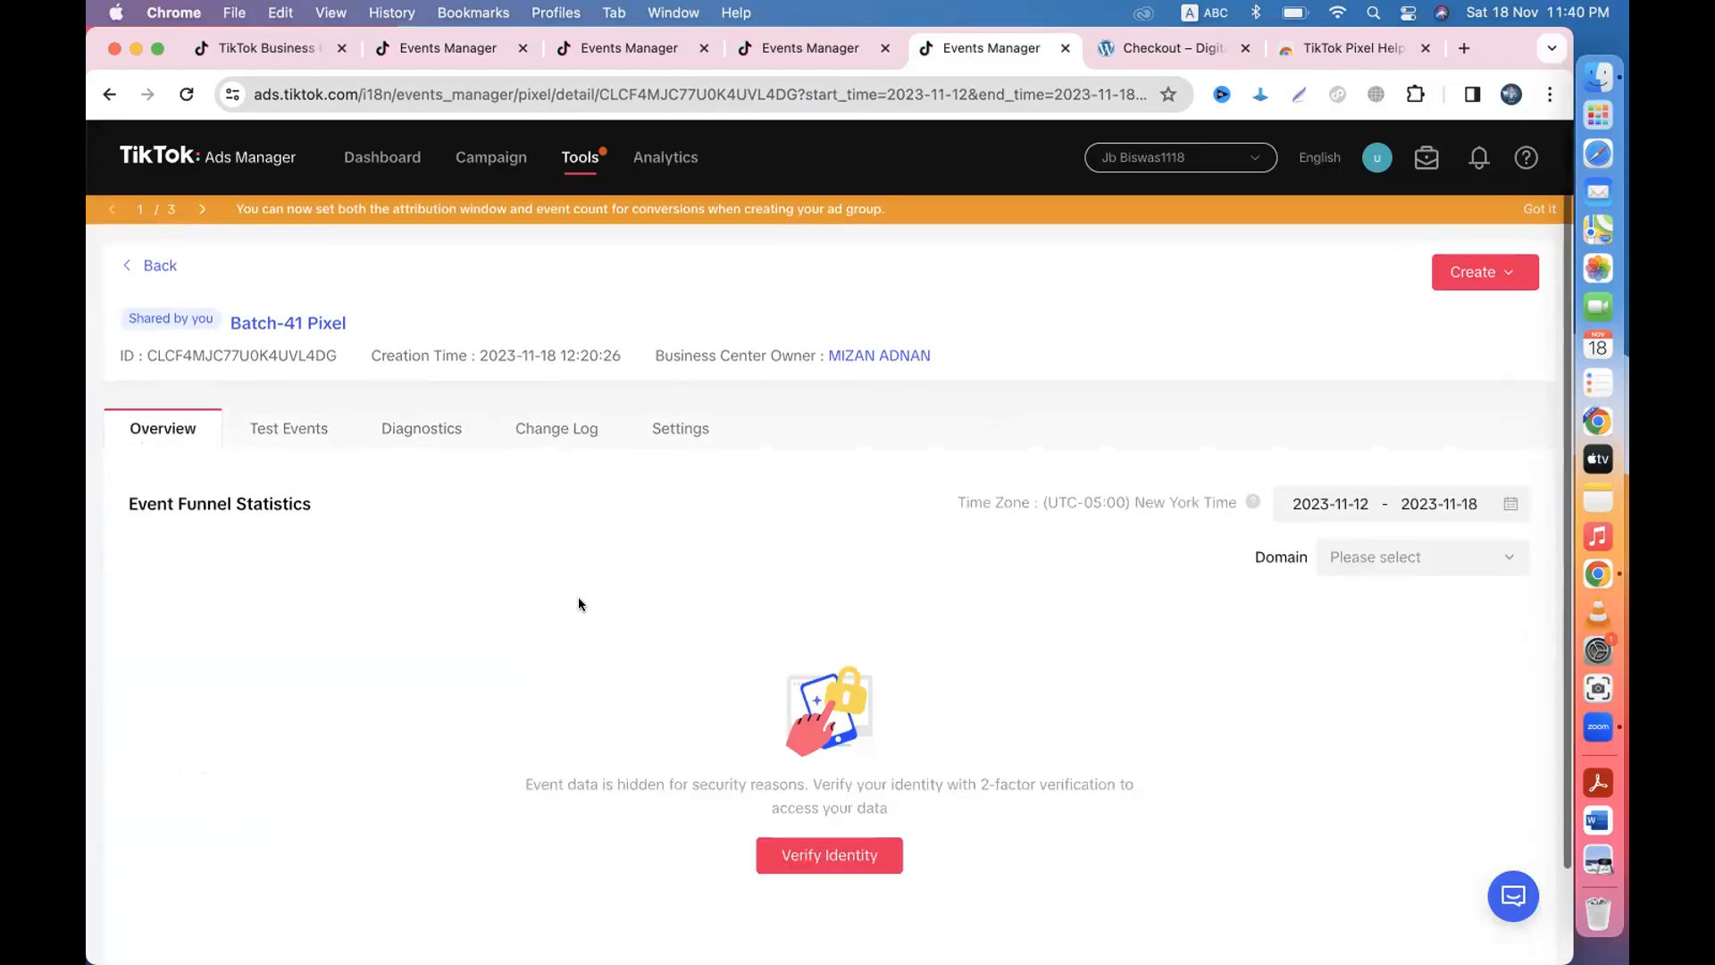
Filter the statistics to the dev-dmbatch38.pantheonsite.io domain and start identity verification
scroll(577, 597, "down", 3)
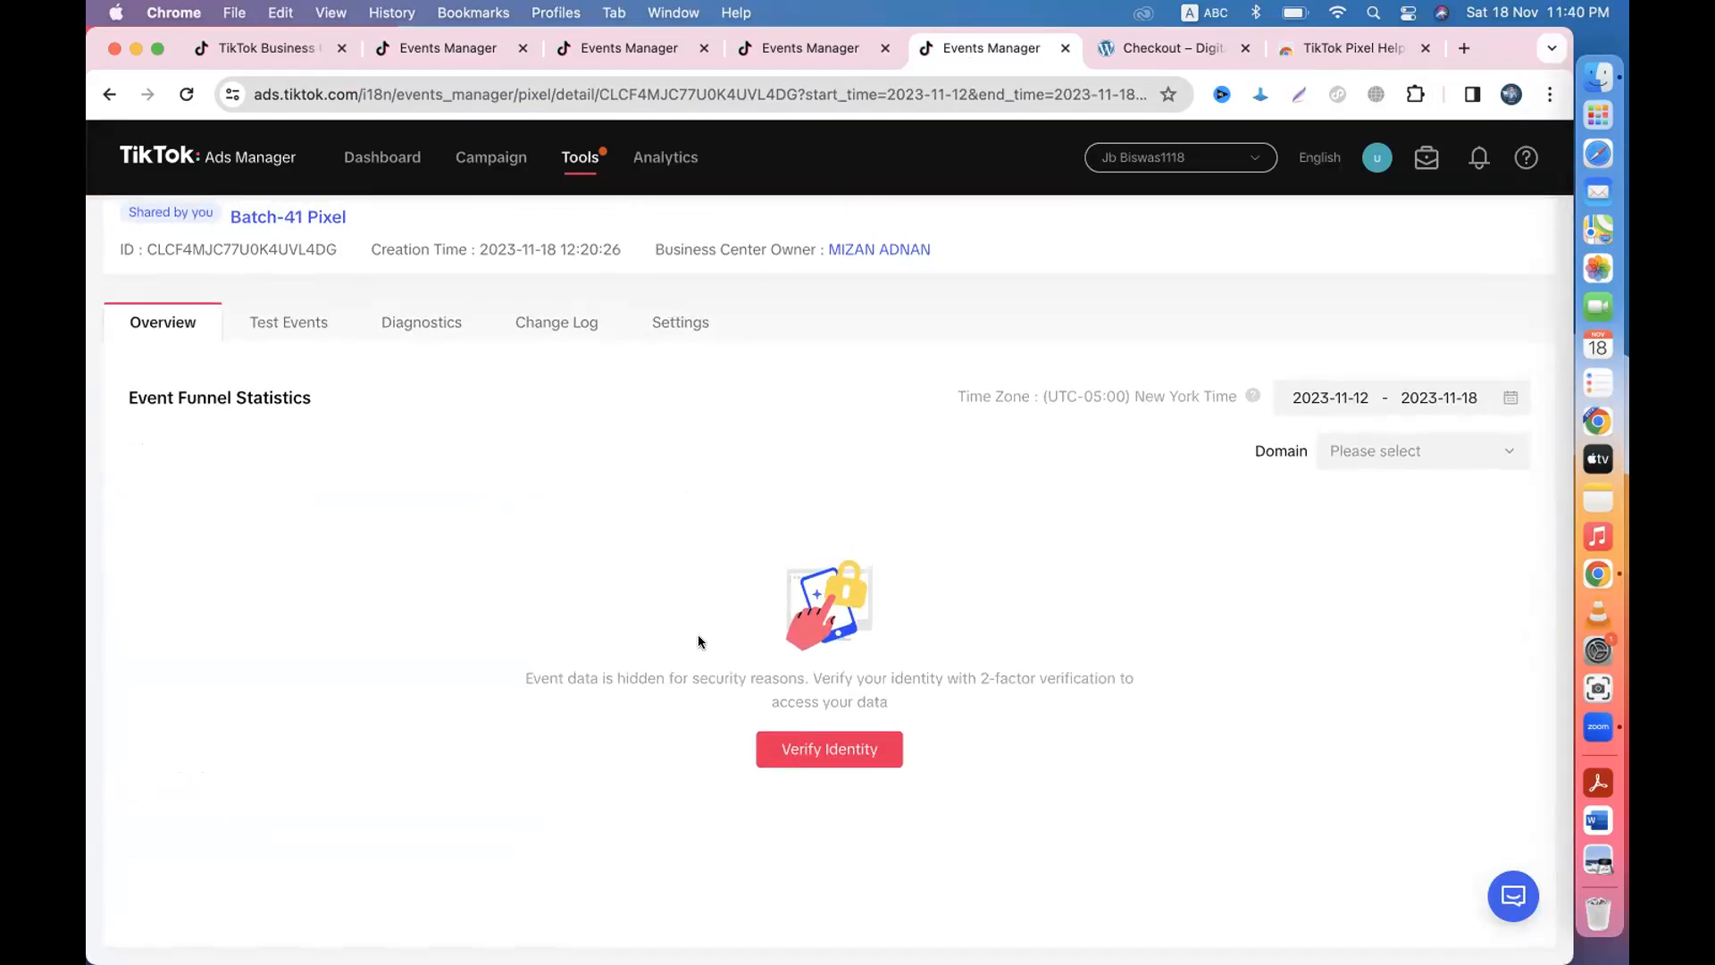
left_click(1427, 458)
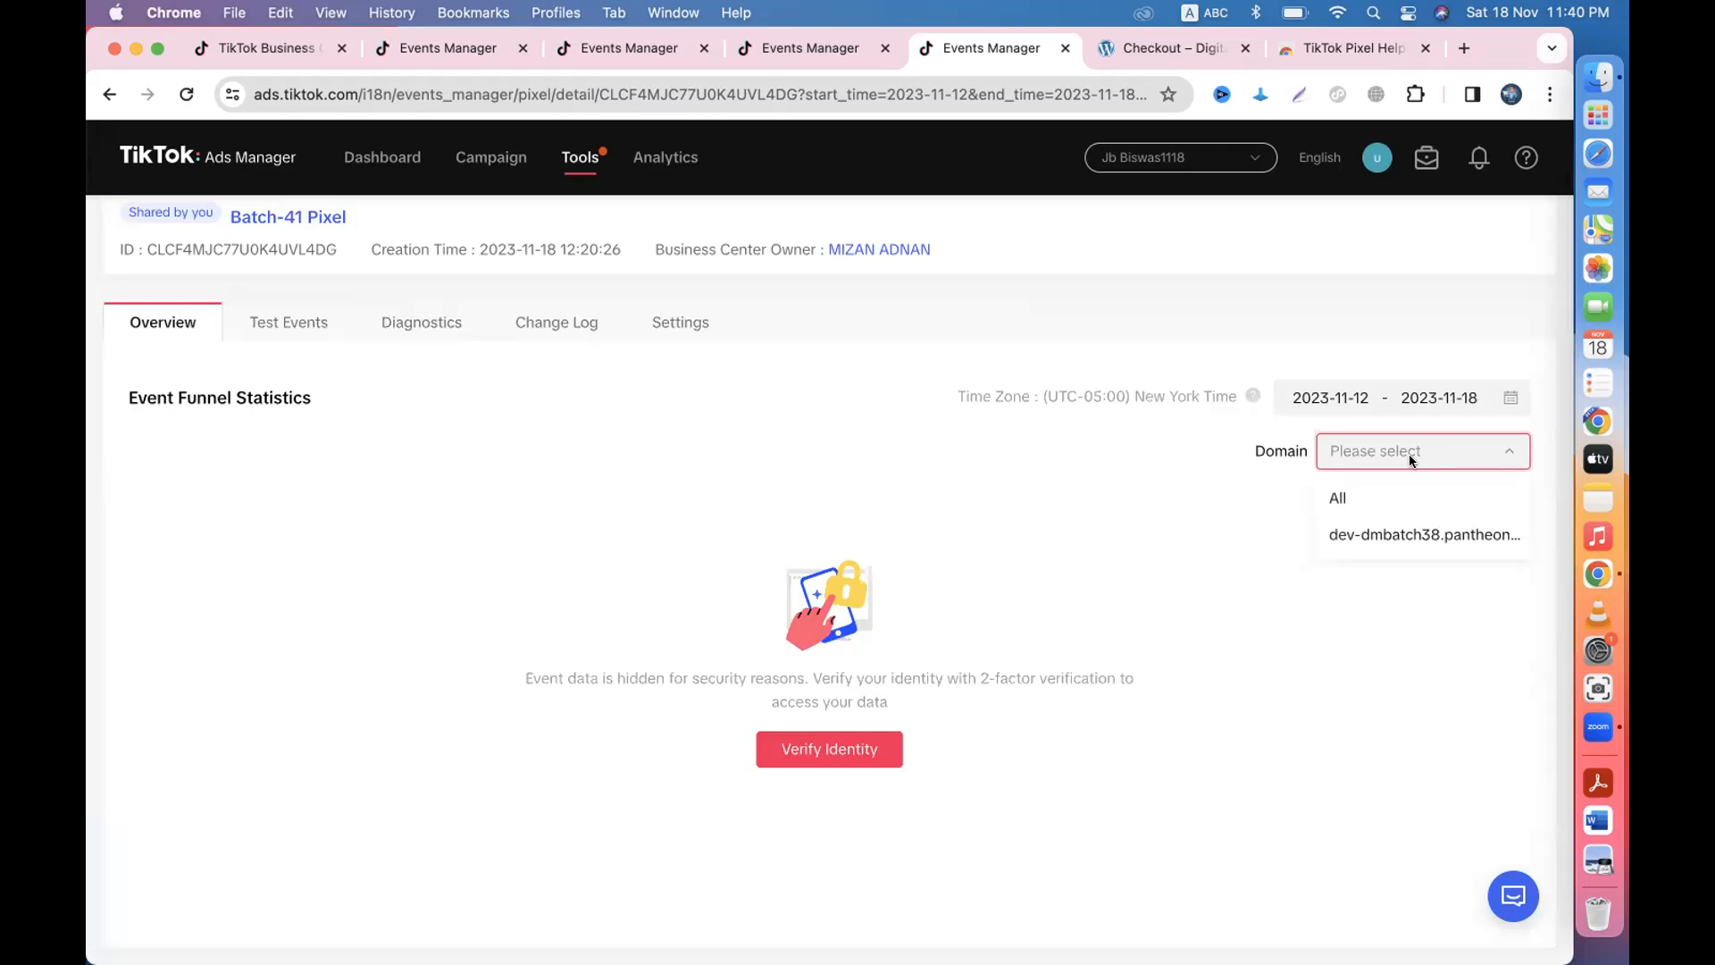
left_click(1380, 534)
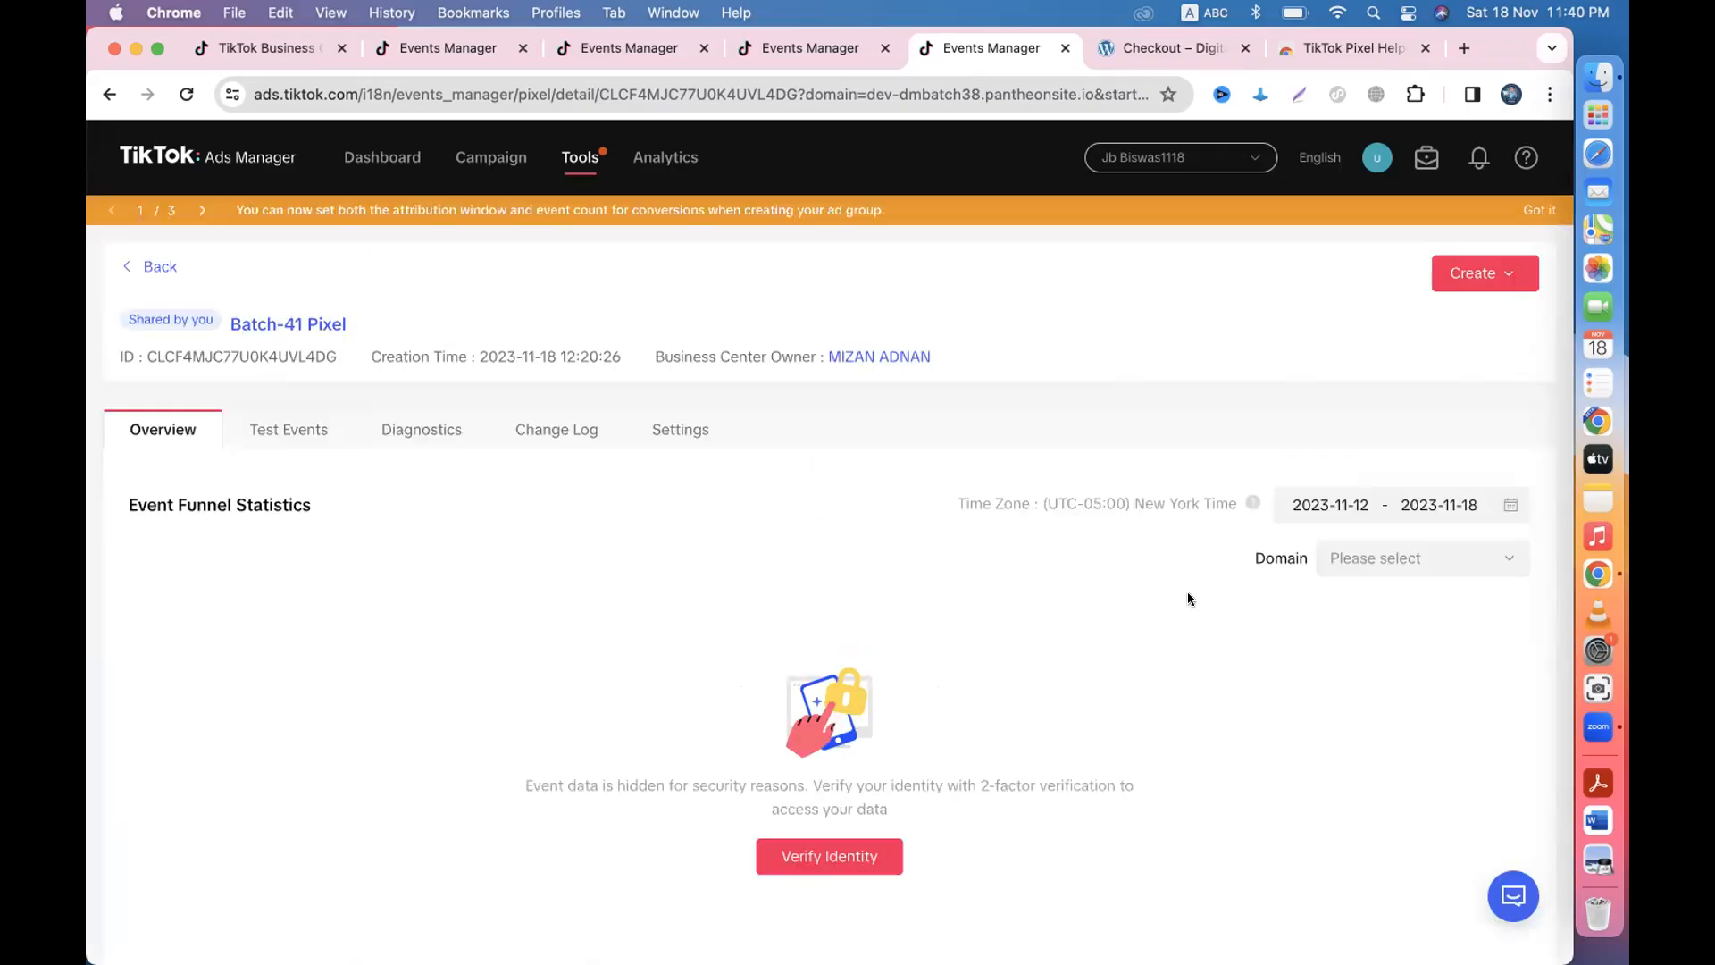
scroll(786, 727, "down", 2)
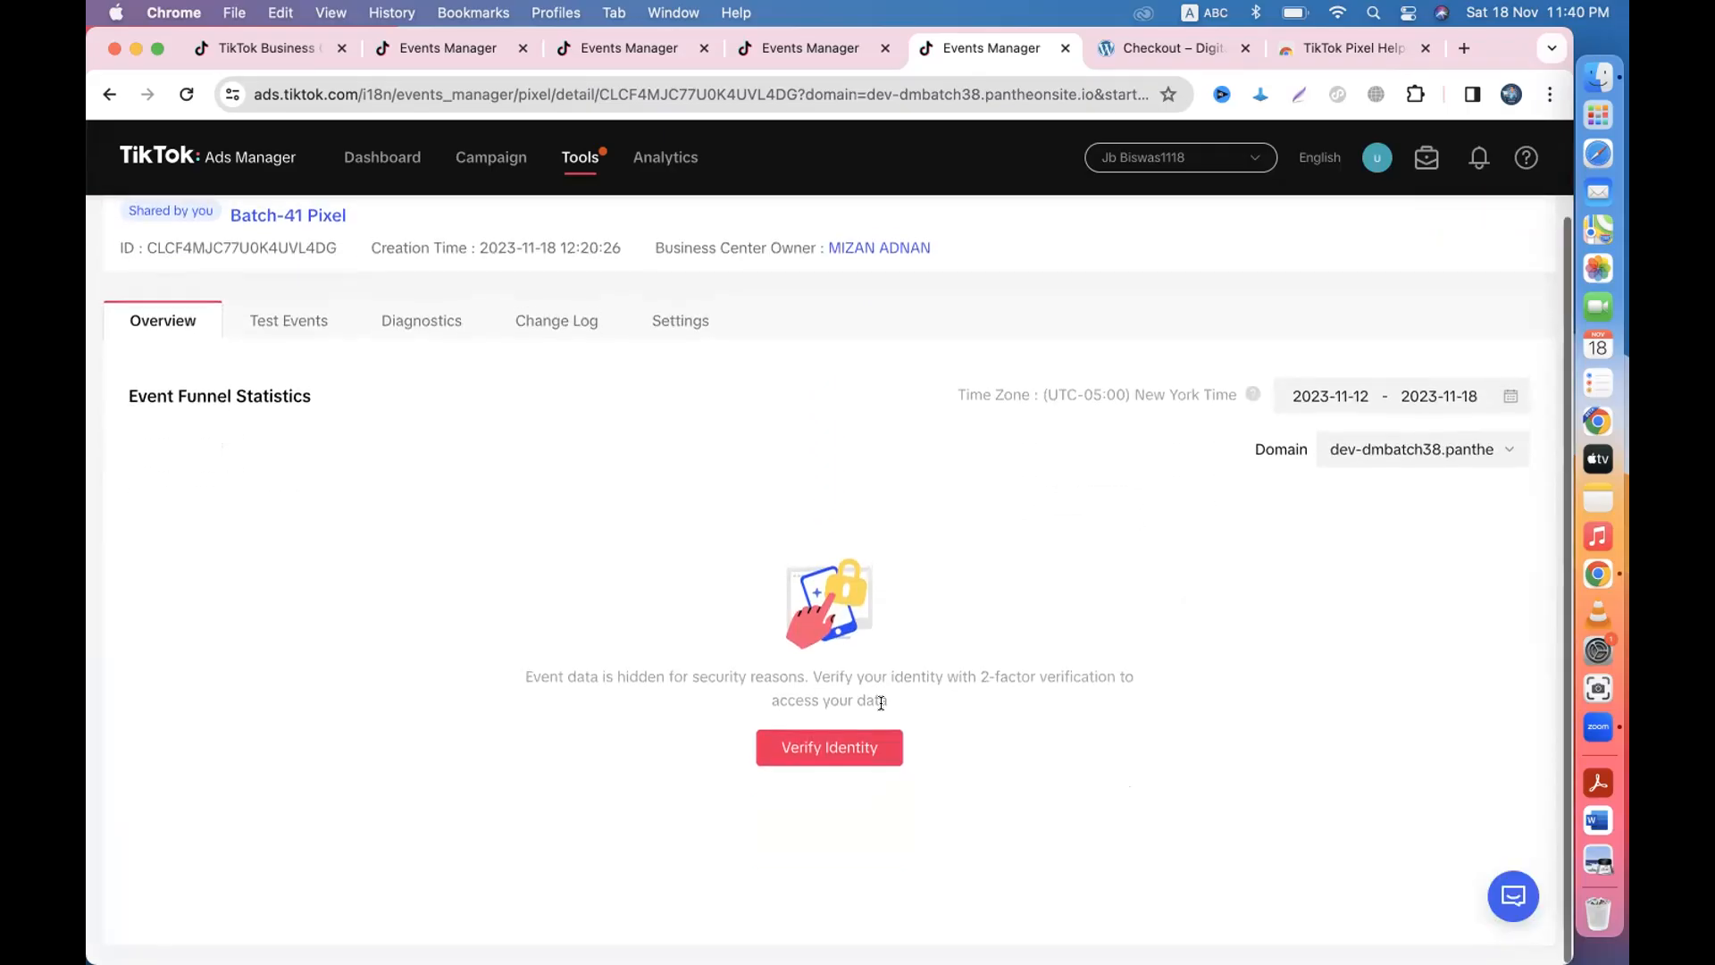
left_click(826, 748)
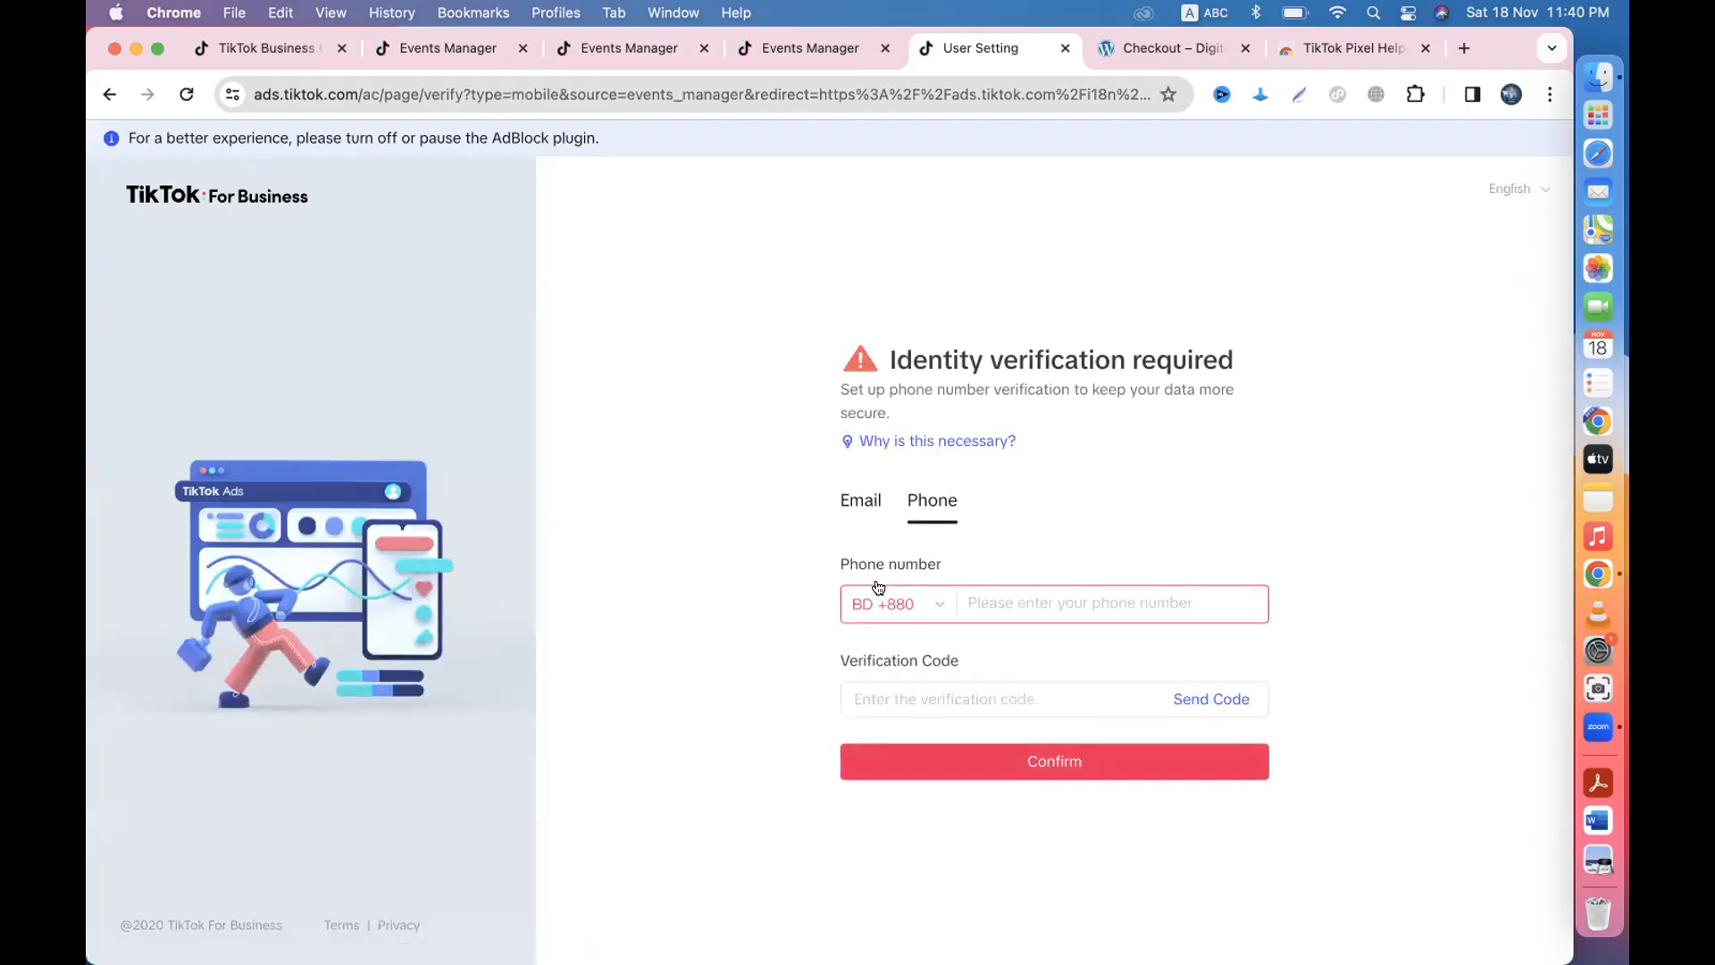
Choose United States as the phone country and enter the account's phone number
left_click(911, 605)
left_click(902, 640)
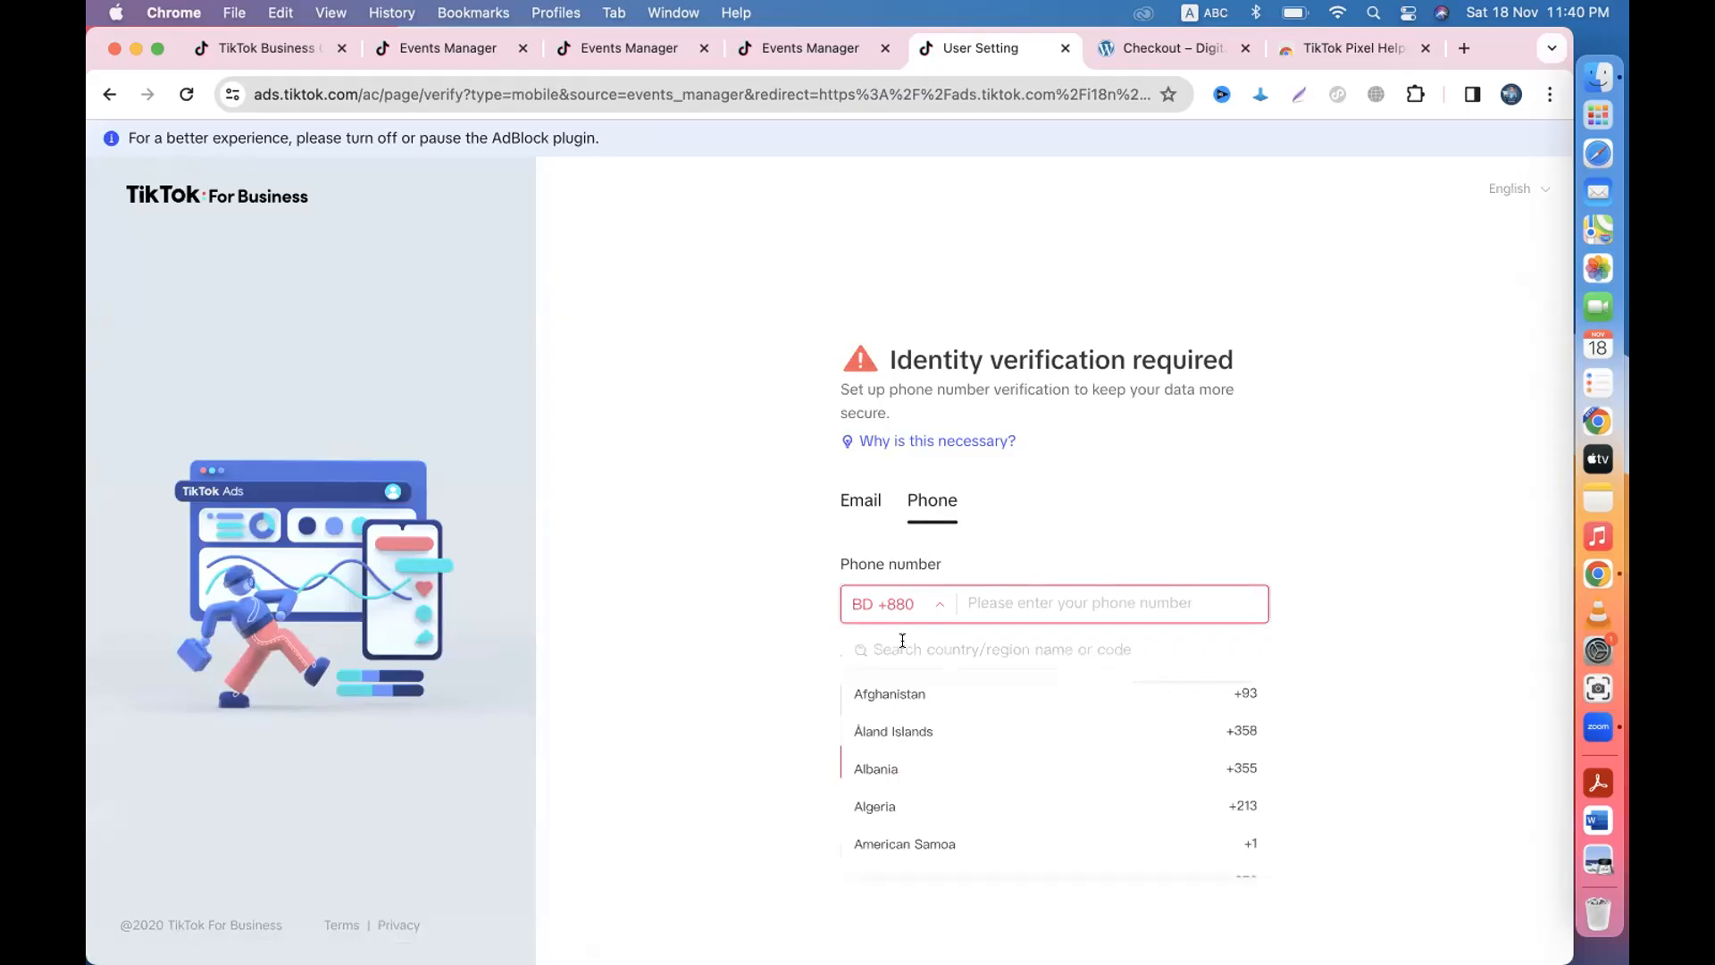
type("u")
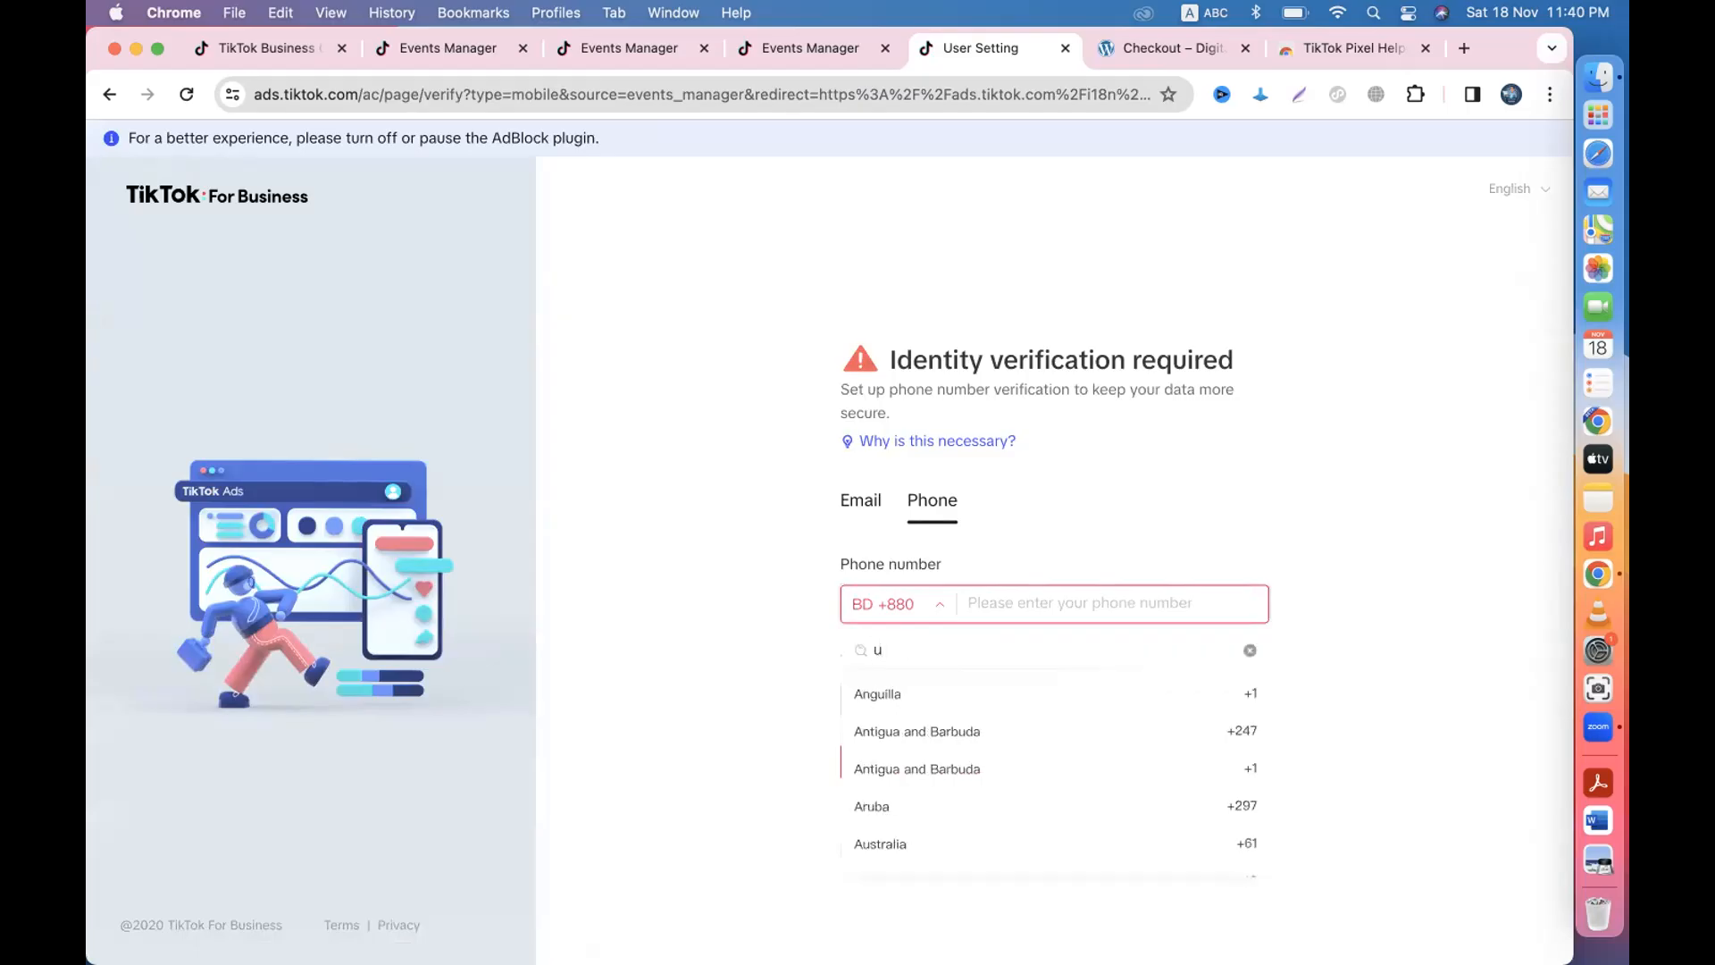
key("BackSpace")
type("us")
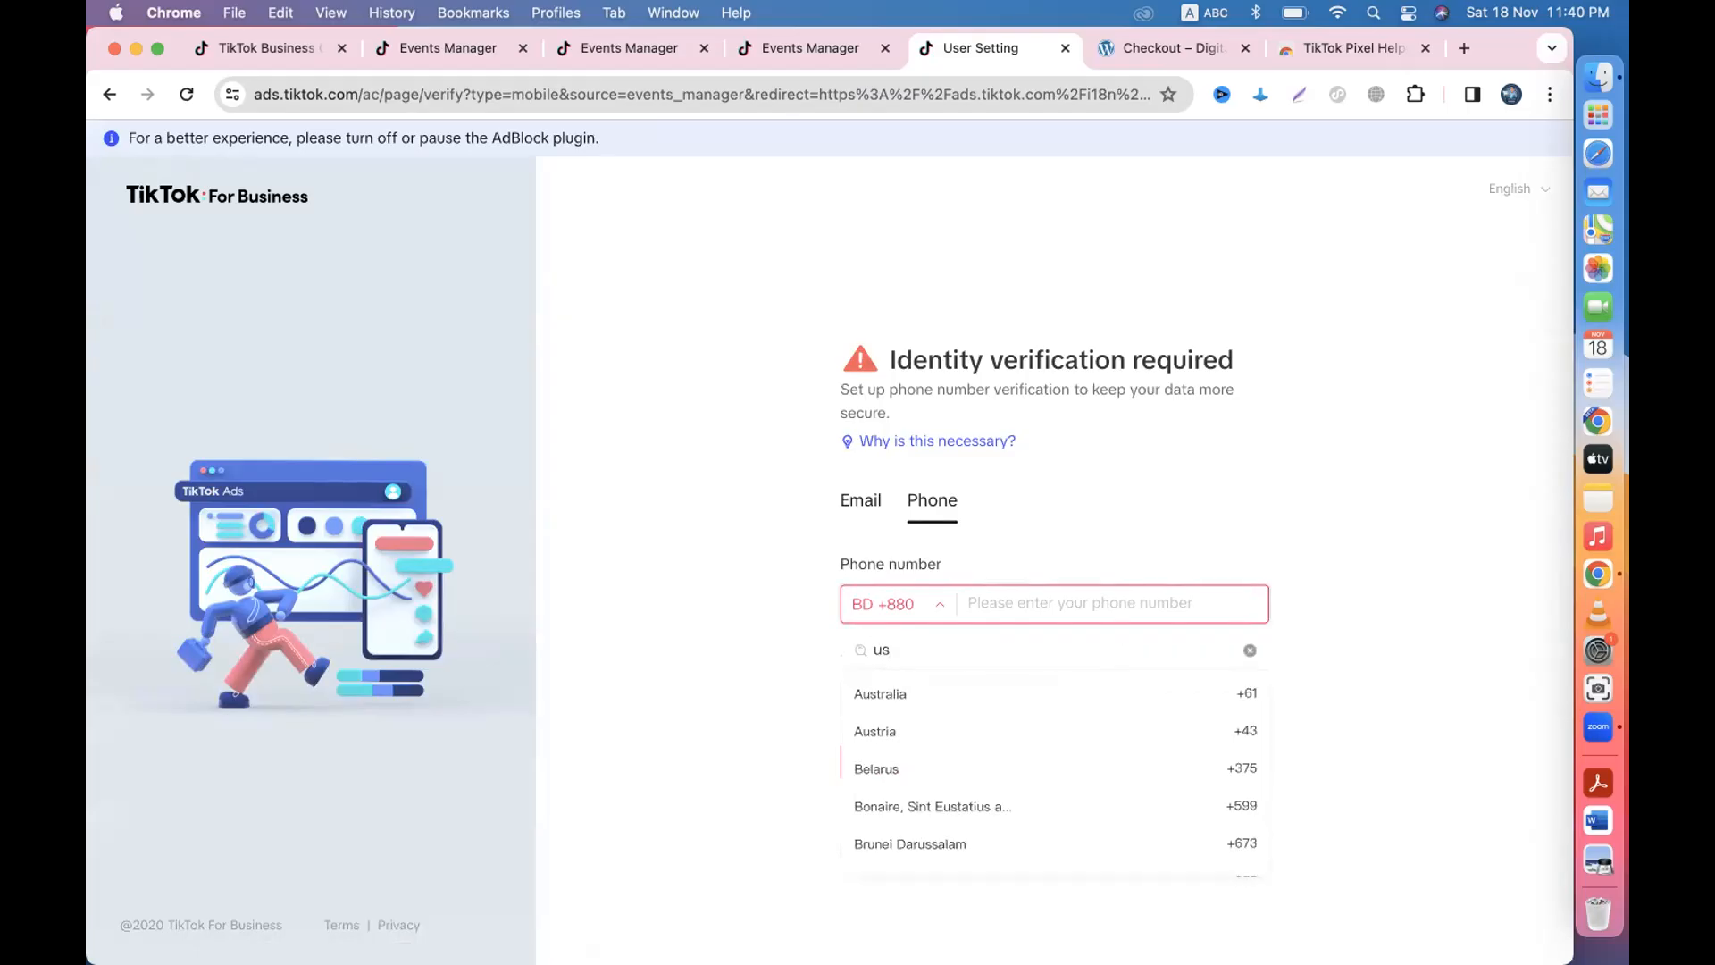
key("BackSpace")
key("BackSpace")
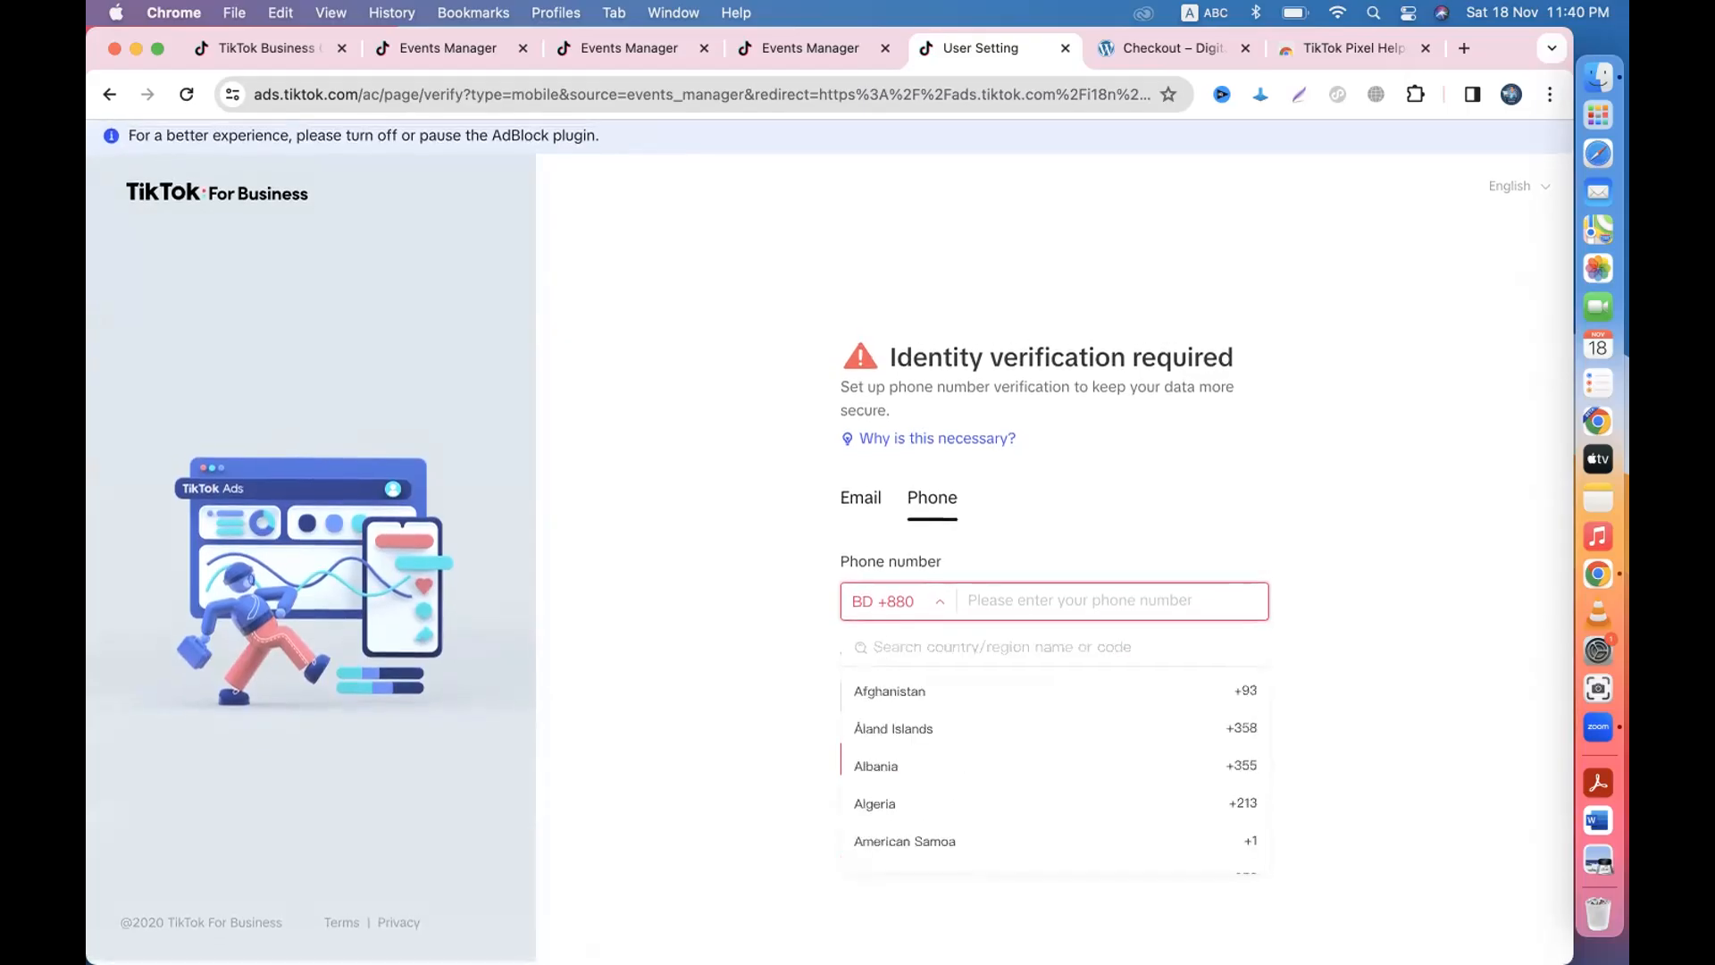
type("uni")
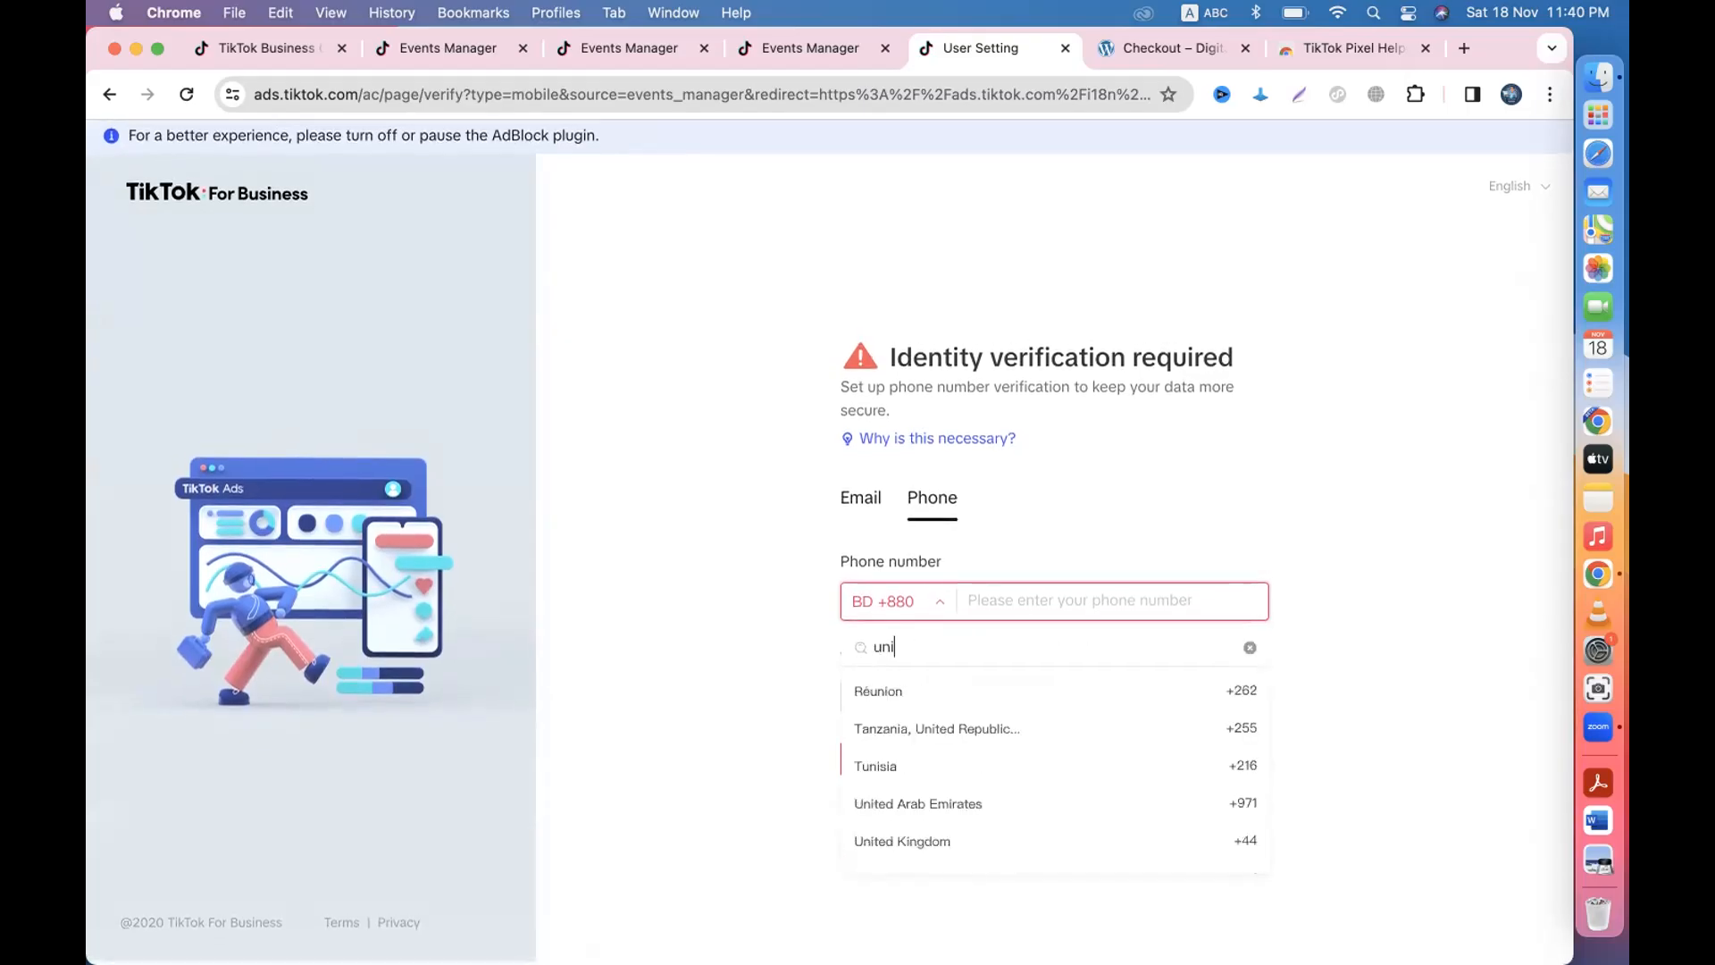
scroll(950, 821, "down", 1)
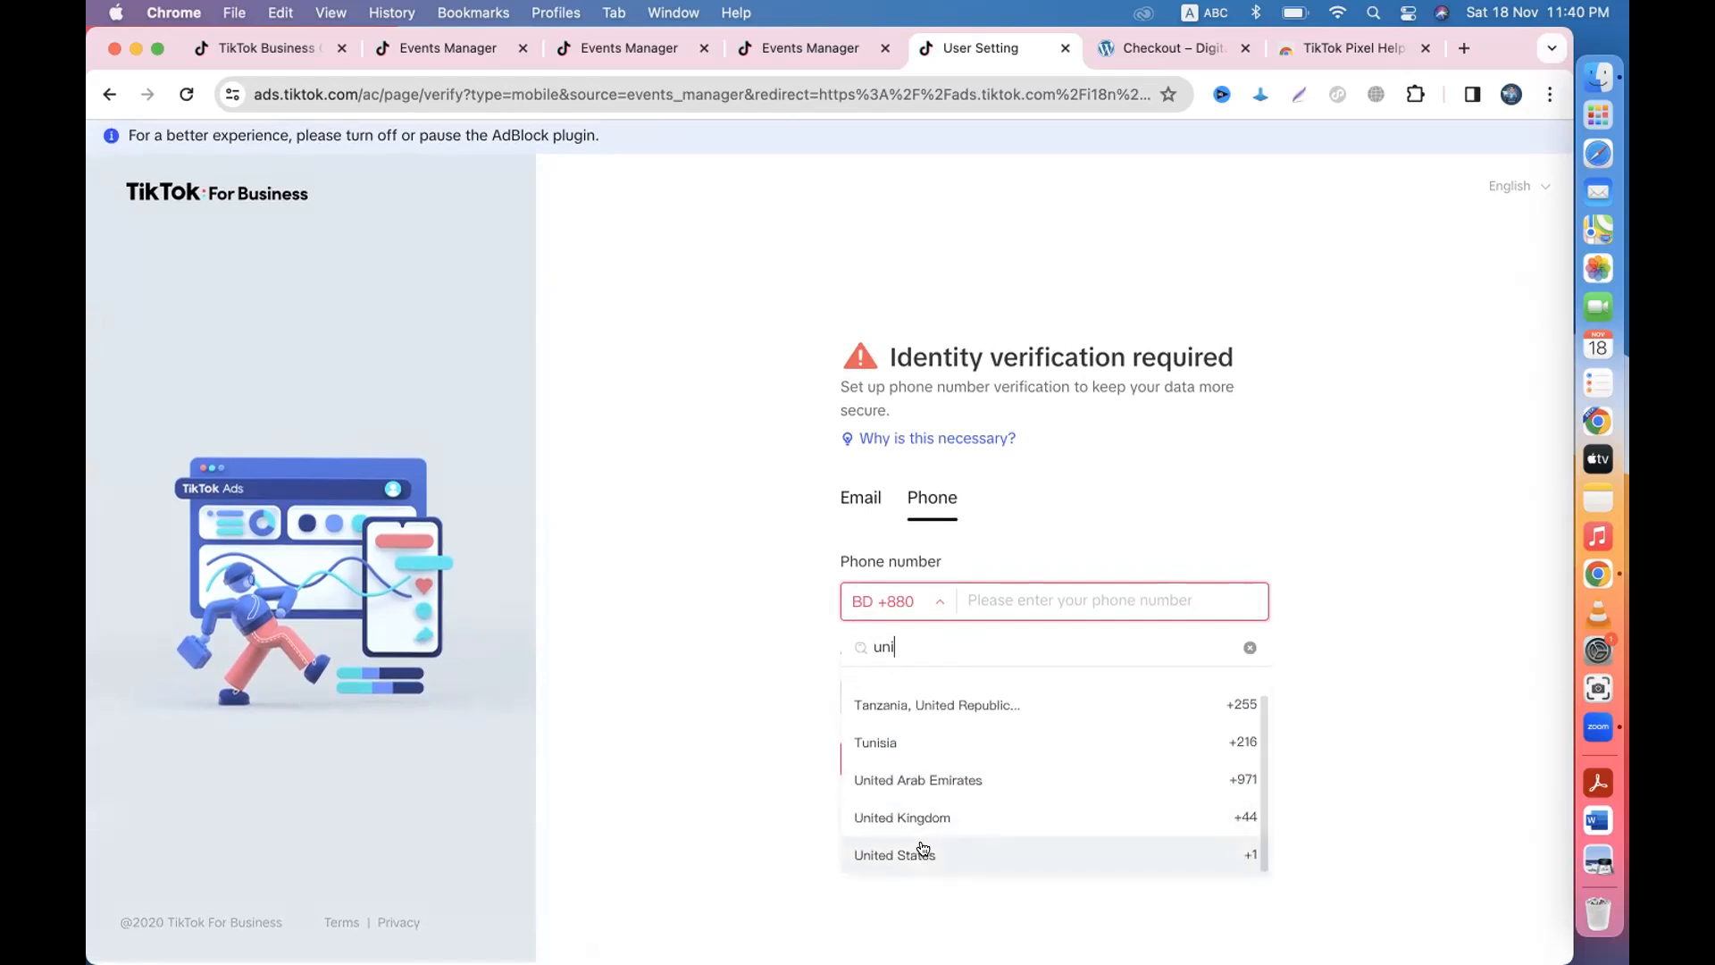
left_click(924, 847)
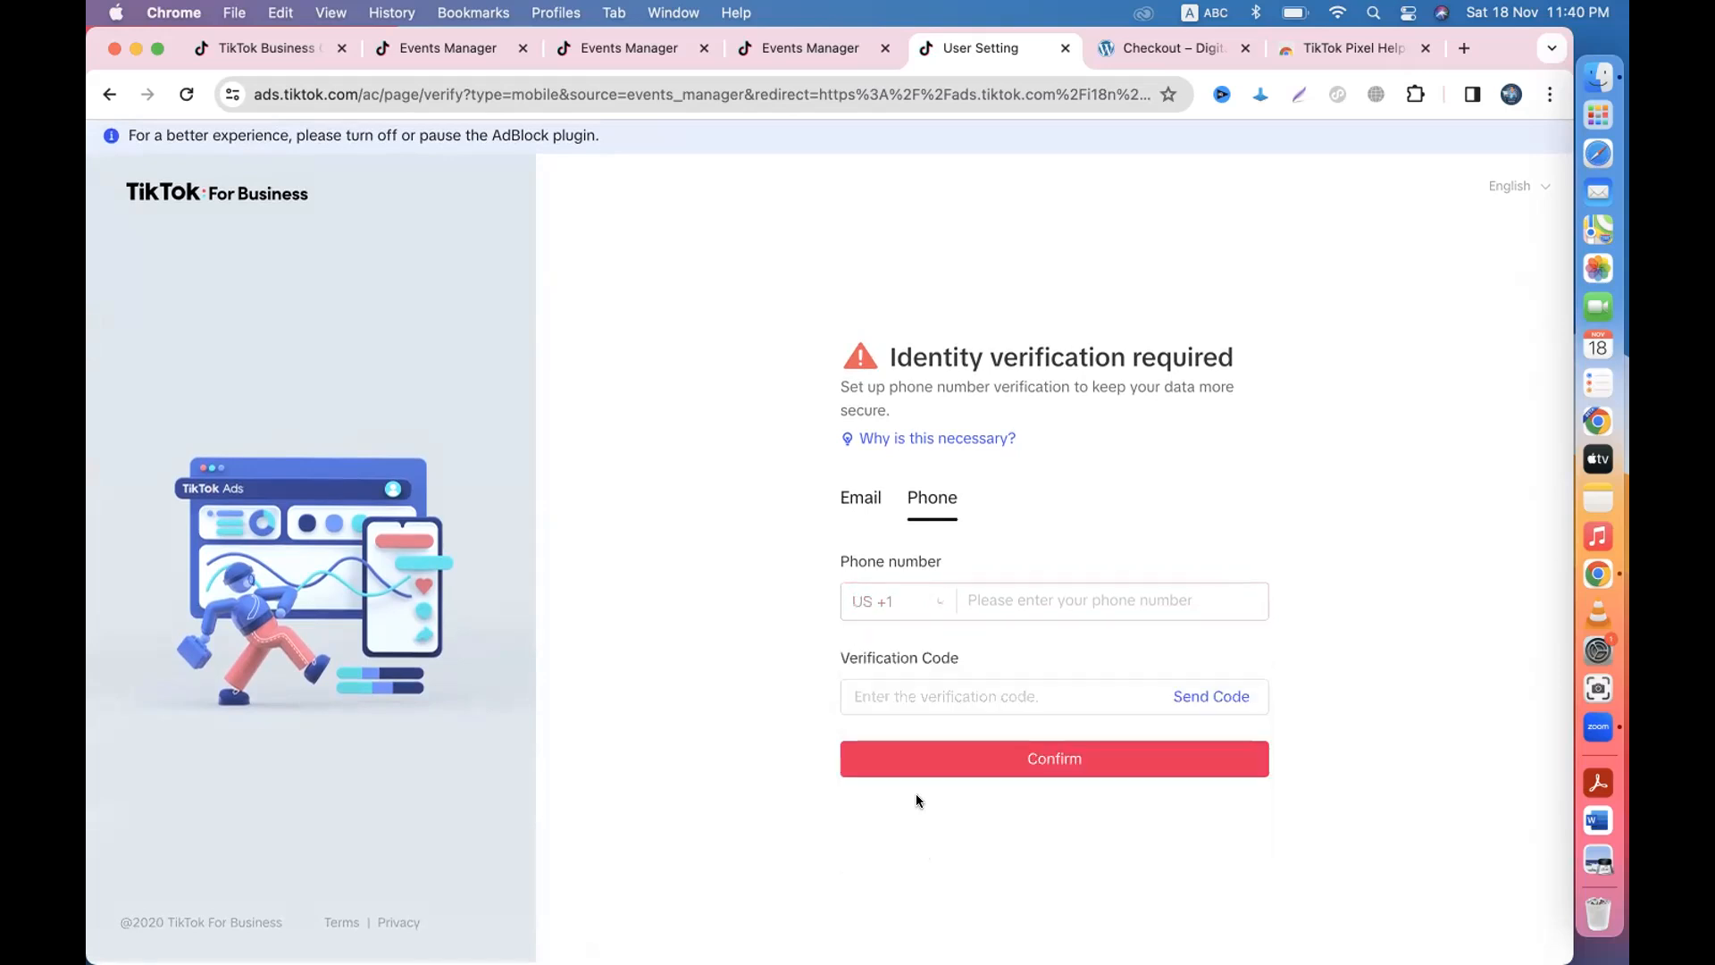
left_click(1030, 591)
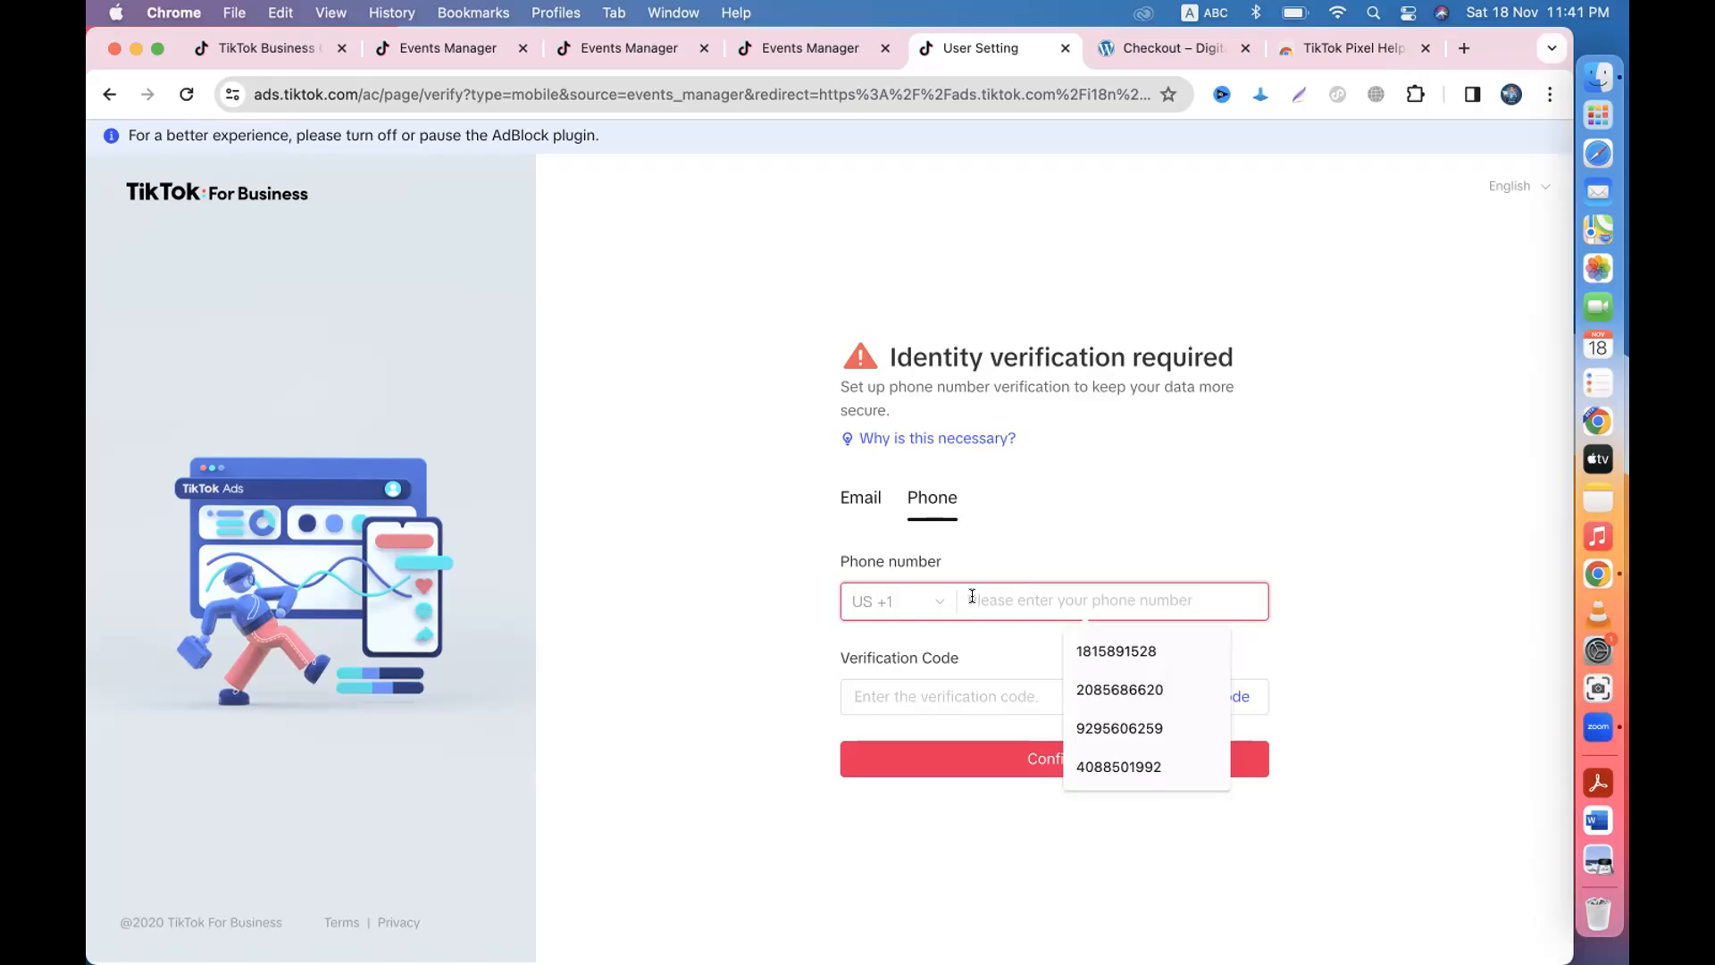
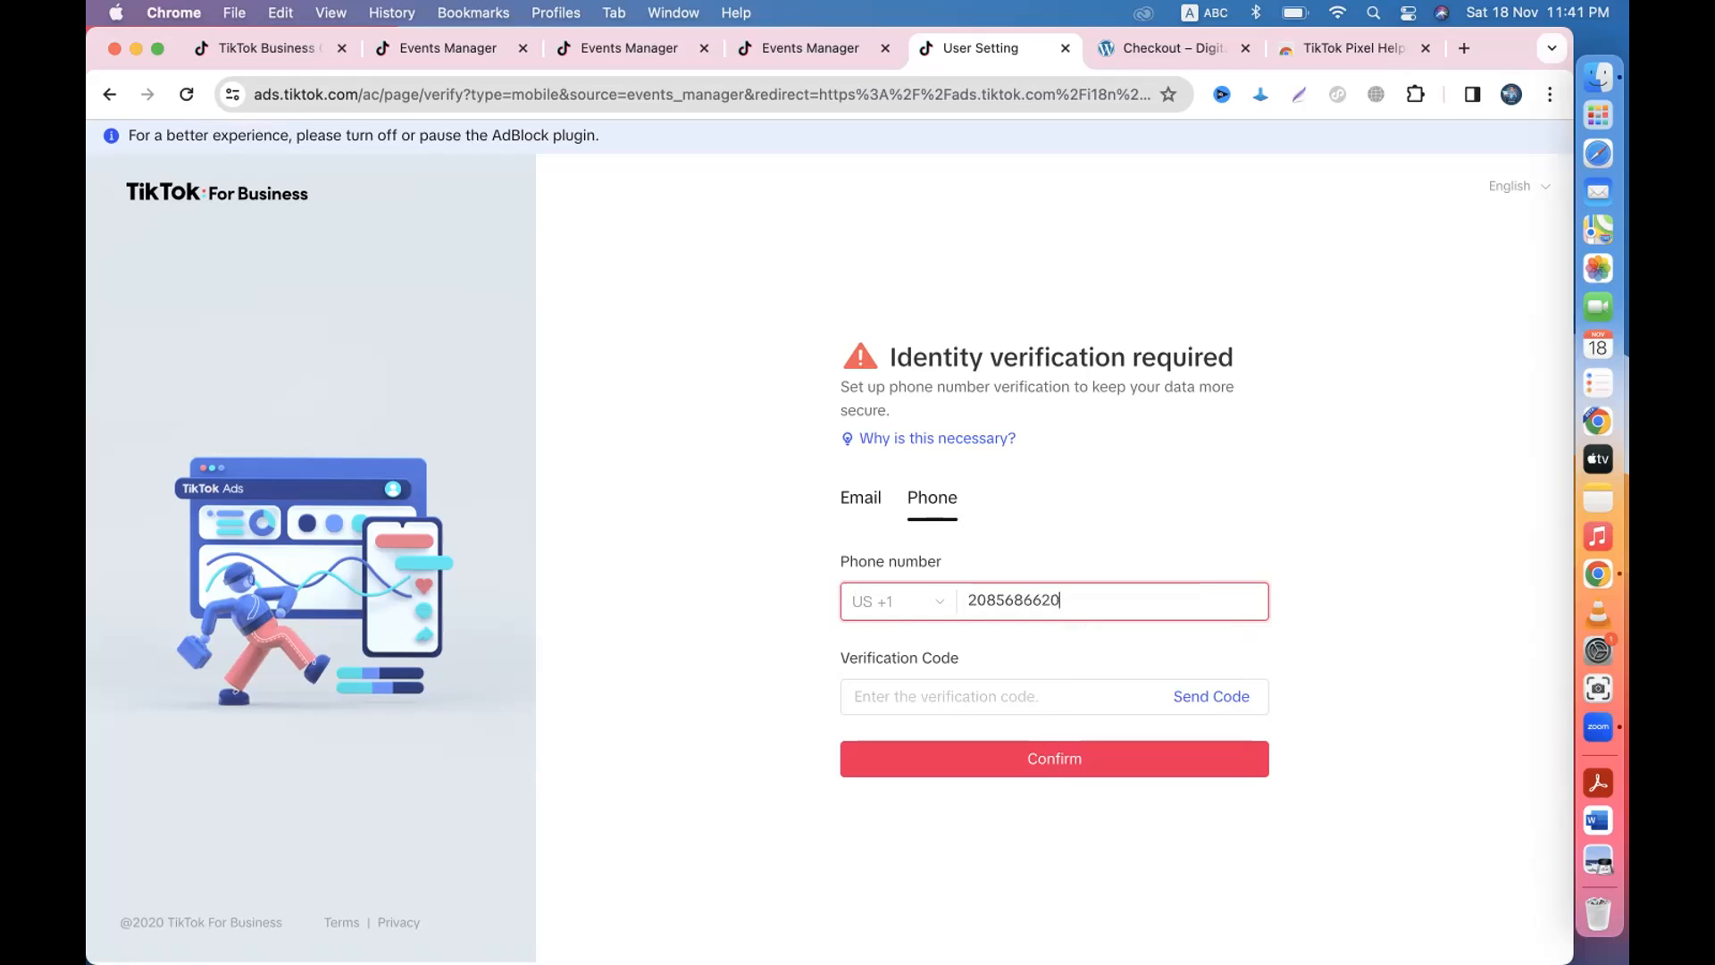
Send and resend the verification code, then enter the received code and submit it
left_click(1197, 698)
left_click(937, 689)
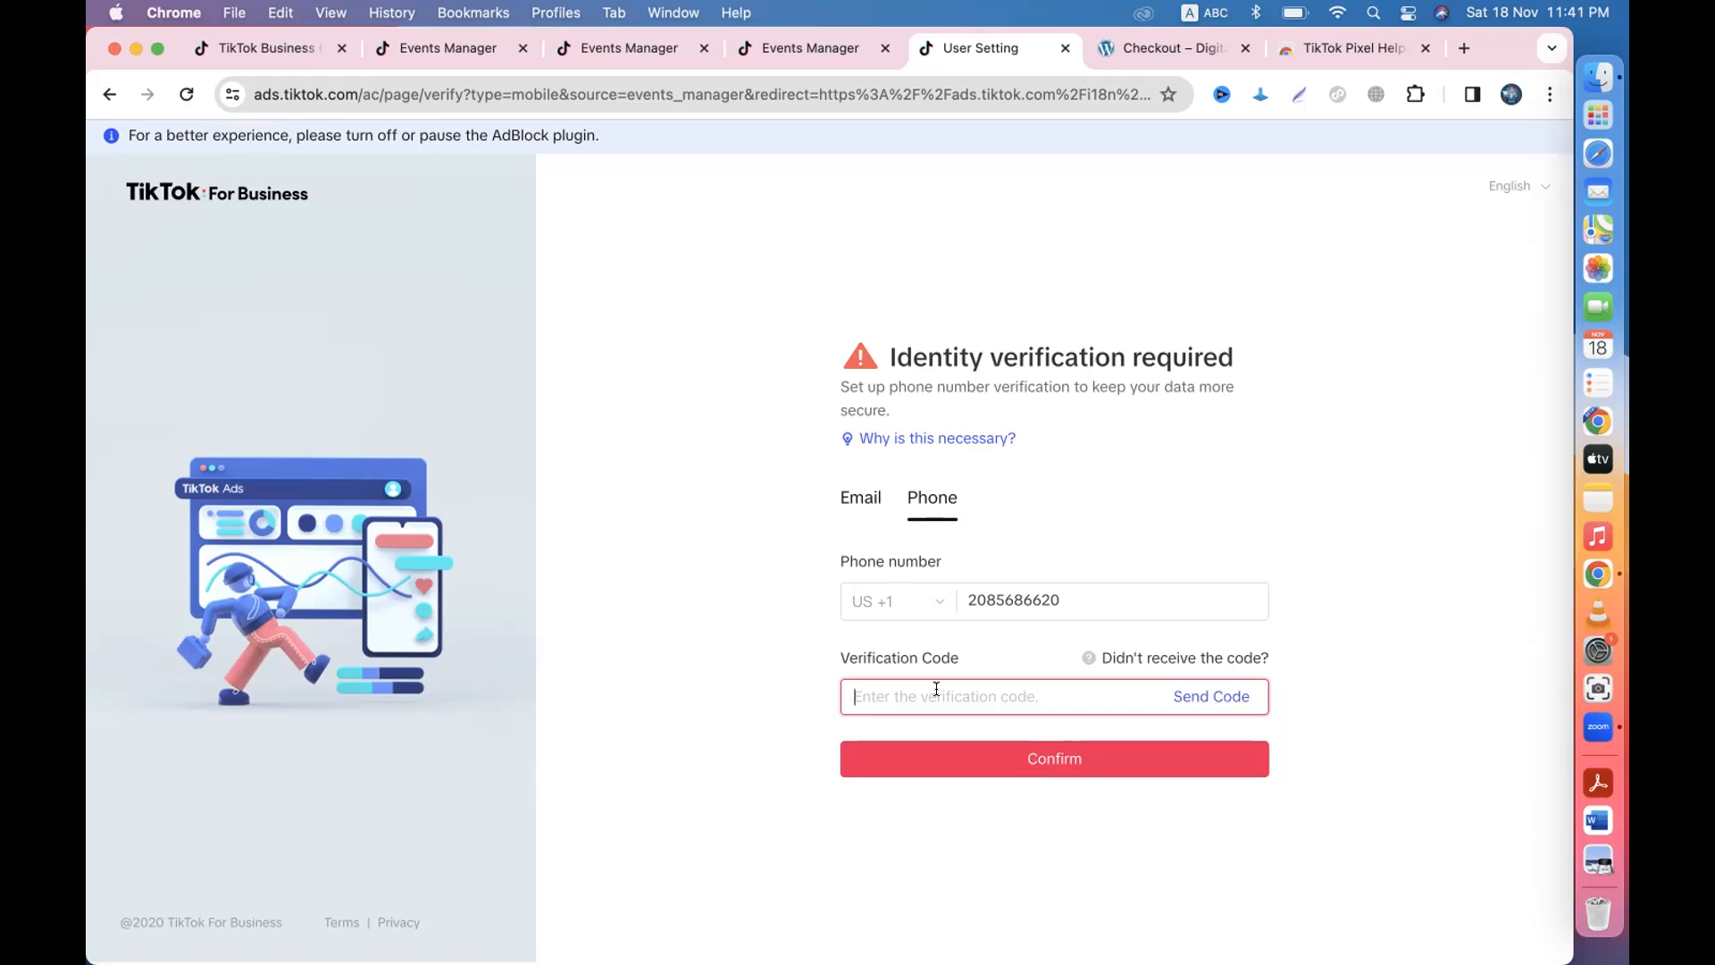
left_click(1199, 697)
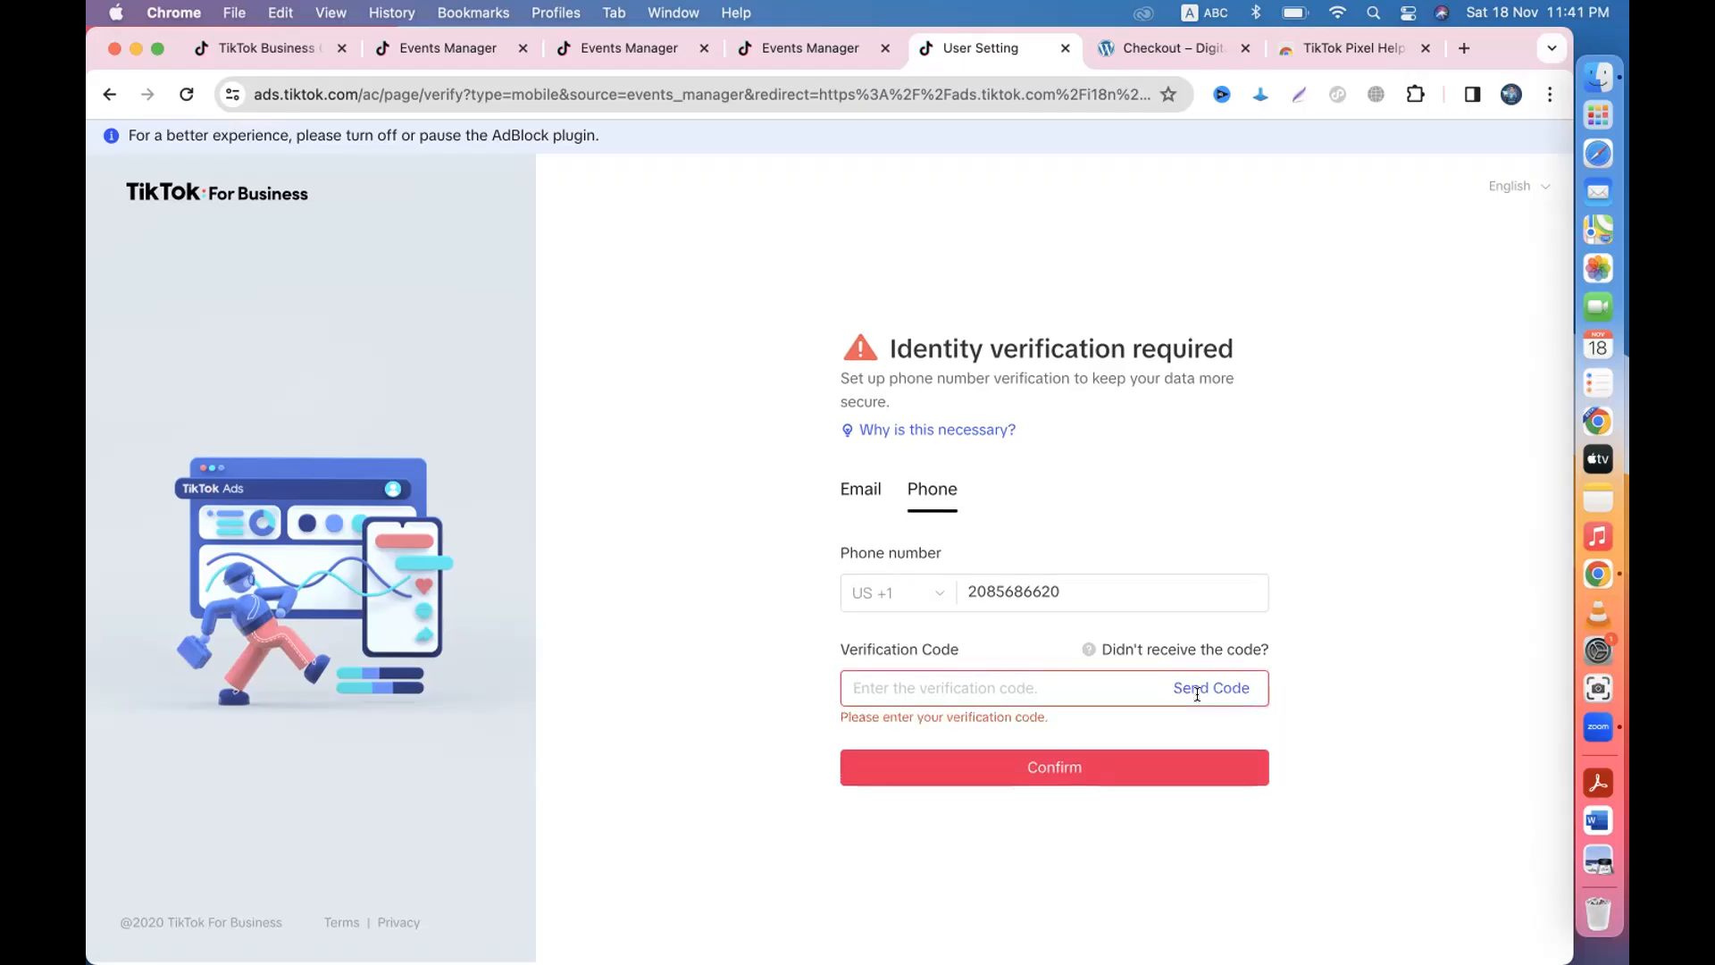
left_click(1200, 689)
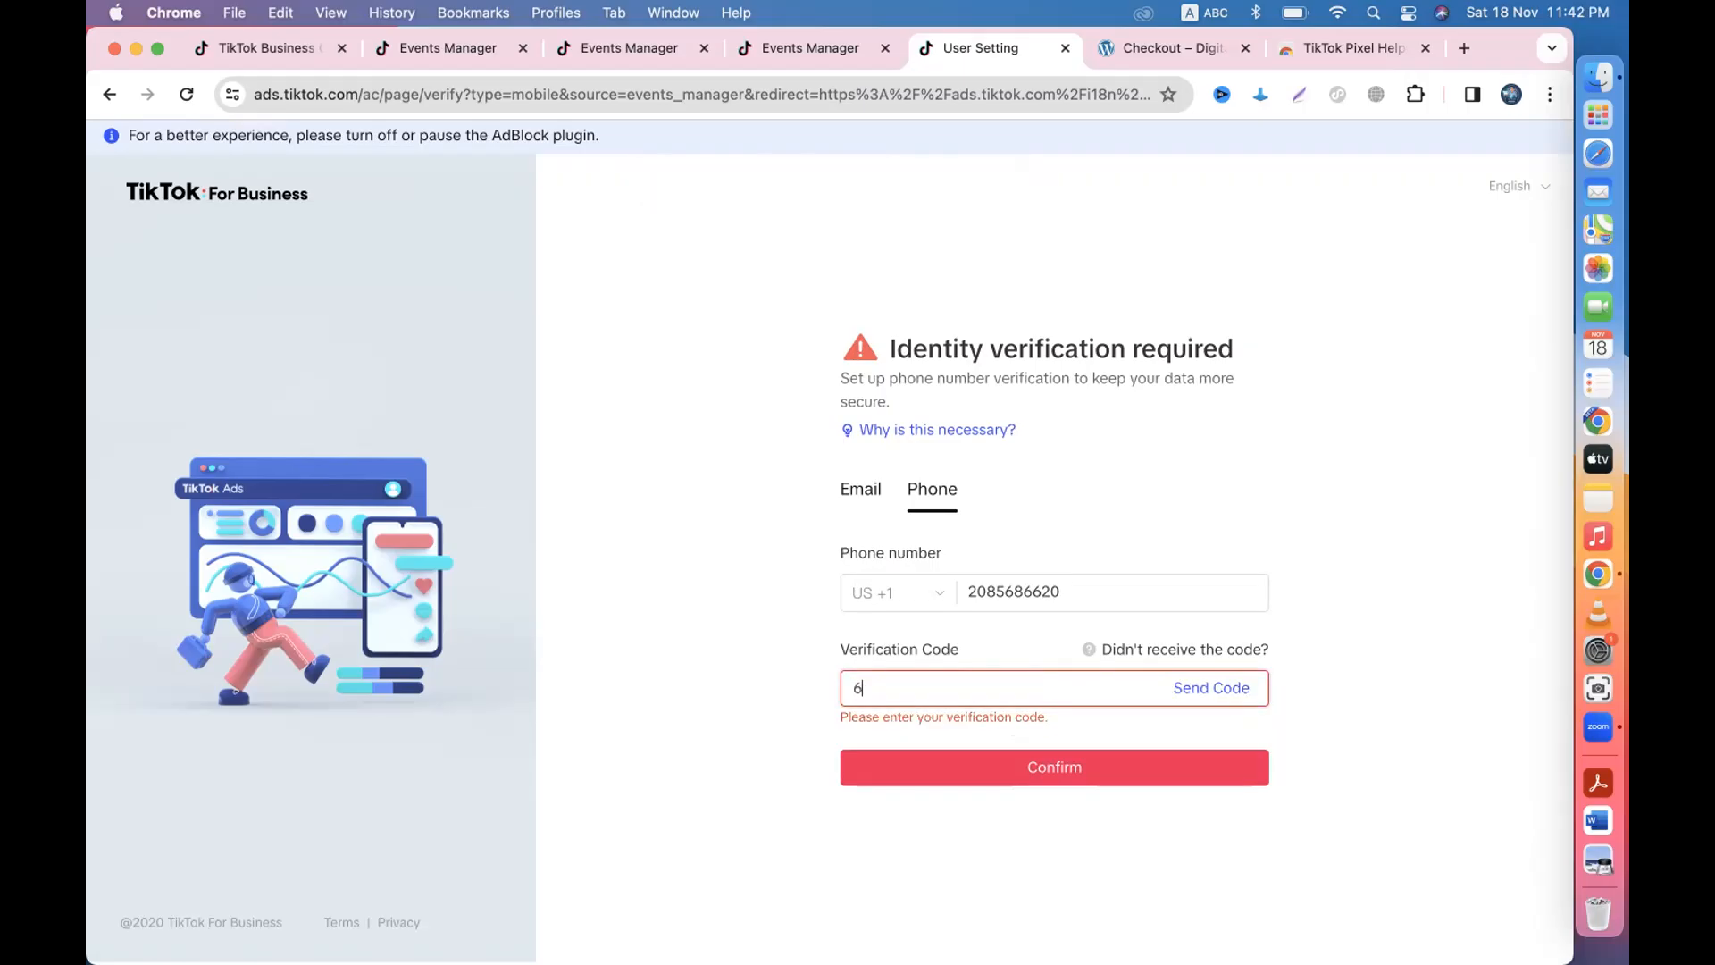
left_click(952, 770)
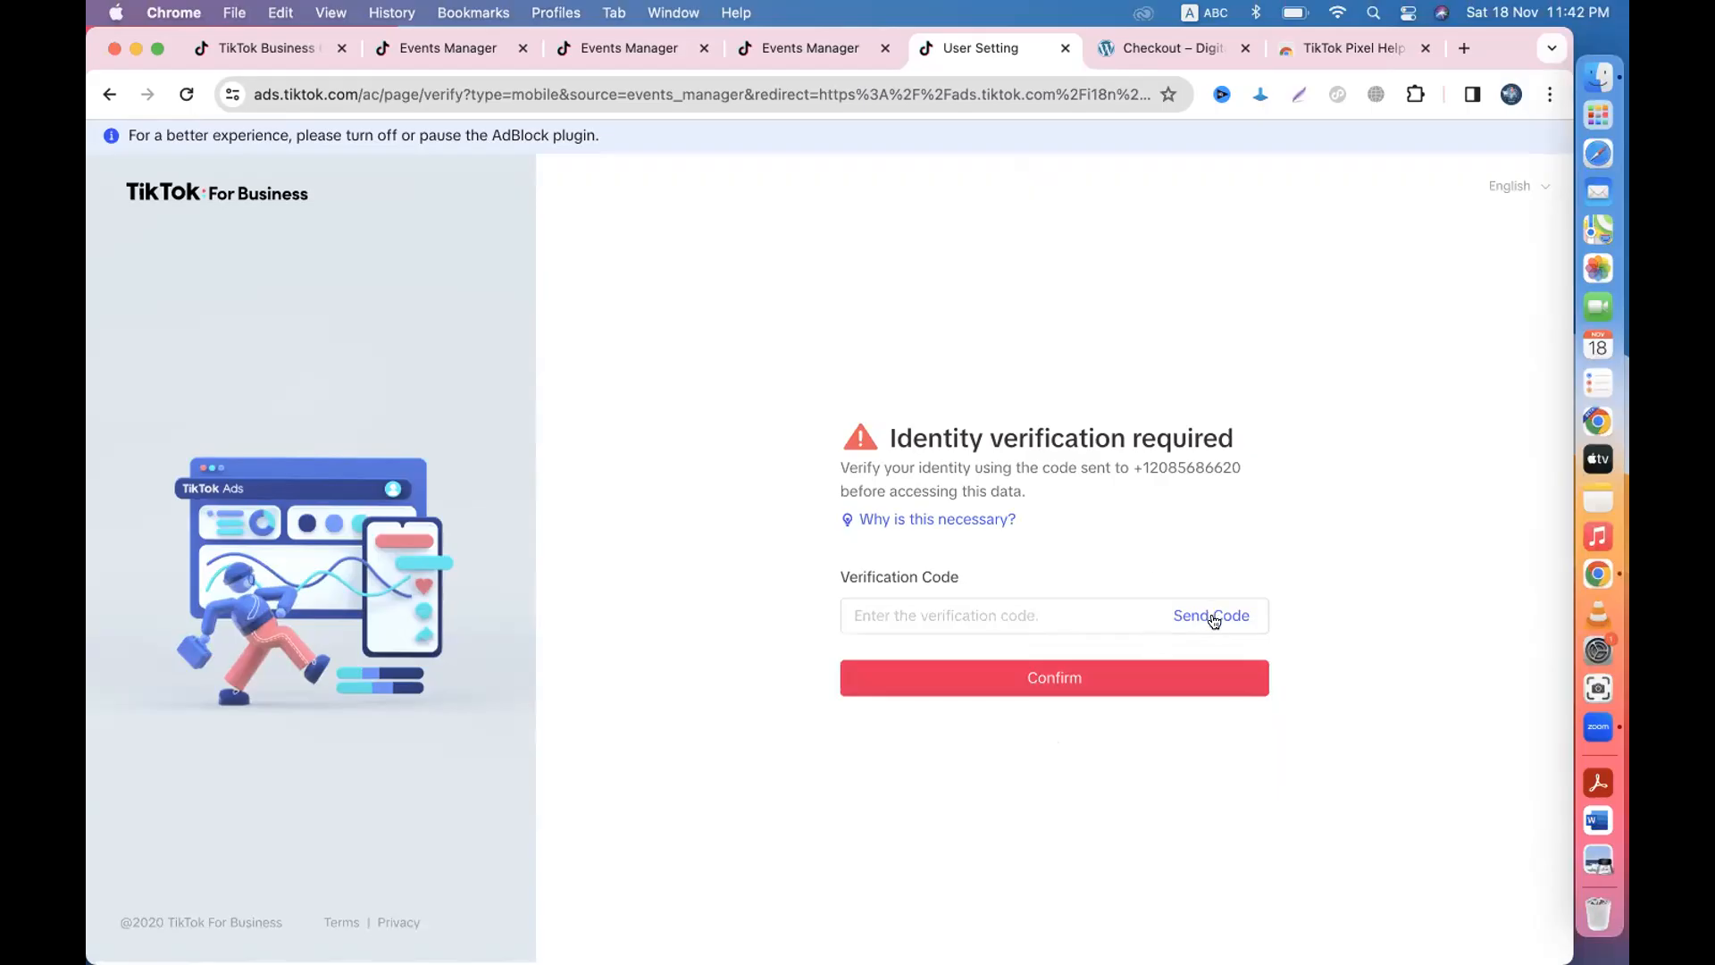
Request a fresh code, submit it, and replace the rejected code with the new one
left_click(1213, 618)
left_click(1058, 625)
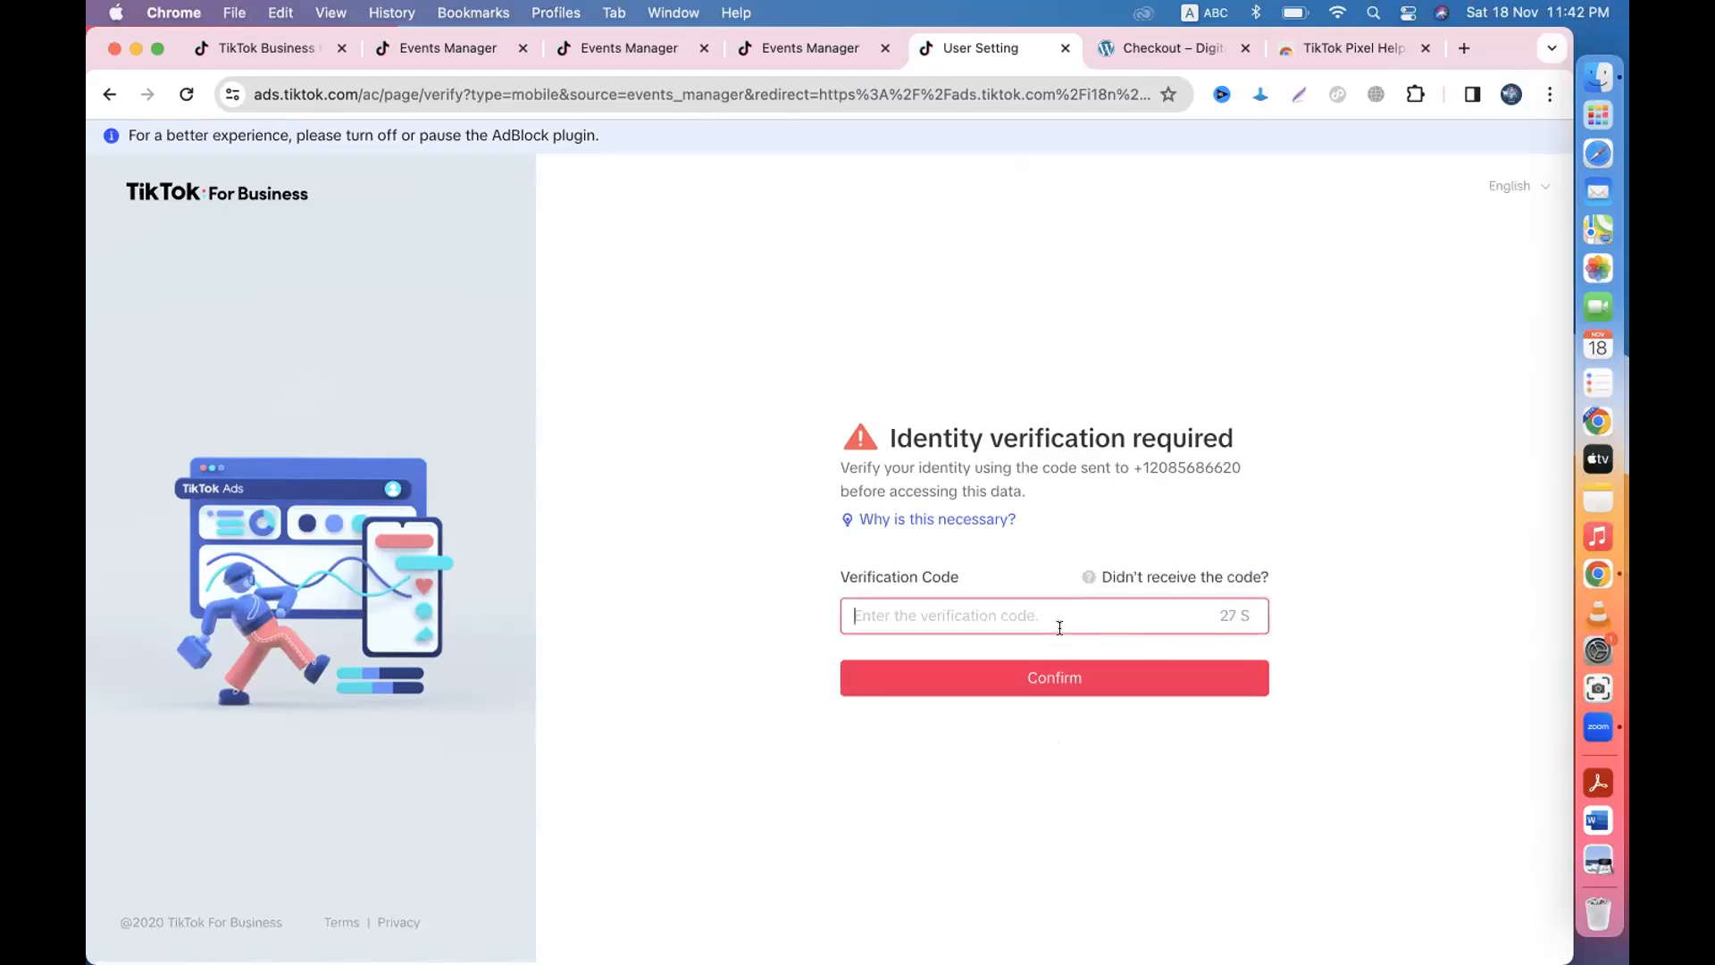
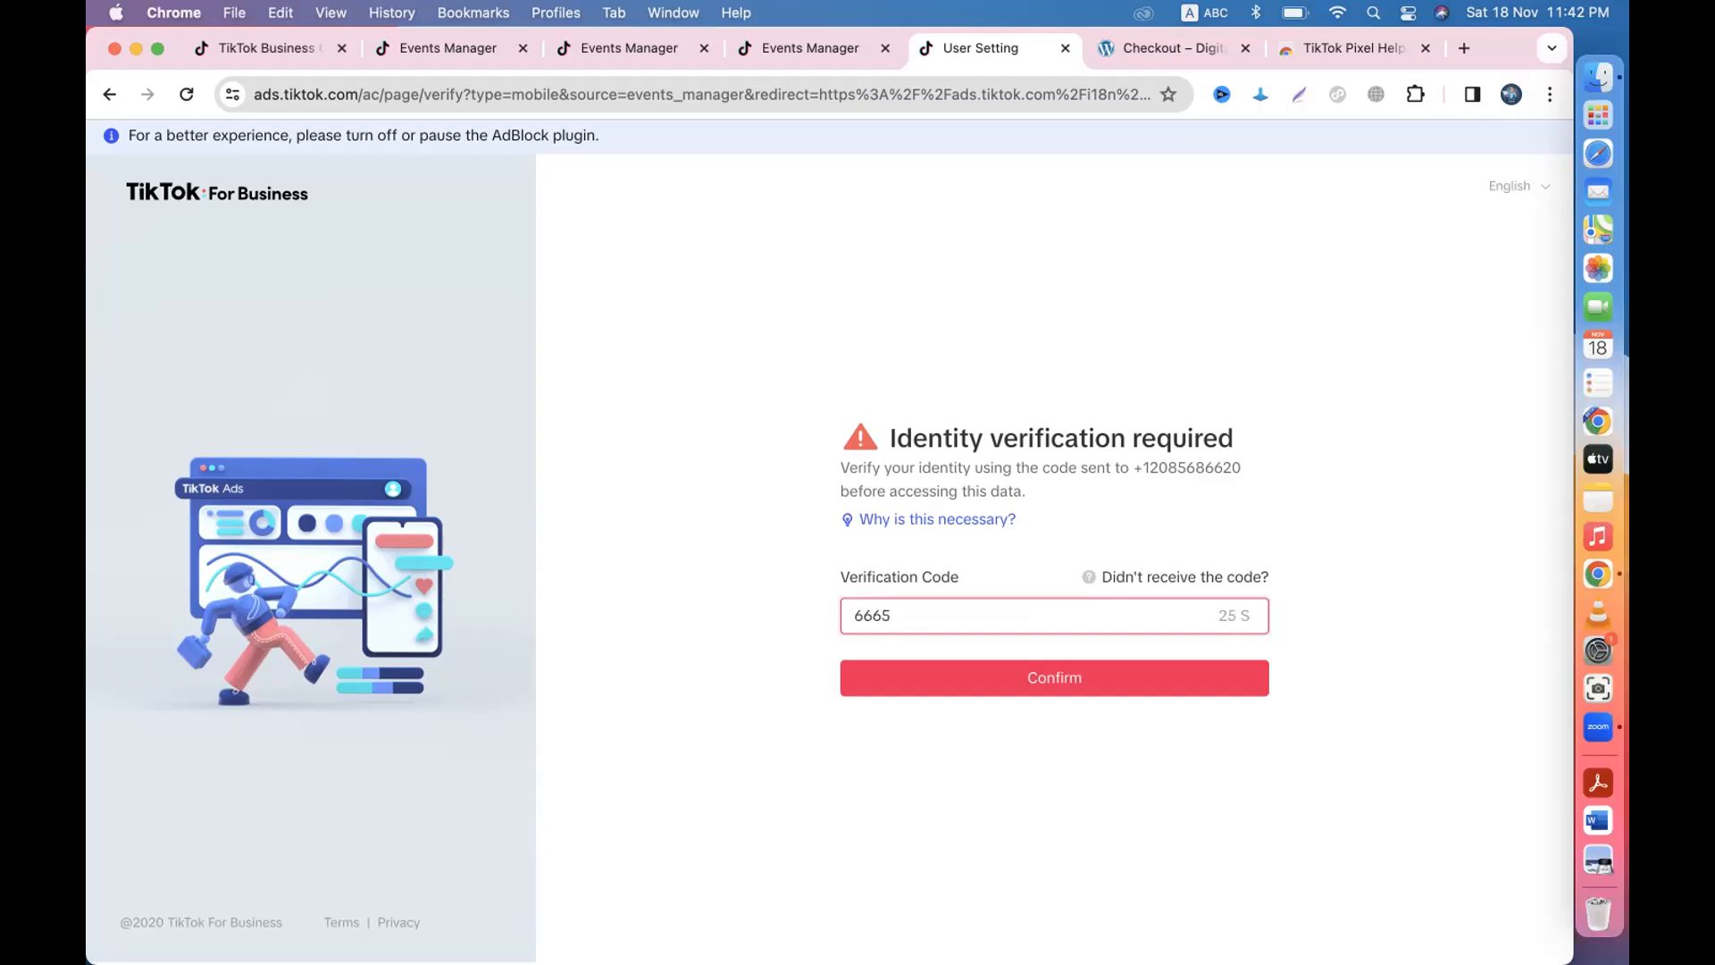
left_click(1107, 679)
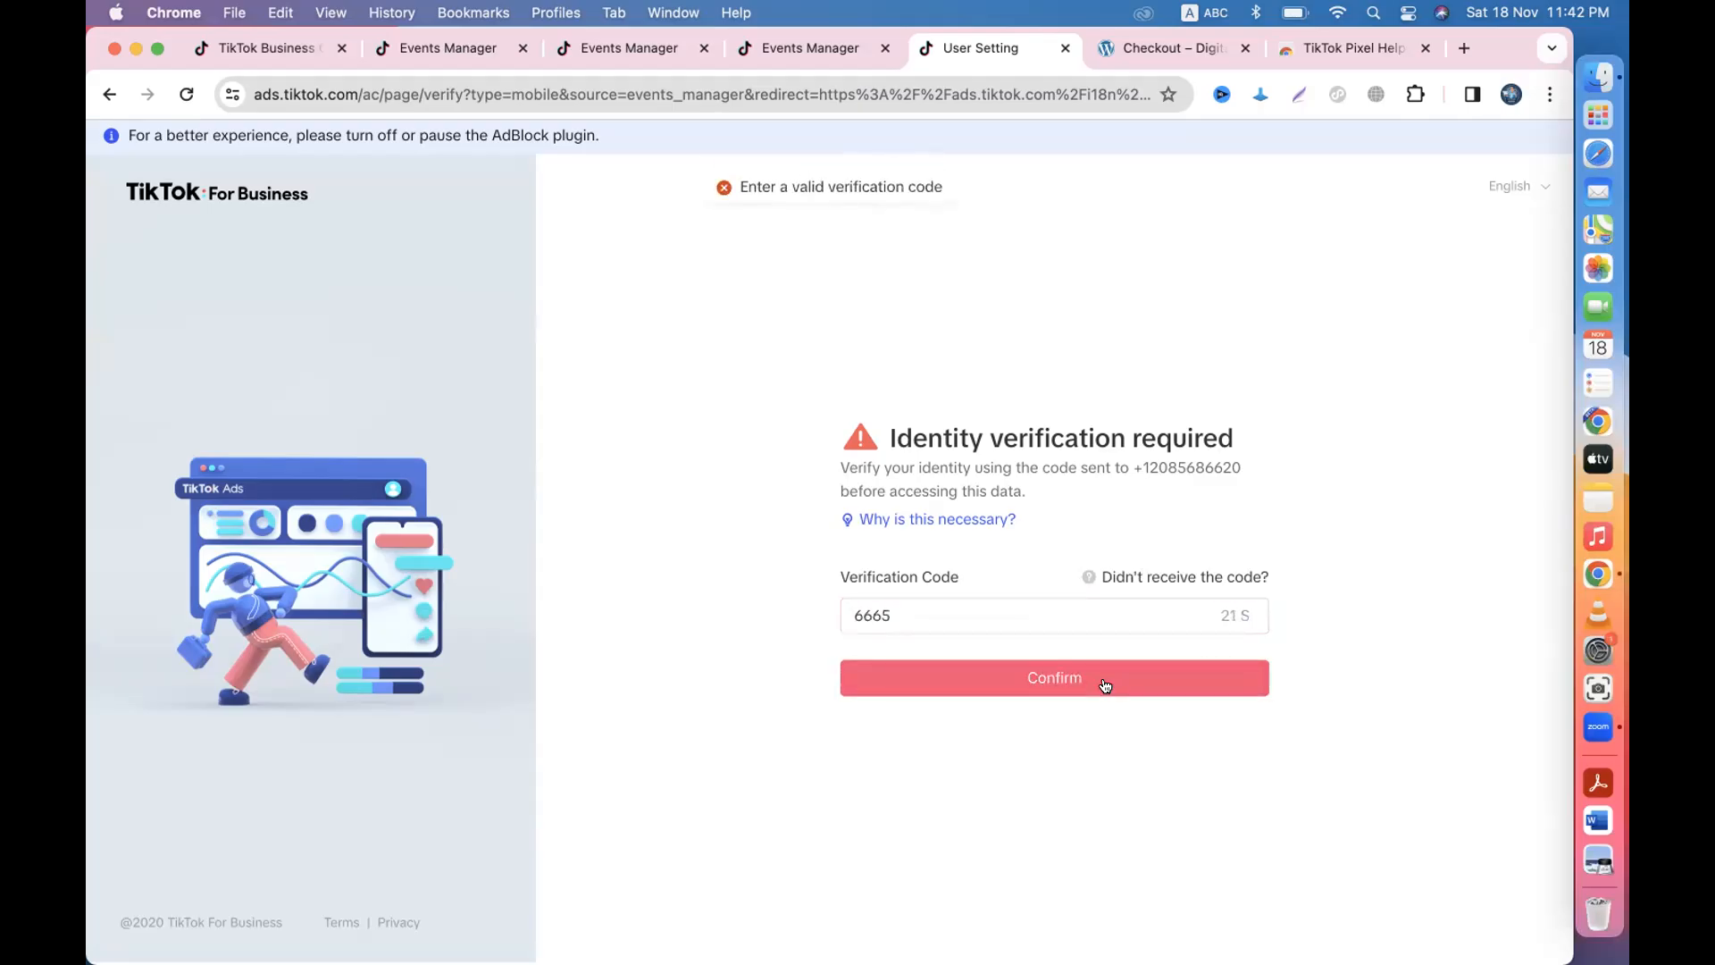
left_click_drag(908, 615, 832, 625)
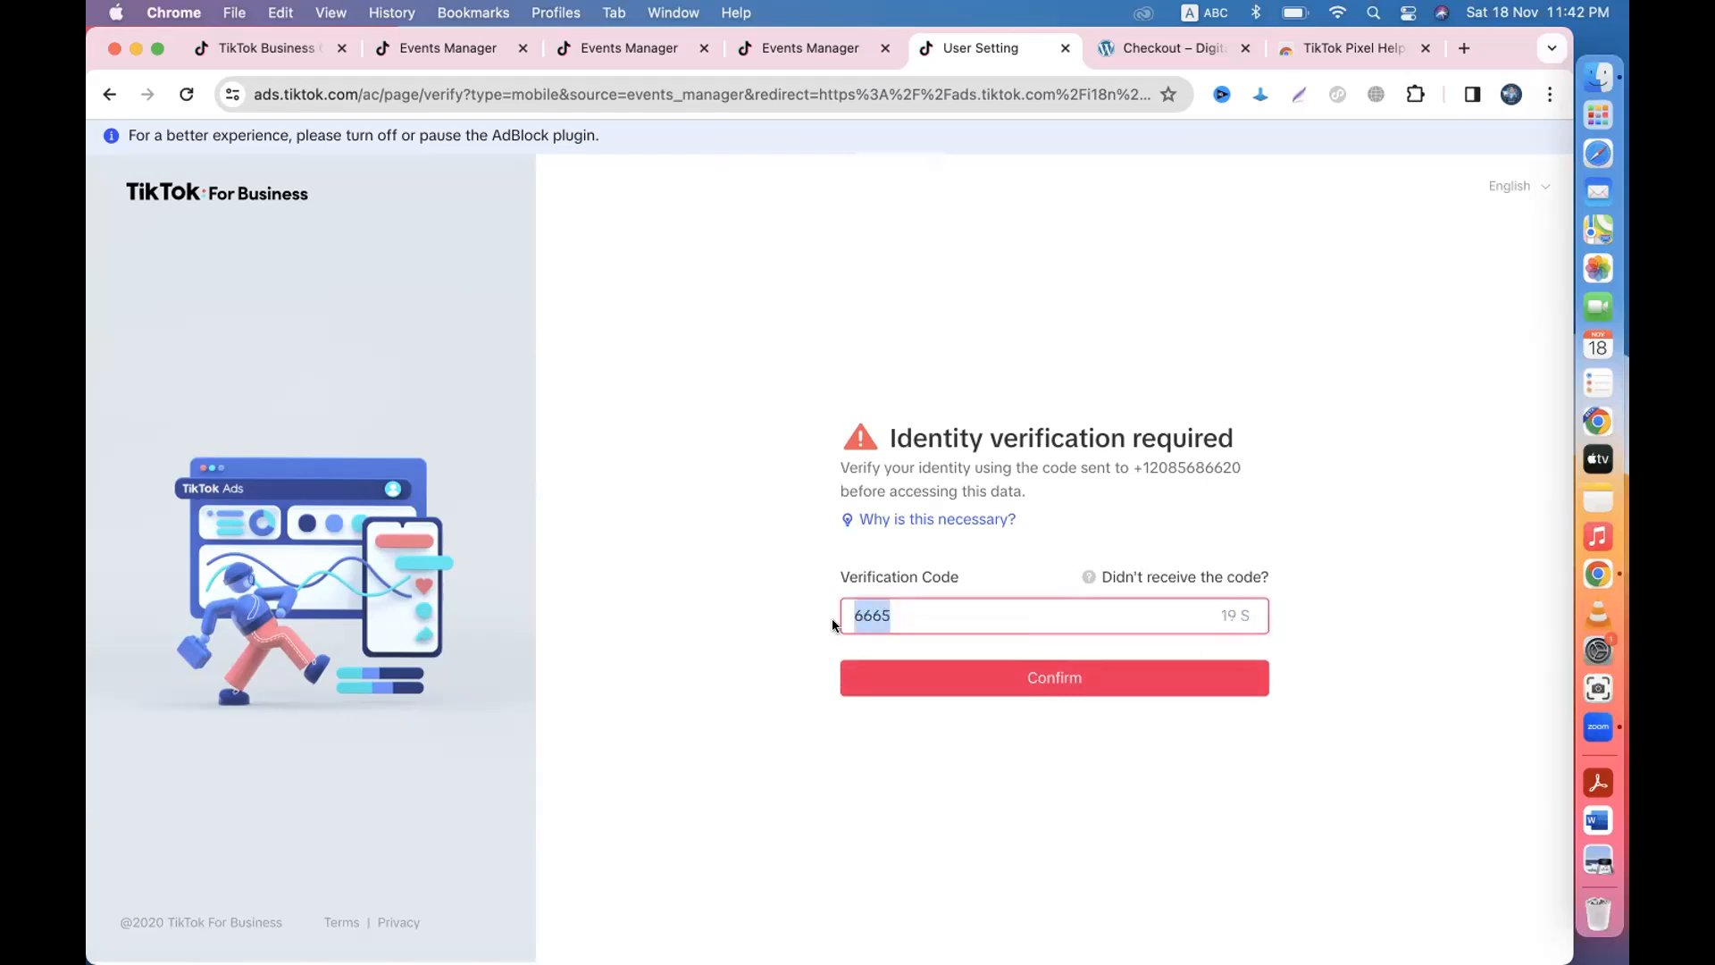
key("BackSpace")
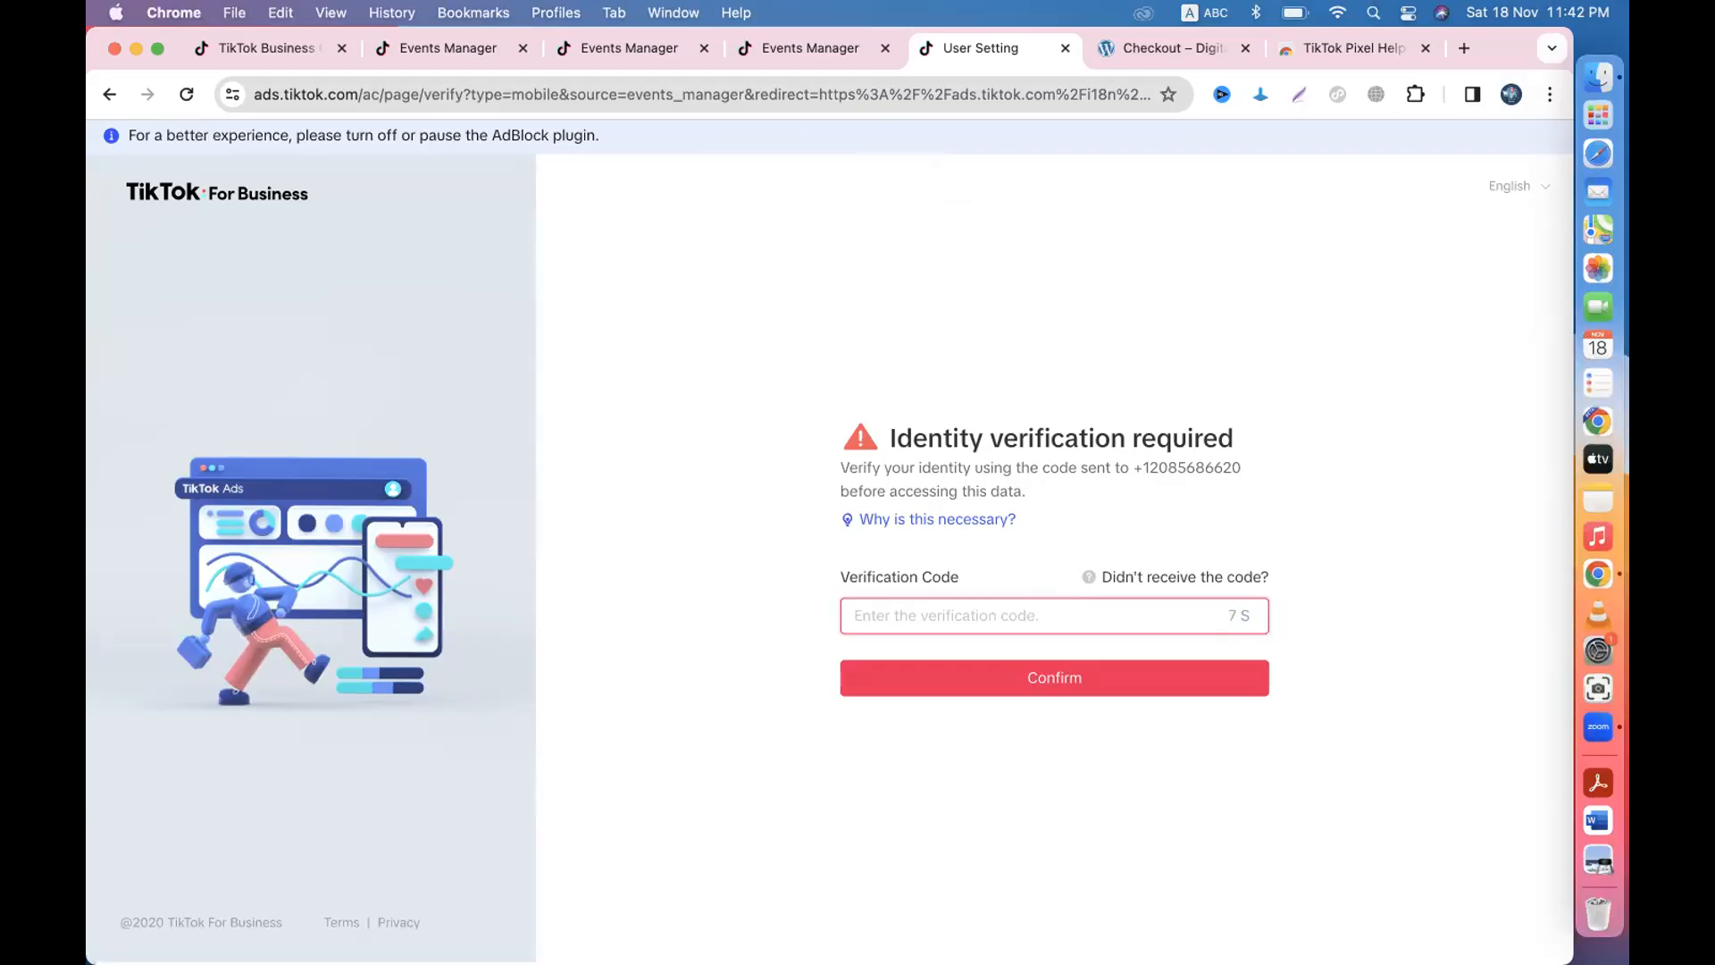
left_click(988, 677)
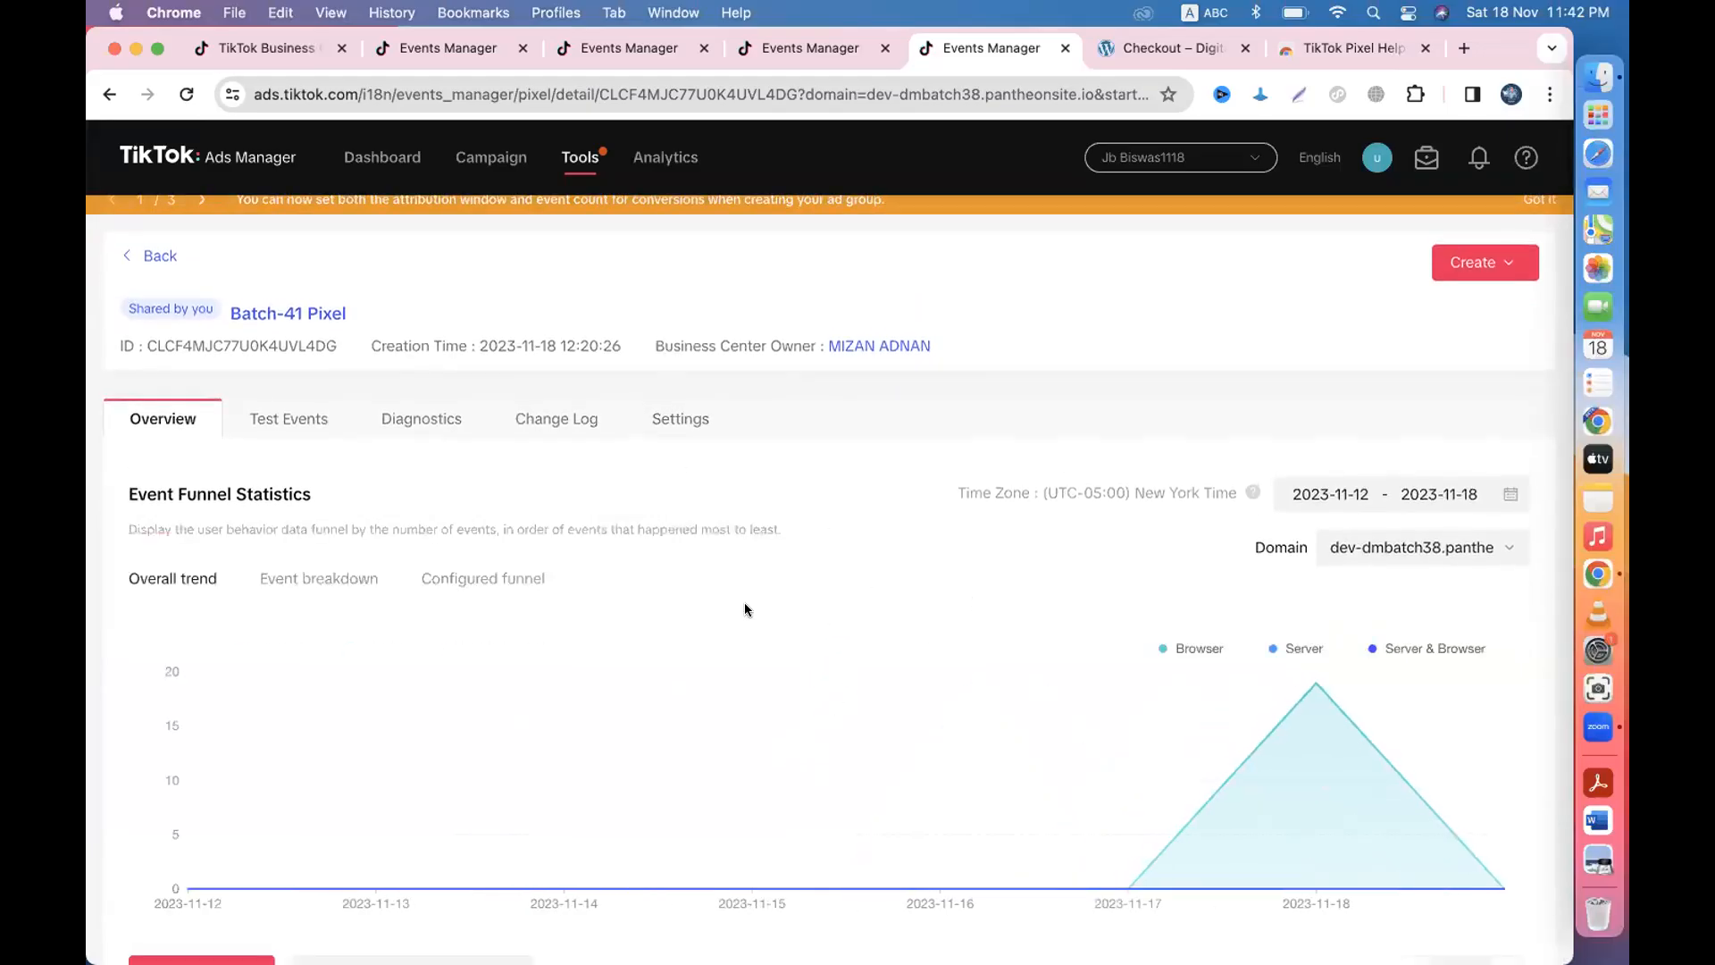
Open and close the Page View event's data panel, then scroll through the event rows' activity
scroll(741, 607, "down", 5)
scroll(742, 607, "down", 3)
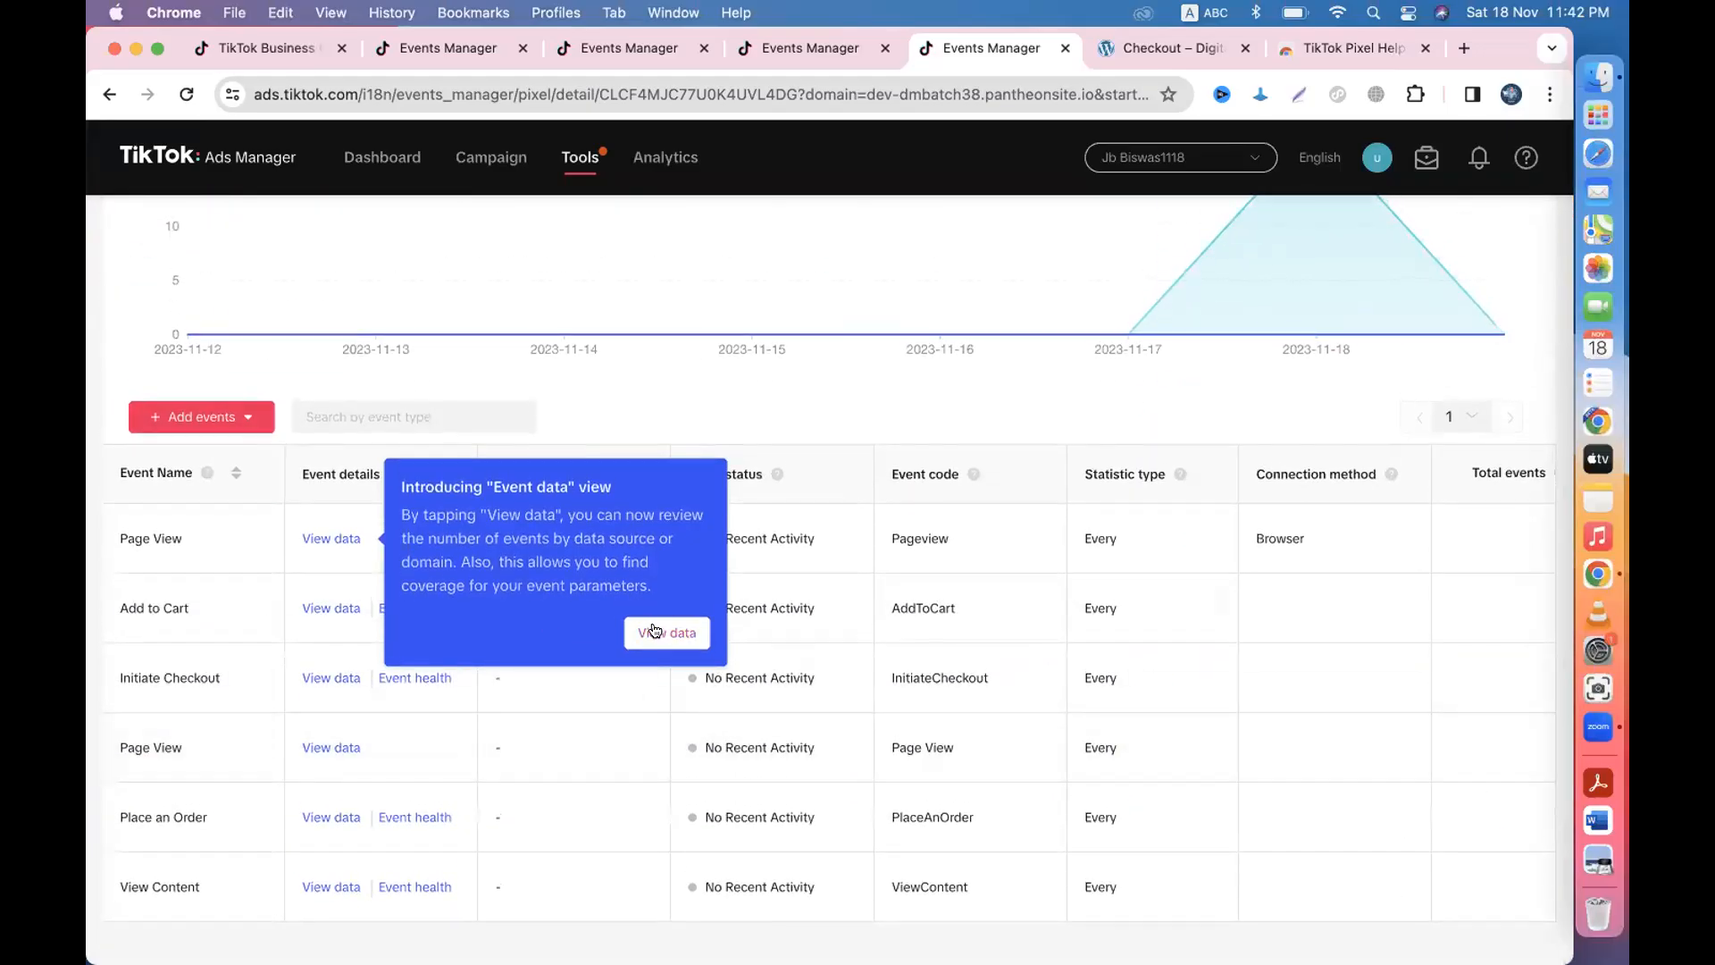
scroll(295, 623, "down", 1)
left_click(664, 633)
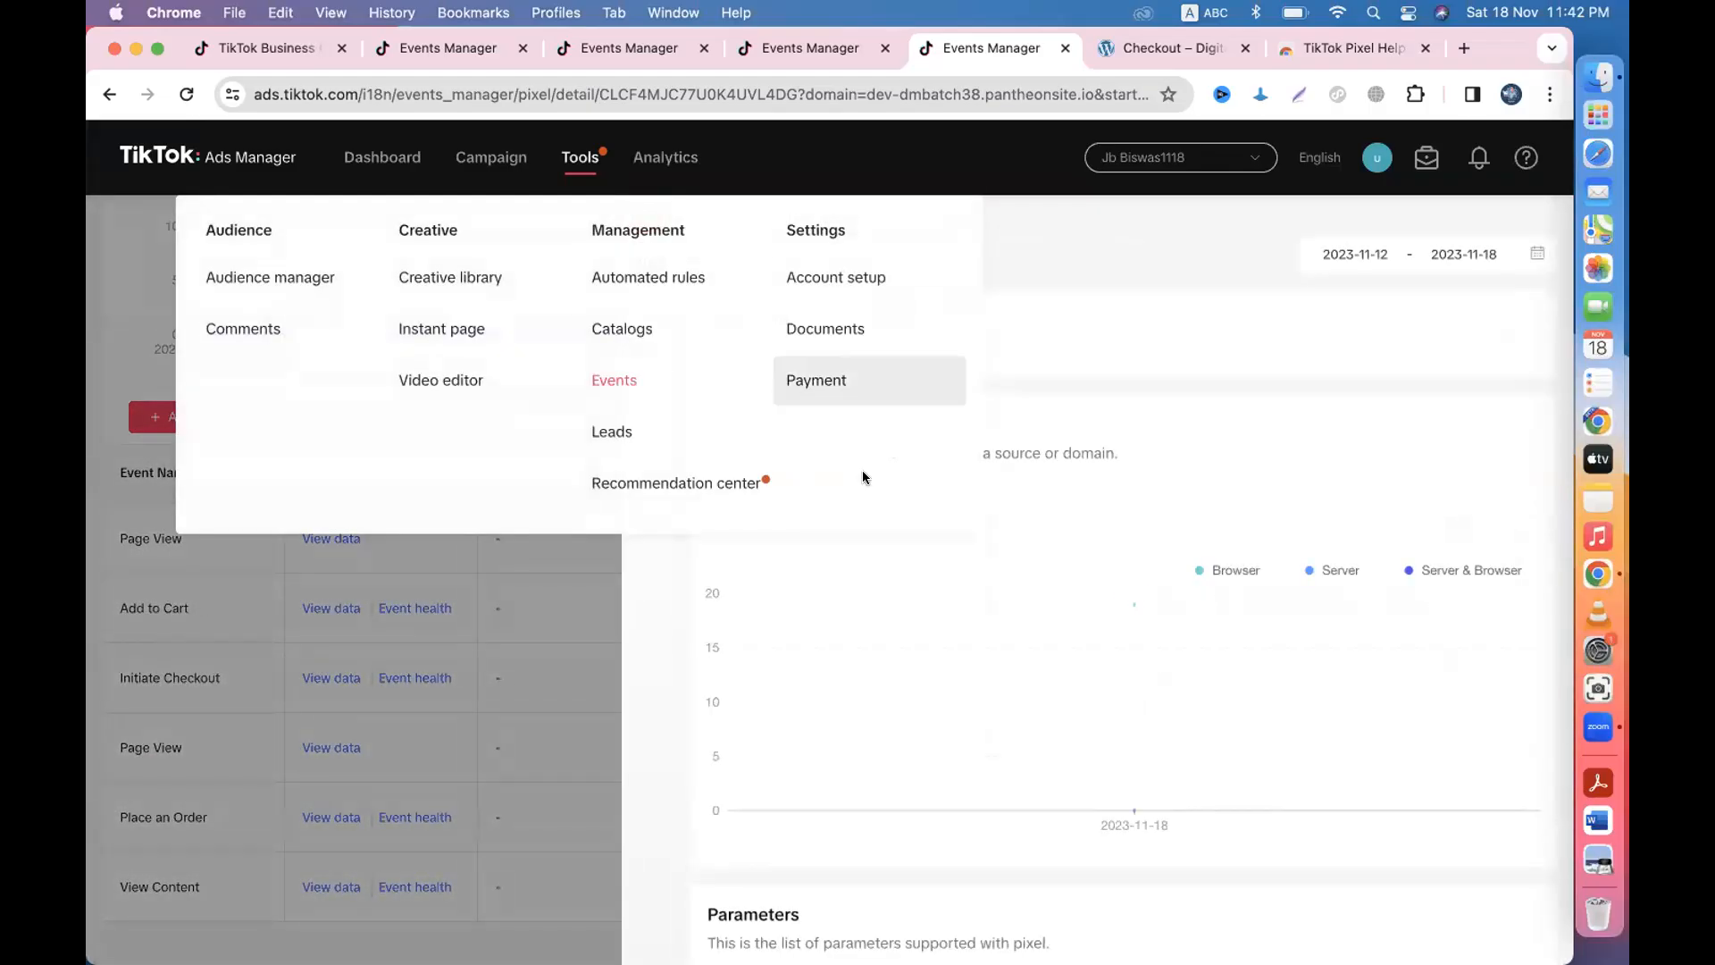
left_click(646, 215)
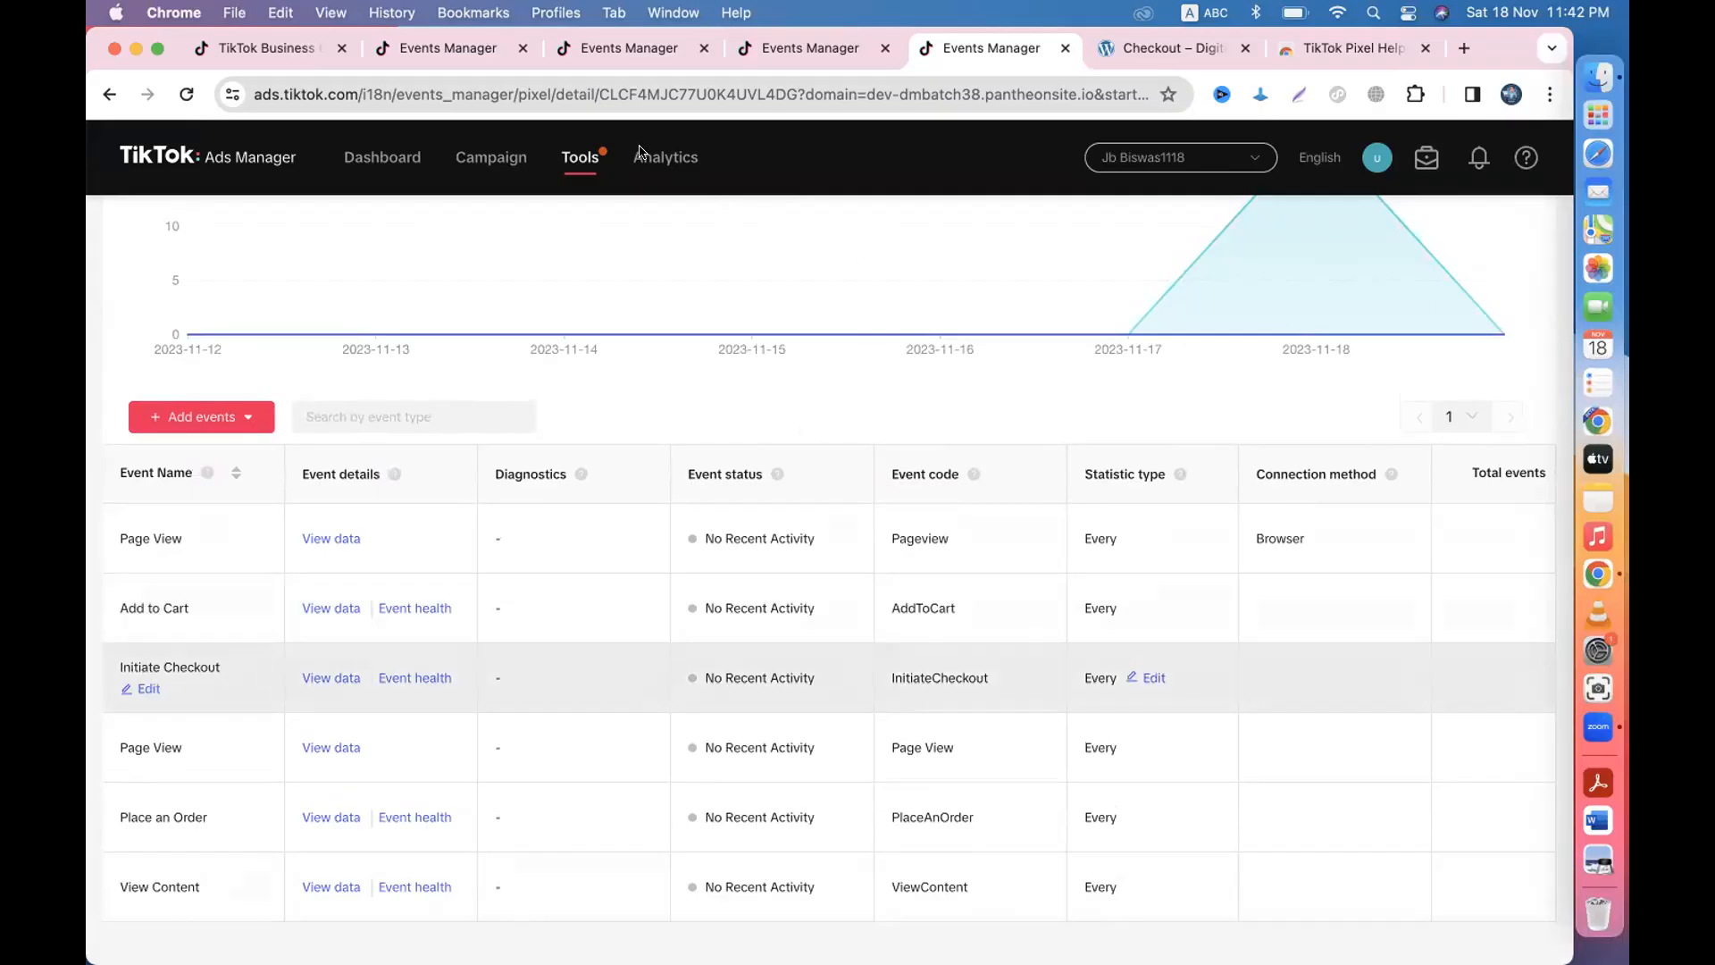
scroll(331, 798, "up", 3)
scroll(332, 798, "down", 3)
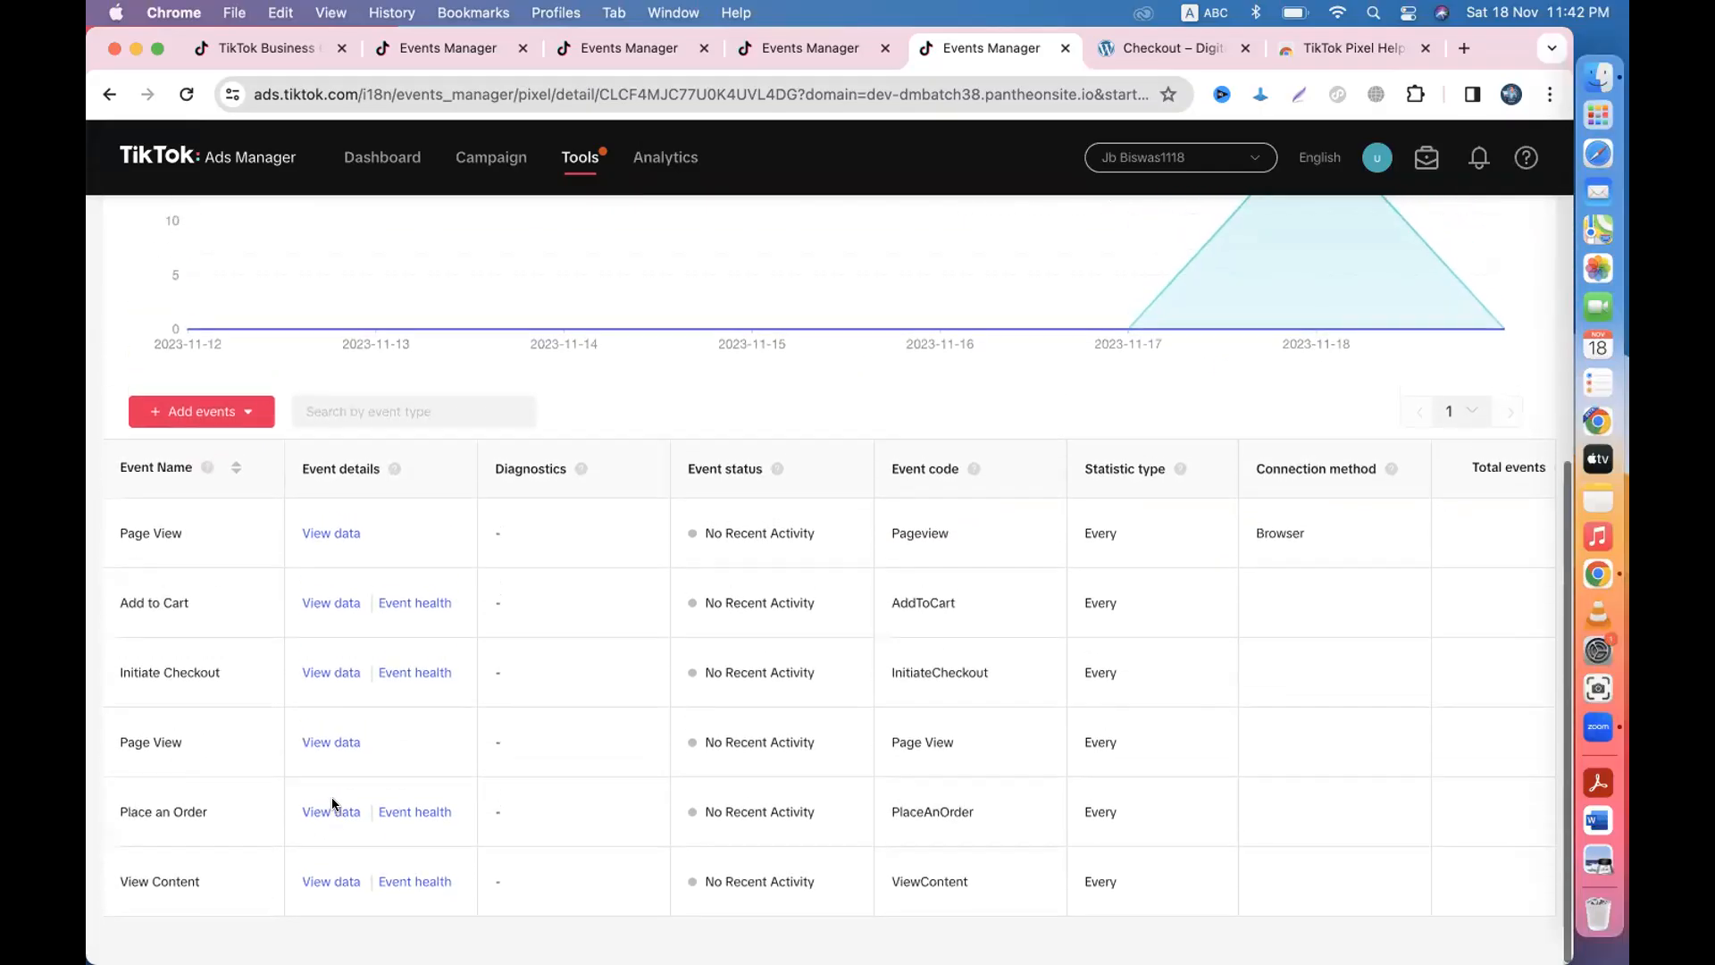
scroll(332, 798, "down", 2)
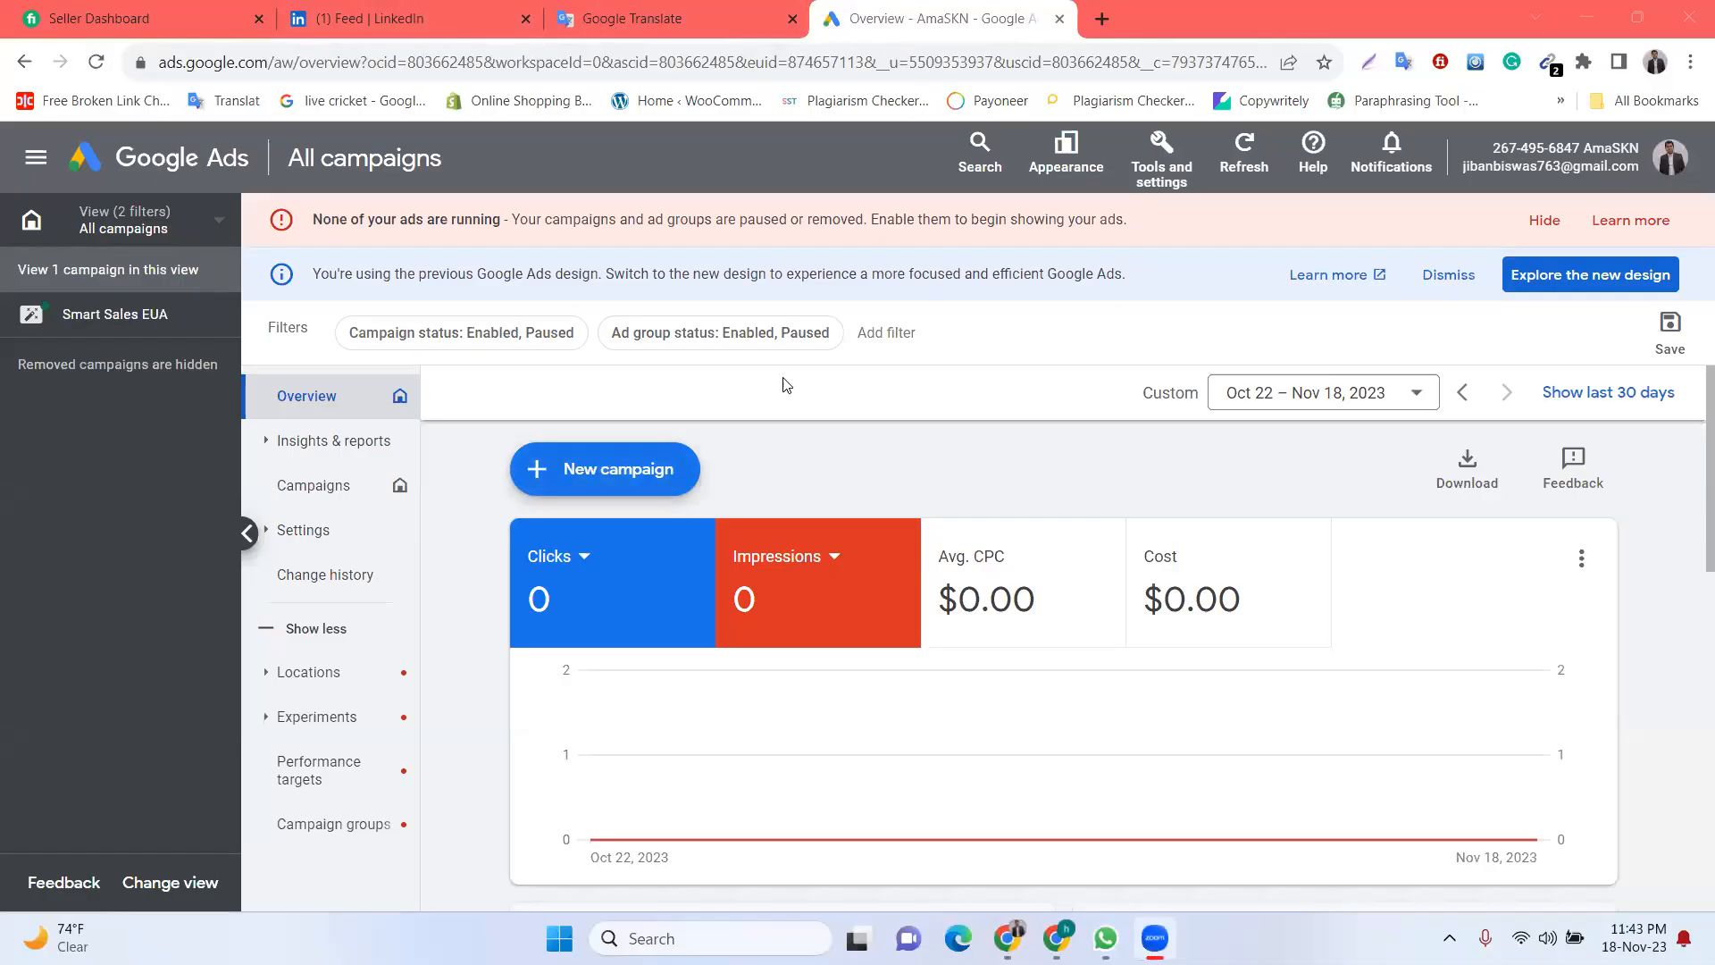
Resume the first Sales-Performance Max-4 campaign draft from the New campaign options
left_click(603, 478)
left_click(603, 478)
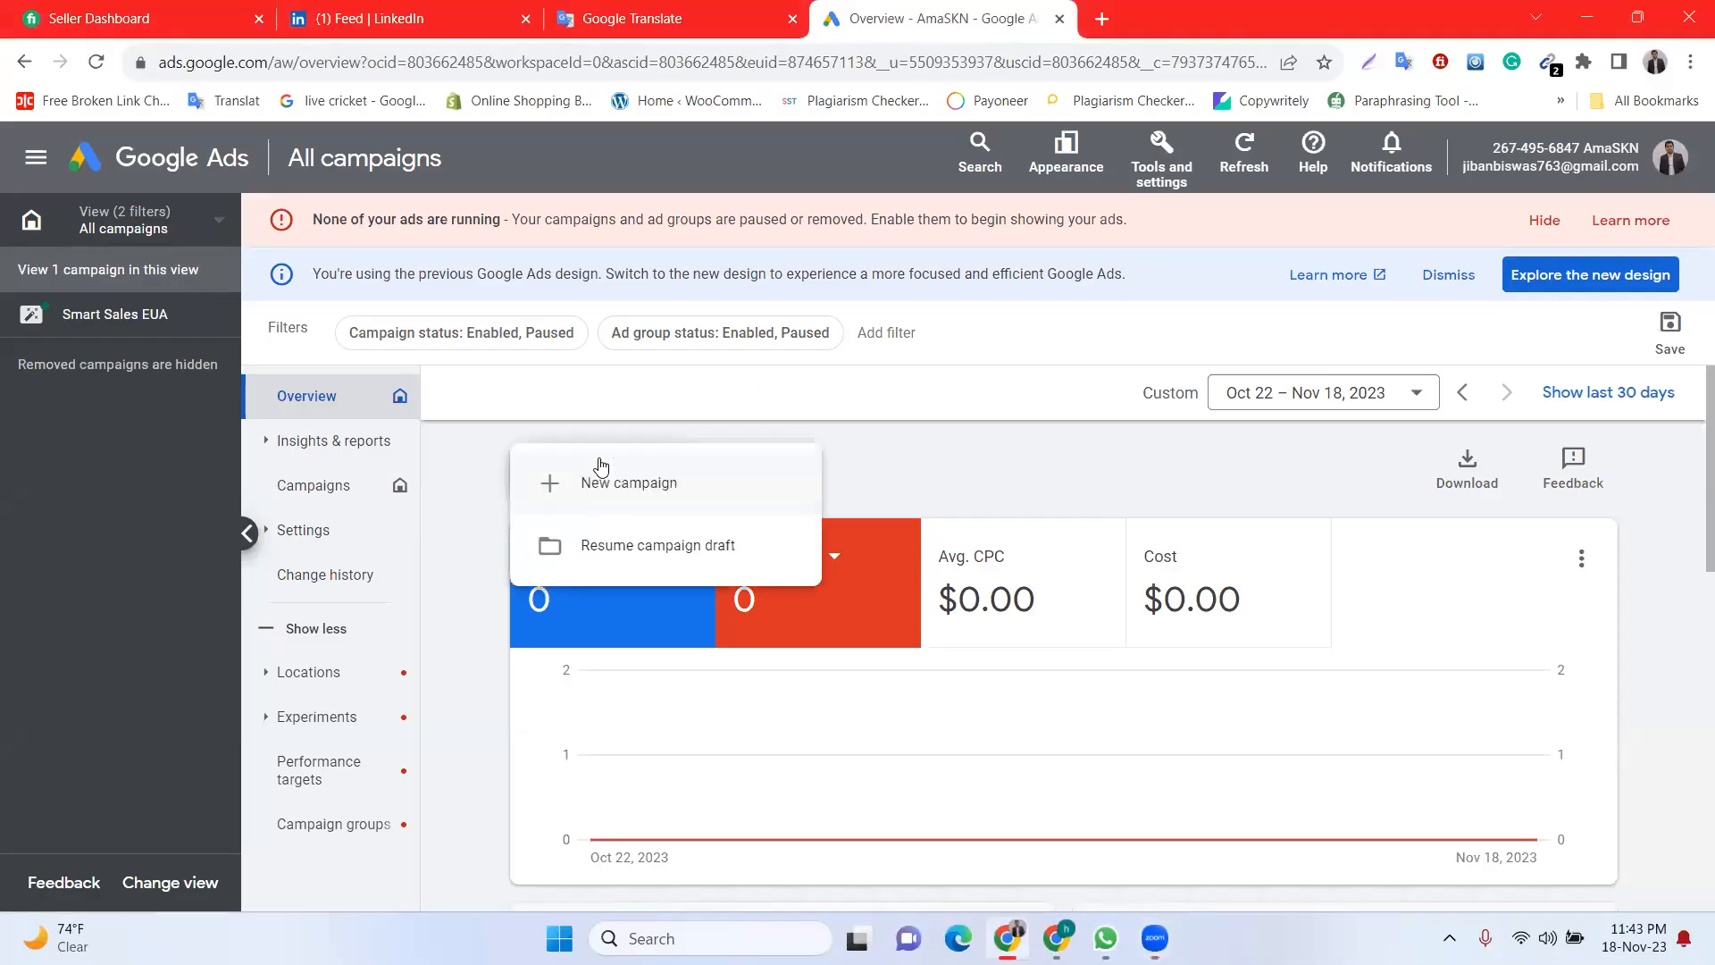
left_click(625, 541)
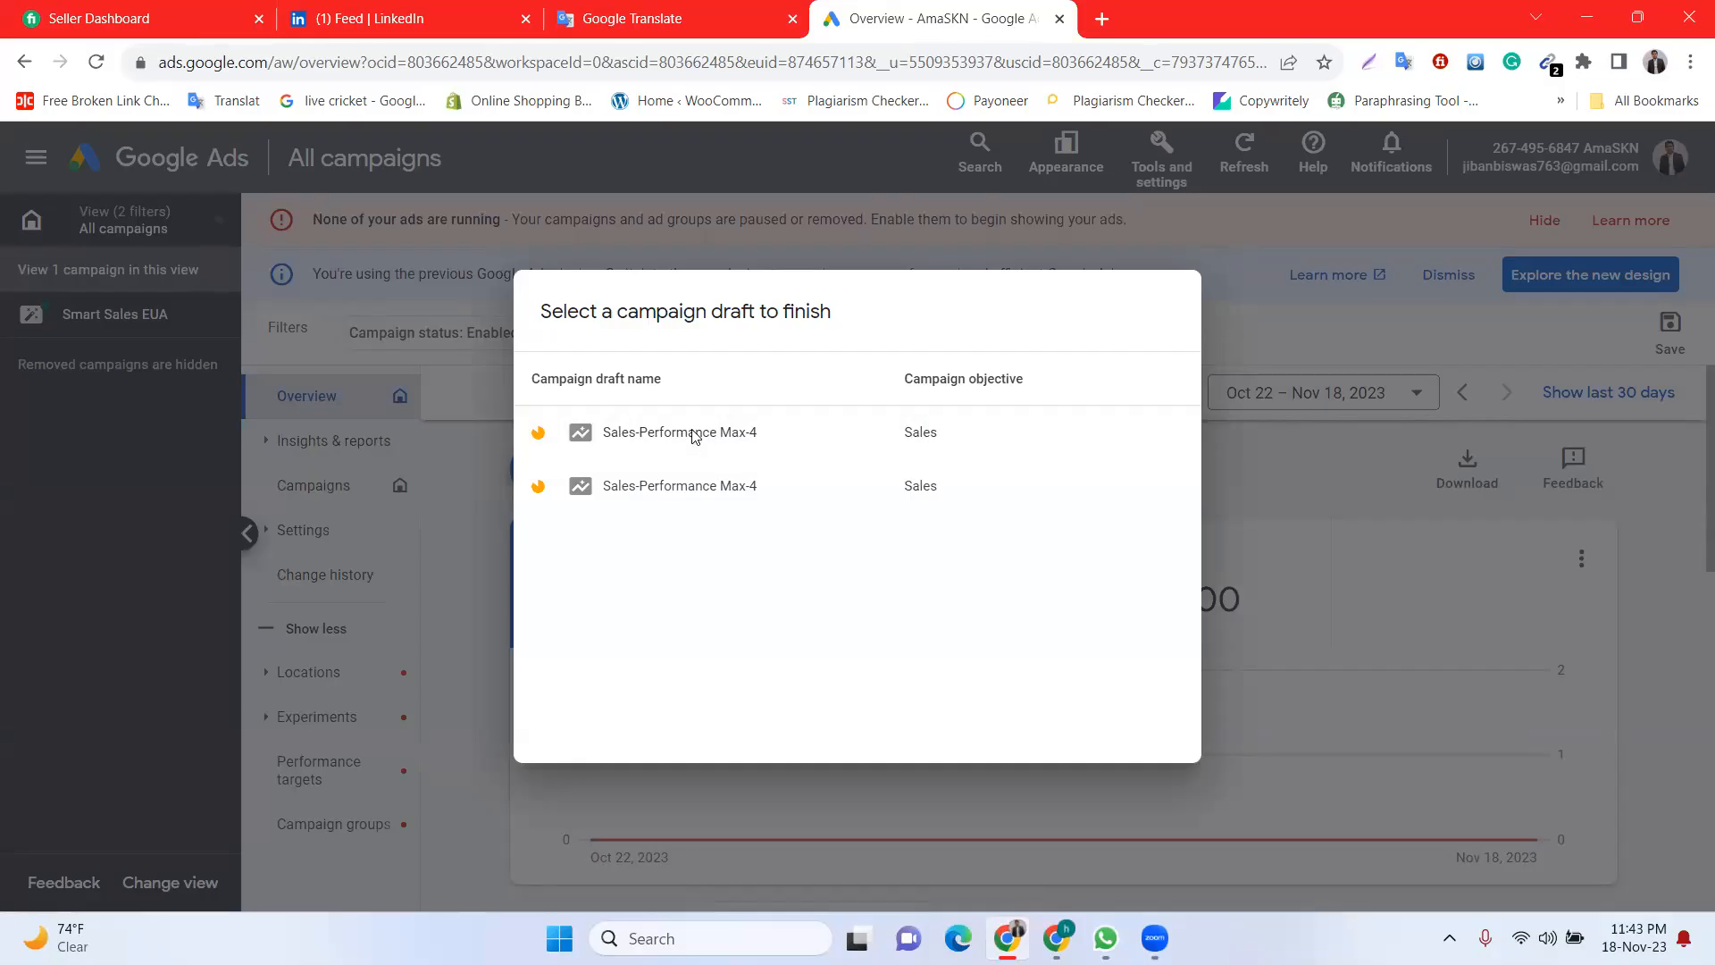
left_click(725, 443)
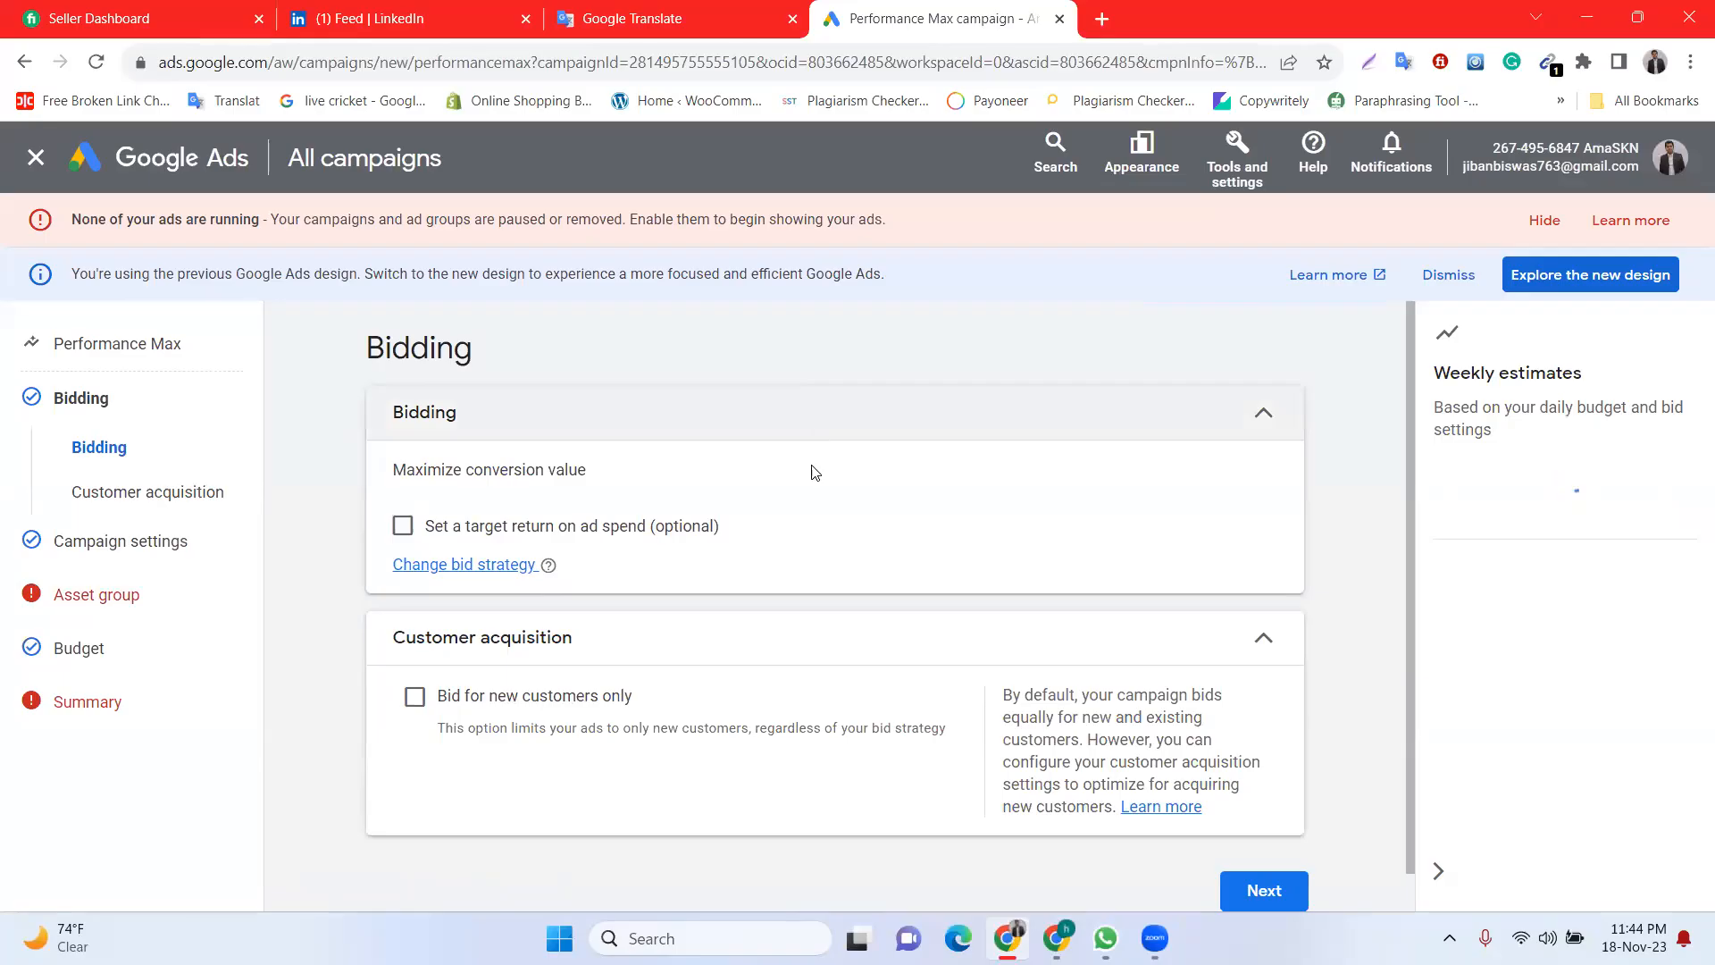
Advance the draft past Bidding and Campaign settings (United States, English) to Asset Group 1
scroll(811, 478, "down", 1)
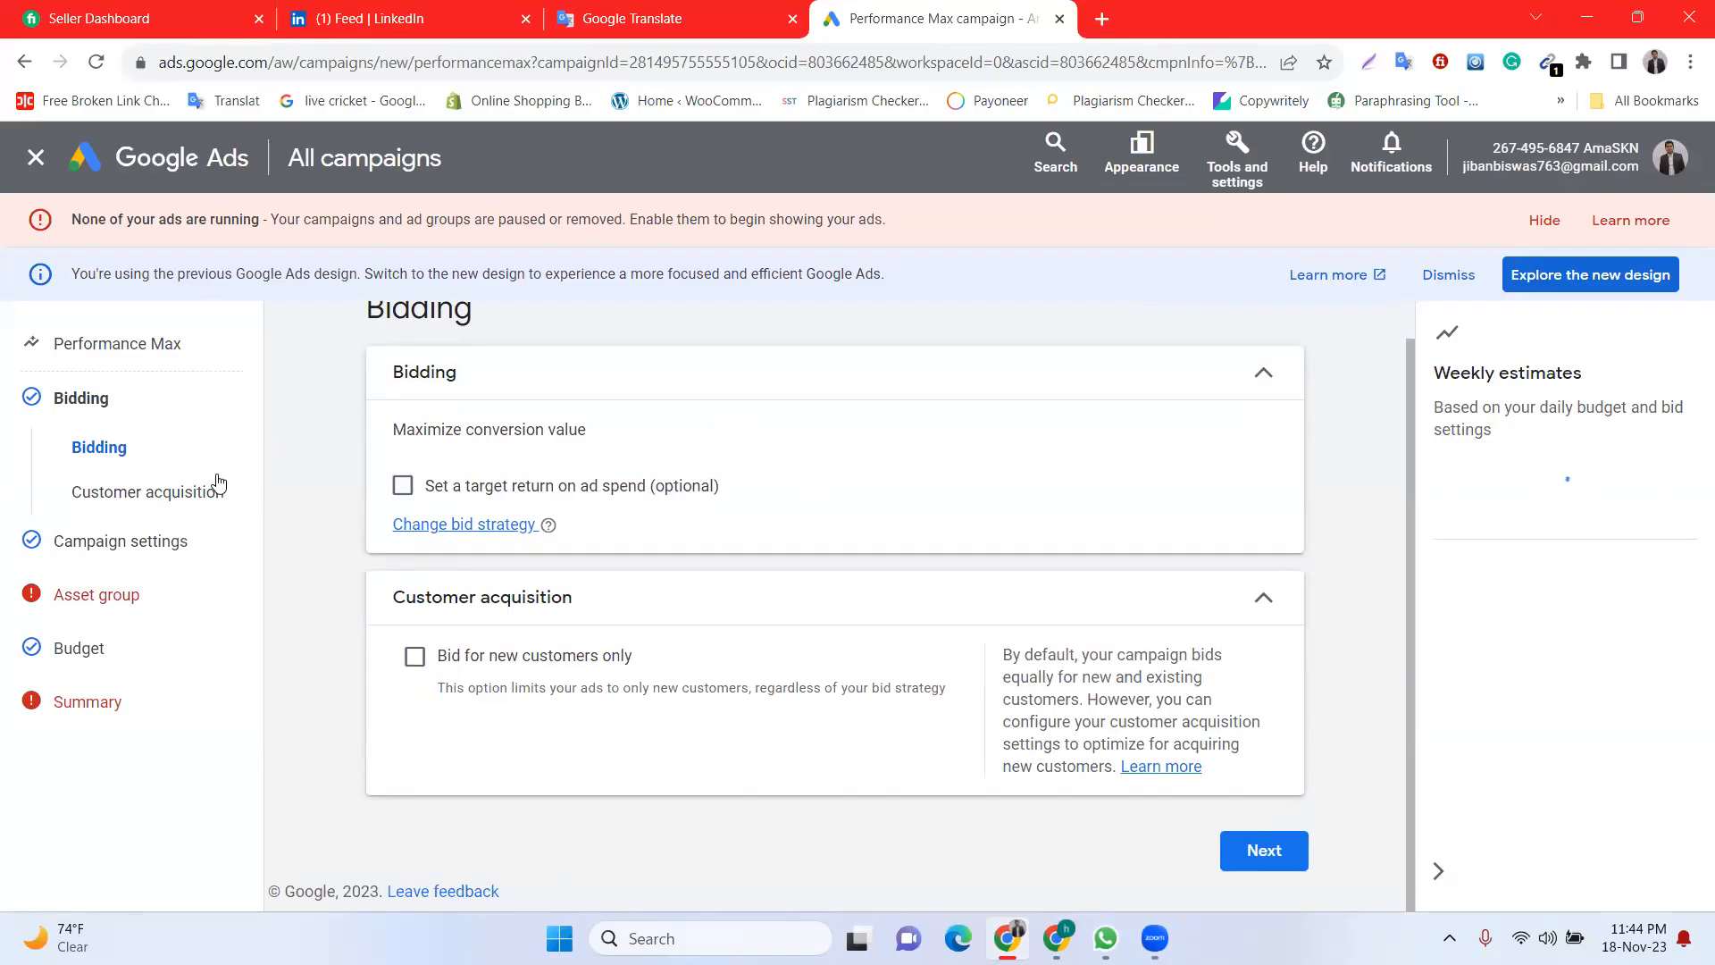
scroll(765, 483, "up", 1)
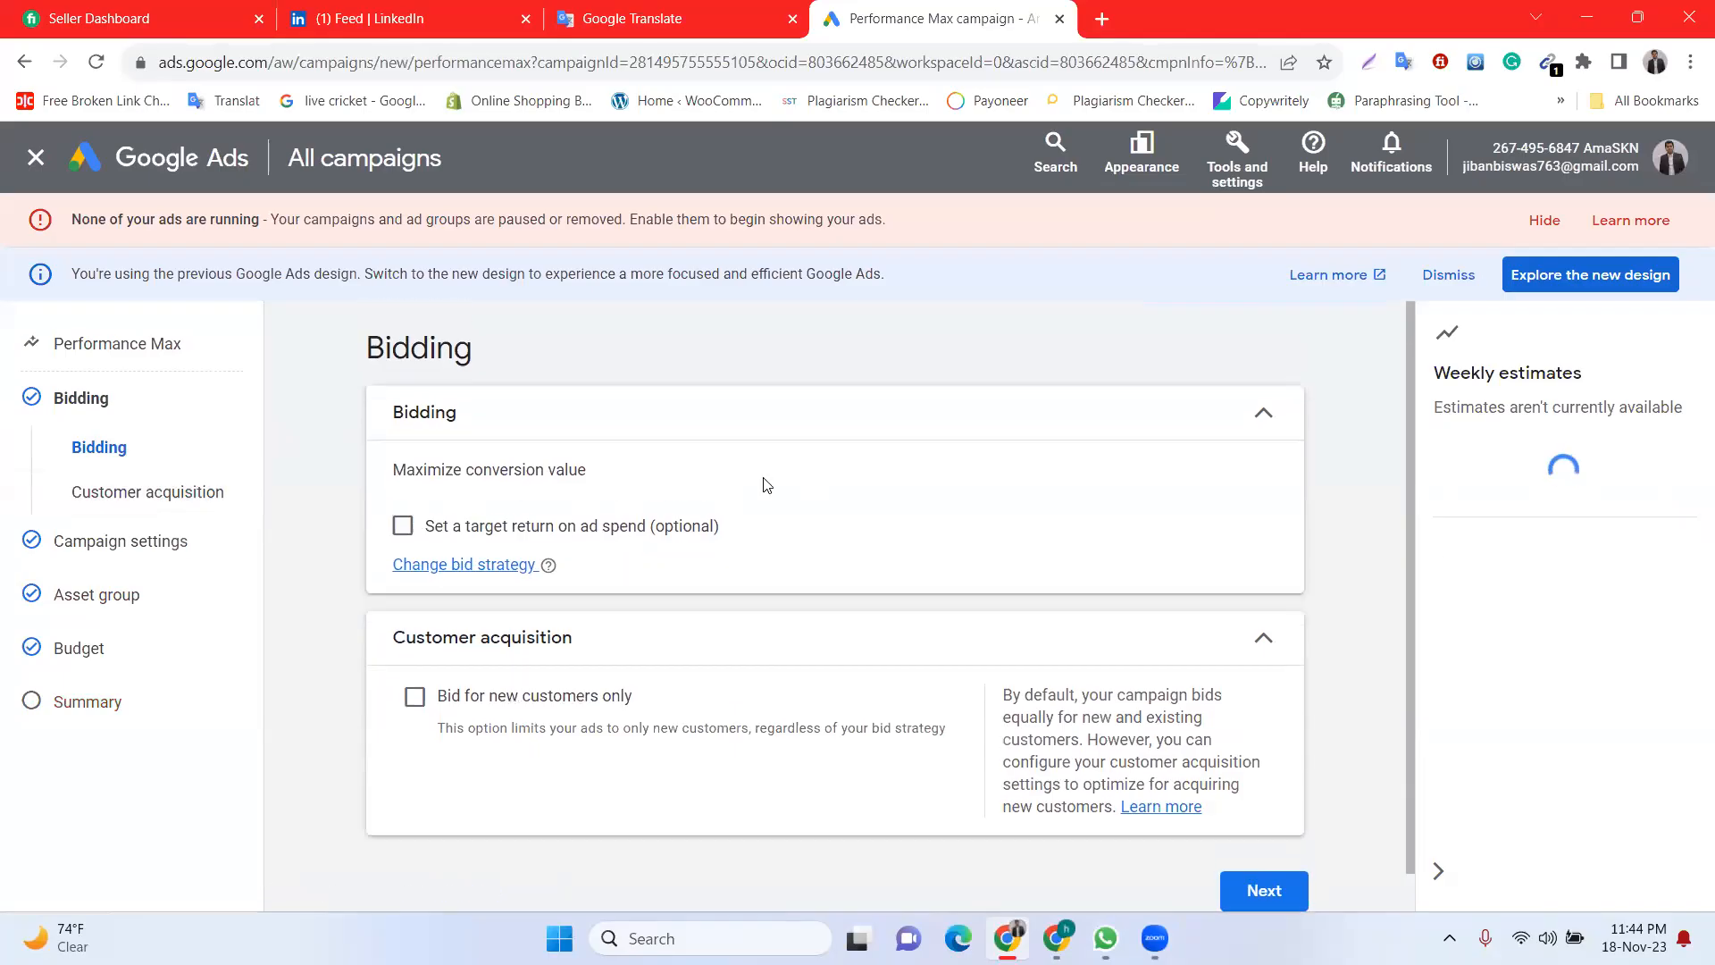
scroll(902, 571, "down", 1)
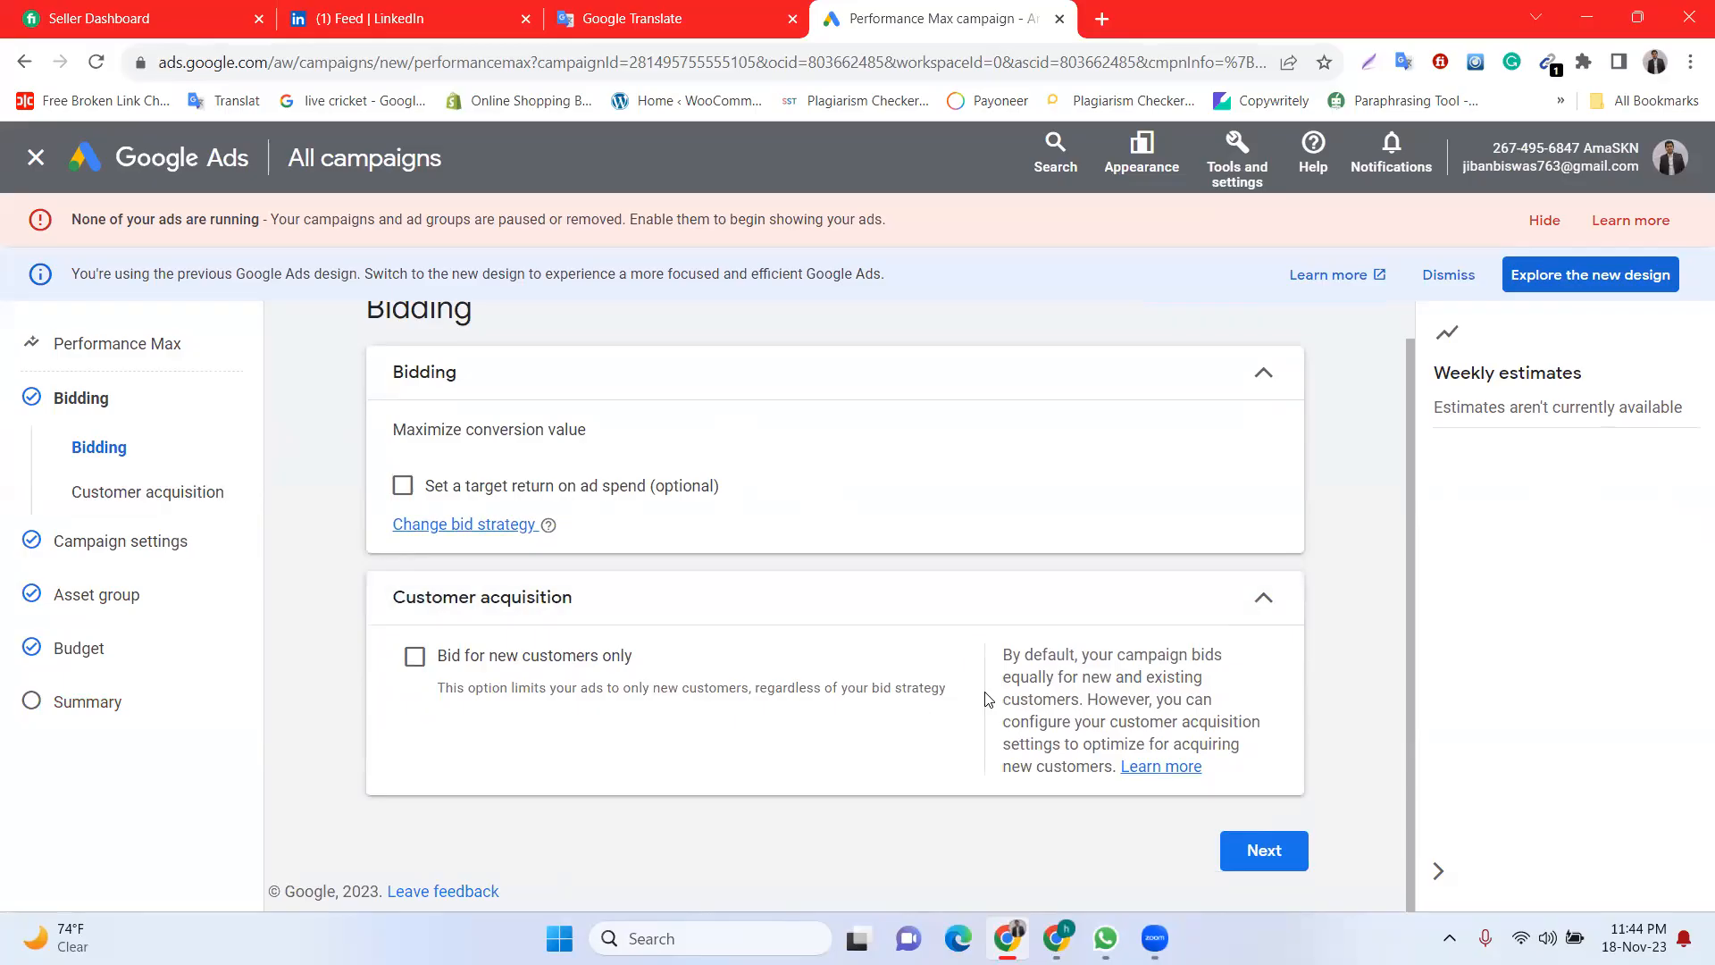
left_click(1270, 848)
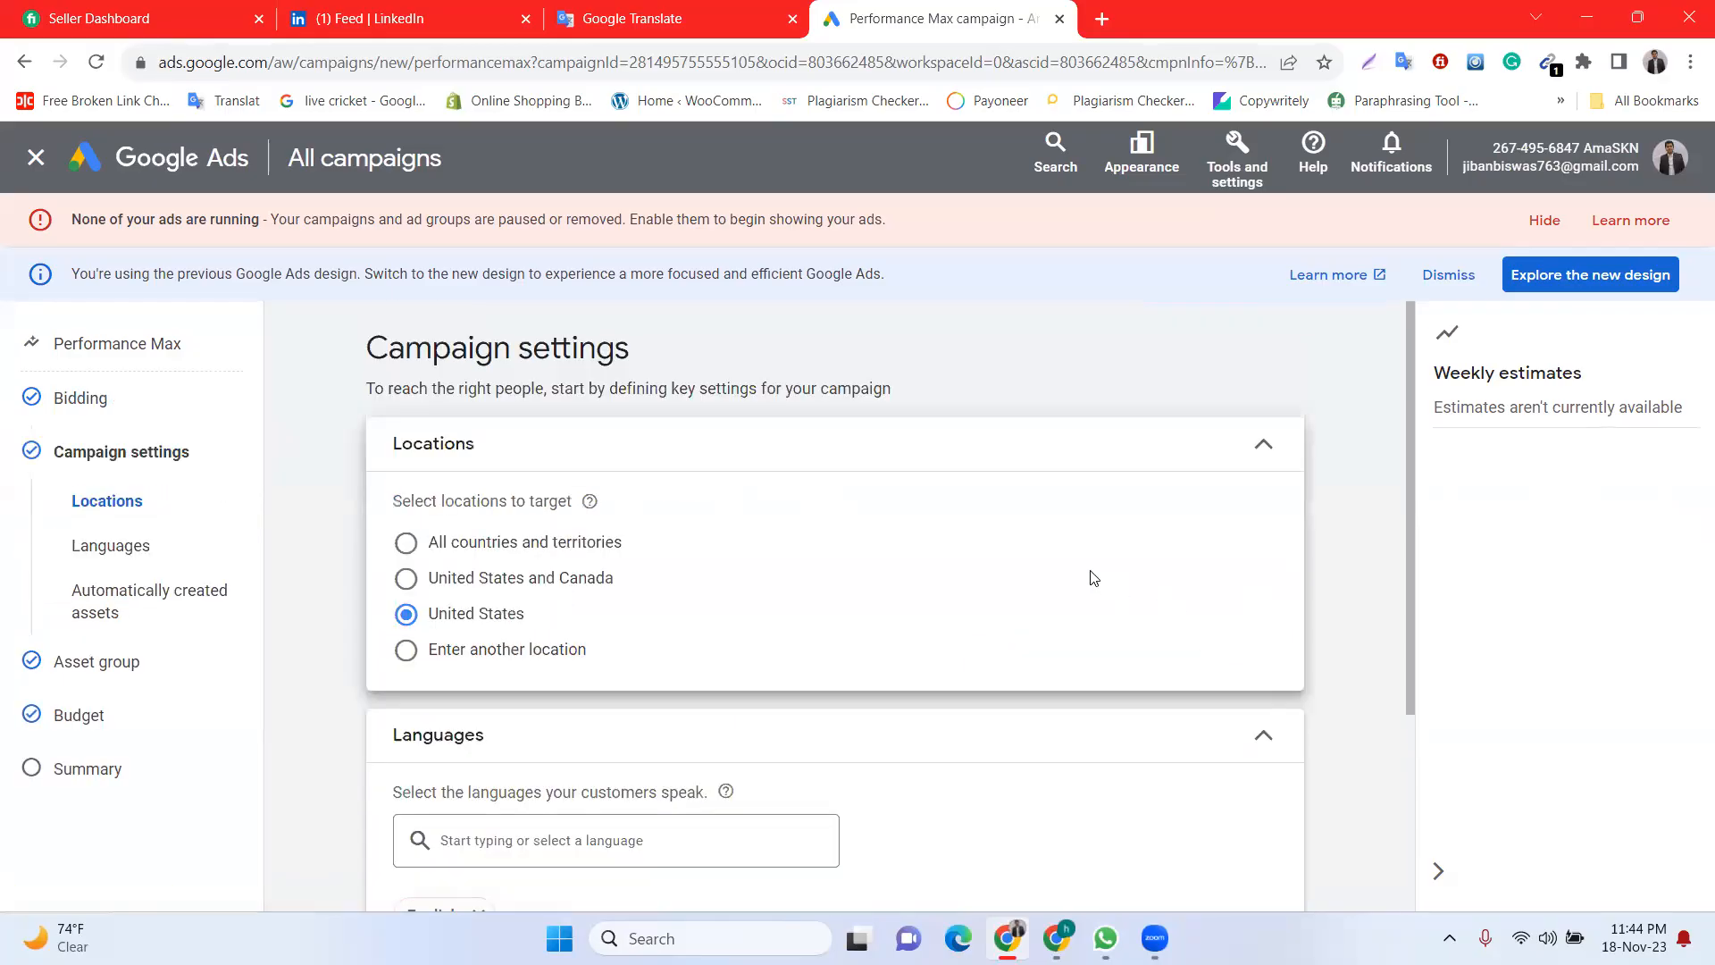
scroll(1090, 577, "down", 1)
scroll(1092, 577, "down", 2)
scroll(1081, 563, "up", 2)
scroll(1064, 547, "down", 2)
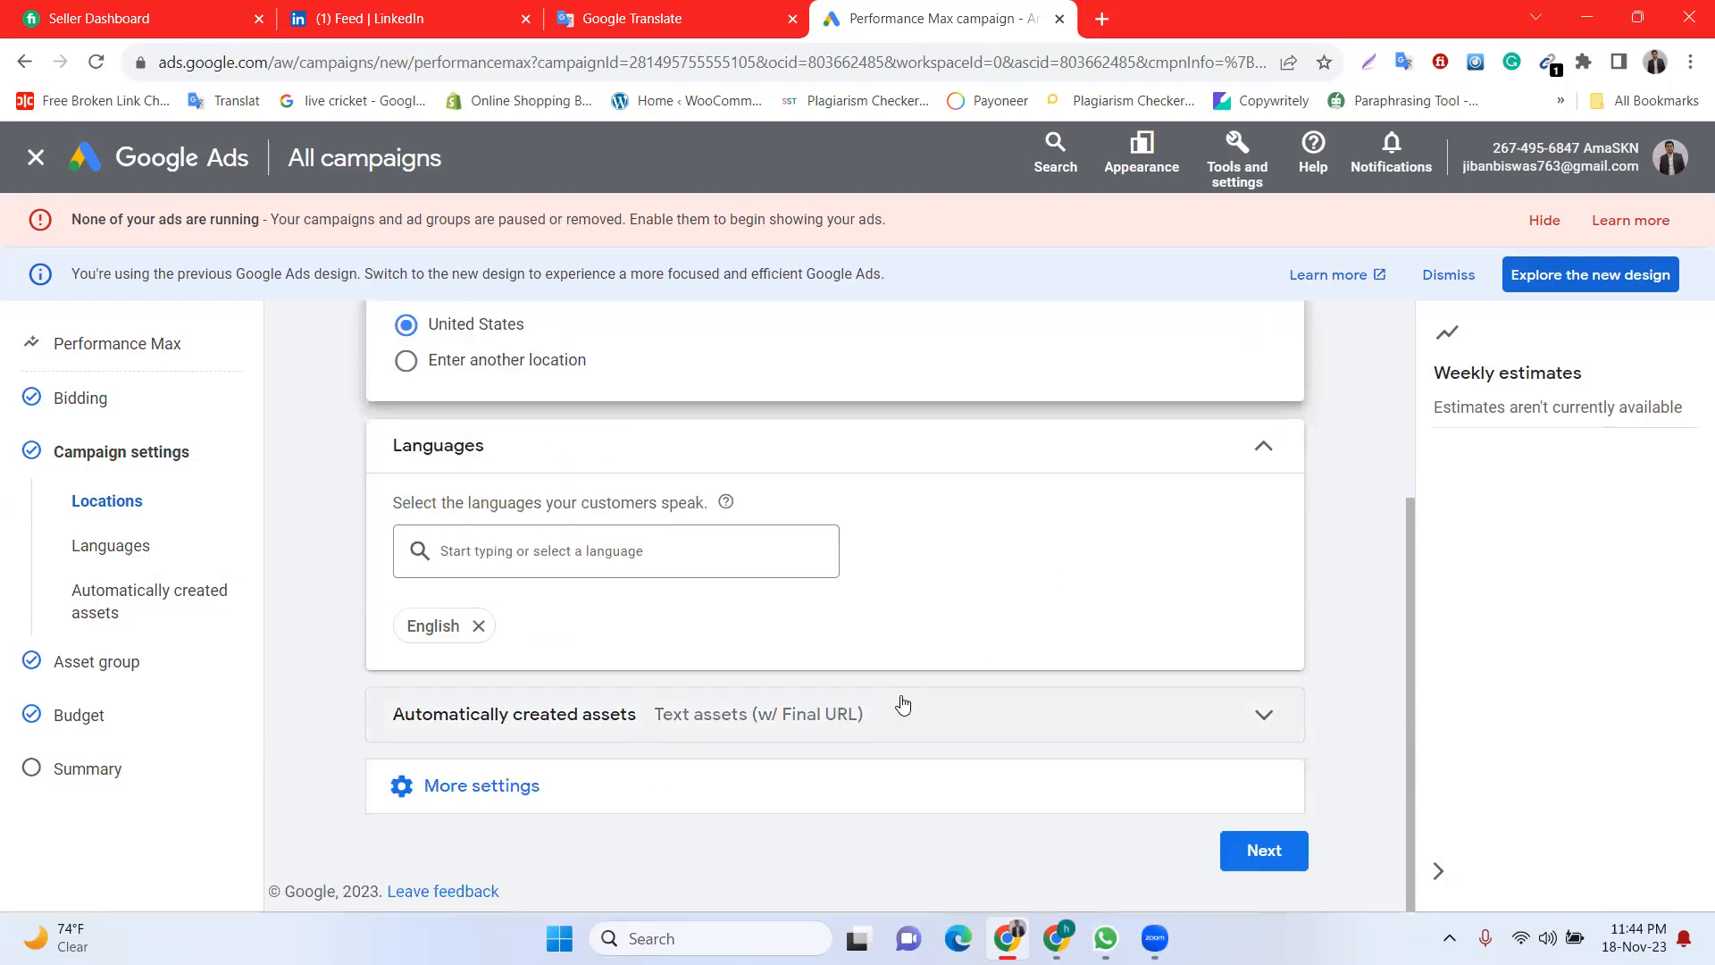
left_click(1290, 861)
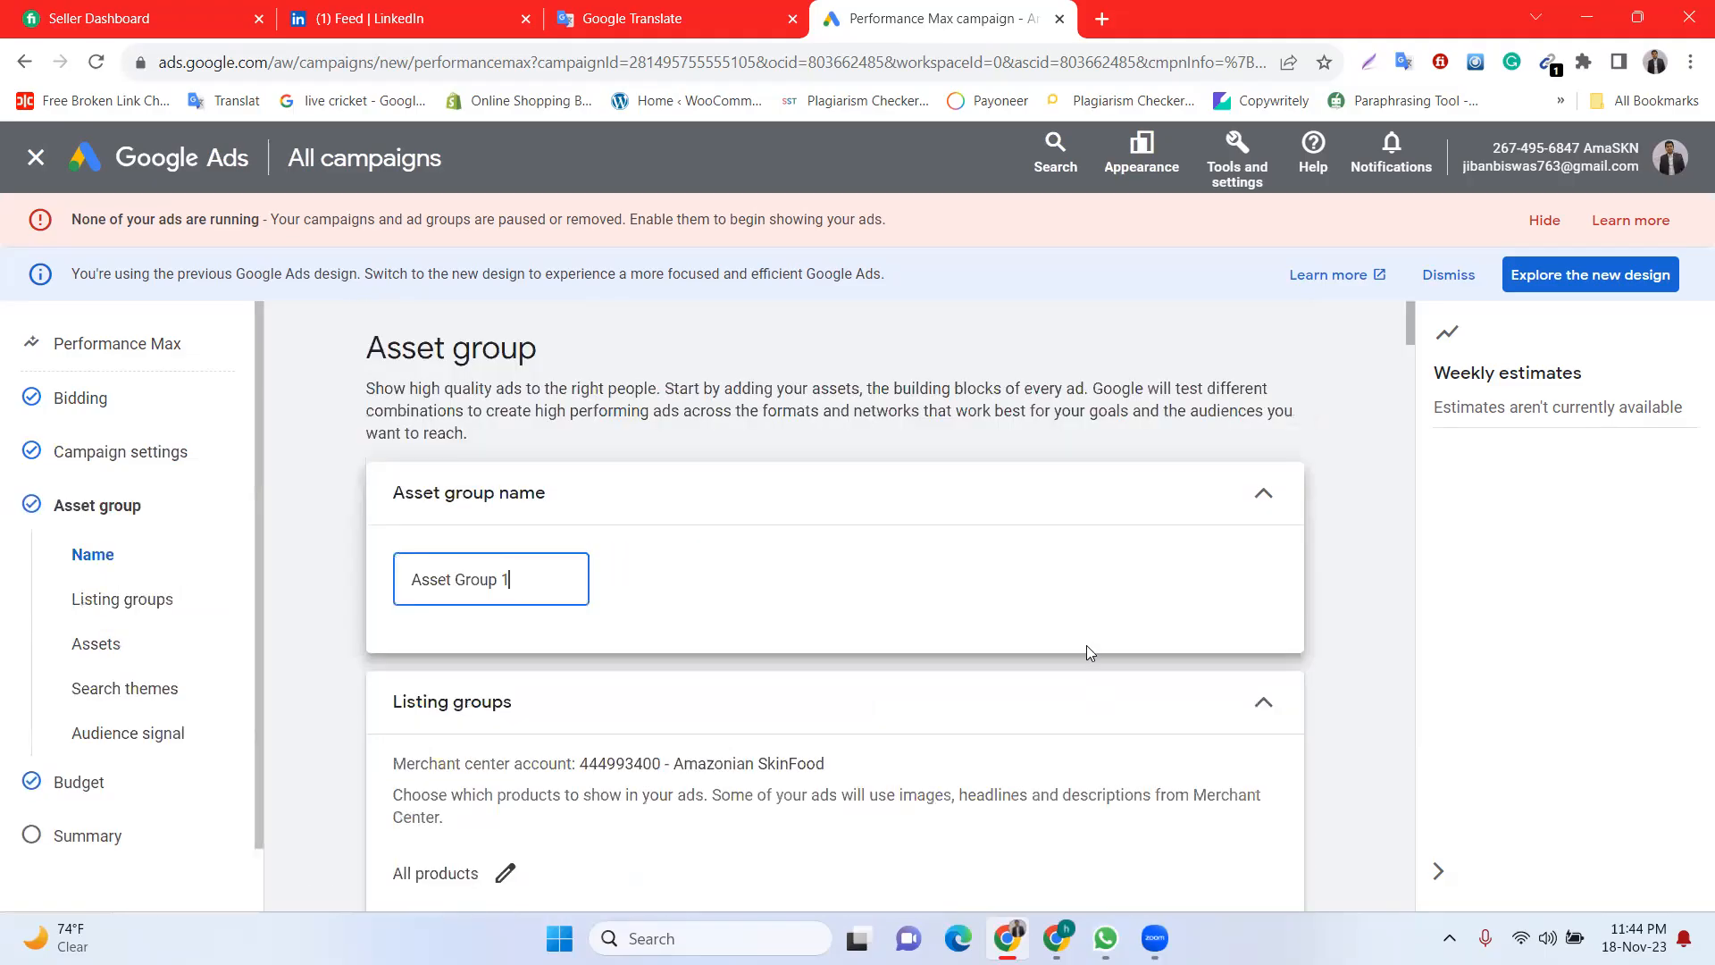
scroll(1081, 630, "down", 2)
scroll(1108, 564, "down", 3)
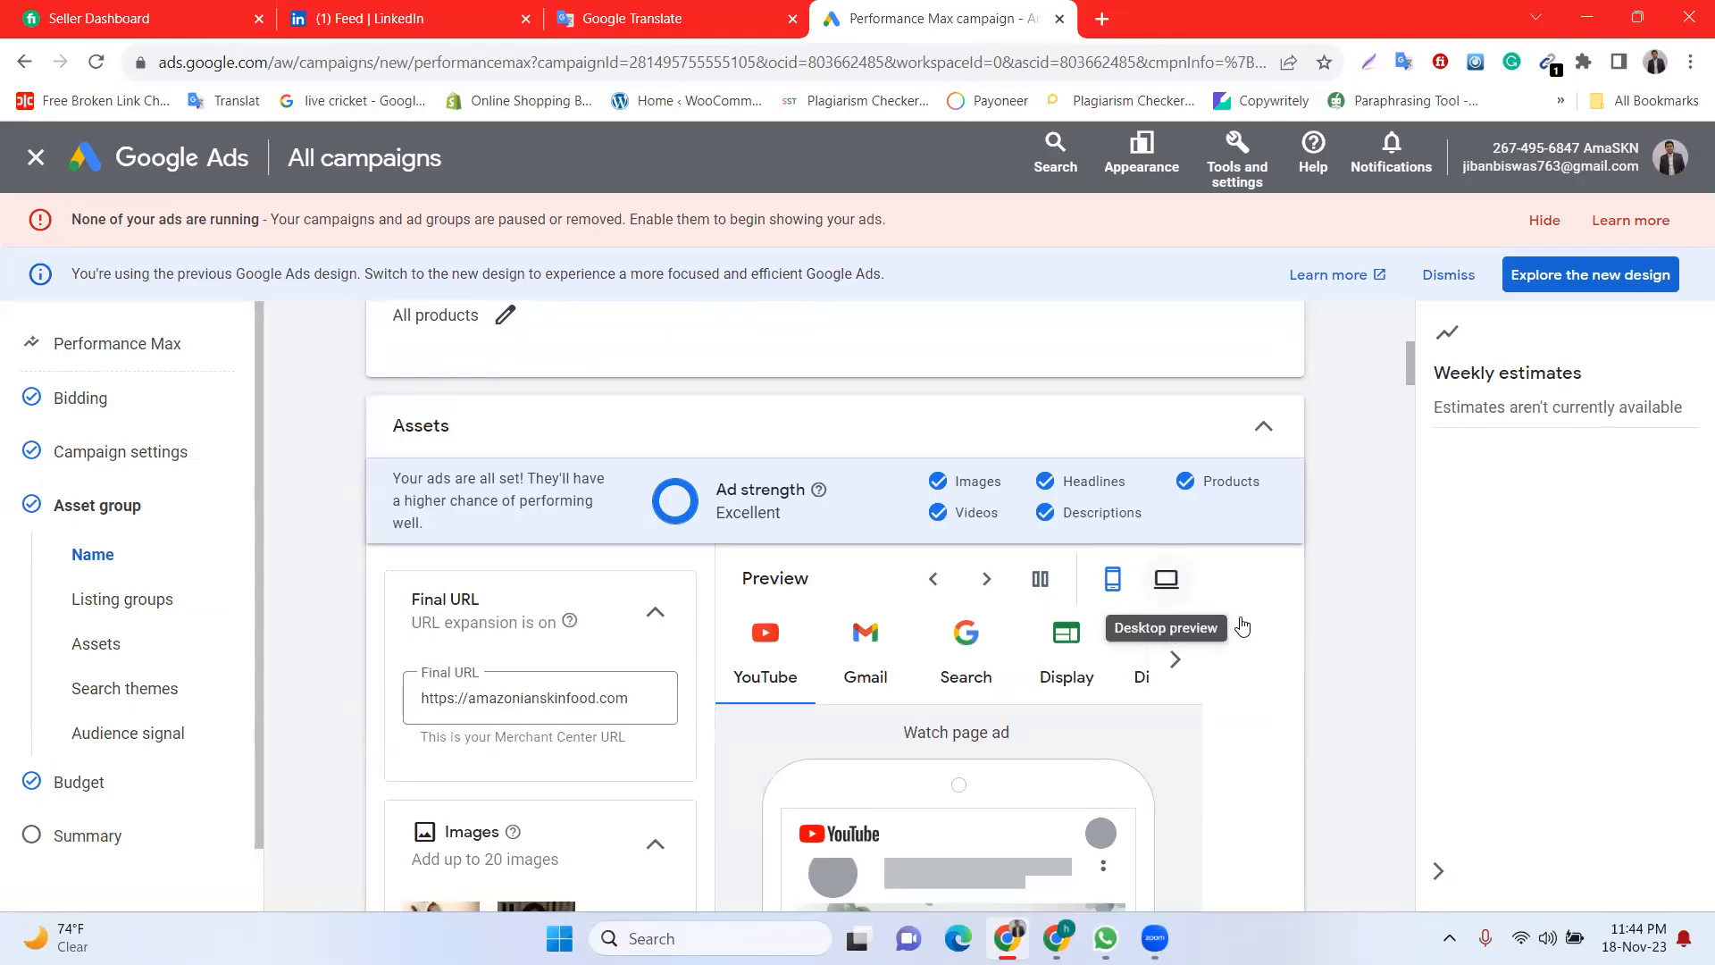
scroll(1246, 627, "down", 2)
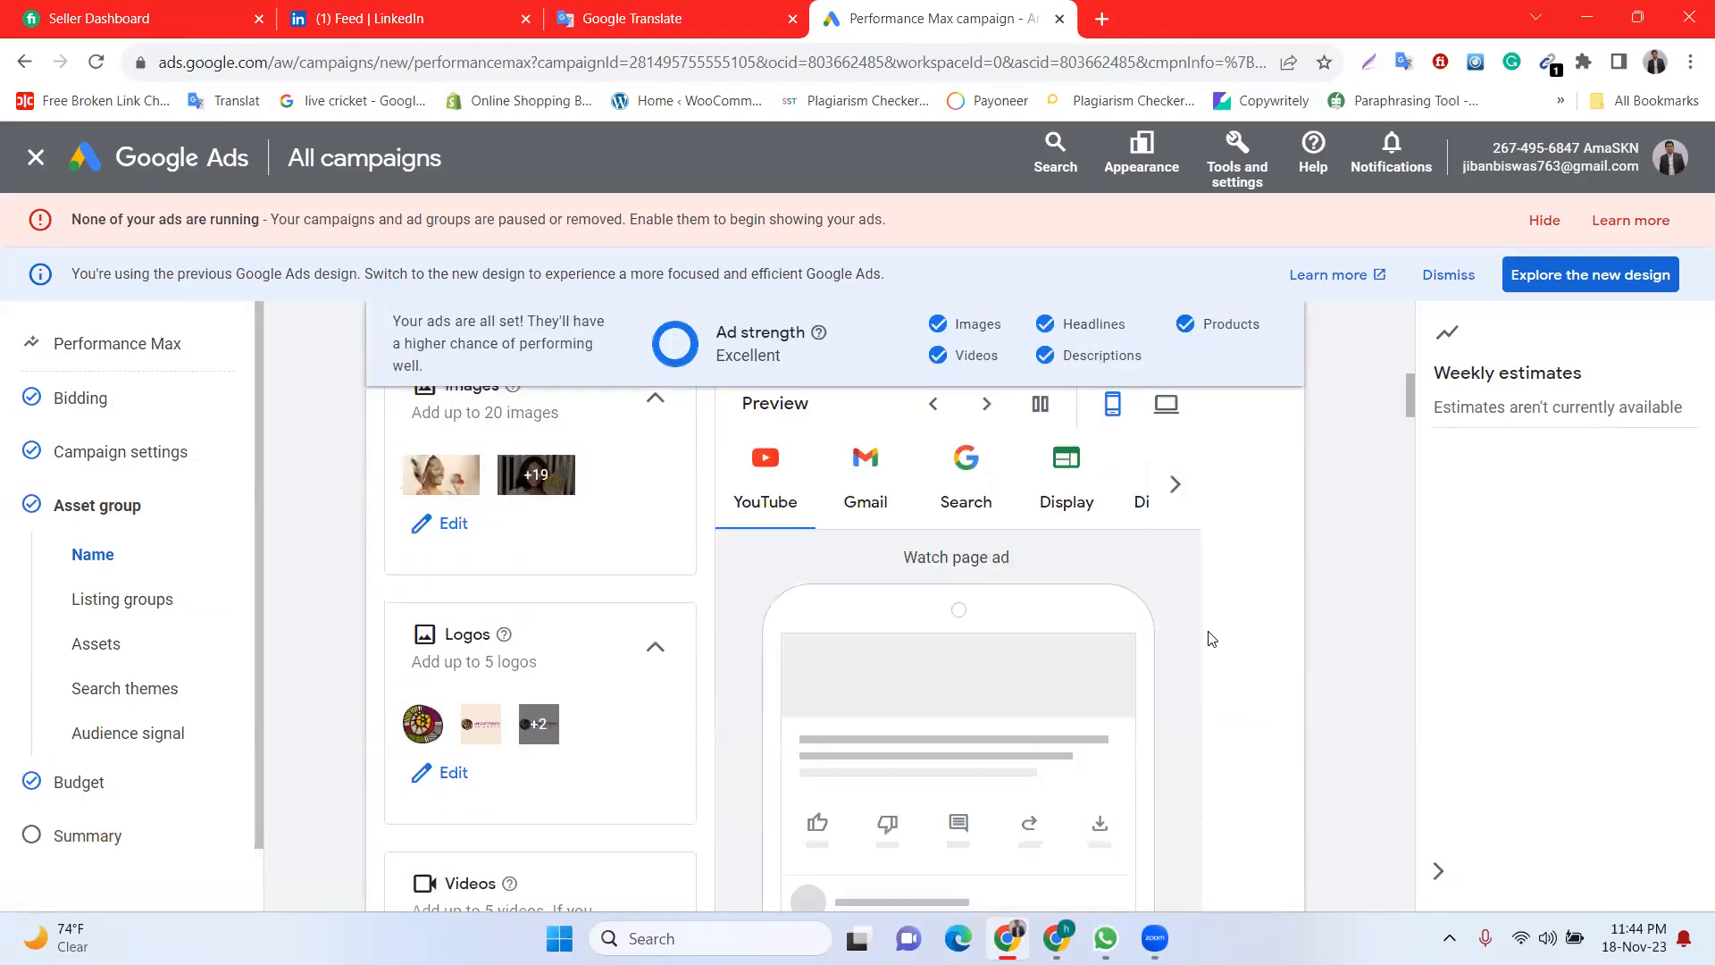
scroll(1211, 638, "up", 3)
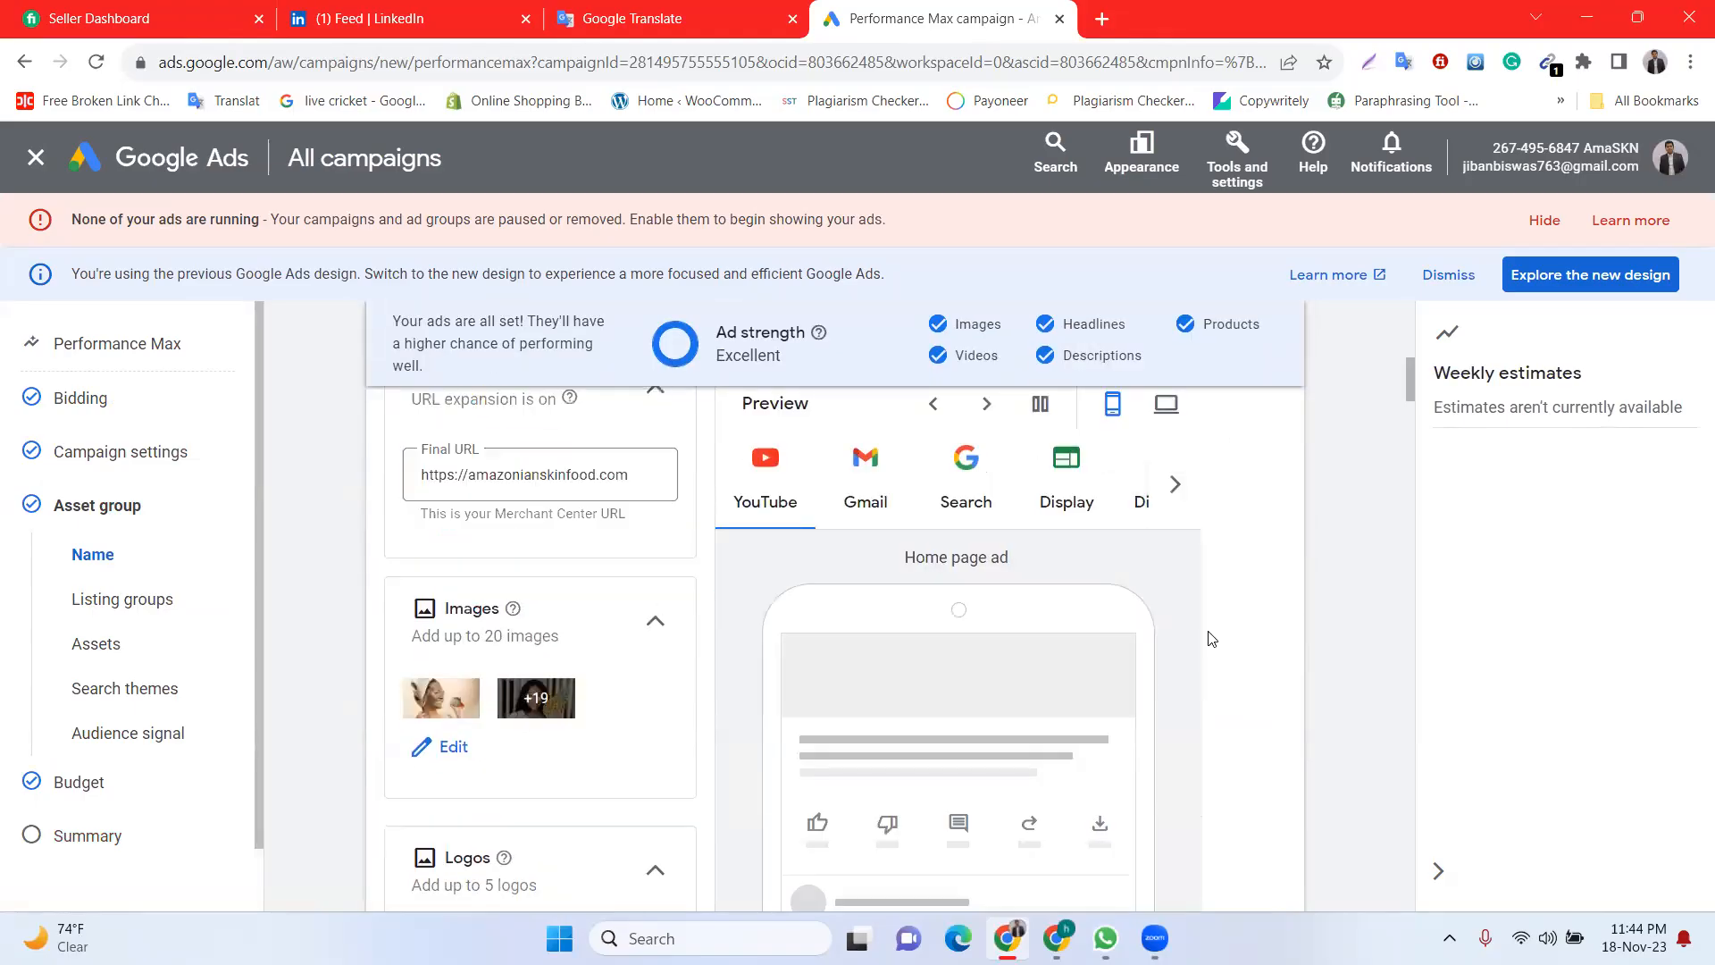
scroll(1206, 631, "down", 10)
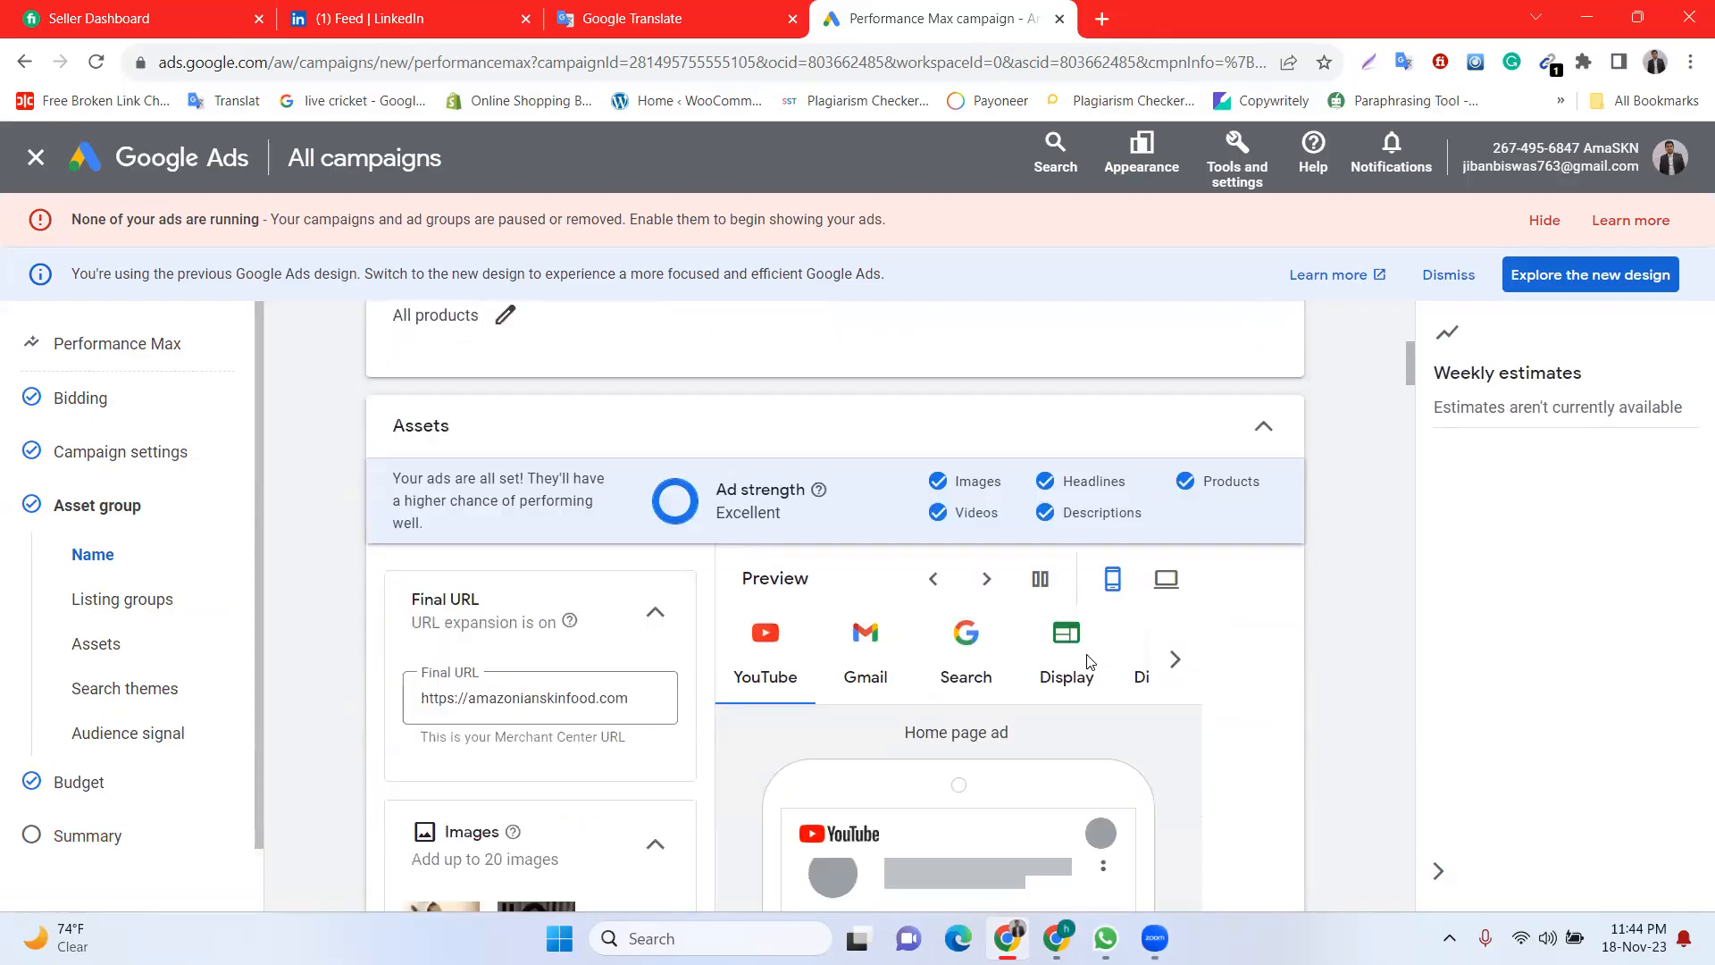
scroll(812, 681, "down", 1)
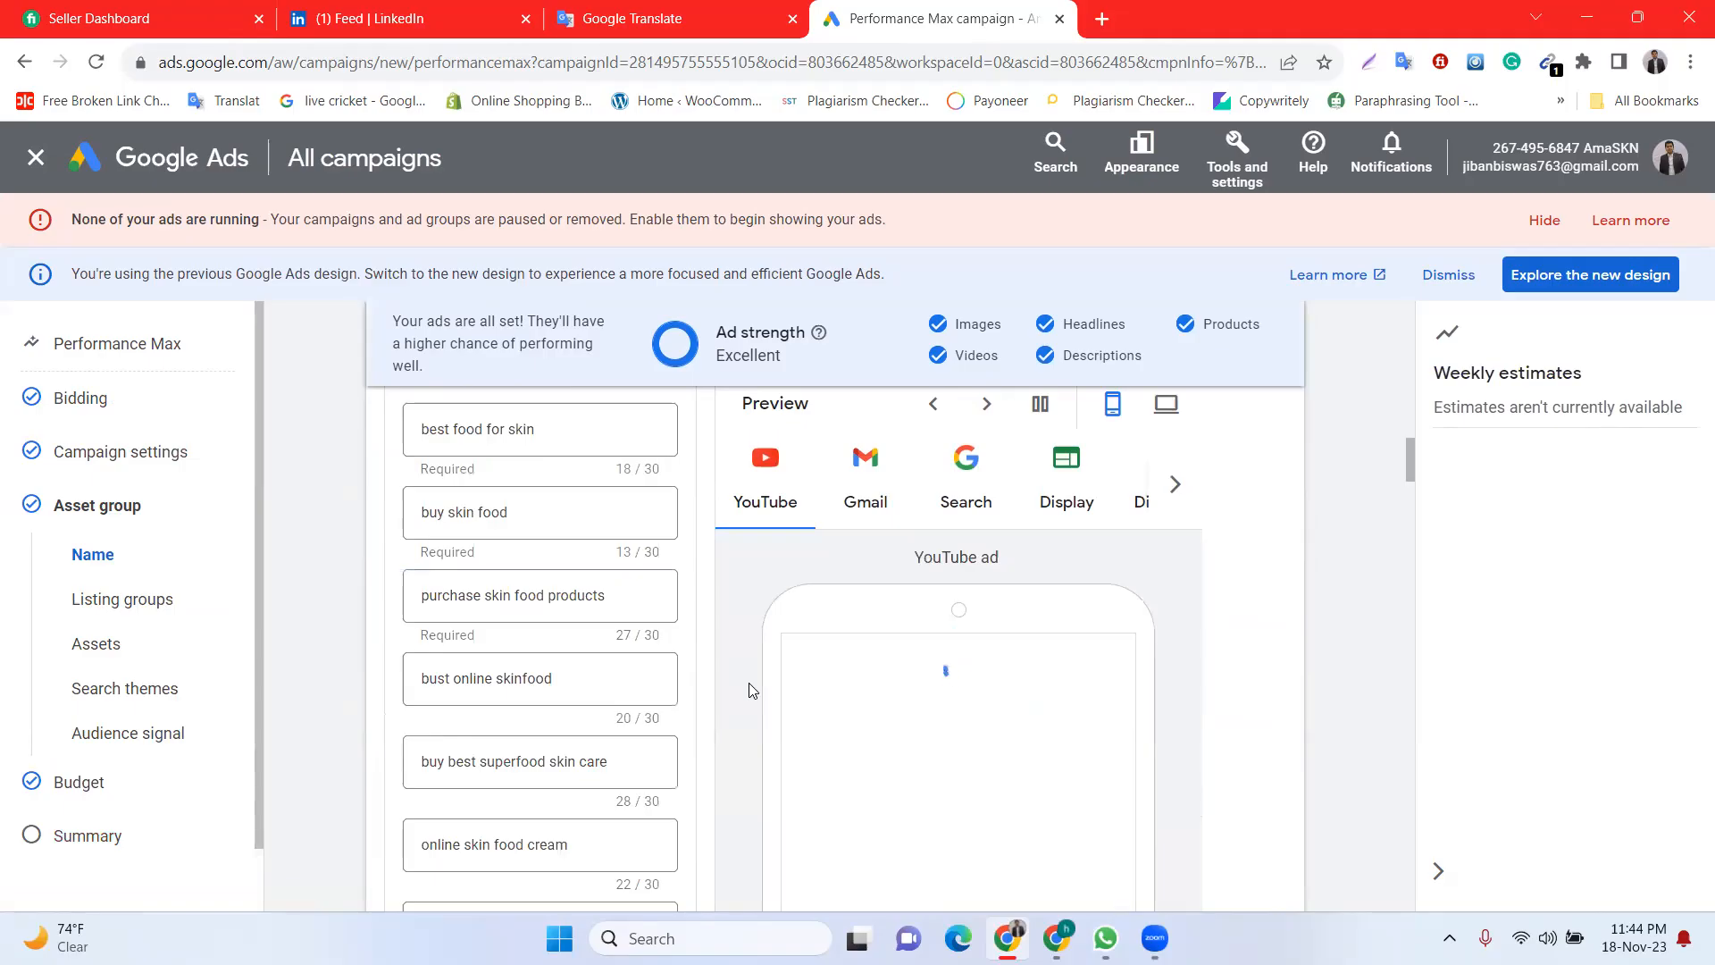
scroll(750, 690, "down", 2)
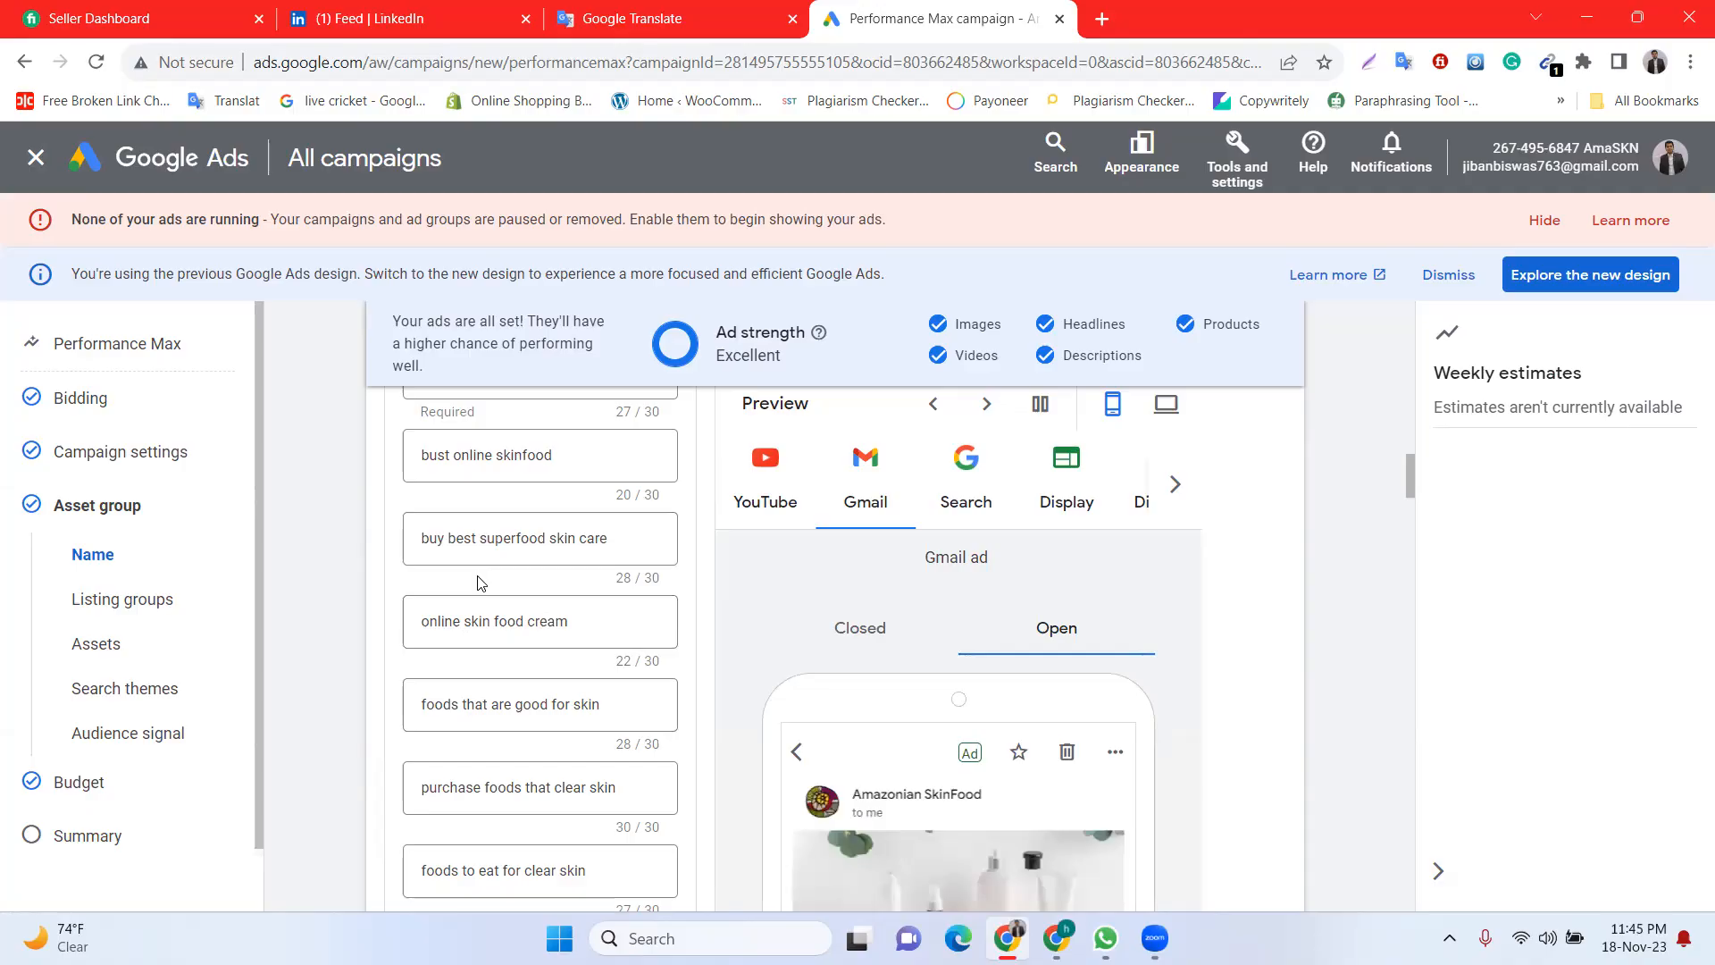
scroll(488, 559, "up", 3)
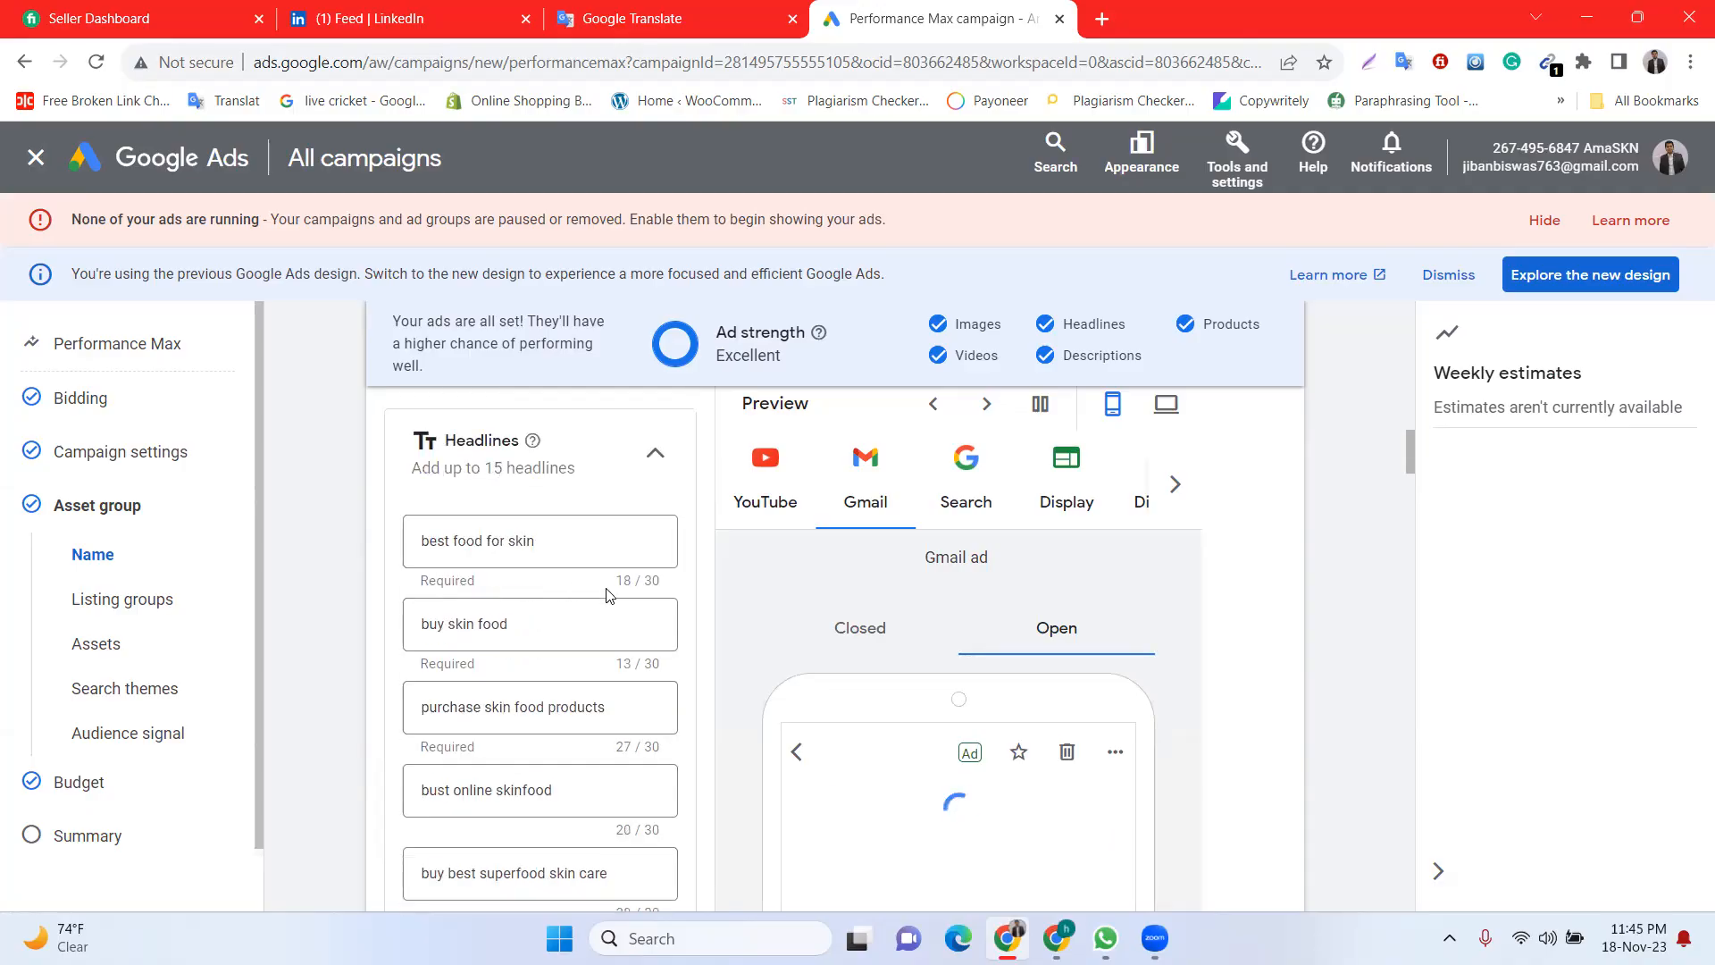
scroll(605, 594, "down", 1)
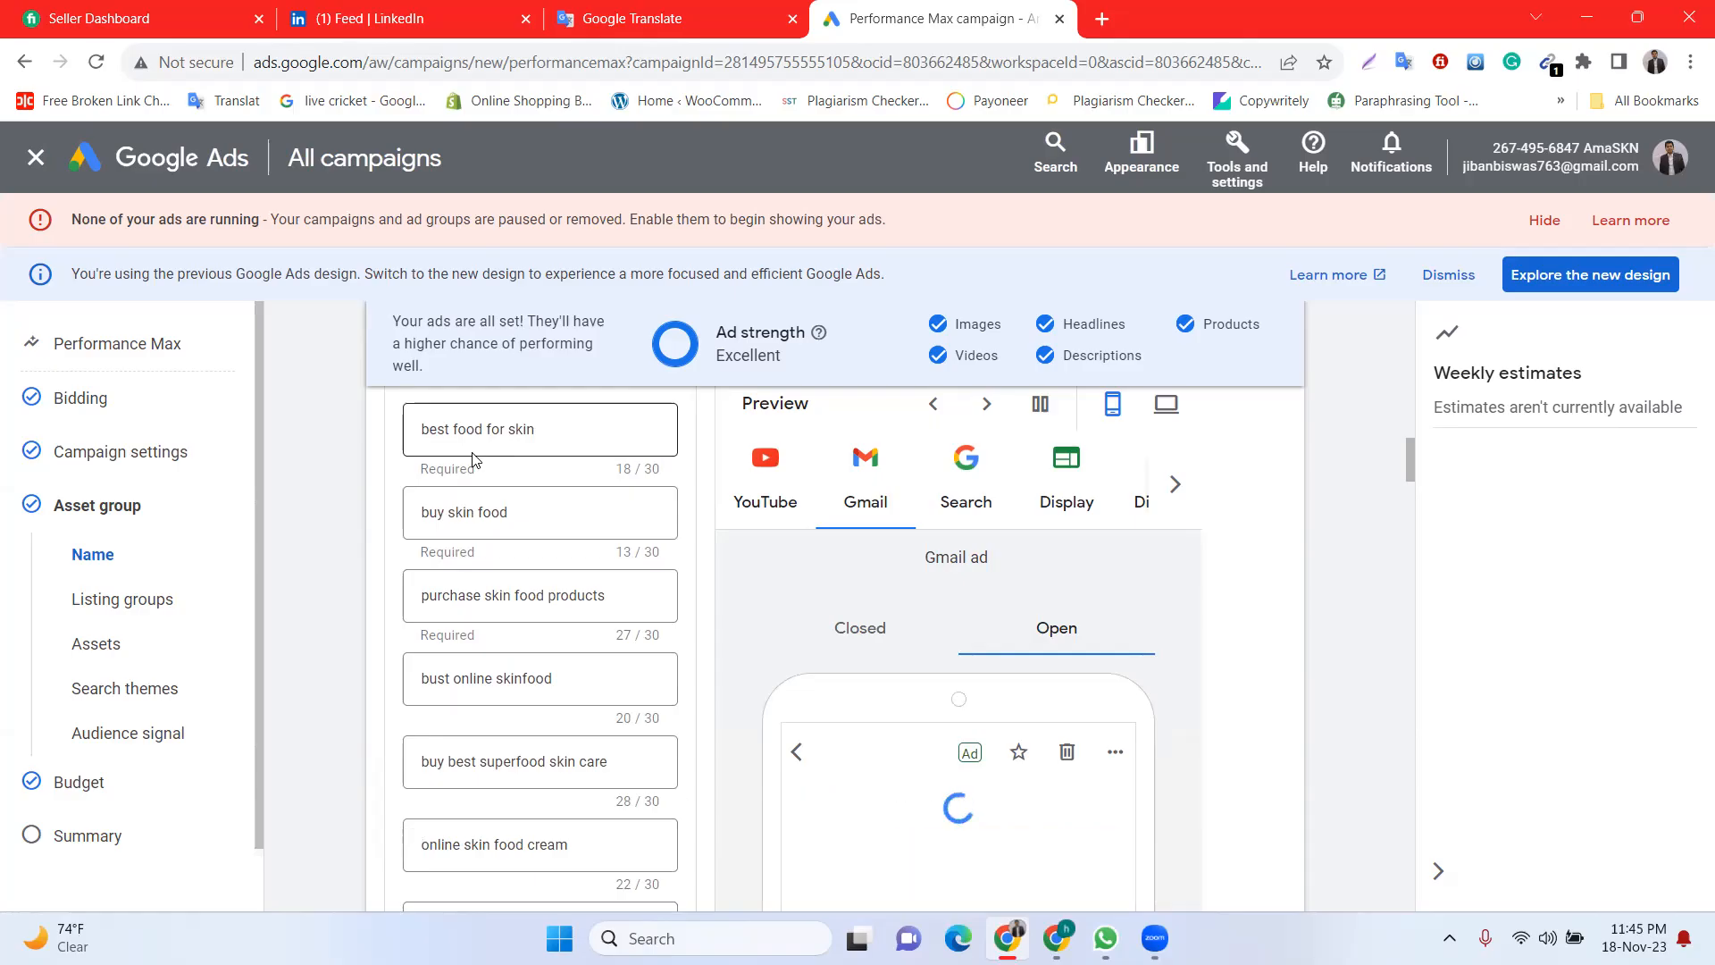
left_click(431, 429)
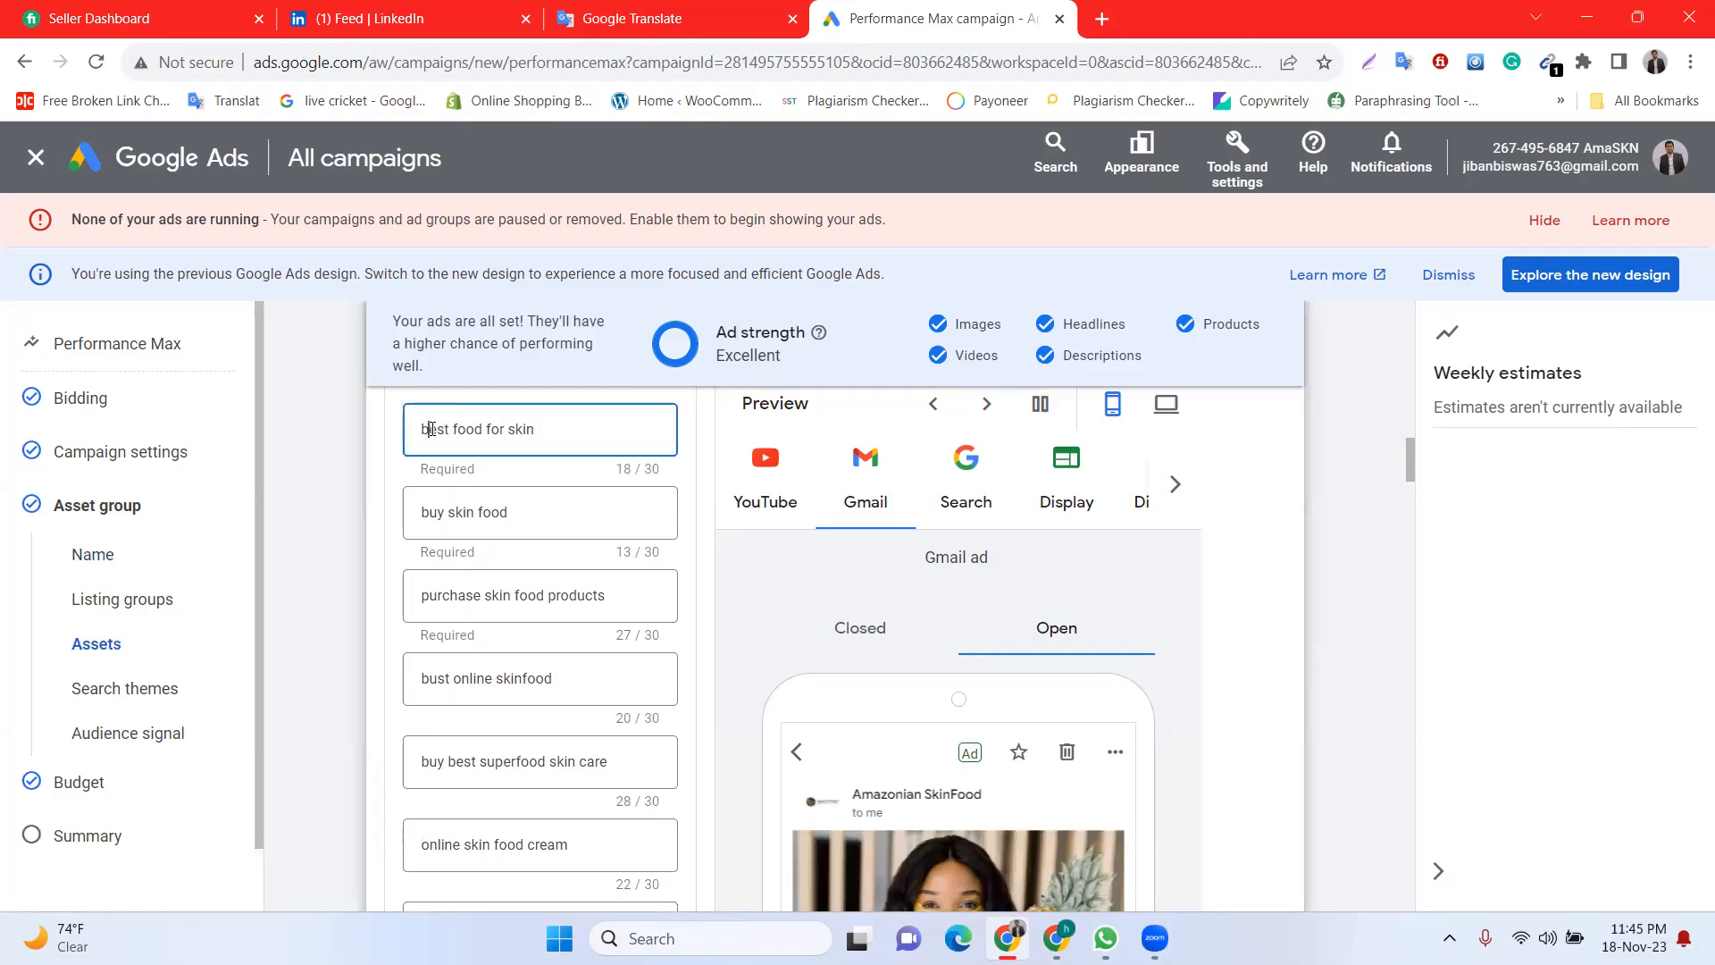
scroll(386, 676, "up", 6)
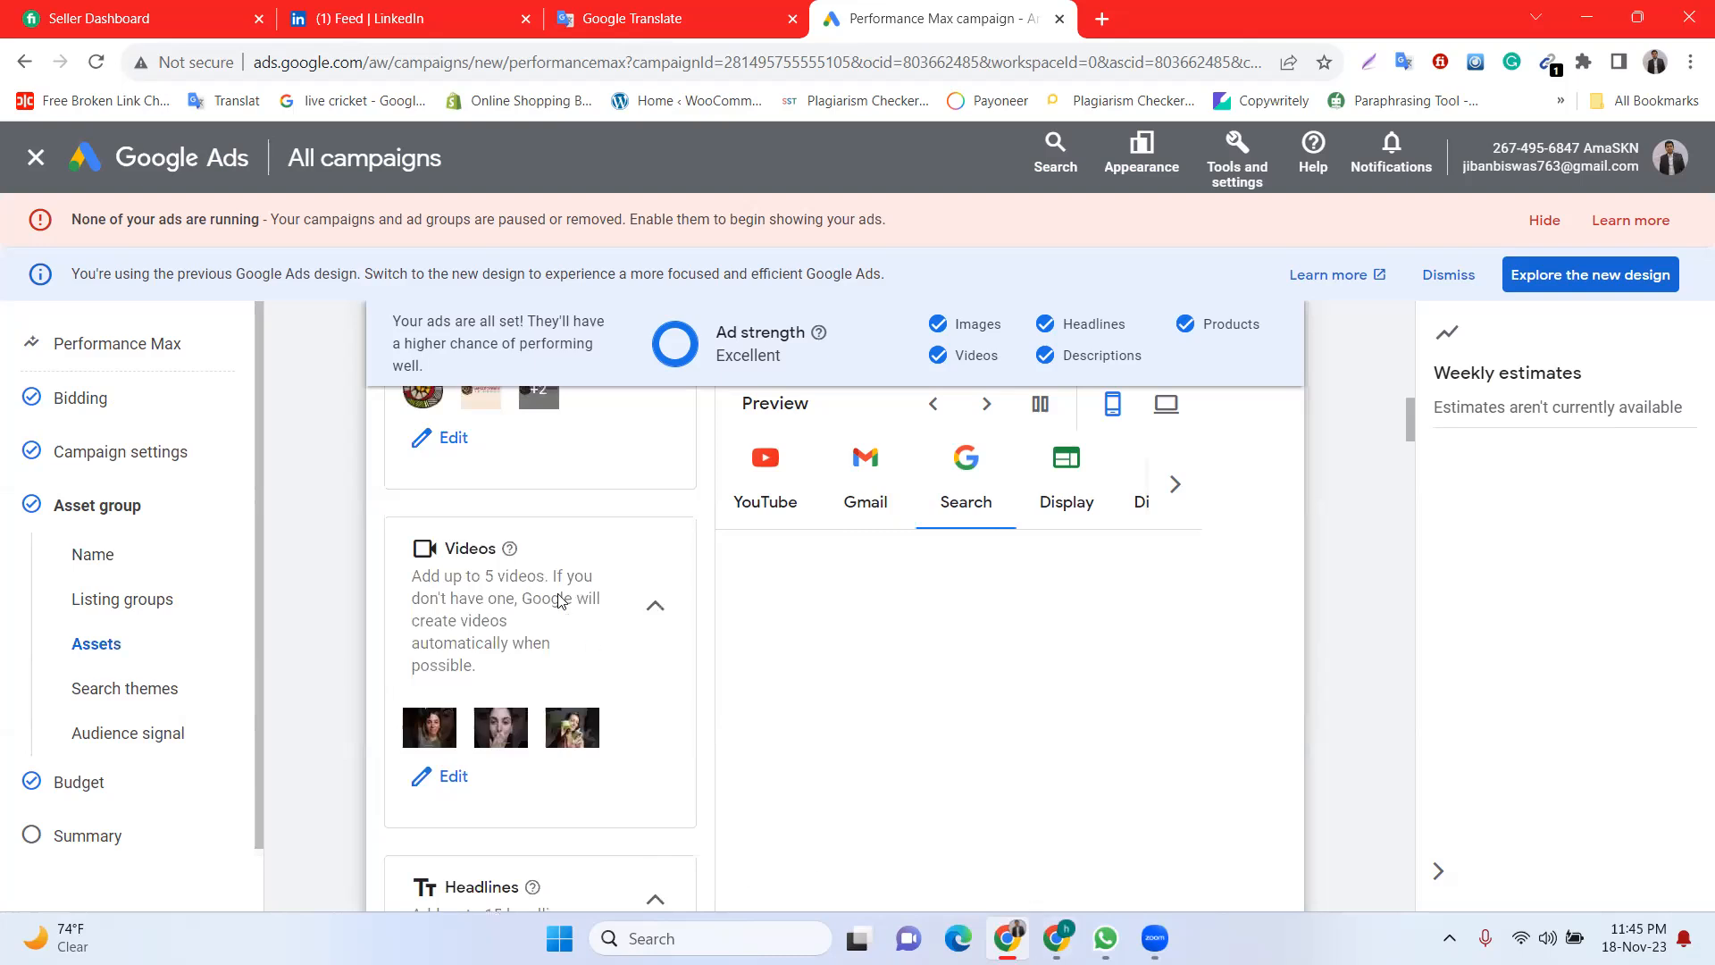
scroll(557, 603, "up", 3)
scroll(554, 605, "down", 2)
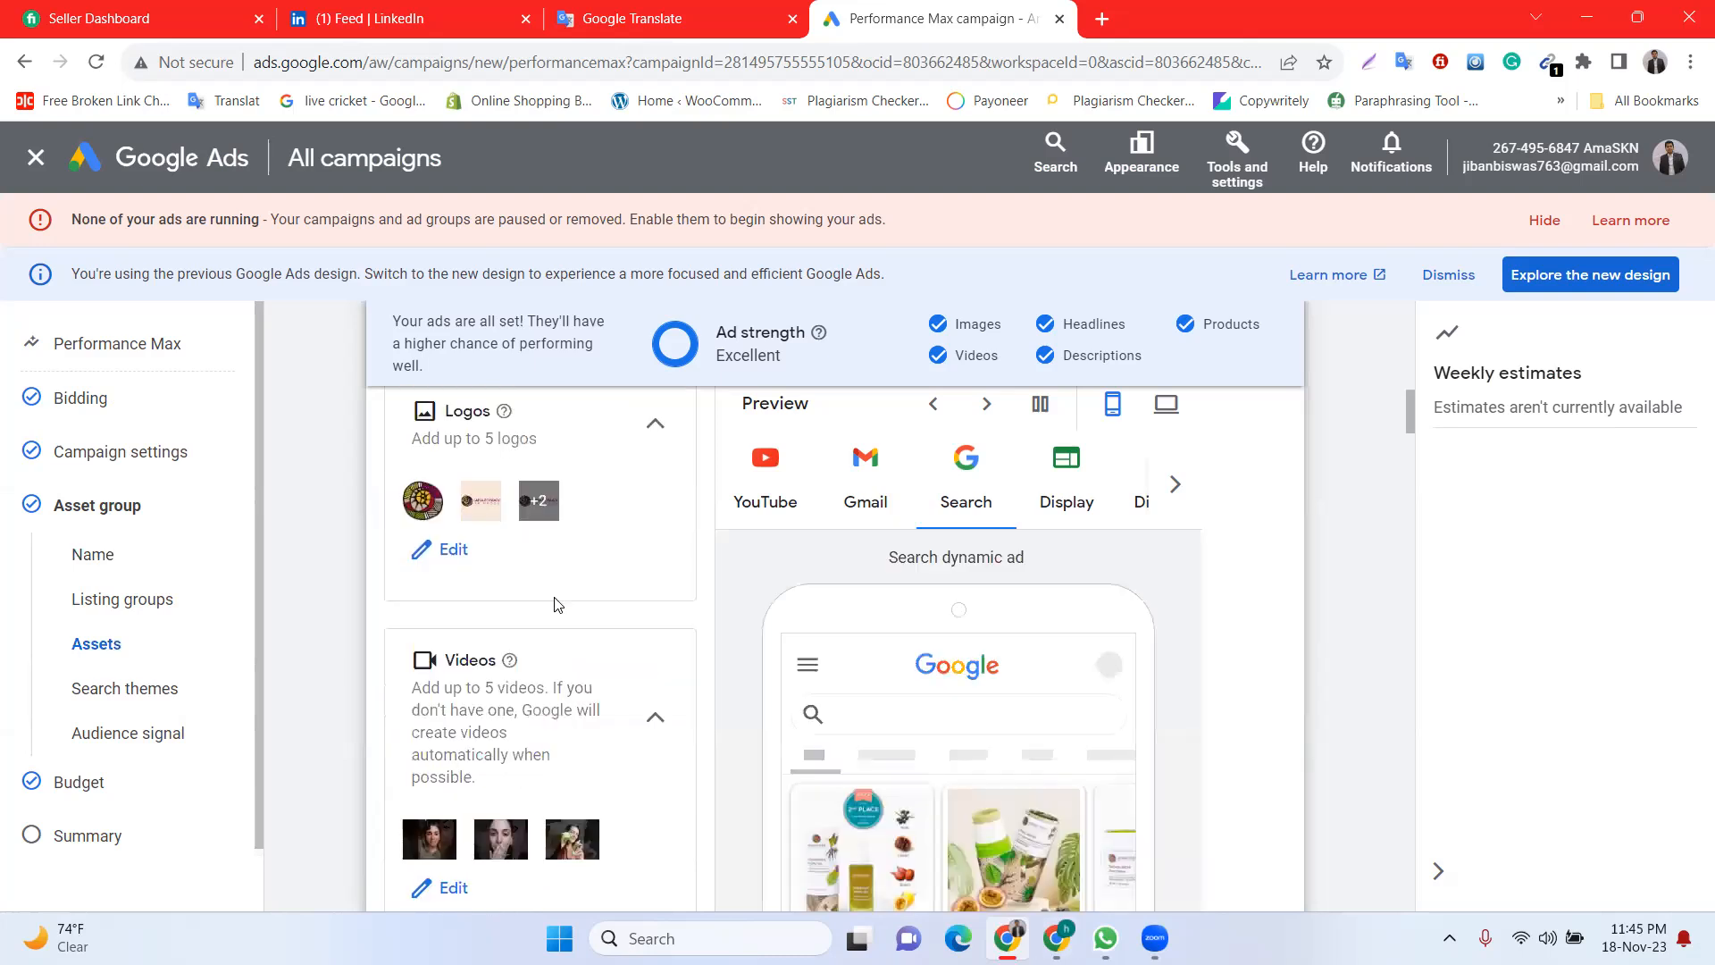
scroll(555, 604, "up", 1)
scroll(554, 608, "down", 2)
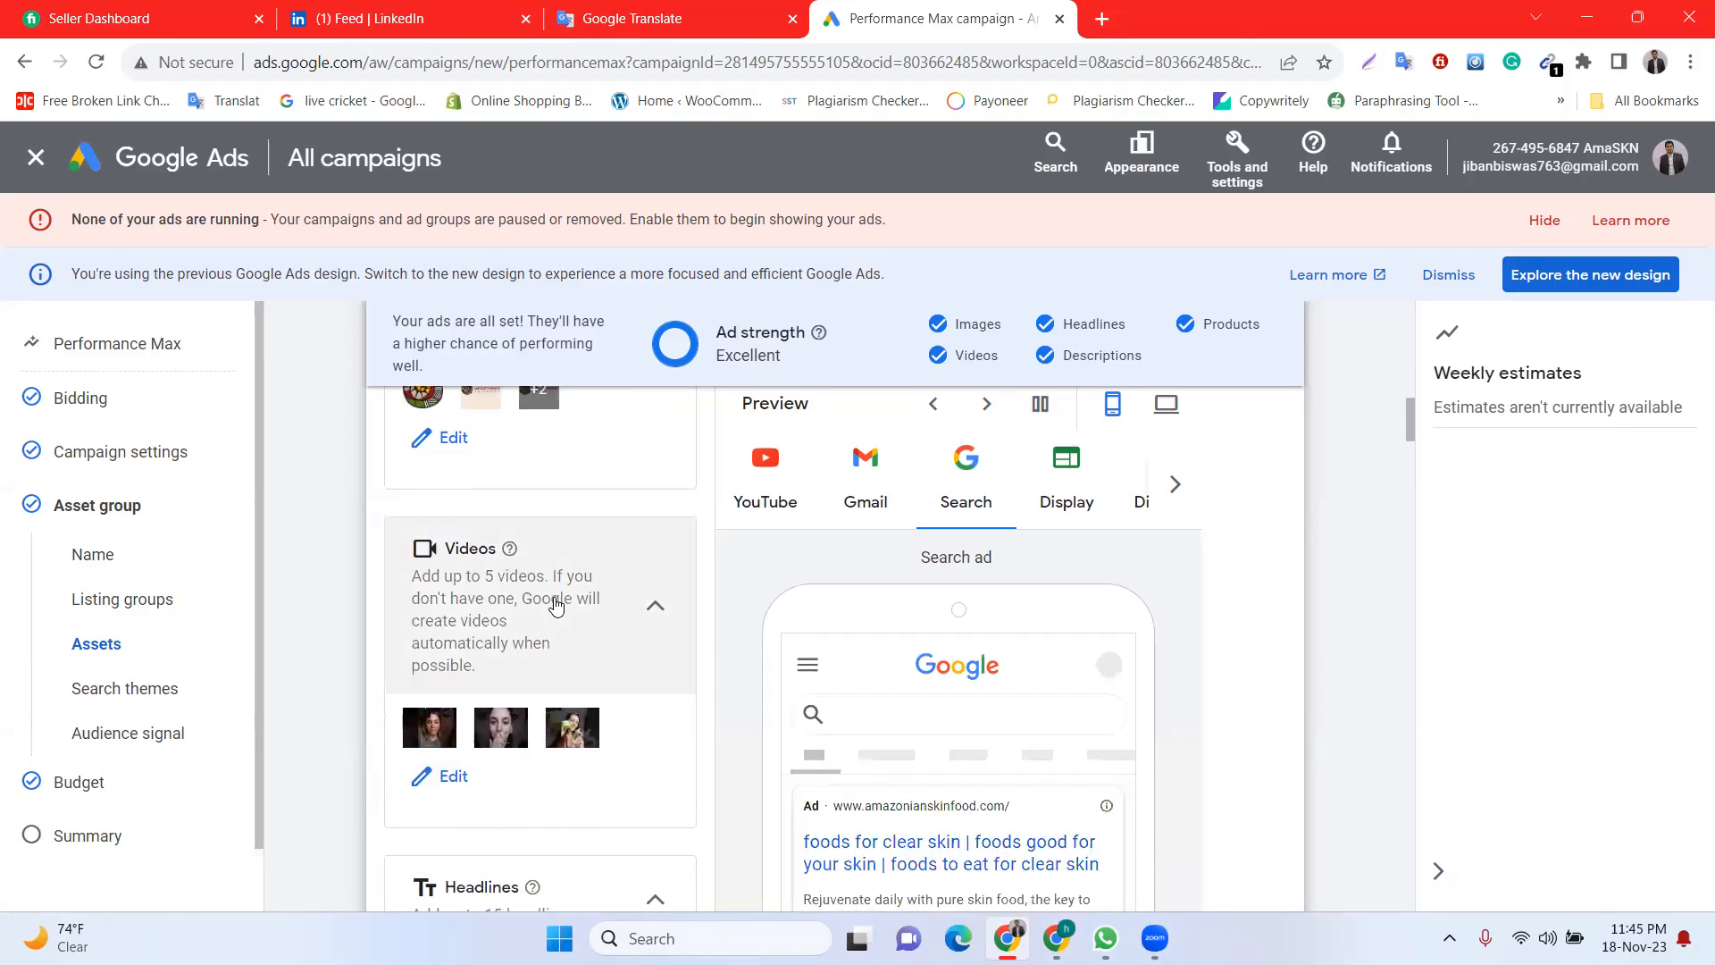
scroll(552, 615, "down", 4)
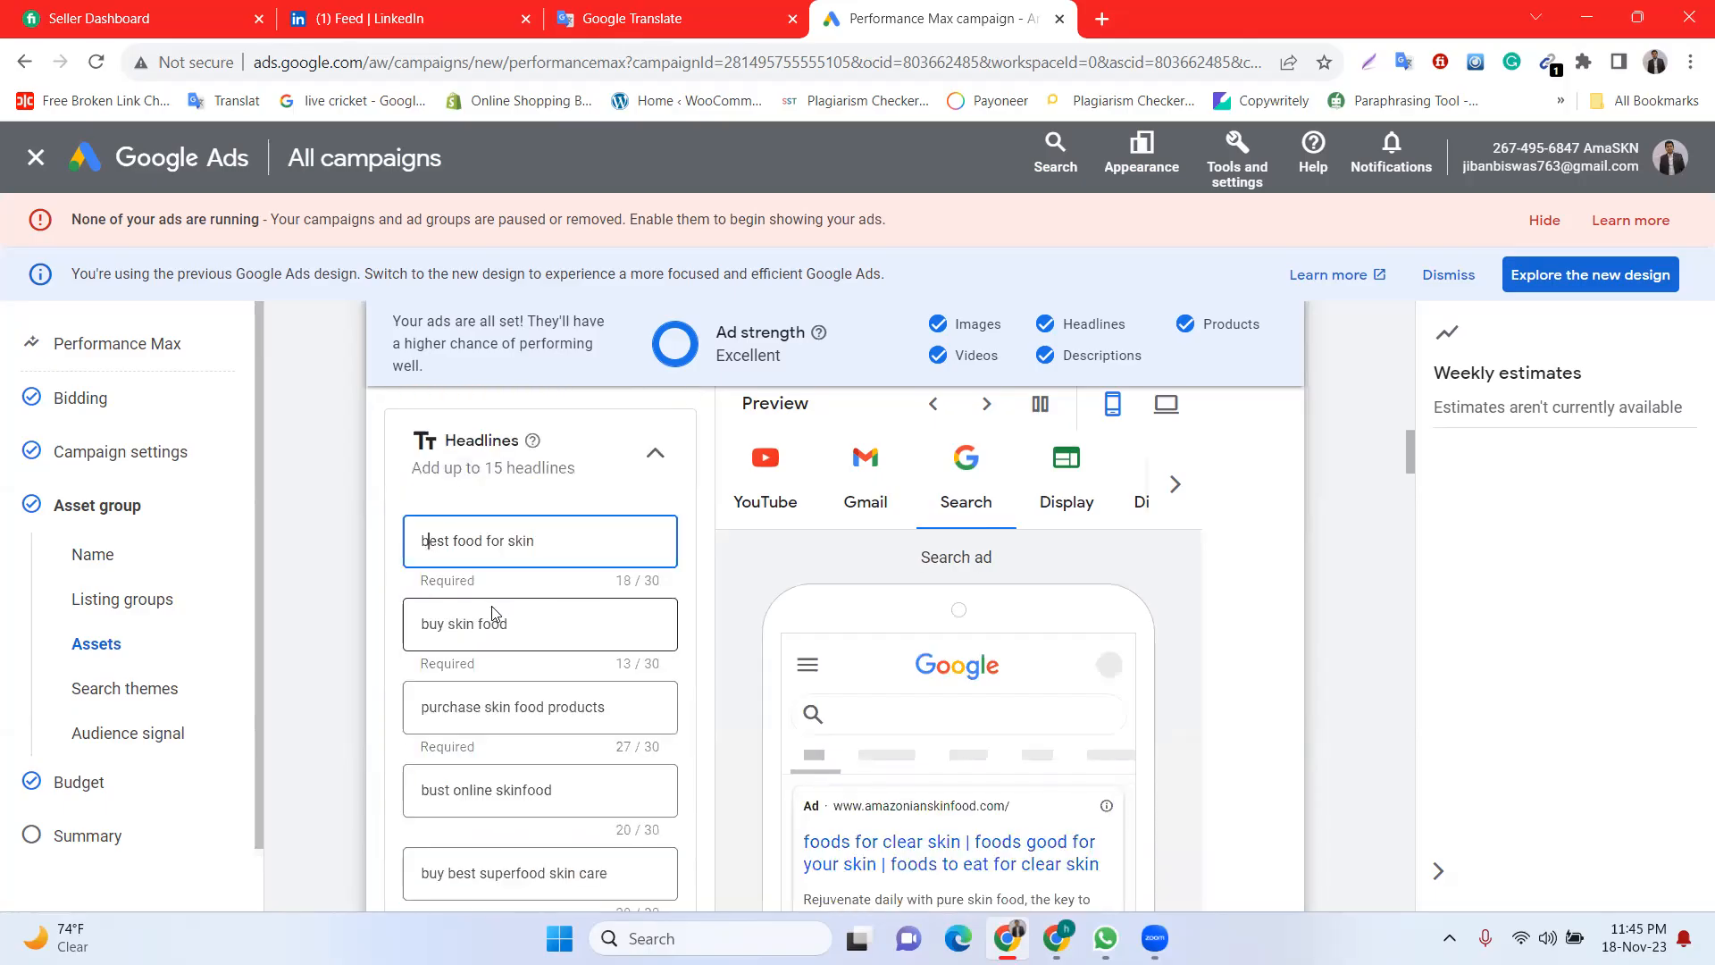
Replace the lowercase b, f, f and s in the first headline with capitals
key("BackSpace")
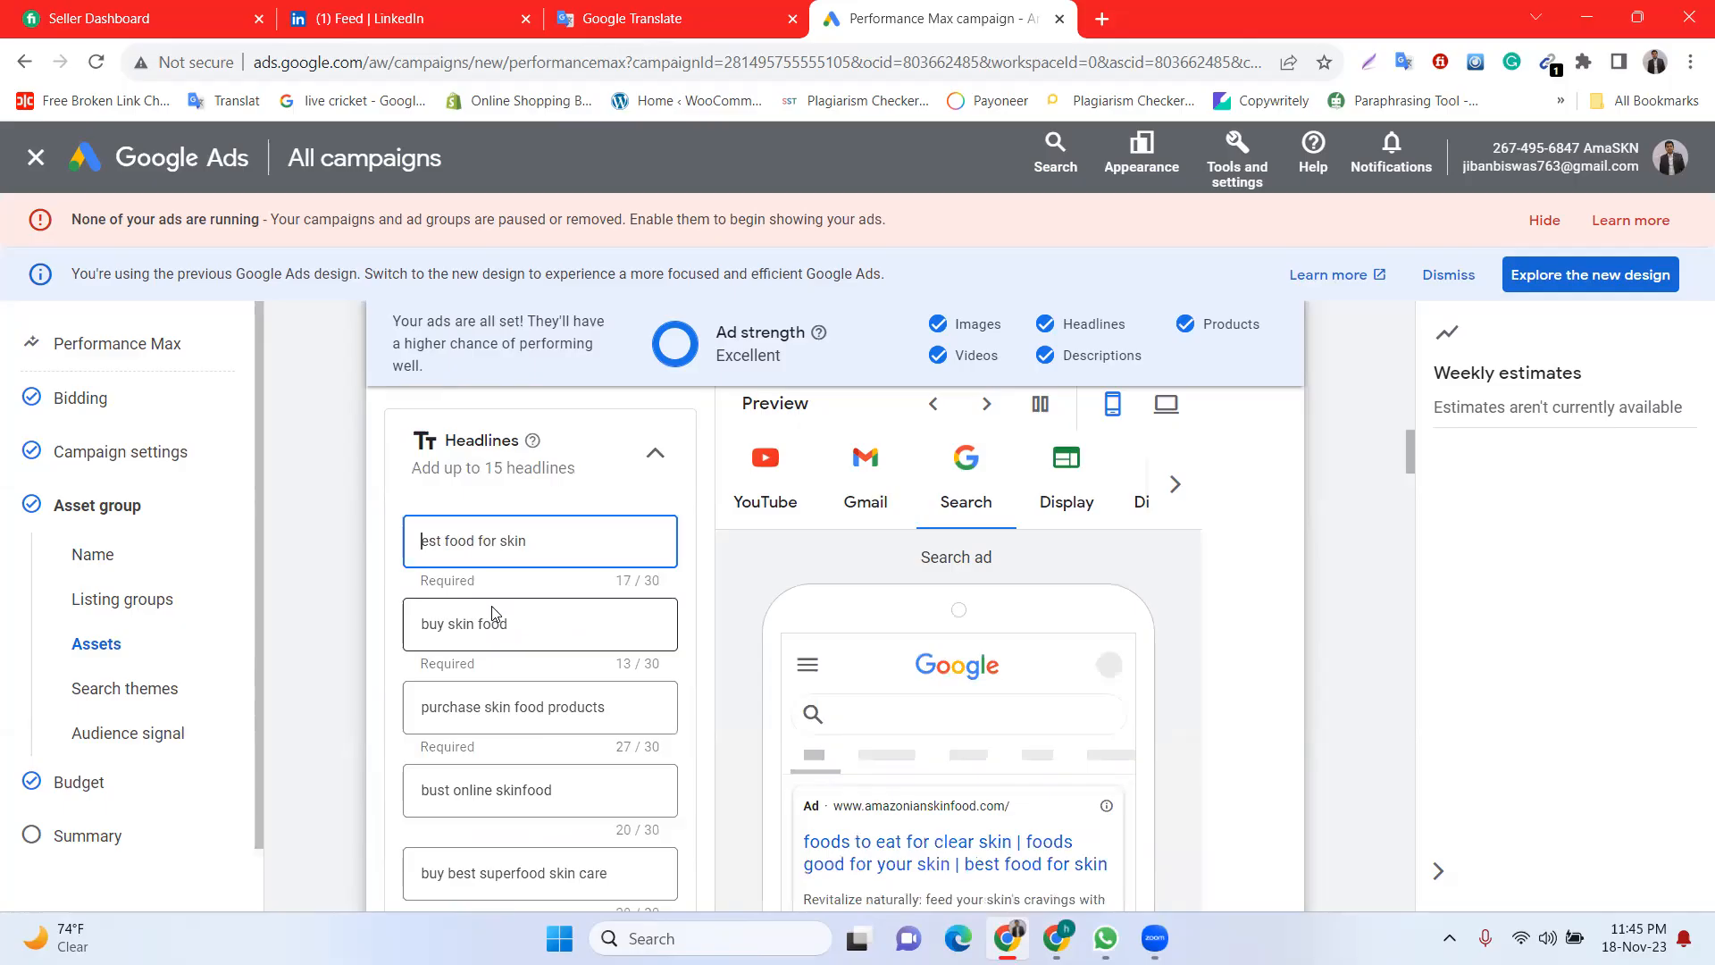
type("B")
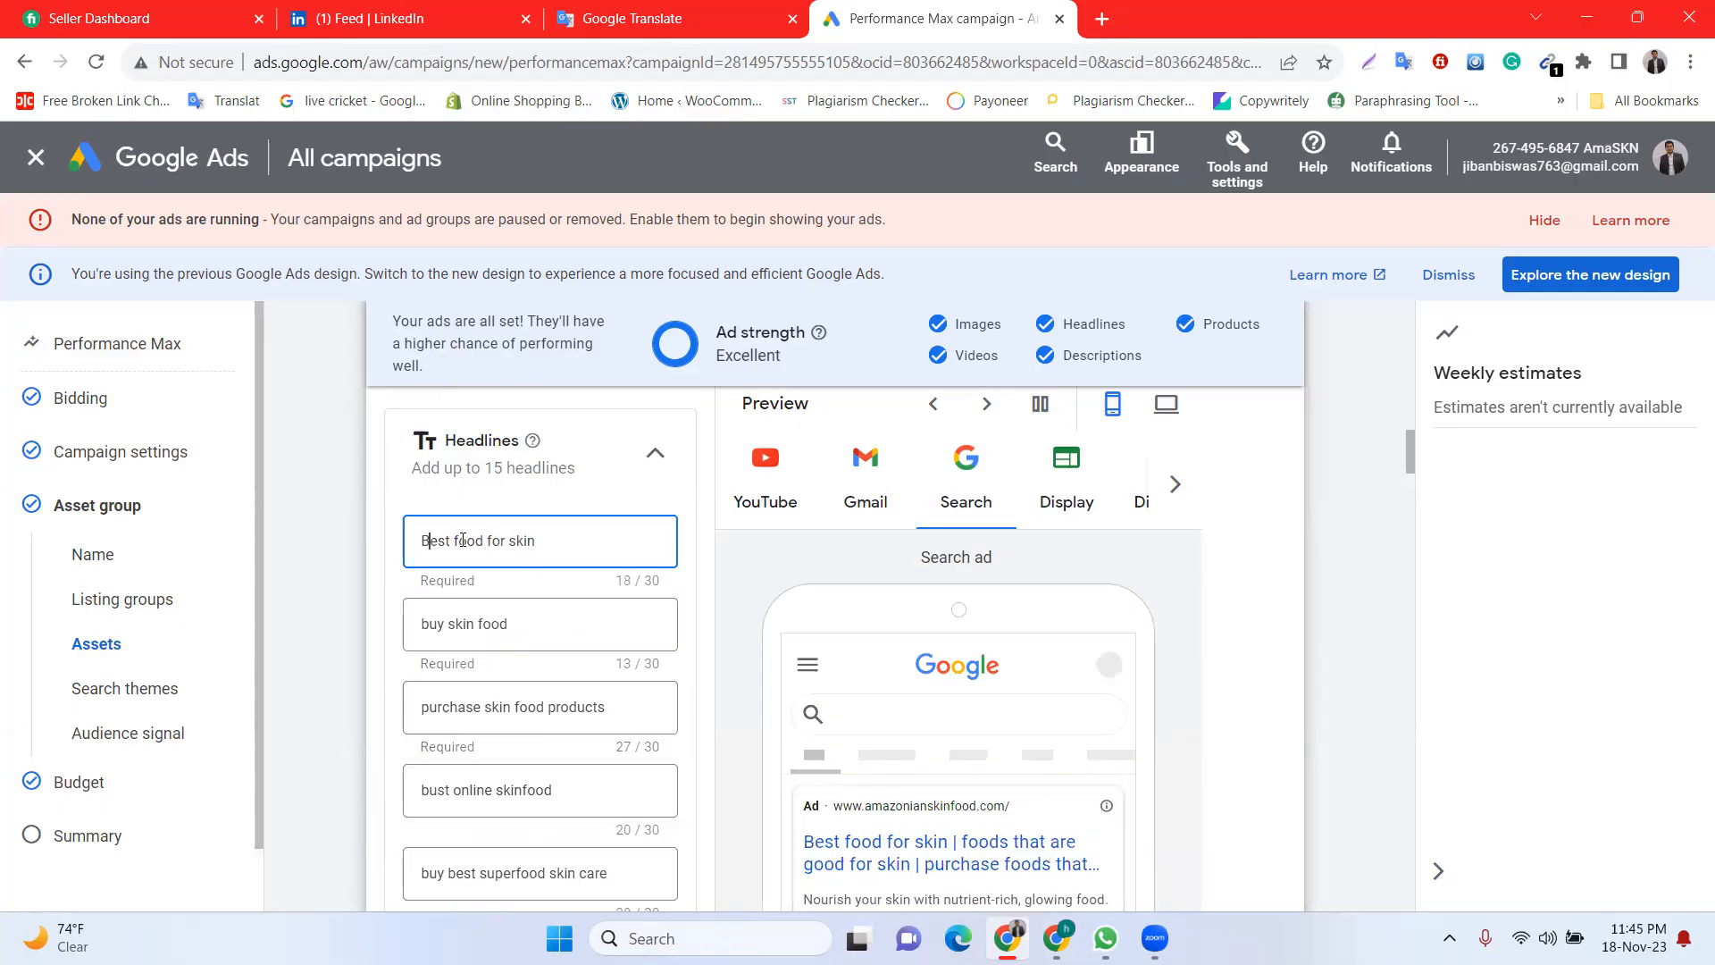
key("BackSpace")
type("F")
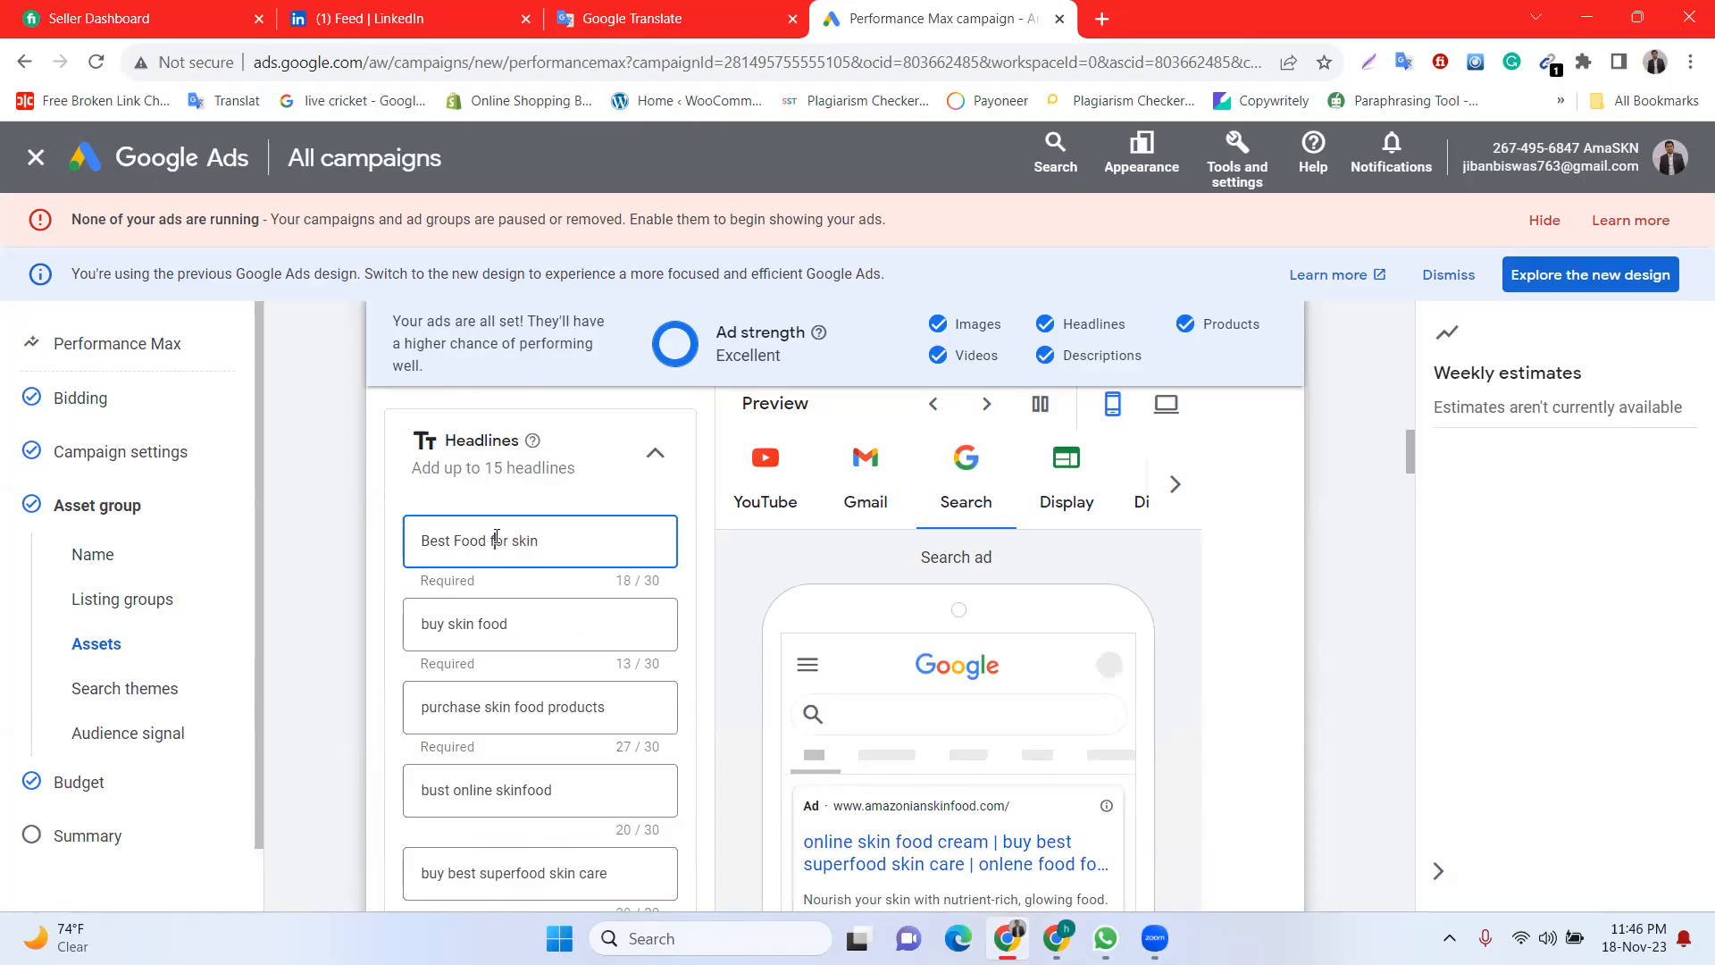
left_click(495, 540)
key("BackSpace")
type("F")
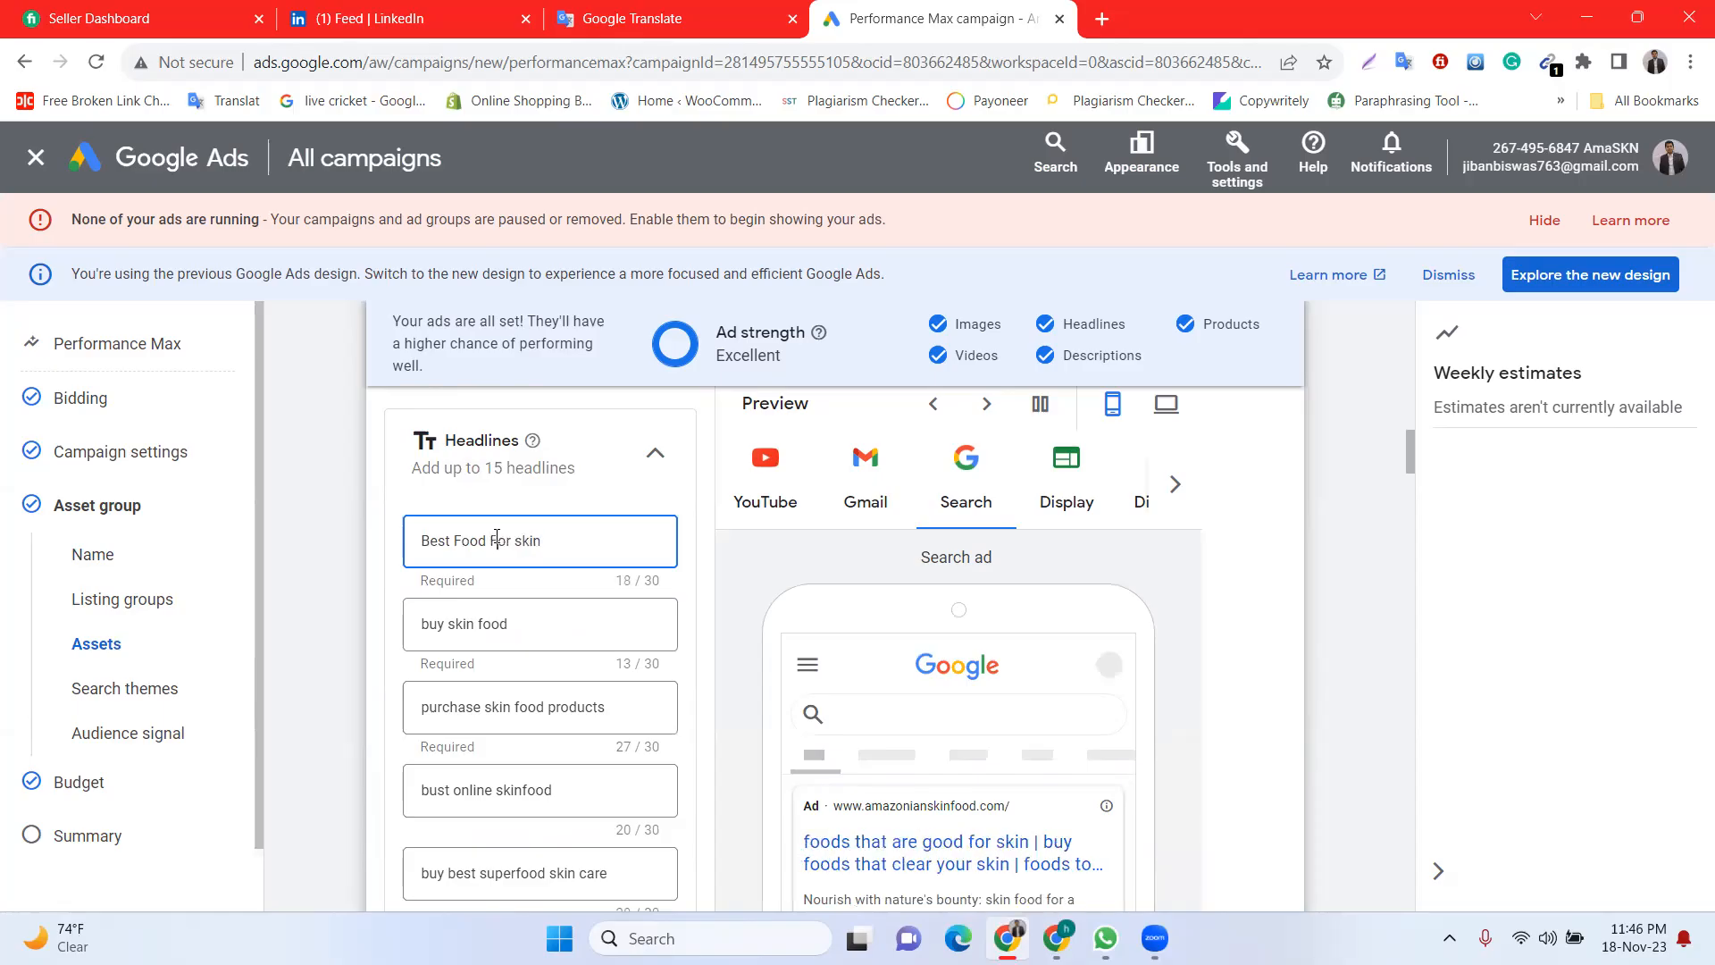
left_click(524, 540)
key("BackSpace")
type("S")
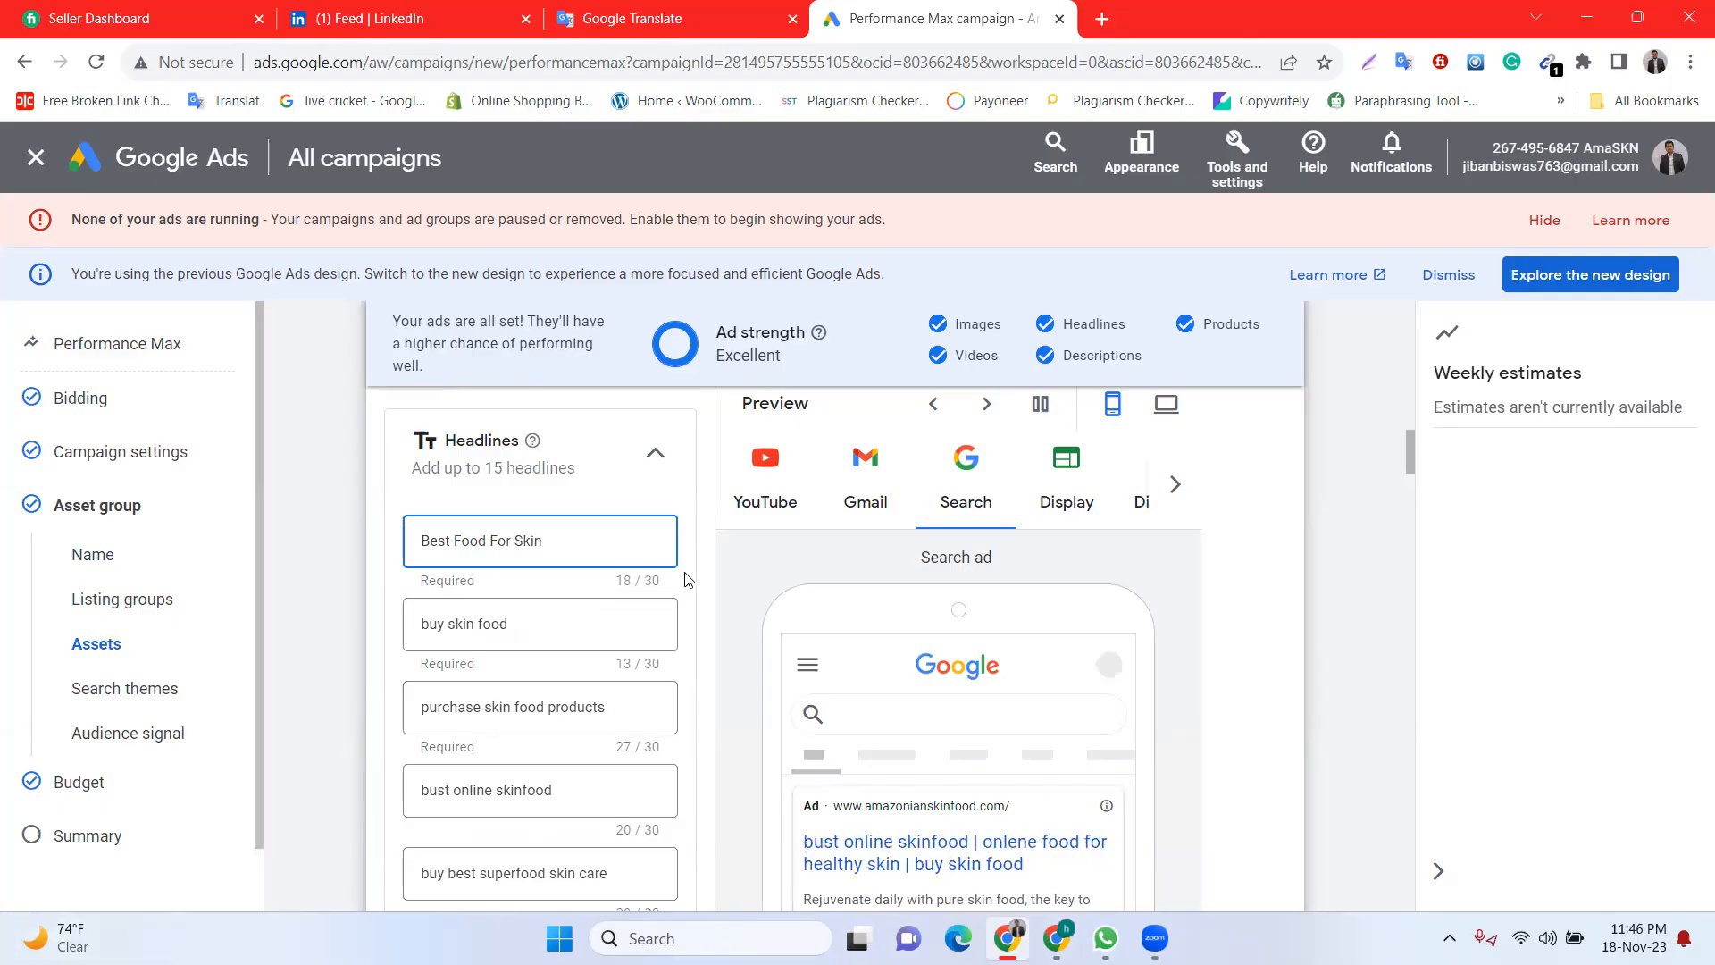
scroll(724, 548, "down", 4)
scroll(724, 547, "down", 8)
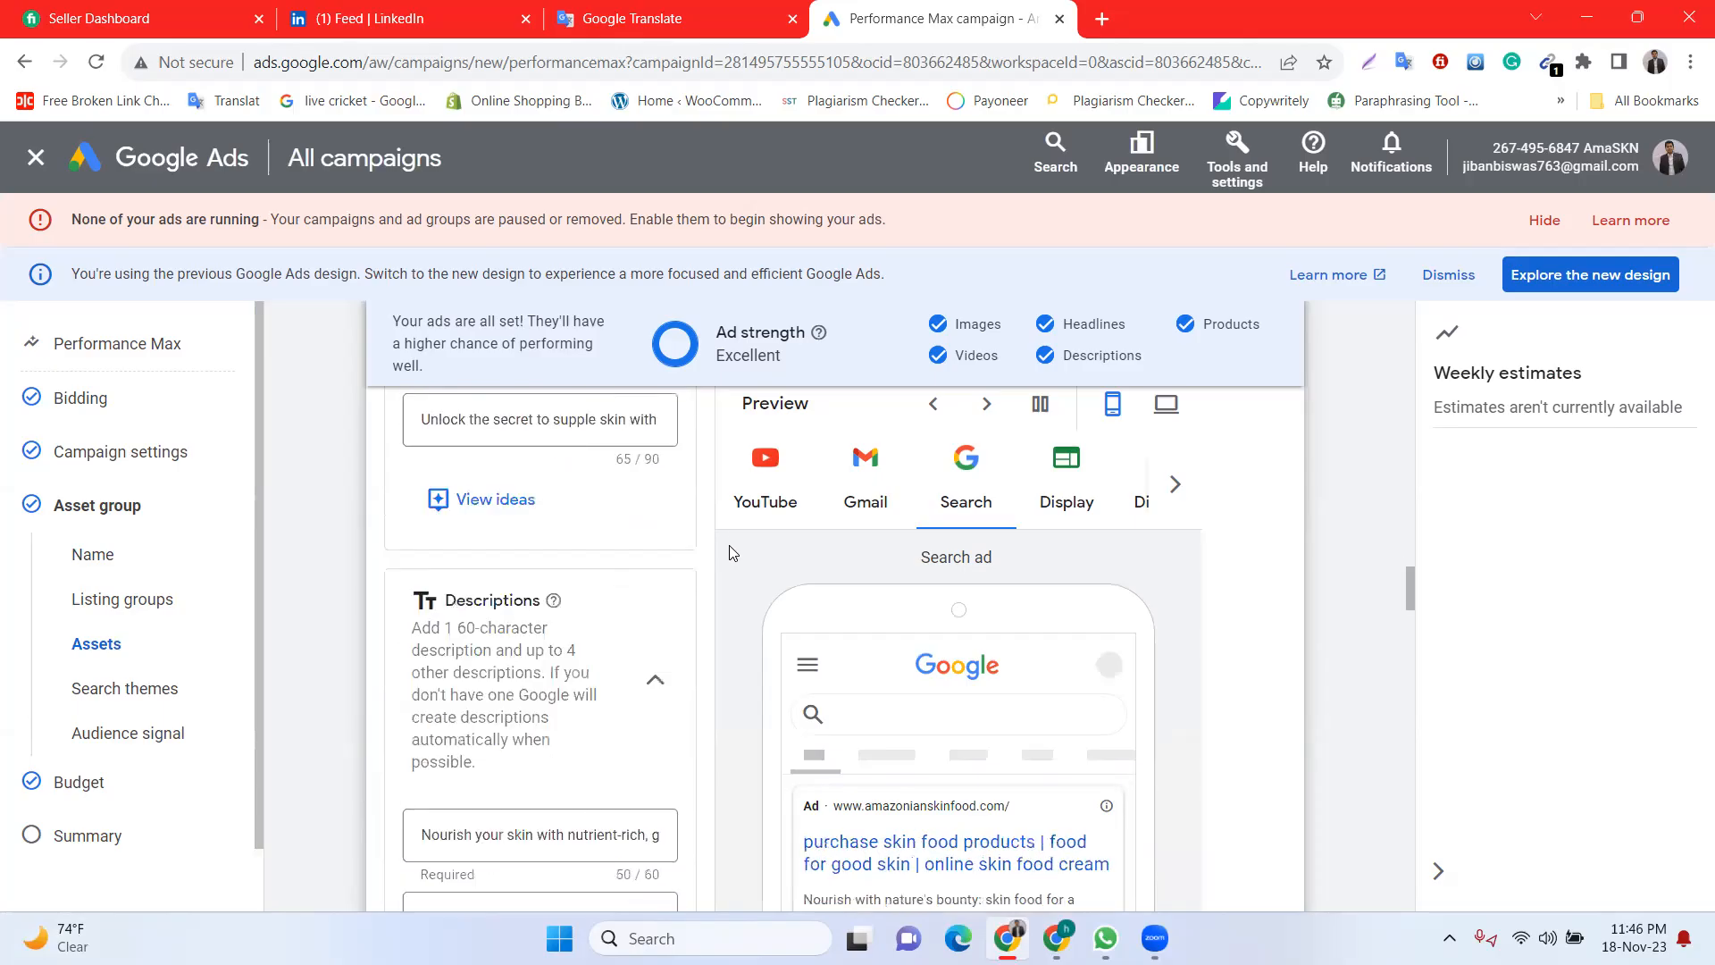
scroll(734, 575, "down", 10)
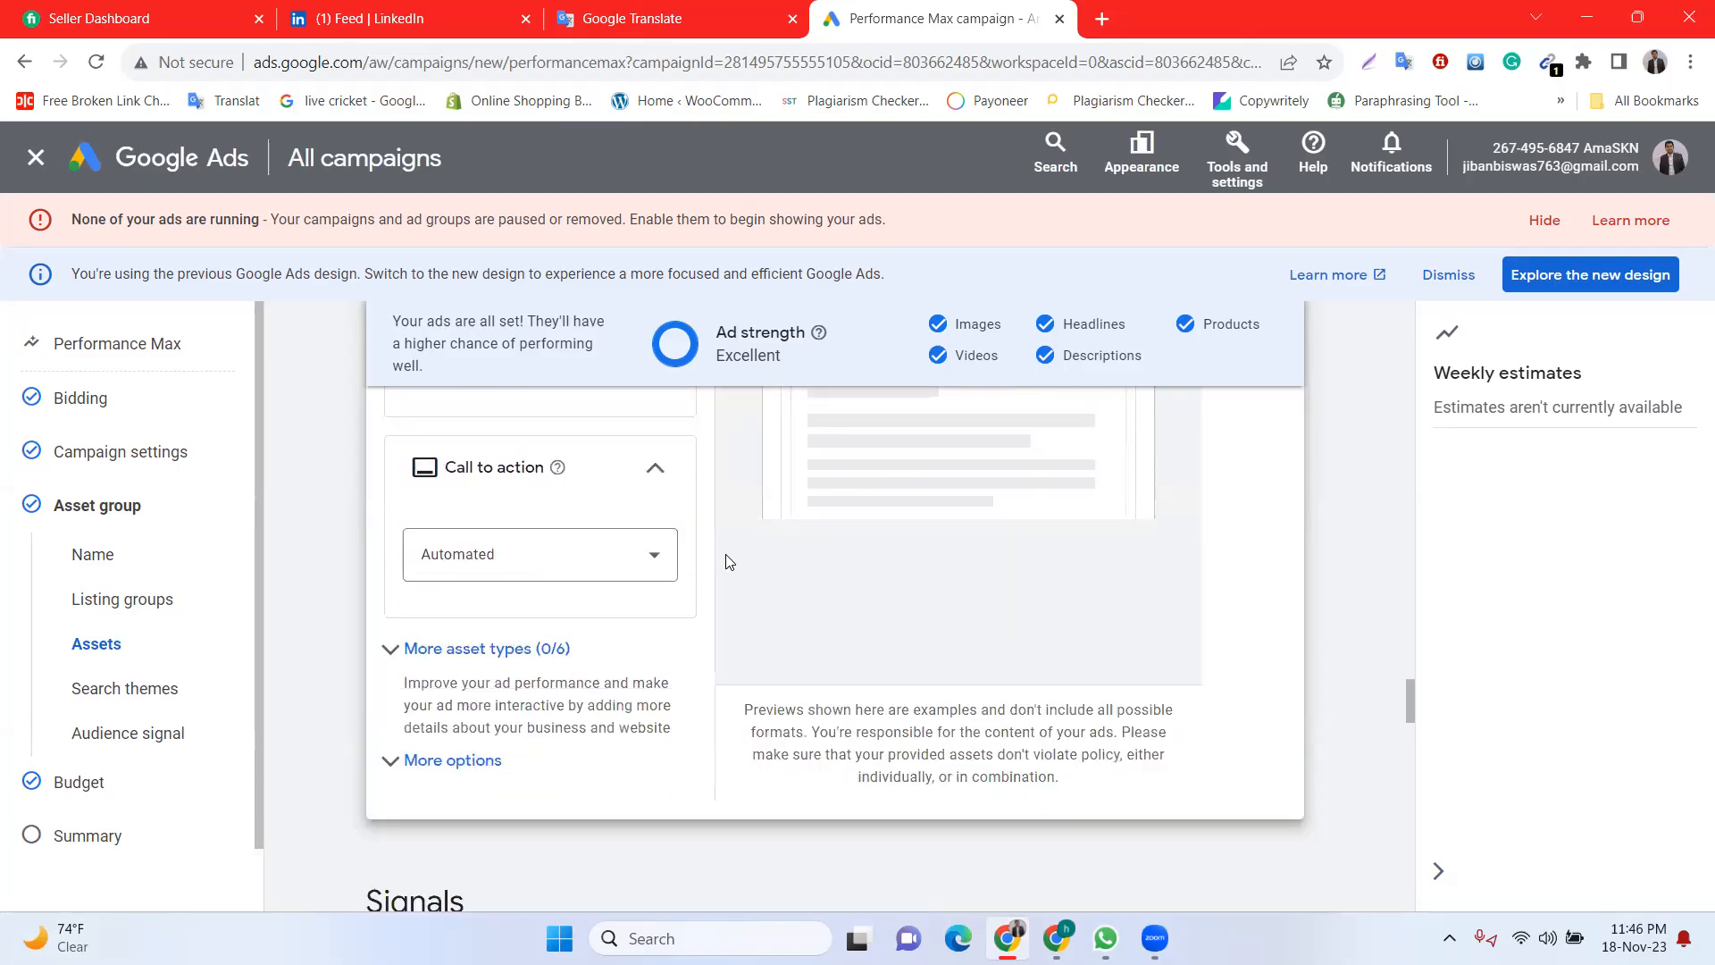
scroll(726, 561, "down", 9)
scroll(888, 578, "down", 1)
scroll(888, 576, "up", 2)
scroll(809, 579, "up", 2)
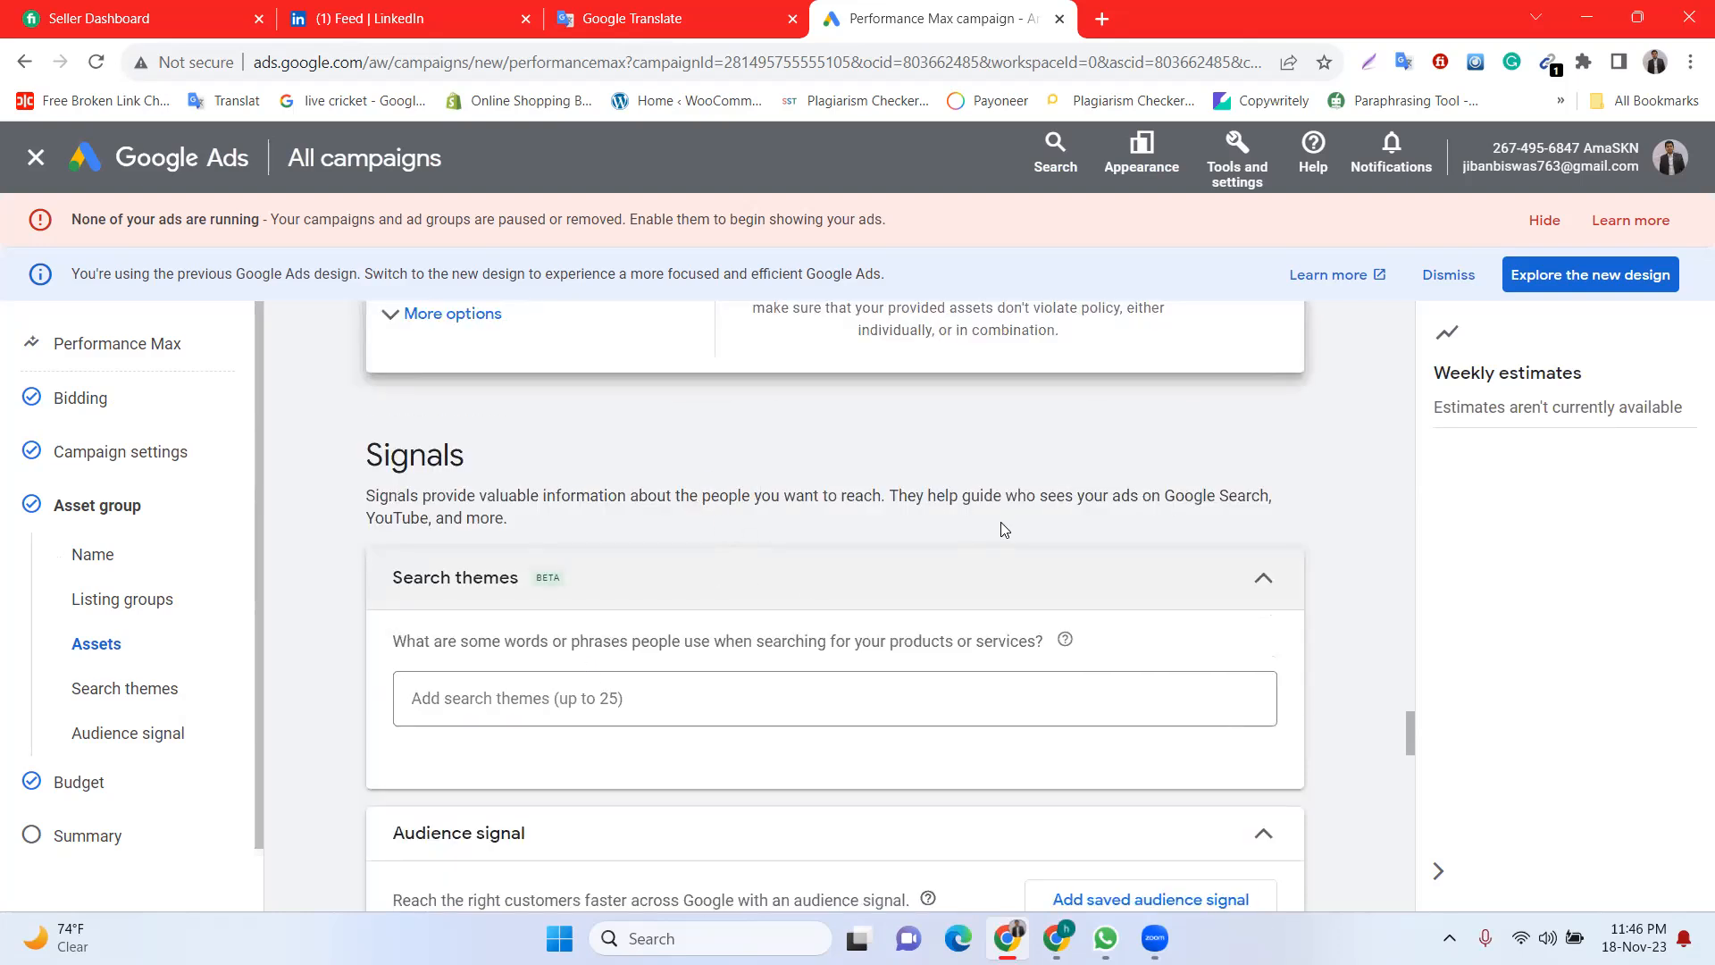
scroll(942, 535, "up", 1)
scroll(1027, 563, "down", 4)
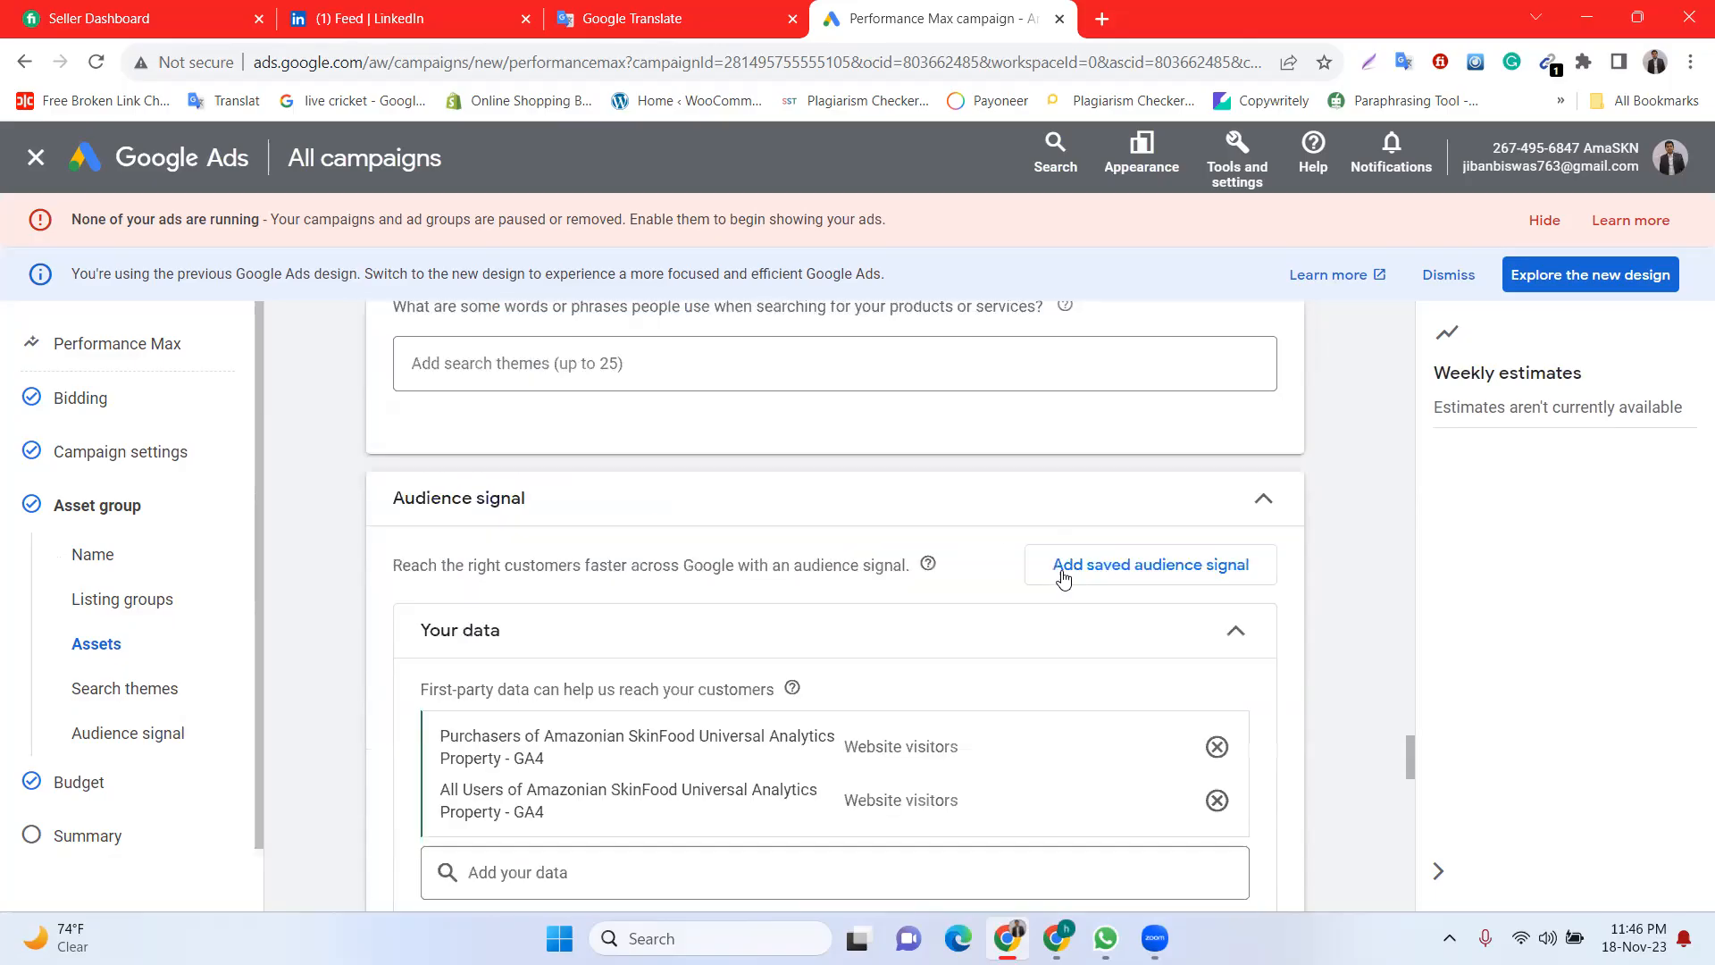
scroll(1063, 578, "down", 5)
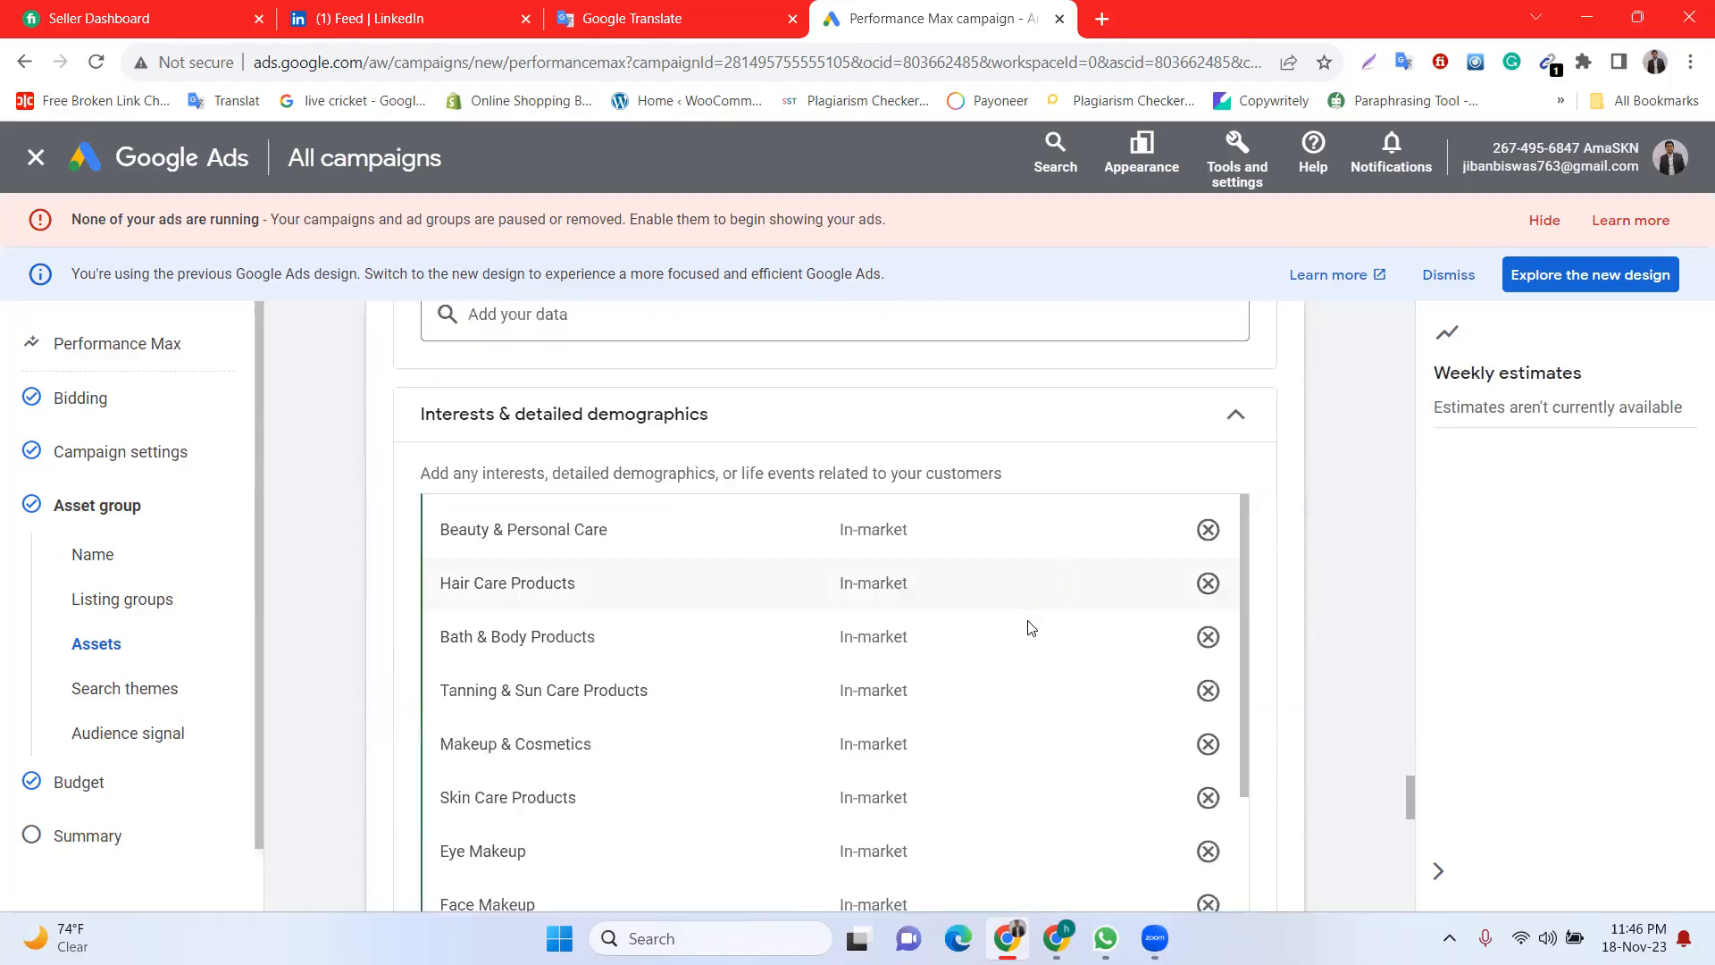
scroll(1014, 636, "down", 5)
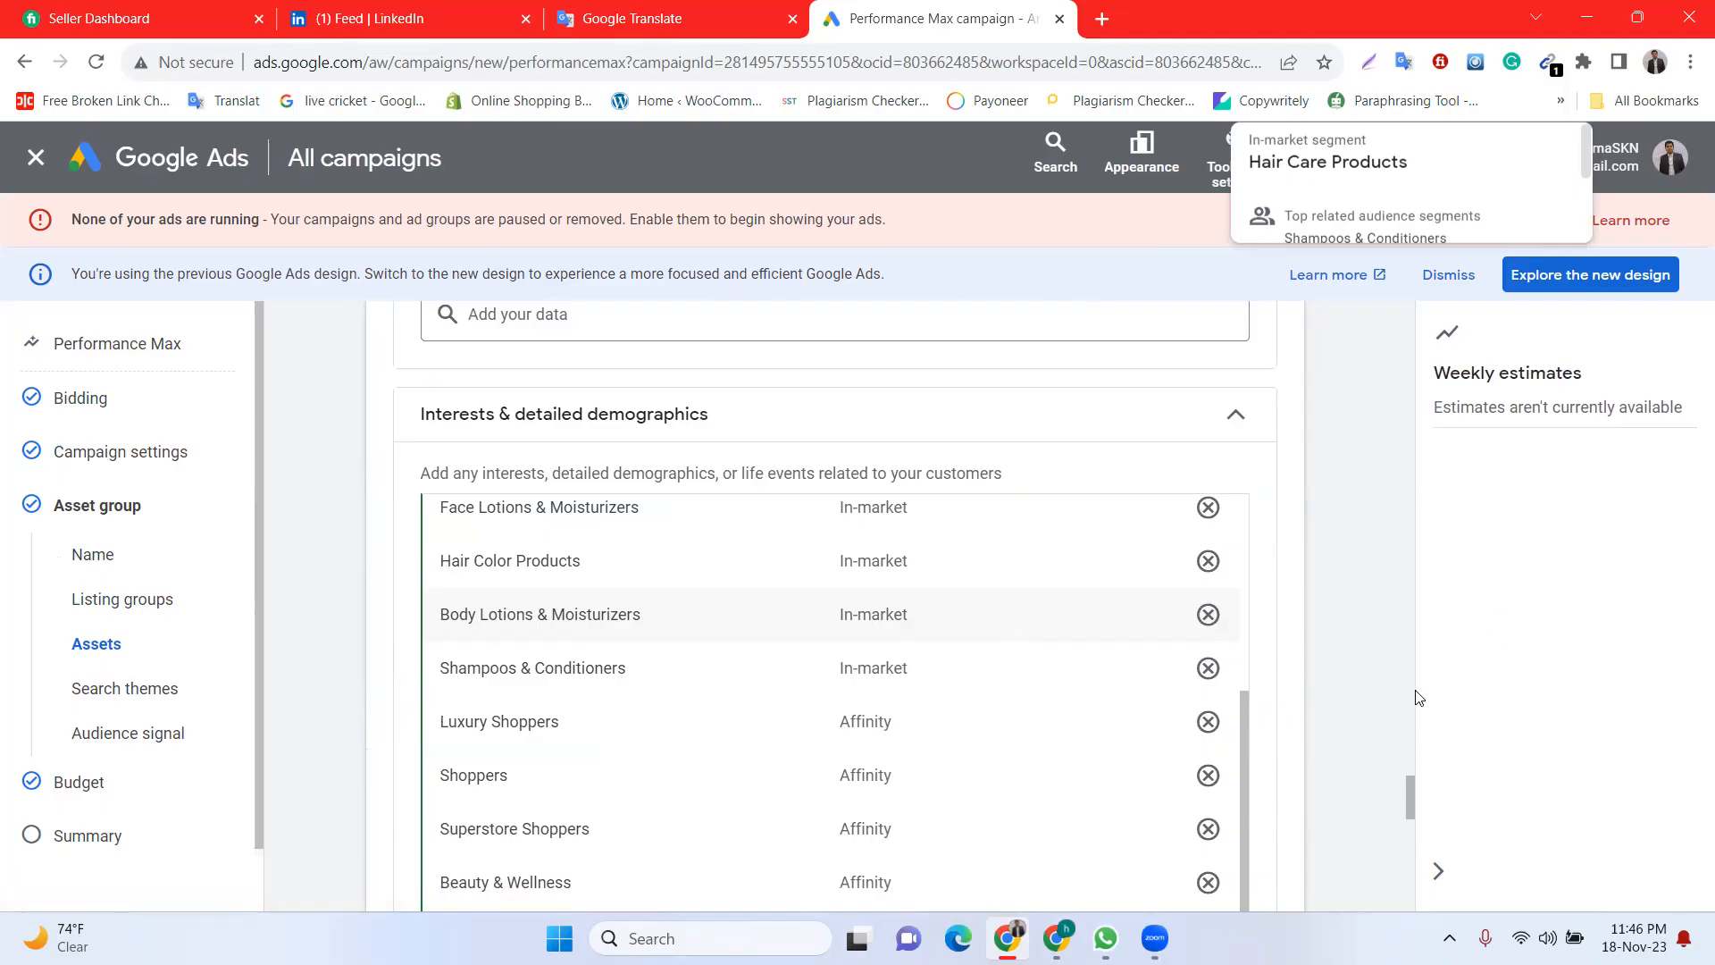
left_click_drag(1408, 793, 1379, 448)
left_click(1379, 449)
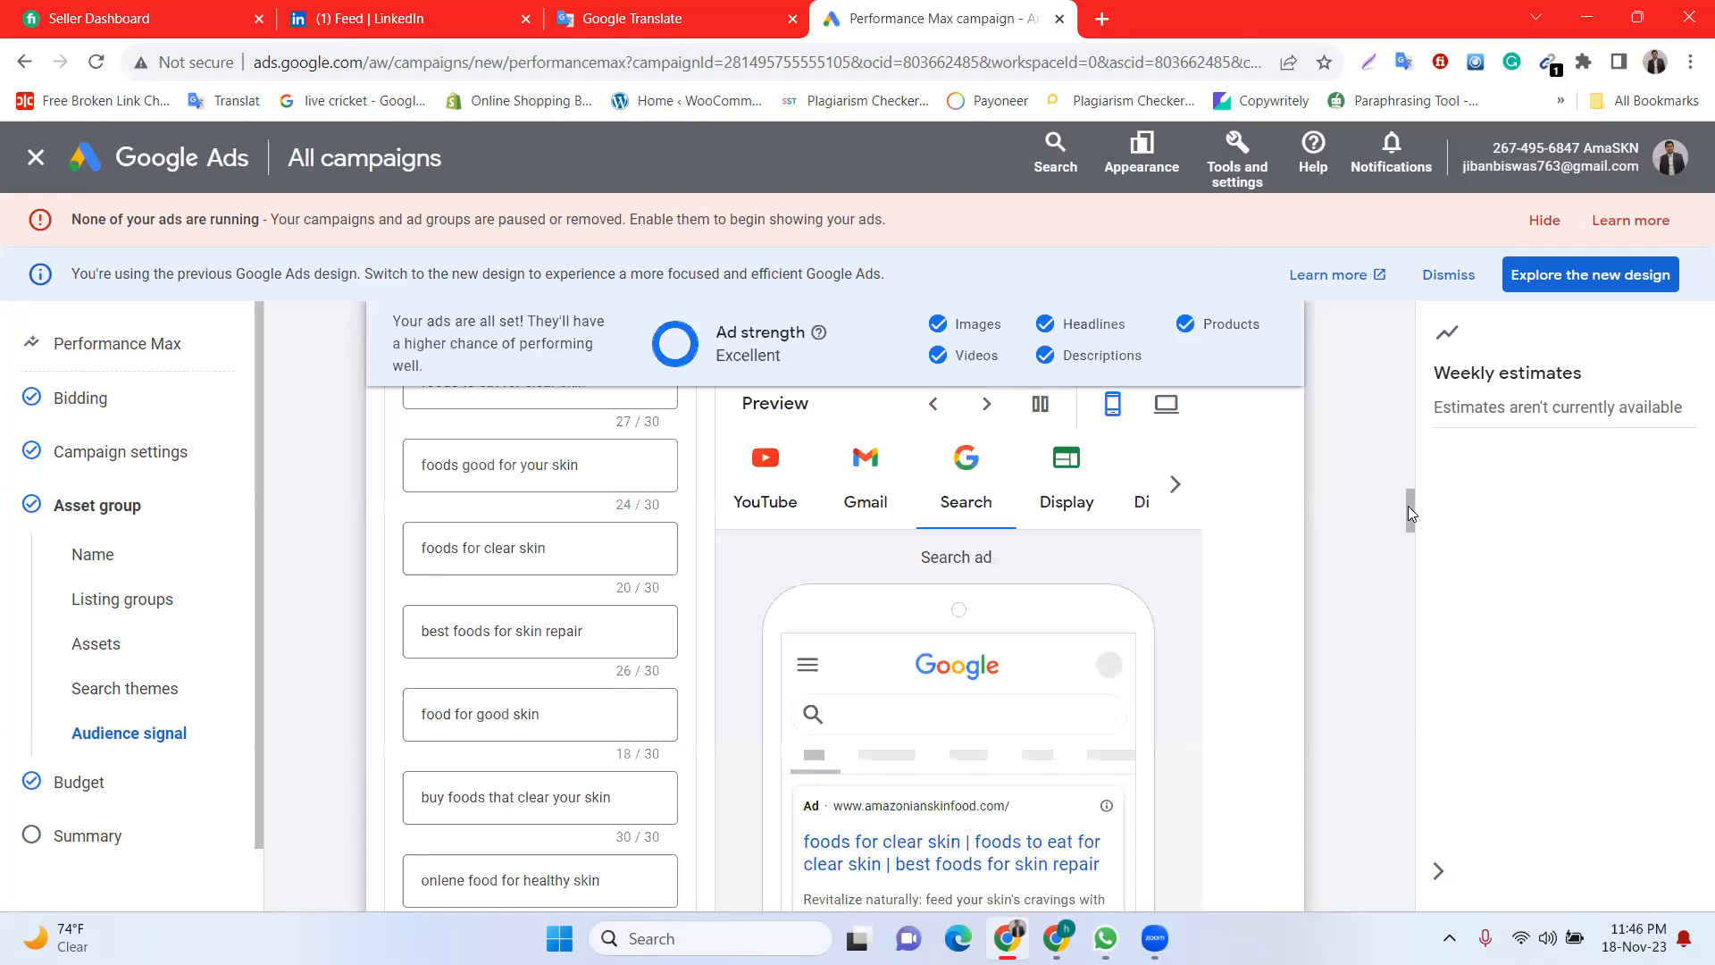
scroll(1408, 532, "down", 5)
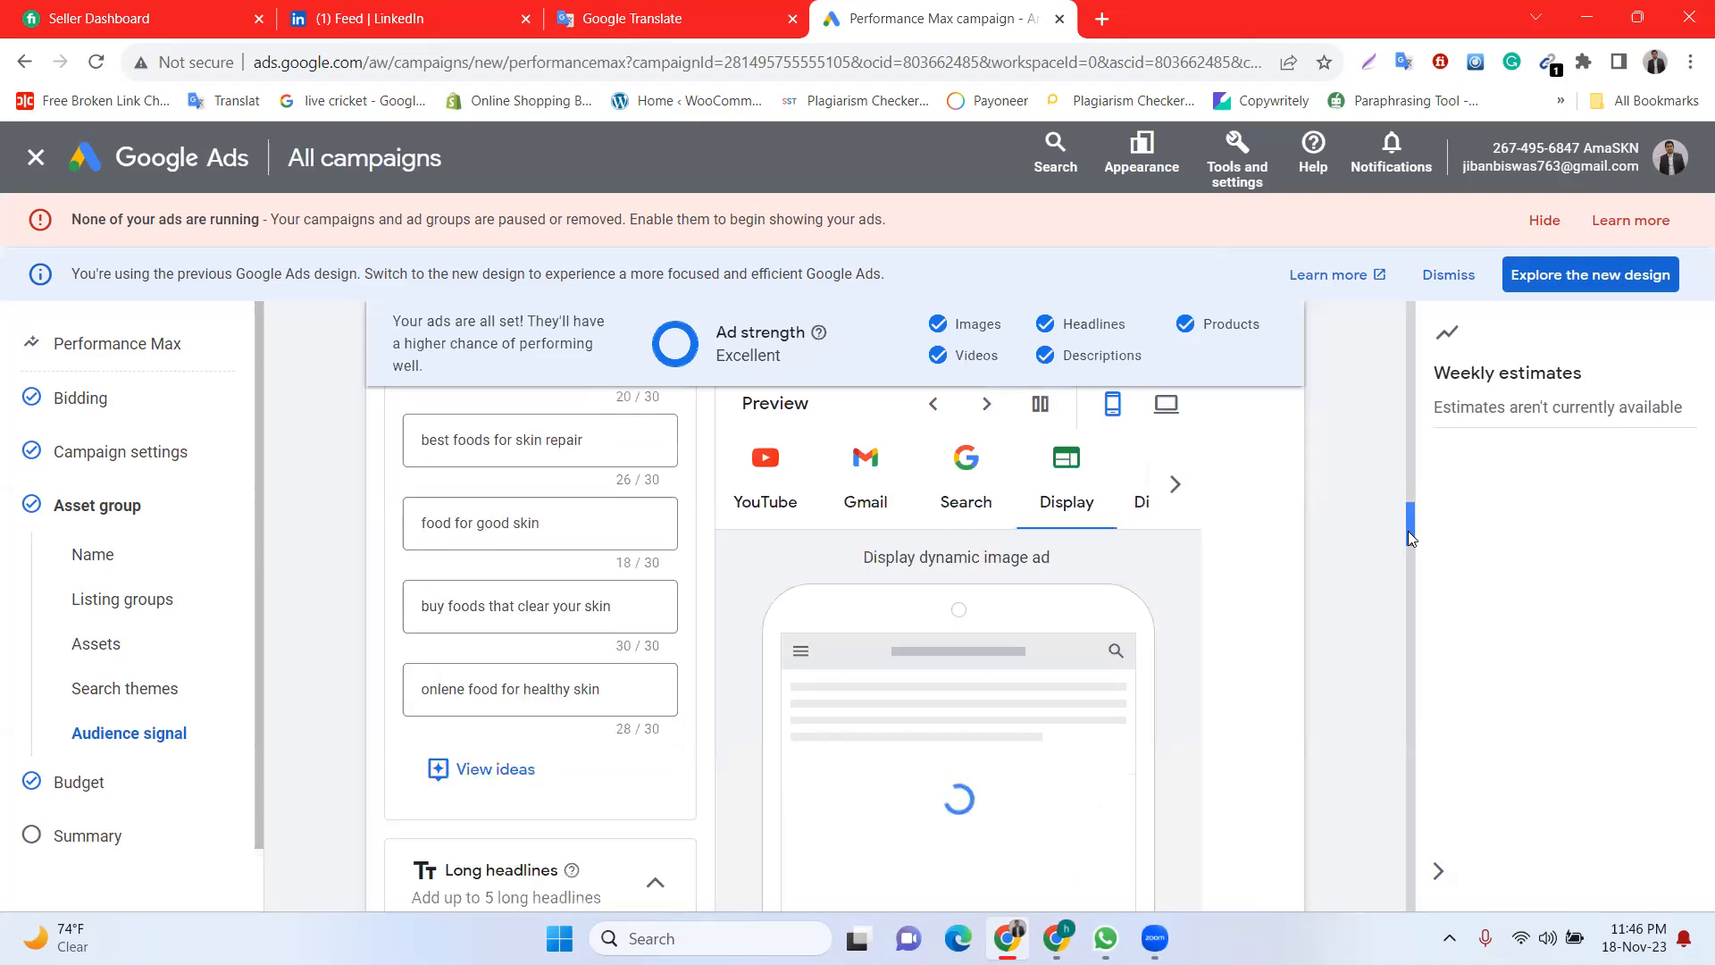
left_click_drag(1408, 554, 1409, 712)
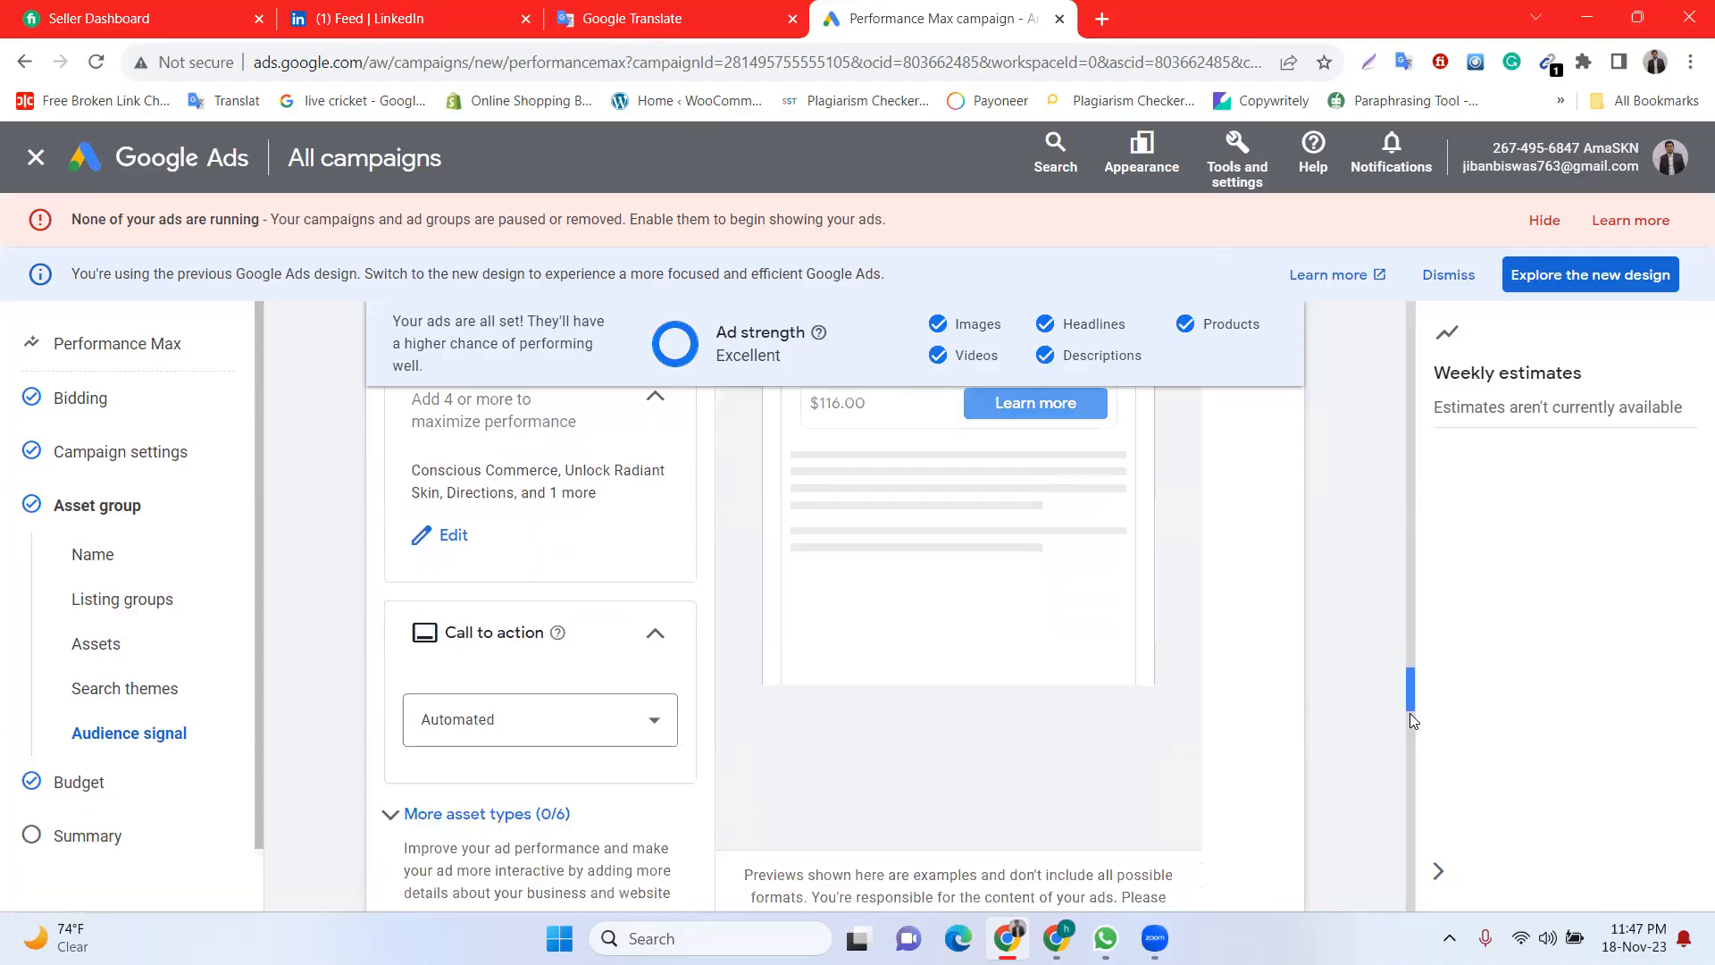
Expand More asset types and set the call to action to 'Shop now'
scroll(643, 707, "down", 1)
left_click(644, 706)
left_click(641, 596)
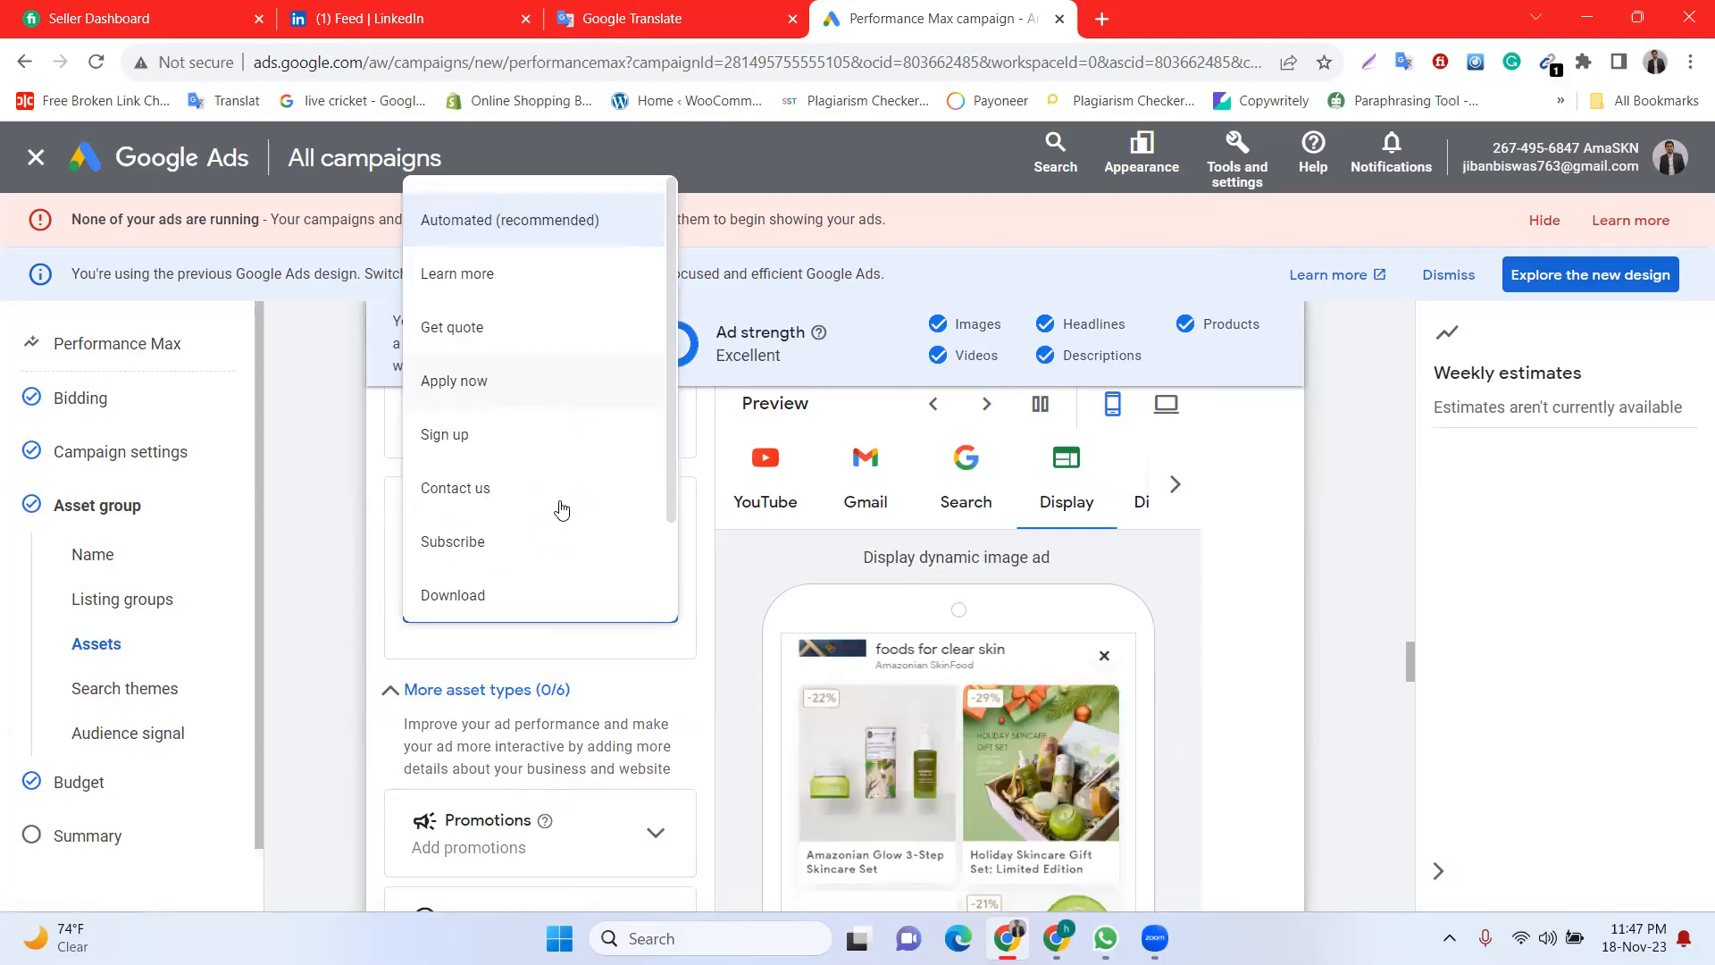
scroll(674, 498, "down", 2)
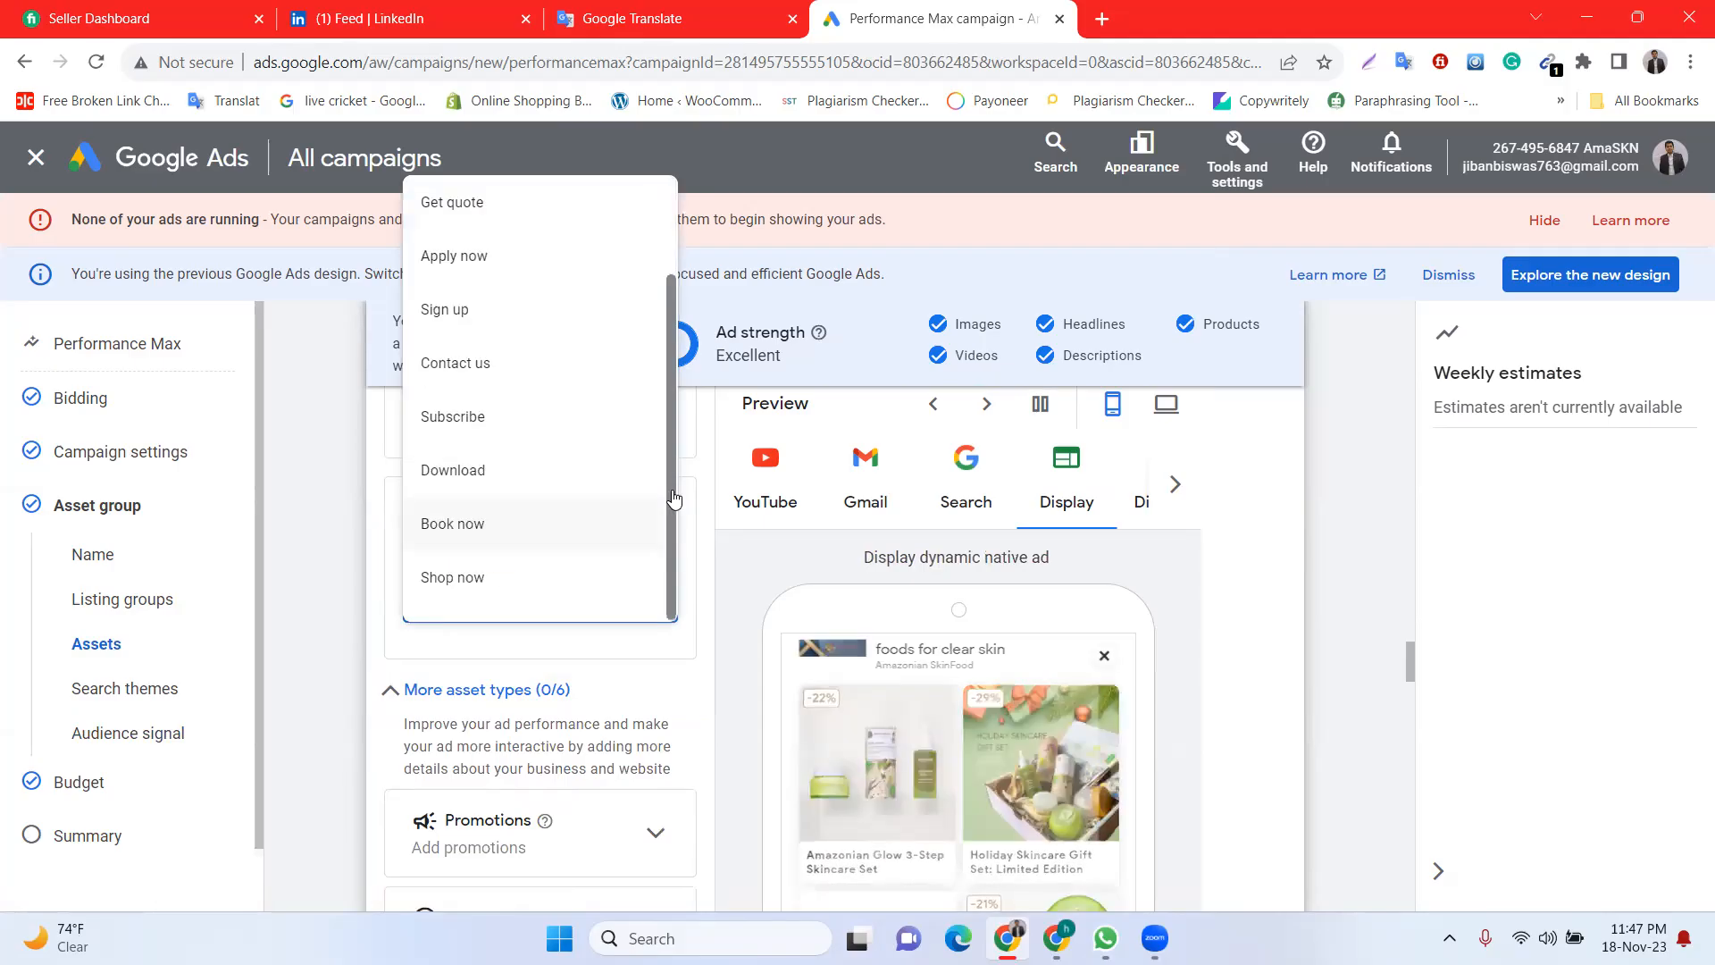
left_click(451, 580)
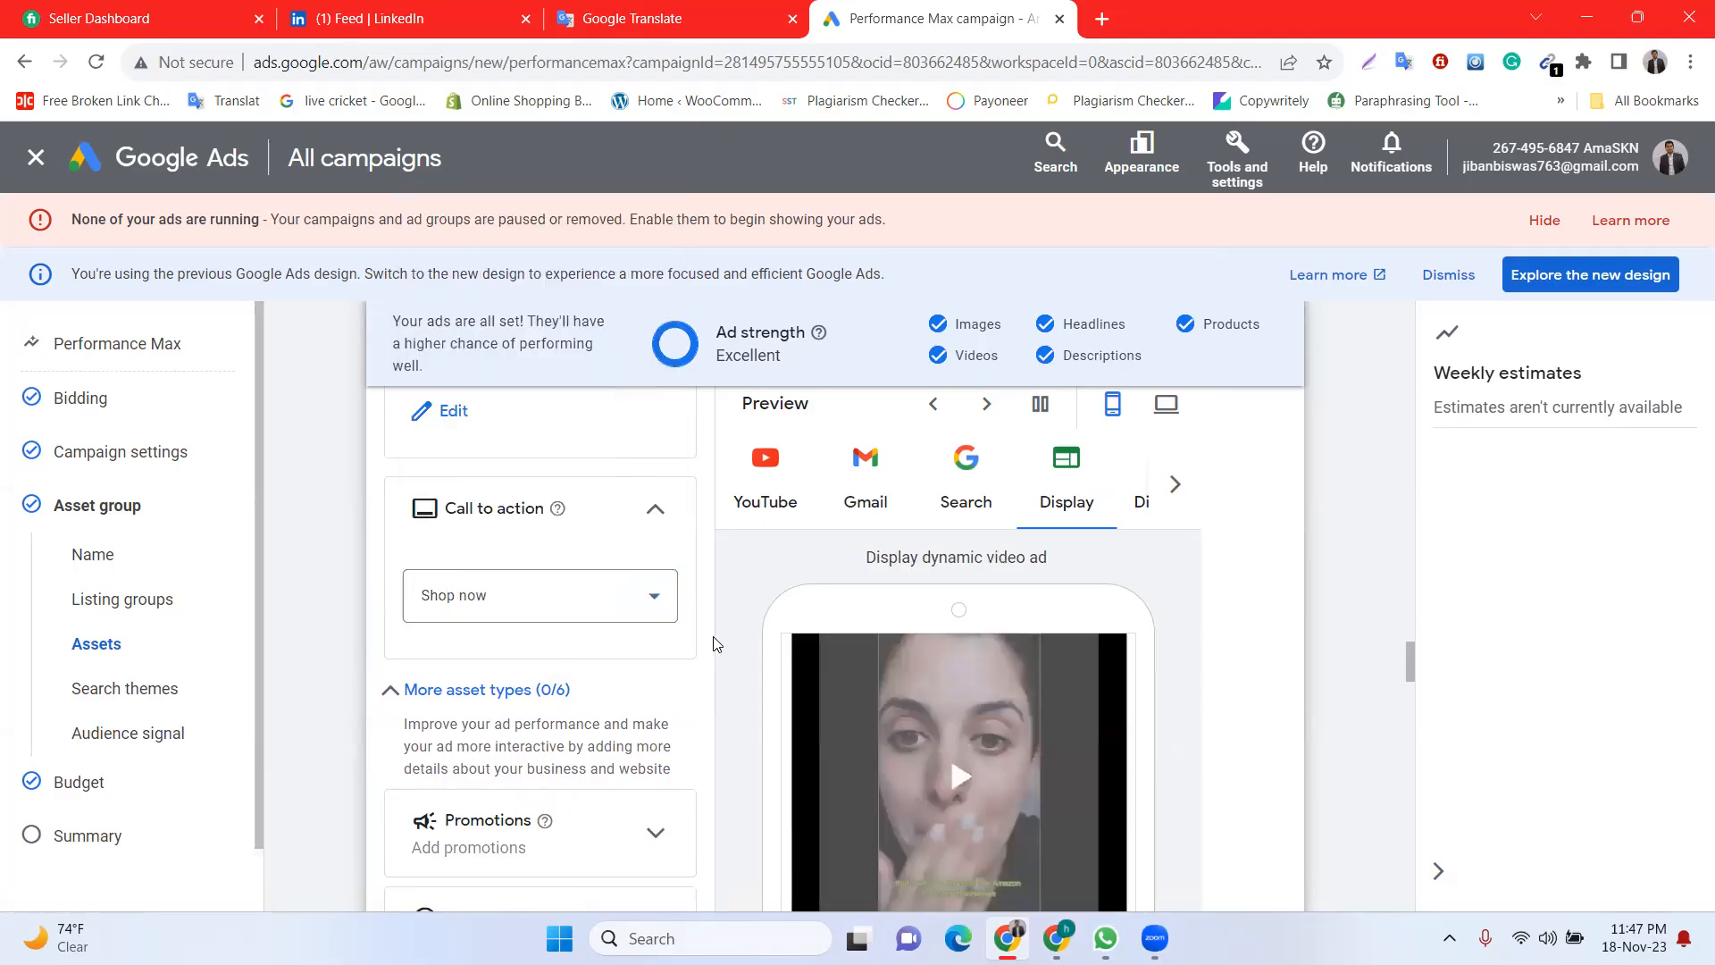
scroll(713, 640, "down", 1)
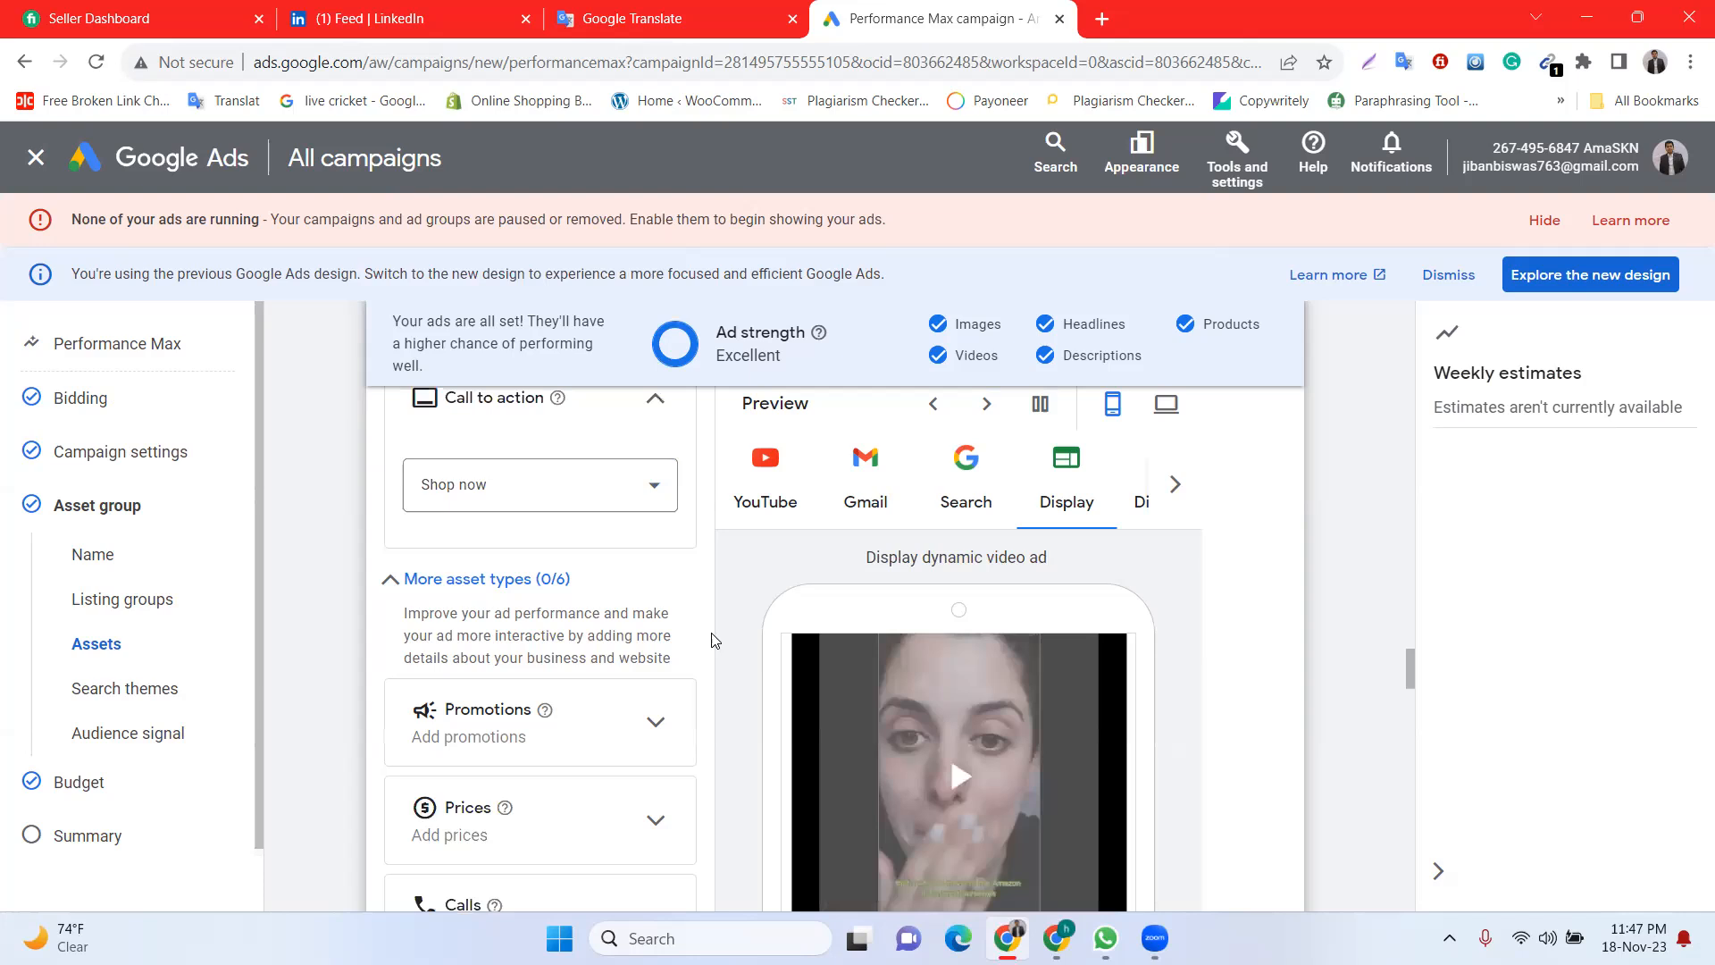
scroll(715, 641, "down", 7)
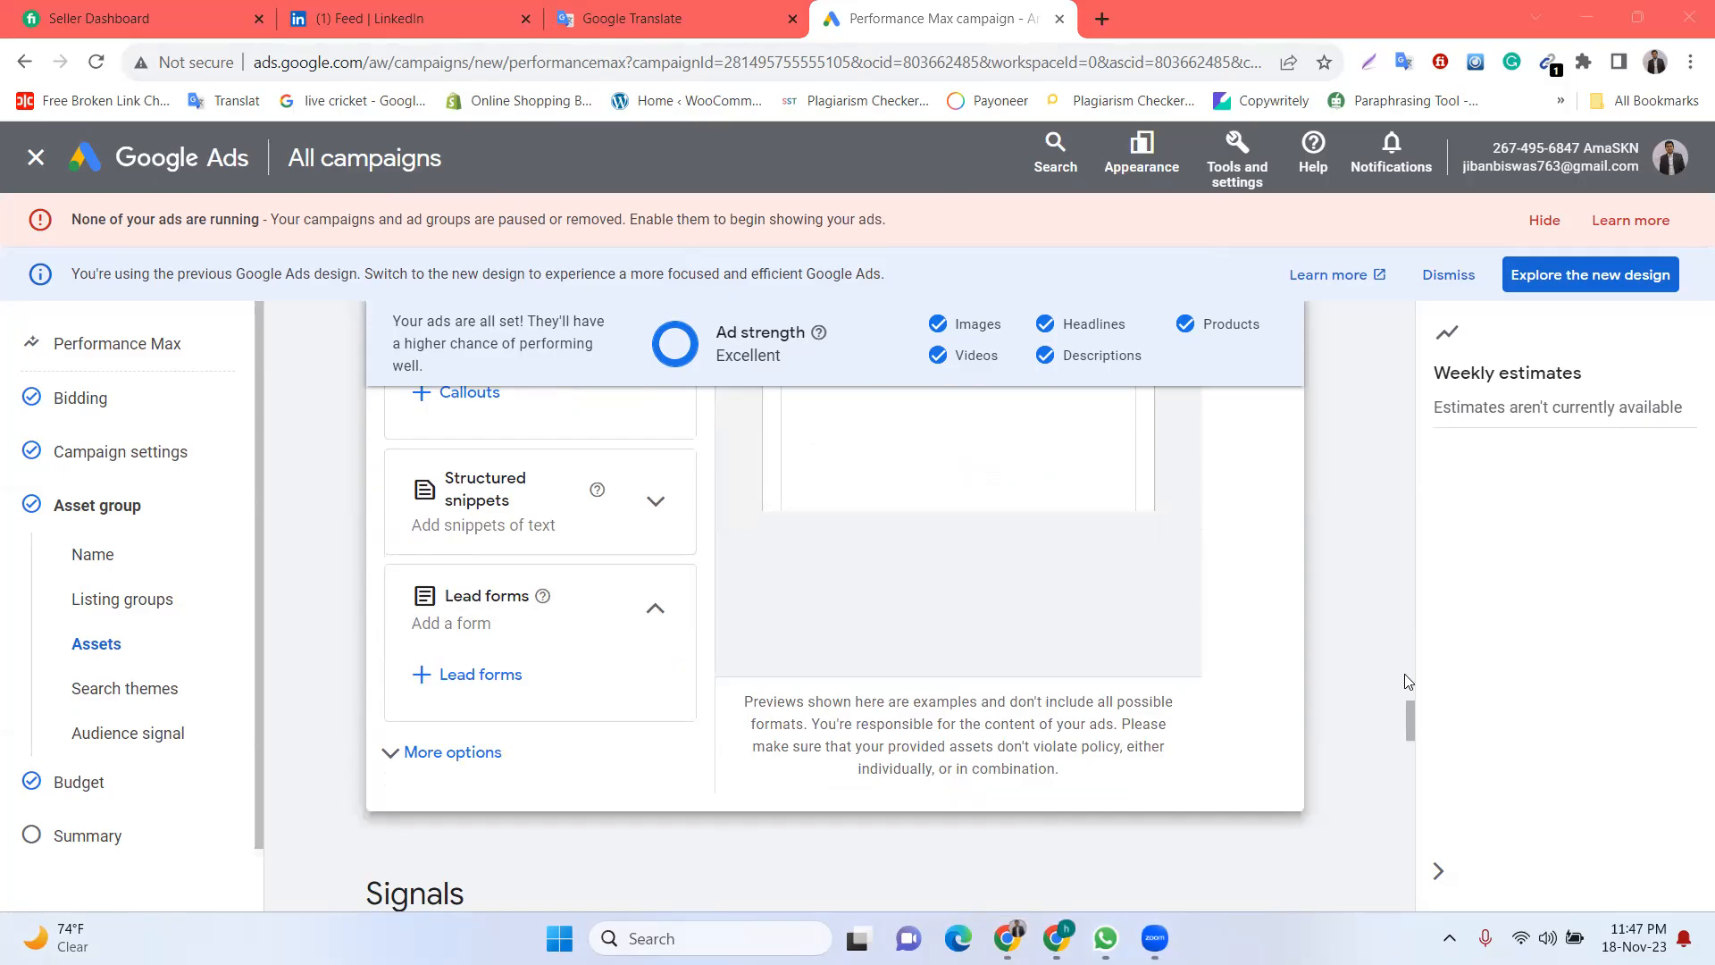
left_click(1369, 623)
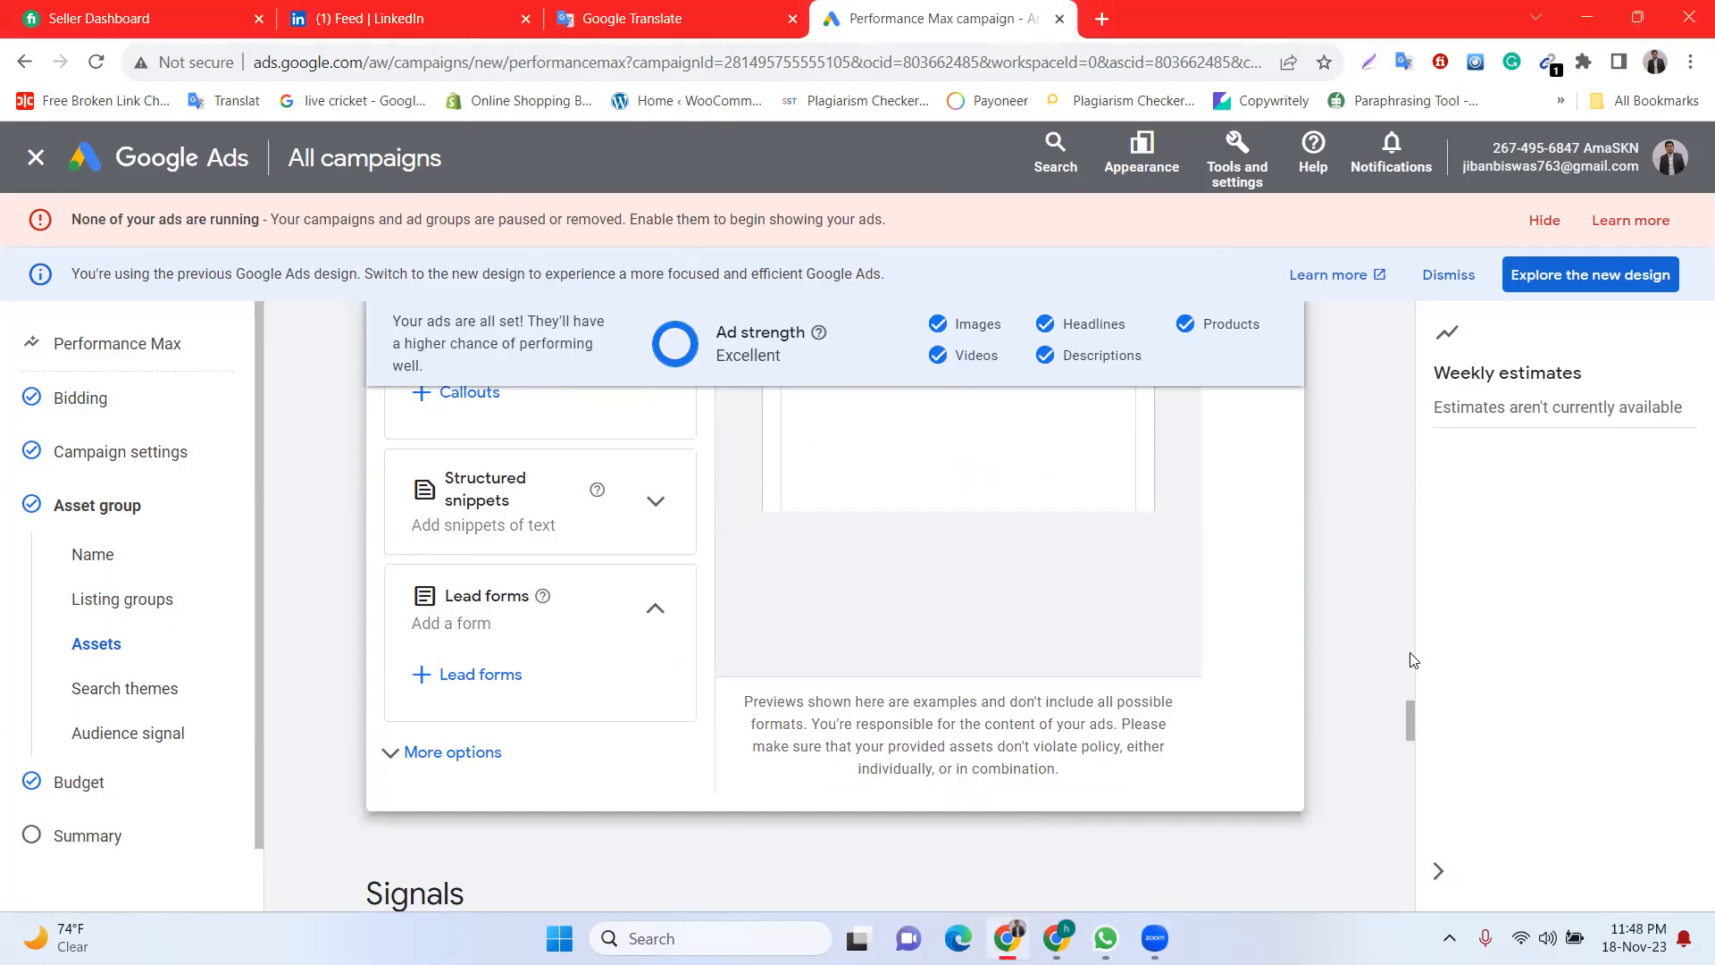
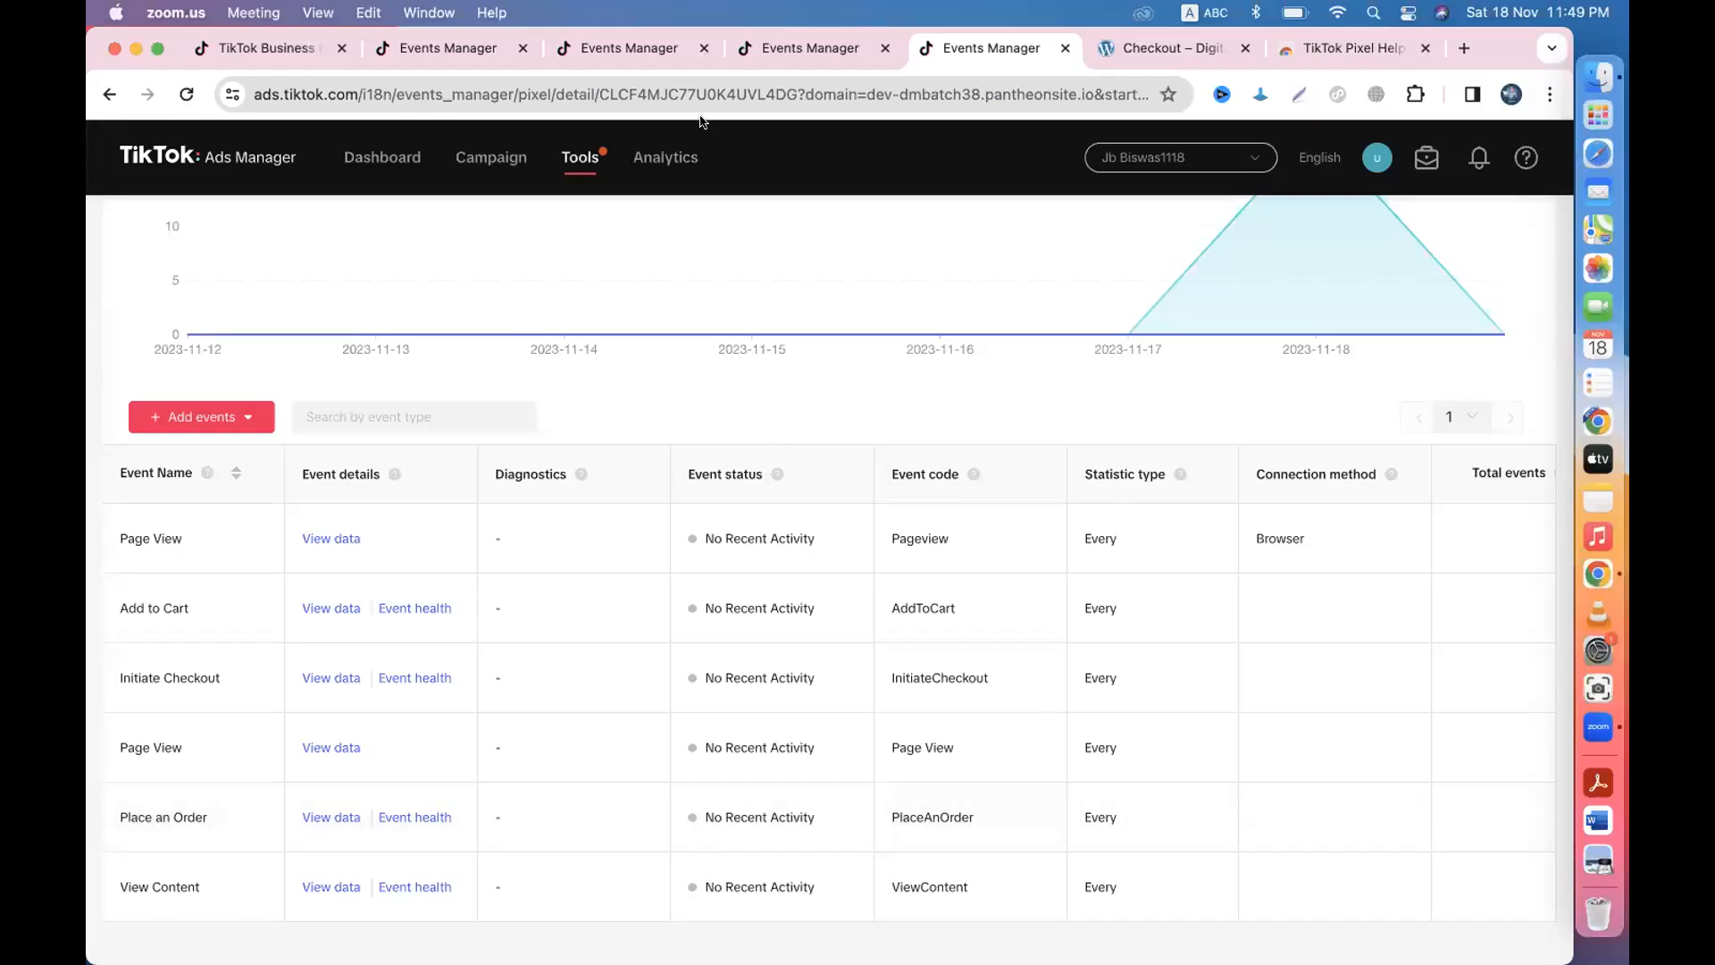
Close the TikTok Events Manager window and load ads.google.com in a new Chrome window
left_click(114, 48)
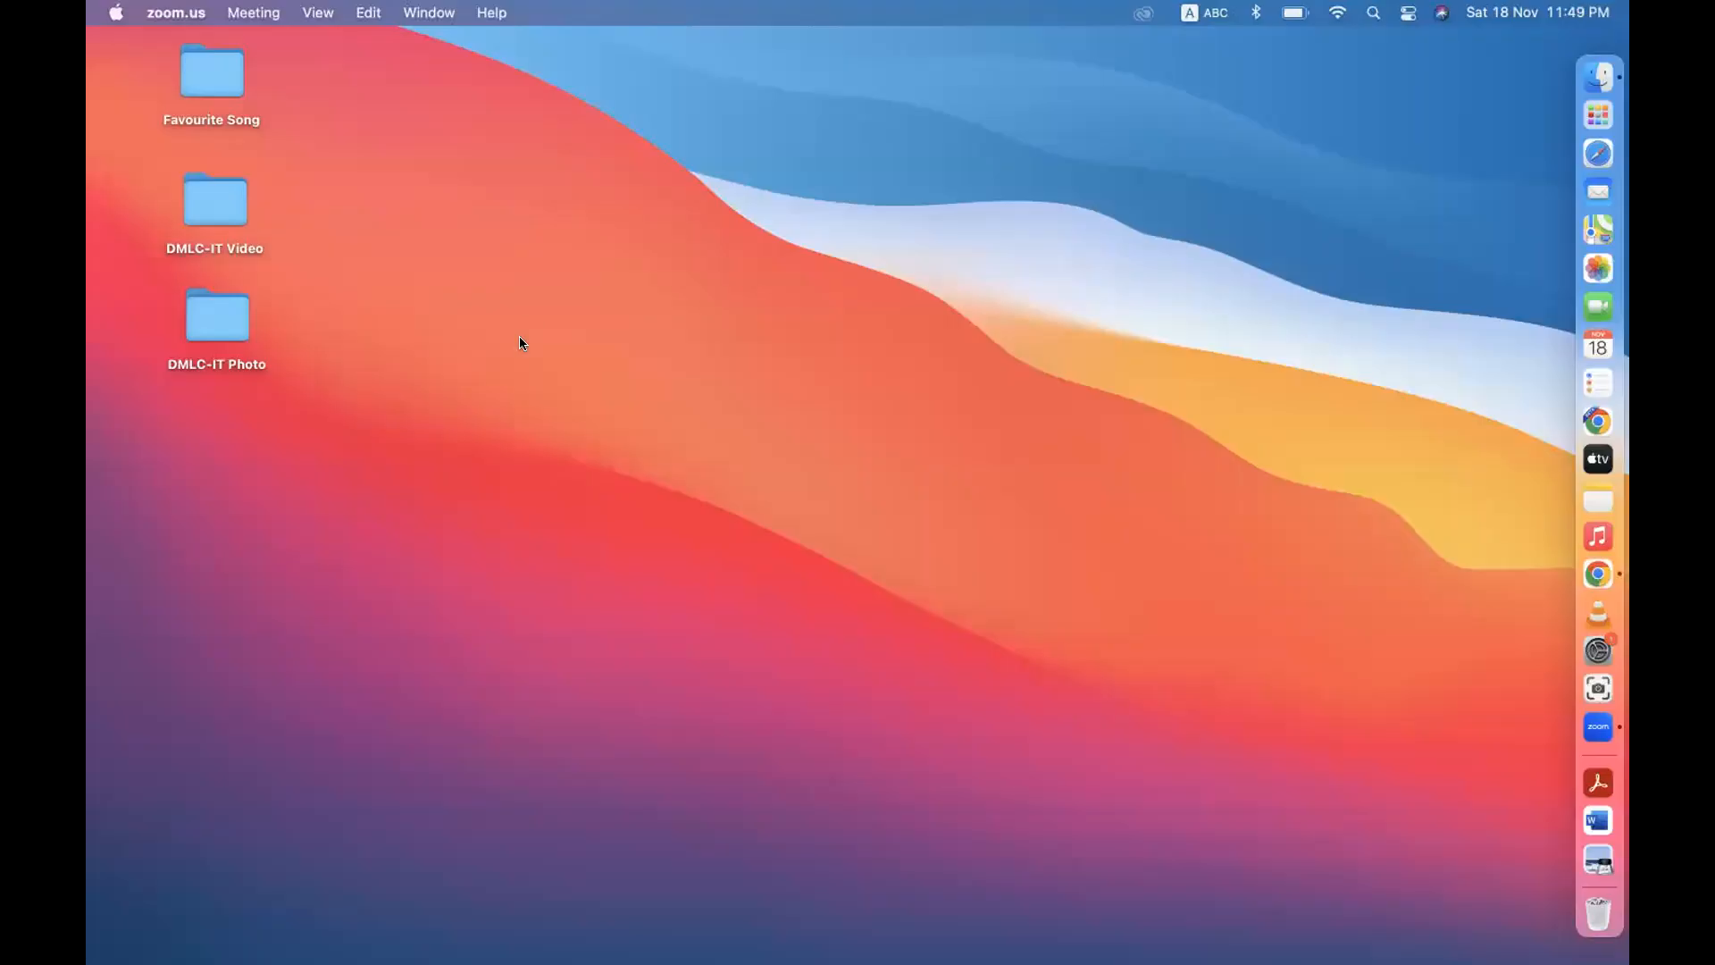
left_click(1580, 573)
left_click(582, 399)
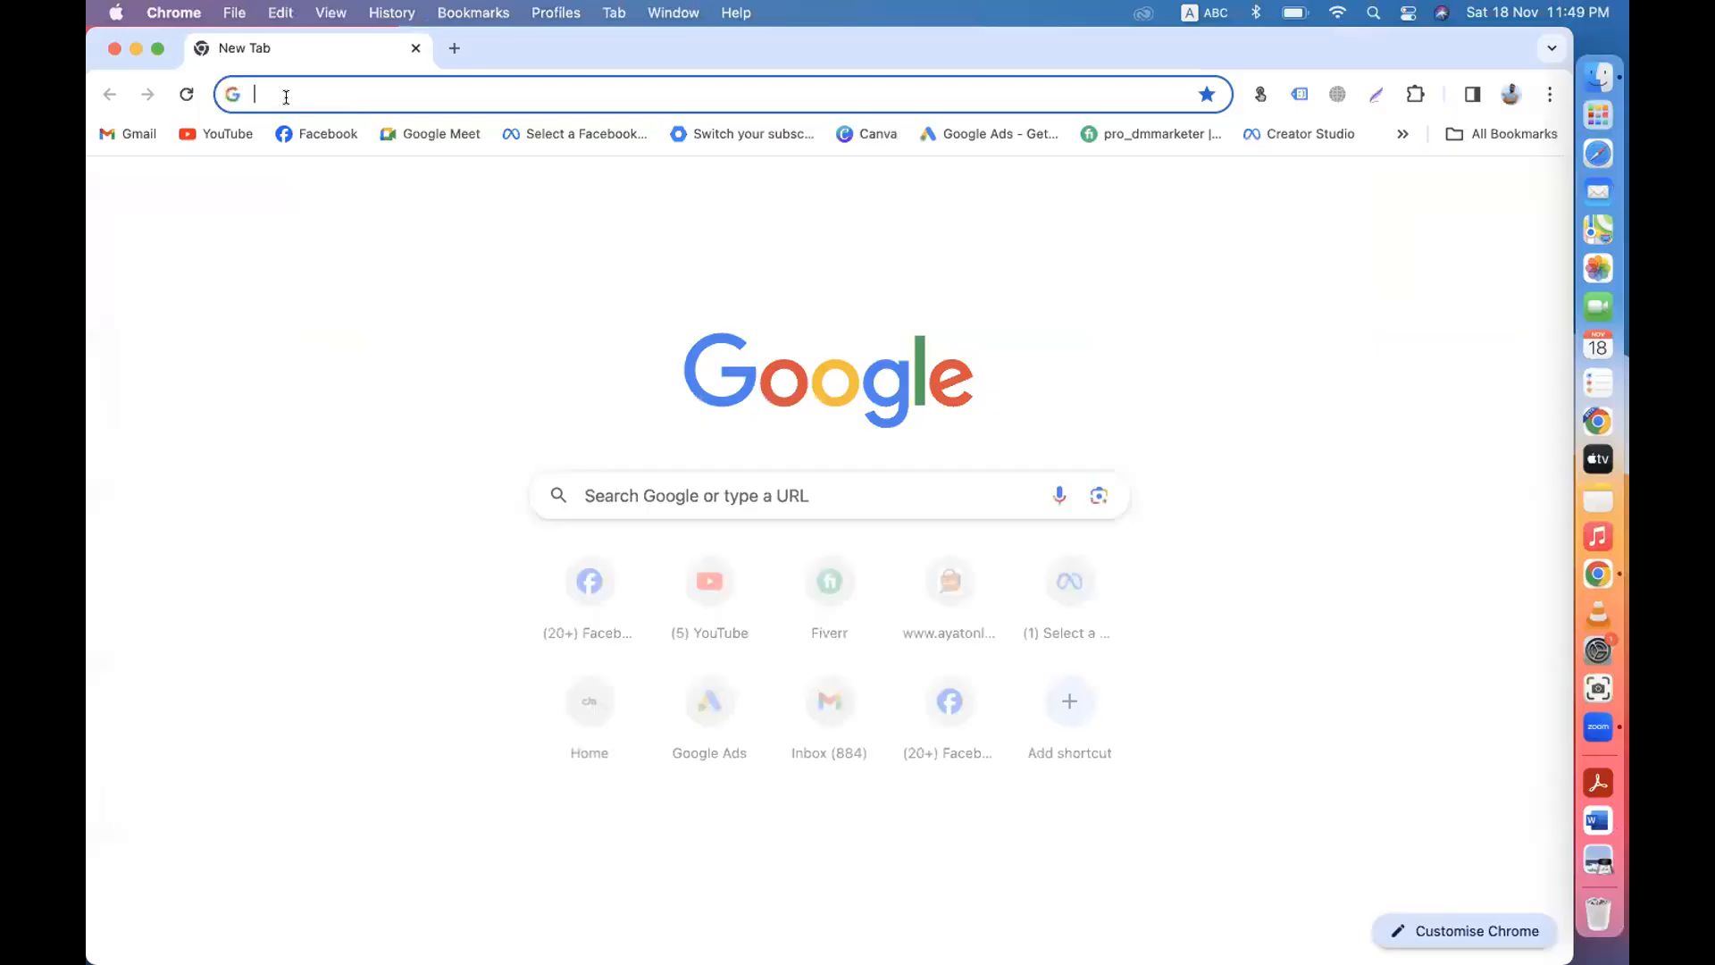
type("ad")
key("Return")
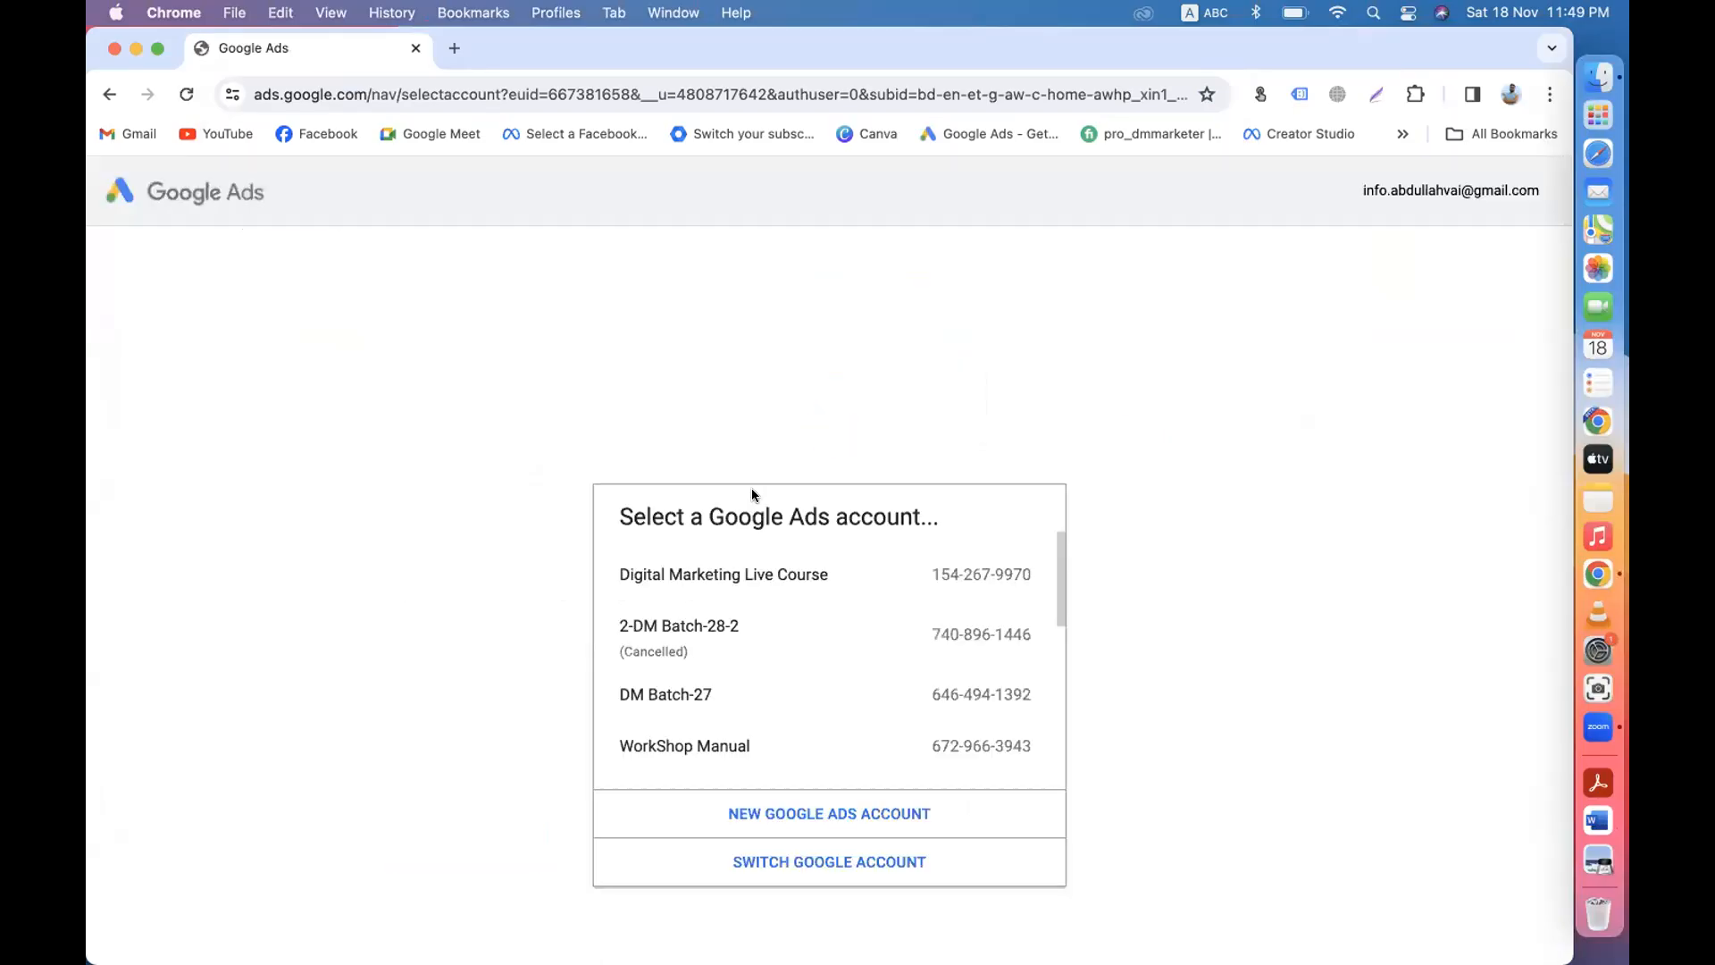
Scroll the account chooser and open the Batch-46 ad account
scroll(788, 676, "down", 5)
scroll(788, 676, "up", 5)
scroll(788, 676, "down", 5)
scroll(789, 676, "up", 5)
scroll(785, 673, "down", 5)
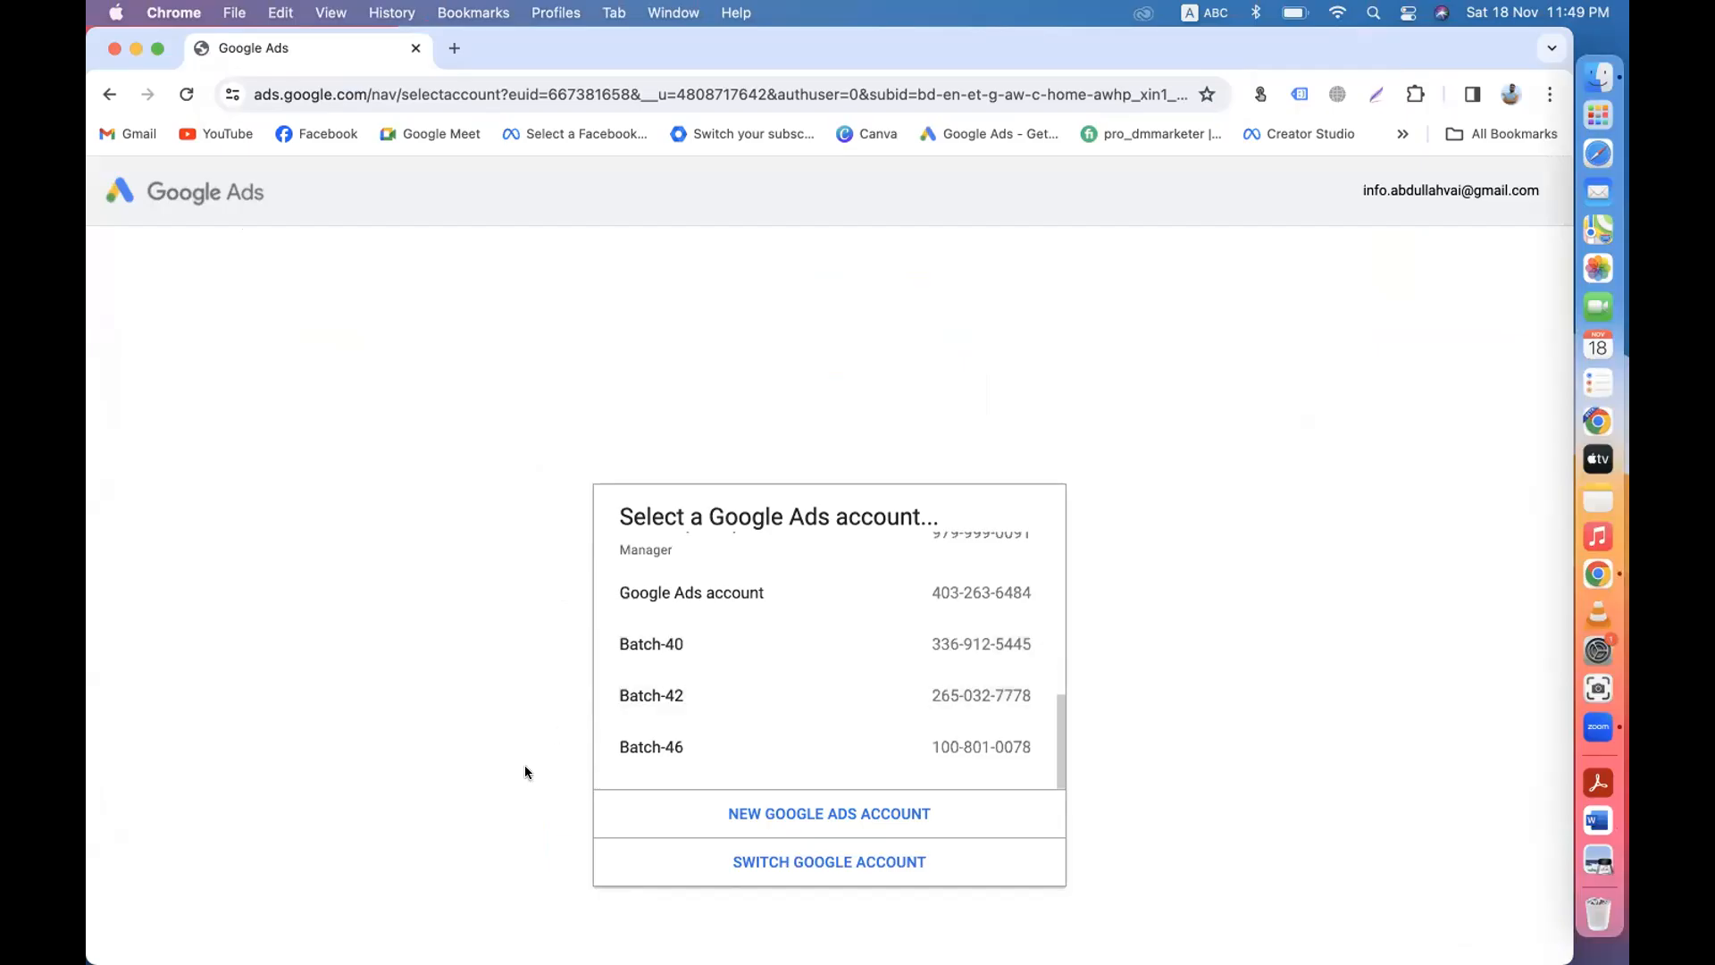
left_click(667, 753)
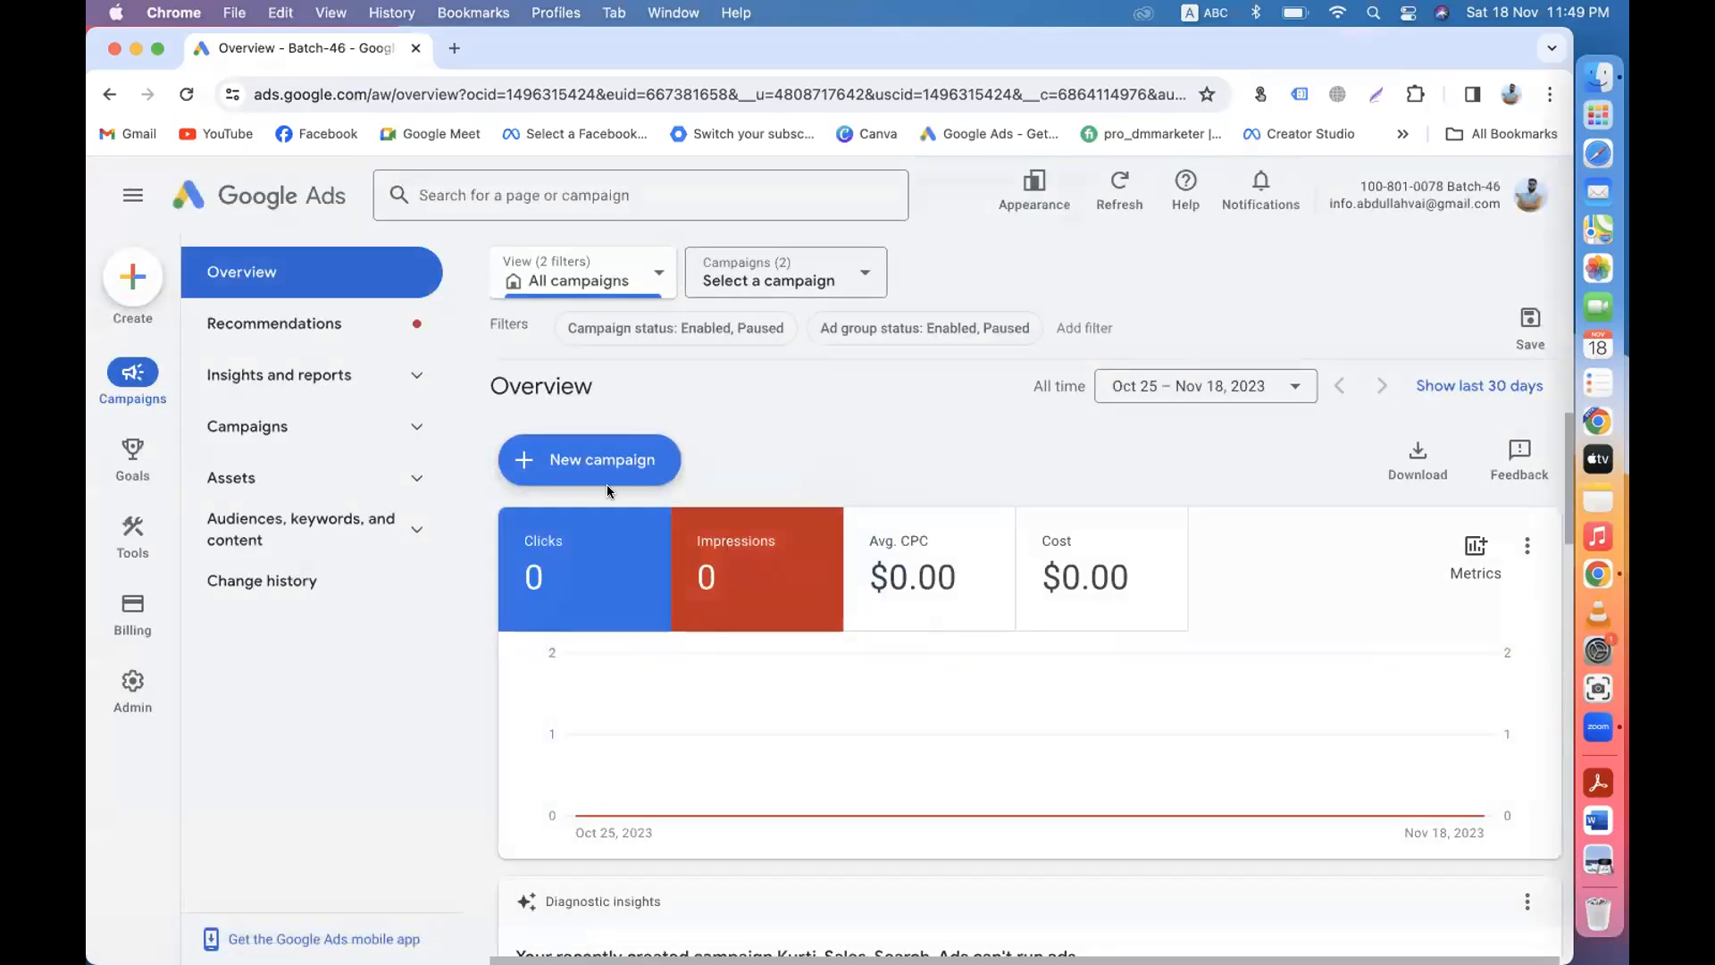
Open the Kurti-Sales-Search-Ads campaign from the Campaigns list
left_click(255, 483)
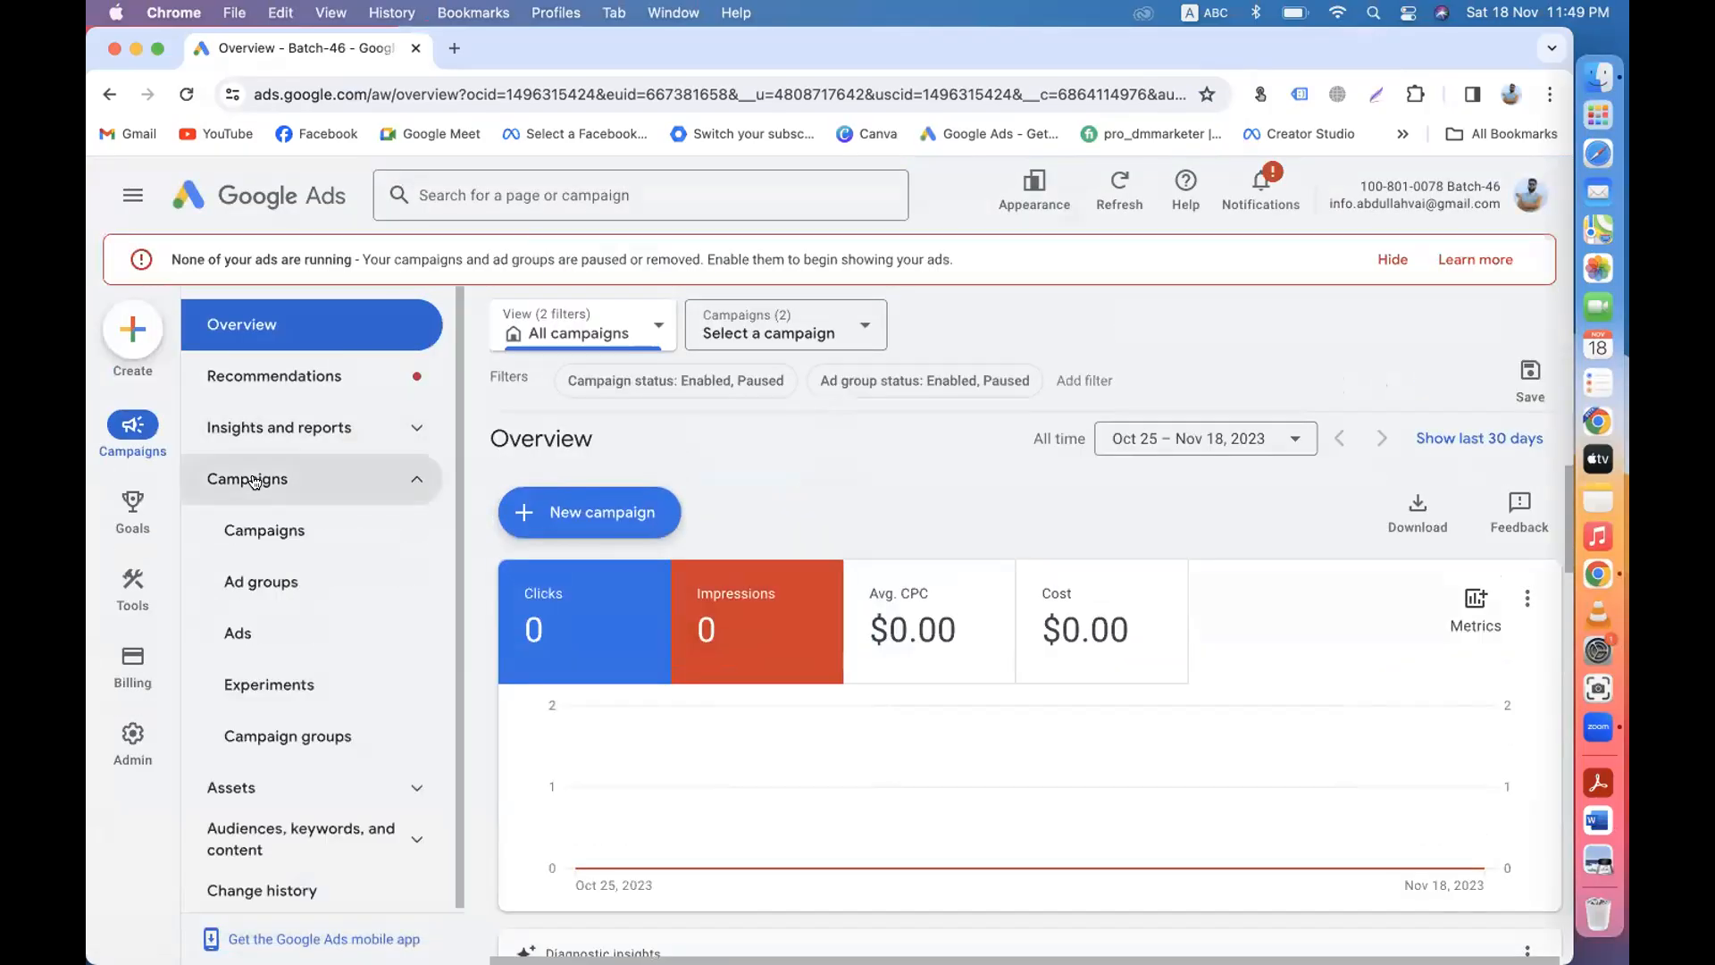
left_click(265, 536)
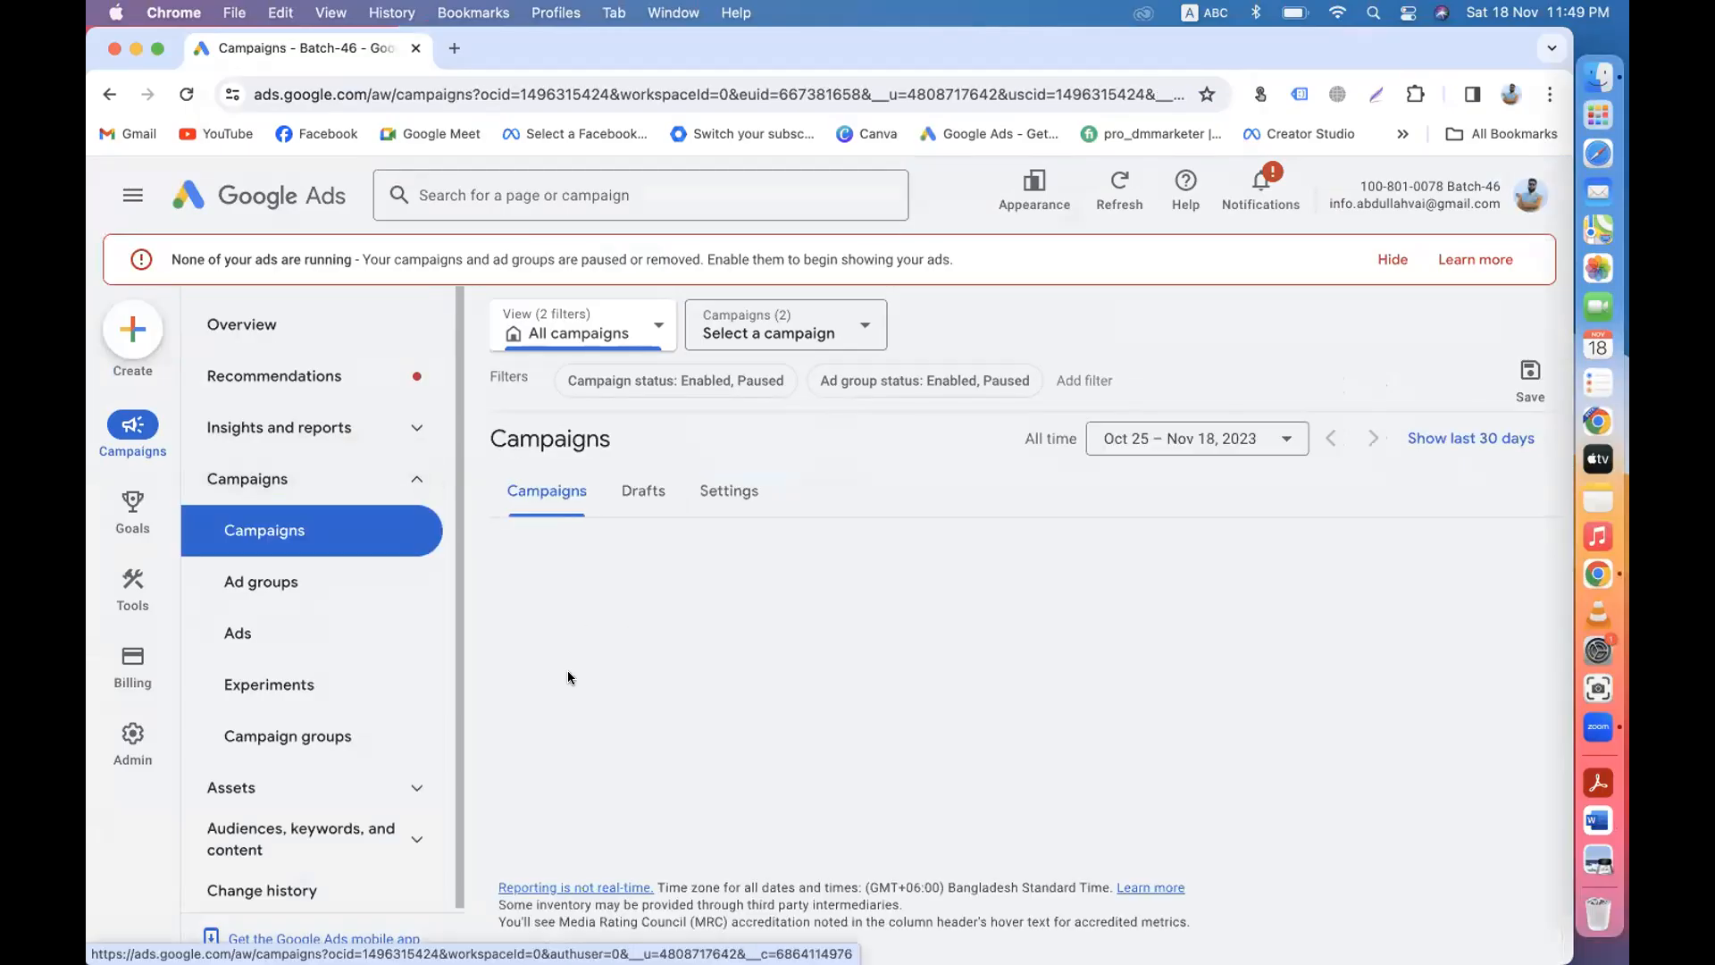
scroll(570, 677, "down", 6)
scroll(570, 681, "up", 3)
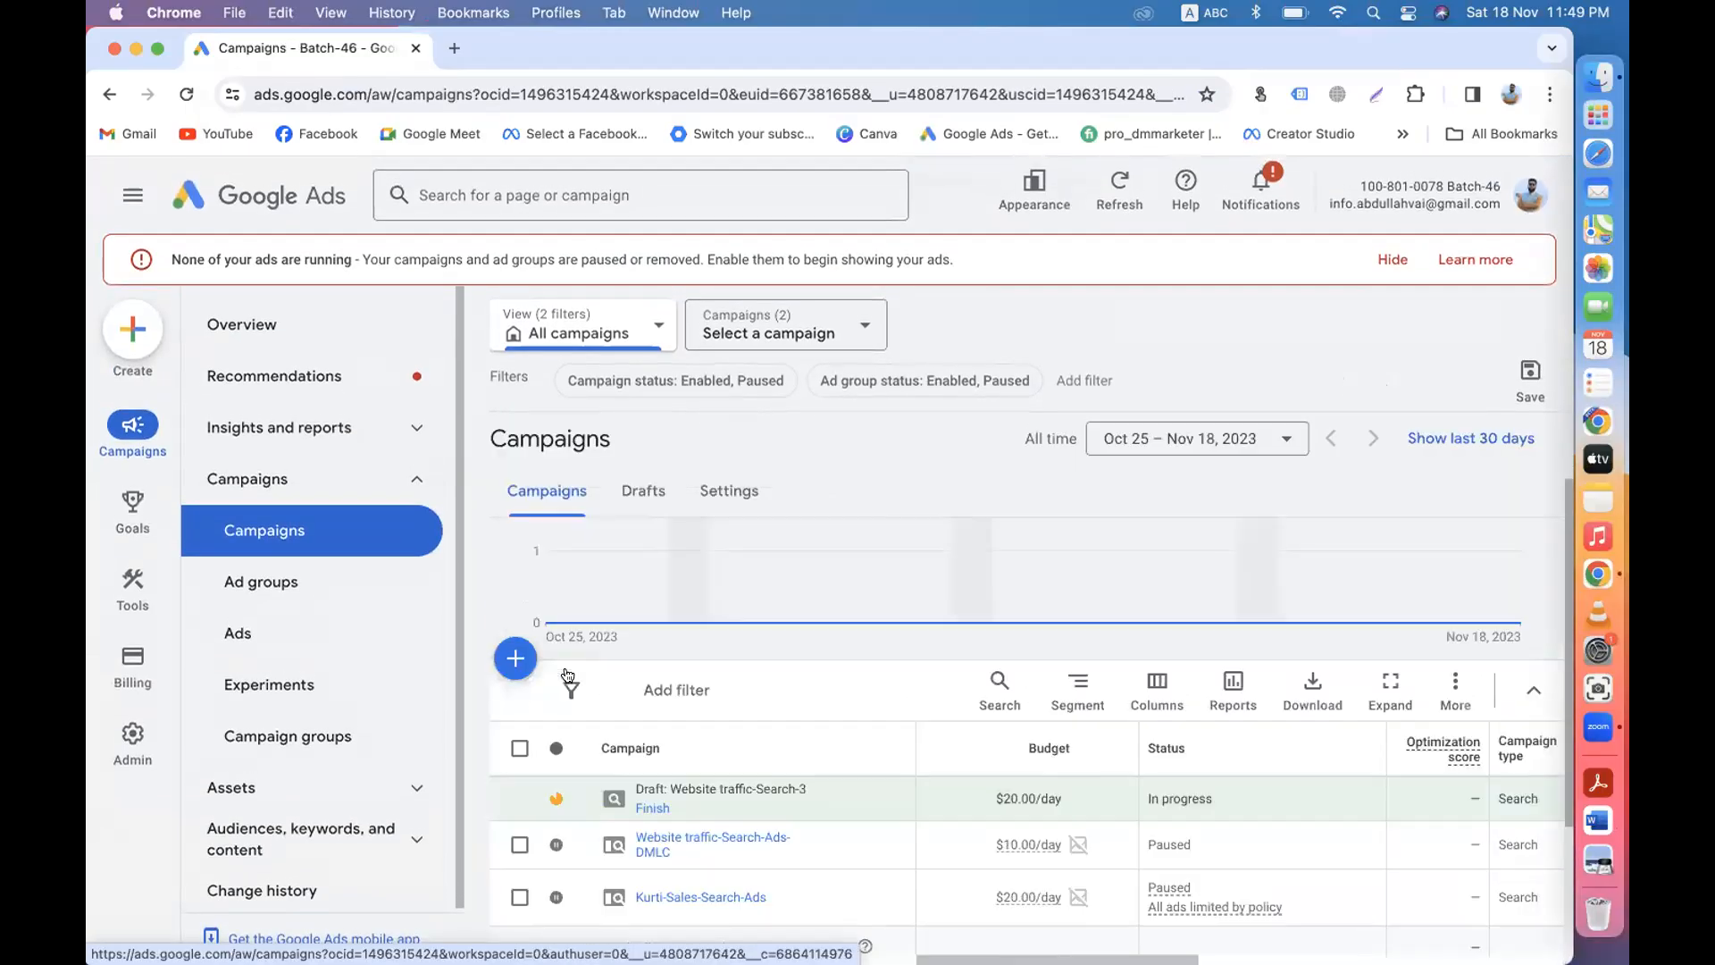
scroll(570, 681, "down", 3)
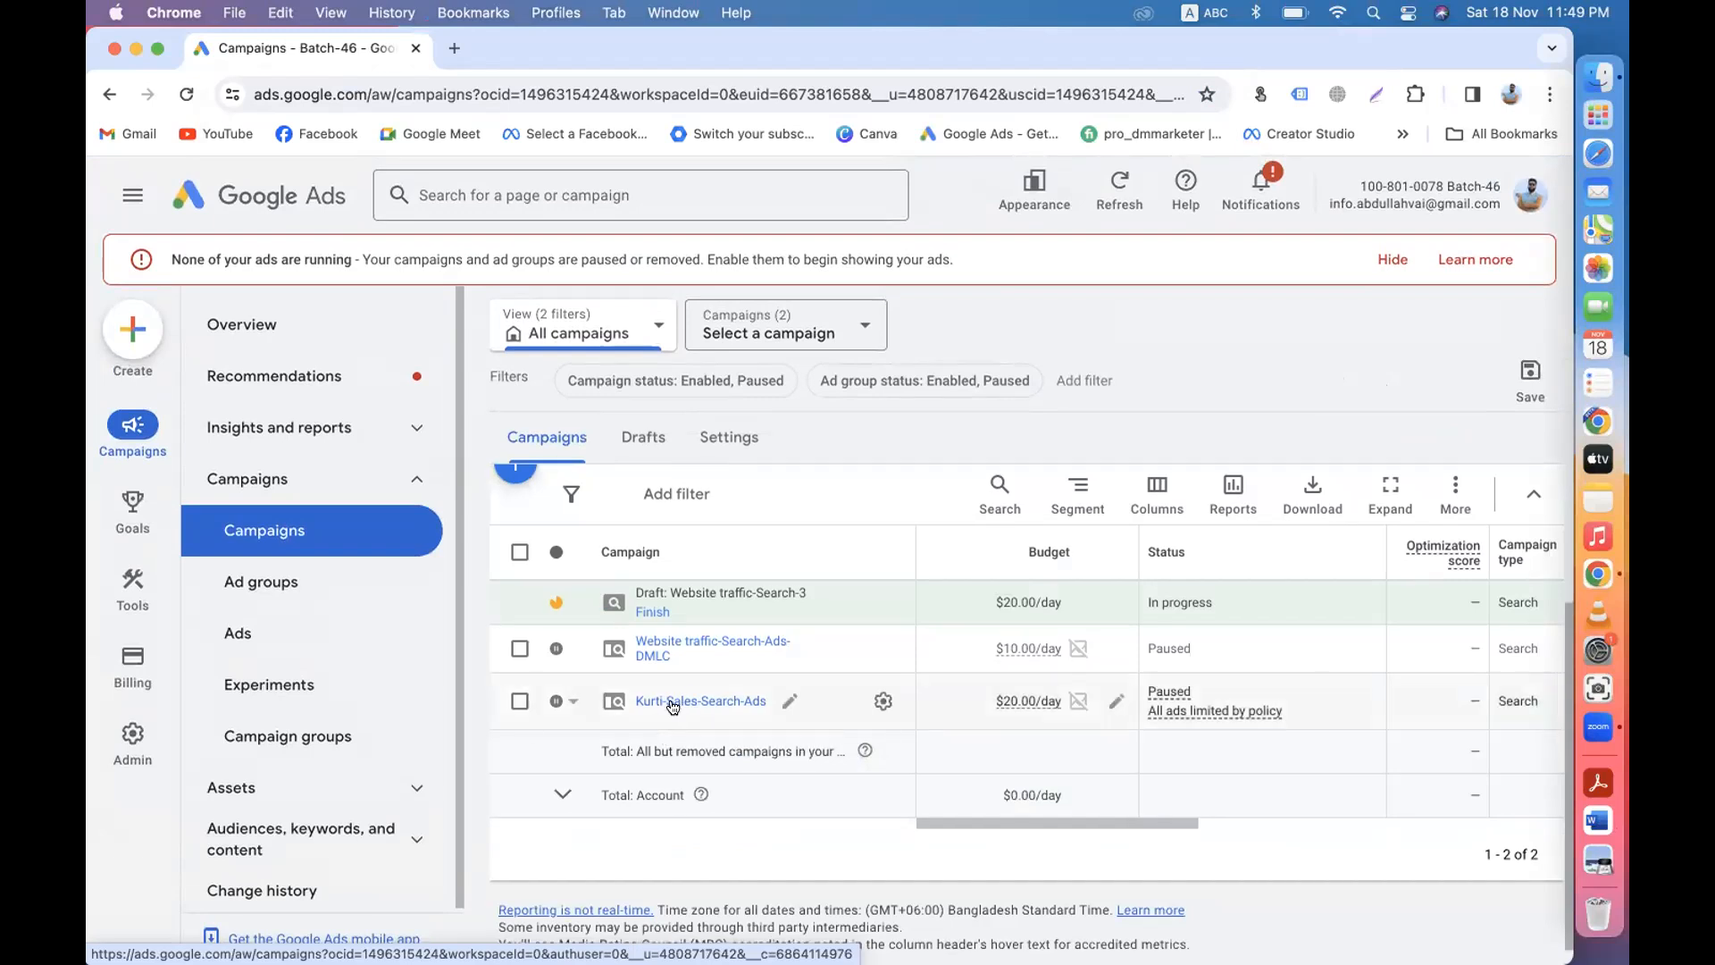
left_click(672, 704)
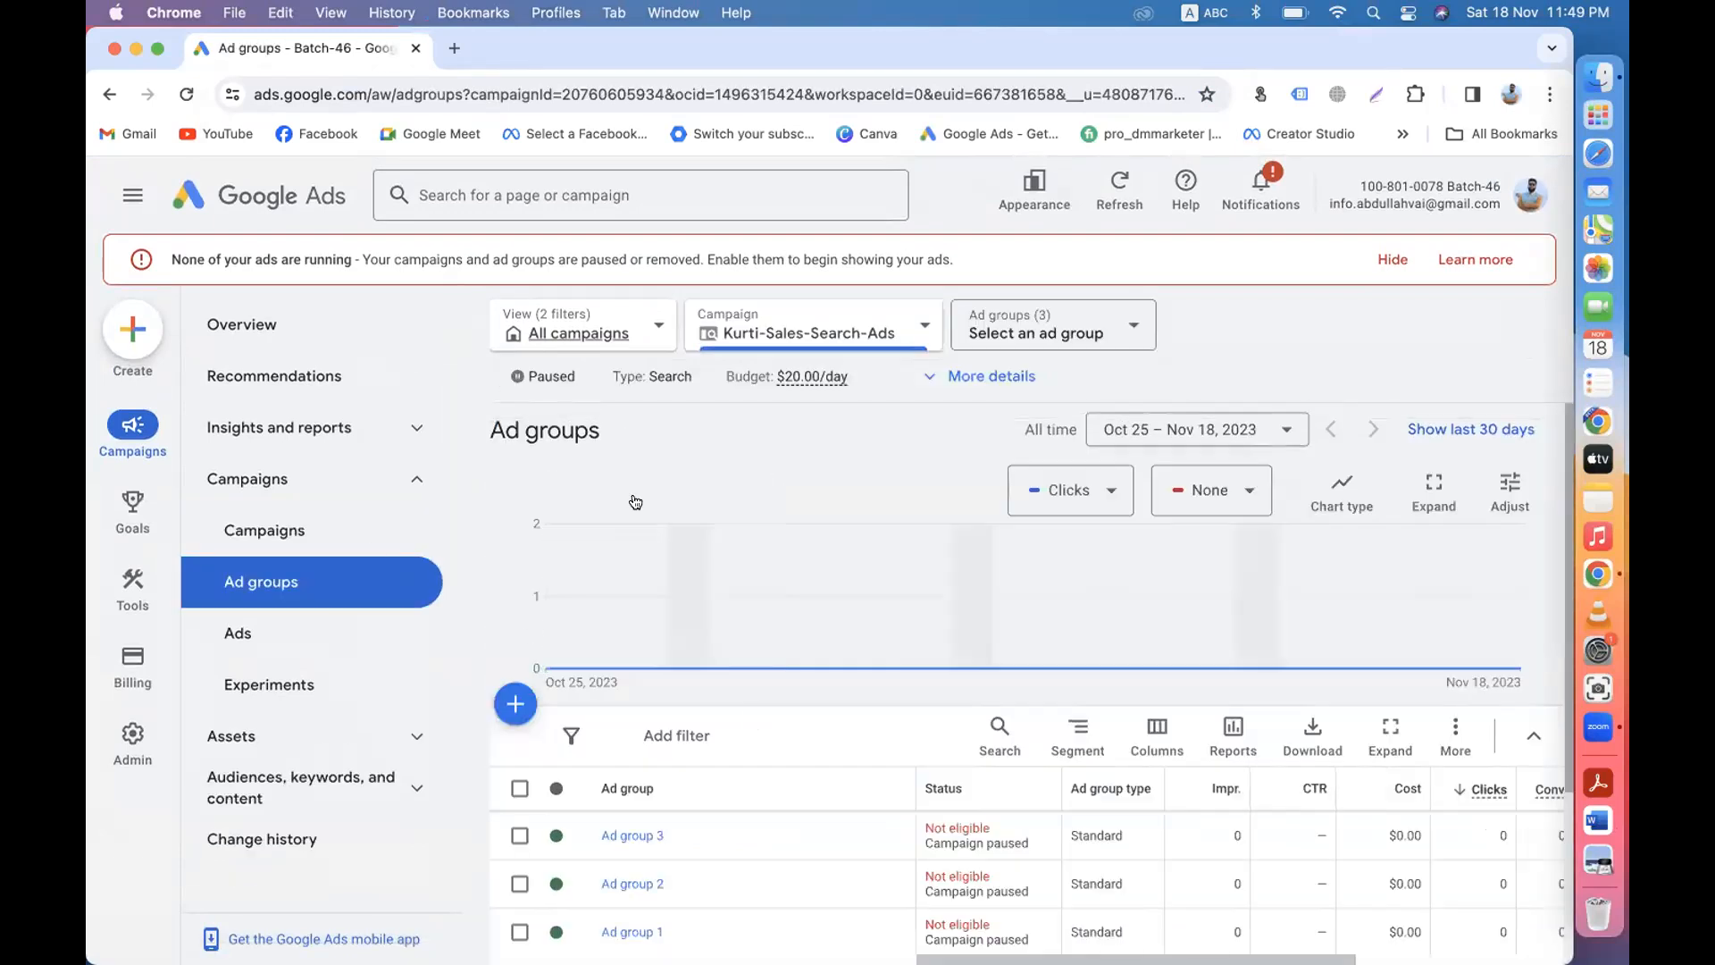
Go to the campaign's Assets page from the left navigation
scroll(575, 743, "down", 3)
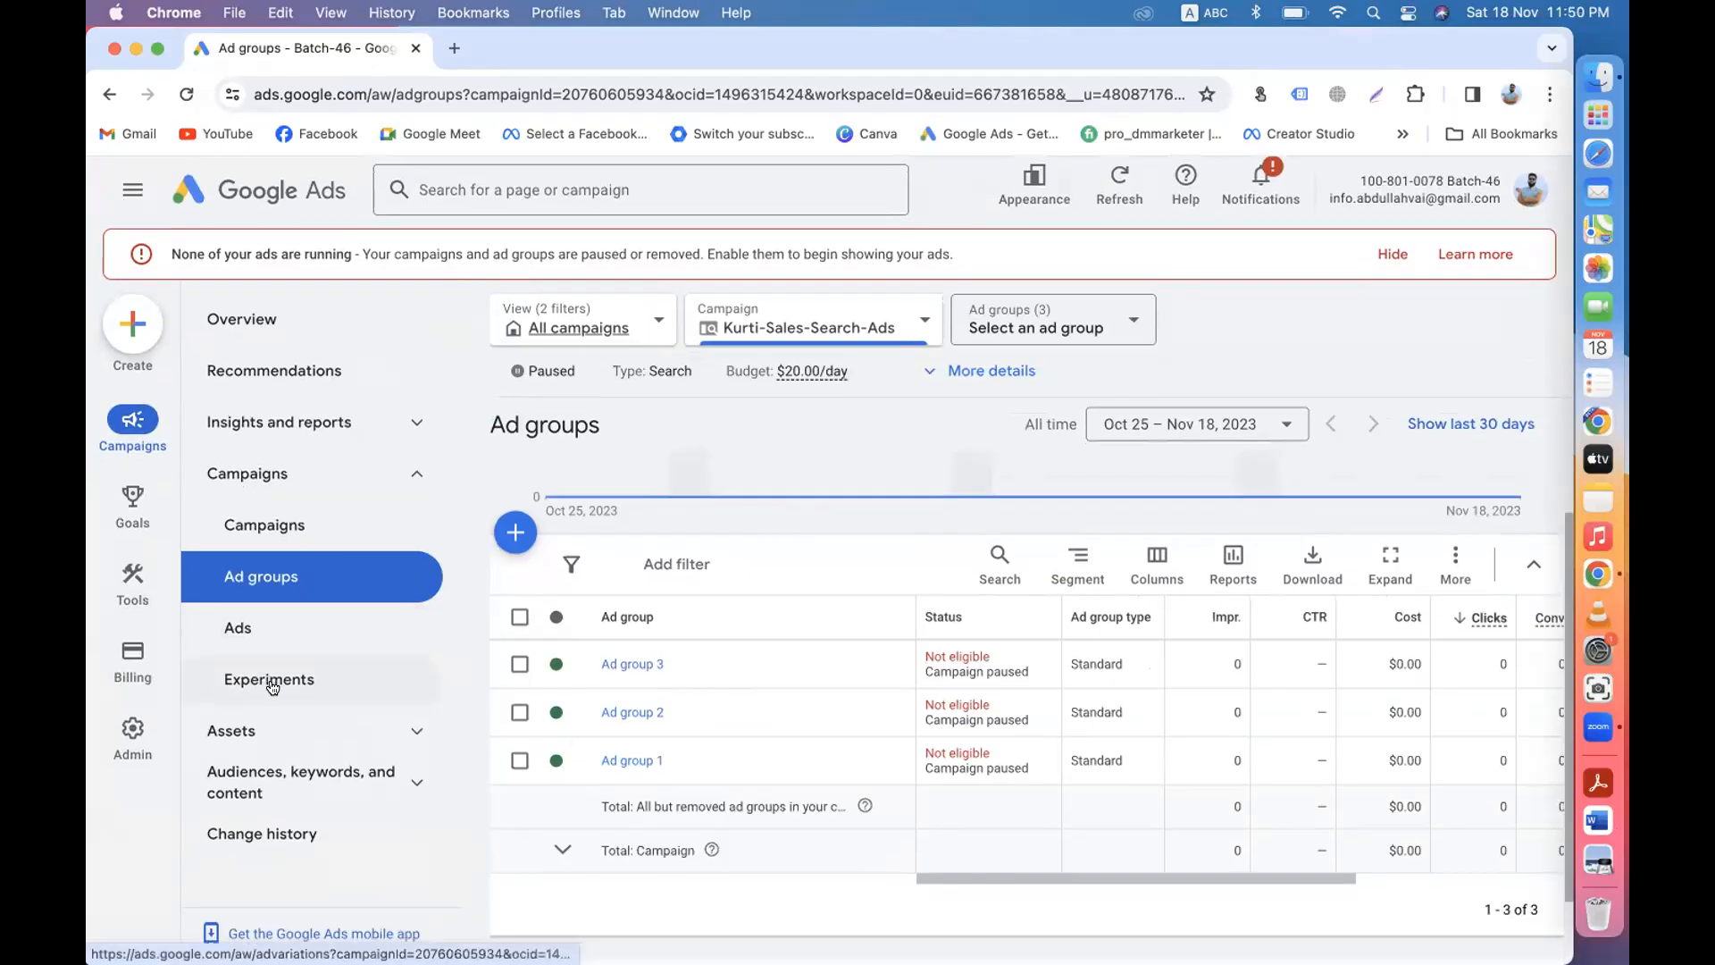
left_click(252, 736)
left_click(245, 797)
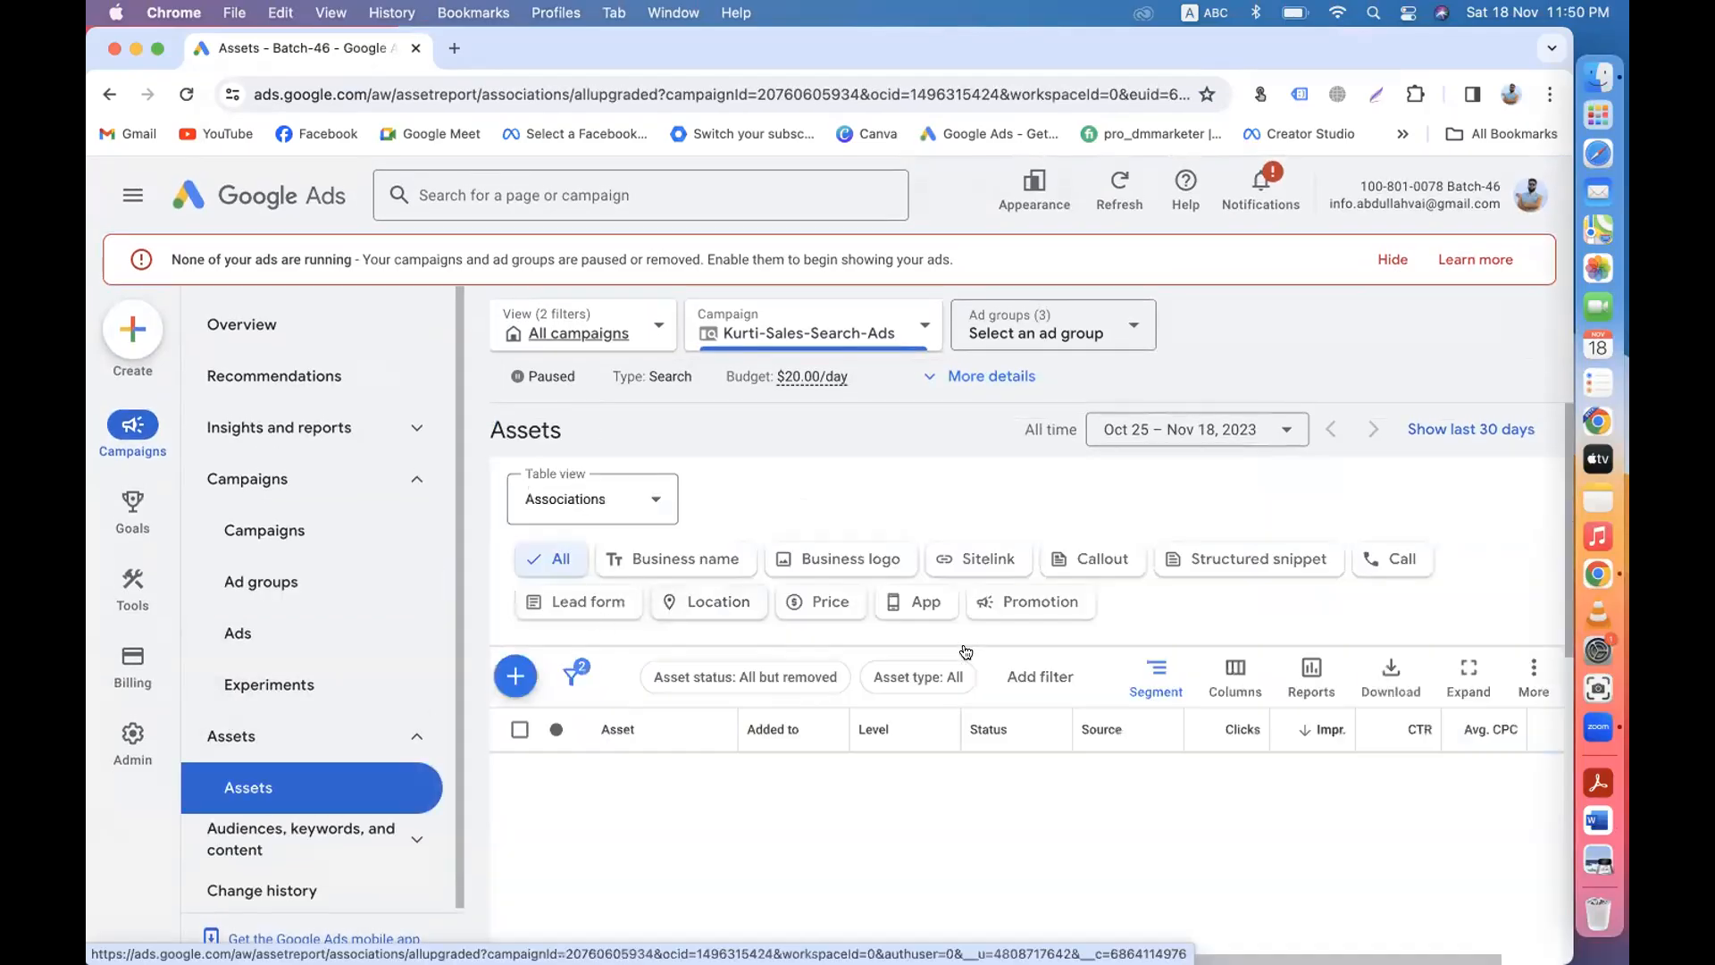
Filter the assets to Callout, dismiss the Add callout form, and review the six Eligible callouts
left_click(1095, 559)
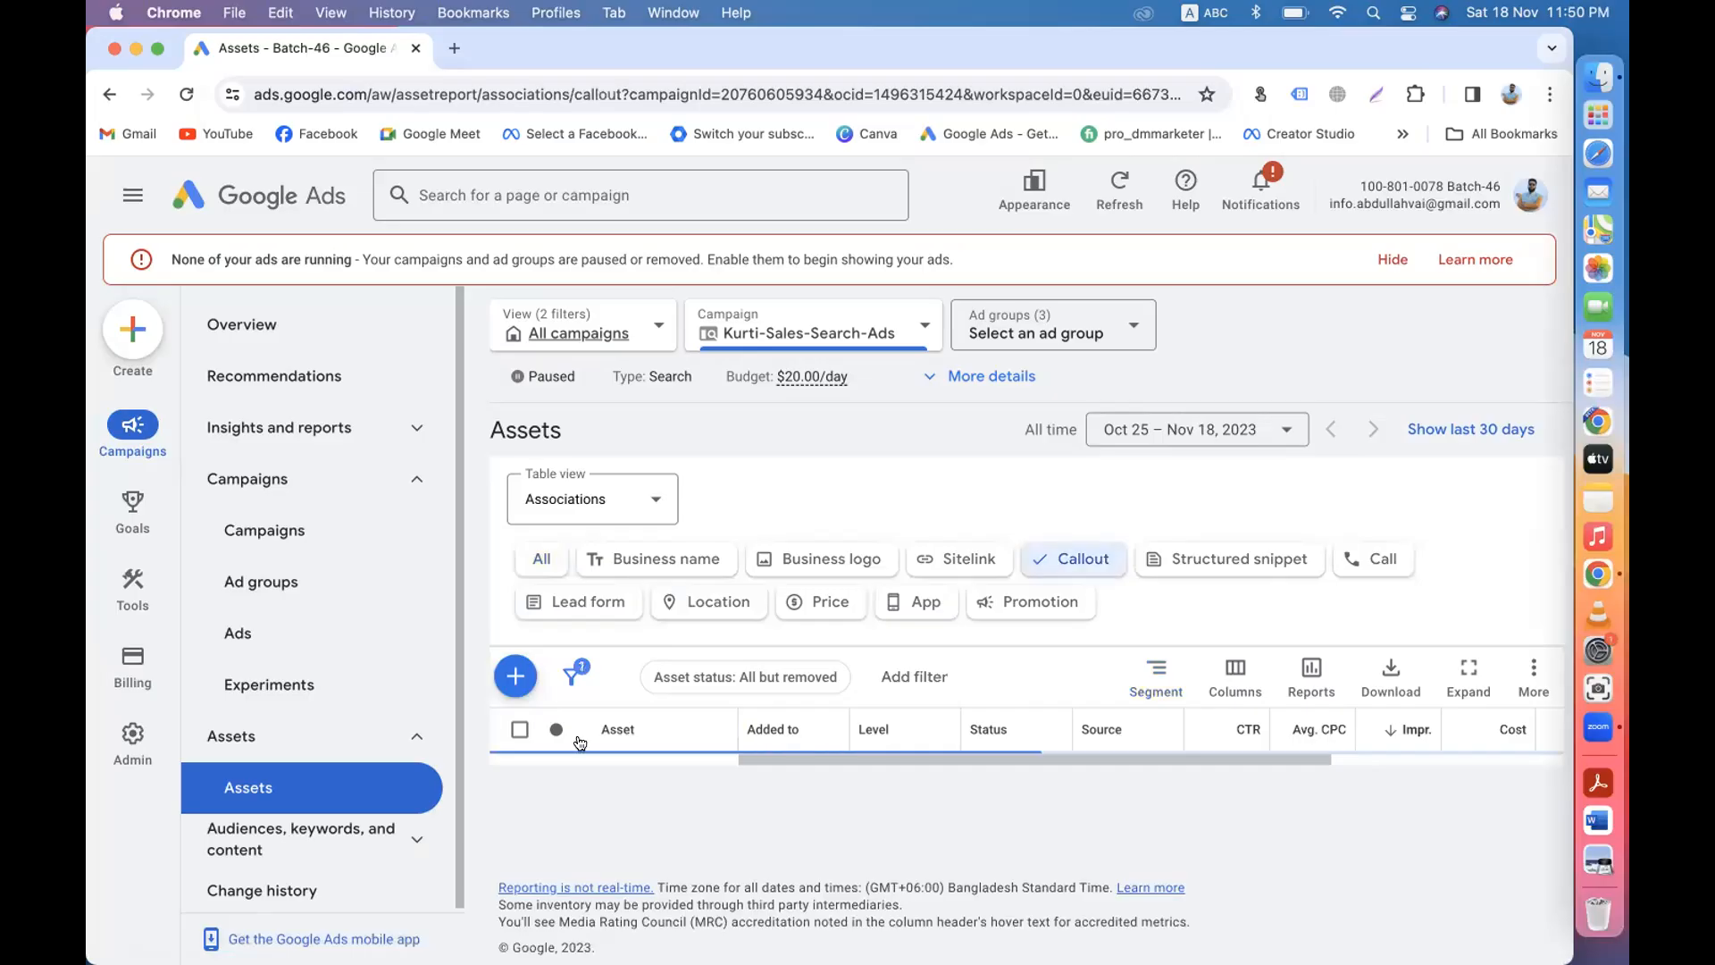
scroll(522, 661, "down", 1)
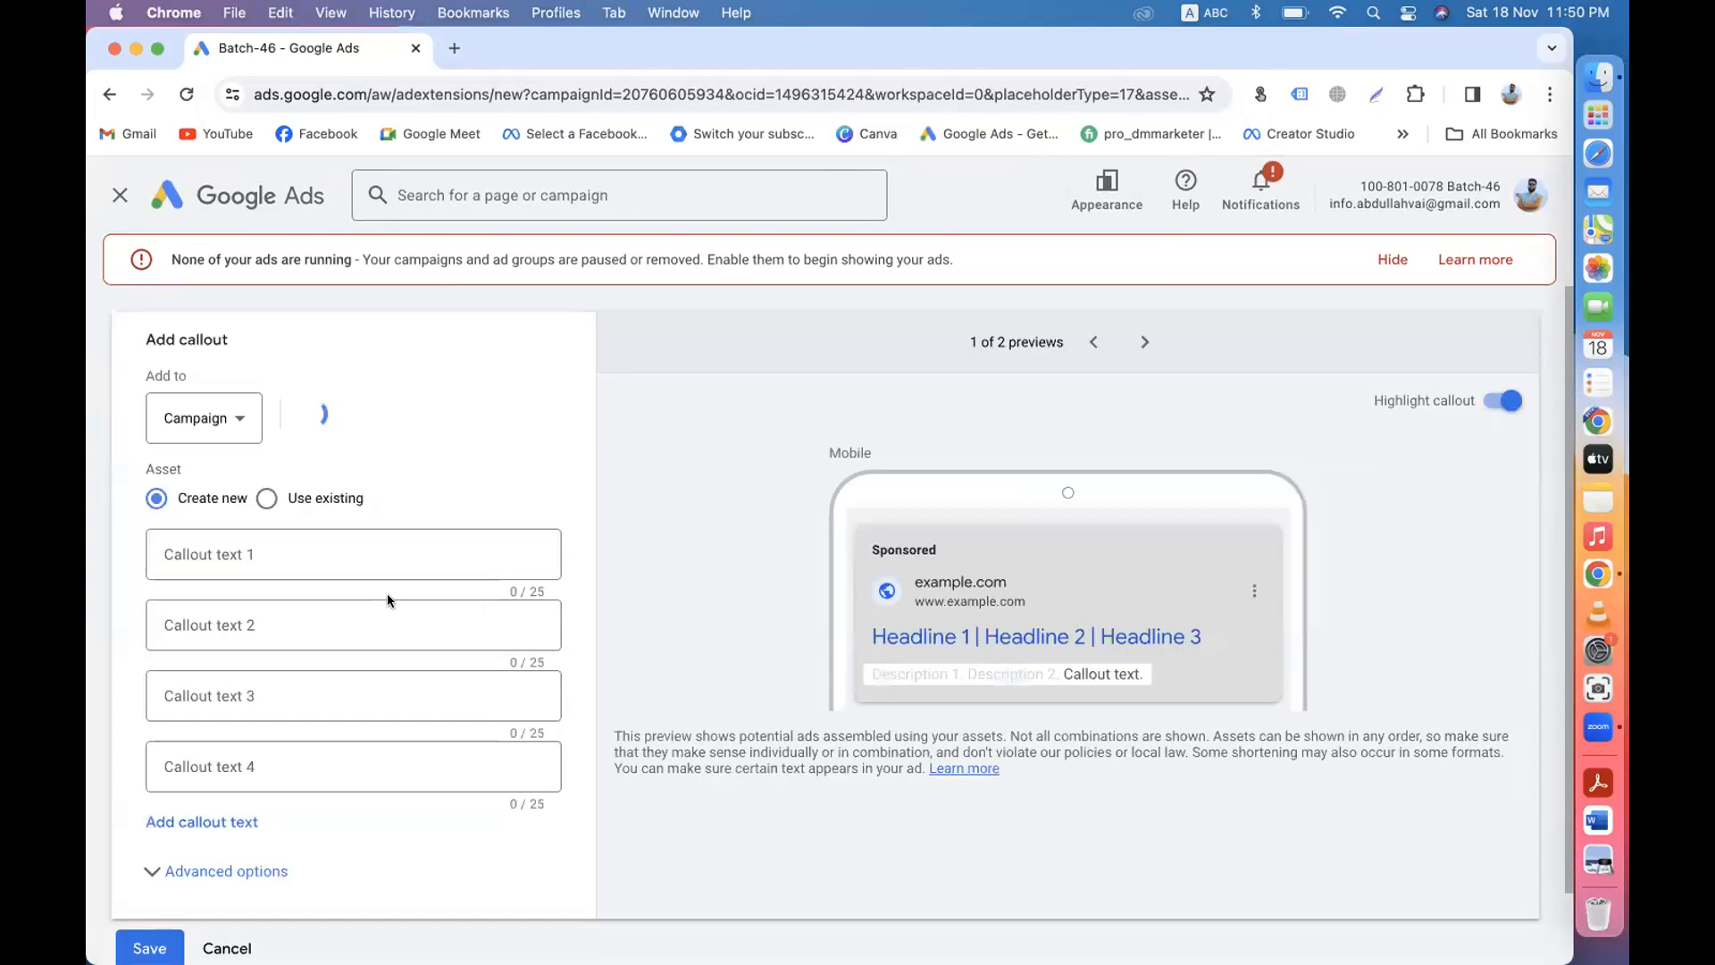
scroll(378, 595, "down", 2)
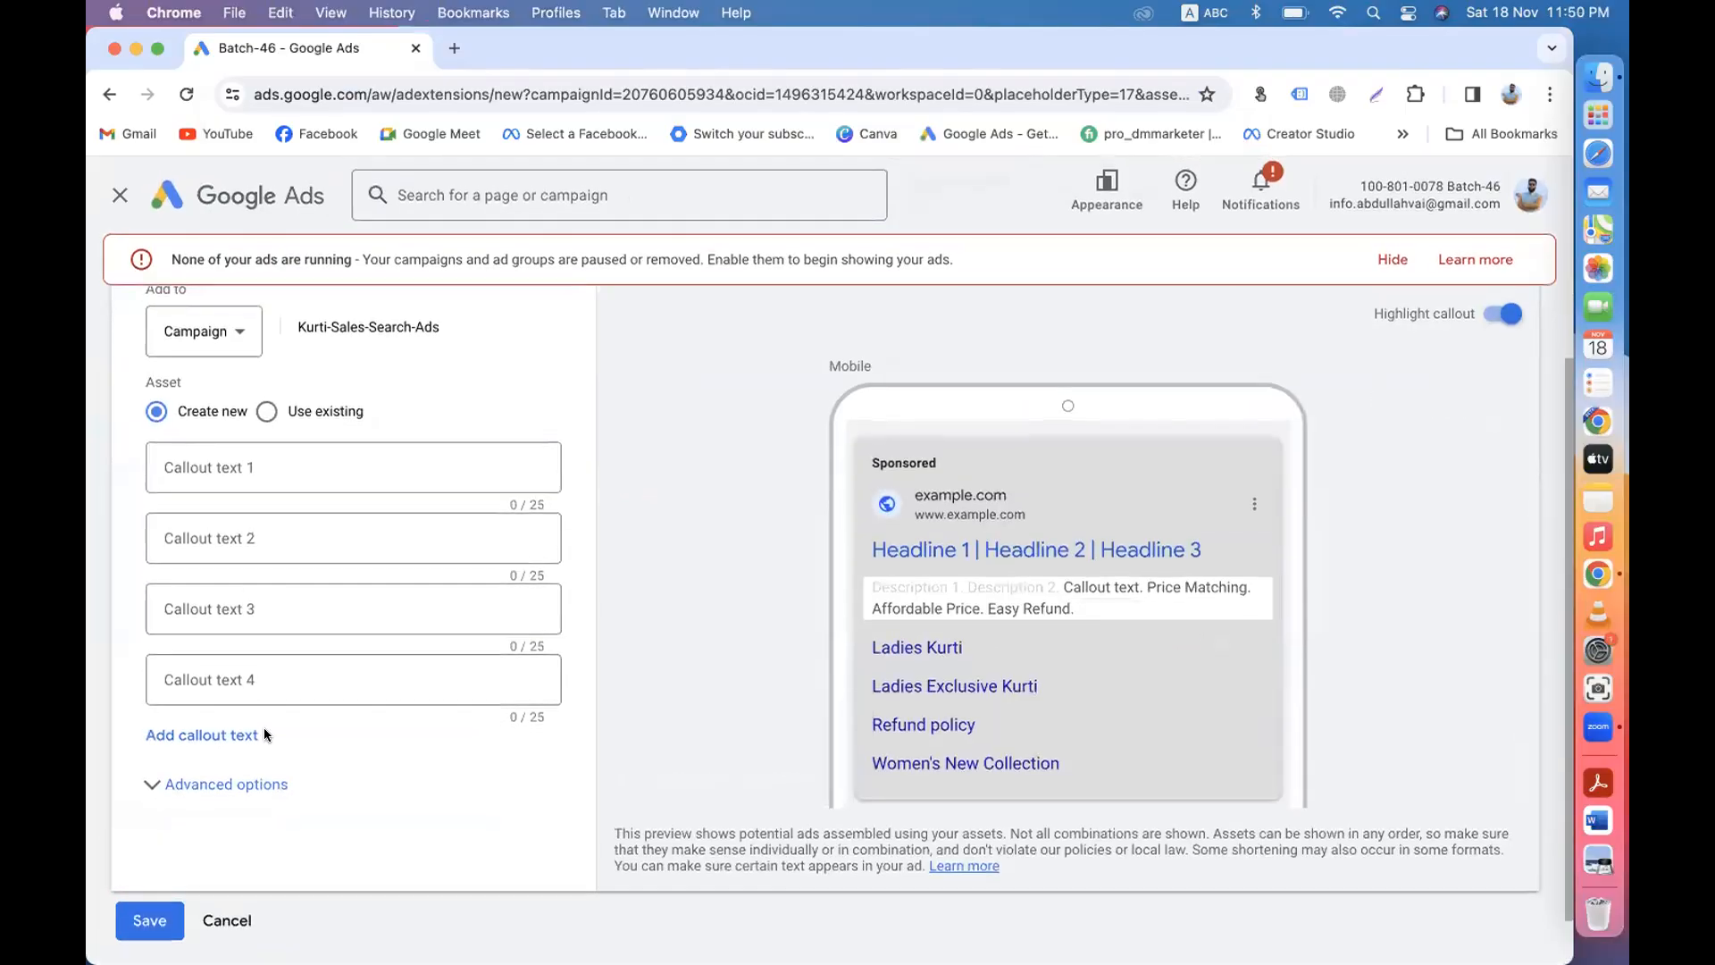
left_click(120, 194)
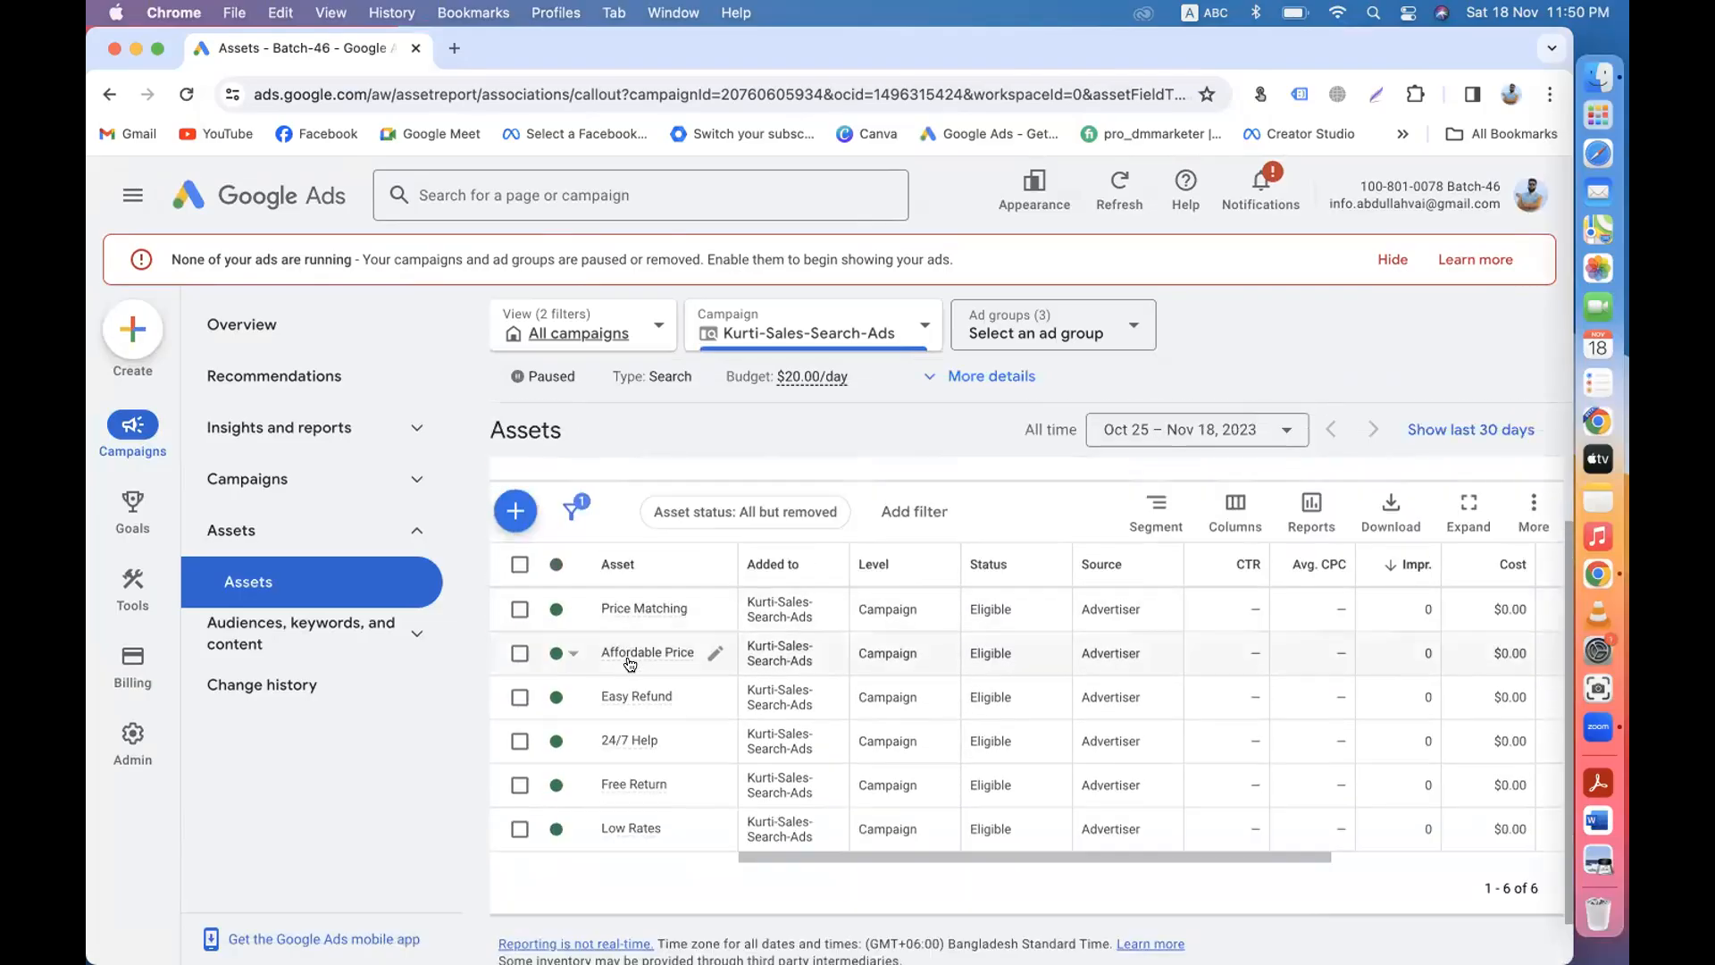
mouse_move(659, 701)
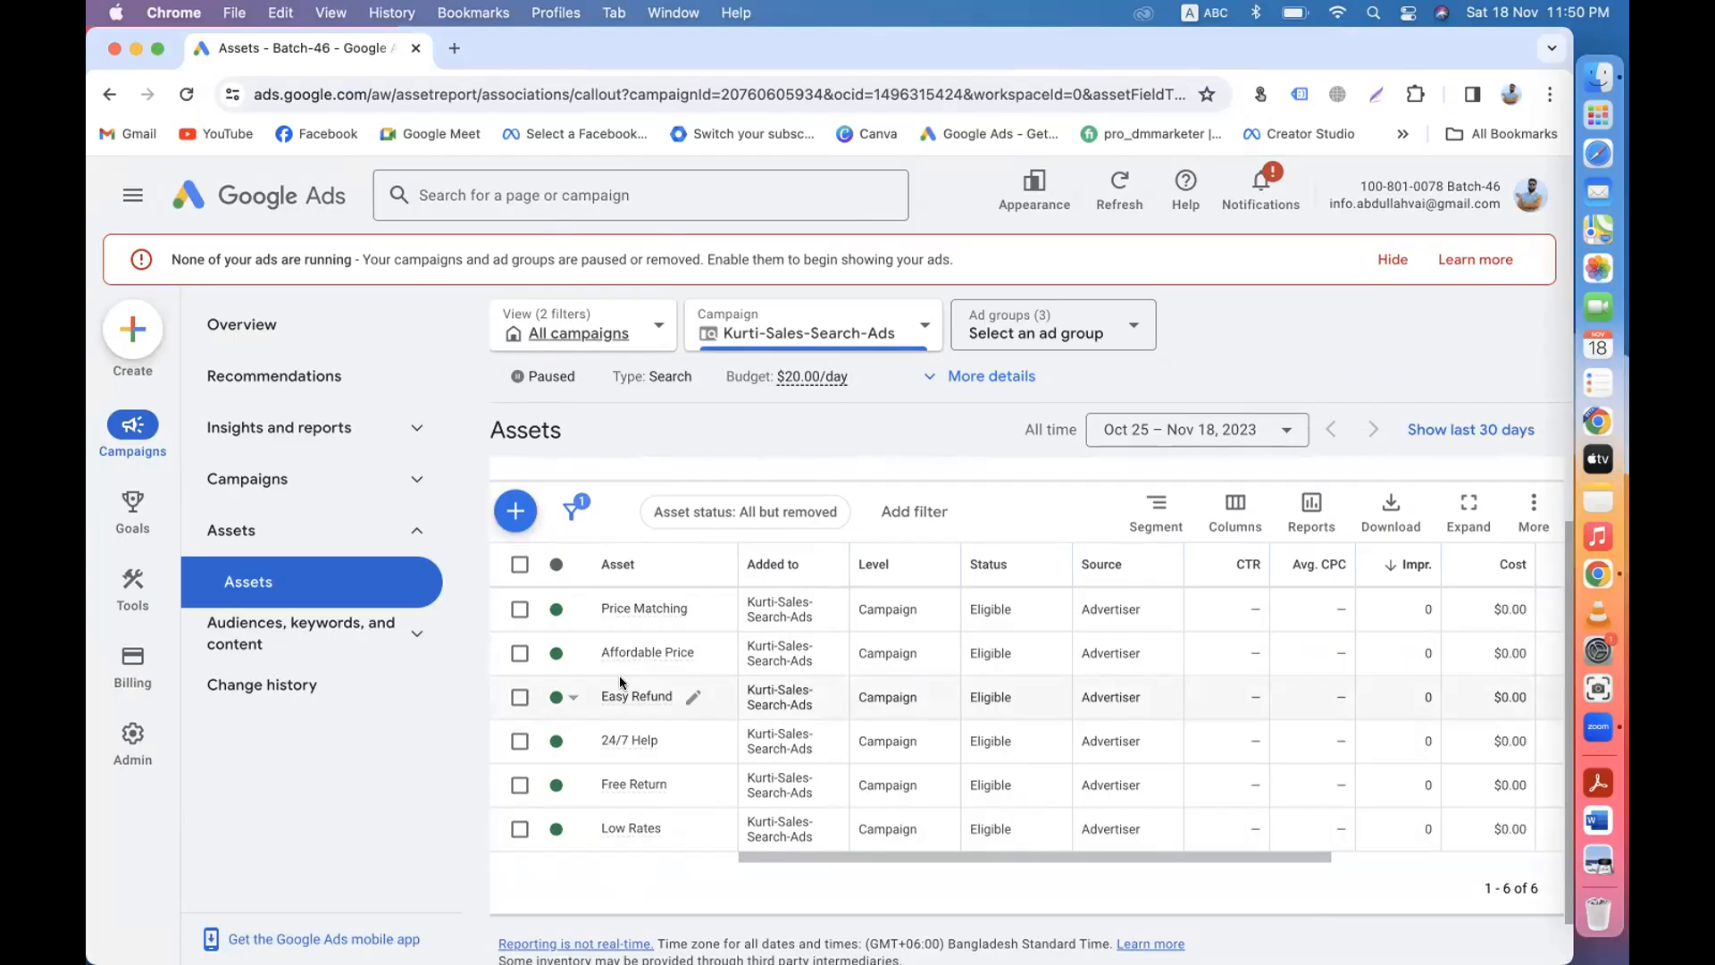
mouse_move(661, 614)
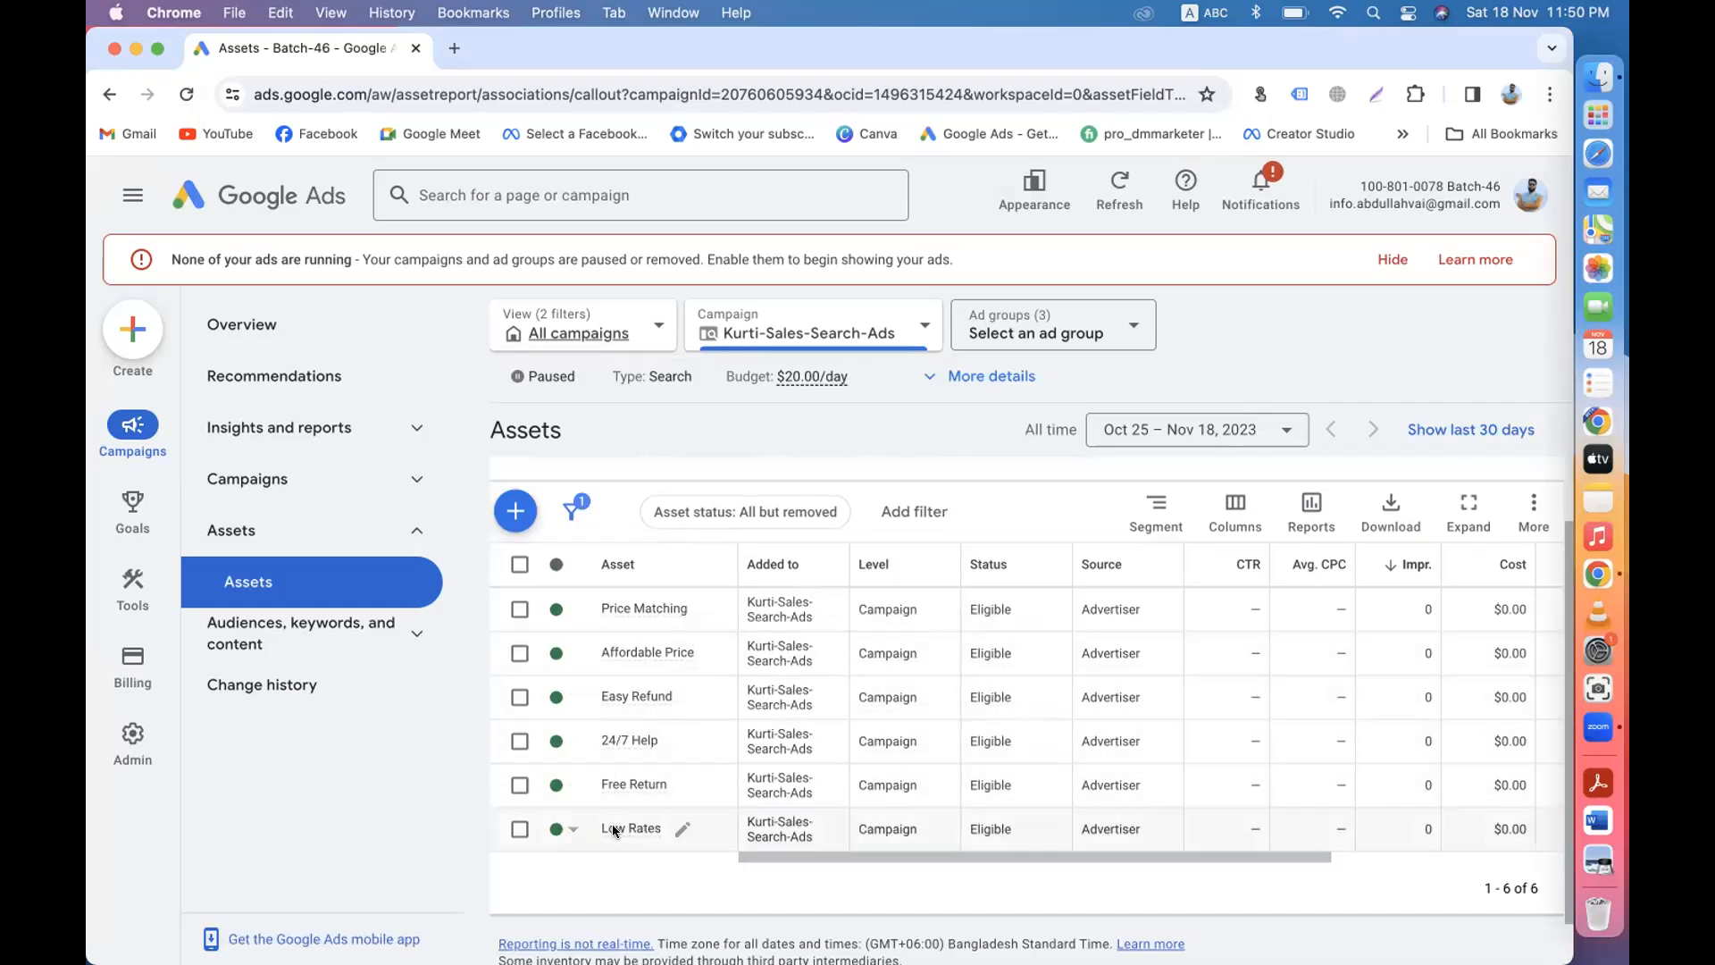
mouse_move(624, 829)
scroll(624, 829, "down", 1)
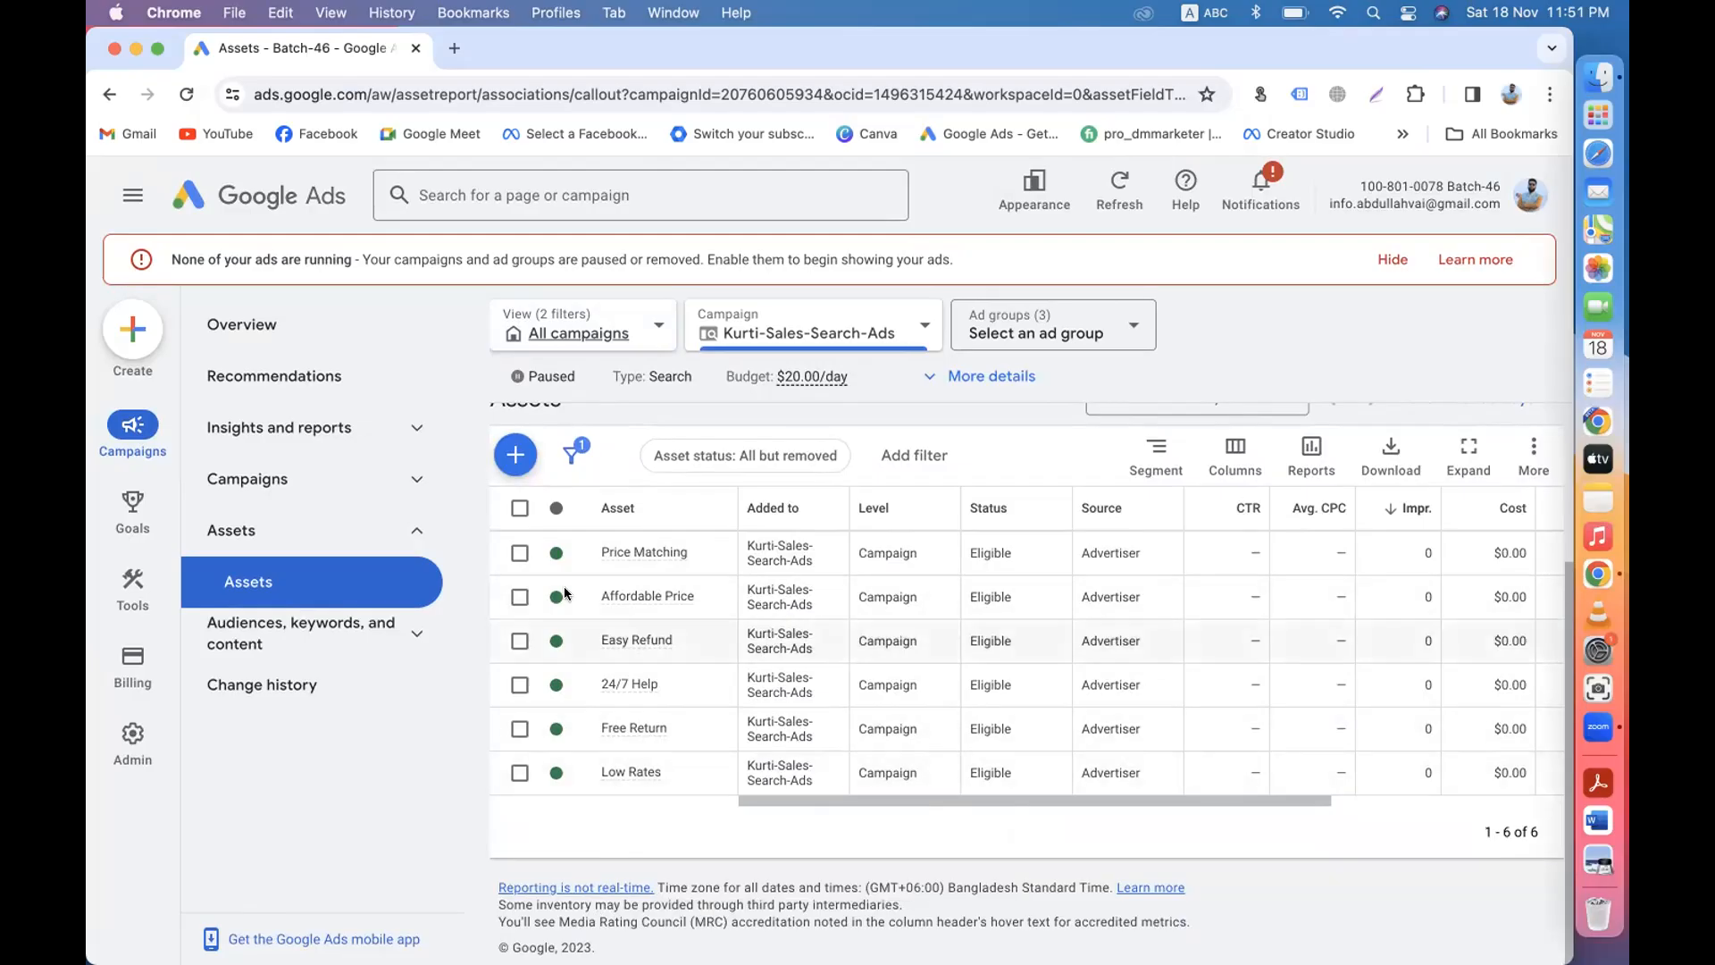
Start a new callout asset with 'Price Matching' and 'Free Shipping' as the first two callouts
left_click(516, 455)
left_click(237, 544)
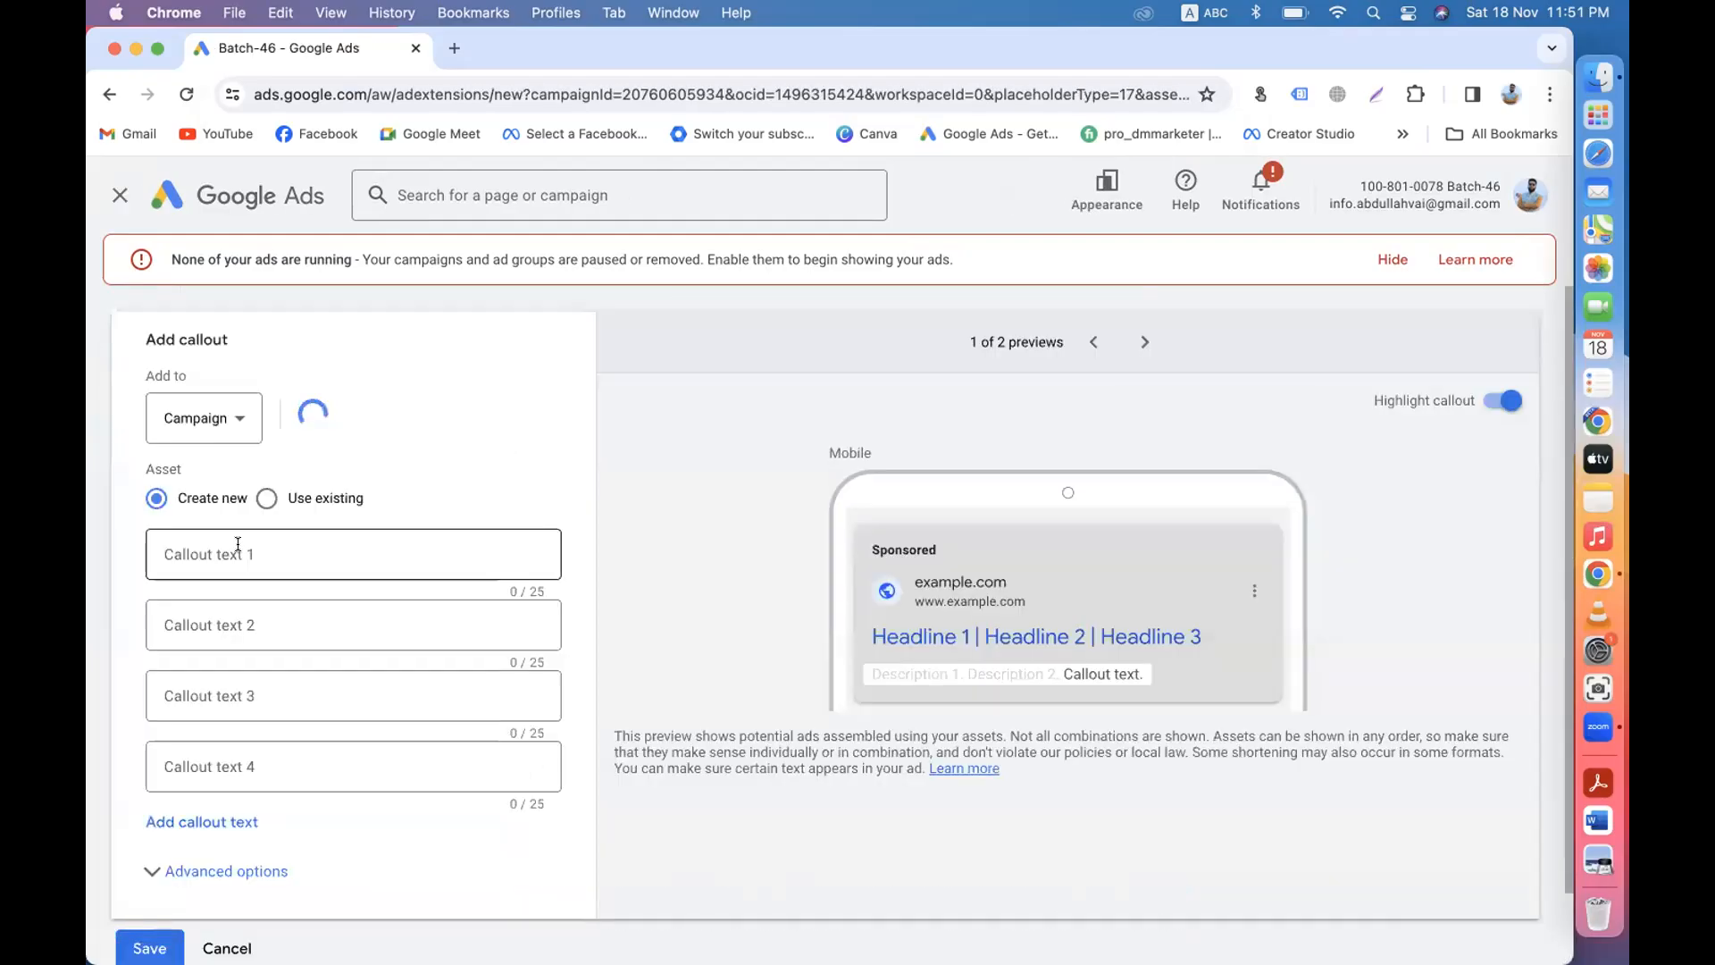
type("P")
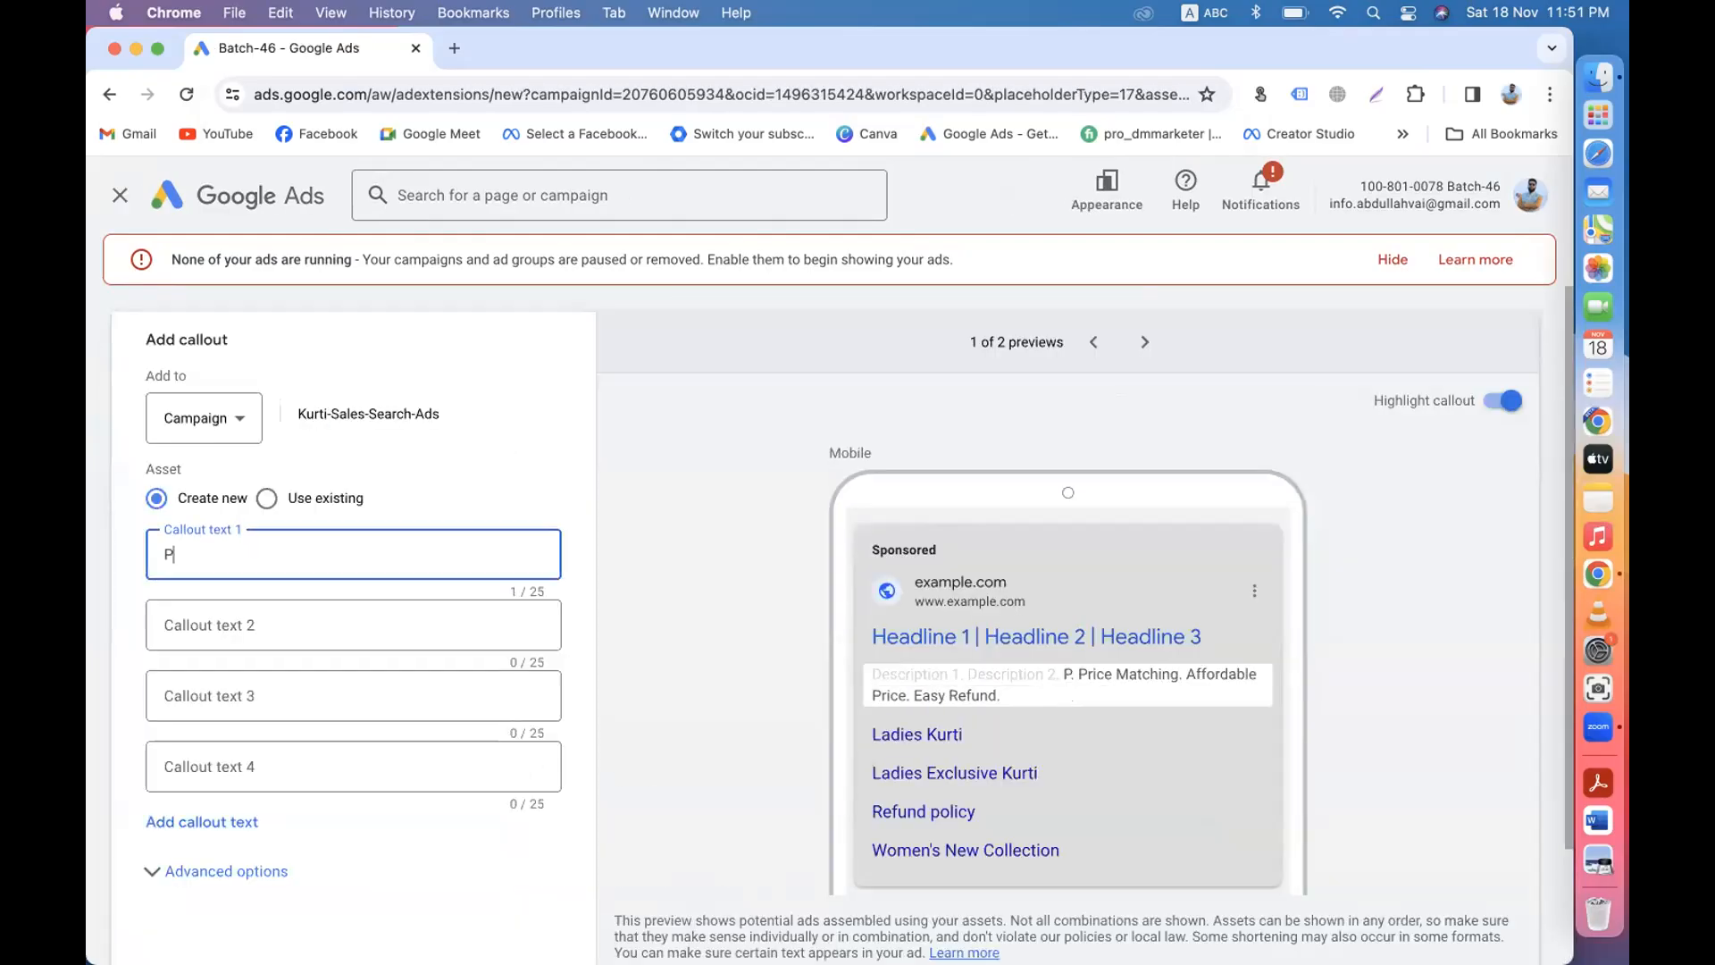
type("rice ma")
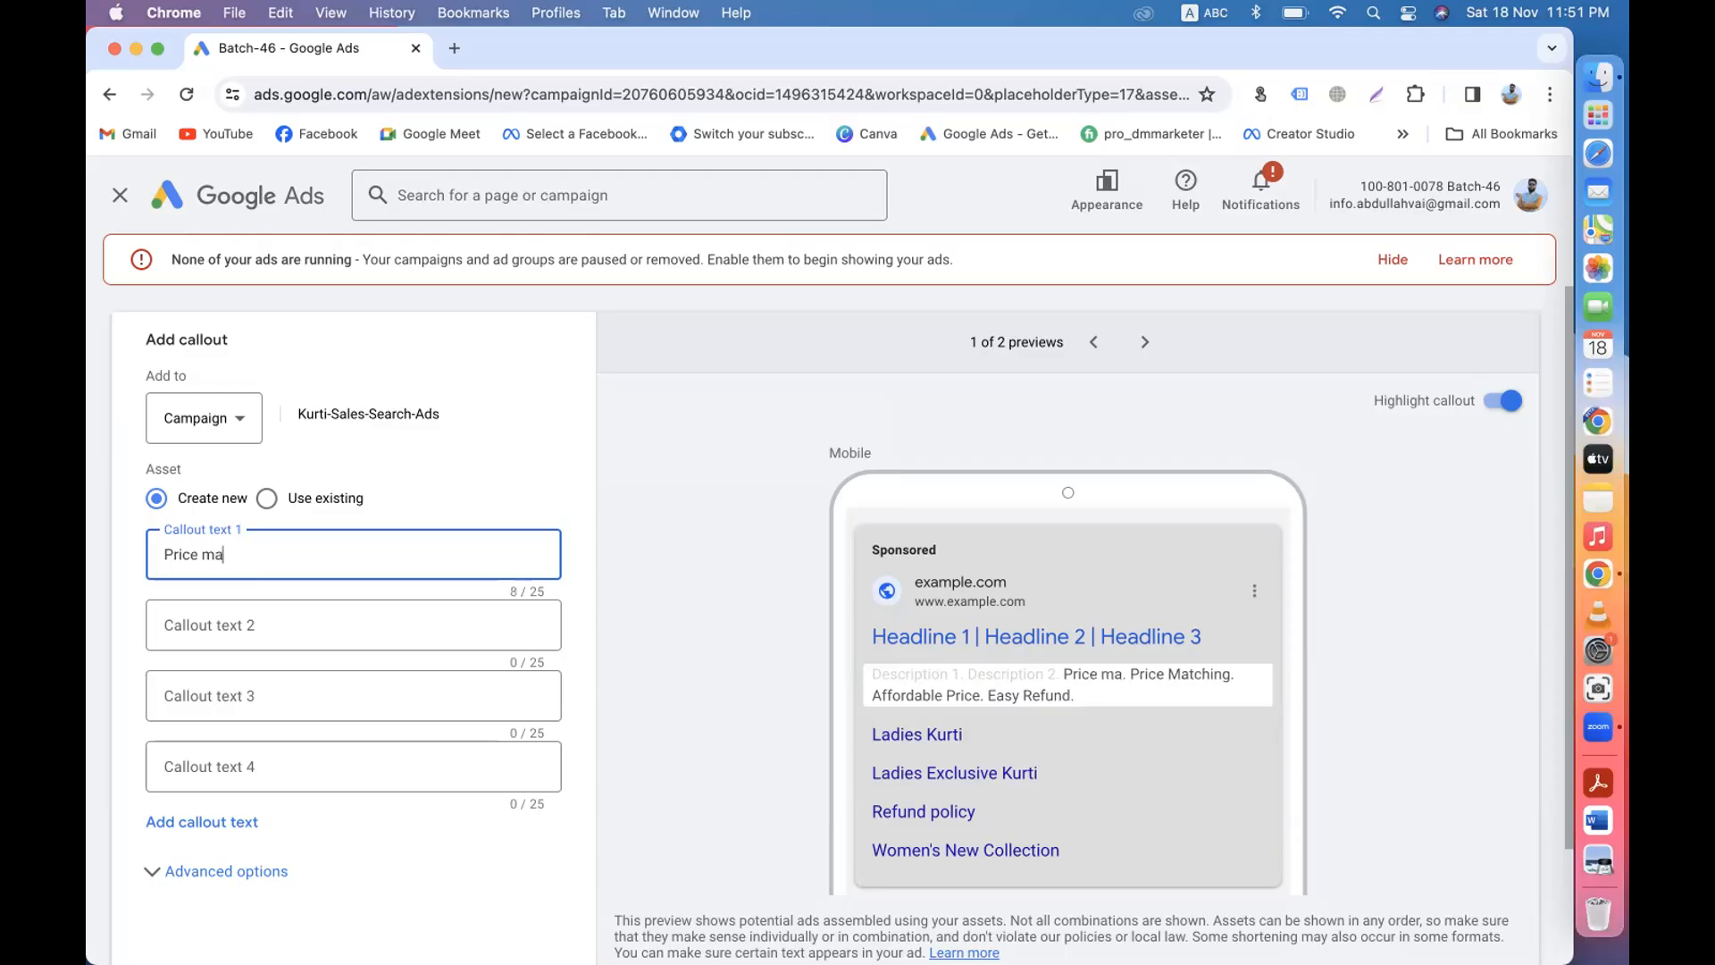
type("tchicng")
key("Tab")
left_click(212, 556)
key("BackSpace")
type("Matchicng")
left_click(203, 610)
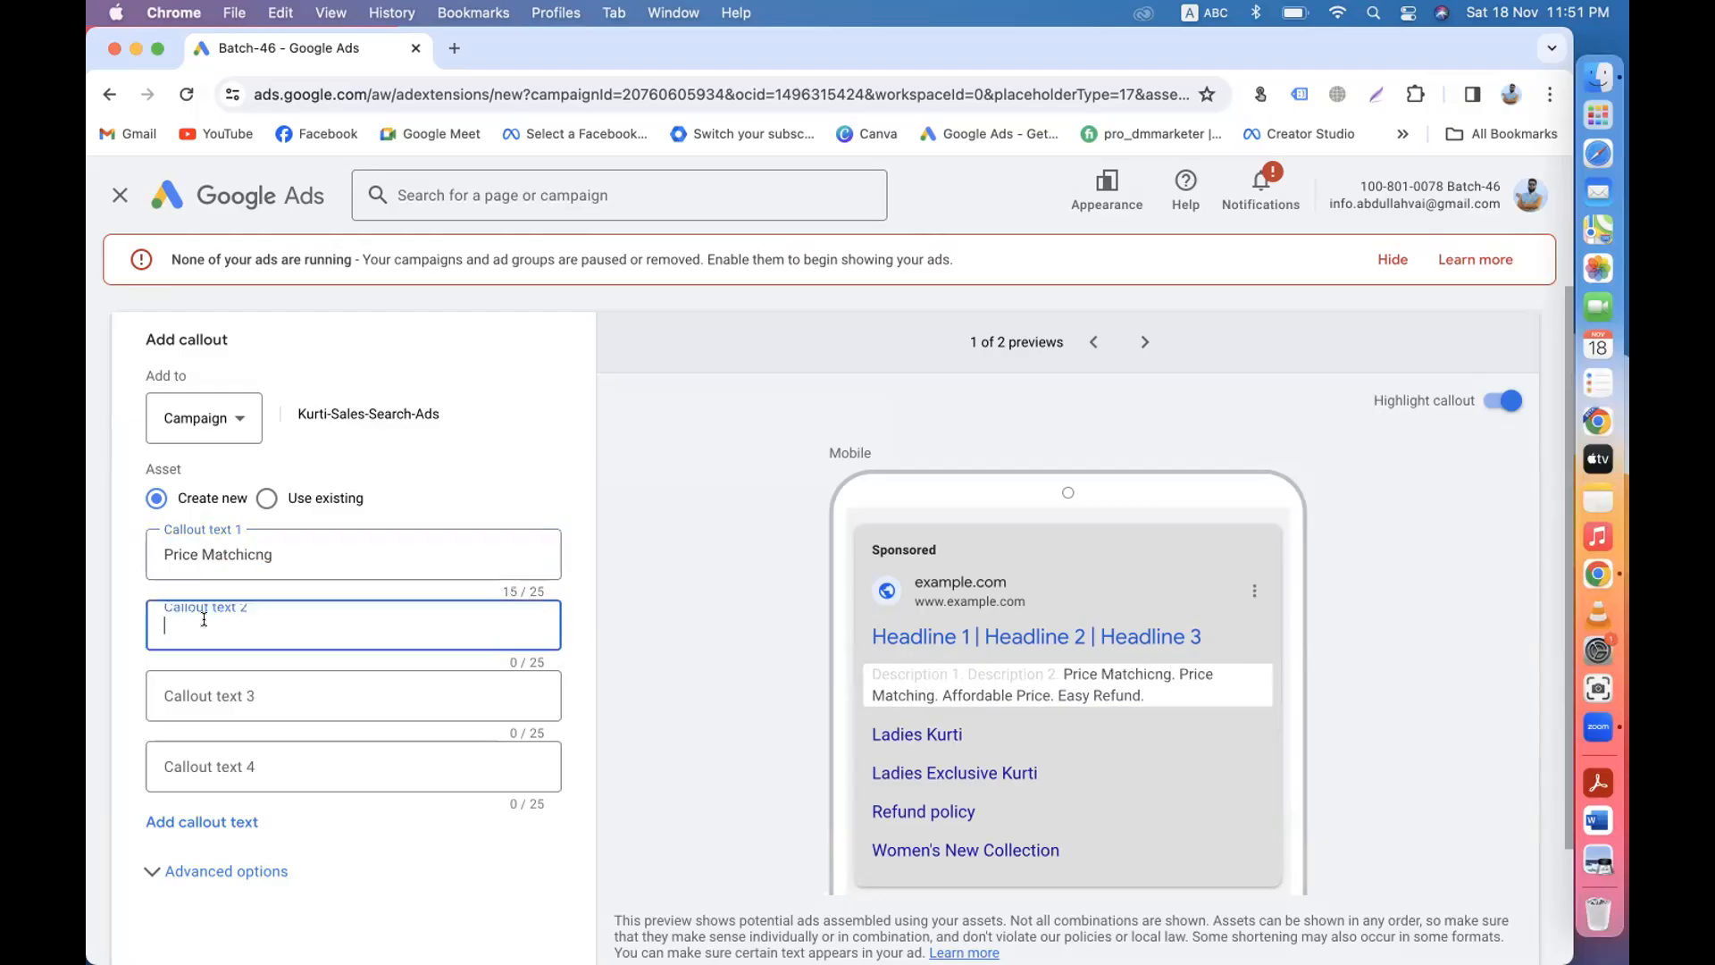
type("Free")
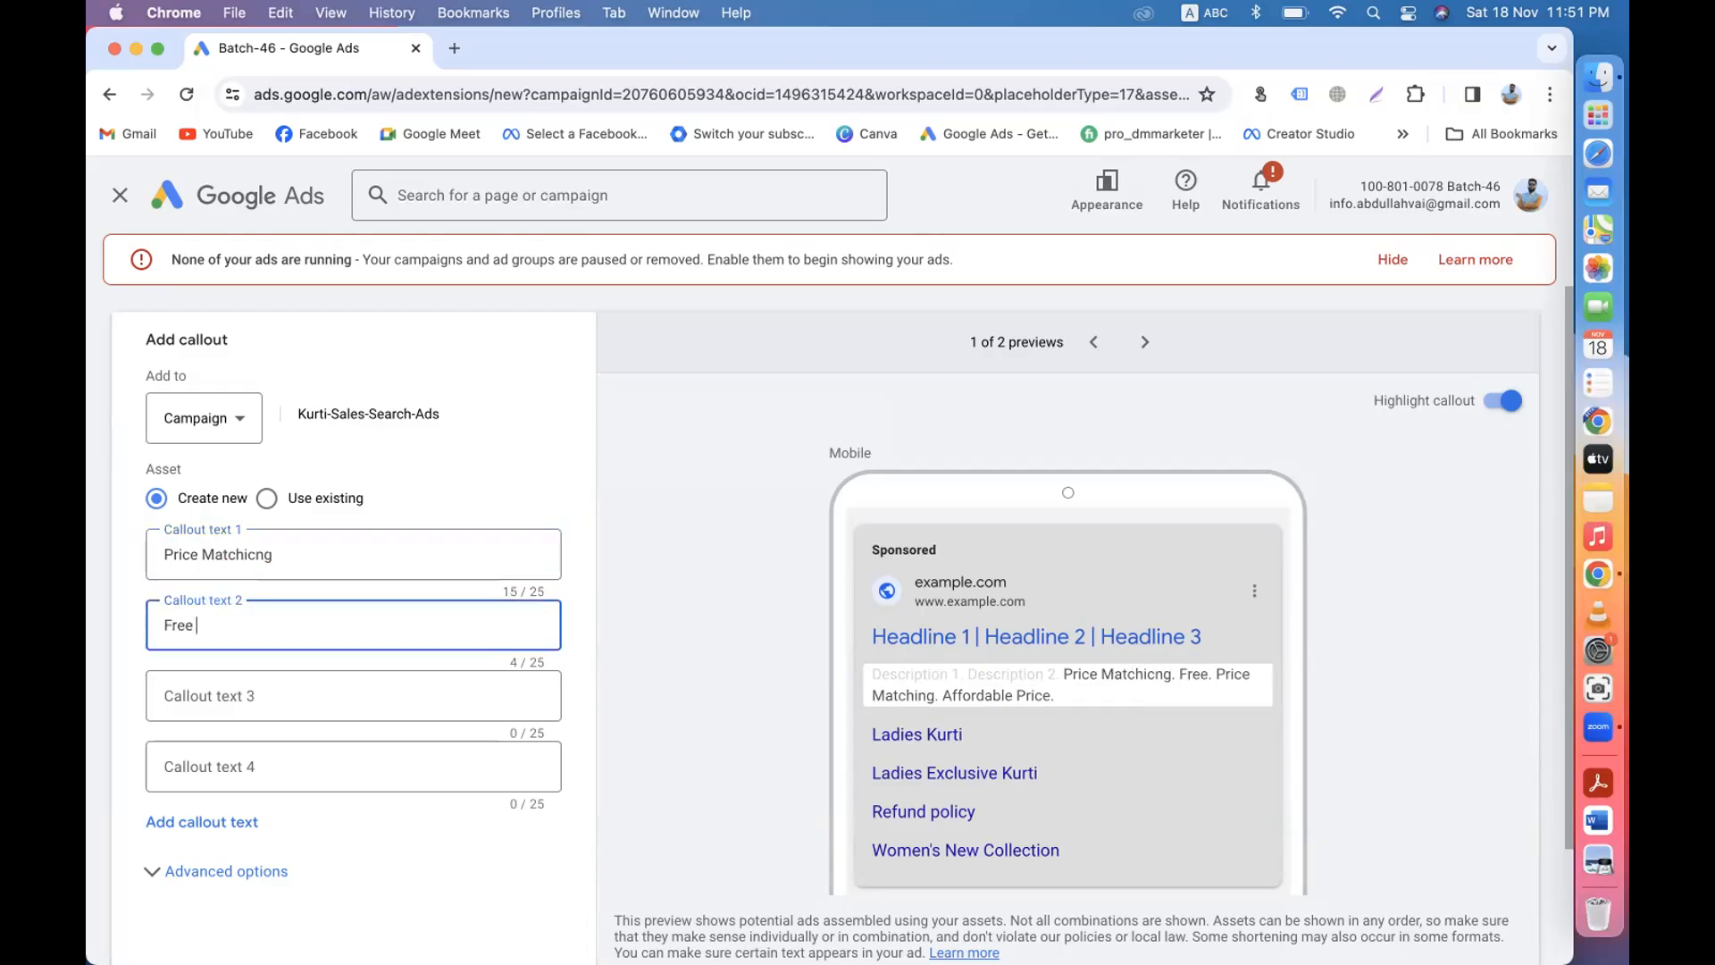
type(" Shipping")
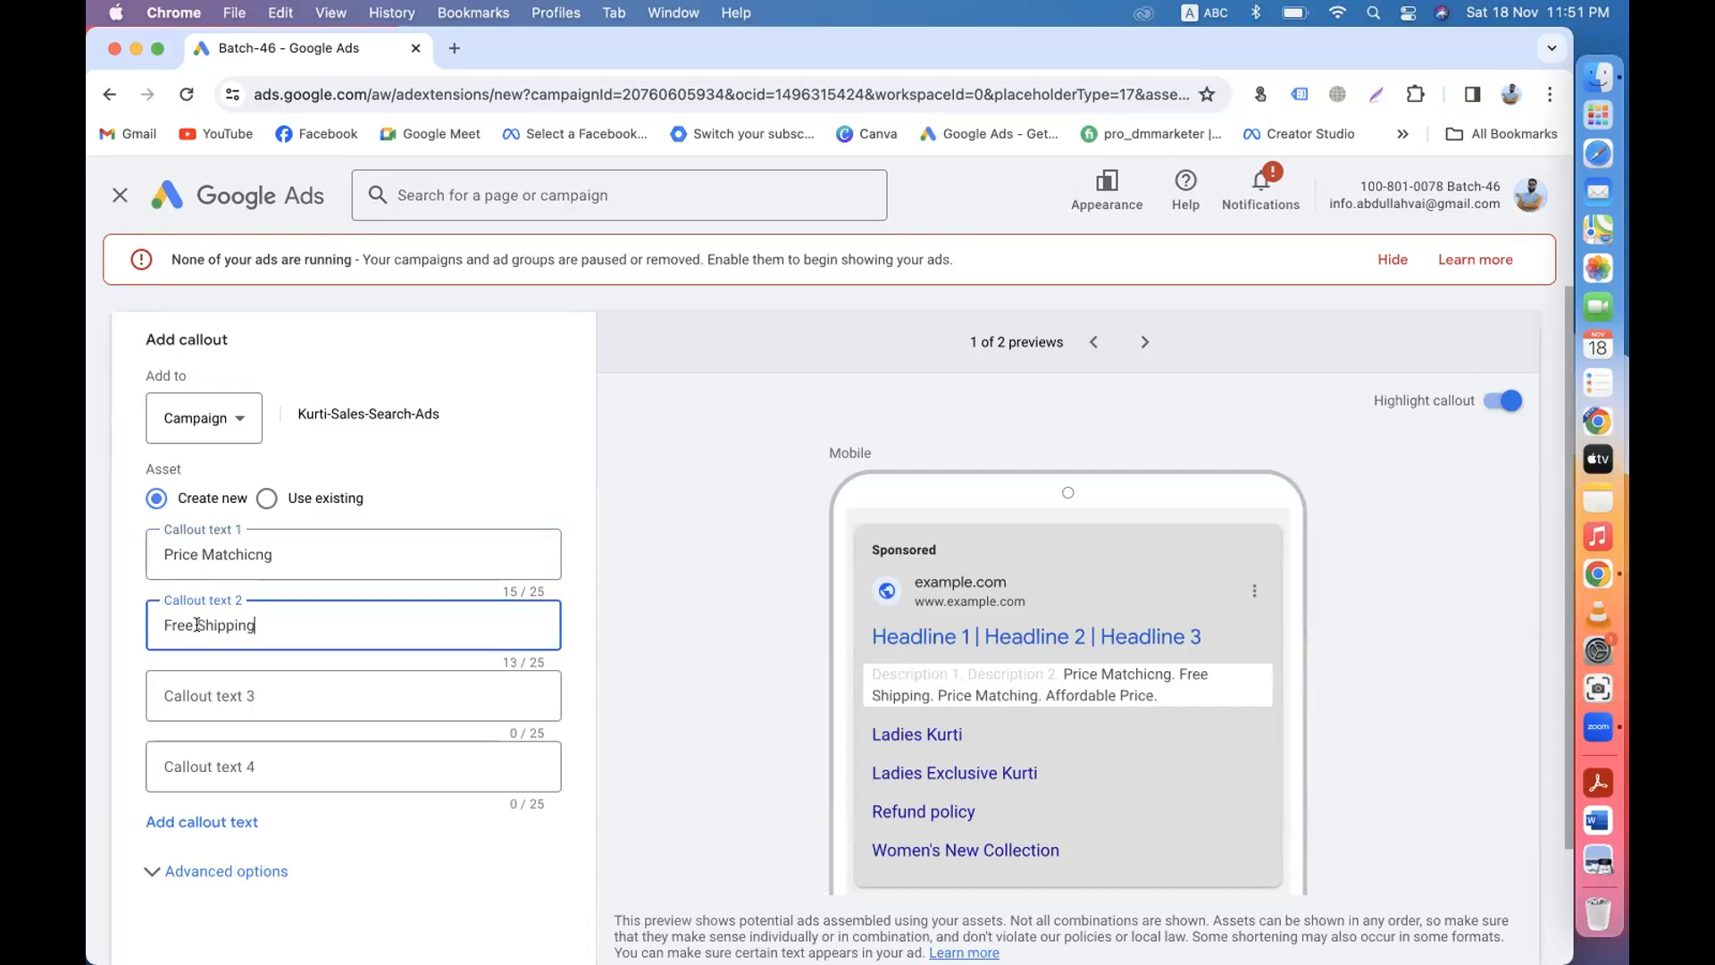
Look up the correct spelling online and enter 'Affordable Price' as the third callout
left_click(221, 698)
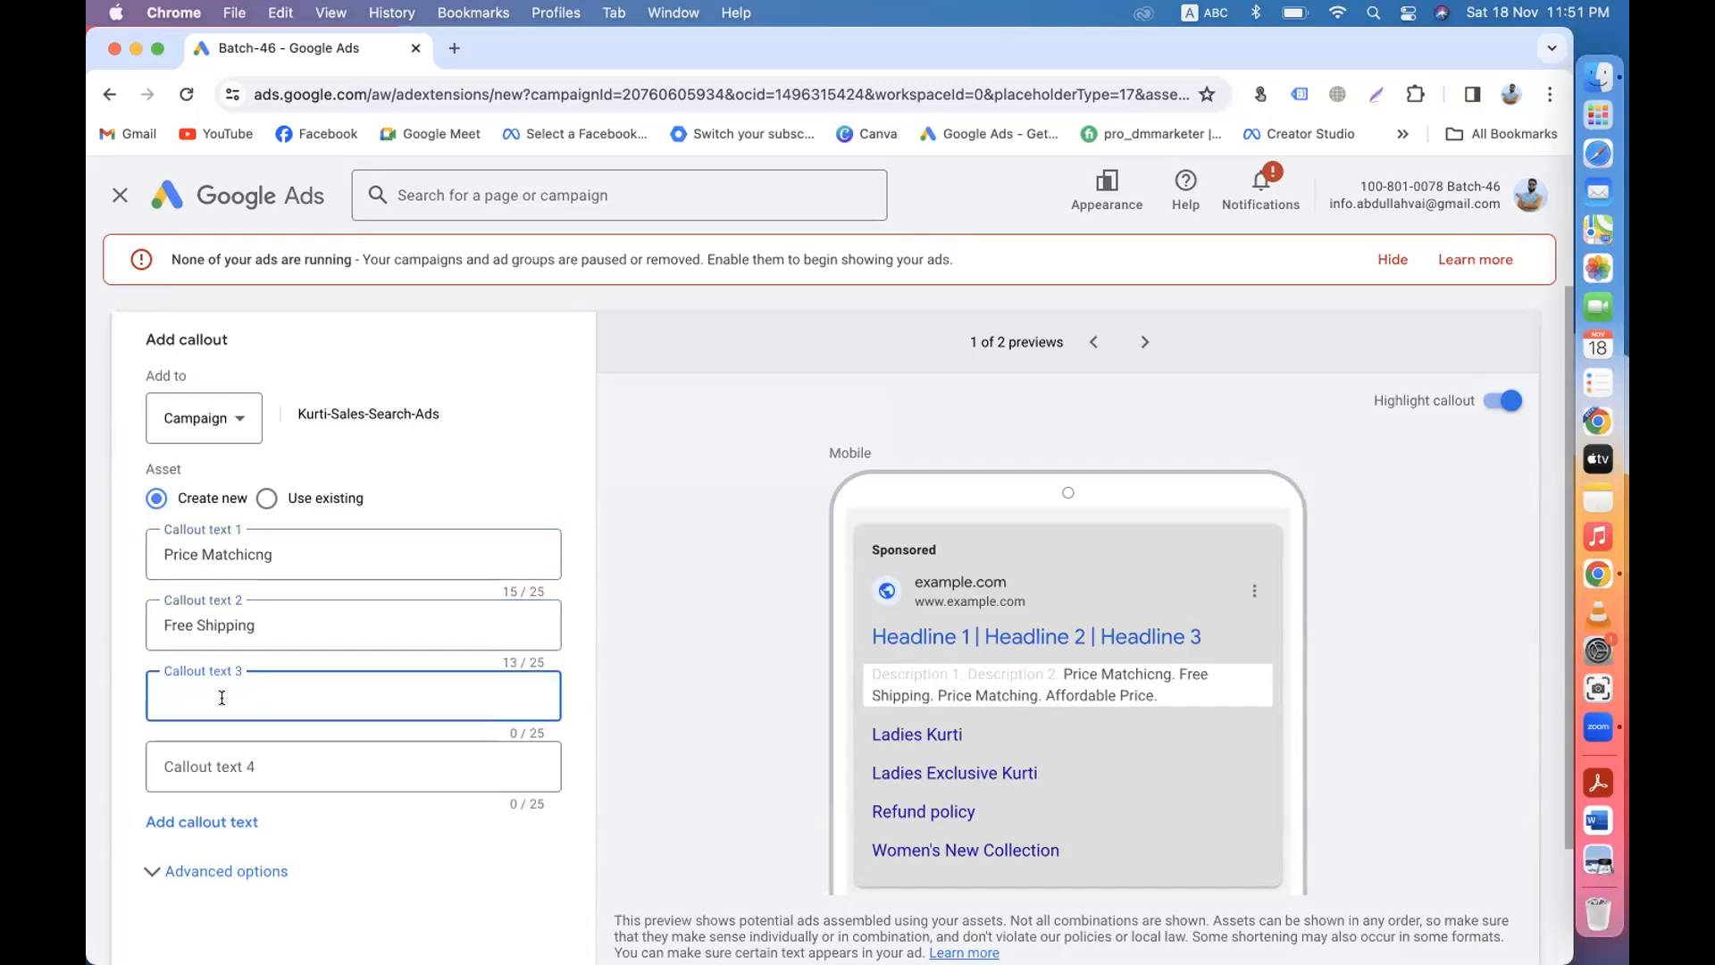
type("Avorad")
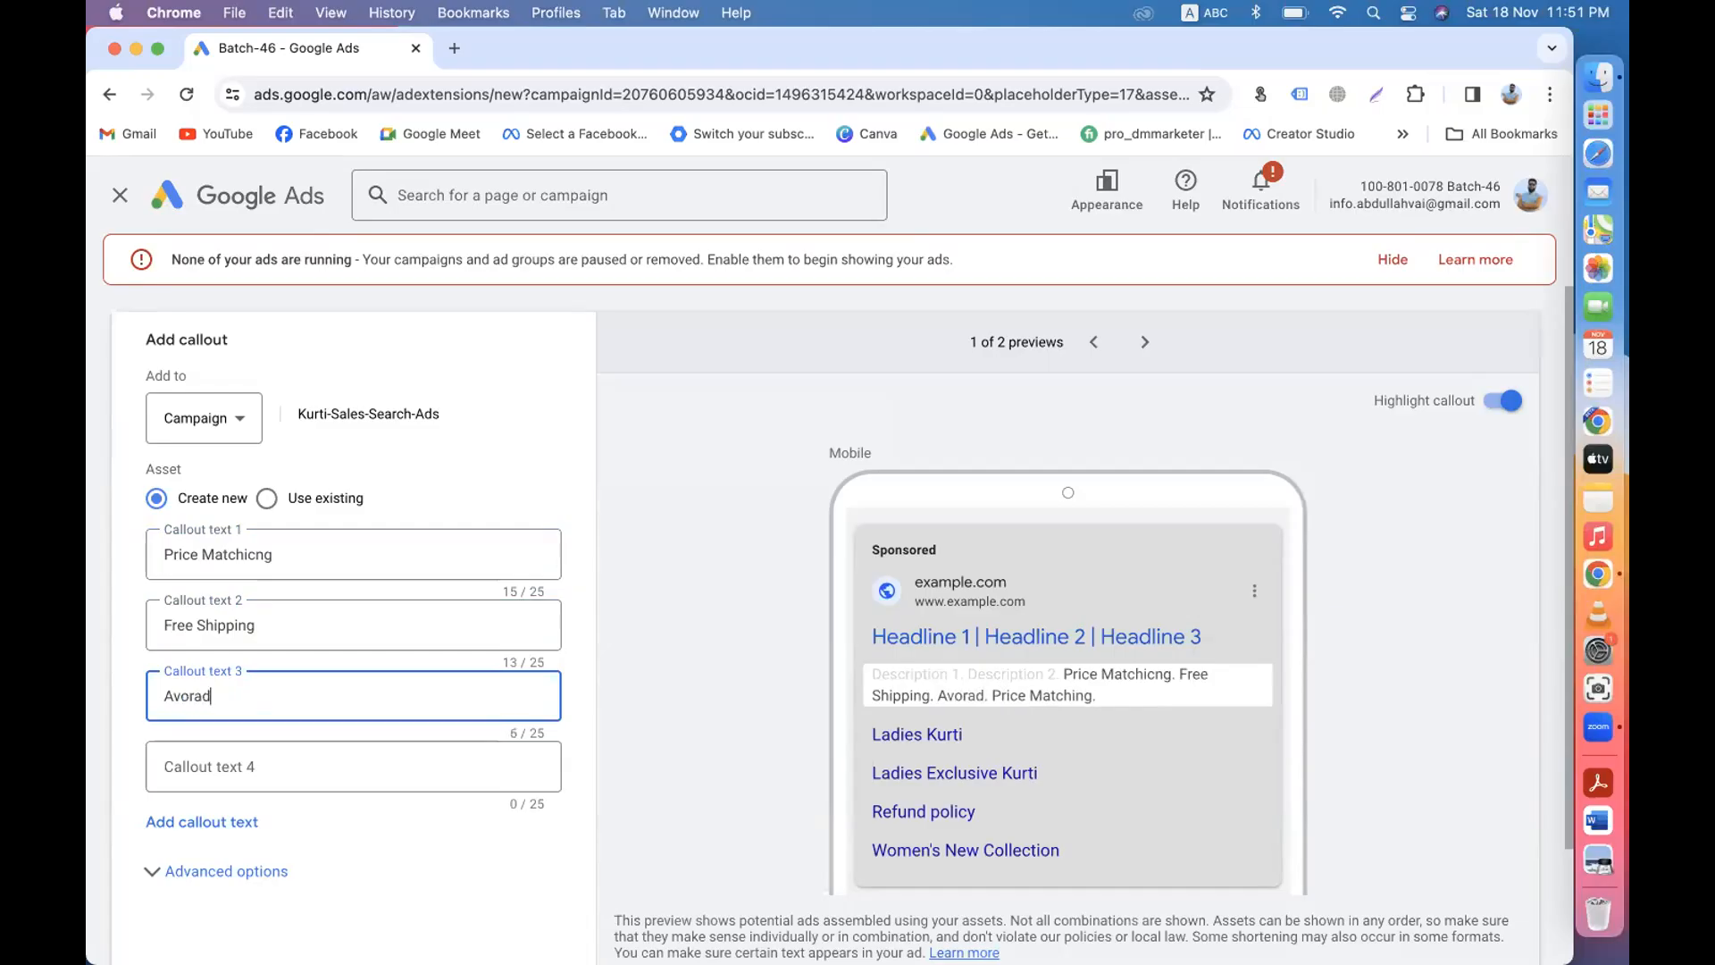
type("abole")
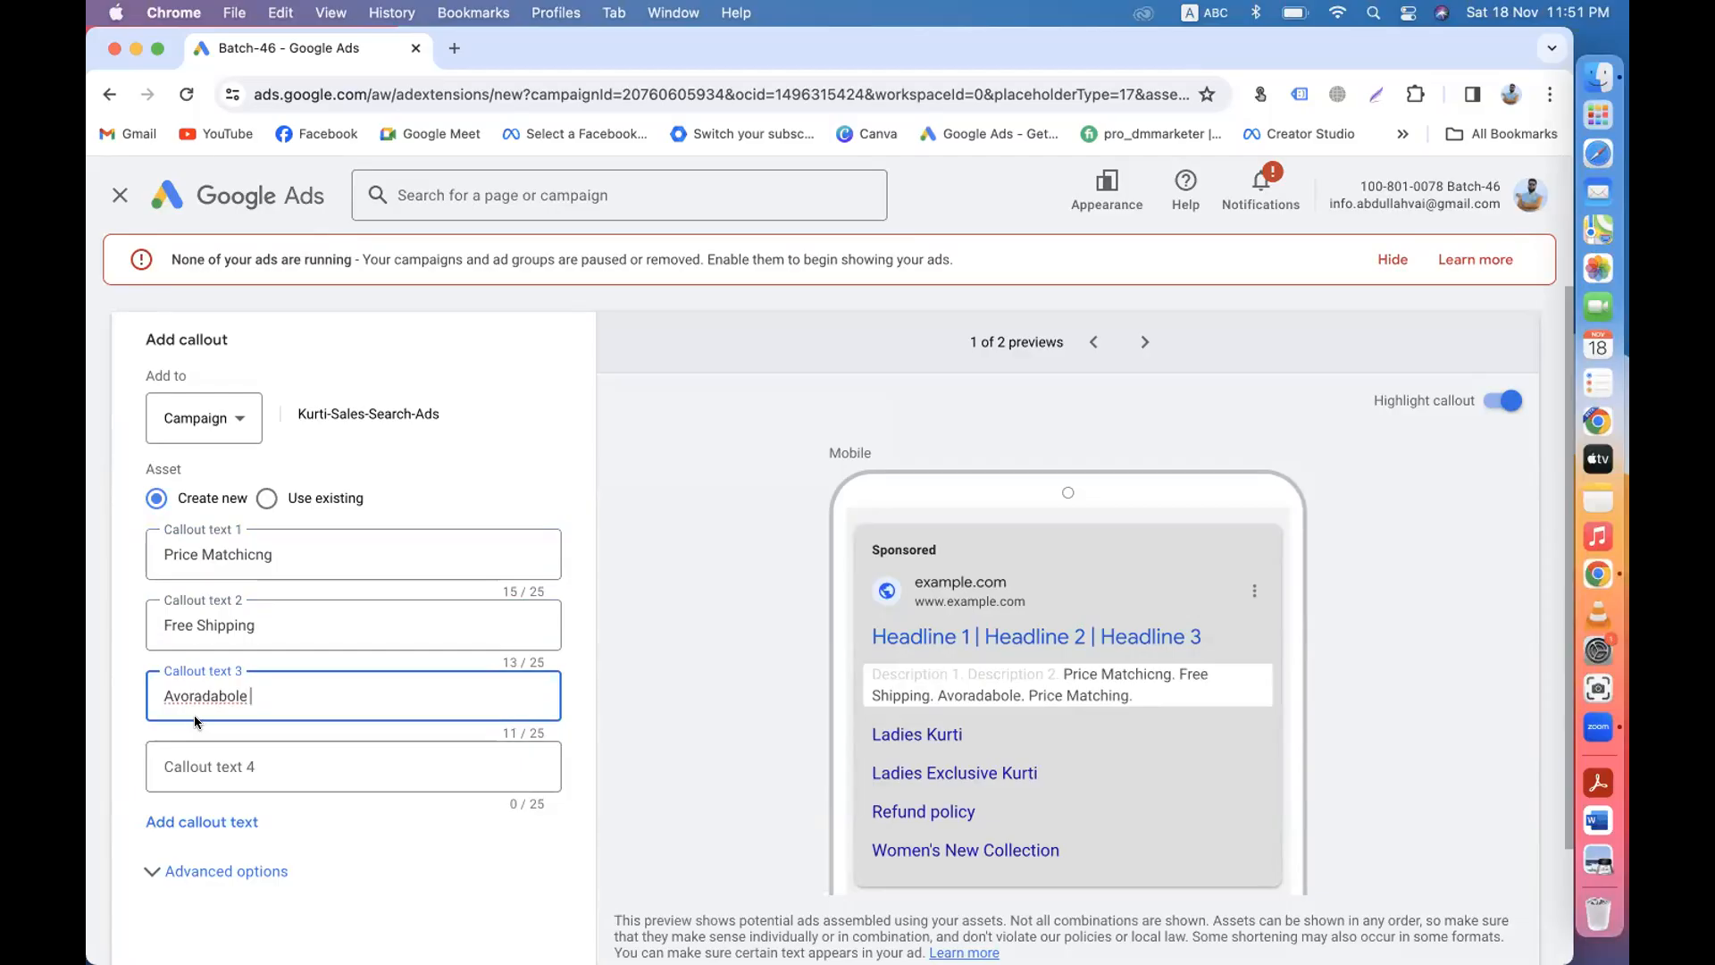
right_click(220, 688)
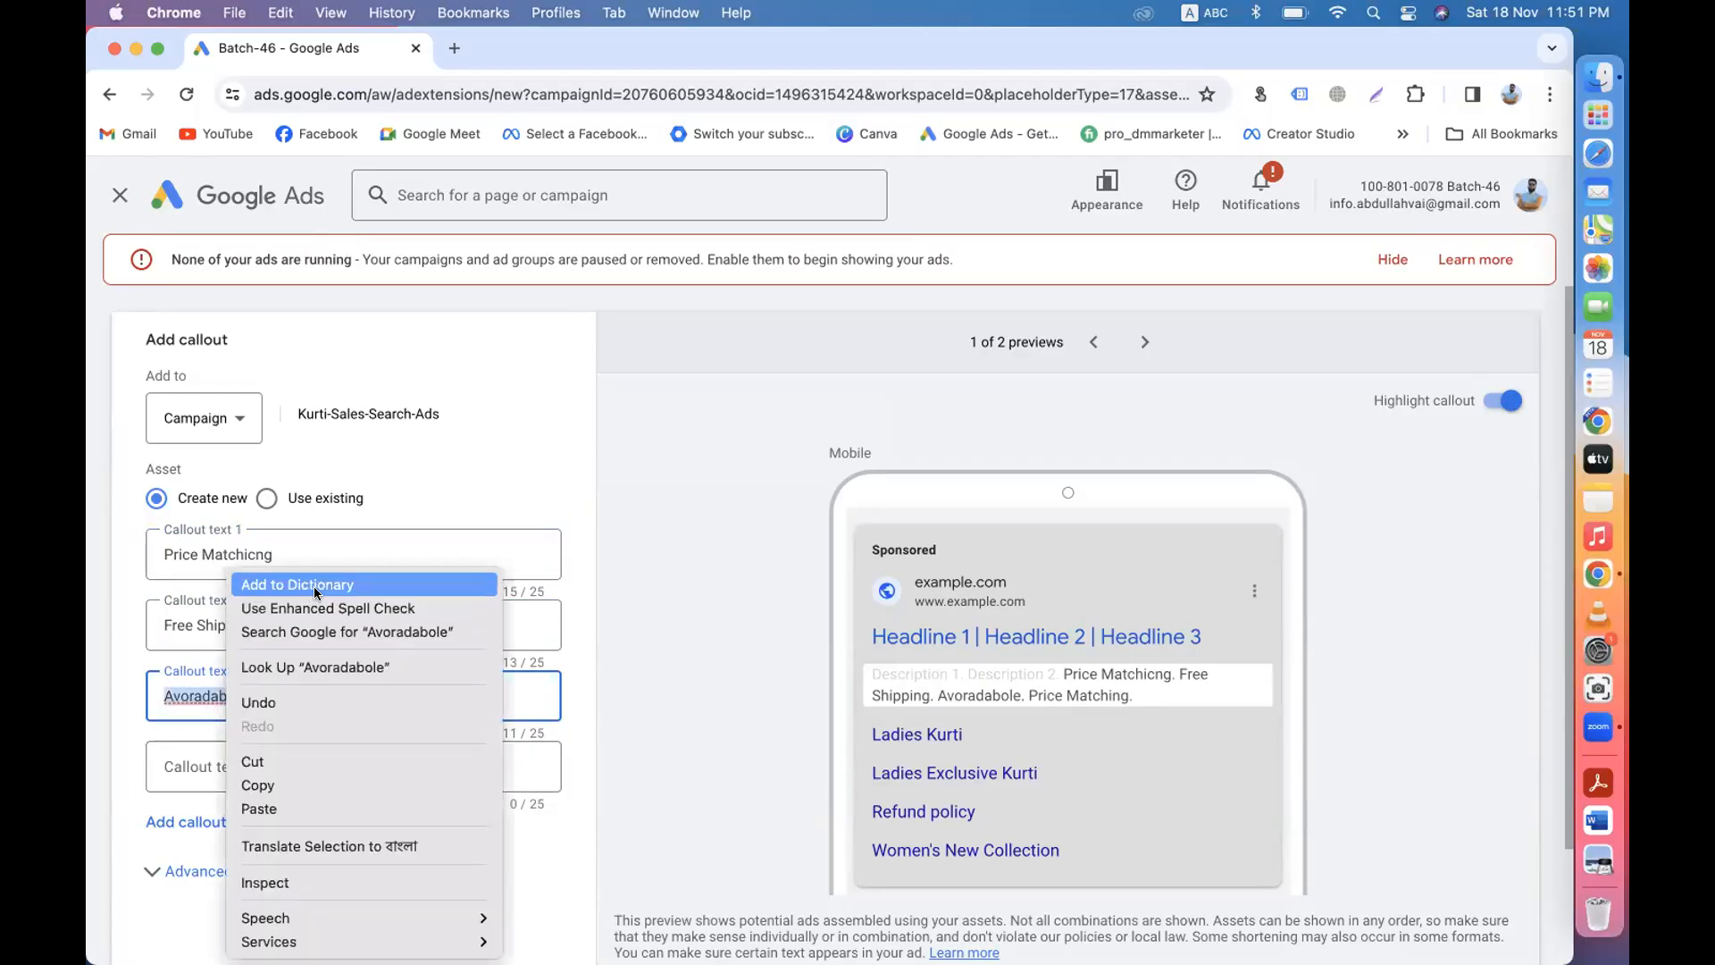
left_click(323, 632)
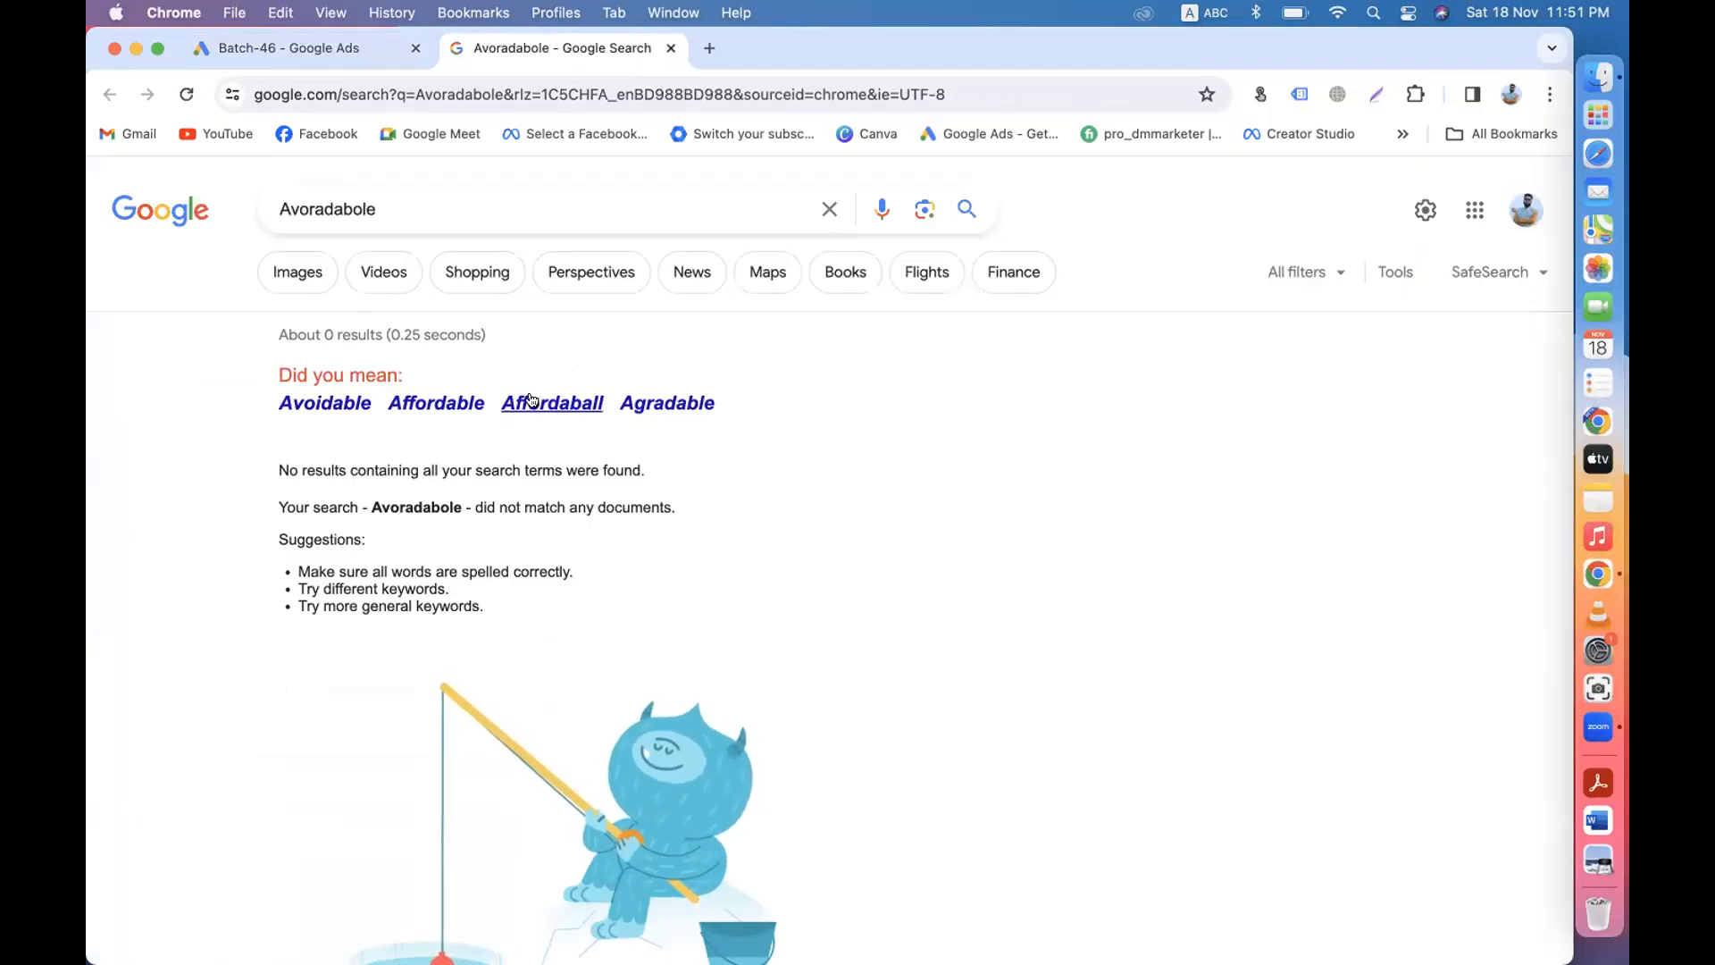
left_click(460, 404)
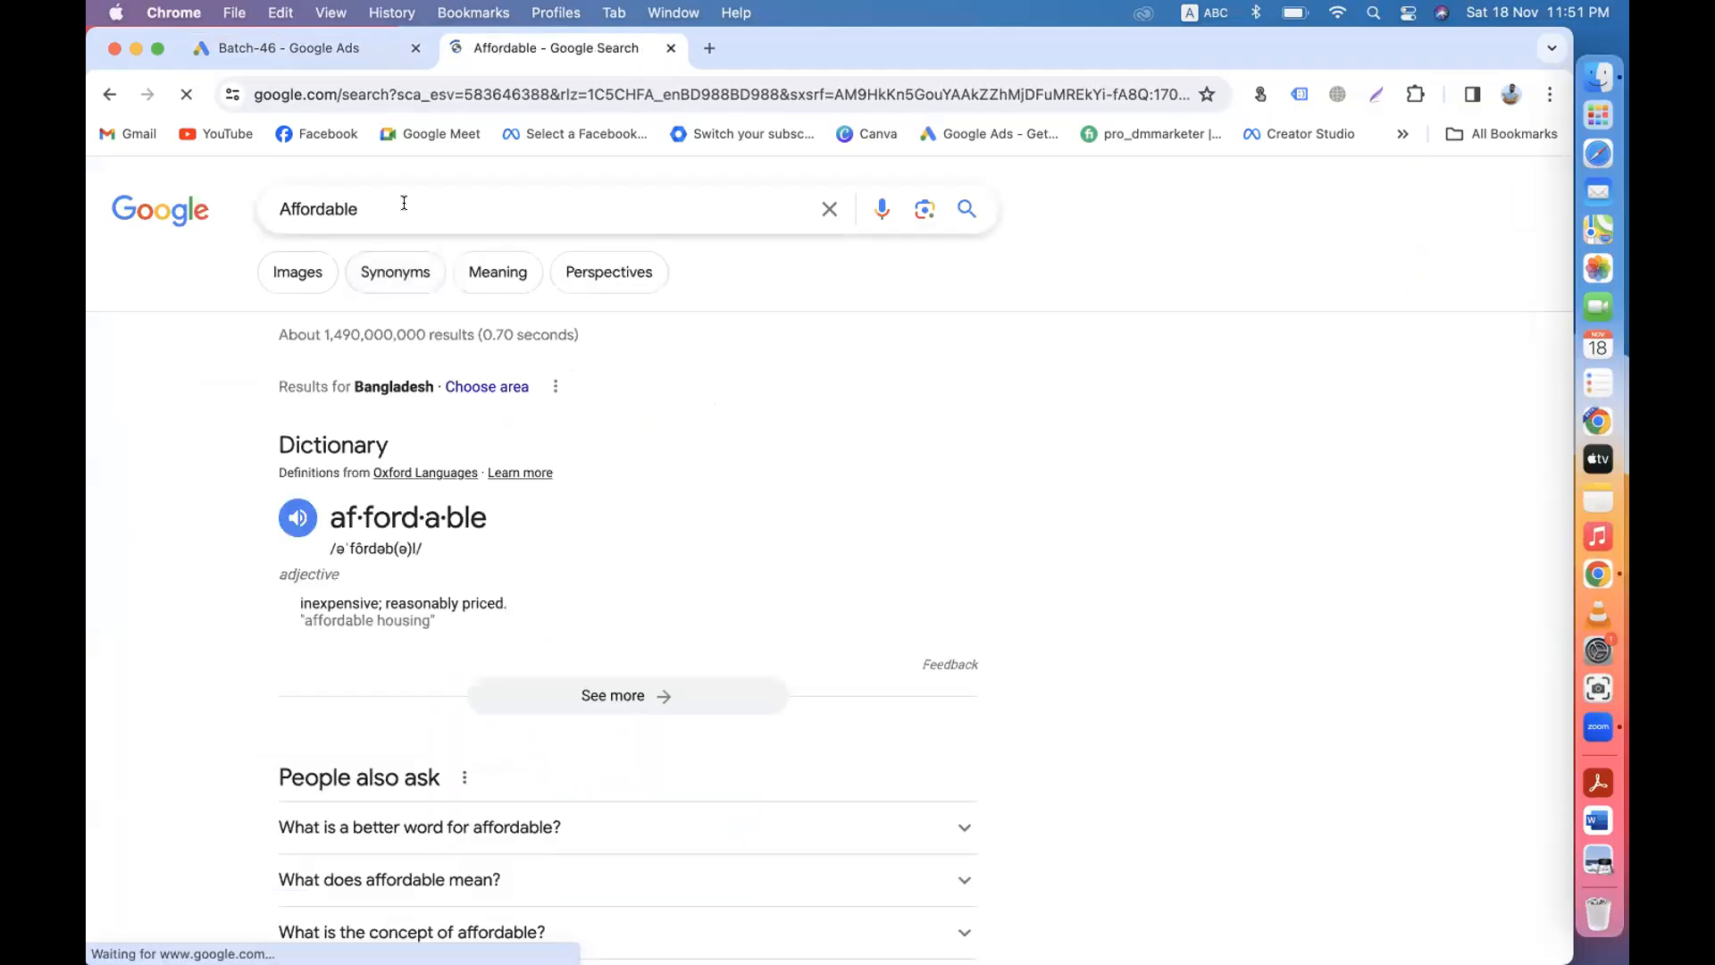
left_click_drag(403, 204, 220, 197)
key("super+c")
left_click(297, 54)
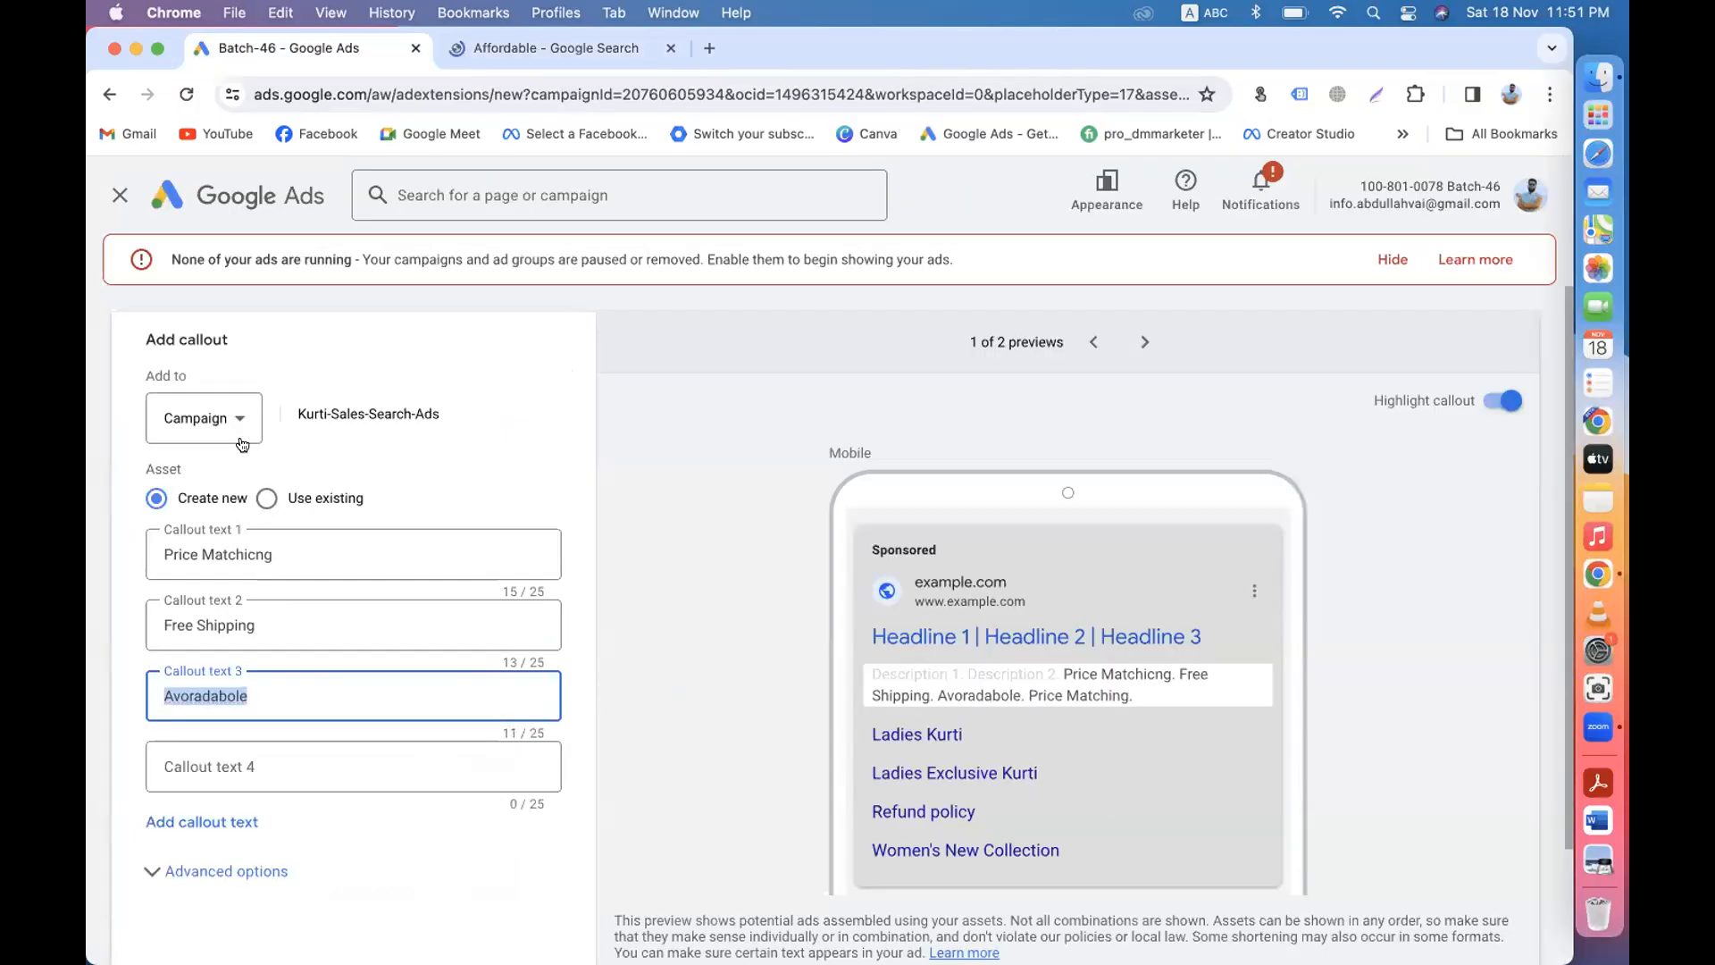
key("super+v")
type("Price")
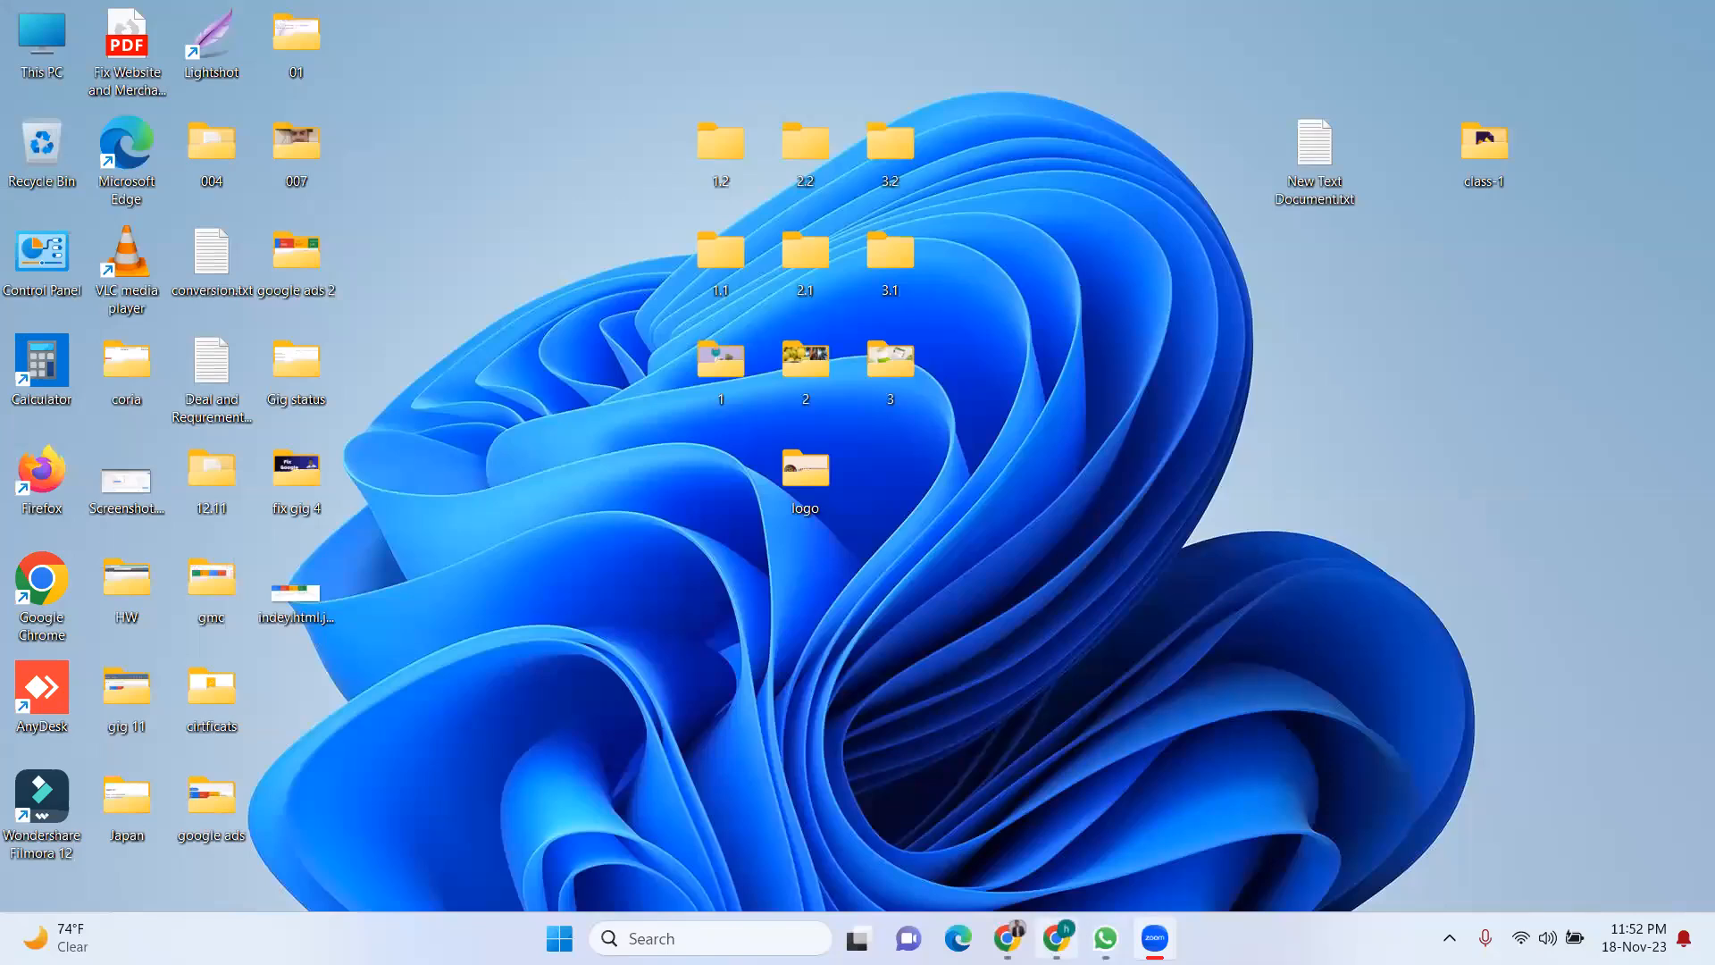
Switch to the other Chrome window and its Performance Max campaign tab in Google Ads
mouse_move(1056, 938)
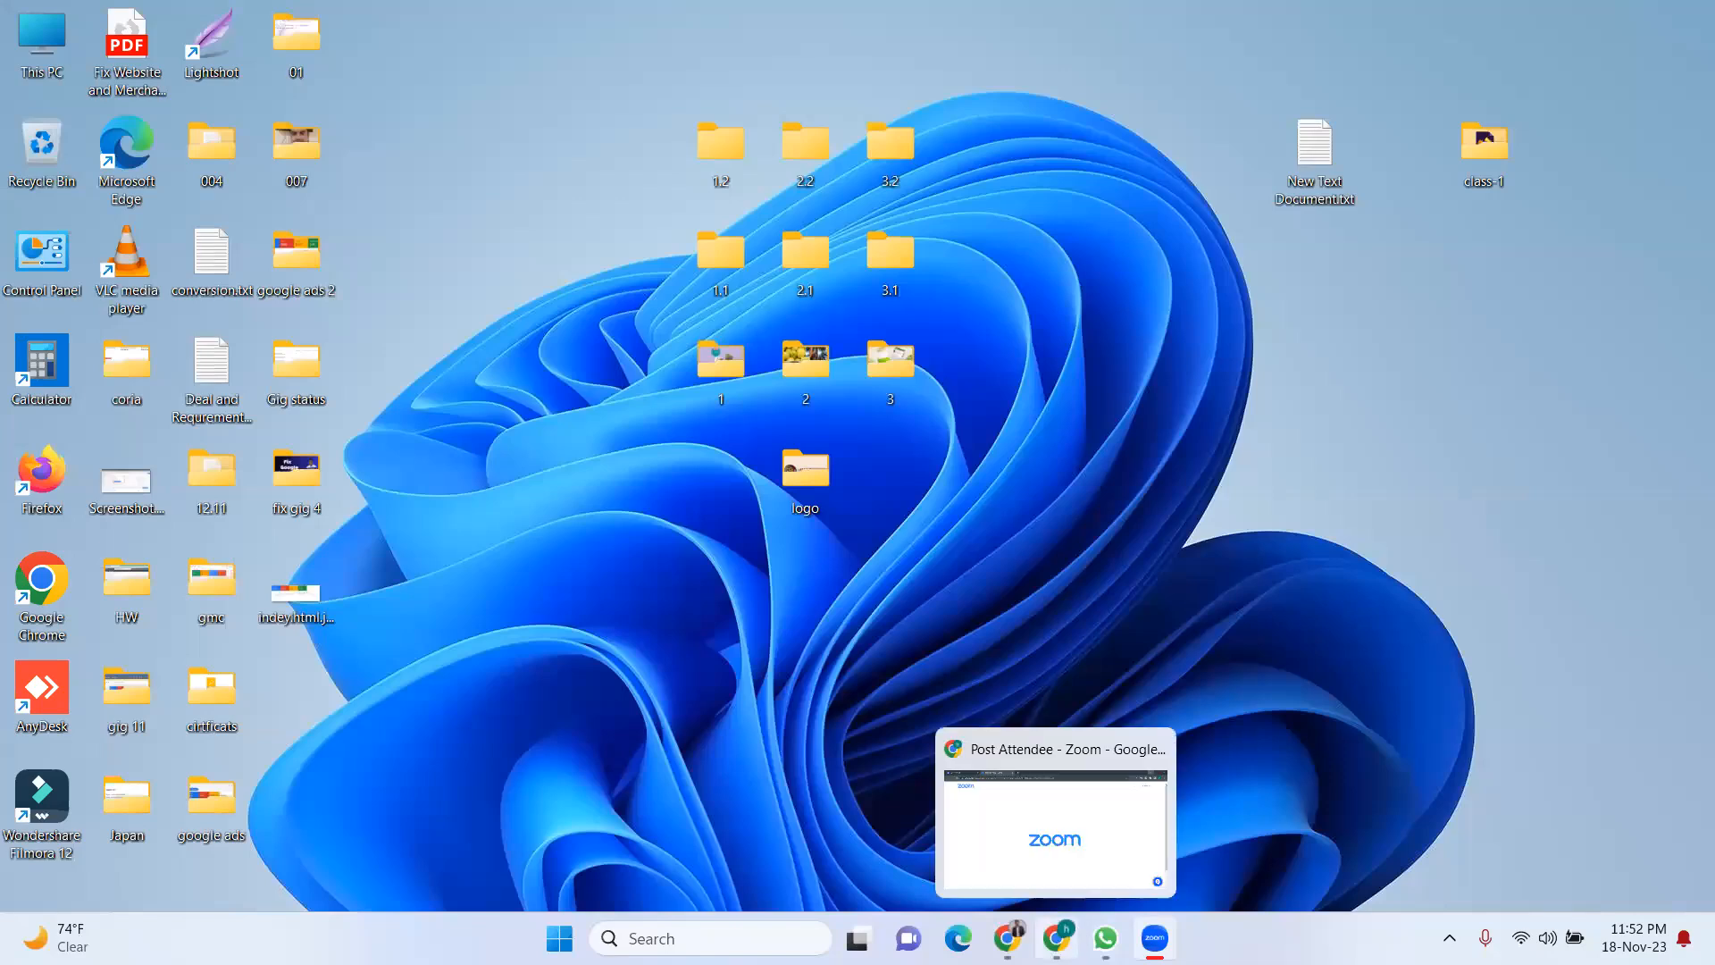
left_click(1057, 938)
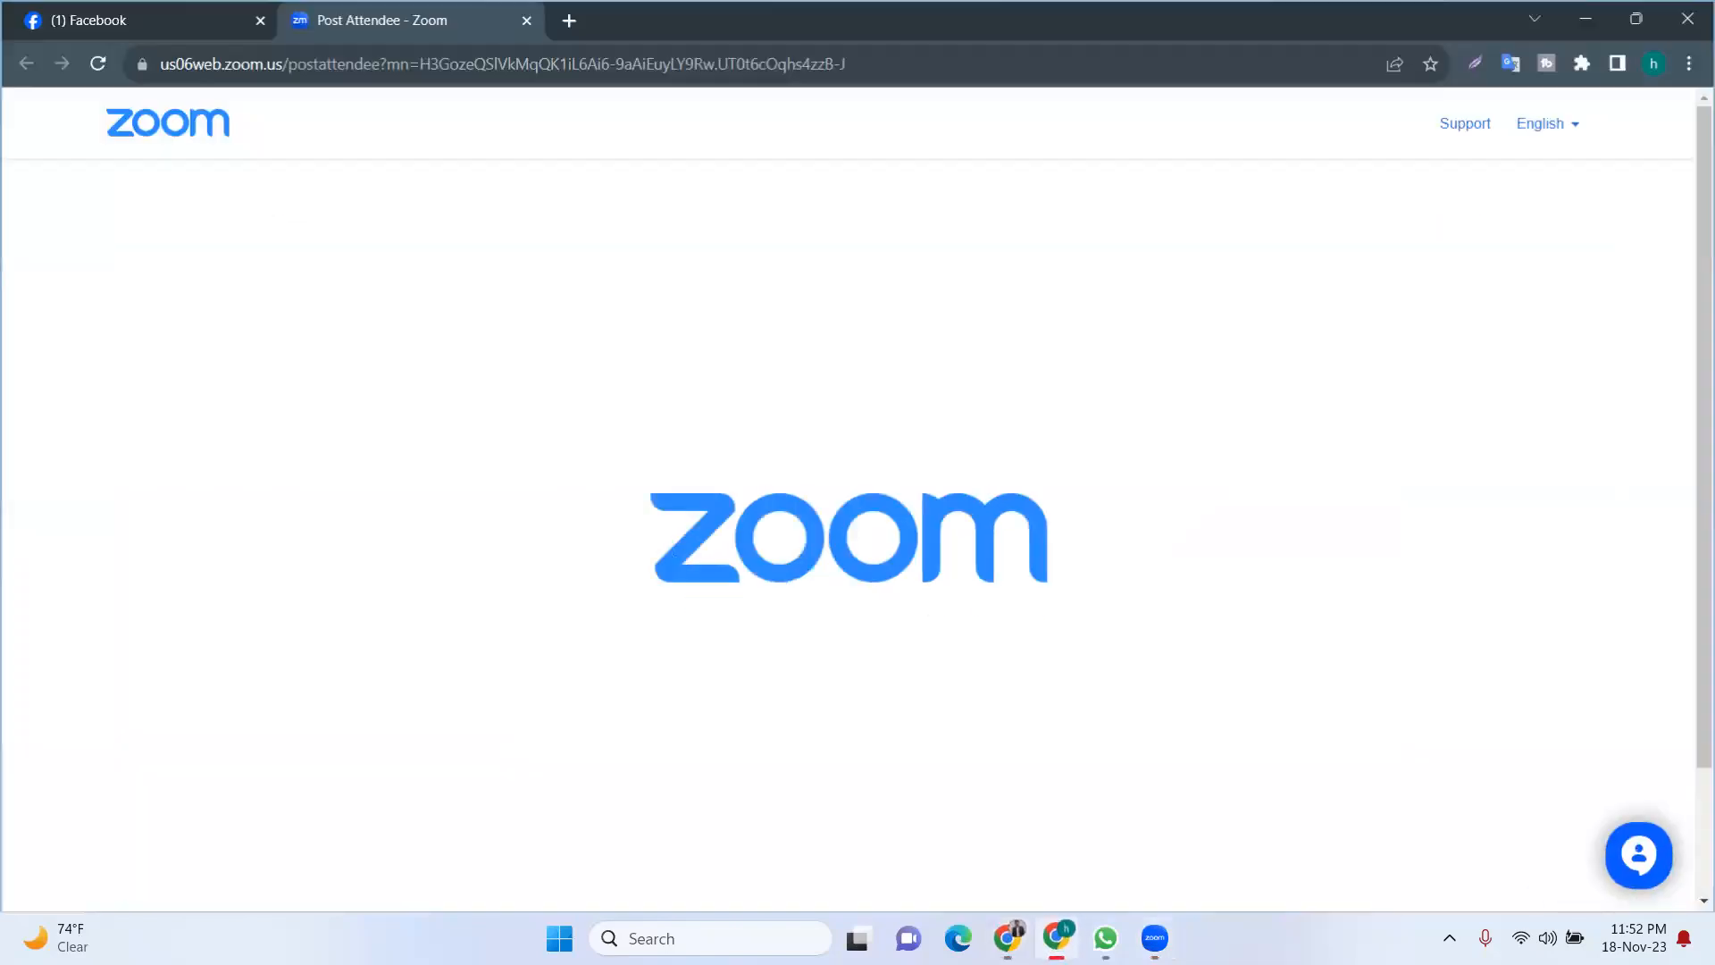
left_click(1007, 937)
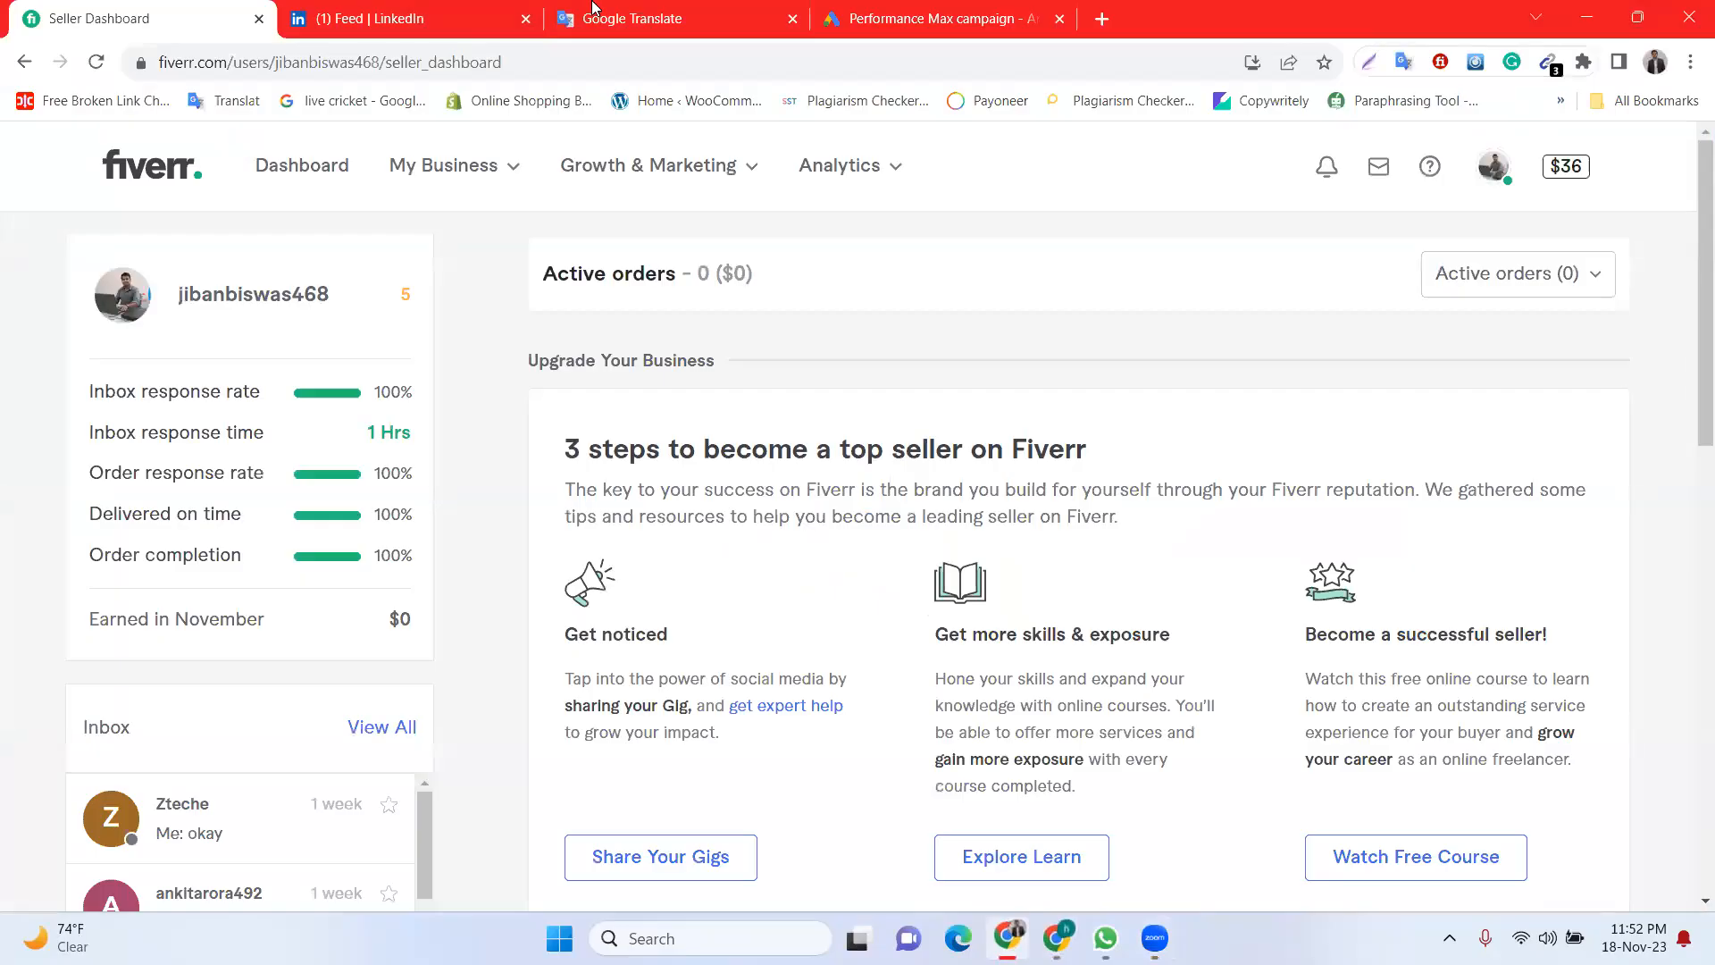
left_click(896, 10)
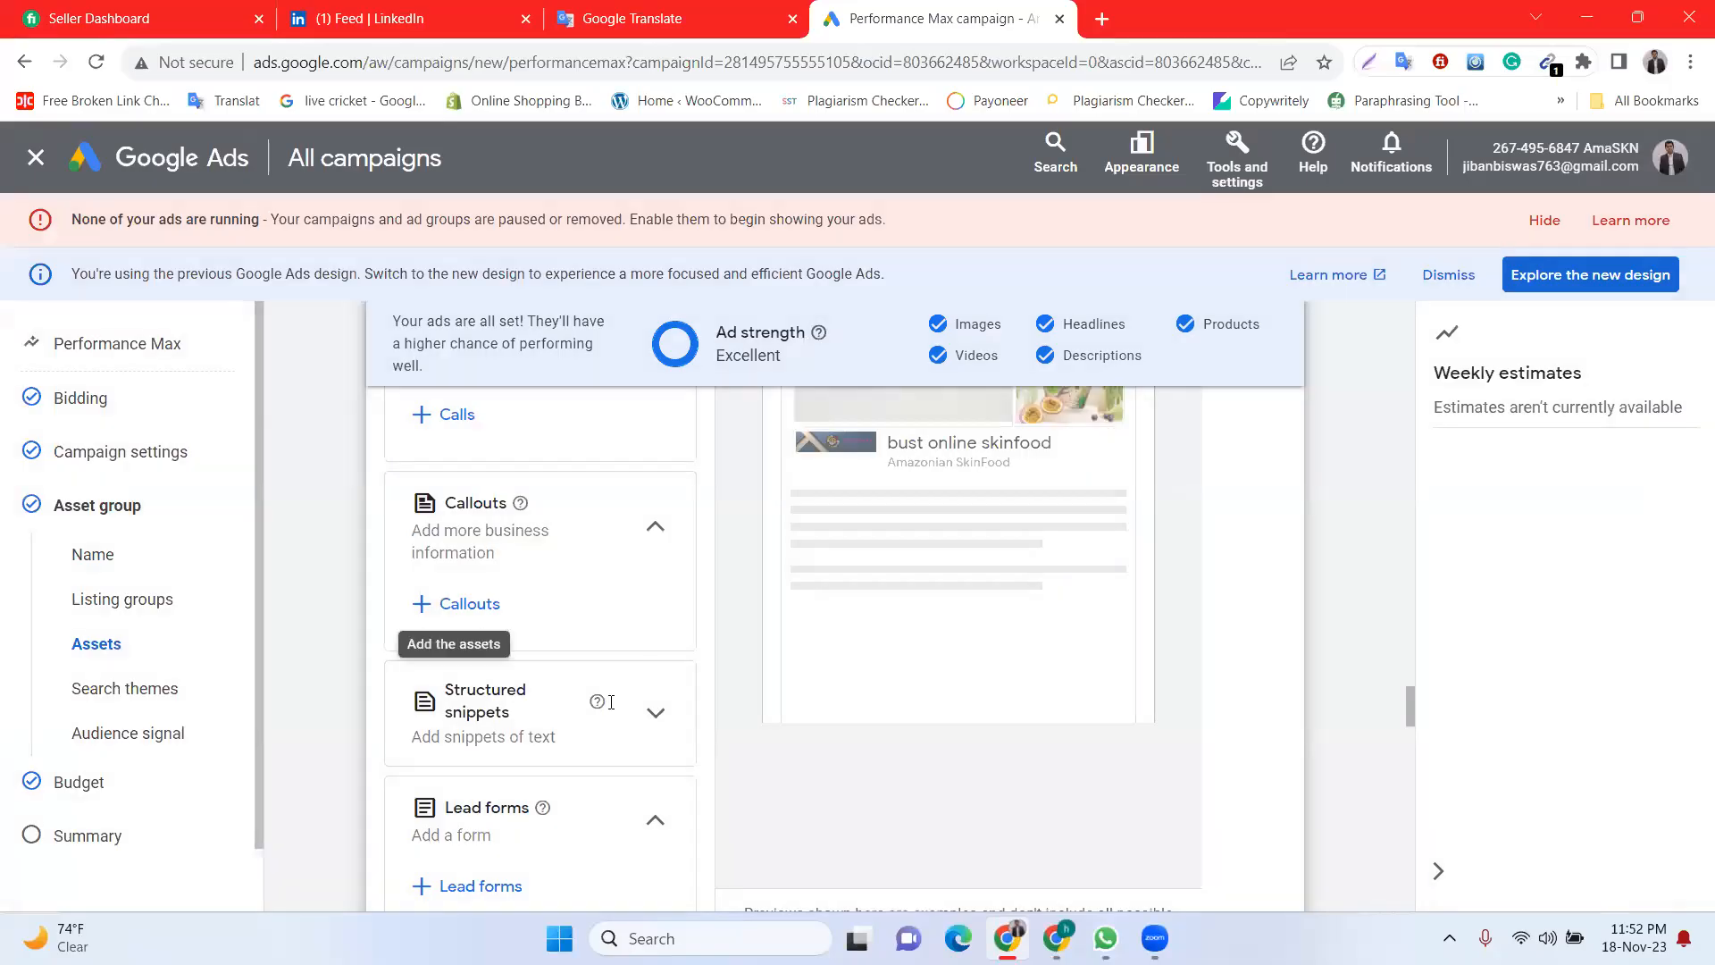
Scroll to the Callouts section and open the Add callouts panel with four empty fields
scroll(1286, 616, "down", 2)
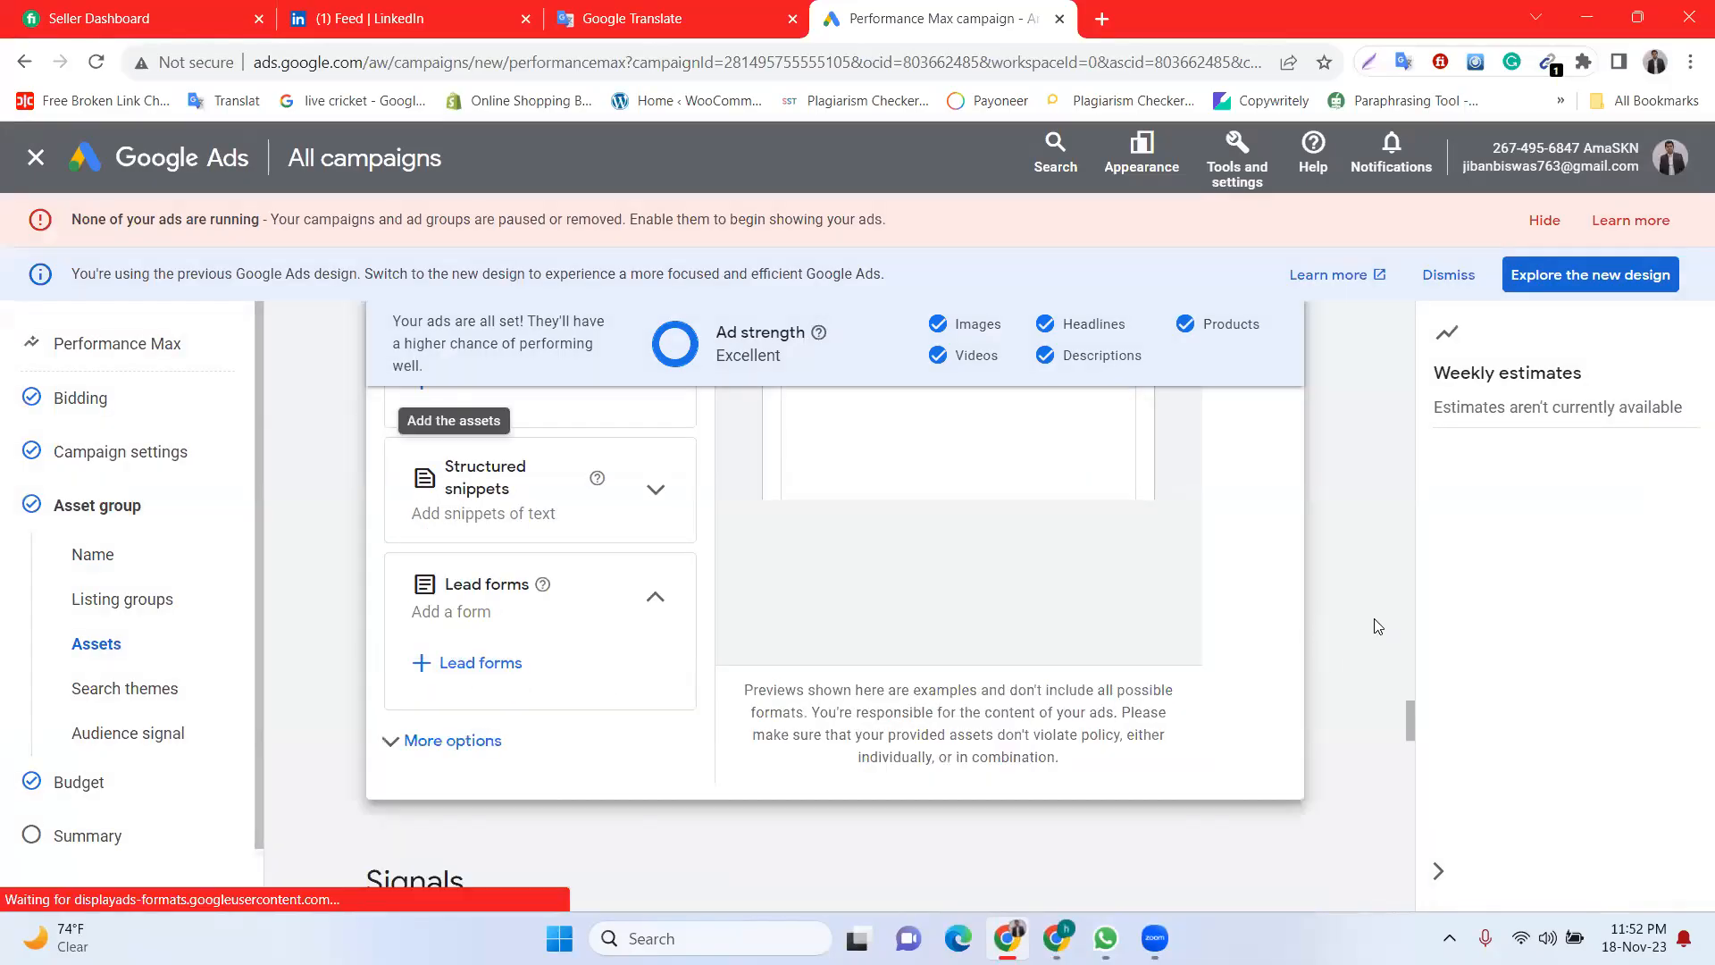
scroll(521, 568, "down", 1)
scroll(513, 558, "up", 2)
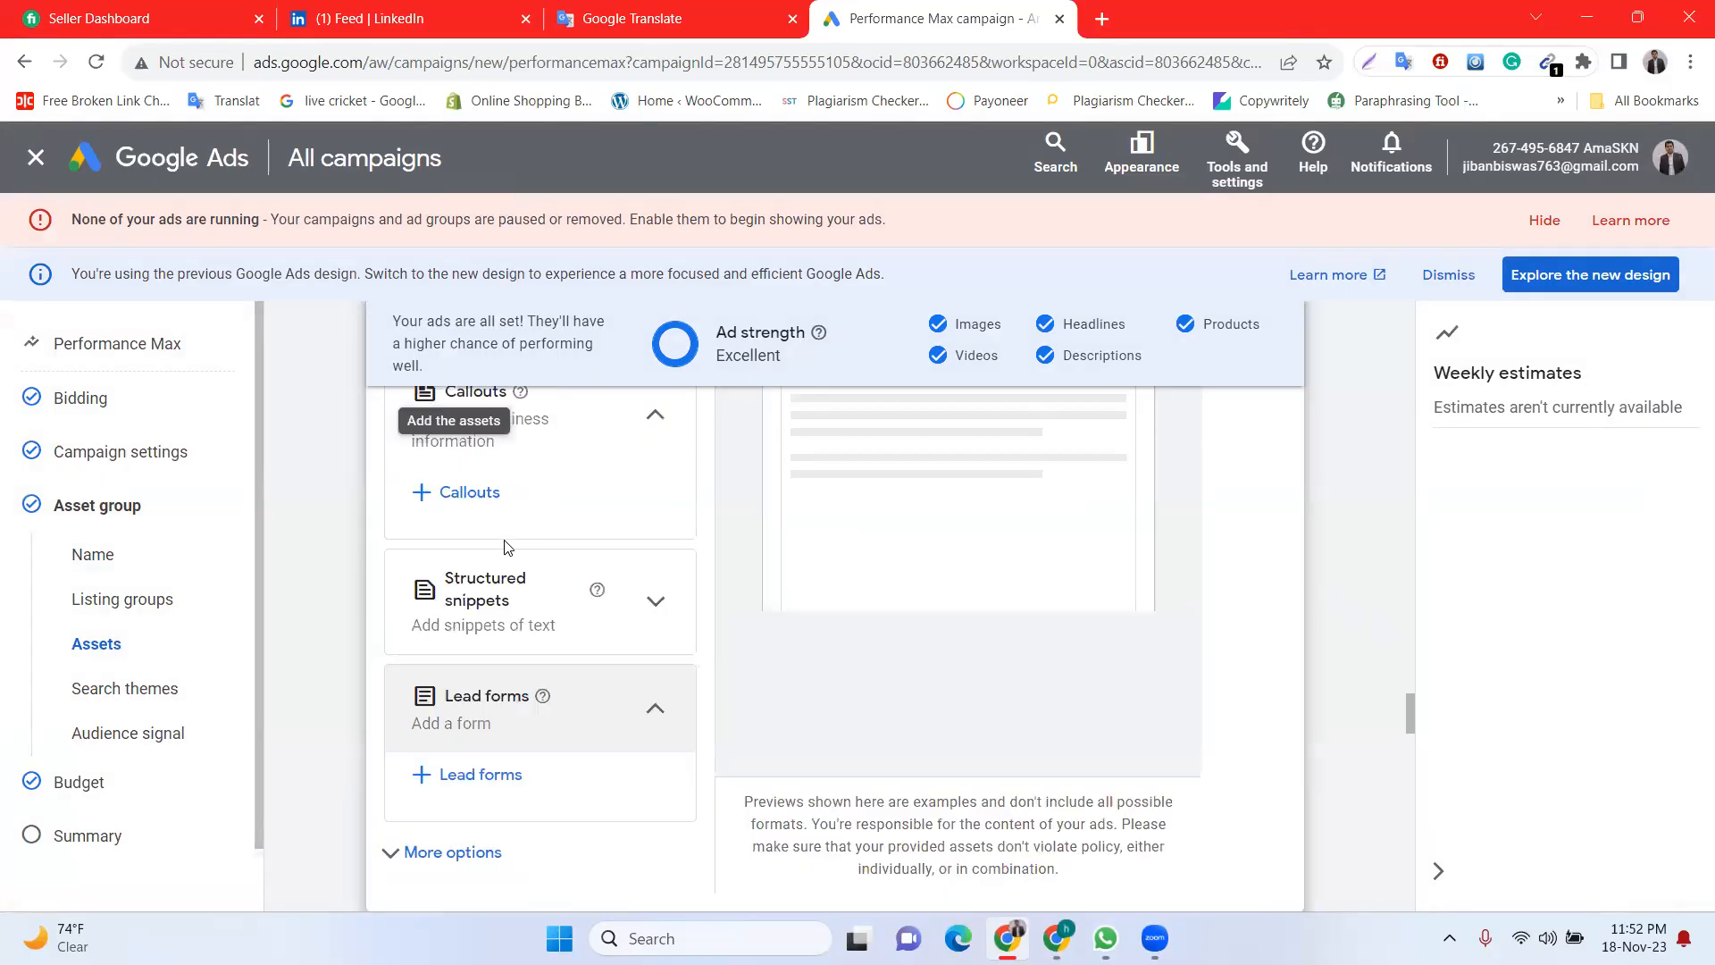
left_click(456, 491)
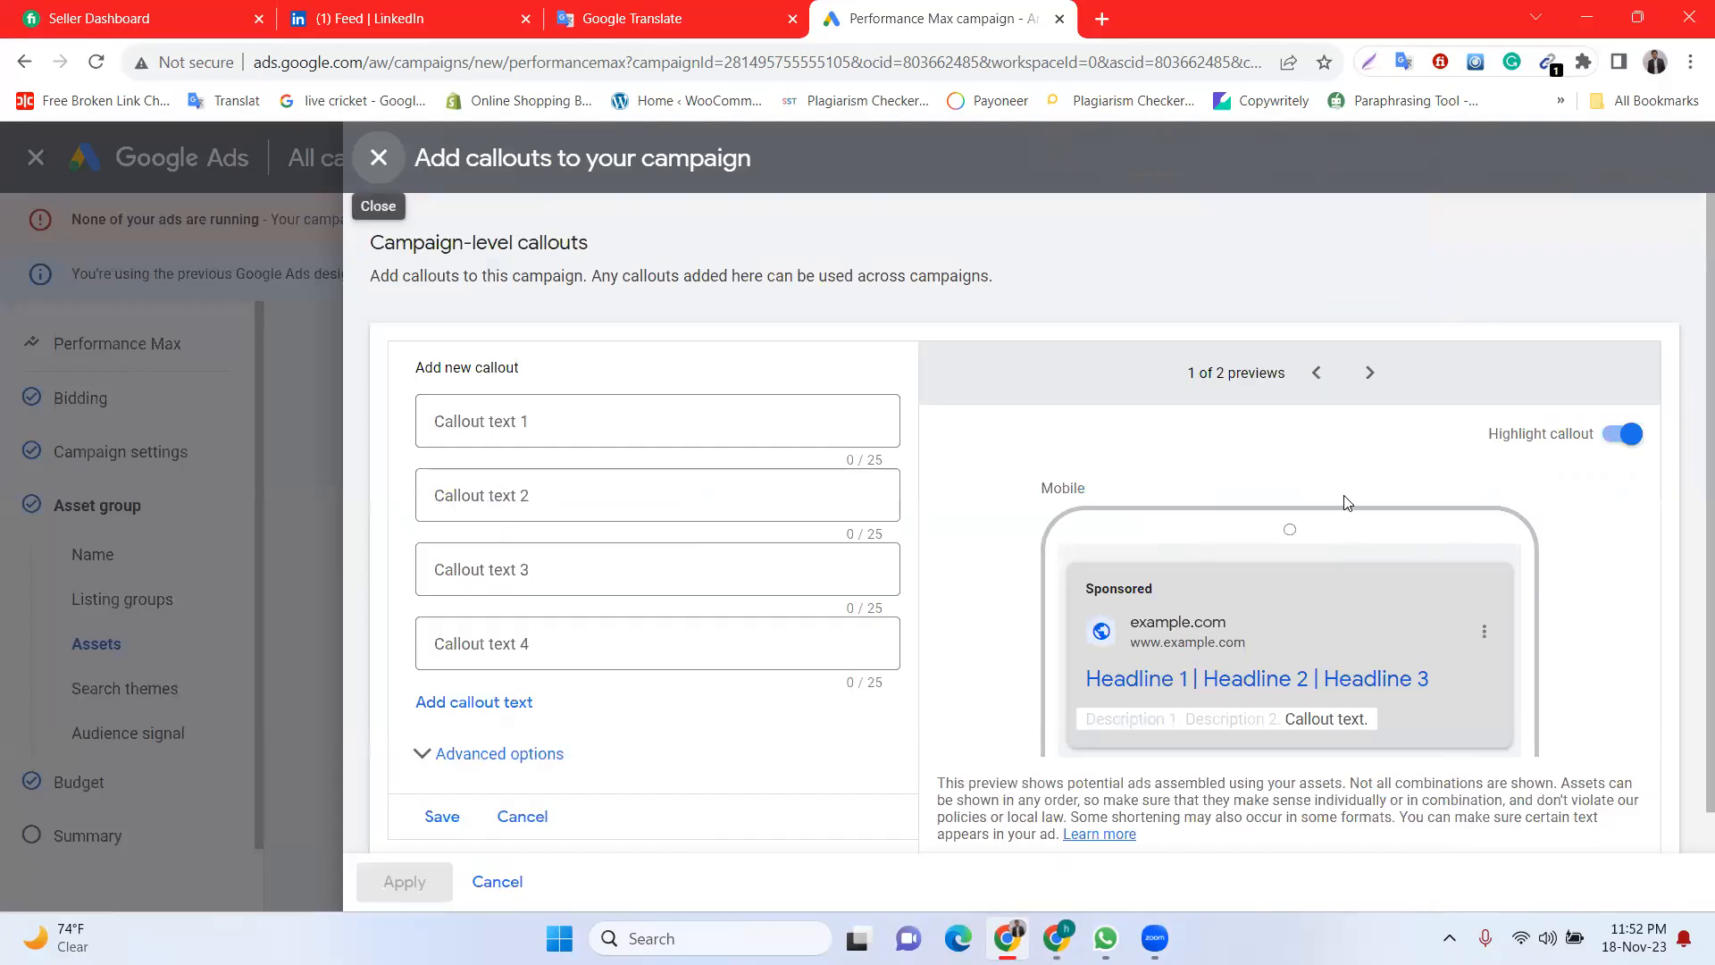
scroll(1244, 561, "down", 1)
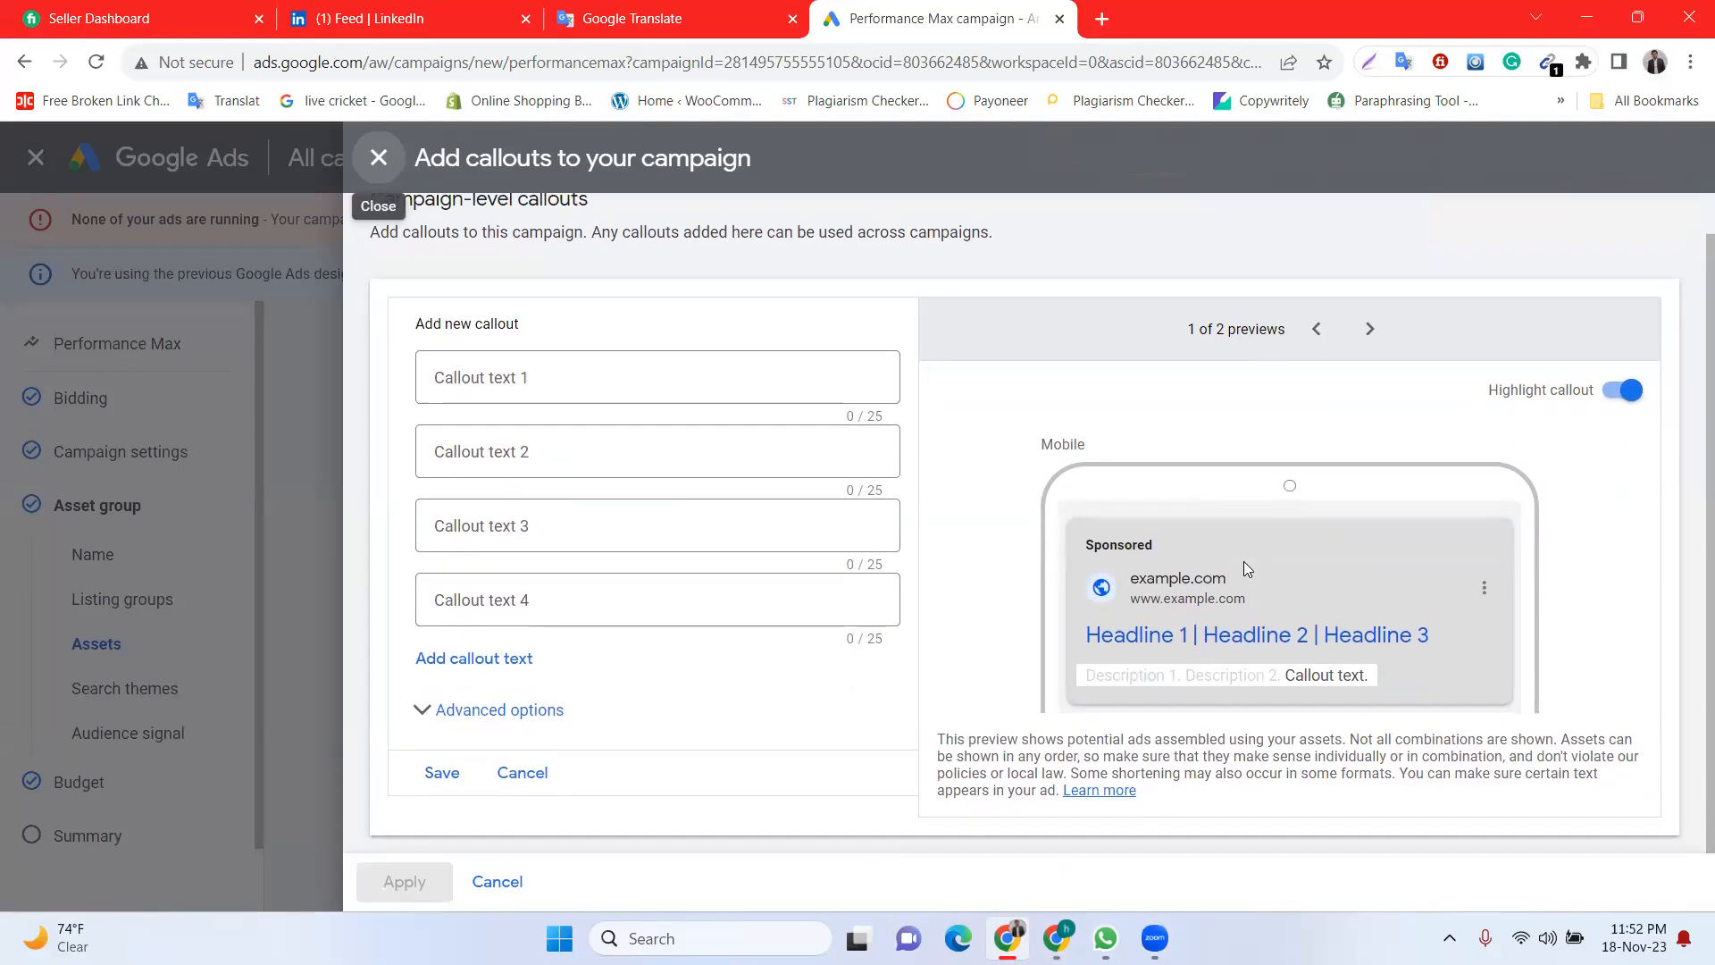
scroll(1116, 706, "up", 1)
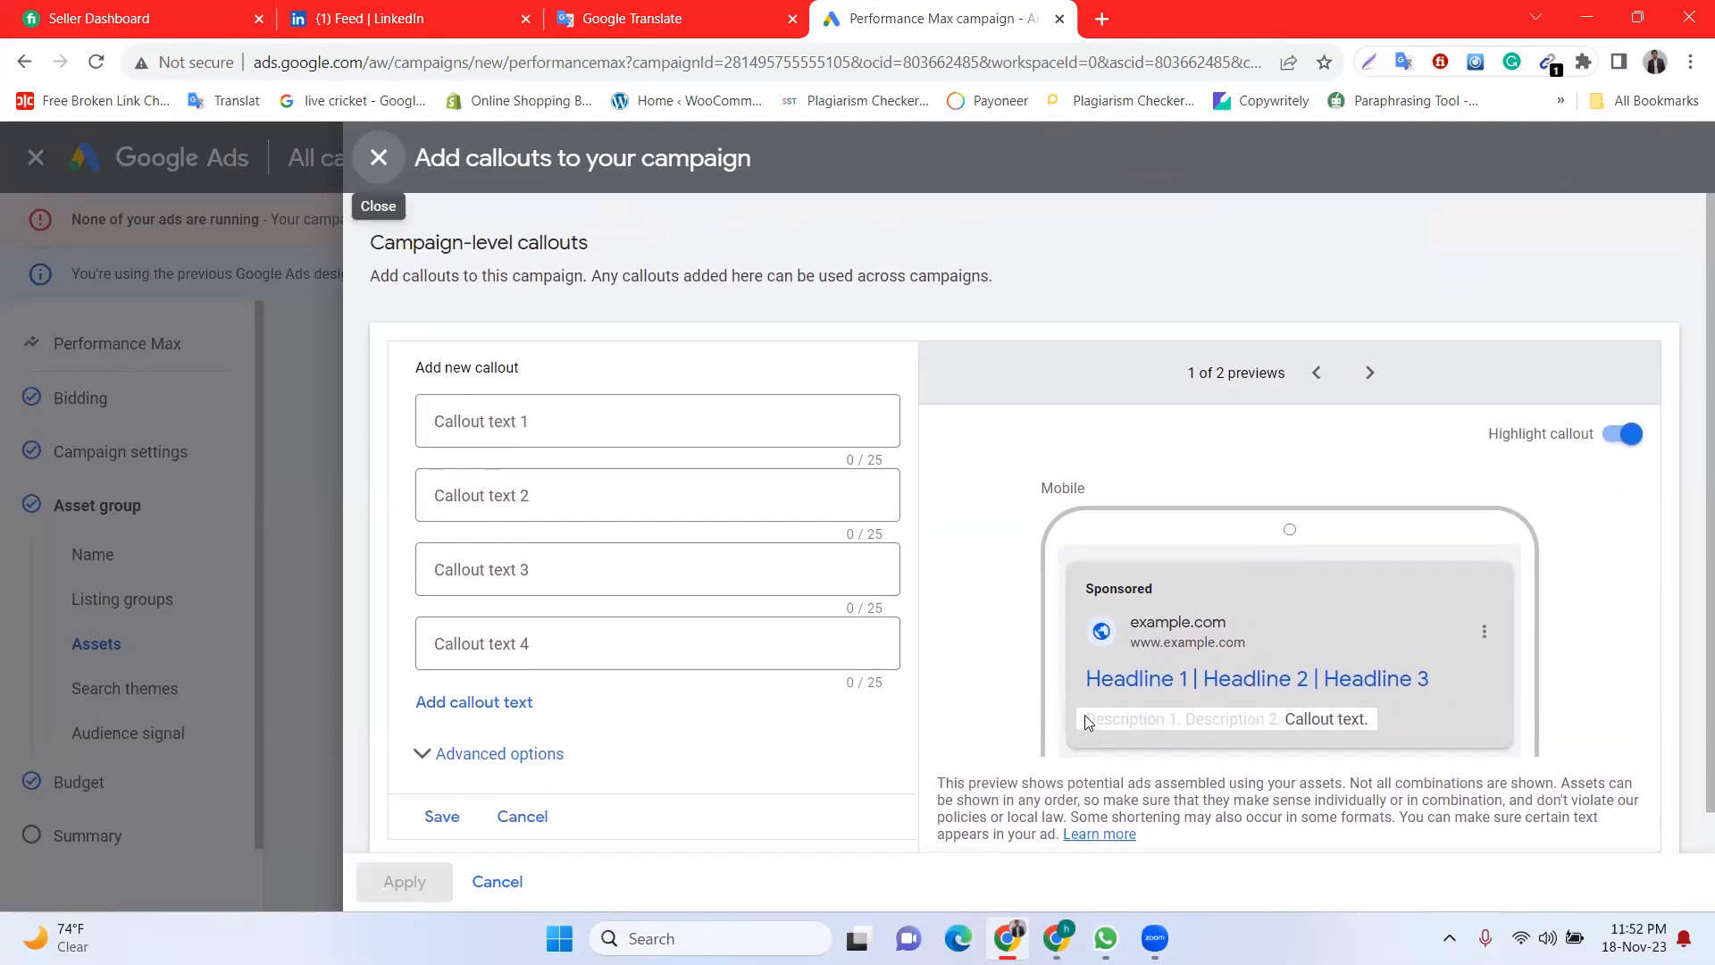
Enter 'Price Matching' in the first callout field, correcting its typos, before switching browser windows
left_click(577, 418)
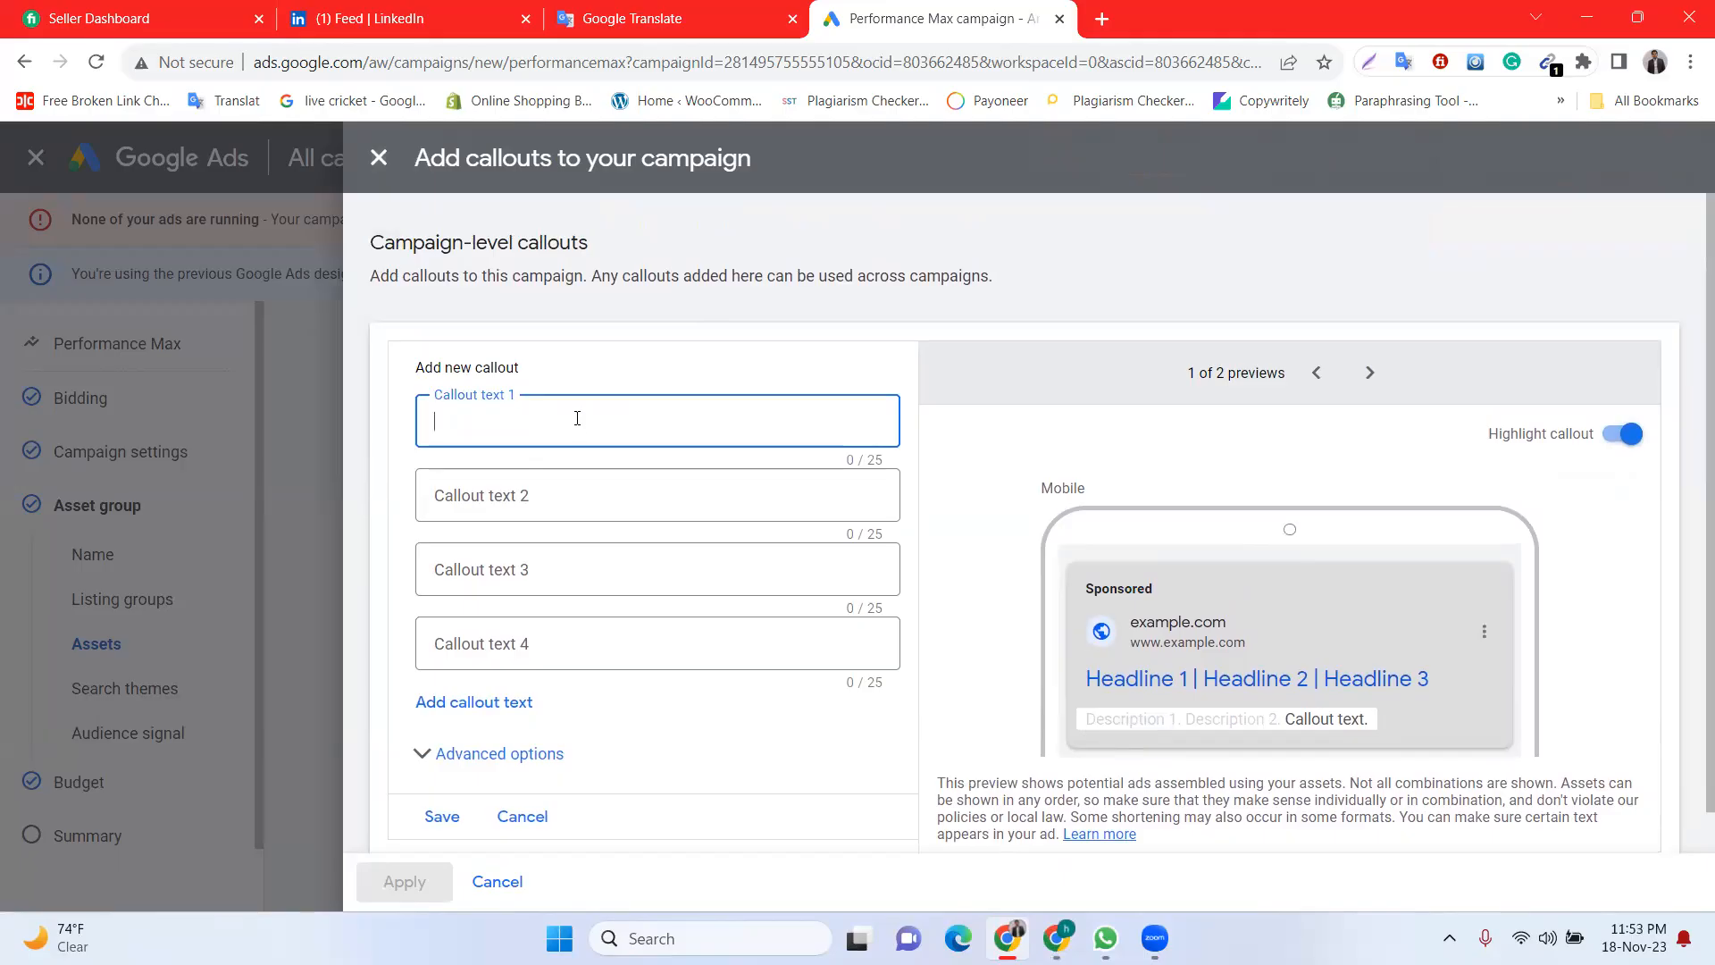
type("P")
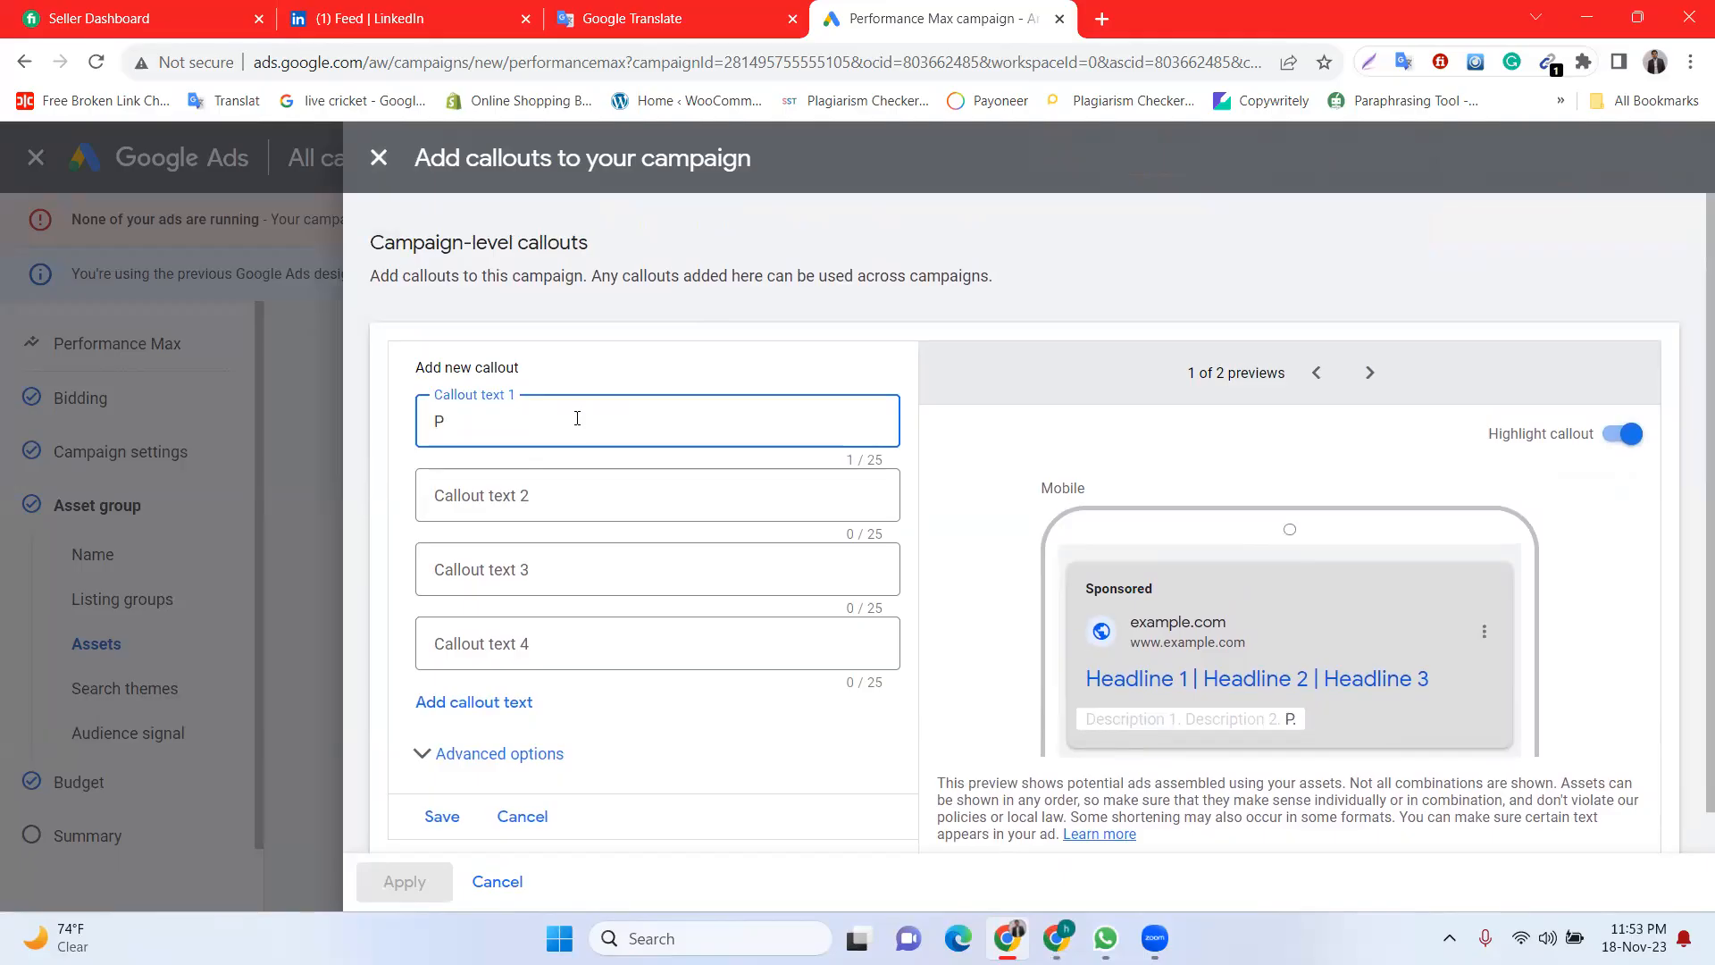
type("rice Matchin")
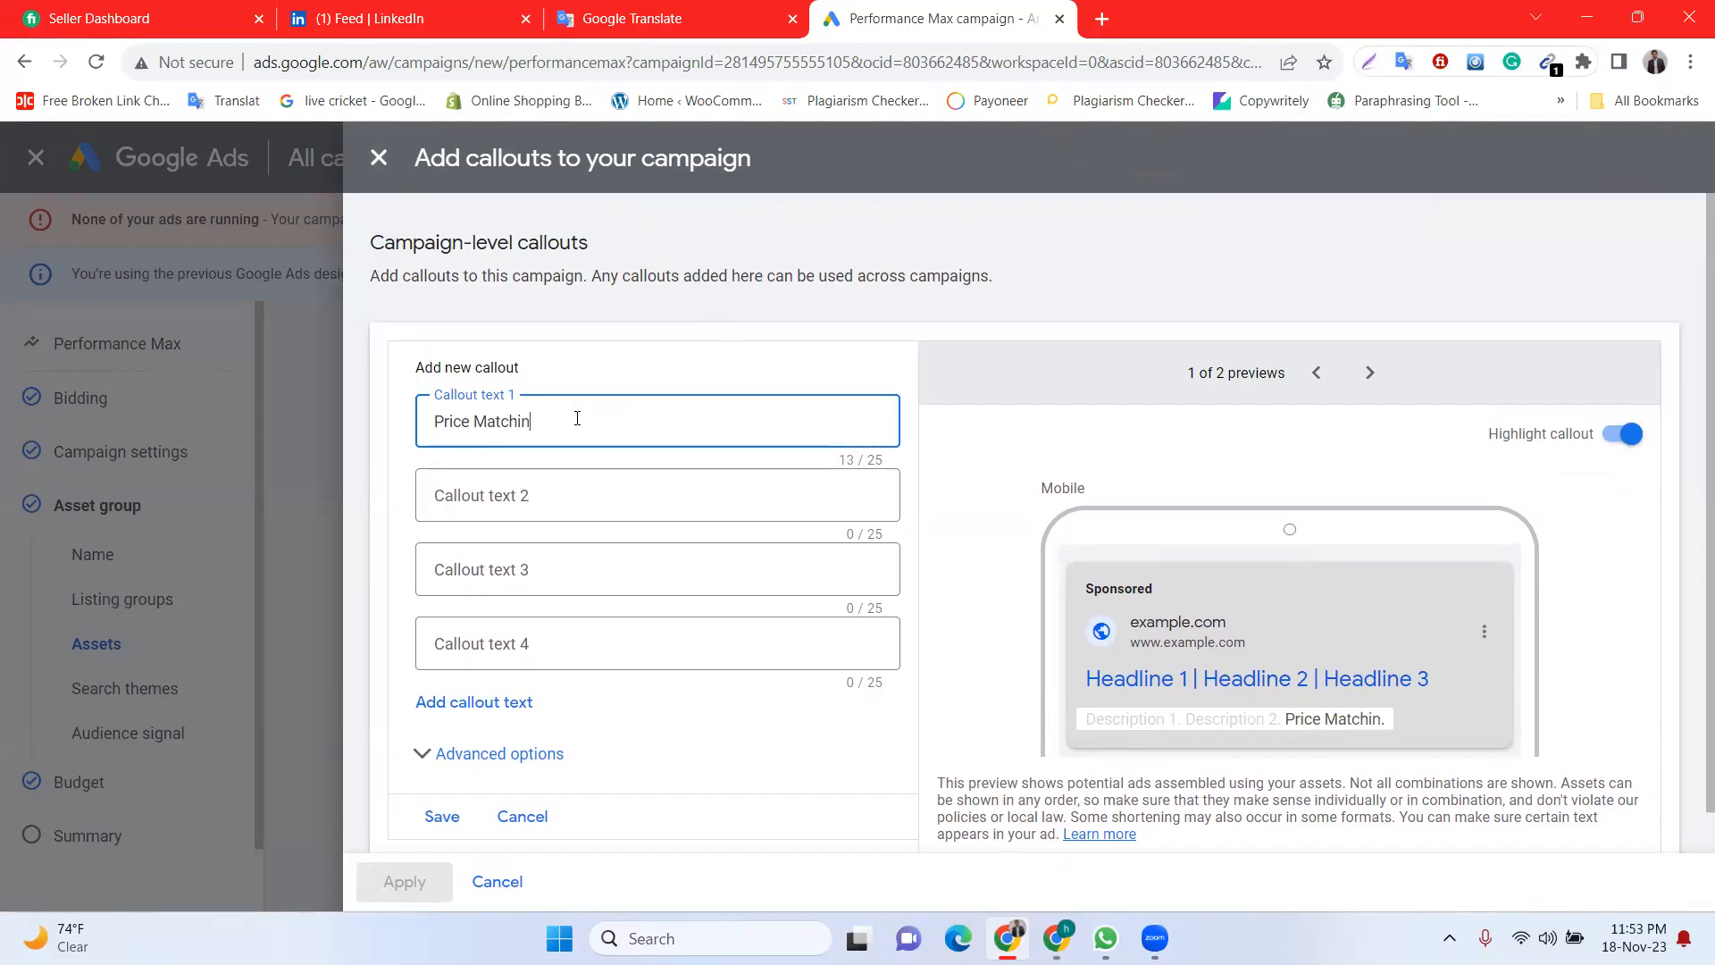
type("h")
key("BackSpace")
key("BackSpace")
type("g")
left_click(541, 494)
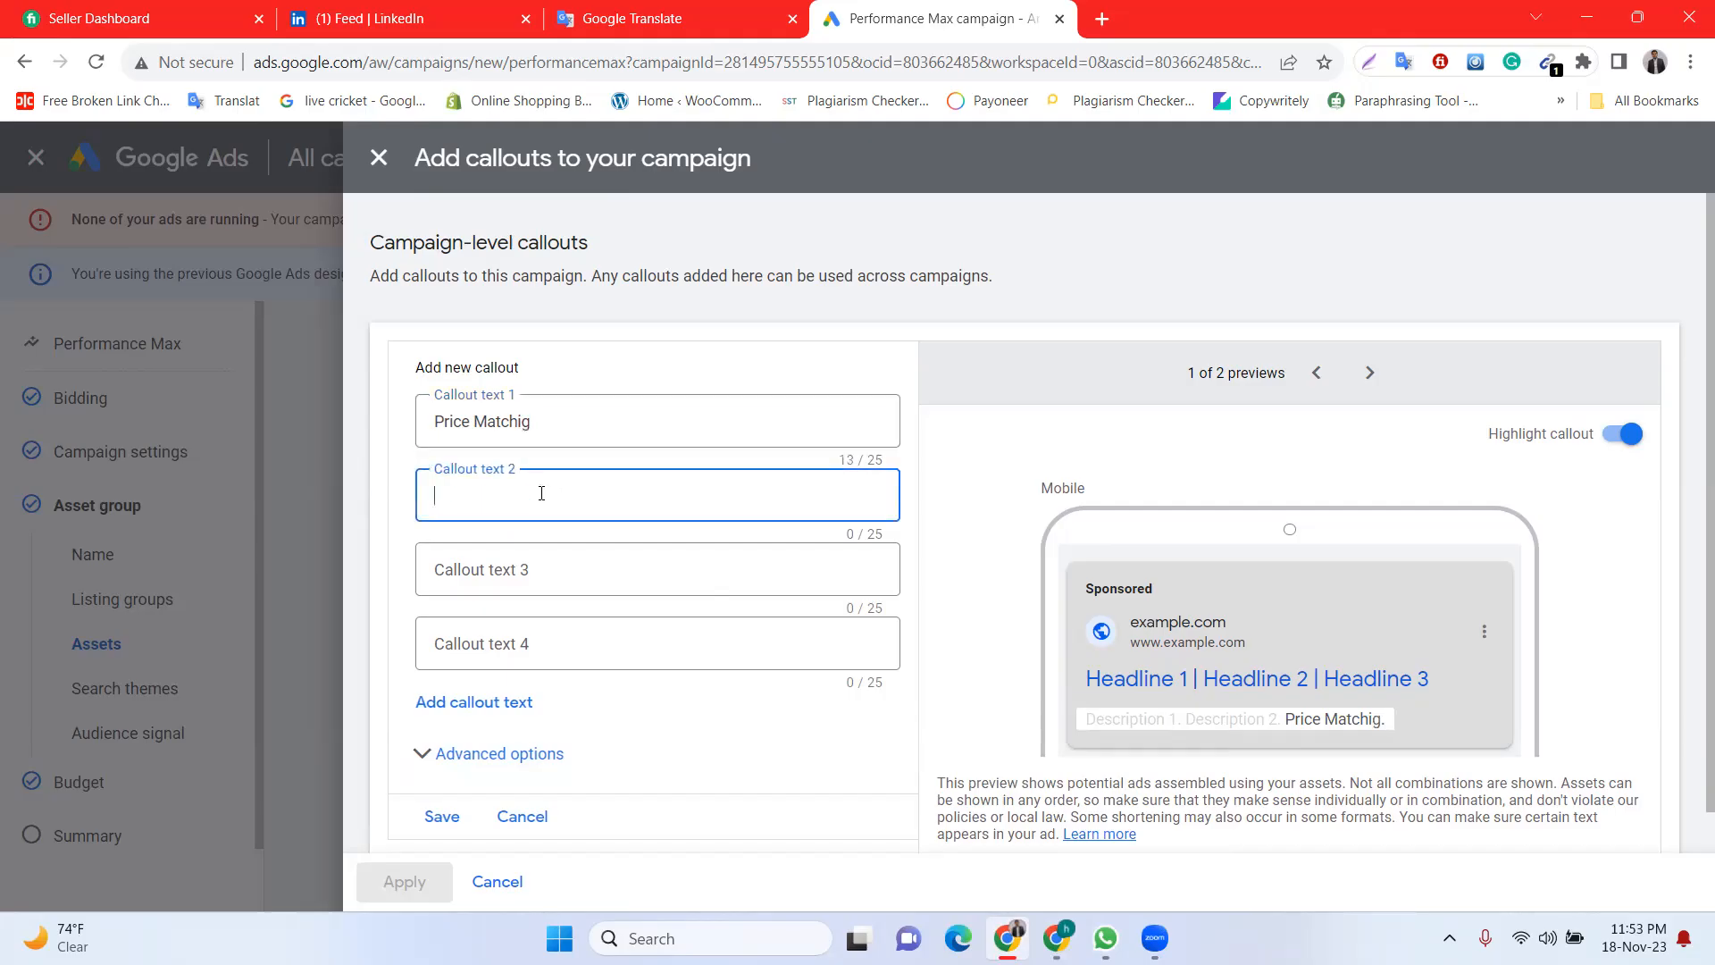
left_click(522, 423)
type("n")
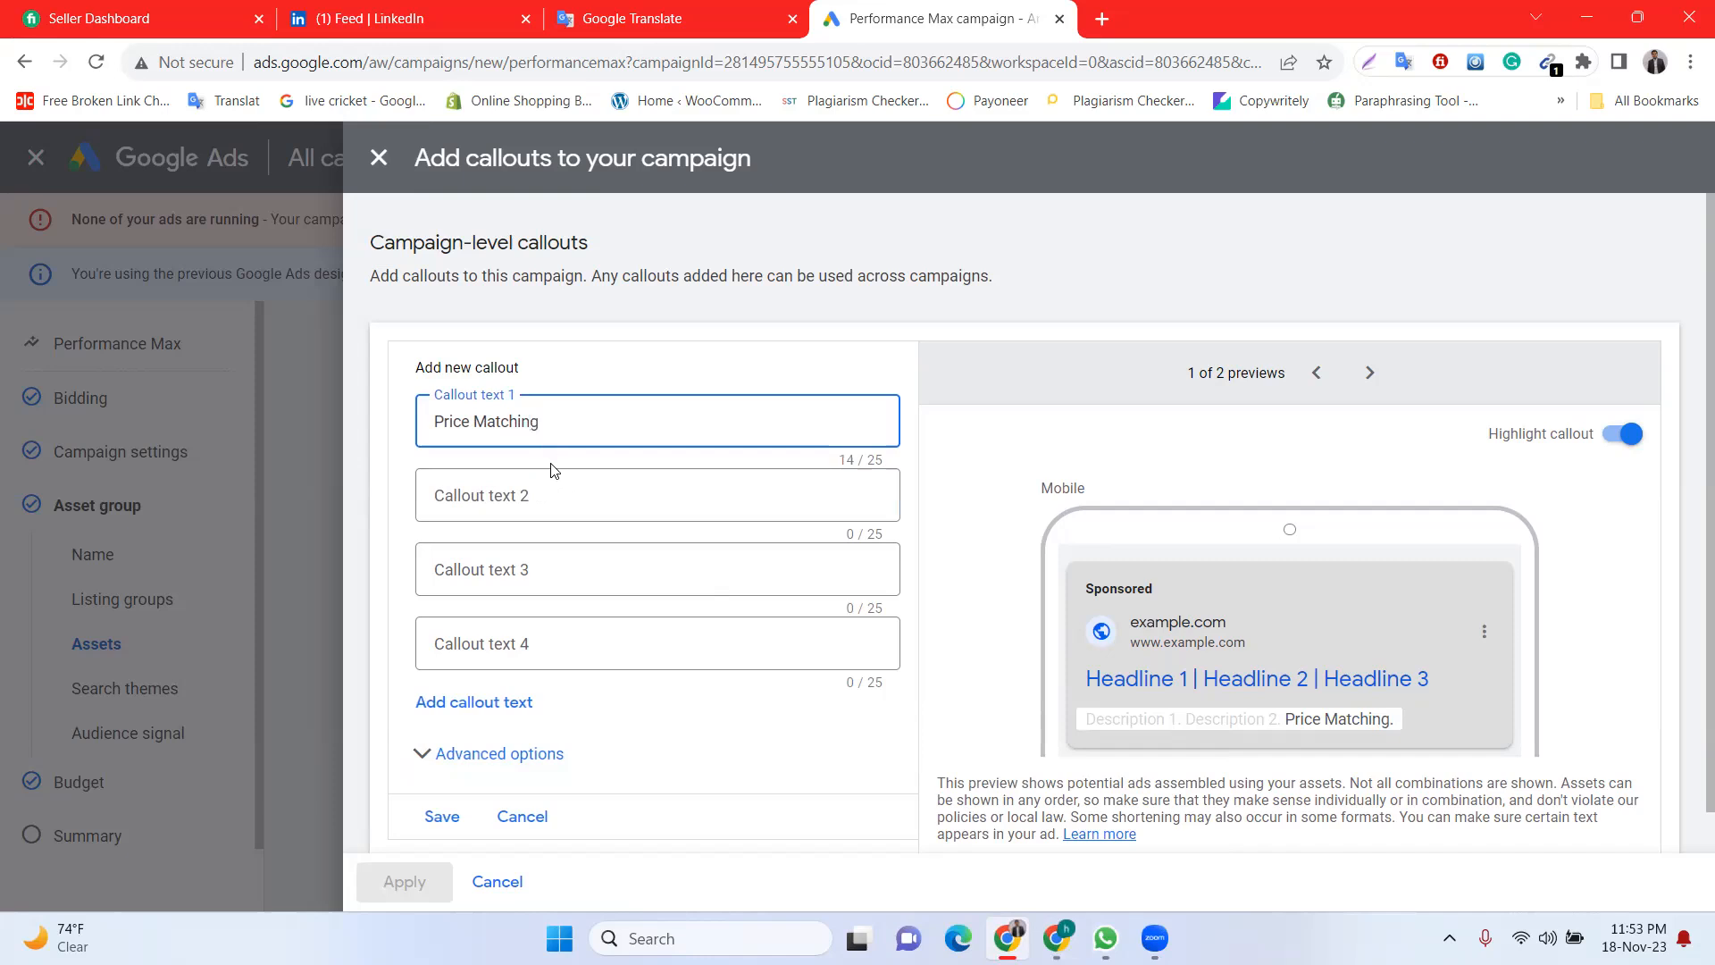
left_click(524, 492)
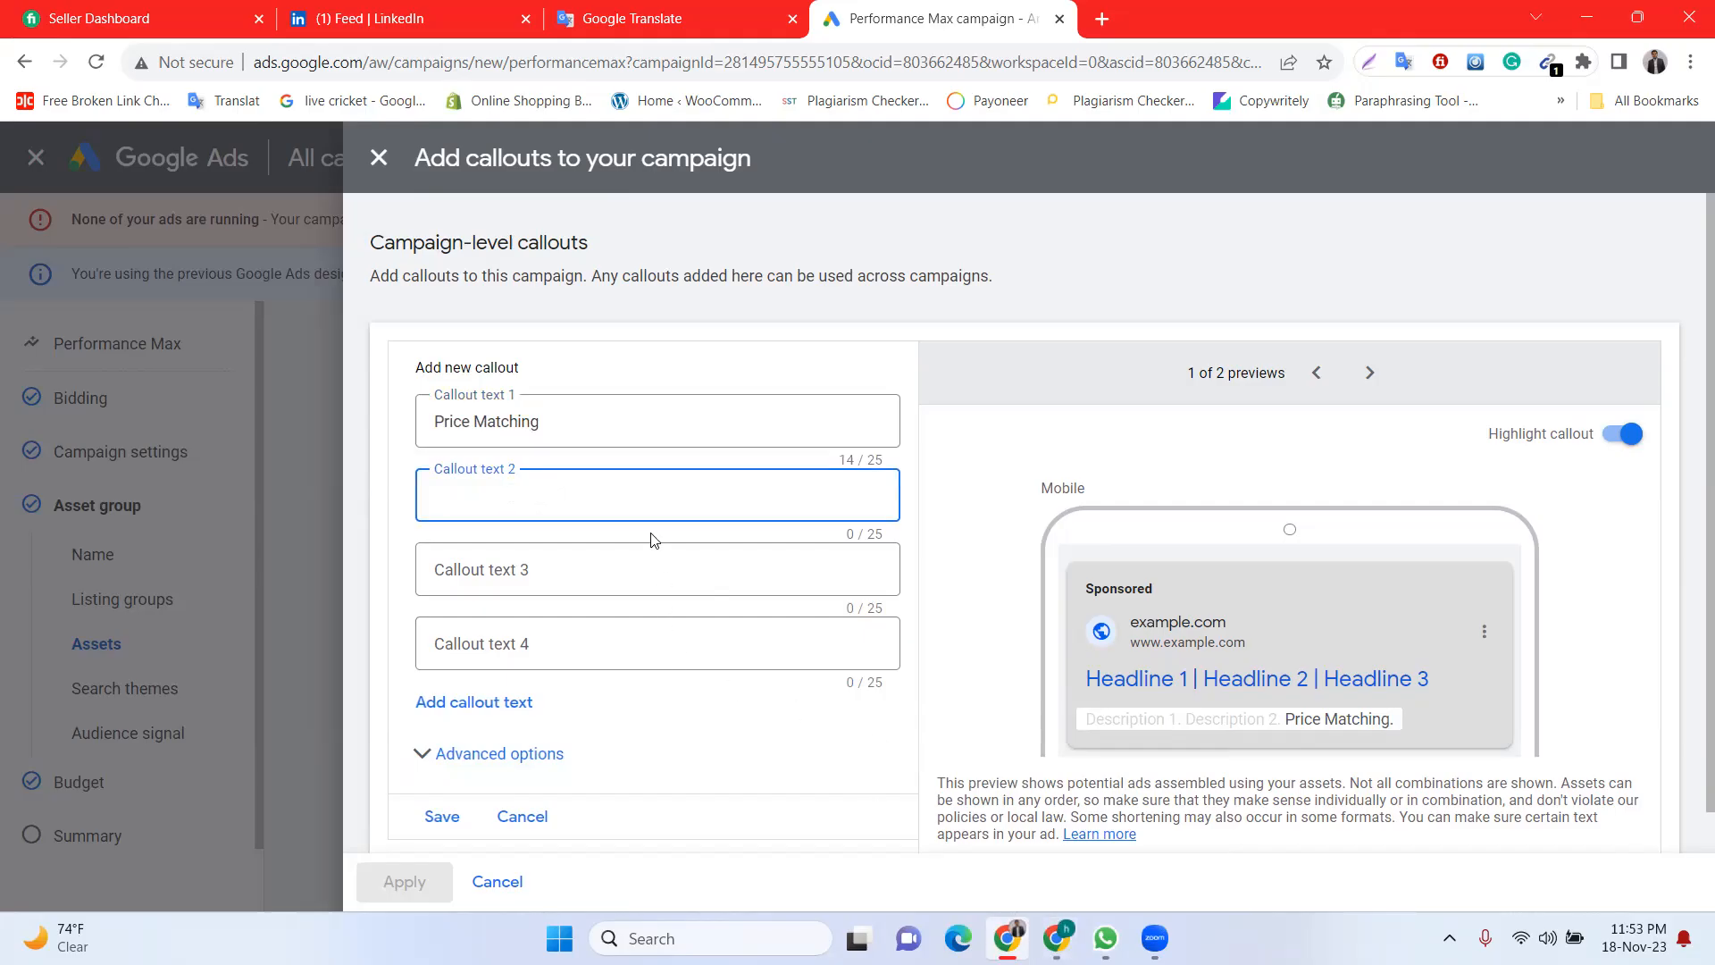
left_click(1057, 938)
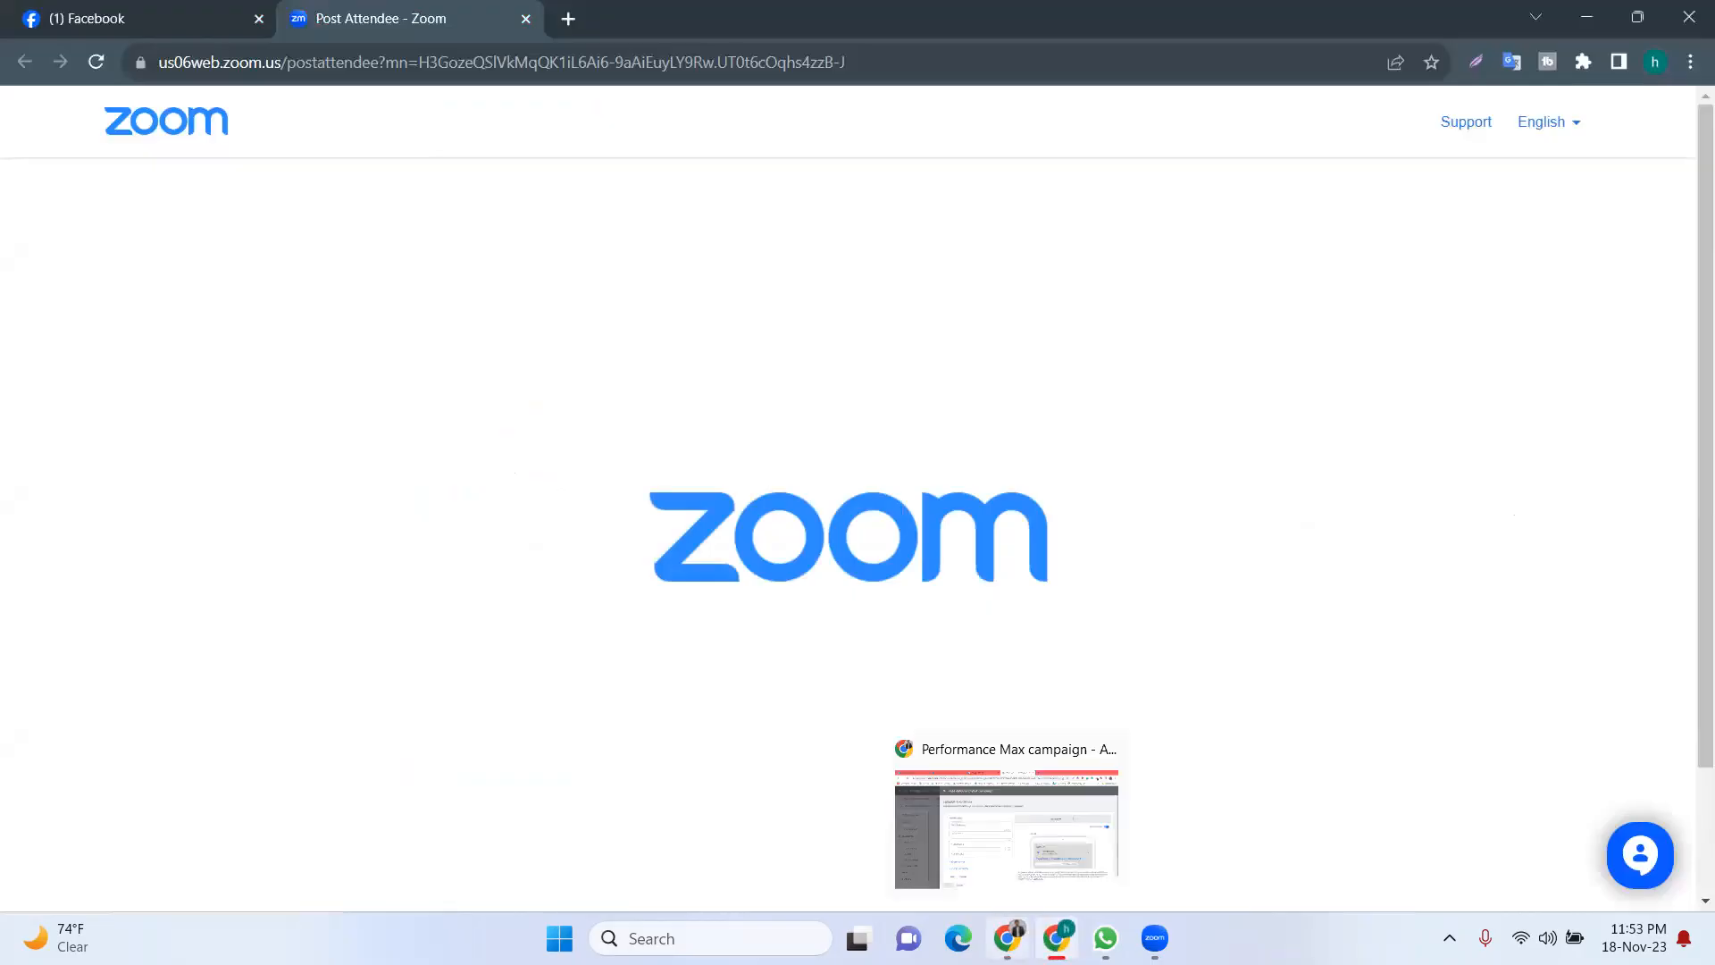
Paste 'Affordable Price' into the second callout field and move to the third field
left_click(1099, 786)
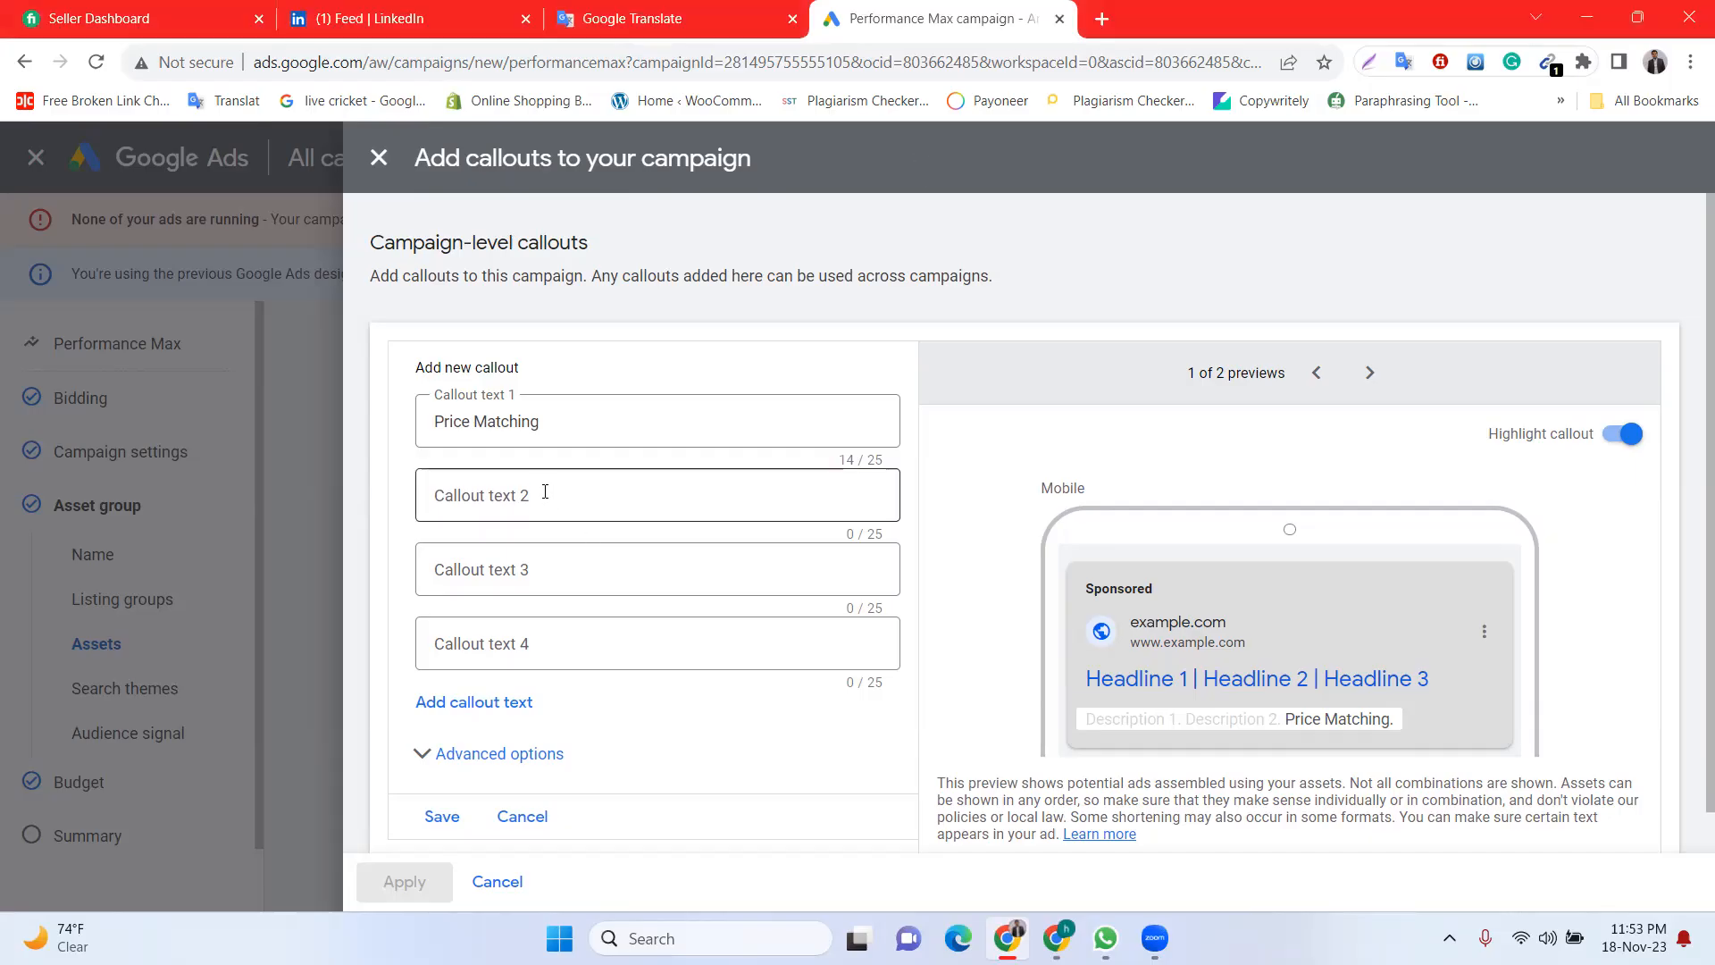
left_click(463, 495)
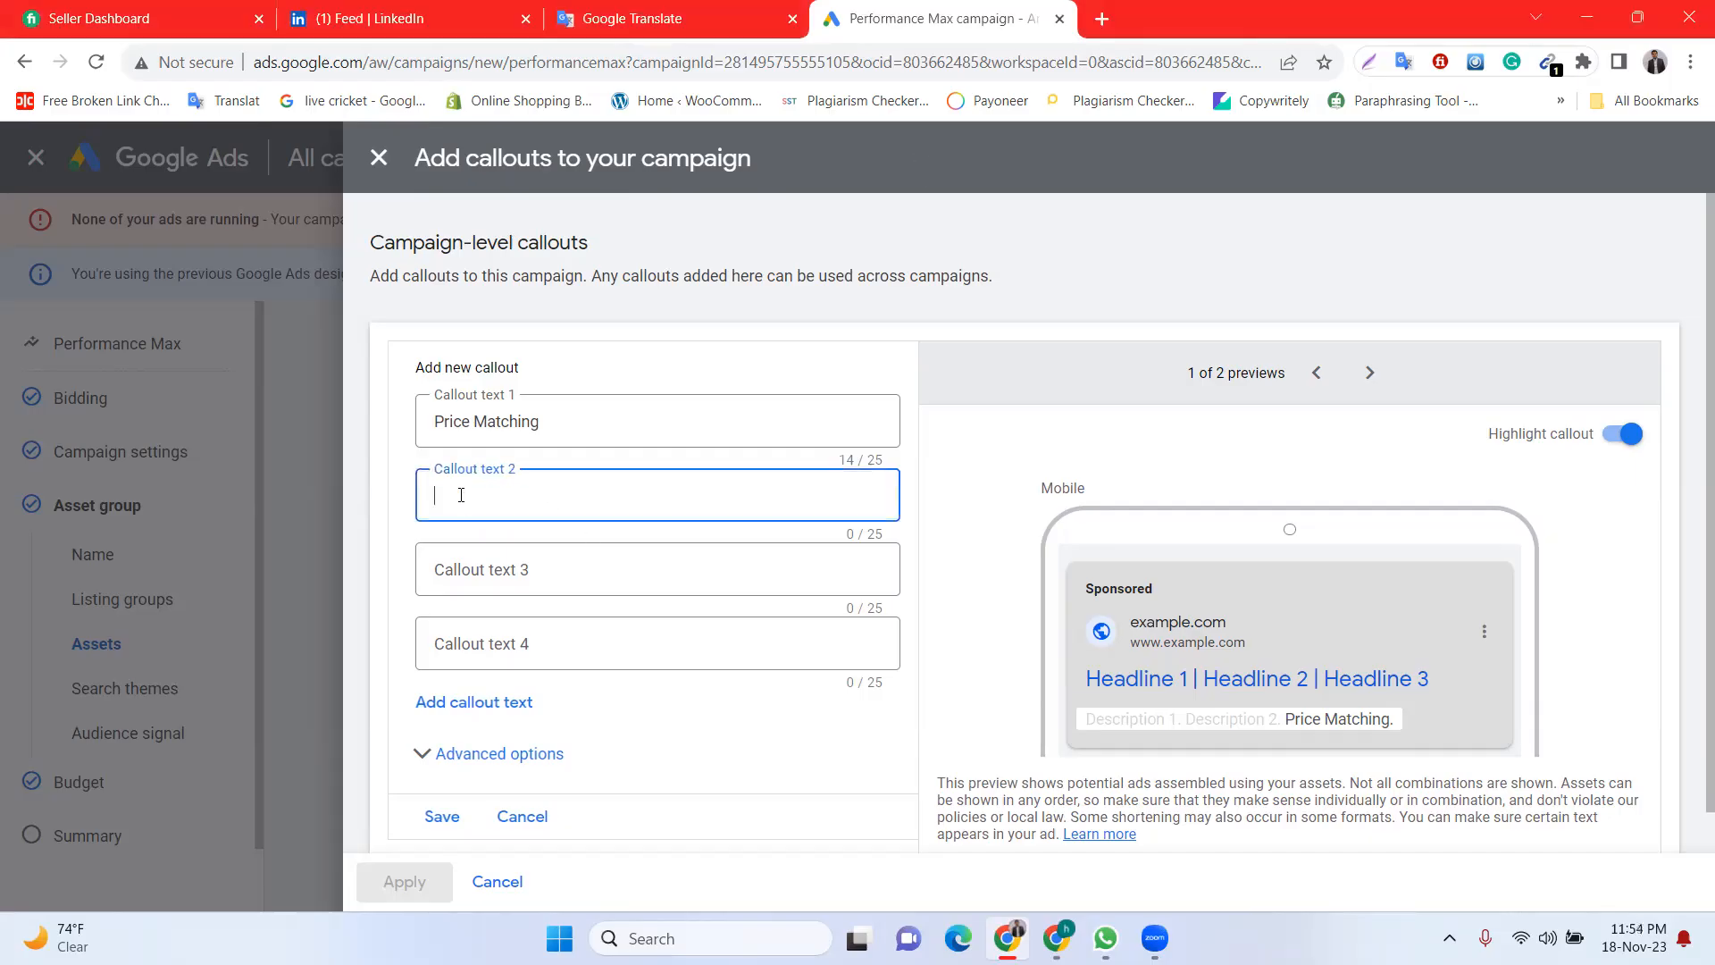
type("Affordable Price")
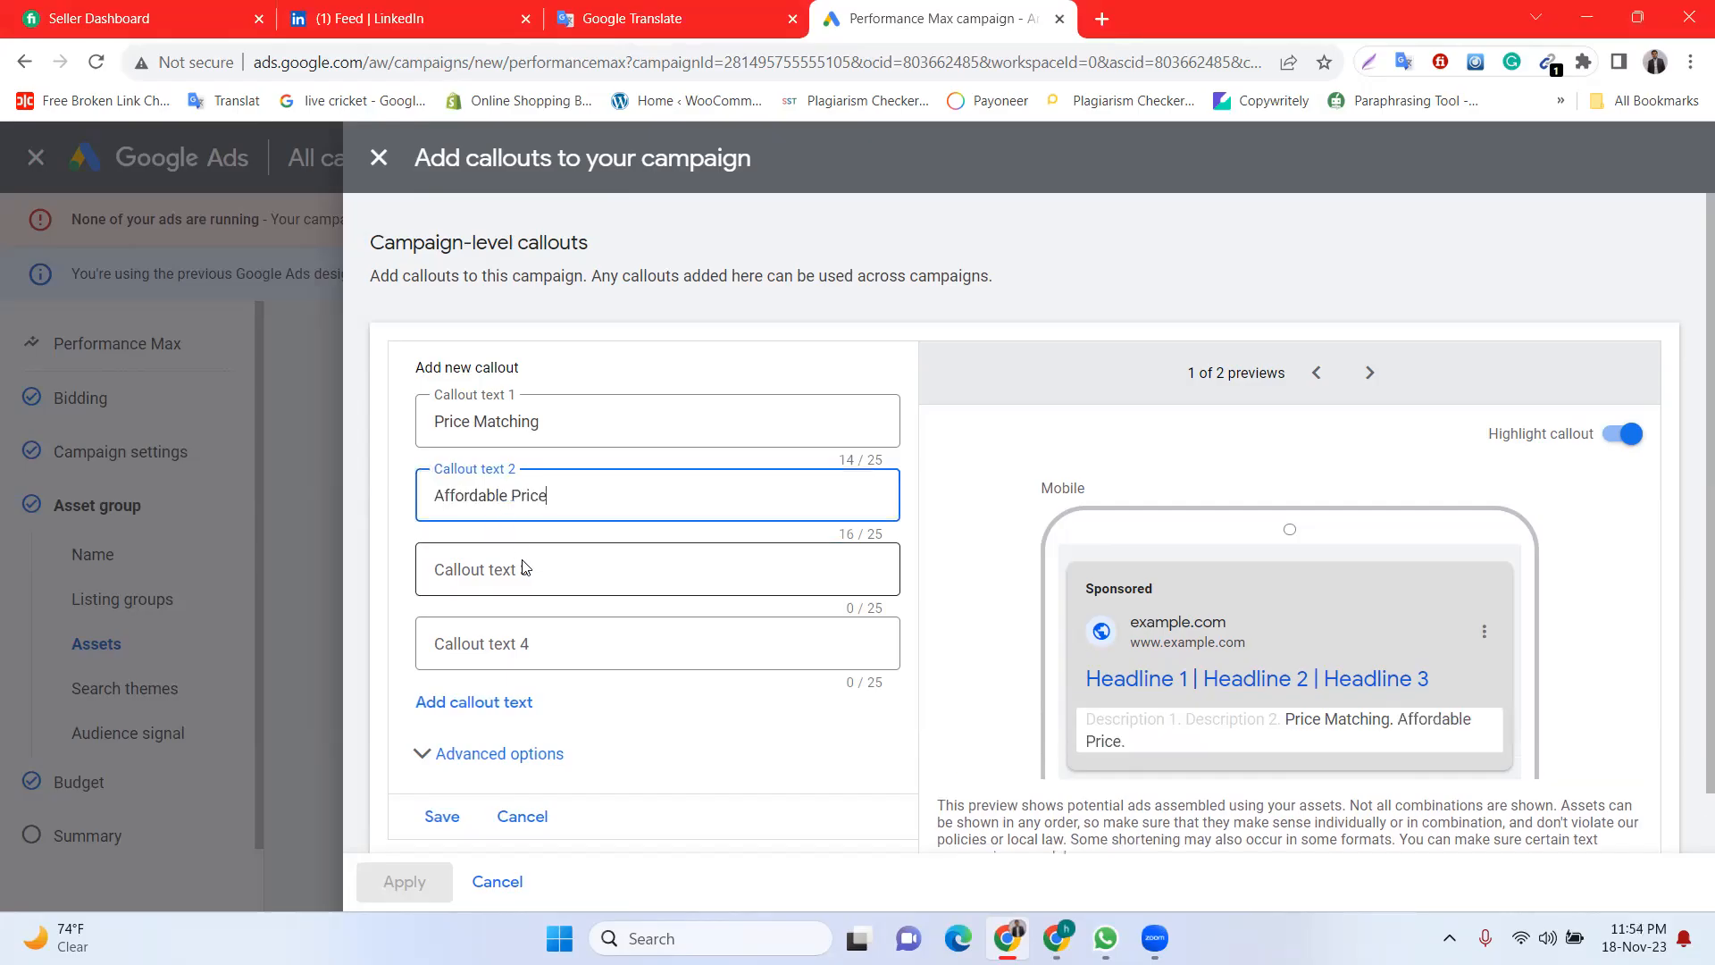
left_click(525, 570)
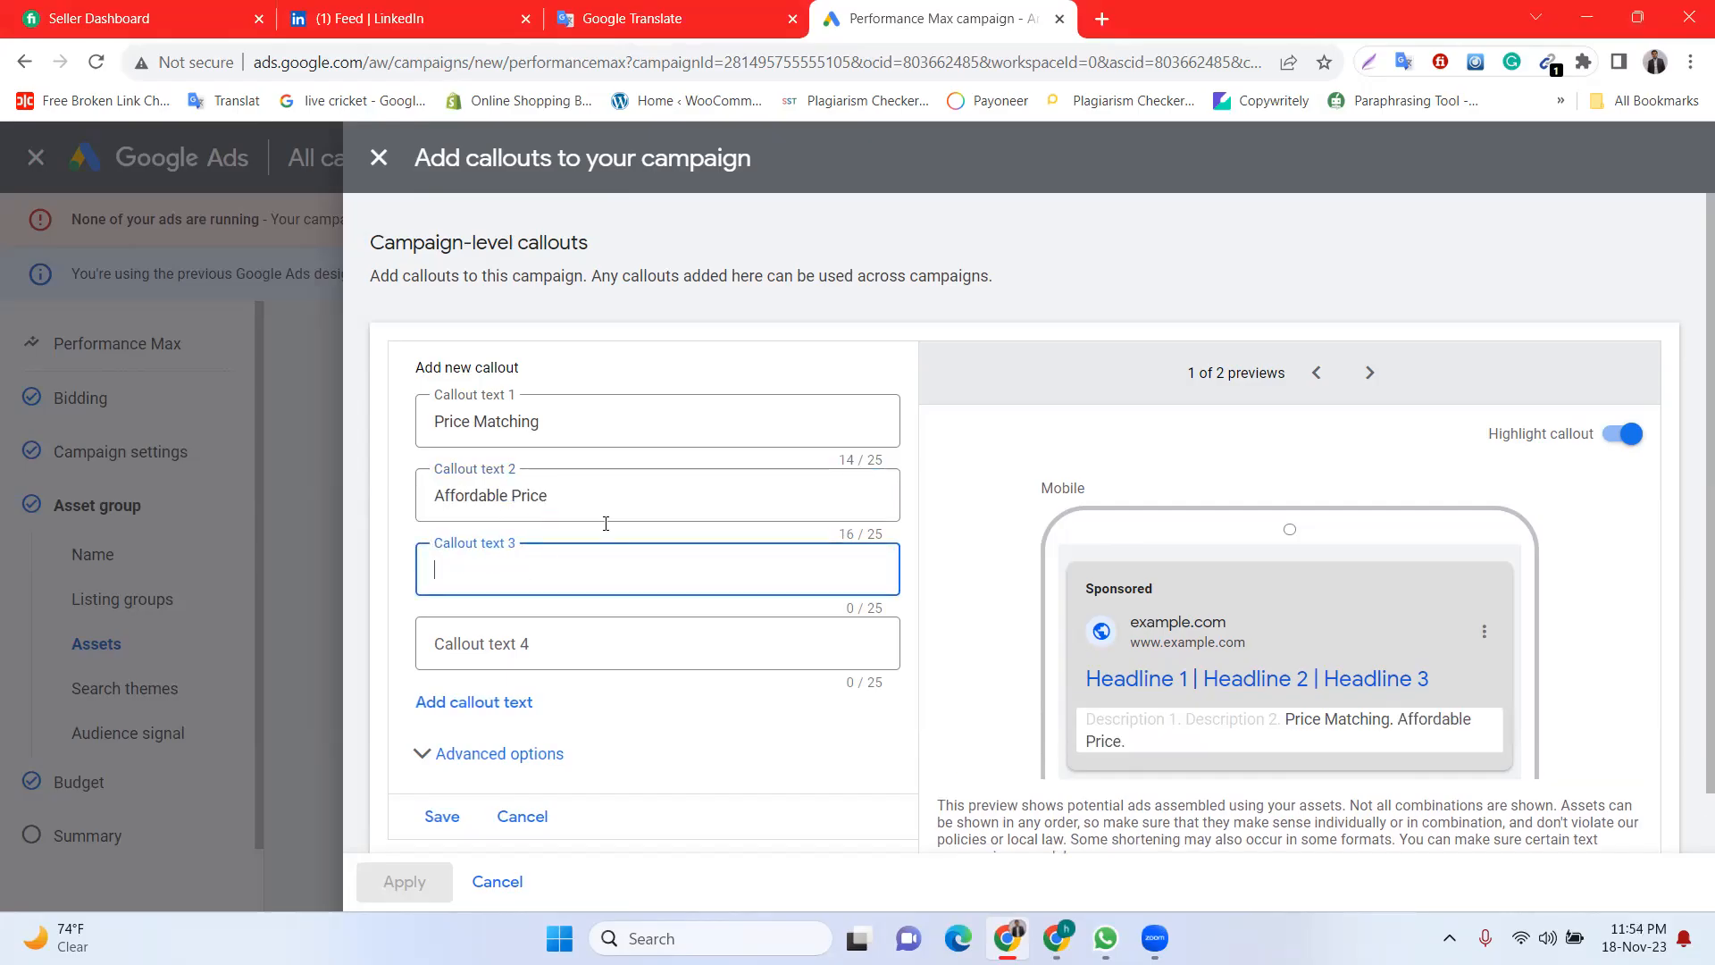
key("alt+Tab")
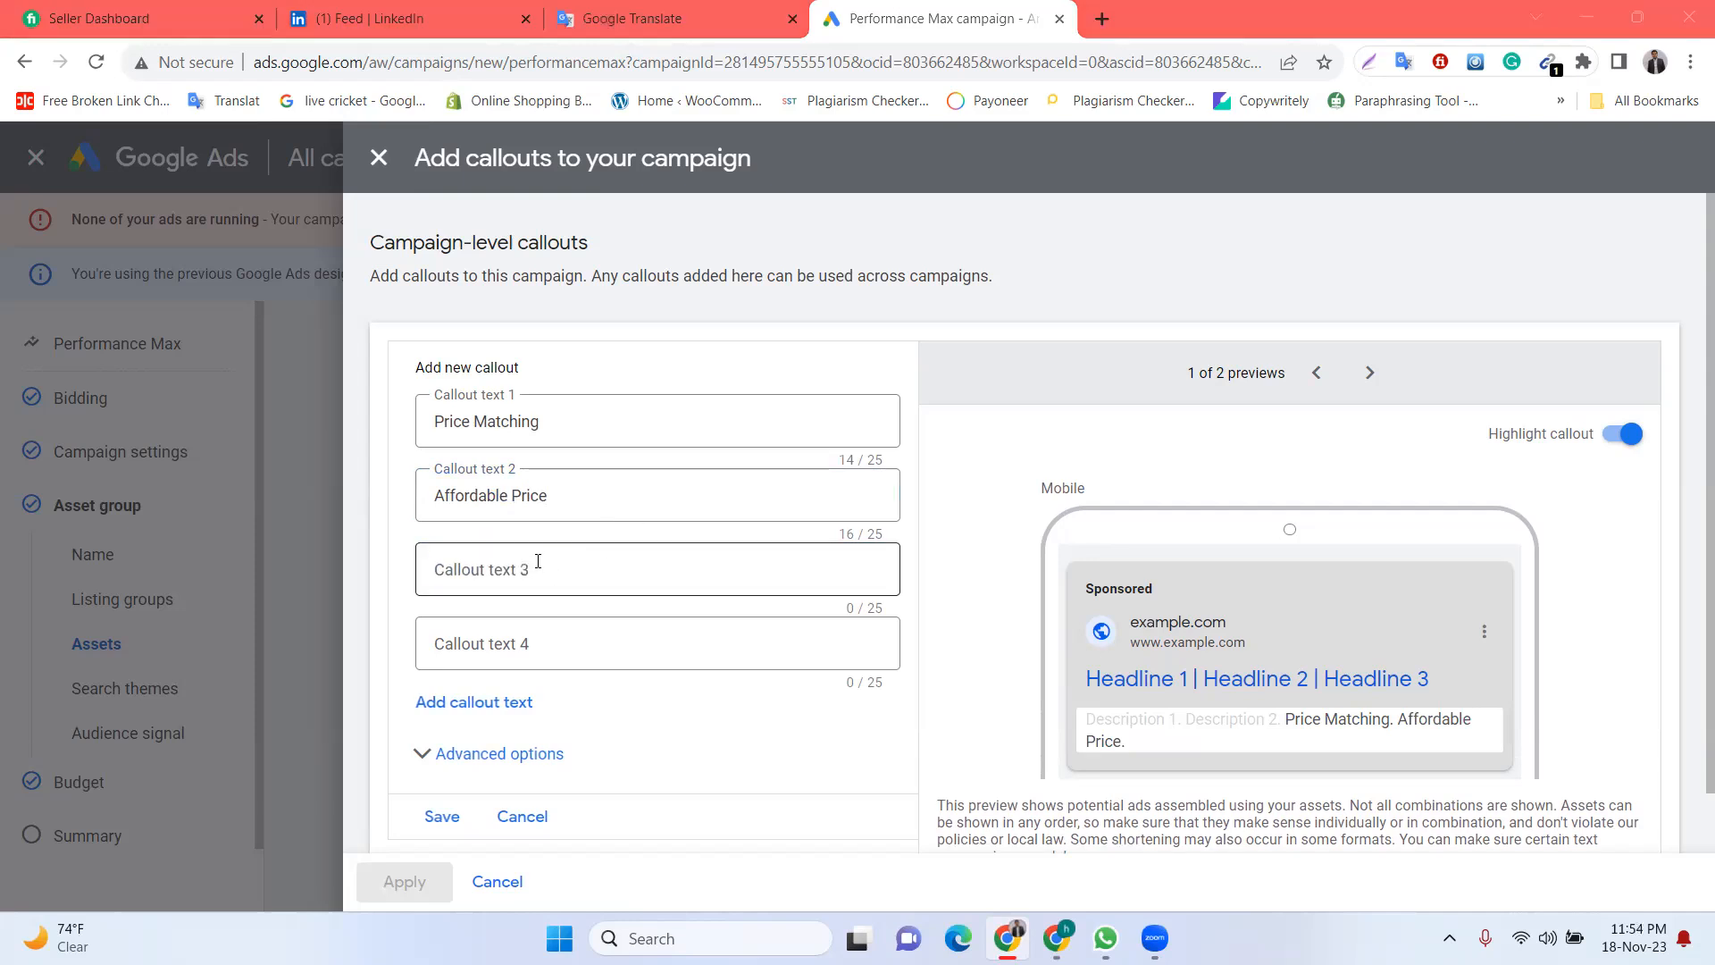
left_click(1100, 19)
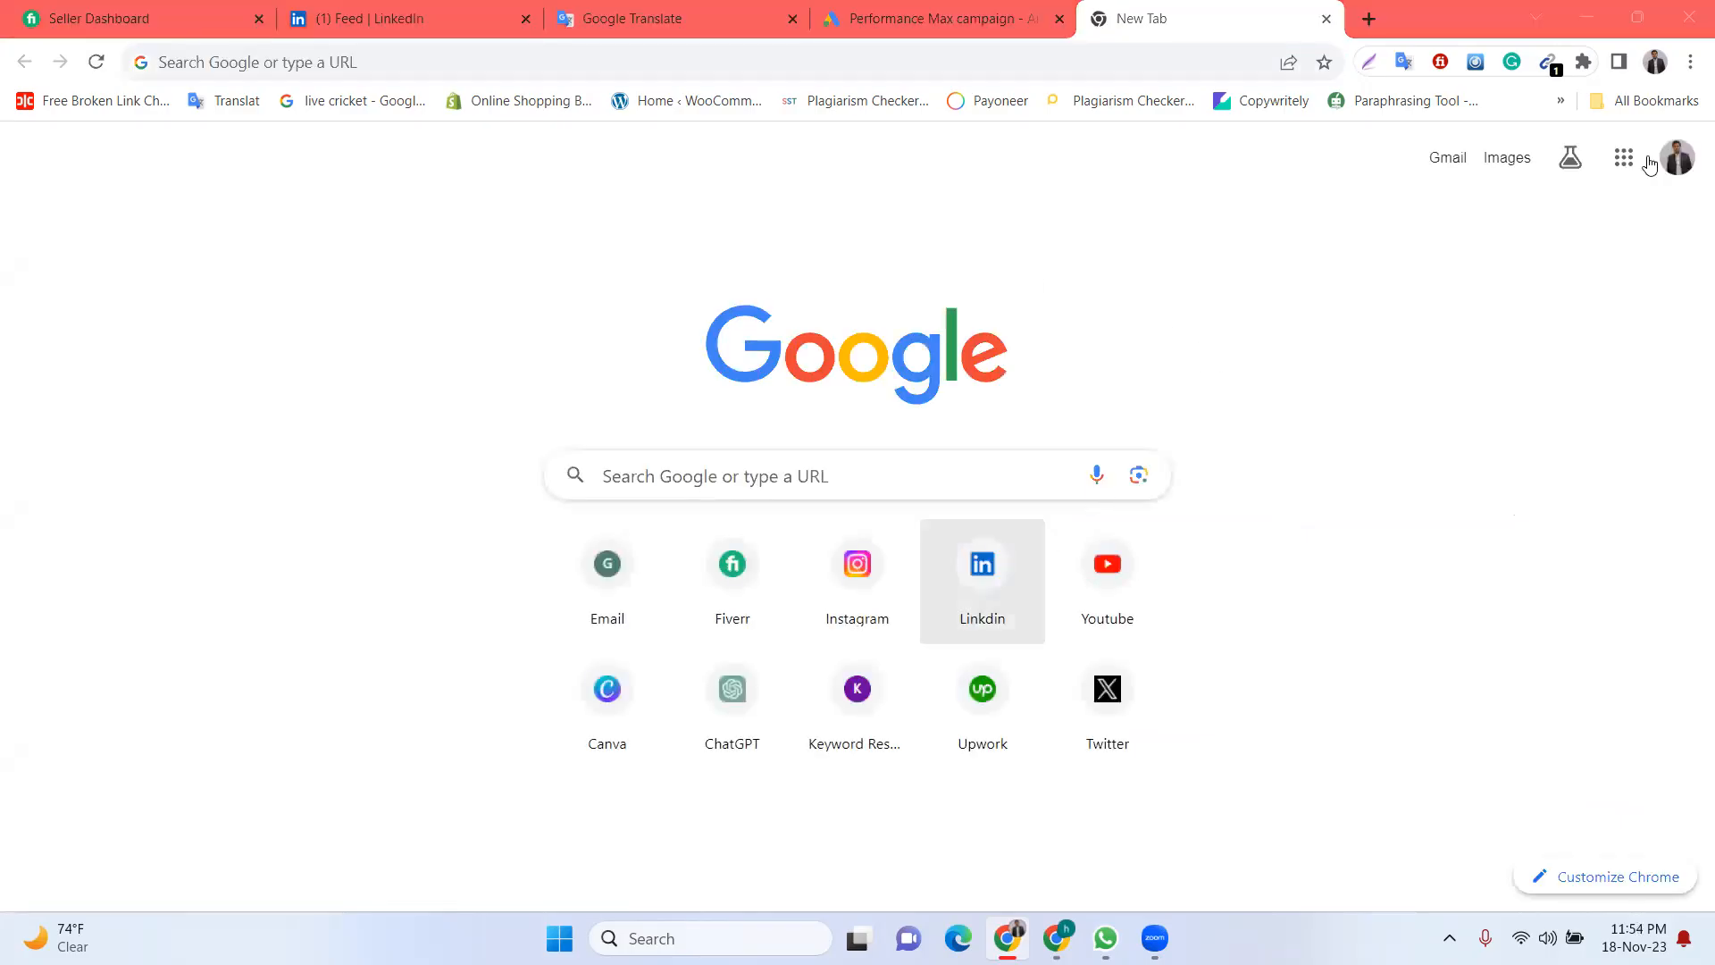
Open the Amazonian SkinFood bookmark and follow the free-shipping link to the Amazonian Glow 3-Step Skincare Set page
left_click(1618, 104)
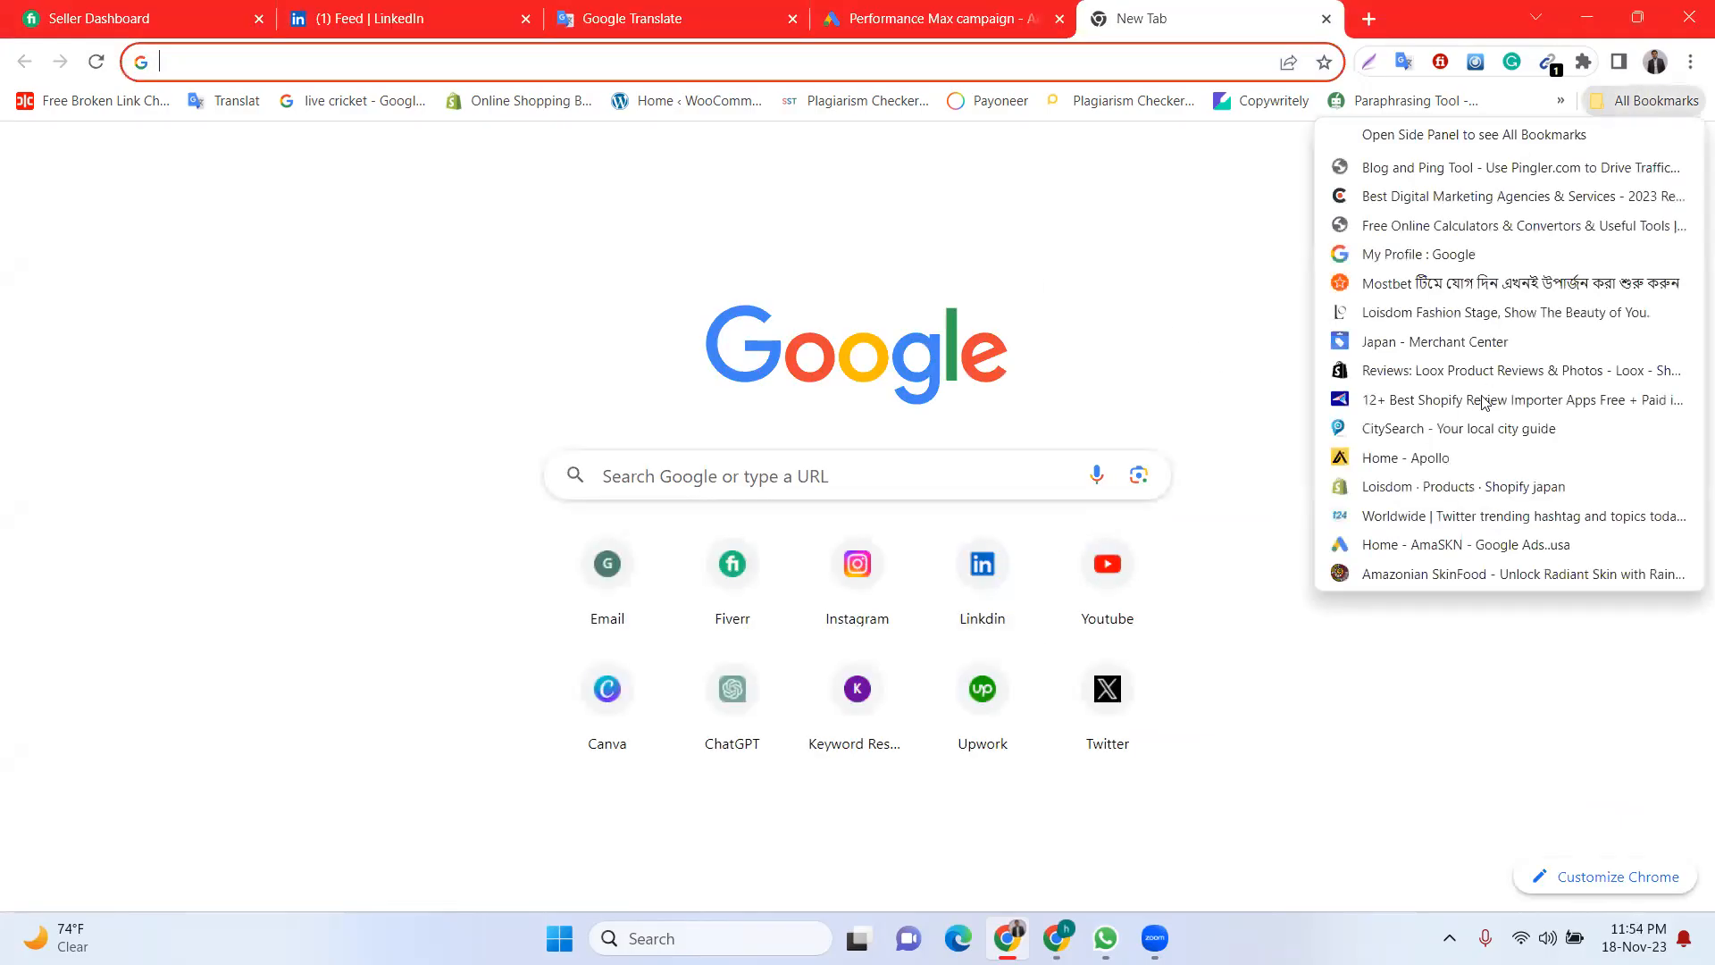
left_click(1474, 574)
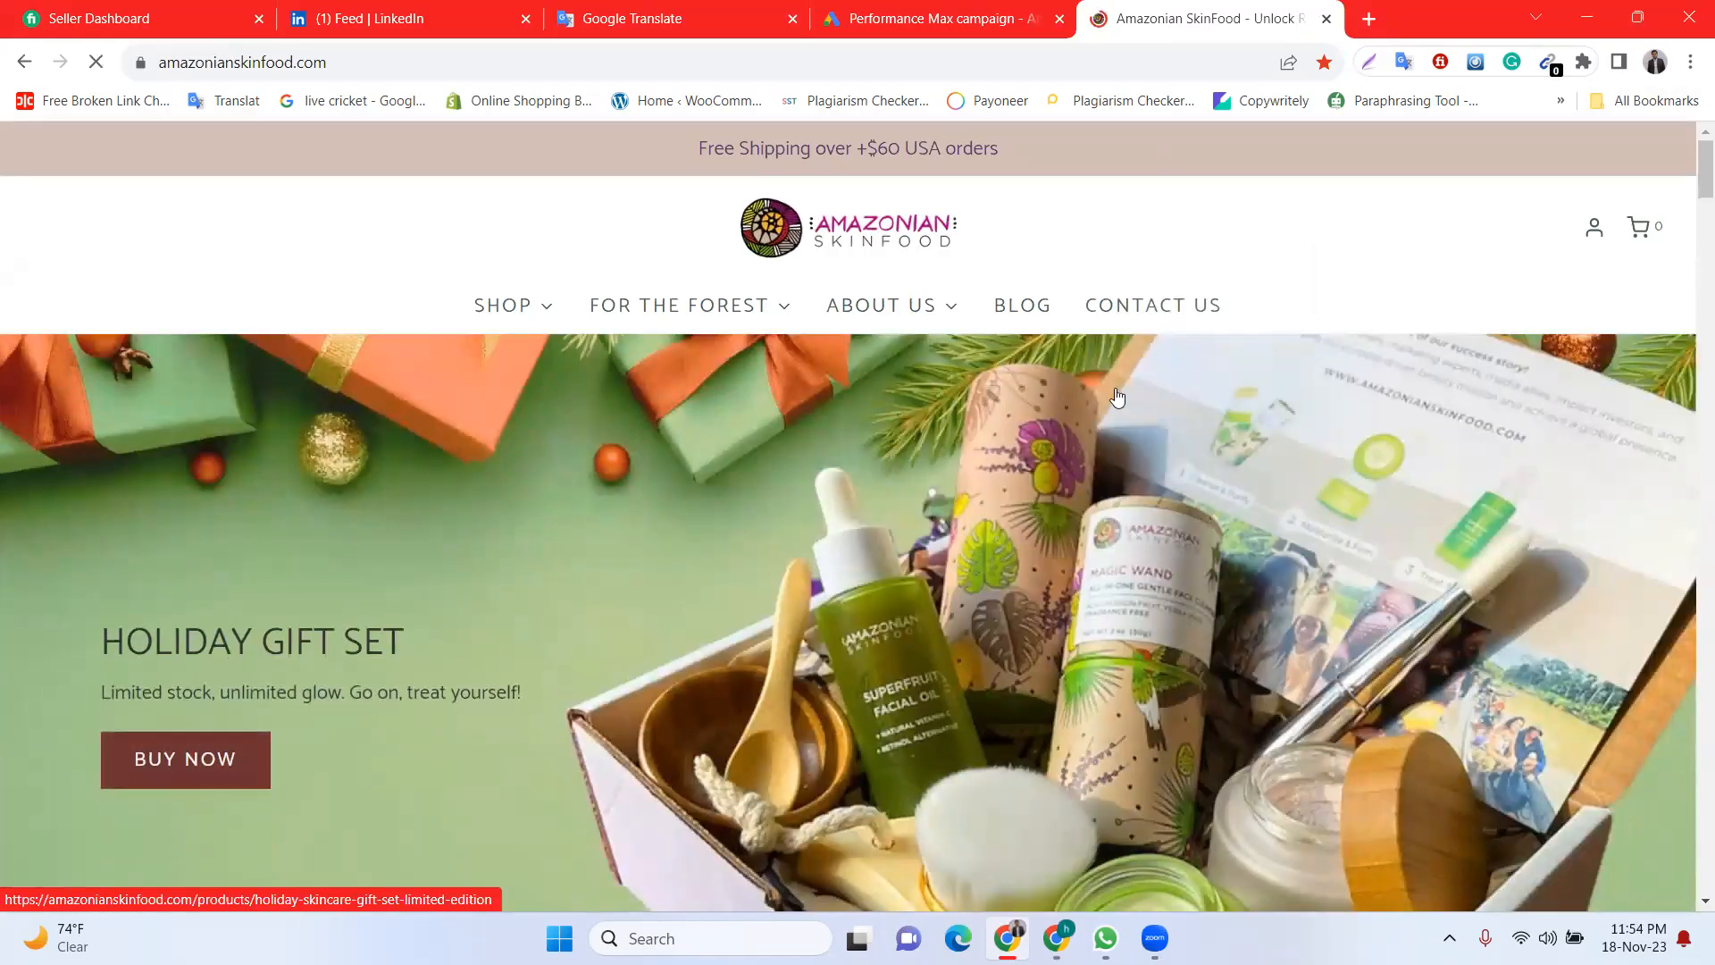
scroll(1300, 384, "down", 5)
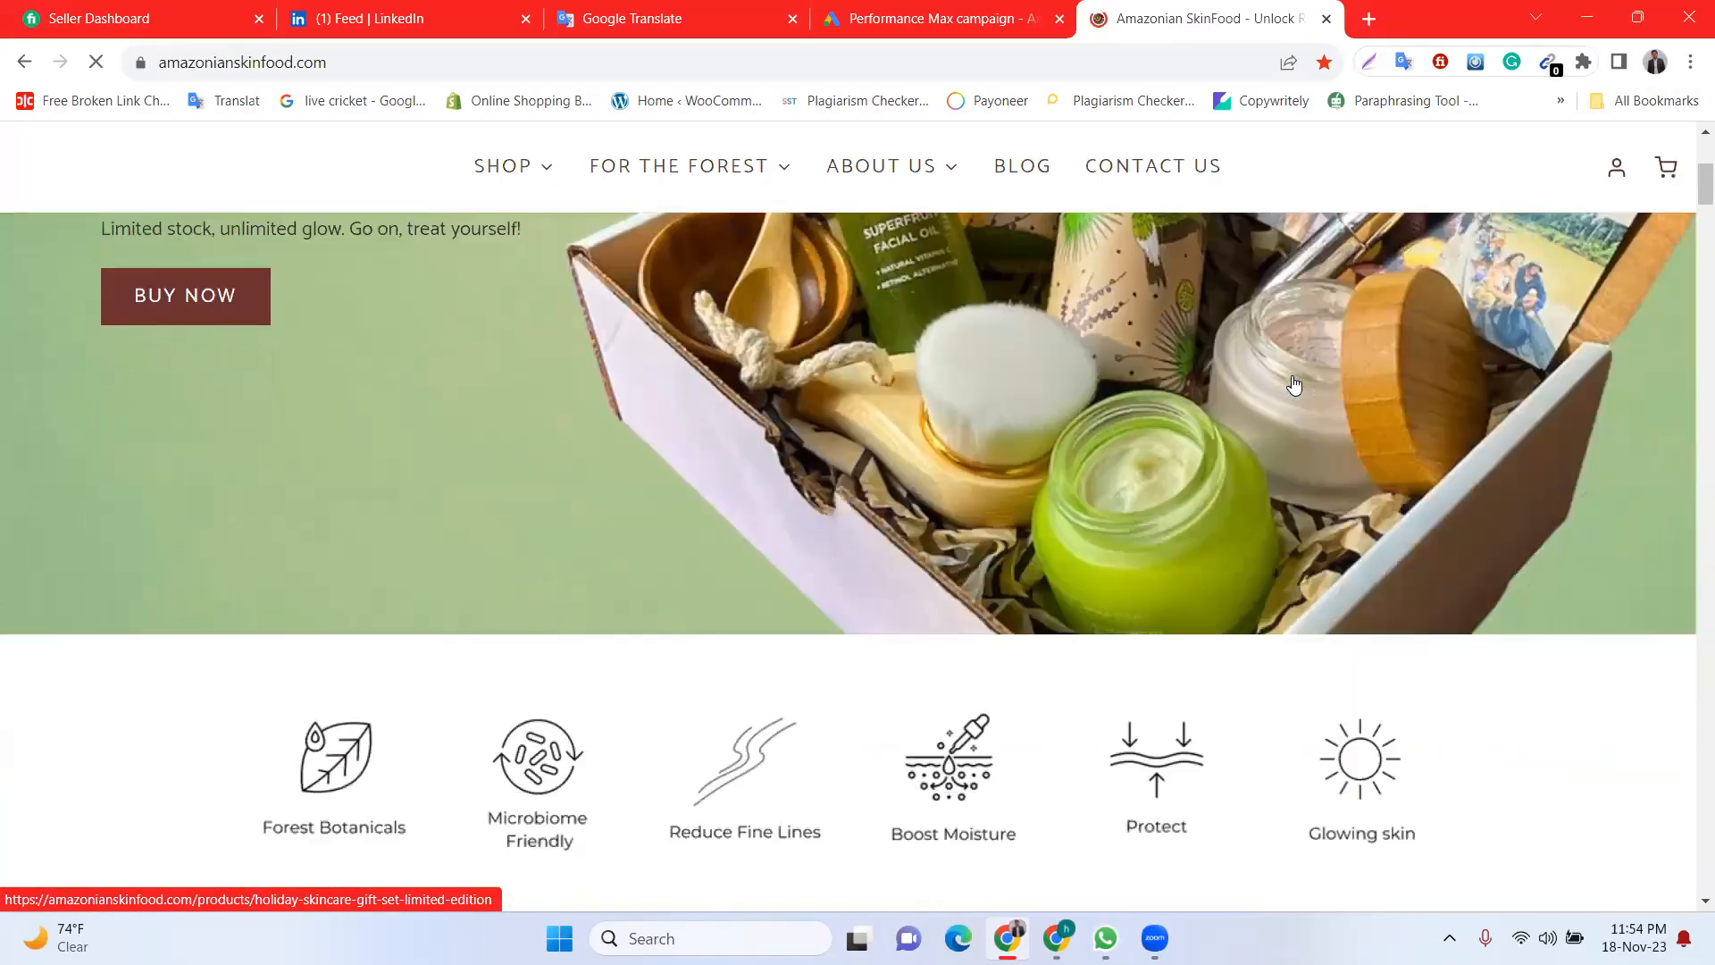
scroll(1292, 375, "down", 5)
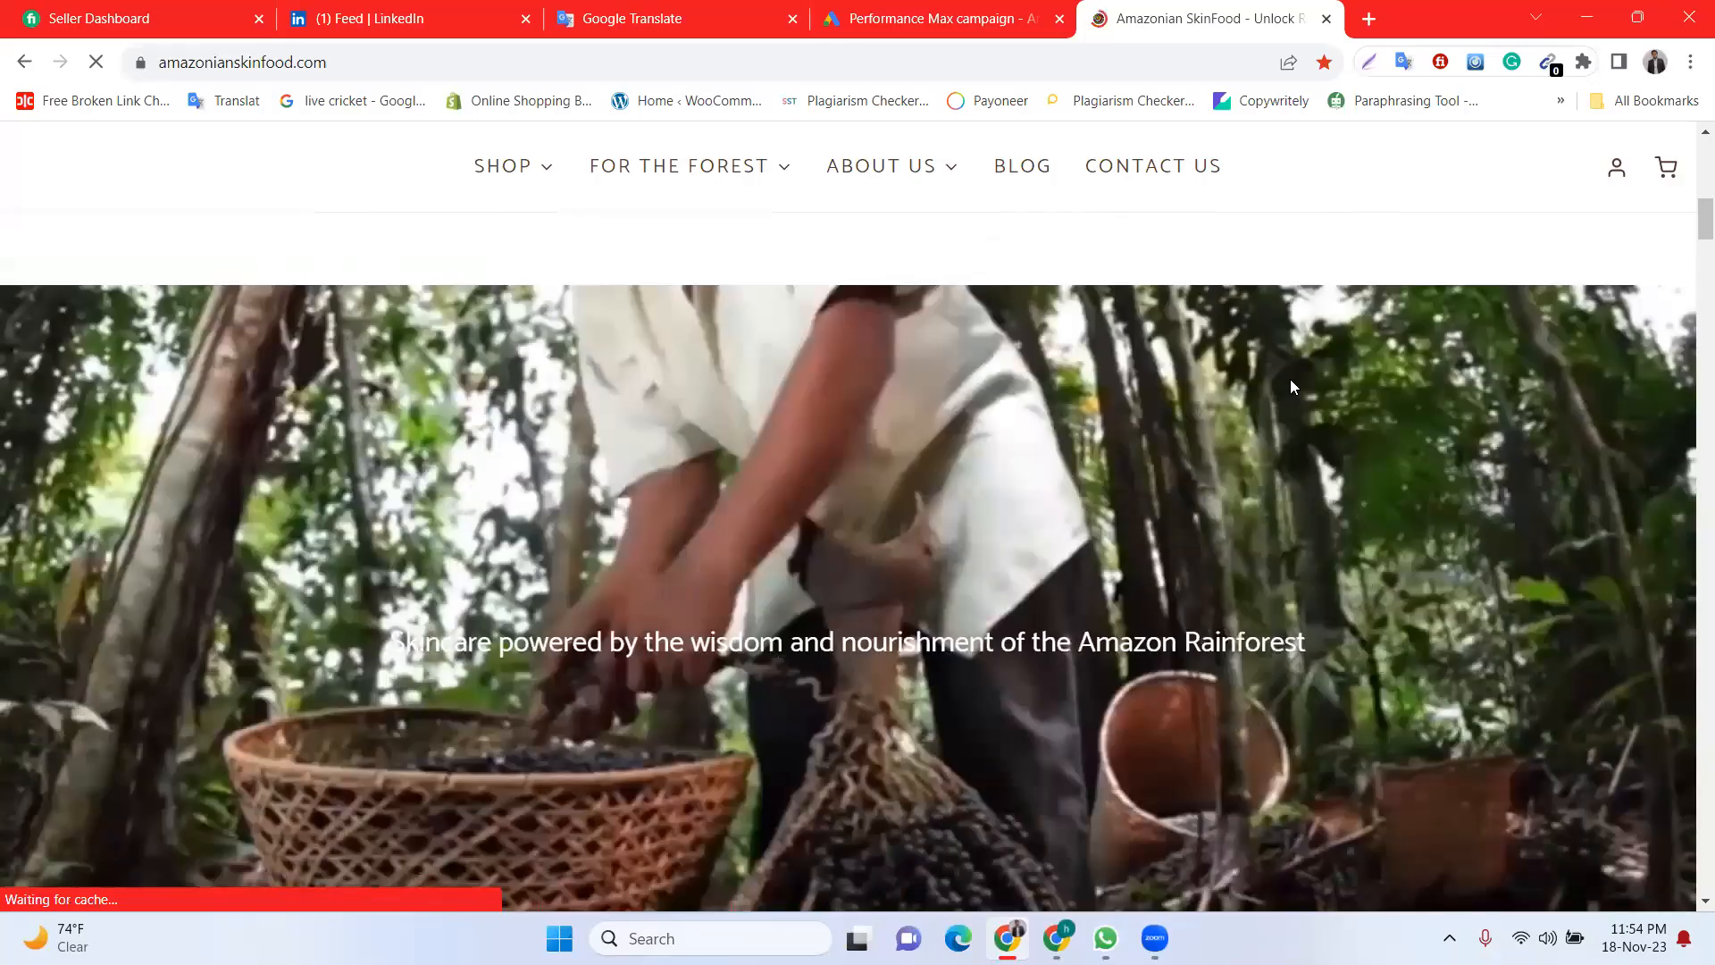
scroll(1291, 384, "down", 3)
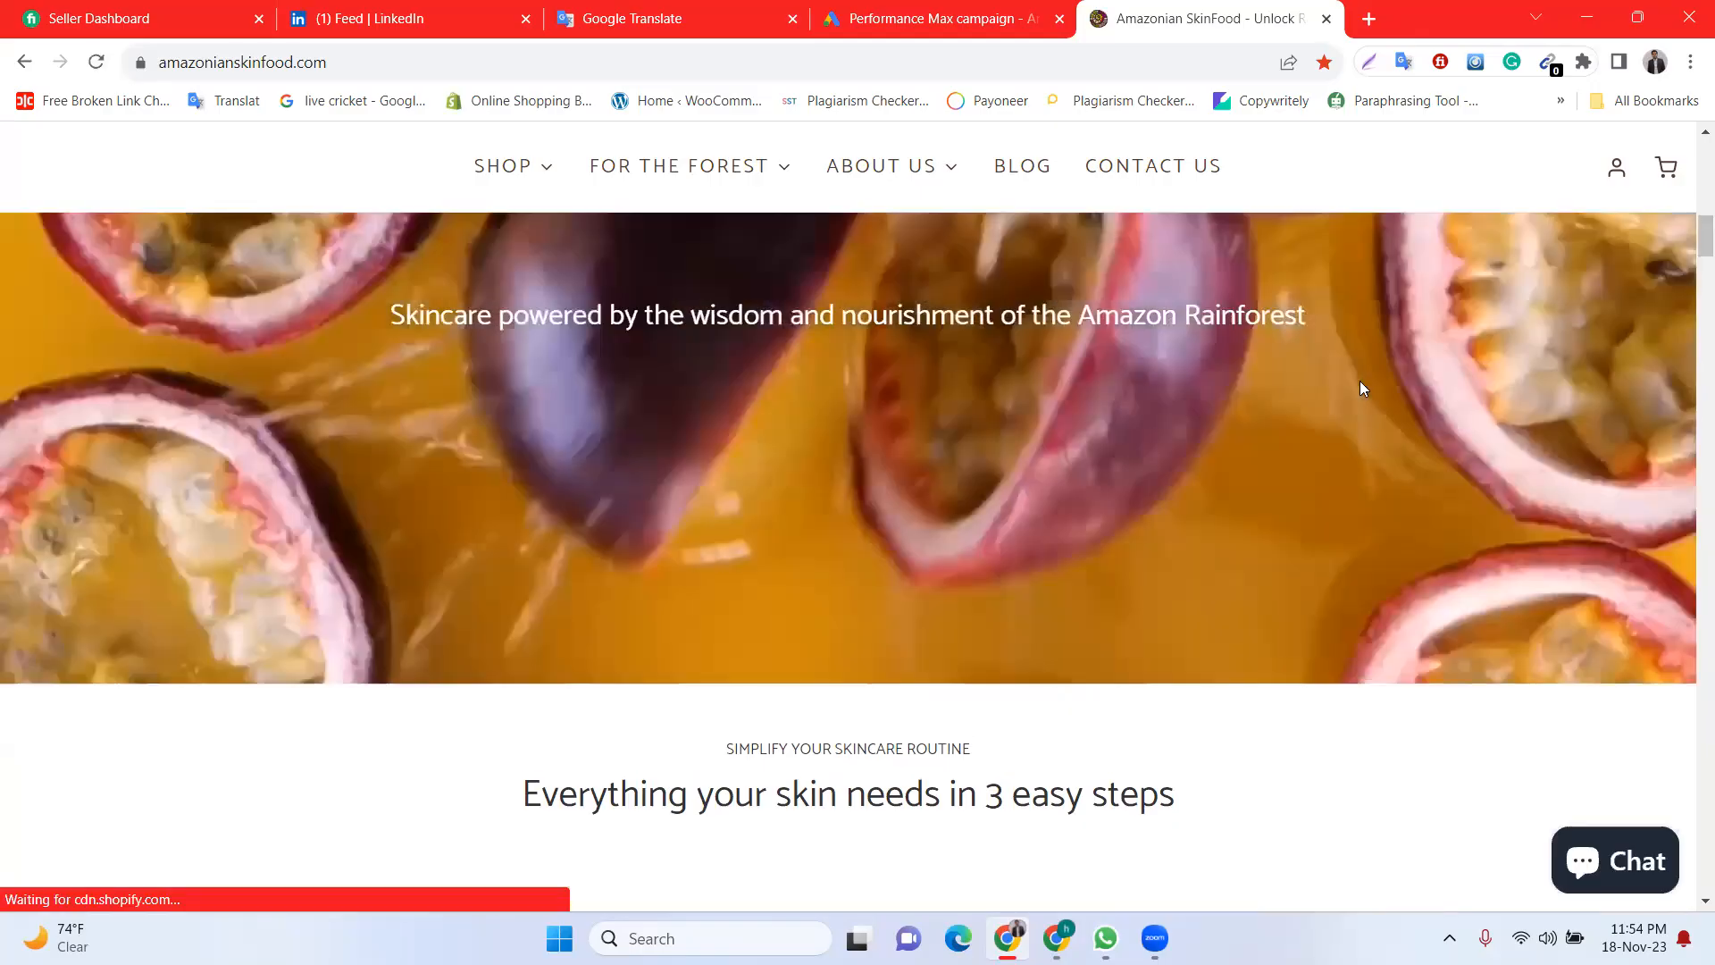
scroll(1353, 377, "up", 5)
scroll(1344, 374, "up", 8)
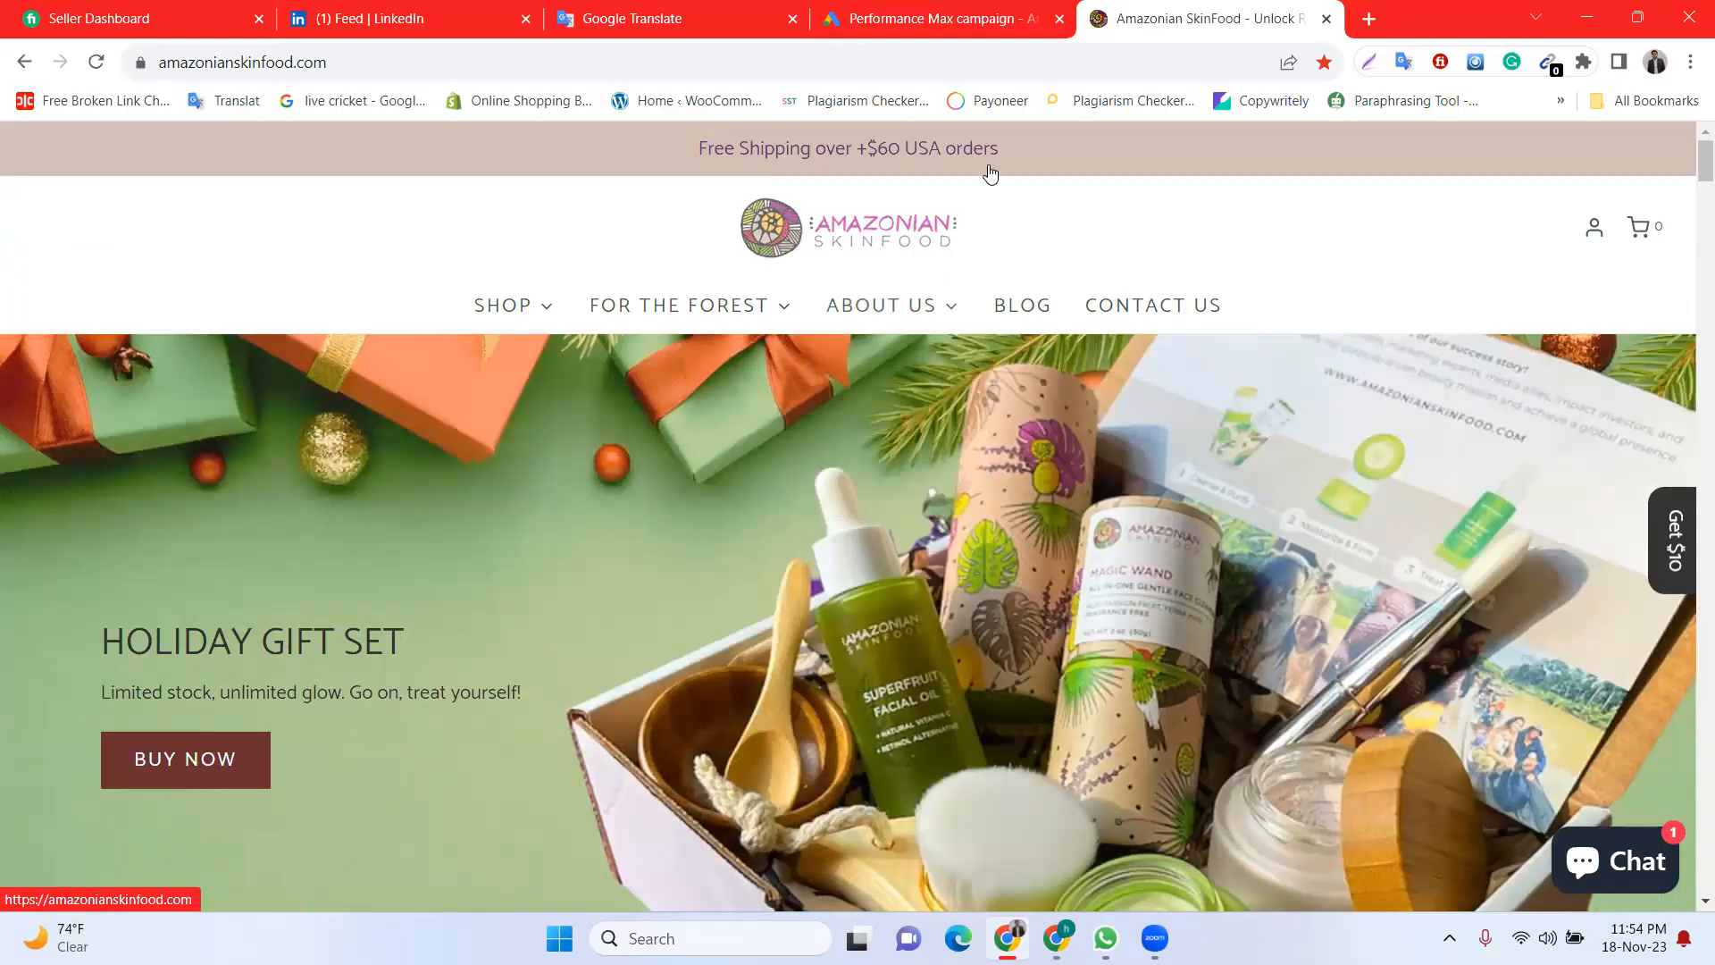
left_click_drag(738, 161, 868, 156)
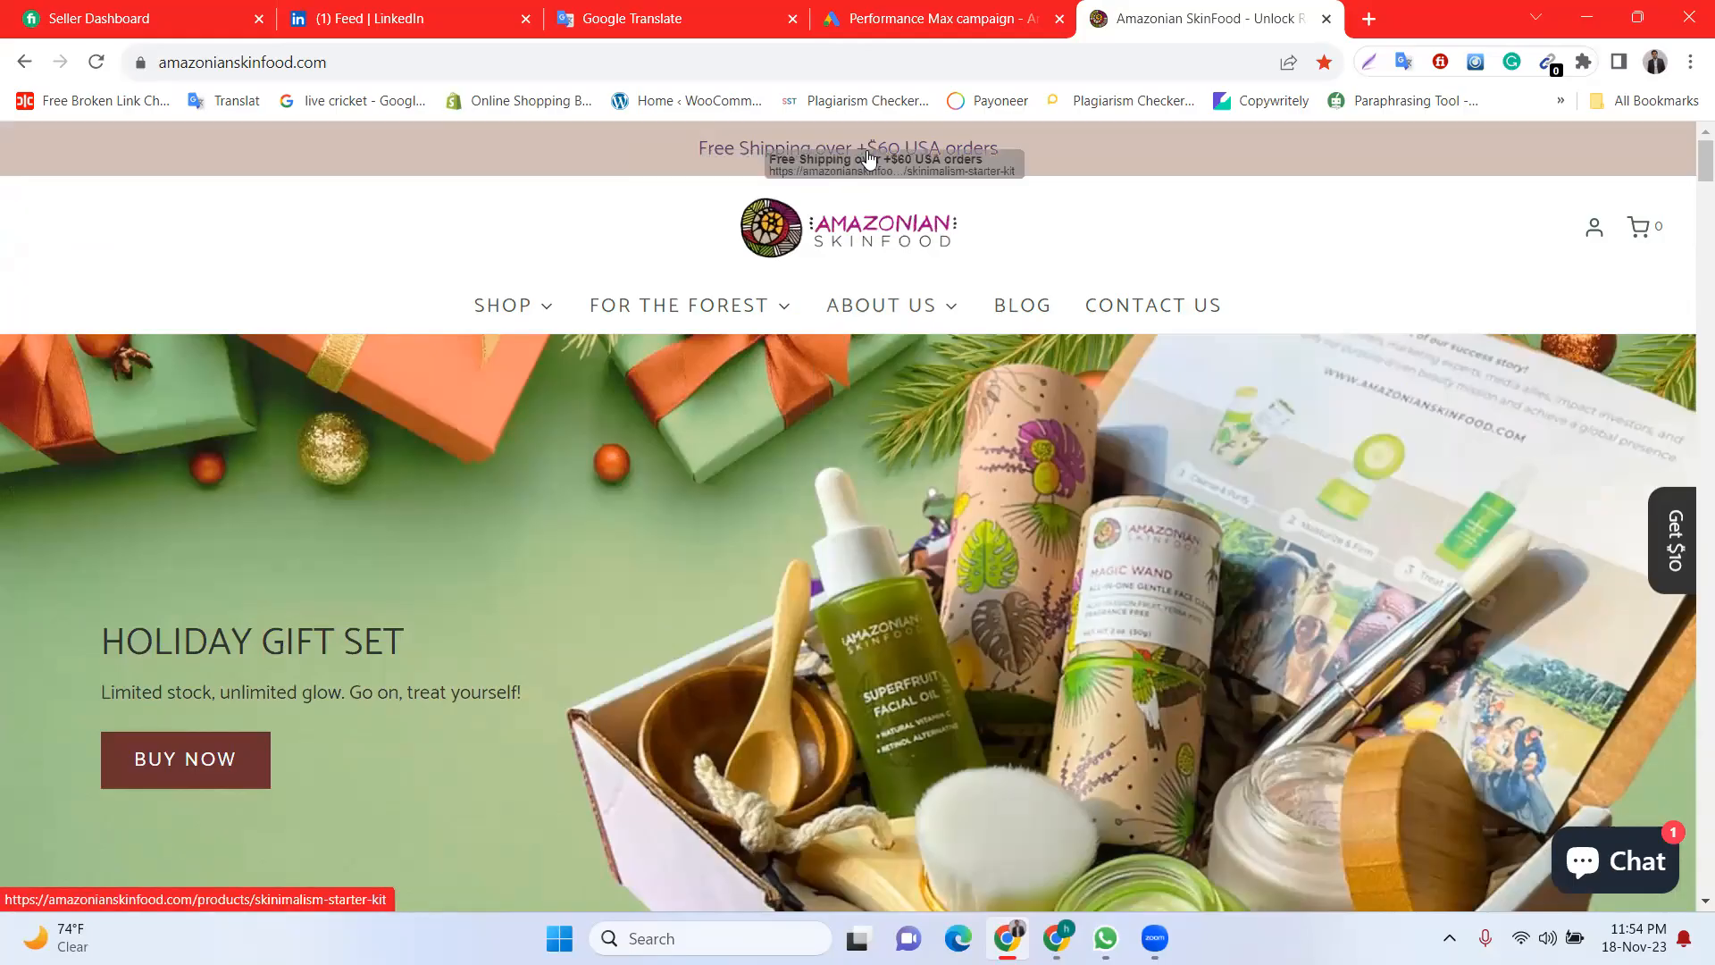
right_click(748, 139)
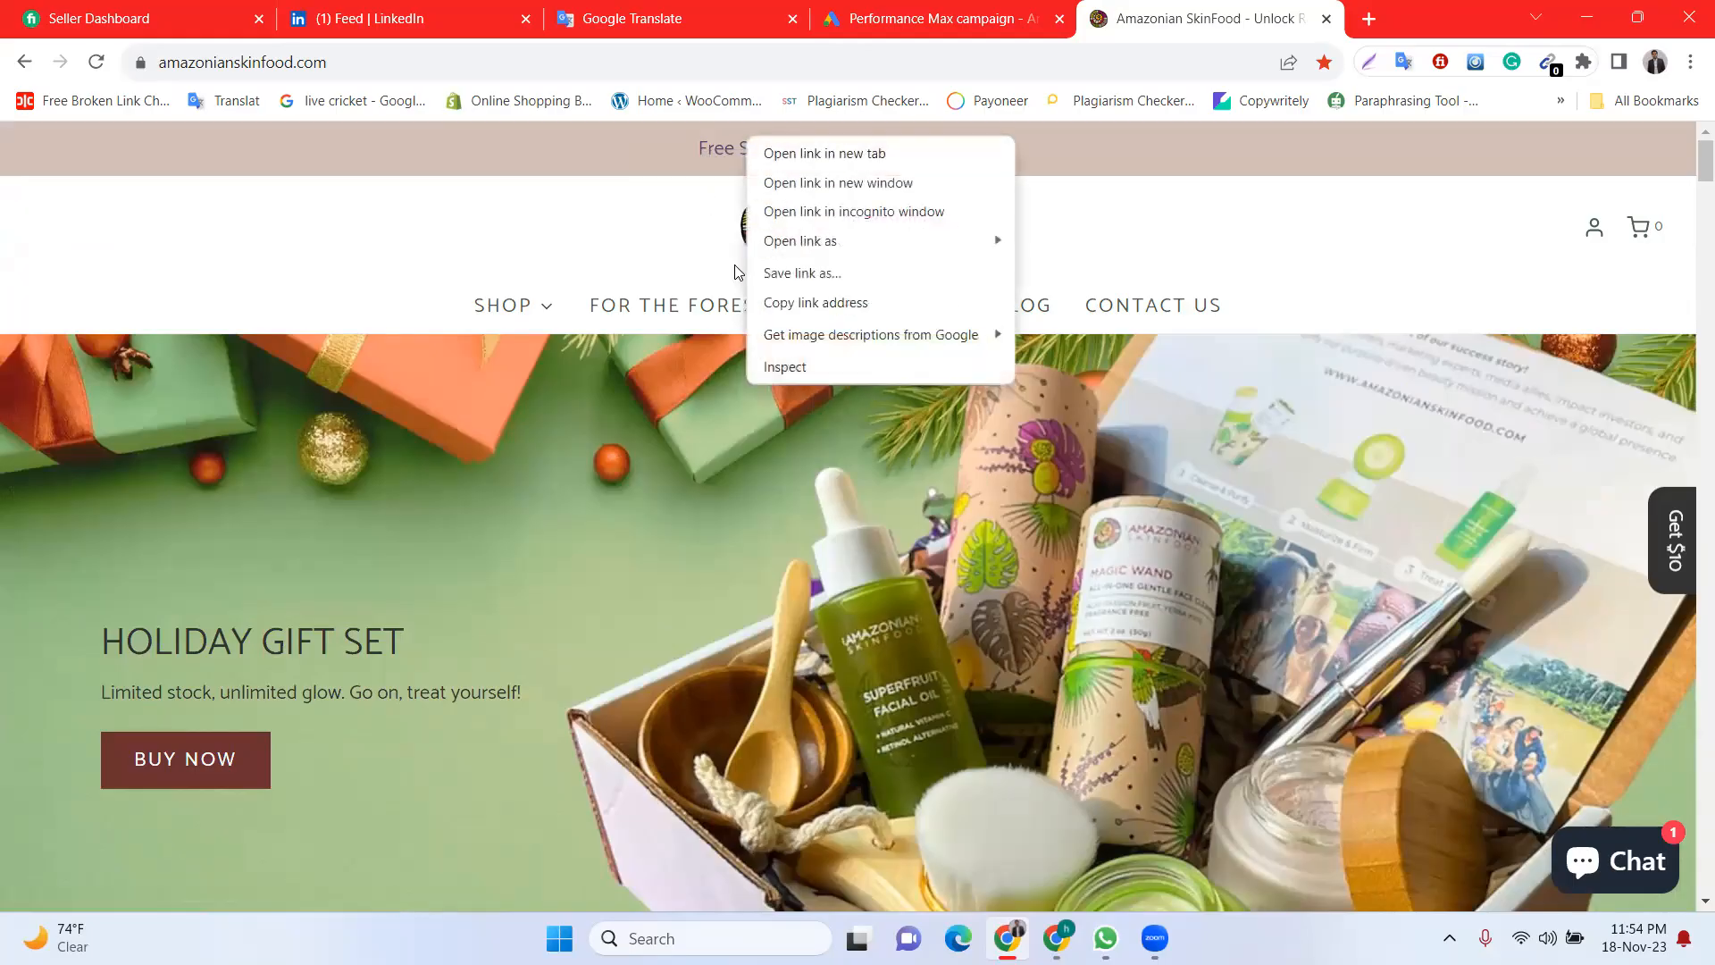
left_click(625, 159)
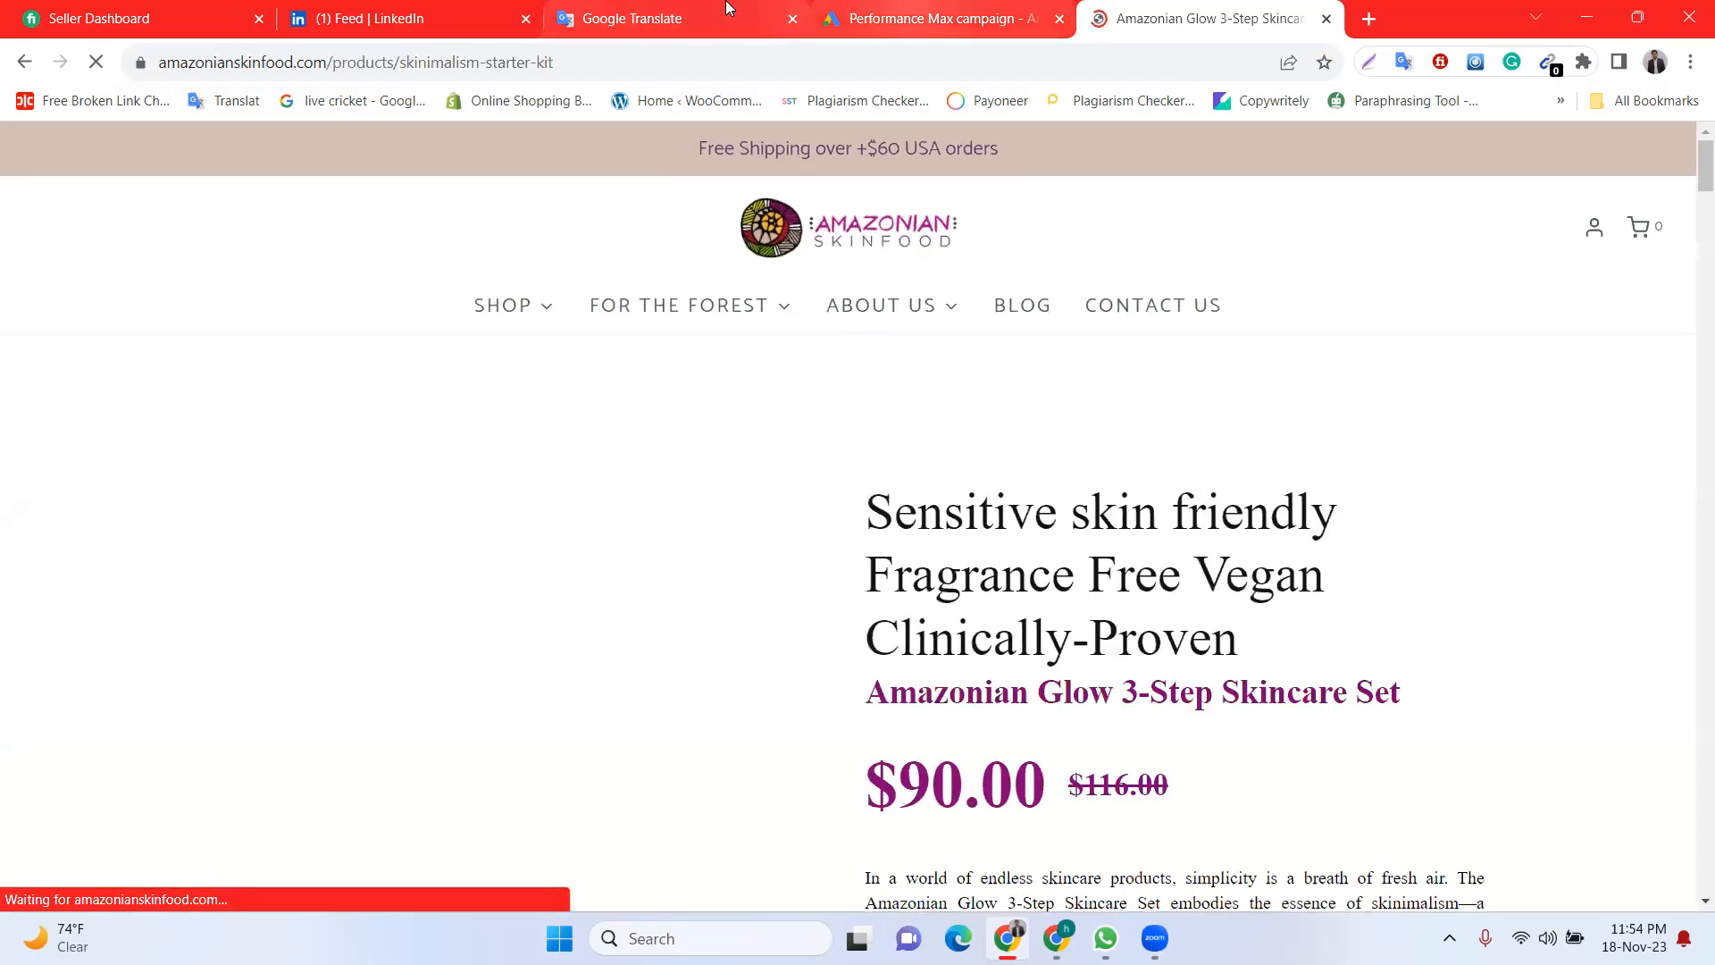
Return to the Performance Max campaign tab in Google Ads
left_click(894, 18)
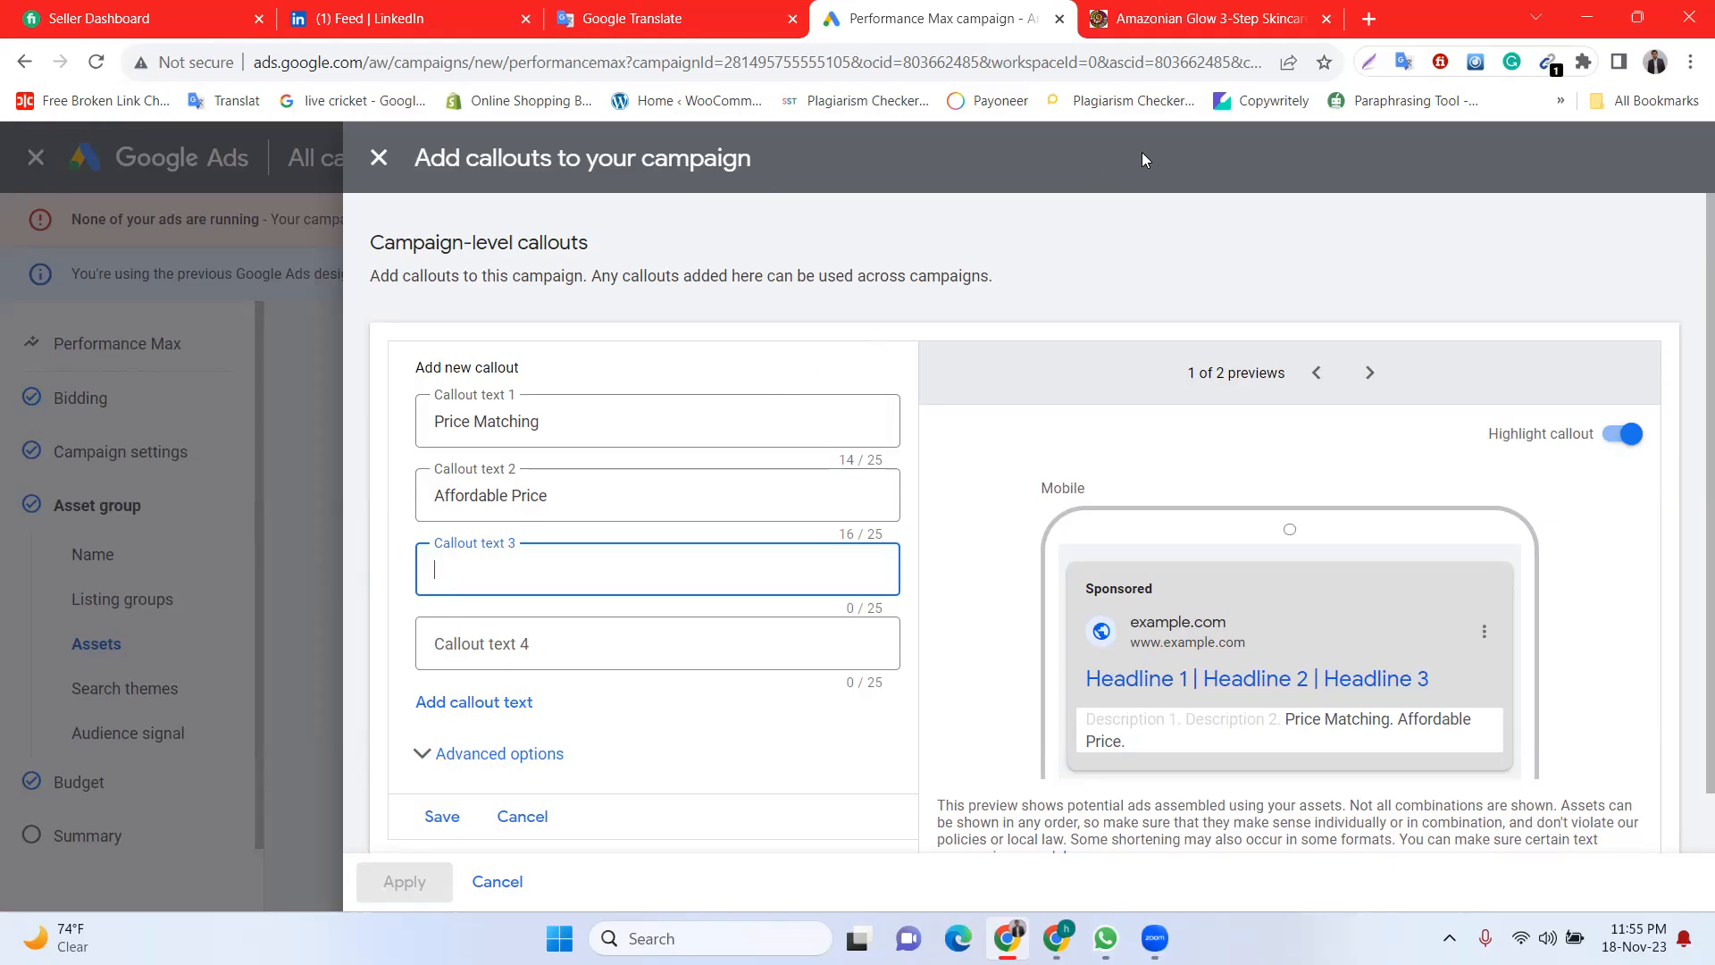
left_click(1078, 248)
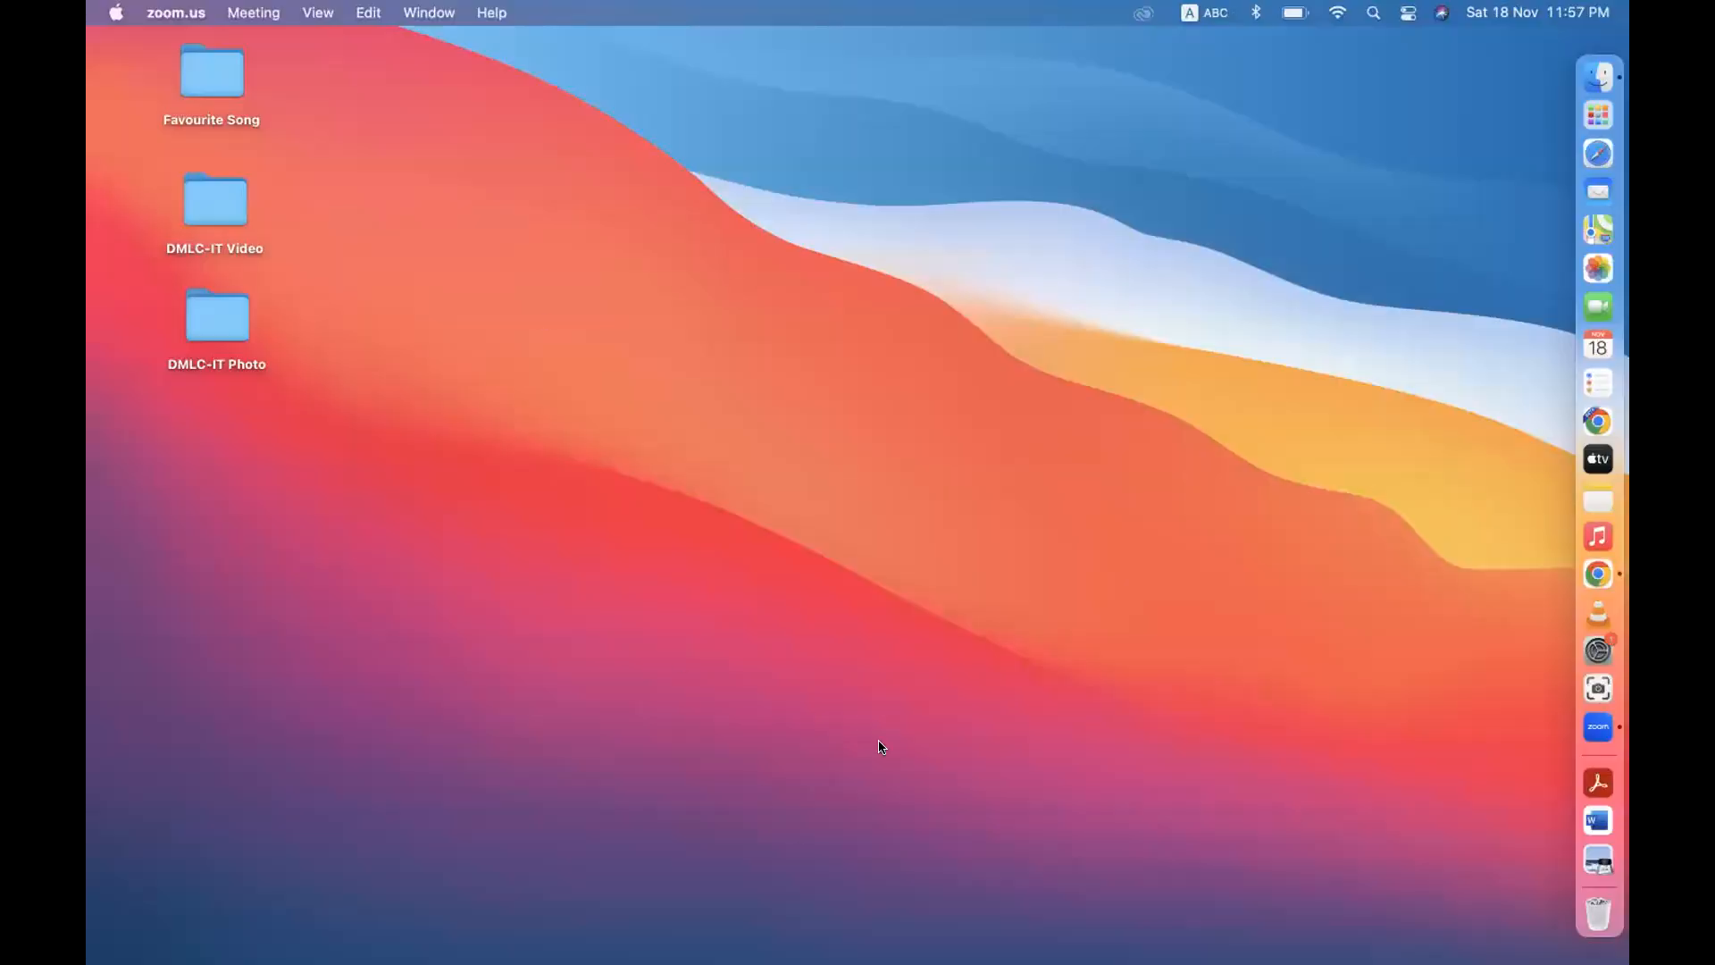
left_click(1580, 576)
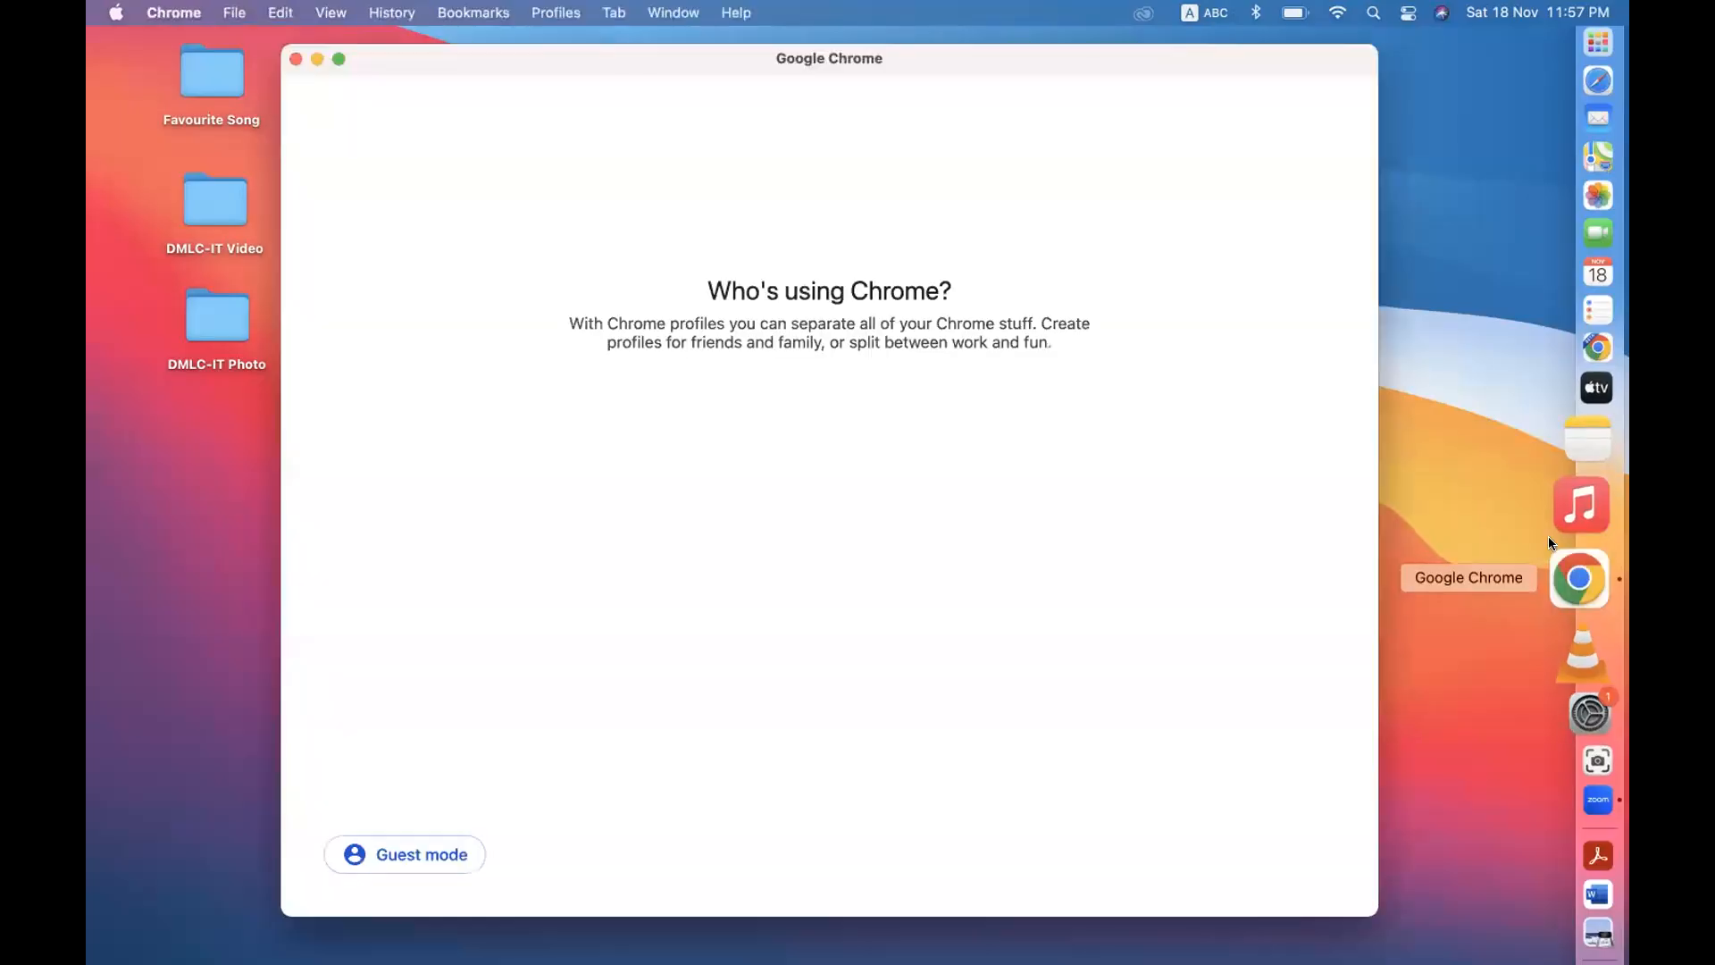
left_click(295, 59)
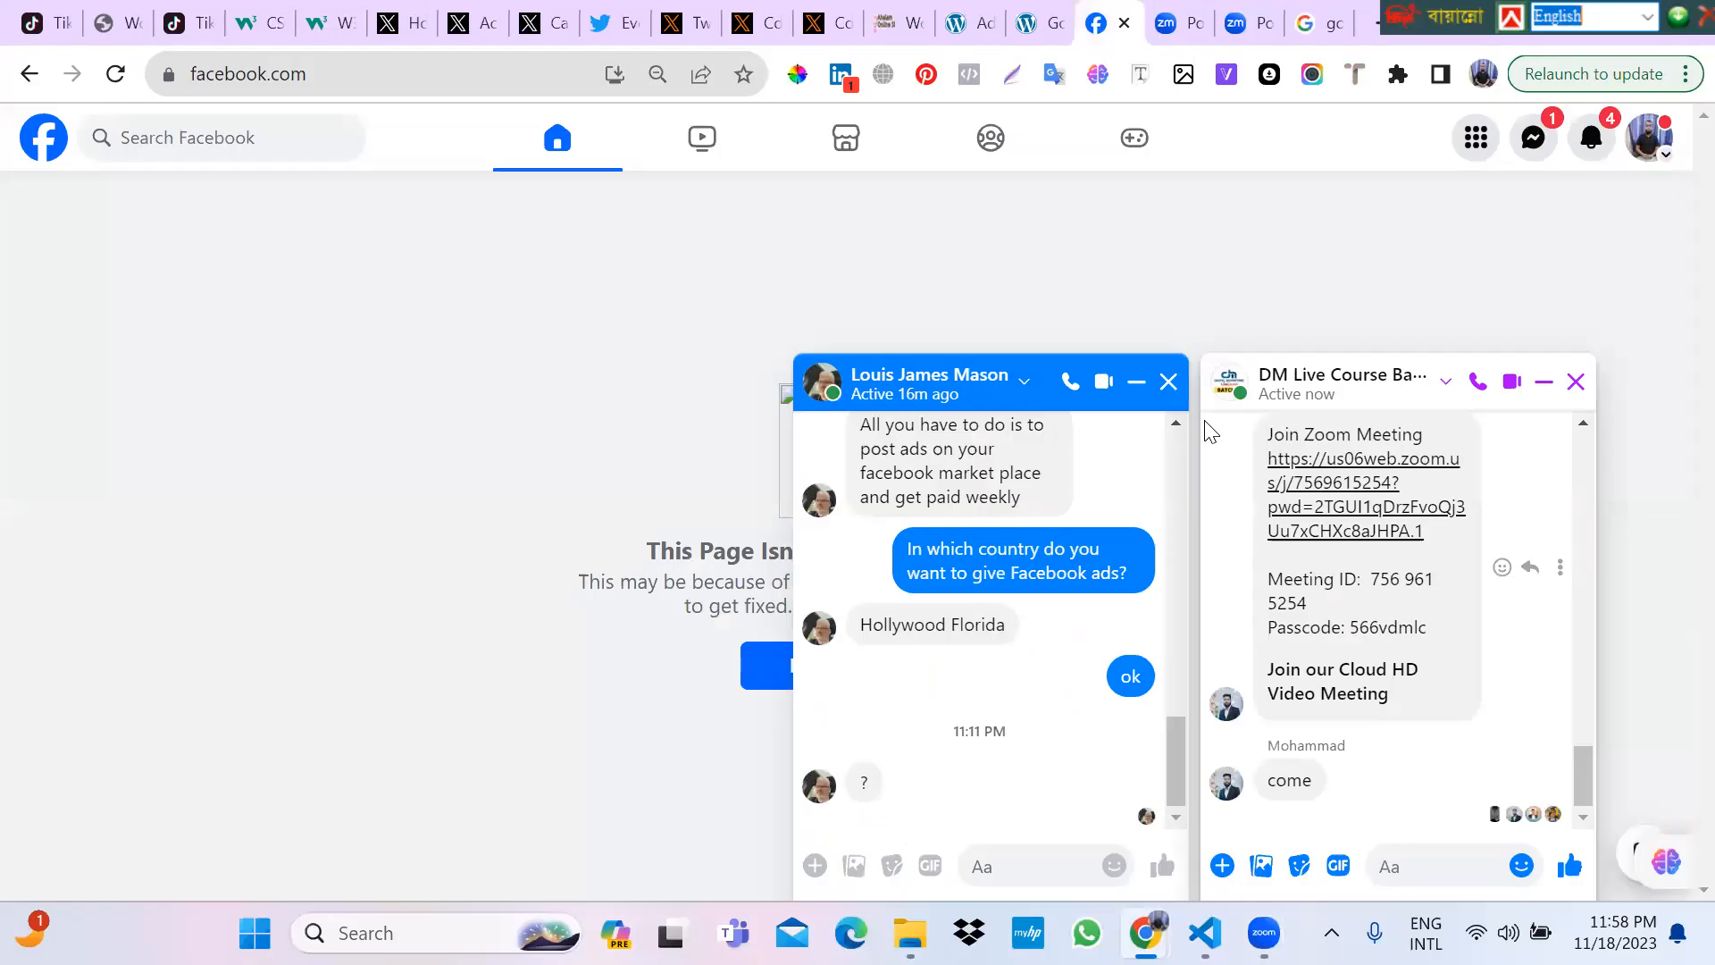
left_click(621, 368)
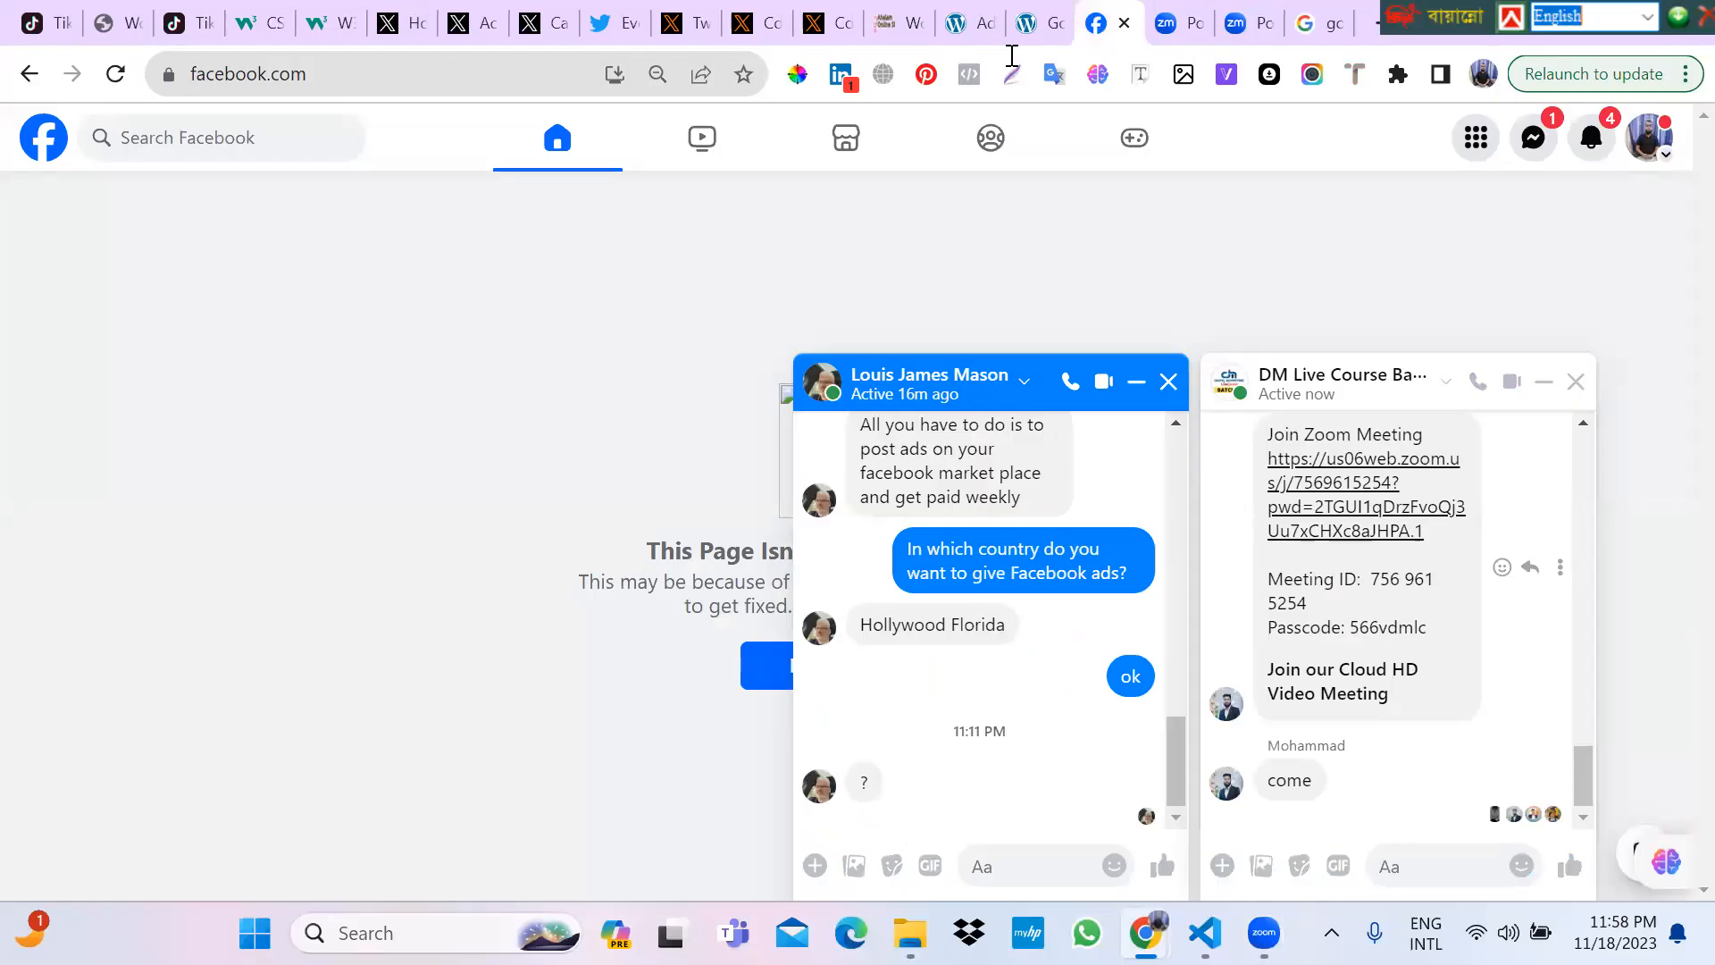
scroll(983, 581, "up", 10)
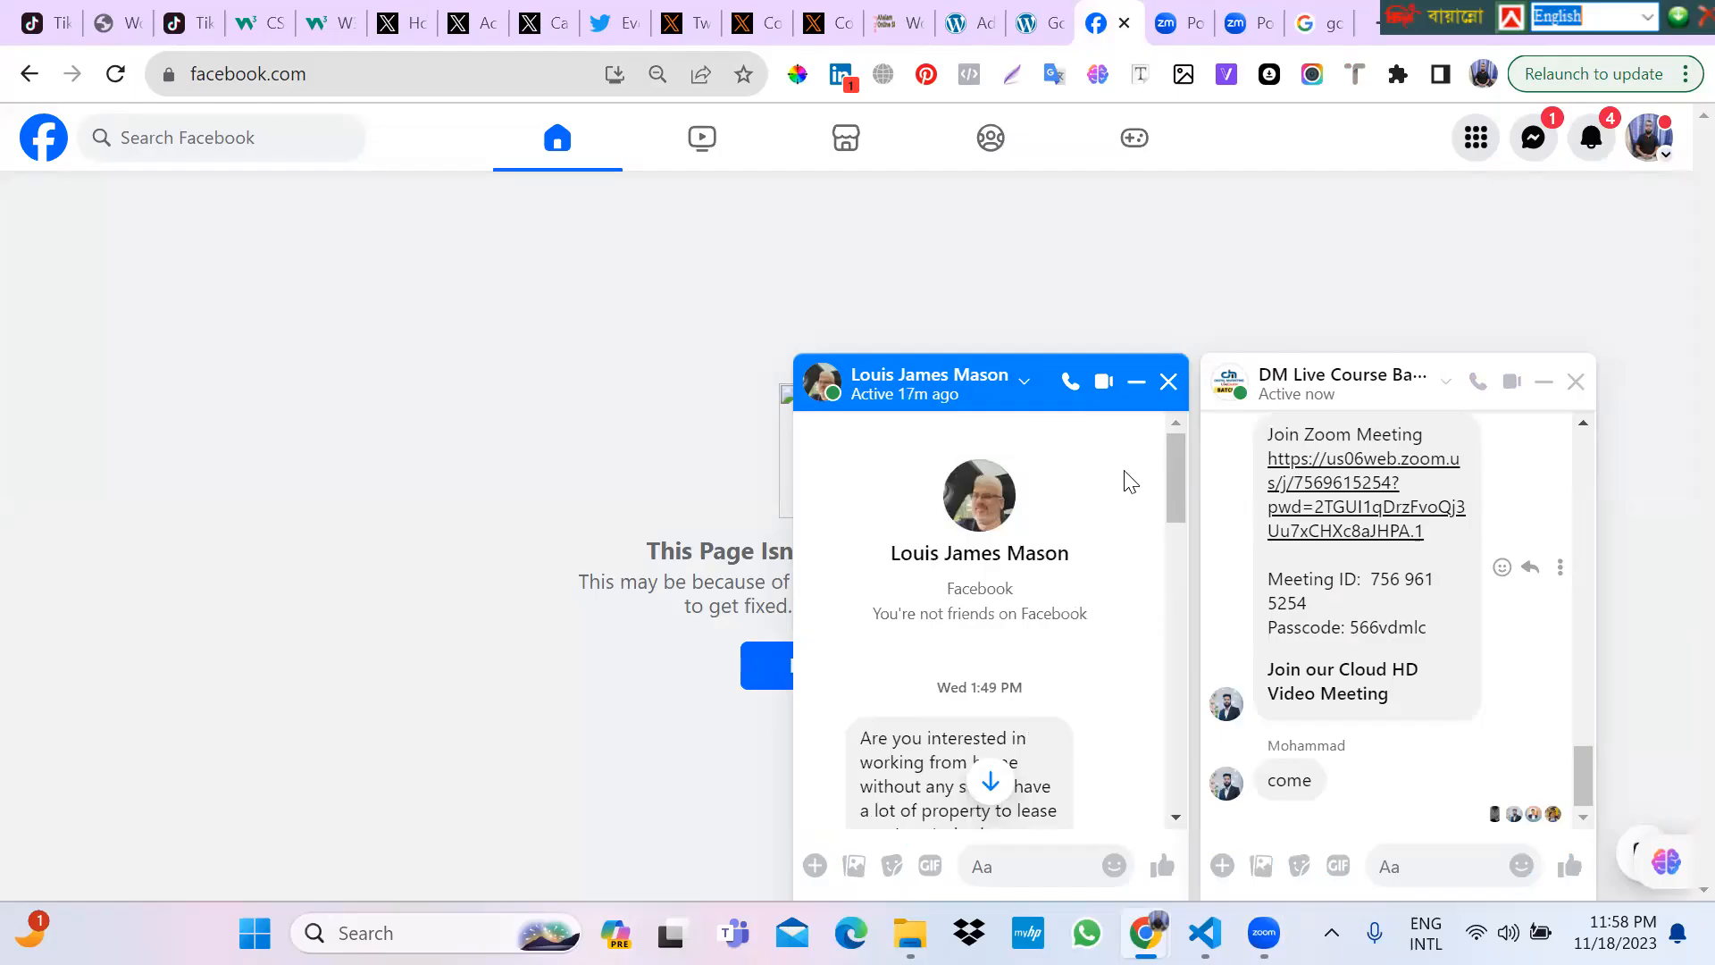
scroll(1096, 558, "down", 2)
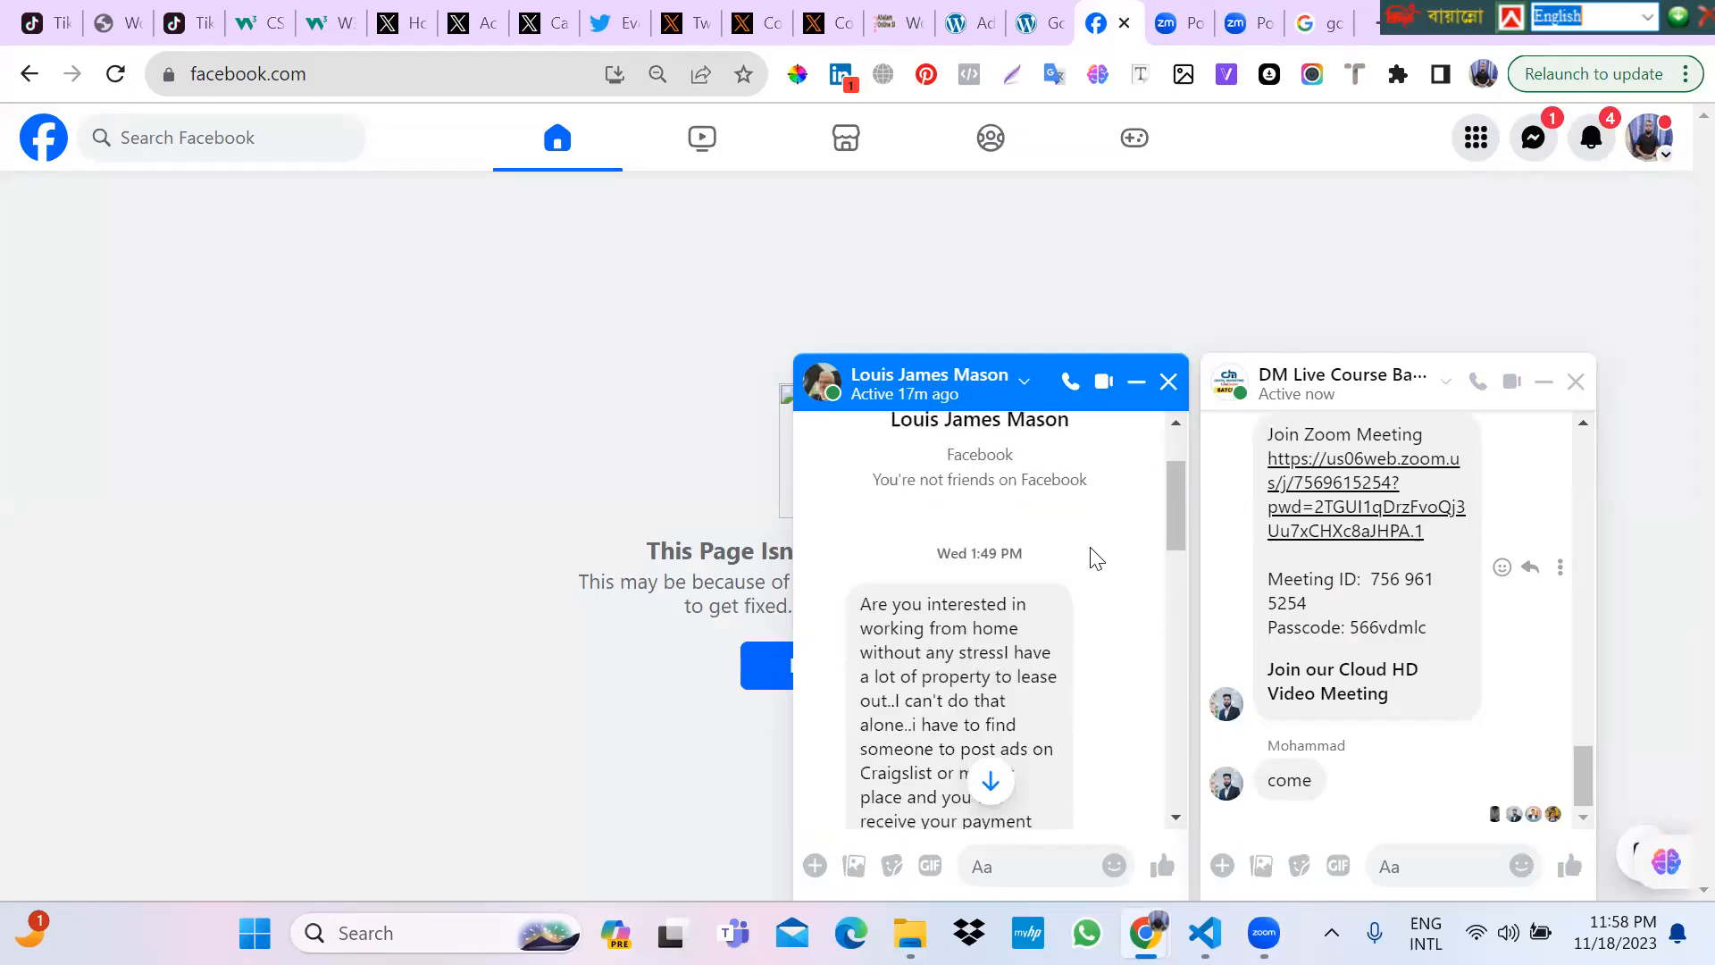
scroll(1096, 558, "up", 2)
scroll(1096, 558, "down", 2)
scroll(1102, 558, "down", 2)
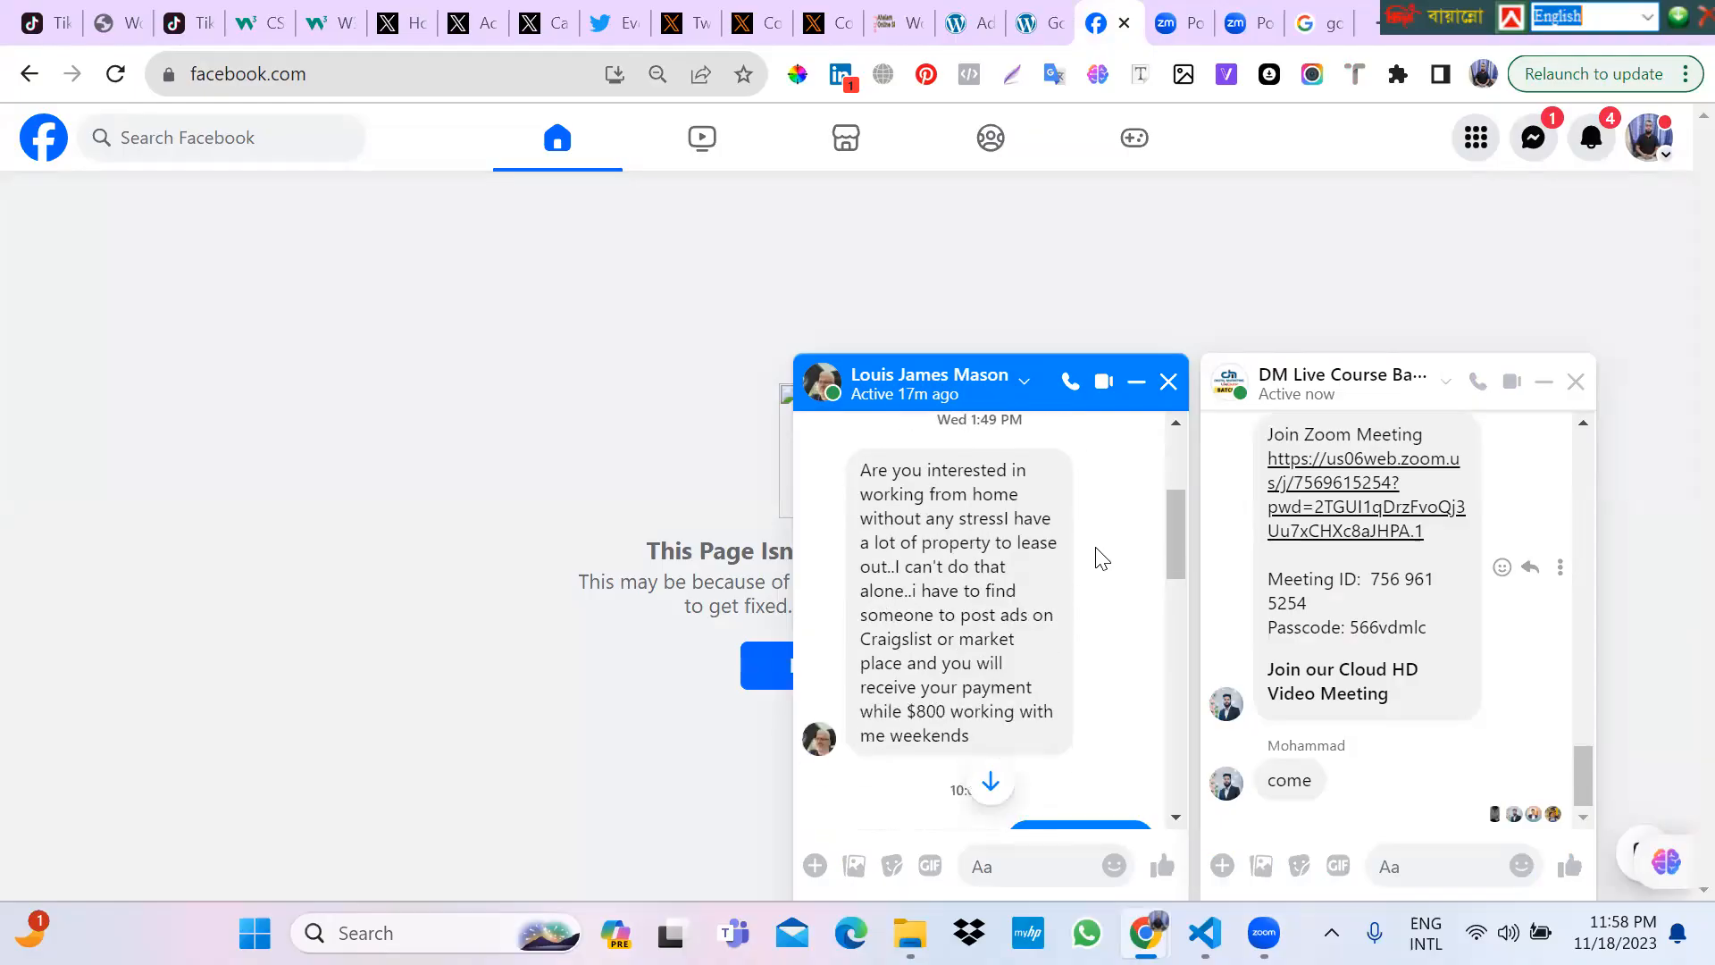